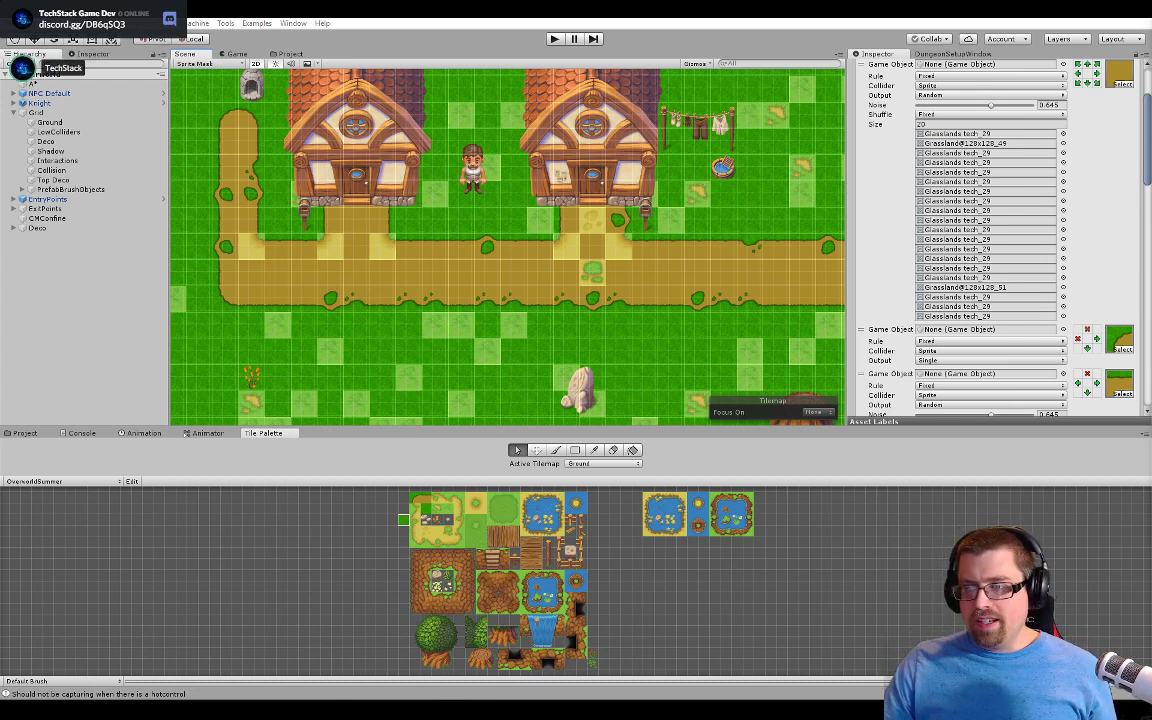
Step: Examine how the dirt paths and their grass edges look around the houses in the Overworld scene
{"action": "scroll", "coordinate": [367, 267], "scroll_direction": "up", "scroll_amount": 3}
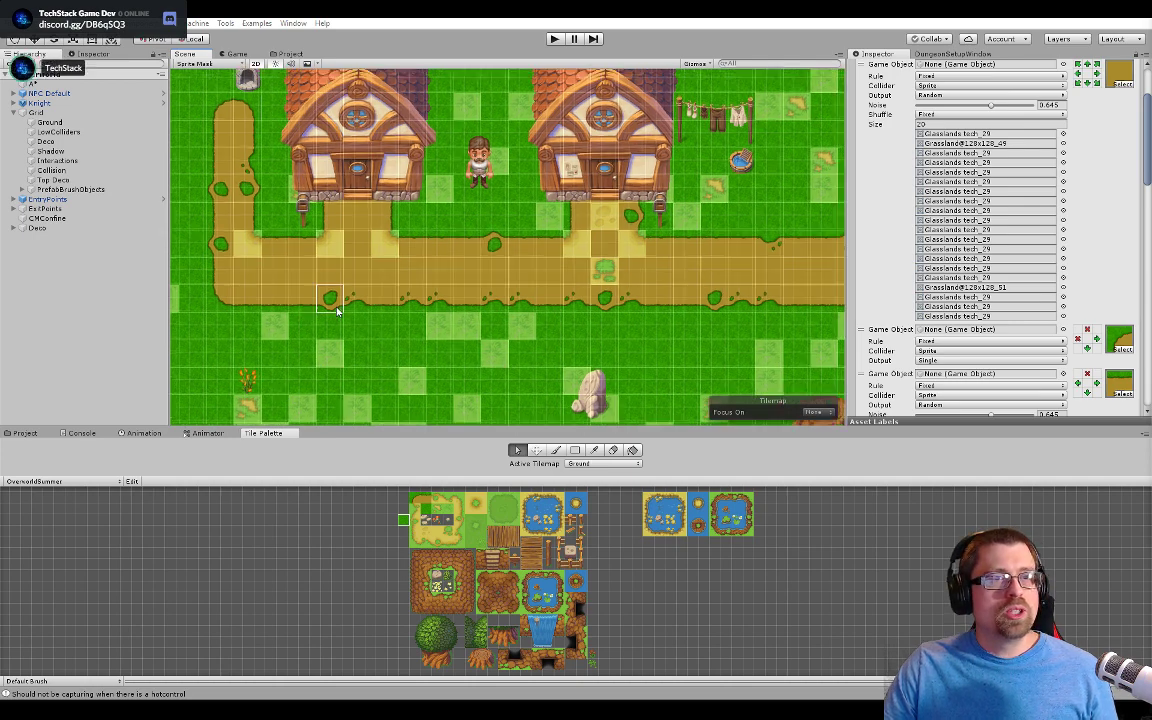
{"action": "scroll", "coordinate": [367, 267], "scroll_direction": "up", "scroll_amount": 4}
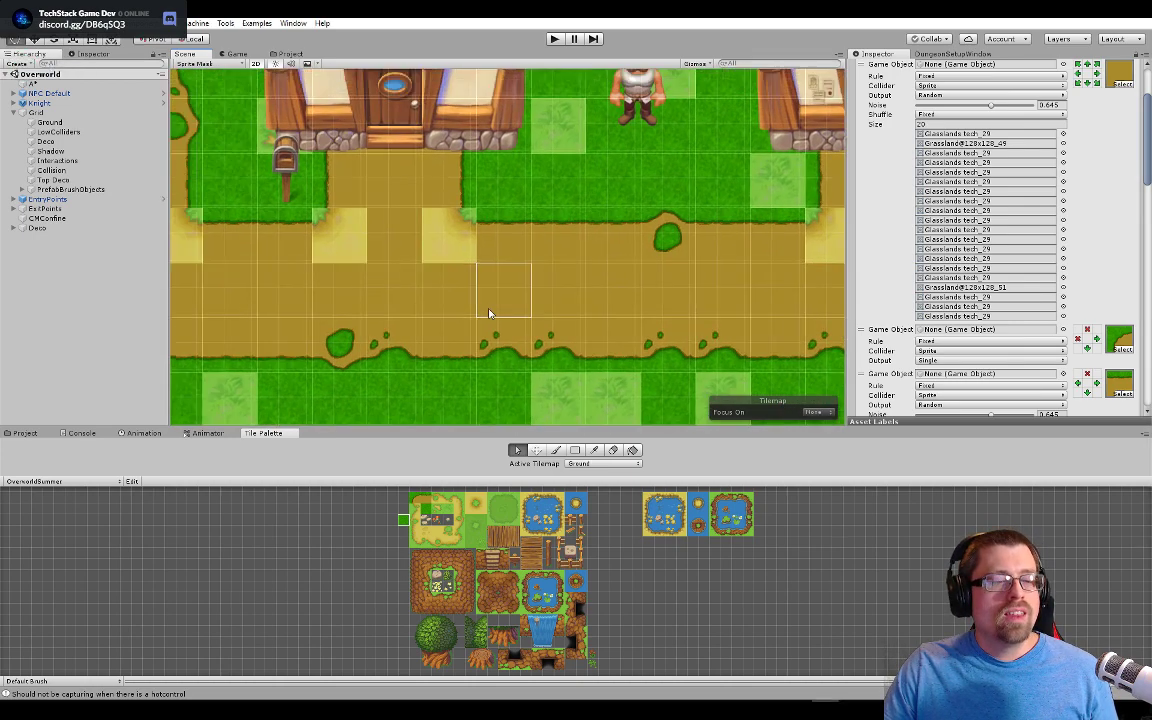
{"action": "scroll", "coordinate": [675, 200], "scroll_direction": "down", "scroll_amount": 5}
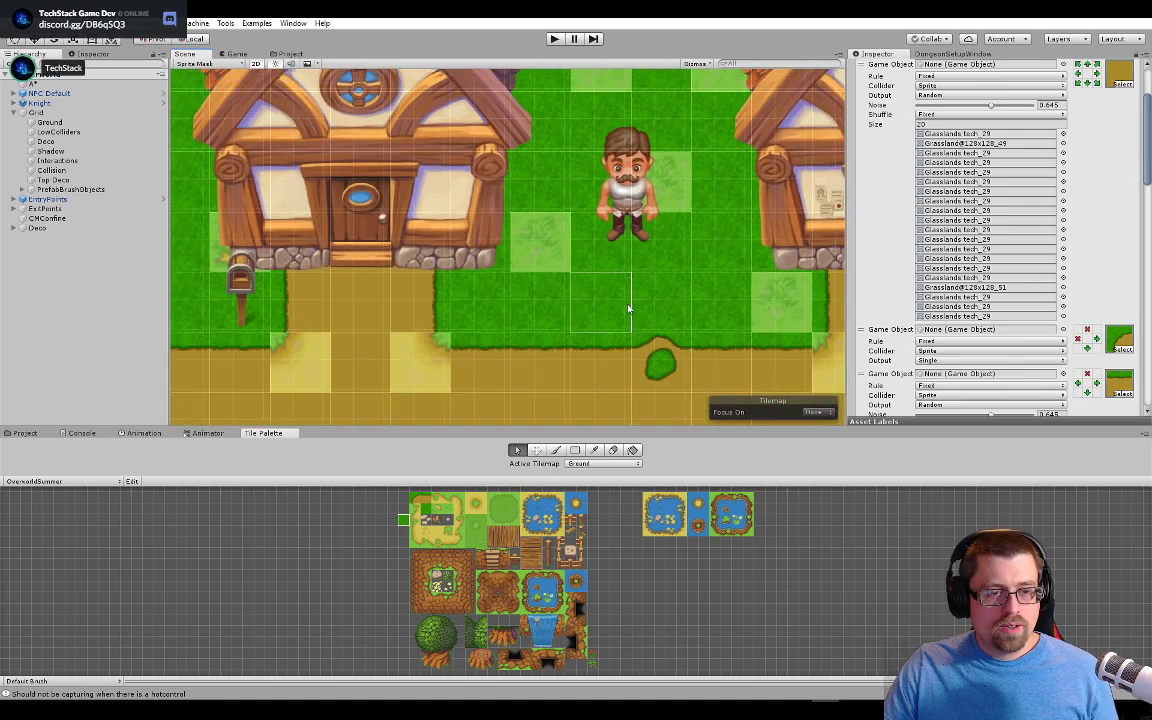
{"action": "scroll", "coordinate": [630, 275], "scroll_direction": "up", "scroll_amount": 4}
{"action": "scroll", "coordinate": [612, 221], "scroll_direction": "down", "scroll_amount": 4}
{"action": "left_click_drag", "start_coordinate": [590, 149], "coordinate": [416, 304]}
{"action": "left_click_drag", "start_coordinate": [775, 305], "coordinate": [480, 237]}
{"action": "left_click_drag", "start_coordinate": [586, 363], "coordinate": [639, 260]}
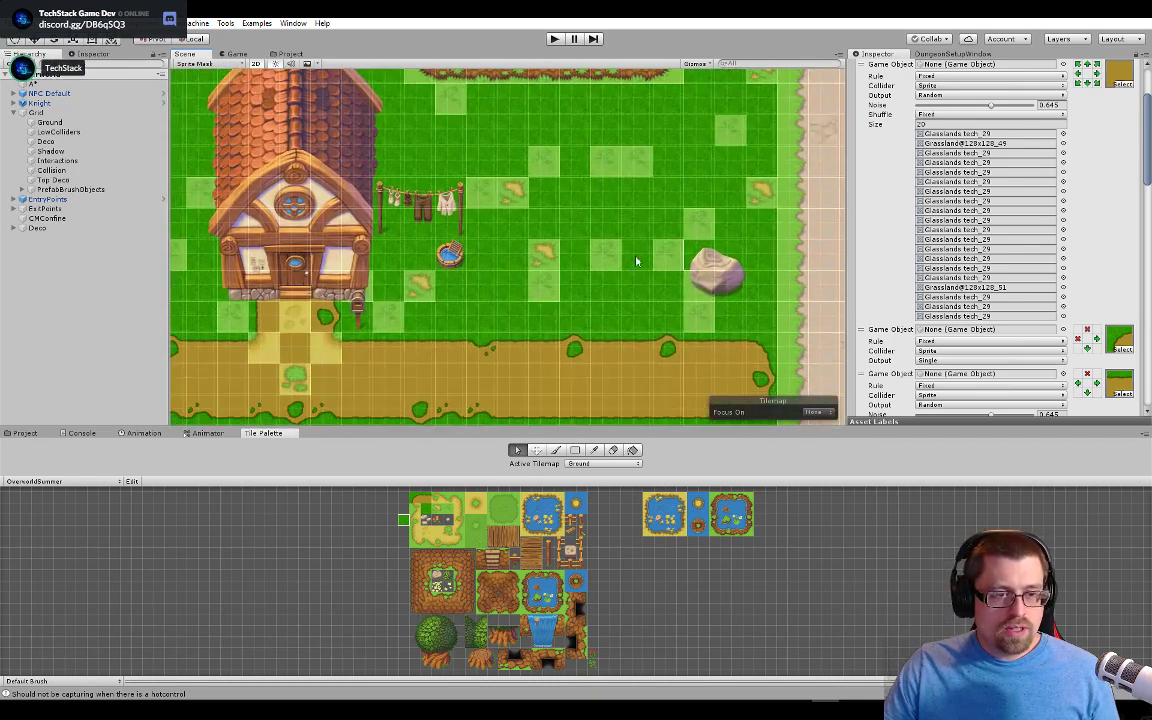
{"action": "left_click_drag", "start_coordinate": [330, 345], "coordinate": [663, 272]}
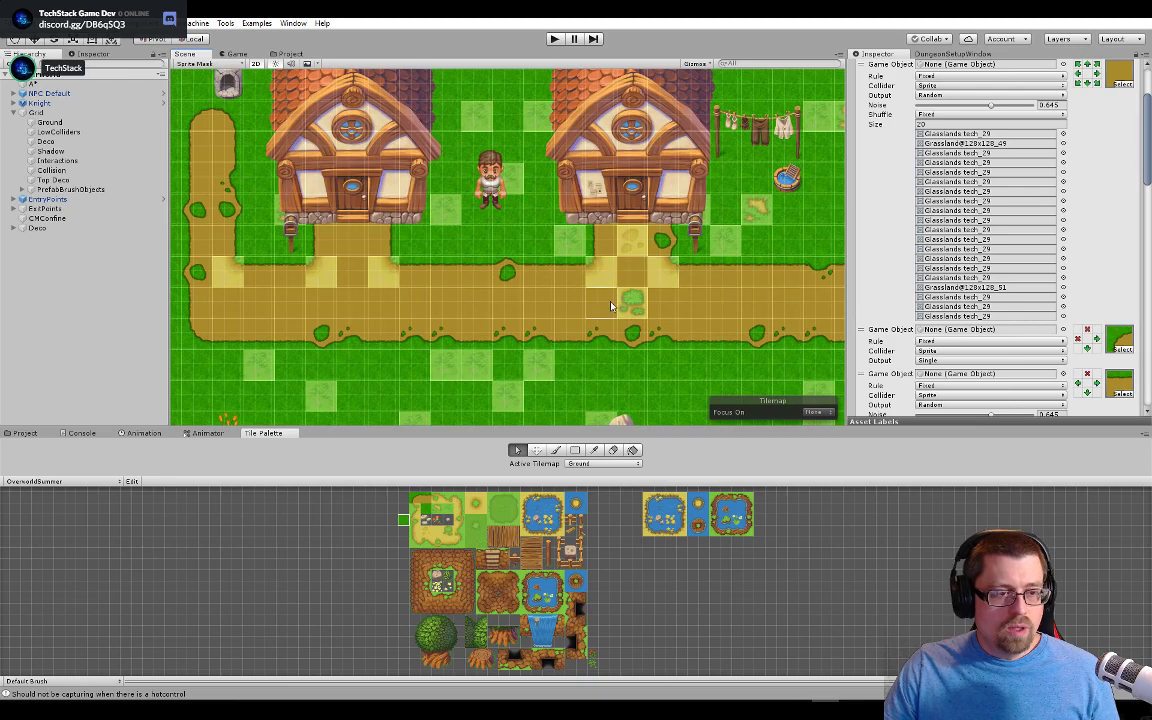
Step: Switch to Photoshop, open the contents of the Dirt smart object, and add an empty layer above its brown fill
{"action": "key", "text": "alt+Tab"}
{"action": "left_click", "coordinate": [478, 367]}
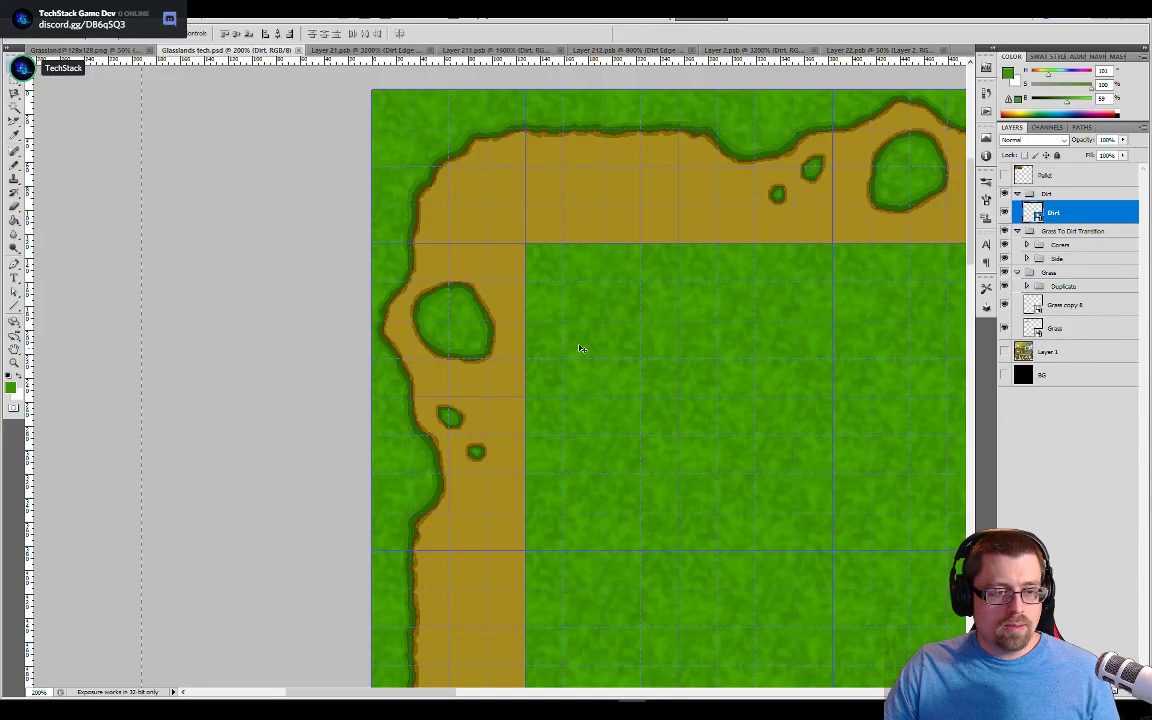
{"action": "key", "text": "ctrl+minus"}
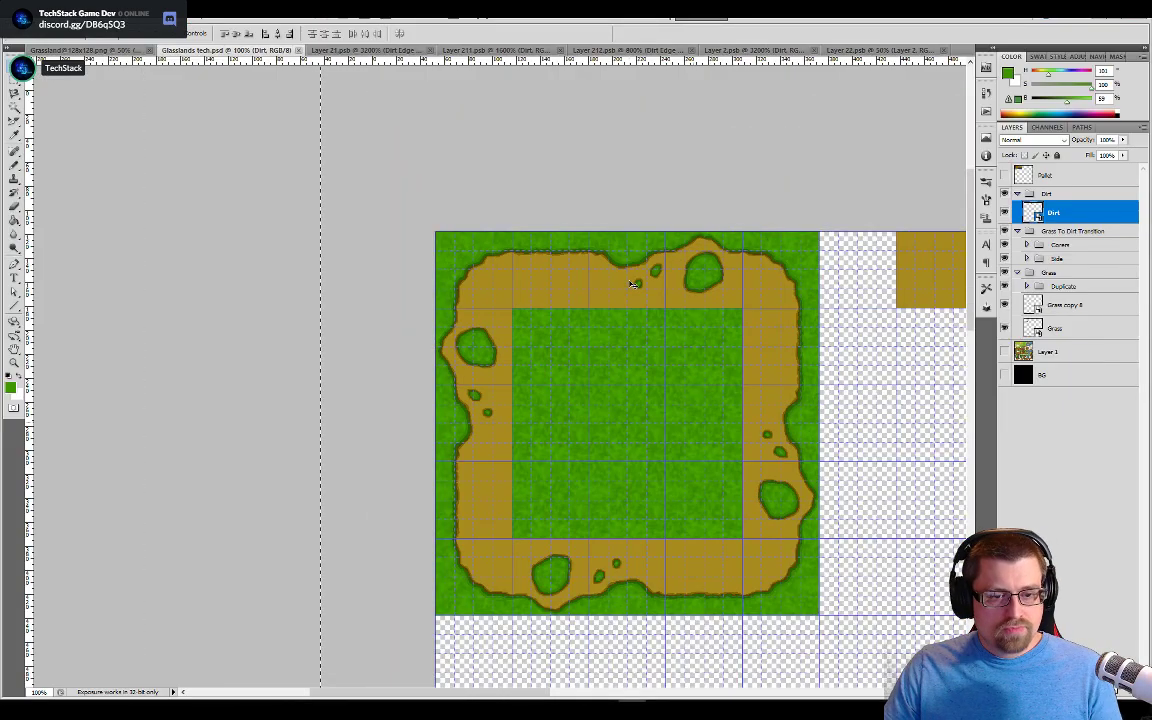
{"action": "left_click_drag", "start_coordinate": [913, 257], "coordinate": [692, 267]}
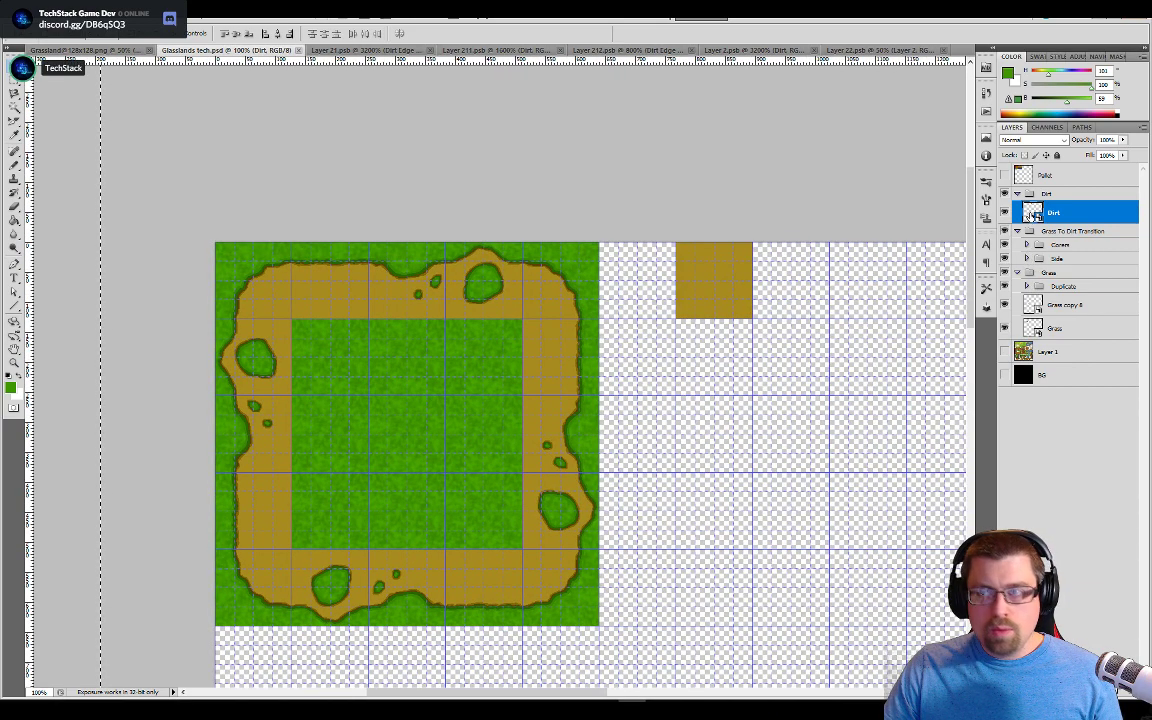
{"action": "double_click", "coordinate": [1032, 213]}
{"action": "key", "text": "ctrl+plus"}
{"action": "key", "text": "ctrl+plus"}
{"action": "key", "text": "ctrl+plus"}
{"action": "key", "text": "ctrl+plus"}
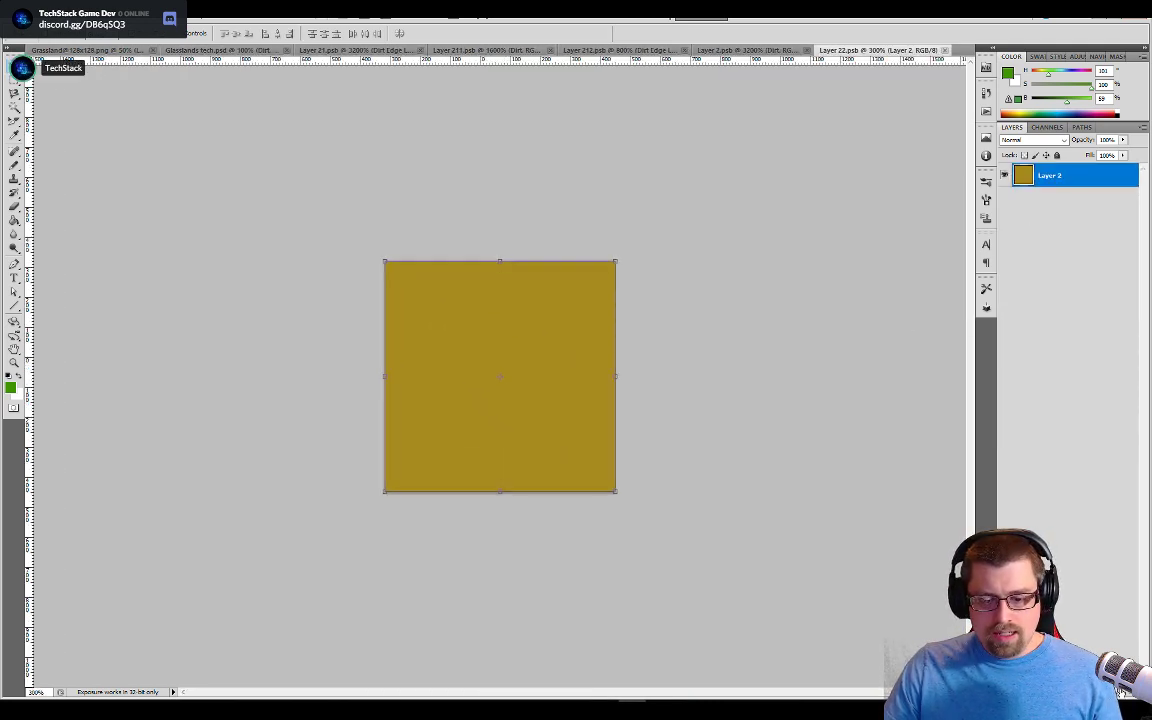
{"action": "left_click", "coordinate": [1120, 692]}
{"action": "key", "text": "ctrl+plus"}
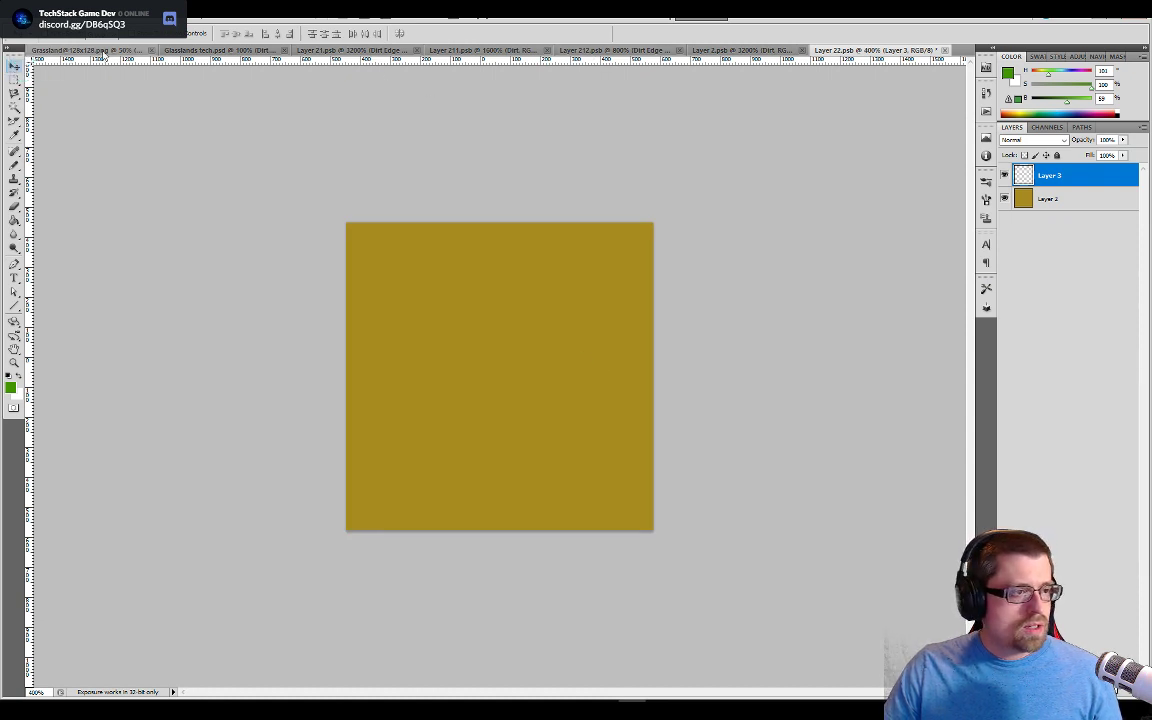
{"action": "left_click", "coordinate": [151, 50]}
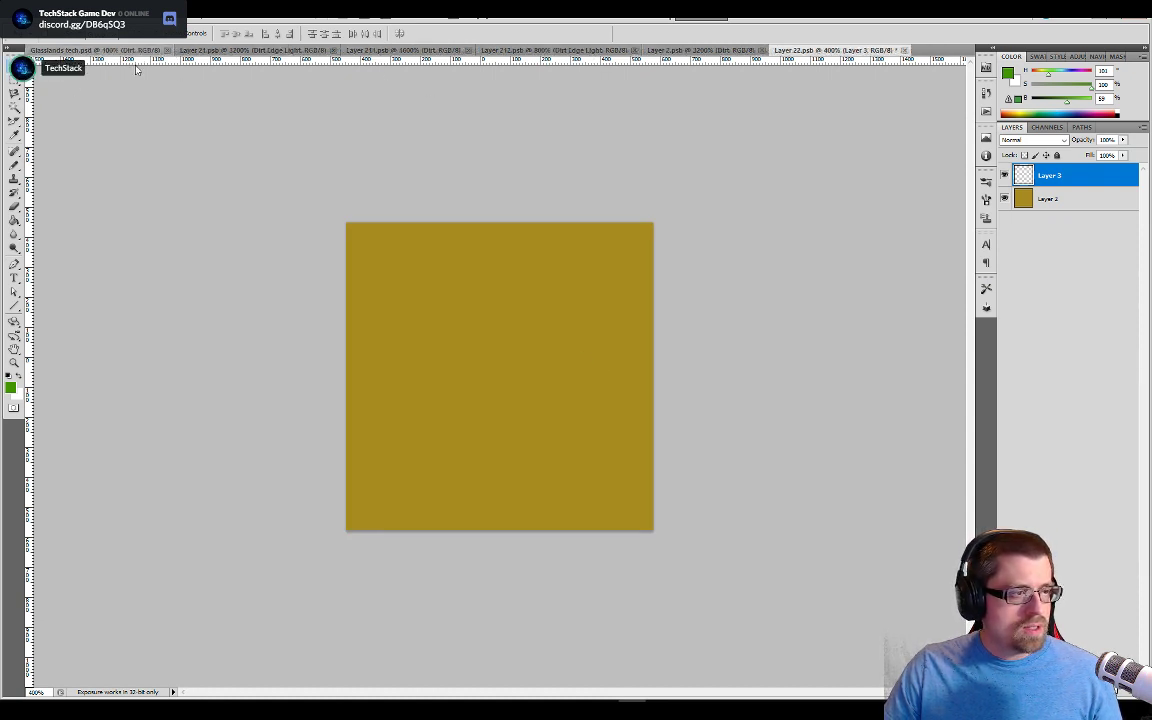
{"action": "left_click", "coordinate": [128, 49]}
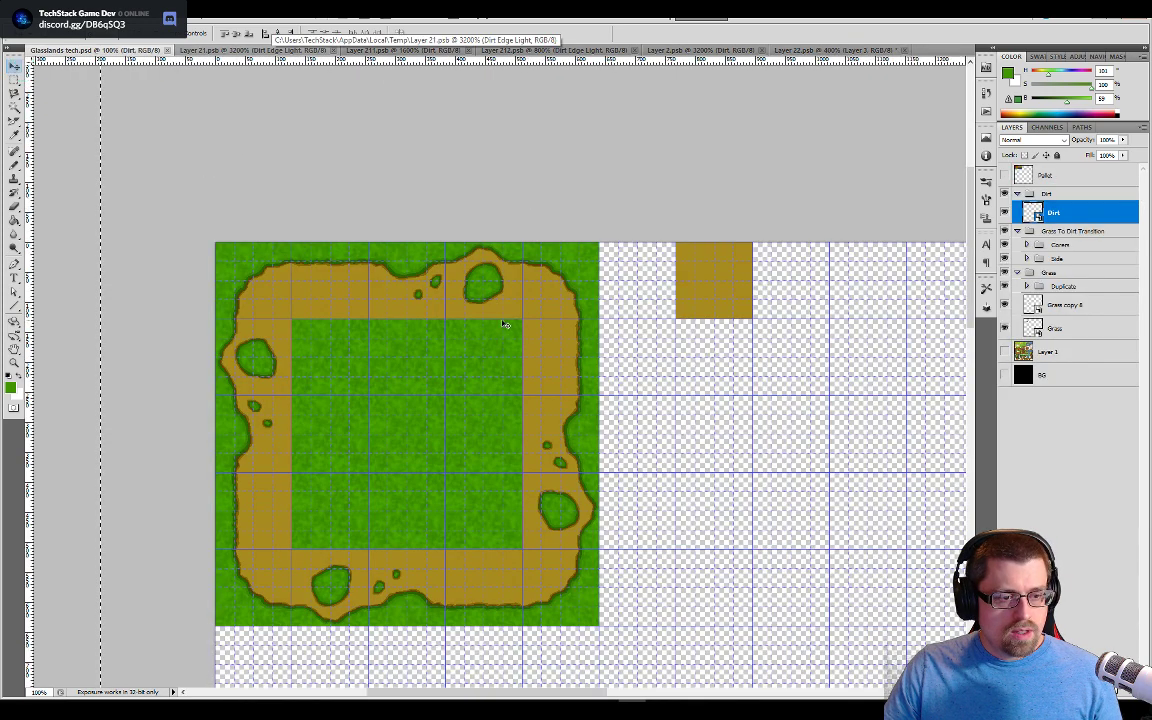
{"action": "left_click", "coordinate": [1004, 176]}
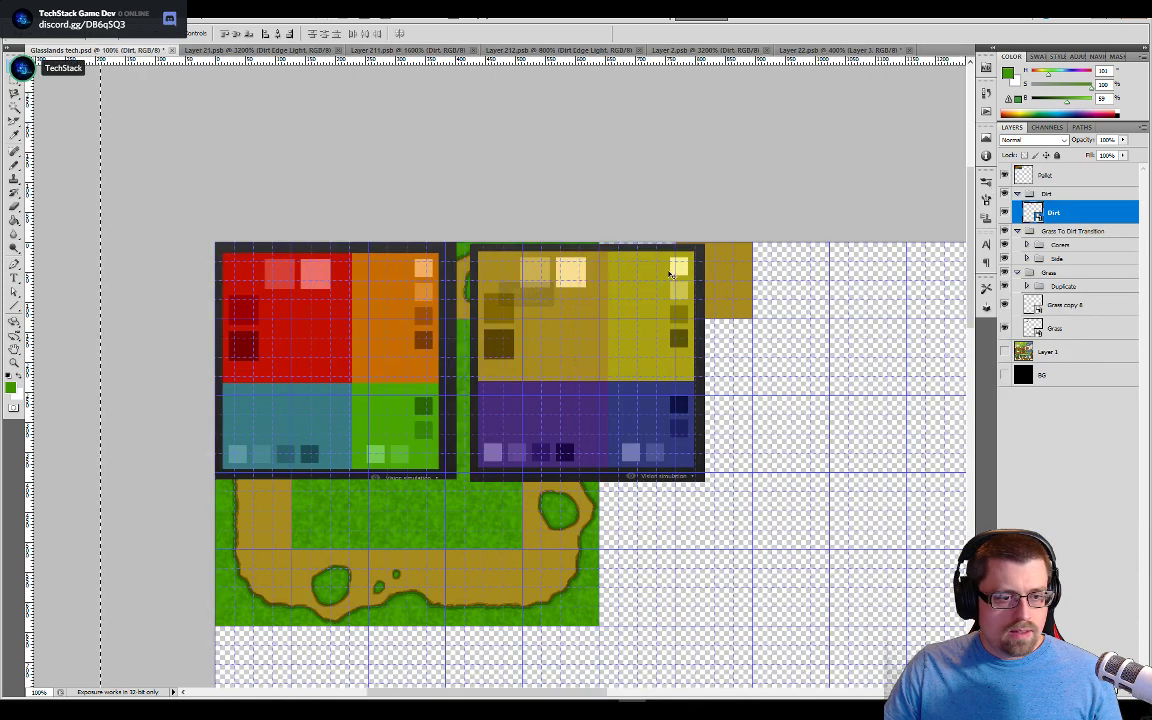
{"action": "key", "text": "b"}
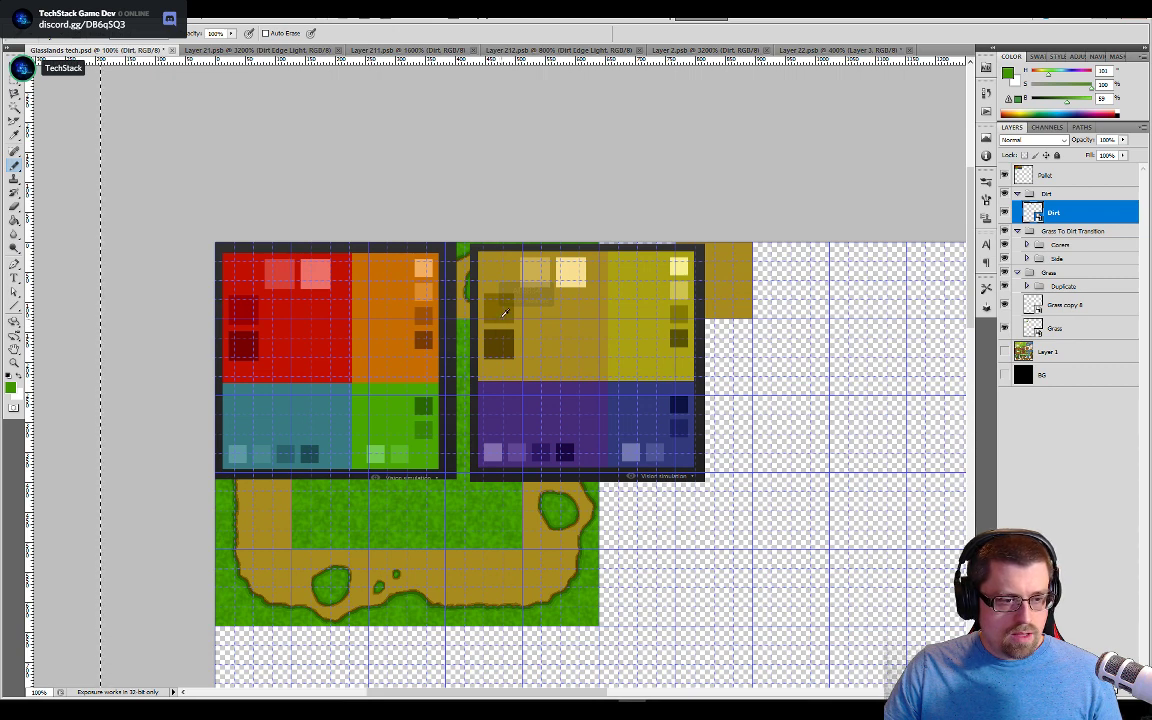
{"action": "left_click", "coordinate": [504, 313], "text": "alt"}
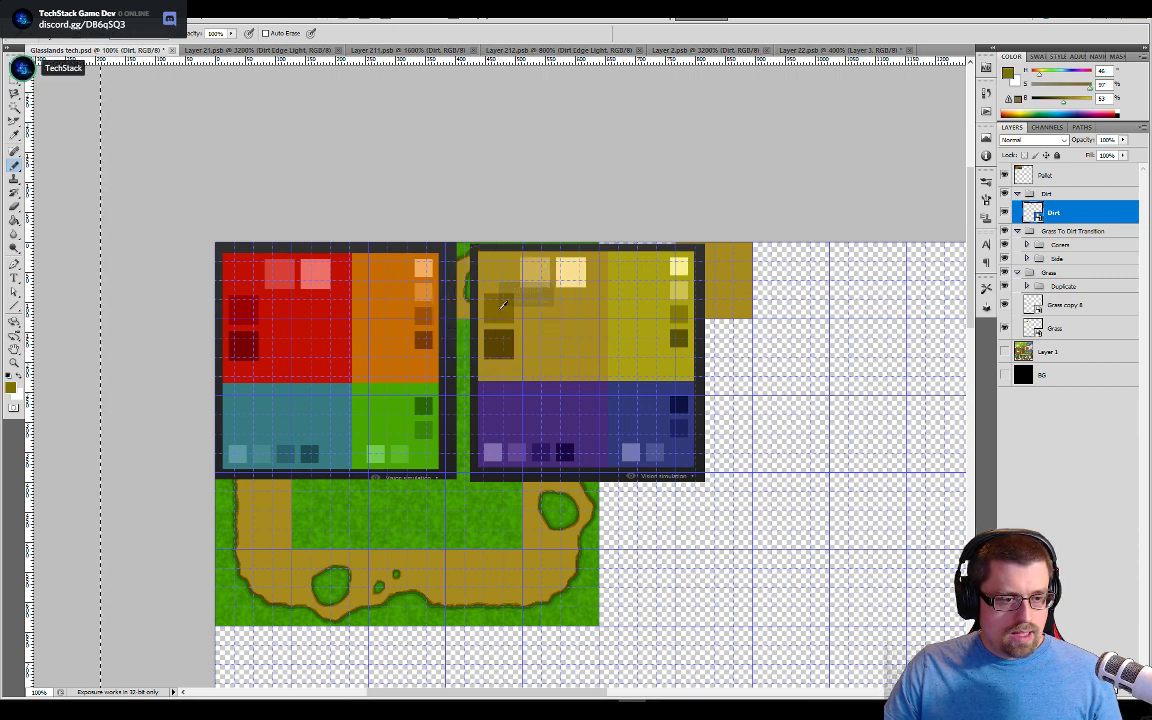
Step: Return to the Layer 22.psb dirt tile and change the painting tool from Pencil to Brush
{"action": "left_click", "coordinate": [803, 50]}
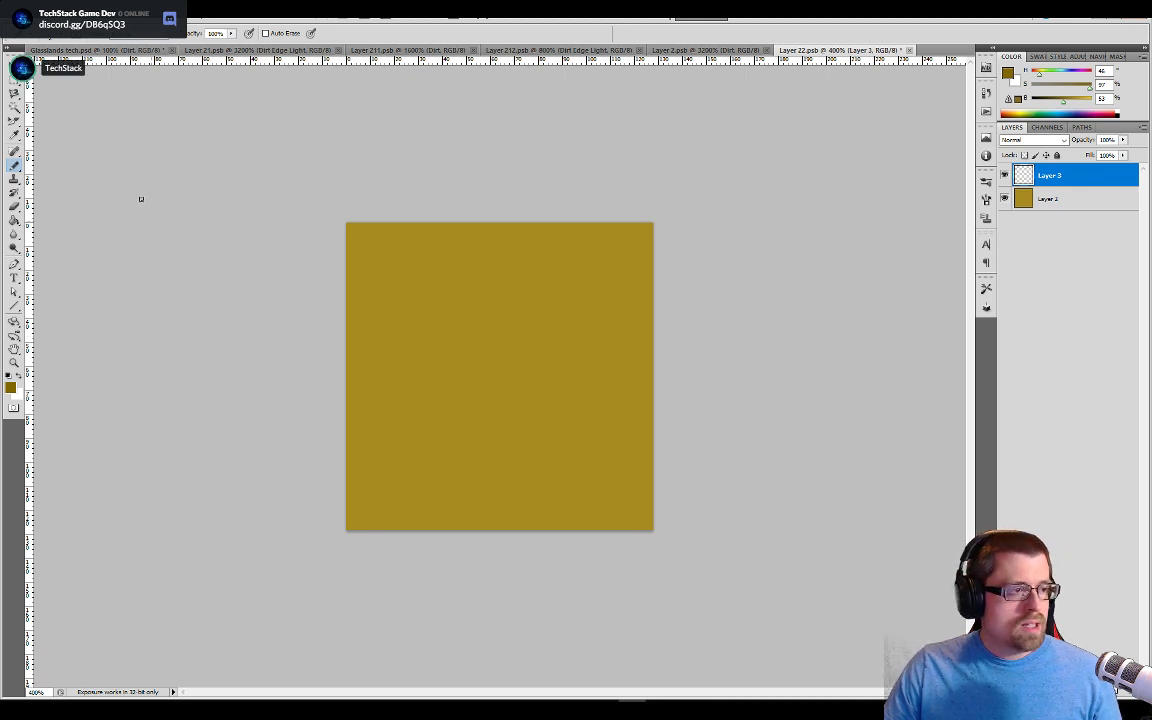
{"action": "right_click", "coordinate": [21, 170]}
{"action": "left_click", "coordinate": [60, 152]}
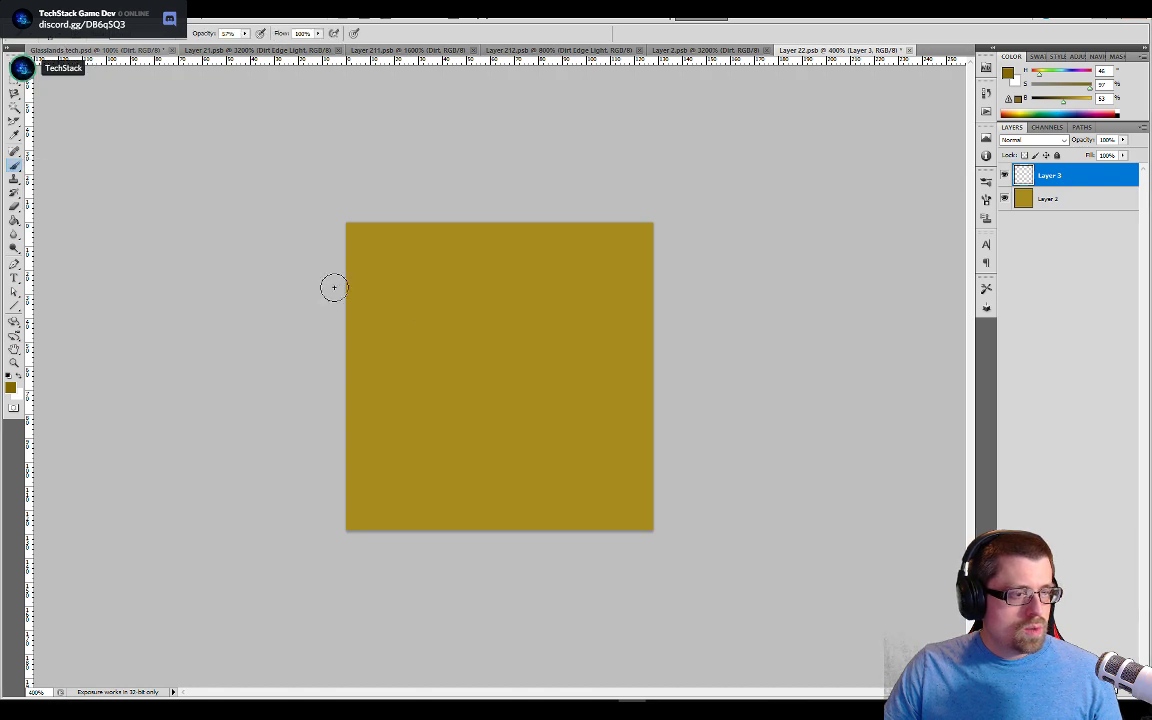
Step: Choose the 66 px scattered-dots brush tip and enlarge it to 200 px
{"action": "left_click", "coordinate": [62, 34]}
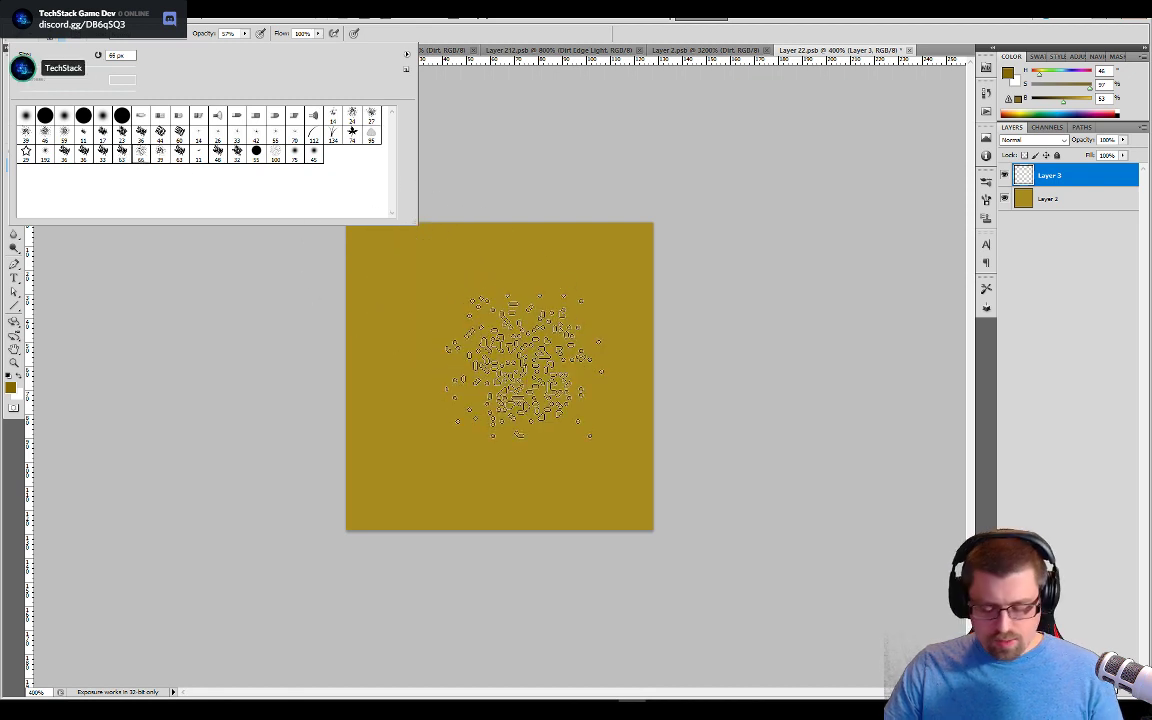
{"action": "key", "text": "v"}
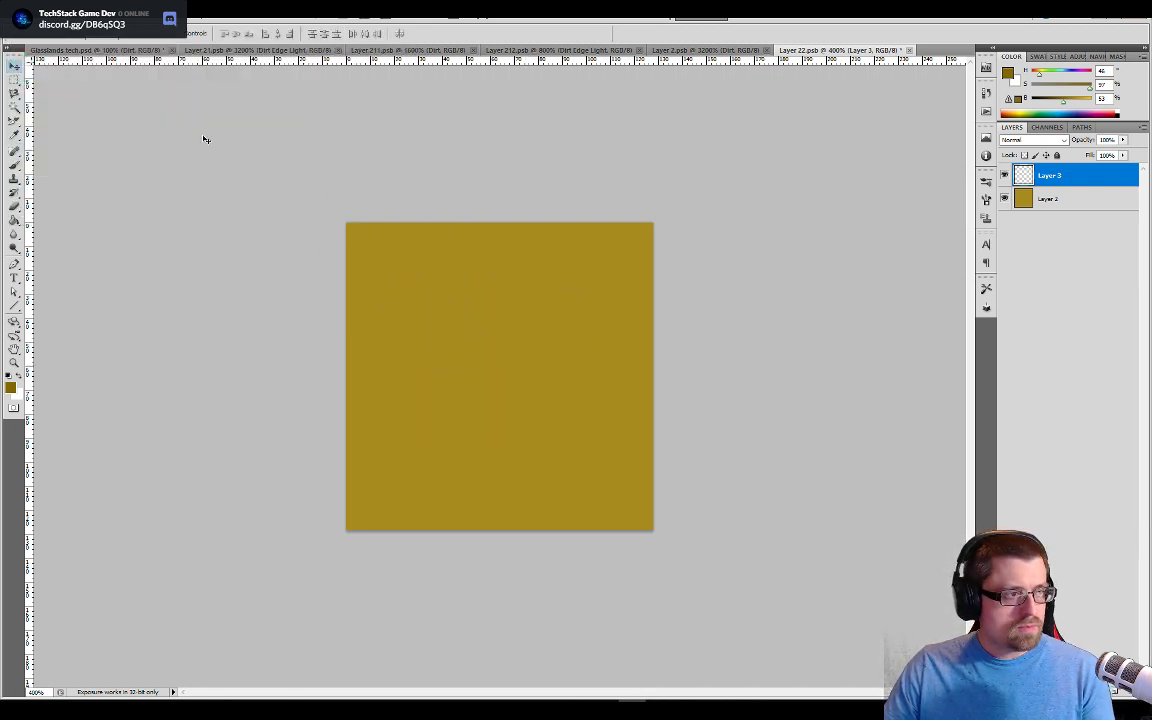
{"action": "key", "text": "b"}
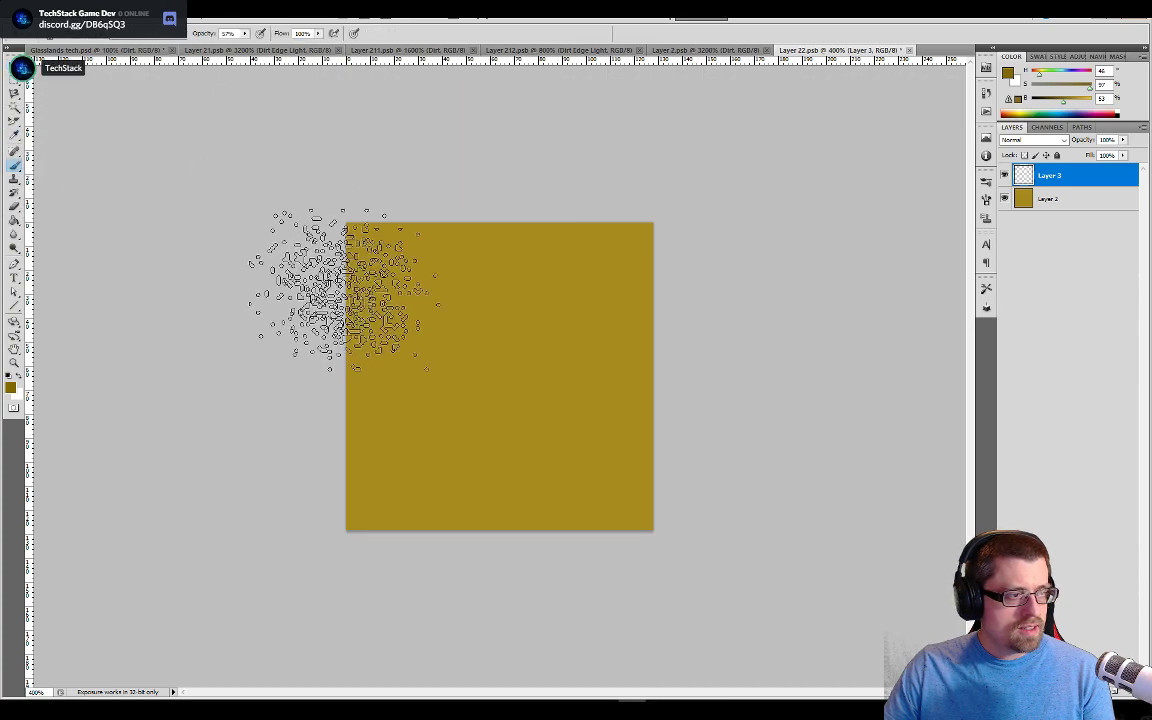
{"action": "key", "text": "bracketright"}
{"action": "key", "text": "bracketright"}
{"action": "key", "text": "bracketright"}
{"action": "key", "text": "bracketright"}
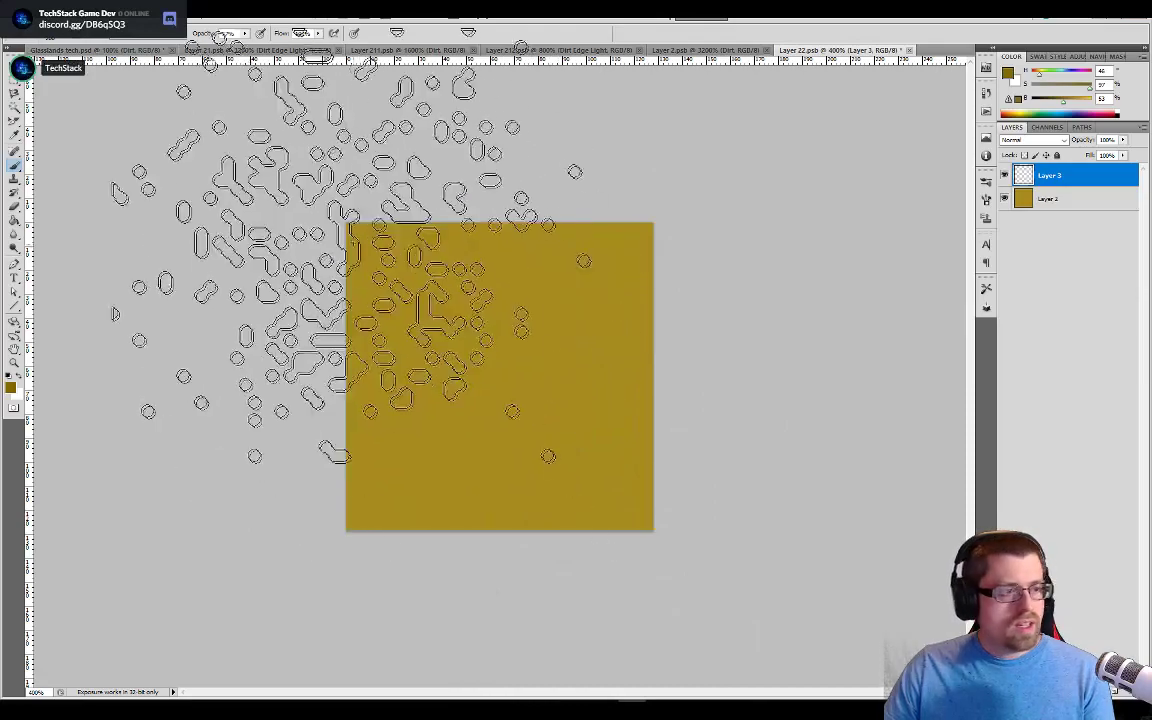
Step: Set the brush opacity to 100%
{"action": "left_click", "coordinate": [244, 34]}
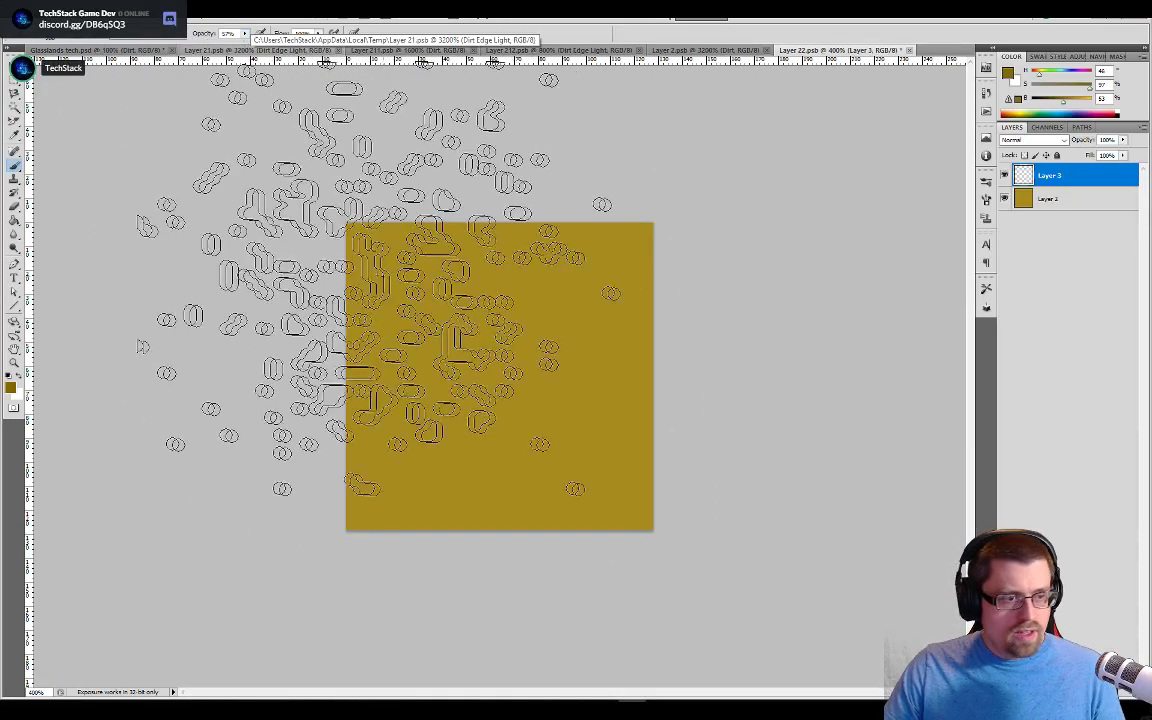
{"action": "left_click", "coordinate": [244, 36]}
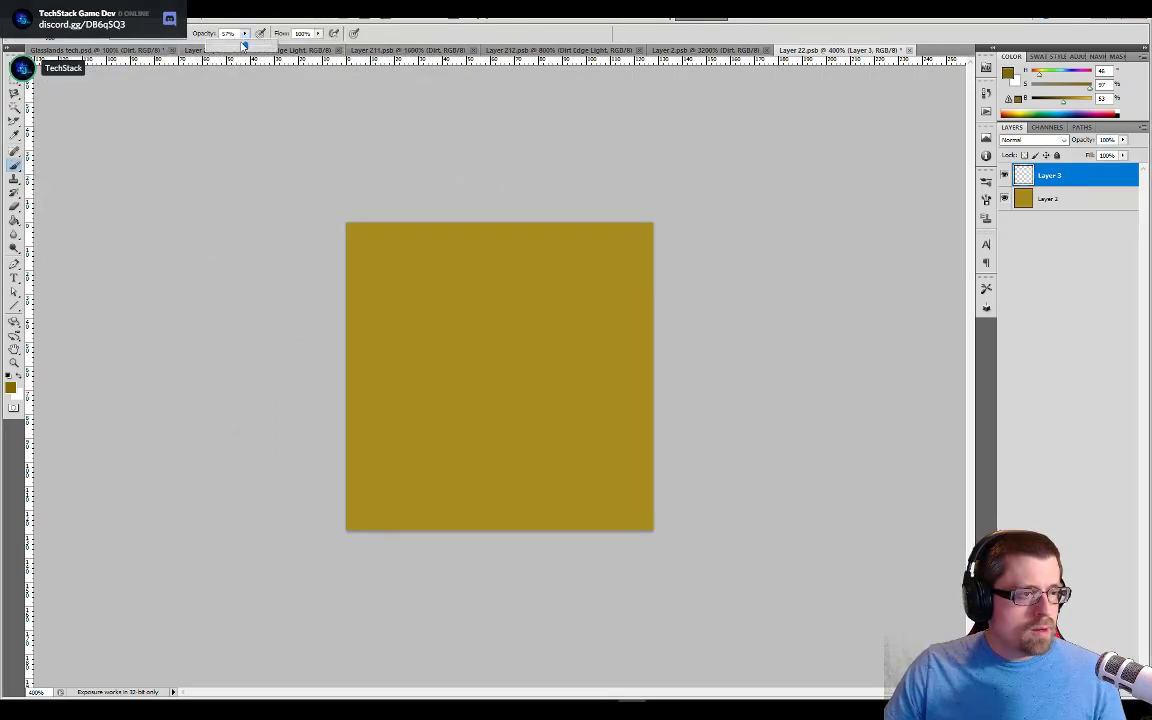
{"action": "left_click_drag", "start_coordinate": [264, 48], "coordinate": [274, 47]}
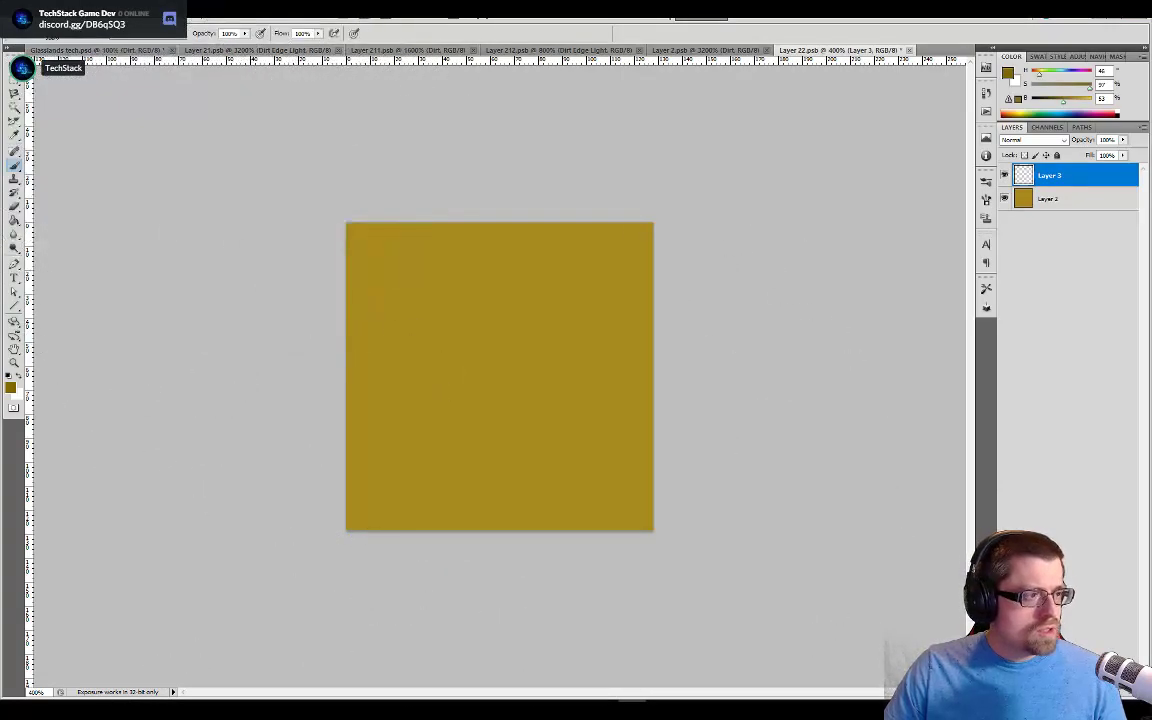
Step: Replace the brush tip with the 100 px speckle tip from the brush presets
{"action": "left_click", "coordinate": [60, 36]}
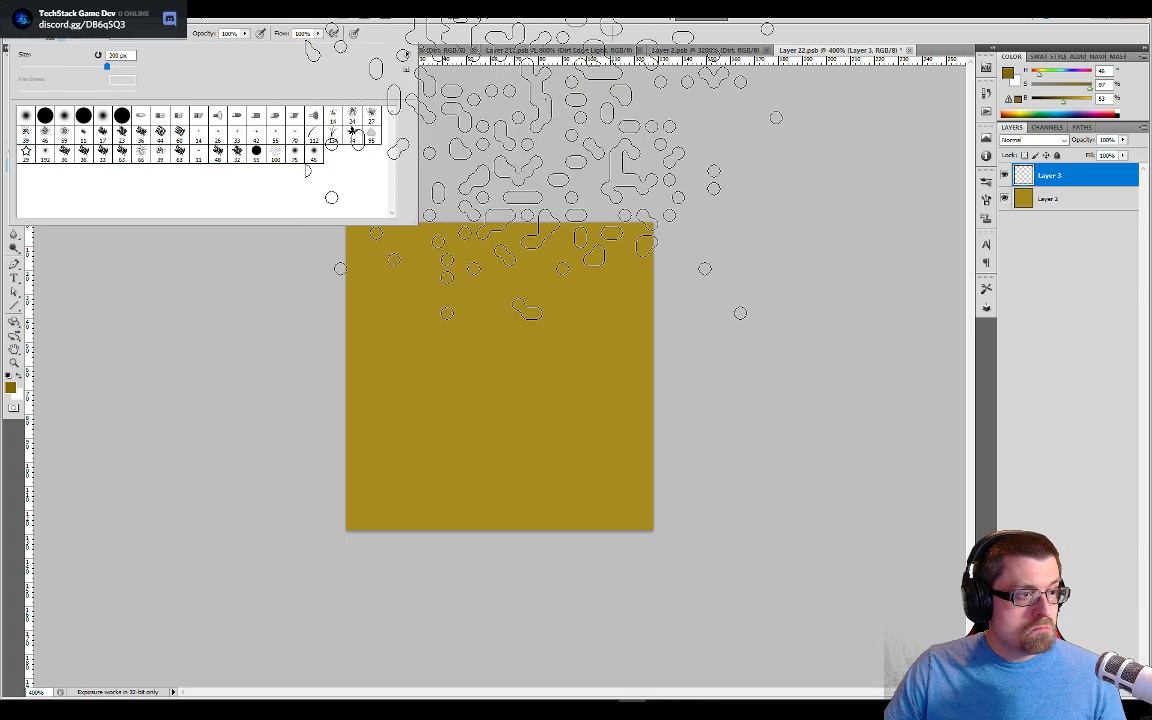
{"action": "left_click", "coordinate": [903, 401]}
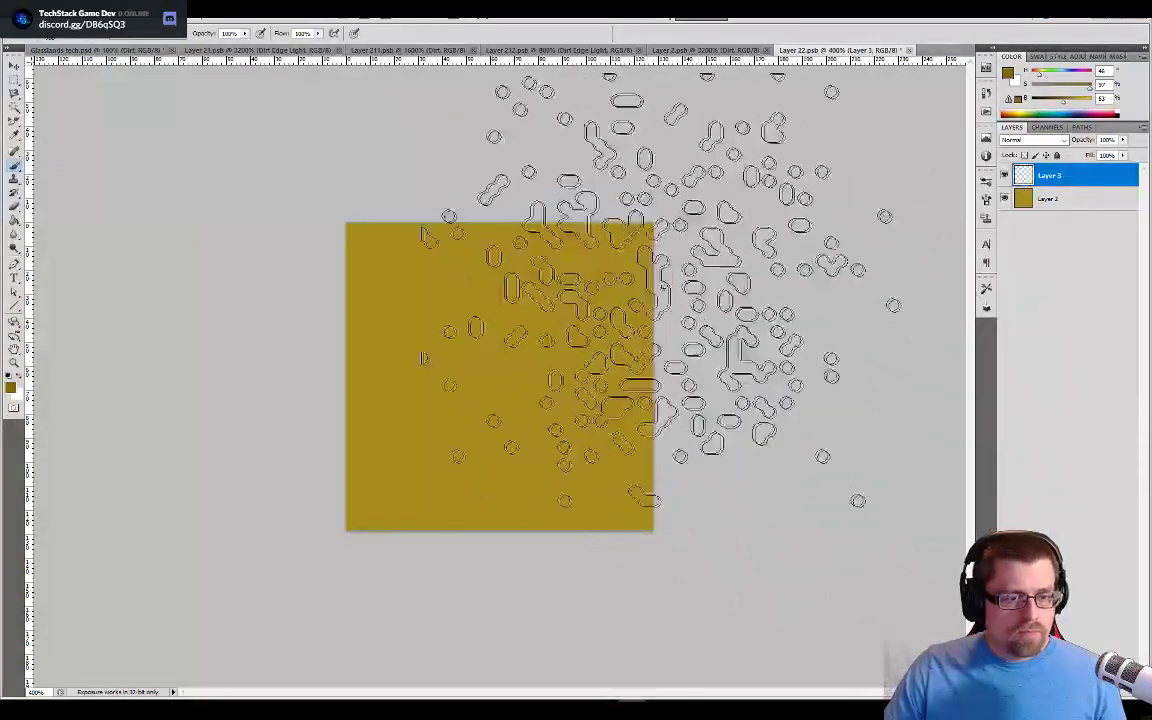
{"action": "left_click", "coordinate": [519, 395]}
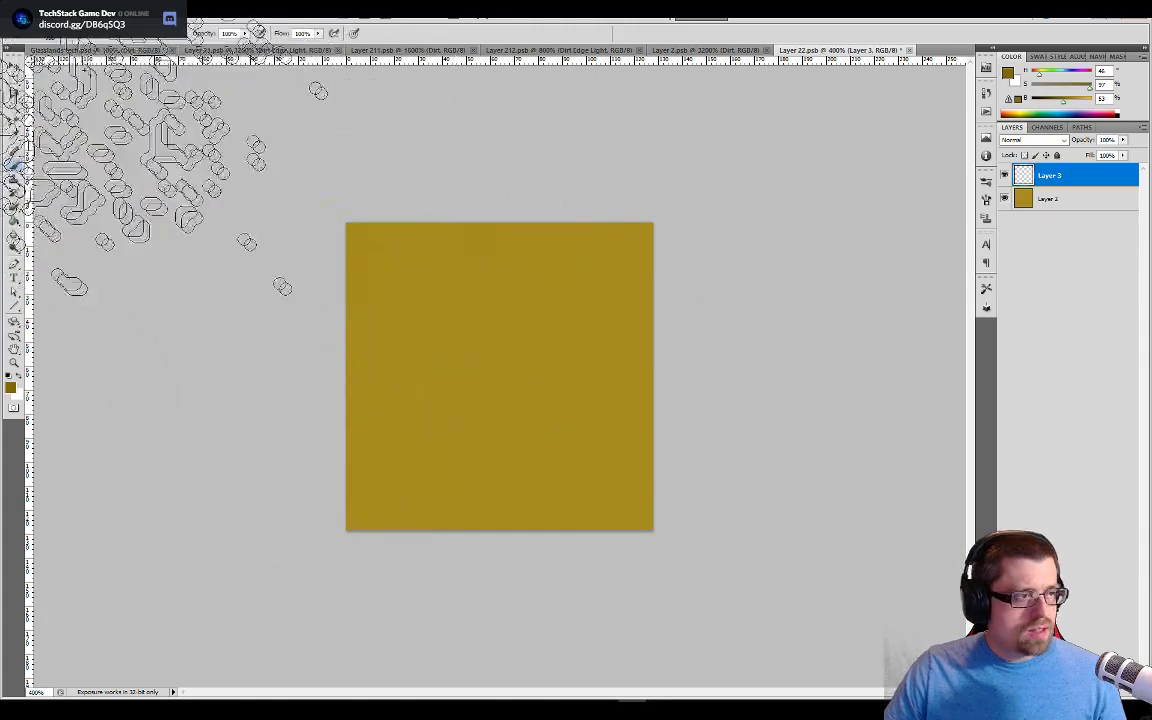
{"action": "left_click", "coordinate": [60, 36]}
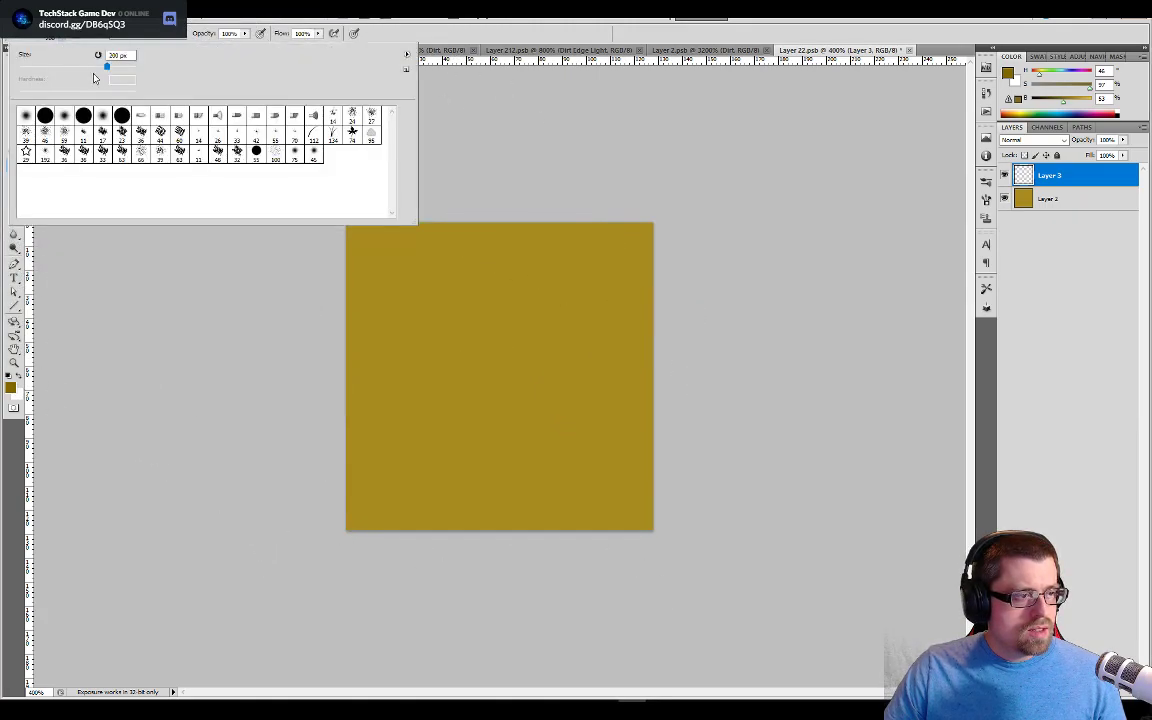
{"action": "left_click", "coordinate": [276, 156]}
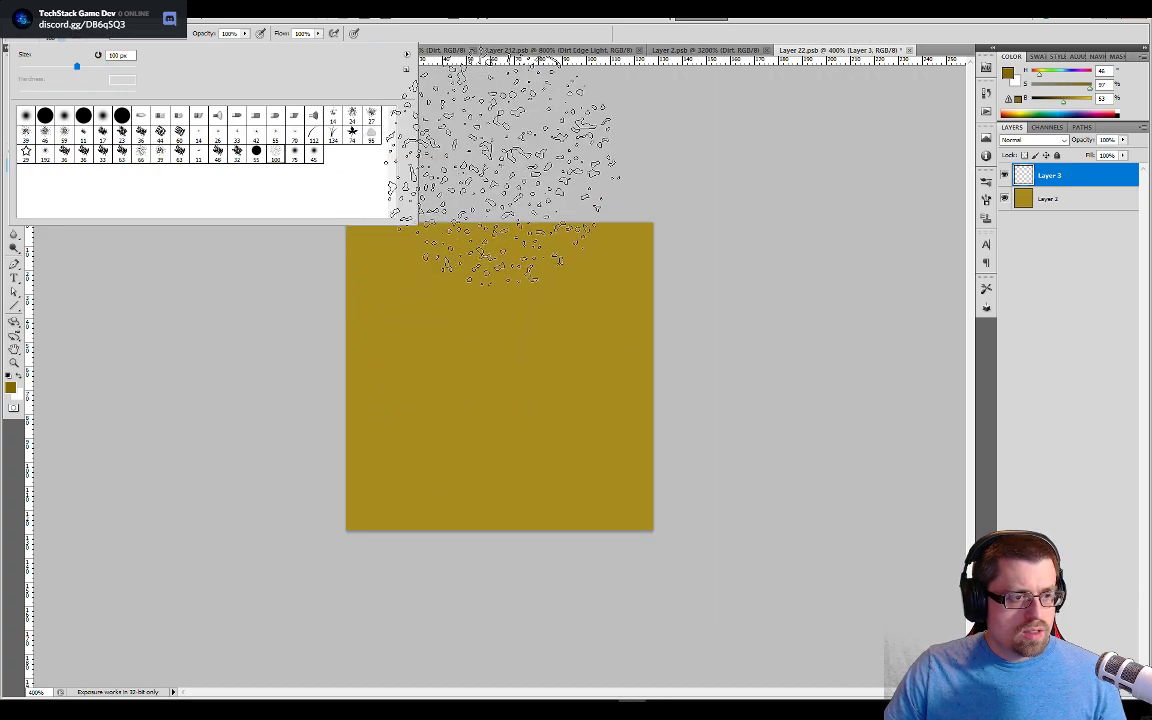
{"action": "left_click", "coordinate": [846, 212]}
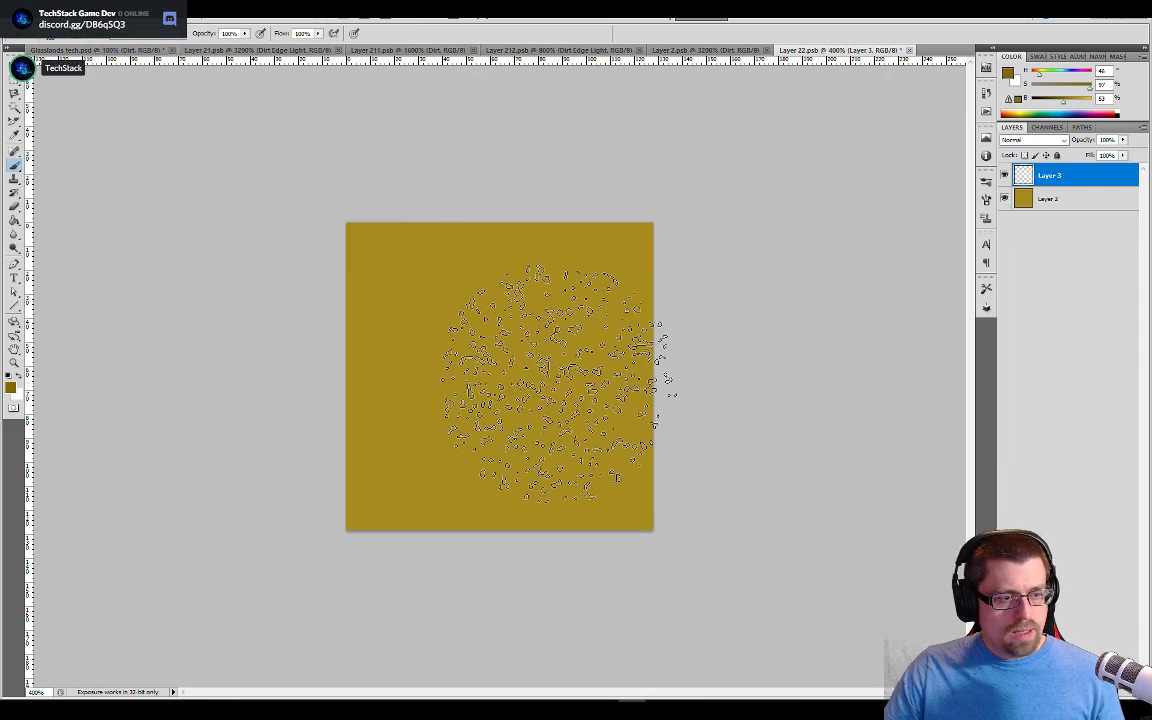
Step: Enlarge the speckle brush beyond the tile's size and paint darker brown specks across the whole dirt tile on the new layer
{"action": "key", "text": "bracketright"}
{"action": "key", "text": "bracketright"}
{"action": "key", "text": "bracketright"}
{"action": "key", "text": "bracketright"}
{"action": "key", "text": "bracketright"}
{"action": "key", "text": "bracketright"}
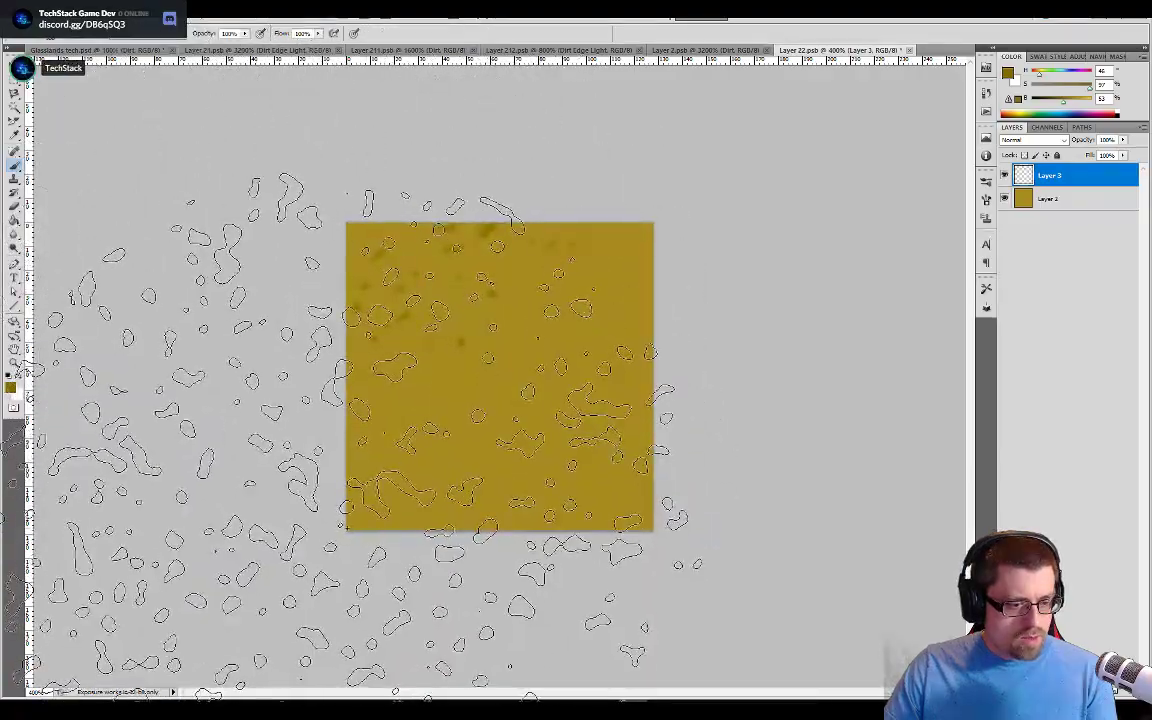
{"action": "left_click", "coordinate": [350, 531]}
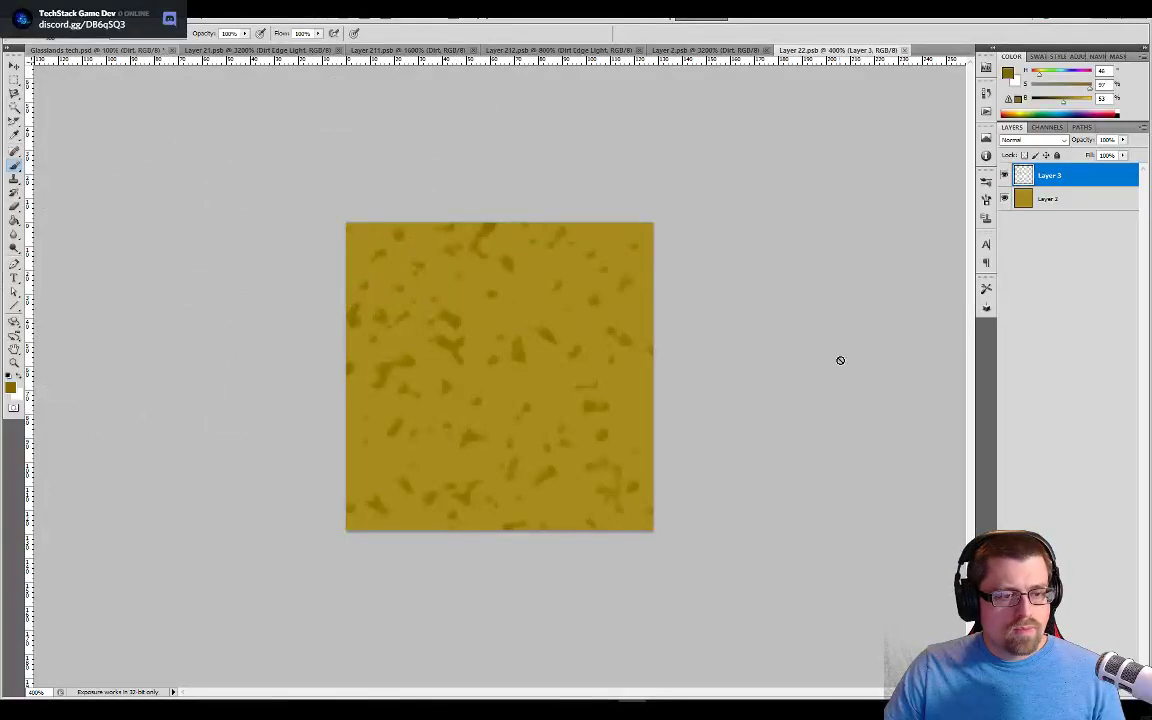
Step: Return to Glasslands tech.psd, hide the Pallet layer, and target the Dirt layer
{"action": "key", "text": "ctrl+Tab"}
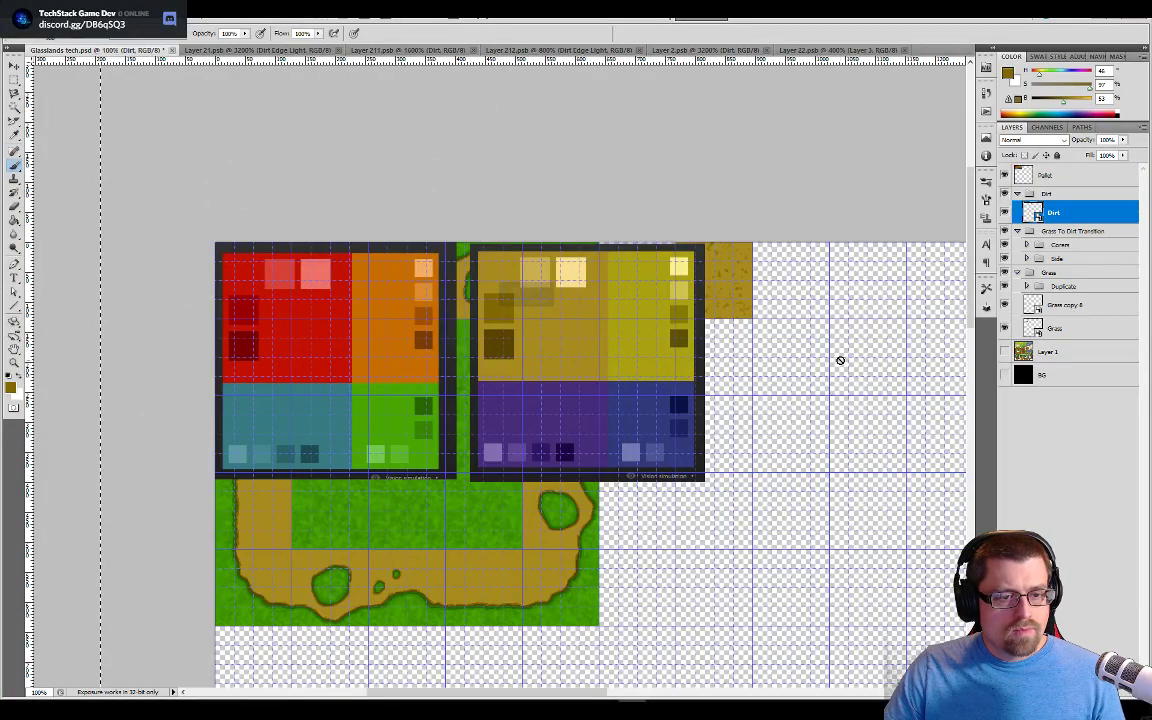
{"action": "left_click", "coordinate": [1005, 175]}
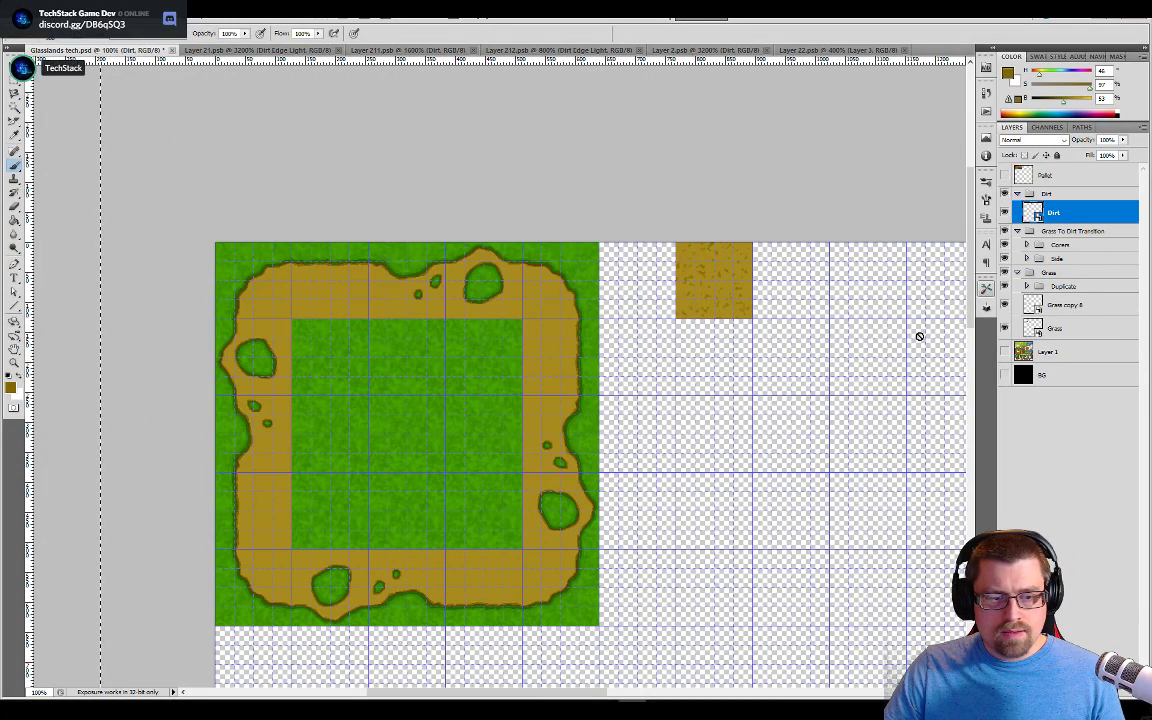
{"action": "right_click", "coordinate": [1051, 198]}
{"action": "left_click", "coordinate": [1049, 508]}
{"action": "left_click", "coordinate": [1051, 214]}
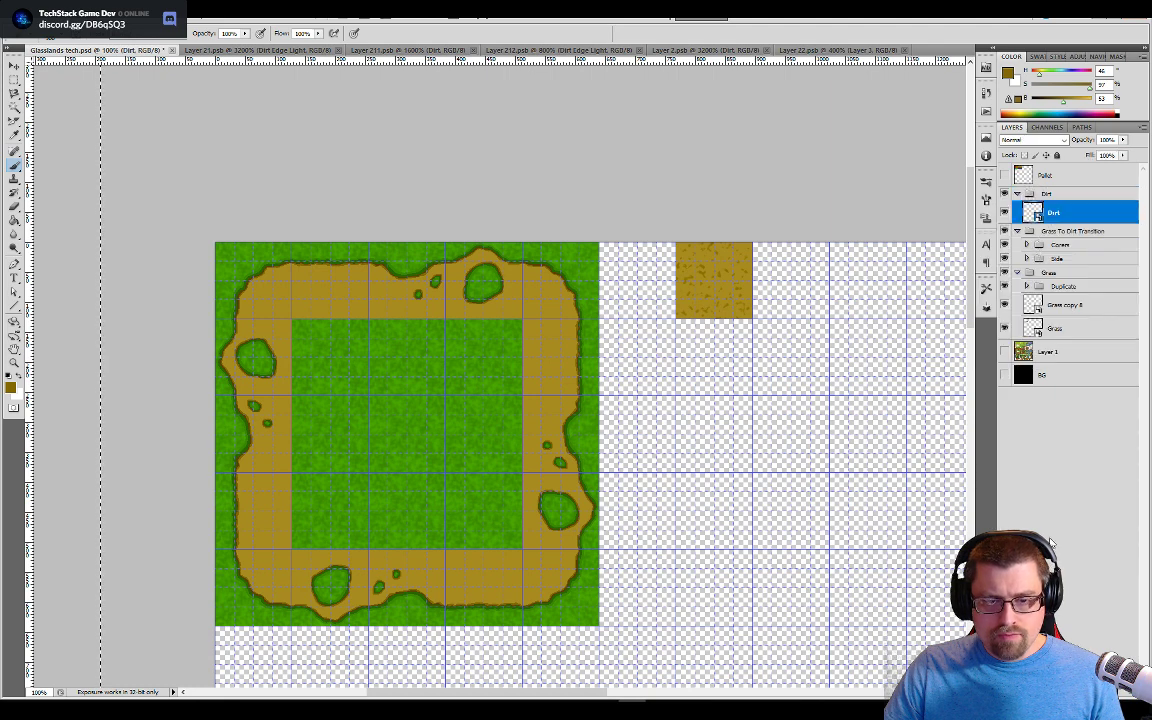
Step: Create a layer group named Duplicate inside the Dirt group, above the Dirt layer
{"action": "key", "text": "ctrl+g"}
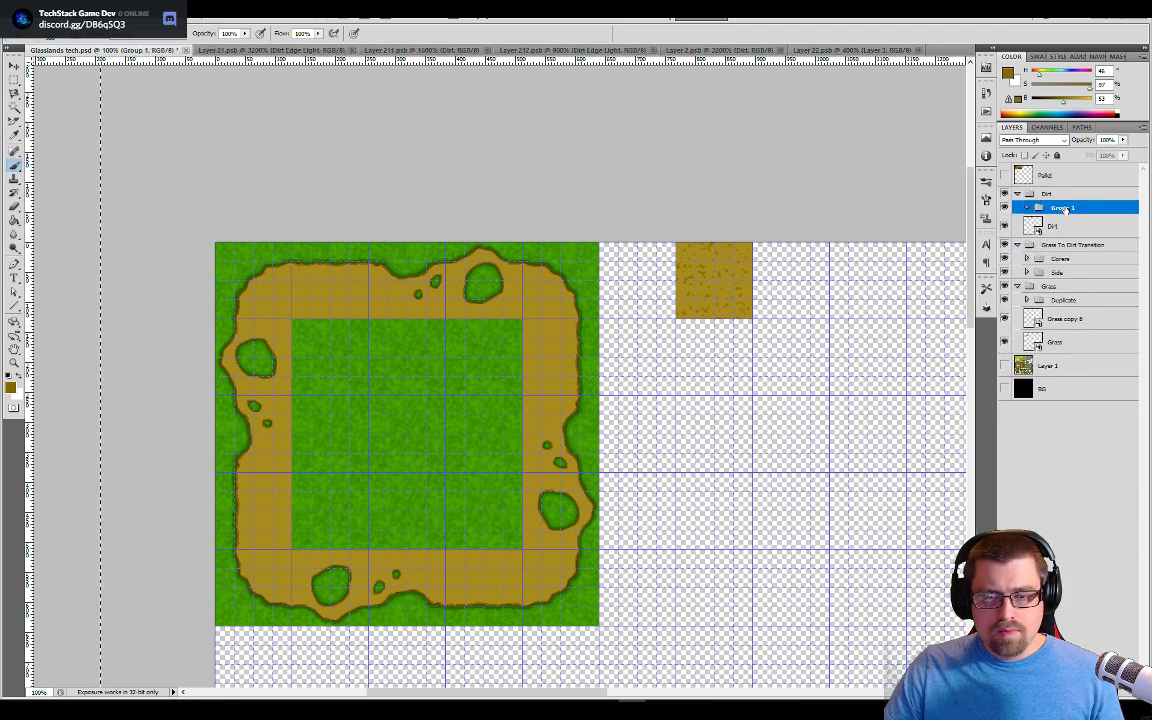
{"action": "type", "text": "Duplicate"}
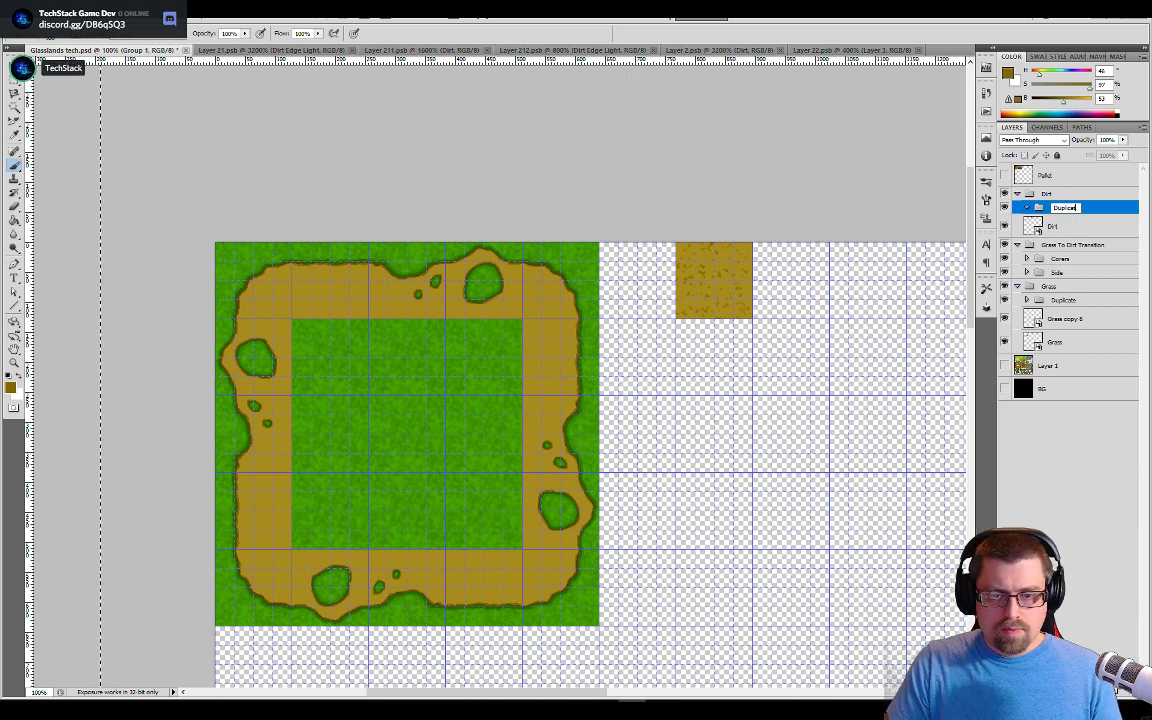
{"action": "key", "text": "Return"}
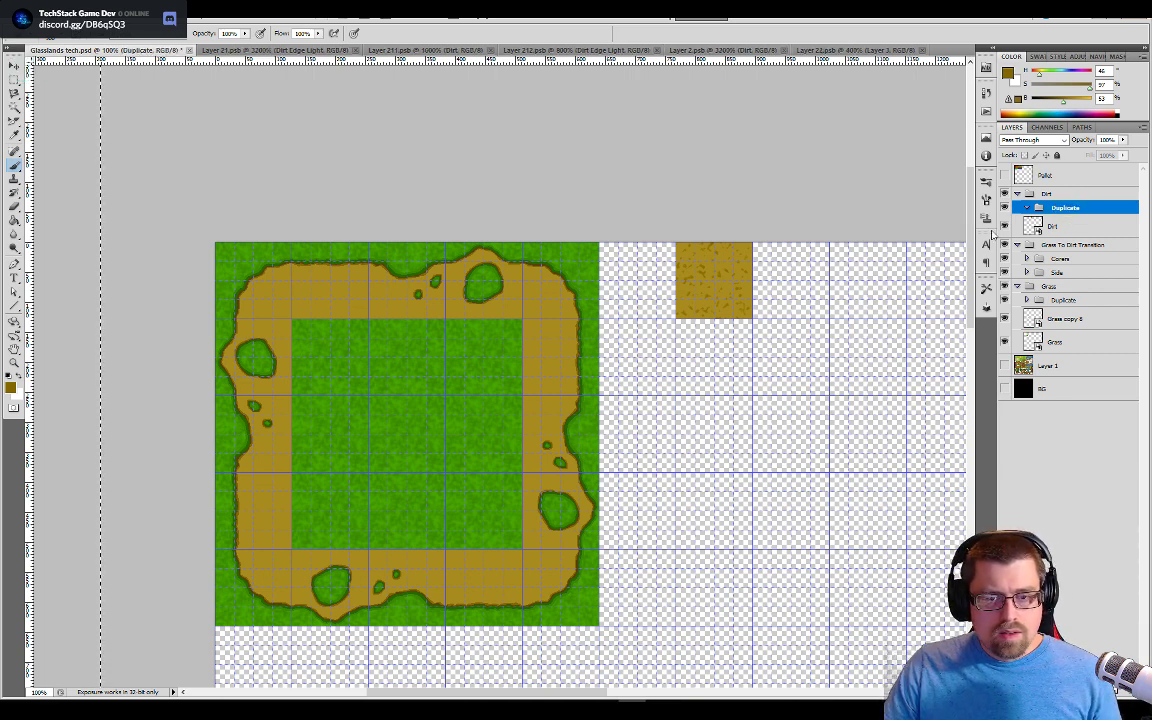
Step: Duplicate the Dirt layer under the default name and put the copy inside the Dirt group's Duplicate subgroup
{"action": "left_click", "coordinate": [1047, 227]}
{"action": "right_click", "coordinate": [1047, 227]}
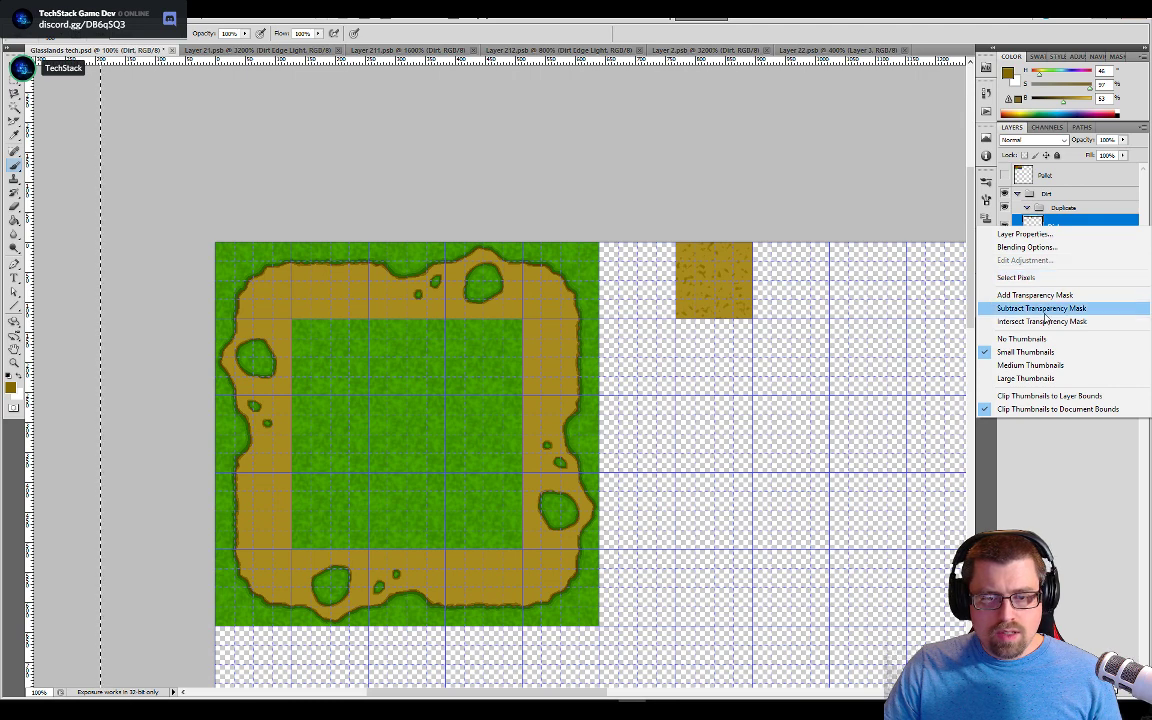
{"action": "left_click", "coordinate": [1074, 525]}
{"action": "right_click", "coordinate": [1057, 220]}
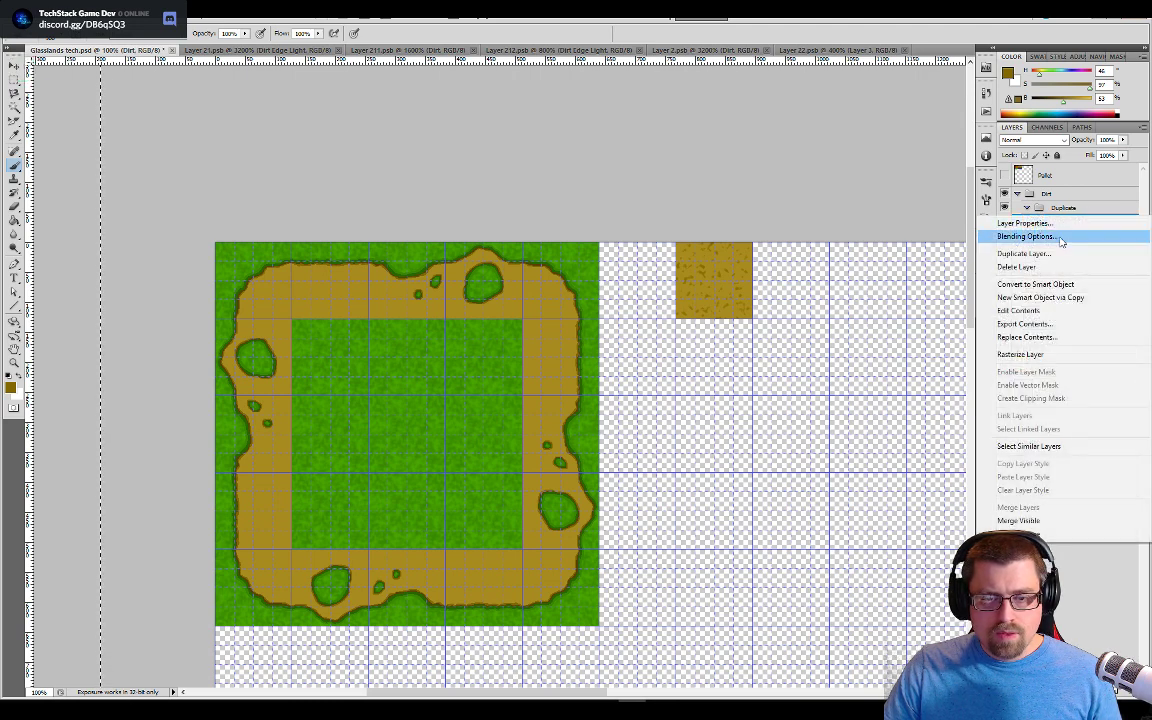
{"action": "left_click", "coordinate": [1047, 254]}
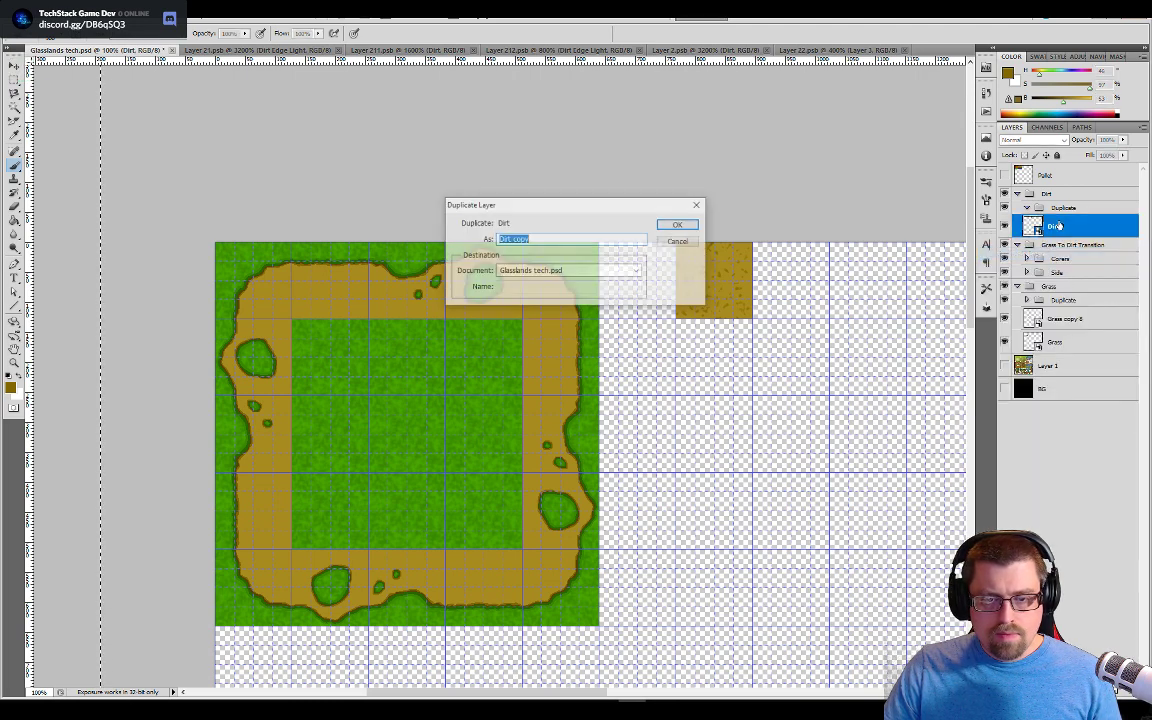
{"action": "left_click", "coordinate": [676, 228]}
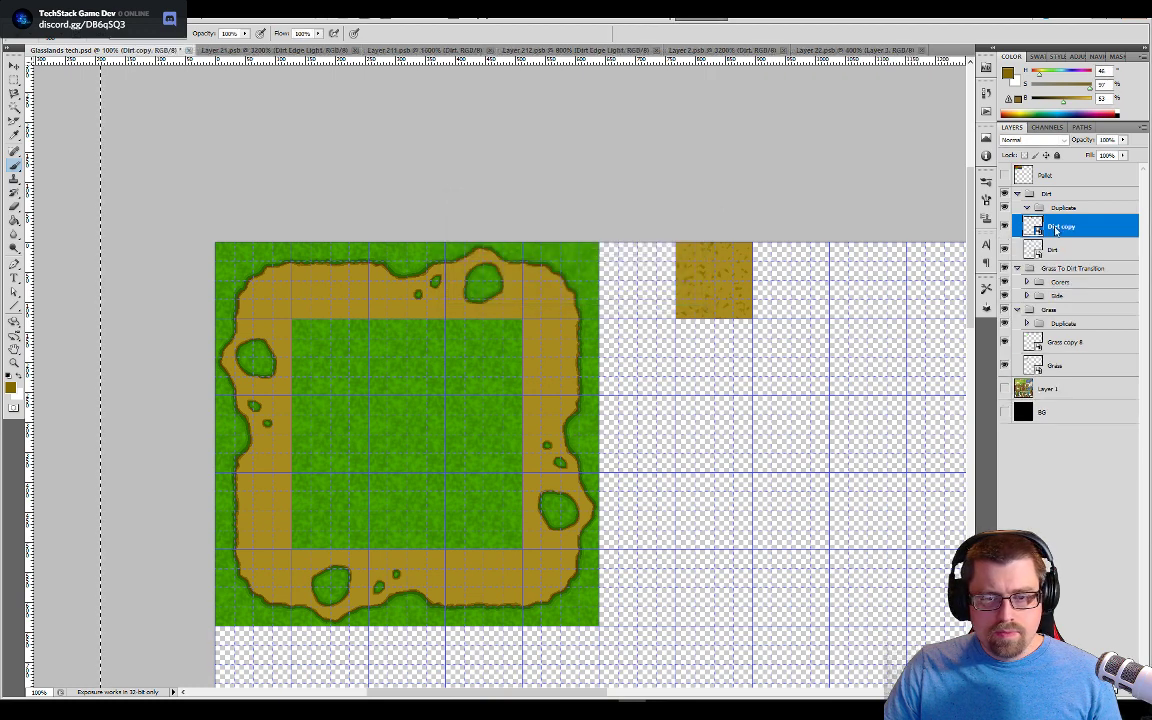
{"action": "left_click_drag", "start_coordinate": [1060, 226], "coordinate": [1063, 209]}
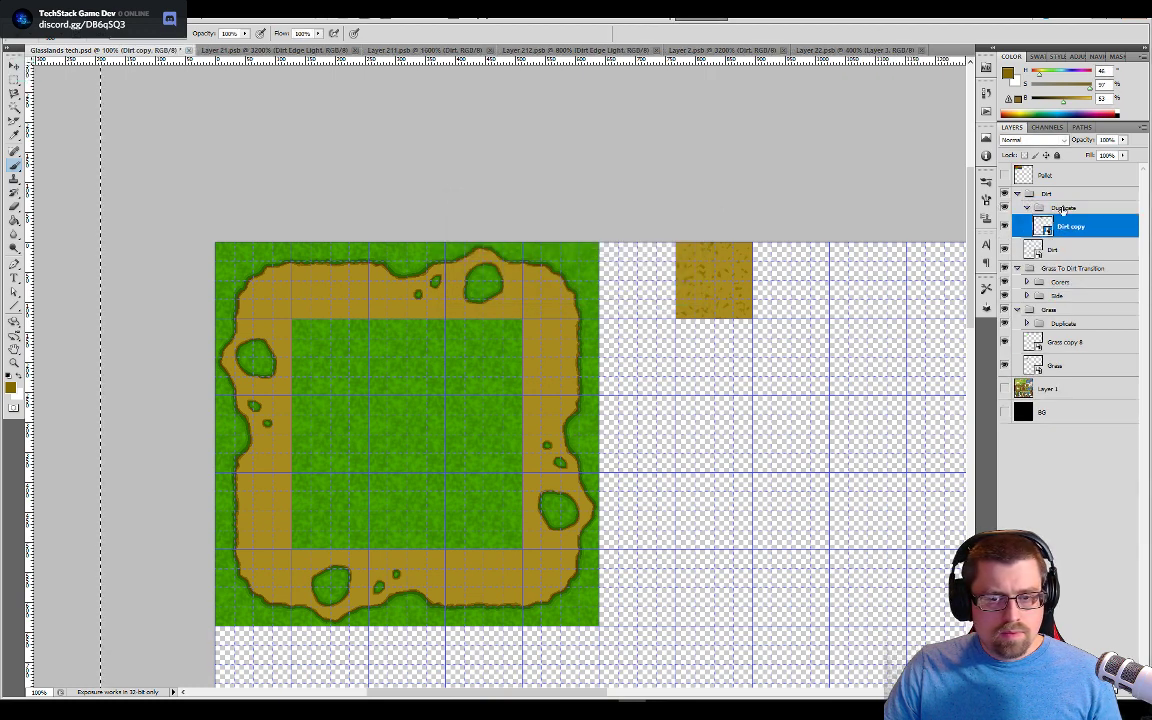
{"action": "left_click", "coordinate": [1063, 208]}
{"action": "left_click", "coordinate": [1057, 226]}
Step: Move the dirt copy one tile down so it sits directly below the original speckled tile
{"action": "key", "text": "v"}
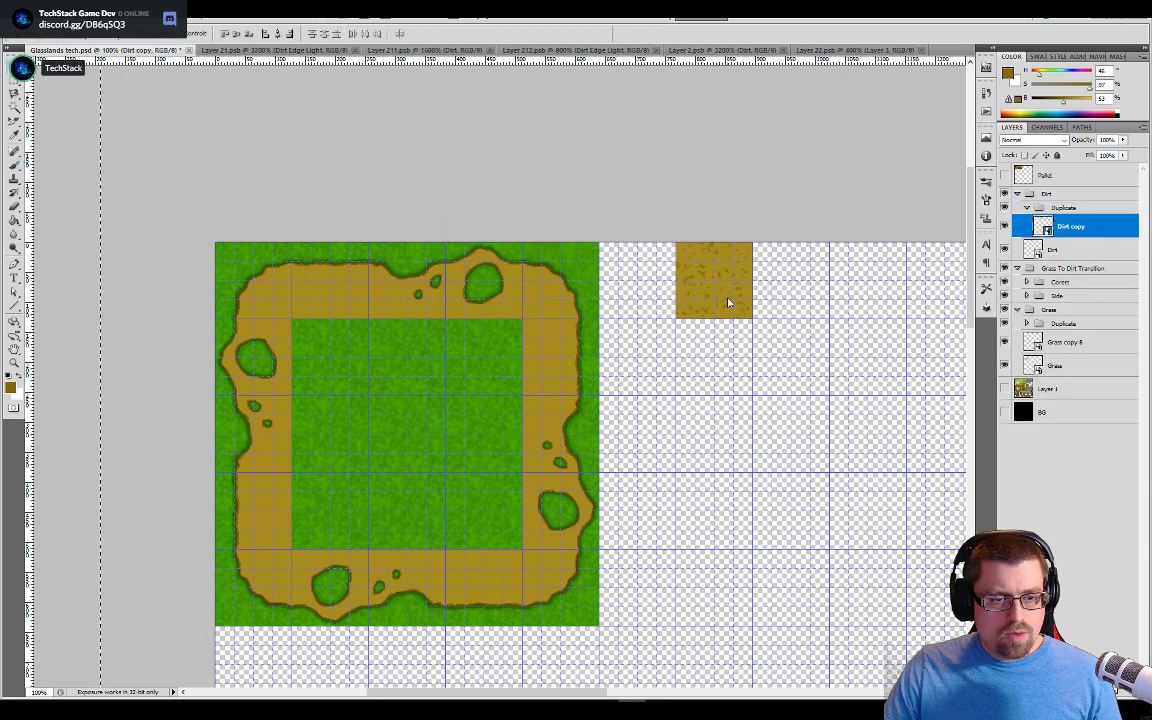
{"action": "scroll", "coordinate": [443, 321], "scroll_direction": "down", "scroll_amount": 3}
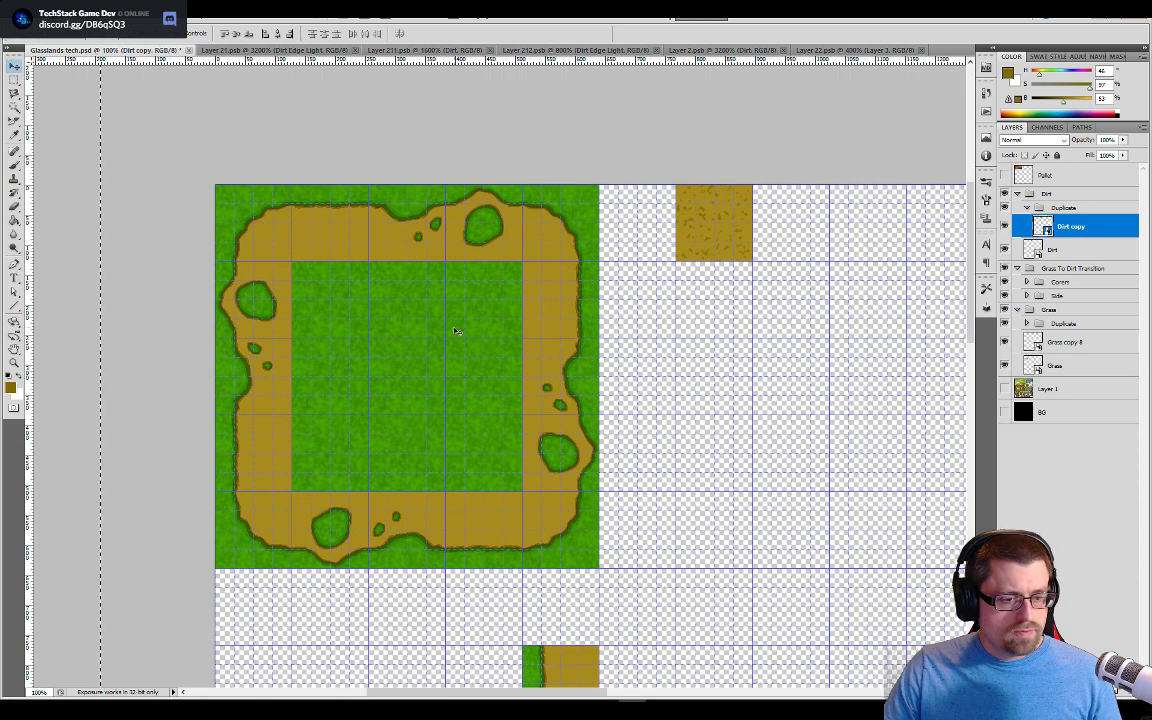
{"action": "scroll", "coordinate": [470, 340], "scroll_direction": "up", "scroll_amount": 2}
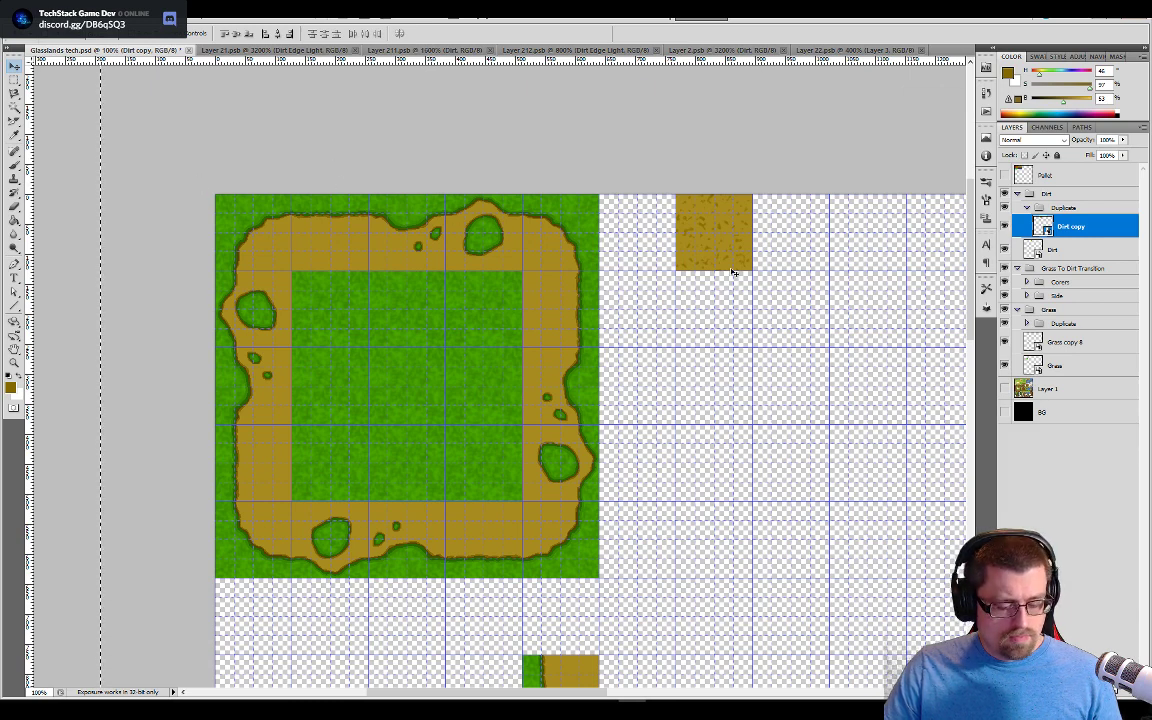
{"action": "key", "text": "ctrl+t"}
{"action": "left_click_drag", "start_coordinate": [737, 228], "coordinate": [734, 303]}
{"action": "key", "text": "Return"}
Step: Duplicate the lower dirt tile's layer and place the new copy one tile to its right
{"action": "right_click", "coordinate": [1046, 229]}
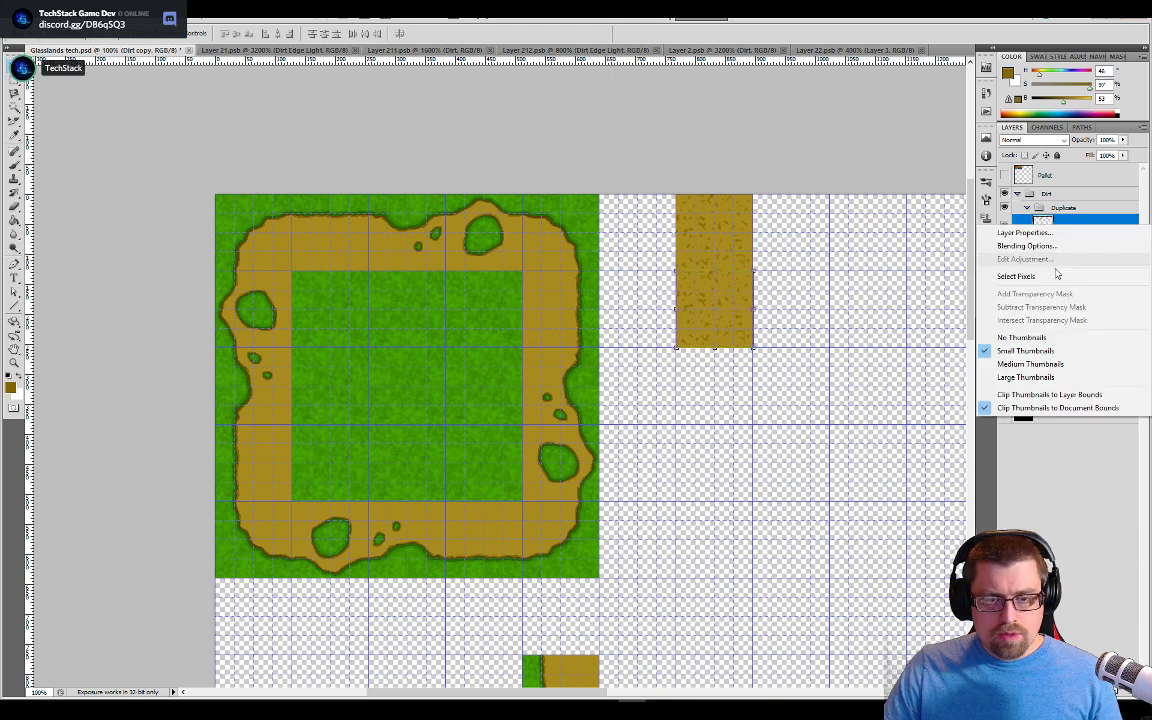
{"action": "left_click", "coordinate": [1101, 518]}
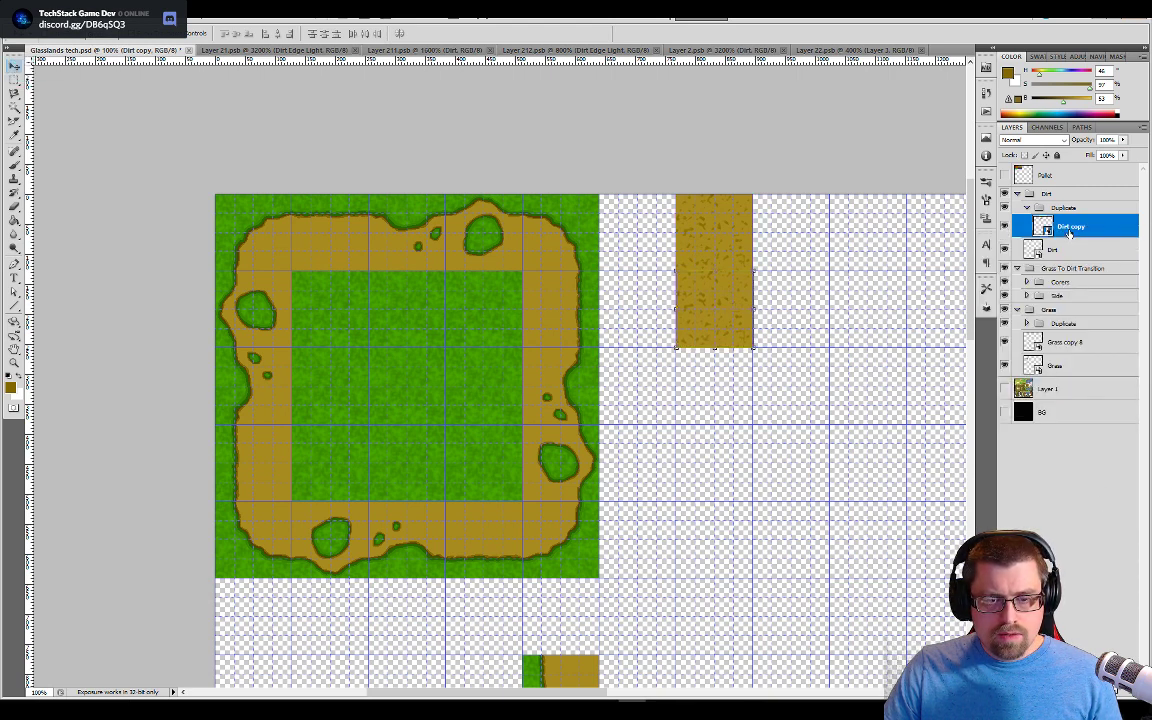
{"action": "right_click", "coordinate": [1070, 232]}
{"action": "left_click", "coordinate": [1015, 267]}
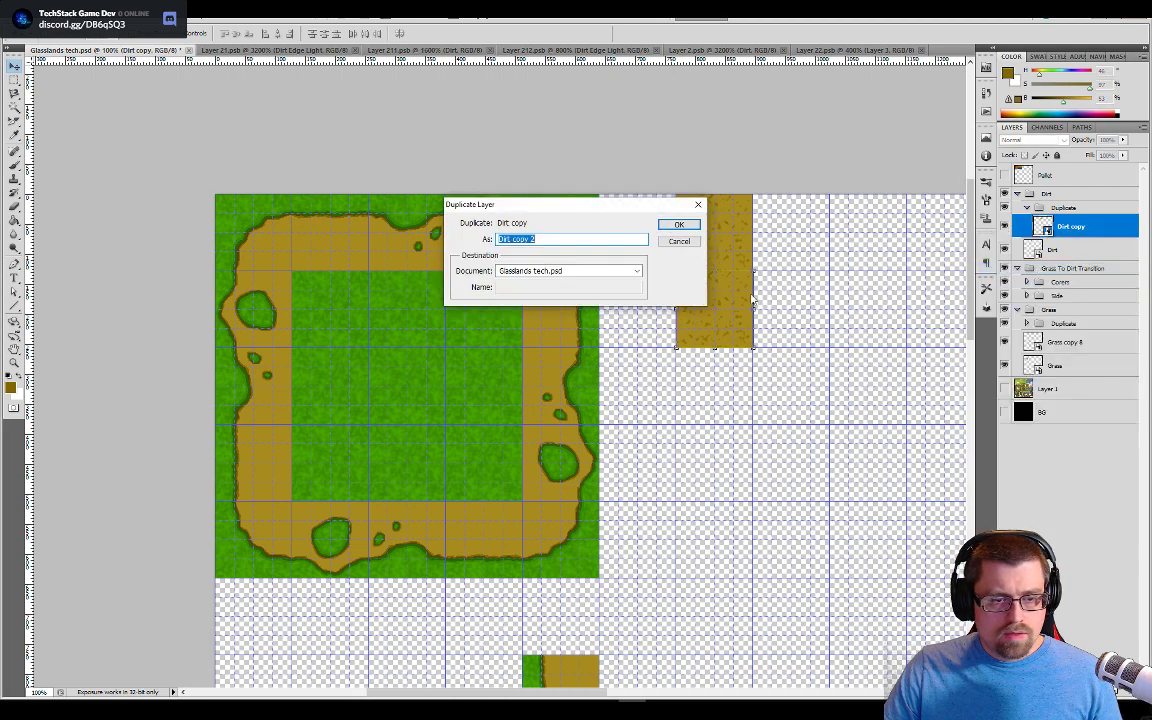
{"action": "left_click", "coordinate": [677, 224]}
{"action": "left_click_drag", "start_coordinate": [708, 290], "coordinate": [786, 293]}
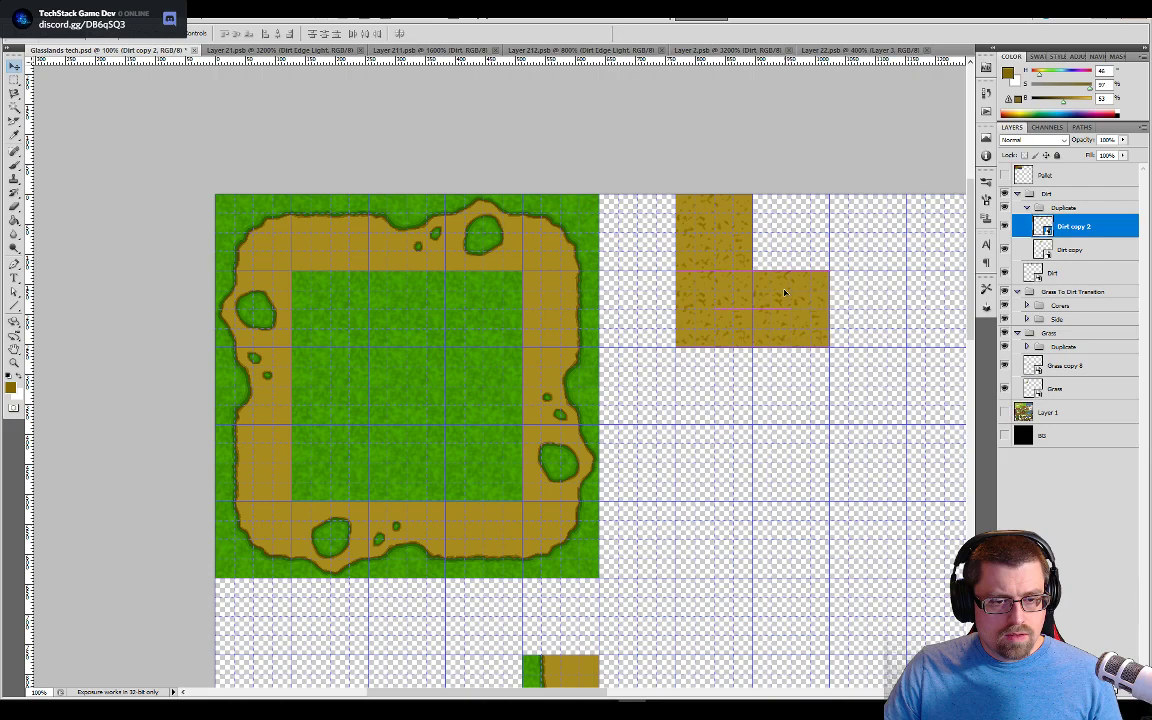
Step: Inspect the tile seams up close and realign the newest dirt copy against the right edge of the lower tile
{"action": "key", "text": "ctrl+plus"}
{"action": "key", "text": "ctrl+plus"}
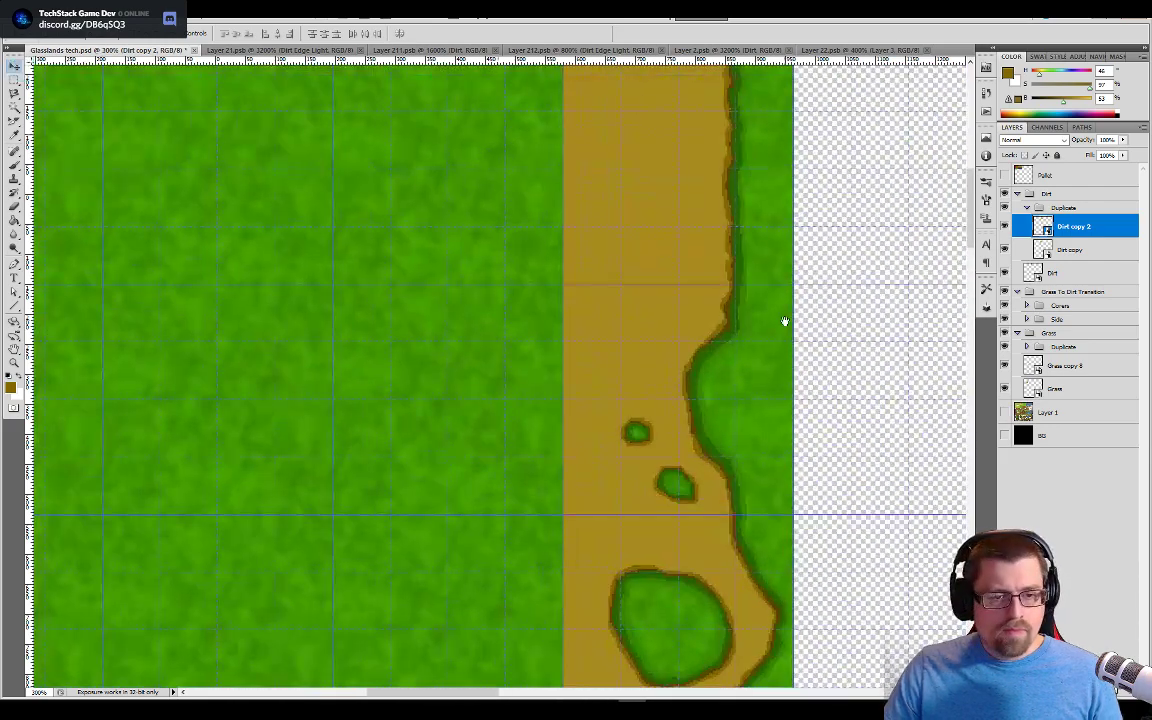
{"action": "left_click_drag", "start_coordinate": [800, 313], "coordinate": [121, 579]}
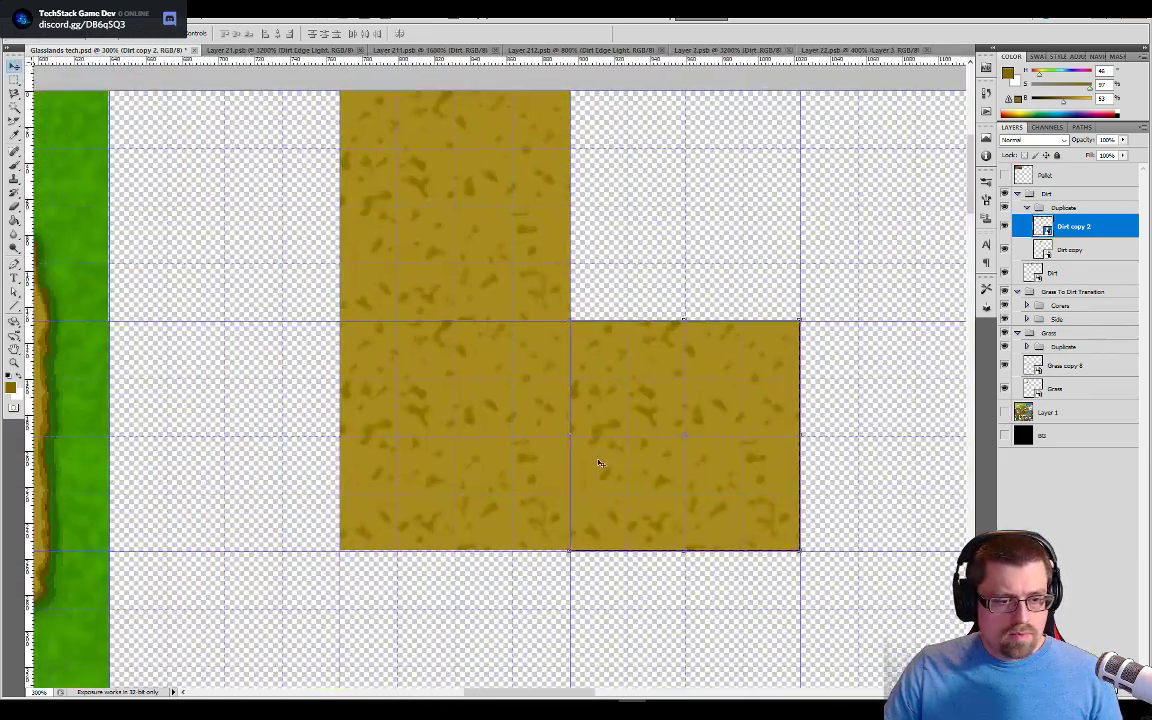
{"action": "key", "text": "d"}
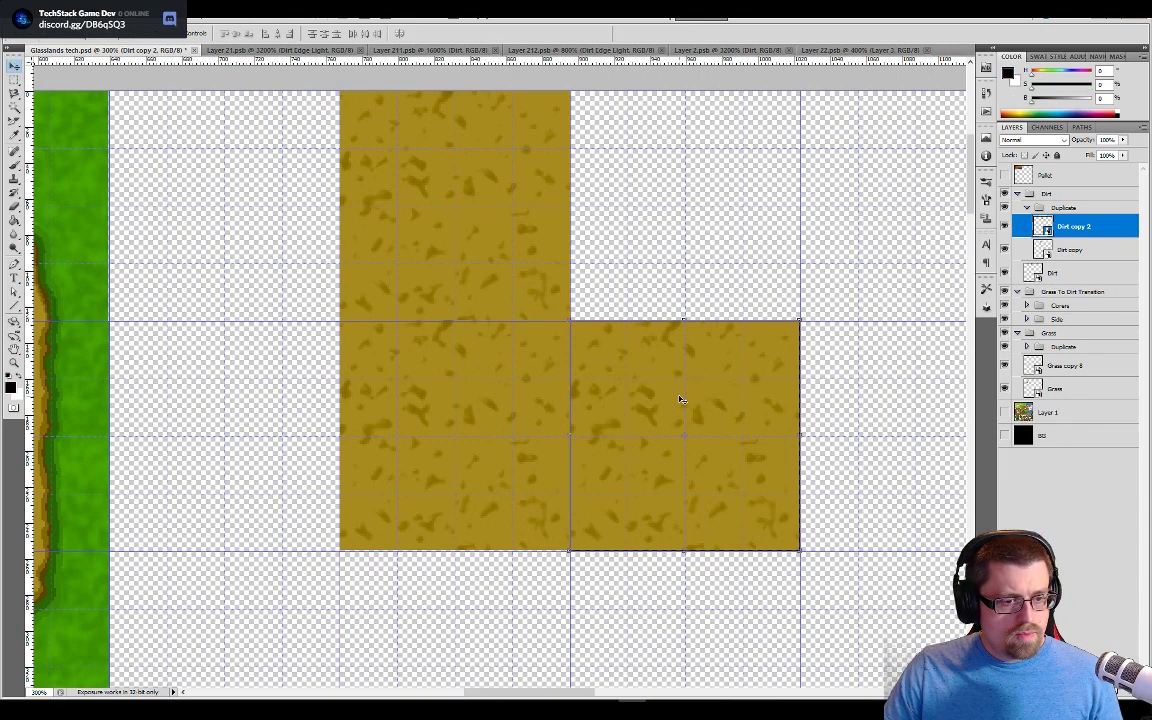
{"action": "key", "text": "ctrl+z"}
{"action": "left_click_drag", "start_coordinate": [551, 387], "coordinate": [754, 381]}
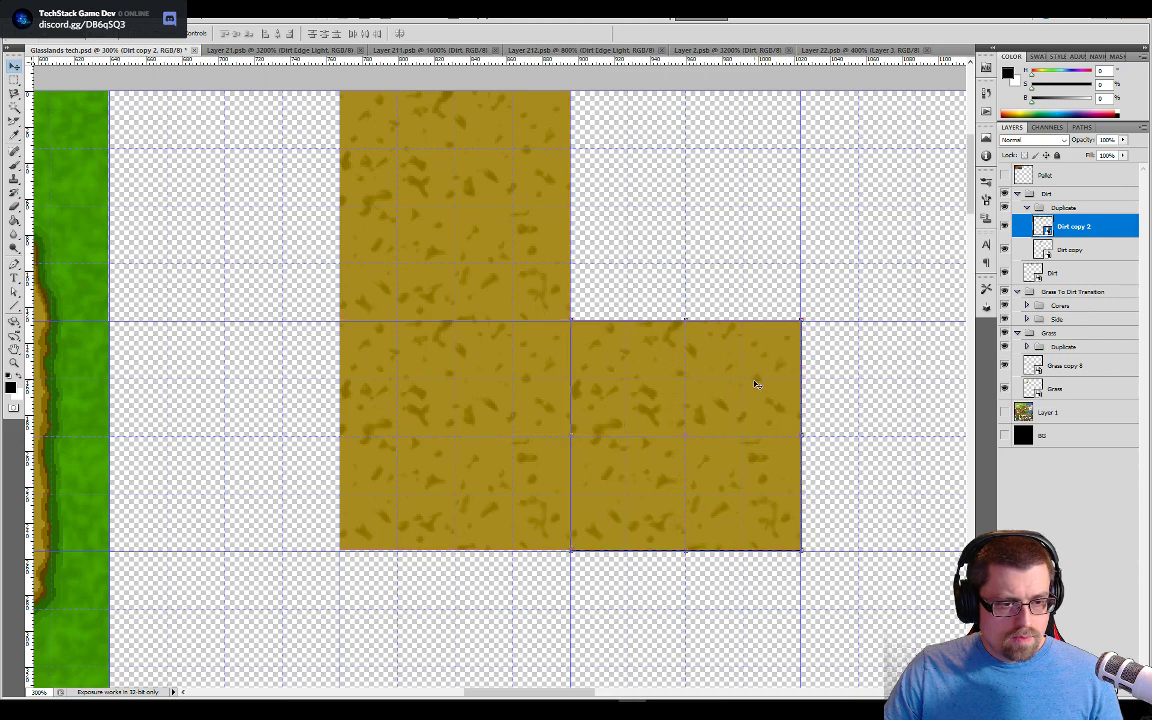
Step: Duplicate the lower-right dirt tile and move the copy up one tile to complete a 2 × 2 block
{"action": "right_click", "coordinate": [1055, 225]}
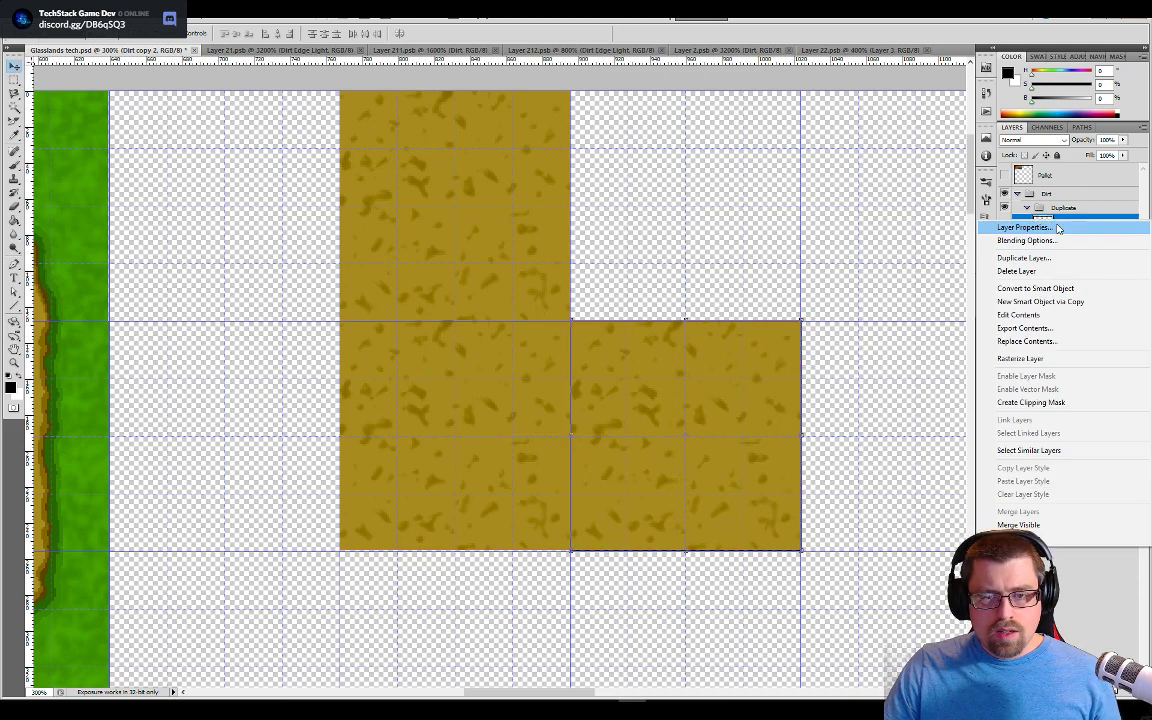
{"action": "left_click", "coordinate": [1071, 261]}
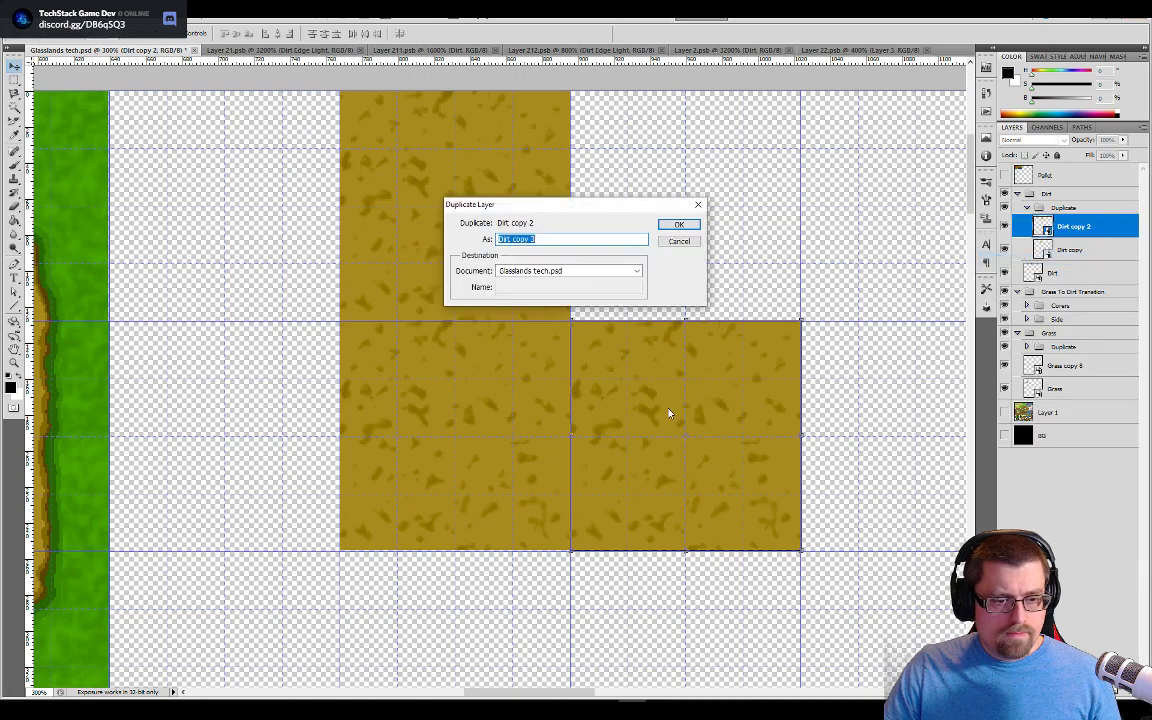
{"action": "left_click", "coordinate": [670, 226]}
{"action": "left_click_drag", "start_coordinate": [694, 411], "coordinate": [734, 172]}
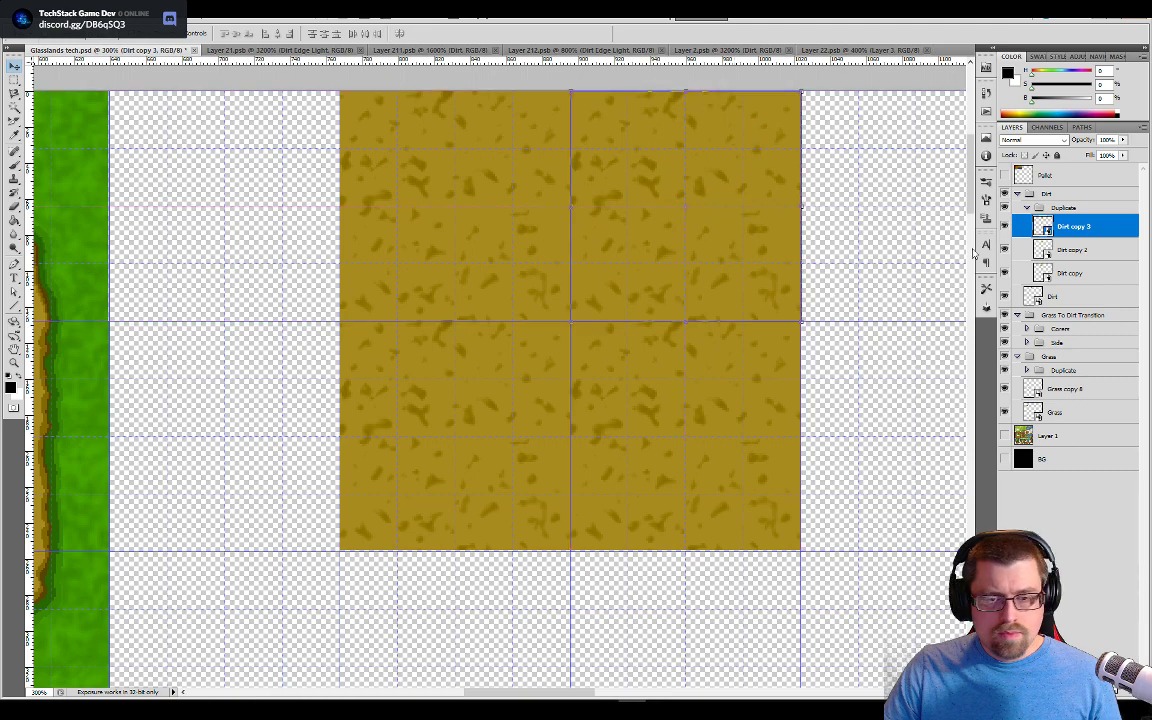
Step: Duplicate the Dirt copy 2 layer and place the new tile in the lower row of a third column
{"action": "left_click", "coordinate": [1043, 250]}
{"action": "right_click", "coordinate": [1043, 250]}
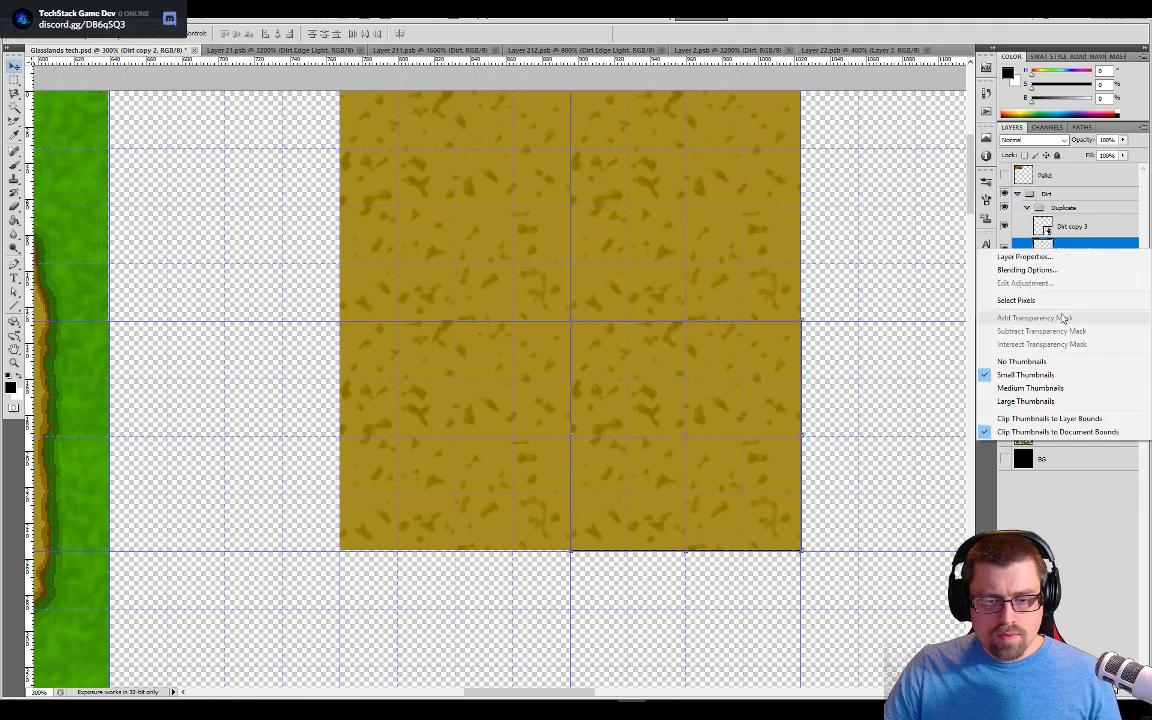
{"action": "left_click", "coordinate": [1066, 549]}
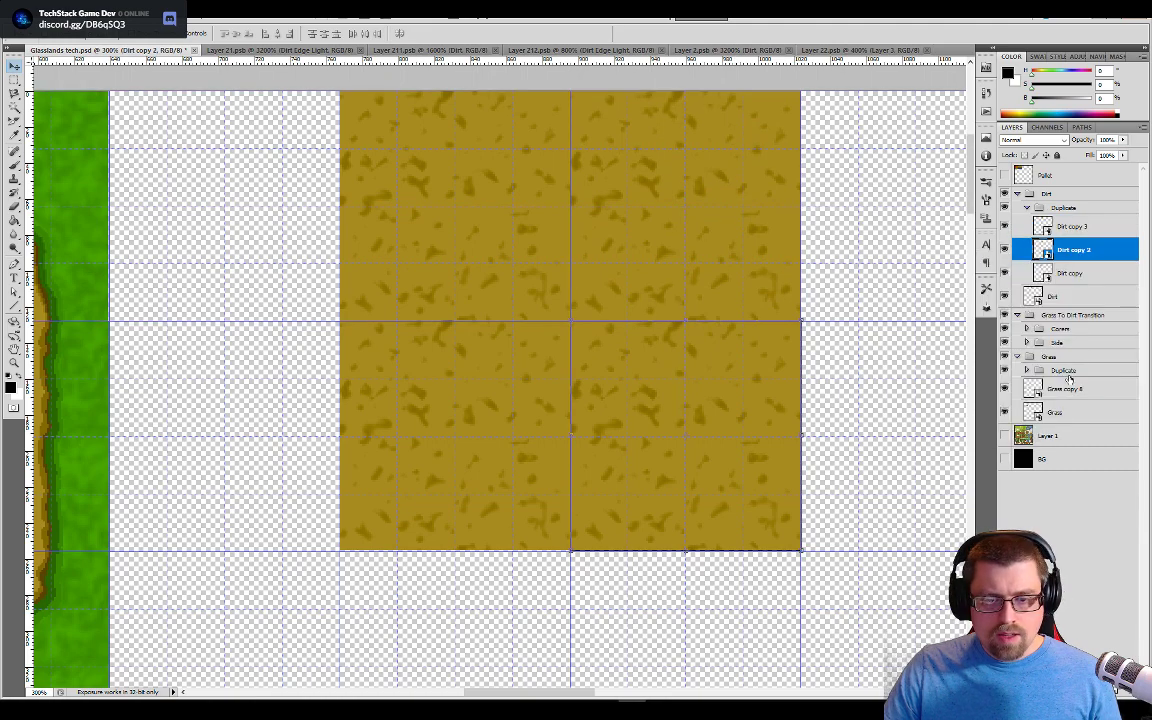
{"action": "right_click", "coordinate": [1068, 248]}
{"action": "left_click", "coordinate": [1068, 288]}
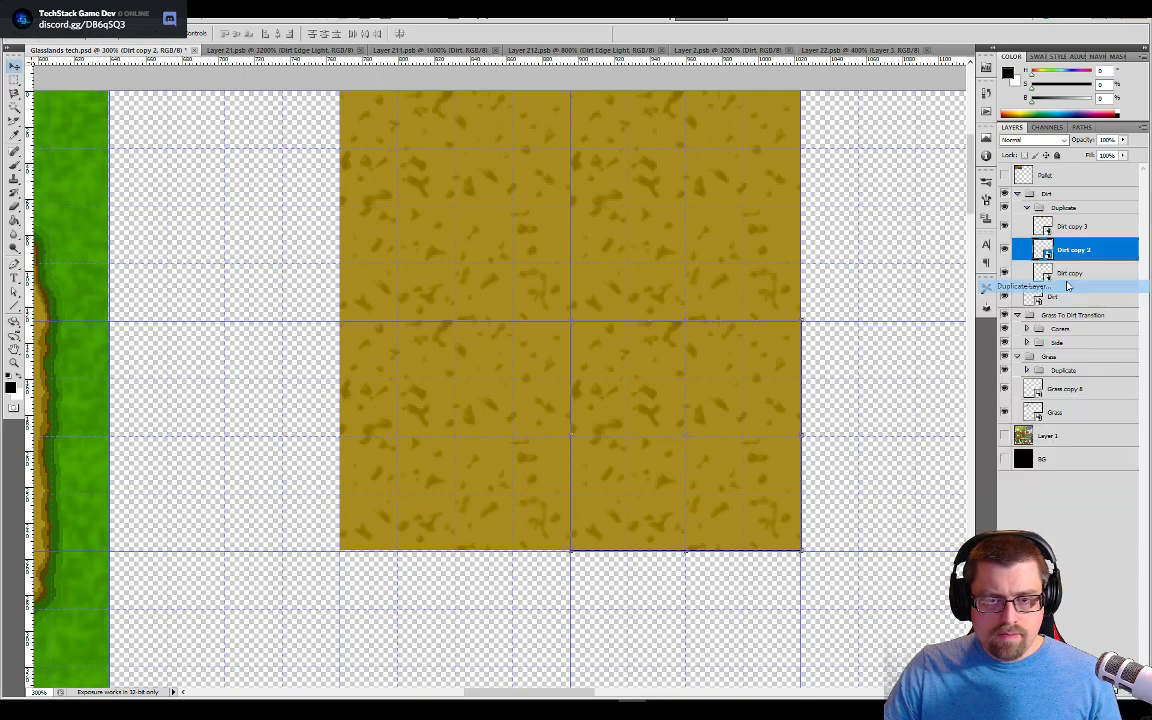
{"action": "left_click", "coordinate": [679, 225]}
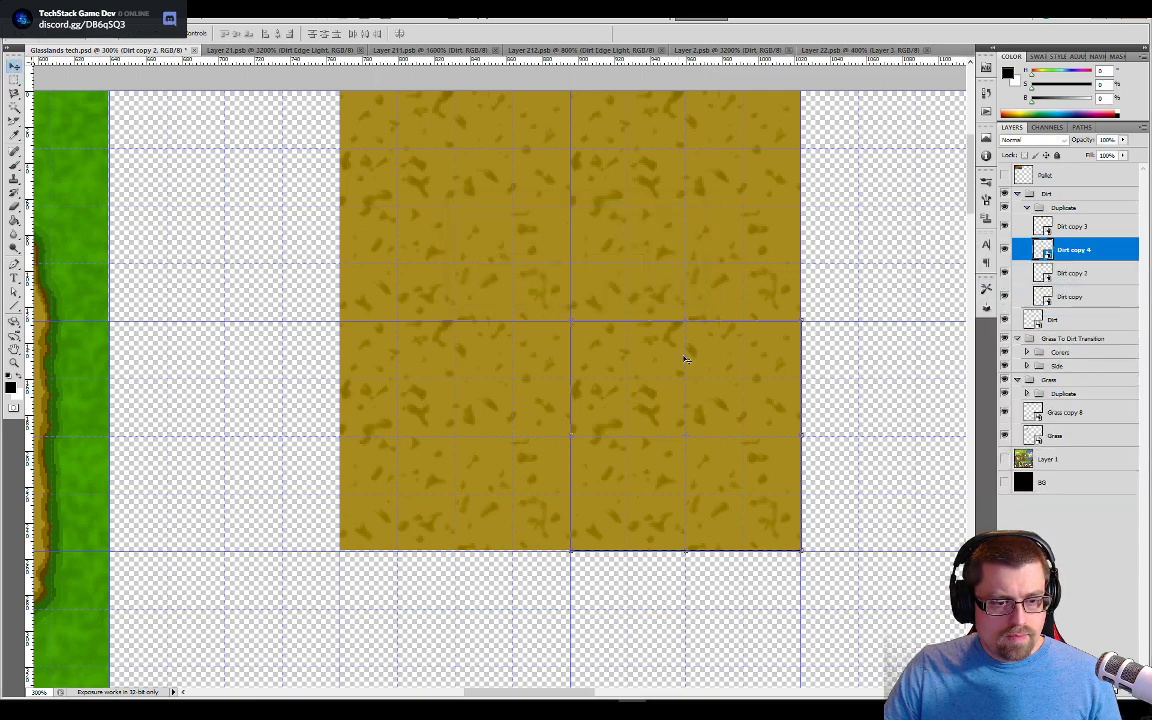
{"action": "left_click_drag", "start_coordinate": [681, 347], "coordinate": [915, 399]}
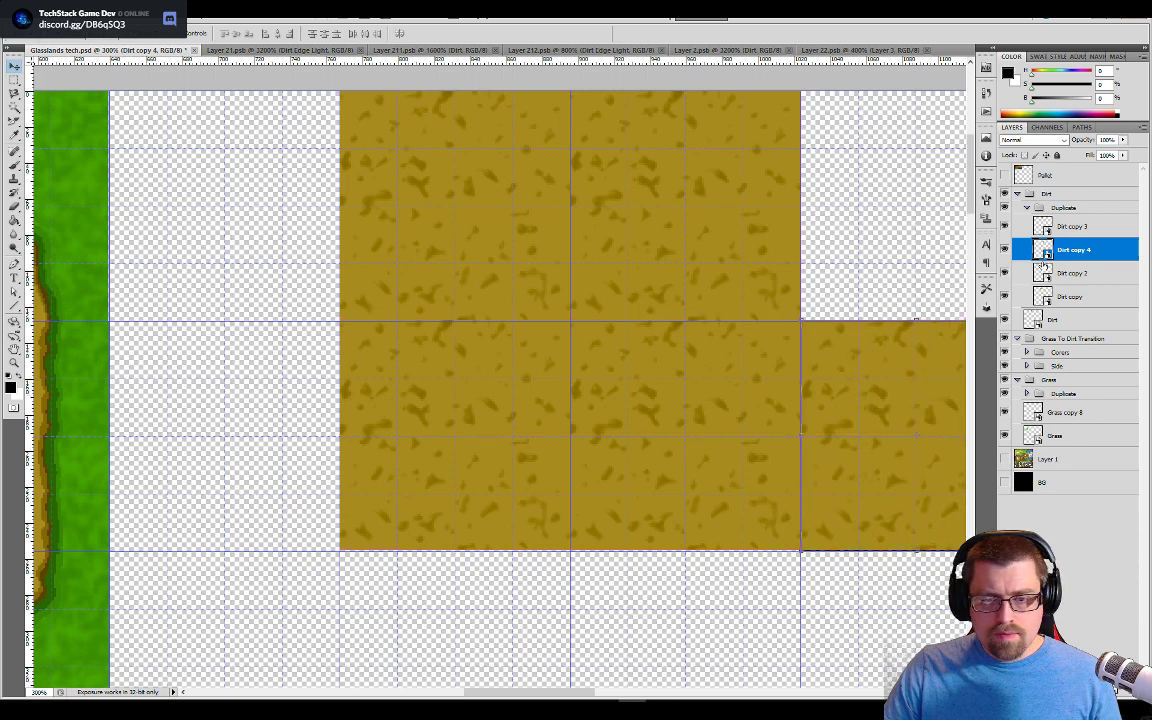
Step: Duplicate the third column's lower dirt tile and move the copy up one tile to complete a 3 × 2 block
{"action": "right_click", "coordinate": [1042, 247]}
{"action": "key", "text": "Escape"}
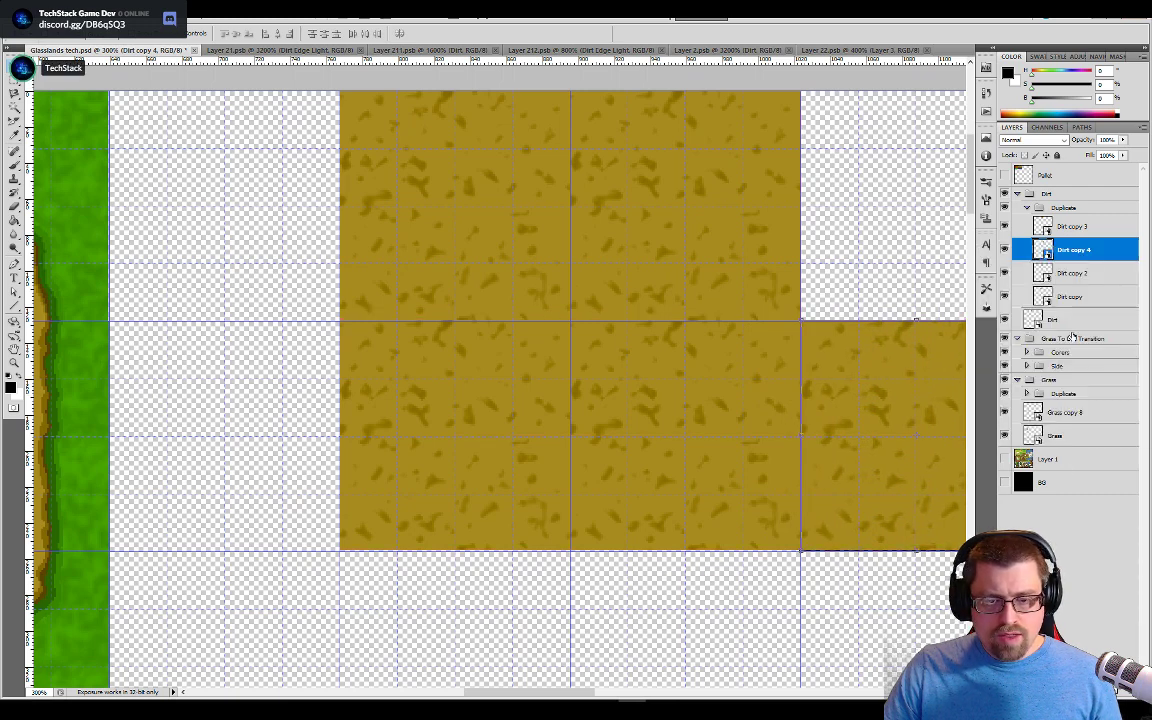
{"action": "right_click", "coordinate": [1078, 251]}
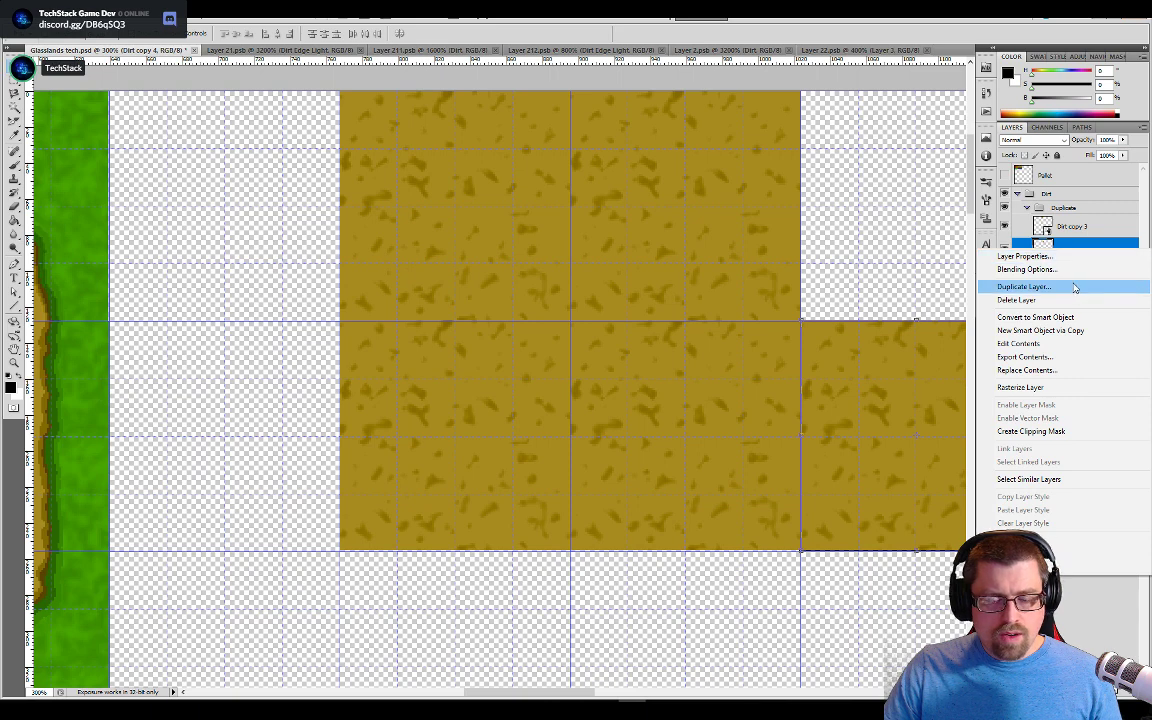
{"action": "left_click", "coordinate": [1074, 287]}
{"action": "key", "text": "BackSpace"}
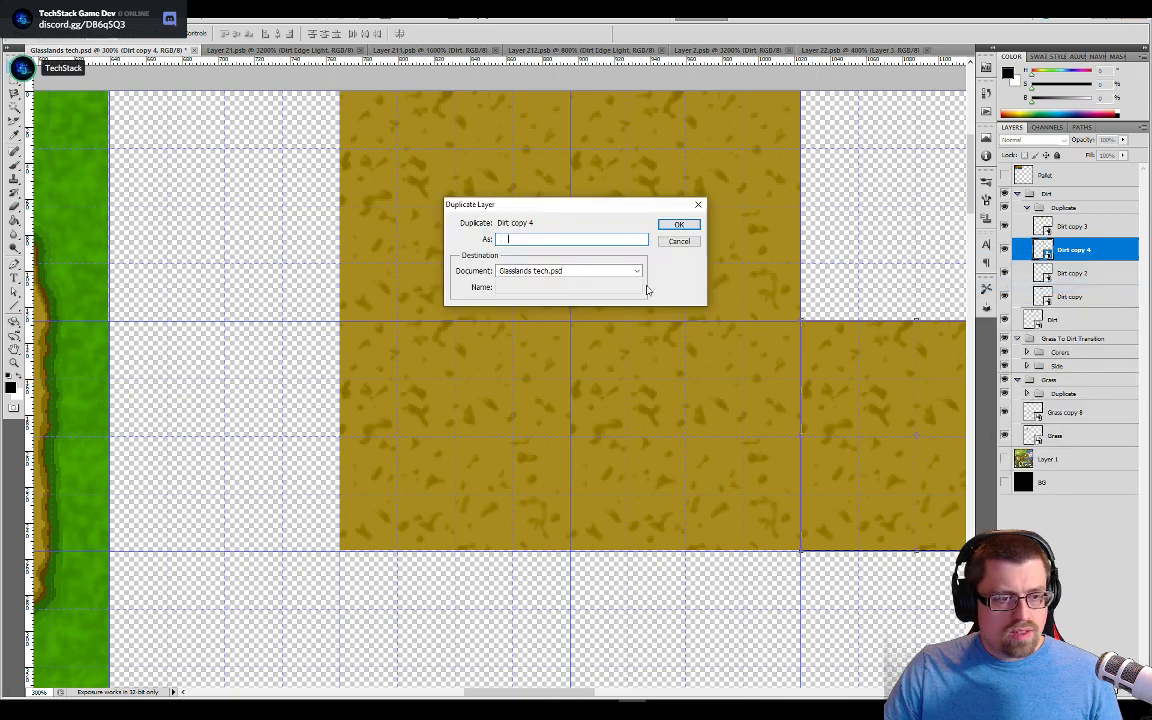
{"action": "key", "text": "ctrl+z"}
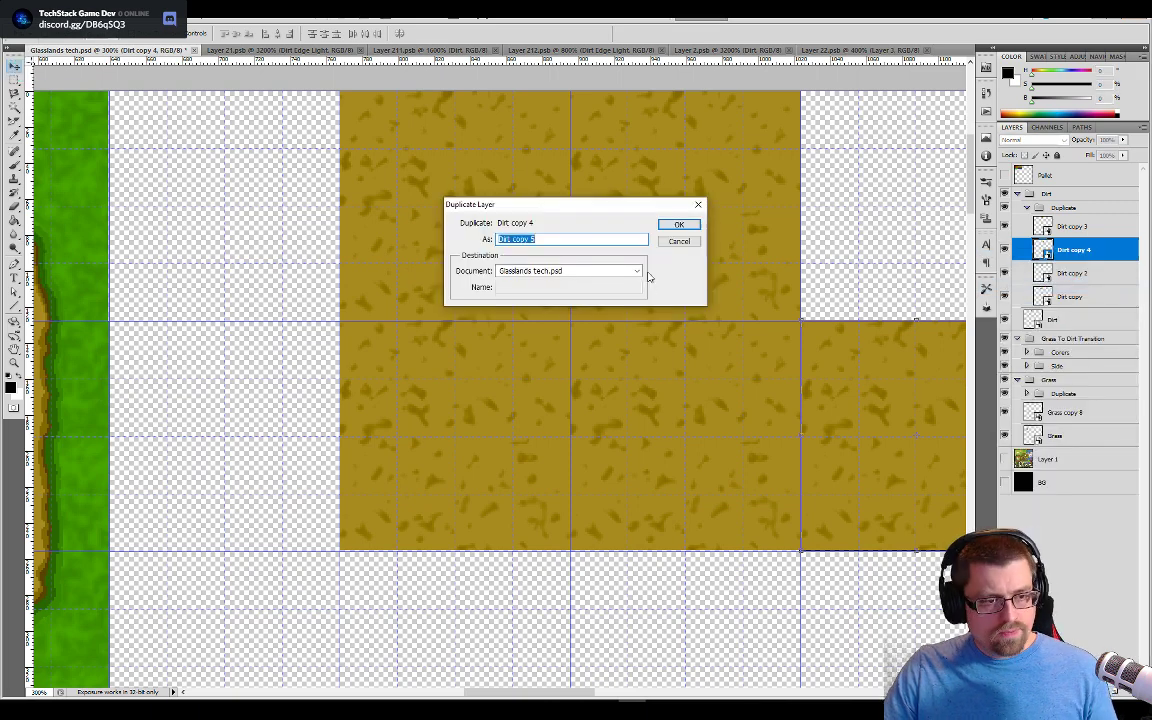
{"action": "left_click", "coordinate": [679, 225]}
{"action": "left_click_drag", "start_coordinate": [822, 393], "coordinate": [537, 375]}
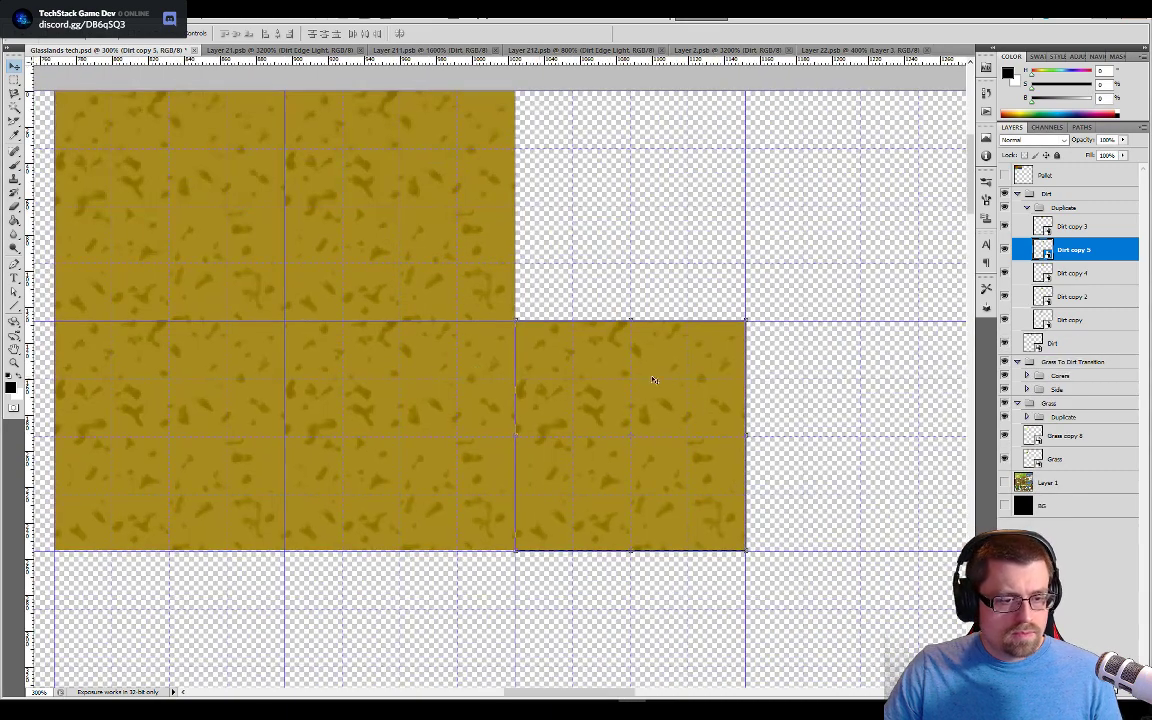
{"action": "left_click_drag", "start_coordinate": [666, 375], "coordinate": [663, 149]}
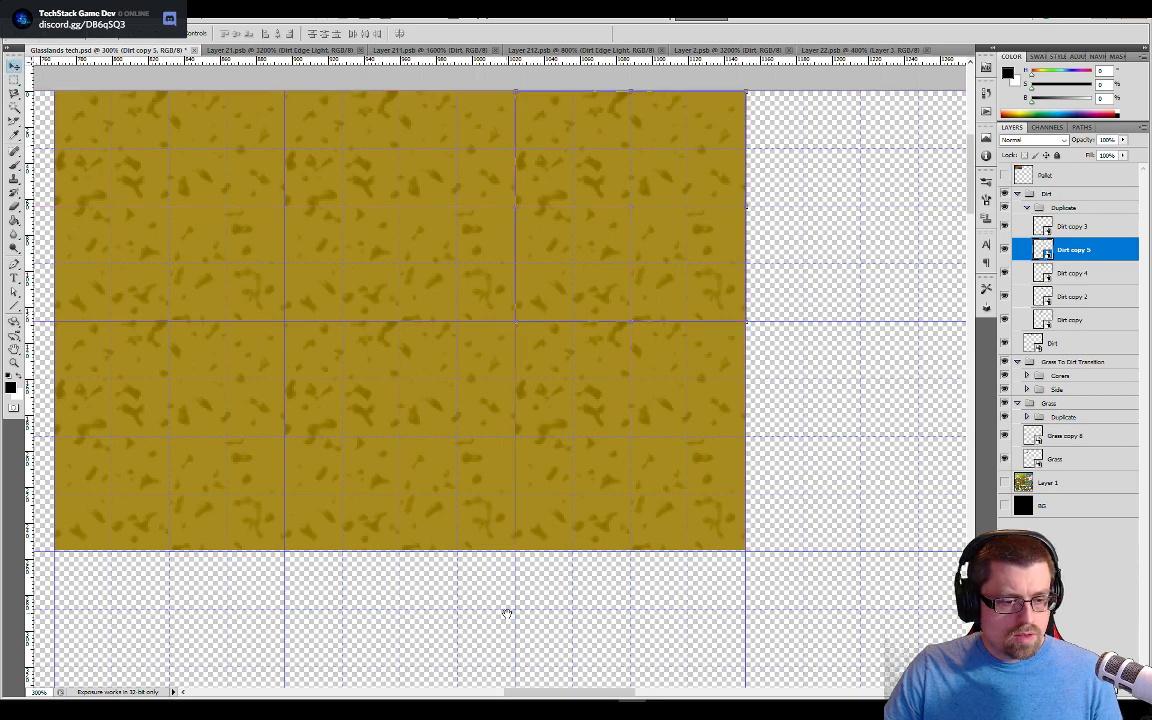
Step: Duplicate the third column's upper dirt tile and move the copy down two tiles to start a third row
{"action": "left_click_drag", "start_coordinate": [506, 609], "coordinate": [651, 627]}
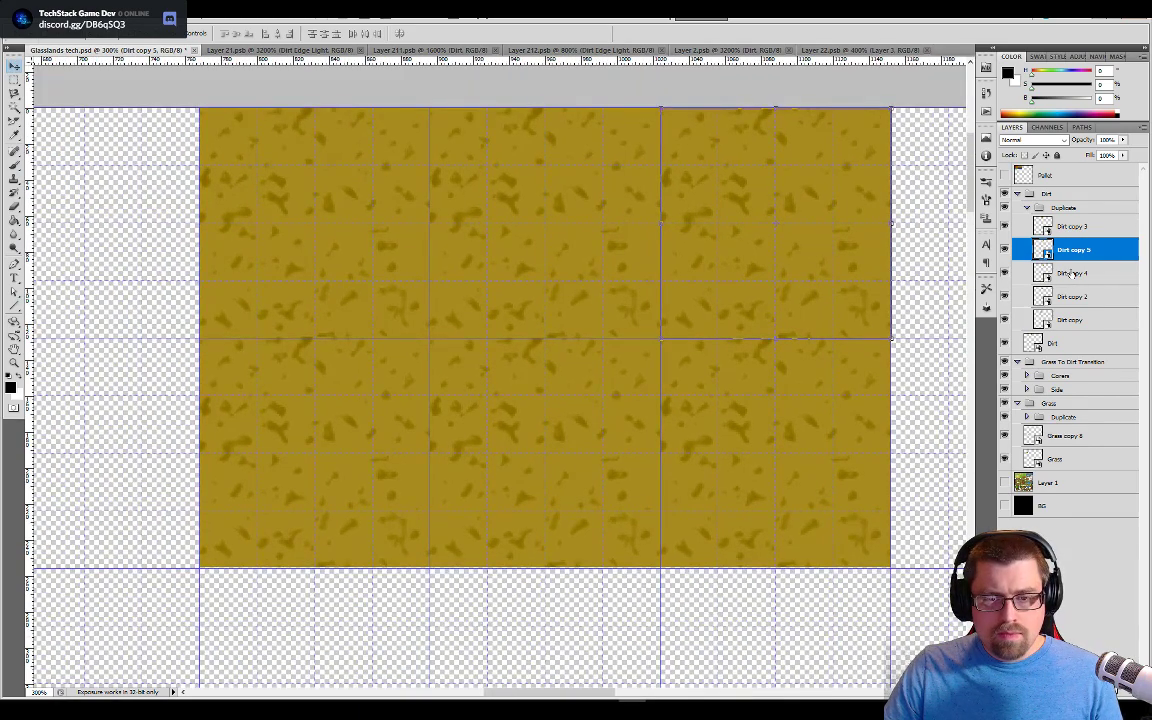
{"action": "right_click", "coordinate": [1069, 260]}
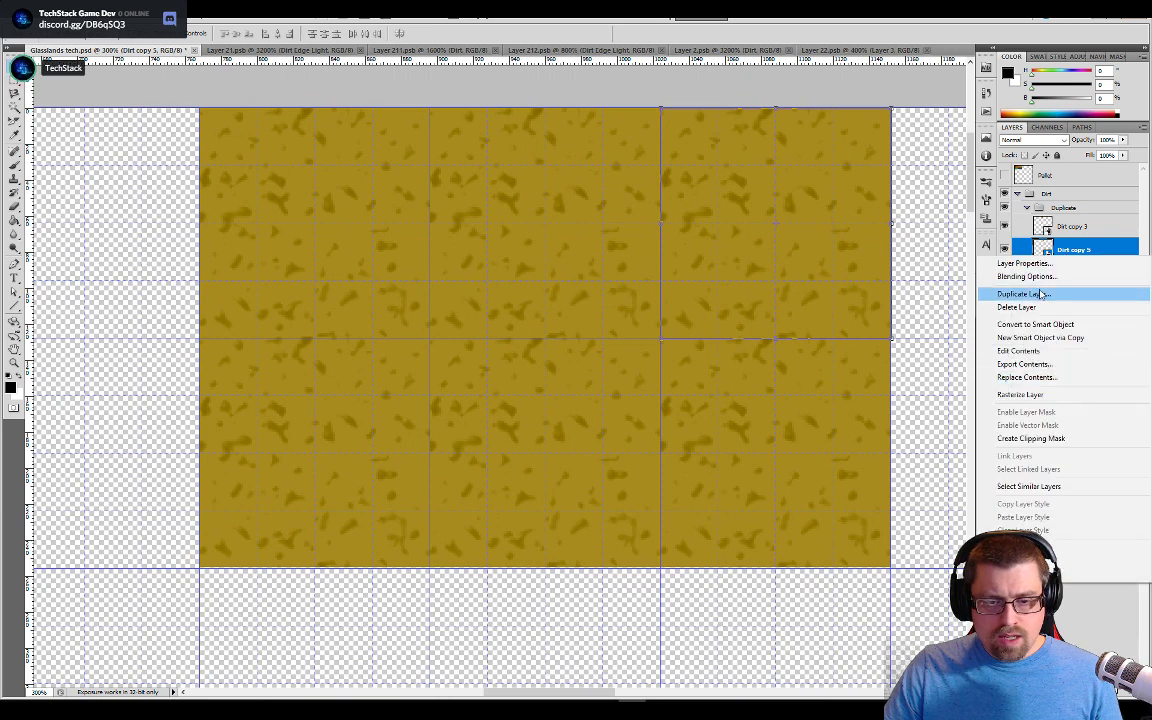
{"action": "left_click", "coordinate": [1041, 293]}
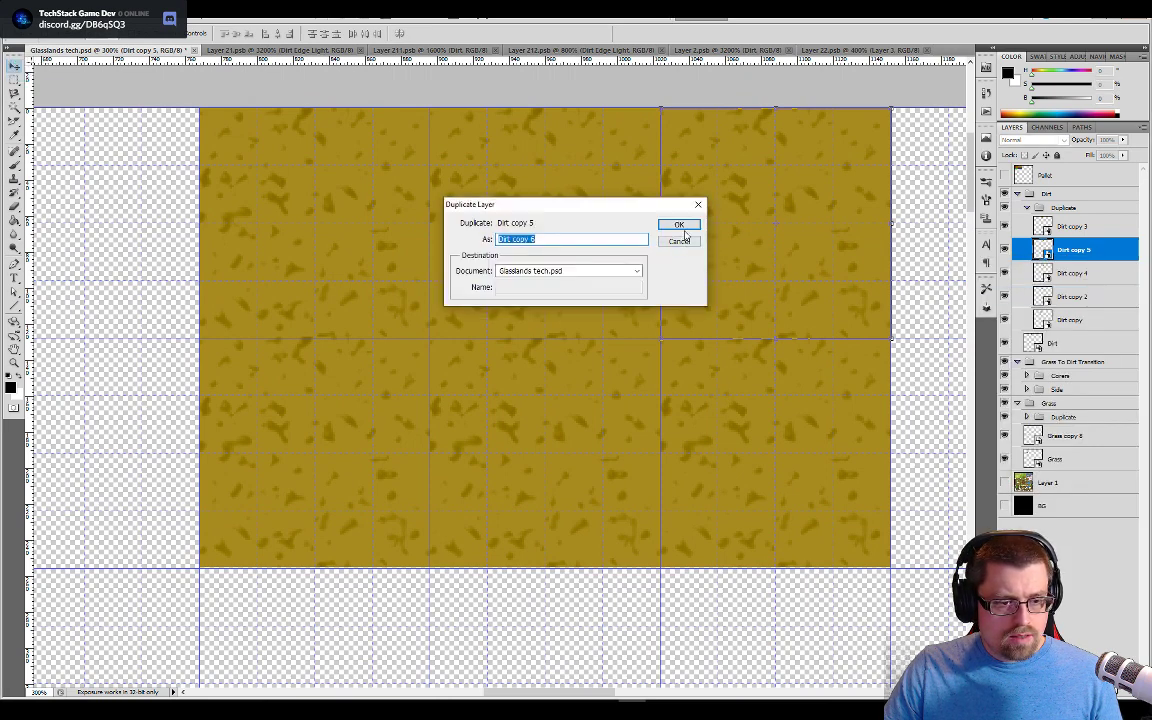
{"action": "left_click", "coordinate": [686, 227]}
{"action": "left_click_drag", "start_coordinate": [751, 267], "coordinate": [801, 323]}
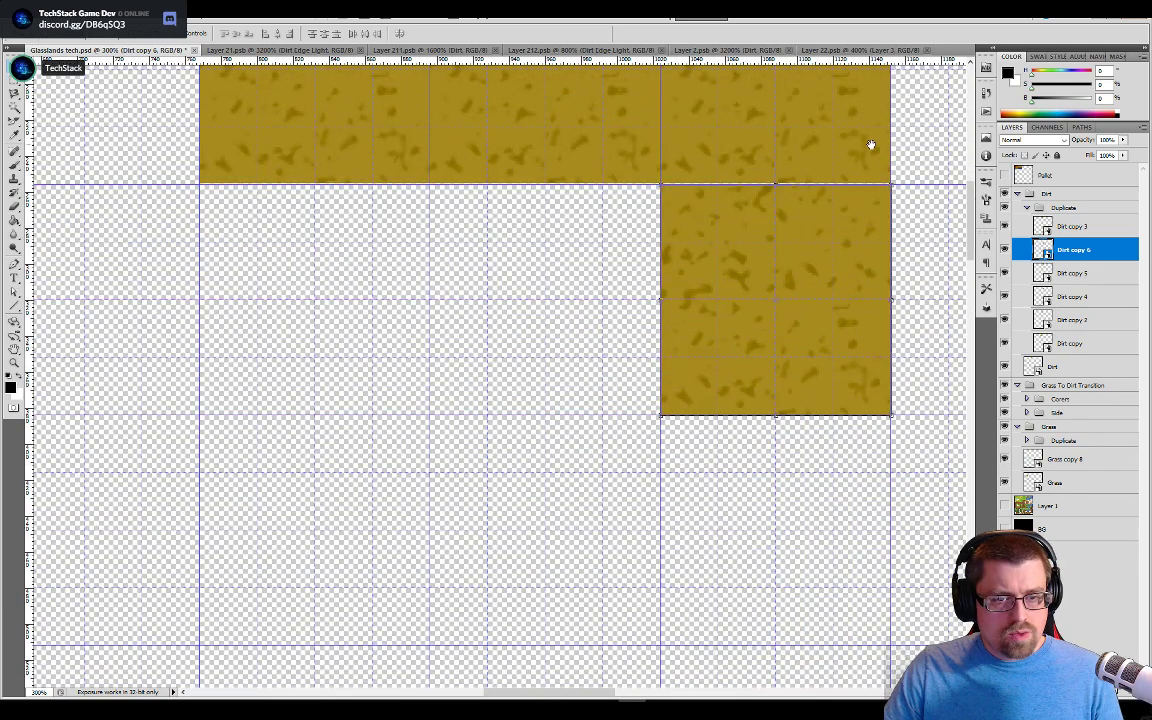
{"action": "left_click_drag", "start_coordinate": [915, 154], "coordinate": [907, 349]}
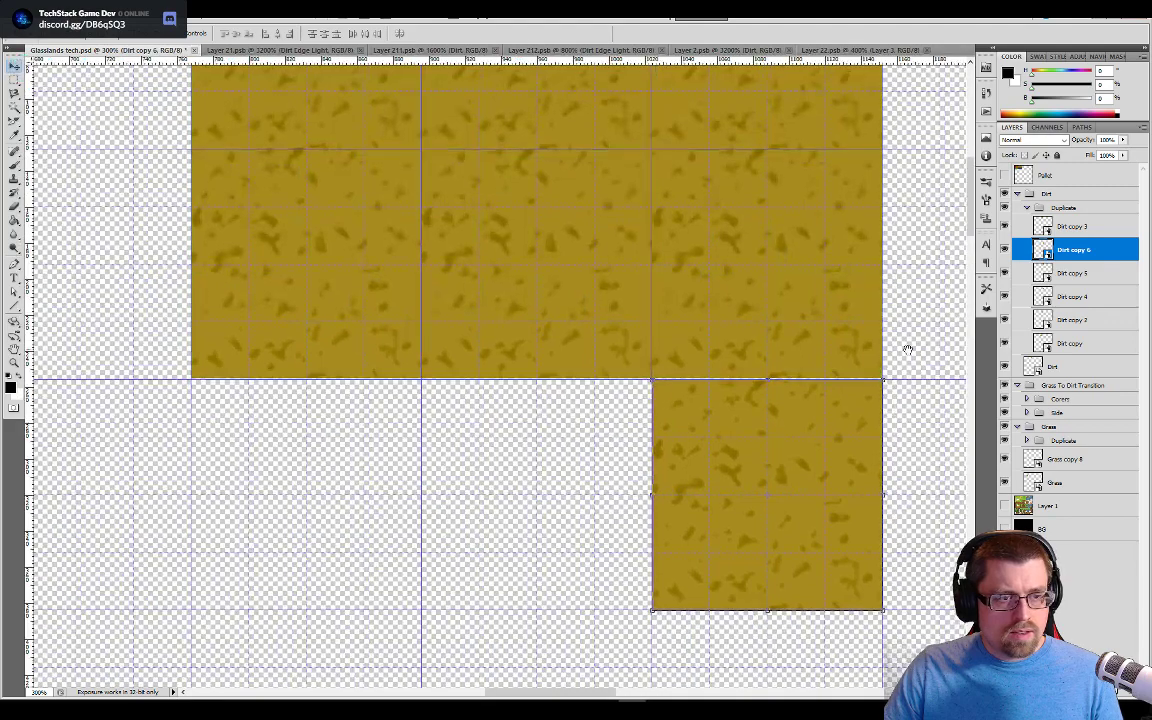
Step: Duplicate the Dirt copy 6 layer and move the new tile into the third row's middle column
{"action": "left_click", "coordinate": [1058, 275]}
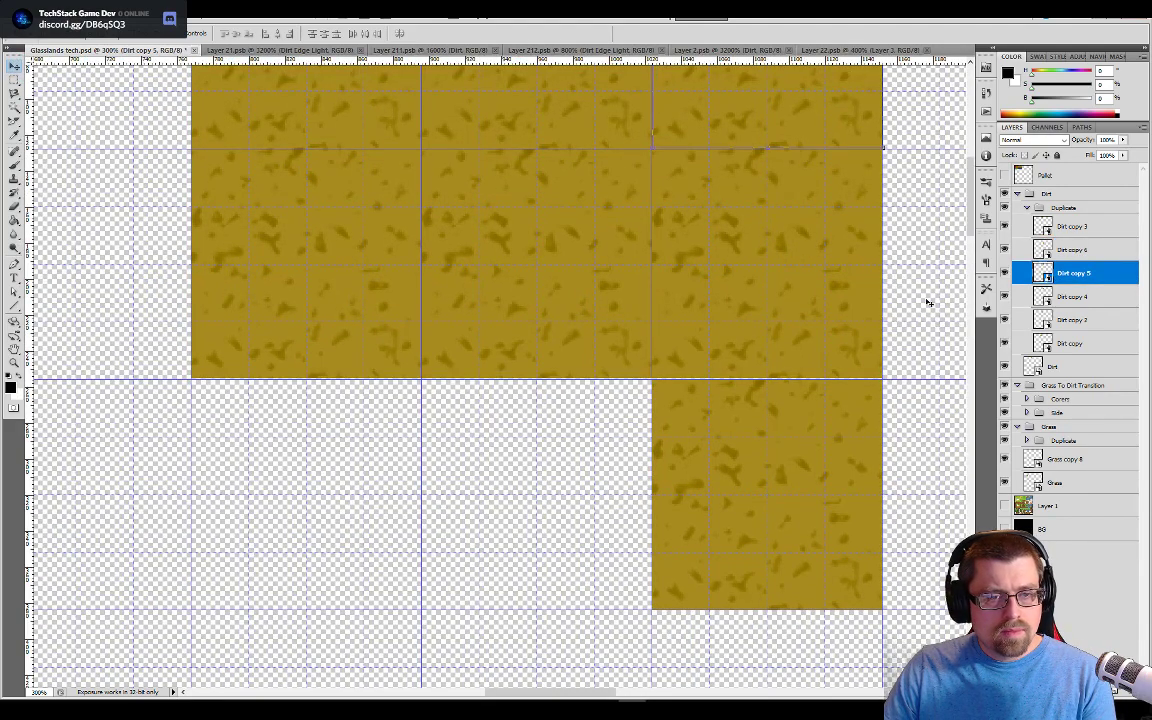
{"action": "left_click", "coordinate": [1046, 298]}
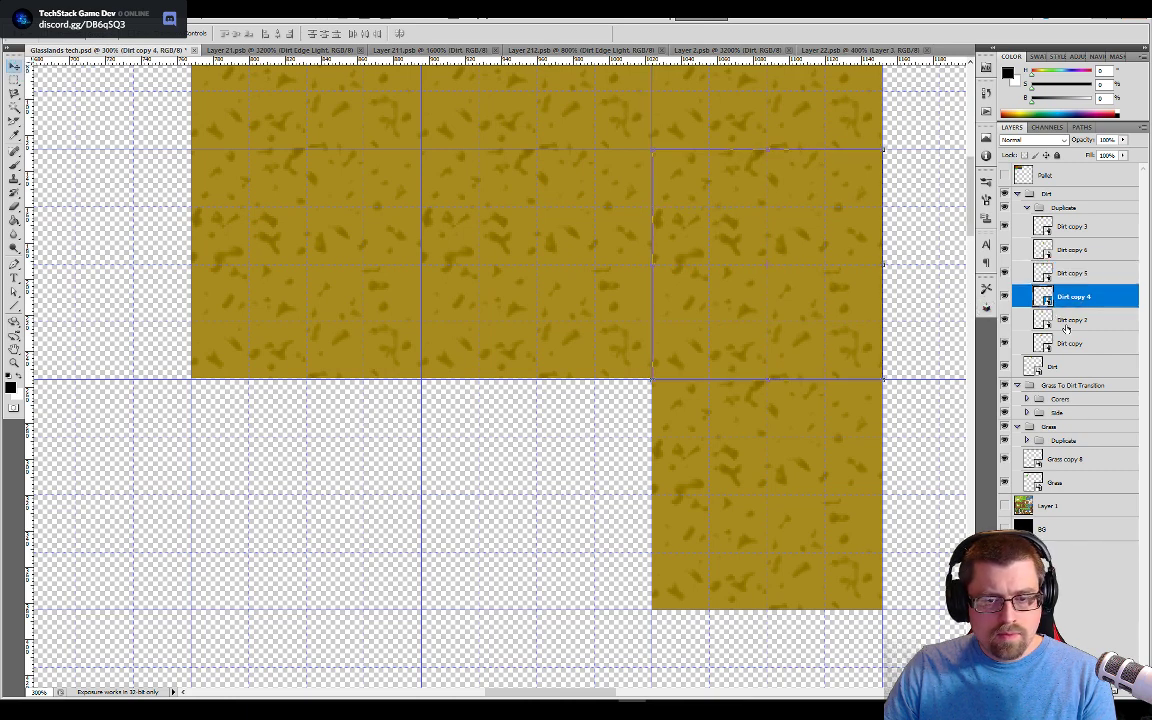
{"action": "left_click", "coordinate": [1068, 321]}
{"action": "left_click", "coordinate": [1078, 343]}
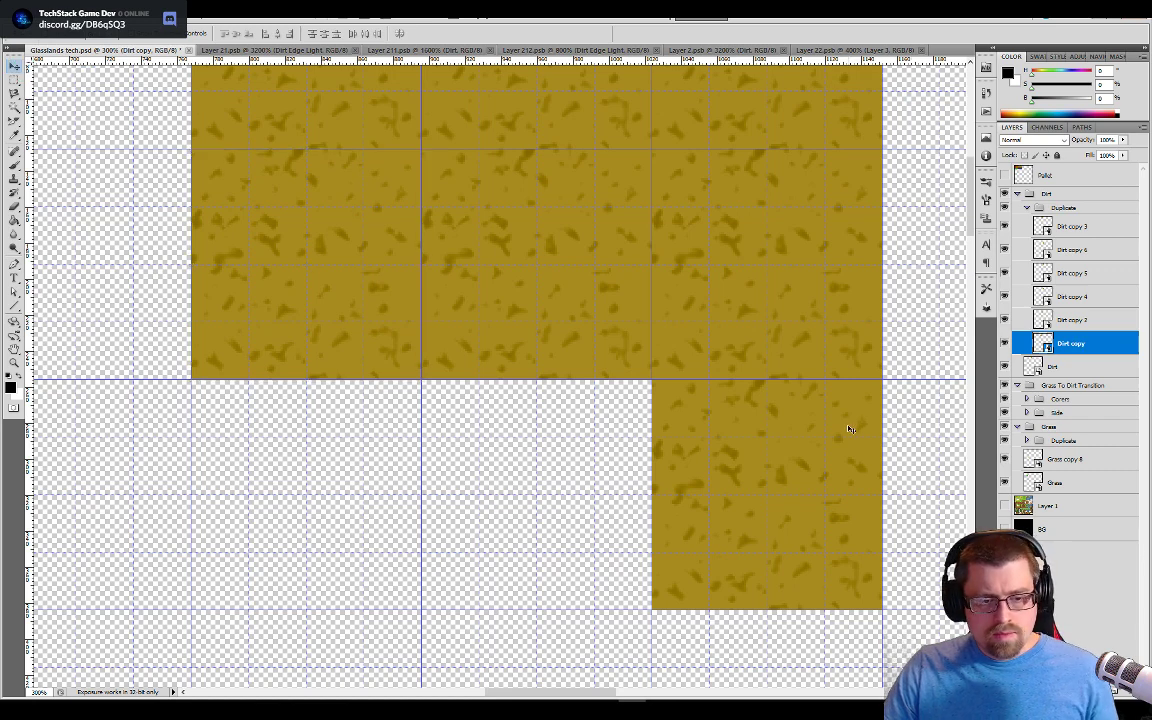
{"action": "left_click", "coordinate": [1052, 234]}
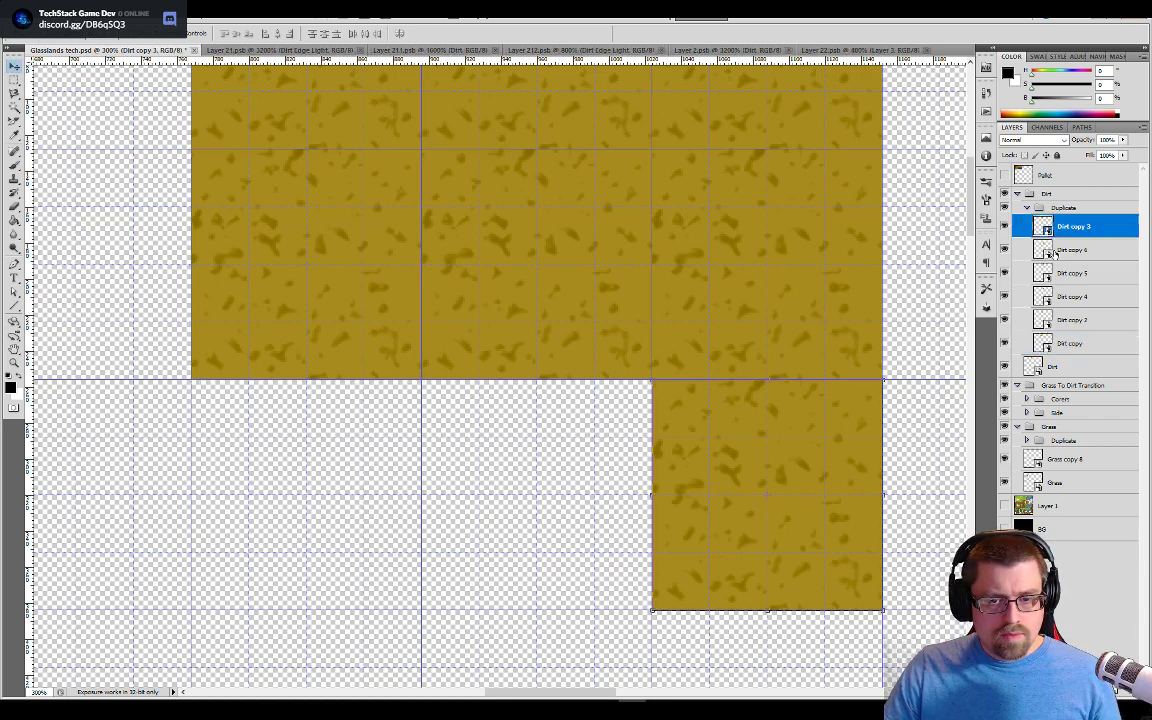
{"action": "left_click", "coordinate": [1052, 250]}
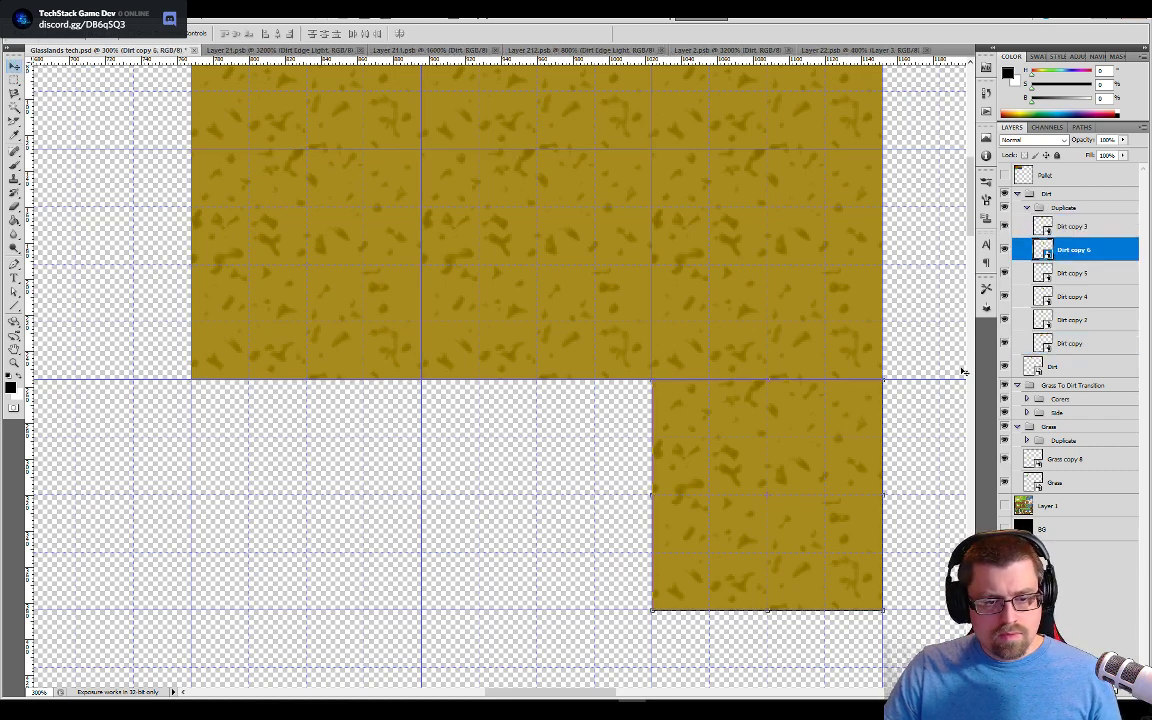
{"action": "right_click", "coordinate": [1068, 248]}
{"action": "left_click", "coordinate": [1070, 283]}
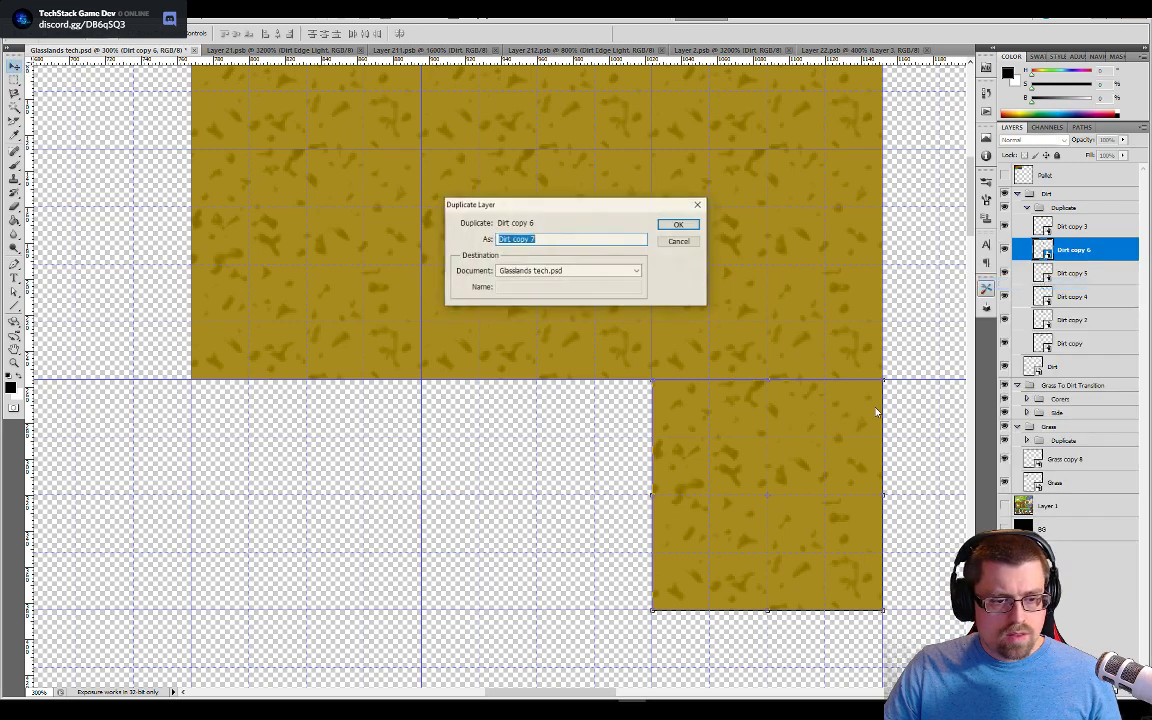
{"action": "left_click", "coordinate": [679, 228]}
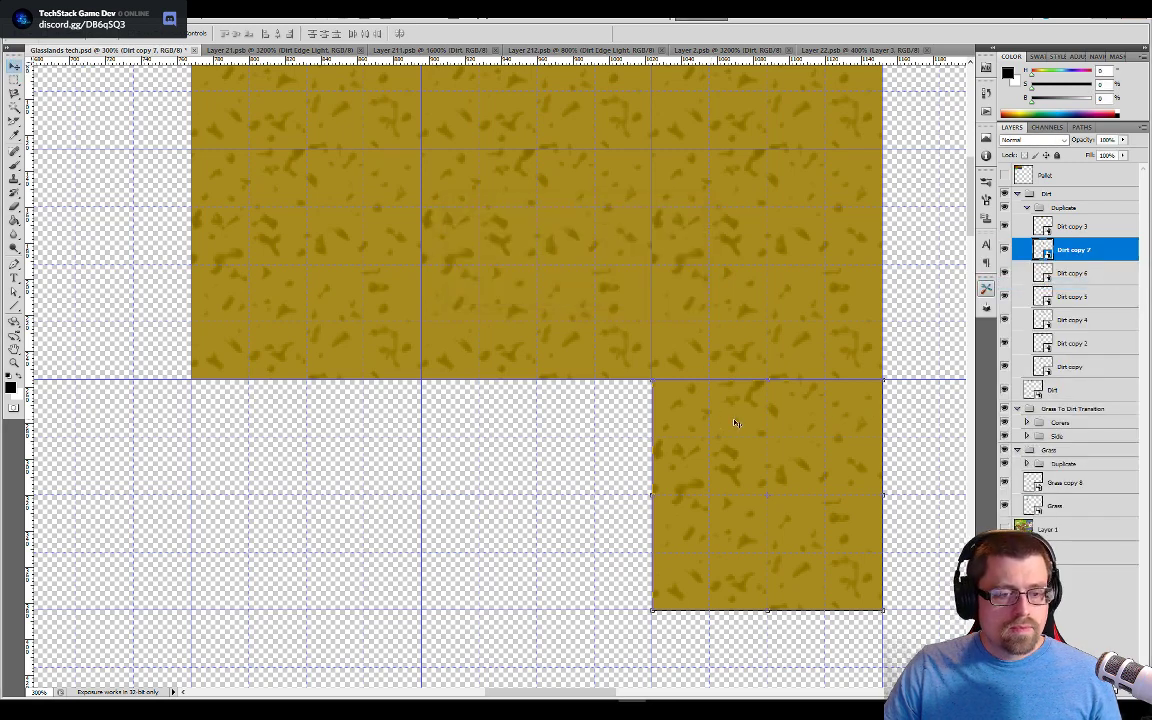
{"action": "left_click_drag", "start_coordinate": [735, 423], "coordinate": [504, 440]}
Step: Duplicate the third row's middle dirt tile and move the copy one tile left to complete a 3 × 3 block
{"action": "right_click", "coordinate": [1060, 250]}
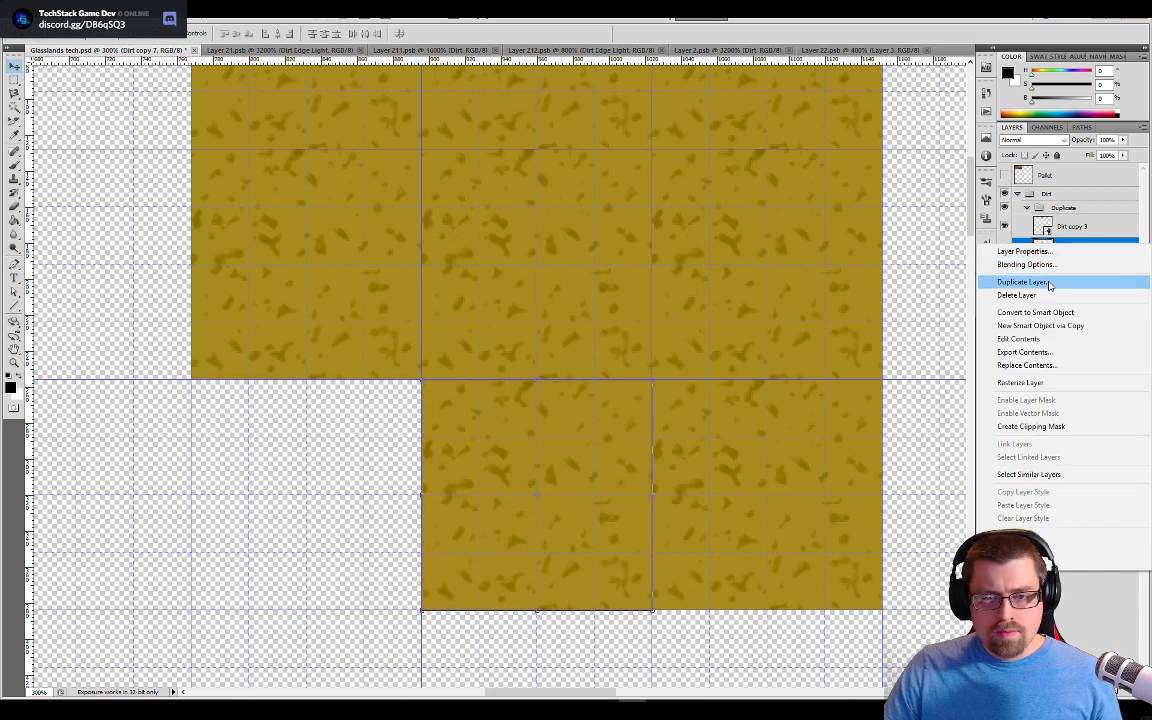
{"action": "left_click", "coordinate": [1048, 283]}
{"action": "left_click", "coordinate": [679, 225]}
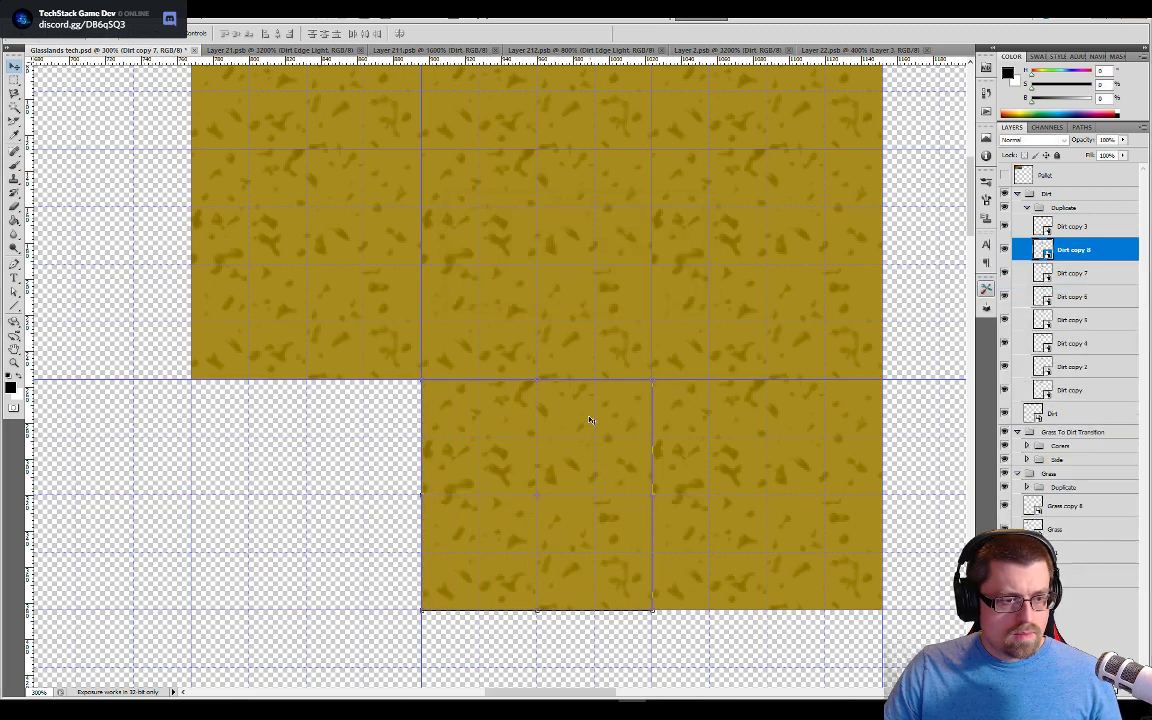
{"action": "left_click_drag", "start_coordinate": [590, 420], "coordinate": [346, 465]}
Step: Hide the guides and inspect the whole 3 × 3 dirt block for visible seams and repetition
{"action": "key", "text": "ctrl+minus"}
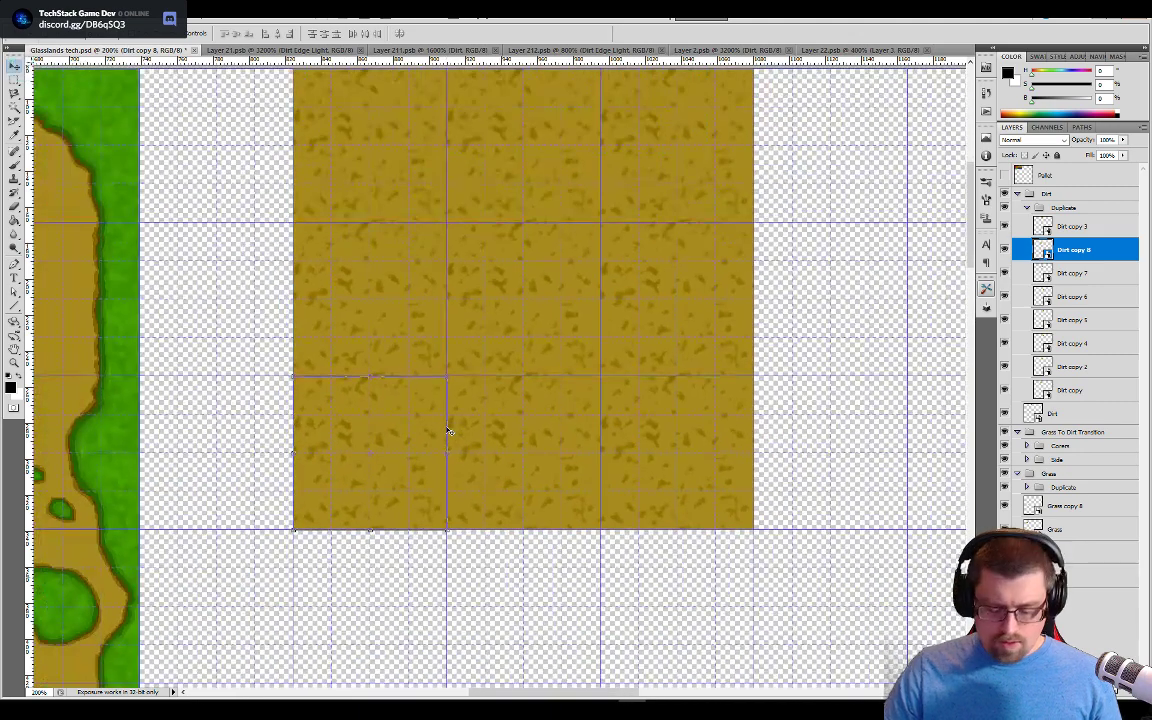
{"action": "key", "text": "ctrl+semicolon"}
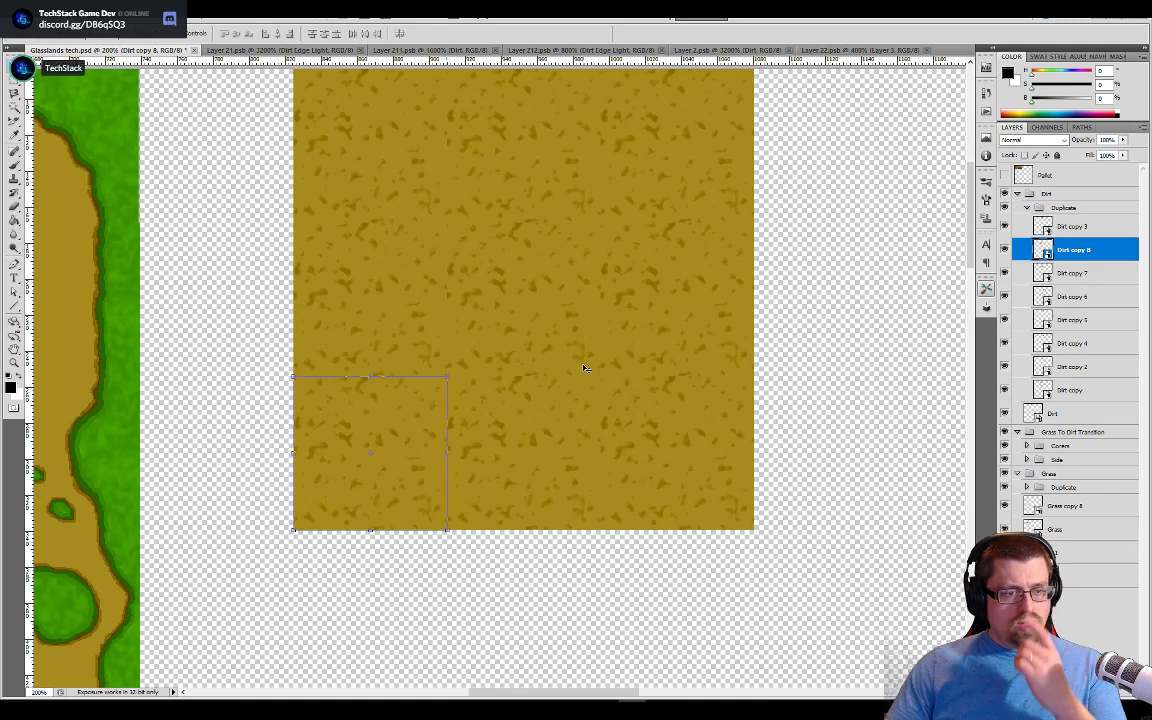
{"action": "scroll", "coordinate": [572, 279], "scroll_direction": "up", "scroll_amount": 1}
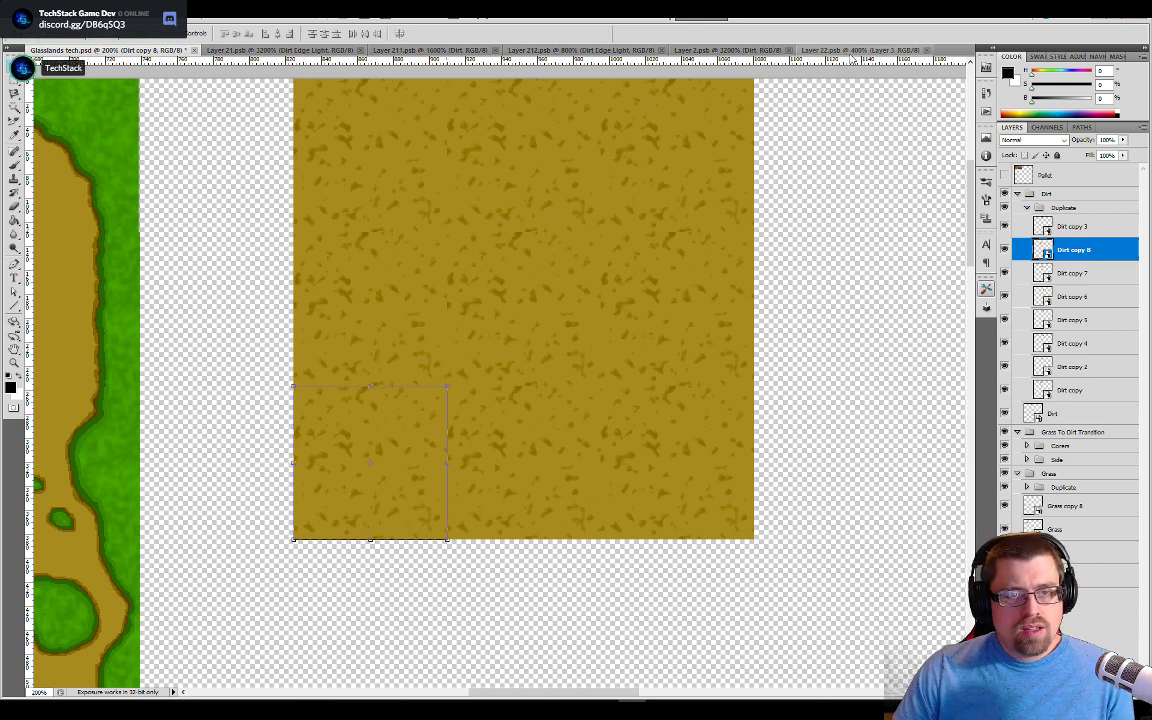
Step: Switch to the Layer 22.psb tile and sample the dark speckle colour at its left edge for the Pencil tool
{"action": "left_click", "coordinate": [852, 51]}
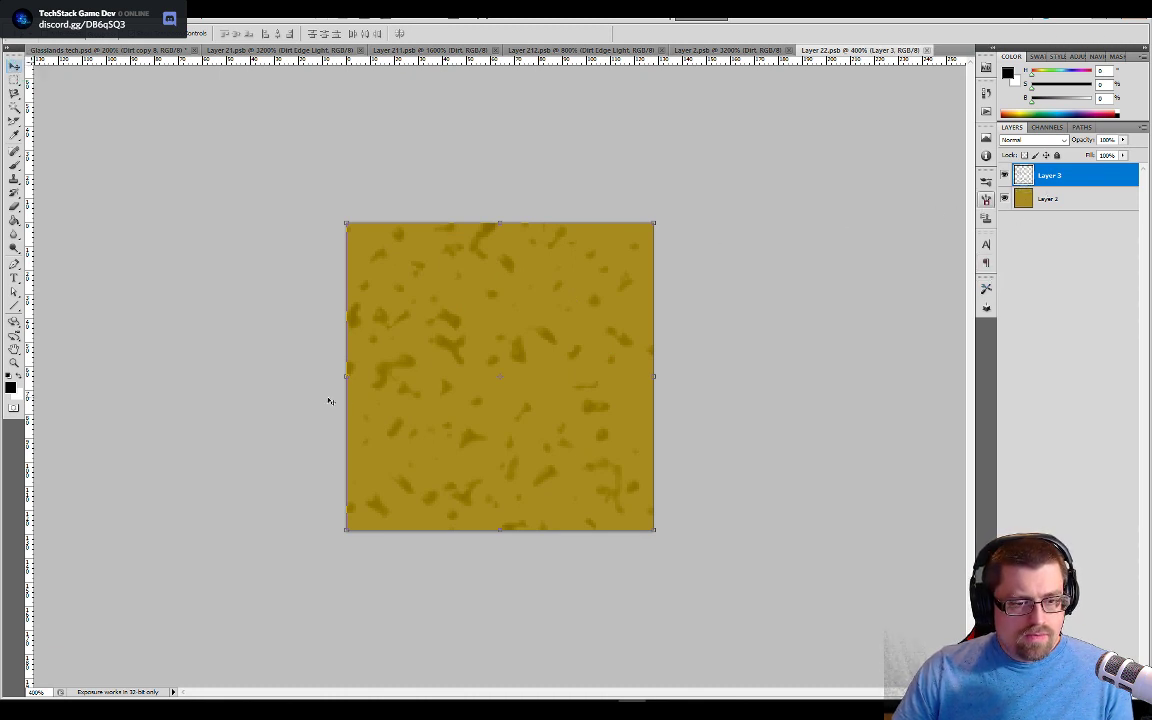
{"action": "key", "text": "ctrl+plus"}
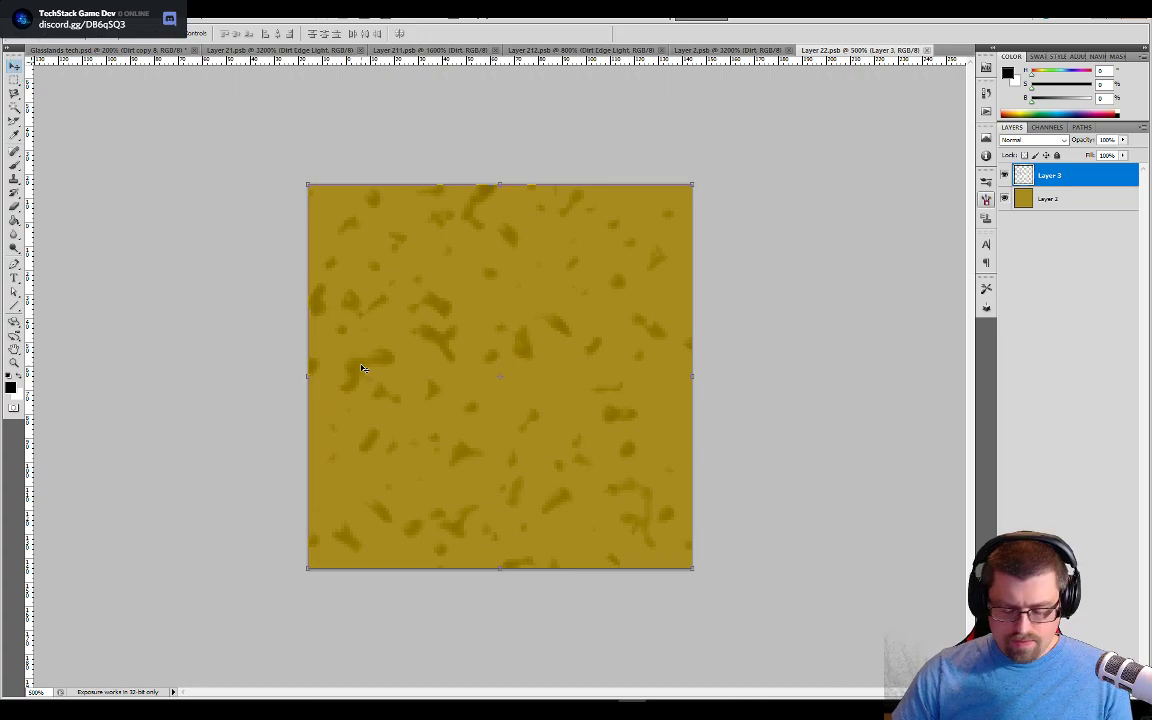
{"action": "key", "text": "b"}
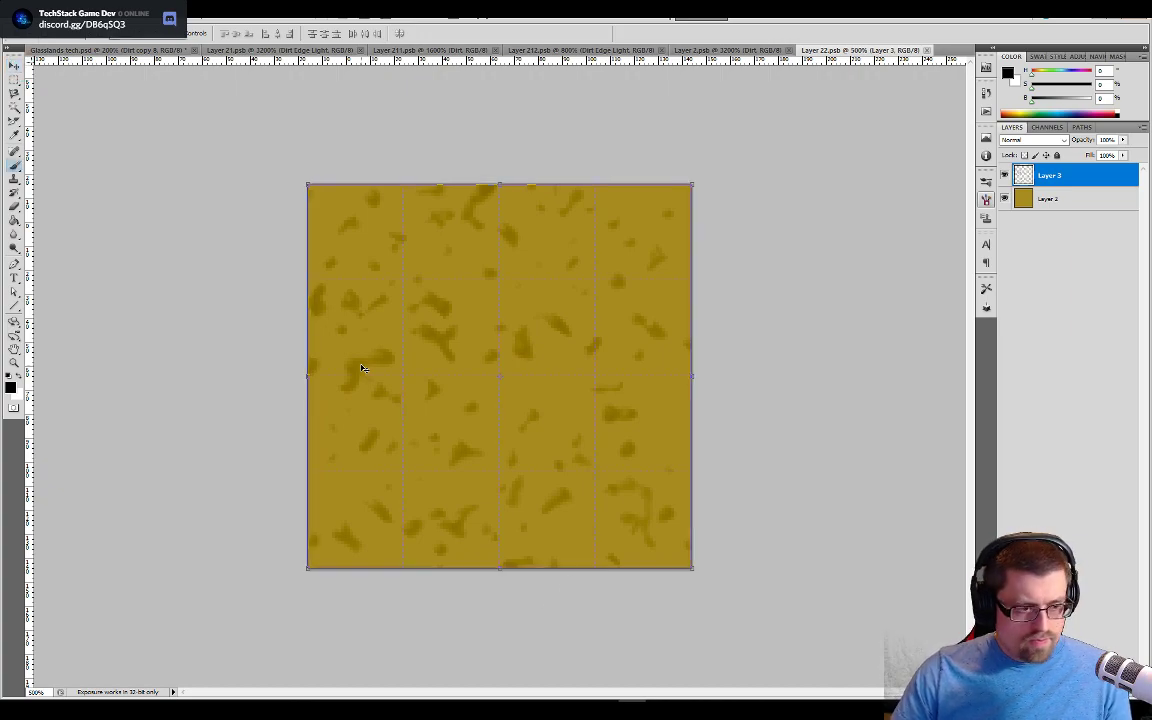
{"action": "key", "text": "shift+b"}
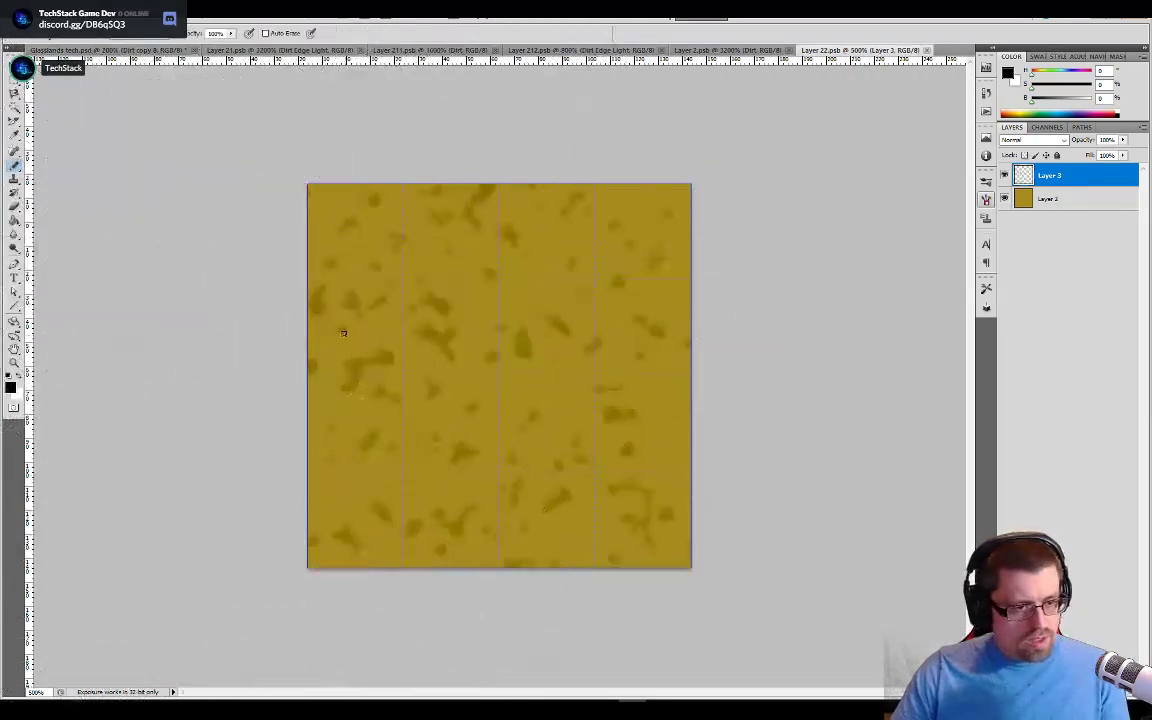
{"action": "left_click", "coordinate": [311, 370], "text": "alt"}
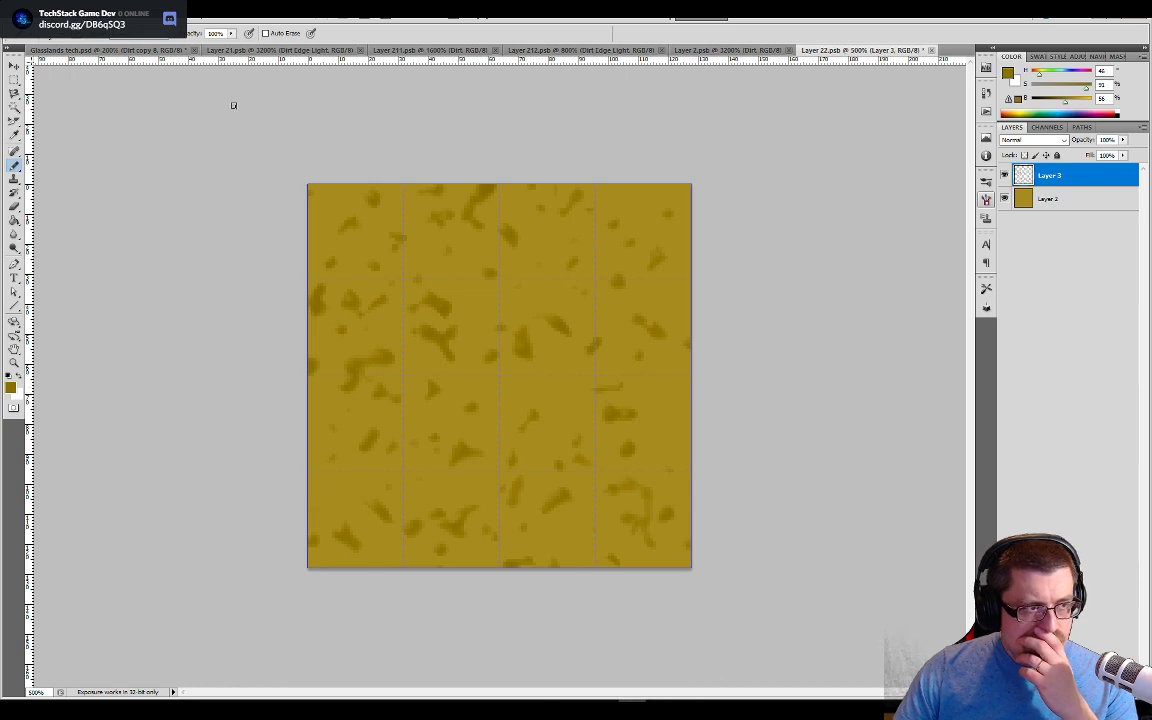
Step: Compare the 3 × 3 dirt block with the grass and path tiles in the Glasslands tech.psd overview
{"action": "left_click", "coordinate": [145, 50]}
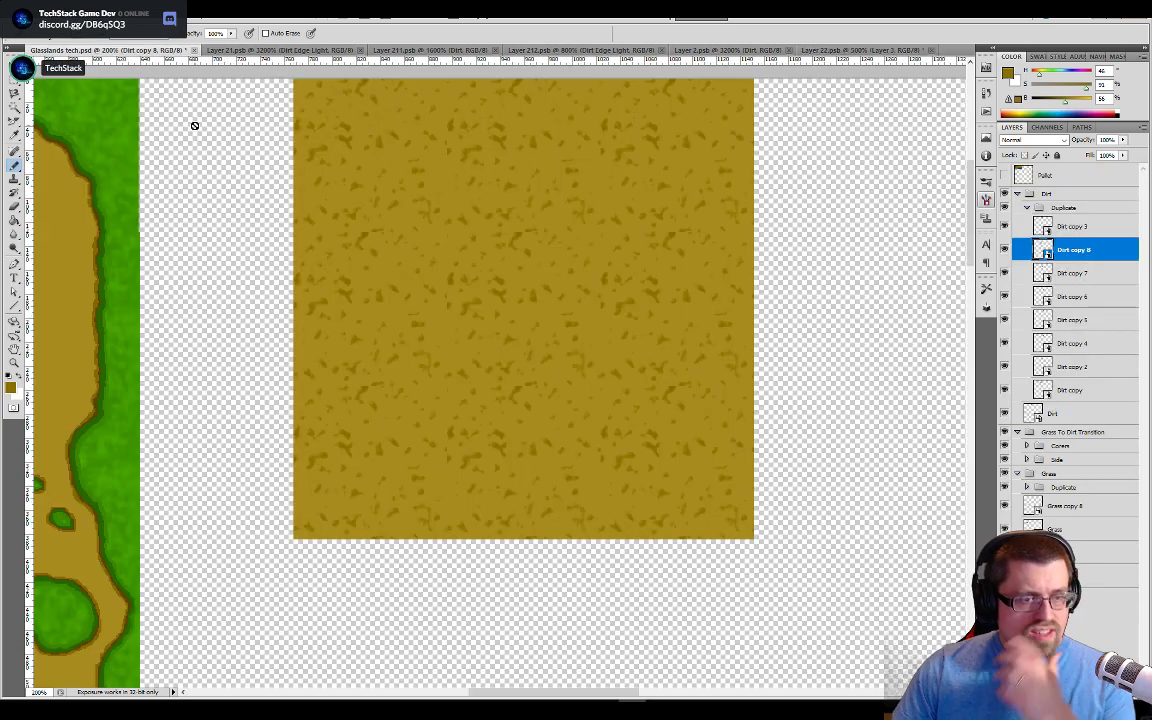
{"action": "key", "text": "ctrl+minus"}
{"action": "key", "text": "ctrl+minus"}
{"action": "key", "text": "ctrl+minus"}
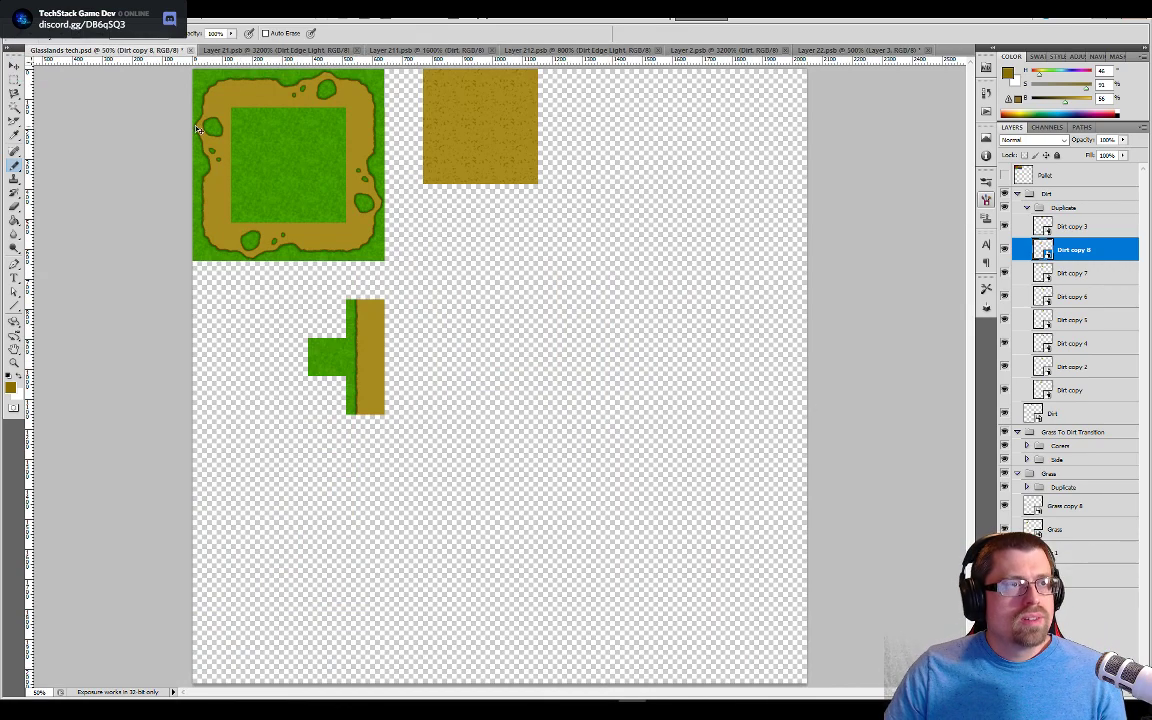
{"action": "key", "text": "ctrl+plus"}
{"action": "key", "text": "ctrl+plus"}
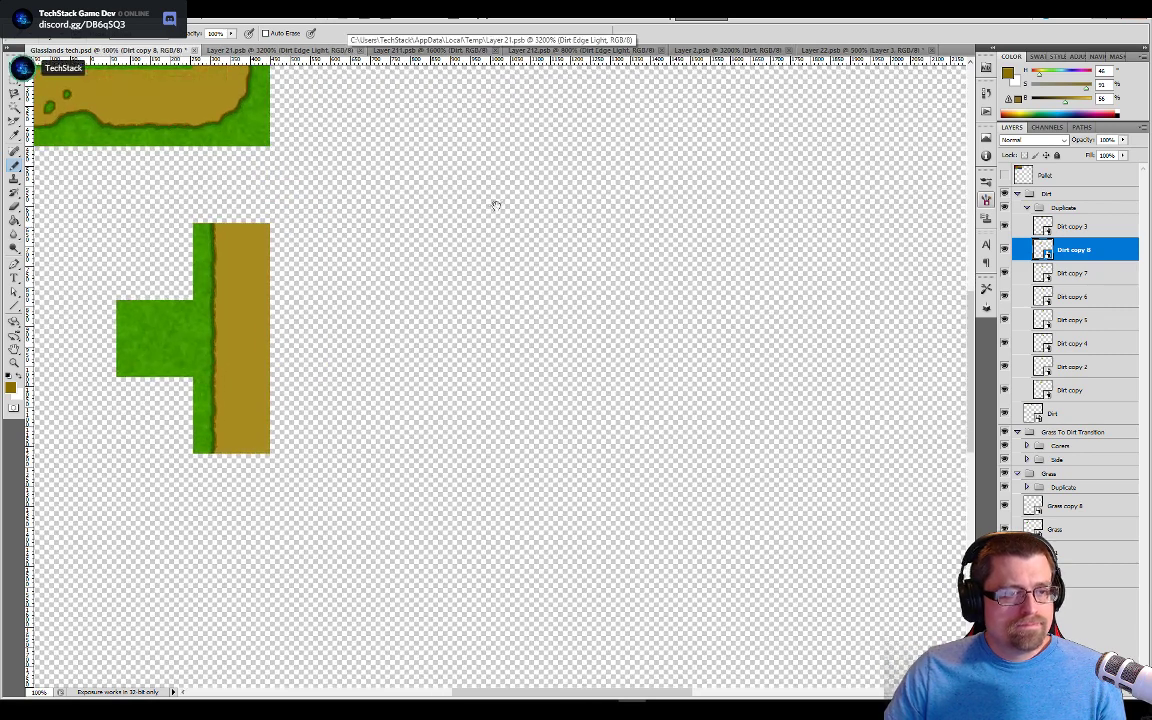
{"action": "left_click_drag", "start_coordinate": [497, 203], "coordinate": [545, 463]}
{"action": "left_click_drag", "start_coordinate": [543, 197], "coordinate": [606, 388]}
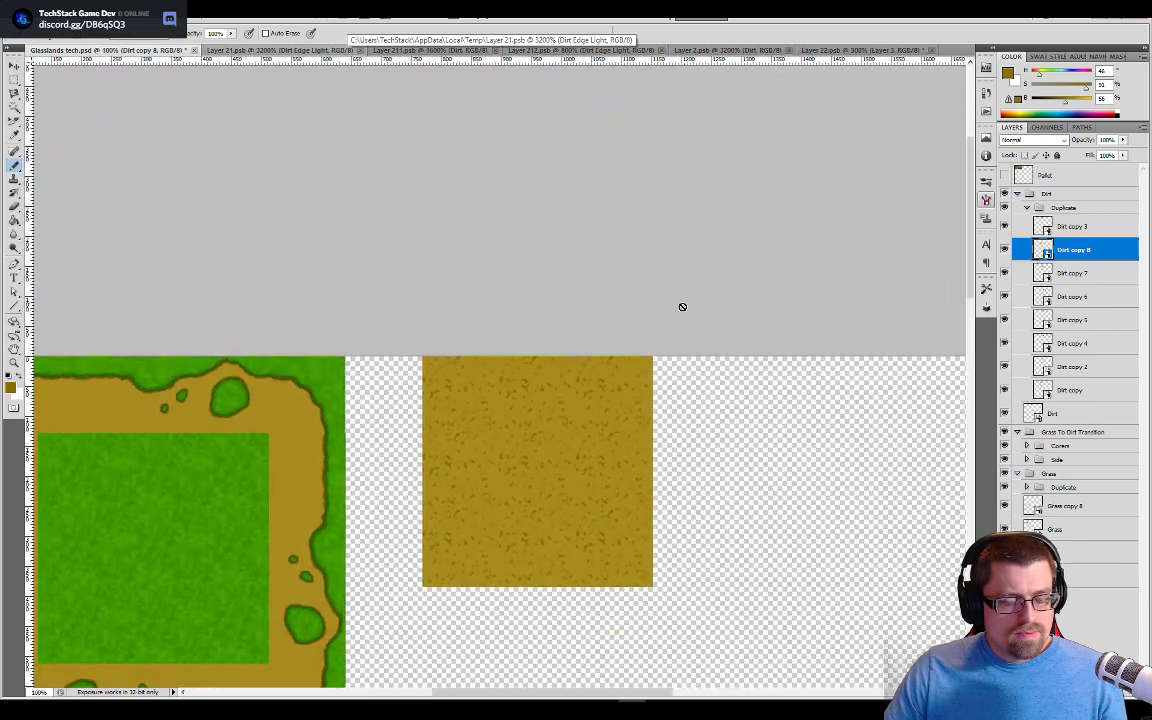
Step: In Layer 22.psb, clone the dark speckles from the tile's left edge onto its right edge on Layer 3 with the Clone Stamp tool
{"action": "left_click", "coordinate": [861, 52]}
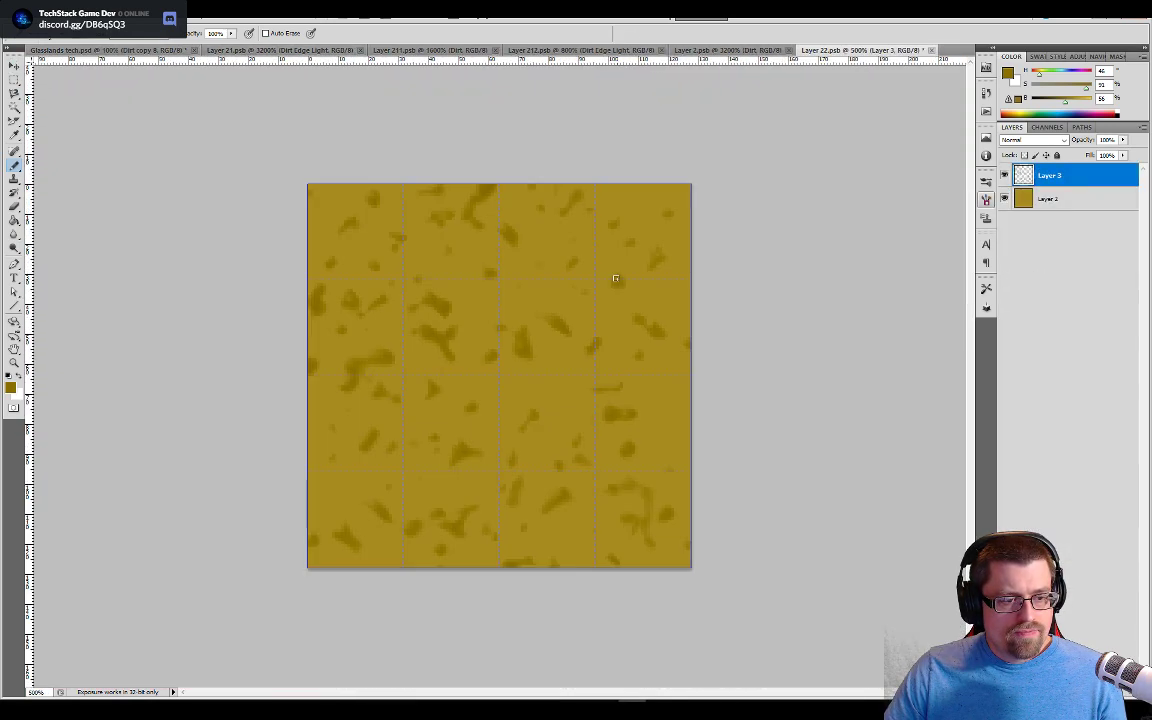
{"action": "key", "text": "ctrl+plus"}
{"action": "key", "text": "ctrl+plus"}
{"action": "key", "text": "ctrl+plus"}
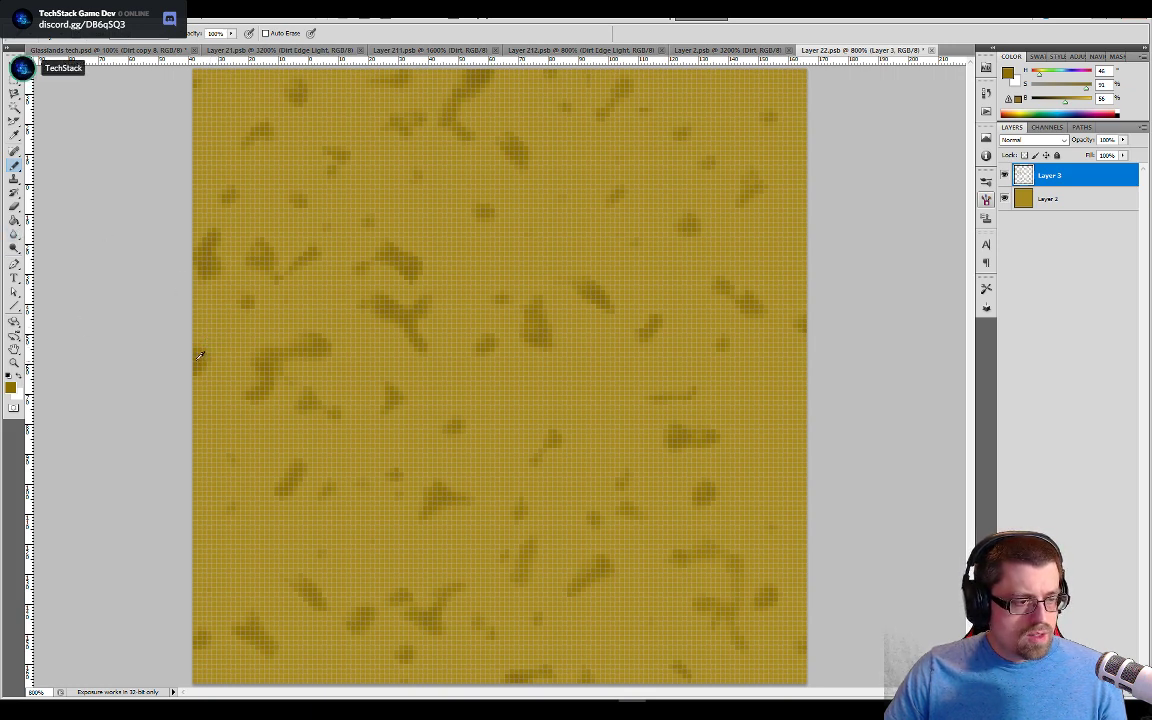
{"action": "left_click", "coordinate": [14, 150]}
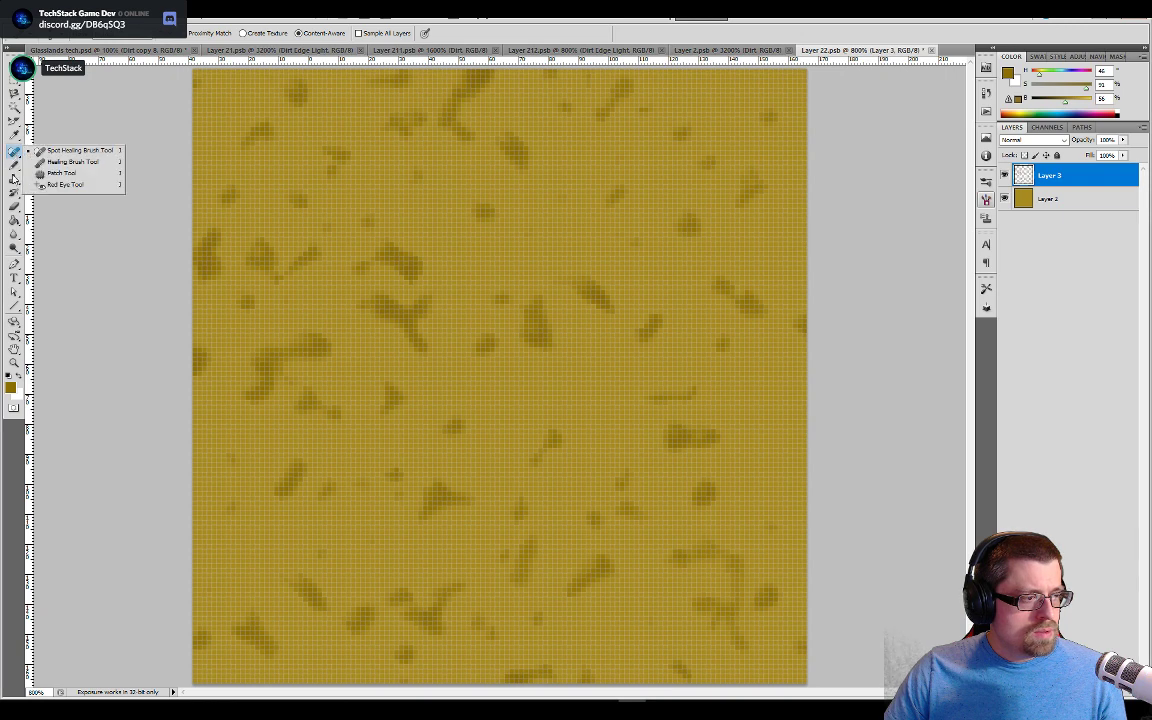
{"action": "left_click", "coordinate": [13, 180]}
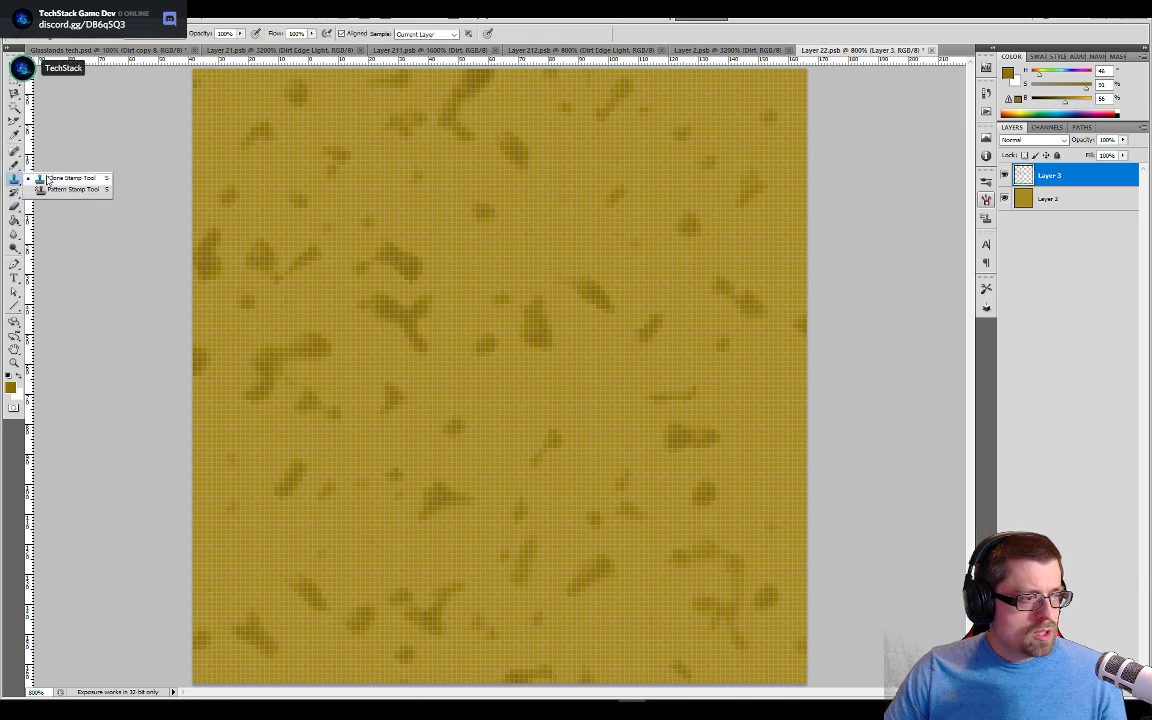
{"action": "left_click", "coordinate": [48, 179]}
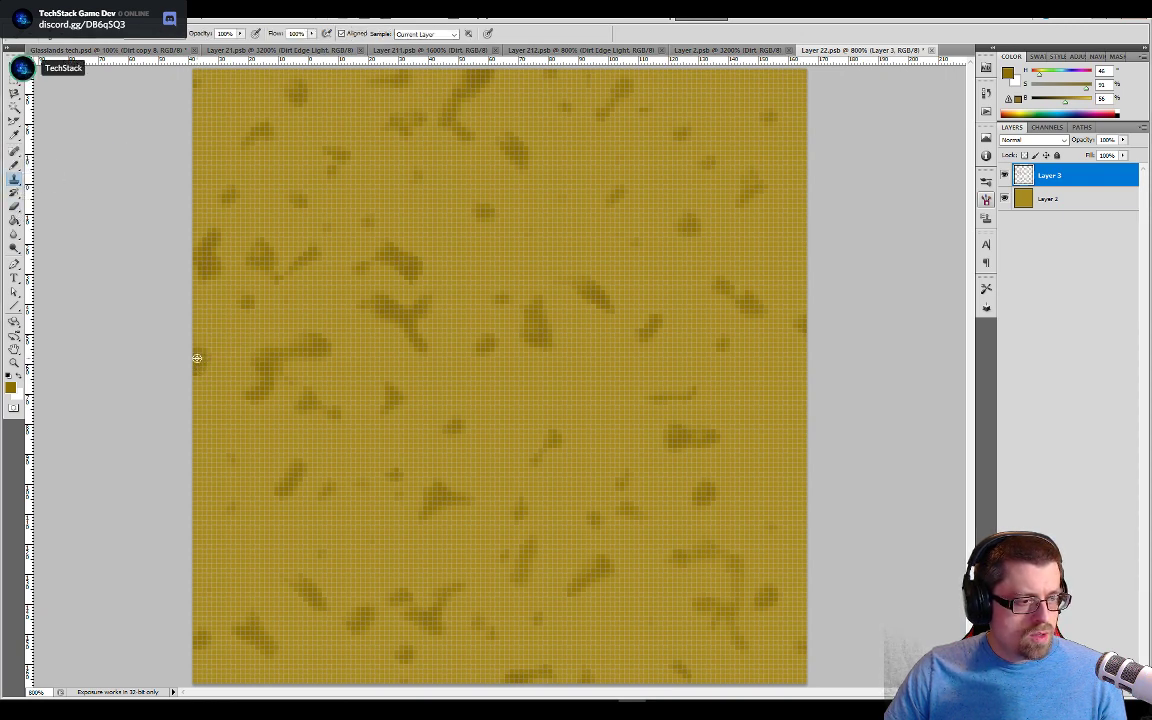
{"action": "left_click", "coordinate": [803, 364]}
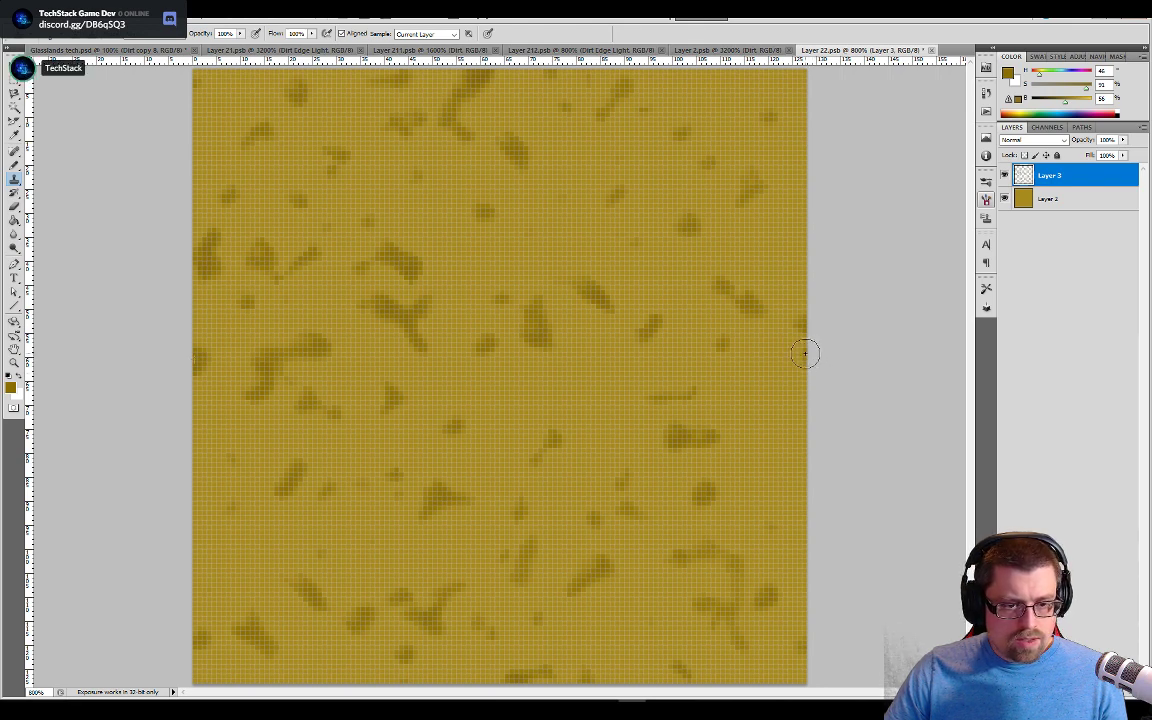
{"action": "mouse_move", "coordinate": [805, 353]}
{"action": "left_mouse_down"}
{"action": "mouse_move", "coordinate": [797, 360]}
{"action": "mouse_move", "coordinate": [805, 72]}
{"action": "mouse_move", "coordinate": [815, 373]}
{"action": "mouse_move", "coordinate": [797, 530]}
{"action": "left_mouse_up"}
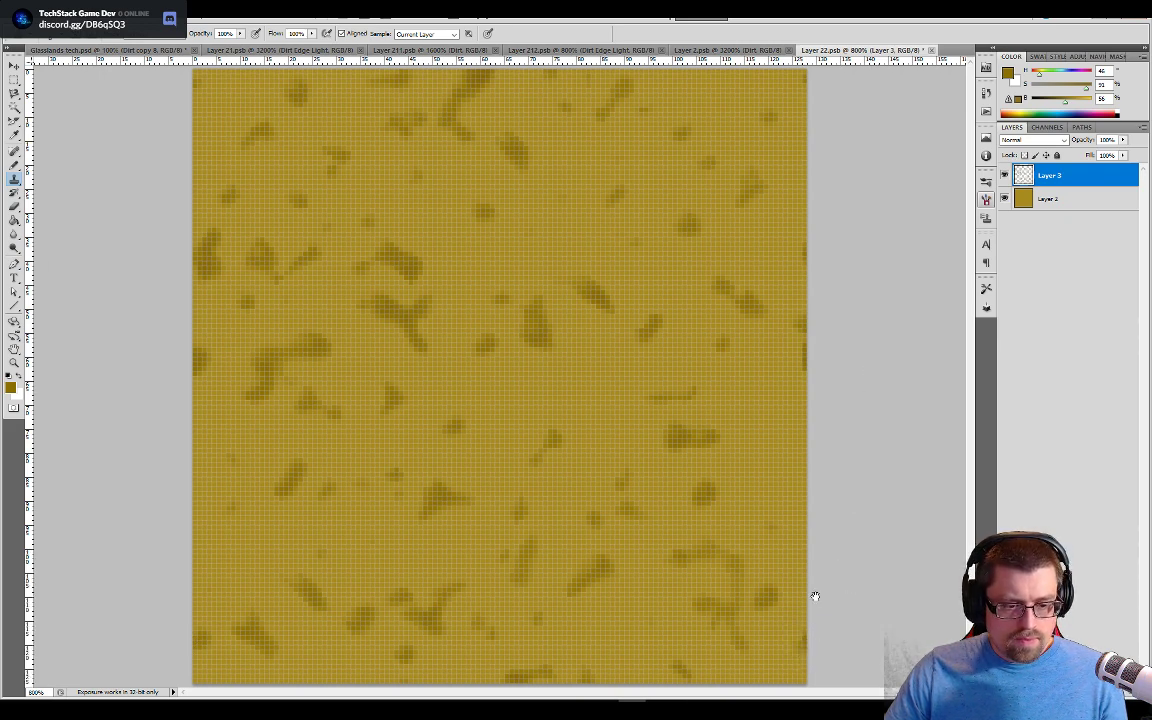
{"action": "left_click", "coordinate": [803, 645]}
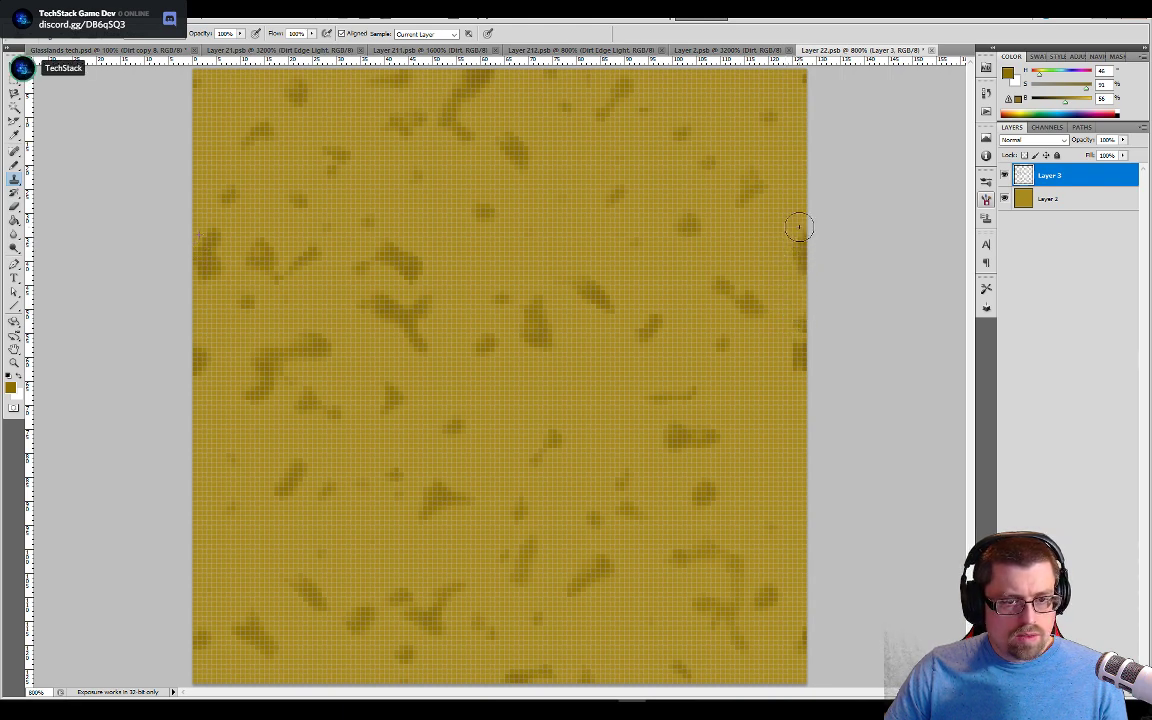
{"action": "left_click_drag", "start_coordinate": [799, 227], "coordinate": [801, 243]}
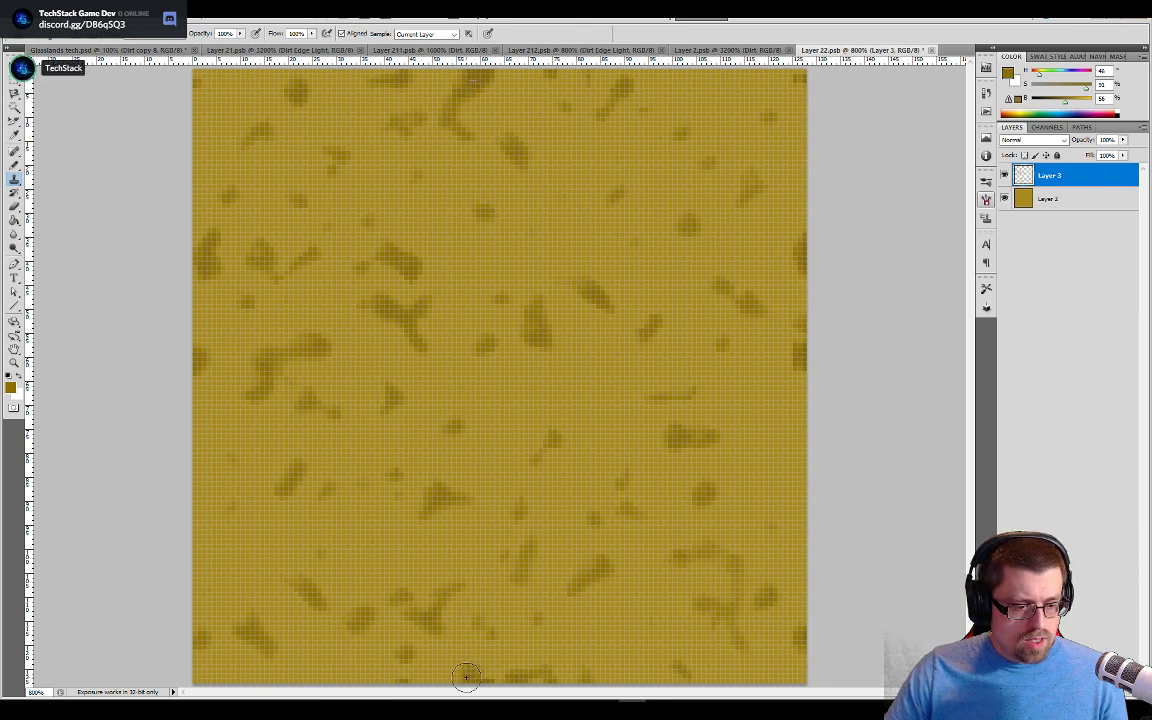
Step: Clone the dark speckles from the tile's top edge onto its bottom edge on Layer 3, save it, and return to Glasslands tech.psd
{"action": "left_click_drag", "start_coordinate": [488, 676], "coordinate": [199, 680]}
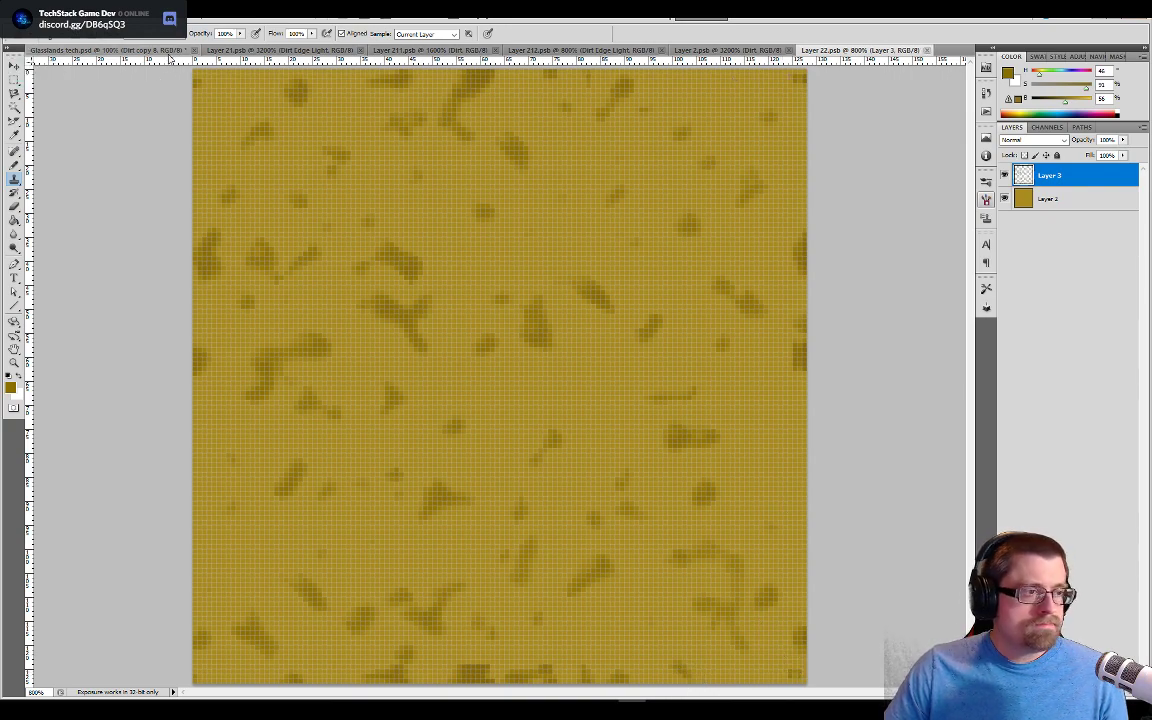
{"action": "key", "text": "ctrl+Tab"}
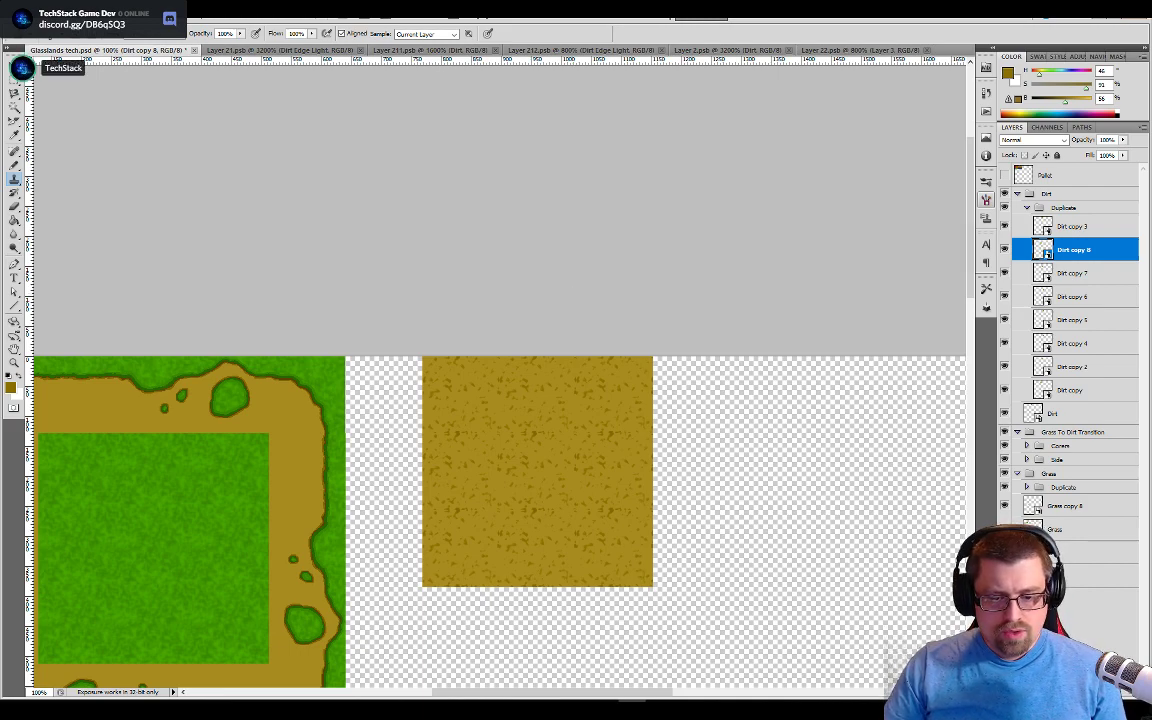
Step: Isolate the original reference tileset and examine the shading and patches of its dirt paths, plain dirt tile and grass edges
{"action": "left_click", "coordinate": [1004, 553], "text": "alt"}
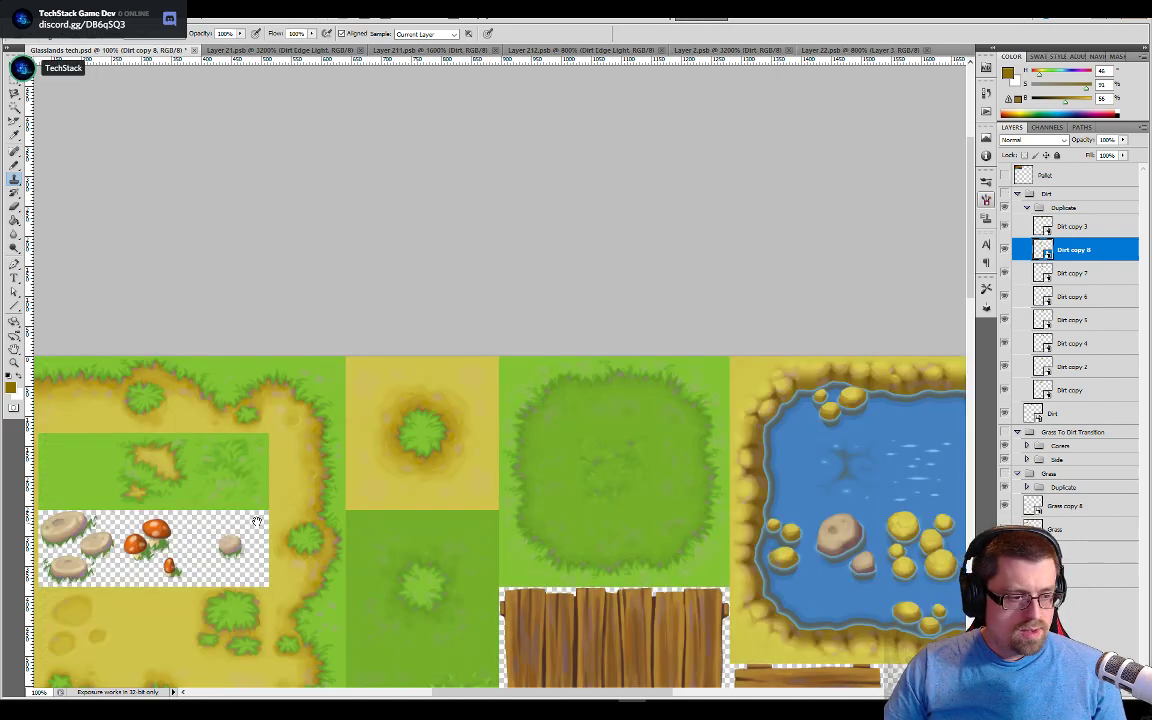
{"action": "left_click_drag", "start_coordinate": [256, 521], "coordinate": [612, 351]}
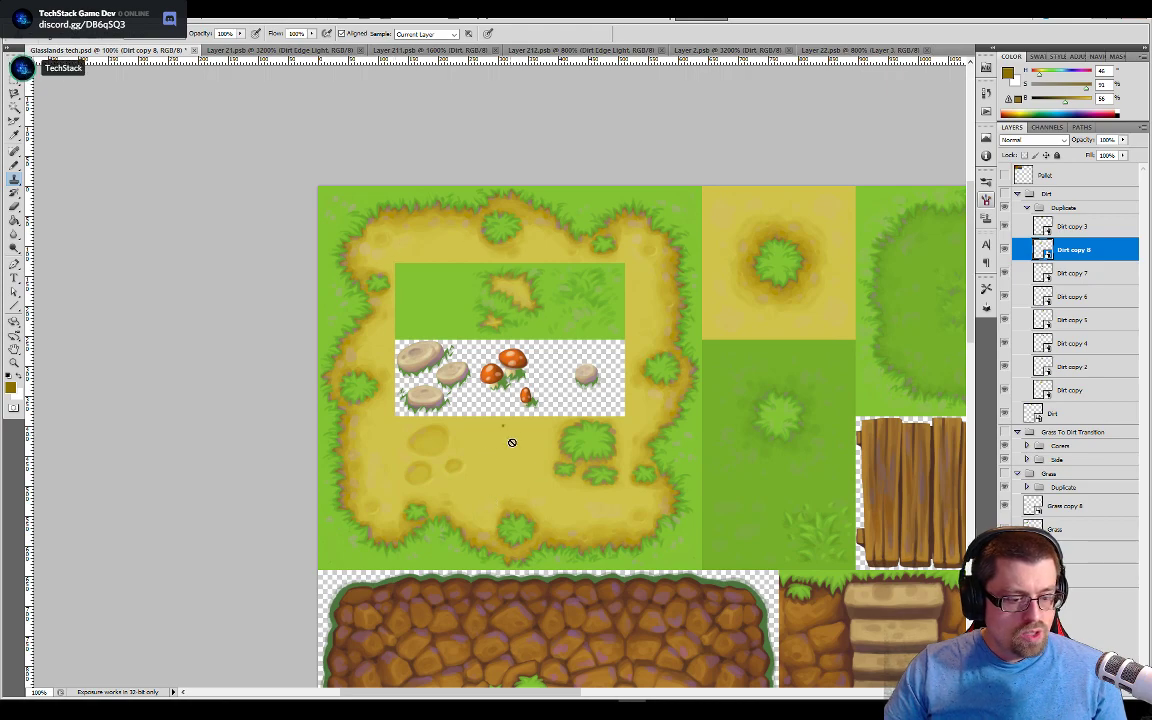
{"action": "key", "text": "ctrl+plus"}
{"action": "key", "text": "ctrl+plus"}
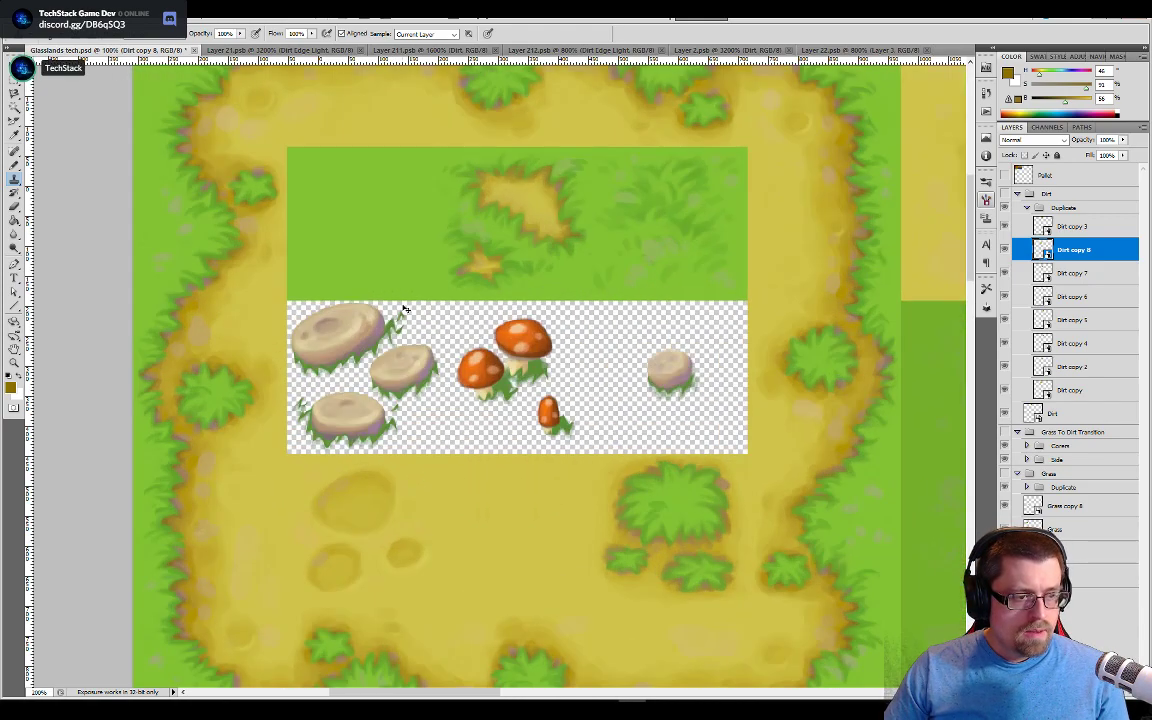
{"action": "left_click_drag", "start_coordinate": [398, 305], "coordinate": [661, 641]}
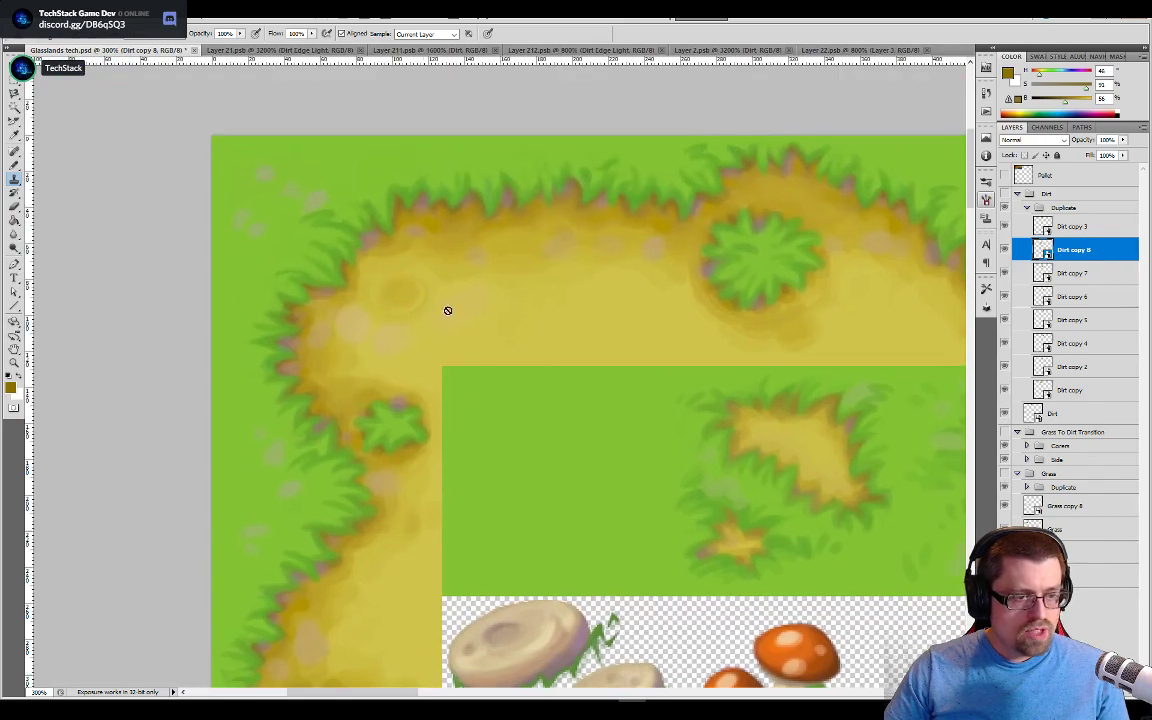
{"action": "left_click_drag", "start_coordinate": [700, 345], "coordinate": [514, 288]}
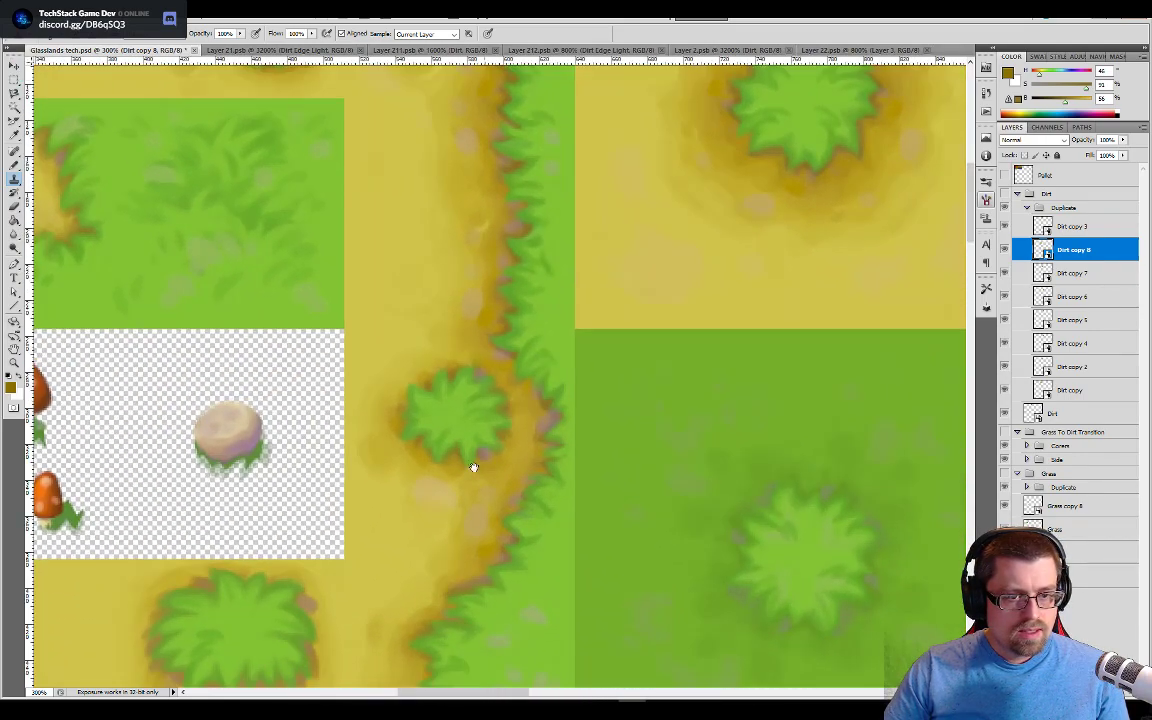
{"action": "left_click_drag", "start_coordinate": [473, 465], "coordinate": [447, 549]}
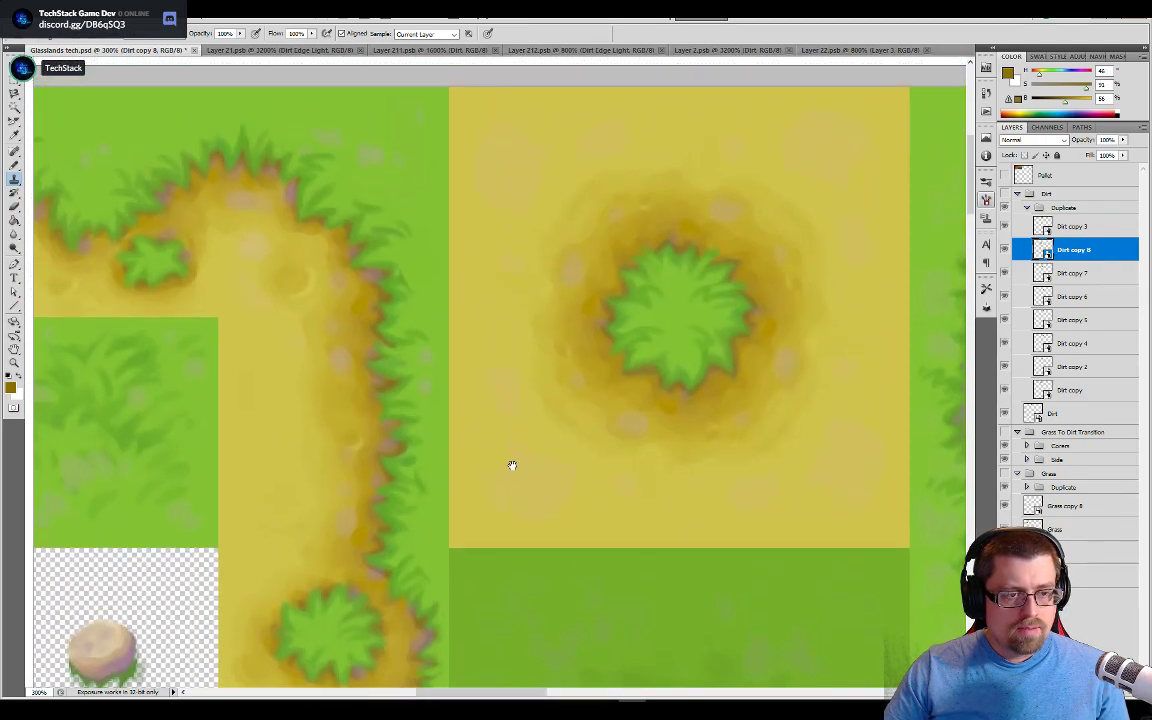
{"action": "left_click_drag", "start_coordinate": [499, 465], "coordinate": [450, 550]}
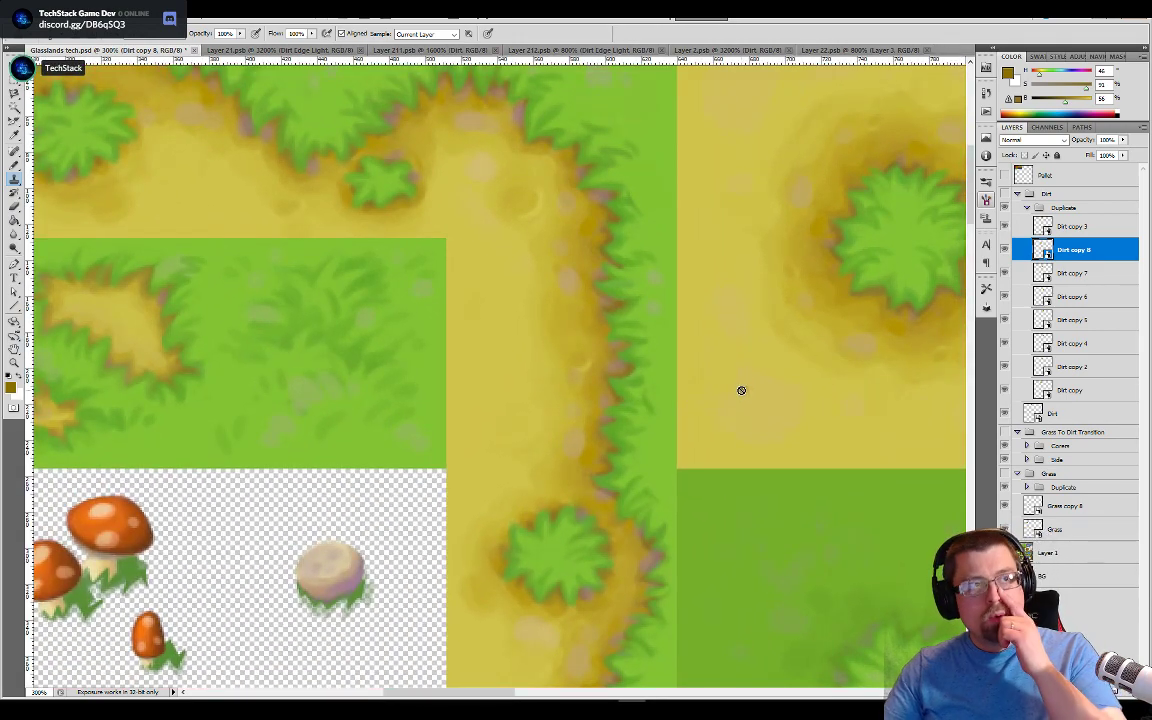
{"action": "left_click_drag", "start_coordinate": [761, 265], "coordinate": [661, 350]}
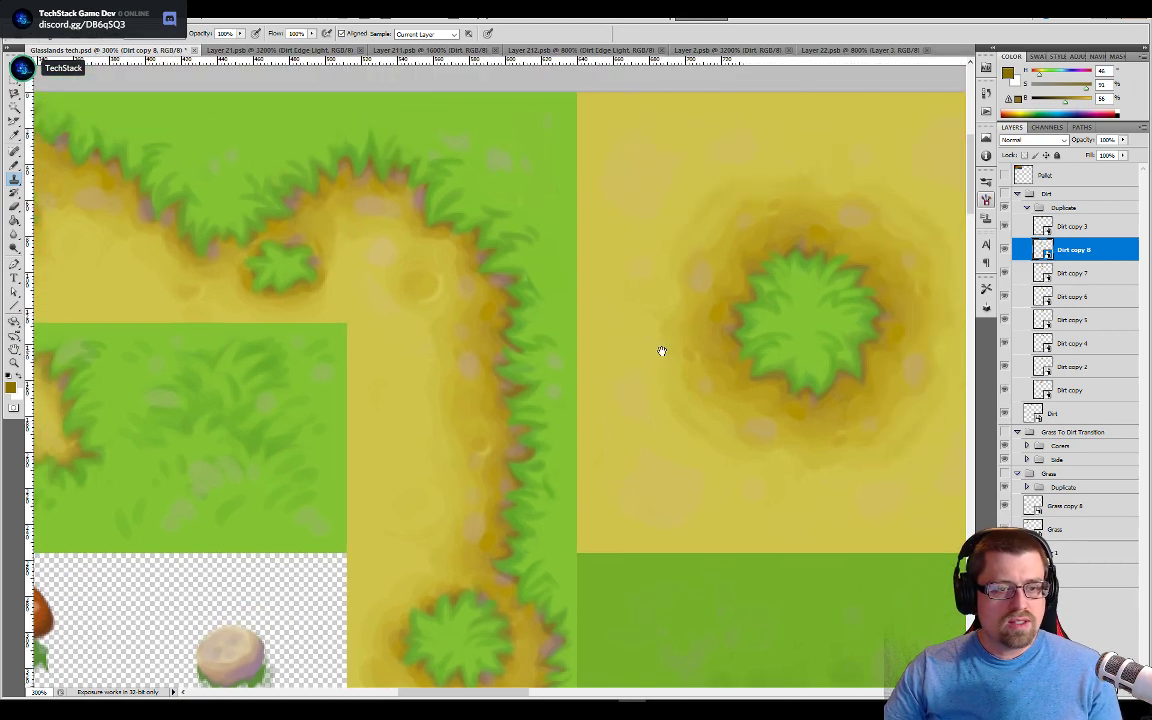
Step: In Layer 22.psb, rename the dark speckle layer as Darker and hide it
{"action": "left_click", "coordinate": [872, 52]}
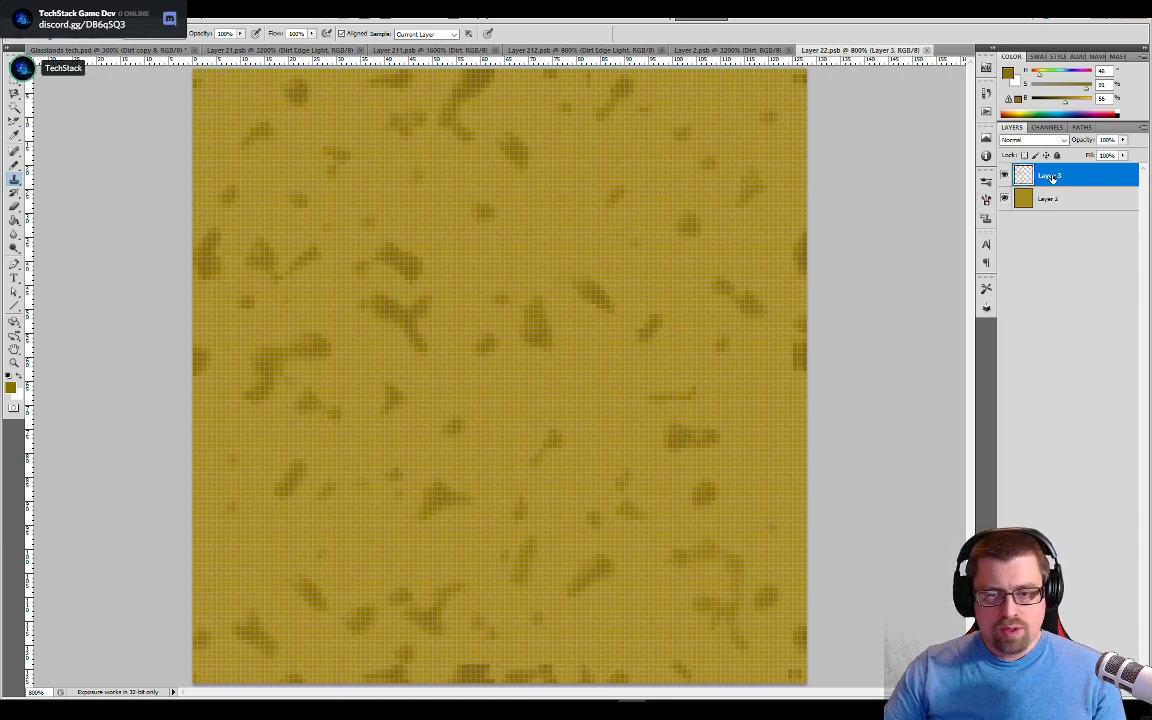
{"action": "type", "text": "Darker"}
{"action": "key", "text": "Return"}
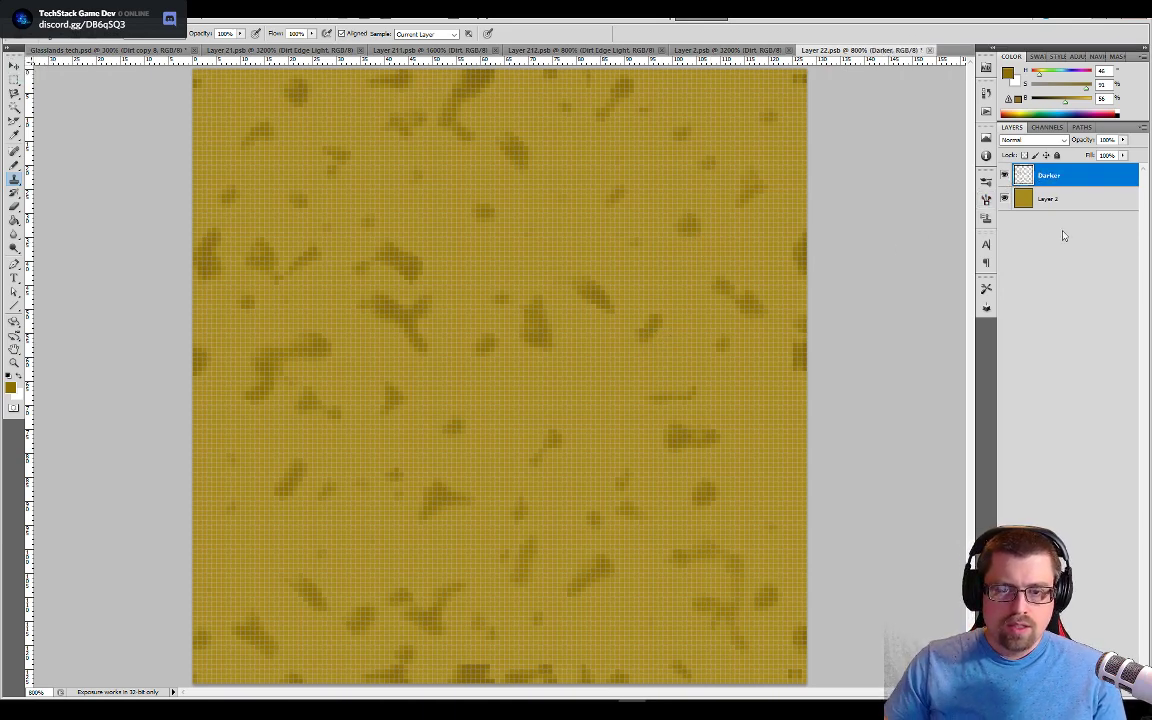
{"action": "left_click", "coordinate": [1005, 175]}
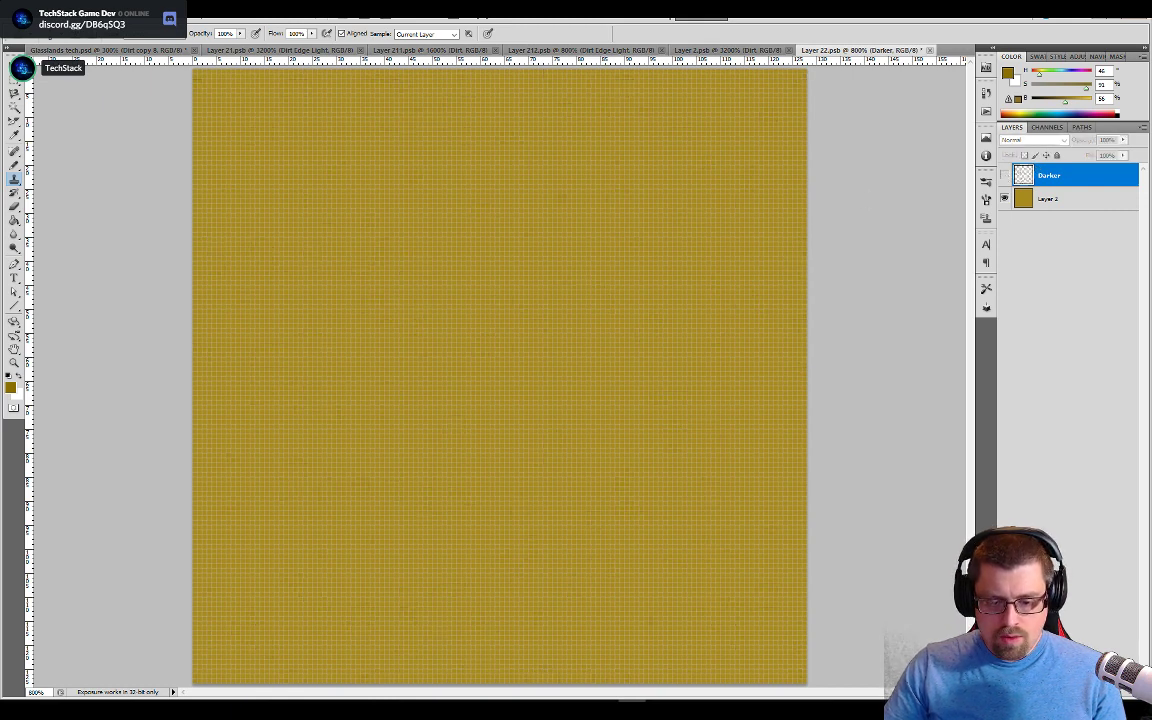
Step: Add a new layer above Darker and name it Lighter
{"action": "key", "text": "ctrl+shift+alt+n"}
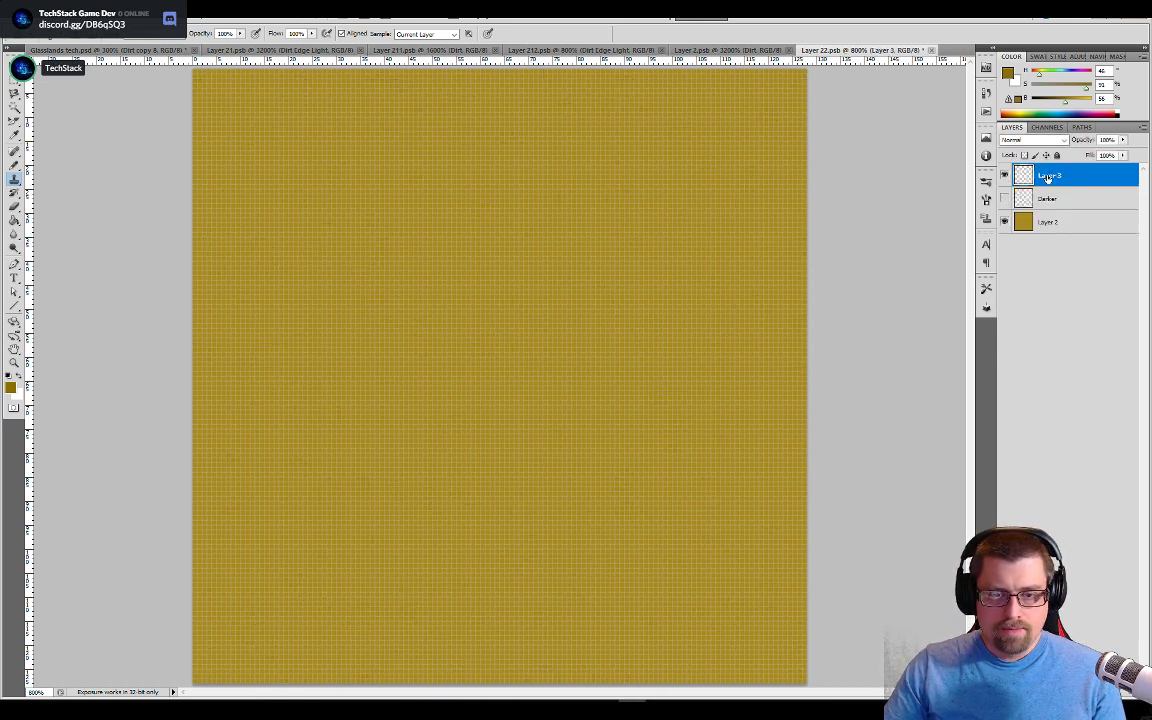
{"action": "double_click", "coordinate": [1047, 176]}
{"action": "type", "text": "Lighter"}
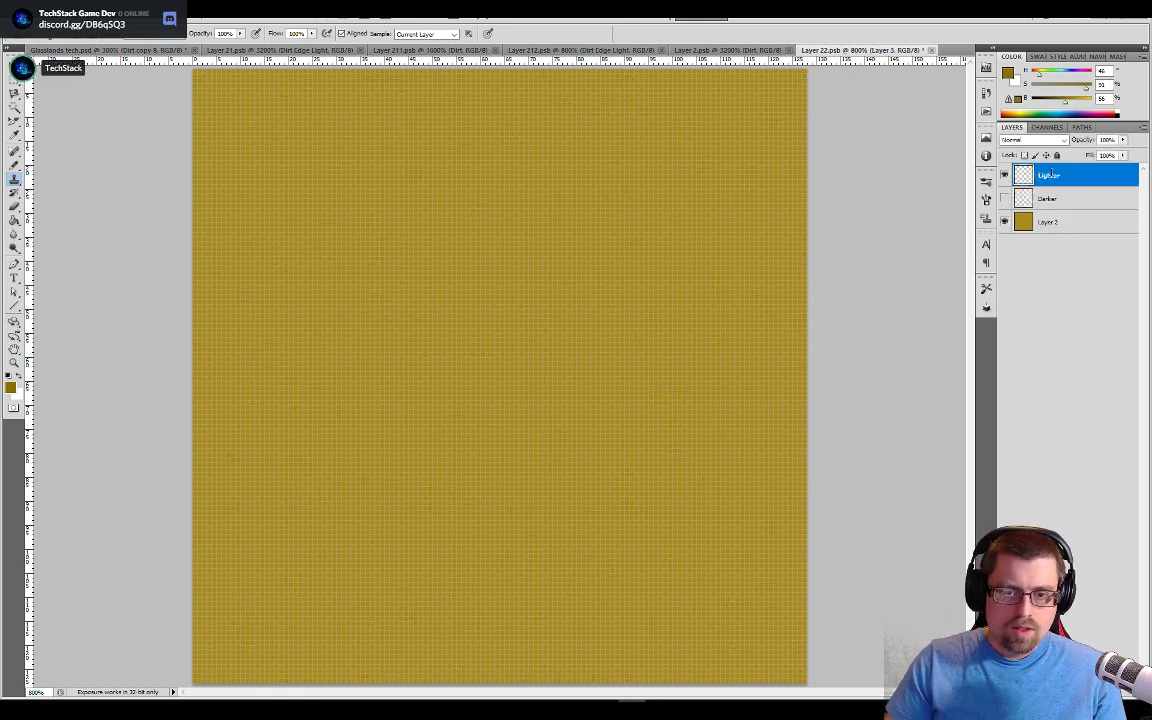
{"action": "key", "text": "Return"}
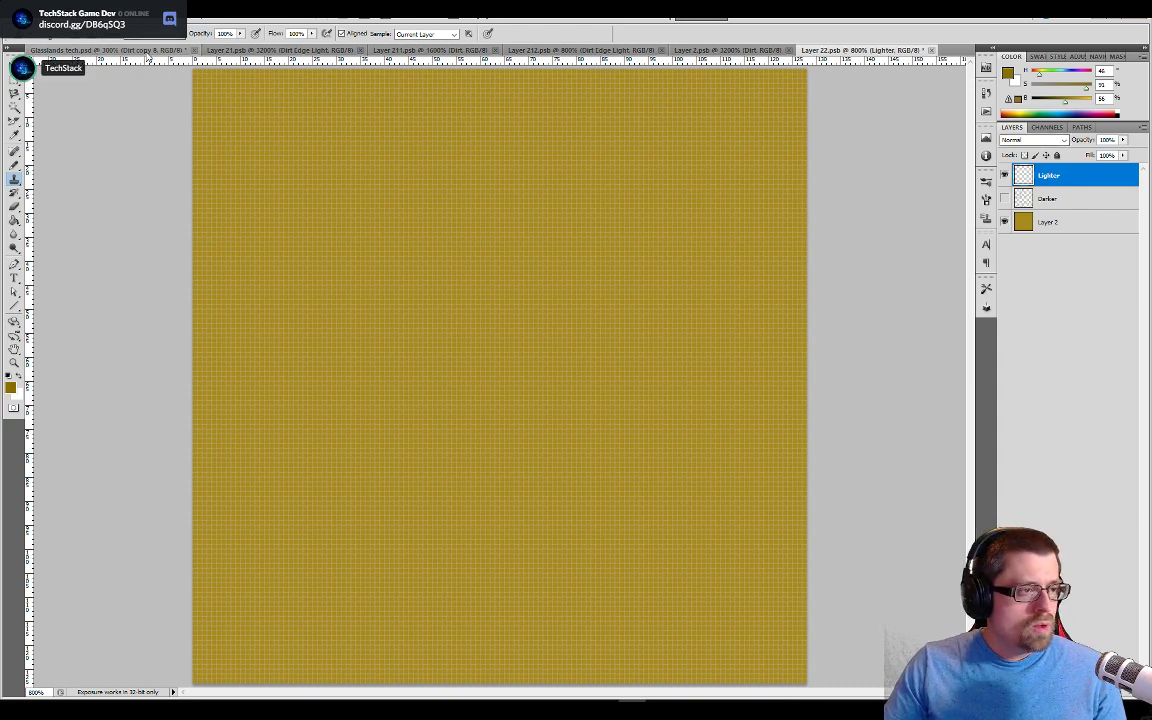
Step: Show the colour palette in Glasslands tech.psd and sample the lighter tan swatch from the dirt colours
{"action": "key", "text": "ctrl+Tab"}
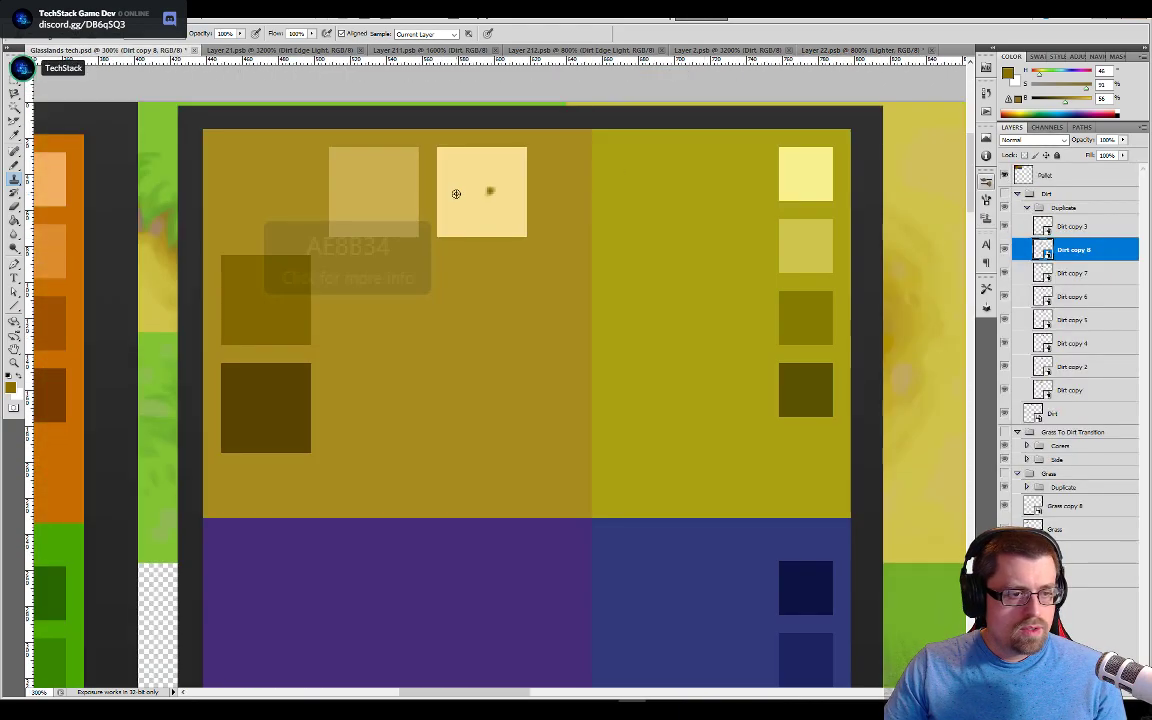
{"action": "key", "text": "b"}
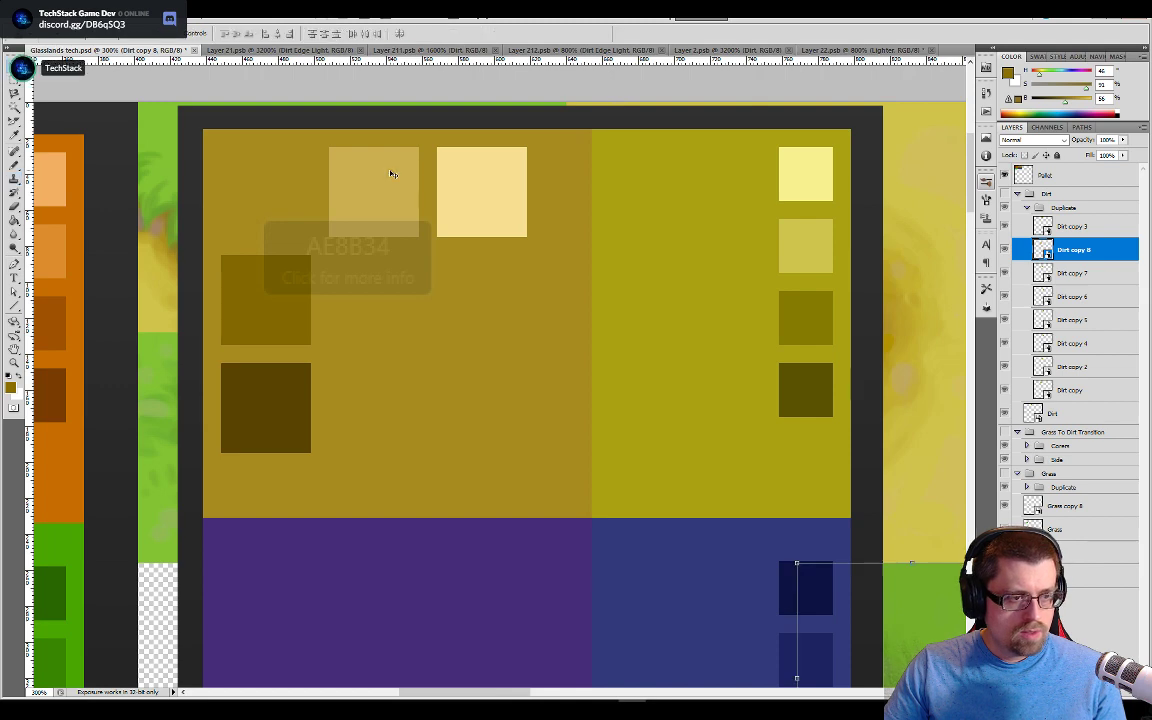
{"action": "left_click", "coordinate": [391, 172], "text": "alt"}
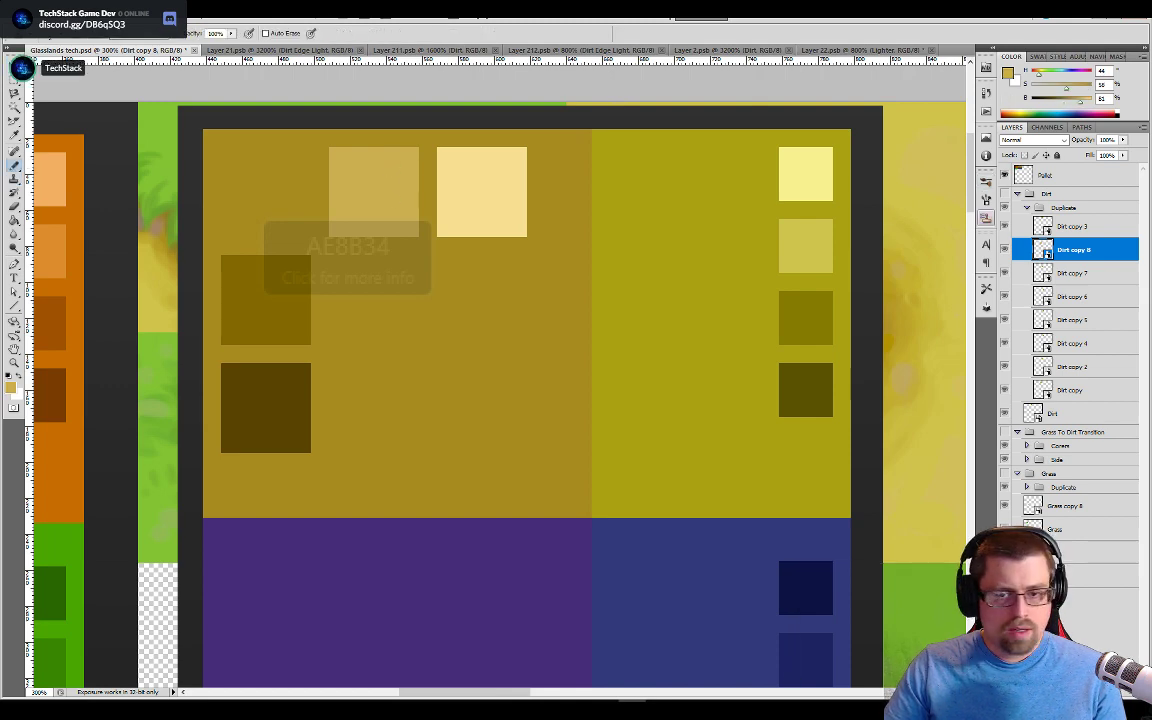
Step: Return to the Lighter layer in Layer 22.psb and select the Brush tool with the scattered speckle brush tip
{"action": "left_click", "coordinate": [860, 50]}
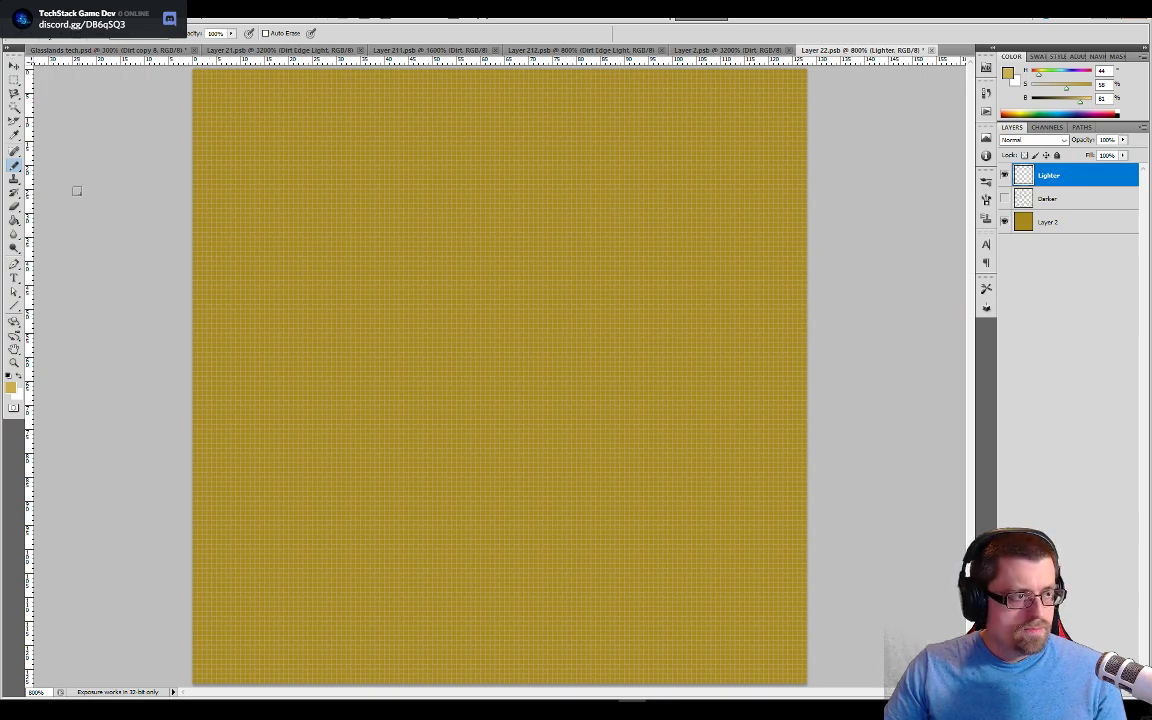
{"action": "key", "text": "shift+b"}
{"action": "key", "text": "shift+b"}
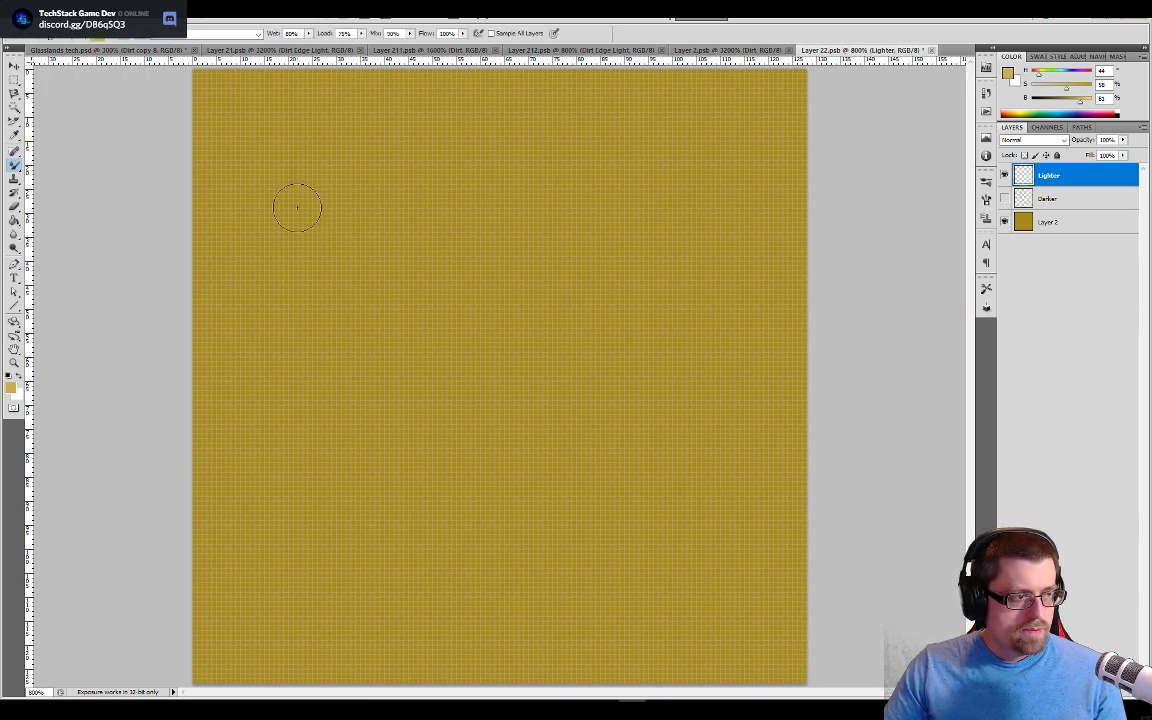
{"action": "key", "text": "shift+b"}
{"action": "key", "text": "shift+b"}
{"action": "key", "text": "shift+b"}
{"action": "key", "text": "shift+b"}
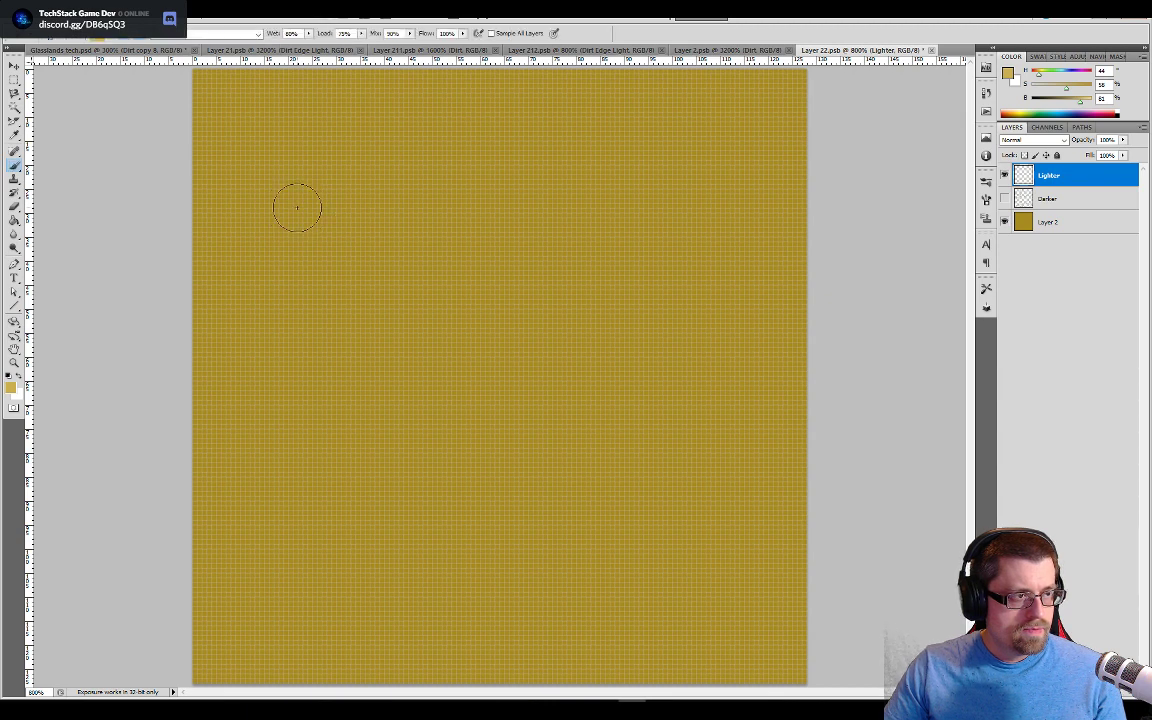
{"action": "key", "text": "shift+b"}
{"action": "key", "text": "shift+b"}
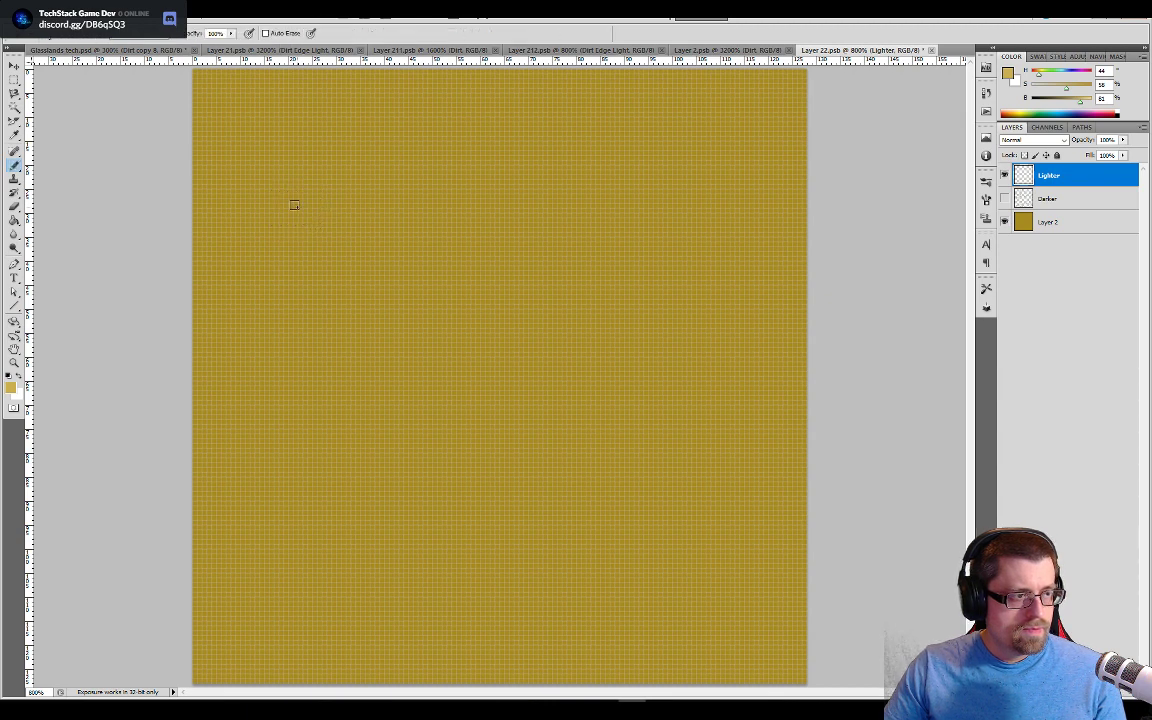
{"action": "right_click", "coordinate": [15, 165]}
{"action": "left_click", "coordinate": [60, 165]}
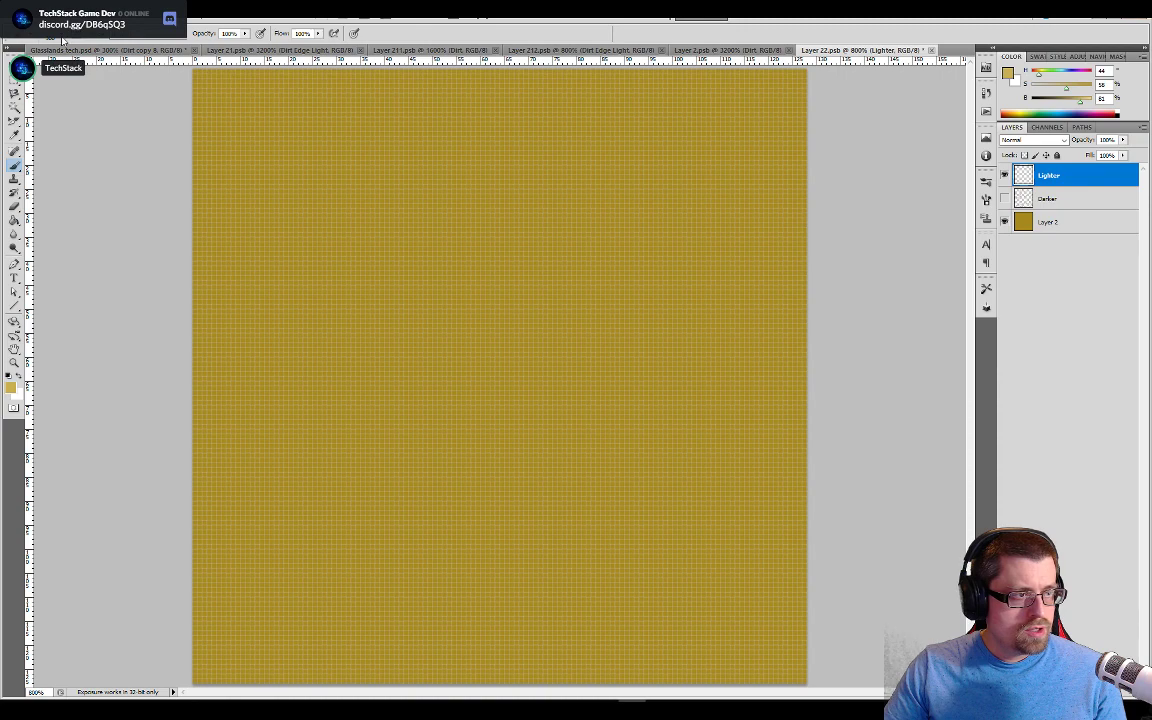
{"action": "left_click", "coordinate": [62, 39]}
{"action": "left_click", "coordinate": [62, 39]}
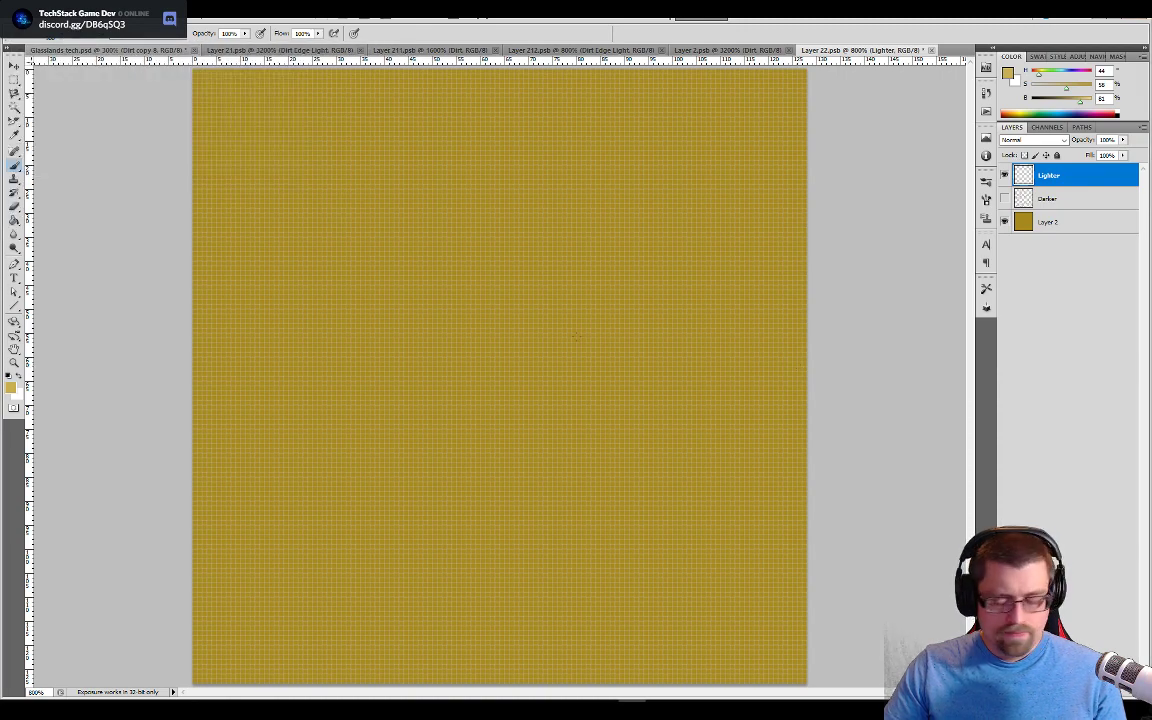
Step: Enlarge the speckle brush well beyond the tile, stamp light tan patches across the Lighter layer, and save the tile
{"action": "scroll", "coordinate": [576, 337], "scroll_direction": "down", "scroll_amount": 5}
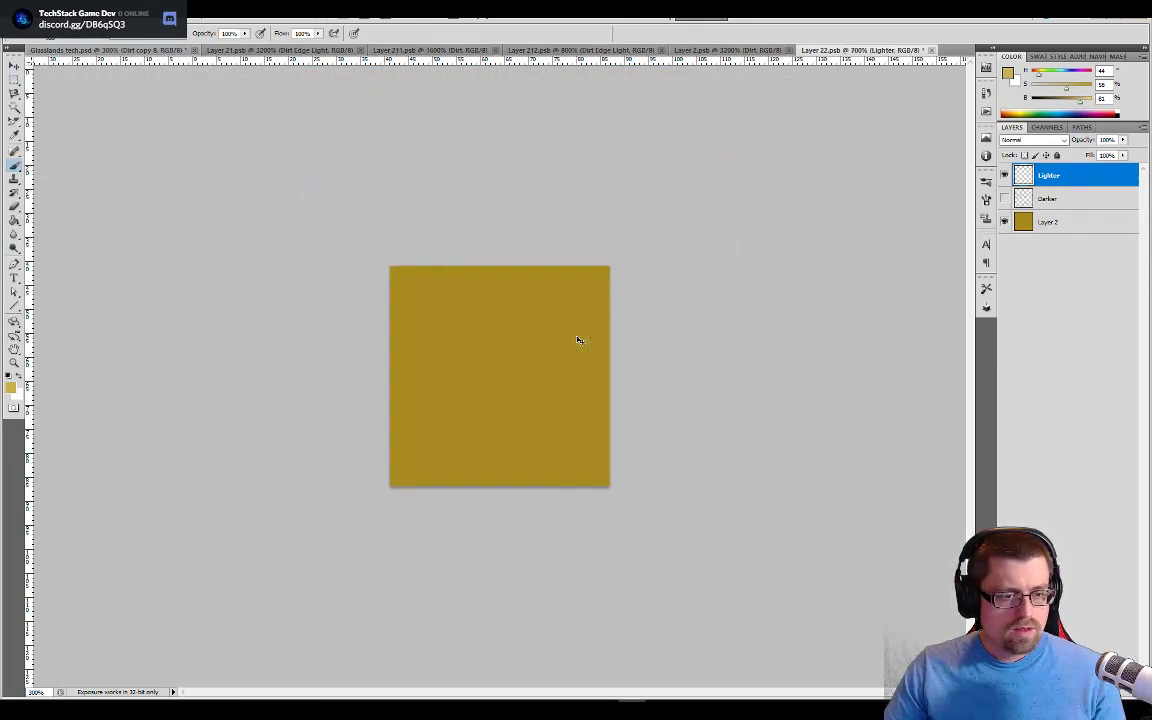
{"action": "scroll", "coordinate": [577, 341], "scroll_direction": "down", "scroll_amount": 3}
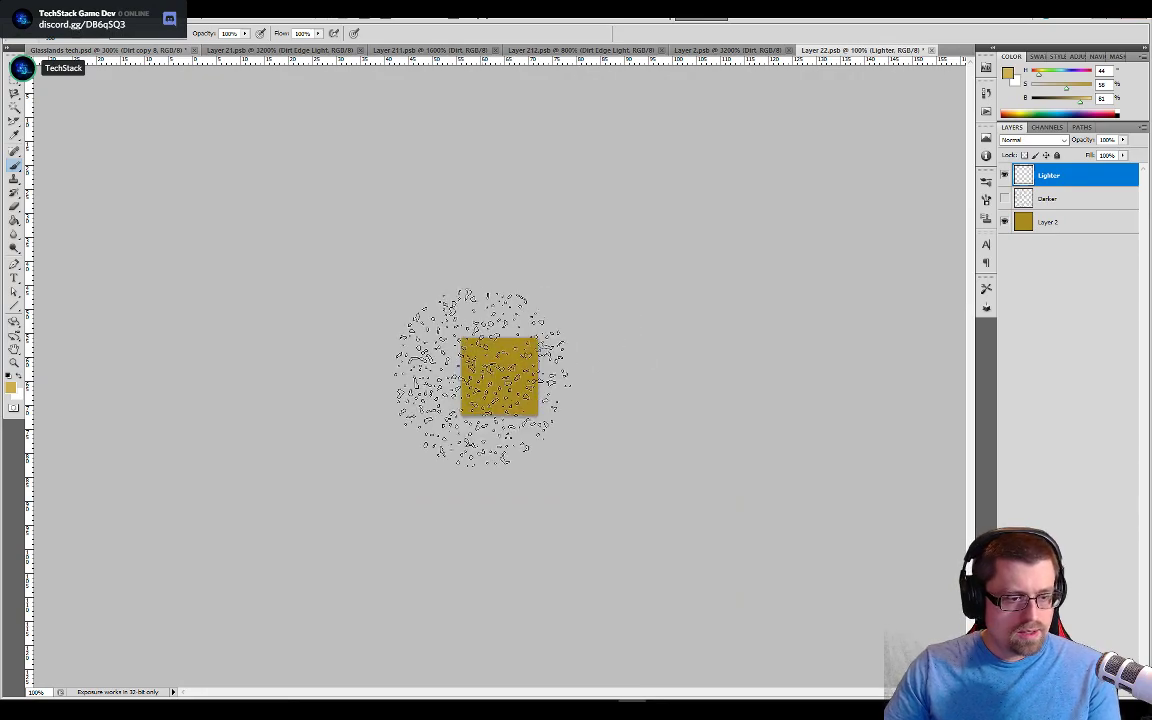
{"action": "key", "text": "bracketright"}
{"action": "key", "text": "bracketright"}
{"action": "key", "text": "bracketright"}
{"action": "key", "text": "bracketright"}
{"action": "key", "text": "bracketright"}
{"action": "key", "text": "bracketright"}
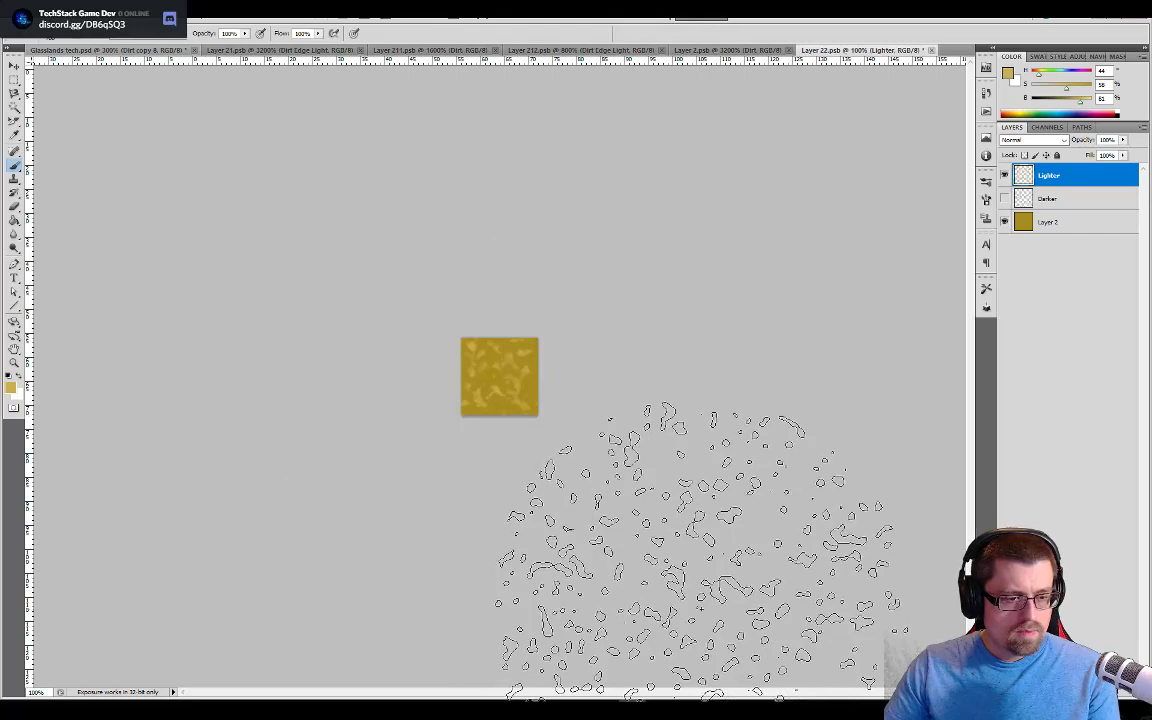
{"action": "key", "text": "ctrl+s"}
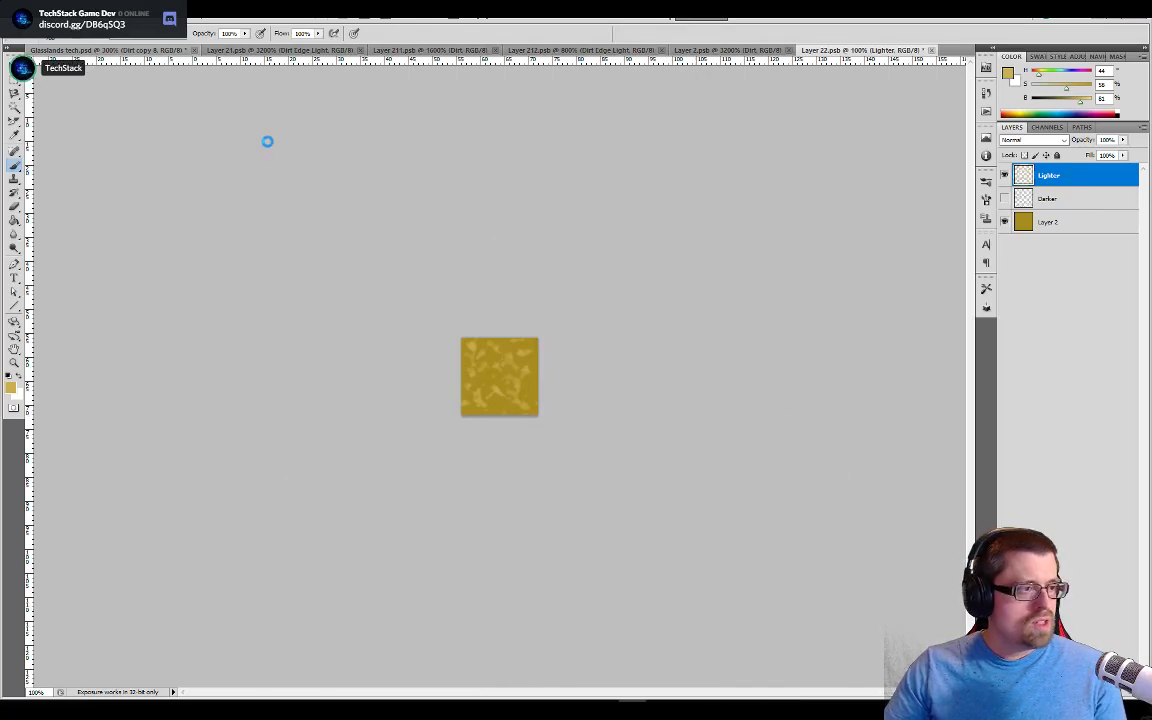
Step: In Glasslands tech.psd, hide the palette and the reference tileset, and show the Grass, Grass To Dirt Transition and Dirt groups
{"action": "left_click", "coordinate": [178, 50]}
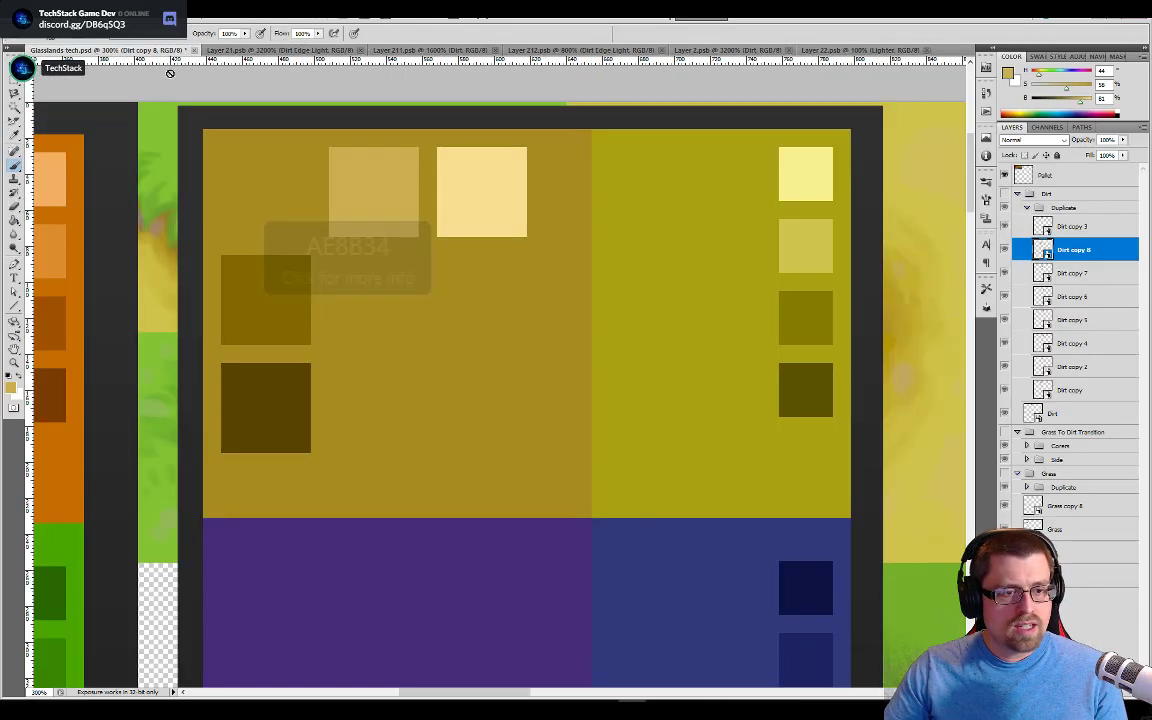
{"action": "key", "text": "ctrl+0"}
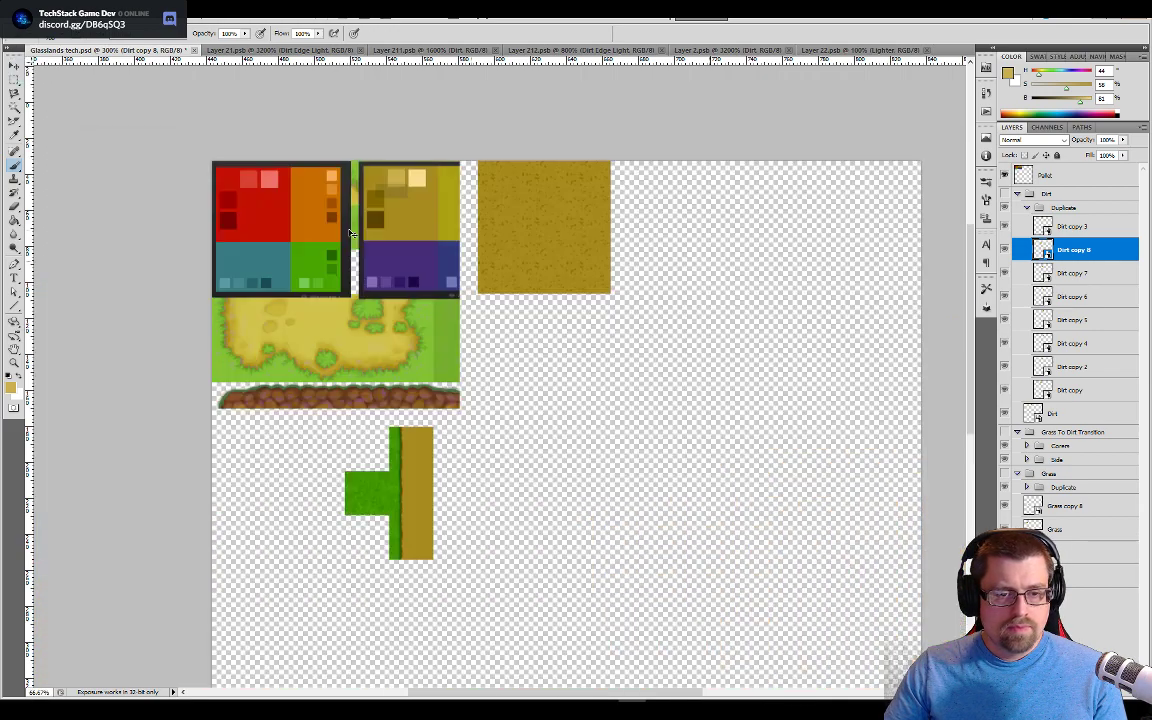
{"action": "left_click", "coordinate": [1005, 175]}
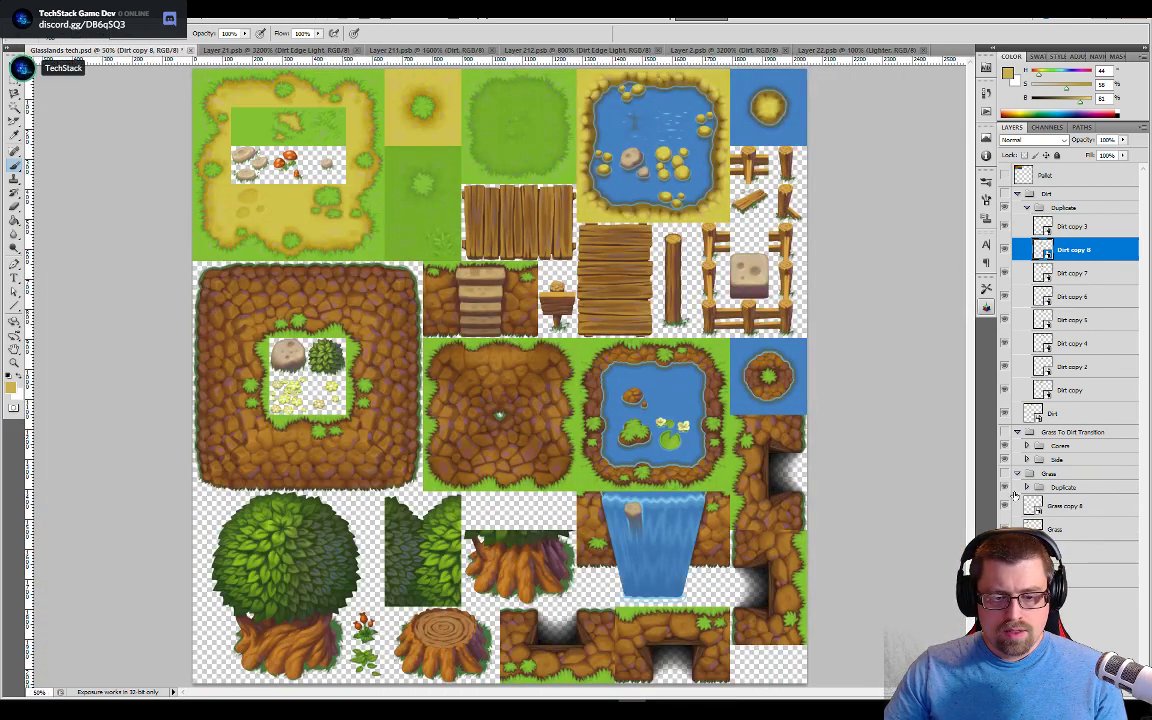
{"action": "left_click", "coordinate": [1005, 175]}
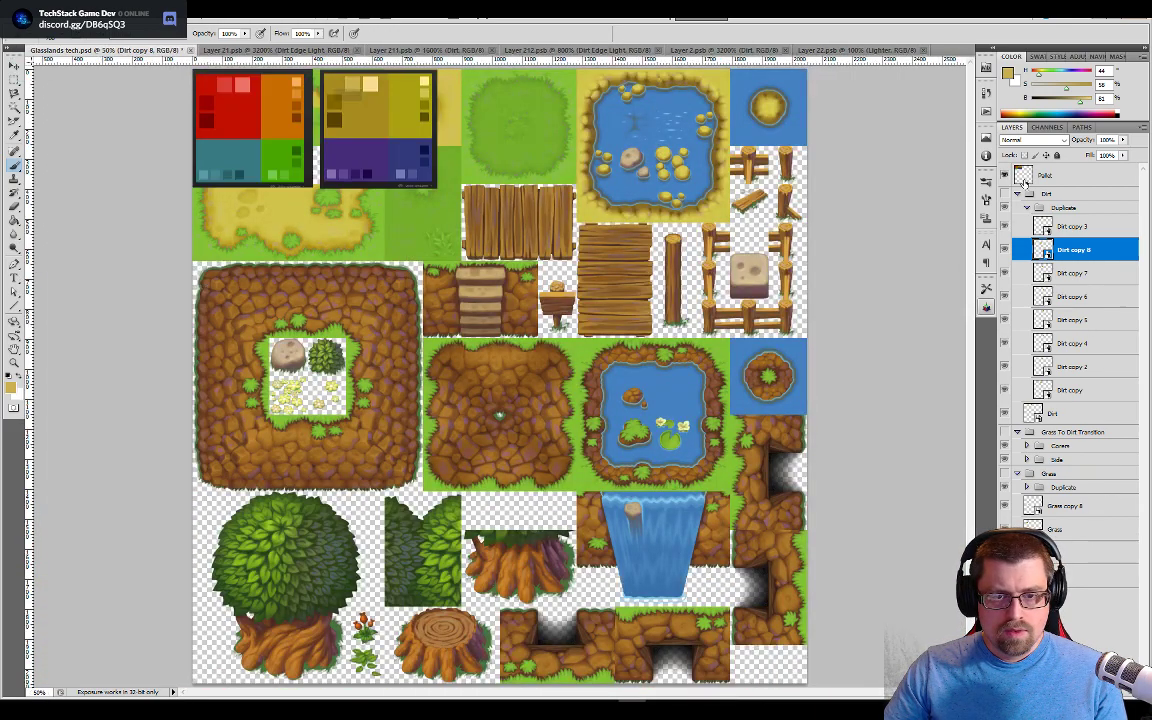
{"action": "left_click", "coordinate": [1005, 175]}
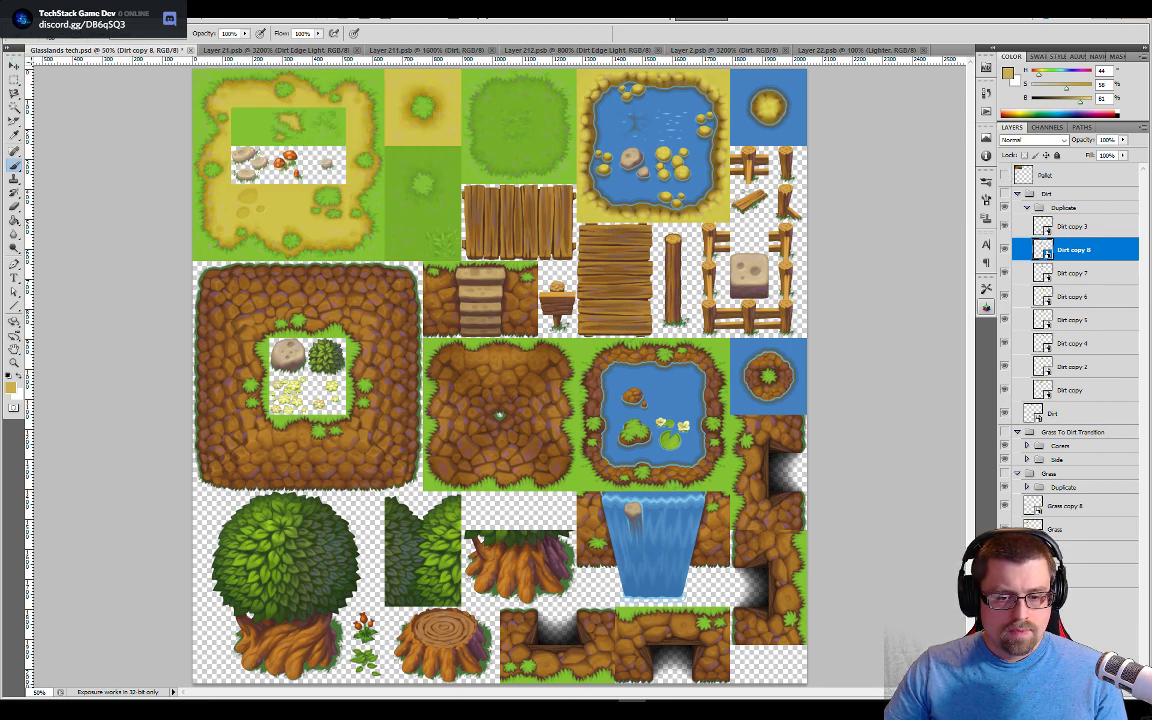
{"action": "left_click", "coordinate": [1005, 575]}
{"action": "left_click", "coordinate": [1005, 527]}
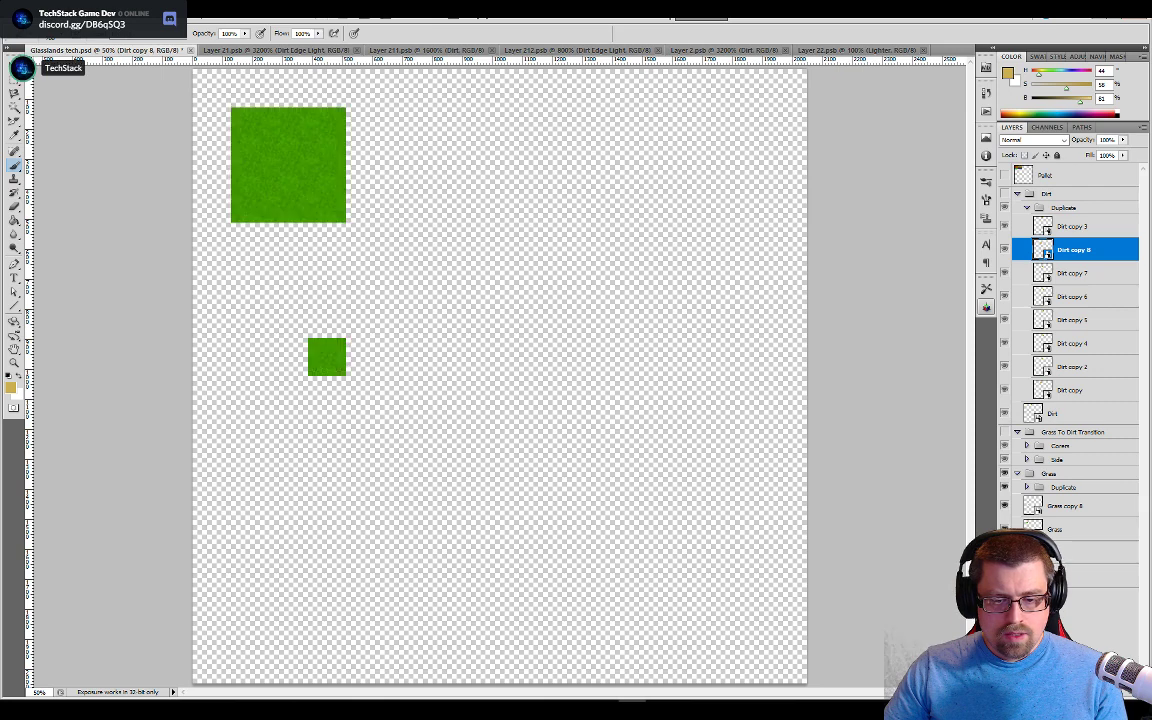
{"action": "left_click", "coordinate": [1005, 432]}
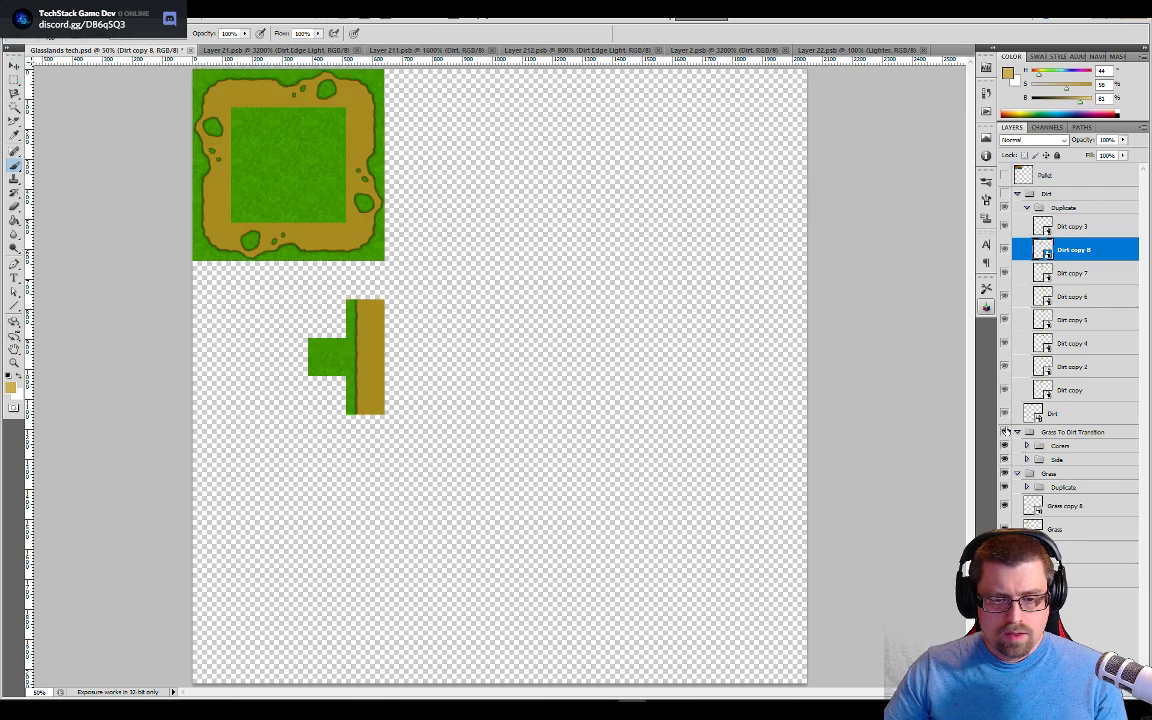
{"action": "left_click", "coordinate": [1005, 413]}
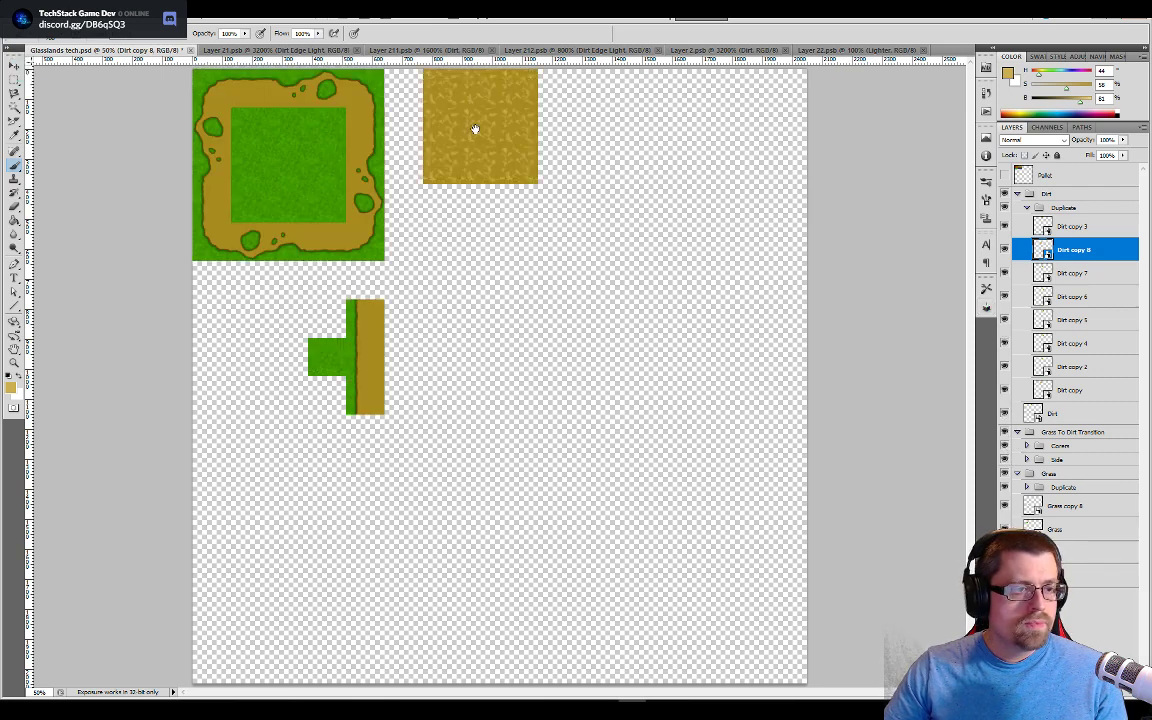
Step: Examine up close how the light patches repeat across the 3 × 3 dirt grid
{"action": "scroll", "coordinate": [495, 206], "scroll_direction": "down", "scroll_amount": 1}
{"action": "scroll", "coordinate": [495, 206], "scroll_direction": "up", "scroll_amount": 2}
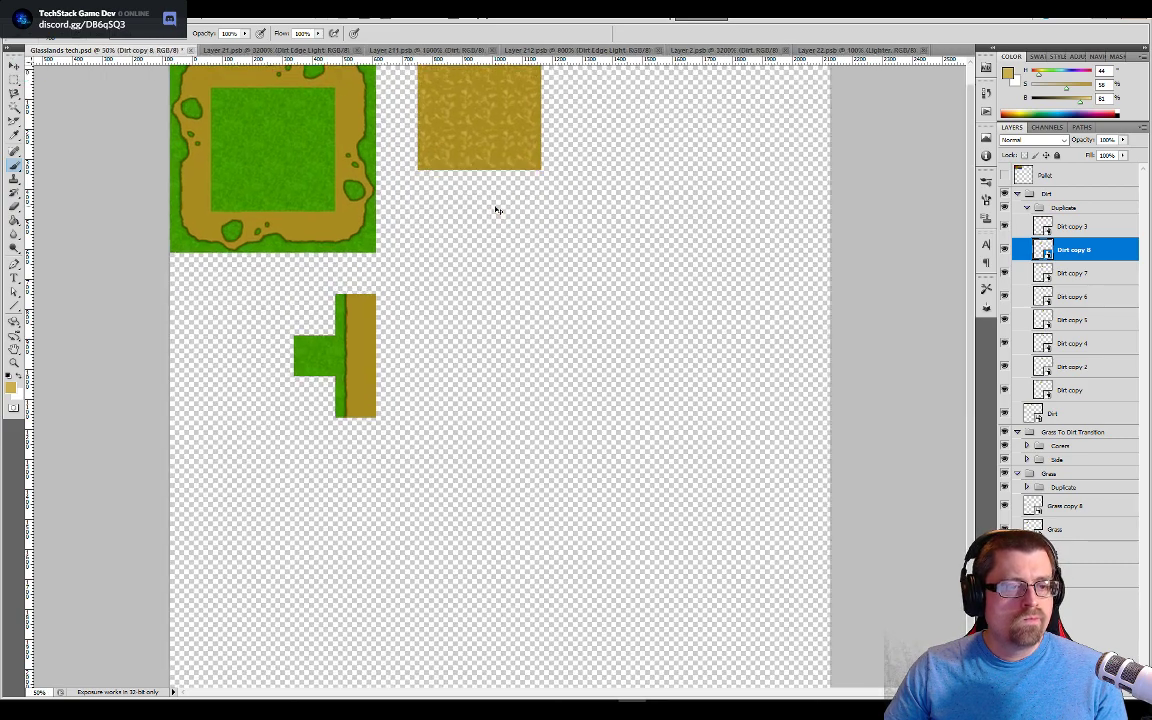
{"action": "left_click_drag", "start_coordinate": [495, 206], "coordinate": [548, 368]}
{"action": "scroll", "coordinate": [548, 368], "scroll_direction": "up", "scroll_amount": 2}
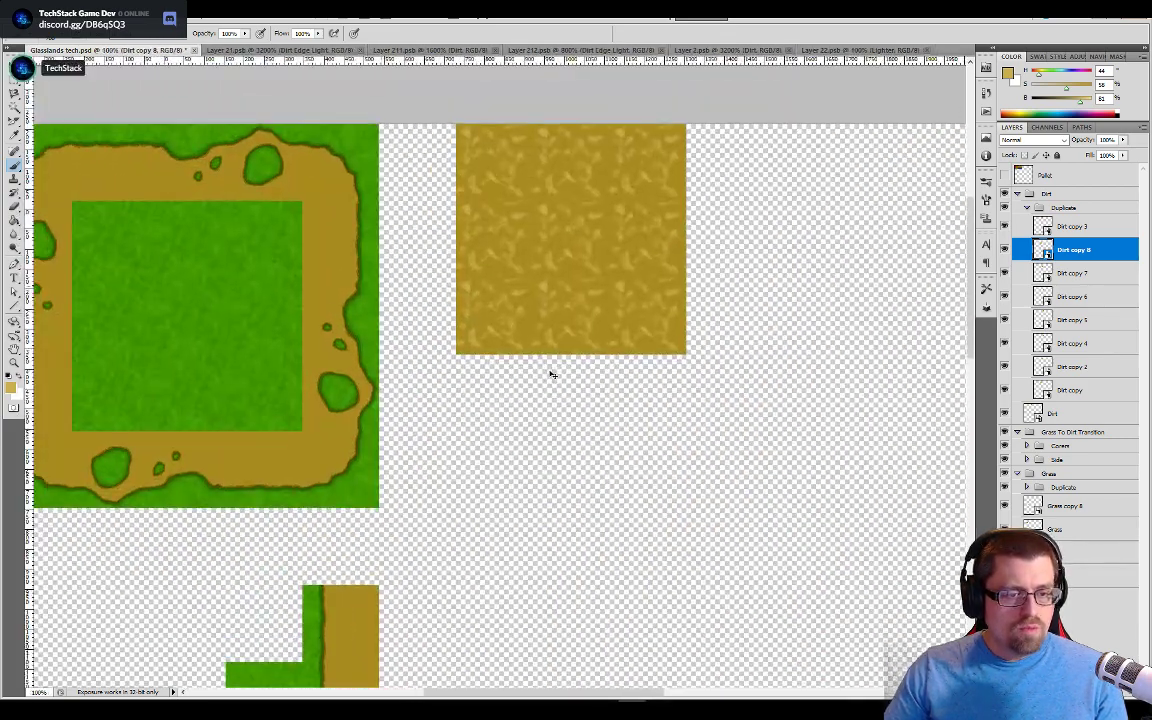
{"action": "left_click_drag", "start_coordinate": [579, 268], "coordinate": [578, 457]}
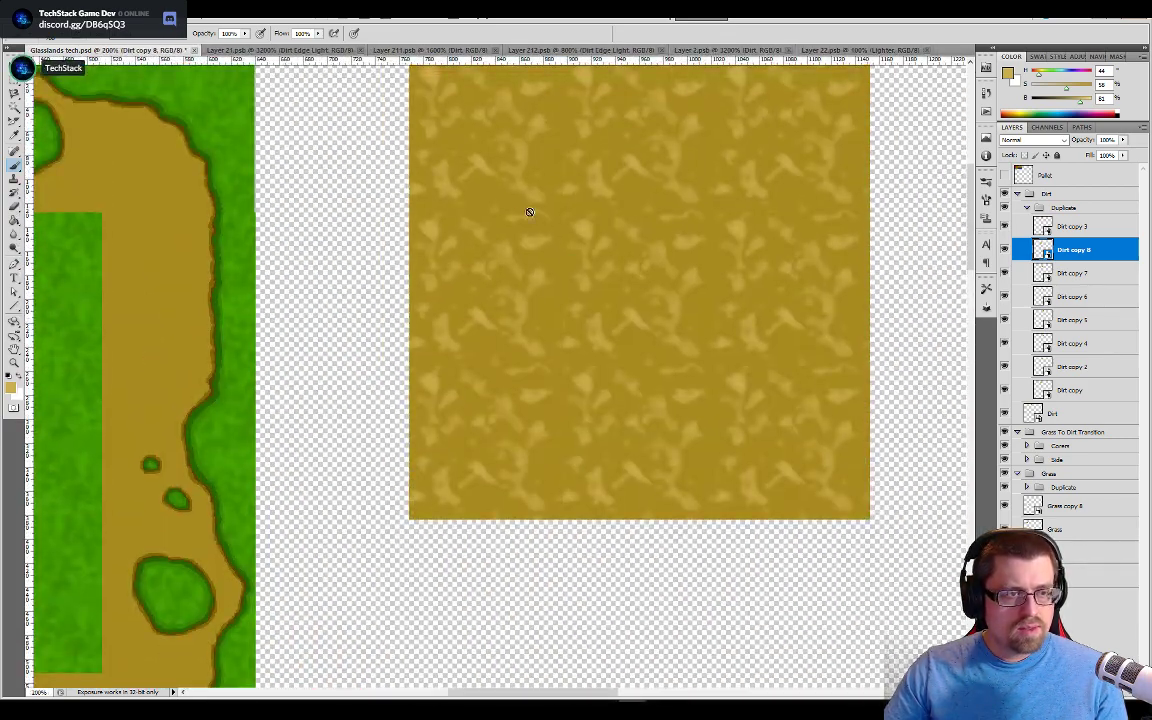
Step: Return to the Lighter layer in Layer 22.psb and choose the fine speckle brush tip at 66 px
{"action": "left_click", "coordinate": [858, 50]}
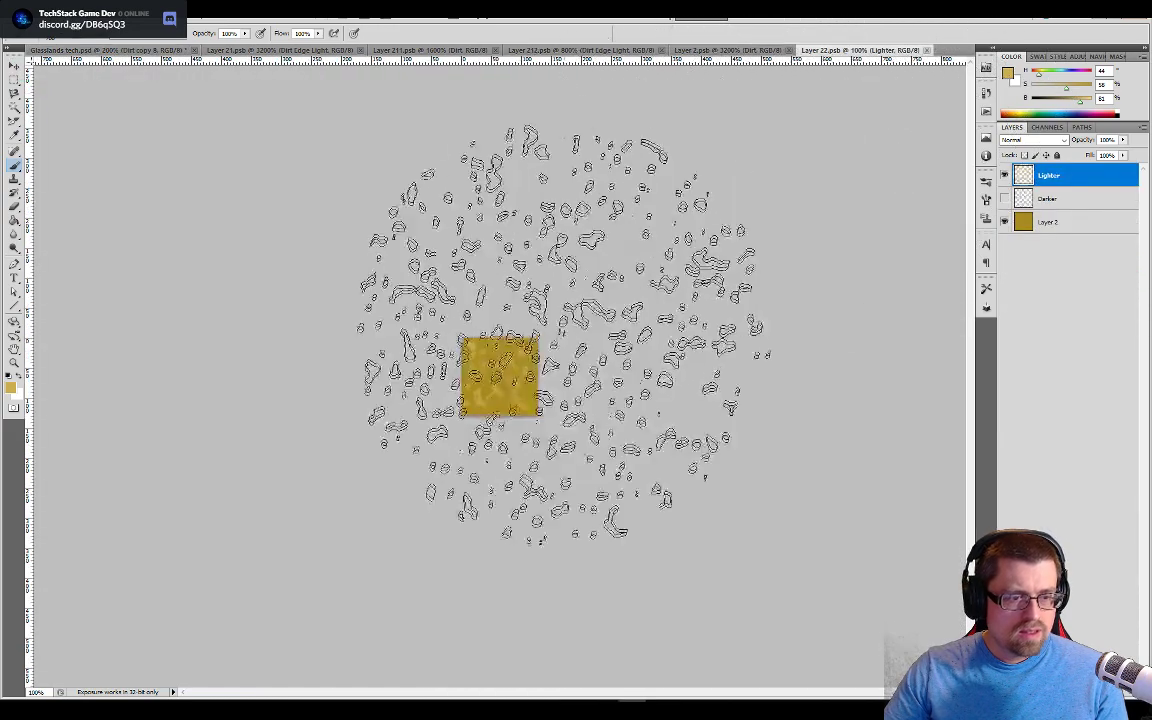
{"action": "key", "text": "ctrl+plus"}
{"action": "key", "text": "ctrl+plus"}
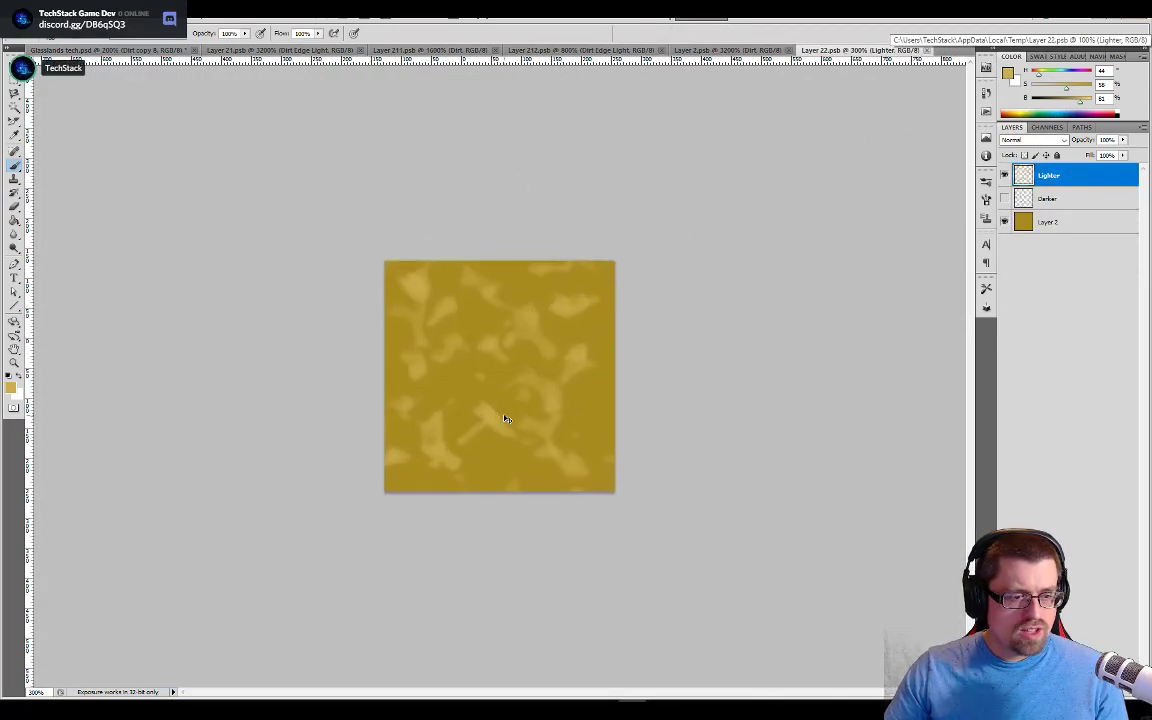
{"action": "left_click", "coordinate": [60, 33]}
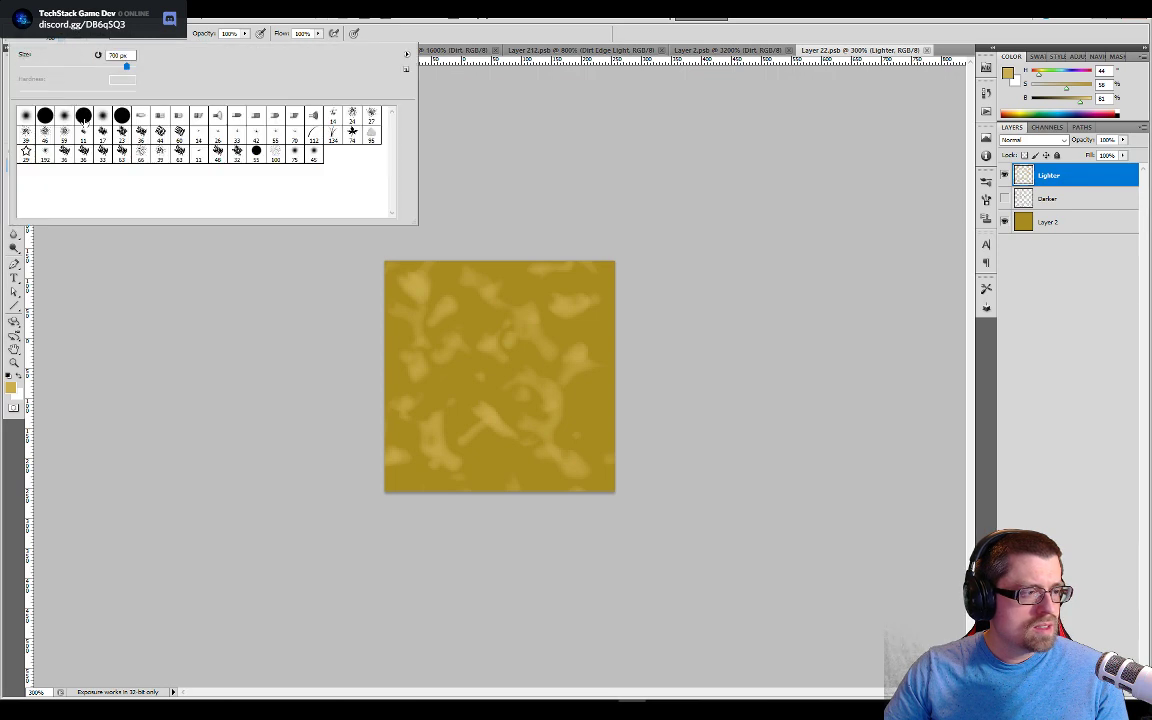
{"action": "left_click", "coordinate": [123, 150]}
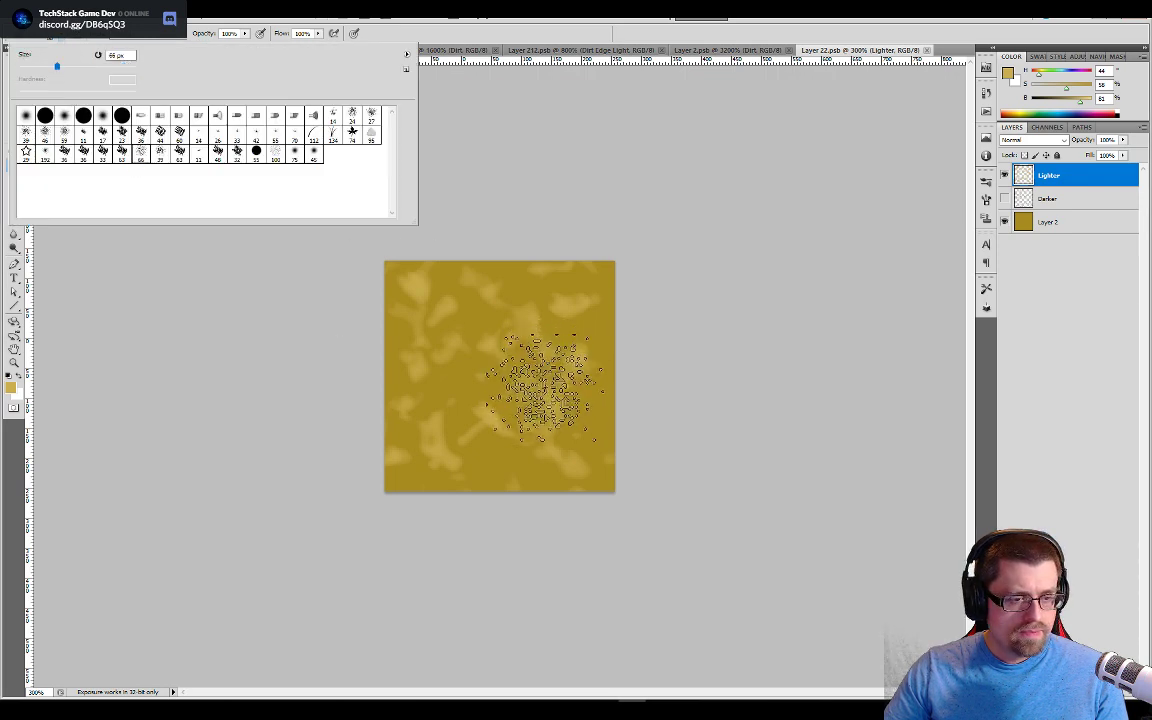
{"action": "key", "text": "Escape"}
Step: Clear all light patches from the Lighter layer, including a trial stroke made with the fine speckle tip
{"action": "key", "text": "ctrl+a"}
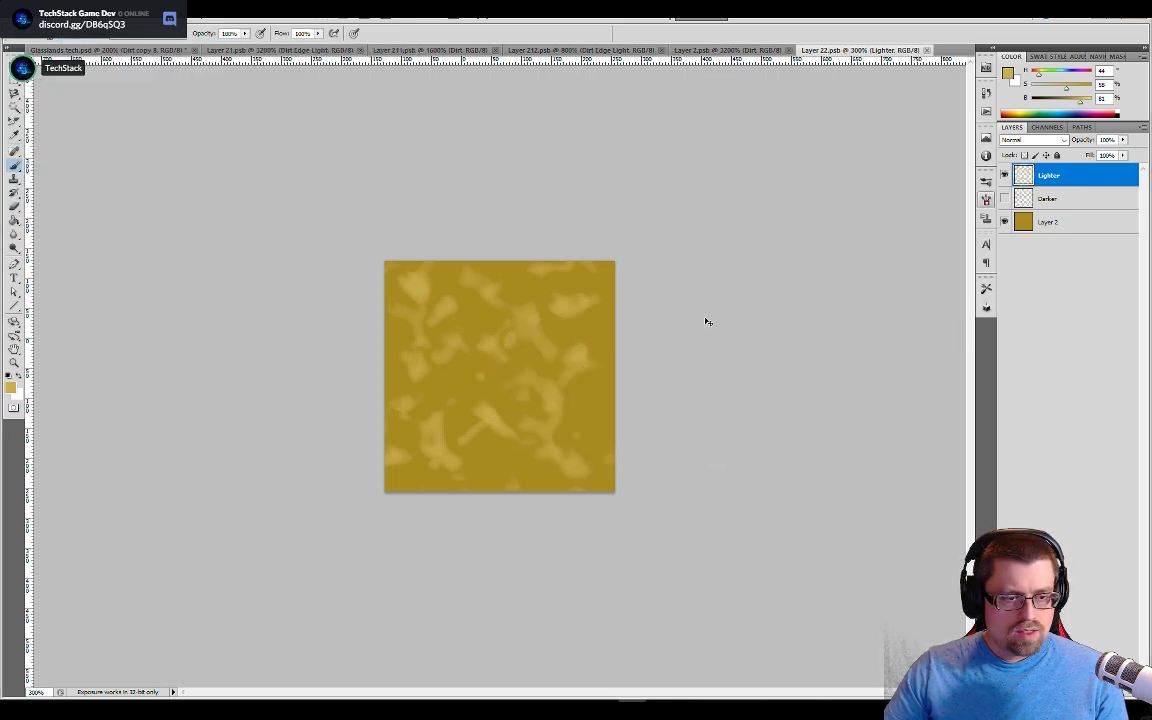
{"action": "key", "text": "Delete"}
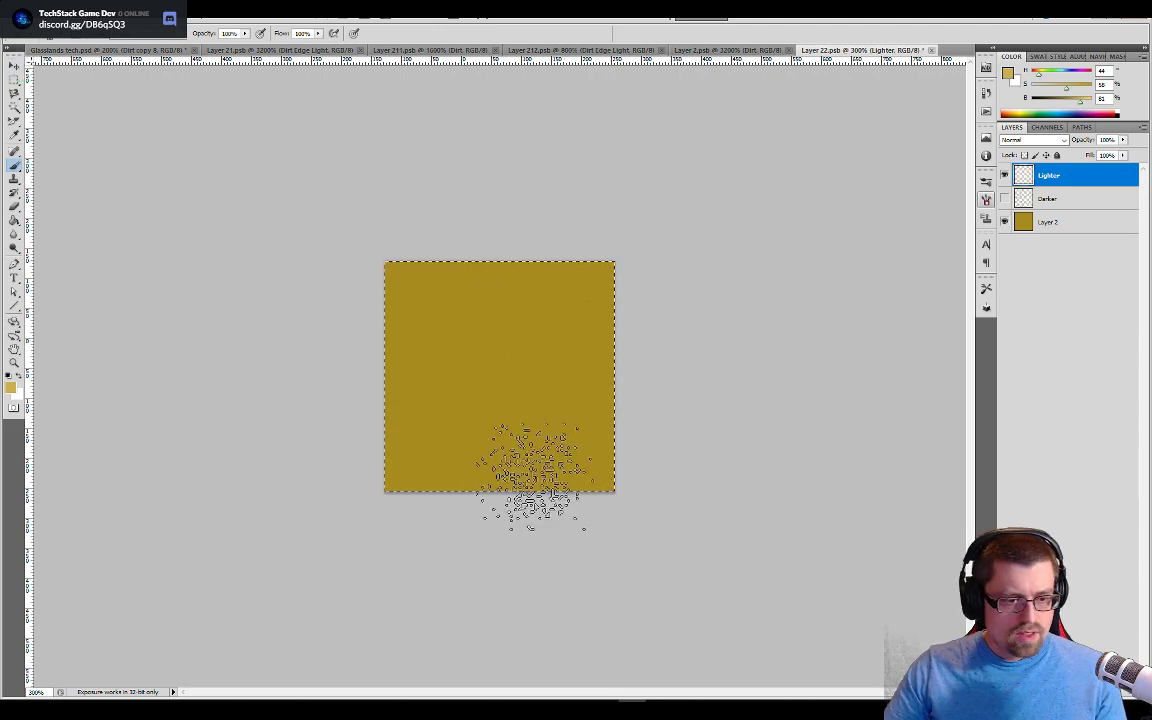
{"action": "left_click_drag", "start_coordinate": [570, 445], "coordinate": [655, 290]}
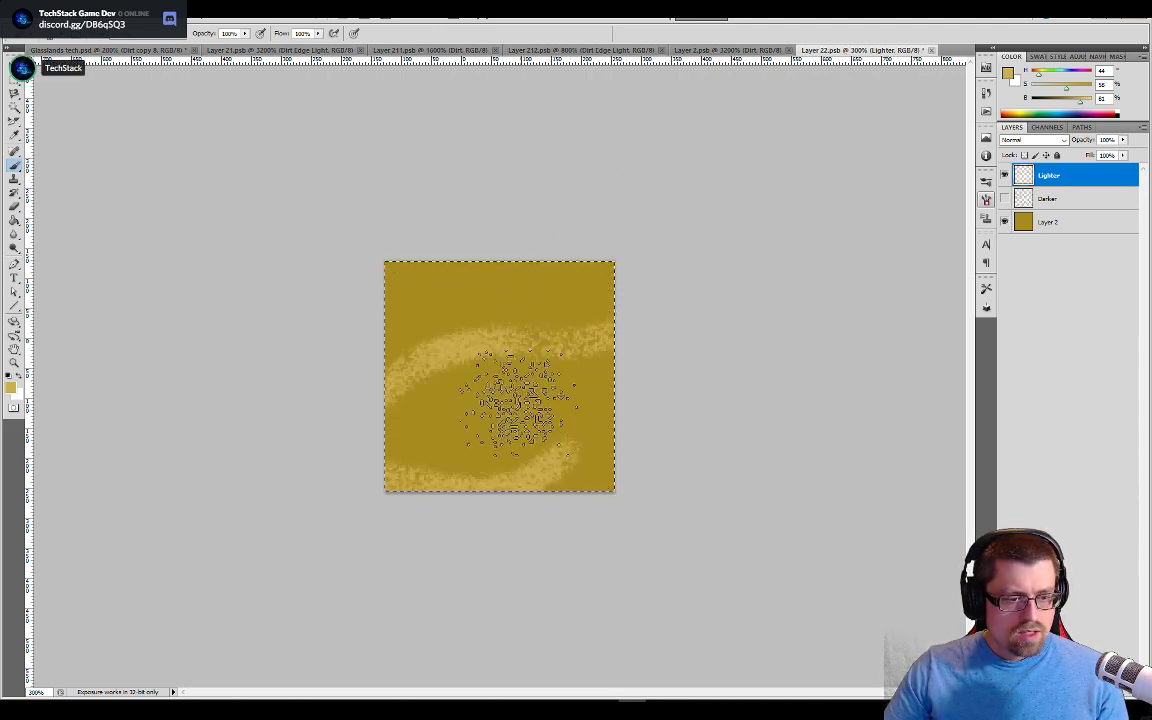
{"action": "key", "text": "Delete"}
Step: Enlarge the fine speckle brush until it nearly spans the whole dirt tile
{"action": "key", "text": "bracketright"}
{"action": "key", "text": "bracketright"}
{"action": "key", "text": "bracketright"}
{"action": "key", "text": "bracketright"}
{"action": "key", "text": "bracketright"}
{"action": "key", "text": "bracketright"}
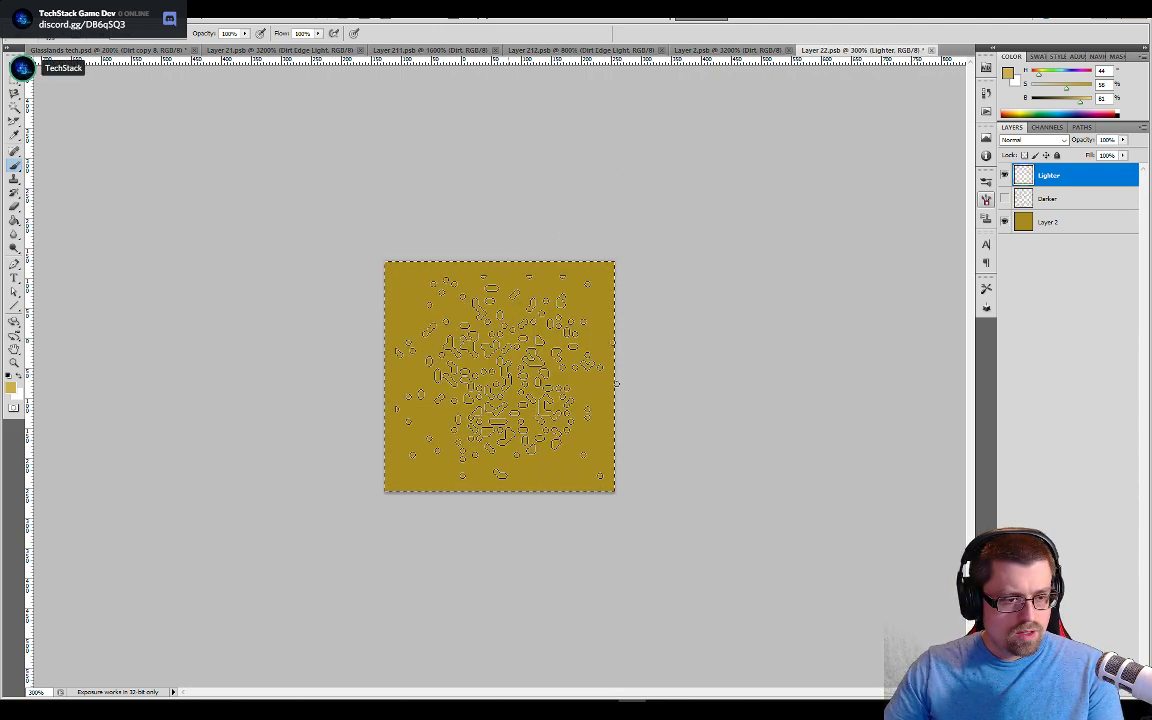
Step: Try stamping light tan specks over the Lighter layer, and undo them
{"action": "left_click", "coordinate": [494, 383]}
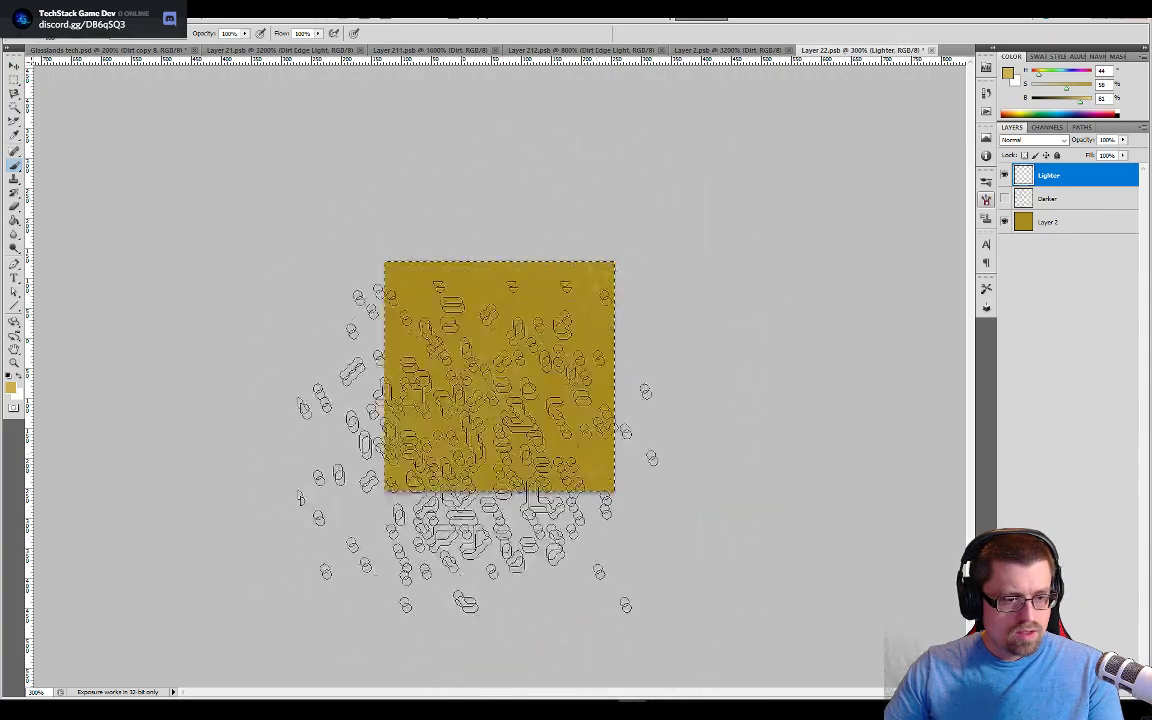
{"action": "left_click", "coordinate": [536, 412]}
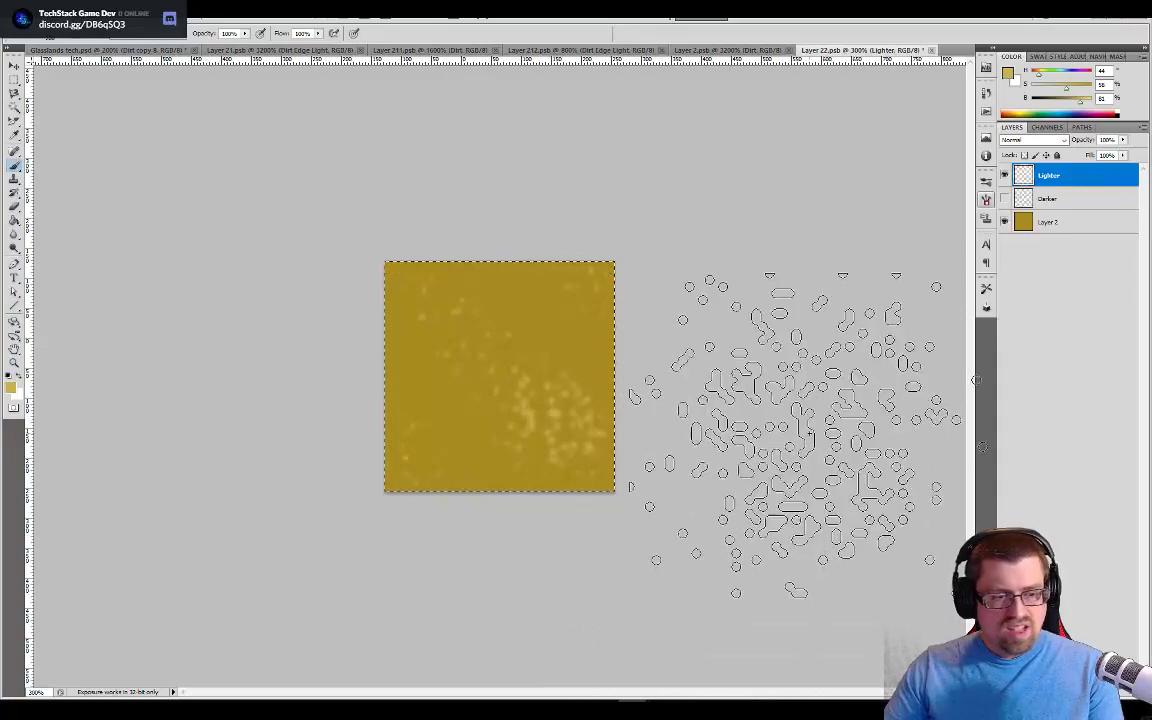
{"action": "key", "text": "ctrl+z"}
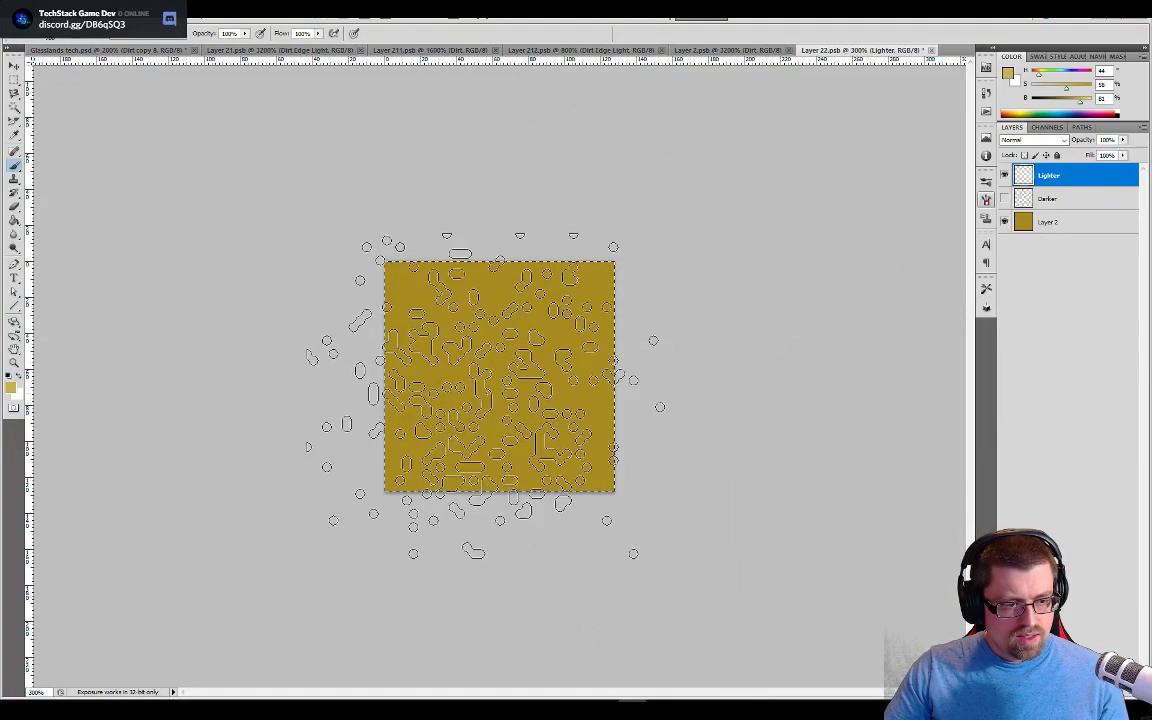
Step: Stamp sparse light tan specks across the Lighter layer, save the tile, and check its repeat in Glasslands tech.psd
{"action": "left_click", "coordinate": [433, 407]}
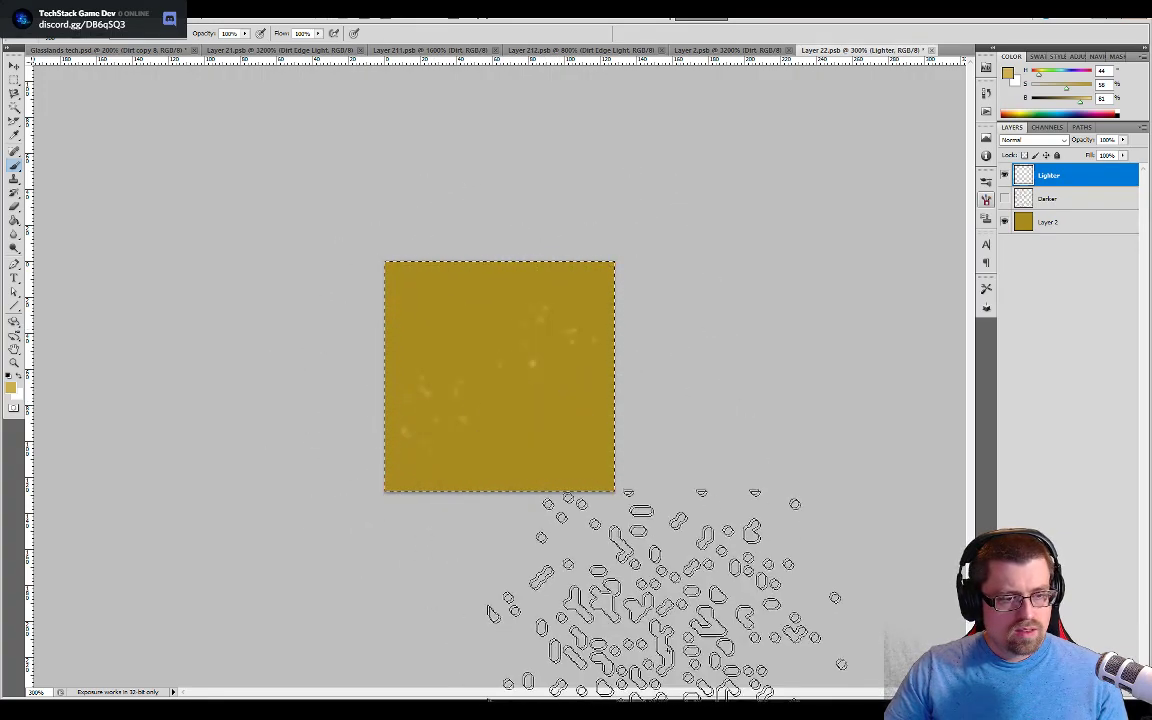
{"action": "left_click", "coordinate": [554, 471]}
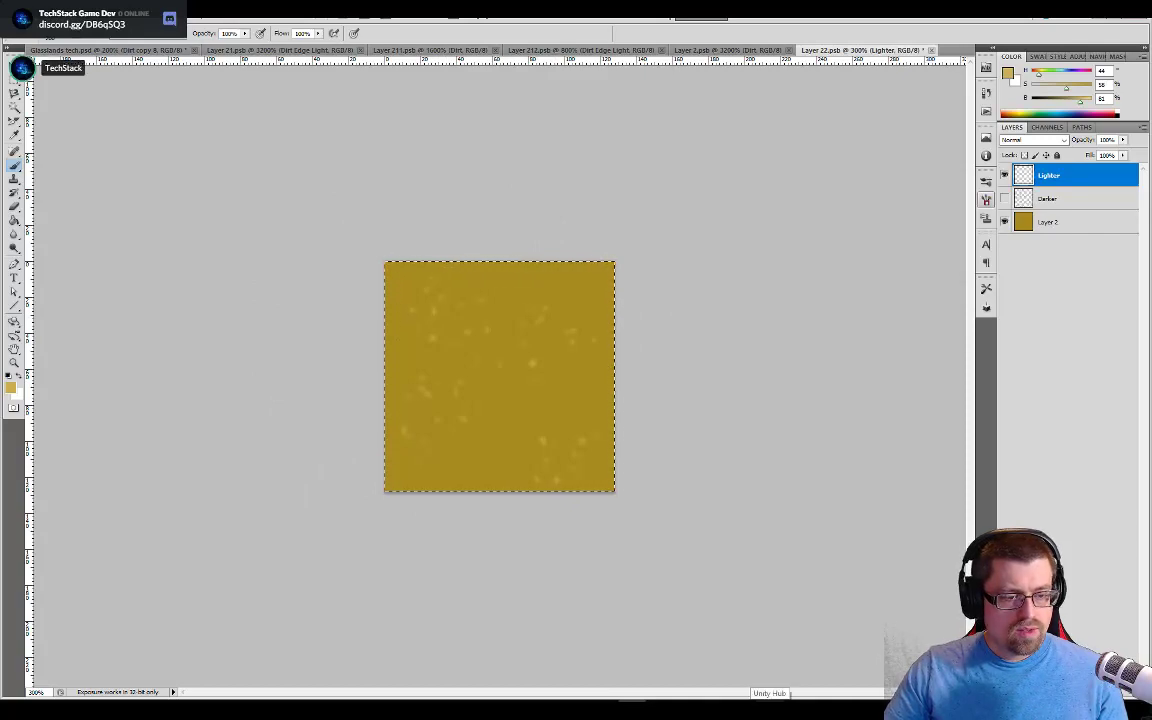
{"action": "key", "text": "ctrl+s"}
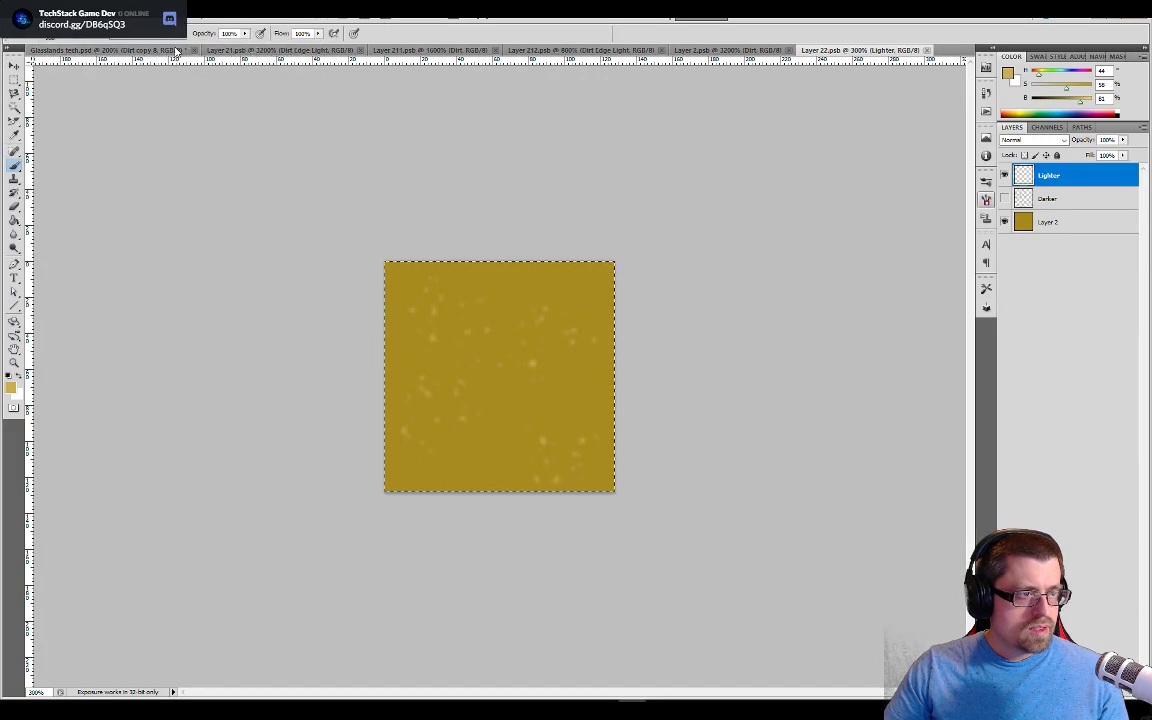
{"action": "key", "text": "ctrl+Tab"}
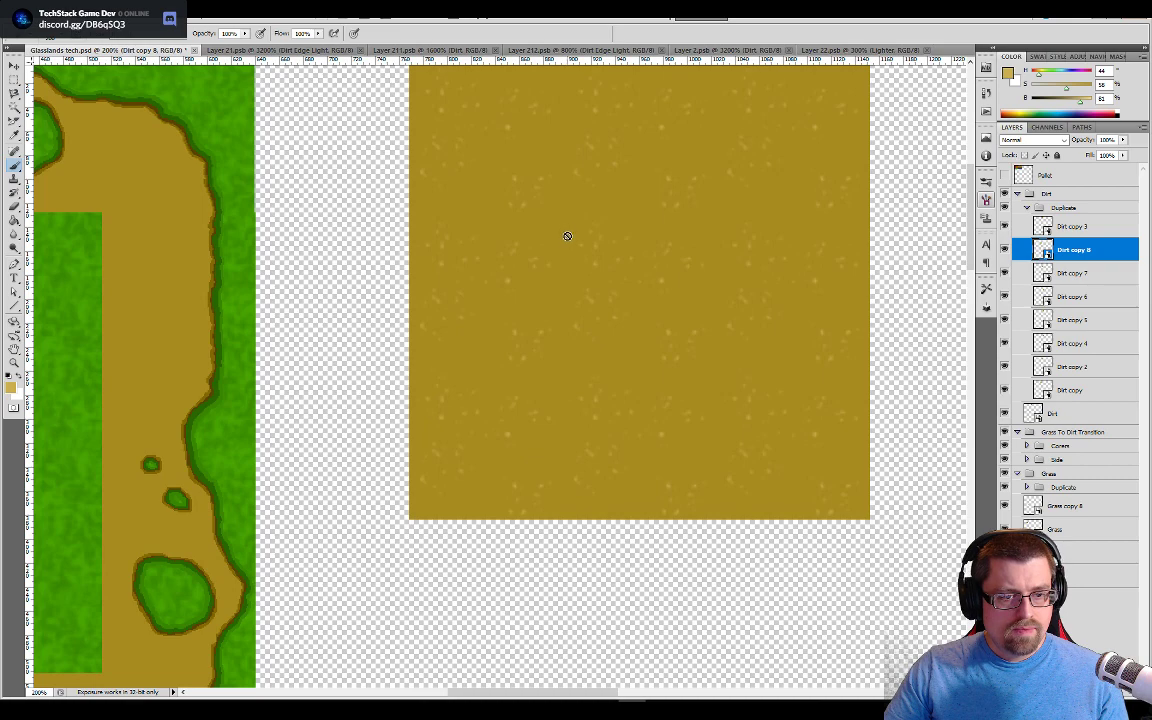
{"action": "left_click", "coordinate": [858, 51]}
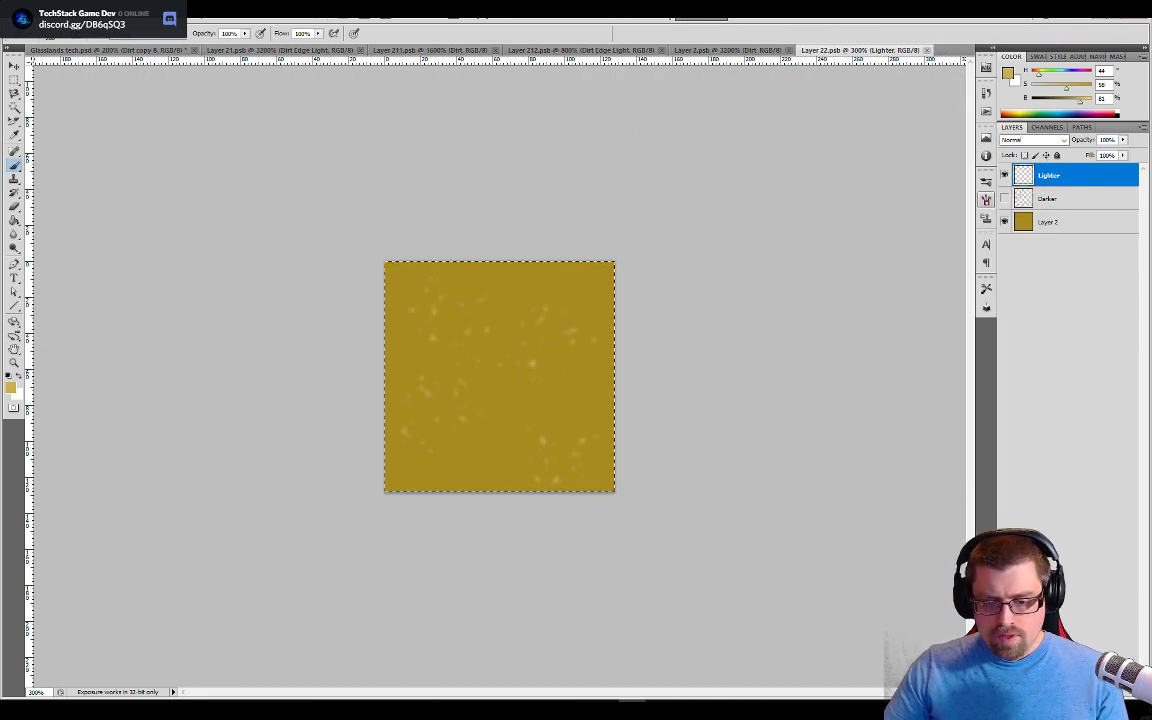
{"action": "key", "text": "ctrl+shift+alt+n"}
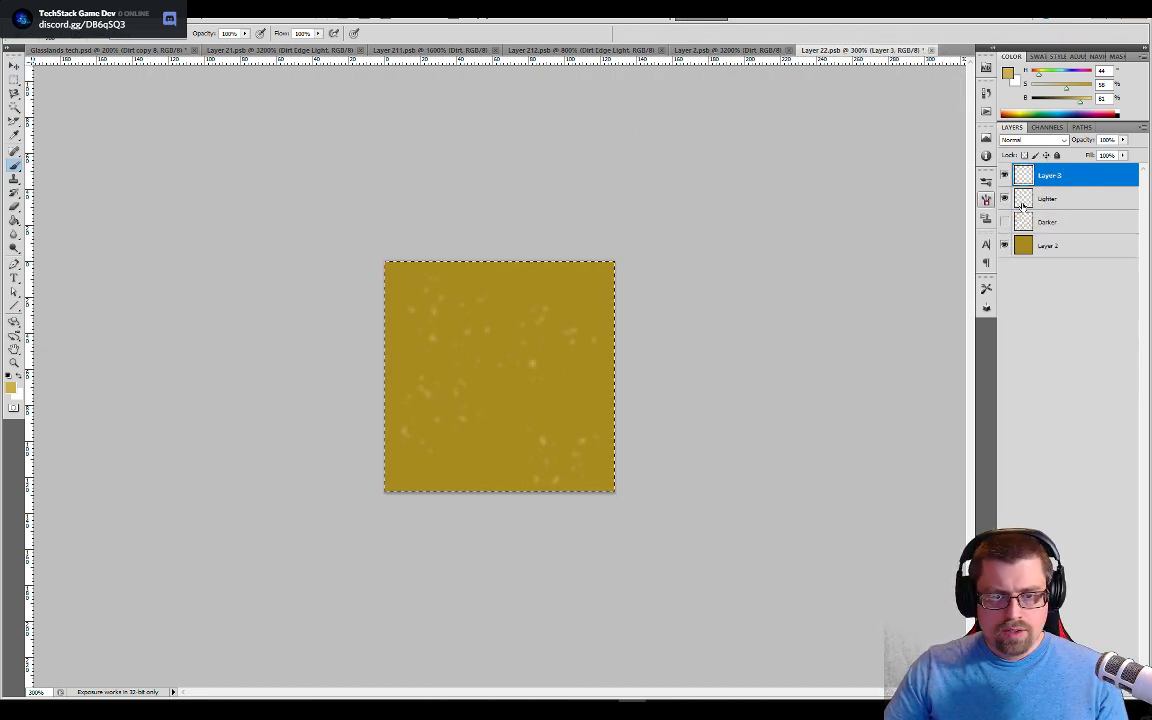
{"action": "left_click", "coordinate": [1024, 207]}
{"action": "right_click", "coordinate": [1035, 176]}
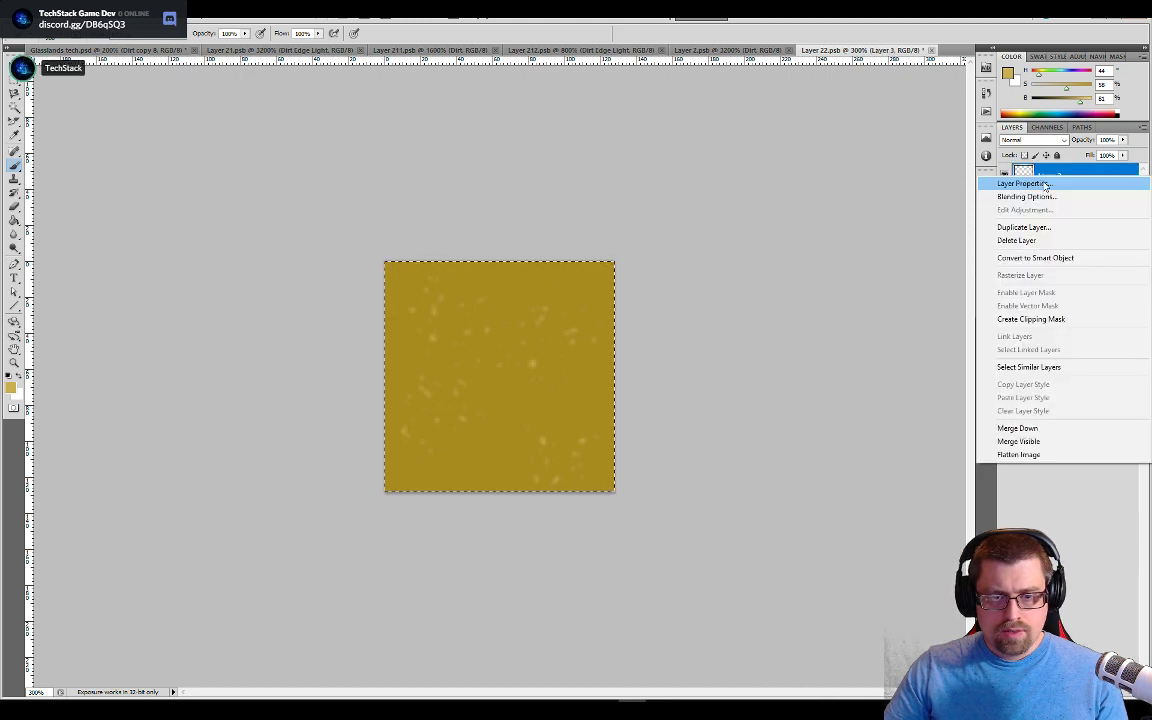
{"action": "left_click", "coordinate": [1038, 240]}
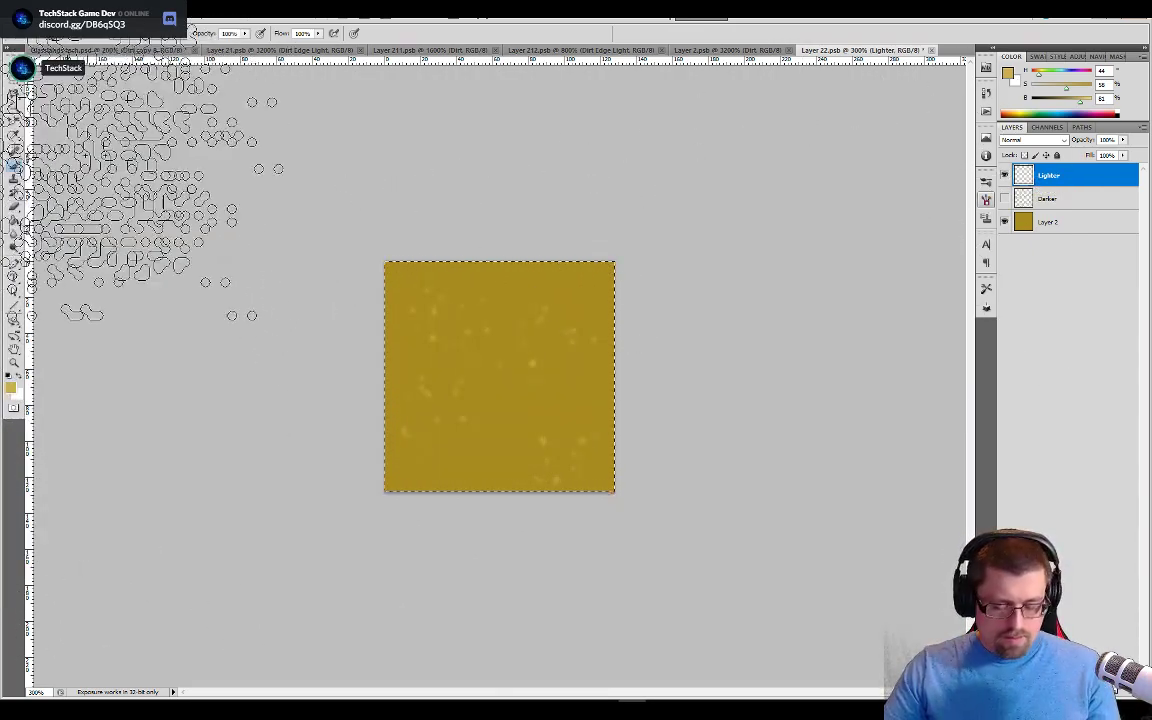
Step: Select the tile's upper-left quarter with a fixed-size 64 px × 64 px rectangular marquee and copy its visible content onto a new layer
{"action": "key", "text": "m"}
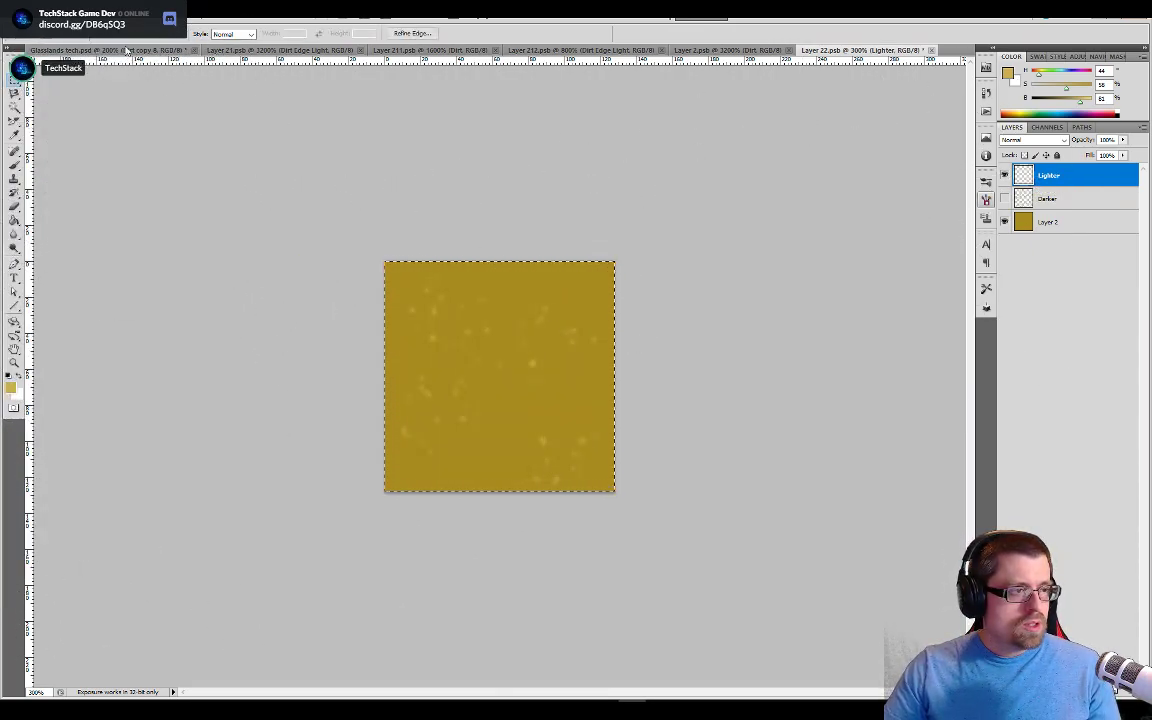
{"action": "left_click", "coordinate": [240, 34]}
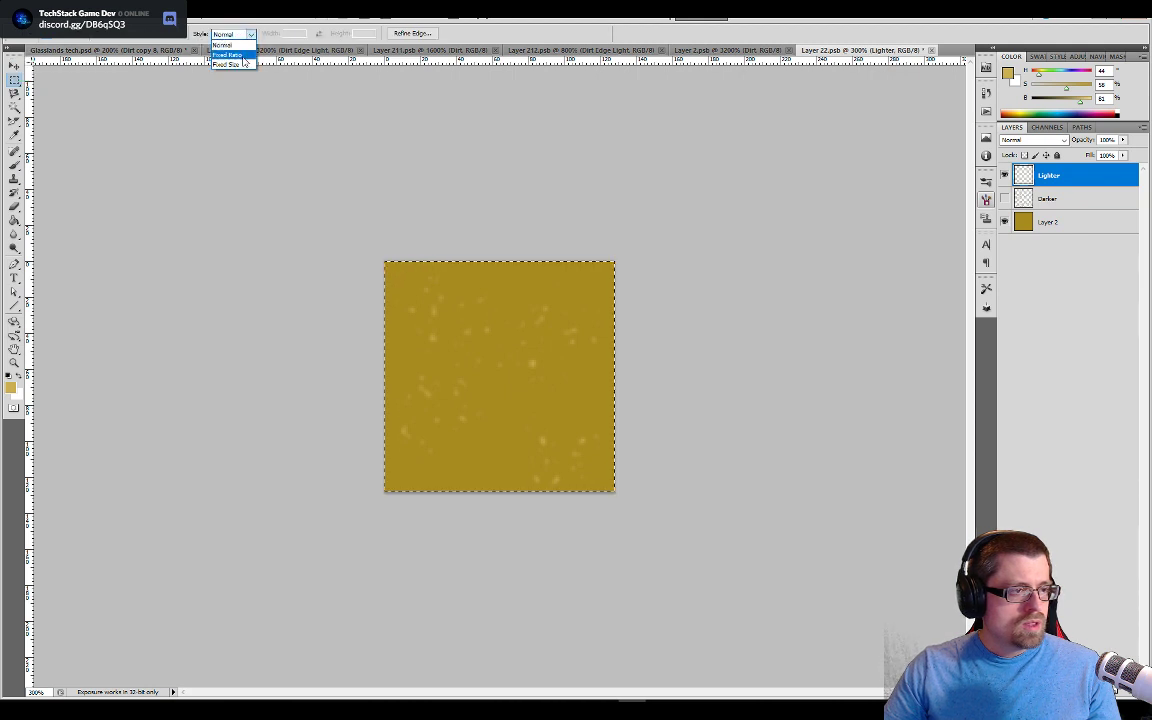
{"action": "left_click", "coordinate": [242, 65]}
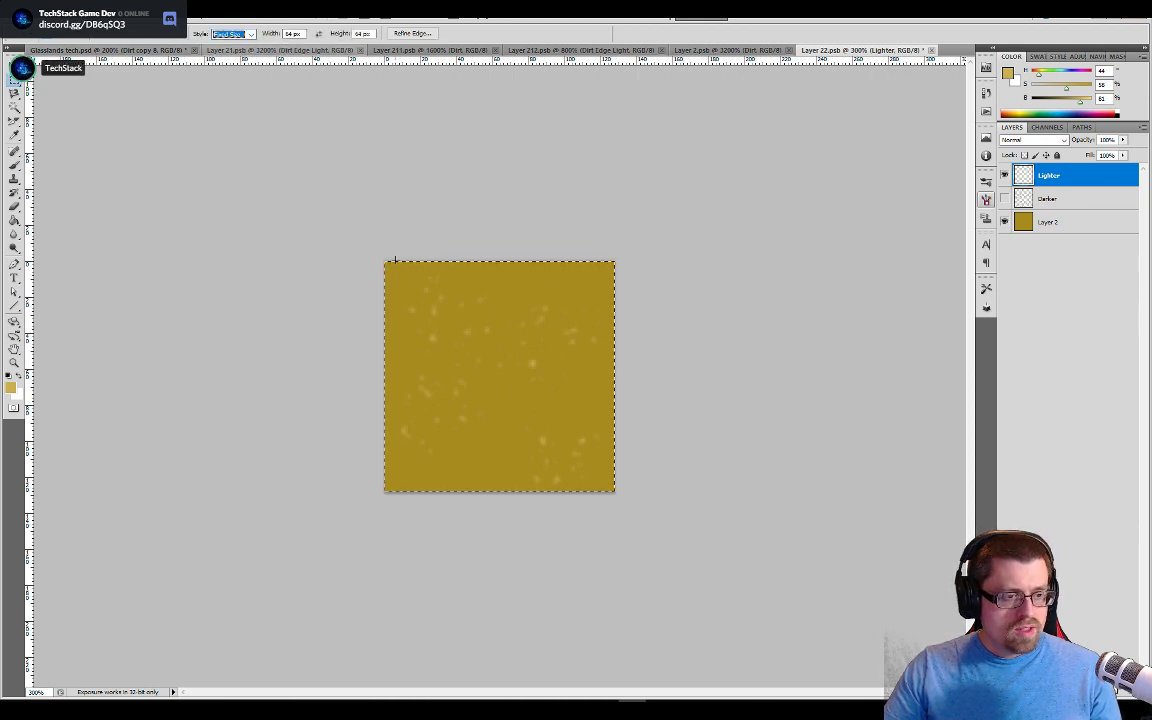
{"action": "left_click", "coordinate": [384, 260]}
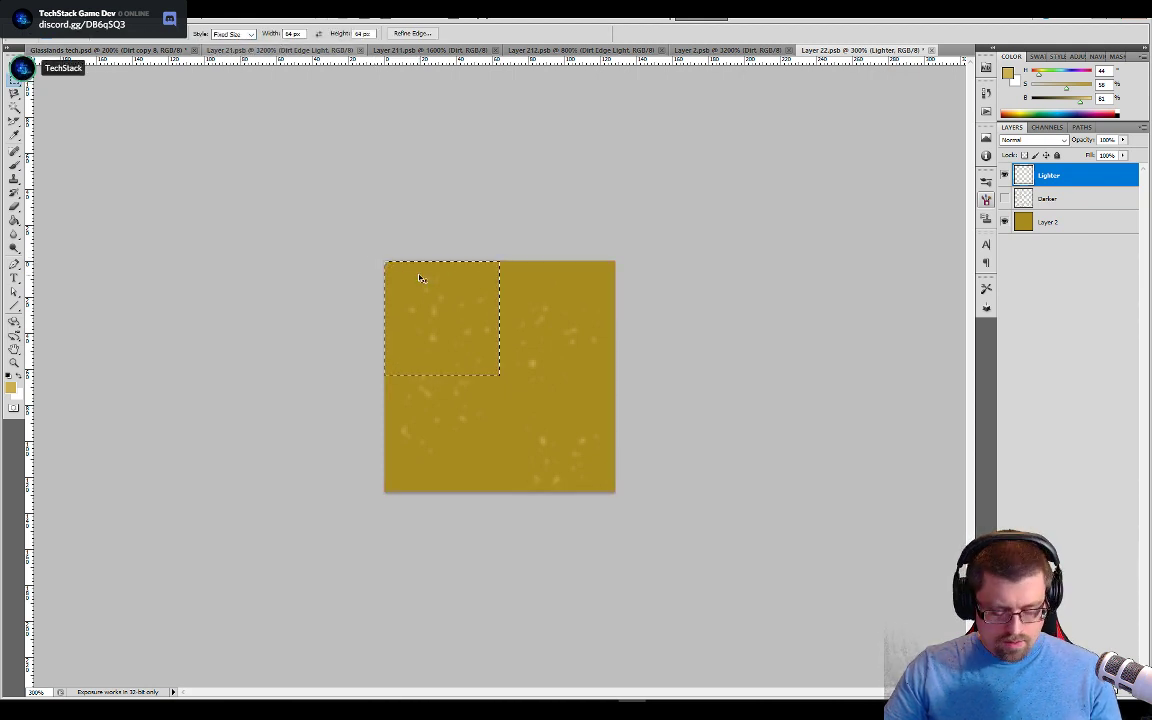
{"action": "key", "text": "ctrl+j"}
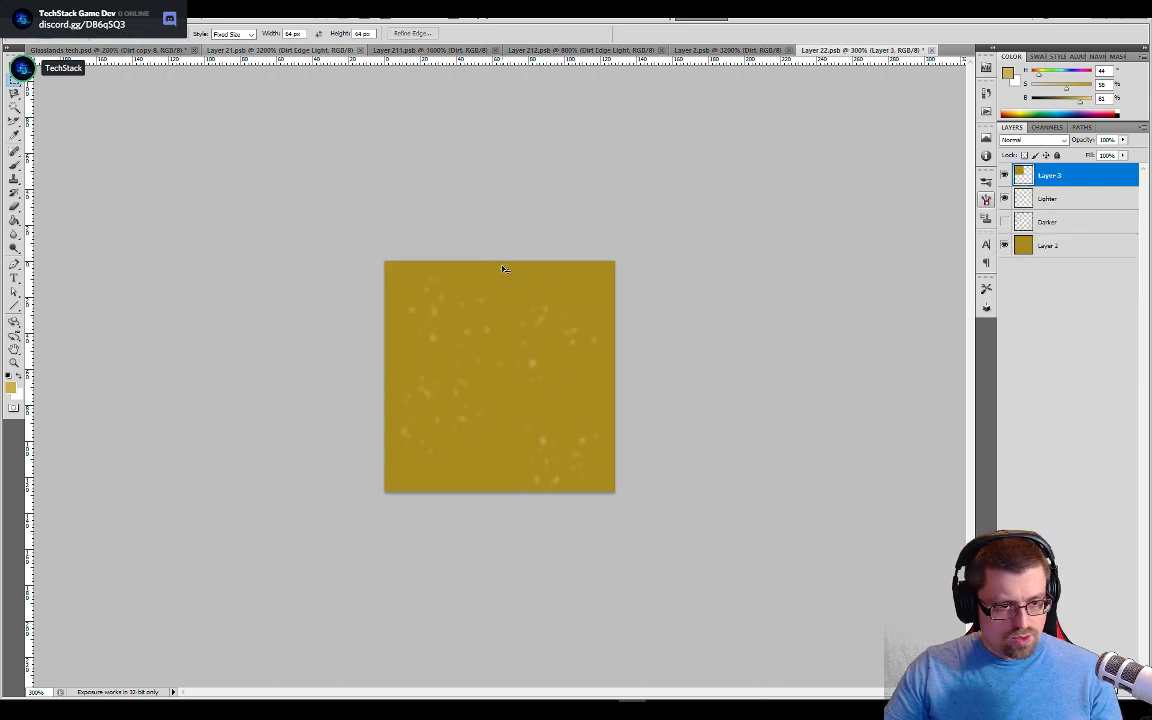
Step: Try moving the copied upper-left quarter into the tile's lower-right corner with base Layer 2 hidden, and undo the move and the copy
{"action": "key", "text": "v"}
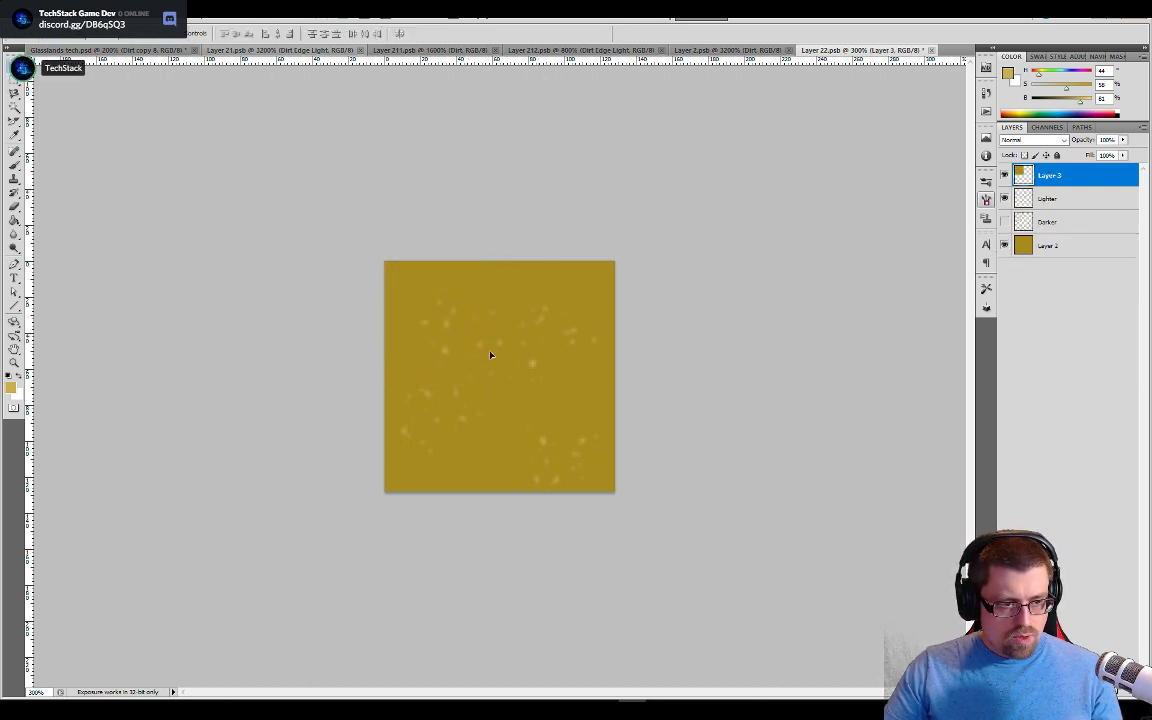
{"action": "left_click_drag", "start_coordinate": [578, 430], "coordinate": [572, 422]}
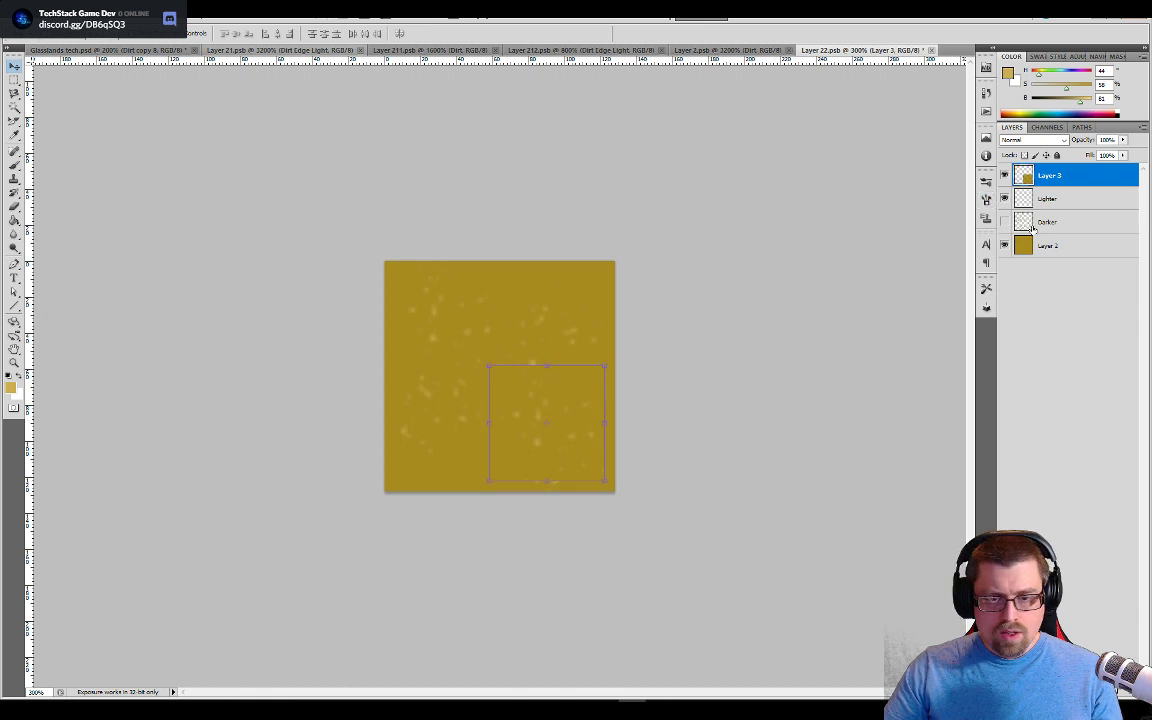
{"action": "left_click", "coordinate": [1004, 246]}
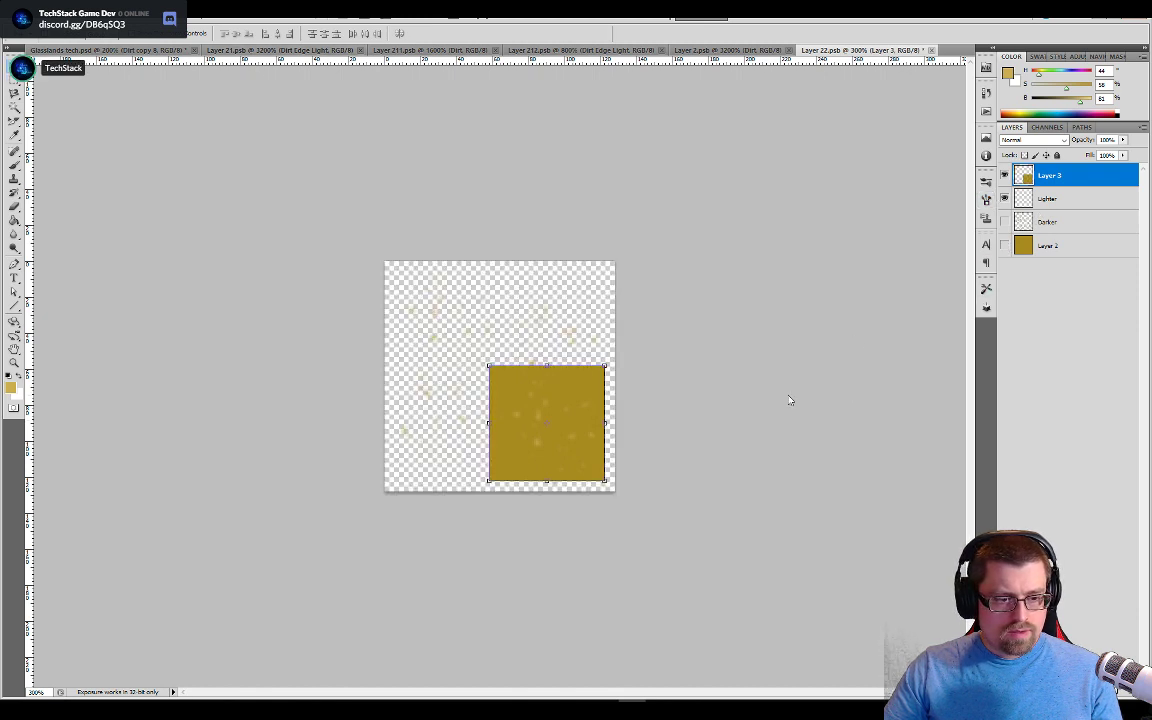
{"action": "key", "text": "ctrl+z"}
{"action": "key", "text": "ctrl+z"}
{"action": "key", "text": "ctrl+z"}
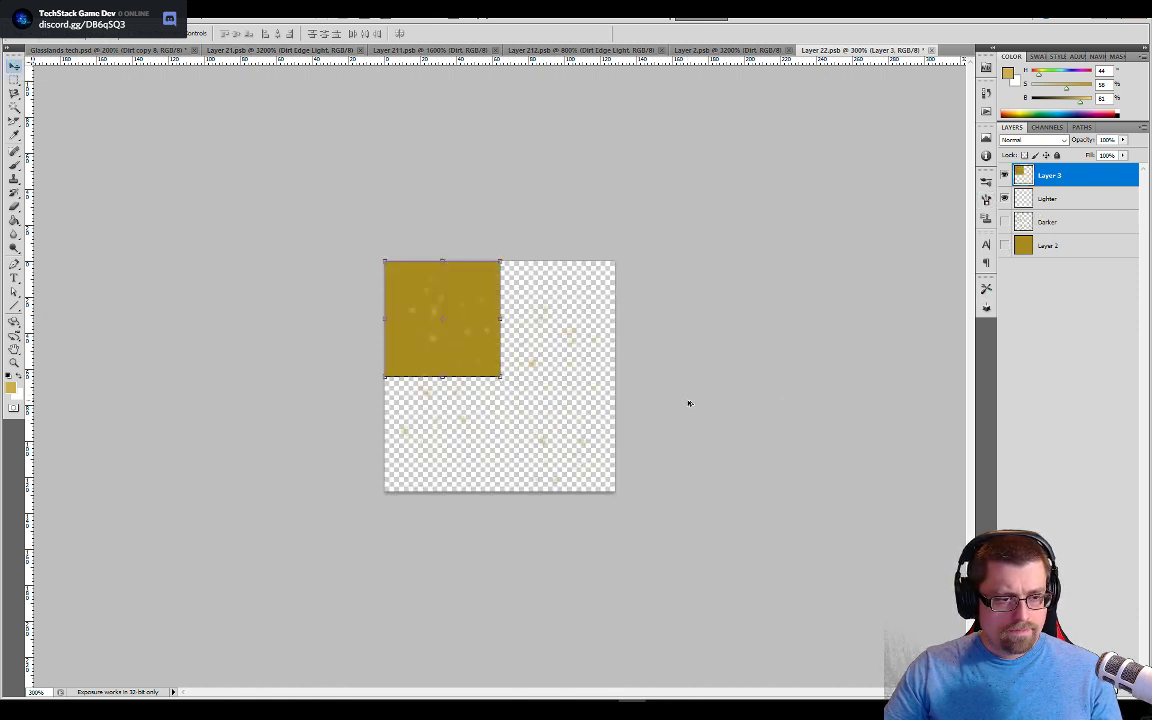
{"action": "key", "text": "ctrl+alt+z"}
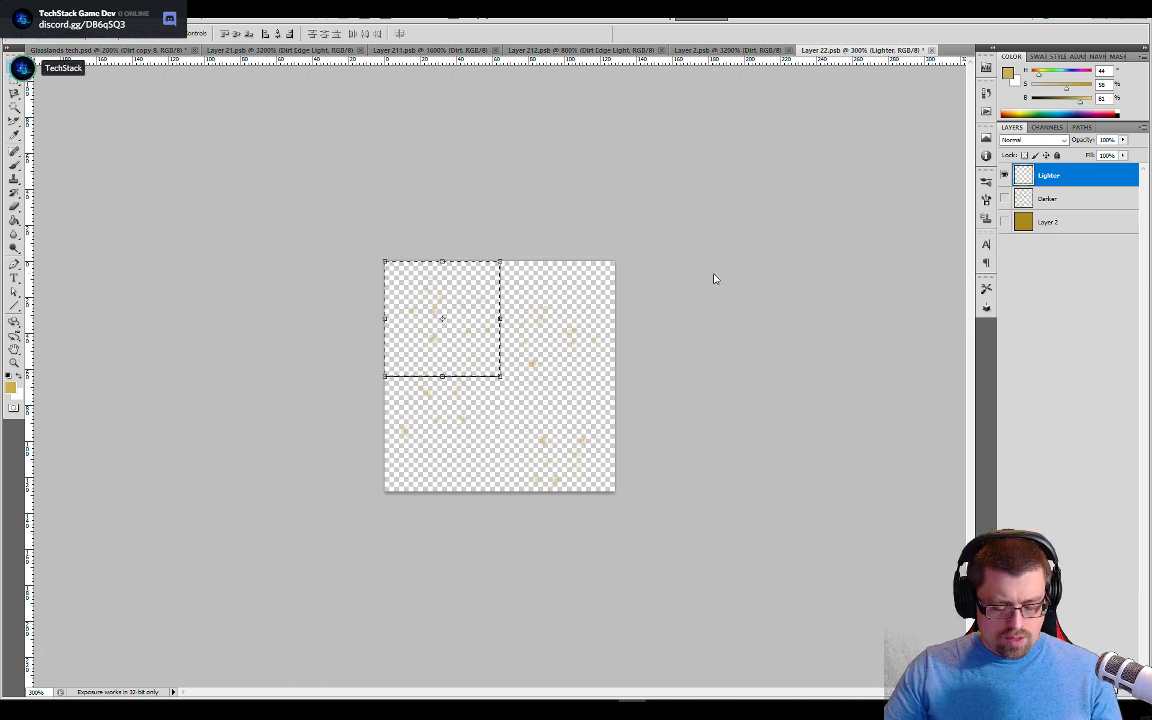
Step: Copy only the Lighter specks from the selected upper-left quarter onto a new layer and align them with the tile's lower-right quarter
{"action": "key", "text": "v"}
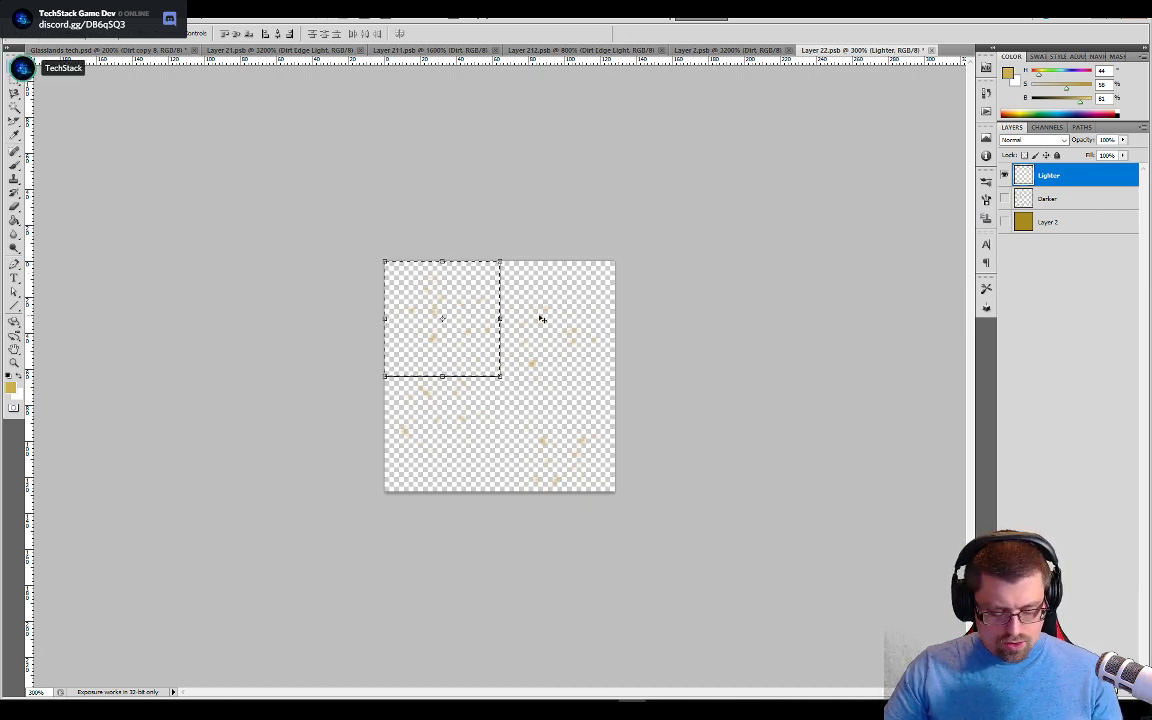
{"action": "key", "text": "ctrl+j"}
{"action": "left_click_drag", "start_coordinate": [492, 314], "coordinate": [522, 378]}
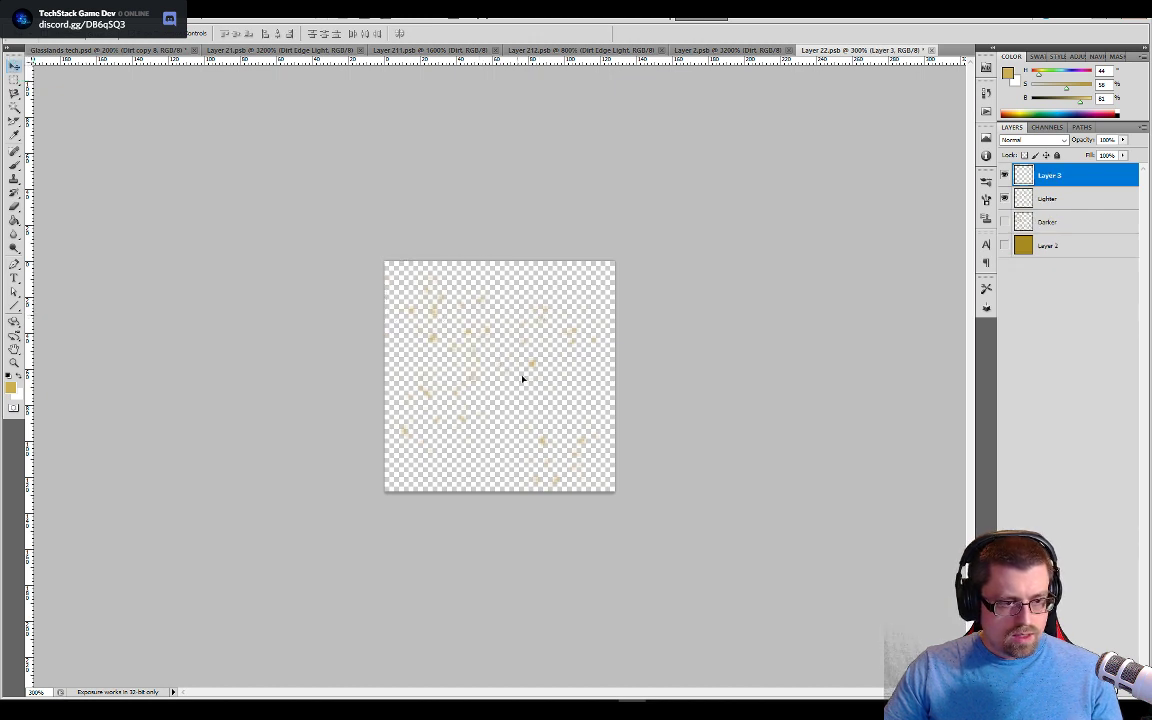
{"action": "left_click_drag", "start_coordinate": [592, 460], "coordinate": [594, 458]}
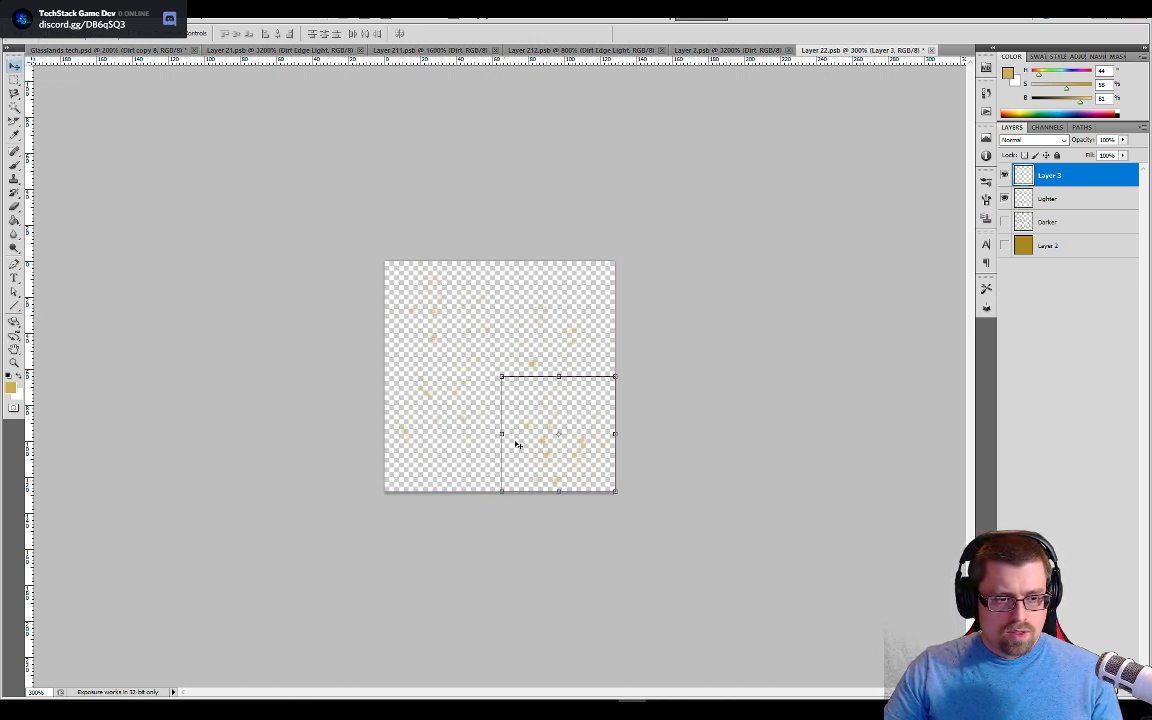
Step: Try copying the Lighter specks of the lower-right quarter onto another layer, and undo back to the original upper-left selection
{"action": "key", "text": "m"}
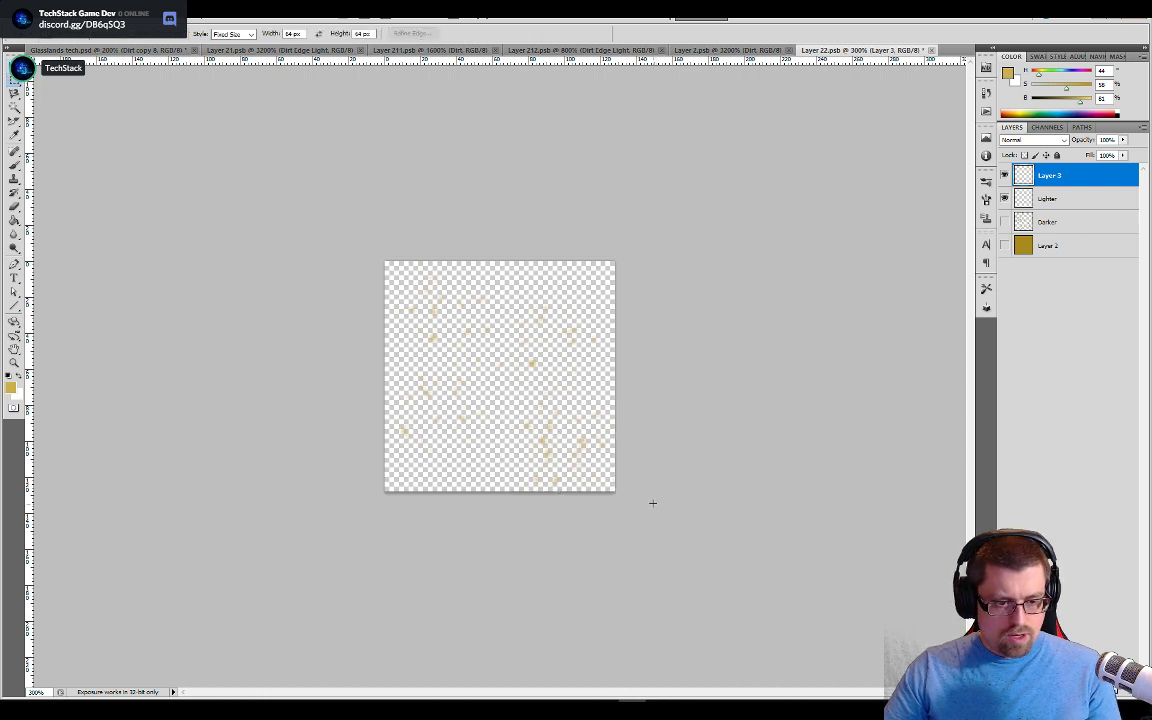
{"action": "left_click_drag", "start_coordinate": [650, 501], "coordinate": [612, 468]}
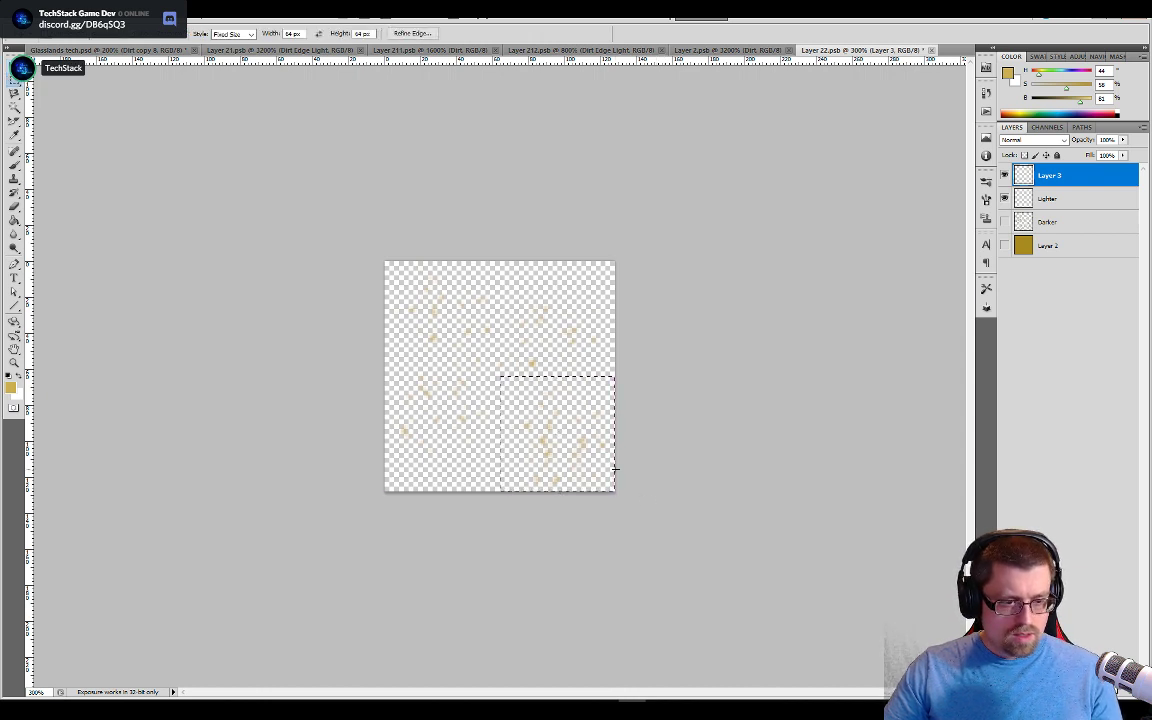
{"action": "left_click", "coordinate": [1005, 175]}
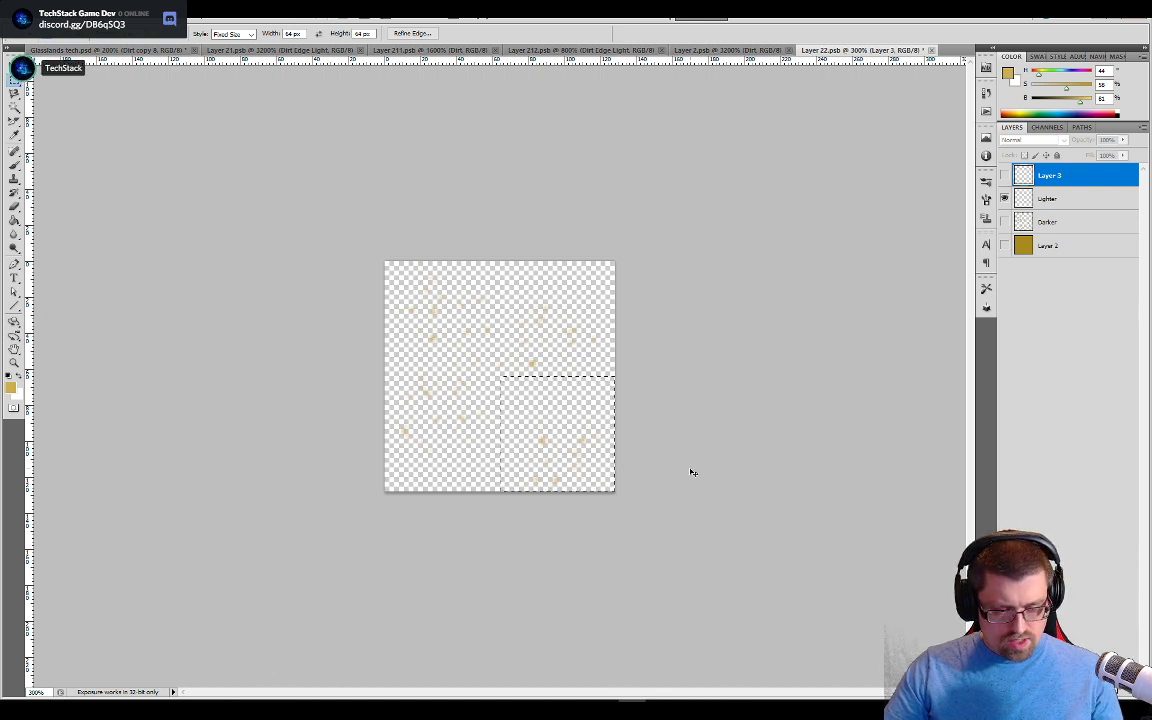
{"action": "key", "text": "ctrl+j"}
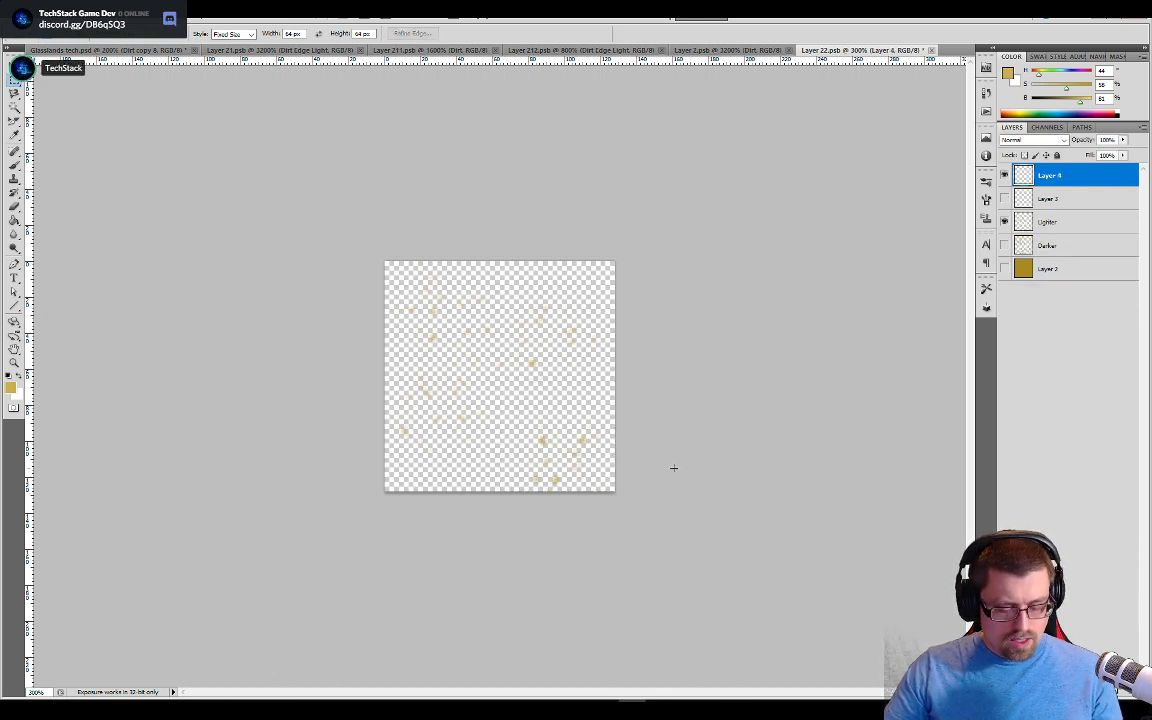
{"action": "key", "text": "v"}
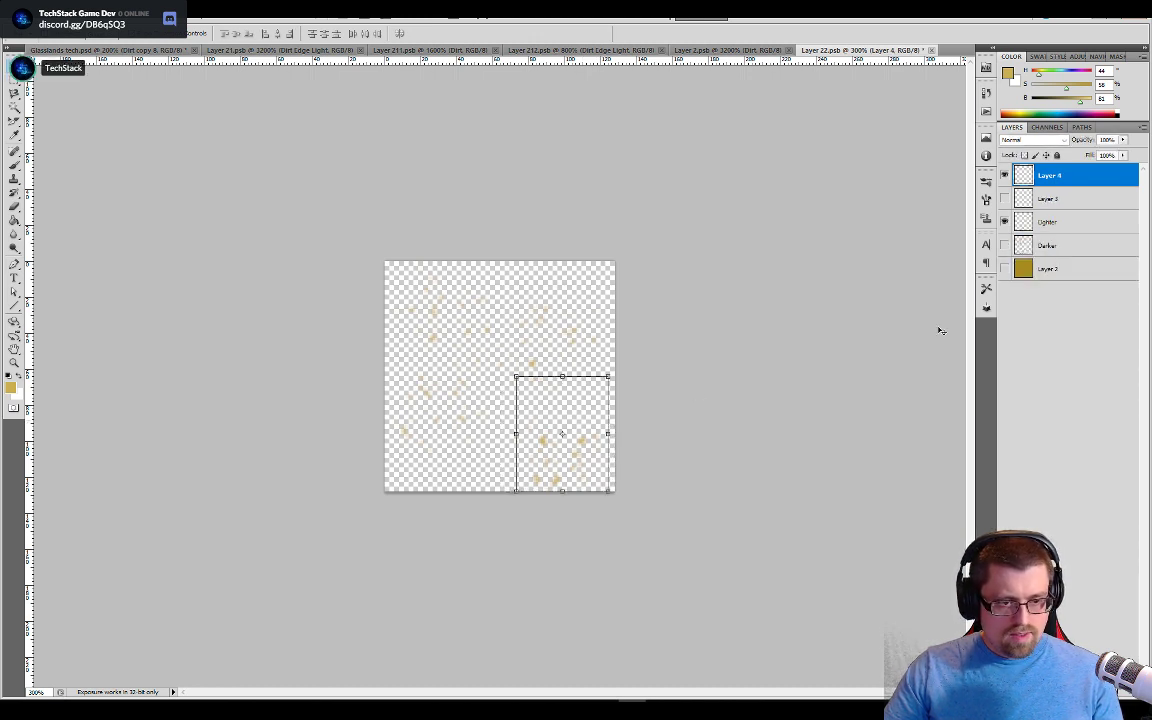
{"action": "key", "text": "Delete"}
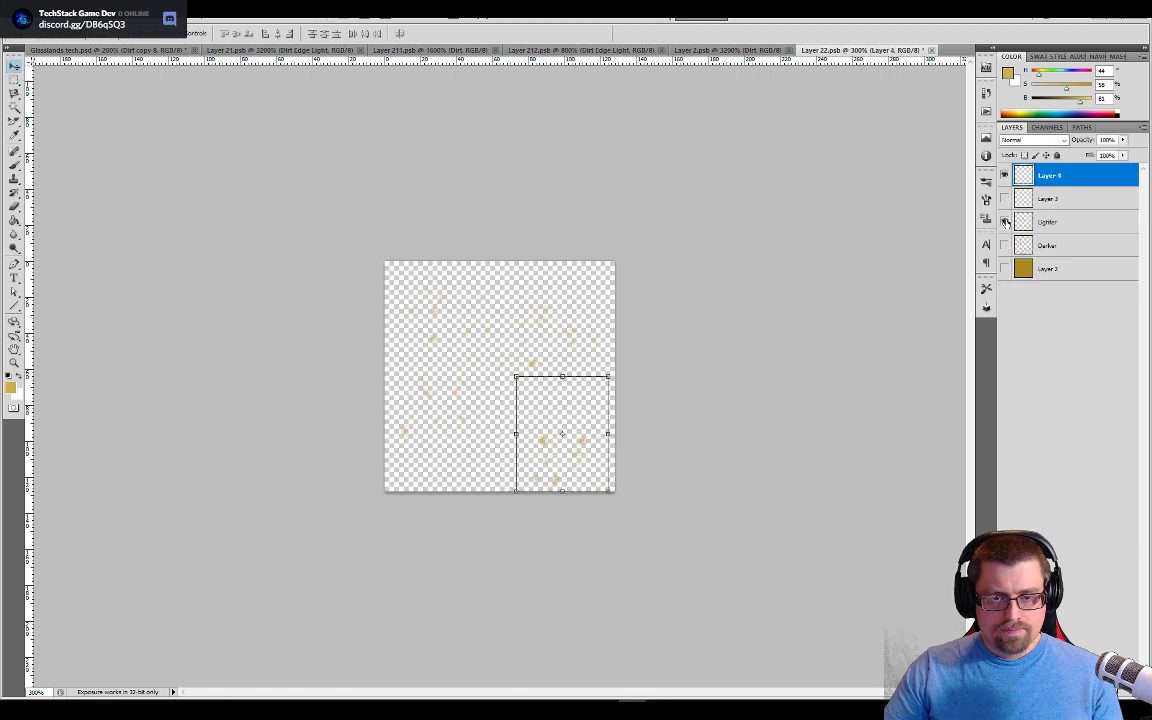
{"action": "key", "text": "ctrl+alt+z"}
{"action": "key", "text": "ctrl+alt+z"}
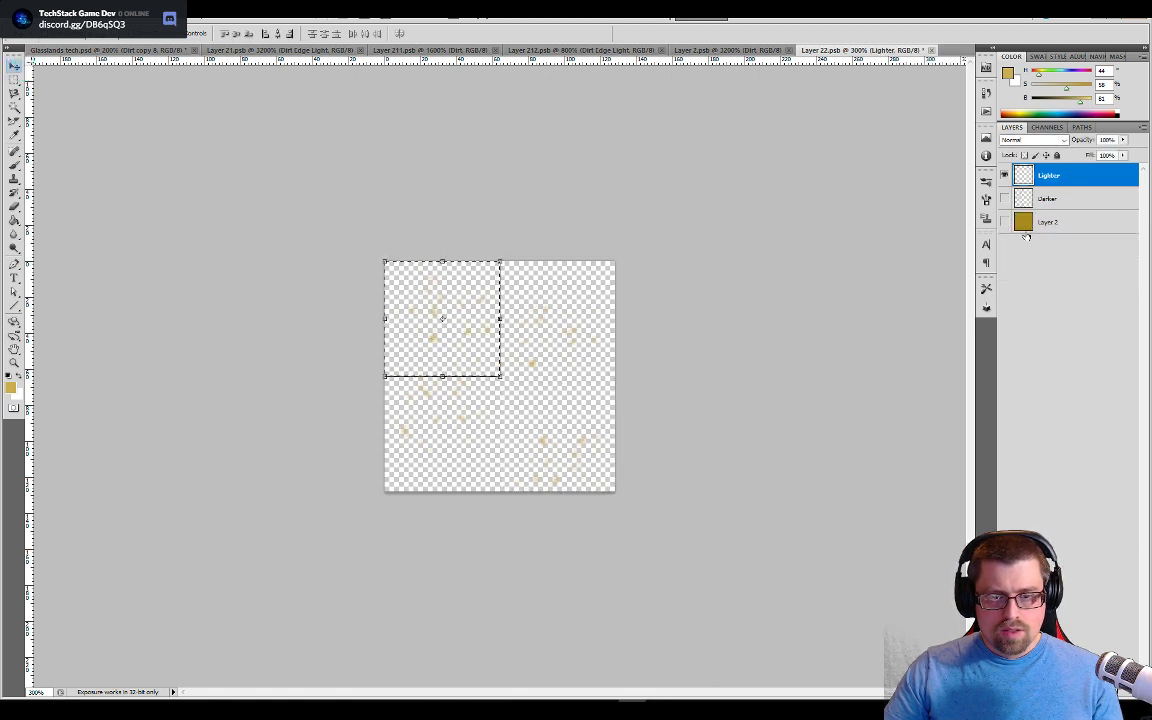
Step: Show Layer 2, paste a merged copy of the upper-left quarter as a new layer, and fit it flush into the lower-right corner
{"action": "left_click", "coordinate": [1004, 222]}
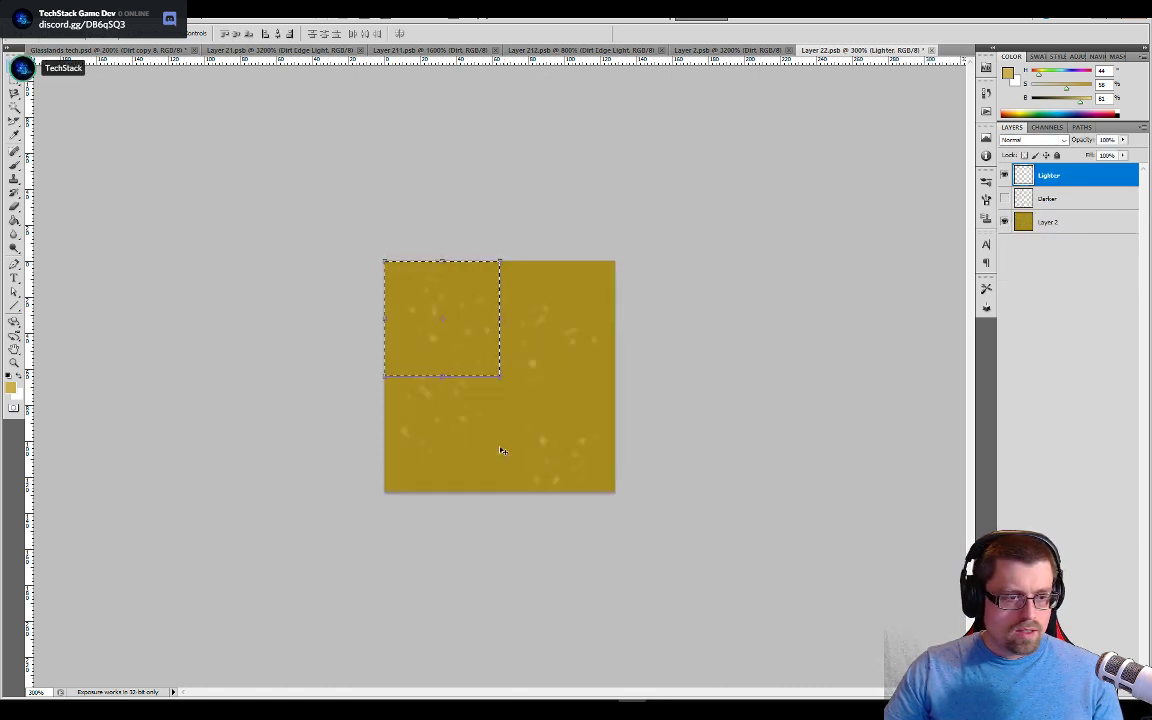
{"action": "key", "text": "ctrl+shift+c"}
{"action": "key", "text": "ctrl+v"}
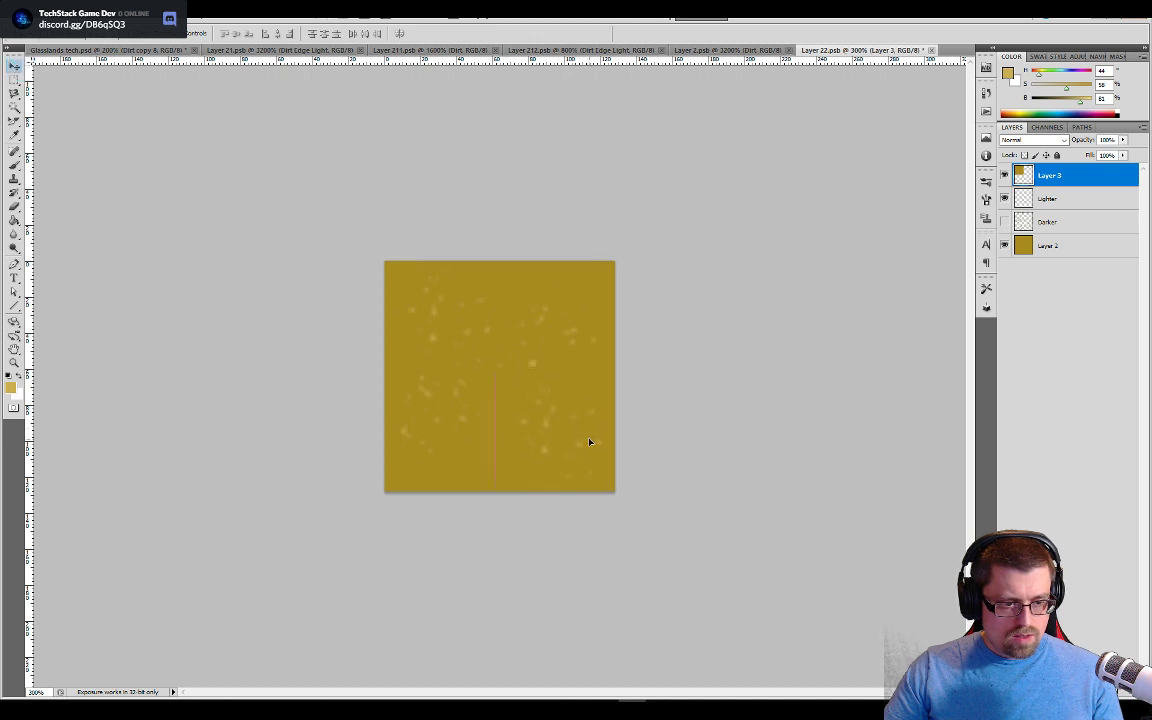
{"action": "key", "text": "v"}
{"action": "key", "text": "ctrl+h"}
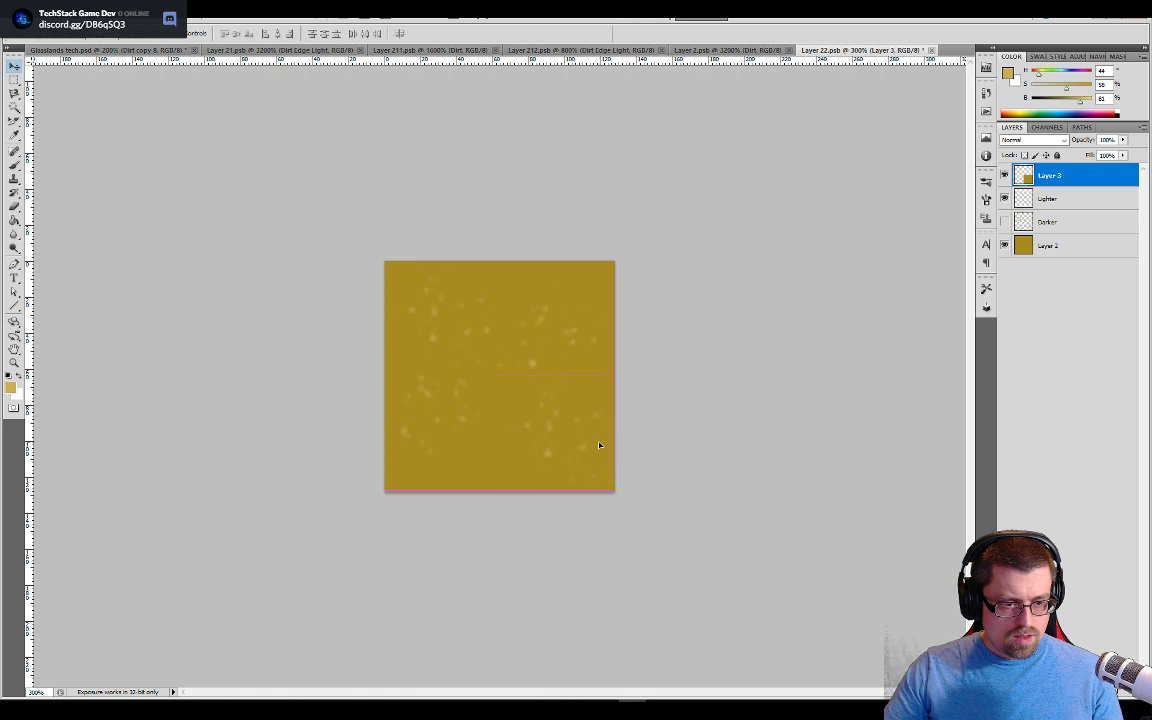
{"action": "left_click_drag", "start_coordinate": [601, 450], "coordinate": [596, 446]}
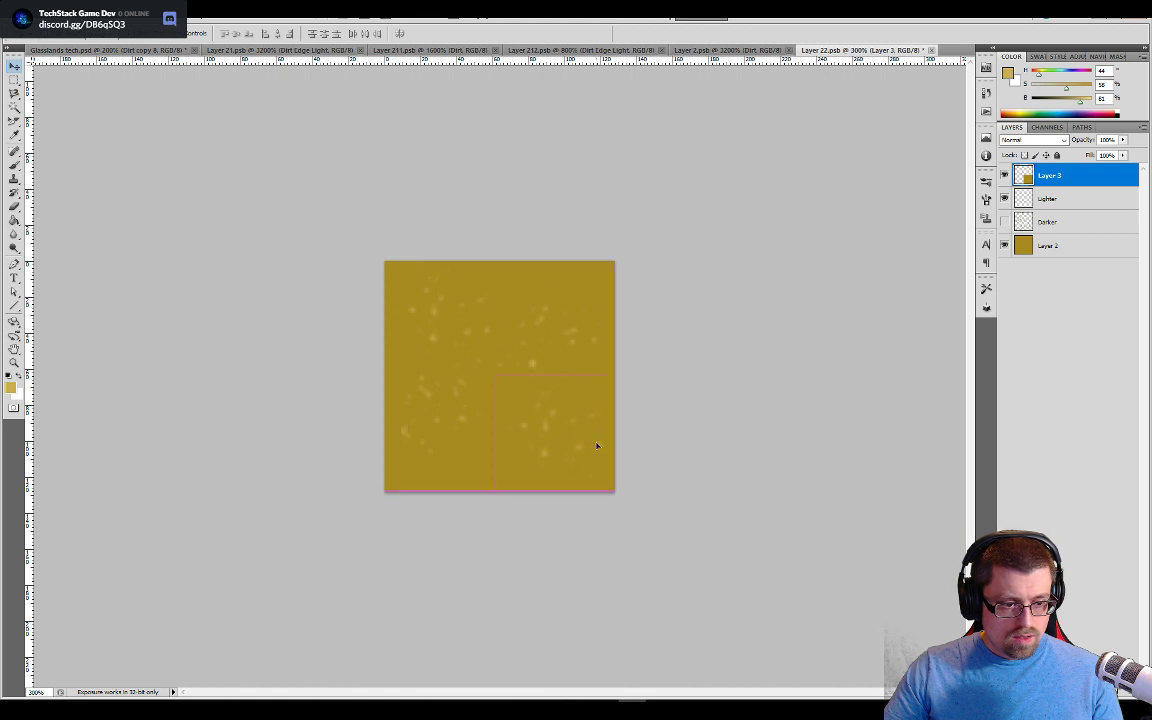
{"action": "key", "text": "ctrl+h"}
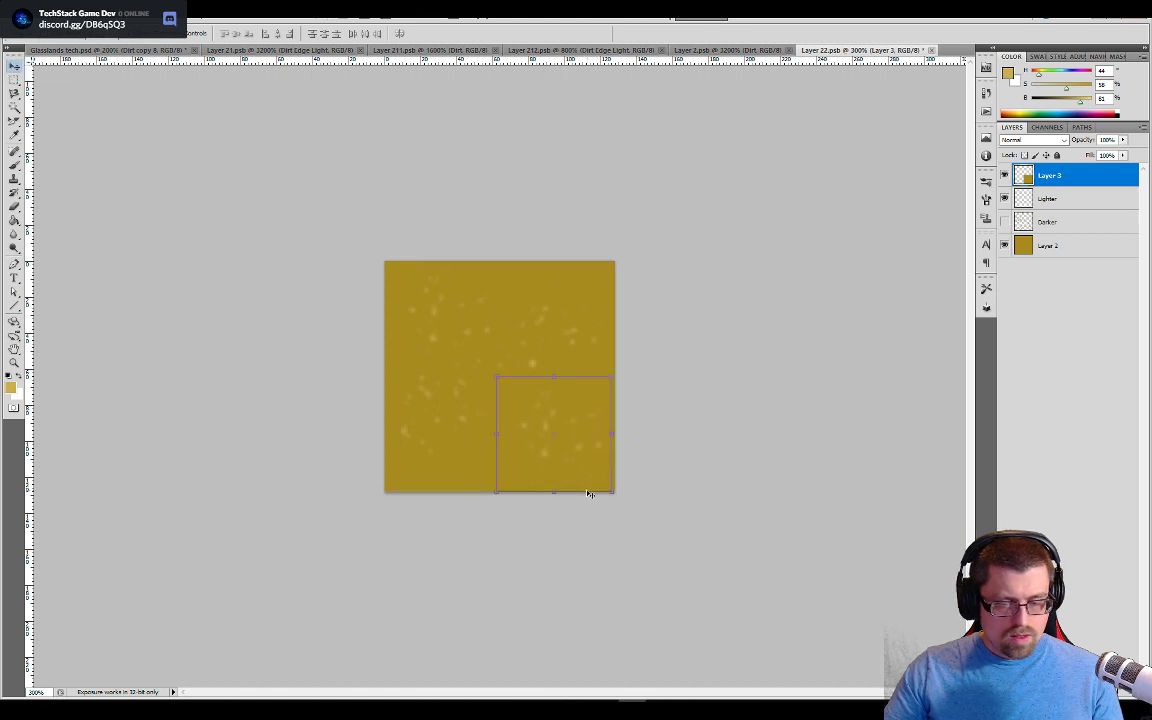
{"action": "left_click", "coordinate": [1004, 245]}
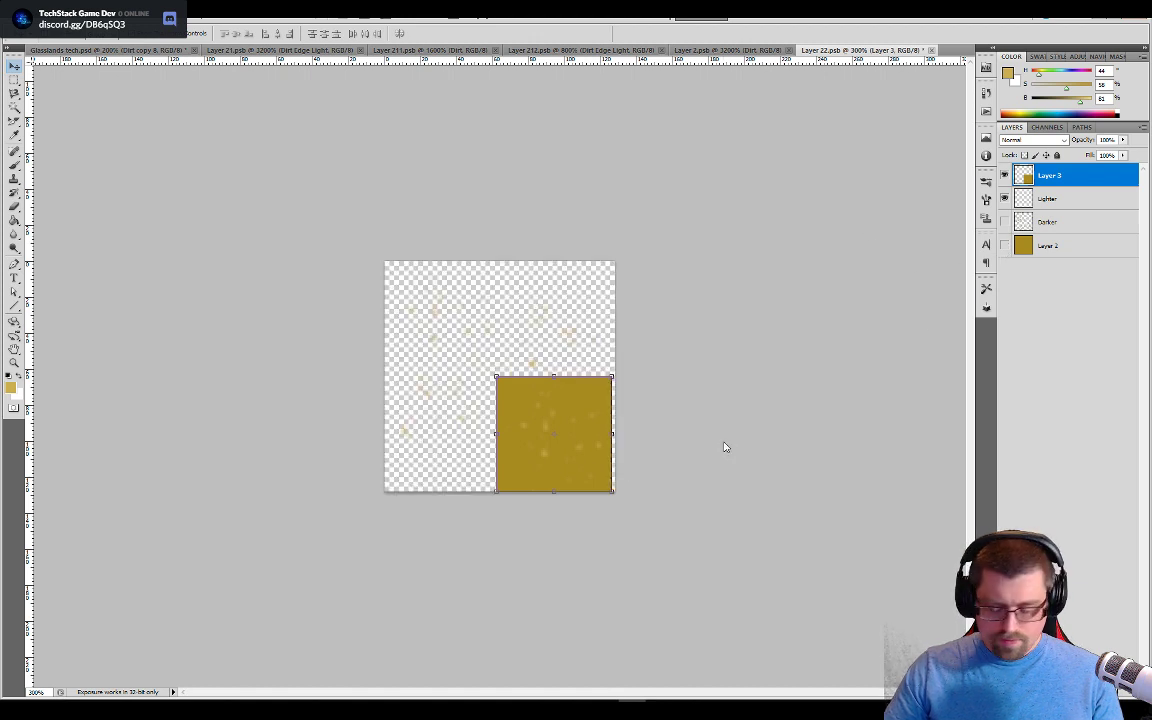
{"action": "key", "text": "Right"}
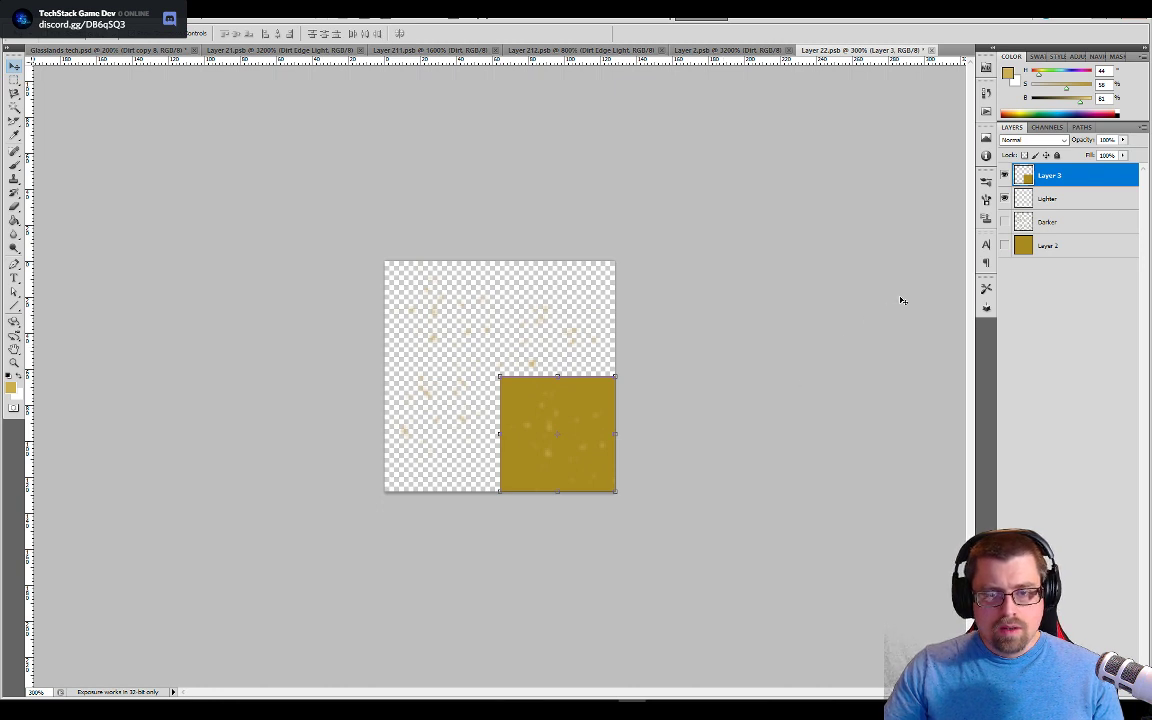
Step: With the moved quarter hidden and Layer 2 shown, select the original lower-right quarter and copy its visible content onto a new layer
{"action": "left_click", "coordinate": [1005, 245]}
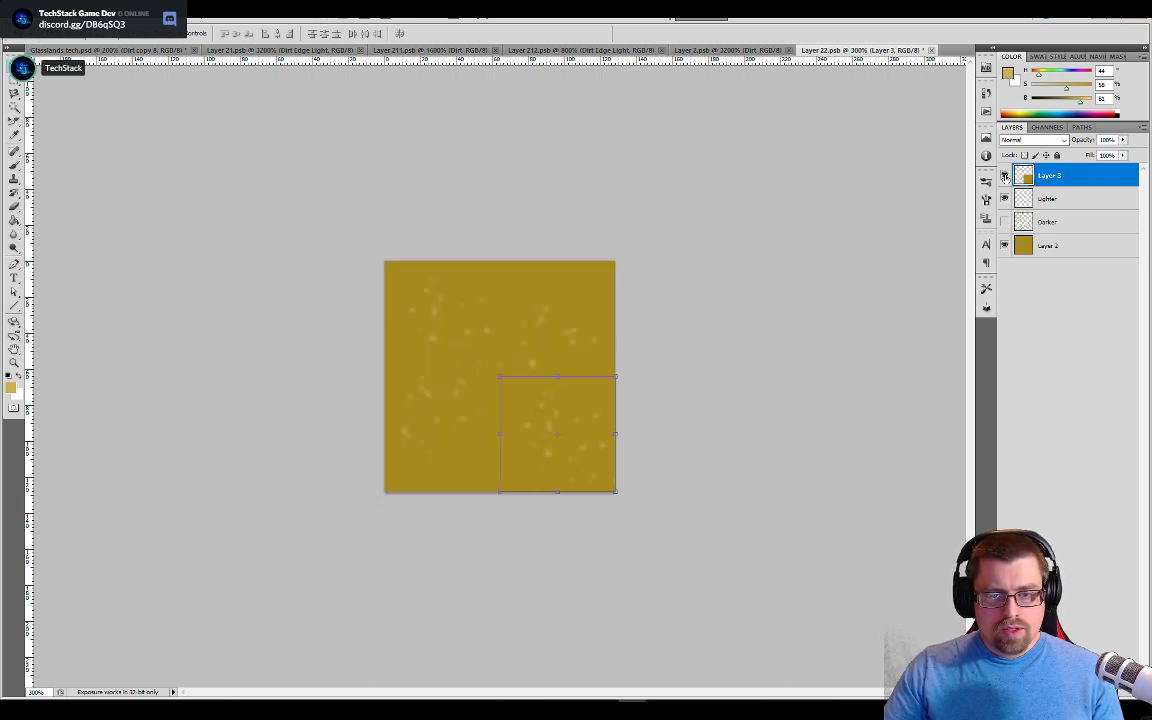
{"action": "key", "text": "m"}
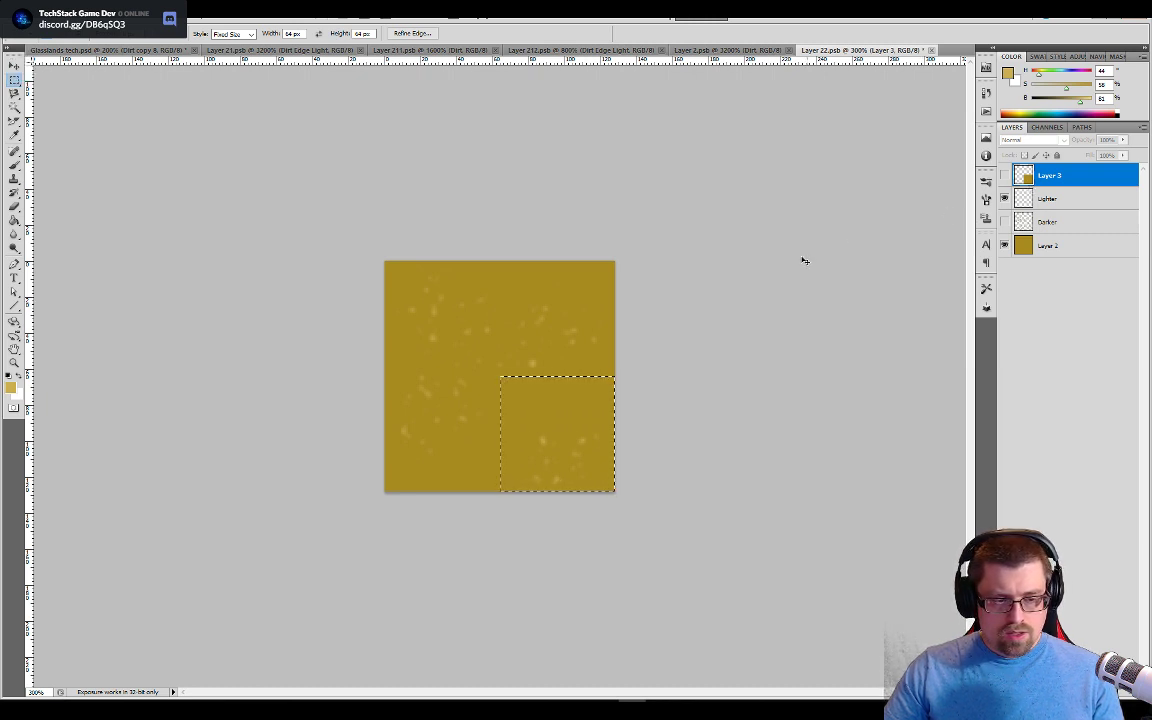
{"action": "key", "text": "ctrl+j"}
{"action": "key", "text": "v"}
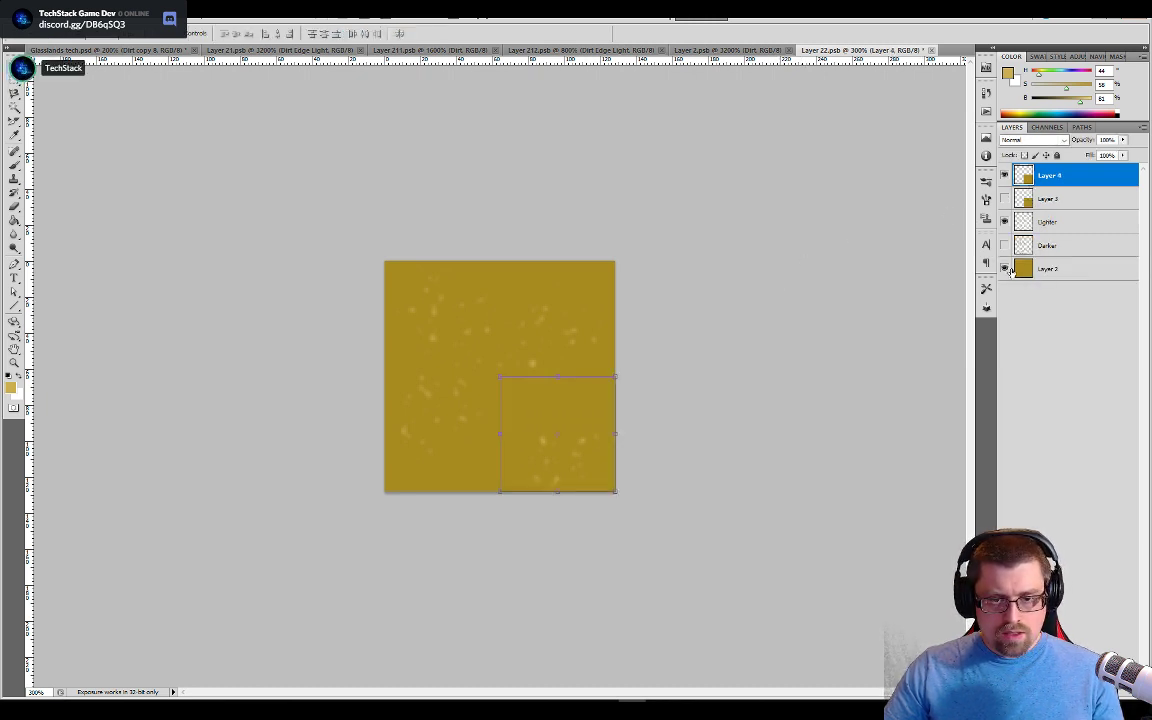
Step: Hide base Layer 2 and move the copied lower-right quarter flush into the tile's upper-left corner
{"action": "left_click", "coordinate": [1040, 268]}
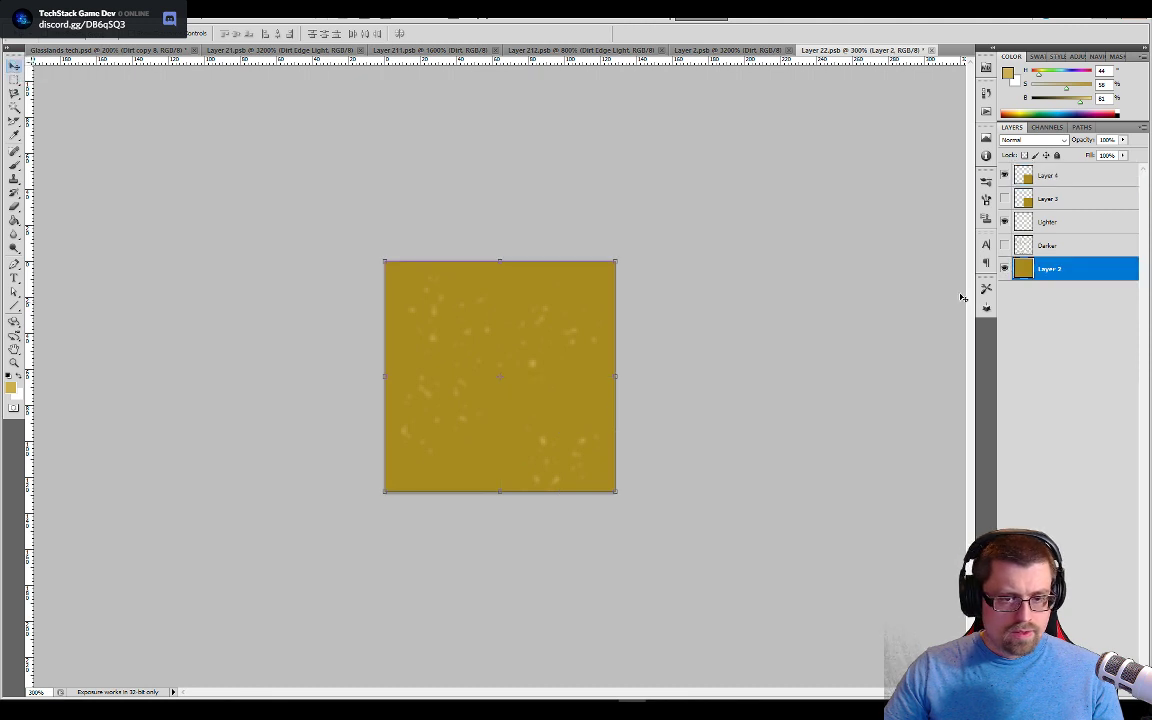
{"action": "left_click", "coordinate": [1004, 268]}
{"action": "left_click", "coordinate": [1040, 175]}
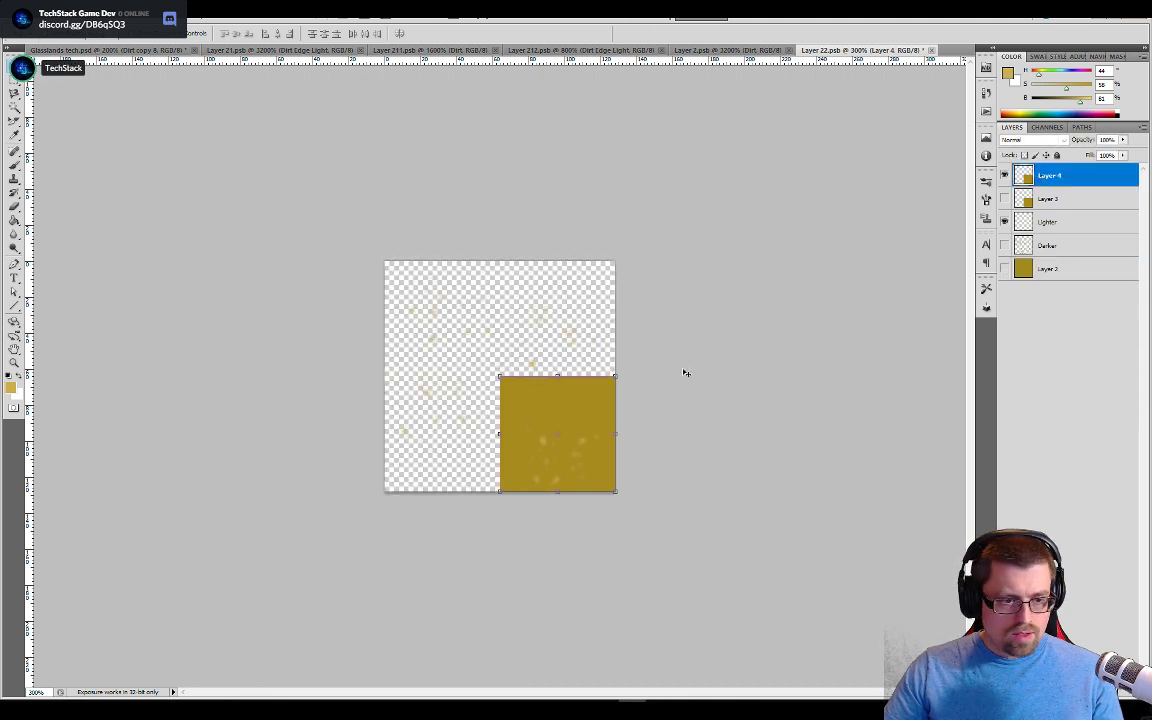
{"action": "left_click_drag", "start_coordinate": [545, 414], "coordinate": [404, 298]}
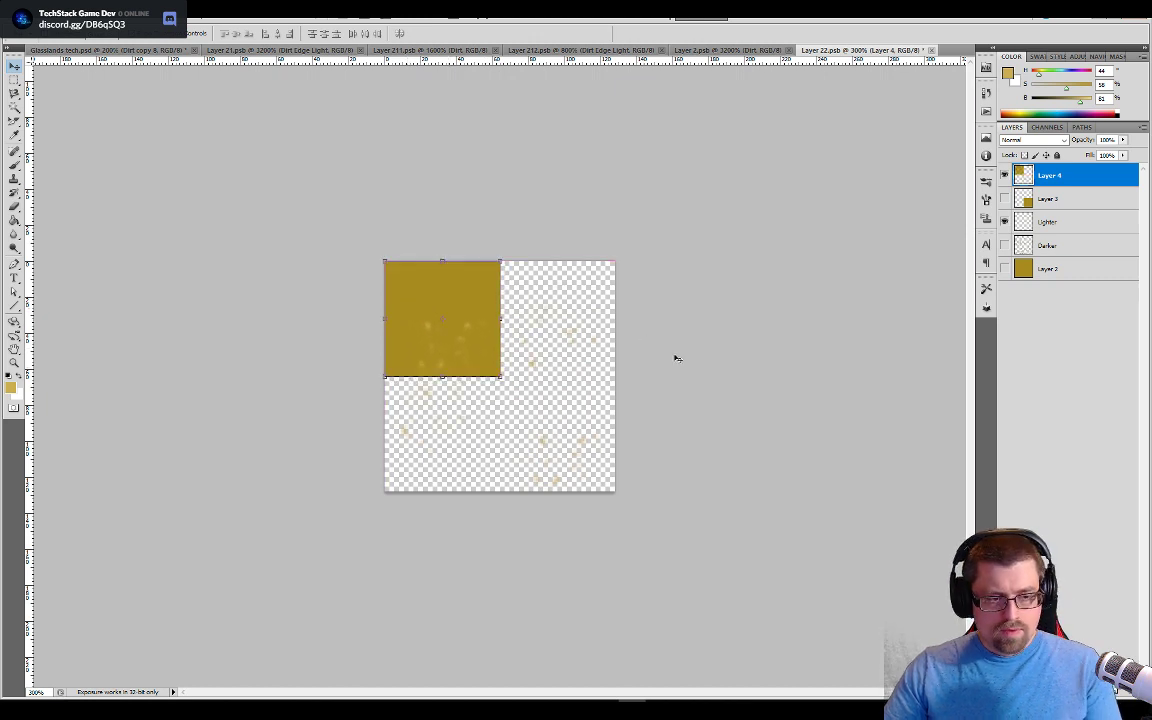
Step: View both swapped diagonal quarters together, hide their two layers, and show base Layer 2 again
{"action": "left_click", "coordinate": [1005, 198]}
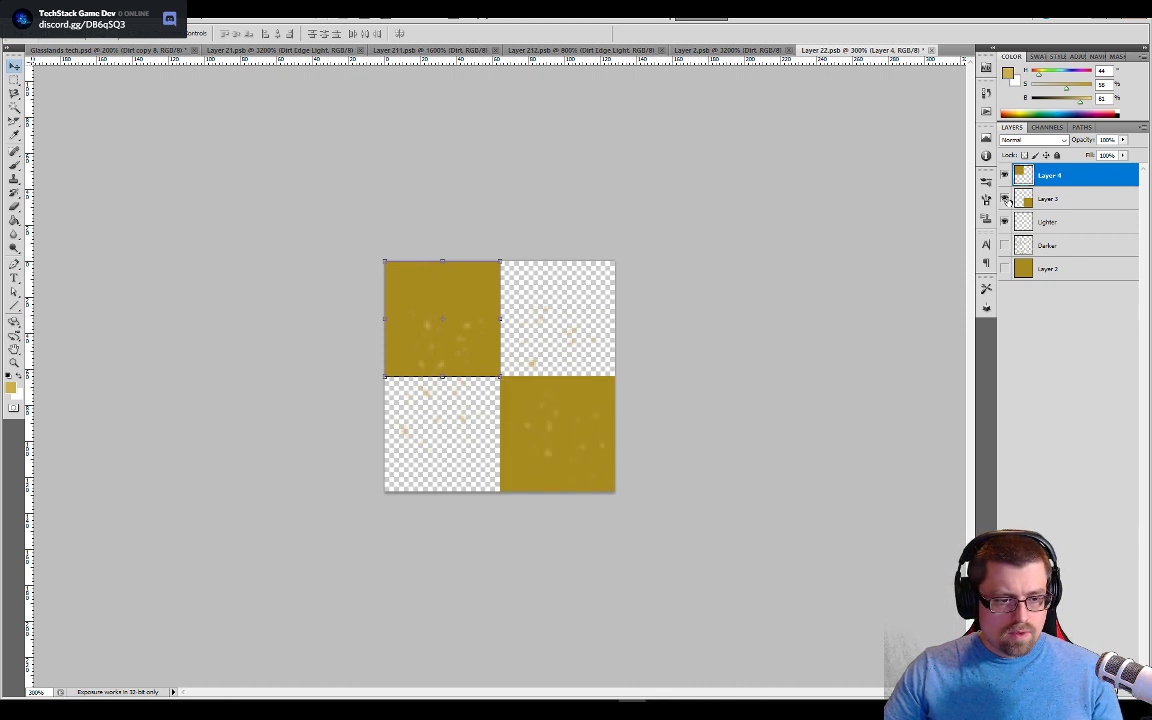
{"action": "left_click", "coordinate": [1005, 198]}
{"action": "left_click", "coordinate": [1005, 176]}
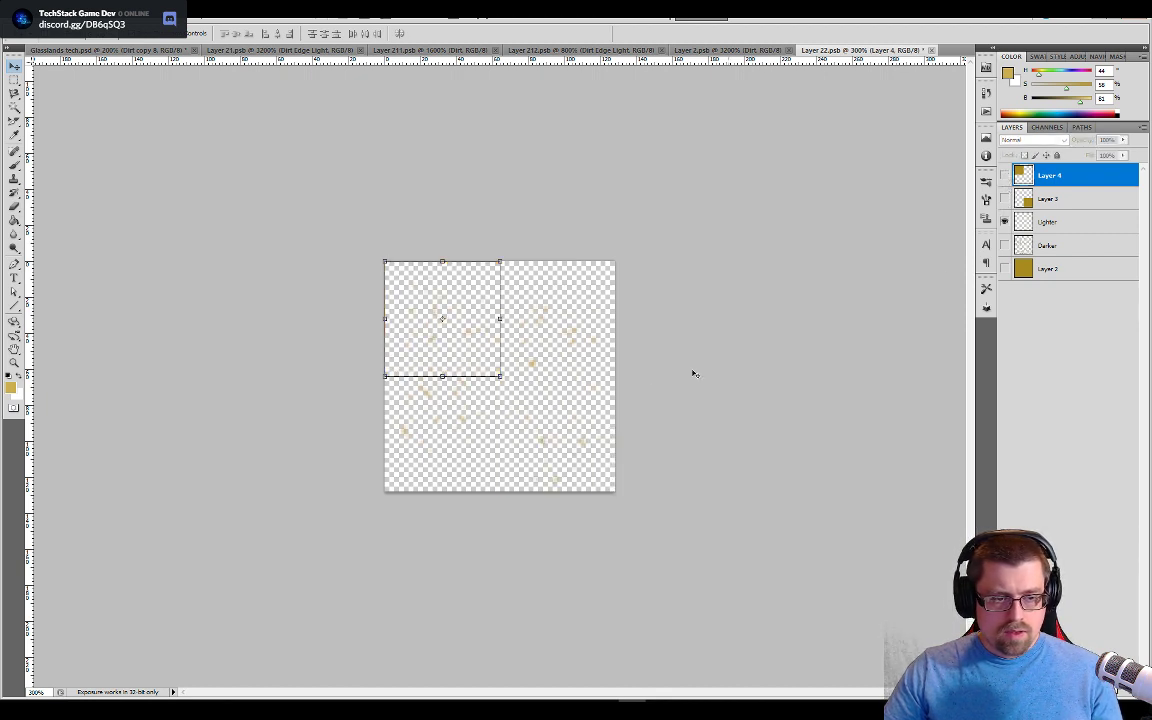
{"action": "left_click", "coordinate": [1004, 269]}
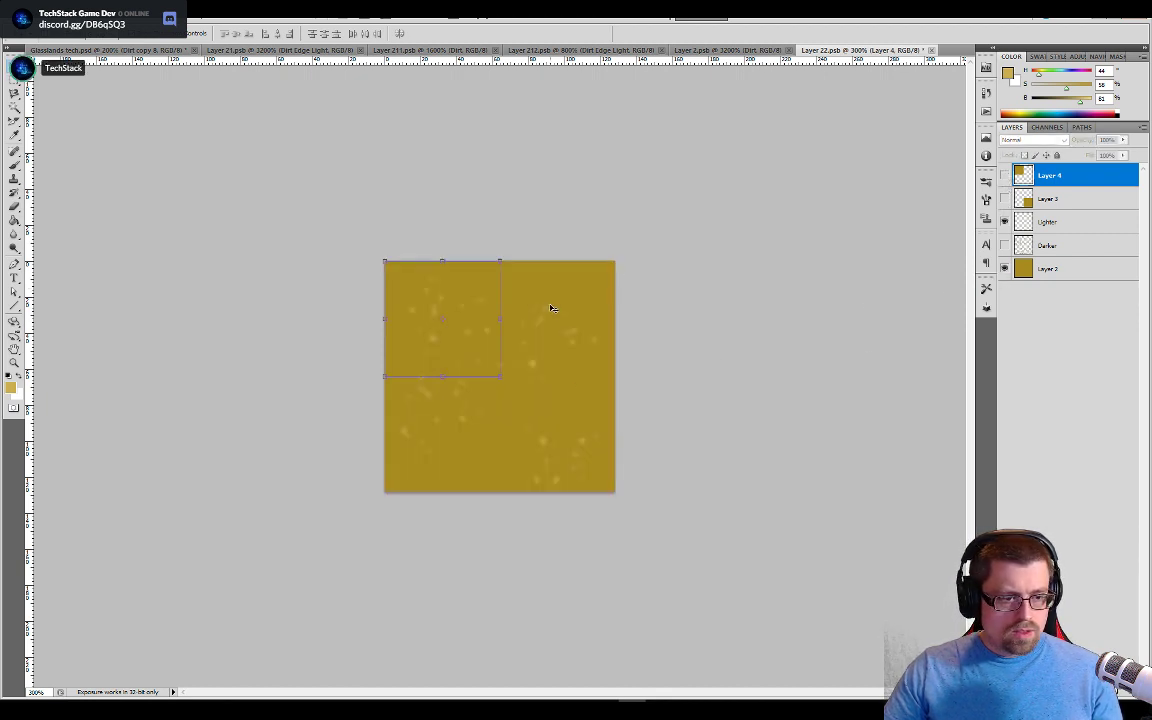
Step: Select the tile's upper-right quarter with the 64 px marquee and paste one merged copy of it as a new layer
{"action": "key", "text": "m"}
{"action": "left_click_drag", "start_coordinate": [639, 240], "coordinate": [634, 241]}
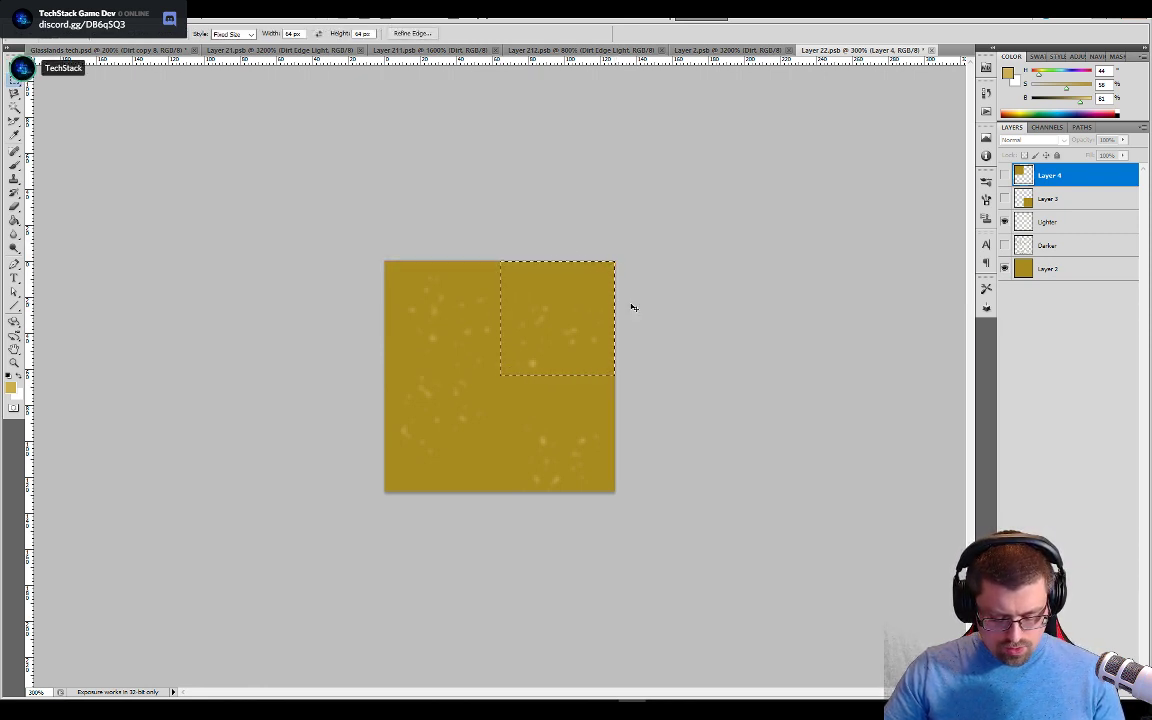
{"action": "key", "text": "ctrl+shift+c"}
{"action": "key", "text": "ctrl+v"}
{"action": "key", "text": "ctrl+v"}
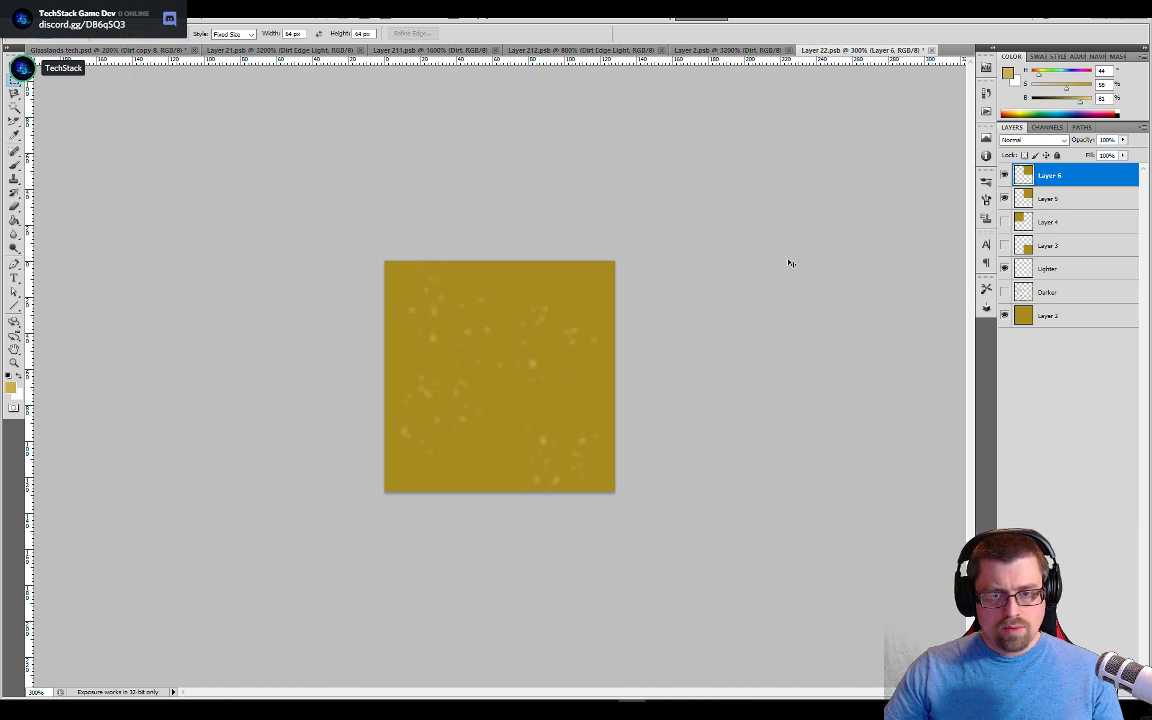
{"action": "key", "text": "ctrl+z"}
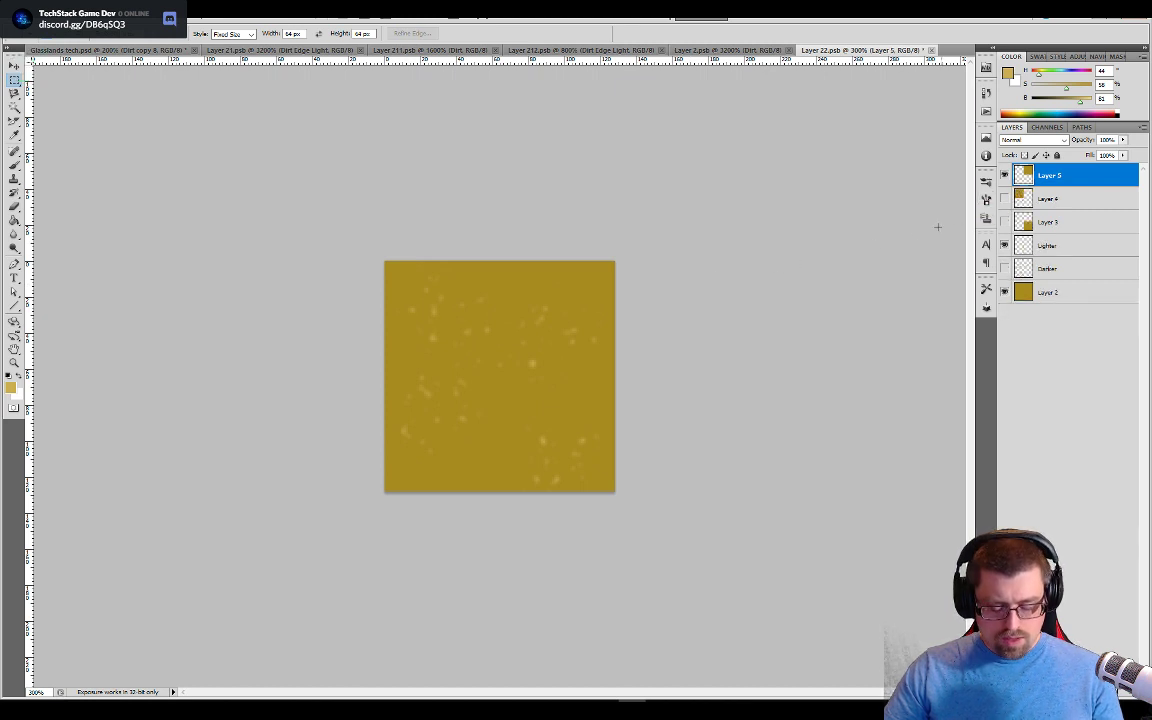
Step: Move the copied upper-right quarter flush into the tile's lower-left corner and hide base Layer 2
{"action": "key", "text": "v"}
{"action": "left_click_drag", "start_coordinate": [572, 309], "coordinate": [483, 432]}
{"action": "left_click", "coordinate": [1004, 291]}
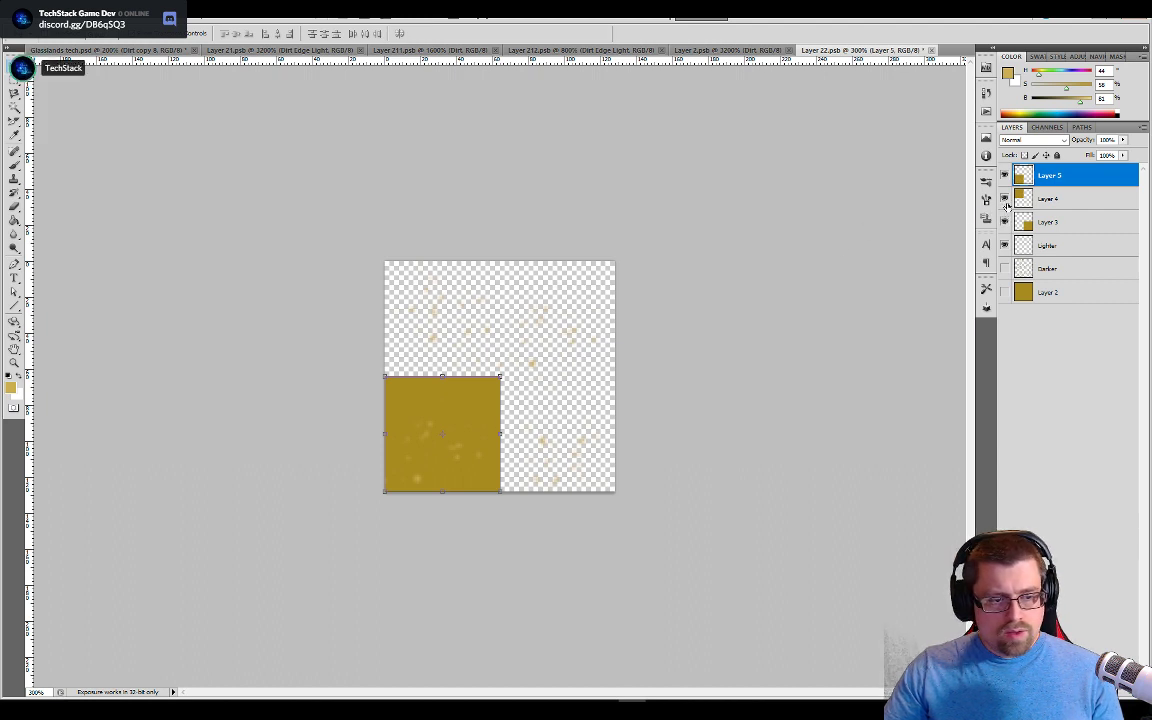
Step: Hide the three copied quarter layers, Layers 3, 4 and 5, and show base Layer 2 again
{"action": "mouse_move", "coordinate": [1004, 219]}
{"action": "left_mouse_down"}
{"action": "mouse_move", "coordinate": [1006, 207]}
{"action": "mouse_move", "coordinate": [1004, 222]}
{"action": "left_mouse_up"}
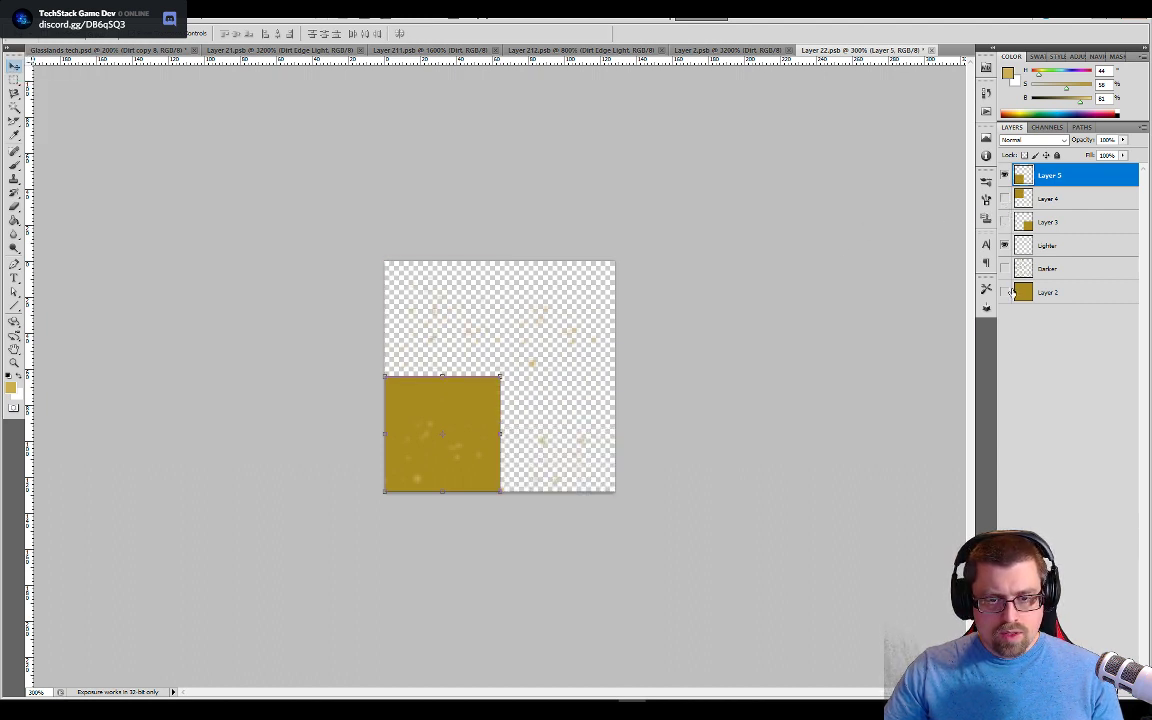
{"action": "left_click", "coordinate": [1004, 291]}
{"action": "left_click", "coordinate": [1004, 176]}
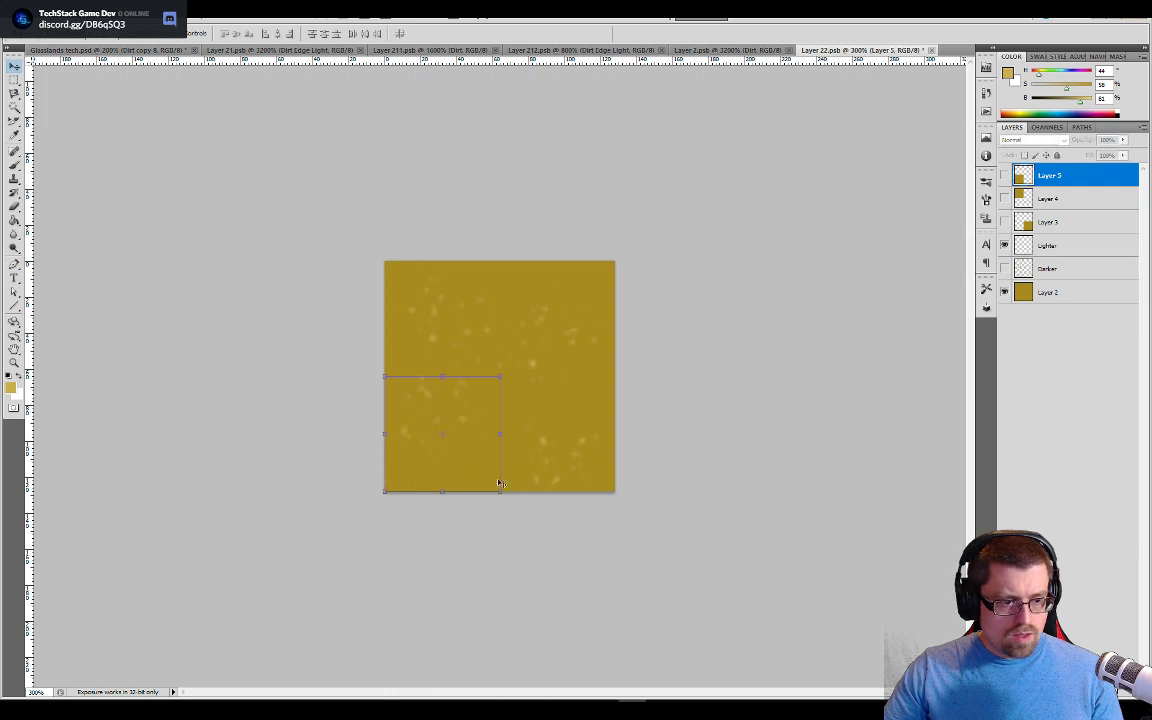
Step: Select the tile's lower-left quarter with the 64 px marquee and paste one merged copy of it as a new layer
{"action": "key", "text": "m"}
{"action": "left_click", "coordinate": [320, 535]}
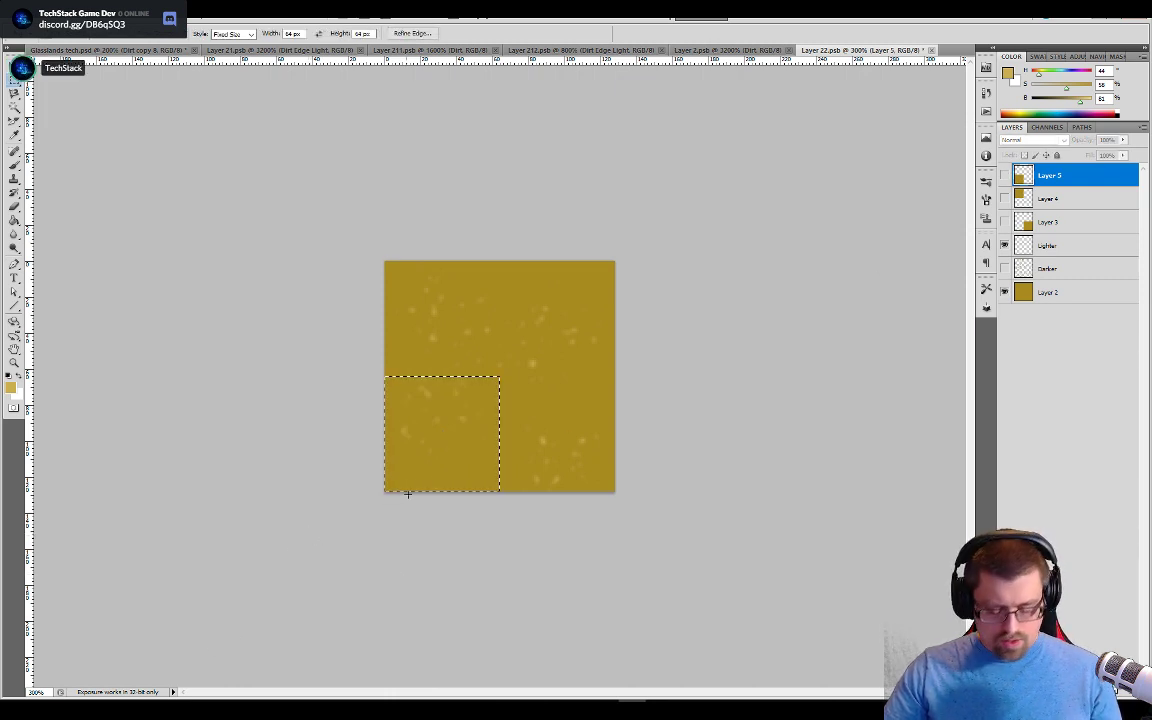
{"action": "key", "text": "v"}
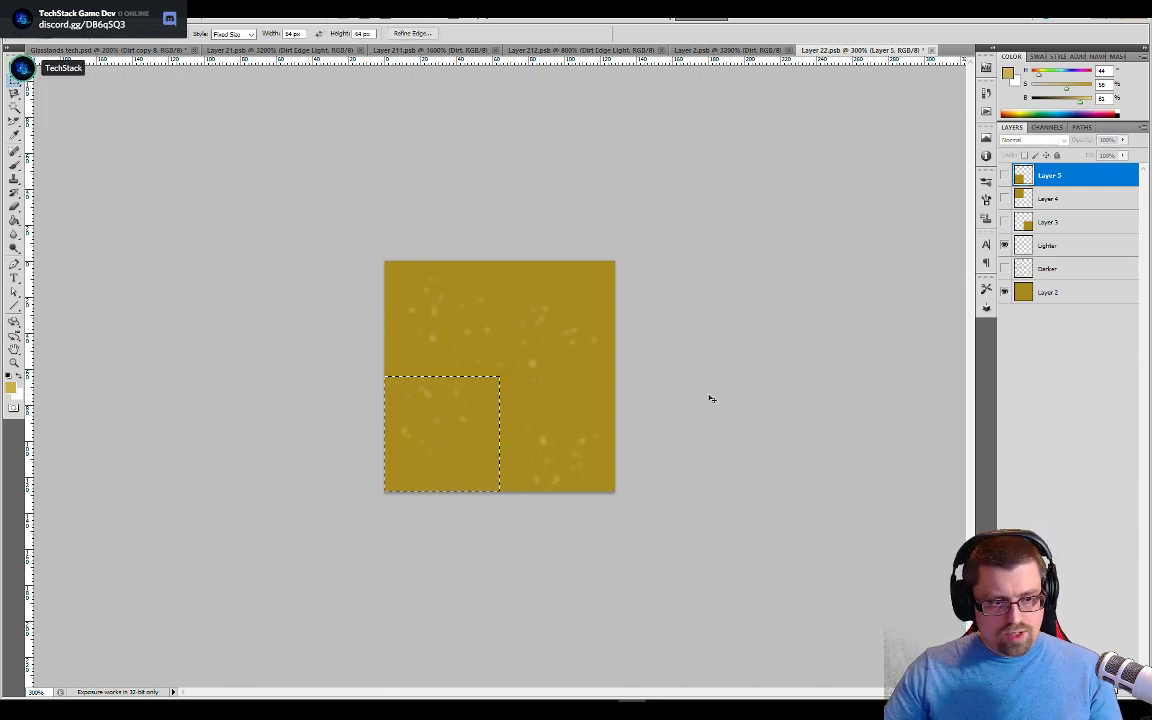
{"action": "key", "text": "ctrl+j"}
Step: Move the copied lower-left quarter flush into the tile's upper-right corner and hide base Layer 2
{"action": "left_click_drag", "start_coordinate": [478, 419], "coordinate": [597, 321]}
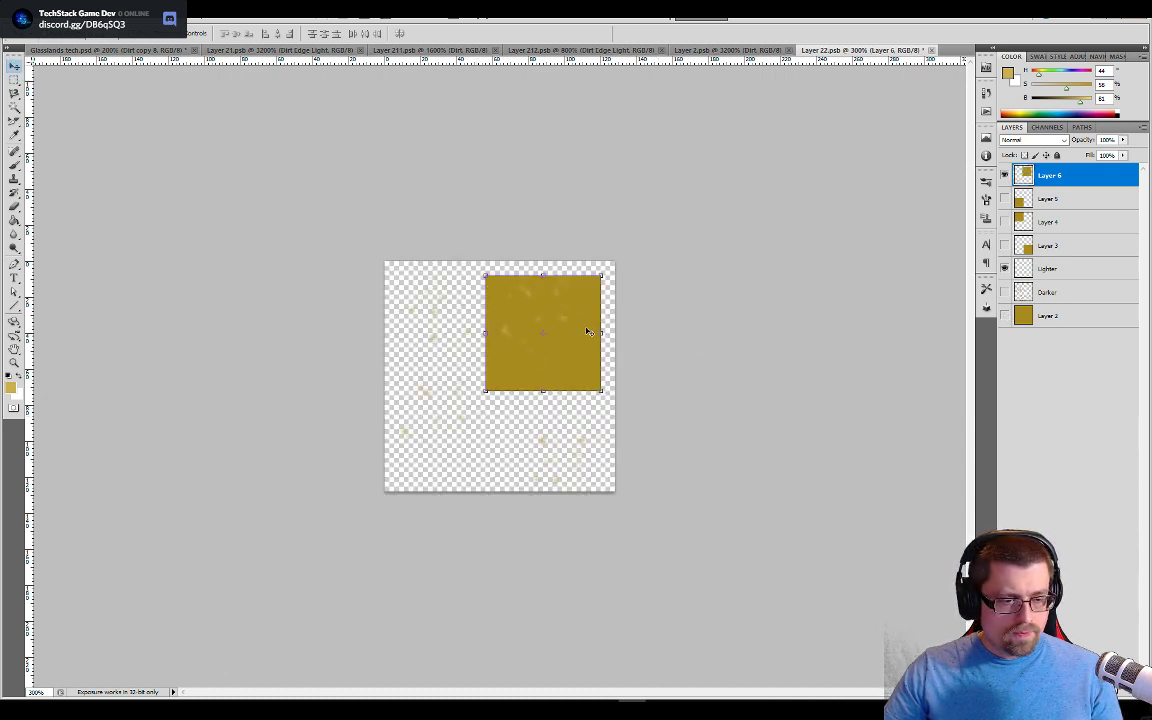
{"action": "key", "text": "Up"}
{"action": "key", "text": "Up"}
{"action": "key", "text": "Up"}
{"action": "key", "text": "Right"}
{"action": "key", "text": "Right"}
{"action": "key", "text": "Right"}
{"action": "key", "text": "Right"}
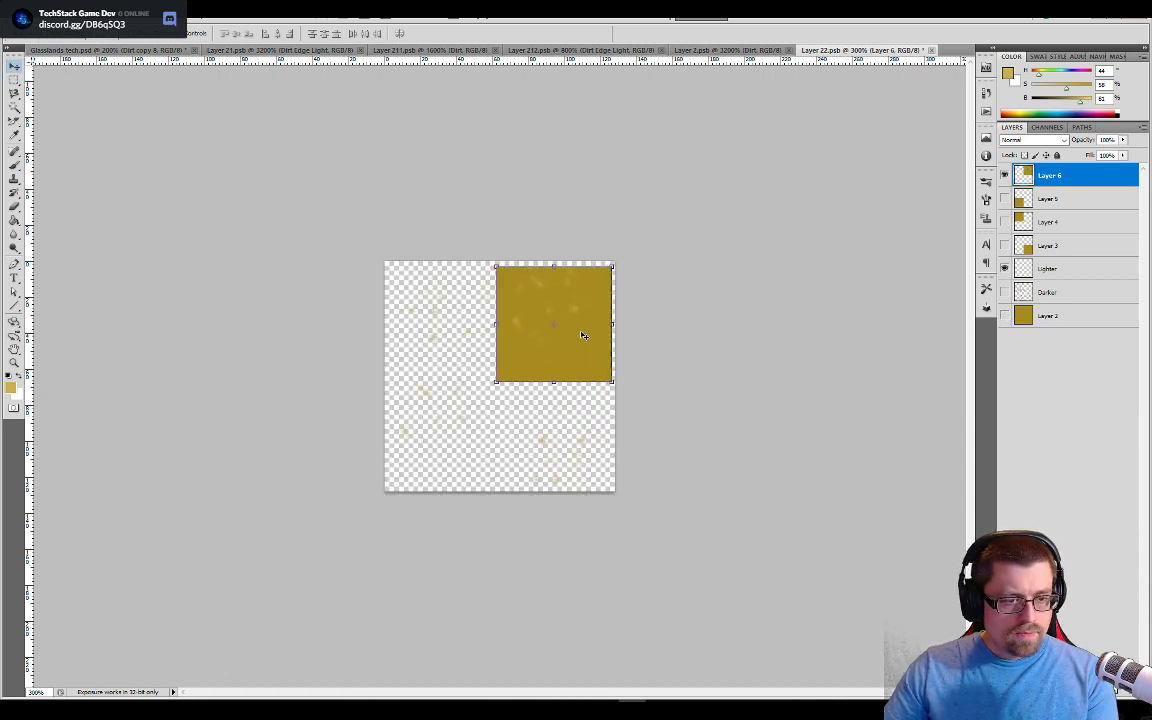
{"action": "key", "text": "Right"}
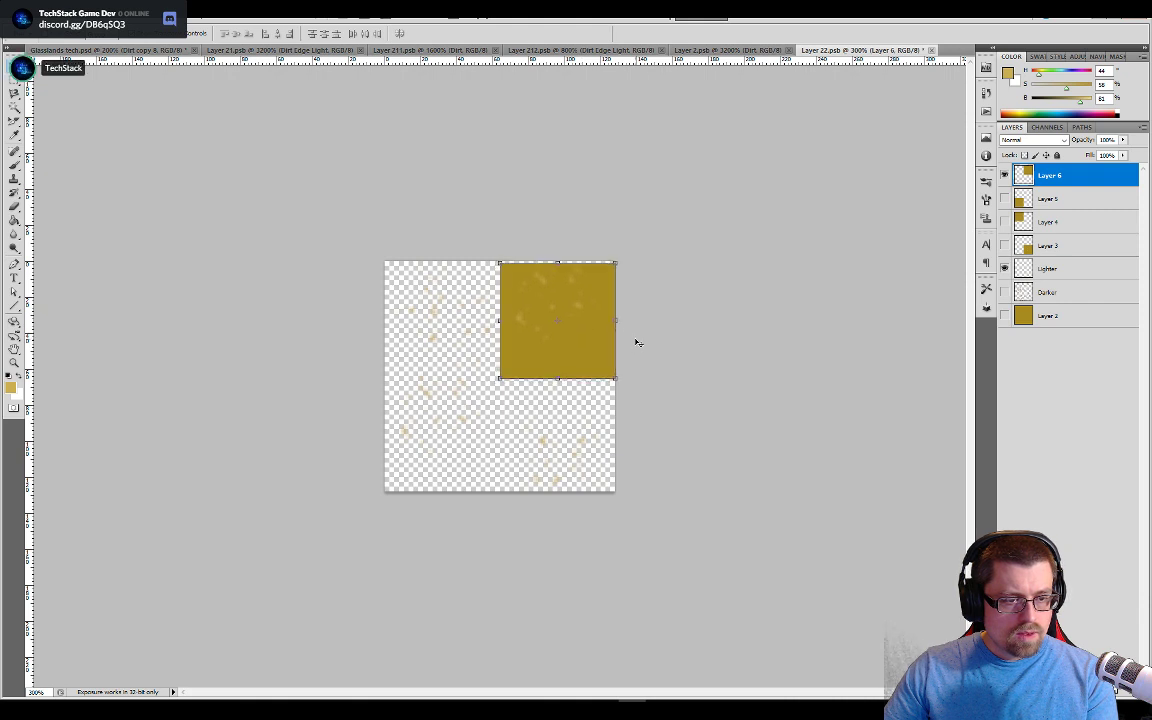
{"action": "key", "text": "Up"}
{"action": "key", "text": "Up"}
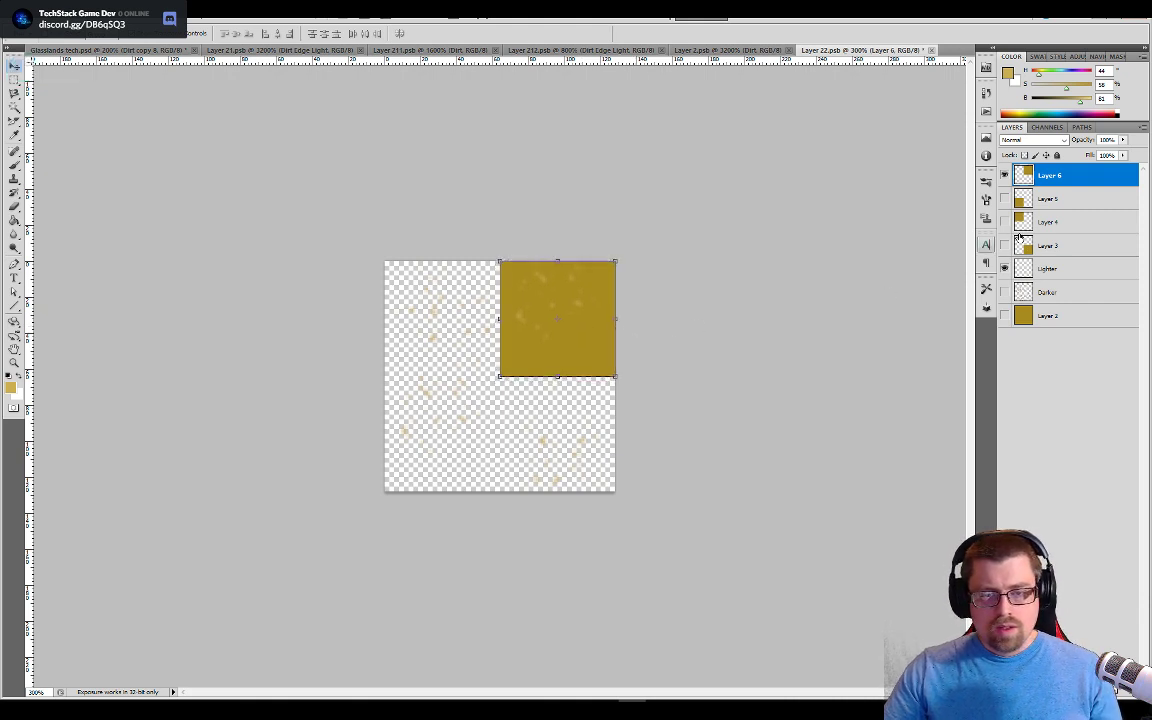
Step: Show all four swapped quarter layers, select the whole canvas, and brush lighter speckles over the tile's empty middle seams on Layer 6
{"action": "left_click_drag", "start_coordinate": [1005, 245], "coordinate": [1005, 199]}
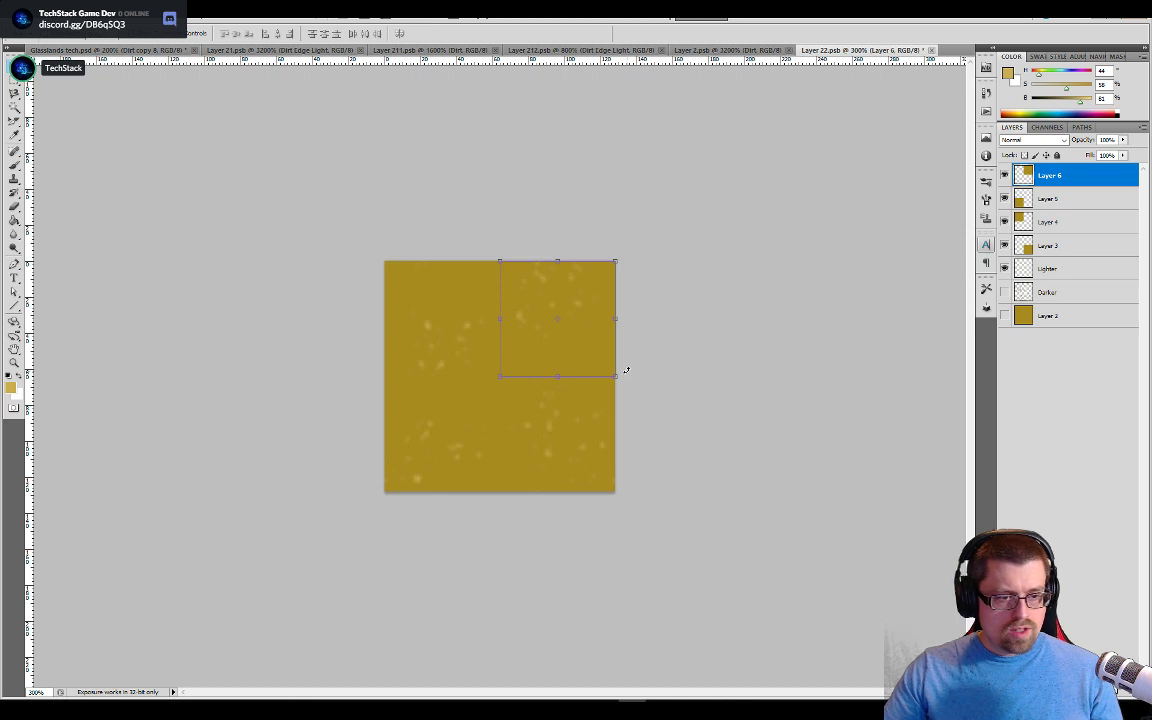
{"action": "key", "text": "ctrl+a"}
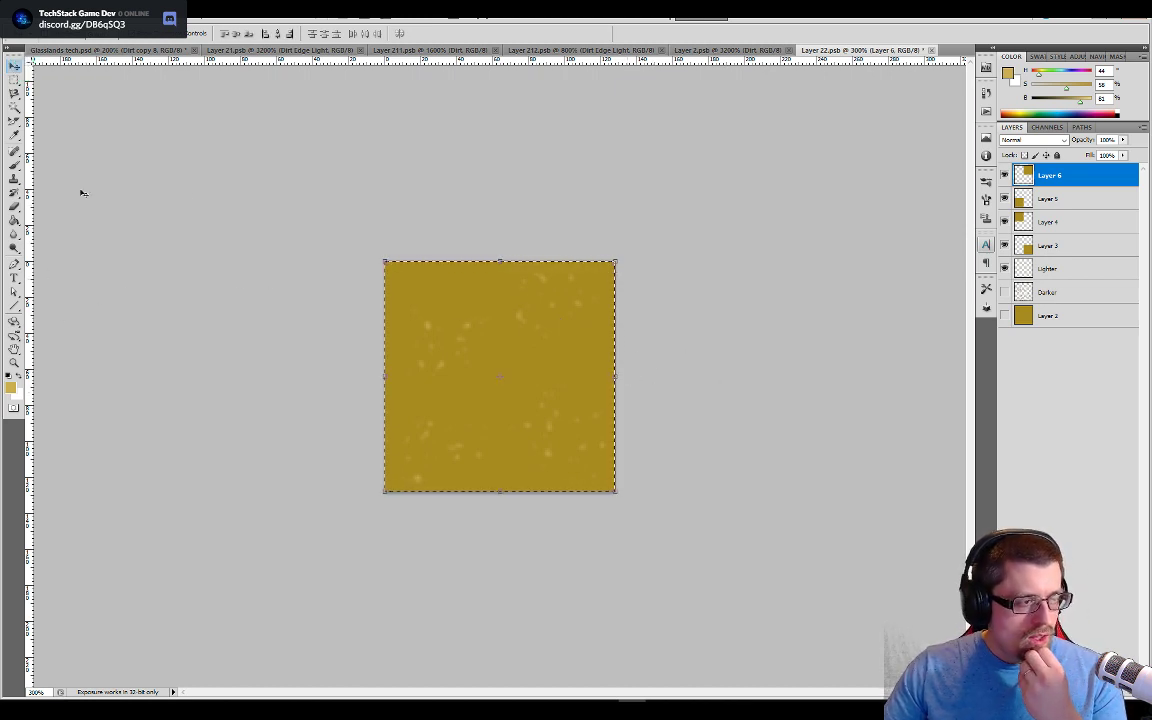
{"action": "key", "text": "b"}
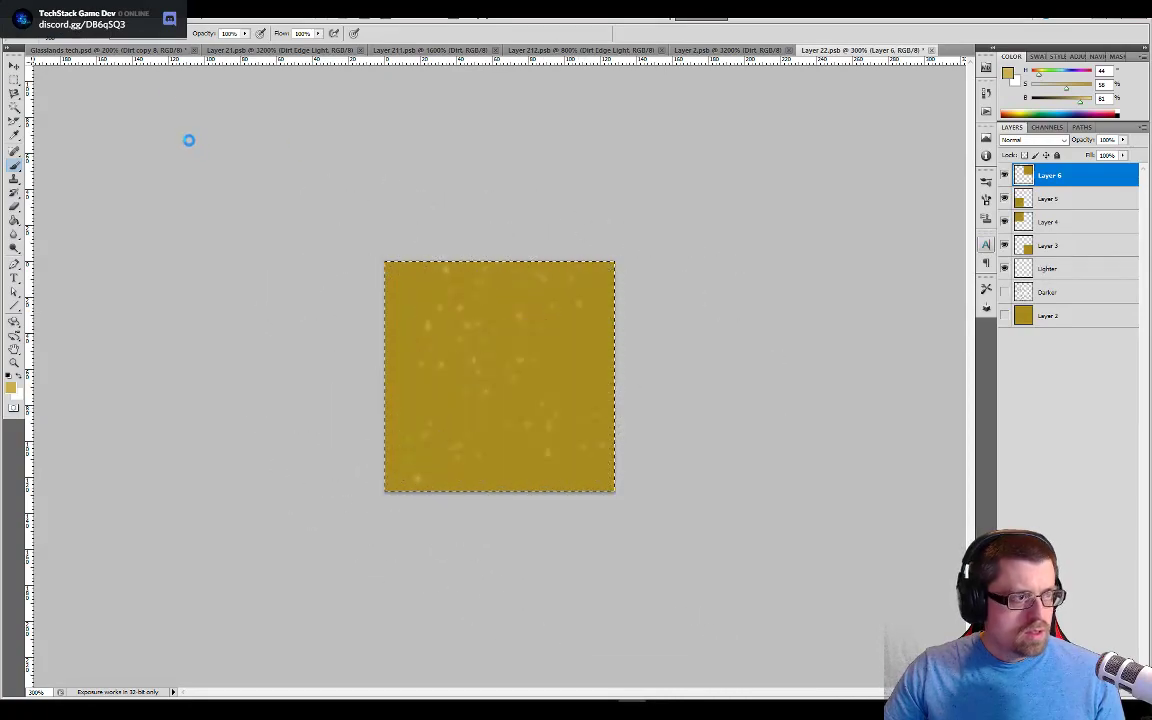
Step: Check the dirt pattern in the tileset, dab more lighter speckles right of the tile's centre, and view the repeated pattern again
{"action": "key", "text": "ctrl+Tab"}
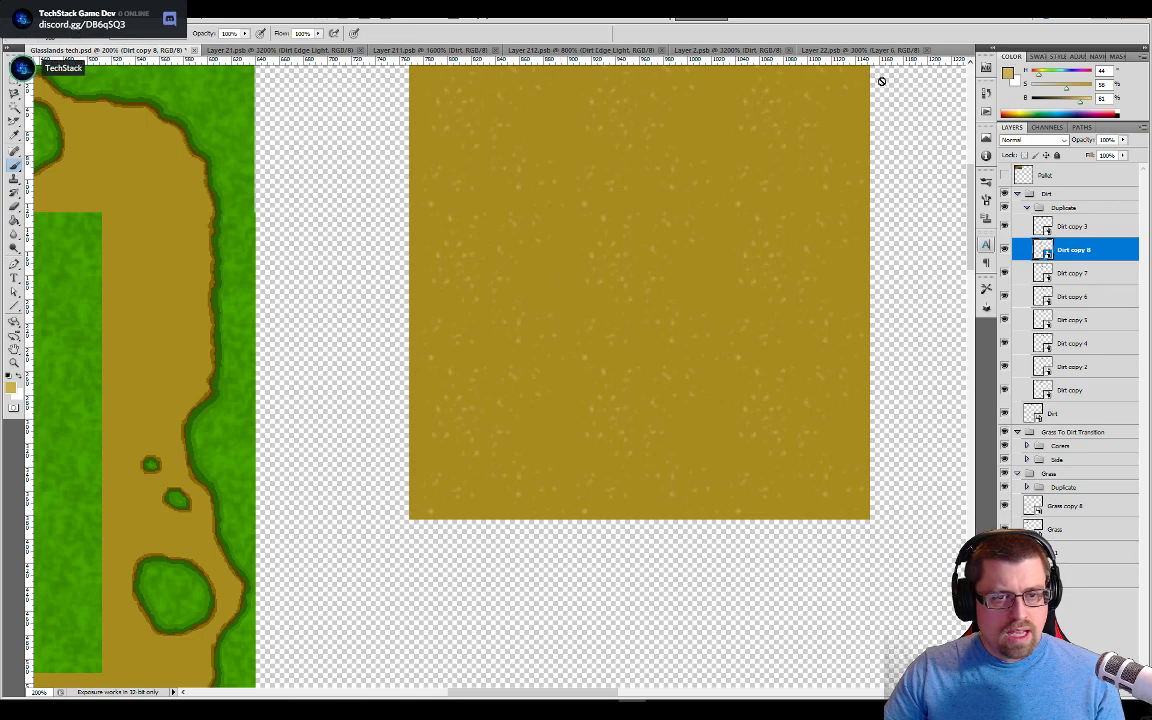
{"action": "left_click", "coordinate": [885, 50]}
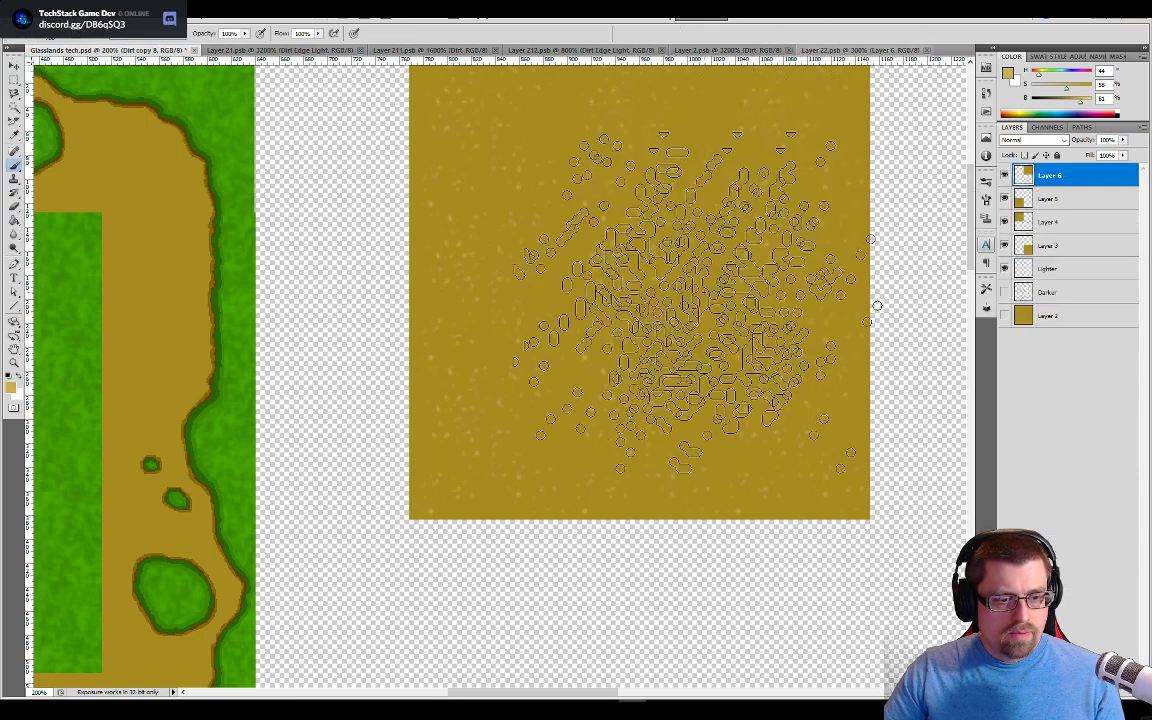
{"action": "left_click", "coordinate": [551, 371]}
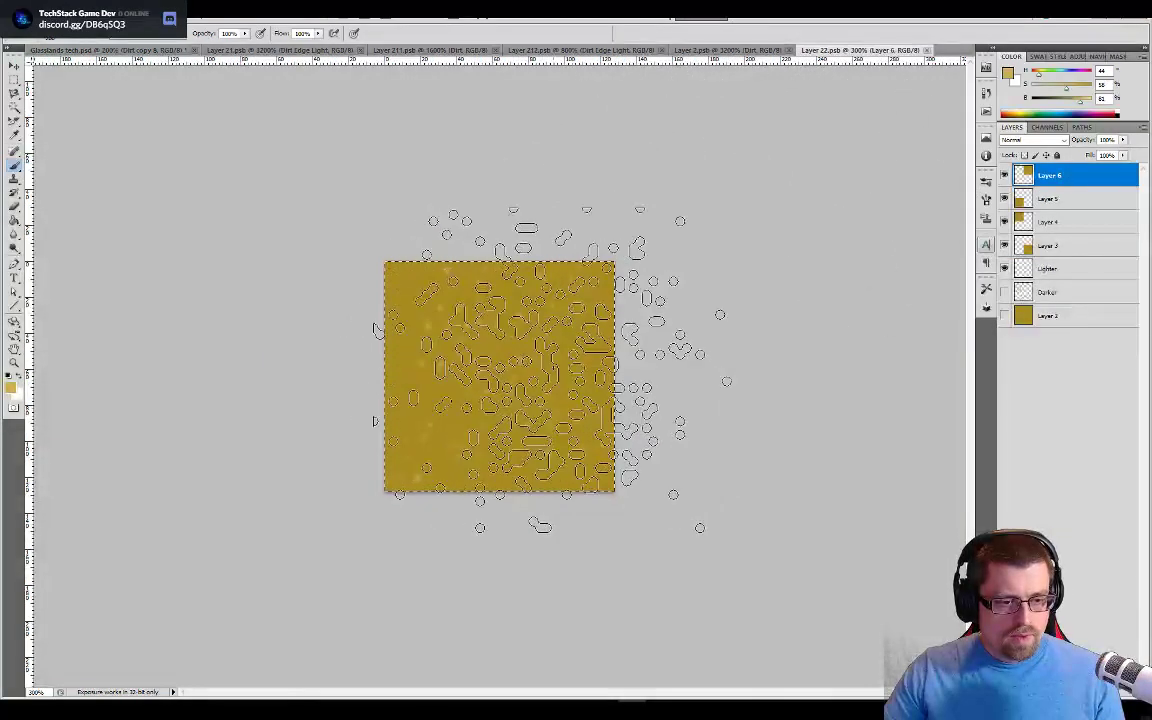
{"action": "key", "text": "ctrl+z"}
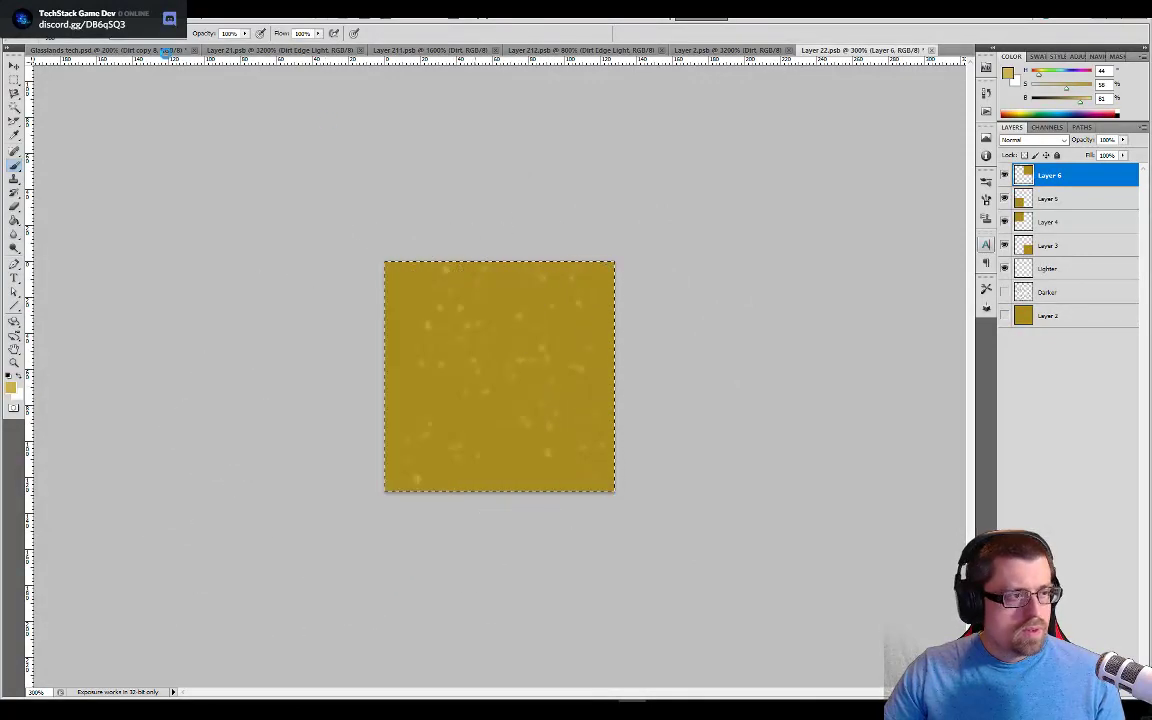
{"action": "key", "text": "ctrl+Tab"}
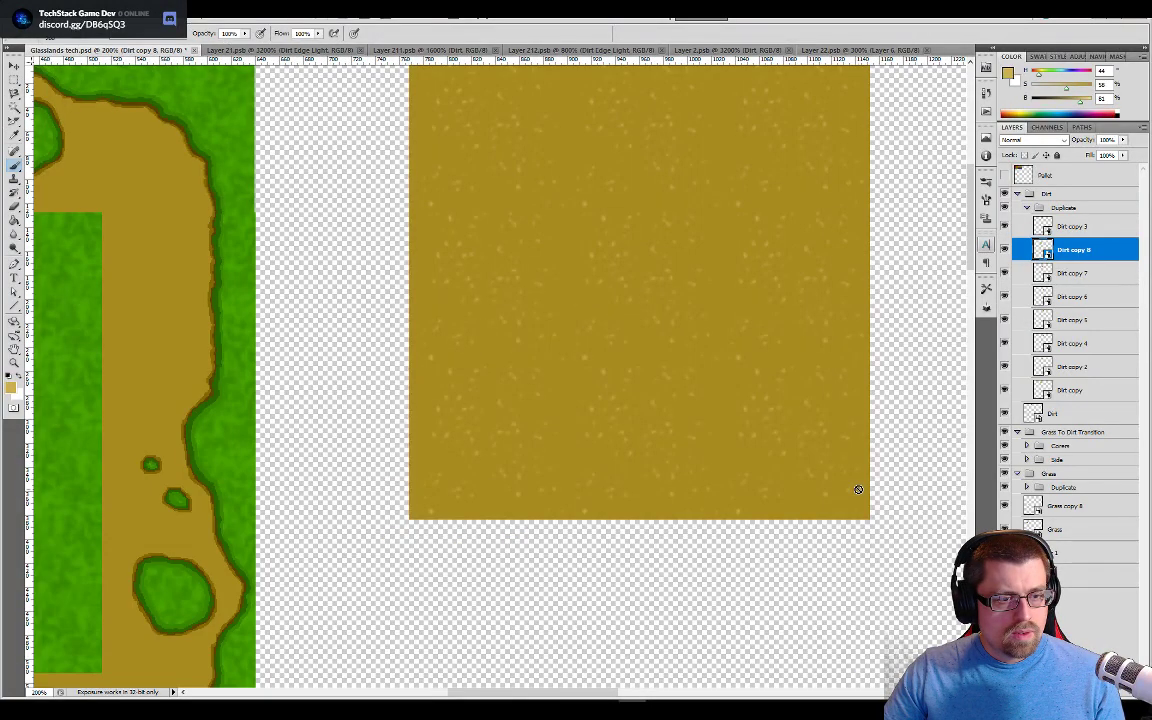
Step: Return to the Layer 22 tile, undo the last speckle dab, and compare the repeated dirt in the tileset
{"action": "left_click", "coordinate": [852, 53]}
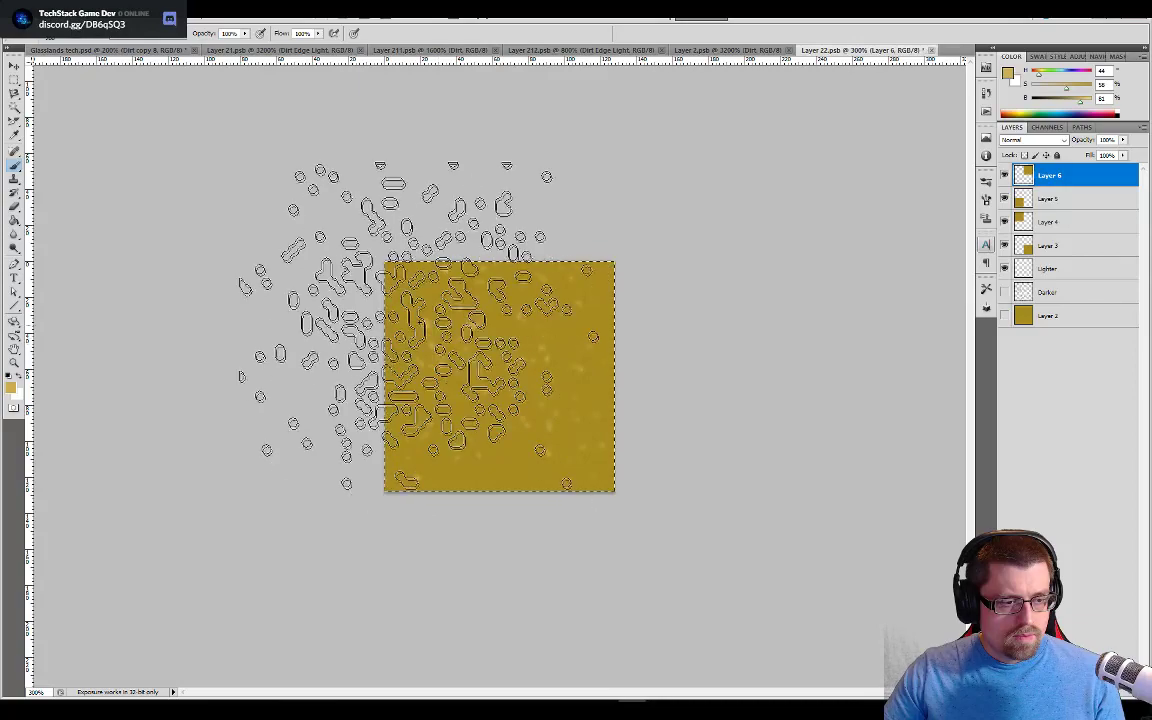
{"action": "key", "text": "ctrl+z"}
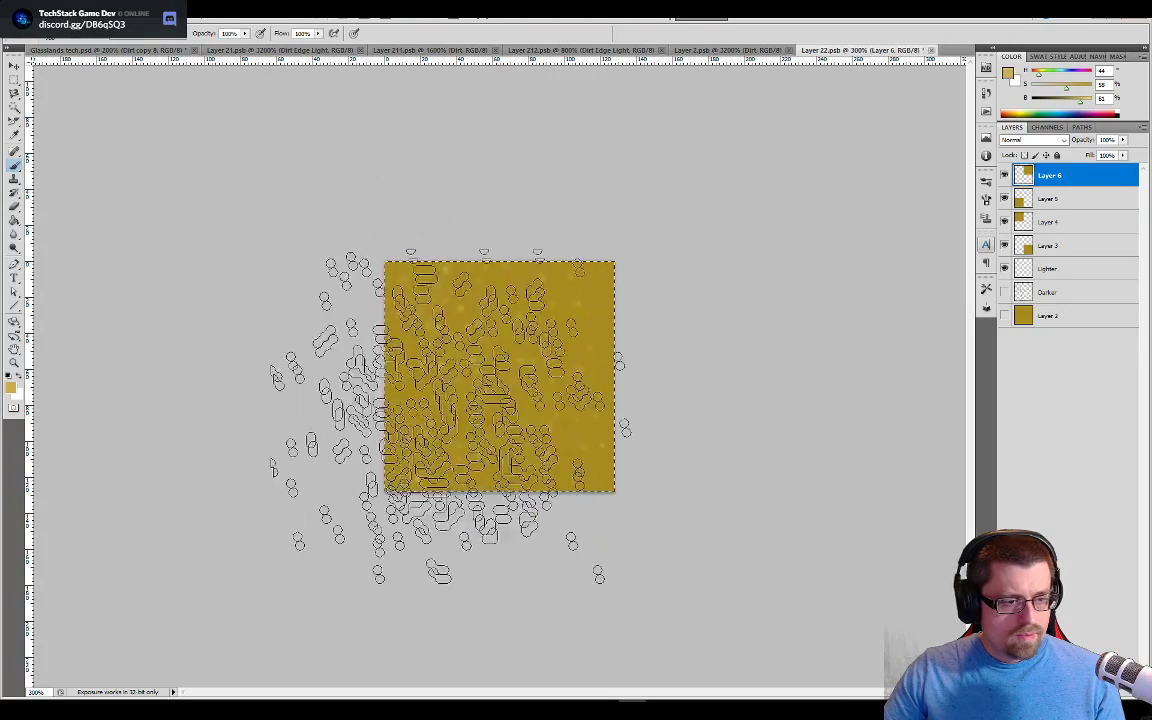
{"action": "left_click", "coordinate": [152, 51]}
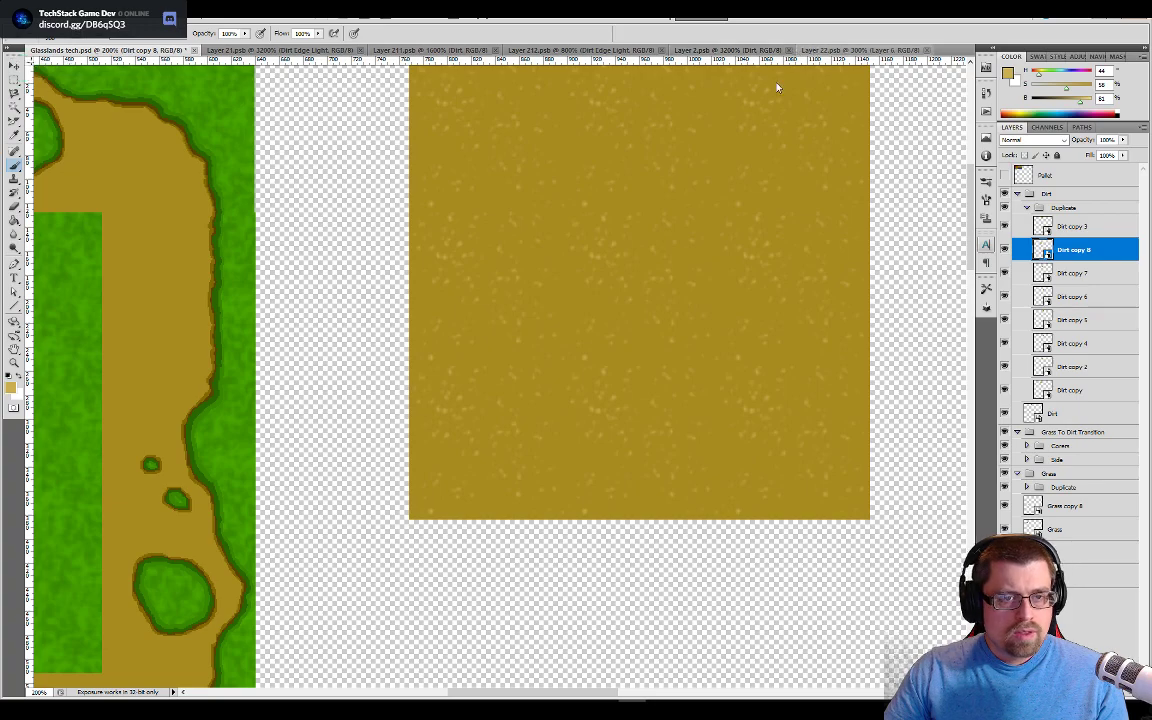
Step: Dab lighter speckles near the tile's left side and lower middle, save the tile, and view the repeated dirt in the whole tileset
{"action": "left_click", "coordinate": [858, 50]}
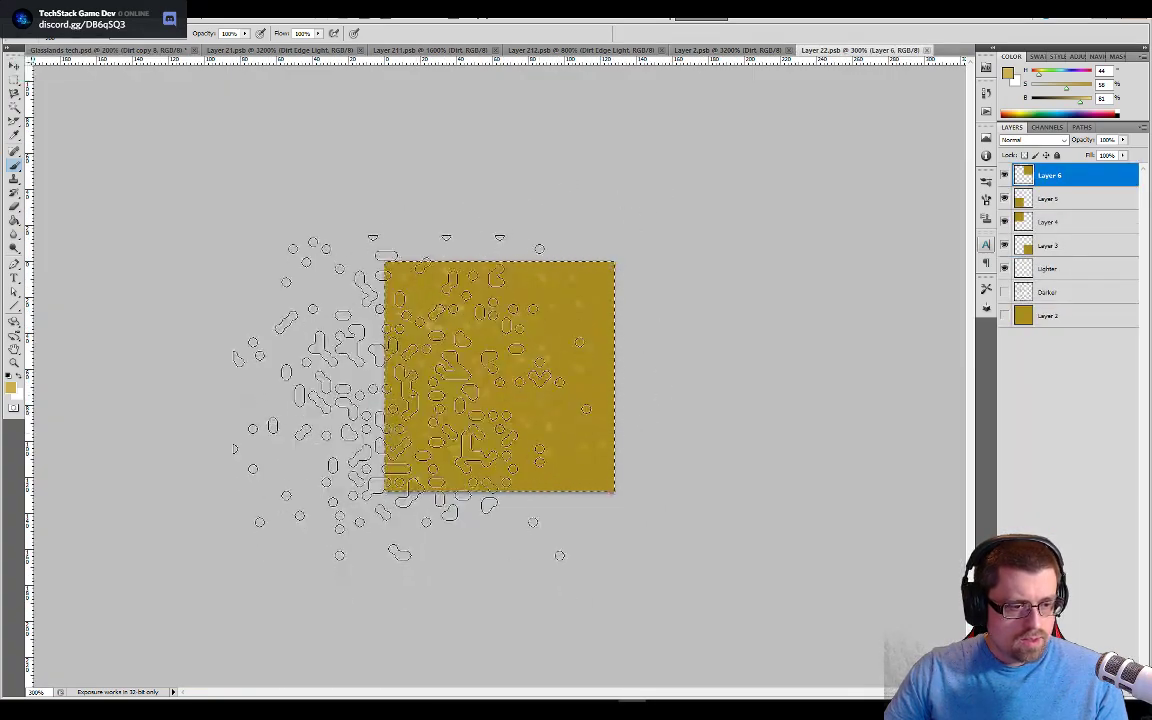
{"action": "left_click", "coordinate": [414, 396]}
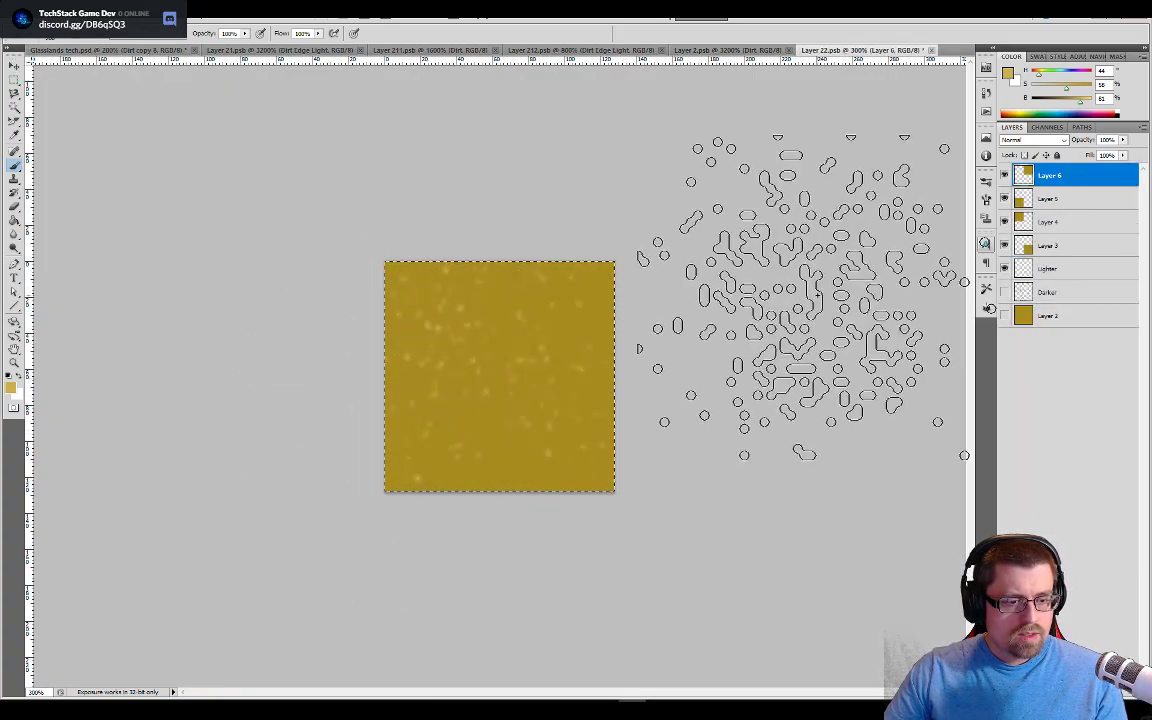
{"action": "left_click", "coordinate": [490, 463]}
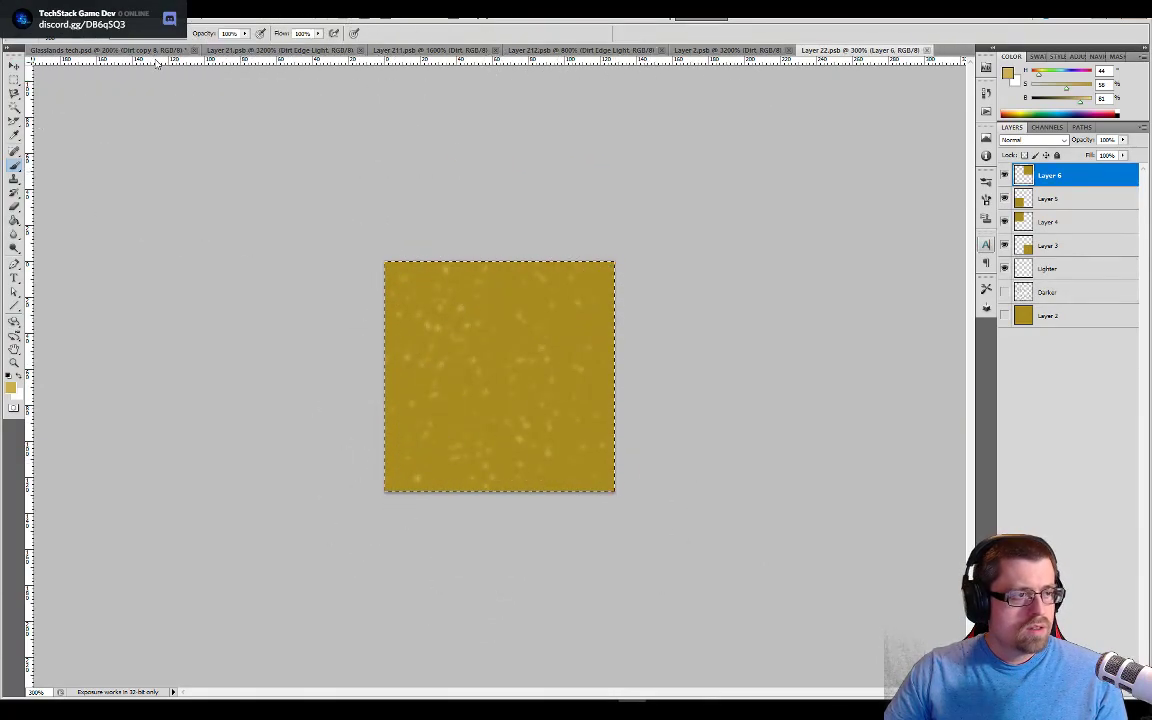
{"action": "key", "text": "ctrl+Tab"}
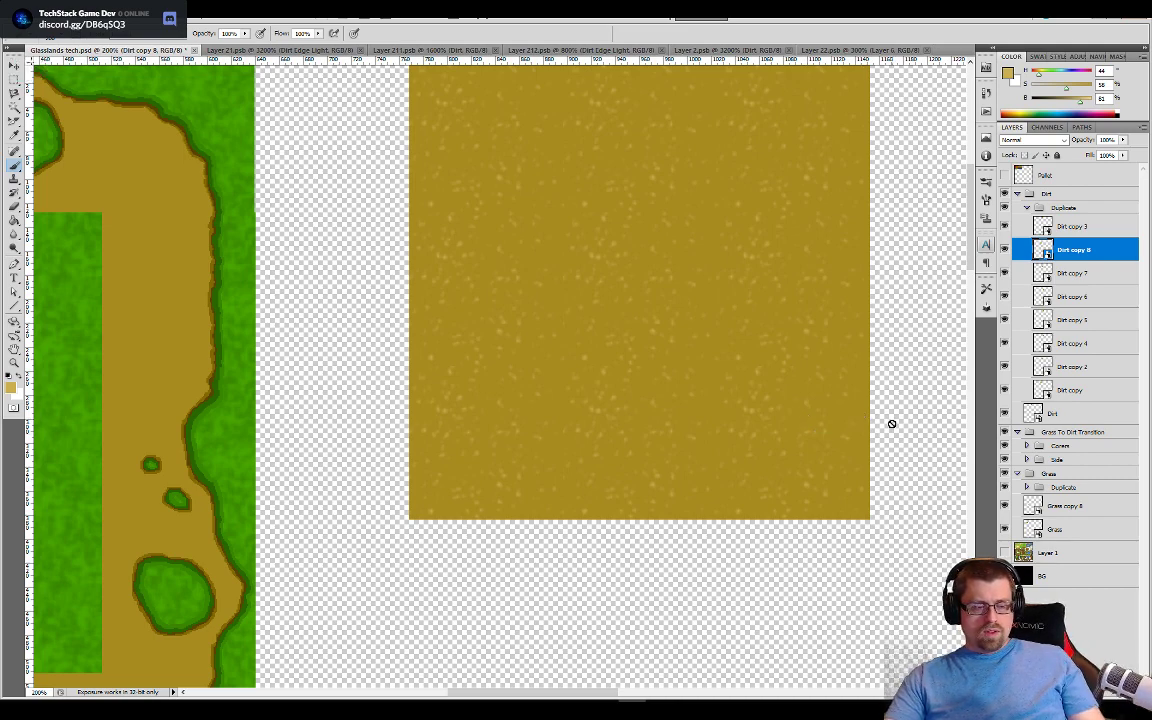
{"action": "scroll", "coordinate": [805, 413], "scroll_direction": "down", "scroll_amount": 2}
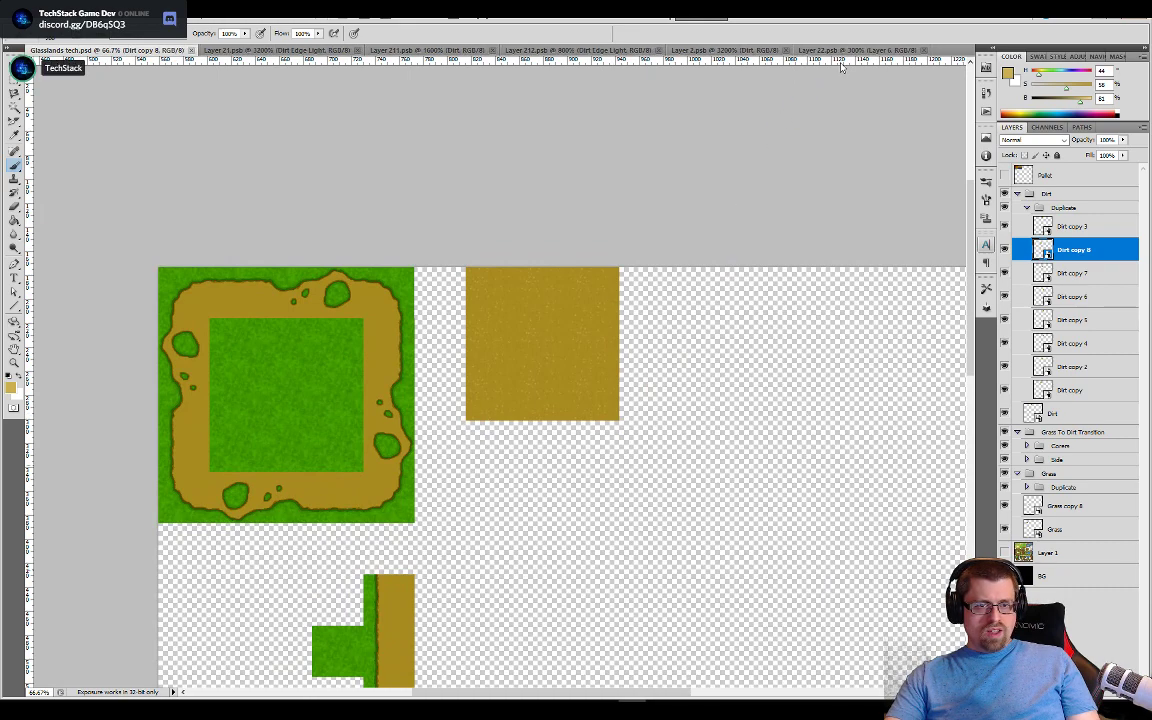
Step: Switch to the Unity editor with the Overworld scene
{"action": "key", "text": "alt+Tab"}
{"action": "key", "text": "alt+Tab"}
{"action": "key", "text": "alt+Tab"}
{"action": "key", "text": "alt+shift+Tab"}
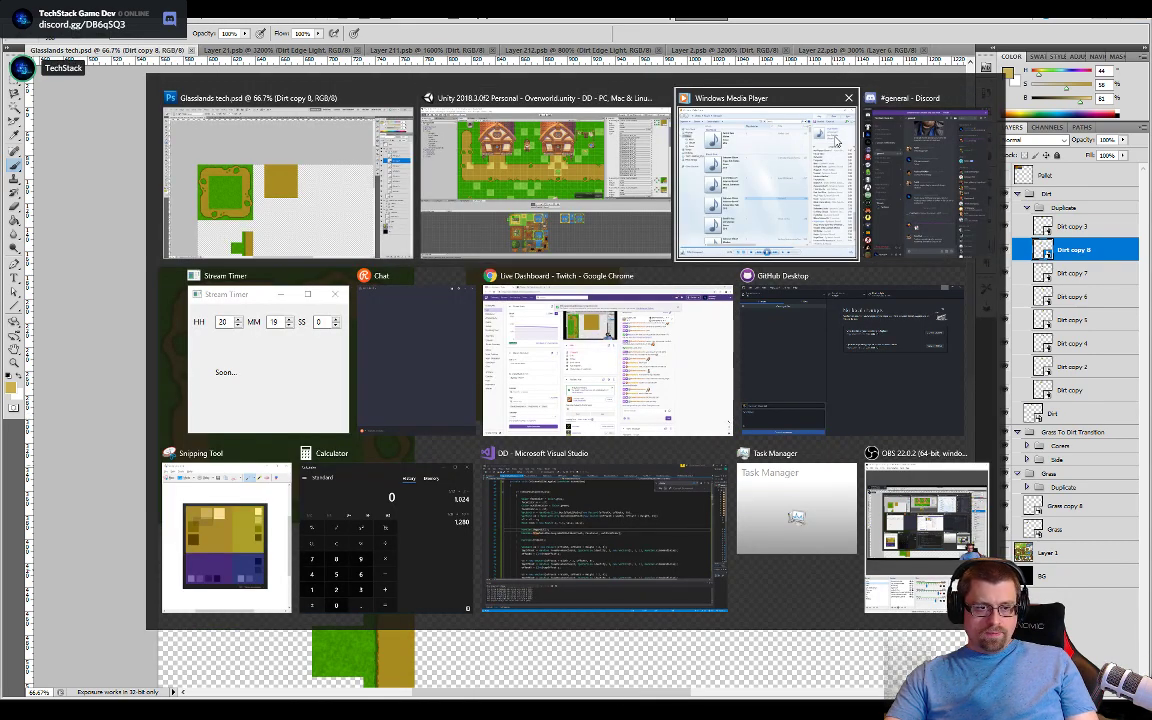
{"action": "key", "text": "alt+shift+Tab"}
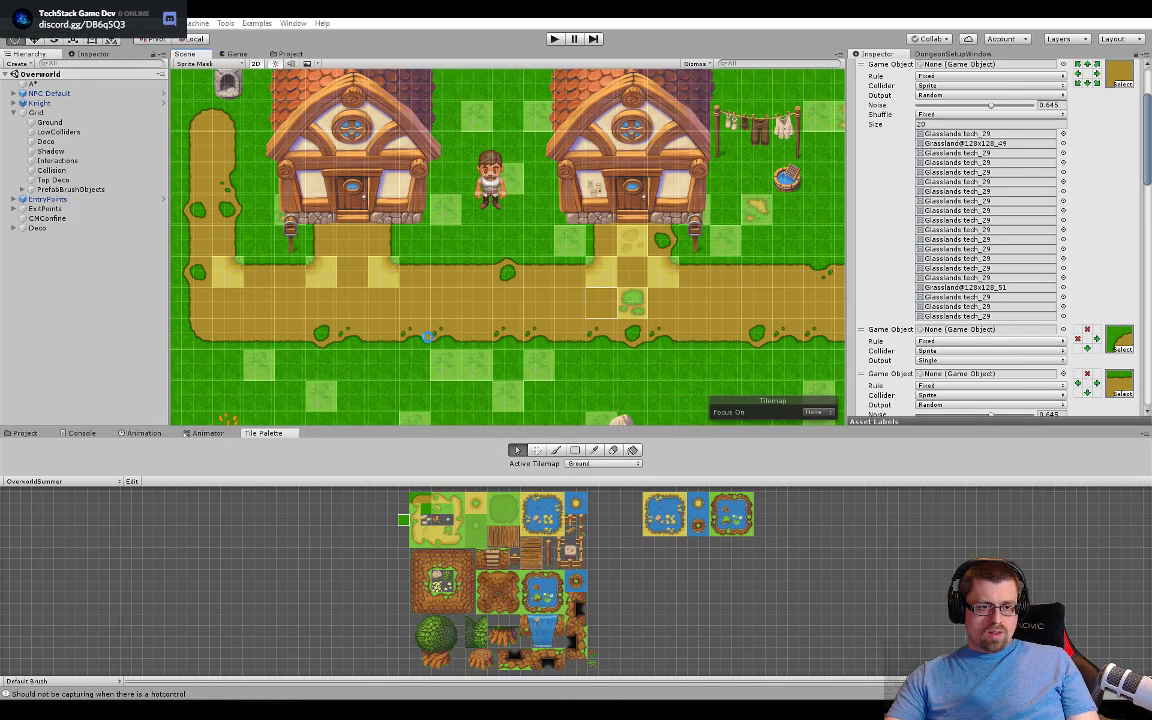
Step: Collapse the Grid object in the hierarchy, select A*, and examine the dirt path's texture up close in the scene
{"action": "left_click", "coordinate": [14, 104]}
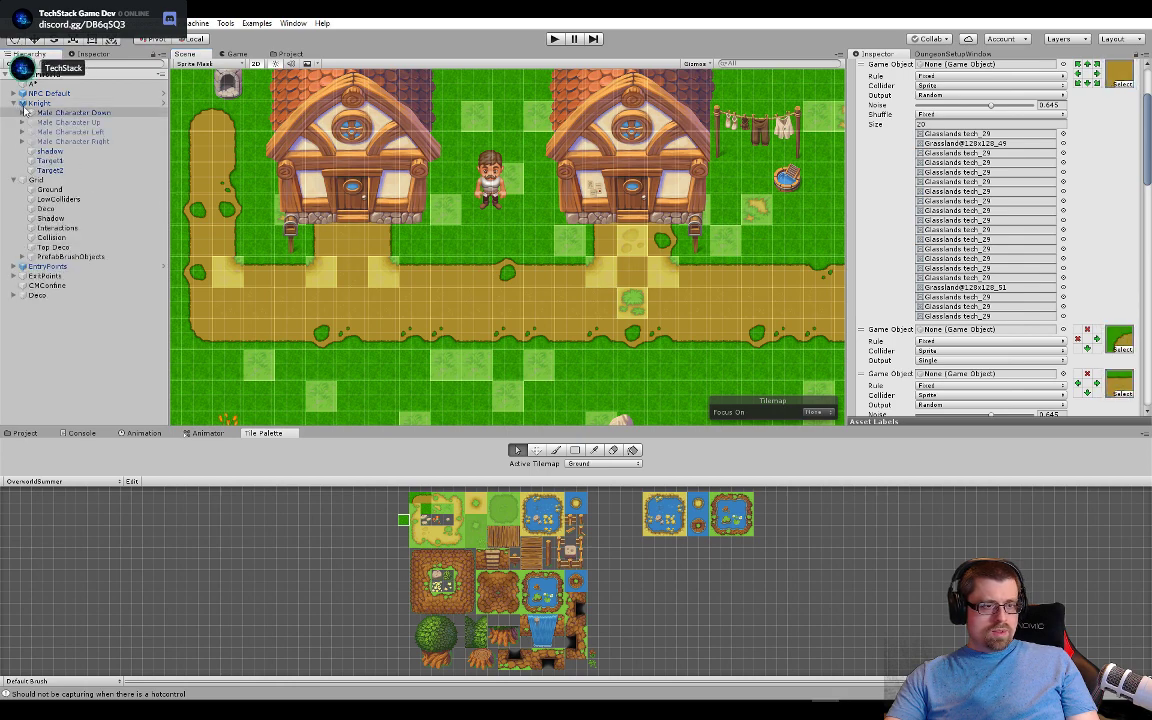
{"action": "left_click", "coordinate": [20, 104]}
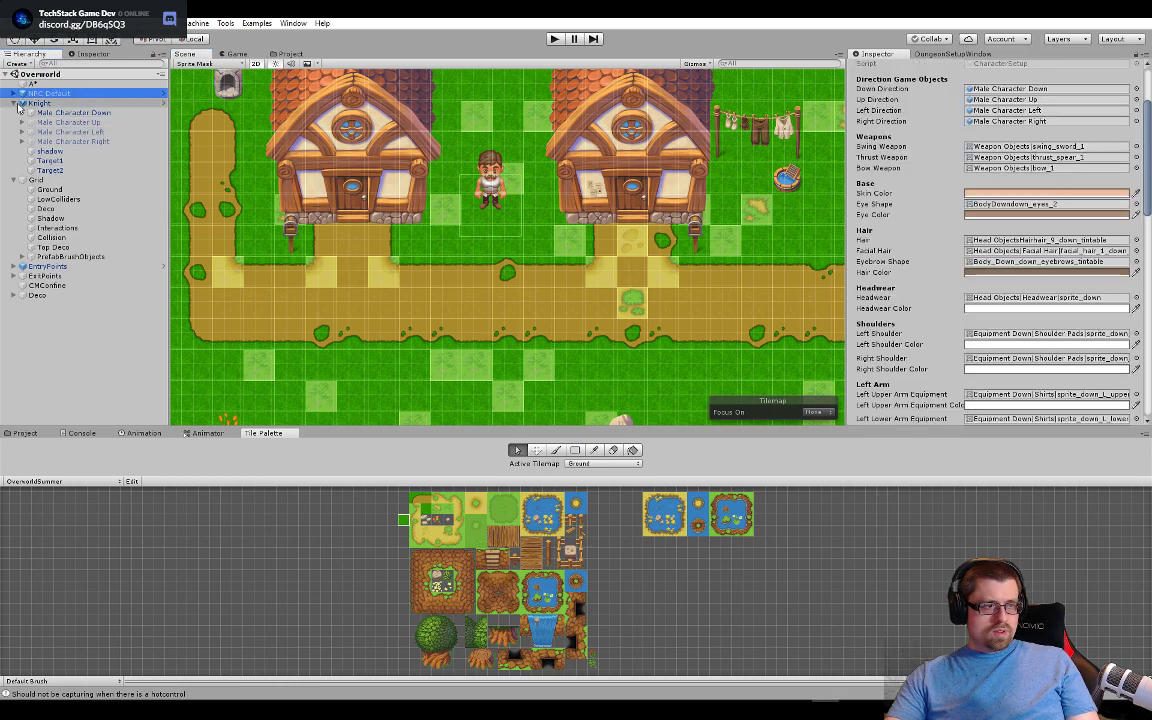
{"action": "left_click", "coordinate": [13, 180]}
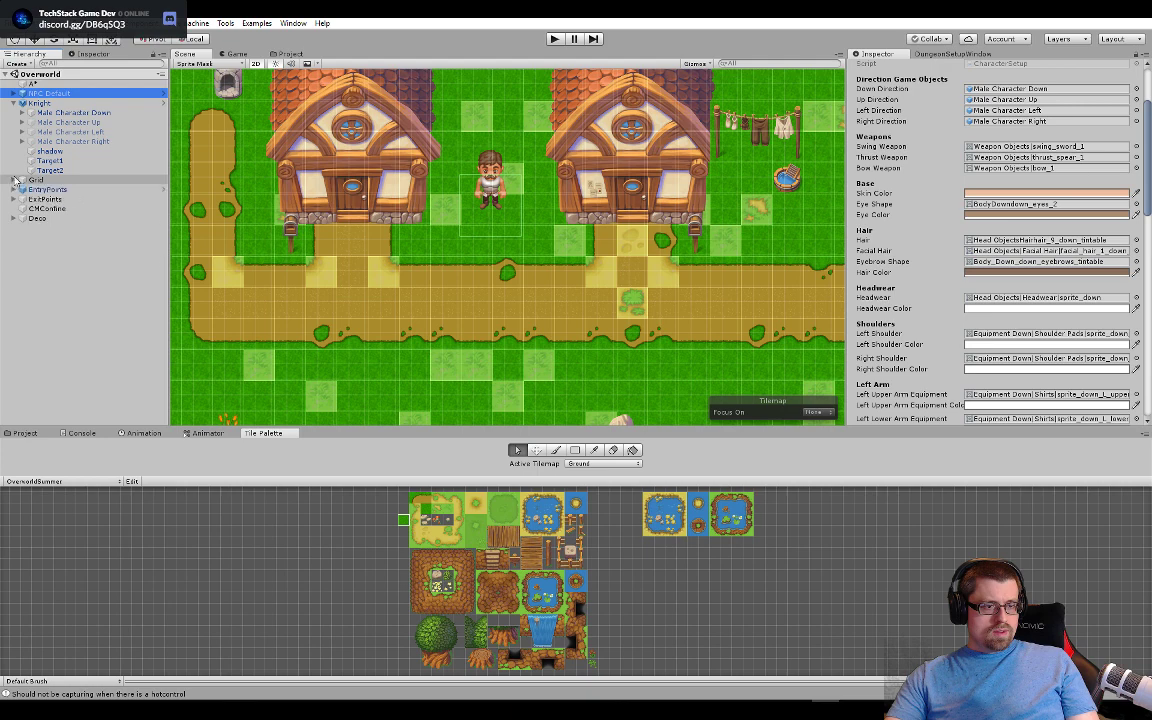
{"action": "left_click", "coordinate": [32, 84]}
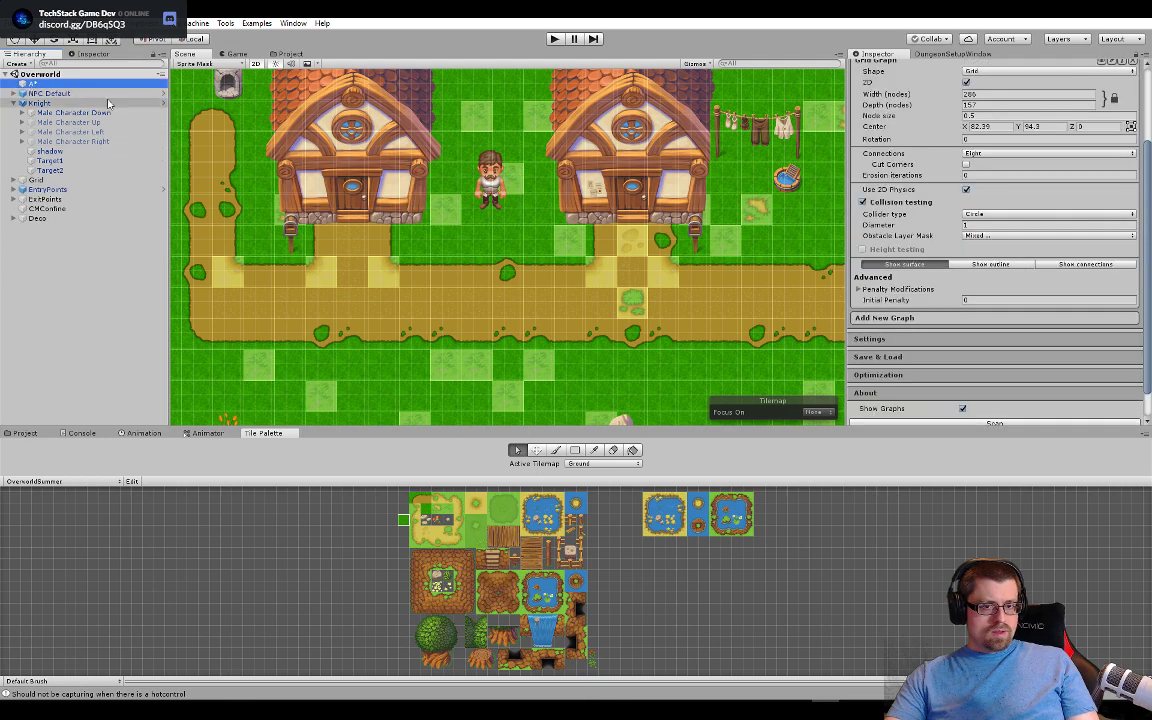
{"action": "scroll", "coordinate": [475, 234], "scroll_direction": "up", "scroll_amount": 6}
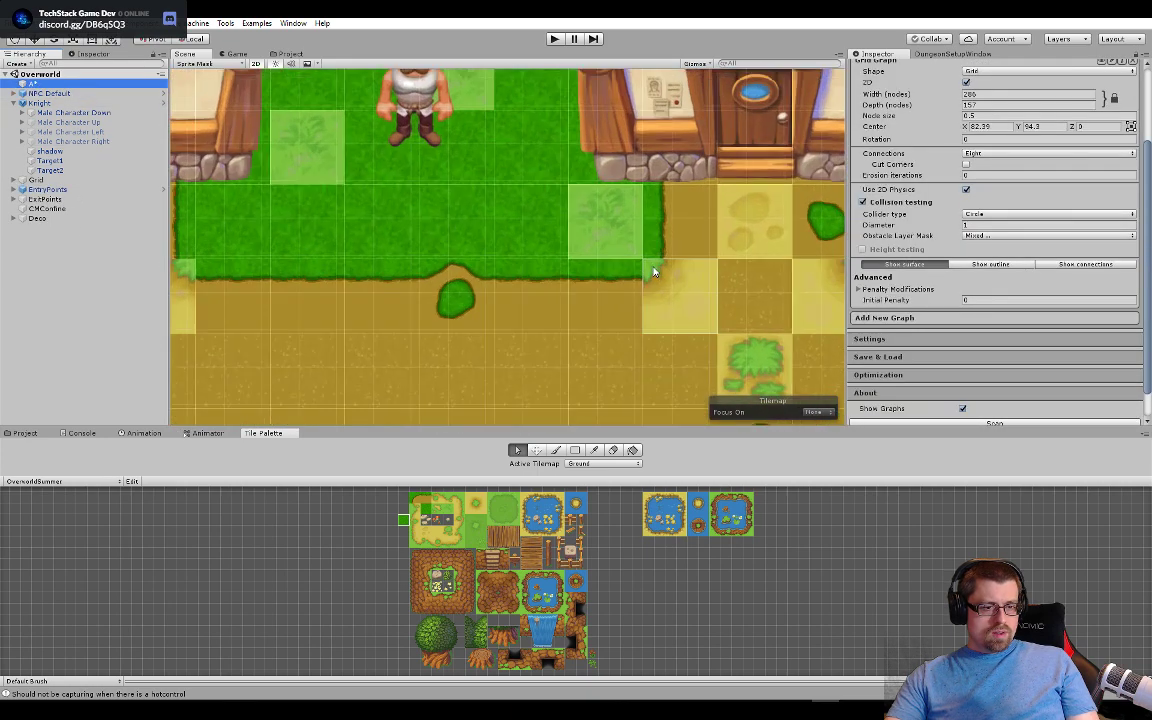
{"action": "scroll", "coordinate": [654, 272], "scroll_direction": "down", "scroll_amount": 2}
Step: Run the game and walk the character up and left onto the dirt path by the houses to examine its texture
{"action": "left_click", "coordinate": [554, 39]}
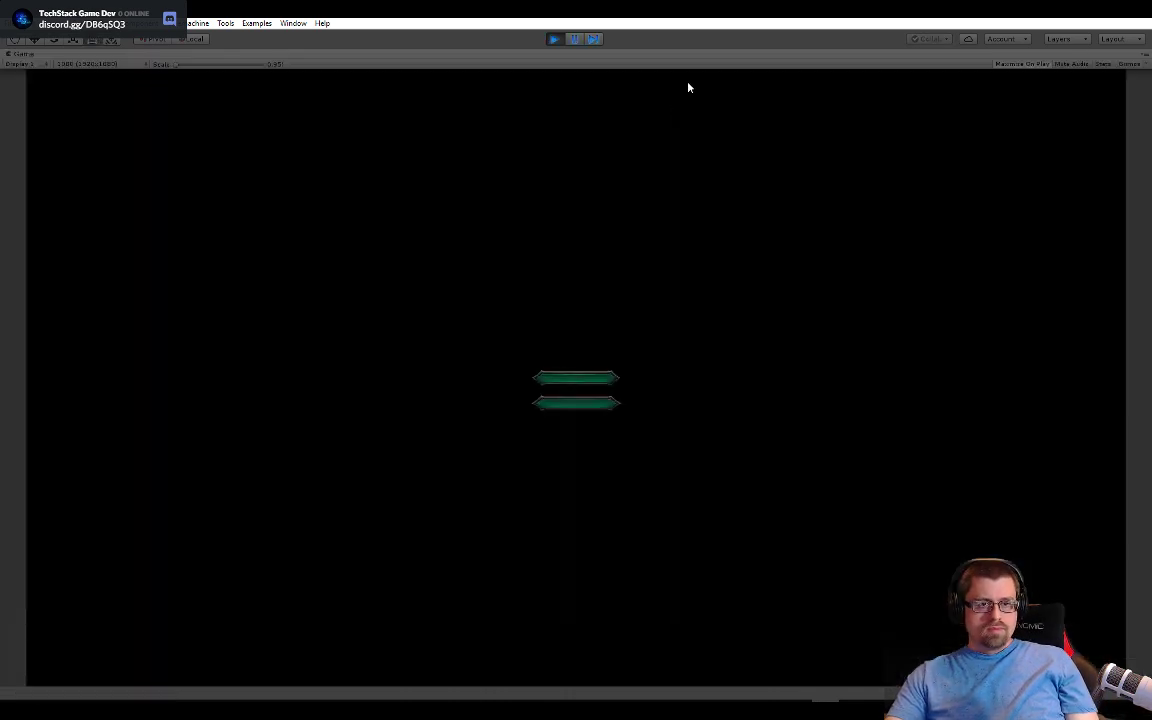
{"action": "left_click", "coordinate": [599, 369]}
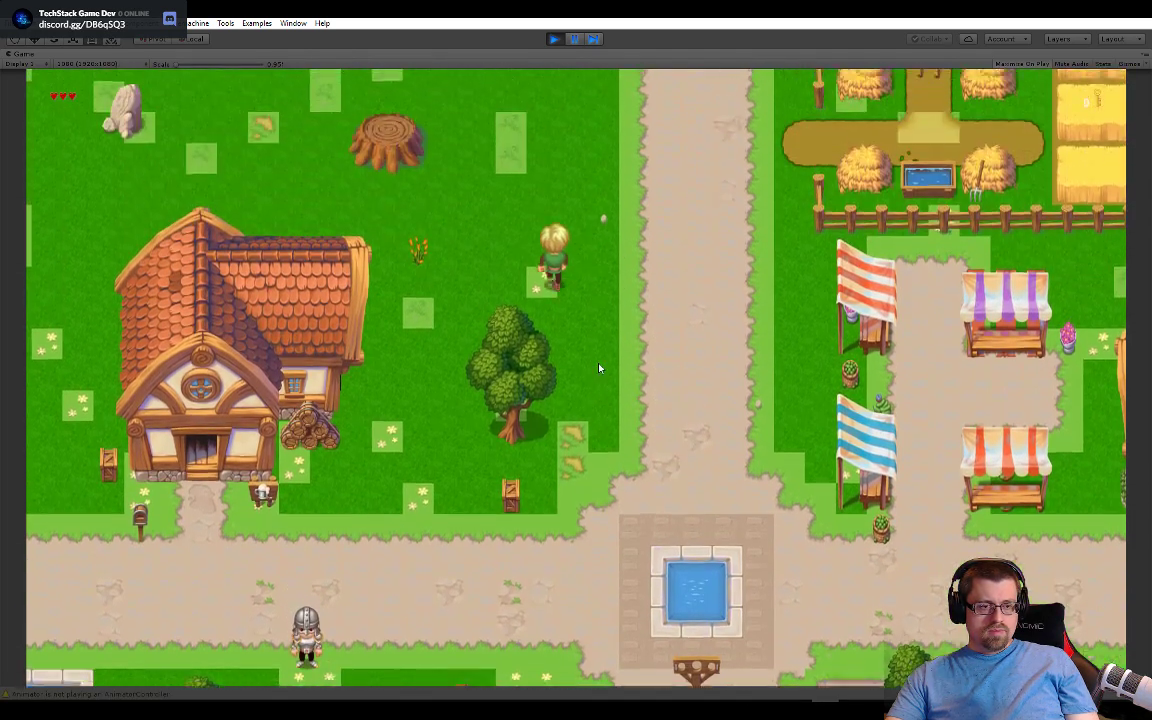
{"action": "key", "text": "a"}
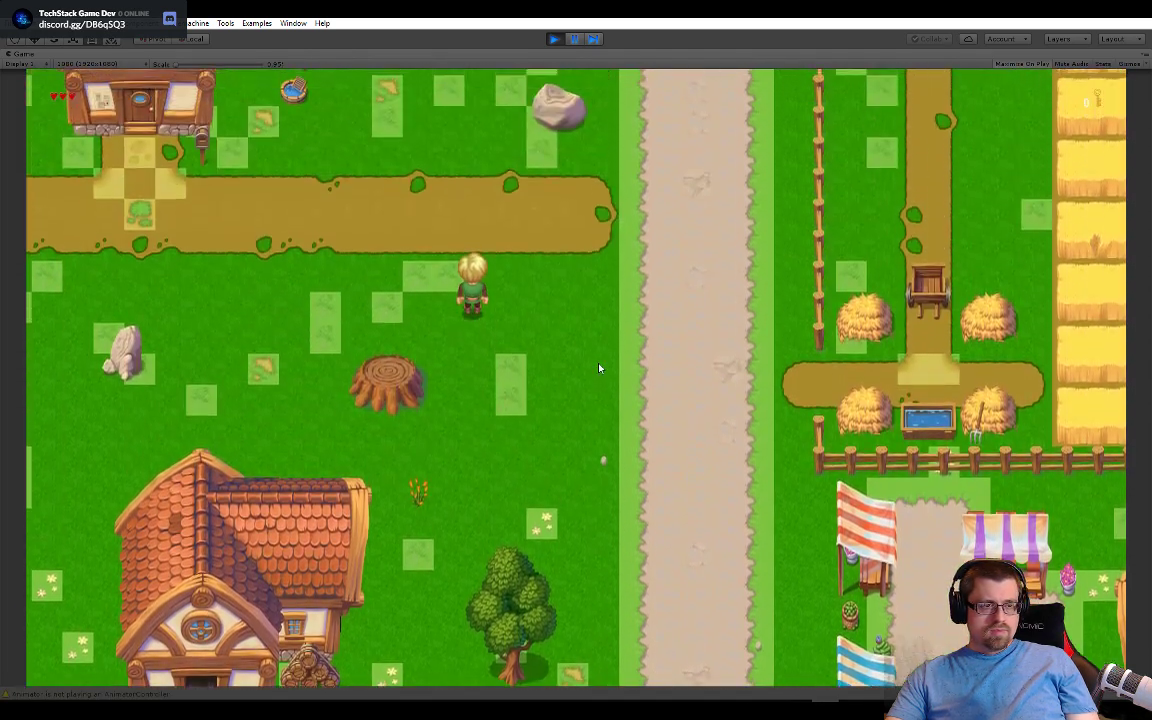
{"action": "key", "text": "a"}
{"action": "key", "text": "w"}
{"action": "key", "text": "s"}
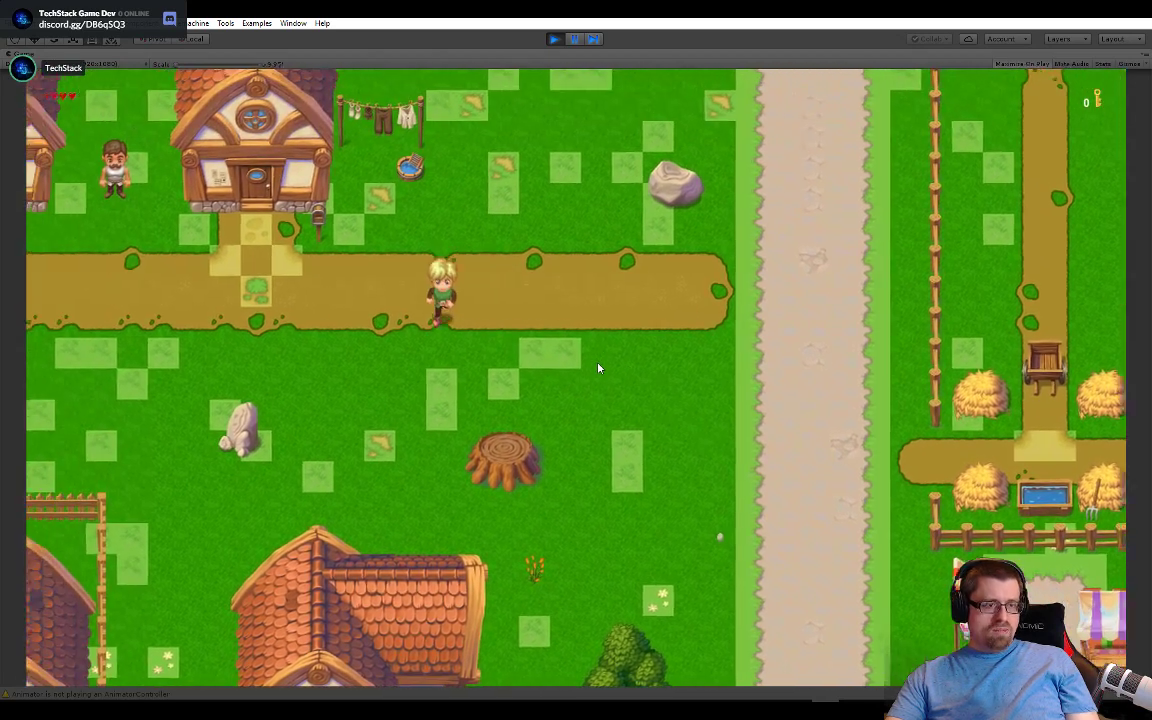
Step: Walk the character right along the dirt path and back left, firing arrows, to examine the speckled dirt around him
{"action": "key", "text": "d"}
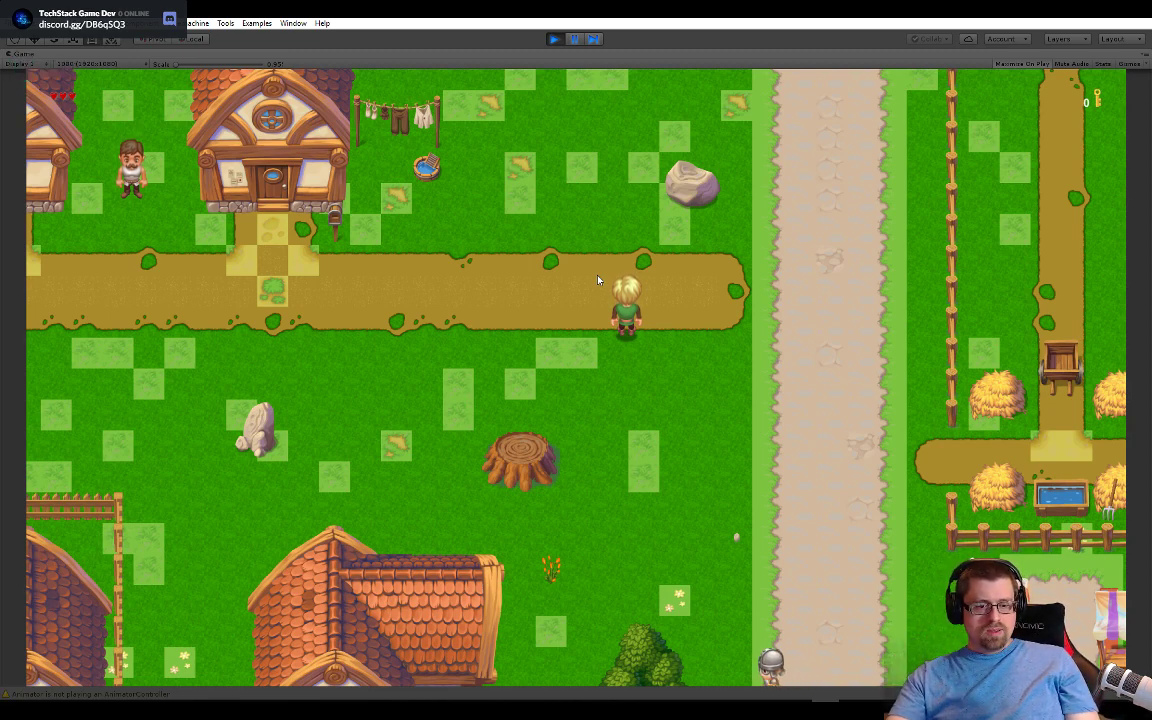
{"action": "key", "text": "s"}
{"action": "key", "text": "d"}
{"action": "key", "text": "space"}
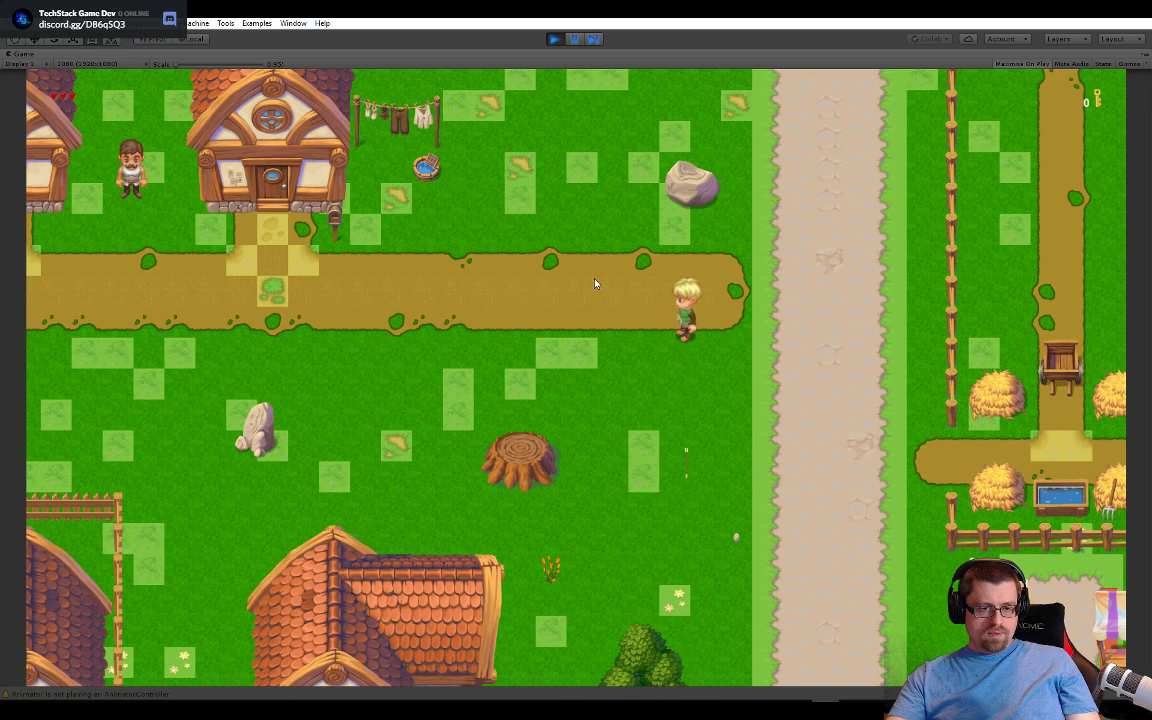
{"action": "key", "text": "w"}
{"action": "key", "text": "a"}
{"action": "key", "text": "s"}
{"action": "key", "text": "space"}
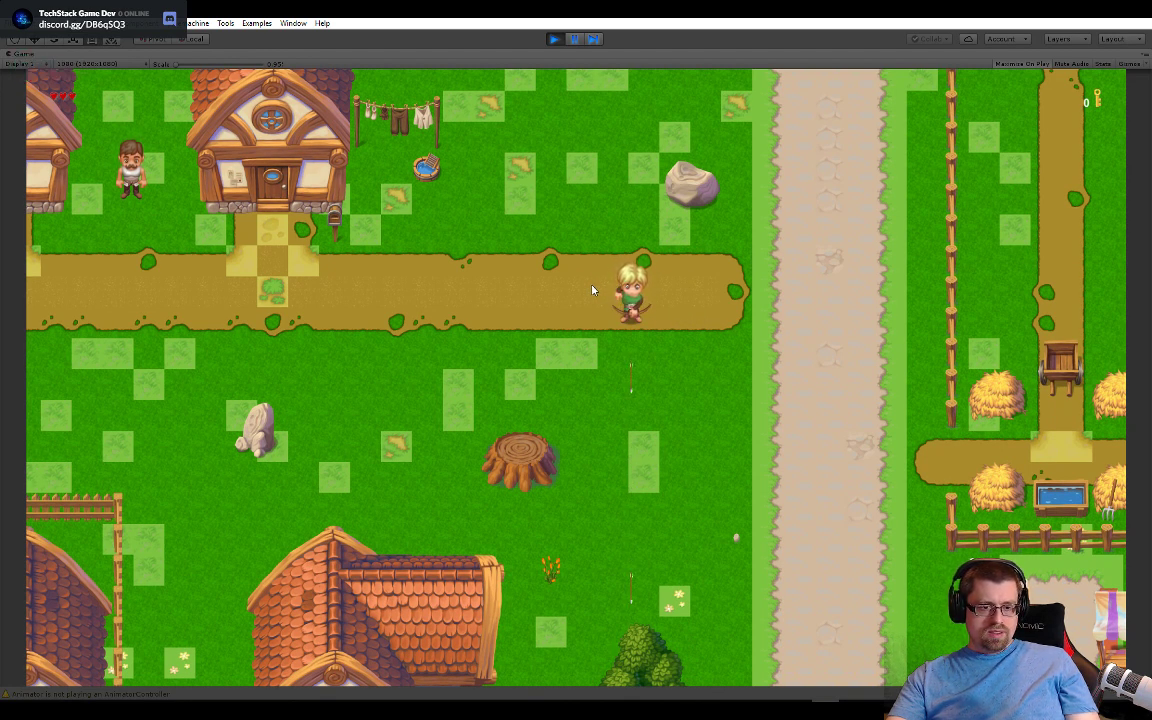
{"action": "key", "text": "a"}
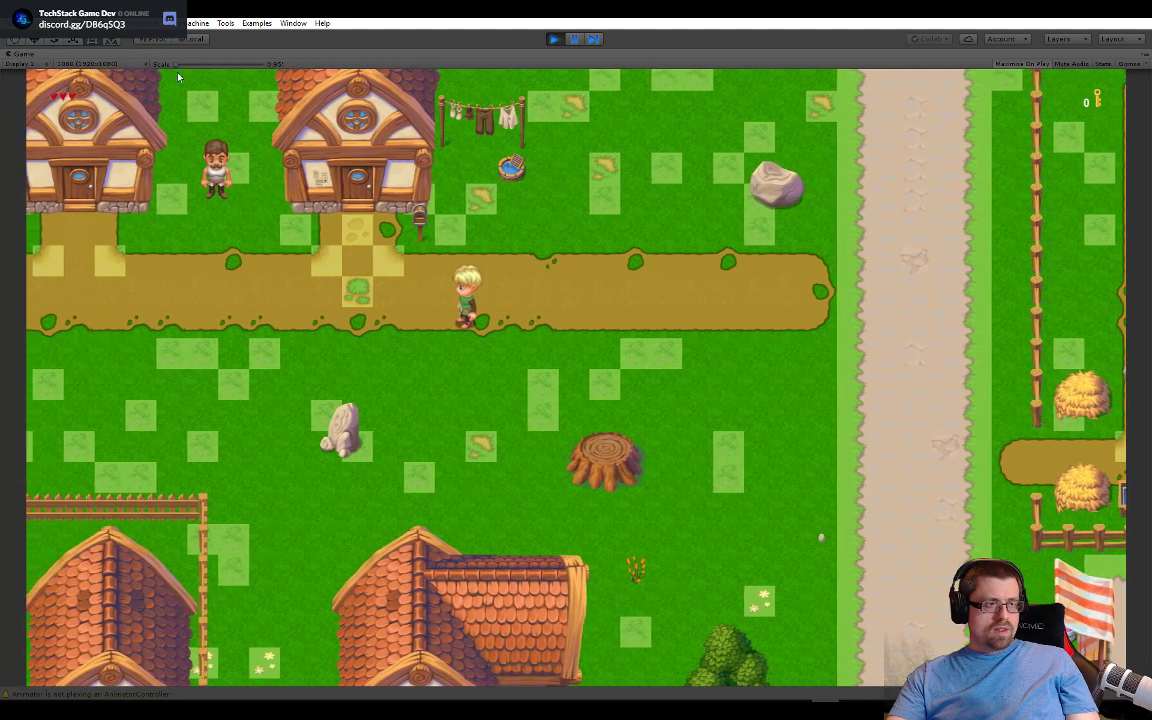
Step: Enlarge the game view to inspect the dirt speckles around the walking character, and return it to the smallest scale
{"action": "left_click_drag", "start_coordinate": [177, 63], "coordinate": [242, 68]}
{"action": "key", "text": "w"}
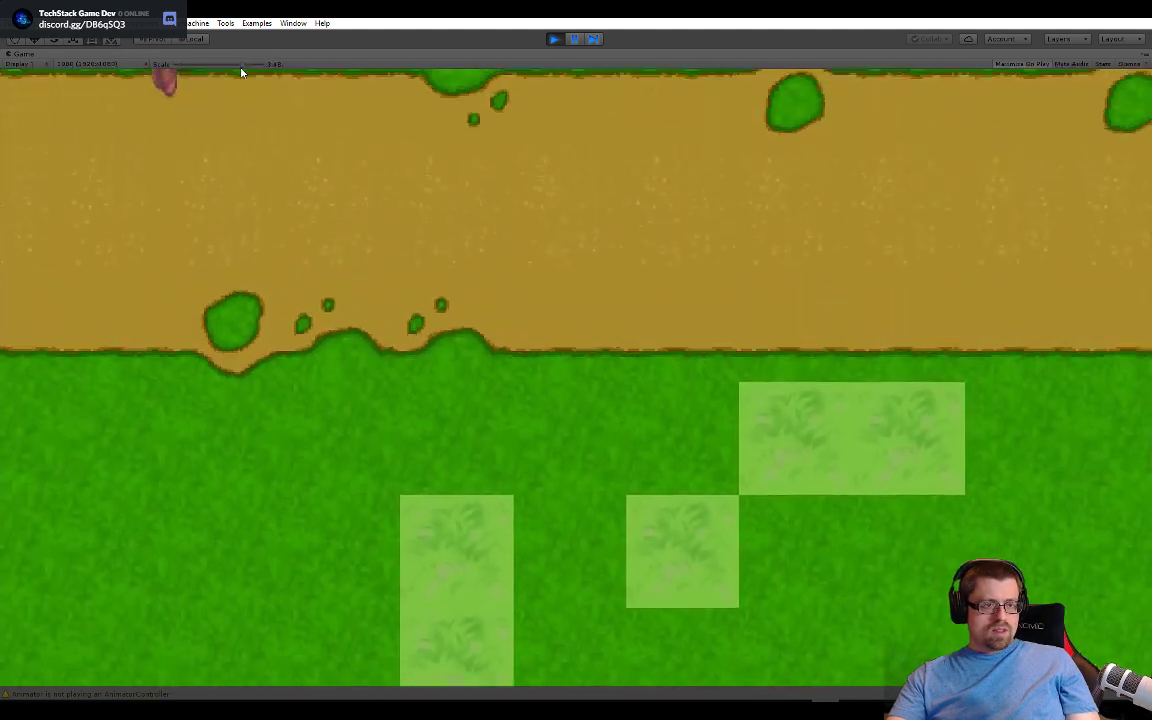
{"action": "key", "text": "s"}
{"action": "key", "text": "d"}
{"action": "key", "text": "w"}
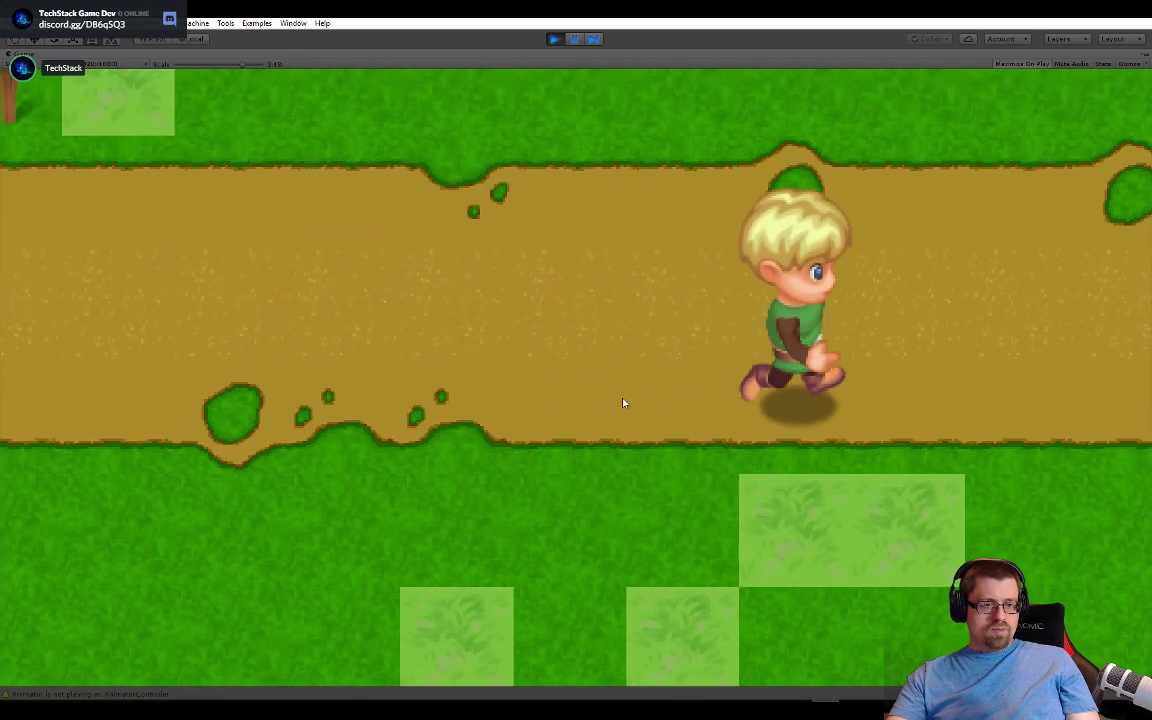
{"action": "left_click_drag", "start_coordinate": [240, 66], "coordinate": [171, 72]}
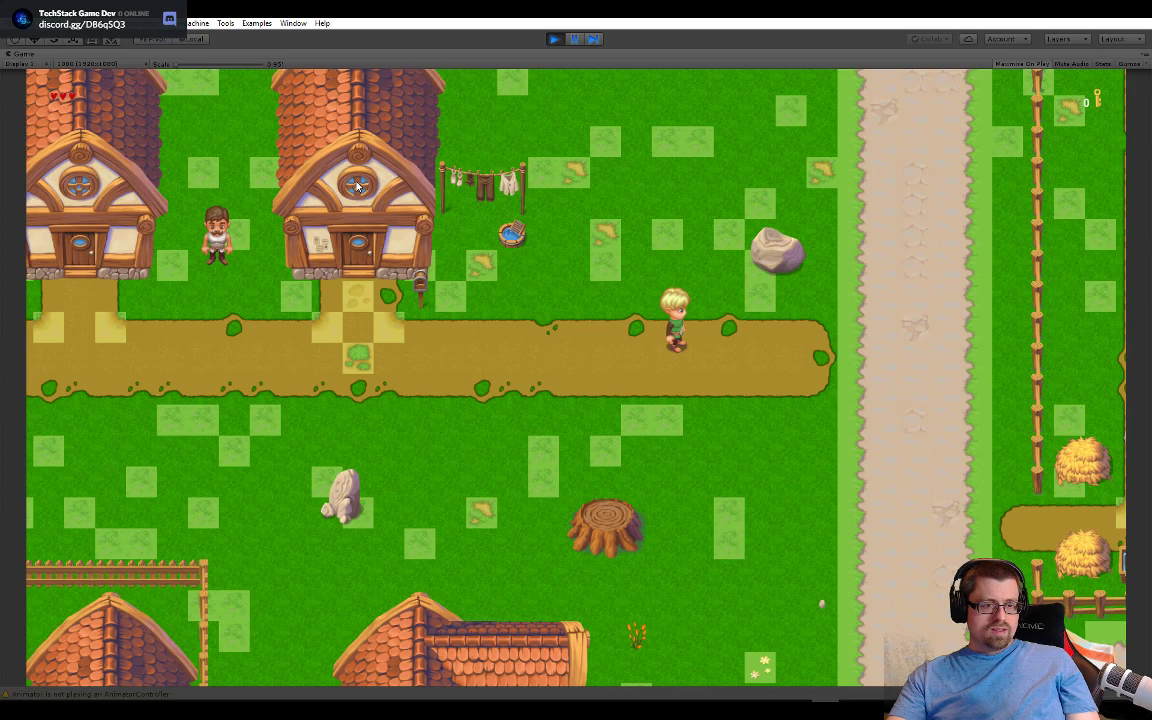
Step: Walk the character left past the houses to the path's far end, opening and closing the villager's chat on the way
{"action": "key", "text": "a"}
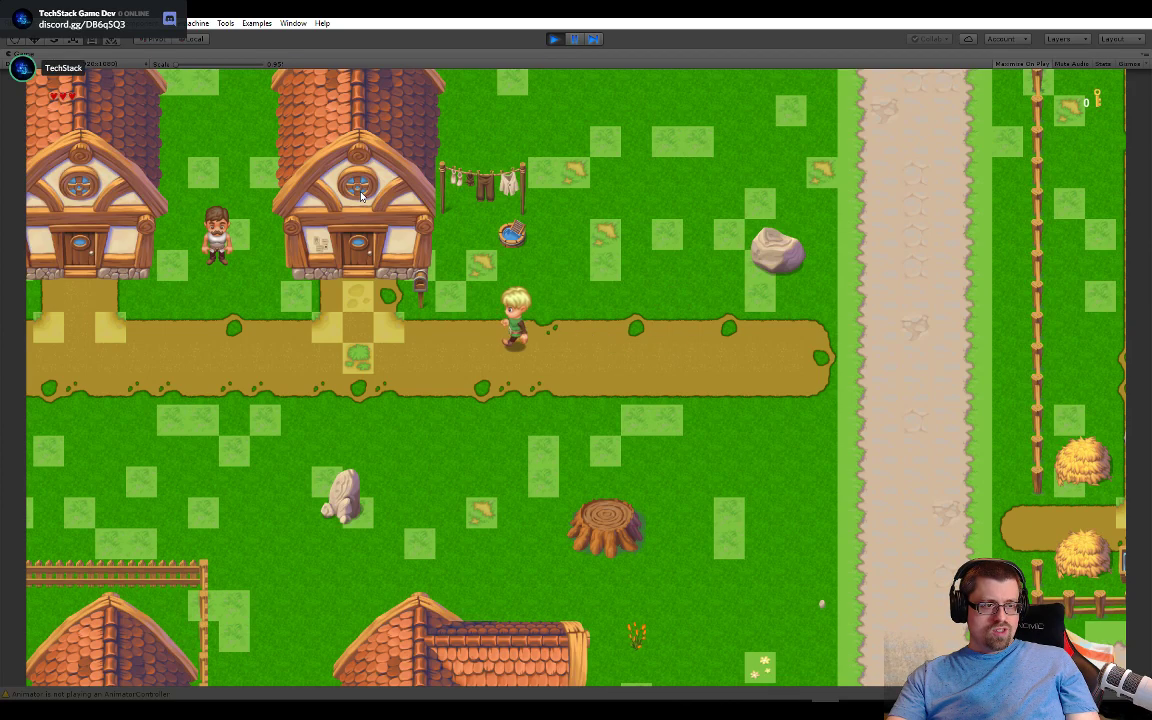
{"action": "key", "text": "a"}
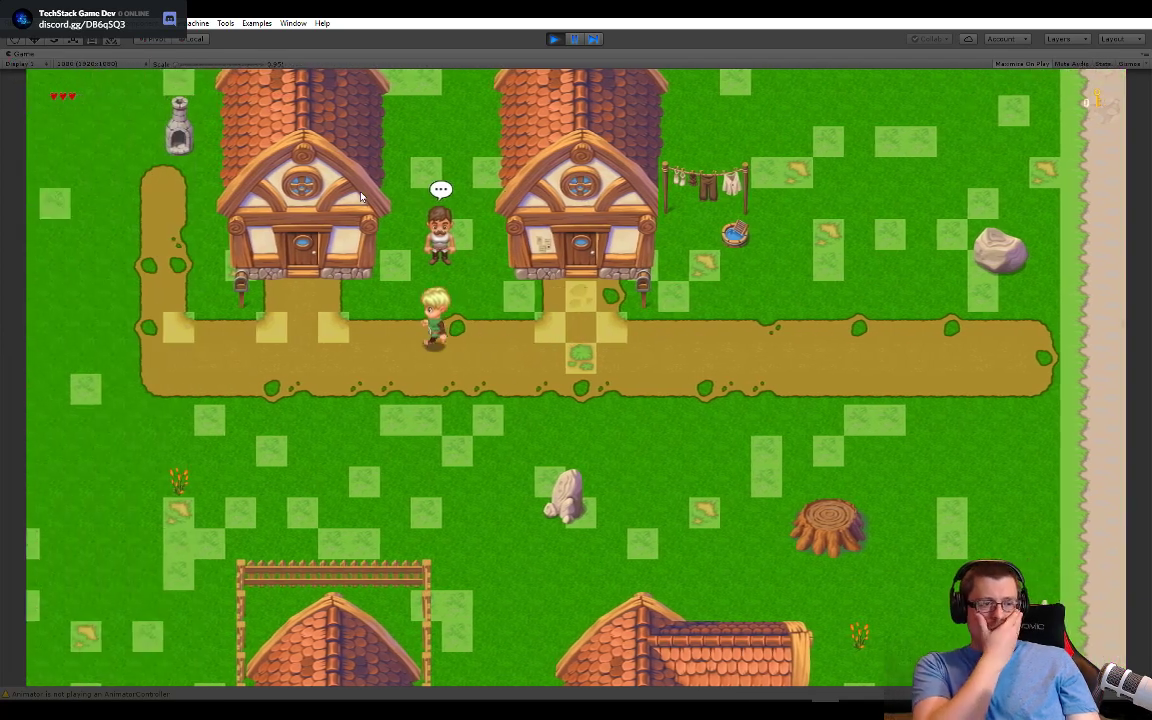
{"action": "key", "text": "d"}
{"action": "key", "text": "w"}
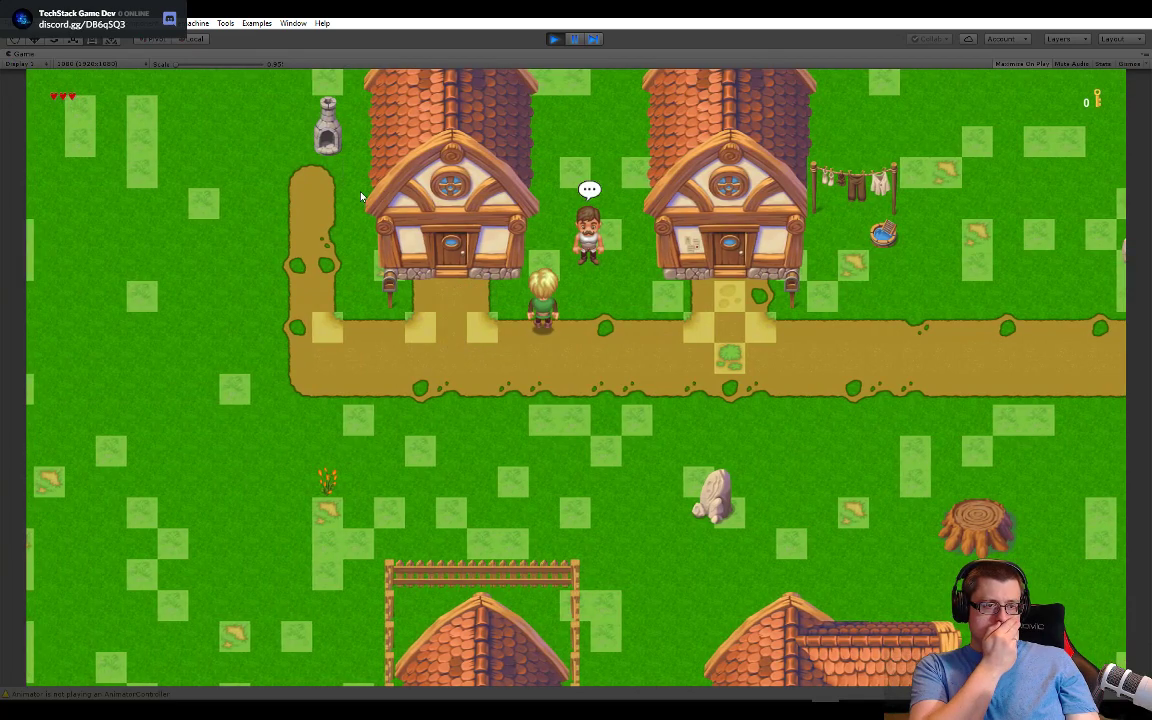
{"action": "key", "text": "space"}
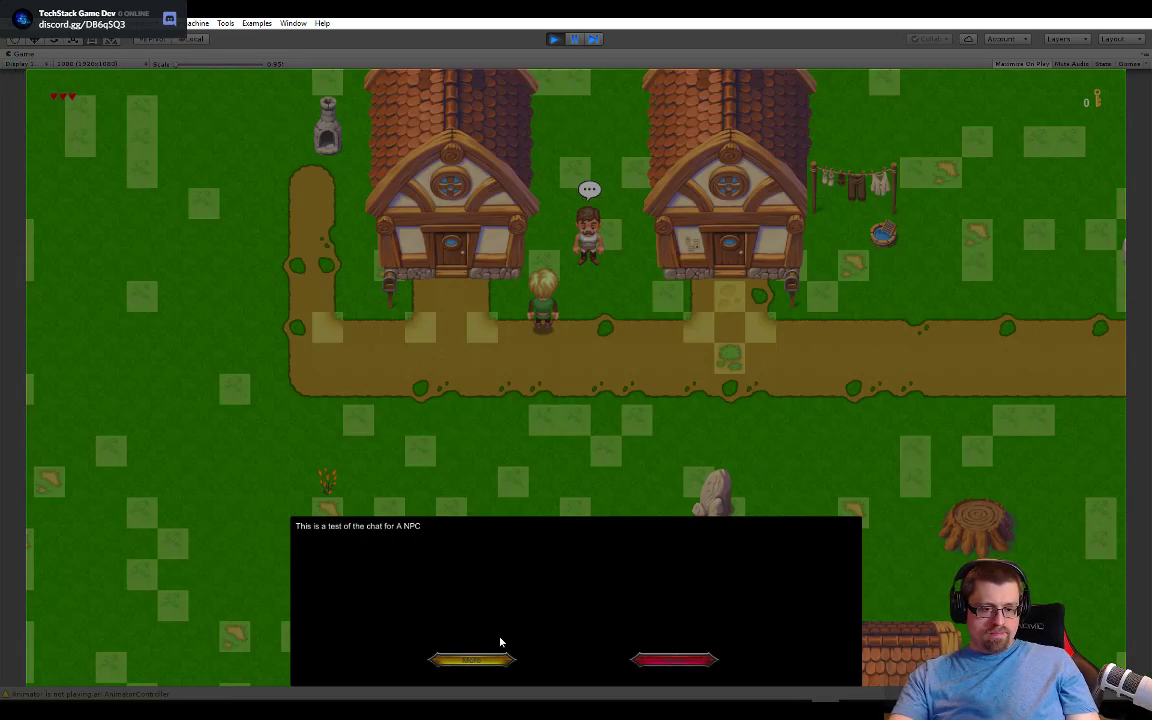
{"action": "left_click", "coordinate": [673, 668]}
{"action": "key", "text": "a"}
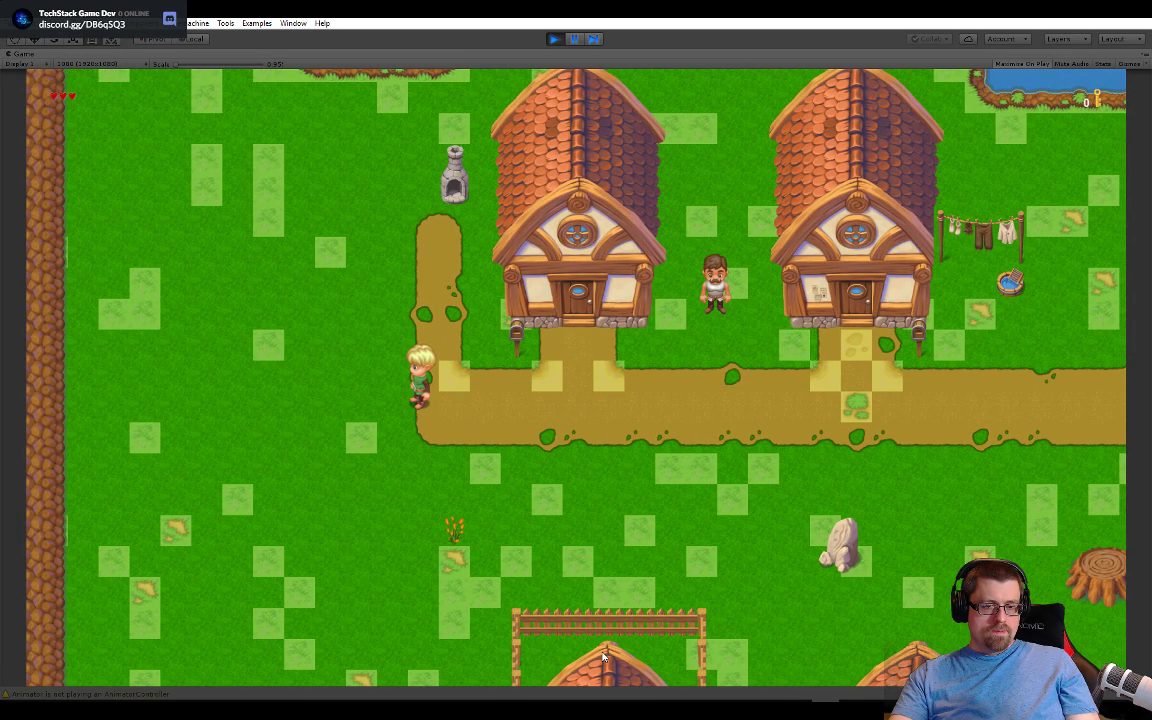
{"action": "key", "text": "d"}
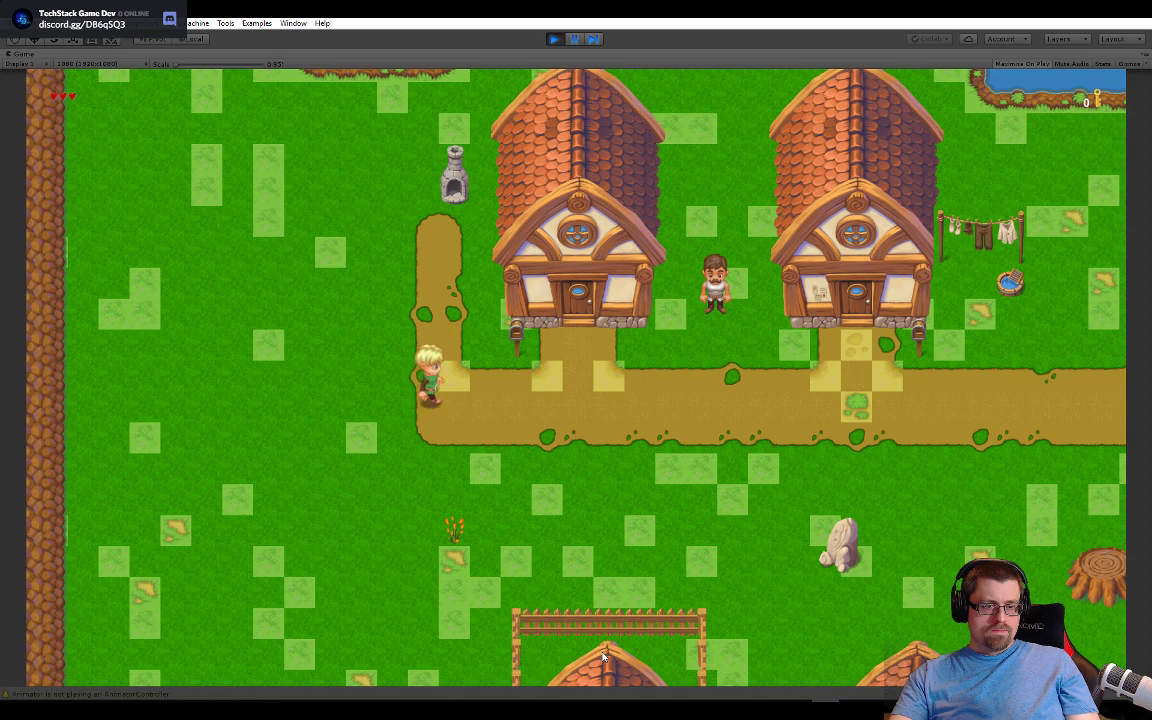
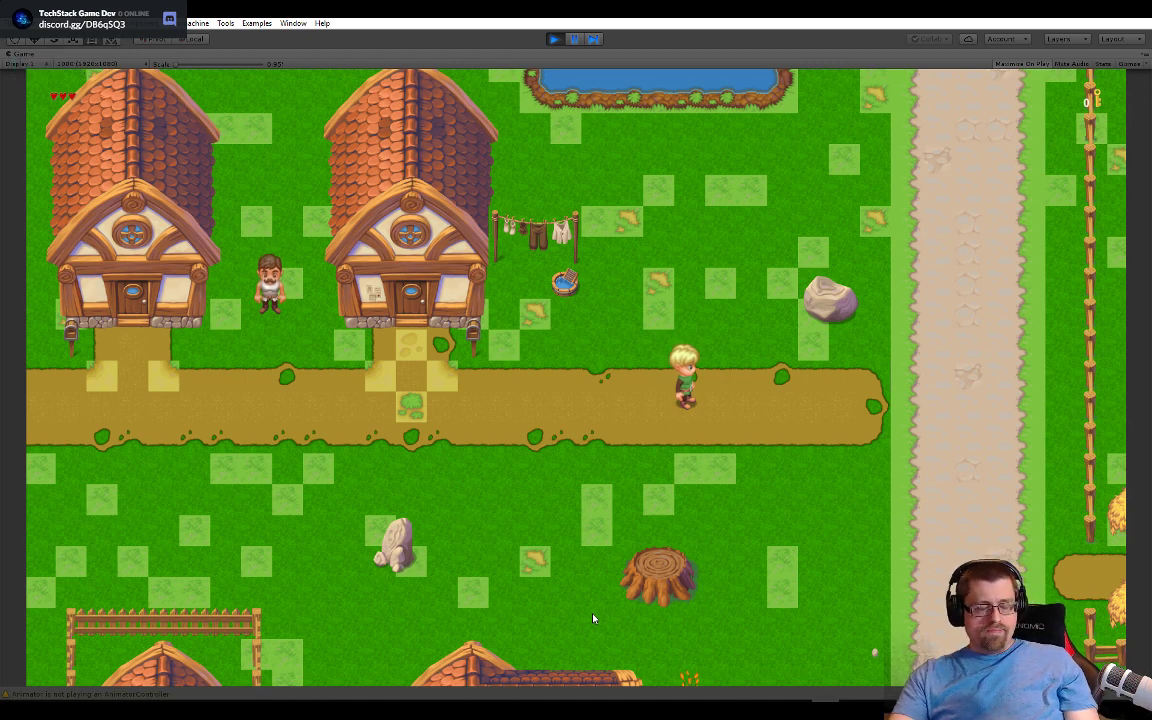
Step: Switch to Photoshop and show all hidden layers of the dirt tile in Layer 22.psb
{"action": "key", "text": "alt+Tab"}
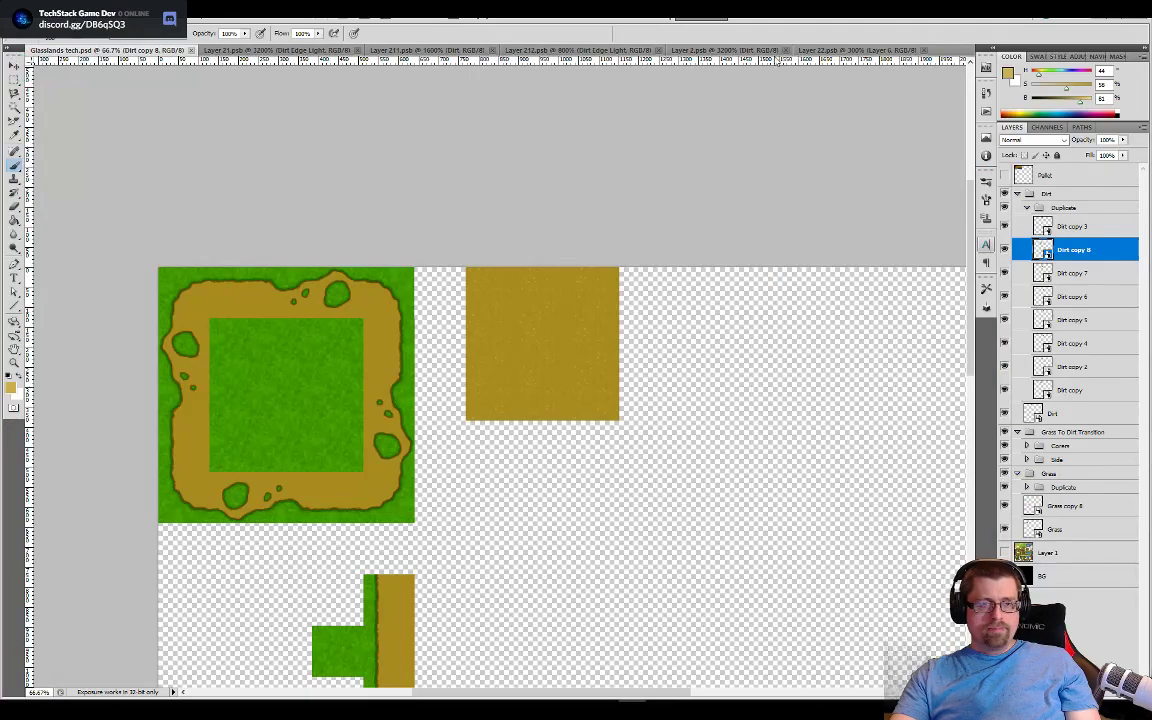
{"action": "left_click", "coordinate": [818, 51]}
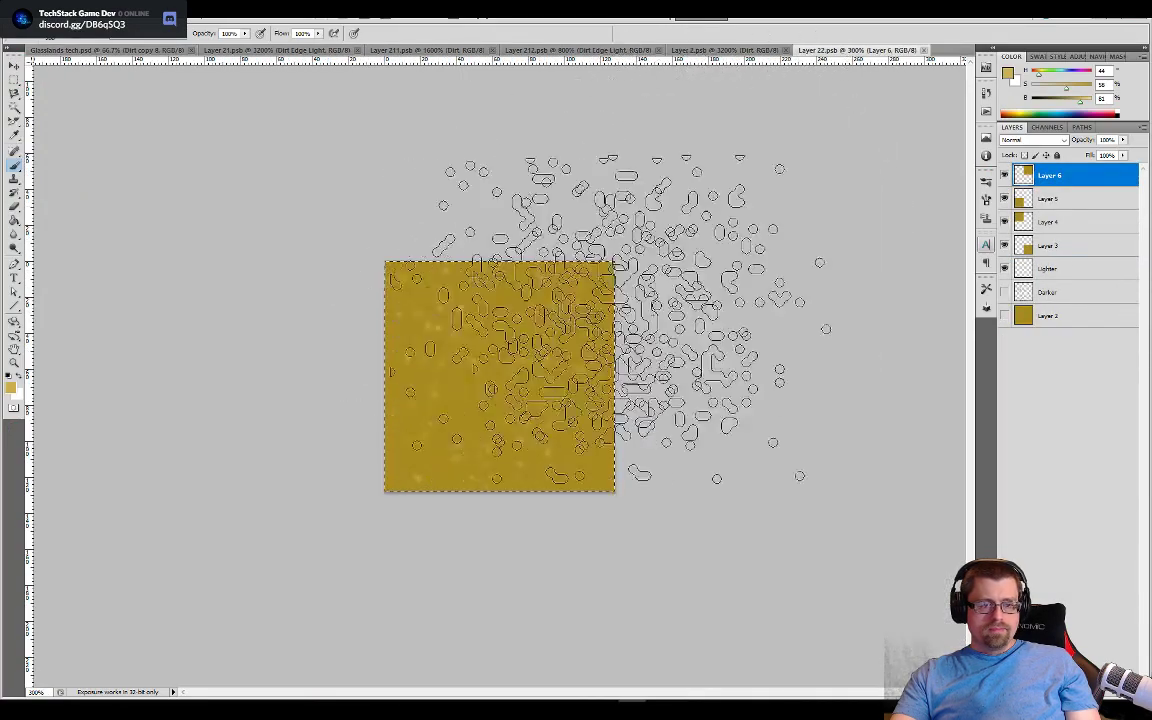
{"action": "left_click", "coordinate": [1004, 315]}
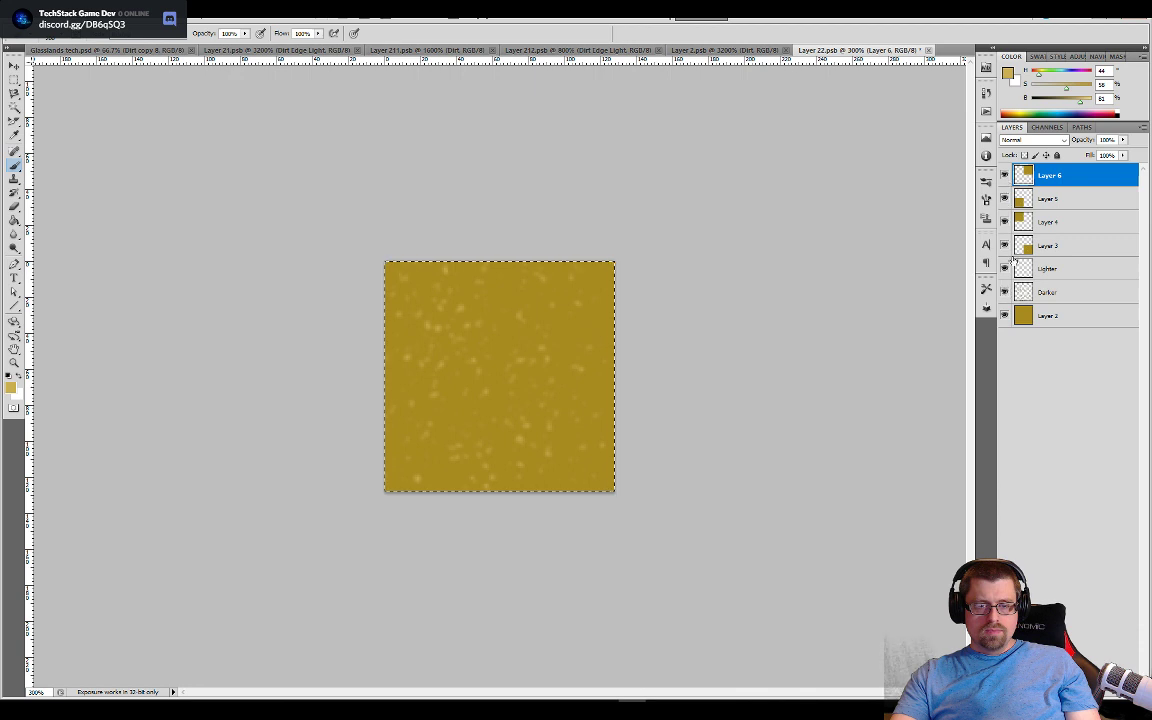
Step: Delete the layers from Darker up to Layer 6, save the plain dirt tile, and return to the Glasslands tech.psd tileset
{"action": "left_click", "coordinate": [1052, 246]}
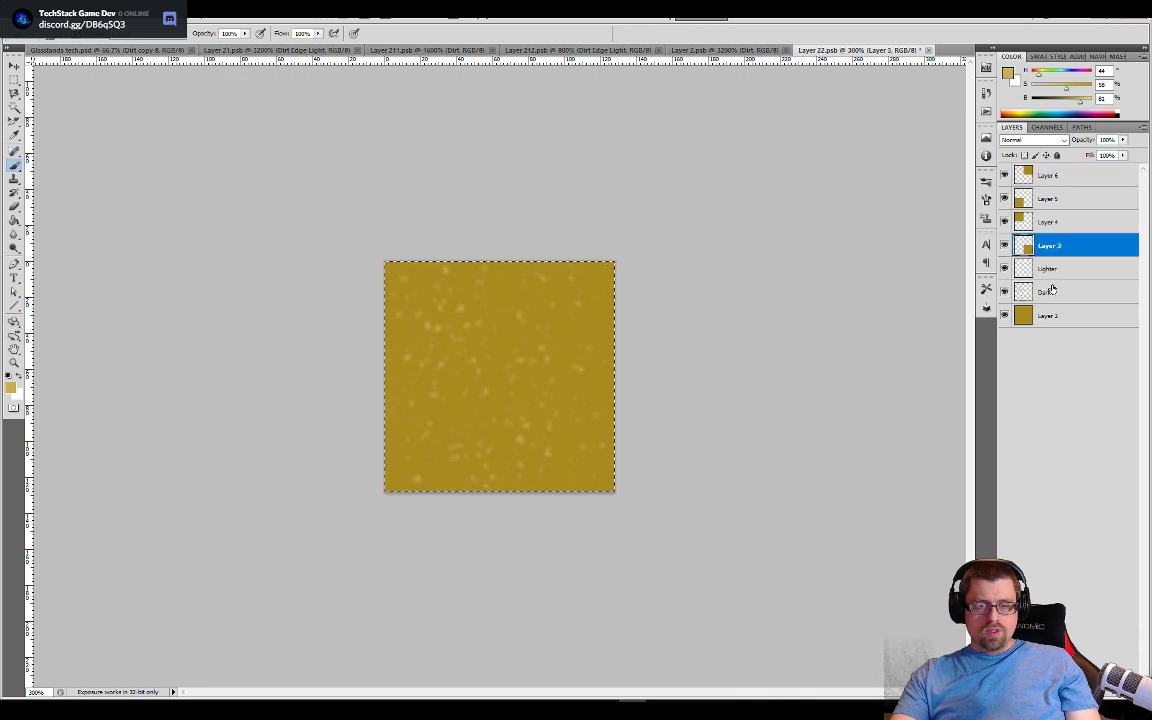
{"action": "left_click", "coordinate": [1052, 291]}
{"action": "left_click", "coordinate": [1055, 186], "text": "shift"}
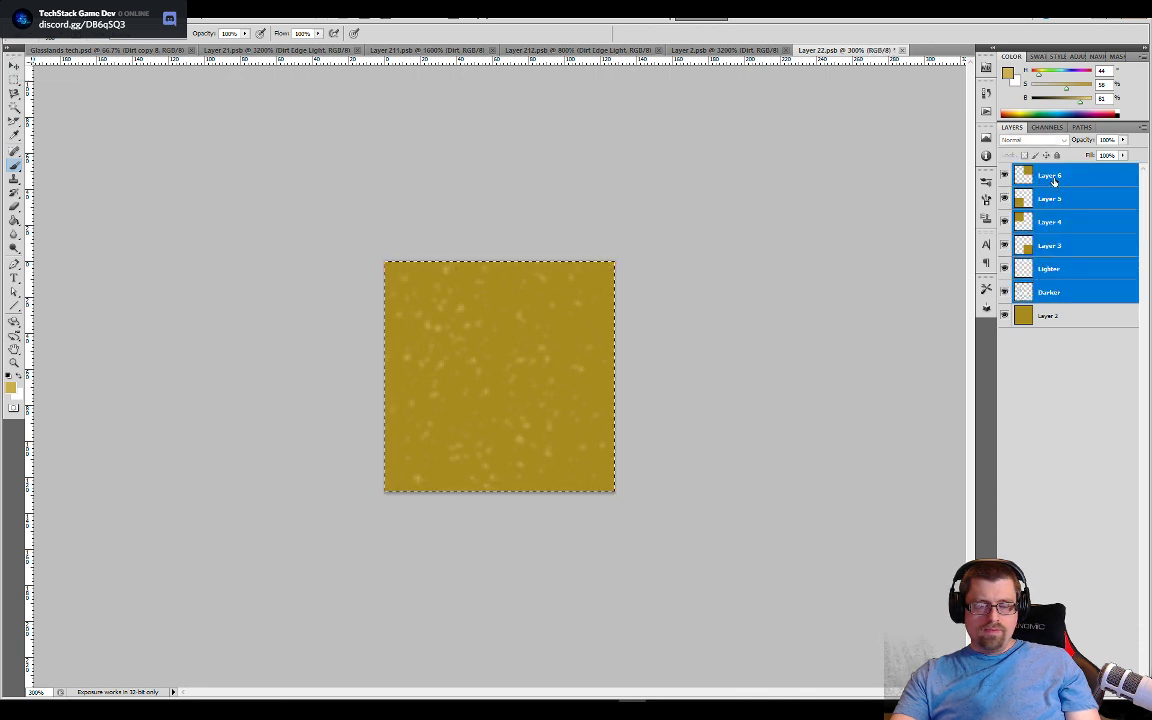
{"action": "right_click", "coordinate": [1052, 180]}
{"action": "left_click", "coordinate": [1040, 244]}
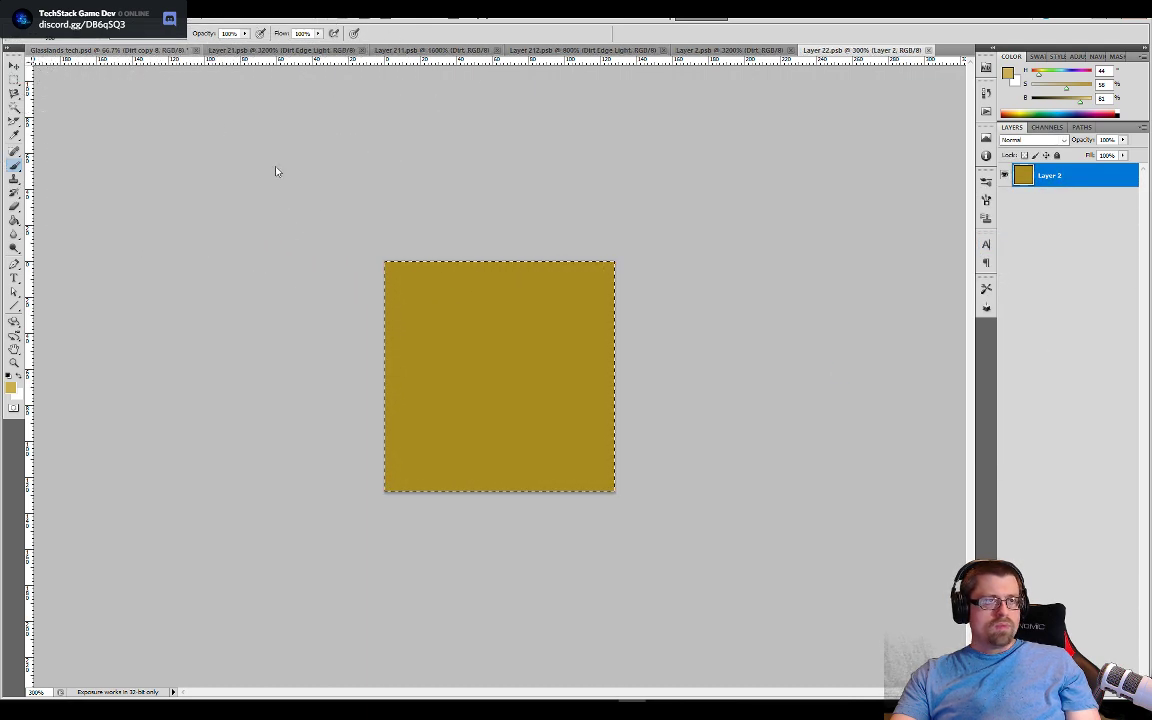
{"action": "key", "text": "ctrl+Tab"}
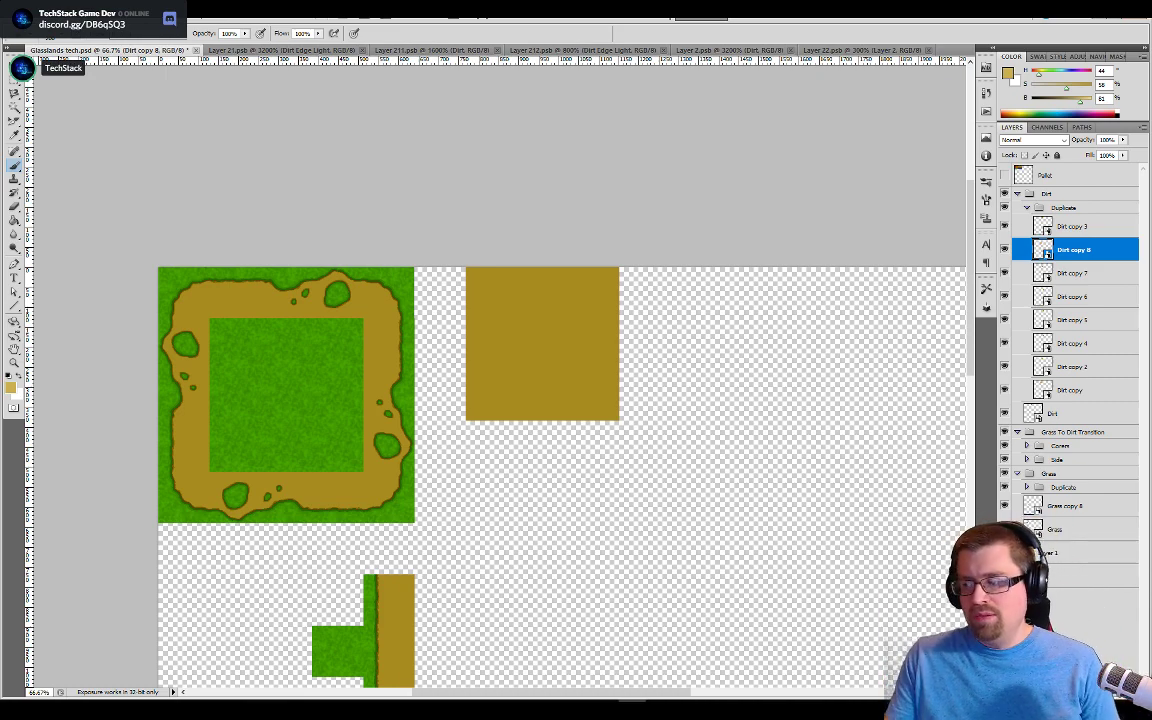
Step: Save the tileset, switch to the running Unity game, and walk the character left to check the plain dirt path
{"action": "key", "text": "alt+Tab"}
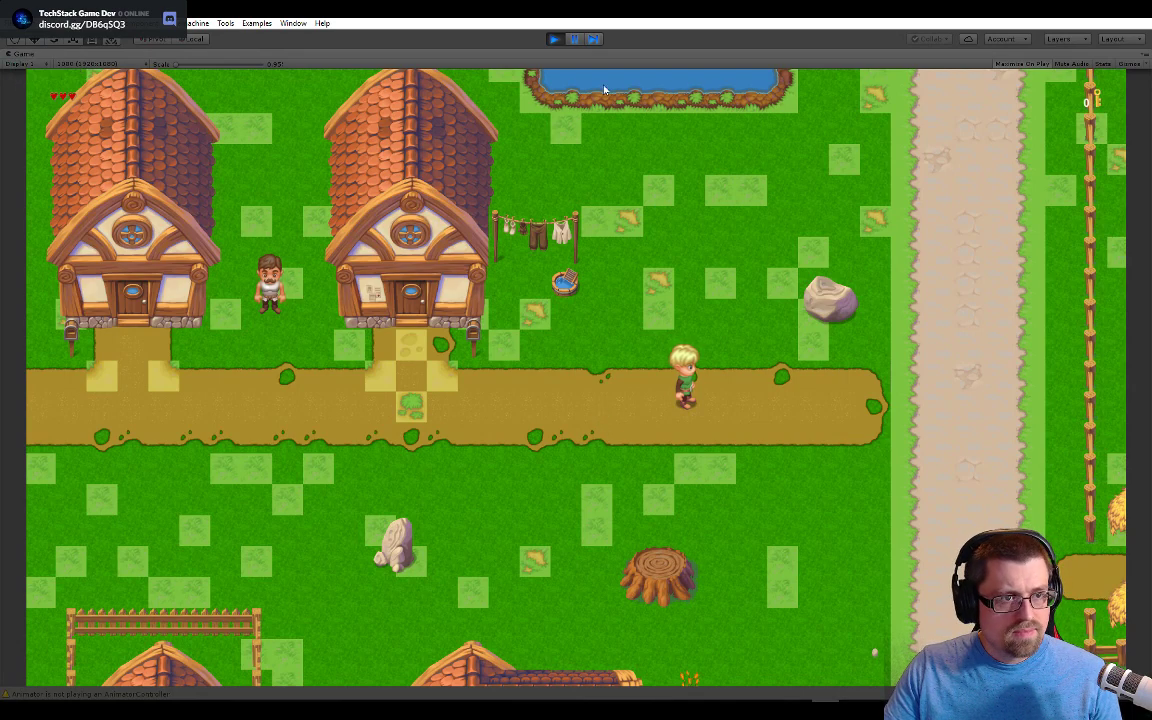
{"action": "key", "text": "Left"}
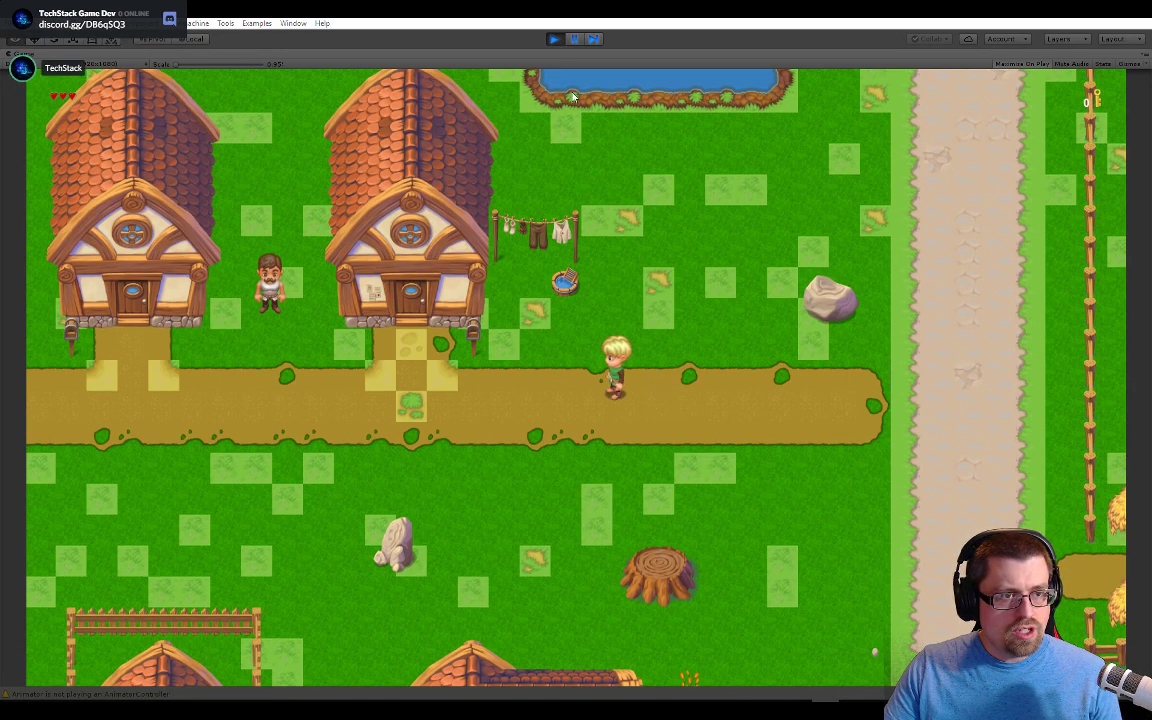
{"action": "key", "text": "alt+Tab"}
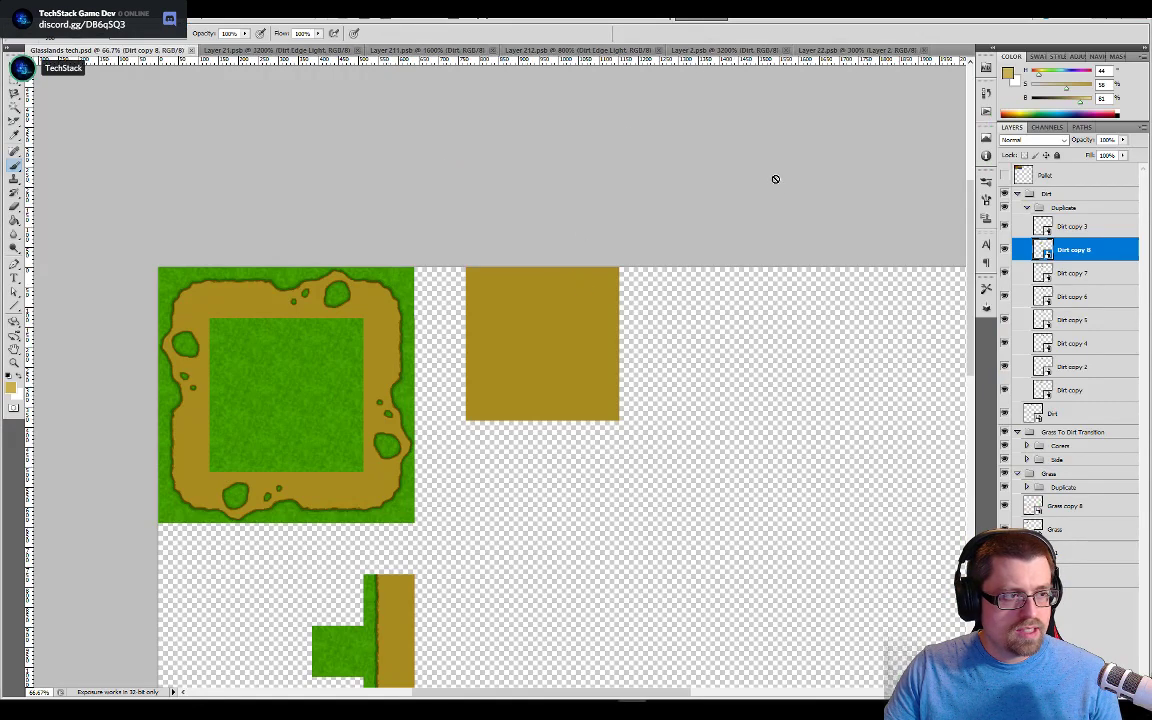
{"action": "key", "text": "alt+Tab"}
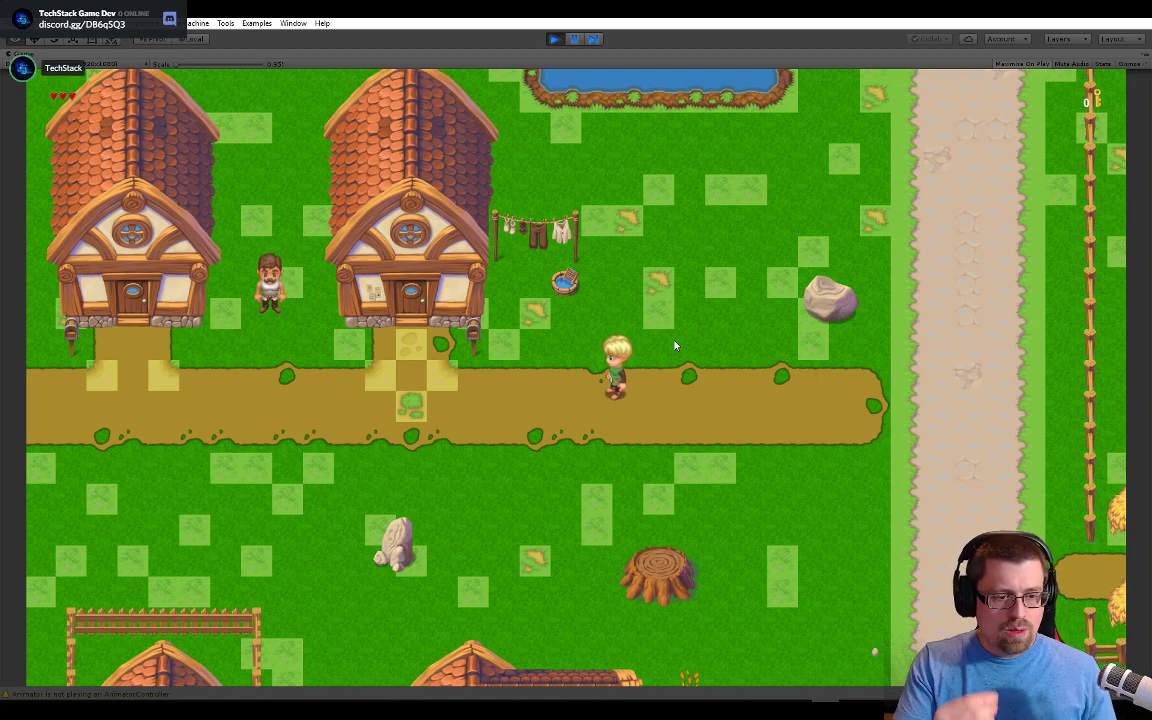
{"action": "key", "text": "Left"}
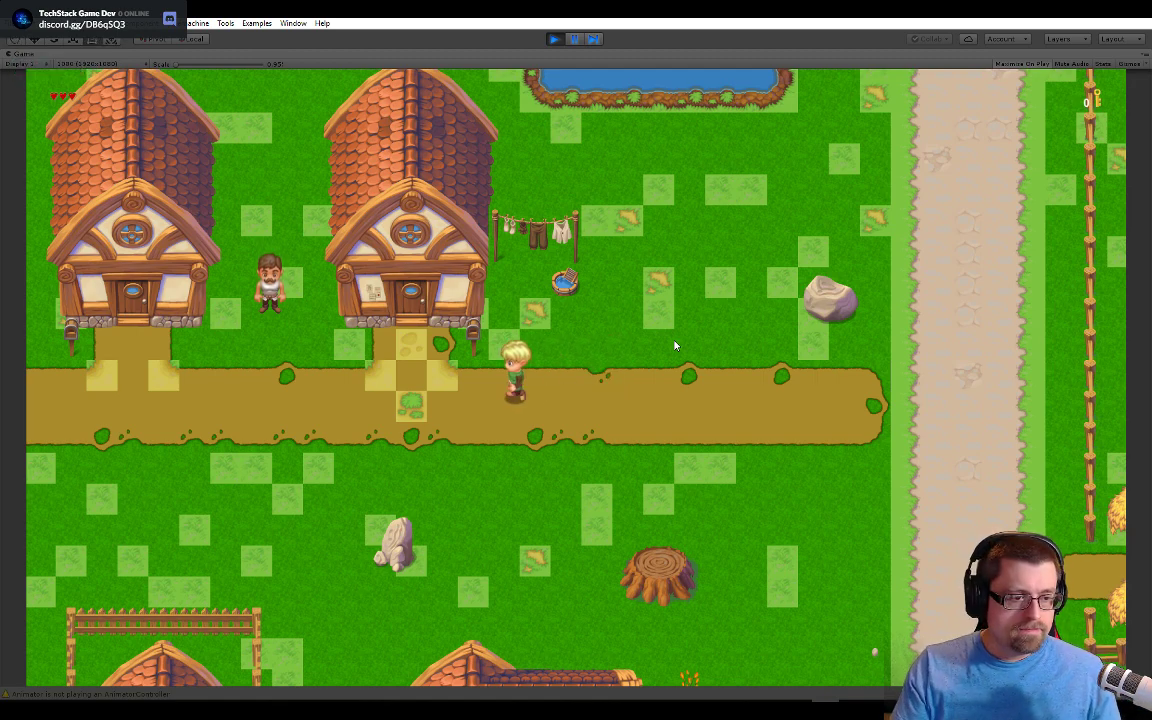
{"action": "key", "text": "Left"}
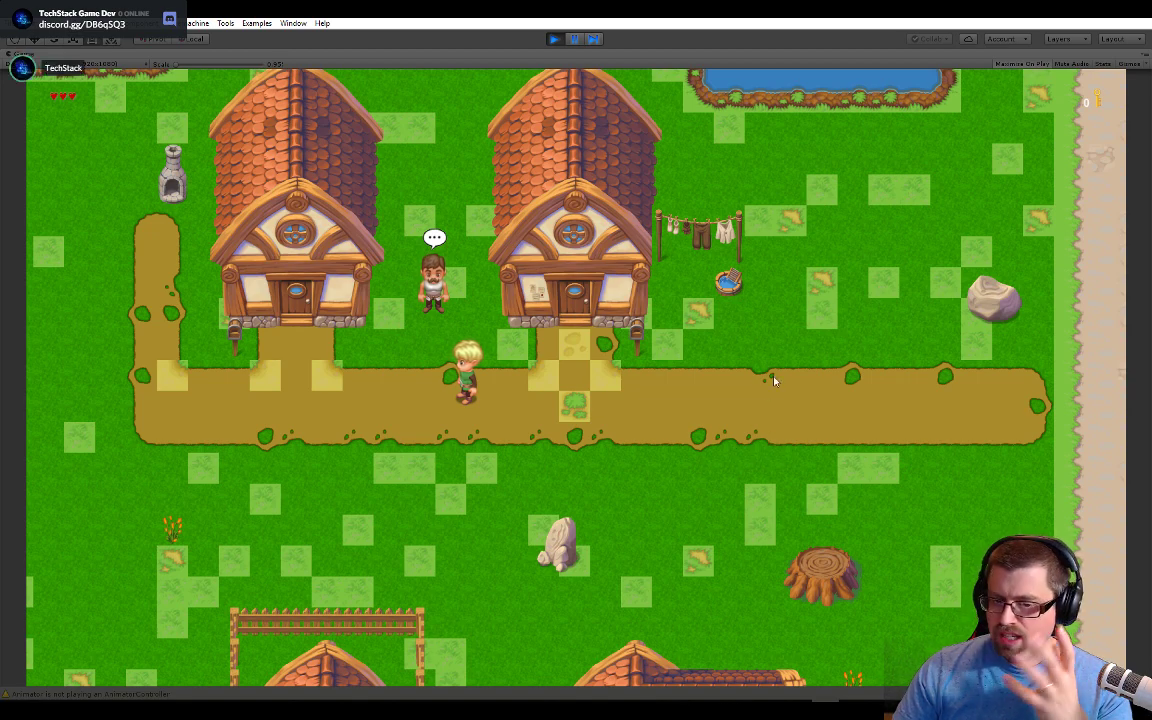
Step: Walk the character right to the end of the plain dirt path, and stop the game
{"action": "key", "text": "d"}
{"action": "key", "text": "d"}
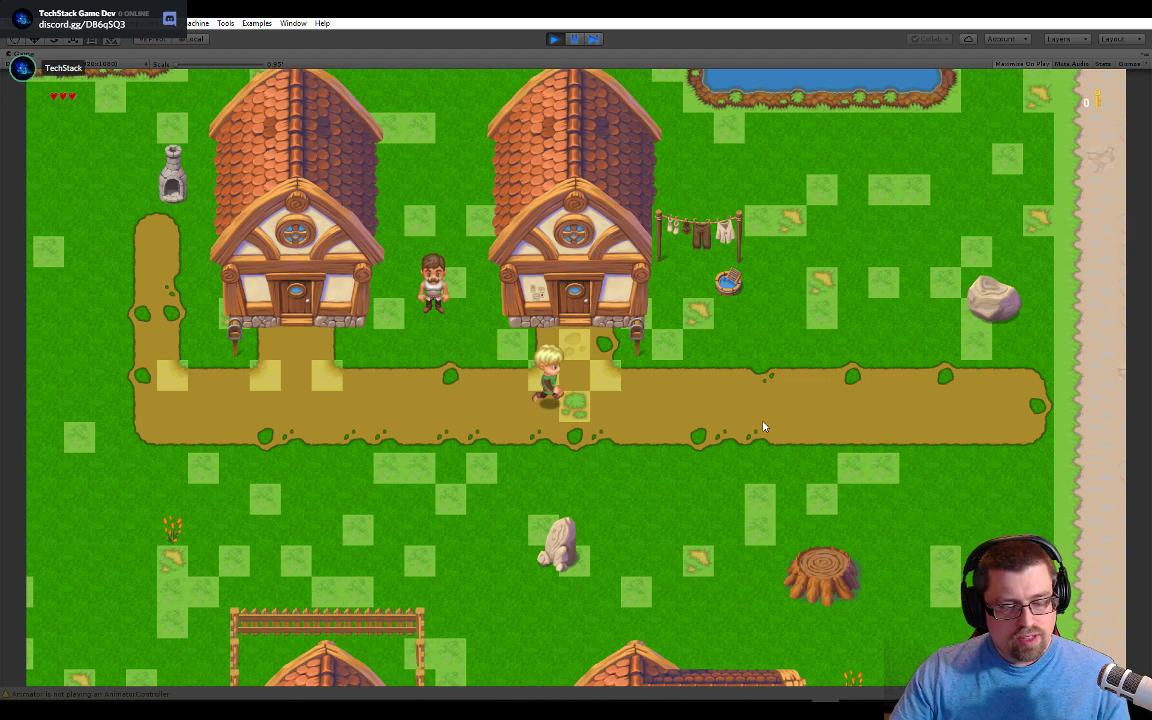
{"action": "key", "text": "d"}
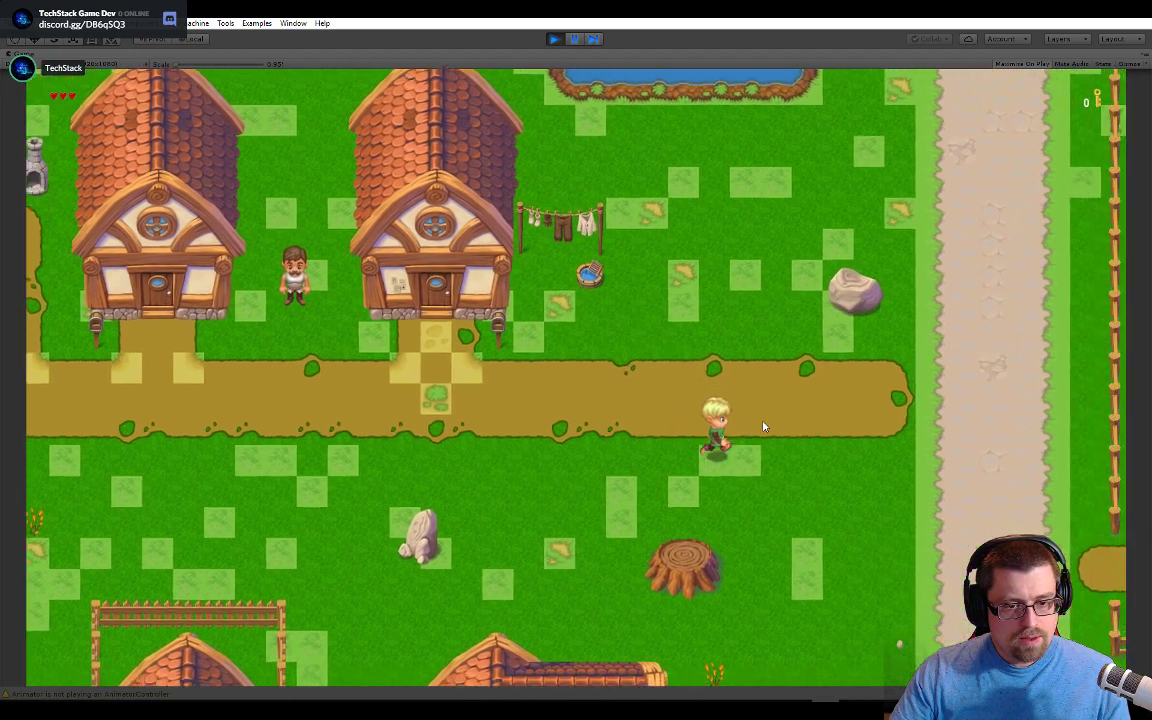
{"action": "key", "text": "a"}
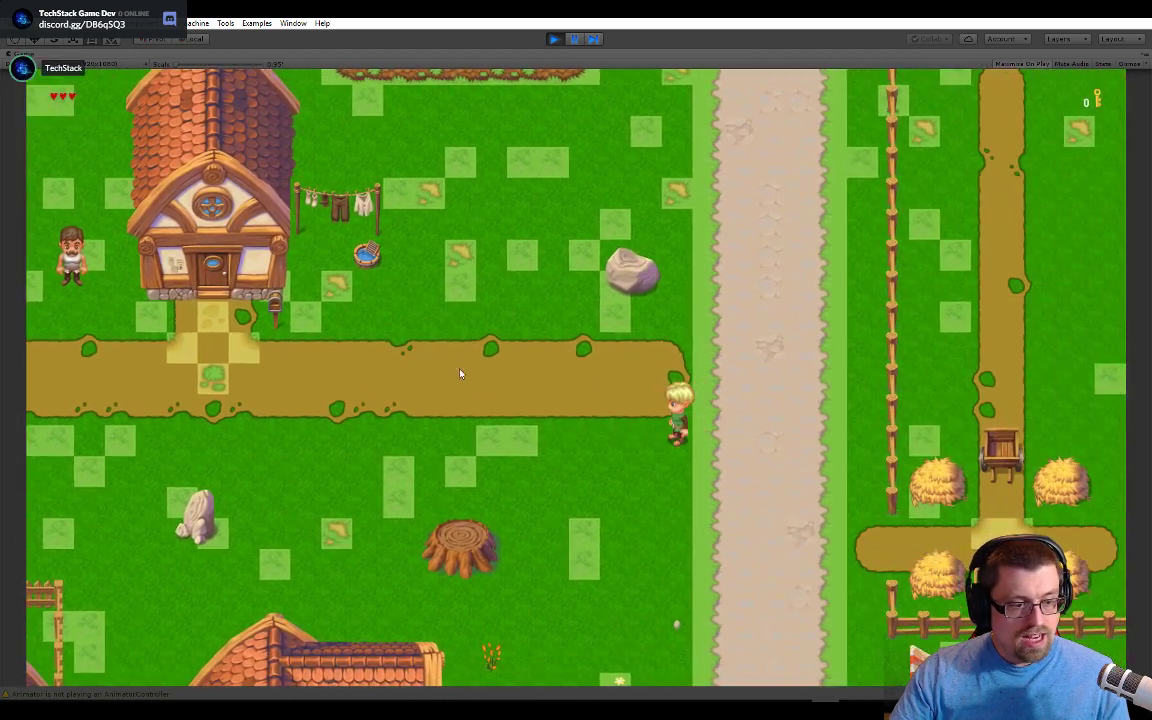
{"action": "left_click", "coordinate": [551, 40]}
Step: Compare the plain tileset in Photoshop with Unity's Overworld scene, examining the dirt path from its right end to its left bend
{"action": "key", "text": "alt+Tab"}
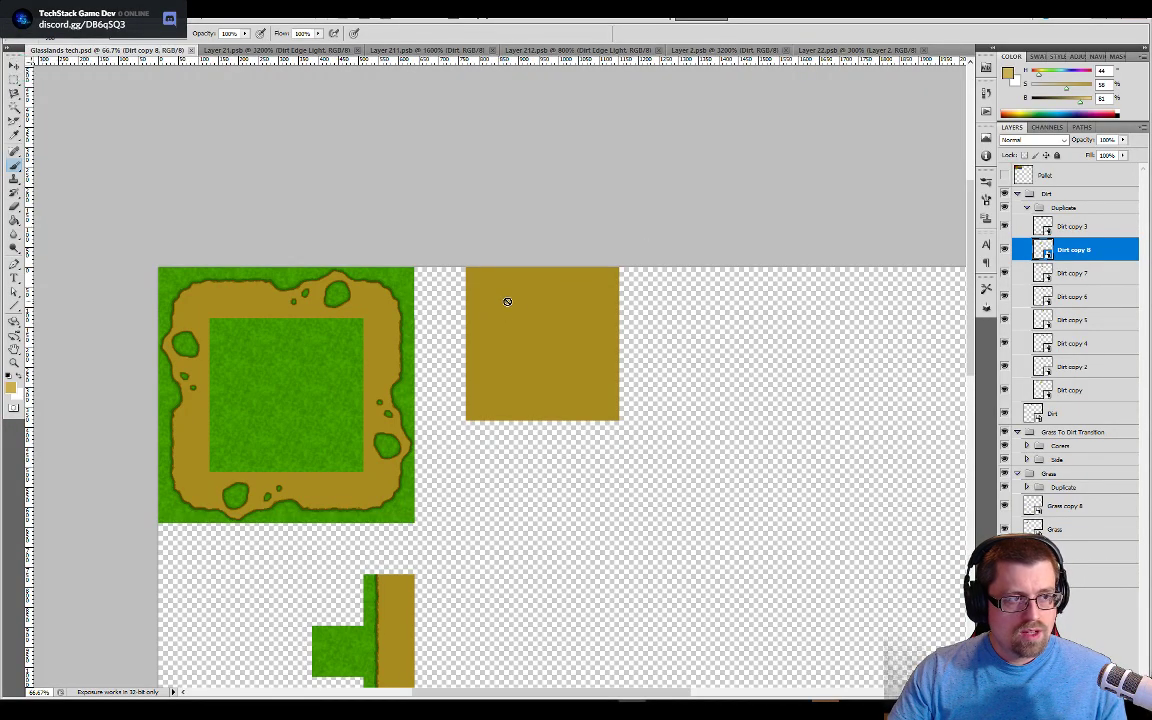
{"action": "key", "text": "alt+Tab"}
{"action": "key", "text": "alt+Tab"}
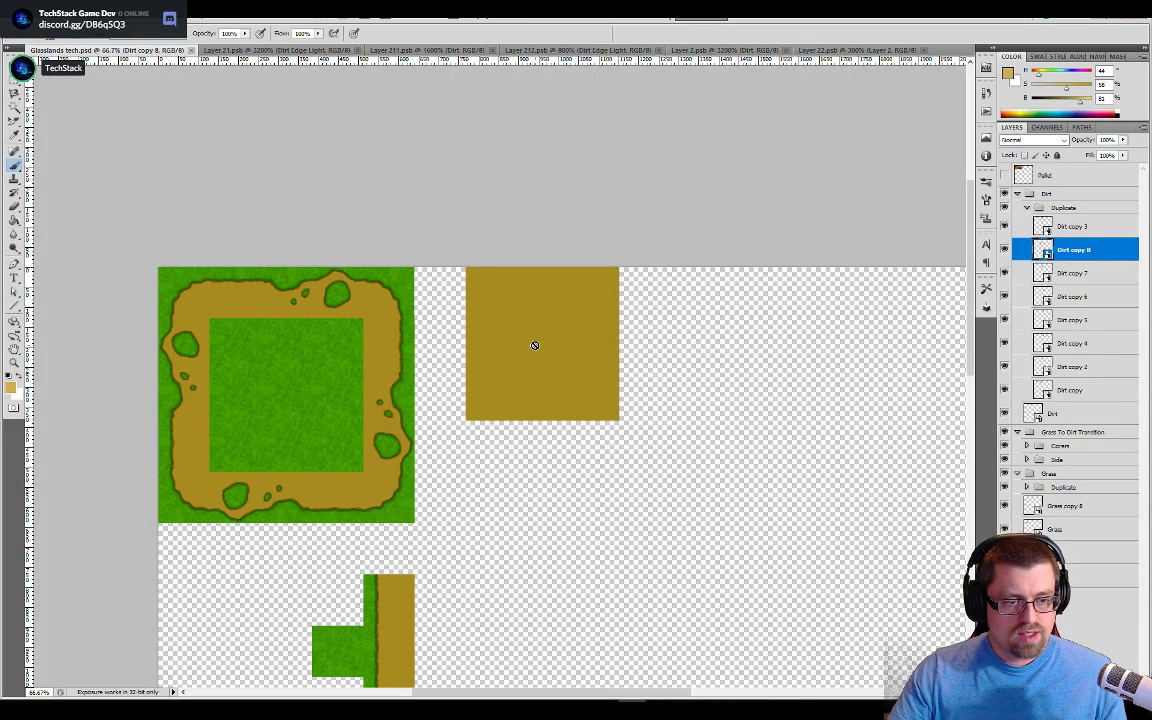
{"action": "key", "text": "ctrl+apostrophe"}
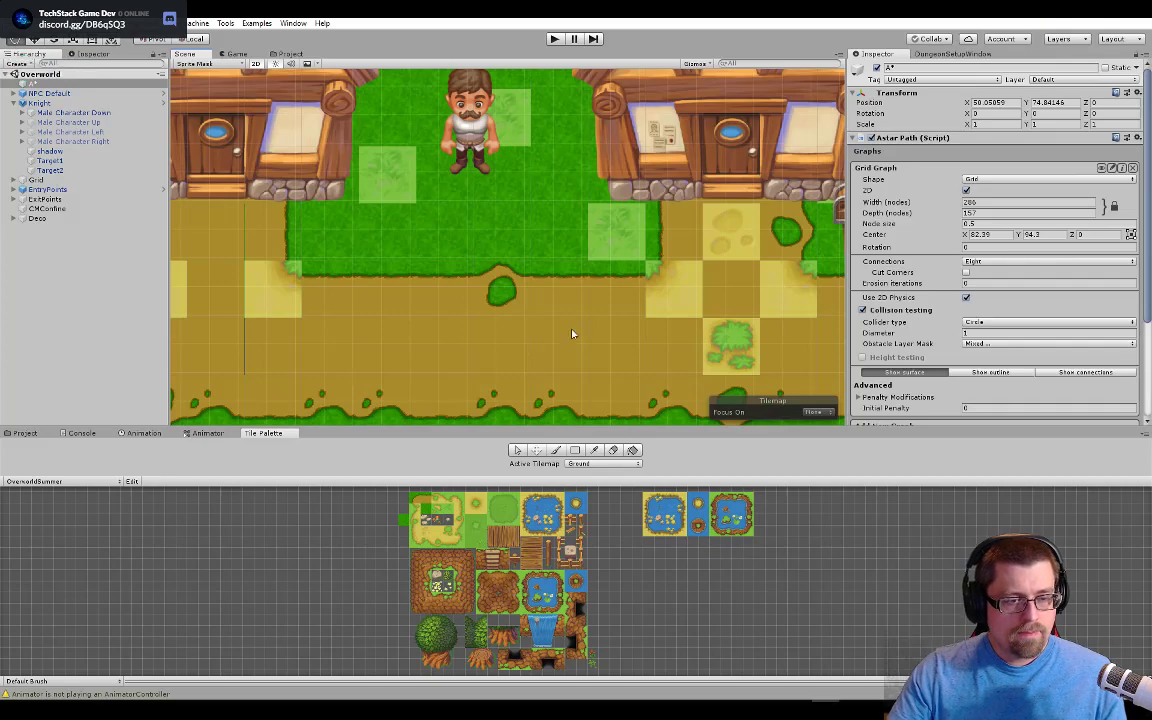
{"action": "left_click_drag", "start_coordinate": [717, 282], "coordinate": [322, 272]}
{"action": "left_click_drag", "start_coordinate": [602, 262], "coordinate": [380, 222]}
{"action": "left_click_drag", "start_coordinate": [688, 257], "coordinate": [390, 229]}
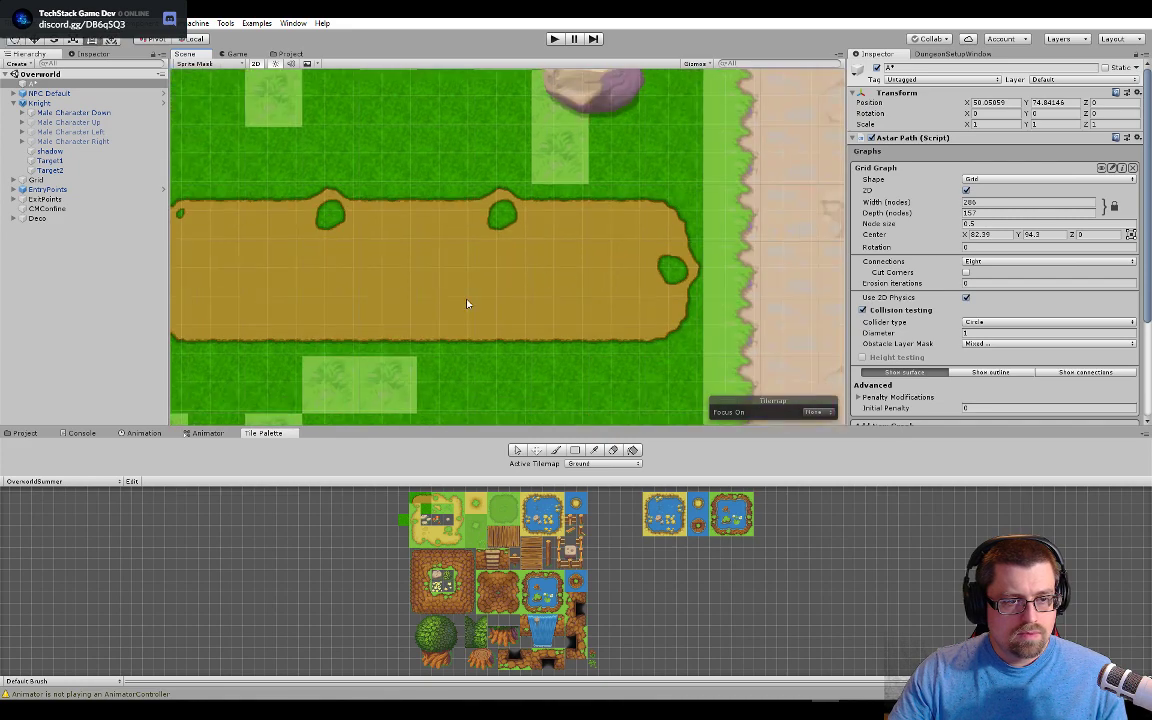
{"action": "left_click_drag", "start_coordinate": [466, 304], "coordinate": [586, 303]}
{"action": "left_click_drag", "start_coordinate": [380, 283], "coordinate": [518, 146]}
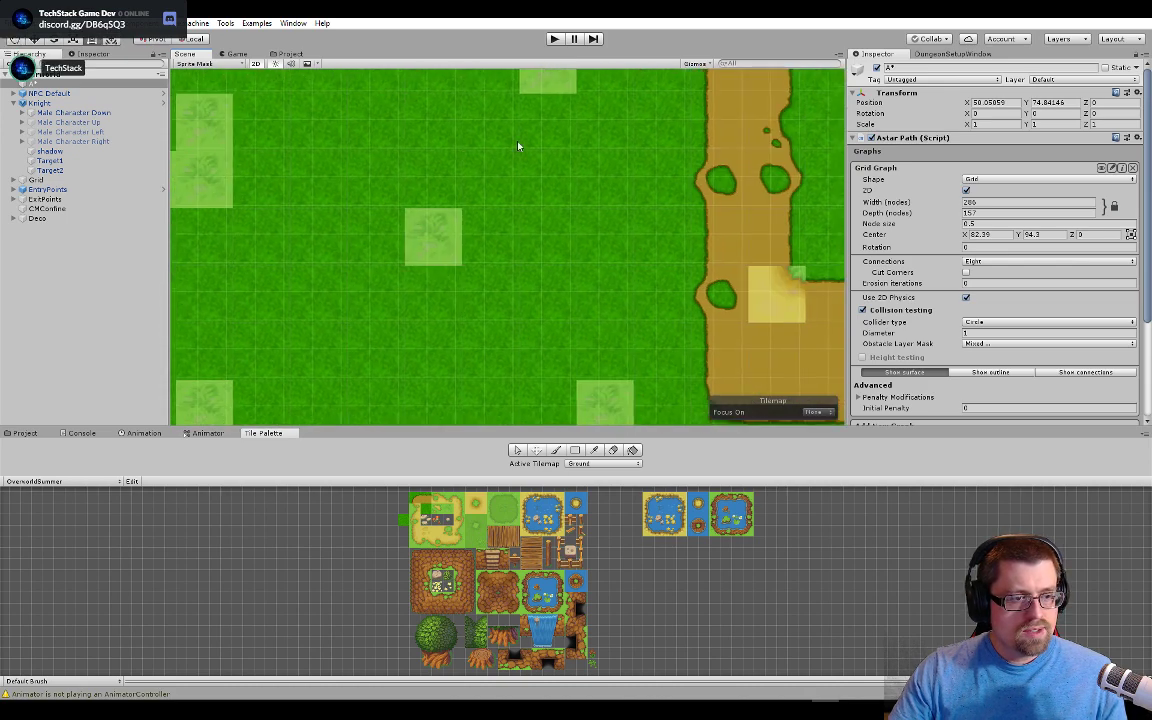
Step: Examine the grass detail tiles in Unity's Overworld scene up close, and switch back to the tileset in Photoshop
{"action": "left_click_drag", "start_coordinate": [491, 230], "coordinate": [554, 299]}
{"action": "scroll", "coordinate": [555, 270], "scroll_direction": "down", "scroll_amount": 7}
{"action": "scroll", "coordinate": [555, 270], "scroll_direction": "up", "scroll_amount": 3}
{"action": "scroll", "coordinate": [487, 332], "scroll_direction": "up", "scroll_amount": 8}
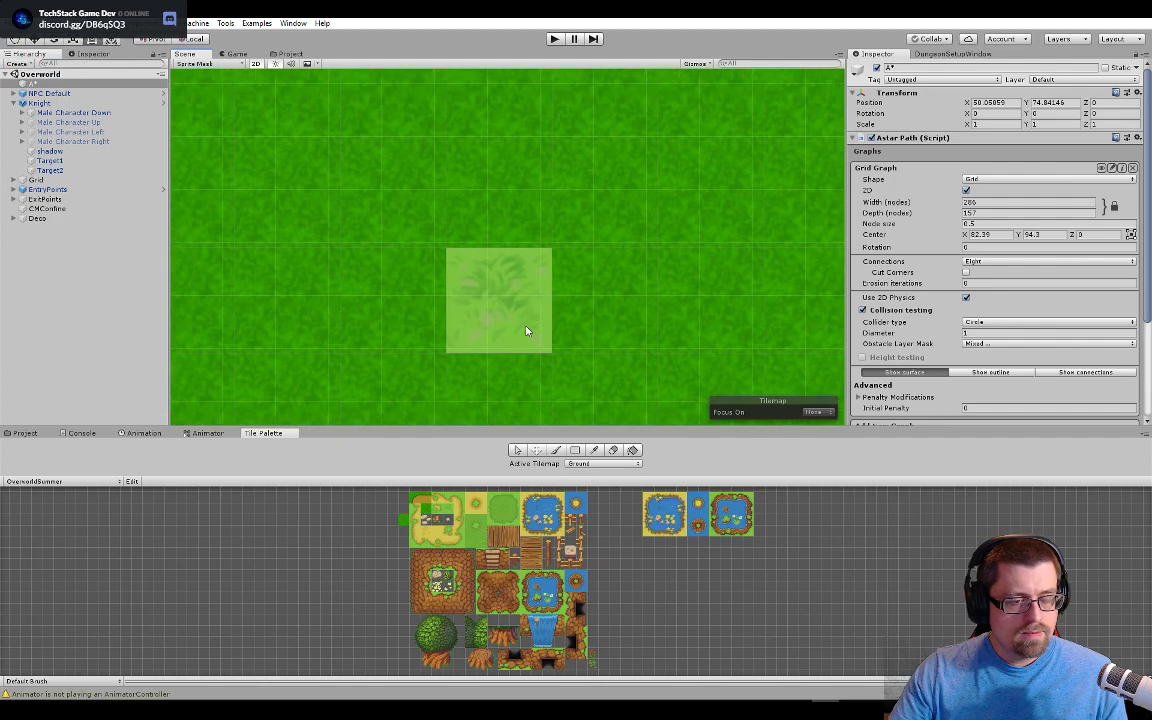
{"action": "key", "text": "alt+Tab"}
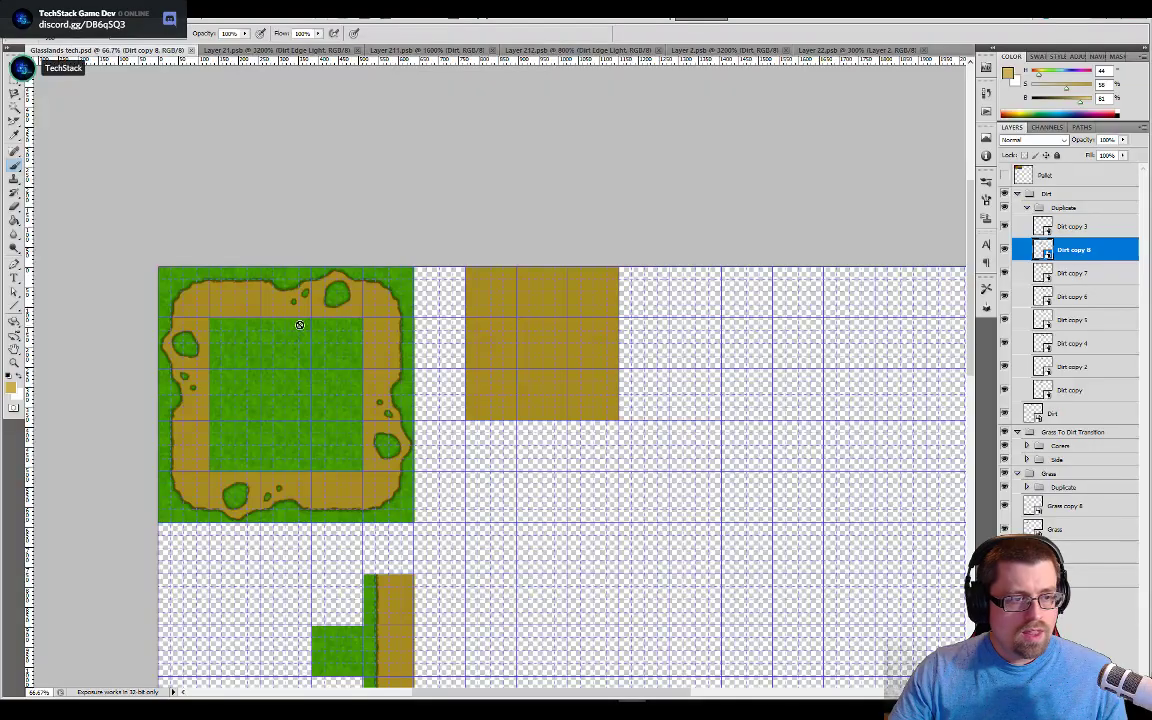
{"action": "left_click_drag", "start_coordinate": [483, 509], "coordinate": [650, 337]}
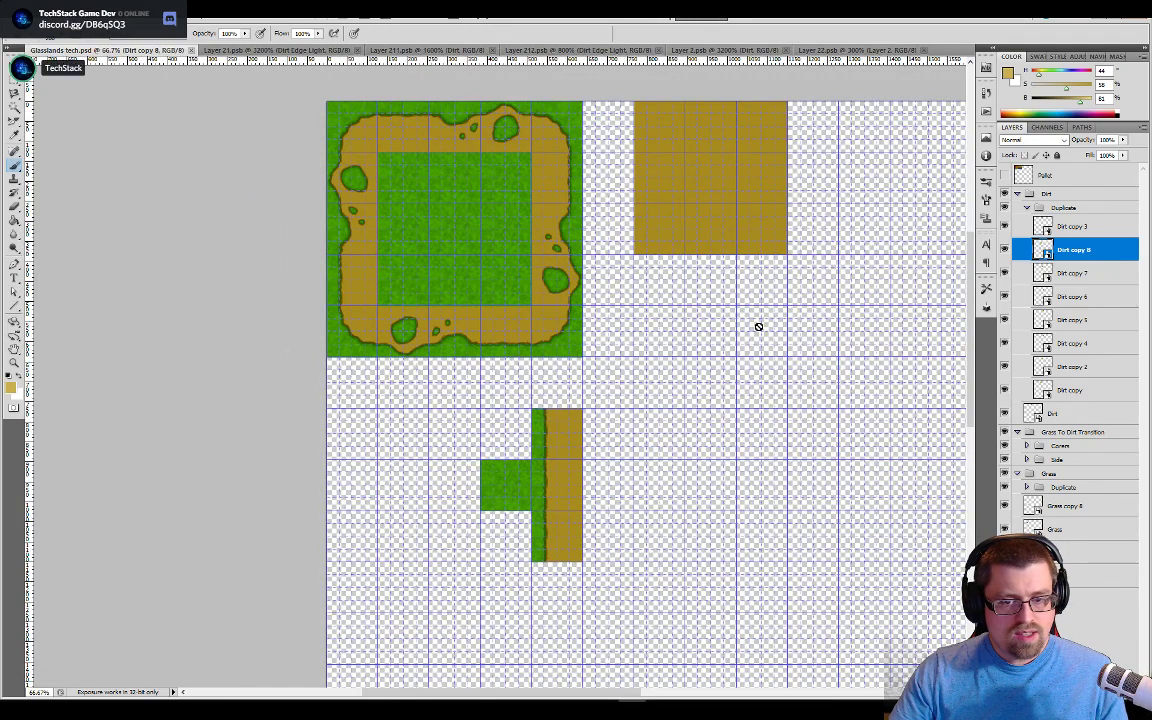
Step: Create an independent smart object copy of the Grass layer
{"action": "left_click", "coordinate": [1055, 529]}
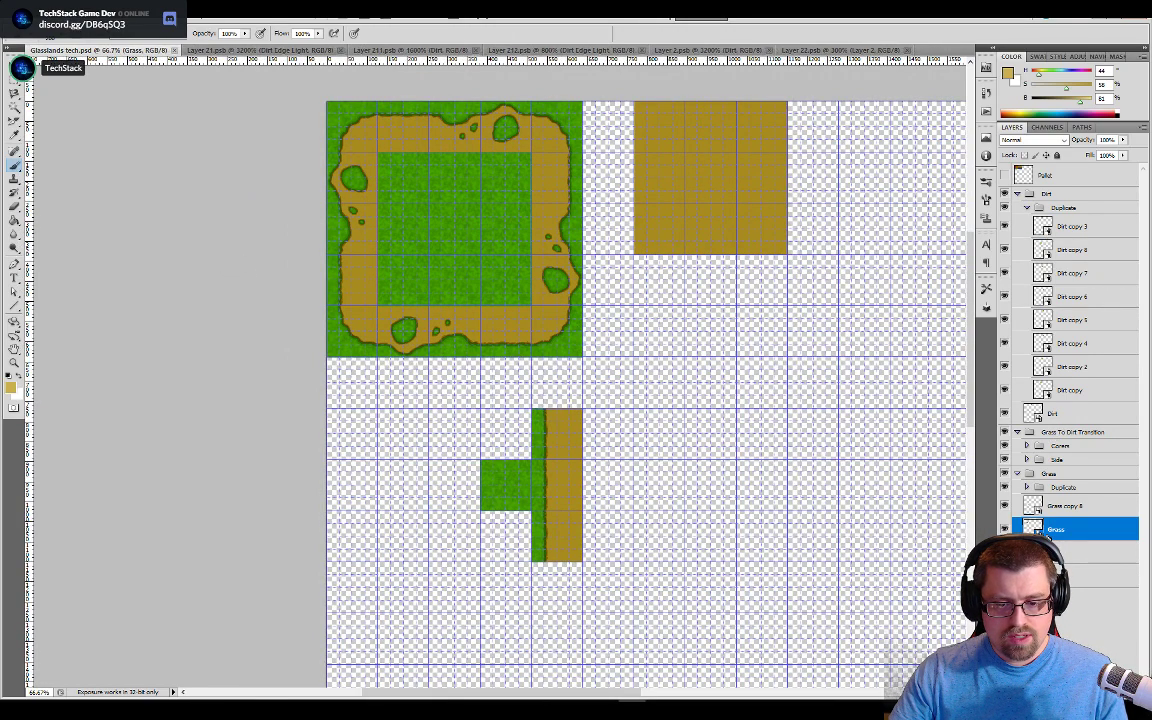
{"action": "right_click", "coordinate": [1037, 530]}
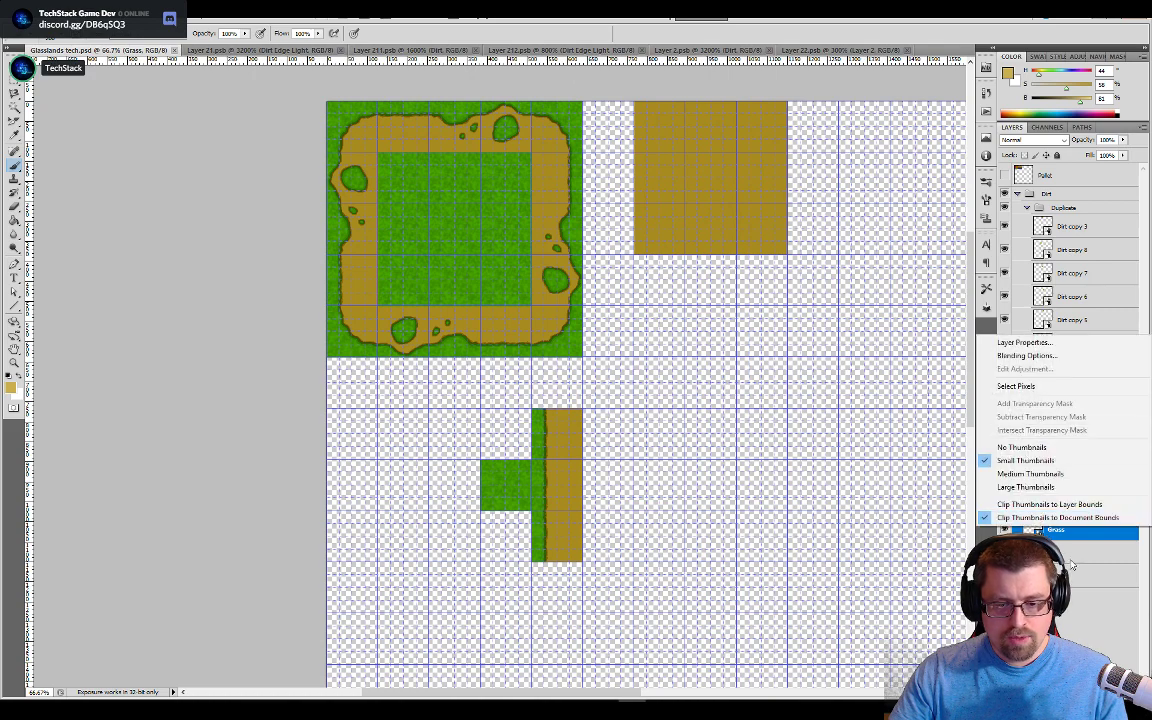
{"action": "left_click", "coordinate": [1056, 536]}
{"action": "right_click", "coordinate": [1056, 536]}
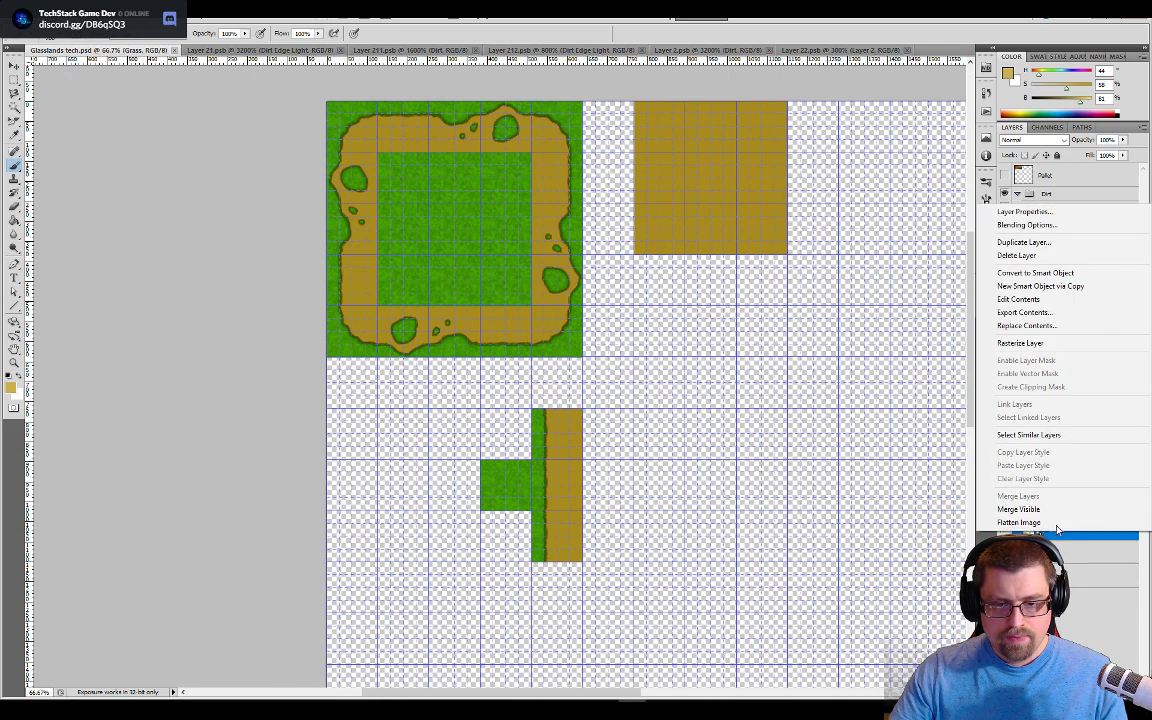
{"action": "left_click", "coordinate": [1050, 288]}
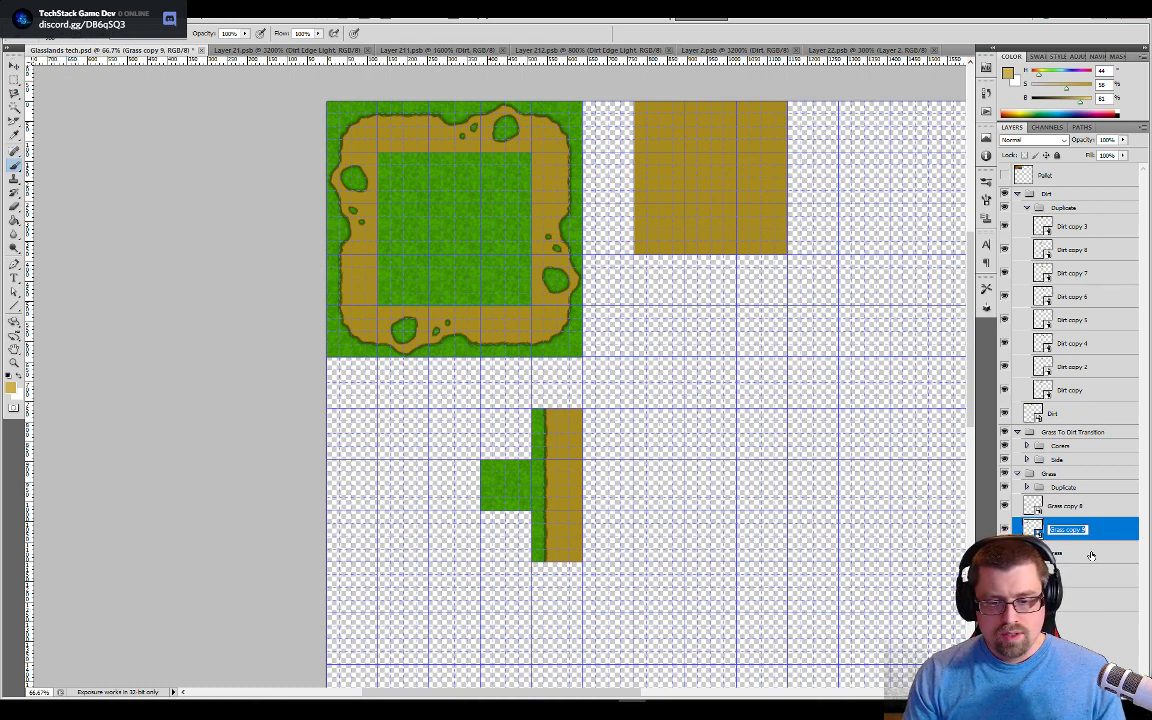
Step: Rename the new grass smart object layer as Grass variant A
{"action": "type", "text": "Gr"}
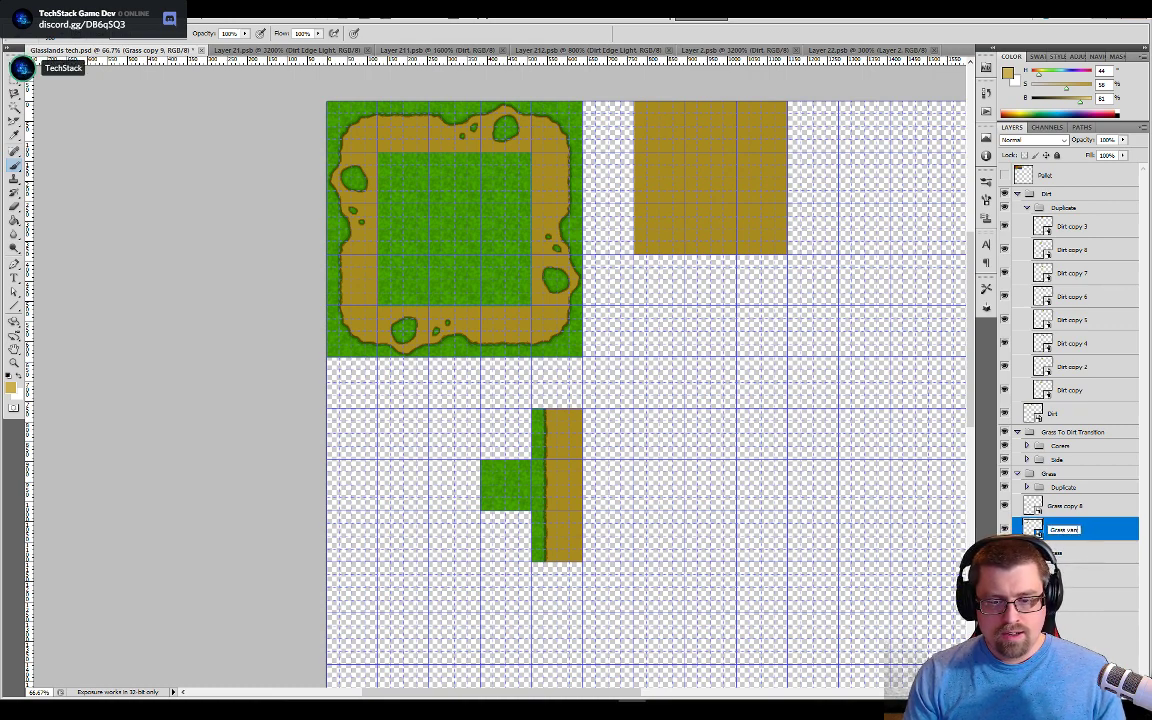
{"action": "key", "text": "BackSpace"}
{"action": "key", "text": "BackSpace"}
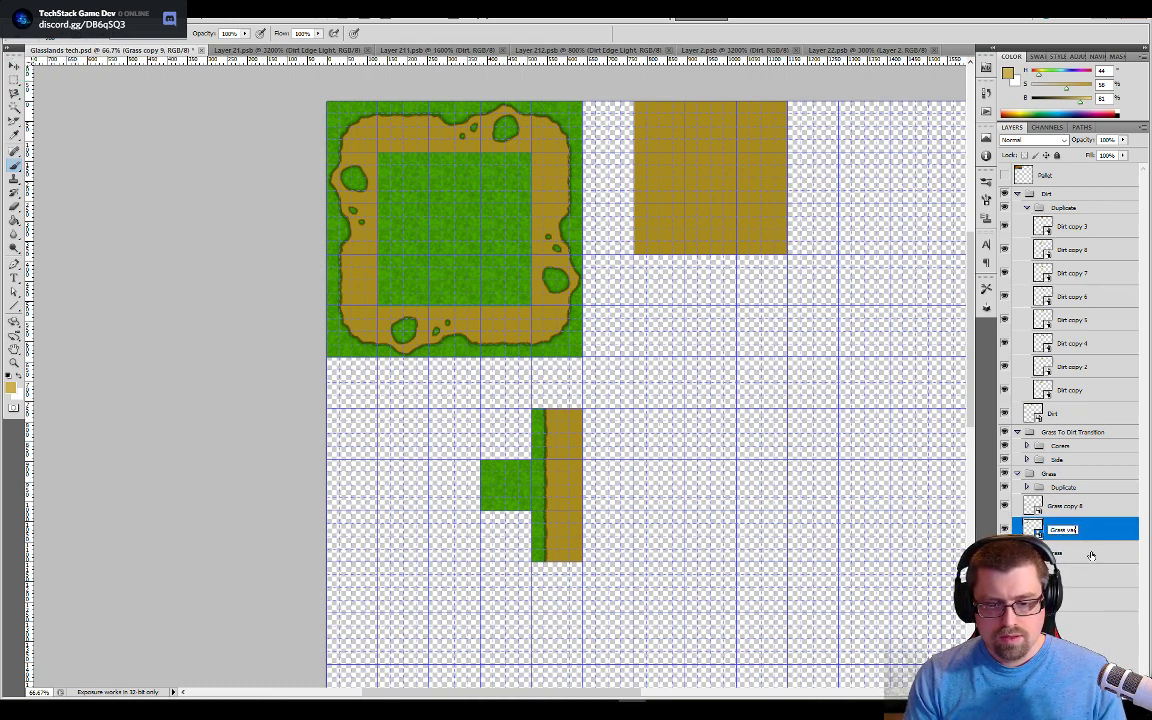
{"action": "type", "text": "iant A"}
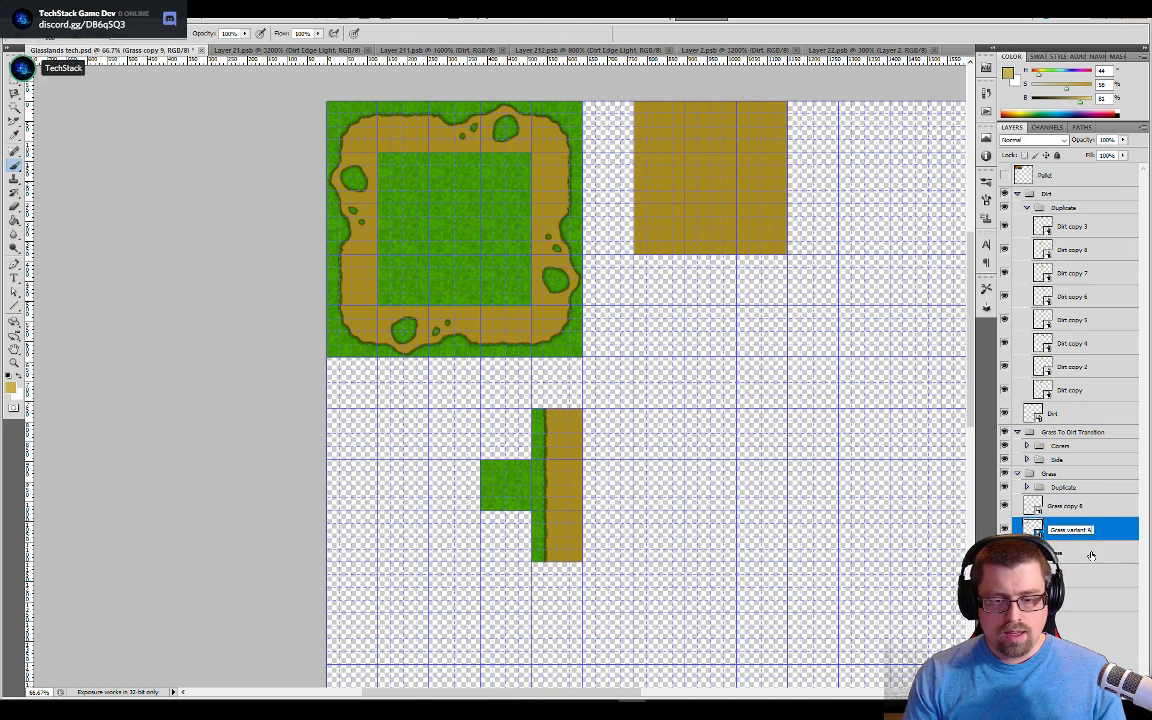
{"action": "key", "text": "Return"}
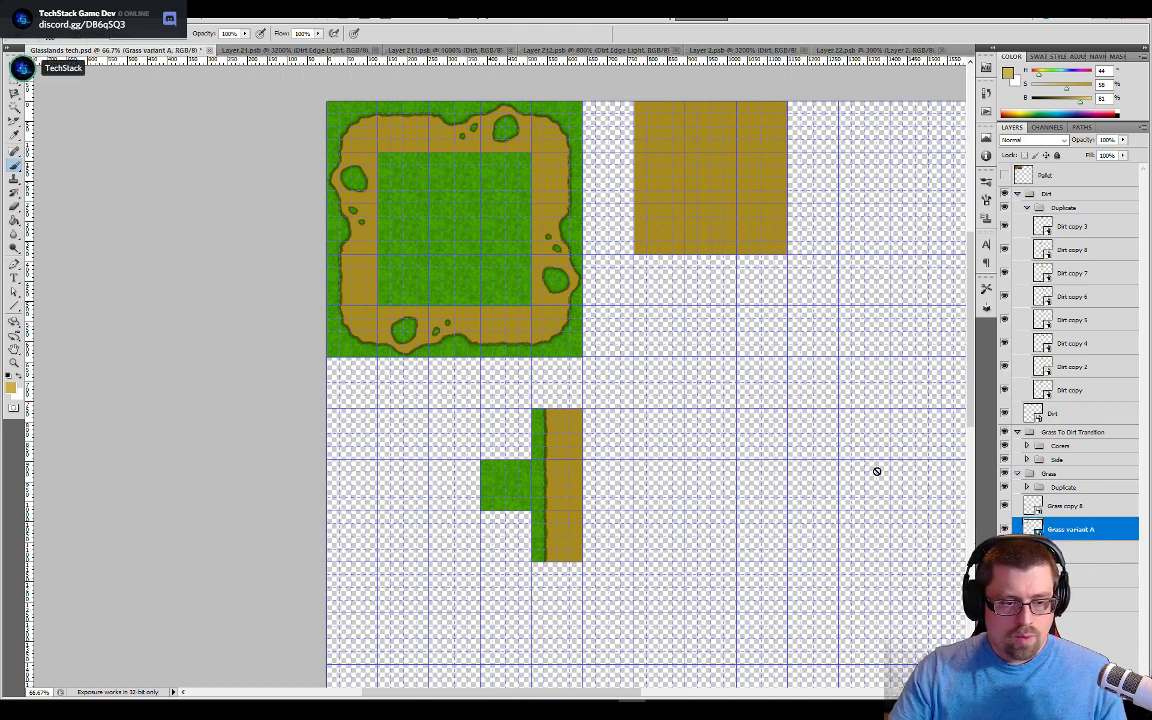
Step: Move the Grass variant A tile out of the path ring, directly left of the separate grass tile beneath it
{"action": "key", "text": "v"}
{"action": "scroll", "coordinate": [760, 435], "scroll_direction": "down", "scroll_amount": 2}
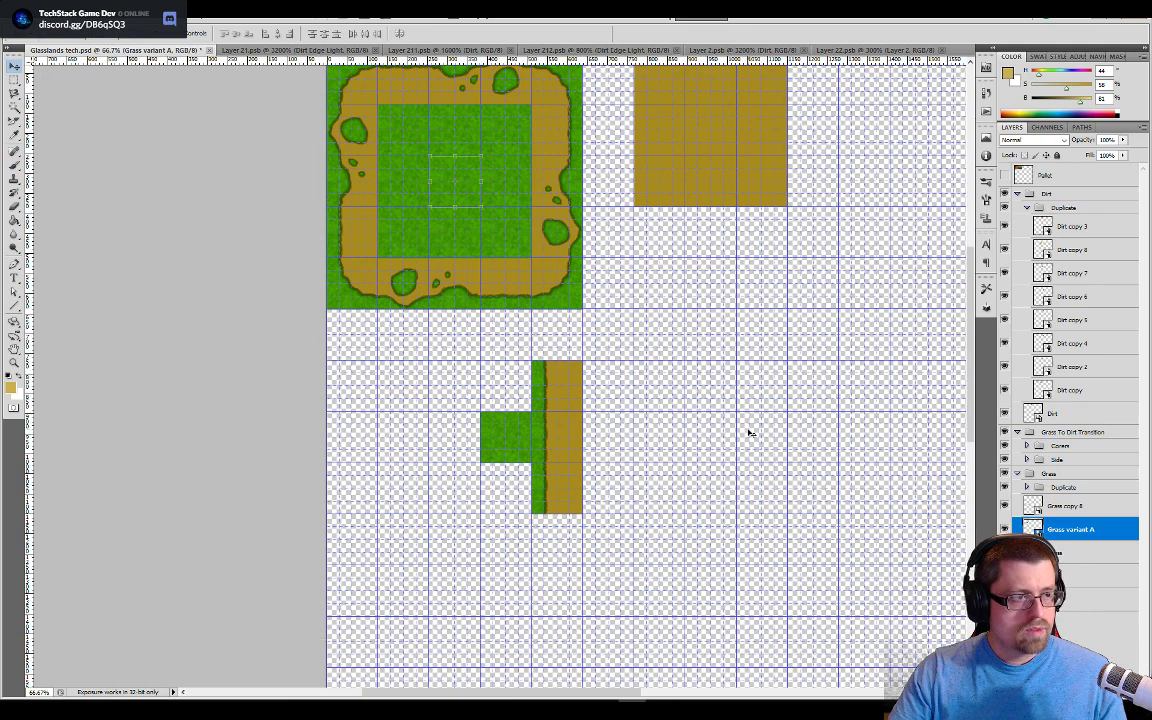
{"action": "left_click_drag", "start_coordinate": [477, 130], "coordinate": [477, 385]}
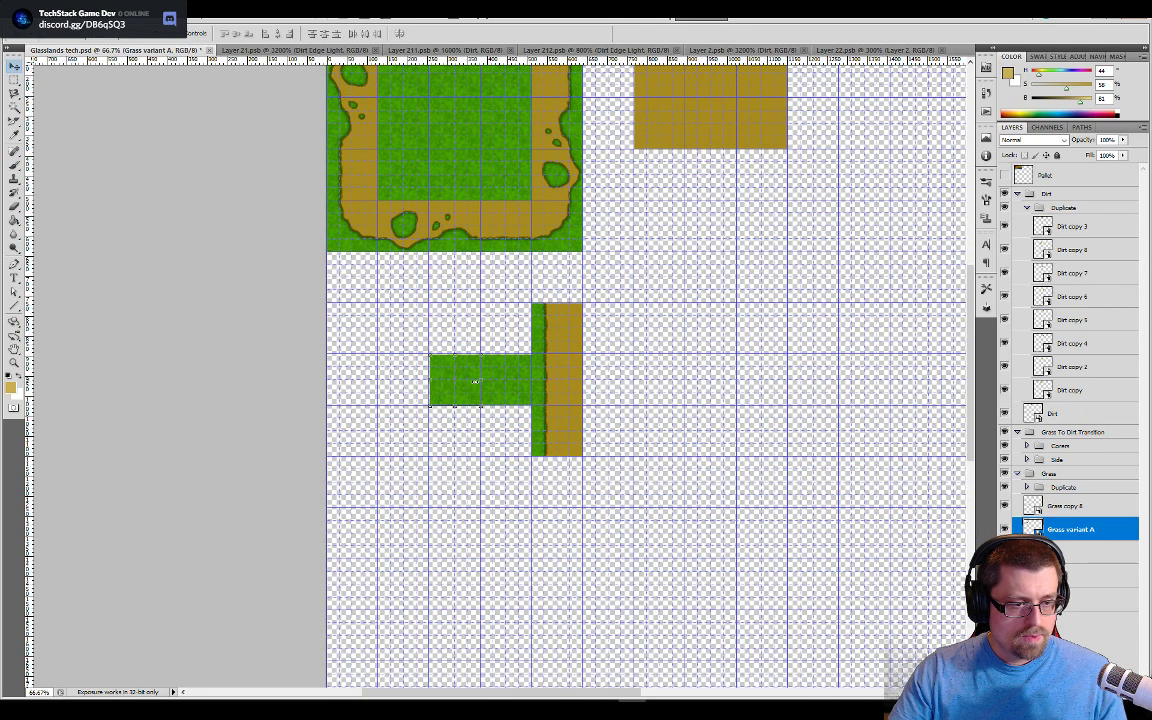
{"action": "scroll", "coordinate": [431, 407], "scroll_direction": "up", "scroll_amount": 4}
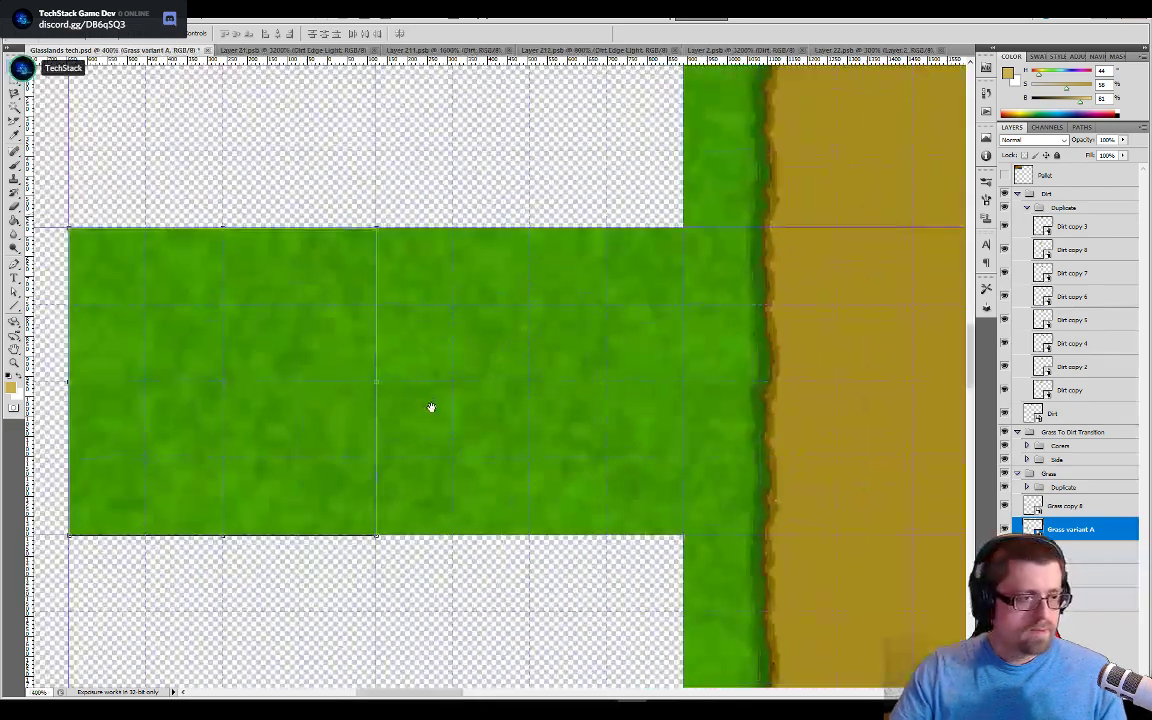
{"action": "left_click_drag", "start_coordinate": [429, 404], "coordinate": [635, 319]}
Step: Open the contents of the Grass variant A smart object for editing
{"action": "key", "text": "m"}
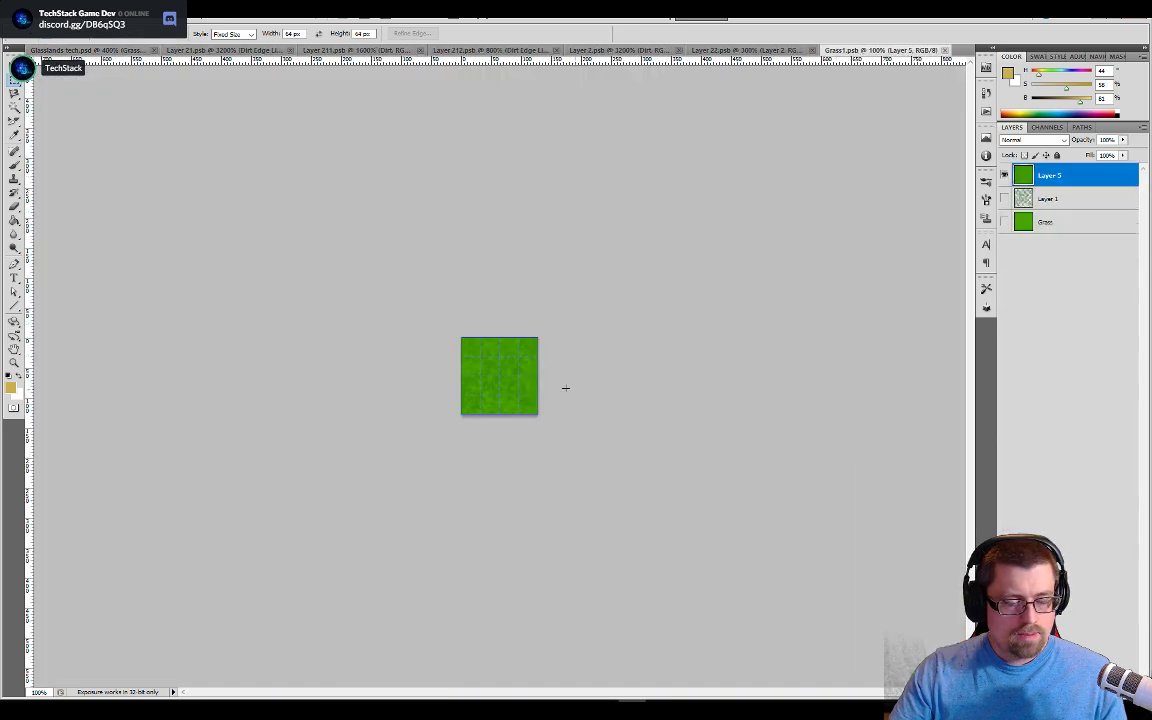
{"action": "scroll", "coordinate": [541, 386], "scroll_direction": "up", "scroll_amount": 4}
{"action": "scroll", "coordinate": [540, 386], "scroll_direction": "up", "scroll_amount": 1}
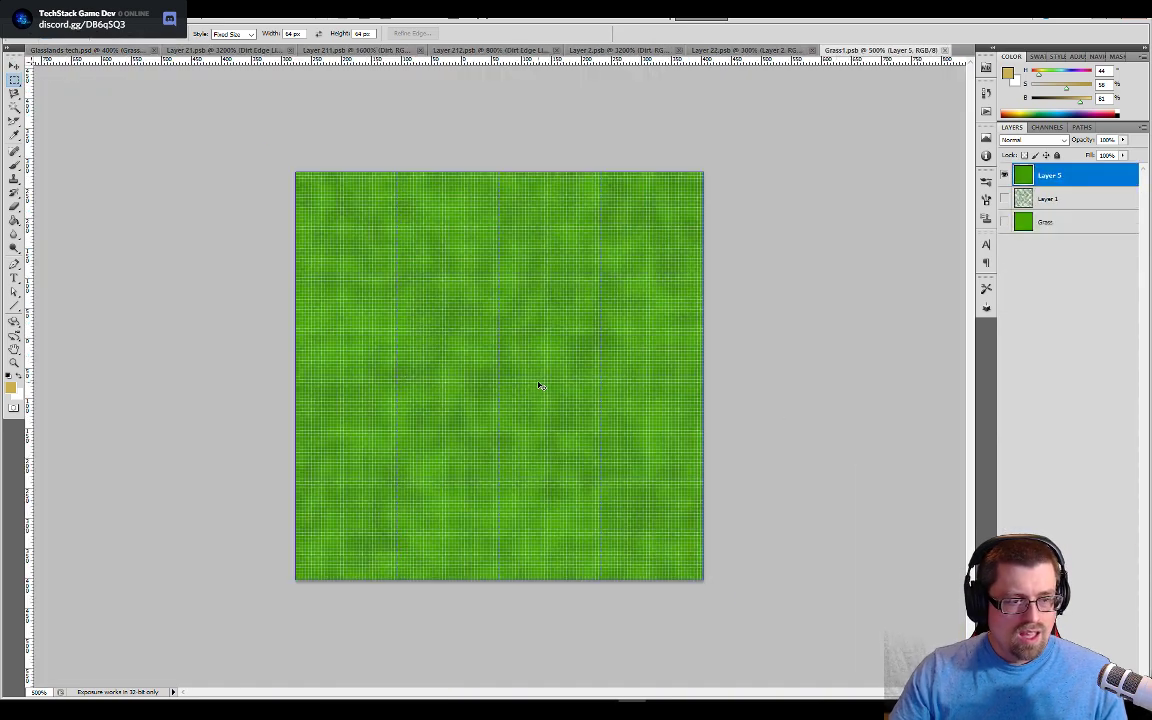
Step: Compare the grass tile's Layer 5 with the Layer 1 and Grass layers by toggling their visibility, leaving only Layer 5 shown
{"action": "left_click", "coordinate": [1005, 223]}
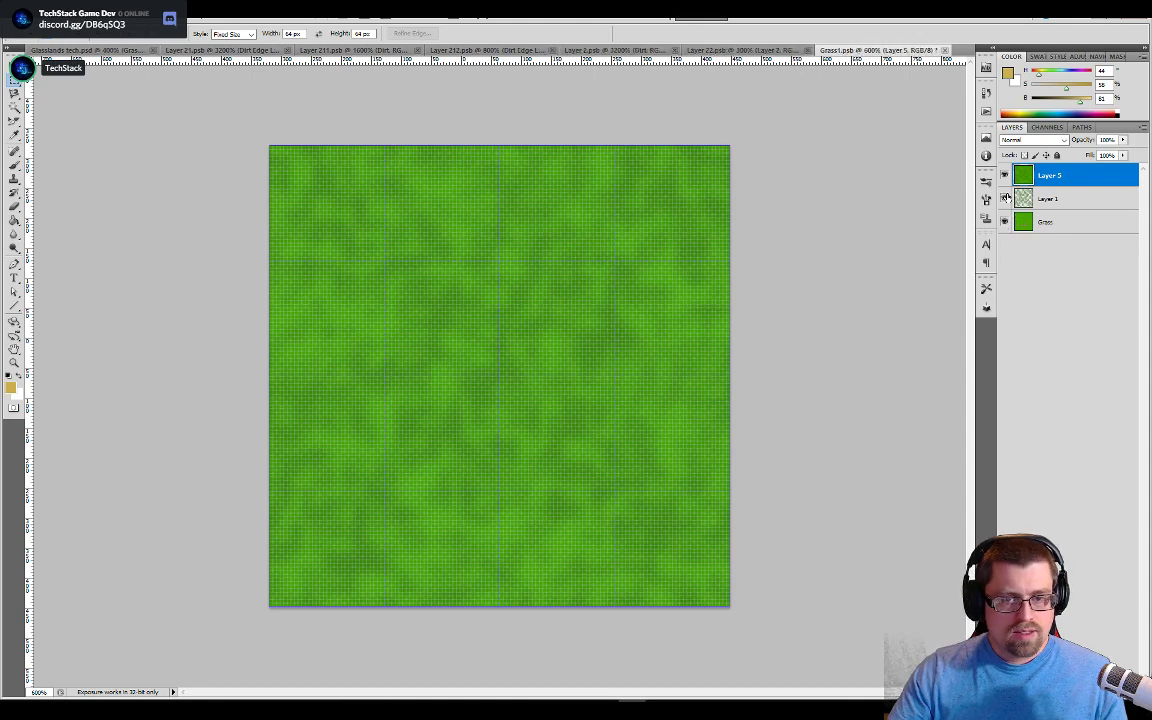
{"action": "left_click", "coordinate": [1005, 180]}
{"action": "left_click", "coordinate": [1004, 199]}
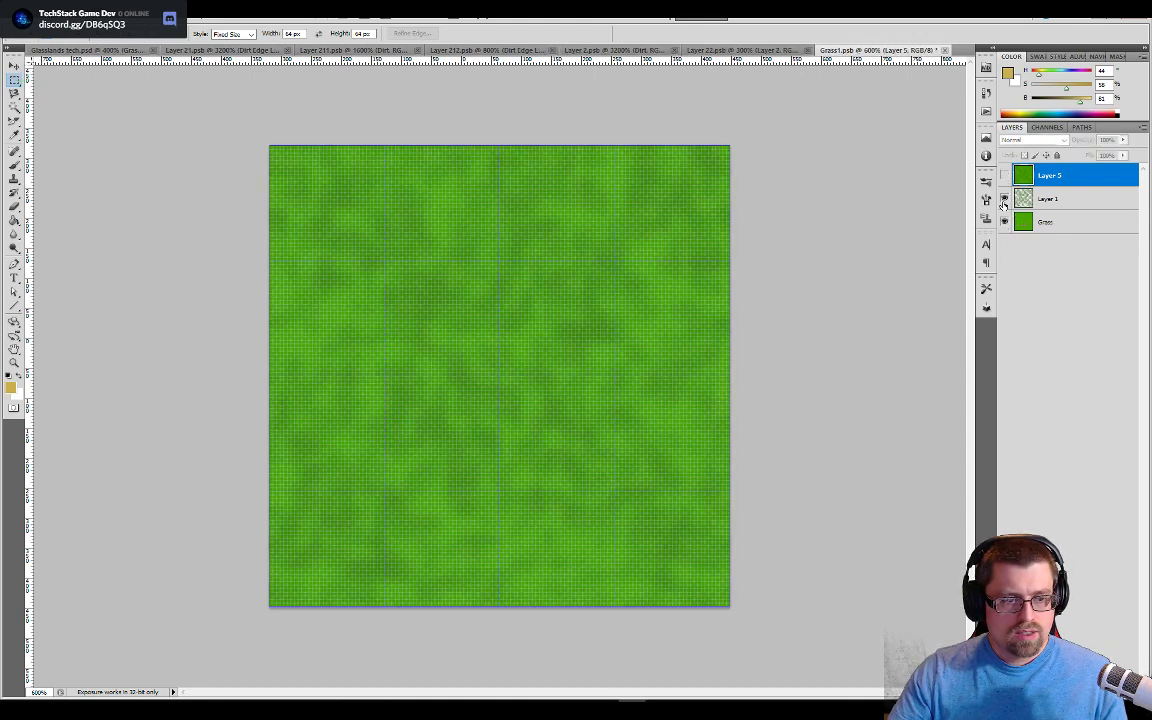
{"action": "left_click", "coordinate": [1004, 199]}
{"action": "left_click", "coordinate": [1005, 176]}
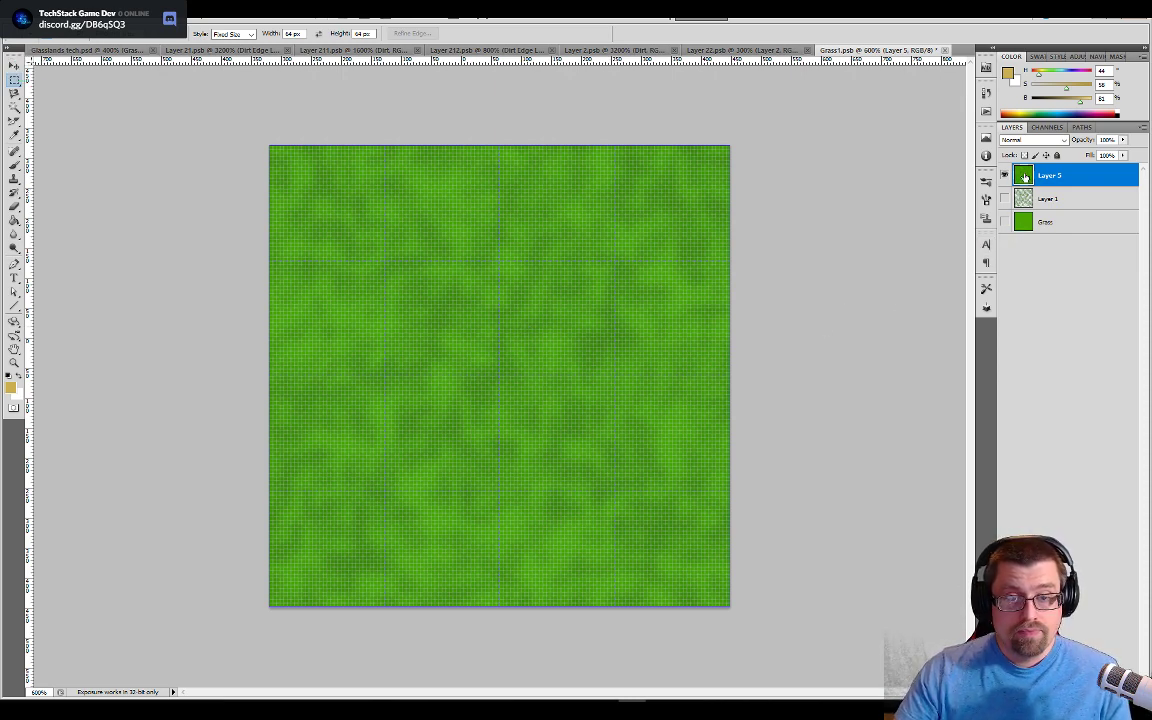
Step: Return to Glasslands tech.psd and show the Palet layer
{"action": "key", "text": "b"}
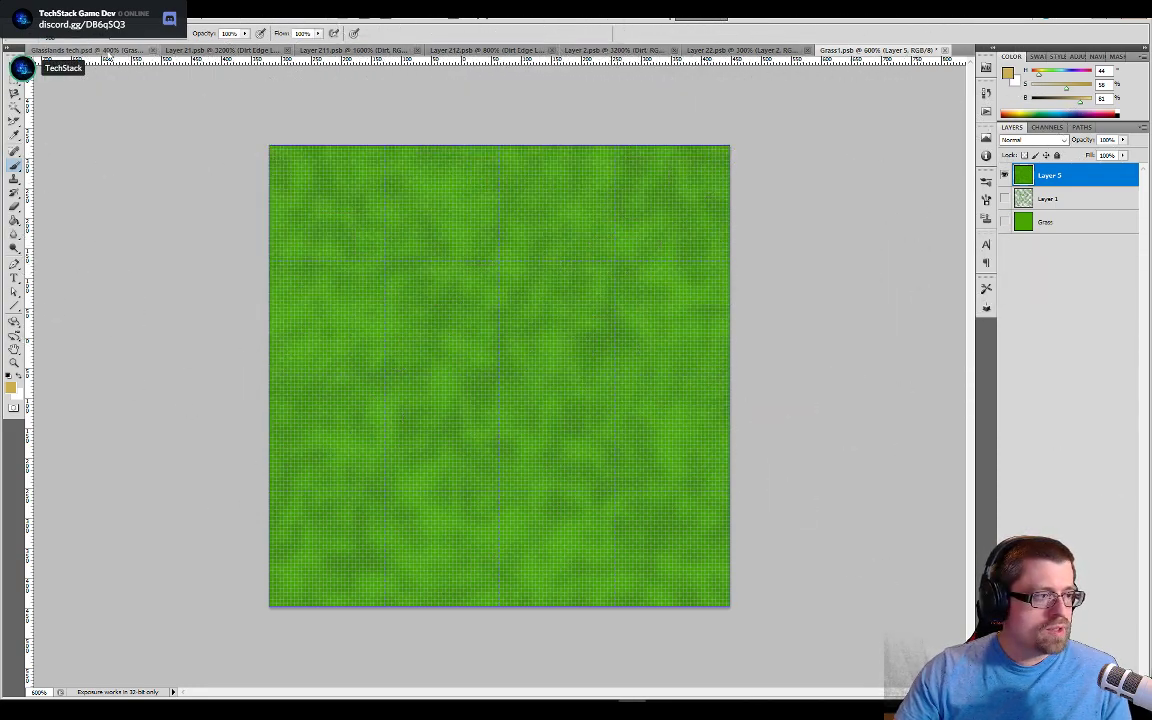
{"action": "key", "text": "ctrl+Tab"}
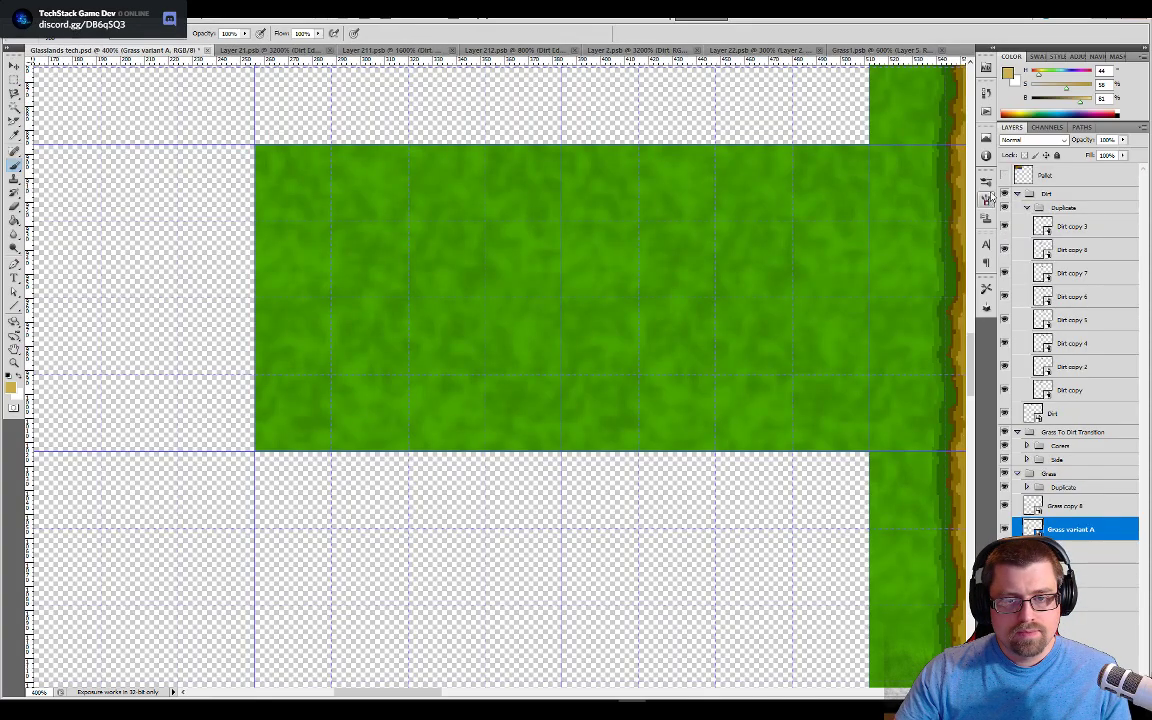
{"action": "left_click", "coordinate": [1003, 178]}
Step: Sample the slightly darker green swatch from the palette's green block as the brush colour
{"action": "key", "text": "h"}
{"action": "left_click_drag", "start_coordinate": [607, 211], "coordinate": [694, 473]}
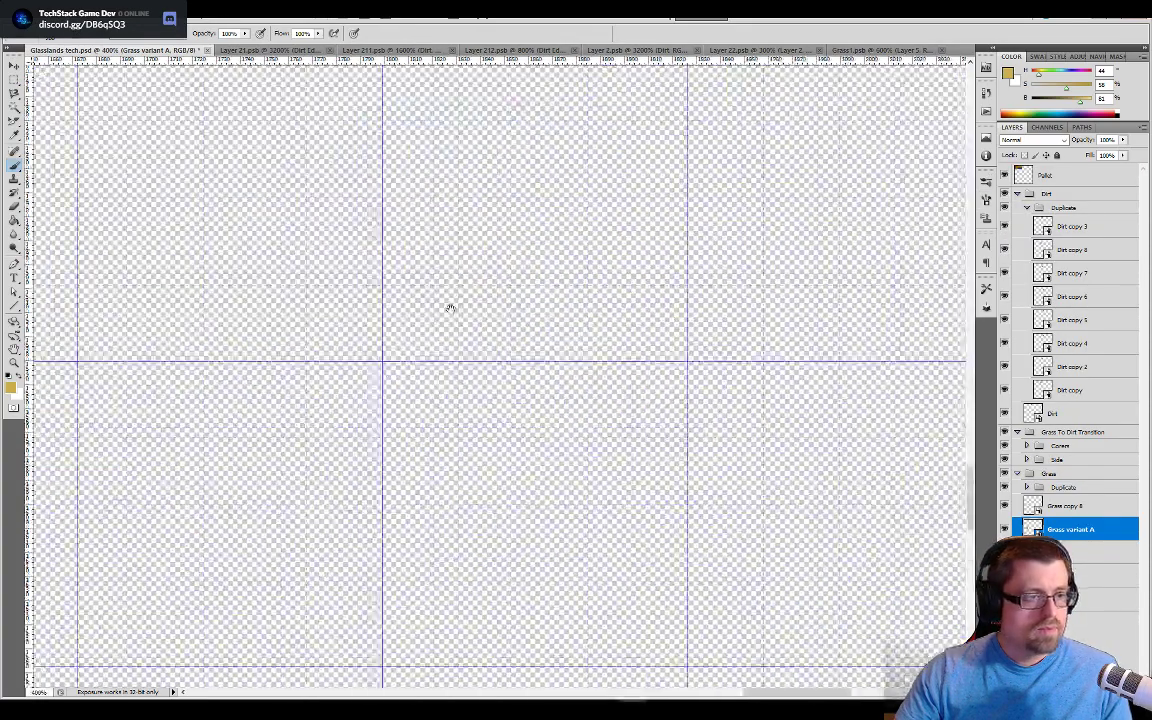
{"action": "left_click_drag", "start_coordinate": [450, 309], "coordinate": [960, 547]}
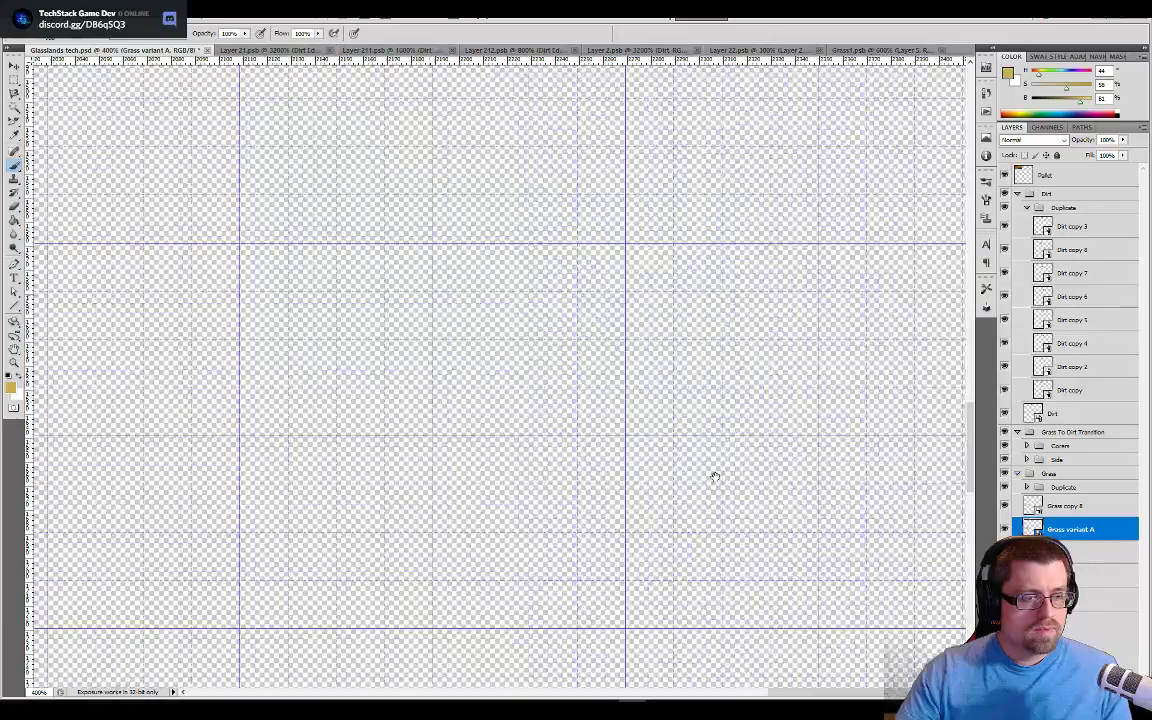
{"action": "key", "text": "h"}
{"action": "left_click_drag", "start_coordinate": [760, 500], "coordinate": [667, 443]}
{"action": "left_click_drag", "start_coordinate": [460, 335], "coordinate": [840, 555]}
{"action": "mouse_move", "coordinate": [537, 332]}
{"action": "left_mouse_down"}
{"action": "mouse_move", "coordinate": [797, 530]}
{"action": "mouse_move", "coordinate": [850, 590]}
{"action": "left_mouse_up"}
{"action": "mouse_move", "coordinate": [300, 110]}
{"action": "left_mouse_down"}
{"action": "mouse_move", "coordinate": [661, 465]}
{"action": "mouse_move", "coordinate": [850, 610]}
{"action": "left_mouse_up"}
{"action": "left_click_drag", "start_coordinate": [475, 100], "coordinate": [705, 396]}
{"action": "left_click_drag", "start_coordinate": [450, 125], "coordinate": [586, 293]}
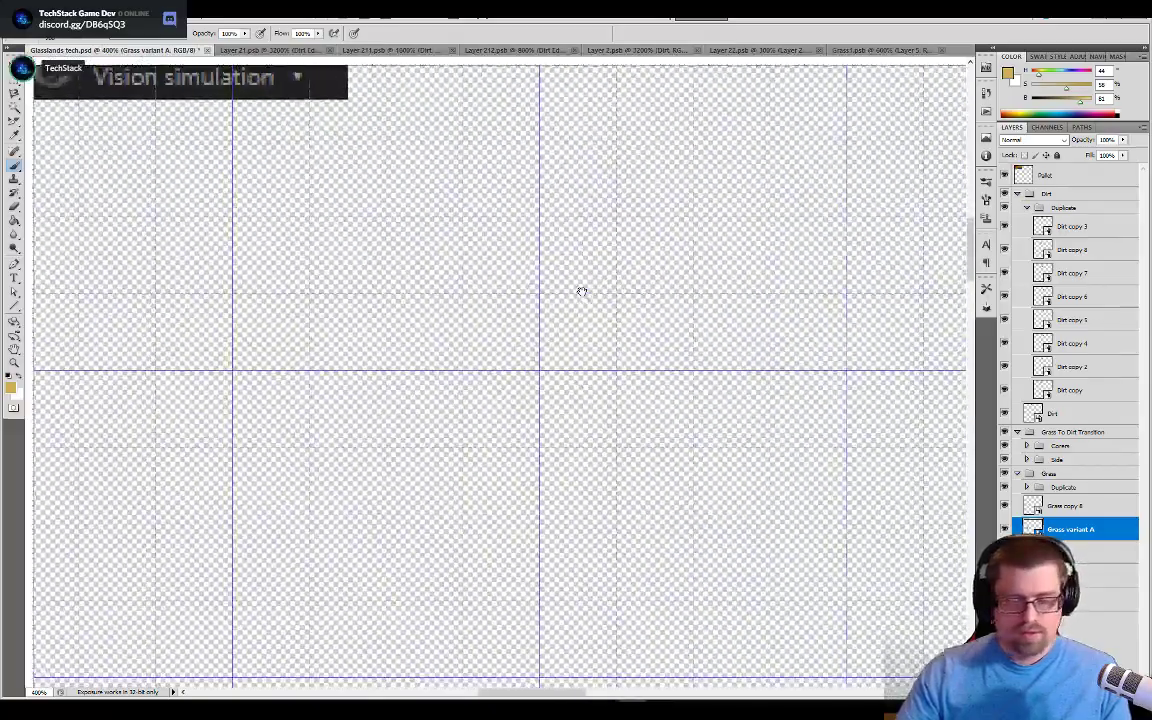
{"action": "key", "text": "ctrl+minus"}
{"action": "key", "text": "ctrl+minus"}
{"action": "key", "text": "ctrl+minus"}
{"action": "left_click_drag", "start_coordinate": [475, 298], "coordinate": [748, 481]}
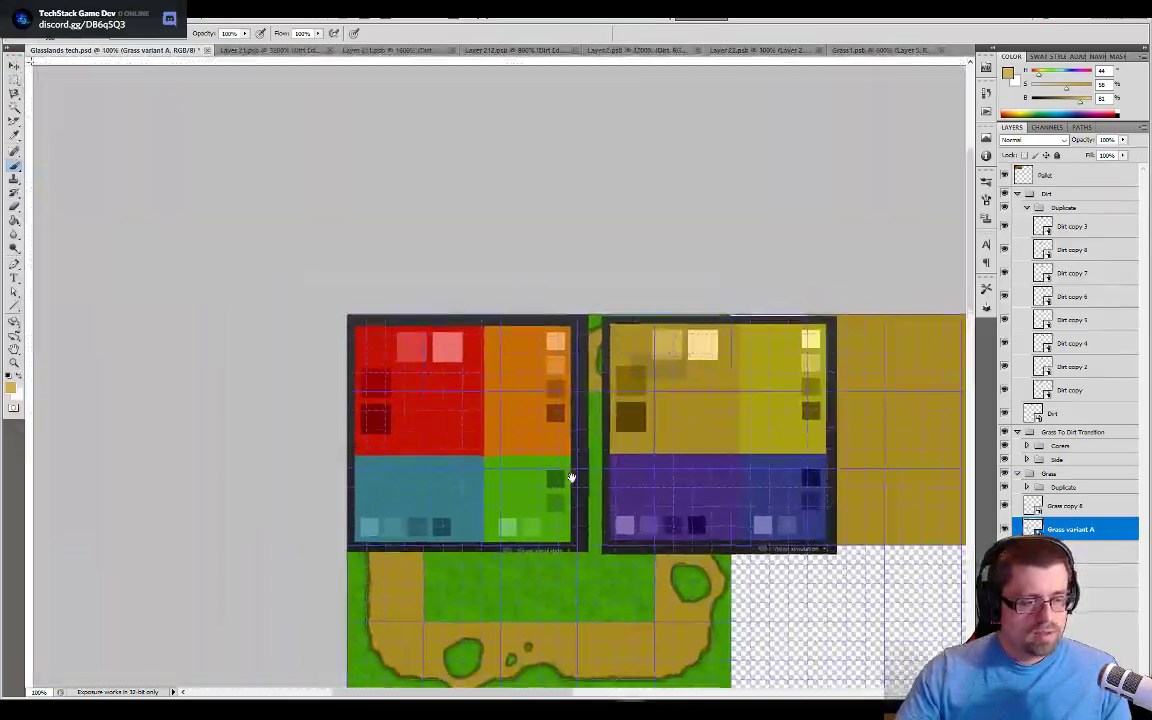
{"action": "left_click", "coordinate": [593, 516]}
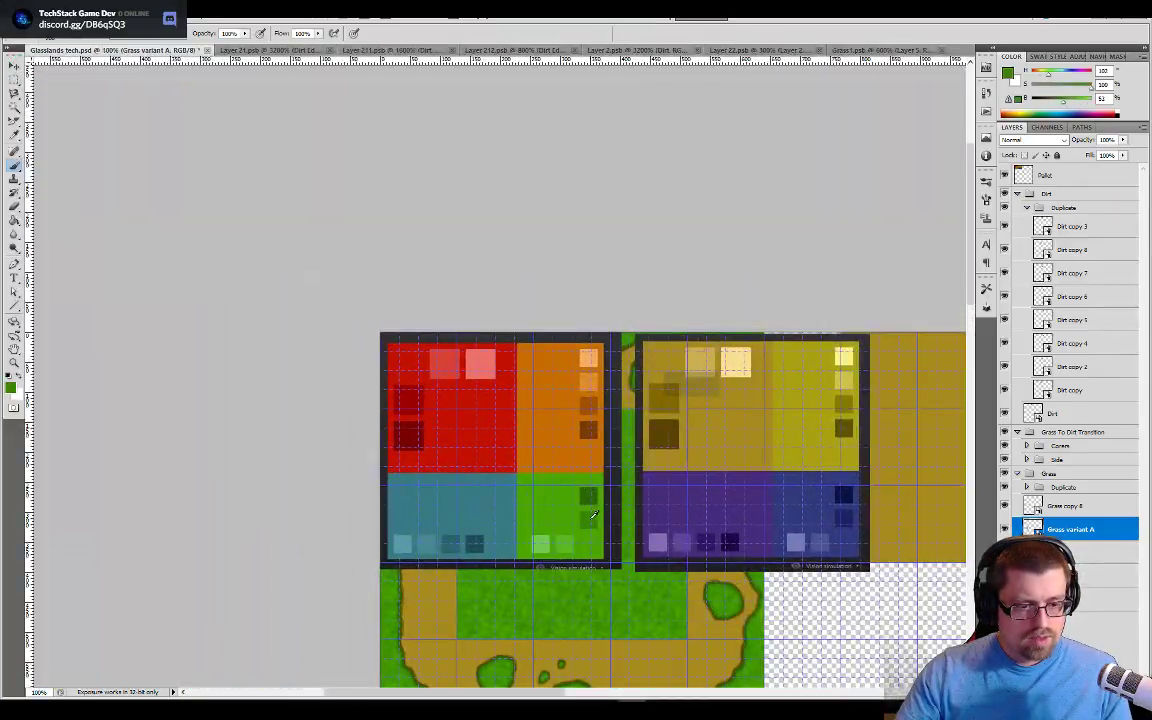
Step: Switch to the Pencil tool in the Grass1.psb tile, and undo the trial dark green strokes
{"action": "left_click", "coordinate": [865, 50]}
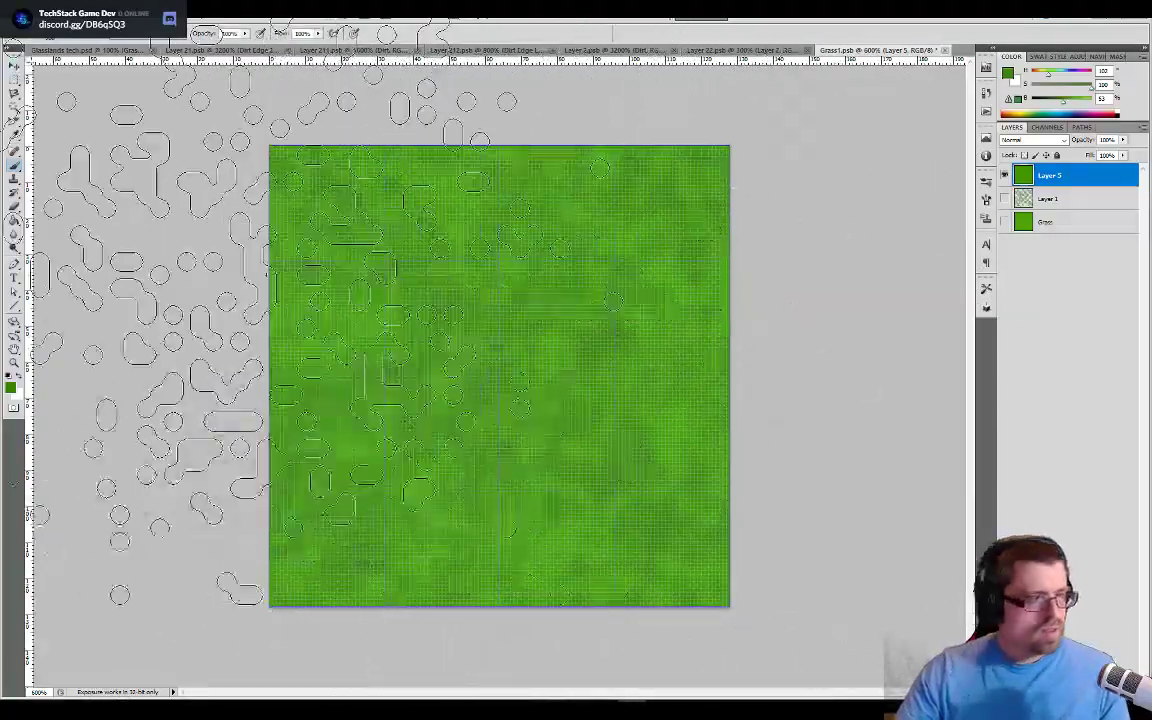
{"action": "right_click", "coordinate": [19, 163]}
{"action": "left_click", "coordinate": [42, 165]}
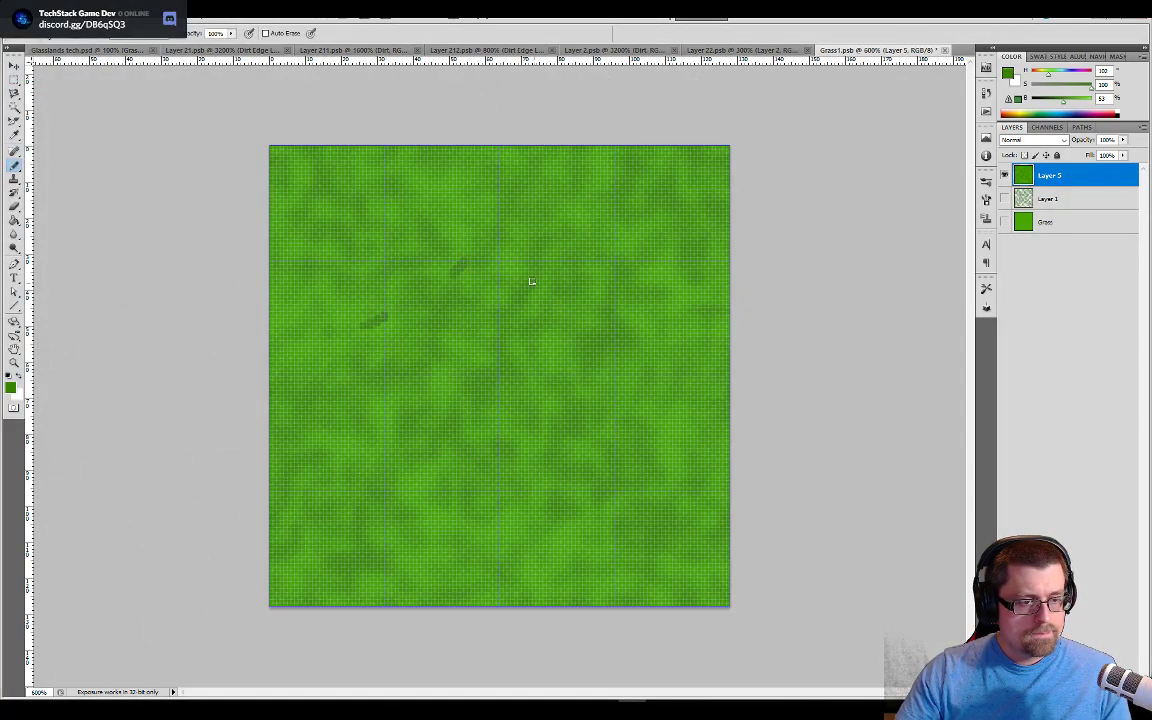
{"action": "key", "text": "ctrl+alt+z"}
{"action": "key", "text": "ctrl+alt+z"}
{"action": "key", "text": "ctrl+alt+z"}
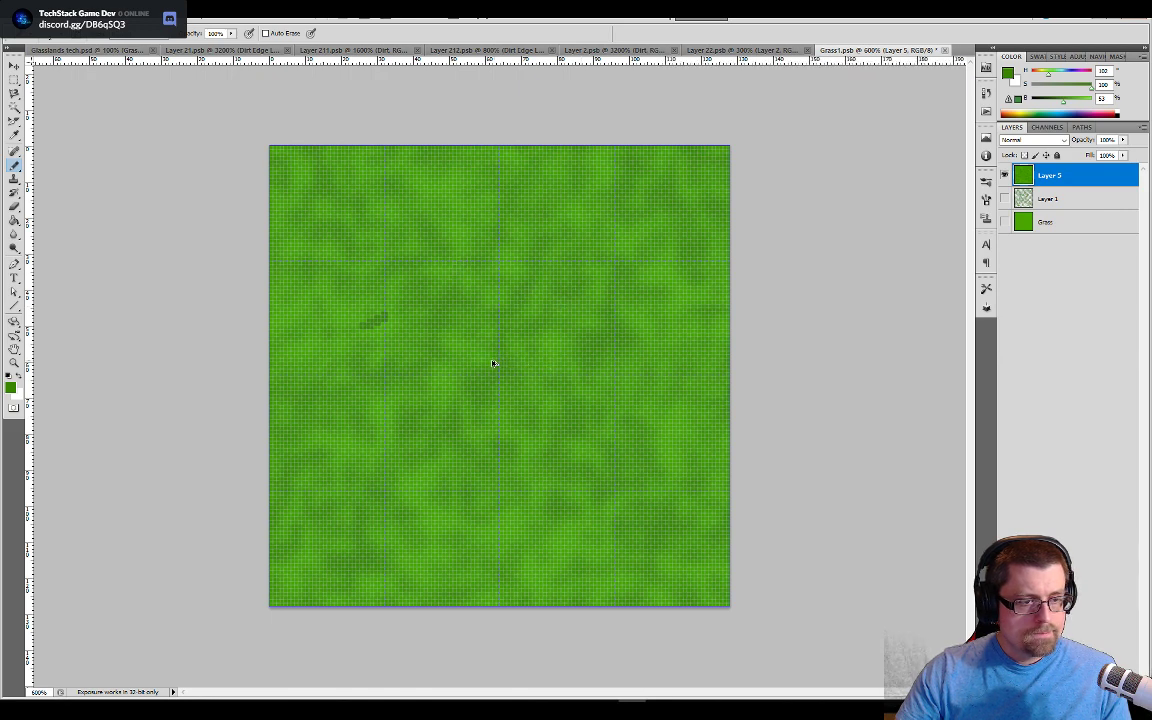
Step: Draw short dark green grass blades at varied angles across Layer 5 with the Pencil tool
{"action": "left_click_drag", "start_coordinate": [442, 375], "coordinate": [446, 343]}
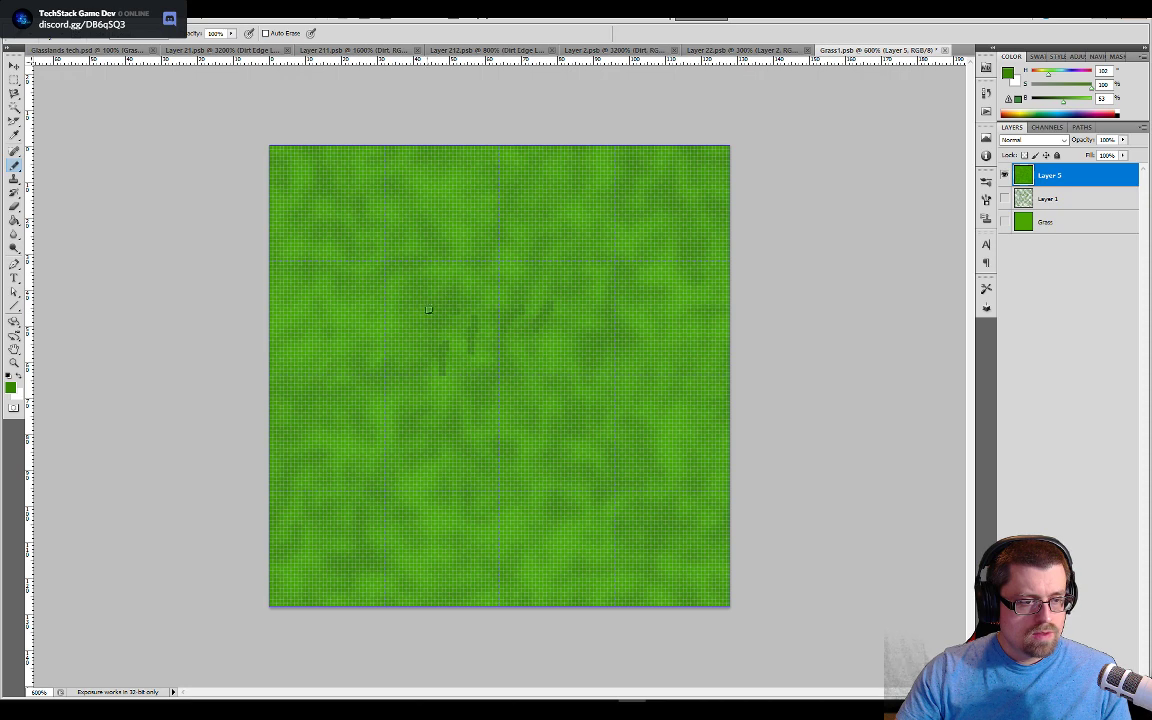
{"action": "left_click_drag", "start_coordinate": [394, 341], "coordinate": [374, 315]}
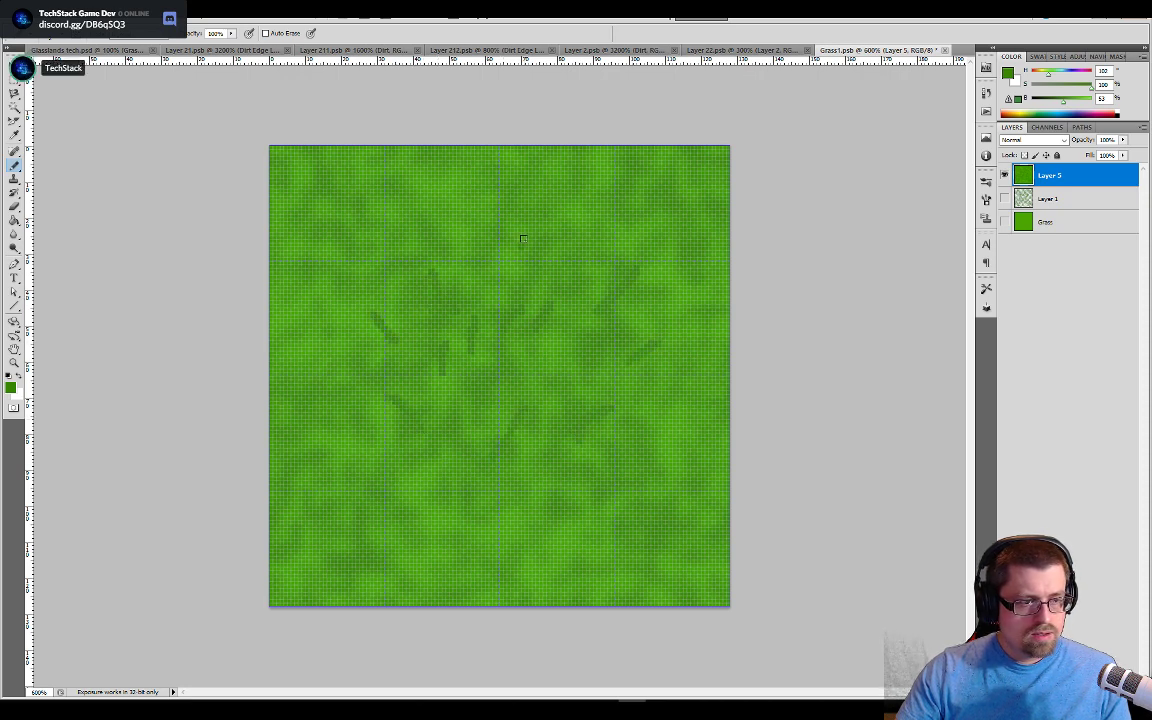
{"action": "left_click_drag", "start_coordinate": [374, 406], "coordinate": [380, 458]}
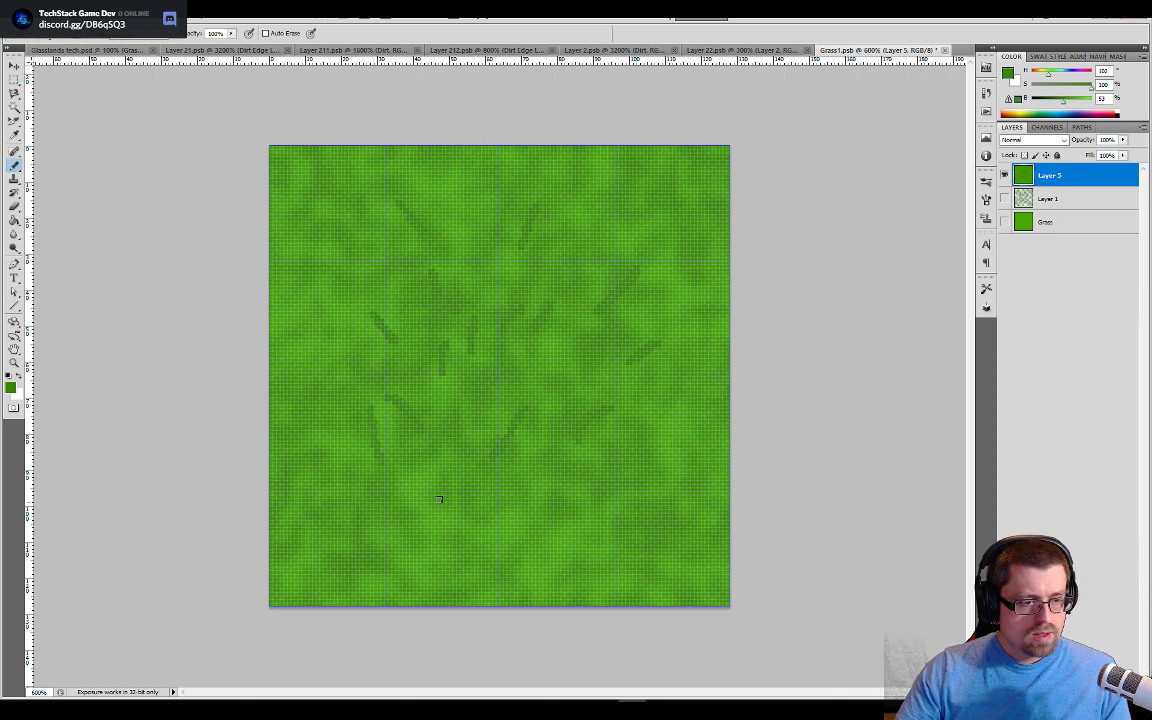
{"action": "left_click_drag", "start_coordinate": [672, 428], "coordinate": [698, 403]}
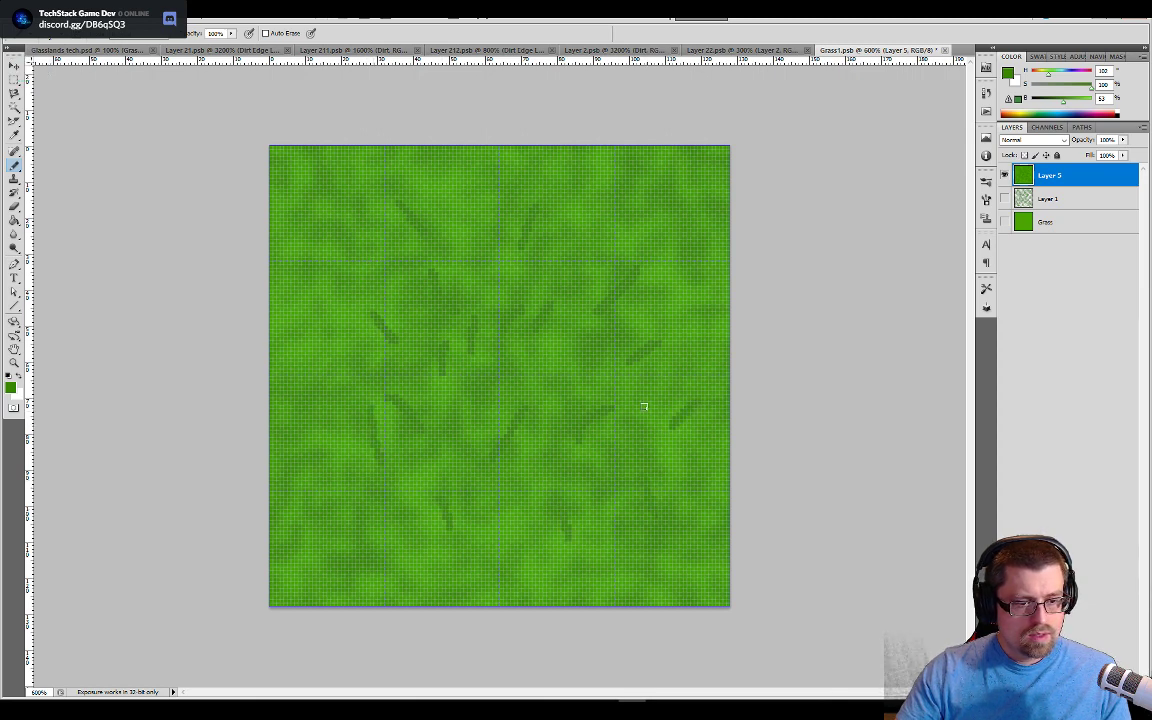
{"action": "left_click_drag", "start_coordinate": [532, 375], "coordinate": [576, 336]}
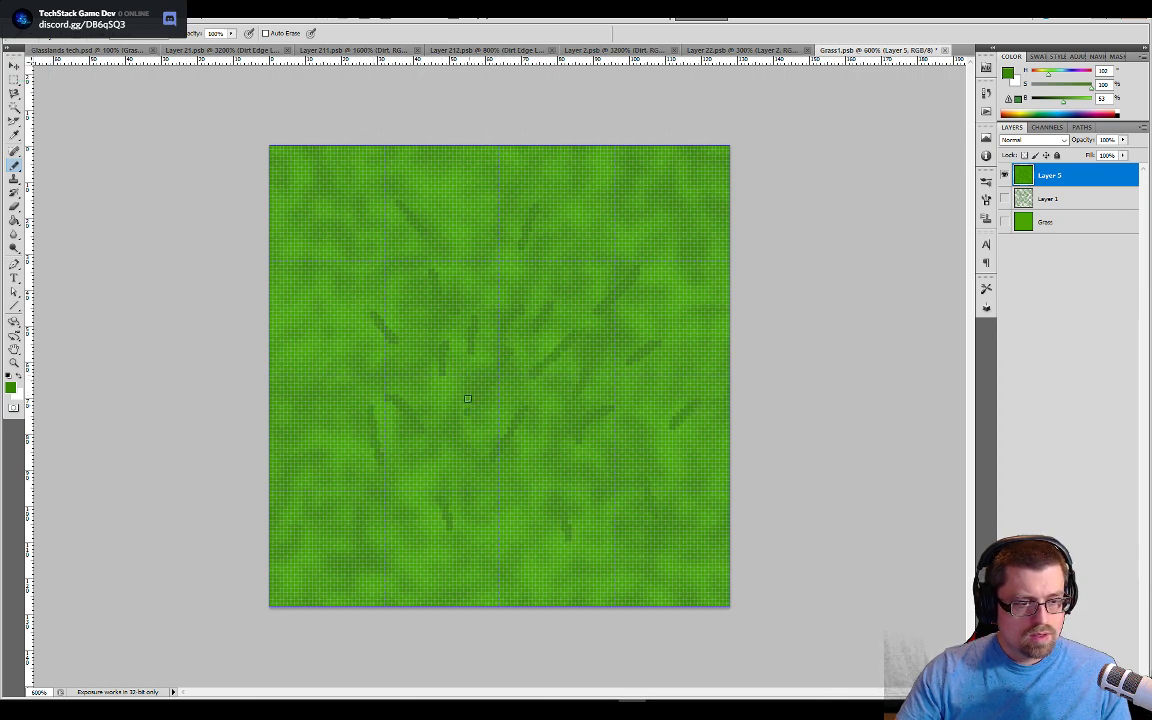
{"action": "left_click_drag", "start_coordinate": [478, 276], "coordinate": [451, 237]}
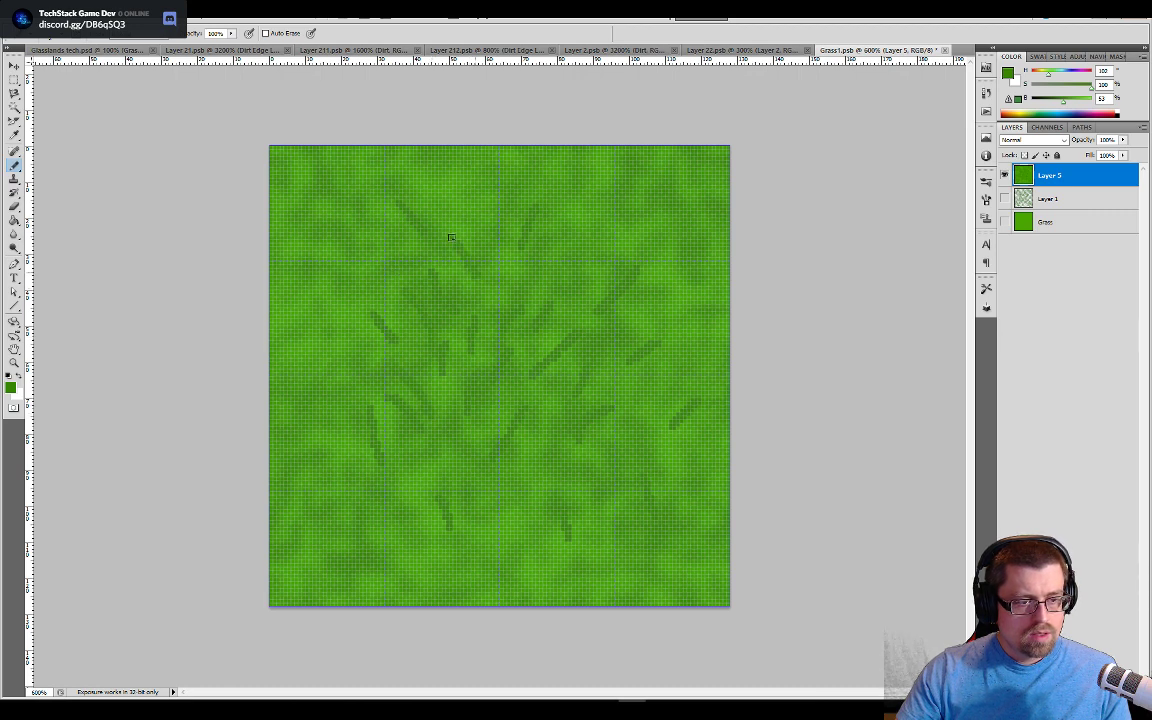
Step: Soften the drawn grass blades across Layer 5 with a greatly enlarged Blur brush at 81% strength
{"action": "left_click", "coordinate": [15, 234]}
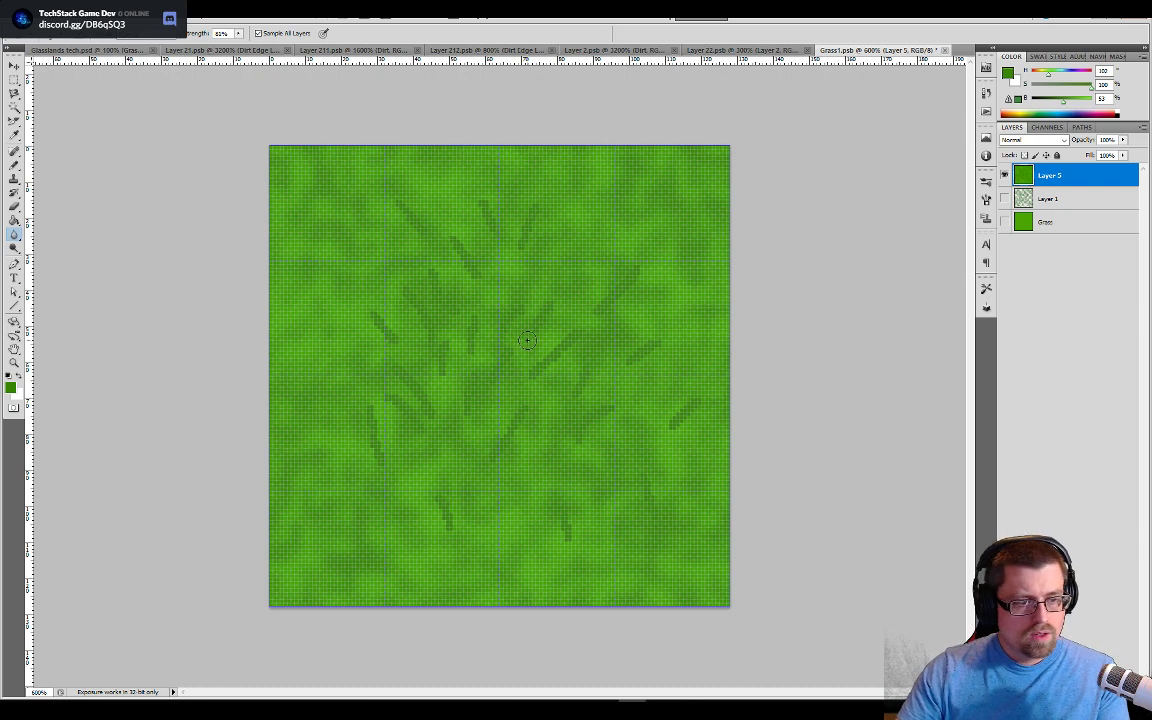
{"action": "key", "text": "bracketright"}
{"action": "key", "text": "bracketright"}
{"action": "key", "text": "bracketright"}
{"action": "key", "text": "bracketright"}
{"action": "key", "text": "bracketright"}
{"action": "key", "text": "bracketright"}
{"action": "key", "text": "bracketright"}
{"action": "key", "text": "bracketright"}
{"action": "key", "text": "bracketright"}
{"action": "key", "text": "bracketright"}
{"action": "key", "text": "bracketright"}
{"action": "key", "text": "bracketright"}
{"action": "key", "text": "bracketright"}
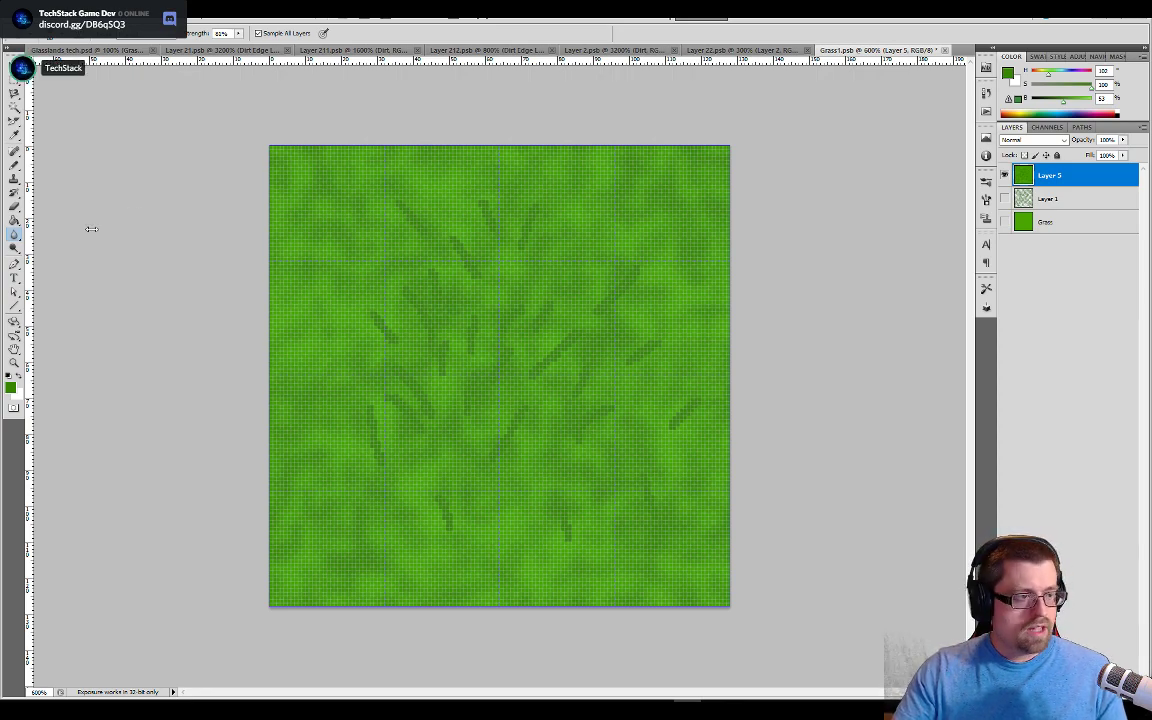
{"action": "left_click", "coordinate": [15, 236]}
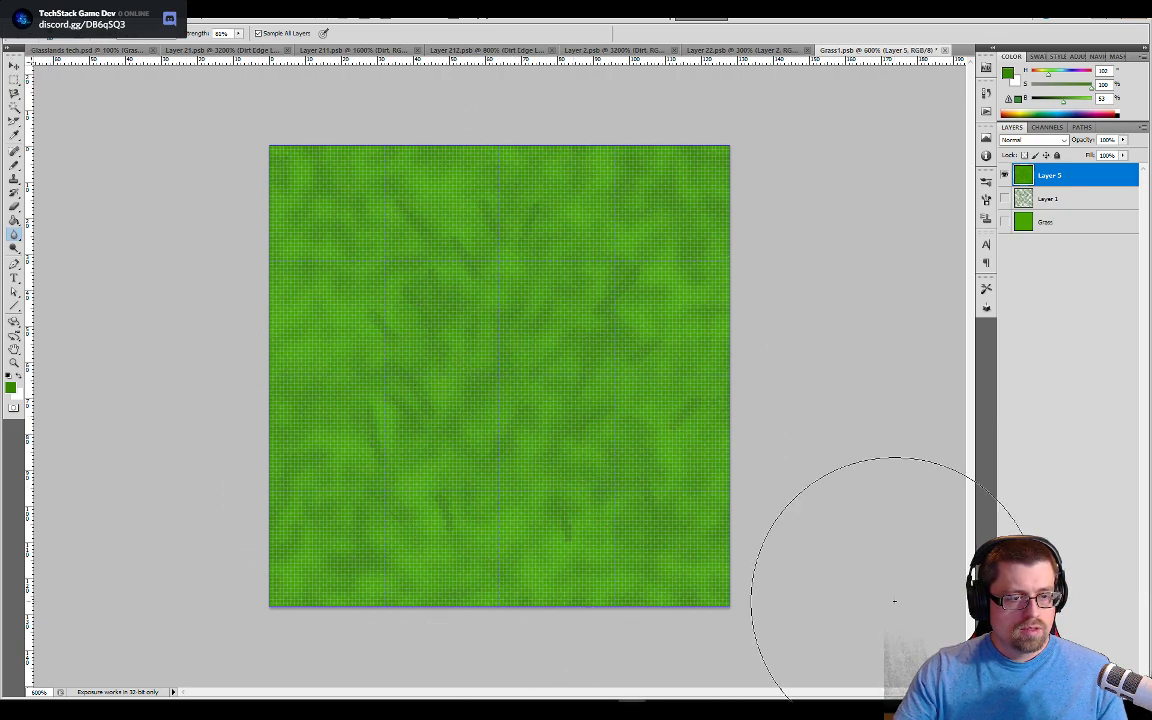
Step: Switch to Unity, inspect the GrassRandom tile behind the pale grass cell, and show the Tileset Replacement assets
{"action": "key", "text": "alt+Tab"}
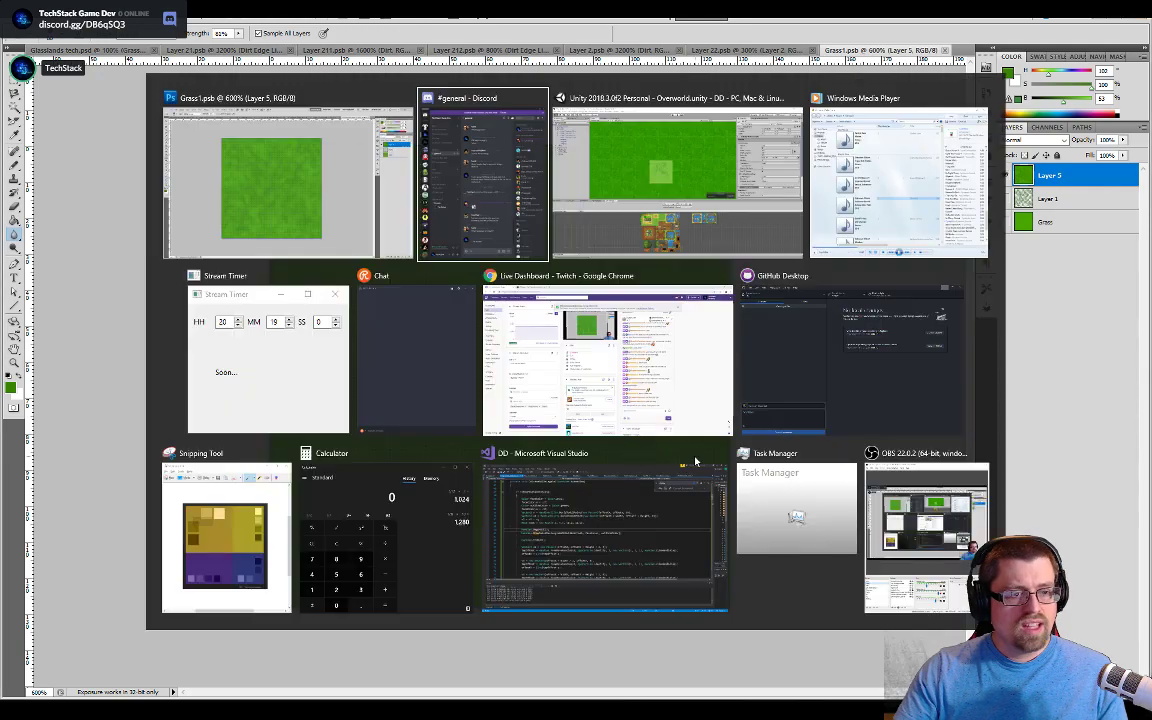
{"action": "key", "text": "Tab"}
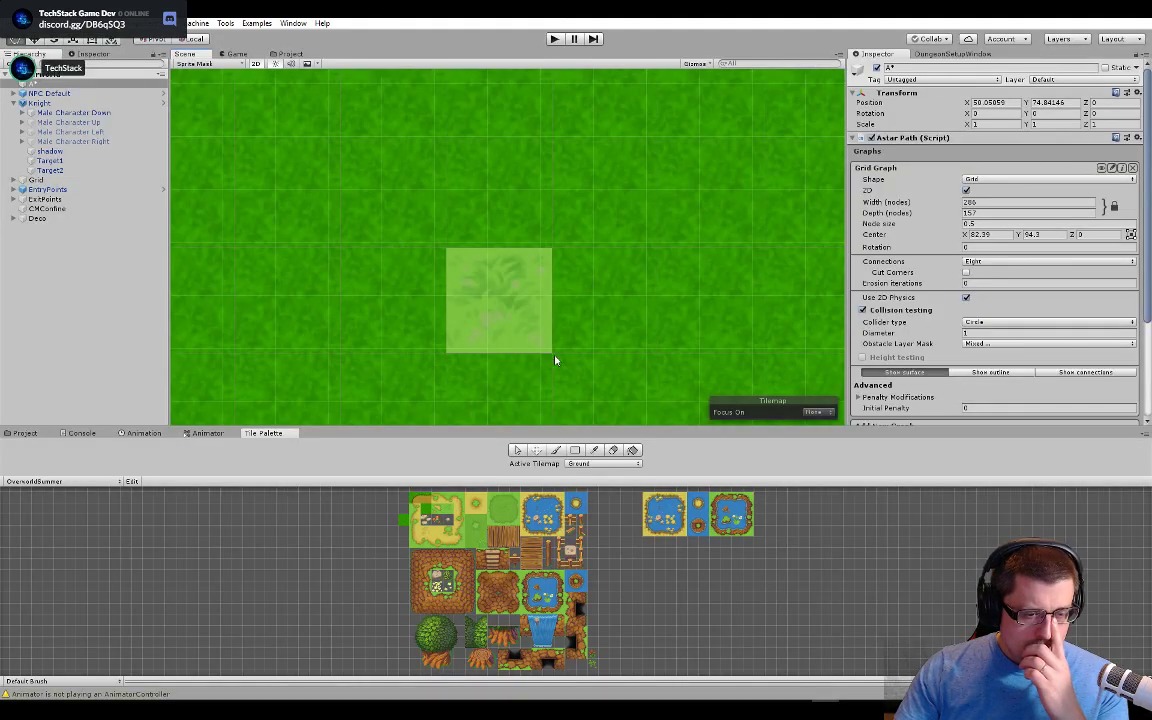
{"action": "left_click", "coordinate": [517, 450]}
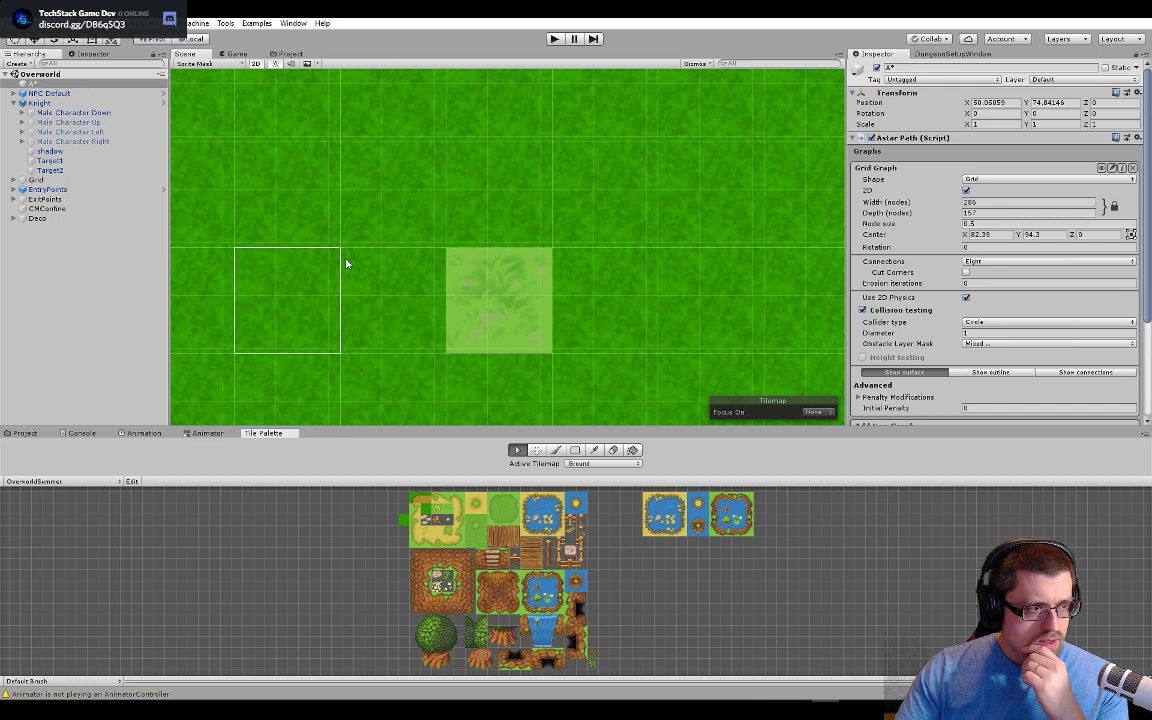
{"action": "left_click", "coordinate": [500, 305]}
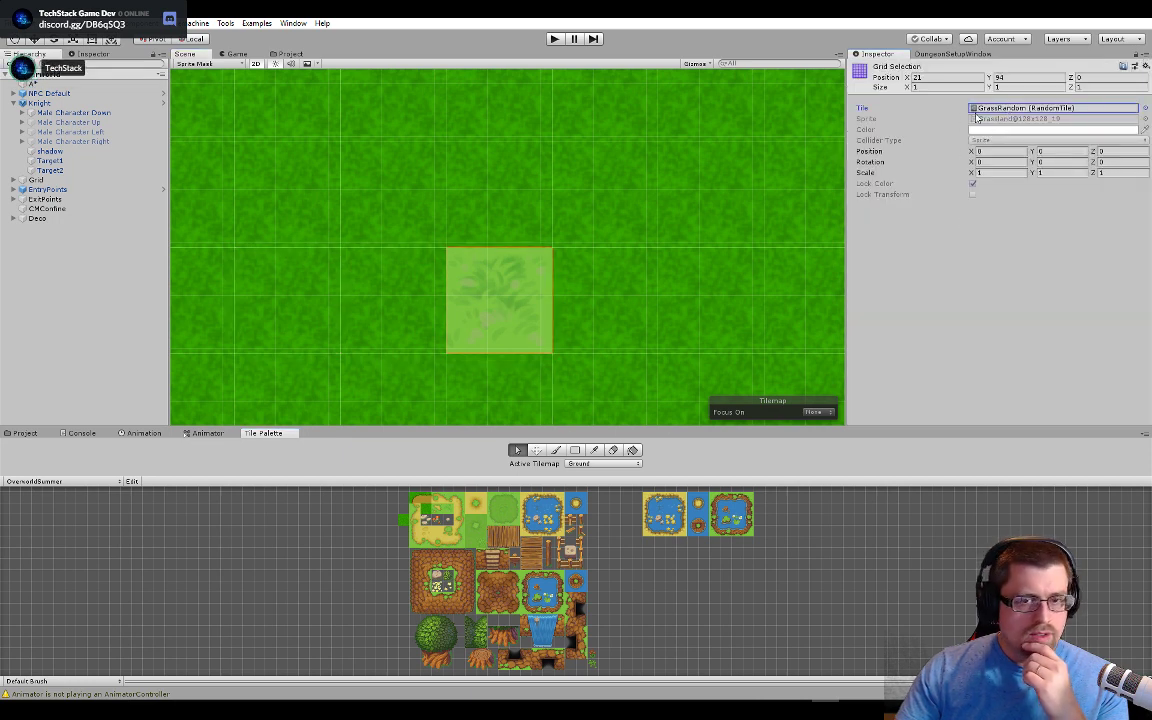
{"action": "double_click", "coordinate": [990, 107]}
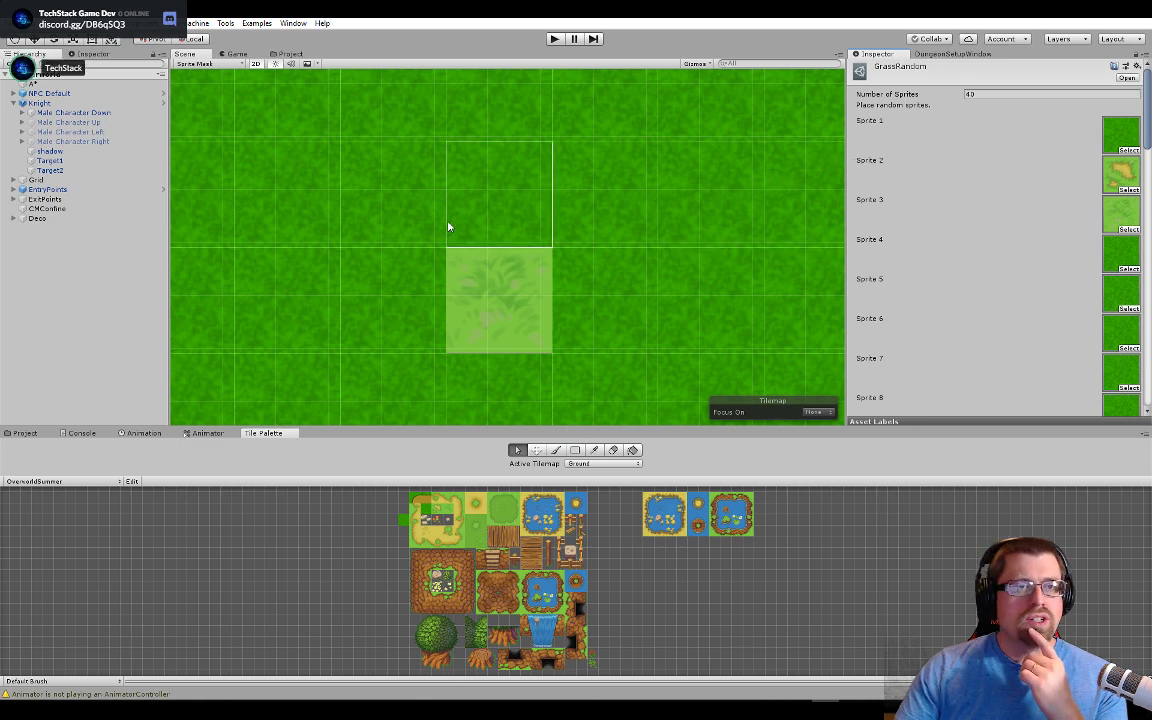
{"action": "left_click", "coordinate": [278, 56]}
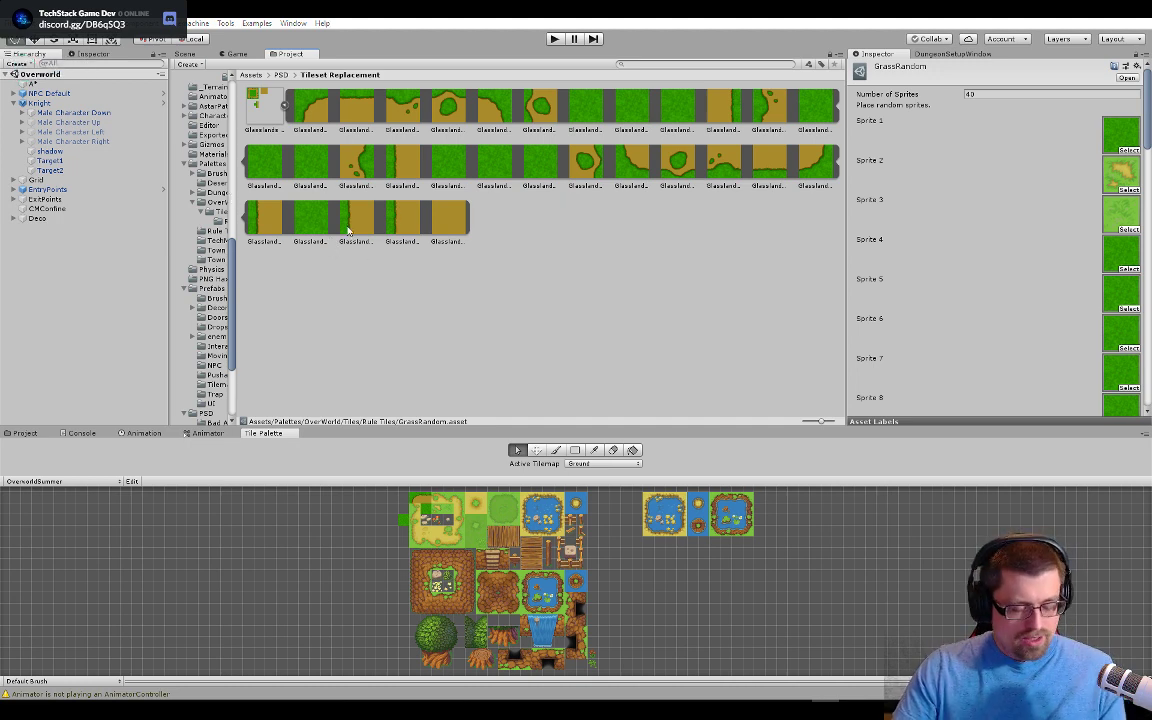
Step: Return to Glasslands tech.psd in Photoshop, hide the Palet layer and save the document
{"action": "key", "text": "alt+Tab"}
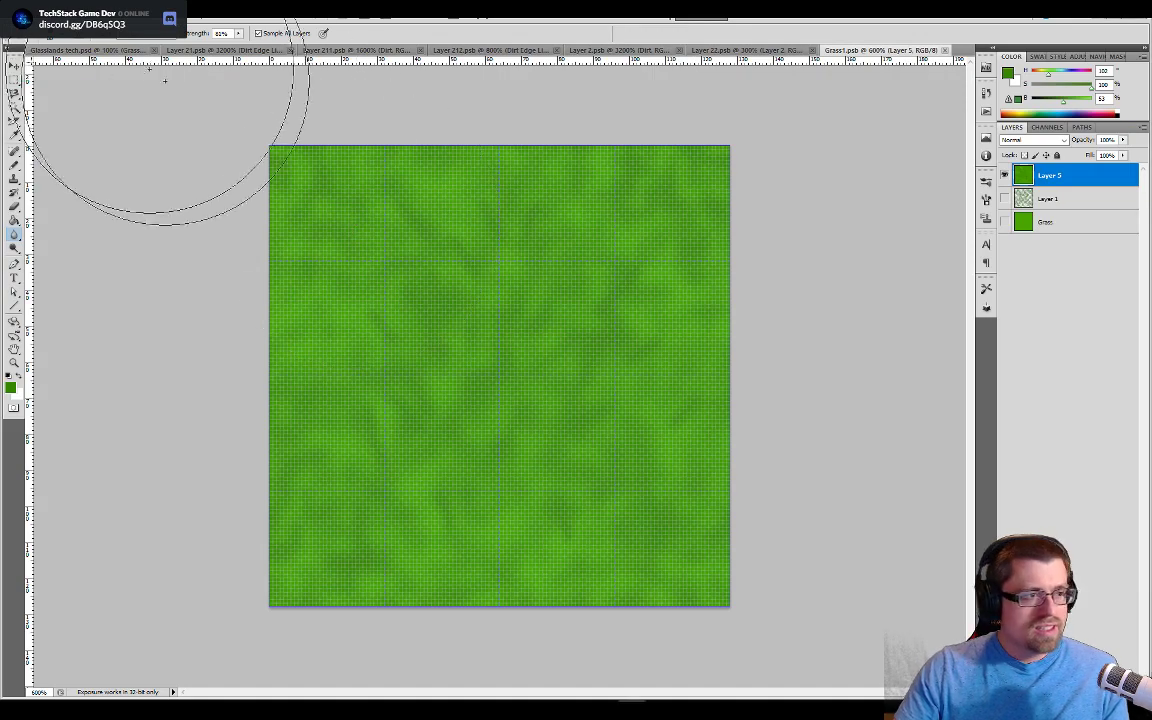
{"action": "left_click", "coordinate": [78, 48]}
{"action": "scroll", "coordinate": [610, 440], "scroll_direction": "down", "scroll_amount": 5}
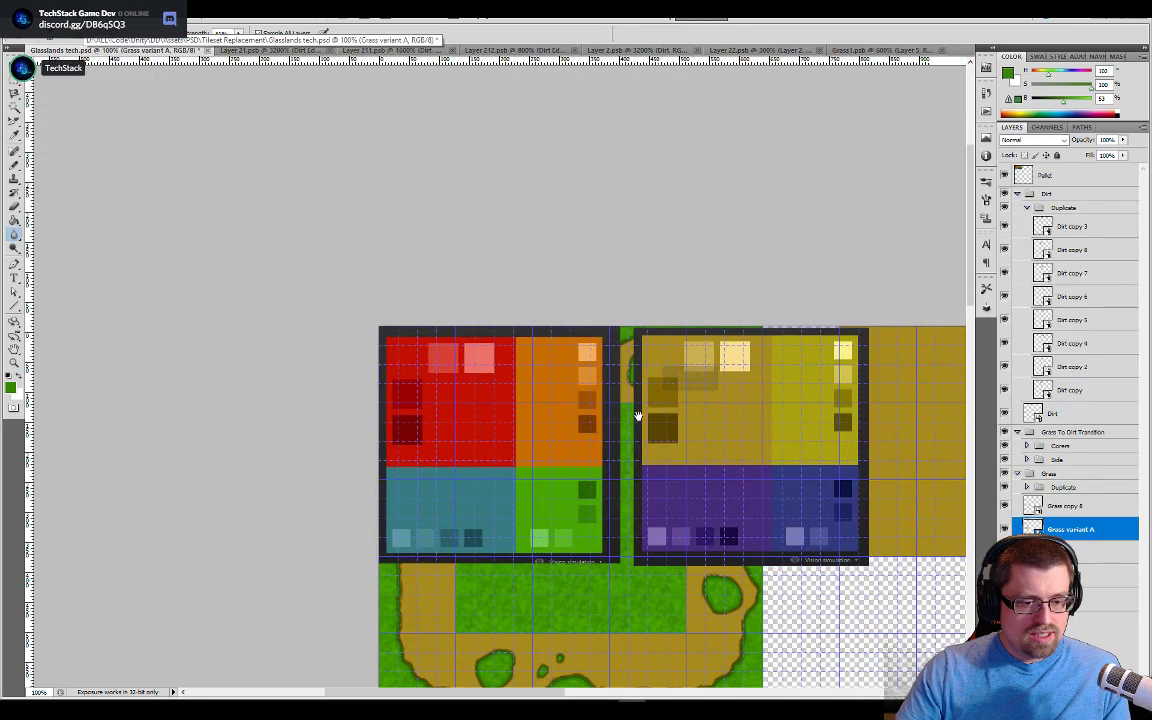
{"action": "key", "text": "alt+Tab"}
{"action": "left_click", "coordinate": [621, 225]}
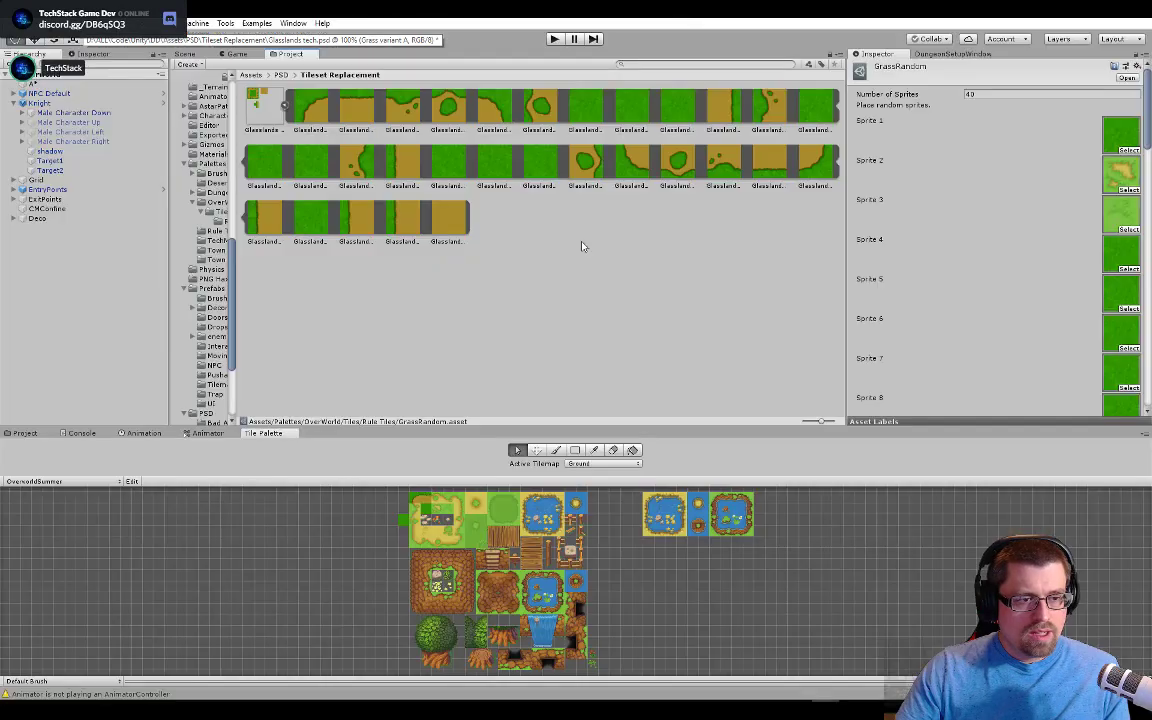
{"action": "key", "text": "alt+Tab"}
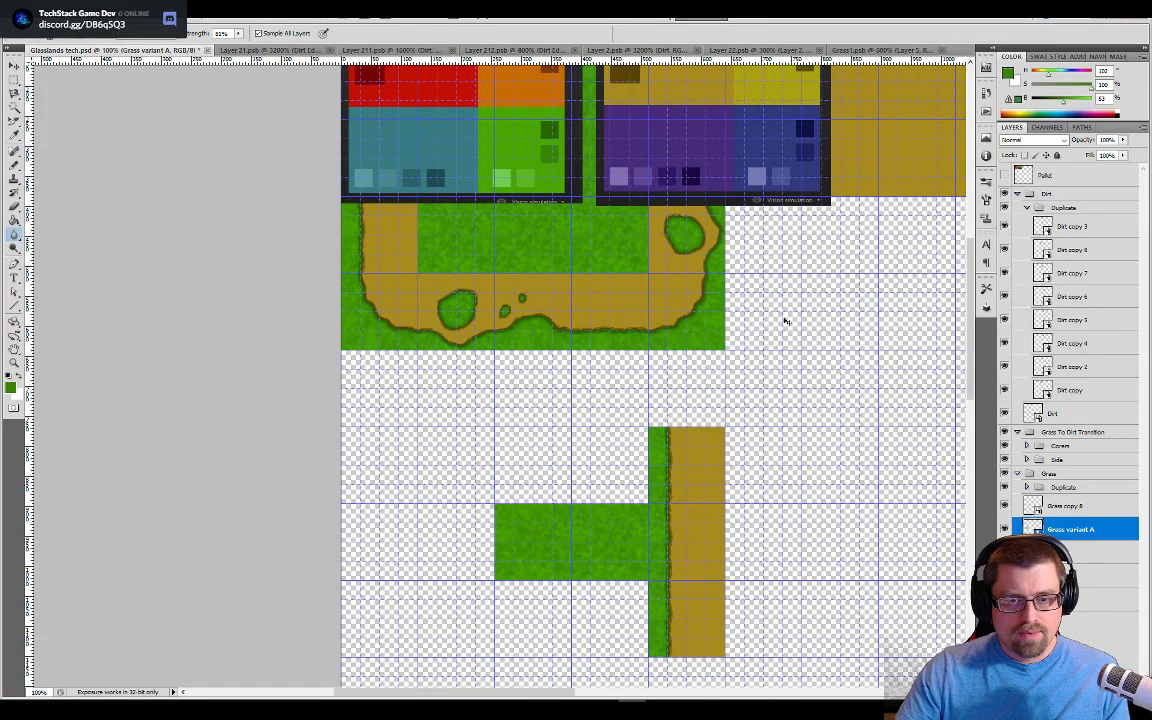
Step: Open the Glasslands tech texture in Unity's Sprite Editor and add a sprite at the upper-left corner of the unsliced grass tile
{"action": "key", "text": "alt+Tab"}
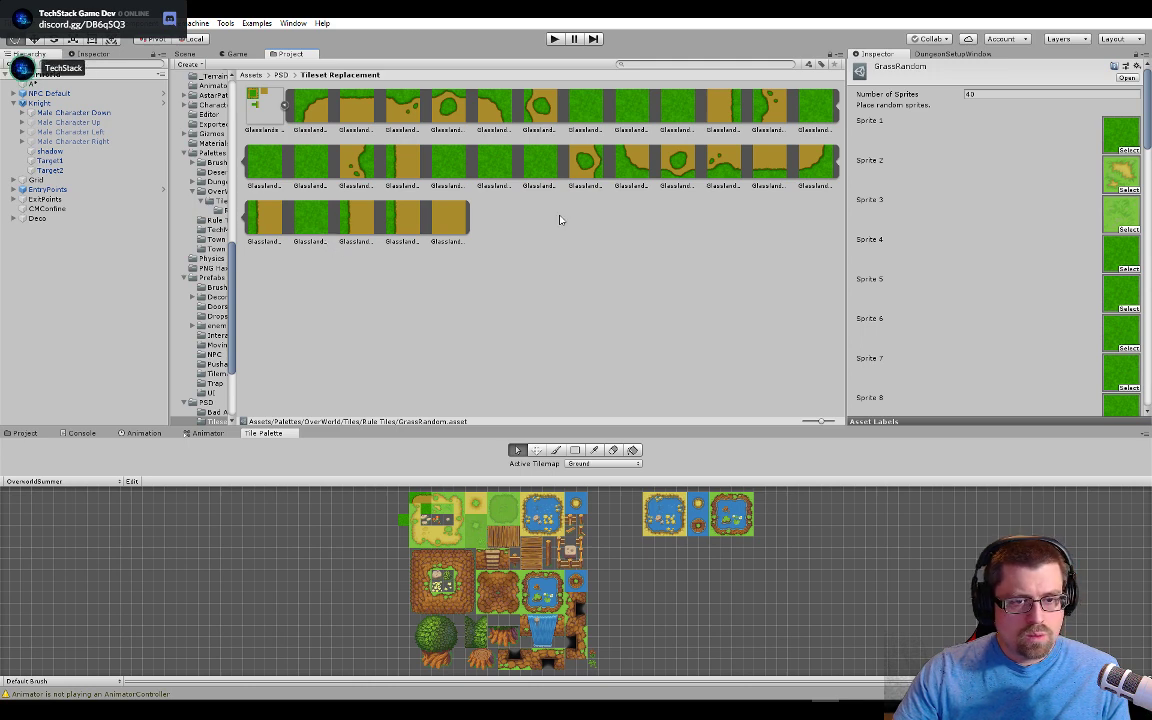
{"action": "left_click", "coordinate": [262, 108]}
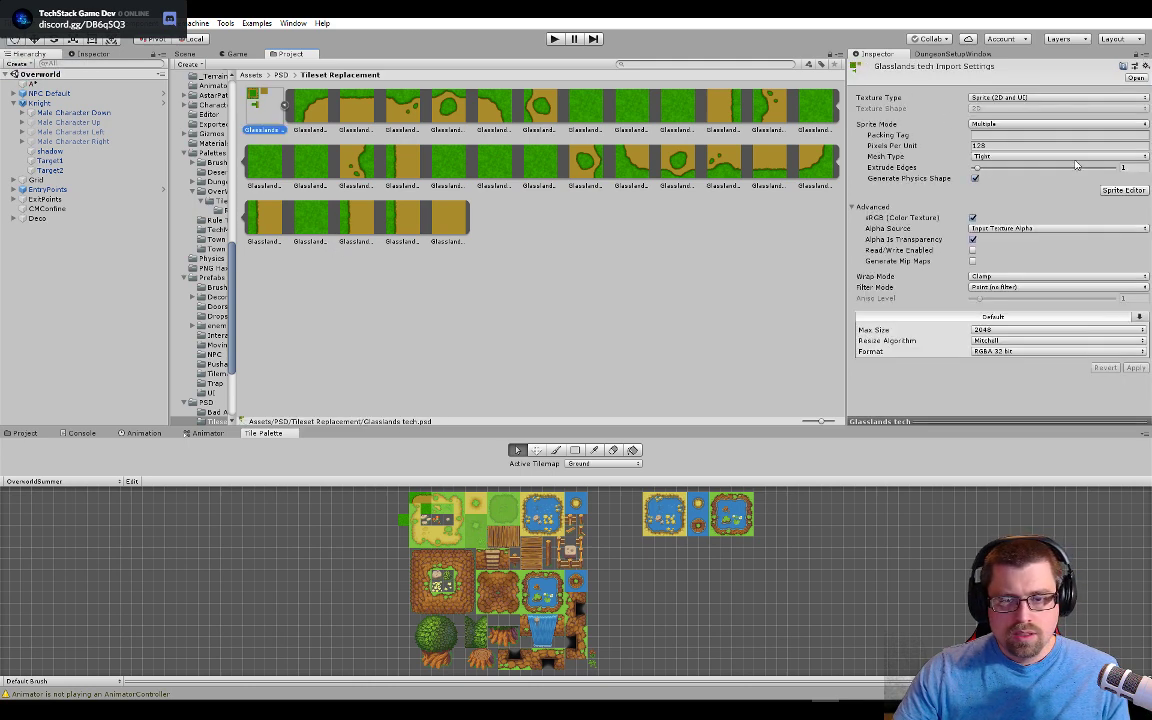
{"action": "left_click", "coordinate": [1123, 190]}
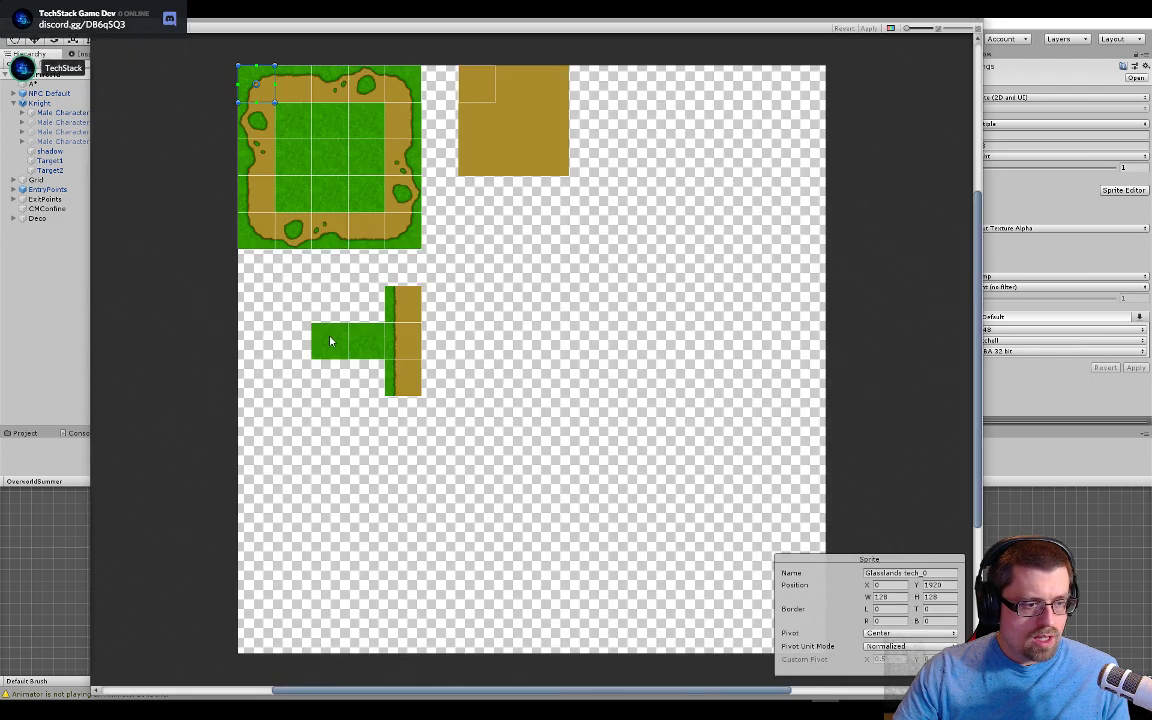
{"action": "left_click", "coordinate": [330, 341]}
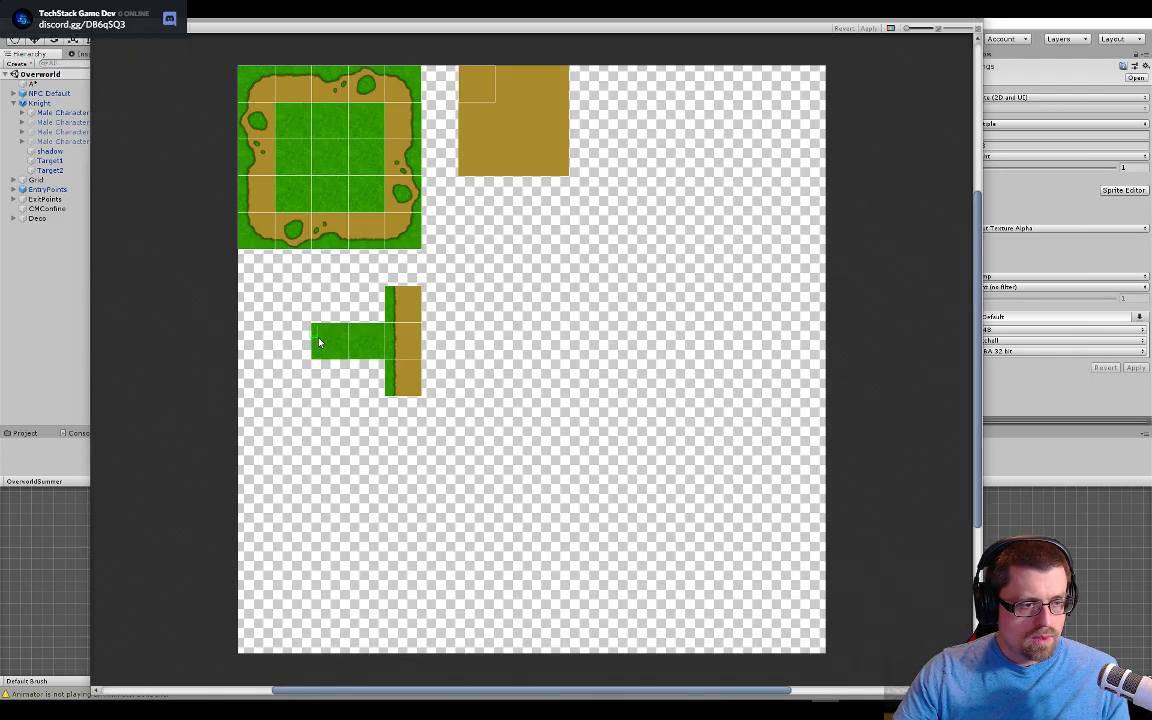
{"action": "left_click", "coordinate": [319, 341]}
{"action": "scroll", "coordinate": [316, 338], "scroll_direction": "up", "scroll_amount": 3}
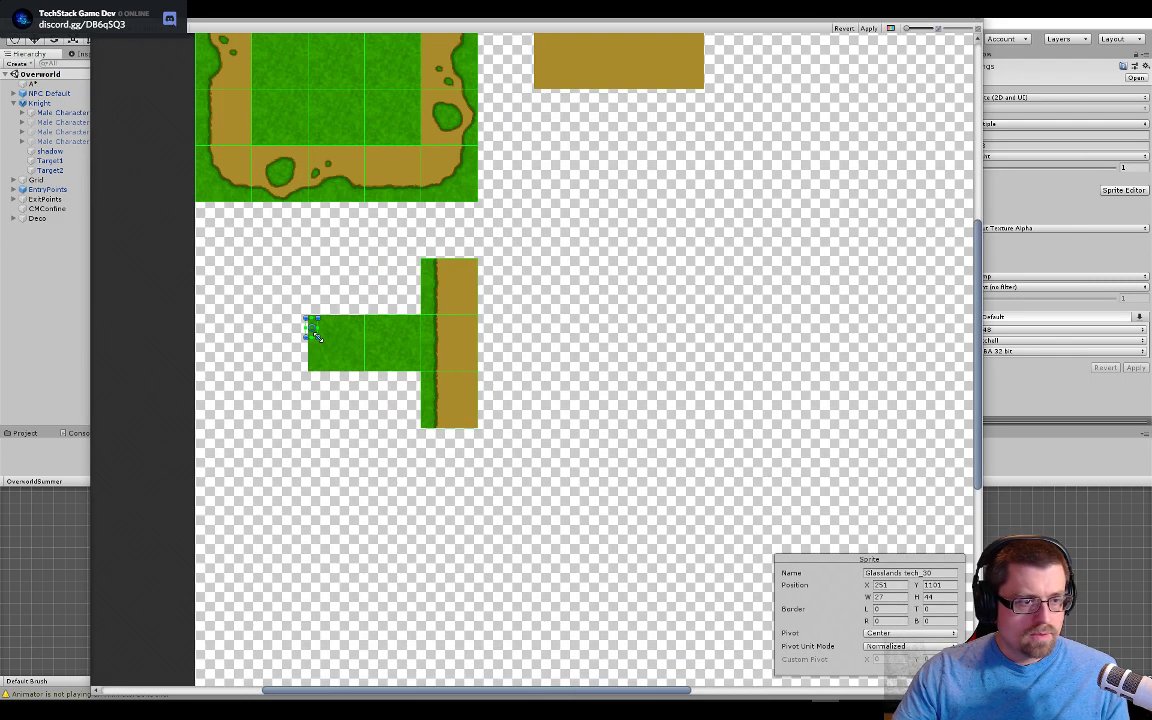
{"action": "scroll", "coordinate": [318, 338], "scroll_direction": "up", "scroll_amount": 10}
{"action": "mouse_move", "coordinate": [275, 214]}
{"action": "left_mouse_down"}
{"action": "mouse_move", "coordinate": [299, 202]}
{"action": "mouse_move", "coordinate": [290, 200]}
{"action": "left_mouse_up"}
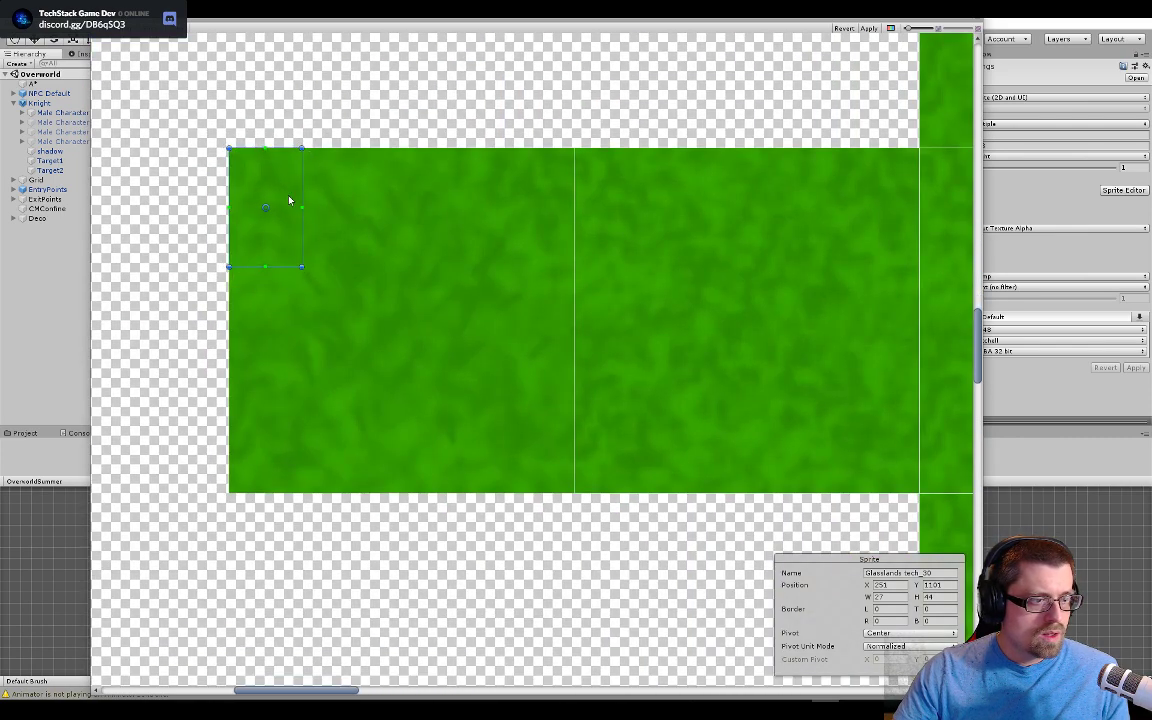
Step: Set the new sprite to 128 by 128, move it to Y 1024 over the grass tile, and apply the slicing
{"action": "left_click", "coordinate": [880, 597]}
{"action": "type", "text": "128"}
{"action": "key", "text": "Tab"}
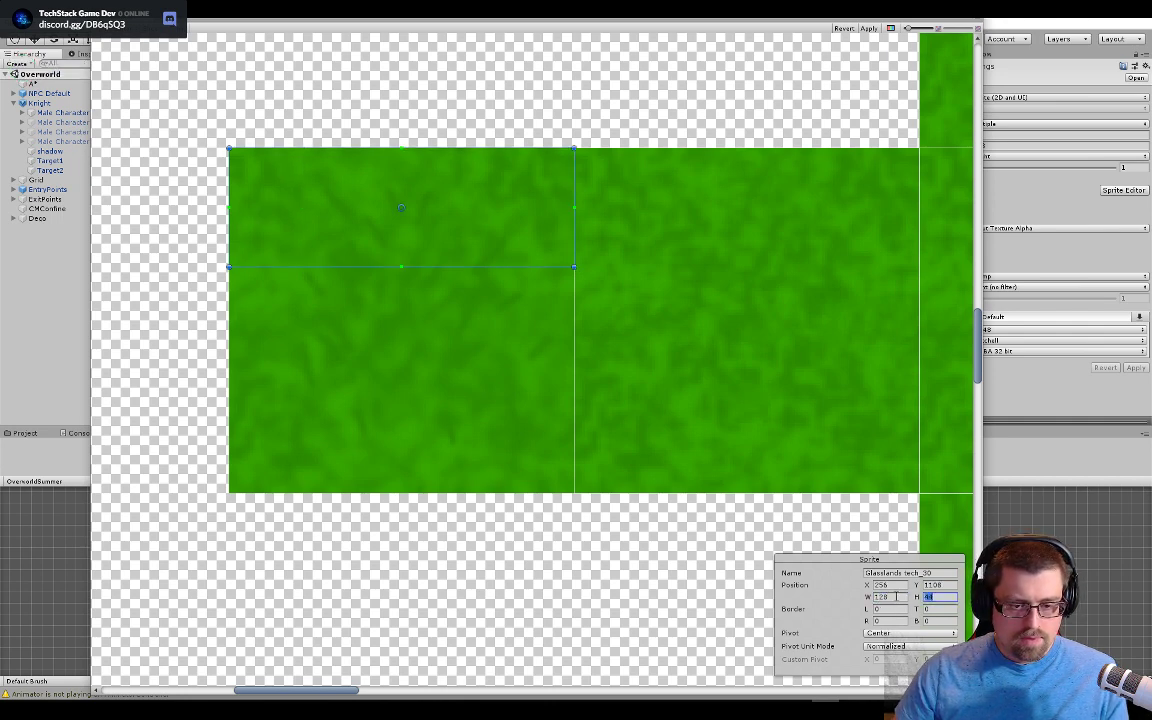
{"action": "type", "text": "128"}
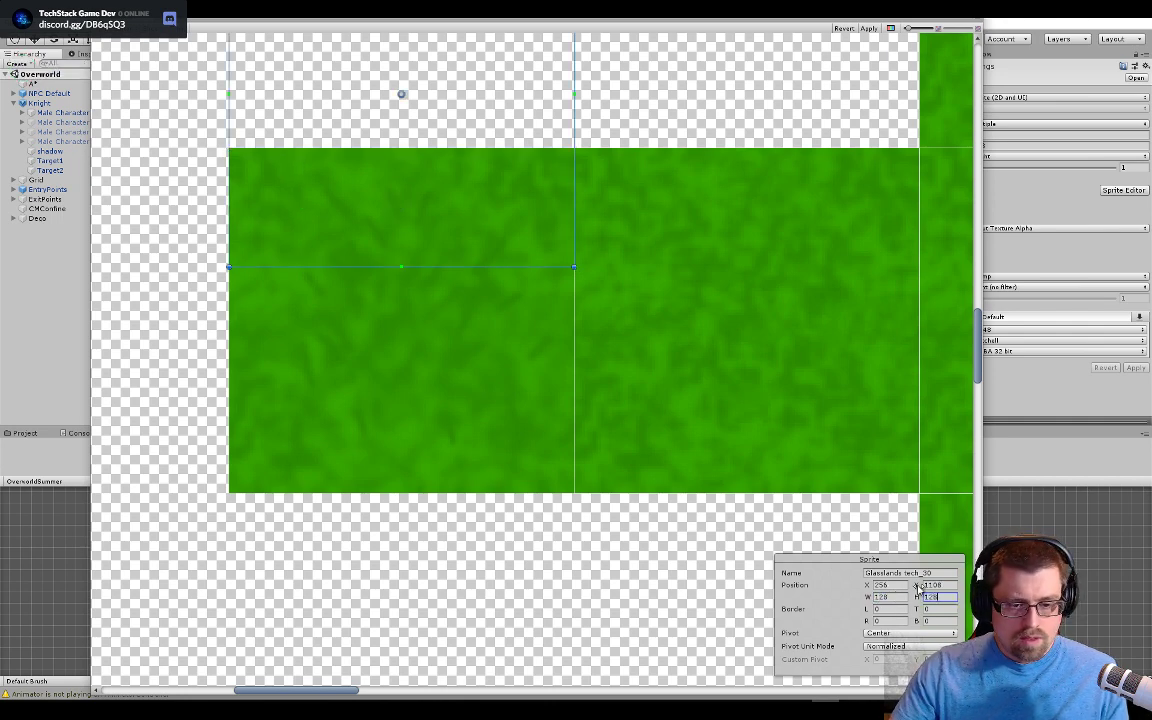
{"action": "left_click_drag", "start_coordinate": [916, 587], "coordinate": [866, 586]}
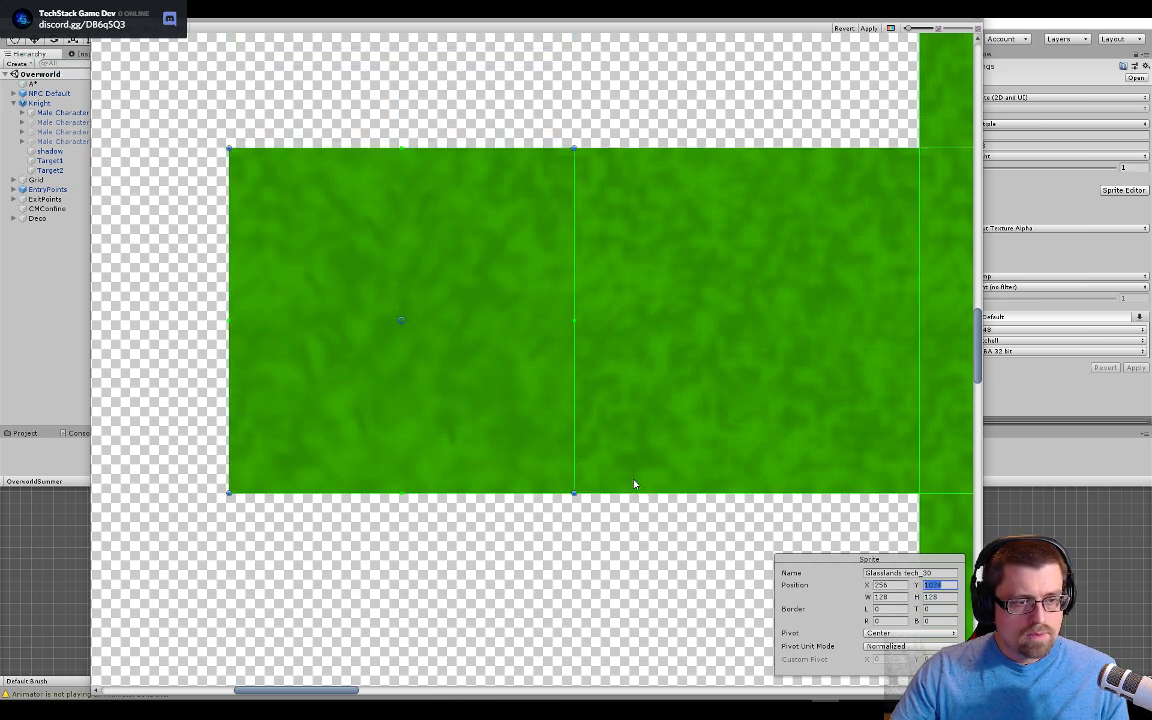
{"action": "key", "text": "alt+Tab"}
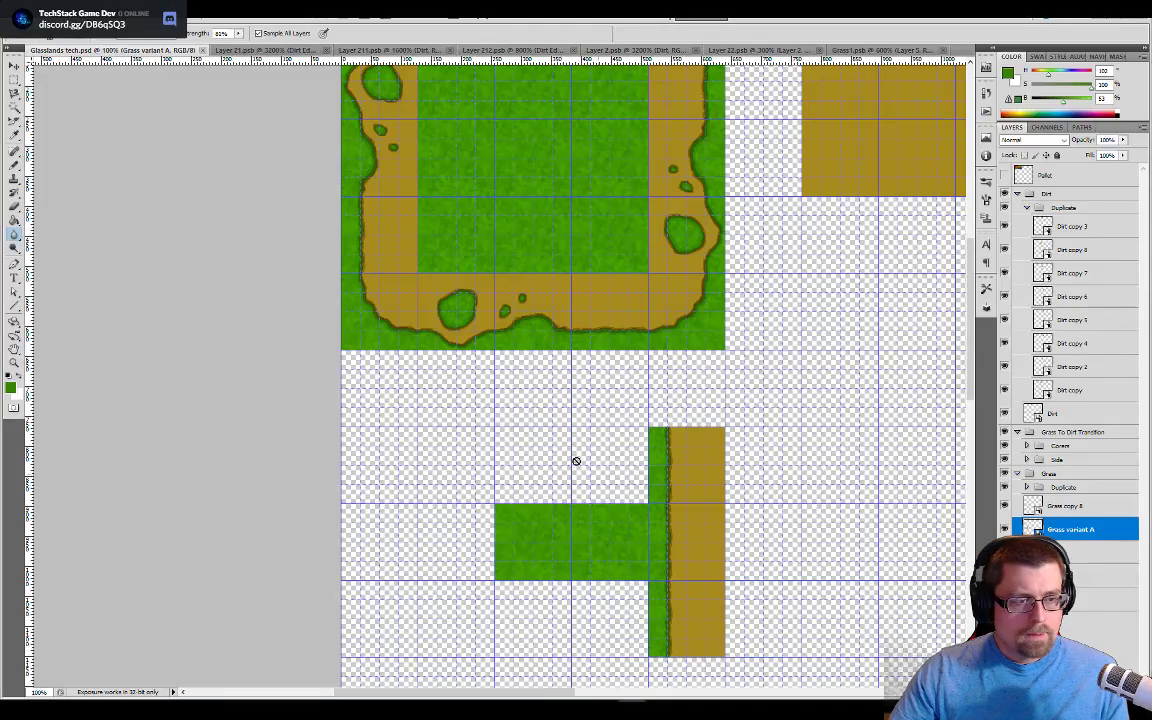
{"action": "key", "text": "alt+Tab"}
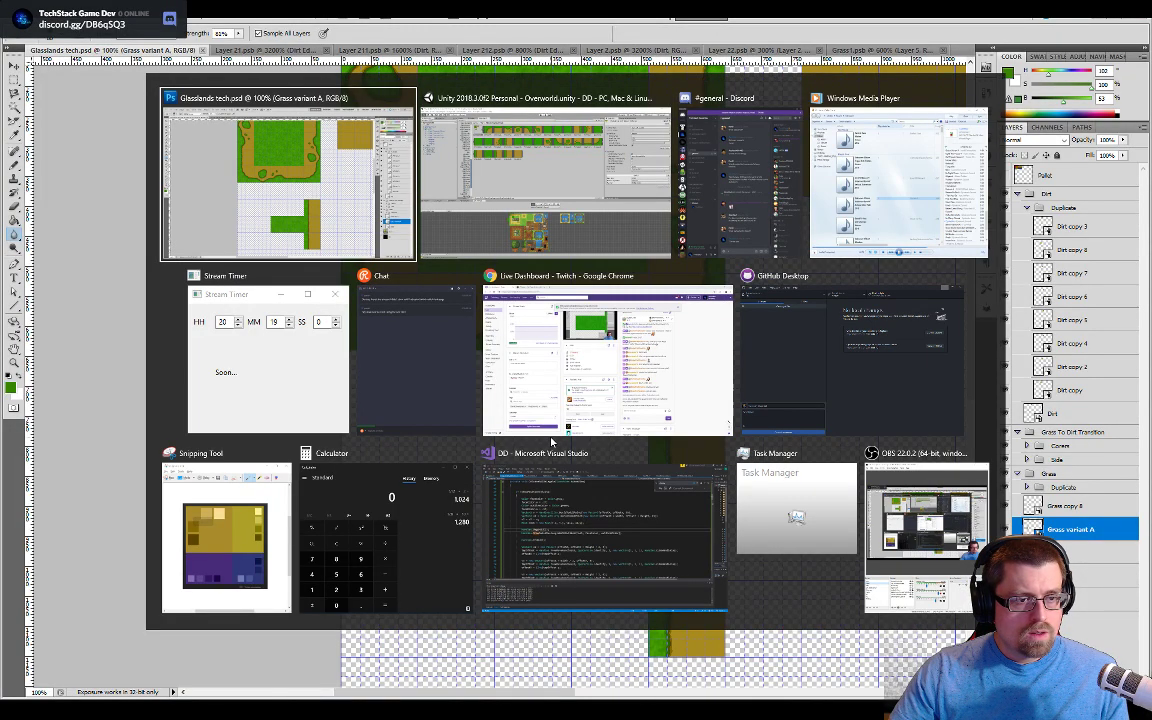
{"action": "key", "text": "alt+Tab"}
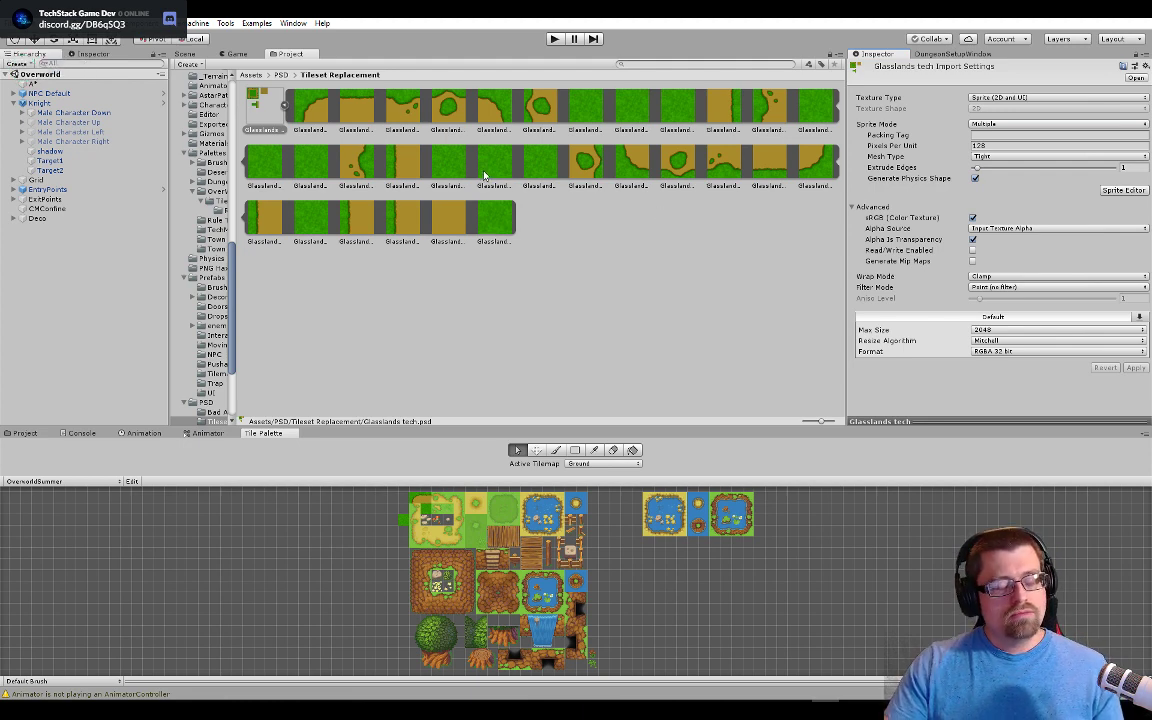
Step: Open the GrassRandom tile behind the pale grass cell and assign the new grass variant sprite to Sprite 3
{"action": "left_click", "coordinate": [489, 218]}
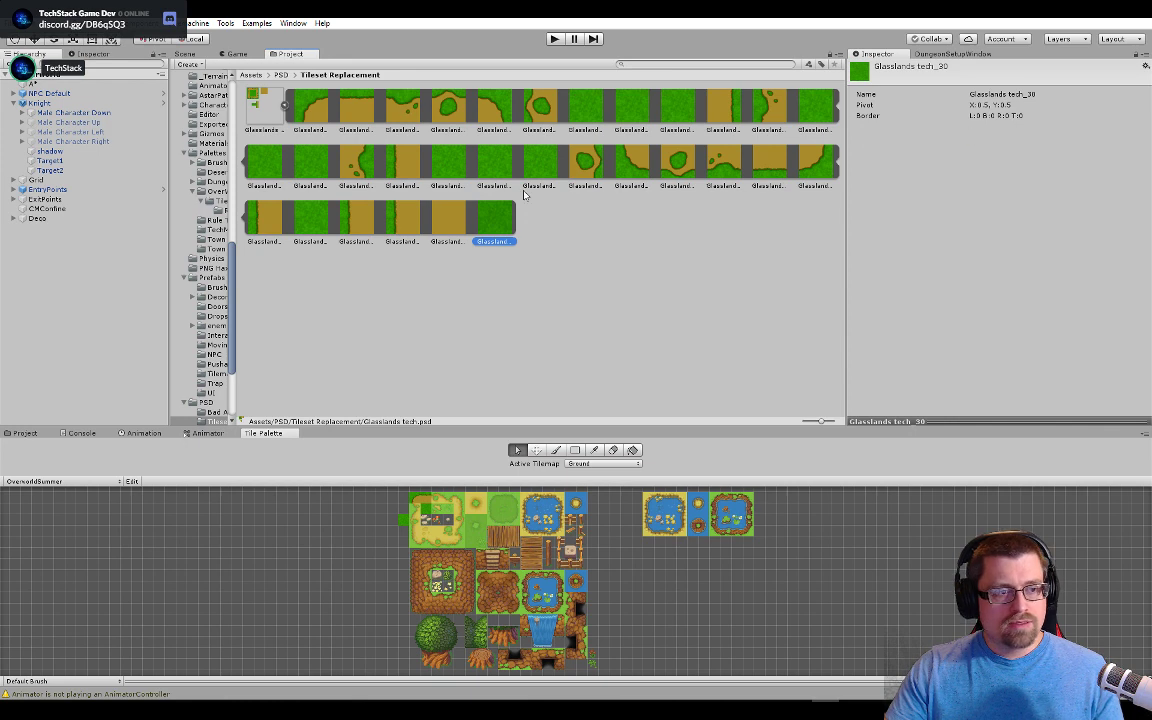
{"action": "left_click", "coordinate": [184, 53]}
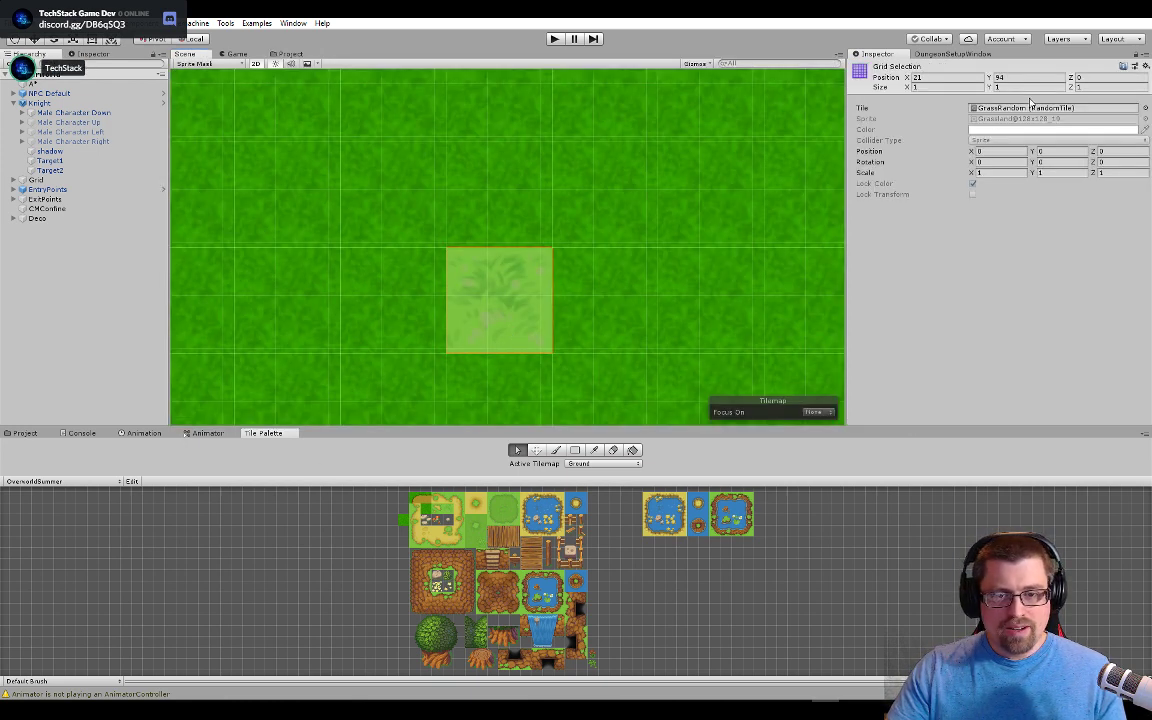
{"action": "double_click", "coordinate": [1030, 109]}
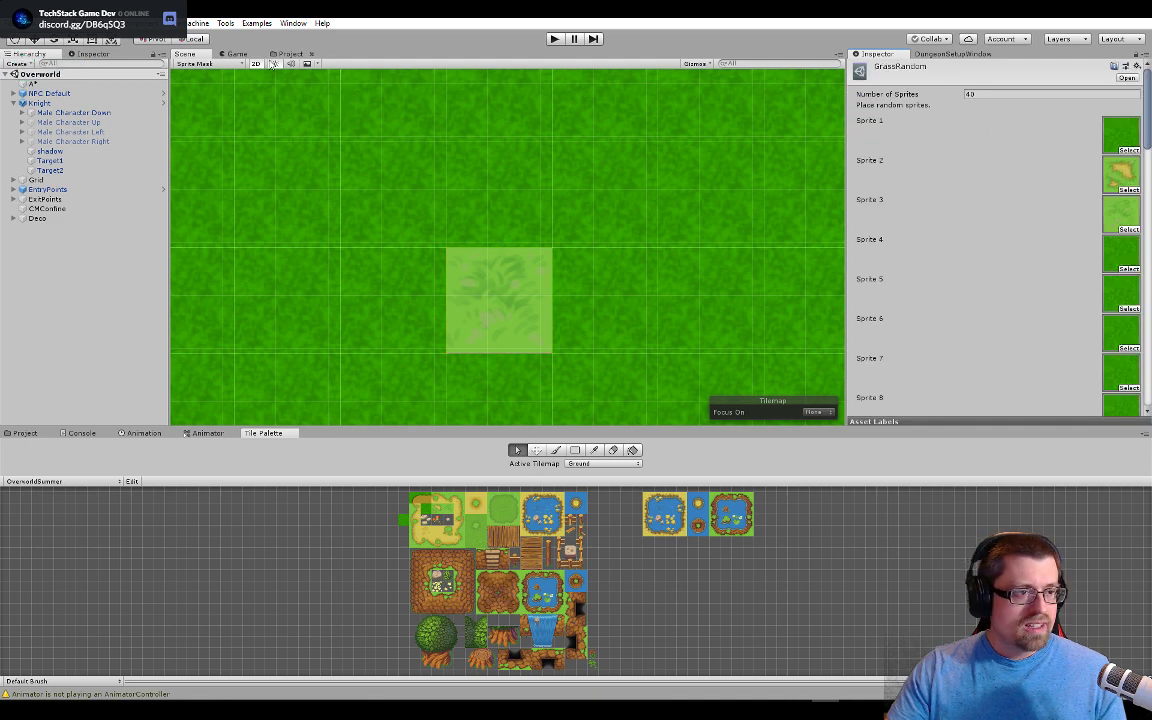
{"action": "left_click", "coordinate": [285, 53]}
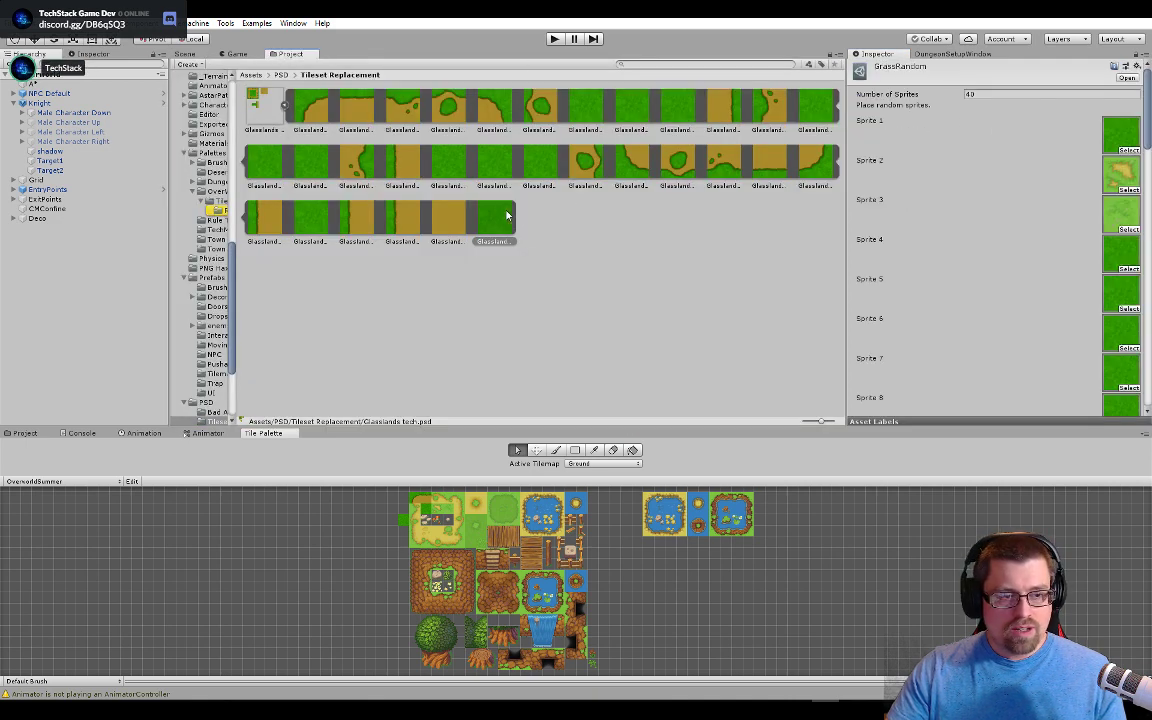
{"action": "scroll", "coordinate": [1110, 245], "scroll_direction": "down", "scroll_amount": 2}
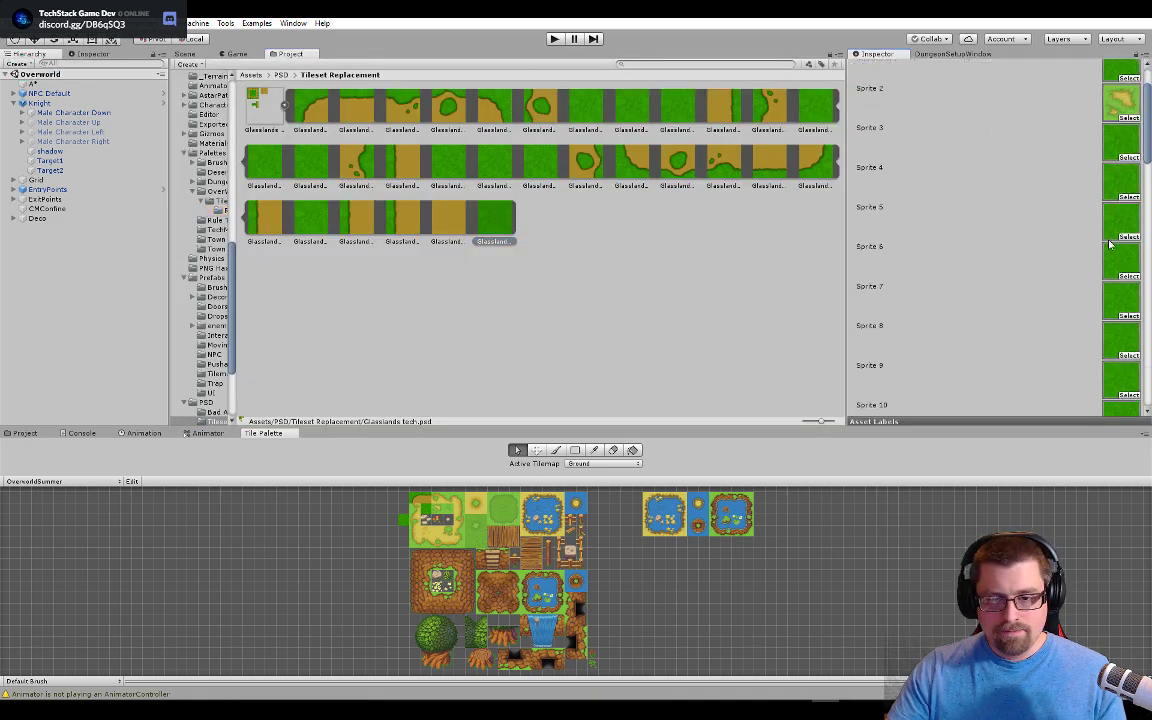
Step: Assign the new grass variant sprite to GrassRandom's remaining pale grass slots, Sprite 11, Sprite 22 and Sprite 25
{"action": "scroll", "coordinate": [1110, 245], "scroll_direction": "down", "scroll_amount": 3}
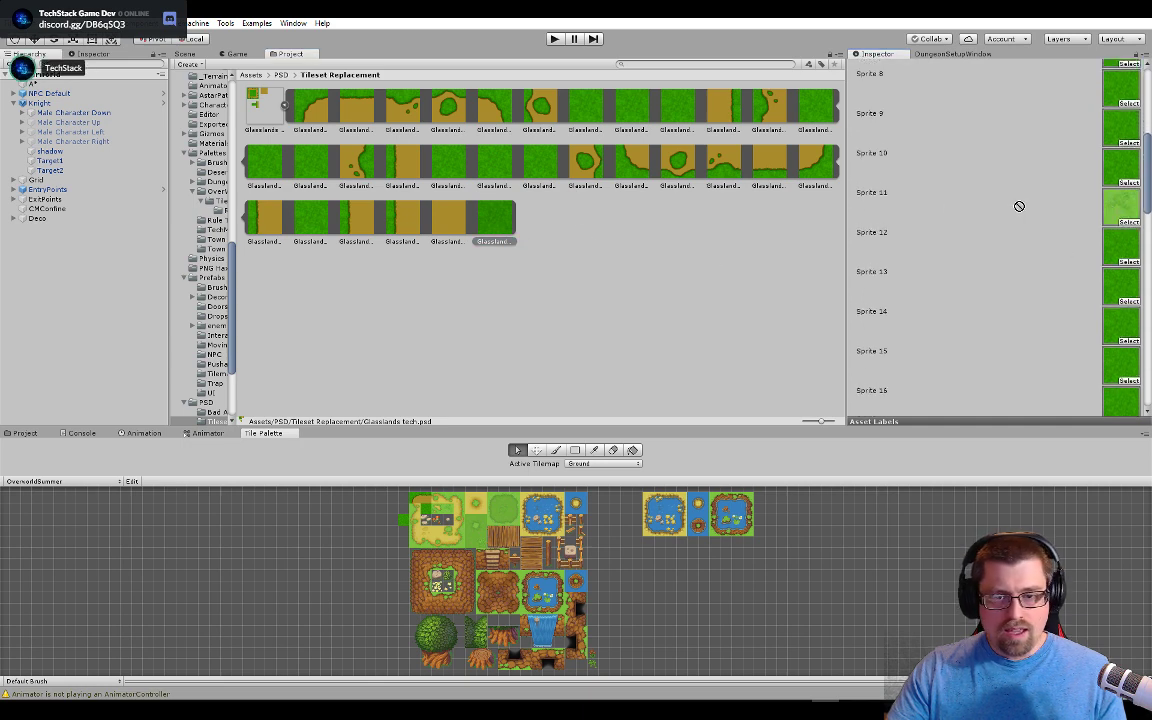
{"action": "scroll", "coordinate": [1088, 226], "scroll_direction": "down", "scroll_amount": 2}
{"action": "scroll", "coordinate": [1088, 226], "scroll_direction": "down", "scroll_amount": 2}
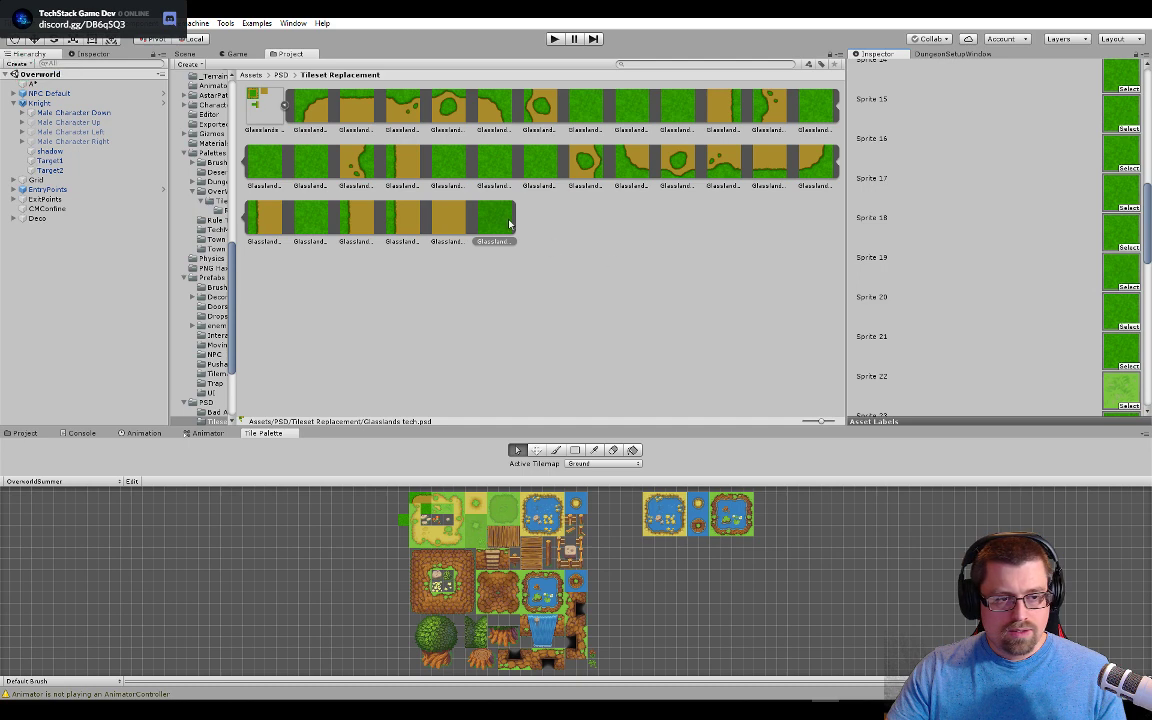
{"action": "left_click_drag", "start_coordinate": [503, 220], "coordinate": [1126, 387]}
{"action": "scroll", "coordinate": [1021, 318], "scroll_direction": "down", "scroll_amount": 4}
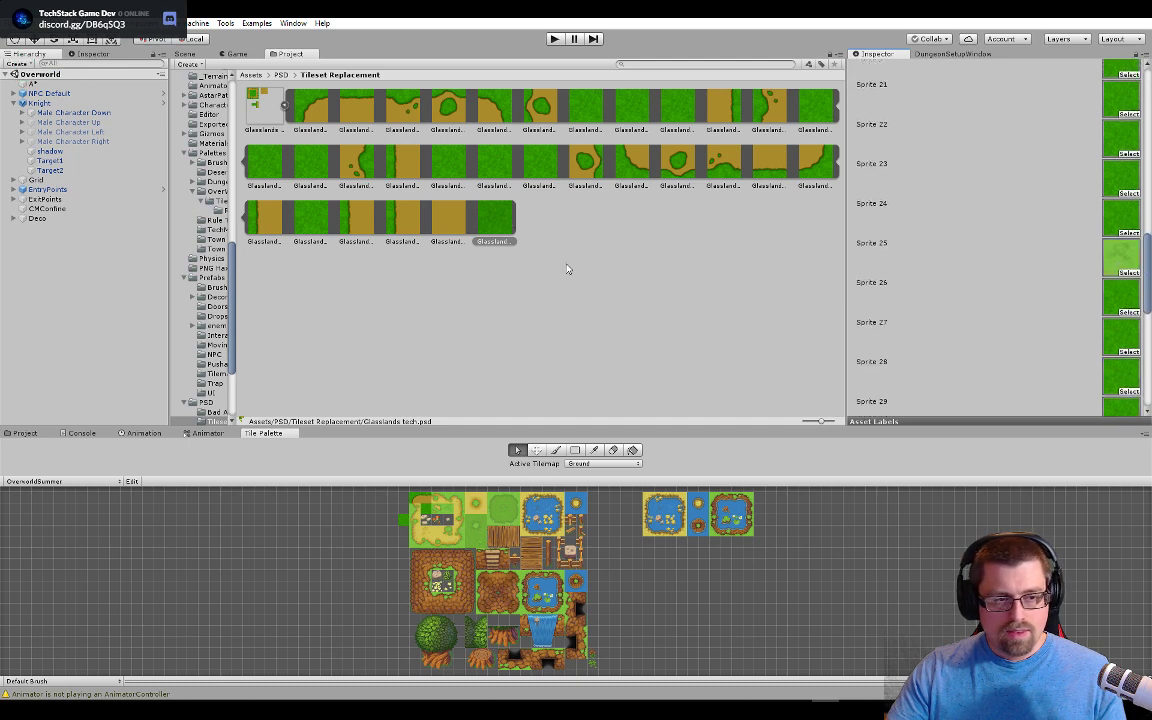
{"action": "scroll", "coordinate": [1064, 277], "scroll_direction": "down", "scroll_amount": 5}
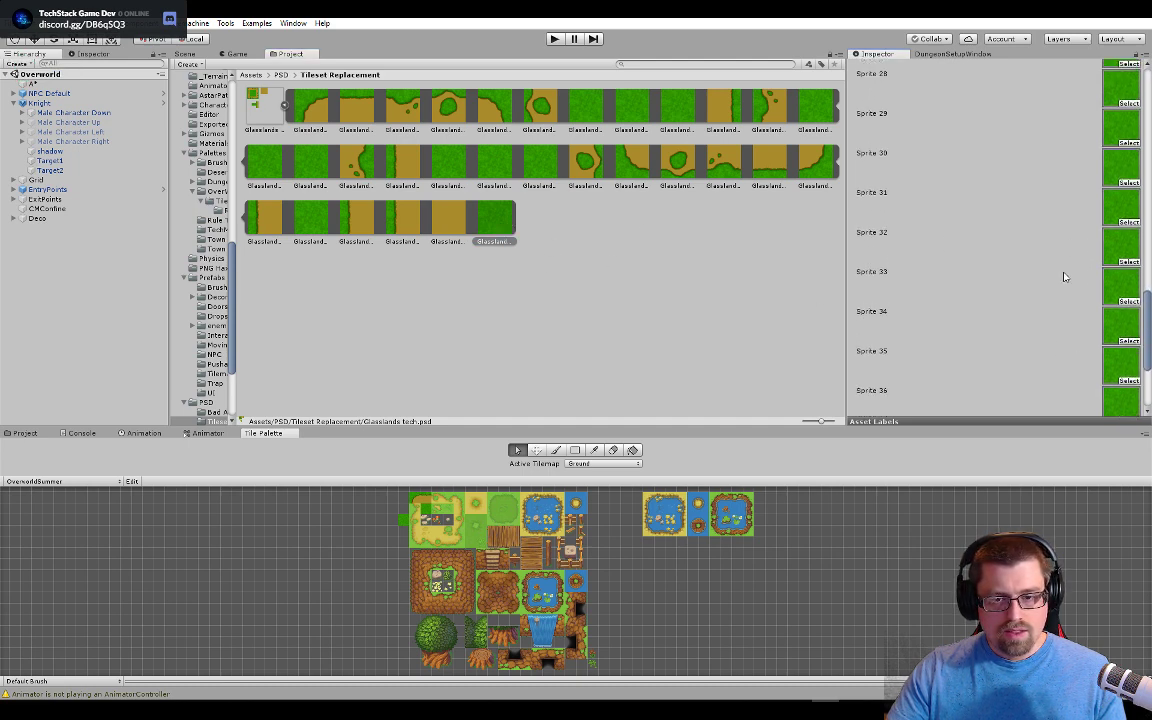
{"action": "scroll", "coordinate": [1064, 277], "scroll_direction": "up", "scroll_amount": 20}
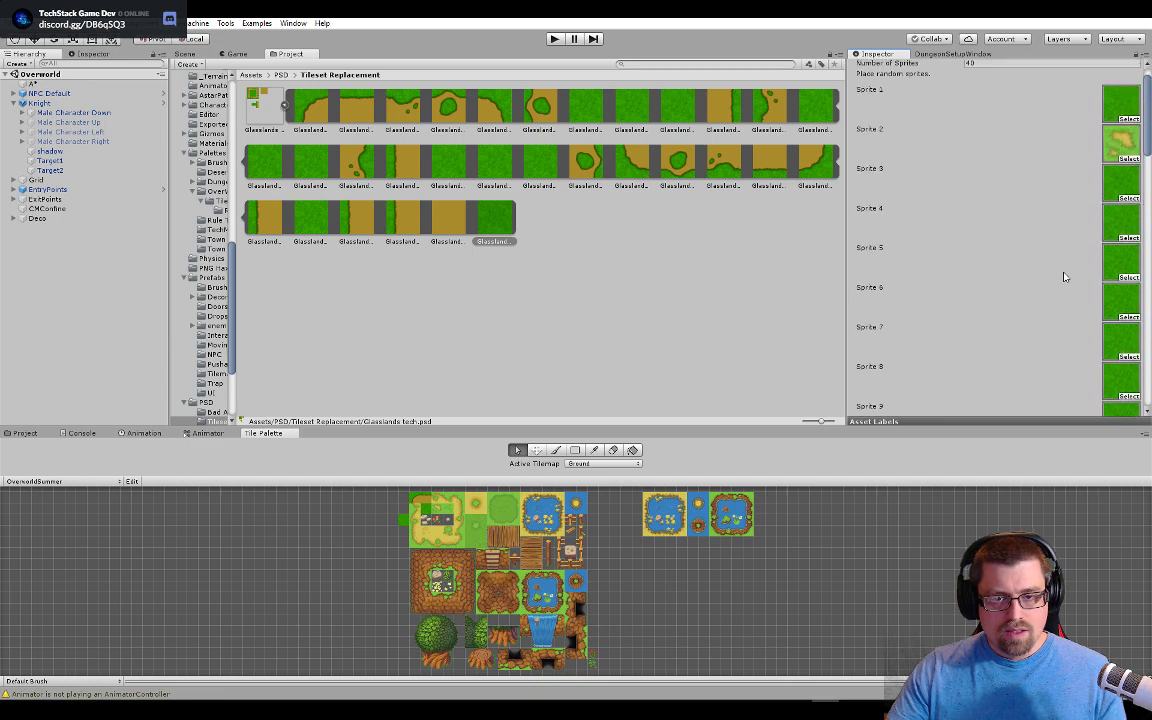
{"action": "scroll", "coordinate": [1064, 277], "scroll_direction": "up", "scroll_amount": 1}
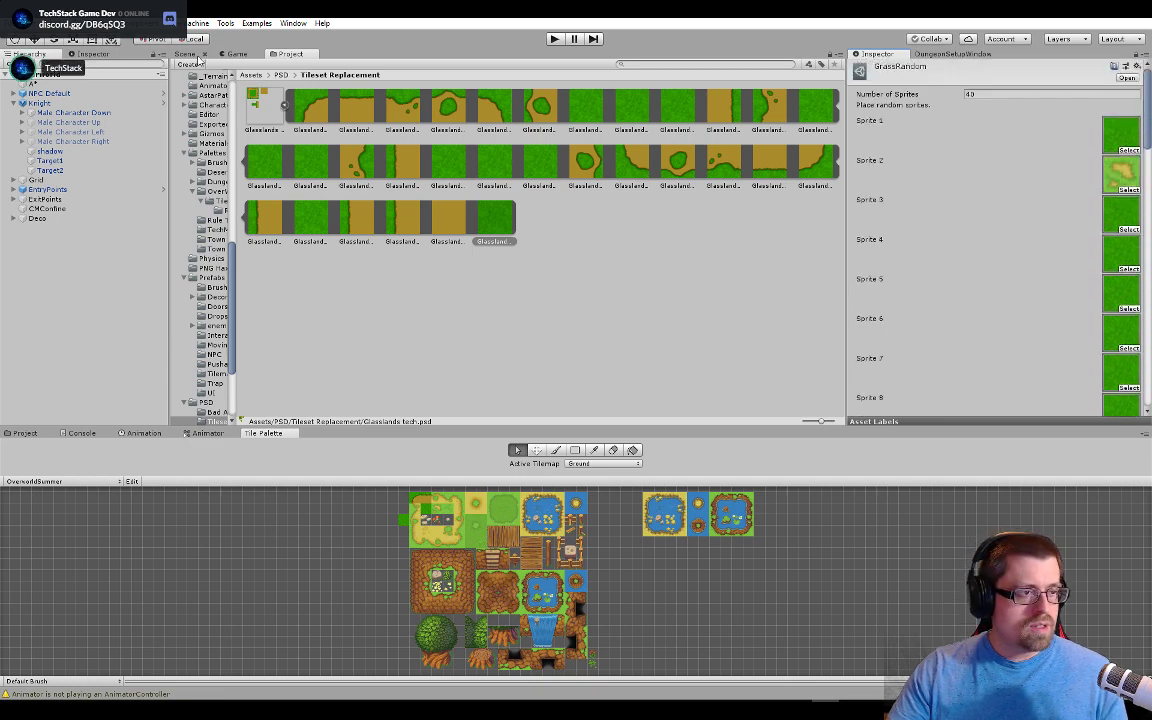
Step: Examine the updated random grass in the scene between the cliff and the dirt path for visible repetition
{"action": "left_click", "coordinate": [189, 55]}
{"action": "scroll", "coordinate": [712, 265], "scroll_direction": "down", "scroll_amount": 10}
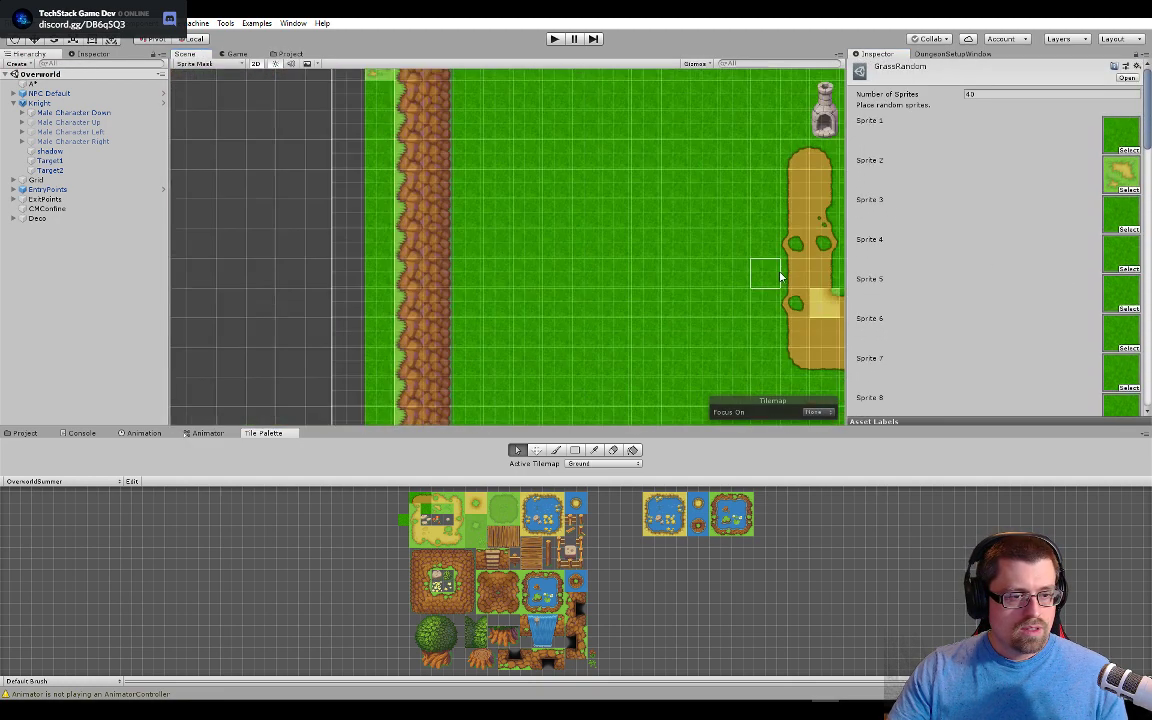
{"action": "scroll", "coordinate": [781, 277], "scroll_direction": "down", "scroll_amount": 3}
{"action": "left_click_drag", "start_coordinate": [778, 269], "coordinate": [681, 143]}
{"action": "scroll", "coordinate": [517, 284], "scroll_direction": "up", "scroll_amount": 6}
{"action": "scroll", "coordinate": [676, 142], "scroll_direction": "up", "scroll_amount": 6}
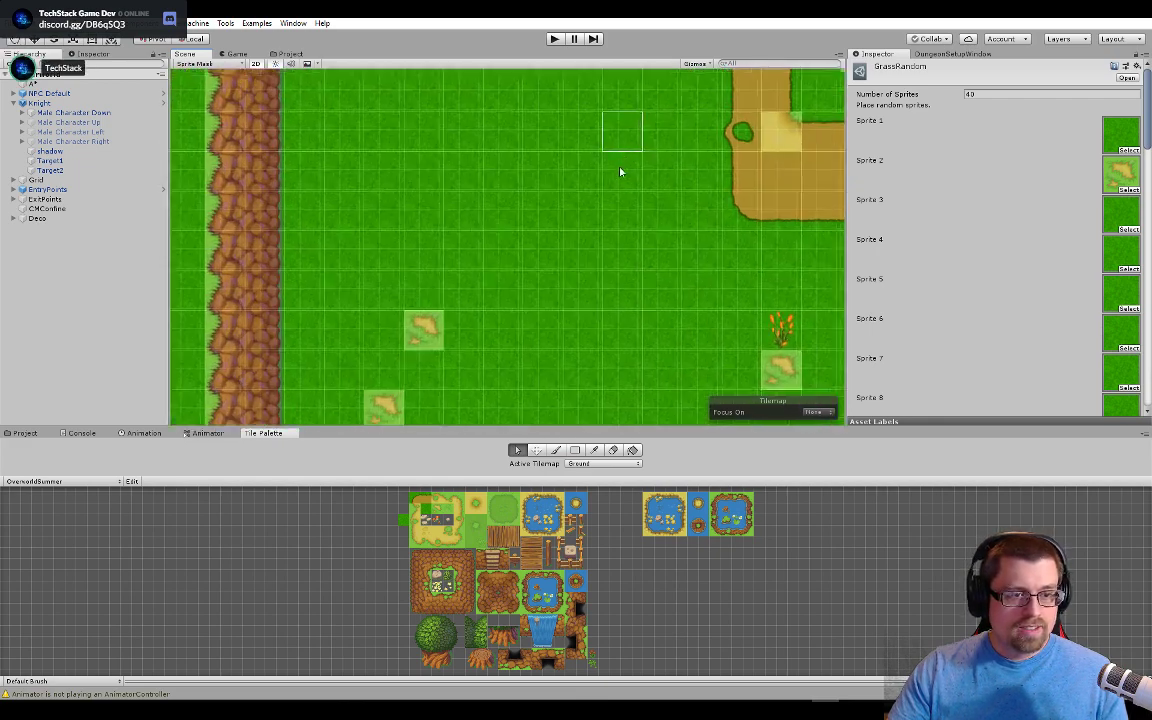
{"action": "scroll", "coordinate": [620, 172], "scroll_direction": "up", "scroll_amount": 2}
{"action": "left_click_drag", "start_coordinate": [620, 172], "coordinate": [691, 257]}
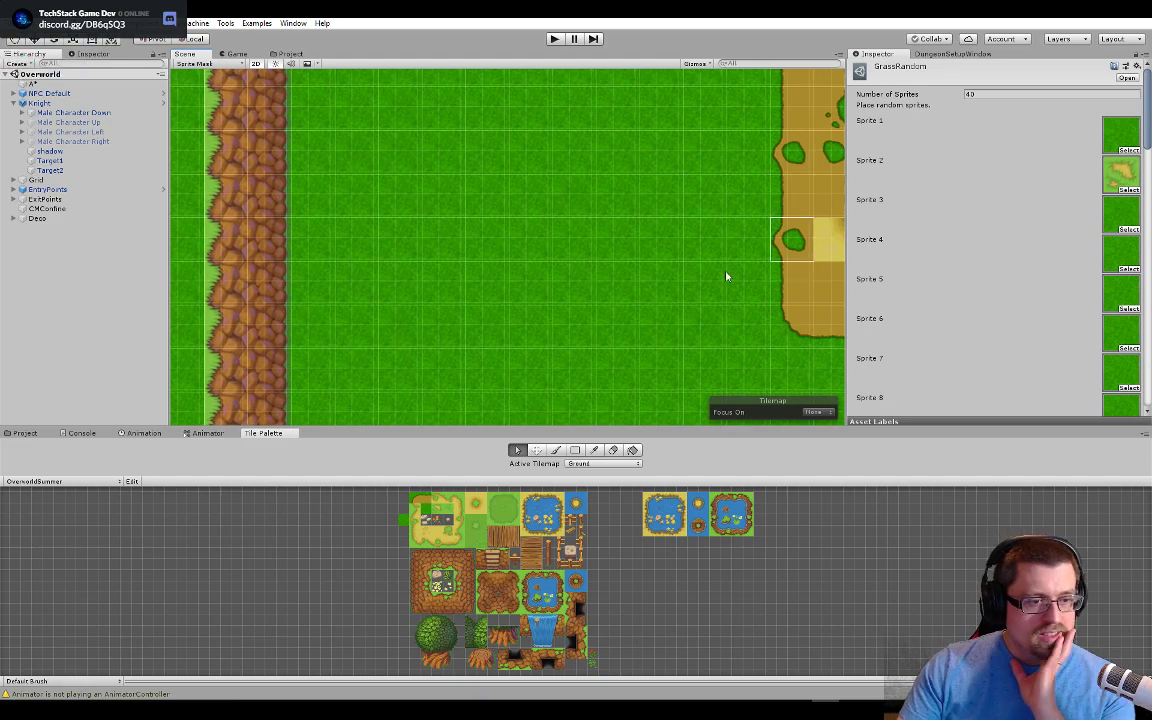
{"action": "left_click_drag", "start_coordinate": [668, 337], "coordinate": [716, 357]}
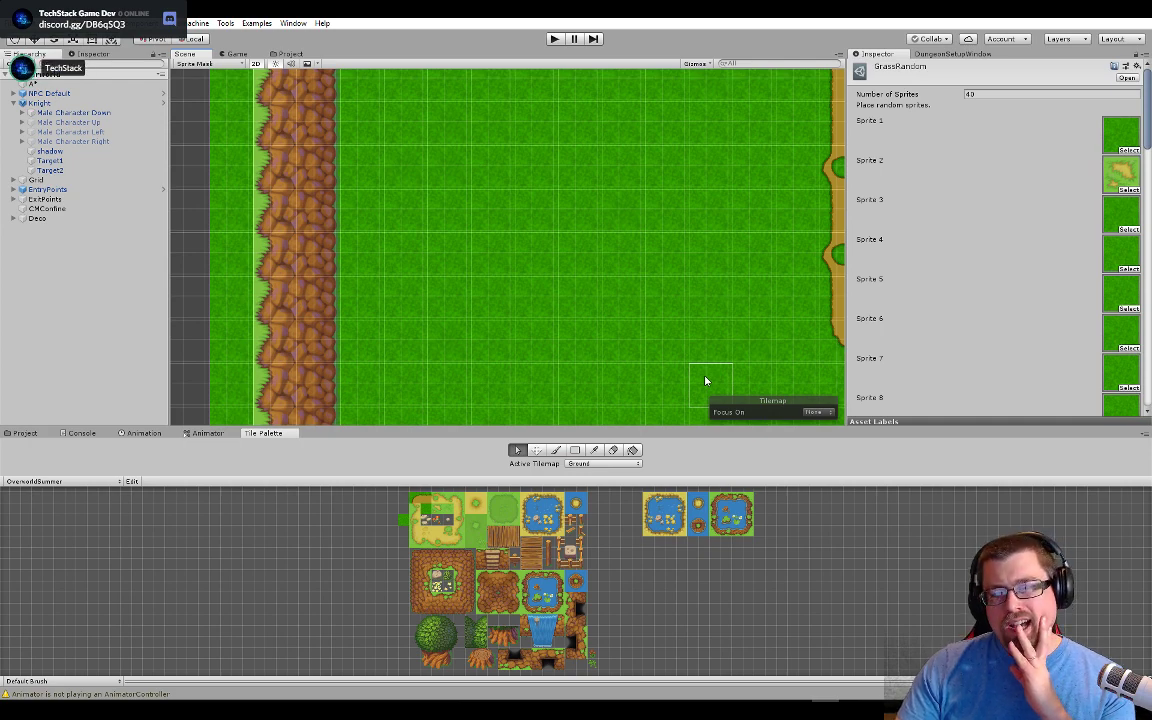
{"action": "scroll", "coordinate": [690, 374], "scroll_direction": "up", "scroll_amount": 1}
{"action": "scroll", "coordinate": [685, 368], "scroll_direction": "up", "scroll_amount": 2}
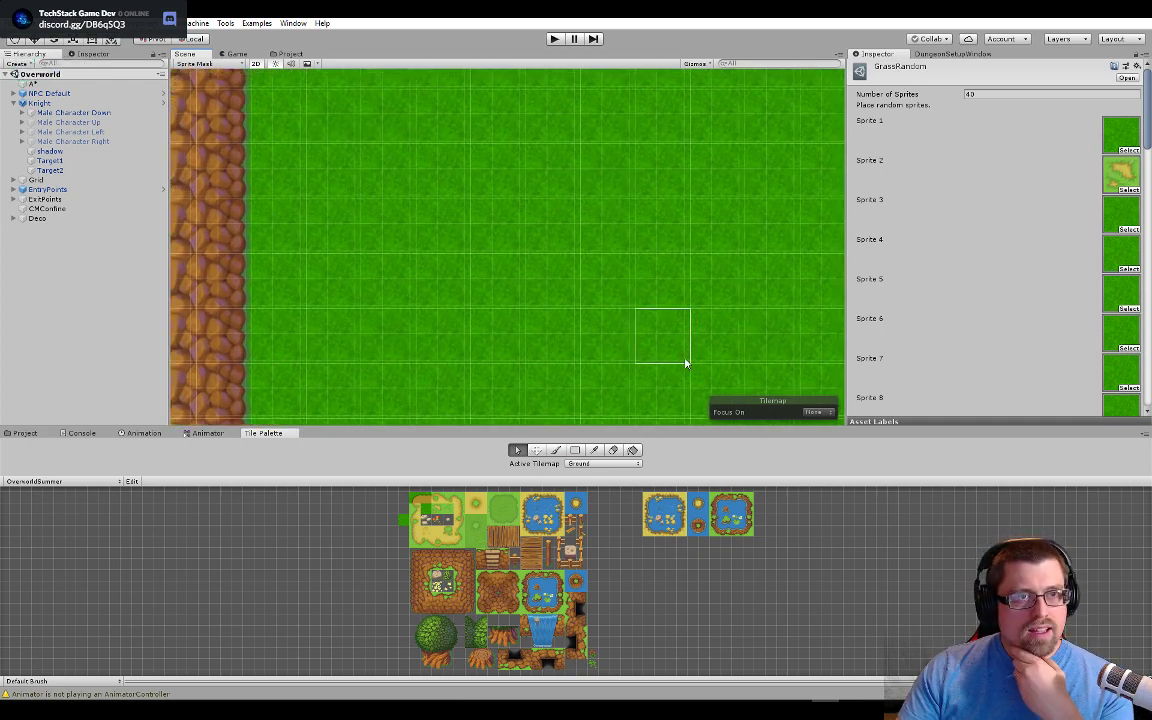
{"action": "scroll", "coordinate": [685, 364], "scroll_direction": "up", "scroll_amount": 1}
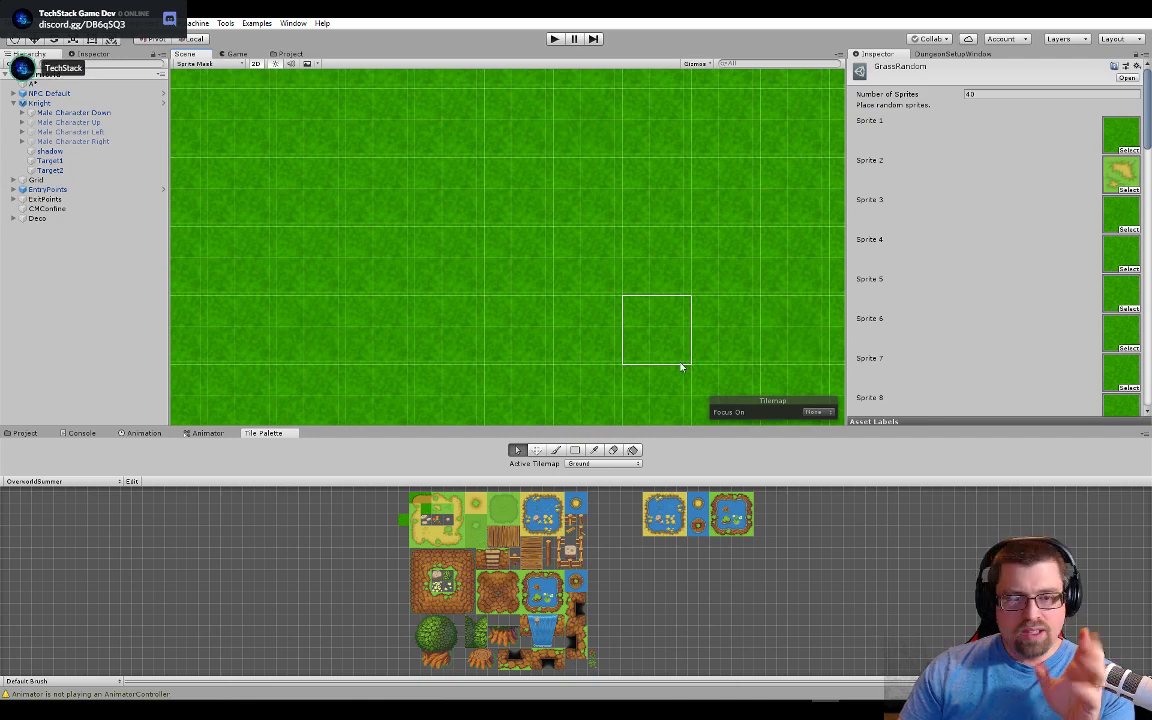
{"action": "scroll", "coordinate": [690, 360], "scroll_direction": "up", "scroll_amount": 1}
{"action": "scroll", "coordinate": [595, 363], "scroll_direction": "up", "scroll_amount": 1}
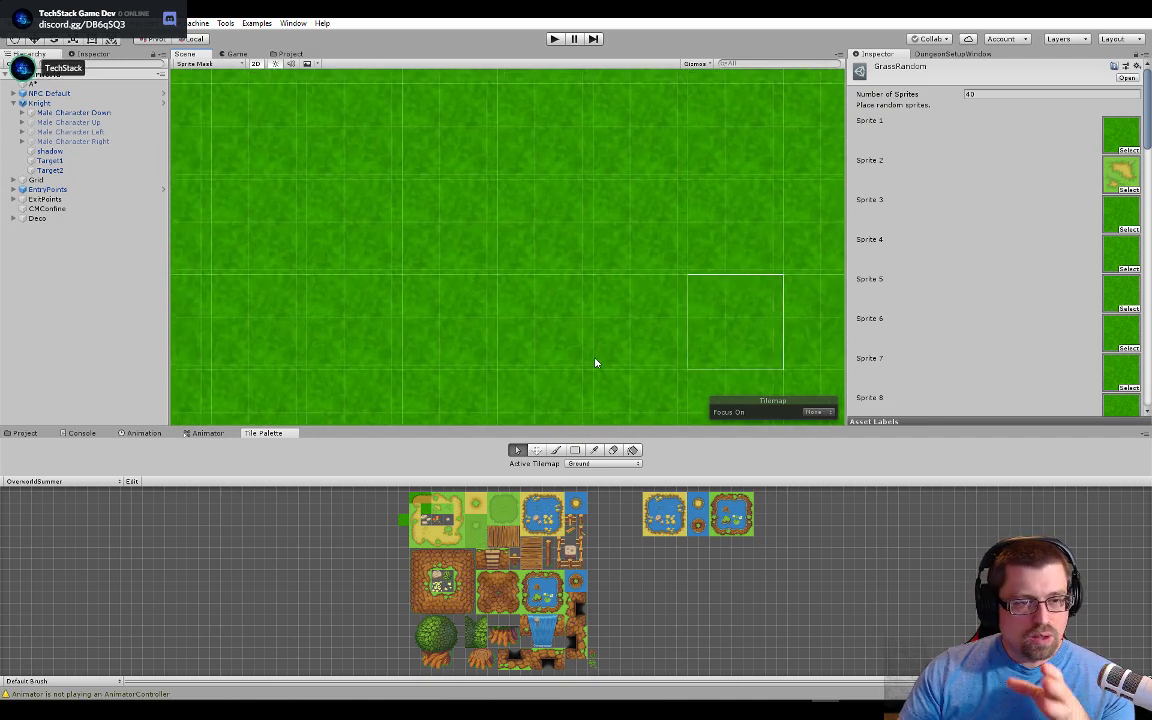
Step: Select and collapse the Knight object, and survey the grass around the dirt path and village houses
{"action": "left_click", "coordinate": [24, 104]}
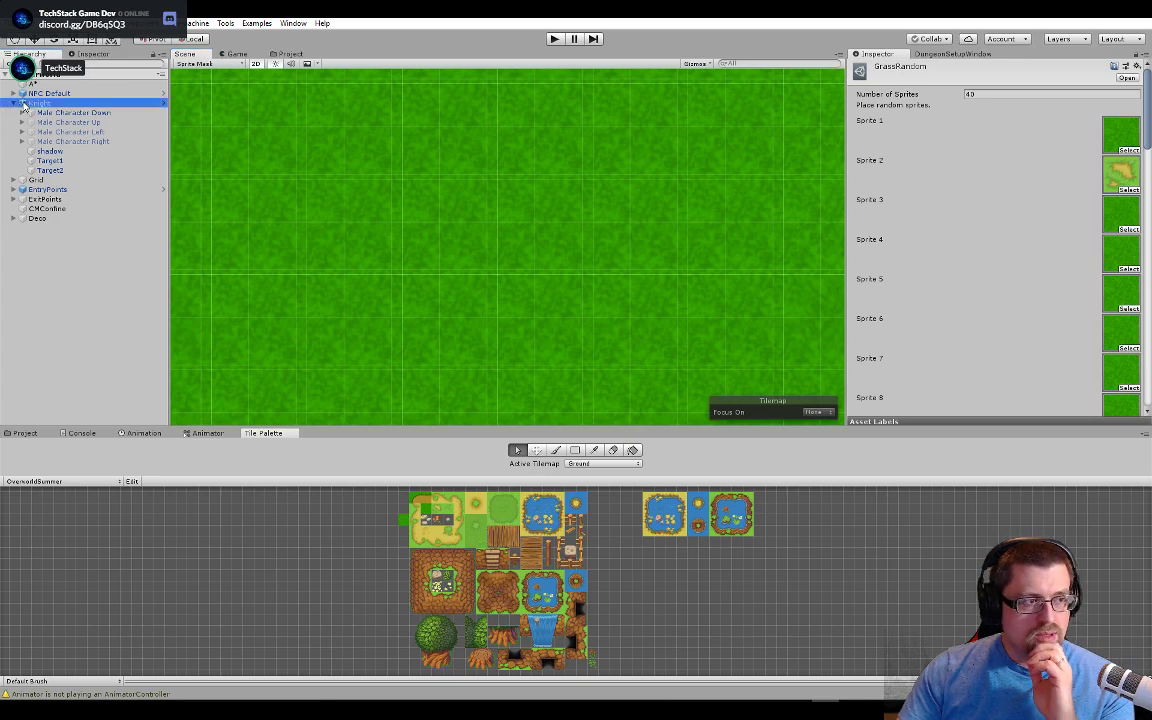
{"action": "left_click", "coordinate": [15, 103]}
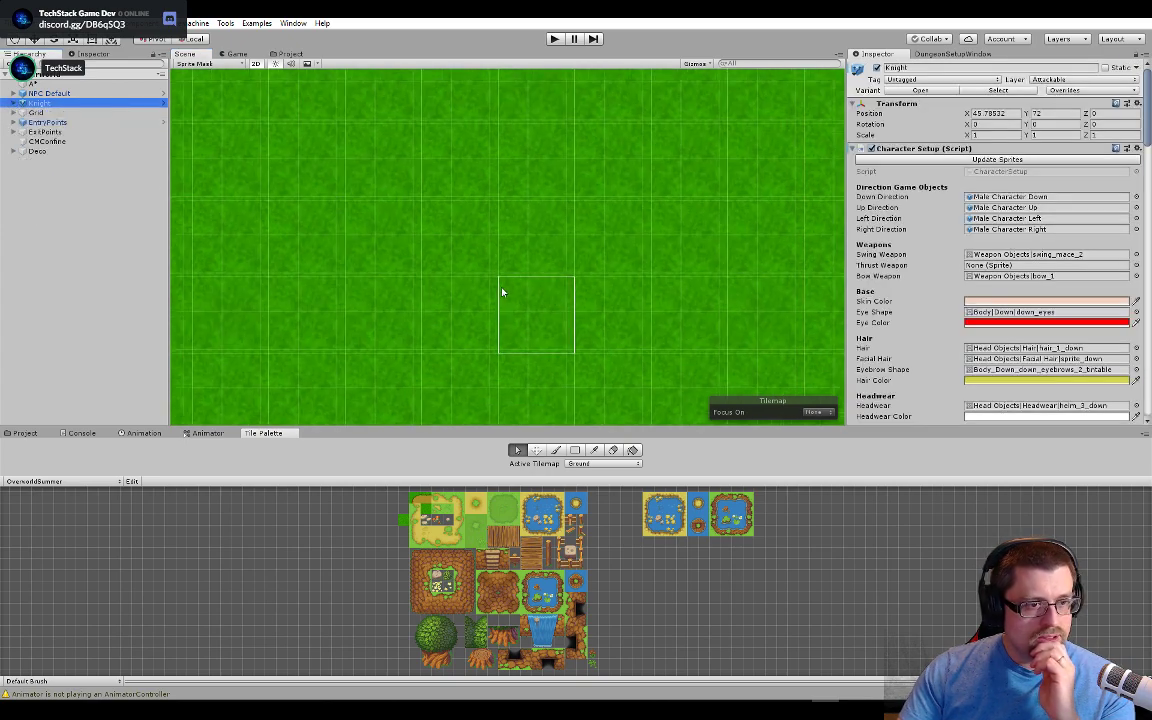
{"action": "scroll", "coordinate": [502, 292], "scroll_direction": "down", "scroll_amount": 3}
{"action": "left_click_drag", "start_coordinate": [502, 292], "coordinate": [465, 455]}
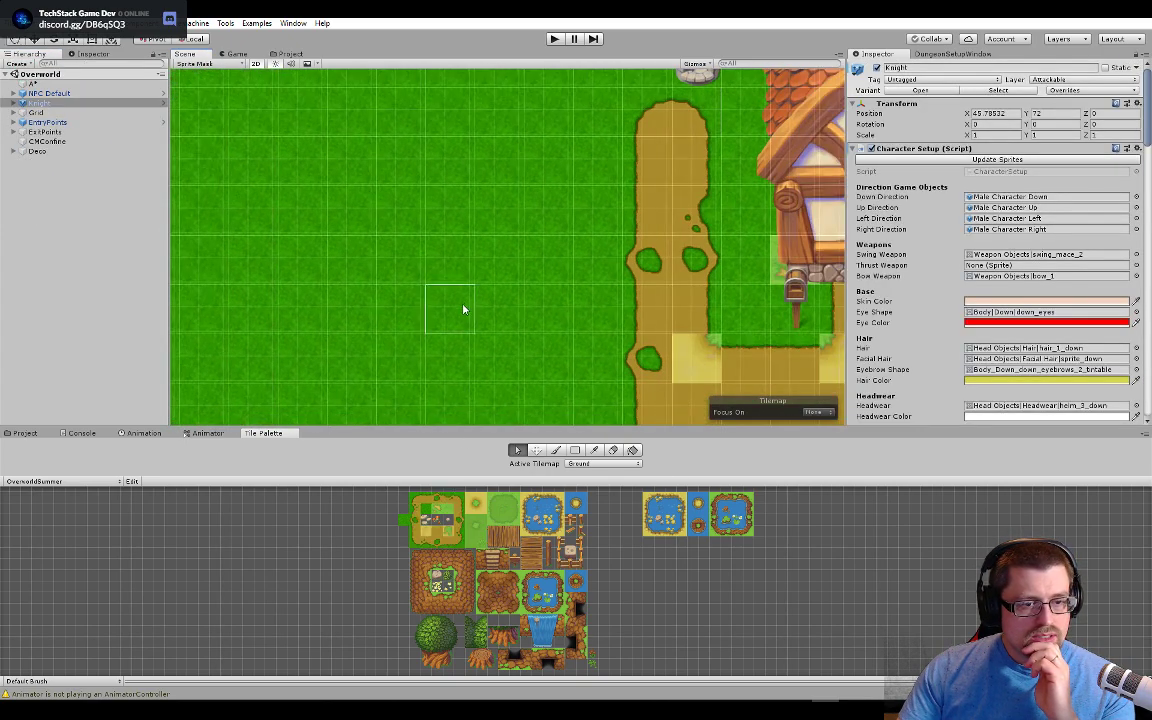
{"action": "left_click_drag", "start_coordinate": [463, 310], "coordinate": [595, 351]}
{"action": "scroll", "coordinate": [597, 350], "scroll_direction": "up", "scroll_amount": 2}
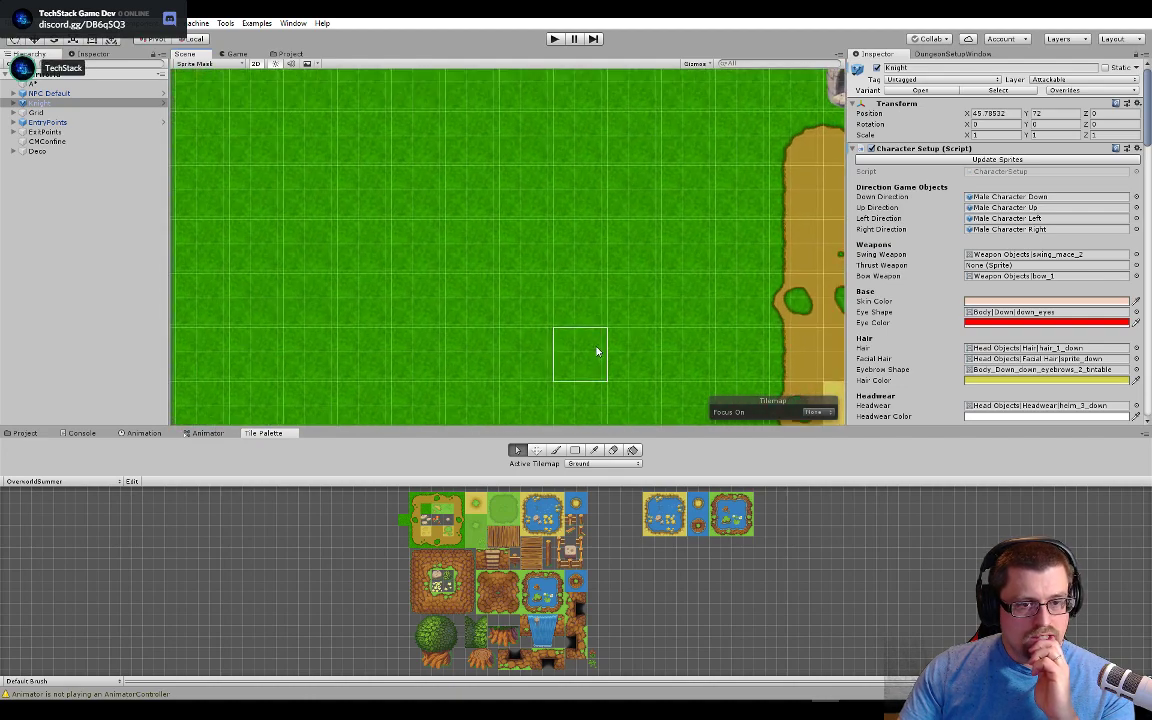
{"action": "scroll", "coordinate": [619, 366], "scroll_direction": "up", "scroll_amount": 2}
{"action": "left_click_drag", "start_coordinate": [300, 278], "coordinate": [225, 200]}
{"action": "scroll", "coordinate": [528, 306], "scroll_direction": "down", "scroll_amount": 2}
{"action": "scroll", "coordinate": [540, 318], "scroll_direction": "down", "scroll_amount": 4}
{"action": "left_click_drag", "start_coordinate": [558, 350], "coordinate": [594, 199]}
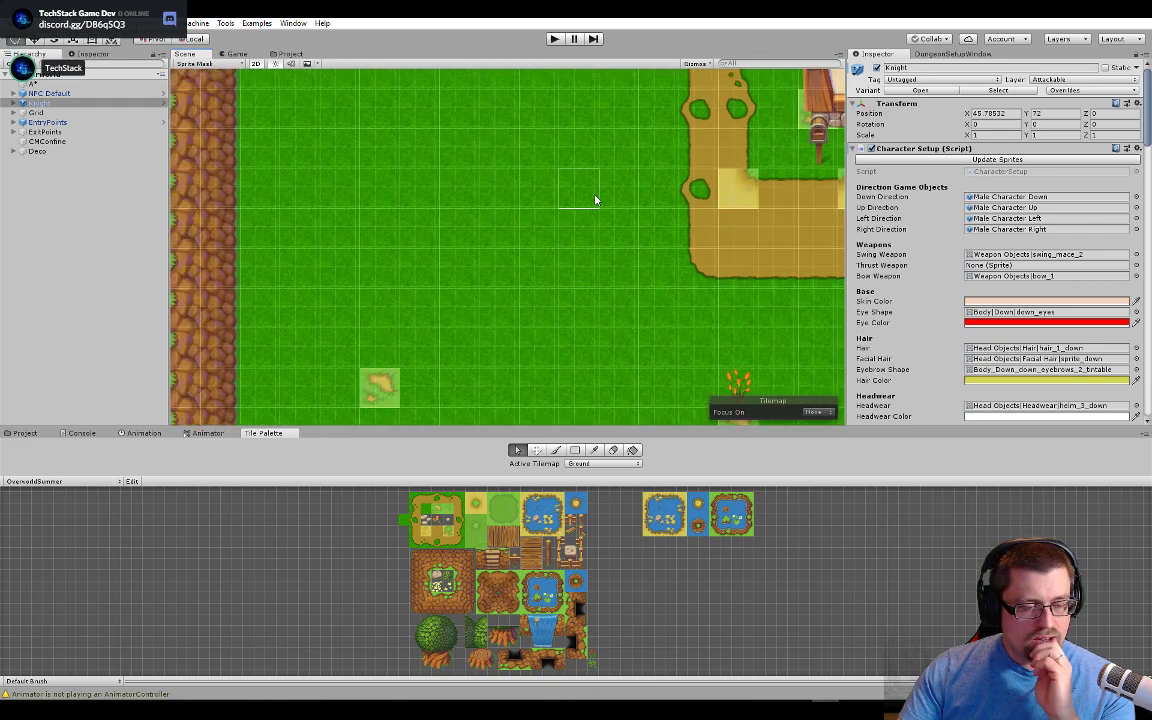
{"action": "scroll", "coordinate": [592, 204], "scroll_direction": "down", "scroll_amount": 5}
{"action": "scroll", "coordinate": [589, 274], "scroll_direction": "down", "scroll_amount": 2}
{"action": "left_click_drag", "start_coordinate": [575, 277], "coordinate": [412, 316]}
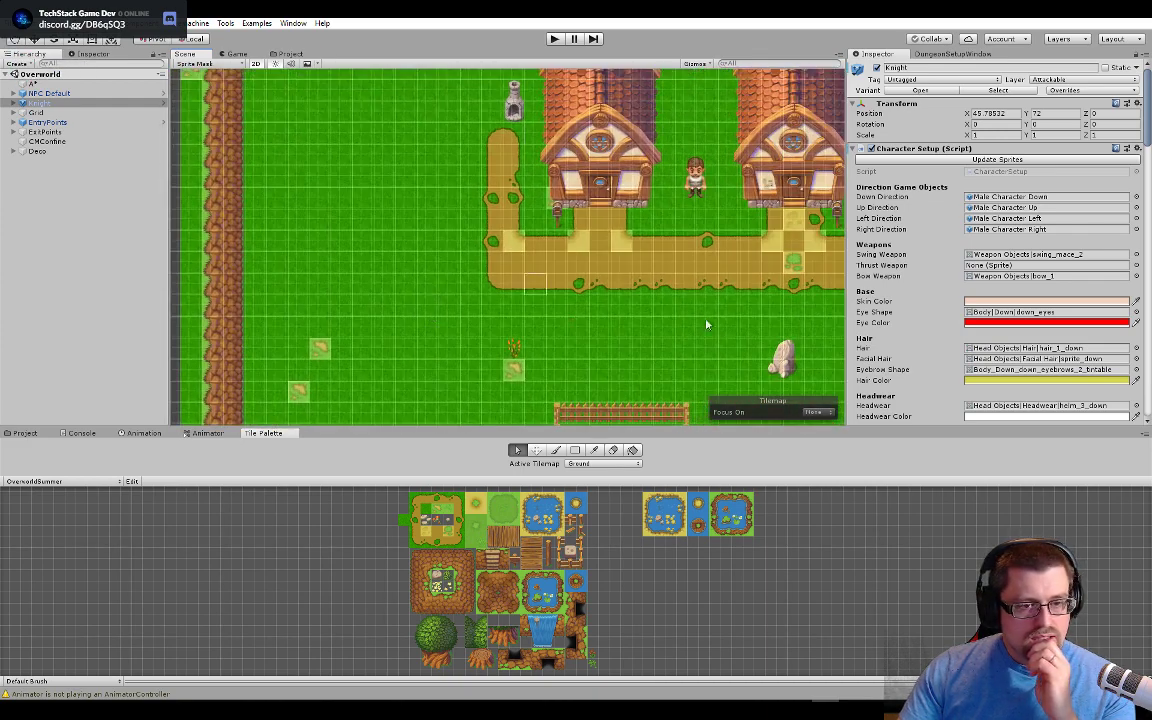
{"action": "left_click_drag", "start_coordinate": [702, 322], "coordinate": [566, 339]}
{"action": "scroll", "coordinate": [337, 372], "scroll_direction": "up", "scroll_amount": 1}
{"action": "left_click_drag", "start_coordinate": [372, 315], "coordinate": [599, 350]}
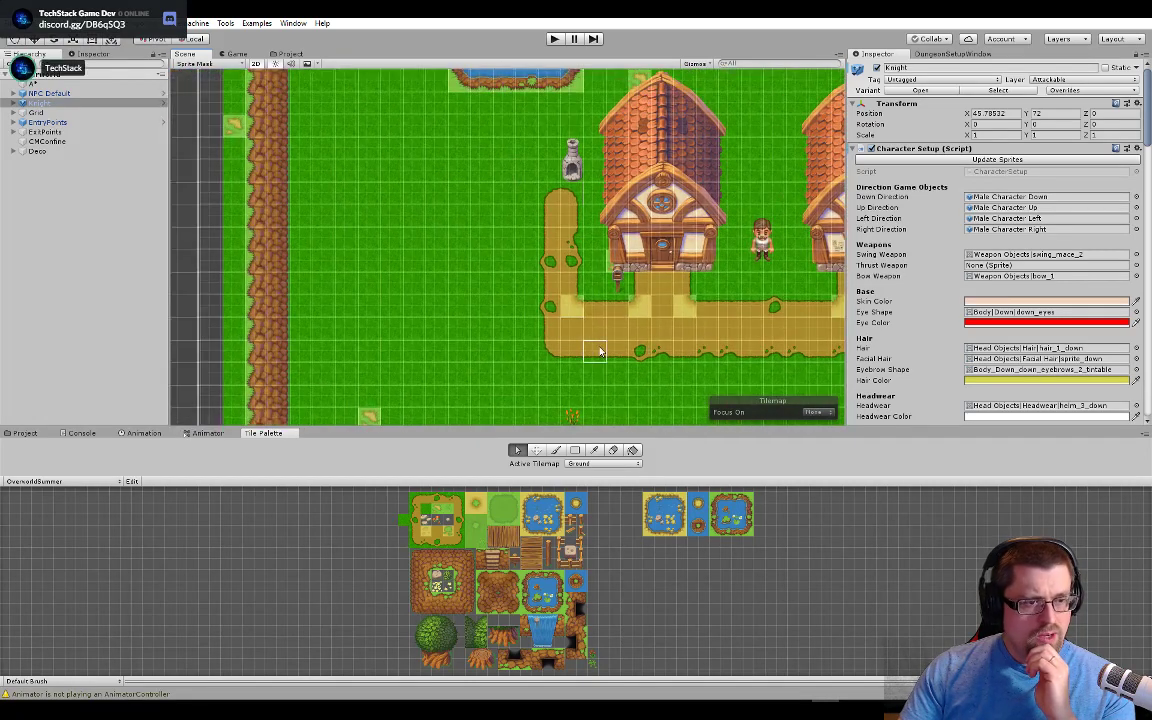
Step: Run the game at 1x scale and walk the character across the grass to check the new tiles in play
{"action": "left_click", "coordinate": [554, 38]}
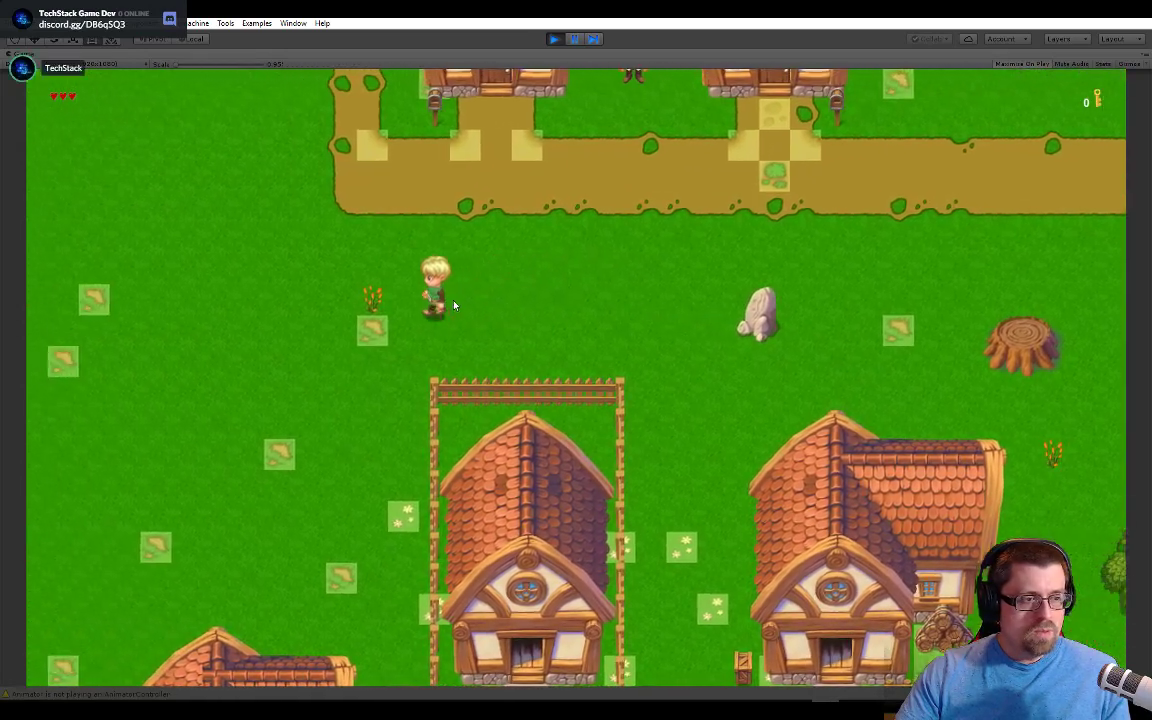
{"action": "key", "text": "w"}
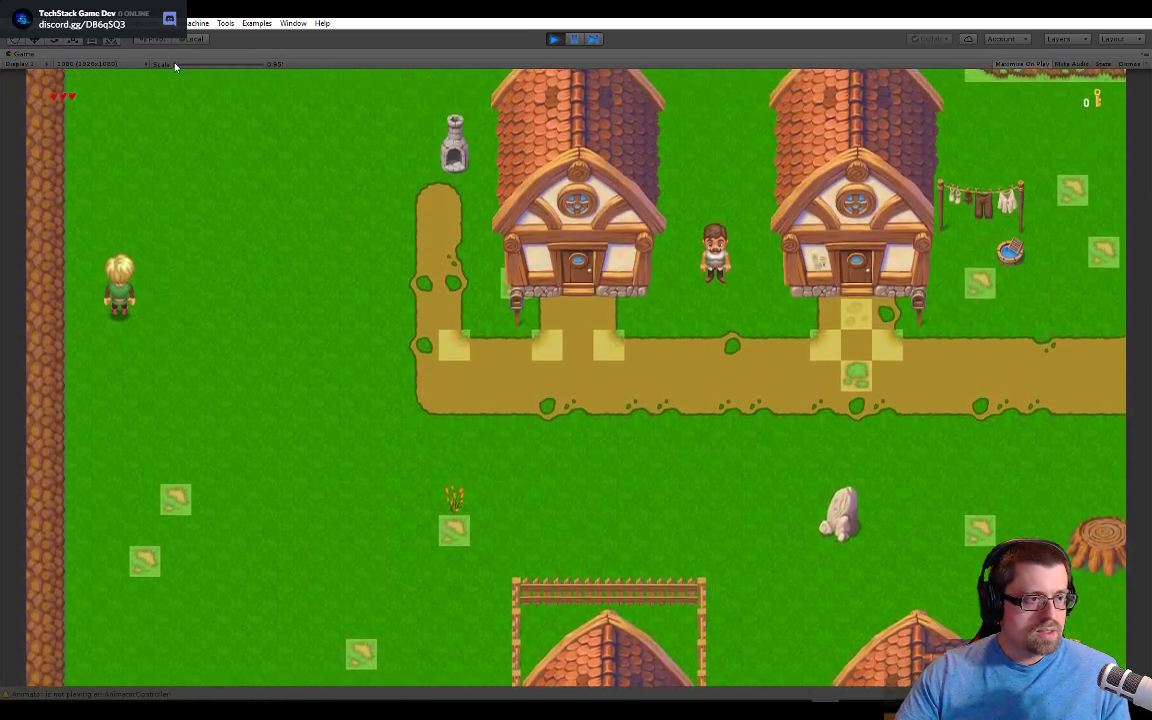
{"action": "mouse_move", "coordinate": [165, 64]}
{"action": "left_mouse_down"}
{"action": "mouse_move", "coordinate": [212, 70]}
{"action": "mouse_move", "coordinate": [176, 80]}
{"action": "left_mouse_up"}
{"action": "key", "text": "w"}
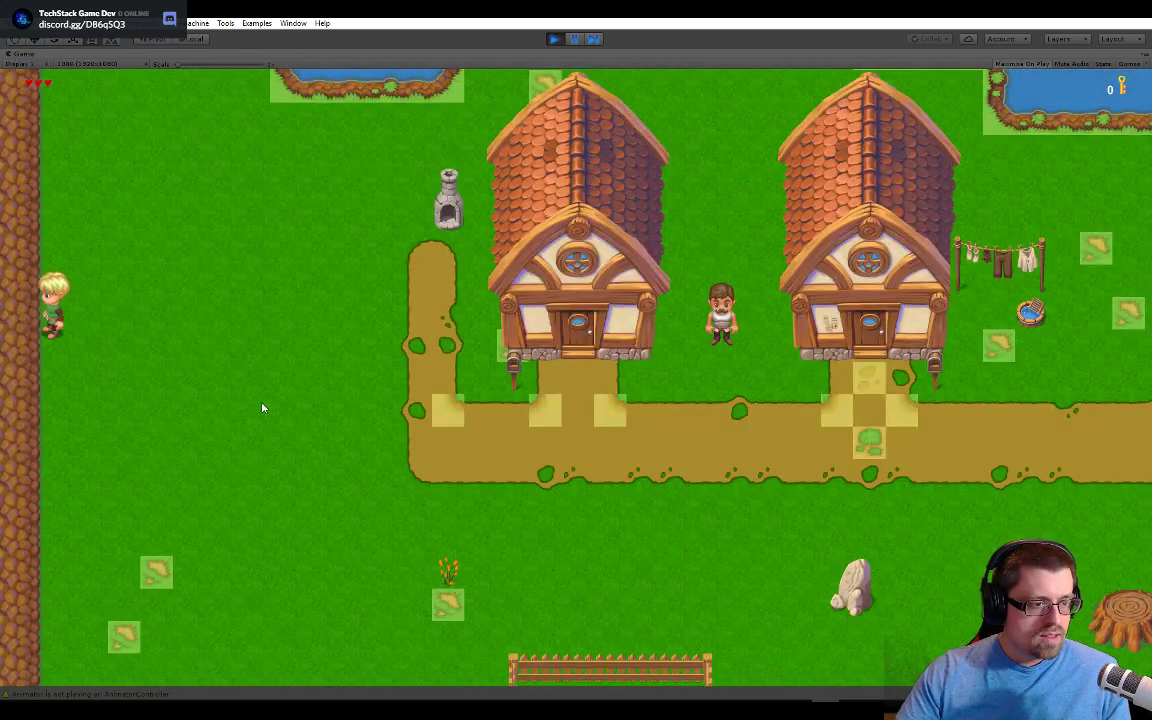
{"action": "key", "text": "d"}
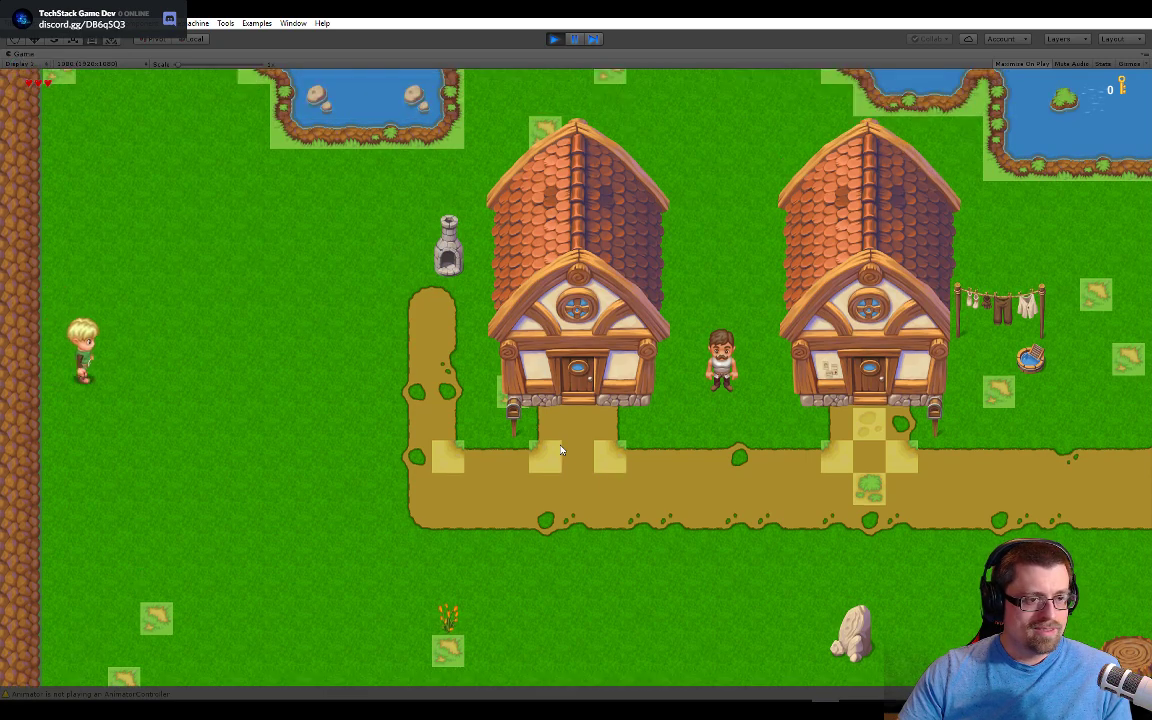
{"action": "key", "text": "s"}
{"action": "key", "text": "s"}
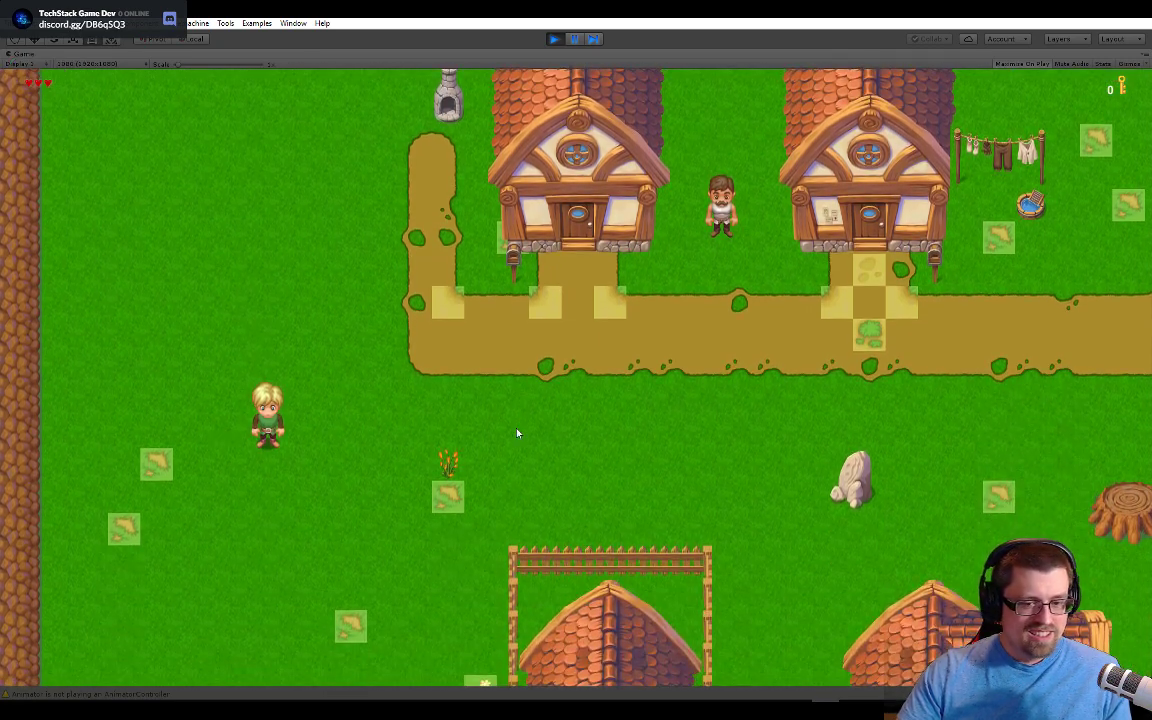
{"action": "key", "text": "s"}
{"action": "key", "text": "d"}
{"action": "key", "text": "s"}
{"action": "key", "text": "d"}
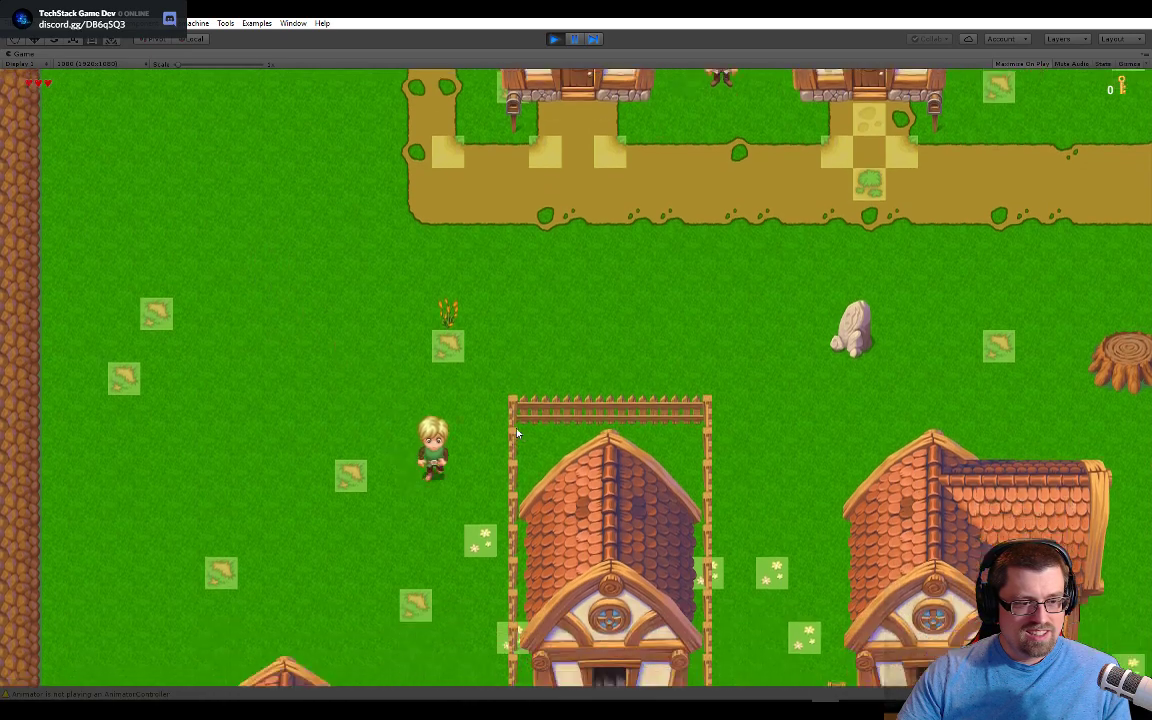
Step: Switch to Photoshop, look over the grass tiles in Glasslands tech.psd, and open the Grass smart object's contents
{"action": "key", "text": "alt+Tab"}
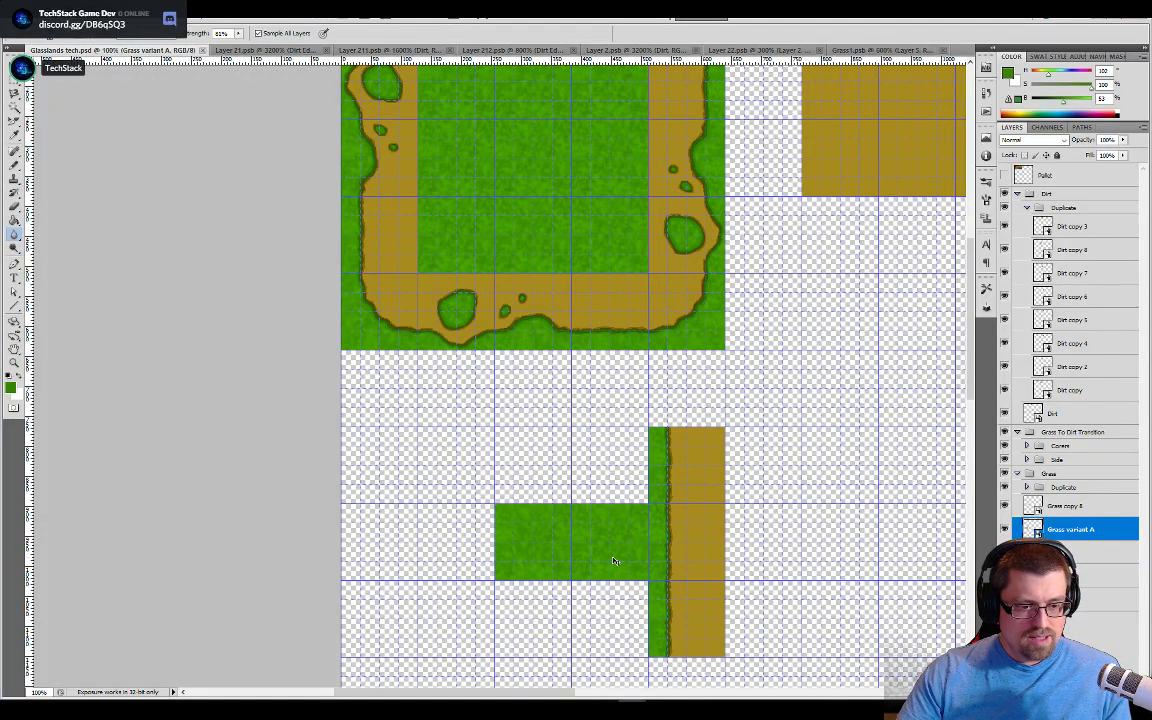
{"action": "key", "text": "ctrl+plus"}
{"action": "key", "text": "ctrl+plus"}
{"action": "left_click_drag", "start_coordinate": [615, 558], "coordinate": [568, 141]}
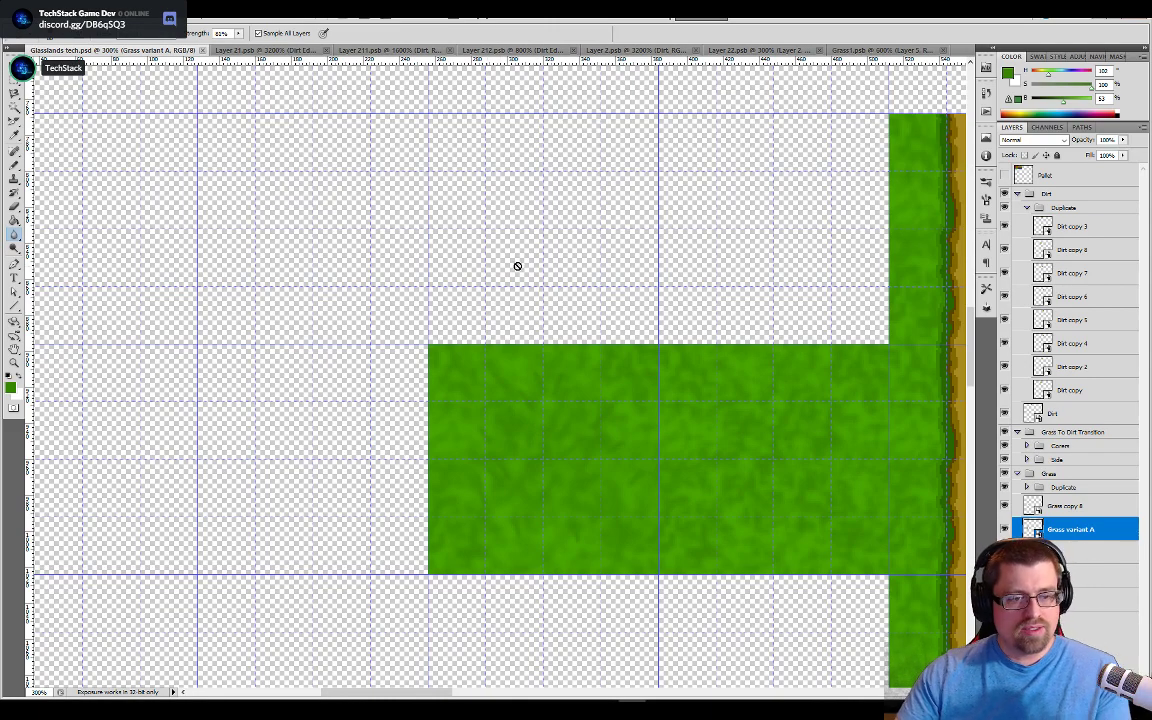
{"action": "key", "text": "ctrl+minus"}
{"action": "key", "text": "ctrl+minus"}
{"action": "left_click_drag", "start_coordinate": [514, 252], "coordinate": [494, 532]}
{"action": "key", "text": "ctrl+r"}
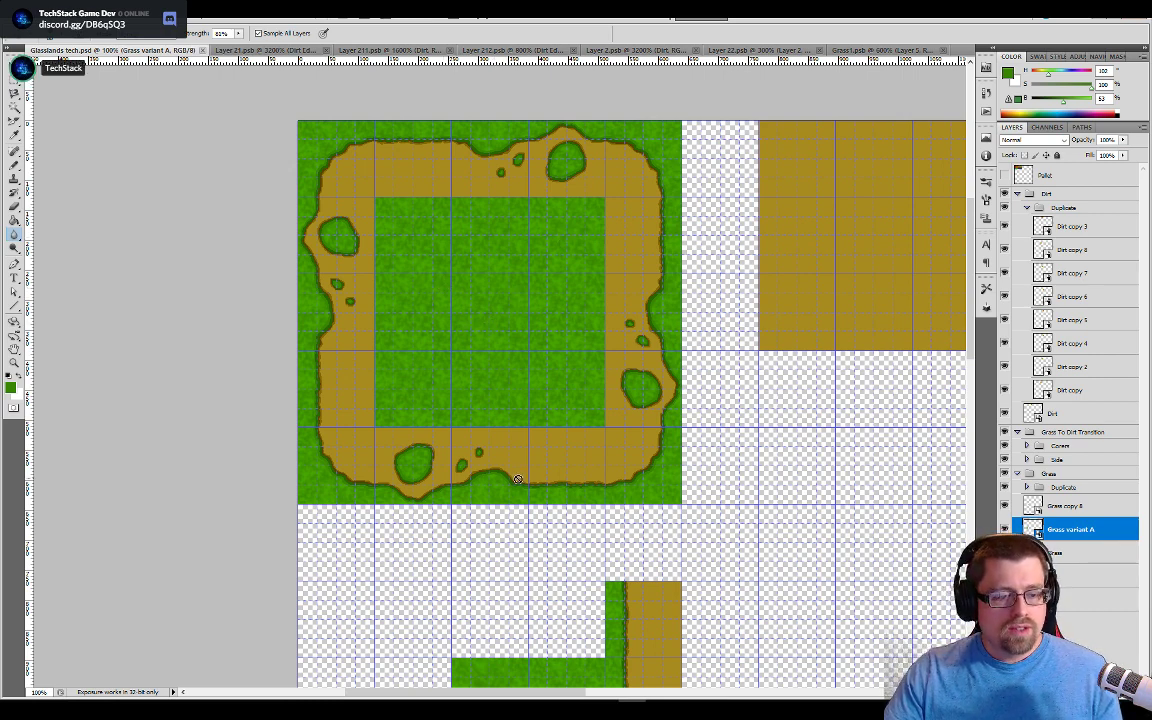
{"action": "left_click_drag", "start_coordinate": [595, 465], "coordinate": [615, 210]}
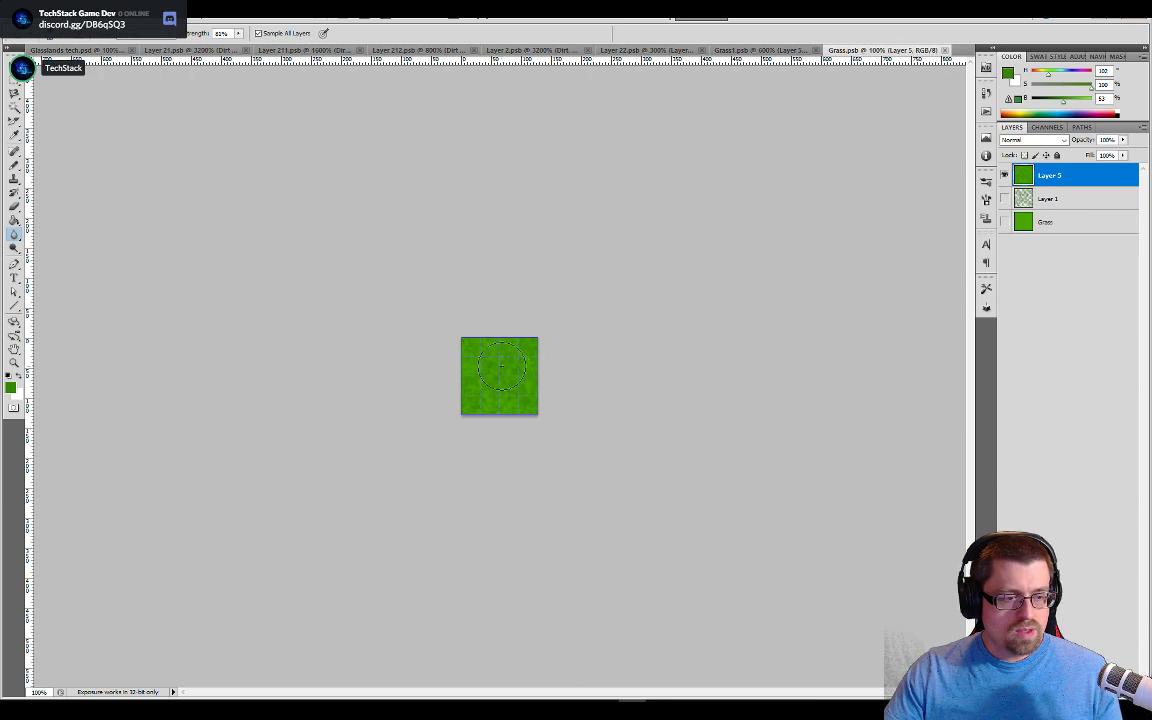
Step: Pencil a brown diagonal test stroke with hue 40 across the Grass.psb tile and check where it repeats in Glasslands tech.psd
{"action": "key", "text": "b"}
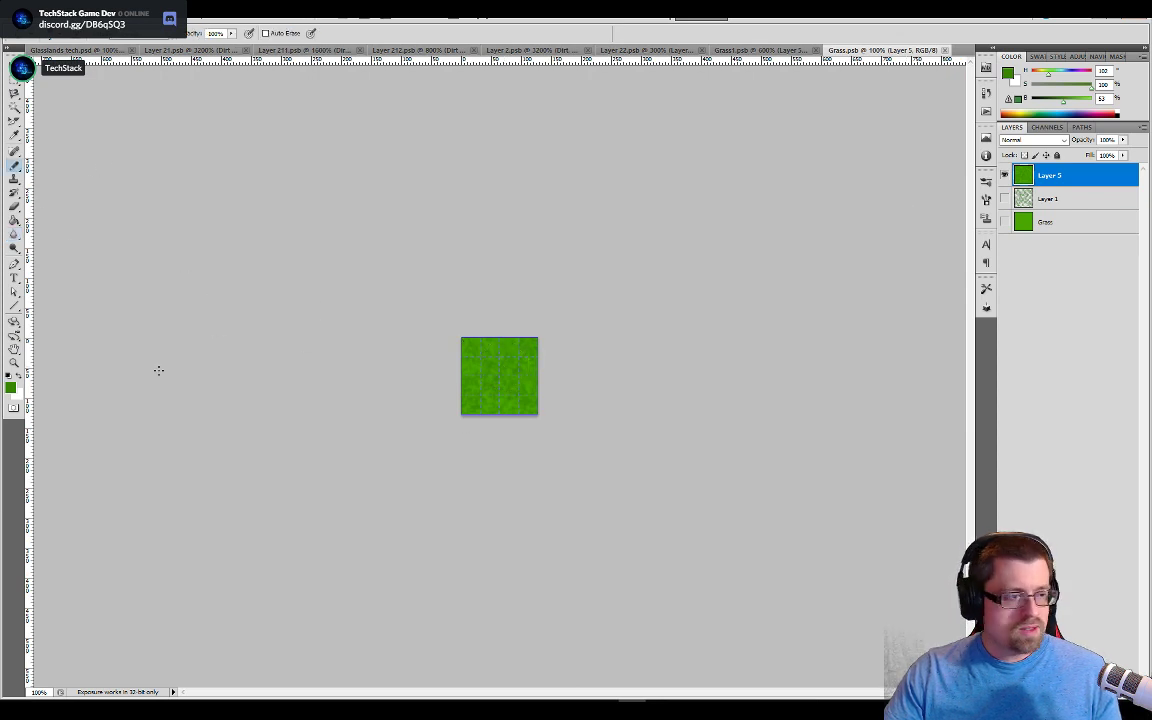
{"action": "left_click_drag", "start_coordinate": [1044, 72], "coordinate": [1038, 75]}
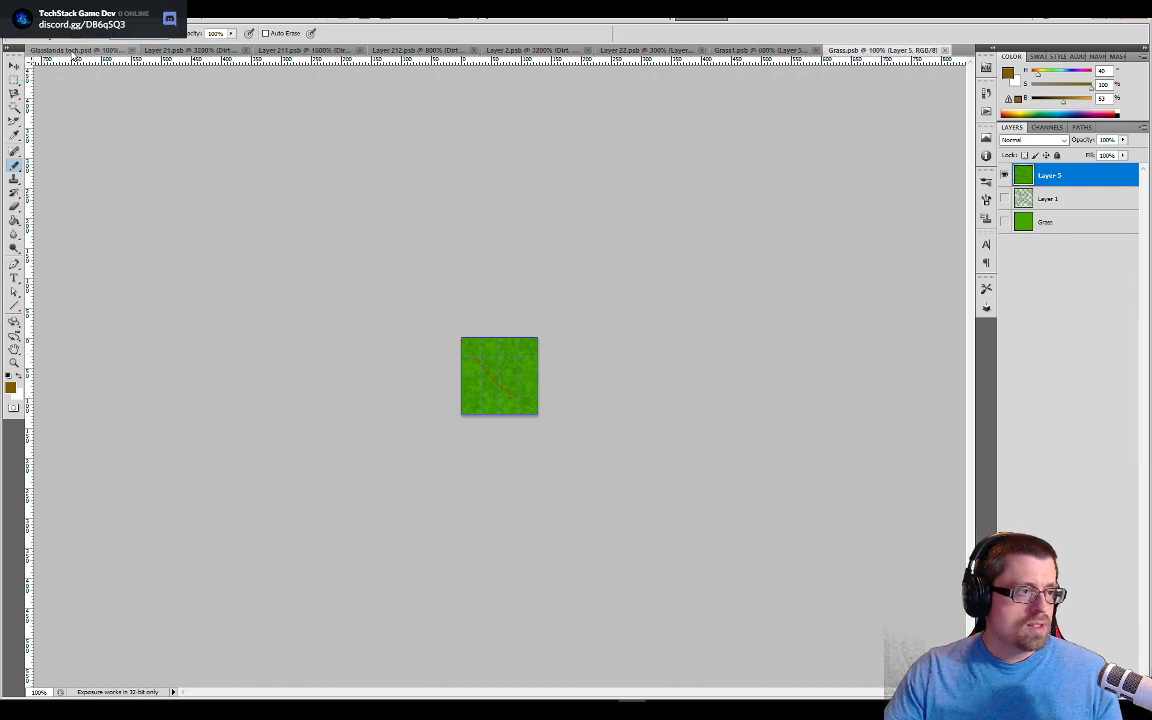
{"action": "key", "text": "ctrl+Tab"}
{"action": "scroll", "coordinate": [720, 348], "scroll_direction": "up", "scroll_amount": 5}
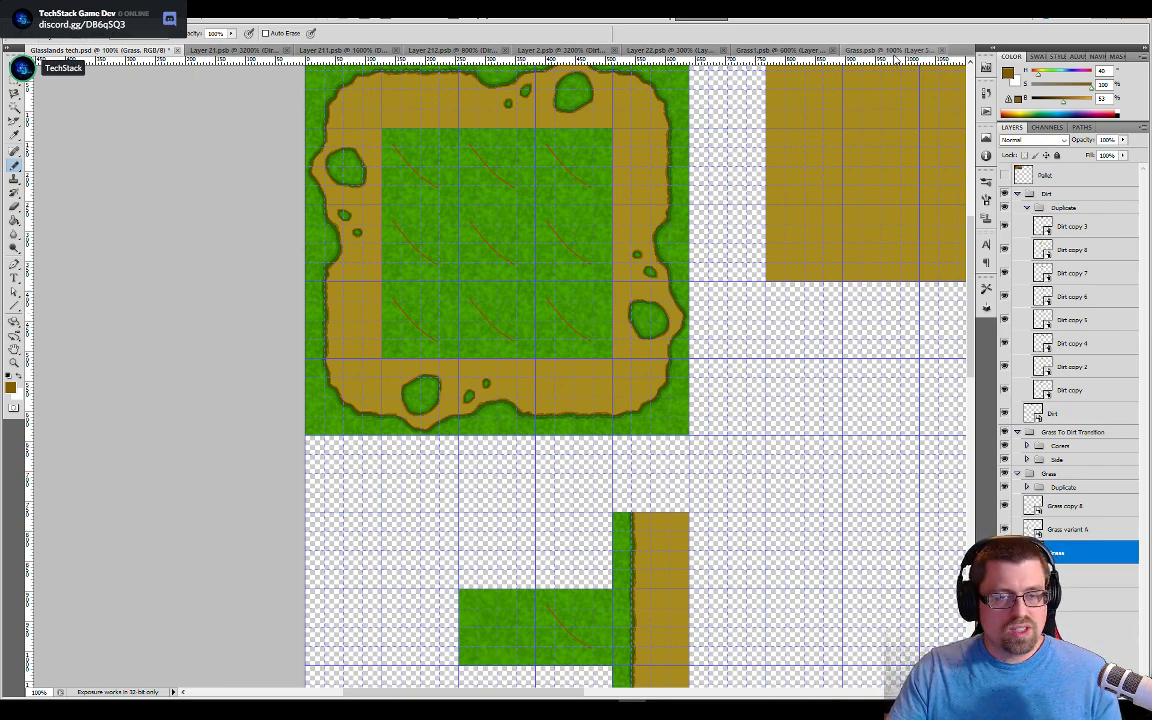
Step: Undo the brown test stroke in Grass.psb and return to the updated grass tiles in Glasslands tech.psd
{"action": "left_click", "coordinate": [868, 50]}
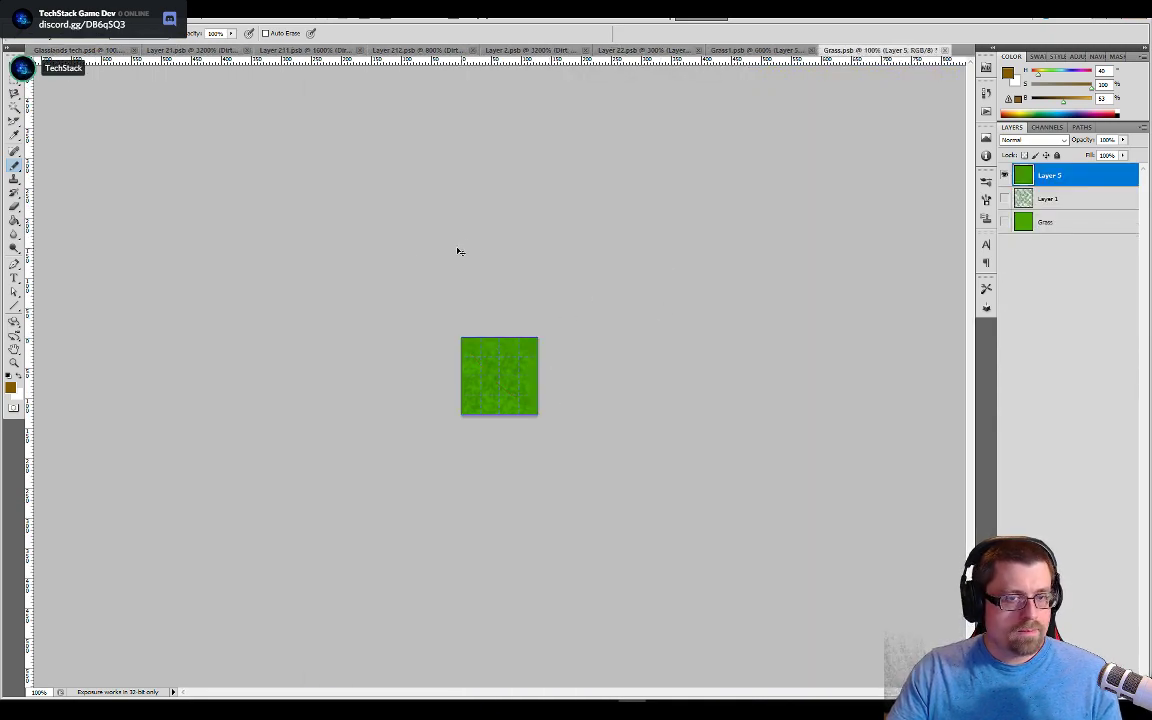
{"action": "key", "text": "ctrl+Tab"}
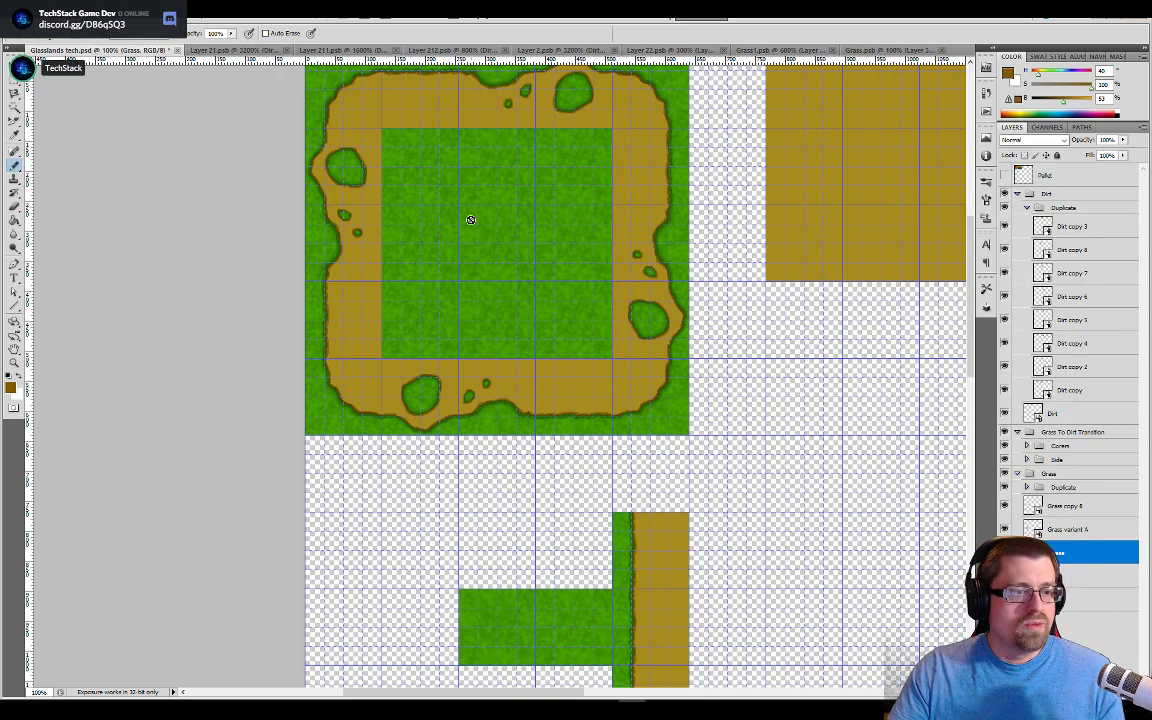
{"action": "left_click_drag", "start_coordinate": [711, 521], "coordinate": [743, 464]}
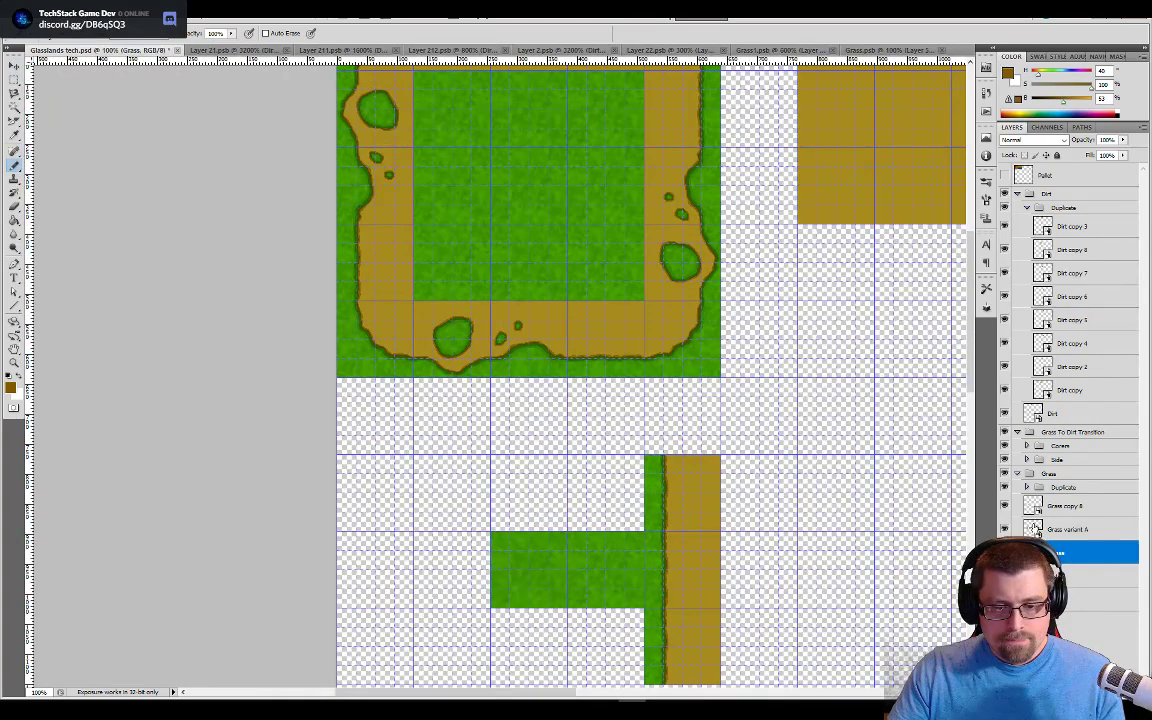
Step: Open the Grass variant A smart object and sample its green as the foreground color
{"action": "left_click", "coordinate": [1036, 531]}
{"action": "double_click", "coordinate": [1036, 531]}
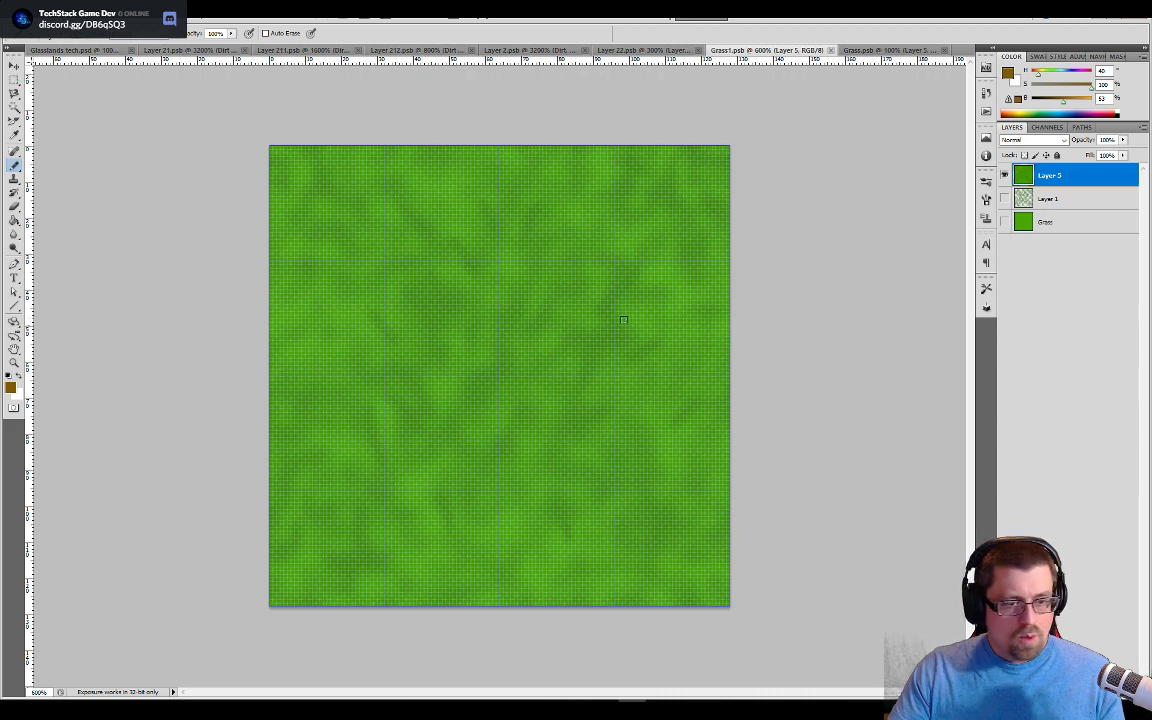
{"action": "left_click", "coordinate": [347, 402], "text": "alt"}
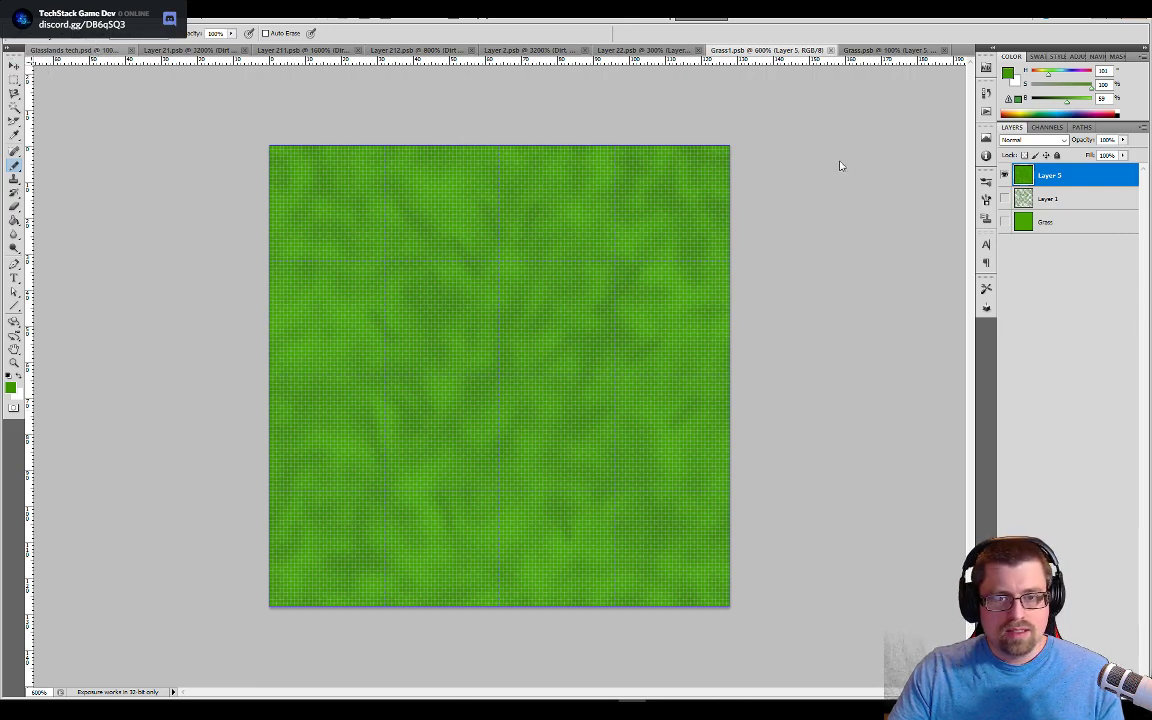
Step: Return to the tileset document, show the Pallet layer and sample the dark green swatch in its green section as the foreground color
{"action": "left_click", "coordinate": [112, 52]}
{"action": "left_click", "coordinate": [1005, 176]}
{"action": "left_click_drag", "start_coordinate": [823, 180], "coordinate": [825, 393]}
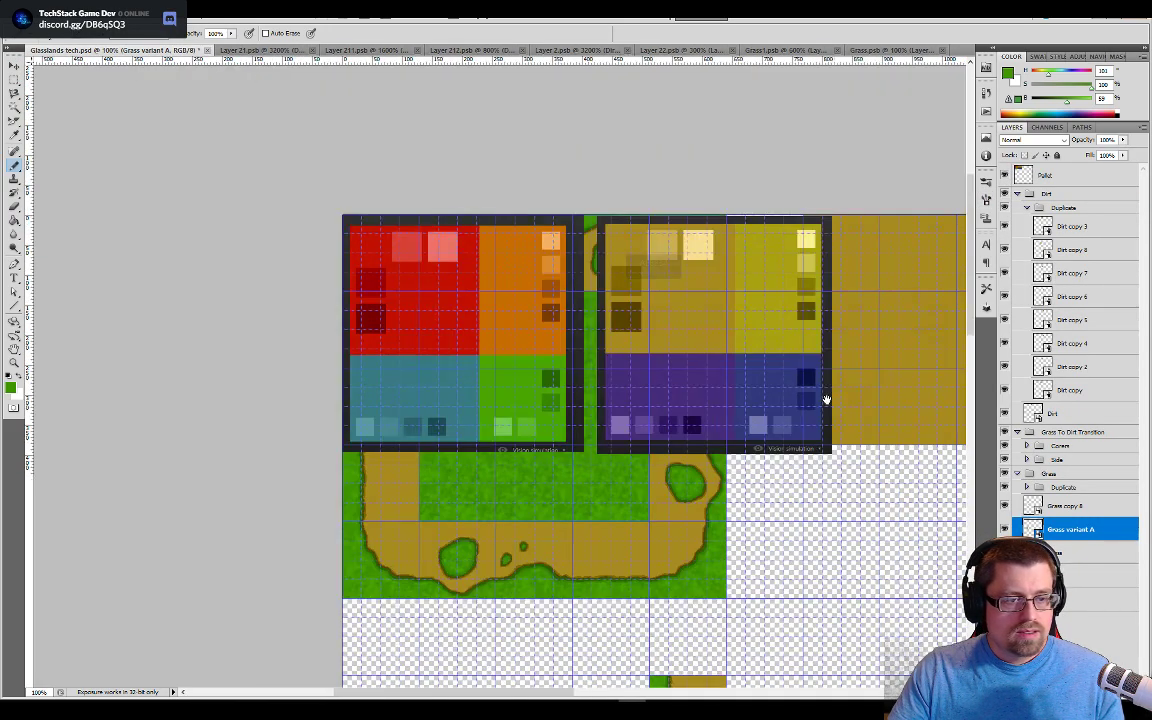
{"action": "left_click", "coordinate": [556, 379], "text": "alt"}
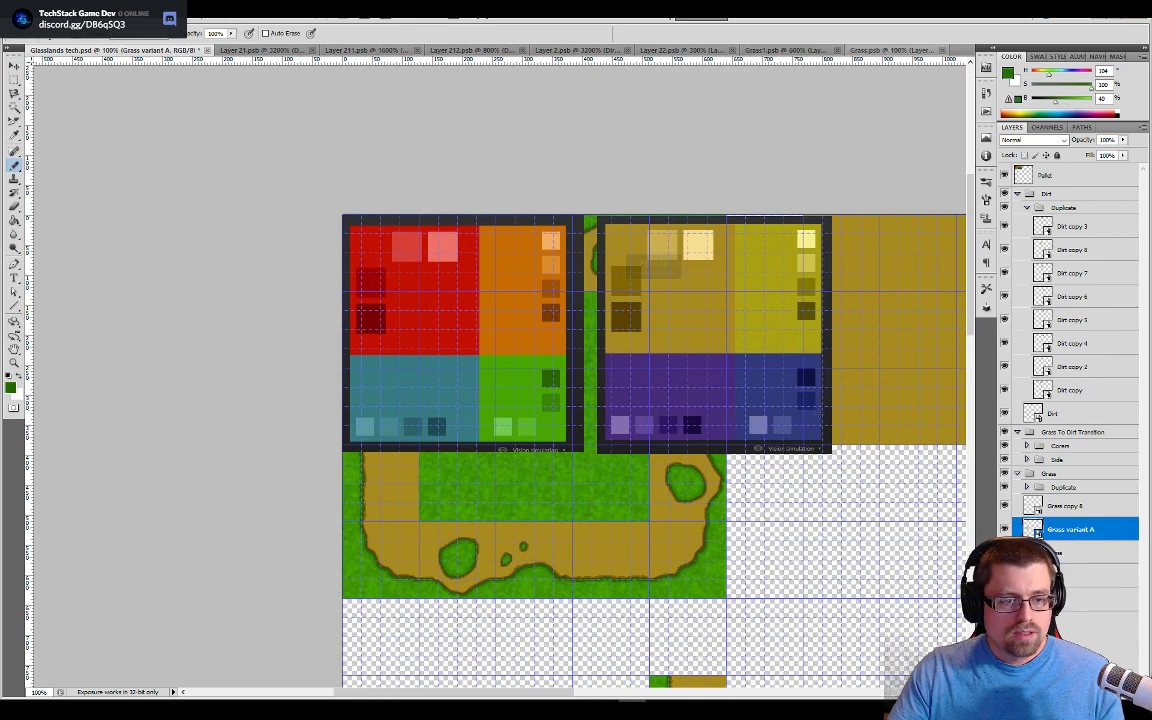
Step: Close the Grass.psb document and open the Grass variant A smart object from the tileset document
{"action": "key", "text": "ctrl+shift+Tab"}
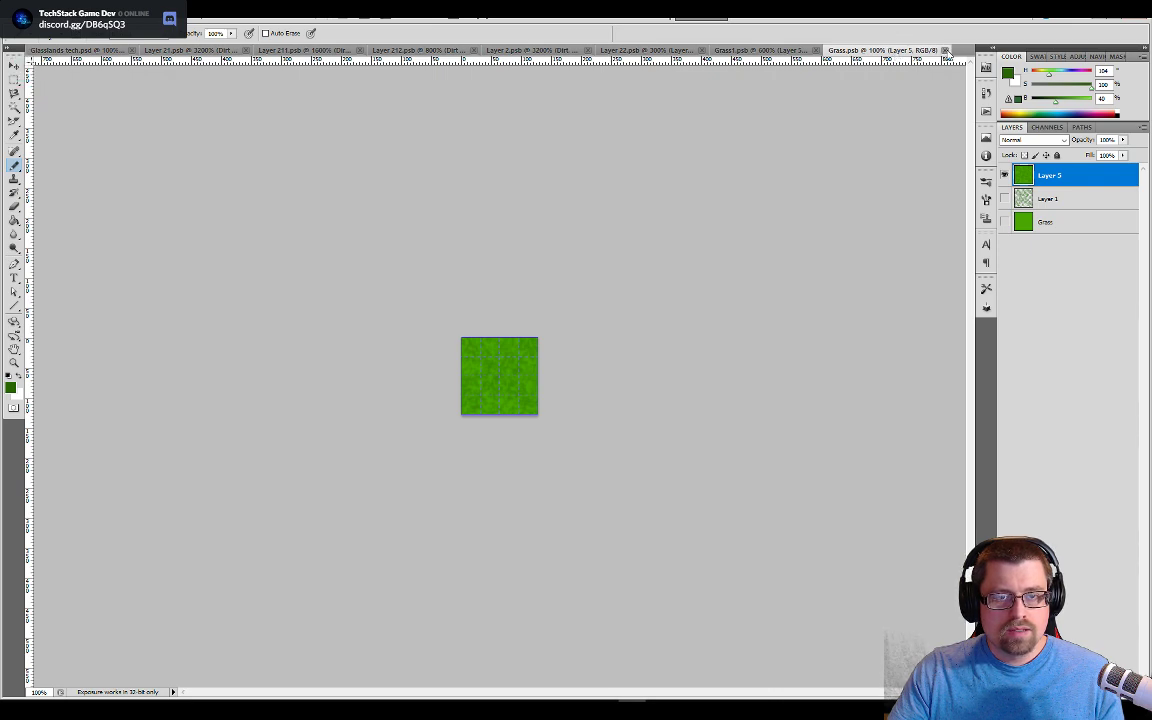
{"action": "left_click", "coordinate": [944, 50]}
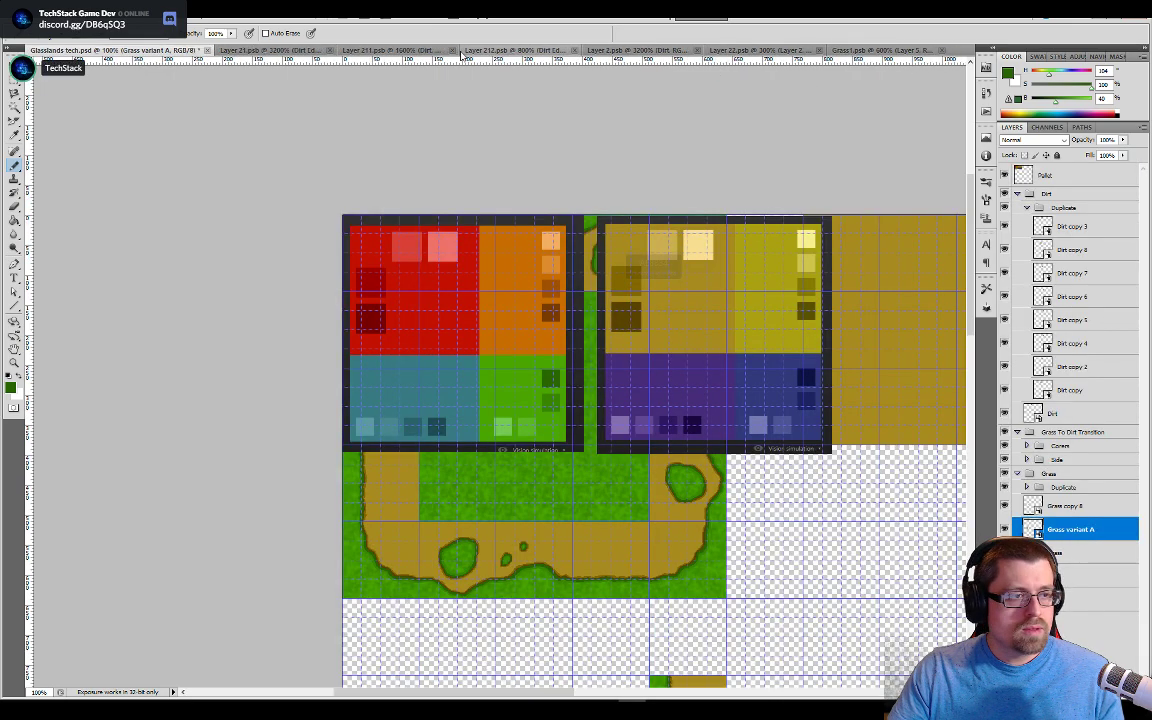
{"action": "left_click_drag", "start_coordinate": [840, 518], "coordinate": [791, 318]}
{"action": "double_click", "coordinate": [1030, 530]}
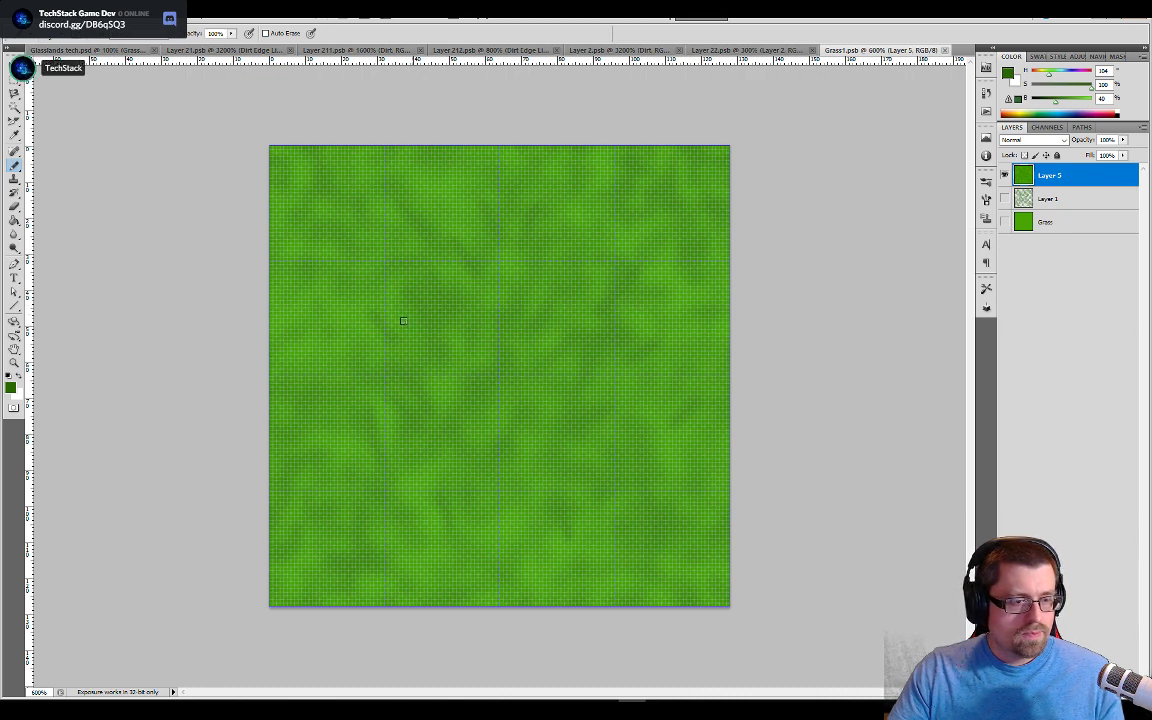
Step: Scatter short dark green pencil strokes at varied angles across the grass tile on Layer 5, undoing the long curved test stroke
{"action": "mouse_move", "coordinate": [317, 252]}
{"action": "left_mouse_down"}
{"action": "mouse_move", "coordinate": [348, 251]}
{"action": "mouse_move", "coordinate": [398, 272]}
{"action": "mouse_move", "coordinate": [428, 392]}
{"action": "left_mouse_up"}
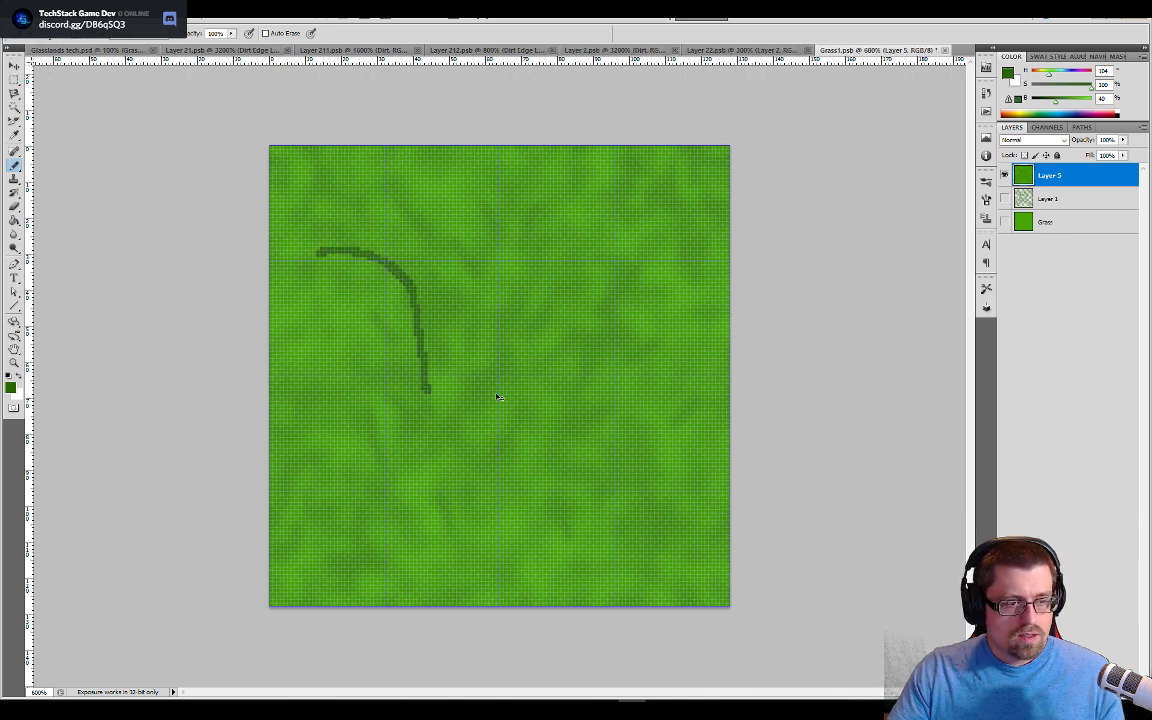
{"action": "key", "text": "ctrl+z"}
{"action": "left_click_drag", "start_coordinate": [381, 320], "coordinate": [403, 341]}
{"action": "mouse_move", "coordinate": [452, 304]}
{"action": "left_mouse_down"}
{"action": "mouse_move", "coordinate": [447, 267]}
{"action": "mouse_move", "coordinate": [518, 220]}
{"action": "left_mouse_up"}
{"action": "mouse_move", "coordinate": [573, 253]}
{"action": "left_mouse_down"}
{"action": "mouse_move", "coordinate": [597, 232]}
{"action": "mouse_move", "coordinate": [683, 224]}
{"action": "left_mouse_up"}
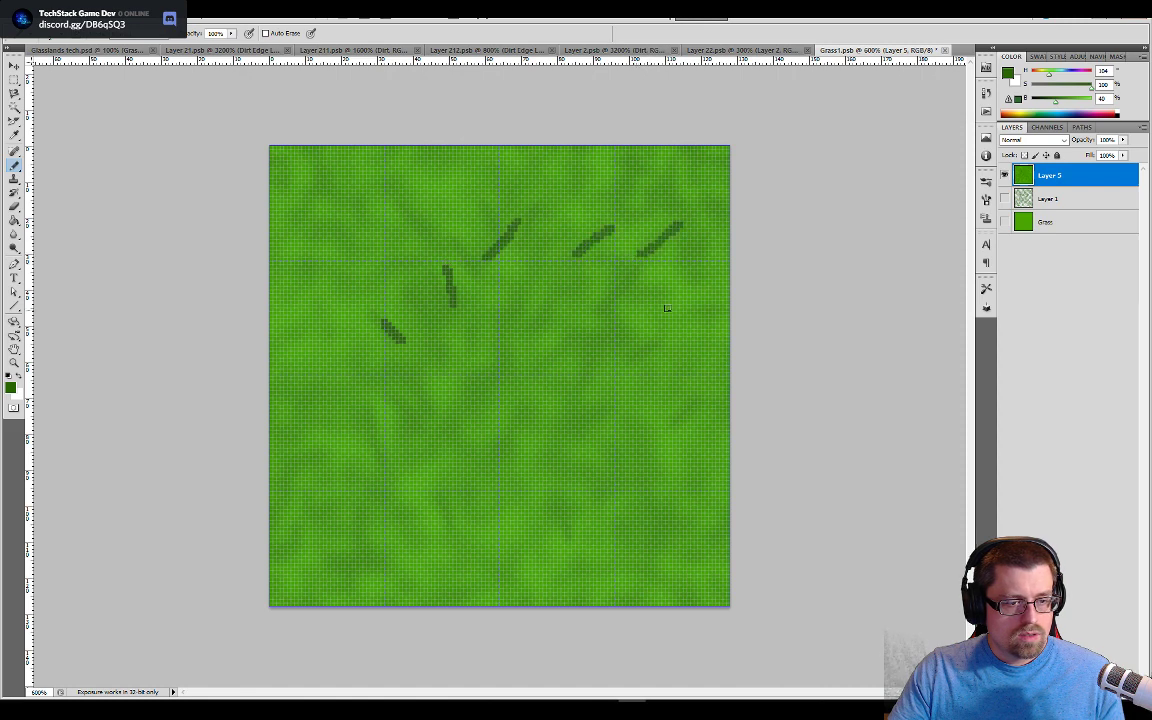
{"action": "left_click_drag", "start_coordinate": [540, 304], "coordinate": [527, 262]}
{"action": "left_click_drag", "start_coordinate": [577, 333], "coordinate": [617, 302]}
{"action": "left_click_drag", "start_coordinate": [487, 338], "coordinate": [508, 367]}
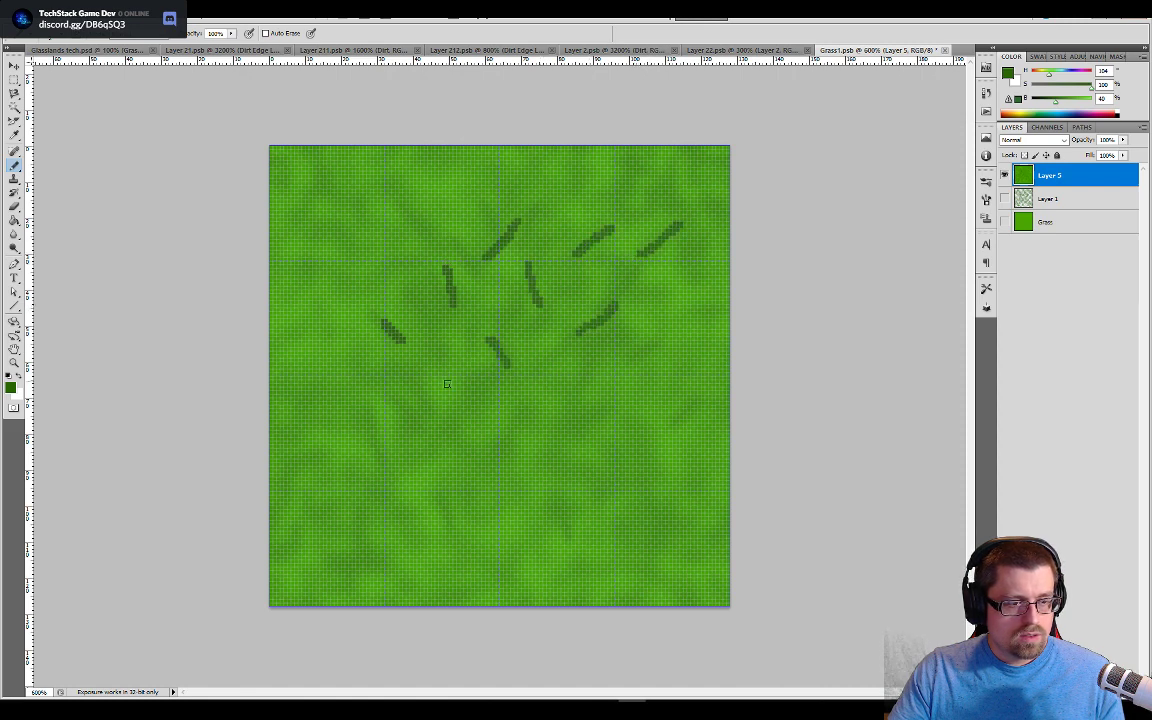
{"action": "left_click_drag", "start_coordinate": [585, 383], "coordinate": [650, 366]}
{"action": "left_click_drag", "start_coordinate": [572, 240], "coordinate": [546, 191]}
{"action": "left_click_drag", "start_coordinate": [455, 234], "coordinate": [425, 199]}
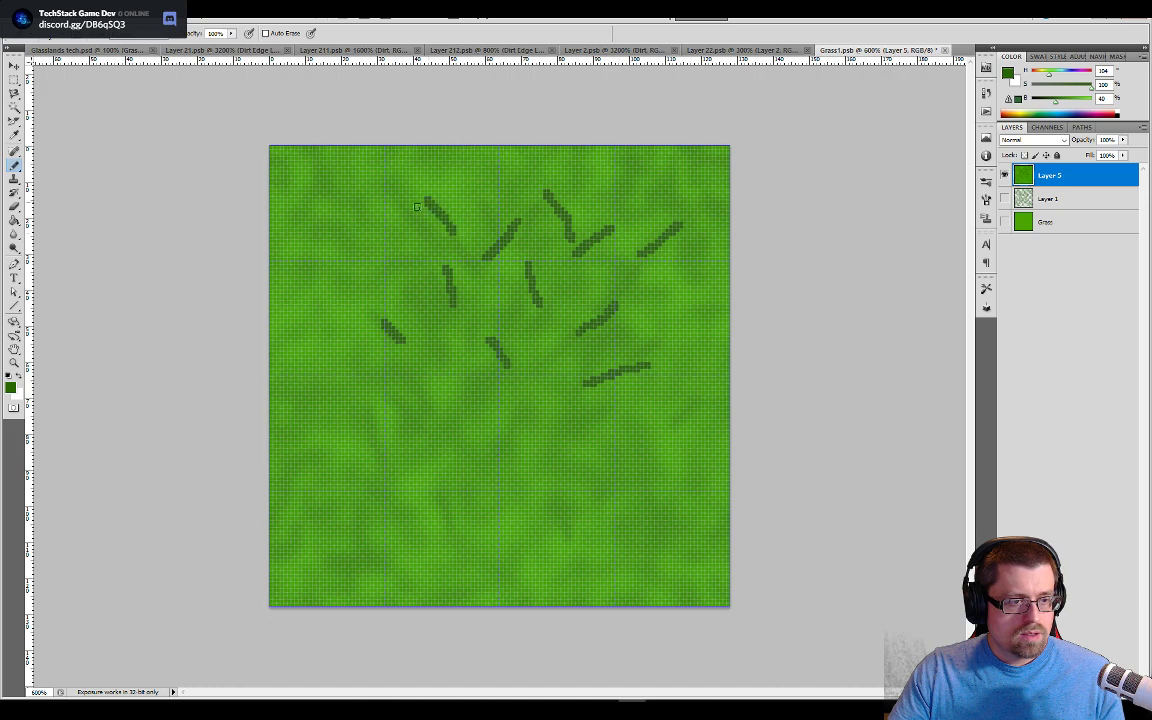
{"action": "left_click_drag", "start_coordinate": [362, 256], "coordinate": [338, 234]}
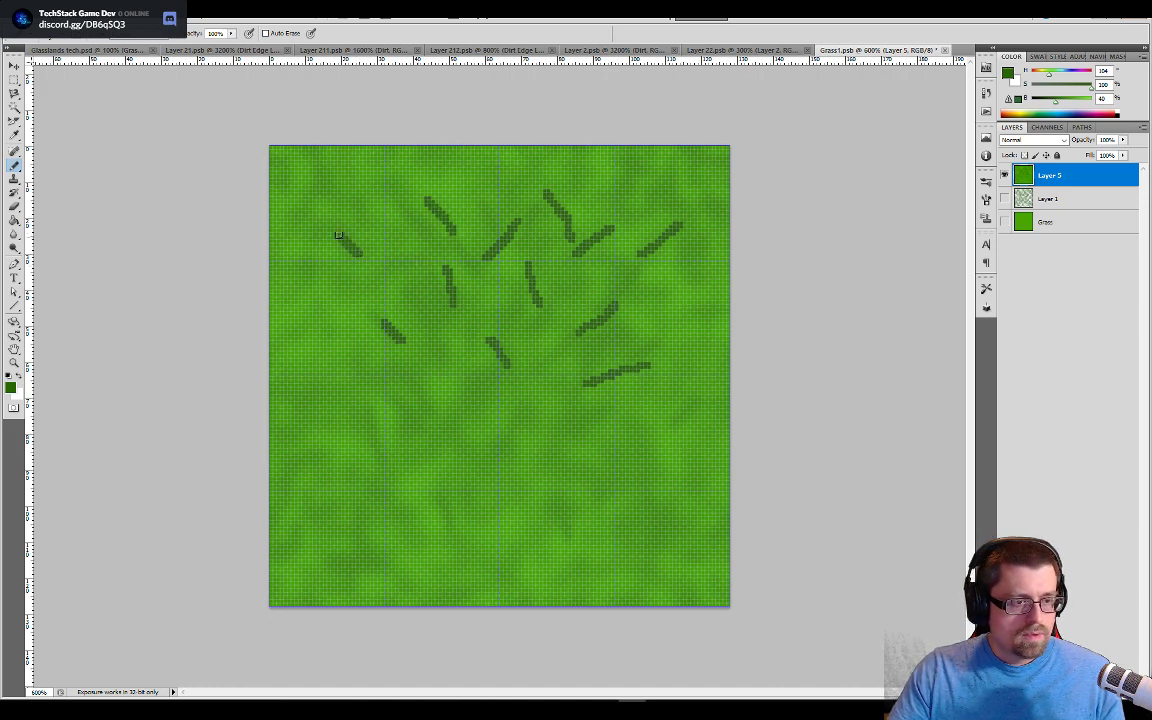
{"action": "left_click_drag", "start_coordinate": [343, 316], "coordinate": [380, 292]}
{"action": "left_click_drag", "start_coordinate": [381, 384], "coordinate": [366, 360]}
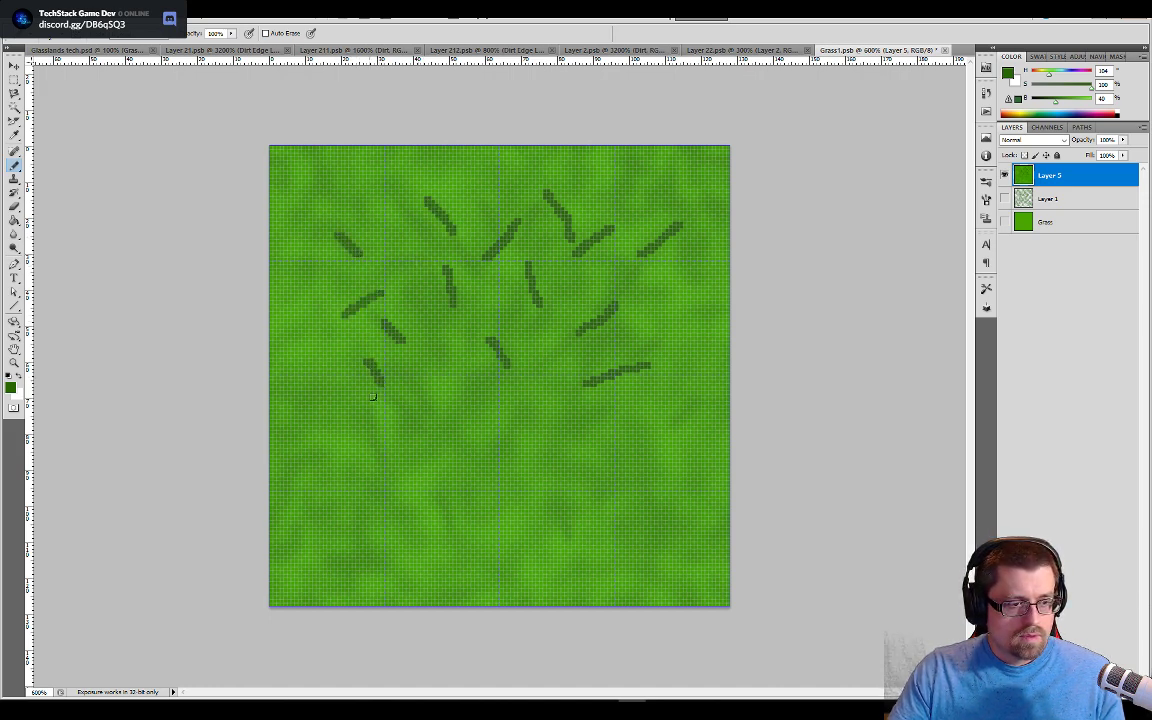
{"action": "left_click_drag", "start_coordinate": [417, 442], "coordinate": [432, 427]}
{"action": "left_click_drag", "start_coordinate": [497, 448], "coordinate": [556, 431]}
{"action": "left_click_drag", "start_coordinate": [652, 450], "coordinate": [640, 415]}
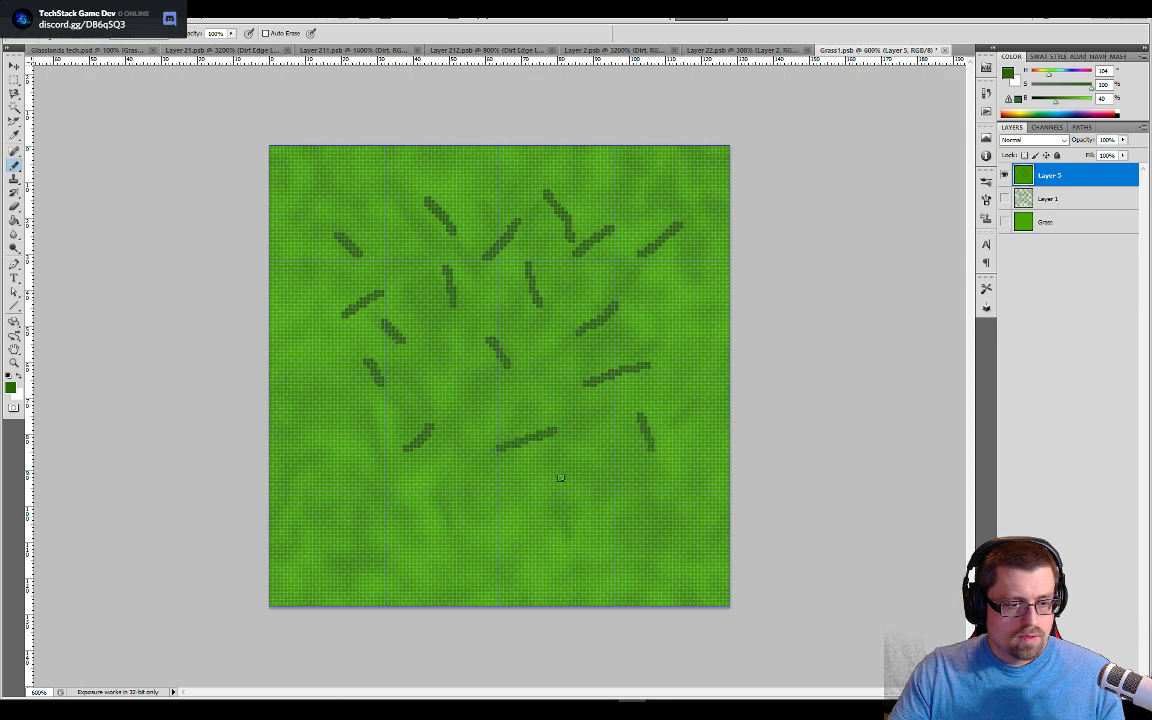
{"action": "left_click_drag", "start_coordinate": [545, 485], "coordinate": [500, 467]}
{"action": "mouse_move", "coordinate": [411, 506]}
{"action": "left_mouse_down"}
{"action": "mouse_move", "coordinate": [409, 480]}
{"action": "mouse_move", "coordinate": [358, 455]}
{"action": "left_mouse_up"}
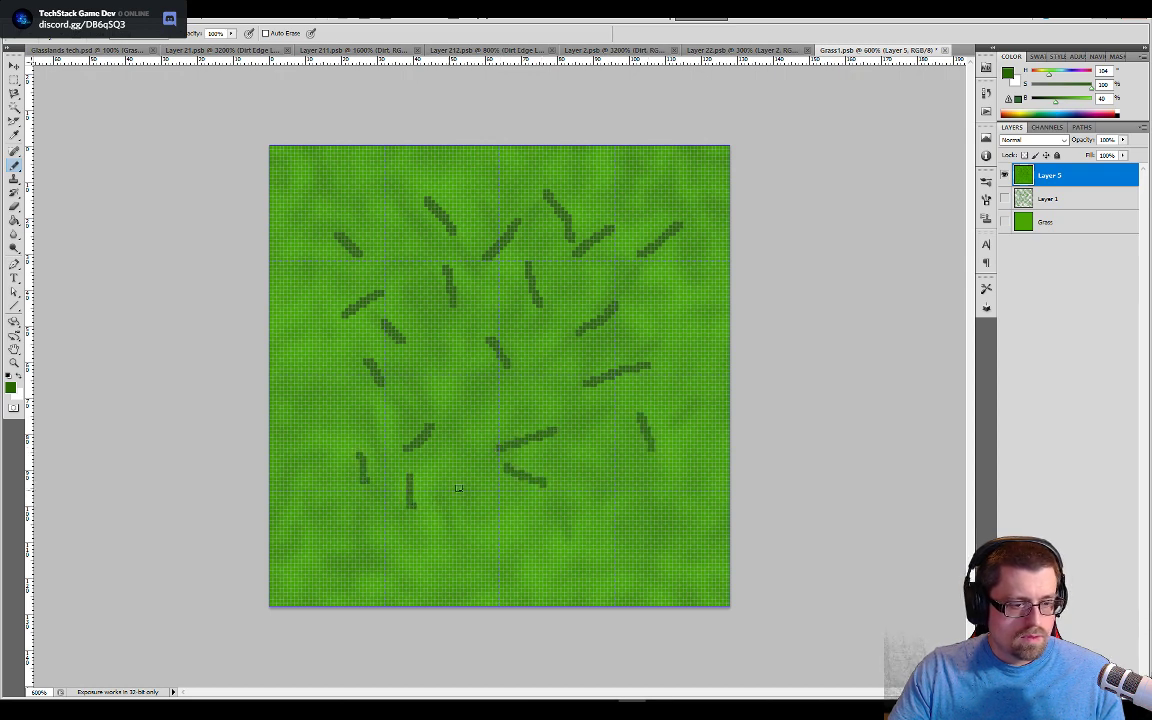
{"action": "left_click_drag", "start_coordinate": [460, 490], "coordinate": [472, 470]}
{"action": "left_click_drag", "start_coordinate": [545, 497], "coordinate": [592, 470]}
{"action": "left_click_drag", "start_coordinate": [478, 412], "coordinate": [505, 400]}
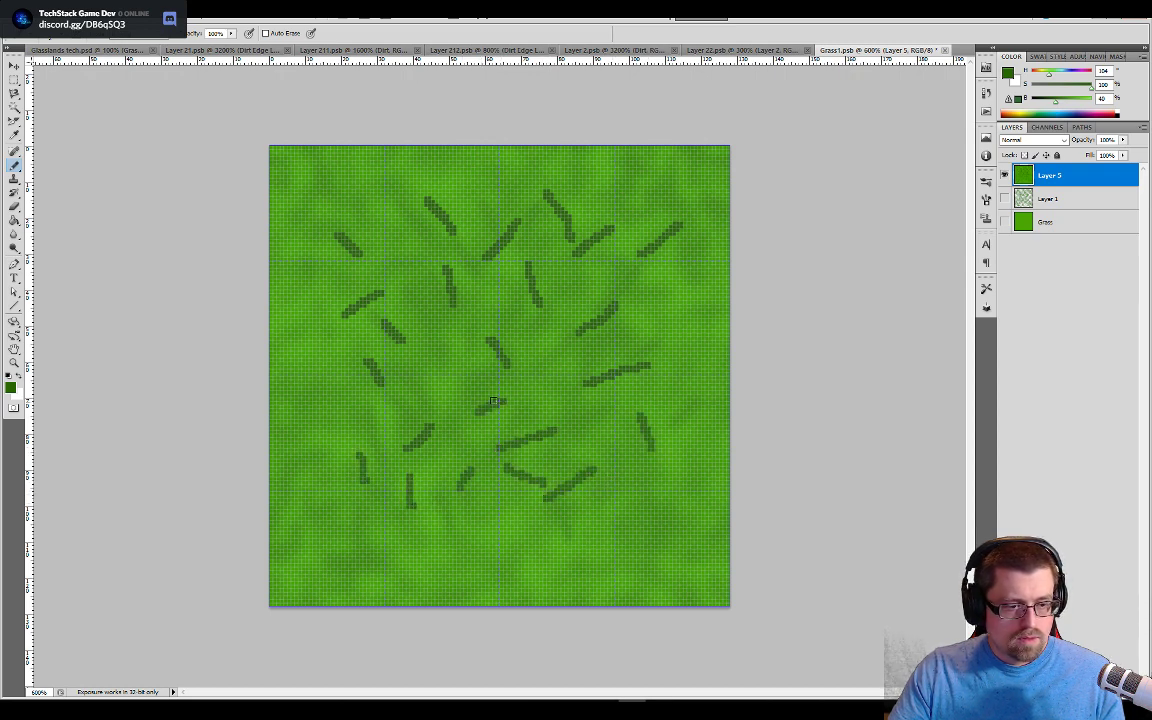
{"action": "left_click_drag", "start_coordinate": [433, 380], "coordinate": [465, 352]}
{"action": "left_click_drag", "start_coordinate": [645, 499], "coordinate": [621, 470]}
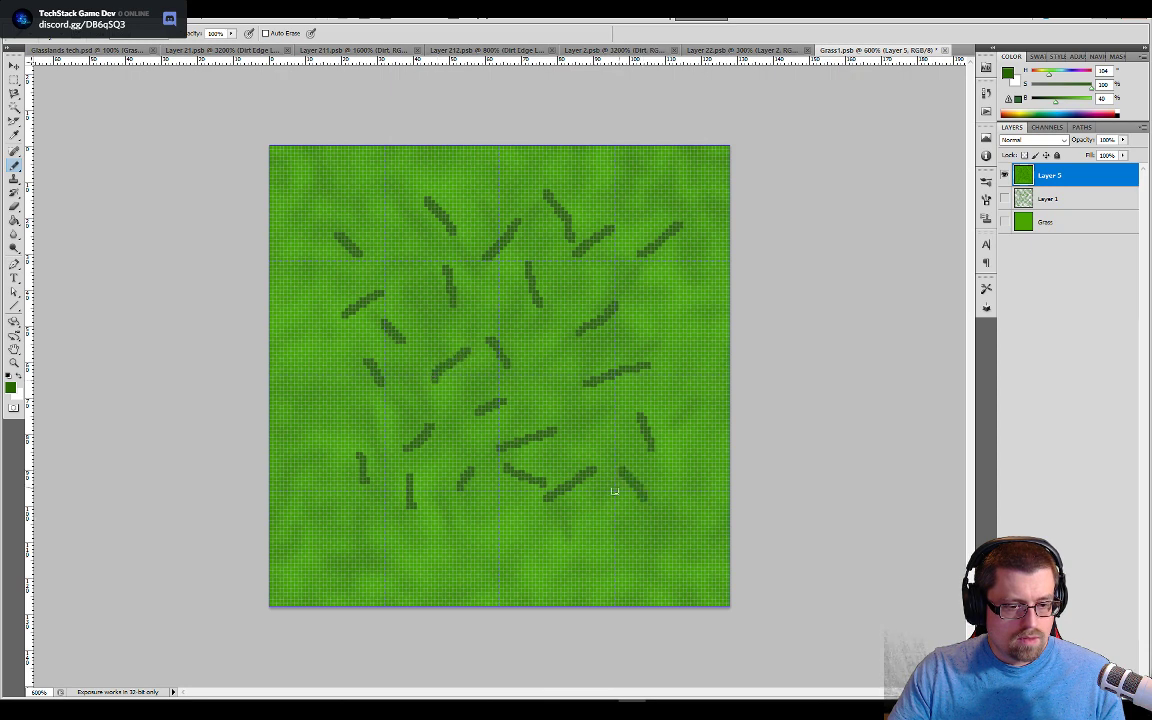
{"action": "left_click_drag", "start_coordinate": [559, 539], "coordinate": [538, 521]}
{"action": "left_click_drag", "start_coordinate": [440, 533], "coordinate": [434, 516]}
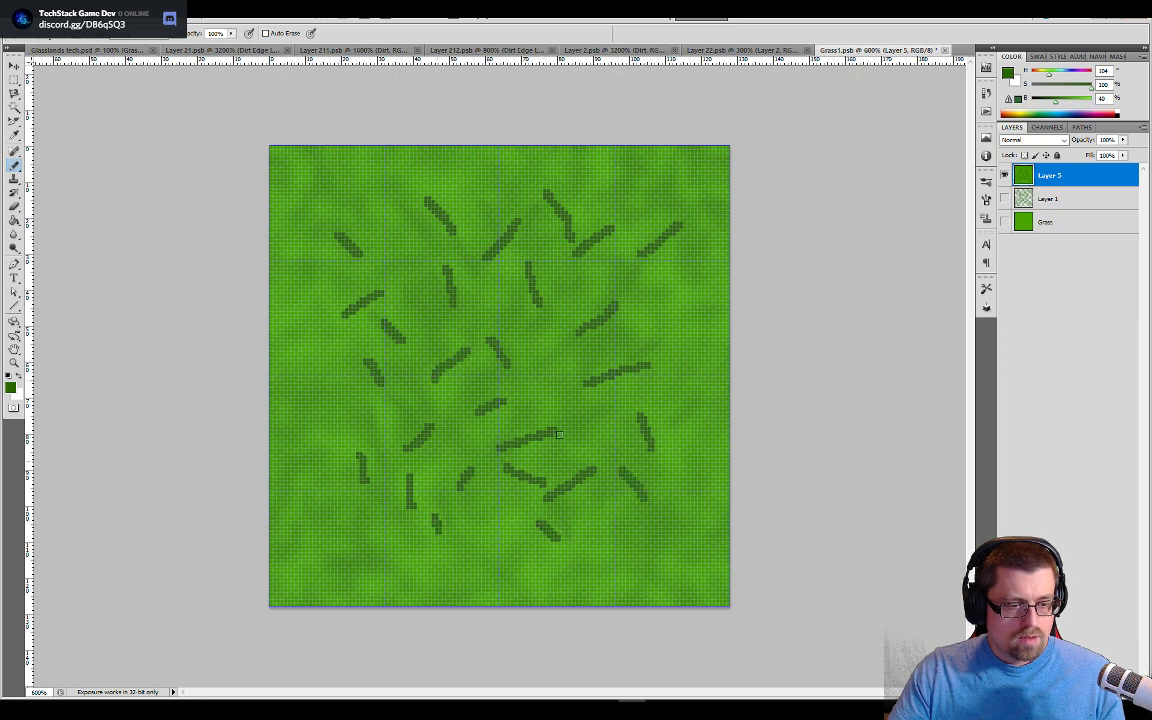
Step: Soften all the painted grass strokes using the Blur tool with a brush large enough to cover the whole tile
{"action": "left_click", "coordinate": [14, 231]}
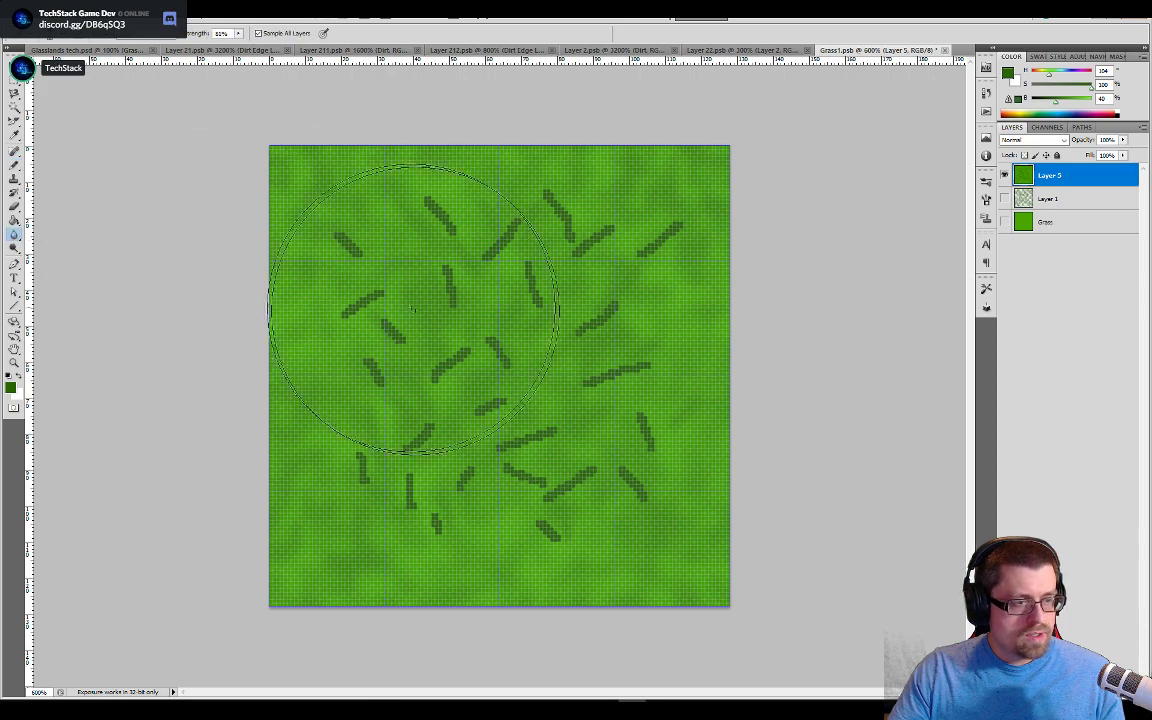
{"action": "key", "text": "bracketleft"}
{"action": "key", "text": "bracketleft"}
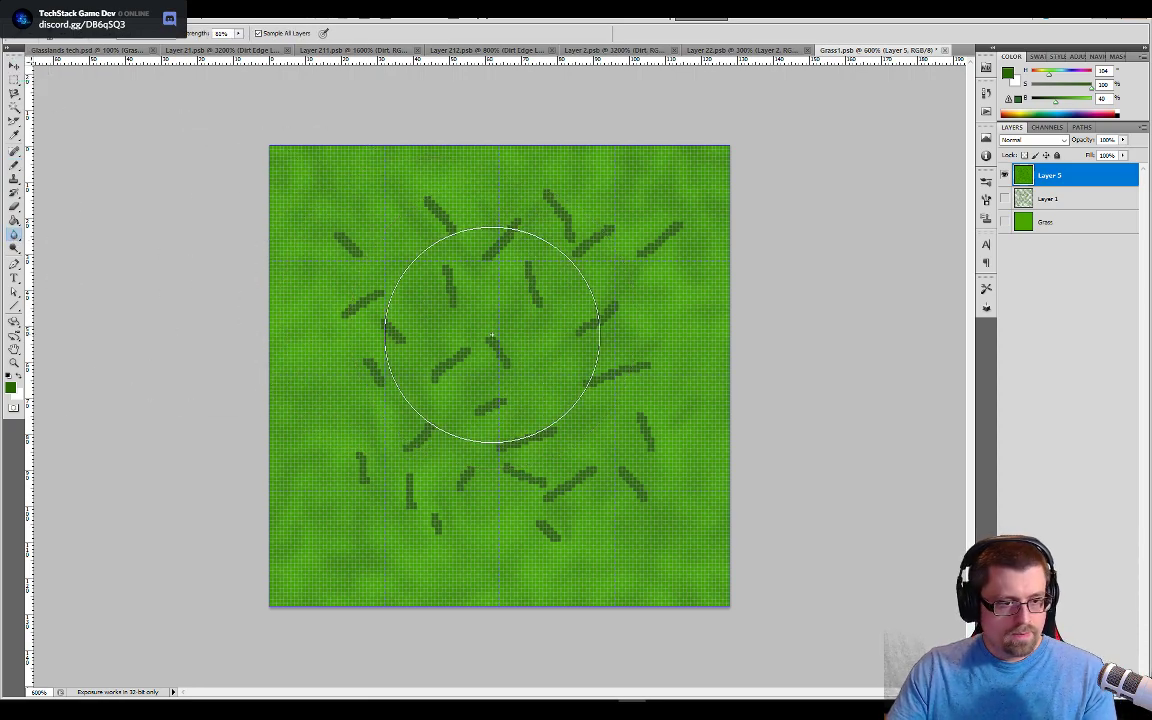
{"action": "key", "text": "bracketright"}
{"action": "key", "text": "bracketright"}
{"action": "key", "text": "bracketright"}
{"action": "key", "text": "bracketright"}
{"action": "key", "text": "bracketright"}
{"action": "key", "text": "bracketright"}
{"action": "key", "text": "bracketright"}
{"action": "key", "text": "bracketright"}
{"action": "key", "text": "bracketright"}
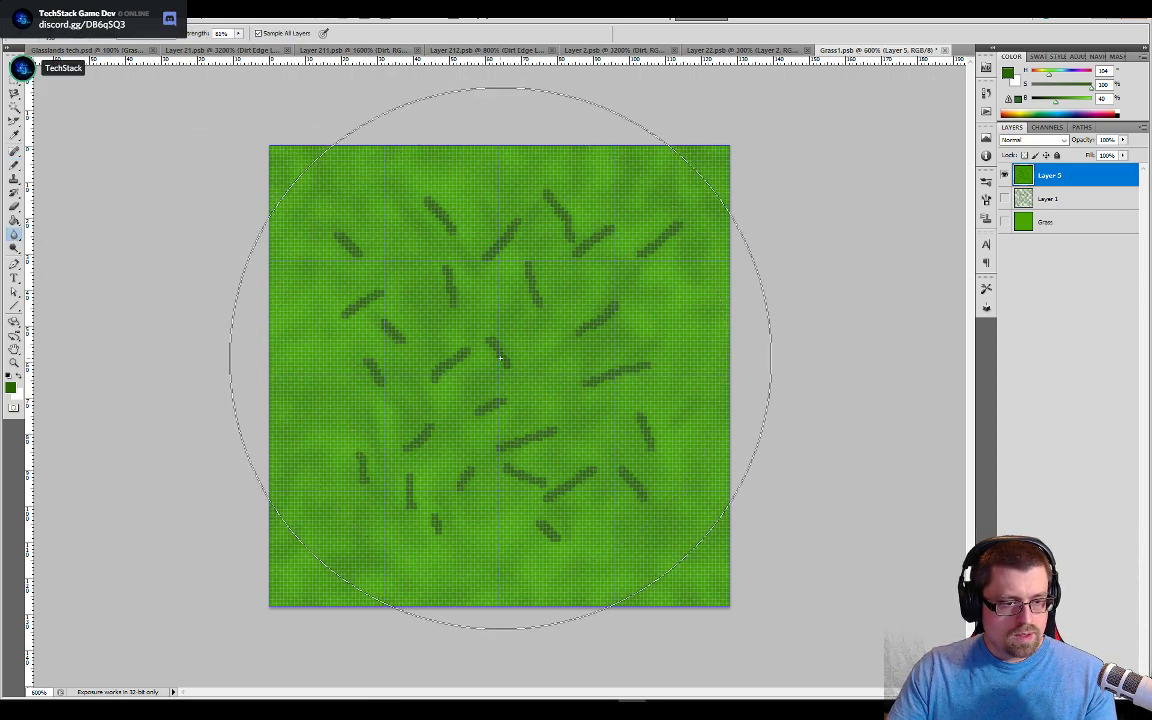
{"action": "left_click", "coordinate": [500, 358]}
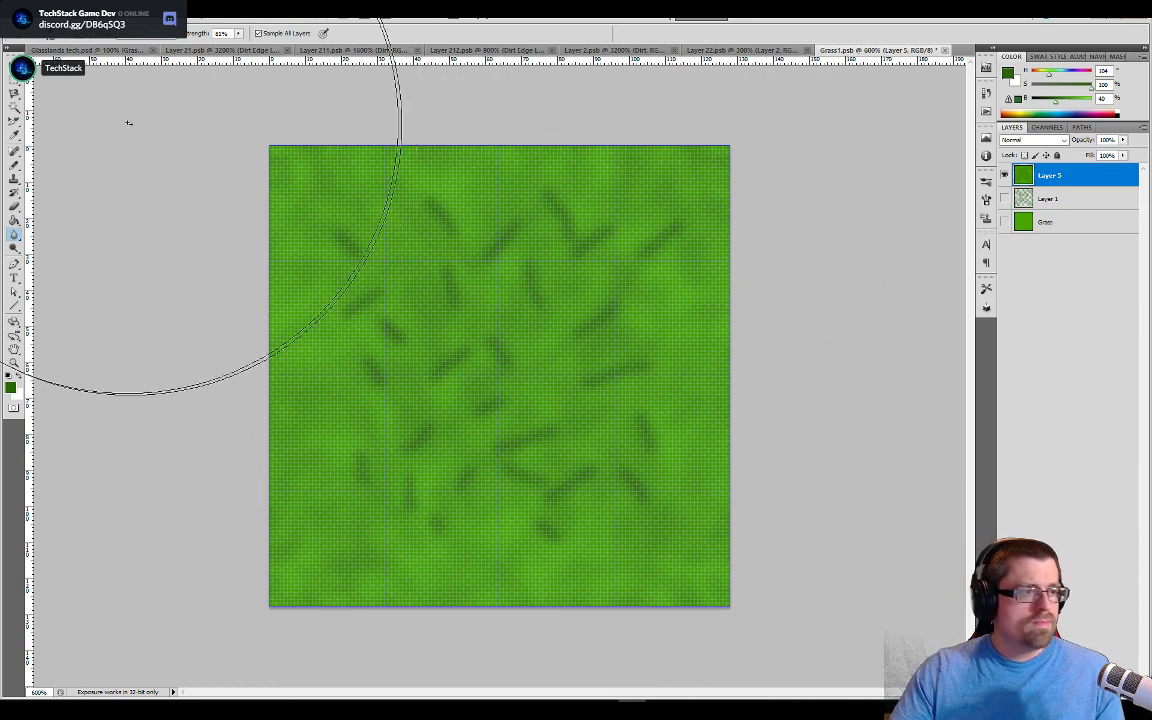
Step: Return to the tileset document and hide the Pallet layer to inspect the grass variant tile
{"action": "key", "text": "ctrl+Tab"}
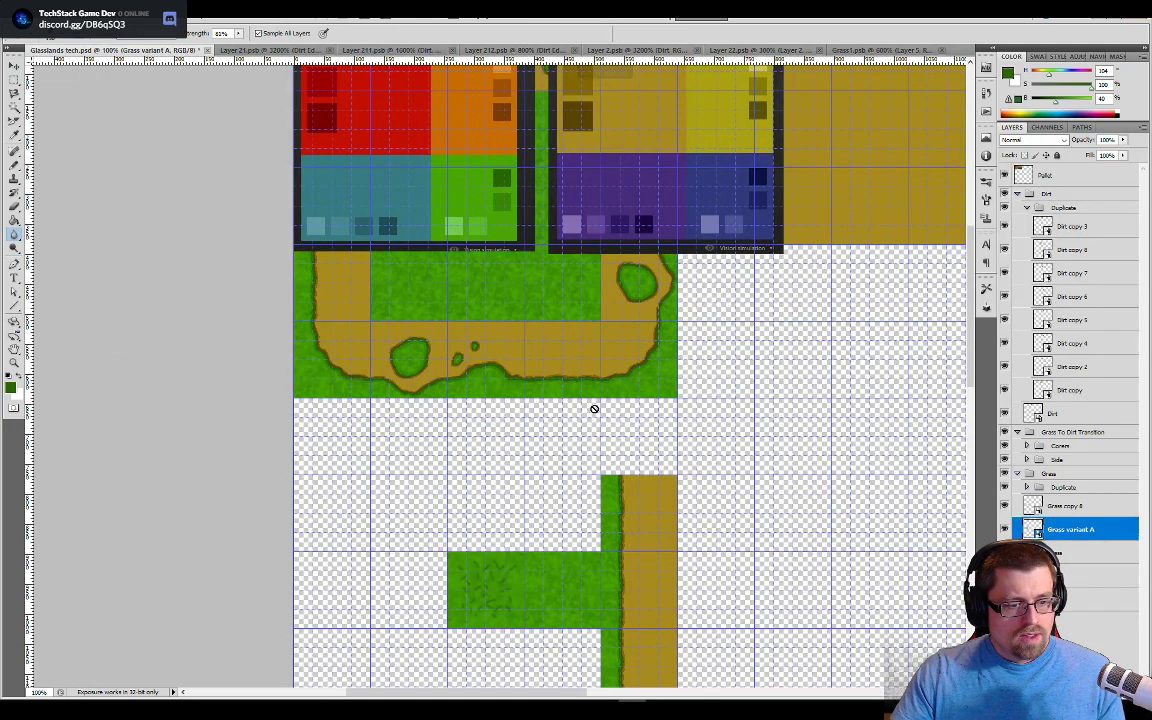
{"action": "left_click", "coordinate": [1004, 176]}
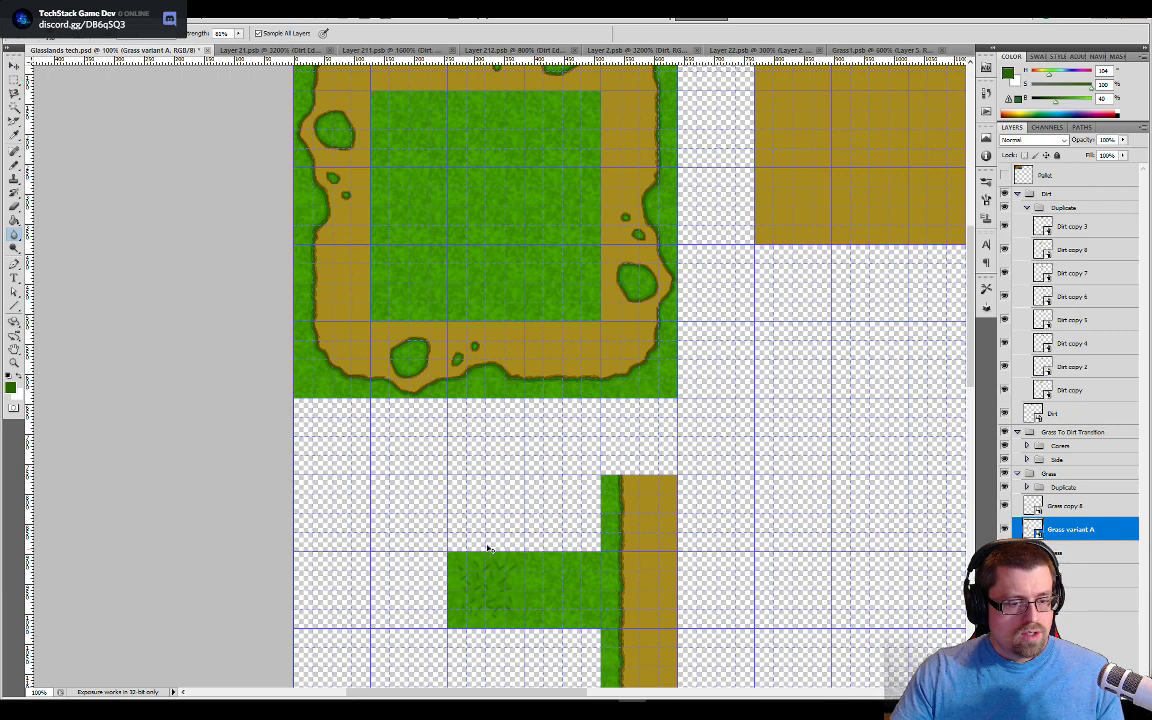
Step: Switch to the running game in Unity, enlarge the game view to about 3.6x to examine its grass patches, and return to Photoshop
{"action": "key", "text": "alt+Tab"}
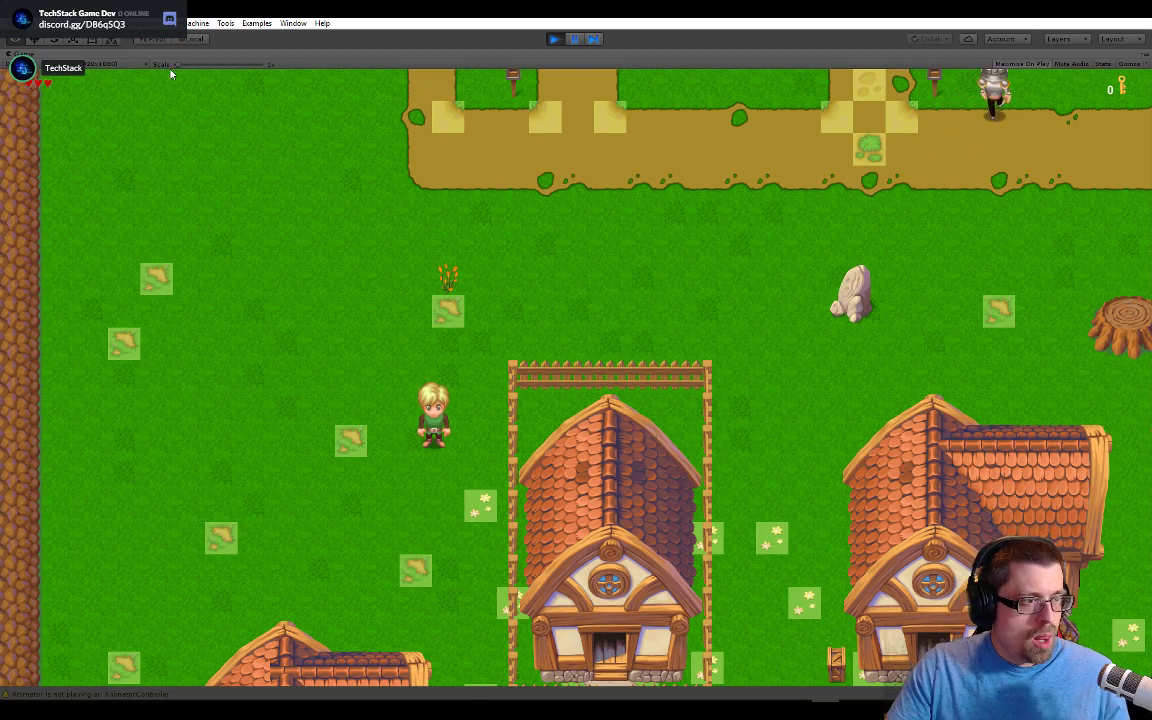
{"action": "left_click_drag", "start_coordinate": [177, 64], "coordinate": [245, 68]}
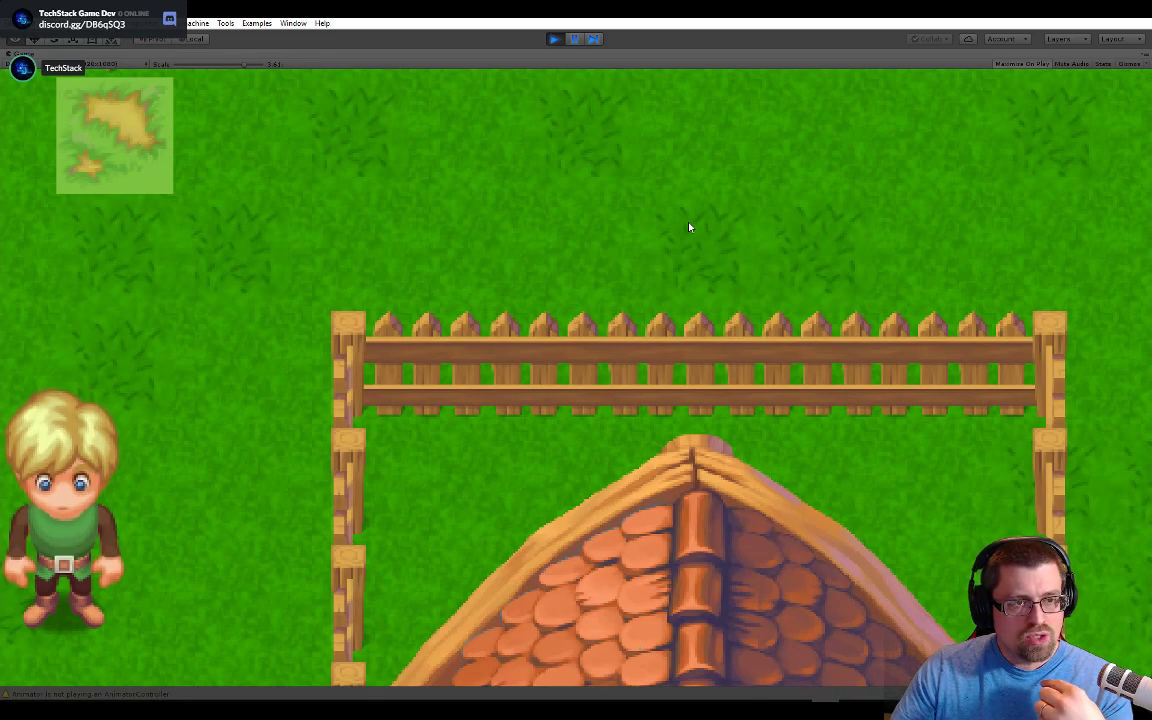
{"action": "key", "text": "alt+Tab"}
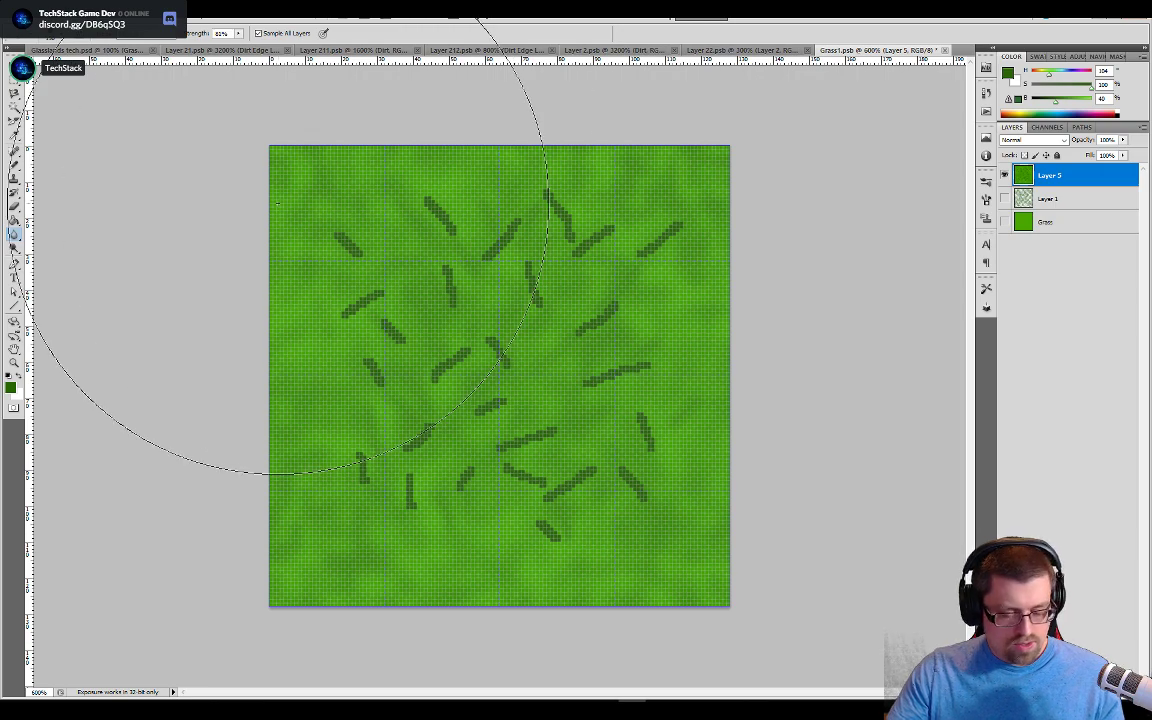
Step: Undo the blur applied to the painted strokes in the Grass1.psb document
{"action": "key", "text": "ctrl+z"}
{"action": "key", "text": "ctrl+s"}
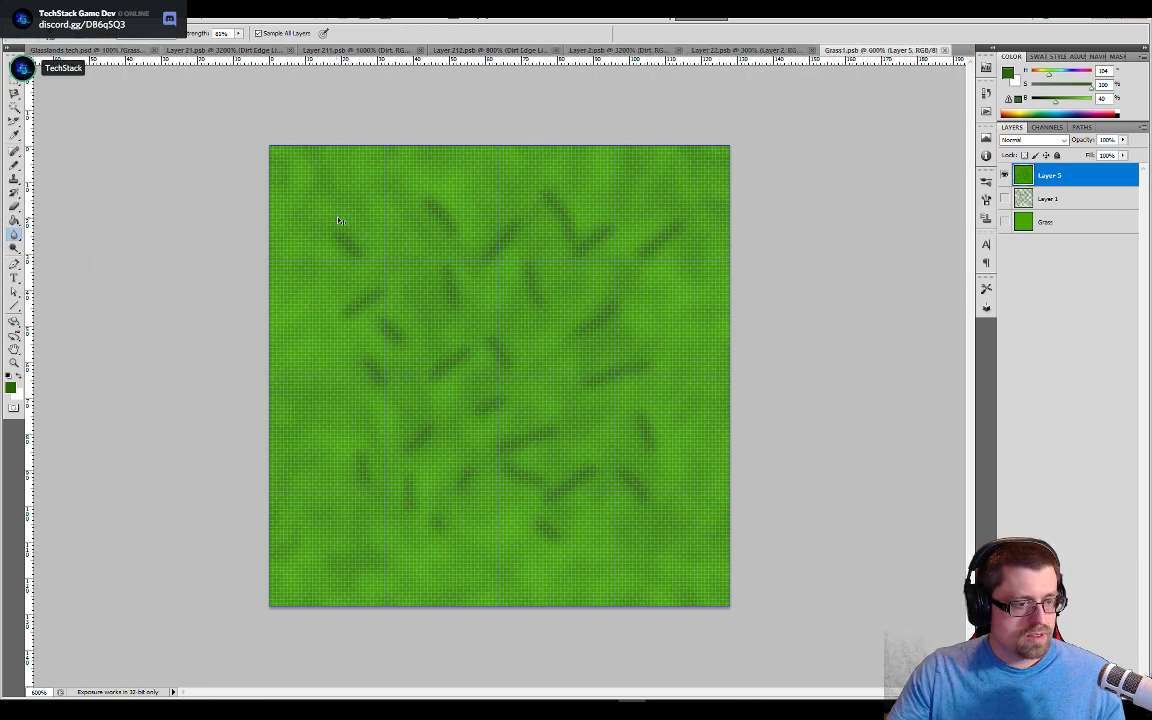
{"action": "key", "text": "ctrl+z"}
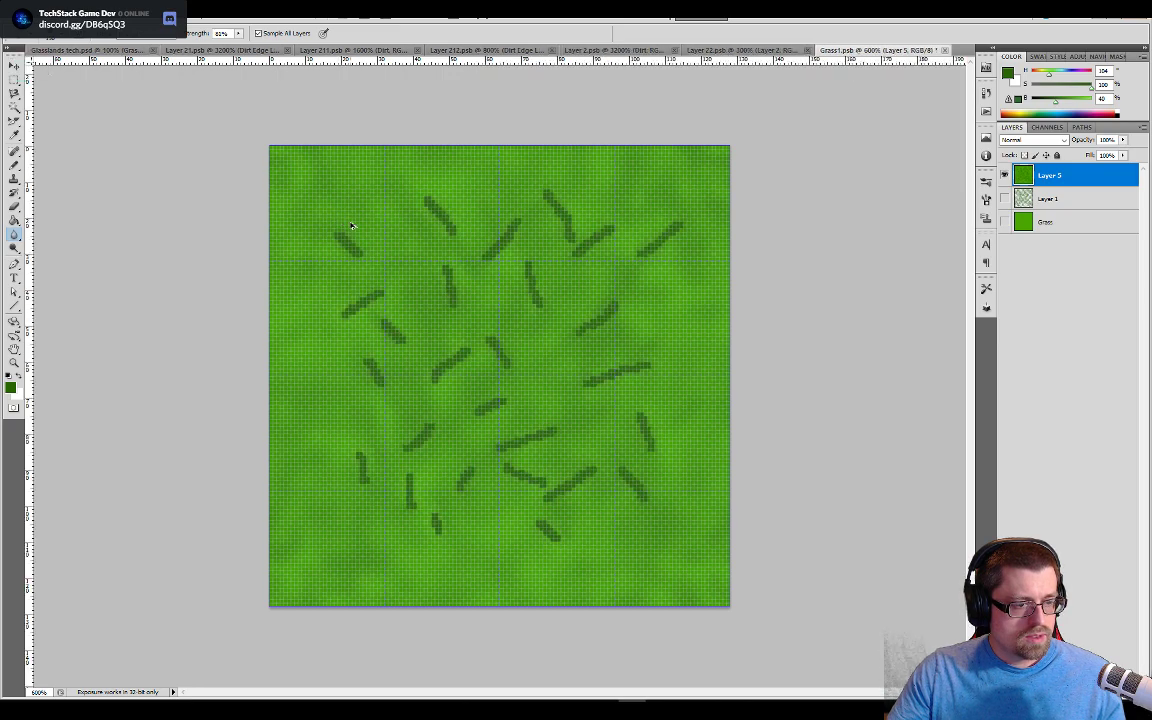
Step: Select all the dark strokes on Layer 5 using the Magic Wand with Sample All Layers off, delete them and deselect
{"action": "key", "text": "w"}
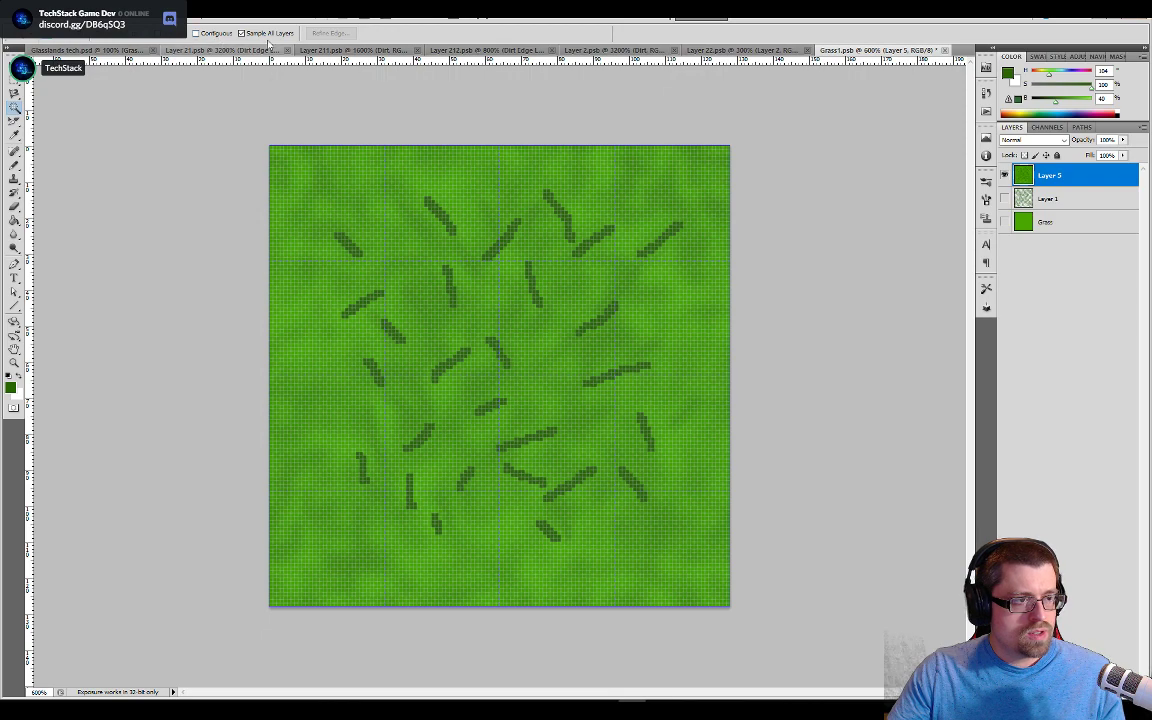
{"action": "left_click", "coordinate": [265, 36]}
{"action": "left_click", "coordinate": [441, 370]}
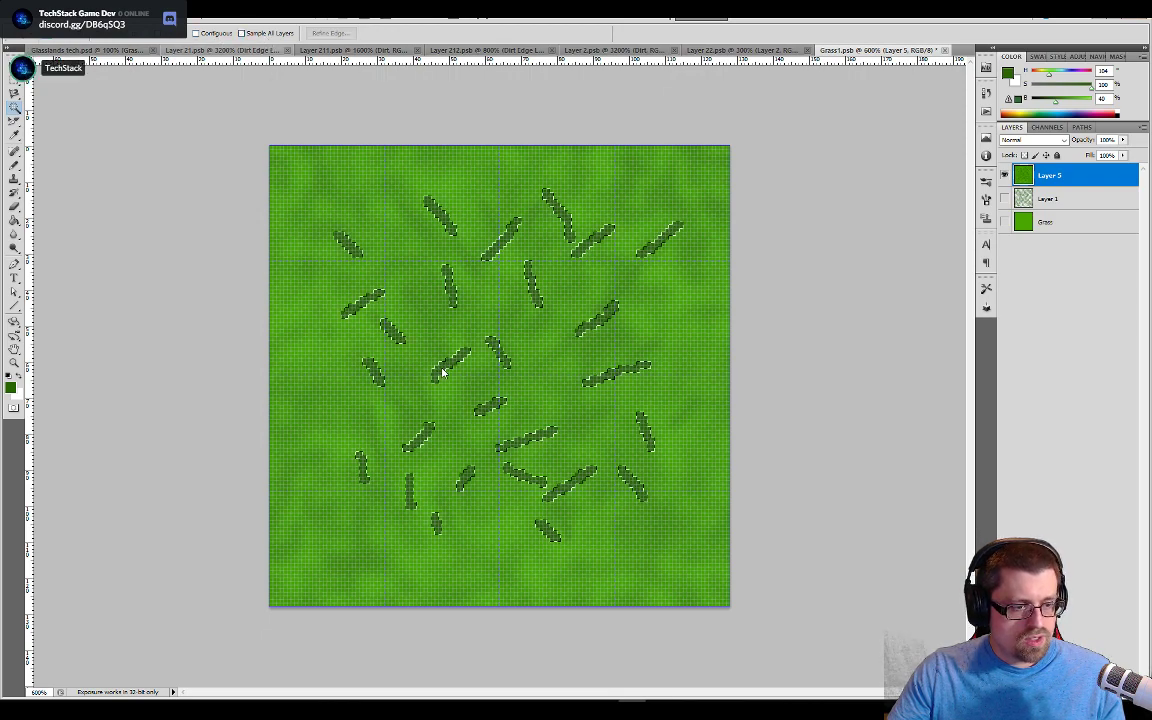
{"action": "key", "text": "Delete"}
{"action": "key", "text": "ctrl+d"}
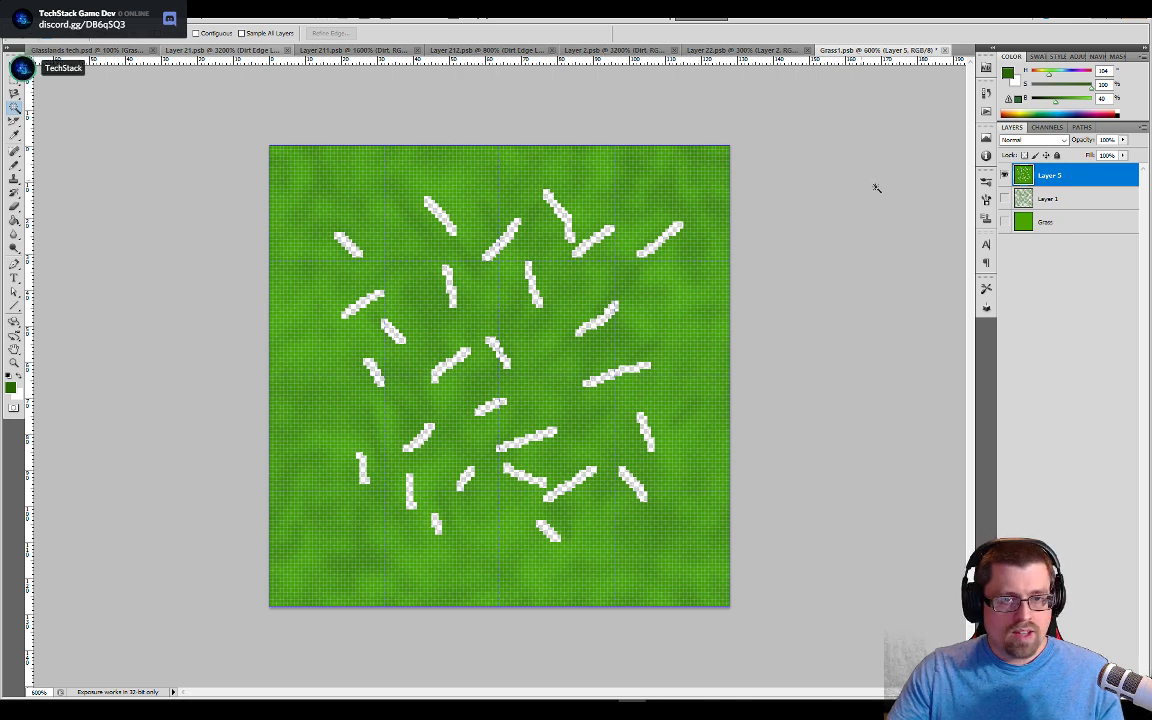
Step: Recreate the dark green strokes on a new layer above Layer 5 and hide Layer 5 to isolate them
{"action": "key", "text": "ctrl+shift+alt+n"}
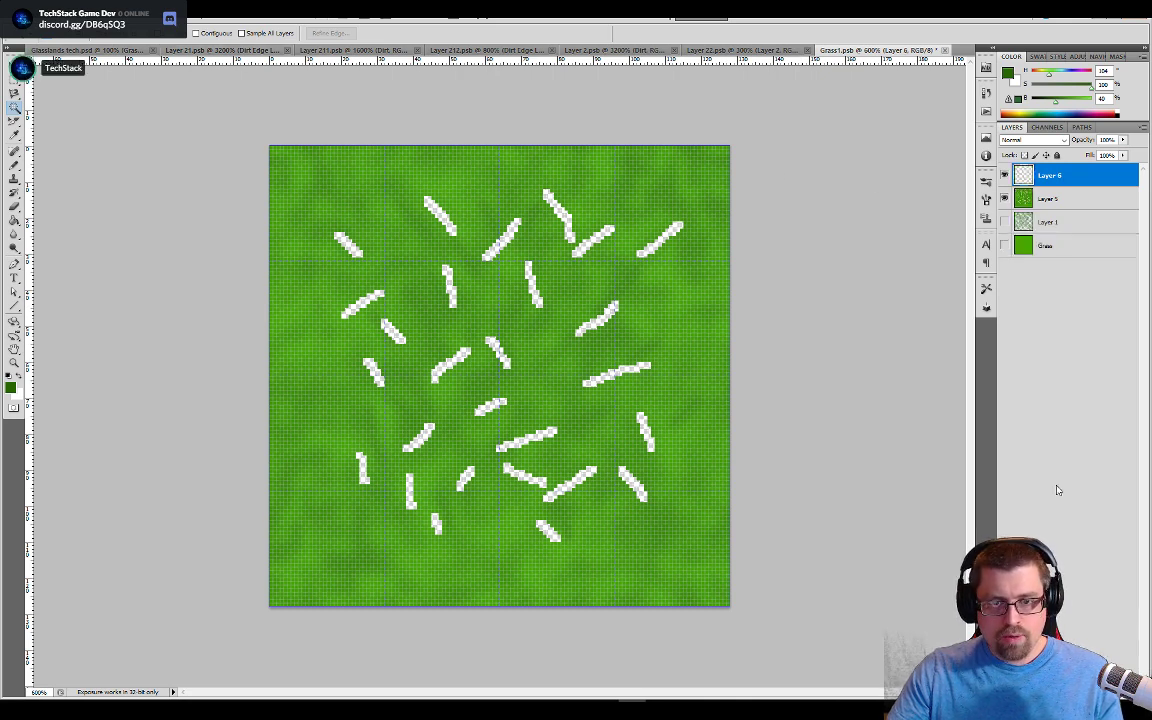
{"action": "key", "text": "alt+BackSpace"}
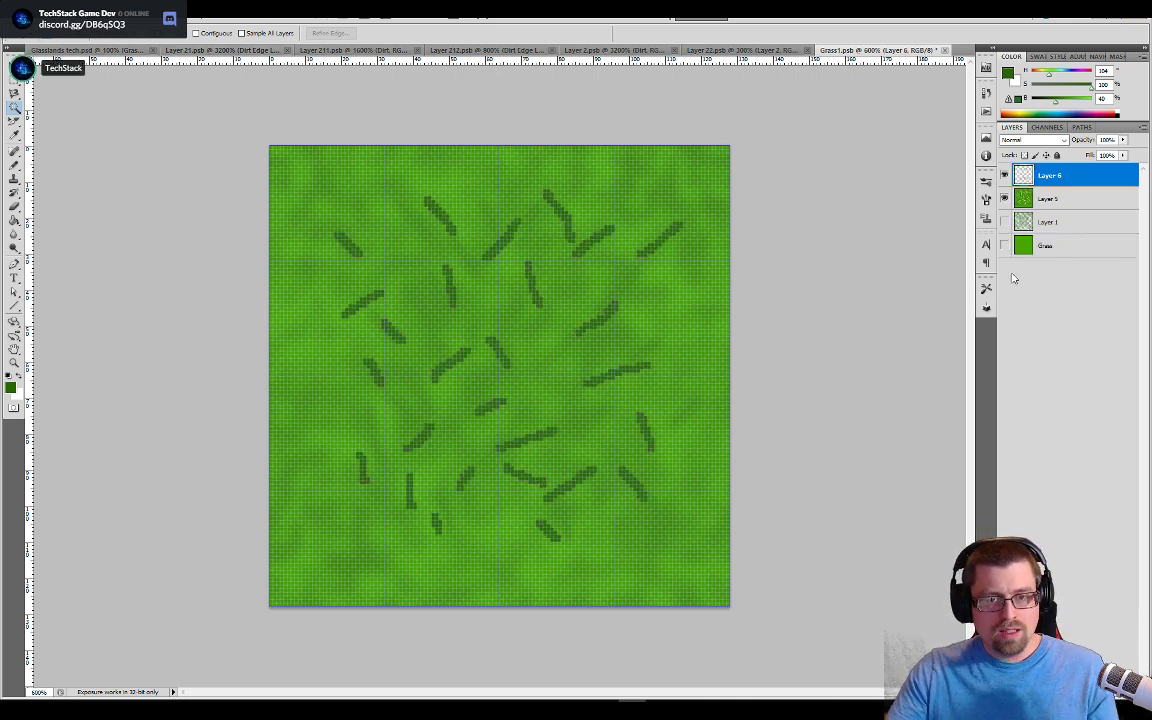
{"action": "left_click", "coordinate": [1005, 198]}
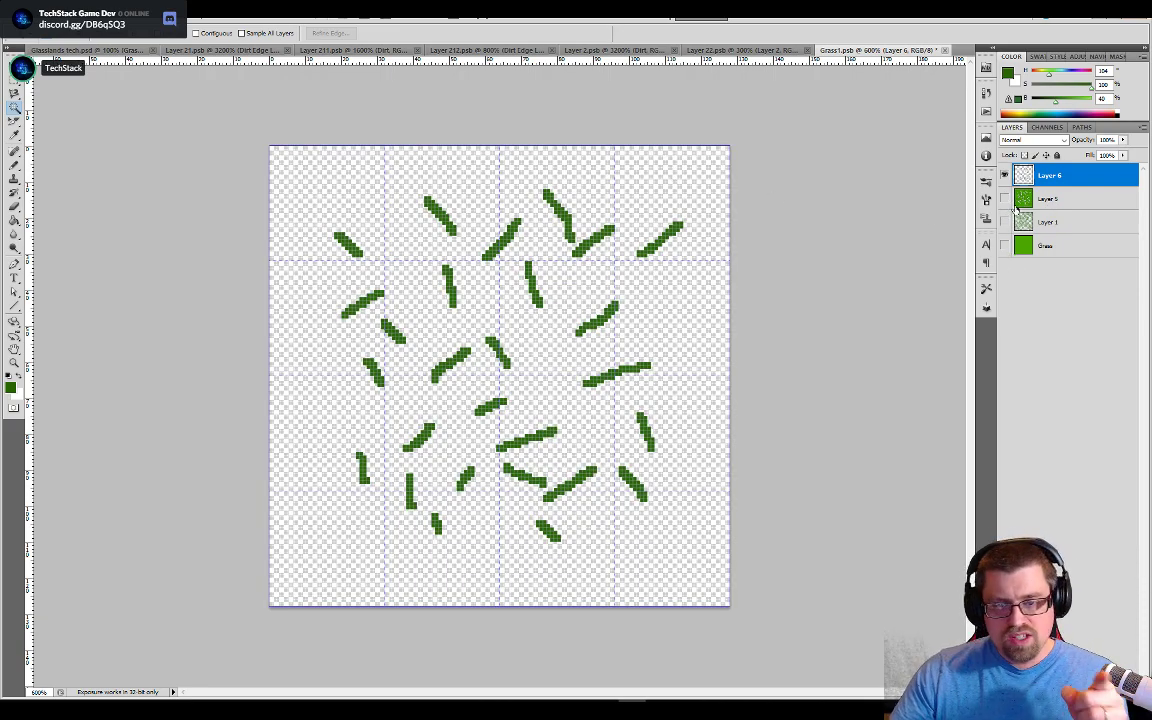
Step: Show Layer 5 beneath the dark strokes, then look at the tileset document and return to Grass1.psb
{"action": "left_click", "coordinate": [1048, 198]}
{"action": "left_click", "coordinate": [1005, 198]}
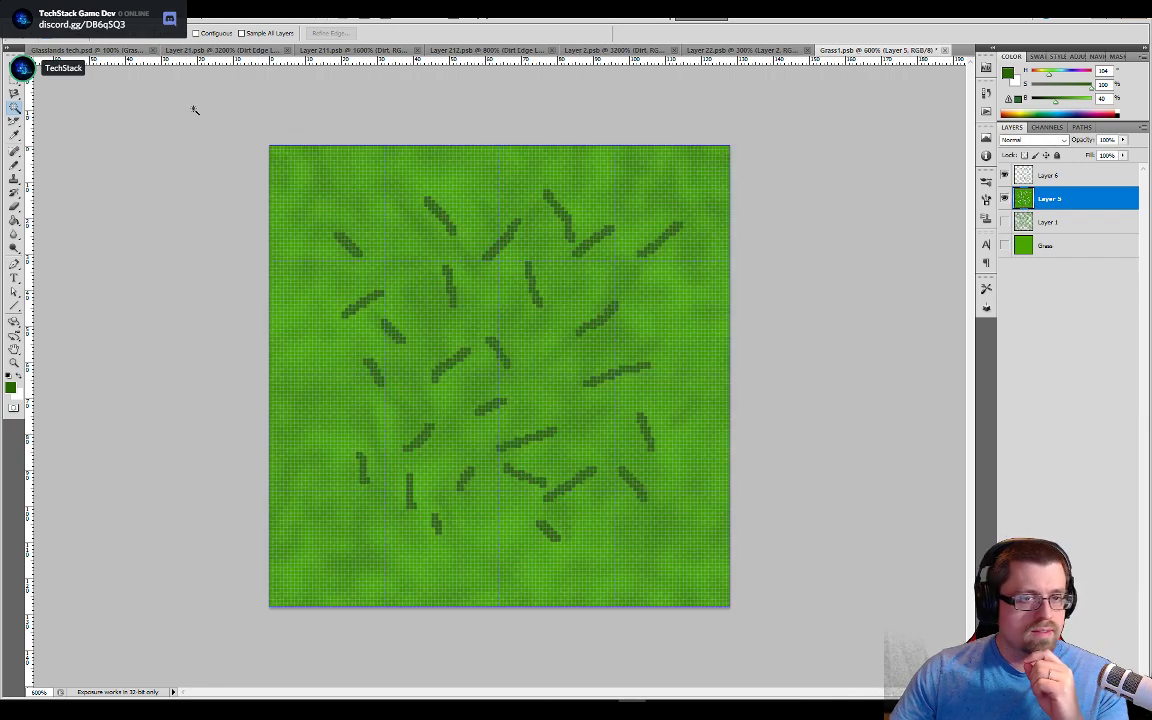
{"action": "left_click", "coordinate": [95, 50]}
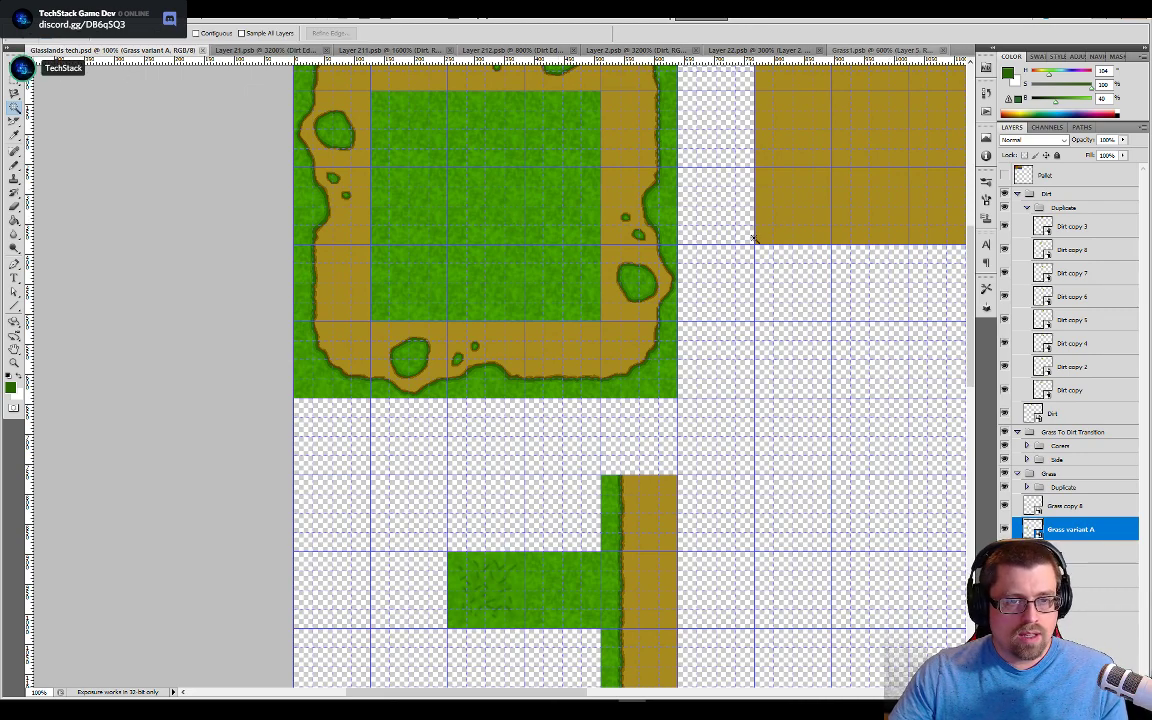
{"action": "left_click", "coordinate": [860, 50]}
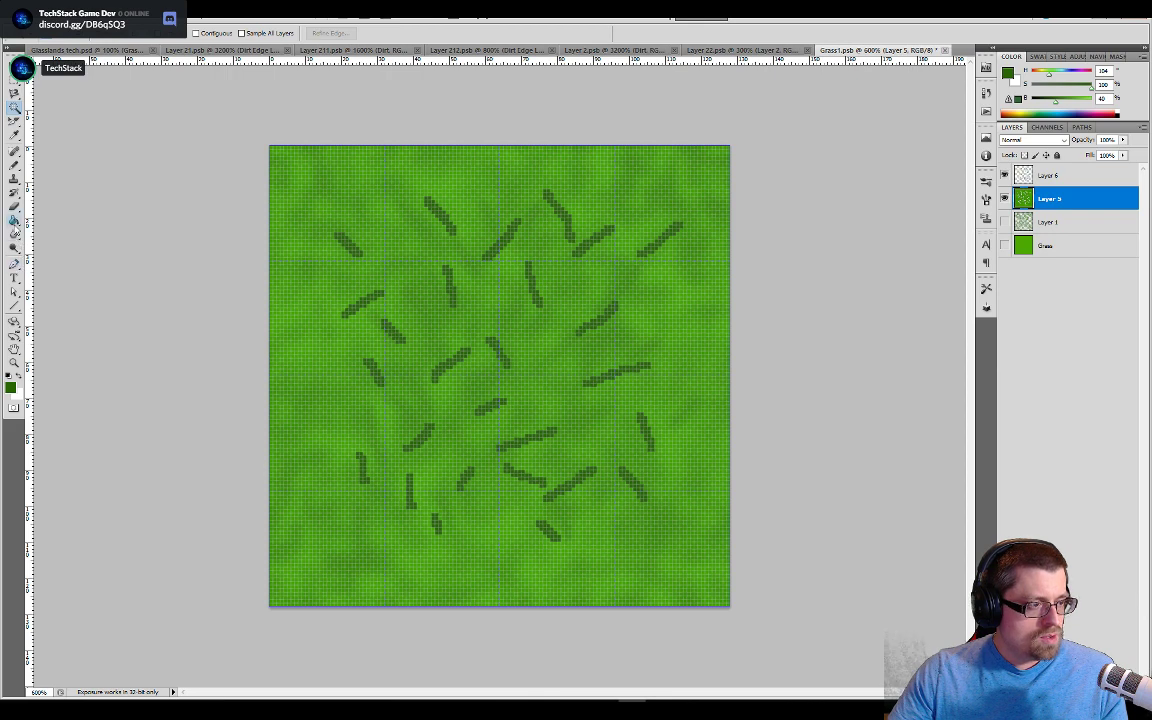
Step: Fill a new layer between Layer 5 and Layer 6 with the mottled green grass pattern using the Paint Bucket
{"action": "left_click", "coordinate": [14, 219]}
{"action": "left_click", "coordinate": [70, 33]}
{"action": "left_click", "coordinate": [80, 54]}
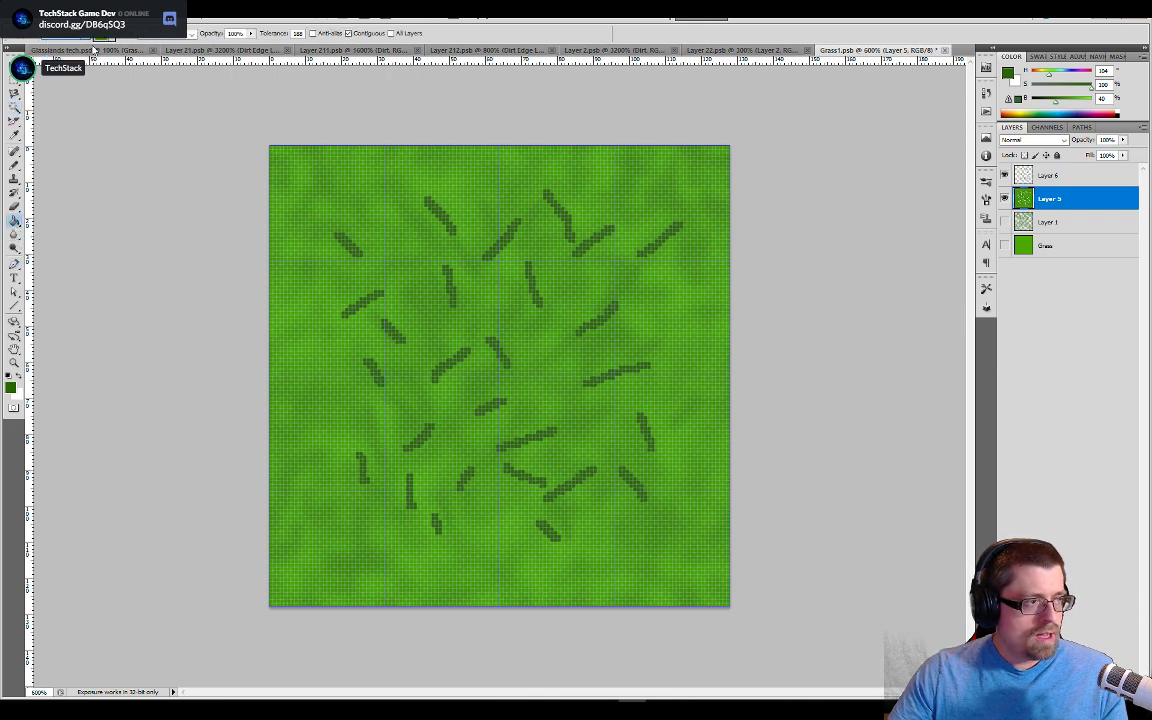
{"action": "left_click", "coordinate": [107, 37]}
{"action": "double_click", "coordinate": [115, 78]}
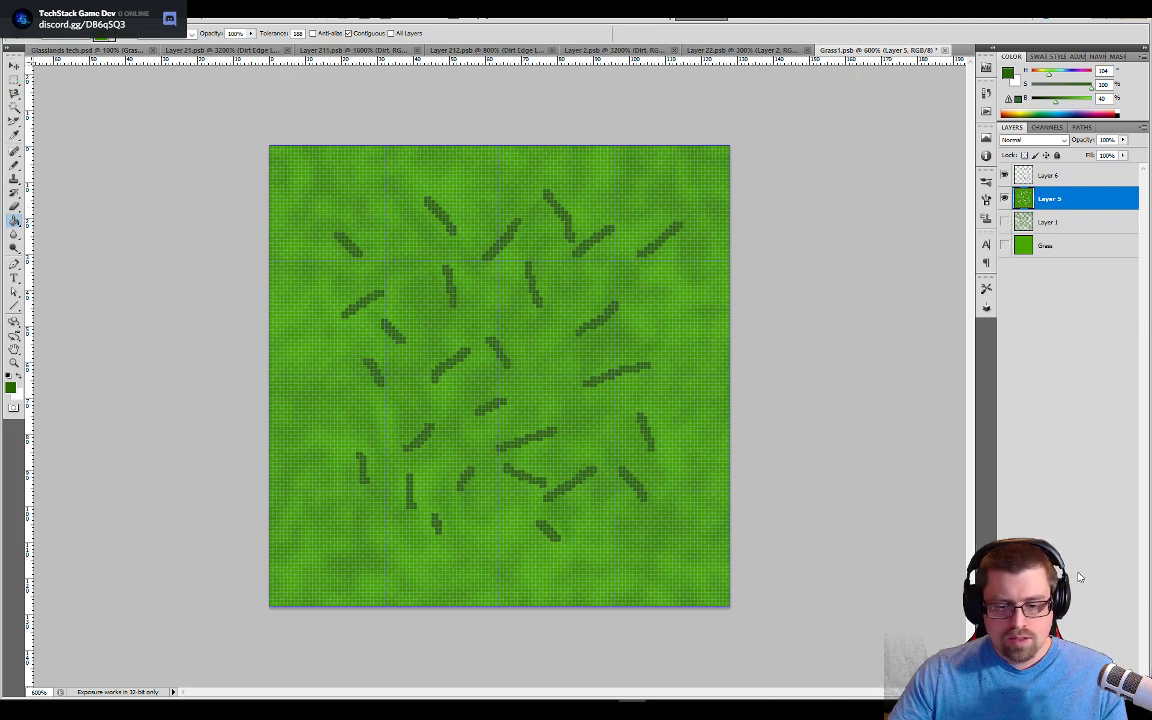
{"action": "key", "text": "ctrl+shift+alt+n"}
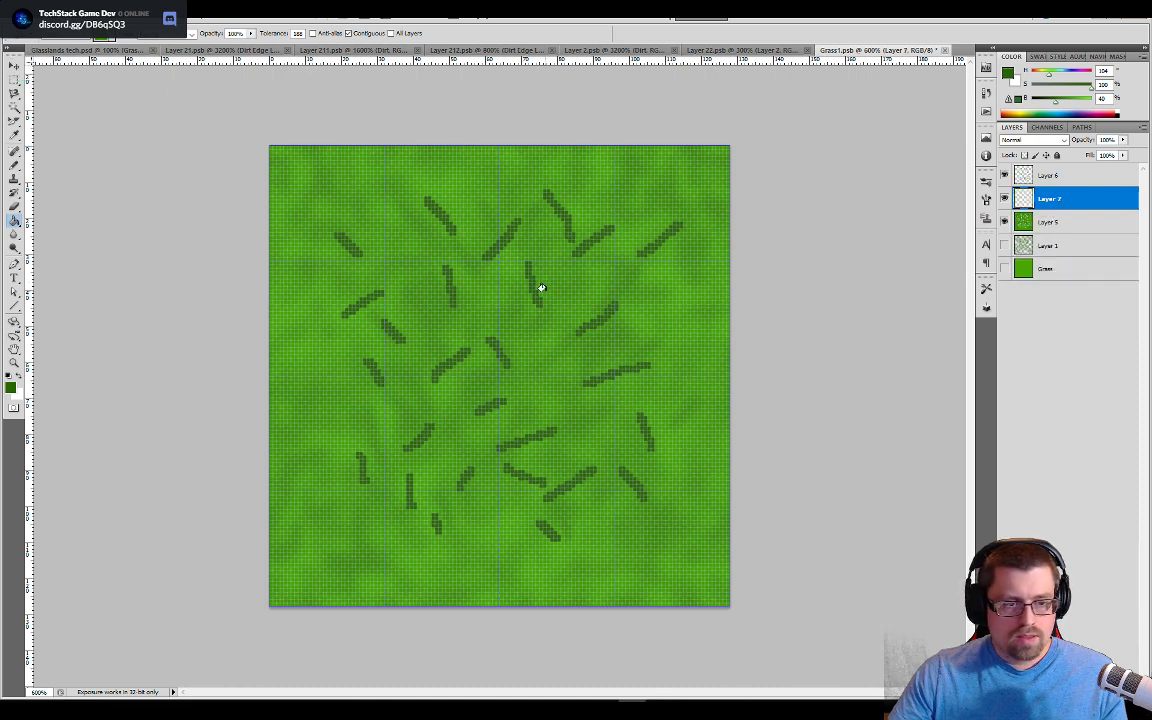
{"action": "left_click", "coordinate": [579, 268]}
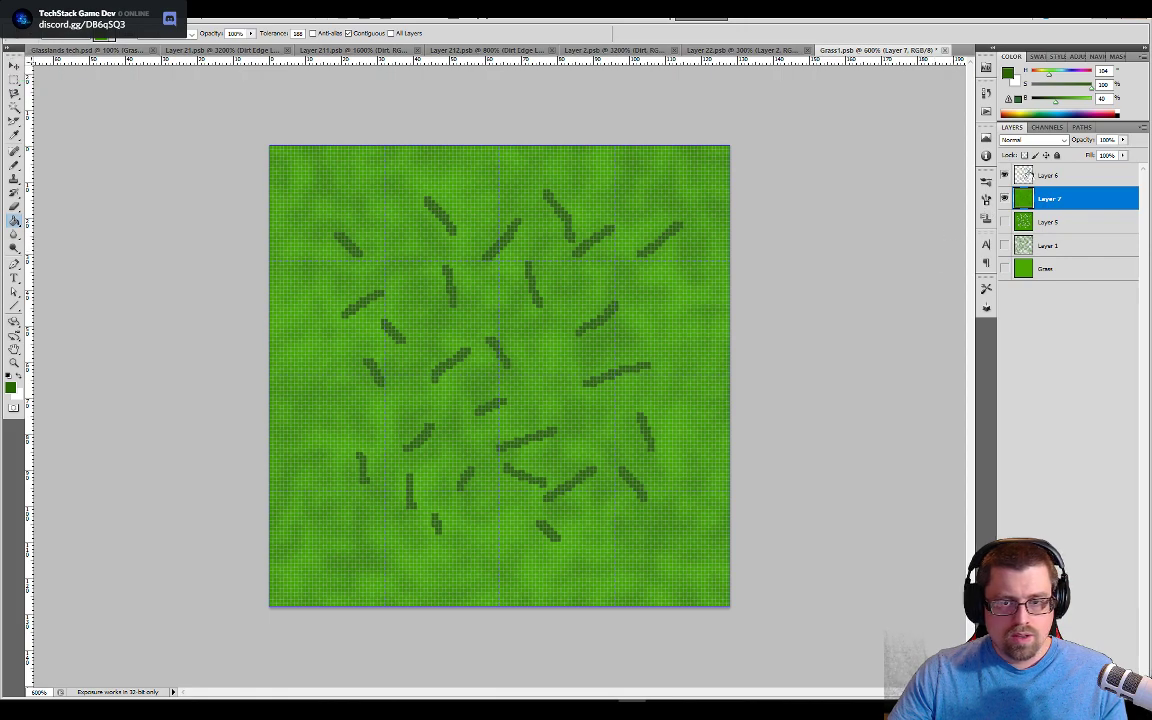
Step: Blur the dark strokes on Layer 6 at 81% strength with Sample All Layers on
{"action": "key", "text": "alt+]"}
{"action": "left_click", "coordinate": [14, 234]}
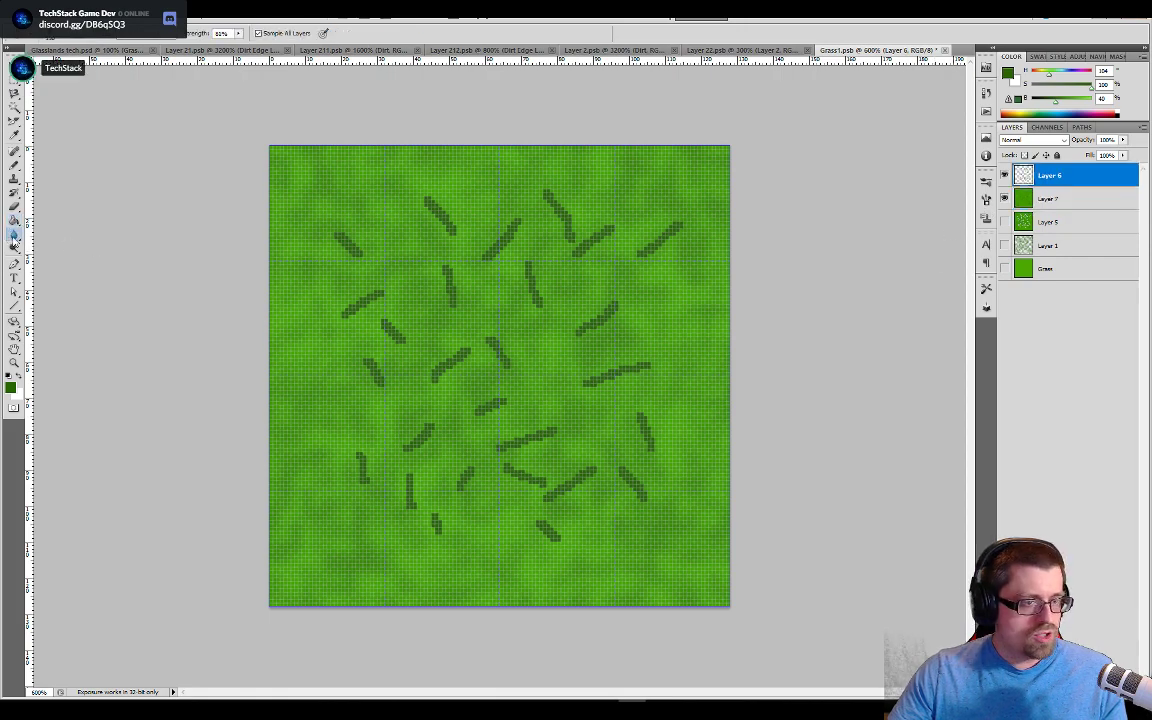
{"action": "left_click_drag", "start_coordinate": [483, 378], "coordinate": [494, 355]}
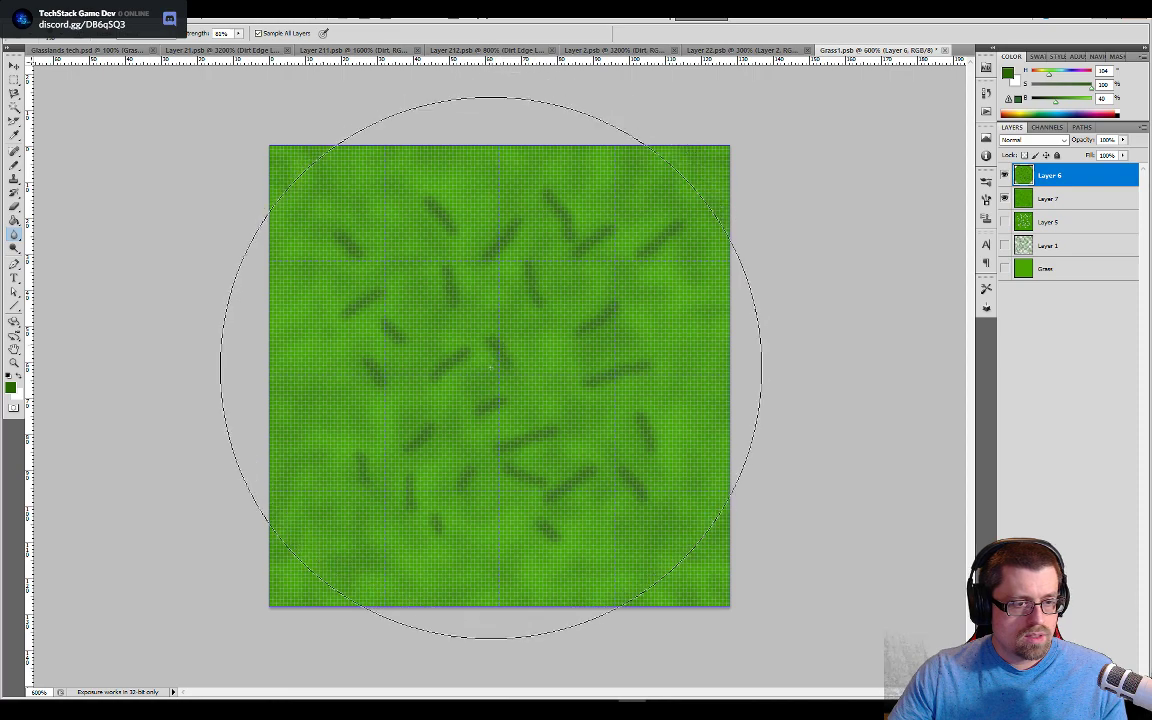
Step: Compare the blurred strokes in Grass1.psb and the tileset document with the grass patches in the running Unity game, then return to Grass1.psb
{"action": "key", "text": "alt+Tab"}
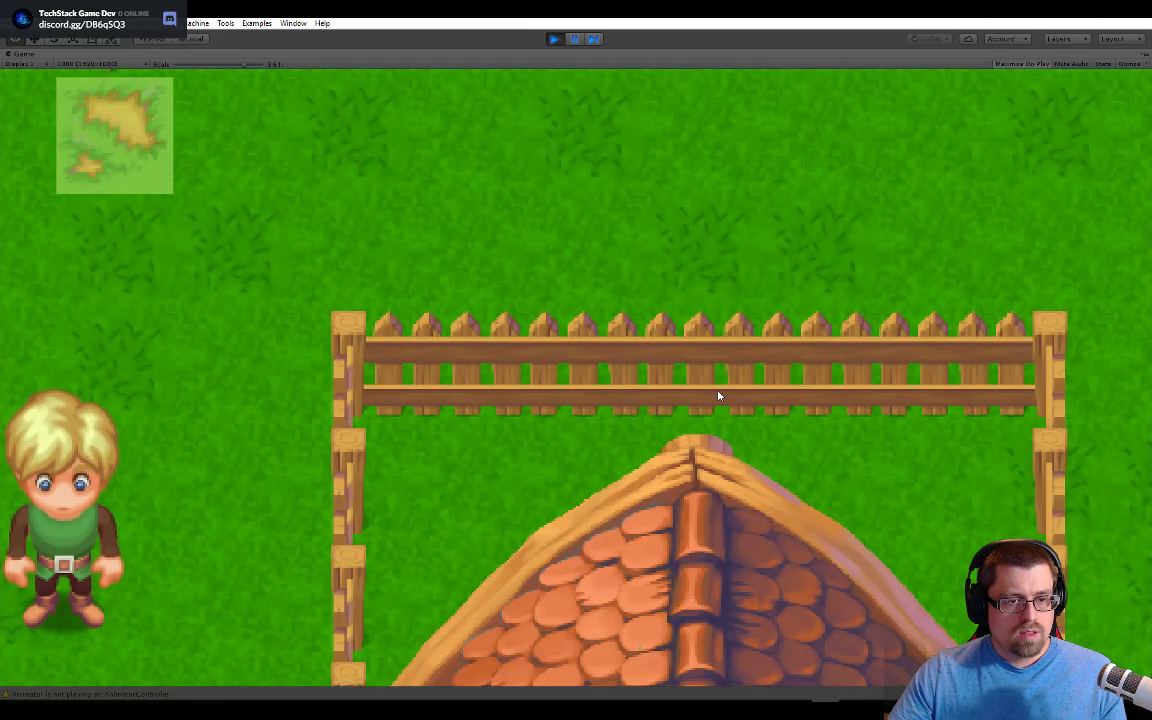
{"action": "key", "text": "alt+Tab"}
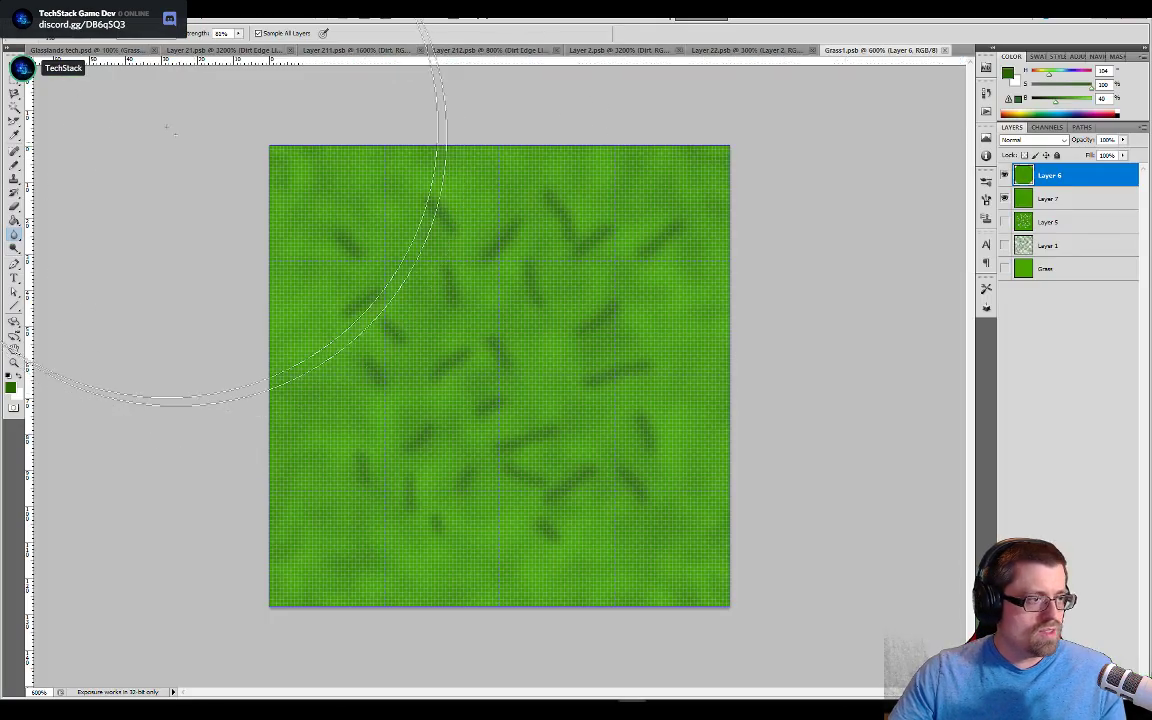
{"action": "key", "text": "ctrl+Tab"}
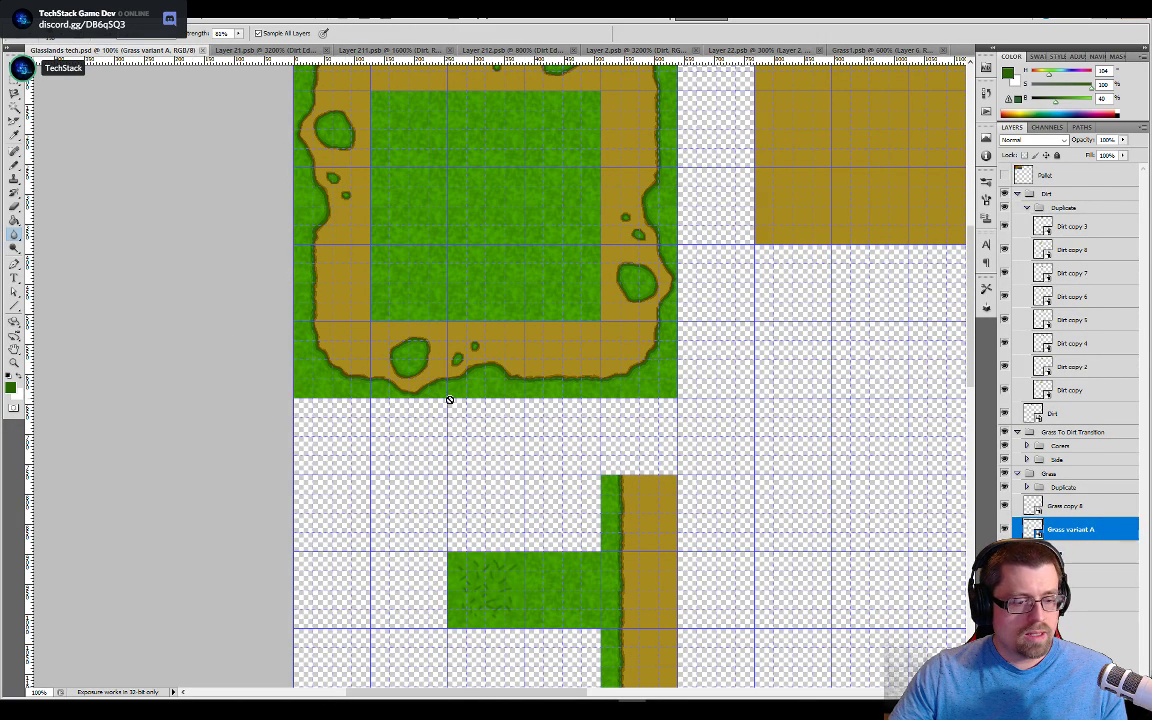
{"action": "key", "text": "alt+Tab"}
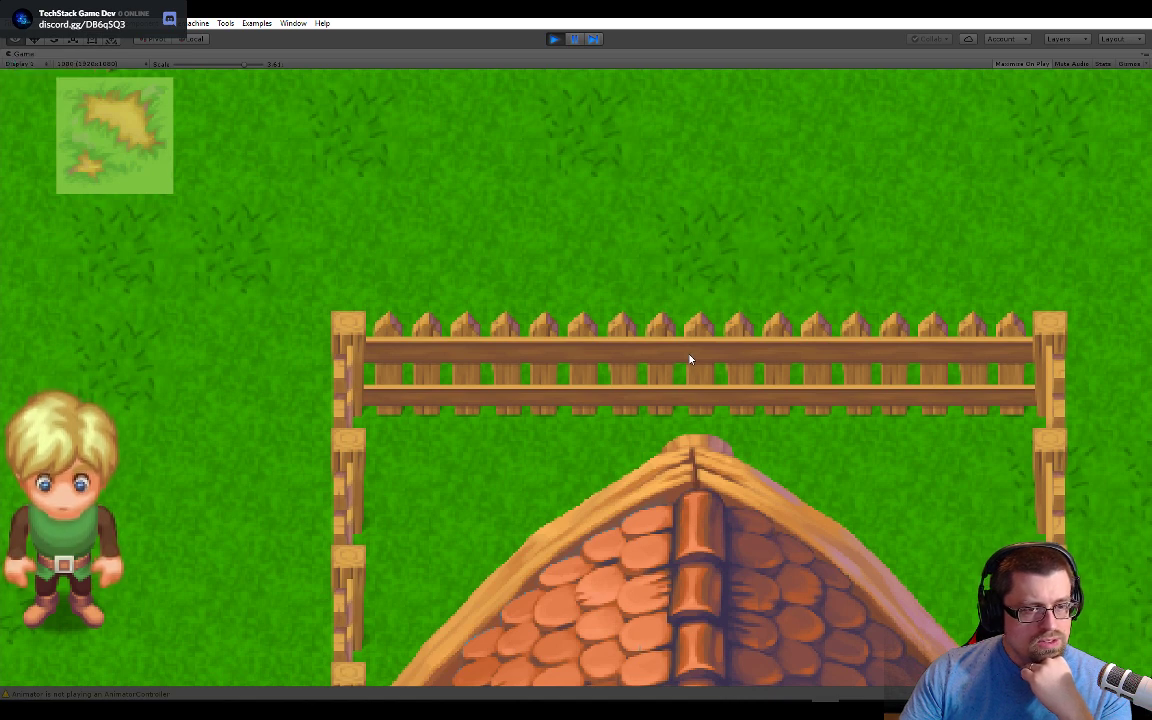
{"action": "key", "text": "alt+Tab"}
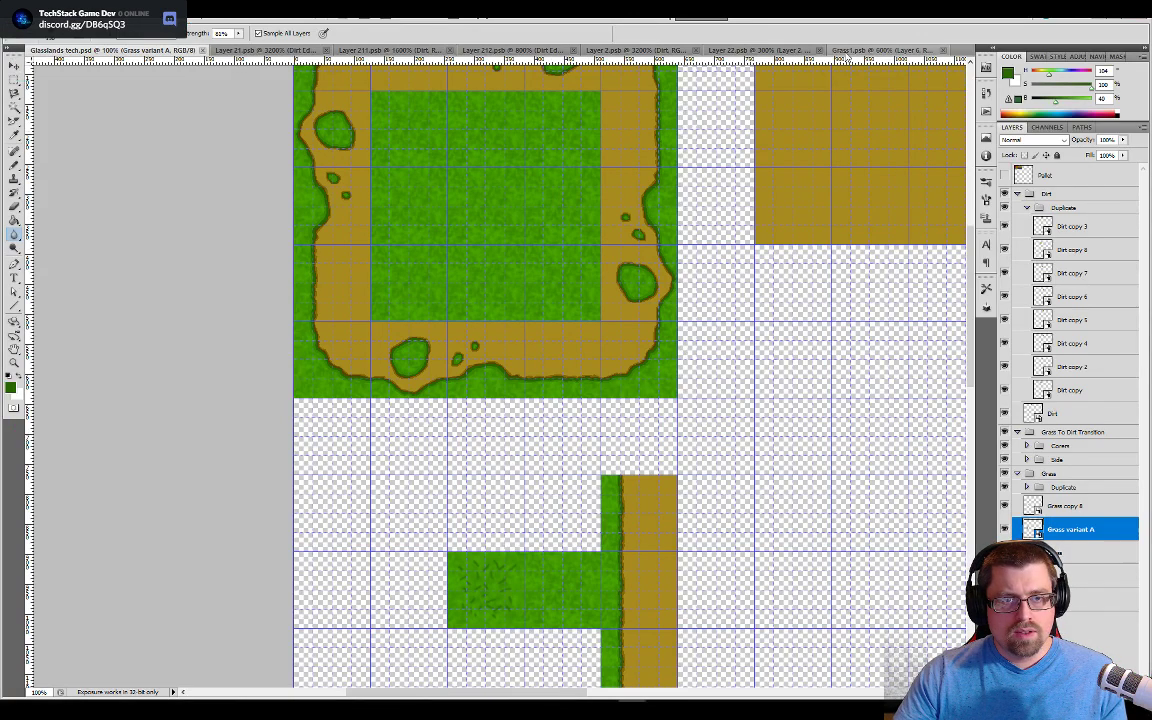
{"action": "left_click", "coordinate": [856, 51]}
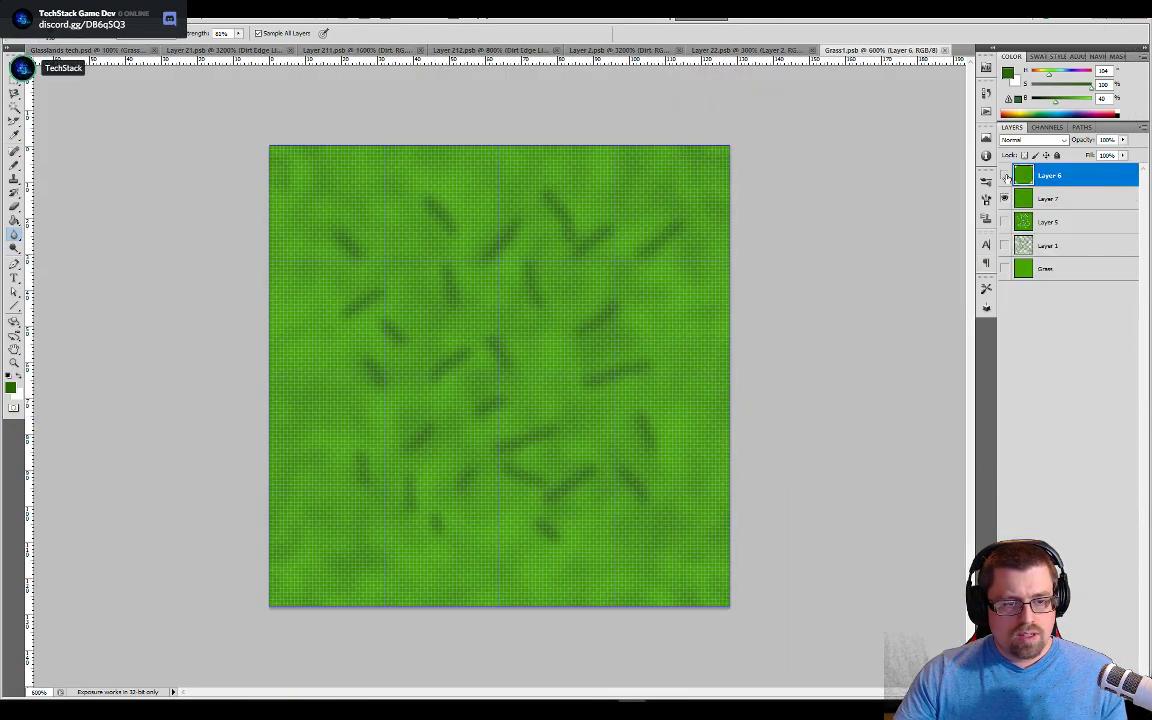
Step: Check the tile without Layer 6, then undo the blur on its strokes while retaining the grass pattern fill on Layer 7
{"action": "left_click", "coordinate": [1005, 176]}
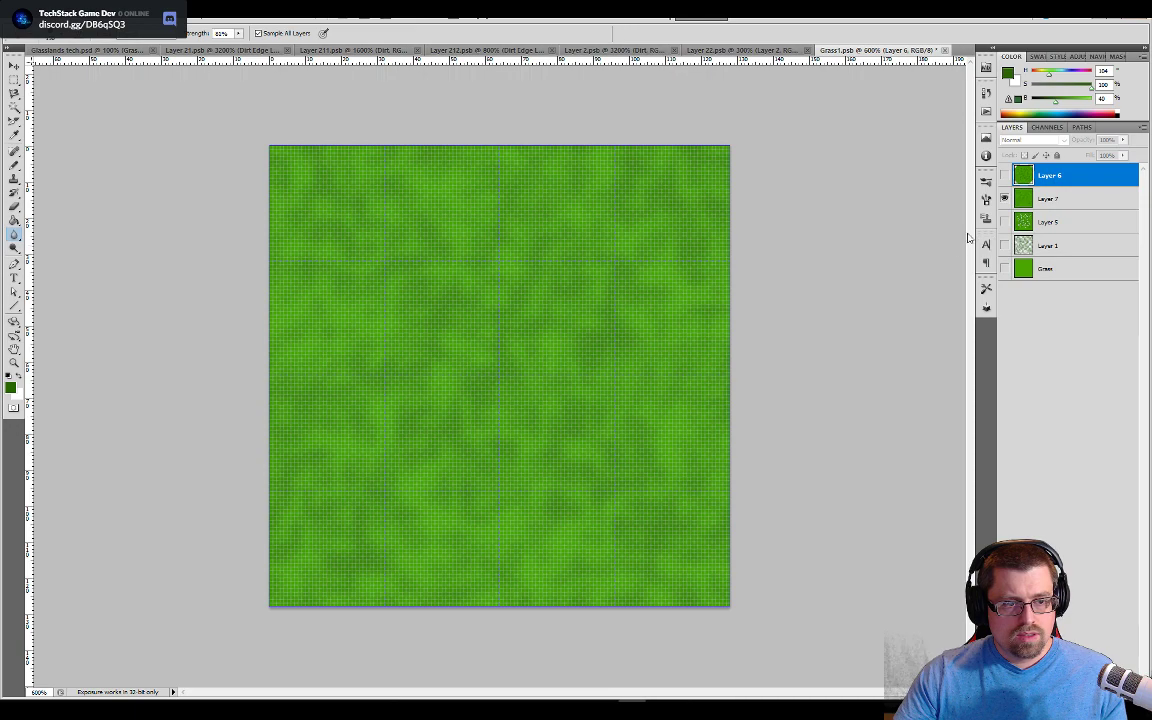
{"action": "key", "text": "ctrl+z"}
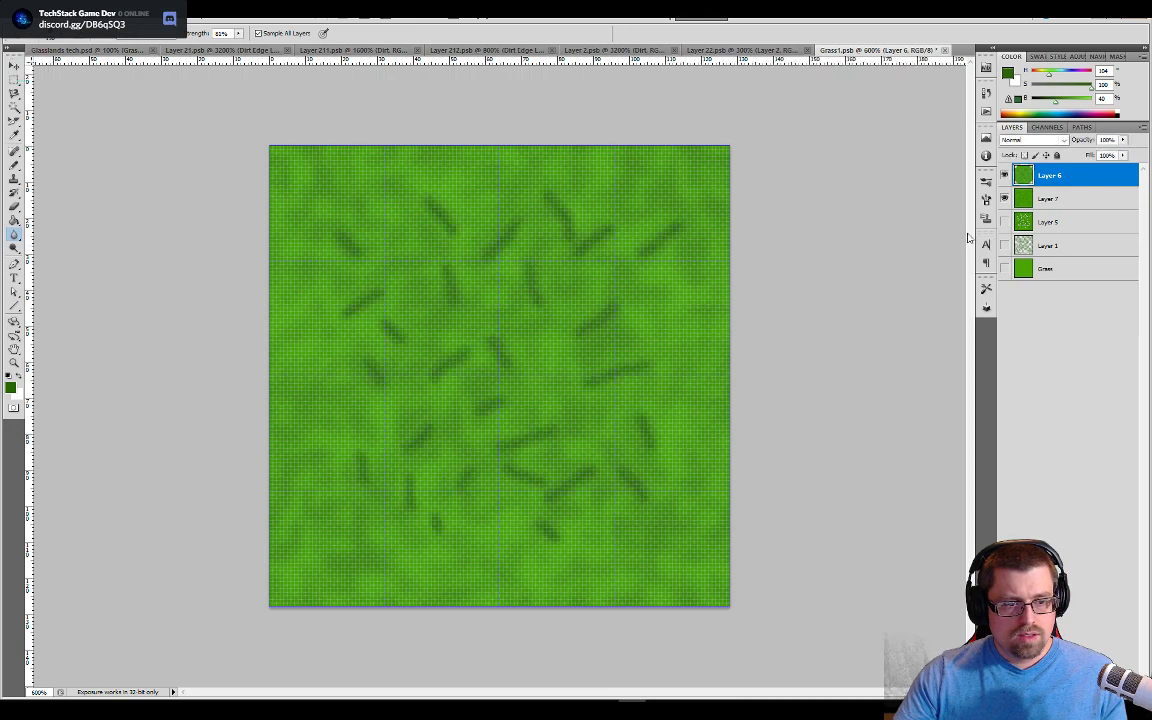
{"action": "key", "text": "ctrl+alt+z"}
{"action": "key", "text": "ctrl+alt+z"}
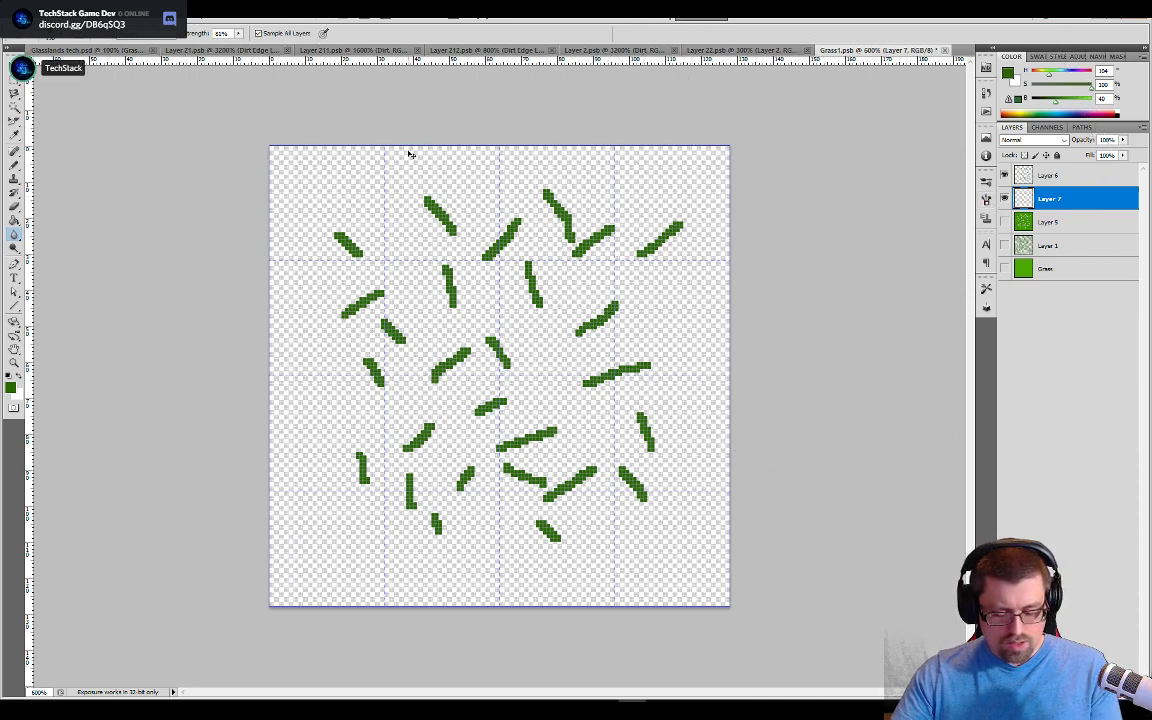
{"action": "key", "text": "ctrl+y"}
{"action": "left_click", "coordinate": [84, 14]}
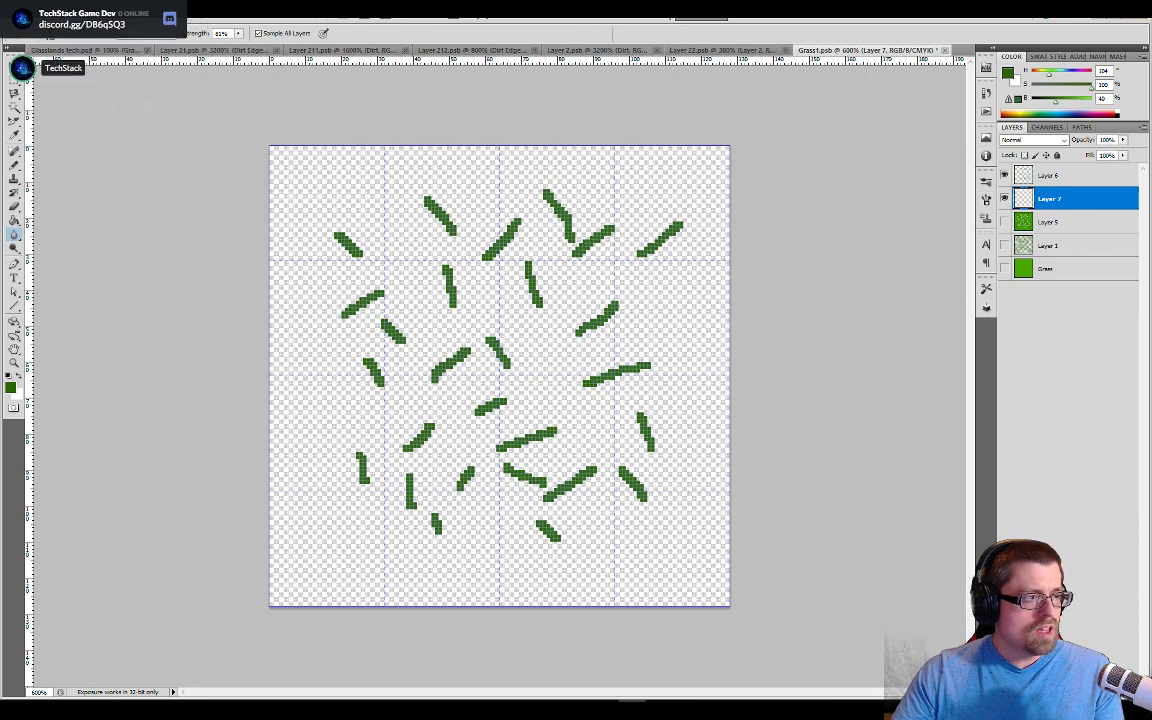
{"action": "left_click", "coordinate": [52, 14]}
{"action": "left_click", "coordinate": [66, 38]}
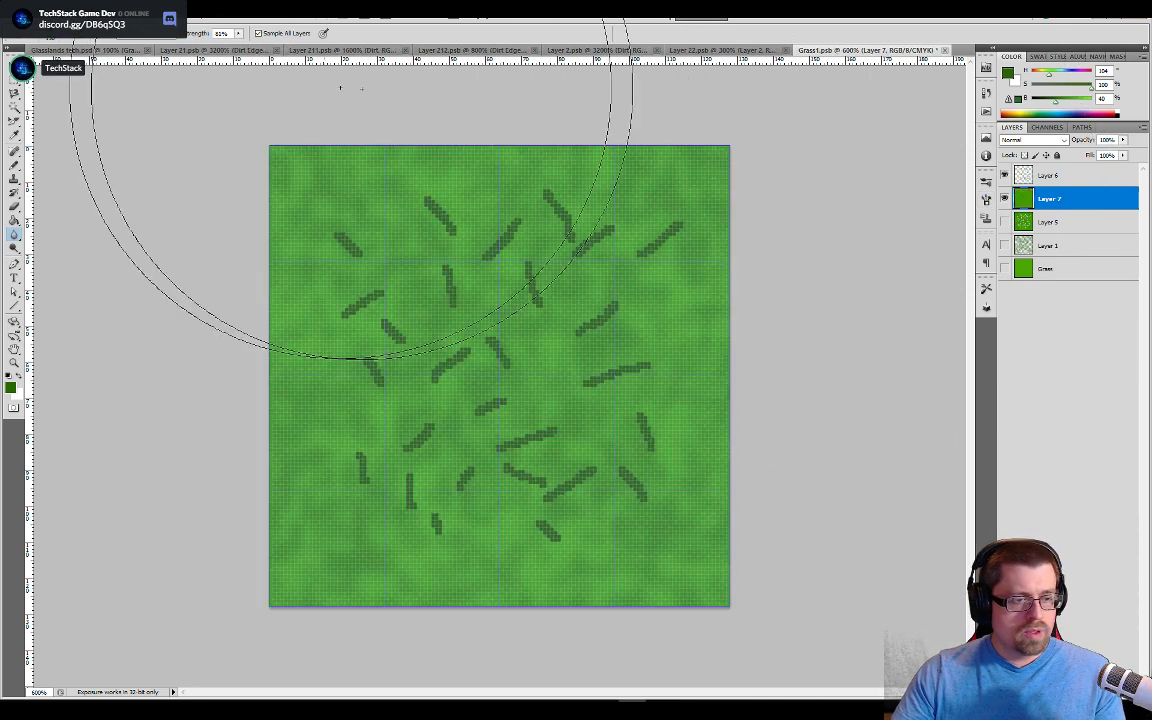
Step: Hide Layer 7, blur the dark strokes on Layer 6 at 81% strength, and show Layer 7 again
{"action": "left_click", "coordinate": [1004, 200]}
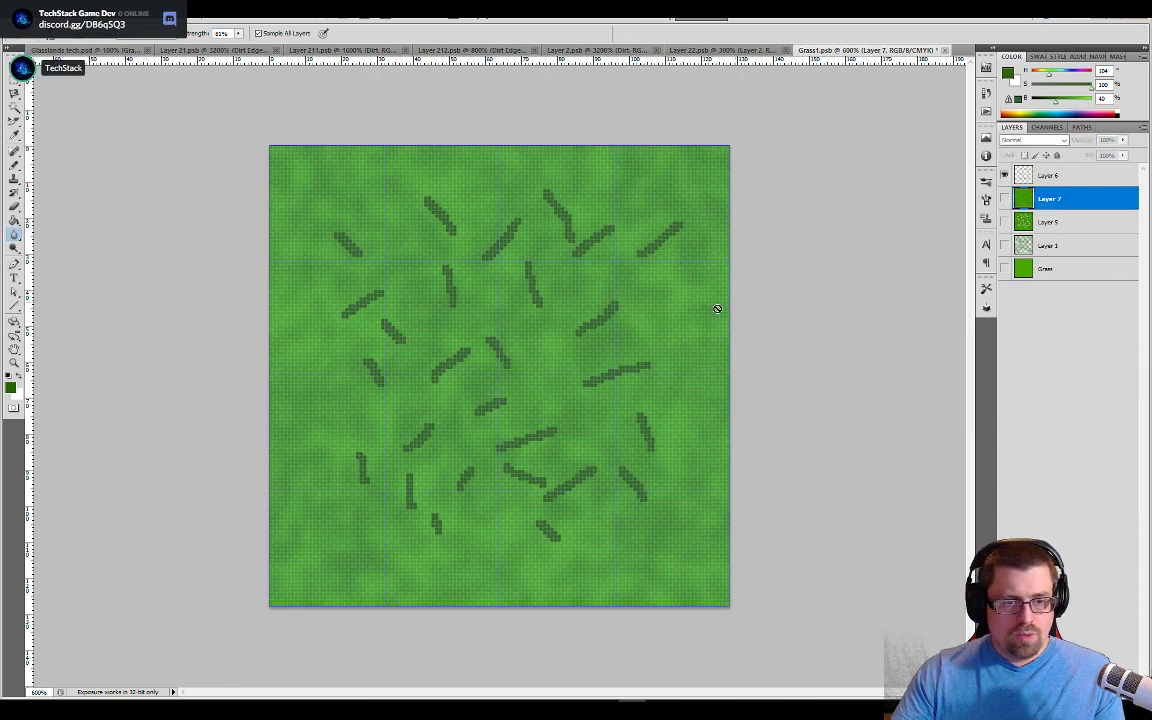
{"action": "key", "text": "b"}
{"action": "key", "text": "b"}
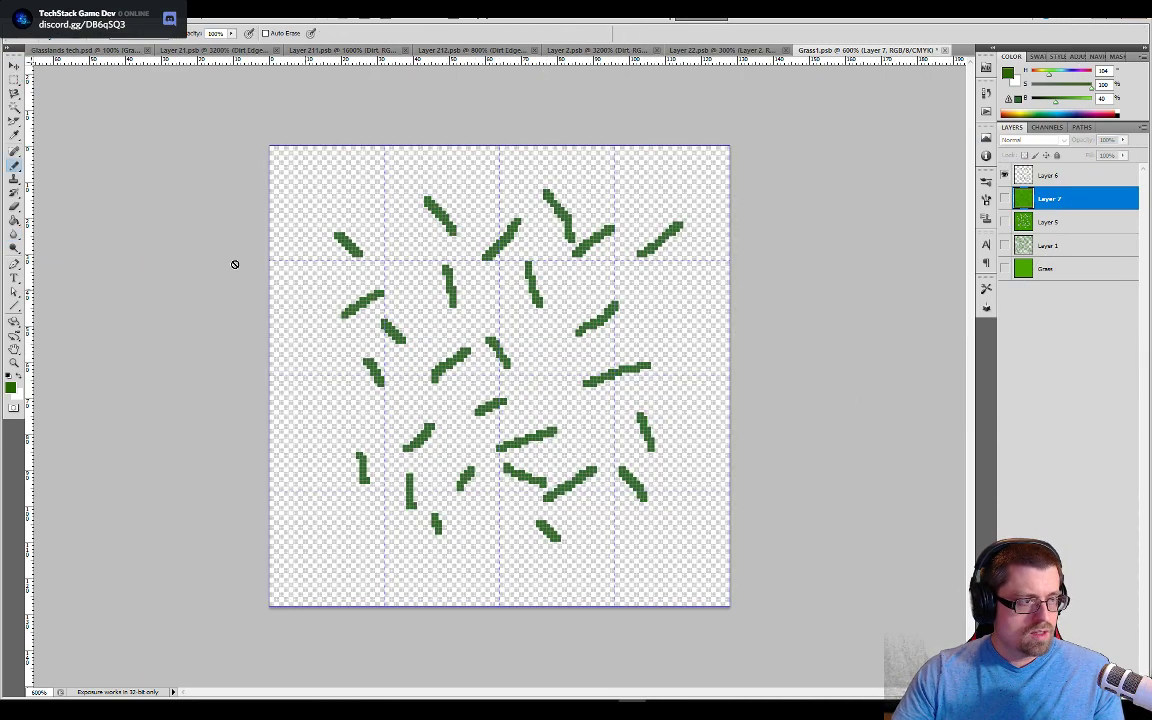
{"action": "left_click", "coordinate": [14, 235]}
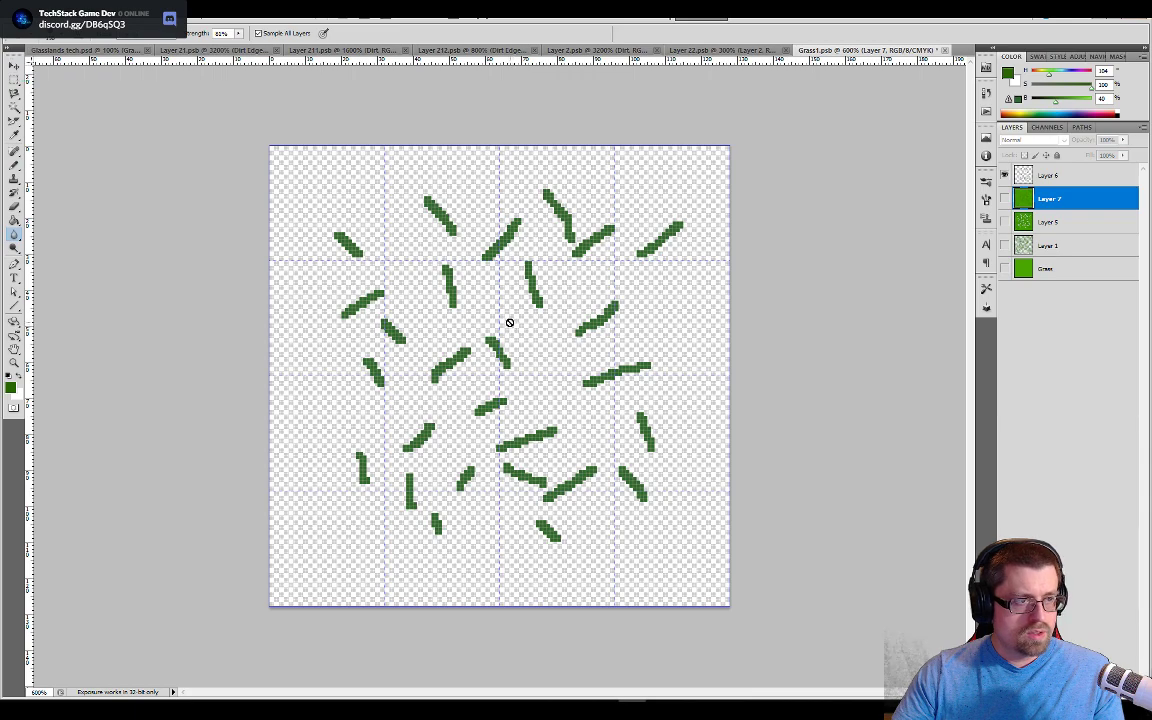
{"action": "left_click", "coordinate": [1084, 178]}
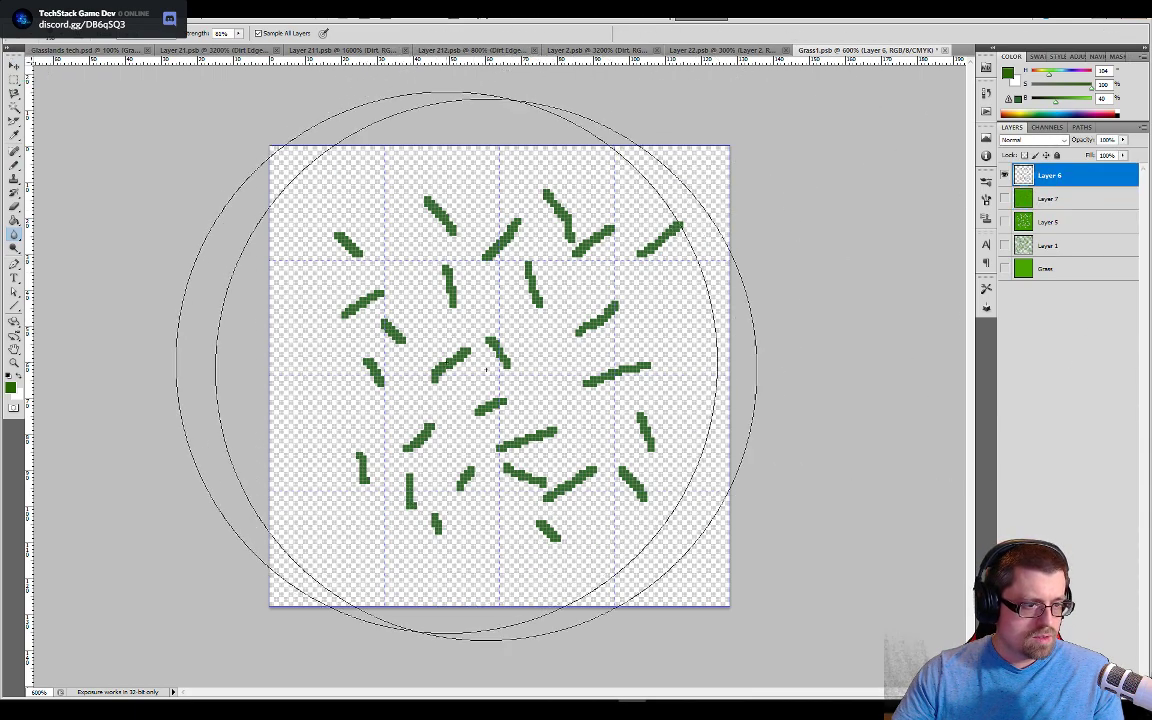
{"action": "left_click_drag", "start_coordinate": [487, 368], "coordinate": [522, 355]}
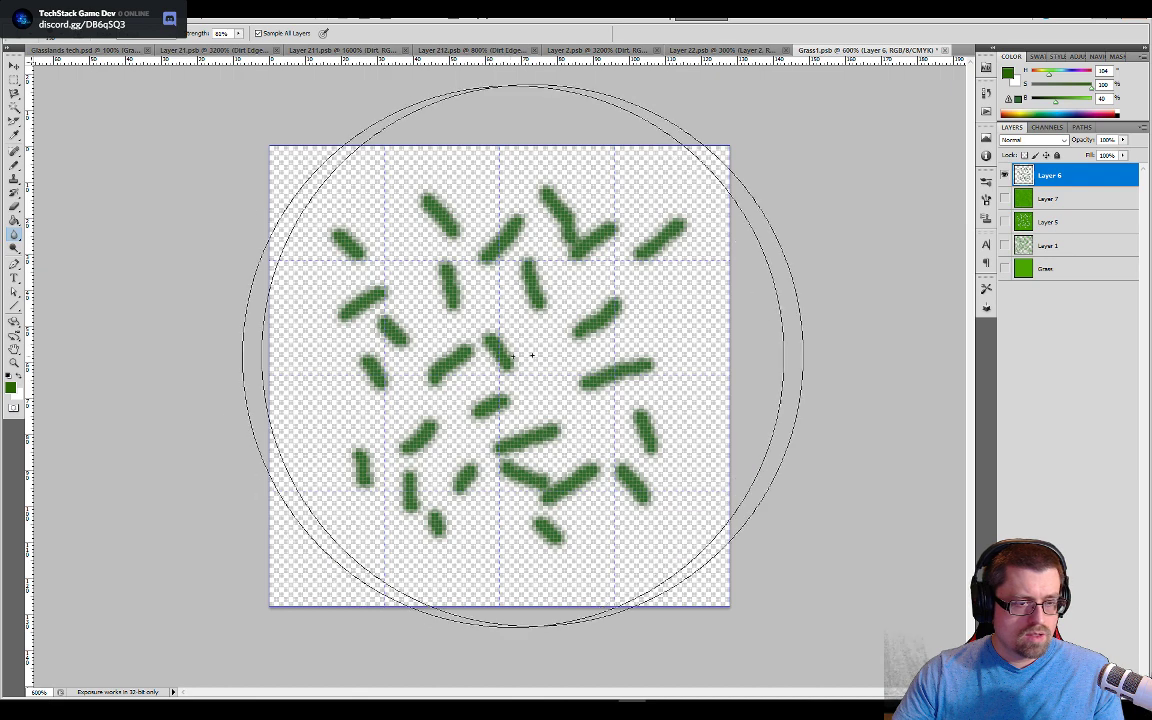
{"action": "left_click", "coordinate": [1005, 198]}
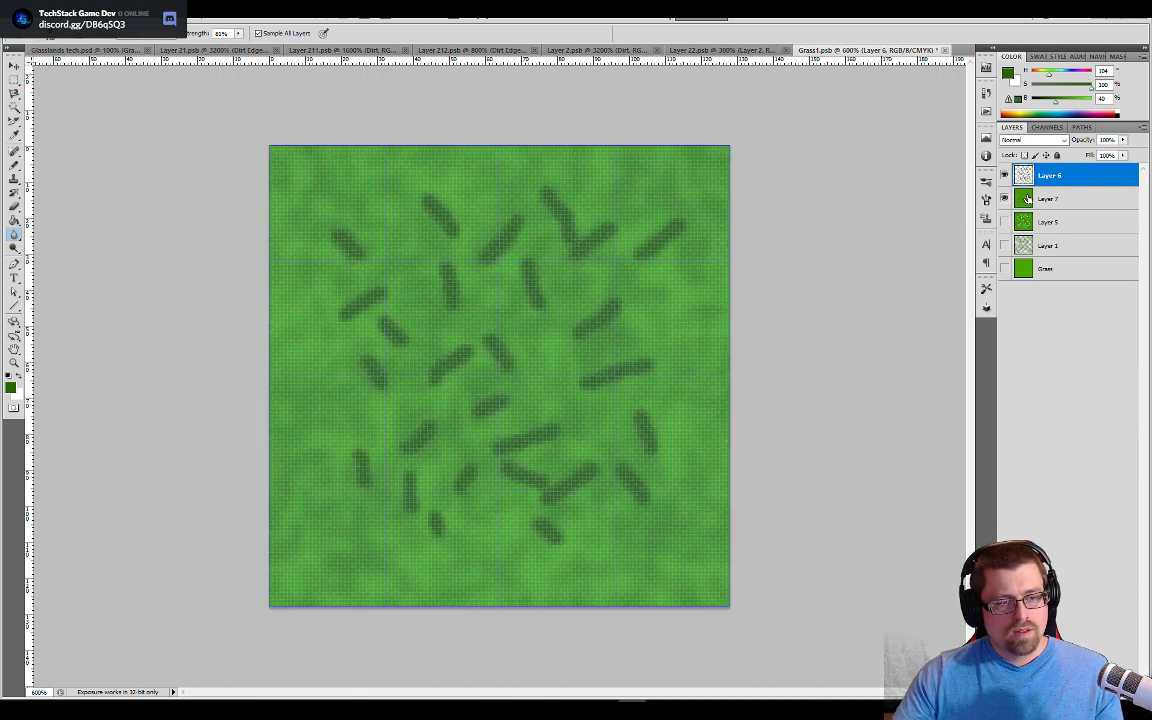
Step: Blur the Layer 6 strokes with Layer 7 visible and Sample All Layers on, then inspect Layer 6 alone
{"action": "left_click", "coordinate": [513, 344]}
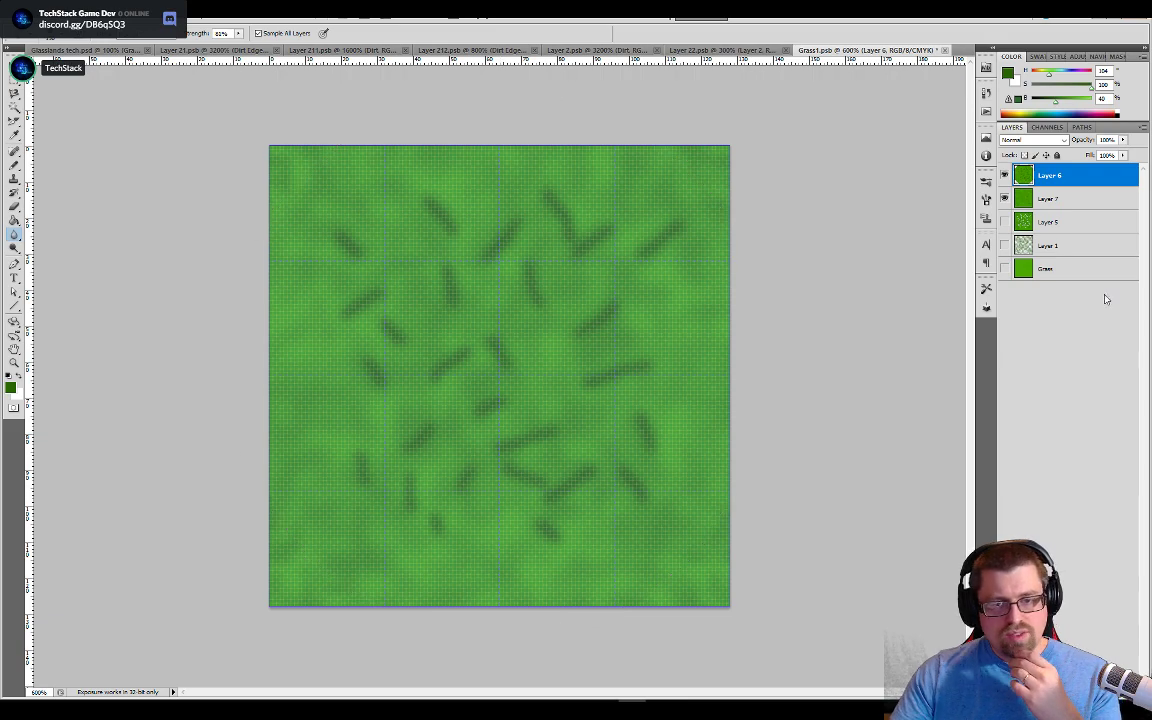
{"action": "left_click", "coordinate": [1005, 199]}
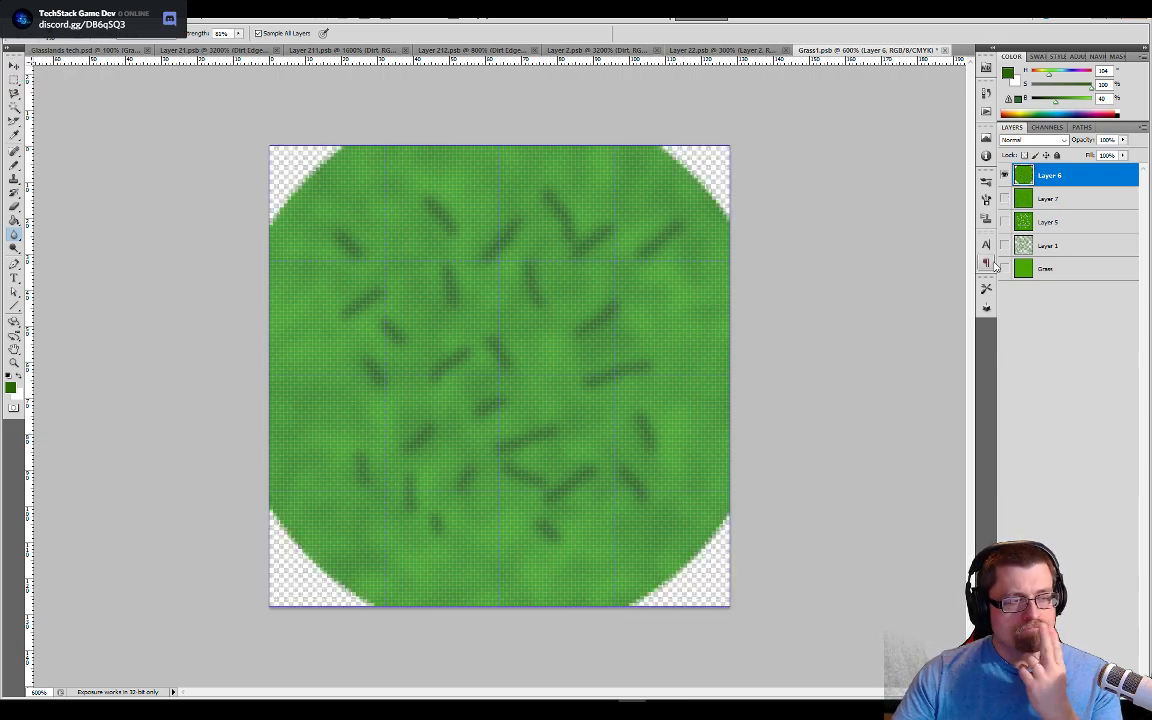
{"action": "left_click", "coordinate": [1004, 199]}
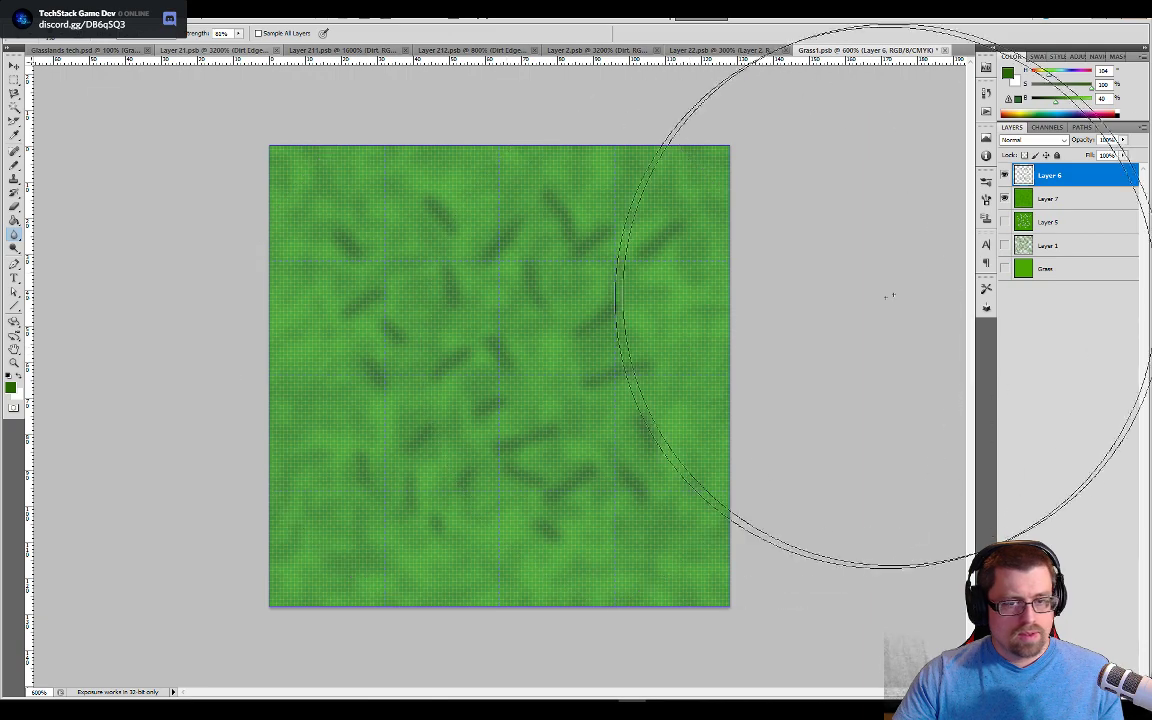
Step: Toggle Layer 7's visibility to examine the softened strokes on Layer 6, then view the grass variant in the tileset document
{"action": "left_click", "coordinate": [1004, 199]}
{"action": "left_click", "coordinate": [1004, 199]}
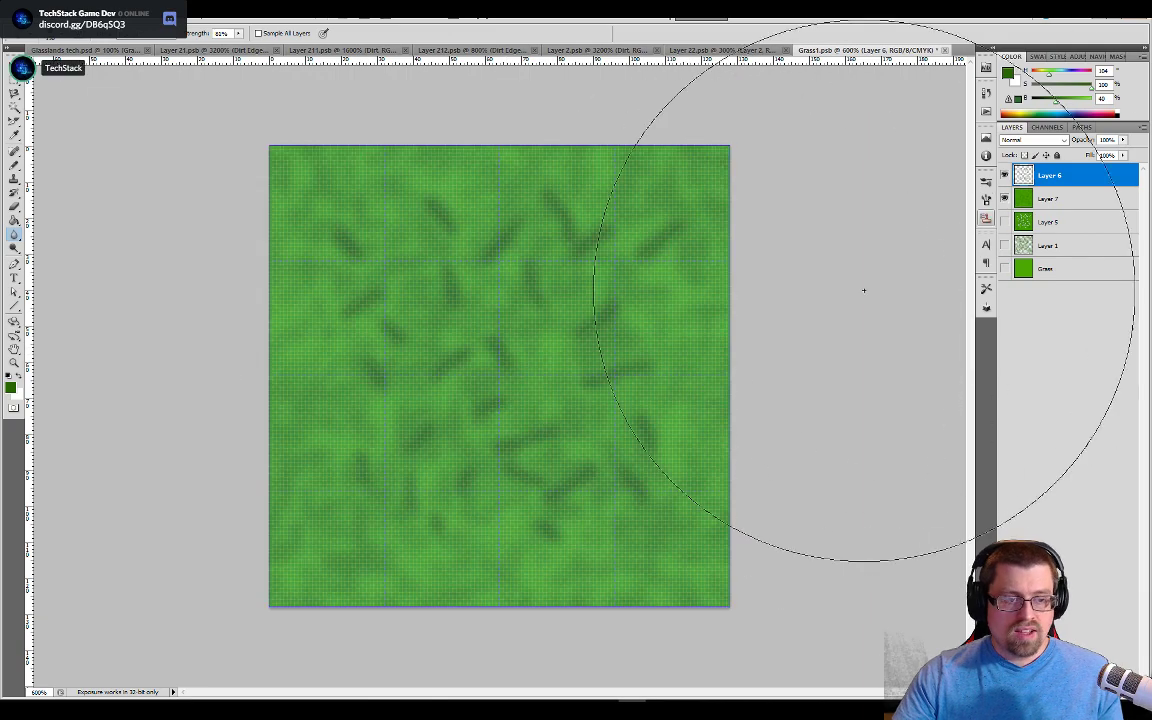
{"action": "key", "text": "super+Tab"}
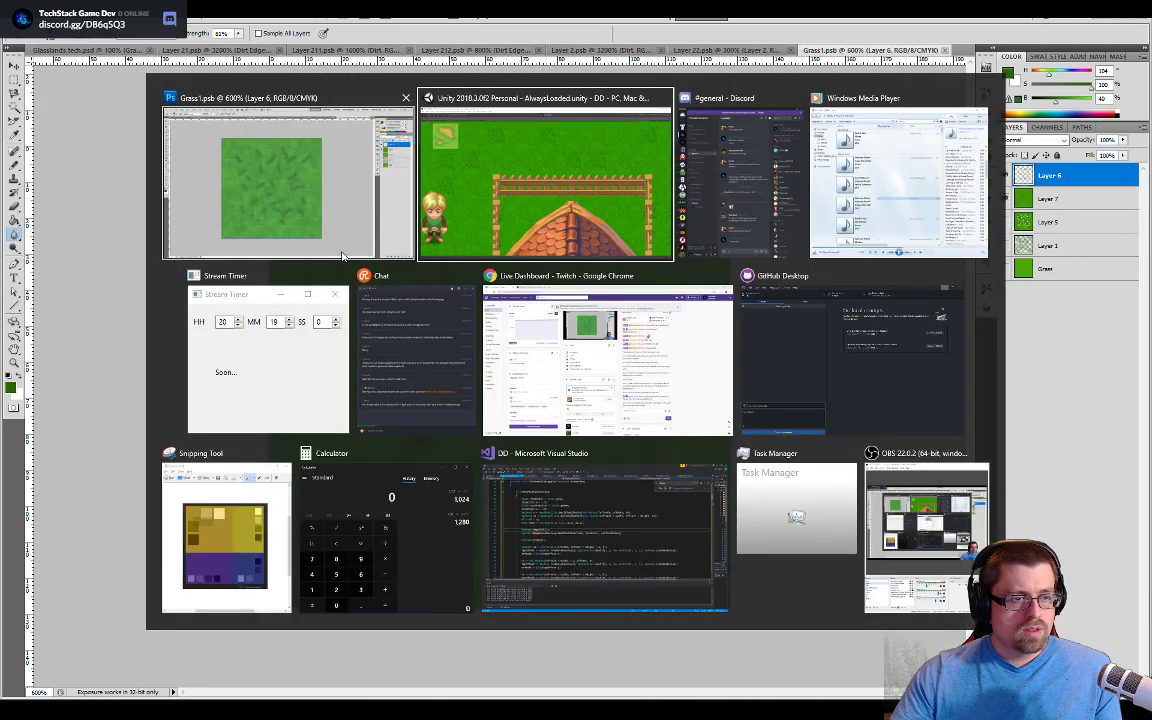
{"action": "left_click", "coordinate": [300, 200]}
{"action": "key", "text": "ctrl+Tab"}
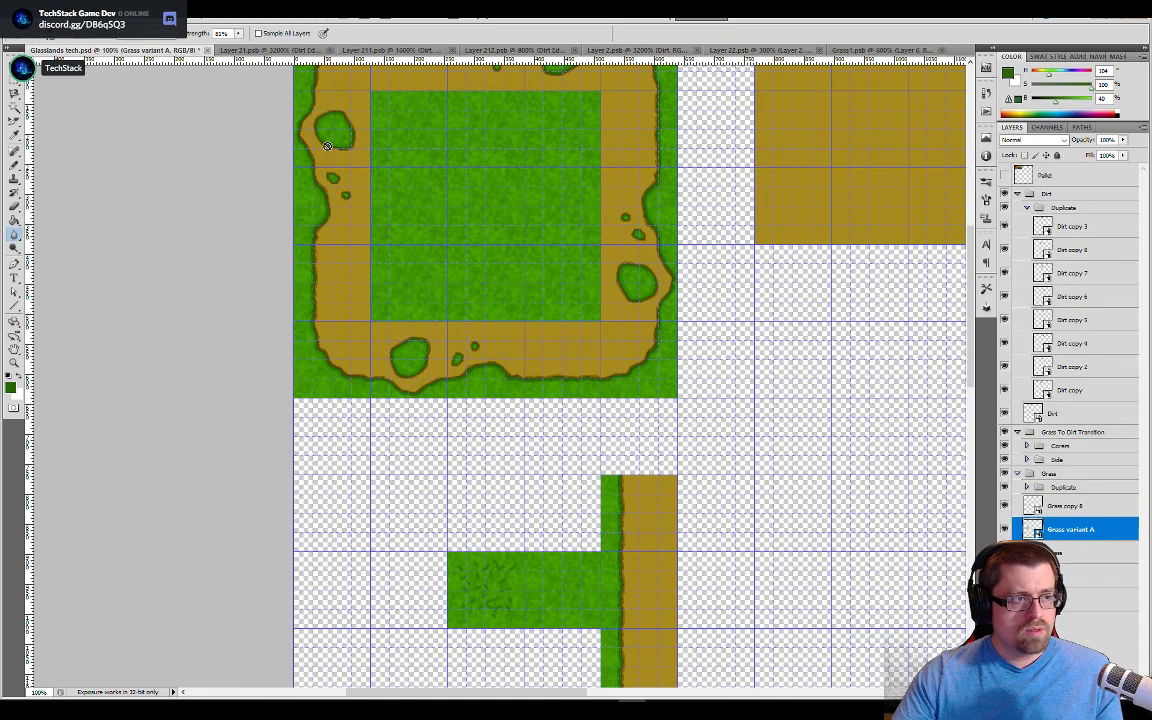
Step: Switch to the running game in Unity, reduce the game view scale to about 0.95x and walk the character left
{"action": "key", "text": "alt+Tab"}
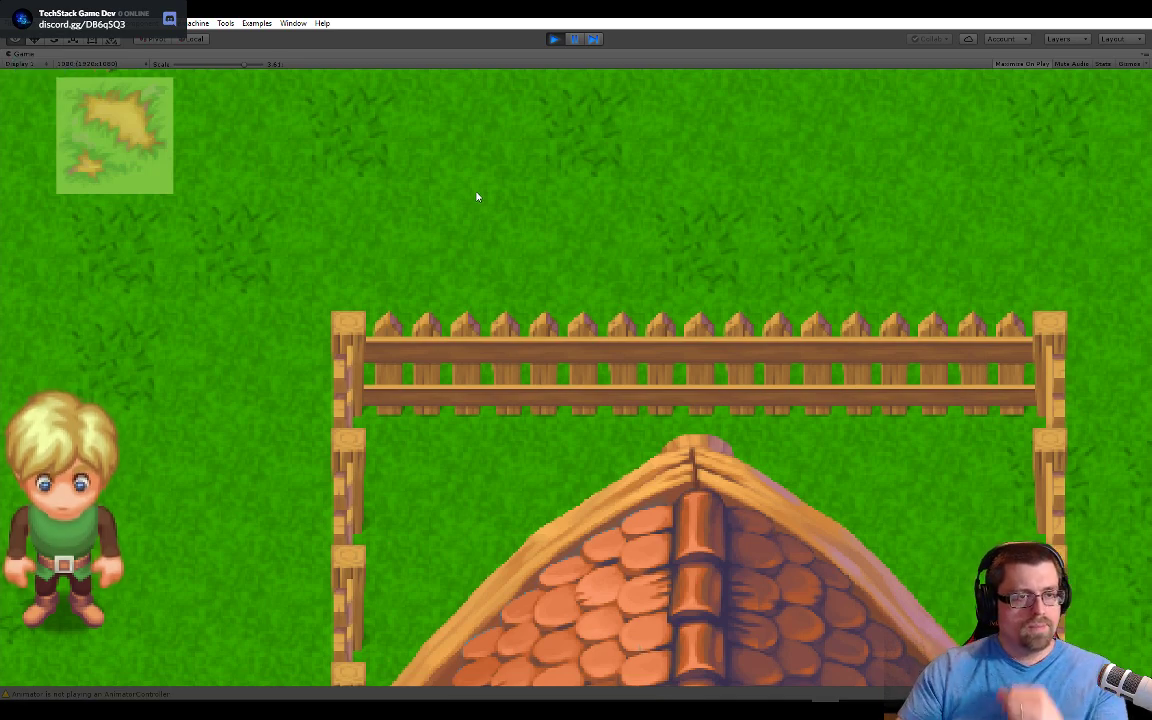
{"action": "left_click_drag", "start_coordinate": [207, 64], "coordinate": [157, 65]}
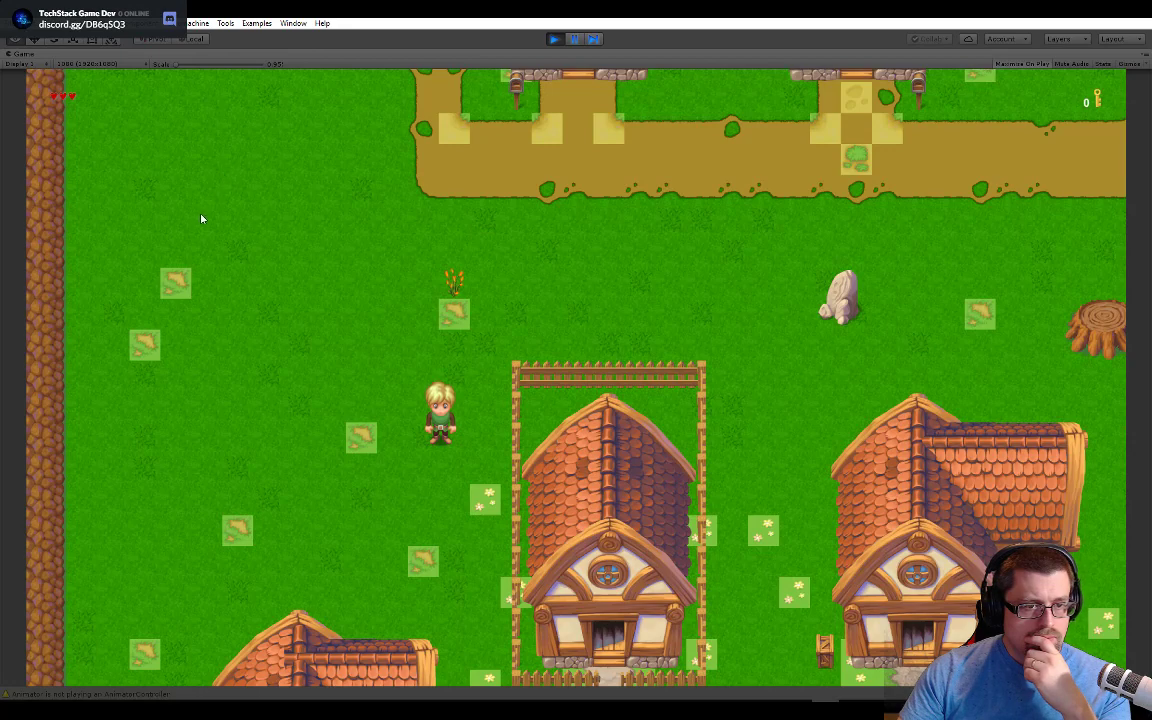
{"action": "left_click", "coordinate": [490, 326]}
{"action": "key", "text": "a"}
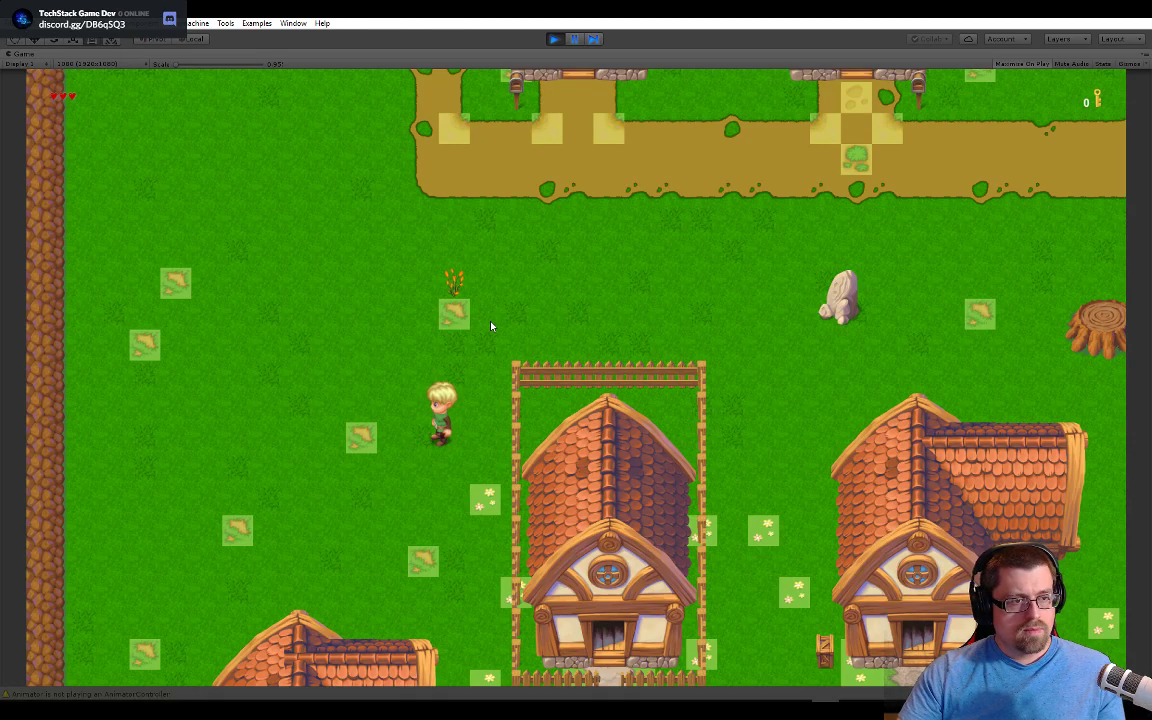
Step: Walk the character around the meadow between the dirt path, the lake and the lower houses to examine the grass variation
{"action": "key", "text": "w"}
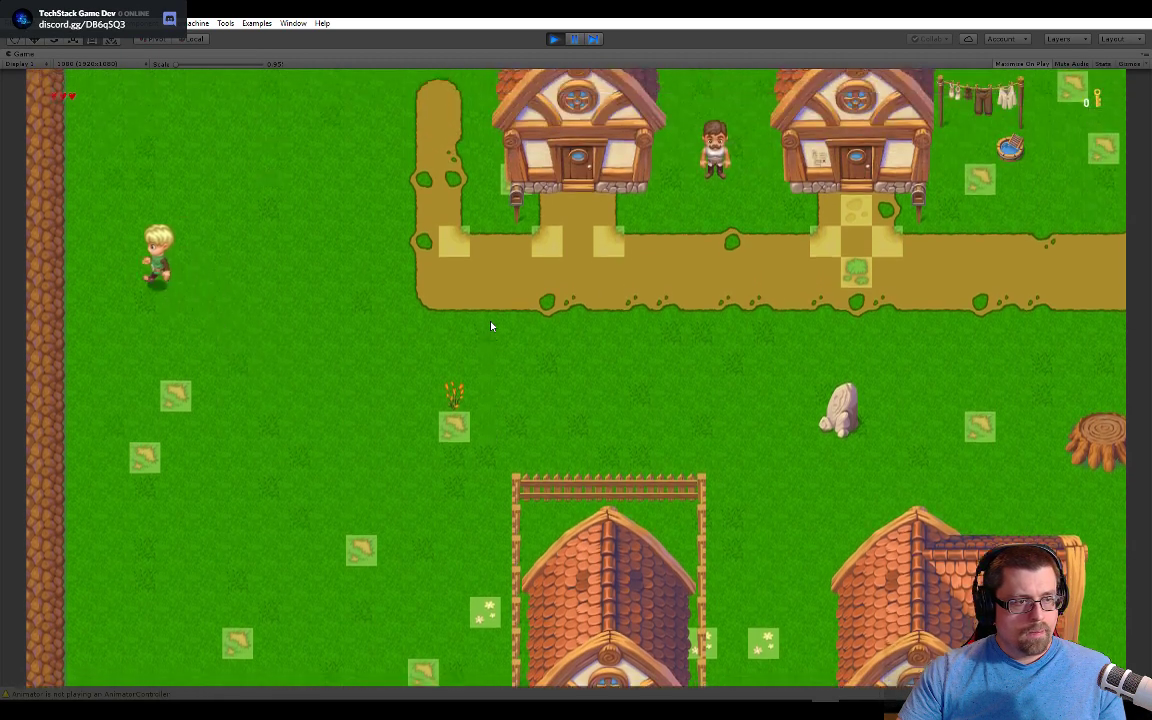
{"action": "key", "text": "d"}
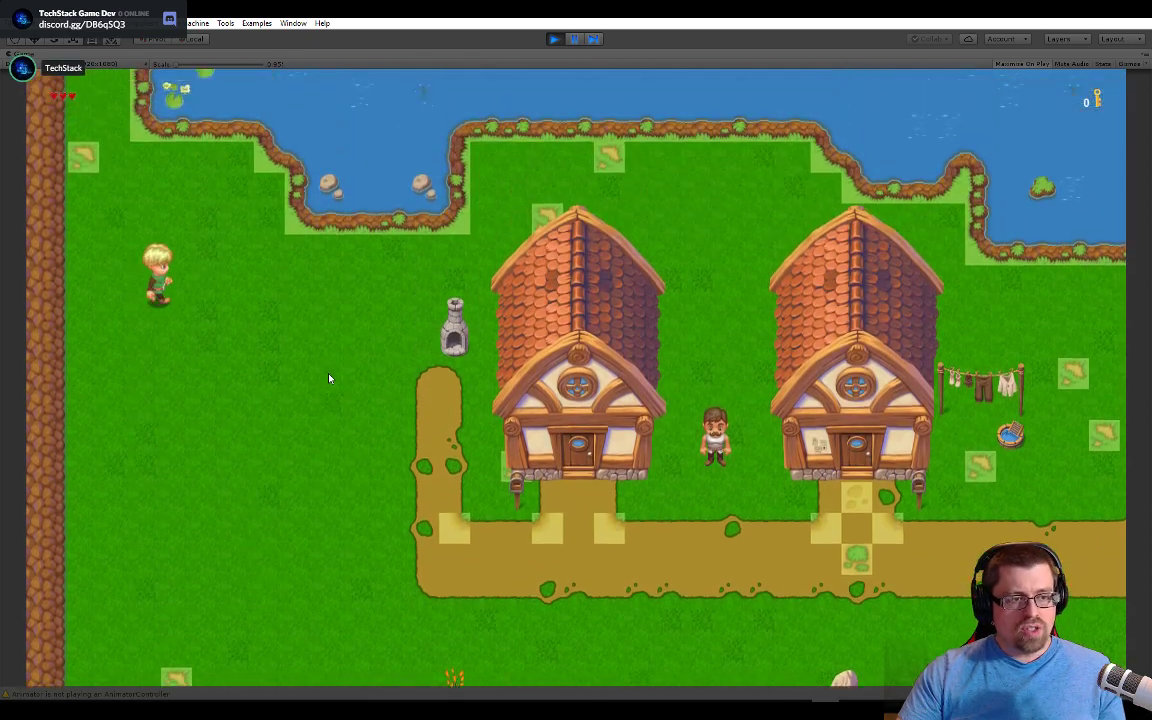
{"action": "key", "text": "s"}
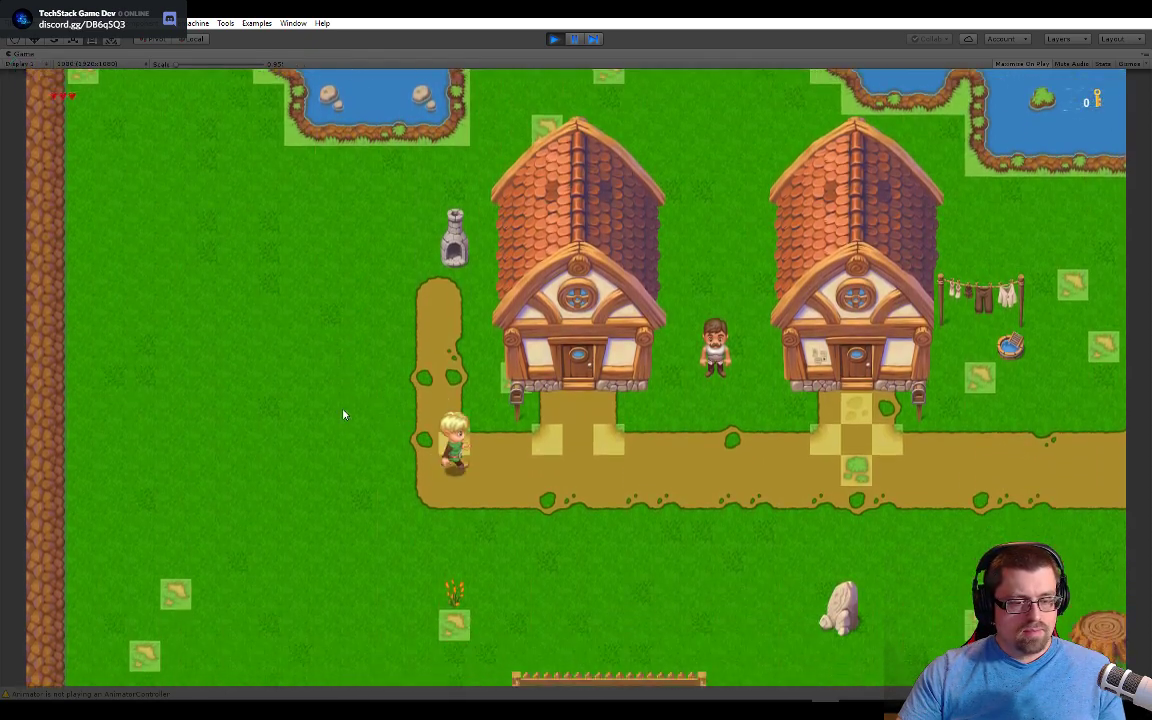
{"action": "key", "text": "a"}
{"action": "key", "text": "w"}
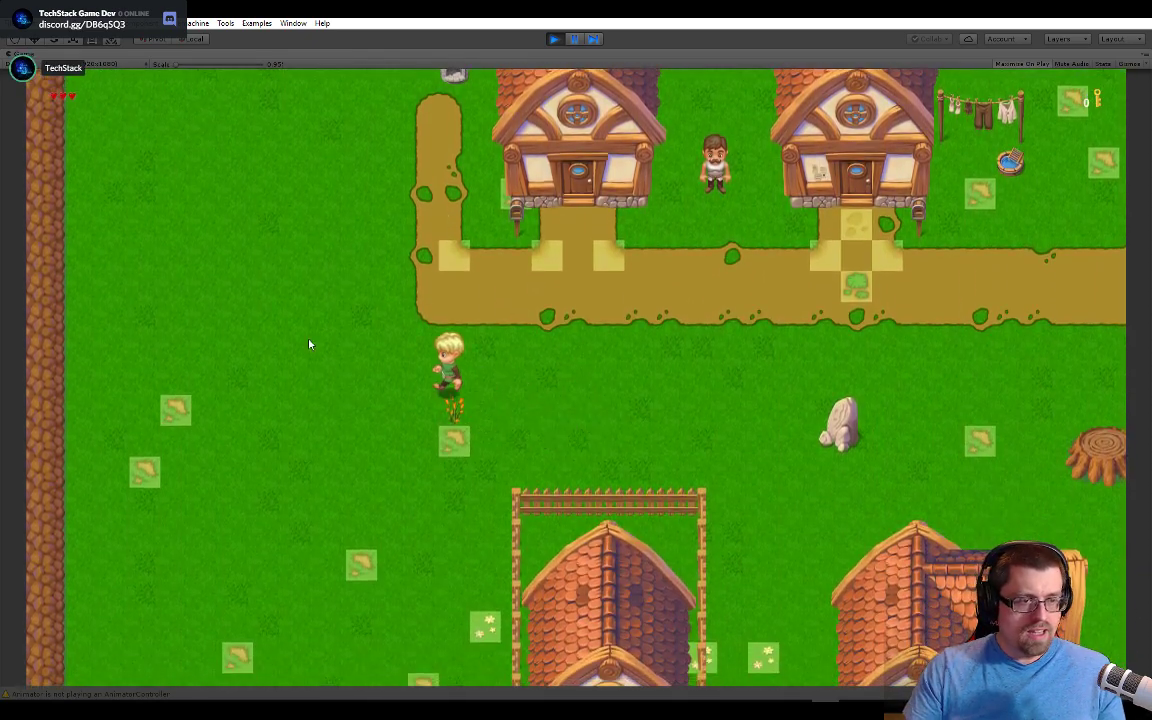
{"action": "key", "text": "w"}
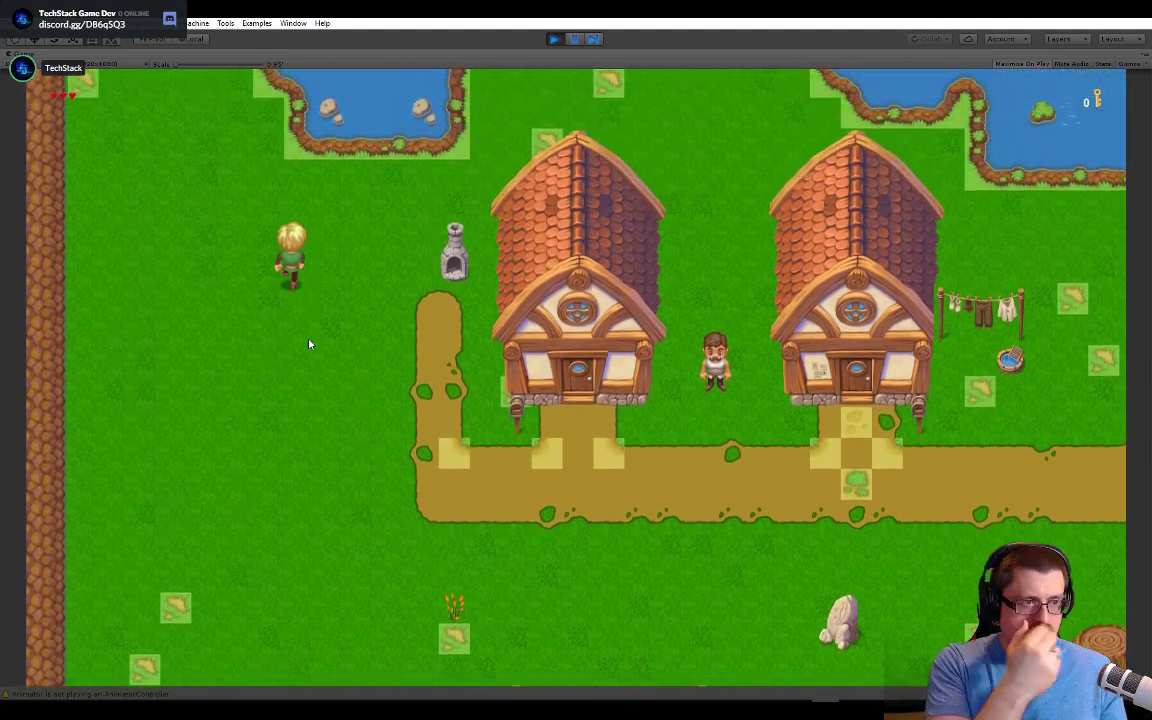
{"action": "key", "text": "s"}
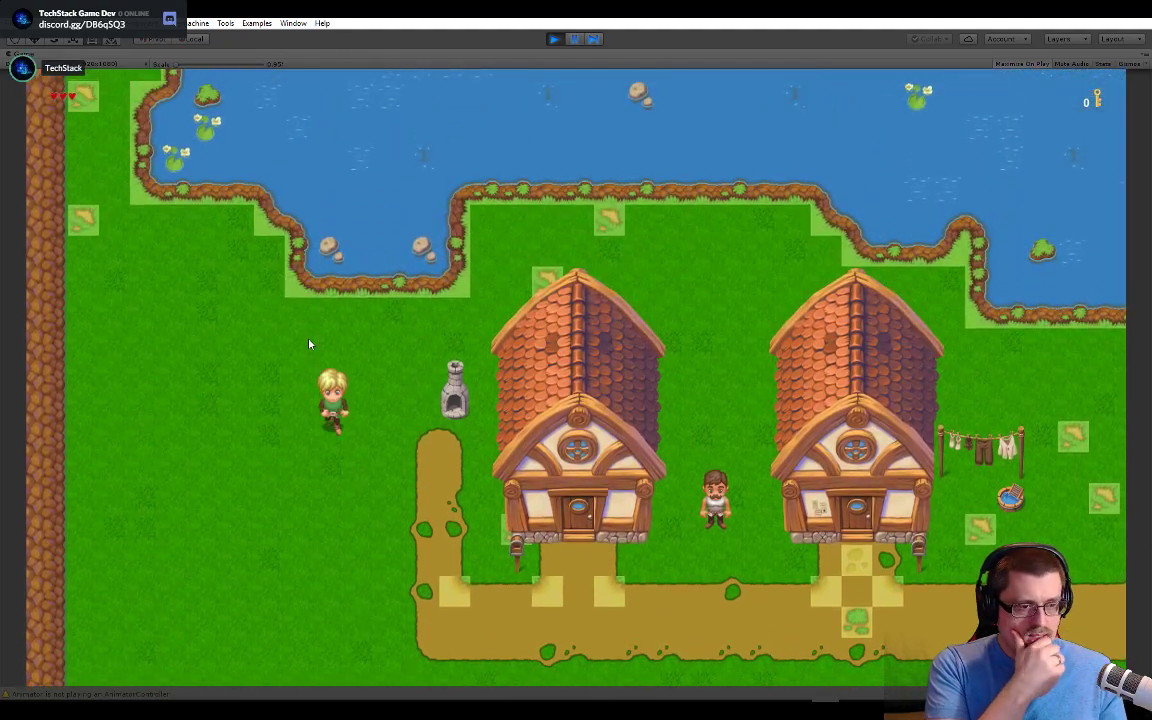
{"action": "key", "text": "s"}
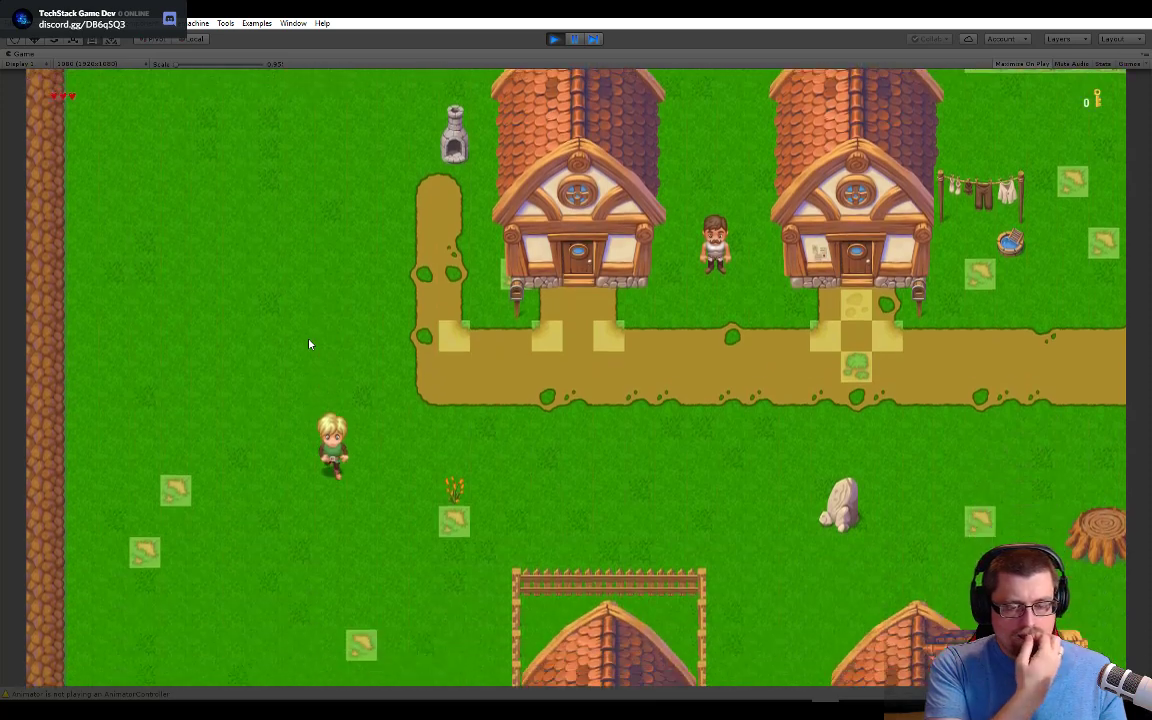
{"action": "key", "text": "s"}
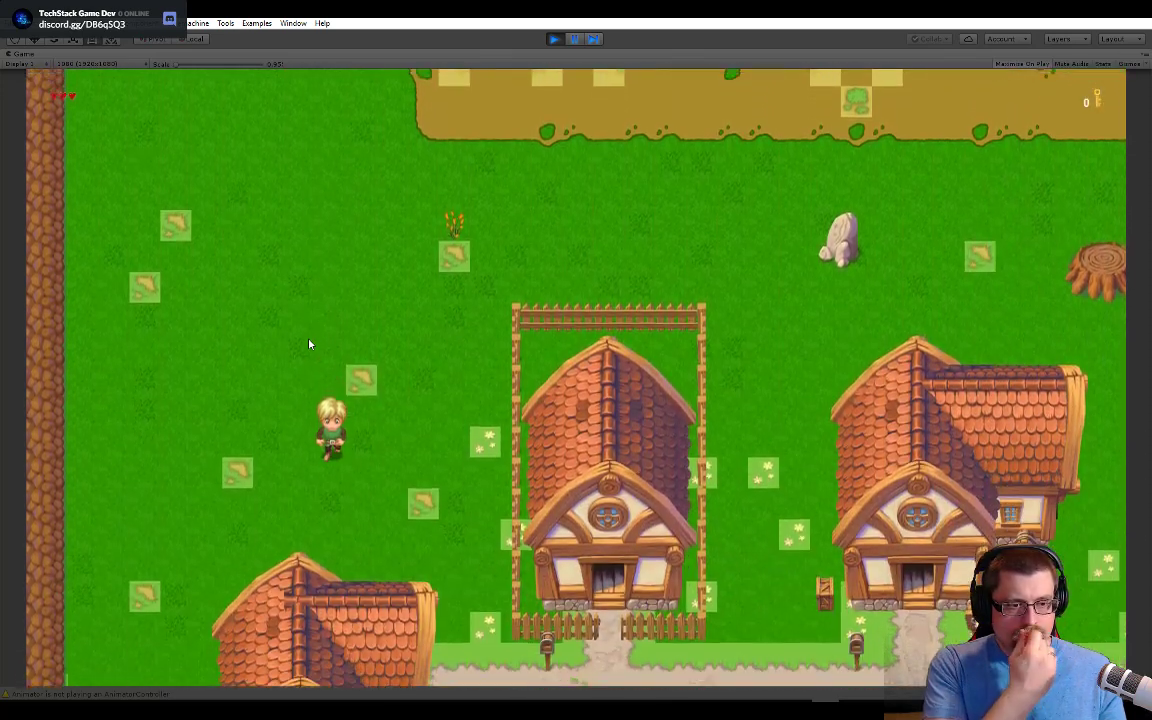
Step: Walk the character north past the lake's western shore to the cliff wall and examine how the grass patches are scattered
{"action": "key", "text": "w"}
{"action": "key", "text": "a"}
{"action": "key", "text": "w"}
{"action": "key", "text": "a"}
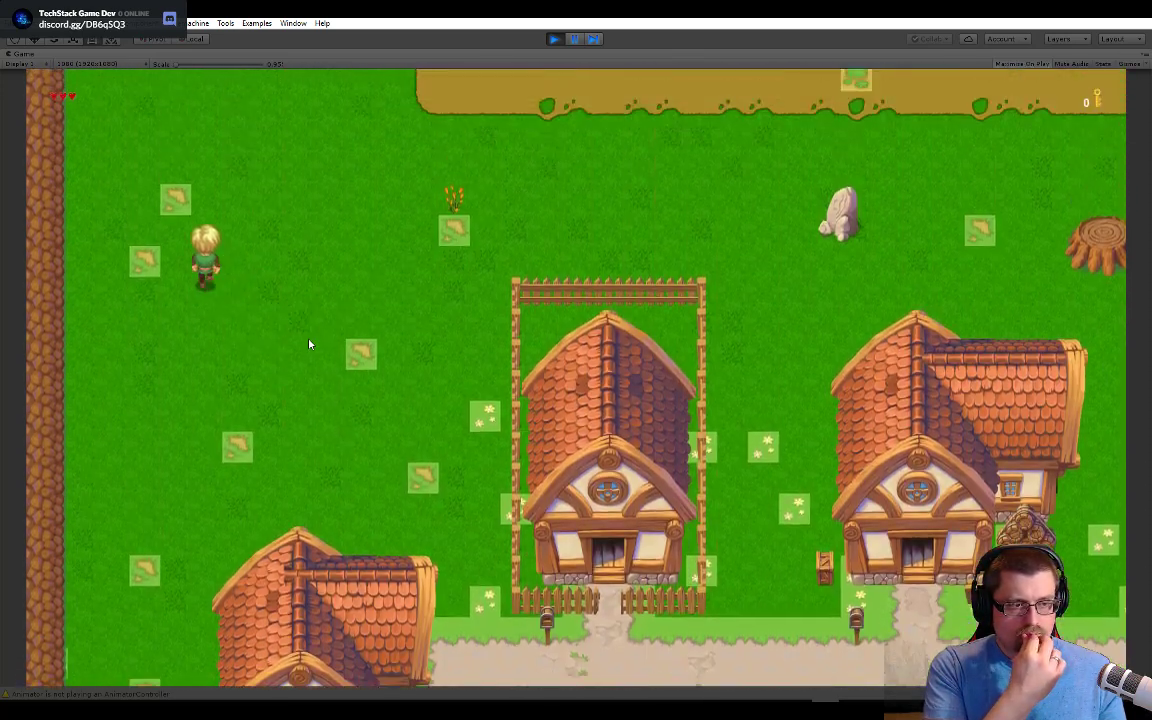
{"action": "key", "text": "w"}
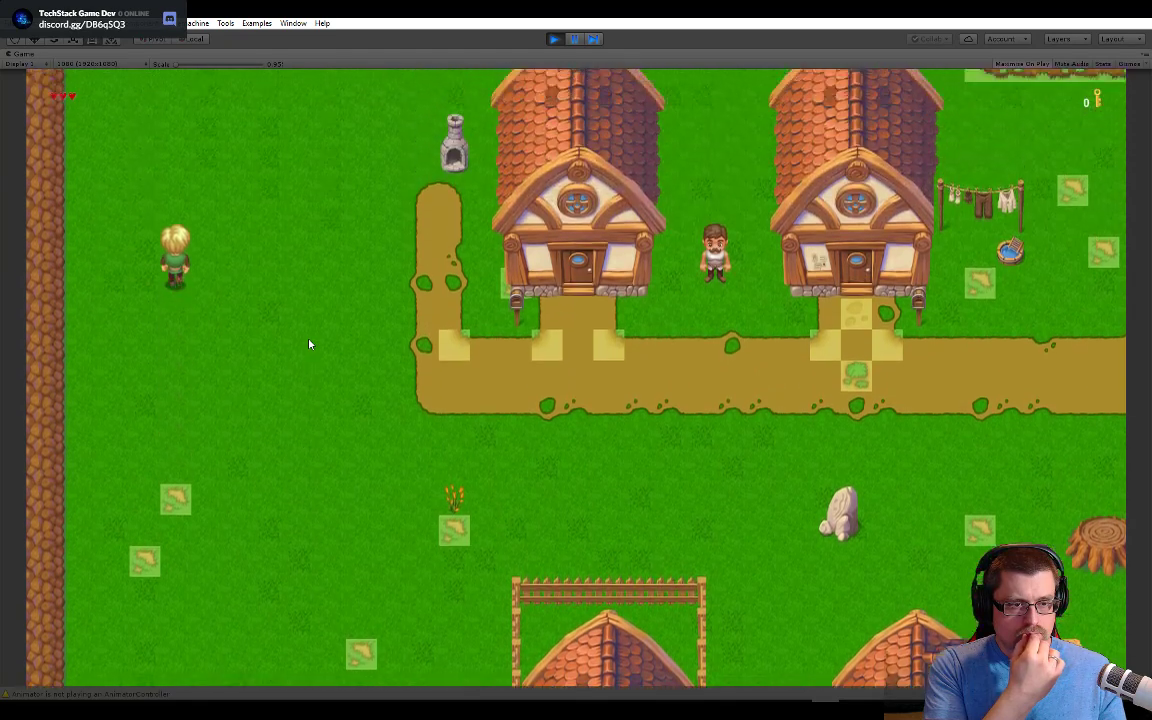
{"action": "key", "text": "w"}
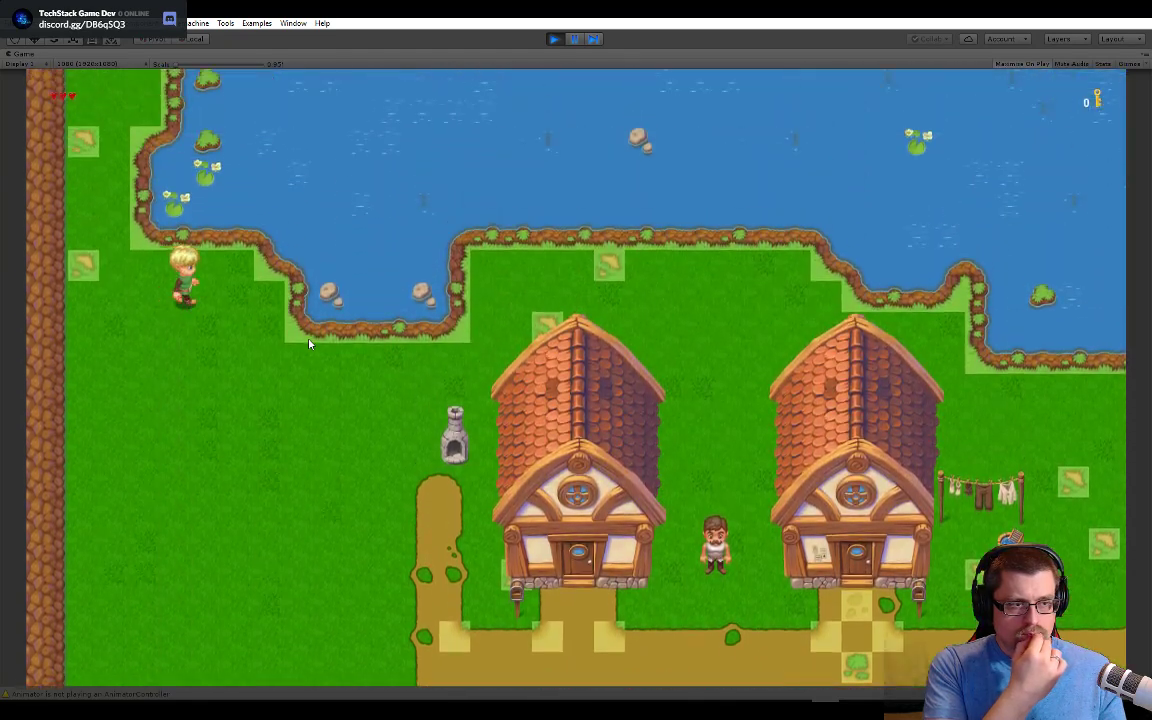
{"action": "key", "text": "a"}
{"action": "key", "text": "w"}
{"action": "key", "text": "a"}
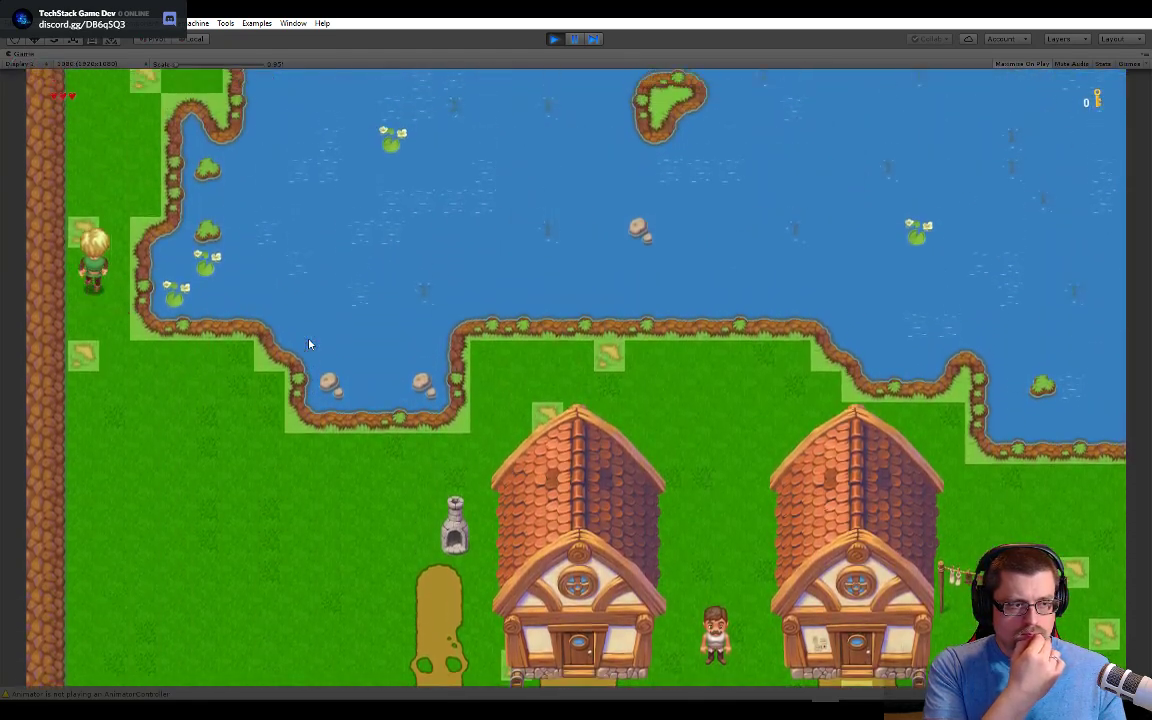
{"action": "key", "text": "w"}
{"action": "key", "text": "d"}
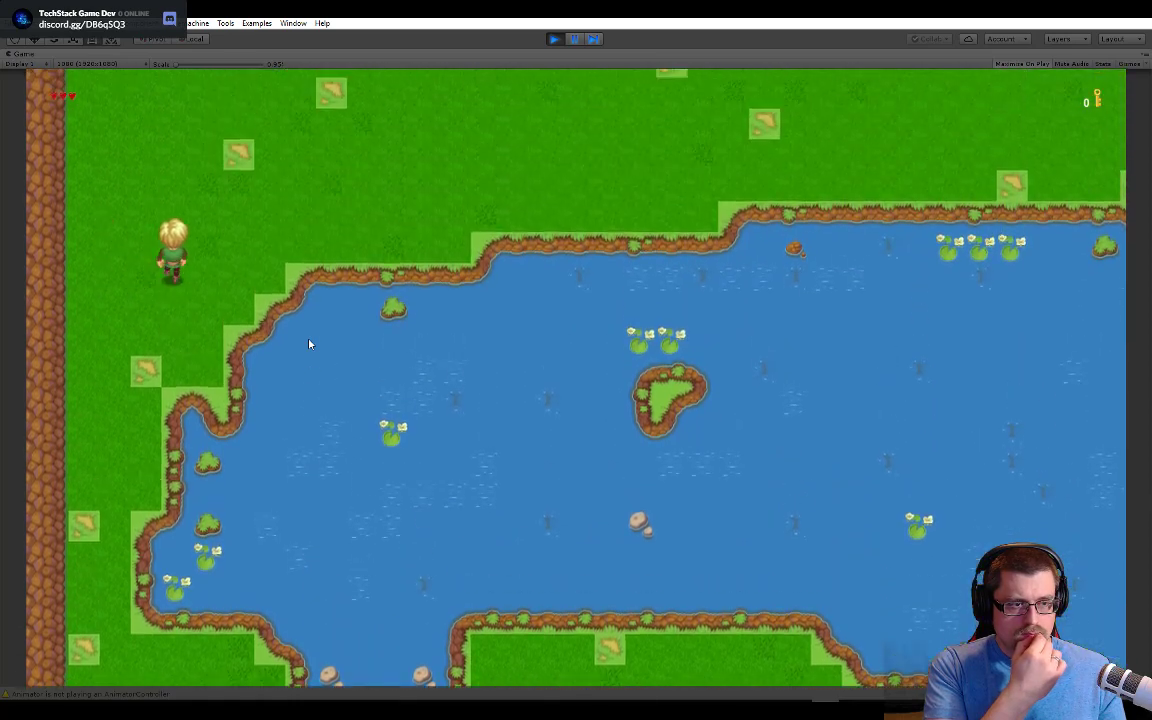
{"action": "key", "text": "w"}
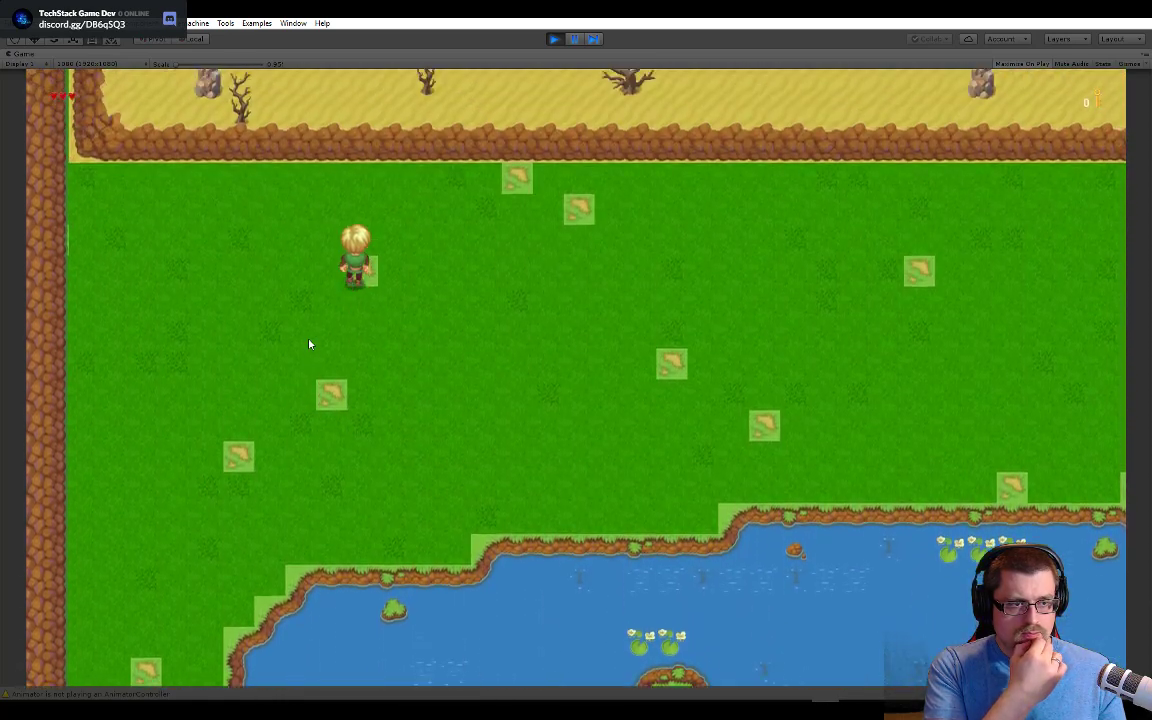
Step: Walk the character back south along the lake to the fenced house, examining the dark grass patches in the open field
{"action": "key", "text": "a"}
{"action": "key", "text": "s"}
{"action": "key", "text": "s"}
{"action": "key", "text": "a"}
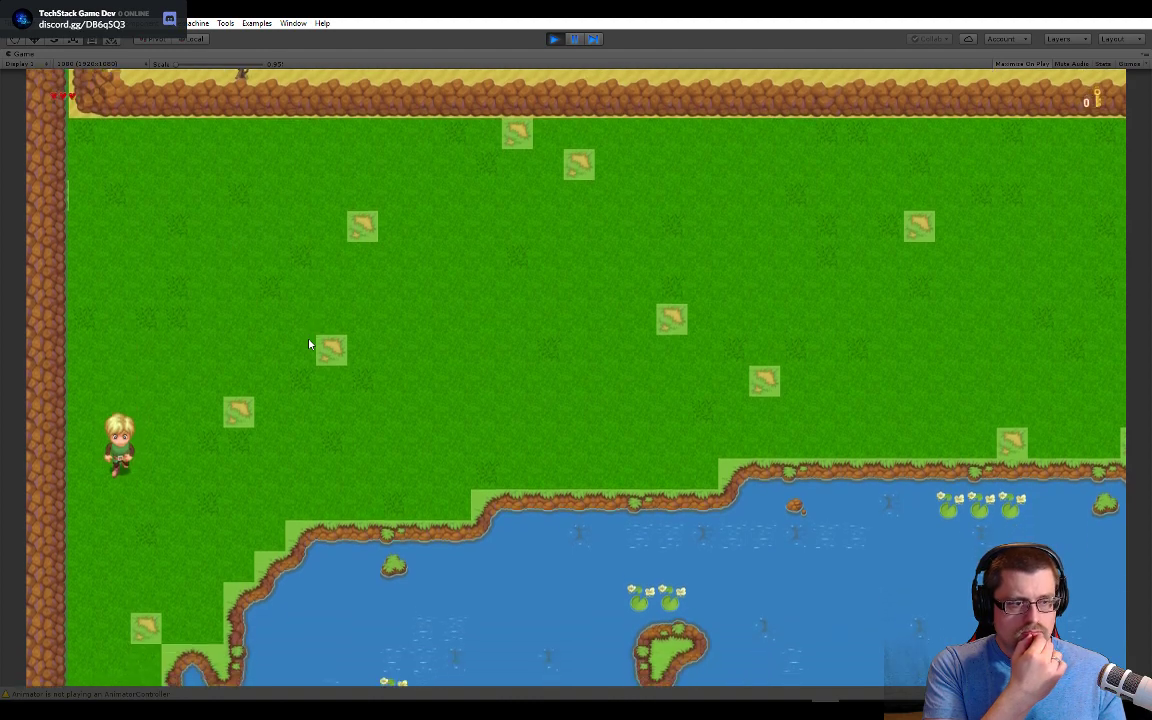
{"action": "key", "text": "s"}
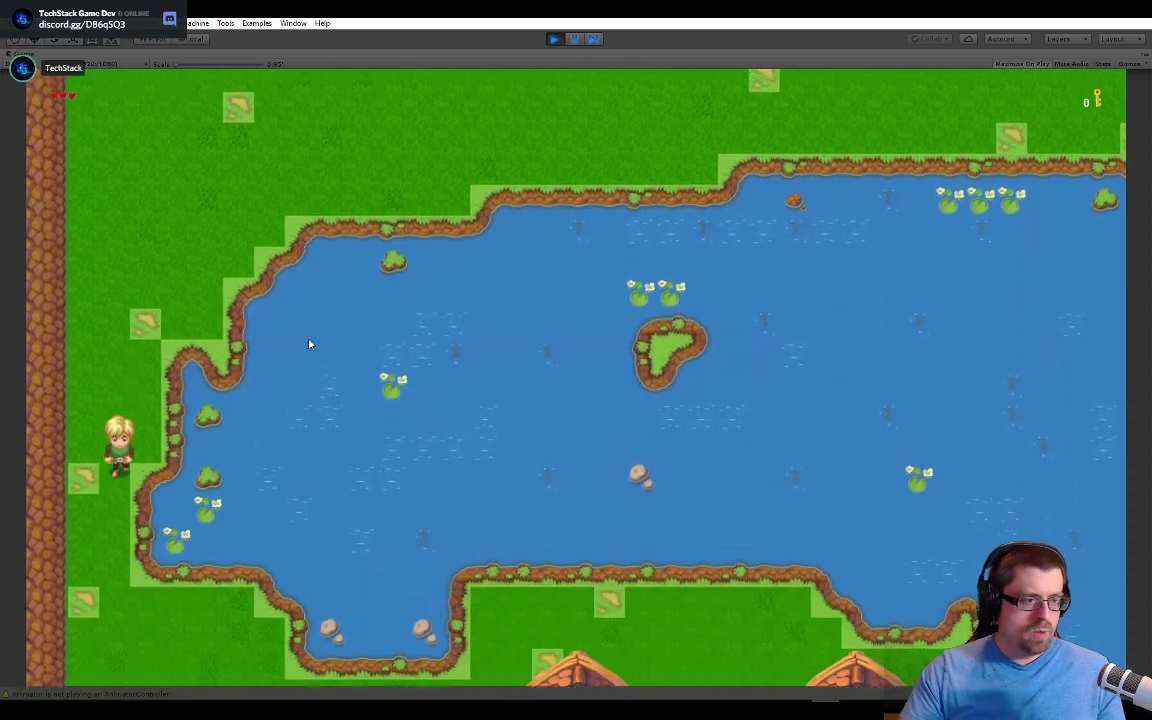
{"action": "key", "text": "s"}
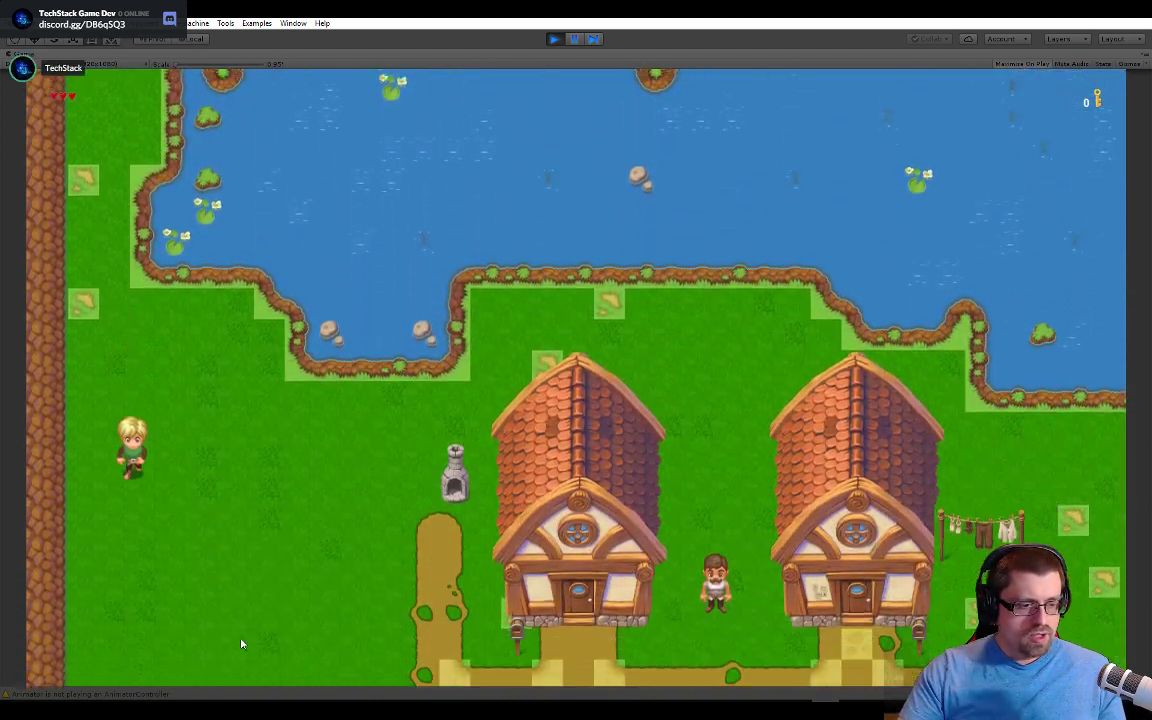
{"action": "key", "text": "s"}
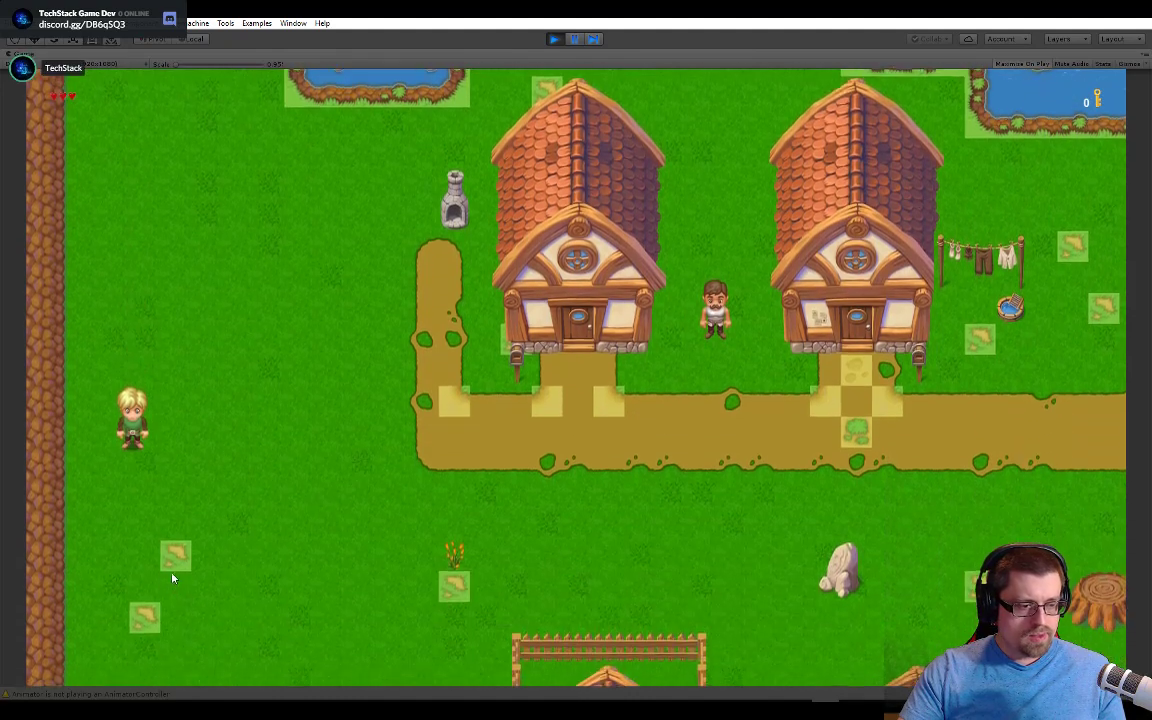
{"action": "key", "text": "d"}
{"action": "key", "text": "s"}
{"action": "key", "text": "d"}
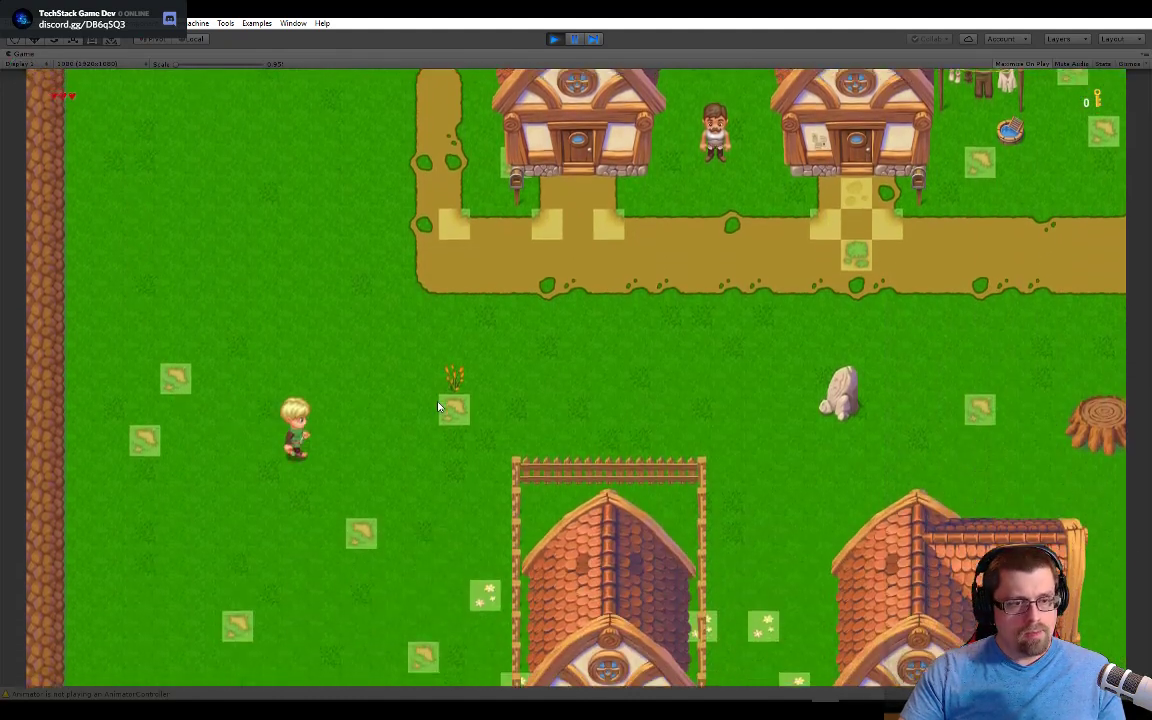
{"action": "key", "text": "s"}
{"action": "key", "text": "d"}
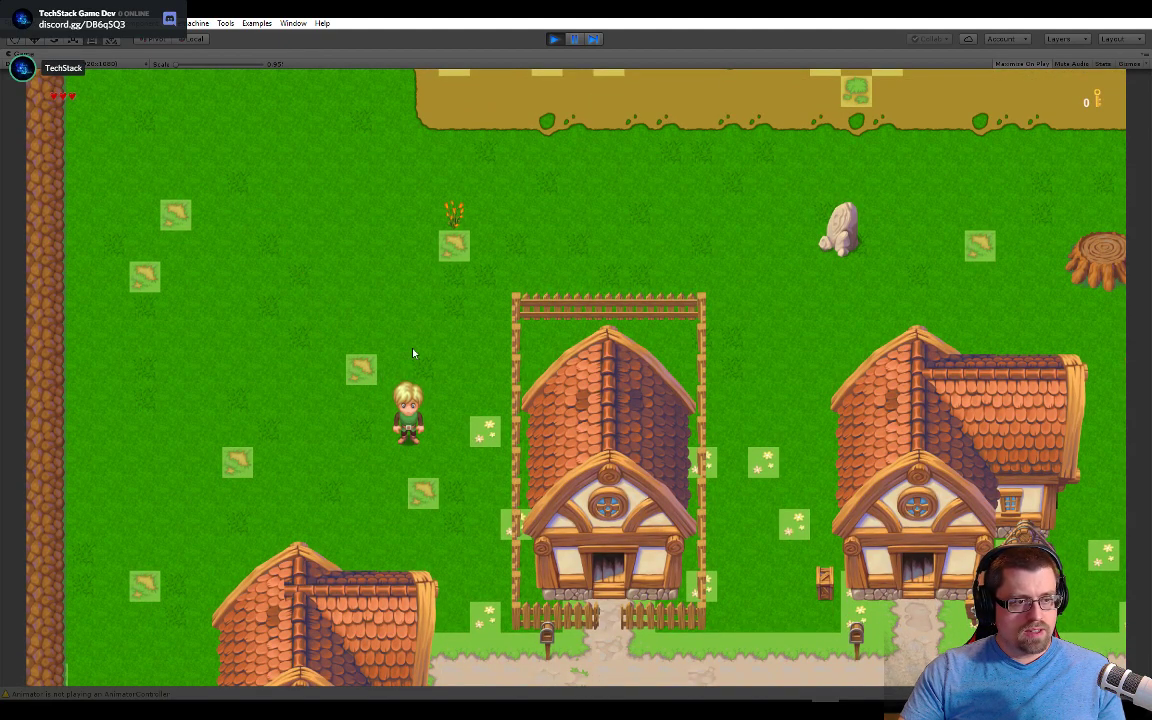
Step: Walk the character east past the rock and tree stump to the stone road to examine the grass there
{"action": "key", "text": "d"}
{"action": "key", "text": "w"}
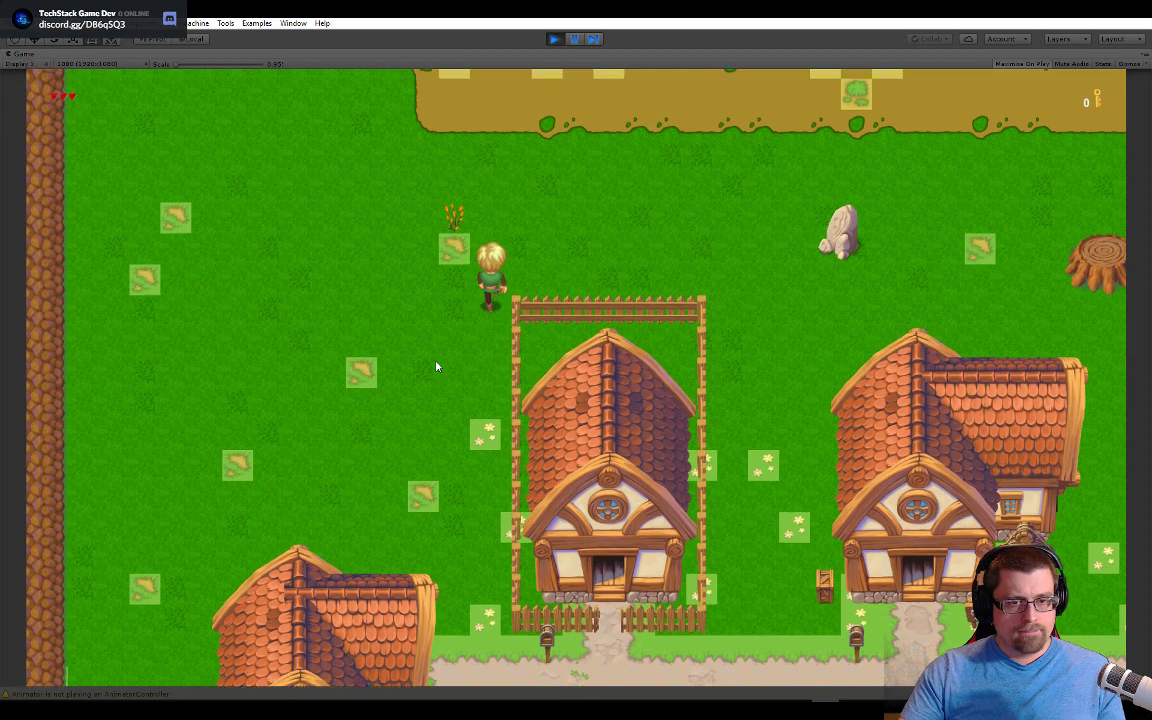
{"action": "key", "text": "w"}
{"action": "key", "text": "d"}
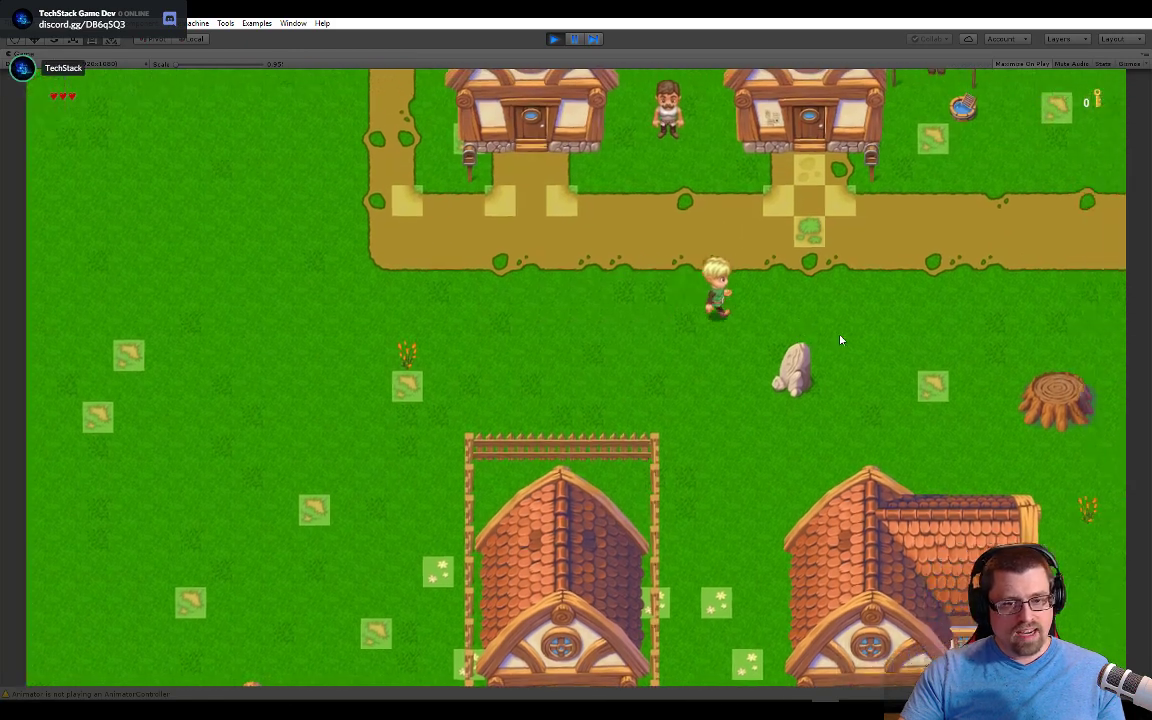
{"action": "key", "text": "d"}
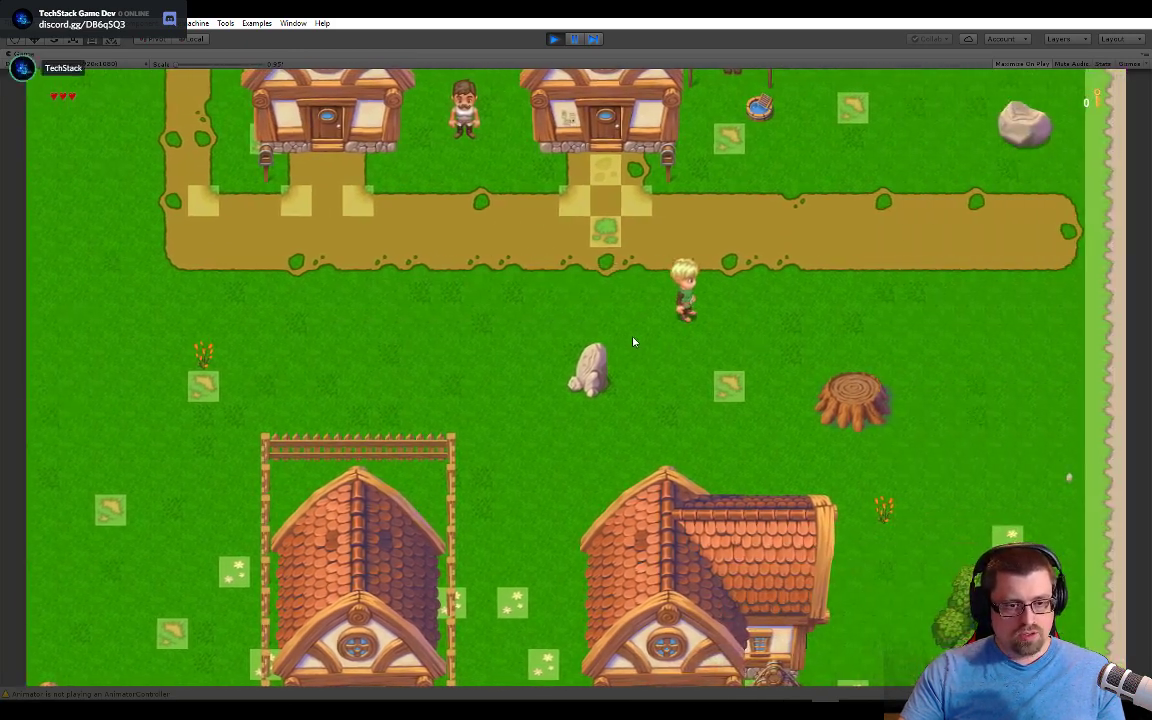
{"action": "key", "text": "d"}
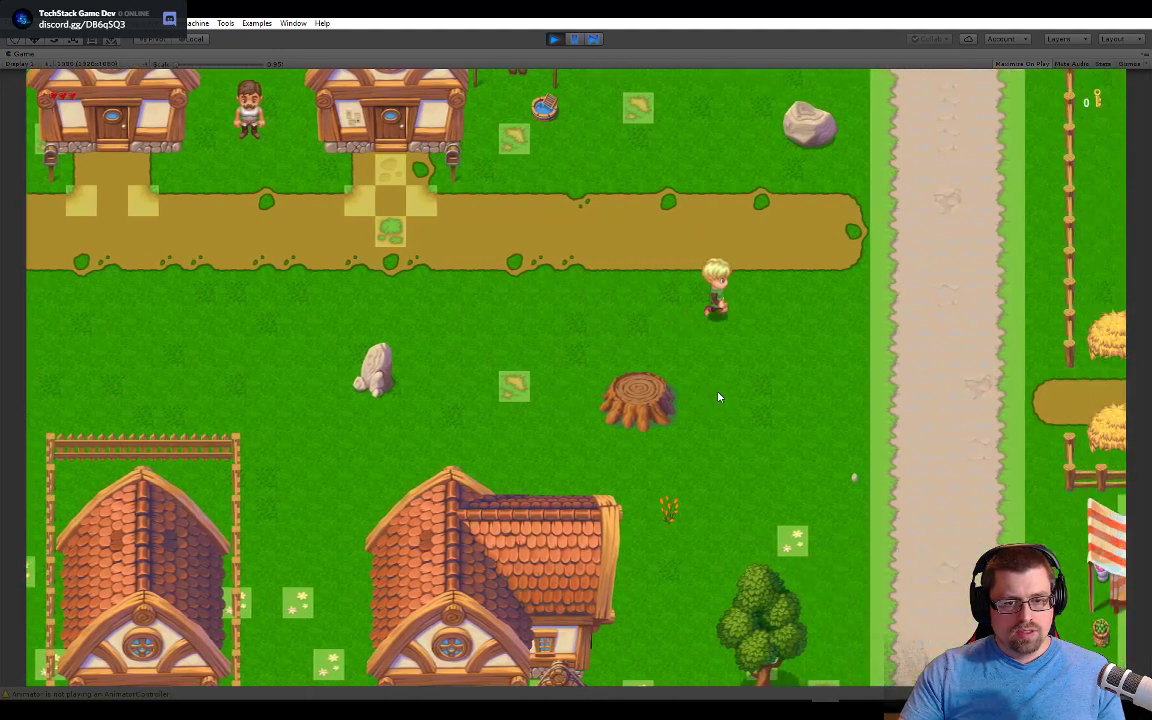
{"action": "key", "text": "d"}
{"action": "key", "text": "s"}
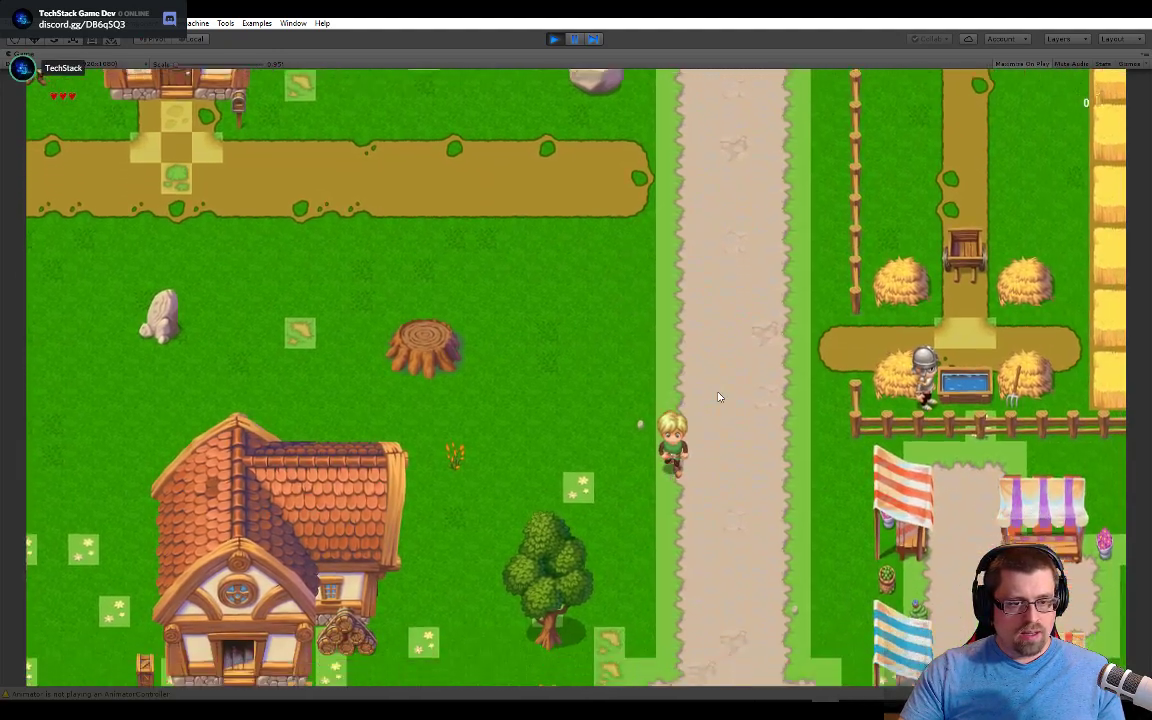
{"action": "key", "text": "a"}
{"action": "key", "text": "w"}
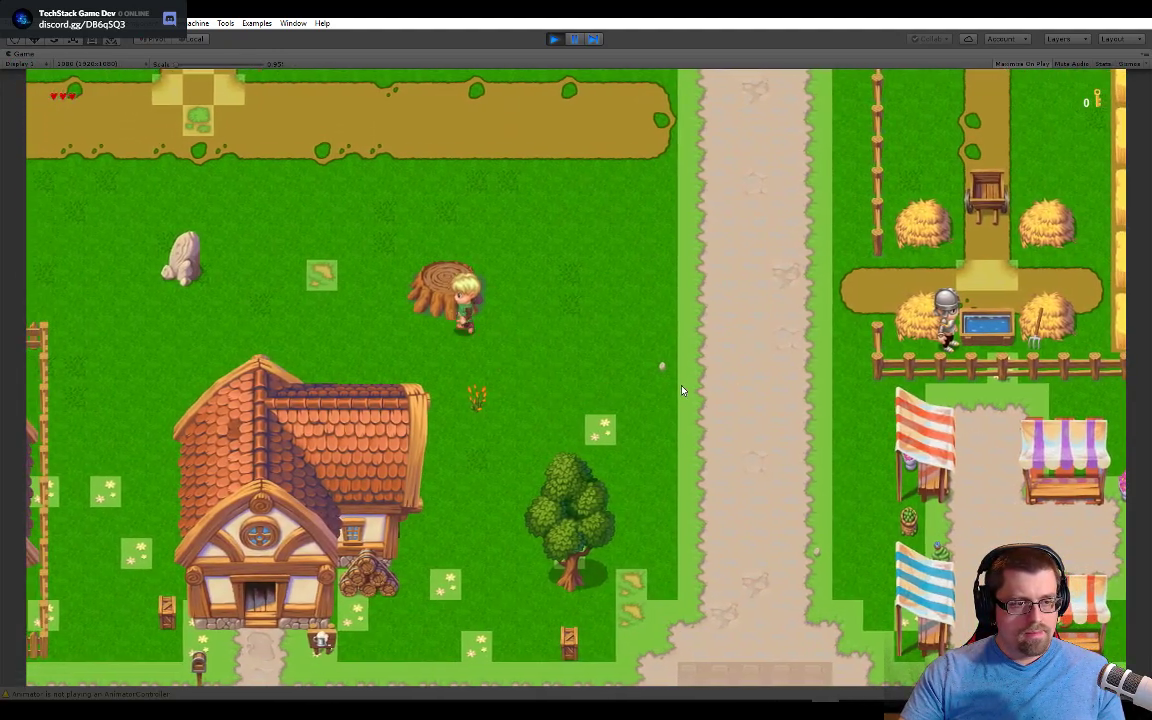
{"action": "key", "text": "d"}
{"action": "key", "text": "w"}
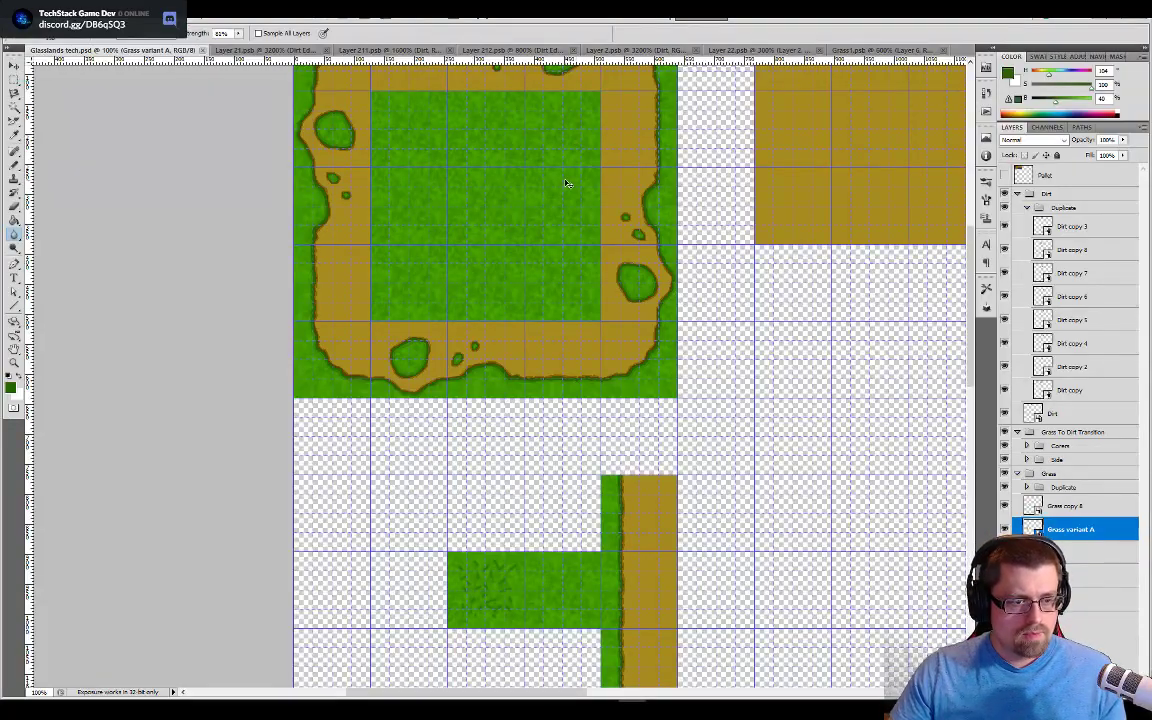
Step: Examine the Photoshop tileset at 200% and compare it with the OverworldSummer tile palette in Unity
{"action": "key", "text": "ctrl+plus"}
{"action": "left_click_drag", "start_coordinate": [511, 417], "coordinate": [545, 249]}
{"action": "mouse_move", "coordinate": [492, 636]}
{"action": "left_mouse_down"}
{"action": "mouse_move", "coordinate": [543, 440]}
{"action": "mouse_move", "coordinate": [546, 622]}
{"action": "left_mouse_up"}
{"action": "left_click_drag", "start_coordinate": [514, 122], "coordinate": [542, 316]}
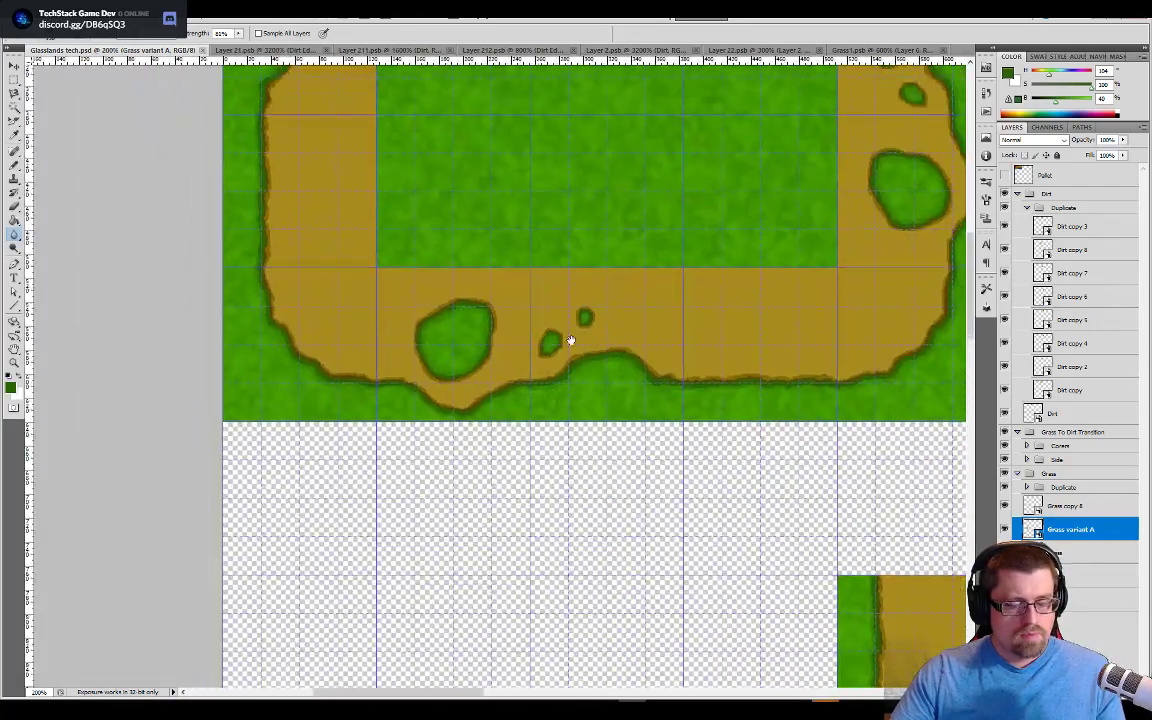
{"action": "key", "text": "alt+Tab"}
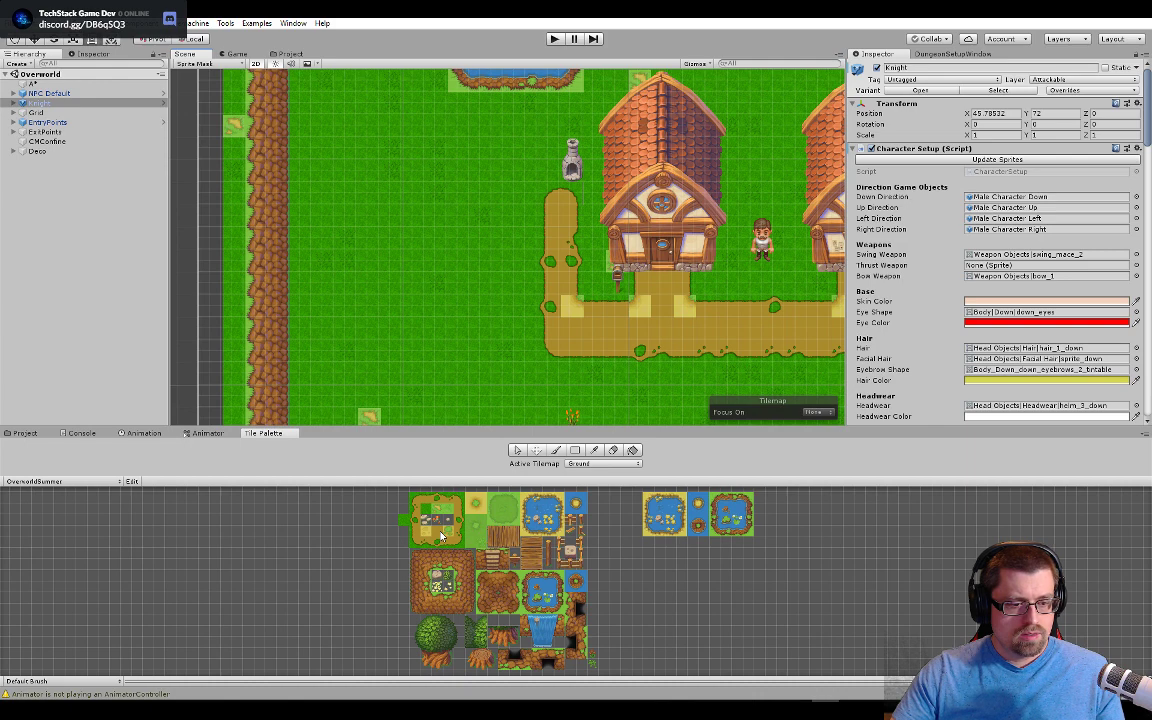
{"action": "key", "text": "alt+Tab"}
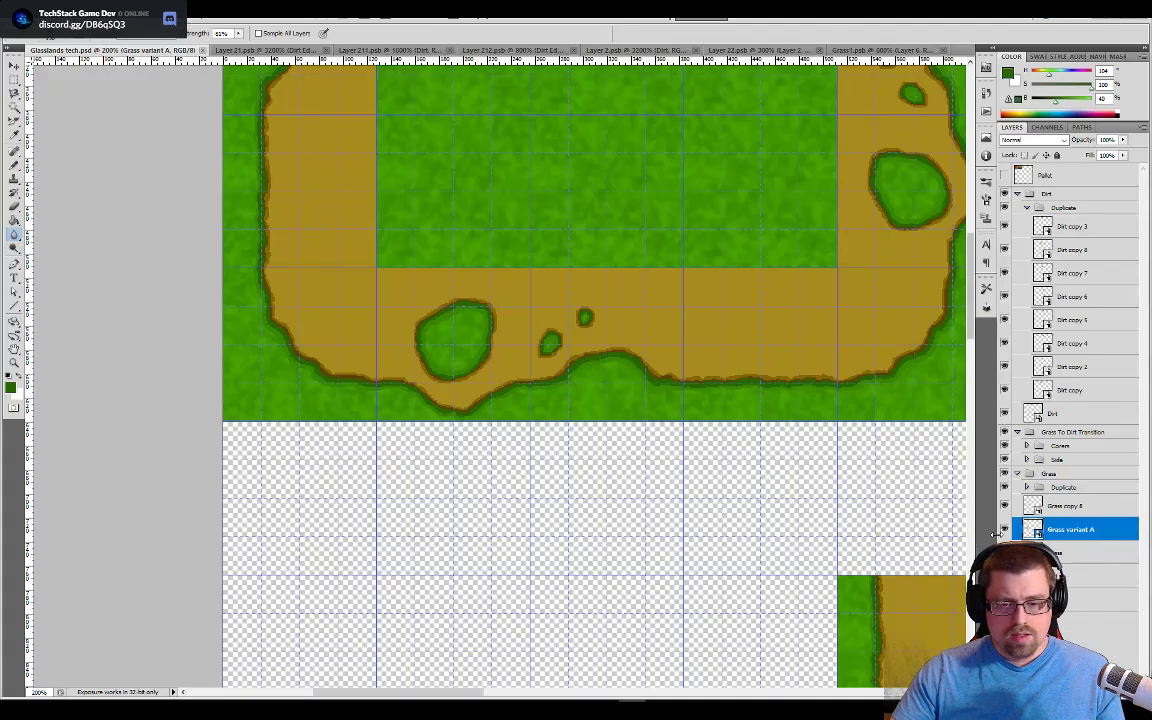
Step: Isolate the original tileset layer, inspect its central grass and dirt variants, and bring the new tile layers back
{"action": "key", "text": "ctrl+z"}
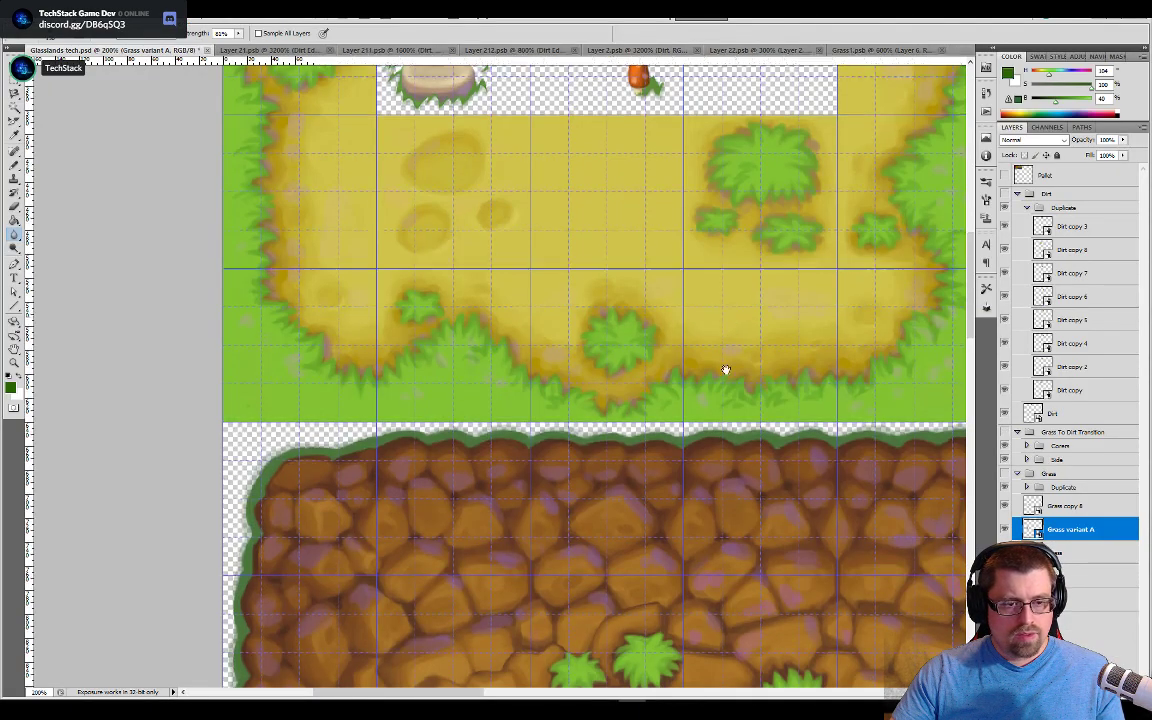
{"action": "left_click_drag", "start_coordinate": [728, 320], "coordinate": [693, 578]}
{"action": "left_click_drag", "start_coordinate": [542, 357], "coordinate": [531, 507]}
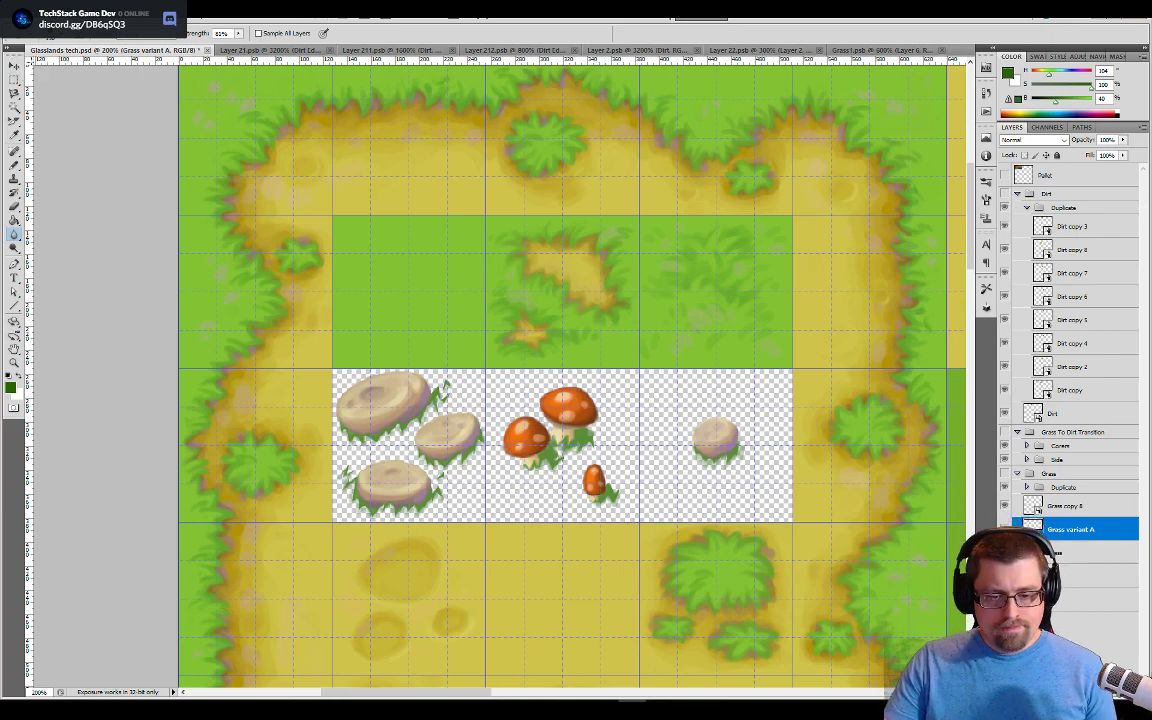
{"action": "left_click", "coordinate": [1005, 576], "text": "alt"}
Step: Open the contents of the Grass copy 8 smart object to examine its layers and return to the tileset document
{"action": "left_click_drag", "start_coordinate": [495, 363], "coordinate": [496, 257]}
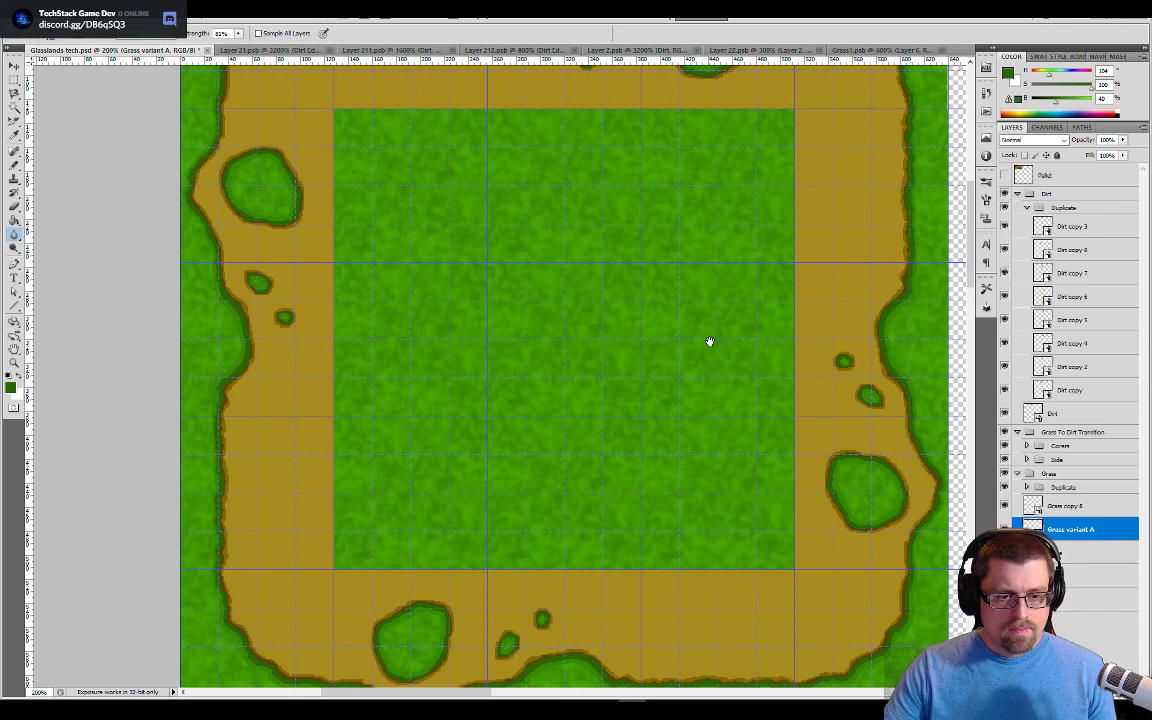
{"action": "left_click", "coordinate": [1018, 475]}
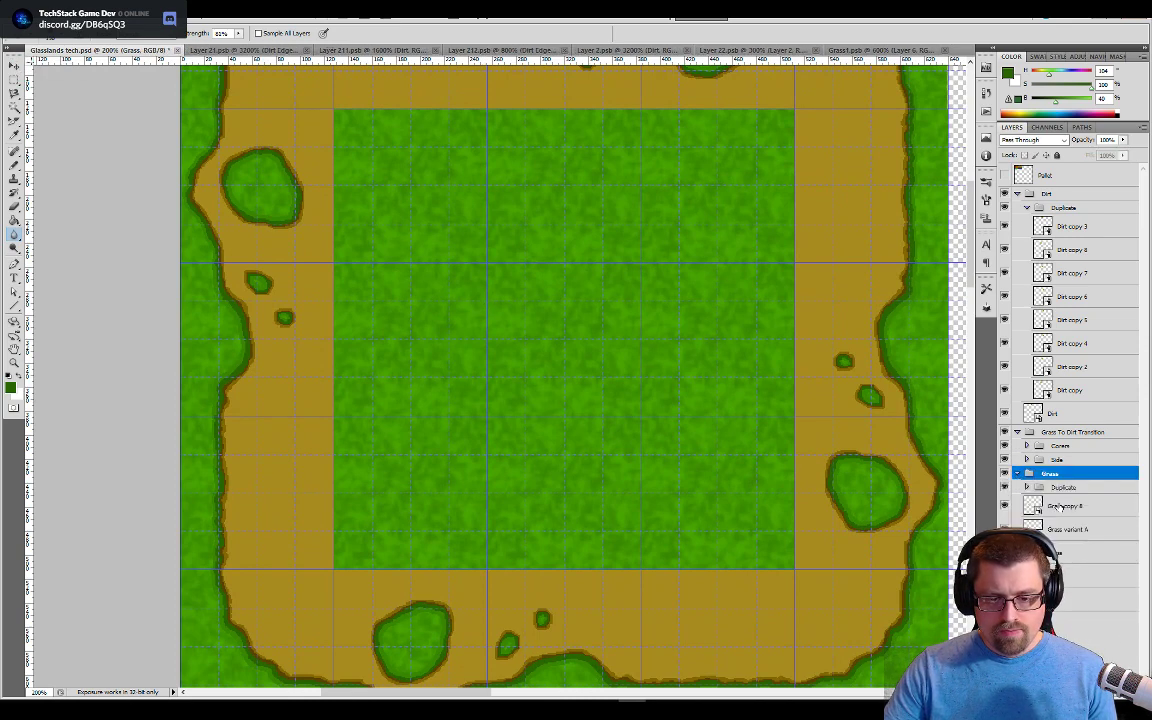
{"action": "left_click", "coordinate": [1055, 506]}
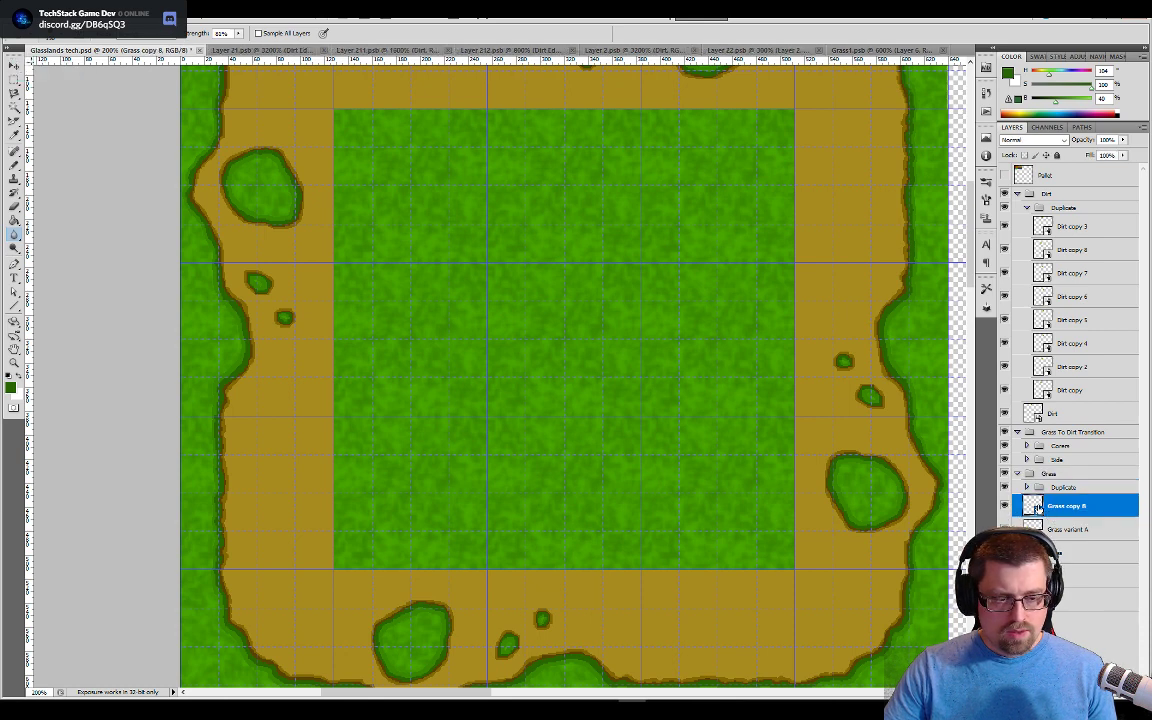
{"action": "double_click", "coordinate": [1037, 508]}
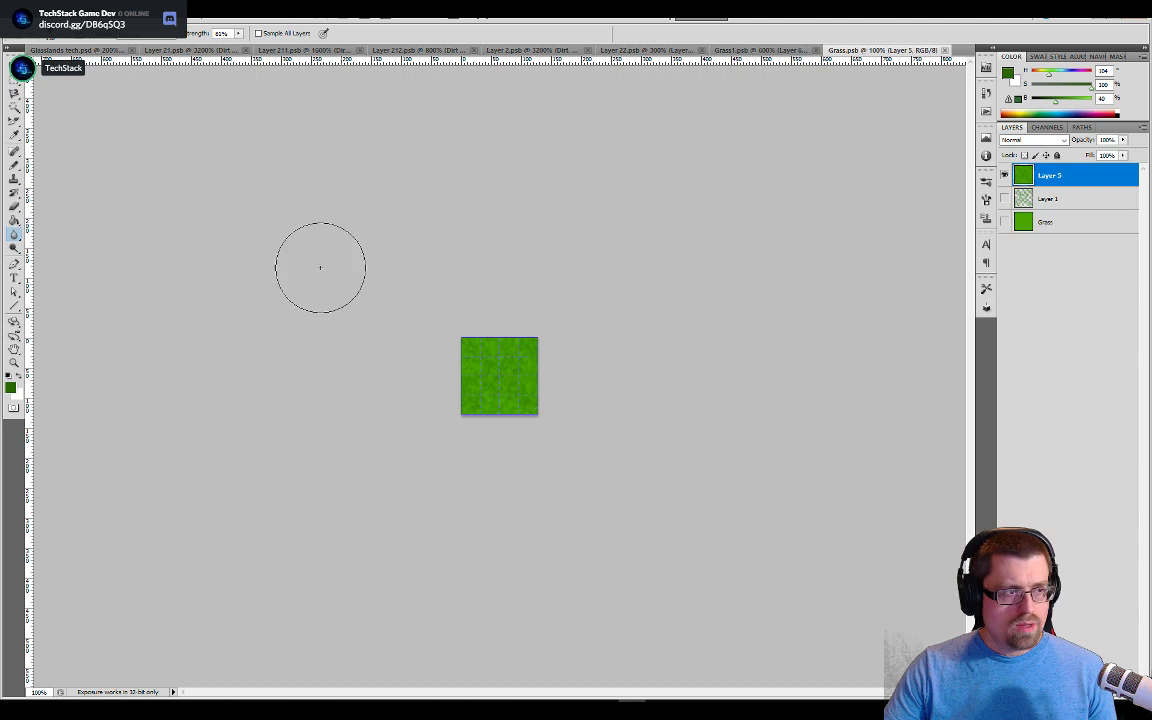
{"action": "left_click", "coordinate": [77, 50]}
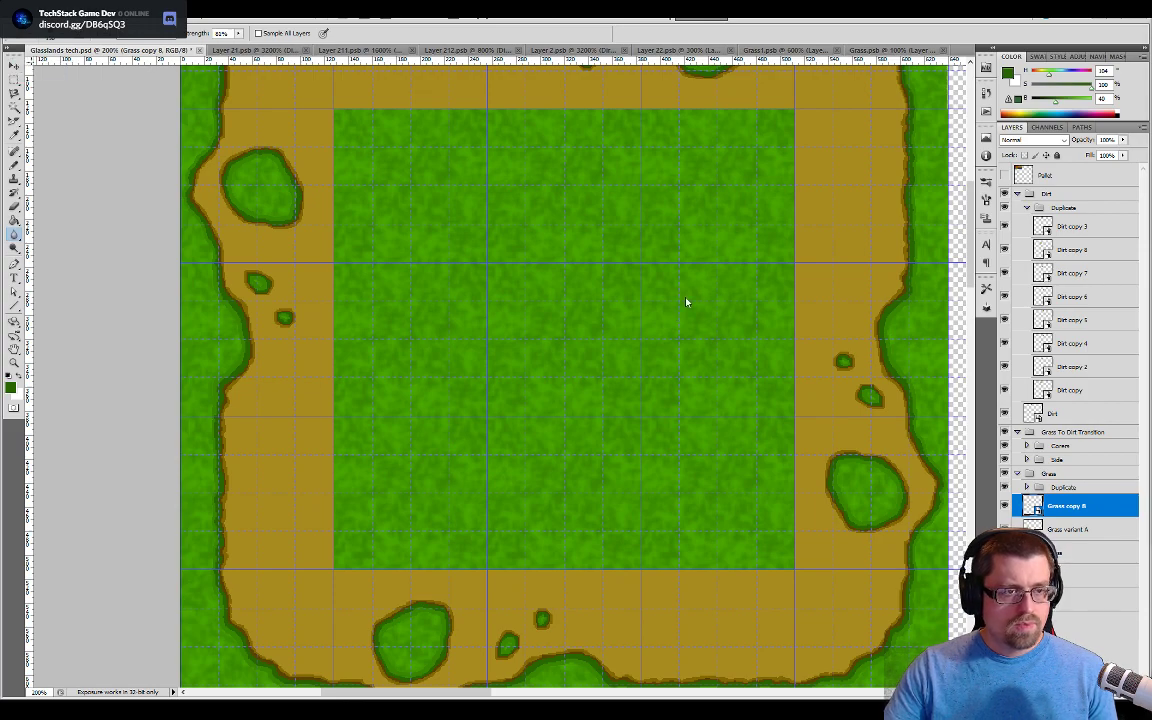
Step: Create an independent smart object copy of the Grass copy 8 layer for the plain grass tile beside the blade variant
{"action": "key", "text": "ctrl+minus"}
{"action": "key", "text": "ctrl+minus"}
{"action": "key", "text": "ctrl+minus"}
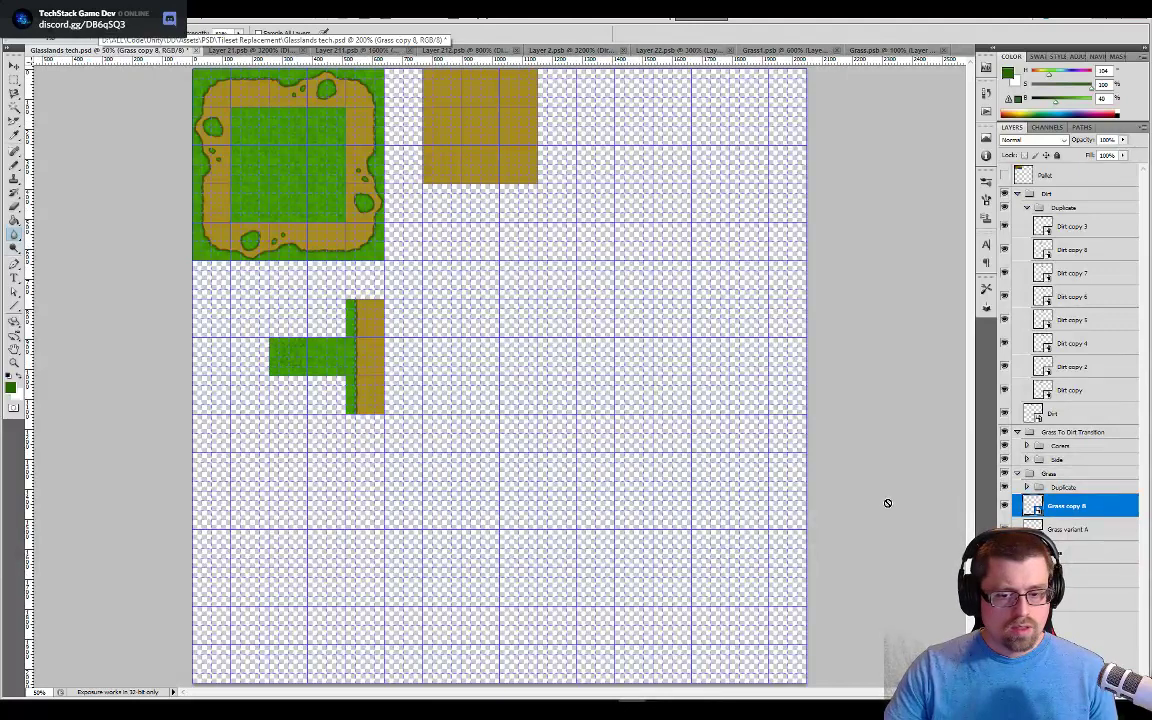
{"action": "key", "text": "v"}
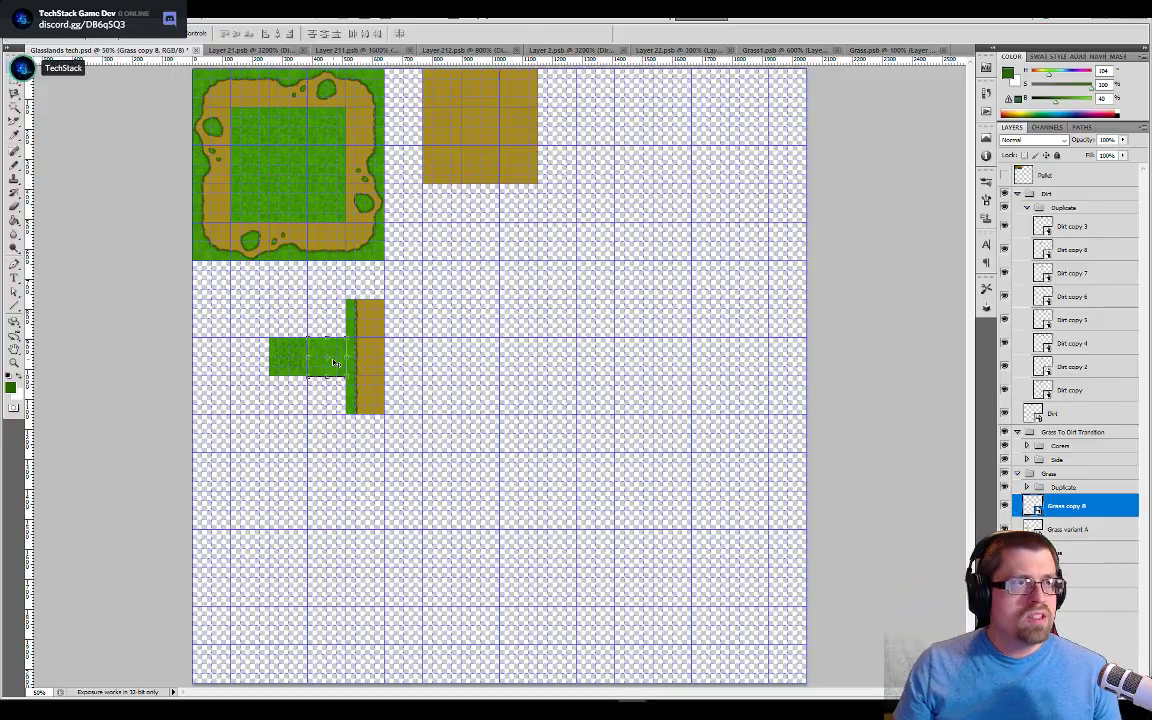
{"action": "key", "text": "ctrl+plus"}
{"action": "key", "text": "ctrl+plus"}
{"action": "key", "text": "ctrl+plus"}
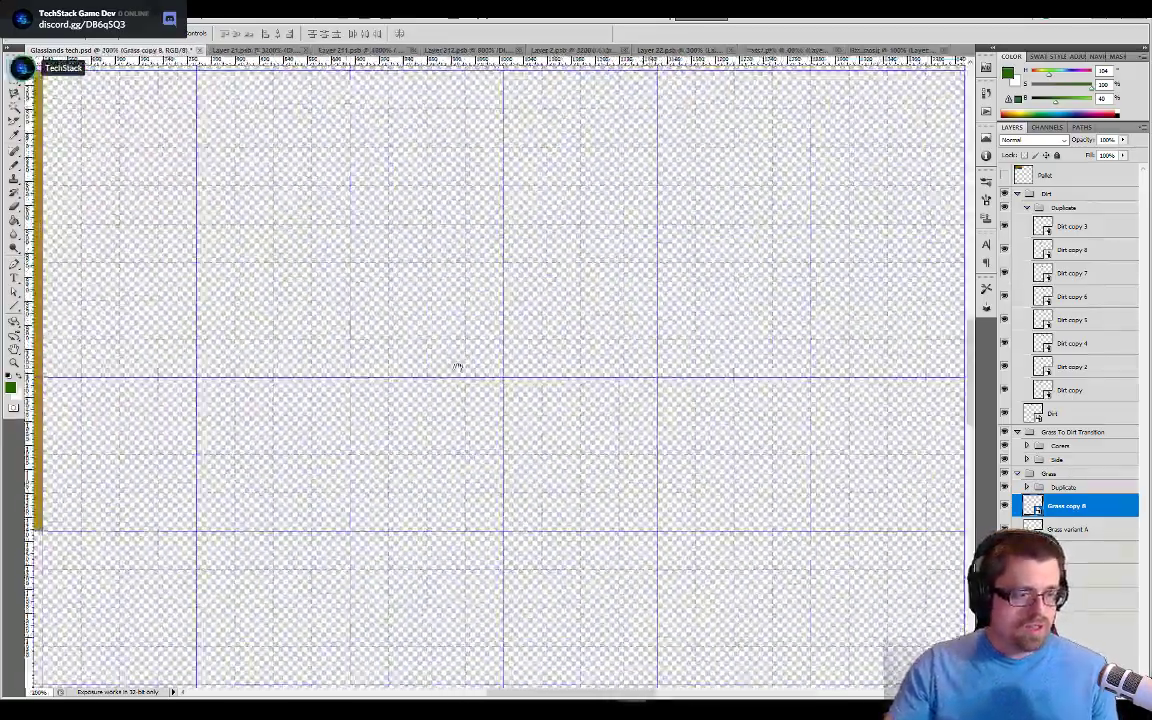
{"action": "left_click_drag", "start_coordinate": [456, 367], "coordinate": [645, 404]}
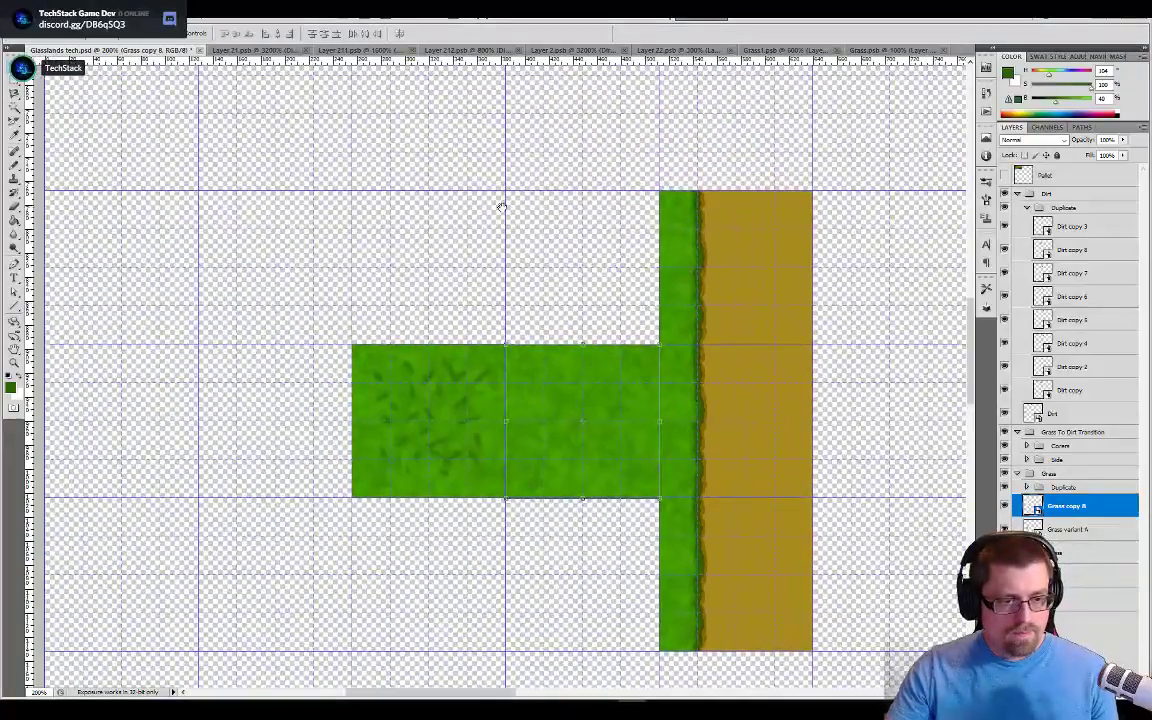
{"action": "left_click_drag", "start_coordinate": [330, 222], "coordinate": [406, 255]}
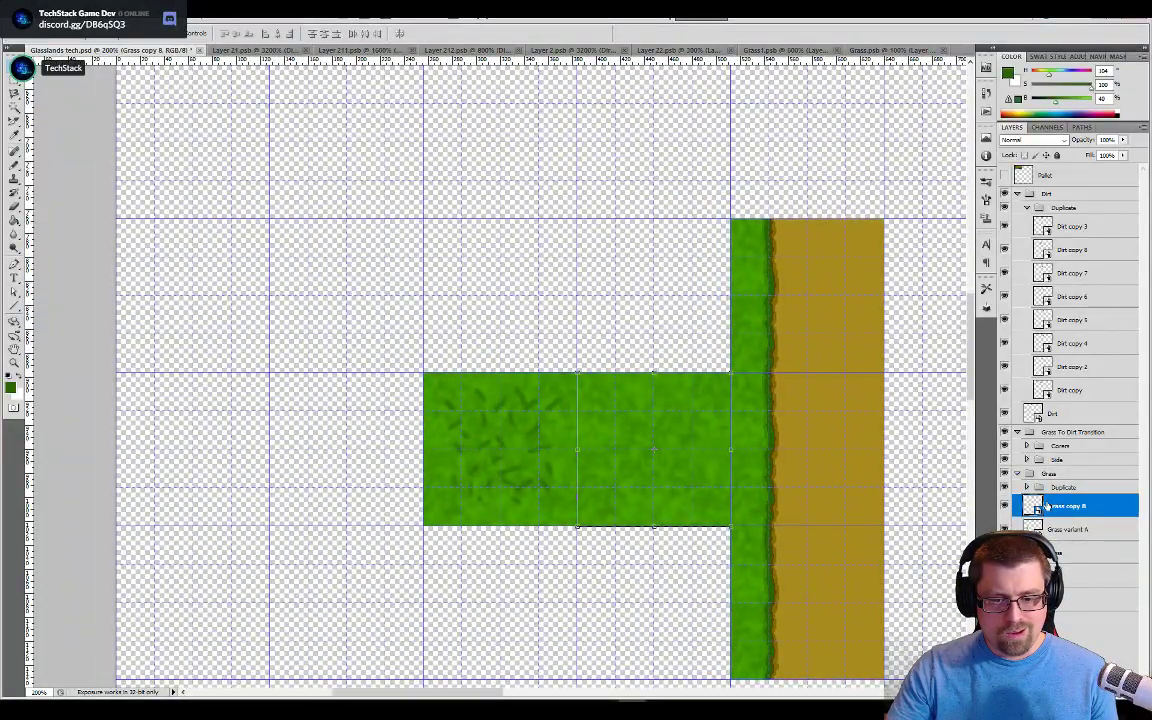
{"action": "right_click", "coordinate": [1033, 509]}
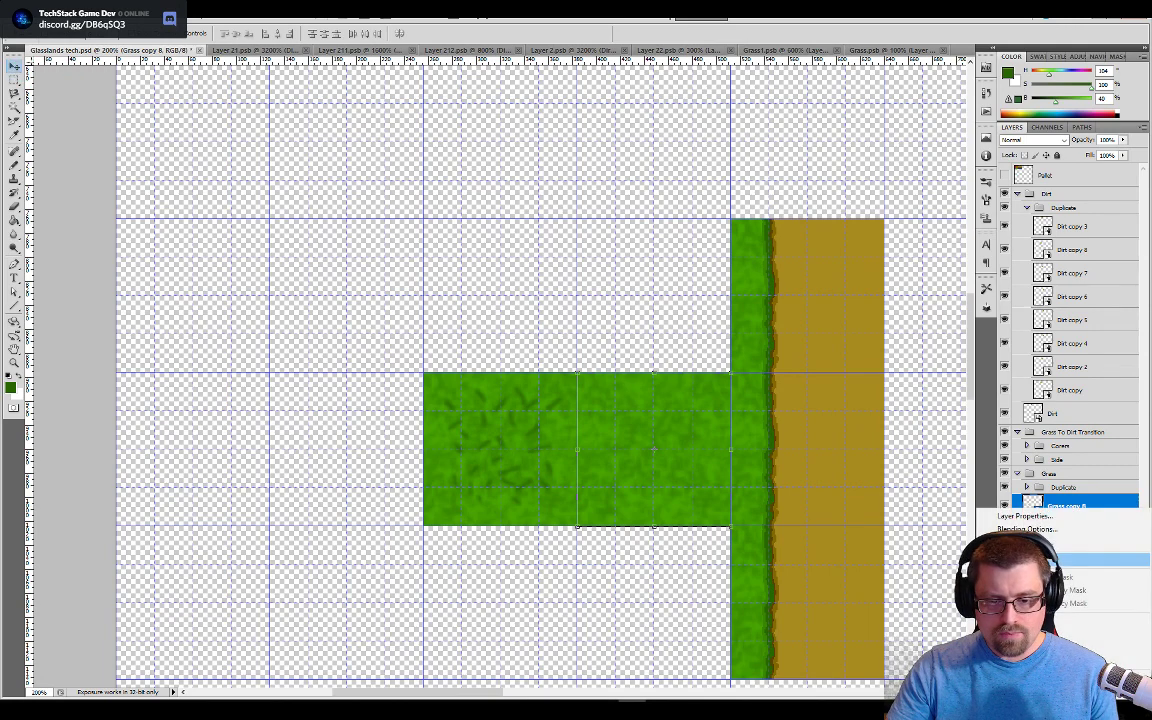
{"action": "right_click", "coordinate": [1078, 508]}
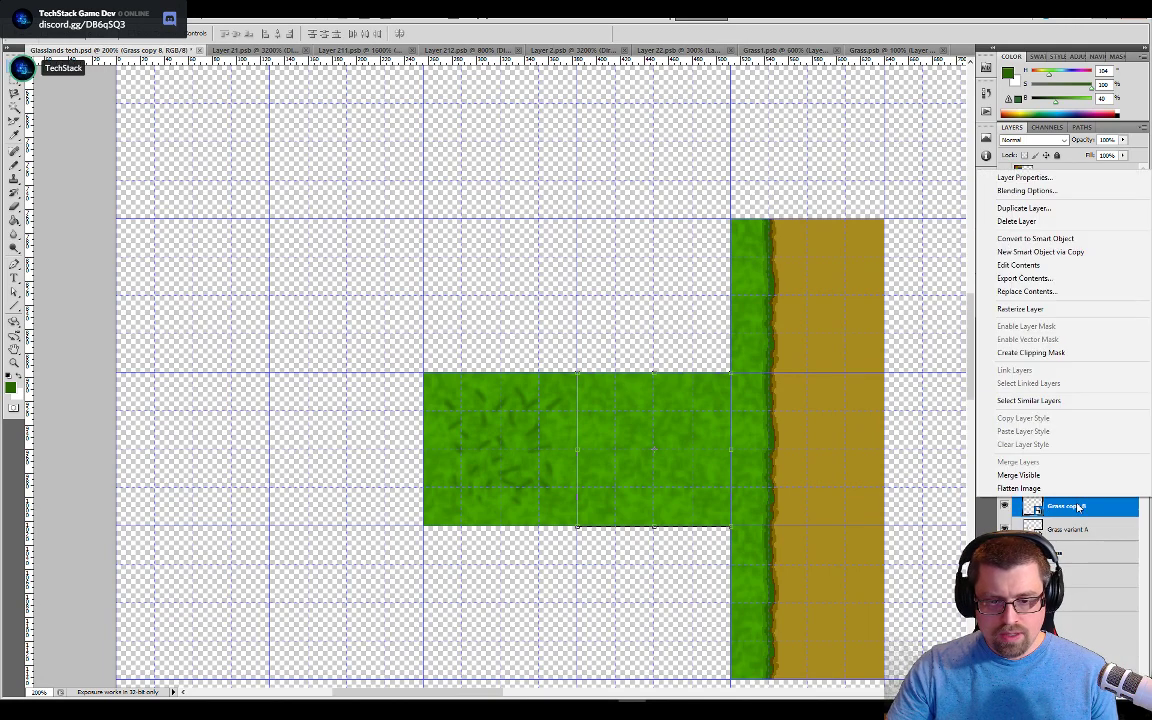
{"action": "left_click", "coordinate": [1040, 252]}
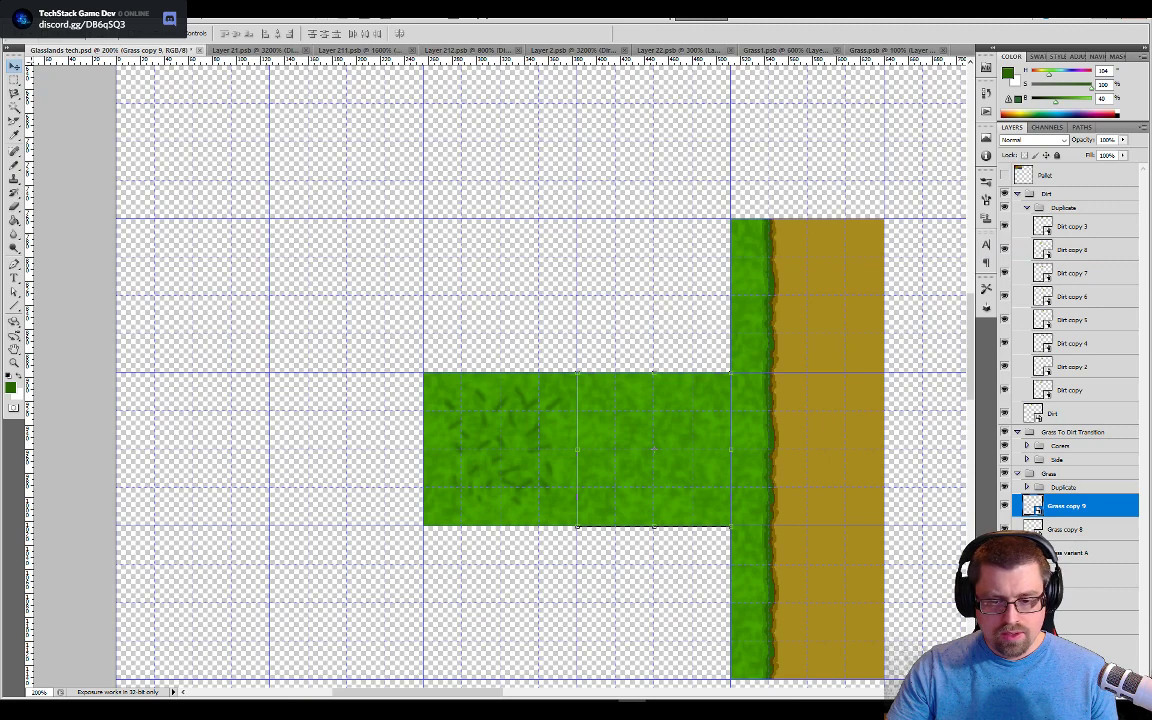
Step: Move the new smart object copy into the Duplicate subgroup of the Grass group
{"action": "left_click", "coordinate": [1068, 576]}
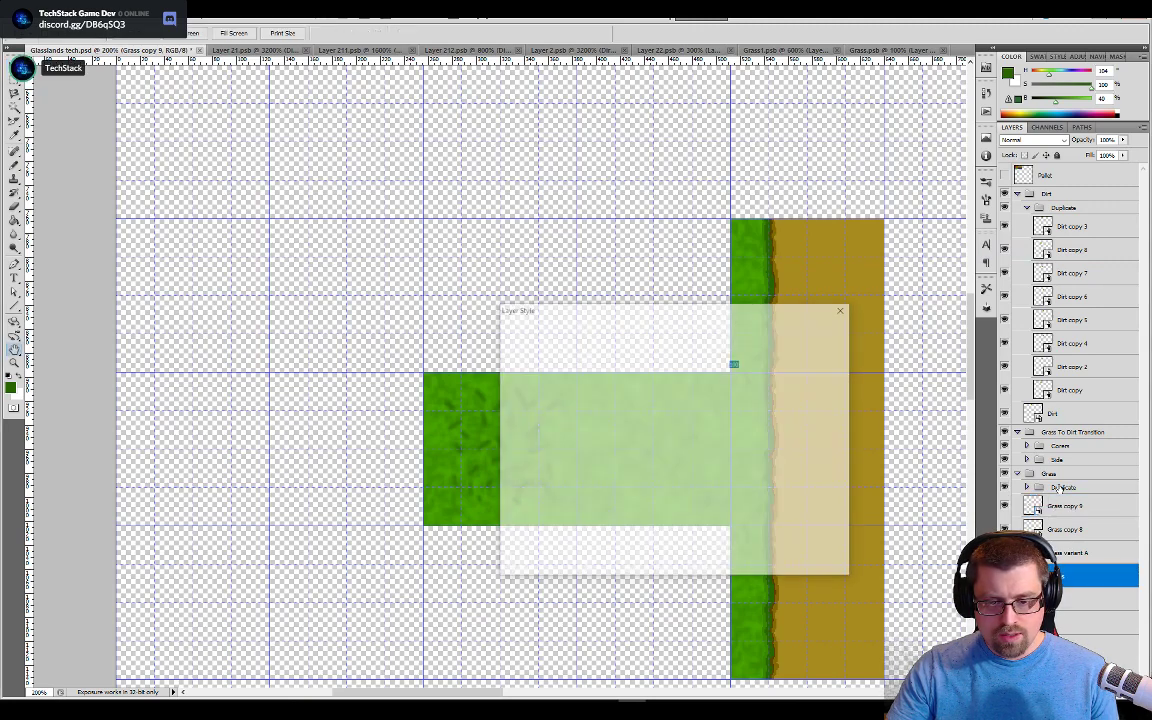
{"action": "left_click", "coordinate": [820, 348]}
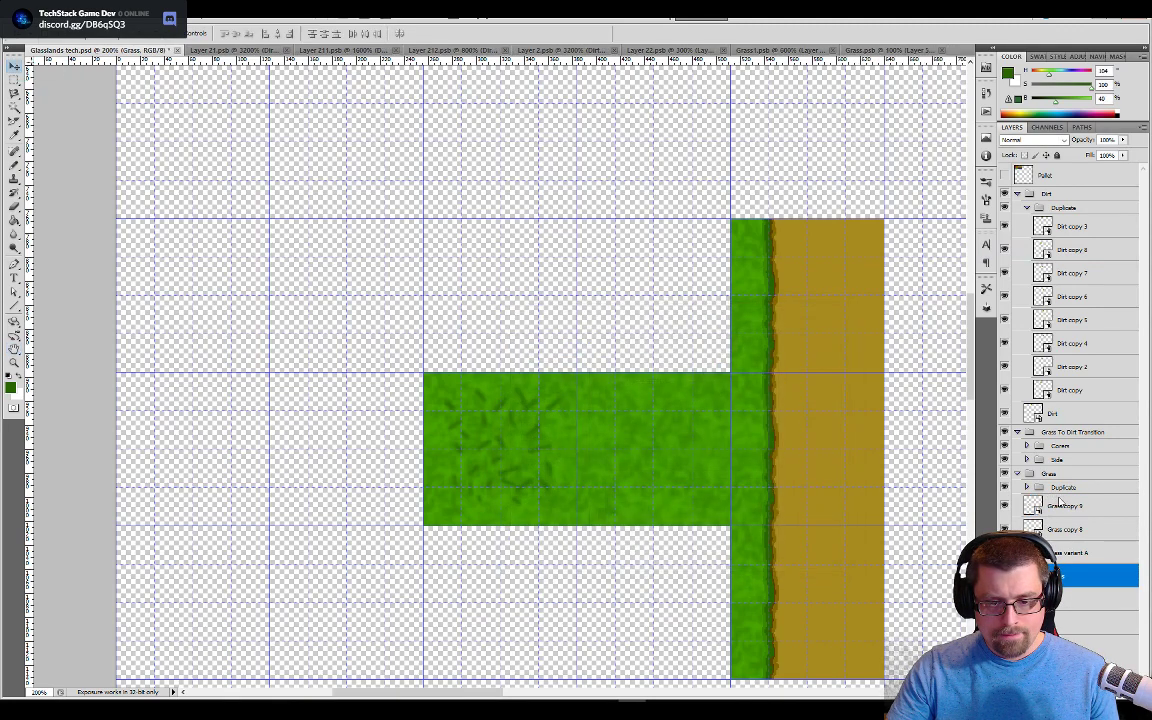
{"action": "left_click_drag", "start_coordinate": [1059, 488], "coordinate": [1057, 487]}
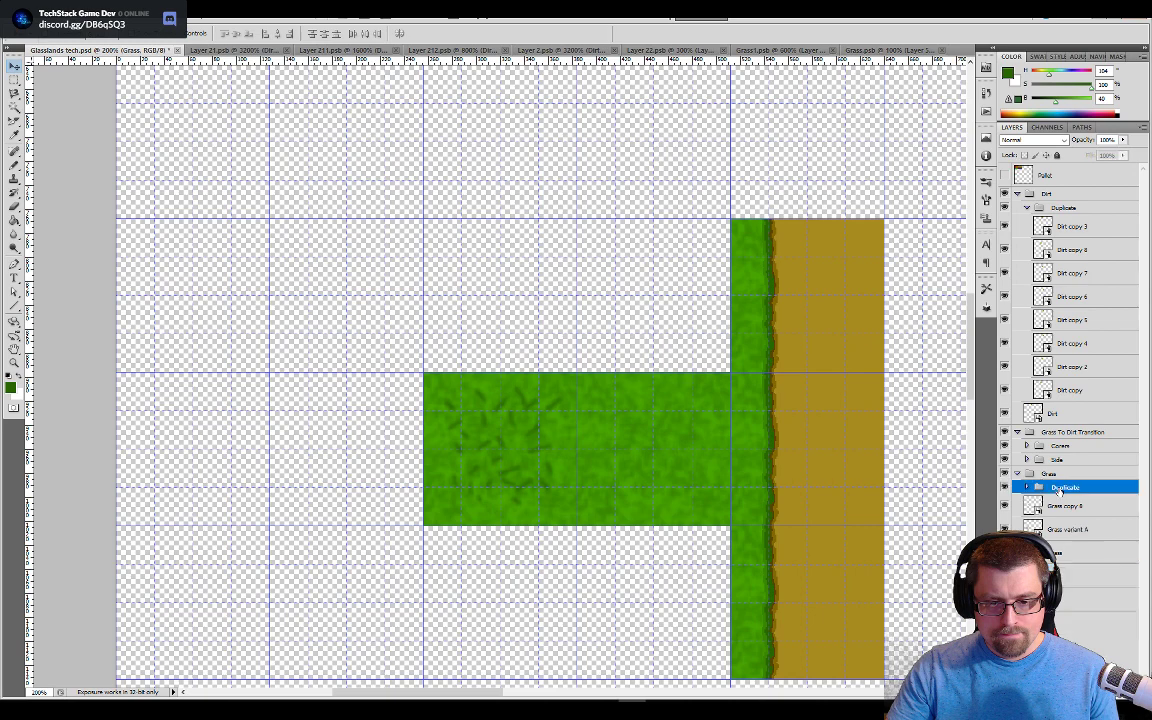
Step: Move the Grass copy 8 tile into the empty grid cell directly above Grass variant A and rename its layer Grass Variant B
{"action": "left_click", "coordinate": [1066, 556]}
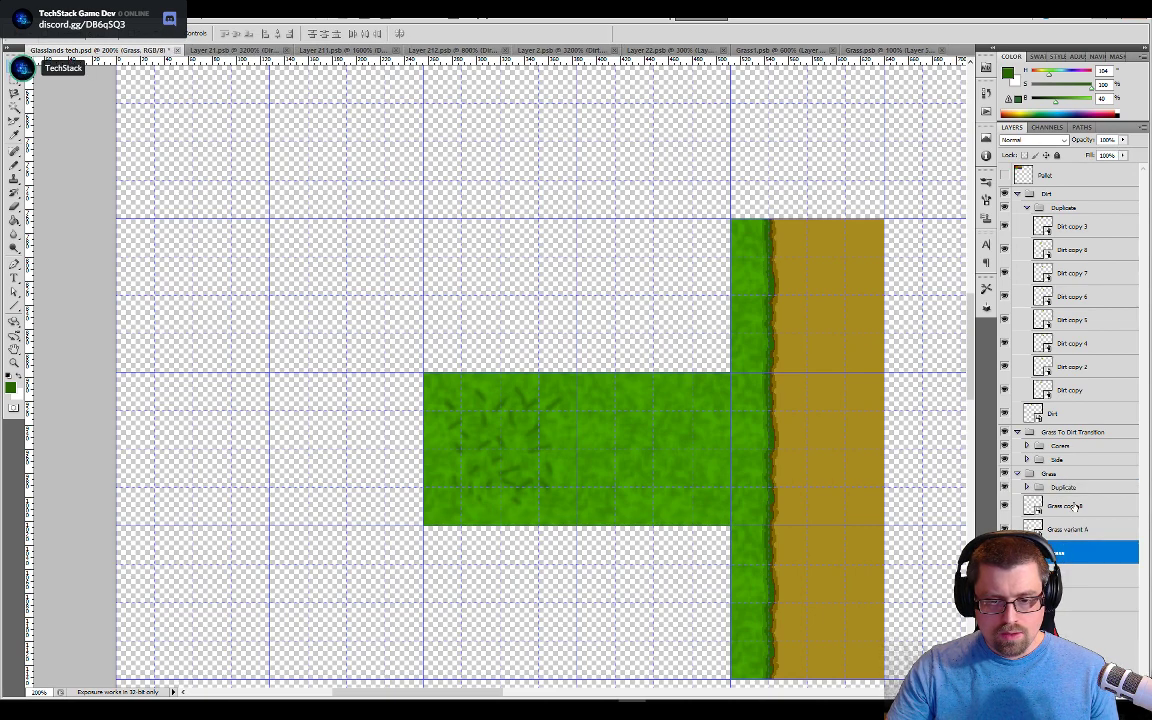
{"action": "left_click", "coordinate": [1057, 507]}
{"action": "left_click_drag", "start_coordinate": [696, 418], "coordinate": [543, 262]}
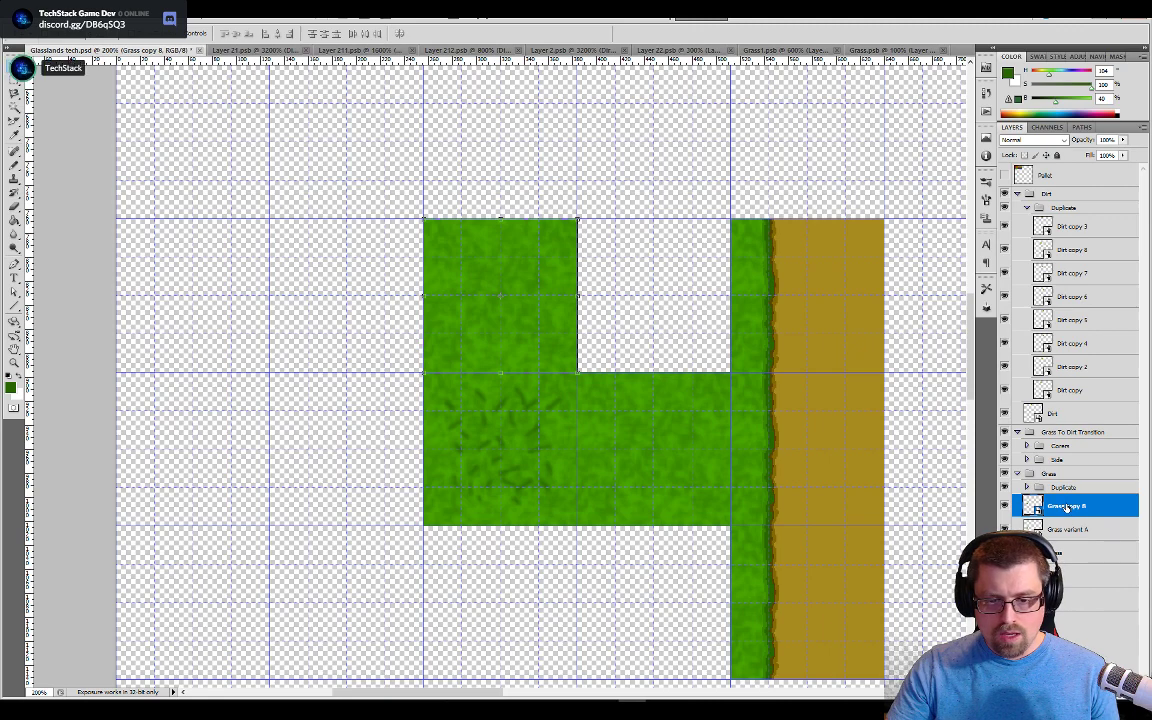
{"action": "key", "text": "BackSpace"}
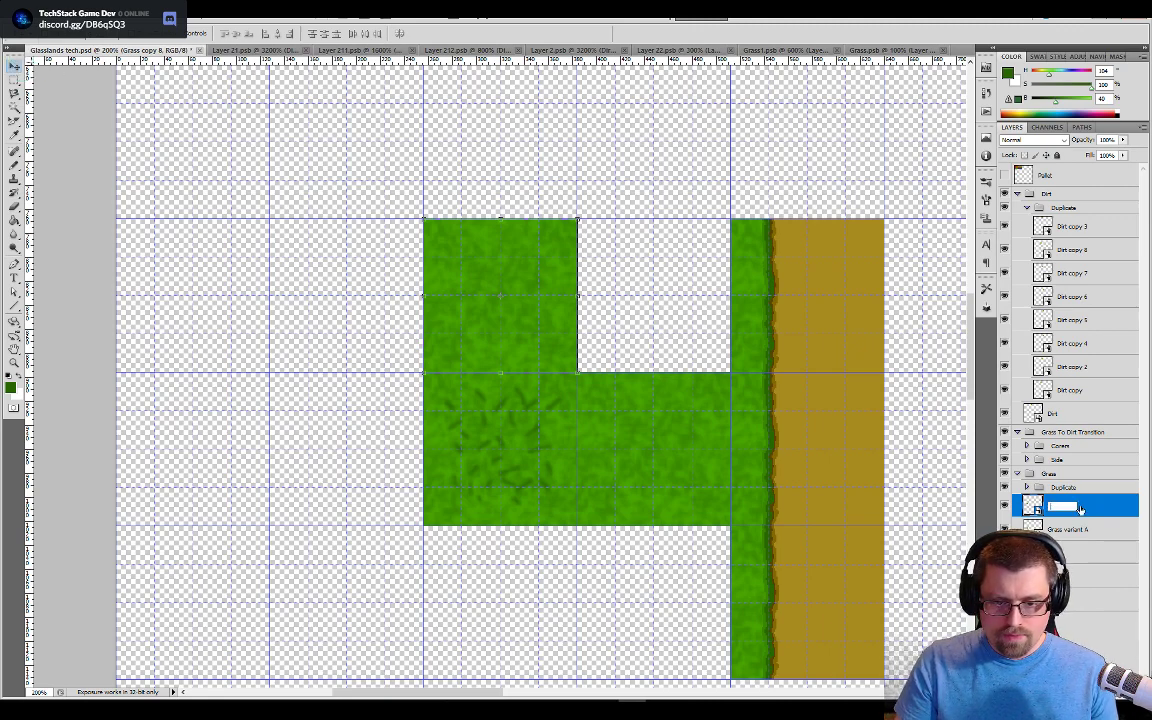
{"action": "type", "text": "Grass Variant 5"}
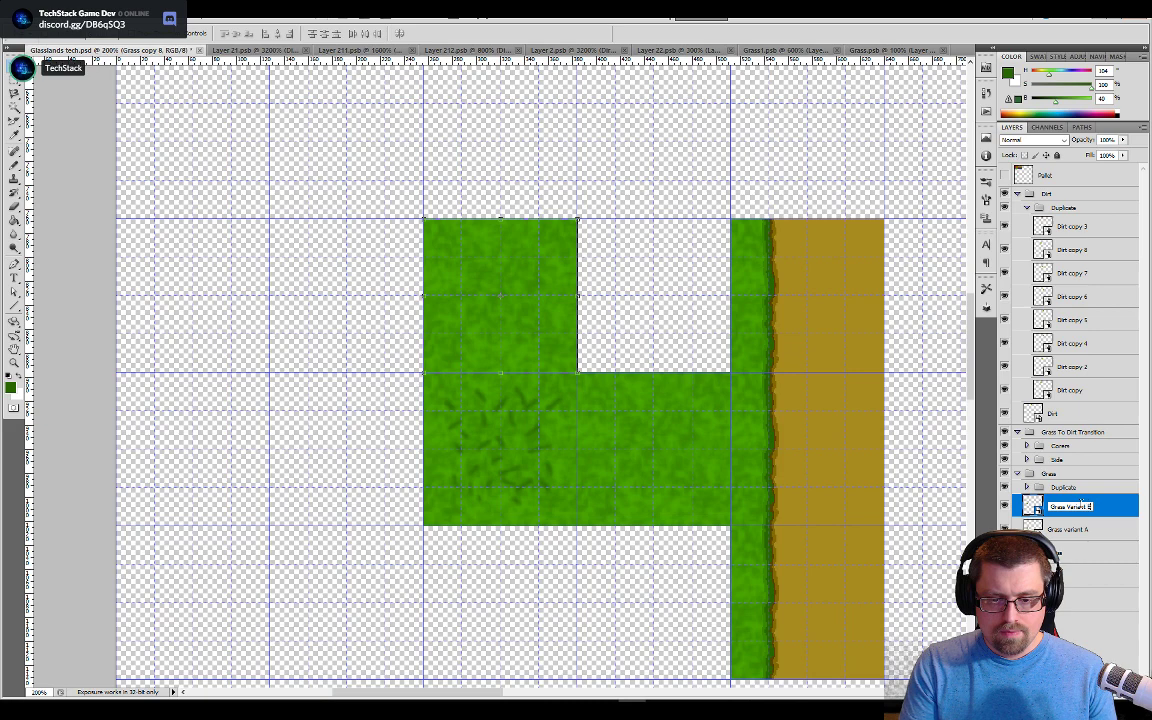
{"action": "key", "text": "Return"}
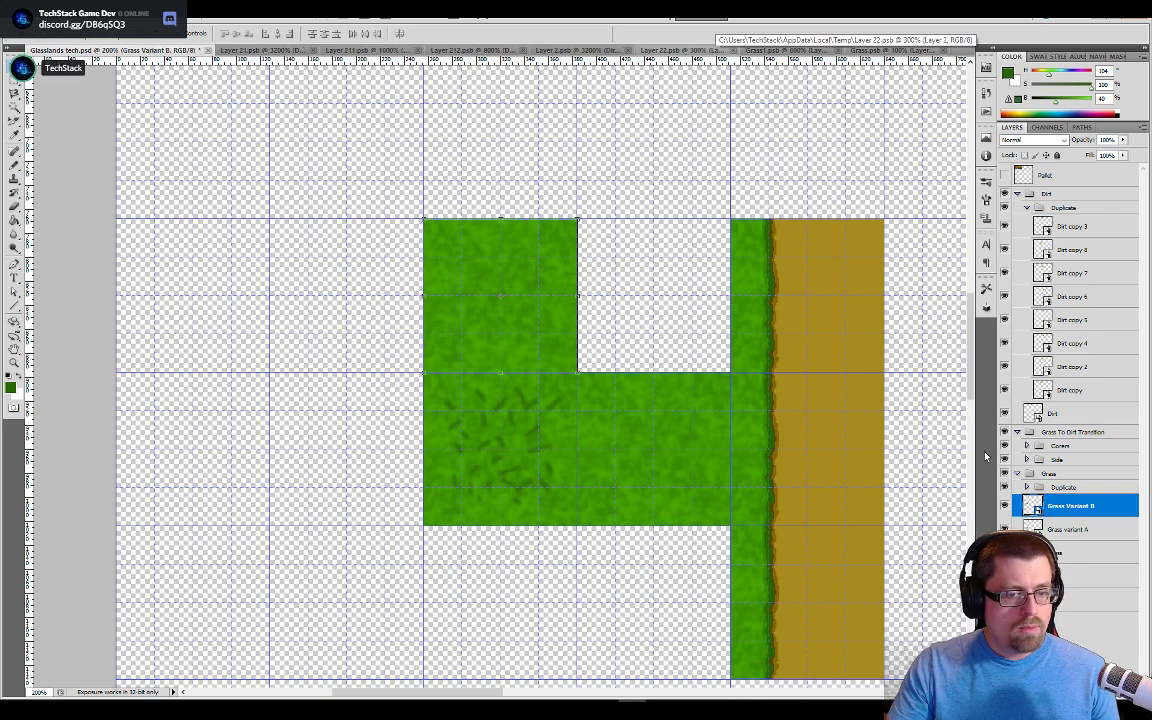
Step: Open the contents of the Grass Variant B smart object and view the tile at 500%
{"action": "double_click", "coordinate": [1034, 507]}
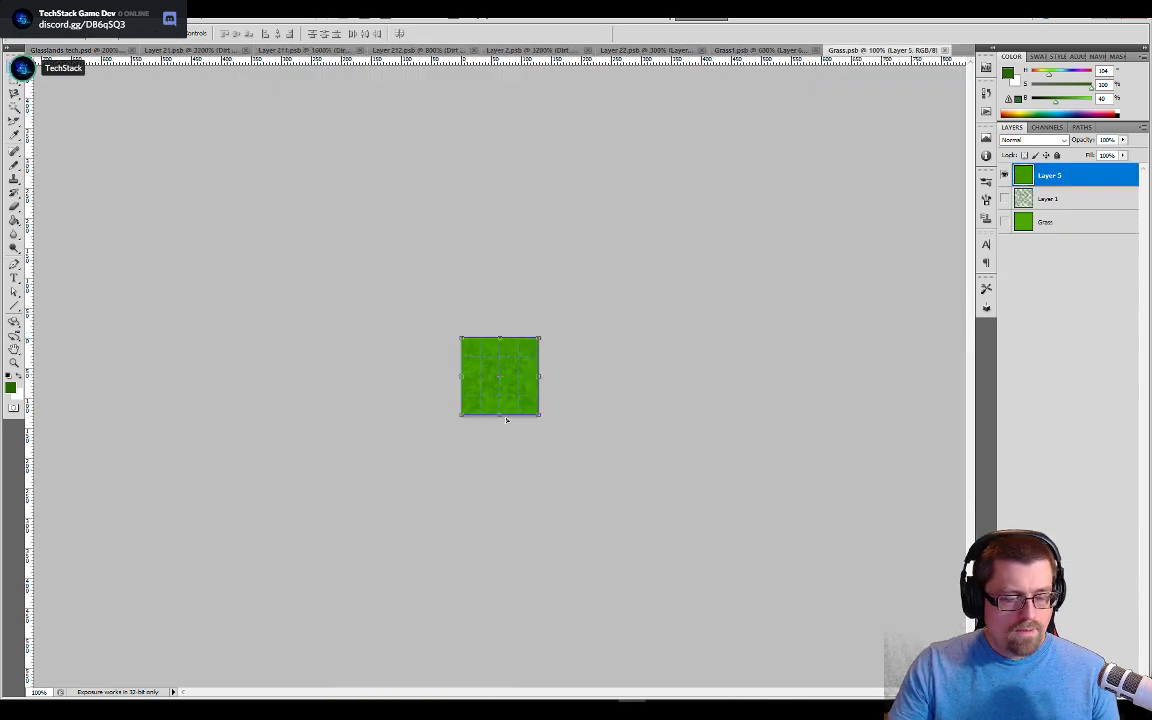
{"action": "key", "text": "ctrl+plus"}
{"action": "key", "text": "ctrl+plus"}
{"action": "key", "text": "ctrl+plus"}
{"action": "key", "text": "ctrl+plus"}
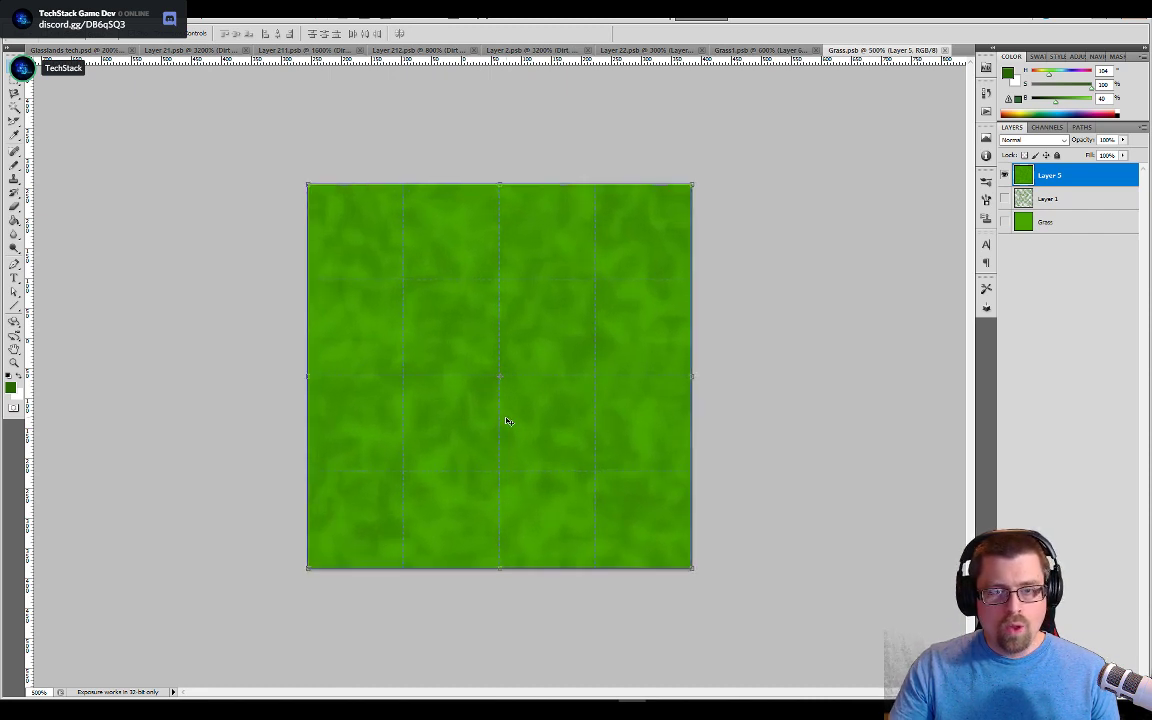
Step: Delete the hidden Layer 1 and Grass layers and add an empty layer beneath Layer 5
{"action": "left_click", "coordinate": [1035, 199]}
{"action": "left_click", "coordinate": [1040, 221], "text": "shift"}
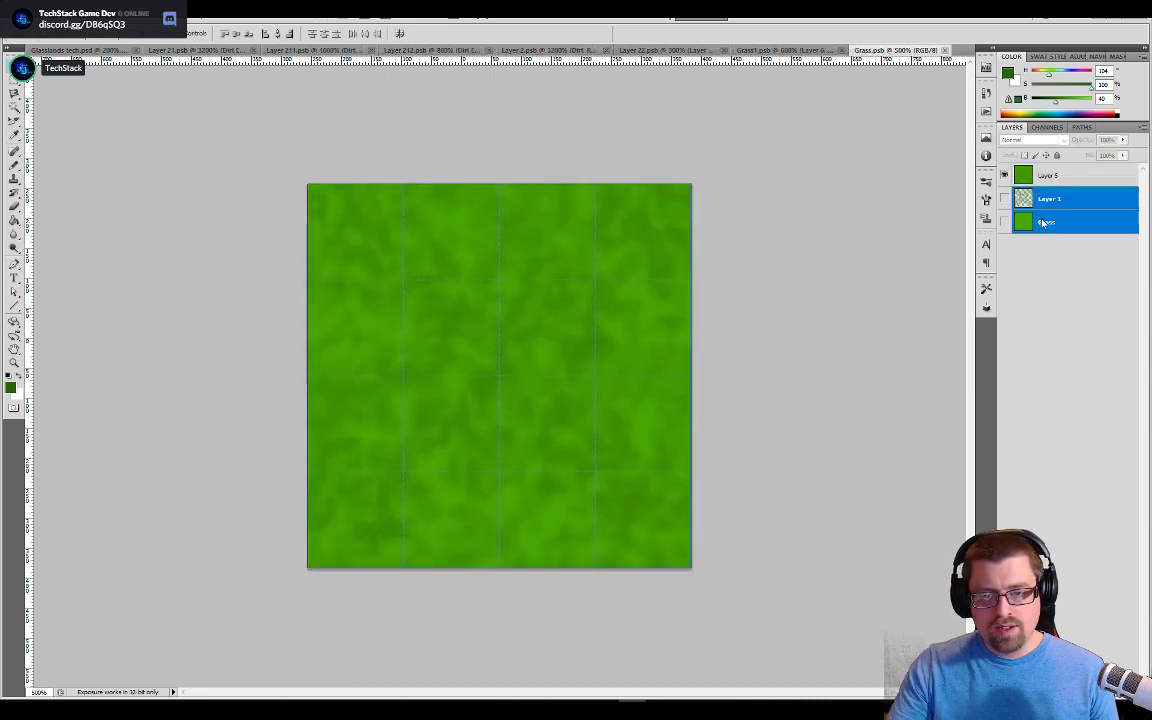
{"action": "right_click", "coordinate": [1040, 220]}
{"action": "left_click", "coordinate": [1036, 302]}
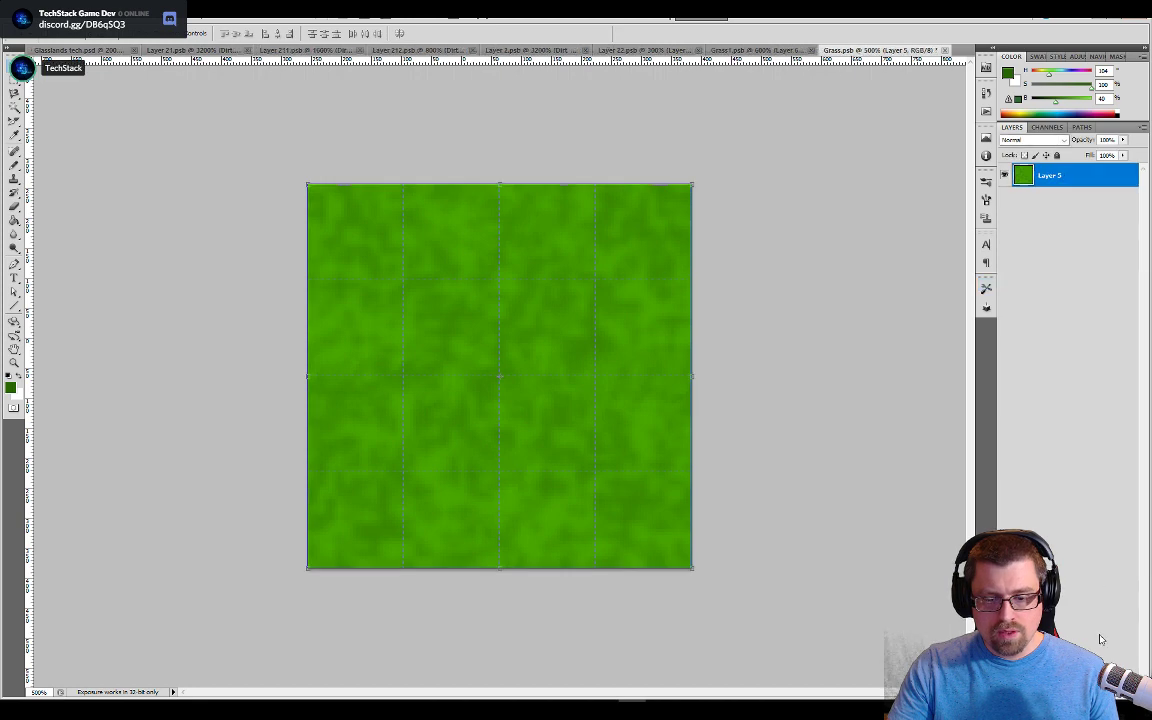
{"action": "key", "text": "ctrl+shift+alt+n"}
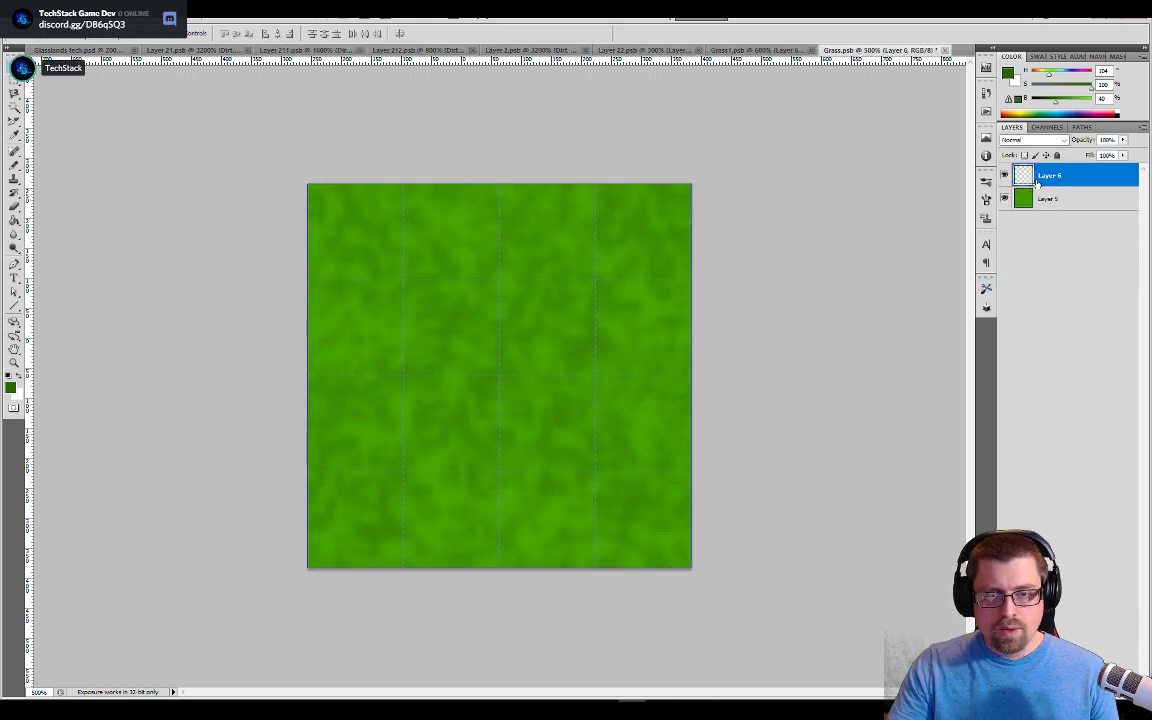
{"action": "left_click_drag", "start_coordinate": [1037, 181], "coordinate": [1040, 222]}
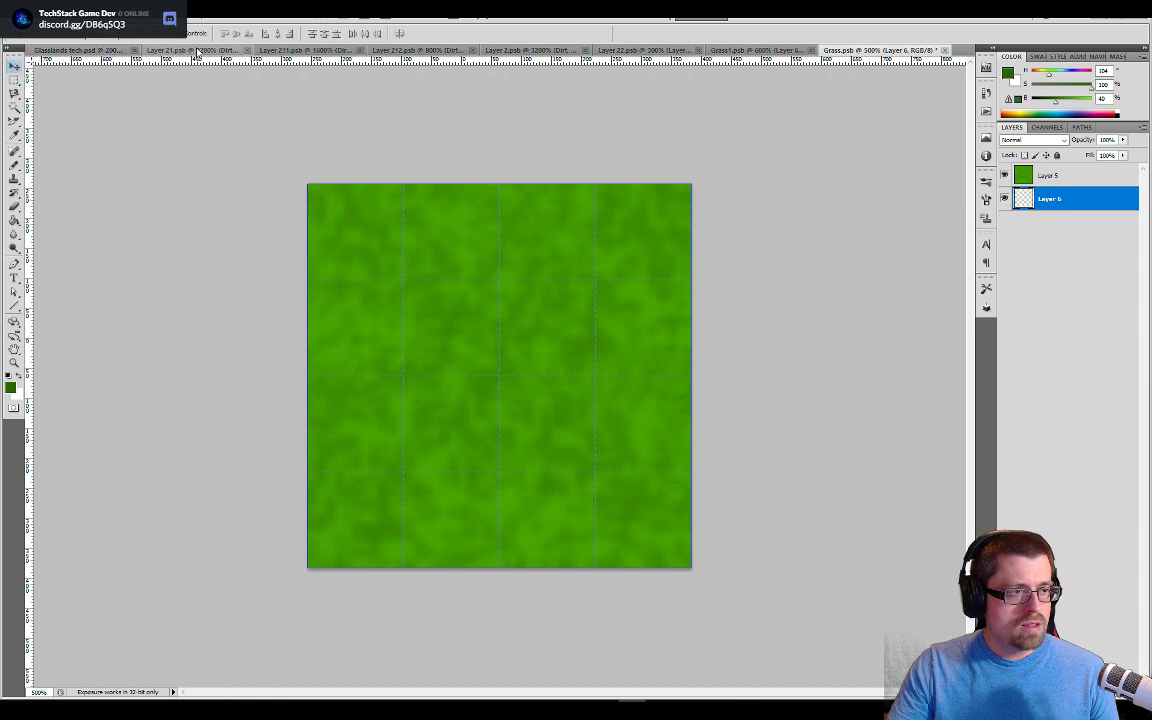
Step: Close the Layer 2, Layer 22, Layer 212, Grass1 and Layer 211 smart object documents
{"action": "left_click", "coordinate": [676, 51]}
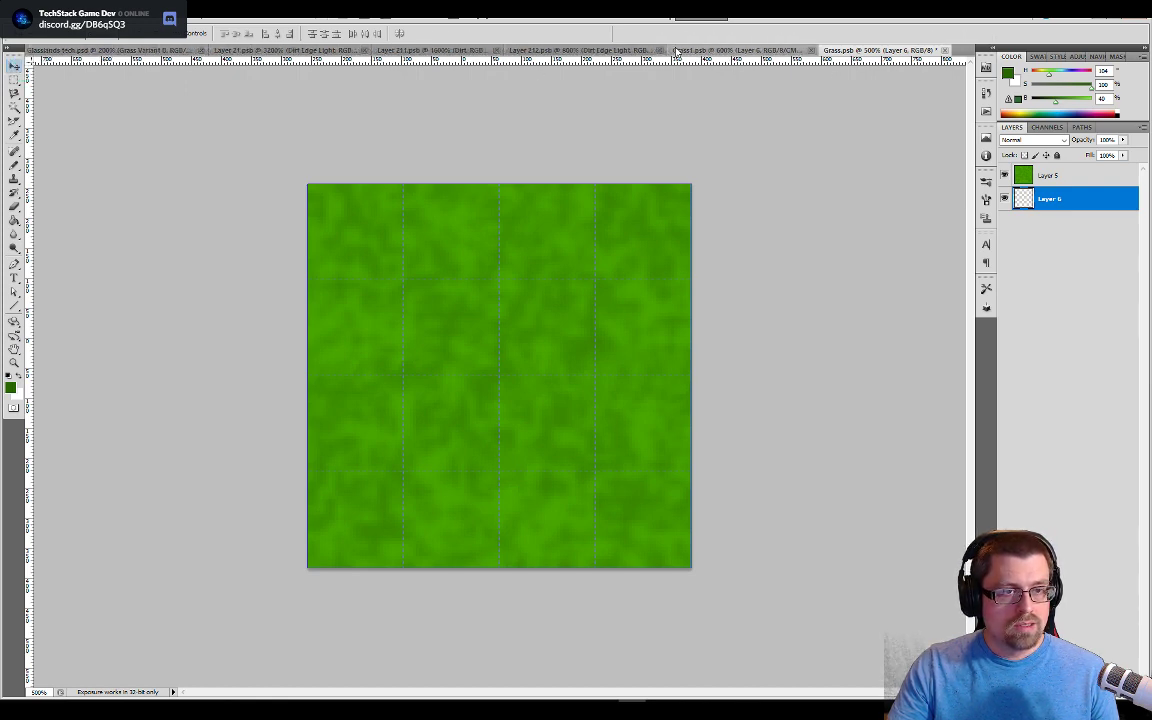
{"action": "left_click", "coordinate": [662, 52]}
{"action": "left_click", "coordinate": [662, 51]}
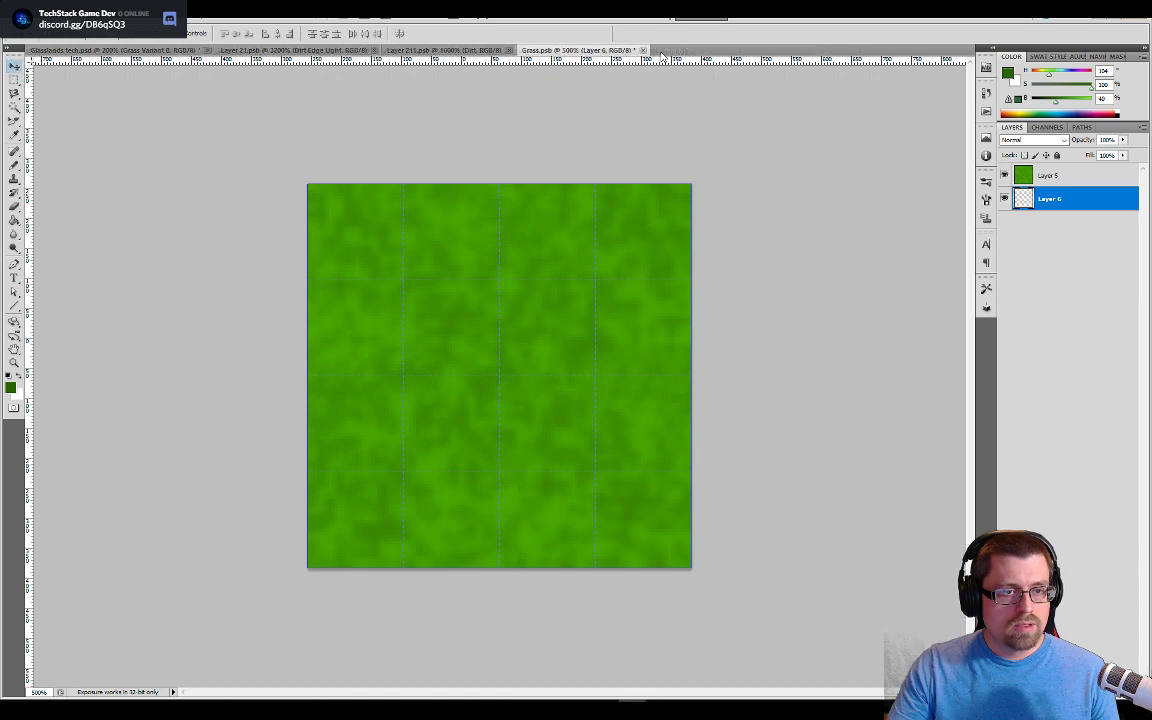
{"action": "left_click", "coordinate": [508, 51]}
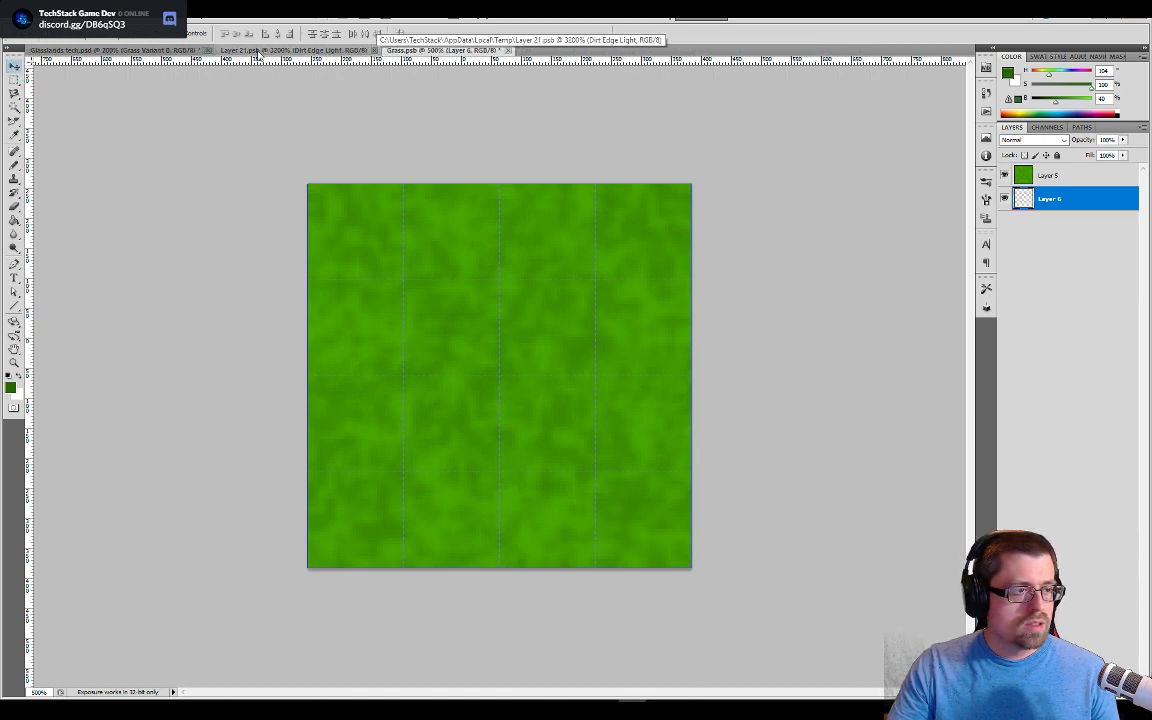
Step: Sample the main dirt brown from the colour palette layer in the tileset document
{"action": "left_click", "coordinate": [150, 50]}
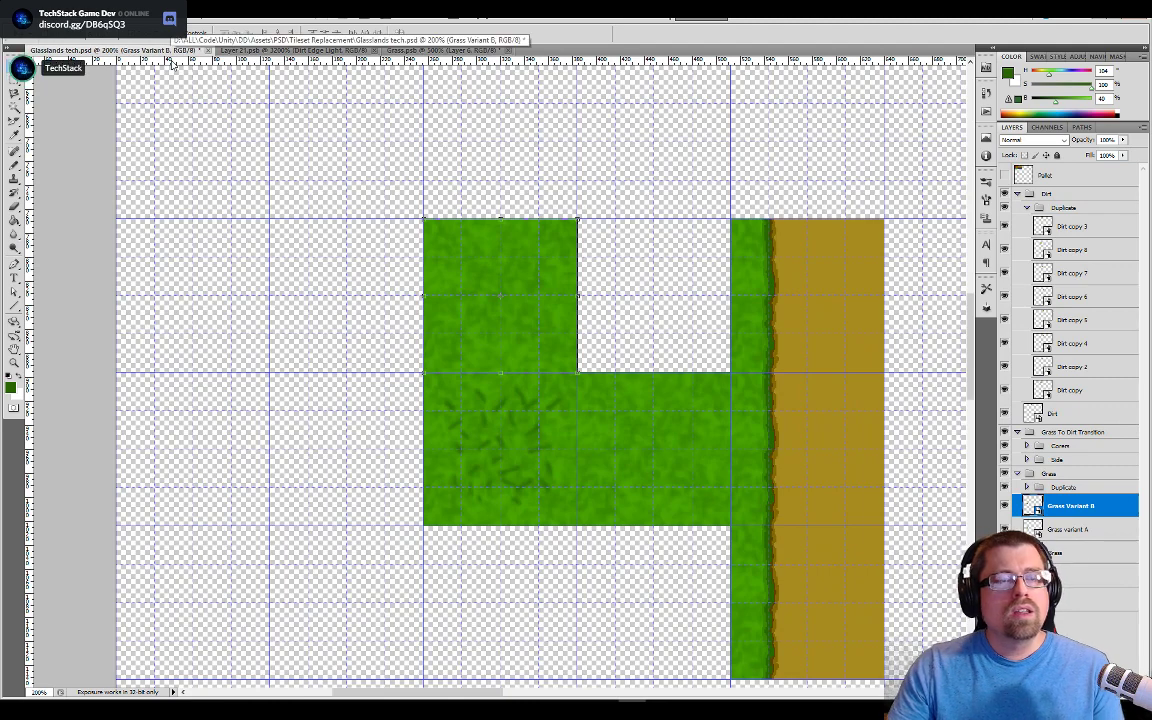
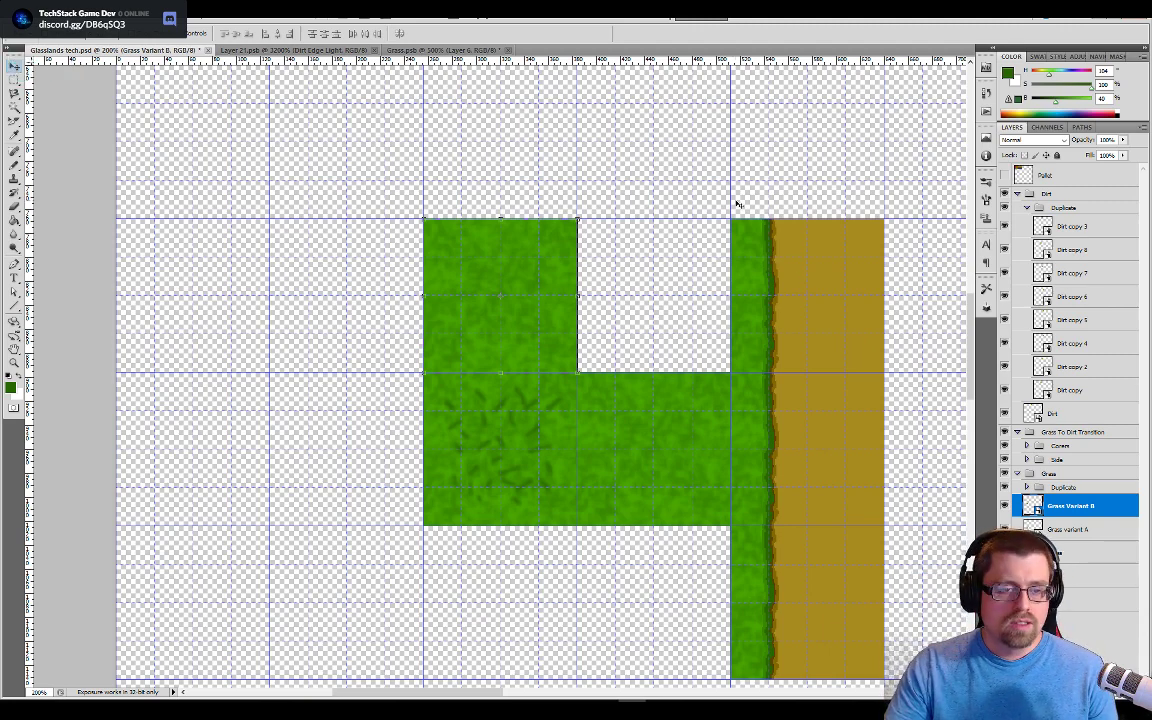
{"action": "left_click_drag", "start_coordinate": [573, 193], "coordinate": [501, 198]}
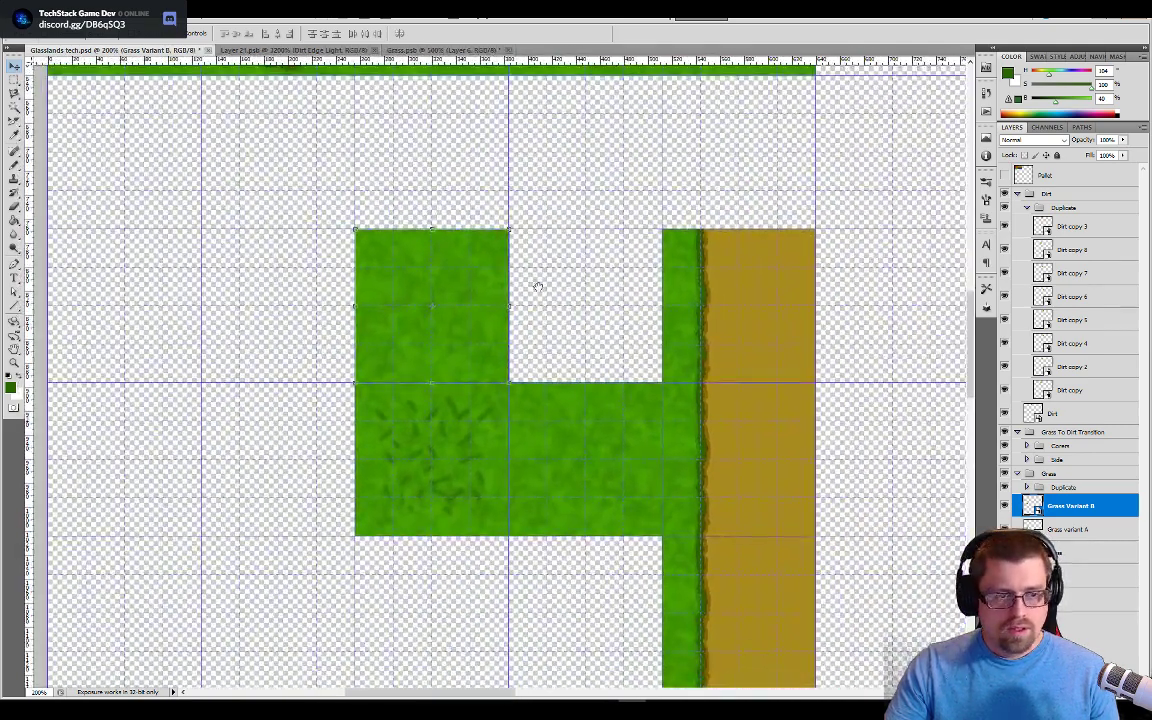
{"action": "left_click_drag", "start_coordinate": [499, 288], "coordinate": [632, 246]}
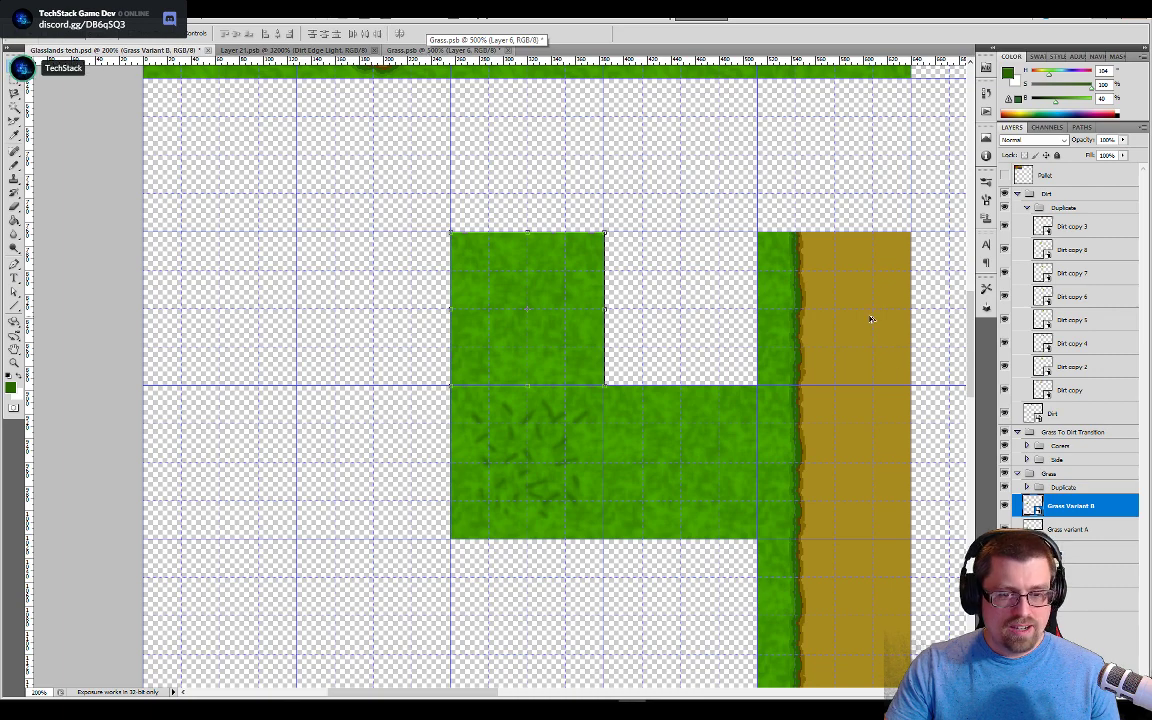
{"action": "left_click_drag", "start_coordinate": [604, 229], "coordinate": [735, 570]}
{"action": "left_click_drag", "start_coordinate": [592, 213], "coordinate": [449, 574]}
{"action": "key", "text": "b"}
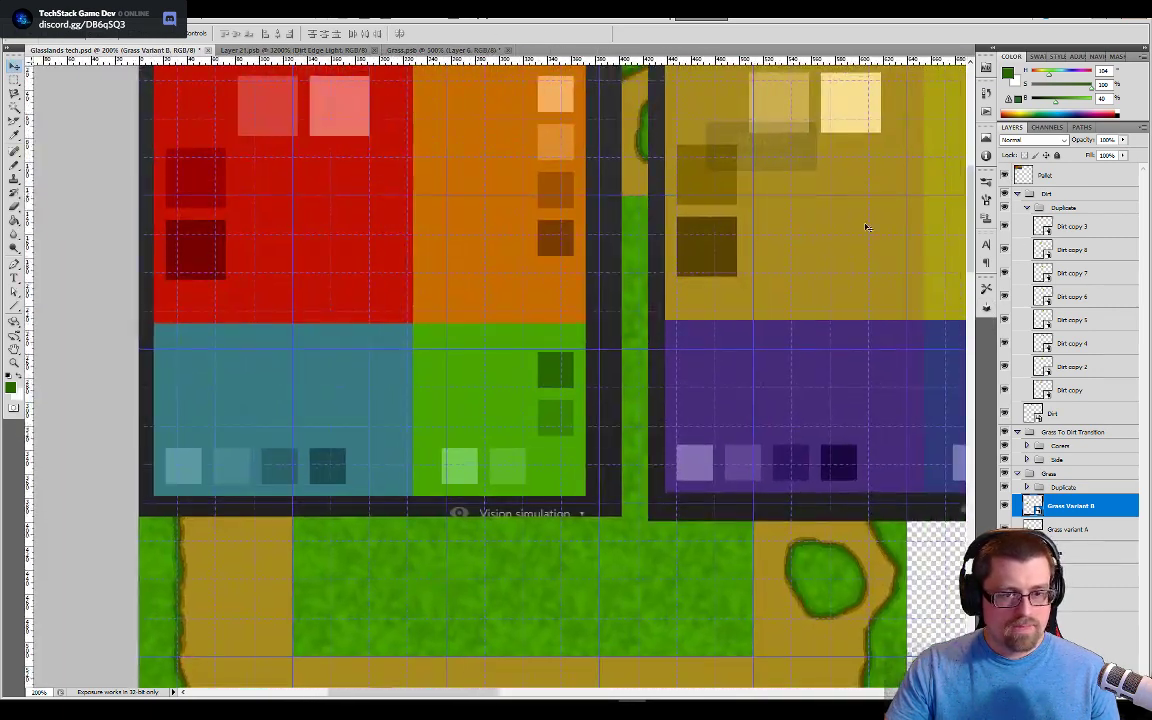
{"action": "left_click", "coordinate": [834, 227], "text": "alt"}
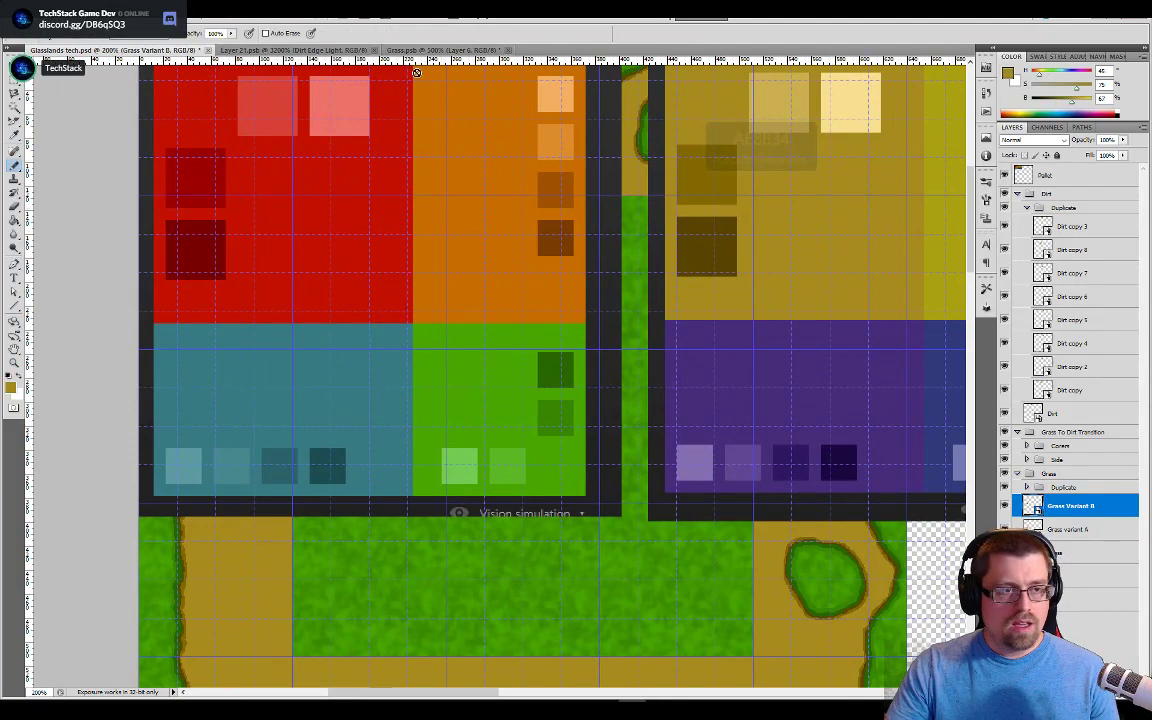
Step: Fill the empty Layer 6 of Grass.psb with the sampled dirt brown, using the foreground colour instead of a pattern
{"action": "left_click", "coordinate": [440, 50]}
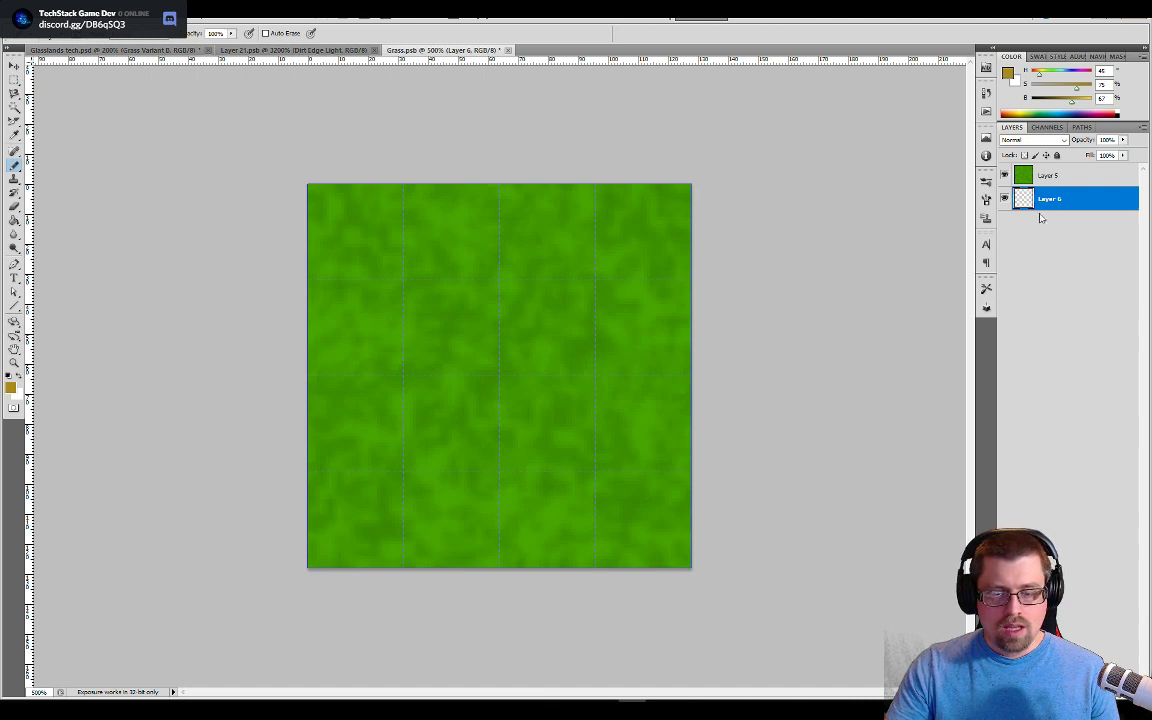
{"action": "key", "text": "v"}
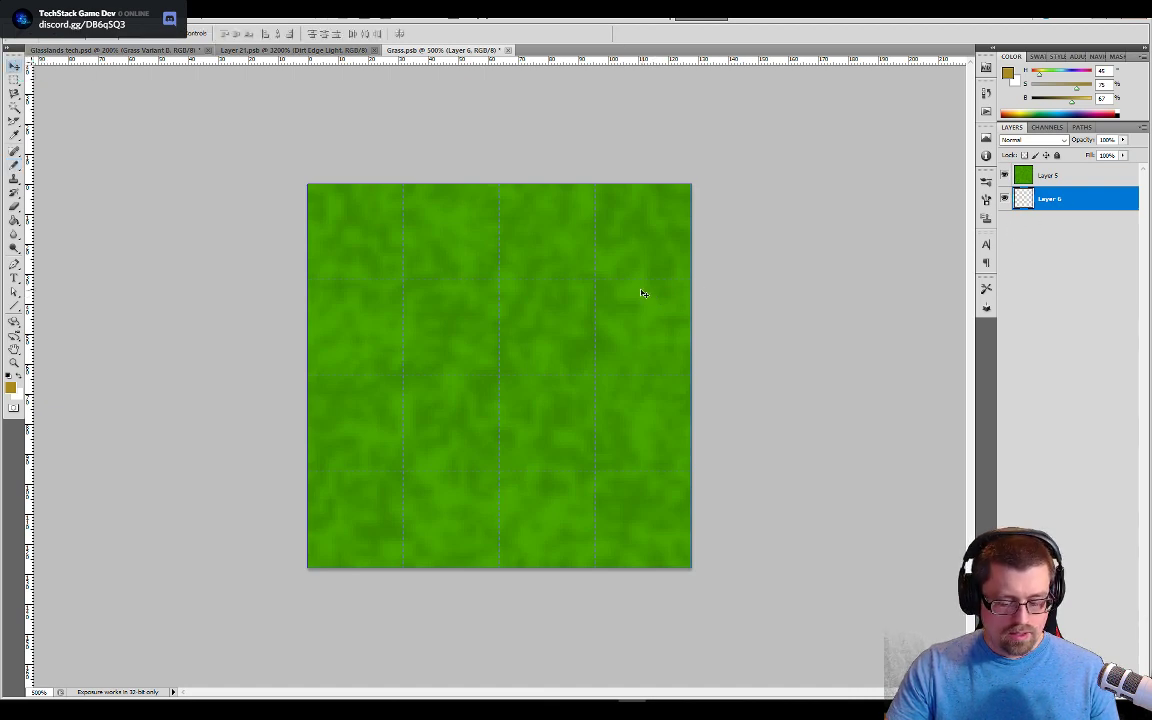
{"action": "key", "text": "g"}
{"action": "left_click", "coordinate": [568, 316]}
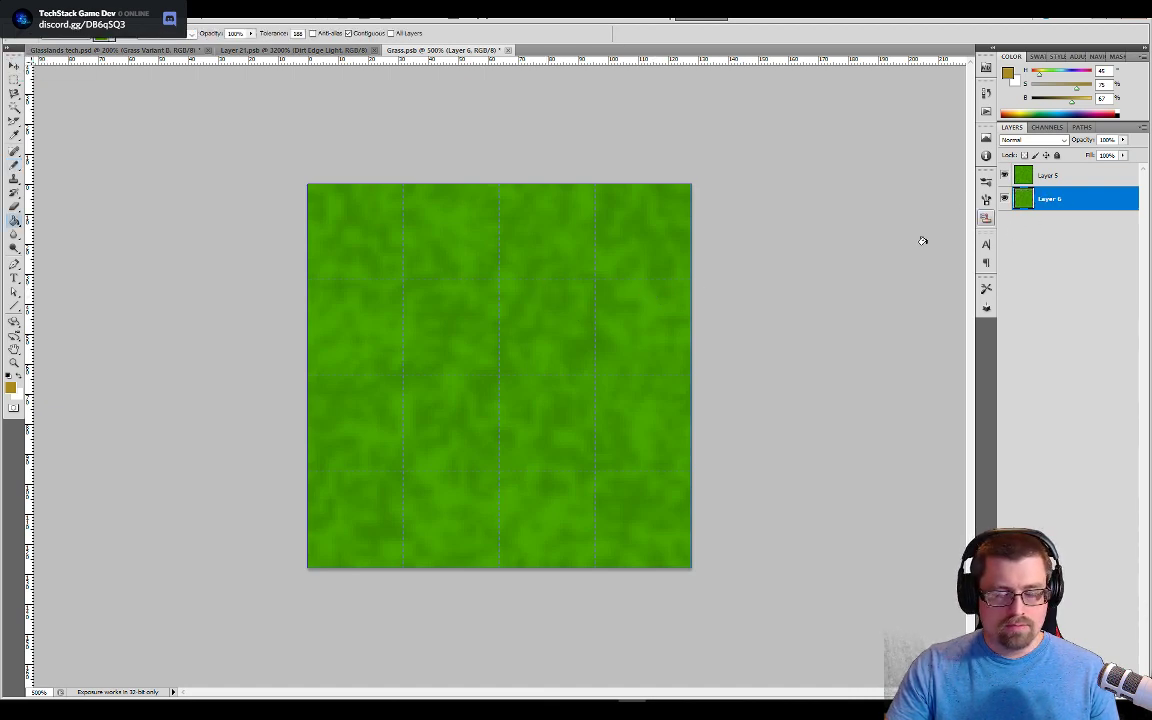
{"action": "key", "text": "ctrl+z"}
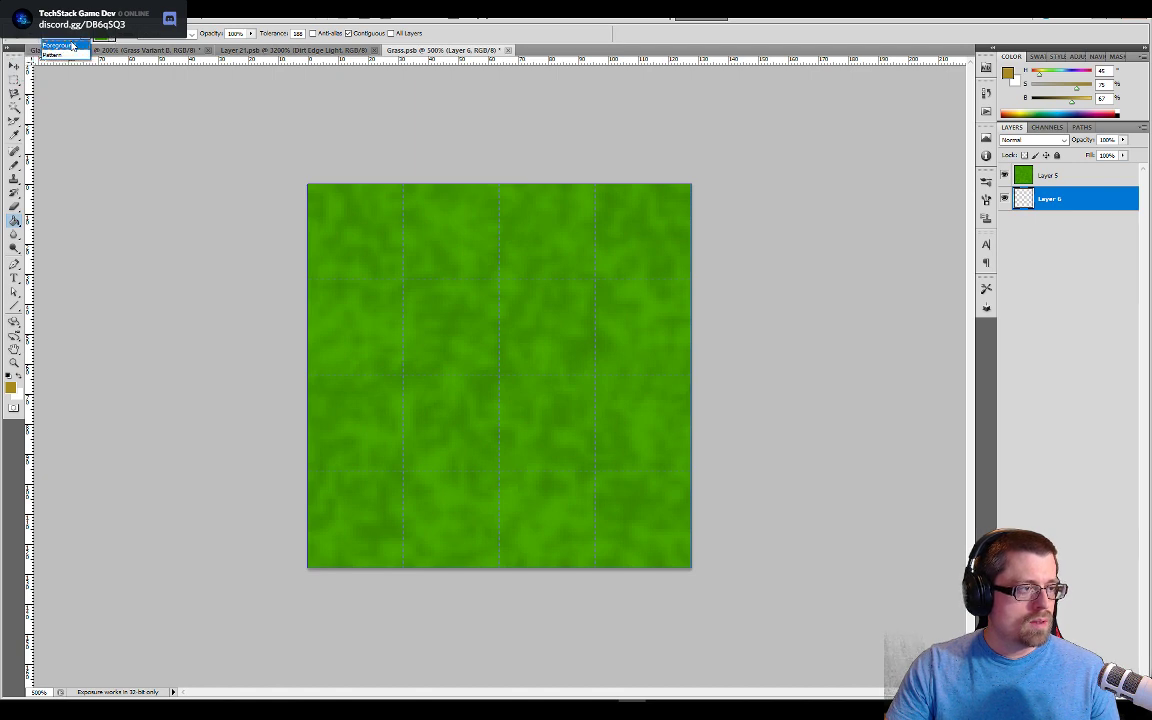
{"action": "left_click", "coordinate": [604, 311]}
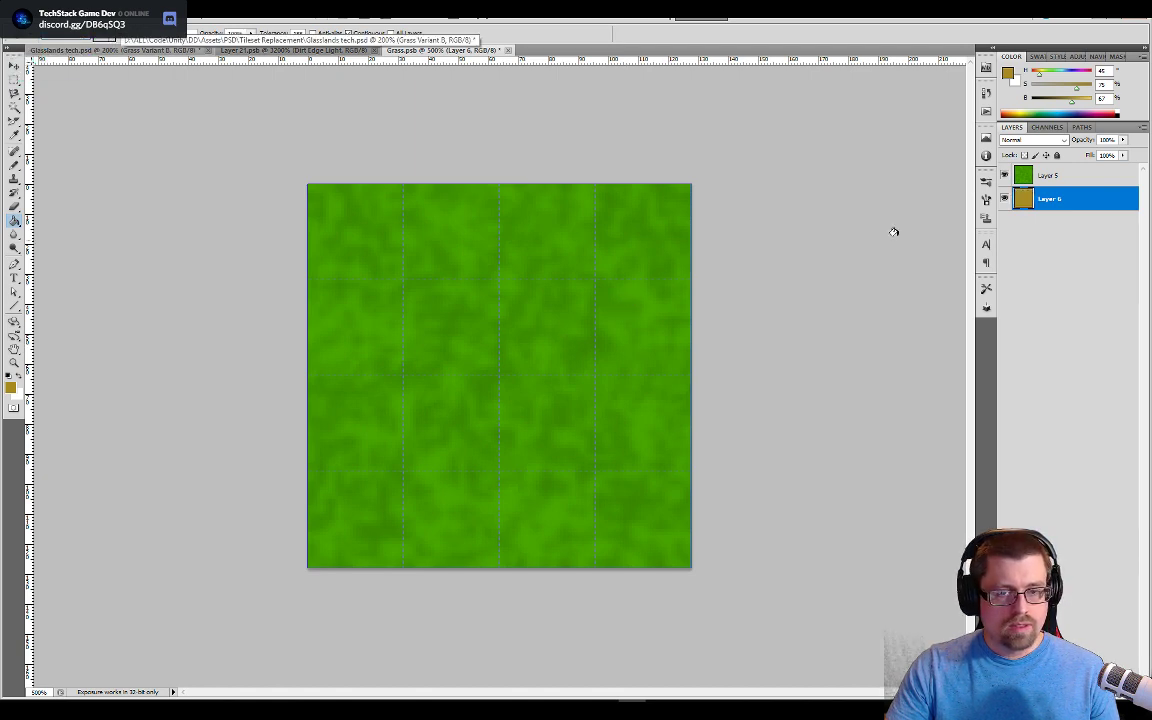
{"action": "left_click", "coordinate": [1005, 177]}
{"action": "left_click", "coordinate": [1005, 177]}
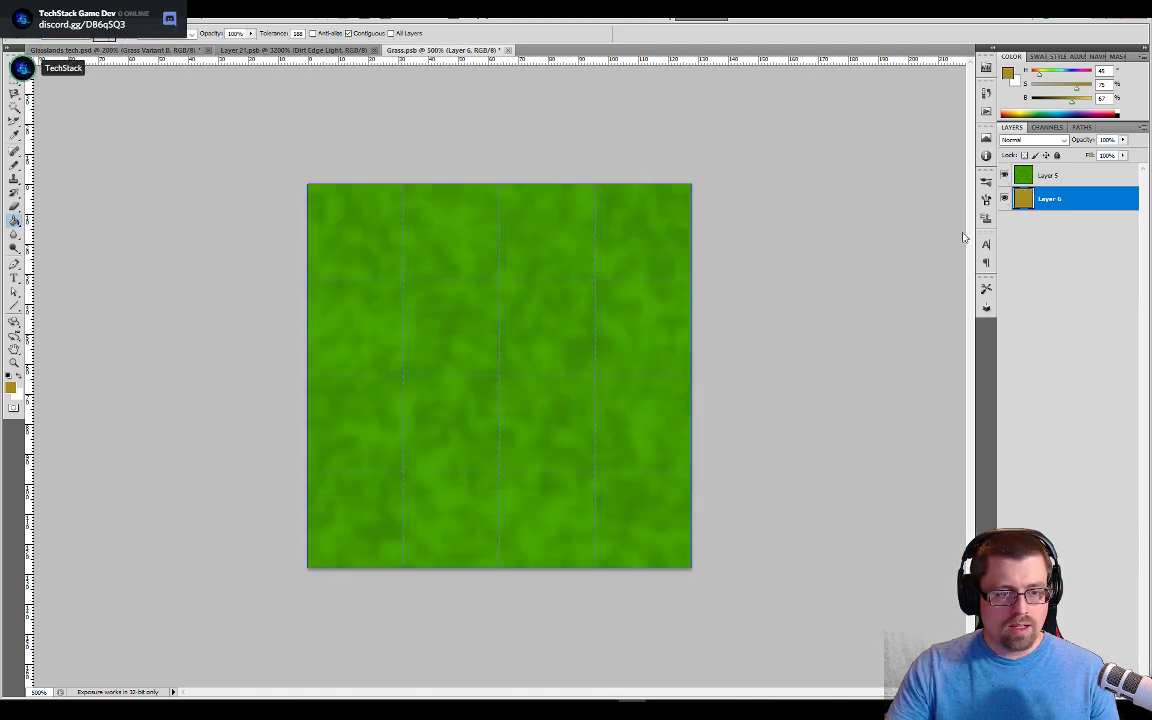
Step: Add a layer mask to Layer 5 and set black as the foreground colour for painting on it
{"action": "left_click", "coordinate": [1032, 178]}
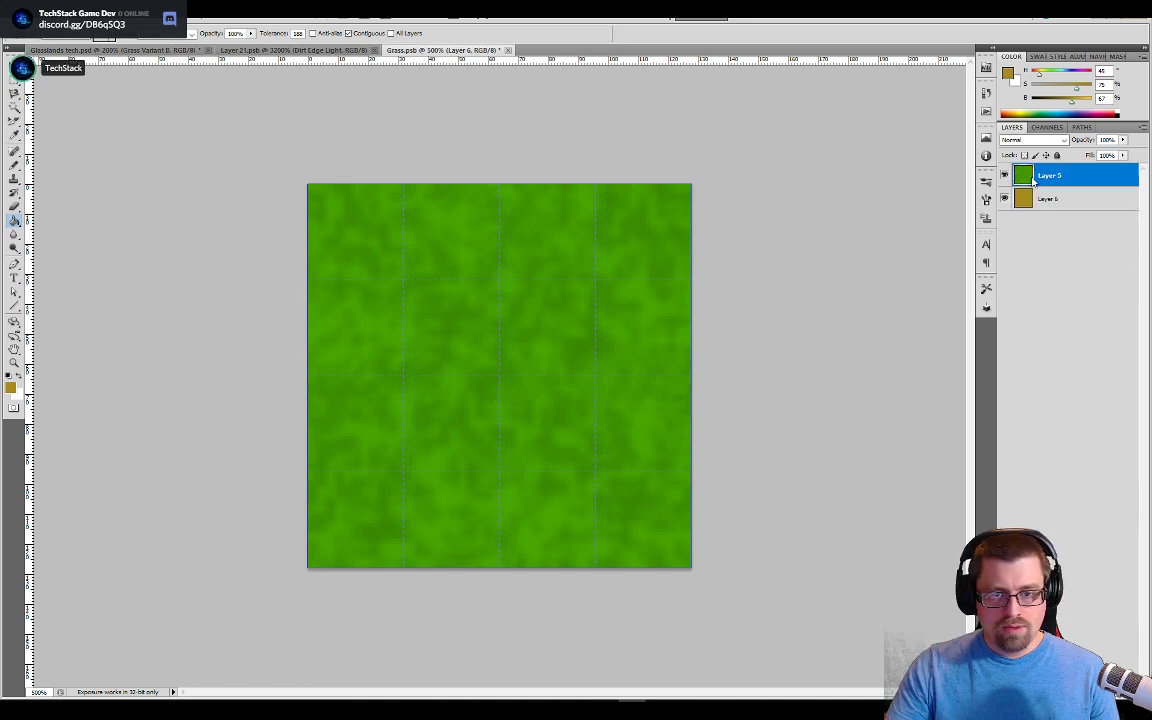
{"action": "right_click", "coordinate": [1034, 182]}
{"action": "left_click", "coordinate": [1095, 514]}
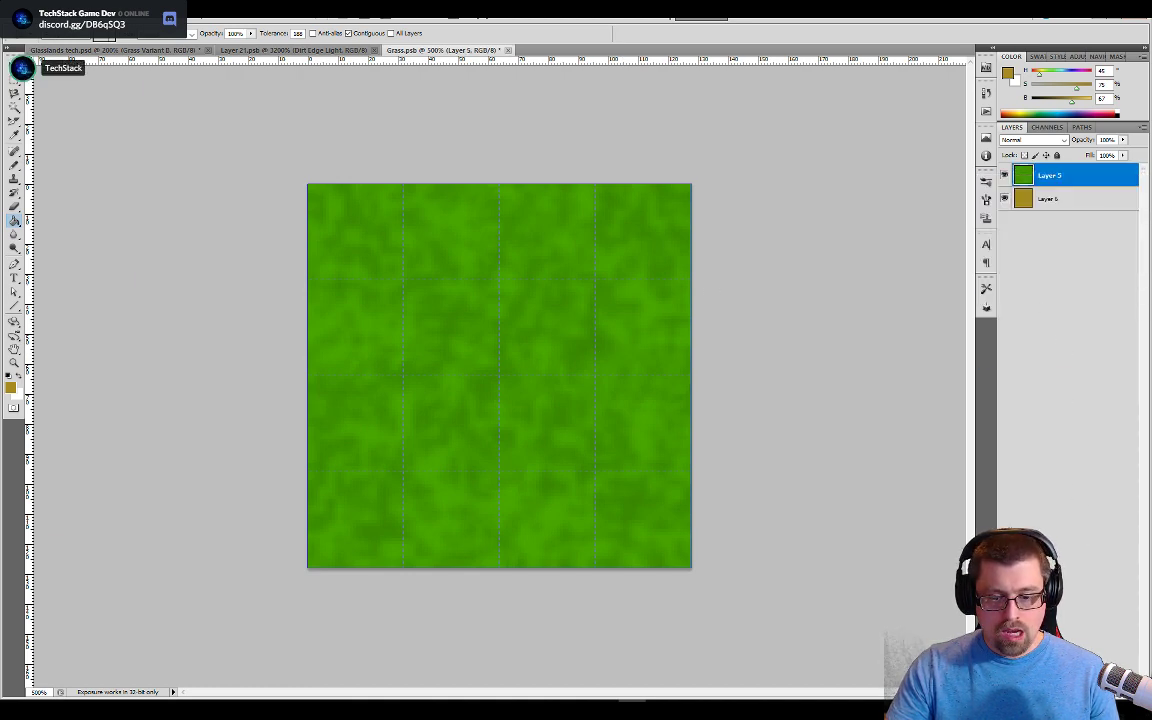
{"action": "left_click", "coordinate": [1051, 691]}
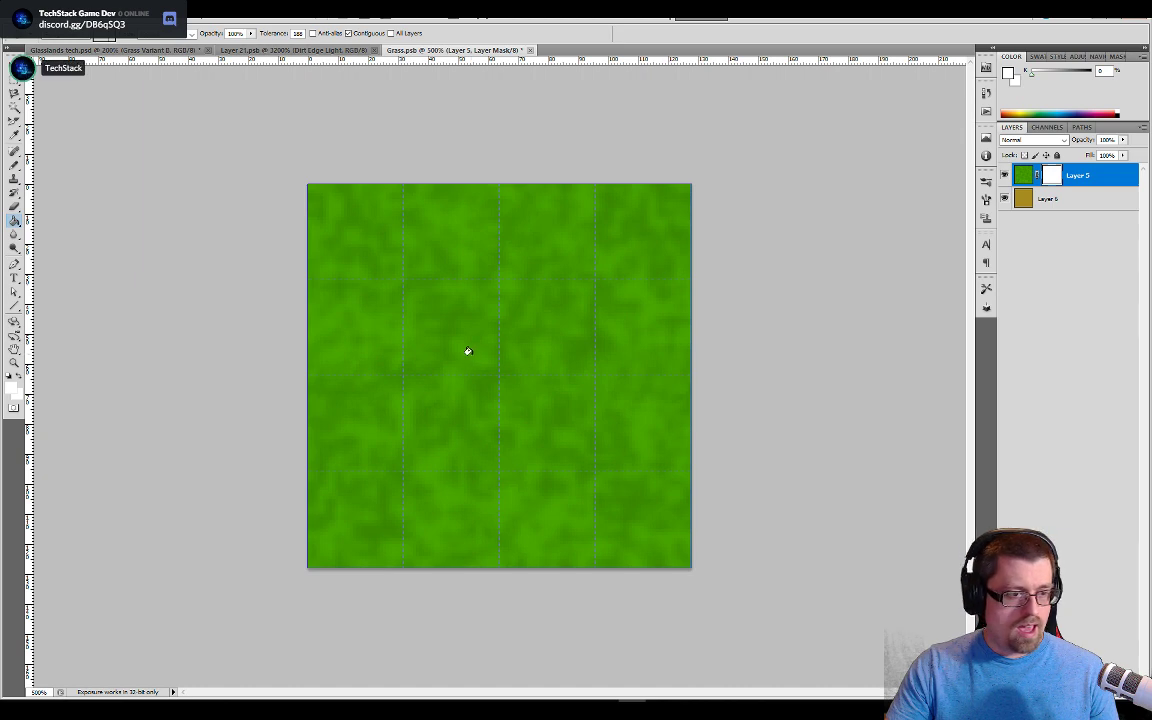
{"action": "key", "text": "b"}
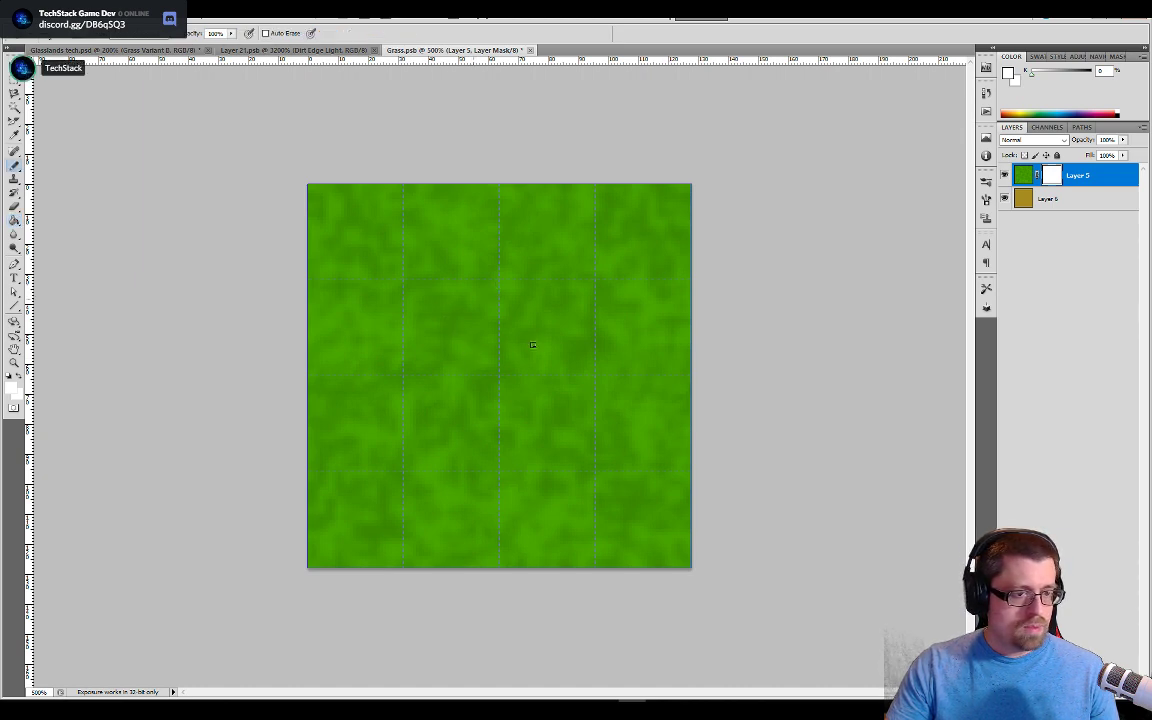
{"action": "left_click", "coordinate": [9, 378]}
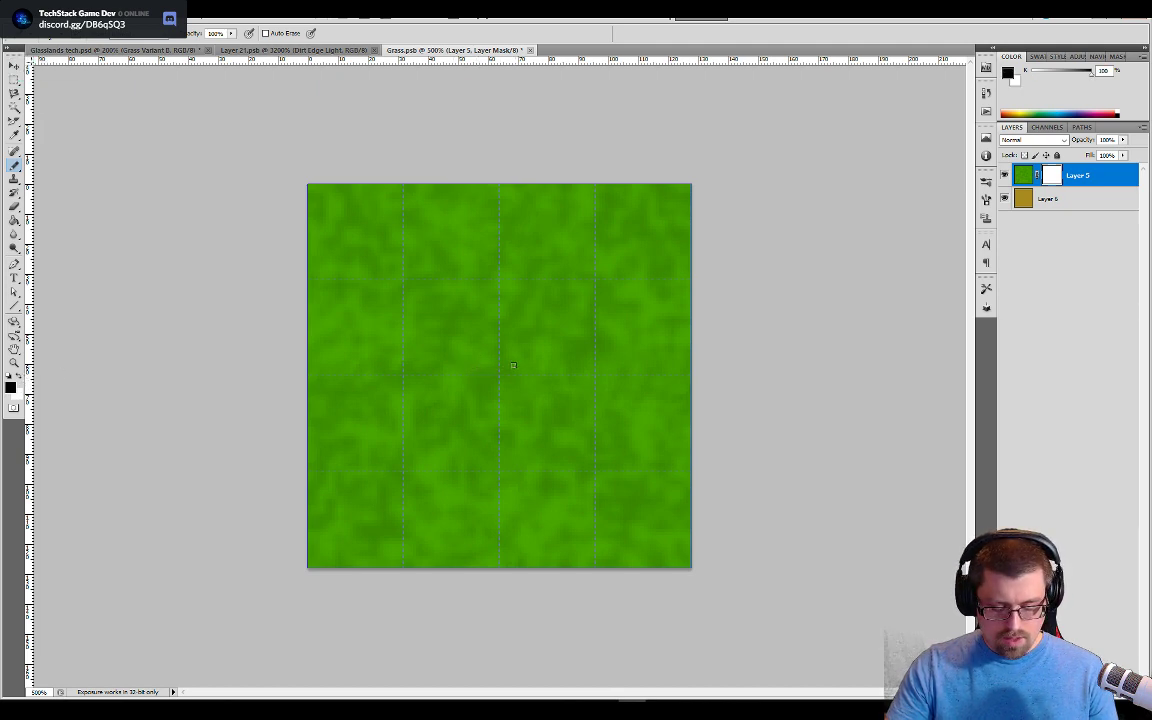
Step: Try to mask out a large central patch of Layer 5 with a reduced hard round Brush, then undo the stroke
{"action": "key", "text": "e"}
{"action": "key", "text": "b"}
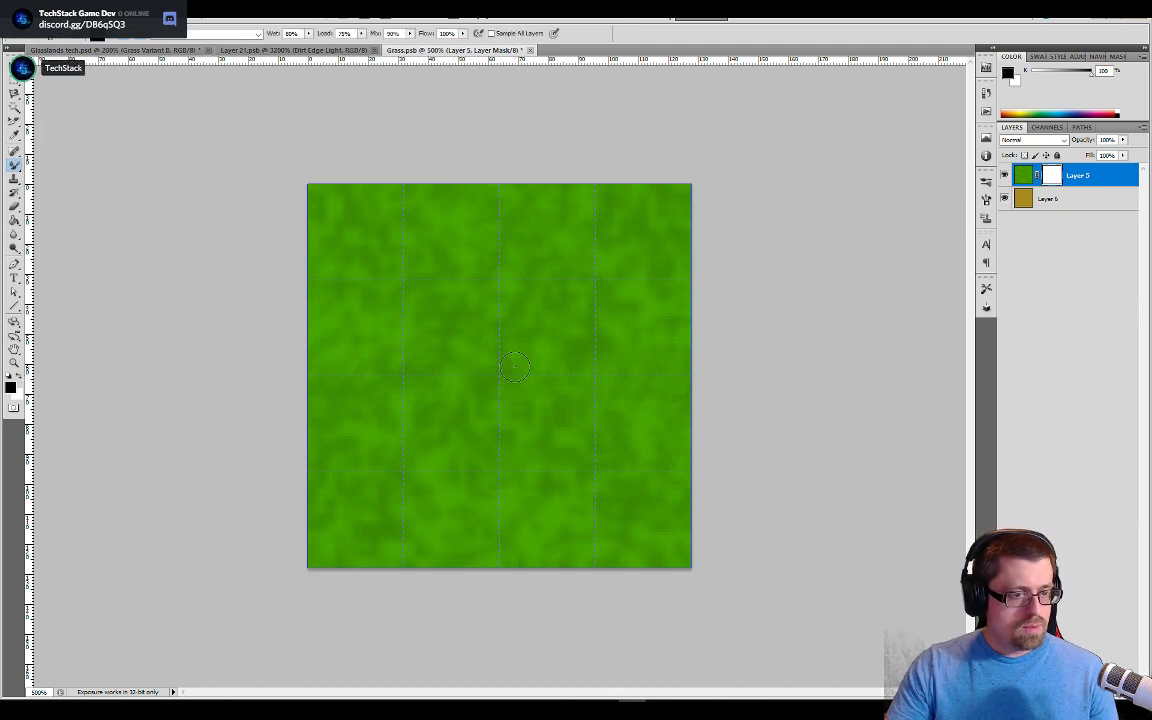
{"action": "key", "text": "v"}
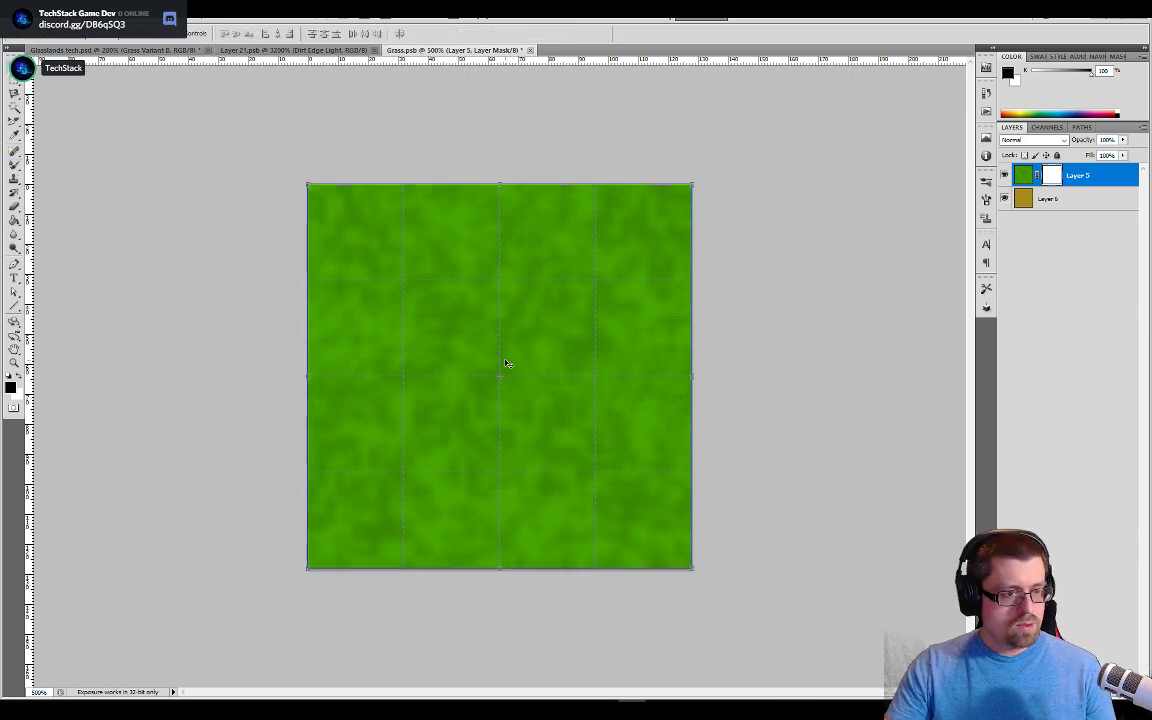
{"action": "key", "text": "b"}
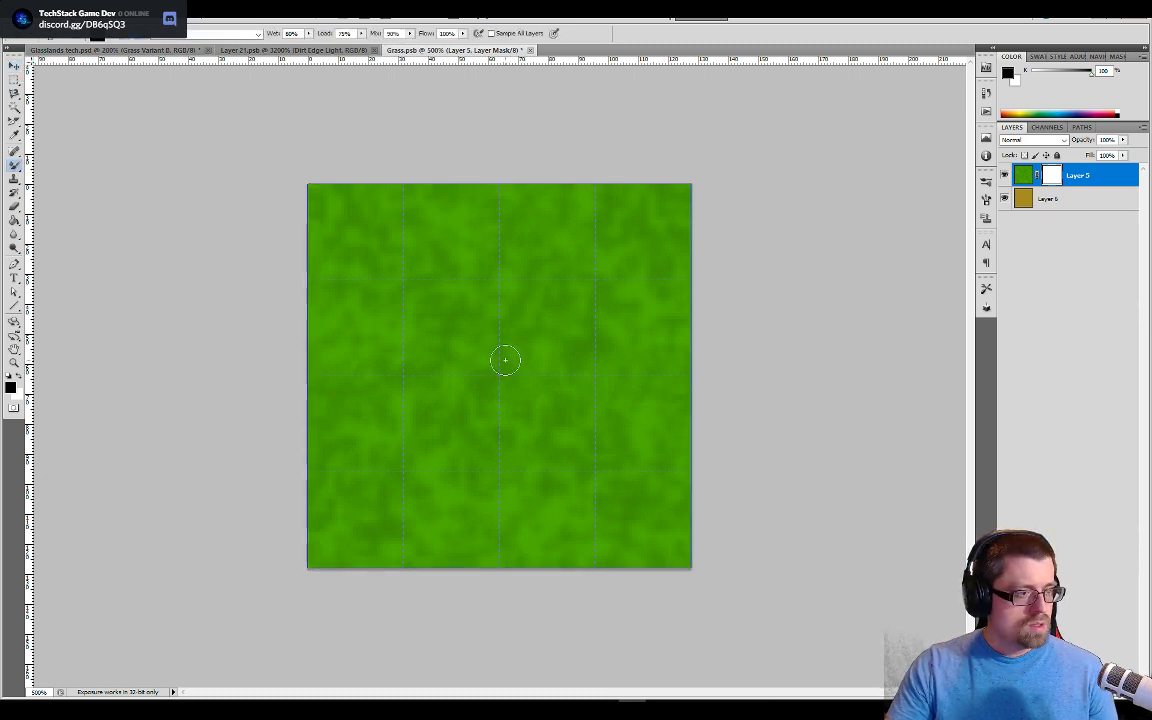
{"action": "key", "text": "shift+b"}
{"action": "key", "text": "shift+b"}
{"action": "key", "text": "shift+b"}
{"action": "key", "text": "shift+b"}
{"action": "key", "text": "shift+b"}
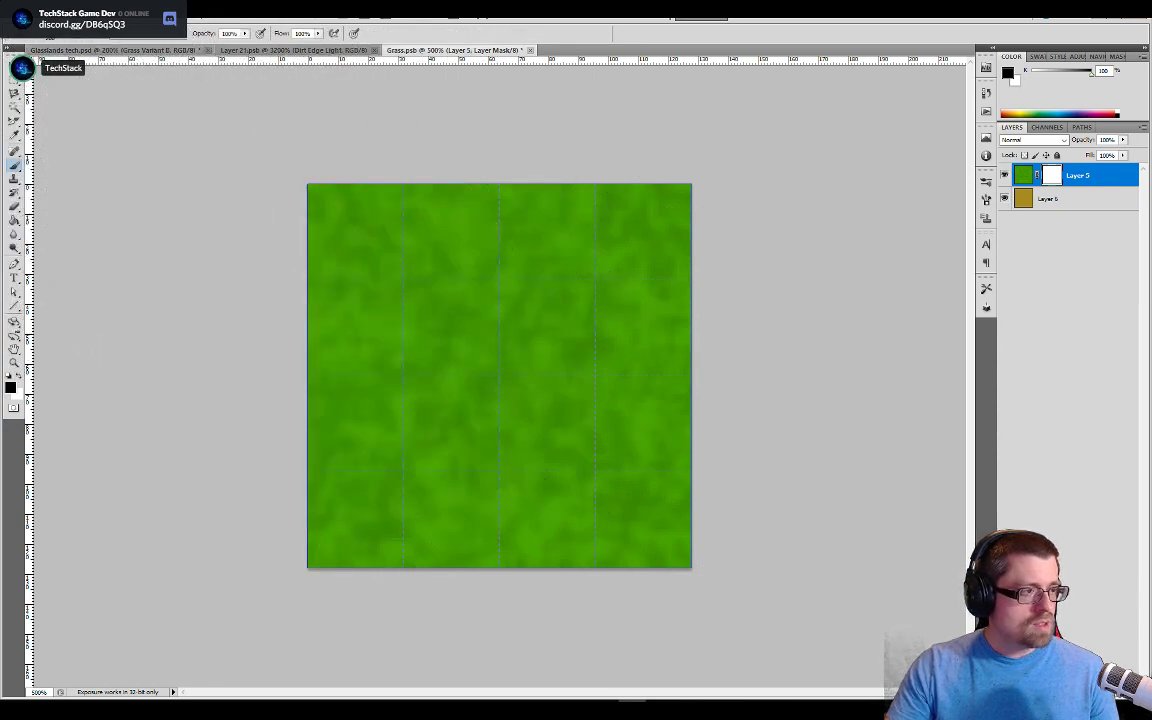
{"action": "left_click", "coordinate": [62, 34]}
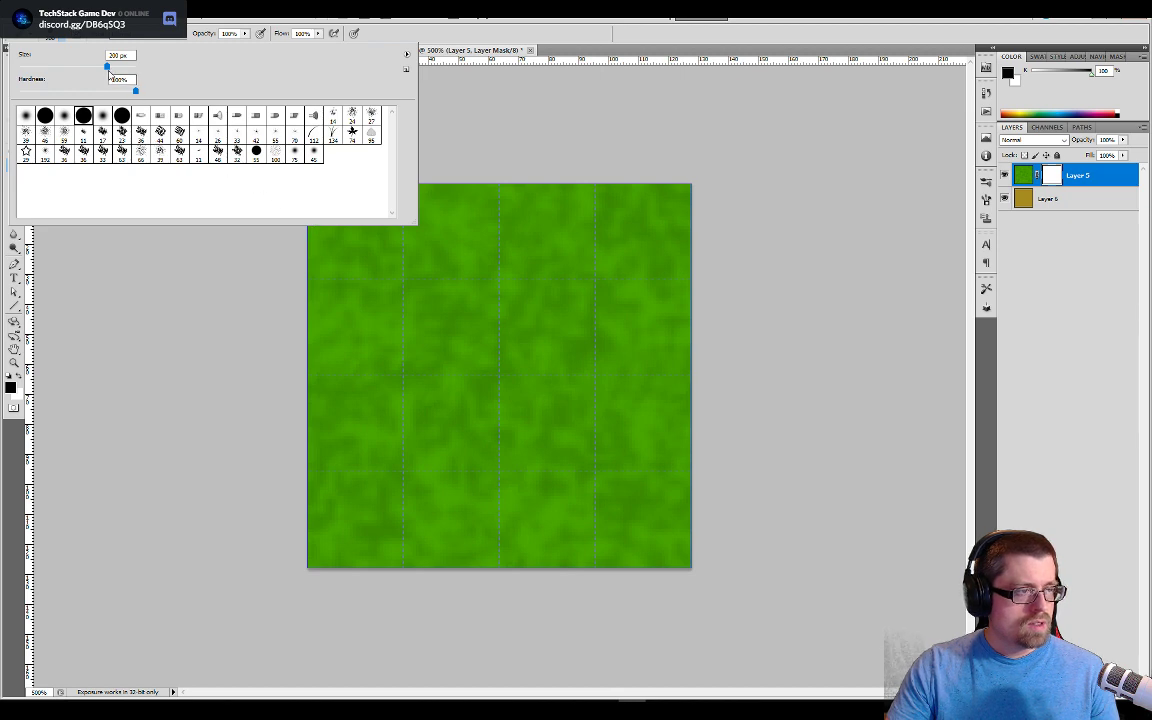
{"action": "left_click_drag", "start_coordinate": [107, 67], "coordinate": [60, 67]}
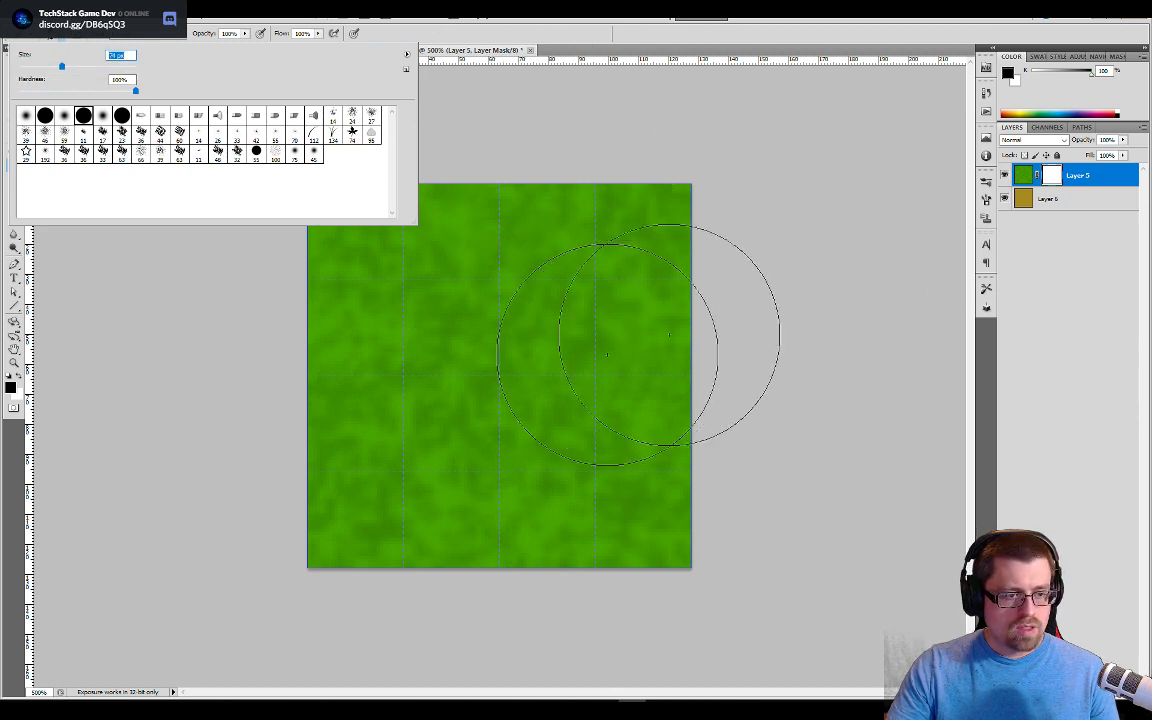
{"action": "left_click", "coordinate": [869, 278]}
{"action": "mouse_move", "coordinate": [476, 361]}
{"action": "left_mouse_down"}
{"action": "mouse_move", "coordinate": [482, 393]}
{"action": "mouse_move", "coordinate": [454, 420]}
{"action": "mouse_move", "coordinate": [466, 365]}
{"action": "mouse_move", "coordinate": [527, 401]}
{"action": "left_mouse_up"}
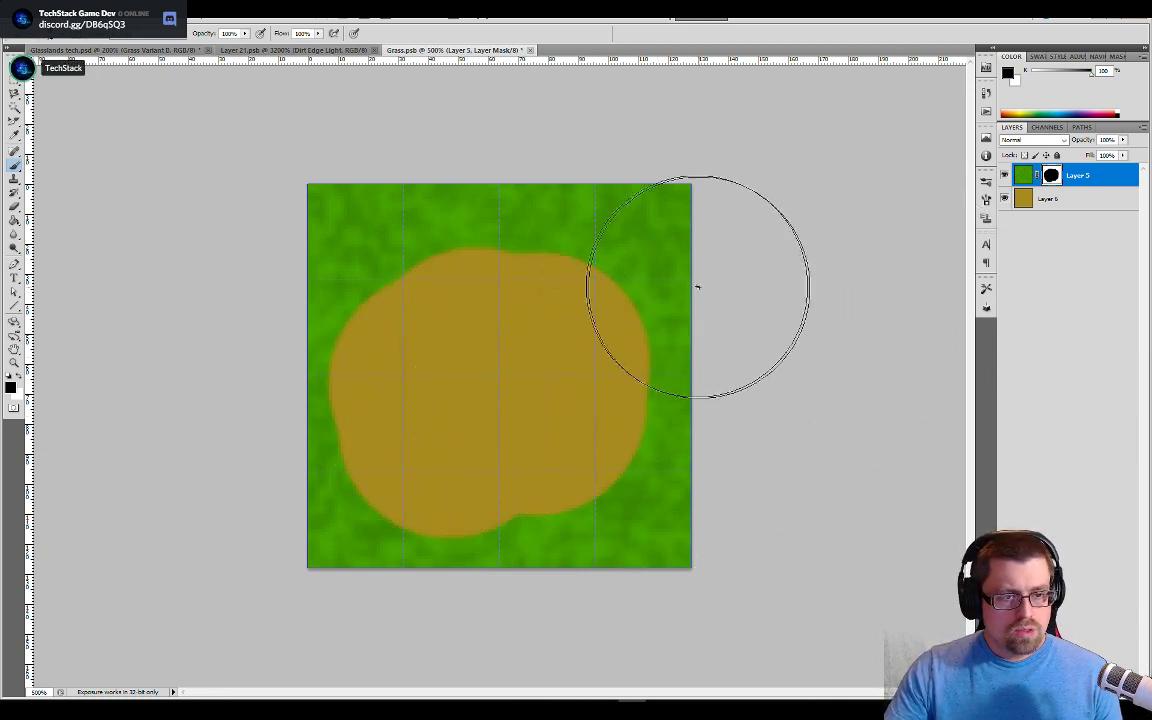
{"action": "key", "text": "ctrl+plus"}
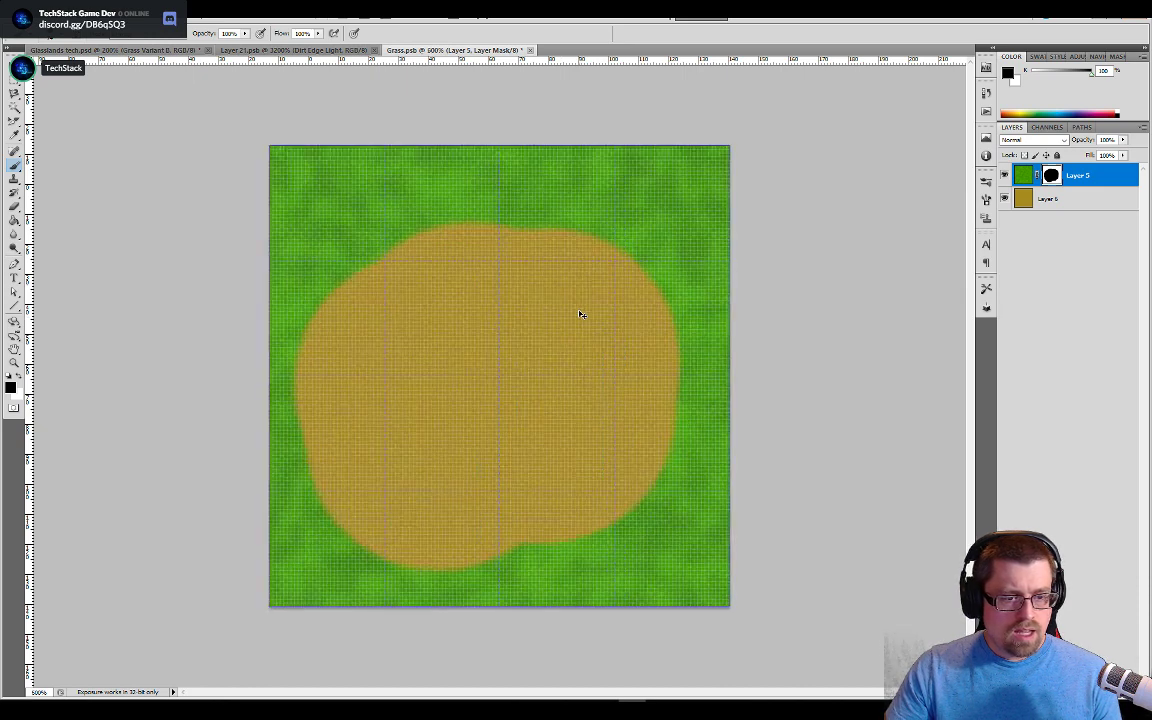
{"action": "key", "text": "ctrl+z"}
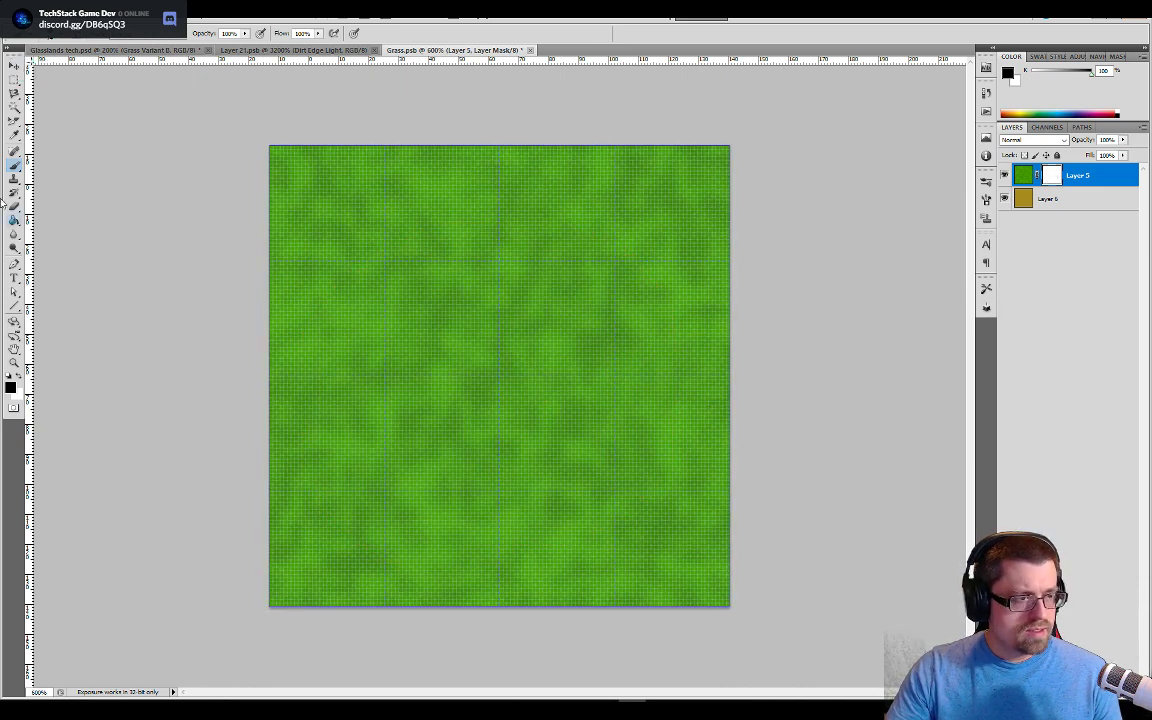
Step: With an enlarged Pencil, mask out an irregular rounded patch about 85 px wide and 95 px tall in the middle of Layer 5
{"action": "left_click", "coordinate": [14, 166]}
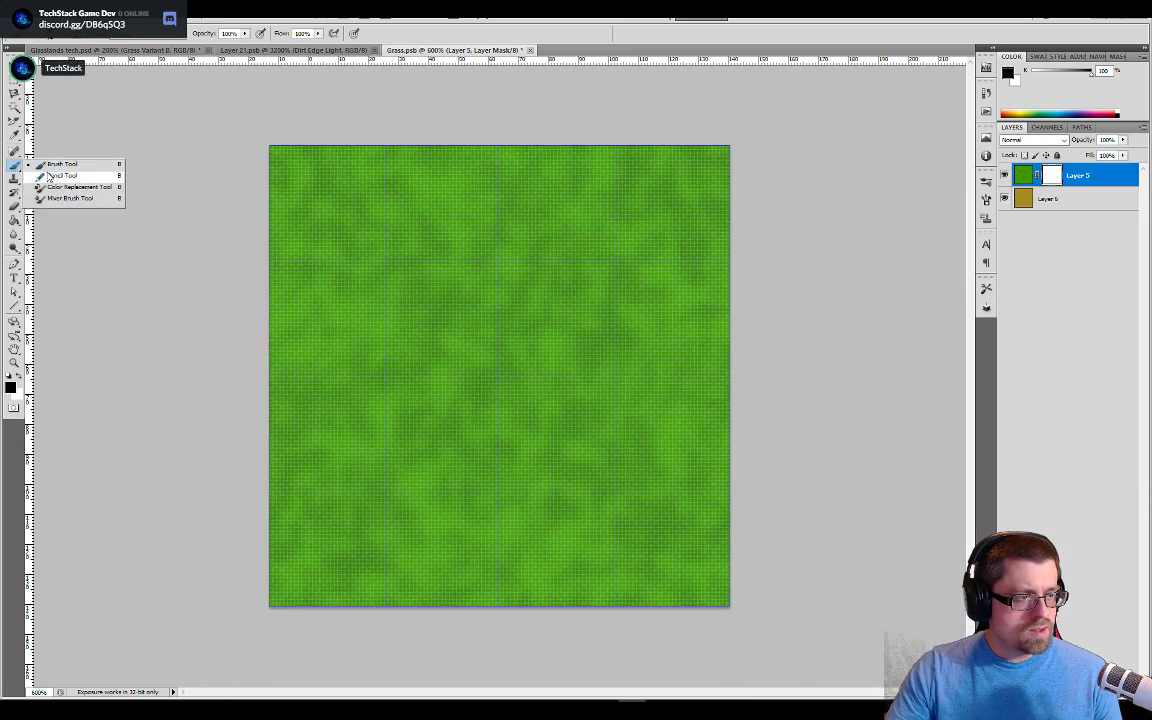
{"action": "left_click", "coordinate": [57, 175]}
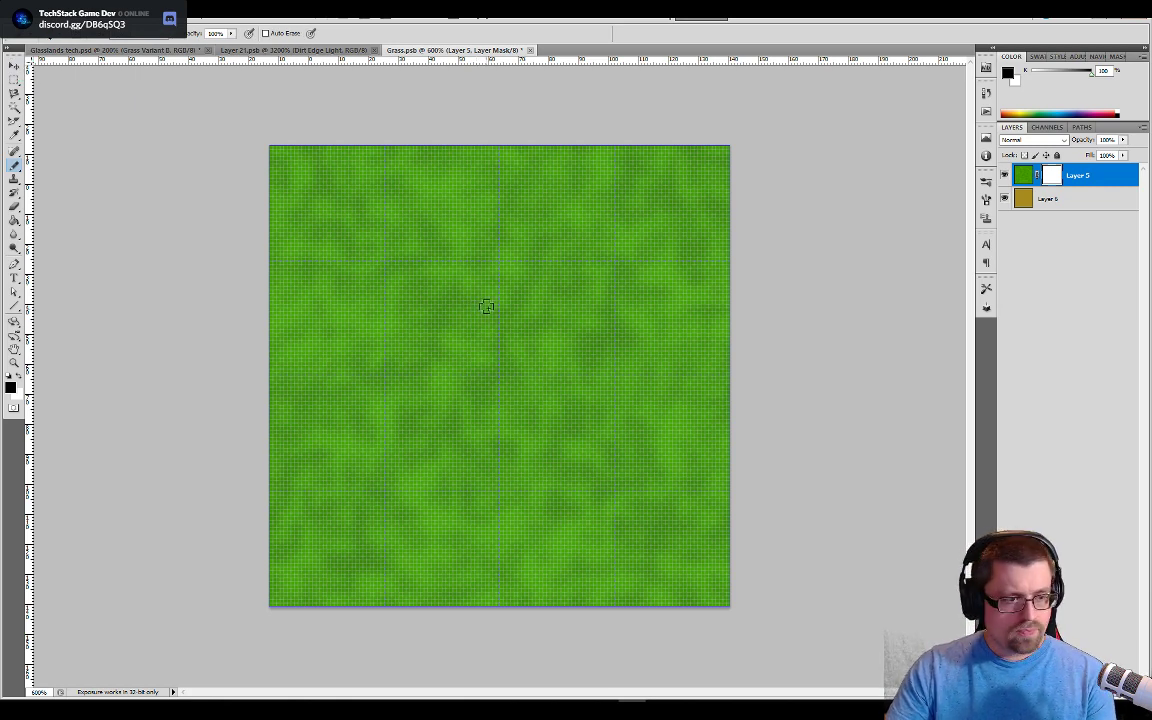
{"action": "key", "text": "bracketright"}
{"action": "key", "text": "bracketright"}
{"action": "key", "text": "bracketright"}
{"action": "key", "text": "bracketright"}
{"action": "key", "text": "bracketright"}
{"action": "key", "text": "bracketright"}
{"action": "key", "text": "bracketright"}
{"action": "key", "text": "bracketright"}
{"action": "key", "text": "bracketright"}
{"action": "key", "text": "bracketright"}
{"action": "key", "text": "bracketright"}
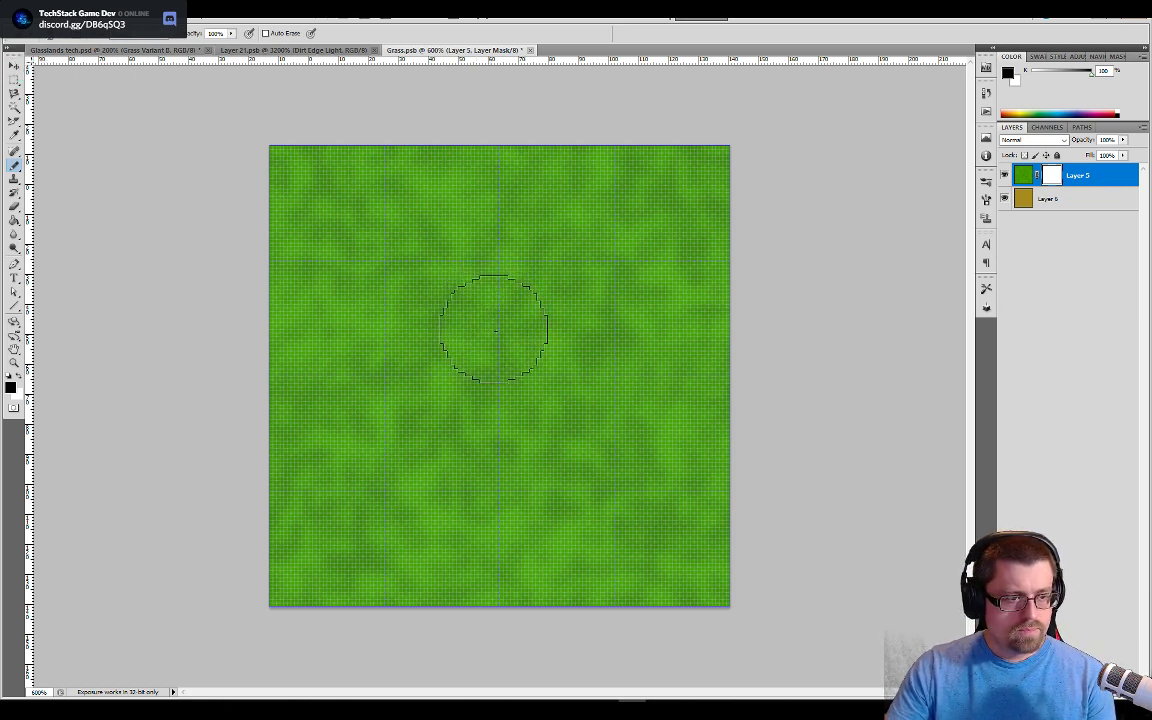
{"action": "mouse_move", "coordinate": [496, 332]}
{"action": "left_mouse_down"}
{"action": "mouse_move", "coordinate": [448, 325]}
{"action": "mouse_move", "coordinate": [427, 388]}
{"action": "mouse_move", "coordinate": [521, 427]}
{"action": "mouse_move", "coordinate": [560, 386]}
{"action": "mouse_move", "coordinate": [542, 317]}
{"action": "mouse_move", "coordinate": [476, 321]}
{"action": "mouse_move", "coordinate": [468, 335]}
{"action": "mouse_move", "coordinate": [511, 415]}
{"action": "mouse_move", "coordinate": [497, 468]}
{"action": "mouse_move", "coordinate": [436, 370]}
{"action": "left_mouse_up"}
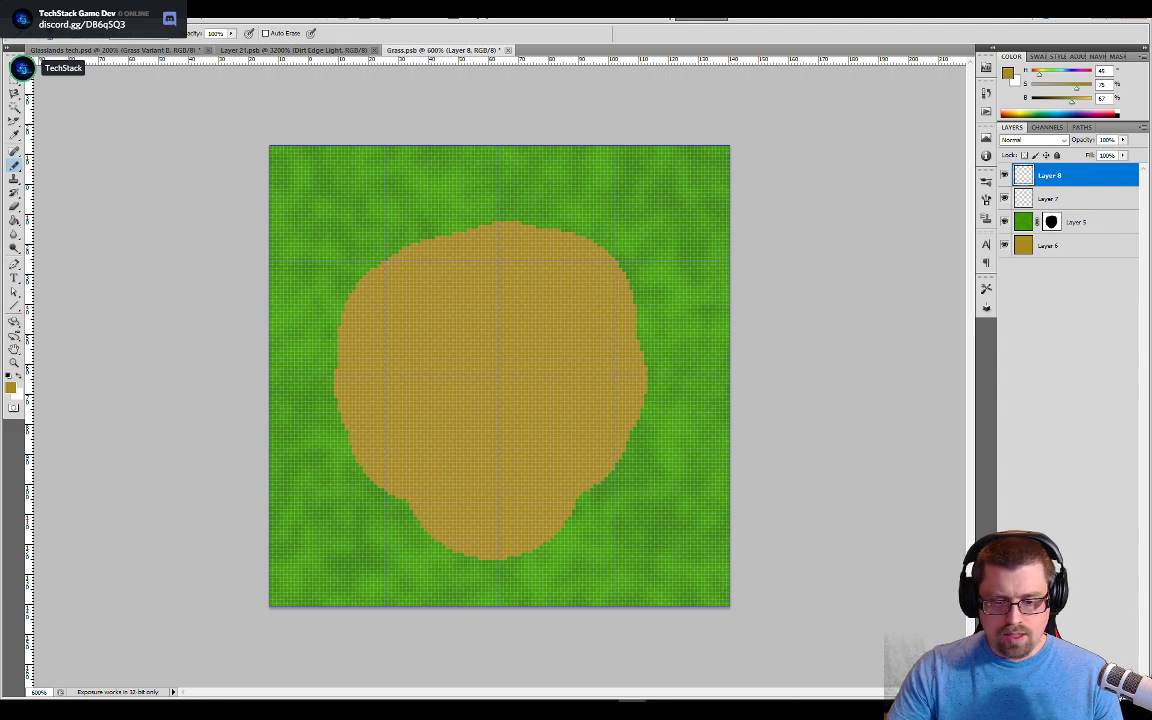
Step: Add another empty layer at the top of the layer stack and rename Layer 7 as Grass Edge
{"action": "key", "text": "ctrl+shift+alt+n"}
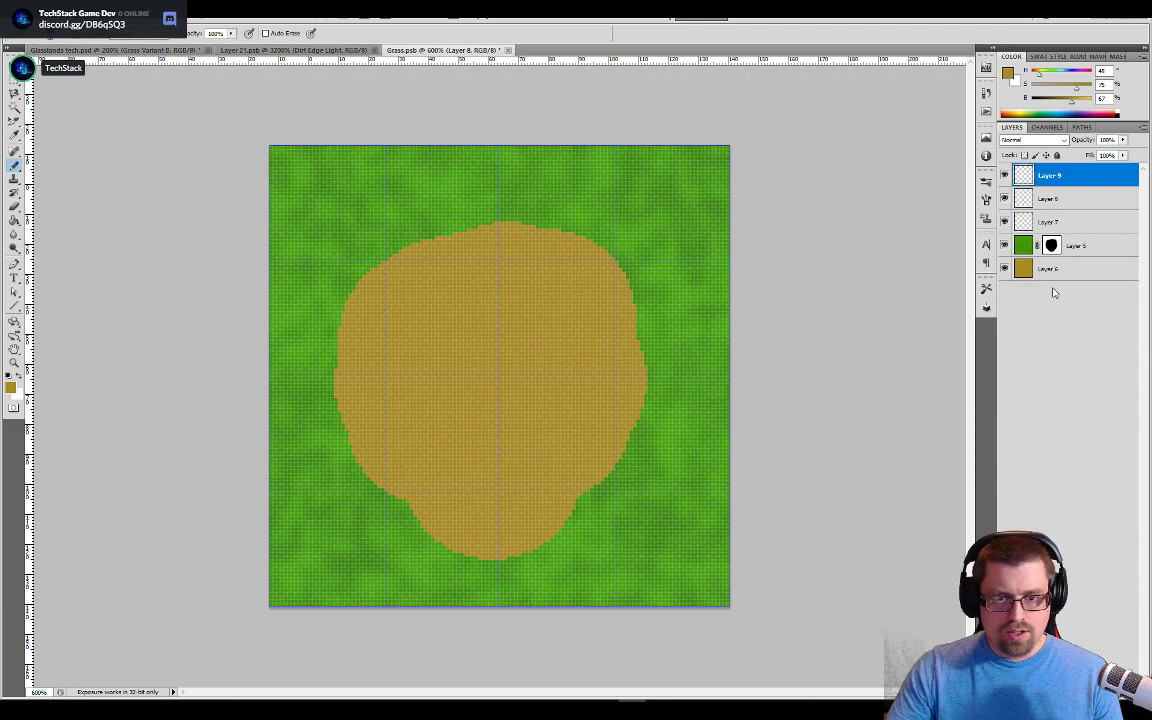
{"action": "left_click", "coordinate": [1051, 225]}
{"action": "type", "text": "Grass Color"}
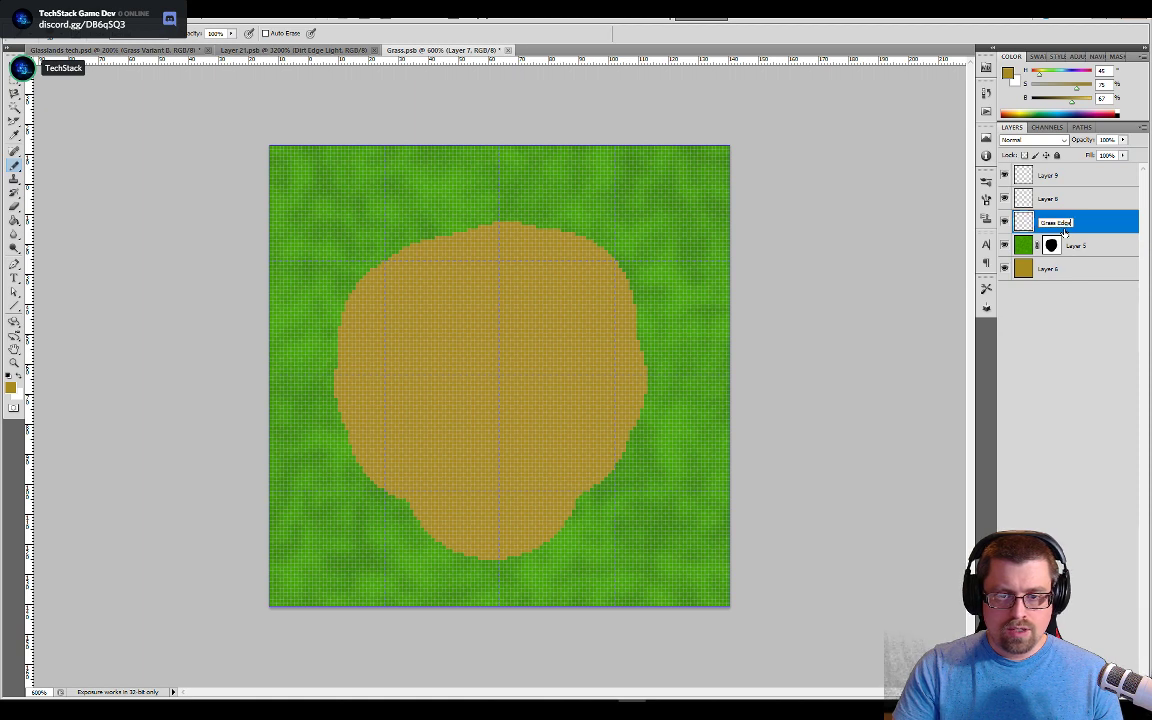
{"action": "key", "text": "Return"}
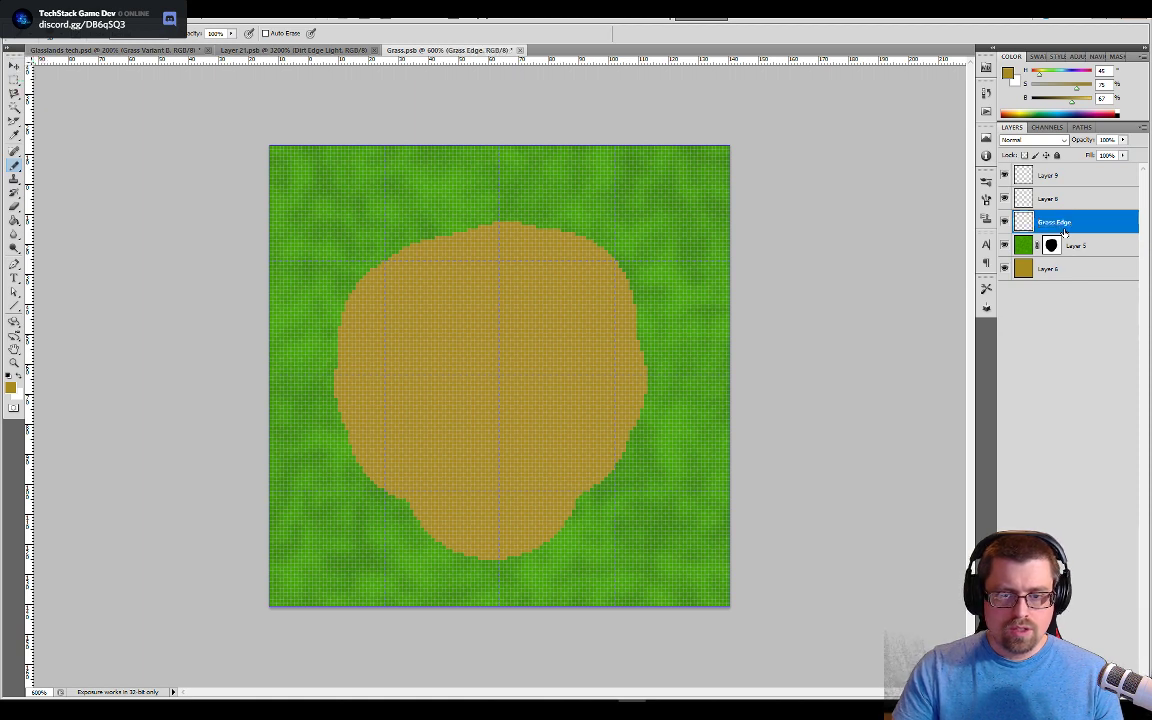
Step: Rename Layer 8 as Dirt Edege and Layer 9 as Dirt Edge Light
{"action": "double_click", "coordinate": [1052, 199]}
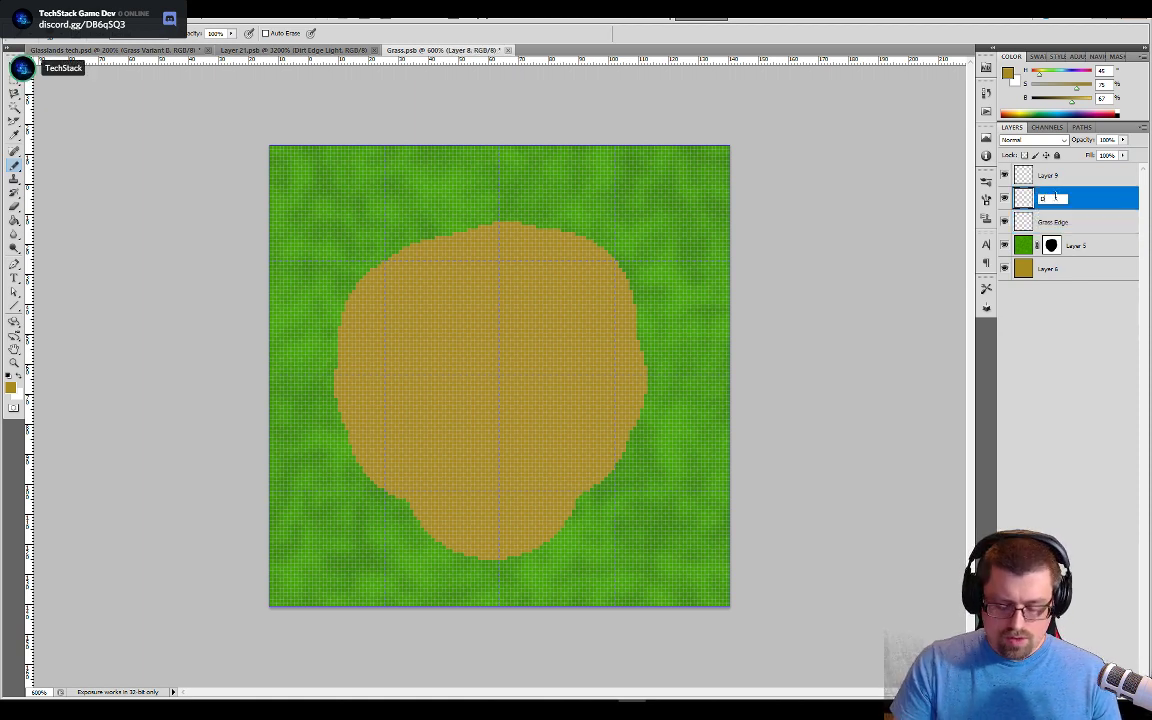
{"action": "key", "text": "Return"}
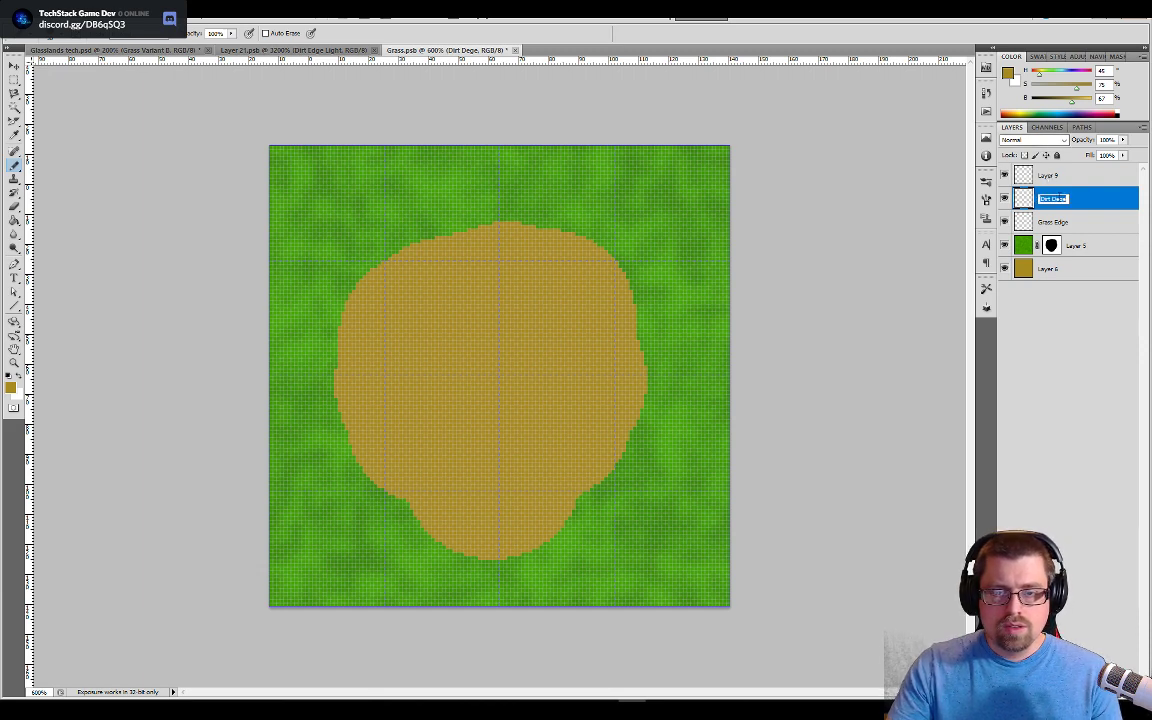
{"action": "key", "text": "Left"}
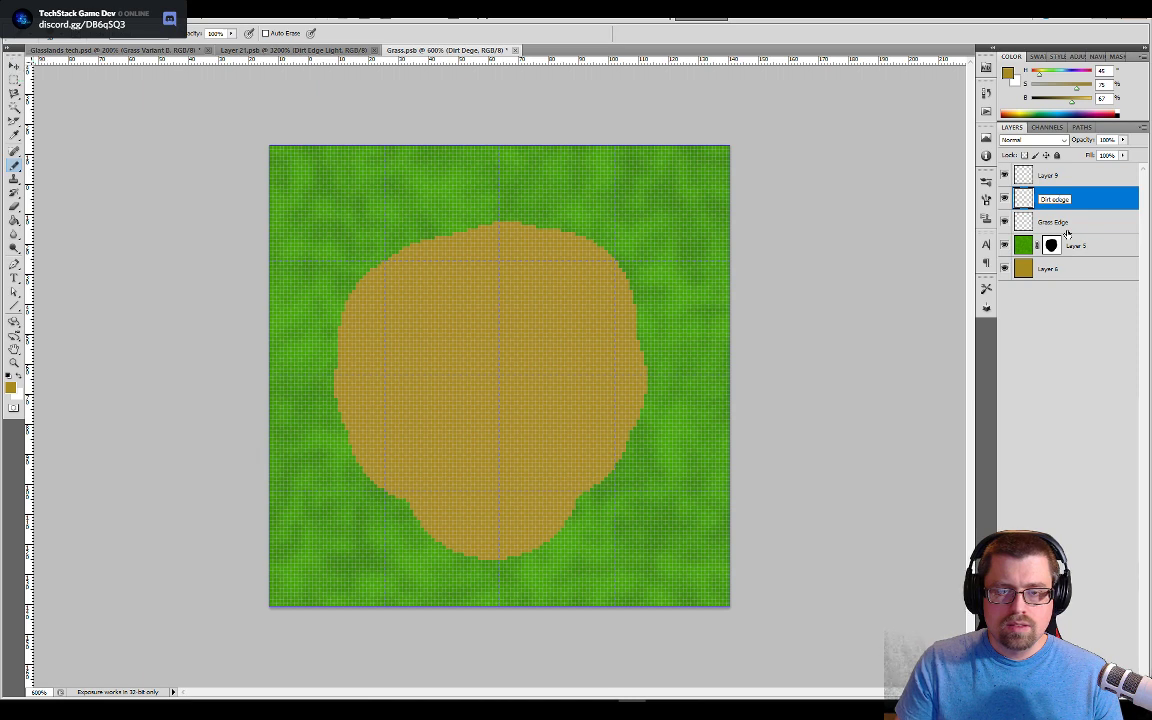
{"action": "key", "text": "Return"}
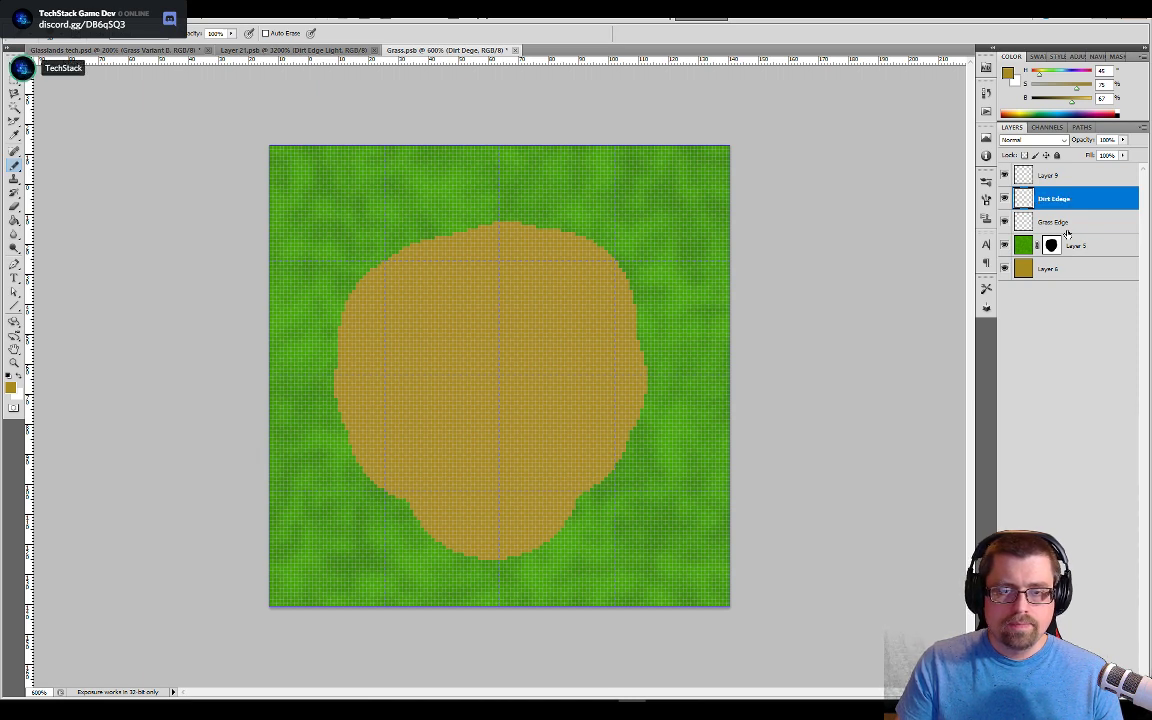
{"action": "double_click", "coordinate": [1047, 176]}
{"action": "type", "text": "Dirt E"}
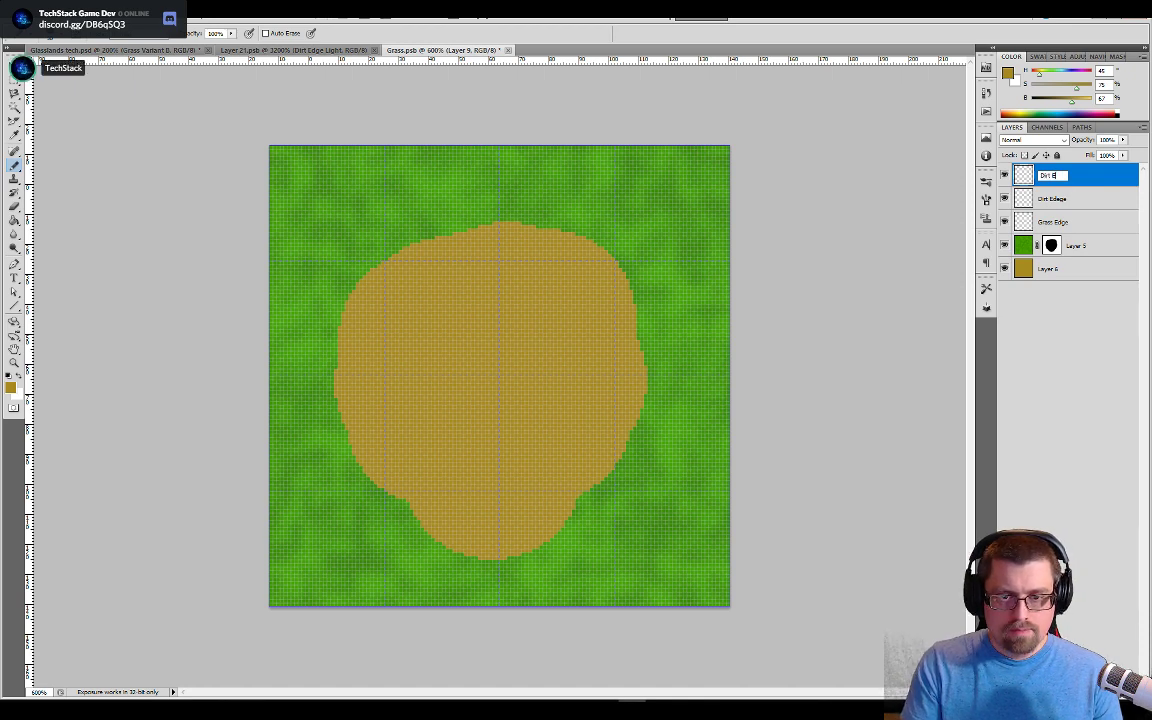
{"action": "type", "text": "dge Light"}
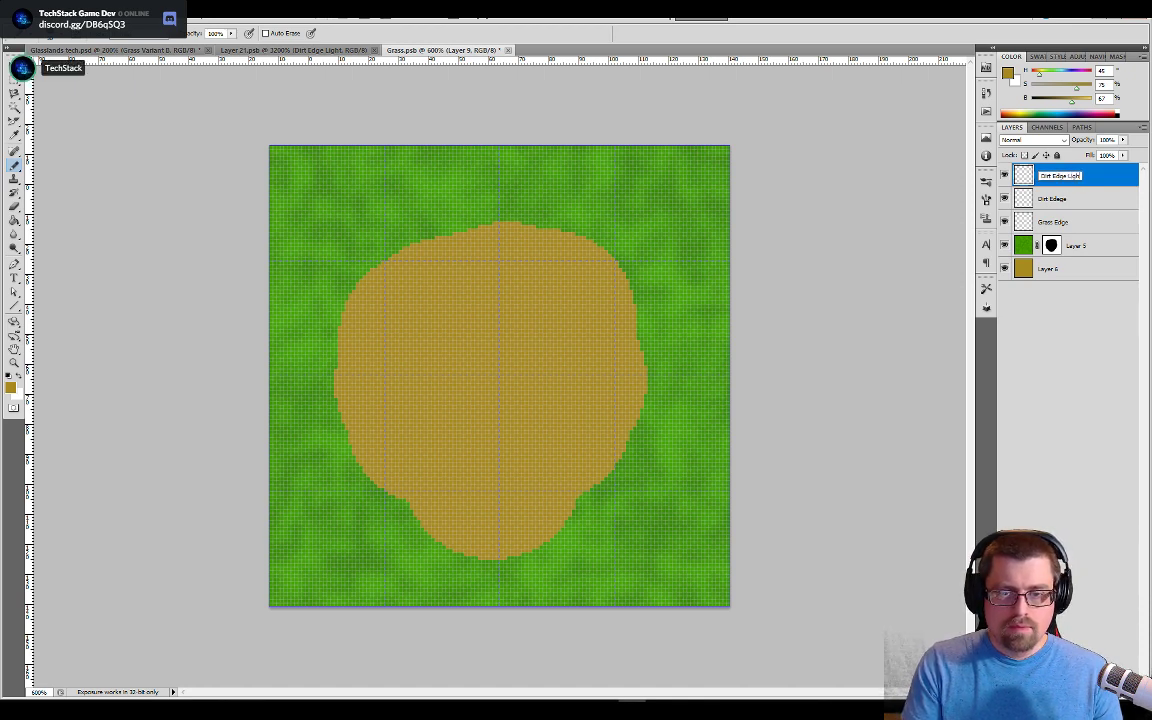
{"action": "key", "text": "Return"}
Step: On the Grass Edge layer, draw a Pencil band about 5 px wide along the dirt patch's lower edge in the palette's darkest green
{"action": "left_click", "coordinate": [1068, 222]}
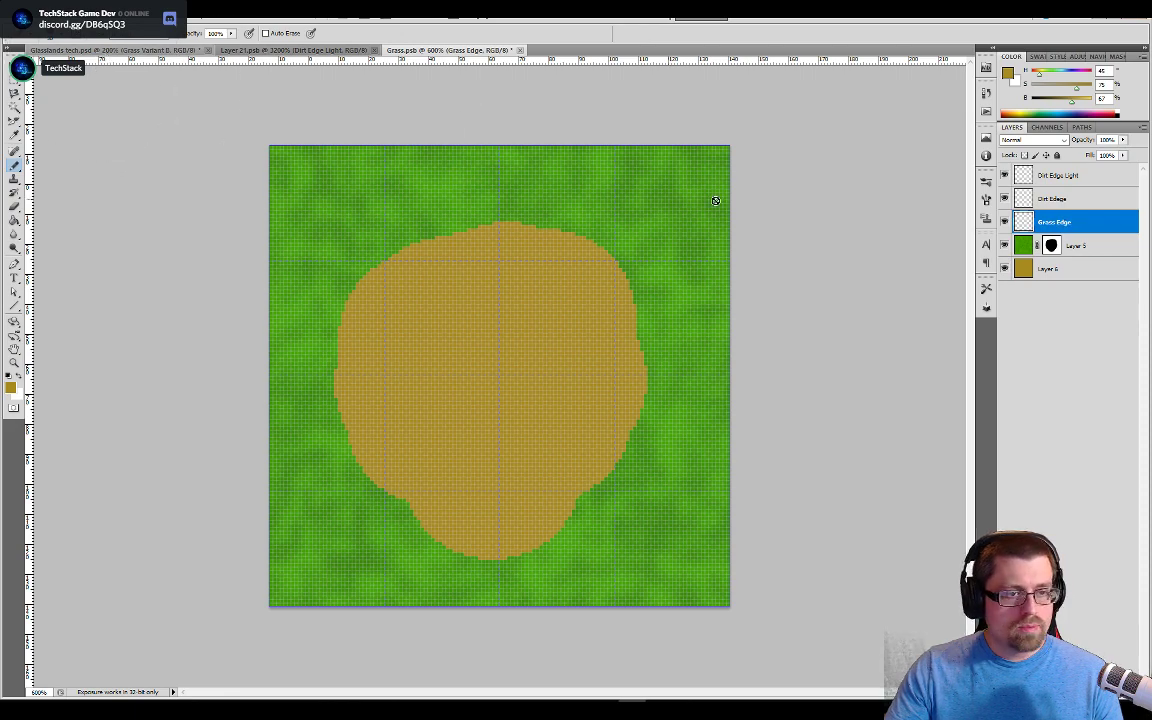
{"action": "key", "text": "ctrl+Tab"}
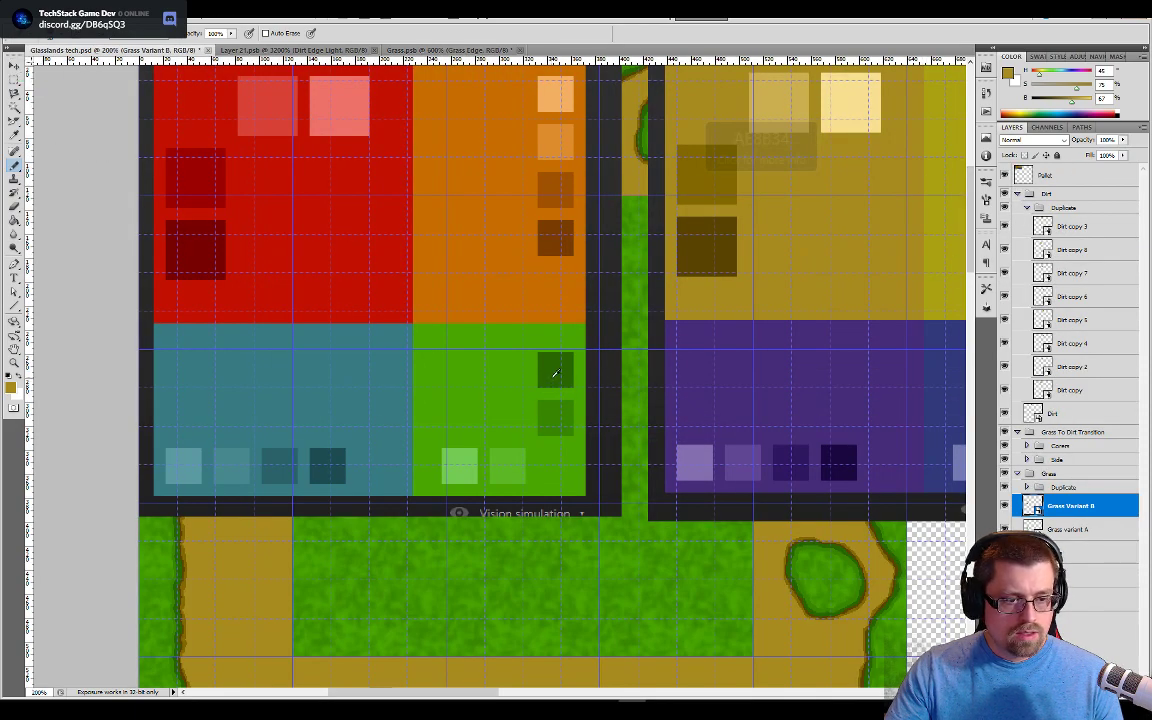
{"action": "key", "text": "ctrl+shift+Tab"}
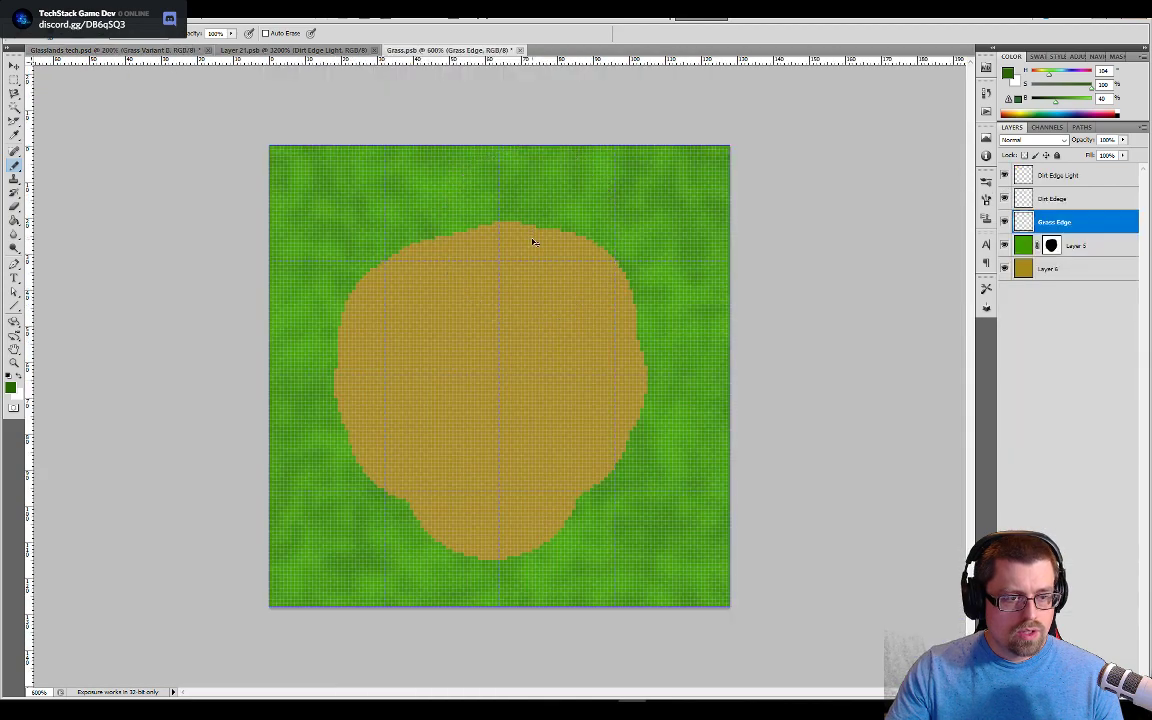
{"action": "key", "text": "ctrl+plus"}
{"action": "key", "text": "ctrl+plus"}
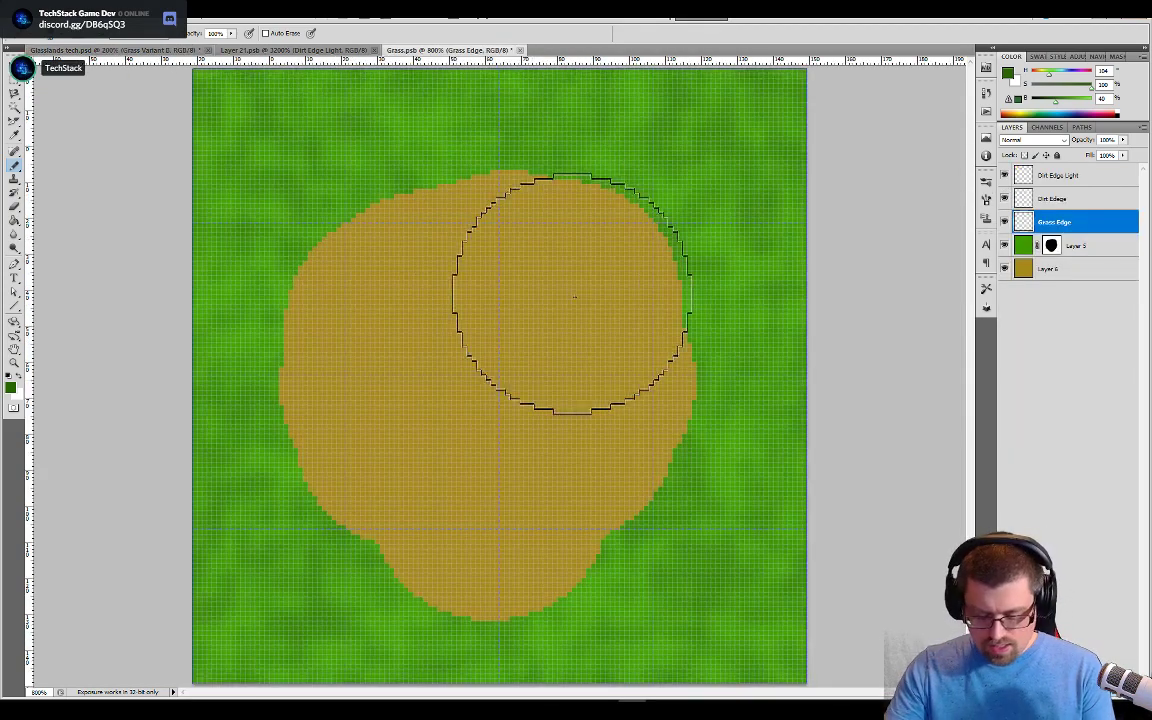
{"action": "key", "text": "bracketleft"}
{"action": "key", "text": "bracketleft"}
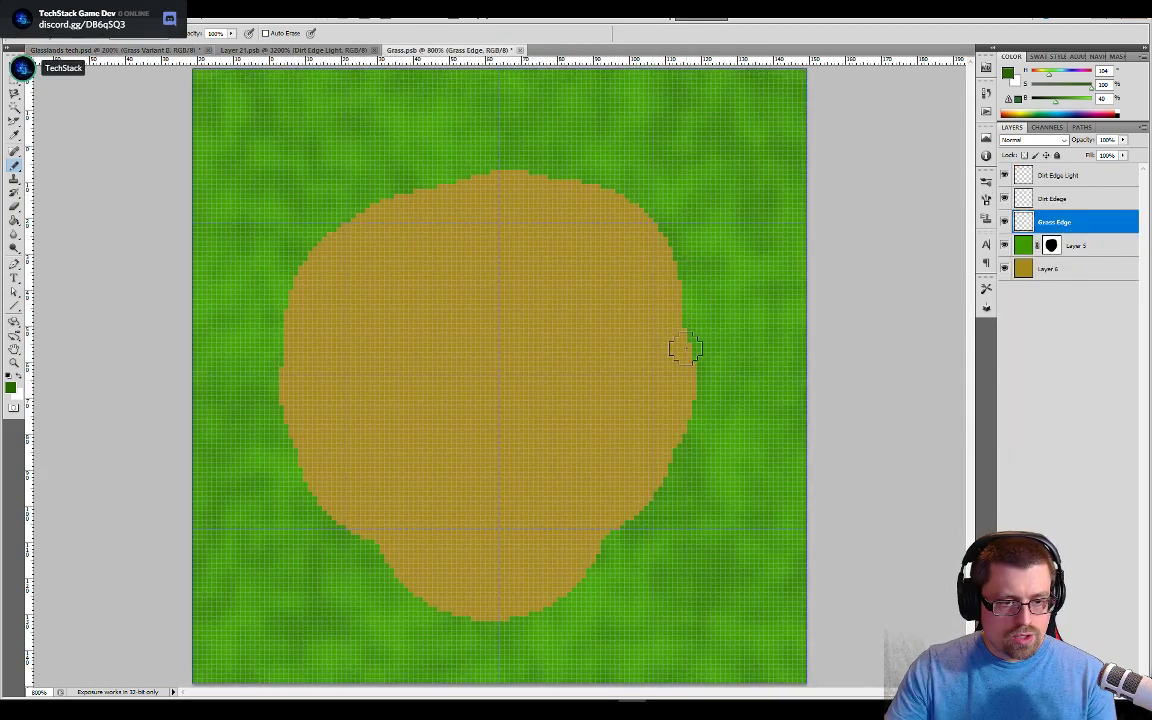
{"action": "key", "text": "bracketleft"}
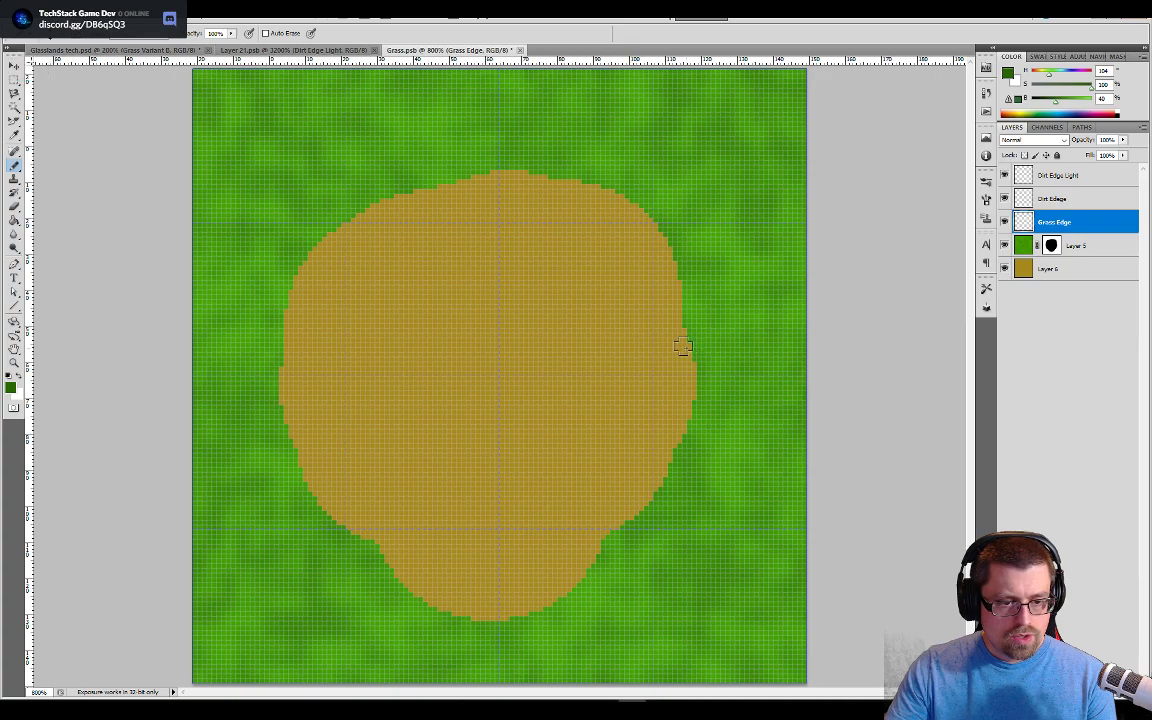
{"action": "key", "text": "ctrl+plus"}
{"action": "key", "text": "ctrl+plus"}
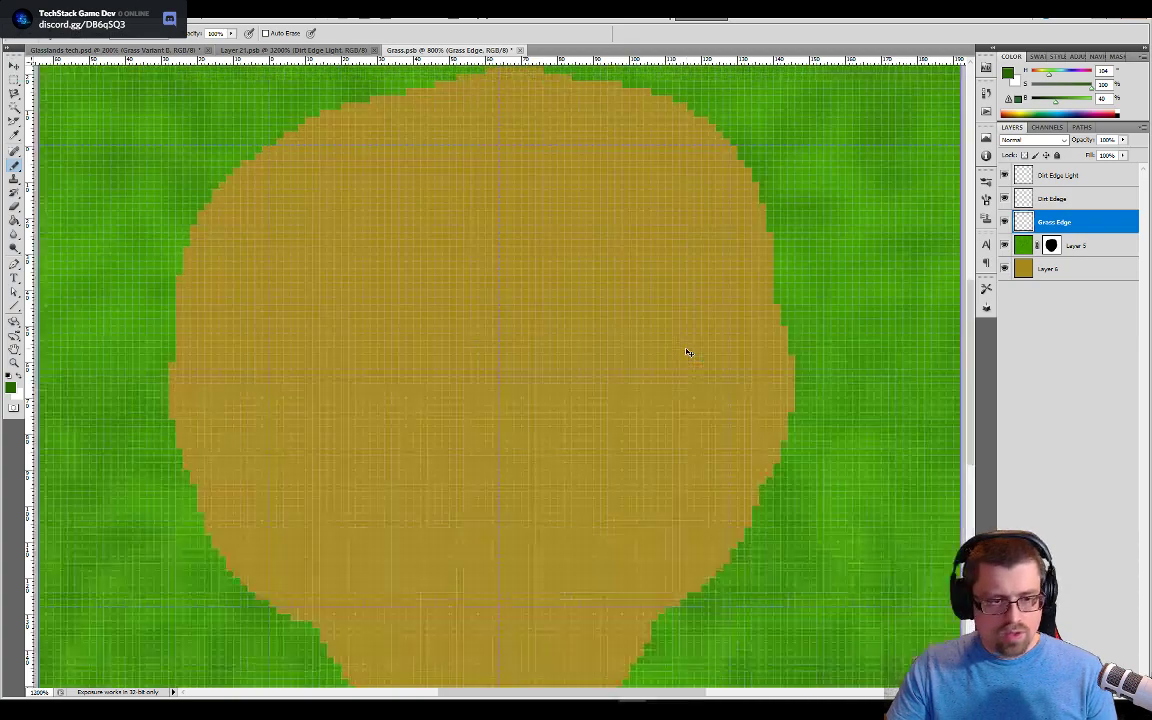
{"action": "mouse_move", "coordinate": [566, 311]}
{"action": "left_mouse_down"}
{"action": "mouse_move", "coordinate": [653, 206]}
{"action": "mouse_move", "coordinate": [666, 172]}
{"action": "left_mouse_up"}
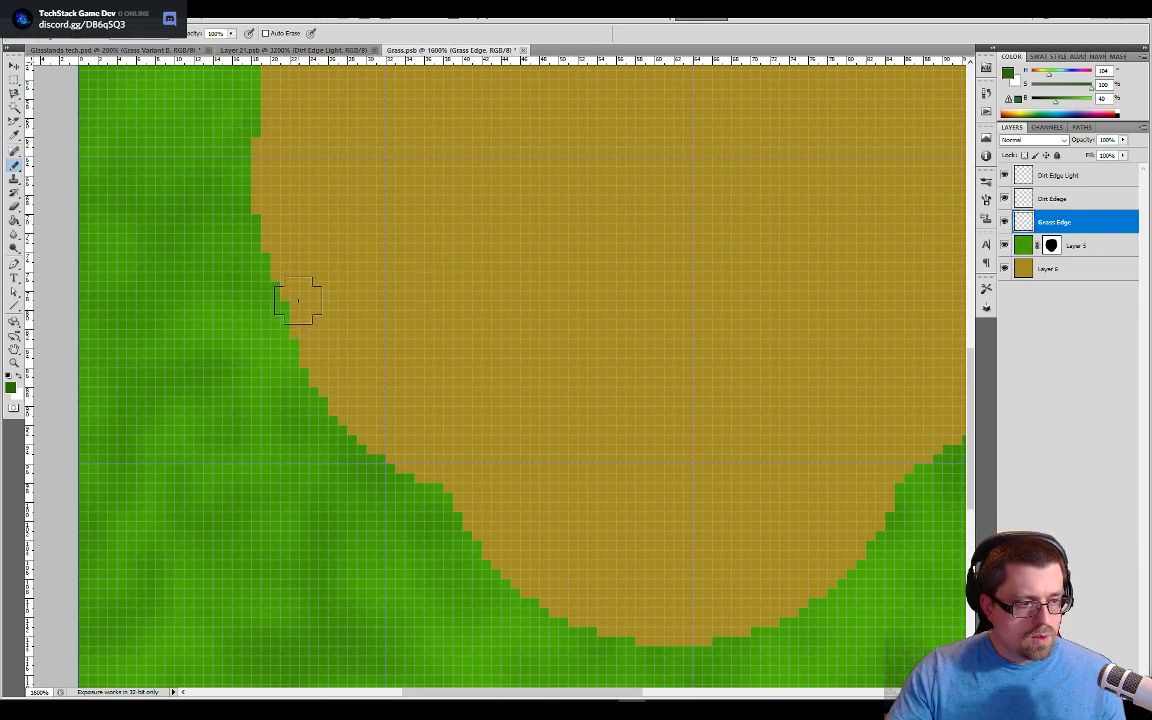
{"action": "mouse_move", "coordinate": [301, 297]}
{"action": "left_mouse_down"}
{"action": "mouse_move", "coordinate": [329, 381]}
{"action": "mouse_move", "coordinate": [366, 427]}
{"action": "mouse_move", "coordinate": [484, 528]}
{"action": "mouse_move", "coordinate": [533, 594]}
{"action": "mouse_move", "coordinate": [591, 620]}
{"action": "mouse_move", "coordinate": [742, 628]}
{"action": "mouse_move", "coordinate": [783, 612]}
{"action": "mouse_move", "coordinate": [891, 493]}
{"action": "left_mouse_up"}
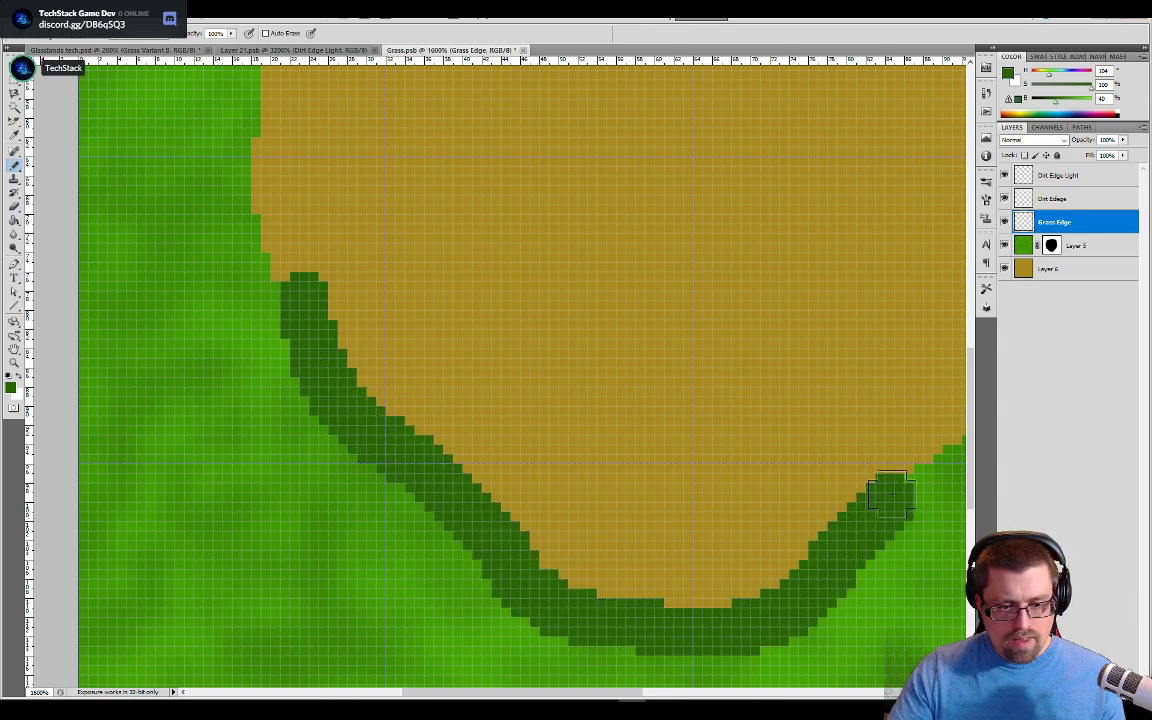
Step: Continue the dark green band up the right side, over the top and down the left side, closing the ring around the dirt patch
{"action": "mouse_move", "coordinate": [898, 407]}
{"action": "left_mouse_down"}
{"action": "mouse_move", "coordinate": [597, 432]}
{"action": "mouse_move", "coordinate": [597, 463]}
{"action": "mouse_move", "coordinate": [617, 470]}
{"action": "mouse_move", "coordinate": [710, 432]}
{"action": "mouse_move", "coordinate": [763, 345]}
{"action": "mouse_move", "coordinate": [793, 108]}
{"action": "left_mouse_up"}
{"action": "left_click_drag", "start_coordinate": [814, 164], "coordinate": [828, 378]}
{"action": "key", "text": "ctrl+z"}
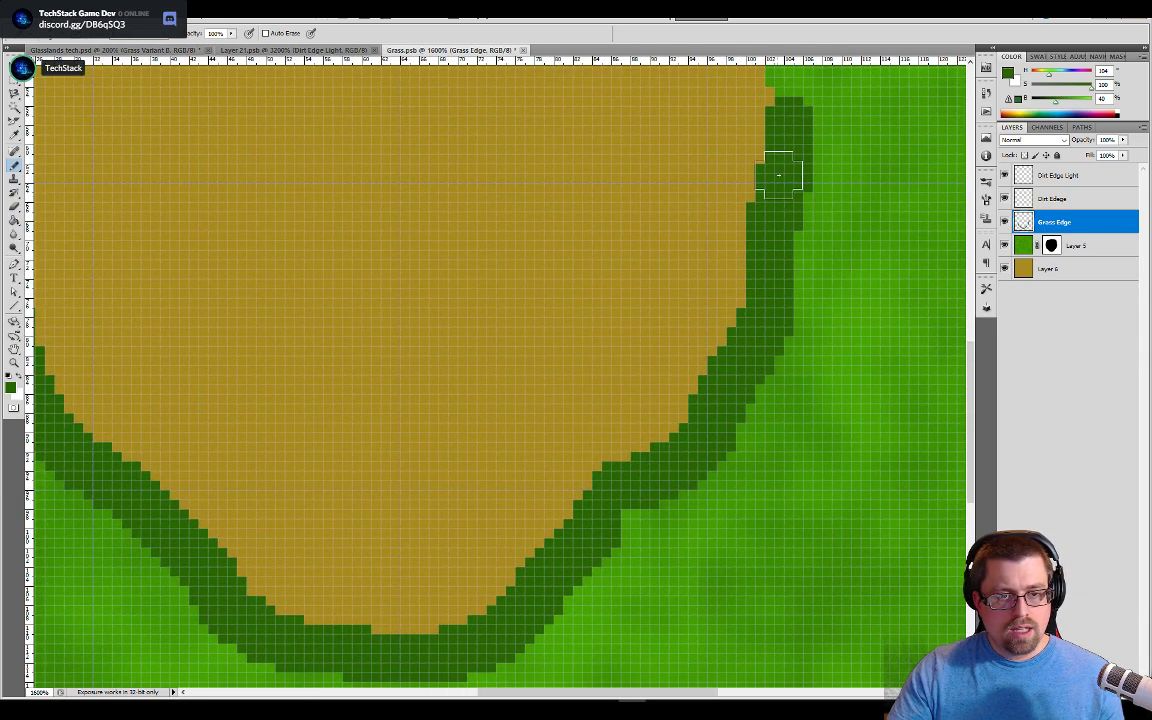
{"action": "mouse_move", "coordinate": [792, 205]}
{"action": "left_mouse_down"}
{"action": "mouse_move", "coordinate": [816, 319]}
{"action": "mouse_move", "coordinate": [816, 448]}
{"action": "mouse_move", "coordinate": [787, 416]}
{"action": "mouse_move", "coordinate": [799, 358]}
{"action": "mouse_move", "coordinate": [779, 302]}
{"action": "mouse_move", "coordinate": [698, 207]}
{"action": "mouse_move", "coordinate": [609, 153]}
{"action": "mouse_move", "coordinate": [495, 134]}
{"action": "mouse_move", "coordinate": [342, 147]}
{"action": "mouse_move", "coordinate": [233, 168]}
{"action": "mouse_move", "coordinate": [150, 222]}
{"action": "left_mouse_up"}
{"action": "left_click_drag", "start_coordinate": [246, 422], "coordinate": [501, 378]}
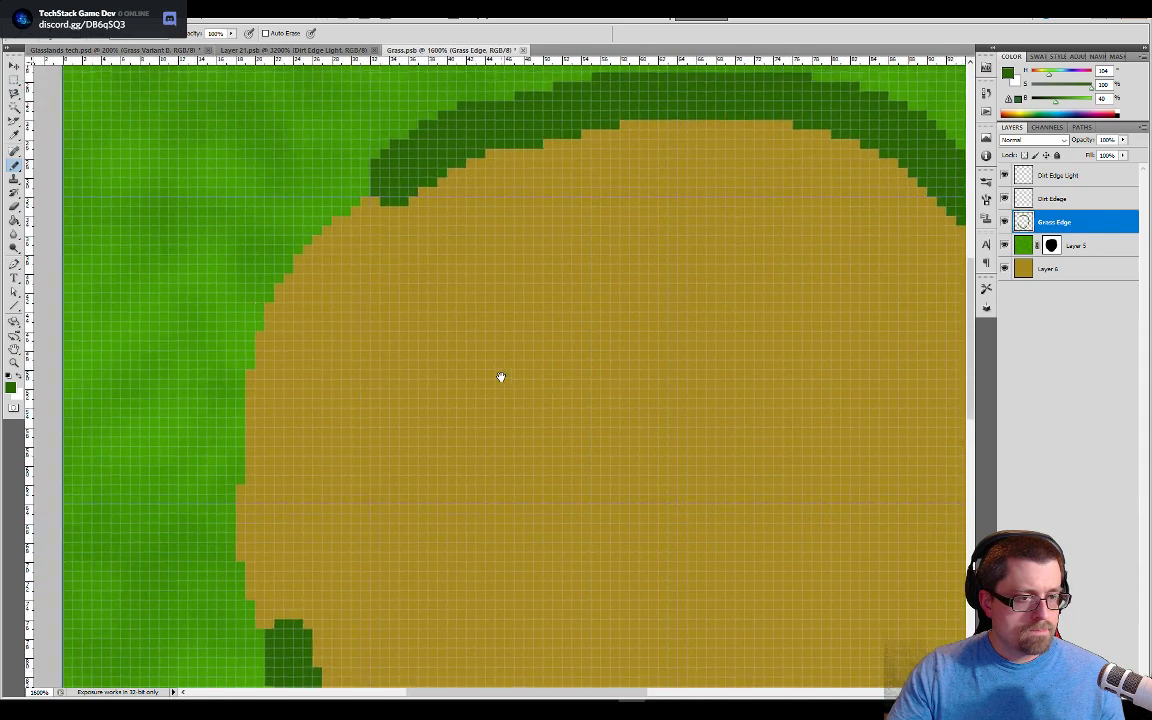
{"action": "mouse_move", "coordinate": [407, 211]}
{"action": "left_mouse_down"}
{"action": "mouse_move", "coordinate": [339, 209]}
{"action": "mouse_move", "coordinate": [284, 252]}
{"action": "mouse_move", "coordinate": [254, 325]}
{"action": "mouse_move", "coordinate": [256, 545]}
{"action": "mouse_move", "coordinate": [268, 612]}
{"action": "left_mouse_up"}
{"action": "left_click_drag", "start_coordinate": [557, 549], "coordinate": [675, 489]}
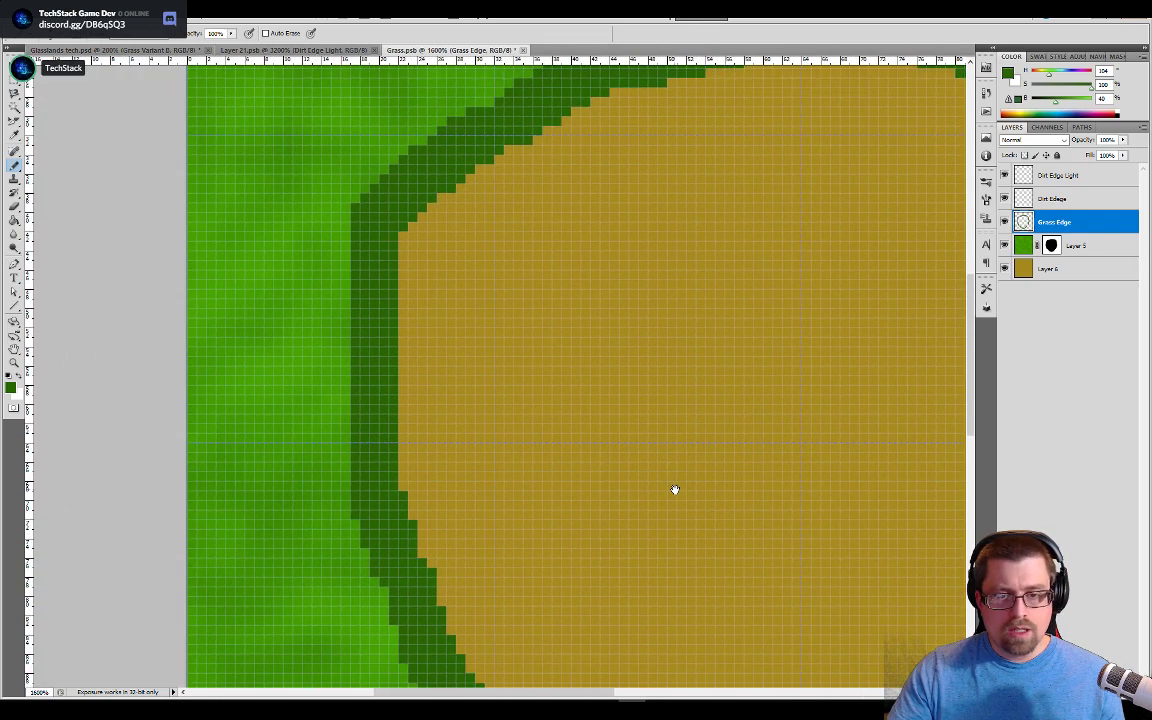
Step: Sample the palette's second-darkest green and paint a thinner Pencil band, about 3 px wide, outside the dark ring's left and lower-left edge
{"action": "left_click", "coordinate": [150, 50]}
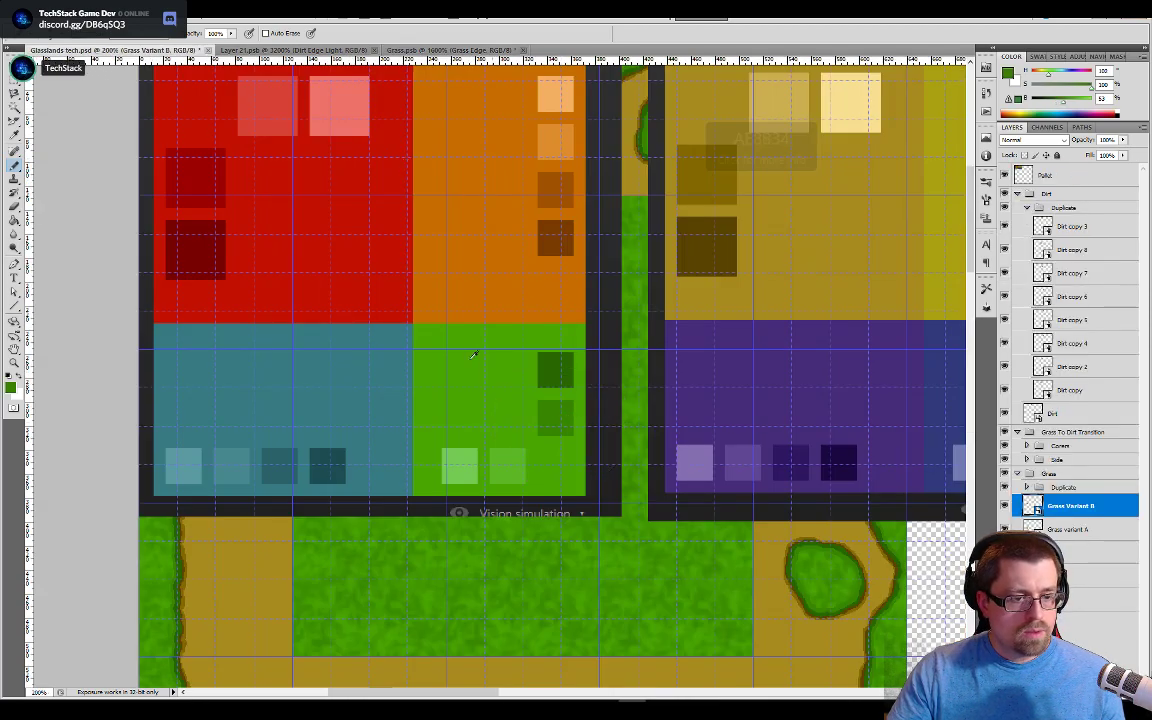
{"action": "left_click", "coordinate": [458, 50]}
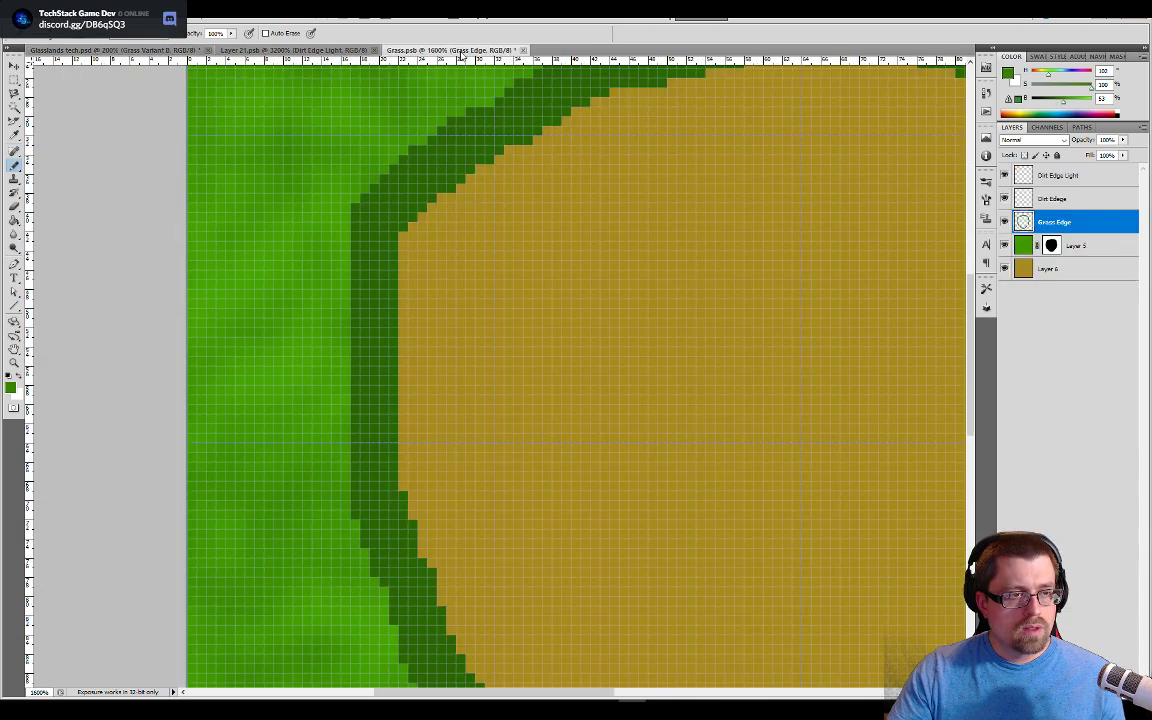
{"action": "left_click_drag", "start_coordinate": [353, 330], "coordinate": [350, 377]}
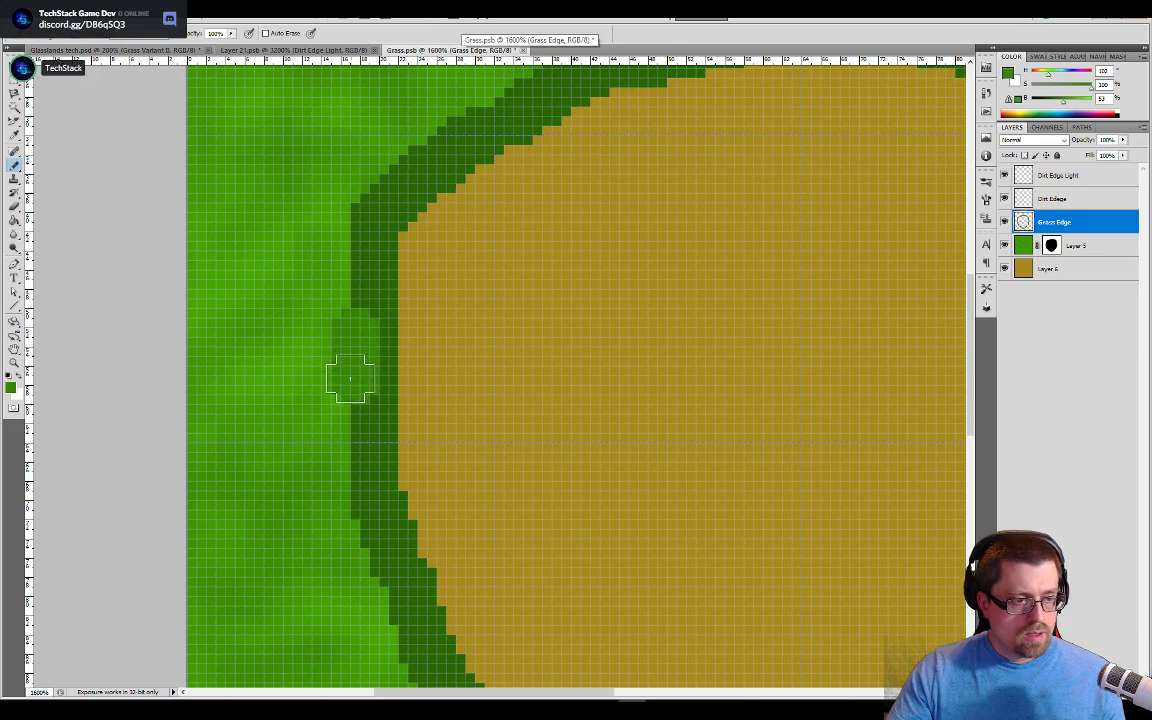
{"action": "key", "text": "ctrl+z"}
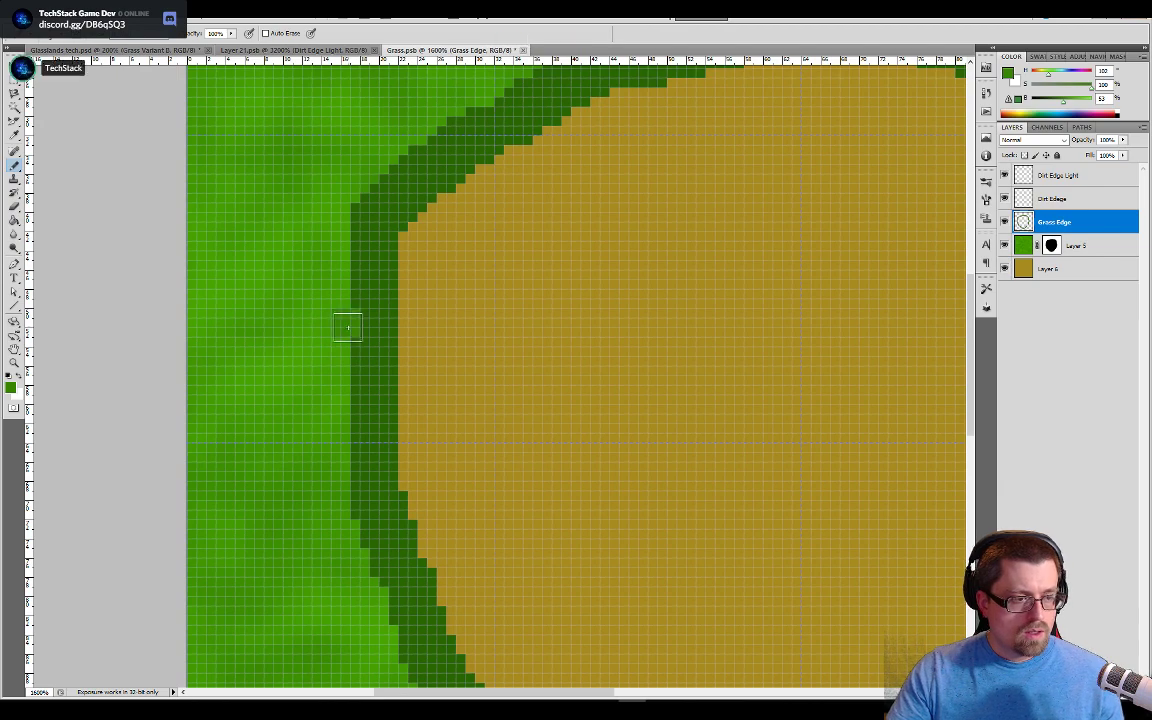
{"action": "mouse_move", "coordinate": [345, 324]}
{"action": "left_mouse_down"}
{"action": "mouse_move", "coordinate": [351, 513]}
{"action": "mouse_move", "coordinate": [378, 587]}
{"action": "left_mouse_up"}
{"action": "left_click_drag", "start_coordinate": [425, 510], "coordinate": [413, 369]}
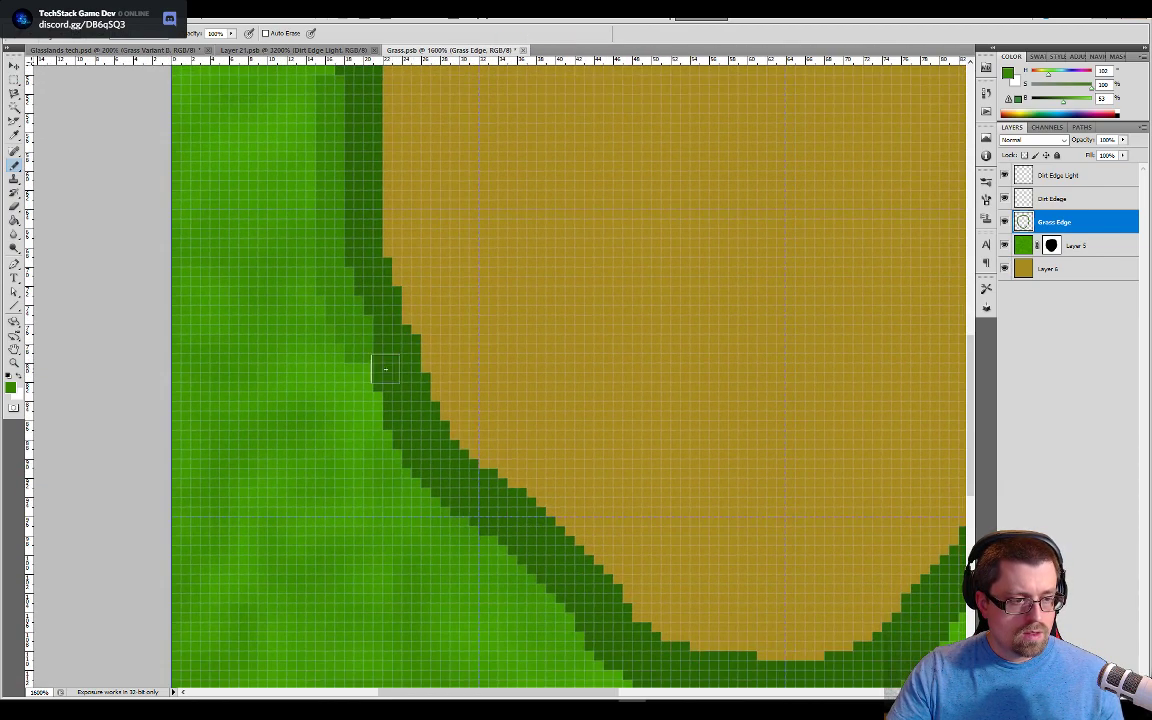
{"action": "mouse_move", "coordinate": [340, 322]}
{"action": "left_mouse_down"}
{"action": "mouse_move", "coordinate": [360, 410]}
{"action": "mouse_move", "coordinate": [432, 507]}
{"action": "left_mouse_up"}
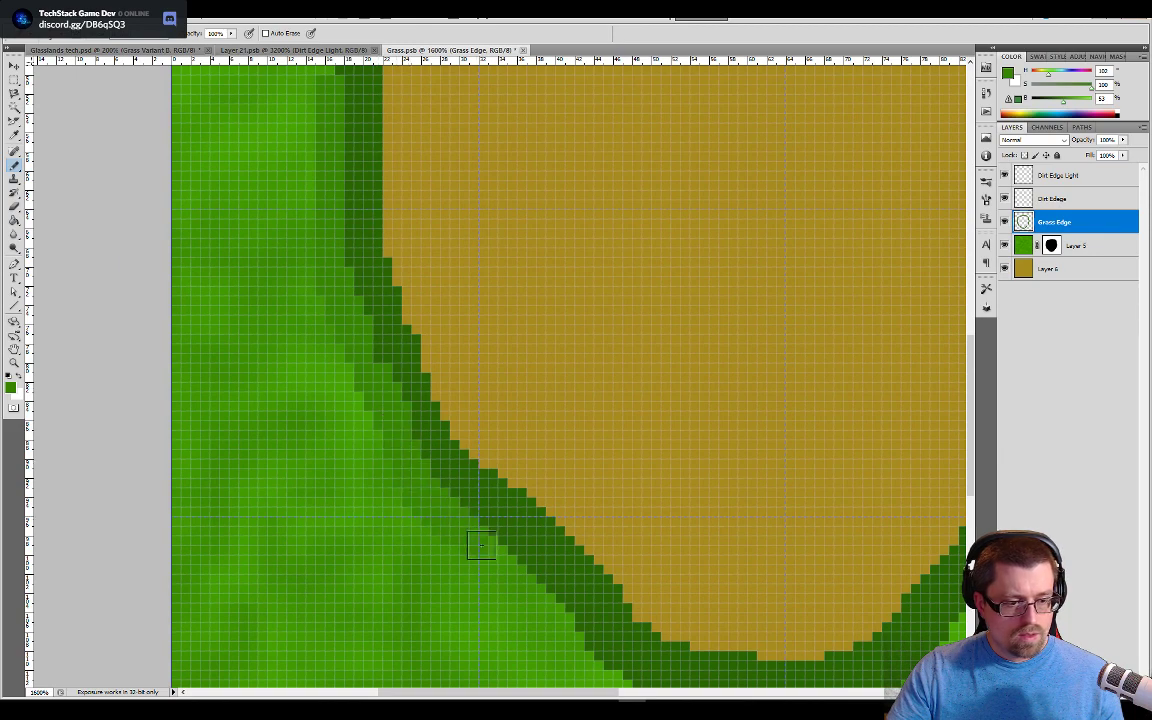
{"action": "left_click_drag", "start_coordinate": [481, 544], "coordinate": [512, 572]}
{"action": "mouse_move", "coordinate": [604, 587]}
{"action": "left_mouse_down"}
{"action": "mouse_move", "coordinate": [524, 372]}
{"action": "mouse_move", "coordinate": [507, 417]}
{"action": "mouse_move", "coordinate": [661, 450]}
{"action": "left_mouse_up"}
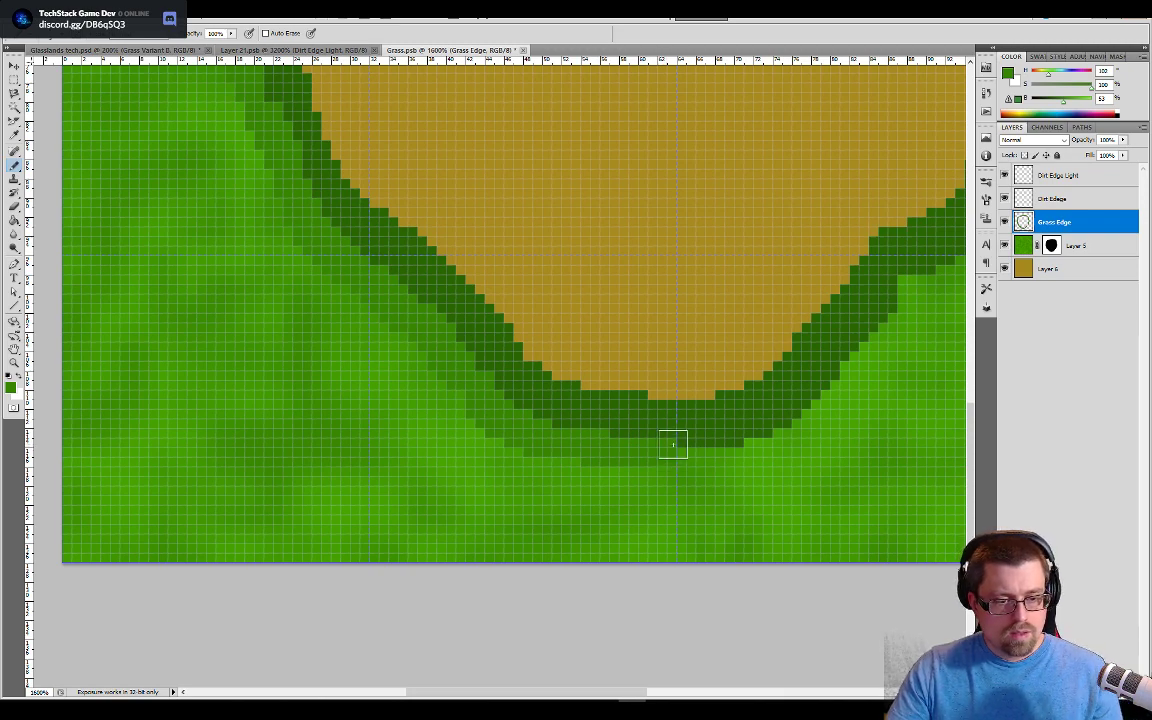
Step: Extend the medium green outer band along the lower right, right side and top of the ring, back to its left side
{"action": "mouse_move", "coordinate": [681, 445]}
{"action": "left_mouse_down"}
{"action": "mouse_move", "coordinate": [730, 442]}
{"action": "mouse_move", "coordinate": [841, 368]}
{"action": "mouse_move", "coordinate": [894, 300]}
{"action": "mouse_move", "coordinate": [576, 342]}
{"action": "mouse_move", "coordinate": [578, 357]}
{"action": "left_mouse_up"}
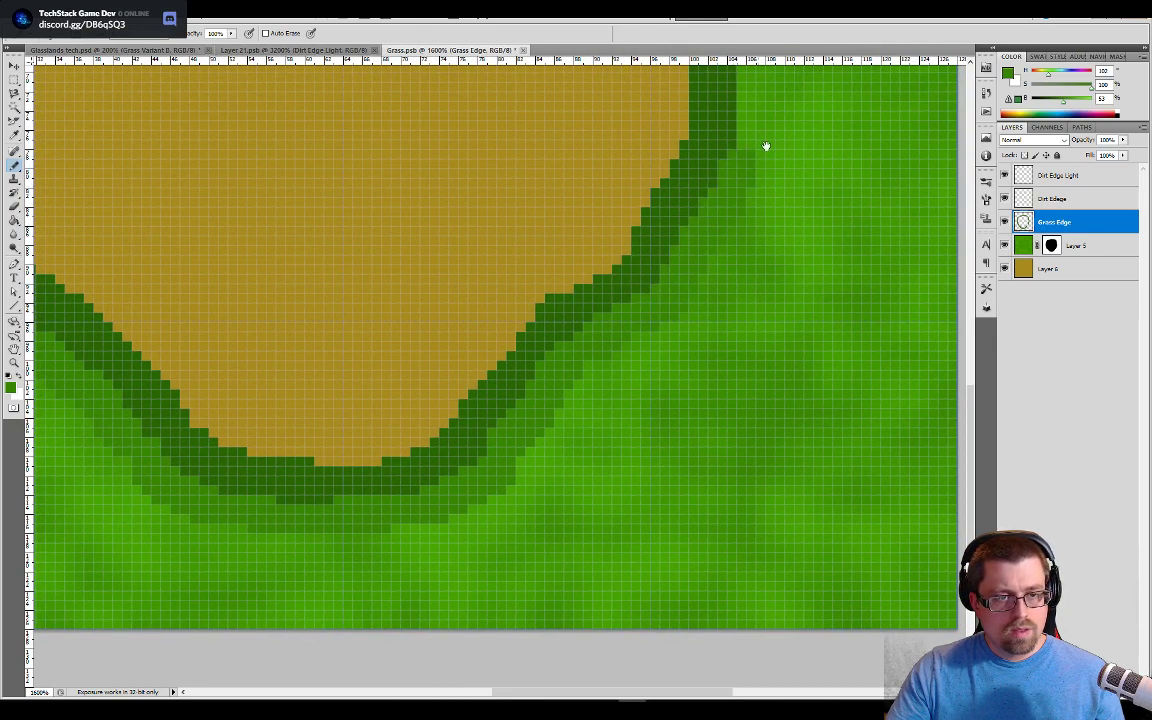
{"action": "mouse_move", "coordinate": [764, 147]}
{"action": "left_mouse_down"}
{"action": "mouse_move", "coordinate": [687, 458]}
{"action": "mouse_move", "coordinate": [667, 401]}
{"action": "mouse_move", "coordinate": [688, 228]}
{"action": "mouse_move", "coordinate": [656, 159]}
{"action": "mouse_move", "coordinate": [666, 123]}
{"action": "left_mouse_up"}
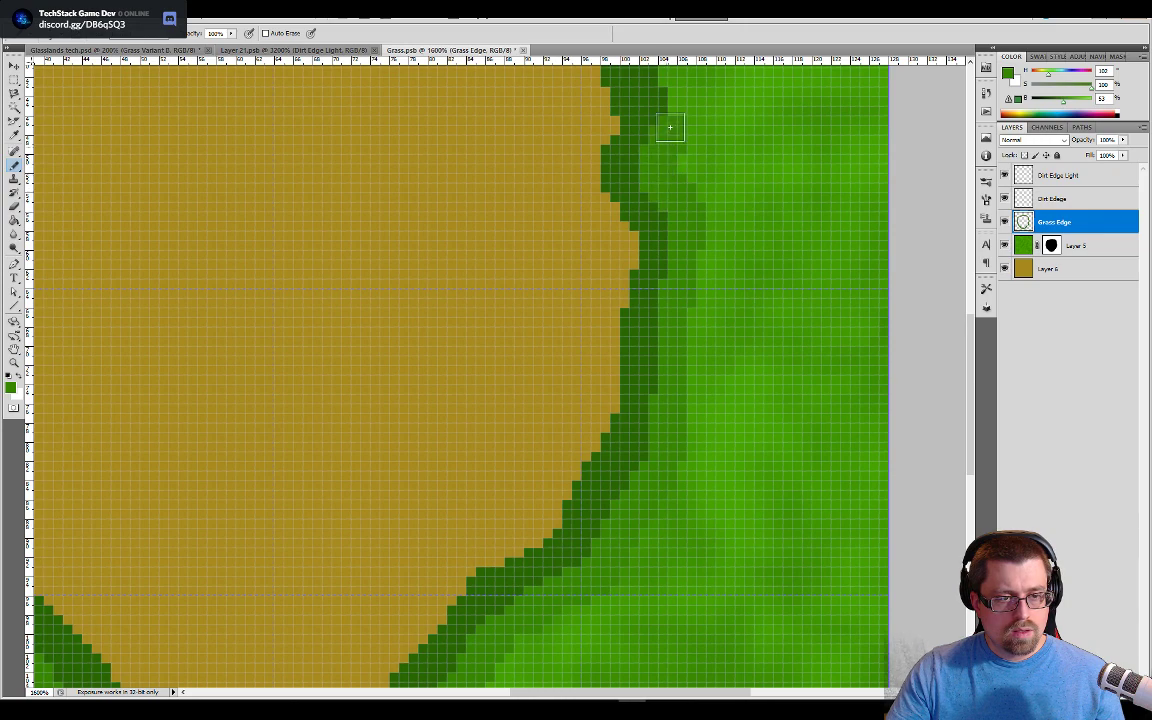
{"action": "left_click_drag", "start_coordinate": [710, 307], "coordinate": [669, 504]}
{"action": "mouse_move", "coordinate": [643, 423]}
{"action": "left_mouse_down"}
{"action": "mouse_move", "coordinate": [614, 294]}
{"action": "mouse_move", "coordinate": [569, 238]}
{"action": "mouse_move", "coordinate": [526, 209]}
{"action": "mouse_move", "coordinate": [556, 246]}
{"action": "mouse_move", "coordinate": [520, 212]}
{"action": "mouse_move", "coordinate": [406, 162]}
{"action": "mouse_move", "coordinate": [337, 149]}
{"action": "mouse_move", "coordinate": [629, 296]}
{"action": "mouse_move", "coordinate": [688, 297]}
{"action": "mouse_move", "coordinate": [691, 285]}
{"action": "mouse_move", "coordinate": [785, 273]}
{"action": "mouse_move", "coordinate": [655, 266]}
{"action": "mouse_move", "coordinate": [420, 337]}
{"action": "mouse_move", "coordinate": [377, 365]}
{"action": "mouse_move", "coordinate": [281, 478]}
{"action": "mouse_move", "coordinate": [269, 505]}
{"action": "mouse_move", "coordinate": [272, 582]}
{"action": "mouse_move", "coordinate": [391, 493]}
{"action": "mouse_move", "coordinate": [447, 359]}
{"action": "left_mouse_up"}
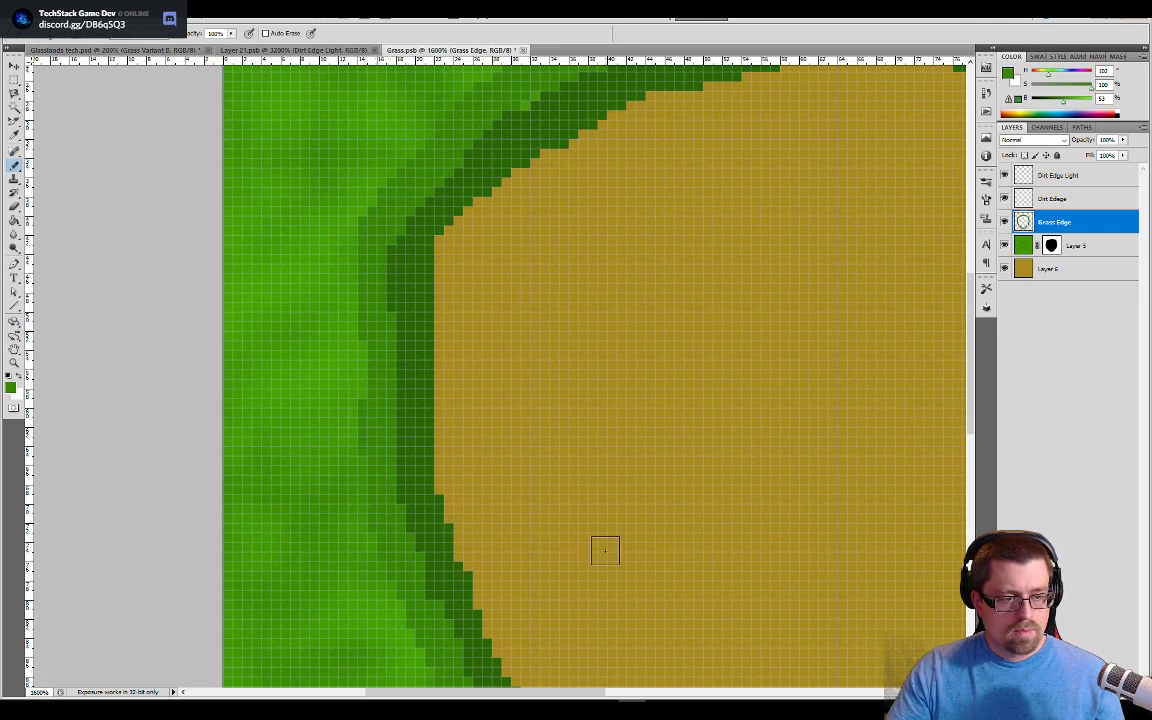
{"action": "left_click_drag", "start_coordinate": [605, 550], "coordinate": [540, 513]}
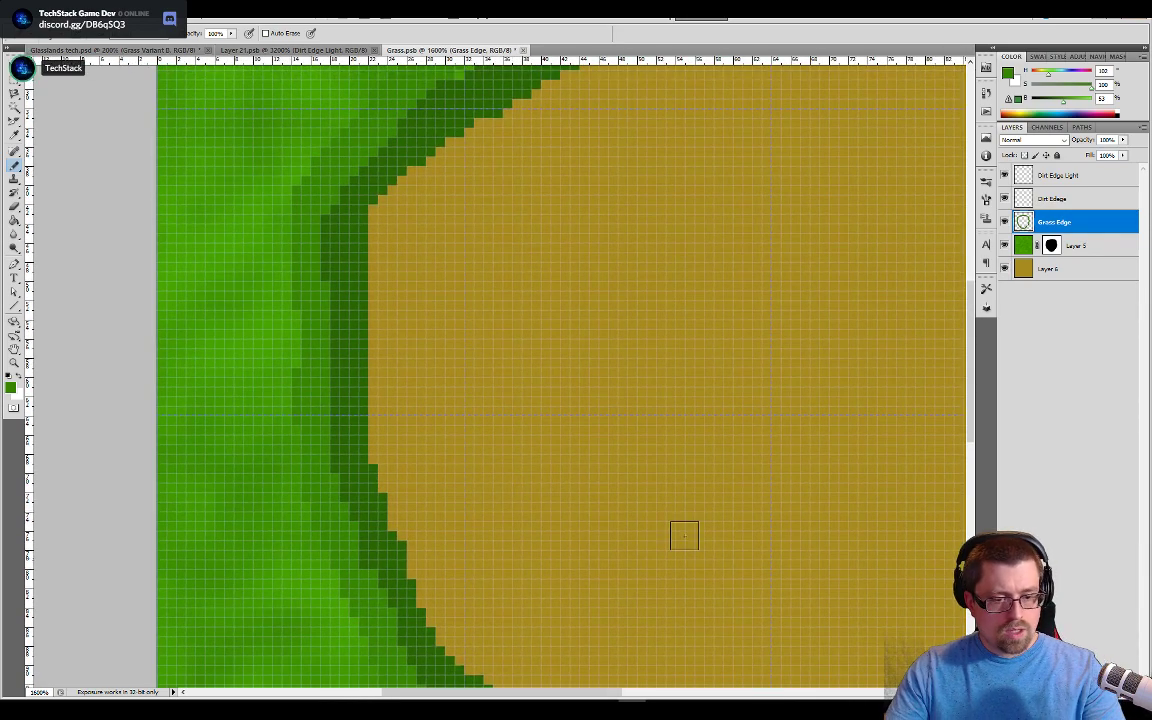
Step: Sample the darkest brown swatch of the dirt palette in Glasslands tech.psd as the foreground colour
{"action": "left_click", "coordinate": [117, 50]}
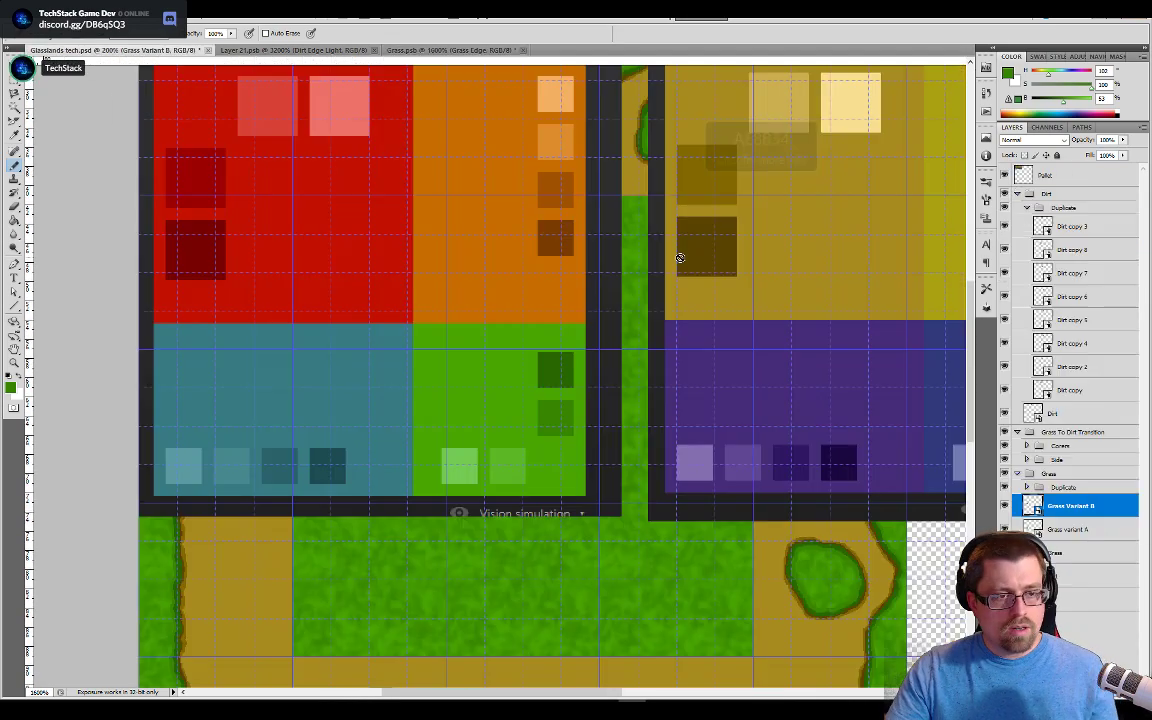
{"action": "left_click_drag", "start_coordinate": [820, 224], "coordinate": [725, 311]}
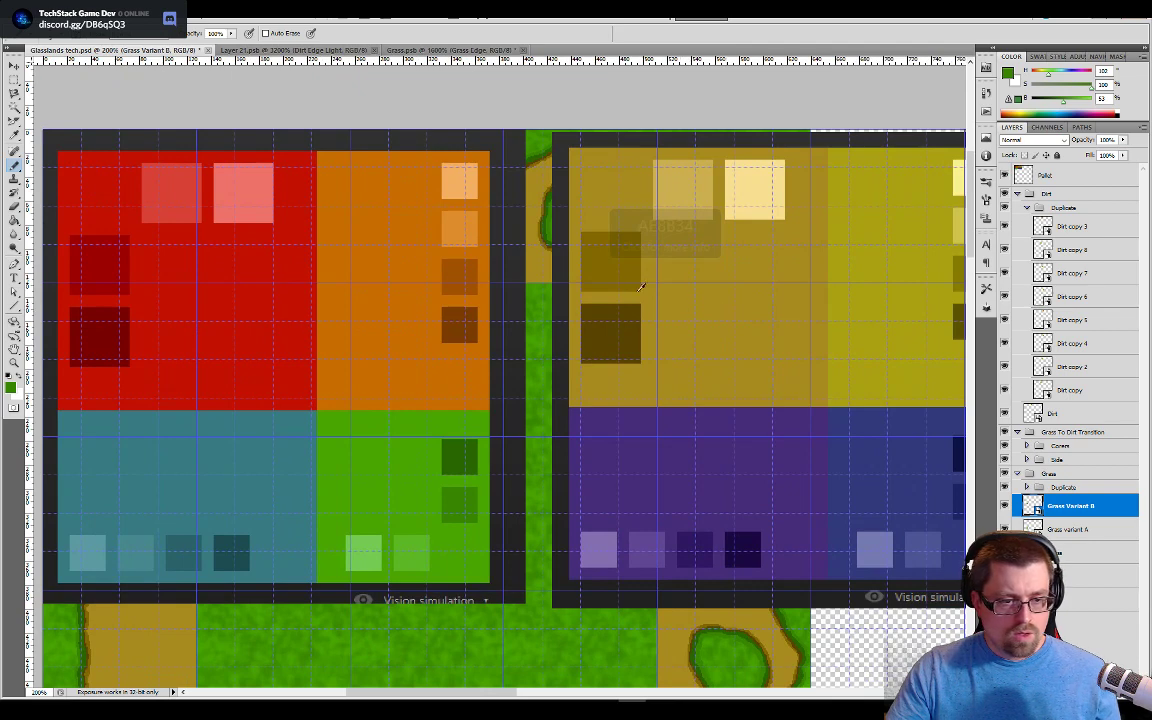
{"action": "left_click", "coordinate": [619, 338]}
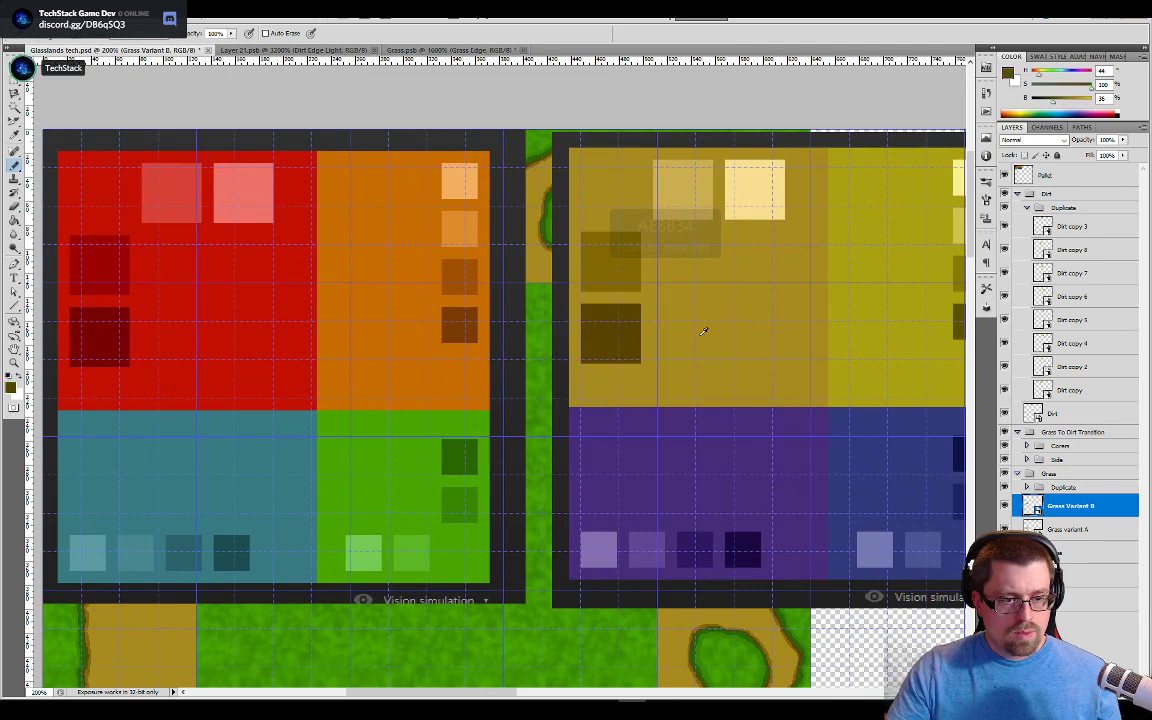
Step: In Grass.psb, move the Dirt Edege layer below the masked grass layer, directly above the dirt base, and make it active
{"action": "left_click", "coordinate": [452, 50]}
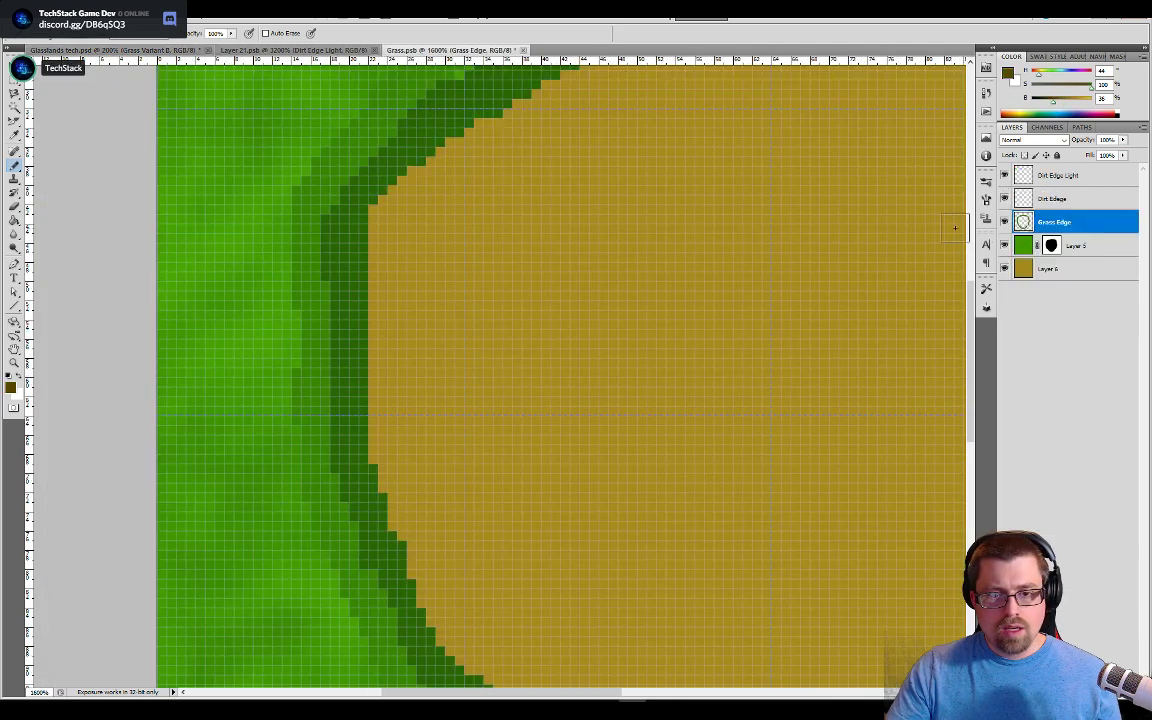
{"action": "left_click", "coordinate": [1054, 200]}
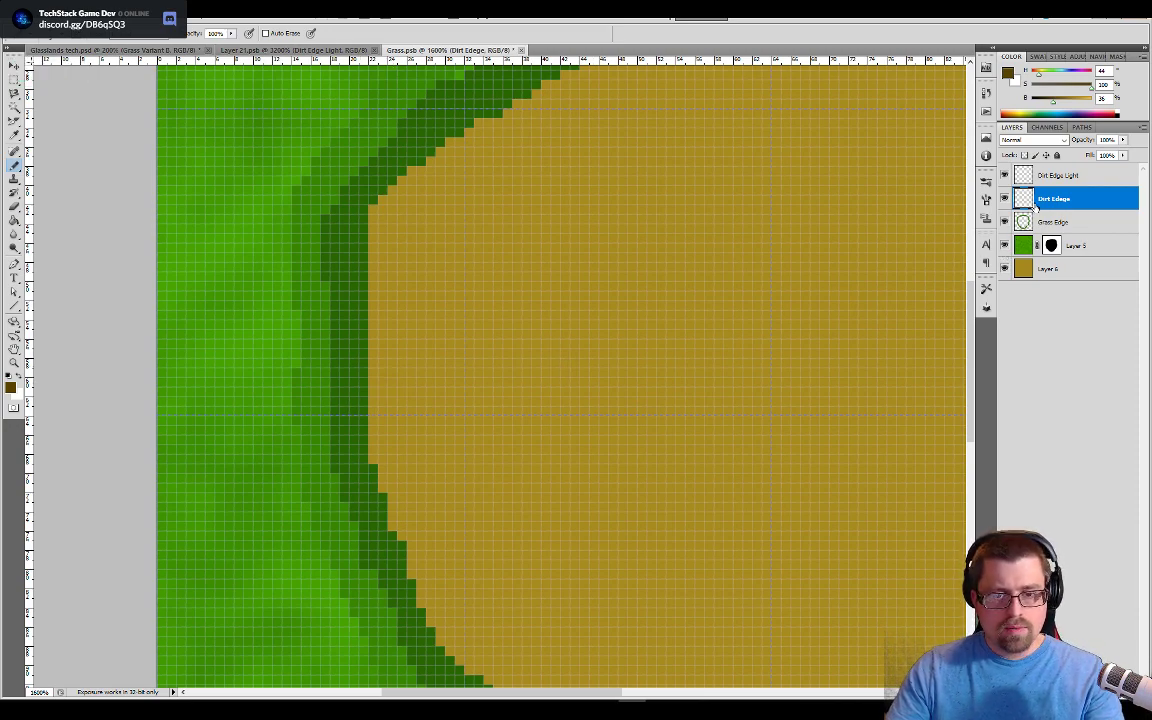
{"action": "mouse_move", "coordinate": [1035, 205]}
{"action": "left_mouse_down"}
{"action": "mouse_move", "coordinate": [1037, 253]}
{"action": "mouse_move", "coordinate": [1039, 232]}
{"action": "mouse_move", "coordinate": [1024, 222]}
{"action": "mouse_move", "coordinate": [1030, 186]}
{"action": "mouse_move", "coordinate": [1040, 228]}
{"action": "left_mouse_up"}
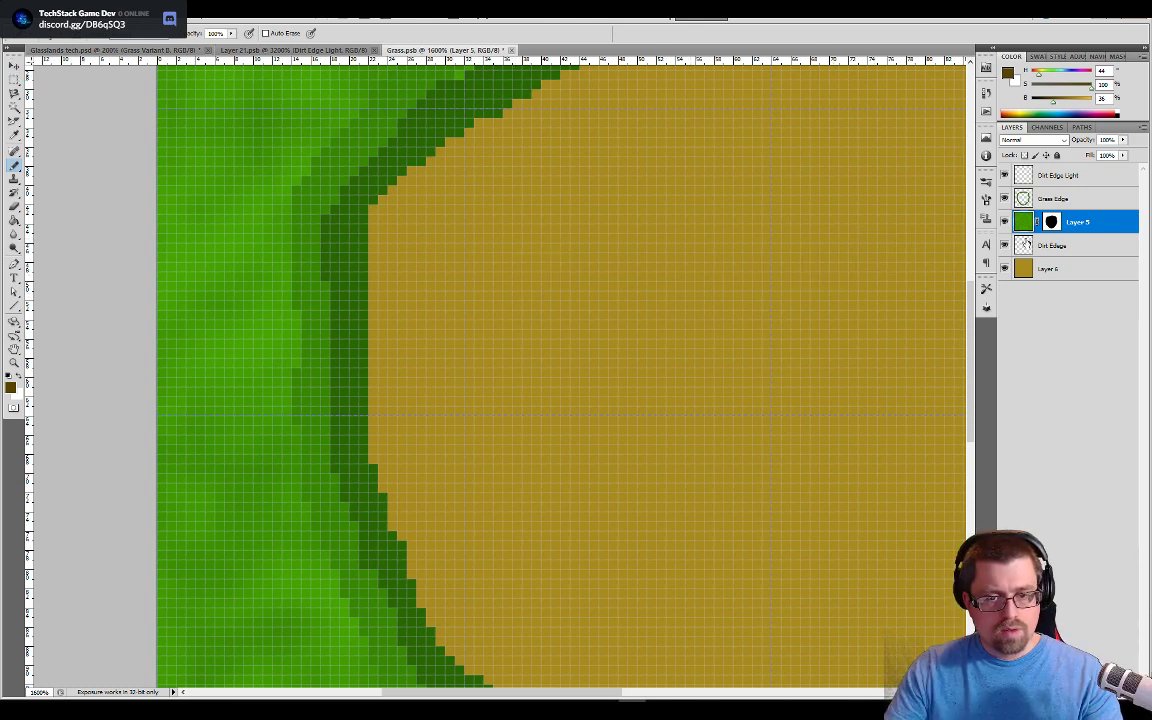
{"action": "key", "text": "alt+bracketleft"}
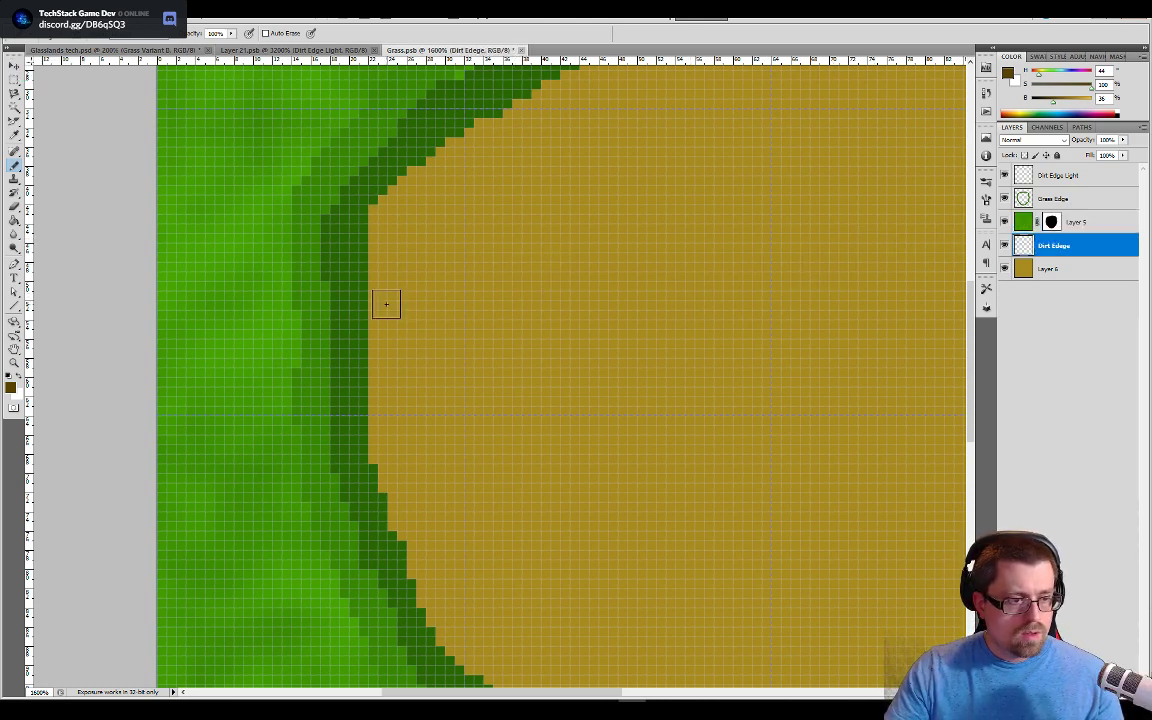
Step: Paint a dark brown Pencil band, about 2 px wide, inside the left, lower-left and bottom edges of the dirt patch
{"action": "mouse_move", "coordinate": [386, 304]}
{"action": "left_mouse_down"}
{"action": "mouse_move", "coordinate": [380, 285]}
{"action": "mouse_move", "coordinate": [385, 464]}
{"action": "left_mouse_up"}
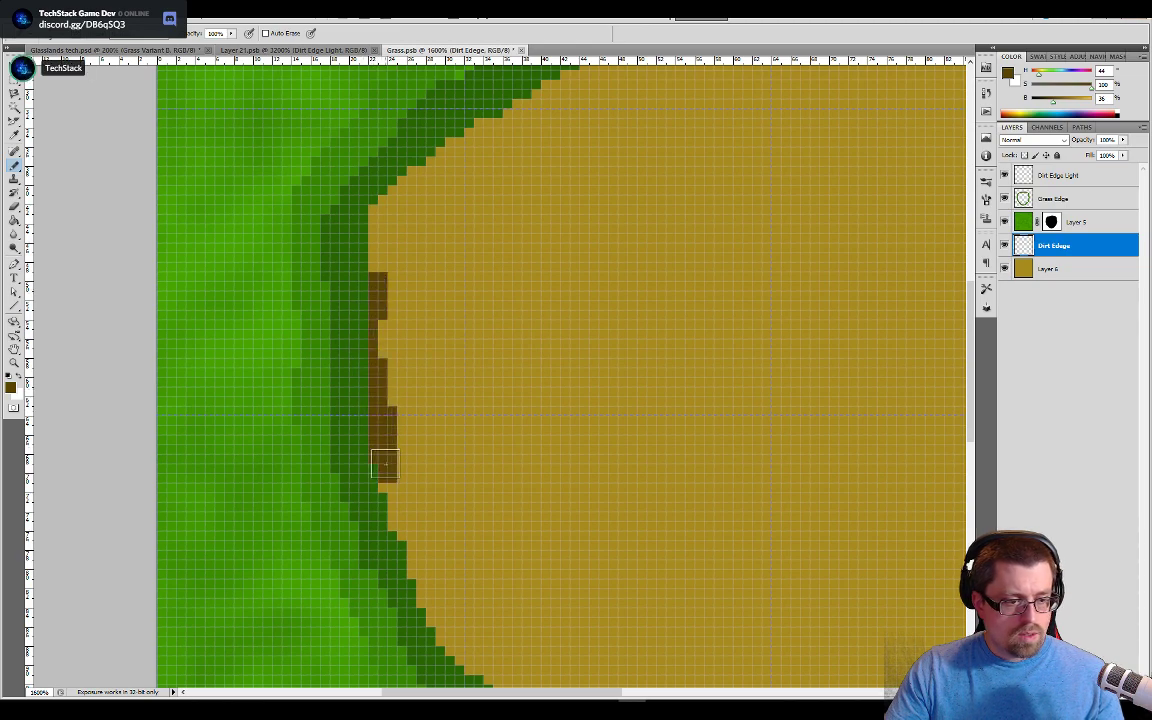
{"action": "left_click_drag", "start_coordinate": [509, 571], "coordinate": [430, 295]}
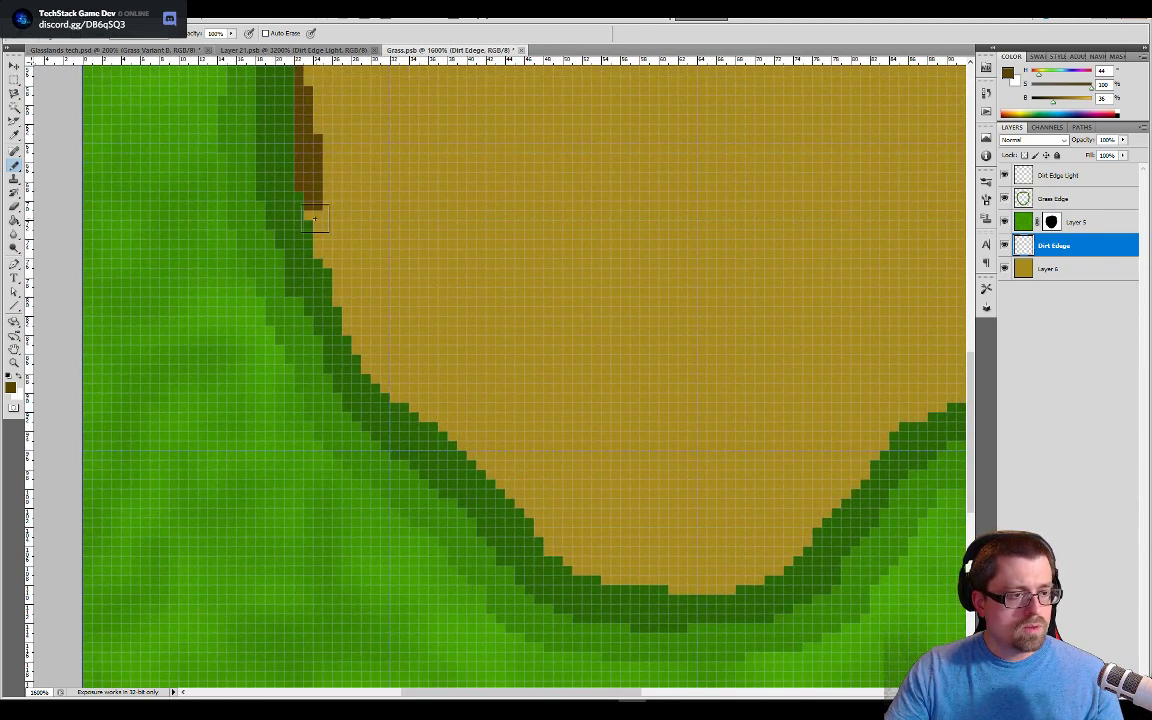
{"action": "left_click_drag", "start_coordinate": [314, 218], "coordinate": [341, 297]}
{"action": "mouse_move", "coordinate": [350, 343]}
{"action": "left_mouse_down"}
{"action": "mouse_move", "coordinate": [491, 473]}
{"action": "mouse_move", "coordinate": [561, 557]}
{"action": "mouse_move", "coordinate": [672, 592]}
{"action": "mouse_move", "coordinate": [712, 592]}
{"action": "mouse_move", "coordinate": [785, 558]}
{"action": "mouse_move", "coordinate": [894, 439]}
{"action": "mouse_move", "coordinate": [755, 502]}
{"action": "mouse_move", "coordinate": [598, 529]}
{"action": "left_mouse_up"}
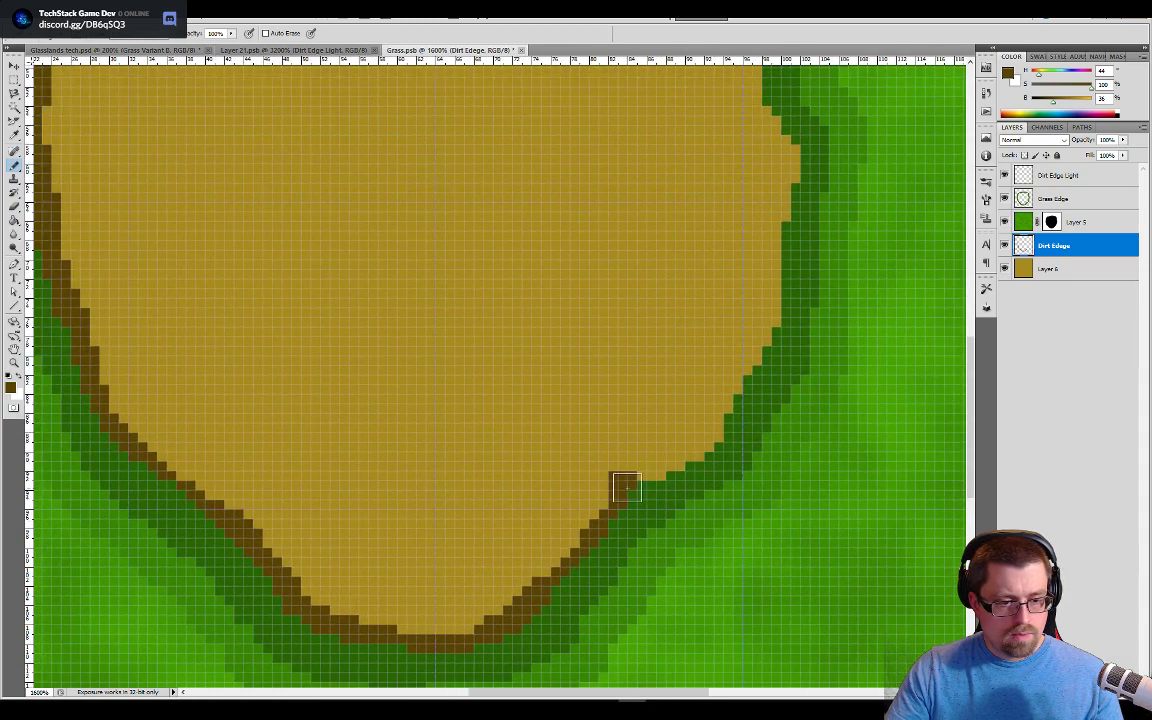
Step: Continue the dark brown band up the right side, over the top and down the left side, closing the outline of the dirt patch
{"action": "mouse_move", "coordinate": [627, 487]}
{"action": "left_mouse_down"}
{"action": "mouse_move", "coordinate": [670, 481]}
{"action": "mouse_move", "coordinate": [706, 454]}
{"action": "mouse_move", "coordinate": [735, 404]}
{"action": "mouse_move", "coordinate": [770, 320]}
{"action": "mouse_move", "coordinate": [798, 145]}
{"action": "left_mouse_up"}
{"action": "left_click_drag", "start_coordinate": [806, 223], "coordinate": [779, 471]}
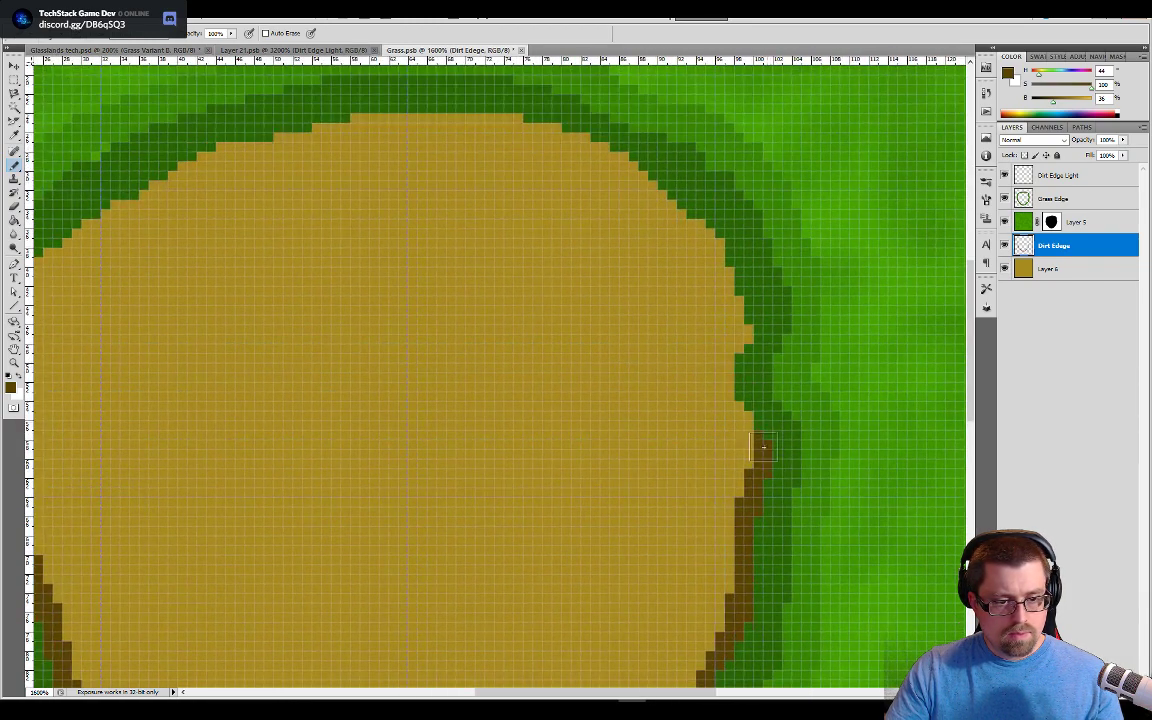
{"action": "mouse_move", "coordinate": [749, 390]}
{"action": "left_mouse_down"}
{"action": "mouse_move", "coordinate": [754, 306]}
{"action": "mouse_move", "coordinate": [650, 196]}
{"action": "mouse_move", "coordinate": [528, 115]}
{"action": "mouse_move", "coordinate": [380, 108]}
{"action": "mouse_move", "coordinate": [250, 125]}
{"action": "left_mouse_up"}
{"action": "mouse_move", "coordinate": [304, 158]}
{"action": "left_mouse_down"}
{"action": "mouse_move", "coordinate": [517, 193]}
{"action": "mouse_move", "coordinate": [590, 157]}
{"action": "left_mouse_up"}
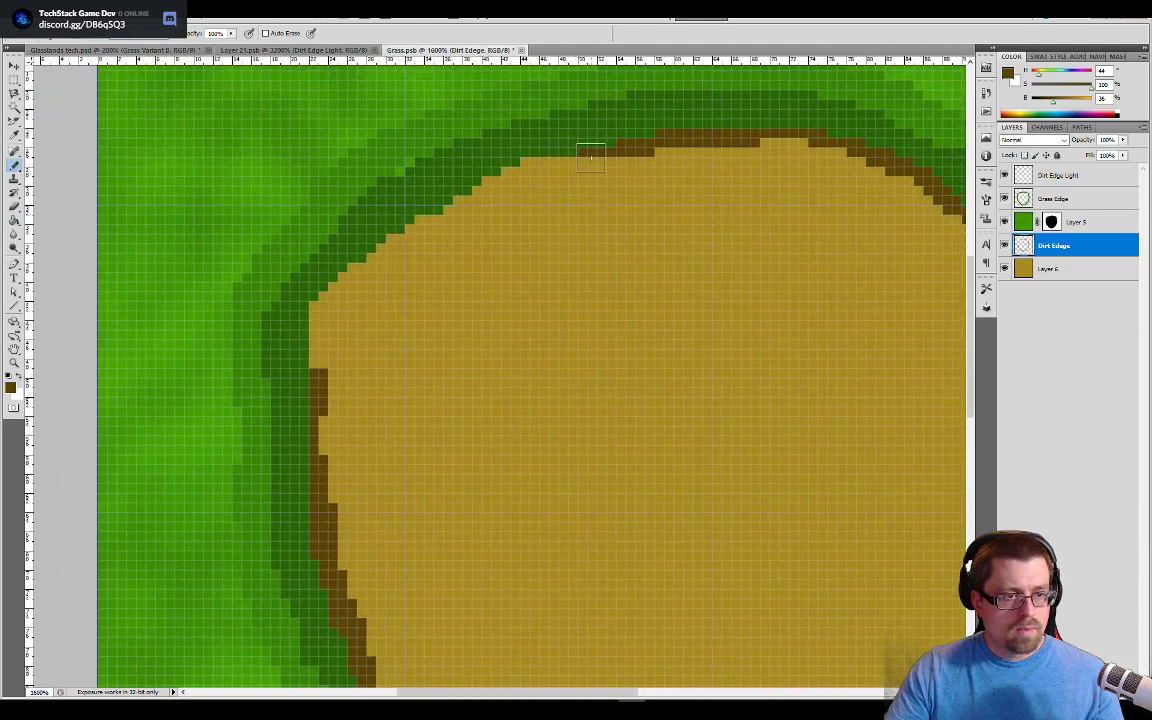
{"action": "mouse_move", "coordinate": [520, 144]}
{"action": "left_mouse_down"}
{"action": "mouse_move", "coordinate": [486, 174]}
{"action": "mouse_move", "coordinate": [364, 250]}
{"action": "mouse_move", "coordinate": [322, 291]}
{"action": "mouse_move", "coordinate": [312, 367]}
{"action": "left_mouse_up"}
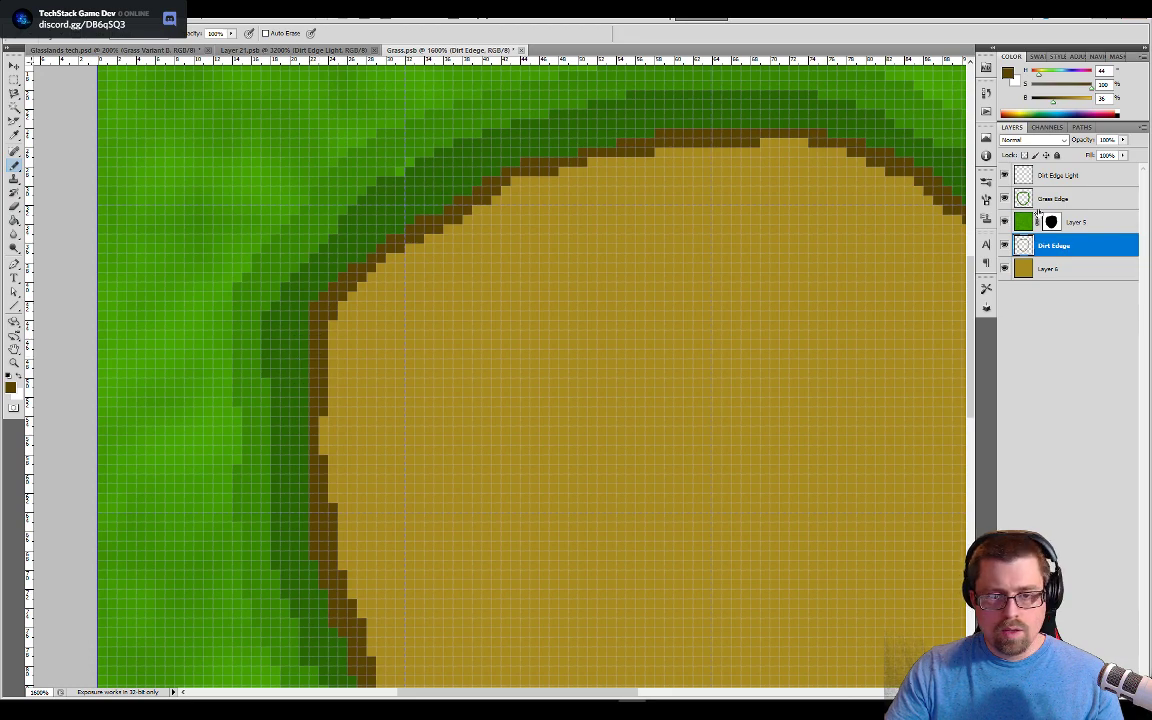
Step: Move the Dirt Edge Light layer below Dirt Edege and sample the second-darkest brown of the dirt palette in Glasslands tech.psd
{"action": "left_click_drag", "start_coordinate": [1058, 186], "coordinate": [1065, 265]}
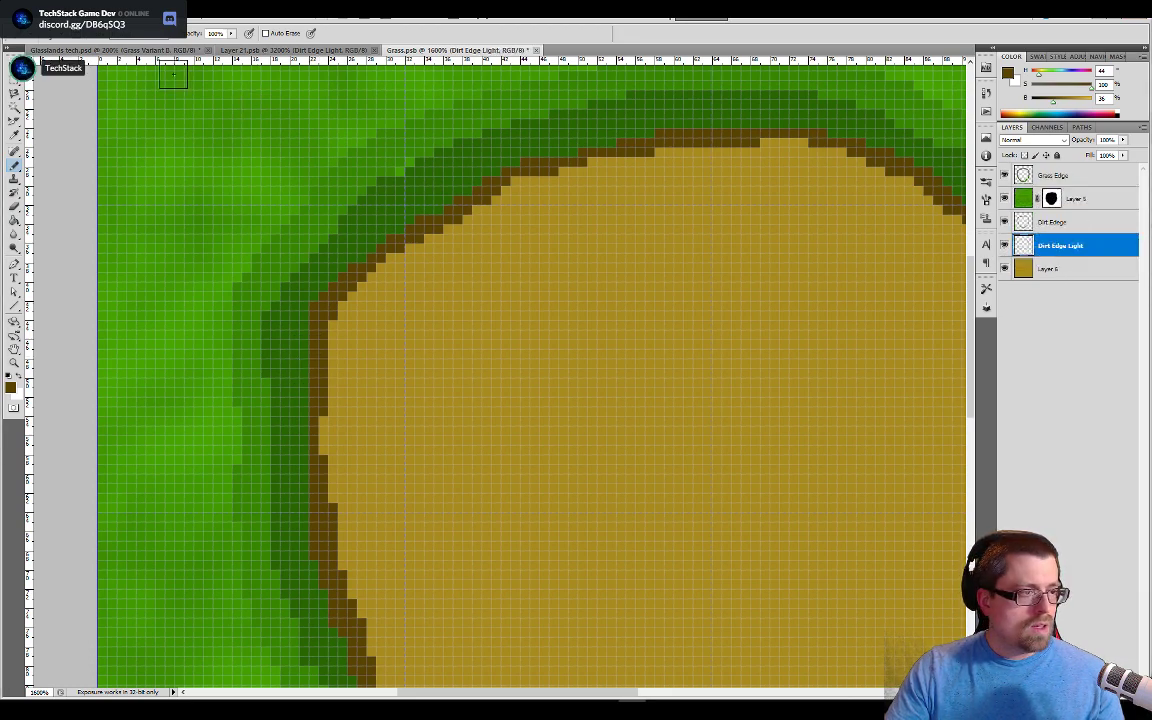
{"action": "left_click", "coordinate": [157, 50]}
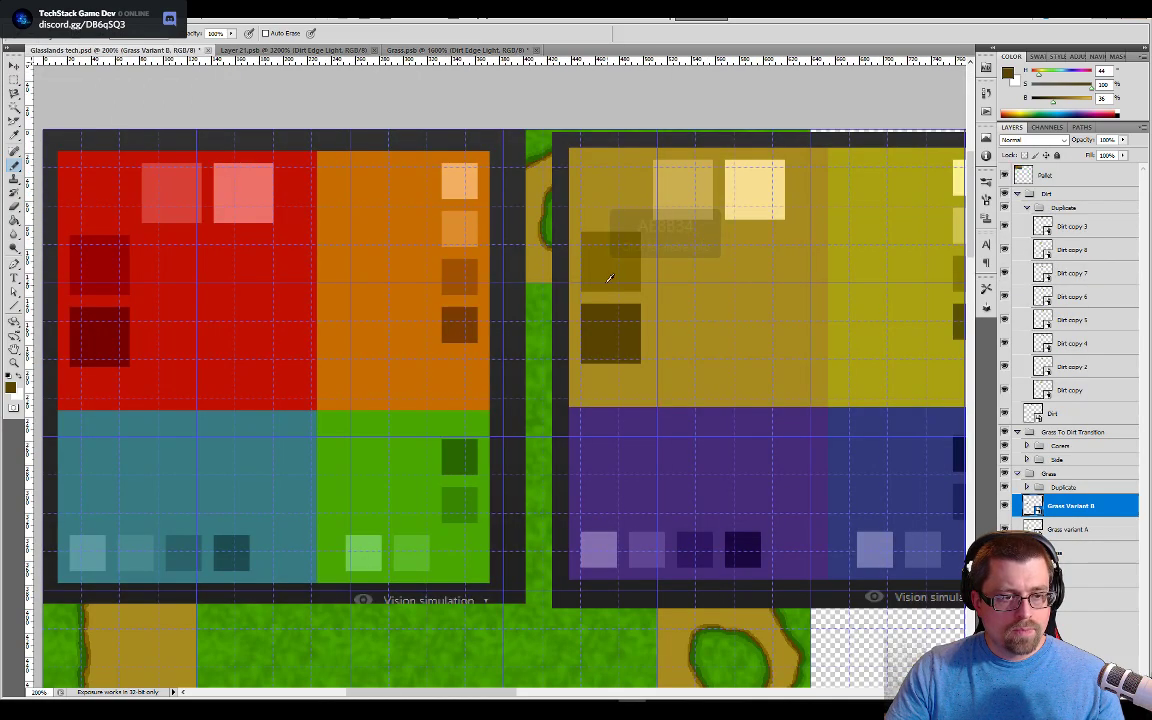
{"action": "left_click", "coordinate": [608, 280], "text": "alt"}
{"action": "left_click", "coordinate": [488, 50]}
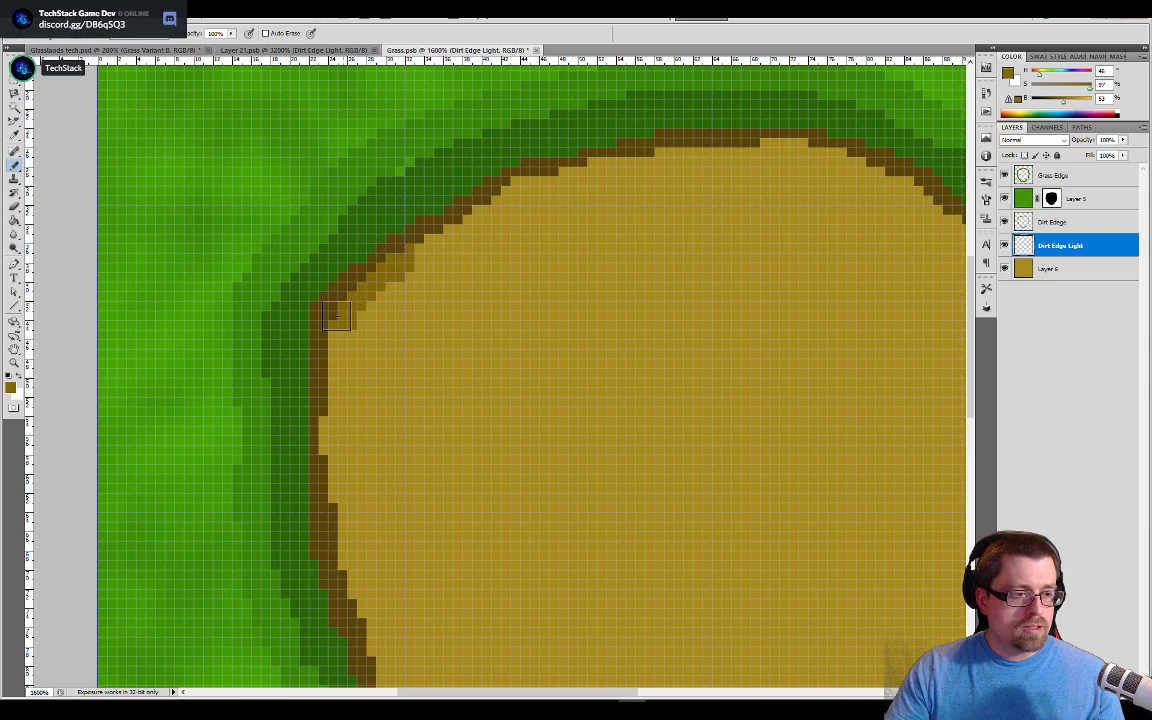
Step: Paint a medium brown Pencil band, about 2 px wide, inside the dark brown outline around the whole dirt patch and save the tile
{"action": "left_click_drag", "start_coordinate": [336, 315], "coordinate": [346, 587]}
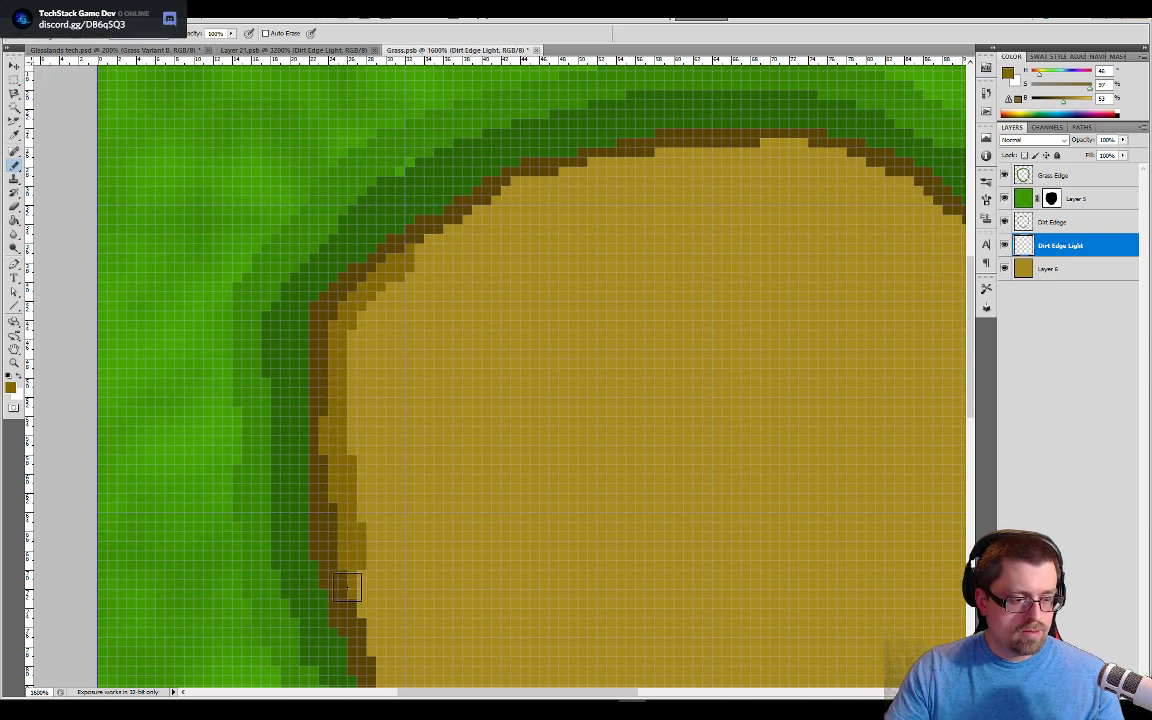
{"action": "left_click_drag", "start_coordinate": [450, 584], "coordinate": [473, 344]}
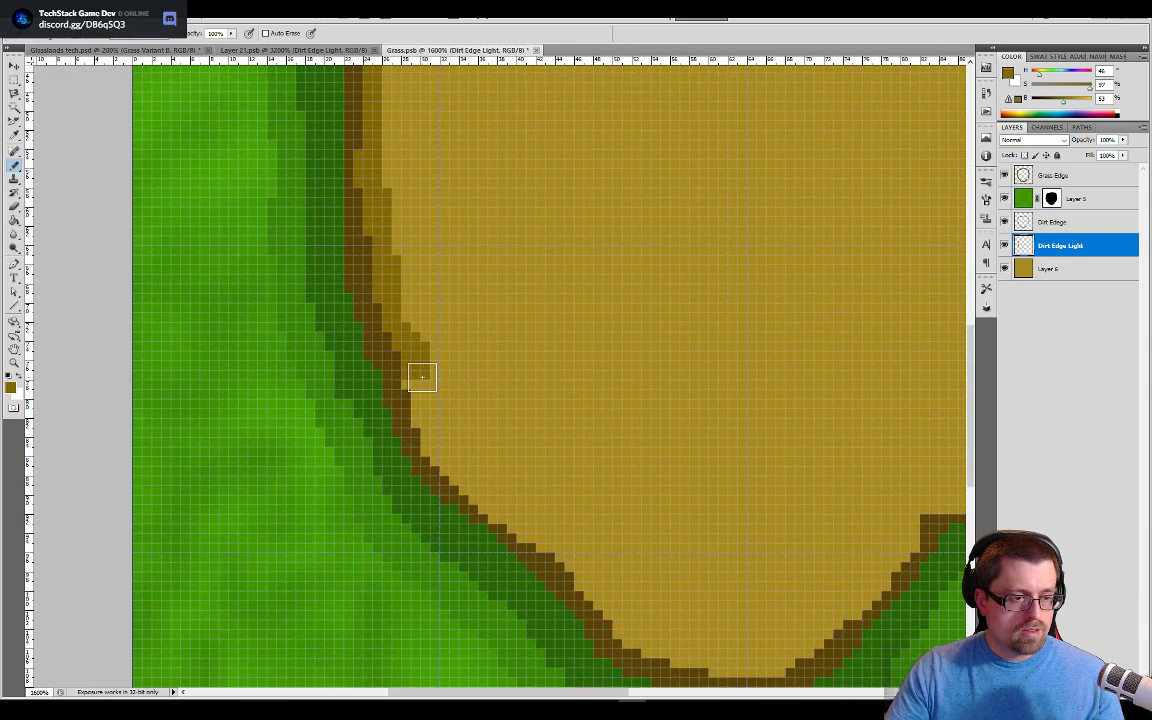
{"action": "mouse_move", "coordinate": [422, 377]}
{"action": "left_mouse_down"}
{"action": "mouse_move", "coordinate": [413, 415]}
{"action": "mouse_move", "coordinate": [447, 471]}
{"action": "mouse_move", "coordinate": [558, 559]}
{"action": "mouse_move", "coordinate": [618, 629]}
{"action": "mouse_move", "coordinate": [748, 676]}
{"action": "mouse_move", "coordinate": [784, 671]}
{"action": "mouse_move", "coordinate": [901, 572]}
{"action": "mouse_move", "coordinate": [925, 529]}
{"action": "mouse_move", "coordinate": [746, 557]}
{"action": "mouse_move", "coordinate": [648, 557]}
{"action": "mouse_move", "coordinate": [678, 535]}
{"action": "mouse_move", "coordinate": [752, 522]}
{"action": "mouse_move", "coordinate": [825, 354]}
{"action": "mouse_move", "coordinate": [848, 208]}
{"action": "mouse_move", "coordinate": [823, 152]}
{"action": "mouse_move", "coordinate": [834, 187]}
{"action": "mouse_move", "coordinate": [882, 130]}
{"action": "mouse_move", "coordinate": [821, 451]}
{"action": "left_mouse_up"}
{"action": "key", "text": "h"}
{"action": "mouse_move", "coordinate": [771, 398]}
{"action": "left_mouse_down"}
{"action": "mouse_move", "coordinate": [769, 329]}
{"action": "mouse_move", "coordinate": [743, 283]}
{"action": "mouse_move", "coordinate": [760, 343]}
{"action": "mouse_move", "coordinate": [666, 239]}
{"action": "mouse_move", "coordinate": [608, 208]}
{"action": "mouse_move", "coordinate": [429, 198]}
{"action": "mouse_move", "coordinate": [252, 237]}
{"action": "mouse_move", "coordinate": [163, 291]}
{"action": "left_mouse_up"}
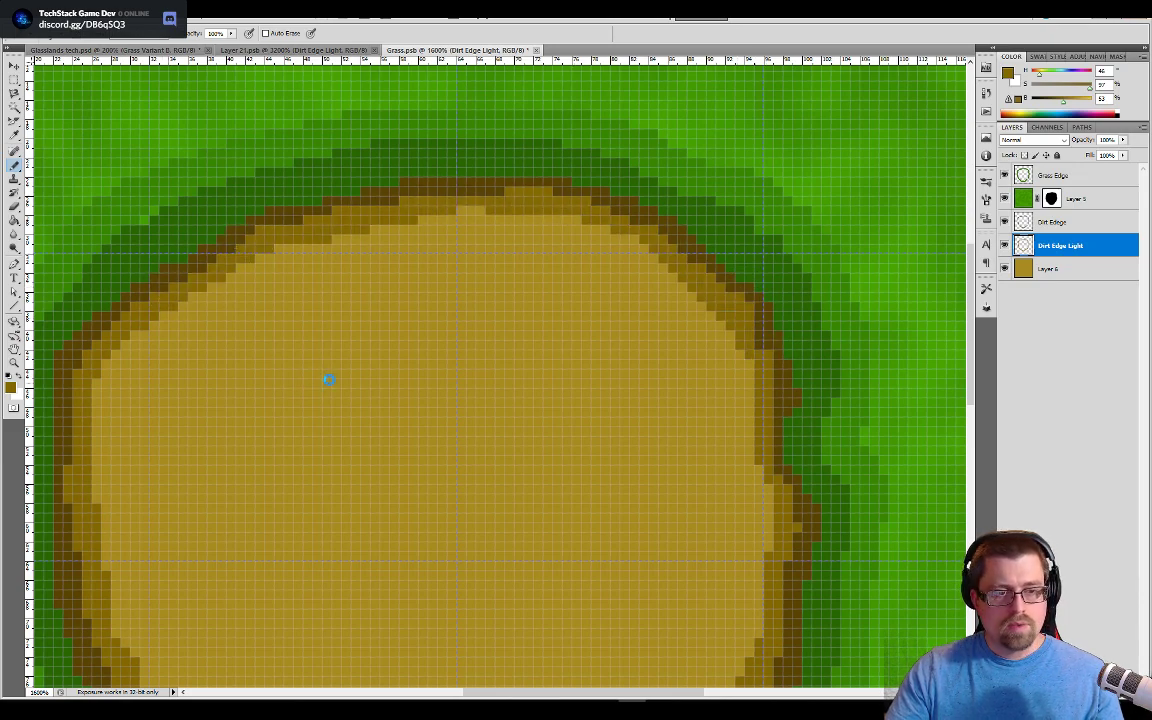
{"action": "scroll", "coordinate": [466, 363], "scroll_direction": "down", "scroll_amount": 5}
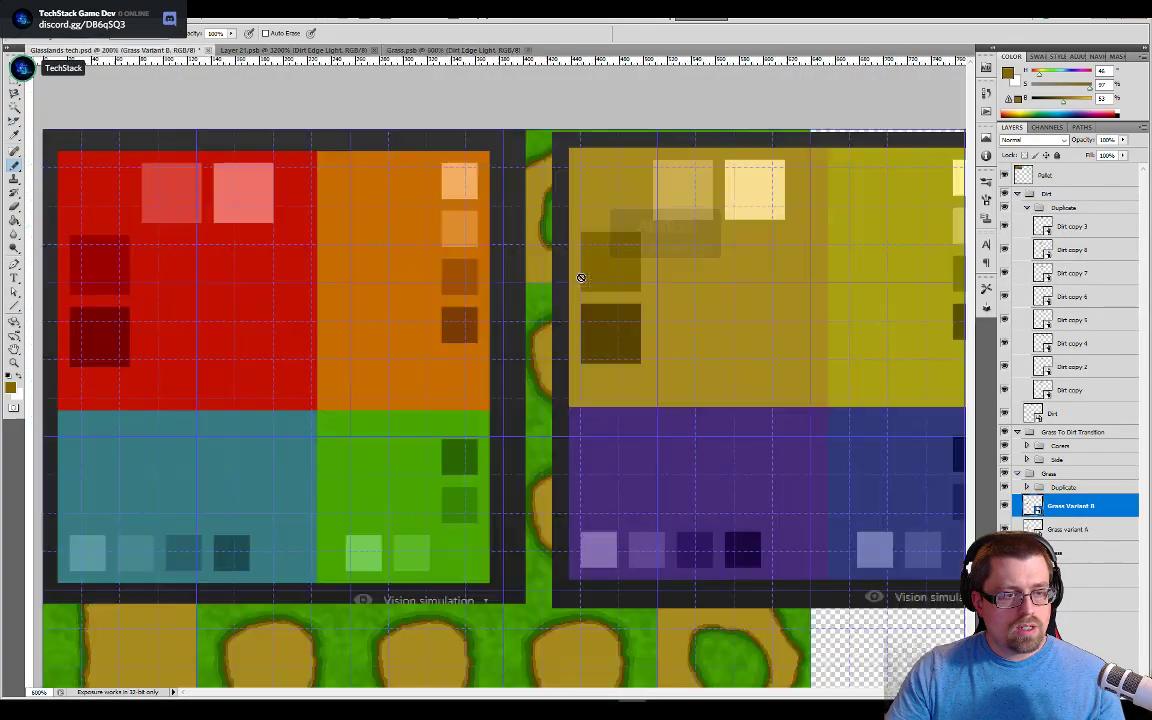
Step: Return to Glasslands tech.psd and hide the palette reference layer covering the tileset
{"action": "left_click", "coordinate": [110, 50]}
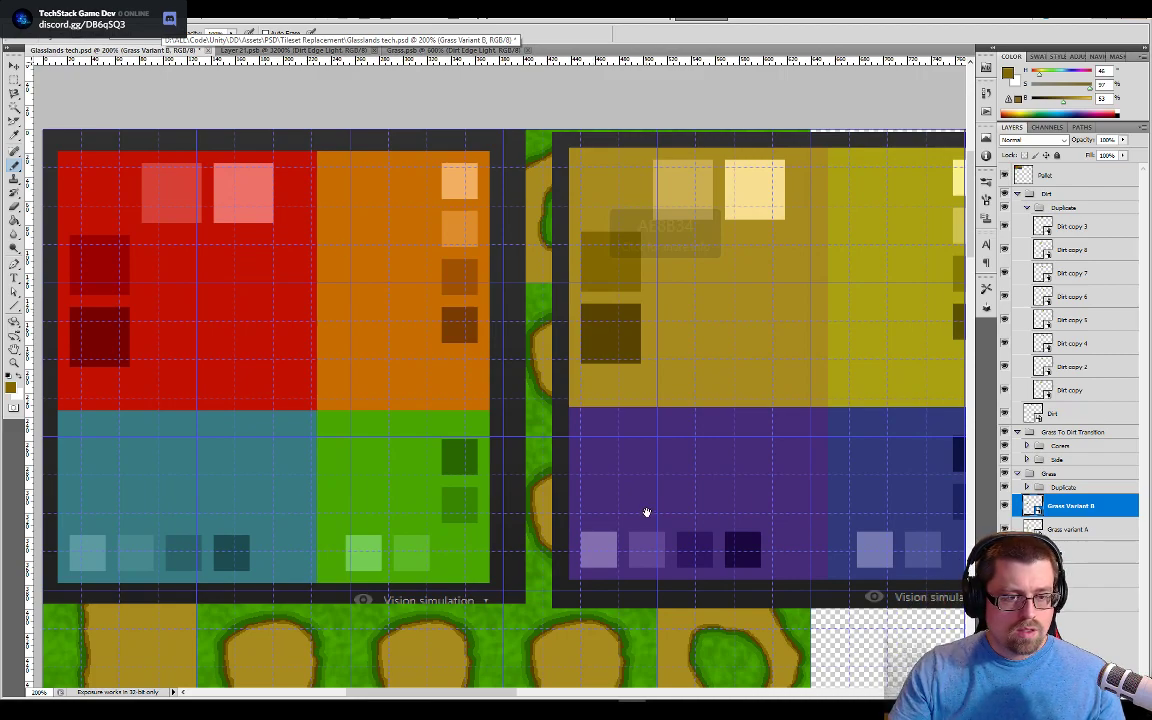
{"action": "scroll", "coordinate": [646, 512], "scroll_direction": "down", "scroll_amount": 5}
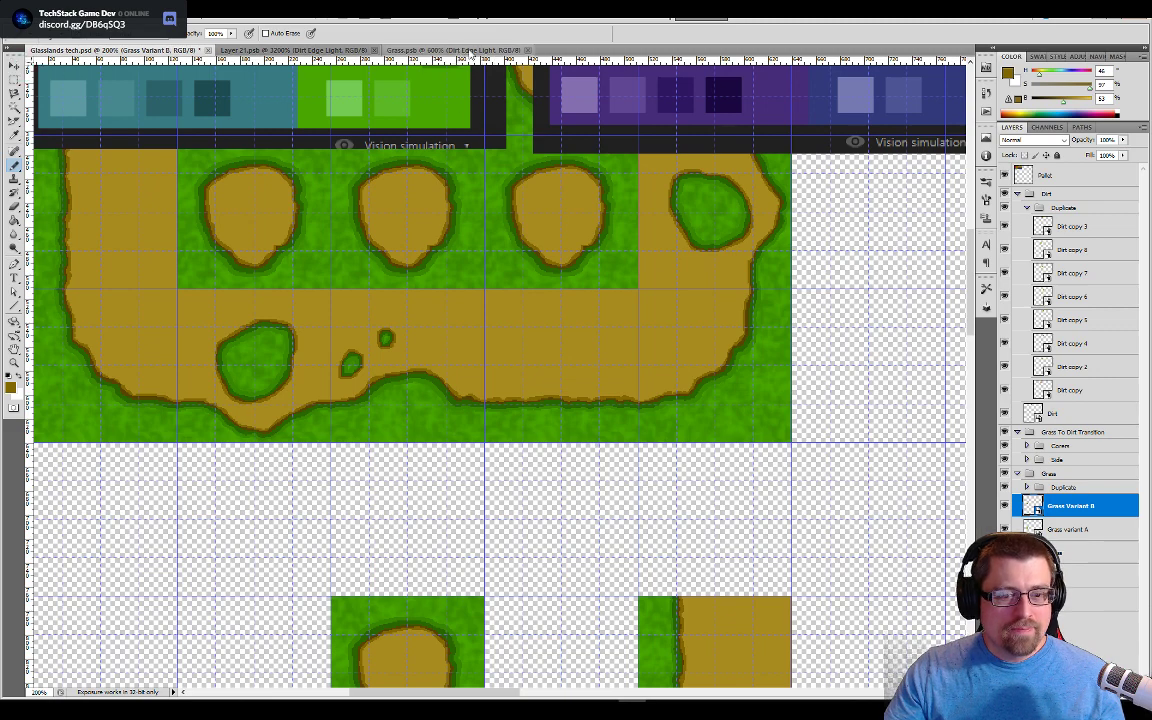
{"action": "left_click", "coordinate": [415, 49]}
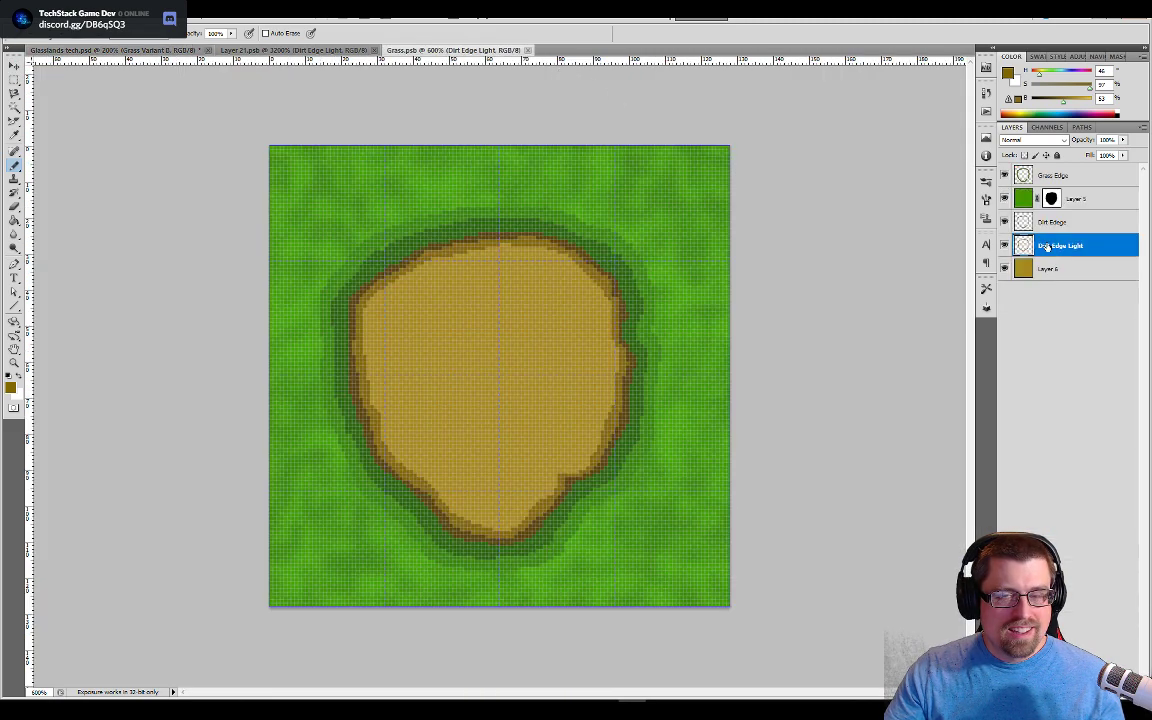
{"action": "left_click", "coordinate": [130, 50]}
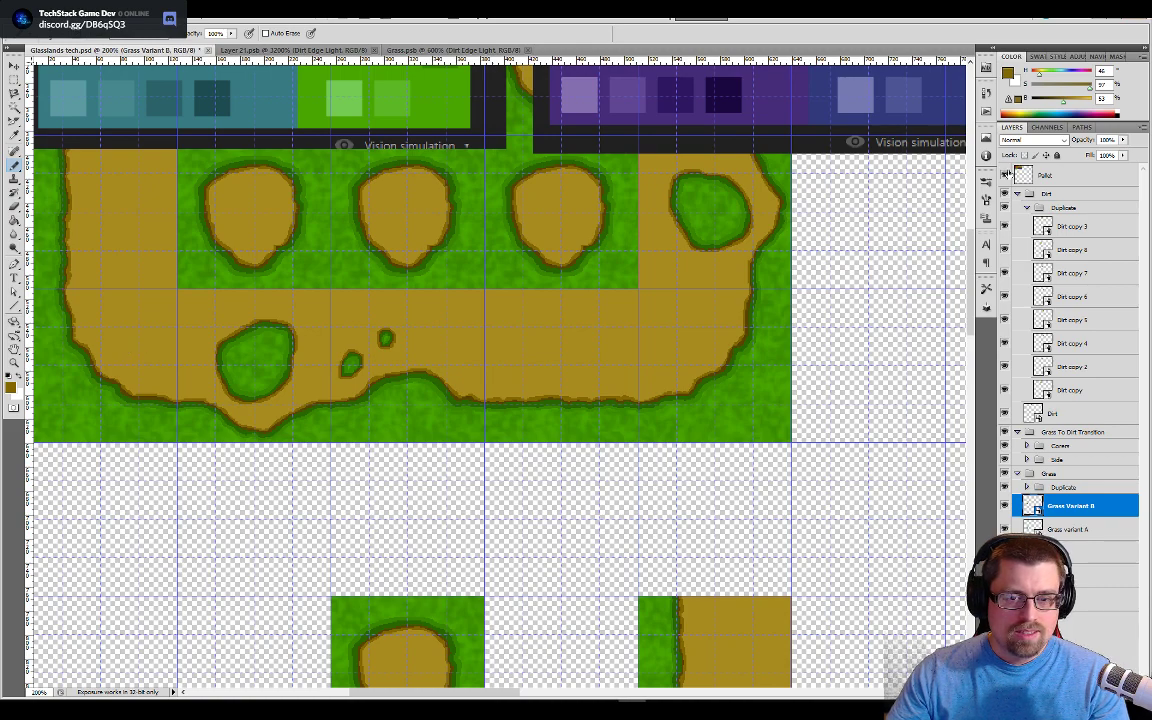
{"action": "left_click", "coordinate": [1006, 176]}
Step: Examine how the repeated Grass Variant B tiles look inside the dirt path border across the tileset preview
{"action": "left_click_drag", "start_coordinate": [293, 260], "coordinate": [455, 496]}
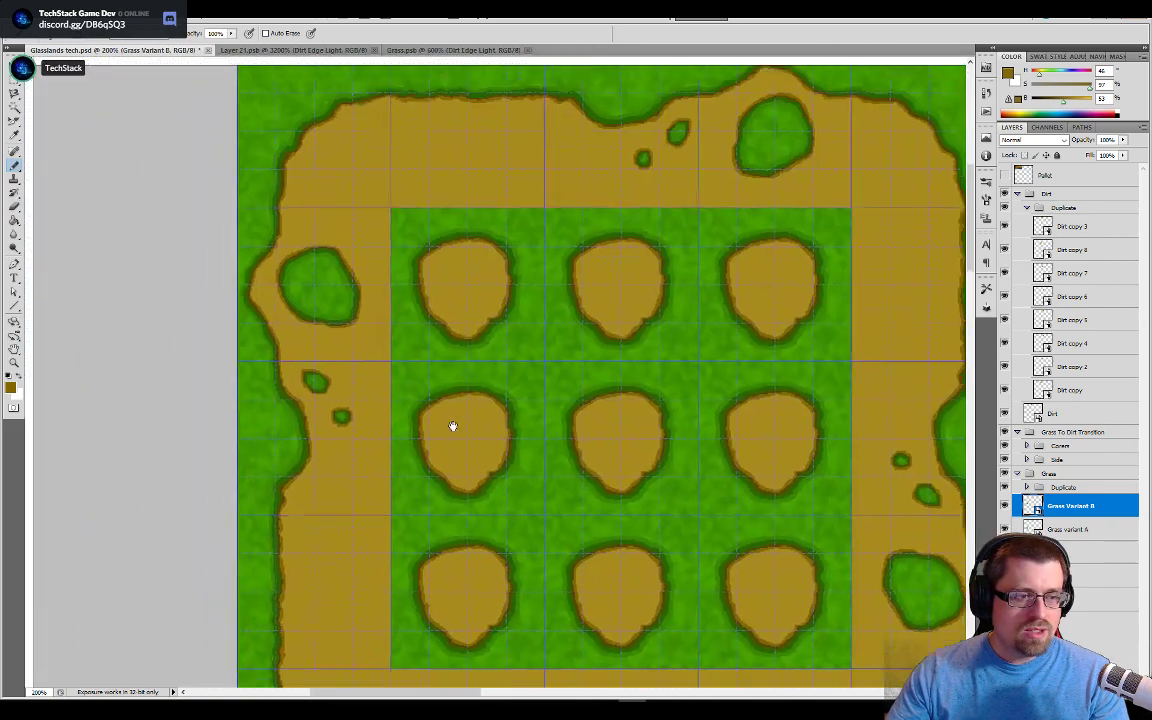
{"action": "left_click_drag", "start_coordinate": [885, 165], "coordinate": [689, 203]}
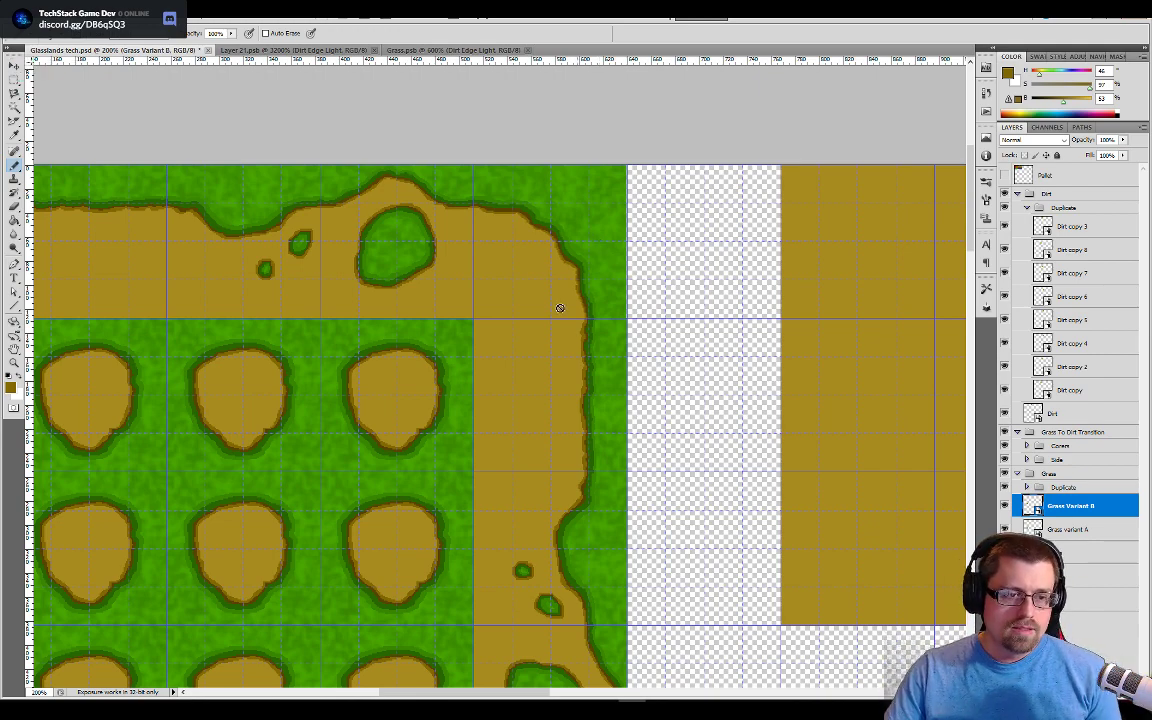
{"action": "left_click_drag", "start_coordinate": [619, 547], "coordinate": [645, 399]}
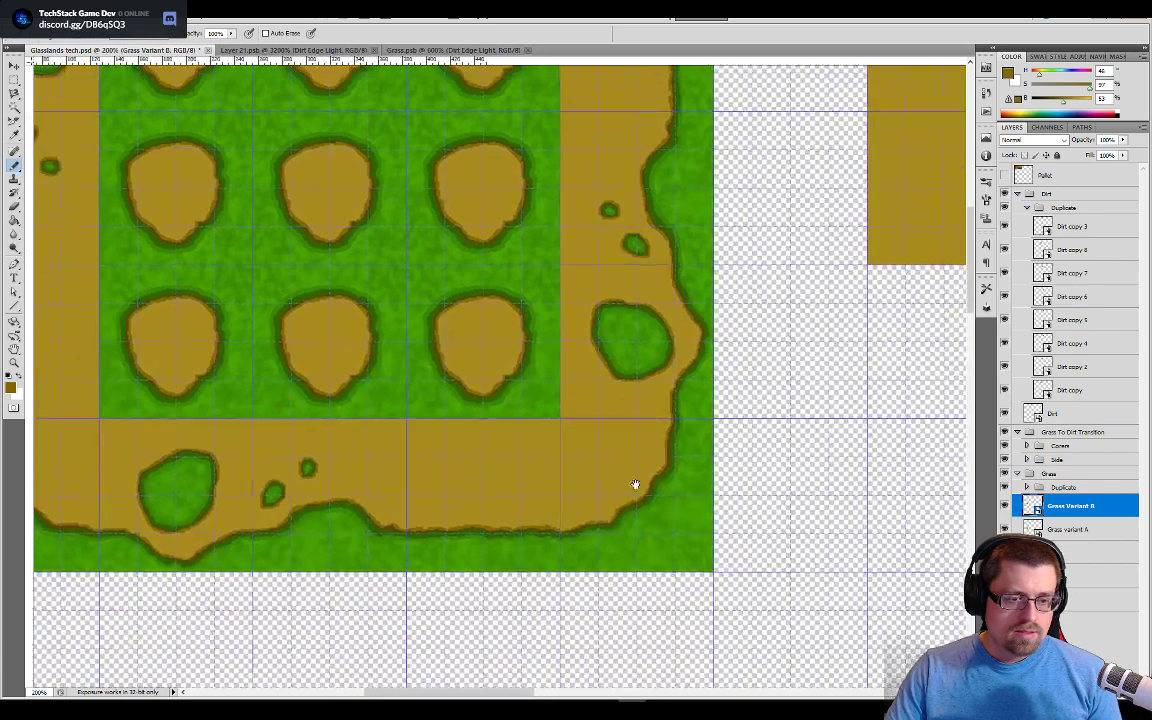
{"action": "left_click_drag", "start_coordinate": [635, 486], "coordinate": [640, 505]}
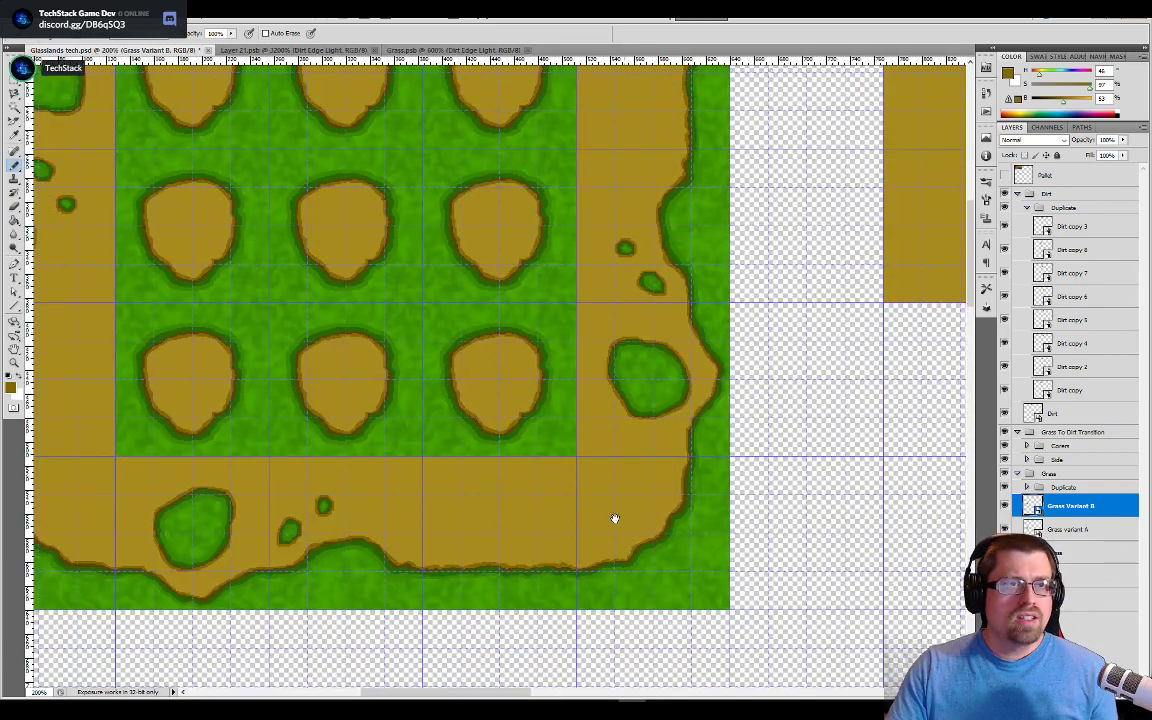
{"action": "left_click_drag", "start_coordinate": [526, 449], "coordinate": [640, 514]}
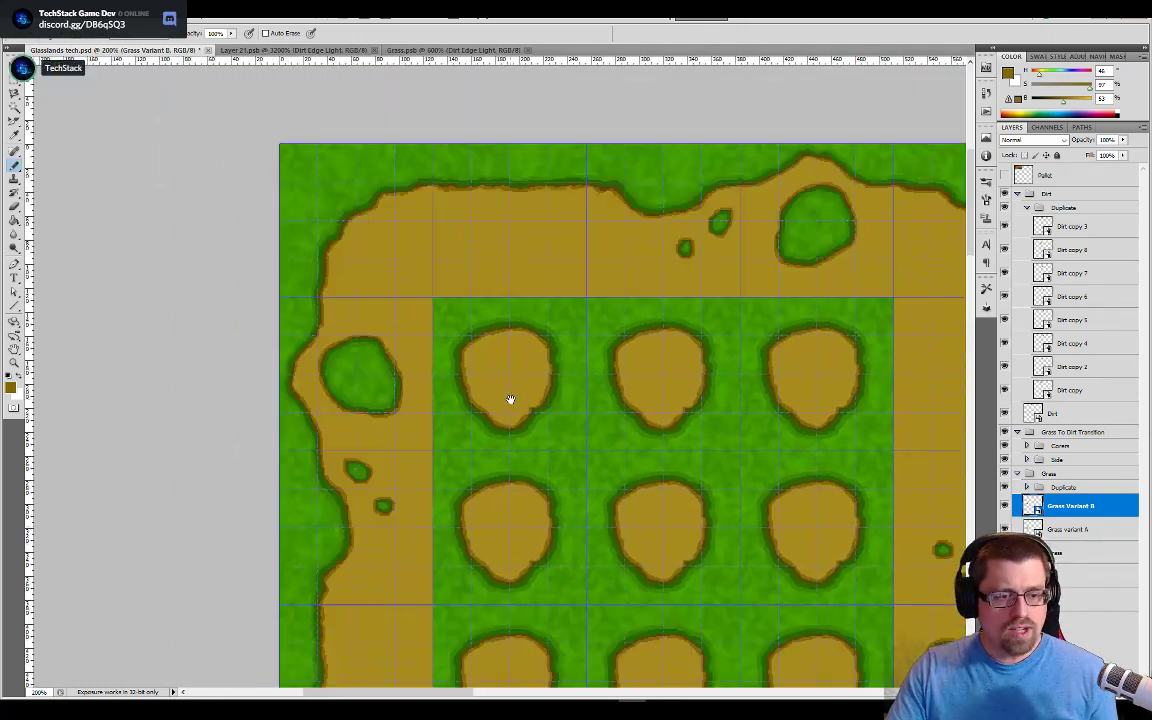
{"action": "left_click_drag", "start_coordinate": [661, 437], "coordinate": [560, 334]}
{"action": "key", "text": "ctrl+r"}
{"action": "left_click_drag", "start_coordinate": [591, 470], "coordinate": [512, 375]}
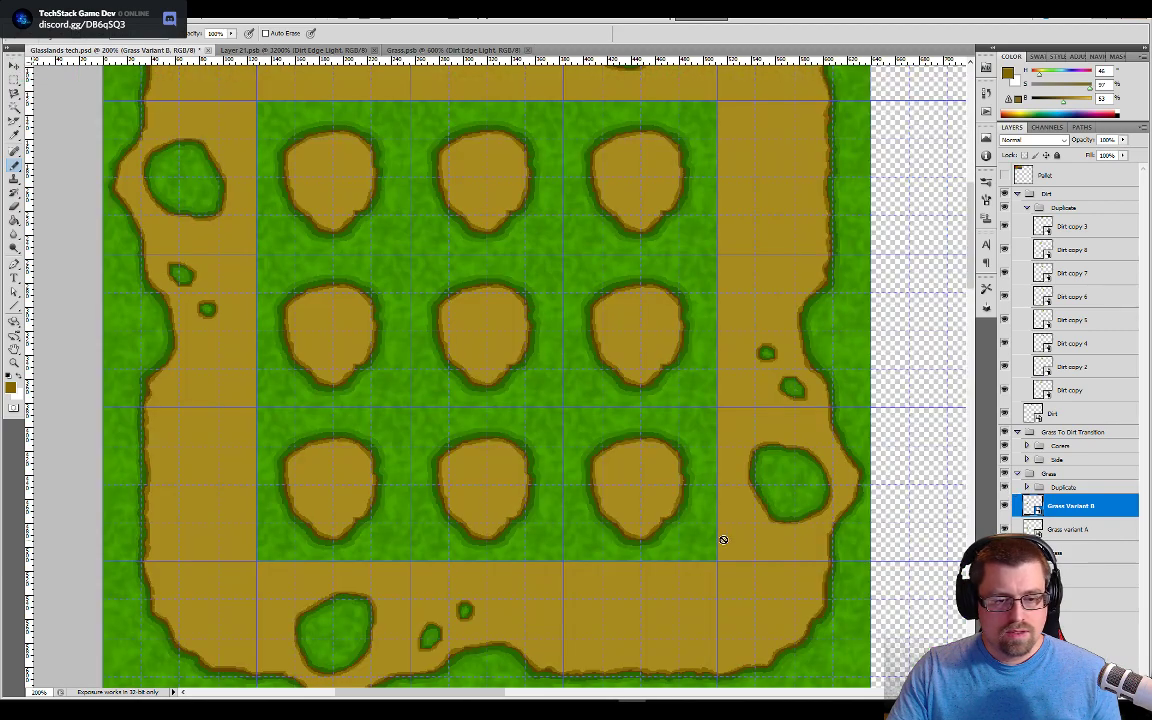
{"action": "mouse_move", "coordinate": [720, 540]}
{"action": "left_mouse_down"}
{"action": "mouse_move", "coordinate": [610, 455]}
{"action": "mouse_move", "coordinate": [608, 375]}
{"action": "left_mouse_up"}
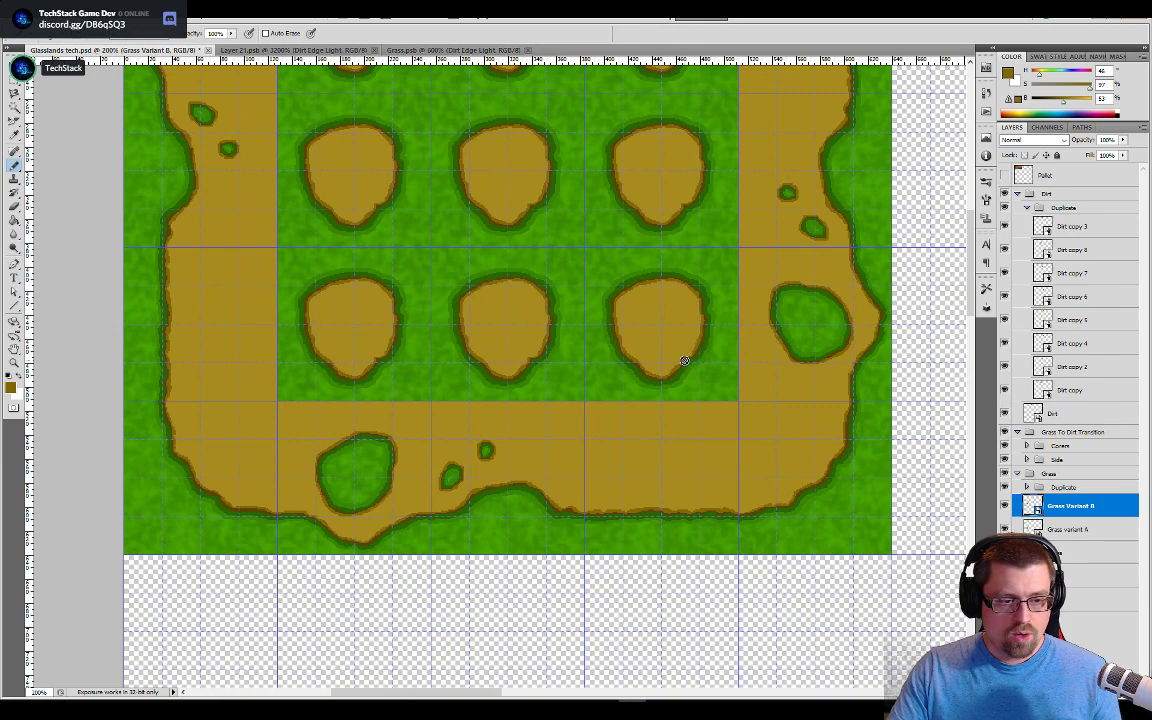
{"action": "left_click_drag", "start_coordinate": [757, 614], "coordinate": [663, 492]}
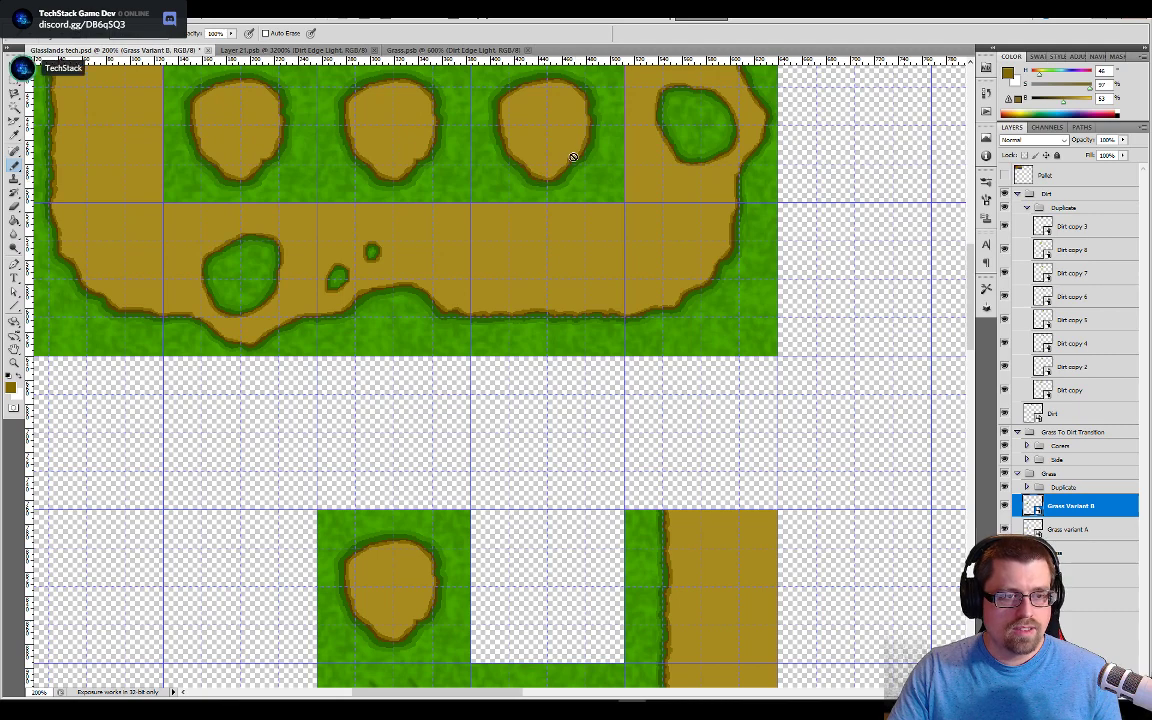
{"action": "left_click_drag", "start_coordinate": [560, 327], "coordinate": [681, 471]}
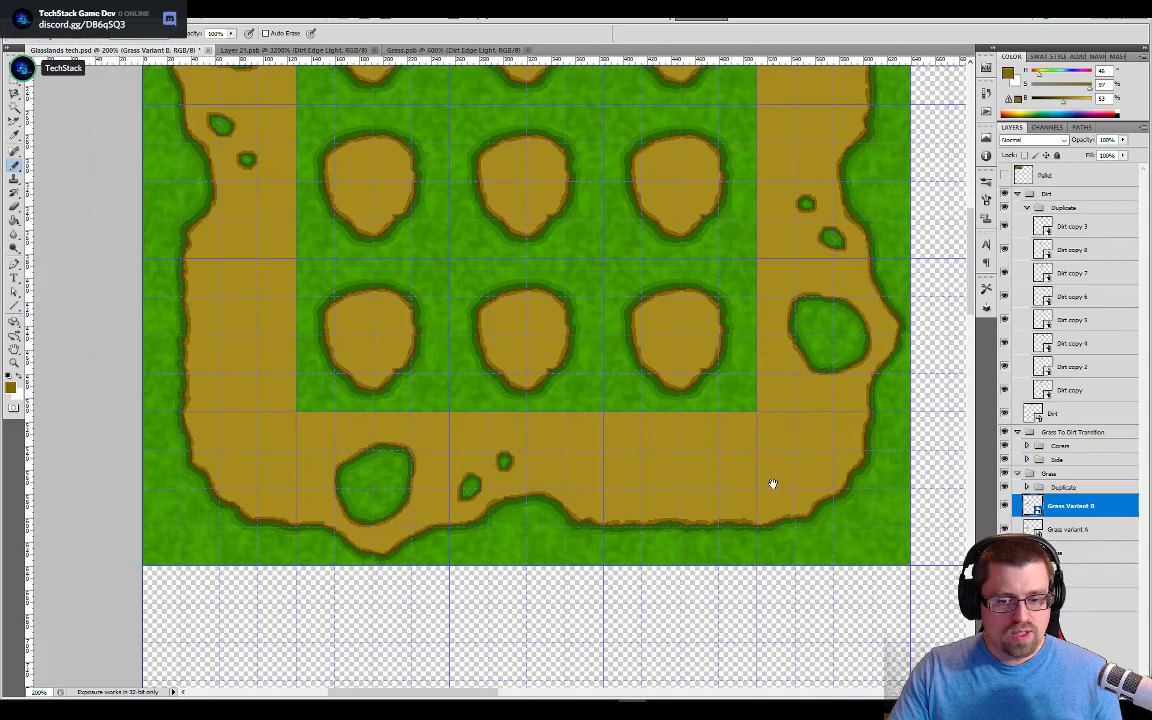
Step: Create an independent smart object copy of Grass Variant B and place it in the empty cell to the right of the original
{"action": "scroll", "coordinate": [772, 483], "scroll_direction": "down", "scroll_amount": 10}
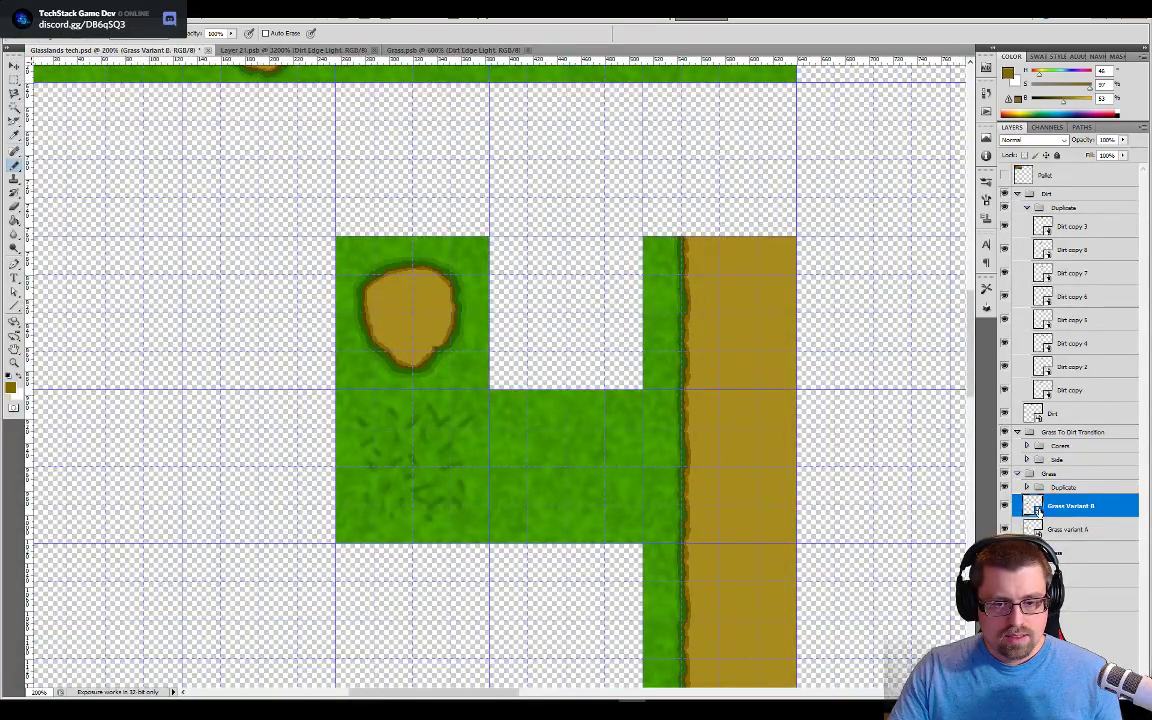
{"action": "right_click", "coordinate": [1037, 510]}
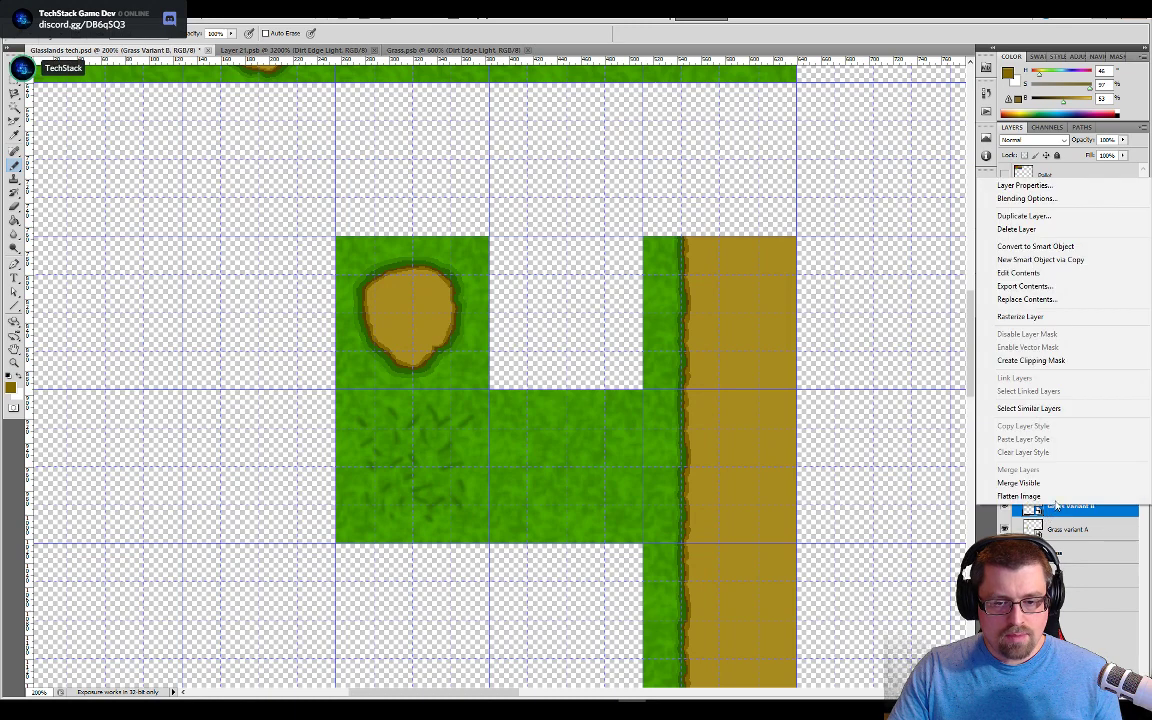
{"action": "left_click", "coordinate": [1040, 260]}
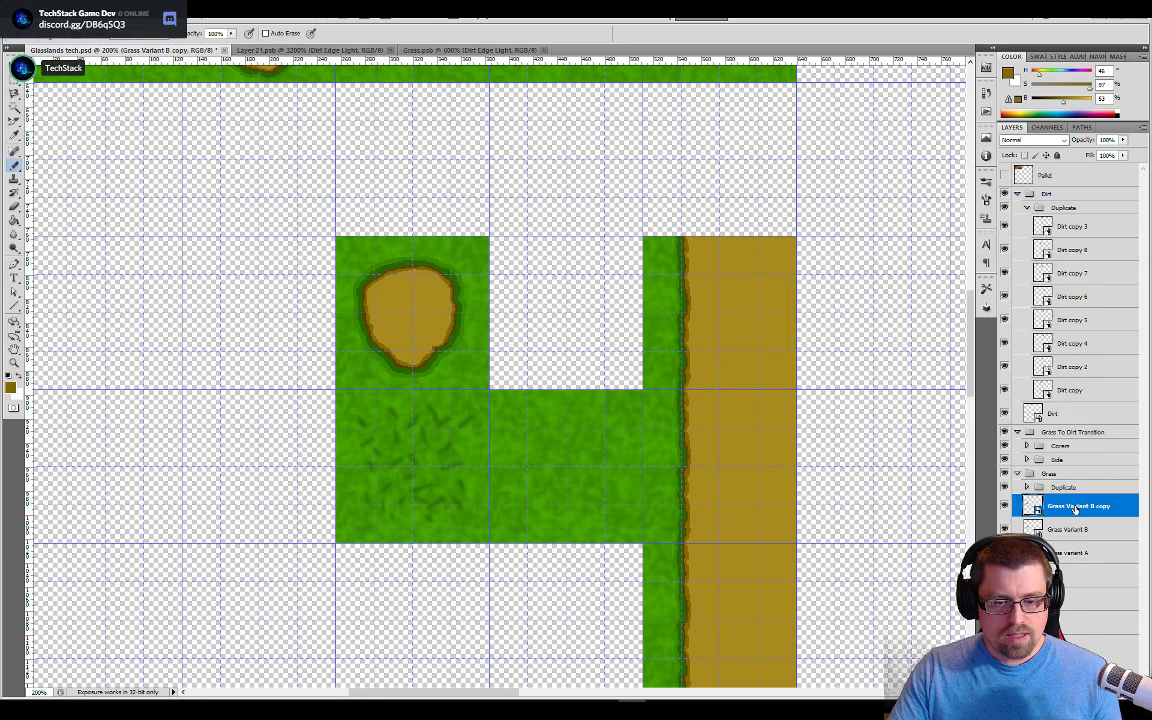
{"action": "key", "text": "v"}
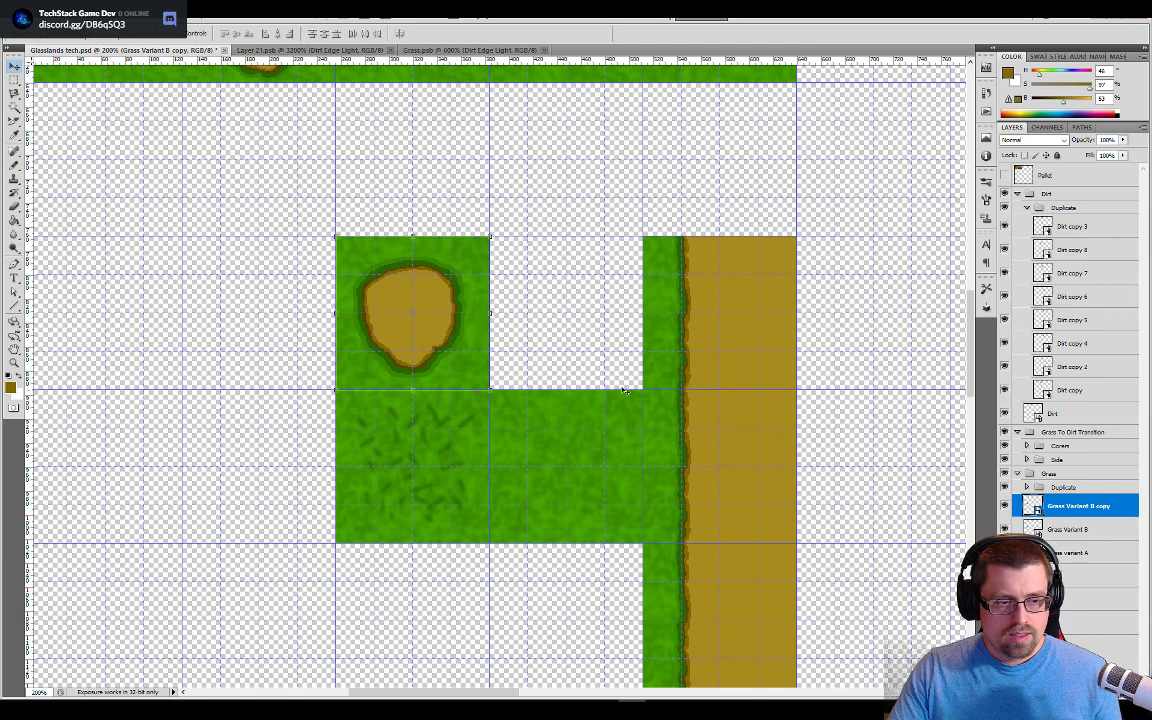
{"action": "left_click_drag", "start_coordinate": [465, 325], "coordinate": [617, 325]}
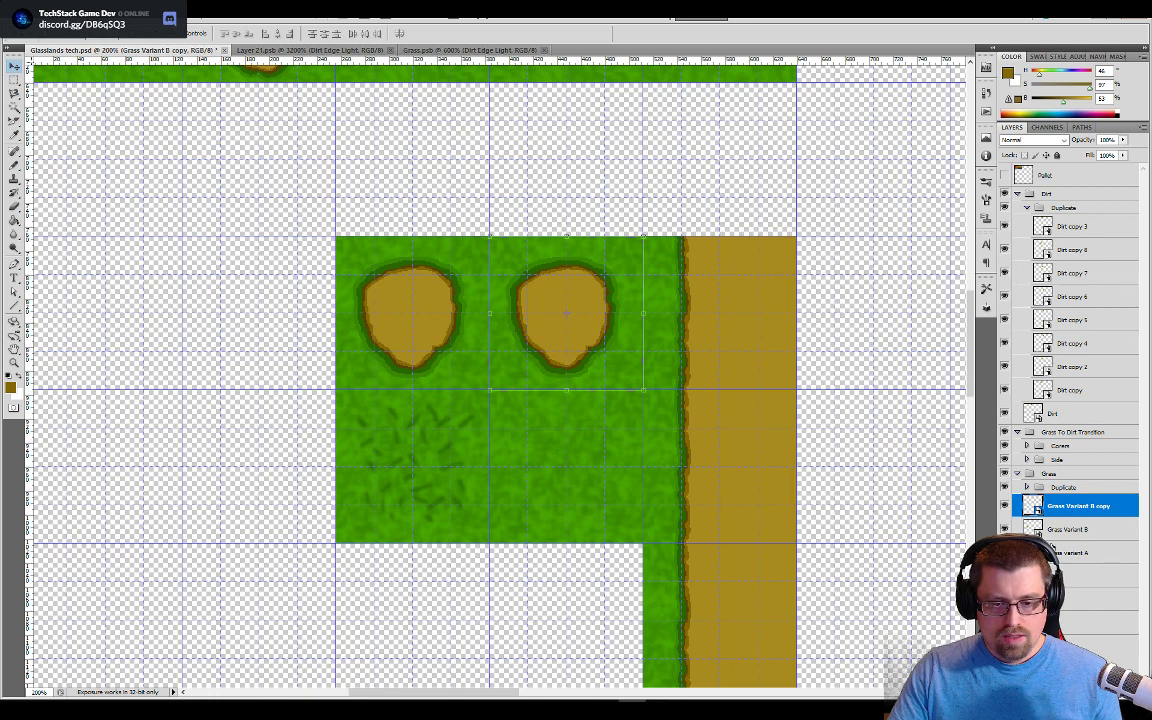
Step: Rename the original Grass Variant B layer to Grass
{"action": "left_click", "coordinate": [1060, 553]}
{"action": "double_click", "coordinate": [1064, 531]}
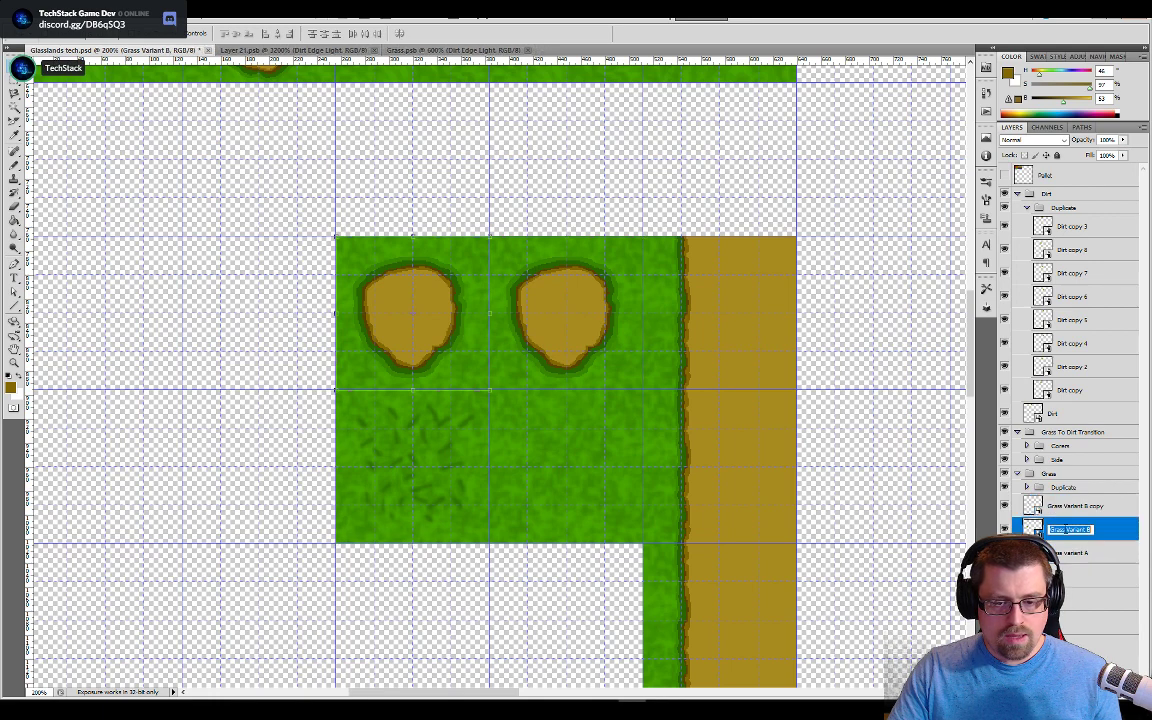
{"action": "type", "text": "Grass"}
{"action": "key", "text": "Return"}
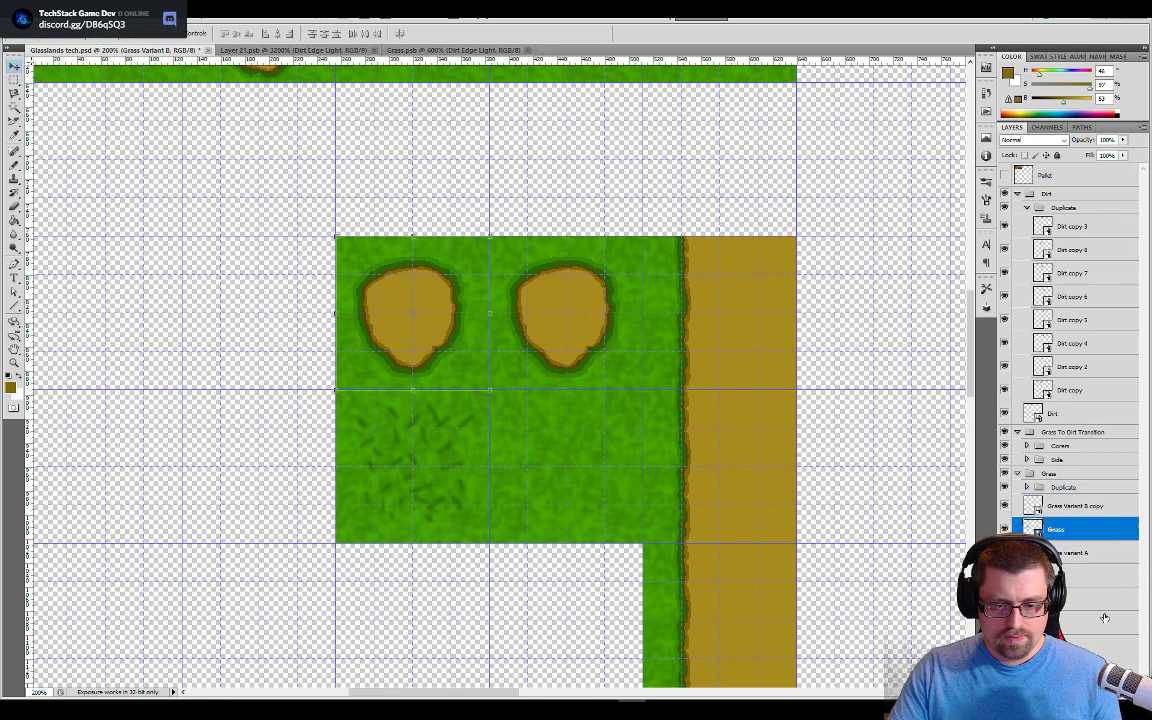
{"action": "left_click", "coordinate": [1104, 619]}
Step: Open the Grass smart object's contents and hide every layer except the masked grass layer, Layer 5
{"action": "double_click", "coordinate": [1035, 531]}
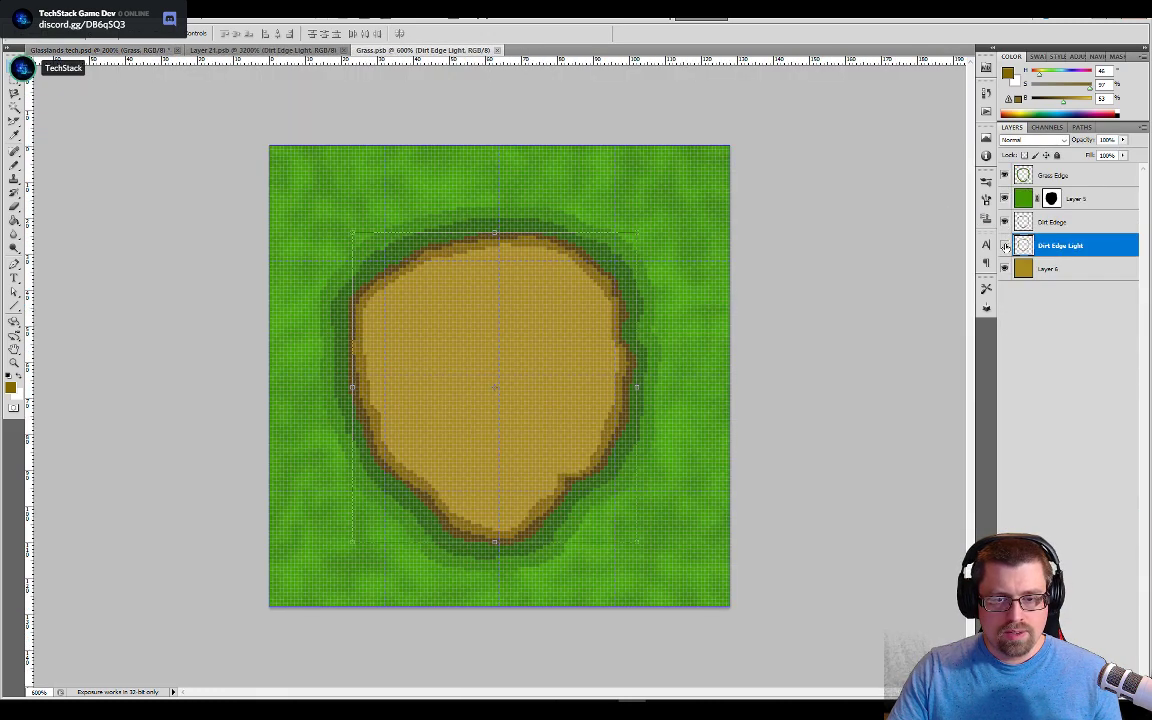
{"action": "left_click", "coordinate": [1004, 245]}
{"action": "left_click", "coordinate": [1004, 221]}
{"action": "left_click", "coordinate": [1004, 268]}
{"action": "left_click", "coordinate": [1004, 175]}
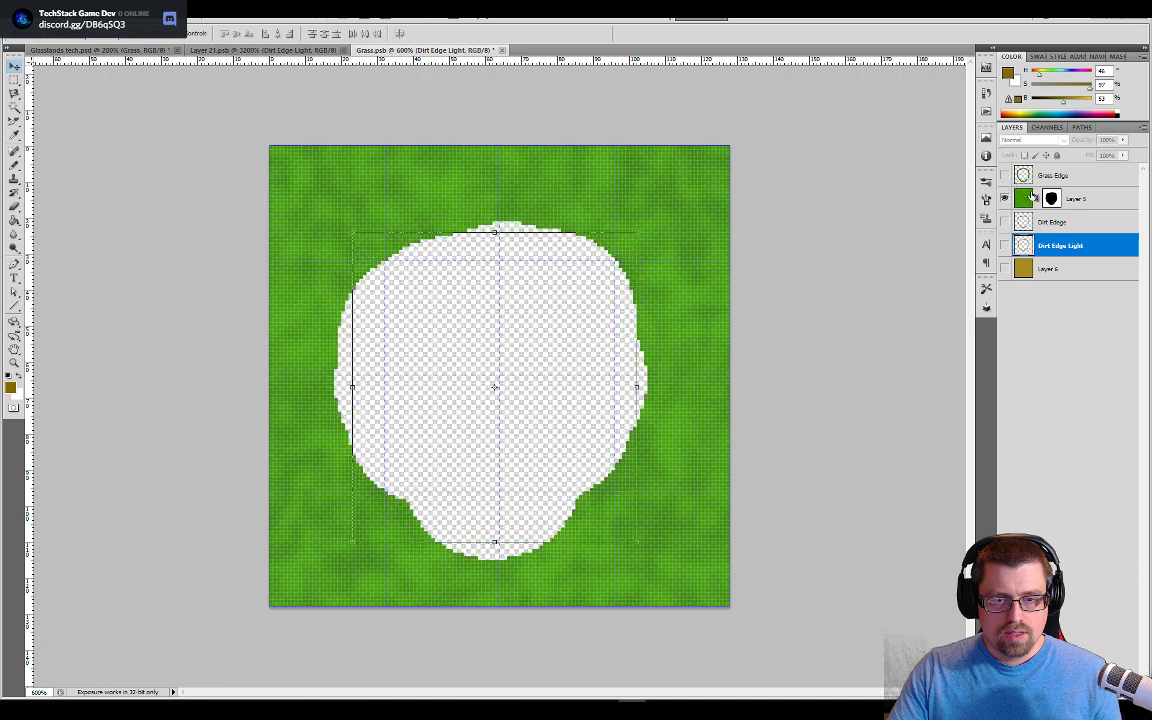
Step: Delete the layer mask from Layer 5, save the tile, and return to Glasslands tech.psd
{"action": "left_click", "coordinate": [1051, 198]}
{"action": "right_click", "coordinate": [1051, 198]}
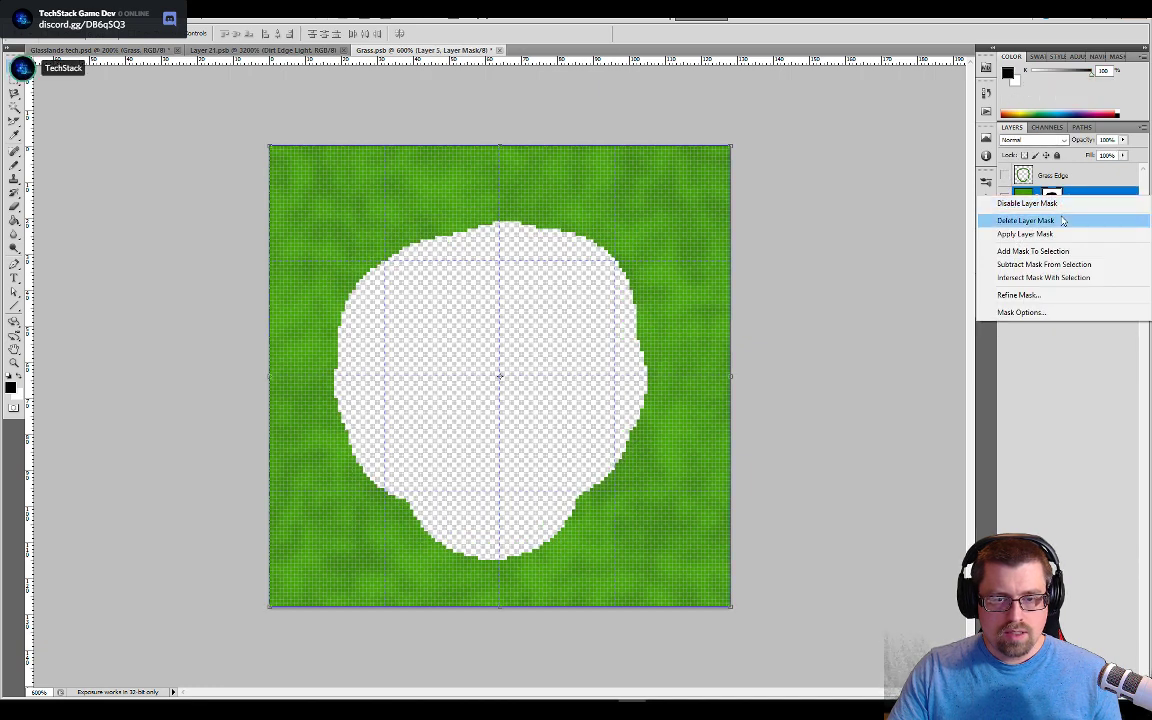
{"action": "left_click", "coordinate": [1025, 220]}
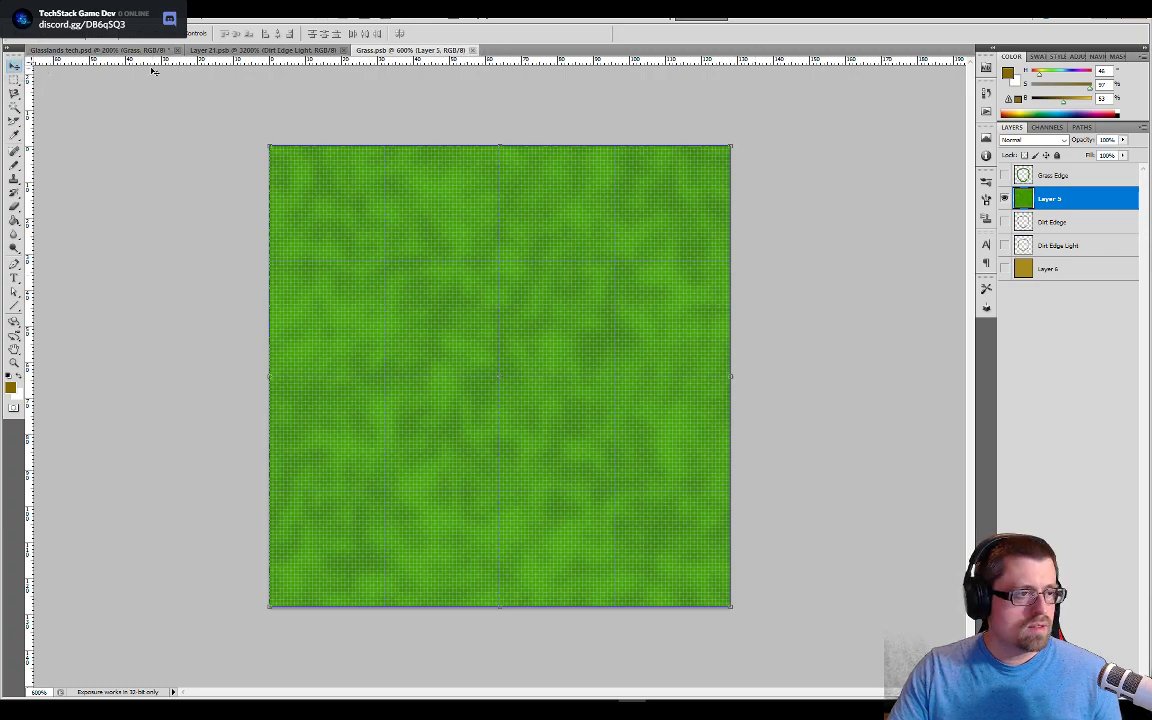
{"action": "key", "text": "ctrl+s"}
{"action": "left_click", "coordinate": [97, 49]}
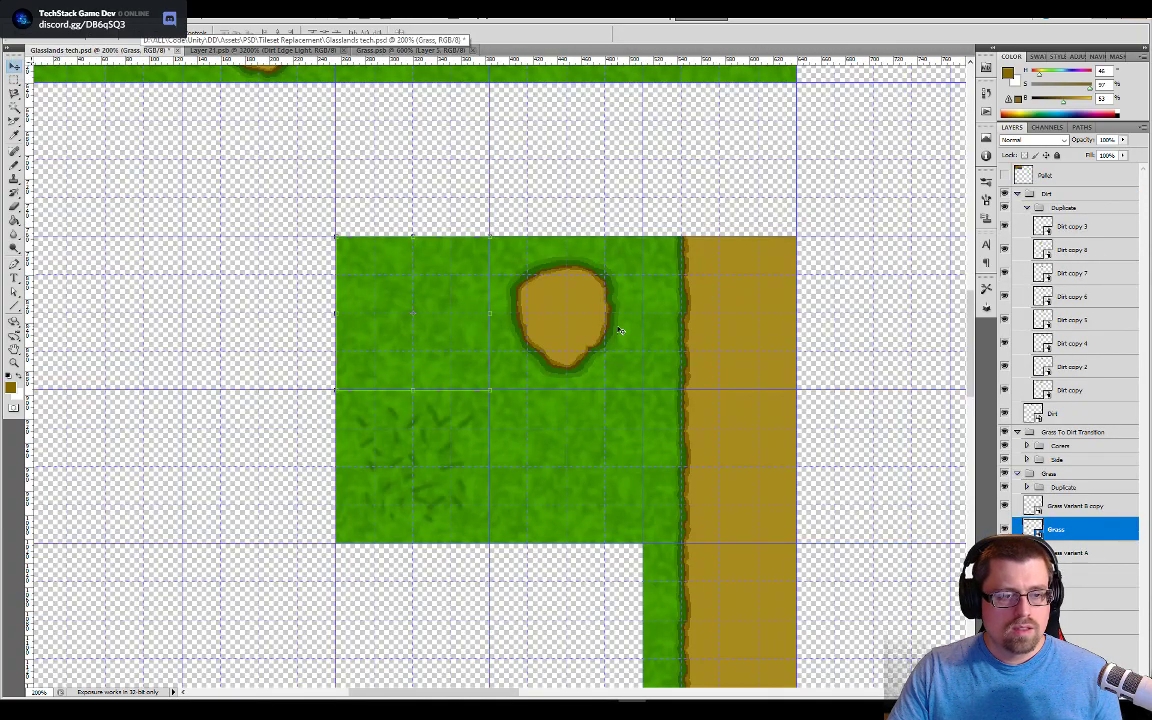
Step: Move the Grass layer below Grass variant A in the Grass group
{"action": "key", "text": "ctrl+minus"}
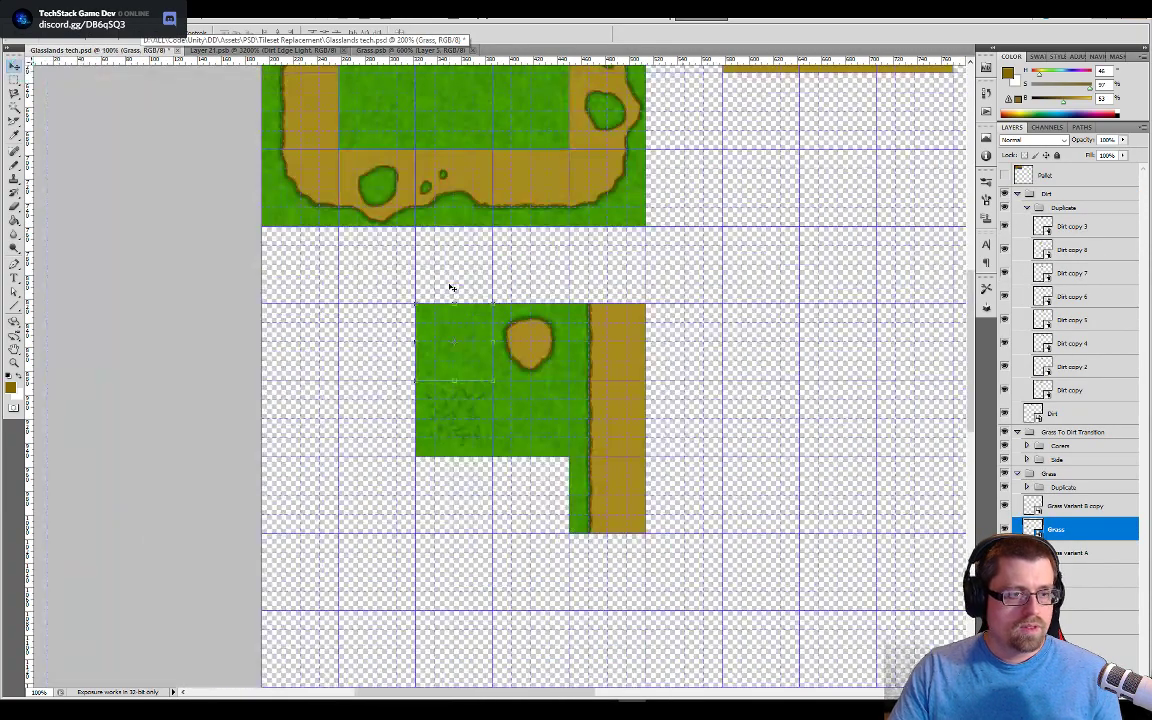
{"action": "key", "text": "ctrl+minus"}
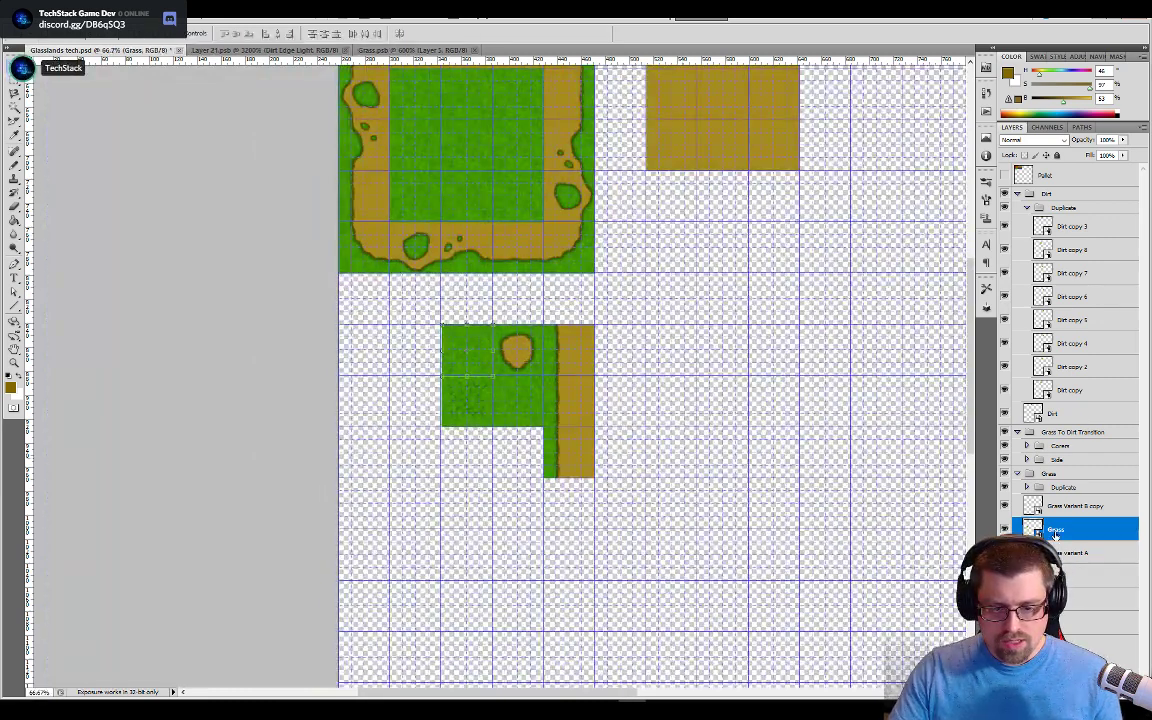
{"action": "left_click_drag", "start_coordinate": [1055, 535], "coordinate": [1050, 488]}
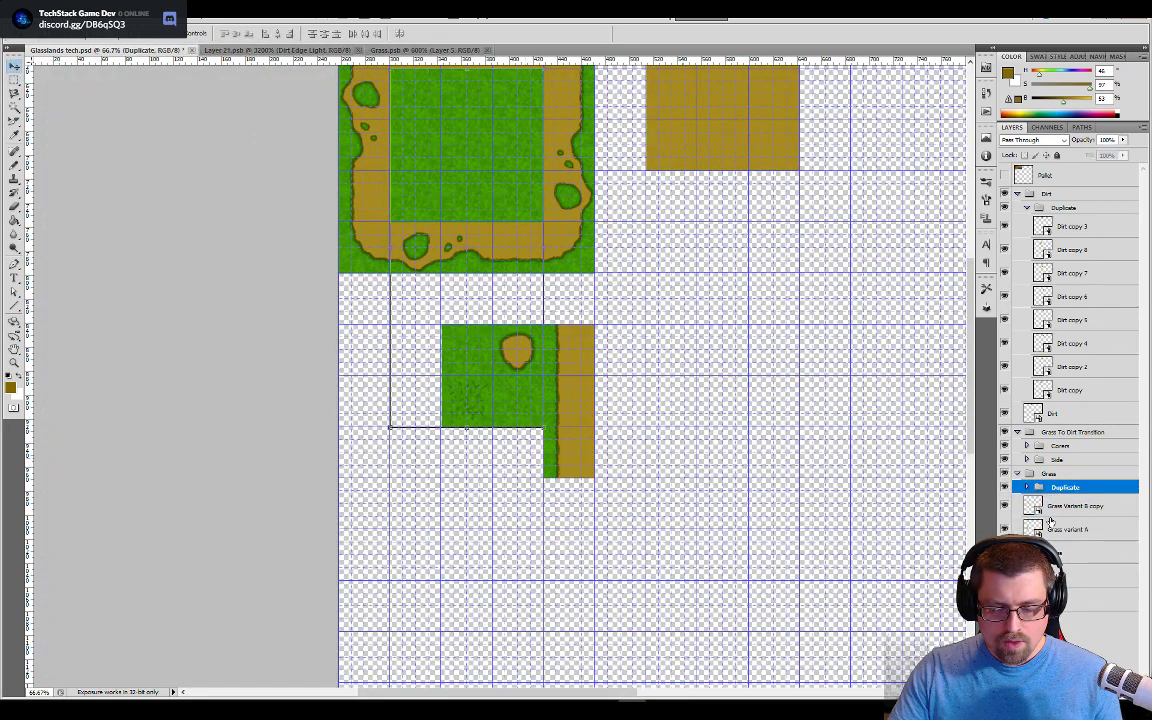
Step: Open the Grass Variant B copy smart object's contents at the kink in the dirt patch's lower-right edge
{"action": "double_click", "coordinate": [1060, 506]}
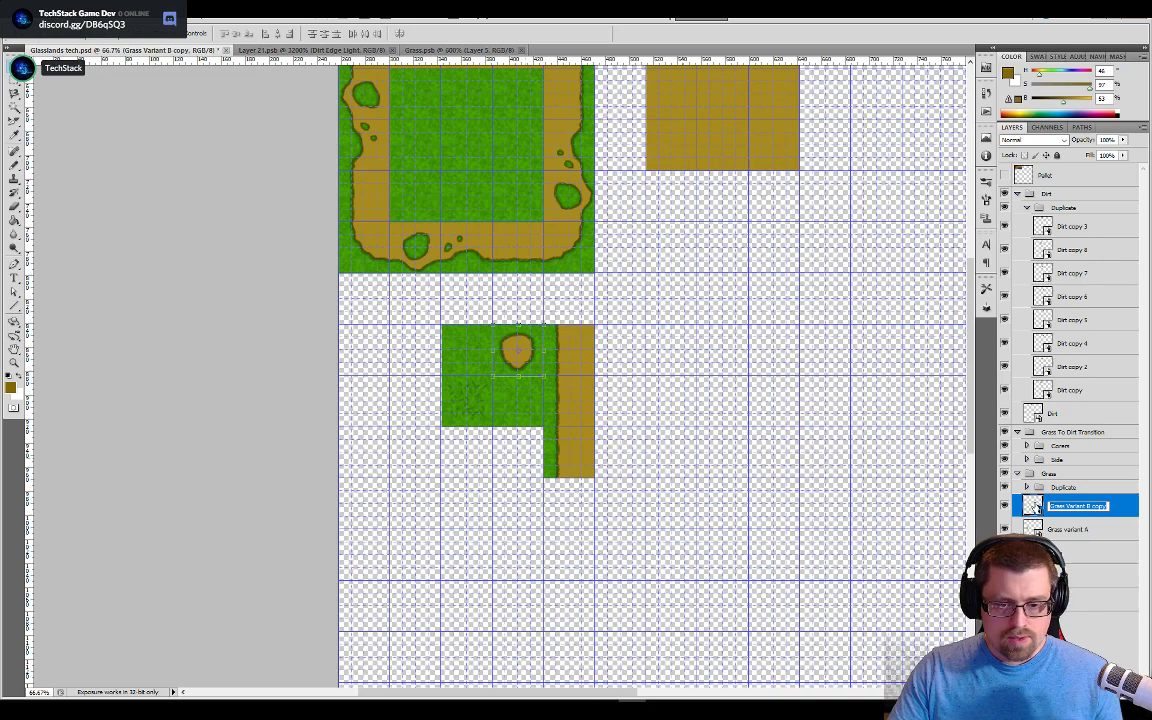
{"action": "double_click", "coordinate": [1033, 506]}
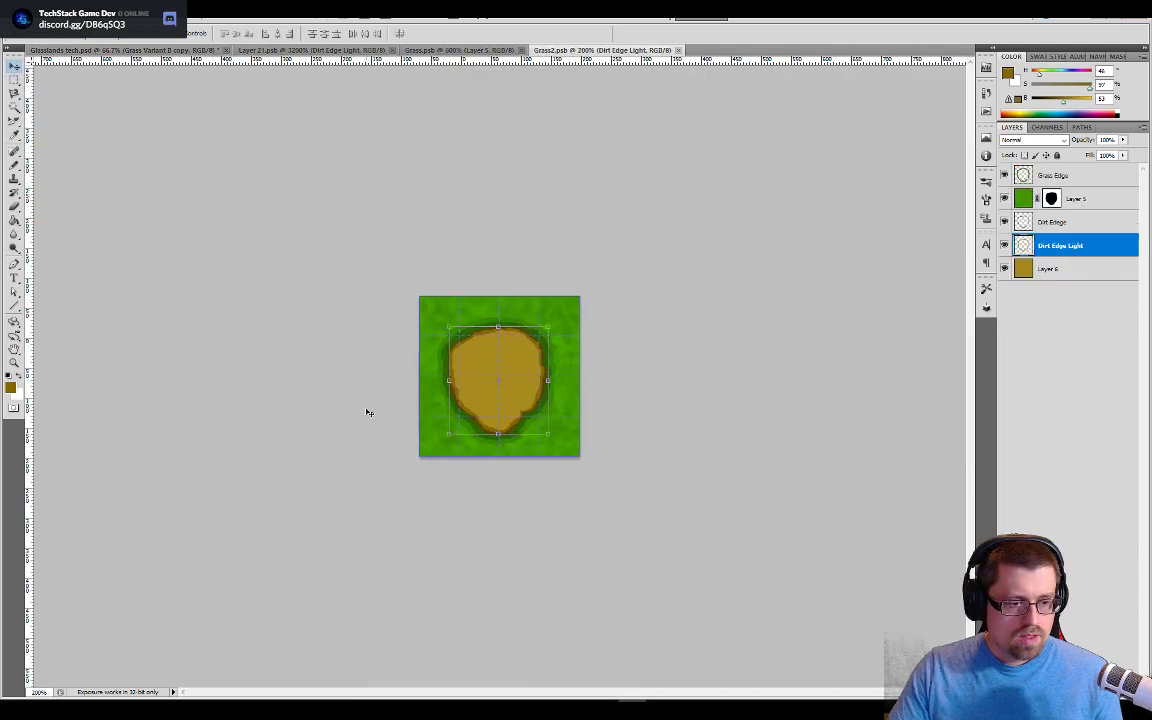
{"action": "scroll", "coordinate": [367, 412], "scroll_direction": "up", "scroll_amount": 7}
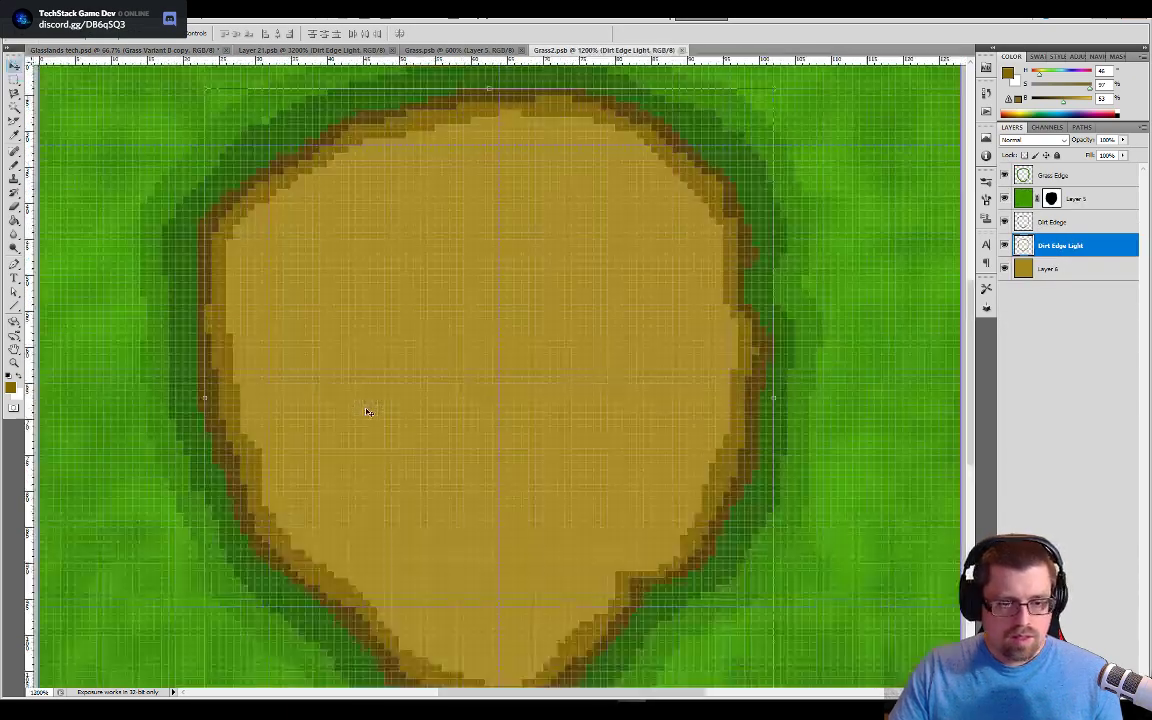
{"action": "scroll", "coordinate": [367, 412], "scroll_direction": "up", "scroll_amount": 1}
{"action": "left_click_drag", "start_coordinate": [527, 470], "coordinate": [702, 357]}
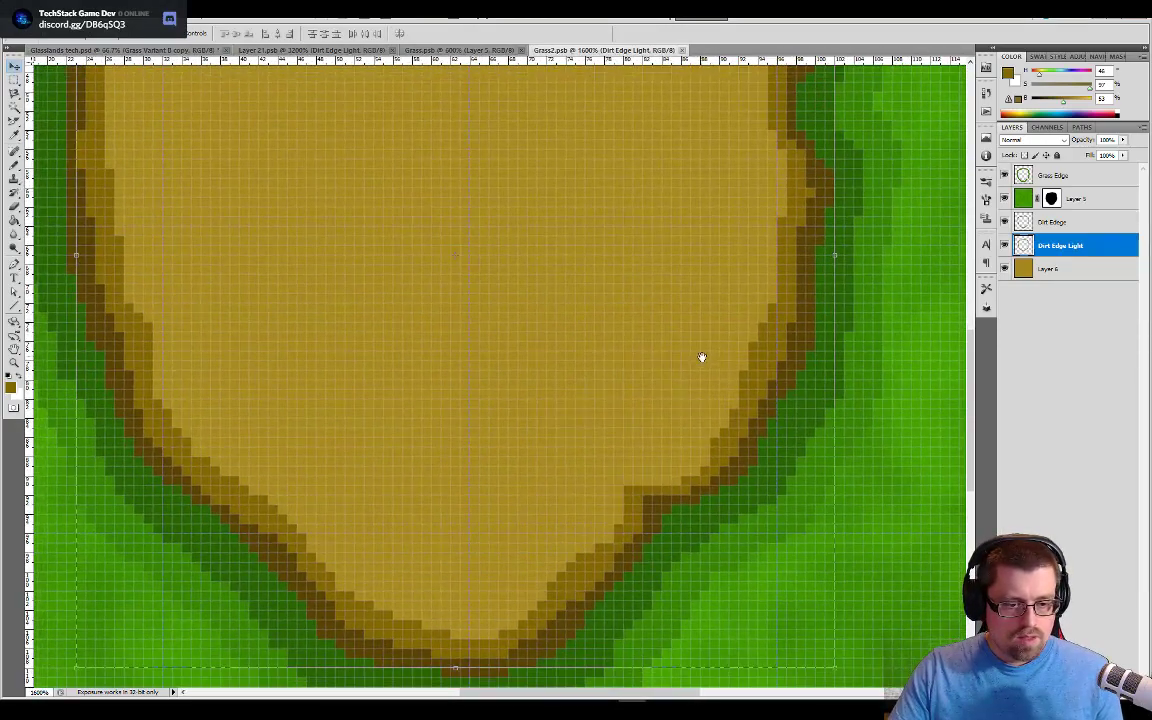
{"action": "left_click_drag", "start_coordinate": [647, 496], "coordinate": [616, 448]}
{"action": "scroll", "coordinate": [616, 448], "scroll_direction": "up", "scroll_amount": 1}
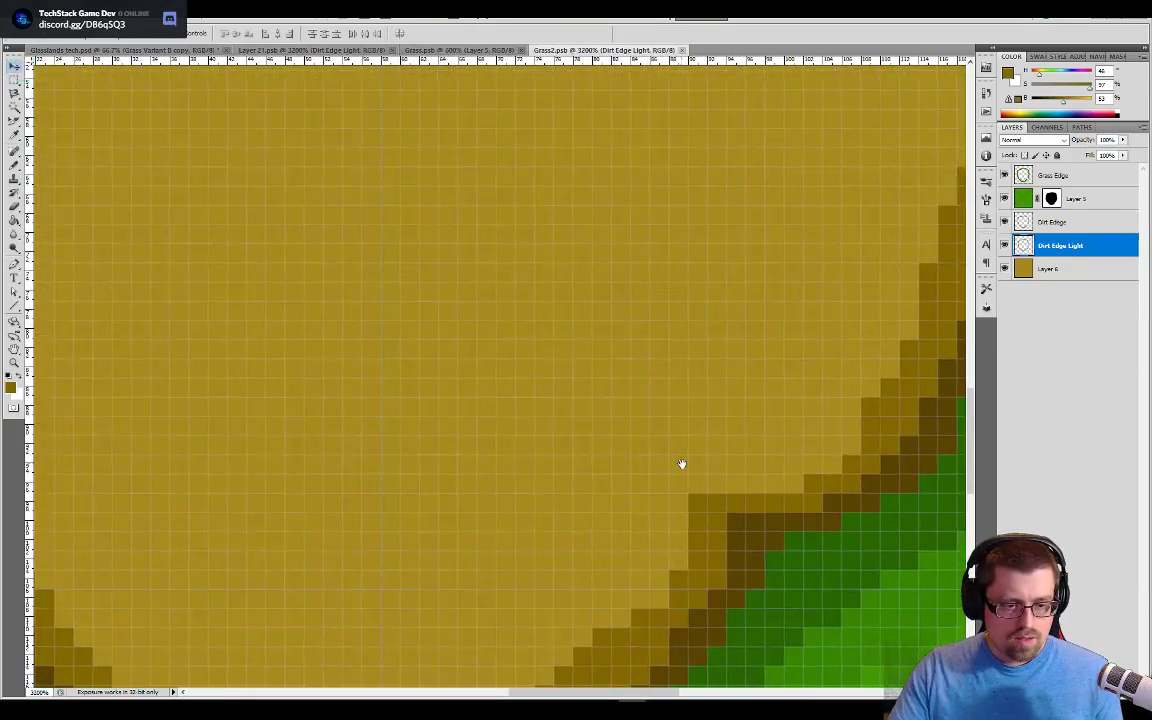
{"action": "left_click_drag", "start_coordinate": [681, 464], "coordinate": [615, 383]}
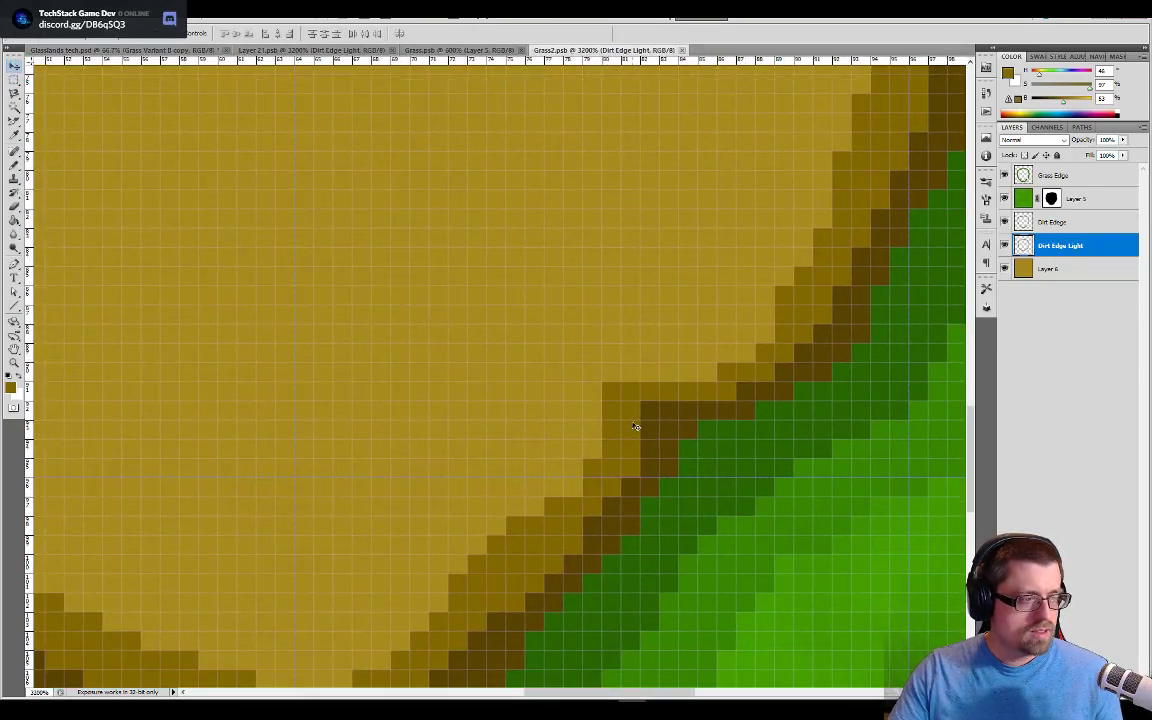
Step: Erase the protruding corner pixels at the lower-right kink from the Dirt Edege and Dirt Edge Light layers and save the tile
{"action": "key", "text": "b"}
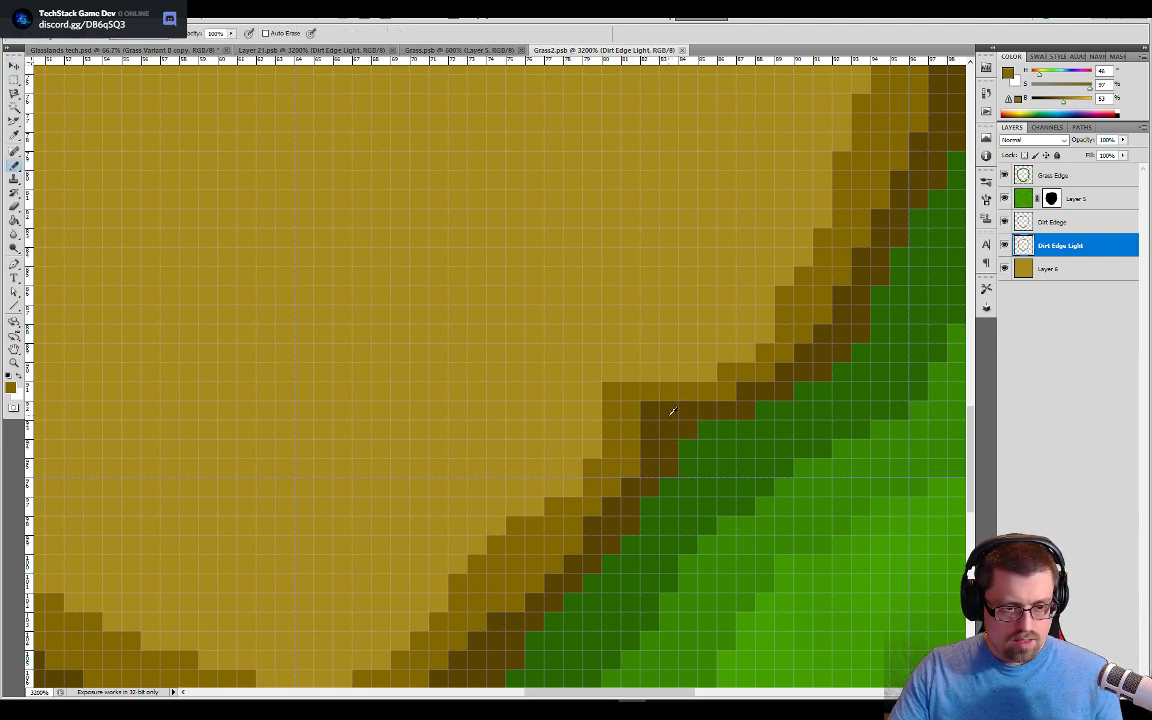
{"action": "left_click", "coordinate": [672, 412], "text": "alt"}
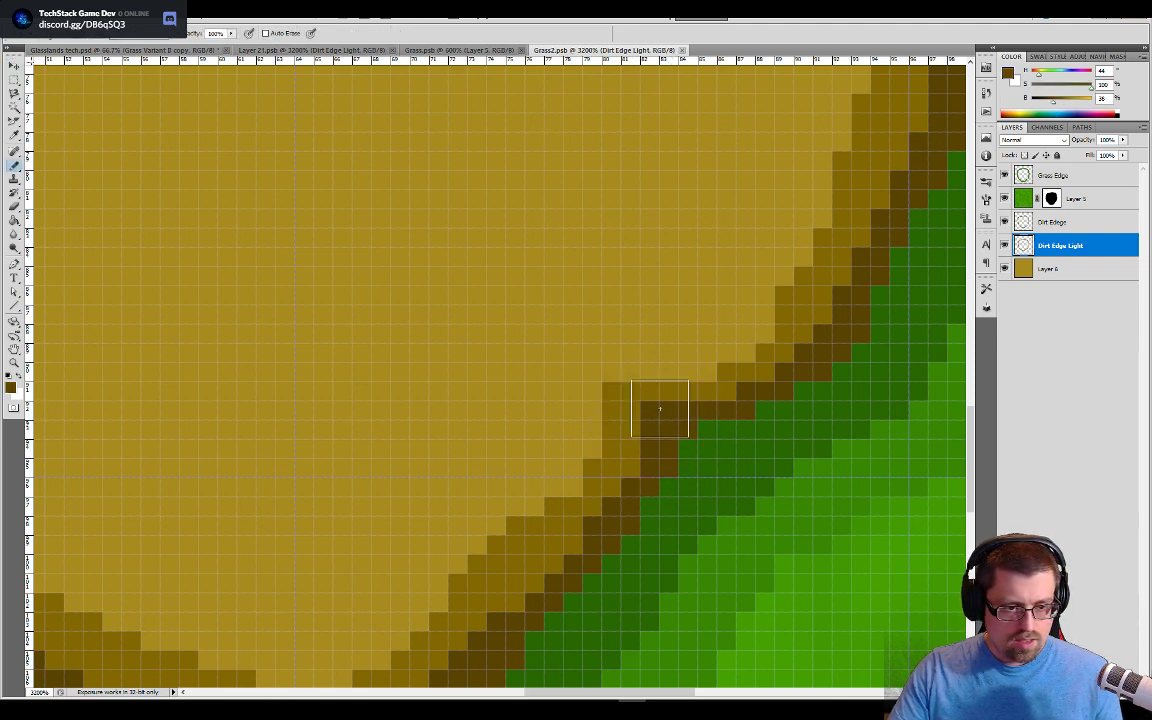
{"action": "left_click", "coordinate": [1066, 224]}
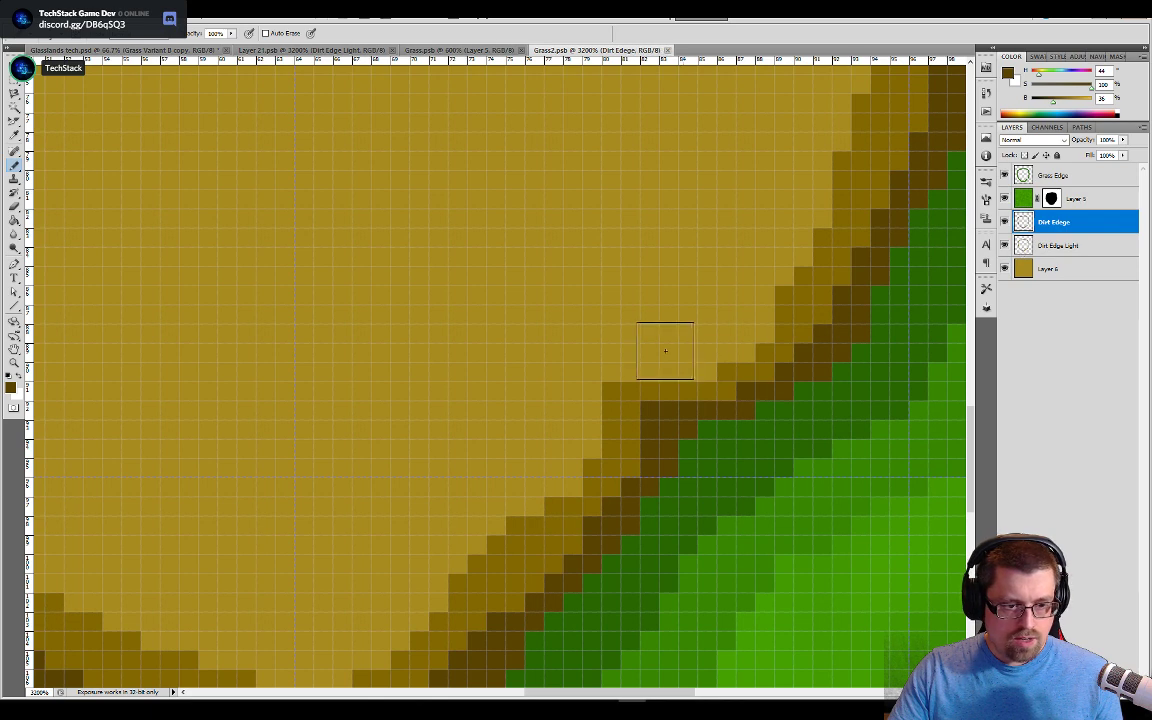
{"action": "key", "text": "v"}
{"action": "key", "text": "e"}
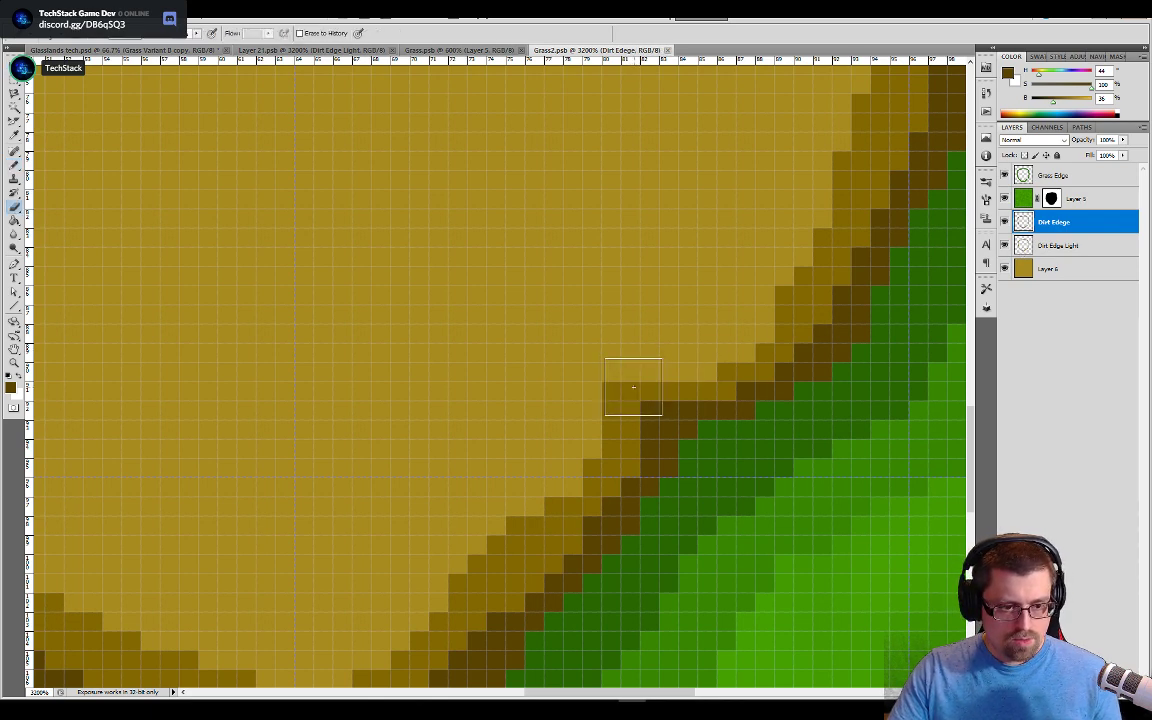
{"action": "left_click", "coordinate": [645, 384]}
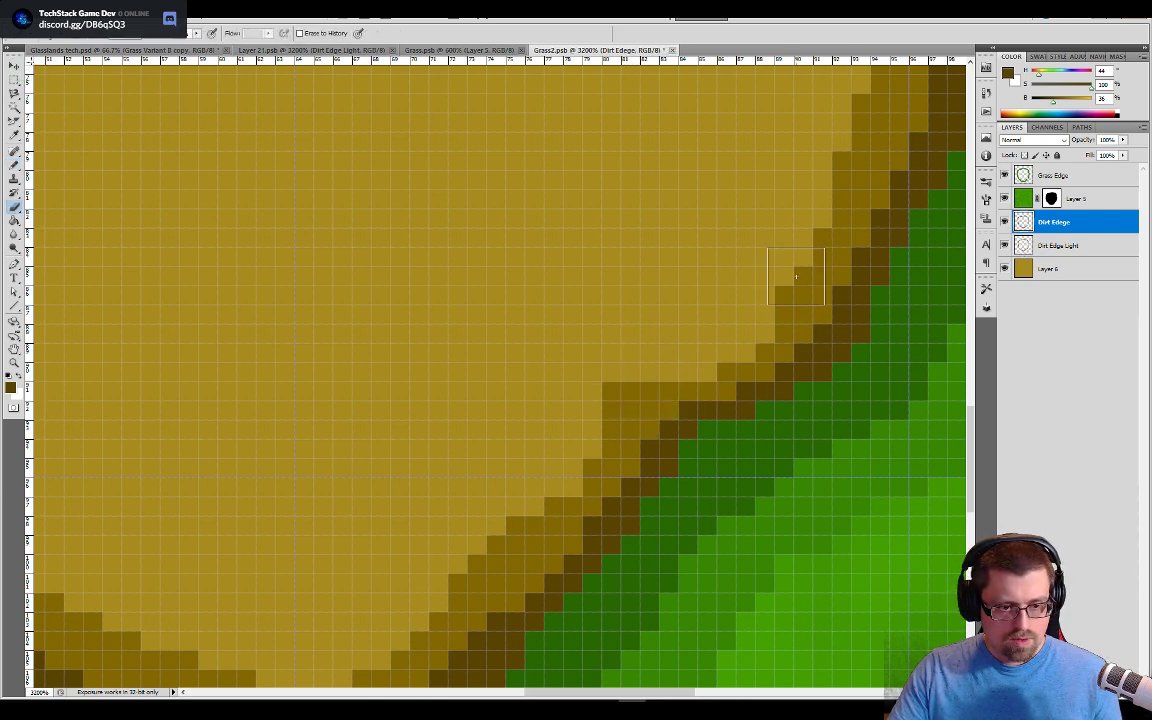
{"action": "left_click", "coordinate": [1042, 248]}
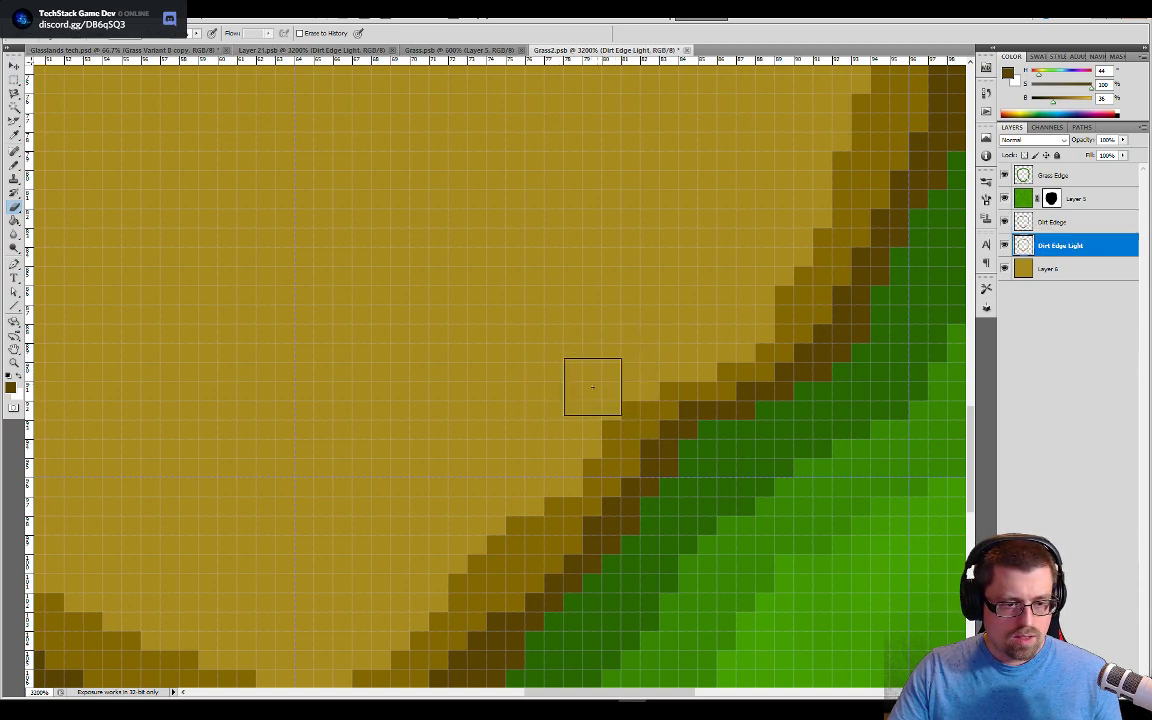
{"action": "left_click_drag", "start_coordinate": [440, 488], "coordinate": [555, 293]}
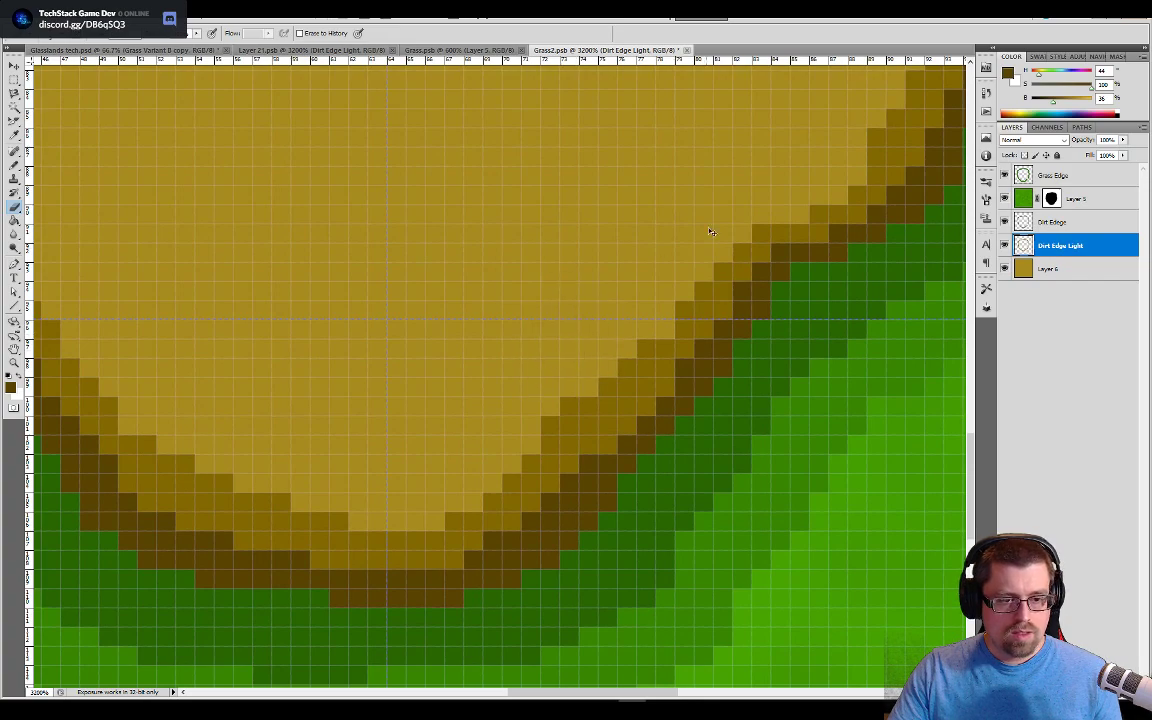
{"action": "scroll", "coordinate": [689, 237], "scroll_direction": "down", "scroll_amount": 4}
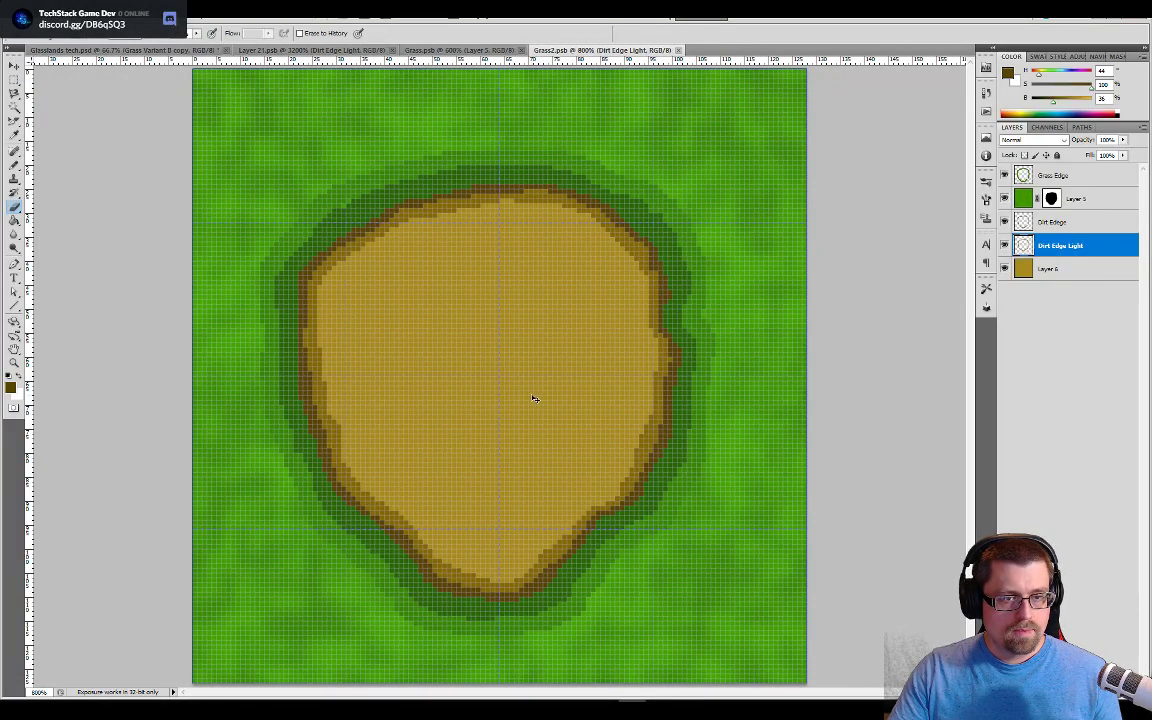
Step: Return to Glasslands tech.psd, switch to Unity, and inspect the GrassRandom asset behind a grass cell on the Ground tilemap
{"action": "left_click", "coordinate": [141, 51]}
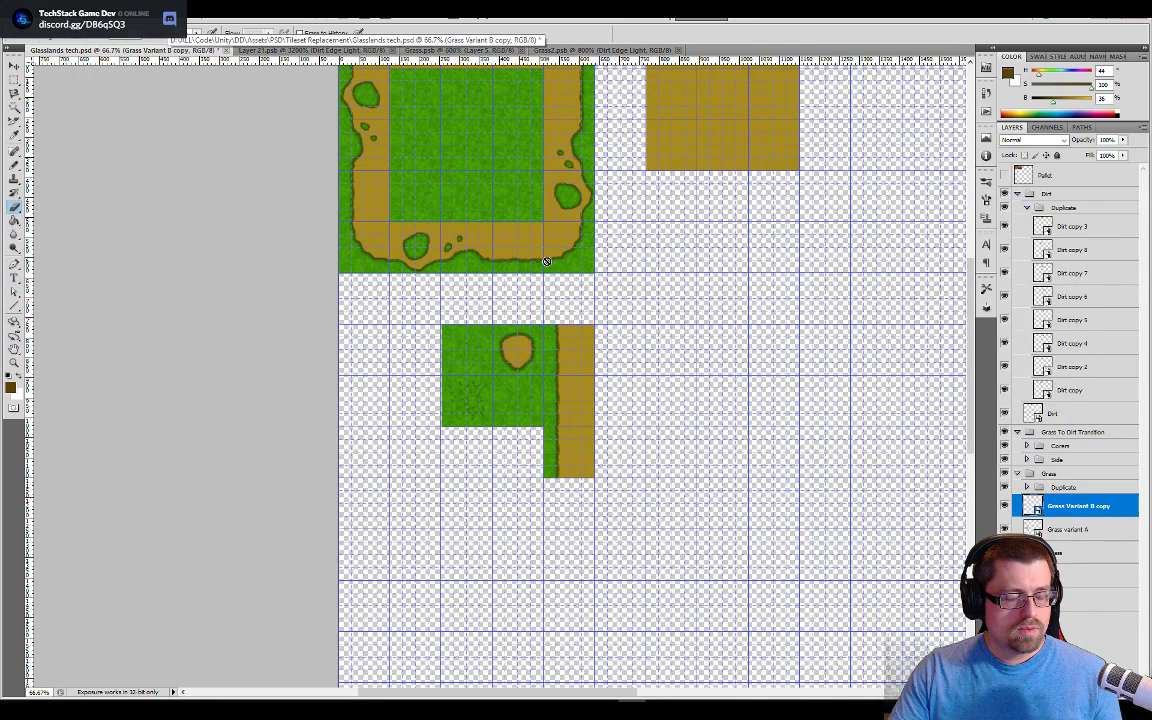
{"action": "key", "text": "alt+Tab"}
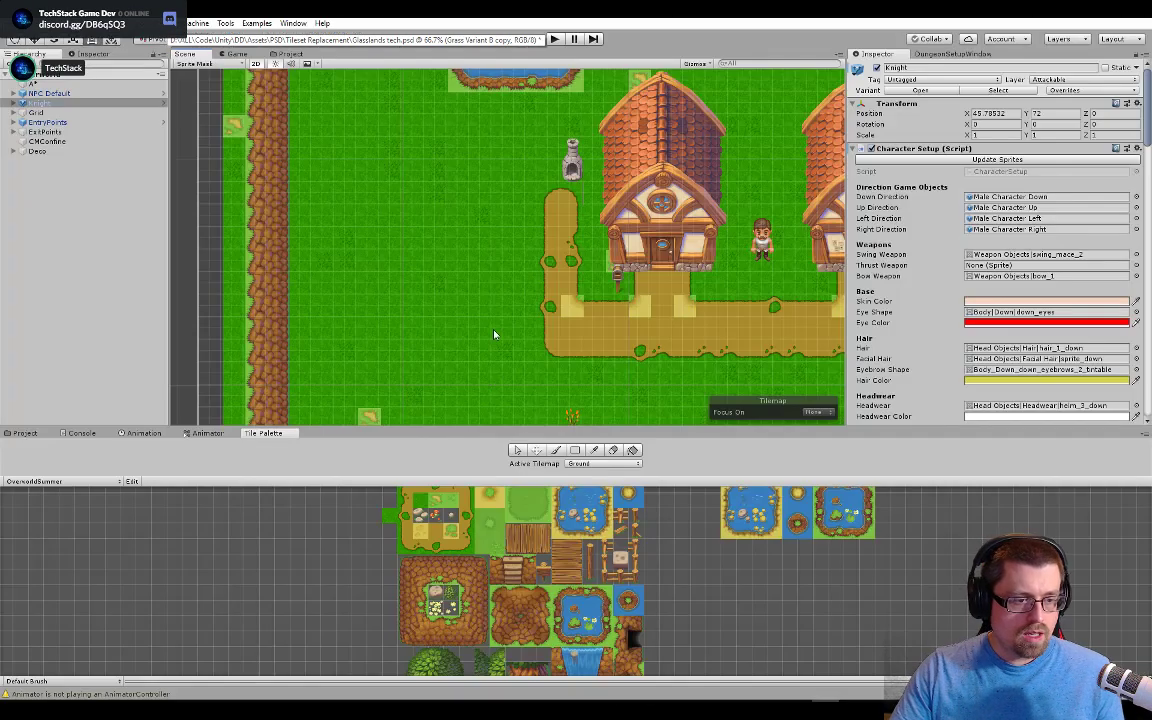
{"action": "left_click", "coordinate": [518, 451]}
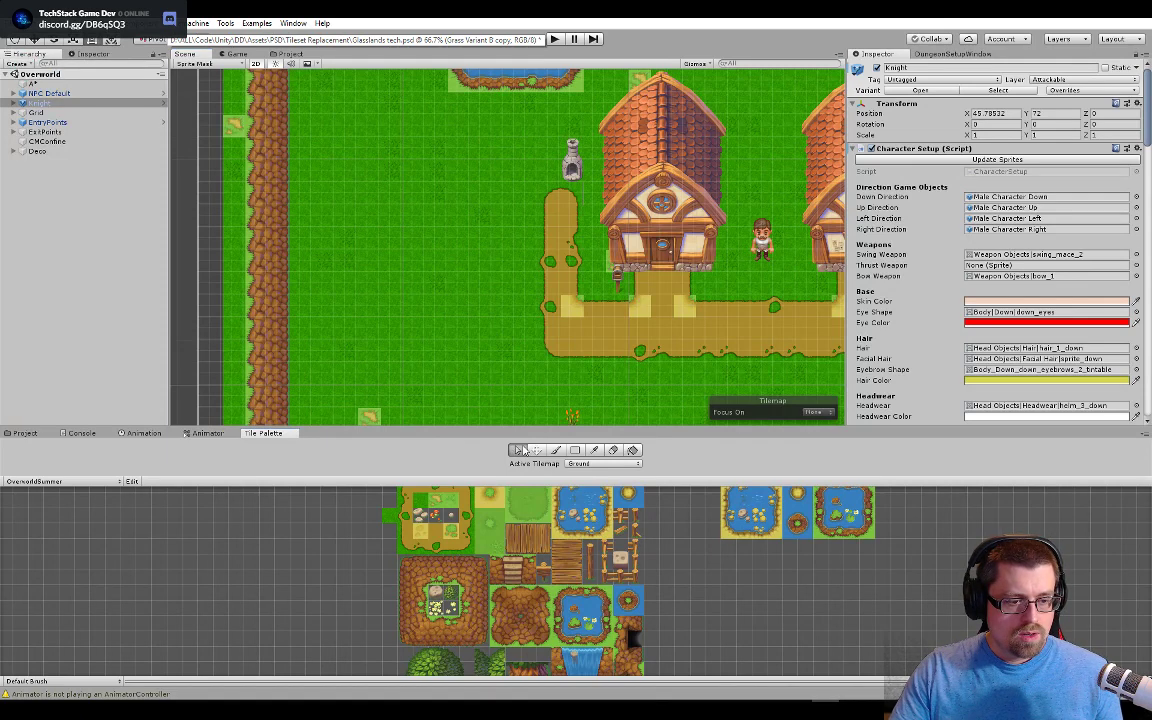
{"action": "left_click", "coordinate": [365, 418]}
{"action": "double_click", "coordinate": [1000, 107]}
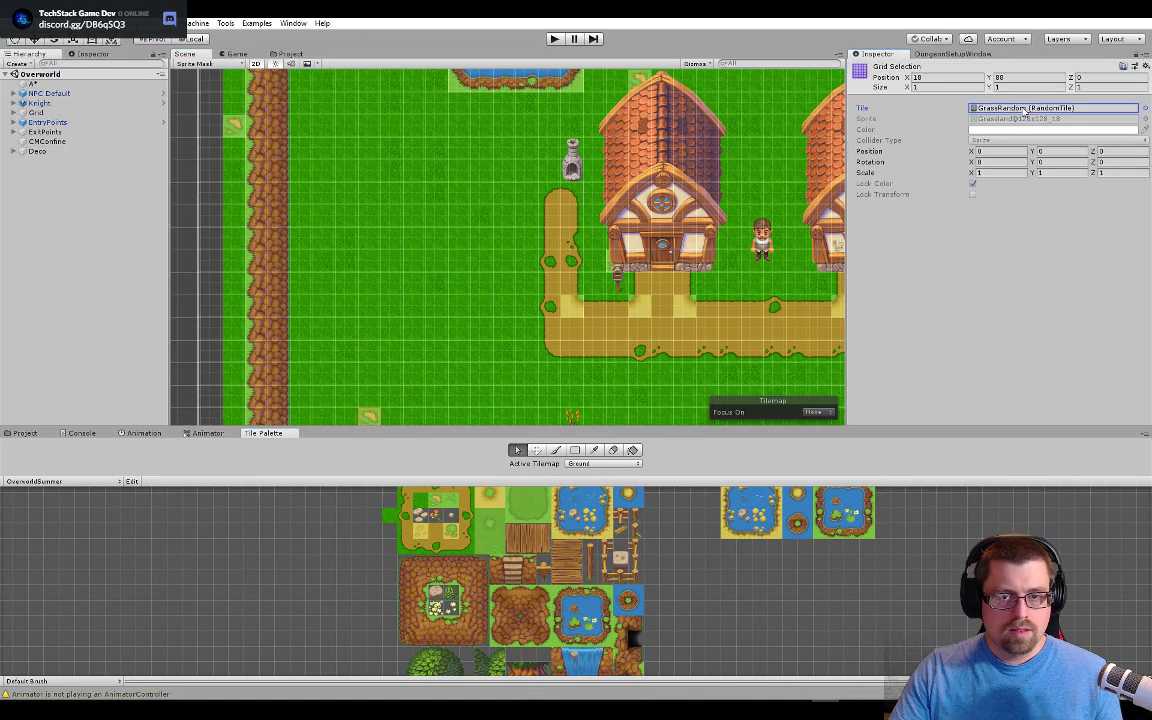
Step: Open the Glasslands tech texture in Unity's Sprite Editor, saving Glasslands tech.psd in Photoshop to bring in the new tiles
{"action": "left_click", "coordinate": [286, 53]}
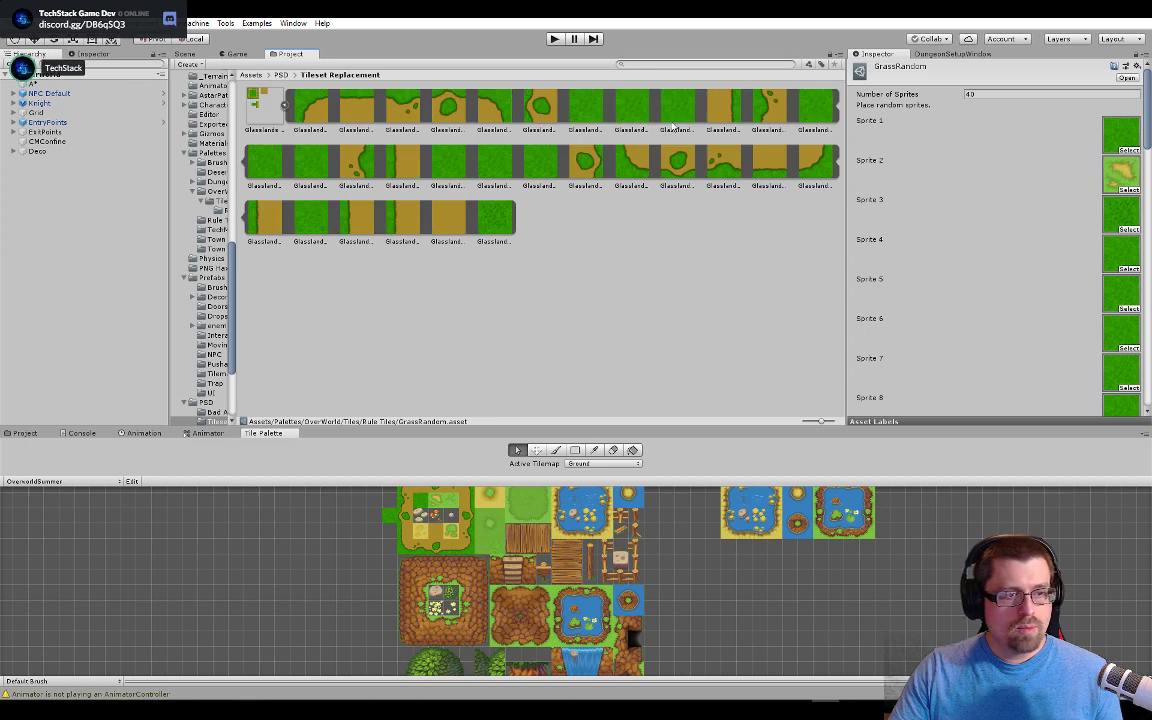
{"action": "left_click", "coordinate": [266, 103]}
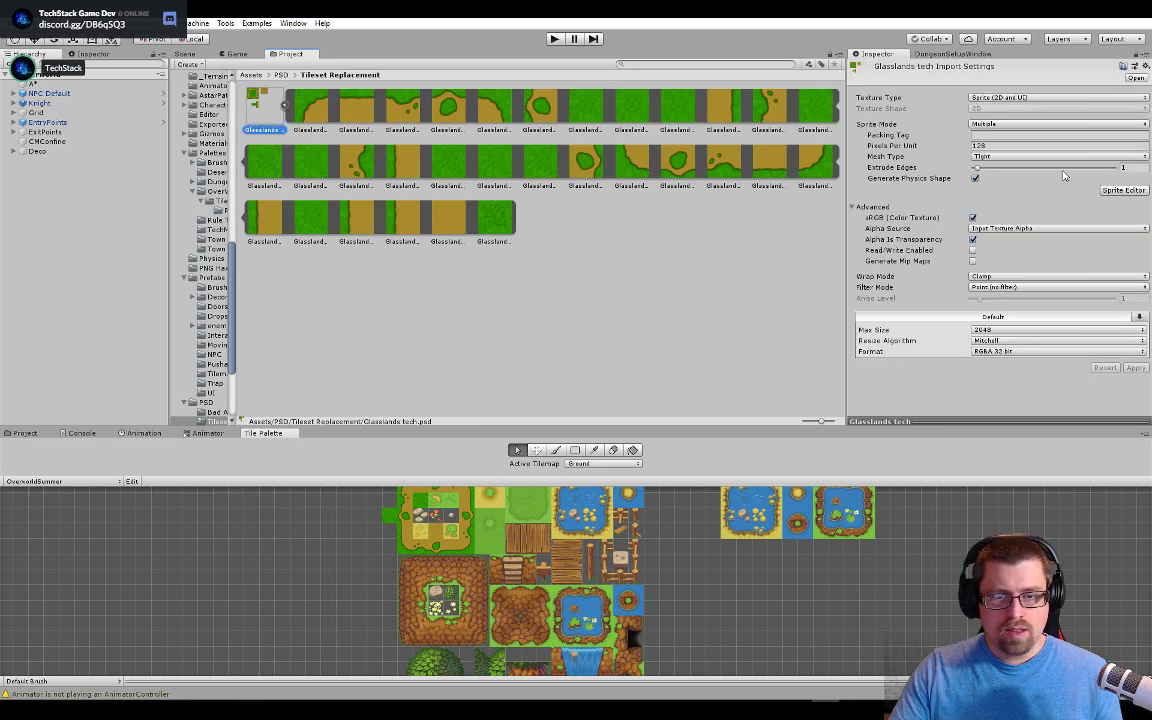
{"action": "left_click", "coordinate": [1123, 190]}
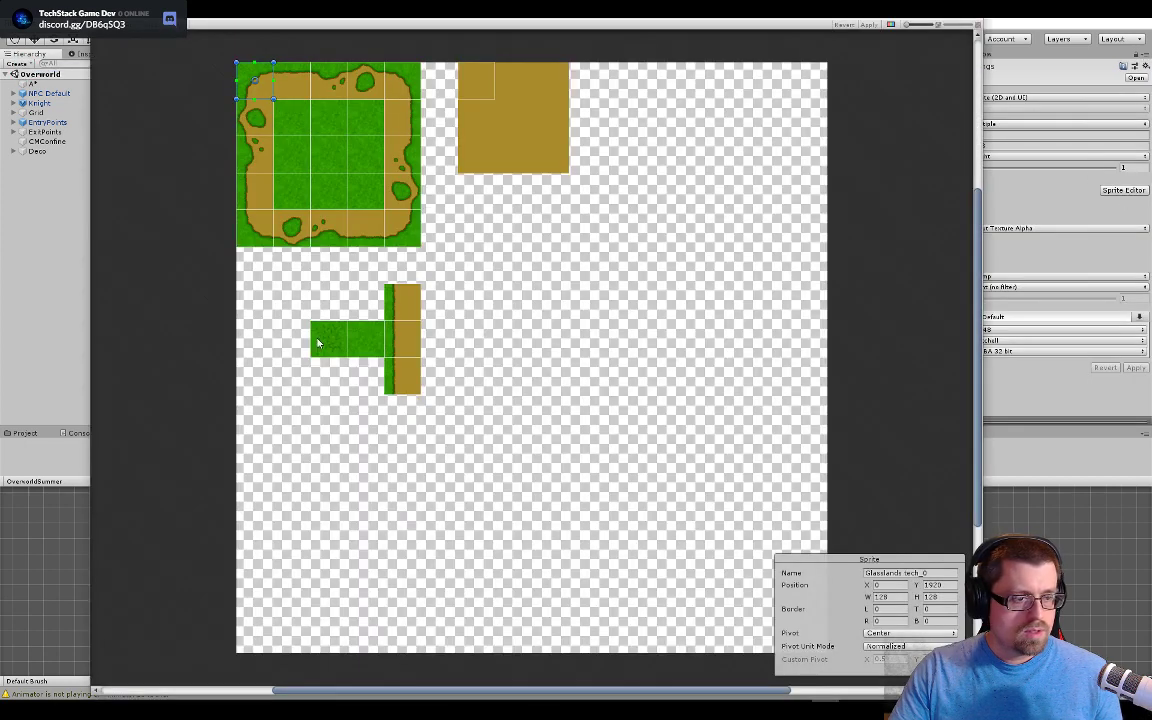
{"action": "key", "text": "alt+Tab"}
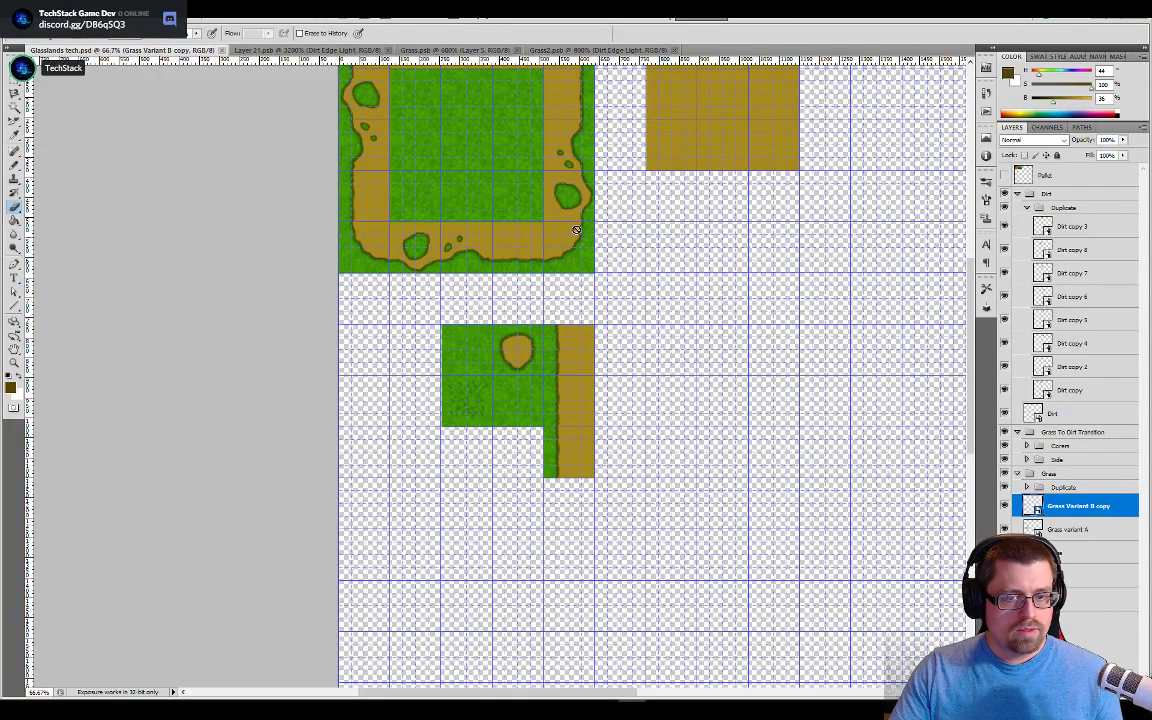
{"action": "key", "text": "alt+Tab"}
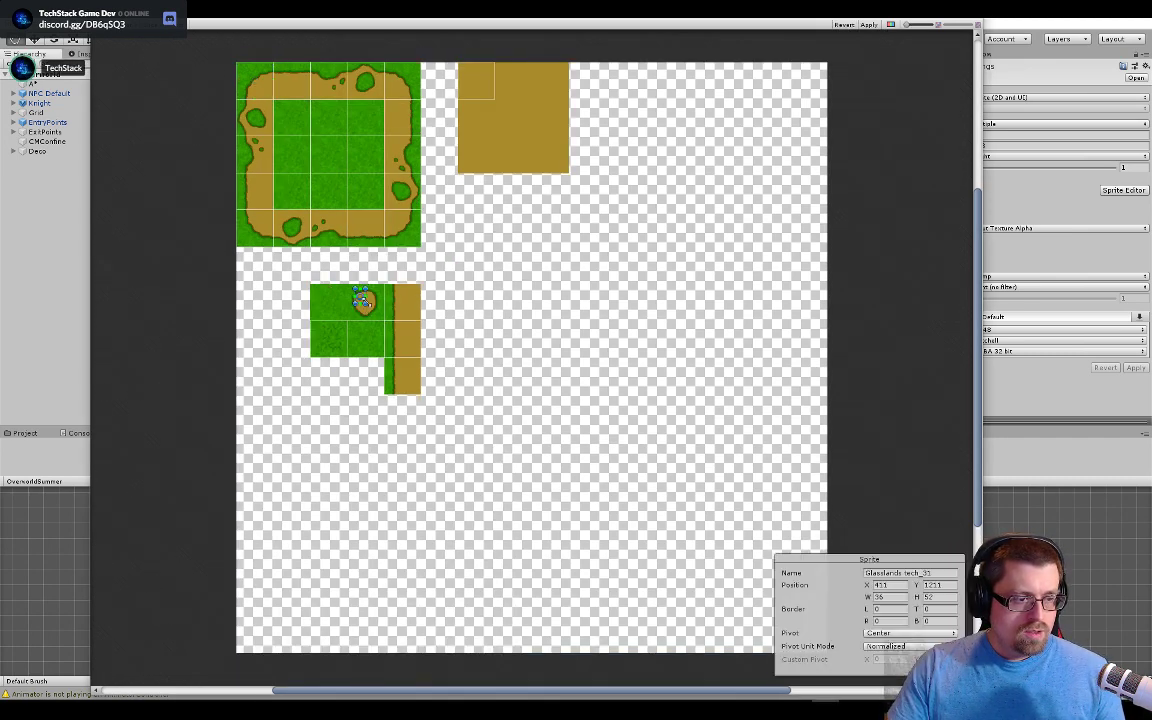
Step: Resize the dirt patch's sprite rectangle to cover its whole grass tile, with width and height both set to 128
{"action": "left_click", "coordinate": [360, 298]}
{"action": "scroll", "coordinate": [372, 308], "scroll_direction": "up", "scroll_amount": 20}
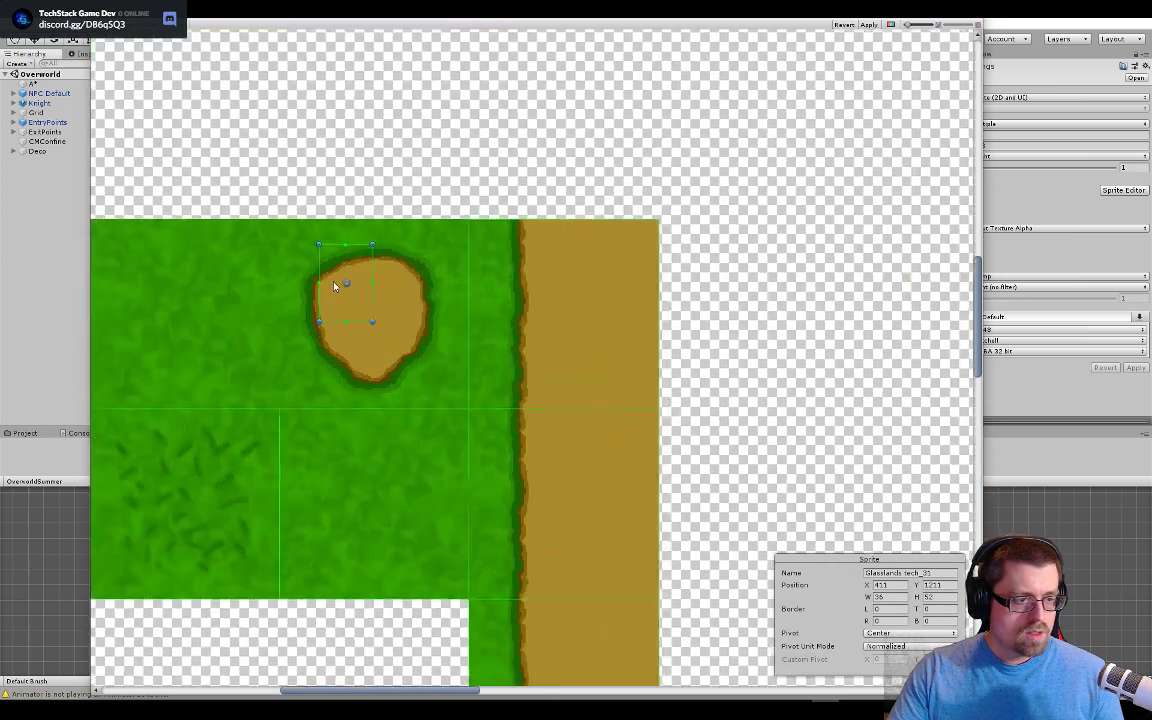
{"action": "left_click_drag", "start_coordinate": [343, 279], "coordinate": [333, 265]}
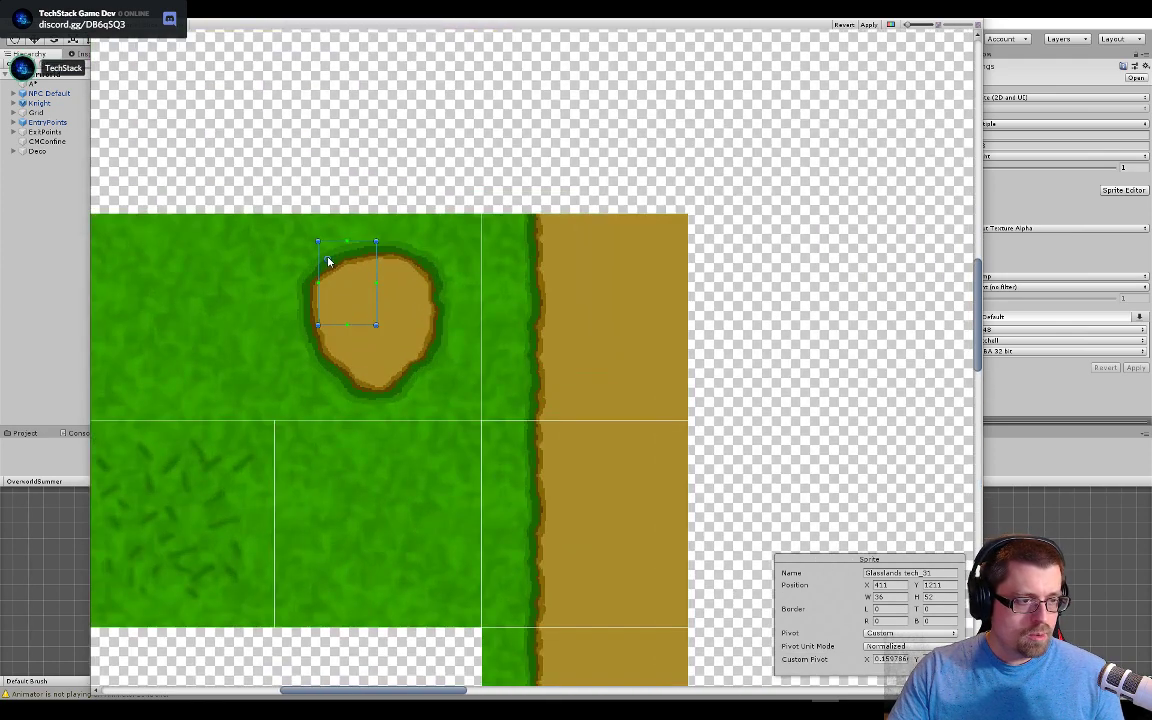
{"action": "key", "text": "ctrl+z"}
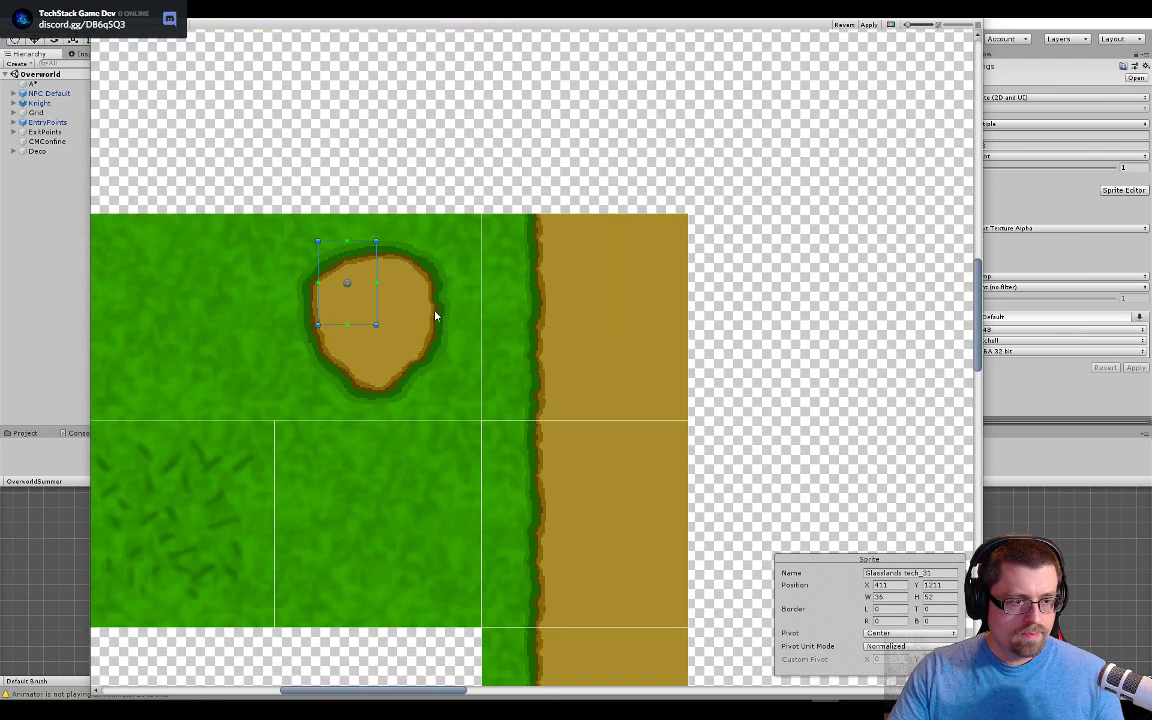
{"action": "left_click_drag", "start_coordinate": [358, 296], "coordinate": [460, 393]}
{"action": "left_click_drag", "start_coordinate": [421, 336], "coordinate": [271, 216]}
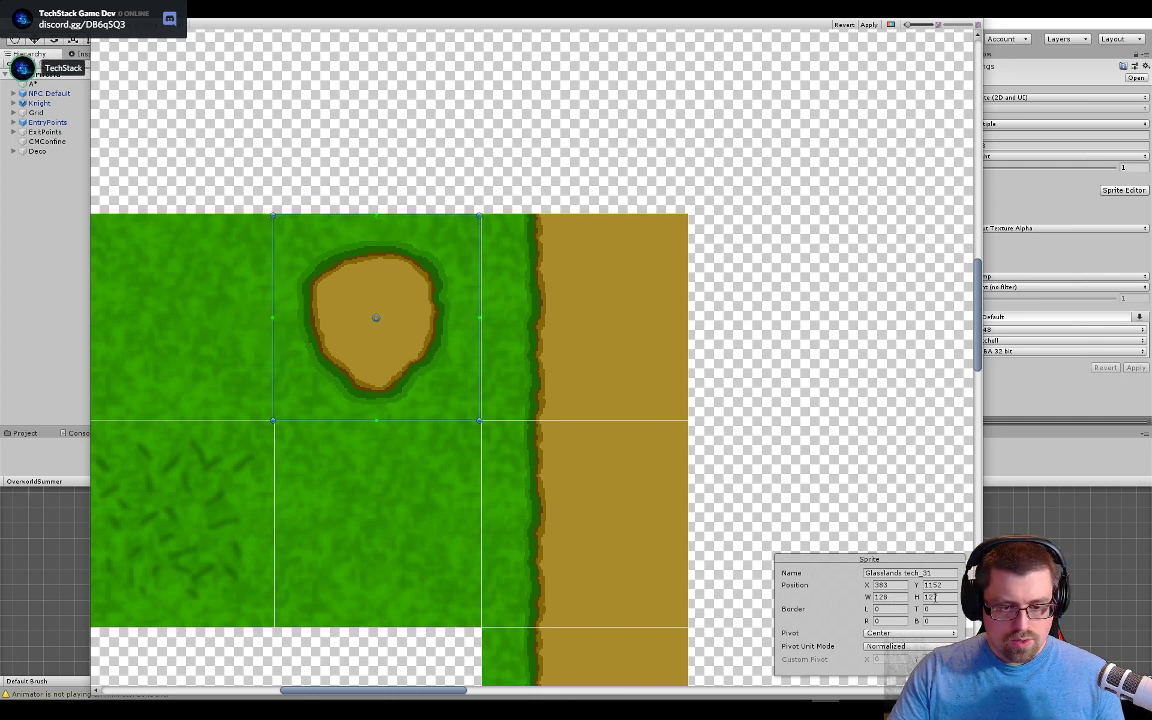
{"action": "type", "text": "28"}
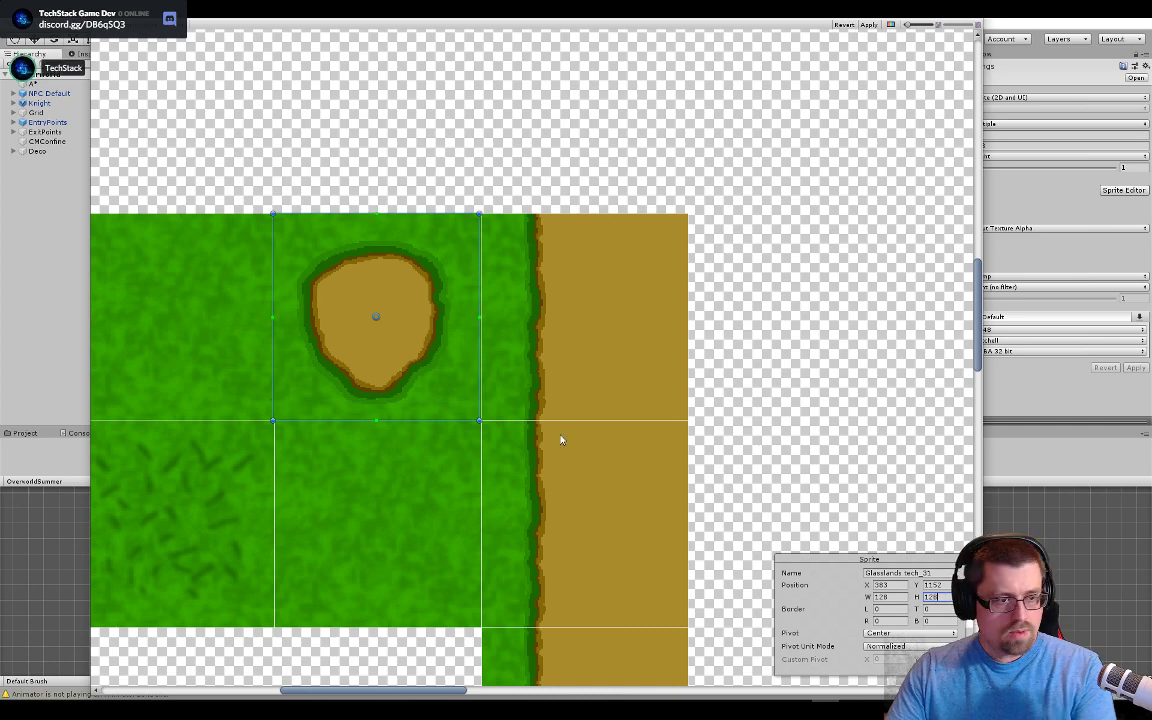
Step: Align the dirt patch's sprite rectangle to the tile grid by setting its X position to 384
{"action": "scroll", "coordinate": [222, 195], "scroll_direction": "up", "scroll_amount": 5}
{"action": "scroll", "coordinate": [286, 237], "scroll_direction": "up", "scroll_amount": 3}
{"action": "scroll", "coordinate": [286, 237], "scroll_direction": "down", "scroll_amount": 3}
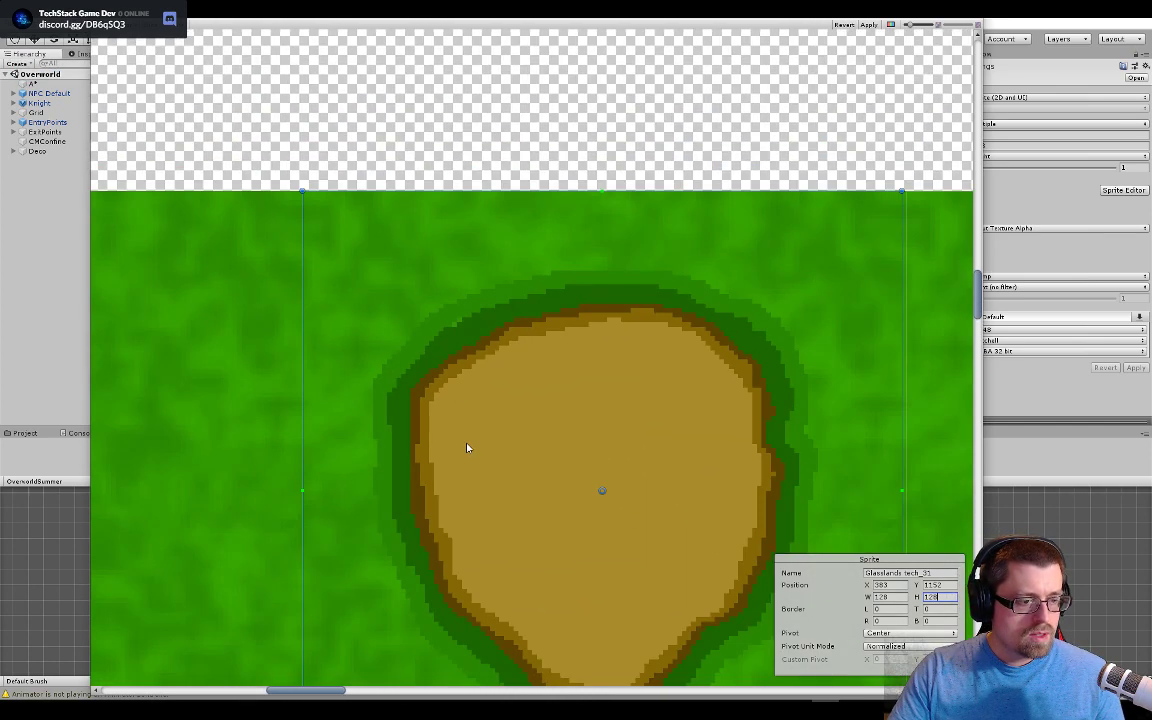
{"action": "left_click_drag", "start_coordinate": [470, 447], "coordinate": [180, 211]}
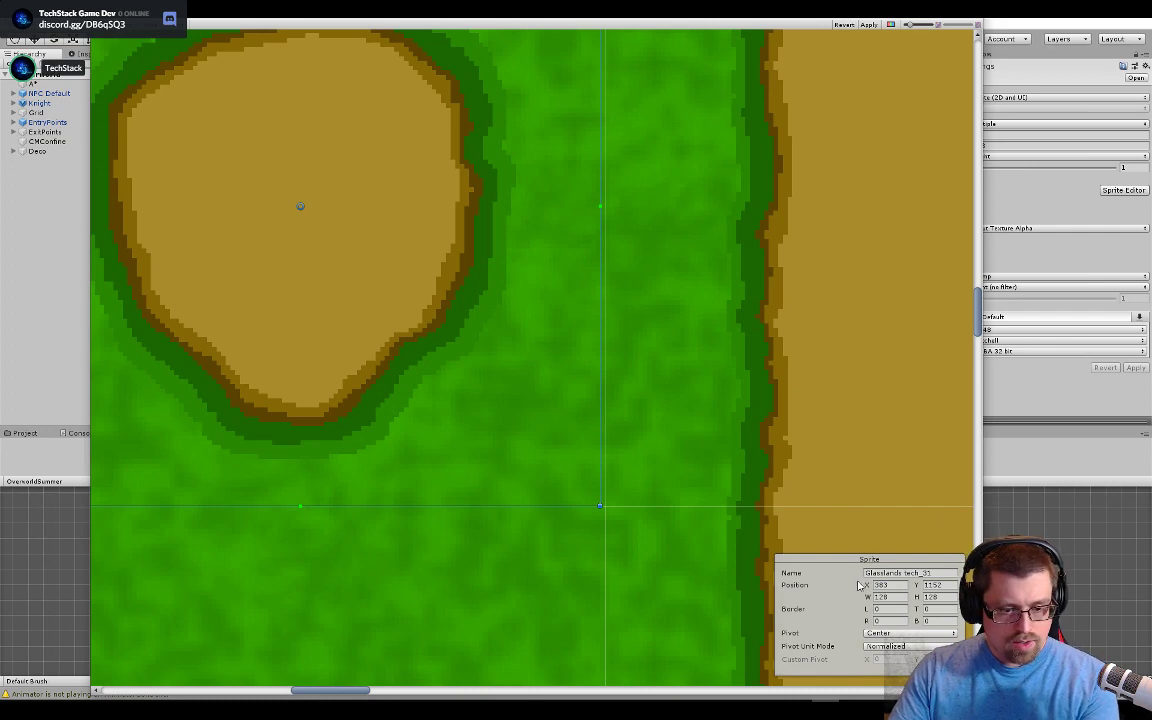
{"action": "type", "text": "384"}
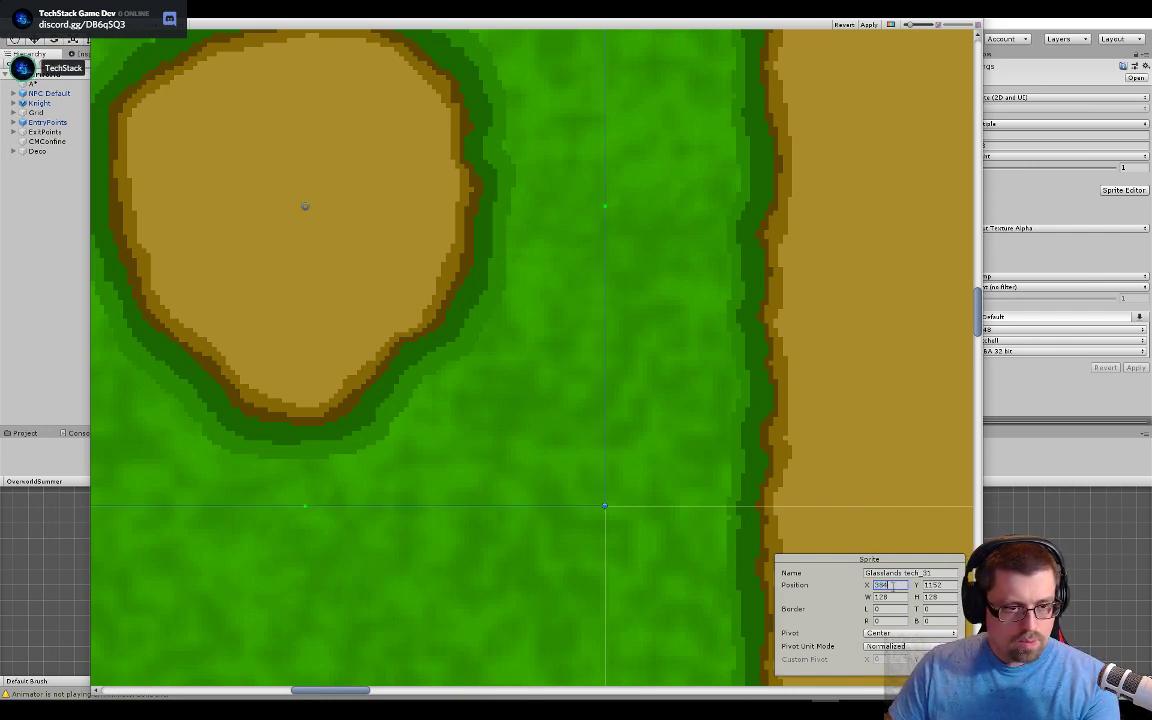
{"action": "left_click_drag", "start_coordinate": [437, 548], "coordinate": [832, 527]}
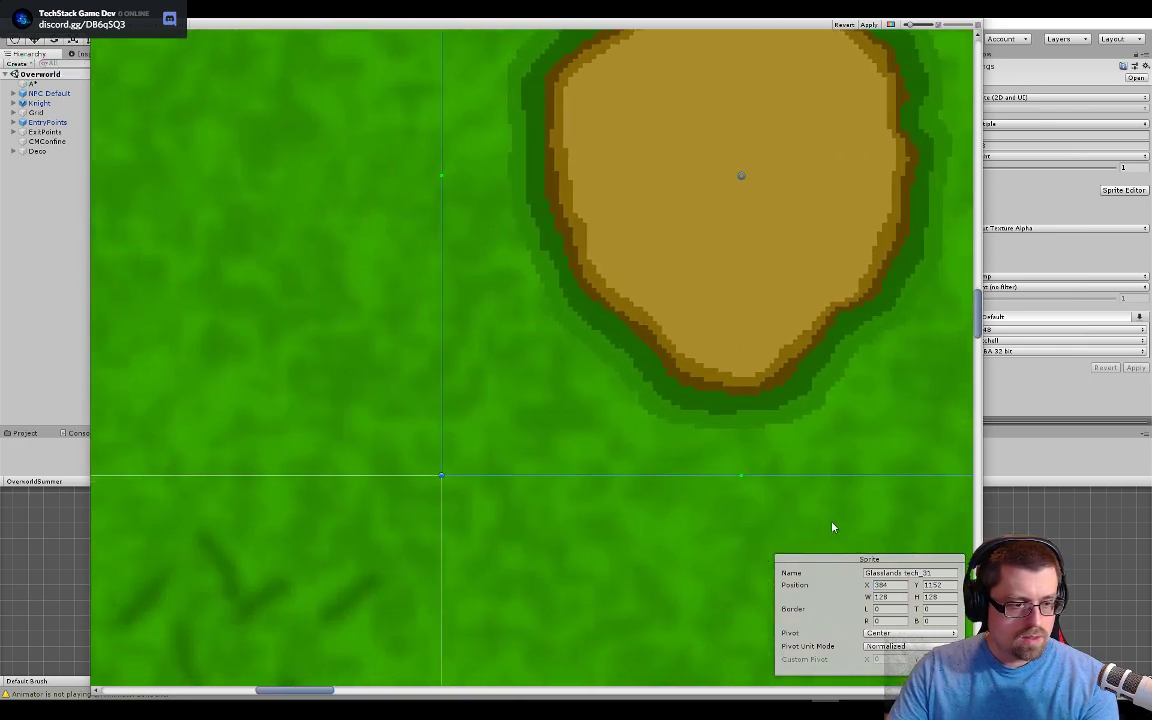
Step: Check the dirt patch slice against its neighbouring tiles, apply the sprite changes and close the Sprite Editor
{"action": "left_click_drag", "start_coordinate": [667, 244], "coordinate": [268, 423]}
{"action": "scroll", "coordinate": [402, 515], "scroll_direction": "down", "scroll_amount": 10}
{"action": "left_click_drag", "start_coordinate": [415, 551], "coordinate": [541, 288]}
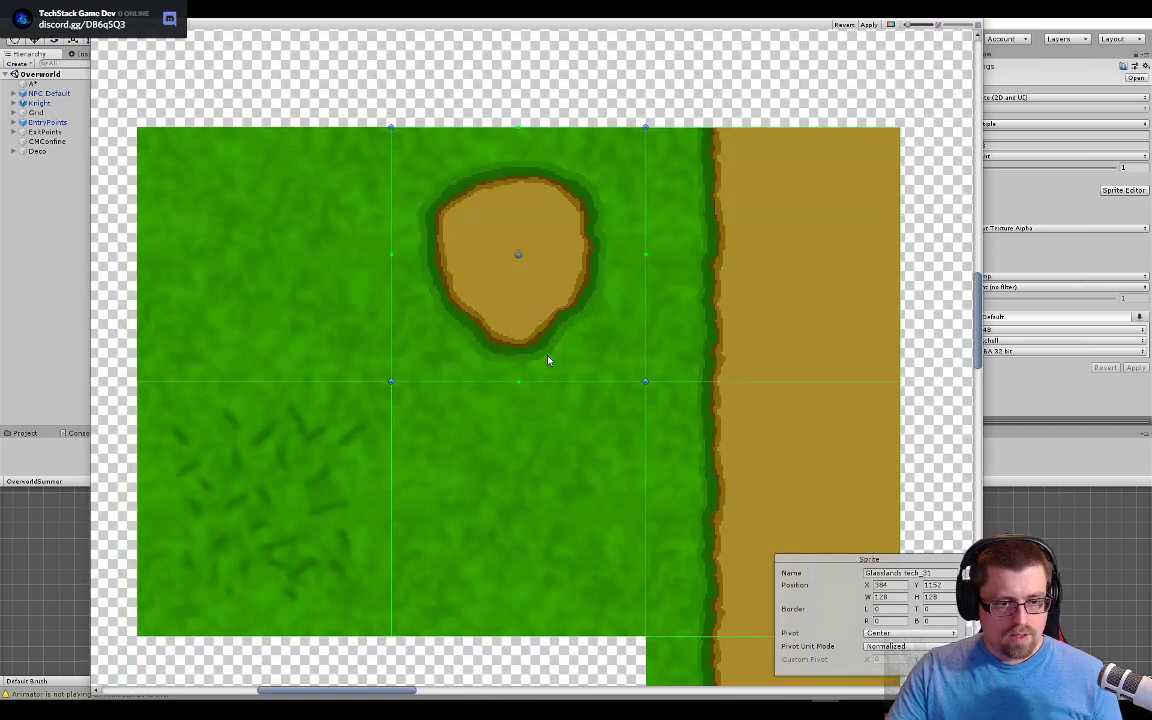
{"action": "left_click", "coordinate": [870, 25]}
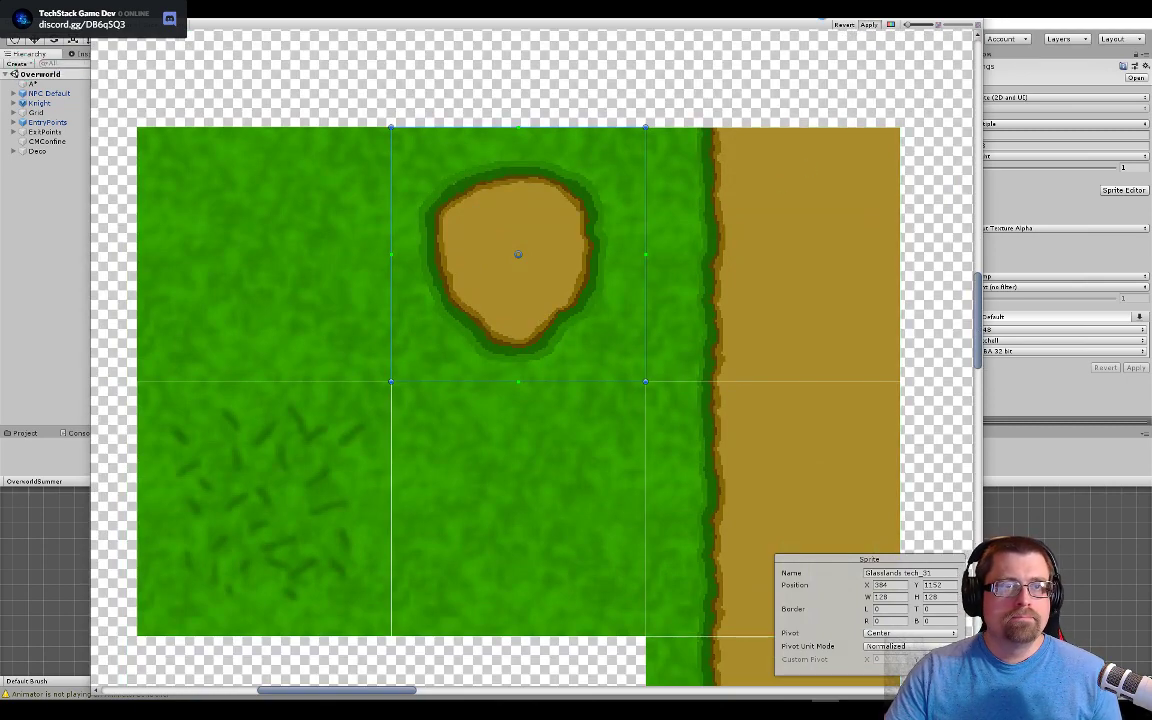
{"action": "scroll", "coordinate": [340, 310], "scroll_direction": "down", "scroll_amount": 10}
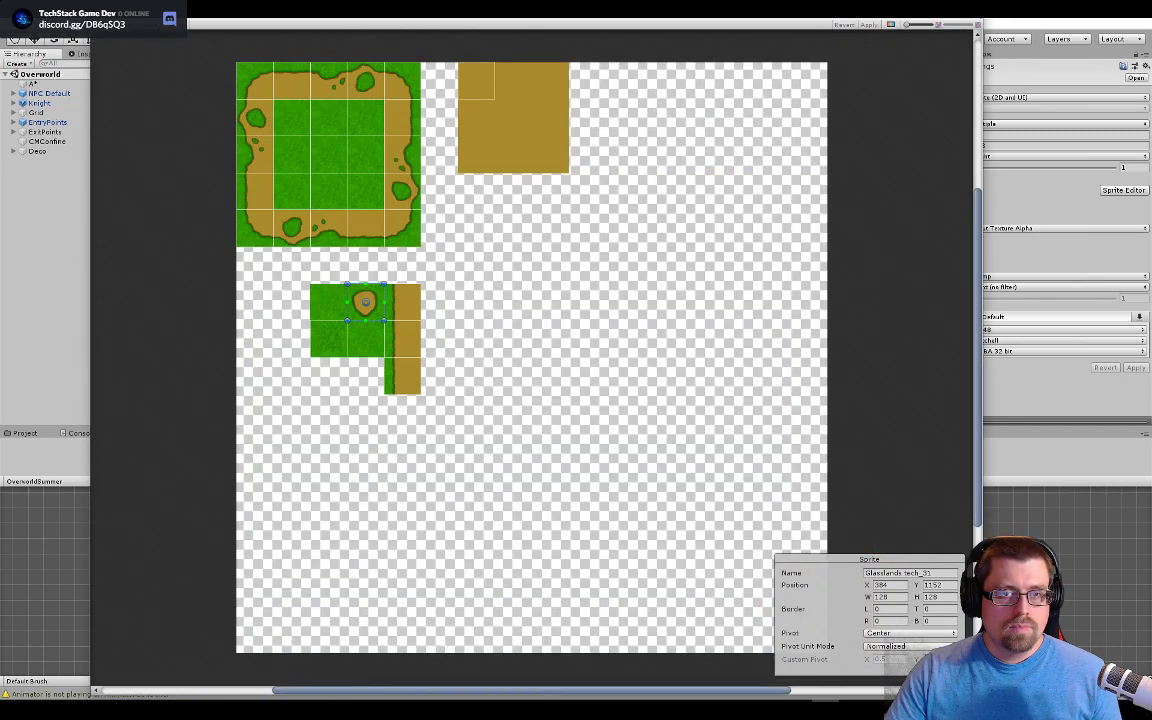
{"action": "left_click", "coordinate": [970, 8]}
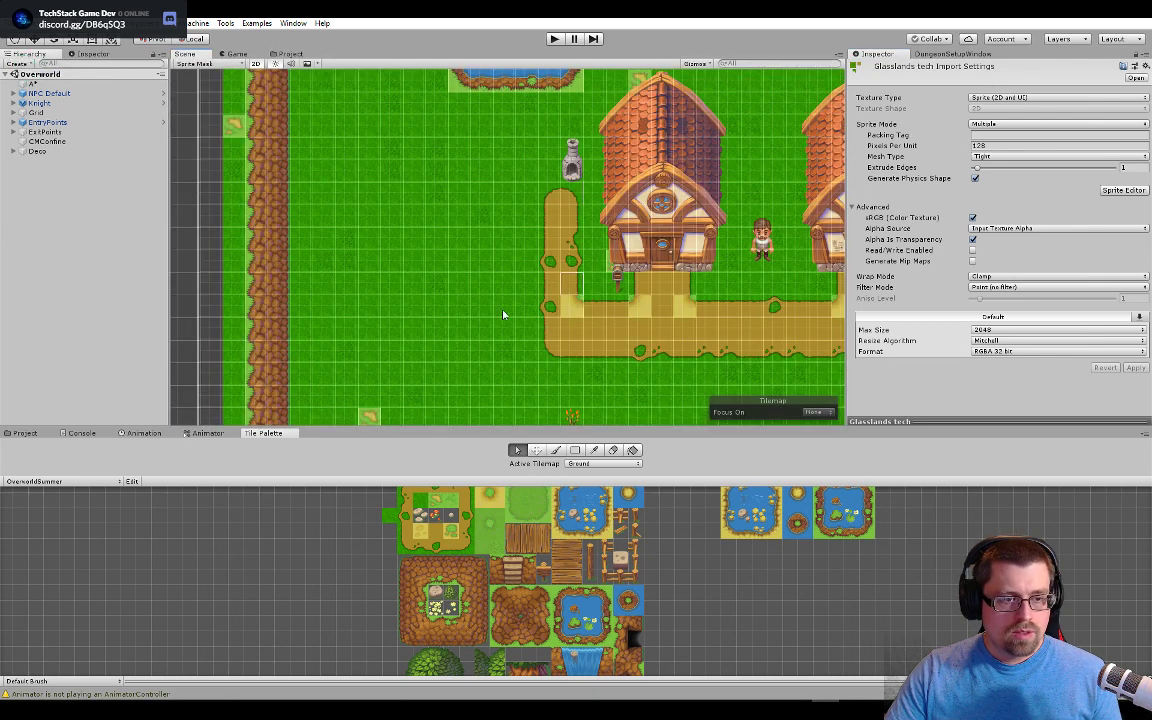
Step: Replace Sprite 2 of the GrassRandom tile with the new dirt patch sprite and look through its remaining sprite slots
{"action": "left_click", "coordinate": [360, 424]}
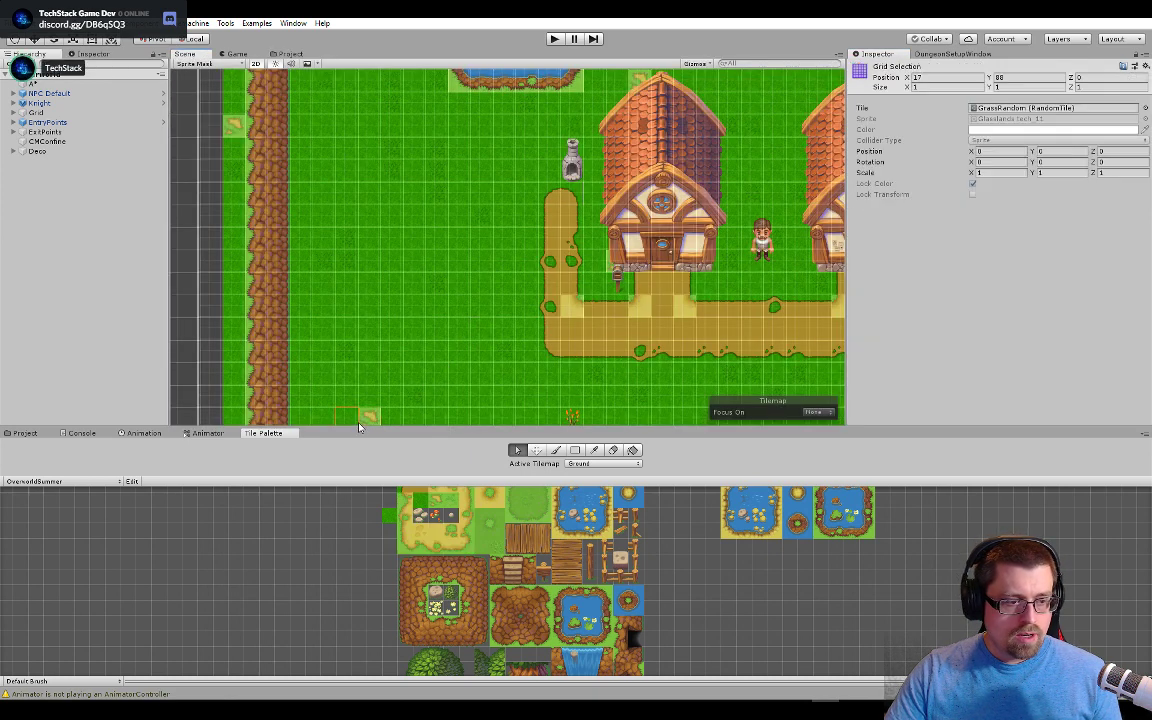
{"action": "double_click", "coordinate": [1029, 108]}
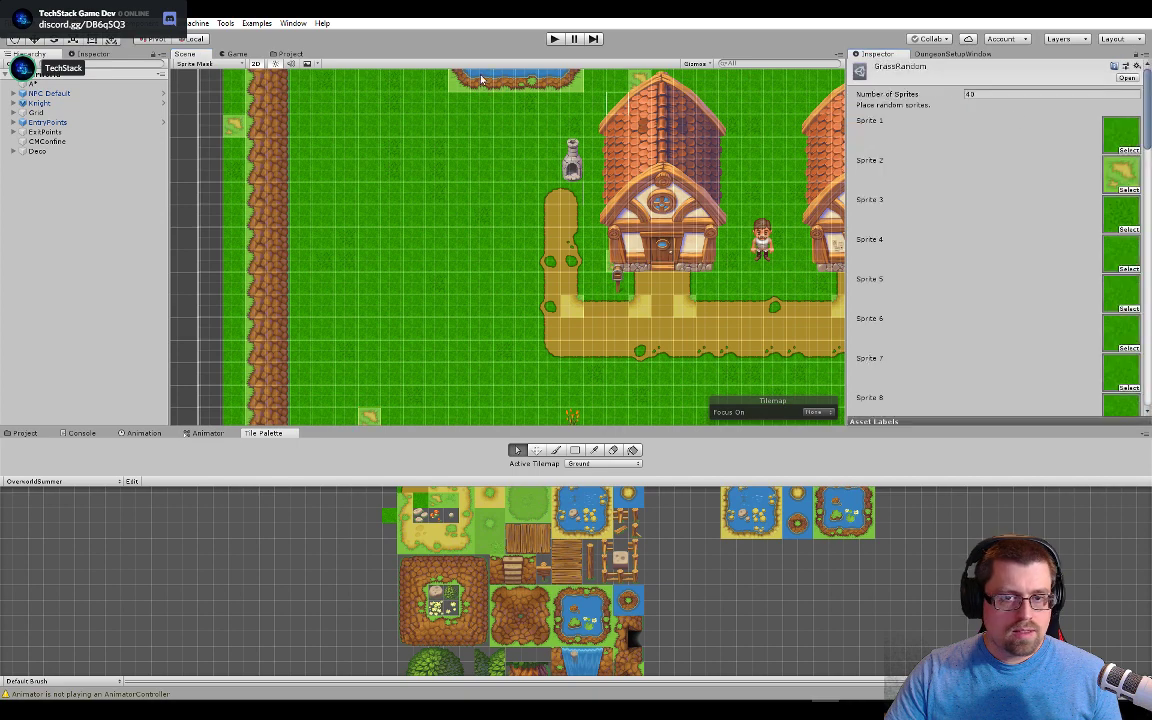
{"action": "left_click", "coordinate": [290, 54]}
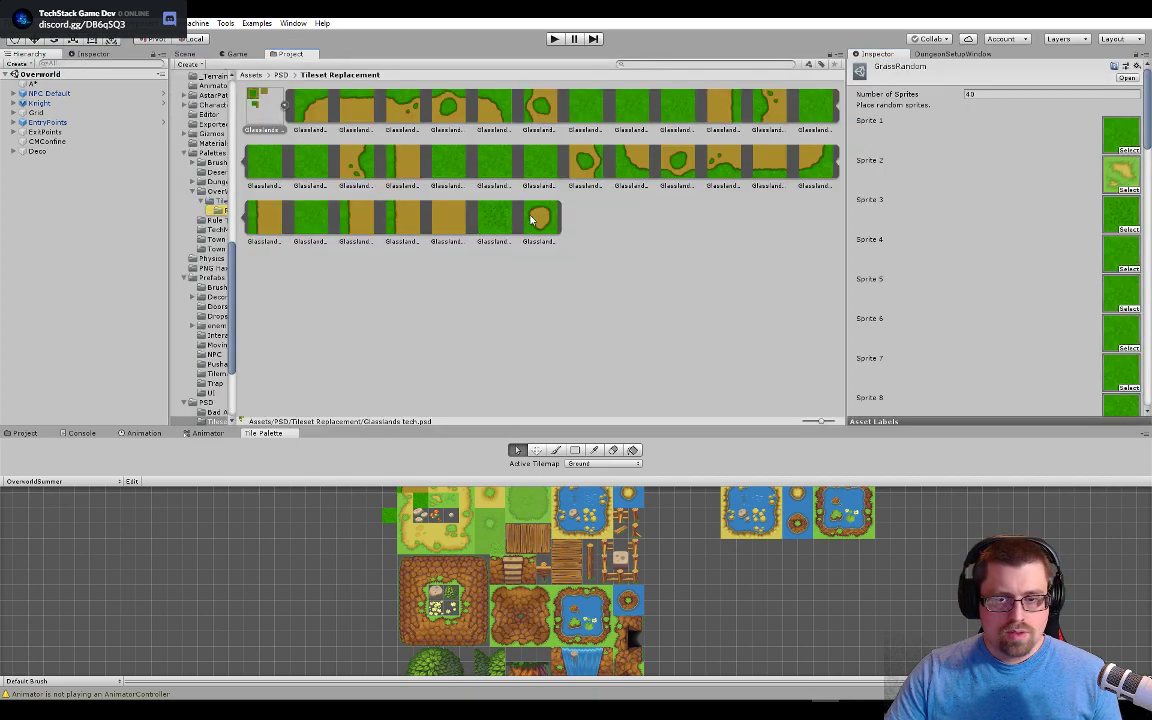
{"action": "left_click_drag", "start_coordinate": [537, 219], "coordinate": [1111, 184]}
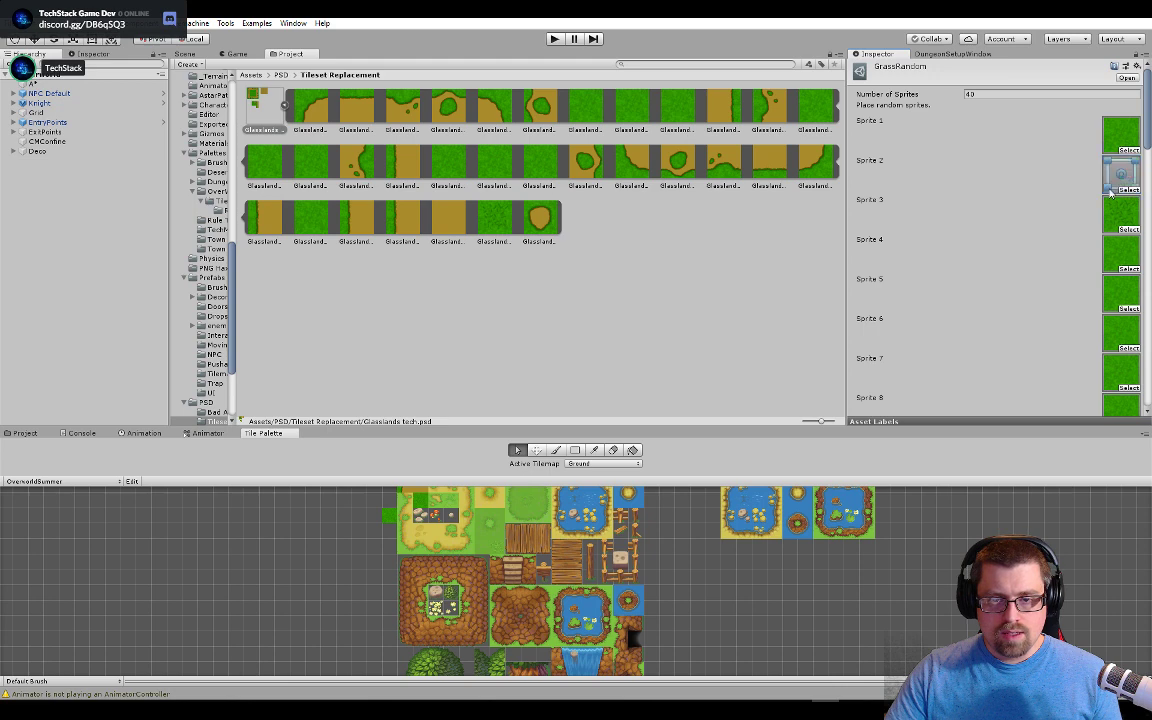
{"action": "scroll", "coordinate": [1111, 198], "scroll_direction": "down", "scroll_amount": 5}
{"action": "scroll", "coordinate": [1111, 201], "scroll_direction": "down", "scroll_amount": 15}
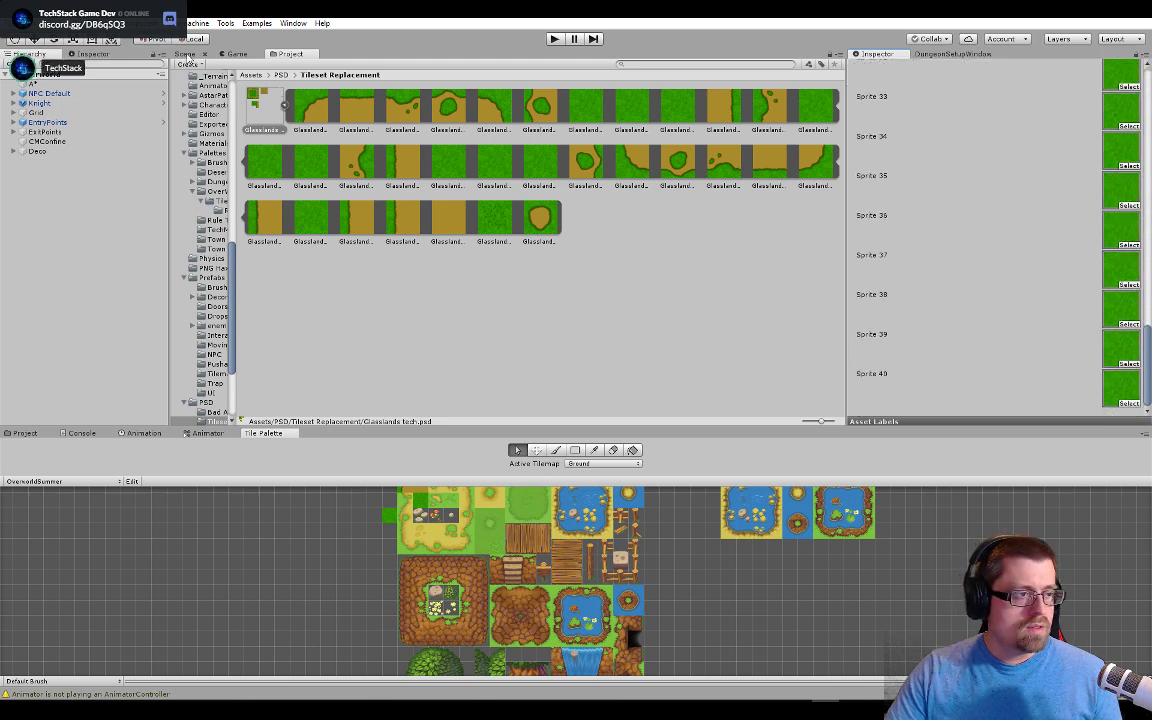
Step: Examine how the dirt patches and grass variants are spread over the grass near the cliff, and compare the palette's grass tiles
{"action": "left_click", "coordinate": [186, 55]}
{"action": "scroll", "coordinate": [552, 263], "scroll_direction": "down", "scroll_amount": 6}
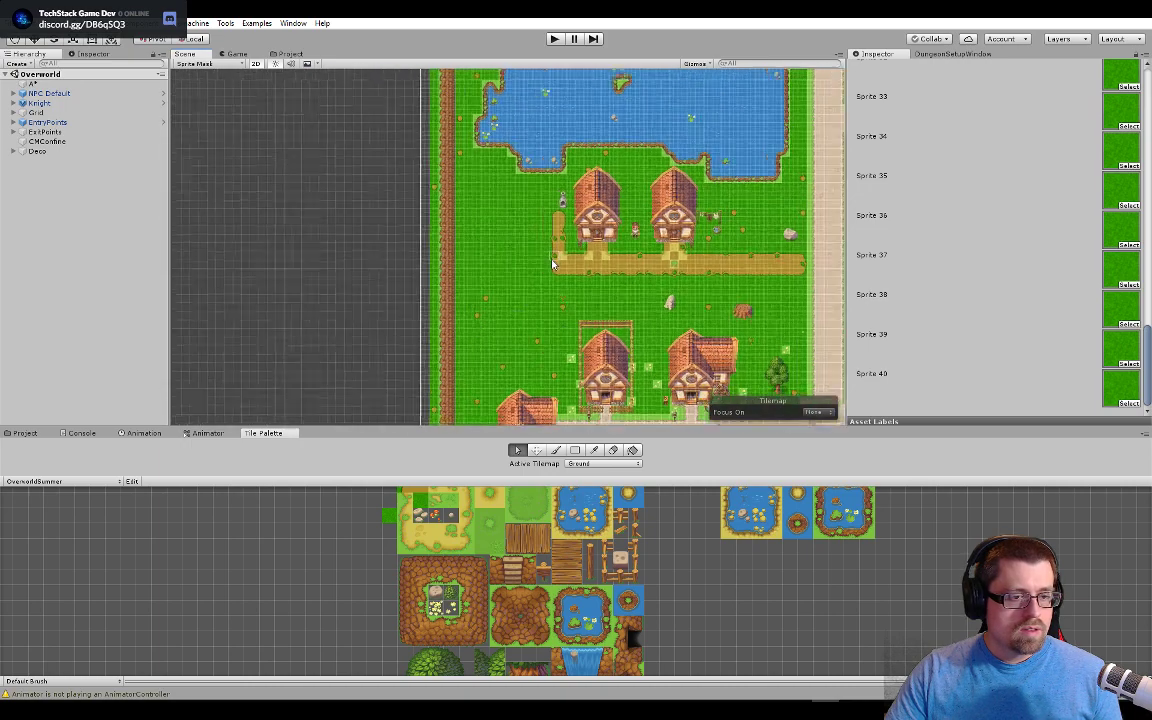
{"action": "scroll", "coordinate": [436, 206], "scroll_direction": "up", "scroll_amount": 8}
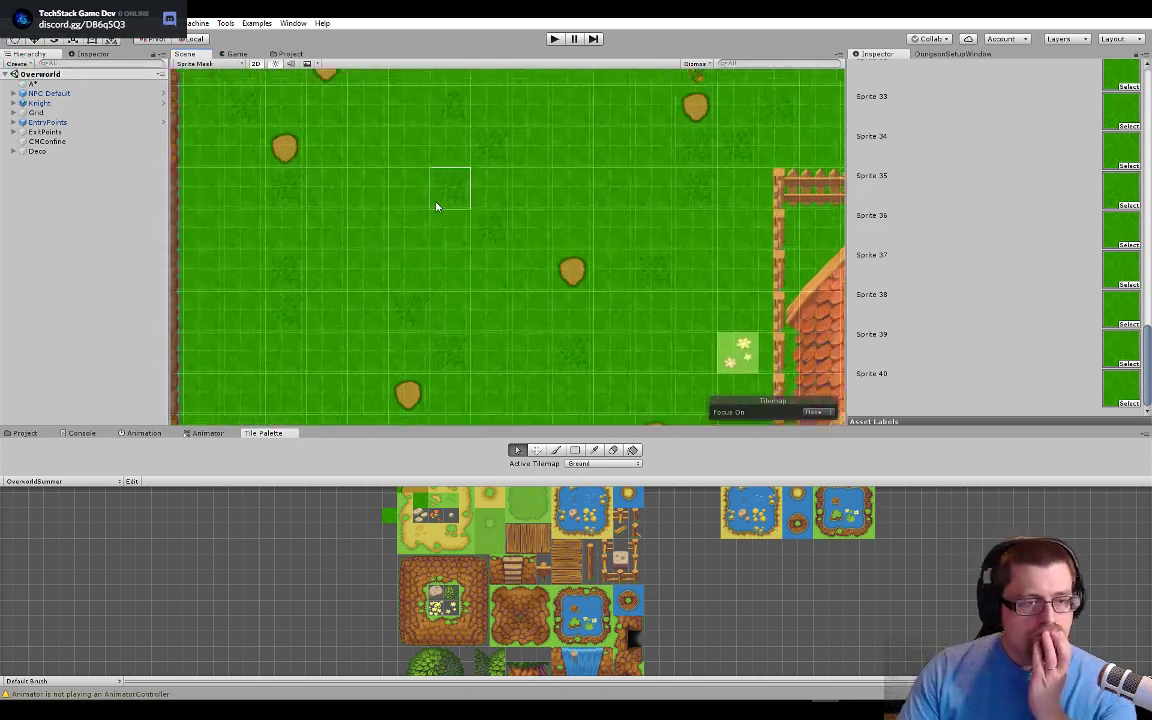
{"action": "scroll", "coordinate": [436, 204], "scroll_direction": "up", "scroll_amount": 4}
{"action": "left_click_drag", "start_coordinate": [346, 190], "coordinate": [646, 330]}
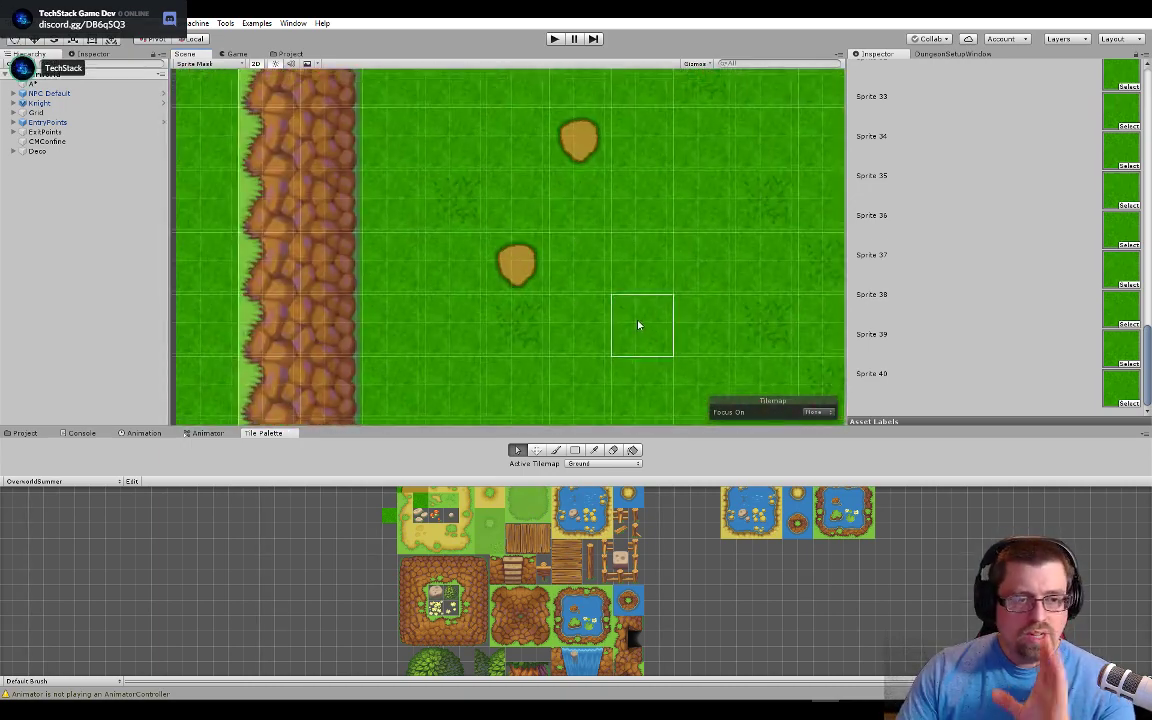
{"action": "scroll", "coordinate": [638, 325], "scroll_direction": "up", "scroll_amount": 2}
{"action": "scroll", "coordinate": [514, 283], "scroll_direction": "up", "scroll_amount": 1}
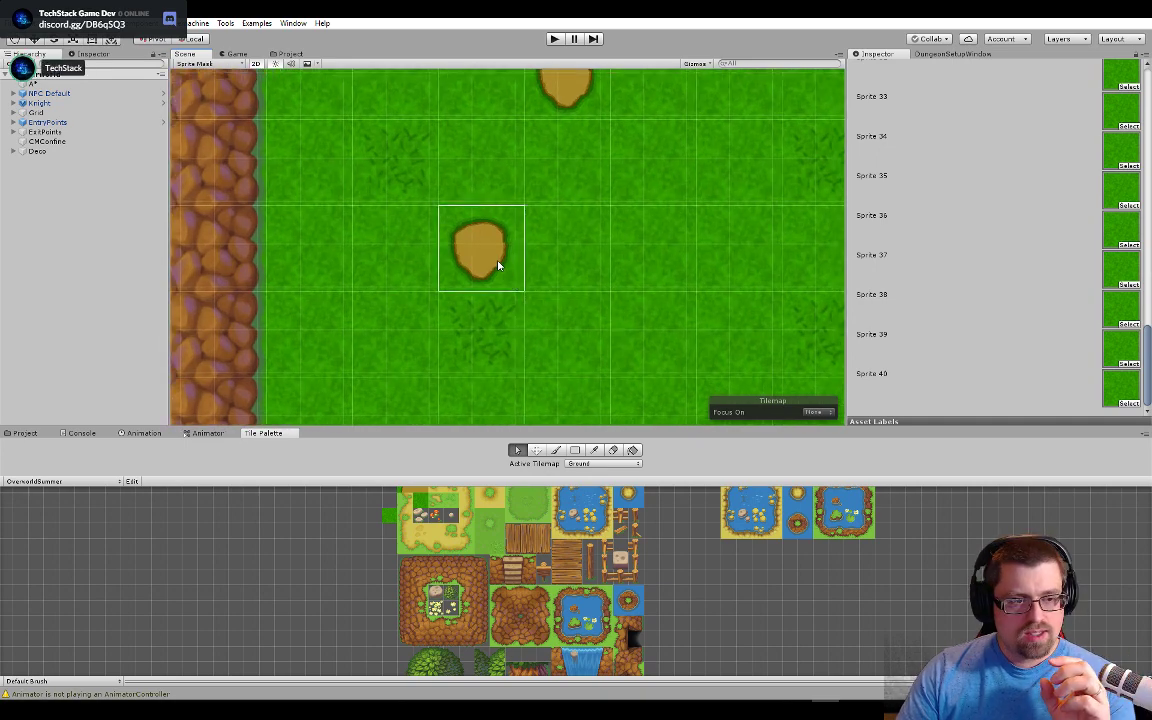
{"action": "scroll", "coordinate": [320, 550], "scroll_direction": "up", "scroll_amount": 4}
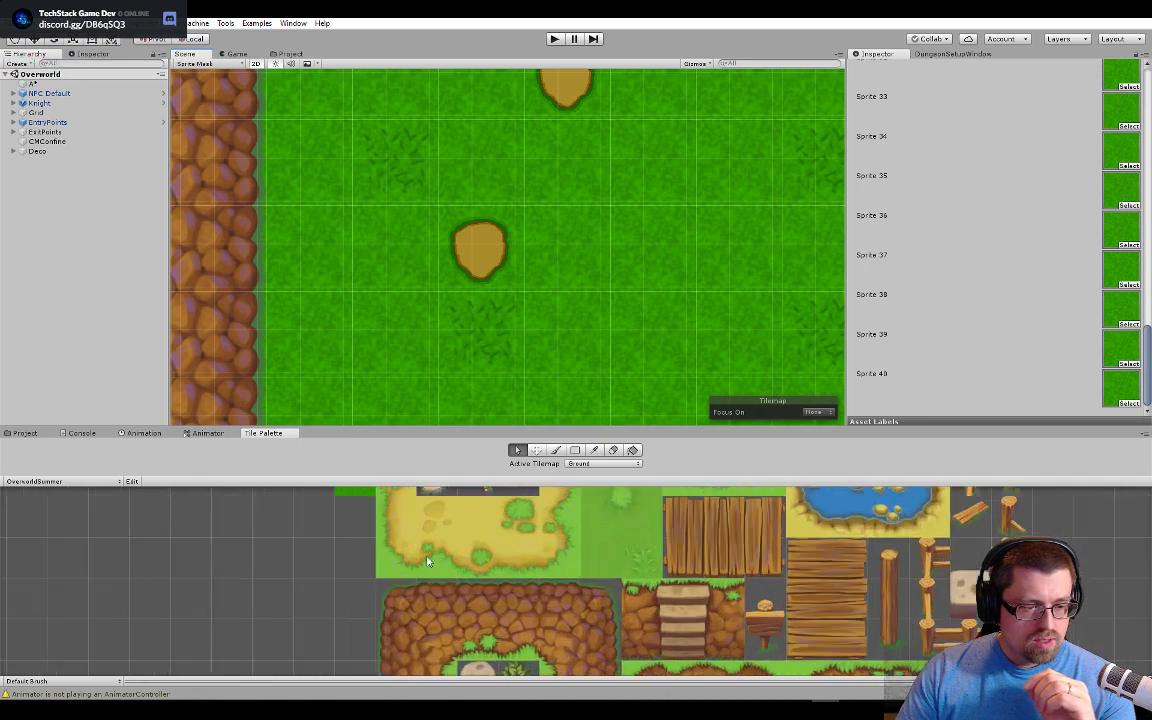
{"action": "scroll", "coordinate": [428, 562], "scroll_direction": "up", "scroll_amount": 4}
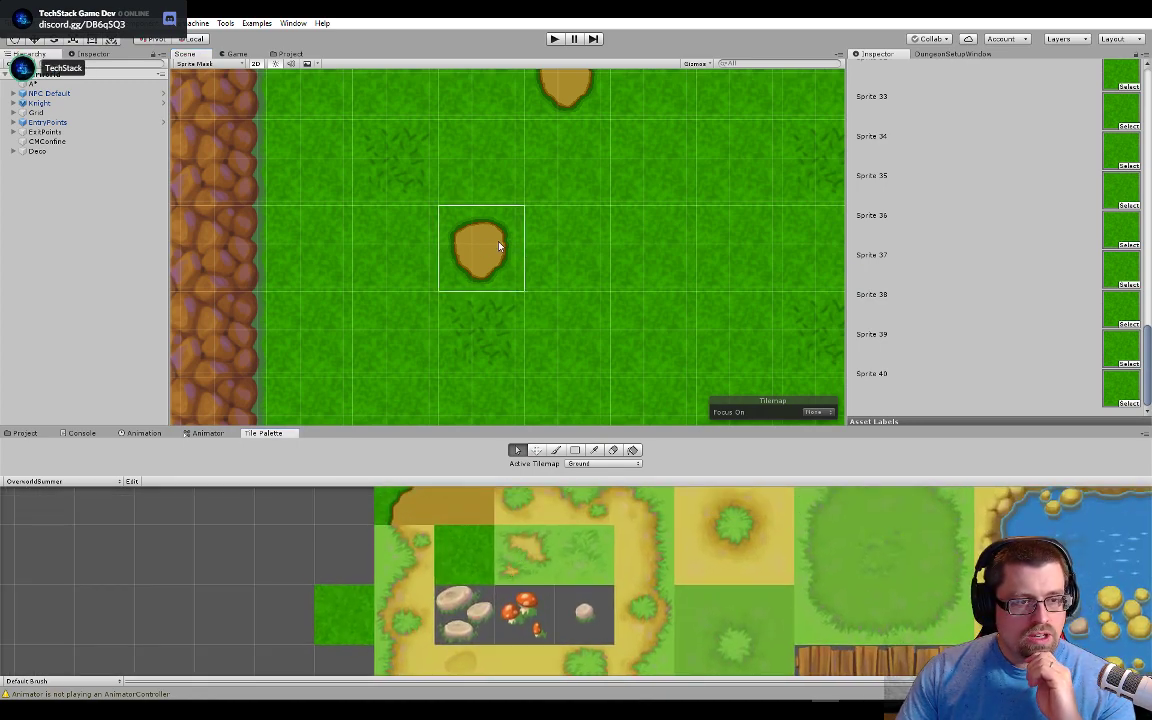
Step: Survey the overworld from the pond to the southern shore and the blue-roofed house for grass tiles with old artwork
{"action": "scroll", "coordinate": [527, 219], "scroll_direction": "down", "scroll_amount": 5}
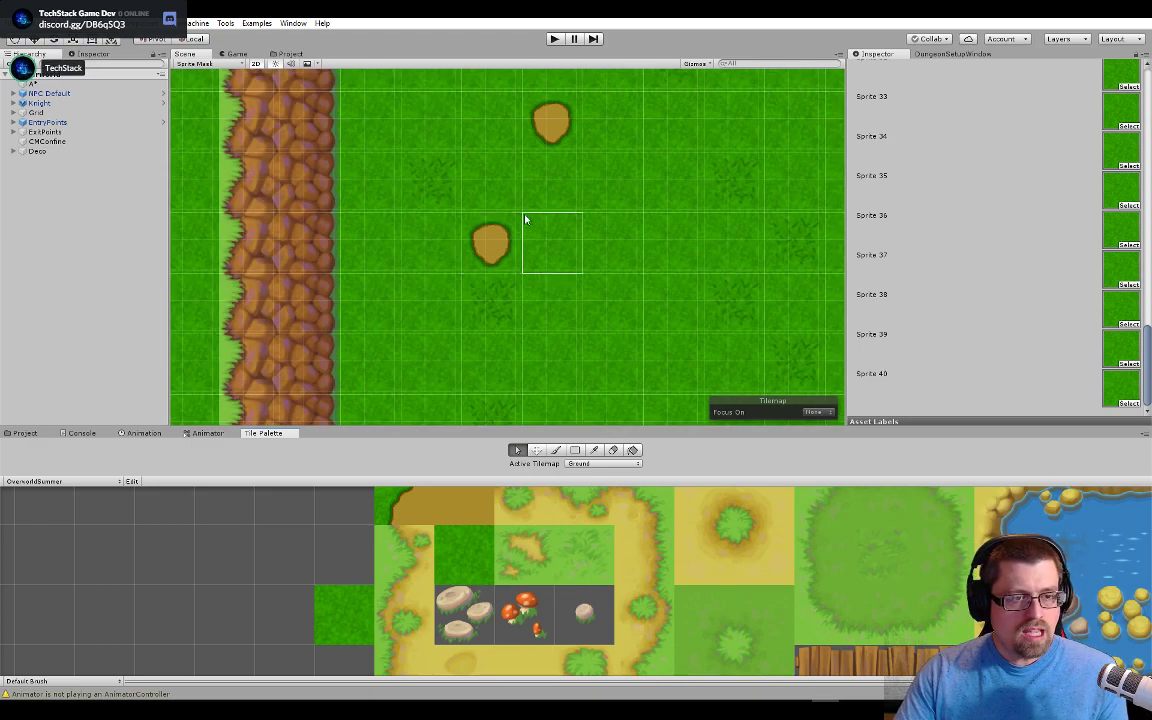
{"action": "scroll", "coordinate": [659, 180], "scroll_direction": "down", "scroll_amount": 10}
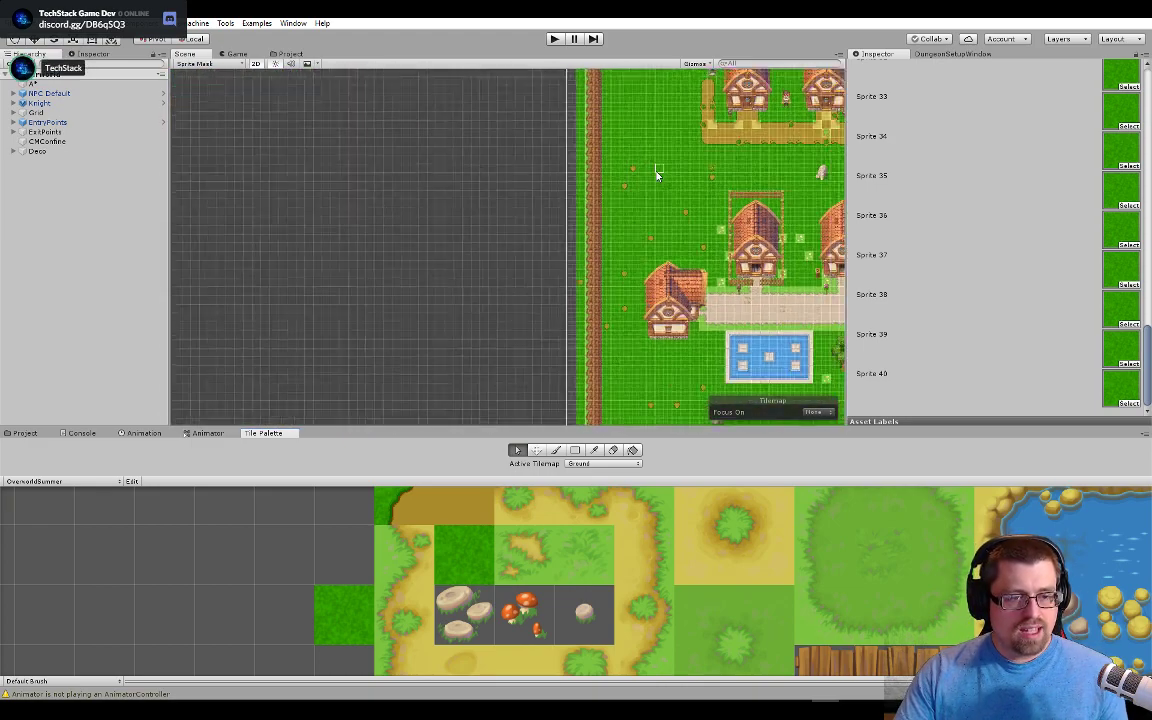
{"action": "left_click_drag", "start_coordinate": [658, 176], "coordinate": [430, 350]}
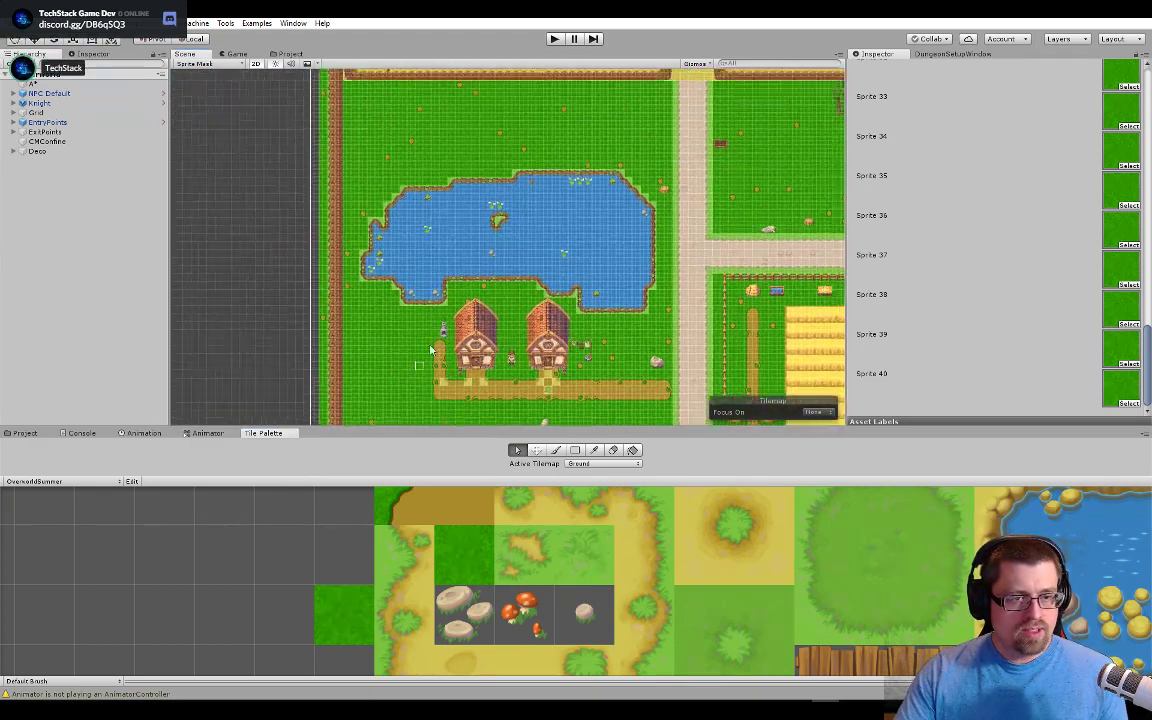
{"action": "left_click_drag", "start_coordinate": [556, 185], "coordinate": [564, 281]}
{"action": "left_click_drag", "start_coordinate": [431, 292], "coordinate": [204, 220]}
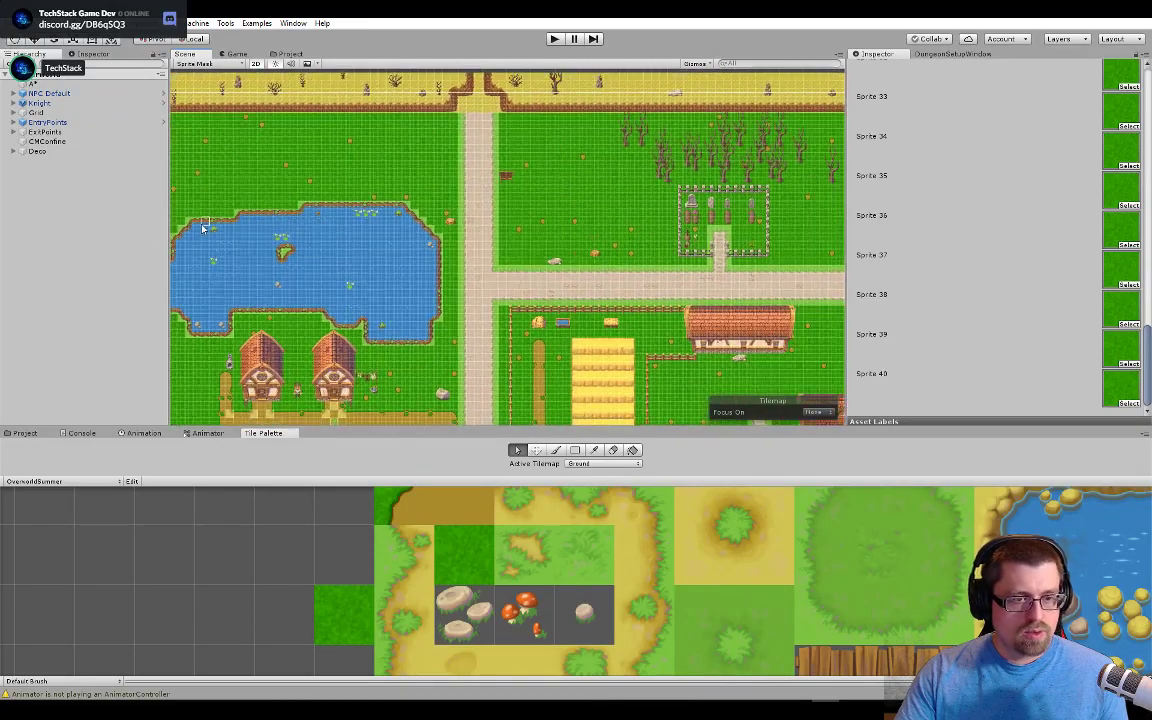
{"action": "left_click_drag", "start_coordinate": [495, 284], "coordinate": [409, 139]}
{"action": "mouse_move", "coordinate": [551, 264]}
{"action": "left_mouse_down"}
{"action": "mouse_move", "coordinate": [508, 33]}
{"action": "mouse_move", "coordinate": [514, 10]}
{"action": "left_mouse_up"}
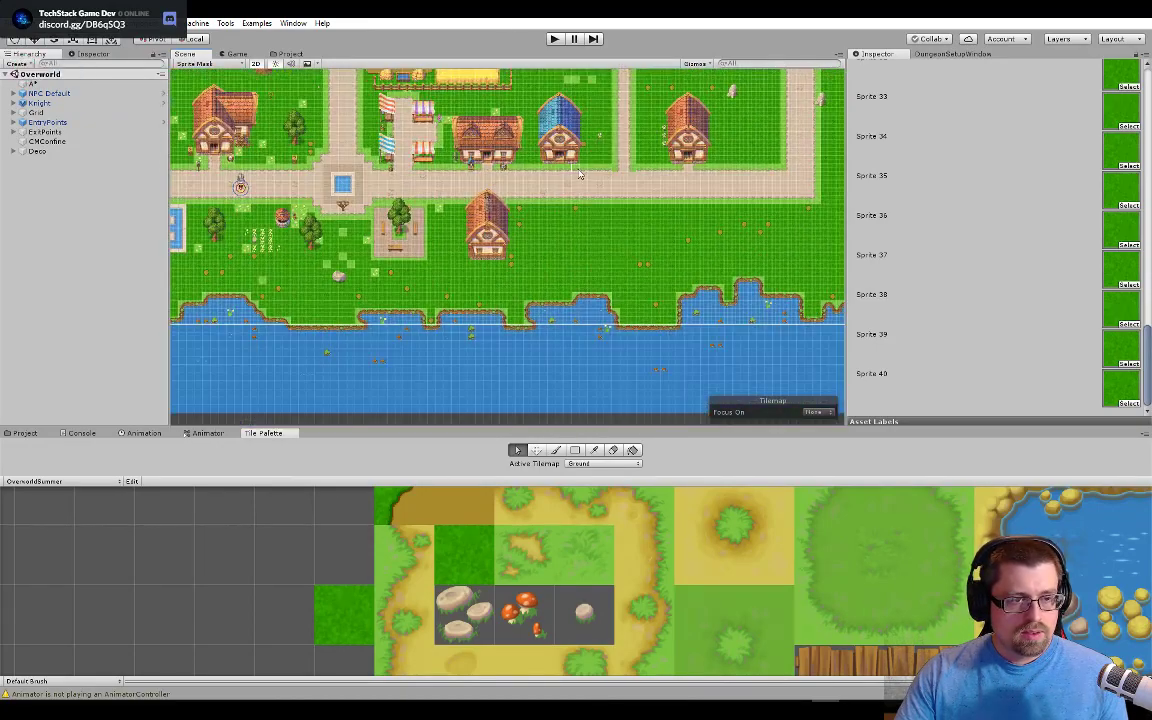
{"action": "left_click_drag", "start_coordinate": [584, 172], "coordinate": [570, 306]}
{"action": "scroll", "coordinate": [578, 226], "scroll_direction": "up", "scroll_amount": 10}
{"action": "scroll", "coordinate": [570, 234], "scroll_direction": "up", "scroll_amount": 5}
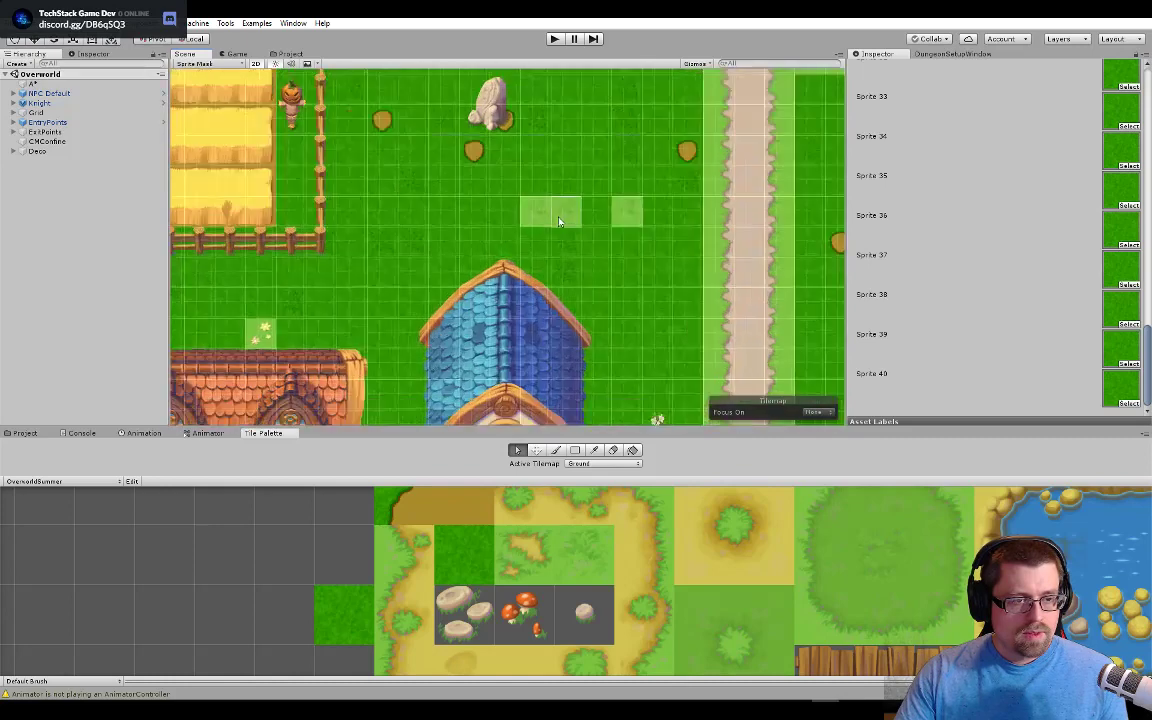
Step: Swap the sprite of the palette's light grass-tuft tile Grassland@128x128_19 for the new grass variant Glasslands tech_30
{"action": "scroll", "coordinate": [558, 560], "scroll_direction": "down", "scroll_amount": 2}
{"action": "left_click_drag", "start_coordinate": [558, 529], "coordinate": [552, 496]}
{"action": "scroll", "coordinate": [552, 498], "scroll_direction": "up", "scroll_amount": 2}
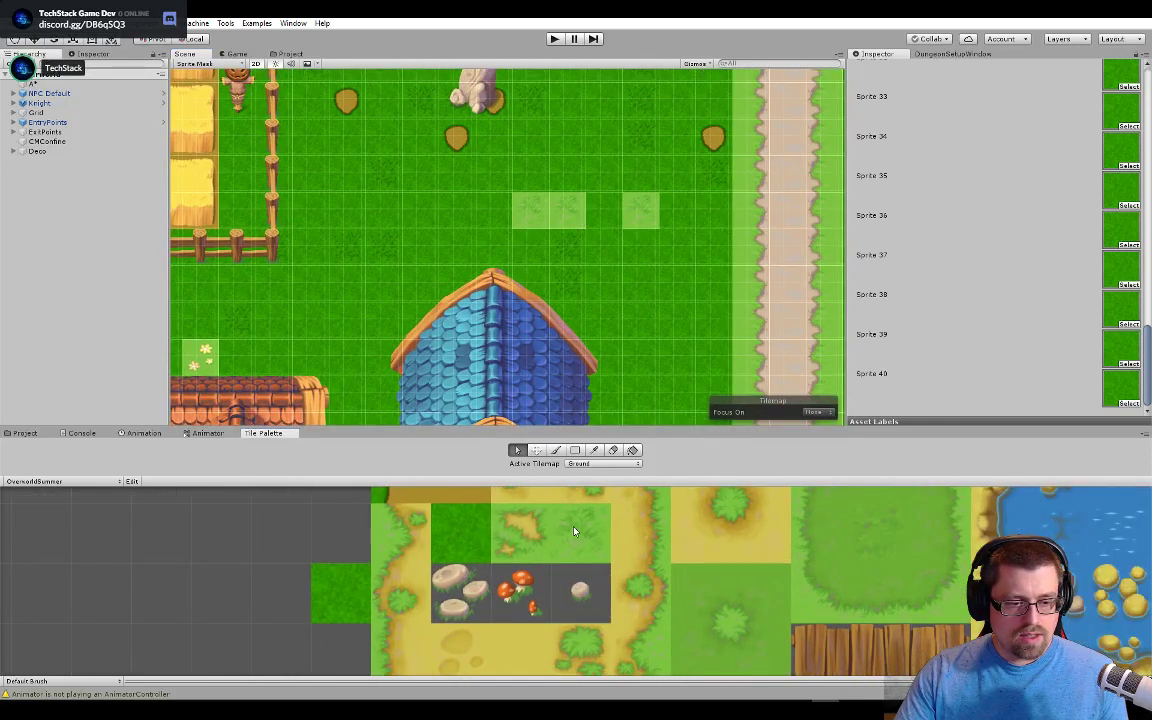
{"action": "left_click", "coordinate": [580, 533]}
{"action": "left_click", "coordinate": [998, 110]}
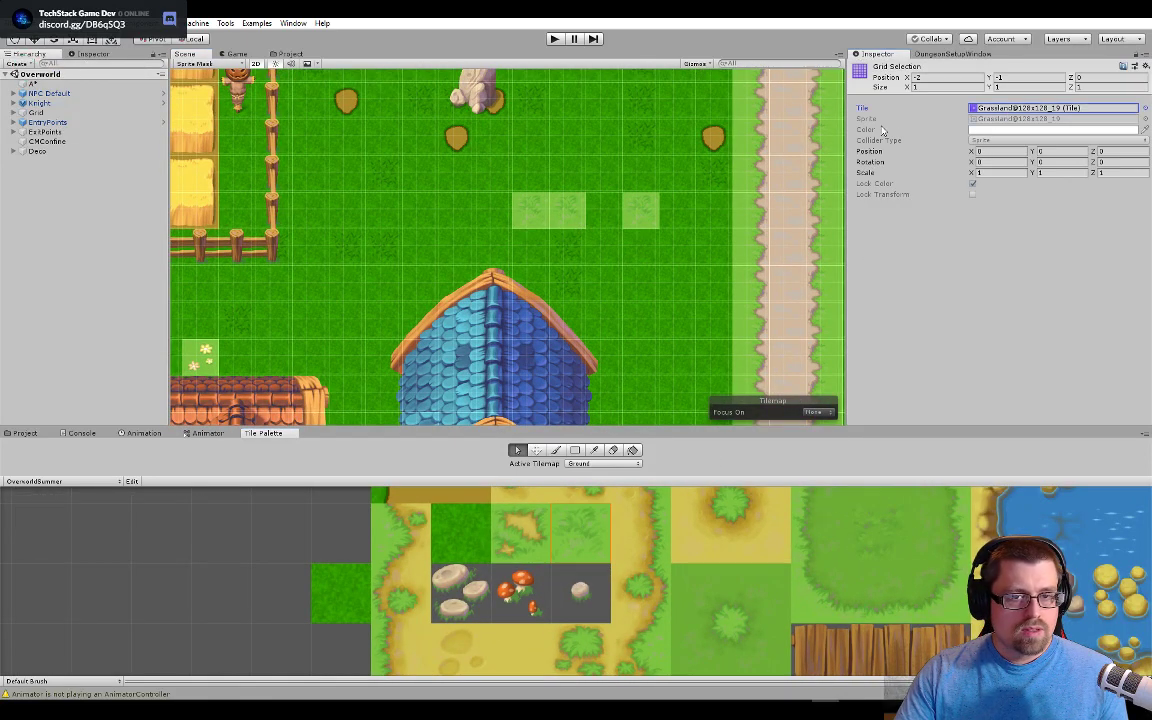
{"action": "left_click", "coordinate": [286, 54]}
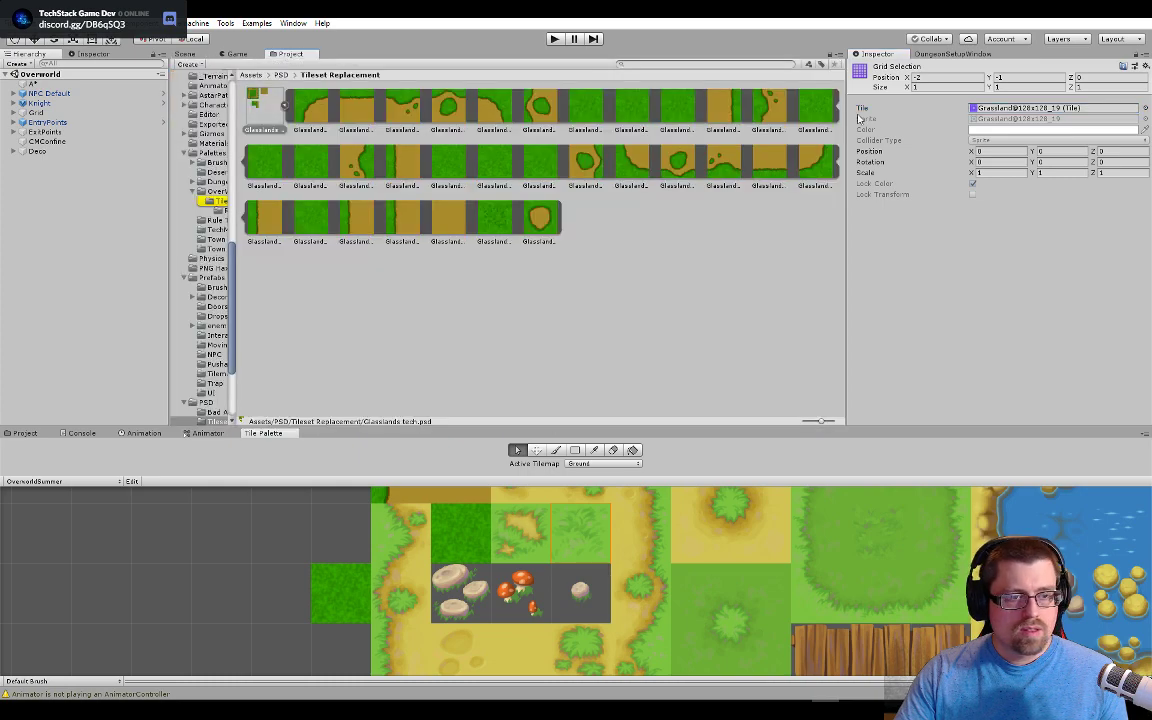
{"action": "double_click", "coordinate": [1014, 108]}
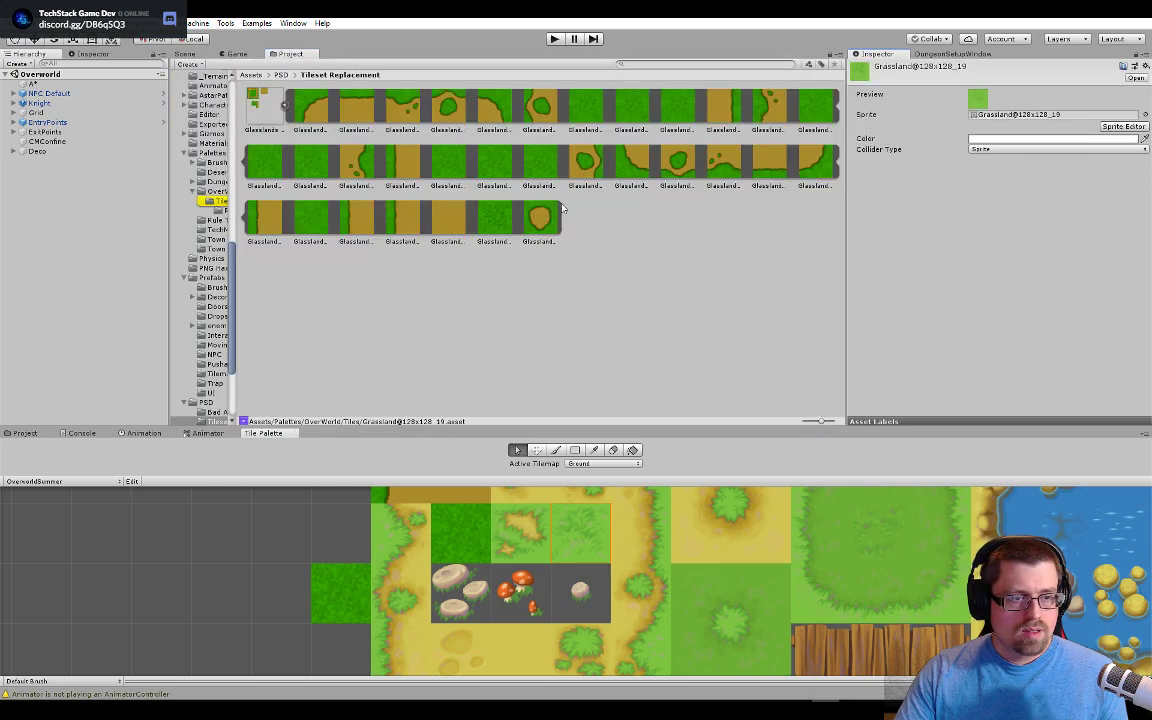
{"action": "left_click_drag", "start_coordinate": [493, 220], "coordinate": [978, 115]}
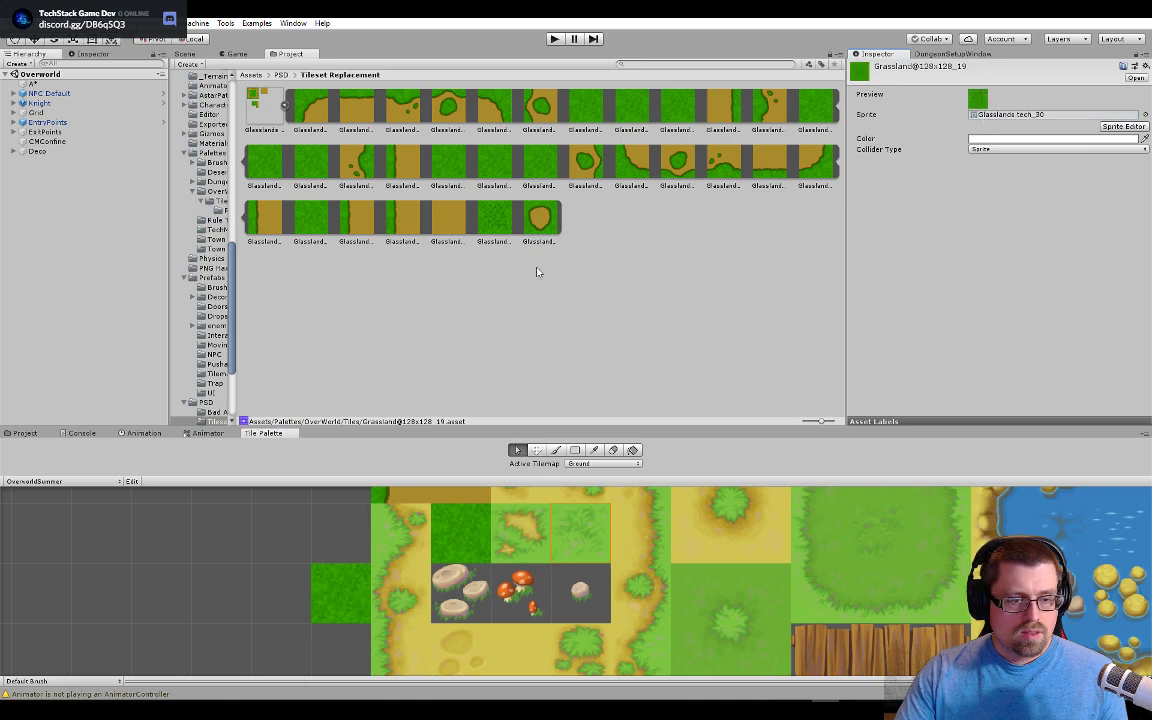
Step: Swap the sprite of the light grass tile Town@128x128_91 above the blue-roofed house for the new grass variant Glasslands tech_30
{"action": "left_click", "coordinate": [190, 54]}
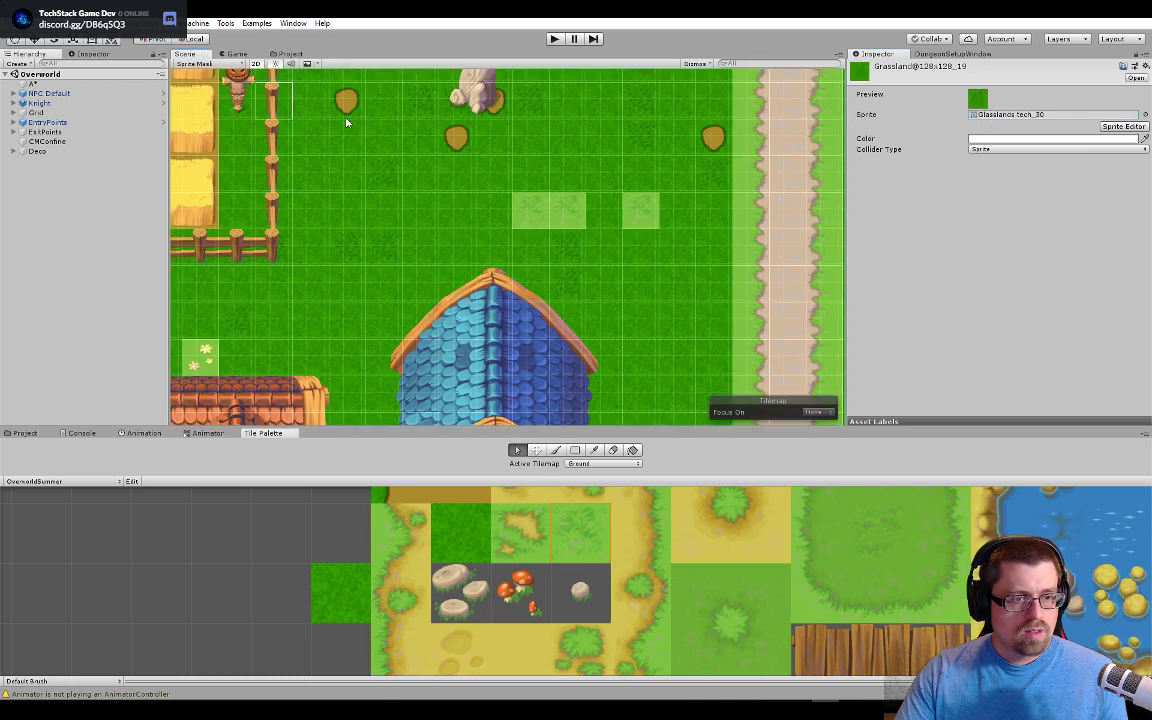
{"action": "scroll", "coordinate": [641, 214], "scroll_direction": "up", "scroll_amount": 10}
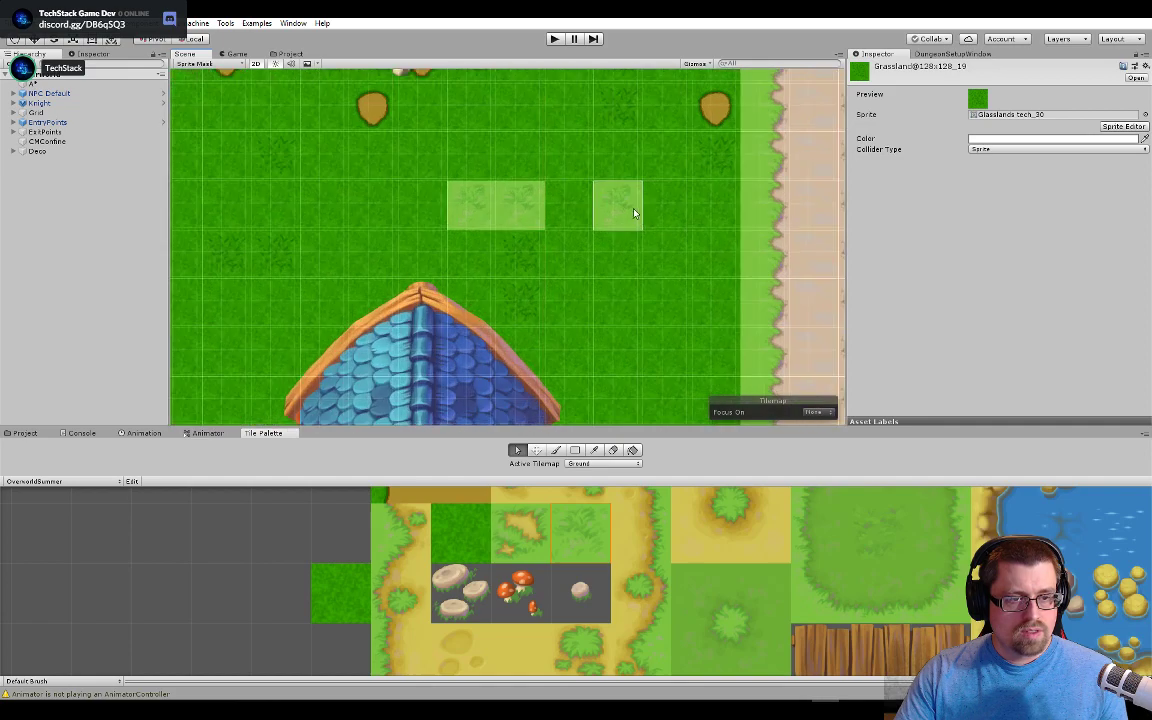
{"action": "left_click", "coordinate": [635, 212]}
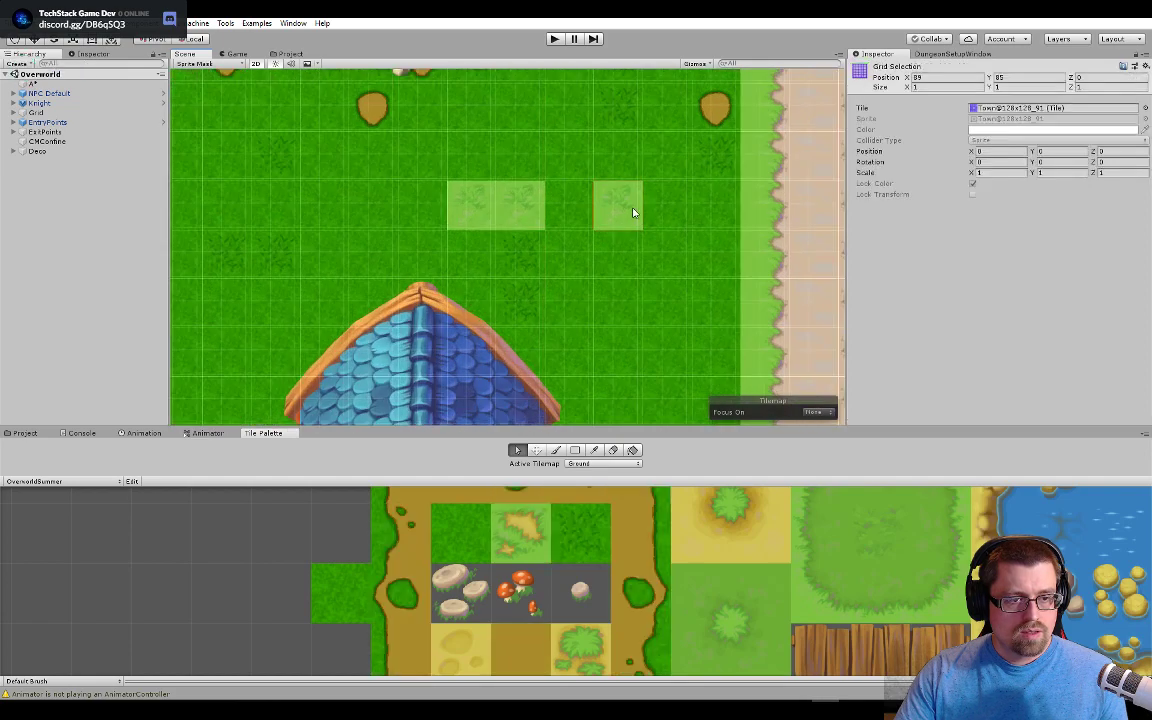
{"action": "double_click", "coordinate": [1037, 108]}
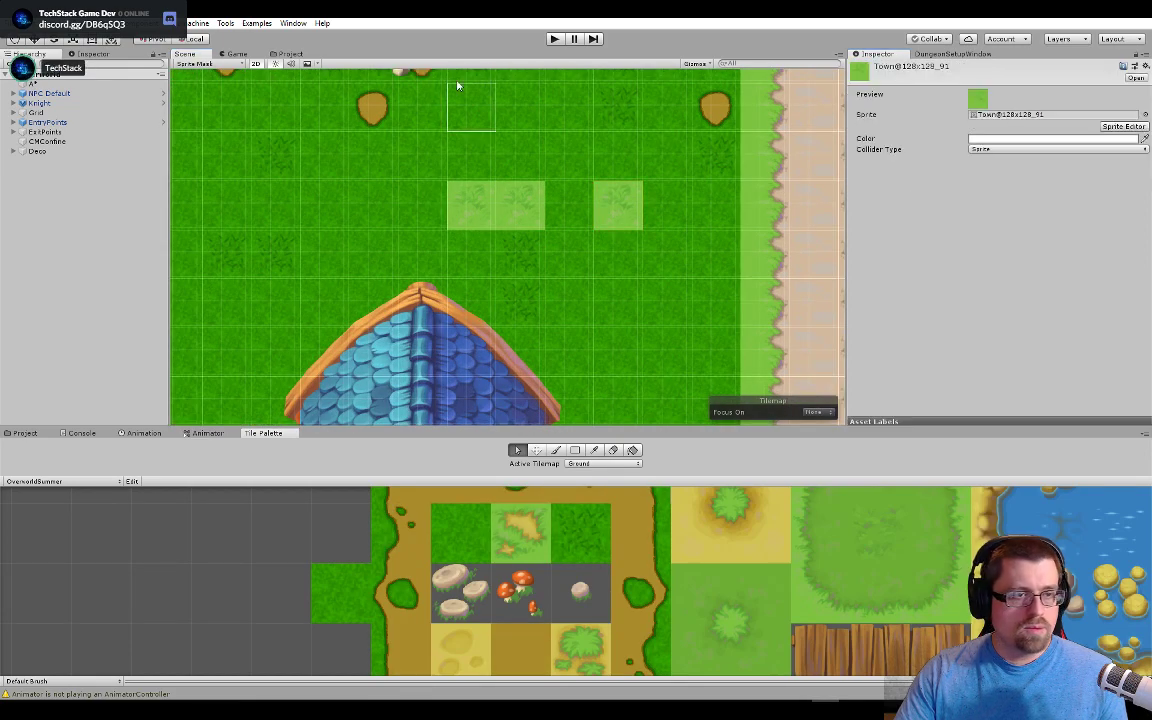
{"action": "left_click", "coordinate": [288, 54]}
{"action": "left_click_drag", "start_coordinate": [476, 206], "coordinate": [988, 116]}
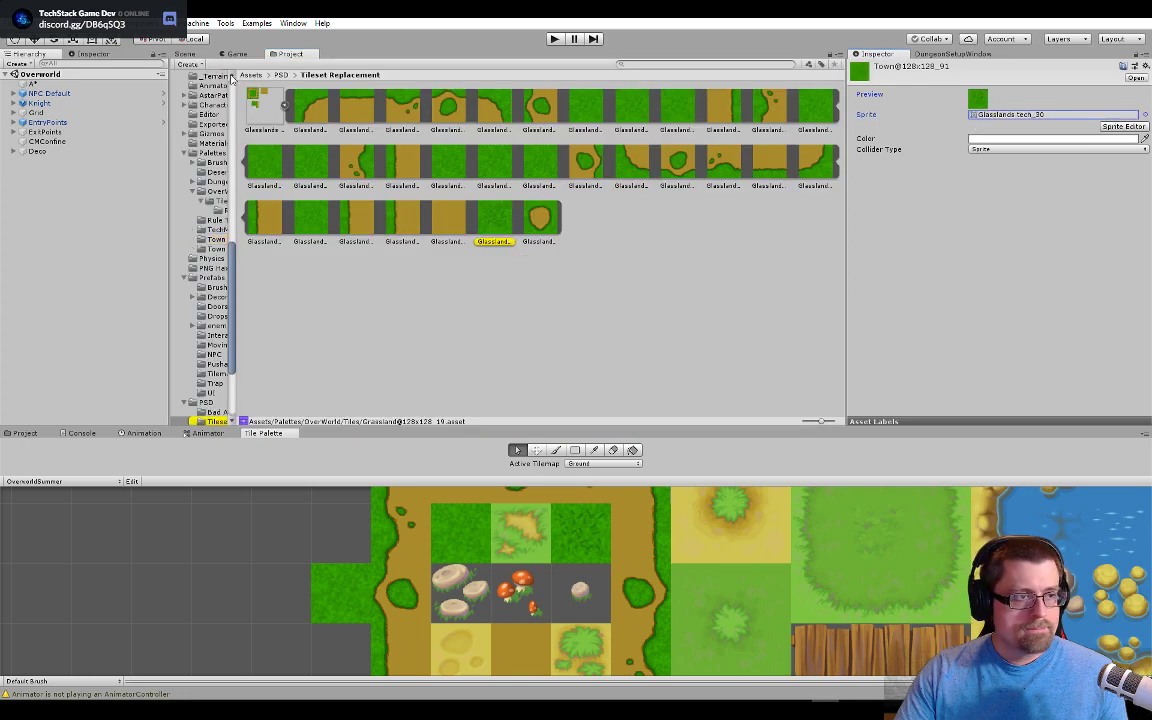
Step: Survey the overworld from the village and pond to the northeastern river for remaining old grass tiles and the spread of dirt patches
{"action": "left_click", "coordinate": [182, 53]}
{"action": "scroll", "coordinate": [420, 160], "scroll_direction": "down", "scroll_amount": 6}
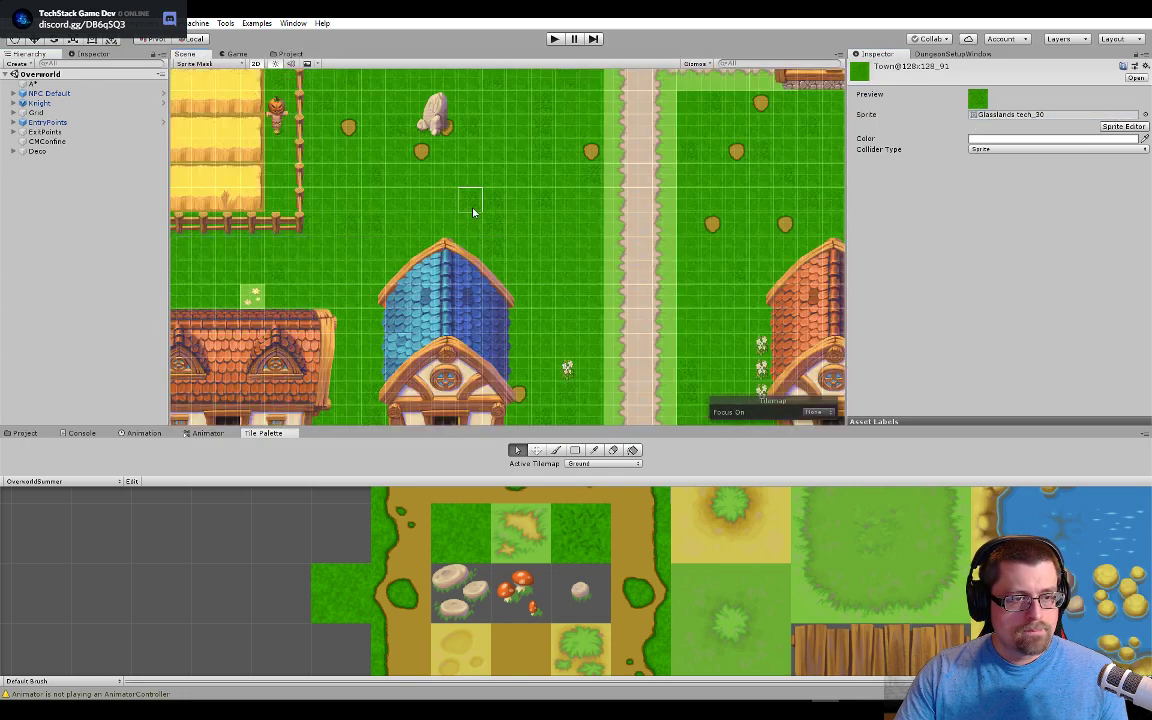
{"action": "left_click_drag", "start_coordinate": [340, 255], "coordinate": [640, 257]}
{"action": "left_click_drag", "start_coordinate": [400, 250], "coordinate": [470, 250]}
{"action": "mouse_move", "coordinate": [317, 275]}
{"action": "left_mouse_down"}
{"action": "mouse_move", "coordinate": [537, 260]}
{"action": "mouse_move", "coordinate": [617, 222]}
{"action": "left_mouse_up"}
{"action": "left_click_drag", "start_coordinate": [520, 330], "coordinate": [520, 214]}
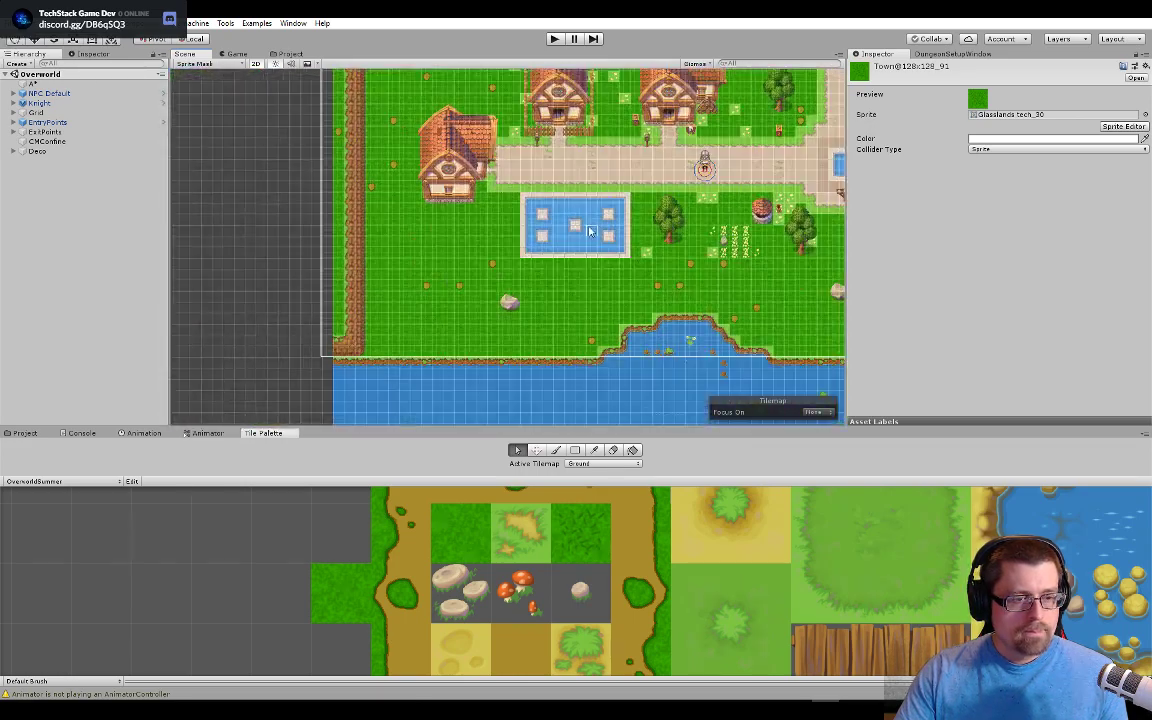
{"action": "left_click_drag", "start_coordinate": [600, 250], "coordinate": [389, 250]}
{"action": "mouse_move", "coordinate": [708, 257]}
{"action": "left_mouse_down"}
{"action": "mouse_move", "coordinate": [382, 257]}
{"action": "mouse_move", "coordinate": [417, 257]}
{"action": "left_mouse_up"}
{"action": "mouse_move", "coordinate": [670, 252]}
{"action": "left_mouse_down"}
{"action": "mouse_move", "coordinate": [447, 303]}
{"action": "mouse_move", "coordinate": [581, 249]}
{"action": "left_mouse_up"}
{"action": "mouse_move", "coordinate": [600, 200]}
{"action": "left_mouse_down"}
{"action": "mouse_move", "coordinate": [620, 160]}
{"action": "mouse_move", "coordinate": [473, 198]}
{"action": "mouse_move", "coordinate": [463, 283]}
{"action": "left_mouse_up"}
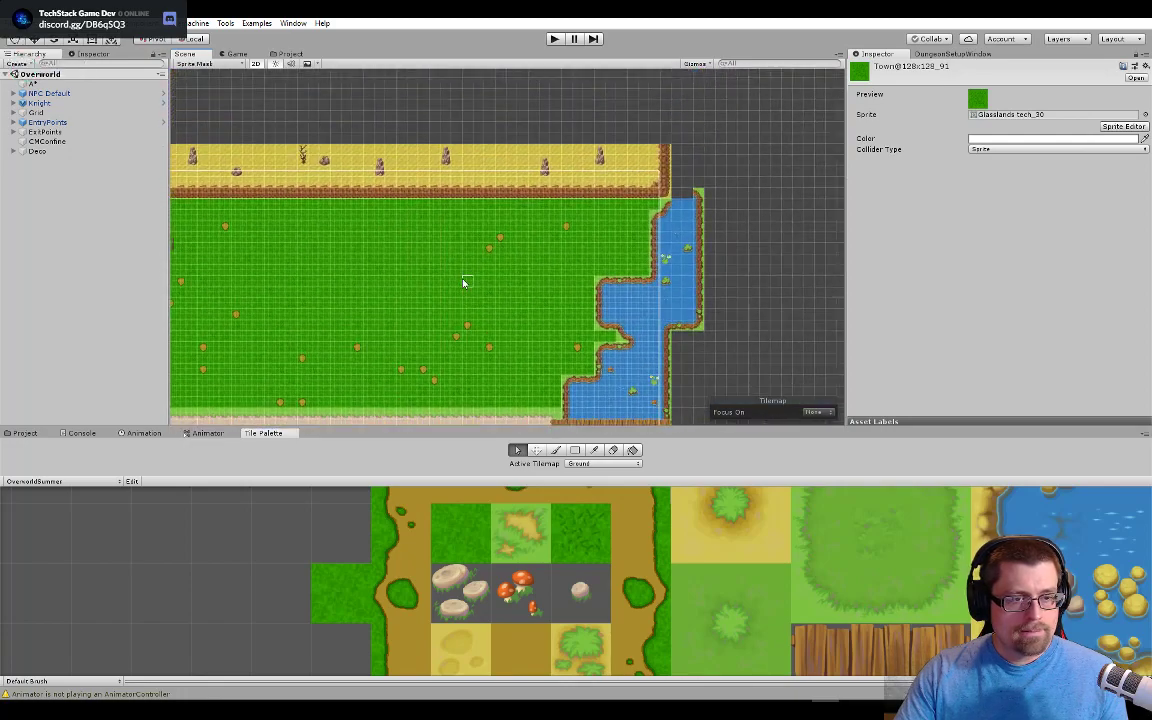
{"action": "left_click_drag", "start_coordinate": [360, 252], "coordinate": [740, 168]}
{"action": "mouse_move", "coordinate": [537, 213]}
{"action": "left_mouse_down"}
{"action": "mouse_move", "coordinate": [648, 194]}
{"action": "mouse_move", "coordinate": [815, 138]}
{"action": "left_mouse_up"}
{"action": "left_click_drag", "start_coordinate": [445, 234], "coordinate": [758, 210]}
{"action": "scroll", "coordinate": [406, 245], "scroll_direction": "up", "scroll_amount": 4}
{"action": "mouse_move", "coordinate": [406, 245]}
{"action": "left_mouse_down"}
{"action": "mouse_move", "coordinate": [784, 321]}
{"action": "mouse_move", "coordinate": [600, 200]}
{"action": "mouse_move", "coordinate": [494, 334]}
{"action": "mouse_move", "coordinate": [450, 296]}
{"action": "left_mouse_up"}
{"action": "scroll", "coordinate": [450, 296], "scroll_direction": "up", "scroll_amount": 3}
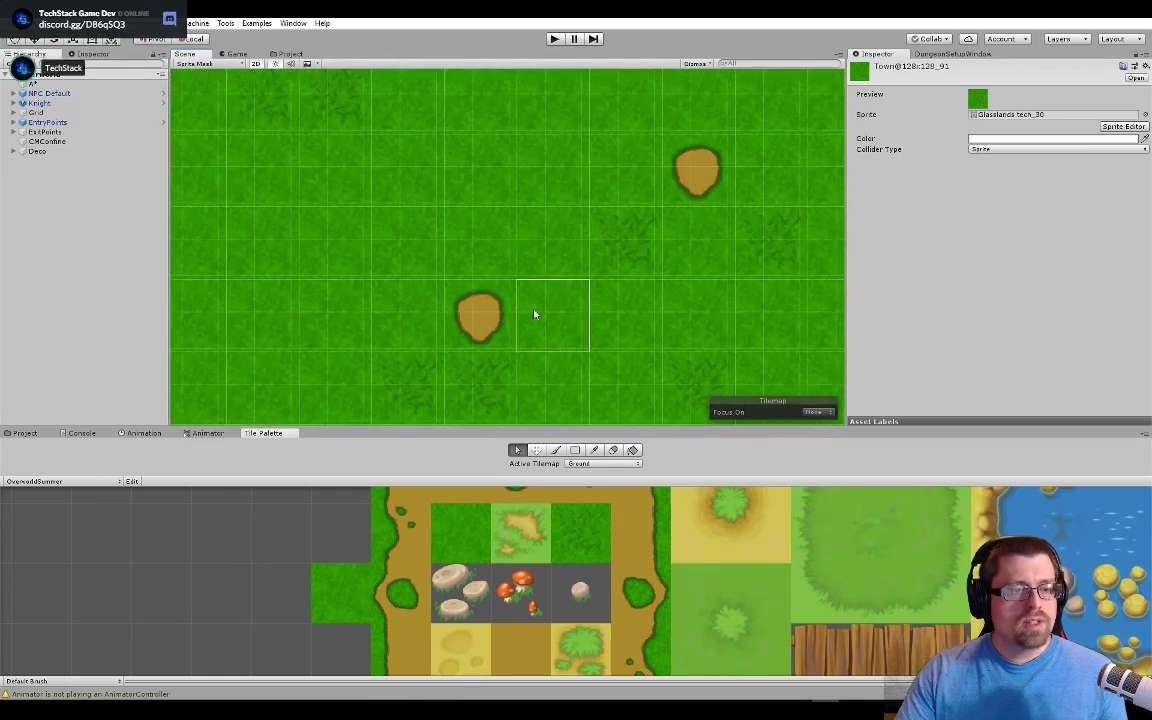
Step: Switch to Photoshop, open the Grass Variant B copy smart object and select Layer 5's mask
{"action": "key", "text": "alt+Tab"}
{"action": "scroll", "coordinate": [604, 352], "scroll_direction": "up", "scroll_amount": 4}
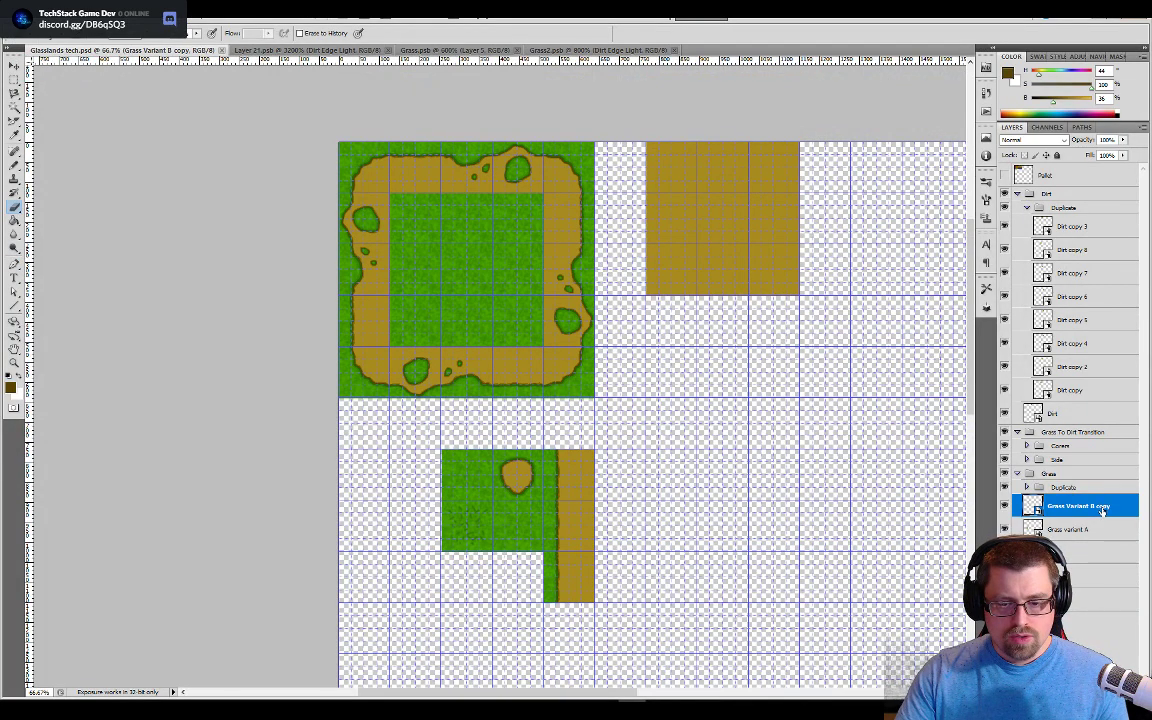
{"action": "double_click", "coordinate": [1037, 511]}
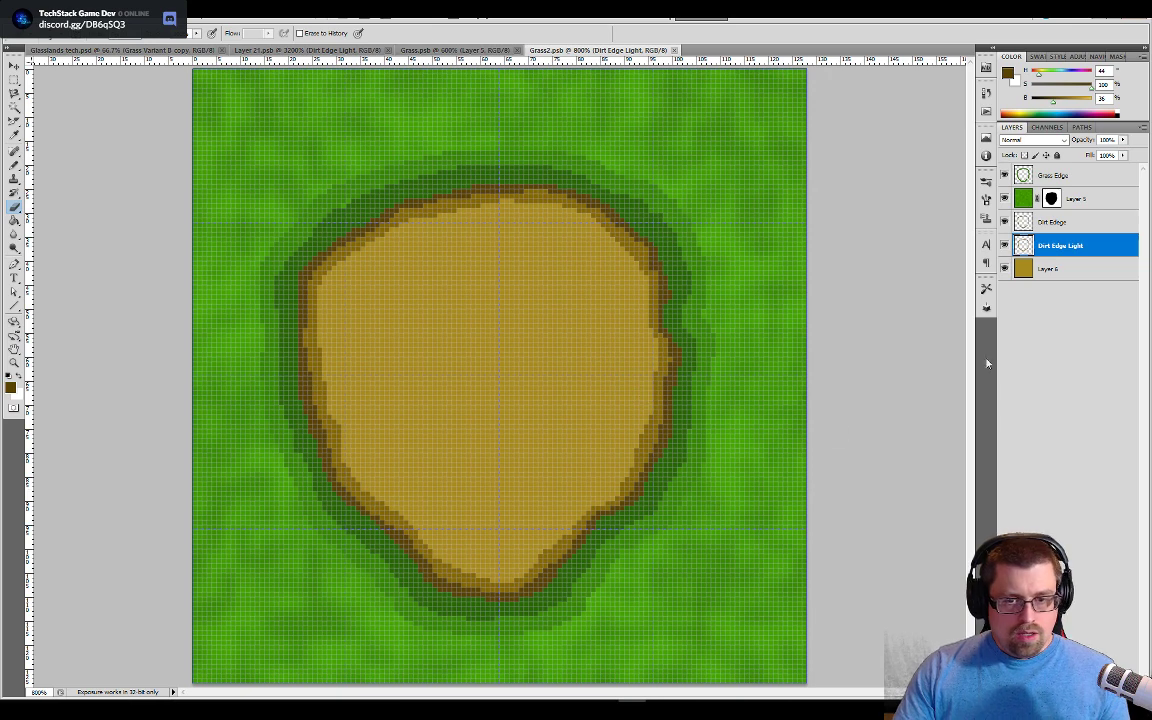
{"action": "left_click", "coordinate": [1051, 198]}
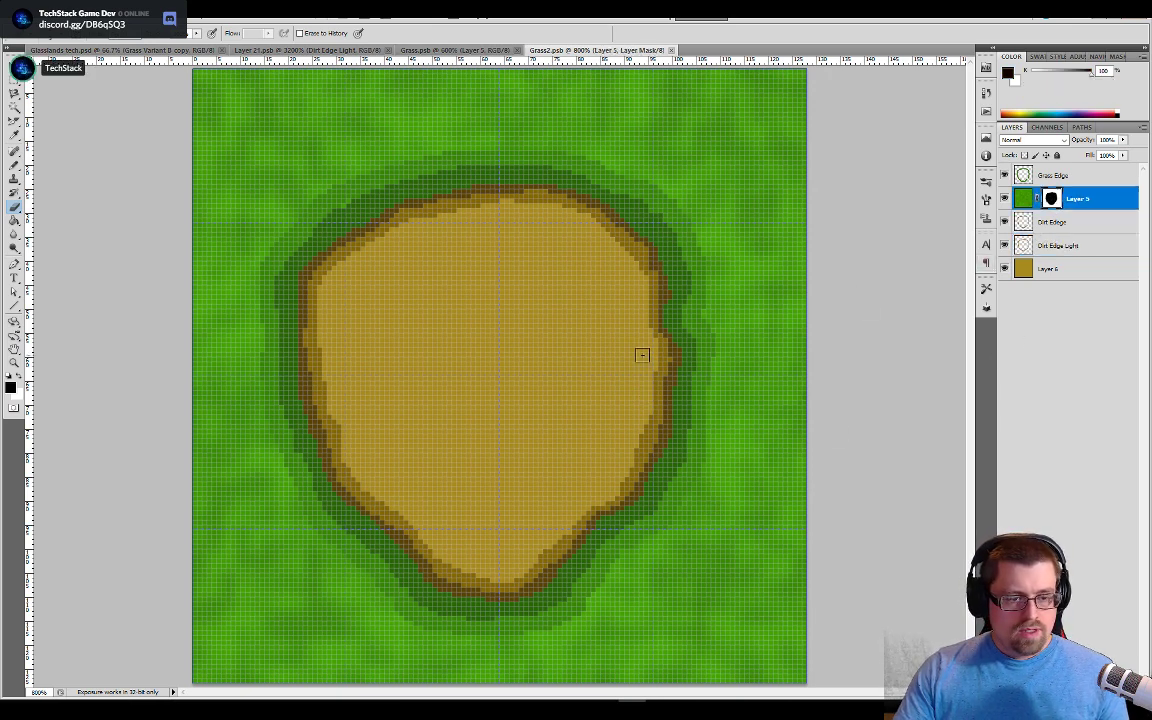
{"action": "key", "text": "x"}
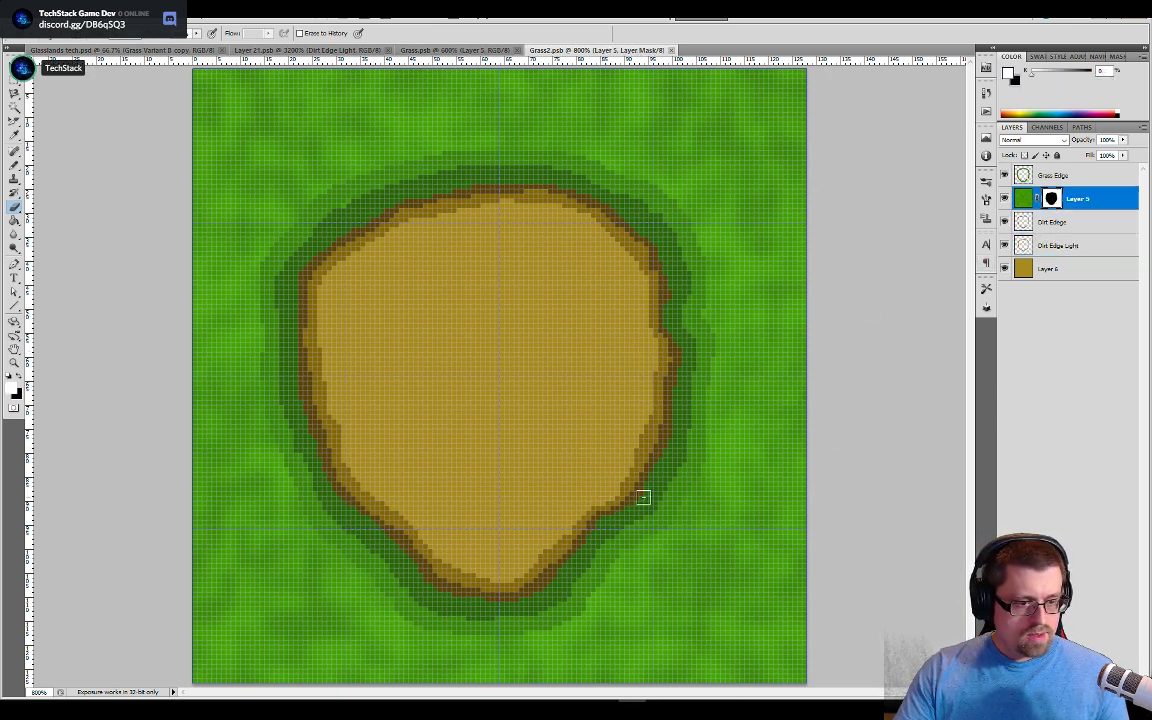
{"action": "left_click_drag", "start_coordinate": [673, 528], "coordinate": [733, 575]}
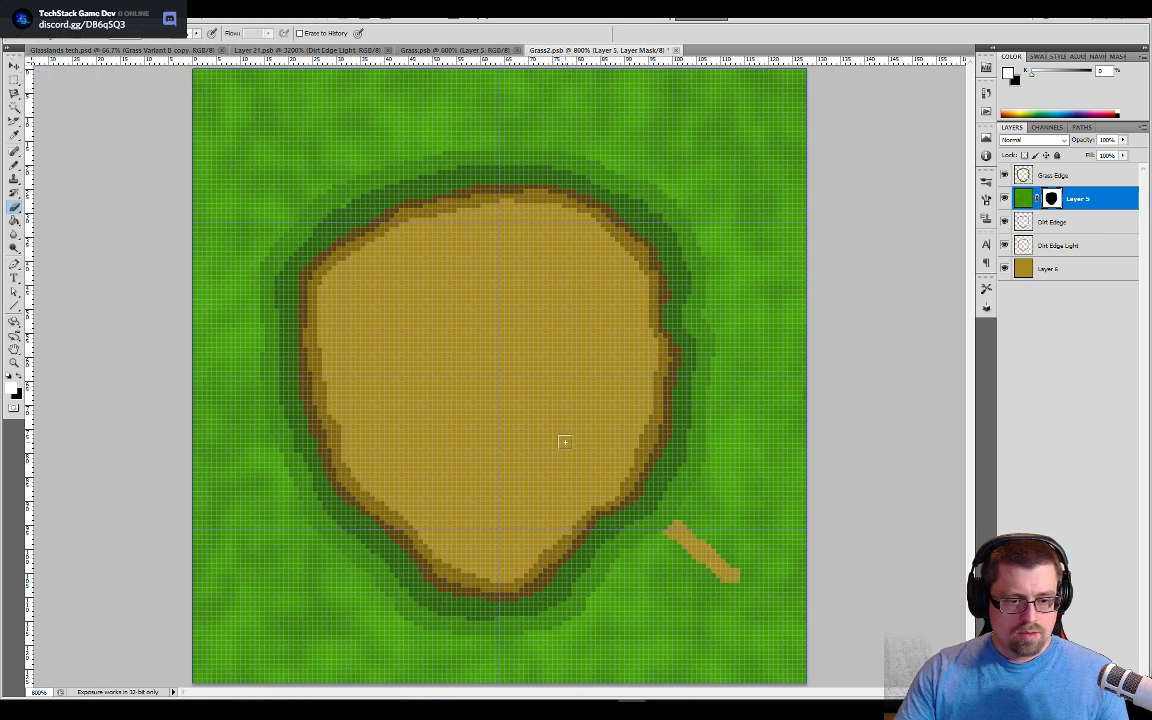
{"action": "key", "text": "ctrl+z"}
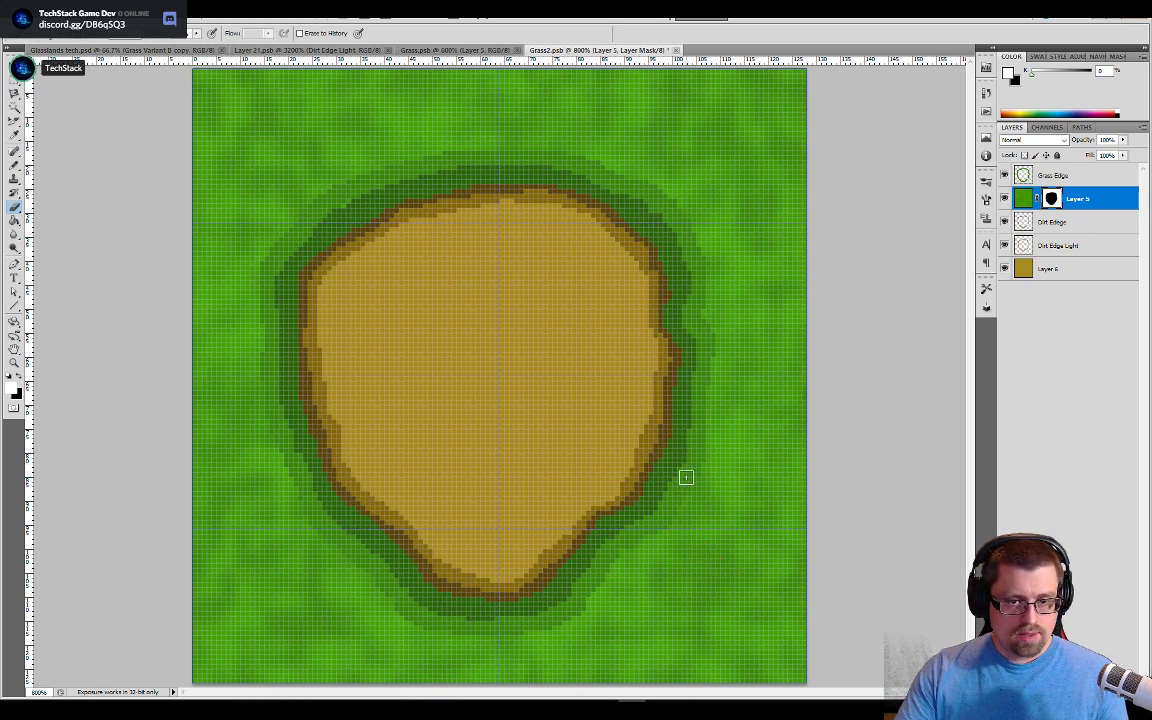
{"action": "key", "text": "x"}
Step: Paint a diagonal grass band through the dirt patch on Layer 5's mask, moving Layer 5 above the Grass Edge layer
{"action": "mouse_move", "coordinate": [648, 499]}
{"action": "left_mouse_down"}
{"action": "mouse_move", "coordinate": [369, 320]}
{"action": "mouse_move", "coordinate": [297, 302]}
{"action": "mouse_move", "coordinate": [328, 291]}
{"action": "mouse_move", "coordinate": [456, 354]}
{"action": "mouse_move", "coordinate": [636, 493]}
{"action": "left_mouse_up"}
{"action": "mouse_move", "coordinate": [548, 438]}
{"action": "left_mouse_down"}
{"action": "mouse_move", "coordinate": [333, 324]}
{"action": "mouse_move", "coordinate": [512, 378]}
{"action": "left_mouse_up"}
{"action": "left_click_drag", "start_coordinate": [1037, 200], "coordinate": [1037, 178]}
{"action": "mouse_move", "coordinate": [623, 493]}
{"action": "left_mouse_down"}
{"action": "mouse_move", "coordinate": [588, 450]}
{"action": "mouse_move", "coordinate": [498, 393]}
{"action": "left_mouse_up"}
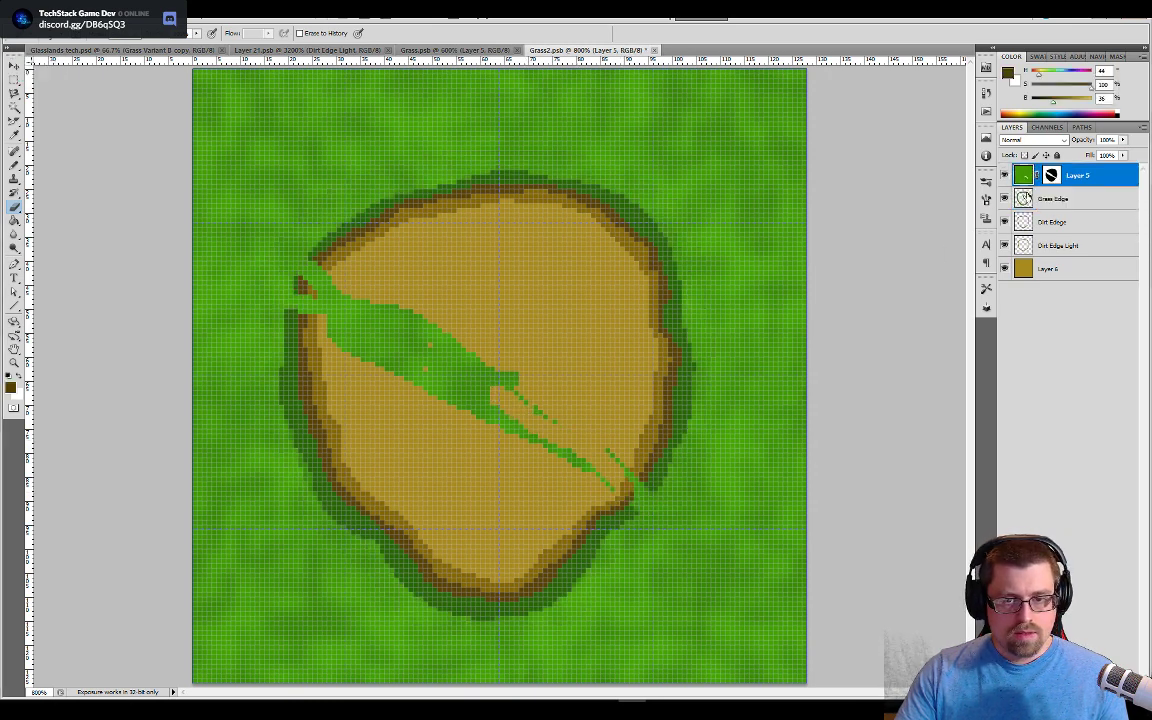
{"action": "left_click", "coordinate": [1050, 176]}
{"action": "left_click_drag", "start_coordinate": [470, 365], "coordinate": [569, 391]}
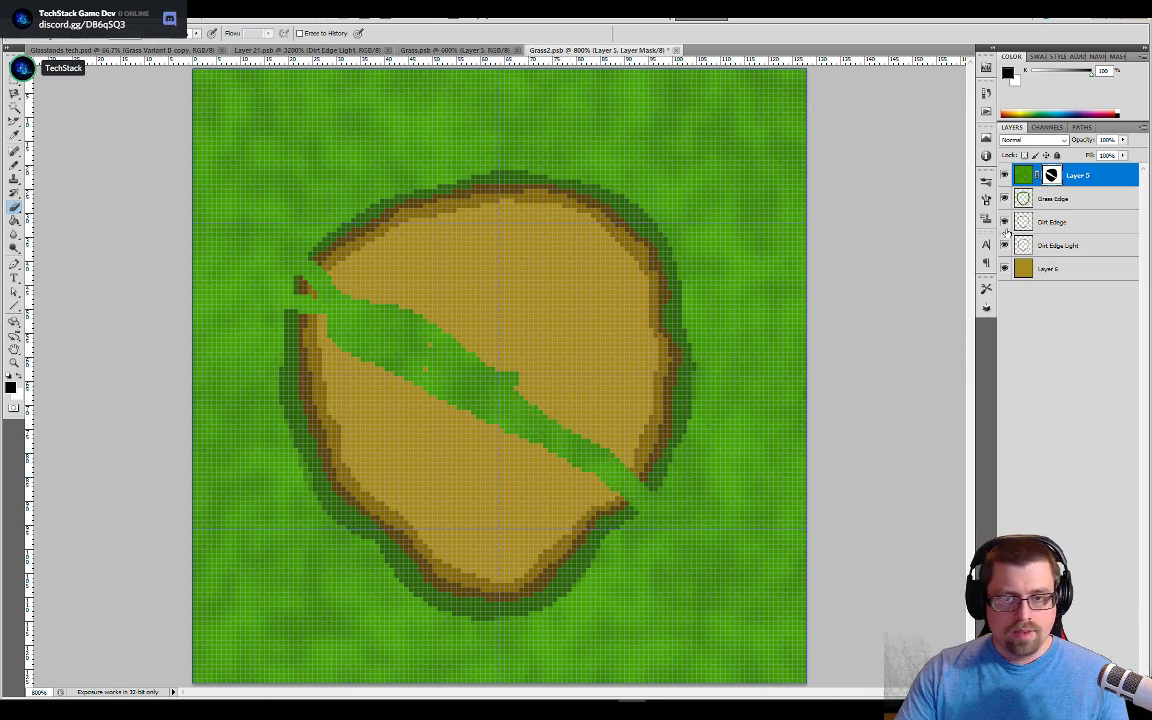
{"action": "left_click_drag", "start_coordinate": [627, 479], "coordinate": [510, 401]}
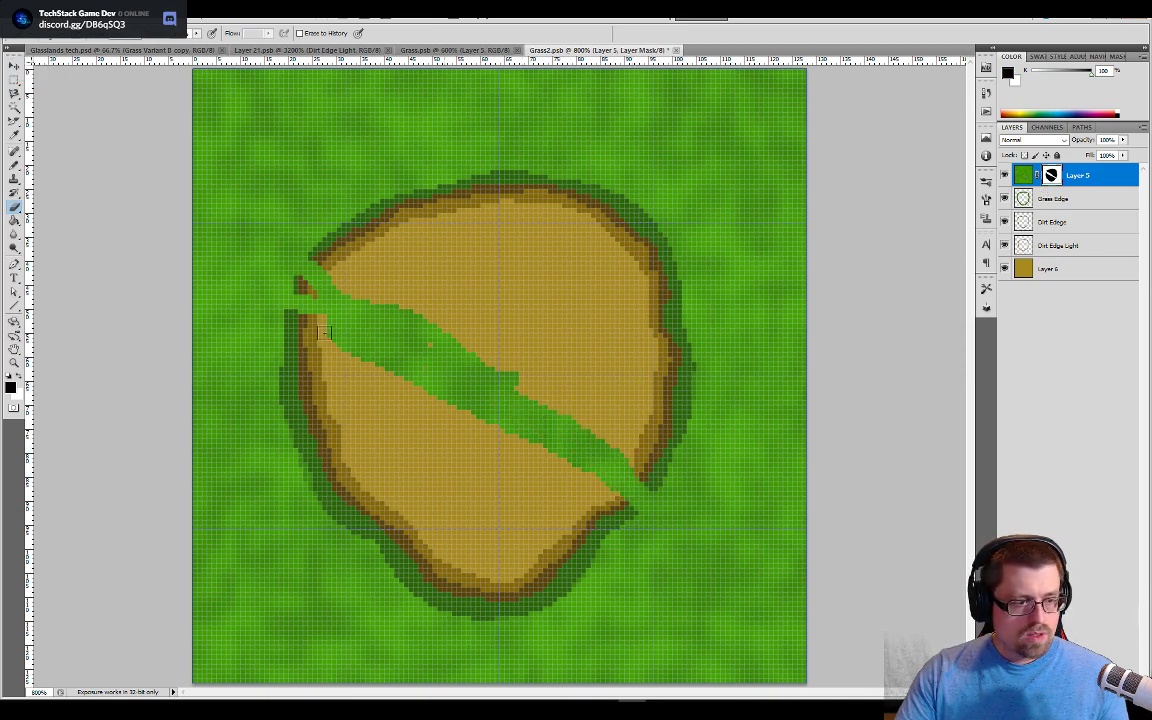
Step: Extend the grass on Layer 5's mask over the dirt patch's left end, upper-left side and upper-right rim
{"action": "mouse_move", "coordinate": [324, 333]}
{"action": "left_mouse_down"}
{"action": "mouse_move", "coordinate": [270, 306]}
{"action": "mouse_move", "coordinate": [288, 294]}
{"action": "mouse_move", "coordinate": [332, 319]}
{"action": "mouse_move", "coordinate": [293, 284]}
{"action": "mouse_move", "coordinate": [346, 316]}
{"action": "mouse_move", "coordinate": [282, 306]}
{"action": "mouse_move", "coordinate": [309, 355]}
{"action": "left_mouse_up"}
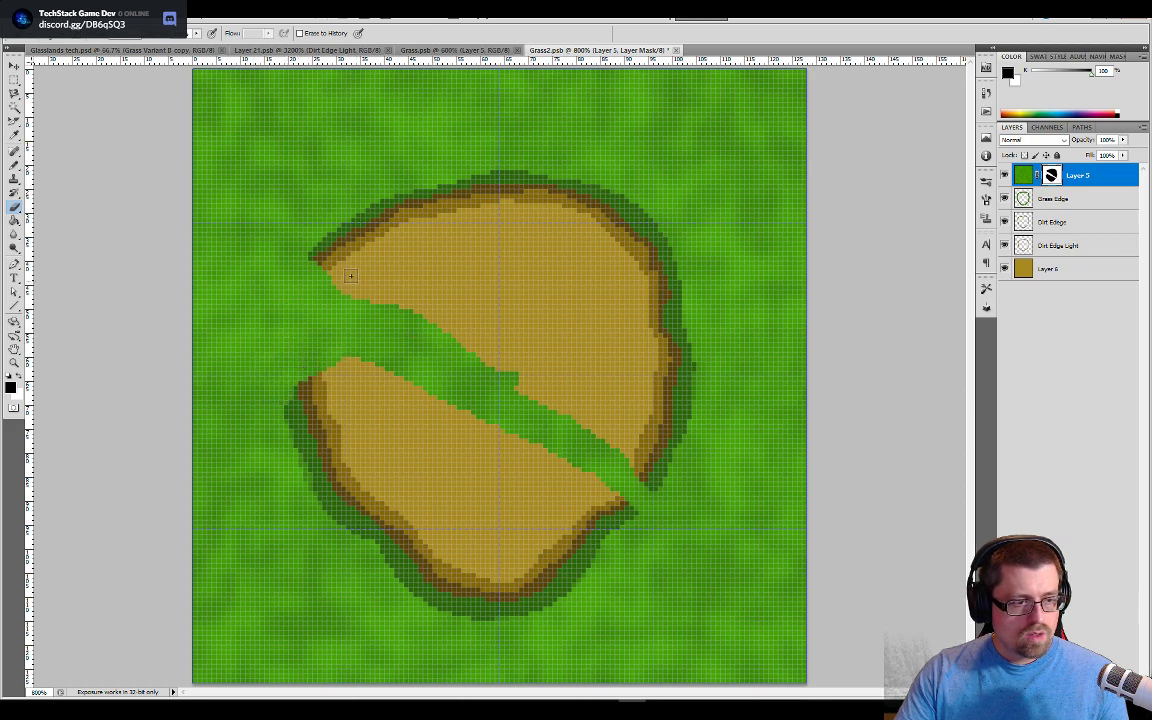
{"action": "mouse_move", "coordinate": [333, 263]}
{"action": "left_mouse_down"}
{"action": "mouse_move", "coordinate": [337, 310]}
{"action": "mouse_move", "coordinate": [347, 237]}
{"action": "mouse_move", "coordinate": [395, 325]}
{"action": "mouse_move", "coordinate": [348, 241]}
{"action": "left_mouse_up"}
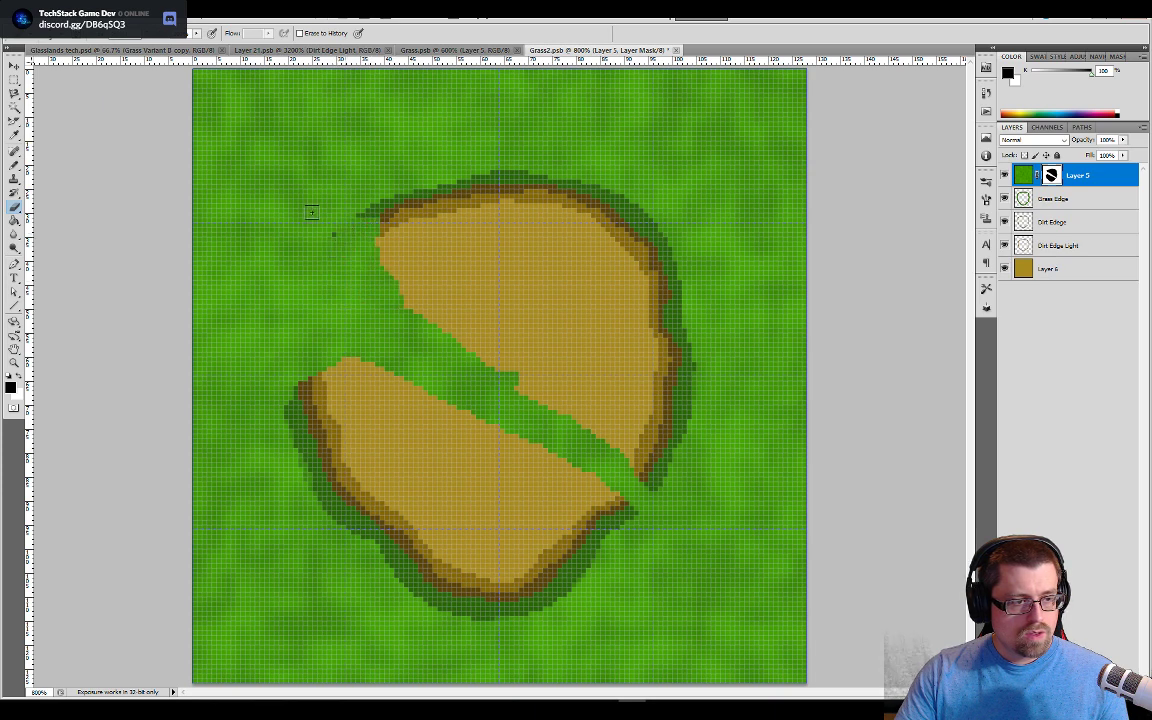
{"action": "mouse_move", "coordinate": [565, 210]}
{"action": "left_mouse_down"}
{"action": "mouse_move", "coordinate": [605, 245]}
{"action": "mouse_move", "coordinate": [640, 255]}
{"action": "left_mouse_up"}
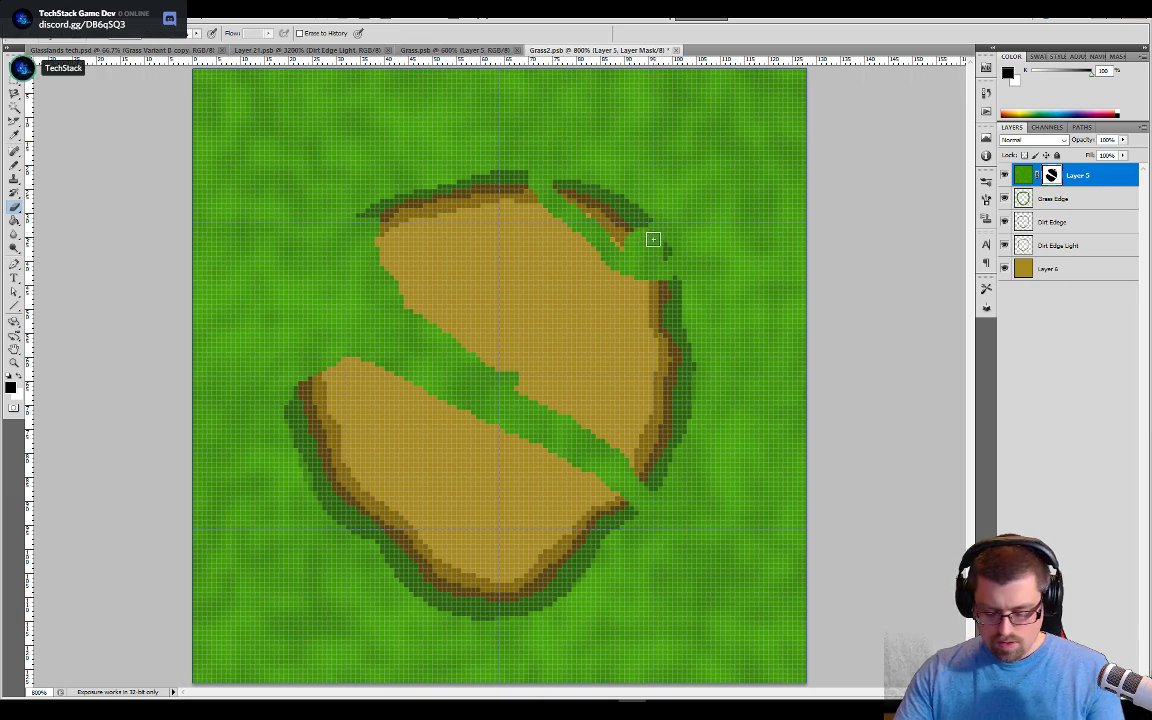
{"action": "mouse_move", "coordinate": [656, 243]}
{"action": "left_mouse_down"}
{"action": "mouse_move", "coordinate": [556, 176]}
{"action": "mouse_move", "coordinate": [625, 219]}
{"action": "mouse_move", "coordinate": [642, 256]}
{"action": "mouse_move", "coordinate": [613, 211]}
{"action": "mouse_move", "coordinate": [649, 217]}
{"action": "mouse_move", "coordinate": [569, 172]}
{"action": "mouse_move", "coordinate": [497, 166]}
{"action": "left_mouse_up"}
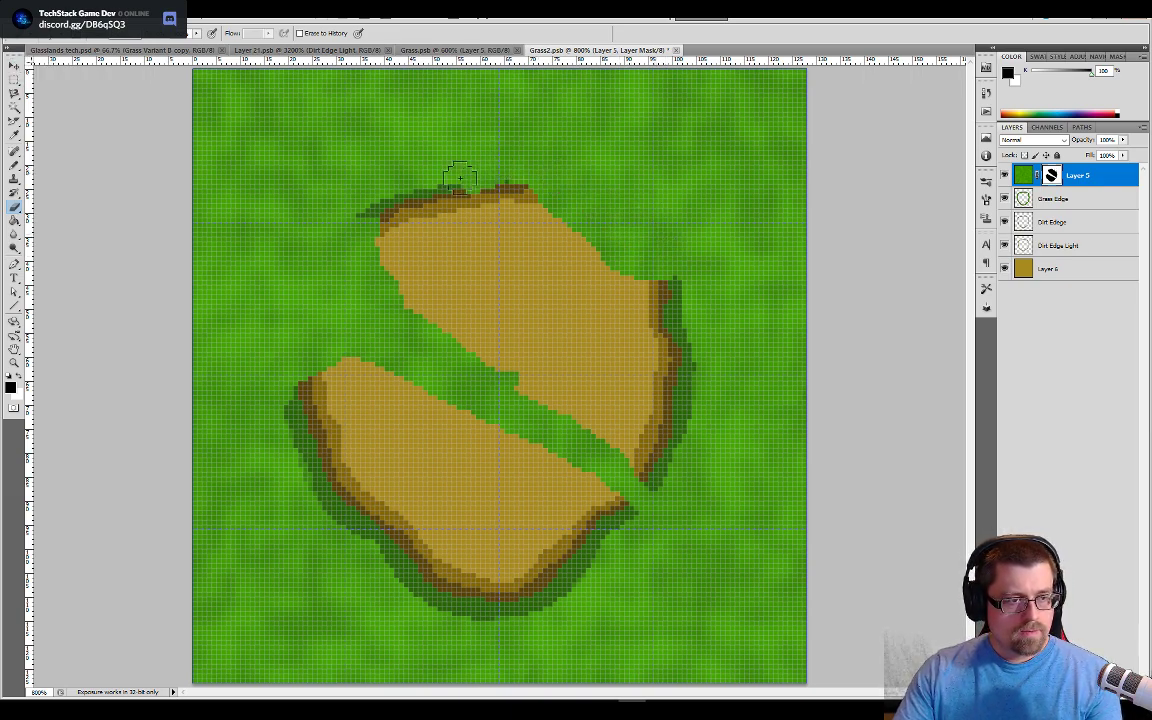
Step: Cut back the right side of the upper dirt shape and the underside of the lower one with grass on Layer 5's mask
{"action": "mouse_move", "coordinate": [674, 296]}
{"action": "left_mouse_down"}
{"action": "mouse_move", "coordinate": [614, 375]}
{"action": "mouse_move", "coordinate": [665, 403]}
{"action": "mouse_move", "coordinate": [651, 483]}
{"action": "mouse_move", "coordinate": [685, 433]}
{"action": "mouse_move", "coordinate": [681, 342]}
{"action": "left_mouse_up"}
{"action": "mouse_move", "coordinate": [605, 545]}
{"action": "left_mouse_down"}
{"action": "mouse_move", "coordinate": [564, 589]}
{"action": "mouse_move", "coordinate": [566, 613]}
{"action": "mouse_move", "coordinate": [428, 590]}
{"action": "mouse_move", "coordinate": [405, 600]}
{"action": "mouse_move", "coordinate": [566, 602]}
{"action": "mouse_move", "coordinate": [576, 588]}
{"action": "mouse_move", "coordinate": [530, 565]}
{"action": "mouse_move", "coordinate": [573, 570]}
{"action": "mouse_move", "coordinate": [580, 552]}
{"action": "mouse_move", "coordinate": [512, 581]}
{"action": "mouse_move", "coordinate": [440, 550]}
{"action": "mouse_move", "coordinate": [479, 523]}
{"action": "mouse_move", "coordinate": [527, 571]}
{"action": "mouse_move", "coordinate": [537, 558]}
{"action": "mouse_move", "coordinate": [449, 538]}
{"action": "mouse_move", "coordinate": [553, 543]}
{"action": "left_mouse_up"}
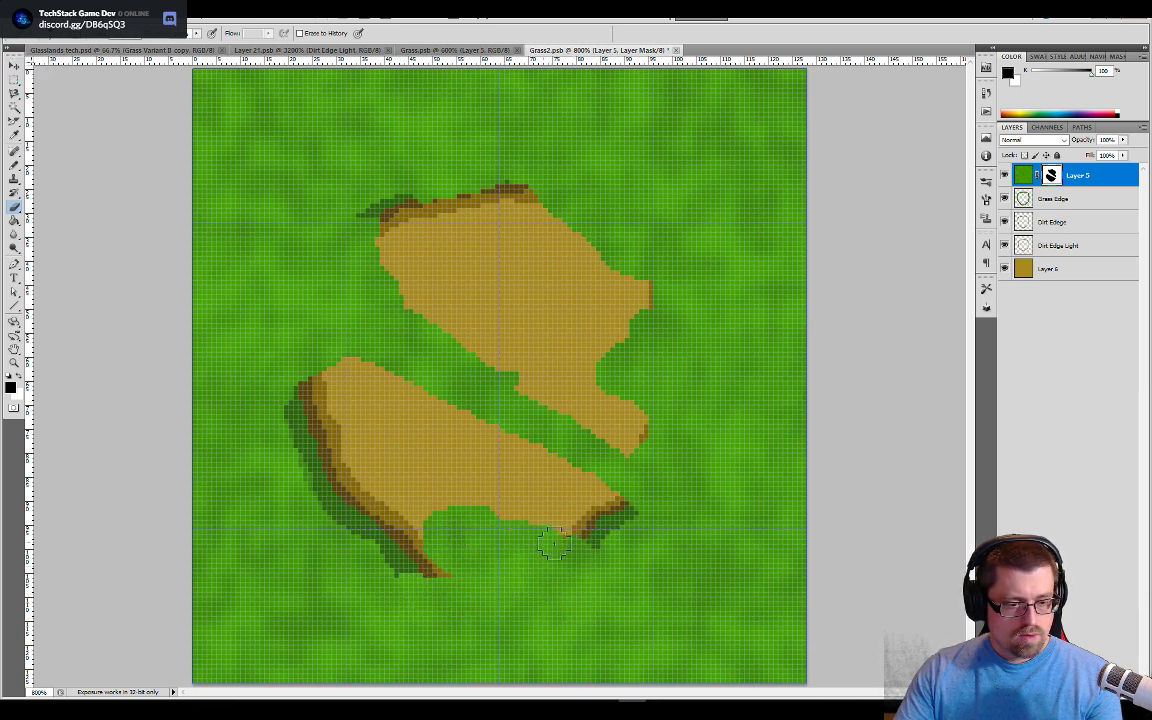
{"action": "mouse_move", "coordinate": [394, 560]}
{"action": "left_mouse_down"}
{"action": "mouse_move", "coordinate": [434, 543]}
{"action": "mouse_move", "coordinate": [425, 574]}
{"action": "mouse_move", "coordinate": [432, 537]}
{"action": "mouse_move", "coordinate": [391, 540]}
{"action": "mouse_move", "coordinate": [463, 520]}
{"action": "mouse_move", "coordinate": [470, 479]}
{"action": "mouse_move", "coordinate": [514, 497]}
{"action": "left_mouse_up"}
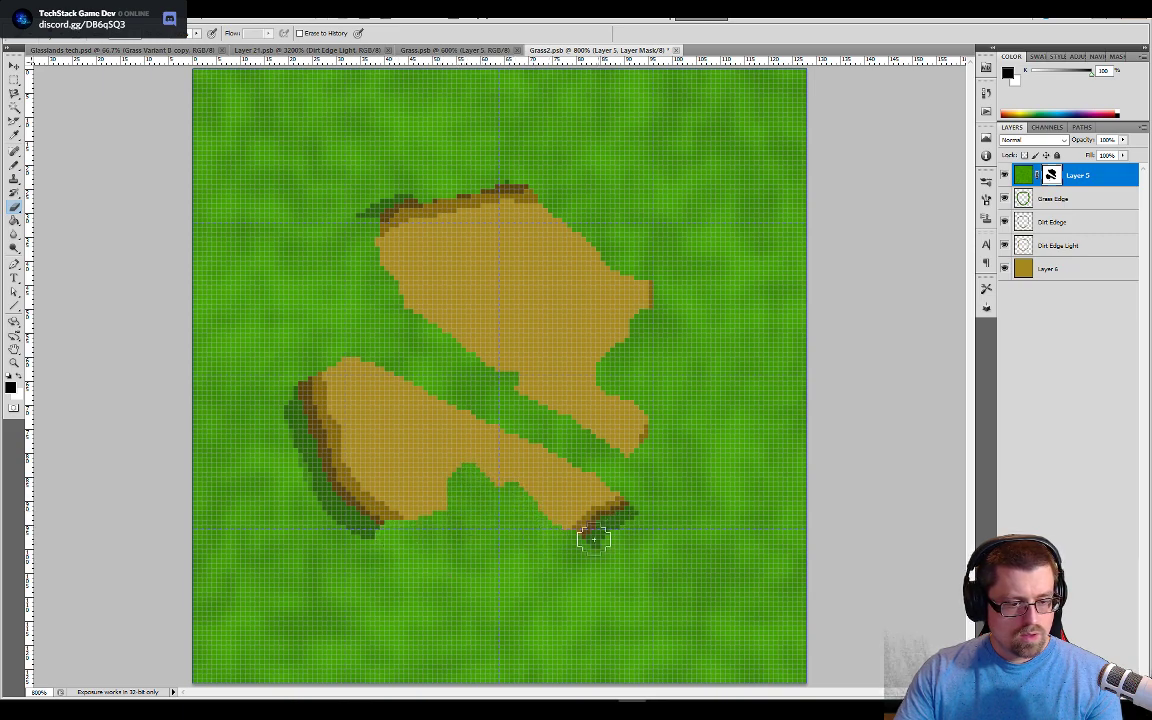
{"action": "left_click_drag", "start_coordinate": [378, 530], "coordinate": [437, 505]}
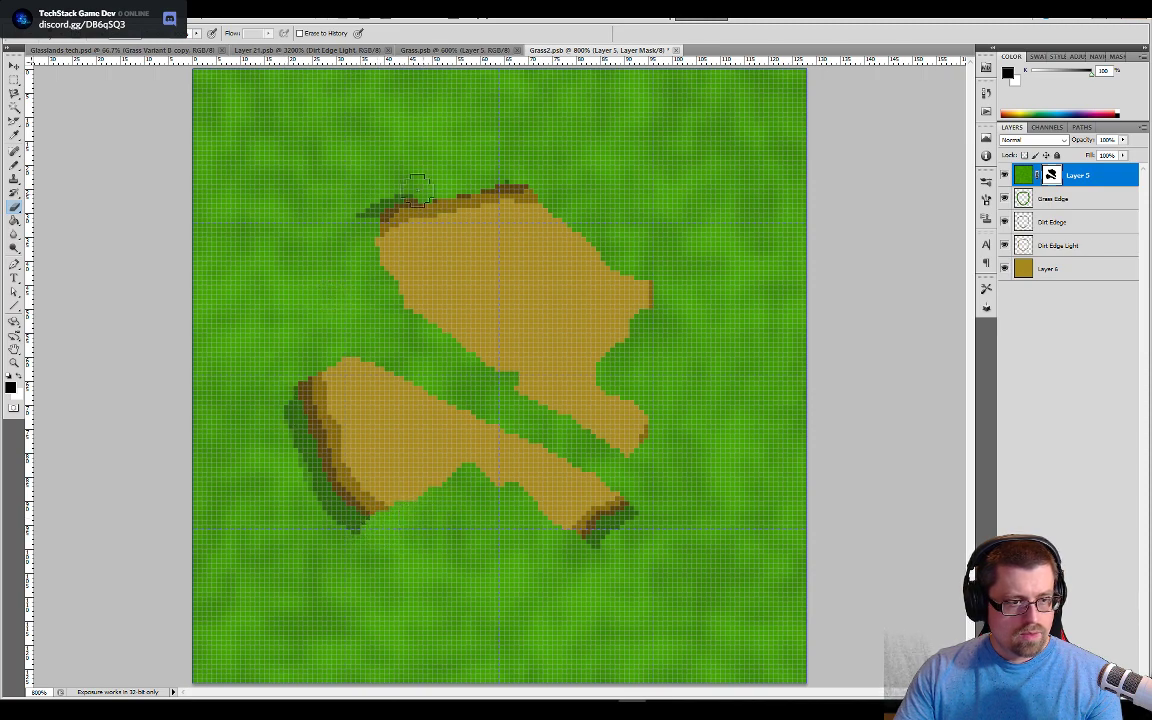
Step: Roughen the upper dirt shape's top and left edges and narrow the lower shape into an irregular strip on Layer 5's mask
{"action": "mouse_move", "coordinate": [384, 190]}
{"action": "left_mouse_down"}
{"action": "mouse_move", "coordinate": [514, 180]}
{"action": "mouse_move", "coordinate": [600, 200]}
{"action": "left_mouse_up"}
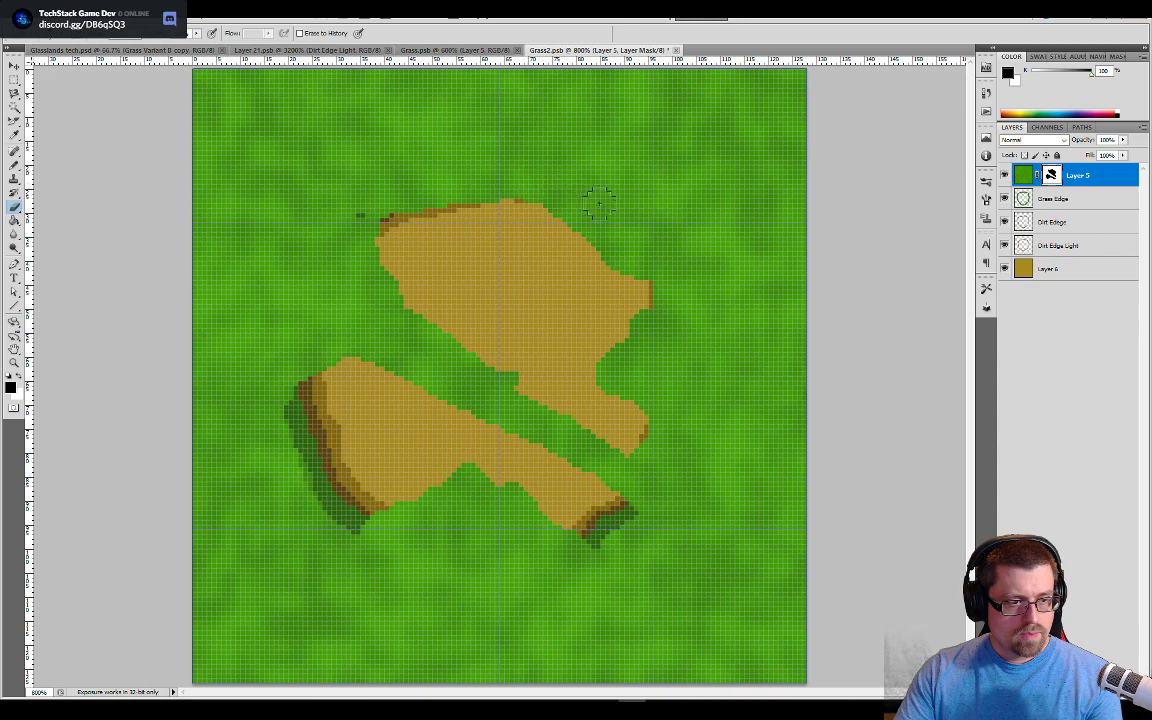
{"action": "left_click_drag", "start_coordinate": [457, 205], "coordinate": [403, 210]}
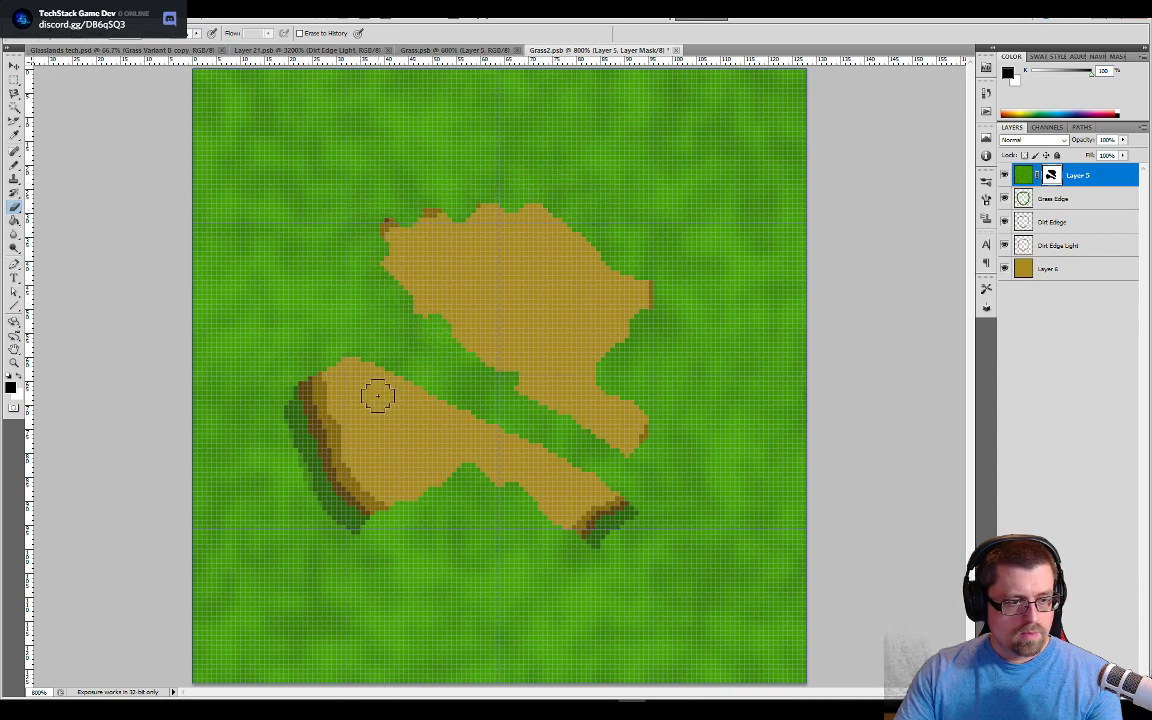
{"action": "mouse_move", "coordinate": [405, 380]}
{"action": "left_mouse_down"}
{"action": "mouse_move", "coordinate": [433, 418]}
{"action": "mouse_move", "coordinate": [498, 415]}
{"action": "mouse_move", "coordinate": [553, 452]}
{"action": "mouse_move", "coordinate": [570, 482]}
{"action": "mouse_move", "coordinate": [601, 479]}
{"action": "left_mouse_up"}
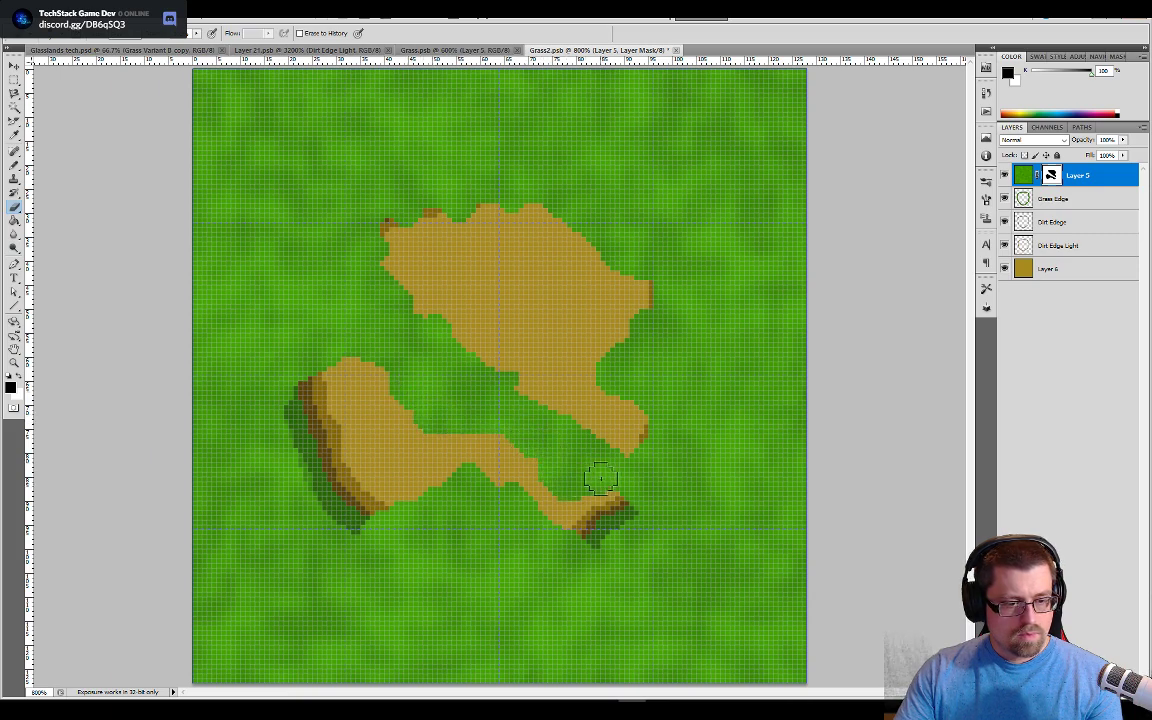
{"action": "left_click_drag", "start_coordinate": [298, 413], "coordinate": [334, 507]}
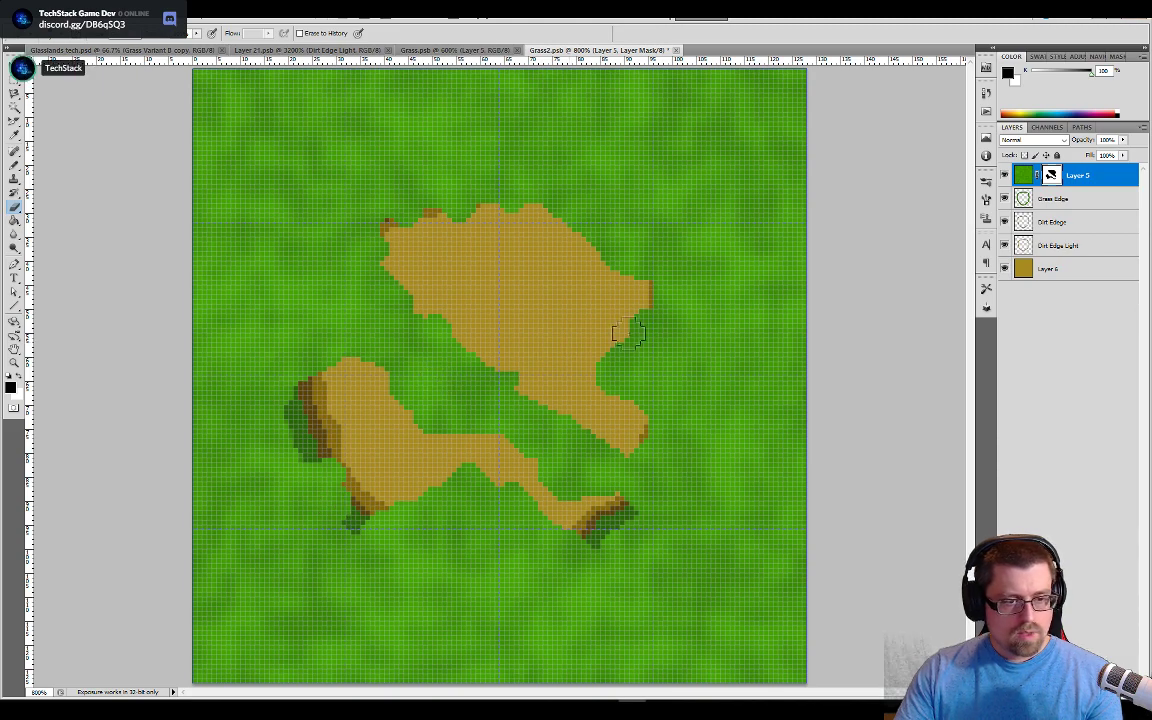
Step: Pick up the dark green edge colour from the old outline and move the Grass Edge layer above Layer 5
{"action": "left_click", "coordinate": [1048, 199]}
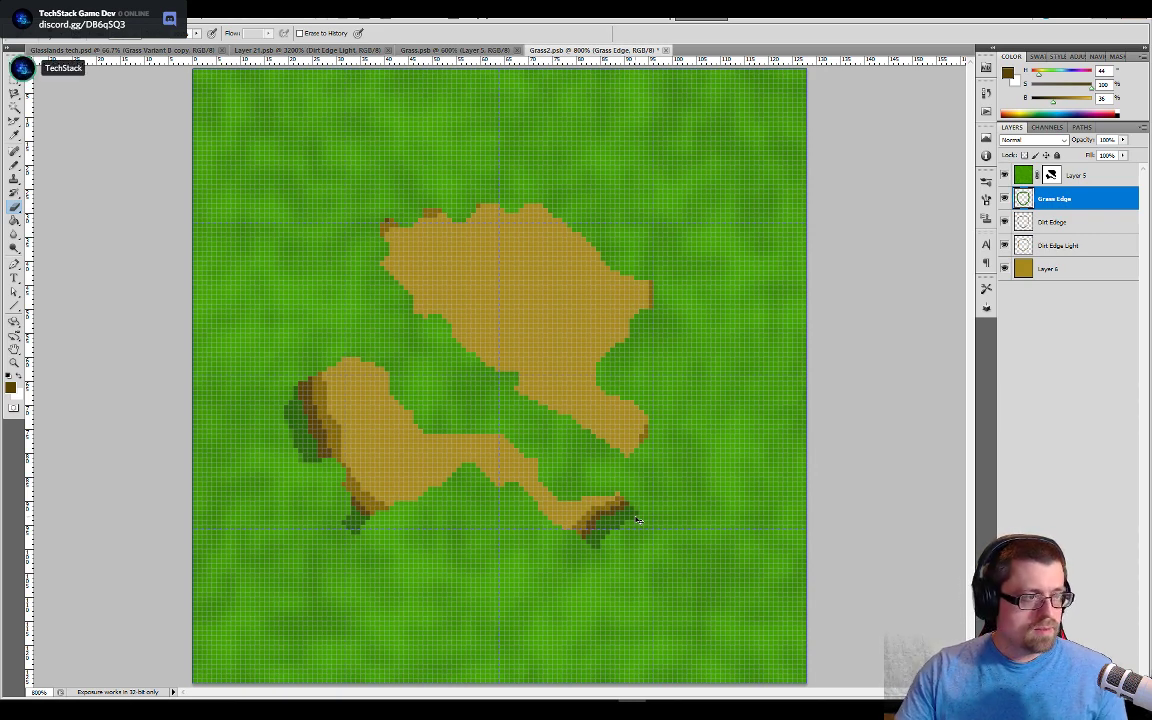
{"action": "key", "text": "b"}
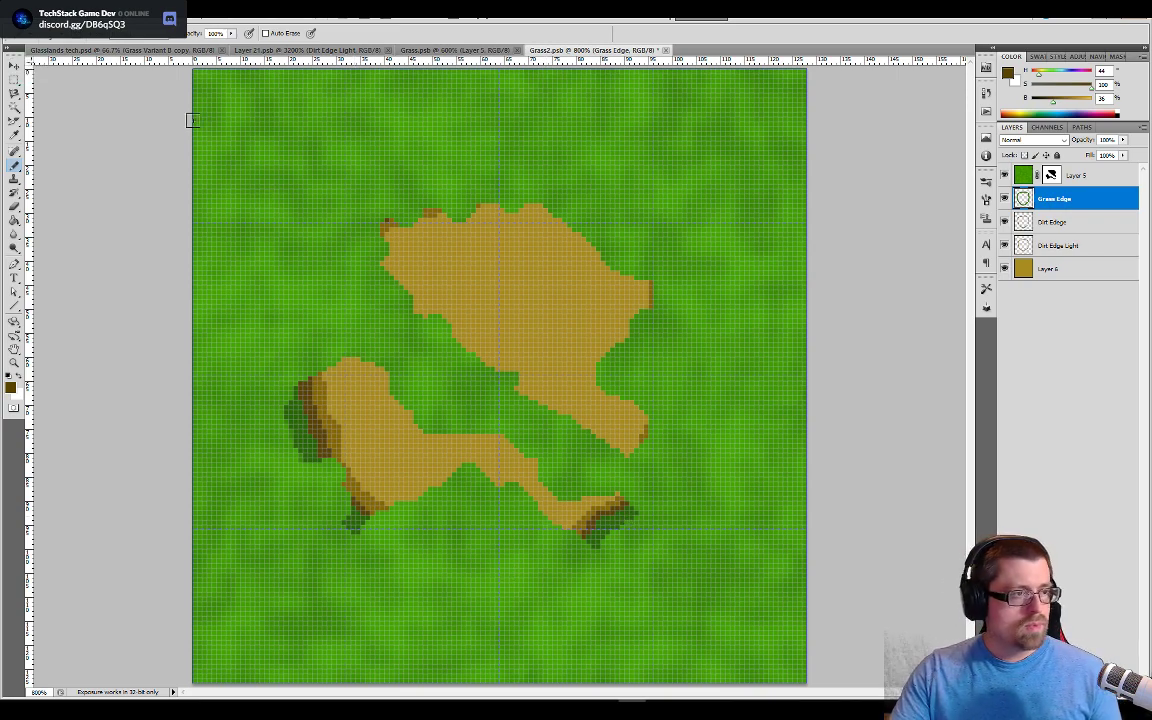
{"action": "key", "text": "ctrl+equal"}
{"action": "key", "text": "ctrl+equal"}
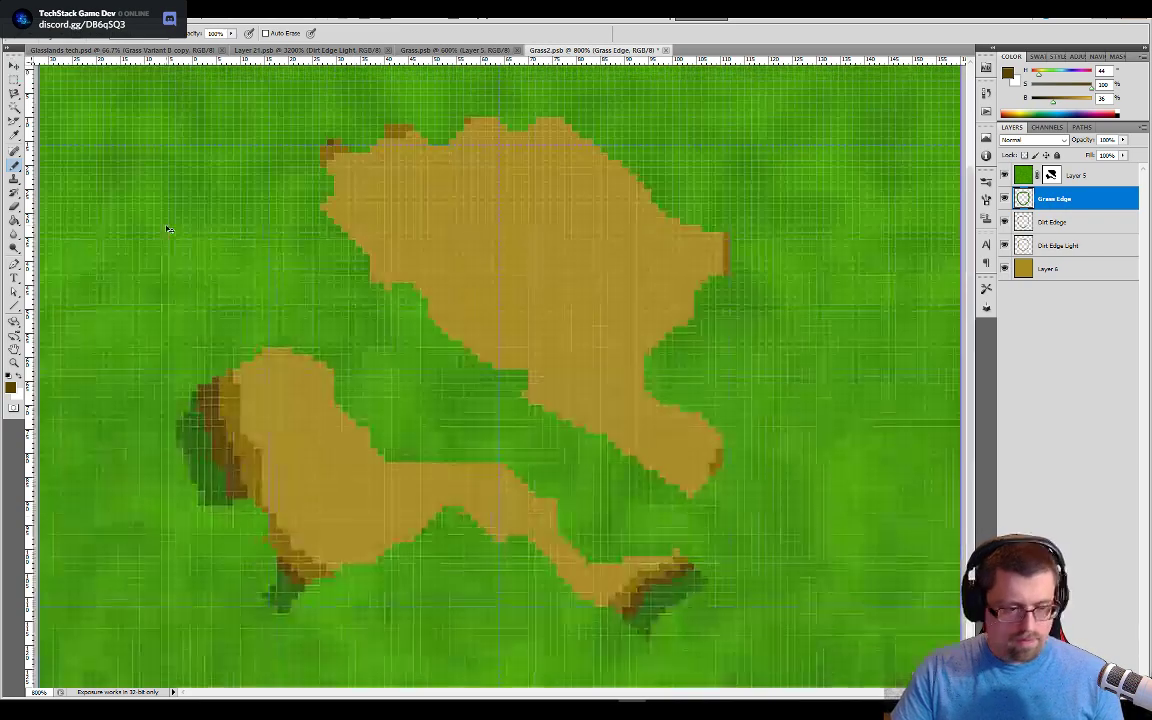
{"action": "scroll", "coordinate": [424, 224], "scroll_direction": "down", "scroll_amount": 2}
{"action": "scroll", "coordinate": [381, 296], "scroll_direction": "up", "scroll_amount": 2}
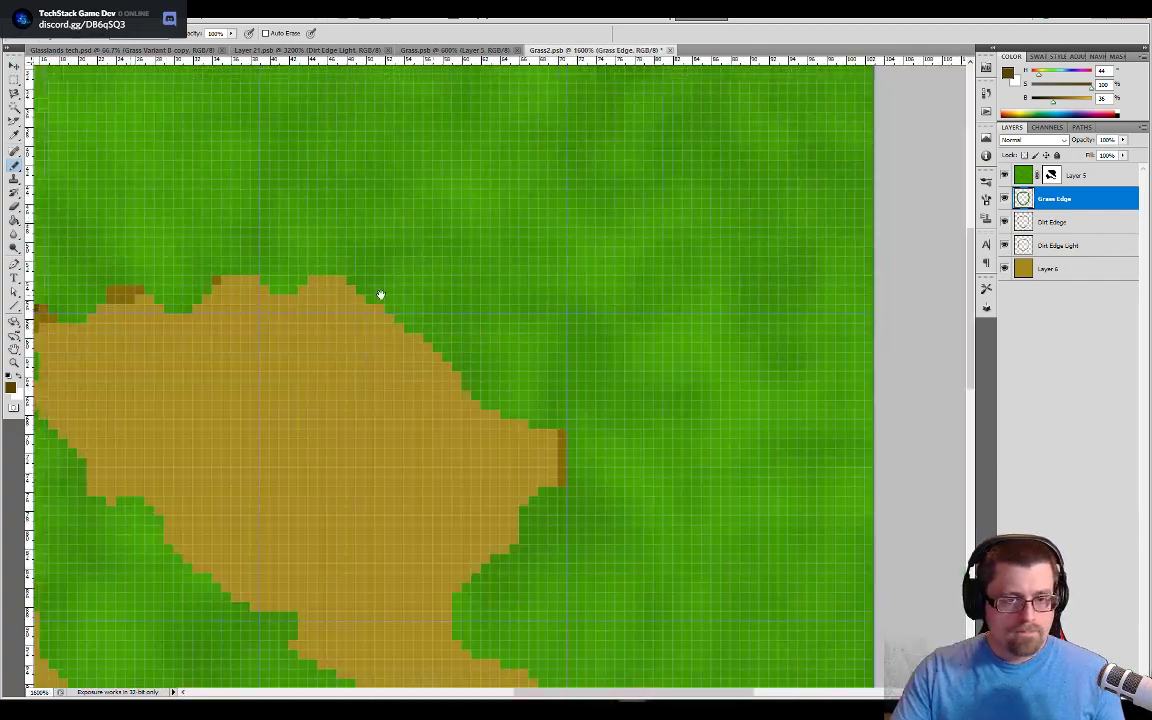
{"action": "key", "text": "e"}
{"action": "left_click_drag", "start_coordinate": [374, 448], "coordinate": [702, 219]}
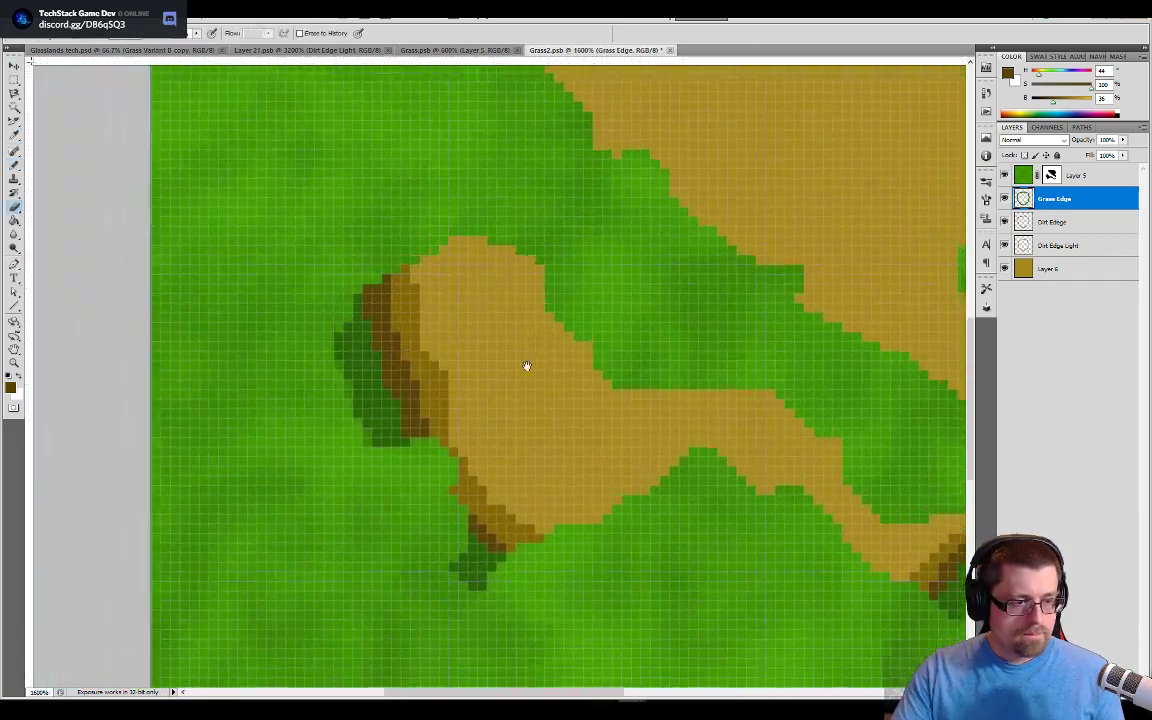
{"action": "left_click_drag", "start_coordinate": [535, 348], "coordinate": [493, 356]}
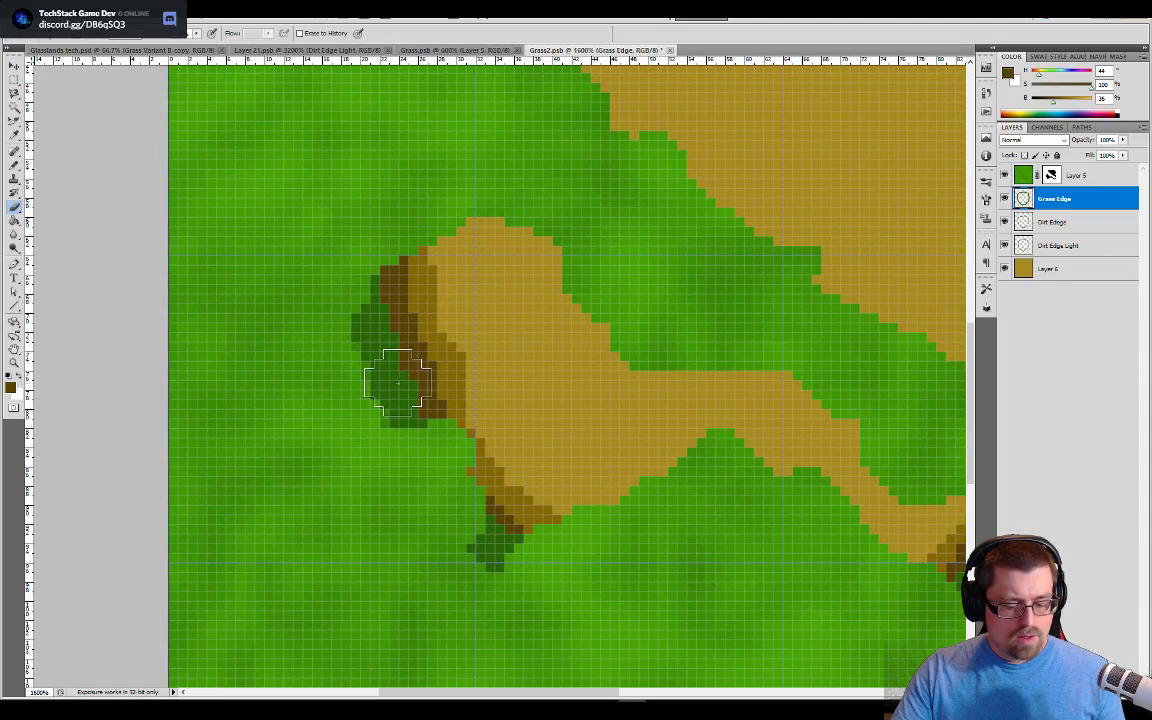
{"action": "key", "text": "b"}
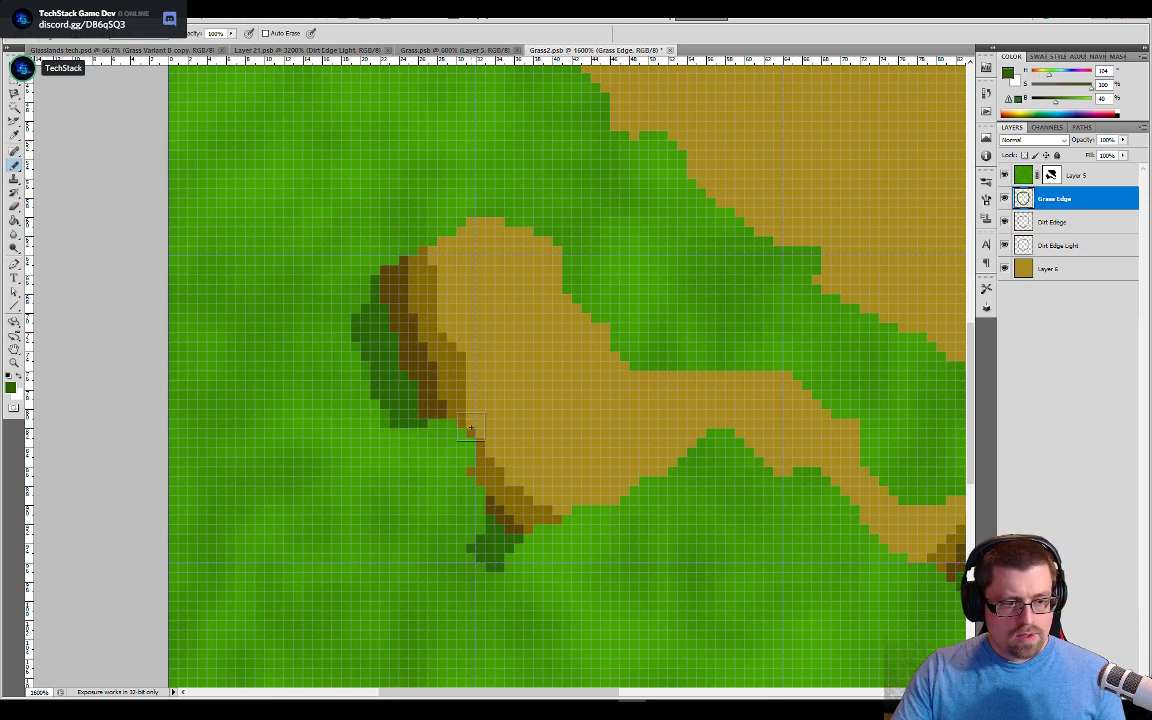
{"action": "key", "text": "e"}
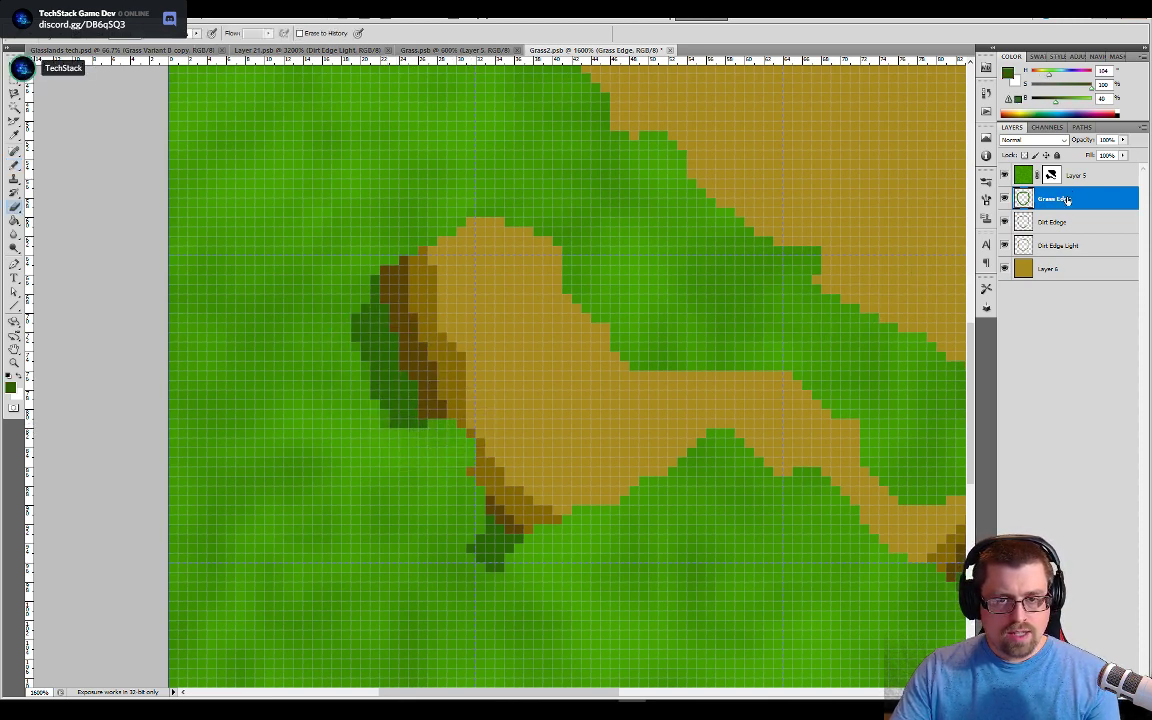
{"action": "left_click_drag", "start_coordinate": [1066, 200], "coordinate": [1066, 175]}
Step: Erase the old round outline by clearing the entire contents of the Grass Edge layer
{"action": "scroll", "coordinate": [540, 378], "scroll_direction": "down", "scroll_amount": 3}
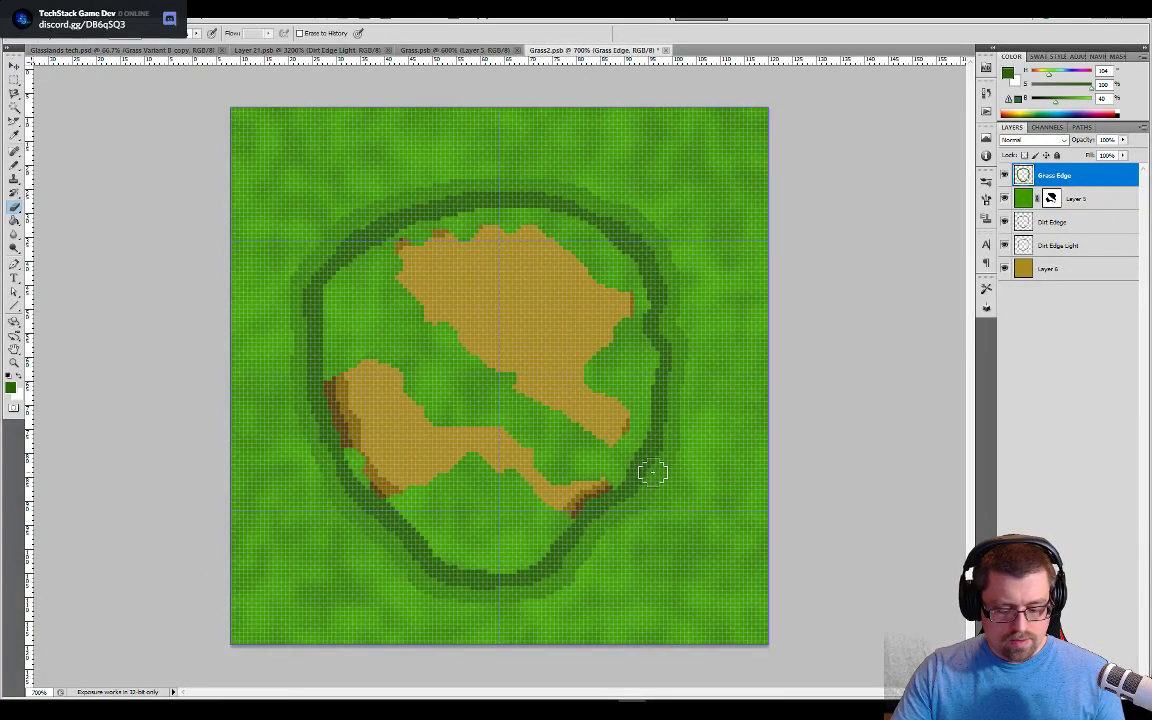
{"action": "mouse_move", "coordinate": [653, 473]}
{"action": "left_mouse_down"}
{"action": "mouse_move", "coordinate": [633, 507]}
{"action": "mouse_move", "coordinate": [655, 473]}
{"action": "left_mouse_up"}
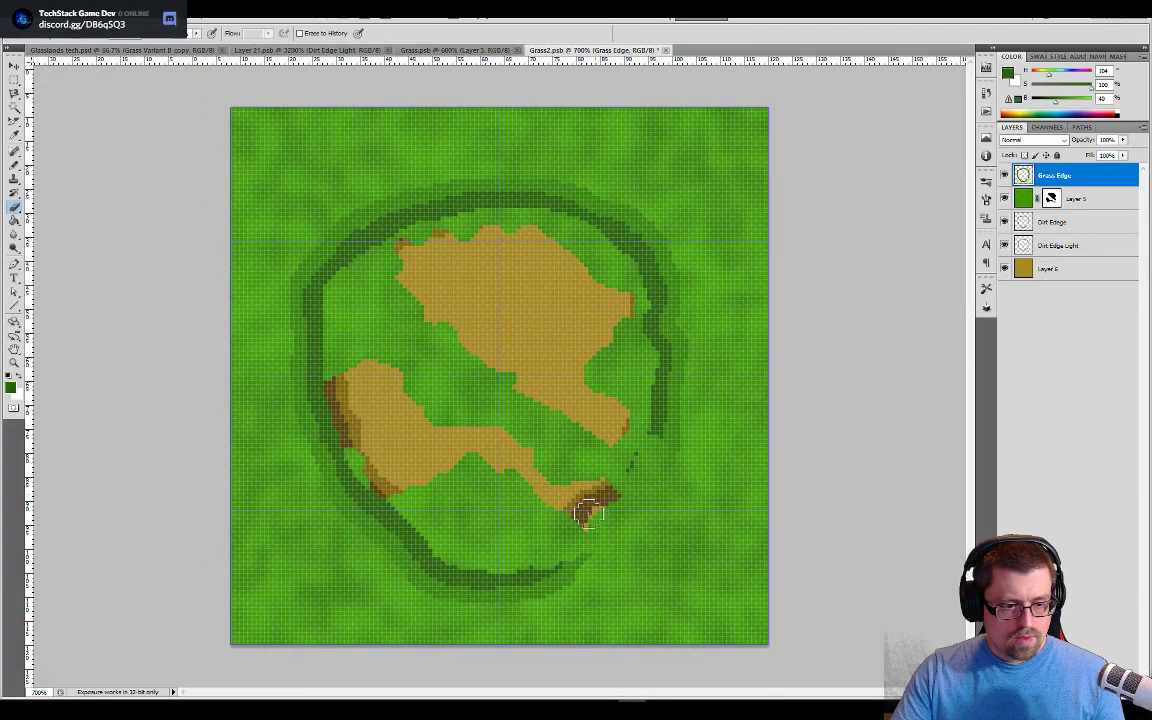
{"action": "mouse_move", "coordinate": [605, 542]}
{"action": "left_mouse_down"}
{"action": "mouse_move", "coordinate": [665, 483]}
{"action": "mouse_move", "coordinate": [694, 352]}
{"action": "left_mouse_up"}
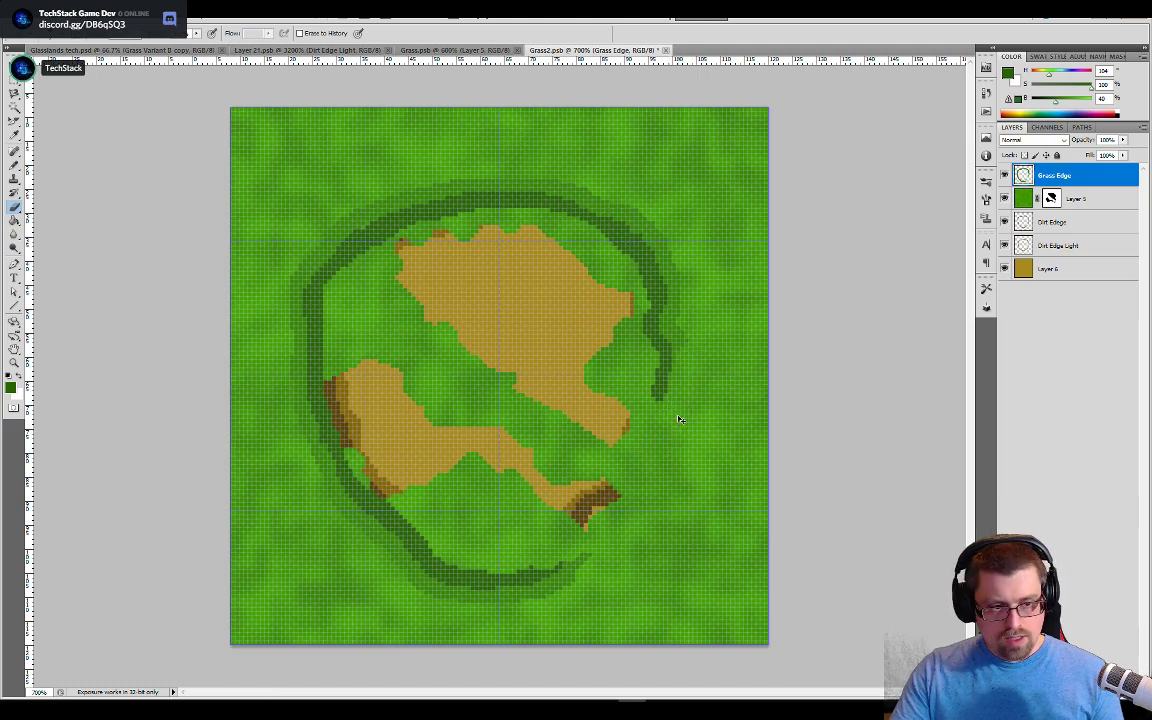
{"action": "key", "text": "ctrl+a"}
{"action": "key", "text": "Delete"}
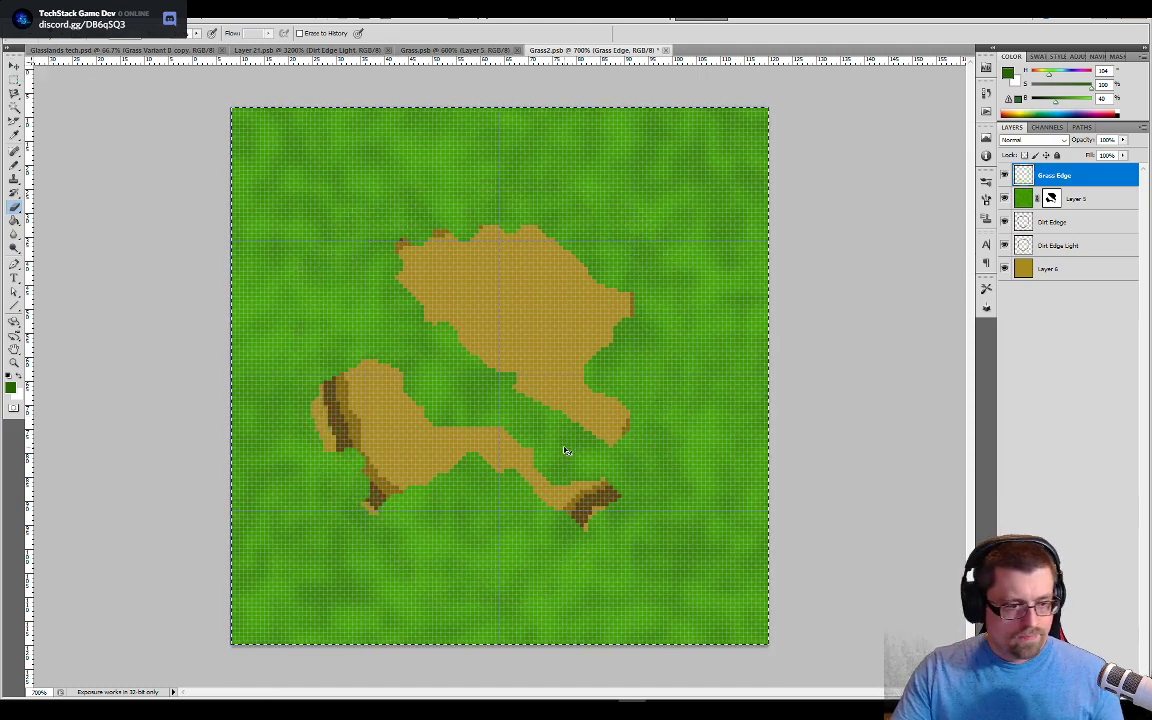
{"action": "key", "text": "ctrl+plus"}
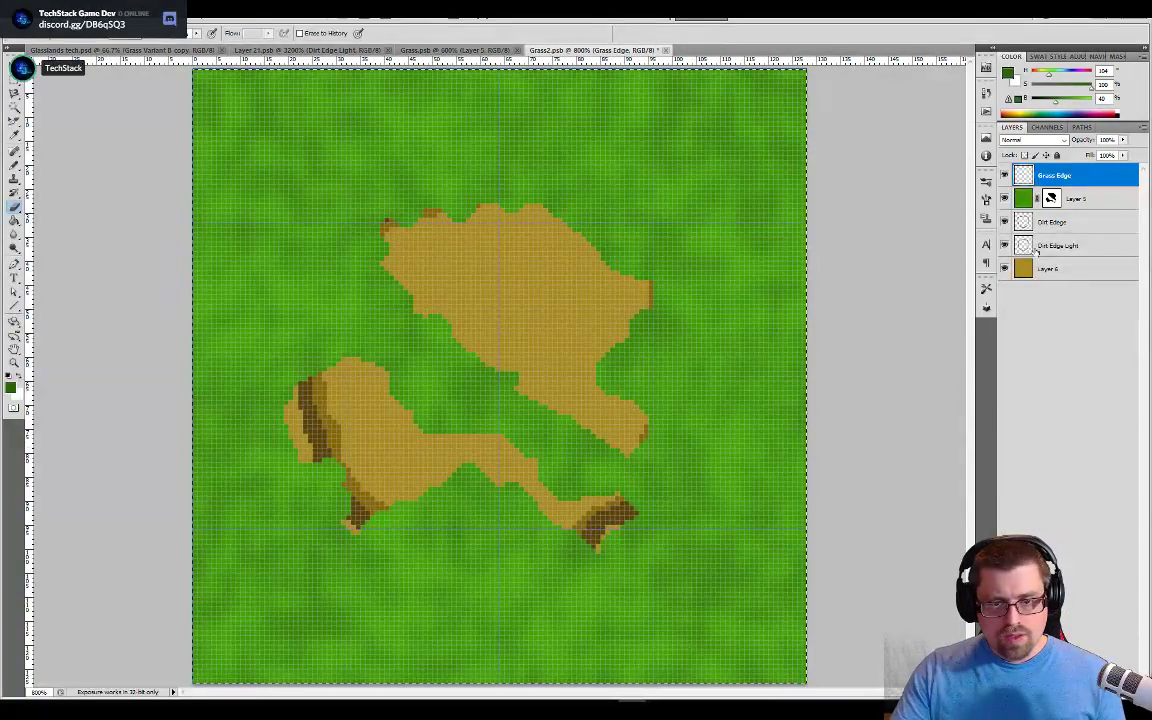
Step: Clear the old shading from the Dirt Edege and Dirt Edge Light layers, and make Grass Edge the active layer
{"action": "left_click", "coordinate": [1053, 224]}
{"action": "left_click", "coordinate": [1045, 245], "text": "shift"}
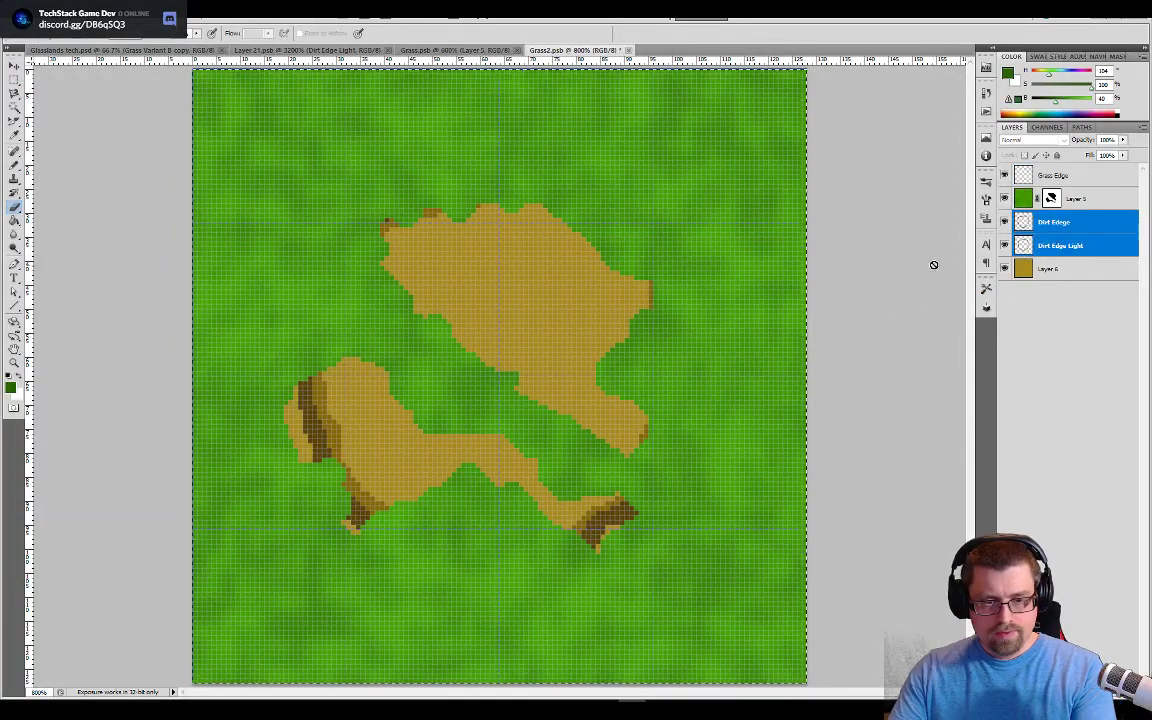
{"action": "left_click", "coordinate": [1030, 228]}
{"action": "key", "text": "Delete"}
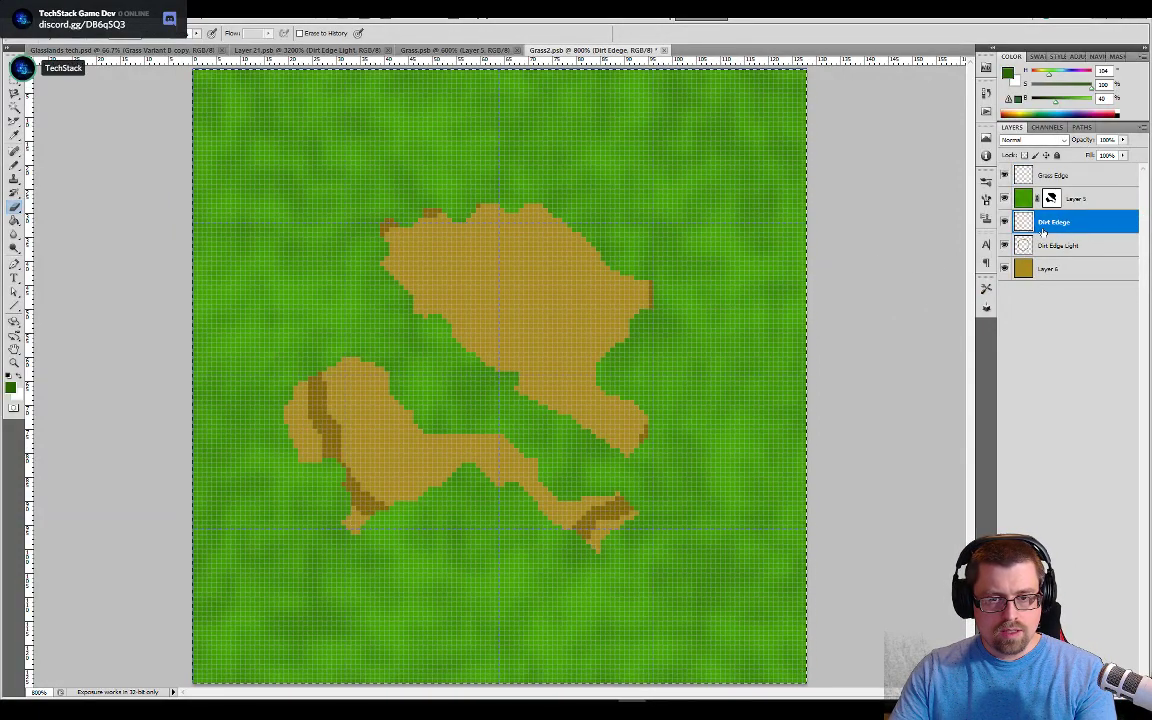
{"action": "left_click", "coordinate": [1053, 248]}
{"action": "key", "text": "Delete"}
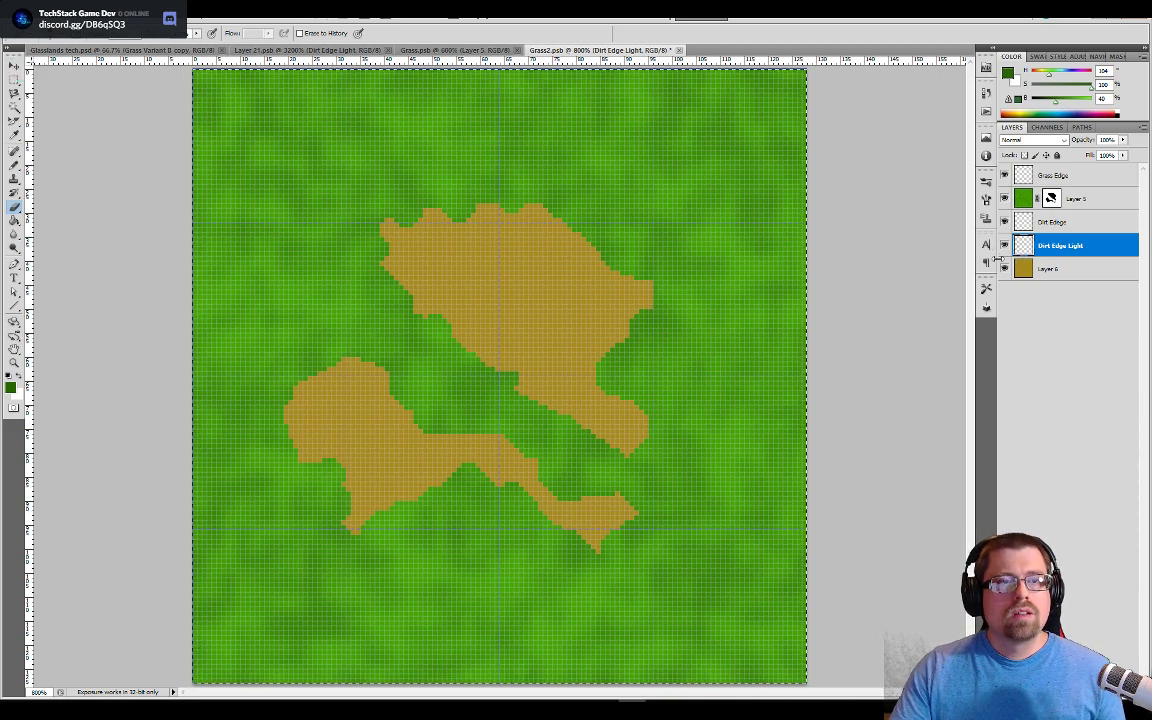
{"action": "left_click", "coordinate": [1050, 177]}
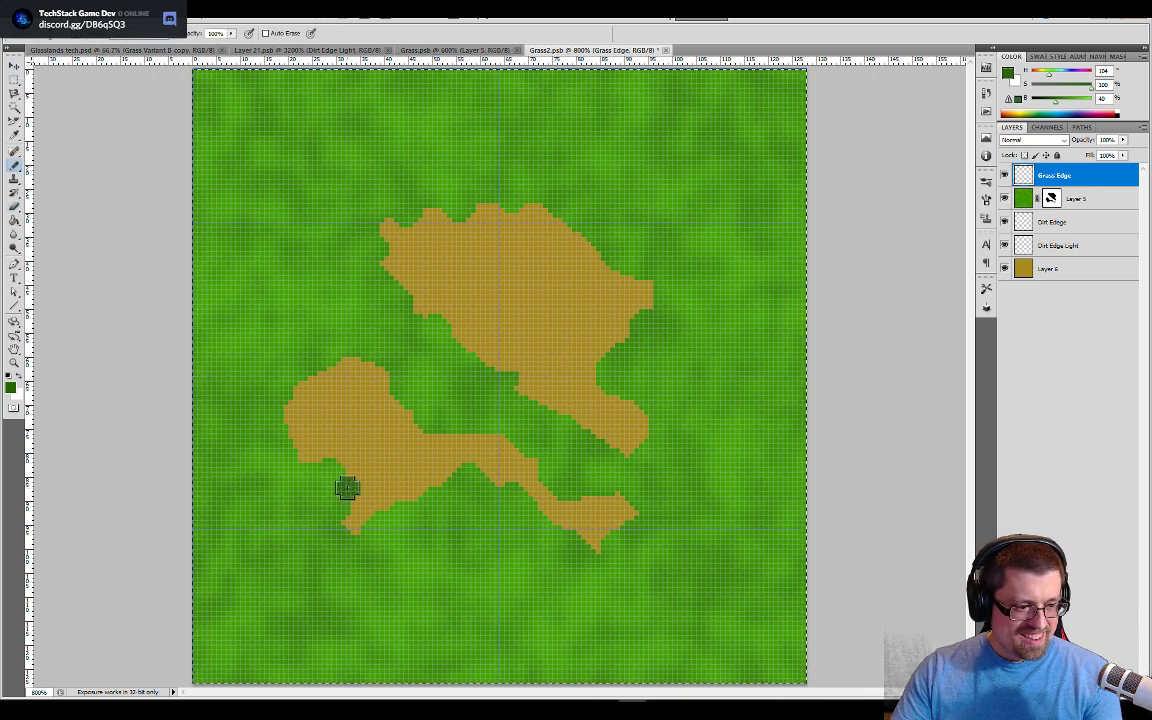
Step: Try painting a thick dark green outline around the lower dirt shape and the upper shape's lower-right side on Grass Edge
{"action": "mouse_move", "coordinate": [345, 528]}
{"action": "left_mouse_down"}
{"action": "mouse_move", "coordinate": [348, 540]}
{"action": "mouse_move", "coordinate": [455, 480]}
{"action": "left_mouse_up"}
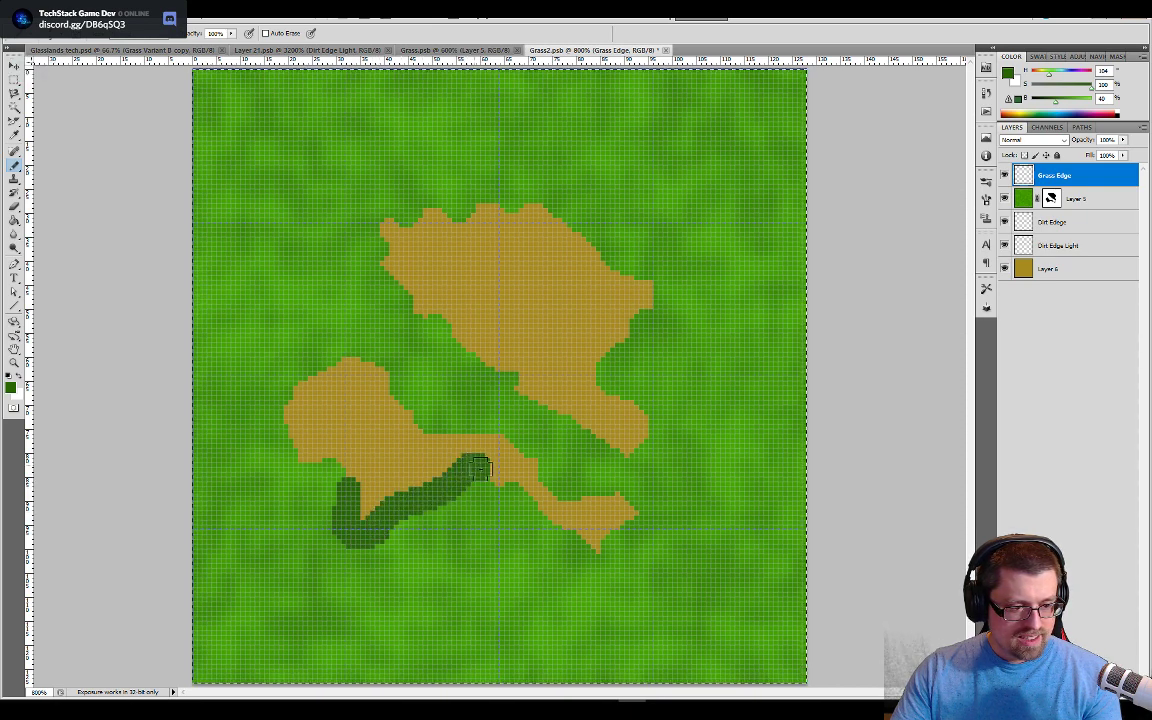
{"action": "mouse_move", "coordinate": [527, 496]}
{"action": "left_mouse_down"}
{"action": "mouse_move", "coordinate": [559, 532]}
{"action": "mouse_move", "coordinate": [624, 547]}
{"action": "left_mouse_up"}
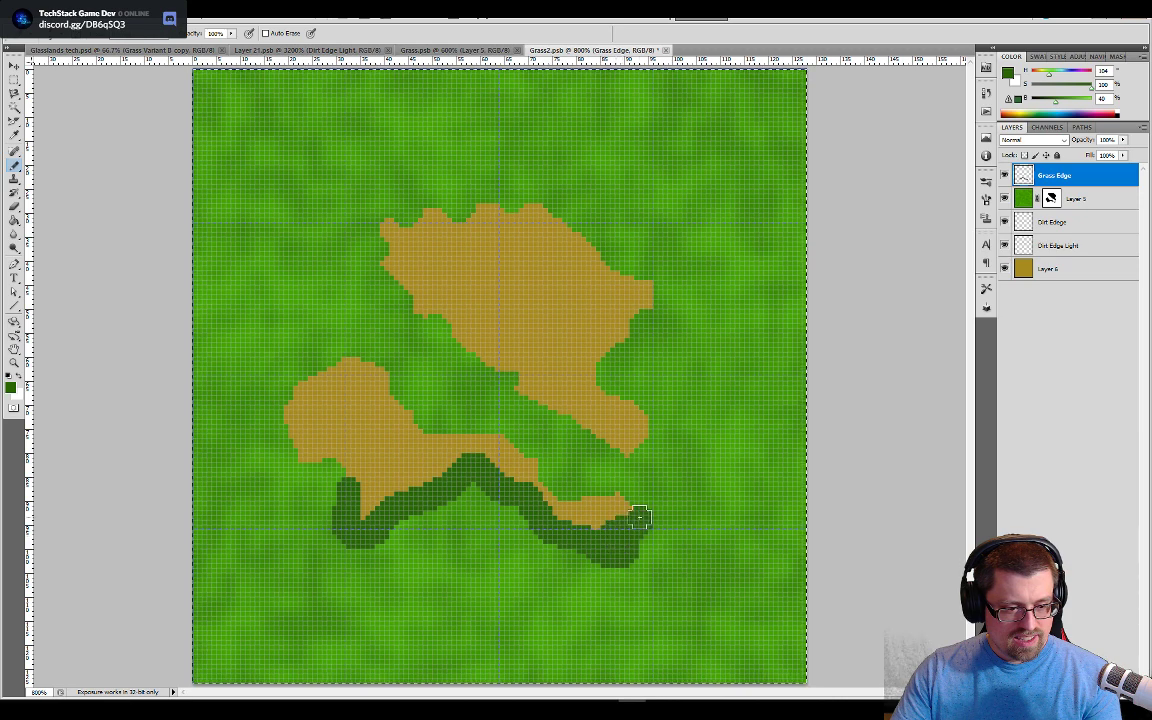
{"action": "key", "text": "ctrl+z"}
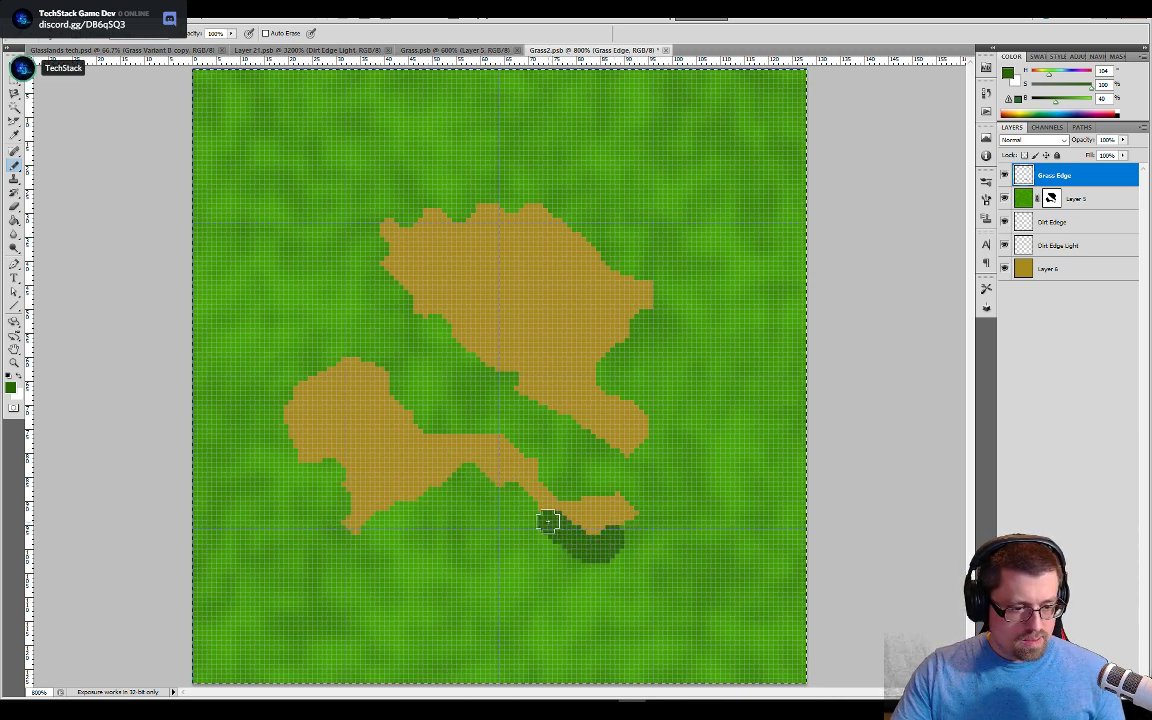
{"action": "mouse_move", "coordinate": [499, 481]}
{"action": "left_mouse_down"}
{"action": "mouse_move", "coordinate": [466, 470]}
{"action": "mouse_move", "coordinate": [366, 532]}
{"action": "left_mouse_up"}
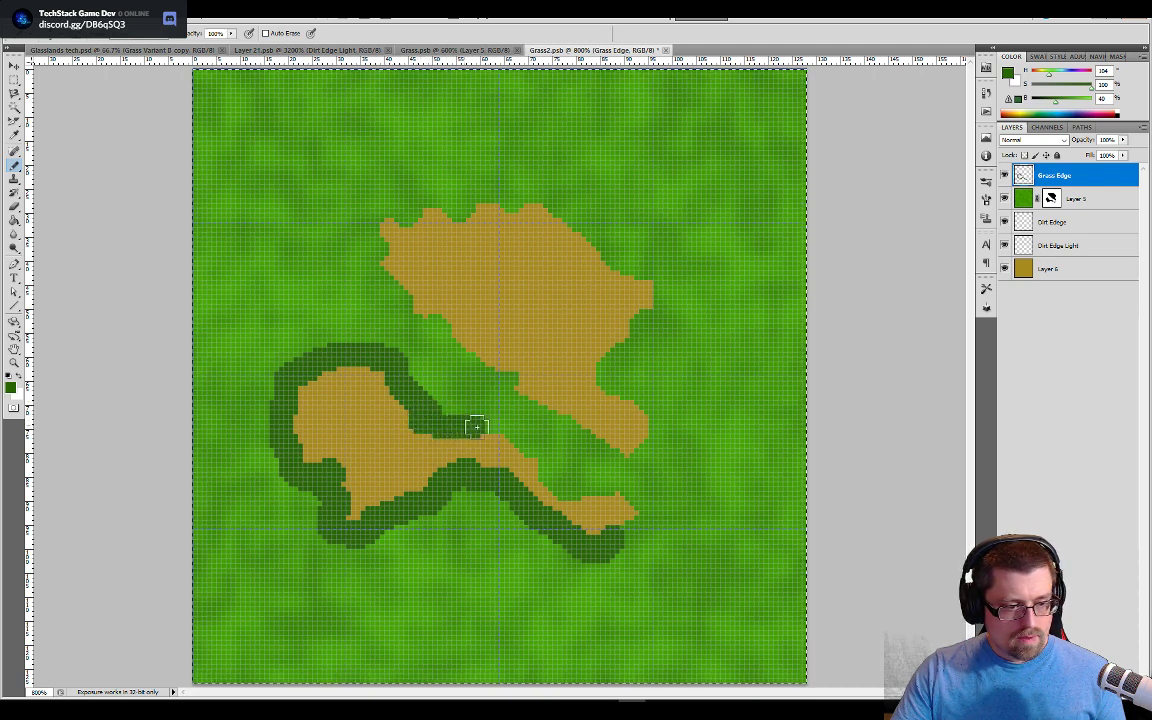
{"action": "left_click_drag", "start_coordinate": [501, 431], "coordinate": [536, 444]}
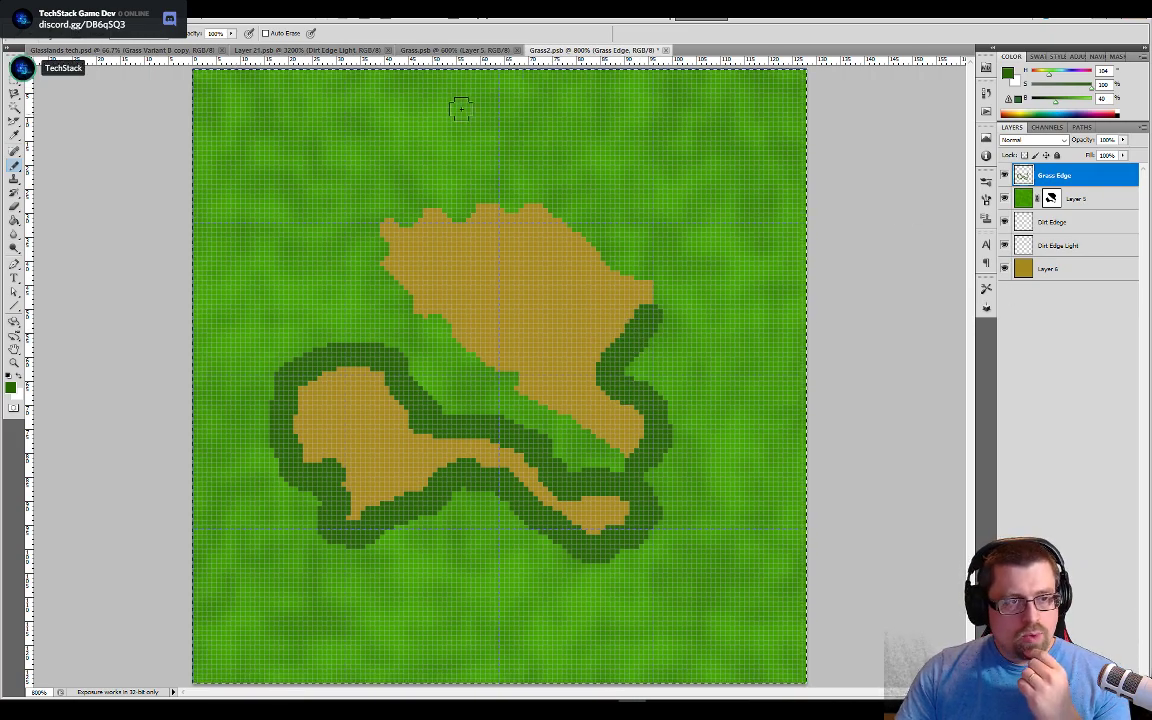
Step: Check the tileset in Glasslands tech.psd and undo all the thick dark green outline strokes on Grass Edge
{"action": "key", "text": "ctrl+Tab"}
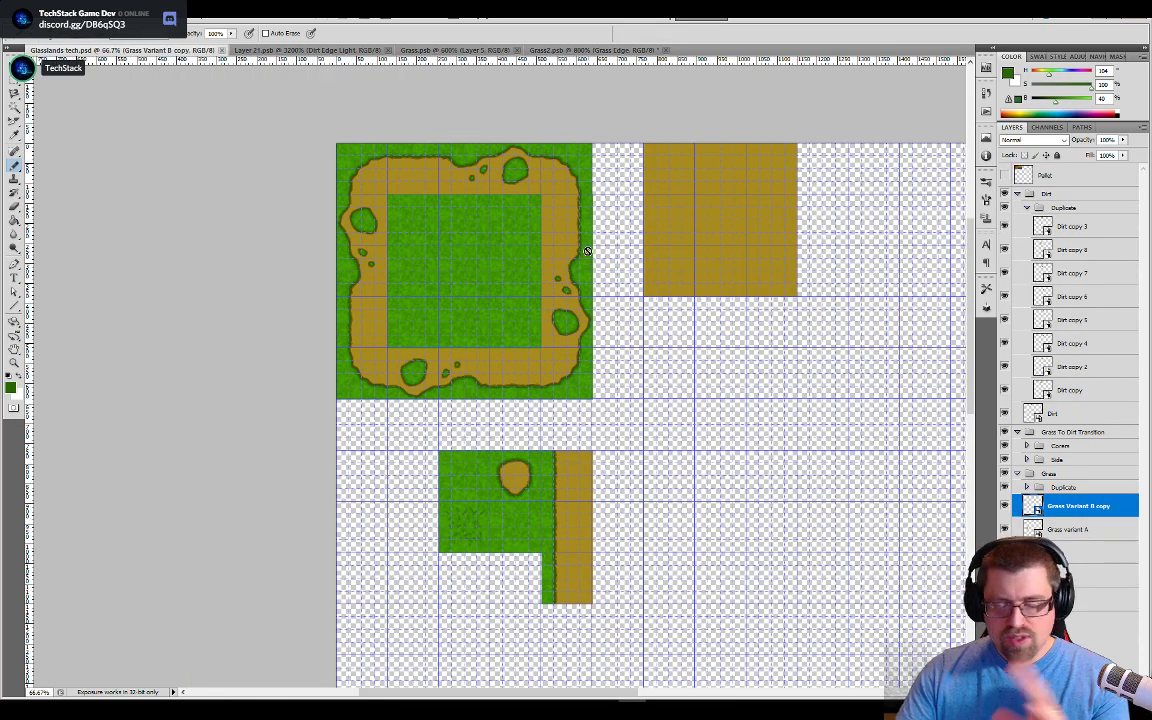
{"action": "left_click", "coordinate": [618, 50]}
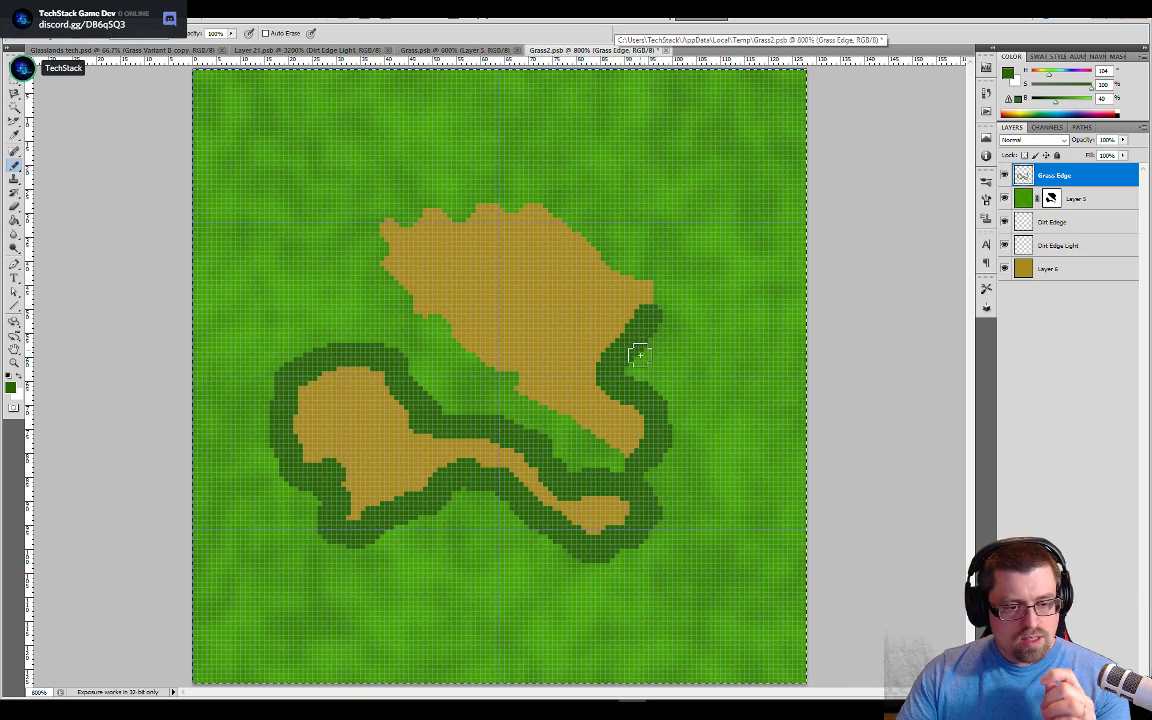
{"action": "key", "text": "ctrl+z"}
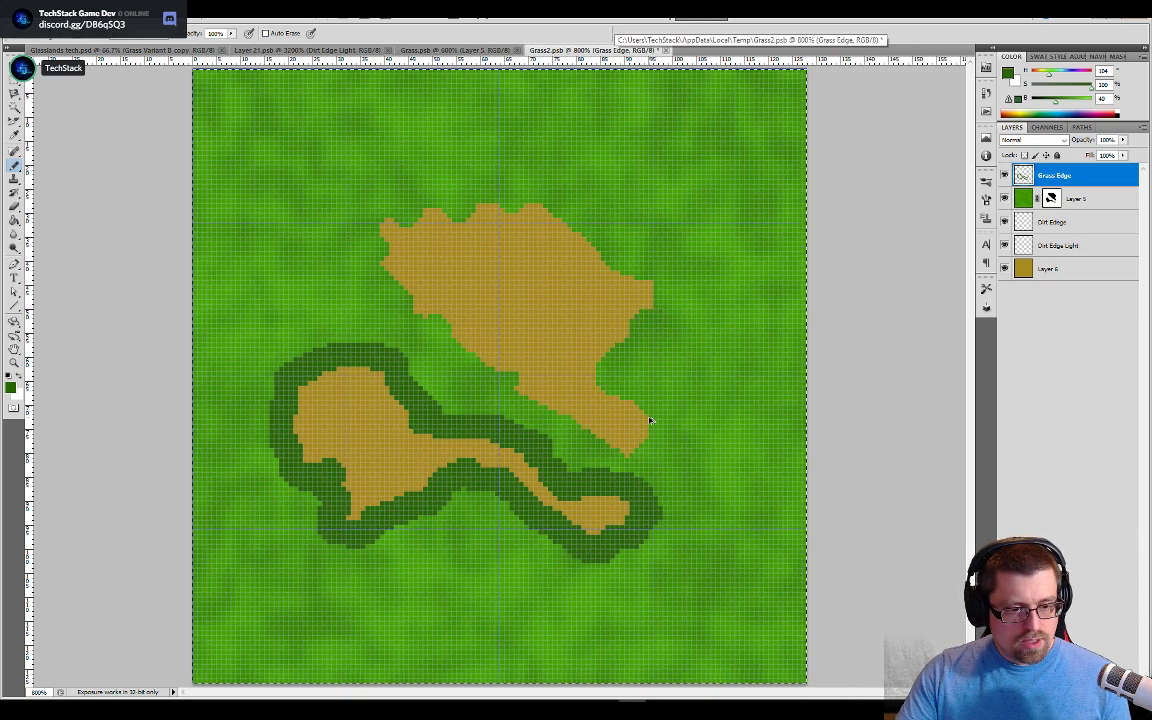
{"action": "key", "text": "ctrl+alt+z"}
{"action": "key", "text": "ctrl+alt+z"}
{"action": "key", "text": "ctrl+alt+z"}
{"action": "key", "text": "ctrl+alt+z"}
{"action": "key", "text": "ctrl+alt+z"}
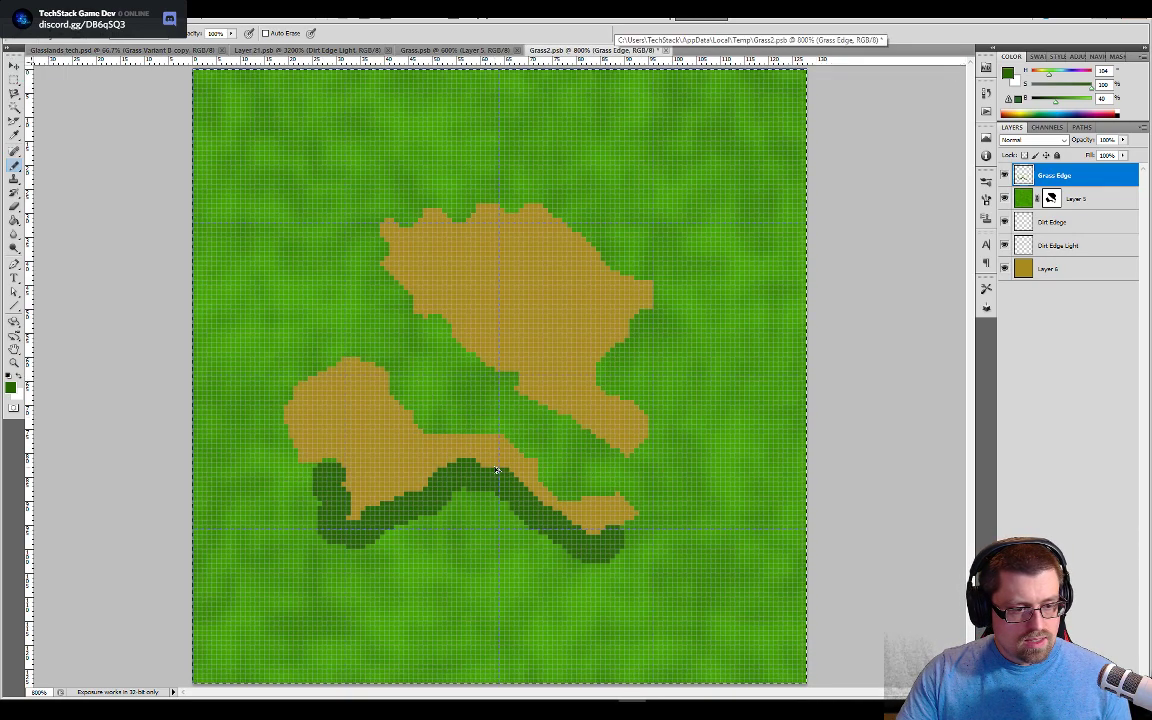
{"action": "key", "text": "ctrl+alt+z"}
{"action": "key", "text": "ctrl+alt+z"}
{"action": "key", "text": "ctrl+alt+z"}
{"action": "key", "text": "ctrl+alt+z"}
{"action": "key", "text": "ctrl+alt+z"}
{"action": "key", "text": "ctrl+alt+z"}
{"action": "key", "text": "ctrl+alt+z"}
{"action": "key", "text": "ctrl+alt+z"}
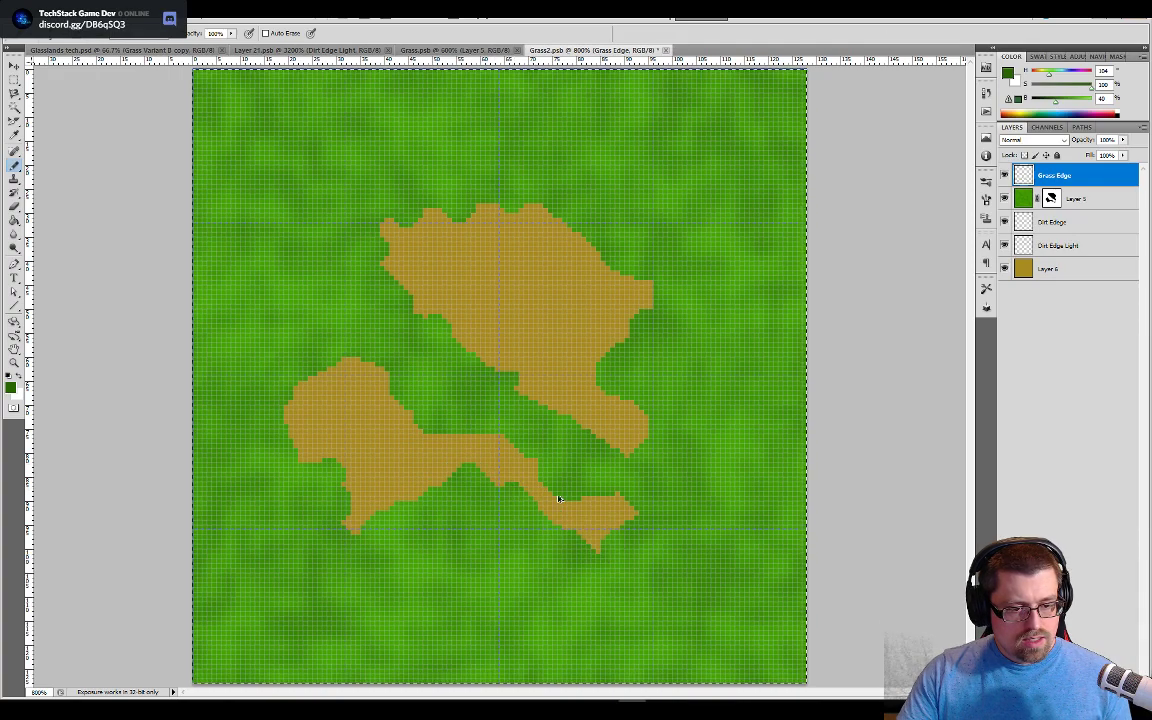
Step: Outline the narrow right arm of the lower dirt shape in dark green on Grass Edge with a 3-pixel square brush
{"action": "scroll", "coordinate": [596, 553], "scroll_direction": "up", "scroll_amount": 1}
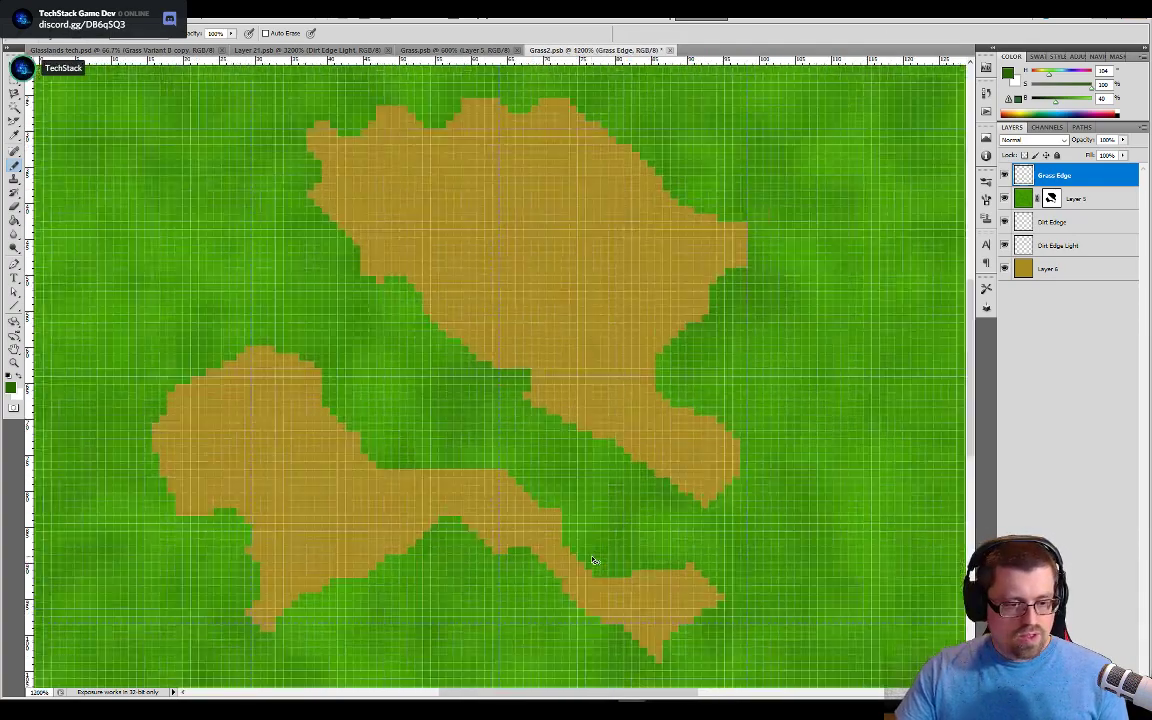
{"action": "scroll", "coordinate": [594, 561], "scroll_direction": "up", "scroll_amount": 3}
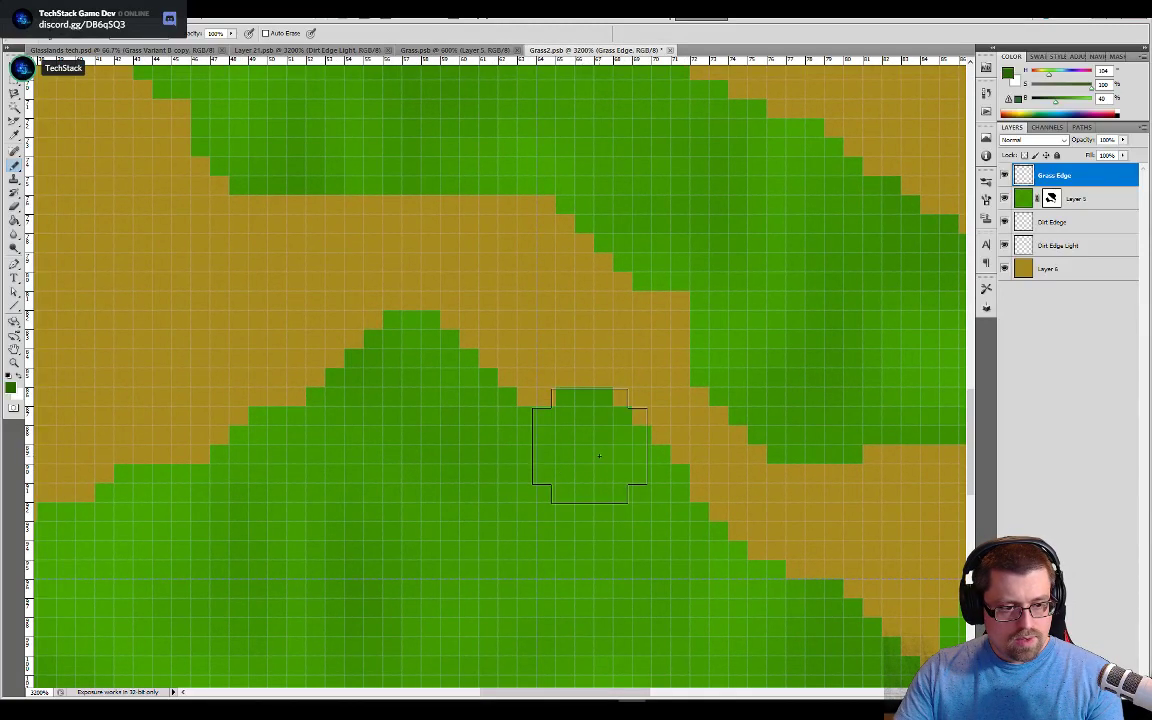
{"action": "key", "text": "bracketleft"}
{"action": "key", "text": "bracketleft"}
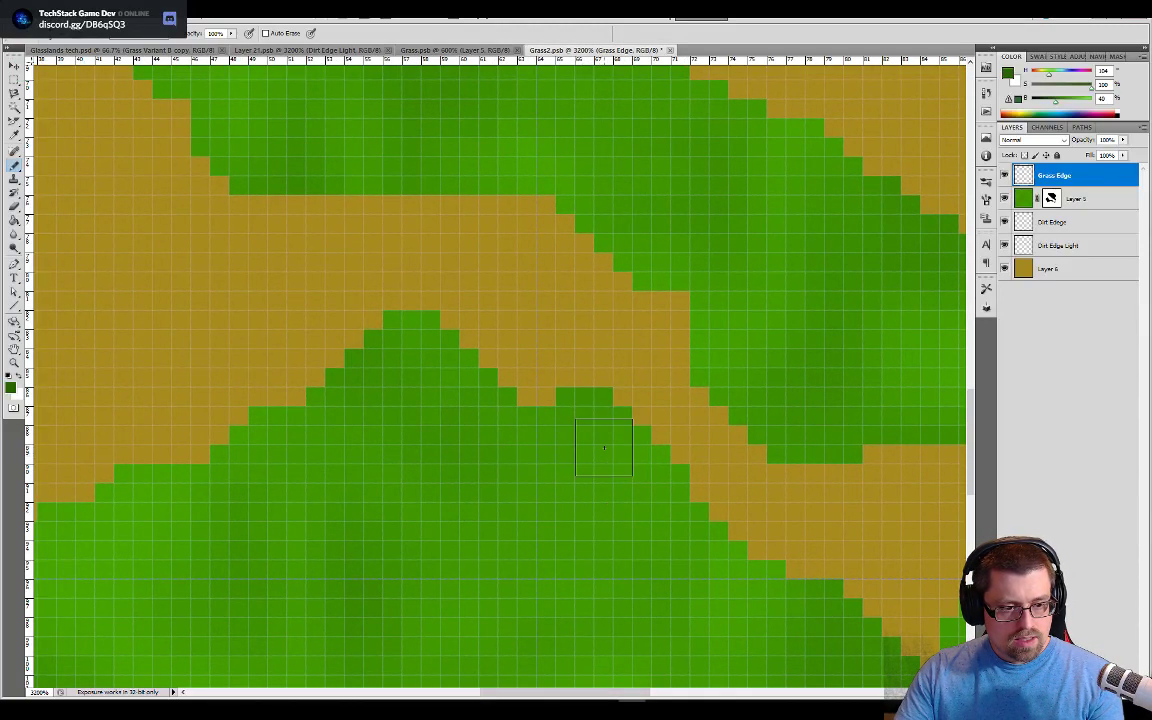
{"action": "left_click", "coordinate": [585, 417]}
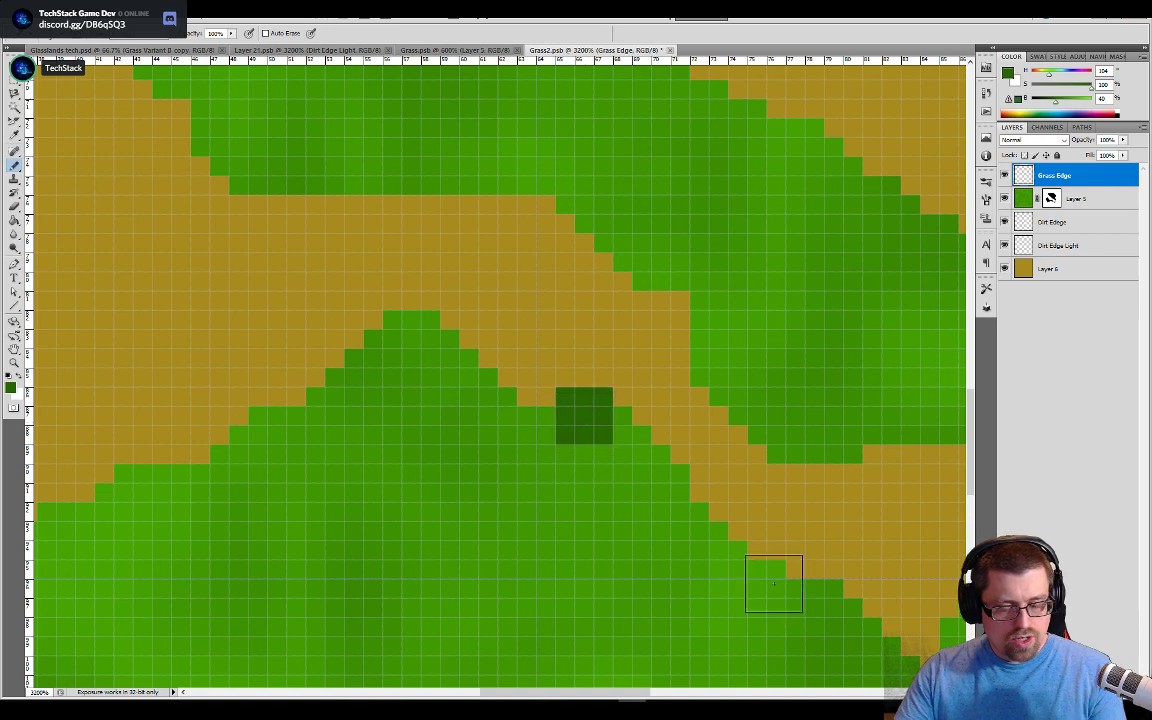
{"action": "left_click_drag", "start_coordinate": [792, 538], "coordinate": [660, 401]}
{"action": "mouse_move", "coordinate": [455, 309]}
{"action": "left_mouse_down"}
{"action": "mouse_move", "coordinate": [510, 358]}
{"action": "mouse_move", "coordinate": [495, 323]}
{"action": "mouse_move", "coordinate": [528, 346]}
{"action": "mouse_move", "coordinate": [608, 456]}
{"action": "mouse_move", "coordinate": [686, 490]}
{"action": "mouse_move", "coordinate": [682, 478]}
{"action": "mouse_move", "coordinate": [755, 556]}
{"action": "mouse_move", "coordinate": [798, 566]}
{"action": "mouse_move", "coordinate": [843, 553]}
{"action": "mouse_move", "coordinate": [841, 510]}
{"action": "mouse_move", "coordinate": [903, 465]}
{"action": "mouse_move", "coordinate": [735, 516]}
{"action": "mouse_move", "coordinate": [810, 442]}
{"action": "mouse_move", "coordinate": [809, 381]}
{"action": "mouse_move", "coordinate": [701, 298]}
{"action": "mouse_move", "coordinate": [633, 321]}
{"action": "mouse_move", "coordinate": [649, 327]}
{"action": "mouse_move", "coordinate": [500, 332]}
{"action": "mouse_move", "coordinate": [489, 345]}
{"action": "mouse_move", "coordinate": [410, 250]}
{"action": "mouse_move", "coordinate": [404, 215]}
{"action": "mouse_move", "coordinate": [340, 148]}
{"action": "mouse_move", "coordinate": [296, 121]}
{"action": "left_mouse_up"}
{"action": "mouse_move", "coordinate": [273, 219]}
{"action": "left_mouse_down"}
{"action": "mouse_move", "coordinate": [498, 352]}
{"action": "mouse_move", "coordinate": [676, 436]}
{"action": "left_mouse_up"}
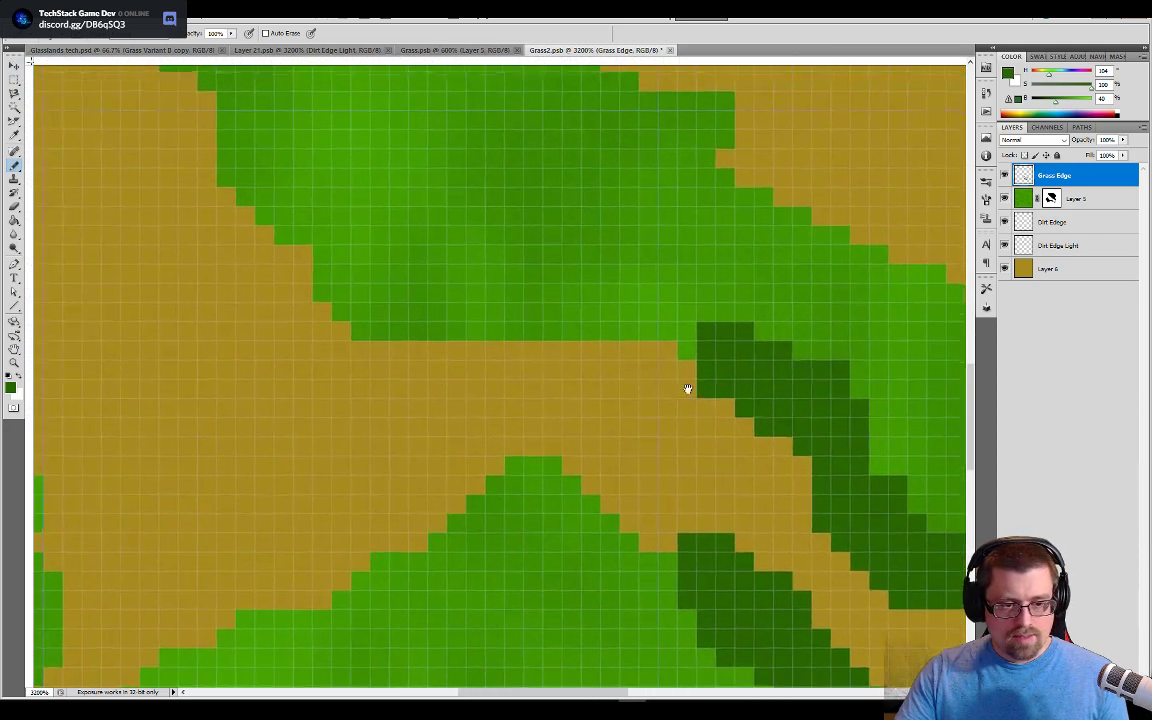
Step: Continue the dark green outline along the lower dirt shape's upper, left and bottom edges, joining it to the right arm's outline
{"action": "mouse_move", "coordinate": [707, 358]}
{"action": "left_mouse_down"}
{"action": "mouse_move", "coordinate": [679, 314]}
{"action": "mouse_move", "coordinate": [398, 311]}
{"action": "mouse_move", "coordinate": [345, 278]}
{"action": "mouse_move", "coordinate": [321, 199]}
{"action": "mouse_move", "coordinate": [330, 212]}
{"action": "mouse_move", "coordinate": [300, 192]}
{"action": "mouse_move", "coordinate": [468, 444]}
{"action": "mouse_move", "coordinate": [411, 327]}
{"action": "mouse_move", "coordinate": [373, 314]}
{"action": "mouse_move", "coordinate": [226, 314]}
{"action": "mouse_move", "coordinate": [115, 372]}
{"action": "left_mouse_up"}
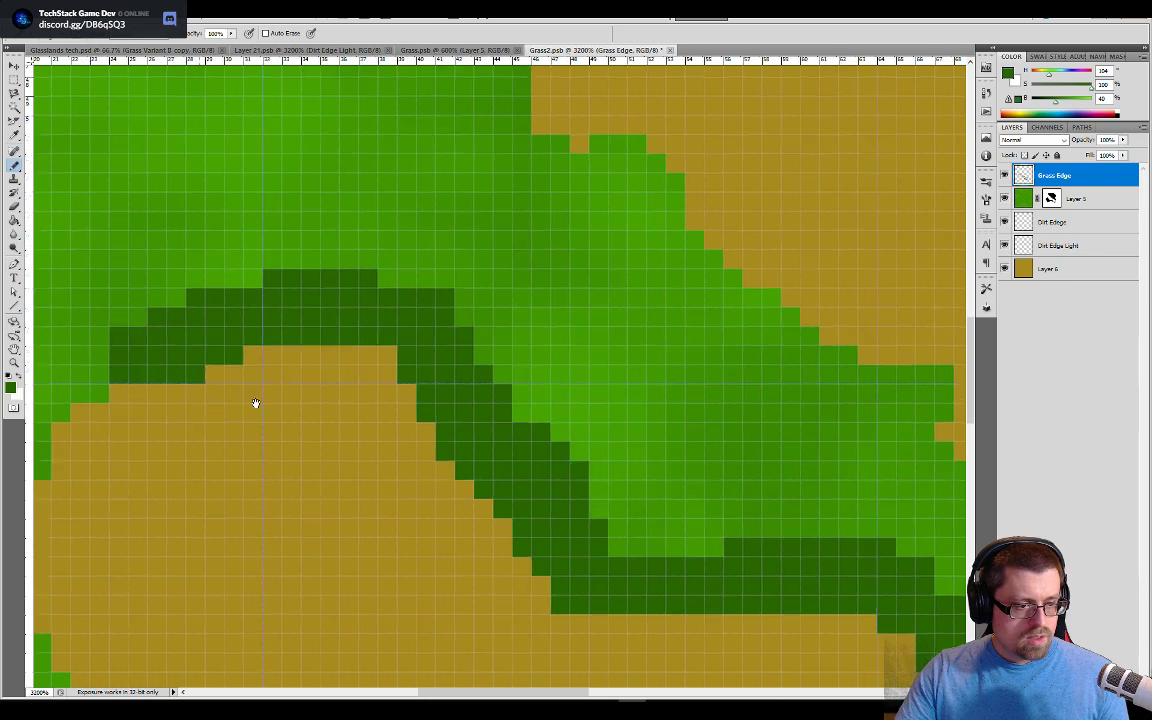
{"action": "left_click_drag", "start_coordinate": [255, 401], "coordinate": [565, 327]}
{"action": "mouse_move", "coordinate": [478, 272]}
{"action": "left_mouse_down"}
{"action": "mouse_move", "coordinate": [427, 295]}
{"action": "mouse_move", "coordinate": [380, 349]}
{"action": "mouse_move", "coordinate": [376, 381]}
{"action": "mouse_move", "coordinate": [388, 362]}
{"action": "mouse_move", "coordinate": [359, 504]}
{"action": "mouse_move", "coordinate": [435, 642]}
{"action": "mouse_move", "coordinate": [476, 414]}
{"action": "mouse_move", "coordinate": [496, 432]}
{"action": "mouse_move", "coordinate": [560, 418]}
{"action": "mouse_move", "coordinate": [603, 462]}
{"action": "mouse_move", "coordinate": [618, 535]}
{"action": "mouse_move", "coordinate": [594, 636]}
{"action": "mouse_move", "coordinate": [532, 270]}
{"action": "left_mouse_up"}
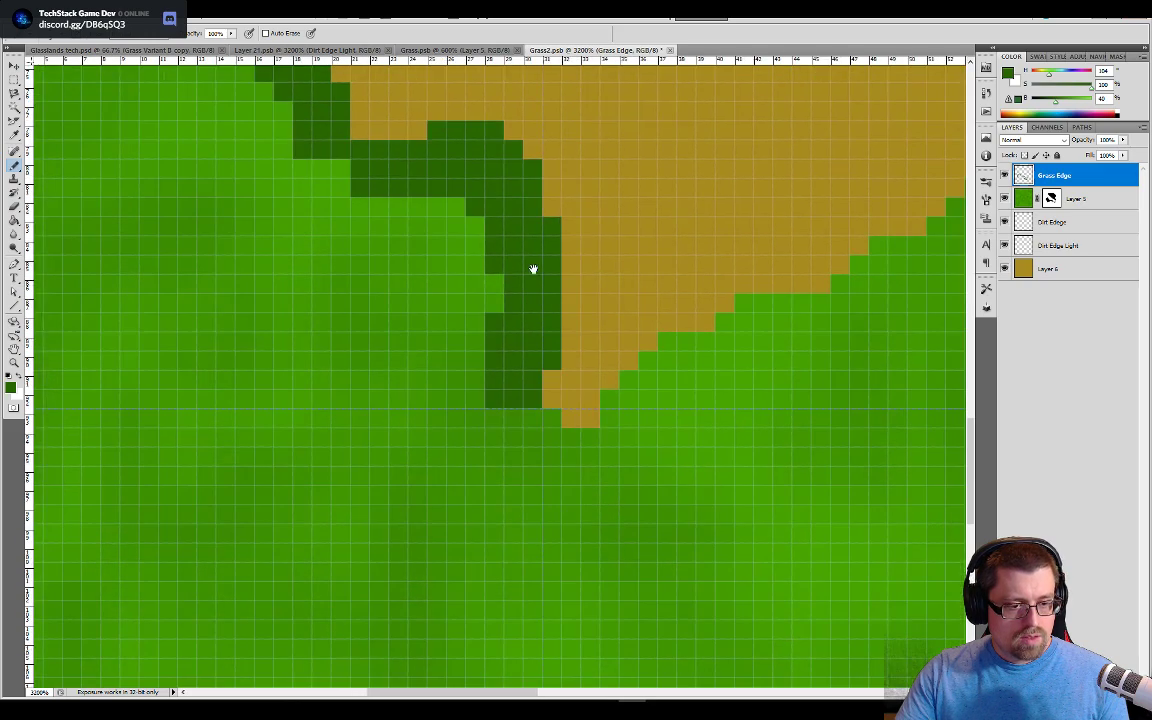
{"action": "mouse_move", "coordinate": [516, 411]}
{"action": "left_mouse_down"}
{"action": "mouse_move", "coordinate": [590, 402]}
{"action": "mouse_move", "coordinate": [643, 350]}
{"action": "mouse_move", "coordinate": [738, 307]}
{"action": "mouse_move", "coordinate": [830, 288]}
{"action": "mouse_move", "coordinate": [566, 440]}
{"action": "mouse_move", "coordinate": [590, 385]}
{"action": "mouse_move", "coordinate": [660, 320]}
{"action": "mouse_move", "coordinate": [745, 290]}
{"action": "mouse_move", "coordinate": [883, 390]}
{"action": "left_mouse_up"}
{"action": "left_click_drag", "start_coordinate": [904, 461], "coordinate": [411, 468]}
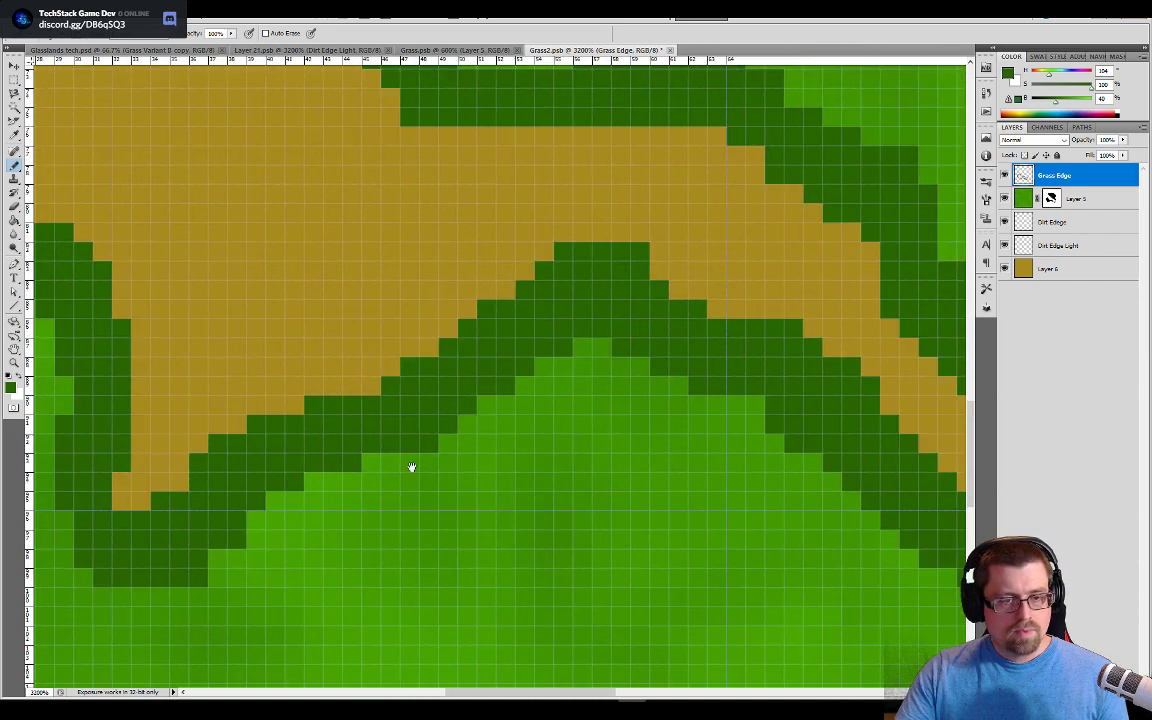
Step: Outline the upper dirt shape's rounded right end in dark green on Grass Edge, starting along its lower edge
{"action": "mouse_move", "coordinate": [780, 350]}
{"action": "left_mouse_down"}
{"action": "mouse_move", "coordinate": [545, 432]}
{"action": "mouse_move", "coordinate": [617, 508]}
{"action": "left_mouse_up"}
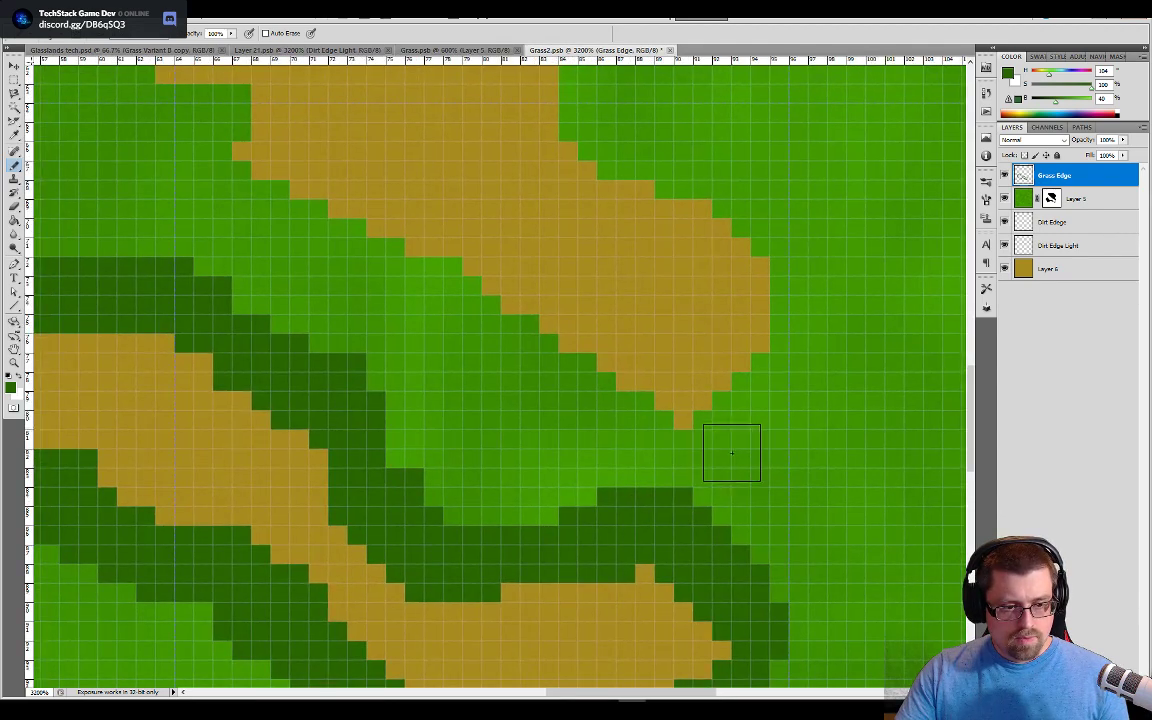
{"action": "mouse_move", "coordinate": [725, 442]}
{"action": "left_mouse_down"}
{"action": "mouse_move", "coordinate": [743, 431]}
{"action": "mouse_move", "coordinate": [798, 322]}
{"action": "mouse_move", "coordinate": [790, 237]}
{"action": "mouse_move", "coordinate": [710, 159]}
{"action": "mouse_move", "coordinate": [684, 153]}
{"action": "left_mouse_up"}
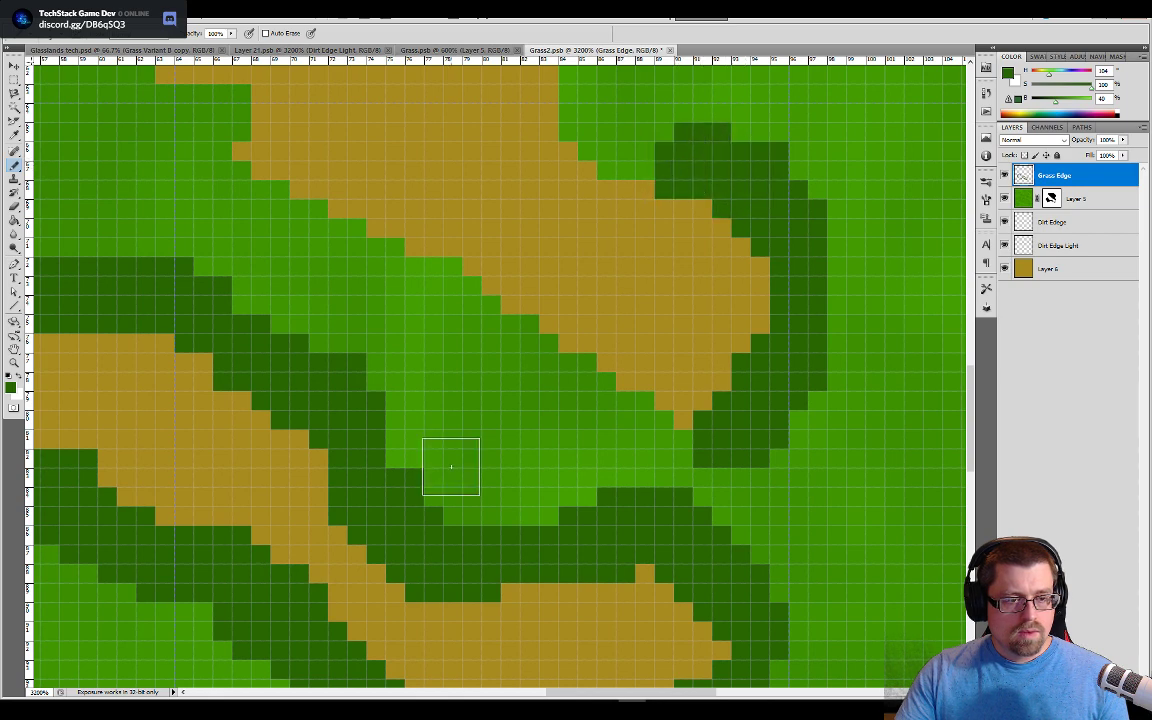
{"action": "mouse_move", "coordinate": [662, 452]}
{"action": "left_mouse_down"}
{"action": "mouse_move", "coordinate": [628, 410]}
{"action": "mouse_move", "coordinate": [596, 406]}
{"action": "mouse_move", "coordinate": [401, 285]}
{"action": "left_mouse_up"}
Step: Continue the dark green outline up the long diagonal lower-left edge of the upper dirt shape, redoing misplaced strokes
{"action": "left_click_drag", "start_coordinate": [440, 352], "coordinate": [738, 489]}
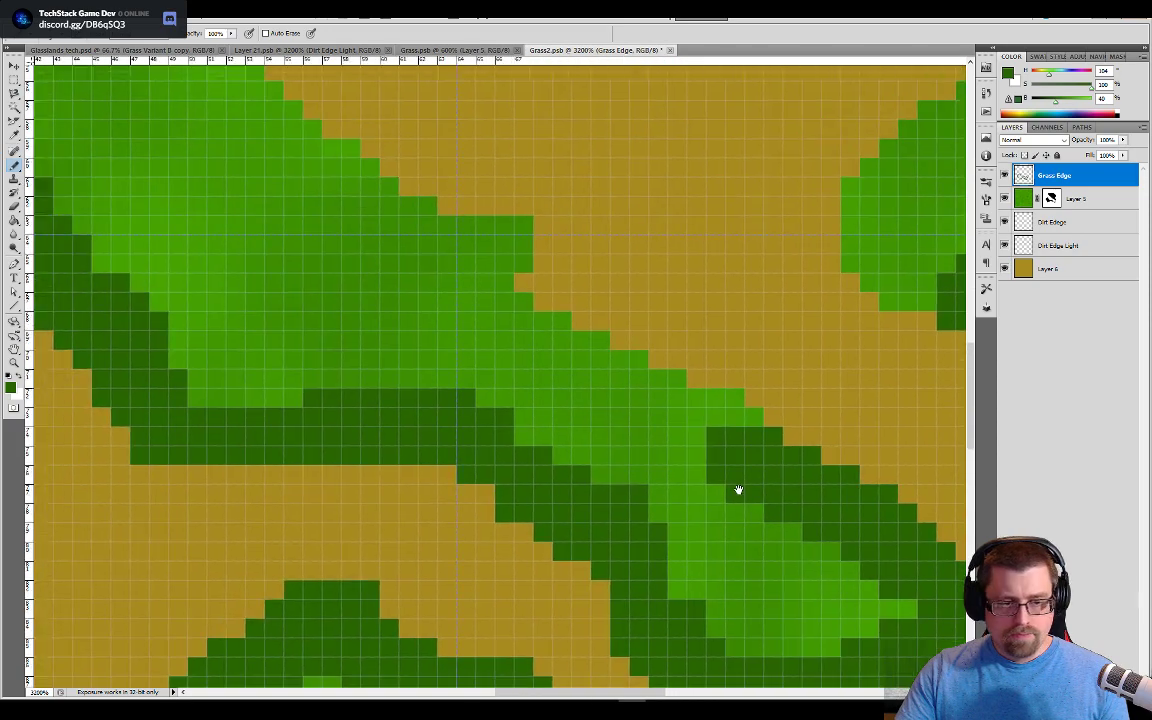
{"action": "mouse_move", "coordinate": [731, 436]}
{"action": "left_mouse_down"}
{"action": "mouse_move", "coordinate": [696, 419]}
{"action": "mouse_move", "coordinate": [707, 417]}
{"action": "mouse_move", "coordinate": [505, 336]}
{"action": "mouse_move", "coordinate": [474, 296]}
{"action": "mouse_move", "coordinate": [476, 269]}
{"action": "mouse_move", "coordinate": [508, 306]}
{"action": "left_mouse_up"}
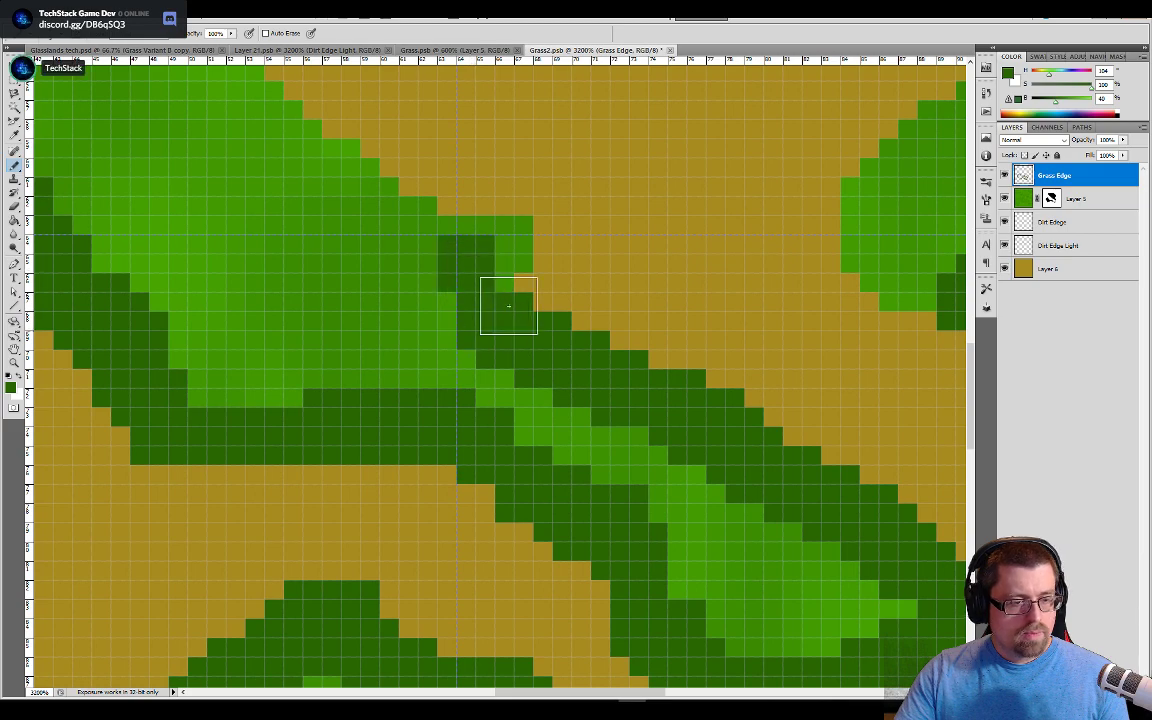
{"action": "key", "text": "ctrl+z"}
{"action": "mouse_move", "coordinate": [484, 262]}
{"action": "left_mouse_down"}
{"action": "mouse_move", "coordinate": [405, 228]}
{"action": "mouse_move", "coordinate": [619, 370]}
{"action": "mouse_move", "coordinate": [478, 268]}
{"action": "mouse_move", "coordinate": [445, 232]}
{"action": "mouse_move", "coordinate": [437, 193]}
{"action": "mouse_move", "coordinate": [410, 157]}
{"action": "mouse_move", "coordinate": [358, 169]}
{"action": "left_mouse_up"}
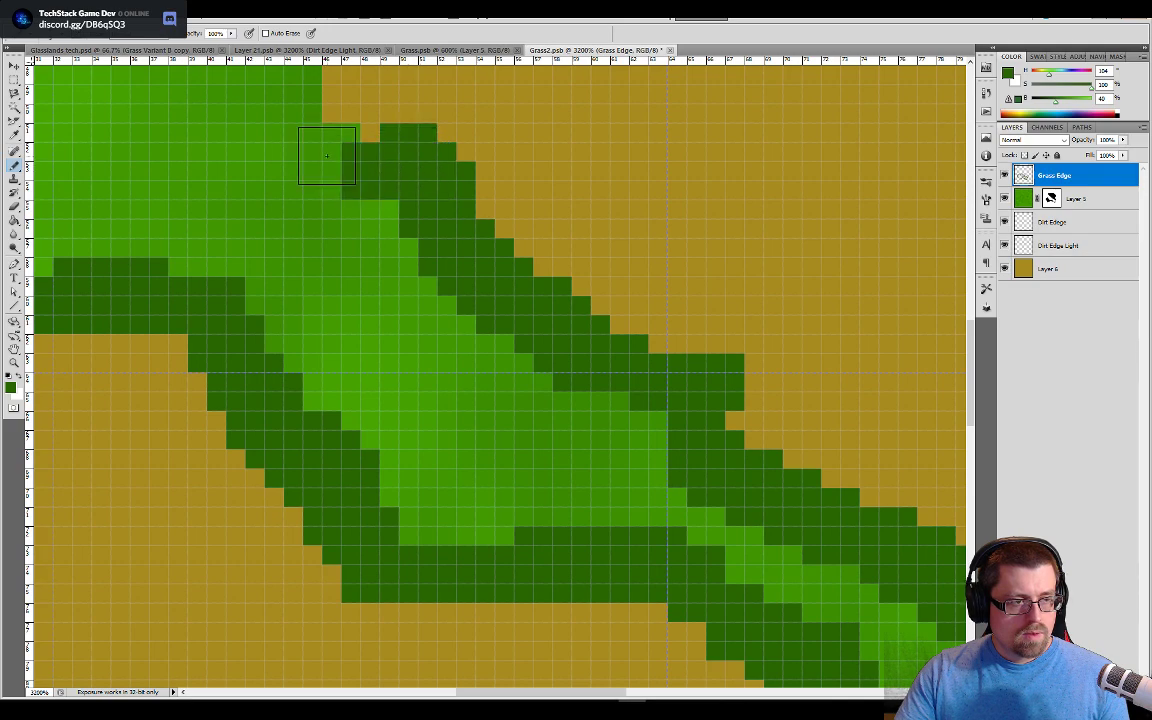
{"action": "left_click_drag", "start_coordinate": [400, 208], "coordinate": [558, 476]}
{"action": "mouse_move", "coordinate": [451, 403]}
{"action": "left_mouse_down"}
{"action": "mouse_move", "coordinate": [447, 362]}
{"action": "mouse_move", "coordinate": [417, 311]}
{"action": "mouse_move", "coordinate": [311, 207]}
{"action": "mouse_move", "coordinate": [322, 182]}
{"action": "left_mouse_up"}
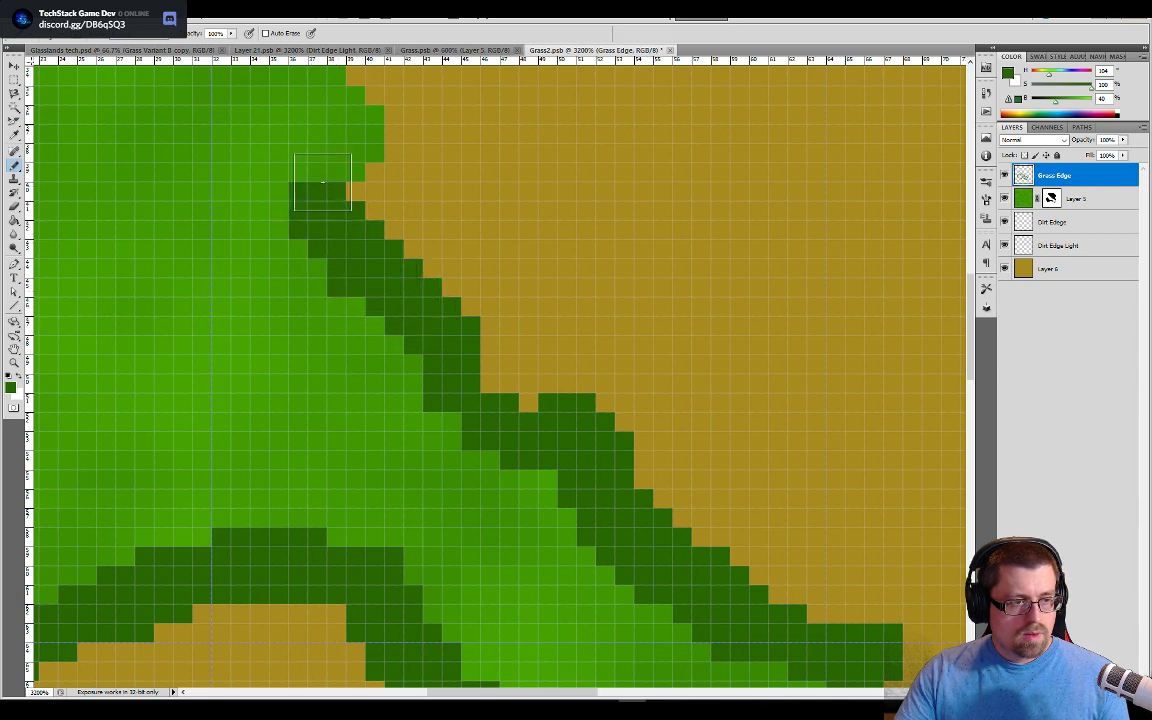
{"action": "left_click", "coordinate": [334, 164]}
{"action": "key", "text": "ctrl+z"}
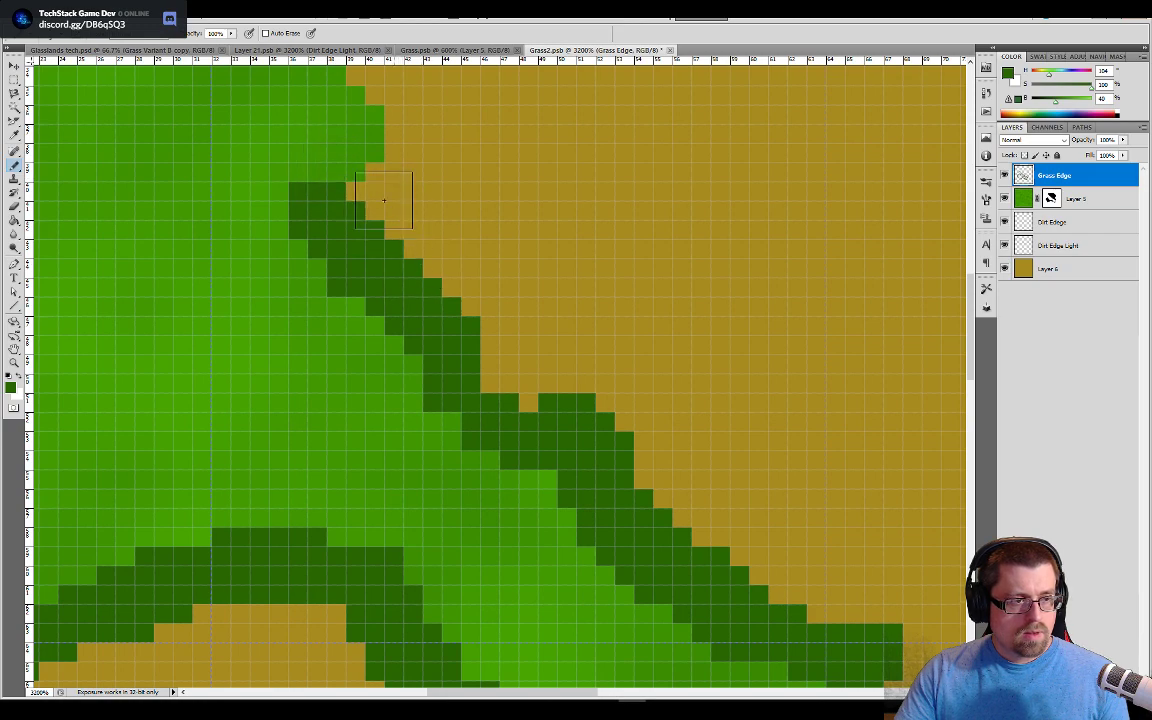
{"action": "left_click", "coordinate": [334, 152]}
Step: Carry the dark green outline around the upper dirt shape's left end and over the small notch in its top edge
{"action": "left_click_drag", "start_coordinate": [374, 209], "coordinate": [667, 610]}
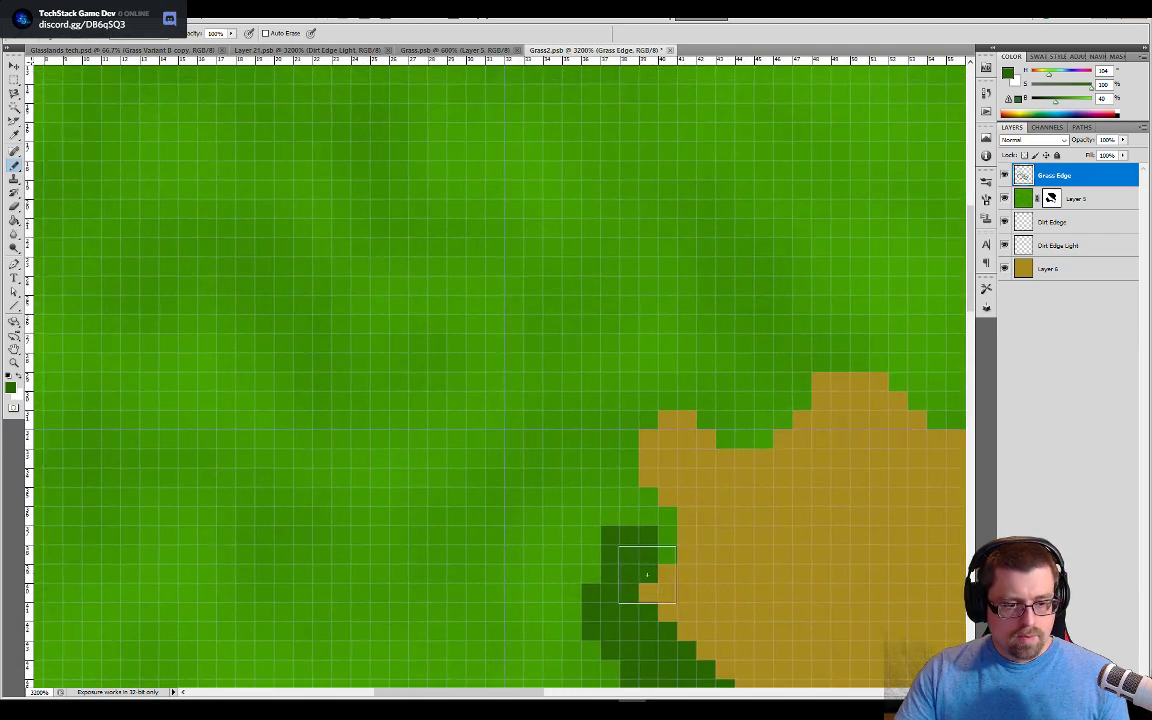
{"action": "mouse_move", "coordinate": [655, 545]}
{"action": "left_mouse_down"}
{"action": "mouse_move", "coordinate": [619, 517]}
{"action": "mouse_move", "coordinate": [609, 488]}
{"action": "mouse_move", "coordinate": [605, 429]}
{"action": "mouse_move", "coordinate": [621, 393]}
{"action": "mouse_move", "coordinate": [674, 380]}
{"action": "mouse_move", "coordinate": [730, 396]}
{"action": "mouse_move", "coordinate": [765, 398]}
{"action": "left_mouse_up"}
{"action": "left_click", "coordinate": [779, 380]}
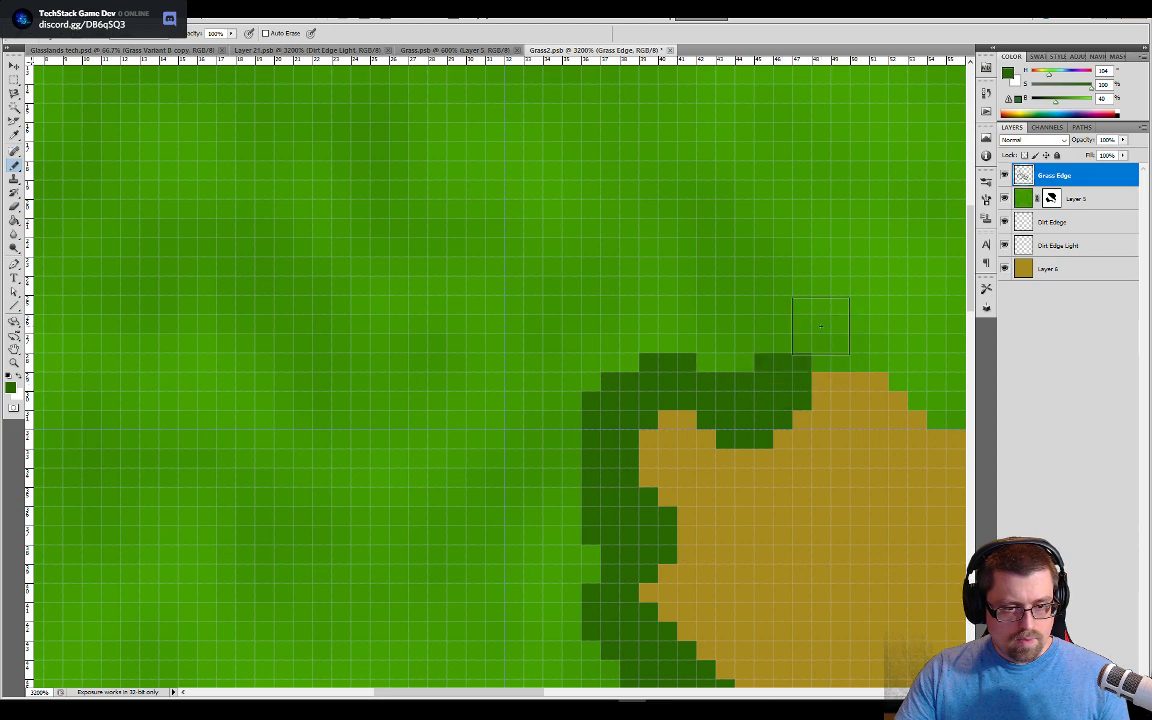
Step: Paint the three-pixel dark green border along the scalloped top edge of the upper dirt patch on the Grass Edge layer
{"action": "left_click_drag", "start_coordinate": [820, 336], "coordinate": [878, 340]}
{"action": "key", "text": "space"}
{"action": "left_click_drag", "start_coordinate": [891, 414], "coordinate": [560, 387]}
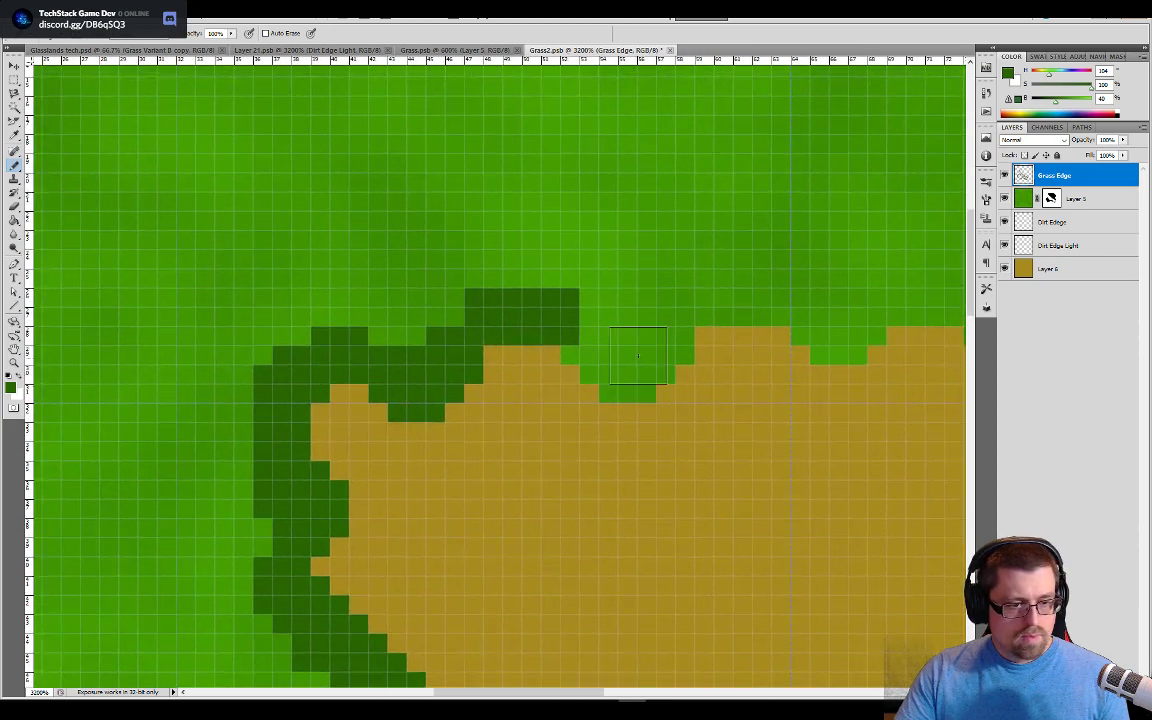
{"action": "mouse_move", "coordinate": [629, 368]}
{"action": "left_mouse_down"}
{"action": "mouse_move", "coordinate": [595, 336]}
{"action": "mouse_move", "coordinate": [661, 347]}
{"action": "mouse_move", "coordinate": [642, 351]}
{"action": "mouse_move", "coordinate": [710, 294]}
{"action": "mouse_move", "coordinate": [786, 297]}
{"action": "mouse_move", "coordinate": [821, 316]}
{"action": "mouse_move", "coordinate": [833, 341]}
{"action": "mouse_move", "coordinate": [855, 310]}
{"action": "mouse_move", "coordinate": [894, 297]}
{"action": "left_mouse_up"}
{"action": "left_click_drag", "start_coordinate": [828, 416], "coordinate": [465, 429]}
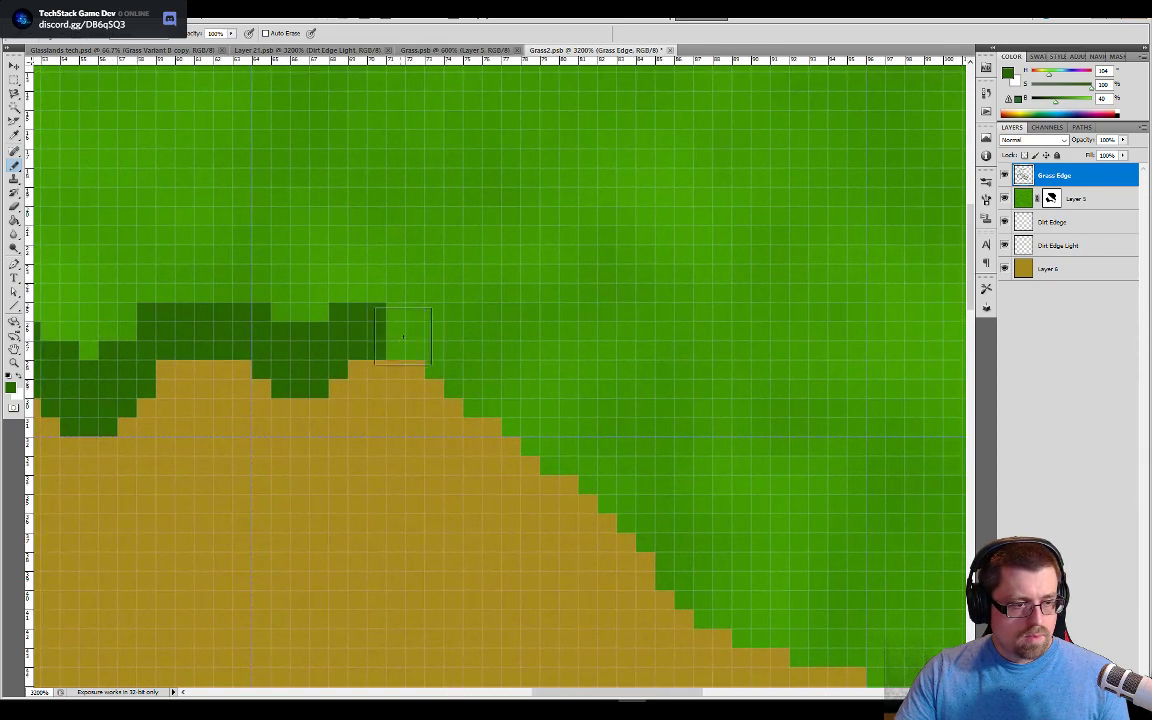
Step: Extend the dark green border down the upper dirt patch's diagonal right slope and around its right-hand corner
{"action": "mouse_move", "coordinate": [403, 337]}
{"action": "left_mouse_down"}
{"action": "mouse_move", "coordinate": [442, 353]}
{"action": "mouse_move", "coordinate": [461, 347]}
{"action": "mouse_move", "coordinate": [491, 386]}
{"action": "mouse_move", "coordinate": [518, 408]}
{"action": "mouse_move", "coordinate": [532, 404]}
{"action": "mouse_move", "coordinate": [691, 536]}
{"action": "mouse_move", "coordinate": [701, 588]}
{"action": "mouse_move", "coordinate": [817, 629]}
{"action": "mouse_move", "coordinate": [791, 616]}
{"action": "mouse_move", "coordinate": [785, 631]}
{"action": "mouse_move", "coordinate": [856, 641]}
{"action": "mouse_move", "coordinate": [614, 368]}
{"action": "mouse_move", "coordinate": [588, 354]}
{"action": "mouse_move", "coordinate": [649, 411]}
{"action": "mouse_move", "coordinate": [633, 507]}
{"action": "left_mouse_up"}
{"action": "key", "text": "ctrl+z"}
{"action": "left_click", "coordinate": [595, 545]}
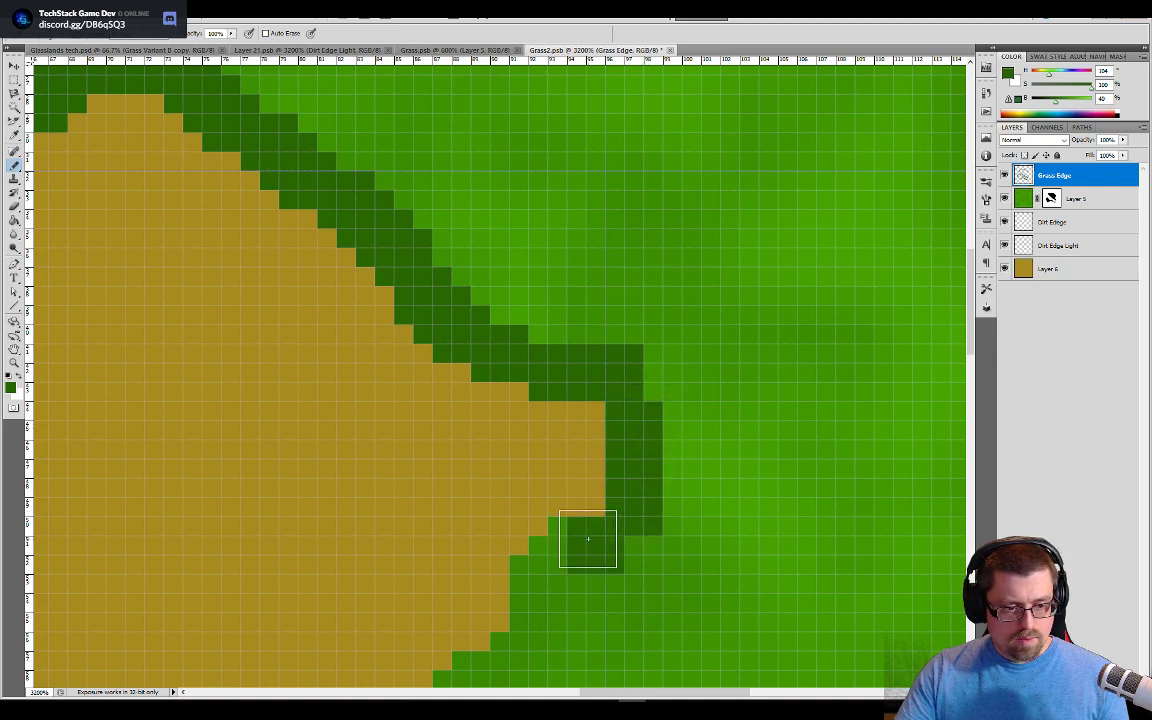
{"action": "left_click", "coordinate": [630, 393]}
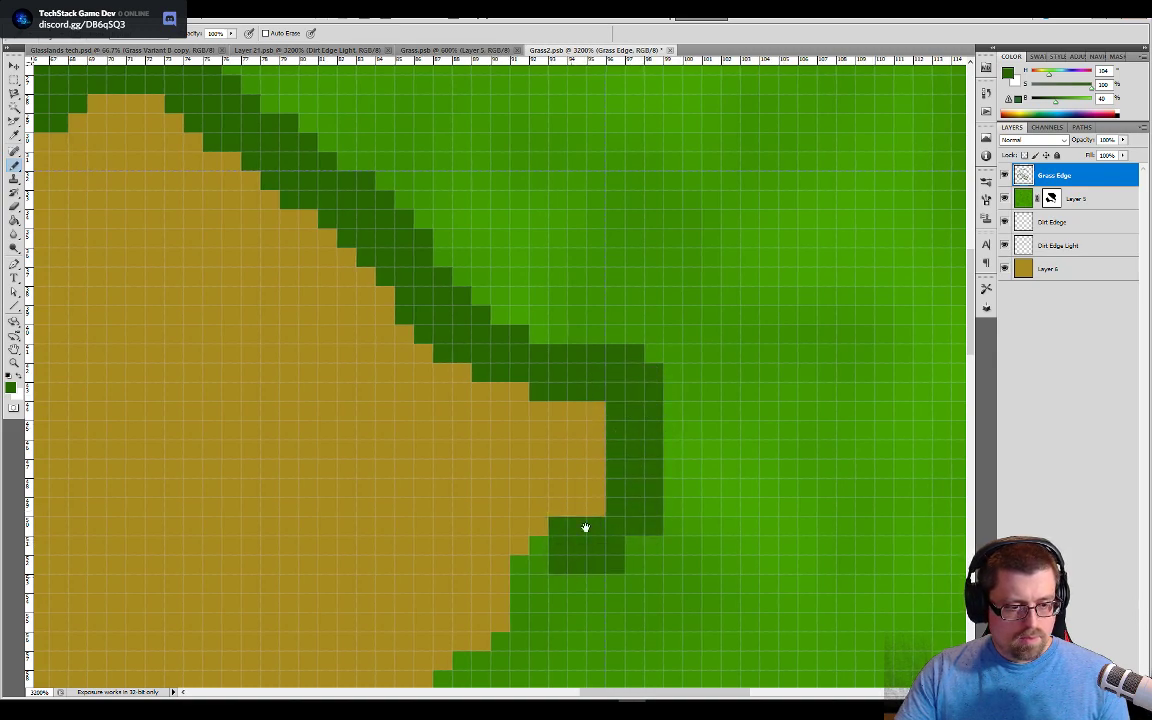
Step: Continue the dark green border from below the upper patch's right corner down the inward slope to its narrow neck
{"action": "left_click_drag", "start_coordinate": [575, 540], "coordinate": [698, 297]}
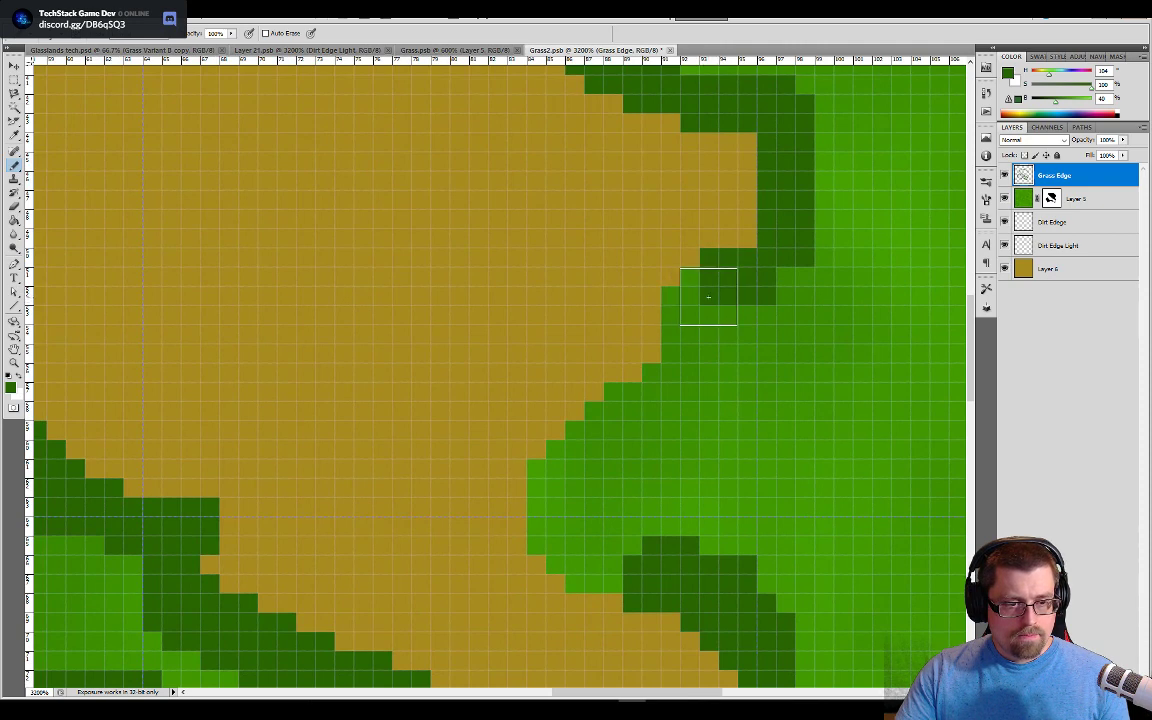
{"action": "left_click", "coordinate": [709, 296]}
{"action": "left_click", "coordinate": [690, 315]}
{"action": "mouse_move", "coordinate": [685, 353]}
{"action": "left_mouse_down"}
{"action": "mouse_move", "coordinate": [630, 424]}
{"action": "mouse_move", "coordinate": [636, 410]}
{"action": "mouse_move", "coordinate": [600, 463]}
{"action": "mouse_move", "coordinate": [591, 456]}
{"action": "mouse_move", "coordinate": [557, 490]}
{"action": "left_mouse_up"}
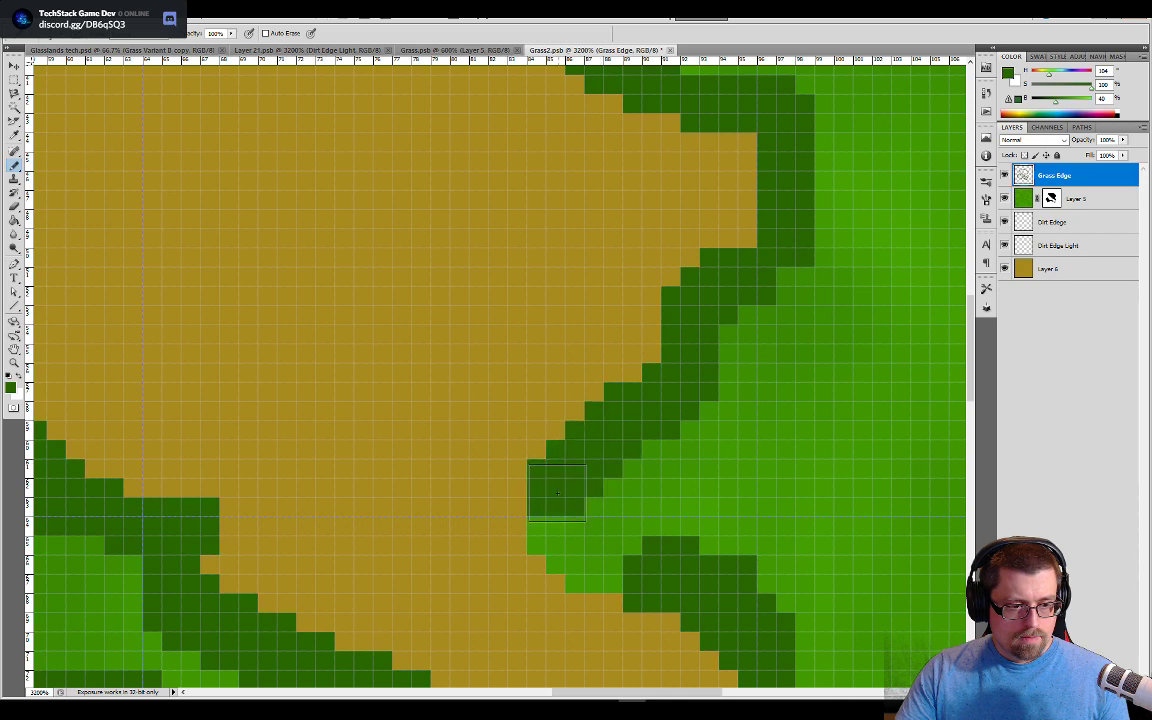
{"action": "mouse_move", "coordinate": [557, 534]}
{"action": "left_mouse_down"}
{"action": "mouse_move", "coordinate": [532, 530]}
{"action": "mouse_move", "coordinate": [549, 533]}
{"action": "left_mouse_up"}
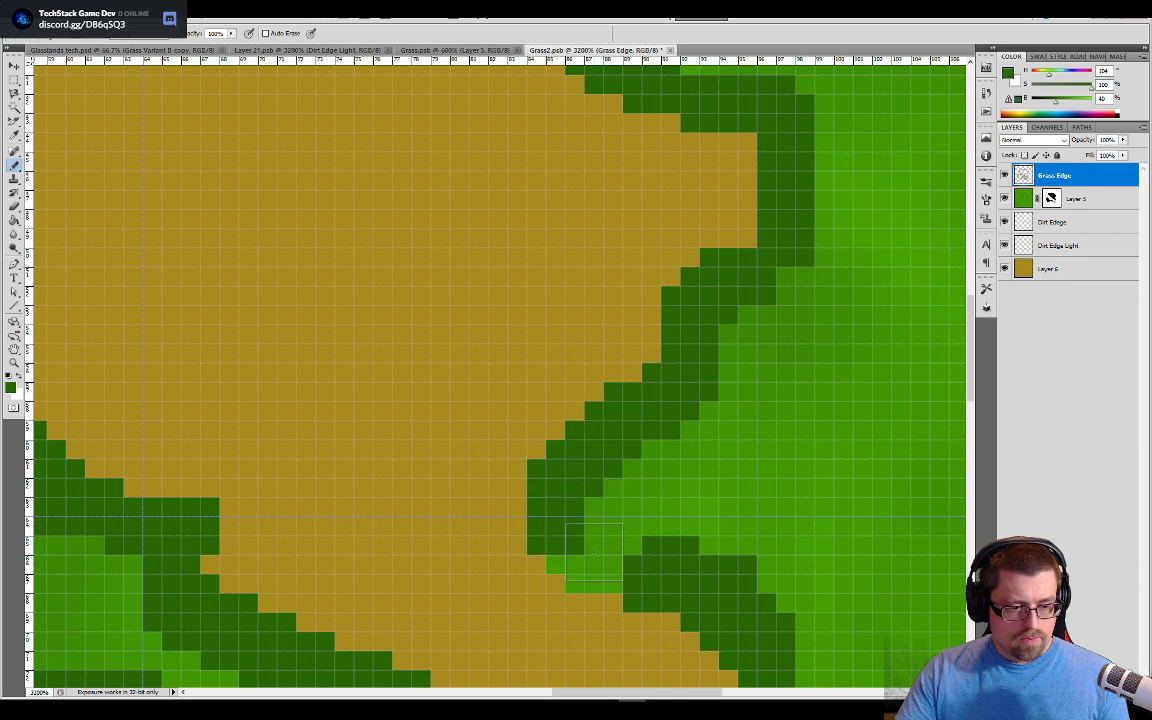
Step: Show the Pallet layer in Grasslands tech.psd and sample its medium green (H 102, S 100, B 53) for use in Grass2.psb
{"action": "key", "text": "ctrl+minus"}
{"action": "key", "text": "ctrl+minus"}
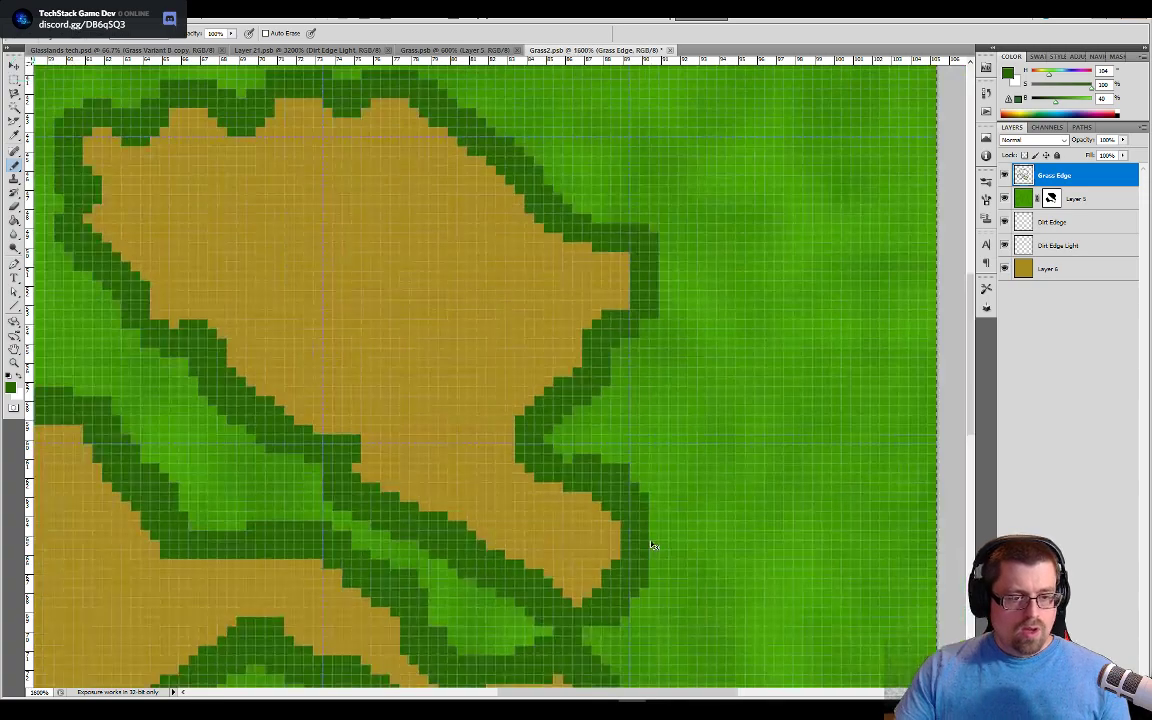
{"action": "key", "text": "ctrl+minus"}
{"action": "key", "text": "ctrl+minus"}
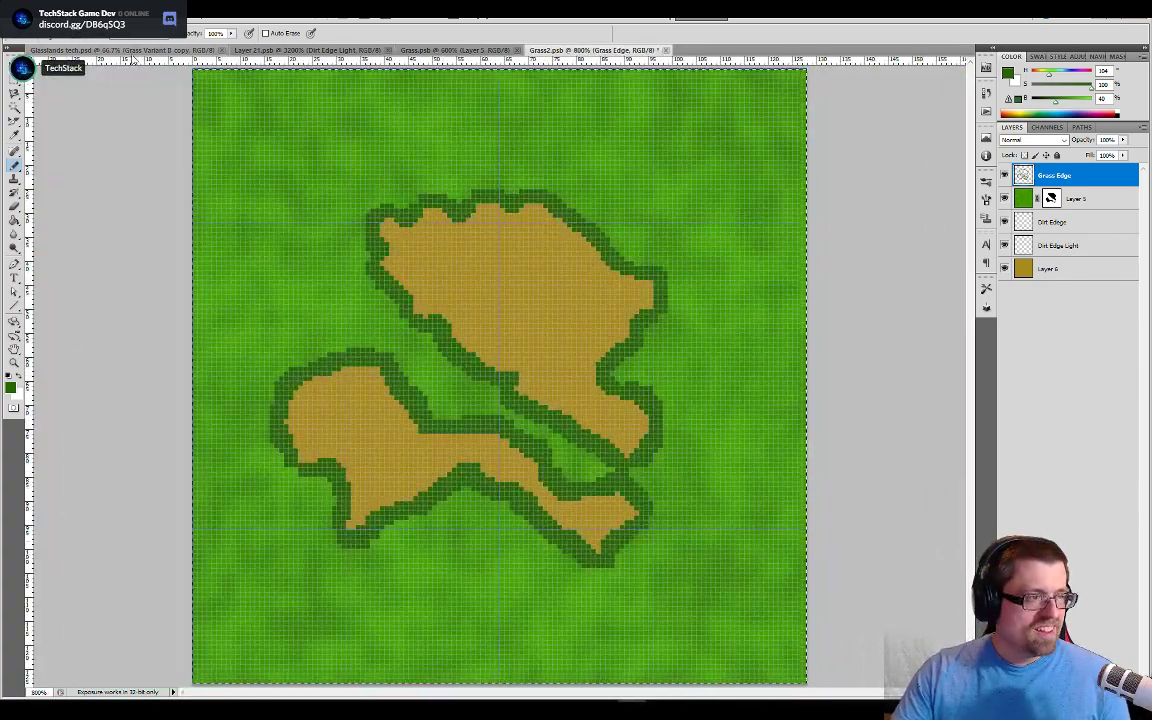
{"action": "left_click", "coordinate": [133, 50]}
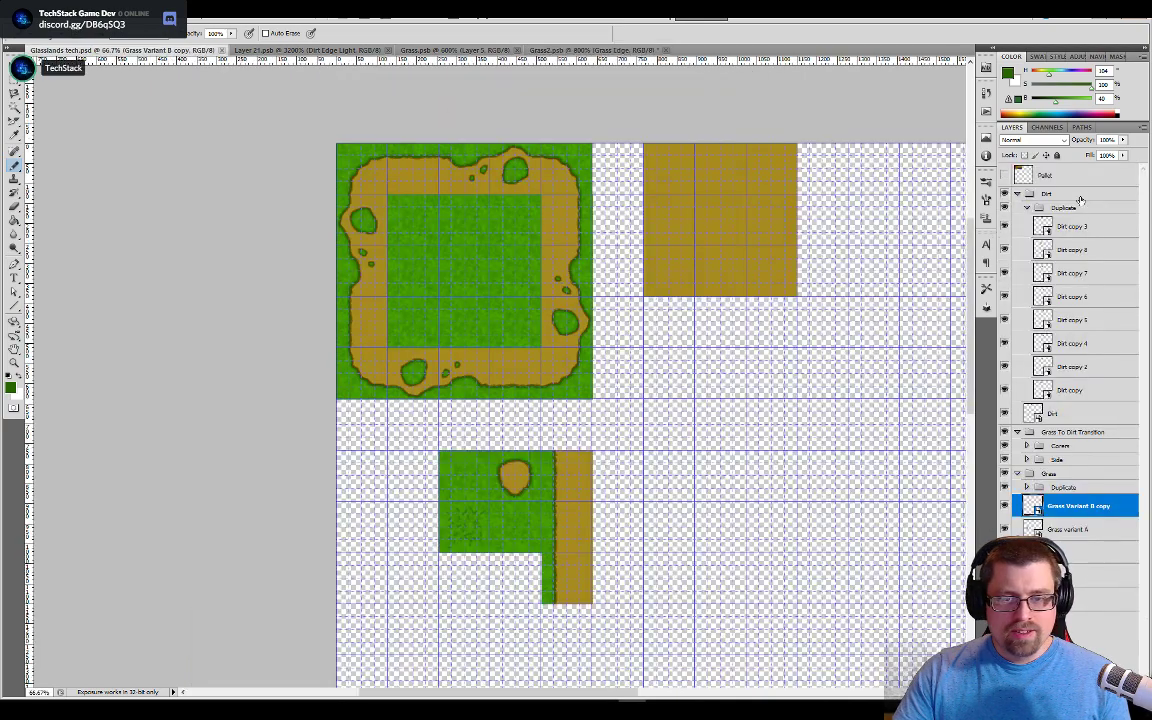
{"action": "left_click", "coordinate": [1005, 175]}
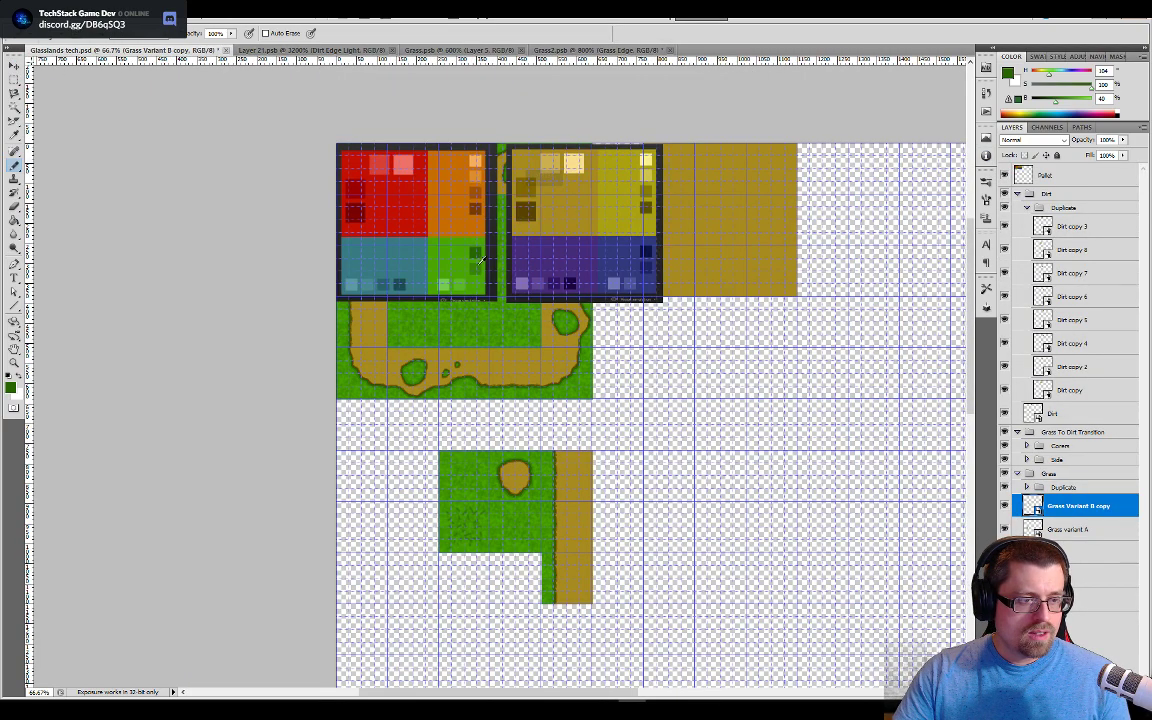
{"action": "left_click", "coordinate": [620, 50]}
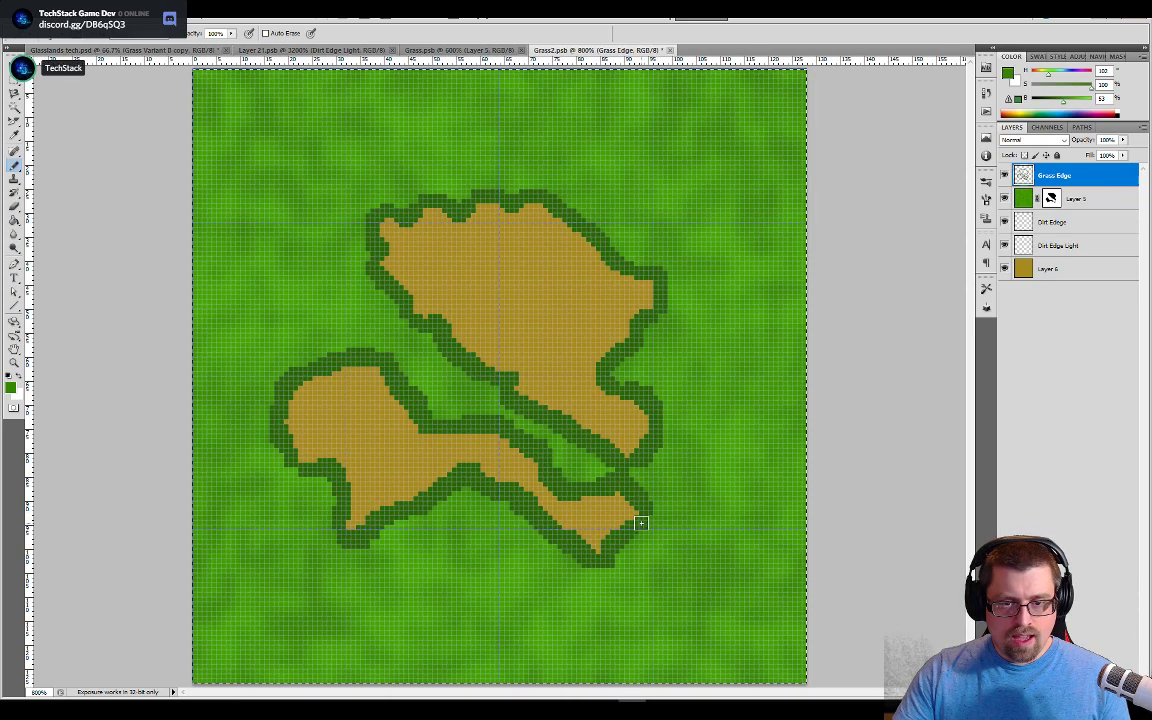
Step: Paint a medium green band over the outer part of the dark border all around the lower dirt patch
{"action": "key", "text": "ctrl+plus"}
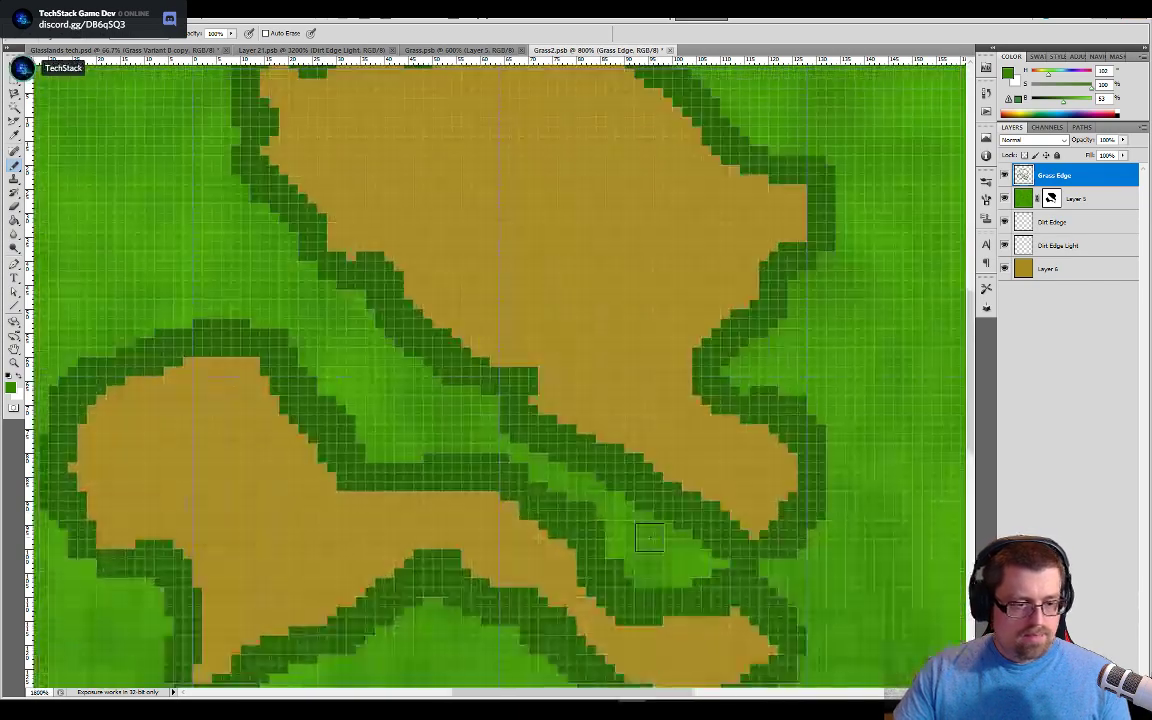
{"action": "left_click_drag", "start_coordinate": [504, 553], "coordinate": [598, 346]}
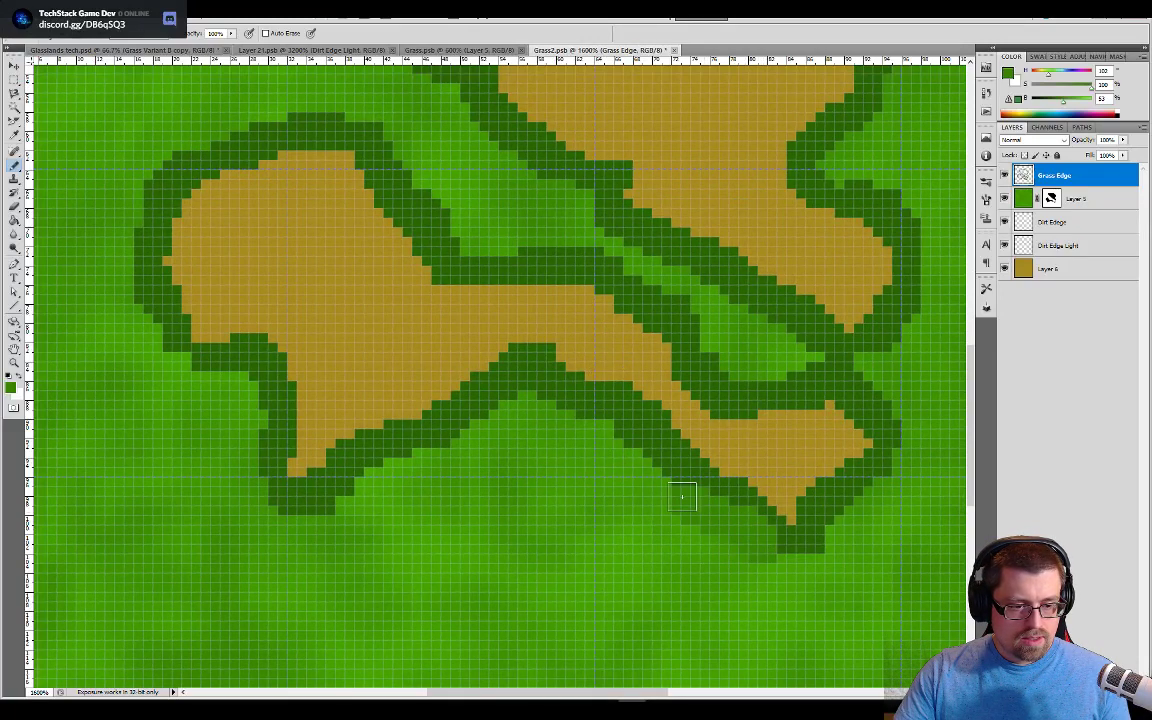
{"action": "mouse_move", "coordinate": [564, 402]}
{"action": "left_mouse_down"}
{"action": "mouse_move", "coordinate": [512, 396]}
{"action": "mouse_move", "coordinate": [302, 517]}
{"action": "mouse_move", "coordinate": [270, 509]}
{"action": "mouse_move", "coordinate": [249, 486]}
{"action": "mouse_move", "coordinate": [248, 377]}
{"action": "mouse_move", "coordinate": [184, 366]}
{"action": "mouse_move", "coordinate": [138, 328]}
{"action": "mouse_move", "coordinate": [134, 209]}
{"action": "mouse_move", "coordinate": [170, 139]}
{"action": "mouse_move", "coordinate": [361, 114]}
{"action": "mouse_move", "coordinate": [405, 151]}
{"action": "mouse_move", "coordinate": [471, 244]}
{"action": "mouse_move", "coordinate": [618, 268]}
{"action": "mouse_move", "coordinate": [691, 312]}
{"action": "mouse_move", "coordinate": [725, 378]}
{"action": "mouse_move", "coordinate": [868, 380]}
{"action": "mouse_move", "coordinate": [899, 426]}
{"action": "mouse_move", "coordinate": [902, 458]}
{"action": "left_mouse_up"}
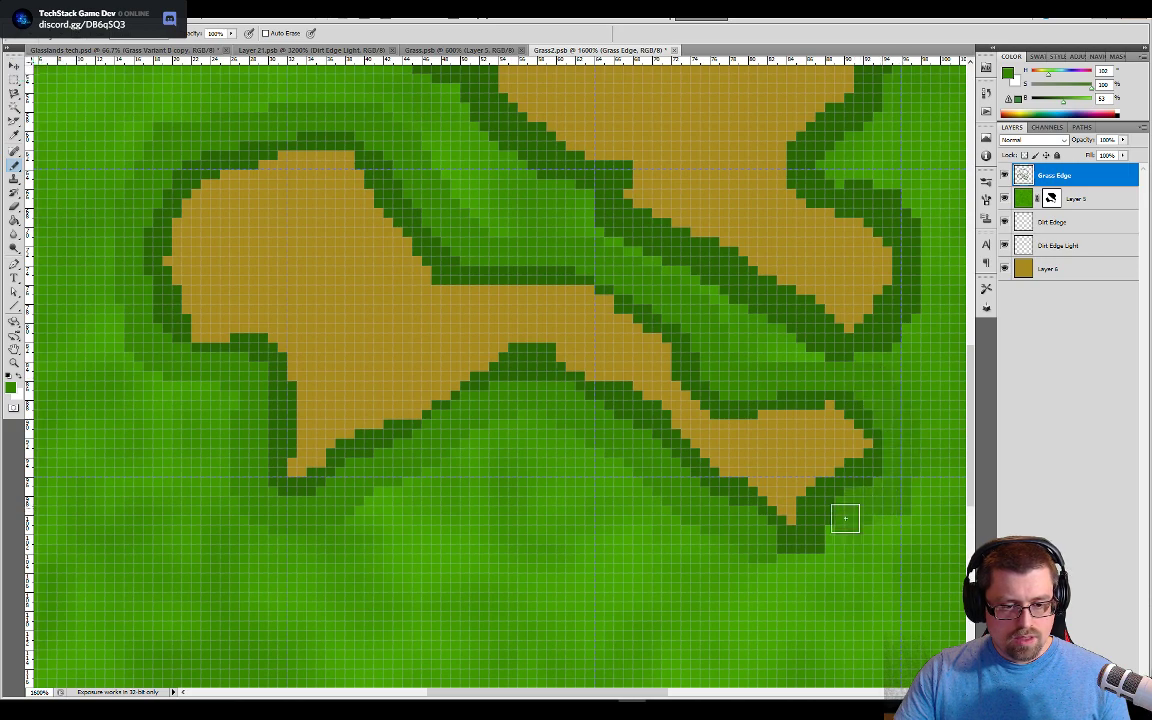
{"action": "left_click_drag", "start_coordinate": [845, 518], "coordinate": [816, 550]}
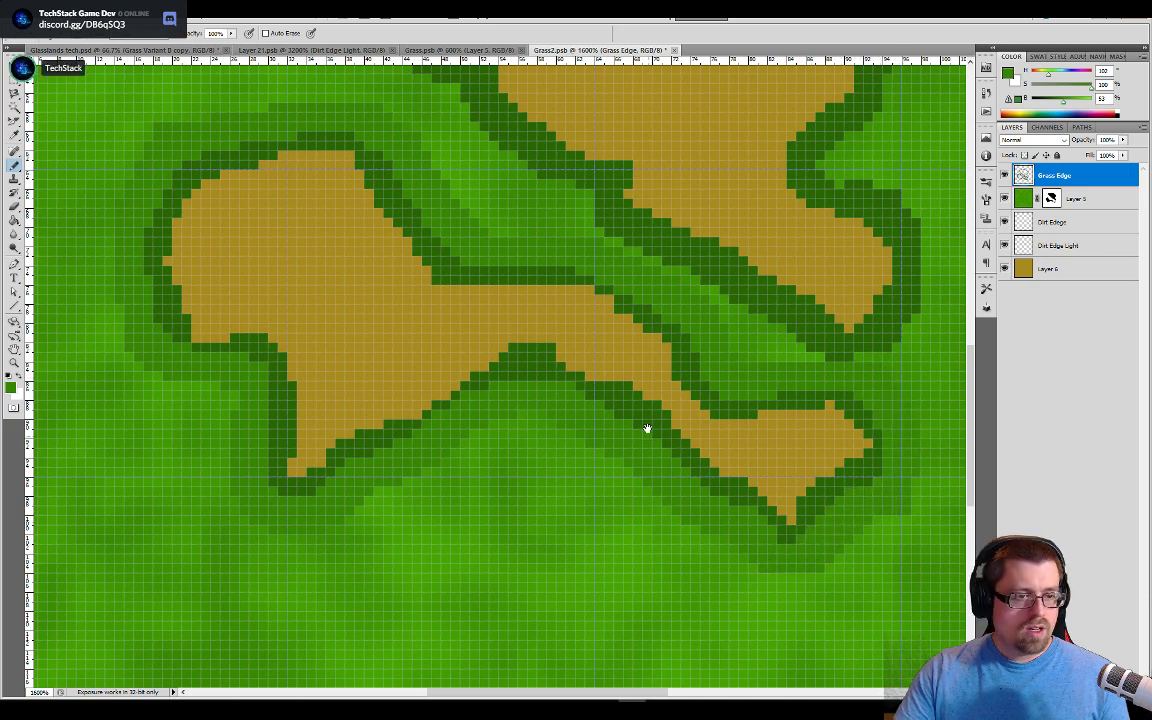
Step: Paint the medium green band around the upper dirt patch's lower tip and up its right side
{"action": "left_click_drag", "start_coordinate": [575, 336], "coordinate": [382, 485]}
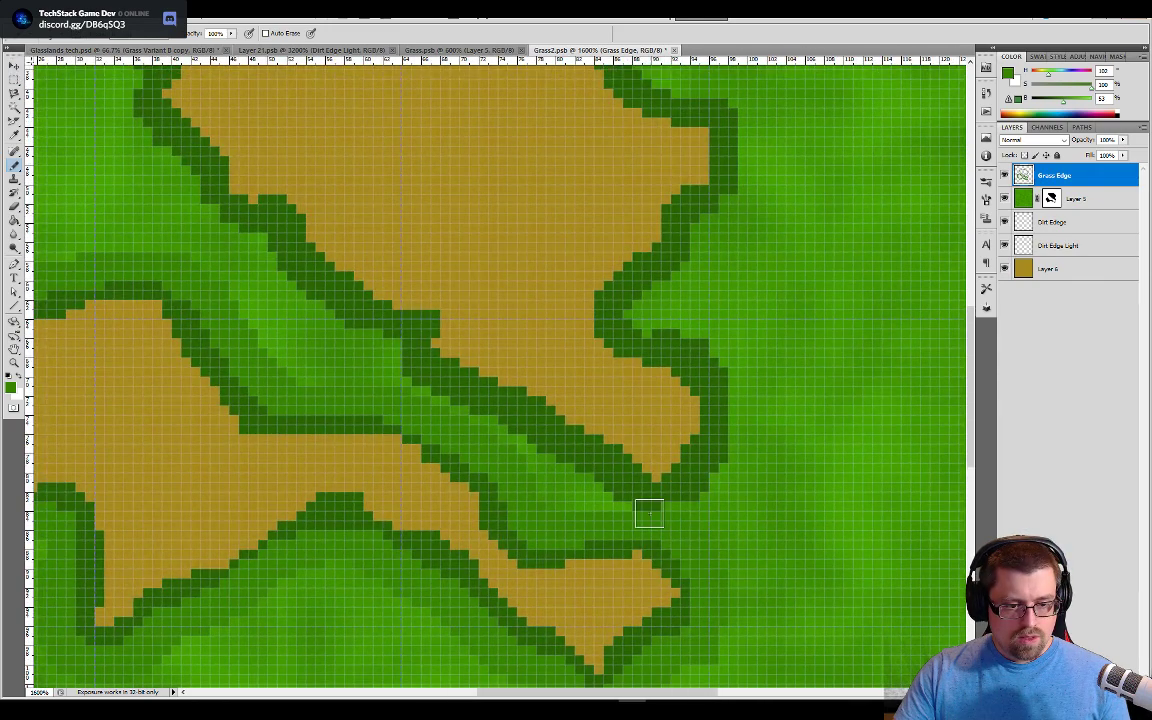
{"action": "mouse_move", "coordinate": [697, 504]}
{"action": "left_mouse_down"}
{"action": "mouse_move", "coordinate": [732, 445]}
{"action": "mouse_move", "coordinate": [734, 392]}
{"action": "mouse_move", "coordinate": [711, 343]}
{"action": "mouse_move", "coordinate": [647, 323]}
{"action": "left_mouse_up"}
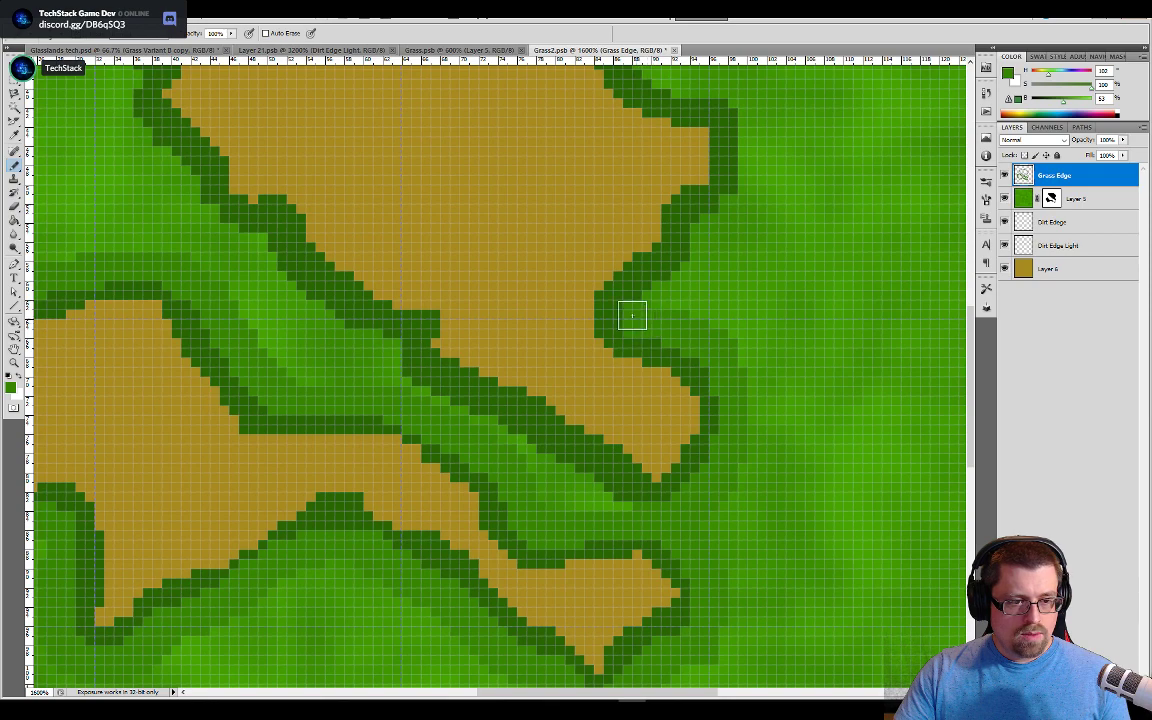
{"action": "mouse_move", "coordinate": [660, 277]}
{"action": "left_mouse_down"}
{"action": "mouse_move", "coordinate": [728, 196]}
{"action": "mouse_move", "coordinate": [744, 145]}
{"action": "mouse_move", "coordinate": [763, 466]}
{"action": "left_mouse_up"}
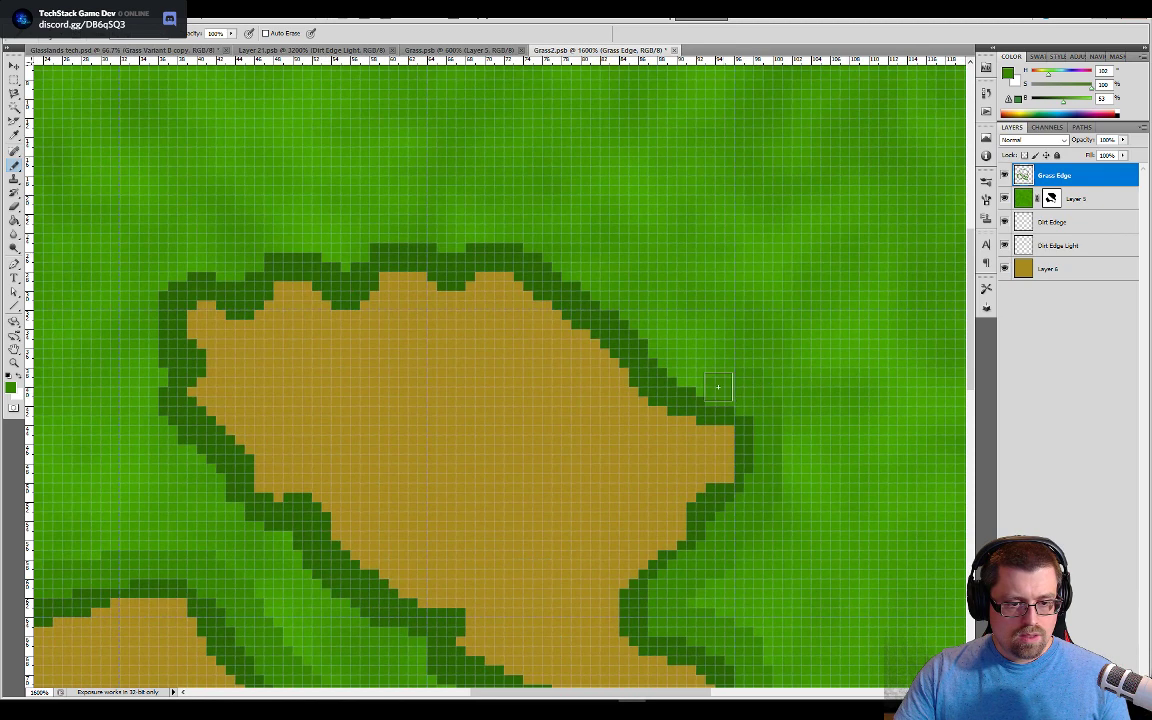
Step: Continue the medium green band along the upper patch's diagonal slope, top and left edges, and down its lower-left edge to the tip
{"action": "mouse_move", "coordinate": [718, 387]}
{"action": "left_mouse_down"}
{"action": "mouse_move", "coordinate": [660, 364]}
{"action": "mouse_move", "coordinate": [554, 263]}
{"action": "mouse_move", "coordinate": [495, 243]}
{"action": "mouse_move", "coordinate": [398, 248]}
{"action": "left_mouse_up"}
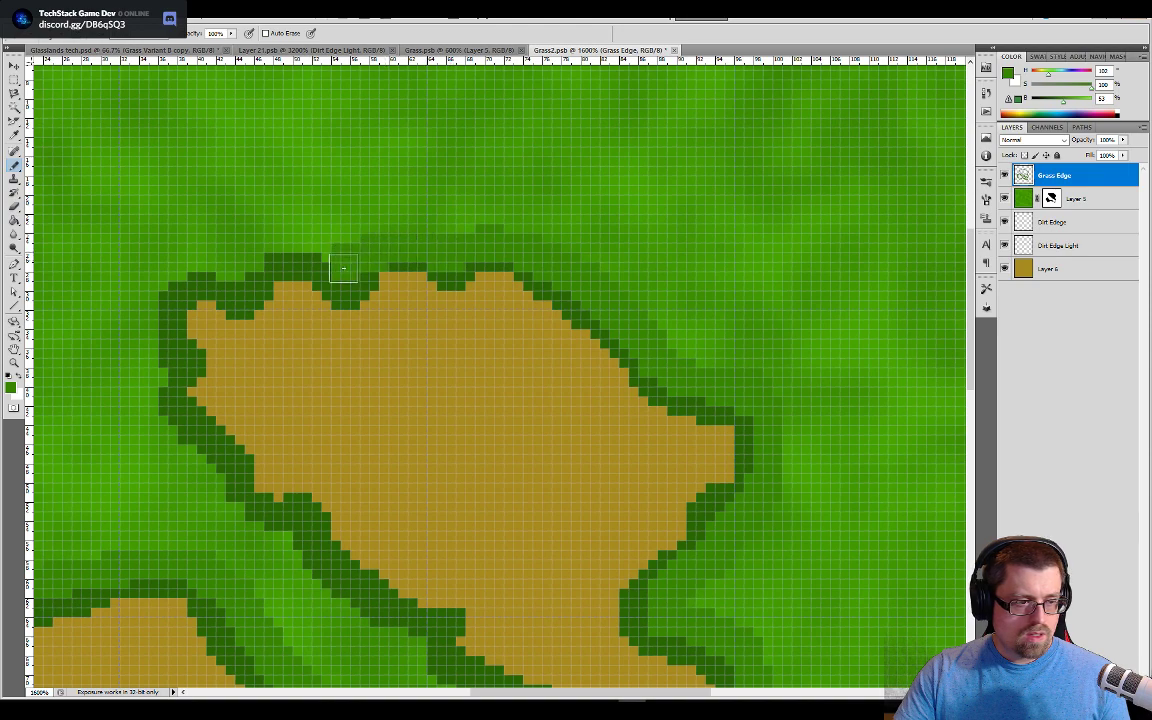
{"action": "mouse_move", "coordinate": [328, 262]}
{"action": "left_mouse_down"}
{"action": "mouse_move", "coordinate": [270, 254]}
{"action": "mouse_move", "coordinate": [206, 280]}
{"action": "left_mouse_up"}
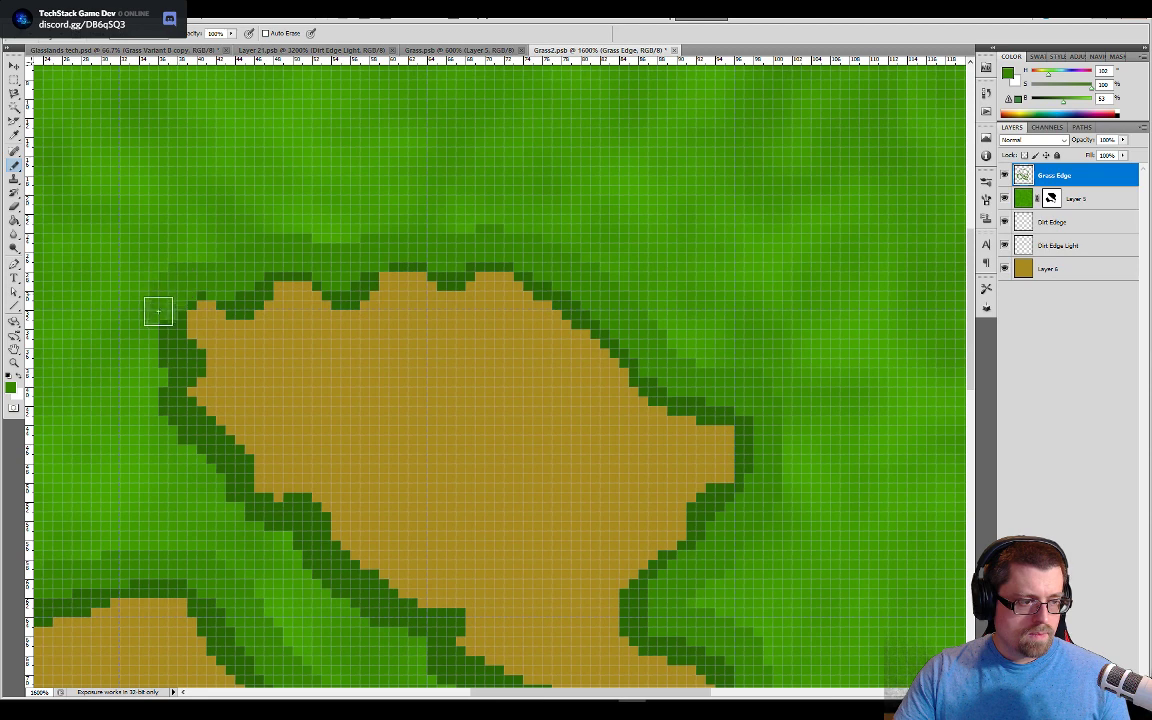
{"action": "mouse_move", "coordinate": [168, 379]}
{"action": "left_mouse_down"}
{"action": "mouse_move", "coordinate": [176, 438]}
{"action": "mouse_move", "coordinate": [226, 482]}
{"action": "left_mouse_up"}
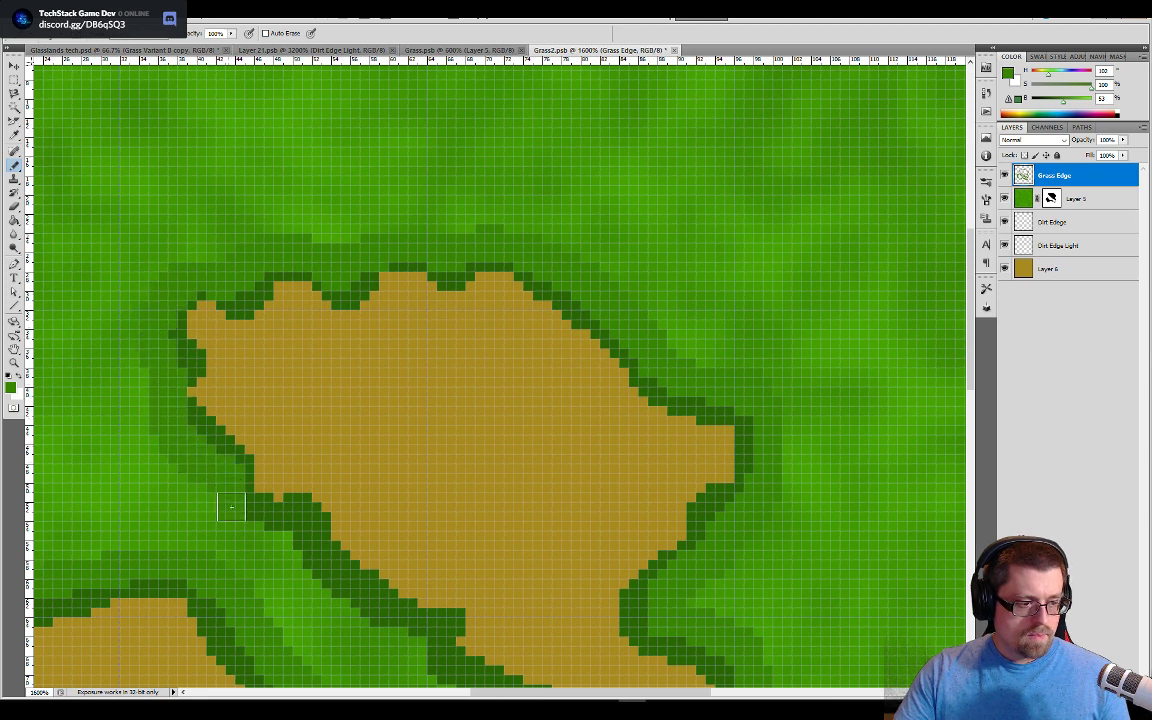
{"action": "mouse_move", "coordinate": [299, 557]}
{"action": "left_mouse_down"}
{"action": "mouse_move", "coordinate": [375, 626]}
{"action": "mouse_move", "coordinate": [383, 389]}
{"action": "mouse_move", "coordinate": [428, 459]}
{"action": "left_mouse_up"}
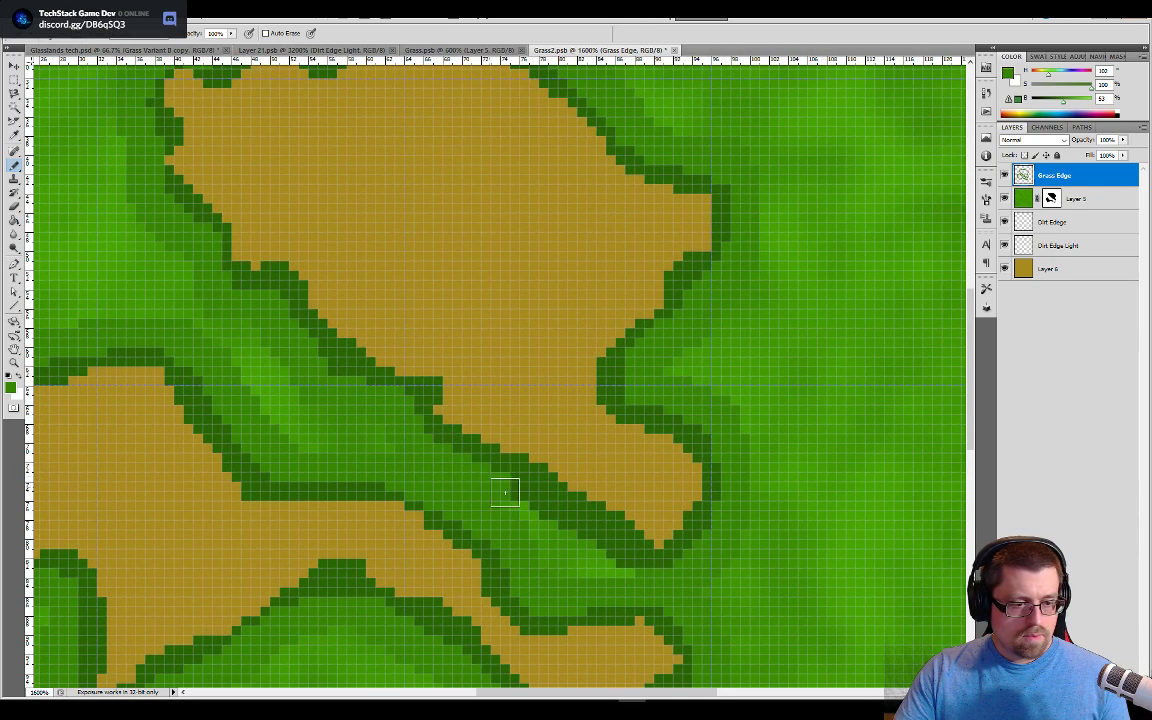
{"action": "left_click_drag", "start_coordinate": [505, 492], "coordinate": [609, 550]}
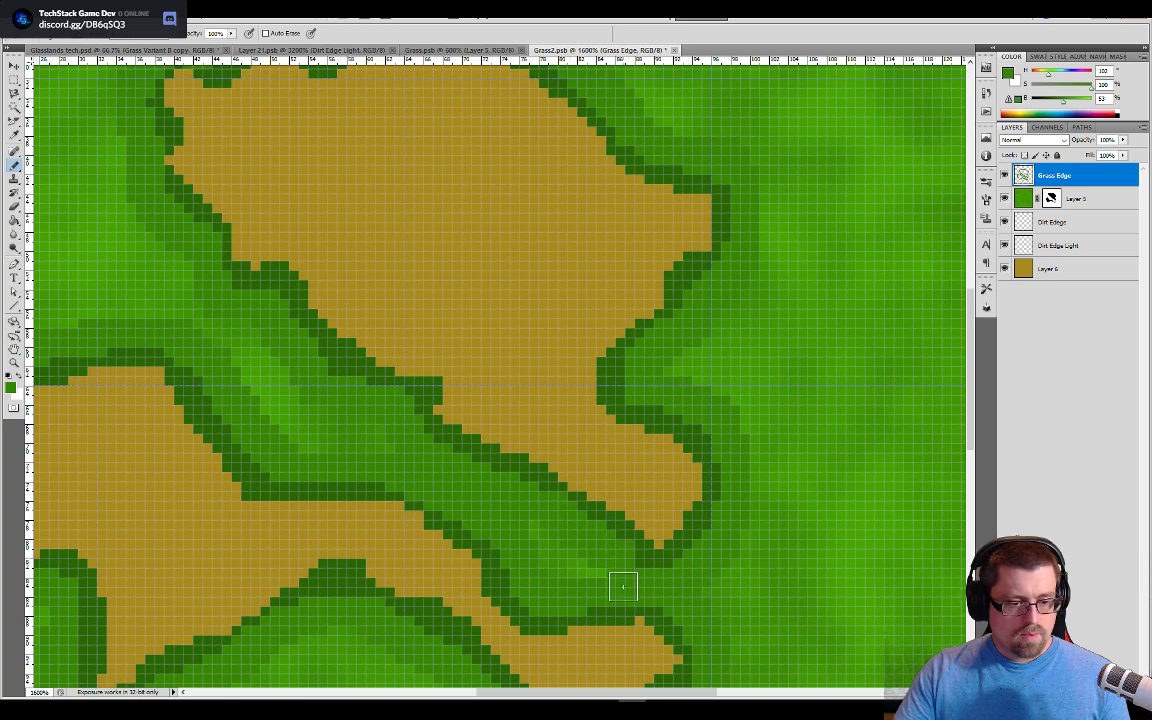
Step: Select the Dirt Edege layer and sample the dark brown (H 44, S 100, B 36) from the palette in Grasslands tech.psd
{"action": "key", "text": "ctrl+minus"}
{"action": "key", "text": "ctrl+minus"}
{"action": "key", "text": "ctrl+minus"}
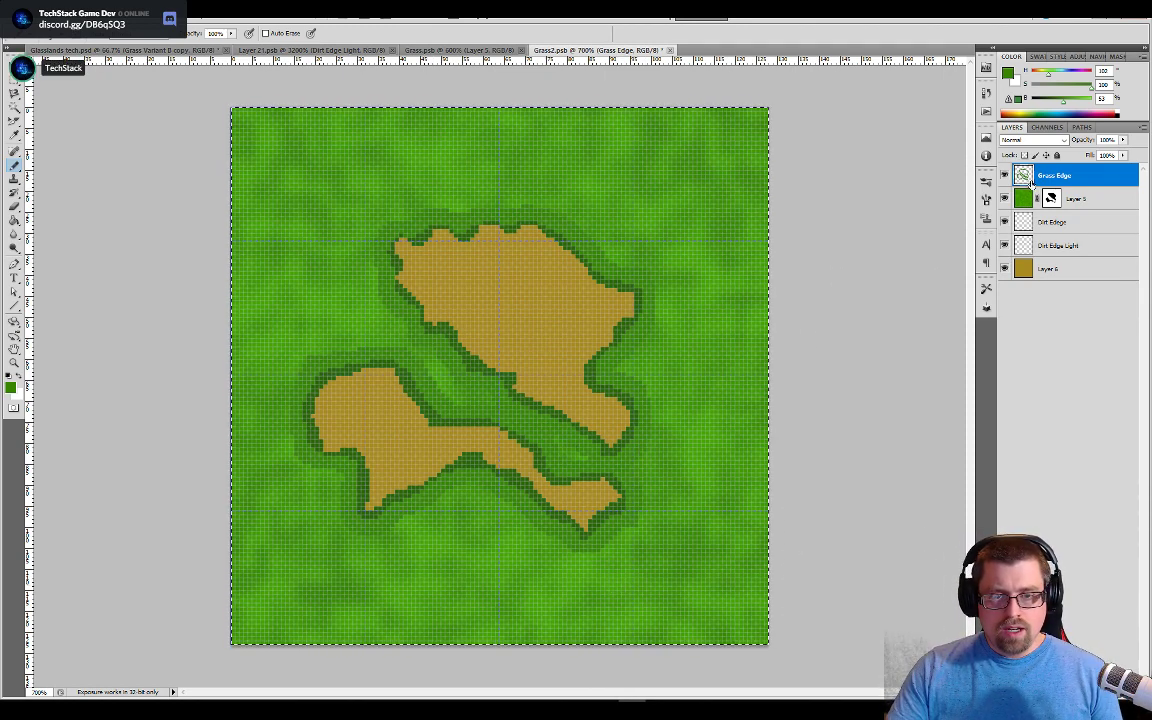
{"action": "left_click", "coordinate": [1040, 226]}
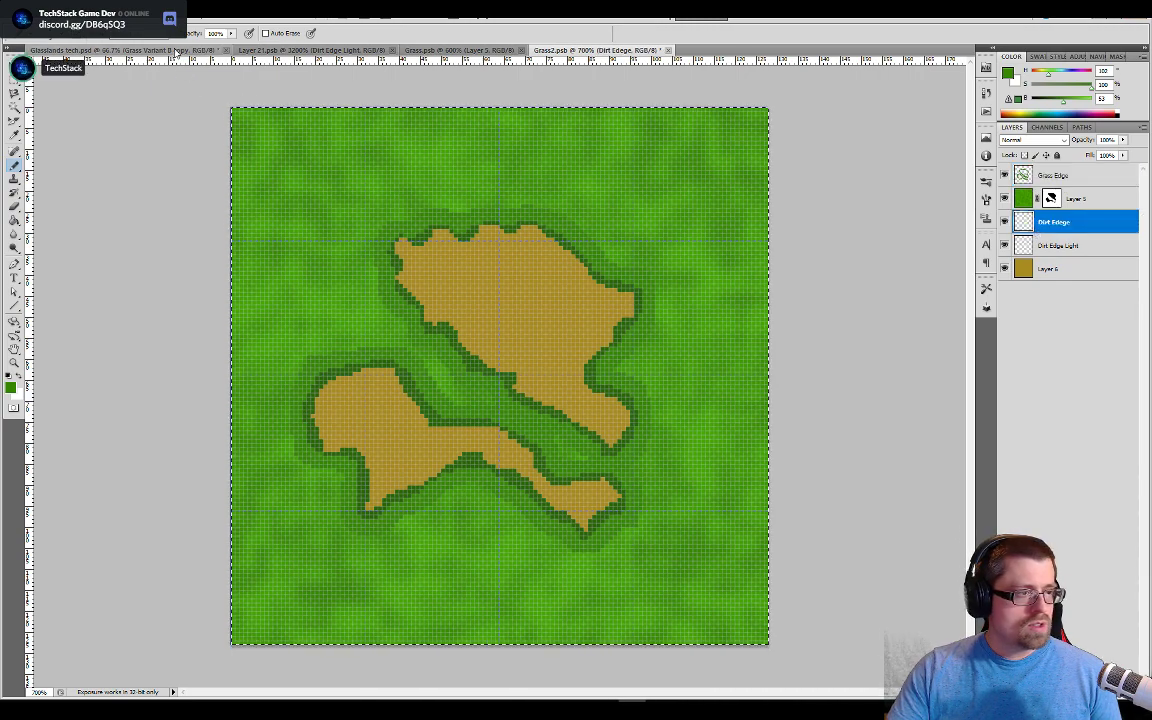
{"action": "left_click", "coordinate": [176, 50]}
{"action": "left_click", "coordinate": [525, 207], "text": "alt"}
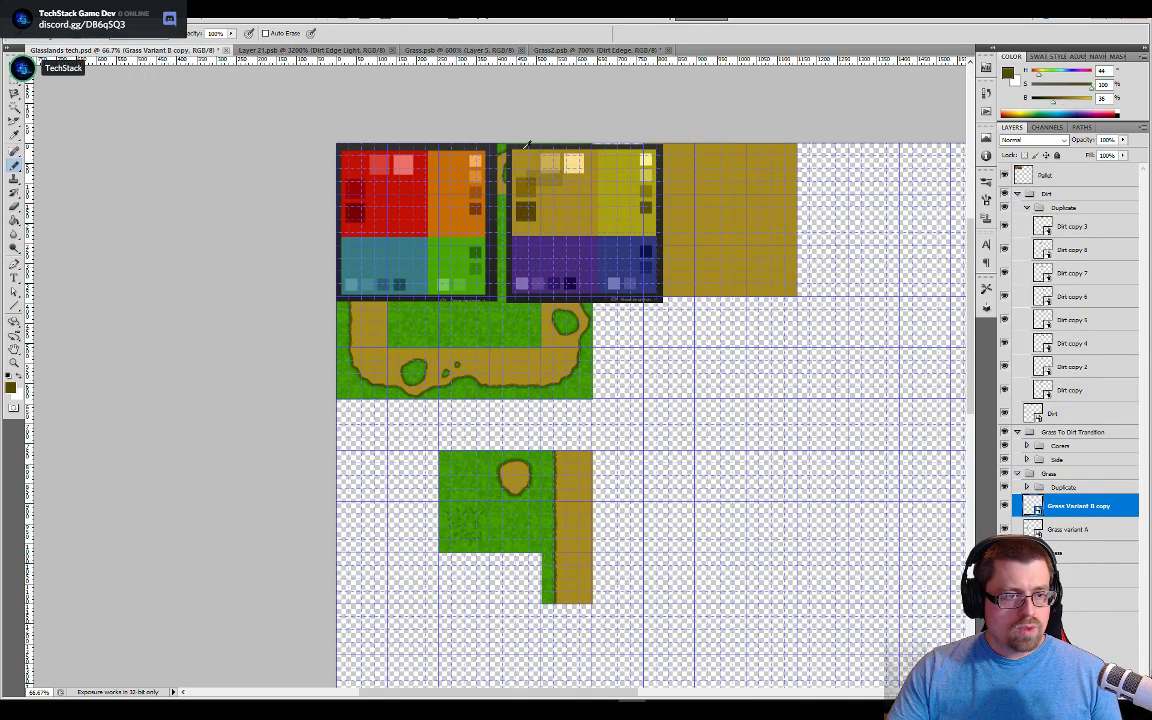
{"action": "key", "text": "ctrl+shift+Tab"}
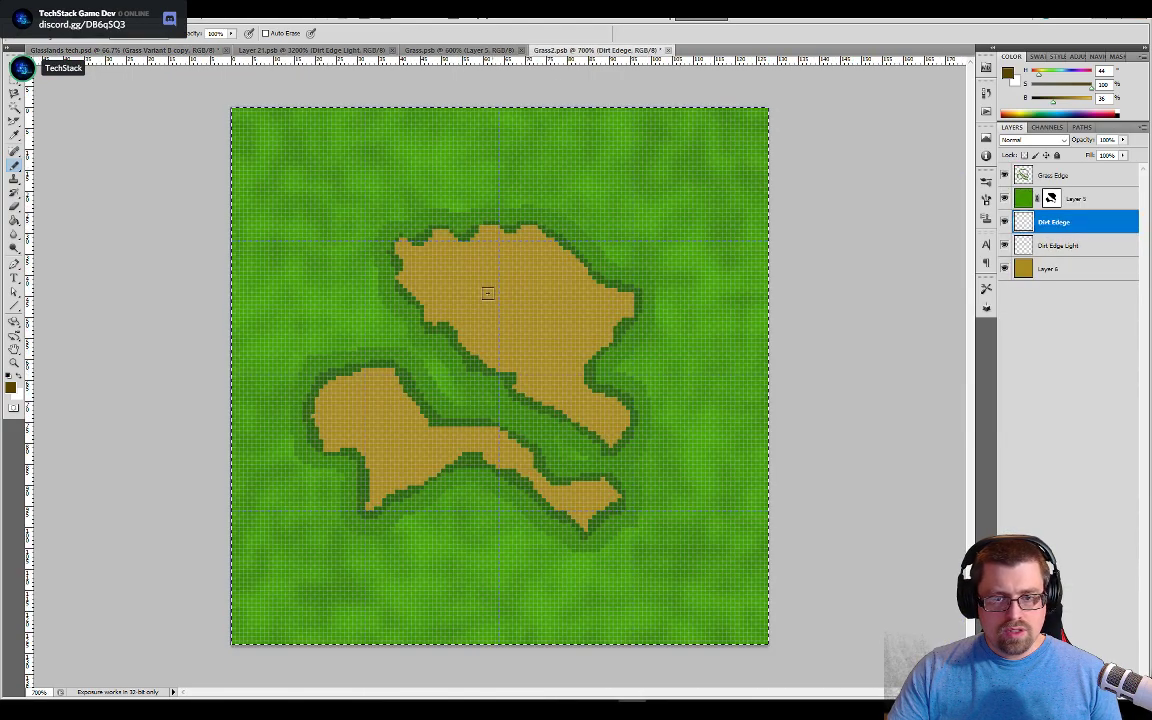
Step: Paint a thin dark brown outline inside the lower dirt patch along its upper right slope, rounded top and left side
{"action": "scroll", "coordinate": [502, 312], "scroll_direction": "up", "scroll_amount": 2}
{"action": "scroll", "coordinate": [503, 313], "scroll_direction": "up", "scroll_amount": 2}
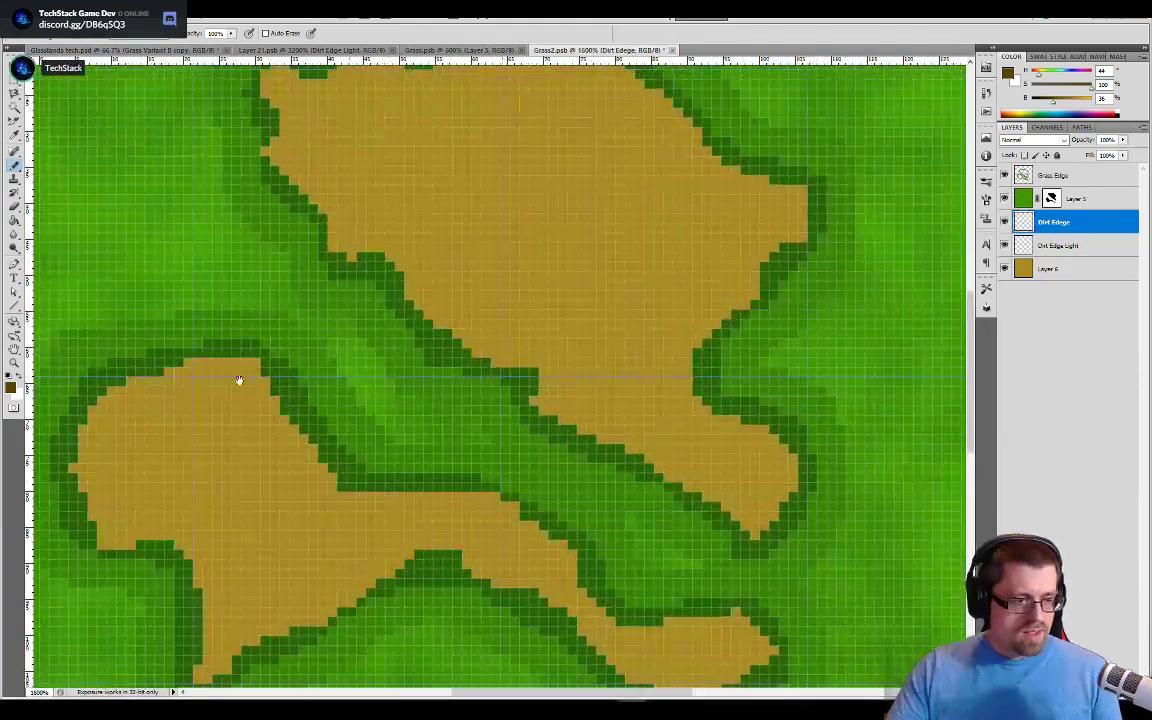
{"action": "left_click_drag", "start_coordinate": [288, 421], "coordinate": [391, 352]}
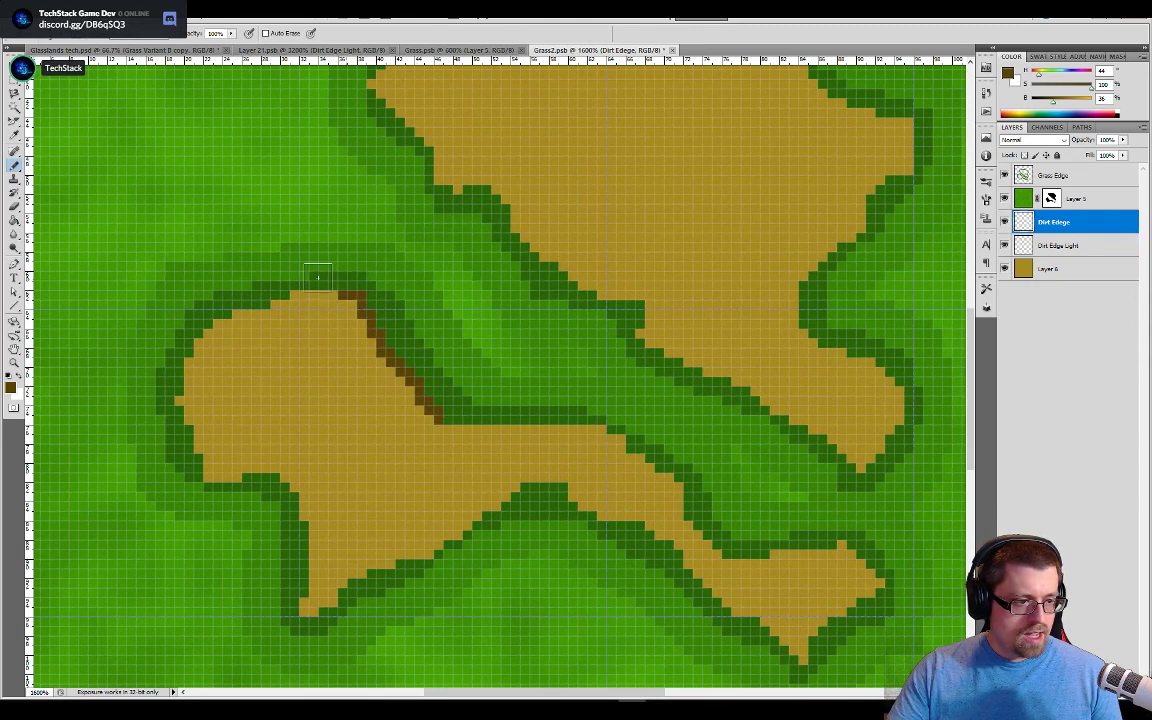
{"action": "mouse_move", "coordinate": [290, 280]}
{"action": "left_mouse_down"}
{"action": "mouse_move", "coordinate": [205, 309]}
{"action": "mouse_move", "coordinate": [179, 358]}
{"action": "left_mouse_up"}
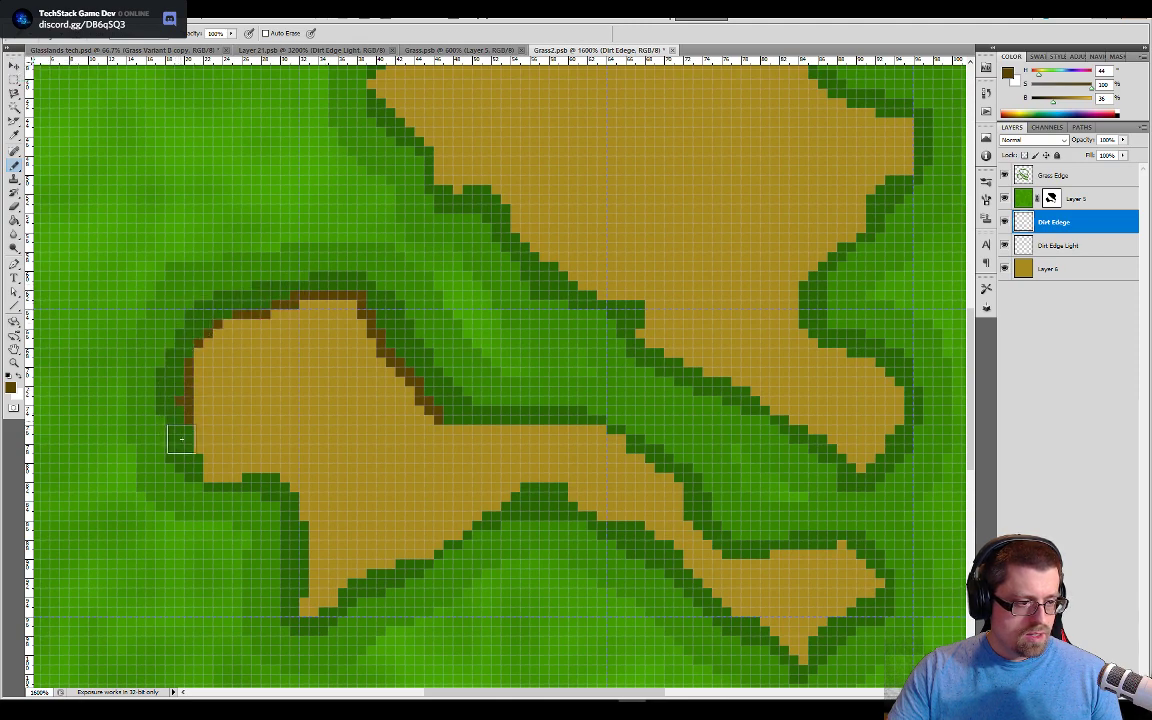
{"action": "left_click_drag", "start_coordinate": [181, 438], "coordinate": [203, 469]}
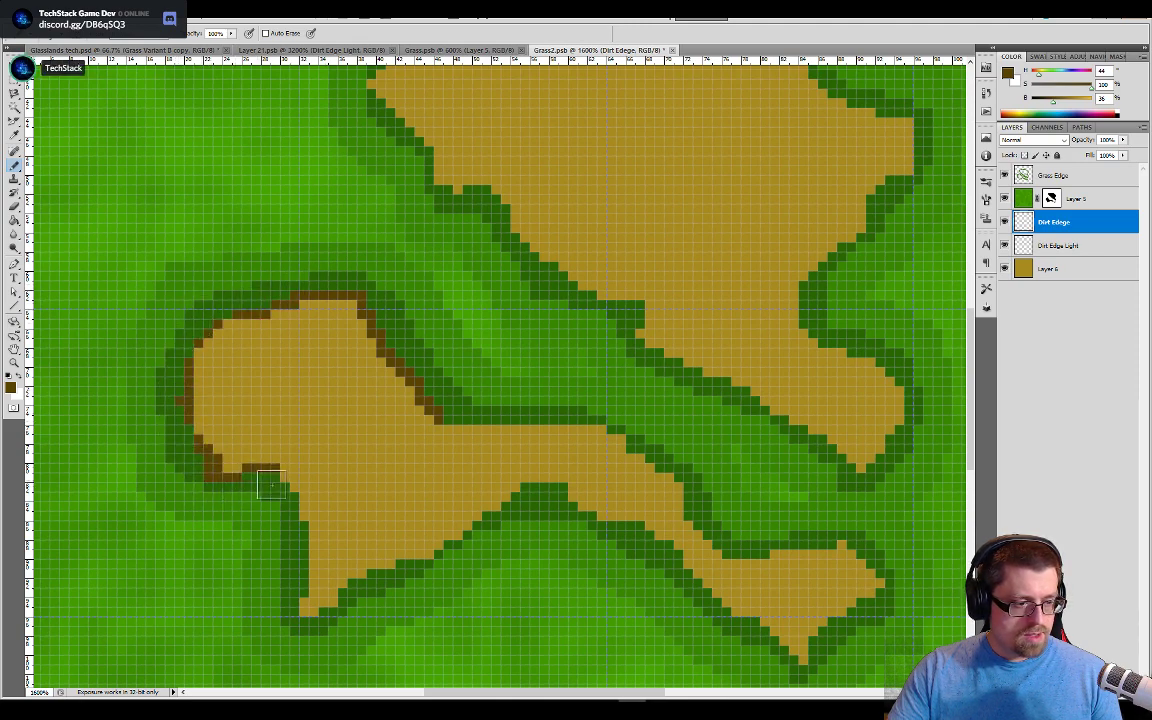
Step: Continue the thin dark brown outline around the lower dirt patch's bottom edge, narrow right arm and tip, and back along its upper edge
{"action": "mouse_move", "coordinate": [271, 485]}
{"action": "left_mouse_down"}
{"action": "mouse_move", "coordinate": [301, 539]}
{"action": "mouse_move", "coordinate": [297, 614]}
{"action": "left_mouse_up"}
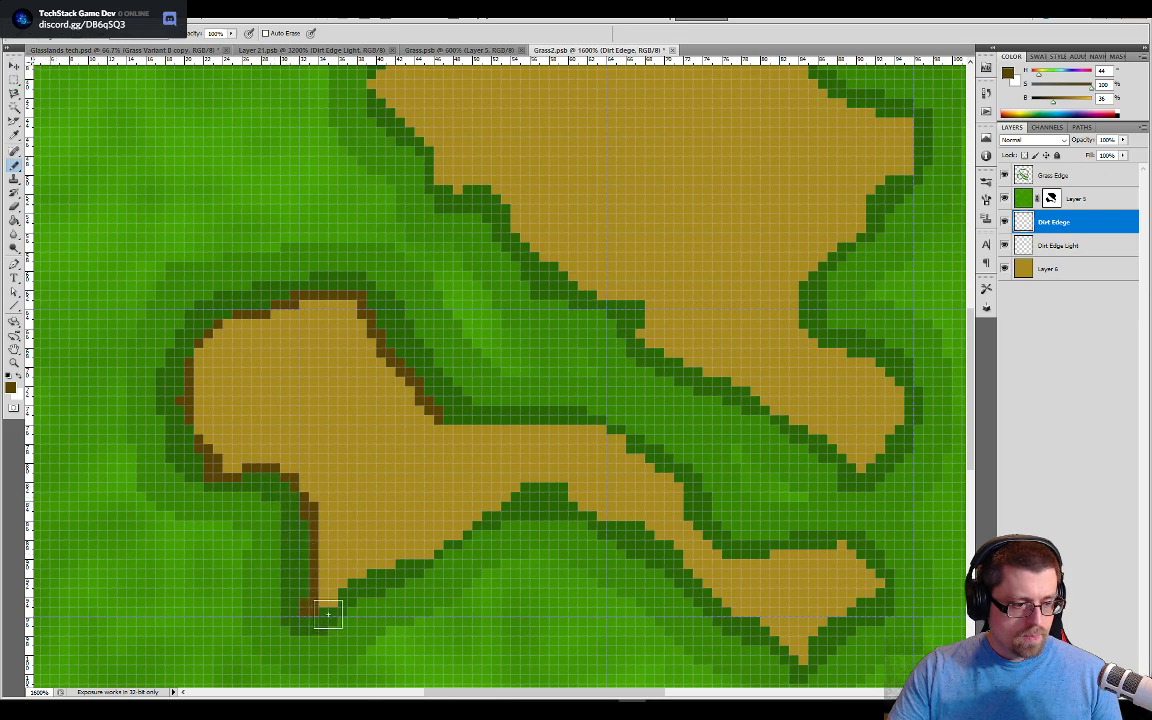
{"action": "left_click_drag", "start_coordinate": [371, 579], "coordinate": [425, 559]}
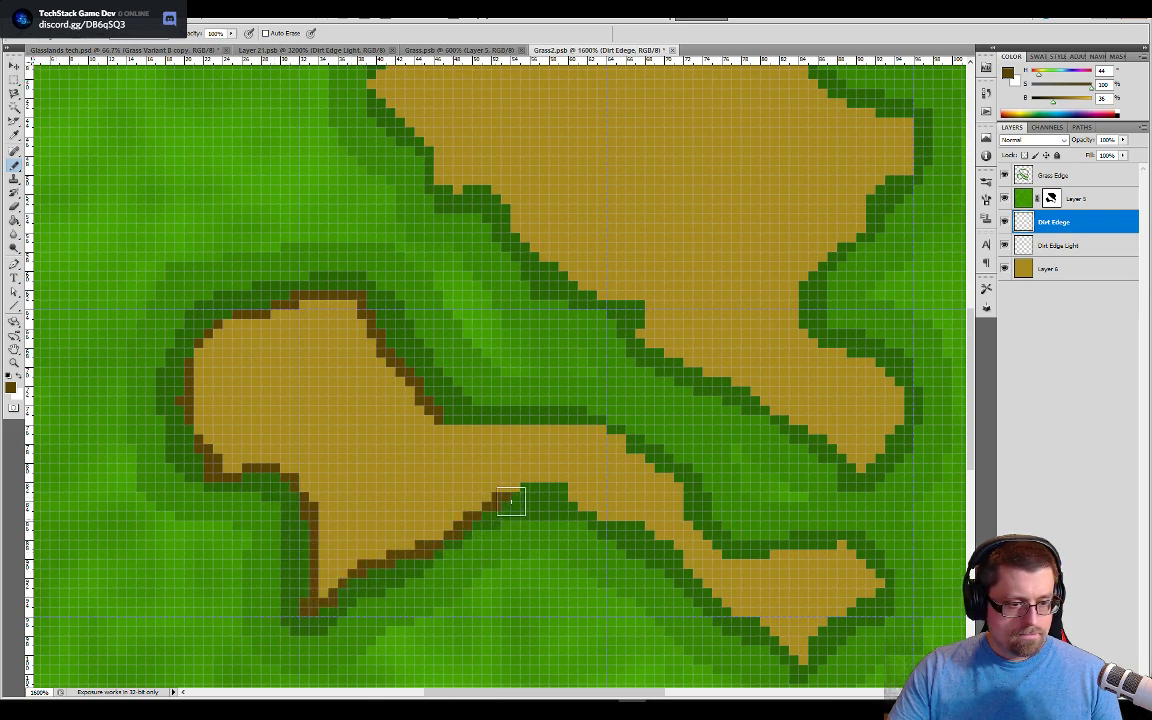
{"action": "left_click_drag", "start_coordinate": [648, 540], "coordinate": [687, 569]}
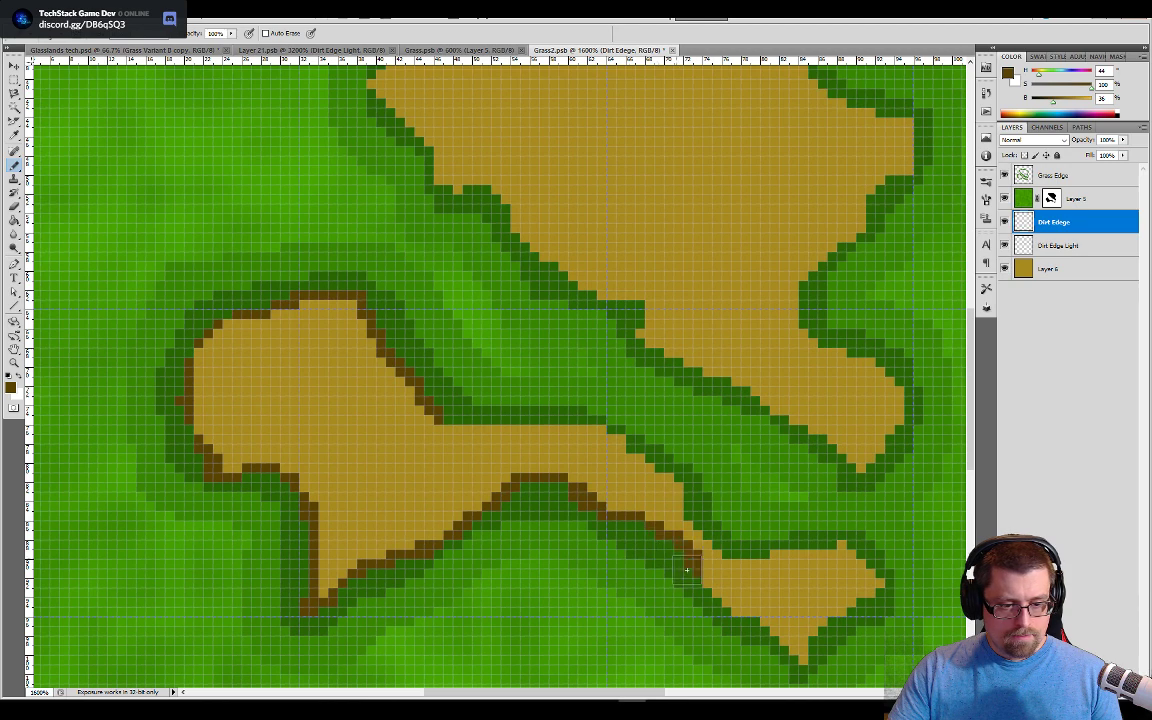
{"action": "left_click_drag", "start_coordinate": [727, 614], "coordinate": [785, 646]}
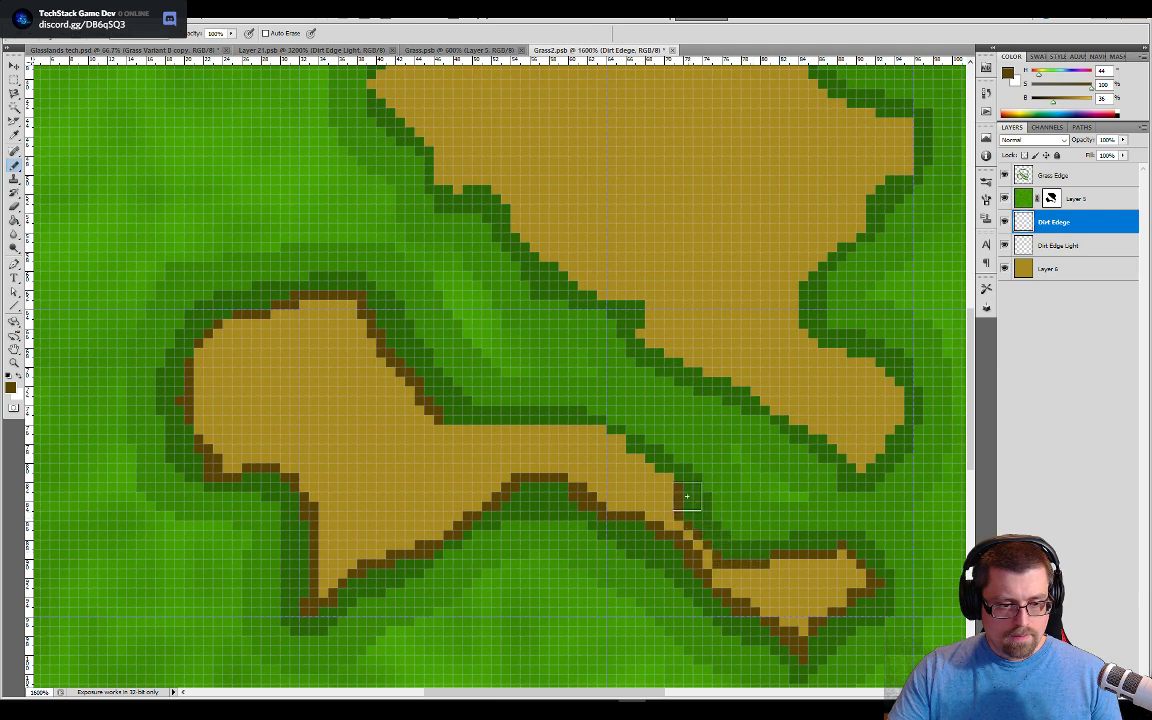
{"action": "left_click_drag", "start_coordinate": [687, 497], "coordinate": [652, 462]}
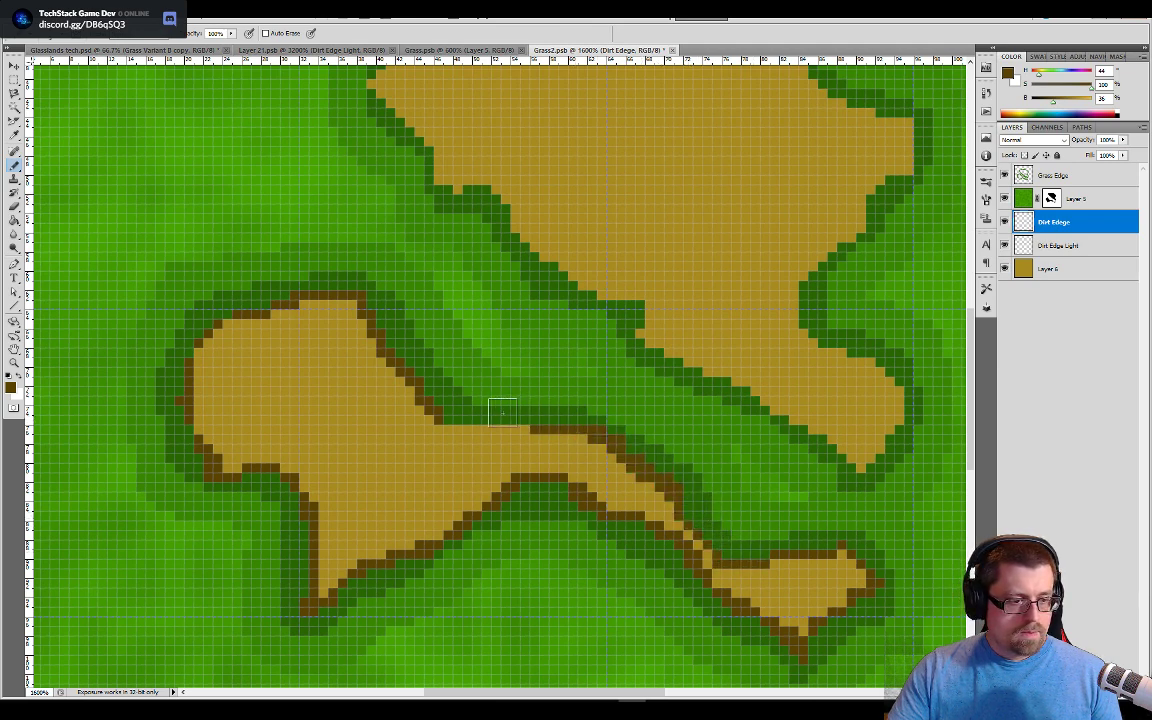
{"action": "left_click_drag", "start_coordinate": [453, 410], "coordinate": [478, 418]}
Step: Outline the whole upper dirt patch in the same thin dark brown, from its diagonal slope around the scalloped top to the lower tip
{"action": "mouse_move", "coordinate": [611, 353]}
{"action": "left_mouse_down"}
{"action": "mouse_move", "coordinate": [551, 387]}
{"action": "mouse_move", "coordinate": [573, 504]}
{"action": "left_mouse_up"}
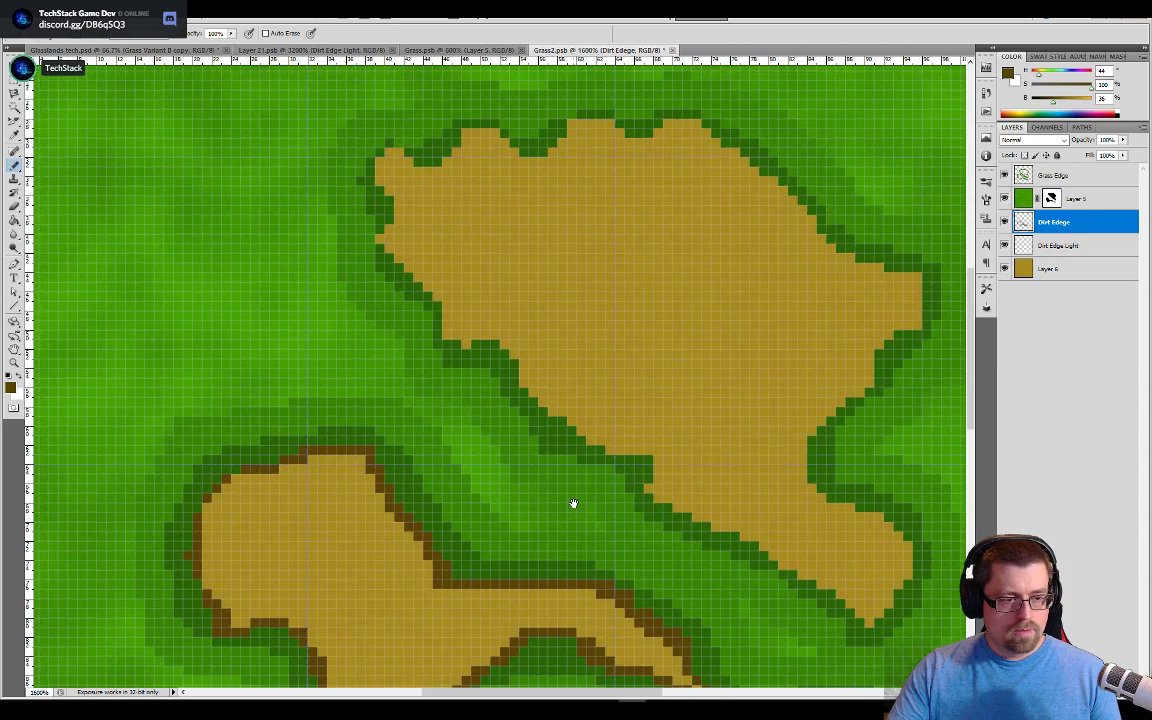
{"action": "mouse_move", "coordinate": [648, 490]}
{"action": "left_mouse_down"}
{"action": "mouse_move", "coordinate": [646, 462]}
{"action": "mouse_move", "coordinate": [599, 447]}
{"action": "mouse_move", "coordinate": [540, 404]}
{"action": "mouse_move", "coordinate": [500, 357]}
{"action": "mouse_move", "coordinate": [442, 325]}
{"action": "mouse_move", "coordinate": [386, 271]}
{"action": "mouse_move", "coordinate": [370, 237]}
{"action": "mouse_move", "coordinate": [390, 152]}
{"action": "left_mouse_up"}
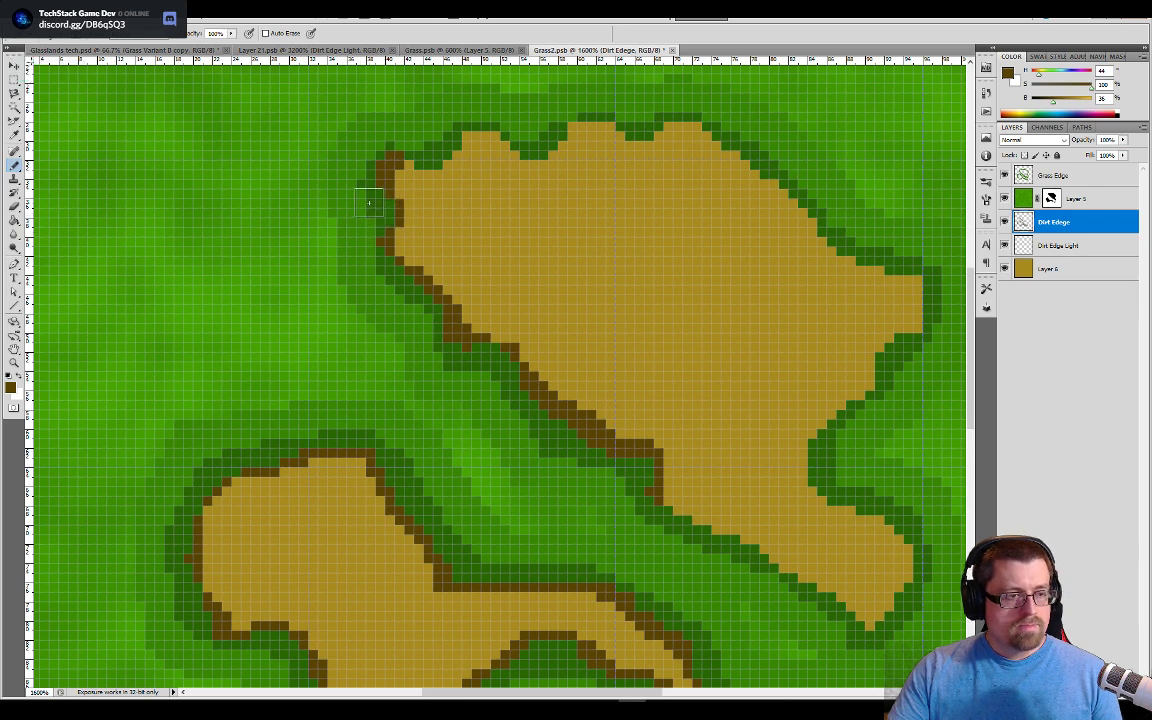
{"action": "mouse_move", "coordinate": [420, 152]}
{"action": "left_mouse_down"}
{"action": "mouse_move", "coordinate": [486, 125]}
{"action": "mouse_move", "coordinate": [547, 155]}
{"action": "mouse_move", "coordinate": [586, 116]}
{"action": "mouse_move", "coordinate": [660, 134]}
{"action": "mouse_move", "coordinate": [704, 120]}
{"action": "mouse_move", "coordinate": [870, 252]}
{"action": "mouse_move", "coordinate": [852, 250]}
{"action": "mouse_move", "coordinate": [914, 270]}
{"action": "mouse_move", "coordinate": [917, 312]}
{"action": "mouse_move", "coordinate": [885, 366]}
{"action": "mouse_move", "coordinate": [904, 268]}
{"action": "mouse_move", "coordinate": [895, 265]}
{"action": "mouse_move", "coordinate": [909, 376]}
{"action": "mouse_move", "coordinate": [879, 371]}
{"action": "mouse_move", "coordinate": [880, 360]}
{"action": "mouse_move", "coordinate": [879, 400]}
{"action": "mouse_move", "coordinate": [839, 412]}
{"action": "mouse_move", "coordinate": [802, 470]}
{"action": "mouse_move", "coordinate": [910, 545]}
{"action": "mouse_move", "coordinate": [898, 617]}
{"action": "mouse_move", "coordinate": [871, 632]}
{"action": "mouse_move", "coordinate": [849, 605]}
{"action": "mouse_move", "coordinate": [663, 514]}
{"action": "mouse_move", "coordinate": [719, 540]}
{"action": "left_mouse_up"}
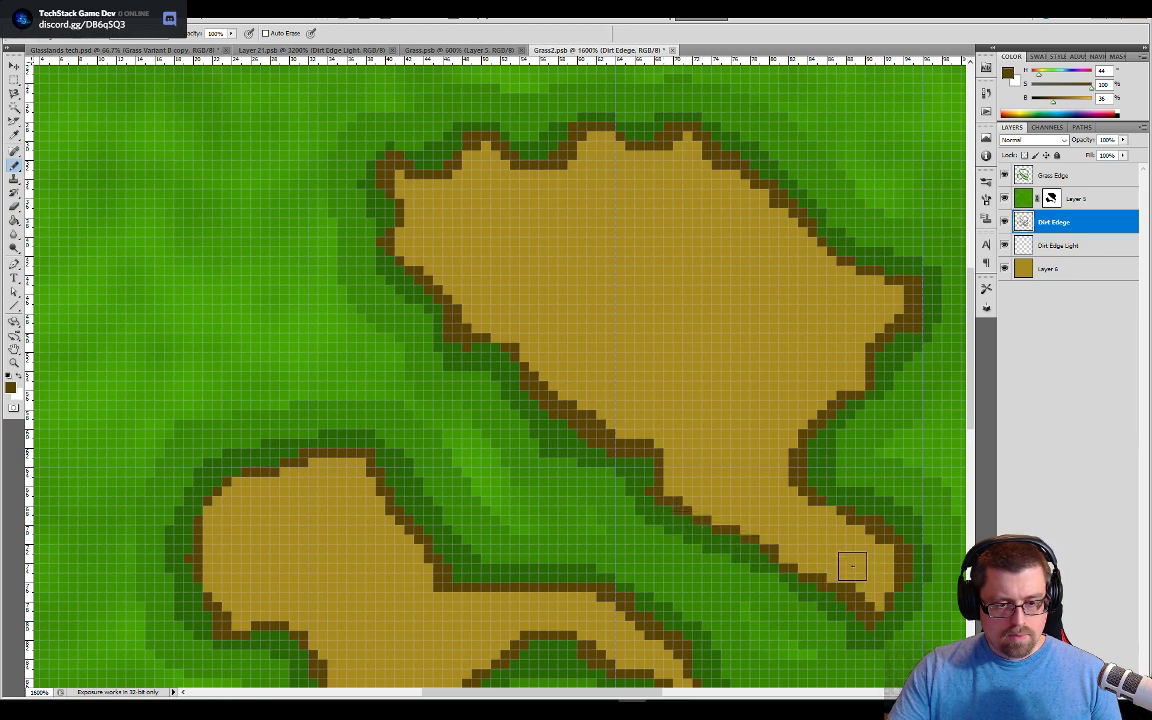
Step: Sample the lighter brown (H 46, S 97, B 53) from Glasslands tech.psd and paint an inner band around the upper patch on Dirt Edge Light
{"action": "left_click", "coordinate": [155, 49]}
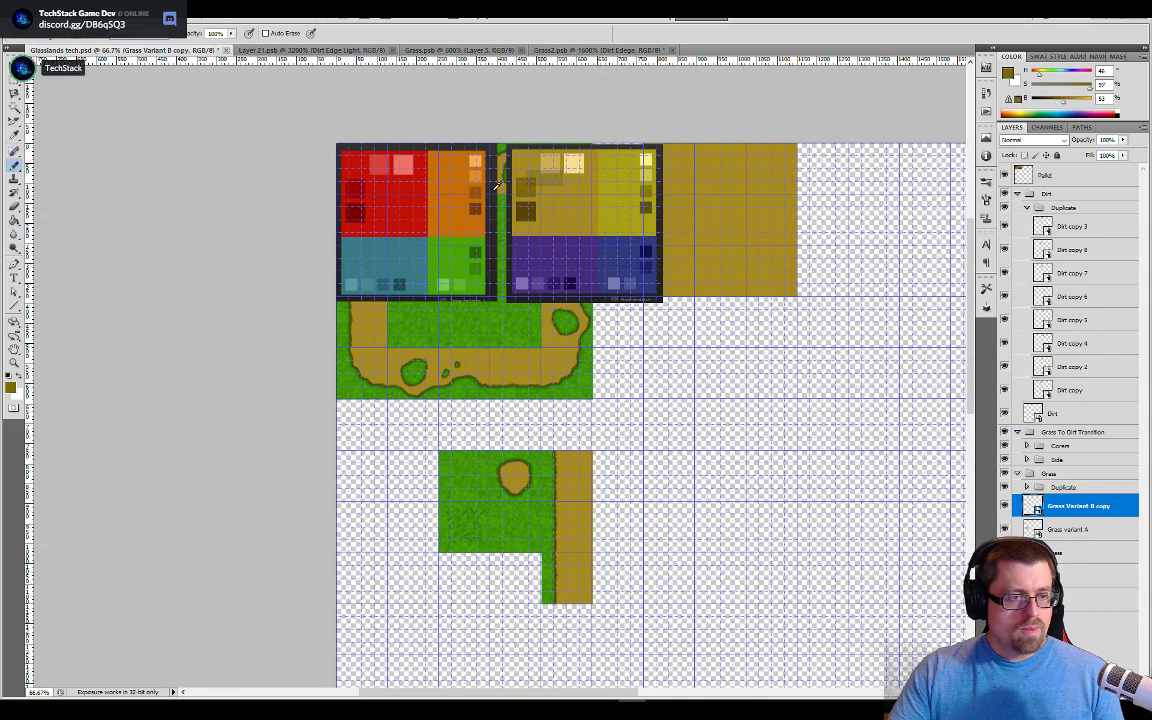
{"action": "left_click", "coordinate": [597, 49]}
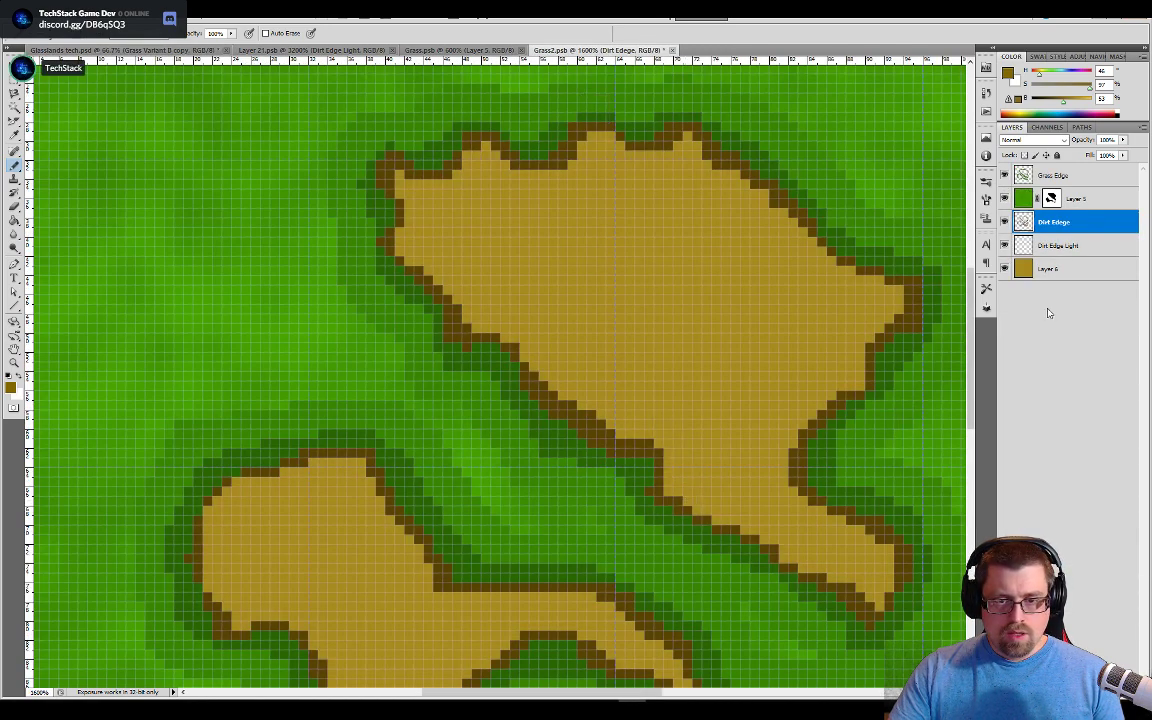
{"action": "left_click", "coordinate": [1066, 247]}
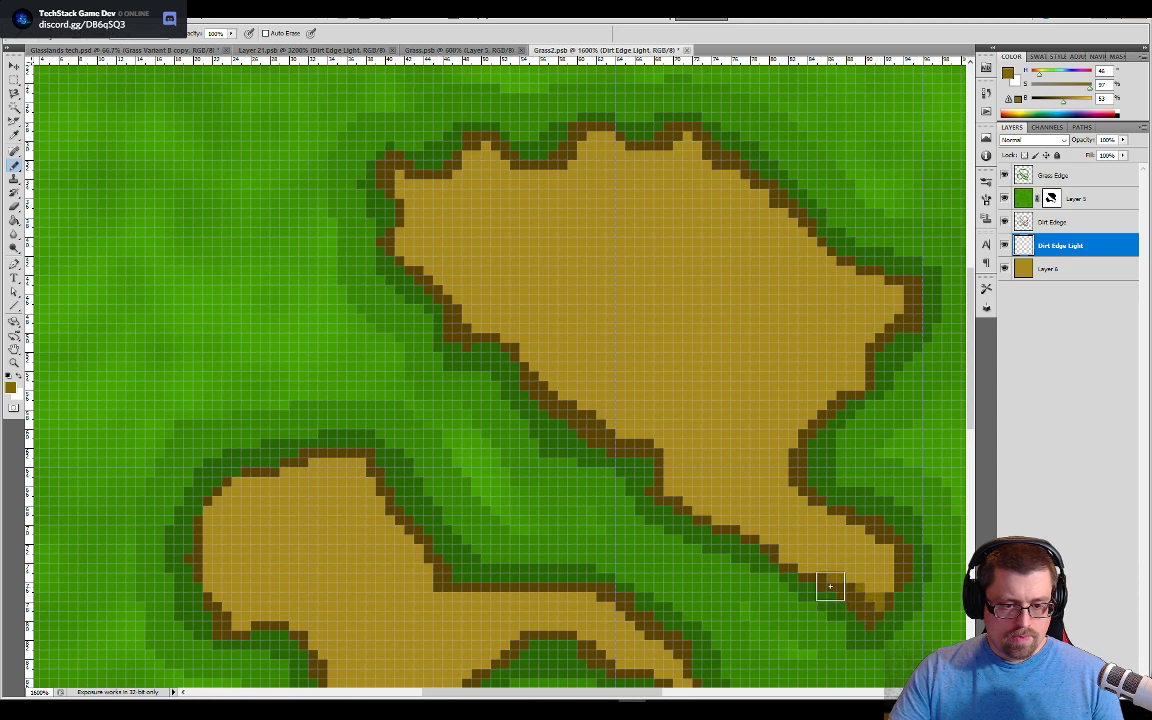
{"action": "mouse_move", "coordinate": [830, 586]}
{"action": "left_mouse_down"}
{"action": "mouse_move", "coordinate": [693, 520]}
{"action": "mouse_move", "coordinate": [642, 443]}
{"action": "mouse_move", "coordinate": [593, 421]}
{"action": "mouse_move", "coordinate": [551, 379]}
{"action": "mouse_move", "coordinate": [524, 390]}
{"action": "mouse_move", "coordinate": [522, 416]}
{"action": "mouse_move", "coordinate": [529, 405]}
{"action": "mouse_move", "coordinate": [498, 412]}
{"action": "mouse_move", "coordinate": [398, 392]}
{"action": "mouse_move", "coordinate": [441, 406]}
{"action": "mouse_move", "coordinate": [501, 378]}
{"action": "mouse_move", "coordinate": [515, 354]}
{"action": "mouse_move", "coordinate": [526, 367]}
{"action": "mouse_move", "coordinate": [459, 323]}
{"action": "mouse_move", "coordinate": [403, 251]}
{"action": "mouse_move", "coordinate": [390, 181]}
{"action": "mouse_move", "coordinate": [494, 145]}
{"action": "mouse_move", "coordinate": [527, 156]}
{"action": "mouse_move", "coordinate": [599, 140]}
{"action": "mouse_move", "coordinate": [524, 161]}
{"action": "mouse_move", "coordinate": [537, 164]}
{"action": "mouse_move", "coordinate": [628, 134]}
{"action": "mouse_move", "coordinate": [691, 139]}
{"action": "mouse_move", "coordinate": [791, 203]}
{"action": "mouse_move", "coordinate": [905, 301]}
{"action": "mouse_move", "coordinate": [881, 334]}
{"action": "mouse_move", "coordinate": [876, 376]}
{"action": "mouse_move", "coordinate": [802, 437]}
{"action": "mouse_move", "coordinate": [790, 468]}
{"action": "mouse_move", "coordinate": [807, 494]}
{"action": "mouse_move", "coordinate": [877, 532]}
{"action": "left_mouse_up"}
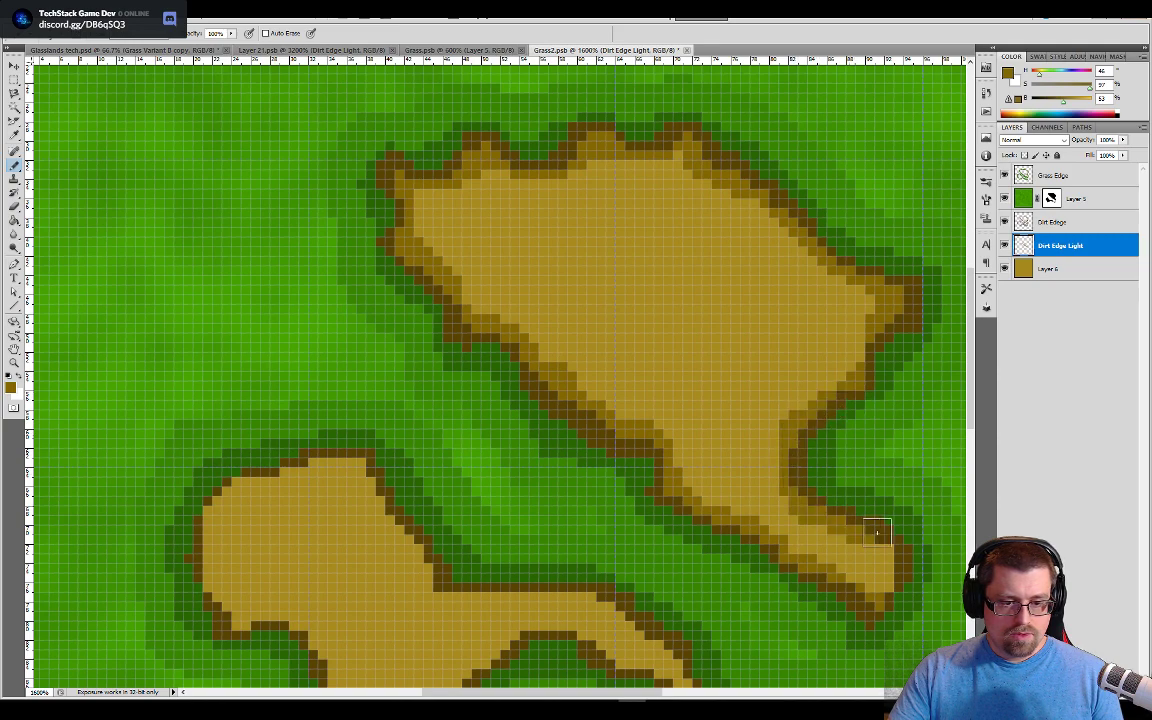
Step: Paint the lighter brown band inside the lower patch's right tip, along its bottom edge, and around its left and top sides
{"action": "mouse_move", "coordinate": [780, 640]}
{"action": "left_mouse_down"}
{"action": "mouse_move", "coordinate": [784, 530]}
{"action": "mouse_move", "coordinate": [834, 341]}
{"action": "mouse_move", "coordinate": [749, 319]}
{"action": "left_mouse_up"}
{"action": "mouse_move", "coordinate": [758, 387]}
{"action": "left_mouse_down"}
{"action": "mouse_move", "coordinate": [846, 381]}
{"action": "mouse_move", "coordinate": [870, 418]}
{"action": "mouse_move", "coordinate": [855, 449]}
{"action": "mouse_move", "coordinate": [805, 466]}
{"action": "mouse_move", "coordinate": [699, 412]}
{"action": "mouse_move", "coordinate": [738, 391]}
{"action": "mouse_move", "coordinate": [690, 389]}
{"action": "mouse_move", "coordinate": [701, 385]}
{"action": "mouse_move", "coordinate": [668, 347]}
{"action": "mouse_move", "coordinate": [597, 335]}
{"action": "mouse_move", "coordinate": [542, 301]}
{"action": "mouse_move", "coordinate": [472, 319]}
{"action": "mouse_move", "coordinate": [450, 345]}
{"action": "left_mouse_up"}
{"action": "key", "text": "ctrl+z"}
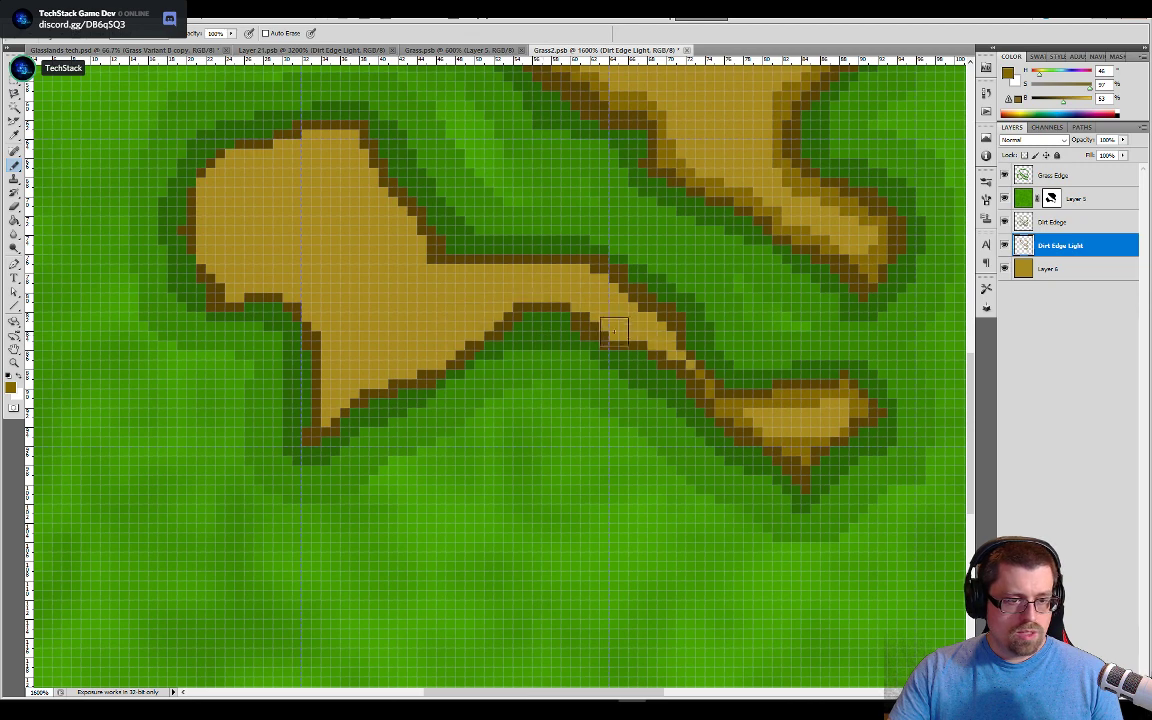
{"action": "mouse_move", "coordinate": [679, 372]}
{"action": "left_mouse_down"}
{"action": "mouse_move", "coordinate": [645, 358]}
{"action": "mouse_move", "coordinate": [673, 366]}
{"action": "mouse_move", "coordinate": [537, 306]}
{"action": "mouse_move", "coordinate": [444, 363]}
{"action": "mouse_move", "coordinate": [384, 377]}
{"action": "mouse_move", "coordinate": [326, 425]}
{"action": "mouse_move", "coordinate": [304, 393]}
{"action": "mouse_move", "coordinate": [316, 383]}
{"action": "mouse_move", "coordinate": [311, 329]}
{"action": "mouse_move", "coordinate": [278, 299]}
{"action": "mouse_move", "coordinate": [219, 291]}
{"action": "left_mouse_up"}
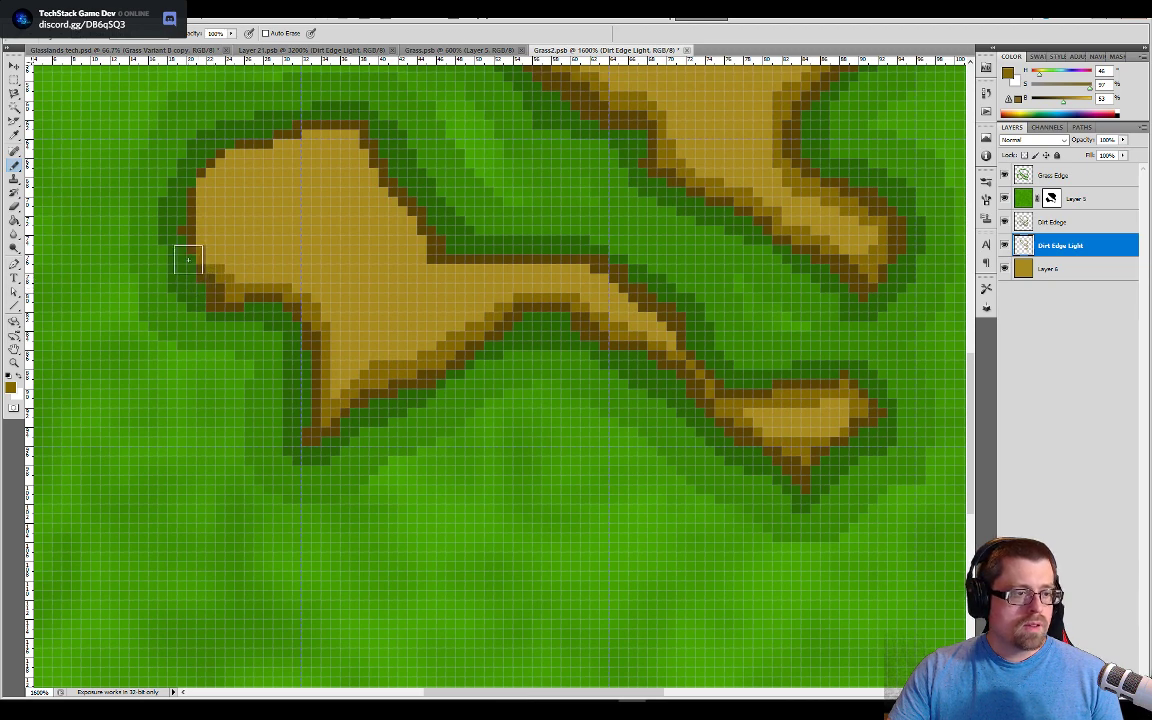
{"action": "mouse_move", "coordinate": [188, 260]}
{"action": "left_mouse_down"}
{"action": "mouse_move", "coordinate": [193, 196]}
{"action": "mouse_move", "coordinate": [220, 144]}
{"action": "mouse_move", "coordinate": [296, 112]}
{"action": "mouse_move", "coordinate": [363, 130]}
{"action": "mouse_move", "coordinate": [446, 265]}
{"action": "left_mouse_up"}
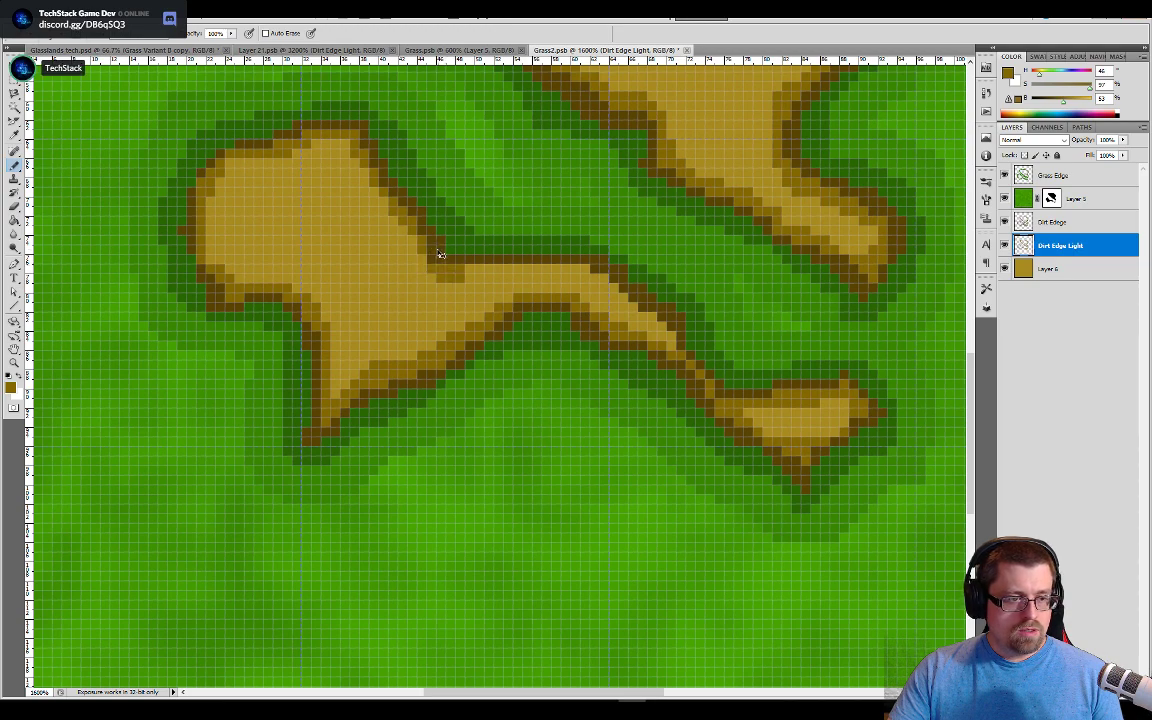
Step: Compare the lower patch without the last strokes, then continue the lighter brown band along the upper edge of its narrow right arm
{"action": "key", "text": "ctrl+z"}
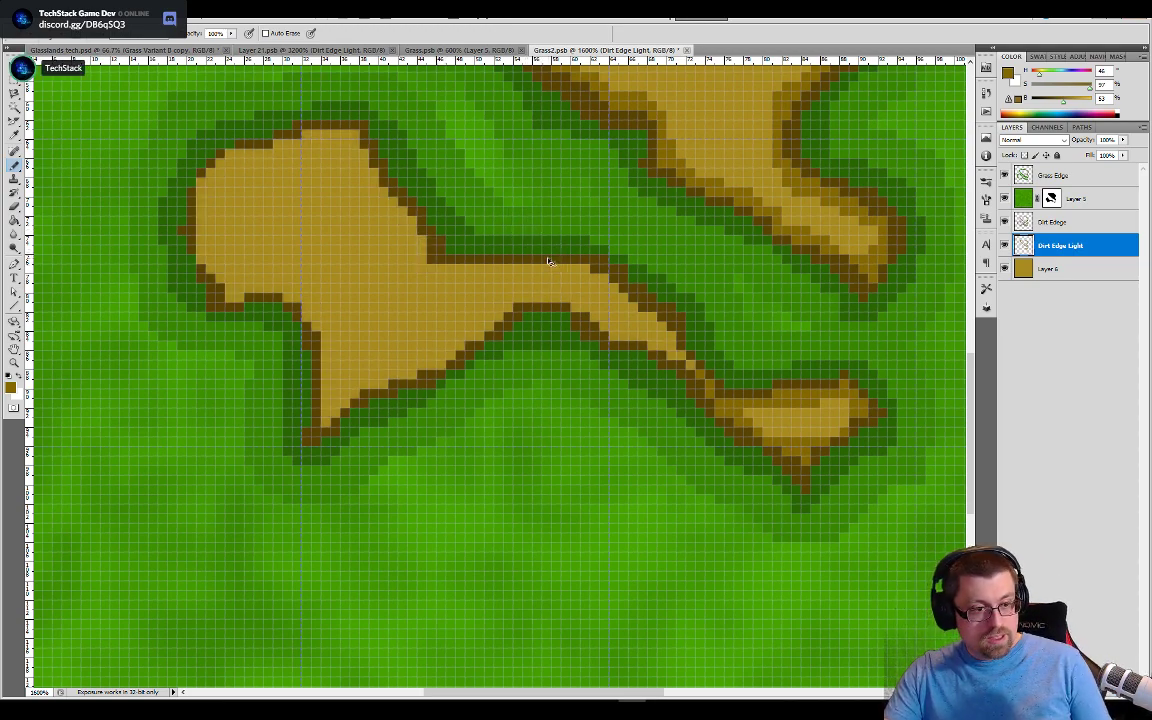
{"action": "key", "text": "ctrl+z"}
{"action": "key", "text": "e"}
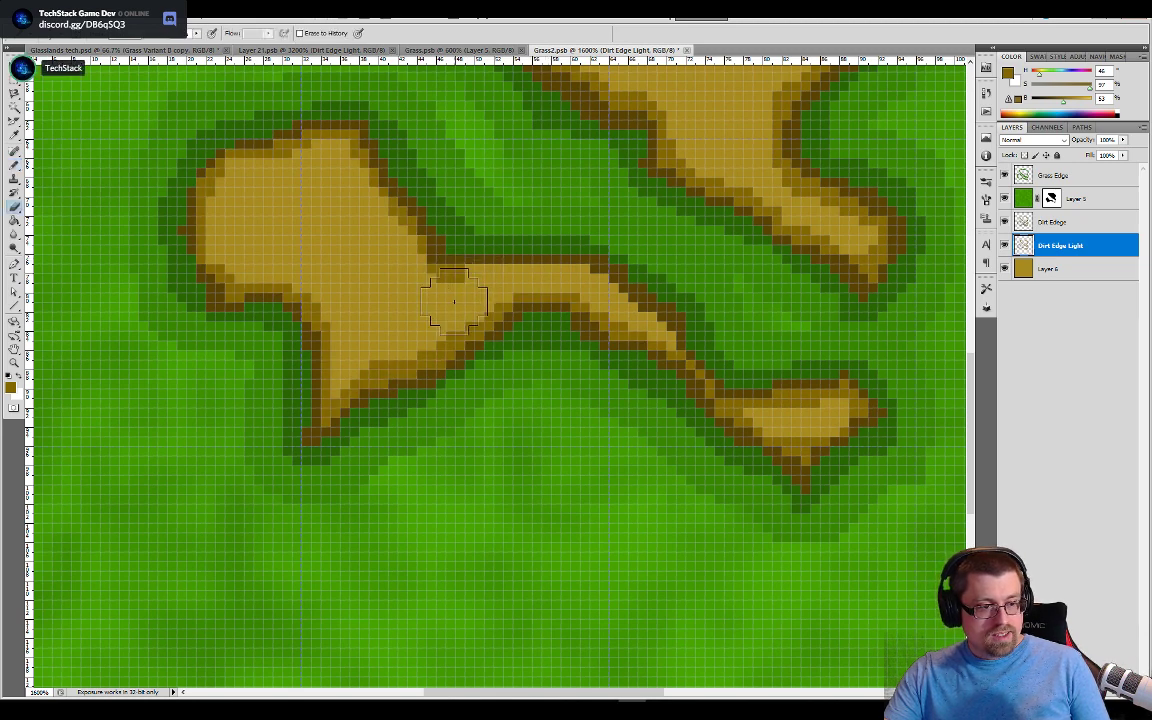
{"action": "key", "text": "b"}
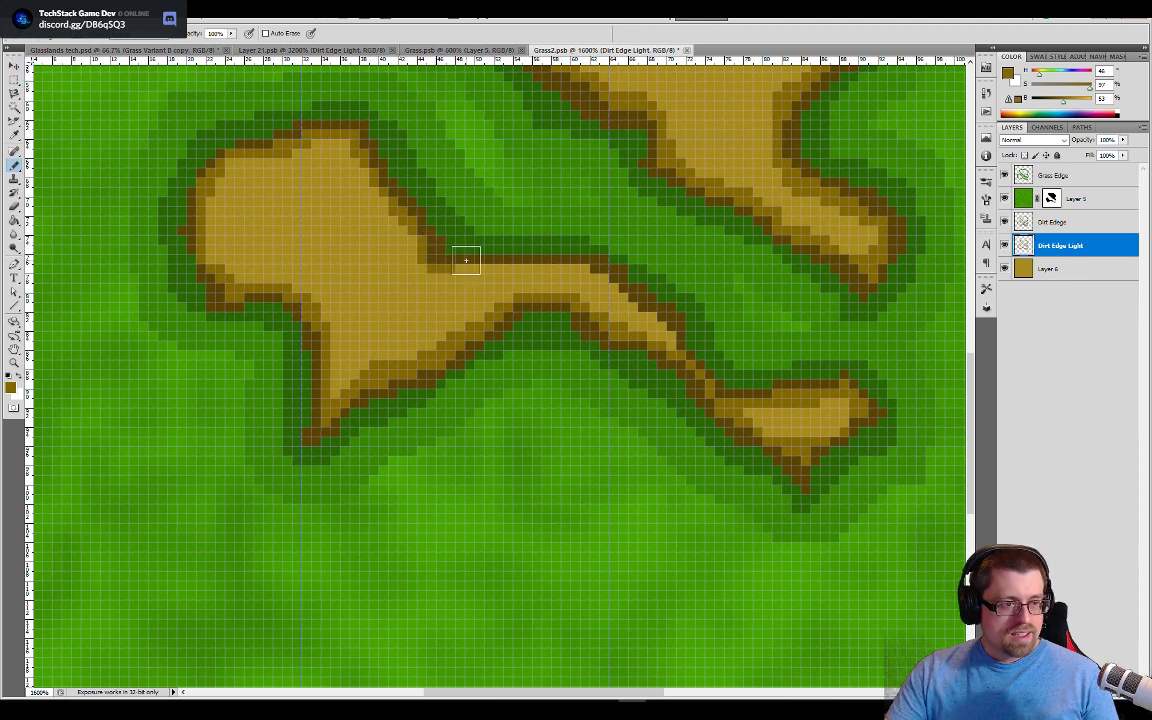
{"action": "mouse_move", "coordinate": [465, 260]}
{"action": "left_mouse_down"}
{"action": "mouse_move", "coordinate": [481, 249]}
{"action": "mouse_move", "coordinate": [607, 267]}
{"action": "mouse_move", "coordinate": [684, 328]}
{"action": "left_mouse_up"}
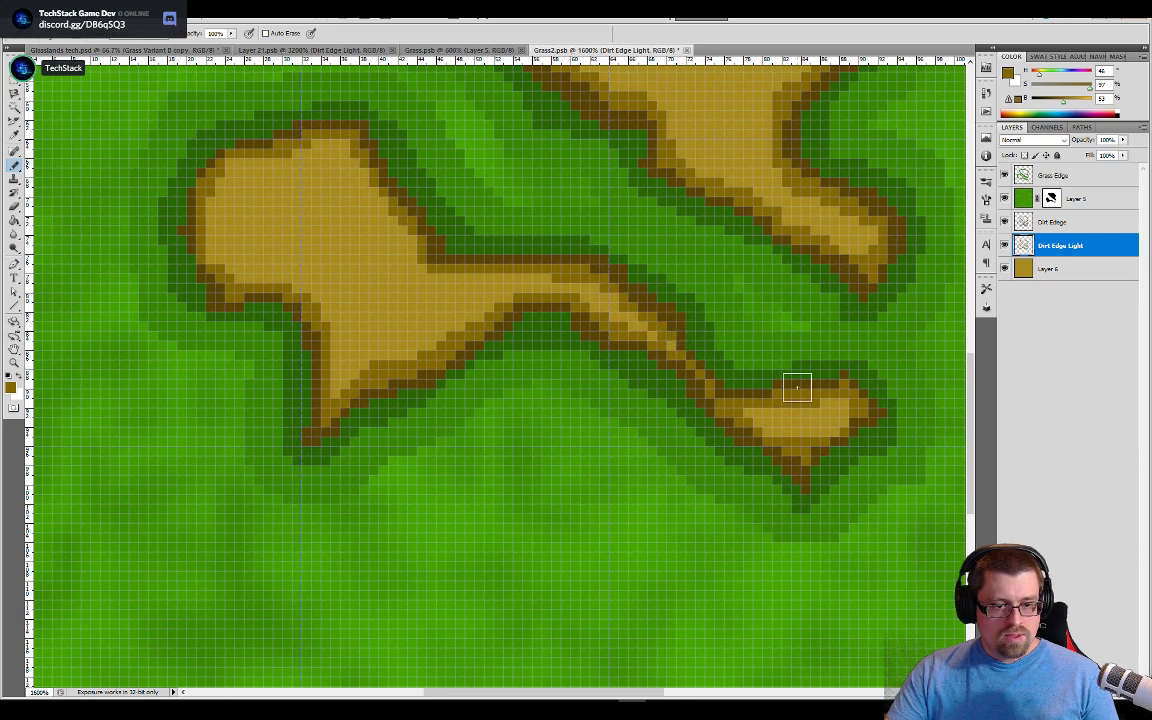
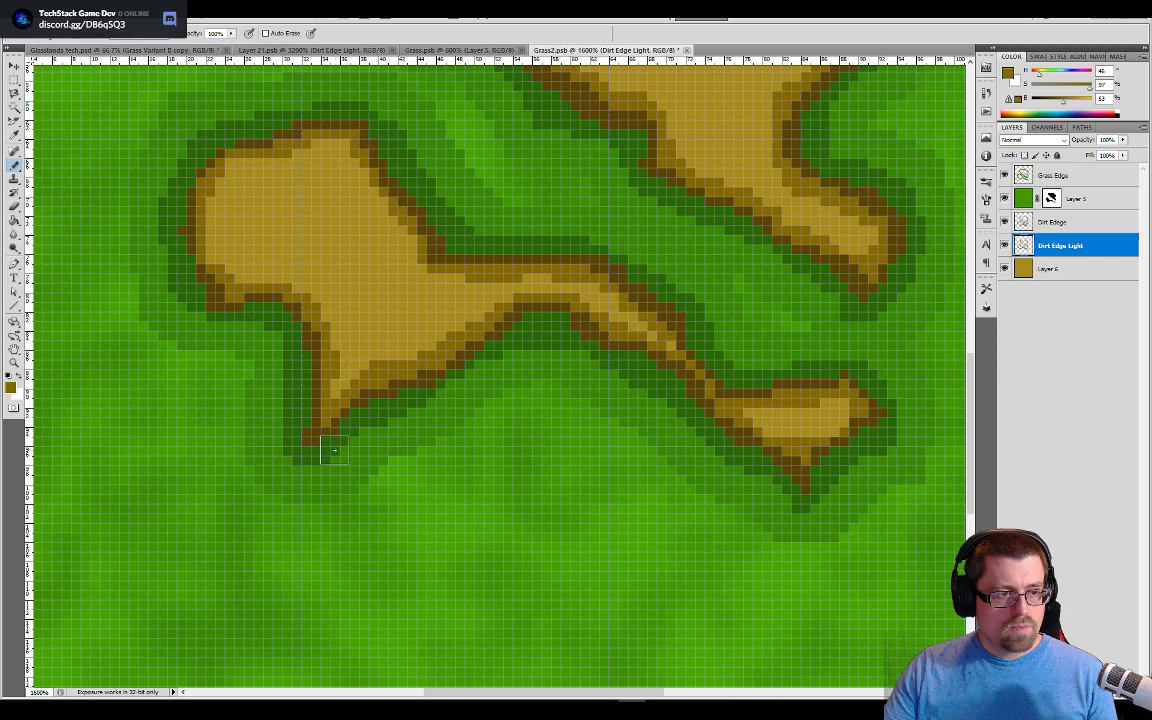
Step: Resample the dark brown (H 44, S 100, B 36) on the Dirt Edege layer and the lighter brown (H 46, S 97, B 53) on Dirt Edge Light
{"action": "mouse_move", "coordinate": [501, 404]}
{"action": "left_mouse_down"}
{"action": "mouse_move", "coordinate": [537, 447]}
{"action": "mouse_move", "coordinate": [589, 463]}
{"action": "mouse_move", "coordinate": [354, 476]}
{"action": "left_mouse_up"}
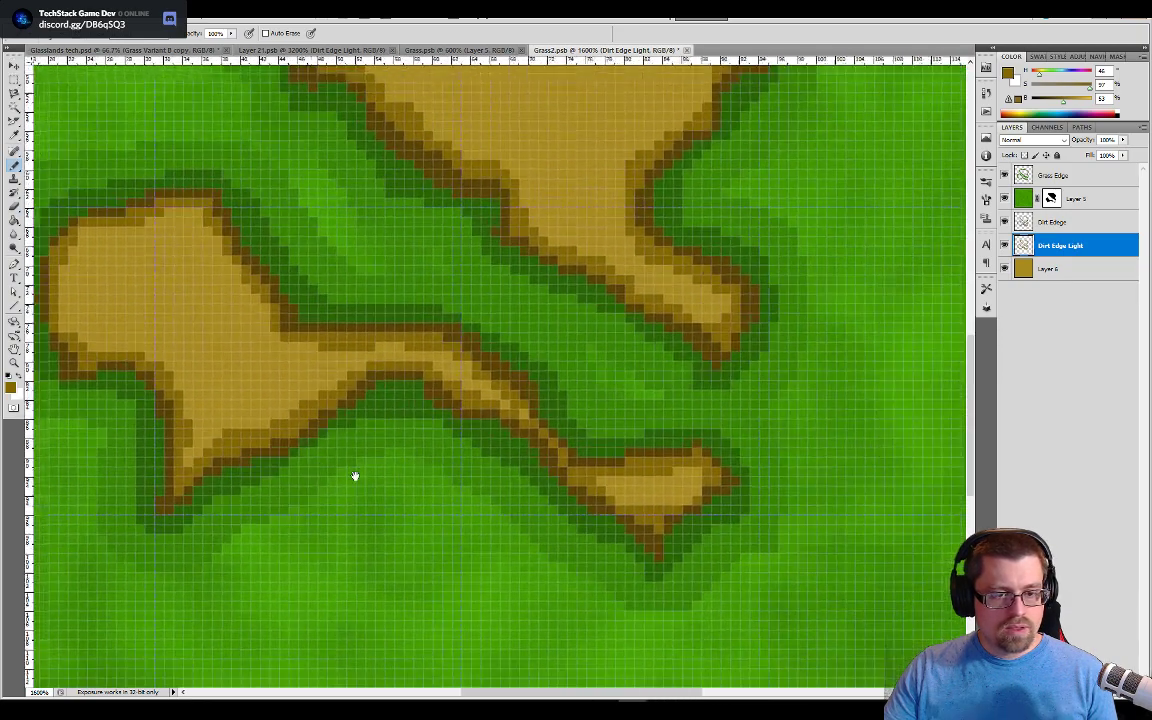
{"action": "mouse_move", "coordinate": [502, 243]}
{"action": "left_mouse_down"}
{"action": "mouse_move", "coordinate": [486, 417]}
{"action": "mouse_move", "coordinate": [517, 478]}
{"action": "mouse_move", "coordinate": [669, 301]}
{"action": "left_mouse_up"}
{"action": "left_click_drag", "start_coordinate": [638, 420], "coordinate": [677, 388]}
{"action": "left_click", "coordinate": [1047, 229]}
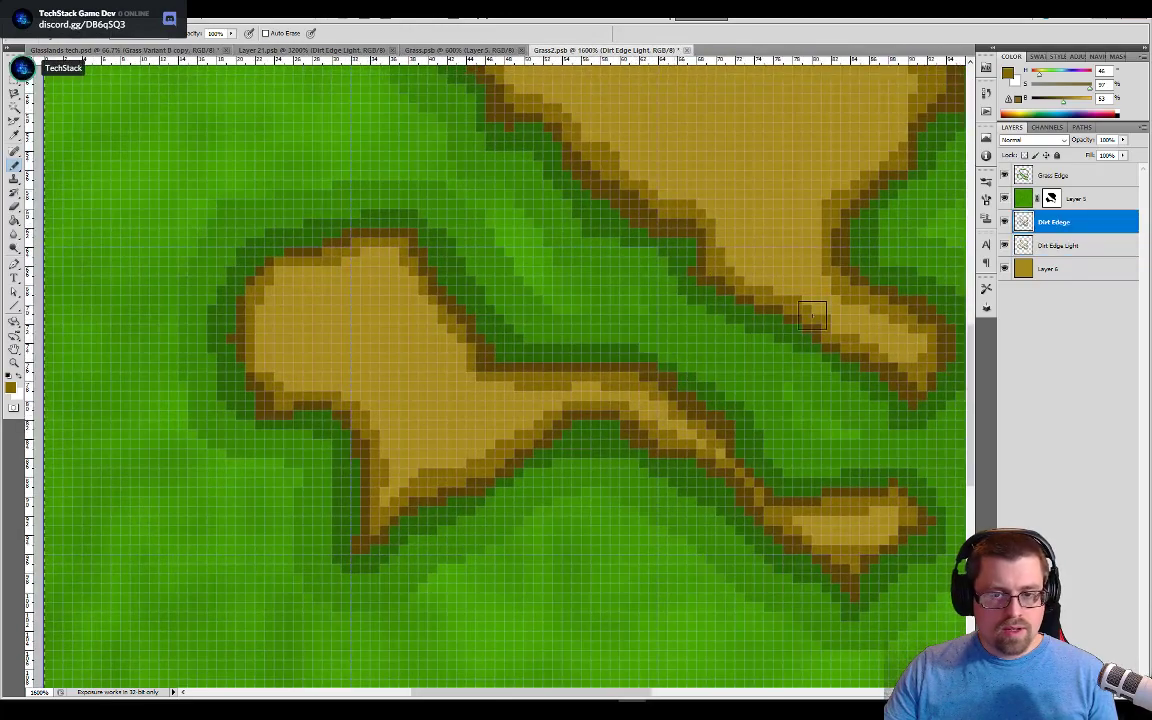
{"action": "left_click", "coordinate": [575, 364], "text": "alt"}
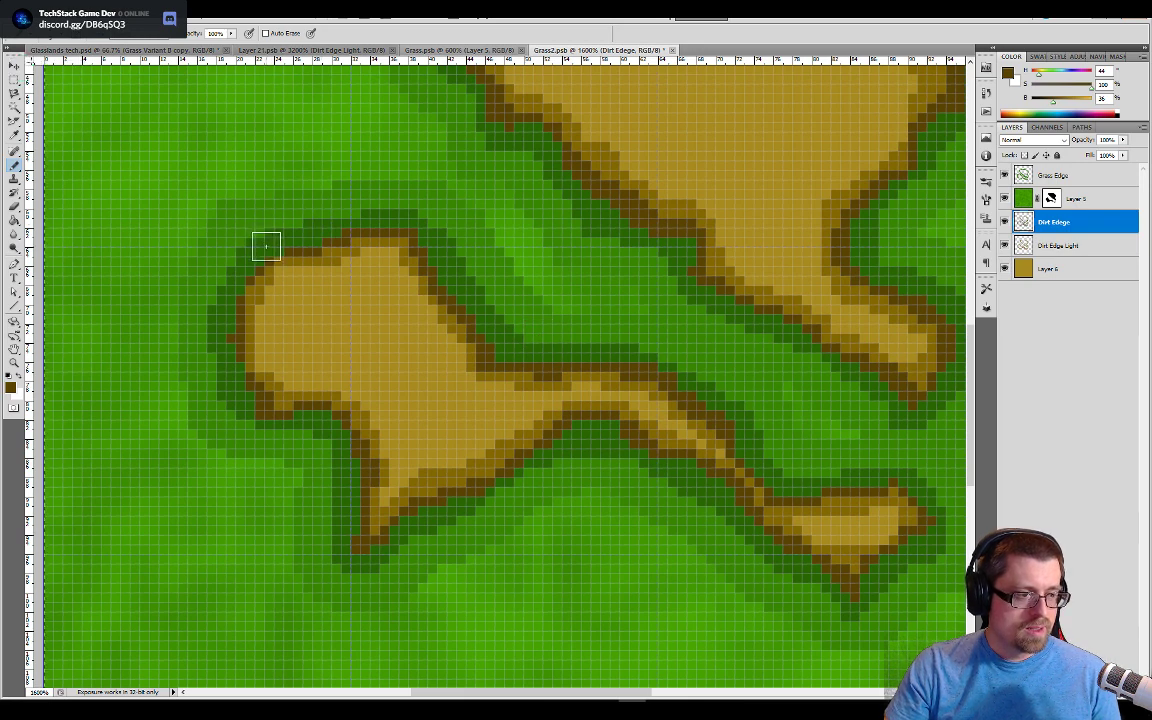
{"action": "left_click", "coordinate": [1056, 246]}
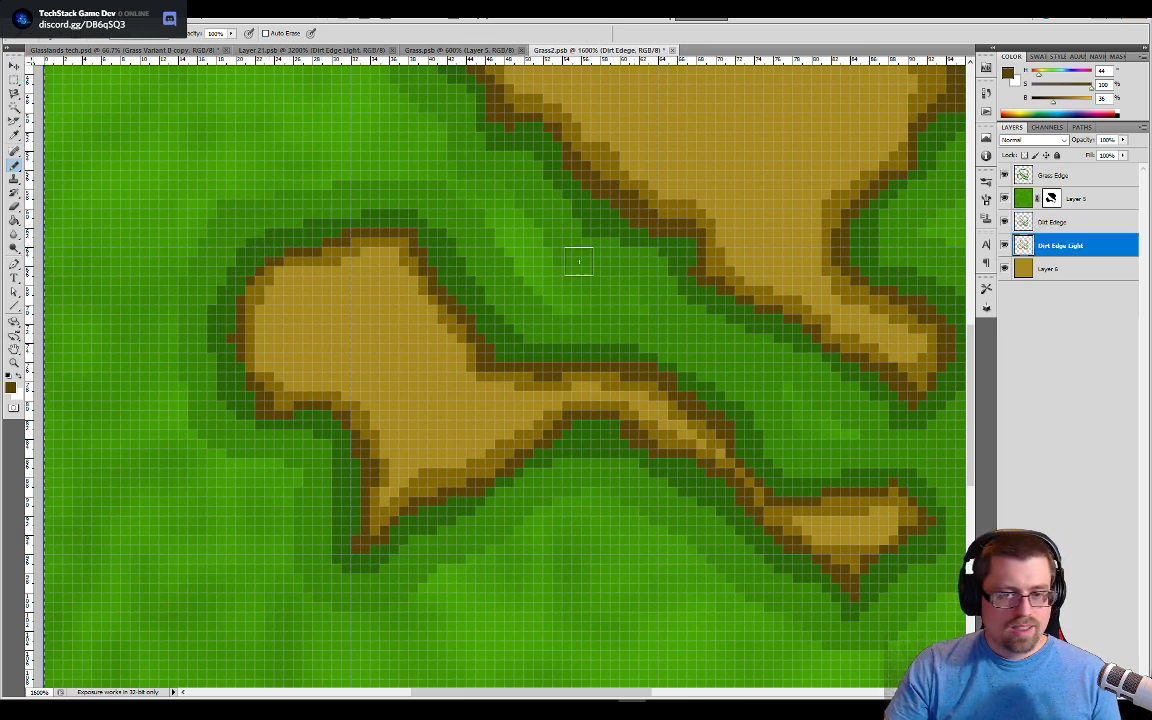
{"action": "left_click", "coordinate": [338, 255], "text": "alt"}
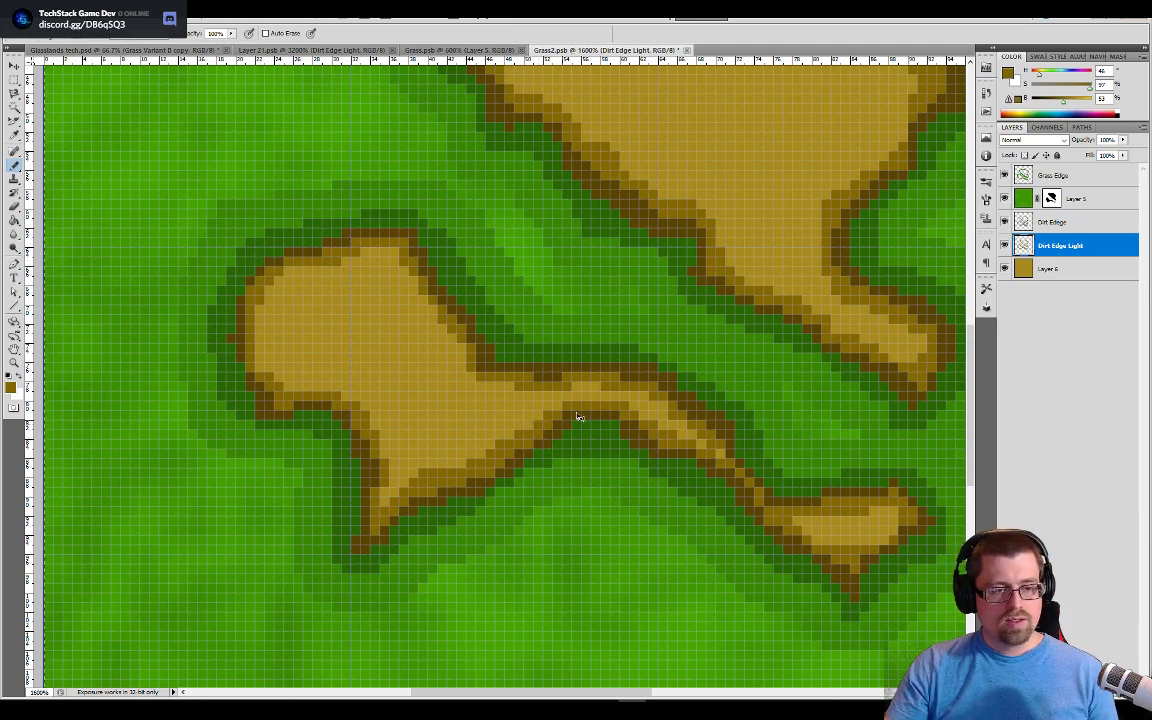
Step: Save Grass2.psb and Glasslands tech.psd, and switch to Unity to check the updated tiles
{"action": "key", "text": "ctrl+minus"}
{"action": "key", "text": "ctrl+minus"}
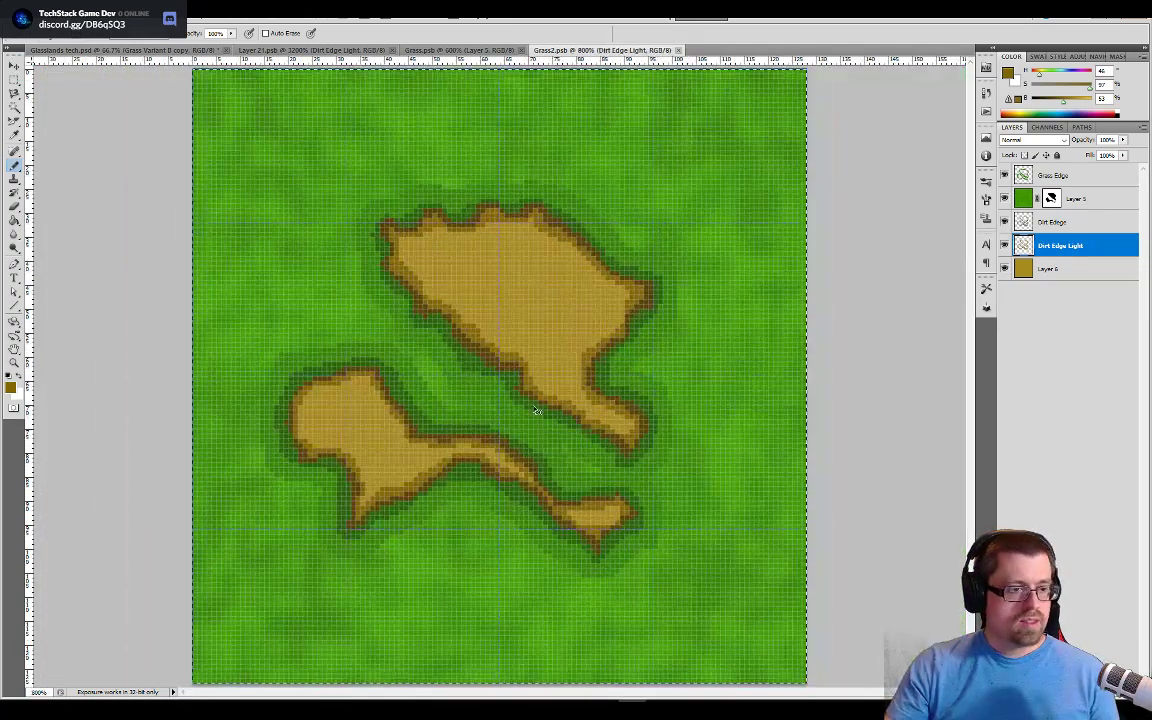
{"action": "key", "text": "ctrl+Tab"}
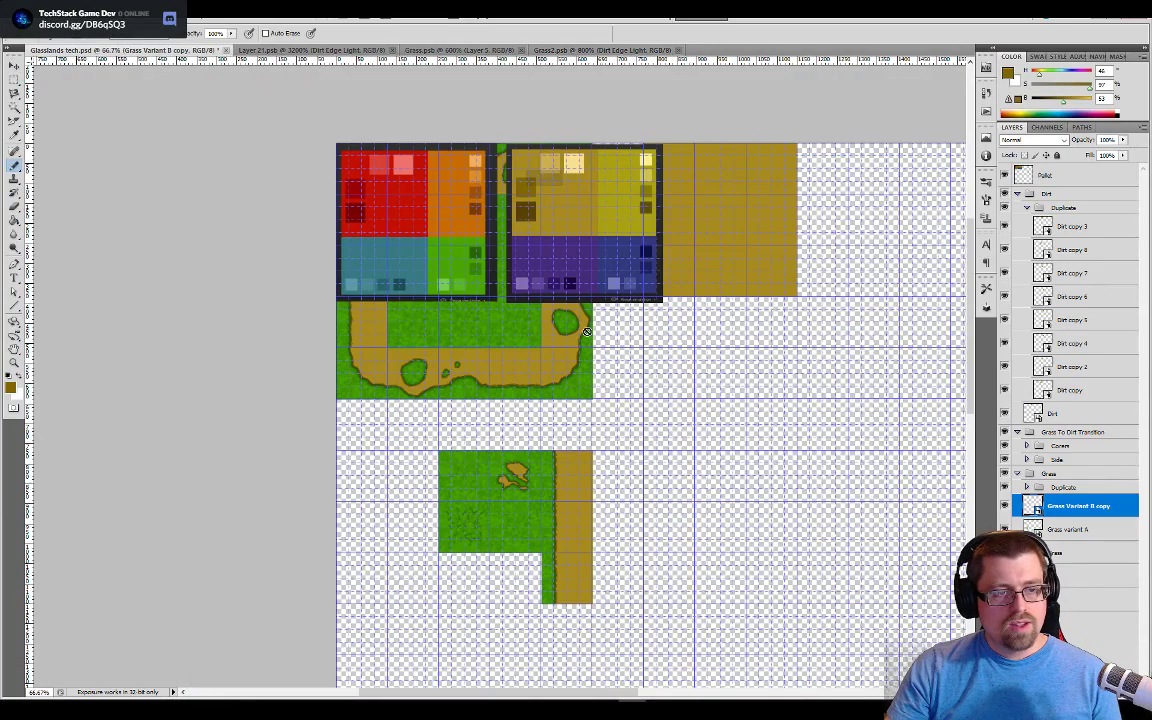
{"action": "key", "text": "alt+Tab"}
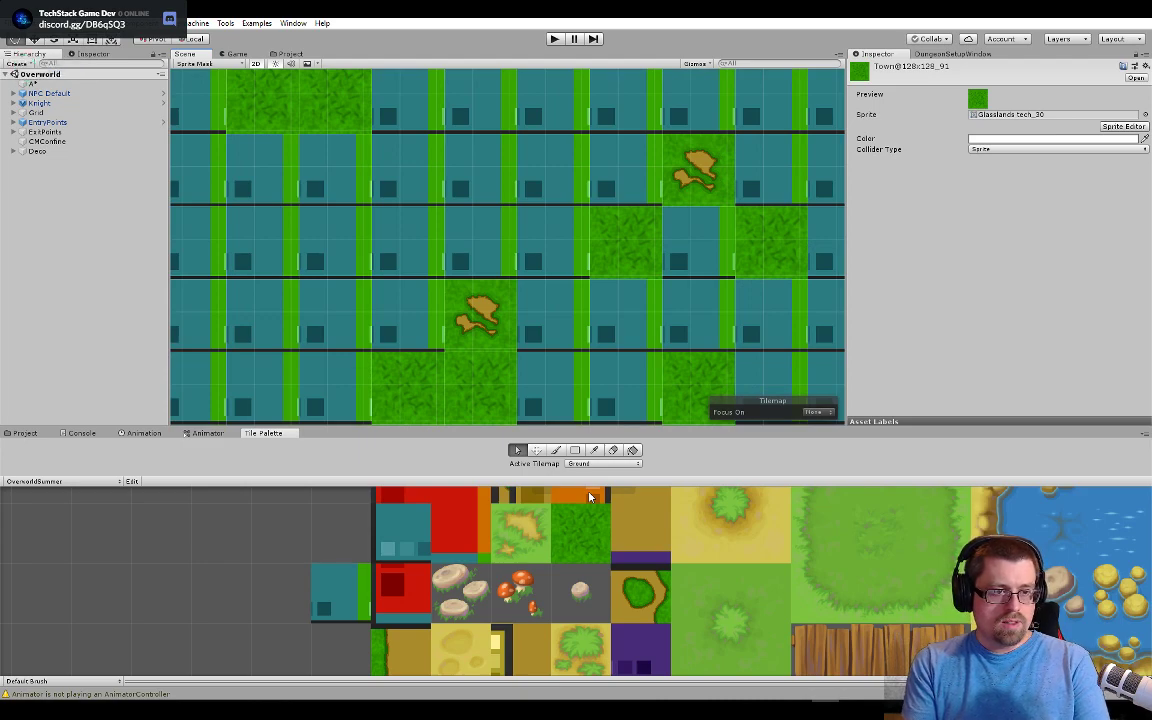
Step: Hide the Pallet layer in Glasslands tech.psd, save the file, and inspect the grass and dirt-patch tiles across Unity's Overworld scene
{"action": "key", "text": "alt+Tab"}
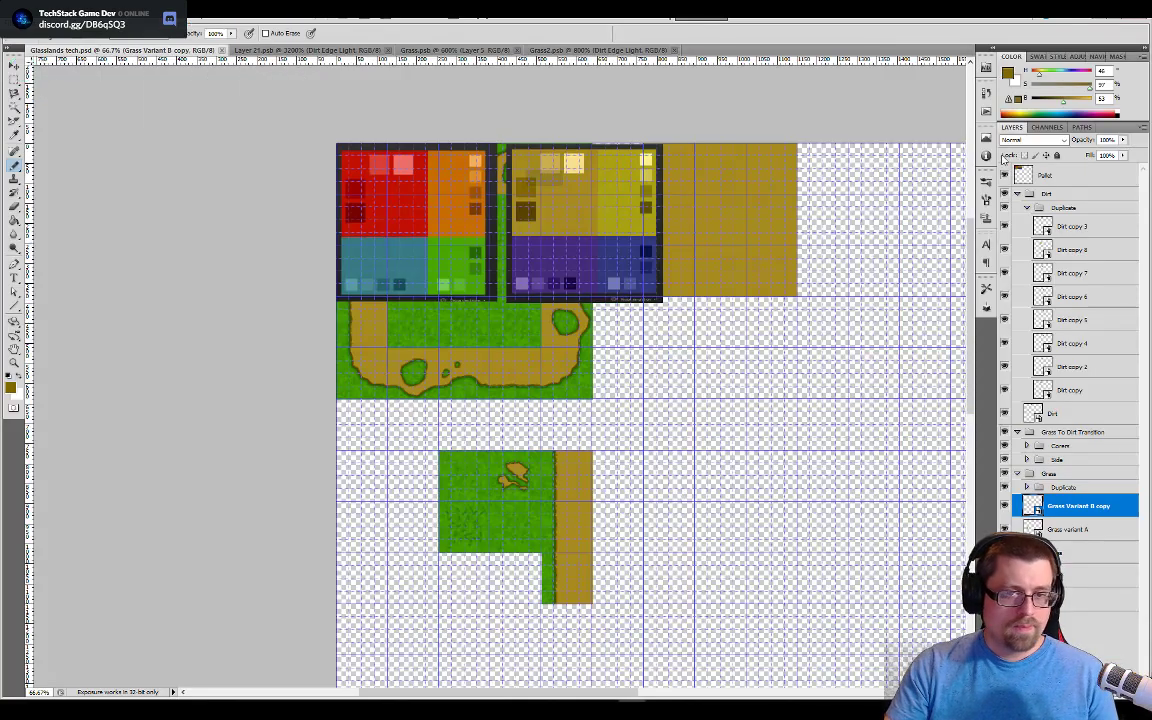
{"action": "left_click", "coordinate": [1004, 175]}
{"action": "key", "text": "alt+Tab"}
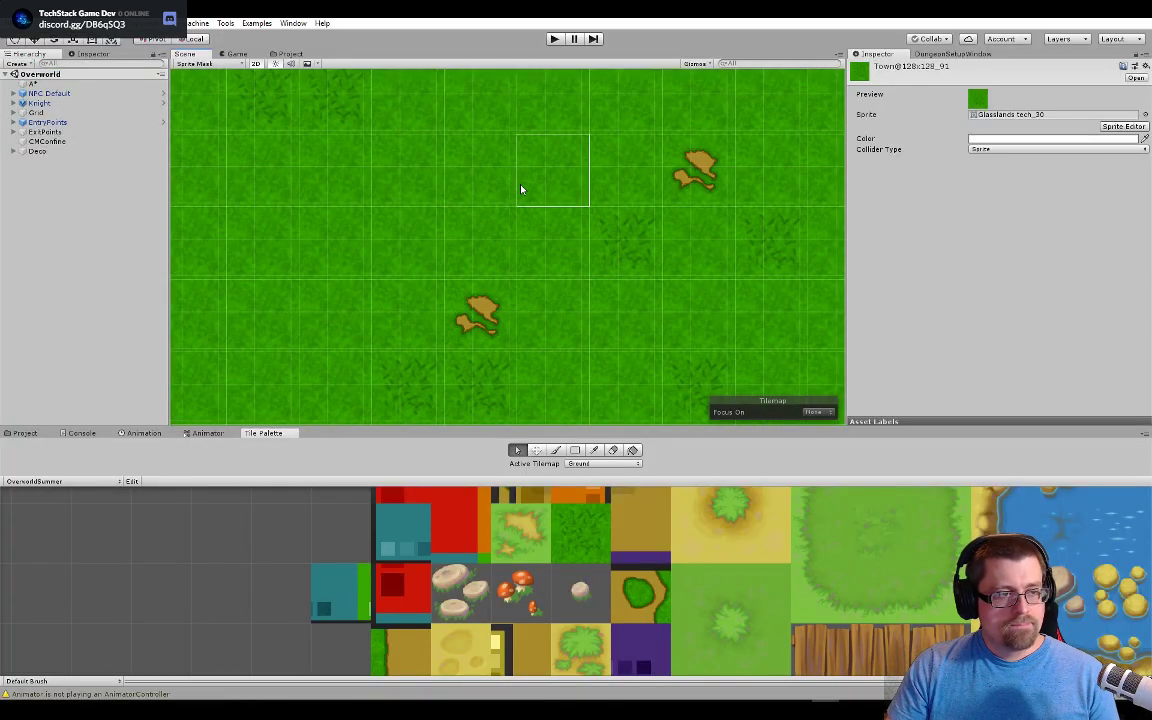
{"action": "scroll", "coordinate": [522, 188], "scroll_direction": "down", "scroll_amount": 6}
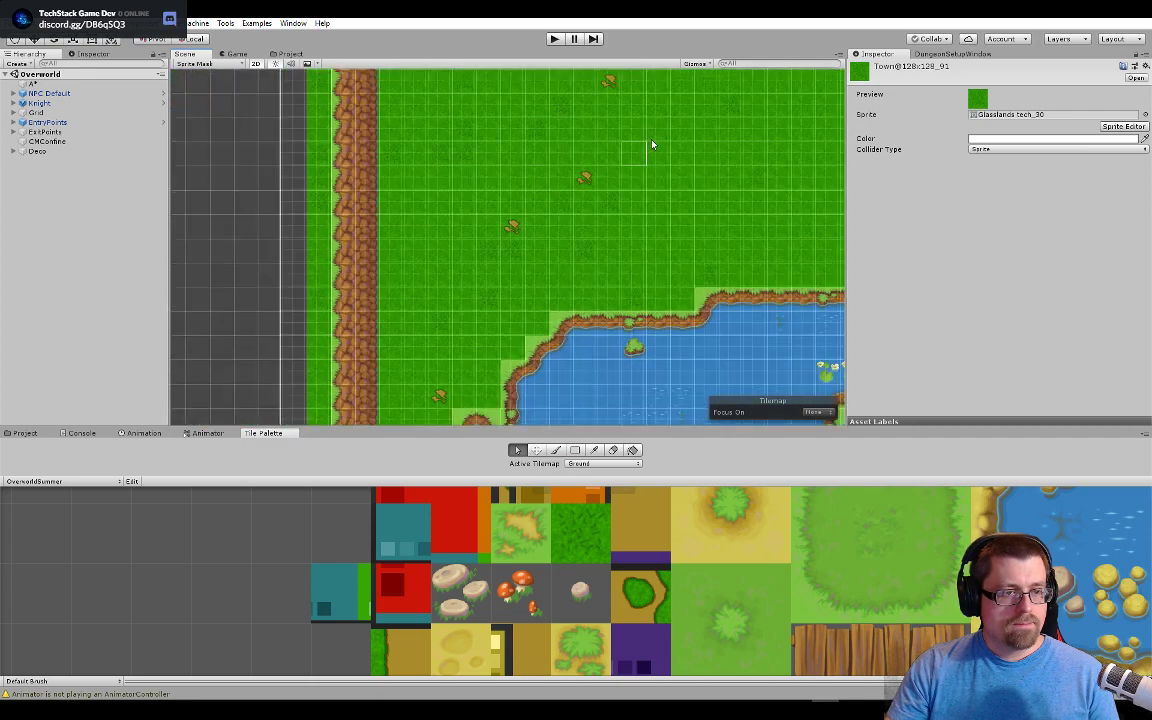
{"action": "left_click_drag", "start_coordinate": [652, 145], "coordinate": [577, 290]}
Step: Run the game and walk the character up and left through the village to view the new grass tiles in play
{"action": "left_click", "coordinate": [555, 38]}
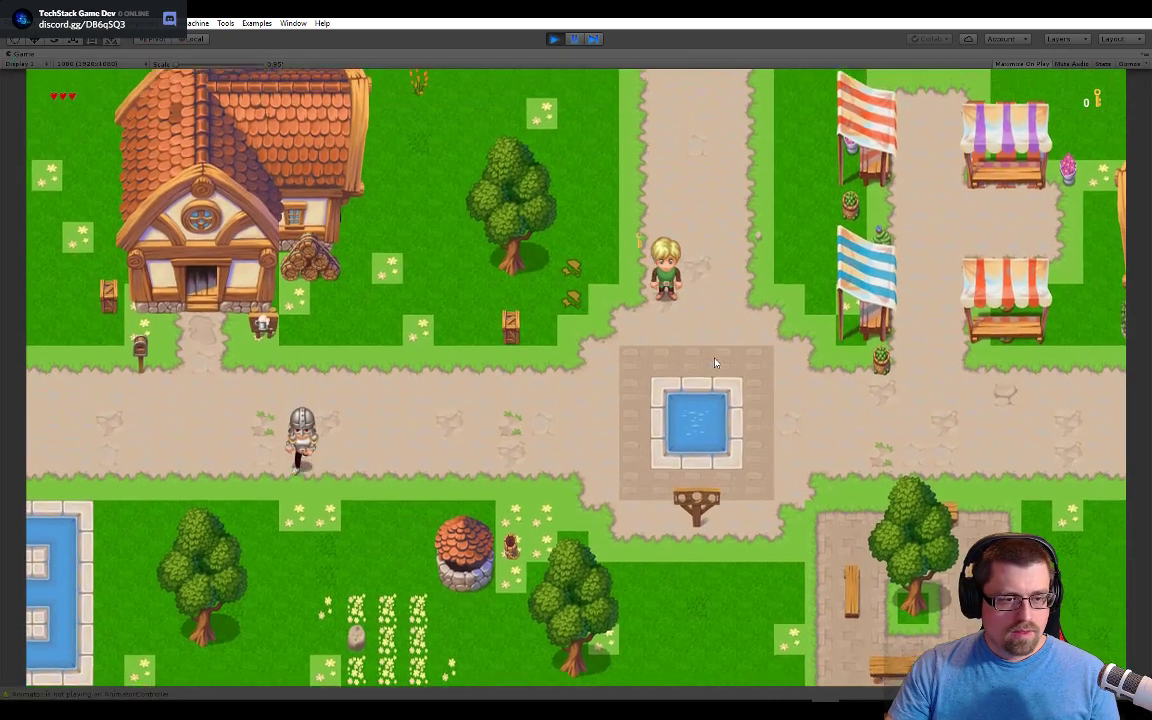
{"action": "key", "text": "w"}
{"action": "key", "text": "a"}
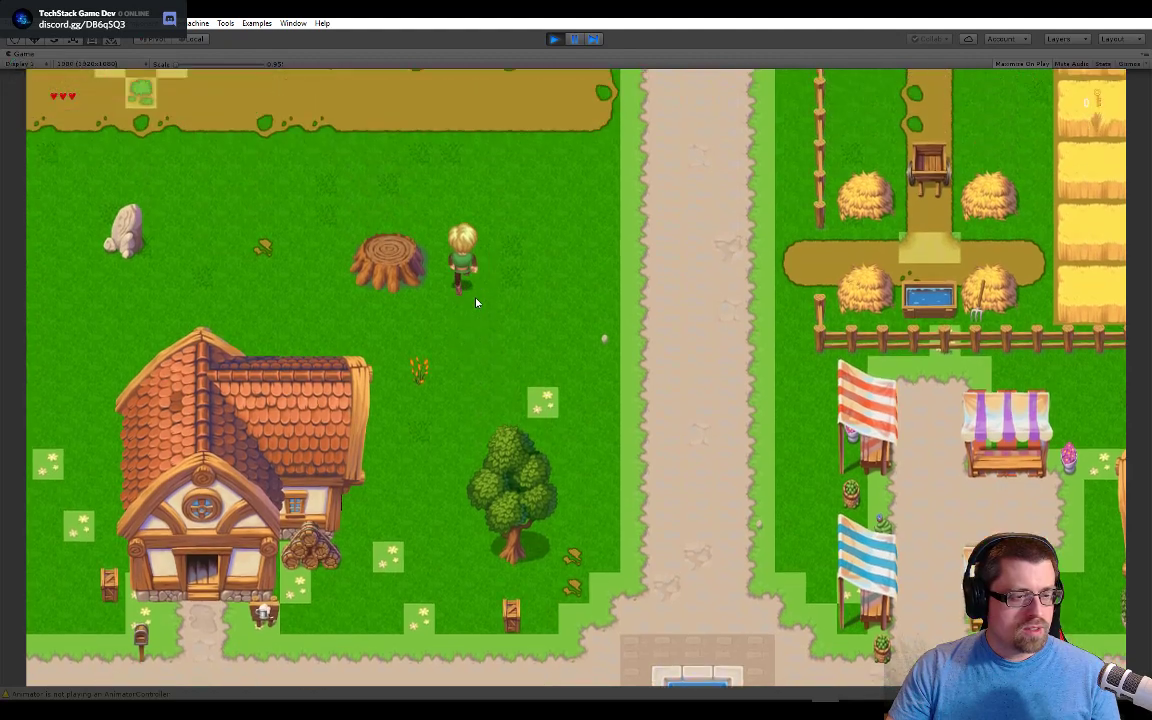
{"action": "key", "text": "a"}
{"action": "key", "text": "a"}
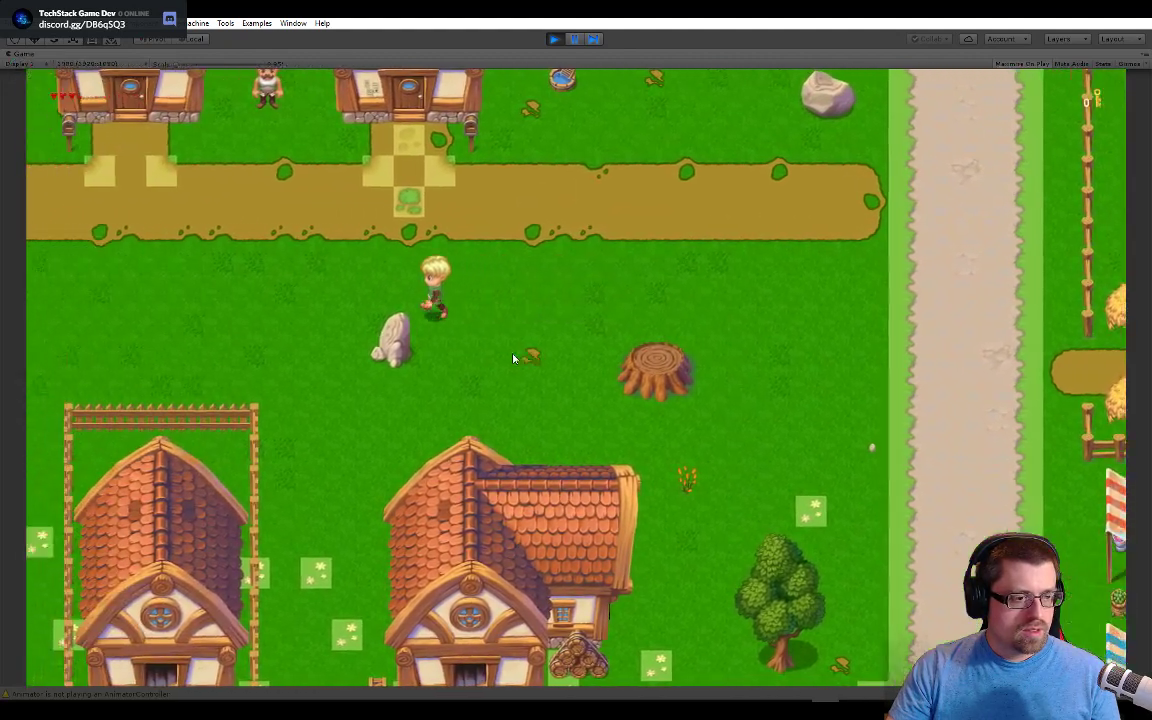
{"action": "key", "text": "a"}
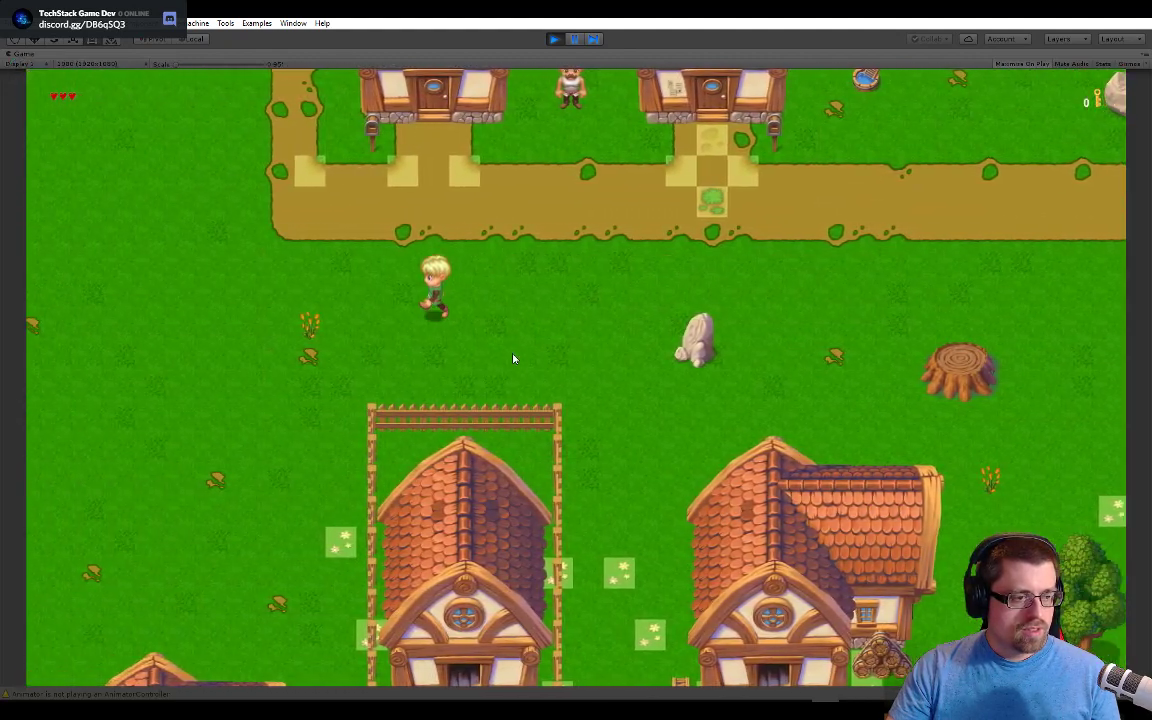
Step: Walk the character past the path's west end to the lake shore and along it to inspect the grass tiles in play
{"action": "key", "text": "a"}
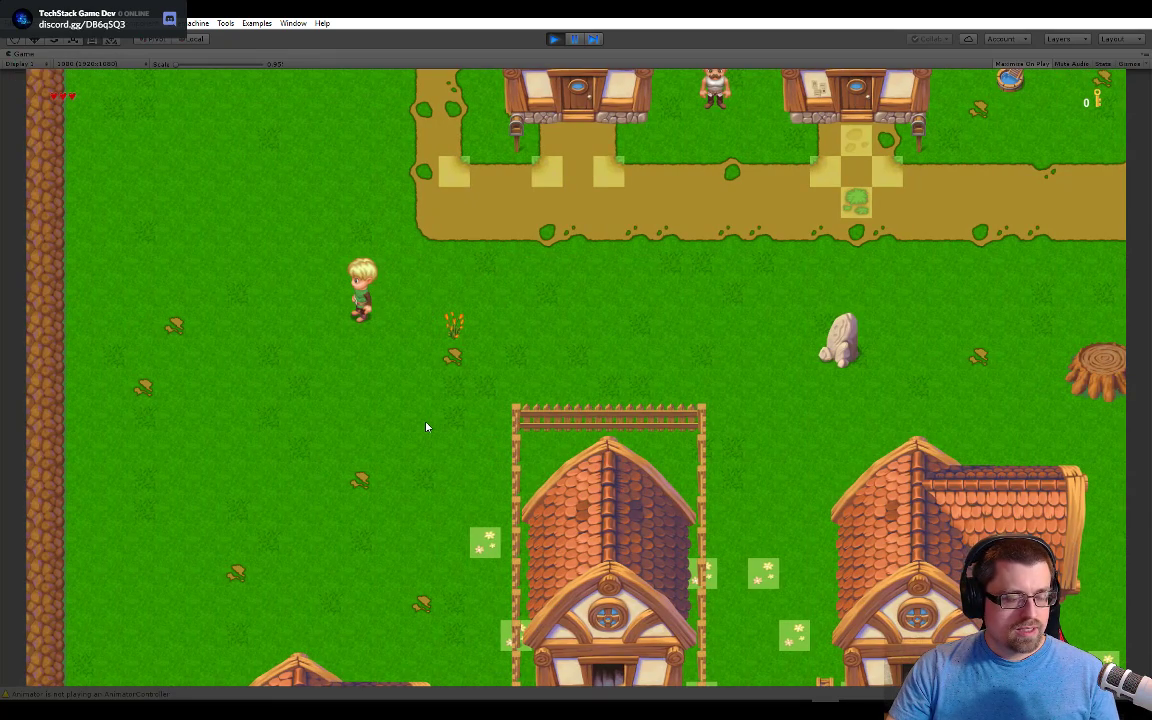
{"action": "key", "text": "w"}
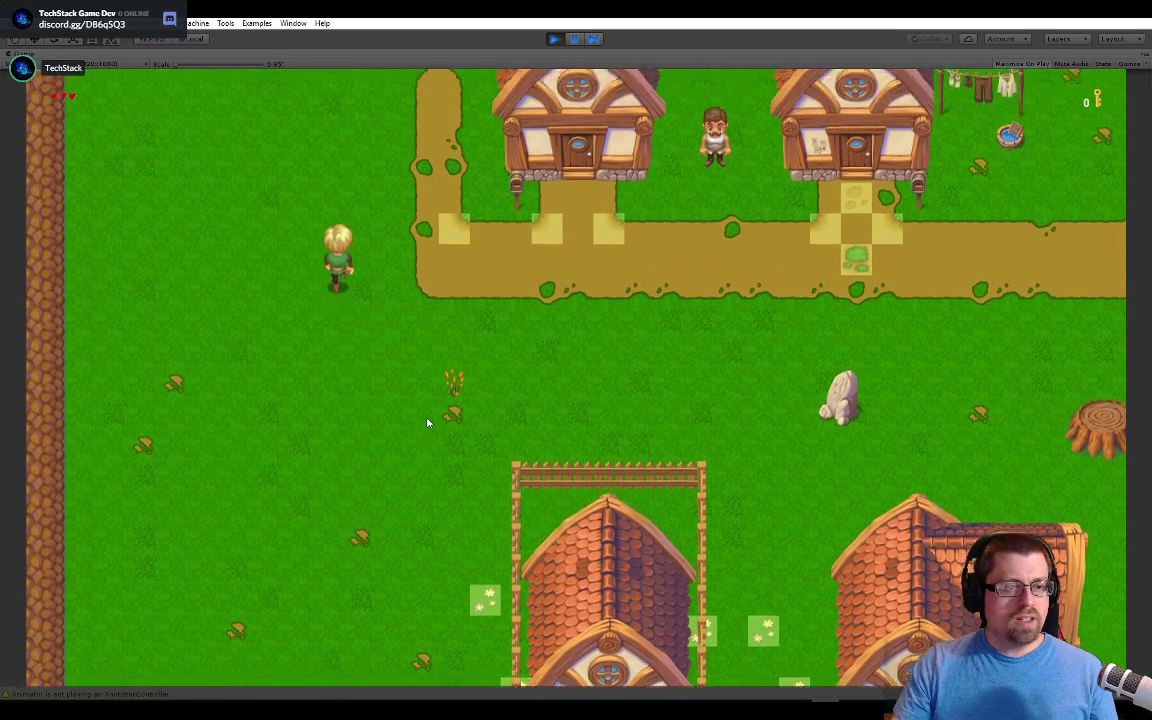
{"action": "key", "text": "w"}
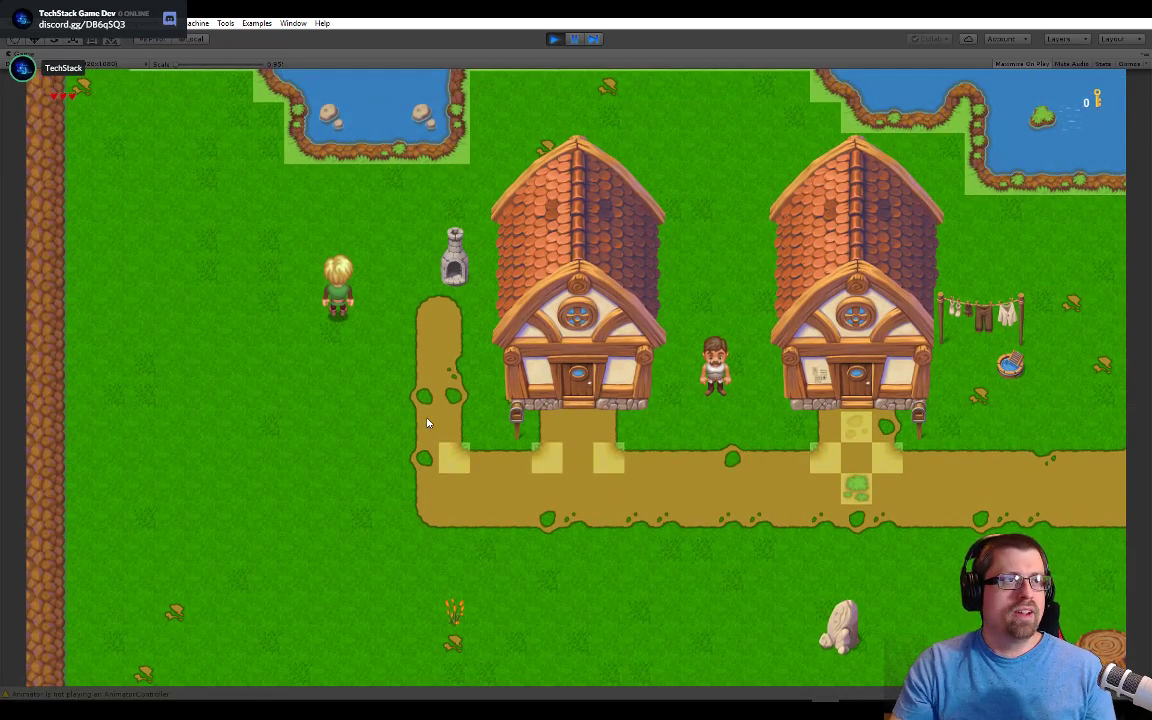
{"action": "key", "text": "w"}
{"action": "key", "text": "d"}
{"action": "key", "text": "w"}
{"action": "key", "text": "d"}
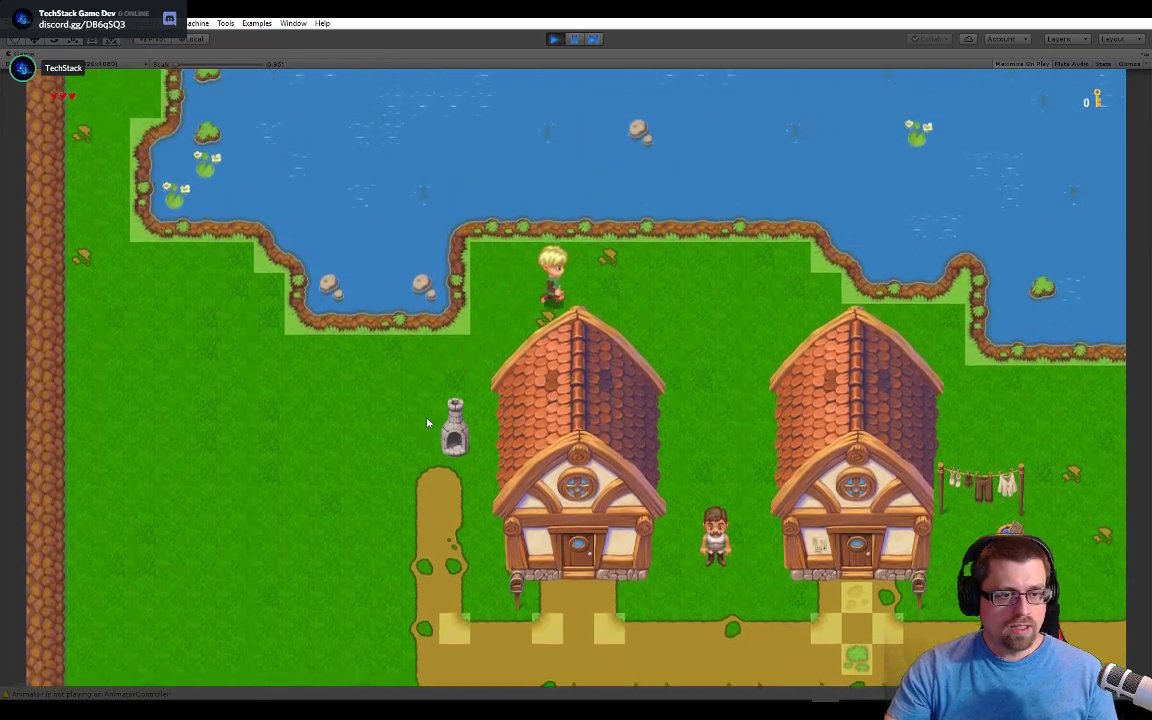
{"action": "key", "text": "d"}
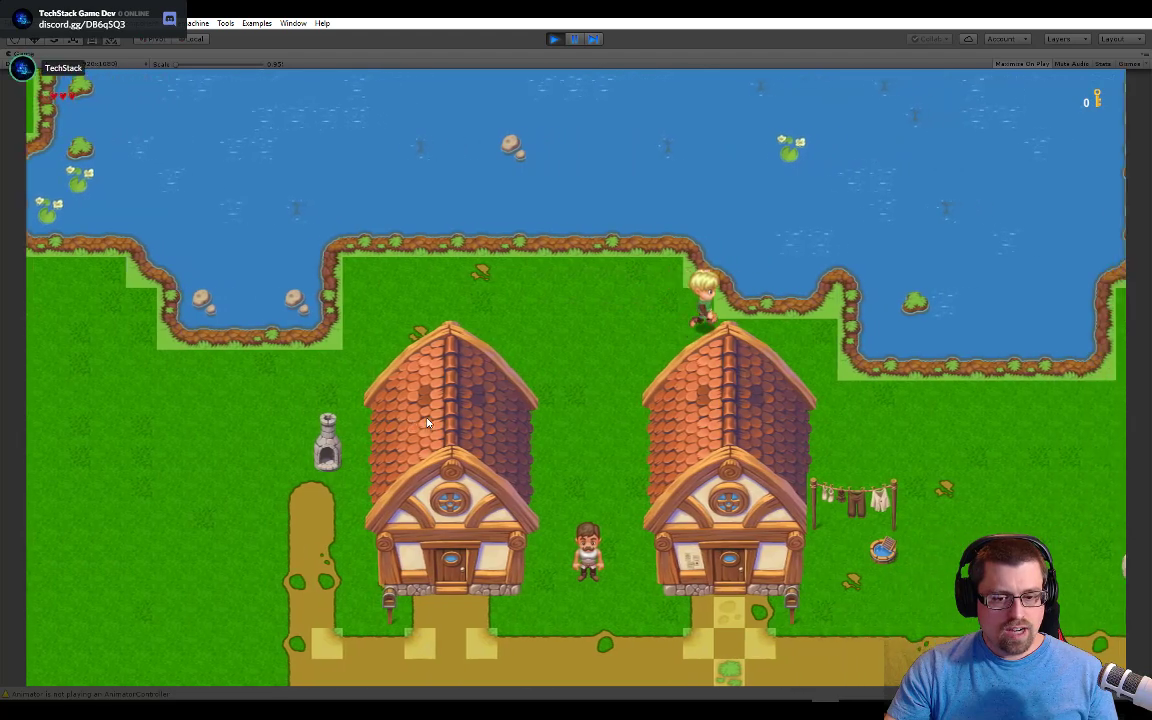
Step: Walk the character between the houses and around the dirt path's western end to inspect the path edges and corner tiles
{"action": "key", "text": "s"}
{"action": "key", "text": "a"}
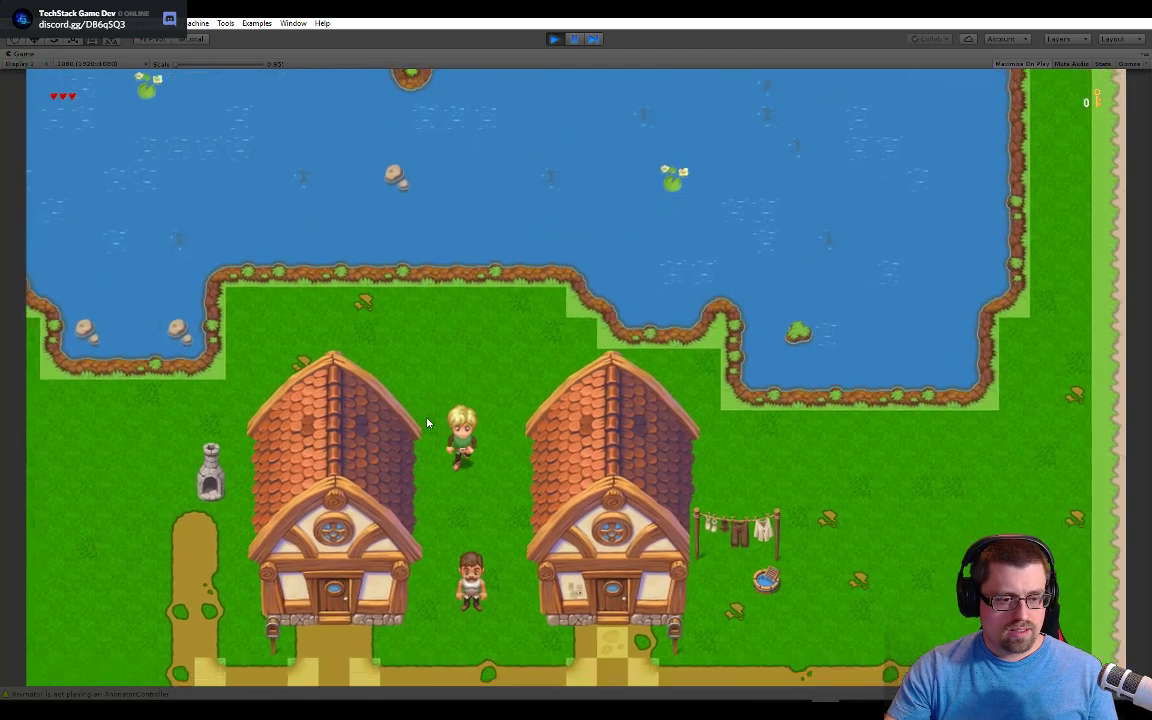
{"action": "key", "text": "s"}
{"action": "key", "text": "d"}
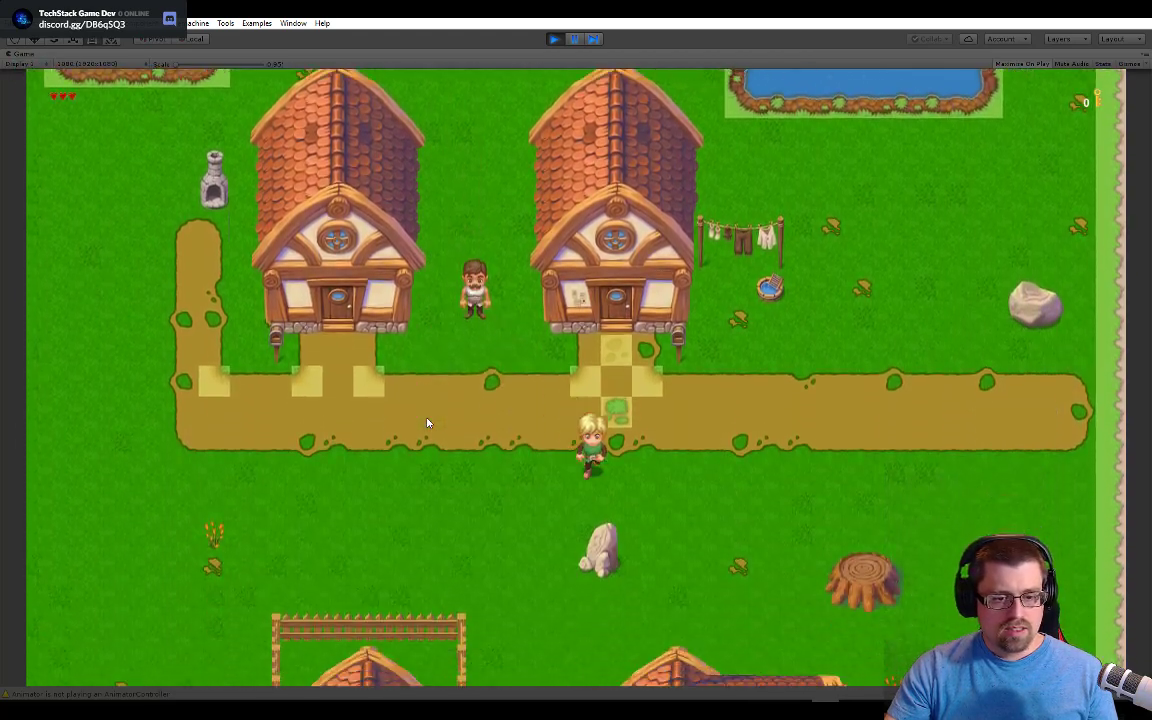
{"action": "key", "text": "a"}
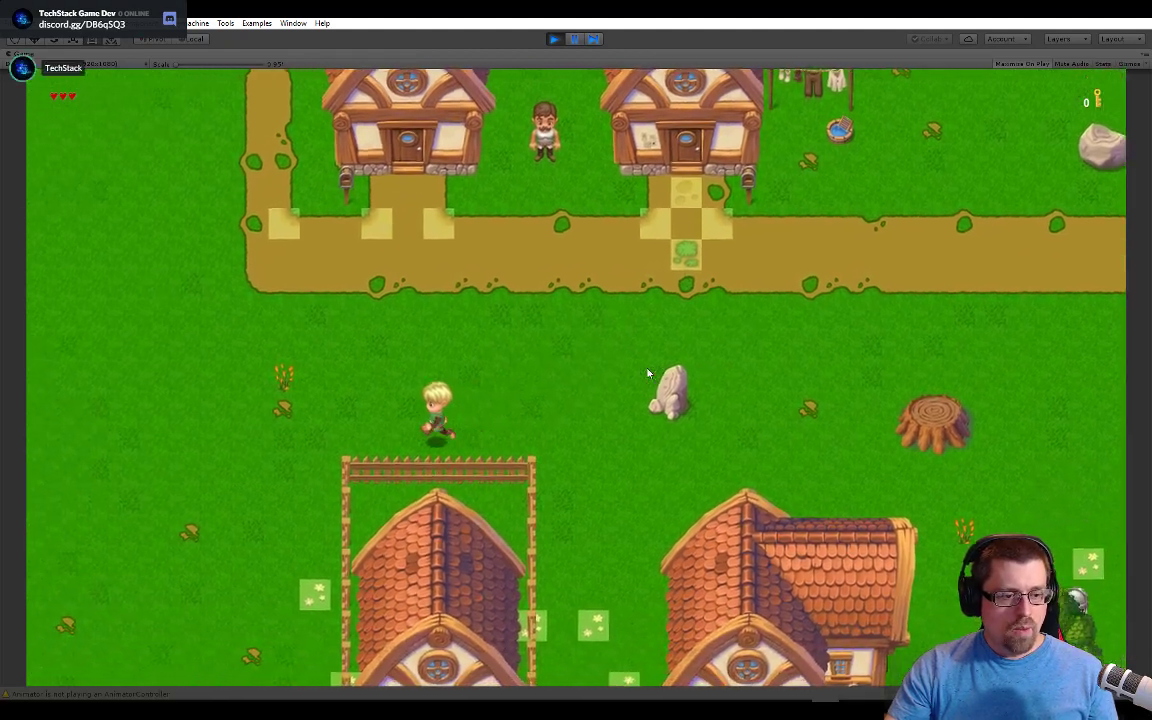
{"action": "key", "text": "w"}
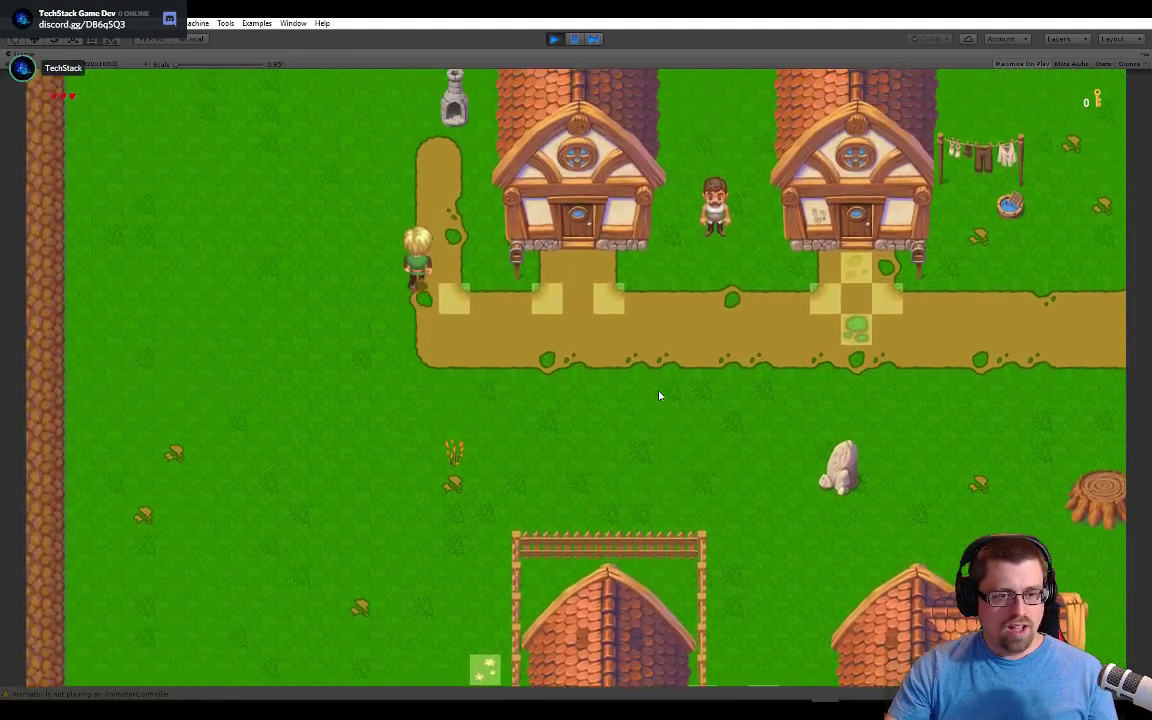
{"action": "key", "text": "s"}
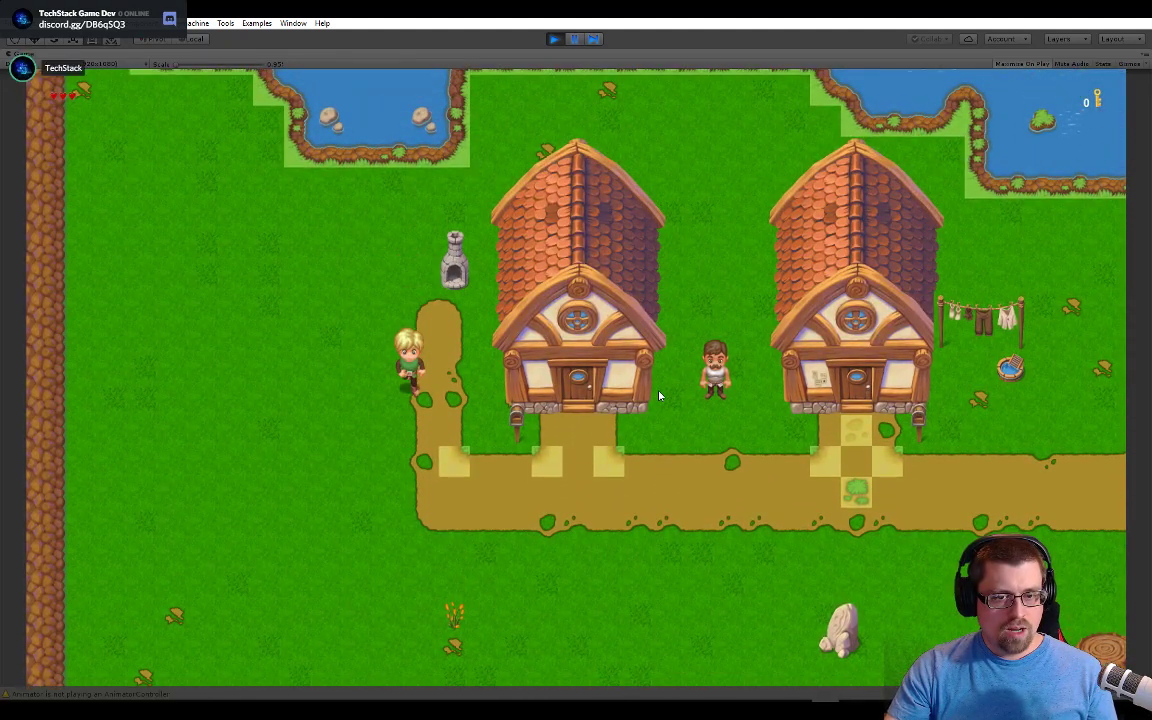
{"action": "key", "text": "s"}
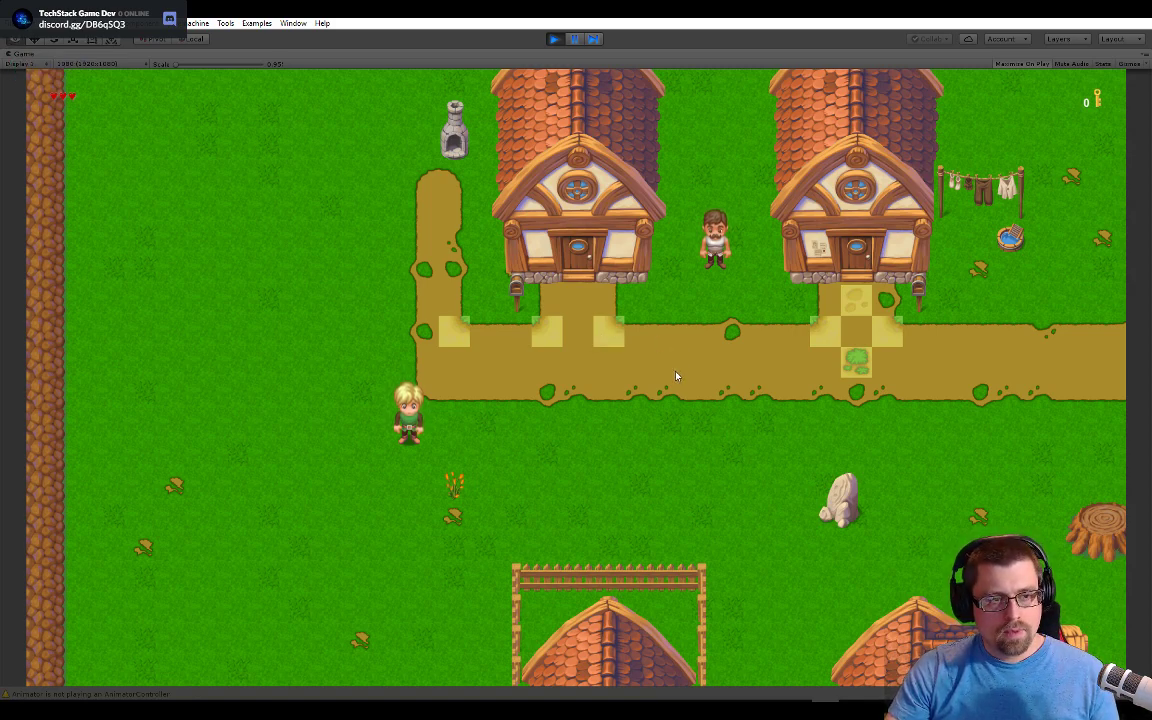
Step: Stop the running game in Unity and switch back to Glasslands tech.psd in Photoshop
{"action": "key", "text": "alt+Tab"}
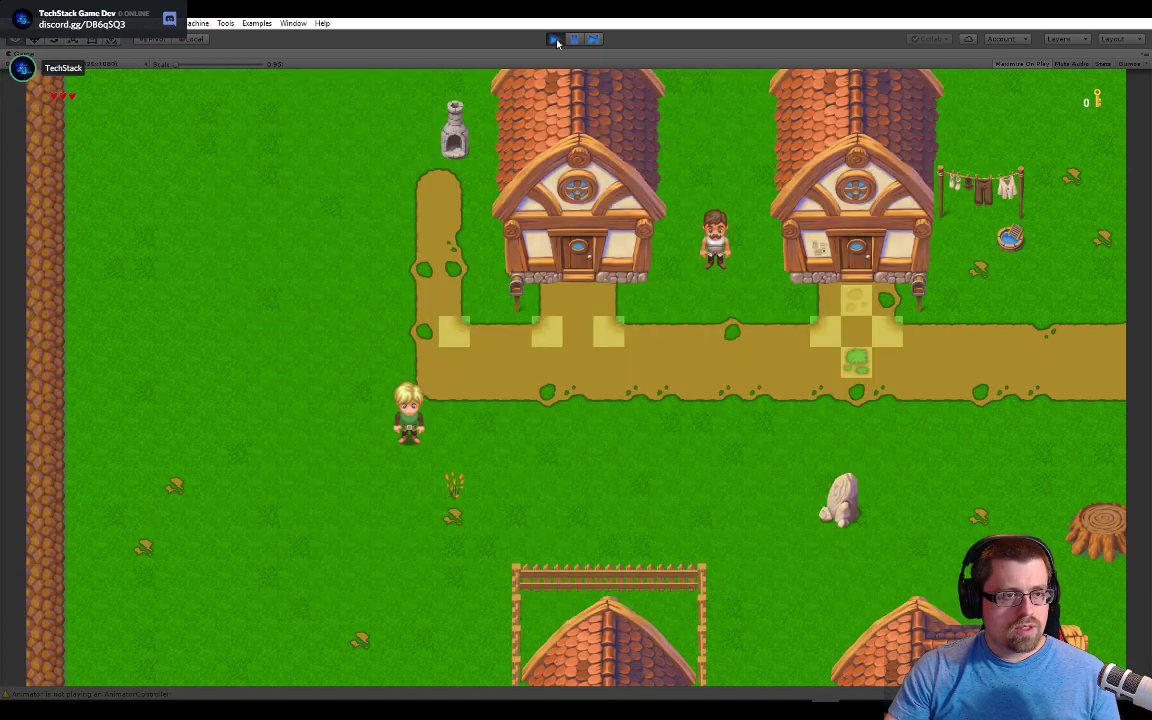
{"action": "key", "text": "alt+Tab"}
{"action": "key", "text": "alt+Tab"}
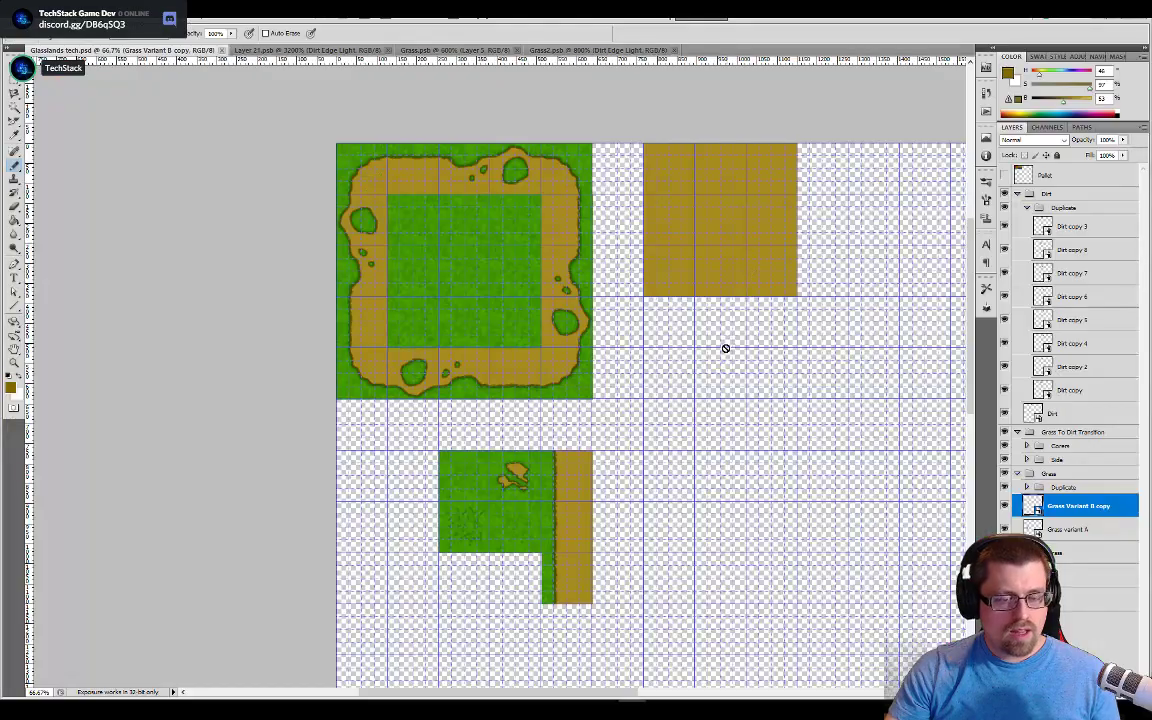
{"action": "key", "text": "alt+Tab"}
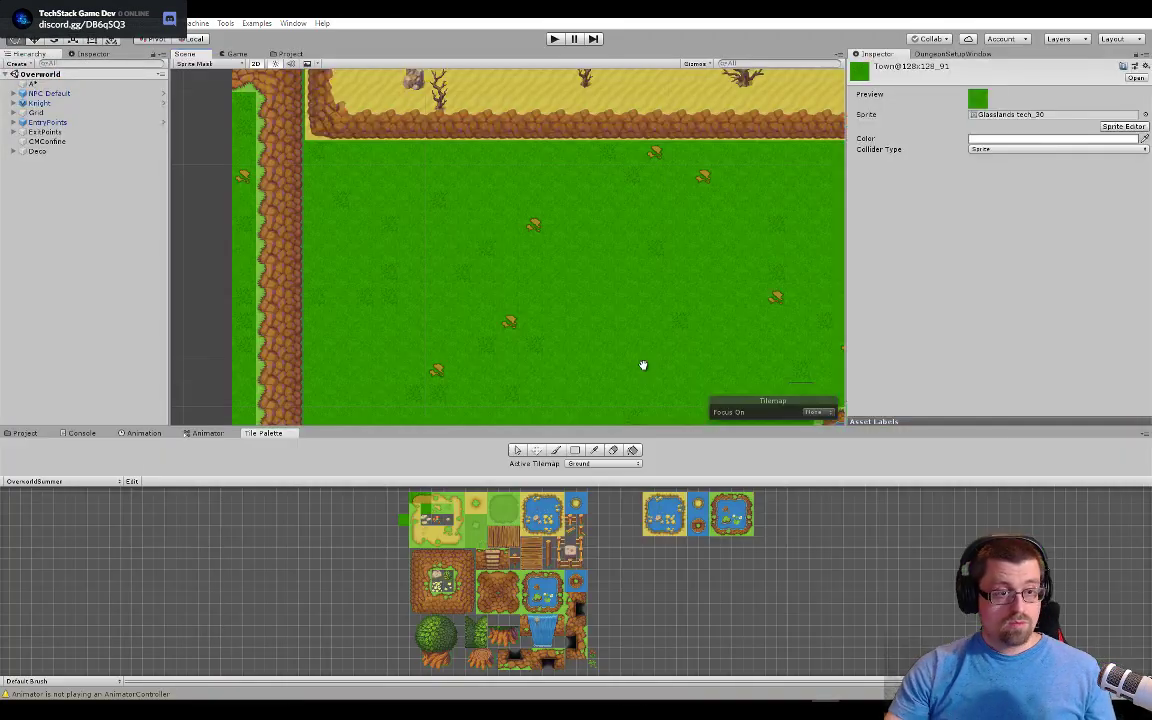
{"action": "key", "text": "alt+Tab"}
Step: Make an independent smart object copy of the Dirt layer and move it into the Grass To Dirt Transition group
{"action": "key", "text": "ctrl+plus"}
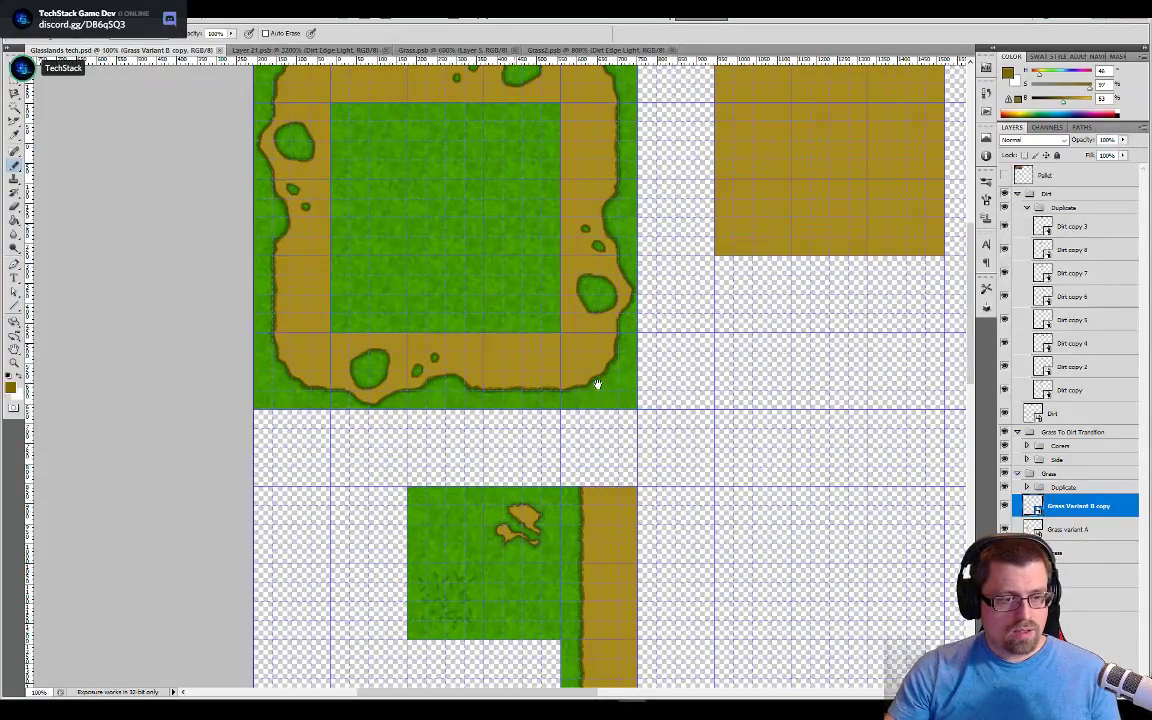
{"action": "left_click_drag", "start_coordinate": [627, 463], "coordinate": [521, 343]}
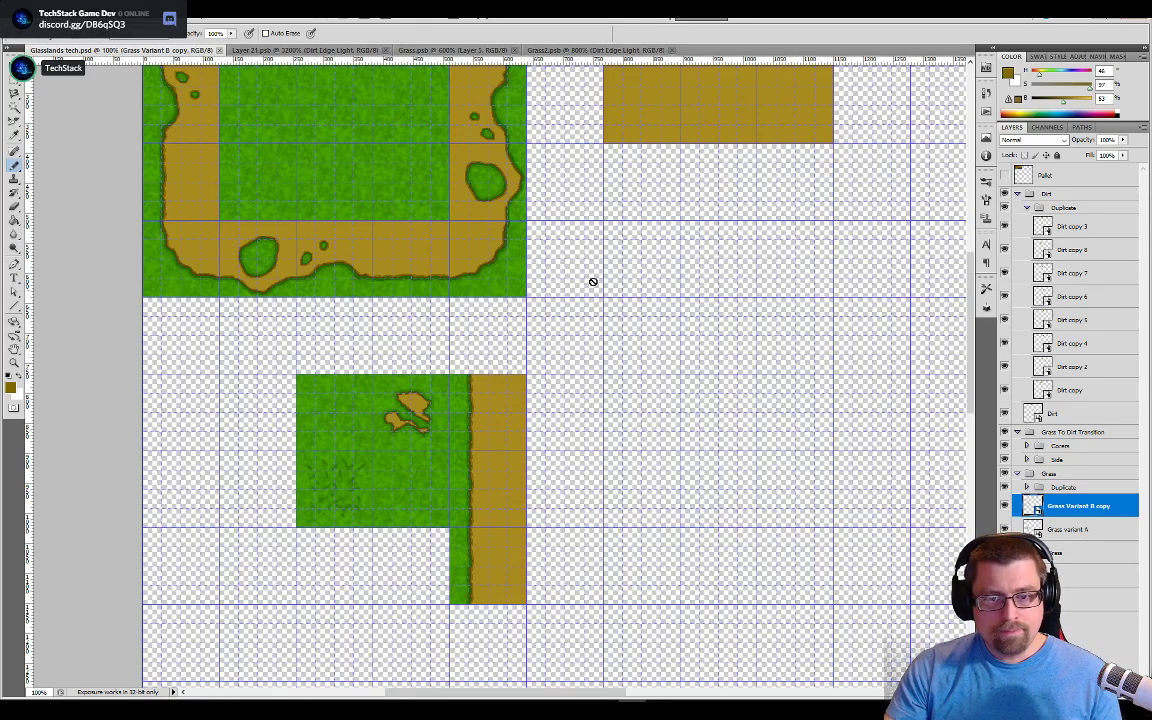
{"action": "left_click", "coordinate": [1026, 207]}
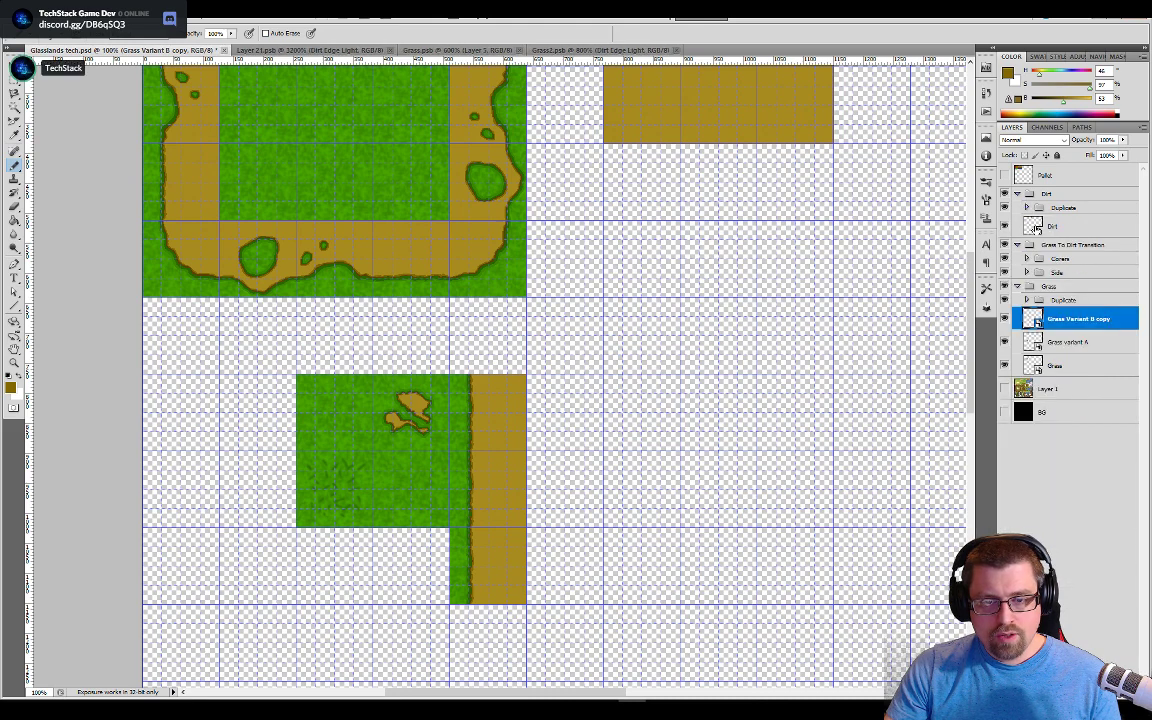
{"action": "left_click", "coordinate": [1036, 228]}
{"action": "right_click", "coordinate": [1036, 228]}
{"action": "left_click", "coordinate": [1072, 511]}
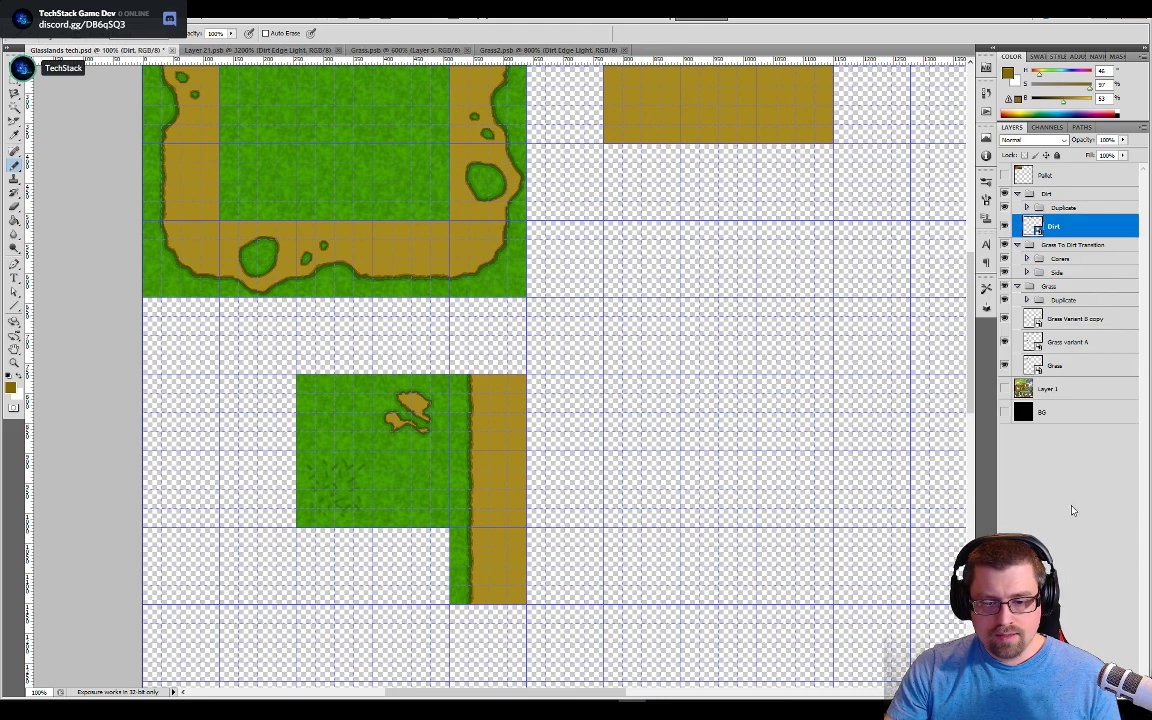
{"action": "right_click", "coordinate": [1030, 227]}
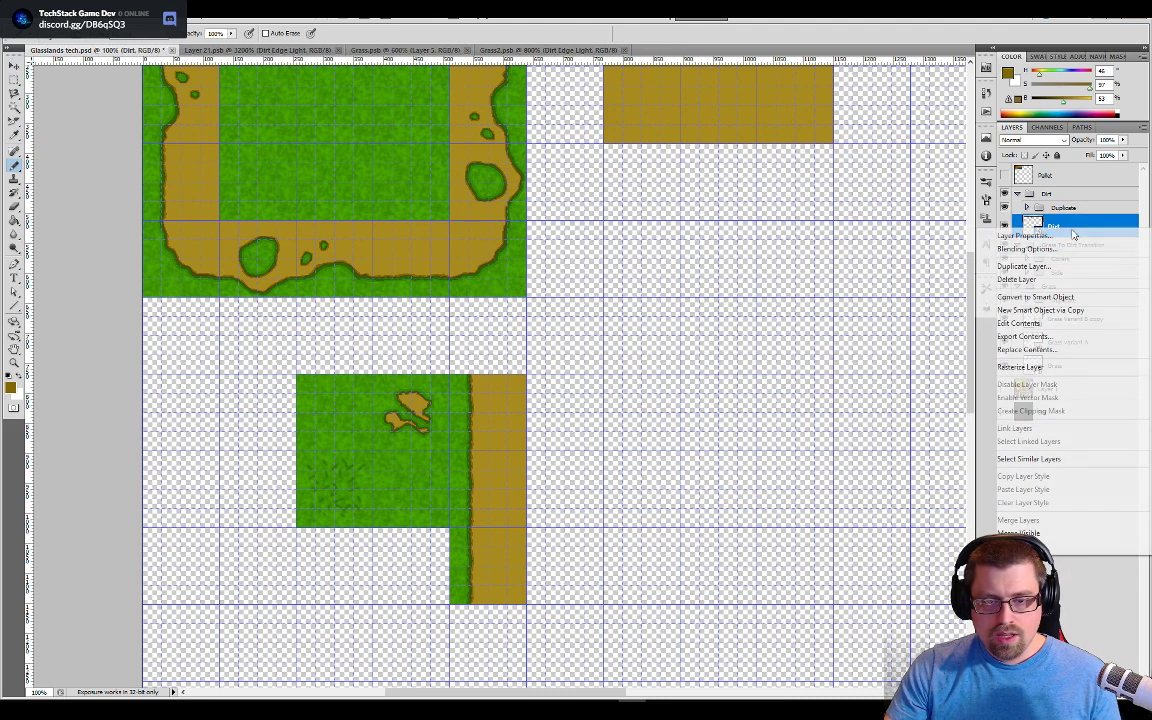
{"action": "left_click", "coordinate": [1046, 311]}
{"action": "left_click_drag", "start_coordinate": [1046, 230], "coordinate": [1052, 205]}
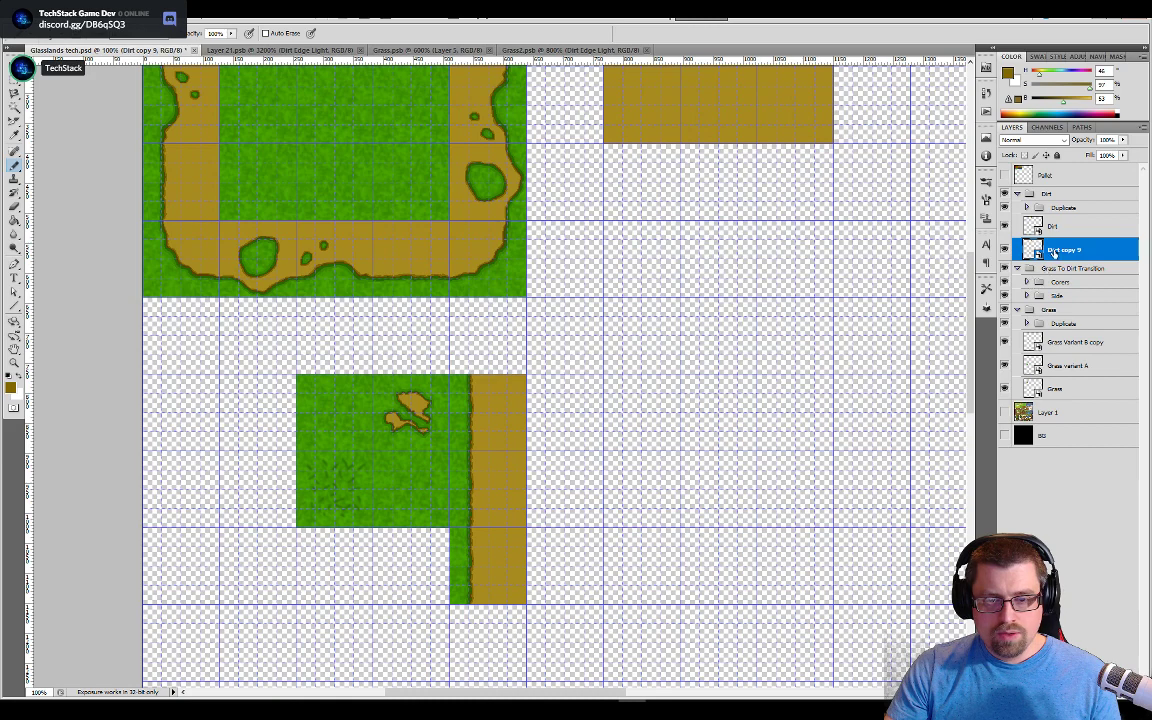
{"action": "left_click_drag", "start_coordinate": [1055, 253], "coordinate": [1068, 279]}
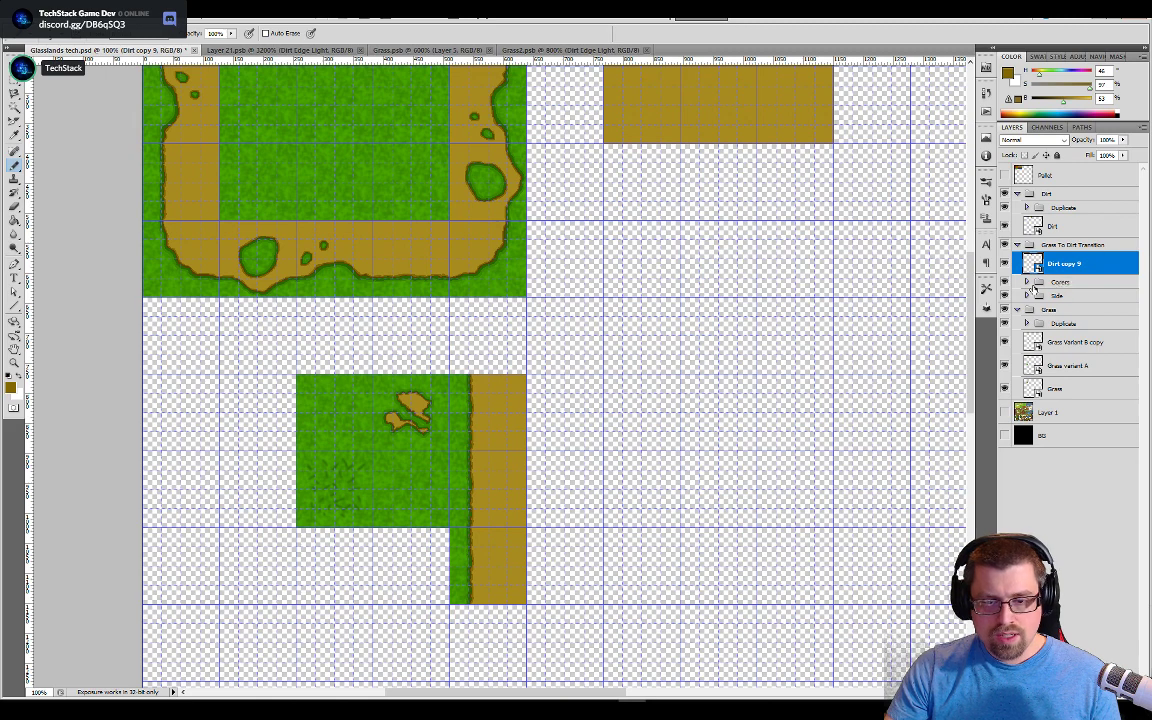
Step: Create a layer group named Inside Corner within Grass To Dirt Transition, below Side, and put the copied dirt layer in it
{"action": "left_click", "coordinate": [1055, 245]}
{"action": "right_click", "coordinate": [1052, 247]}
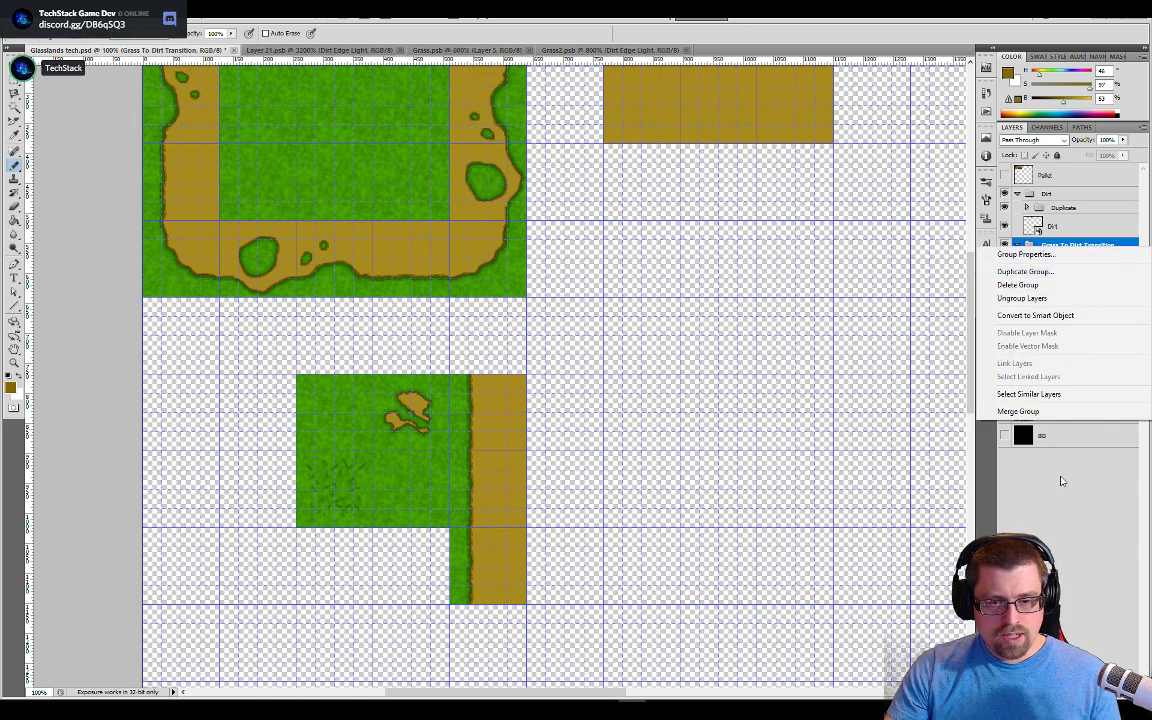
{"action": "left_click", "coordinate": [1071, 573]}
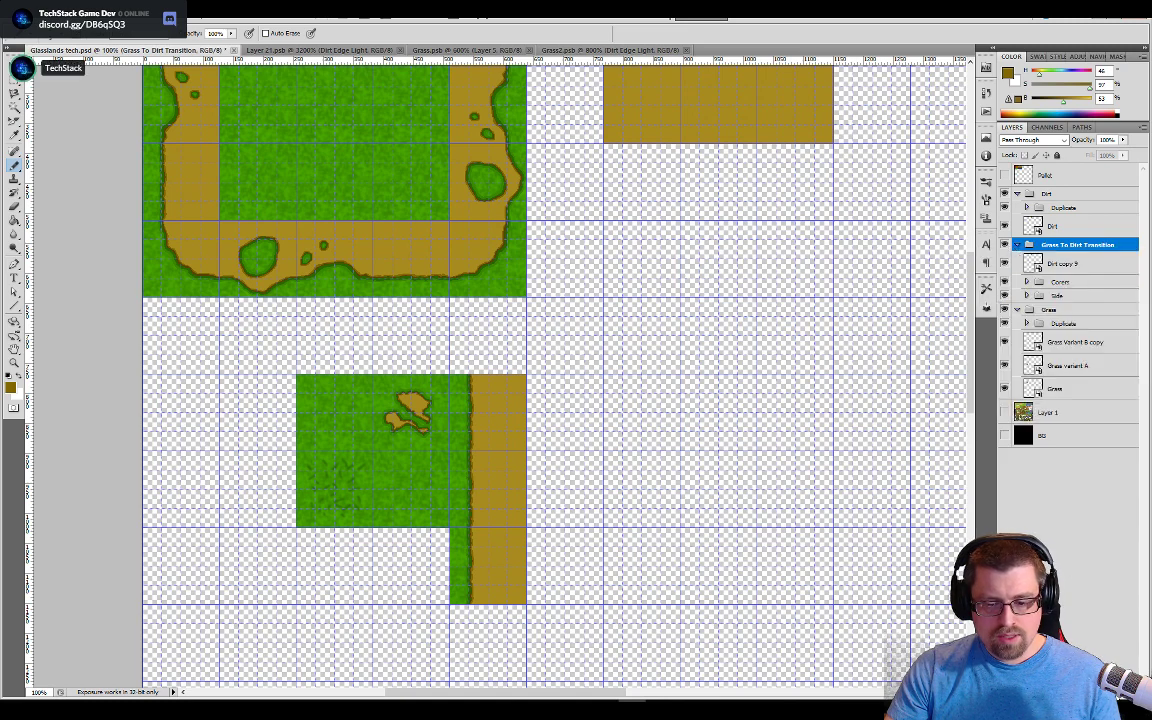
{"action": "key", "text": "ctrl+g"}
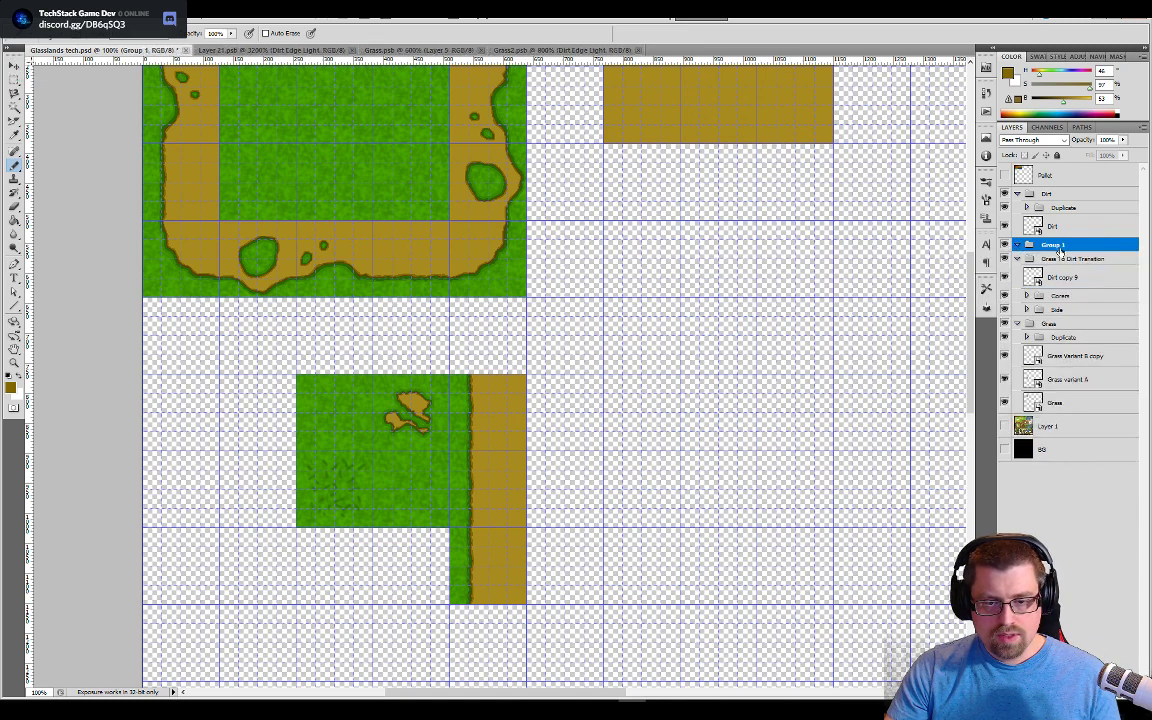
{"action": "double_click", "coordinate": [1059, 250]}
{"action": "type", "text": "Ti"}
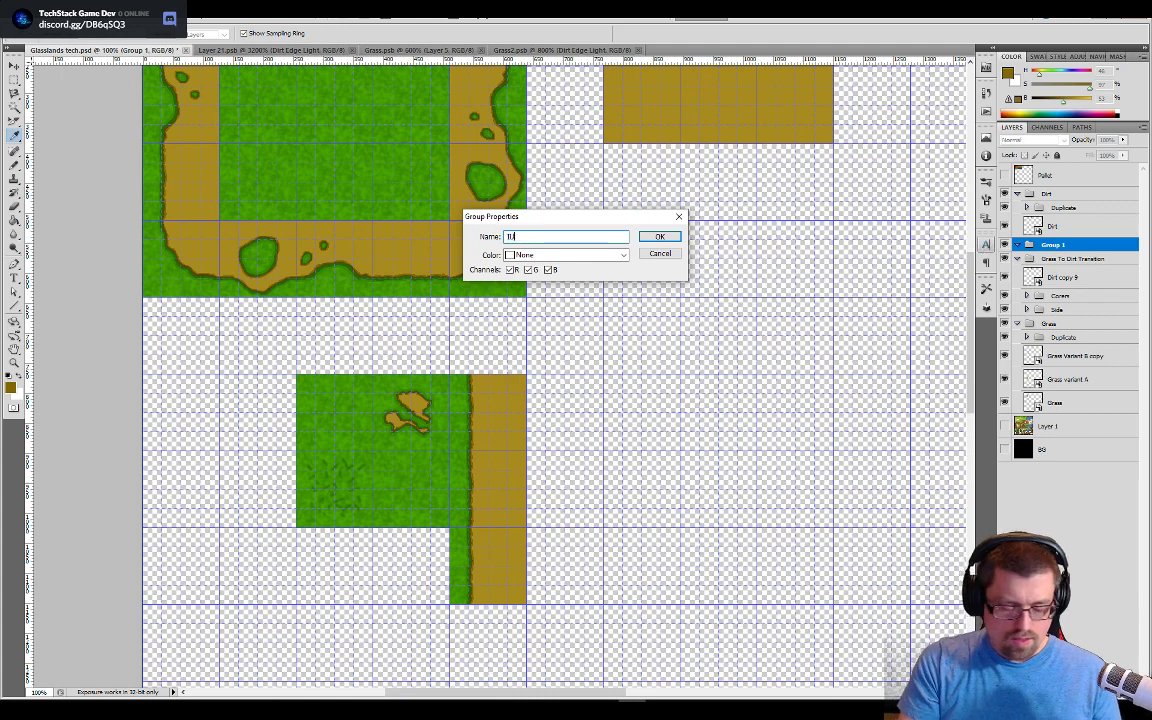
{"action": "key", "text": "BackSpace"}
{"action": "key", "text": "BackSpace"}
{"action": "type", "text": "Ins"}
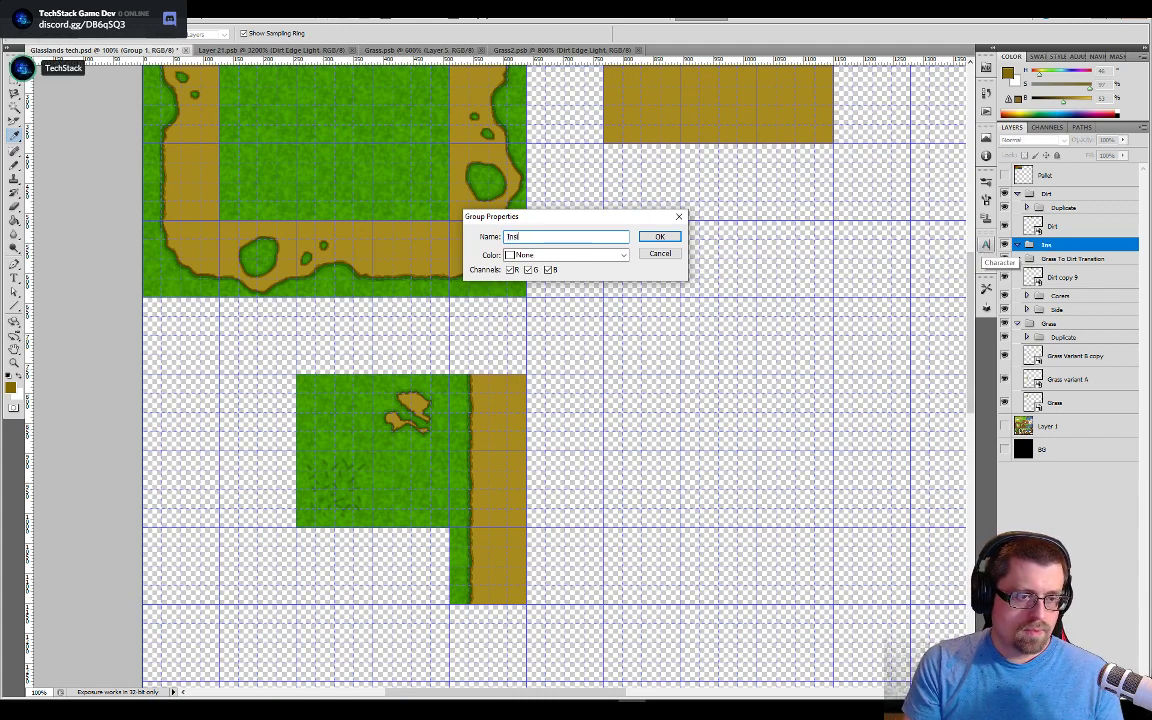
{"action": "type", "text": "ide Corner"}
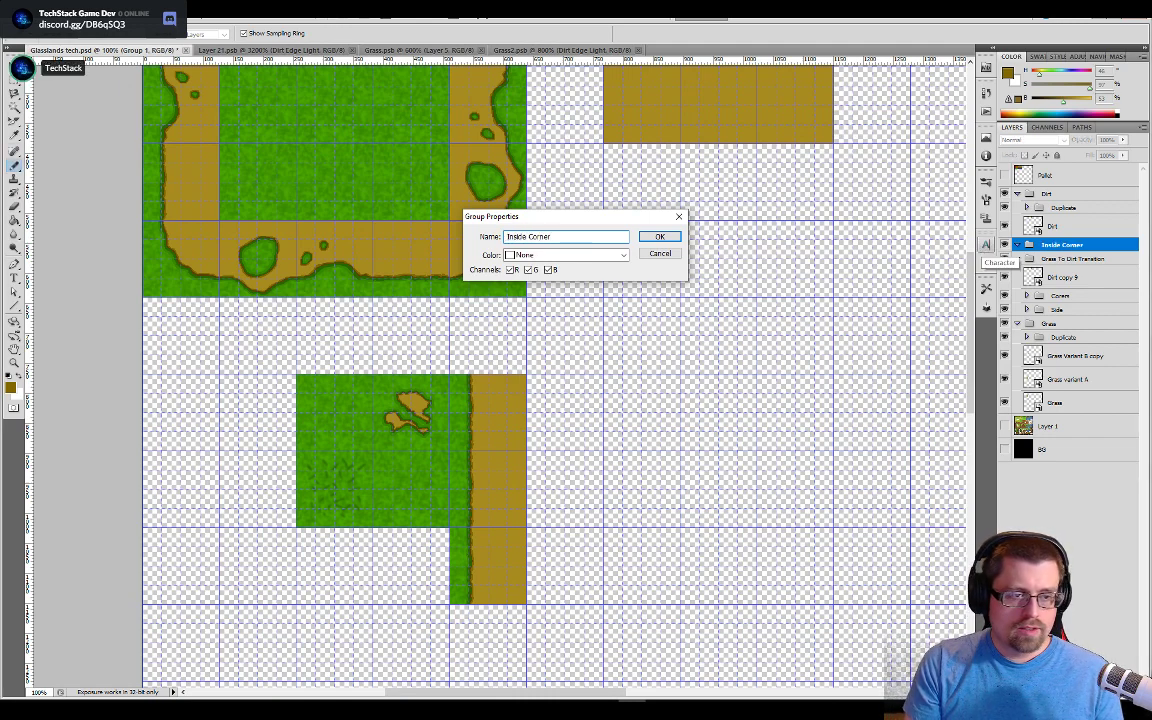
{"action": "key", "text": "Return"}
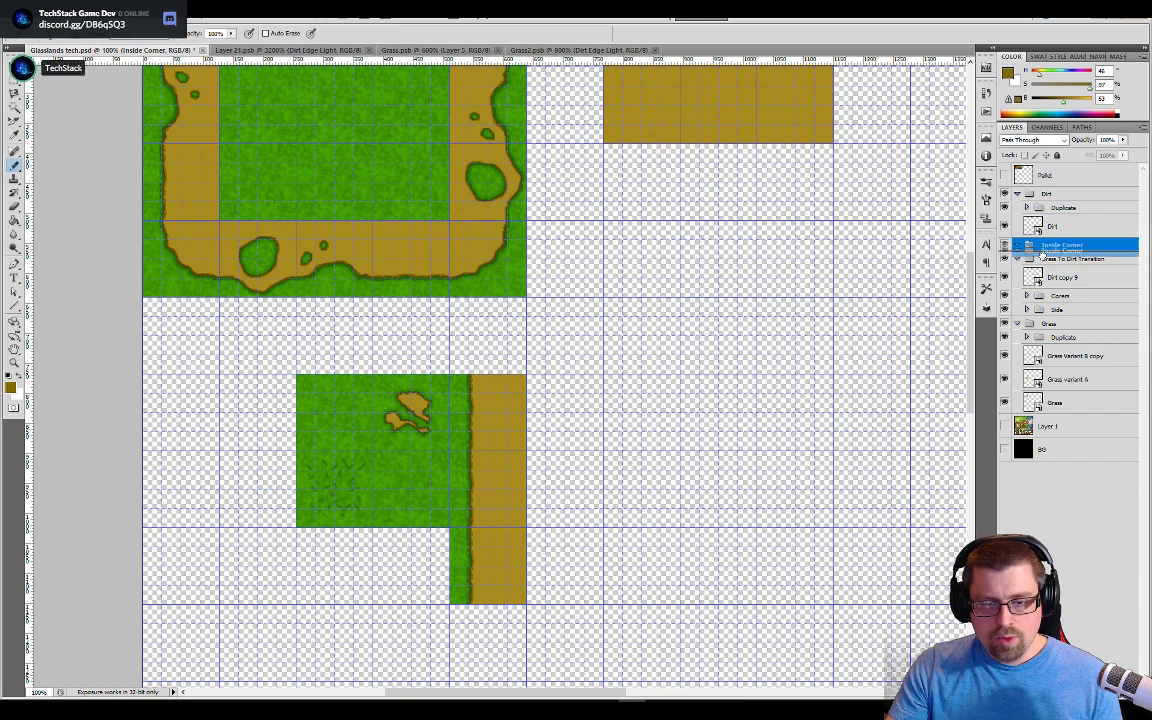
{"action": "left_click_drag", "start_coordinate": [1037, 249], "coordinate": [1042, 316]}
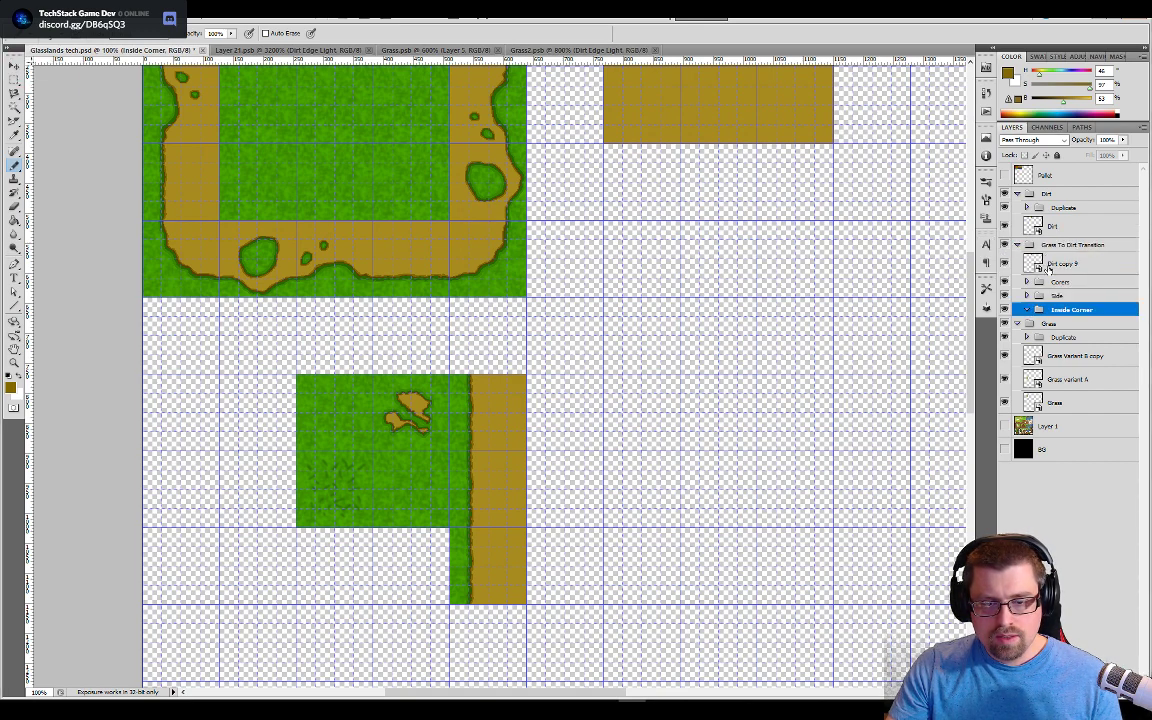
{"action": "left_click_drag", "start_coordinate": [1048, 268], "coordinate": [1050, 309]}
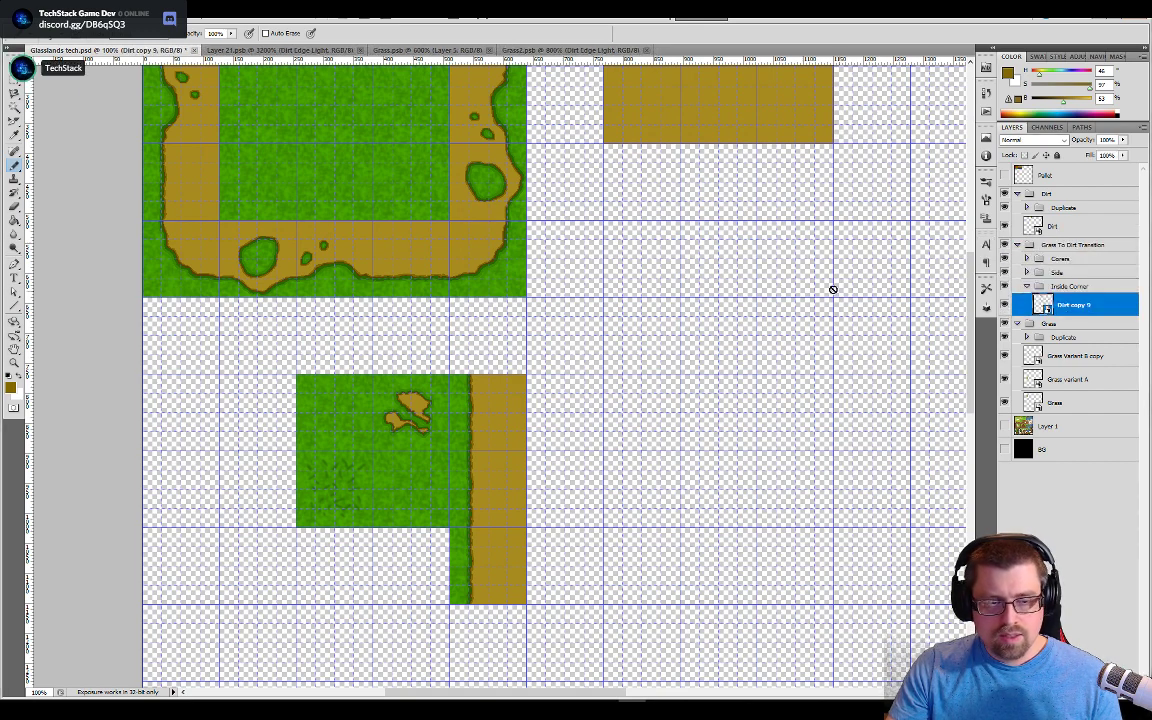
Step: Show the Layer 1 reference tileset with the Dirt, Grass To Dirt Transition and Grass groups hidden, and examine its inside-corner grass tuft
{"action": "key", "text": "ctrl+minus"}
{"action": "key", "text": "ctrl+minus"}
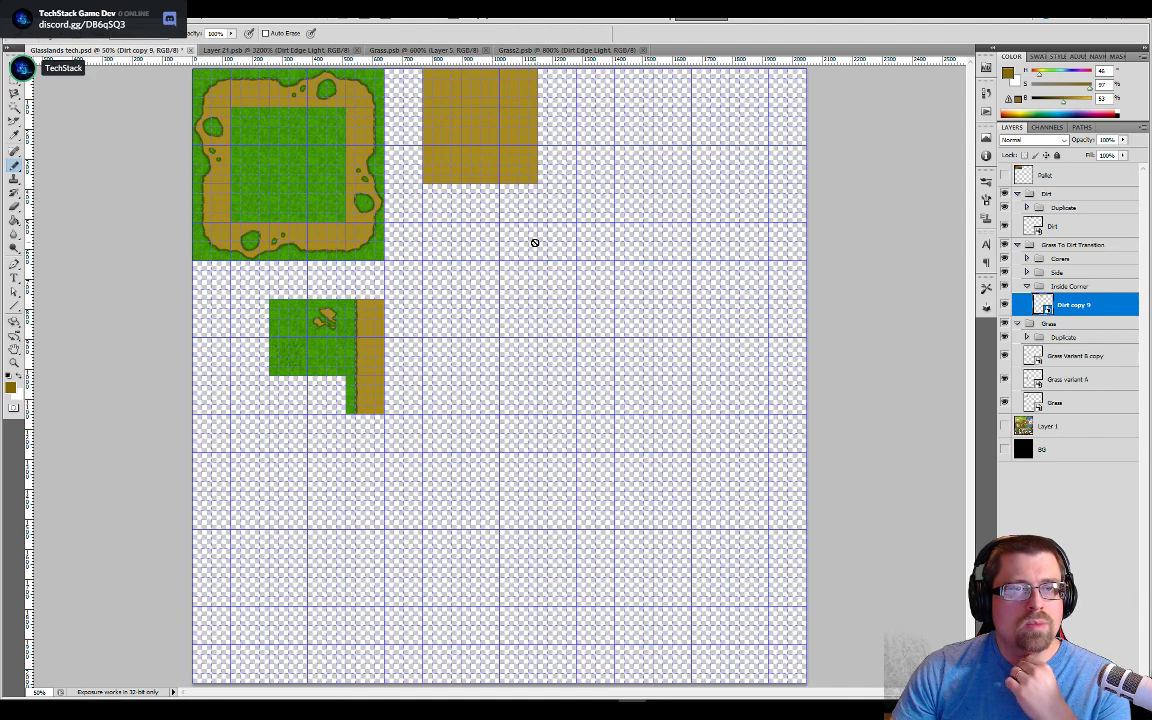
{"action": "left_click", "coordinate": [1003, 435]}
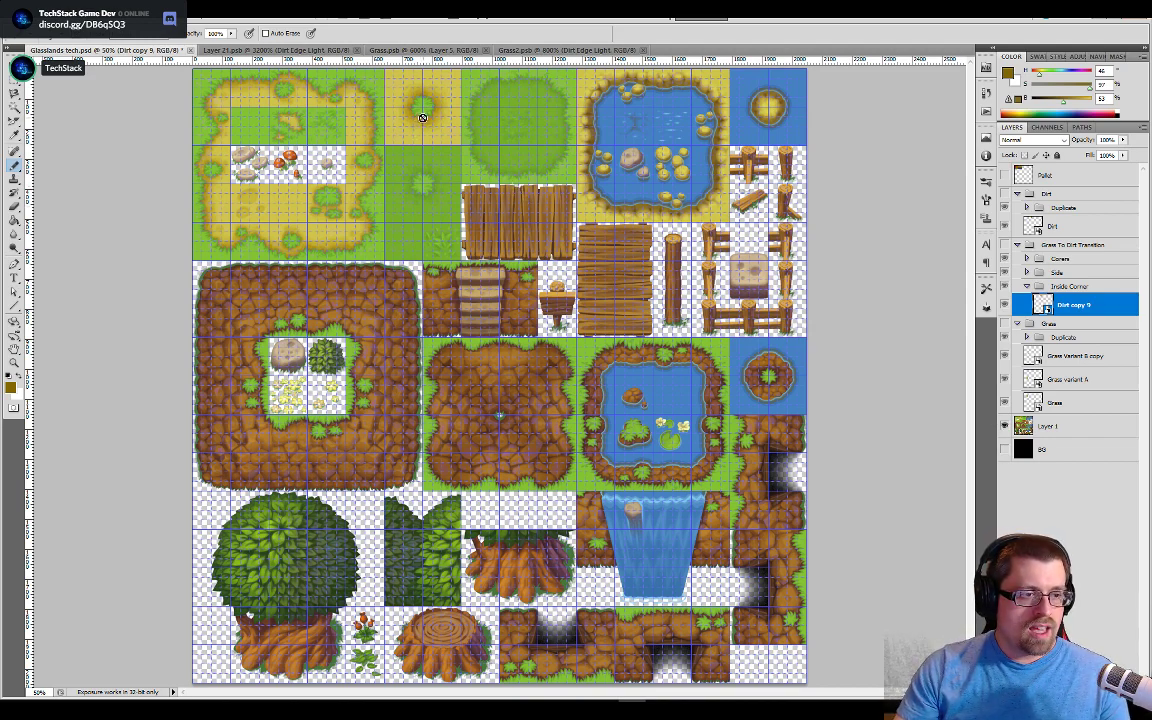
{"action": "key", "text": "ctrl+plus"}
{"action": "key", "text": "ctrl+plus"}
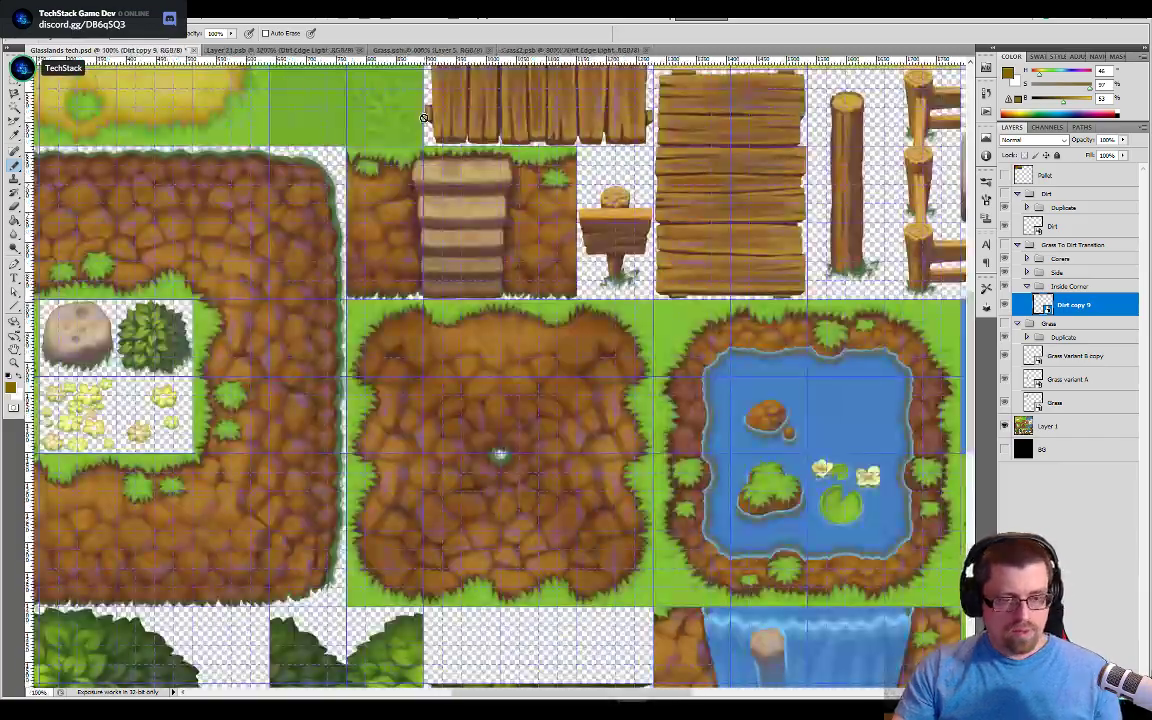
{"action": "left_click_drag", "start_coordinate": [447, 229], "coordinate": [491, 308]}
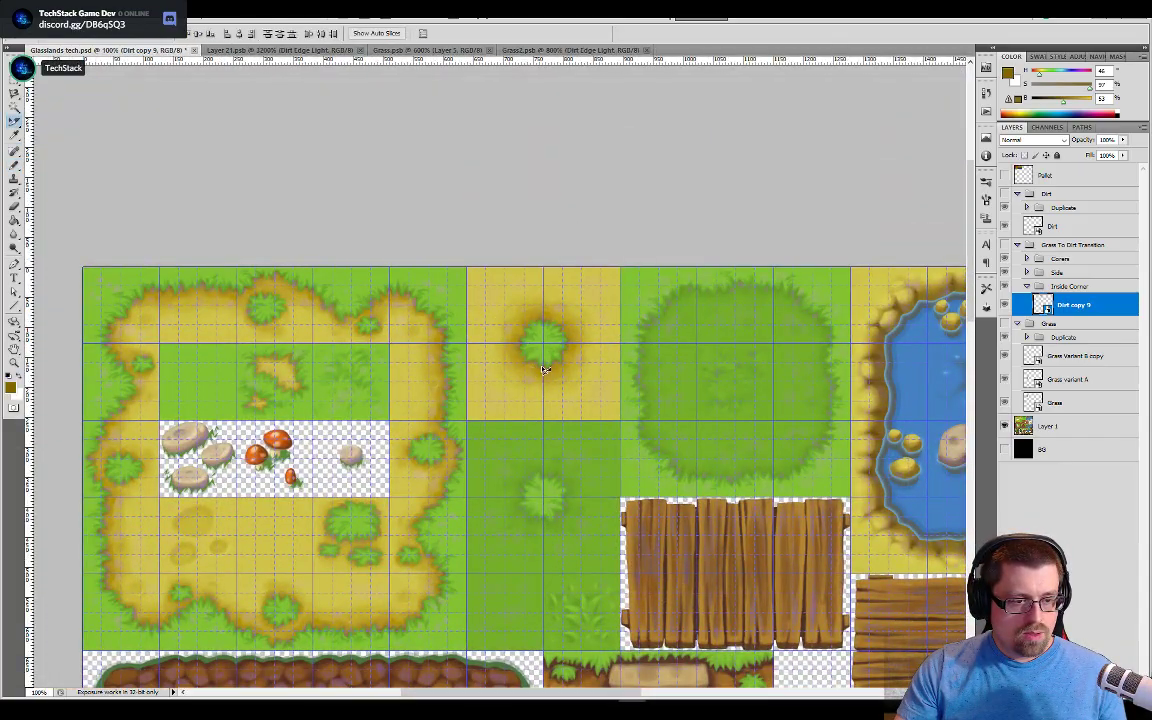
{"action": "scroll", "coordinate": [543, 366], "scroll_direction": "up", "scroll_amount": 5}
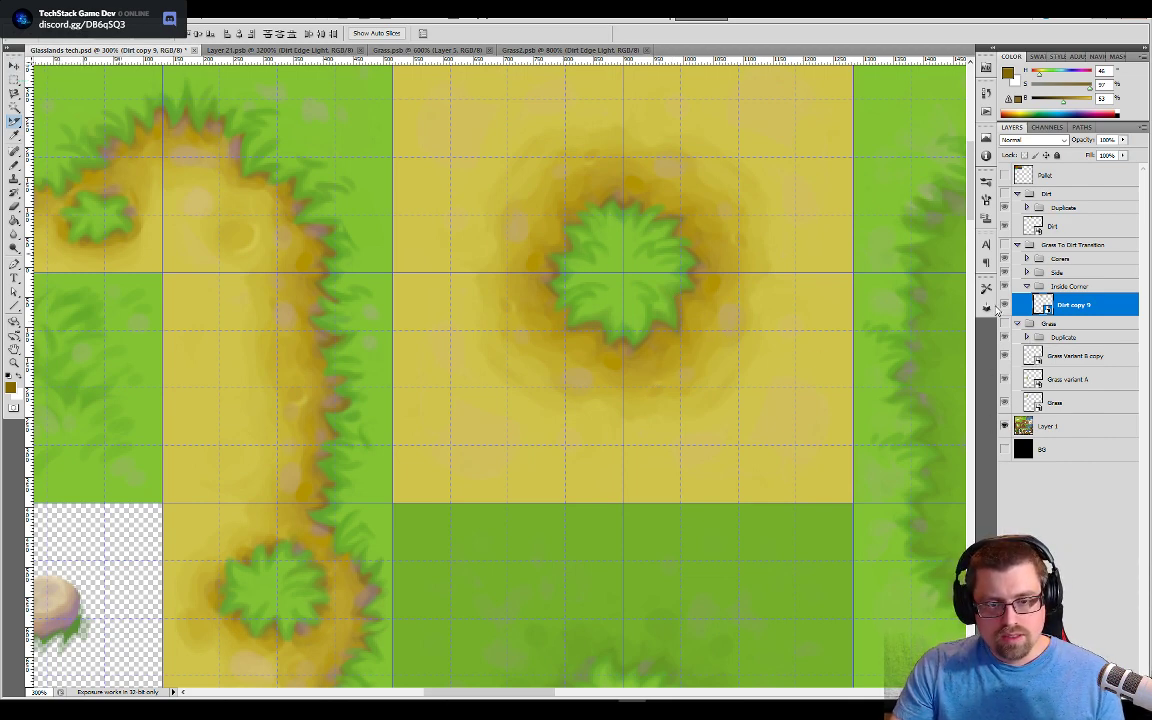
Step: Hide the Layer 1 reference, show the tile groups again, and move the copied dirt tile to one empty tile row below the dirt block
{"action": "left_click", "coordinate": [1005, 426]}
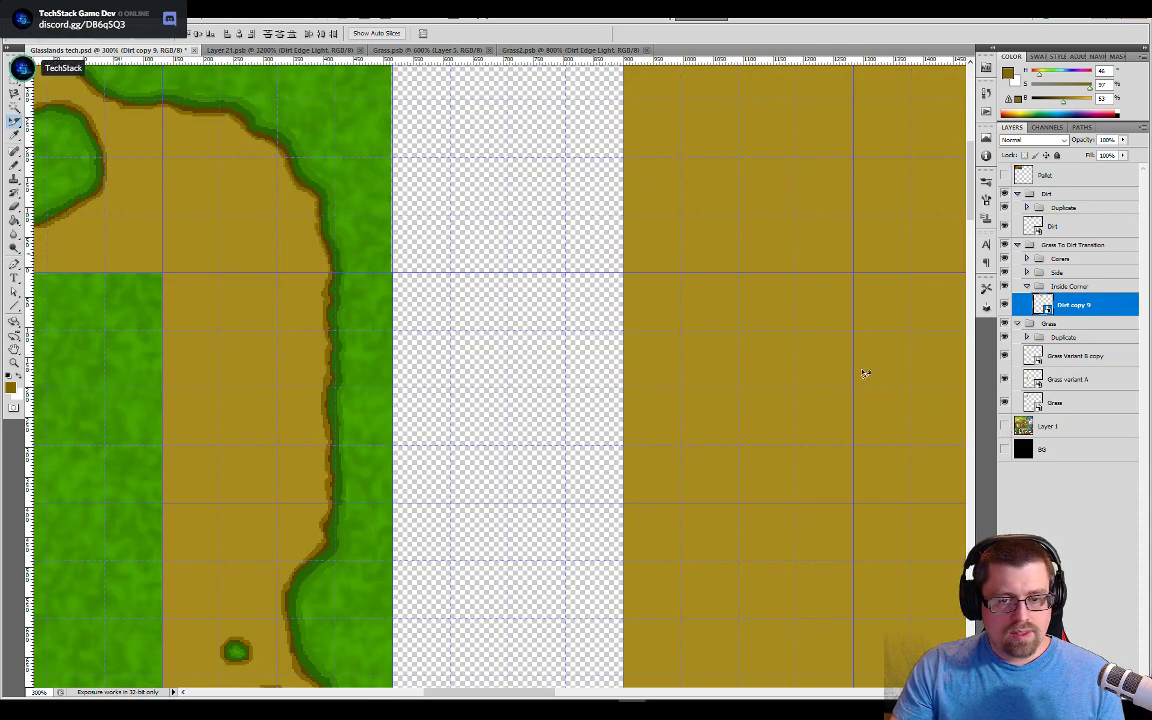
{"action": "scroll", "coordinate": [865, 373], "scroll_direction": "down", "scroll_amount": 2}
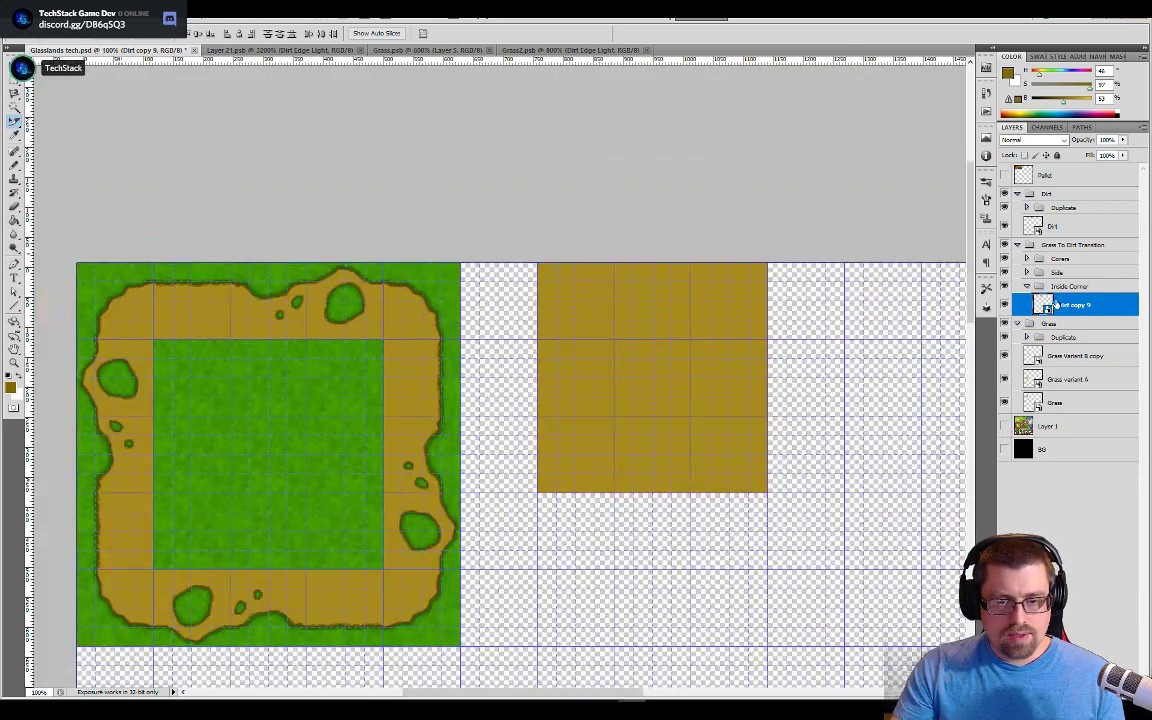
{"action": "scroll", "coordinate": [620, 400], "scroll_direction": "down", "scroll_amount": 5}
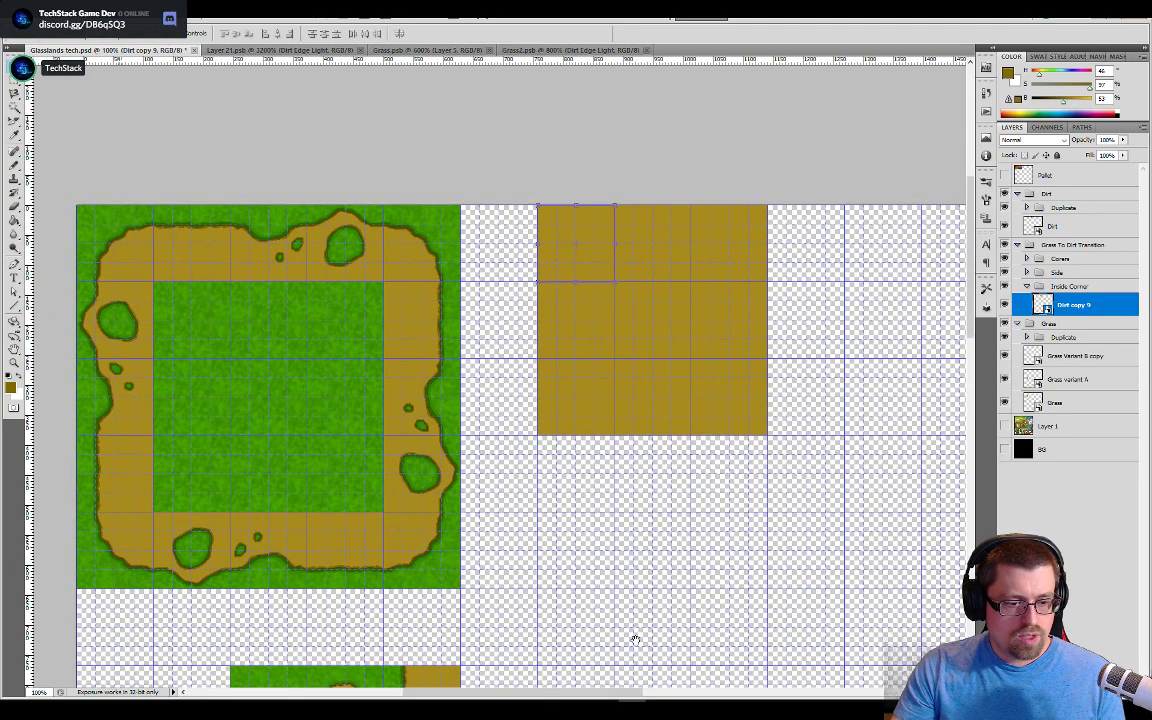
{"action": "scroll", "coordinate": [622, 458], "scroll_direction": "down", "scroll_amount": 1}
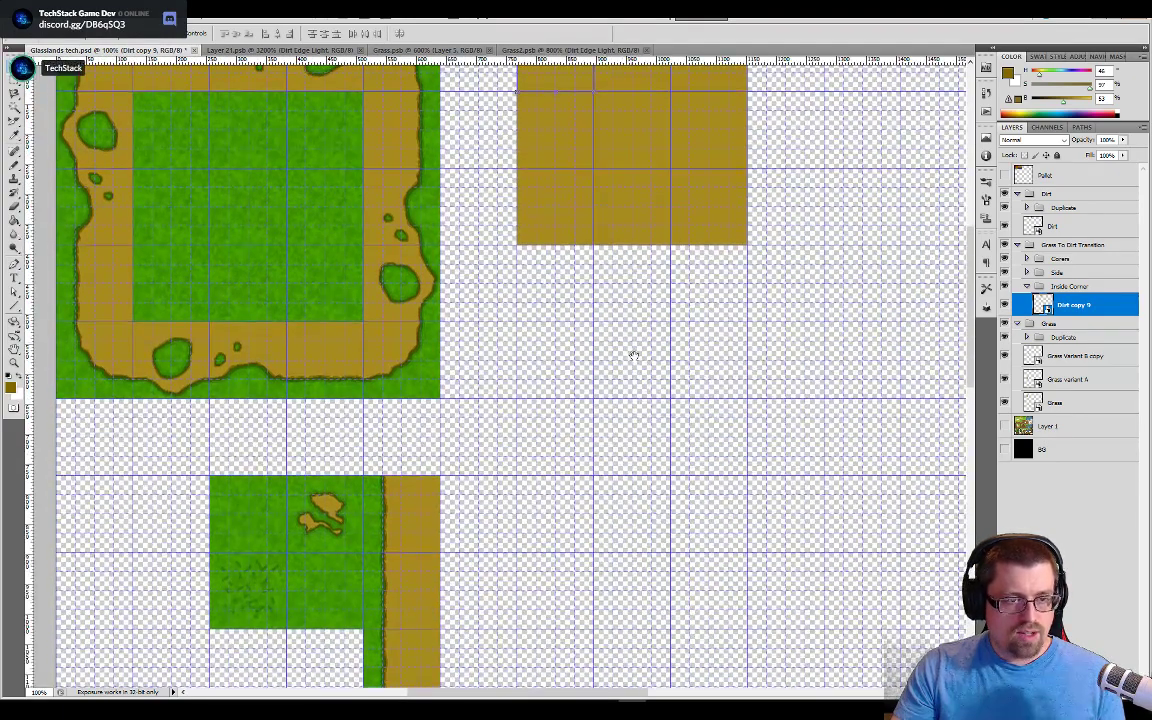
{"action": "left_click_drag", "start_coordinate": [632, 355], "coordinate": [663, 467]}
{"action": "left_click_drag", "start_coordinate": [605, 181], "coordinate": [646, 488]}
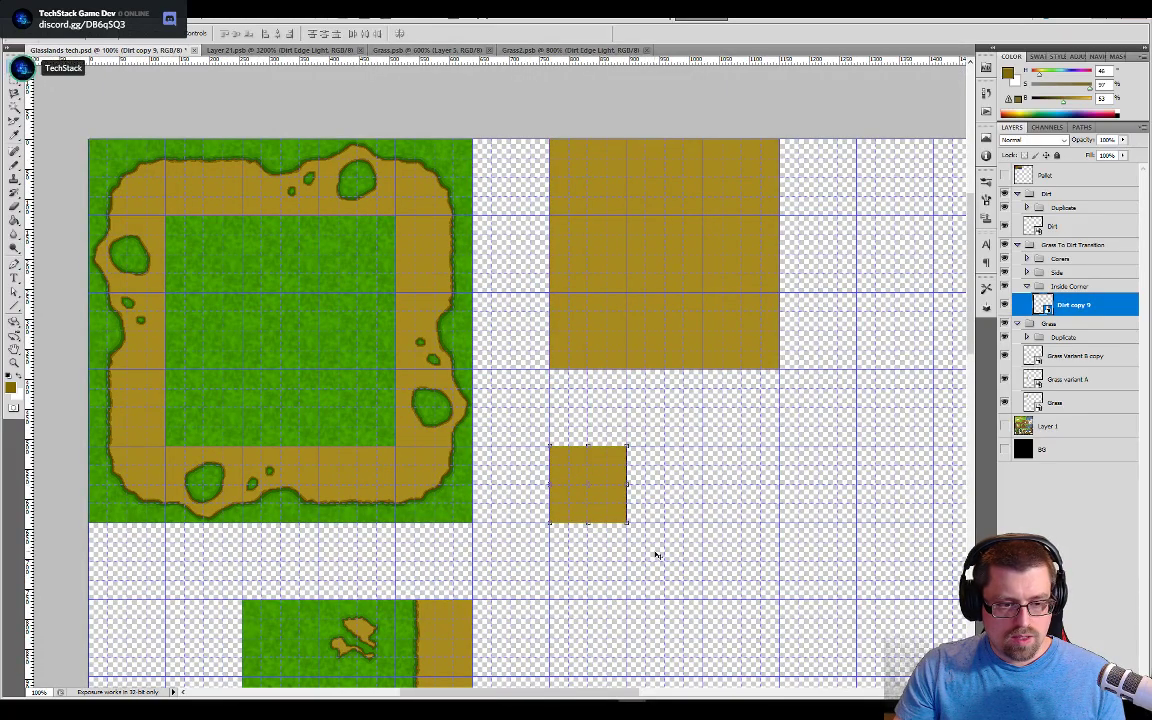
Step: Nudge the copied dirt tile into exact alignment with the surrounding grid guides
{"action": "key", "text": "ctrl+plus"}
{"action": "key", "text": "ctrl+plus"}
{"action": "left_click_drag", "start_coordinate": [656, 553], "coordinate": [608, 253]}
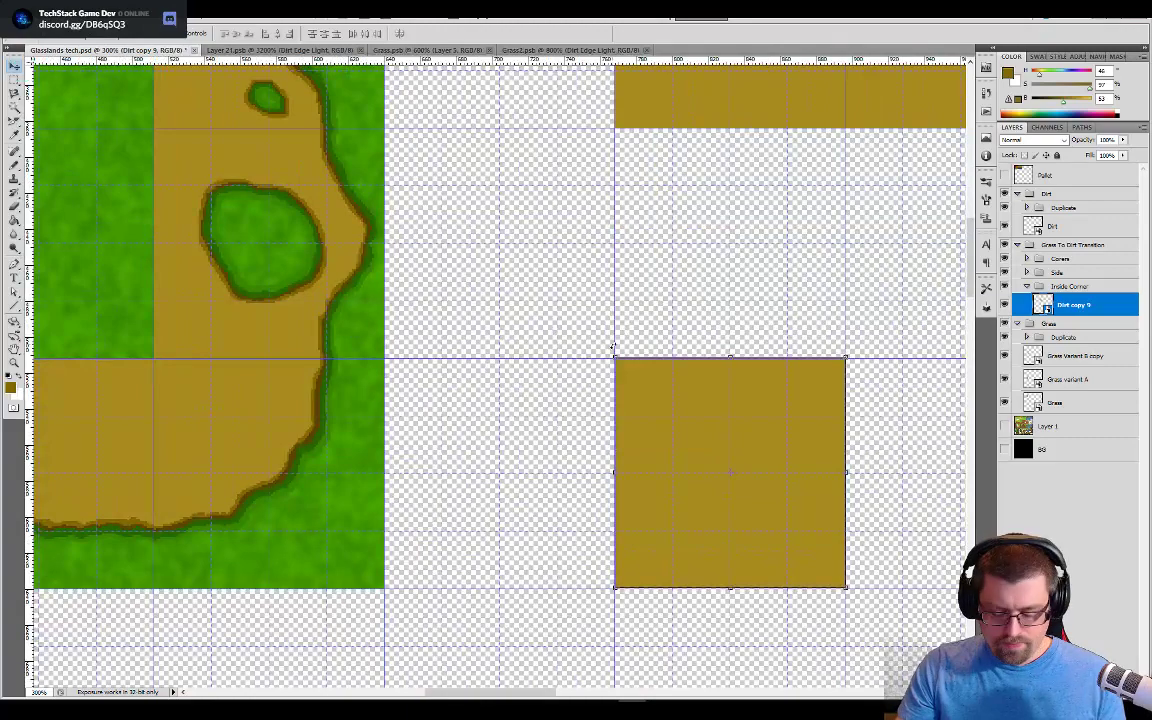
{"action": "key", "text": "m"}
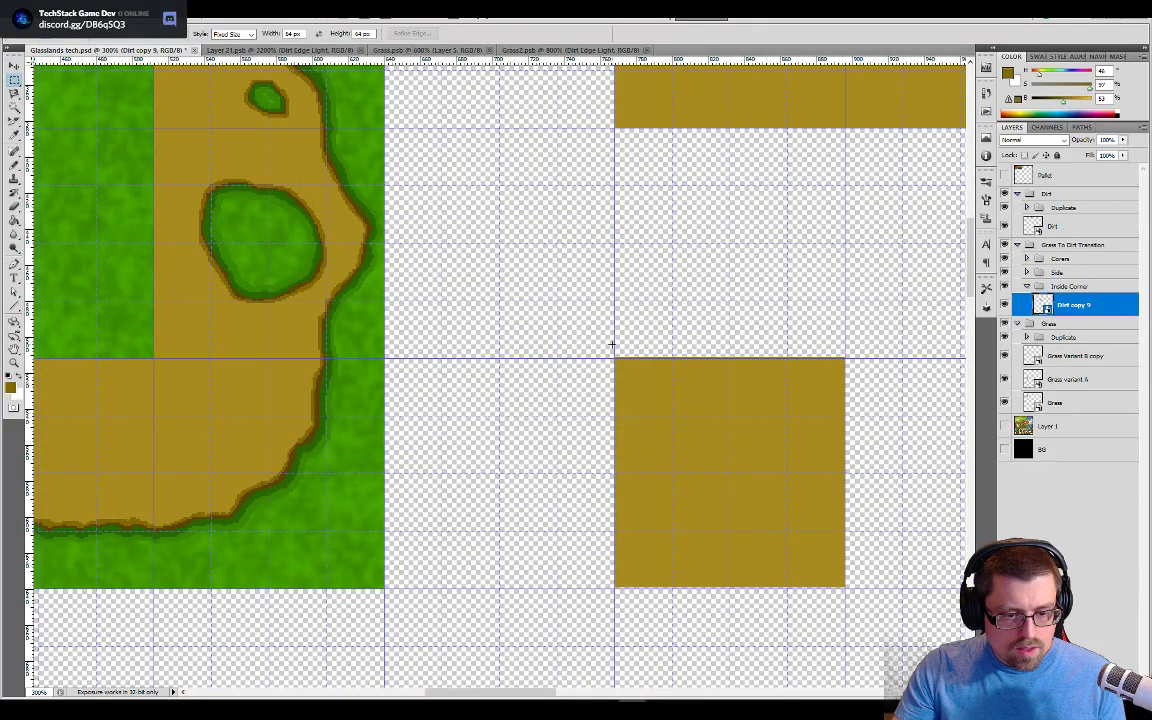
{"action": "key", "text": "ctrl+plus"}
{"action": "left_click_drag", "start_coordinate": [612, 342], "coordinate": [563, 188]}
{"action": "key", "text": "v"}
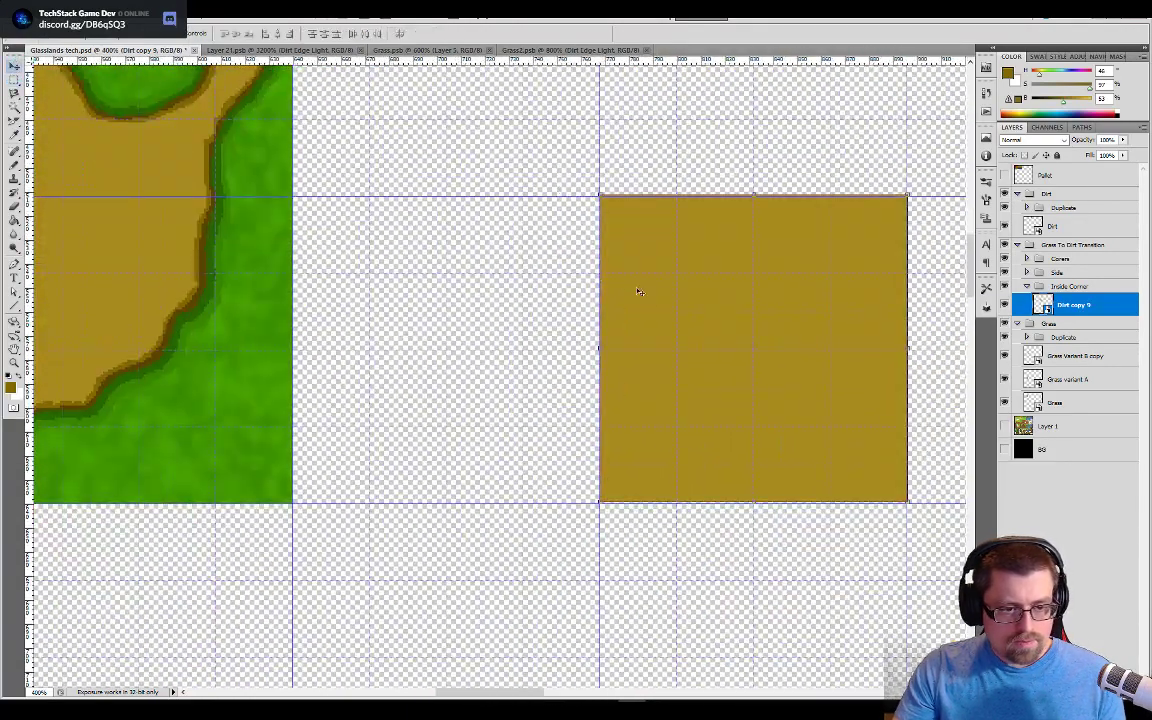
{"action": "key", "text": "ctrl+t"}
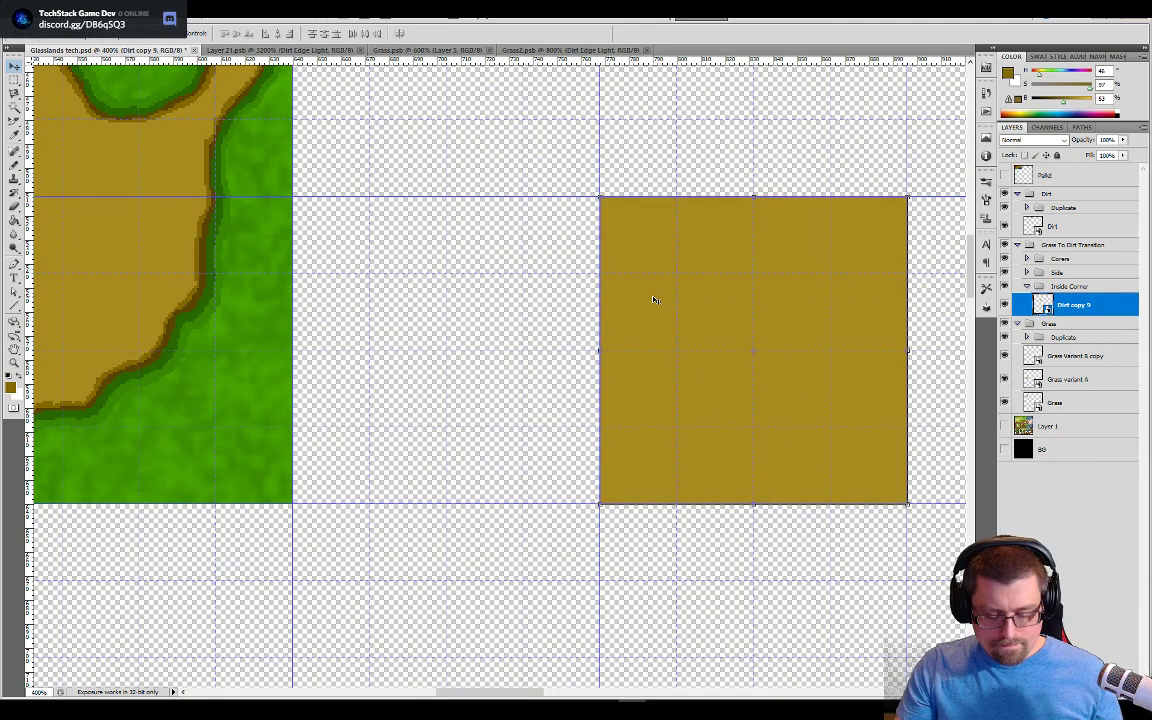
{"action": "key", "text": "m"}
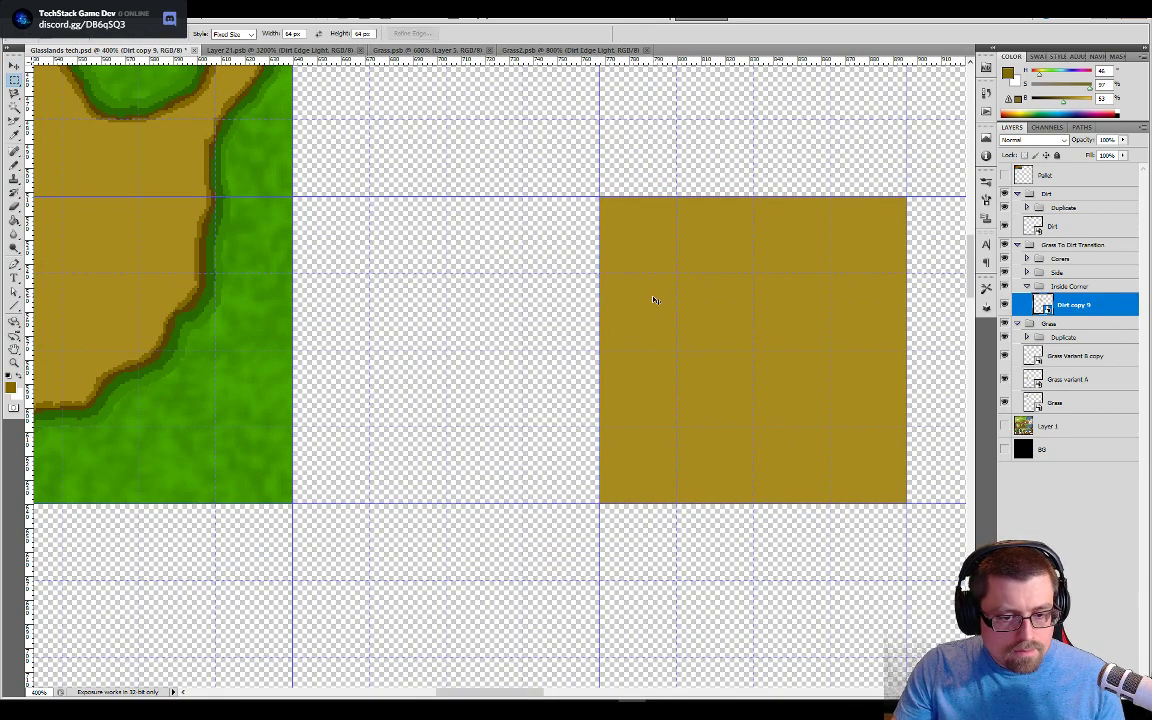
{"action": "key", "text": "ctrl+plus"}
{"action": "left_click_drag", "start_coordinate": [650, 296], "coordinate": [452, 267]}
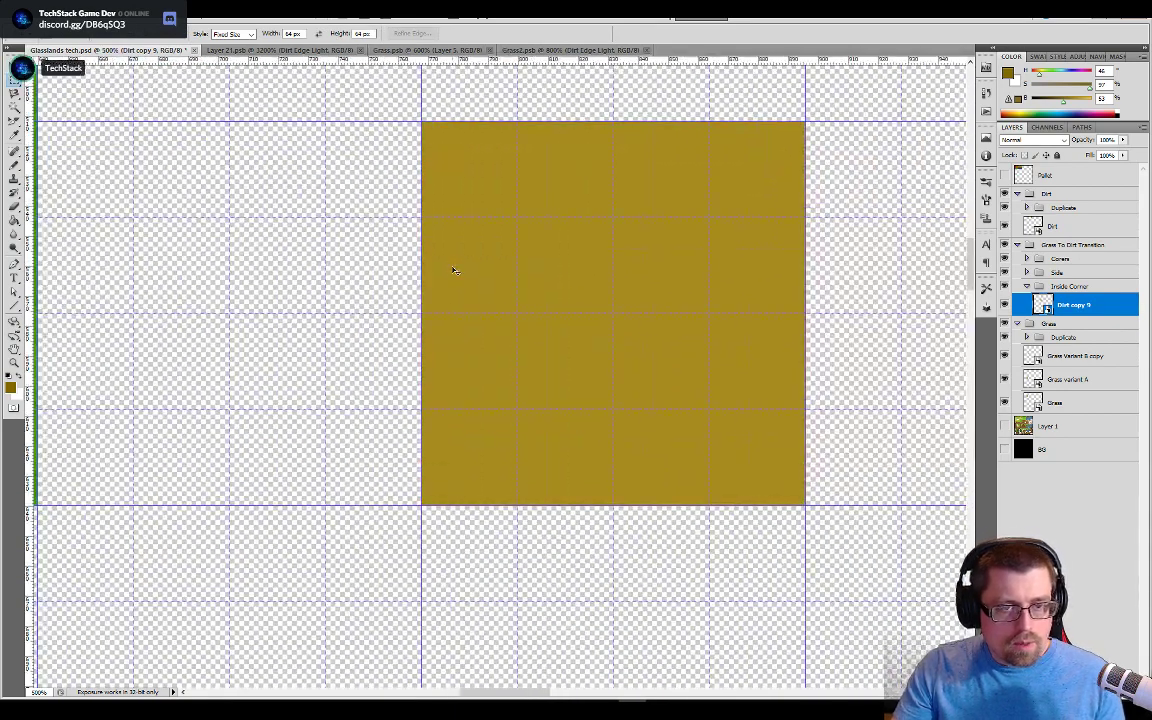
{"action": "key", "text": "v"}
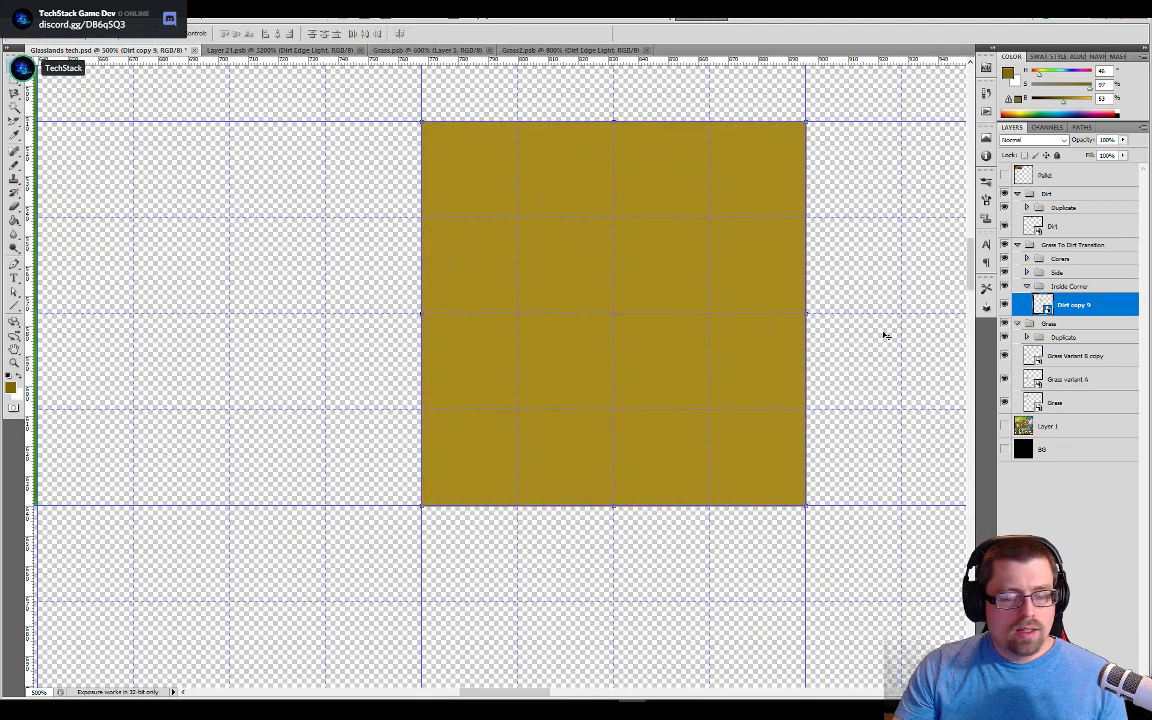
Step: Rename the copied dirt layer in the Inside Corner group as Dirt Inside Corner
{"action": "double_click", "coordinate": [1077, 308]}
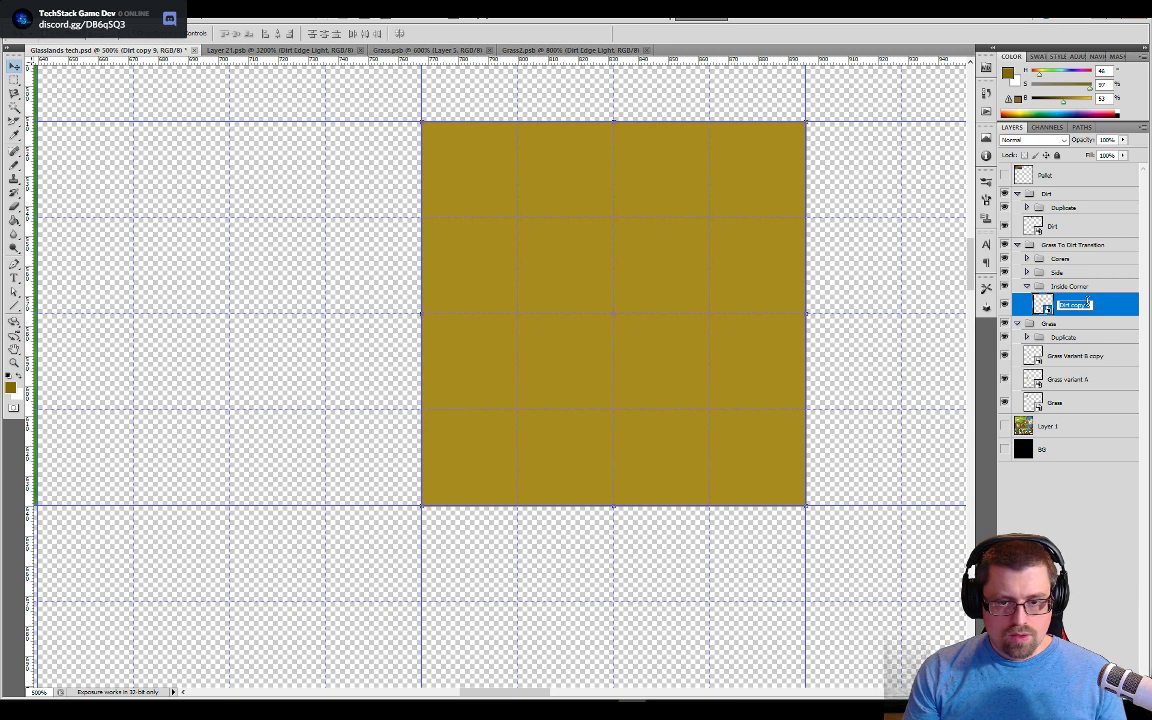
{"action": "type", "text": "Dirt Coner"}
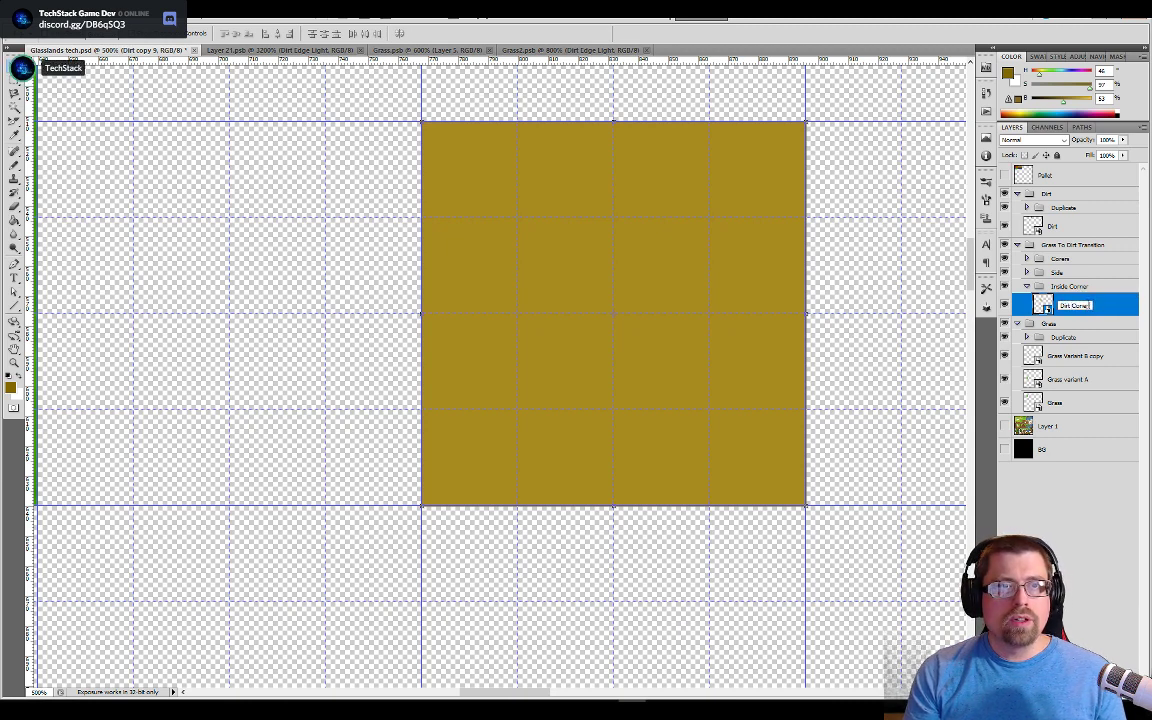
{"action": "double_click", "coordinate": [1087, 304]}
{"action": "type", "text": "I"}
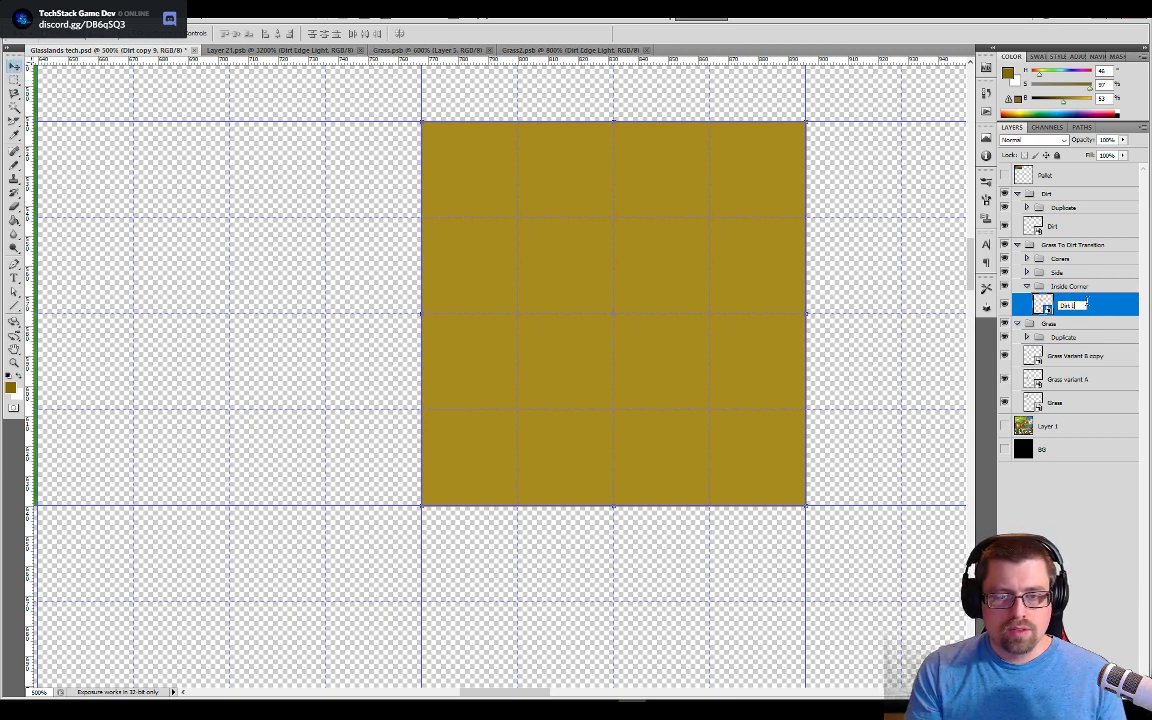
{"action": "type", "text": "nside Corne"}
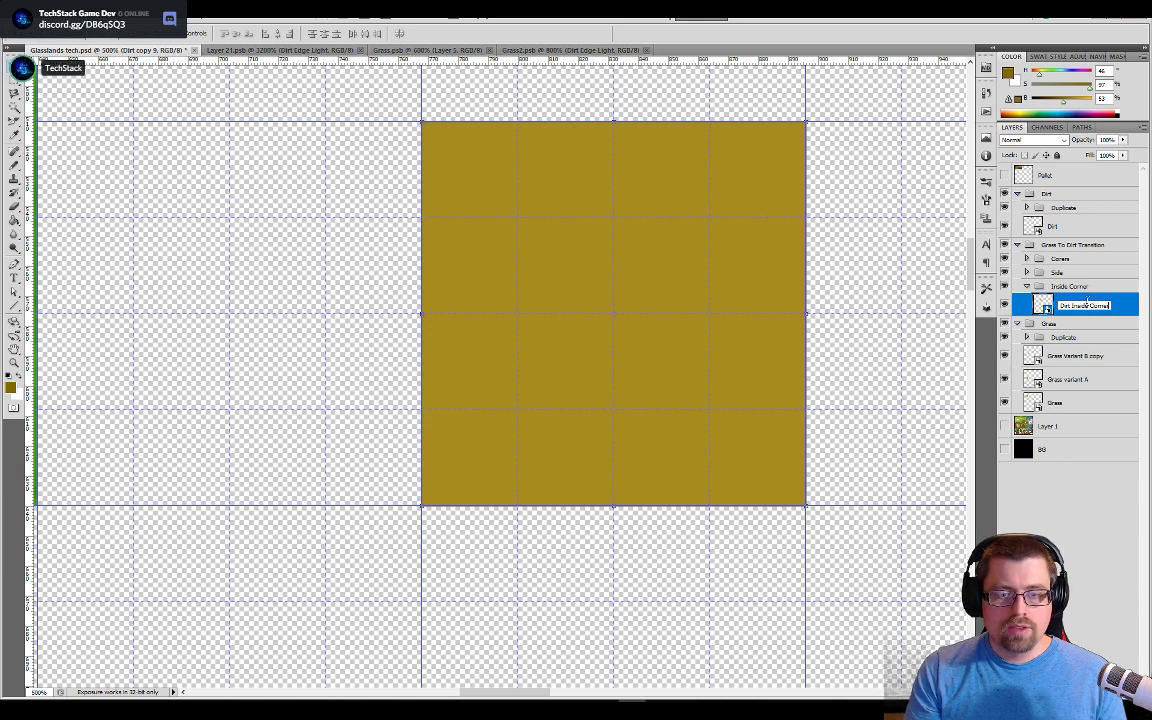
{"action": "type", "text": "r"}
{"action": "key", "text": "Return"}
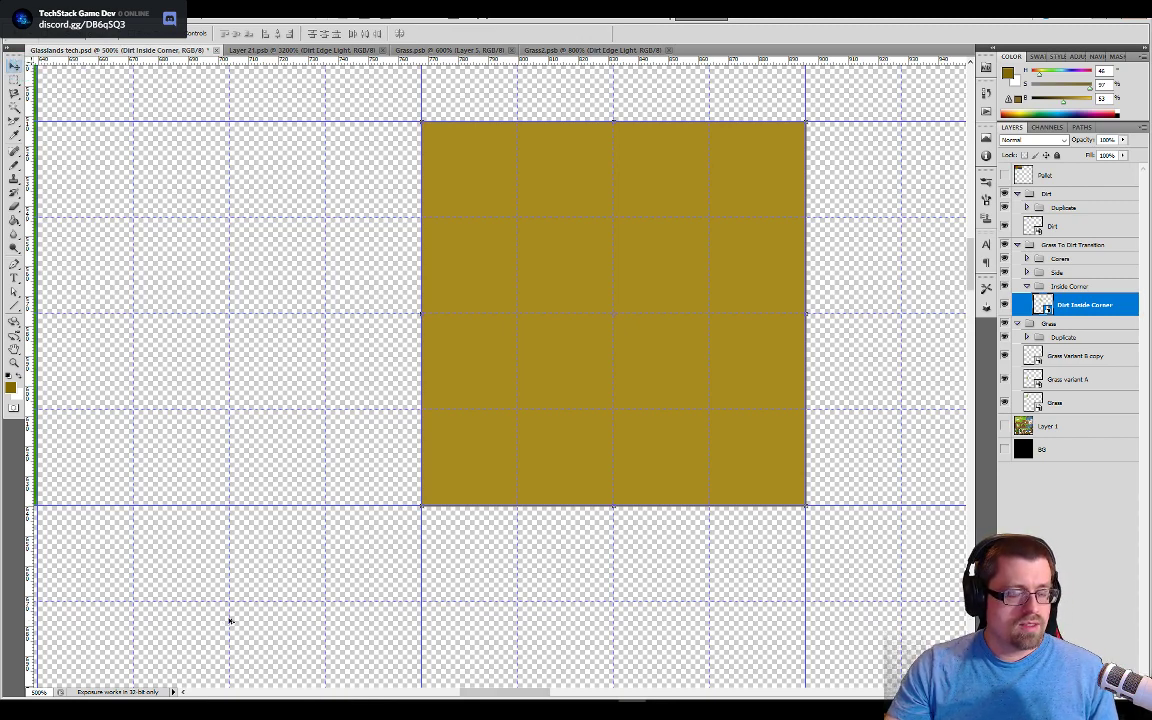
Step: Switch to Unity, examine the Dungeon tile palette, and return to the tileset in Photoshop
{"action": "key", "text": "alt+Tab"}
{"action": "left_click", "coordinate": [88, 481]}
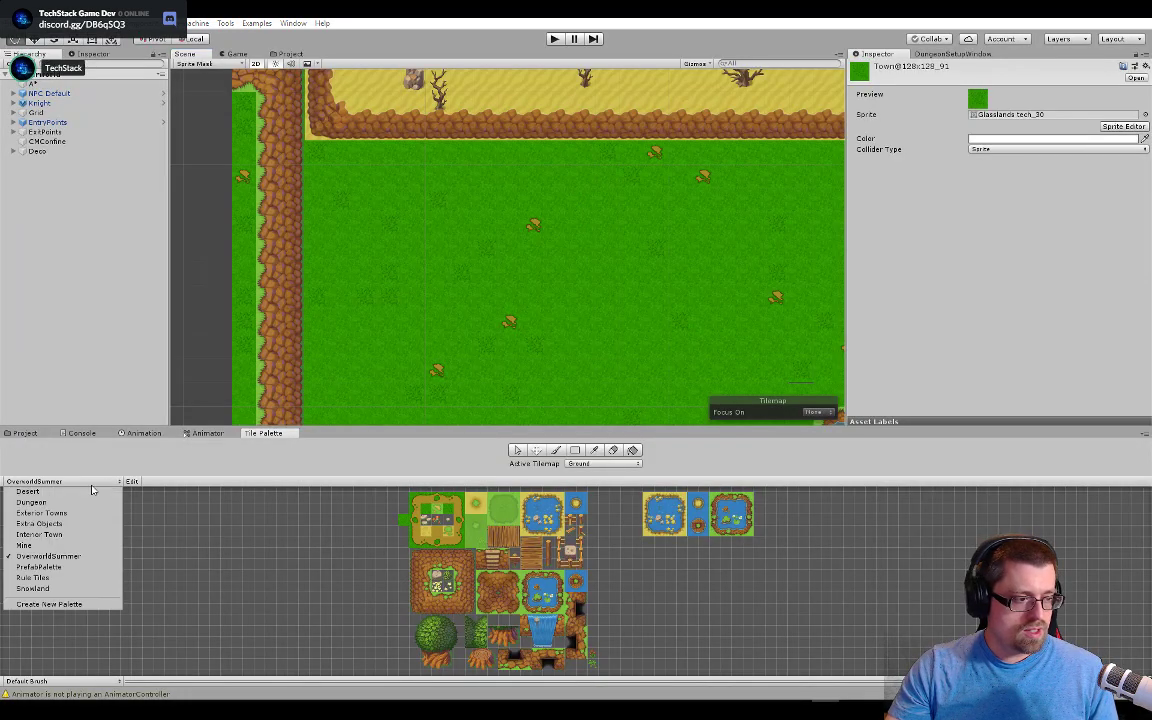
{"action": "left_click", "coordinate": [85, 497]}
{"action": "scroll", "coordinate": [410, 562], "scroll_direction": "up", "scroll_amount": 8}
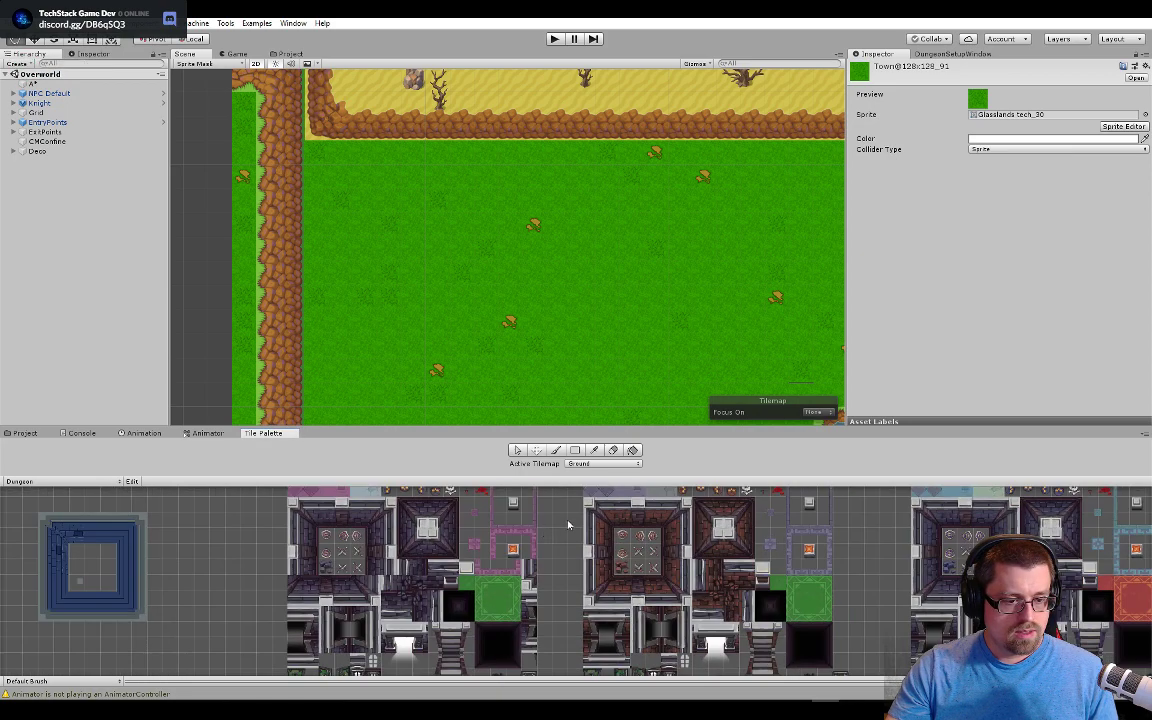
{"action": "left_click_drag", "start_coordinate": [637, 608], "coordinate": [632, 600]}
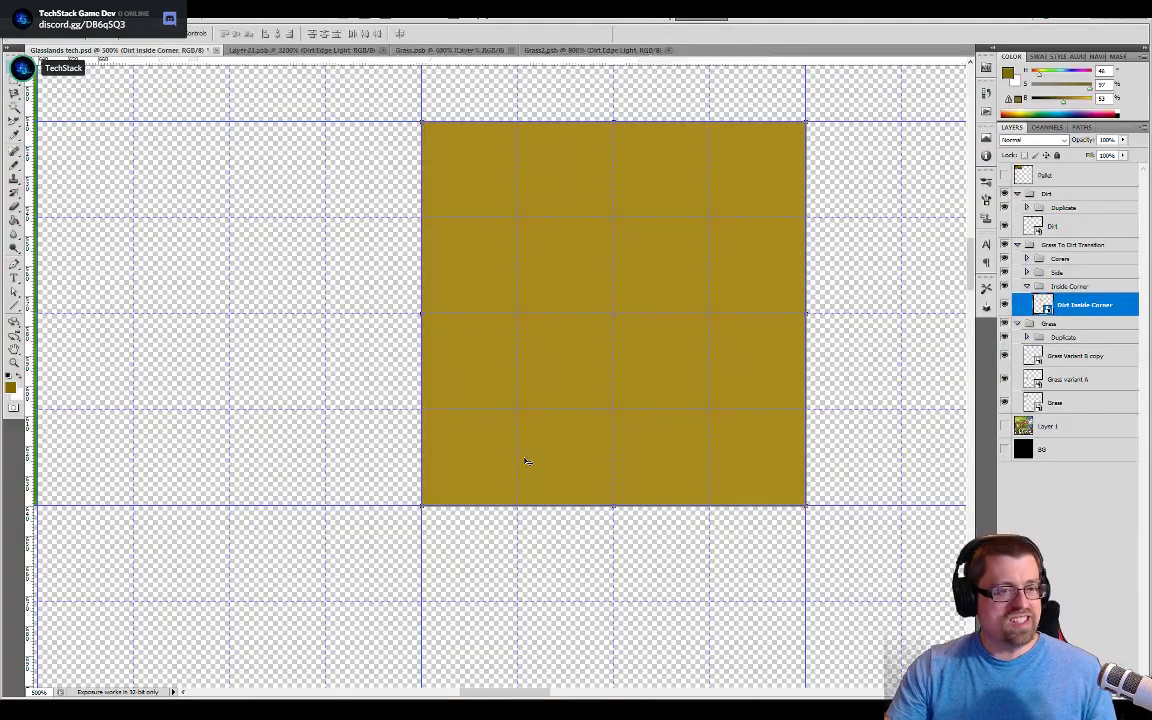
{"action": "key", "text": "alt+Tab"}
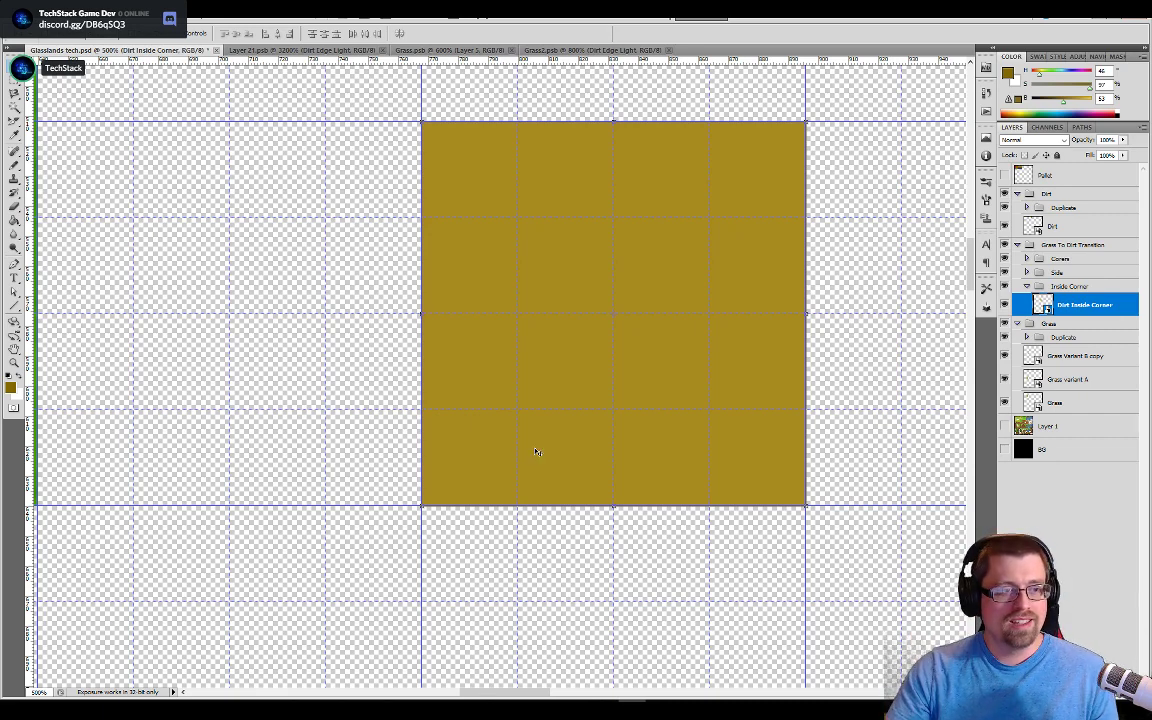
Step: Open the contents of the Dirt Inside Corner smart object for editing
{"action": "scroll", "coordinate": [563, 426], "scroll_direction": "up", "scroll_amount": 1}
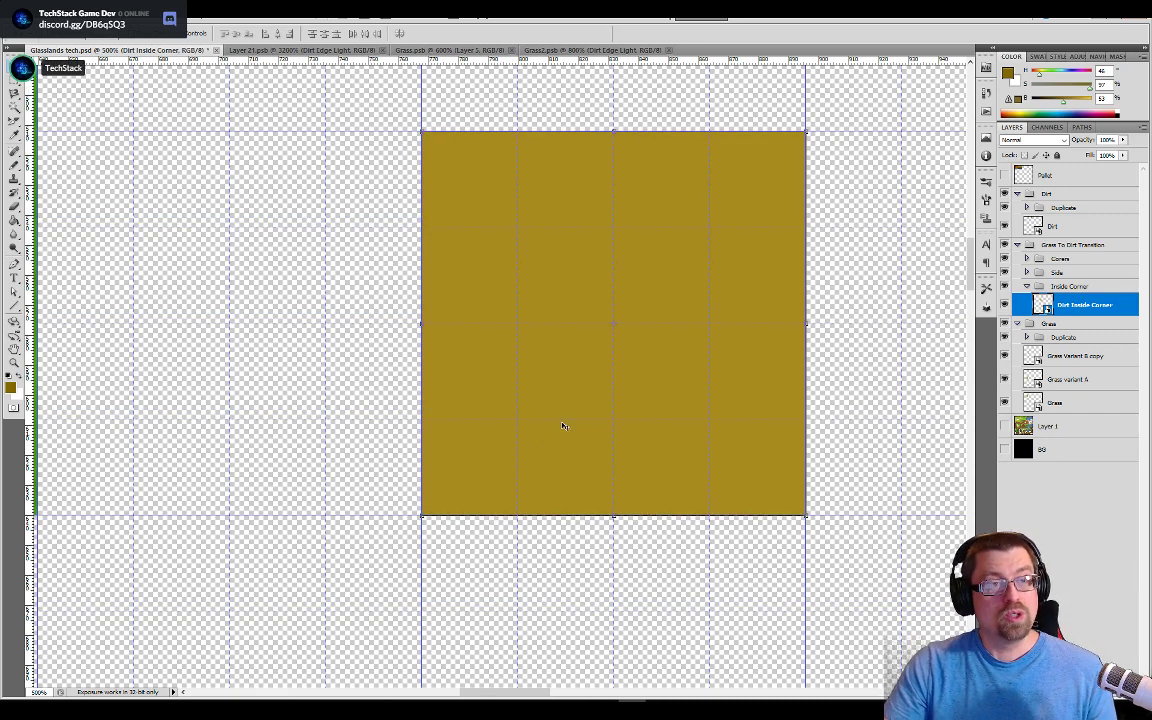
{"action": "scroll", "coordinate": [563, 426], "scroll_direction": "up", "scroll_amount": 5}
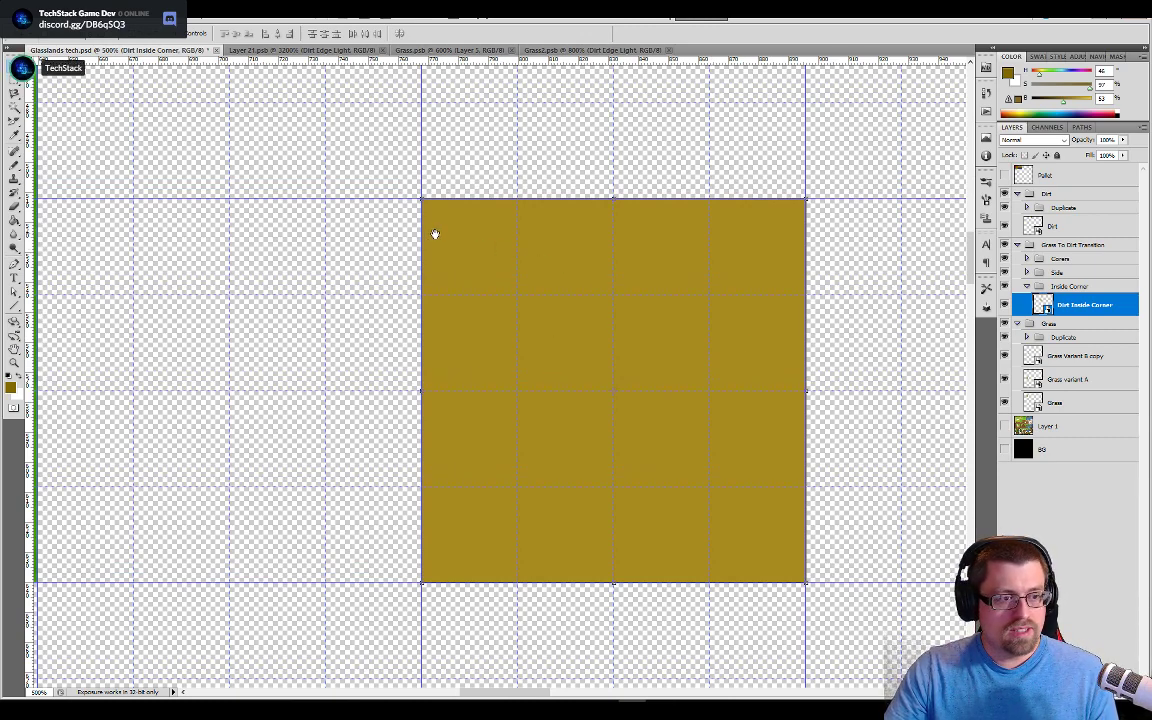
{"action": "left_click_drag", "start_coordinate": [432, 234], "coordinate": [520, 258]}
{"action": "key", "text": "ctrl+r"}
{"action": "double_click", "coordinate": [1040, 306]}
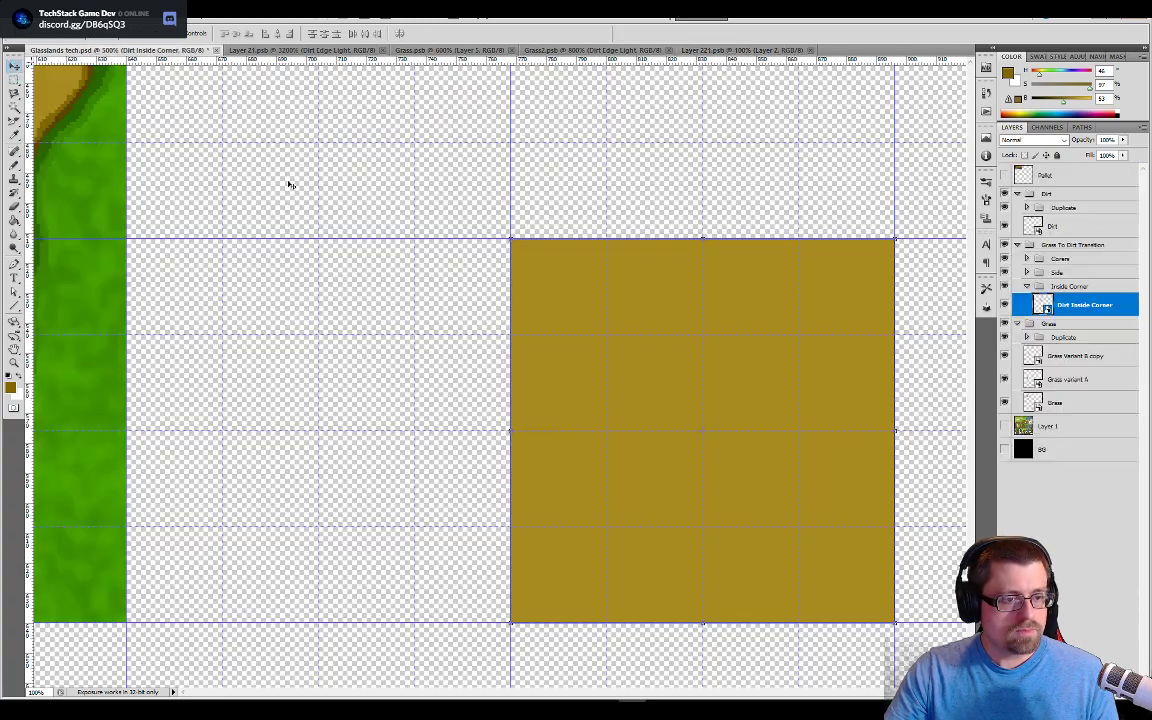
Step: Return to Glasslands tech.psd and expand the Side group to list the grass-to-dirt side tiles
{"action": "left_click", "coordinate": [141, 50]}
{"action": "left_click_drag", "start_coordinate": [378, 268], "coordinate": [627, 499]}
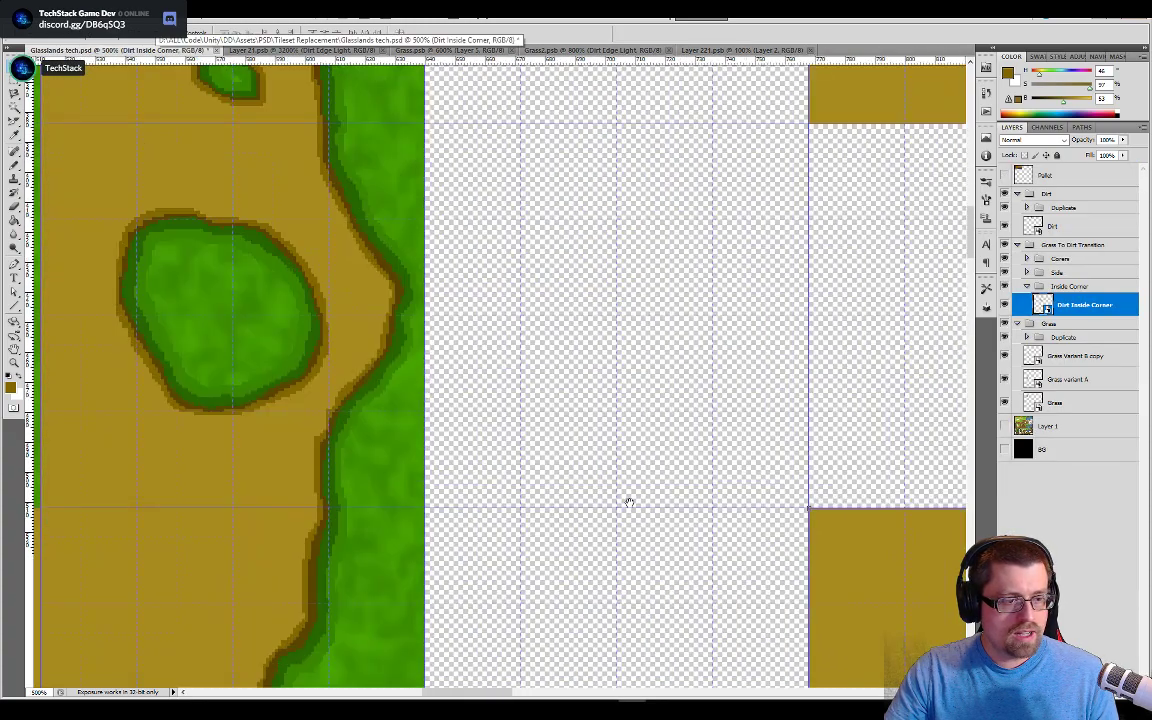
{"action": "left_click_drag", "start_coordinate": [514, 283], "coordinate": [563, 489]}
{"action": "left_click_drag", "start_coordinate": [519, 276], "coordinate": [568, 432]}
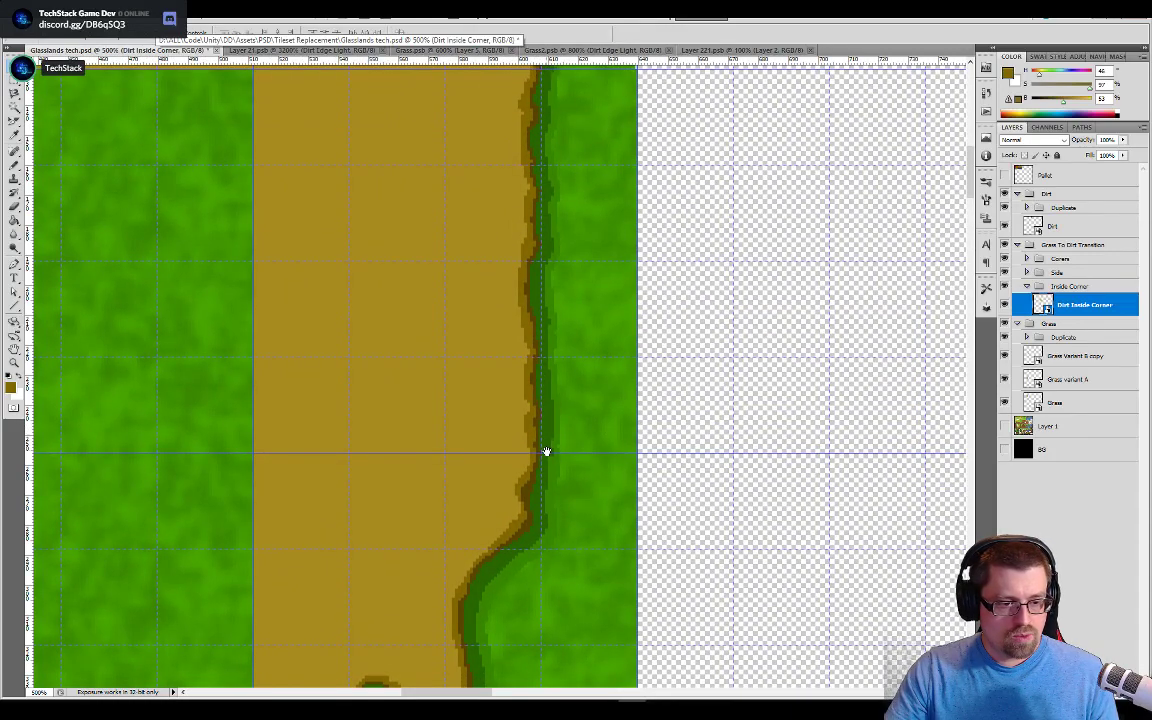
{"action": "key", "text": "v"}
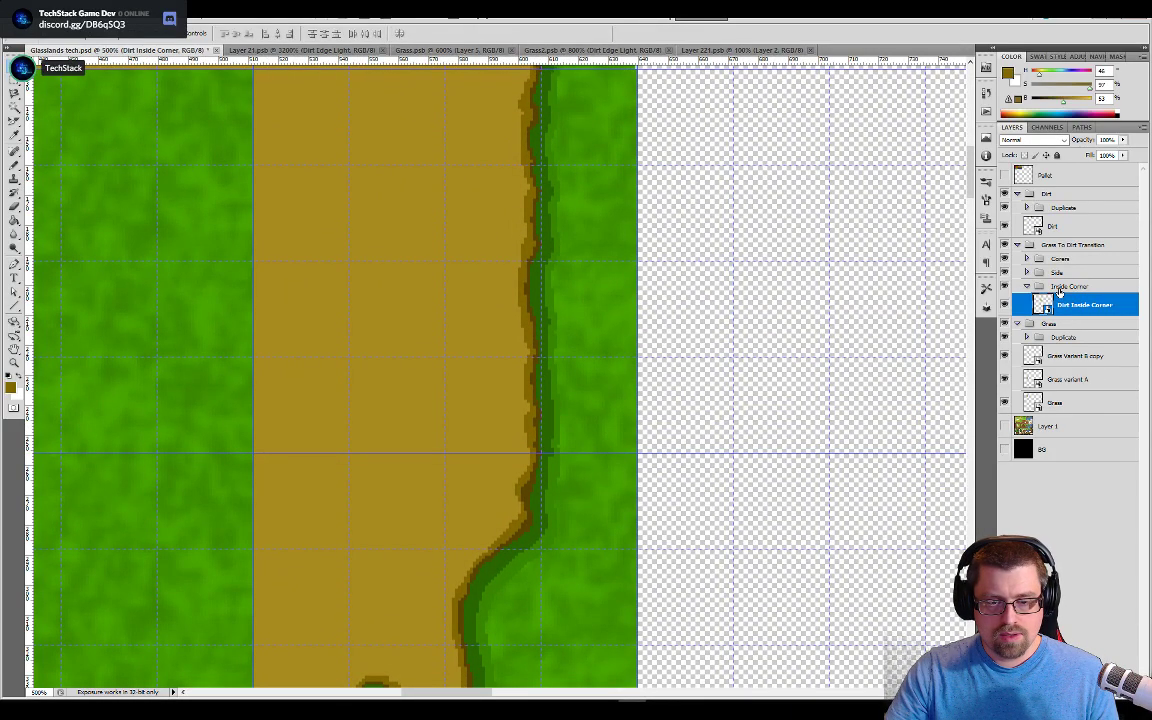
{"action": "left_click", "coordinate": [1027, 272]}
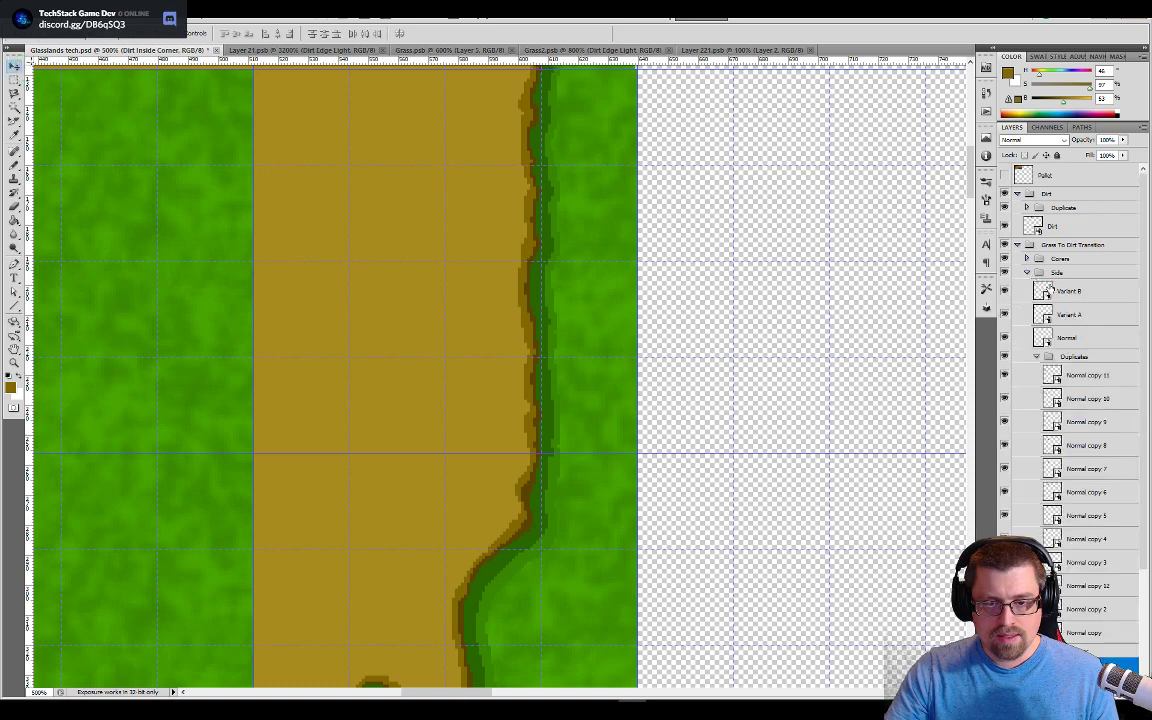
Step: Open the Variant B side tile's smart object, examine its layers, and close it
{"action": "left_click", "coordinate": [1042, 291]}
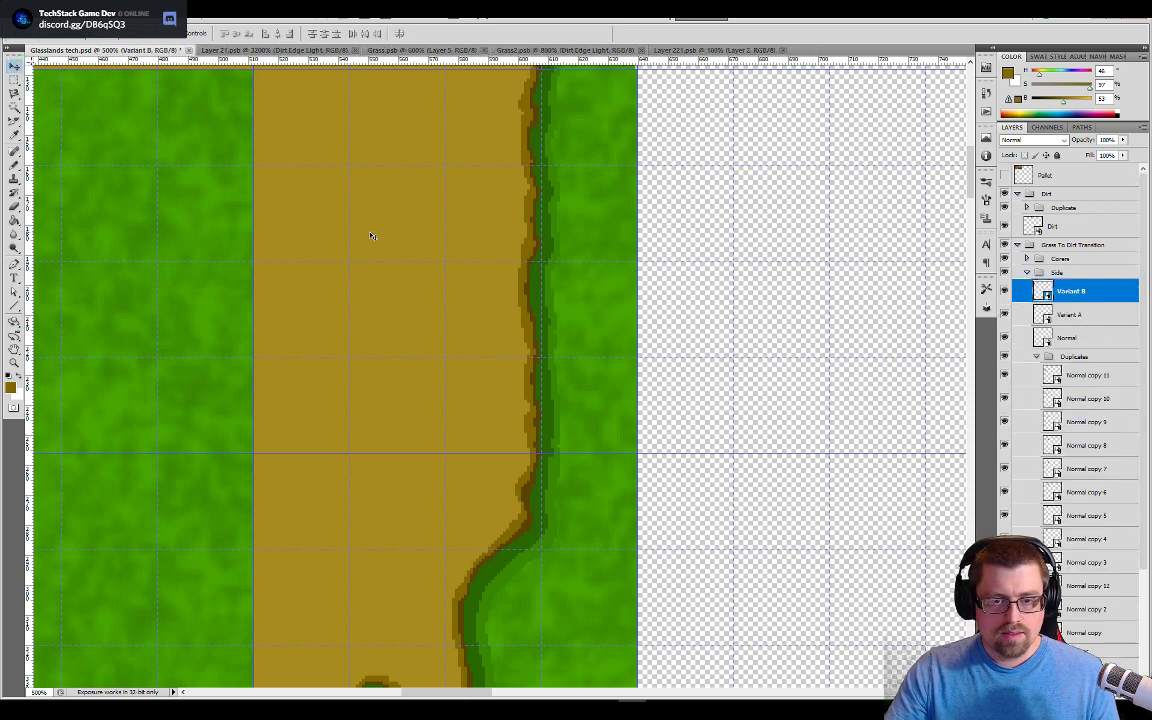
{"action": "key", "text": "ctrl+minus"}
{"action": "key", "text": "ctrl+minus"}
{"action": "key", "text": "ctrl+minus"}
{"action": "key", "text": "ctrl+minus"}
{"action": "key", "text": "ctrl+minus"}
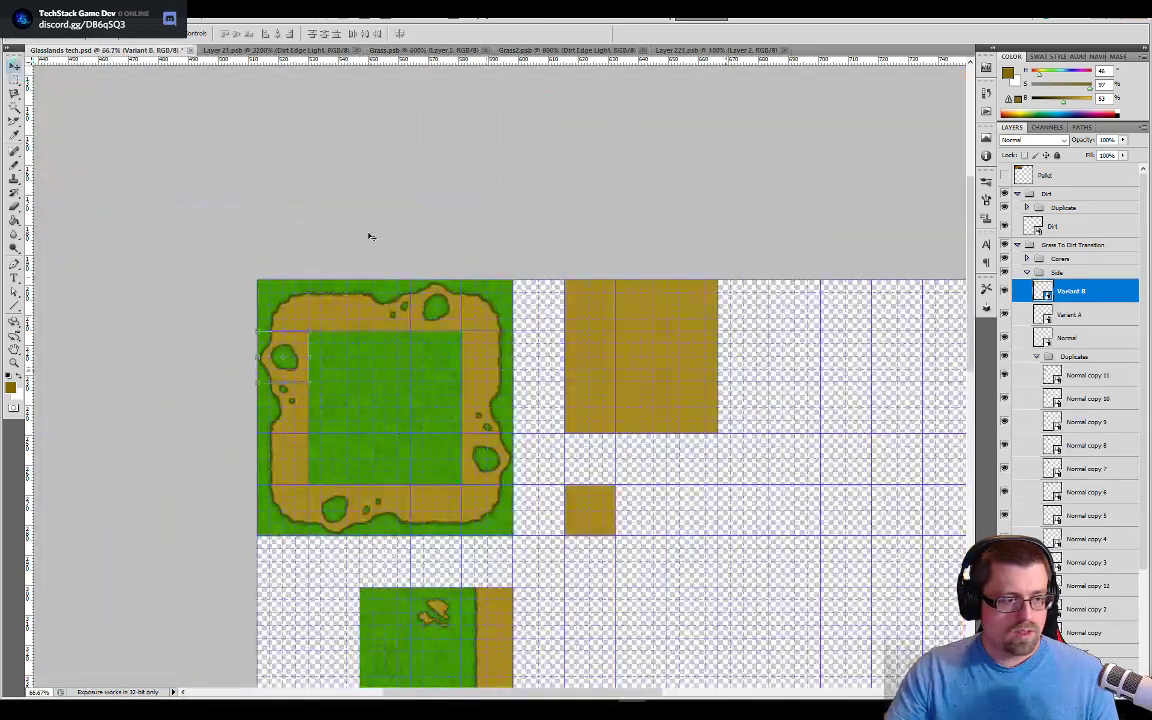
{"action": "double_click", "coordinate": [1042, 290]}
{"action": "key", "text": "ctrl+plus"}
{"action": "key", "text": "ctrl+plus"}
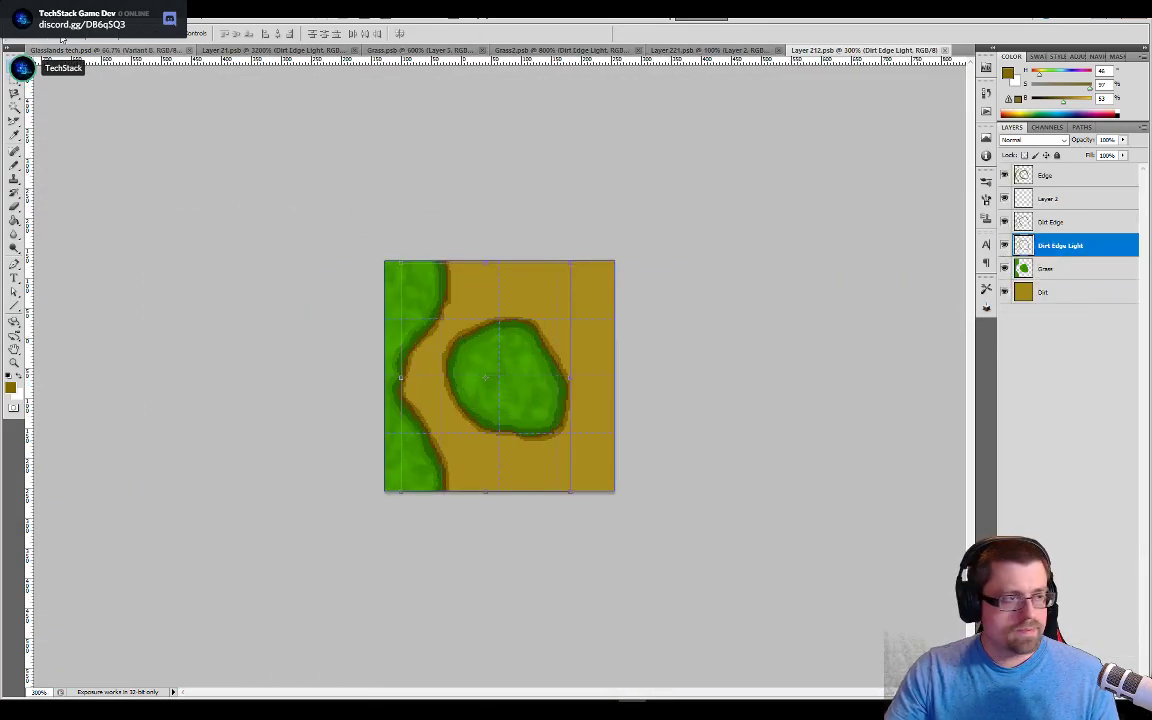
{"action": "left_click", "coordinate": [944, 50]}
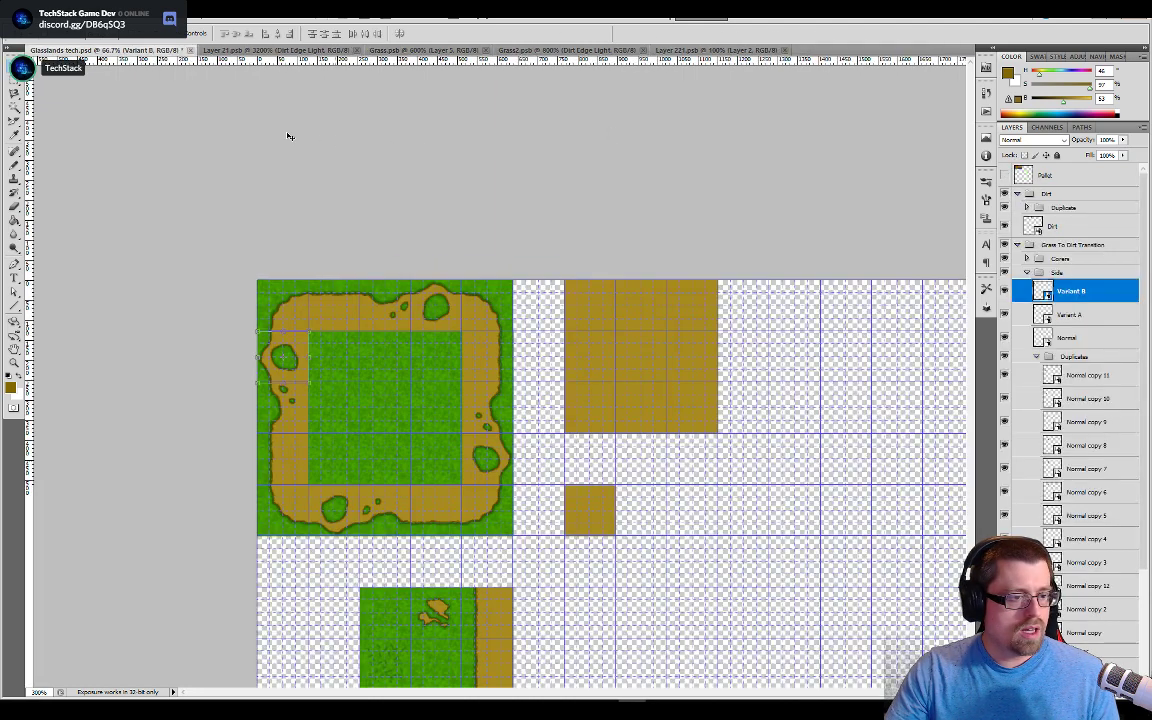
Step: Open the Normal side tile's smart object to examine its edge layers, and switch to the Layer 221.psb dirt tile
{"action": "double_click", "coordinate": [1058, 340]}
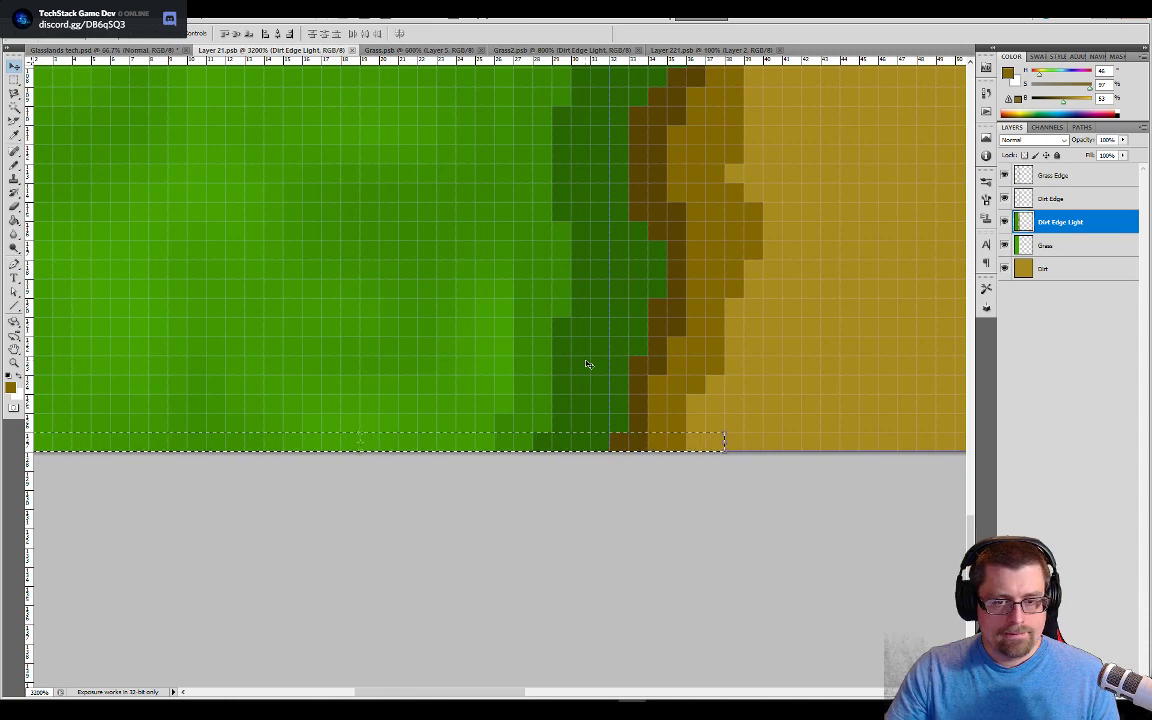
{"action": "left_click_drag", "start_coordinate": [659, 360], "coordinate": [740, 355]}
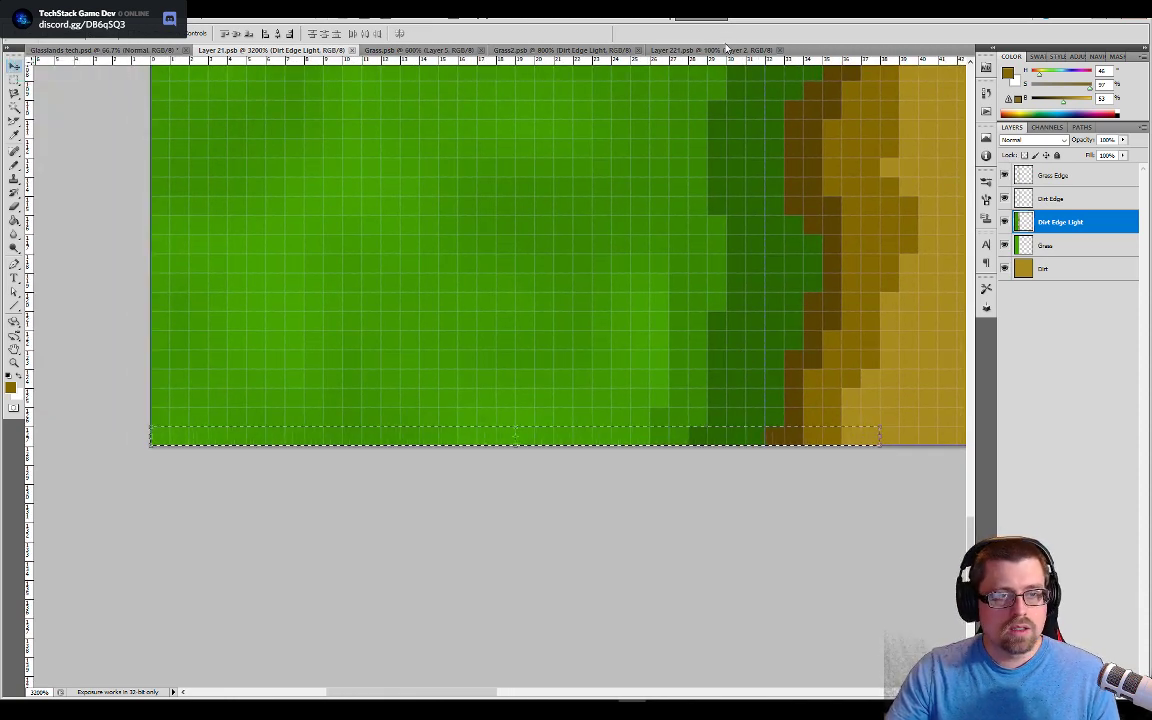
{"action": "left_click", "coordinate": [725, 52]}
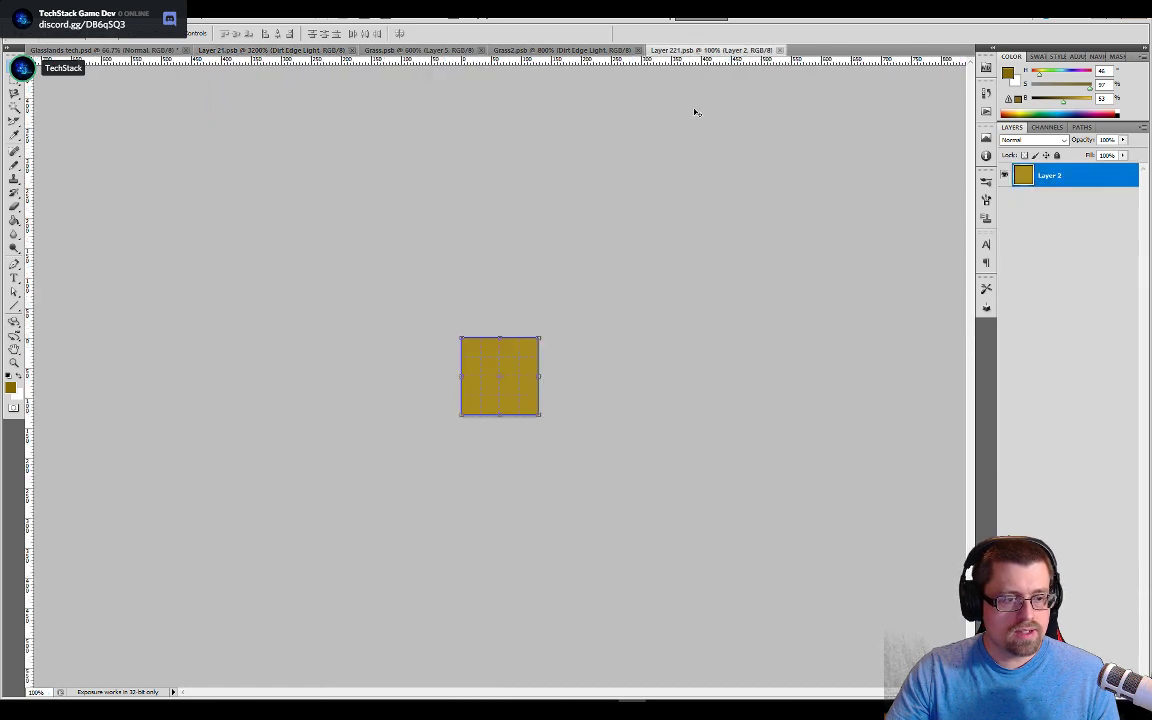
Step: Paste the copied grass-to-dirt edge strip into the Layer 221.psb dirt tile
{"action": "key", "text": "ctrl+plus"}
{"action": "key", "text": "ctrl+plus"}
{"action": "key", "text": "ctrl+plus"}
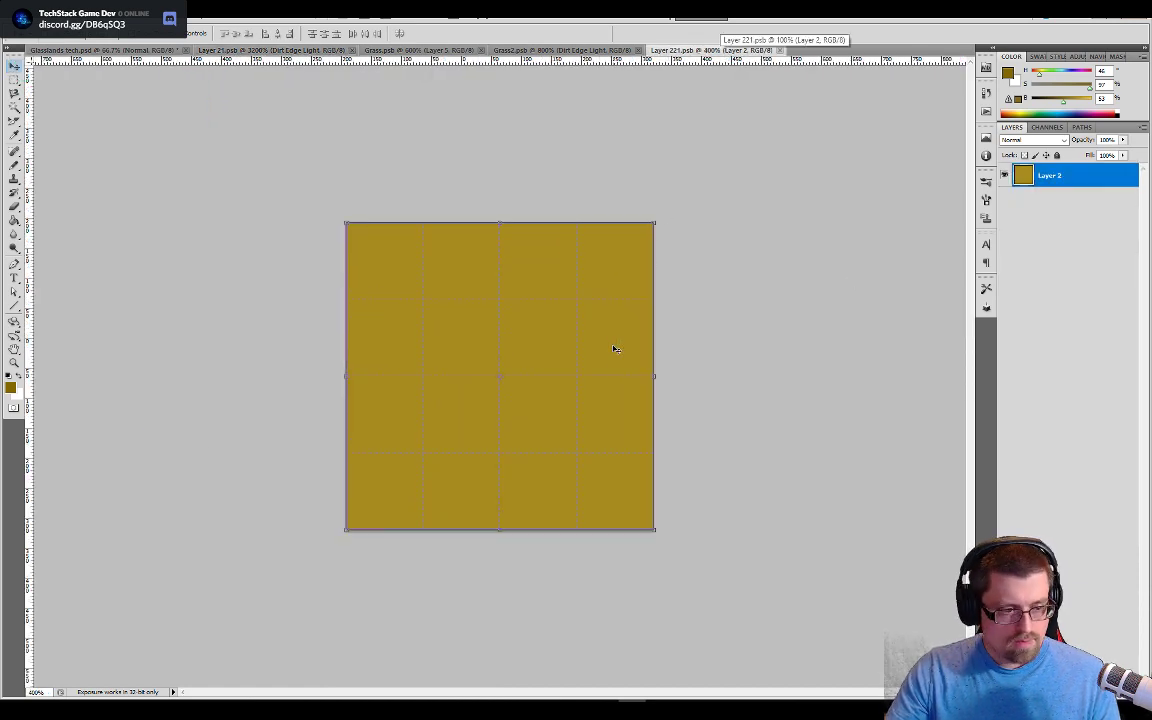
{"action": "key", "text": "ctrl+shift+alt+n"}
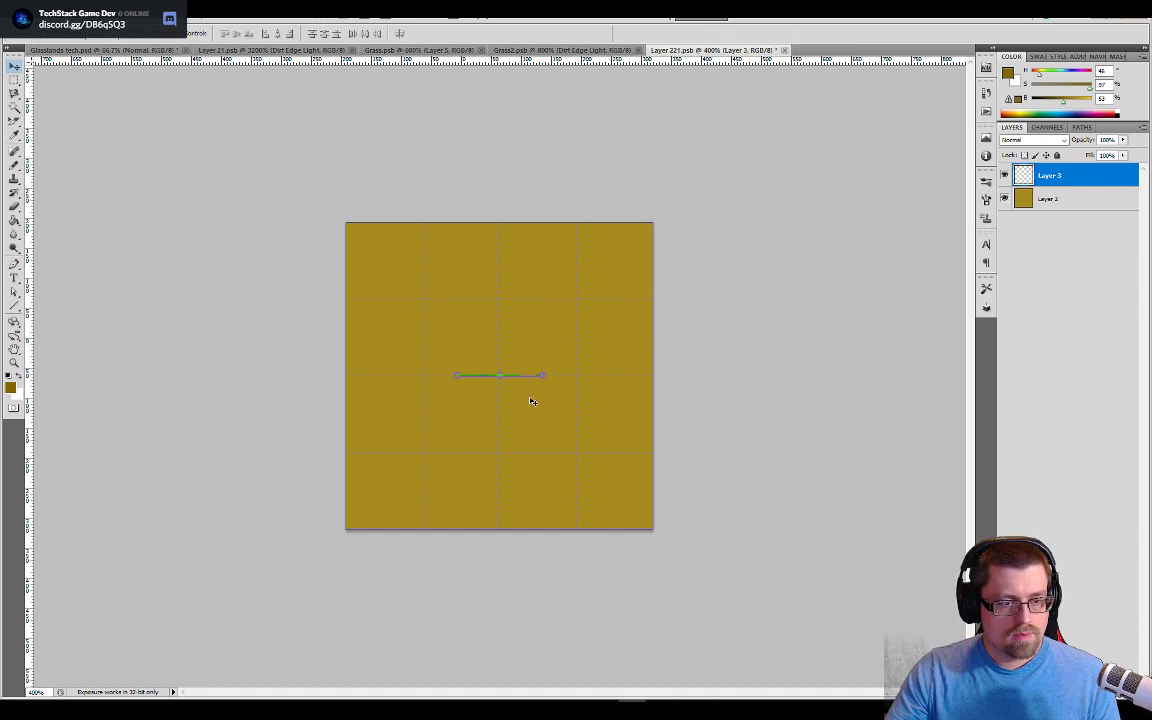
{"action": "key", "text": "ctrl+plus"}
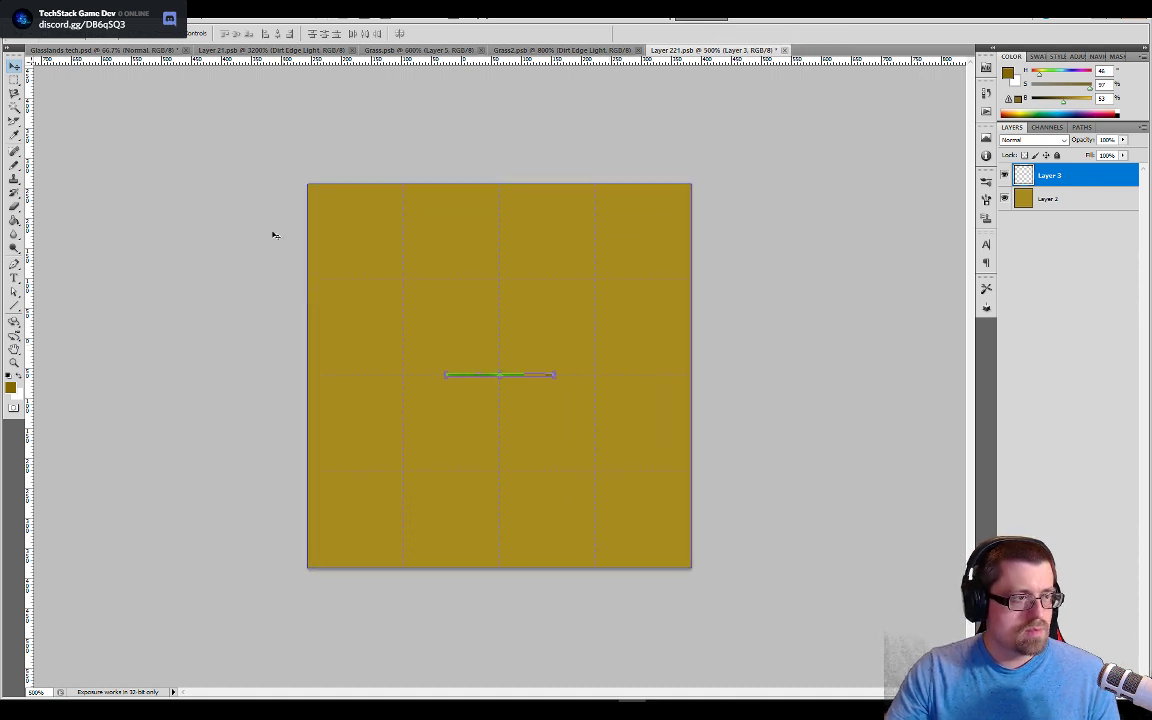
Step: Switch to Unity and examine the inside corners of the dirt path around the houses in the scene
{"action": "key", "text": "ctrl+Tab"}
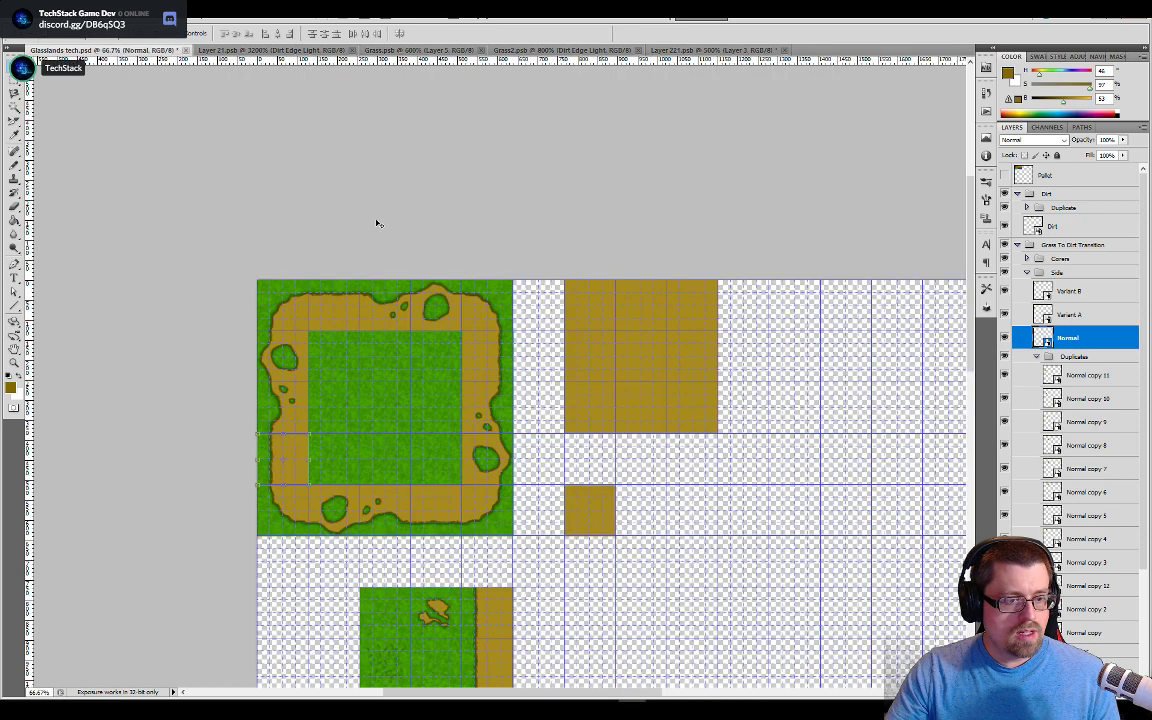
{"action": "scroll", "coordinate": [609, 503], "scroll_direction": "down", "scroll_amount": 1}
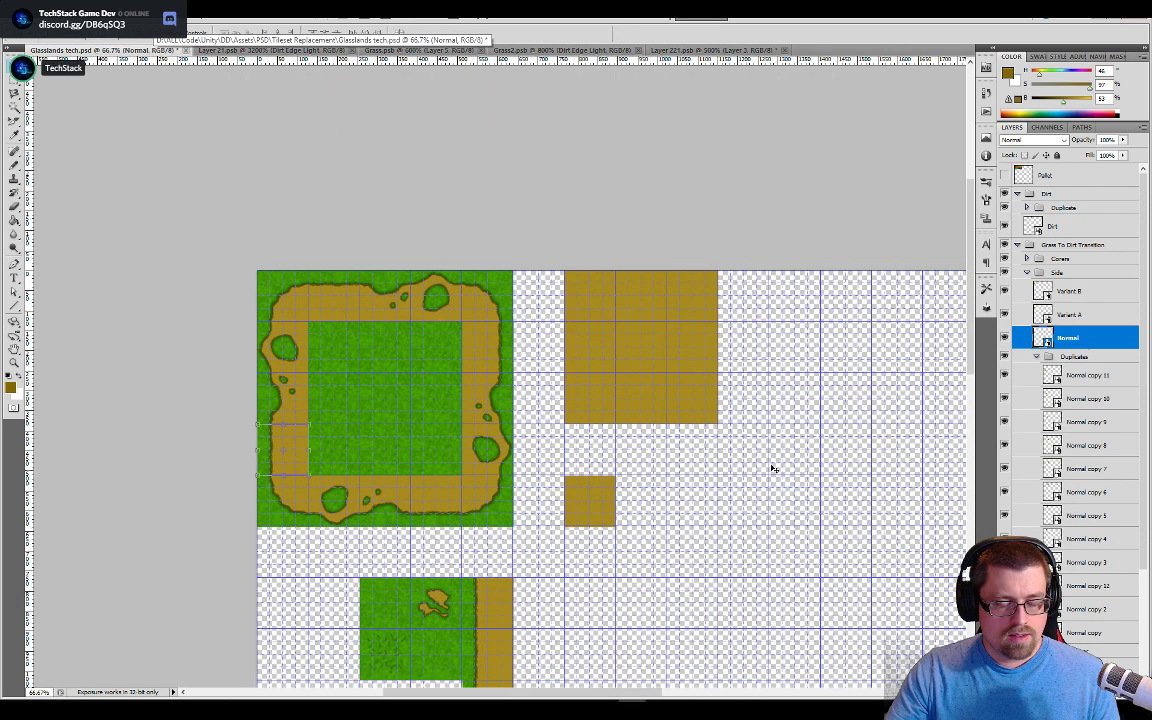
{"action": "key", "text": "v"}
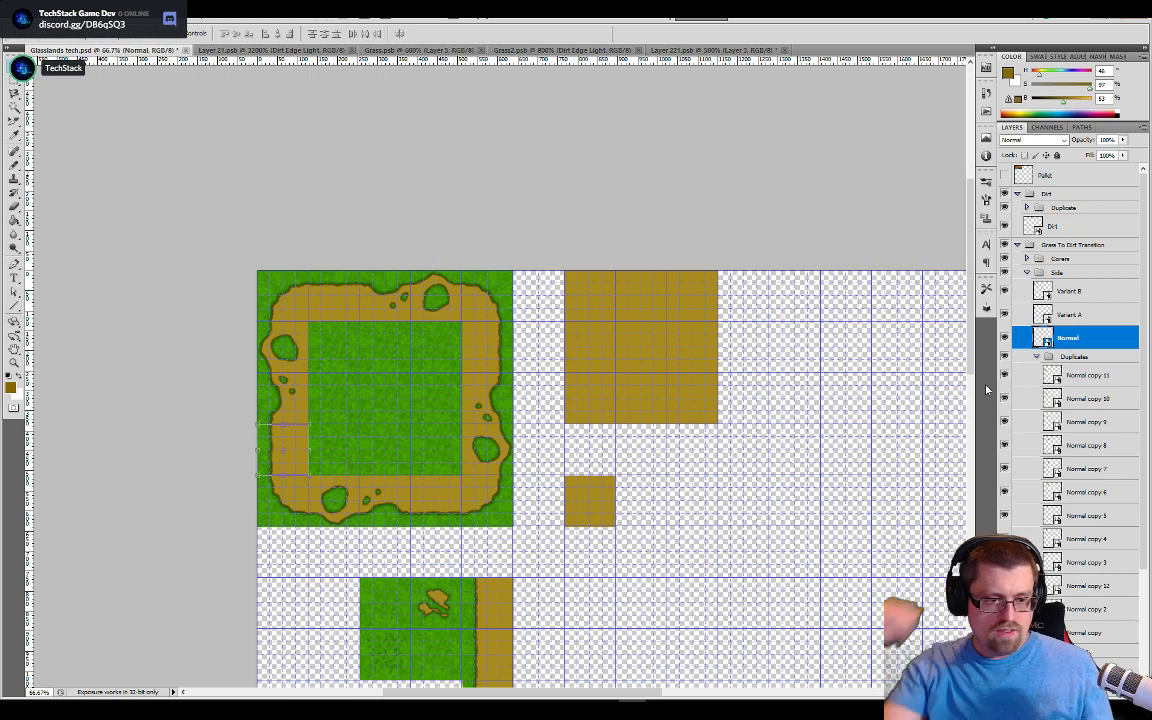
{"action": "key", "text": "alt+Tab"}
{"action": "scroll", "coordinate": [684, 249], "scroll_direction": "down", "scroll_amount": 7}
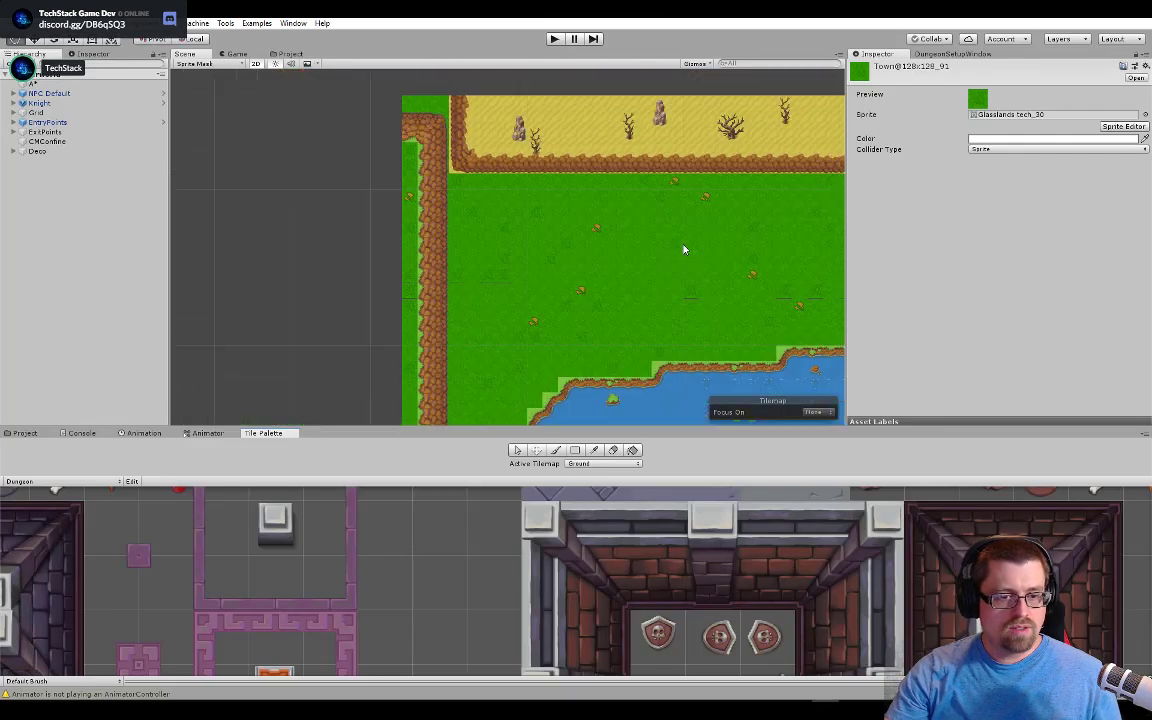
{"action": "left_click_drag", "start_coordinate": [655, 238], "coordinate": [474, 108]}
{"action": "left_click_drag", "start_coordinate": [697, 318], "coordinate": [548, 76]}
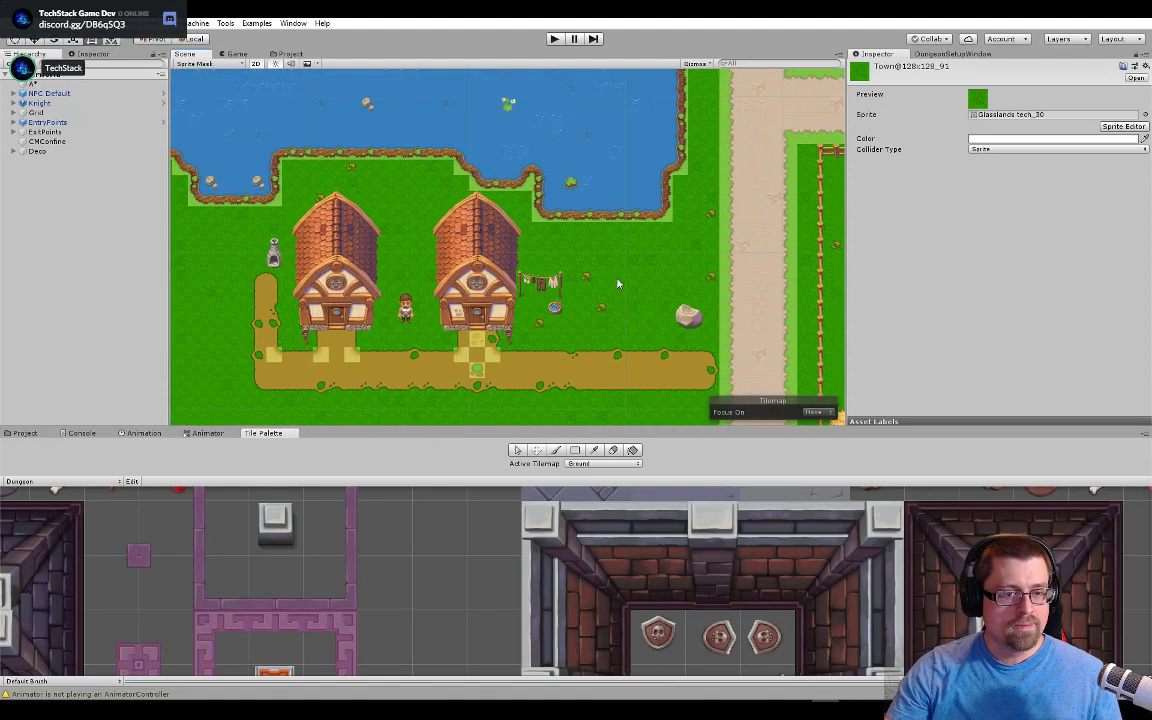
{"action": "left_click_drag", "start_coordinate": [625, 270], "coordinate": [632, 145]}
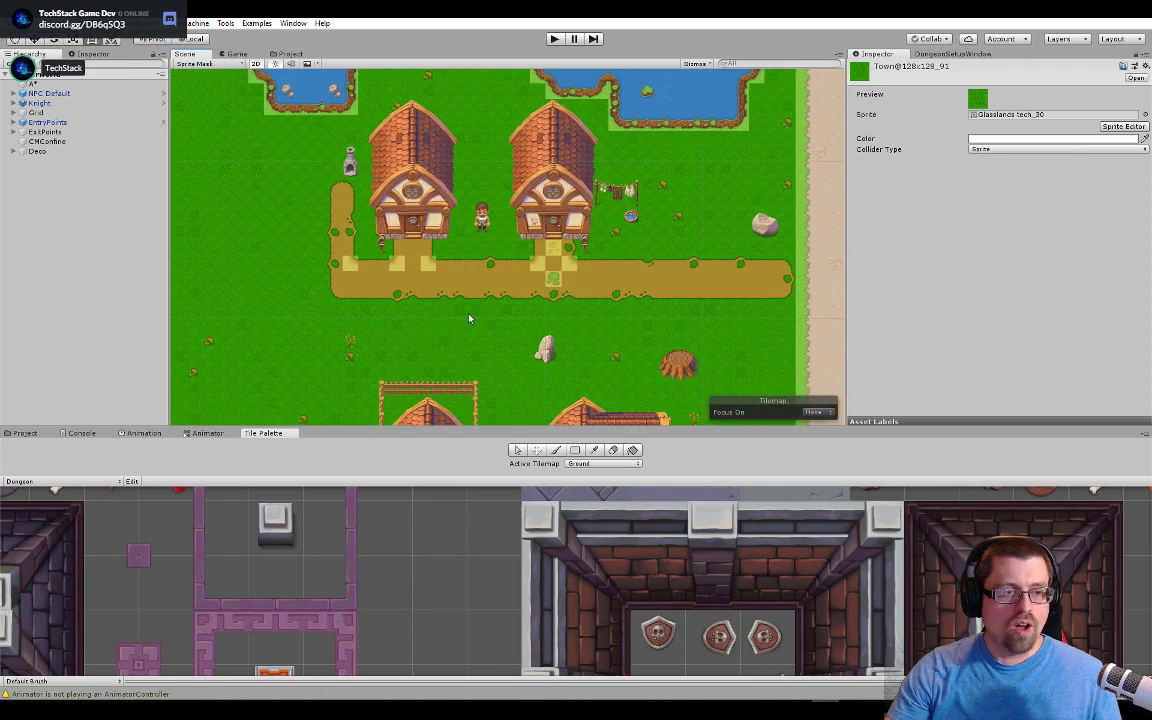
{"action": "left_click_drag", "start_coordinate": [501, 300], "coordinate": [661, 308]}
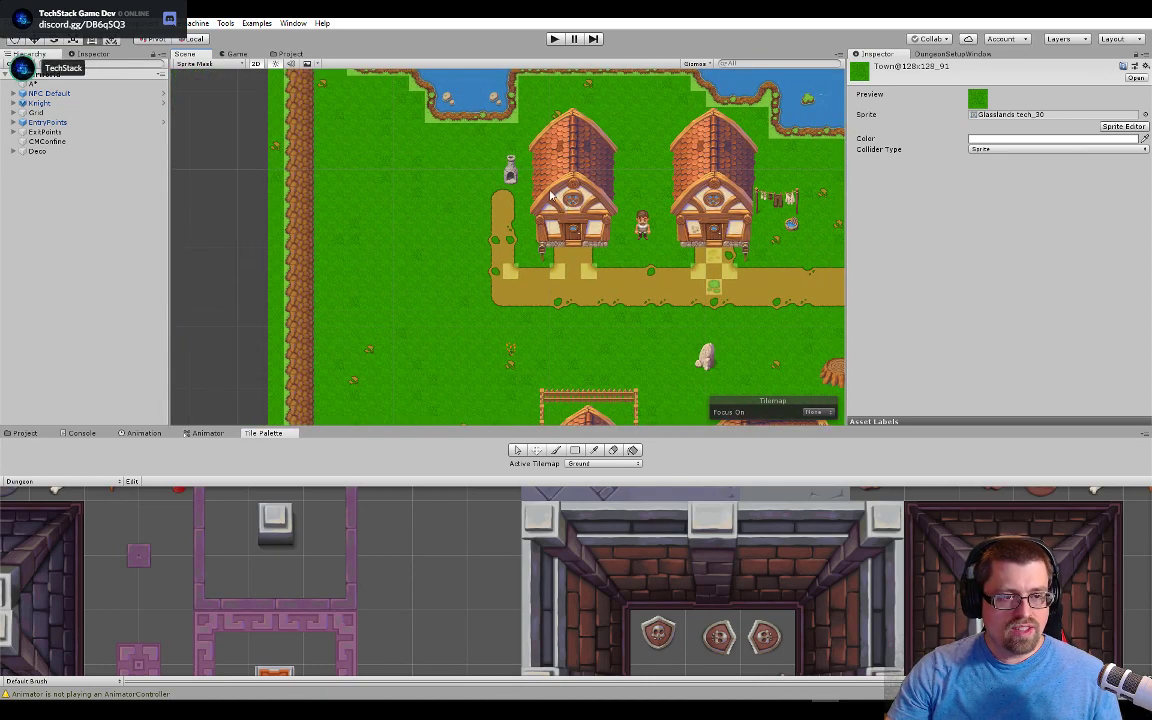
{"action": "scroll", "coordinate": [581, 242], "scroll_direction": "up", "scroll_amount": 4}
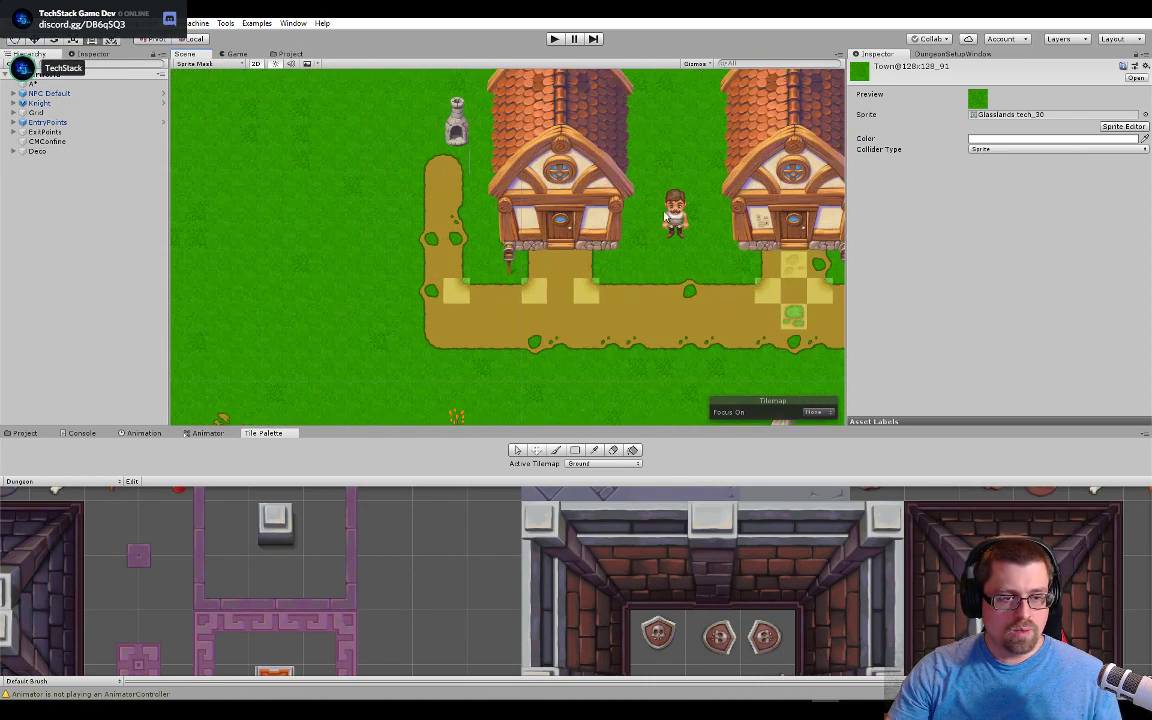
{"action": "scroll", "coordinate": [615, 318], "scroll_direction": "up", "scroll_amount": 1}
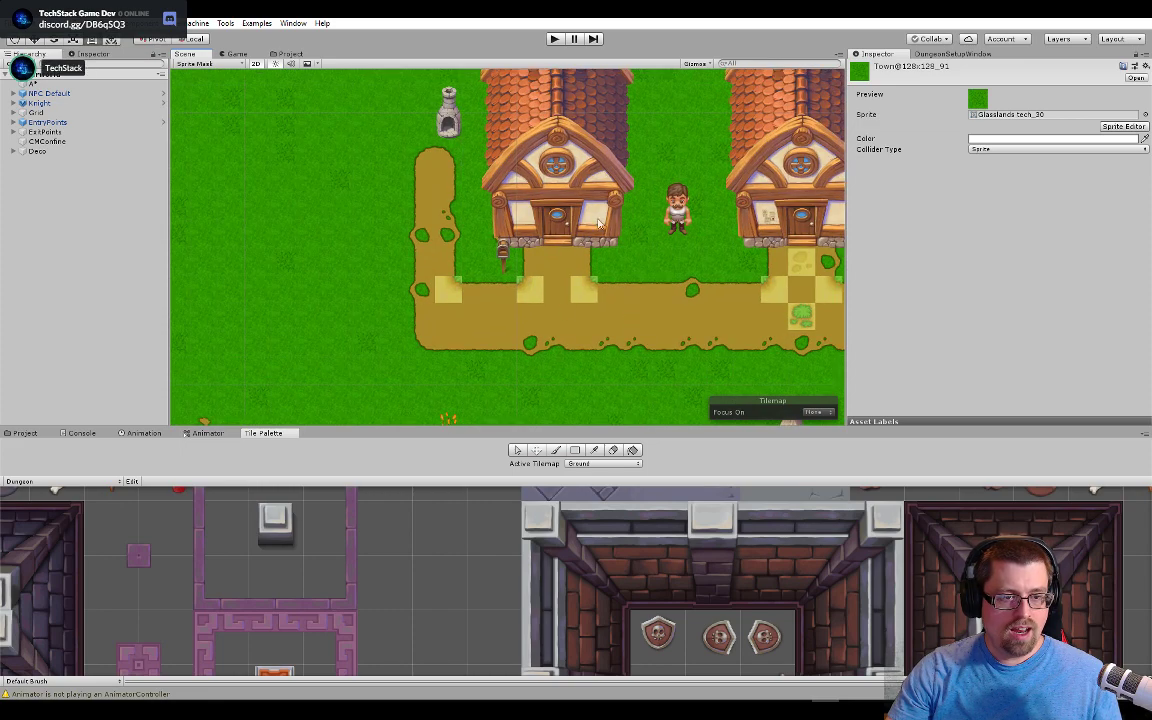
{"action": "scroll", "coordinate": [603, 292], "scroll_direction": "down", "scroll_amount": 3}
{"action": "left_click_drag", "start_coordinate": [615, 355], "coordinate": [543, 333]}
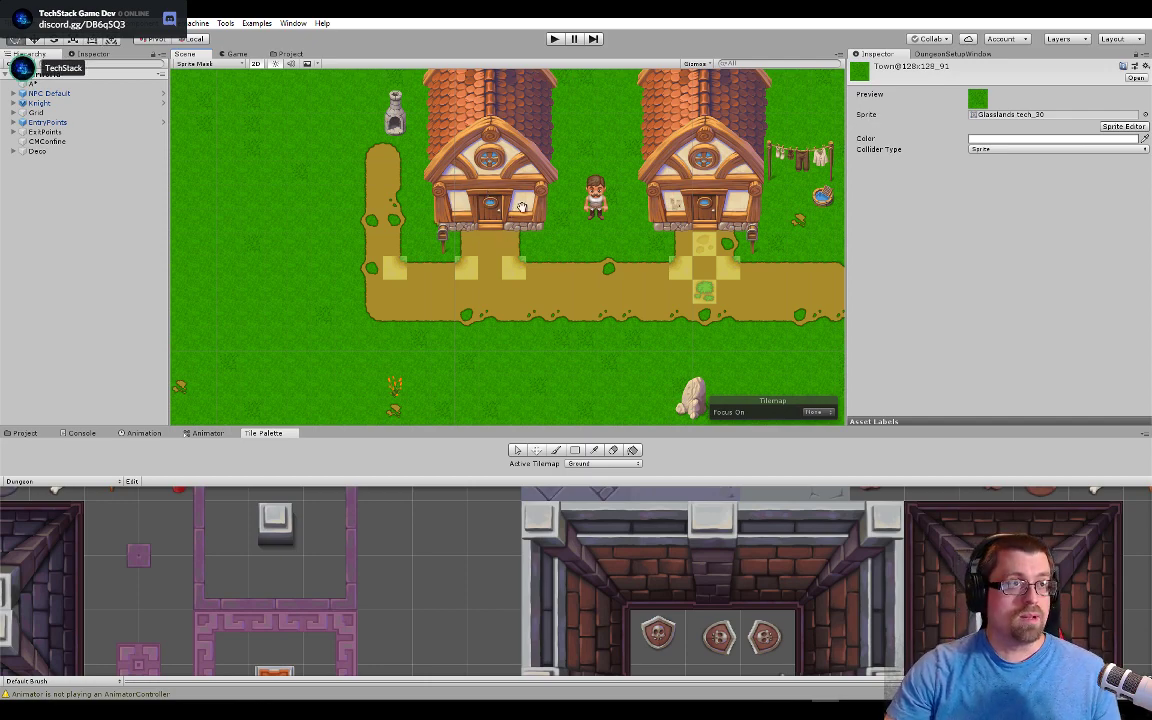
Step: Switch back to Photoshop and examine the grass and dirt tile layout in Glasslands tech.psd
{"action": "key", "text": "alt+Tab"}
{"action": "scroll", "coordinate": [673, 581], "scroll_direction": "up", "scroll_amount": 2}
{"action": "scroll", "coordinate": [684, 540], "scroll_direction": "down", "scroll_amount": 3}
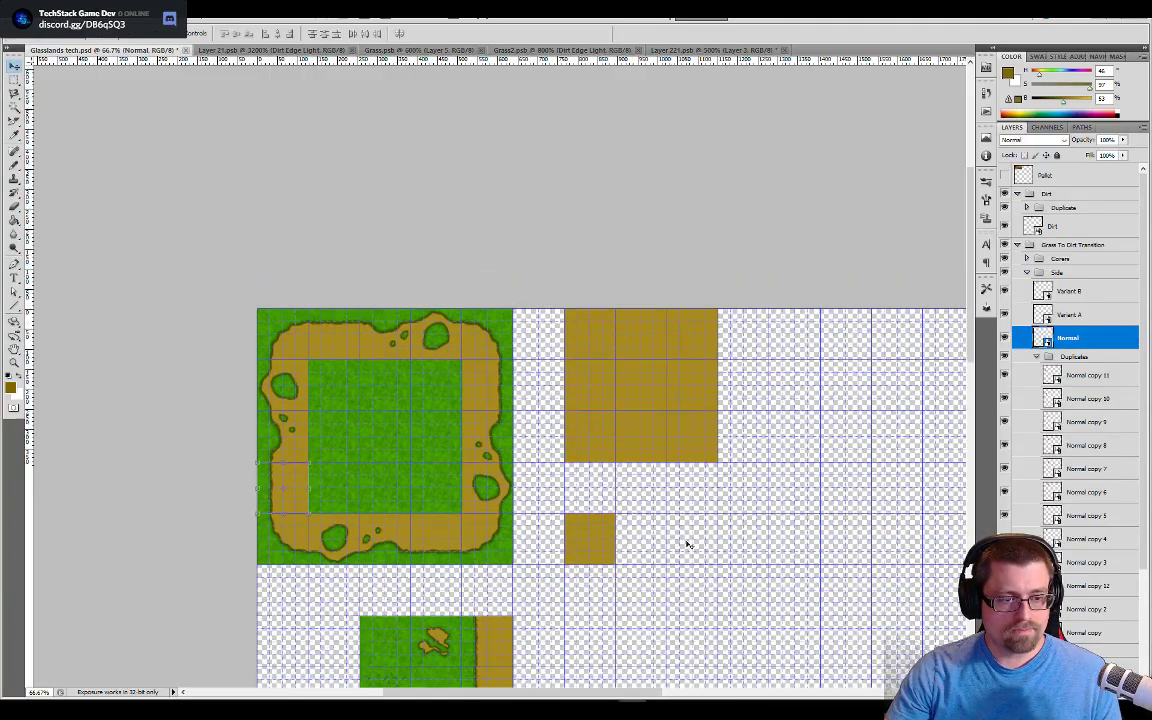
{"action": "scroll", "coordinate": [640, 450], "scroll_direction": "up", "scroll_amount": 2}
{"action": "scroll", "coordinate": [640, 450], "scroll_direction": "down", "scroll_amount": 2}
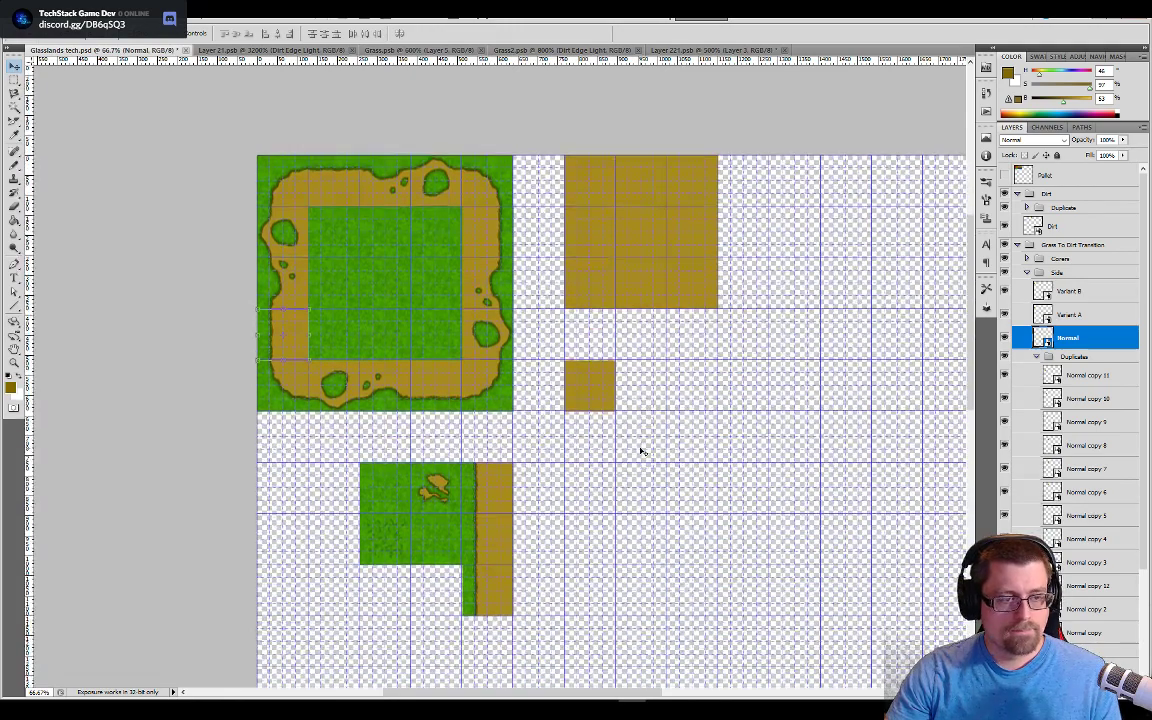
{"action": "scroll", "coordinate": [640, 450], "scroll_direction": "up", "scroll_amount": 1}
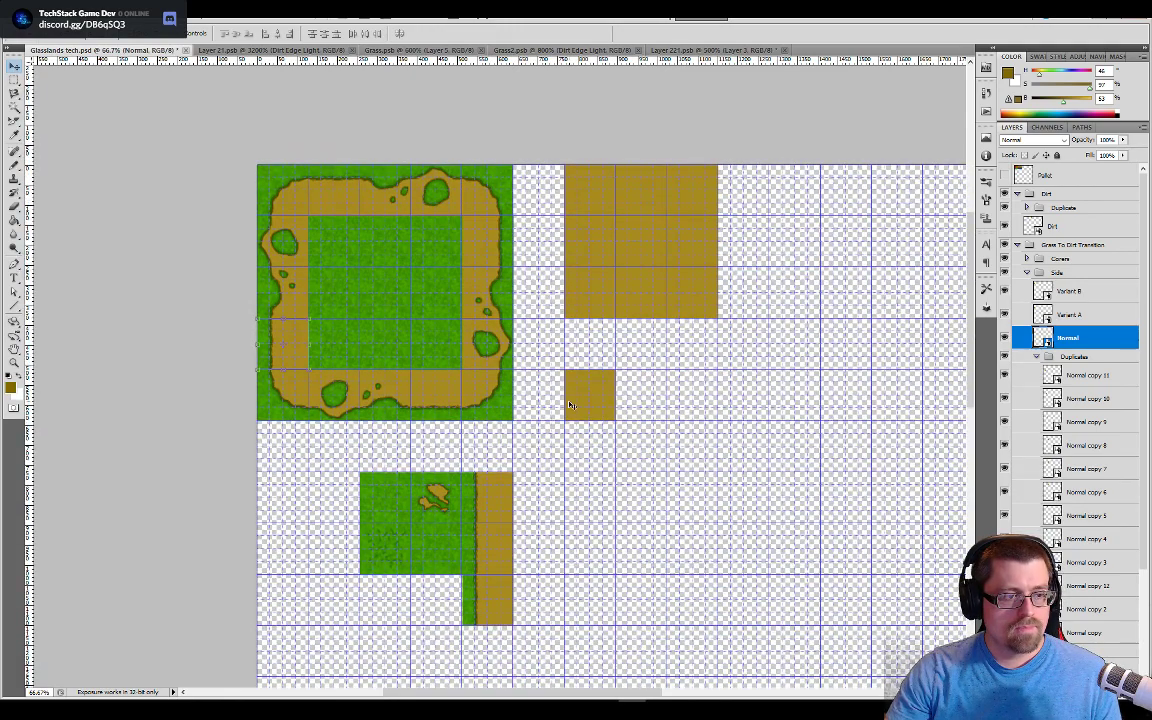
Step: Try to rotate the pasted edge strip by 180 degrees in Layer 221.psb
{"action": "left_click", "coordinate": [700, 49]}
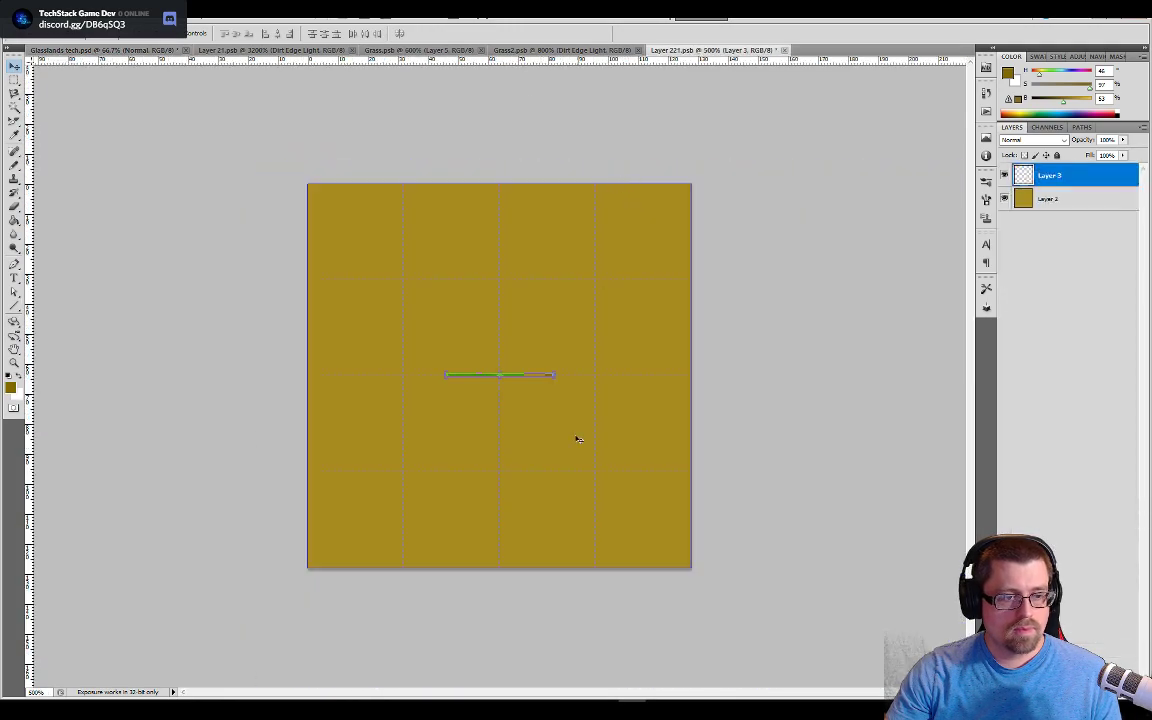
{"action": "key", "text": "ctrl+plus"}
{"action": "key", "text": "ctrl+plus"}
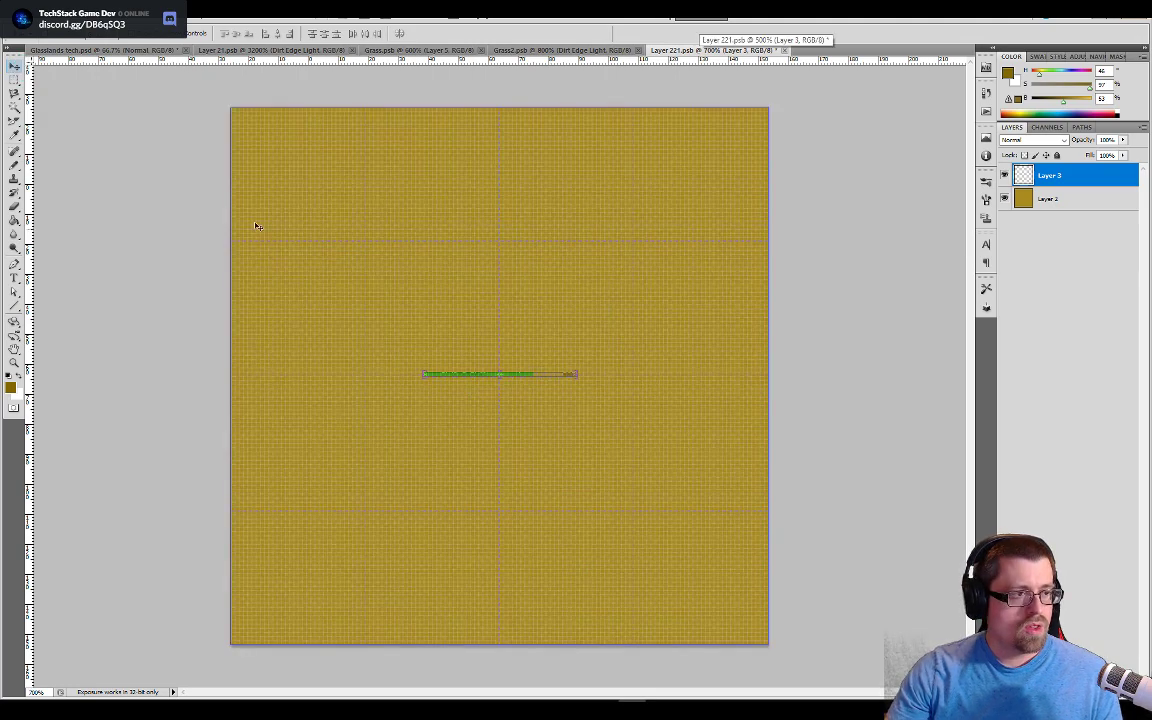
{"action": "key", "text": "ctrl+Tab"}
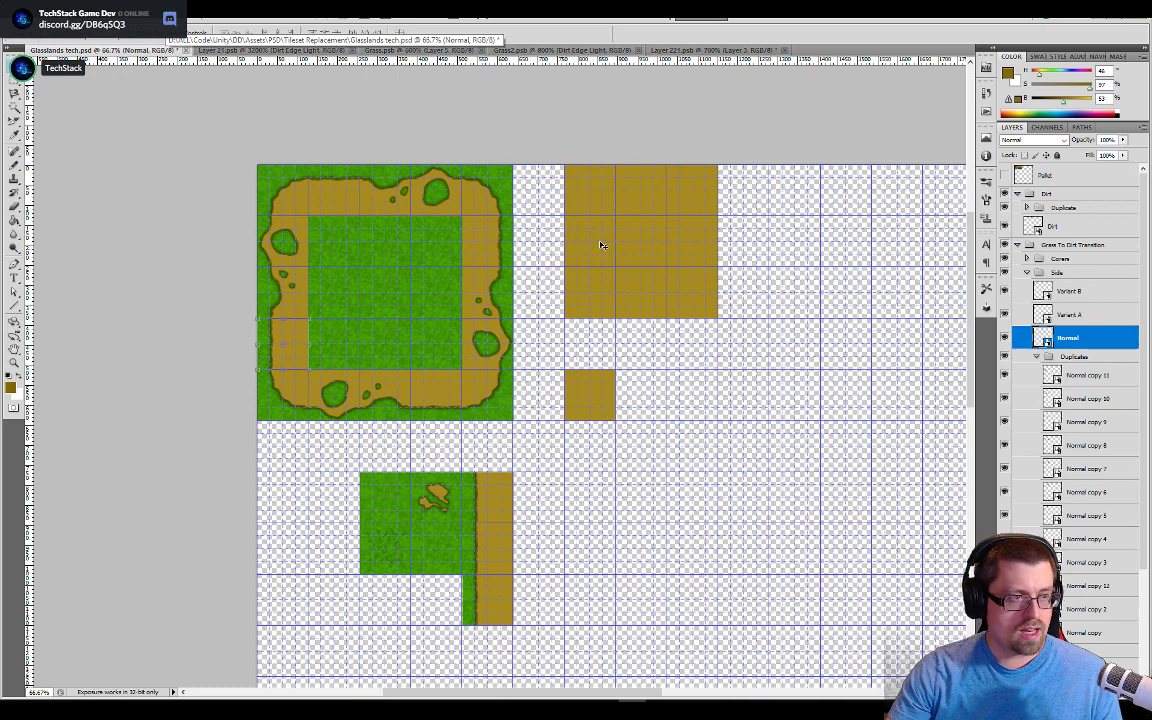
{"action": "left_click", "coordinate": [704, 49]}
{"action": "key", "text": "ctrl+minus"}
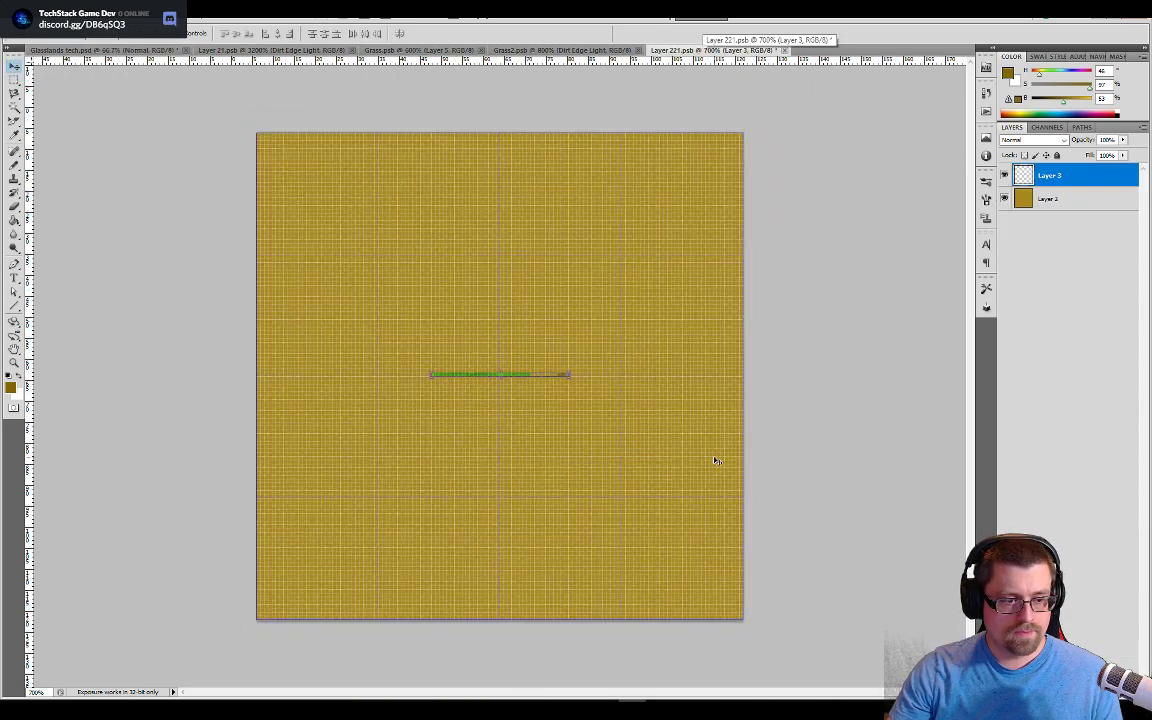
{"action": "key", "text": "ctrl+plus"}
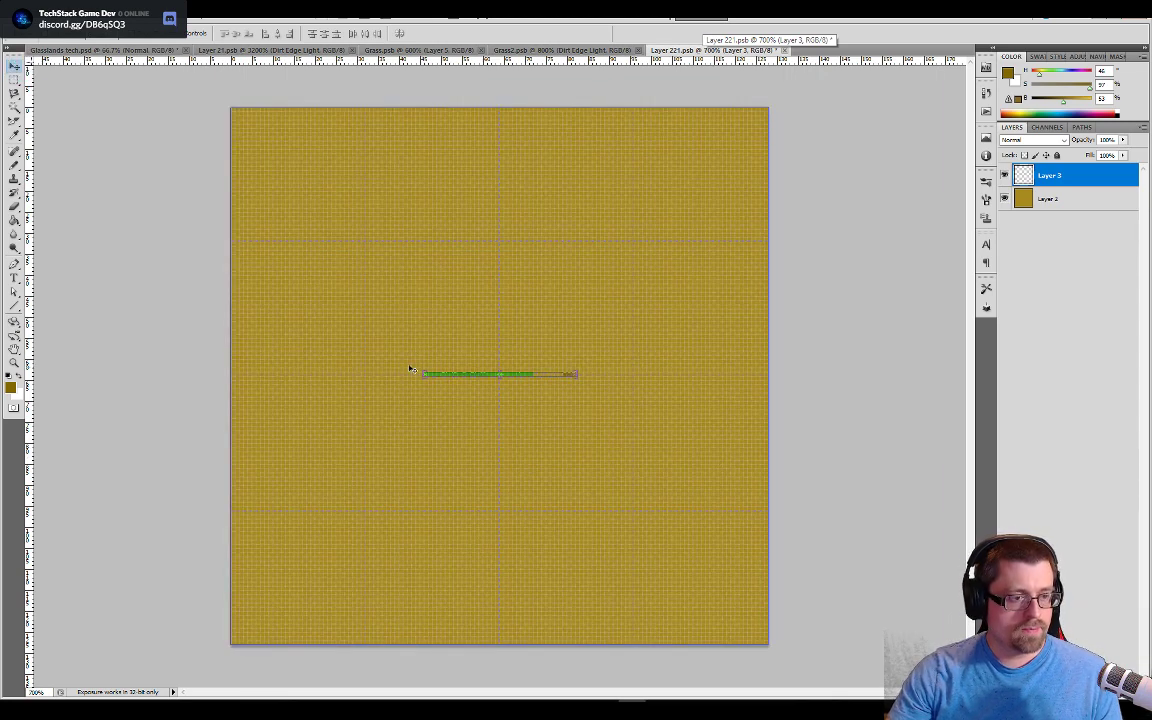
{"action": "key", "text": "ctrl+t"}
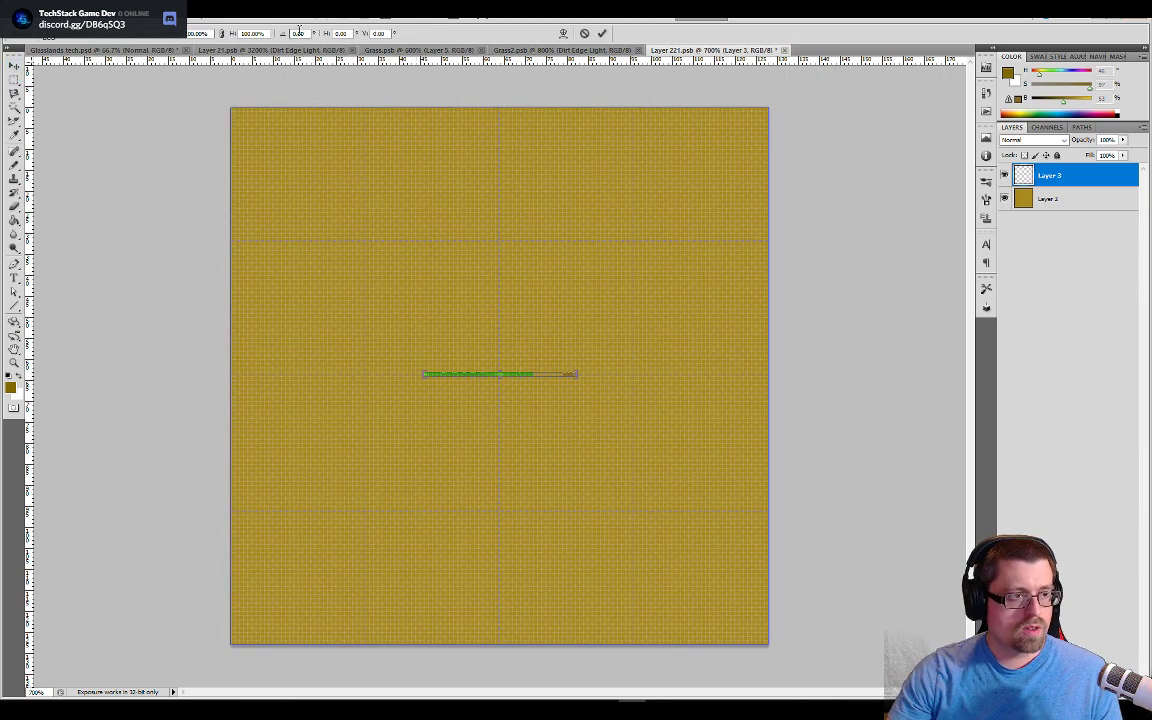
{"action": "left_click_drag", "start_coordinate": [302, 34], "coordinate": [267, 32]}
{"action": "type", "text": "180"}
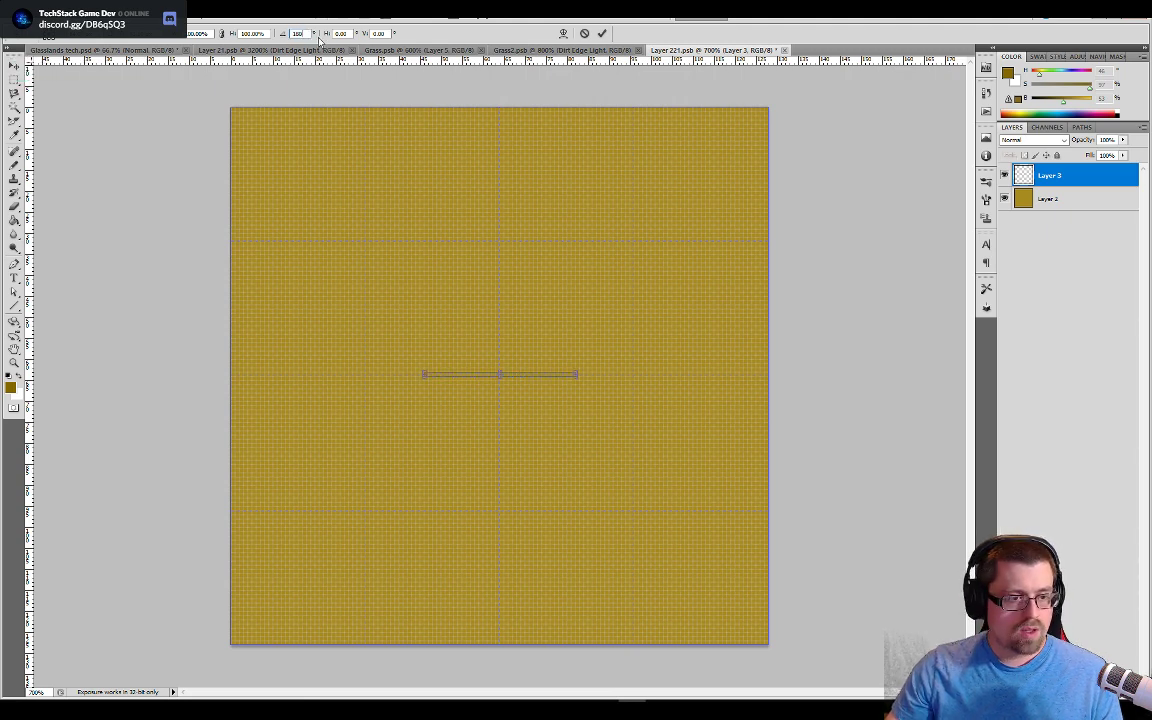
{"action": "key", "text": "Return"}
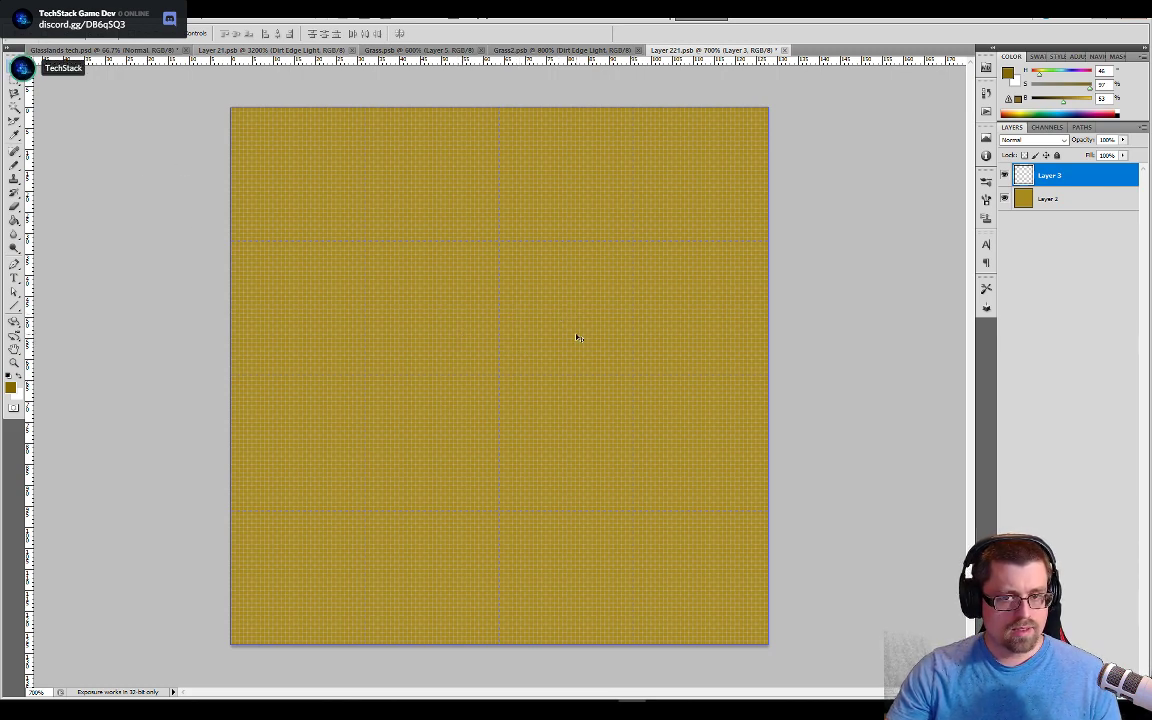
Step: Hide the dirt fill on Layer 2 in Layer 221.psb to work against a transparent canvas
{"action": "key", "text": "ctrl+minus"}
{"action": "key", "text": "ctrl+minus"}
{"action": "key", "text": "ctrl+minus"}
{"action": "key", "text": "ctrl+minus"}
{"action": "key", "text": "ctrl+minus"}
{"action": "key", "text": "ctrl+minus"}
{"action": "key", "text": "ctrl+minus"}
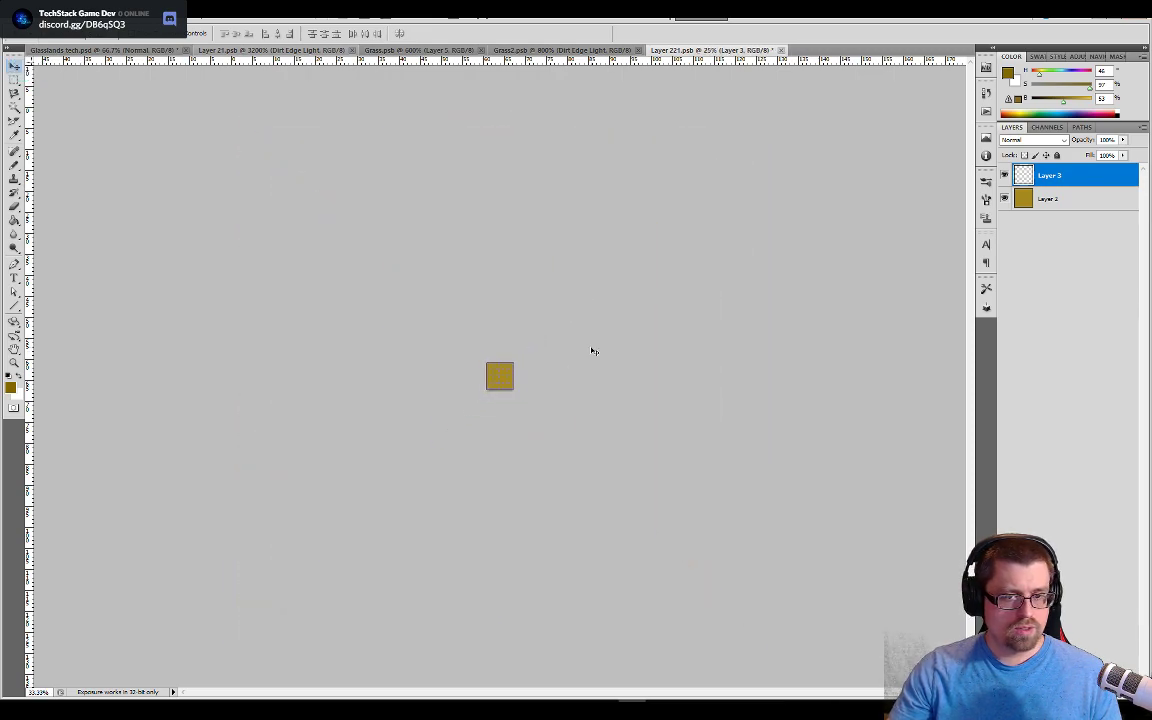
{"action": "key", "text": "ctrl+plus"}
{"action": "left_click", "coordinate": [1004, 199]}
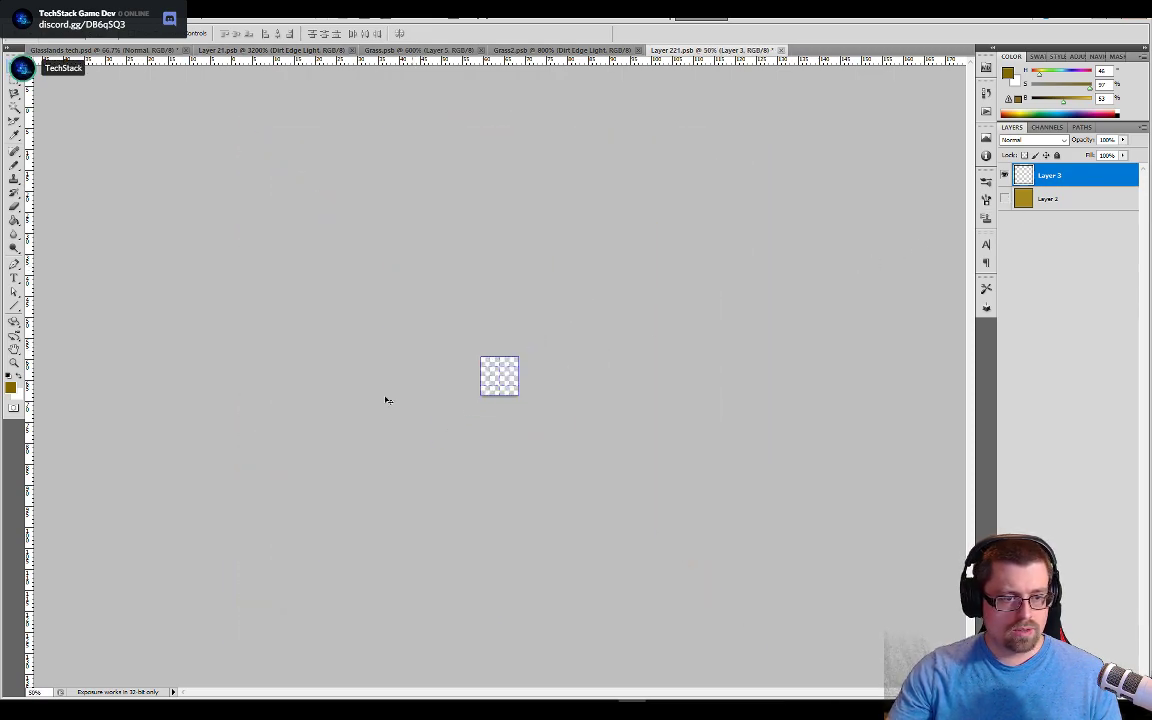
{"action": "key", "text": "ctrl+plus"}
{"action": "key", "text": "ctrl+plus"}
{"action": "key", "text": "ctrl+plus"}
{"action": "key", "text": "ctrl+plus"}
{"action": "key", "text": "ctrl+plus"}
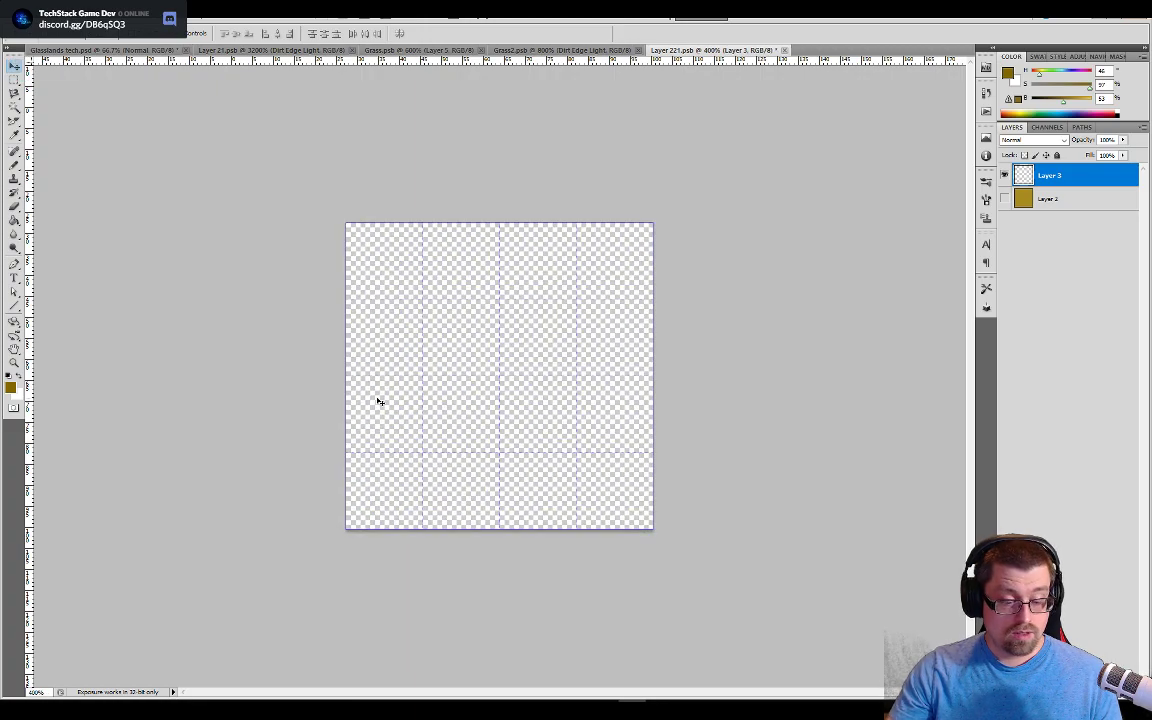
Step: Try pasting the copied edge strip onto the transparent canvas, inspect its pixels, and undo the paste
{"action": "key", "text": "ctrl+v"}
{"action": "key", "text": "ctrl+plus"}
{"action": "key", "text": "ctrl+plus"}
{"action": "key", "text": "ctrl+plus"}
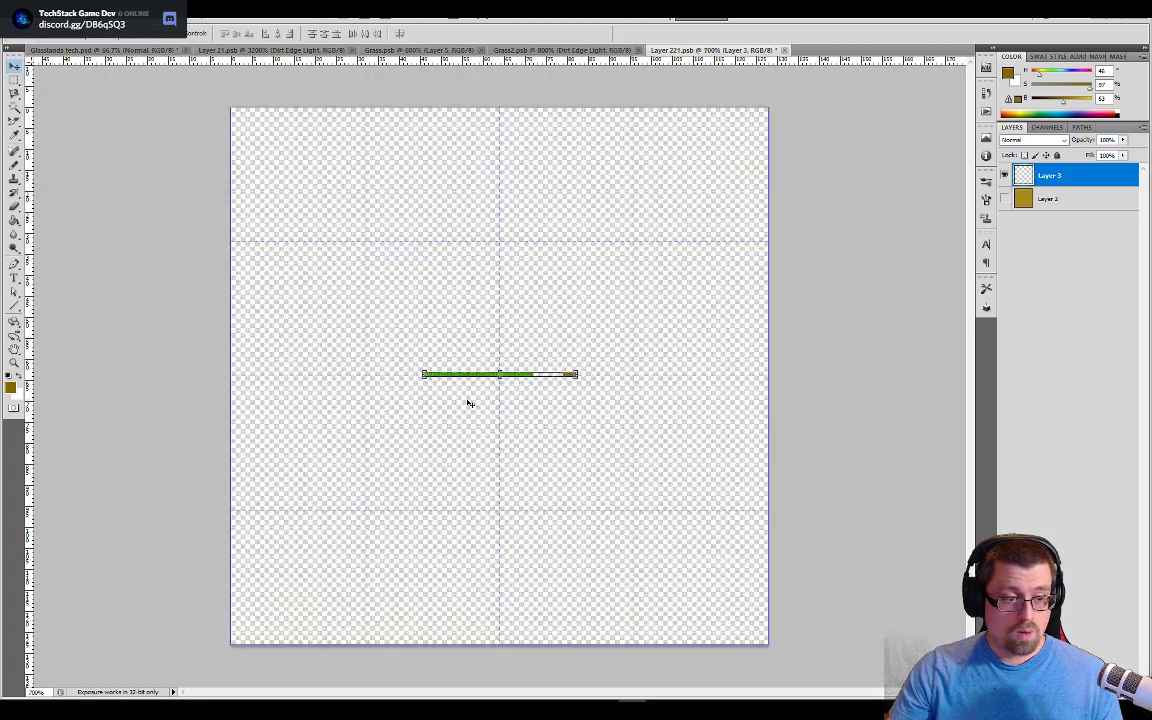
{"action": "key", "text": "ctrl+plus"}
{"action": "key", "text": "ctrl+plus"}
{"action": "key", "text": "ctrl+plus"}
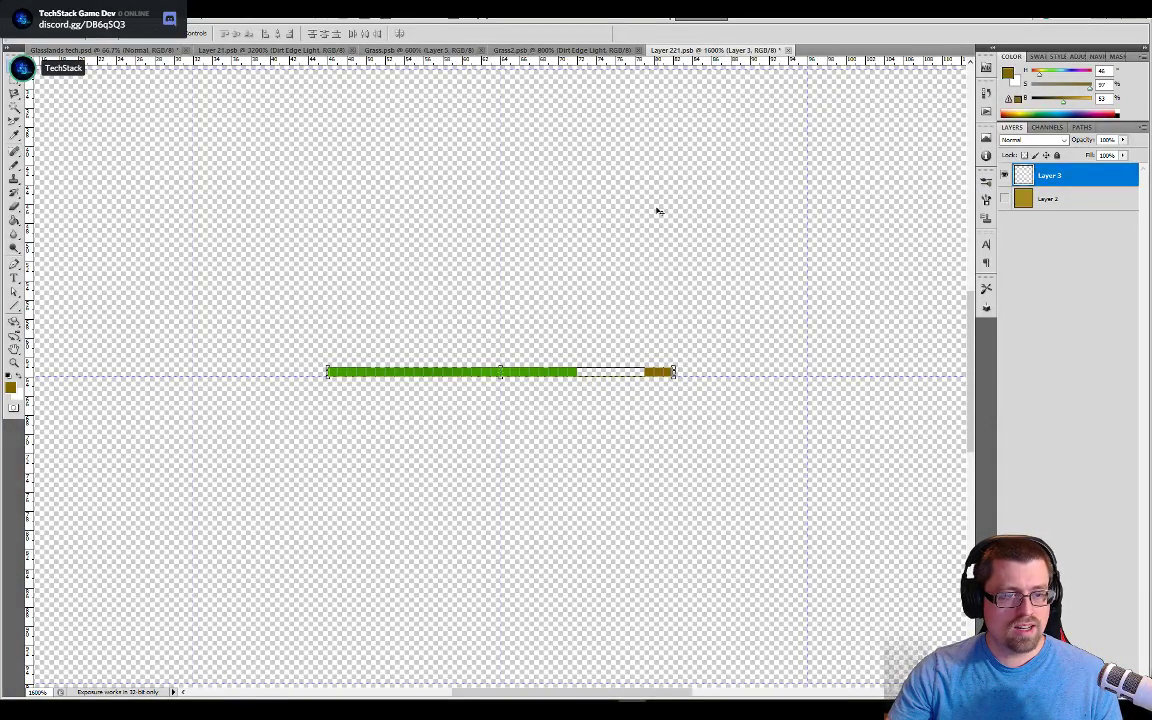
{"action": "key", "text": "ctrl+z"}
{"action": "key", "text": "ctrl+z"}
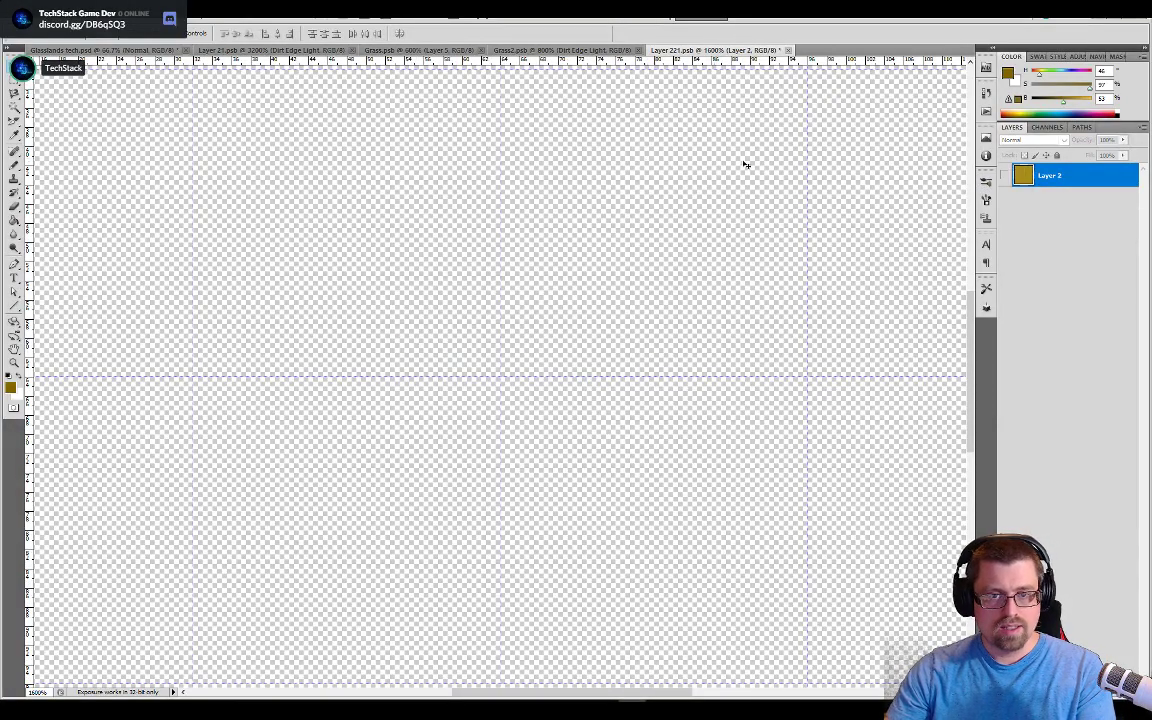
Step: Paste the edge strip copied from Layer 21.psb as a new layer in Layer 221.psb
{"action": "left_click", "coordinate": [598, 50]}
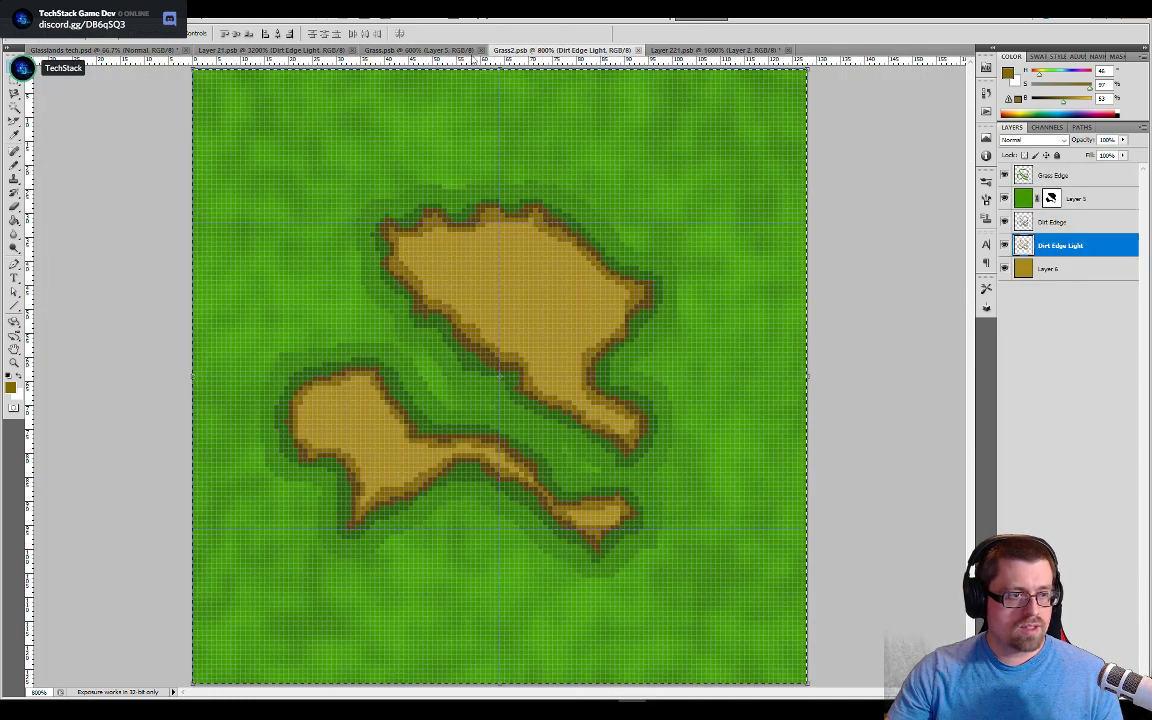
{"action": "left_click", "coordinate": [340, 50]}
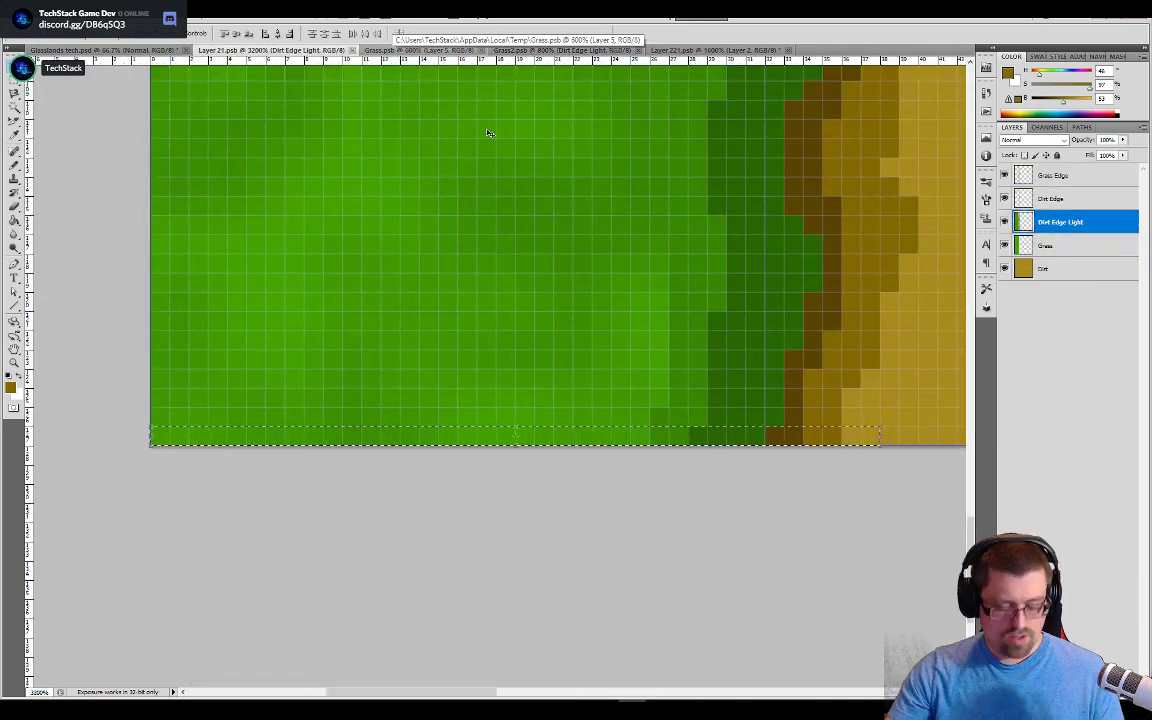
{"action": "left_click", "coordinate": [712, 50]}
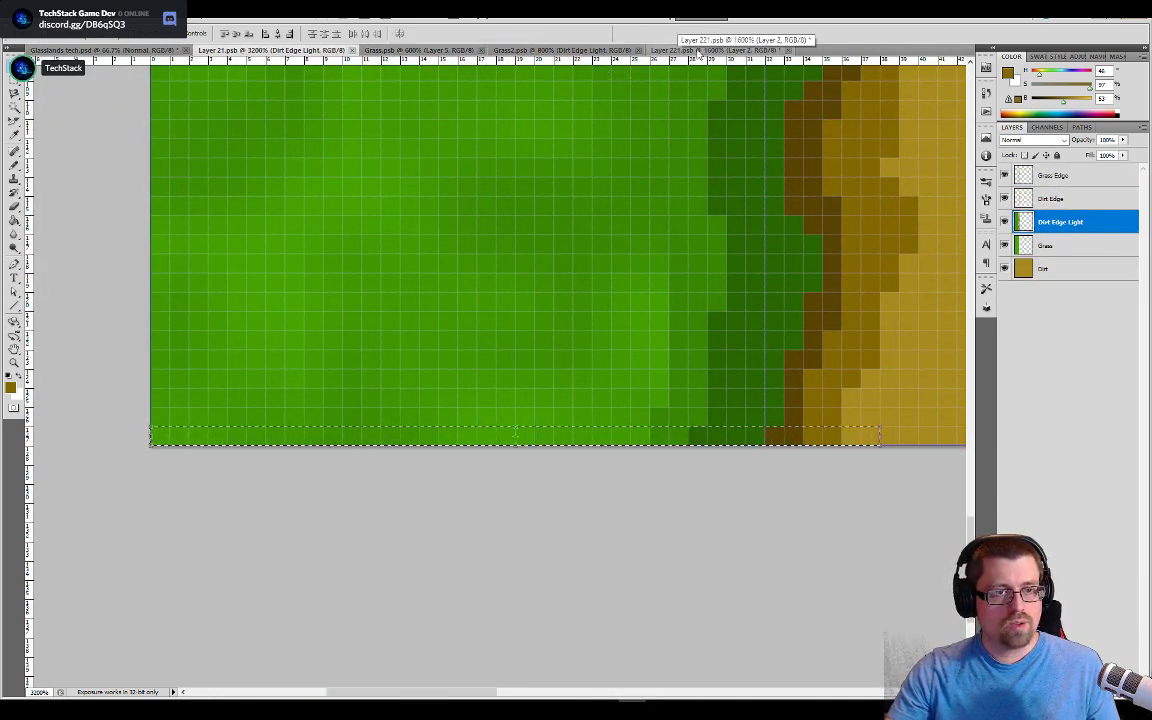
{"action": "key", "text": "ctrl+v"}
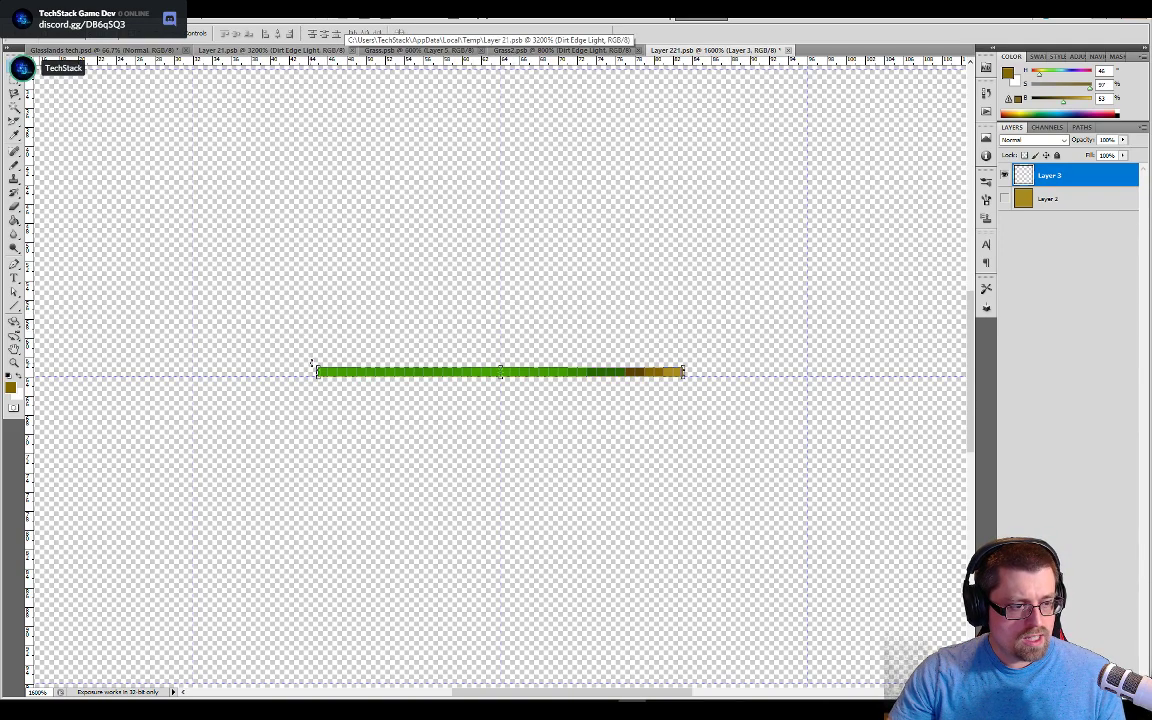
Step: Try to rotate the pasted edge strip on Layer 3 by 180 degrees and undo the transform
{"action": "key", "text": "ctrl+t"}
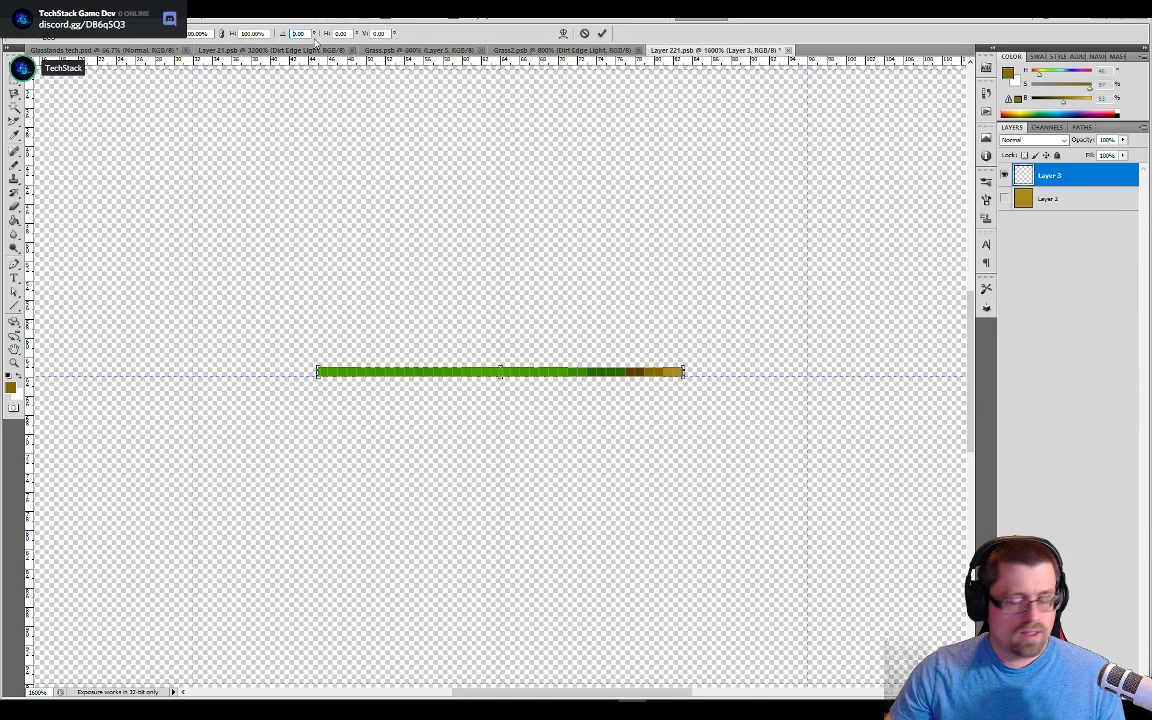
{"action": "type", "text": "18"}
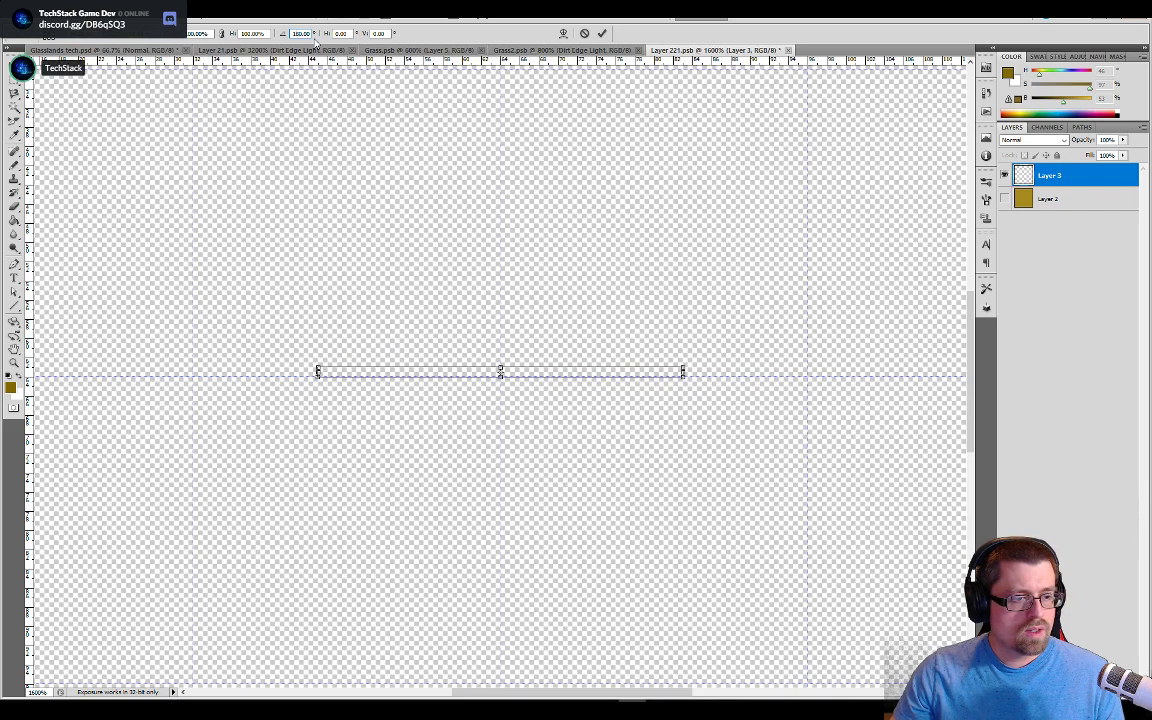
{"action": "key", "text": "Return"}
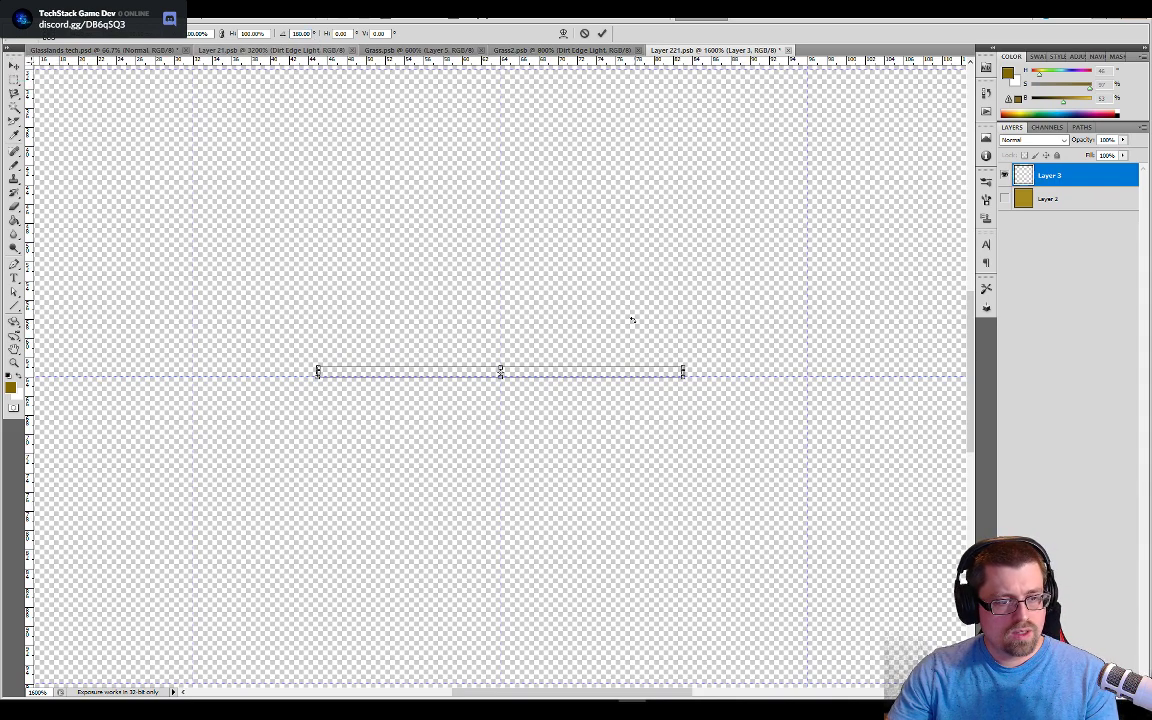
{"action": "key", "text": "Return"}
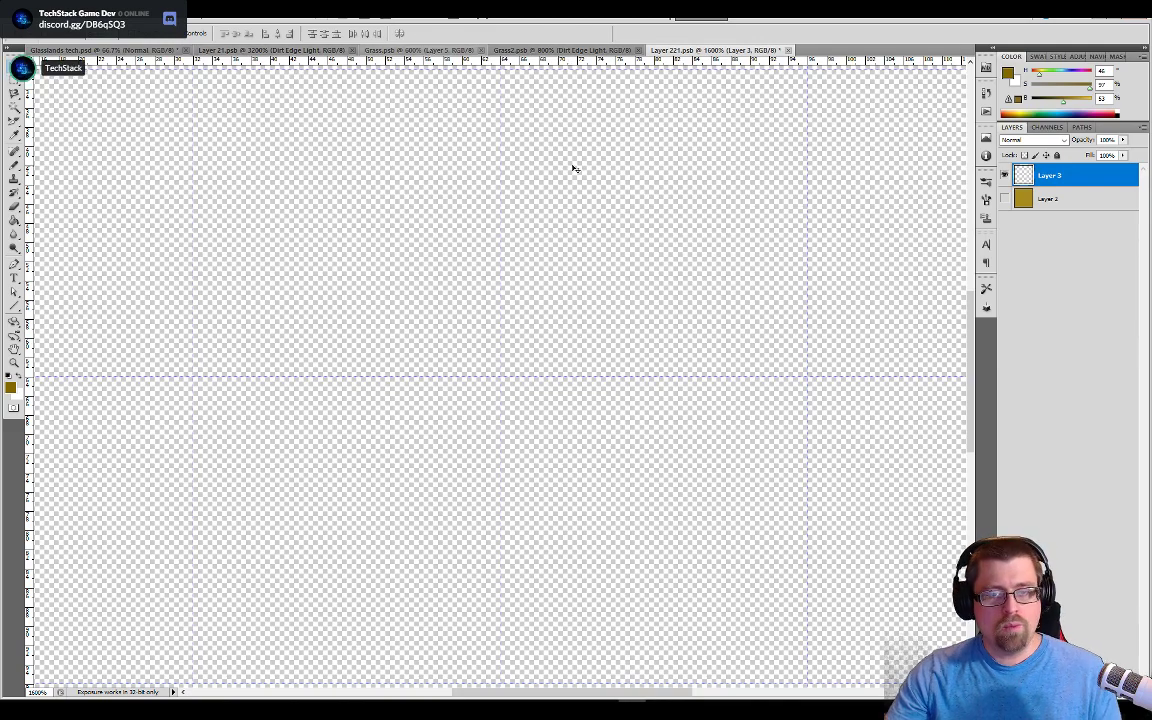
{"action": "key", "text": "ctrl+v"}
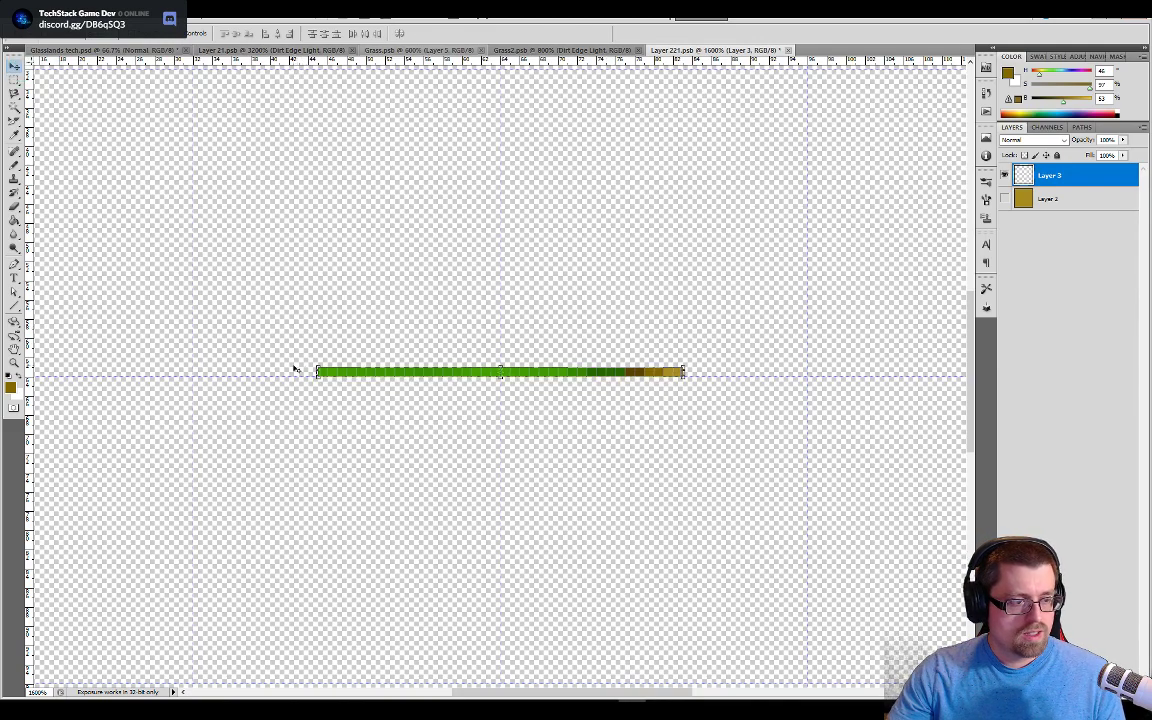
Step: Try rotating the strip by 90 degrees, change the angle to -90 degrees, and undo the applied transform
{"action": "key", "text": "ctrl+t"}
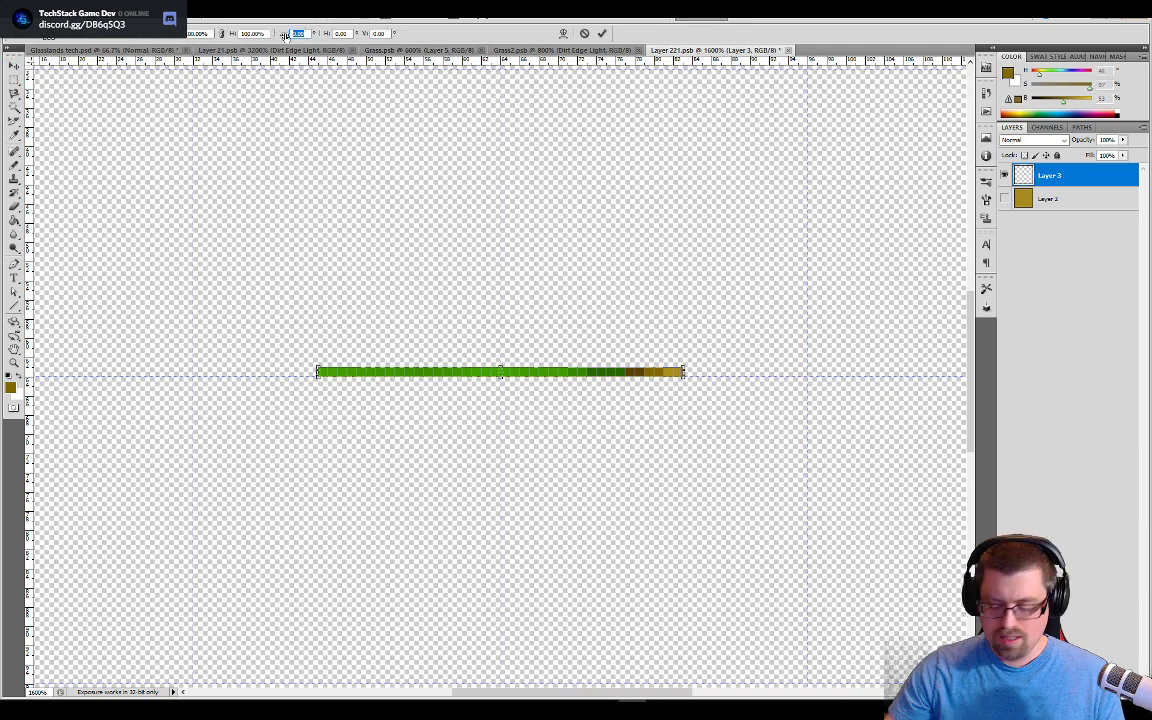
{"action": "type", "text": "90"}
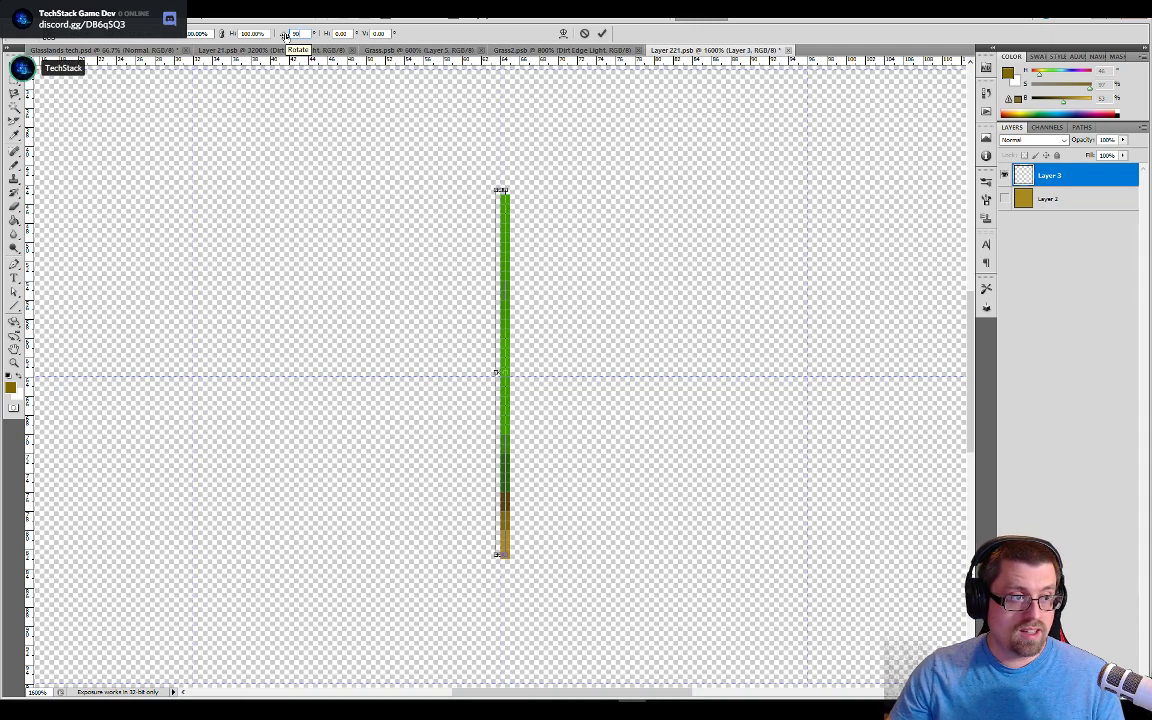
{"action": "key", "text": "Return"}
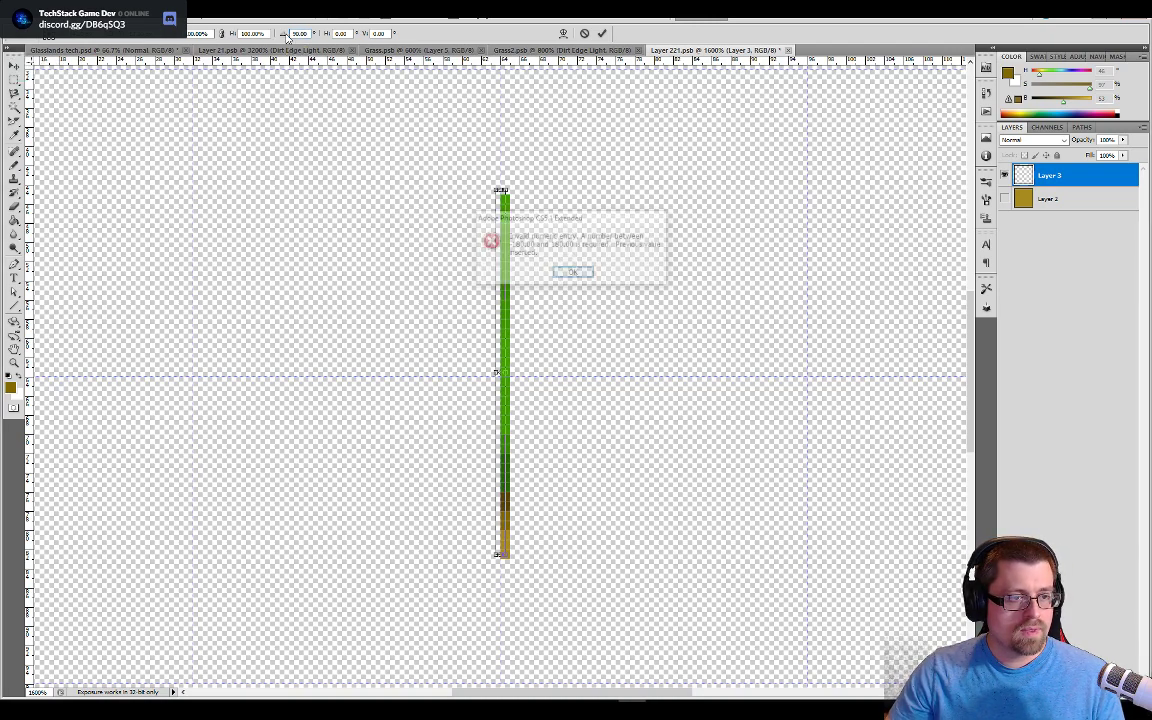
{"action": "key", "text": "Return"}
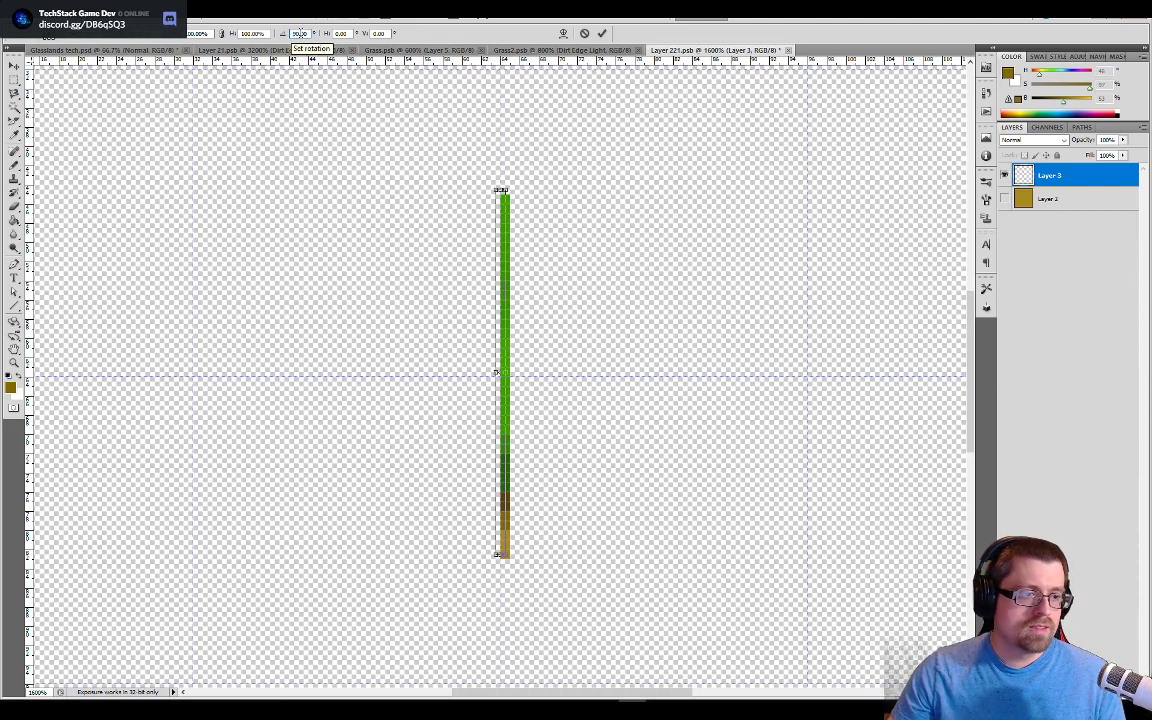
{"action": "type", "text": "-"}
{"action": "left_click", "coordinate": [15, 65]}
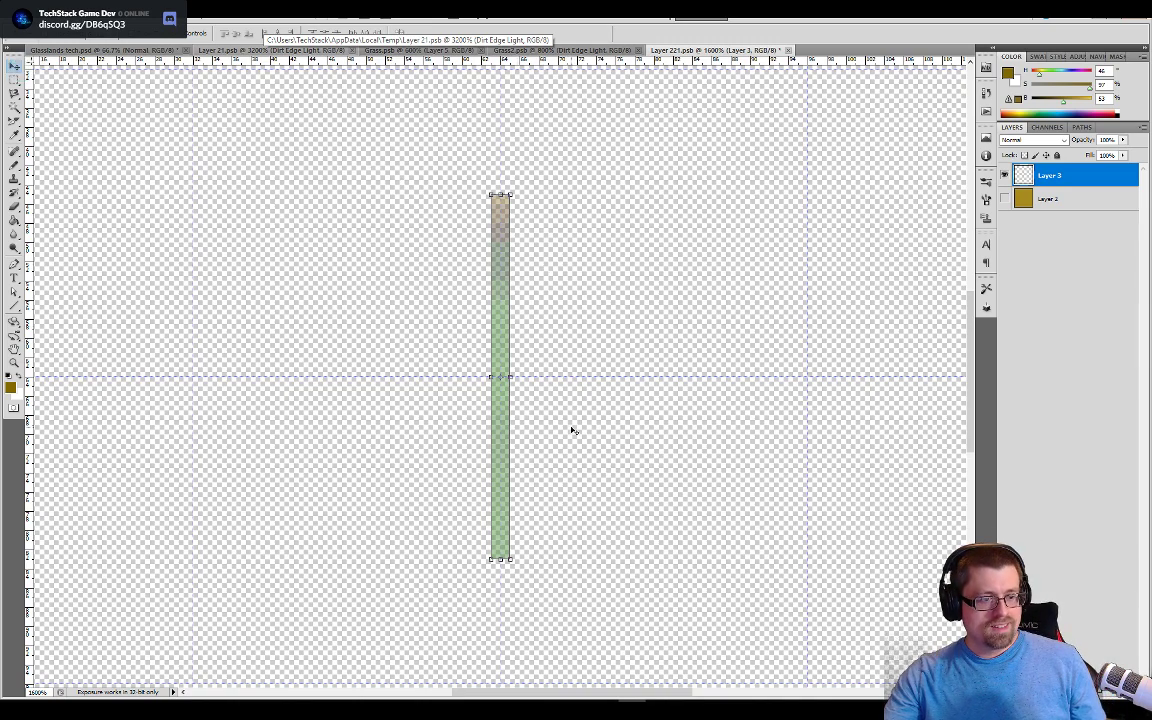
{"action": "key", "text": "Escape"}
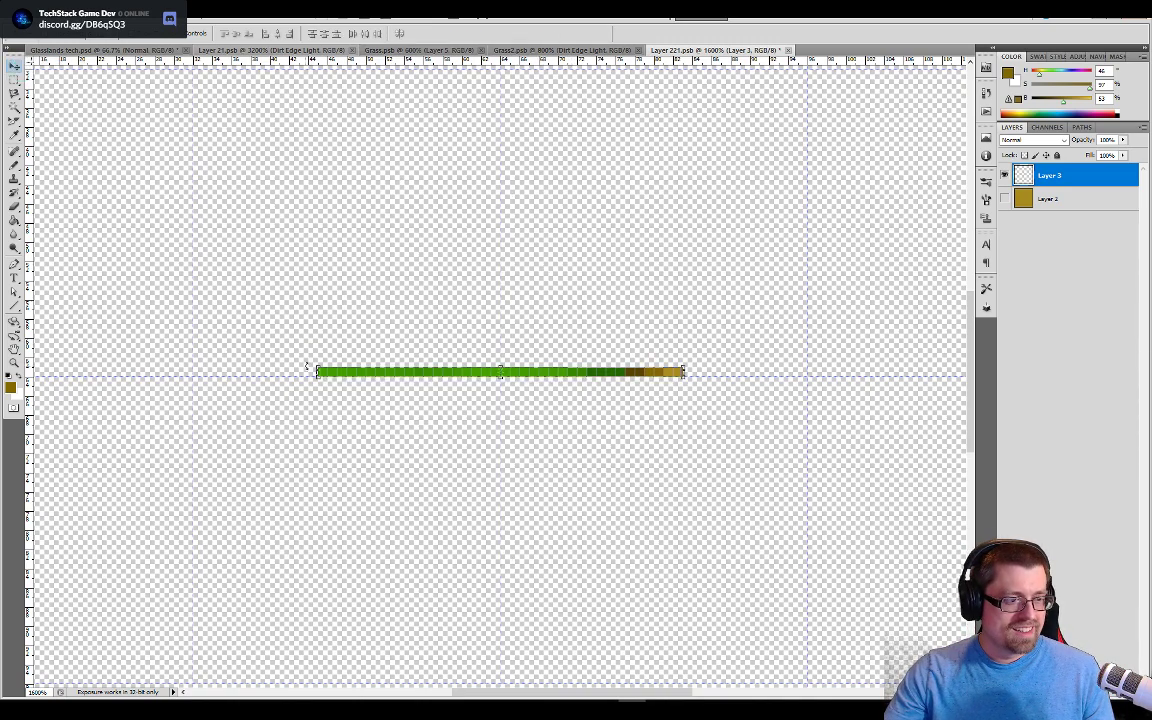
Step: Try rotating the horizontal strip directly by -90 degrees and undo the rotation
{"action": "left_click", "coordinate": [307, 366]}
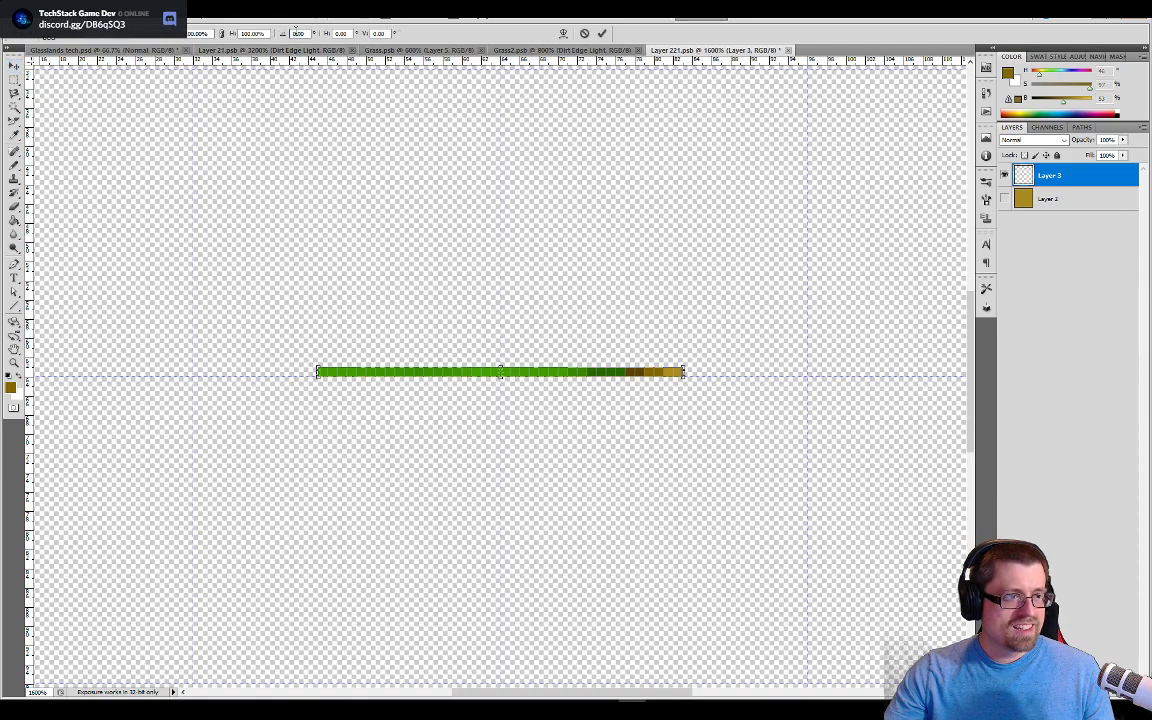
{"action": "left_click", "coordinate": [298, 33]}
{"action": "type", "text": "-90"}
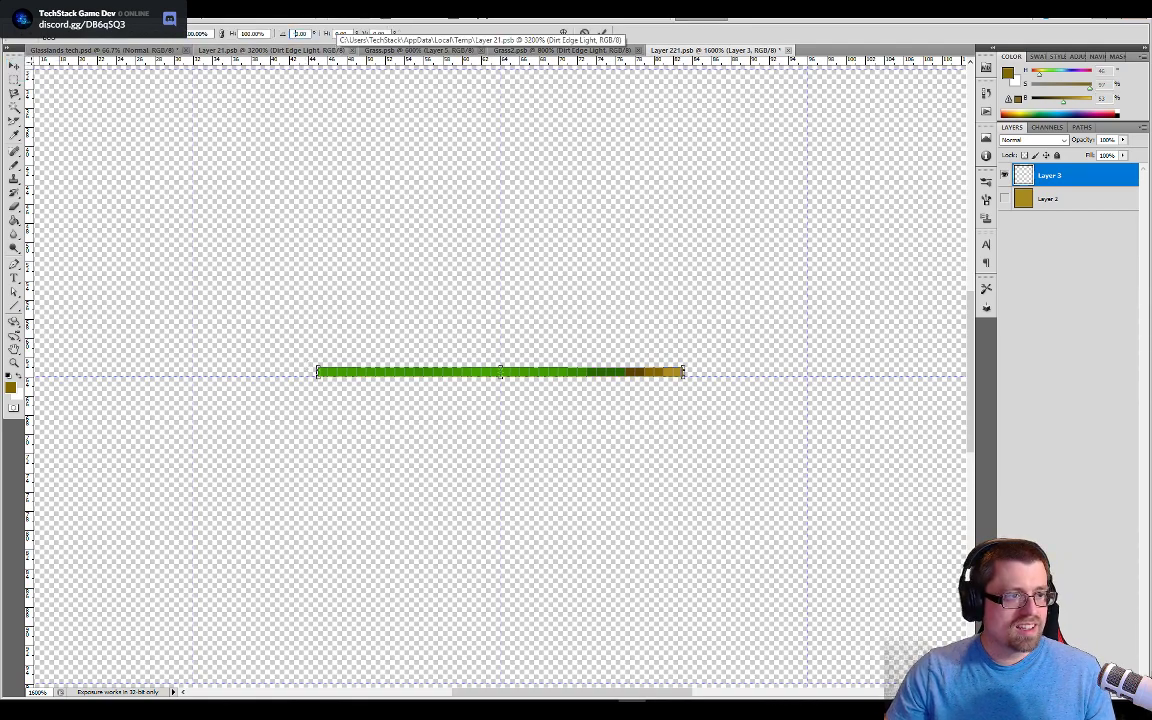
{"action": "key", "text": "Return"}
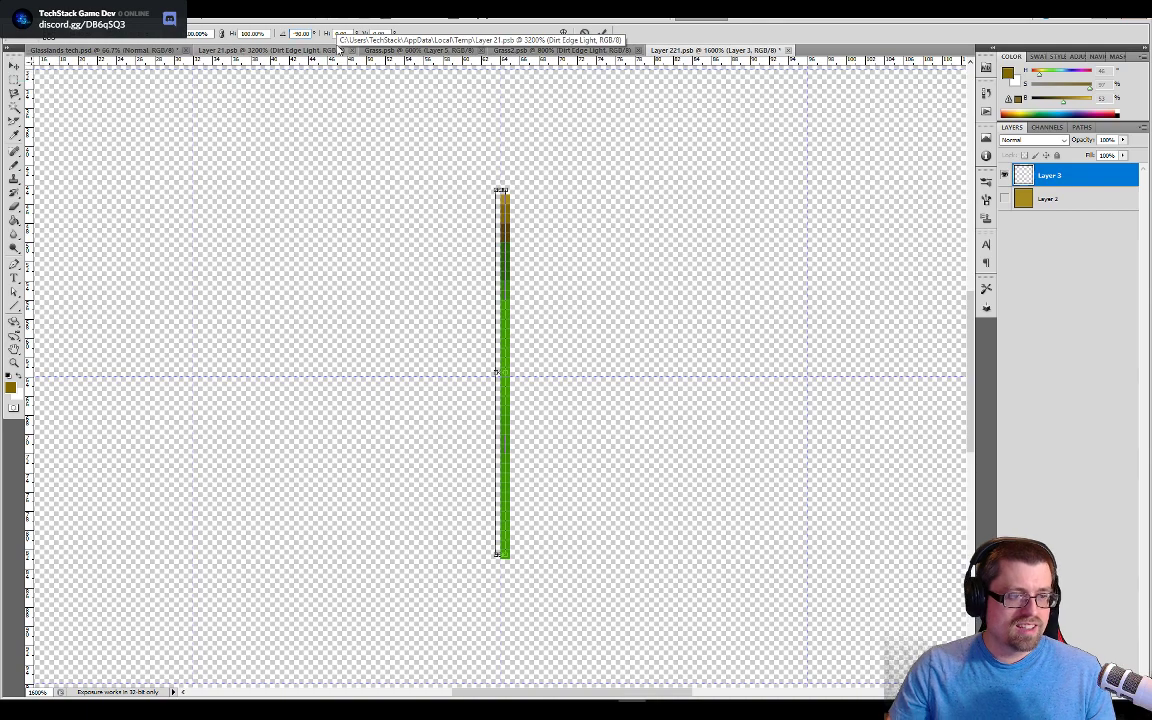
{"action": "key", "text": "Return"}
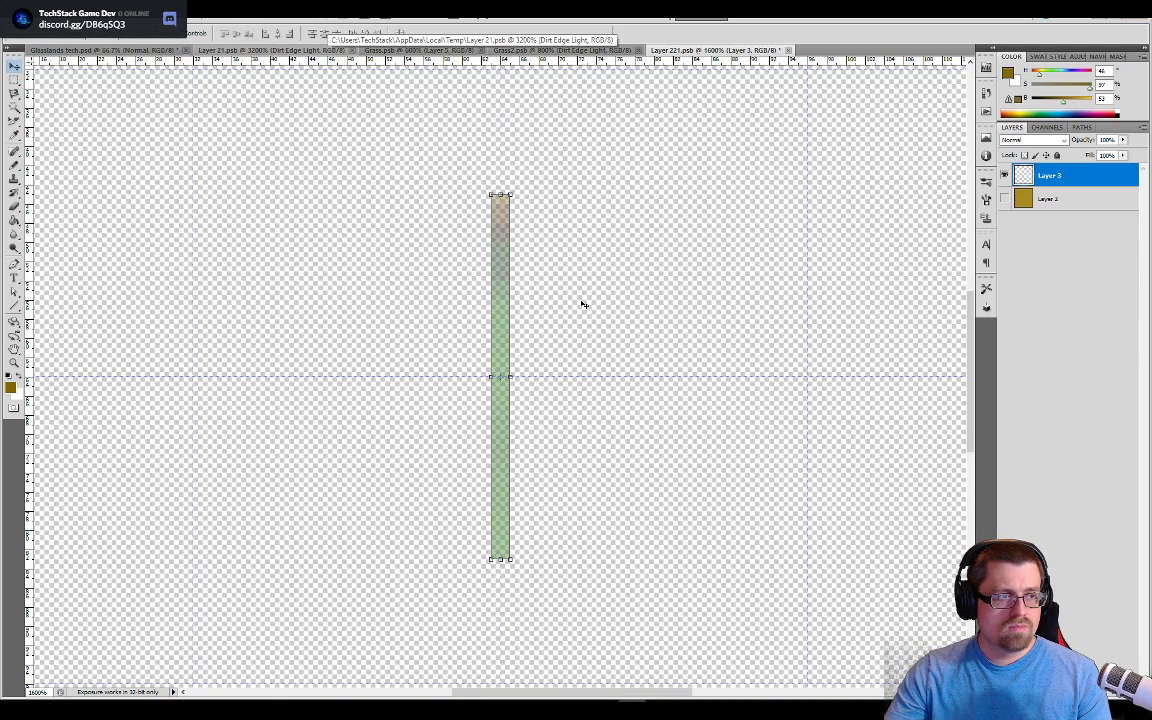
{"action": "key", "text": "ctrl+z"}
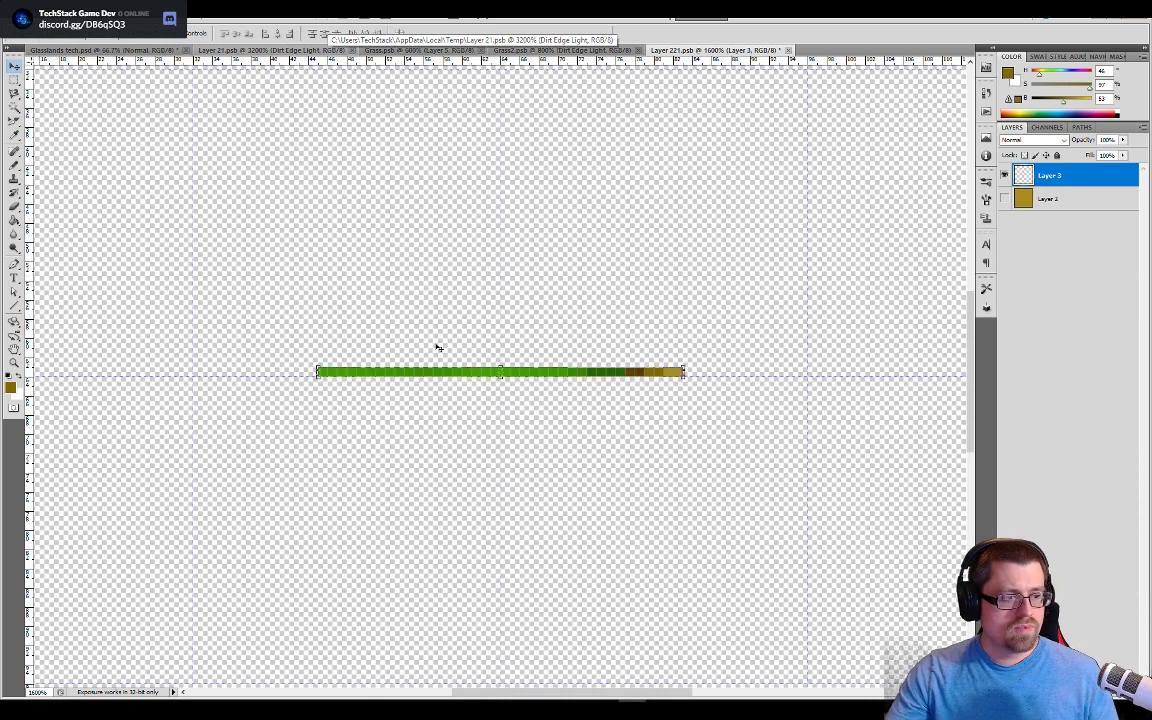
Step: Try both 90 and -90 degree rotations on the Layer 3 strip, apply the last one, and undo it
{"action": "key", "text": "ctrl+t"}
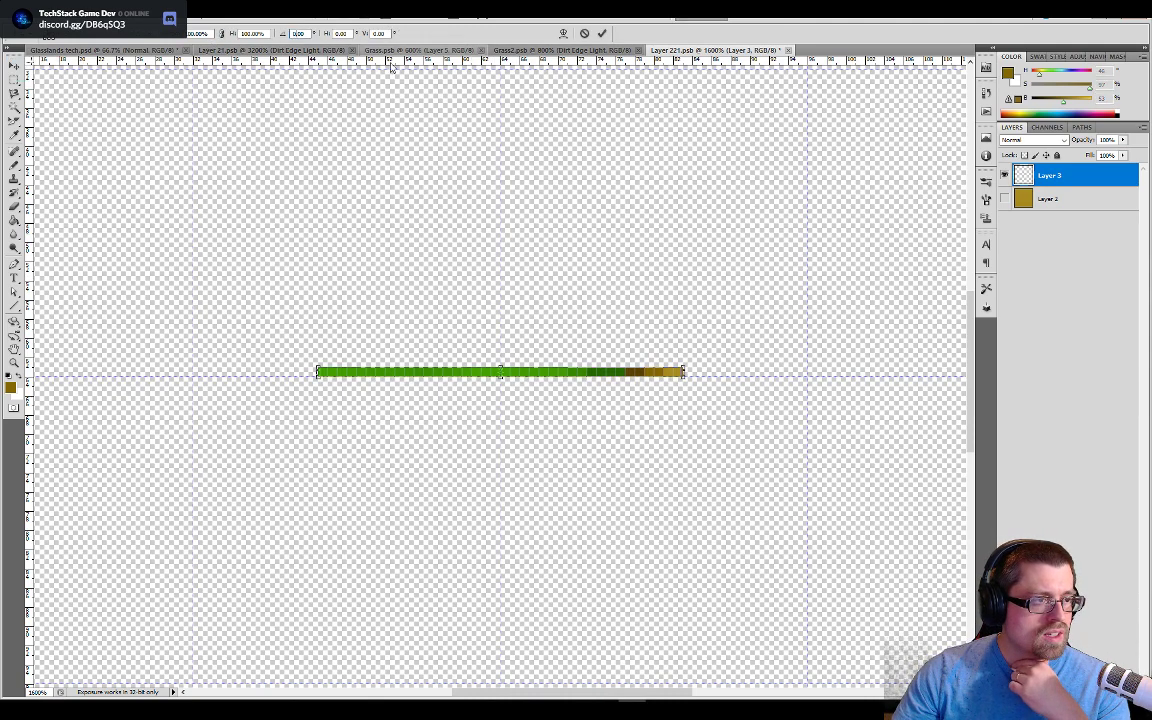
{"action": "type", "text": "90"}
{"action": "key", "text": "Return"}
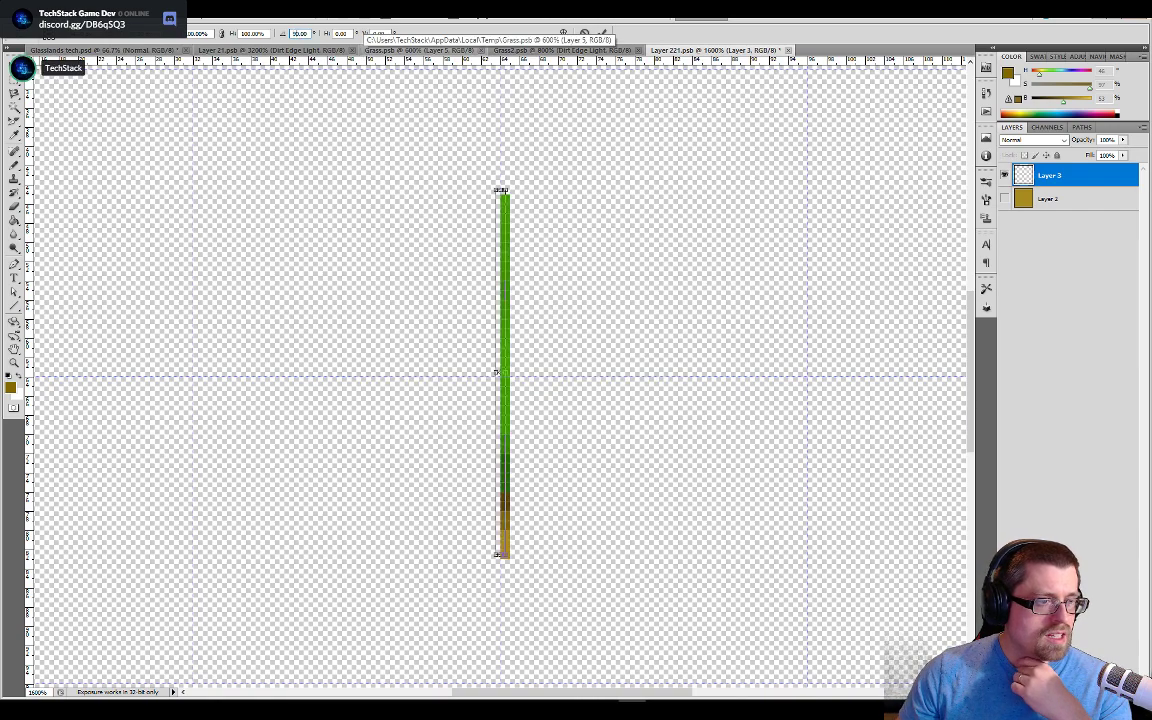
{"action": "type", "text": "180"}
{"action": "key", "text": "Return"}
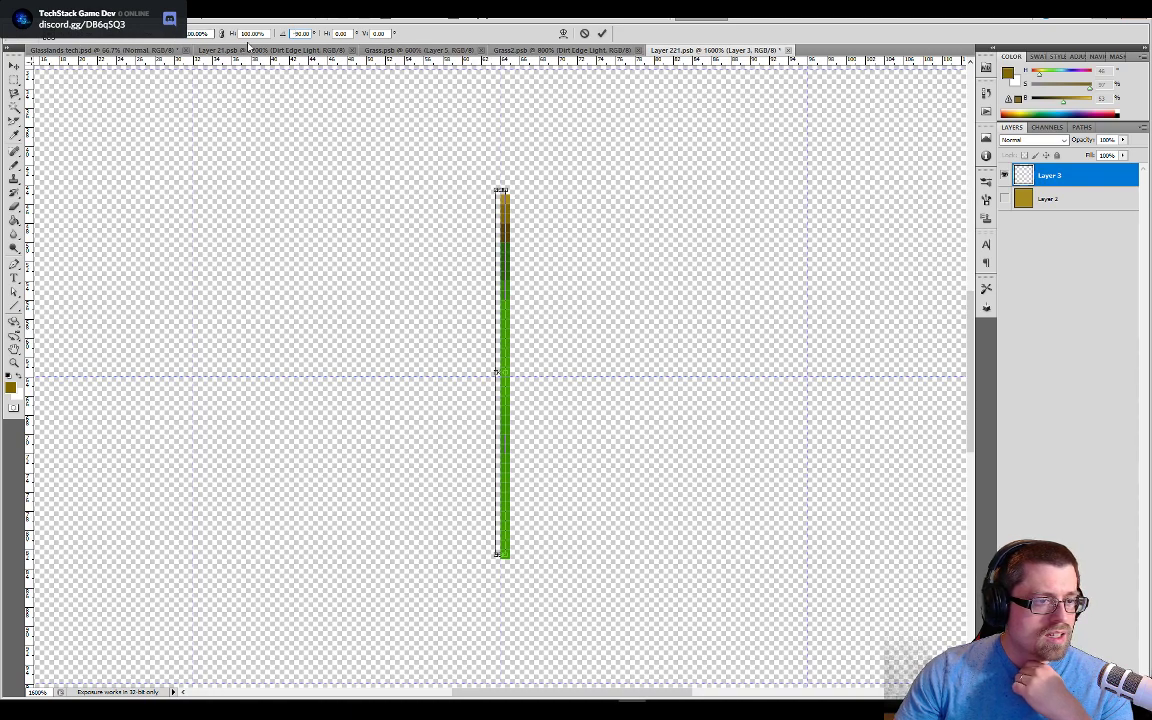
{"action": "left_click", "coordinate": [14, 65]}
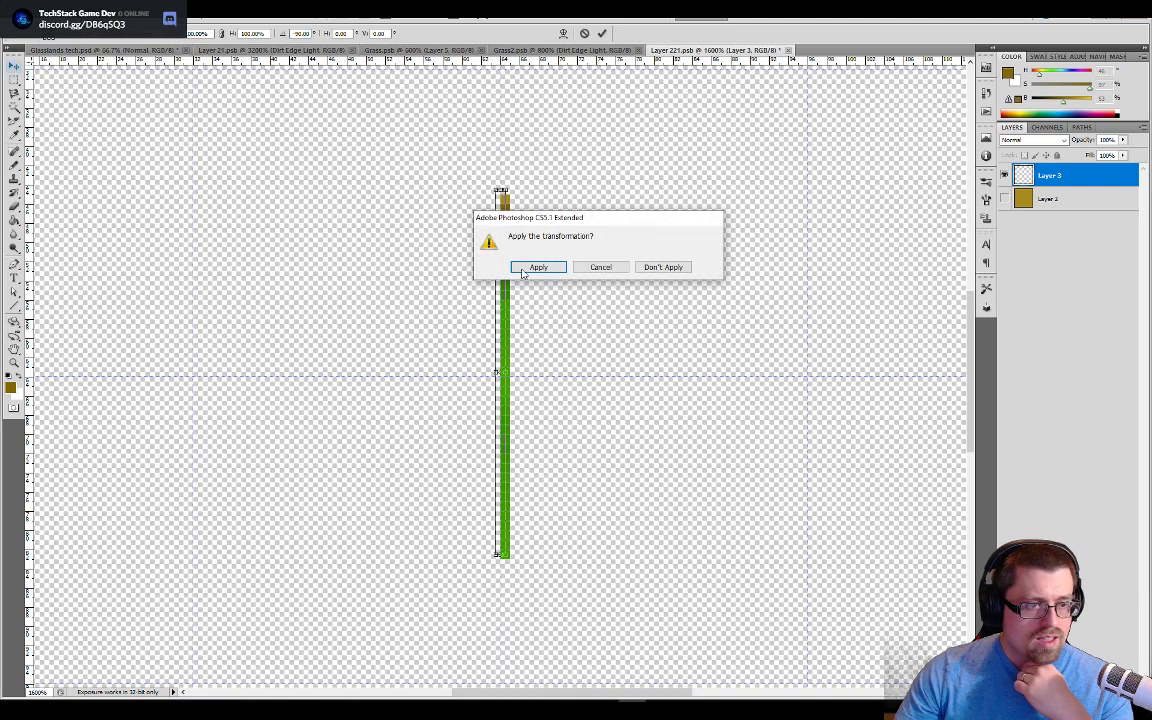
{"action": "left_click", "coordinate": [538, 267]}
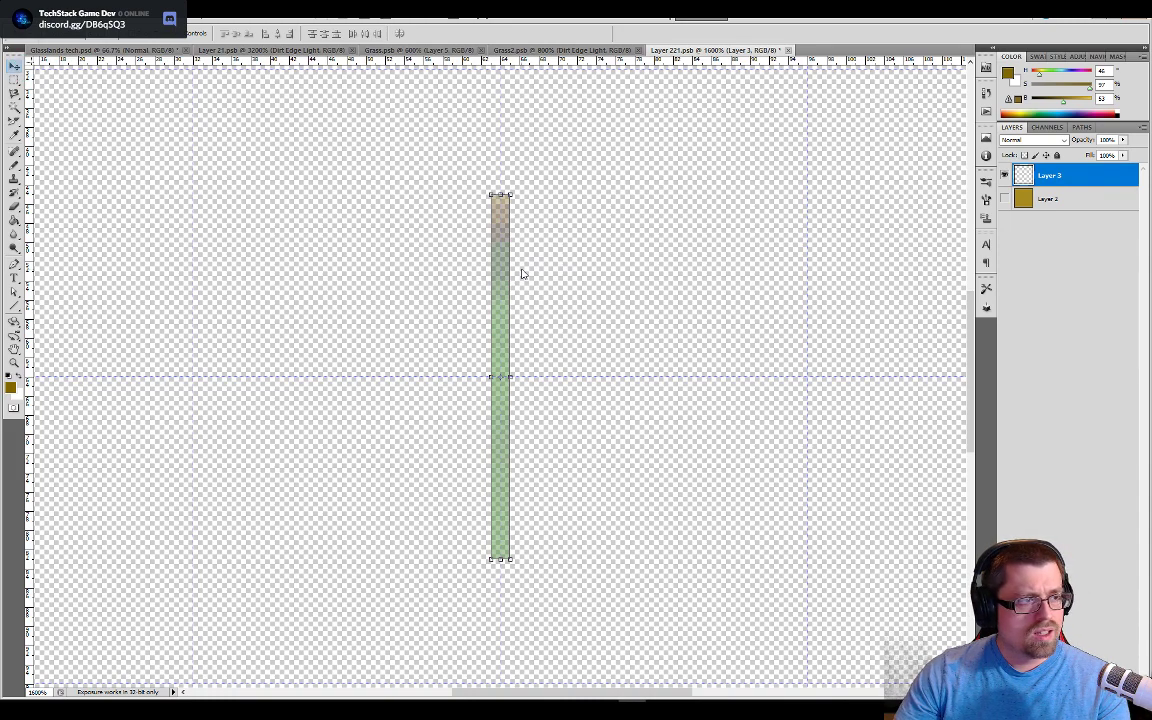
{"action": "key", "text": "ctrl+z"}
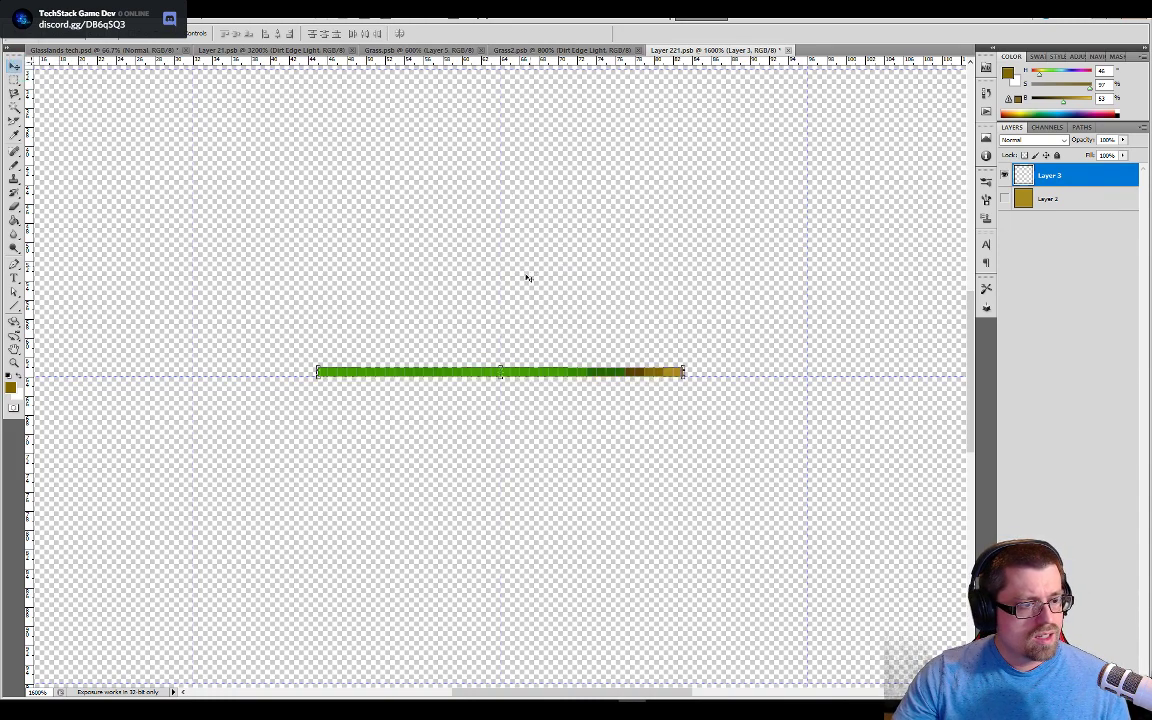
Step: Try rotating the strip by only 90 degrees and undo it back to horizontal
{"action": "key", "text": "ctrl+t"}
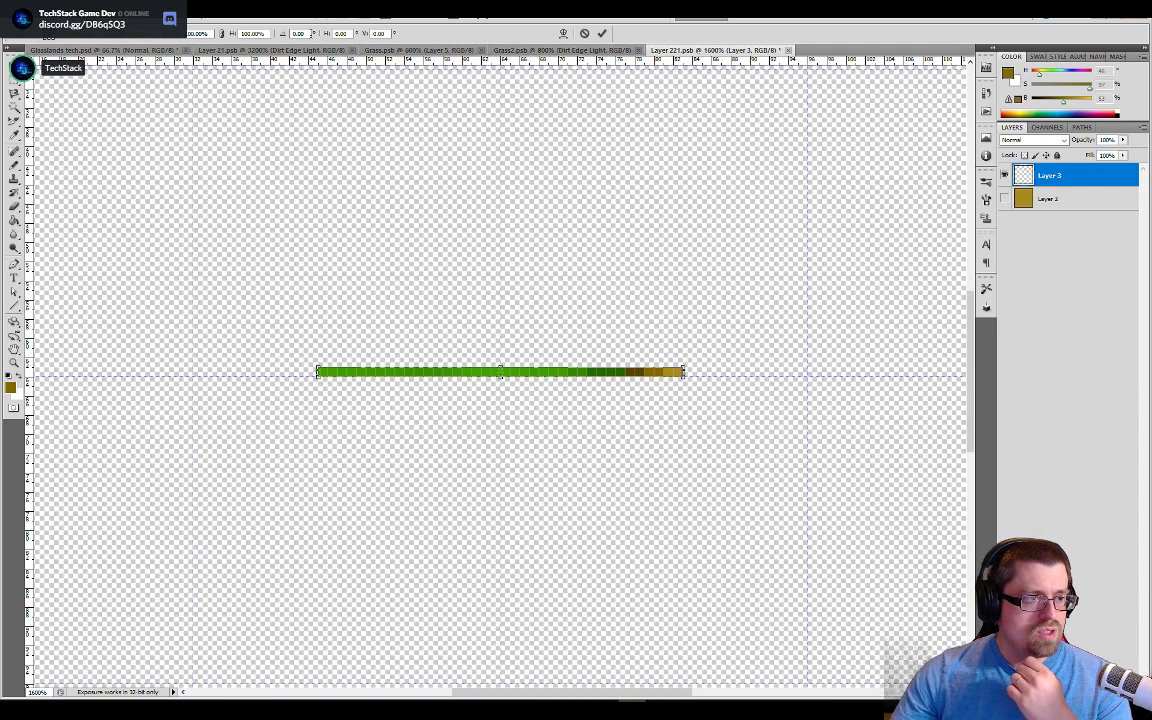
{"action": "left_click", "coordinate": [286, 34]}
{"action": "type", "text": "90"}
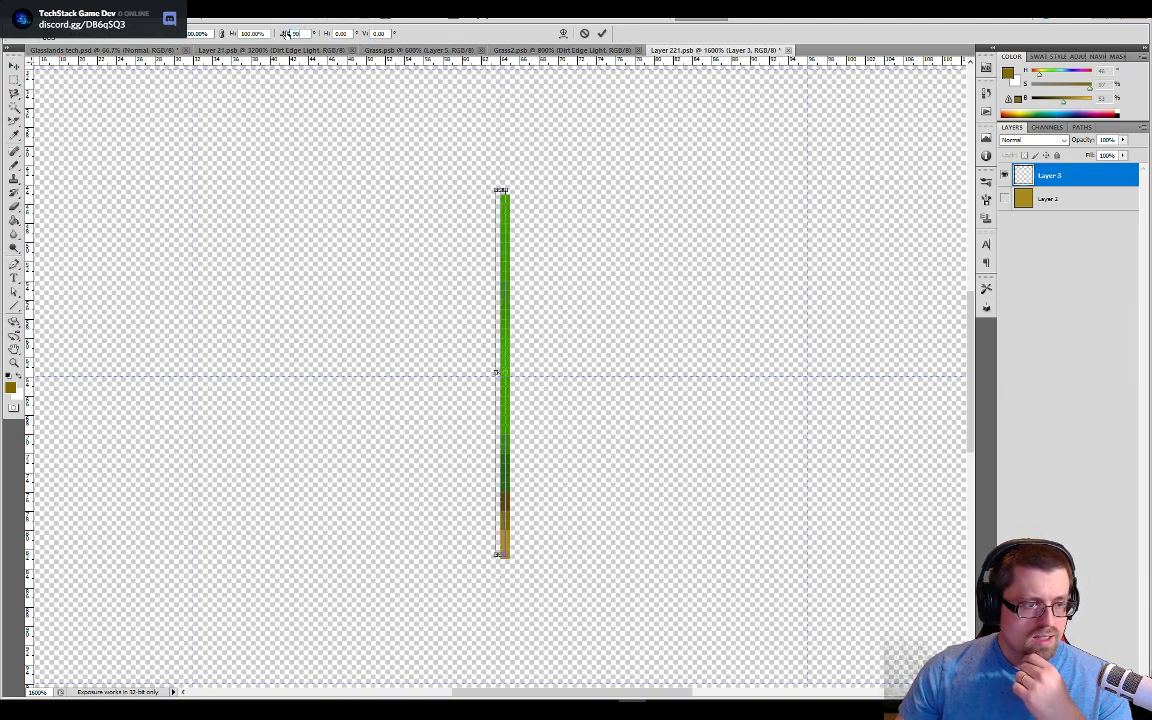
{"action": "key", "text": "Return"}
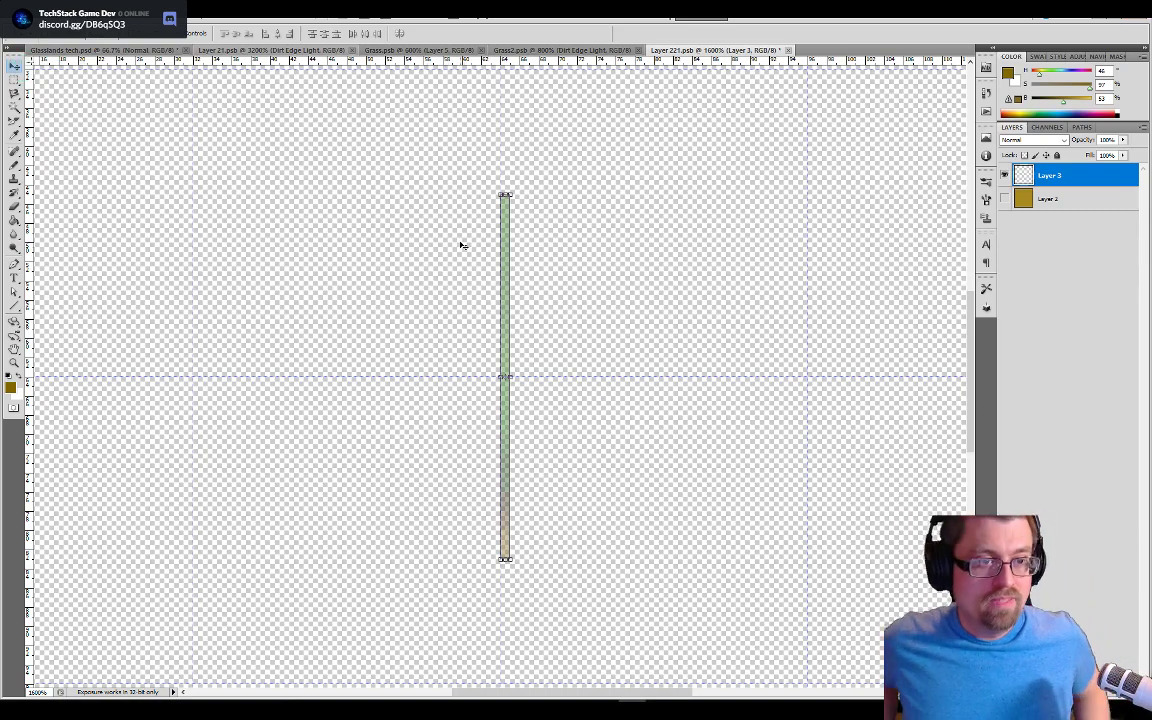
{"action": "left_click_drag", "start_coordinate": [461, 245], "coordinate": [762, 379]}
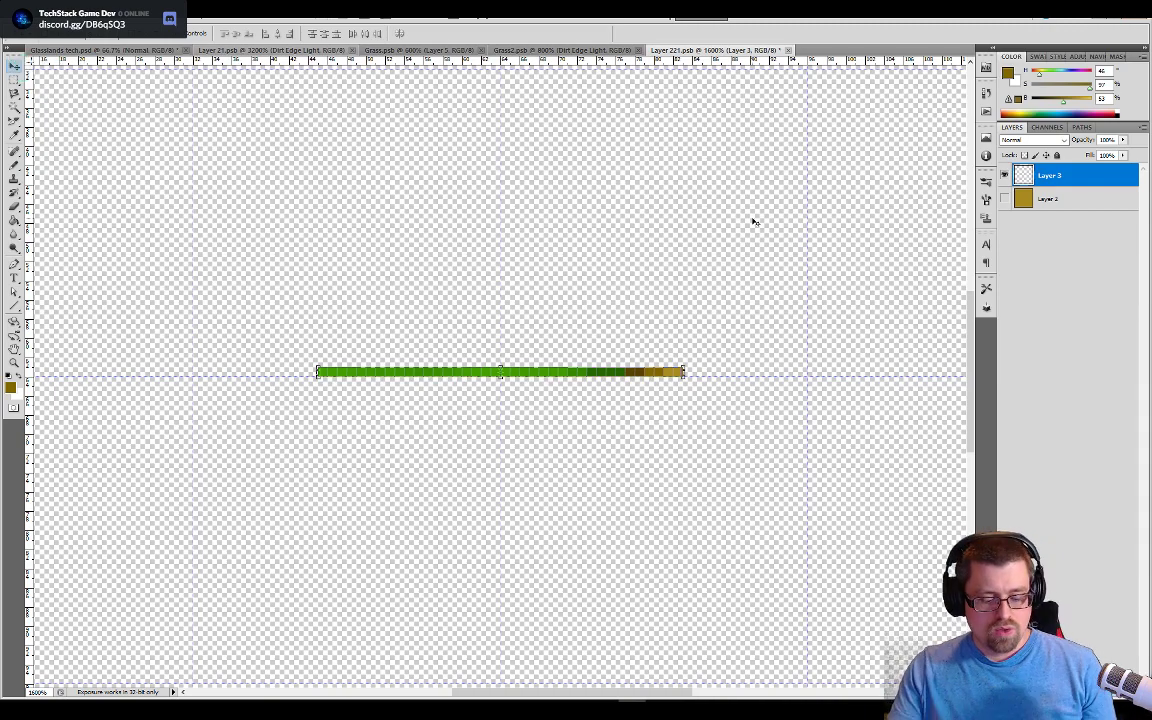
Step: Switch to Unity and examine the dirt paths, roads and houses in the town scene
{"action": "key", "text": "alt+Tab"}
{"action": "scroll", "coordinate": [640, 208], "scroll_direction": "down", "scroll_amount": 10}
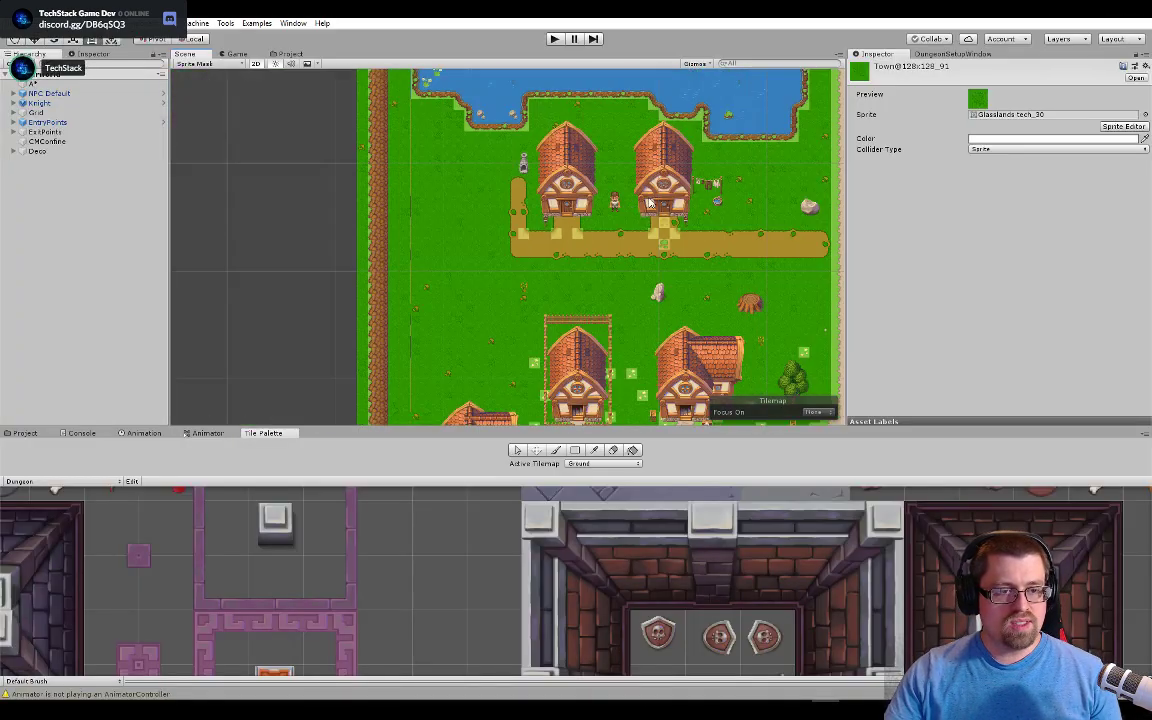
{"action": "left_click_drag", "start_coordinate": [686, 192], "coordinate": [484, 190]}
{"action": "scroll", "coordinate": [605, 340], "scroll_direction": "down", "scroll_amount": 4}
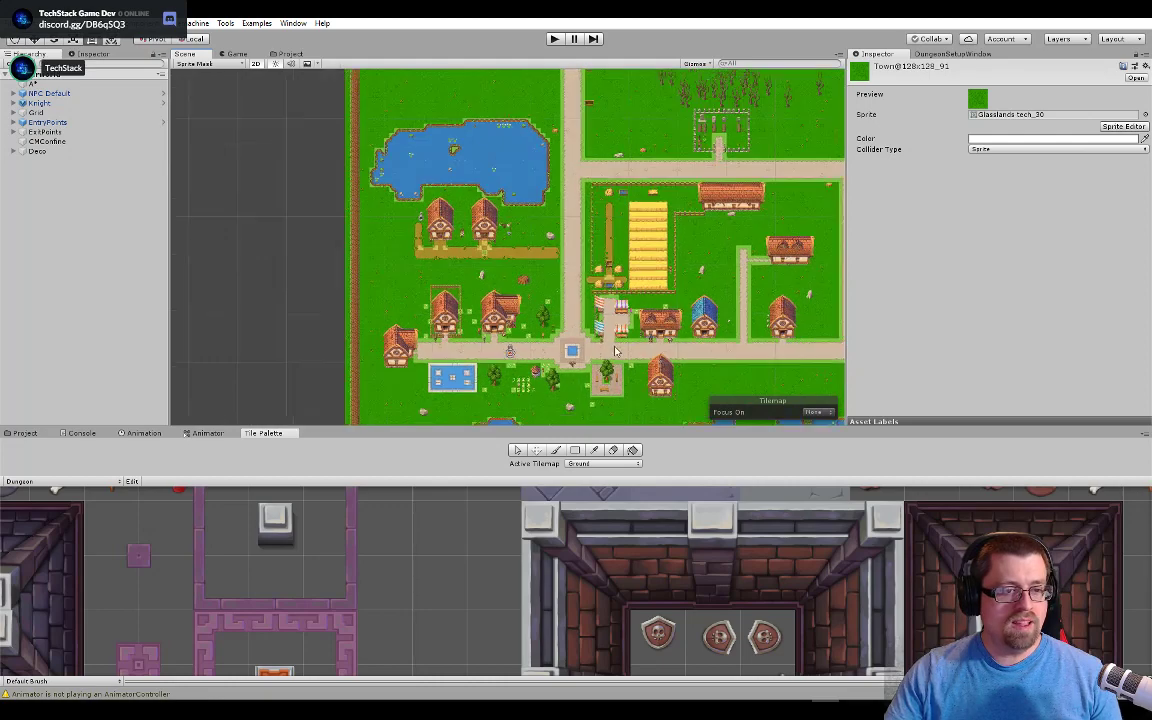
{"action": "scroll", "coordinate": [500, 217], "scroll_direction": "up", "scroll_amount": 4}
{"action": "left_click_drag", "start_coordinate": [582, 205], "coordinate": [562, 169]}
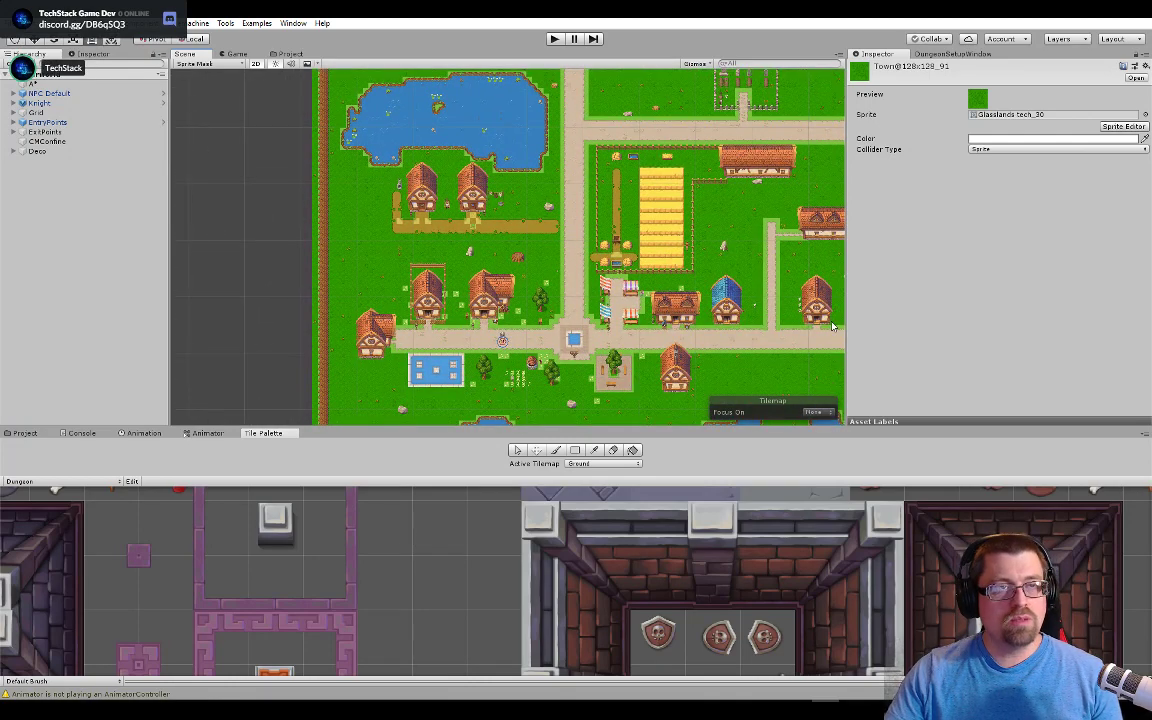
{"action": "scroll", "coordinate": [473, 297], "scroll_direction": "up", "scroll_amount": 1}
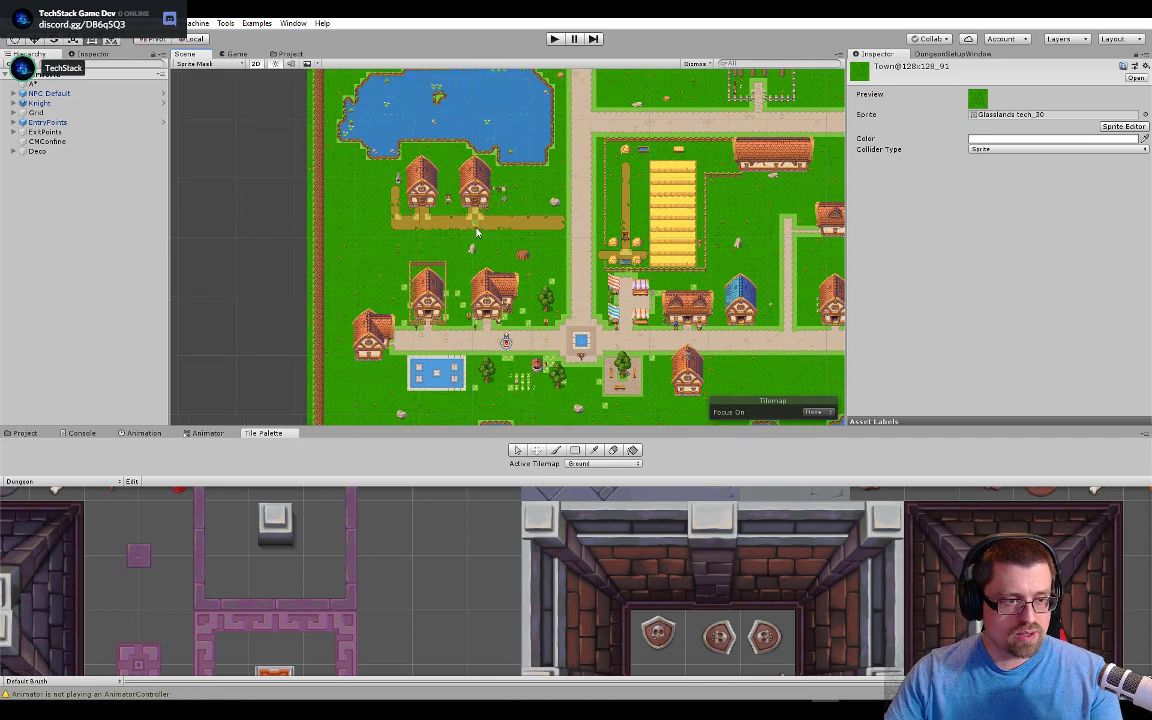
{"action": "left_click_drag", "start_coordinate": [701, 332], "coordinate": [653, 369]}
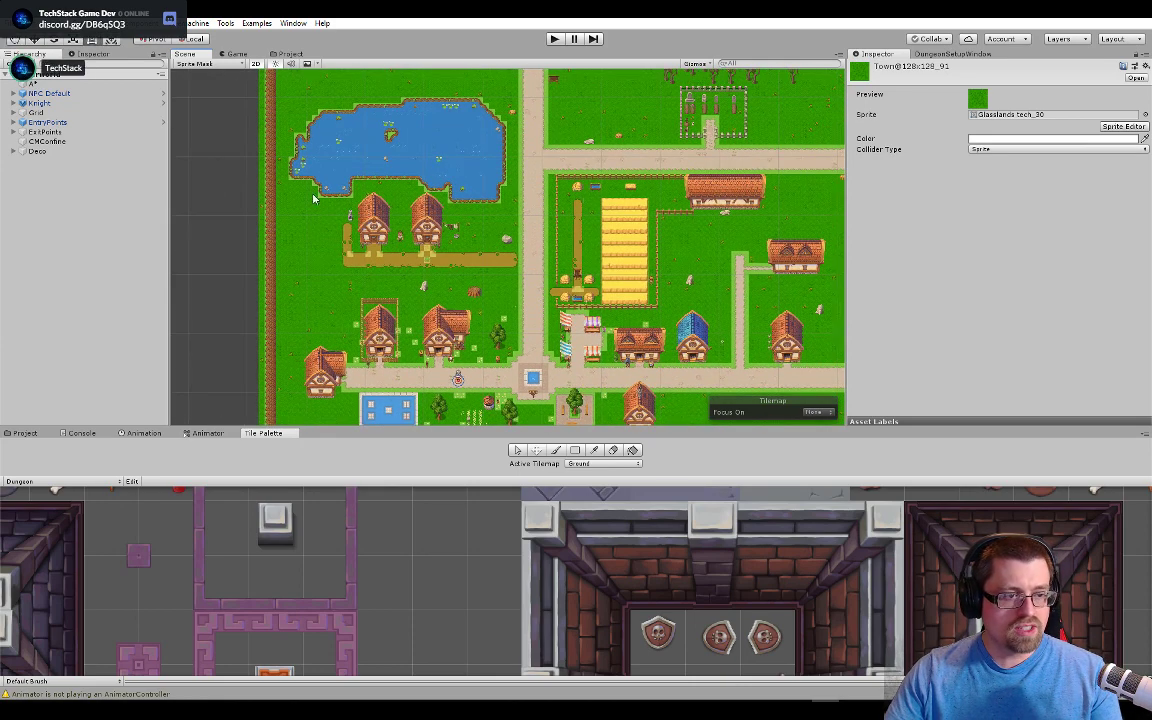
Step: Examine the lake, road junctions, farm plot, graveyard and river borders across the Overworld scene
{"action": "left_click_drag", "start_coordinate": [414, 236], "coordinate": [374, 278]}
{"action": "left_click_drag", "start_coordinate": [530, 191], "coordinate": [534, 226]}
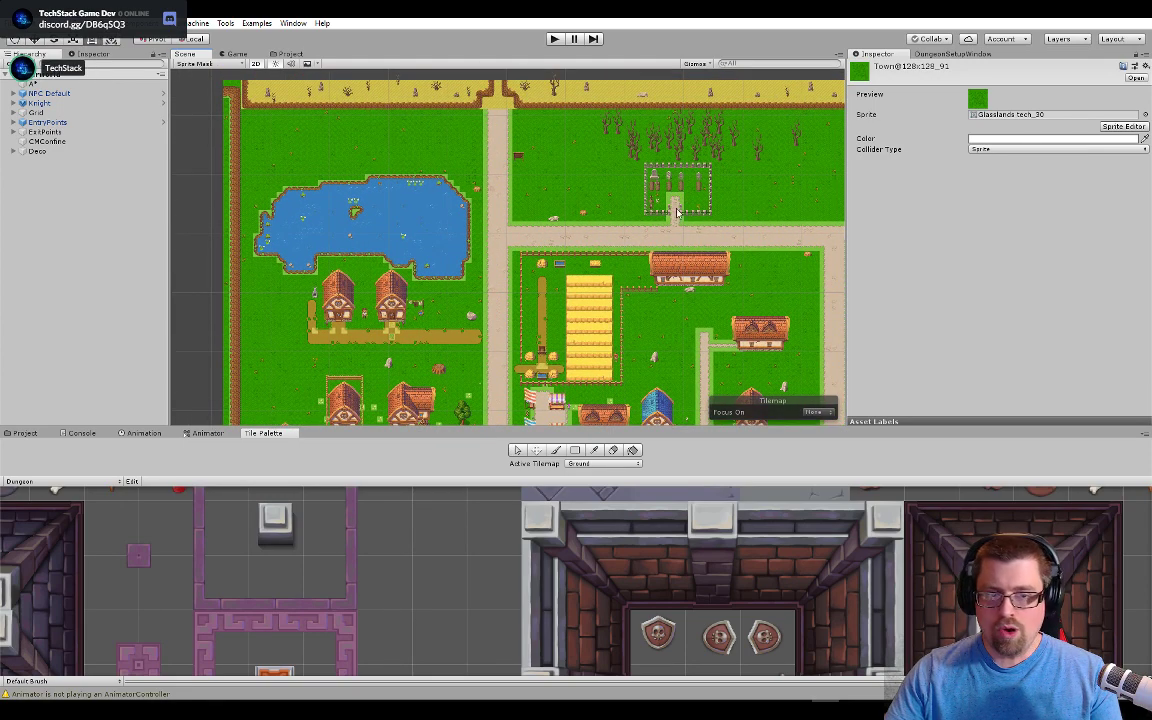
{"action": "scroll", "coordinate": [681, 217], "scroll_direction": "up", "scroll_amount": 1}
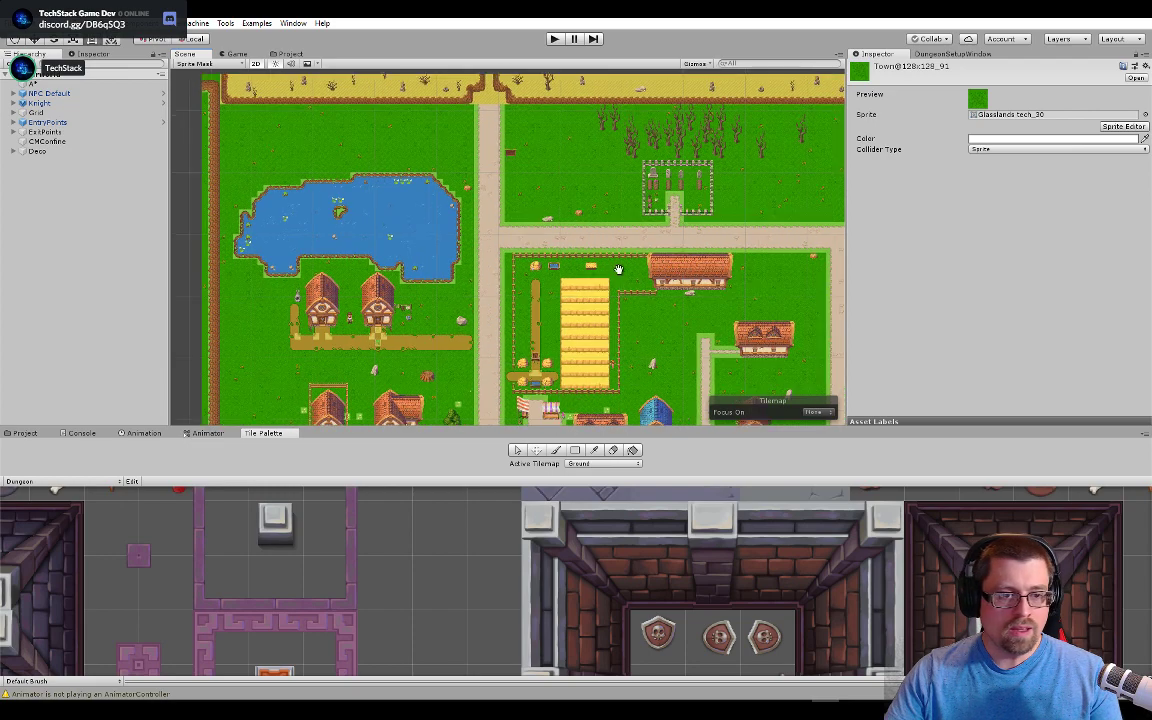
{"action": "left_click_drag", "start_coordinate": [617, 267], "coordinate": [375, 247]}
{"action": "scroll", "coordinate": [576, 220], "scroll_direction": "down", "scroll_amount": 3}
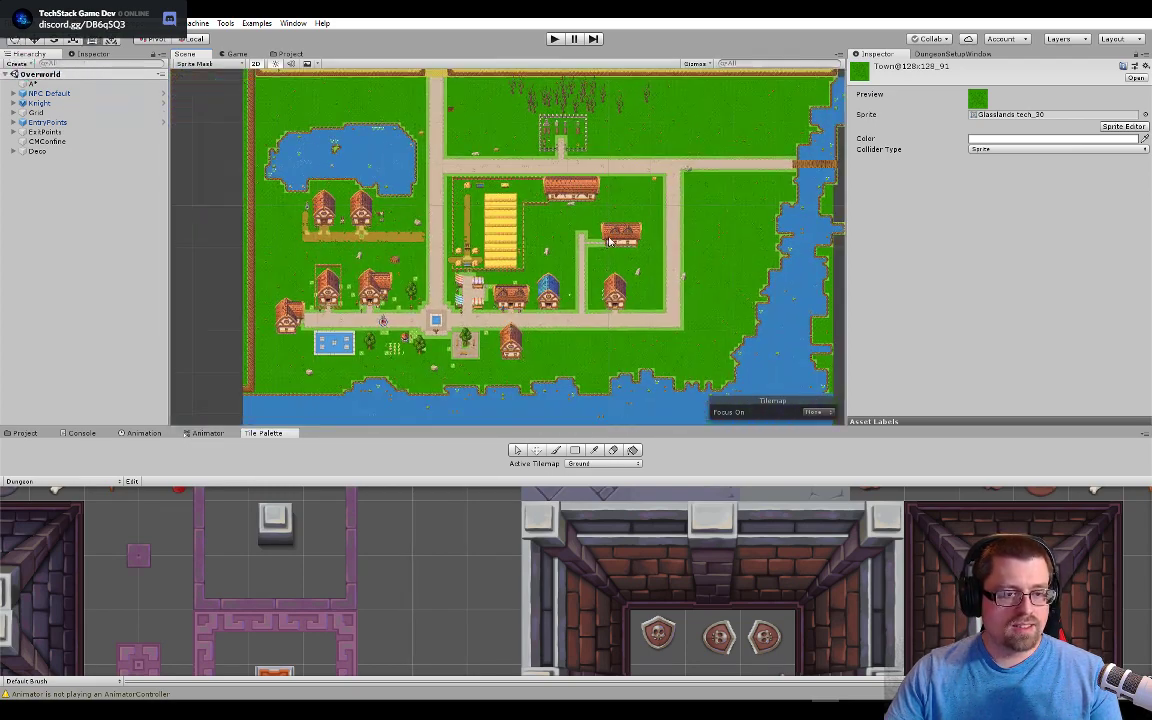
{"action": "left_click_drag", "start_coordinate": [627, 218], "coordinate": [615, 296]}
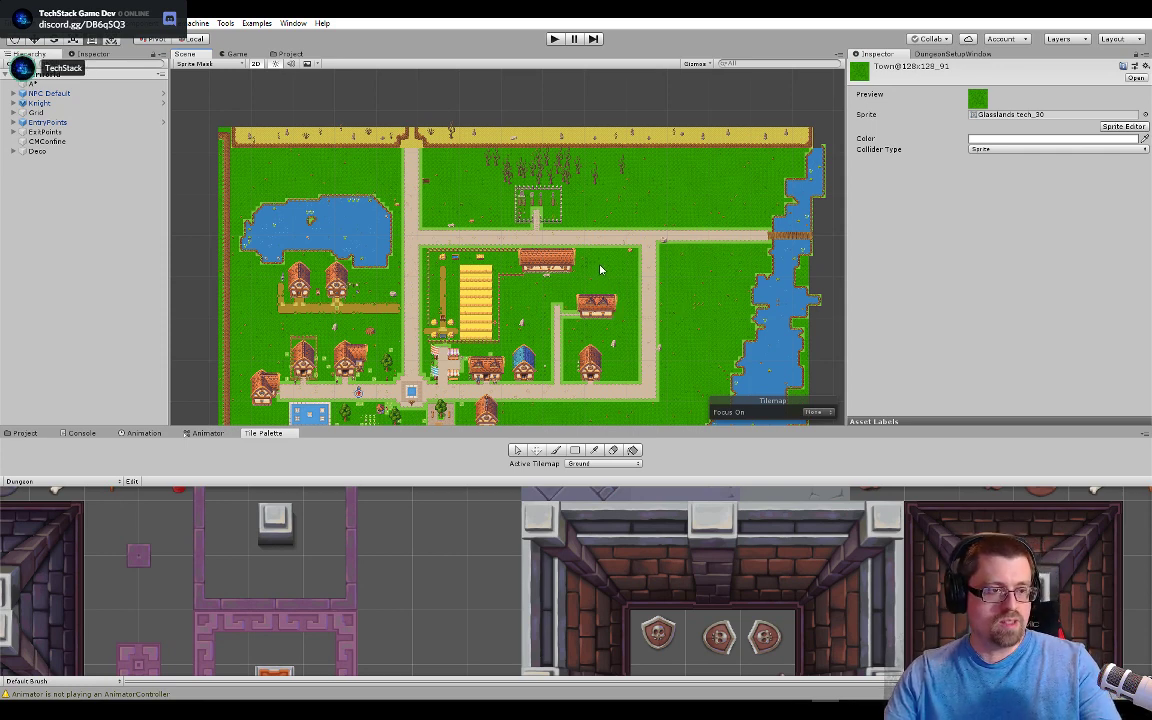
{"action": "left_click_drag", "start_coordinate": [415, 407], "coordinate": [510, 371]}
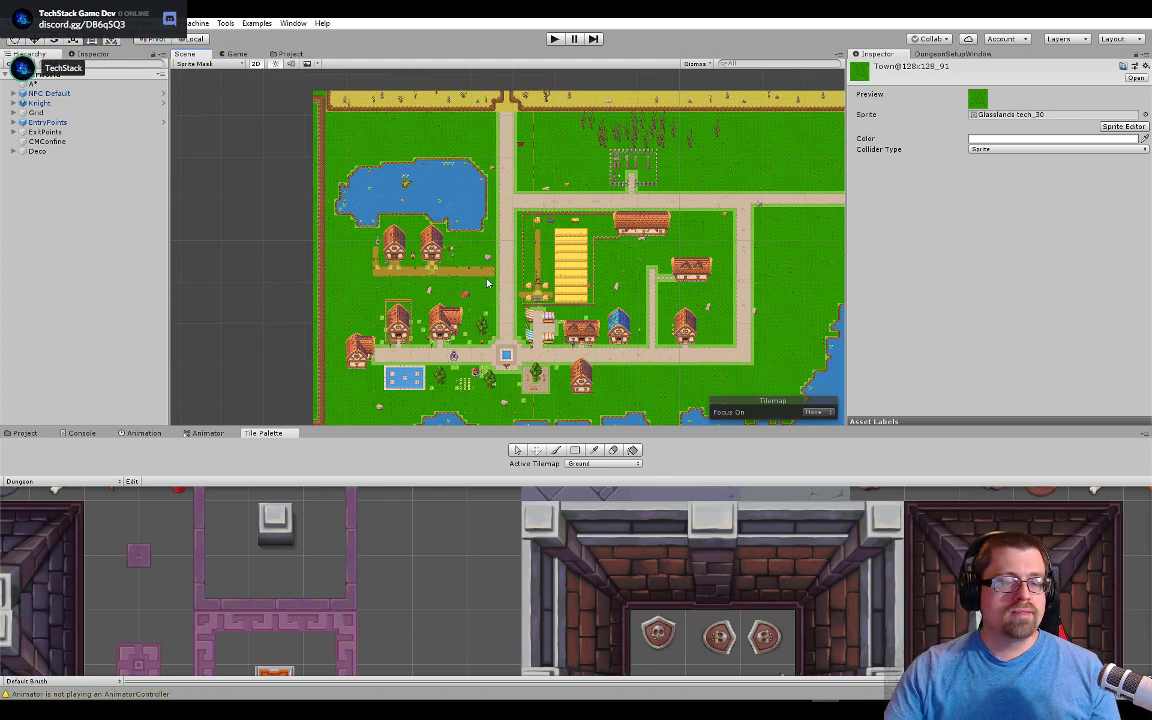
{"action": "scroll", "coordinate": [490, 283], "scroll_direction": "down", "scroll_amount": 3}
{"action": "scroll", "coordinate": [502, 288], "scroll_direction": "up", "scroll_amount": 8}
{"action": "left_click_drag", "start_coordinate": [514, 296], "coordinate": [475, 326]}
{"action": "scroll", "coordinate": [502, 246], "scroll_direction": "down", "scroll_amount": 3}
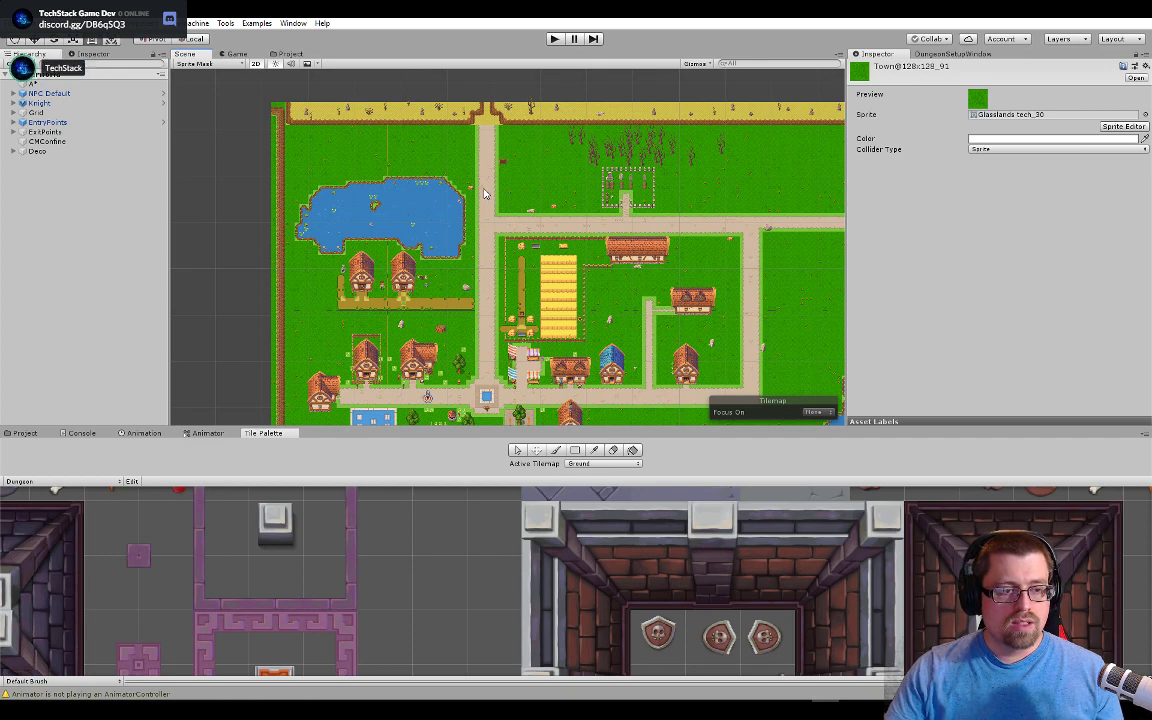
{"action": "scroll", "coordinate": [492, 332], "scroll_direction": "up", "scroll_amount": 5}
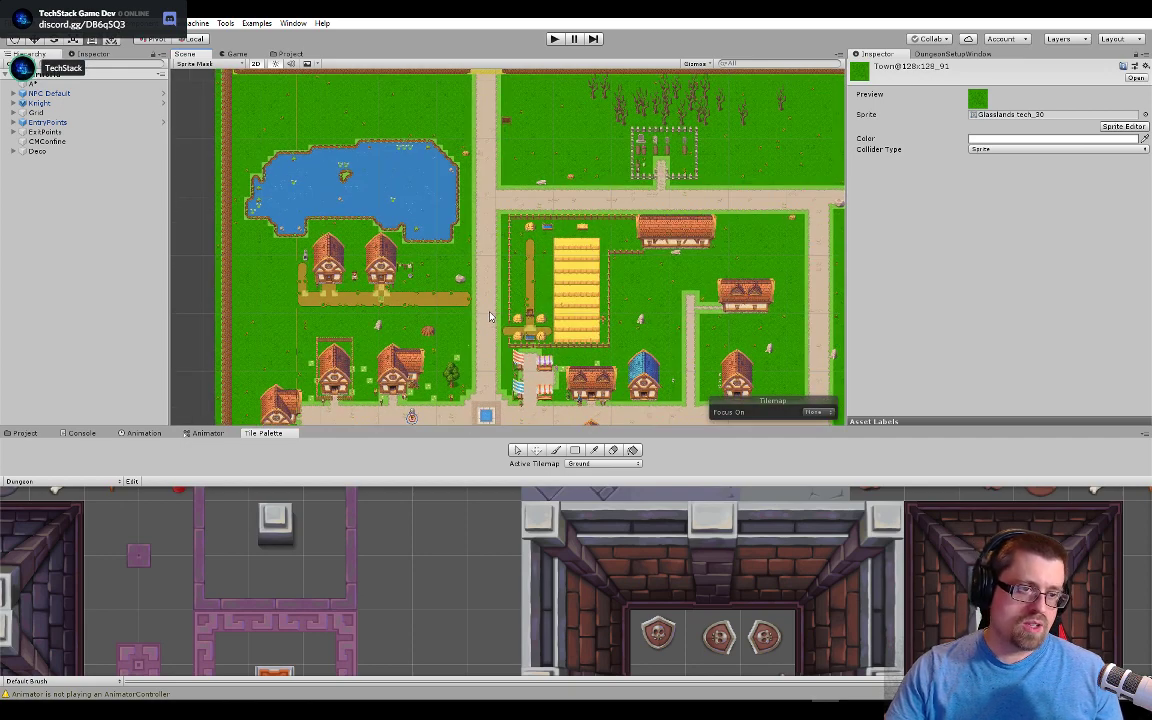
Step: Switch to Photoshop and sample the dark green from the grass edge in the bottom row of Layer 21.psb
{"action": "key", "text": "alt+Tab"}
{"action": "scroll", "coordinate": [501, 309], "scroll_direction": "down", "scroll_amount": 4}
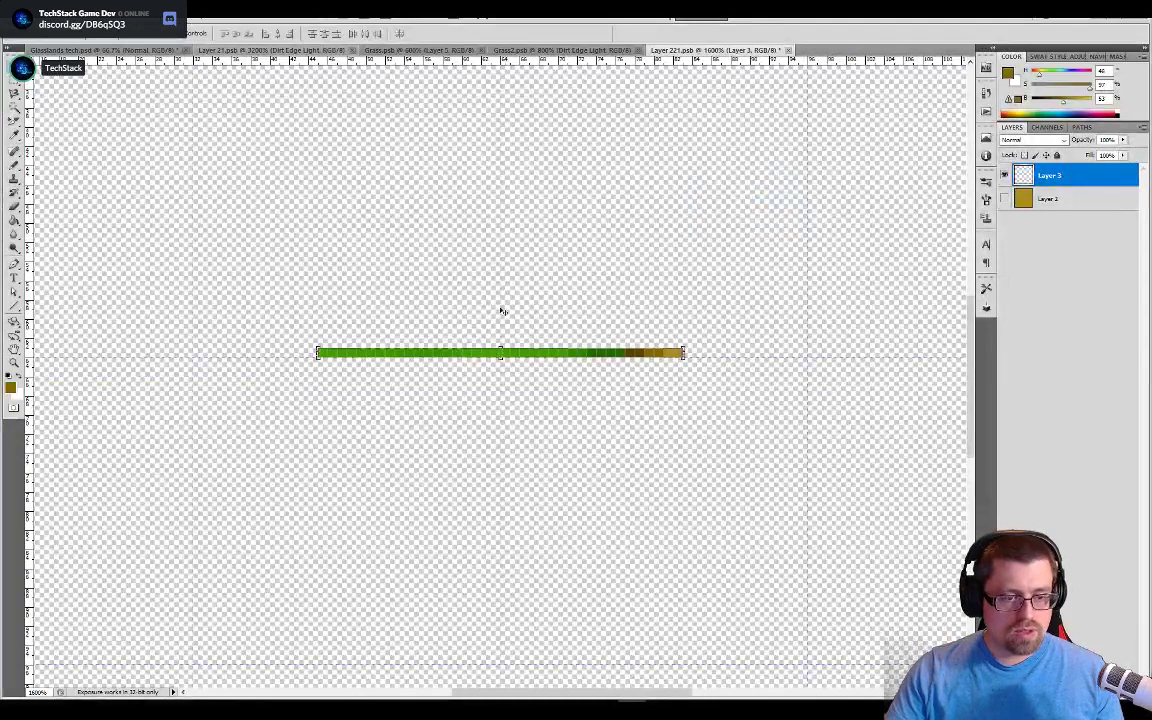
{"action": "left_click", "coordinate": [560, 49]}
{"action": "left_click", "coordinate": [420, 49]}
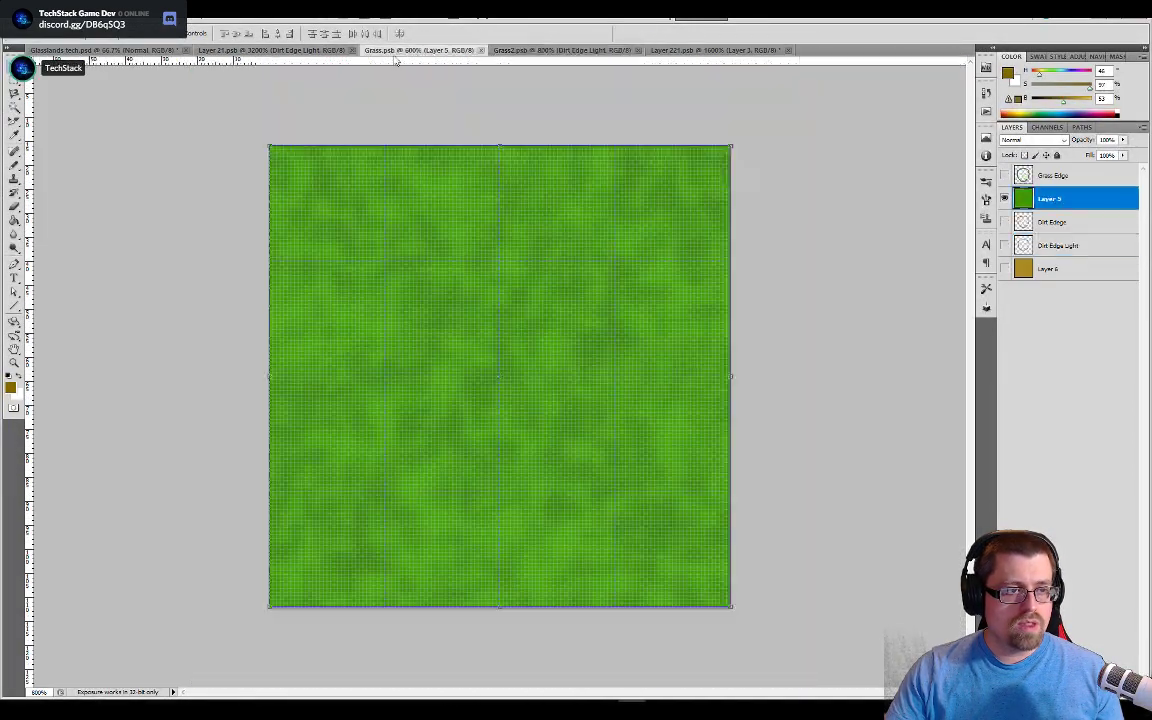
{"action": "left_click", "coordinate": [293, 50]}
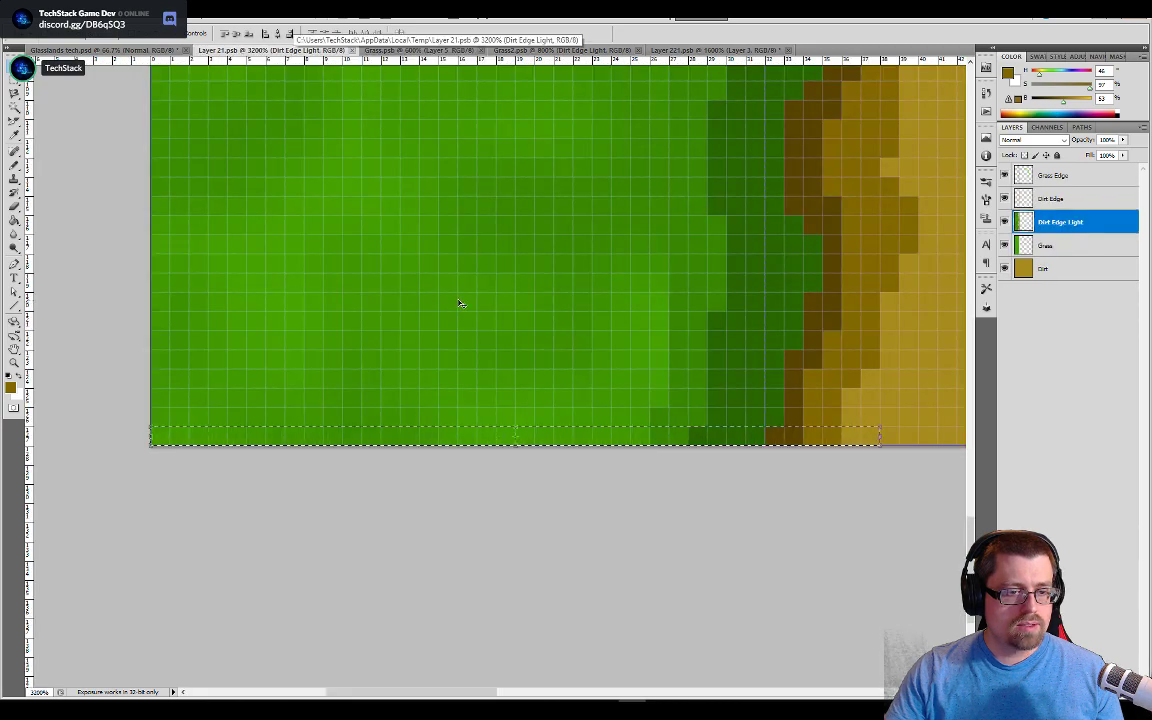
{"action": "scroll", "coordinate": [462, 303], "scroll_direction": "down", "scroll_amount": 3}
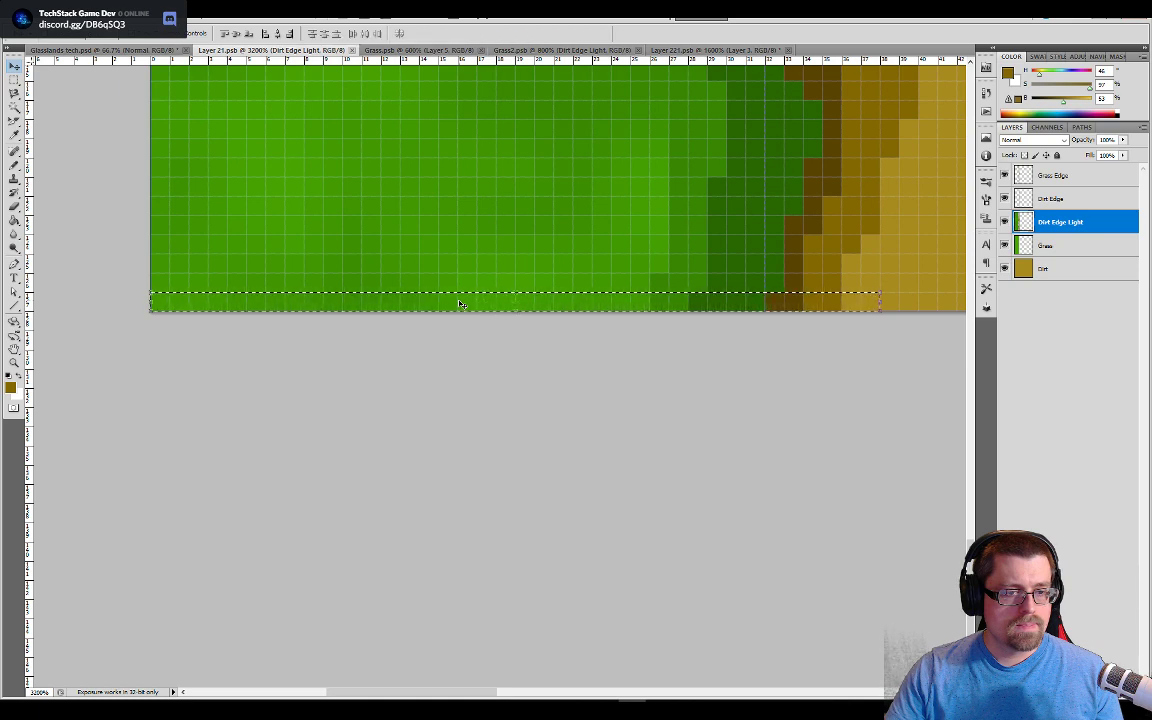
{"action": "key", "text": "b"}
{"action": "left_click", "coordinate": [740, 297], "text": "alt"}
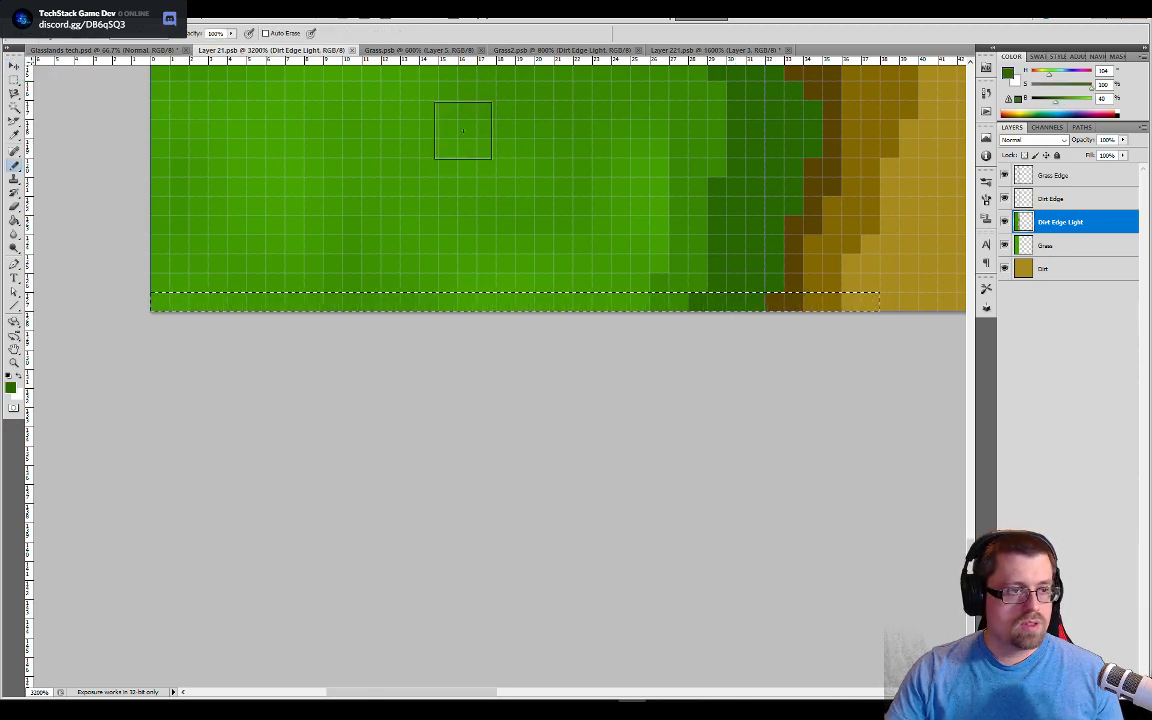
Step: In Layer 221.psb, paint 3×3-pixel dark green marks on Layer 3 where the 96-pixel guides meet the canvas's right and bottom edges
{"action": "left_click", "coordinate": [692, 50]}
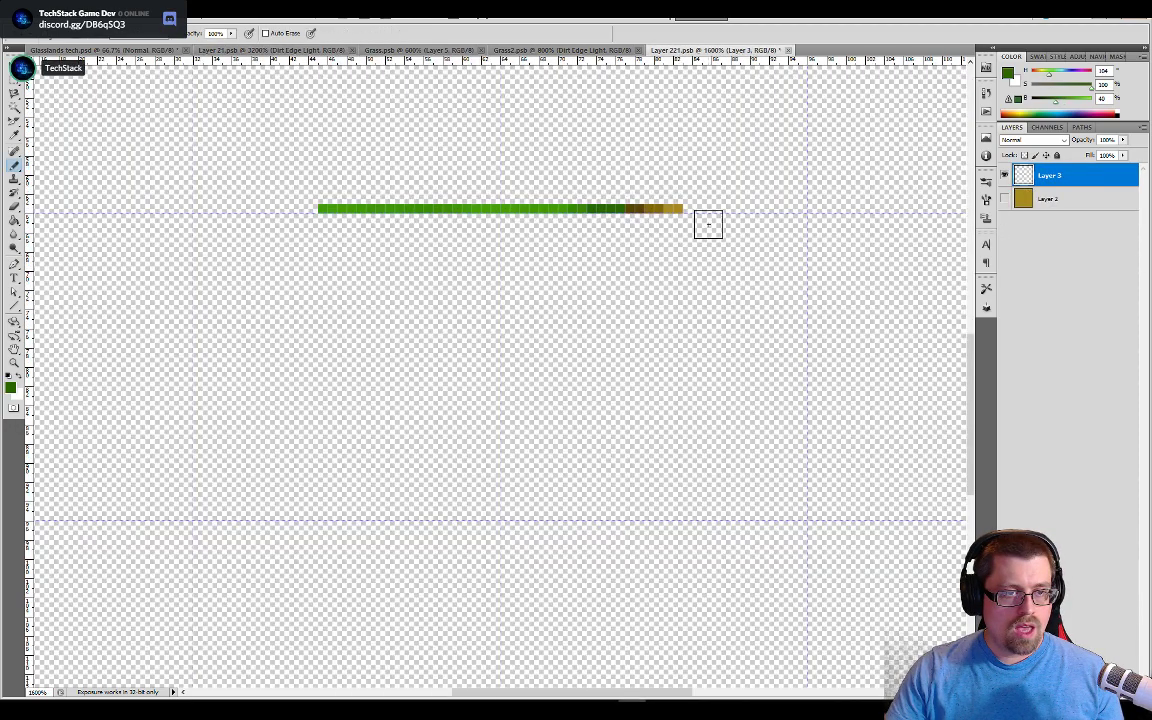
{"action": "key", "text": "ctrl+plus"}
{"action": "key", "text": "ctrl+minus"}
{"action": "key", "text": "ctrl+minus"}
{"action": "key", "text": "ctrl+minus"}
{"action": "key", "text": "ctrl+minus"}
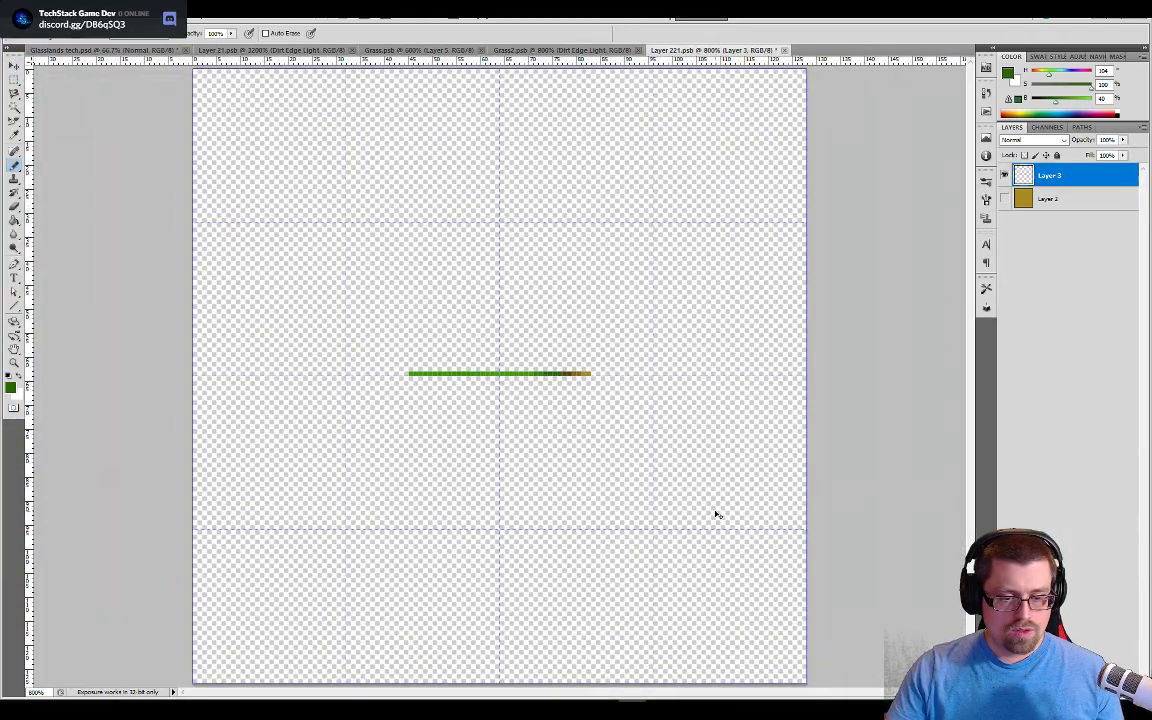
{"action": "key", "text": "ctrl+plus"}
{"action": "key", "text": "ctrl+plus"}
{"action": "left_click_drag", "start_coordinate": [716, 511], "coordinate": [453, 293]}
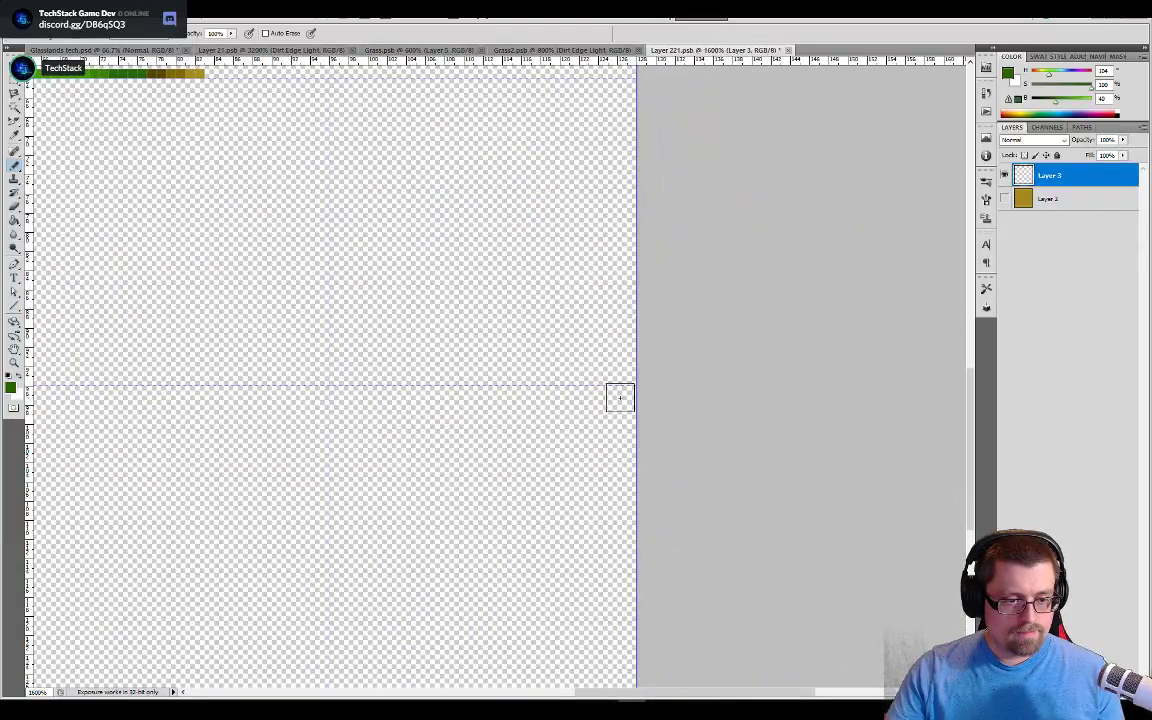
{"action": "left_click", "coordinate": [619, 397]}
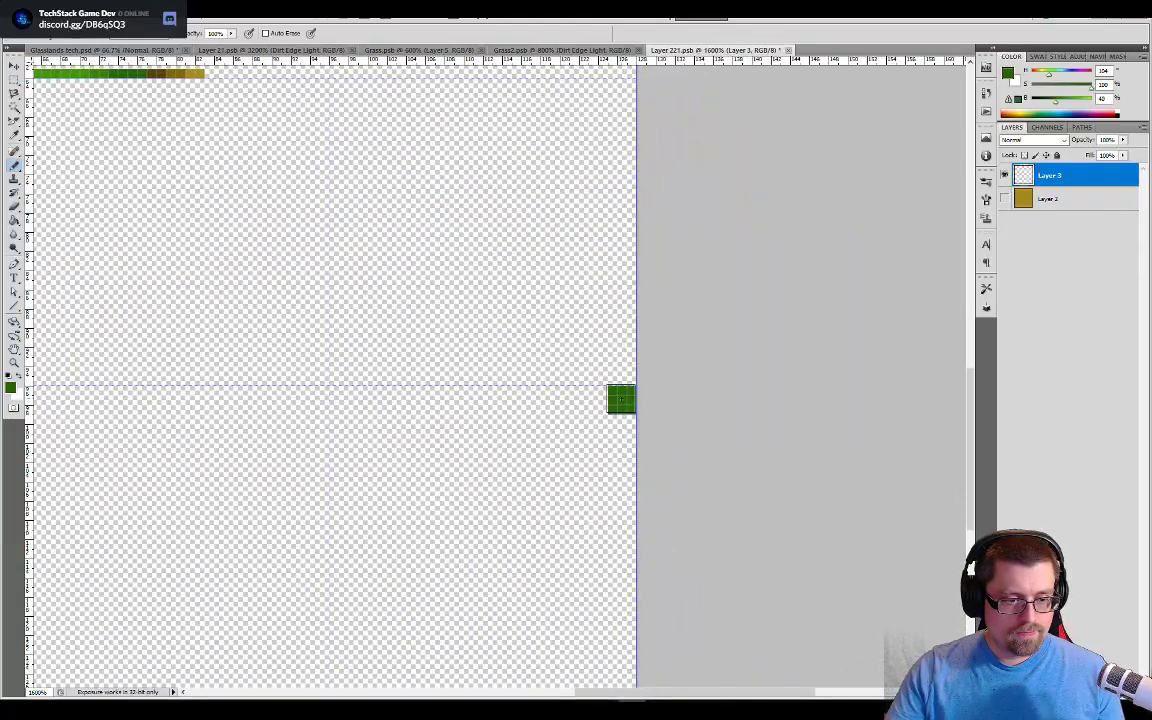
{"action": "left_click_drag", "start_coordinate": [468, 519], "coordinate": [578, 357]}
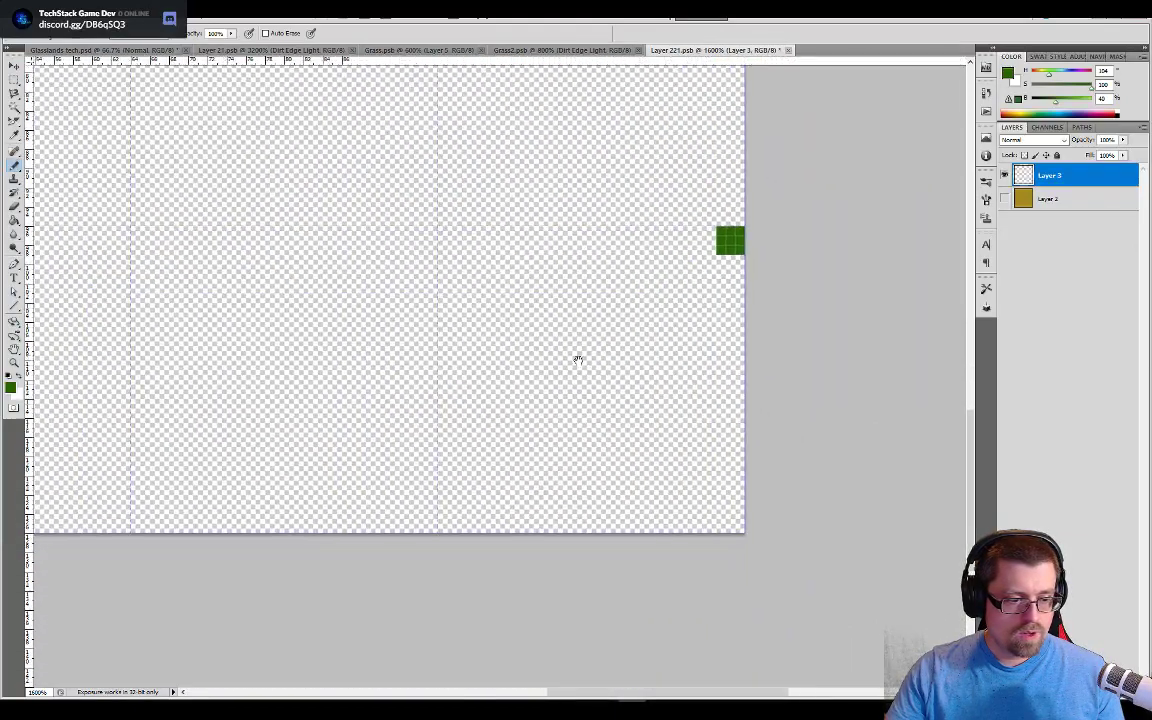
{"action": "left_click", "coordinate": [452, 518]}
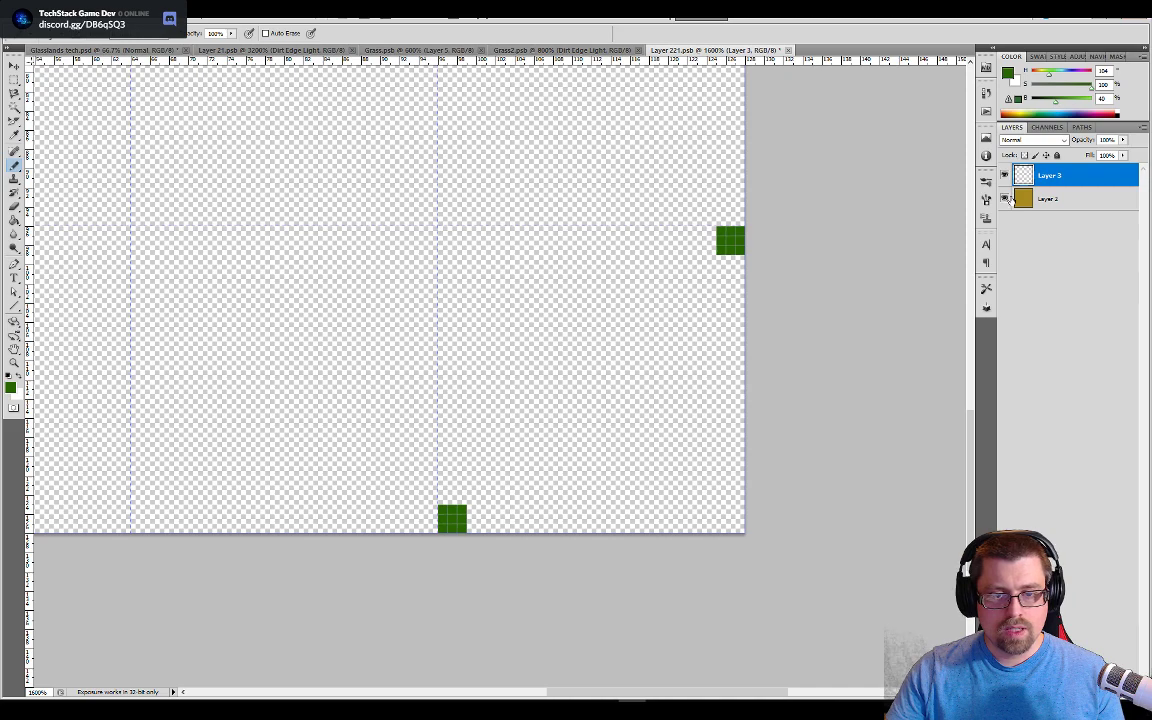
Step: Show the Layer 2 dirt background and sample the medium green beside the dark green on the edge strip
{"action": "left_click", "coordinate": [1005, 198]}
{"action": "left_click_drag", "start_coordinate": [592, 217], "coordinate": [714, 380]}
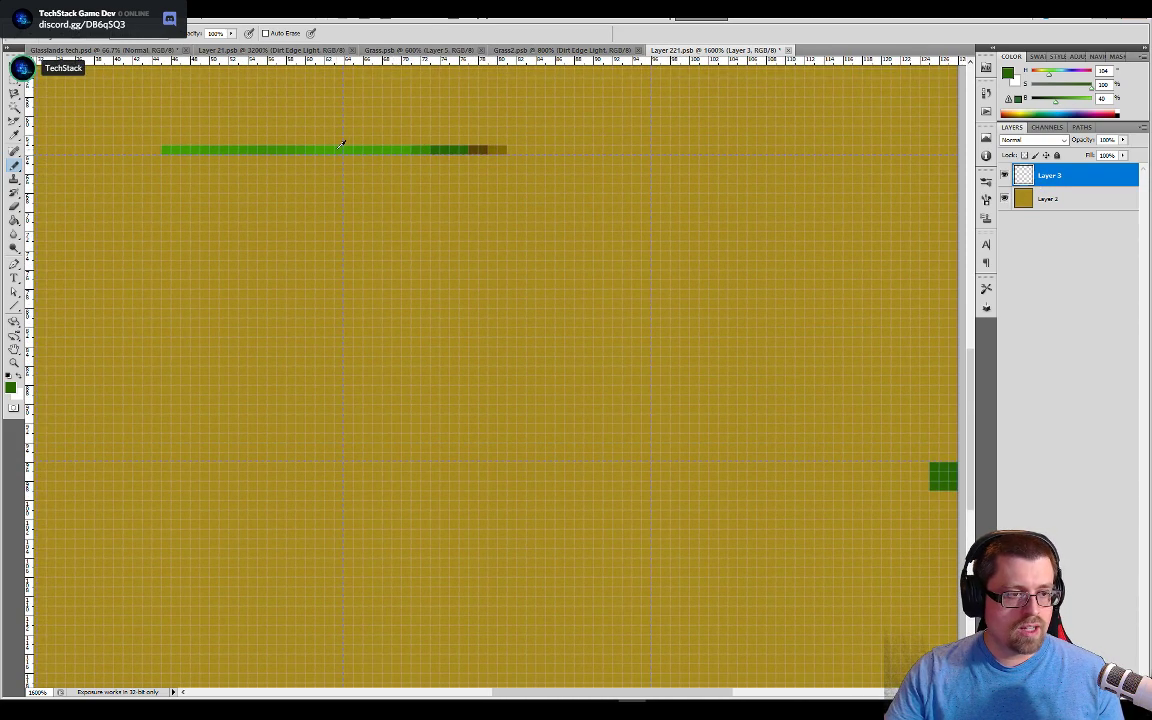
{"action": "left_click", "coordinate": [421, 148], "text": "alt"}
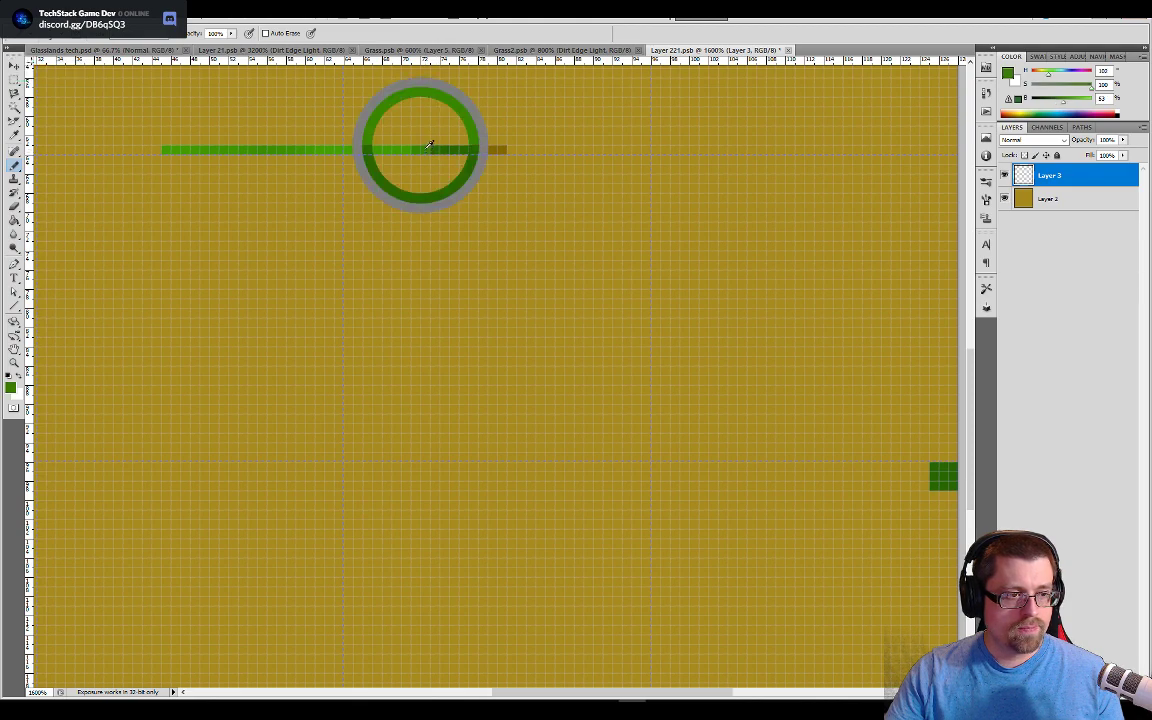
{"action": "left_click_drag", "start_coordinate": [622, 301], "coordinate": [565, 249]}
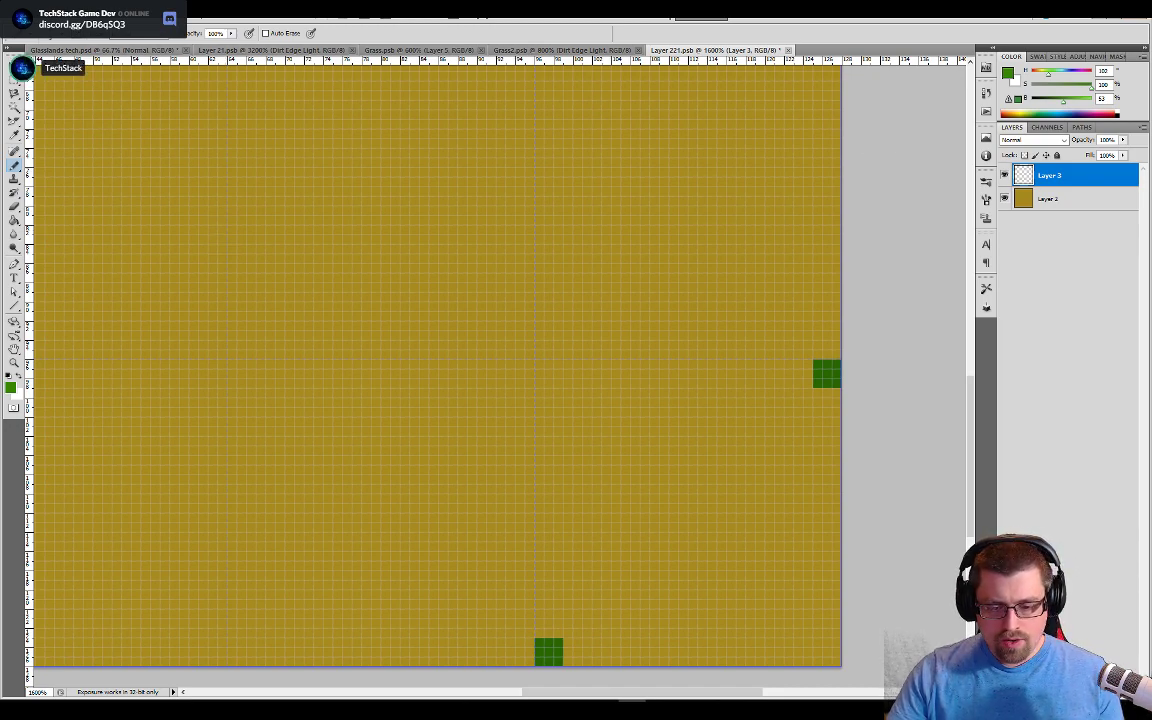
Step: Create a new layer above Layer 3 and rename Layer 3 as Grass
{"action": "key", "text": "ctrl+shift+alt+n"}
{"action": "left_click", "coordinate": [1049, 202]}
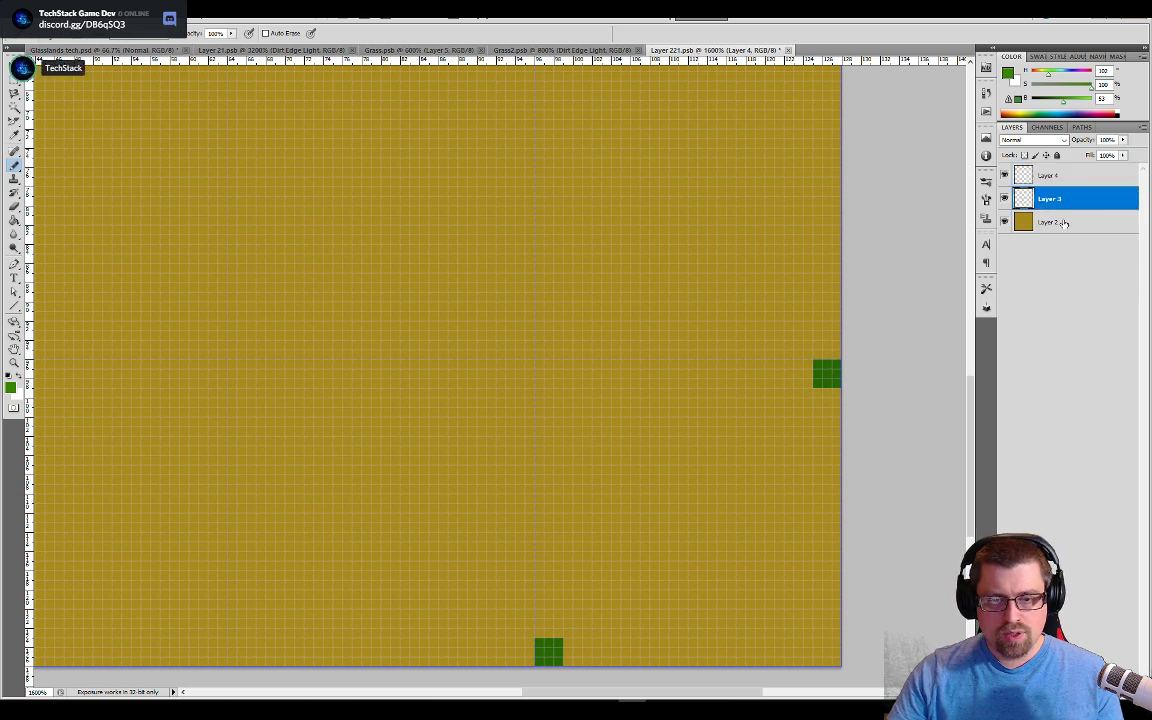
{"action": "double_click", "coordinate": [1055, 200]}
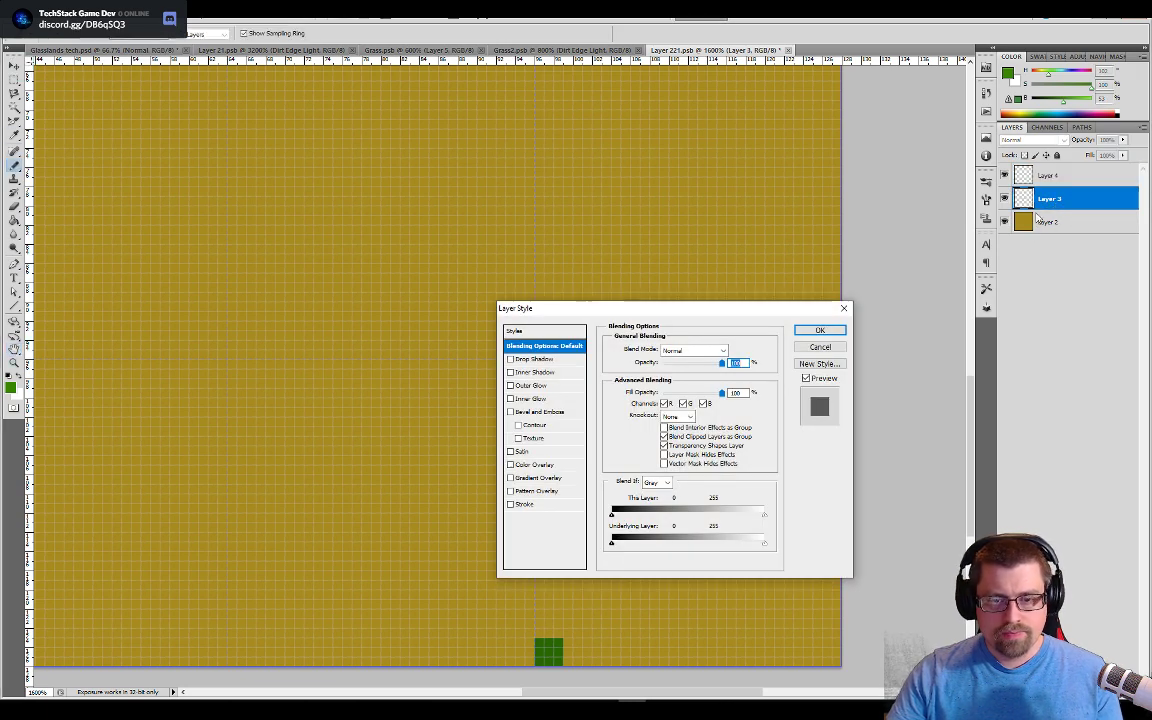
{"action": "key", "text": "Escape"}
{"action": "type", "text": "Grass"}
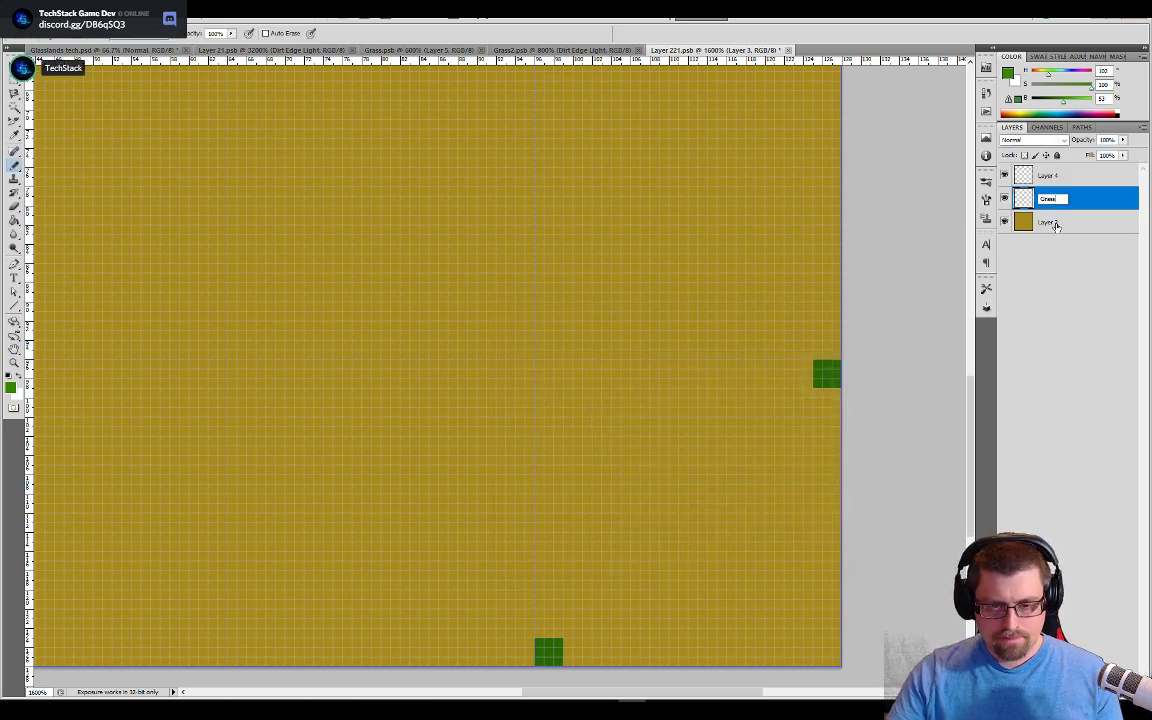
{"action": "key", "text": "Return"}
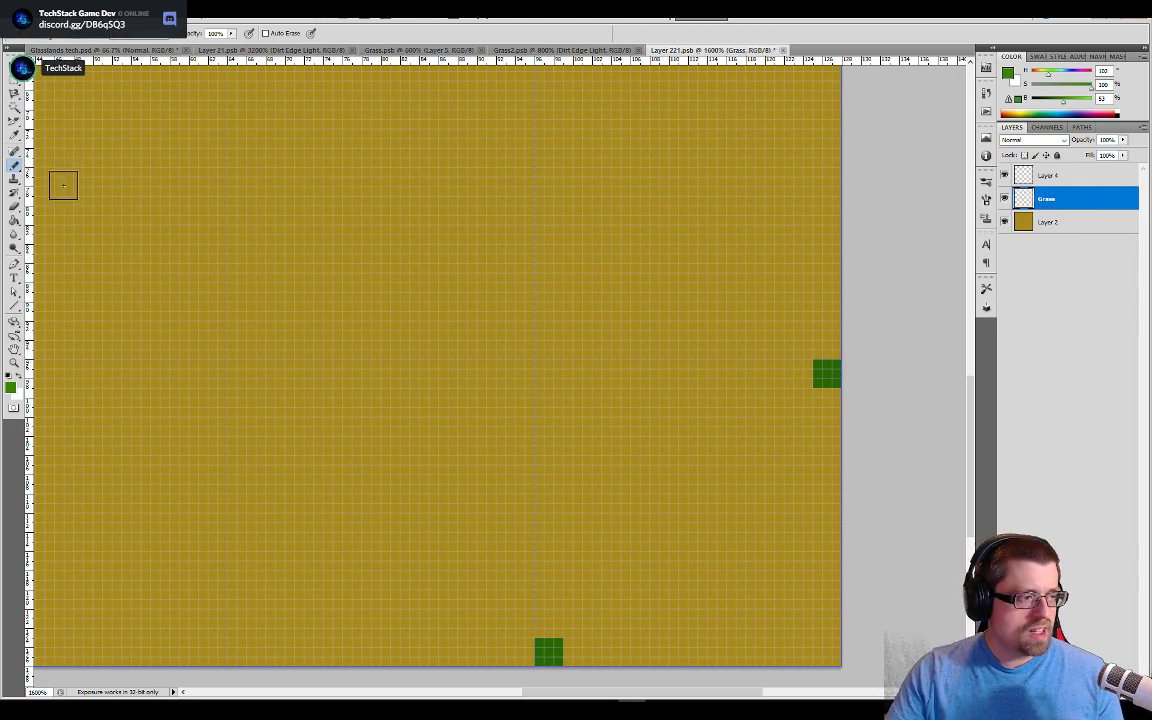
Step: Fill the Grass layer with the grass pattern using the Paint Bucket and add a layer mask to it
{"action": "key", "text": "g"}
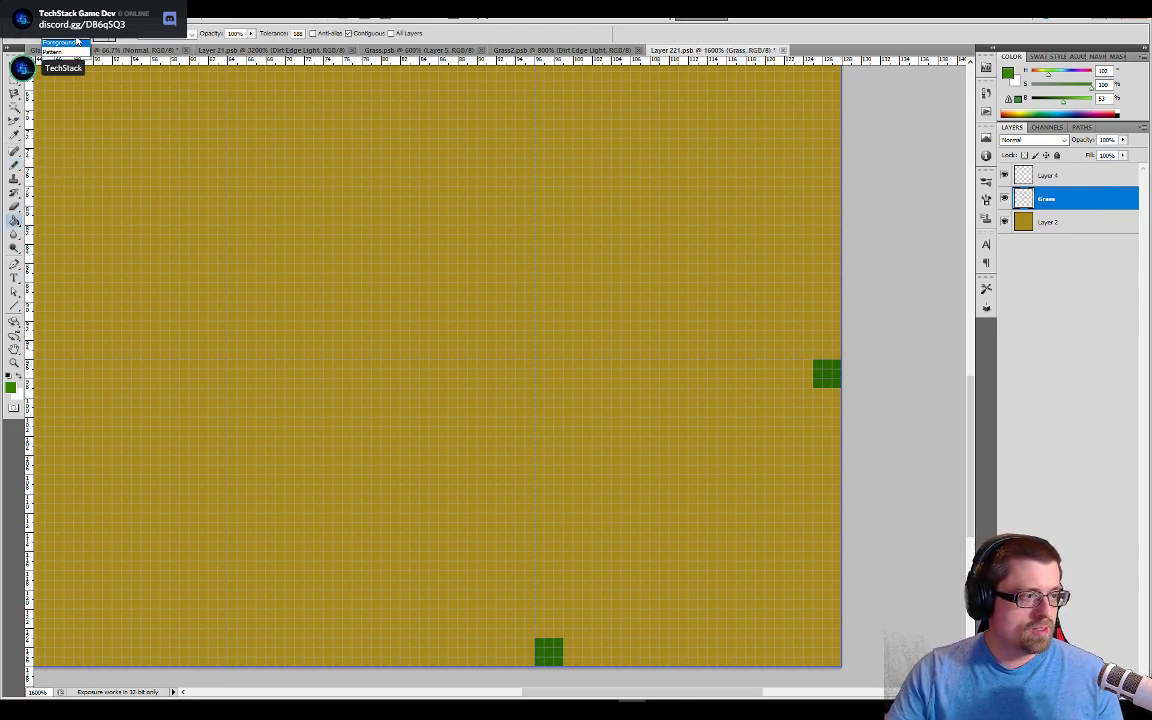
{"action": "left_click", "coordinate": [700, 345]}
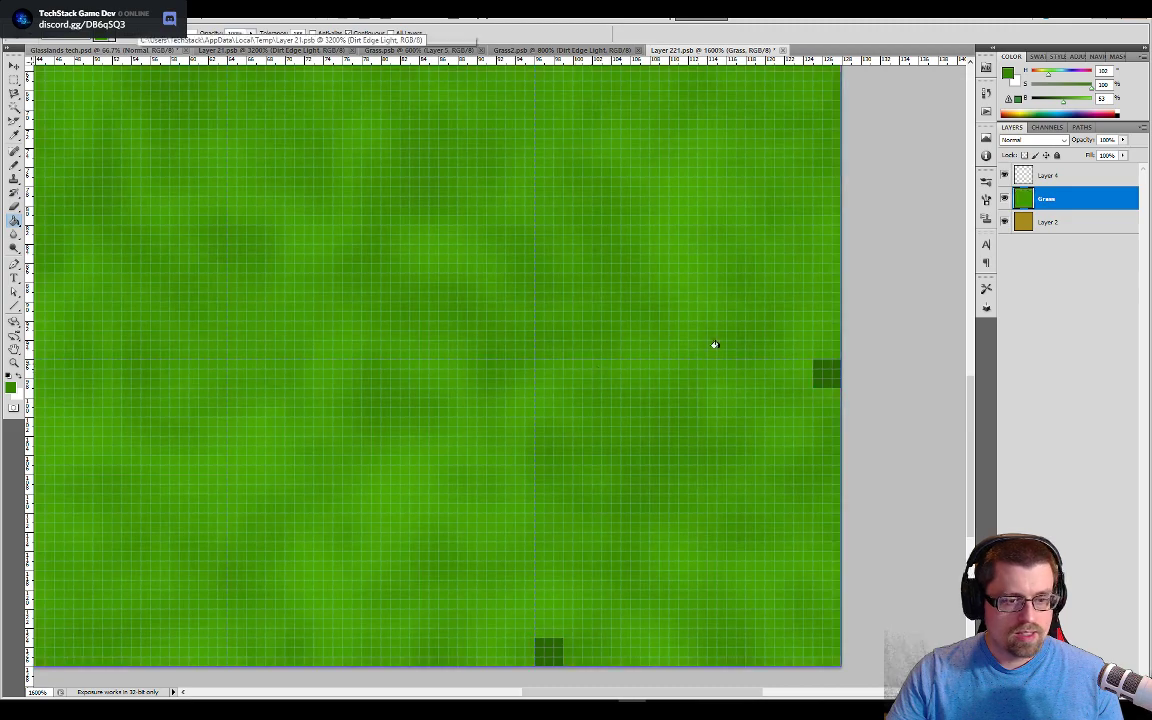
{"action": "left_click", "coordinate": [1035, 176]}
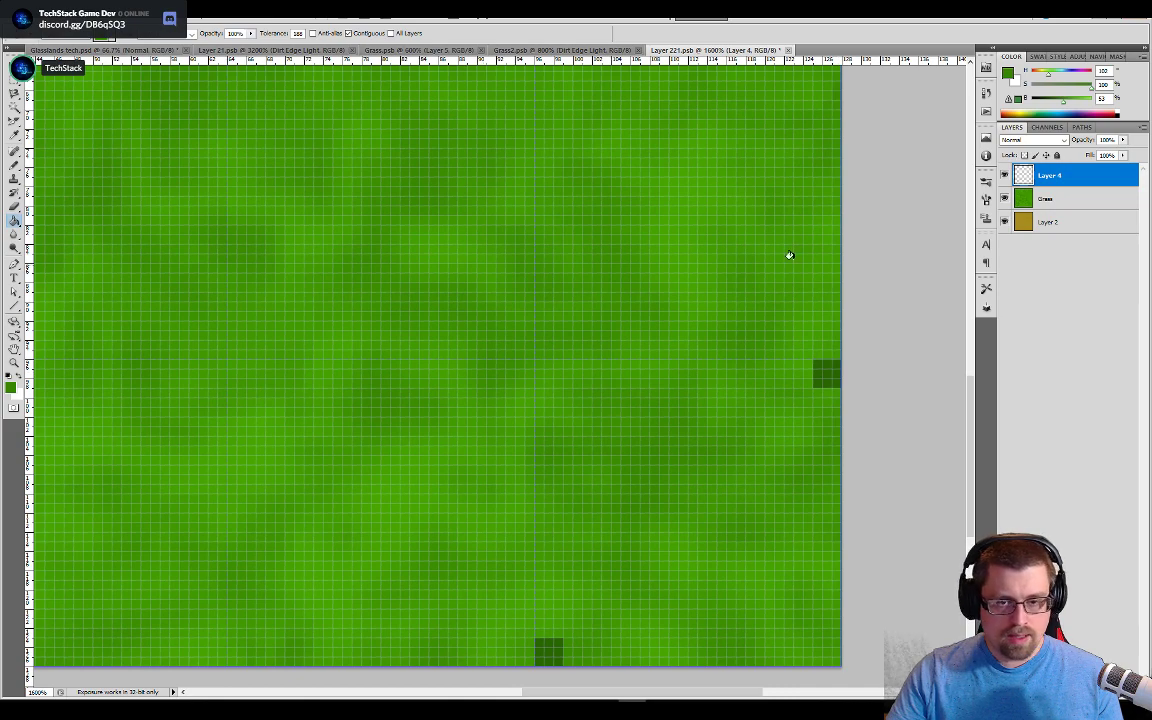
{"action": "left_click", "coordinate": [1030, 197]}
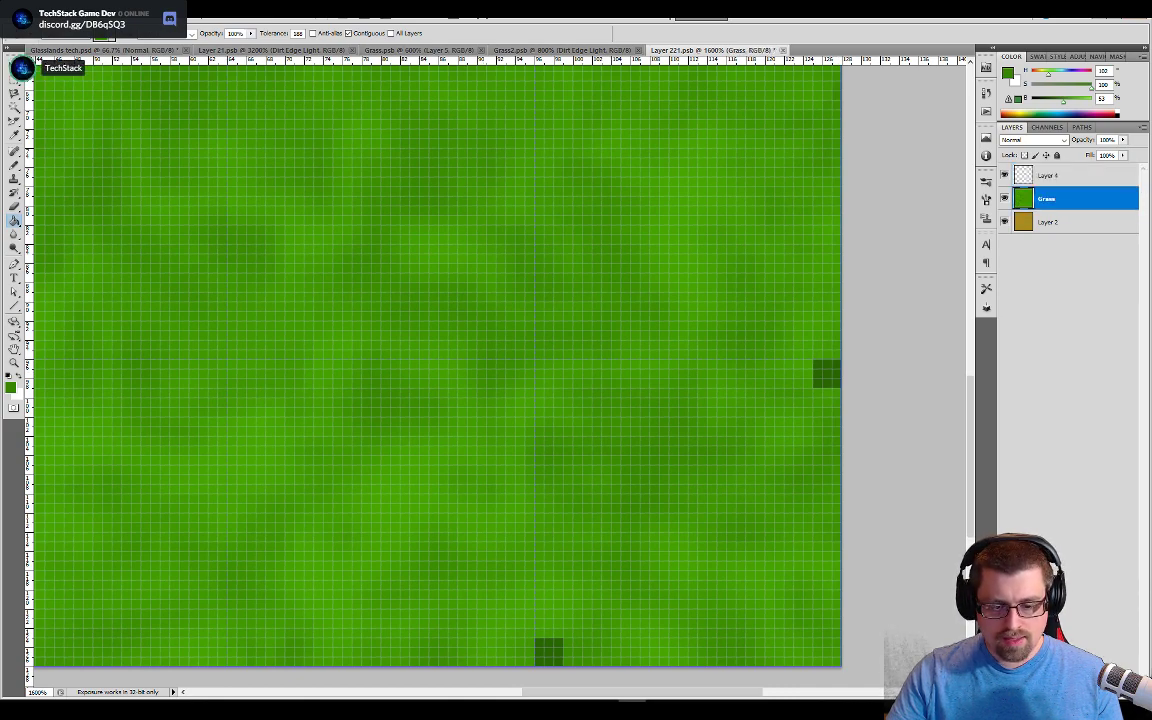
{"action": "key", "text": "ctrl+shift+m"}
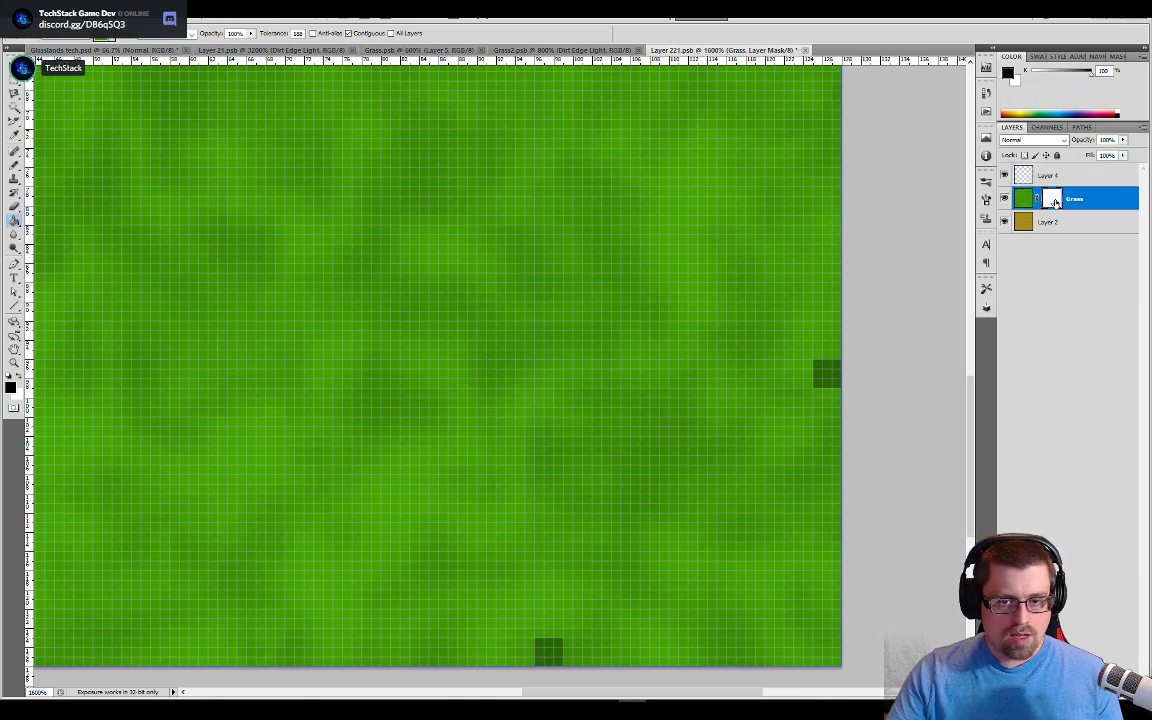
Step: Try filling the Grass layer's mask with the Paint Bucket, undo and redo the fill, and keep the foreground color at 000000
{"action": "left_click", "coordinate": [297, 333]}
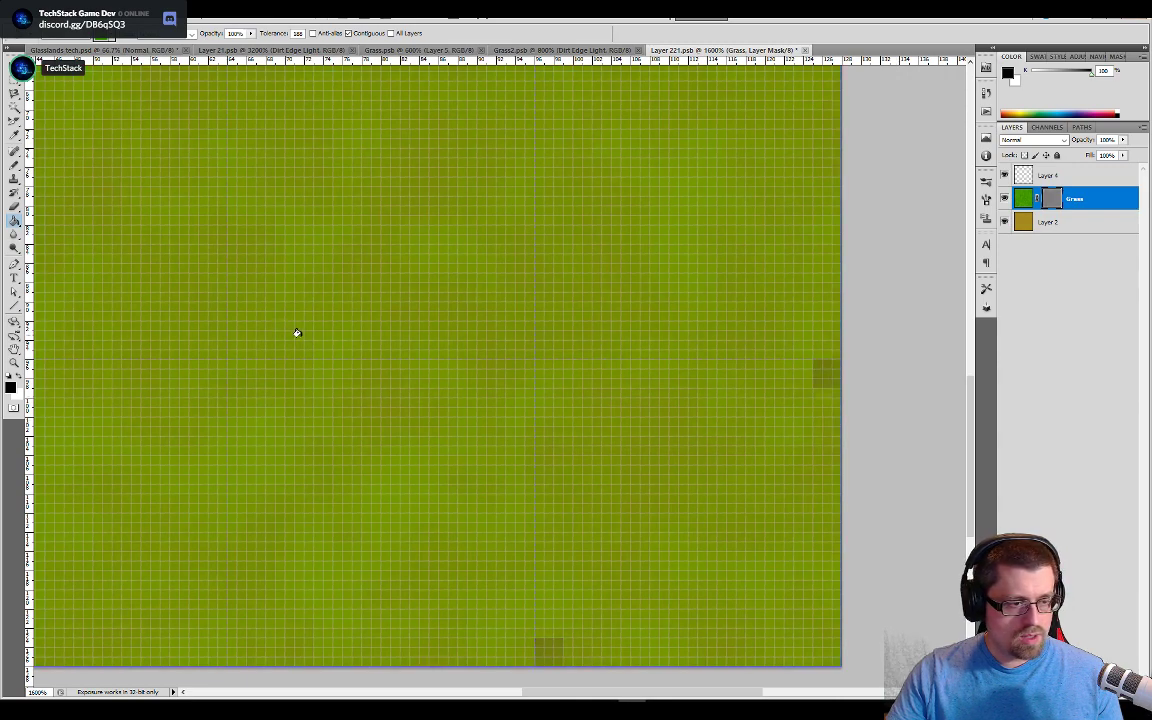
{"action": "key", "text": "ctrl+z"}
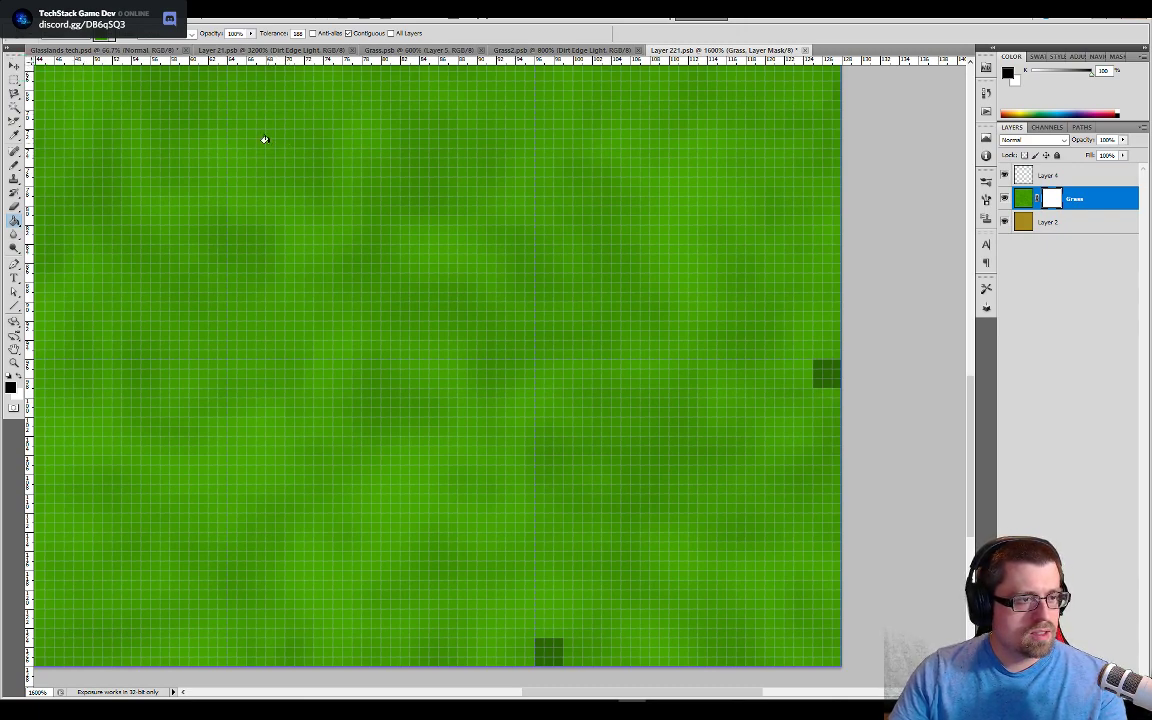
{"action": "key", "text": "ctrl+z"}
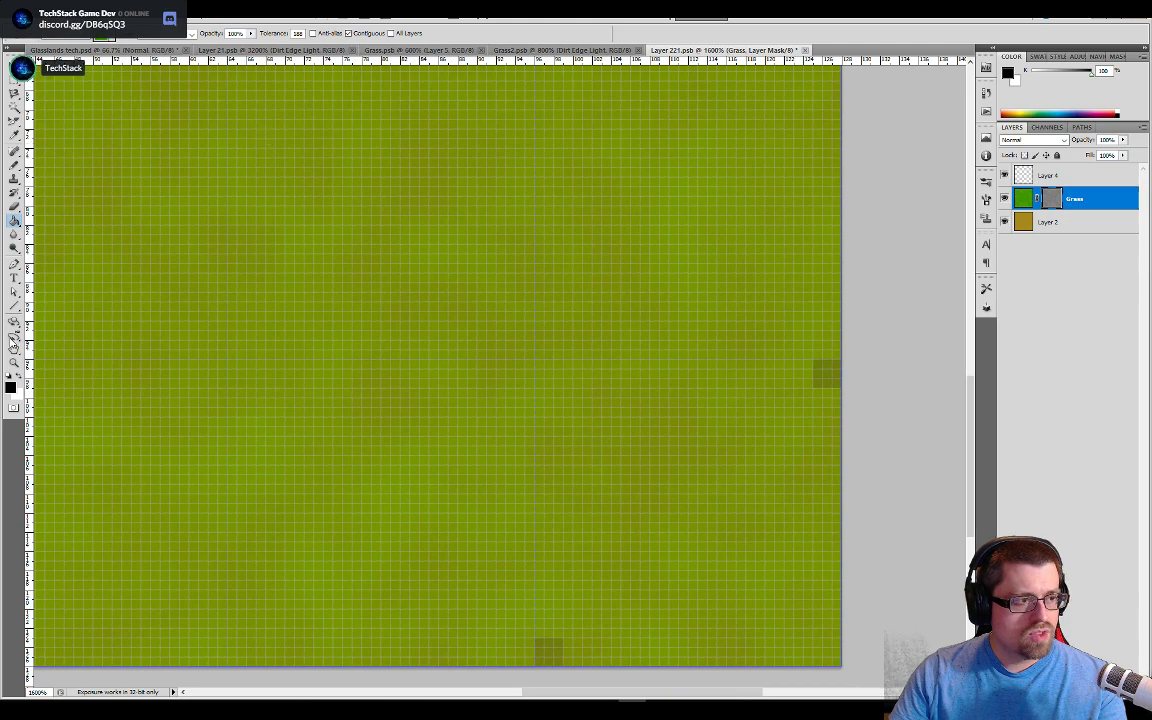
{"action": "left_click", "coordinate": [10, 386]}
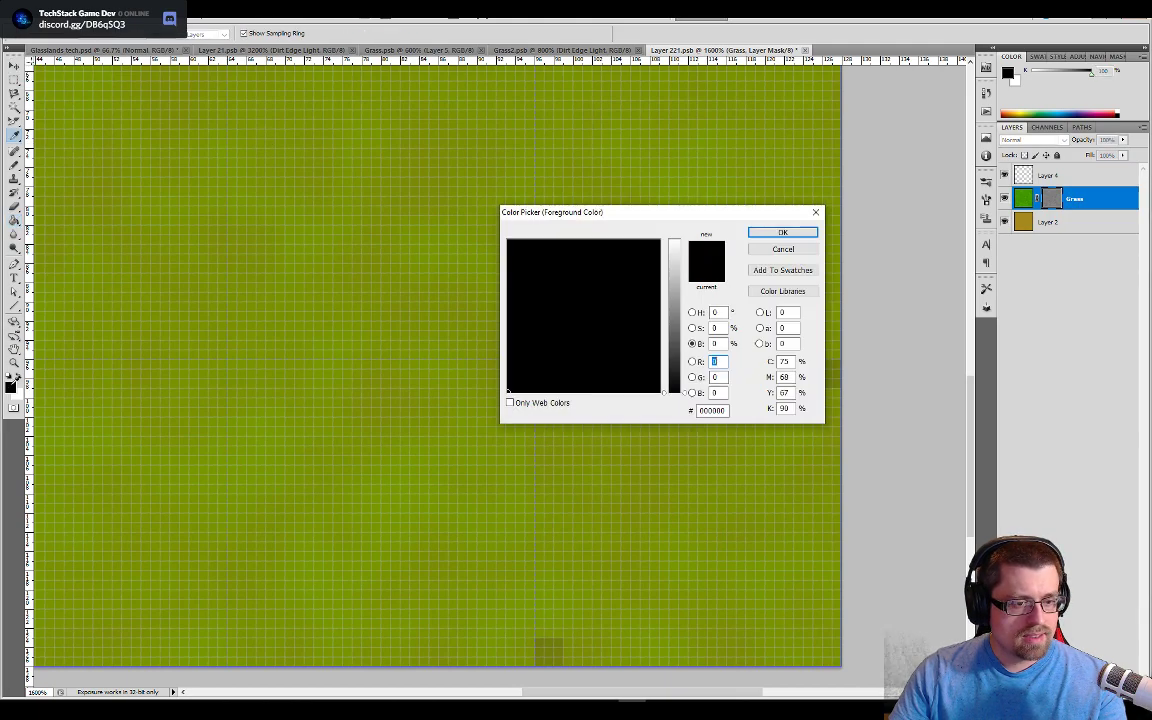
{"action": "left_click", "coordinate": [783, 232]}
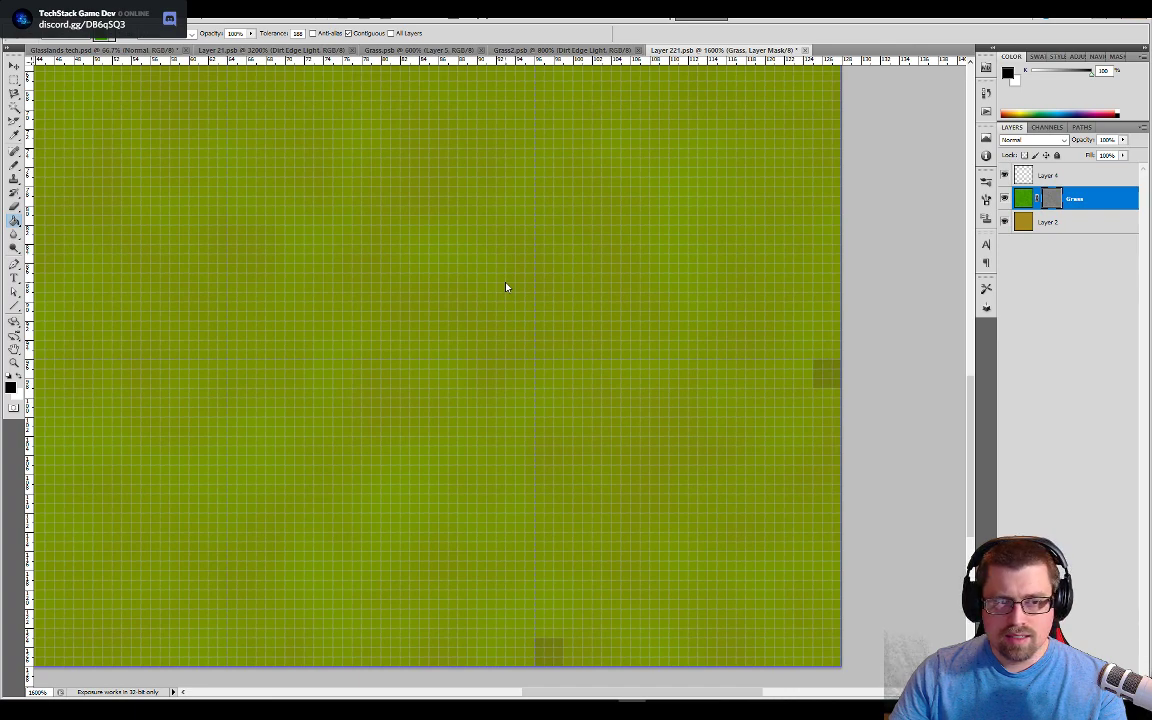
Step: Fill the Grass layer's mask with black and erase it in the lower-right corner to reveal a rounded grass patch between the two edge marks
{"action": "left_click", "coordinate": [523, 272]}
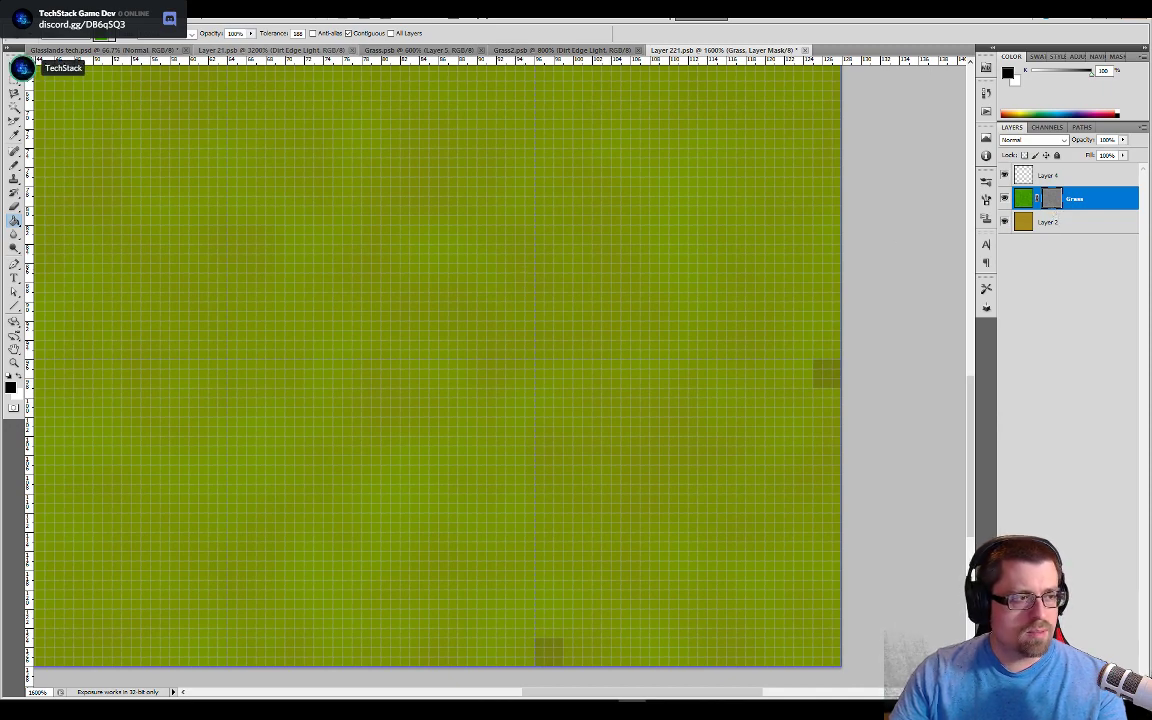
{"action": "left_click", "coordinate": [278, 248]}
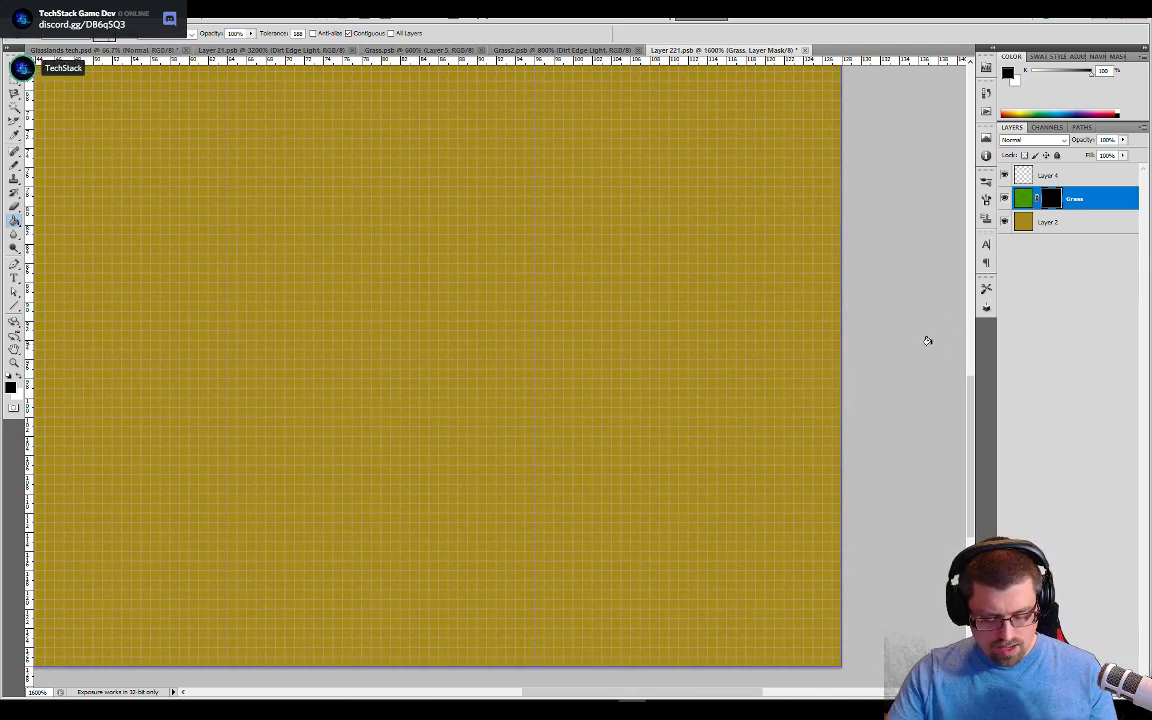
{"action": "key", "text": "b"}
{"action": "left_click", "coordinate": [816, 446]}
{"action": "left_click_drag", "start_coordinate": [816, 446], "coordinate": [705, 595]}
{"action": "left_click", "coordinate": [837, 397]}
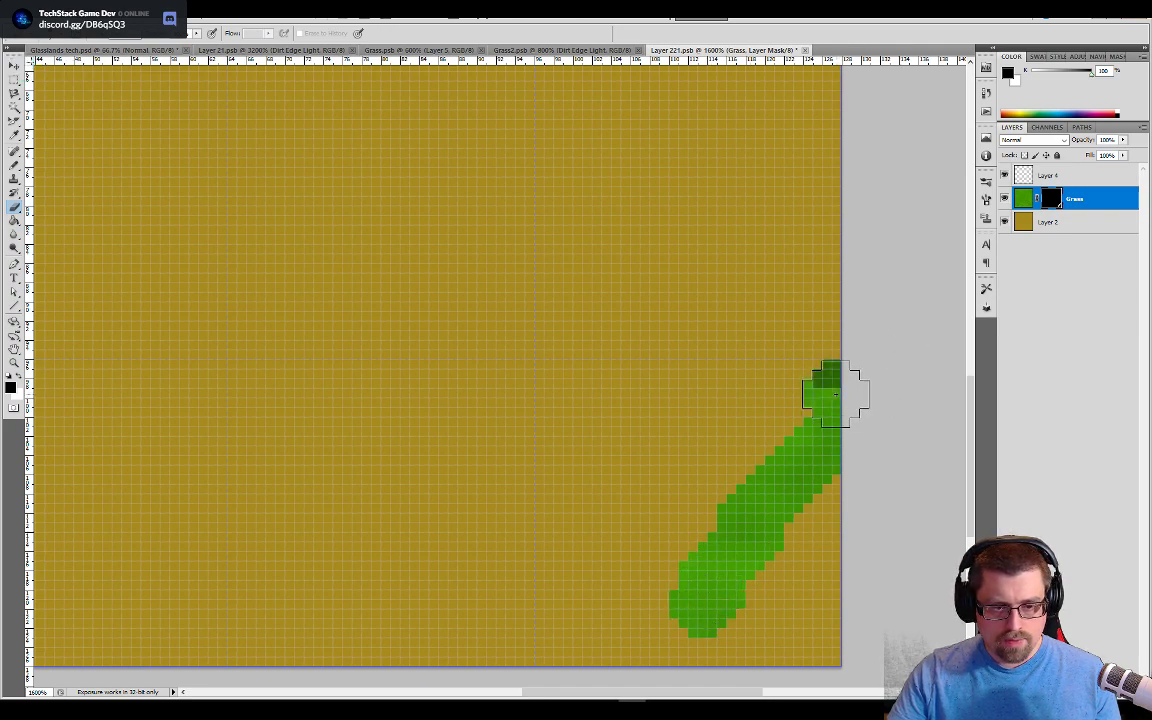
{"action": "left_click", "coordinate": [569, 649]}
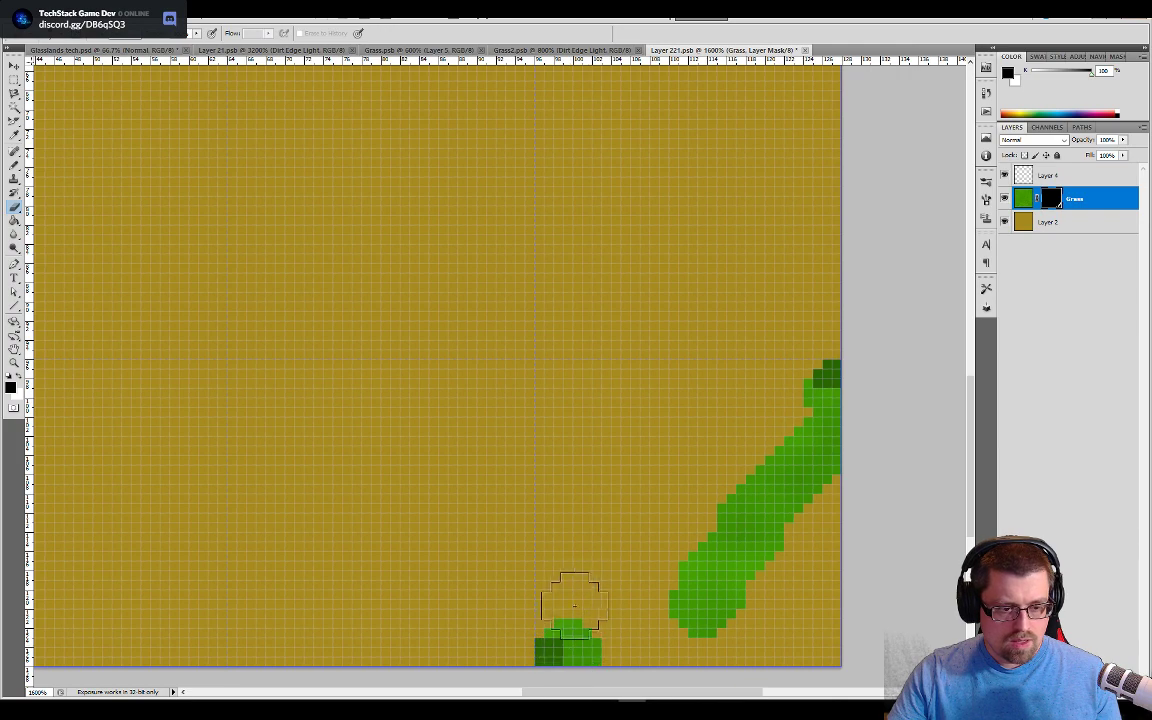
{"action": "mouse_move", "coordinate": [569, 649]}
{"action": "left_mouse_down"}
{"action": "mouse_move", "coordinate": [606, 527]}
{"action": "mouse_move", "coordinate": [645, 465]}
{"action": "mouse_move", "coordinate": [762, 410]}
{"action": "mouse_move", "coordinate": [831, 396]}
{"action": "mouse_move", "coordinate": [791, 478]}
{"action": "mouse_move", "coordinate": [663, 539]}
{"action": "mouse_move", "coordinate": [727, 490]}
{"action": "mouse_move", "coordinate": [618, 604]}
{"action": "mouse_move", "coordinate": [601, 688]}
{"action": "mouse_move", "coordinate": [727, 626]}
{"action": "mouse_move", "coordinate": [718, 668]}
{"action": "mouse_move", "coordinate": [793, 653]}
{"action": "mouse_move", "coordinate": [843, 612]}
{"action": "mouse_move", "coordinate": [767, 576]}
{"action": "mouse_move", "coordinate": [847, 497]}
{"action": "mouse_move", "coordinate": [801, 616]}
{"action": "mouse_move", "coordinate": [843, 552]}
{"action": "mouse_move", "coordinate": [740, 471]}
{"action": "mouse_move", "coordinate": [666, 508]}
{"action": "left_mouse_up"}
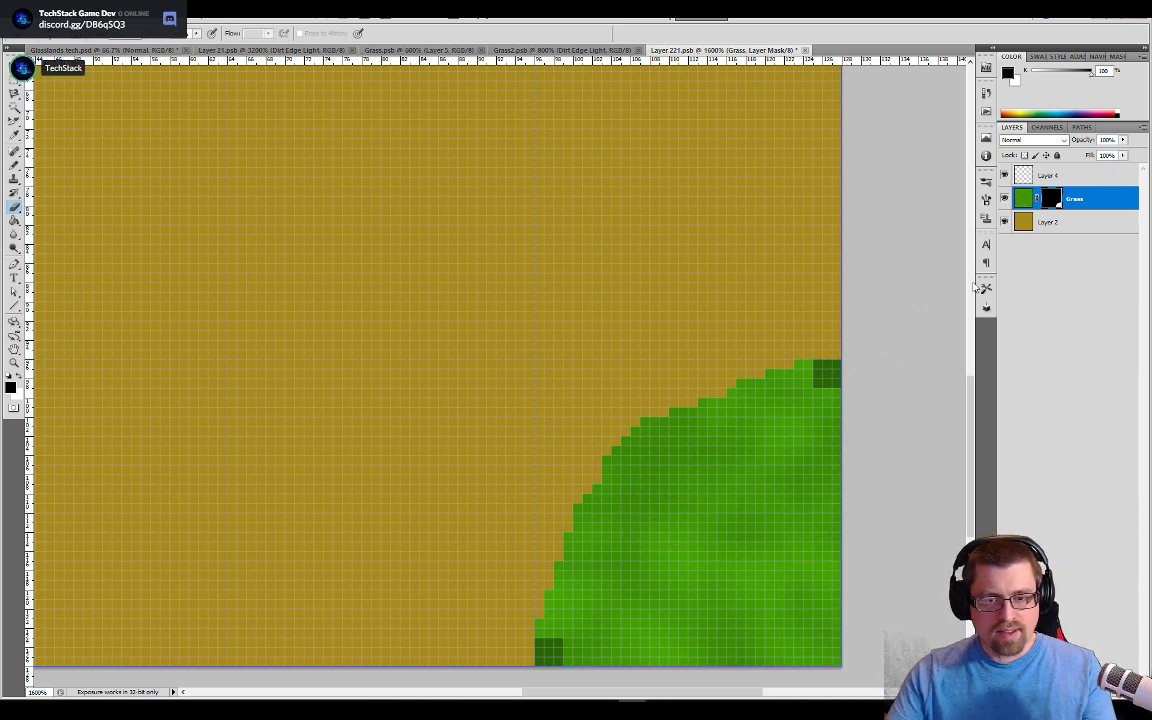
Step: Select Layer 4, hide the Layer 2 dirt background, and check the Grass layer by toggling its visibility
{"action": "left_click", "coordinate": [1025, 180]}
{"action": "left_click", "coordinate": [1005, 199]}
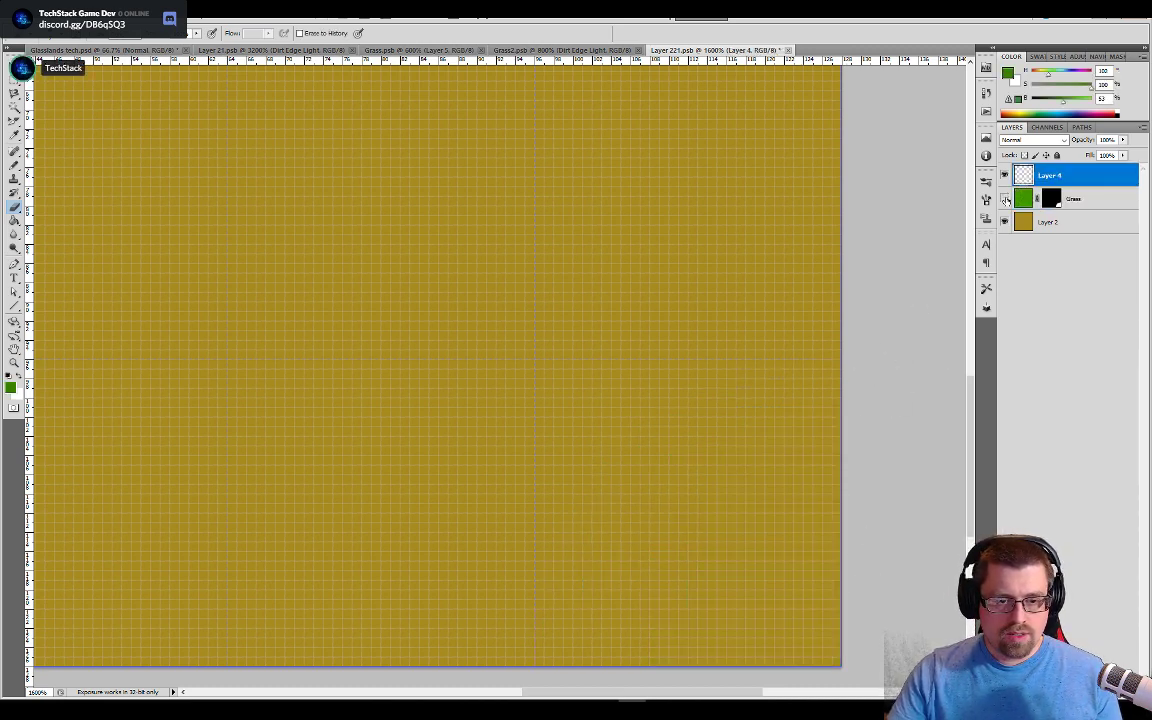
{"action": "left_click", "coordinate": [1005, 199]}
{"action": "left_click", "coordinate": [1005, 222]}
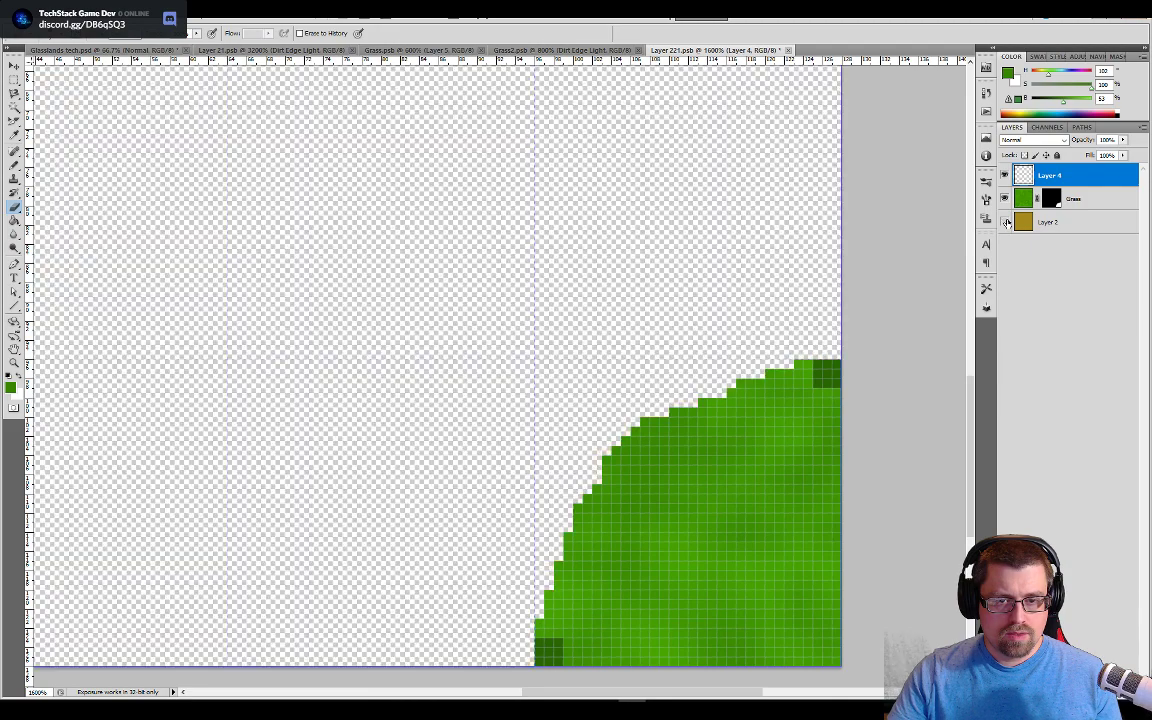
{"action": "left_click", "coordinate": [1005, 199]}
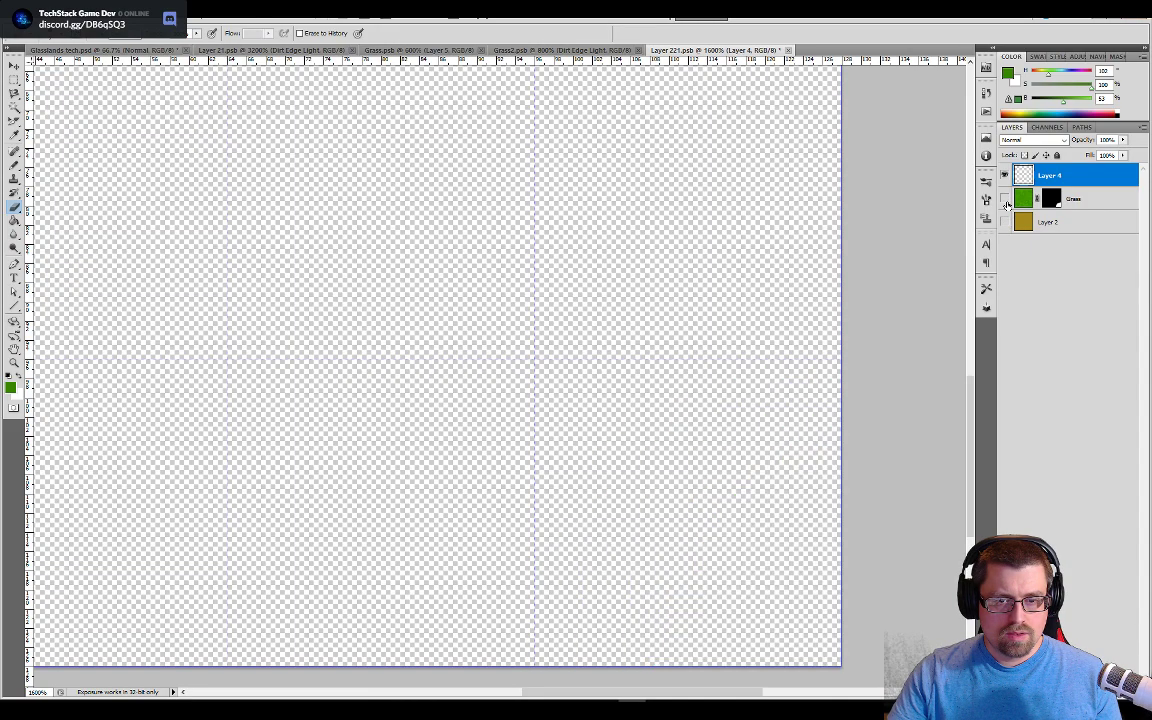
{"action": "left_click", "coordinate": [1005, 199]}
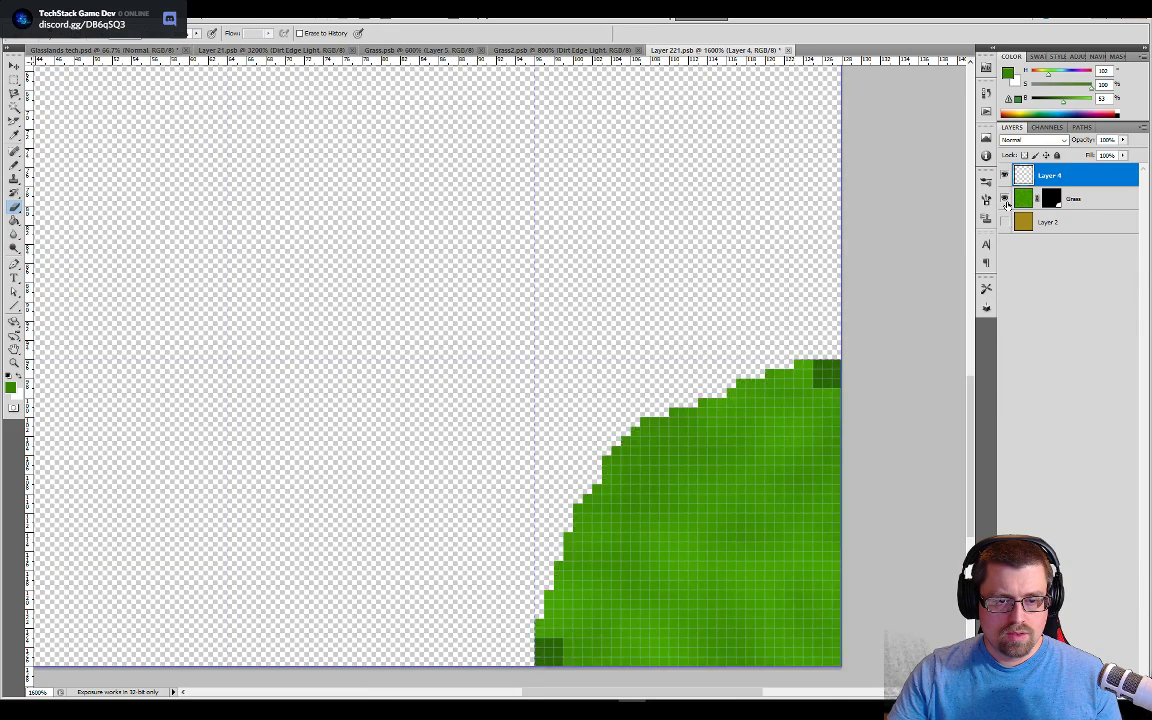
Step: Sample the dark green from the edge mark and paint both square edge marks onto Layer 4, comparing with Grass hidden
{"action": "key", "text": "b"}
{"action": "left_click", "coordinate": [827, 373], "text": "alt"}
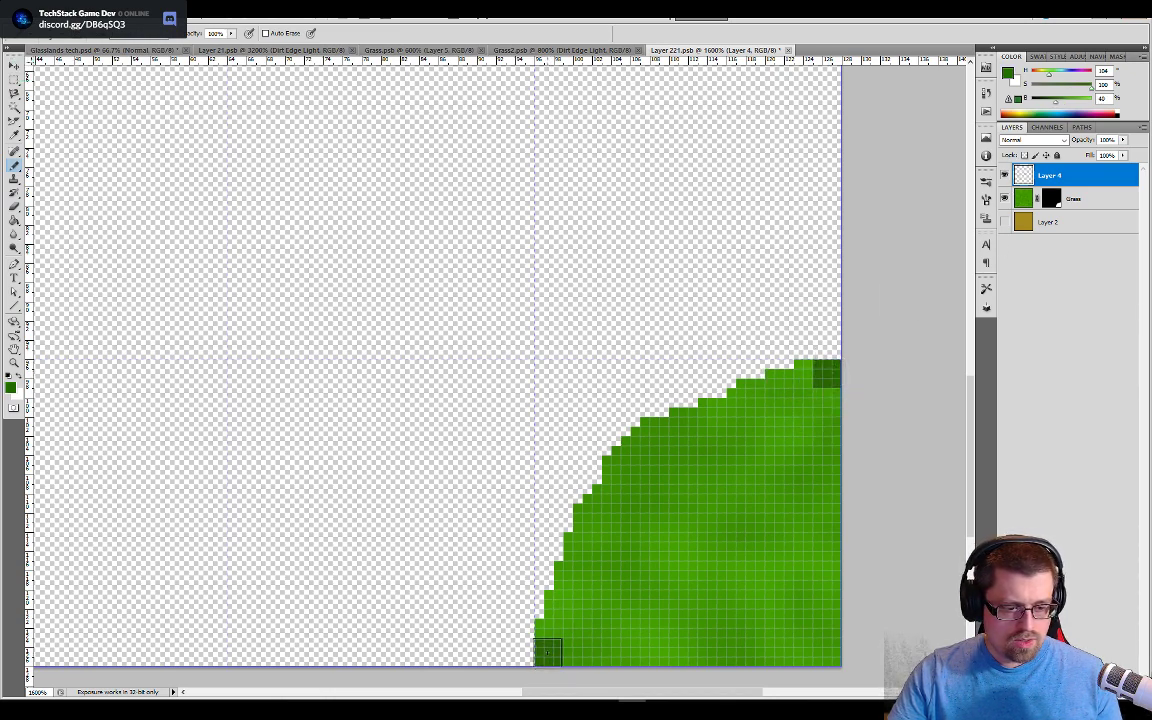
{"action": "left_click", "coordinate": [1005, 198]}
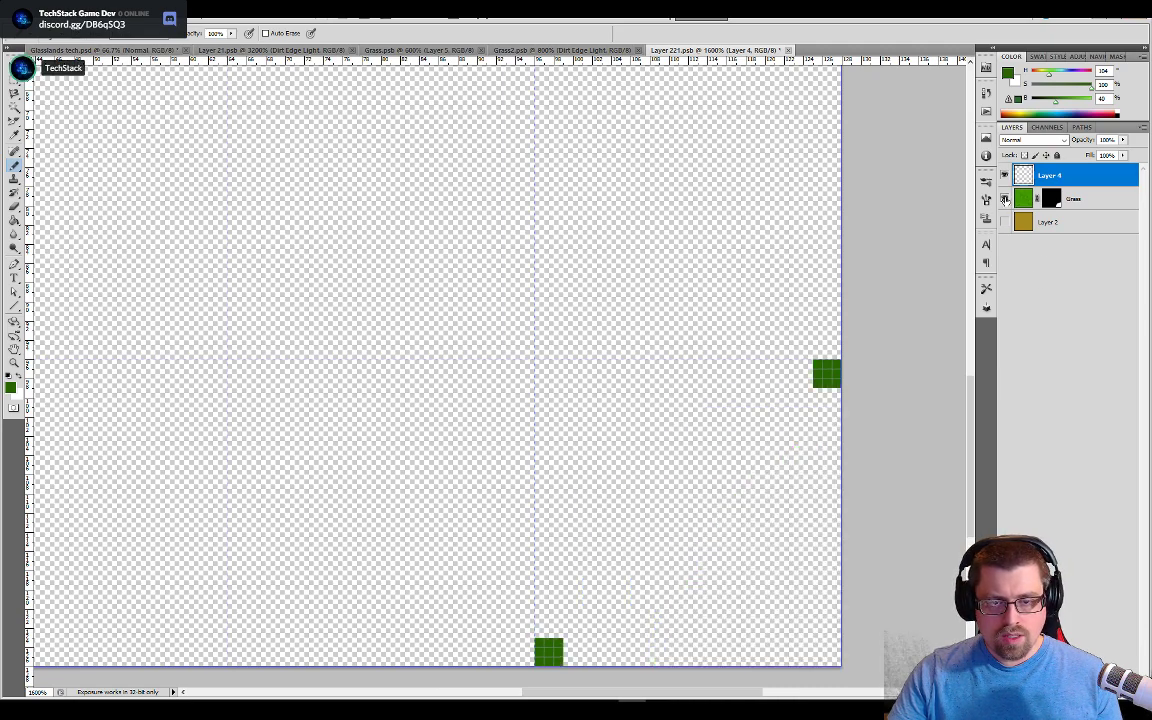
{"action": "left_click", "coordinate": [1005, 198]}
Step: Hide Layer 4 and cover the dark edge marks on the Grass layer with the grass pattern using the Paint Bucket
{"action": "left_click", "coordinate": [1005, 176]}
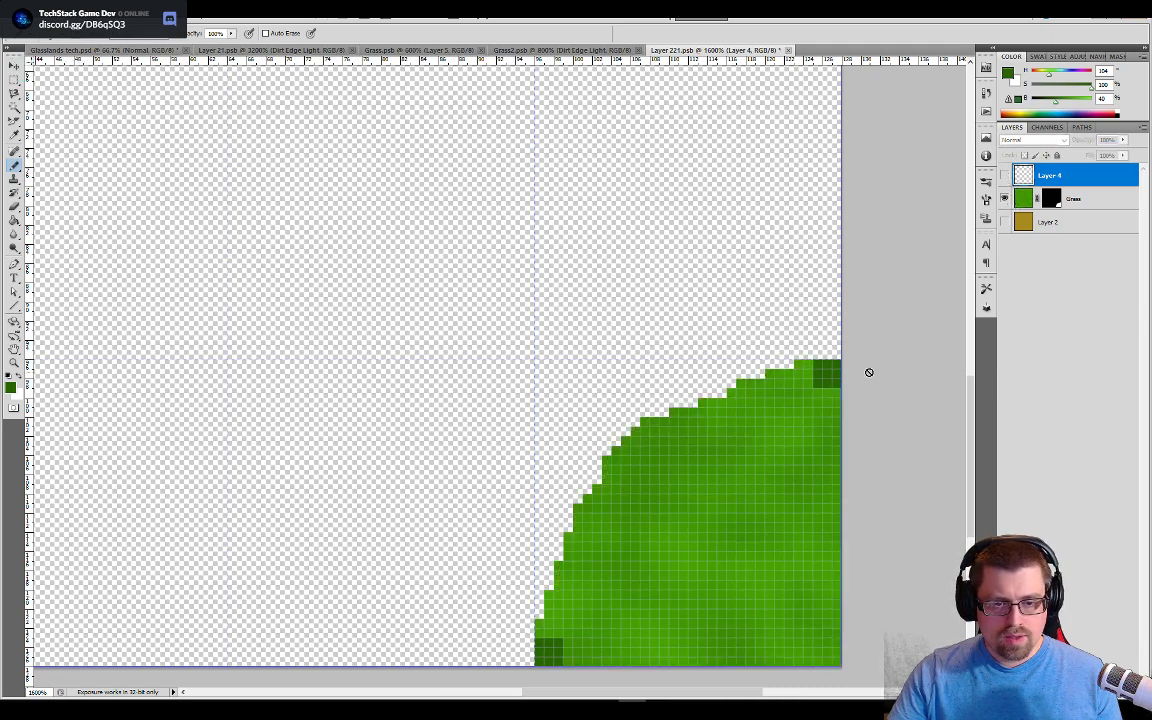
{"action": "key", "text": "e"}
{"action": "key", "text": "b"}
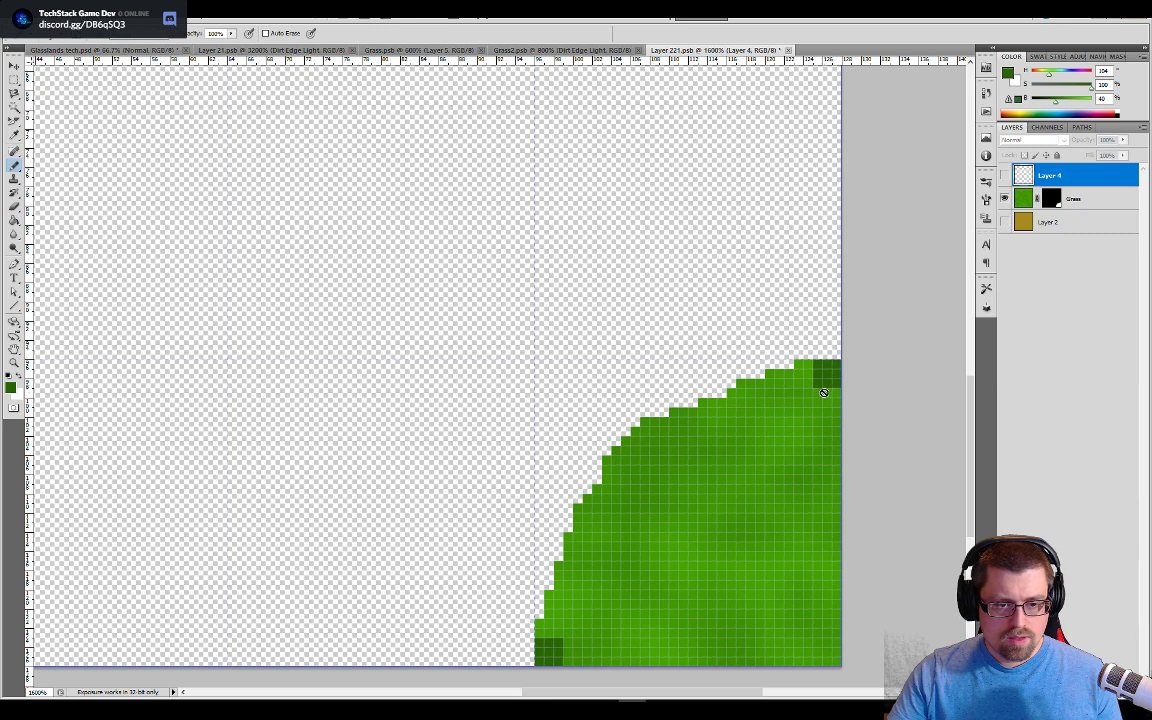
{"action": "key", "text": "g"}
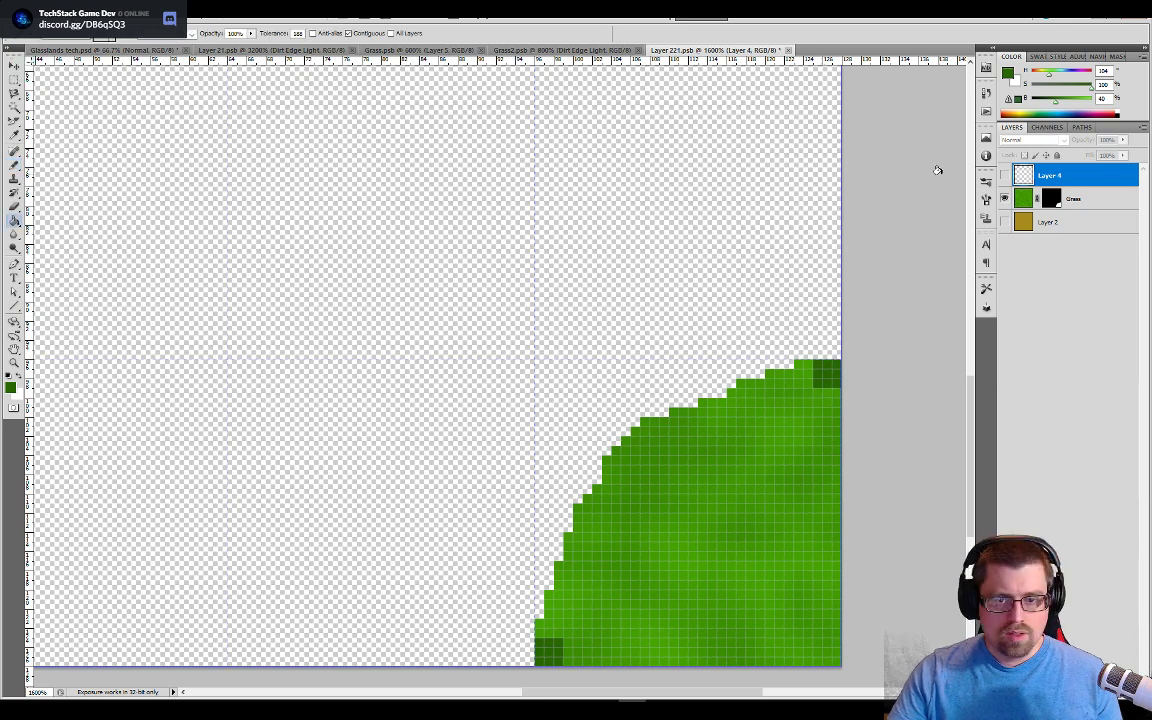
{"action": "left_click", "coordinate": [1024, 199]}
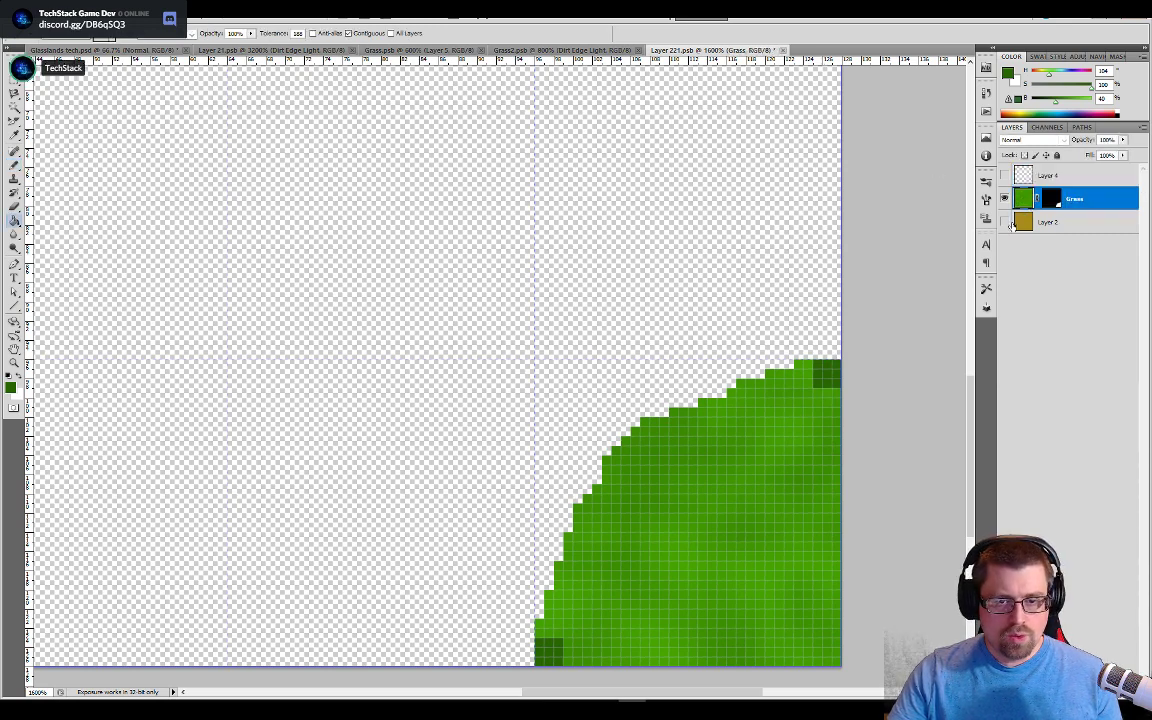
{"action": "left_click", "coordinate": [812, 380]}
{"action": "key", "text": "ctrl+z"}
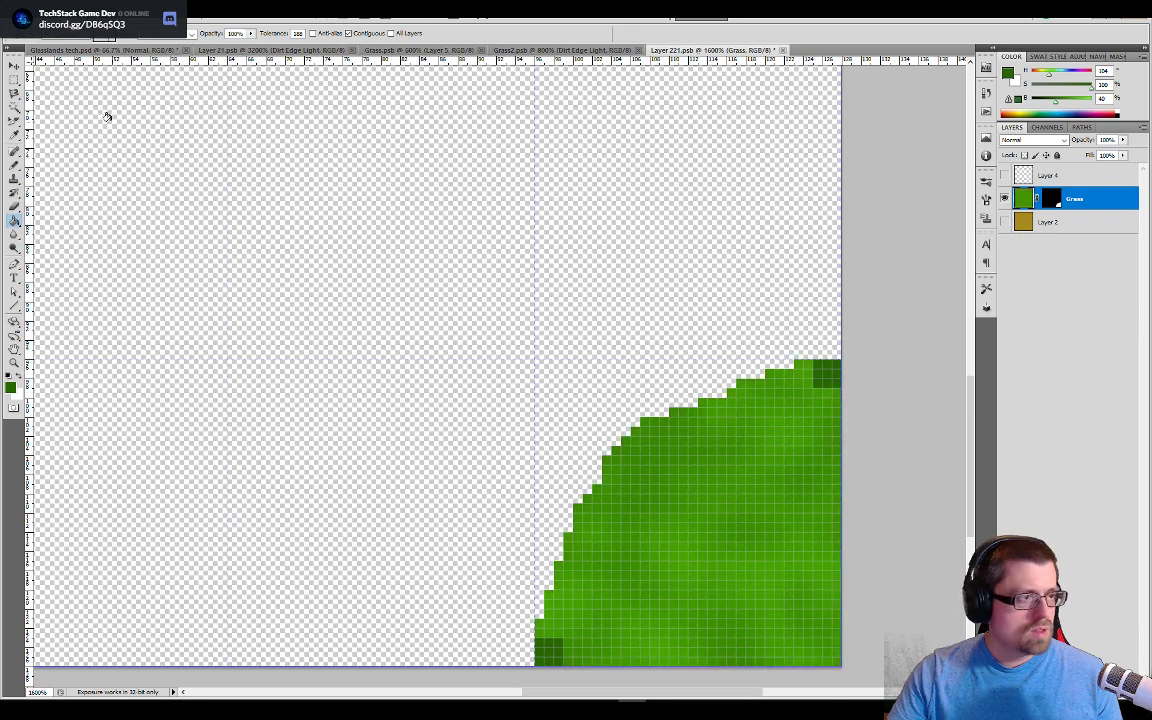
{"action": "left_click", "coordinate": [60, 33]}
{"action": "left_click", "coordinate": [80, 57]}
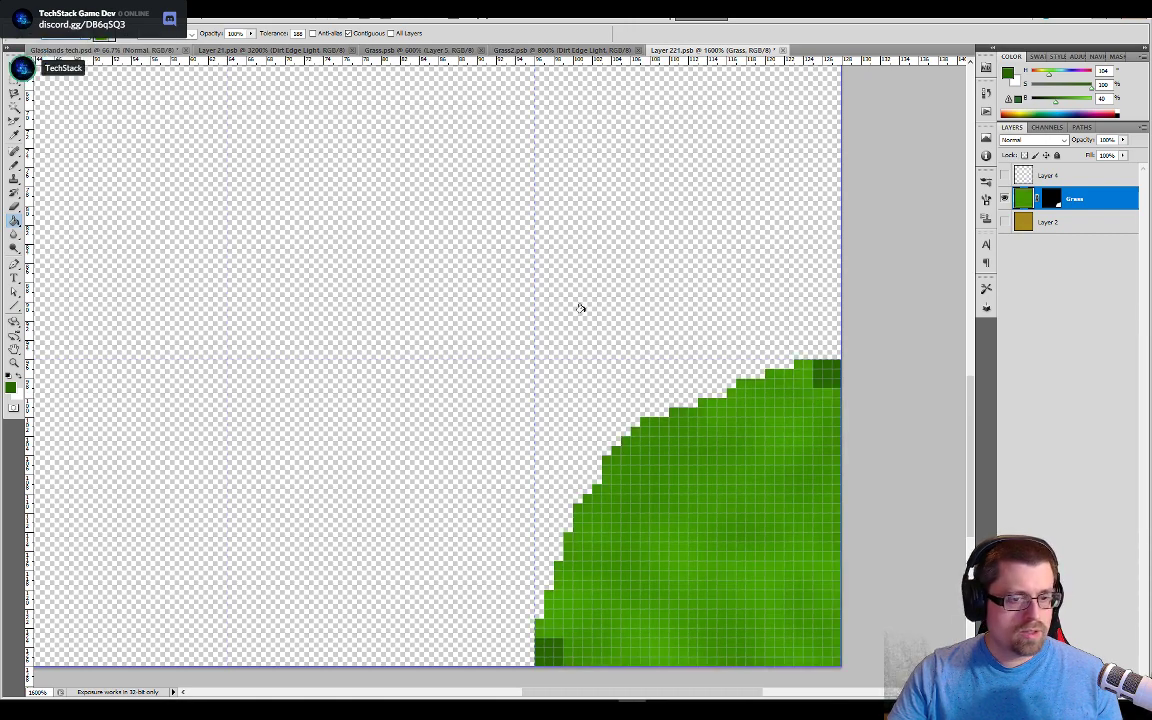
{"action": "left_click", "coordinate": [825, 373]}
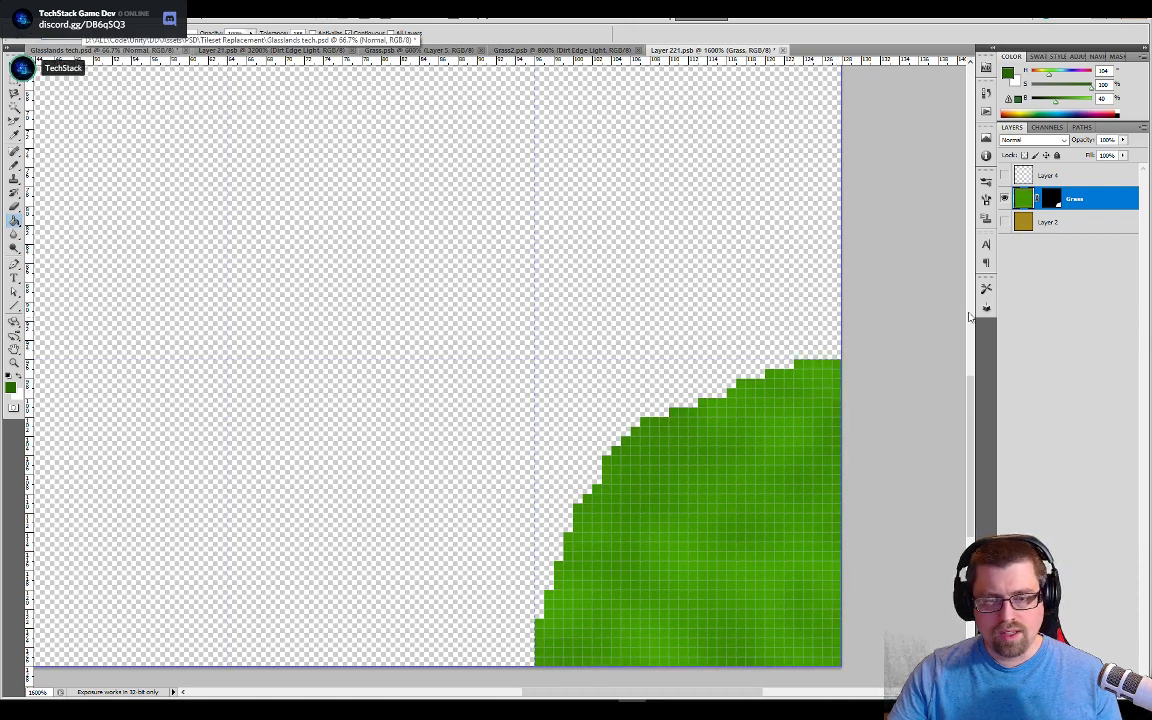
Step: Show Layer 4 and paint a dark green border on it along the grass patch's curved edge, joining the two edge marks
{"action": "left_click", "coordinate": [1017, 176]}
{"action": "left_click", "coordinate": [1005, 176]}
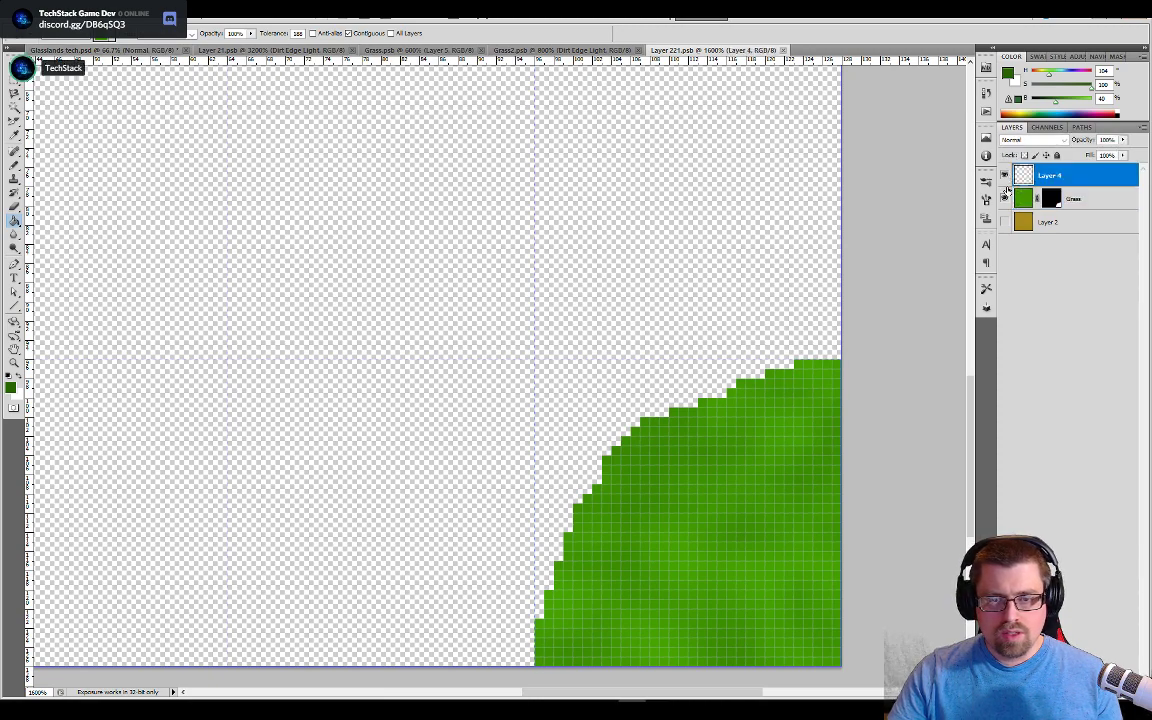
{"action": "key", "text": "b"}
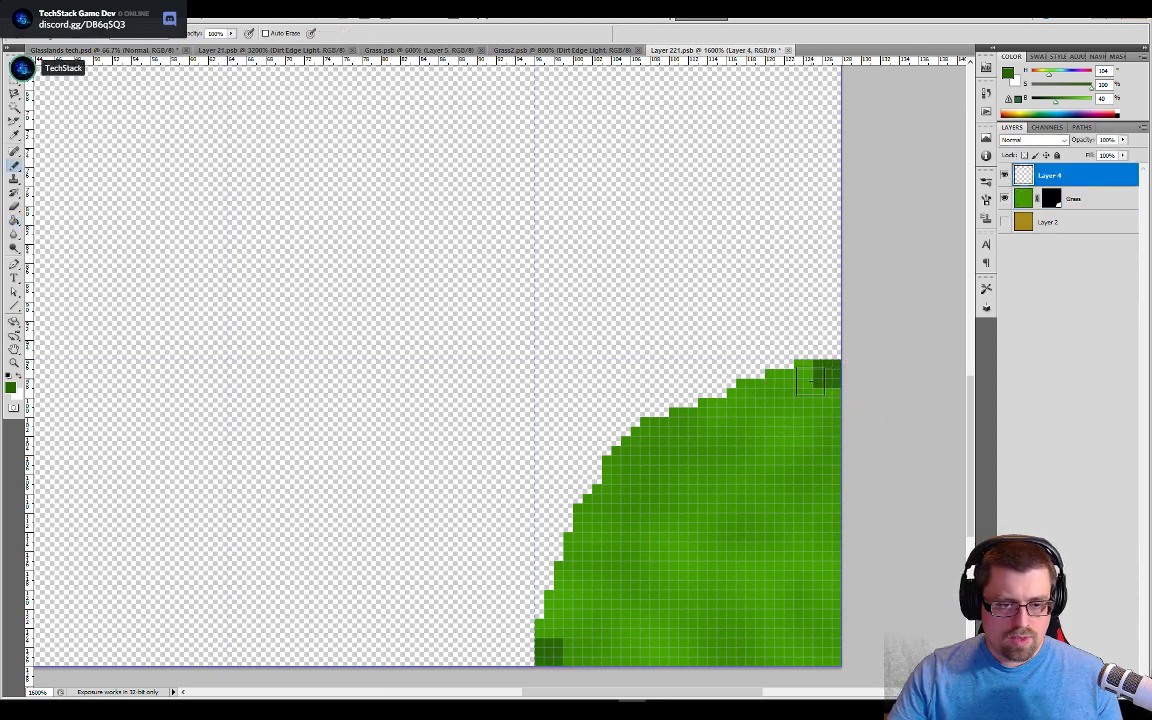
{"action": "mouse_move", "coordinate": [808, 376]}
{"action": "left_mouse_down"}
{"action": "mouse_move", "coordinate": [738, 392]}
{"action": "mouse_move", "coordinate": [705, 423]}
{"action": "mouse_move", "coordinate": [652, 442]}
{"action": "mouse_move", "coordinate": [603, 500]}
{"action": "left_mouse_up"}
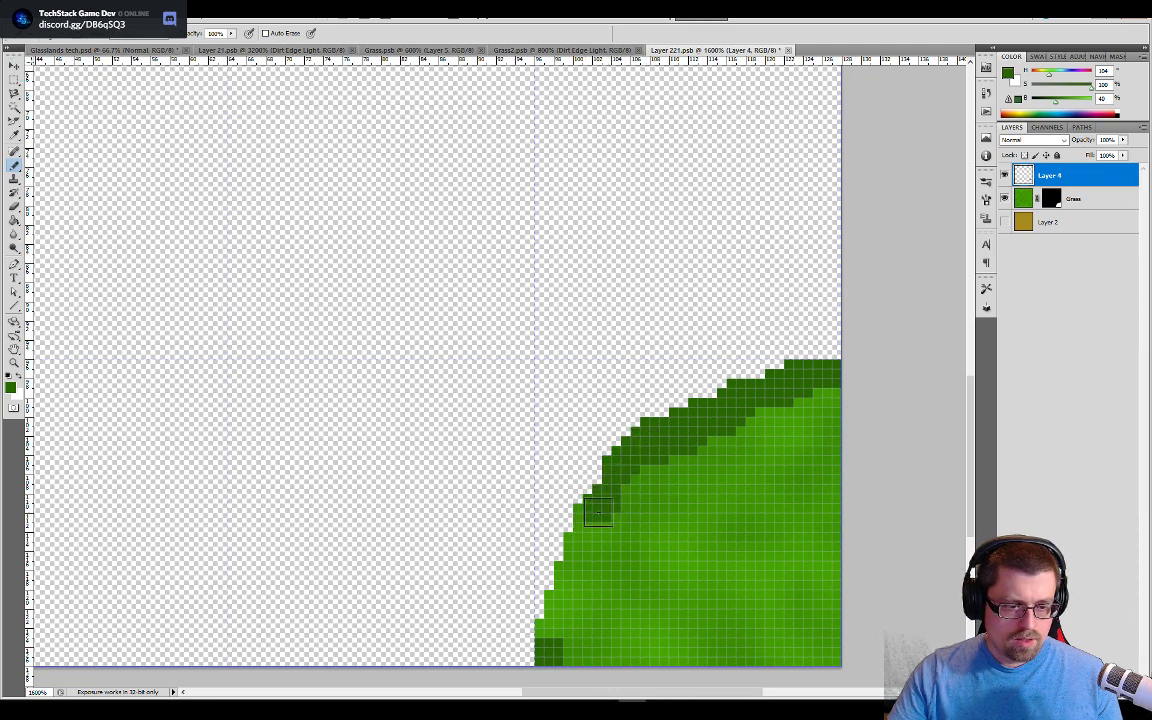
{"action": "left_click_drag", "start_coordinate": [589, 521], "coordinate": [543, 648]}
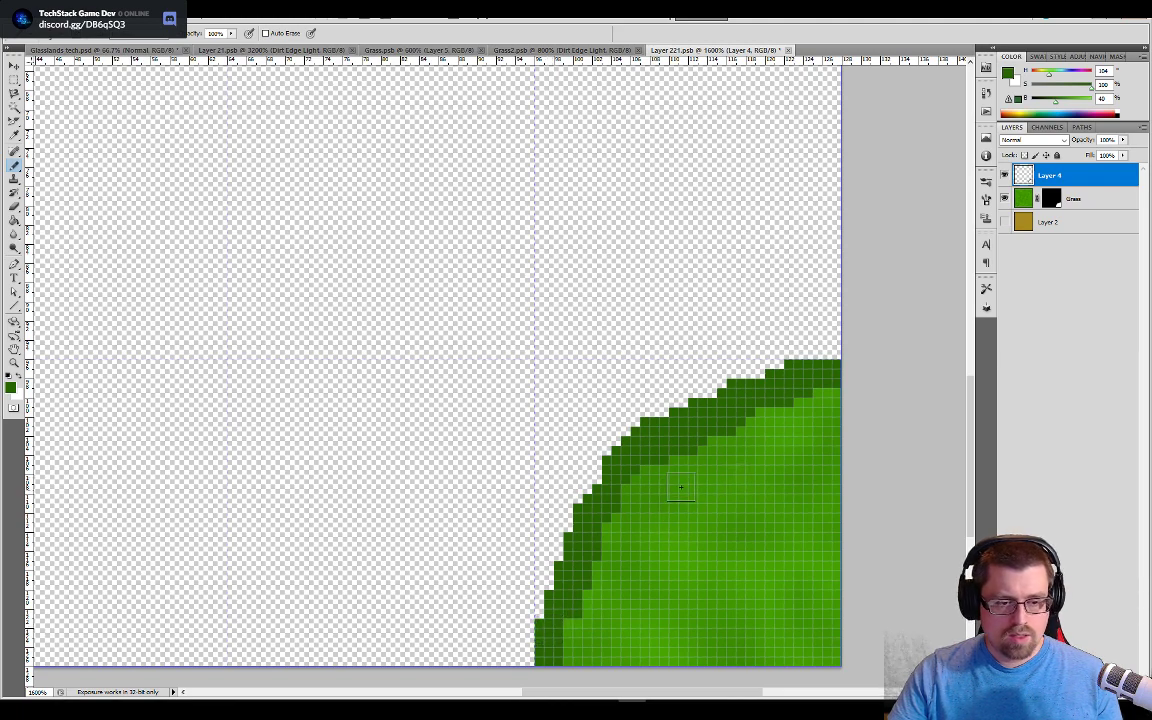
Step: Rename Layer 4 as Edge
{"action": "double_click", "coordinate": [1048, 177]}
{"action": "type", "text": "Edge"}
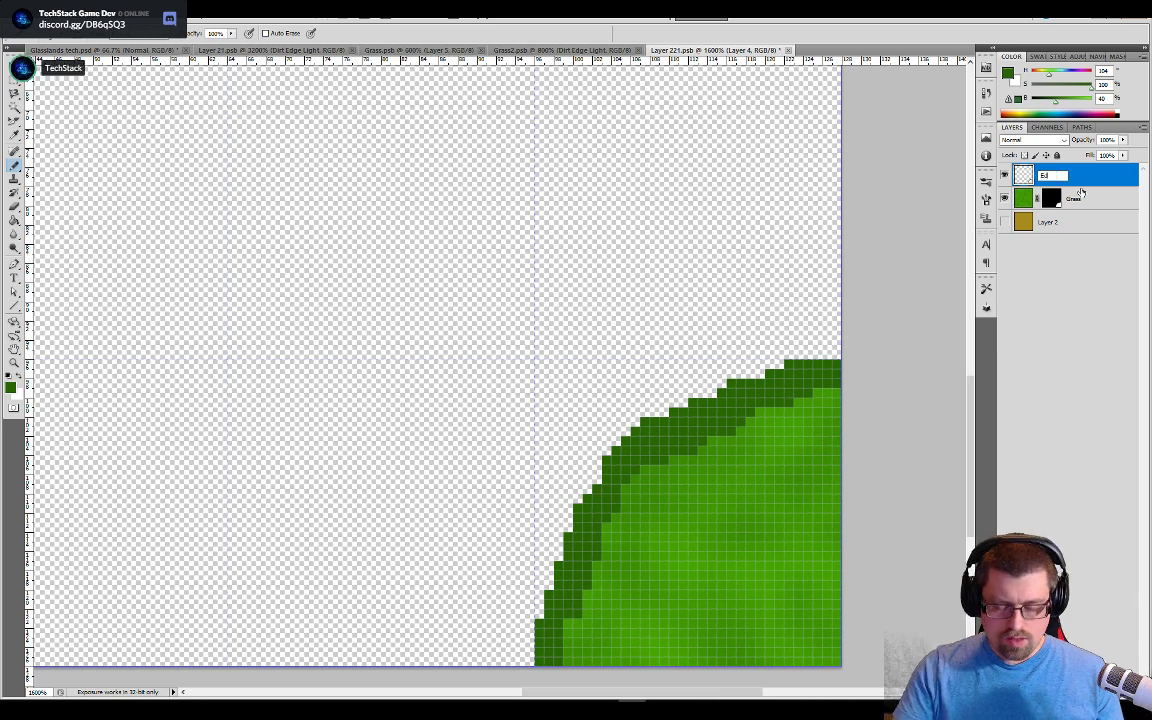
{"action": "key", "text": "Return"}
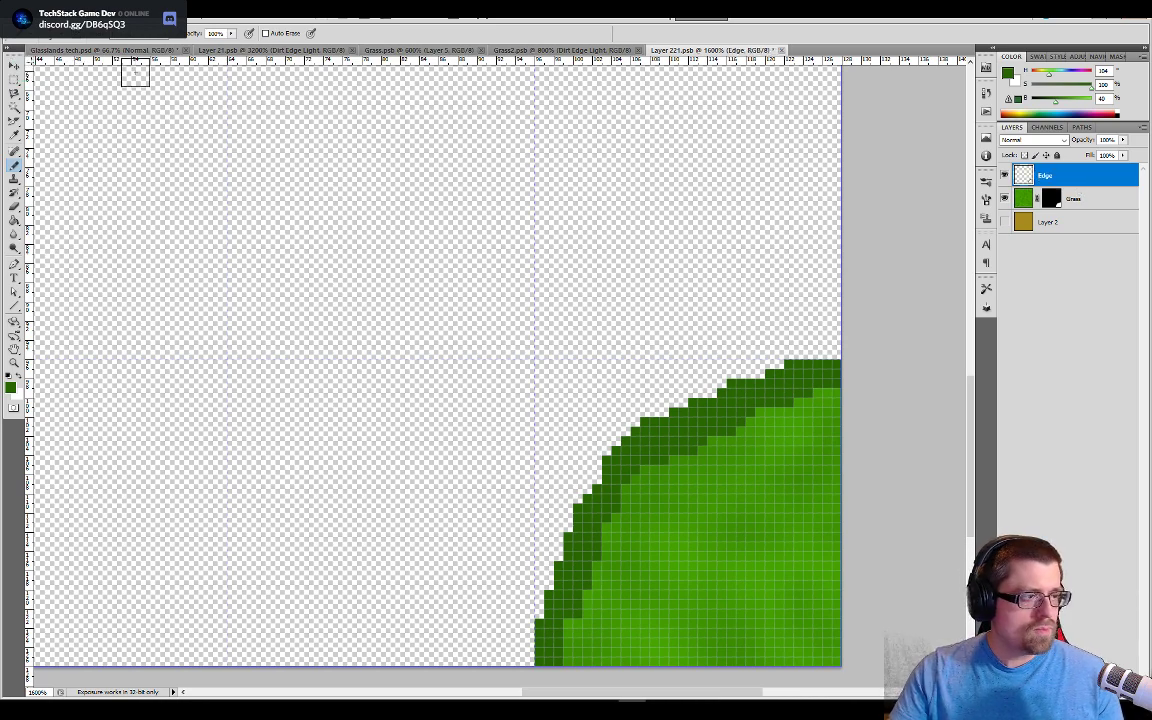
Step: Show the palette layer in Glasslands tech.psd, sample its medium green, and paint it along the inner side of the tile's dark green border
{"action": "left_click", "coordinate": [150, 50]}
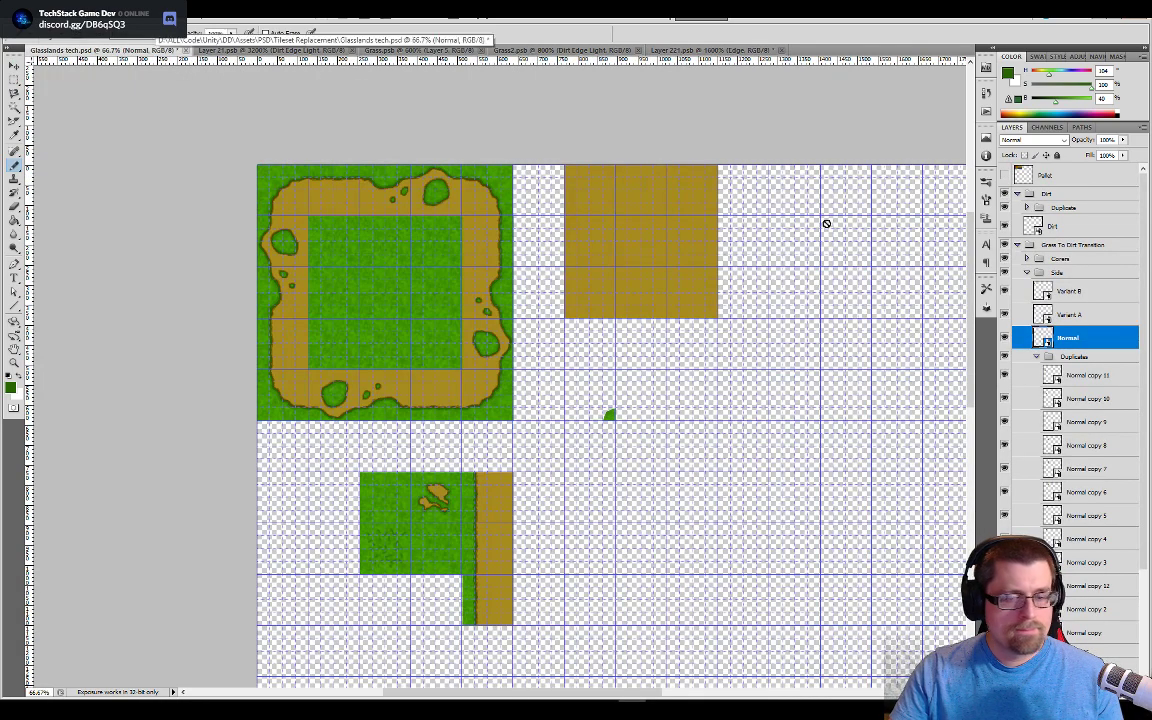
{"action": "left_click", "coordinate": [1005, 175]}
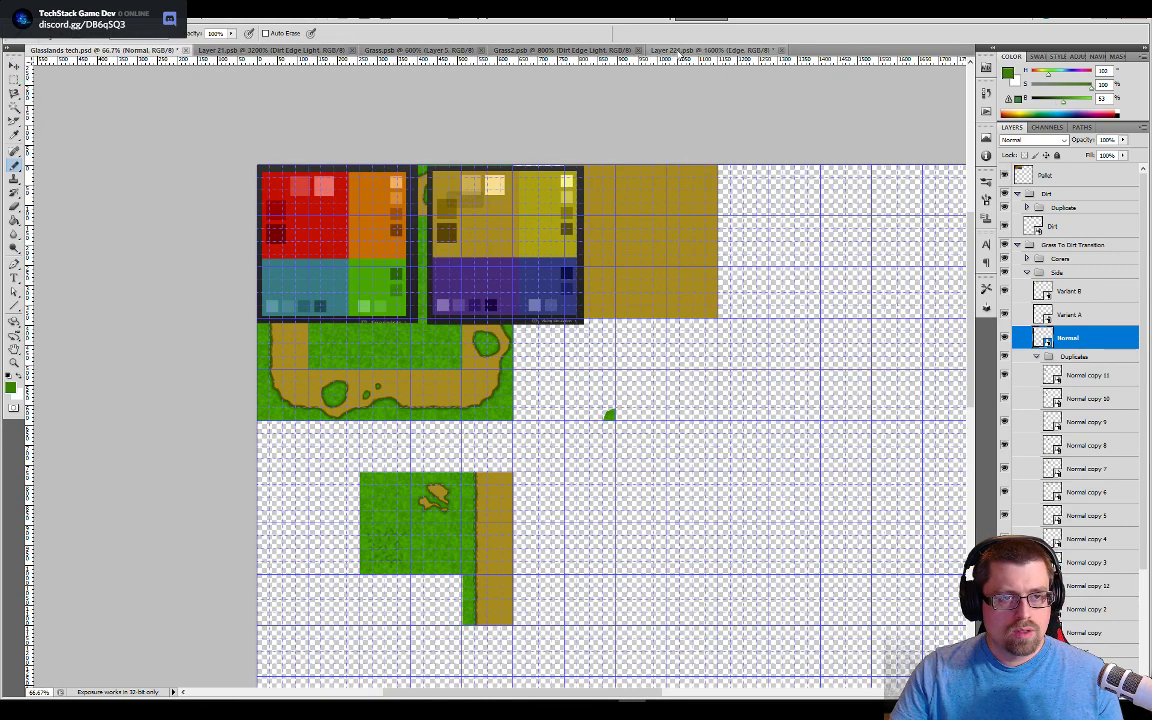
{"action": "left_click", "coordinate": [705, 50]}
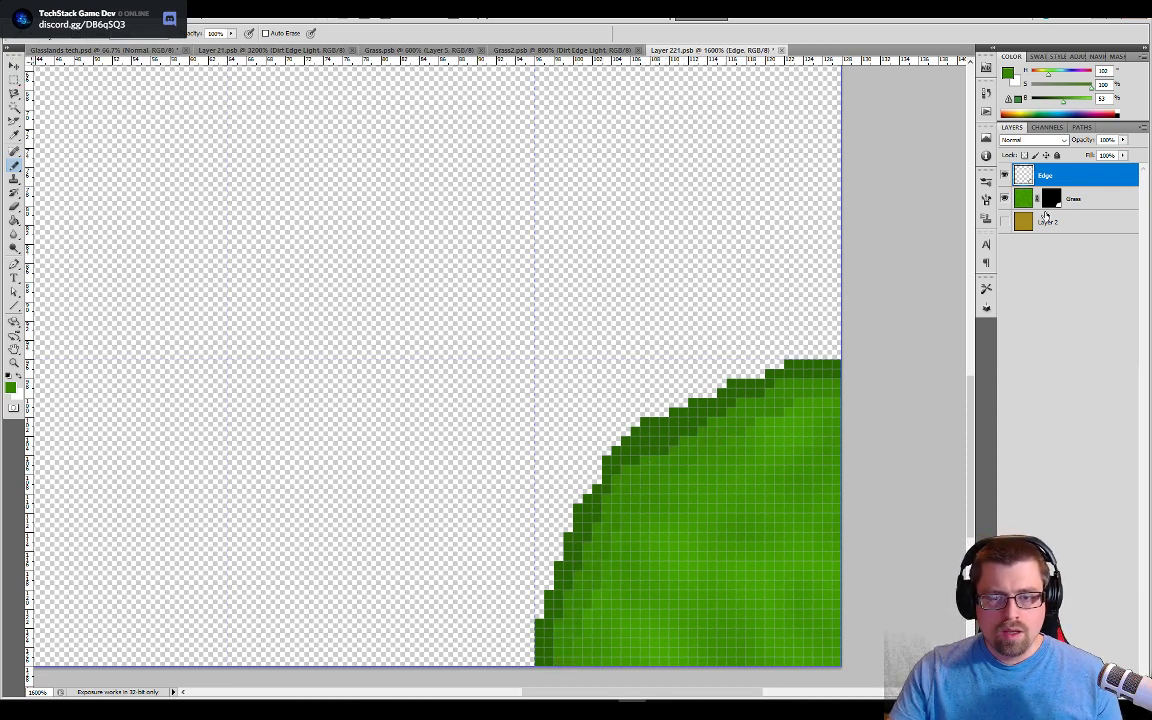
Step: Add two new layers, move both between Grass and Layer 2, and show the Layer 2 dirt background
{"action": "left_click", "coordinate": [1107, 691]}
{"action": "left_click", "coordinate": [1107, 691]}
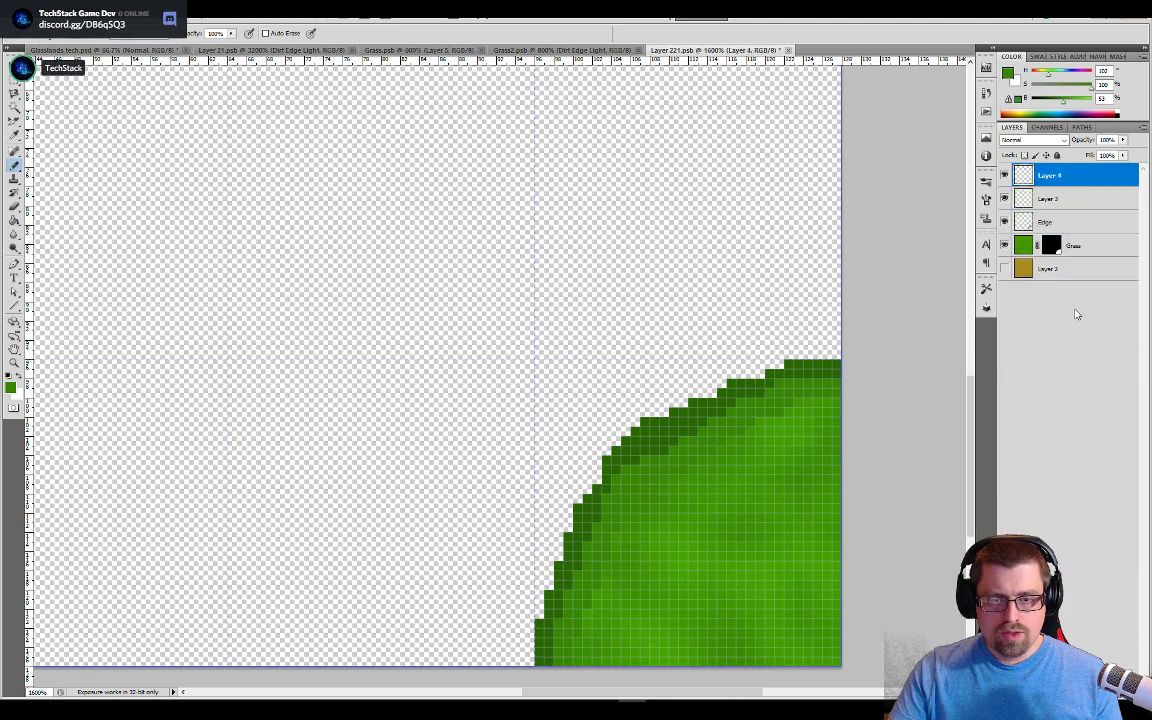
{"action": "left_click_drag", "start_coordinate": [1048, 193], "coordinate": [1049, 250]}
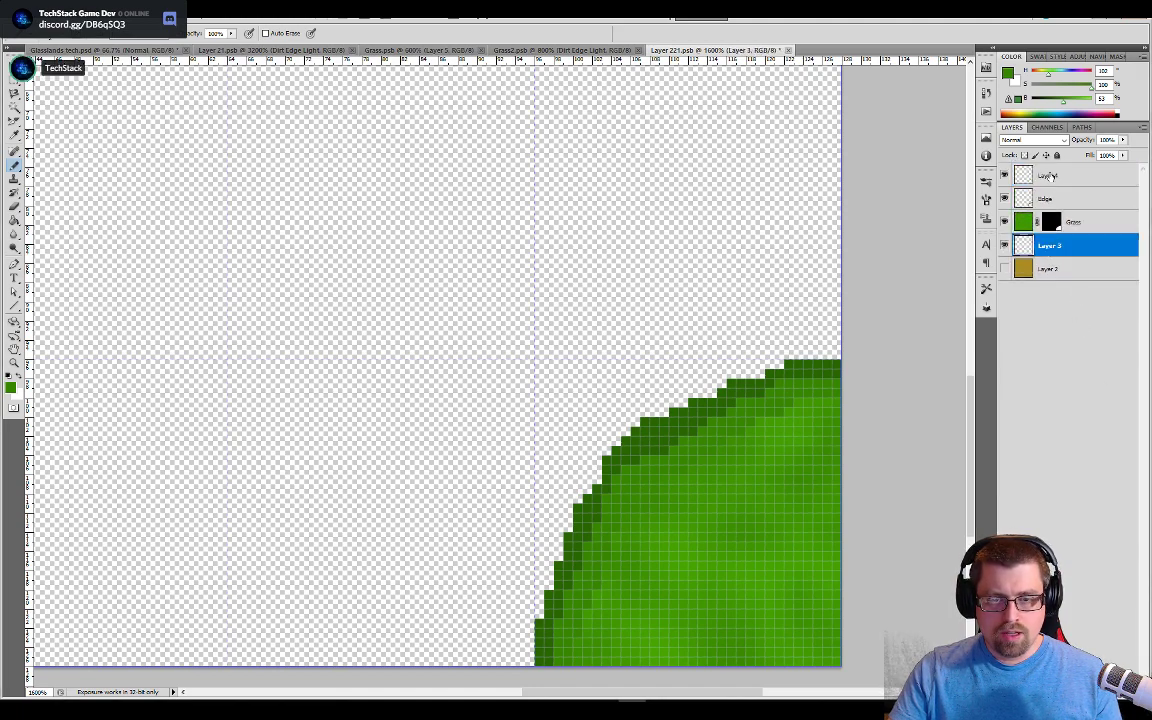
{"action": "left_click_drag", "start_coordinate": [1049, 173], "coordinate": [1020, 274]}
{"action": "left_click", "coordinate": [1004, 269]}
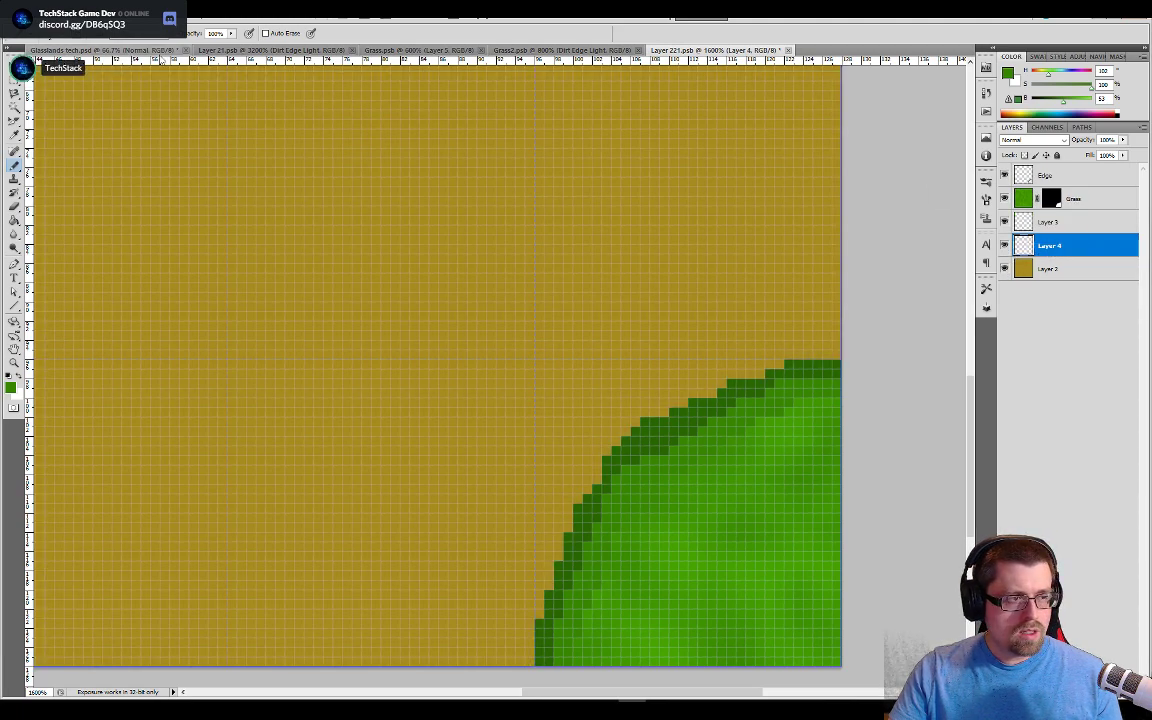
Step: Sample the darkest brown swatch from the palette in Glasslands tech.psd and return to the corner tile document
{"action": "left_click", "coordinate": [140, 50]}
{"action": "left_click", "coordinate": [451, 237], "text": "alt"}
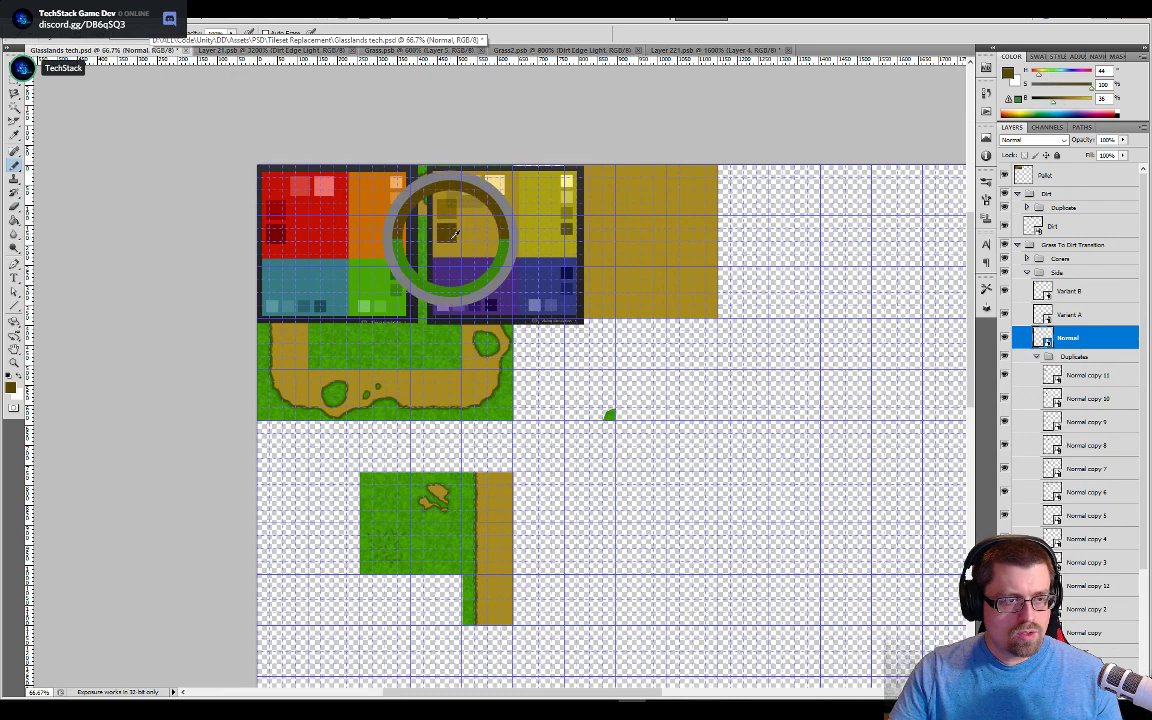
{"action": "left_click", "coordinate": [697, 52]}
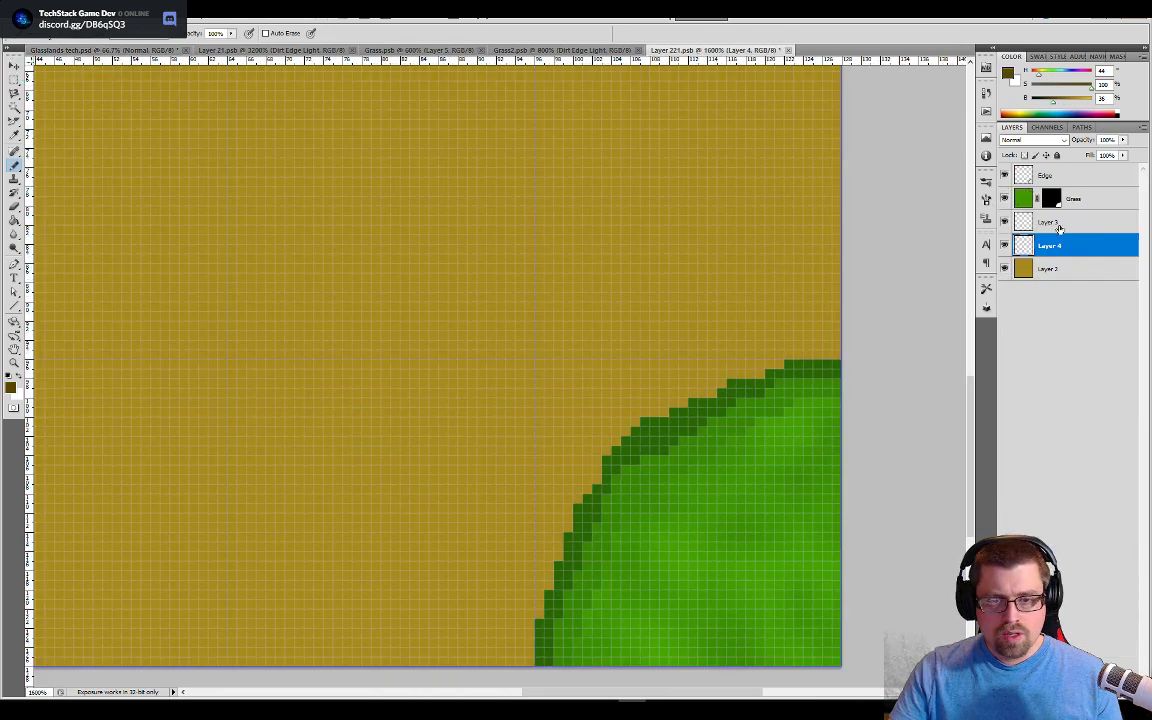
Step: Rename Layer 3, directly beneath the Grass layer, as Dark Edge
{"action": "double_click", "coordinate": [1052, 227]}
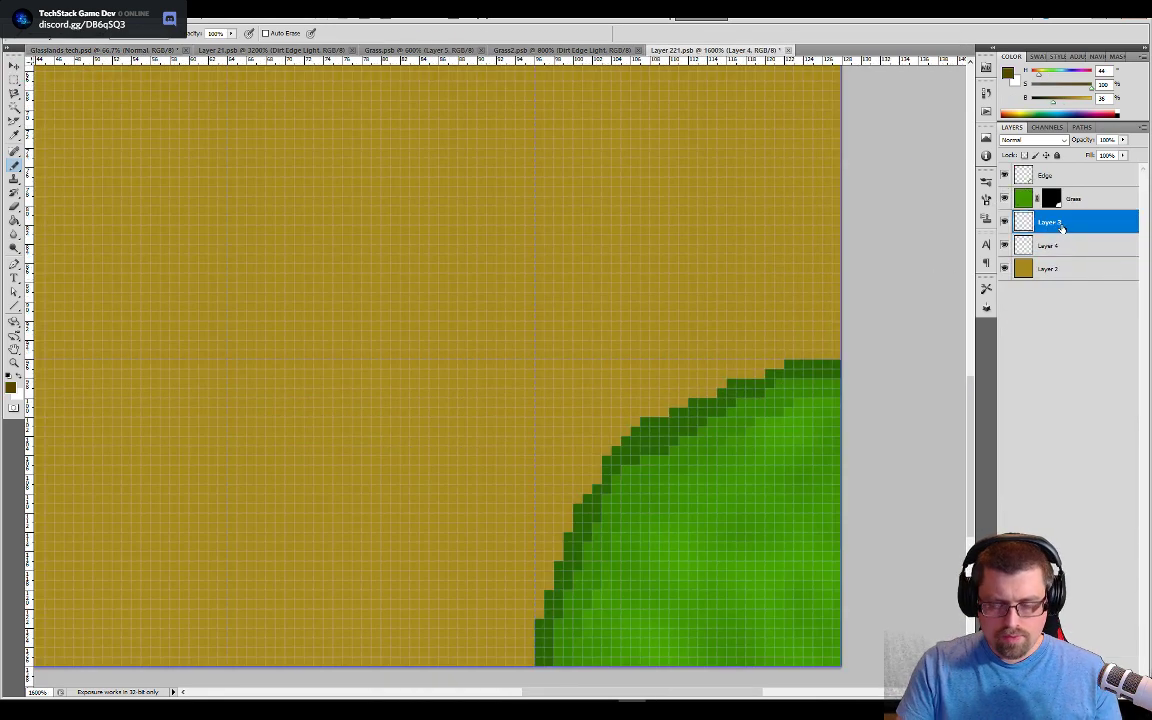
{"action": "key", "text": "Escape"}
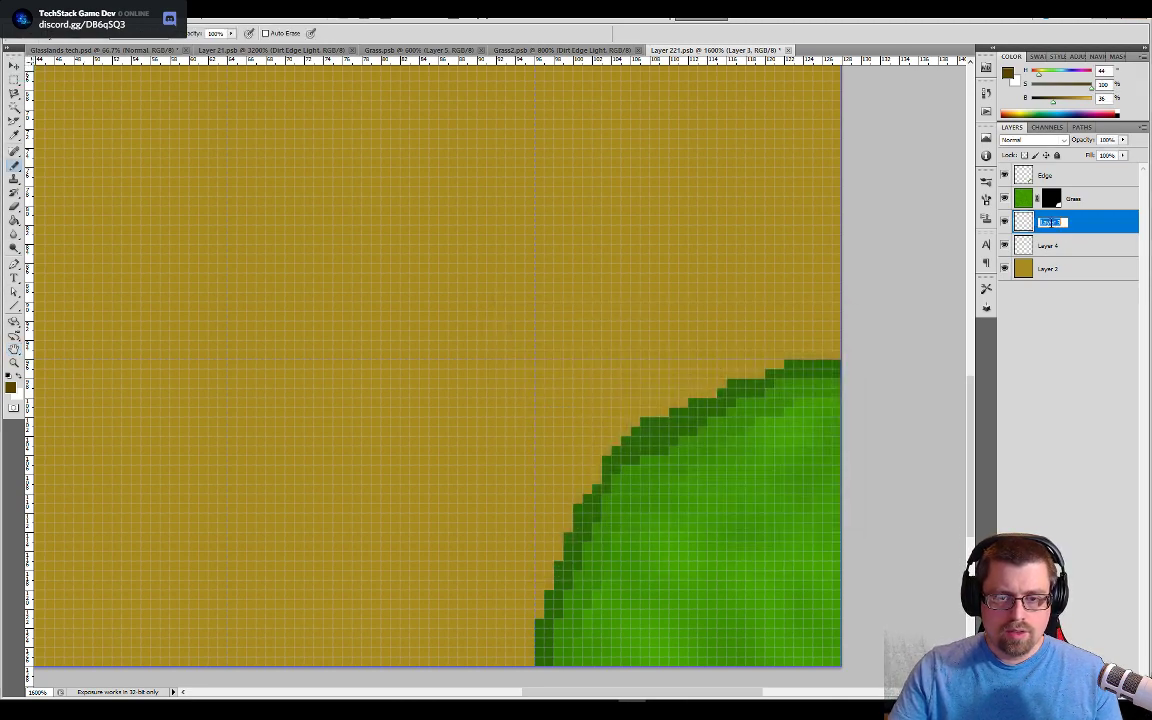
{"action": "type", "text": "Dark Ed"}
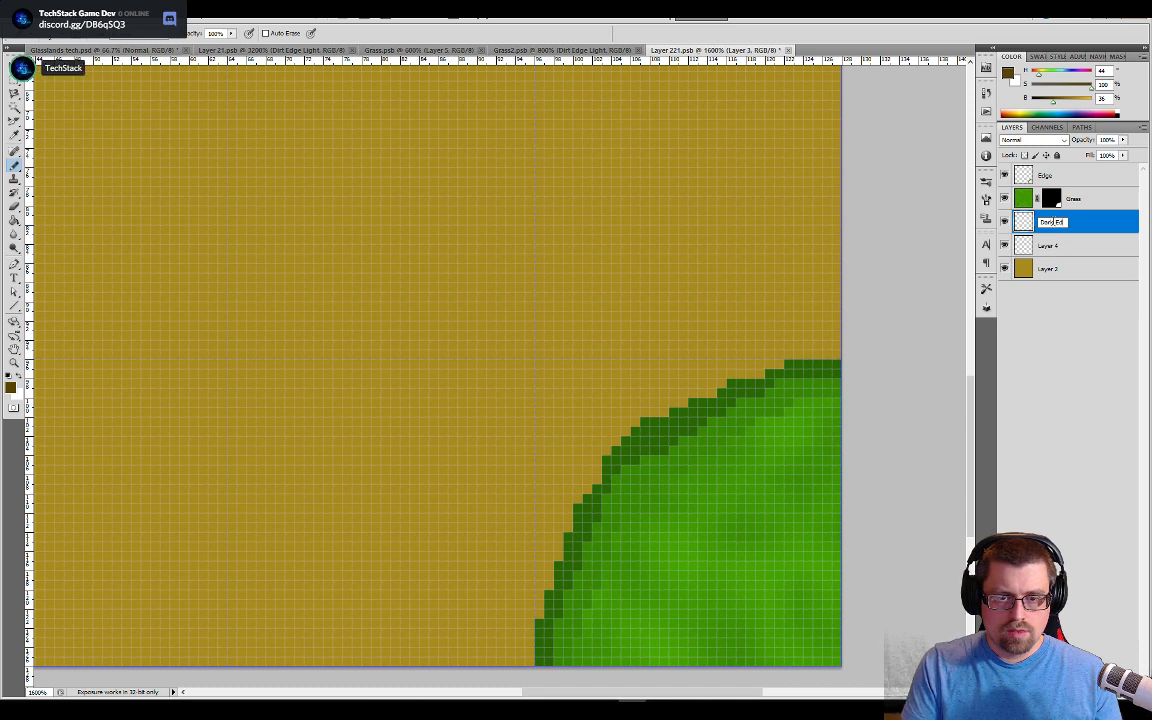
{"action": "type", "text": "ge"}
{"action": "key", "text": "Return"}
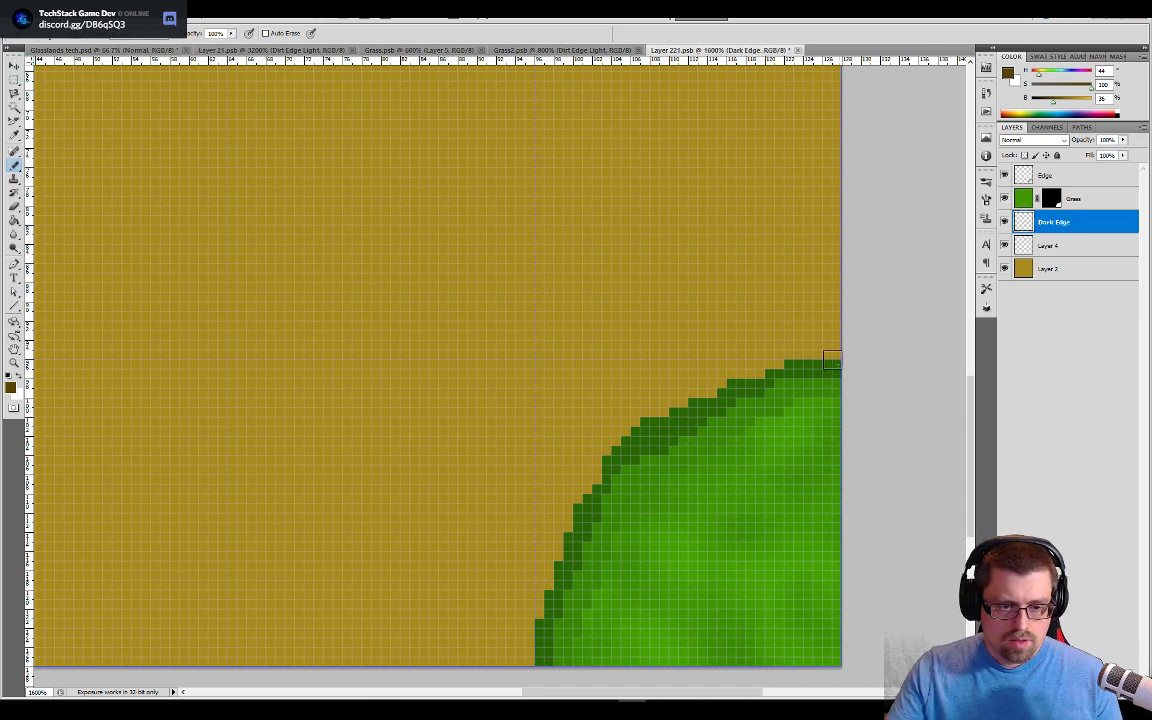
Step: Paint a dark brown border about two pixels thick along the grass curve's outer side on Dark Edge, trimming its excess pixels
{"action": "mouse_move", "coordinate": [795, 357]}
{"action": "left_mouse_down"}
{"action": "mouse_move", "coordinate": [631, 428]}
{"action": "mouse_move", "coordinate": [601, 458]}
{"action": "mouse_move", "coordinate": [556, 543]}
{"action": "mouse_move", "coordinate": [543, 615]}
{"action": "left_mouse_up"}
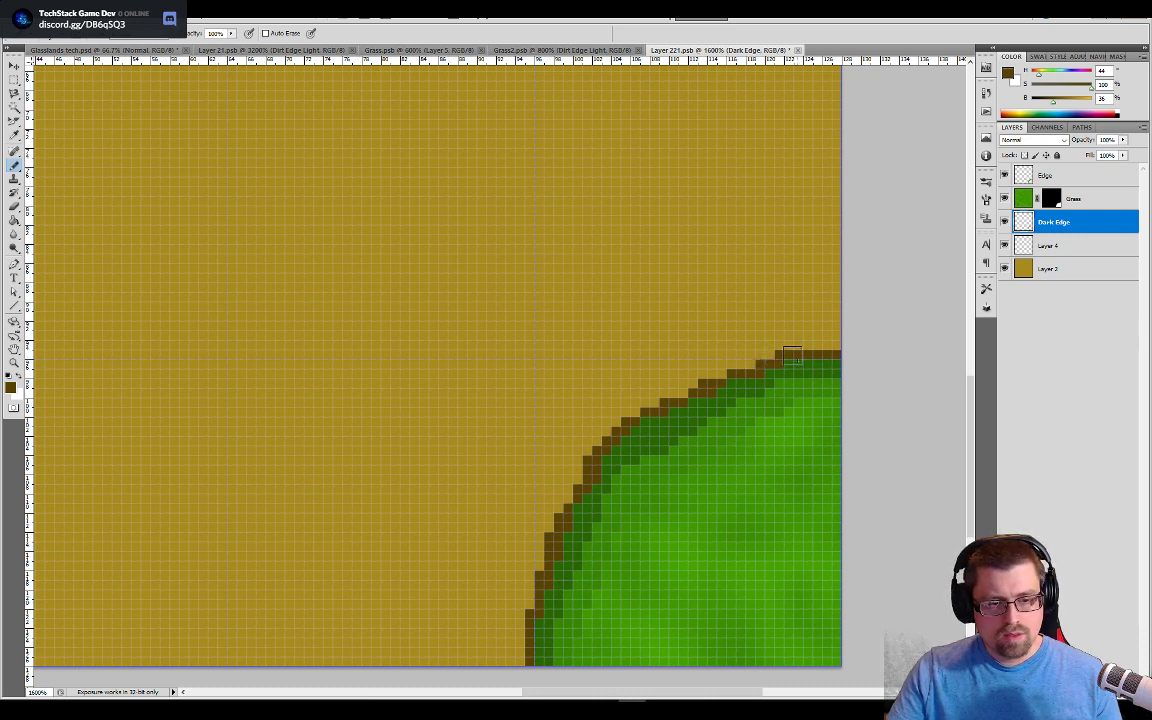
{"action": "mouse_move", "coordinate": [777, 358]}
{"action": "left_mouse_down"}
{"action": "mouse_move", "coordinate": [683, 389]}
{"action": "mouse_move", "coordinate": [606, 440]}
{"action": "mouse_move", "coordinate": [561, 495]}
{"action": "mouse_move", "coordinate": [531, 614]}
{"action": "left_mouse_up"}
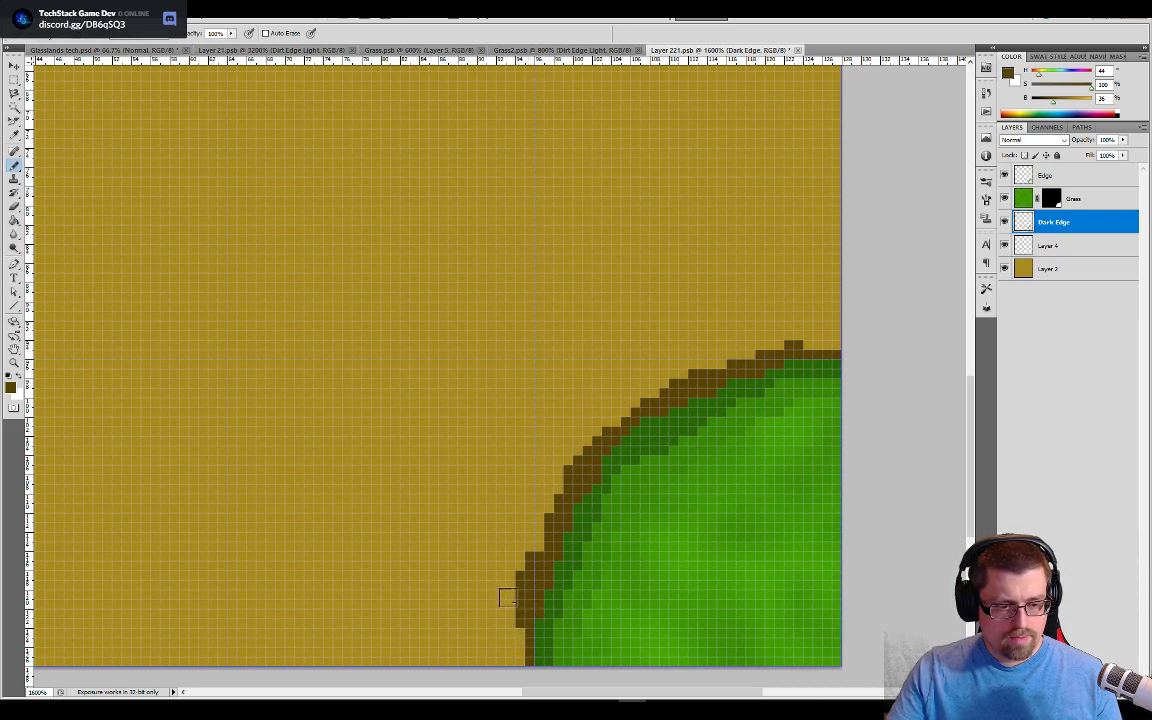
{"action": "key", "text": "e"}
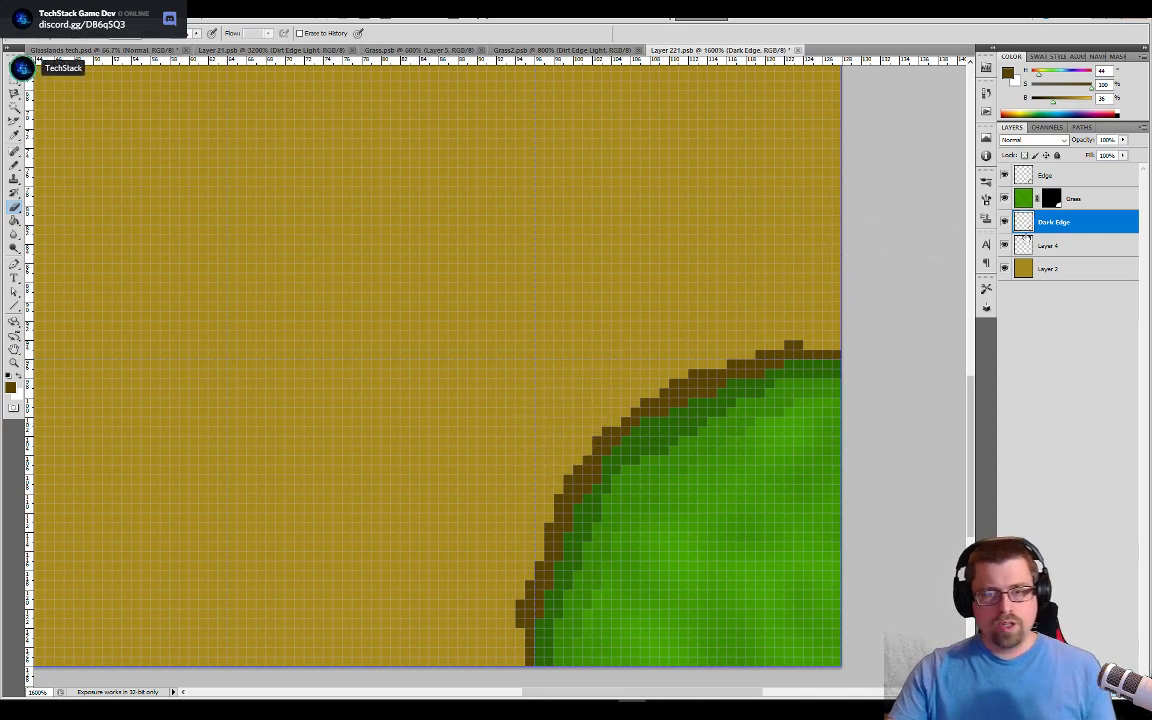
Step: Rename Layer 4, between Dark Edge and Layer 2, as Dirt Edge Light
{"action": "double_click", "coordinate": [1048, 245]}
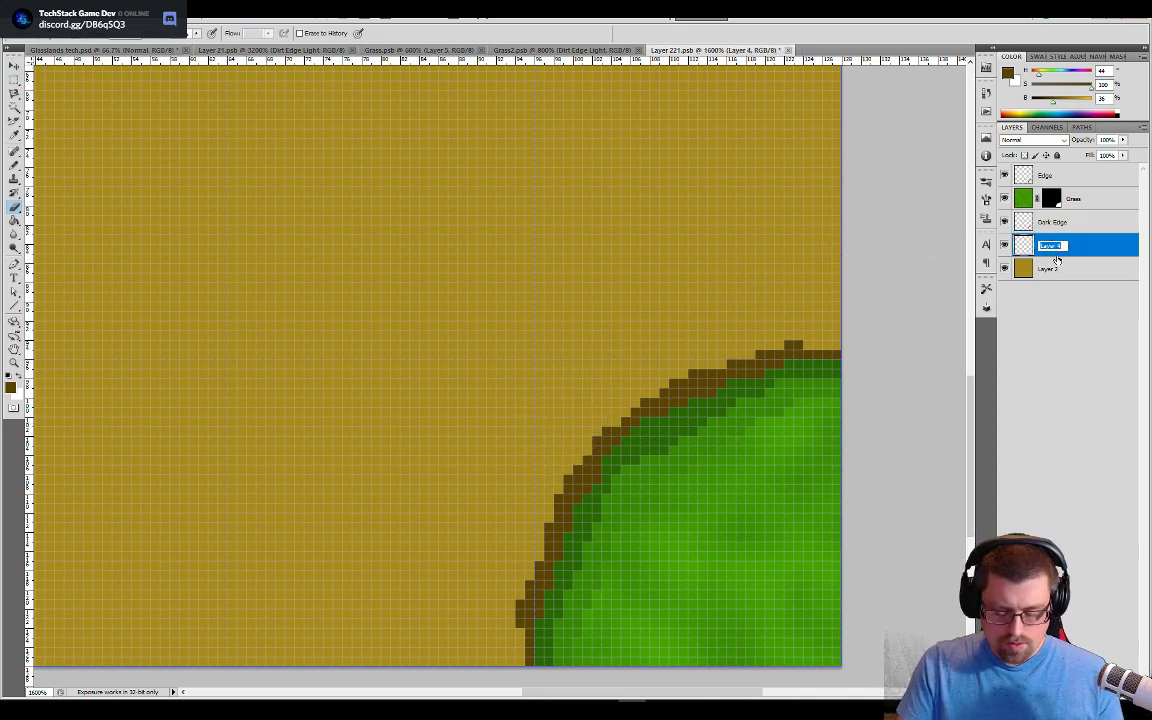
{"action": "type", "text": "Dirt Edge"}
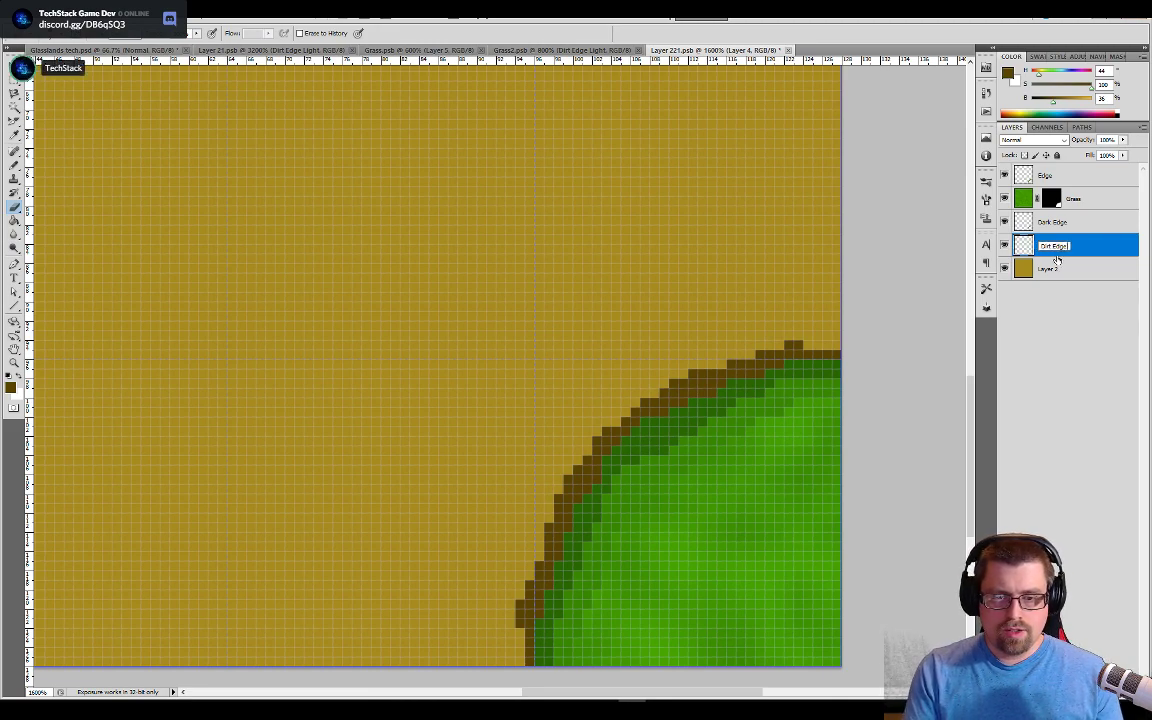
{"action": "type", "text": " Light"}
{"action": "key", "text": "Return"}
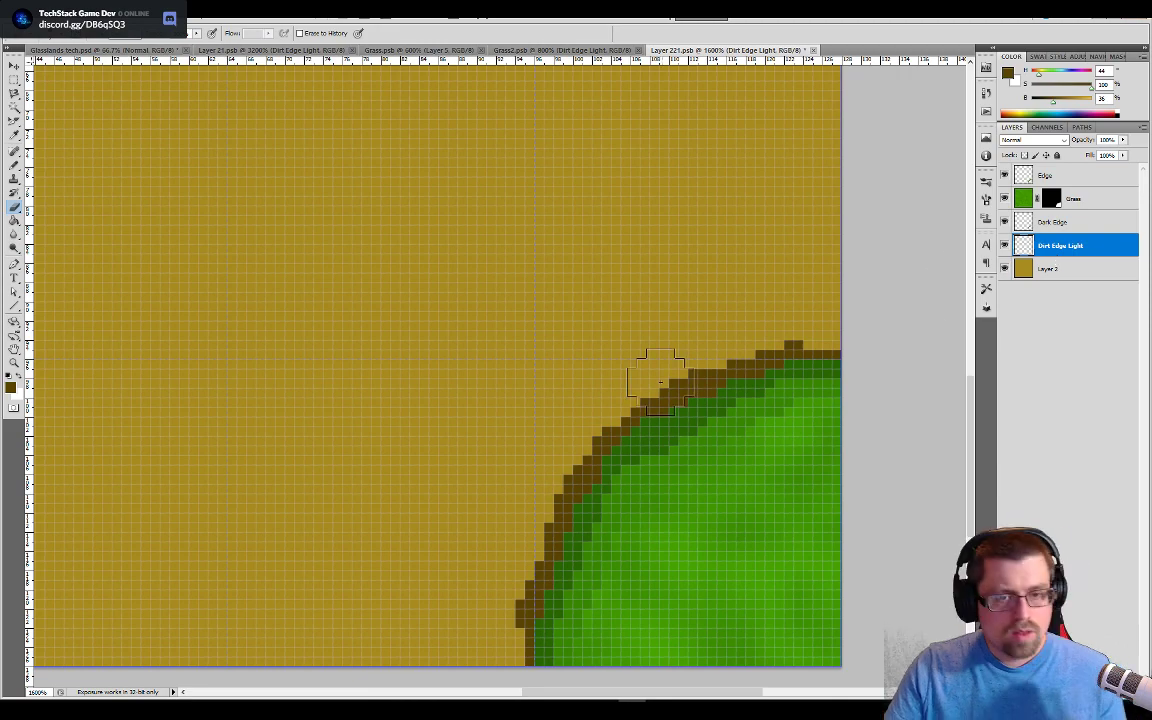
Step: Sample the lighter brown swatch from the Glasslands tech.psd palette, paint it along the dark brown border's outer side, and save the tile
{"action": "key", "text": "b"}
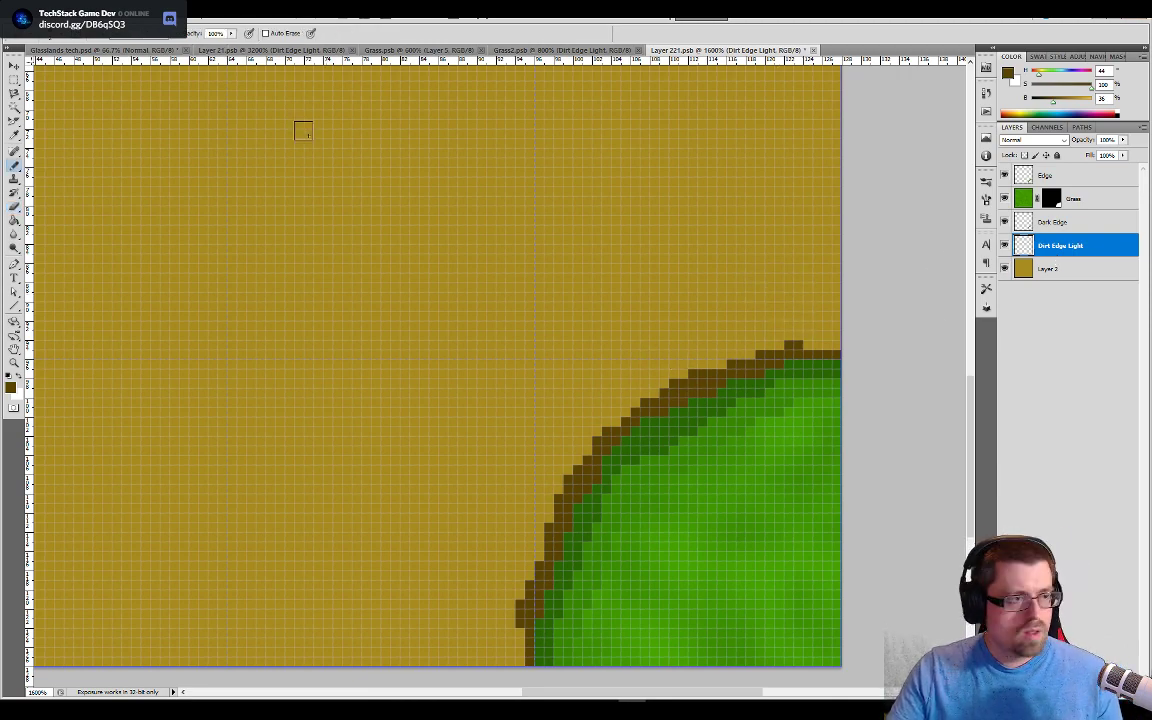
{"action": "left_click", "coordinate": [146, 49]}
{"action": "left_click", "coordinate": [443, 211], "text": "alt"}
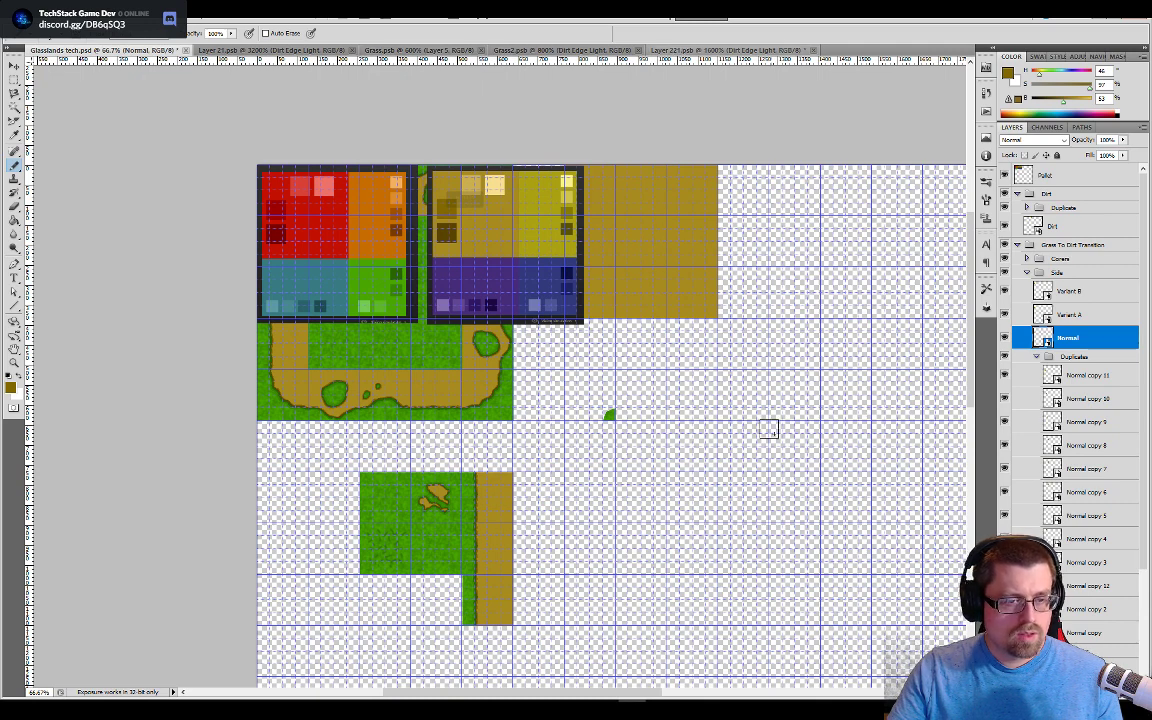
{"action": "key", "text": "ctrl+shift+Tab"}
{"action": "mouse_move", "coordinate": [840, 344]}
{"action": "left_mouse_down"}
{"action": "mouse_move", "coordinate": [730, 362]}
{"action": "mouse_move", "coordinate": [621, 413]}
{"action": "mouse_move", "coordinate": [541, 531]}
{"action": "mouse_move", "coordinate": [515, 590]}
{"action": "mouse_move", "coordinate": [520, 612]}
{"action": "left_mouse_up"}
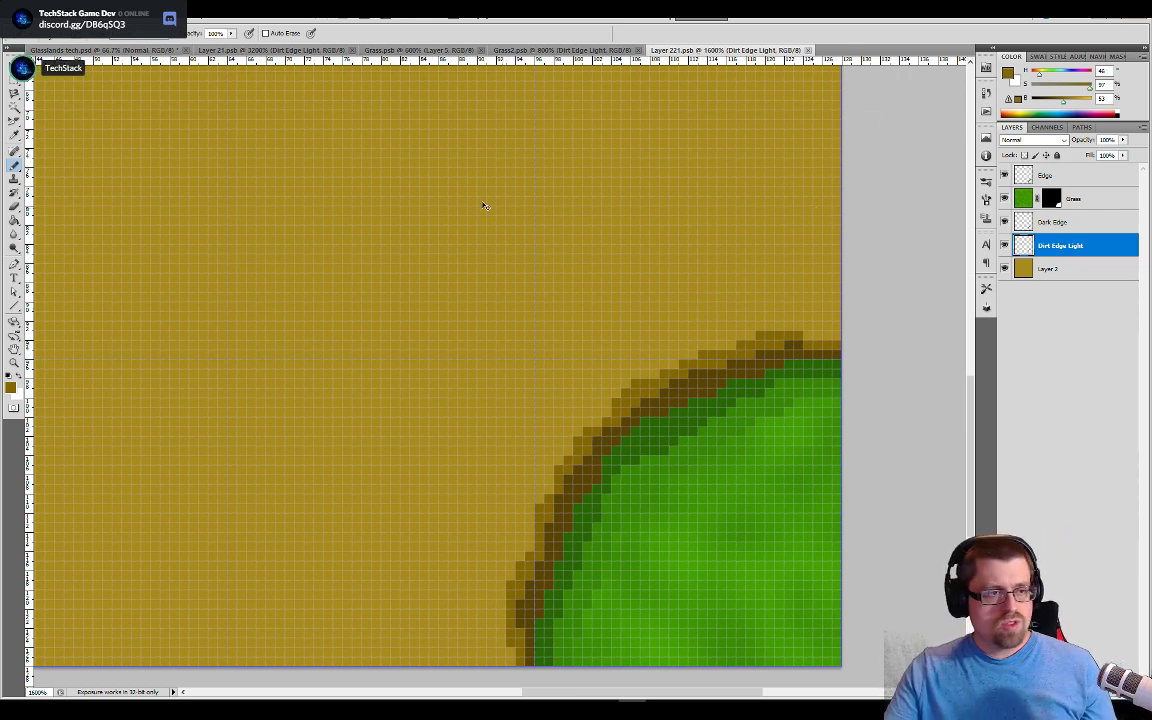
Step: In Glasslands tech.psd, collapse the Side group's Duplicates folder and duplicate the Dirt Inside Corner layer under its default copy name
{"action": "key", "text": "ctrl+Tab"}
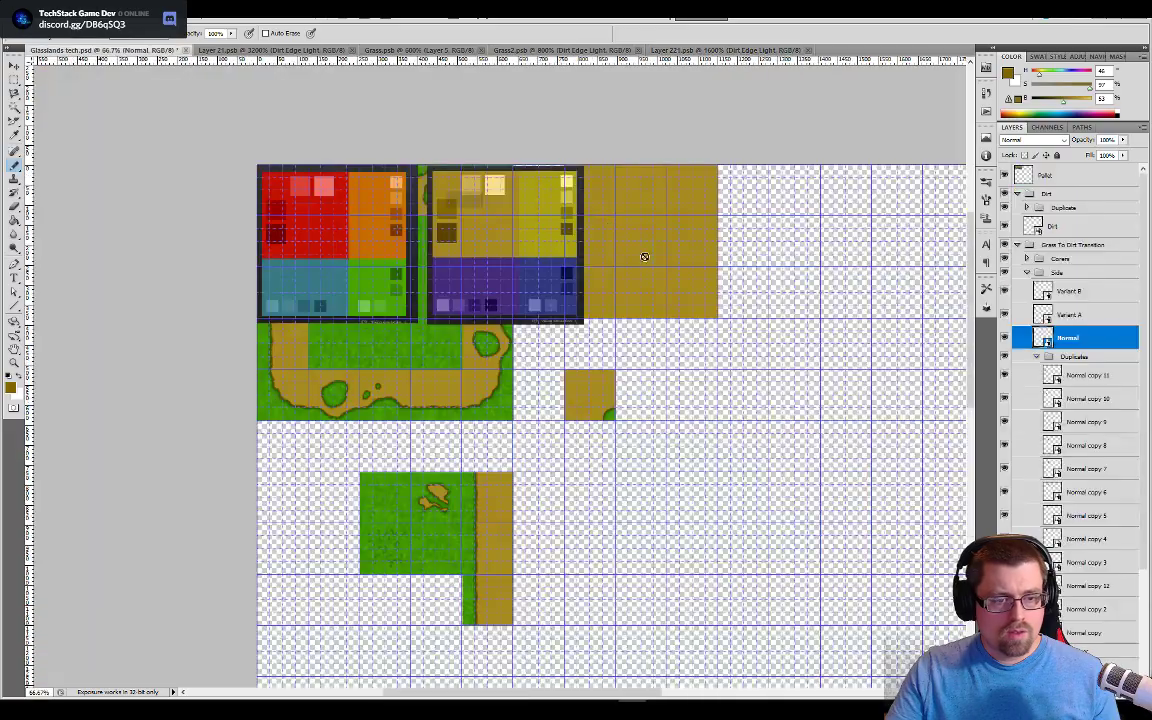
{"action": "key", "text": "ctrl+plus"}
{"action": "key", "text": "ctrl+plus"}
{"action": "key", "text": "ctrl+plus"}
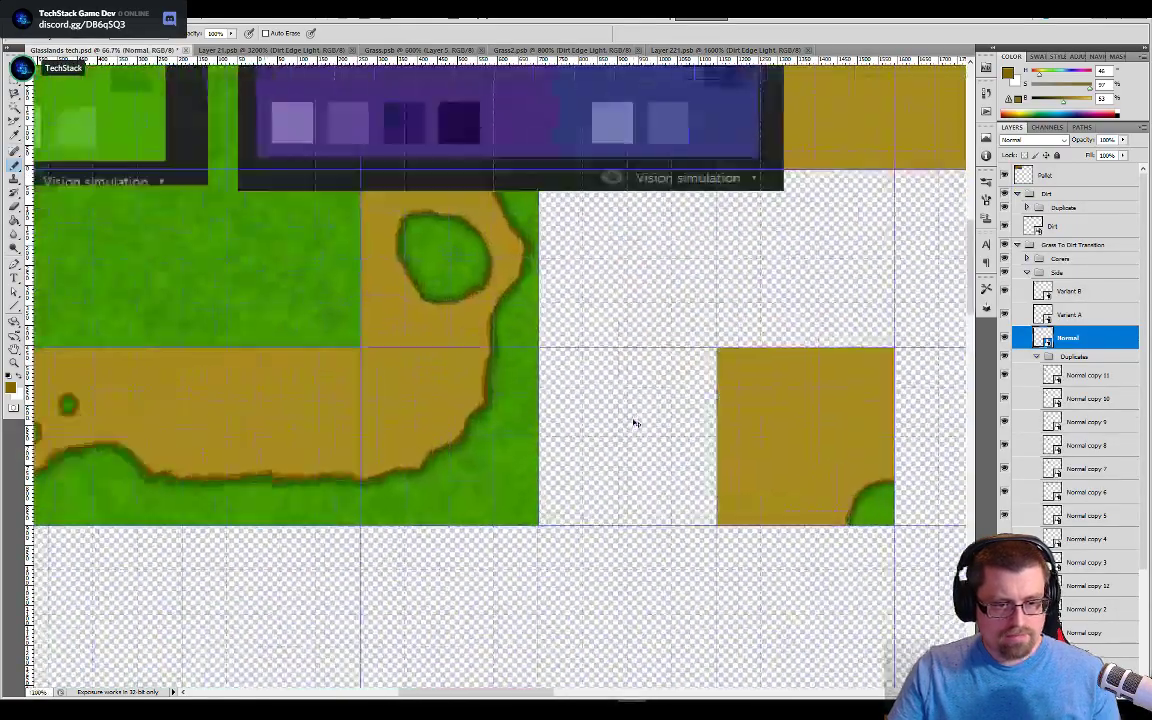
{"action": "left_click_drag", "start_coordinate": [635, 422], "coordinate": [300, 267]}
{"action": "left_click_drag", "start_coordinate": [424, 309], "coordinate": [357, 303]}
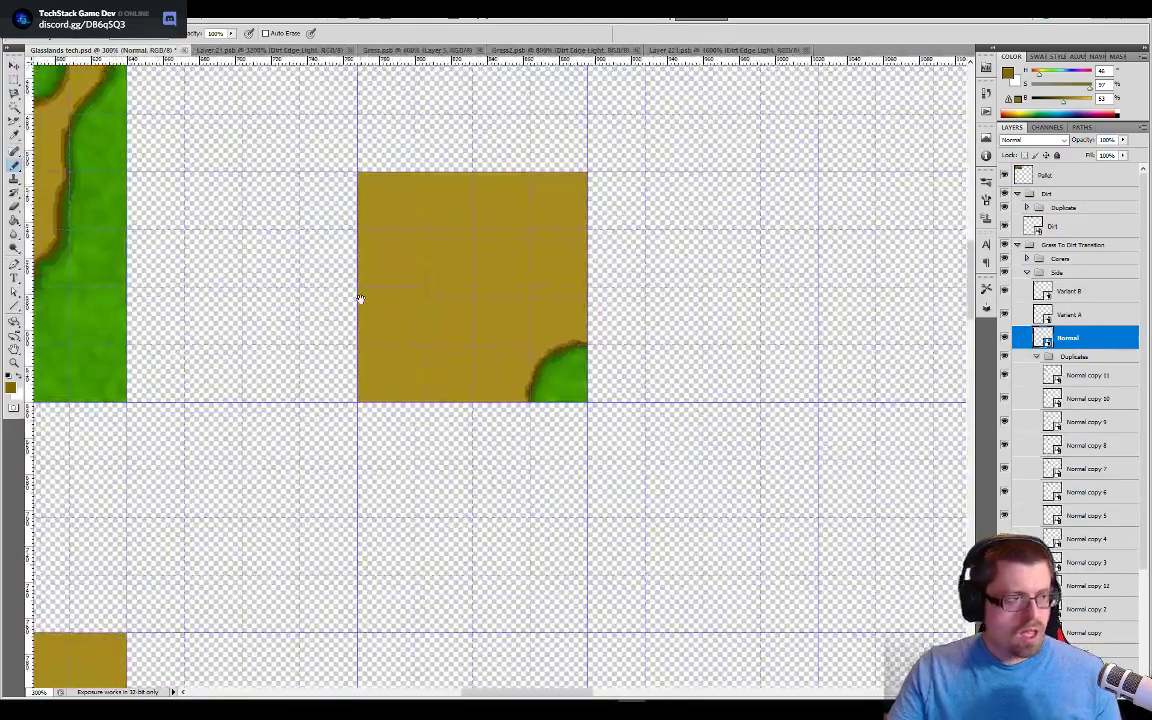
{"action": "left_click", "coordinate": [1037, 356]}
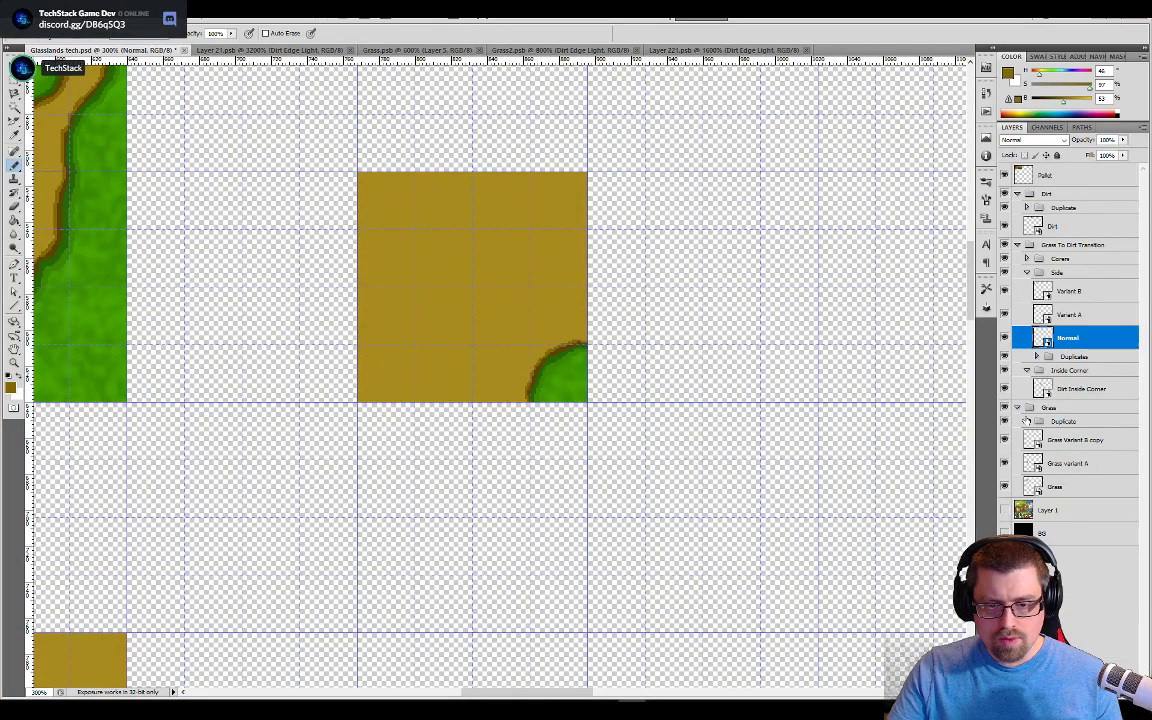
{"action": "left_click", "coordinate": [1073, 390]}
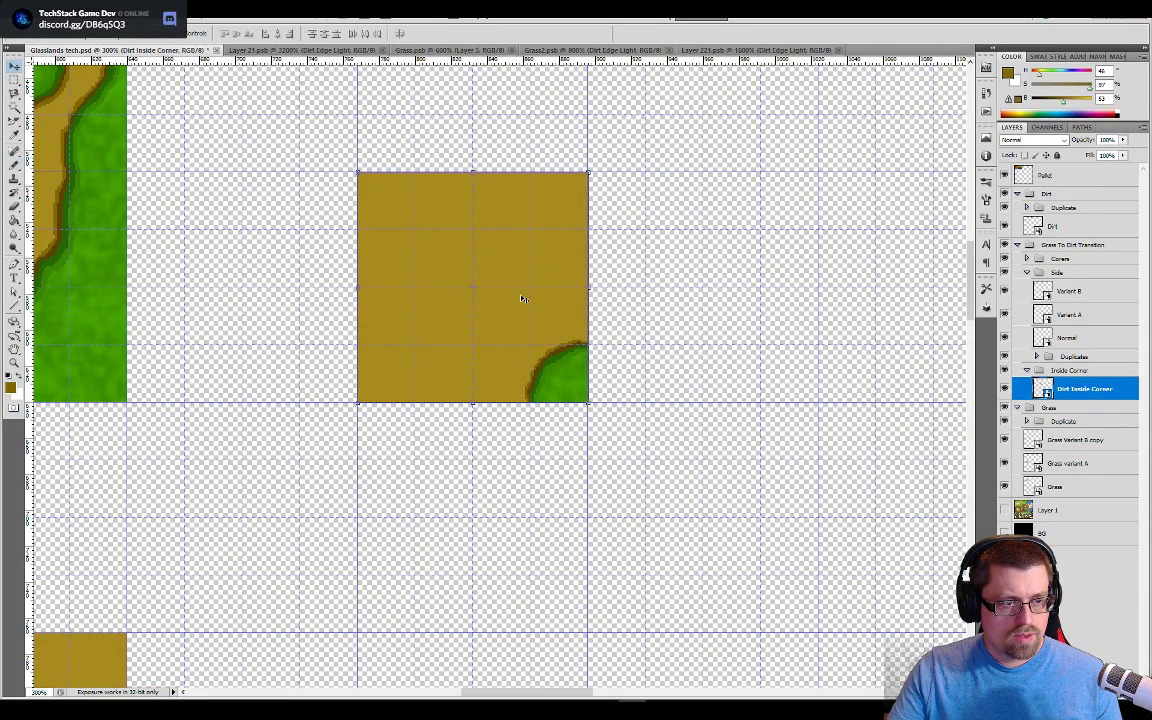
{"action": "key", "text": "v"}
{"action": "right_click", "coordinate": [1063, 390]}
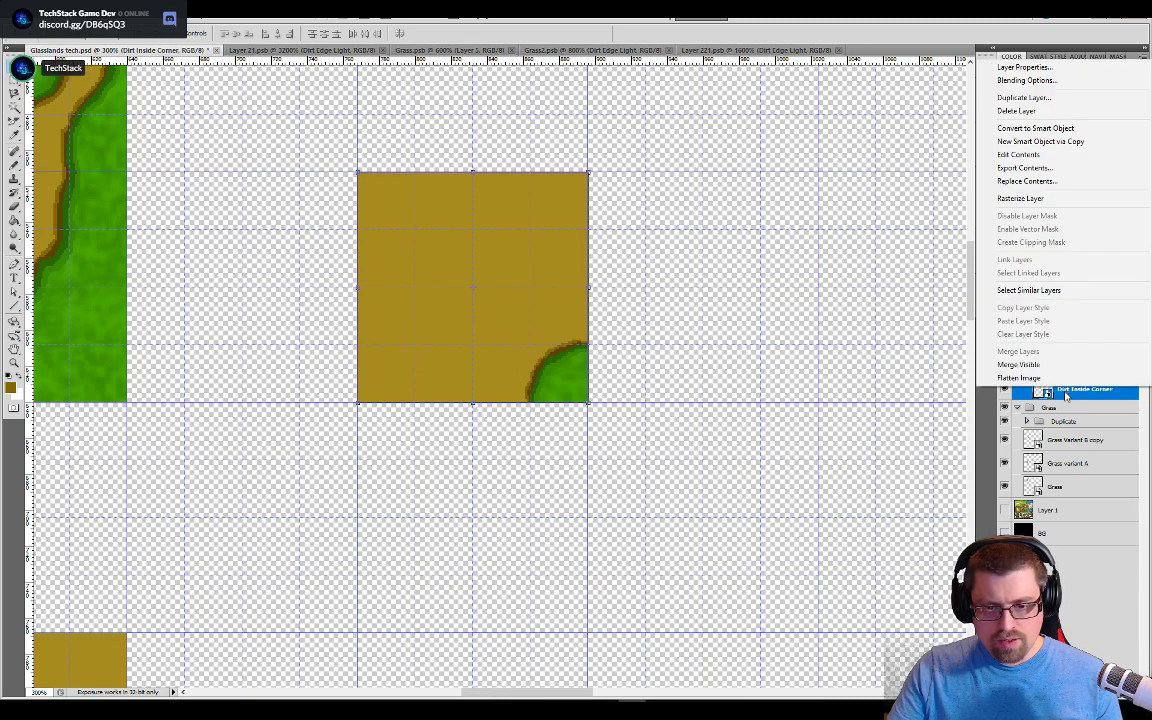
{"action": "left_click", "coordinate": [1022, 97]}
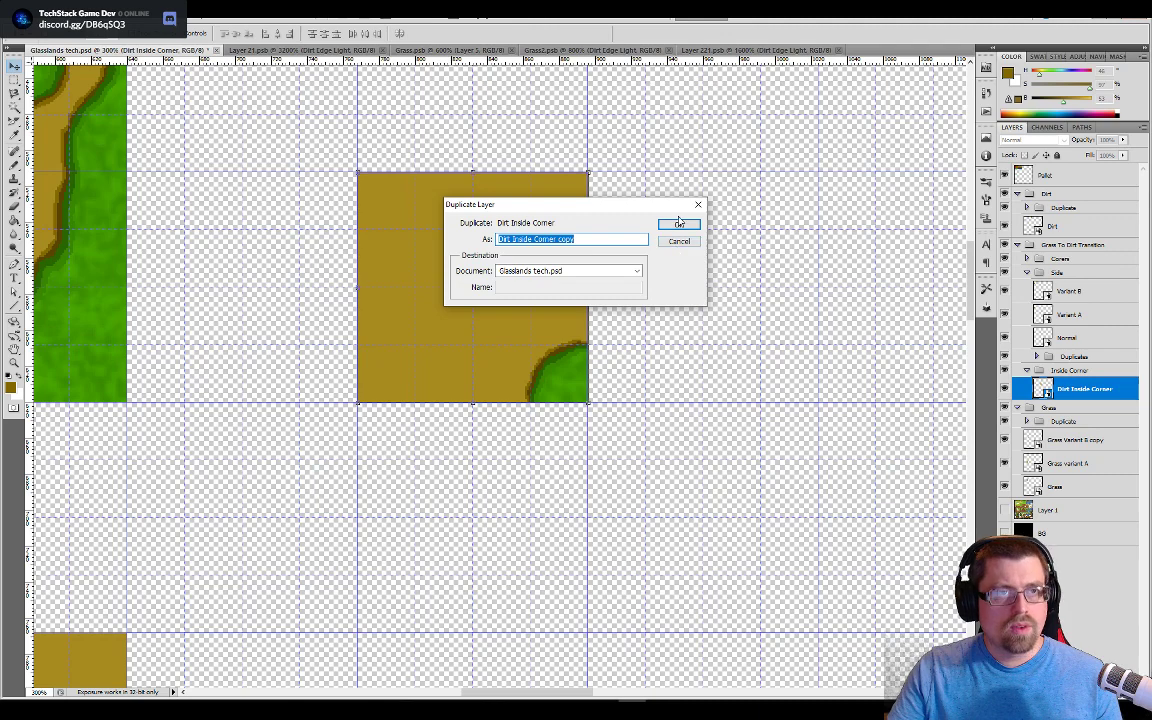
{"action": "left_click", "coordinate": [679, 225]}
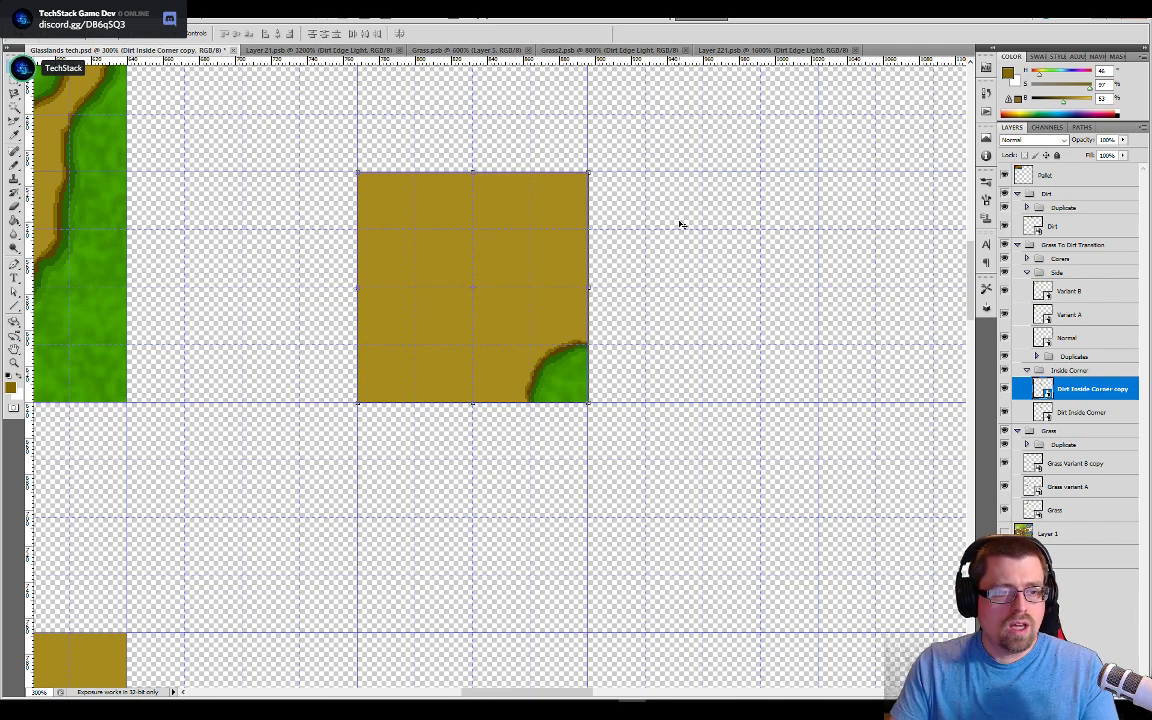
Step: Rotate the Dirt Inside Corner copy 90 degrees and place it directly to the right of the original tile
{"action": "left_click", "coordinate": [355, 171]}
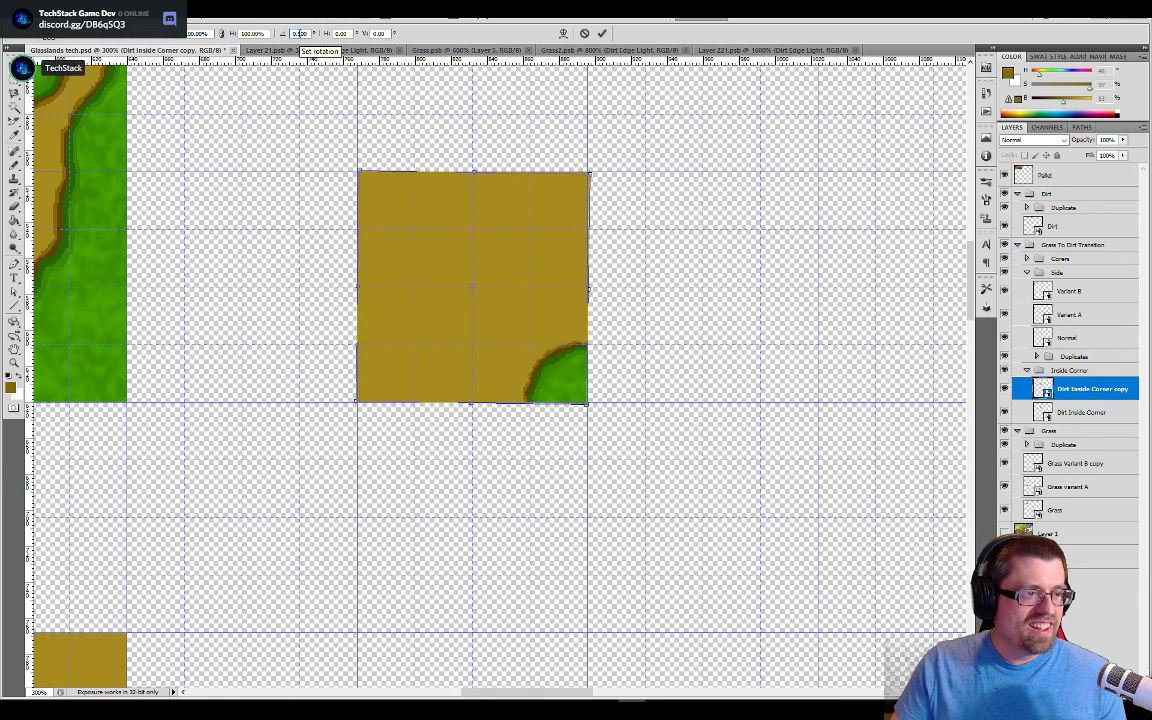
{"action": "type", "text": "-100"}
{"action": "key", "text": "Return"}
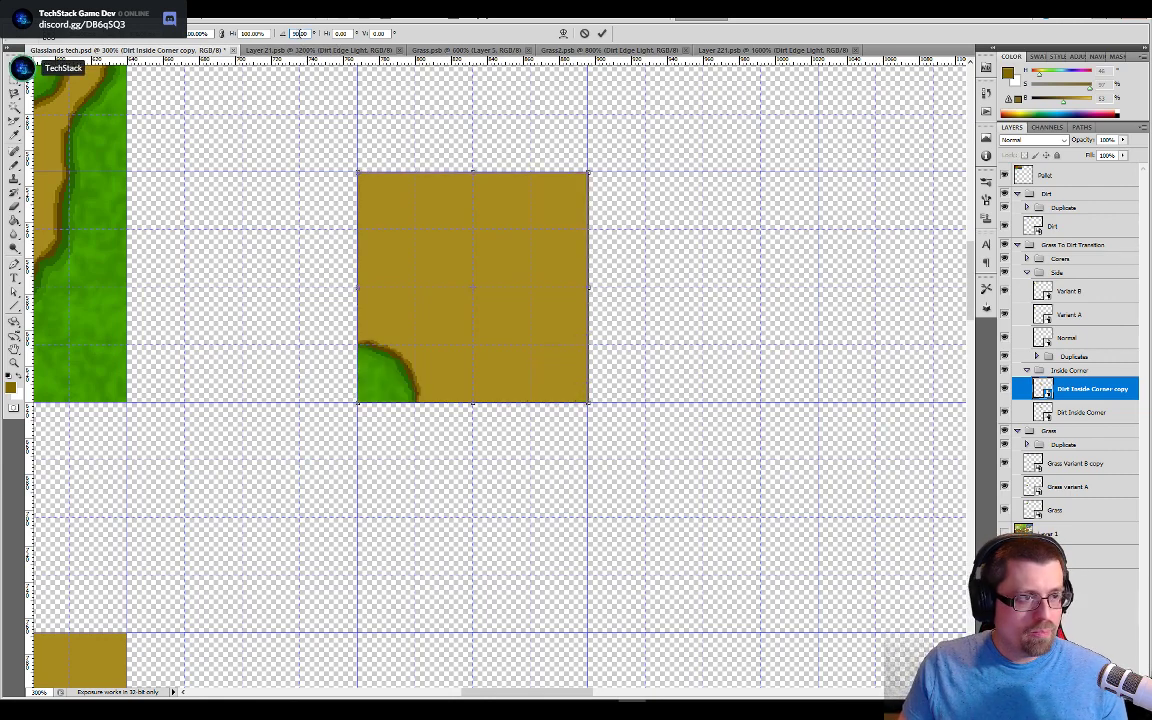
{"action": "left_click_drag", "start_coordinate": [473, 229], "coordinate": [707, 234]}
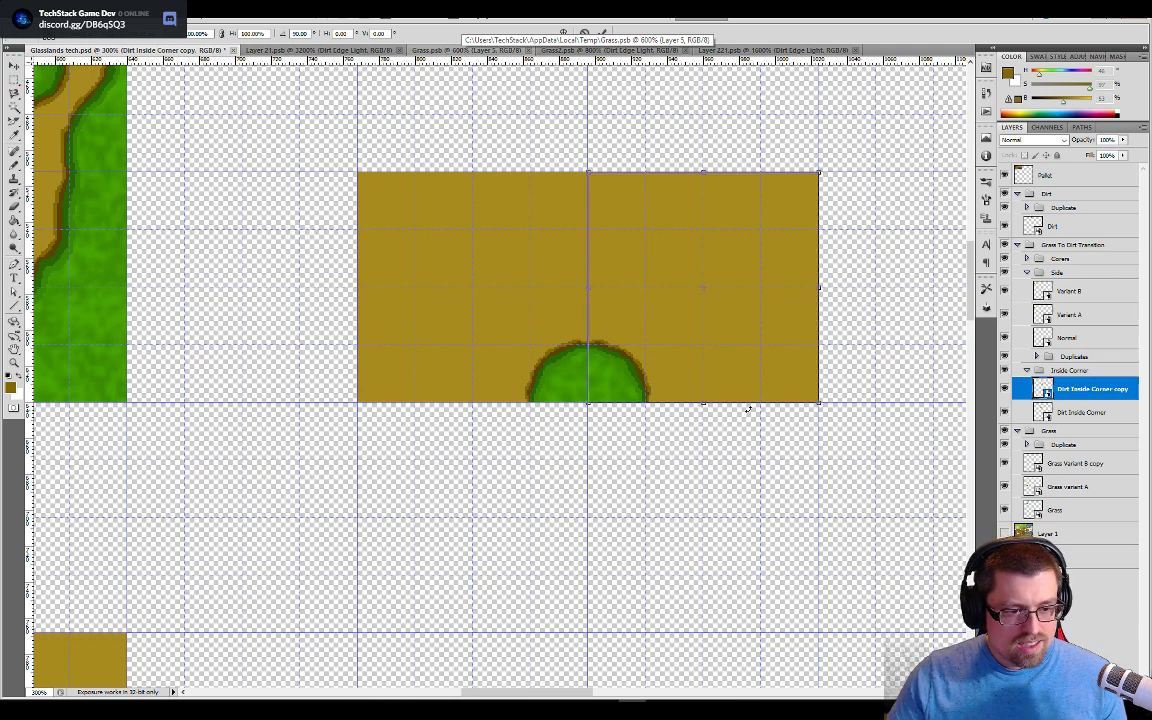
{"action": "key", "text": "Return"}
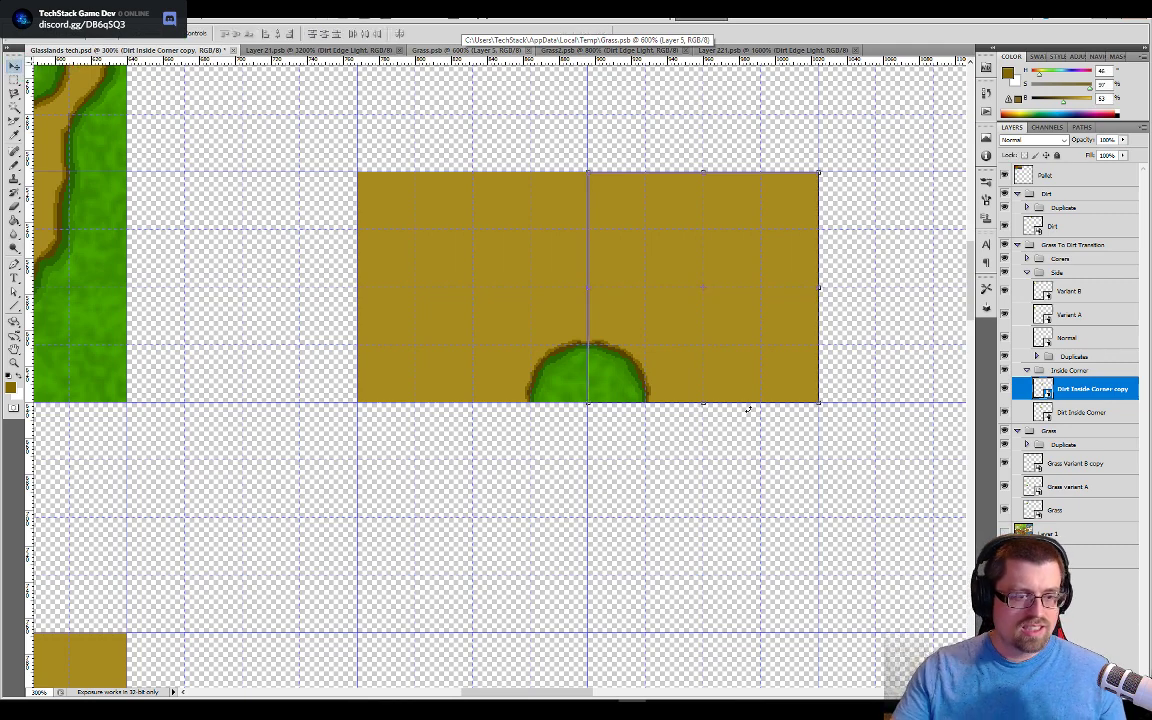
Step: Examine the seam between the two inside corner tiles up close, checking how the grass and brown borders line up
{"action": "key", "text": "ctrl+equal"}
{"action": "key", "text": "ctrl+equal"}
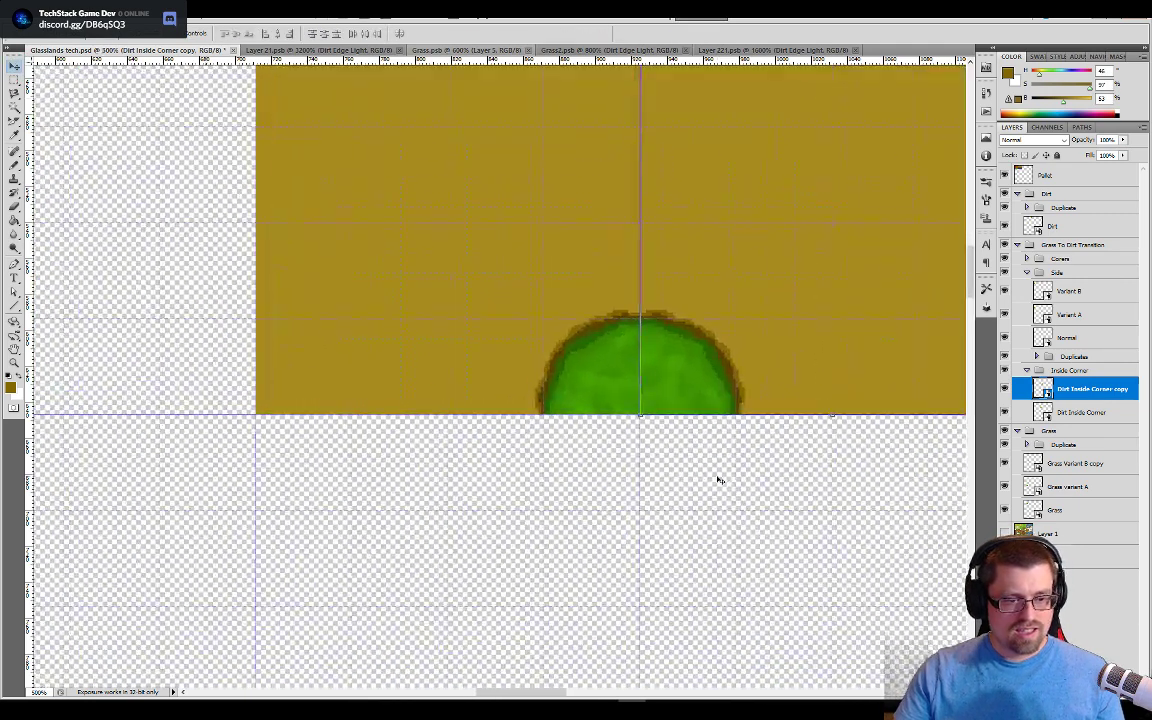
{"action": "key", "text": "ctrl+equal"}
{"action": "key", "text": "ctrl+equal"}
{"action": "key", "text": "ctrl+equal"}
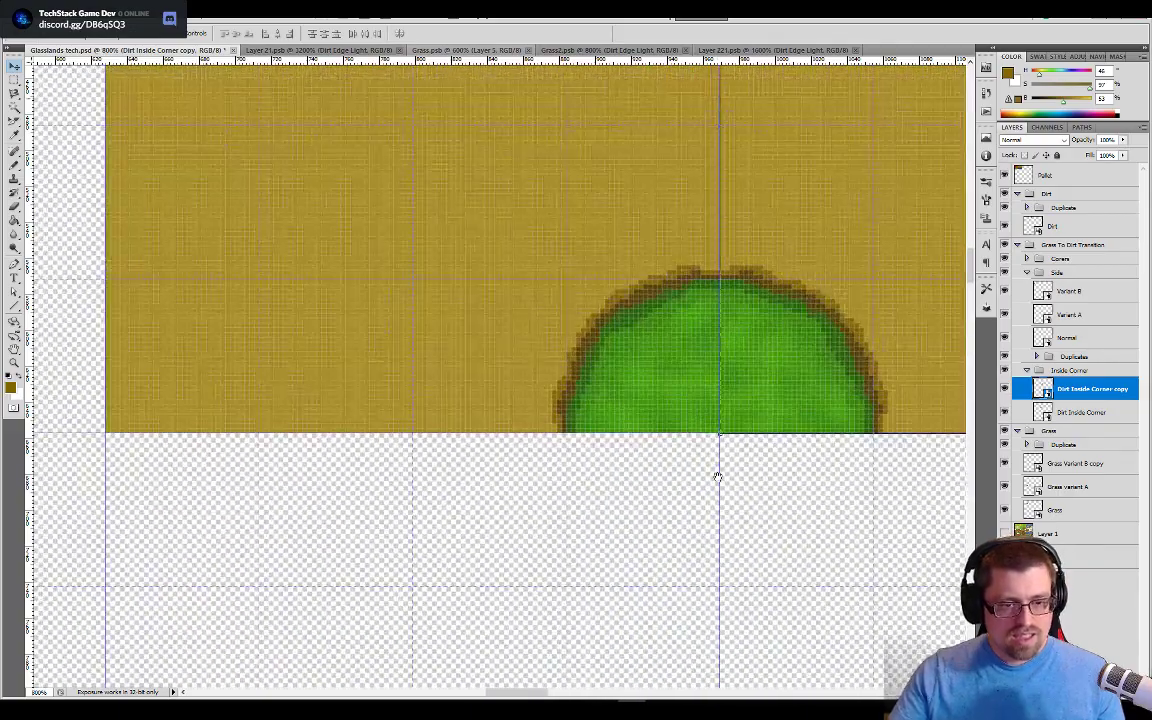
{"action": "key", "text": "ctrl+equal"}
{"action": "key", "text": "ctrl+equal"}
{"action": "left_click_drag", "start_coordinate": [681, 499], "coordinate": [436, 472]}
{"action": "key", "text": "m"}
{"action": "key", "text": "ctrl+minus"}
{"action": "key", "text": "ctrl+minus"}
{"action": "key", "text": "ctrl+minus"}
{"action": "key", "text": "ctrl+minus"}
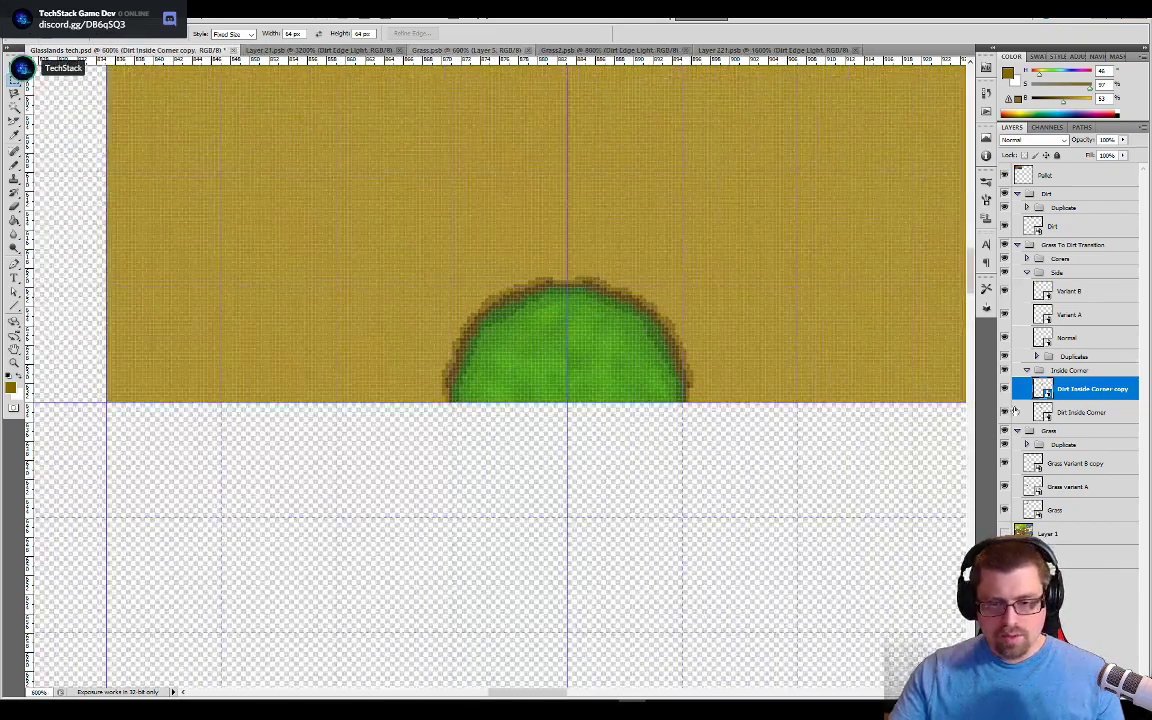
Step: Create a group named Duplicate within Inside Corner and move the Dirt Inside Corner copy layer into it
{"action": "right_click", "coordinate": [1060, 371]}
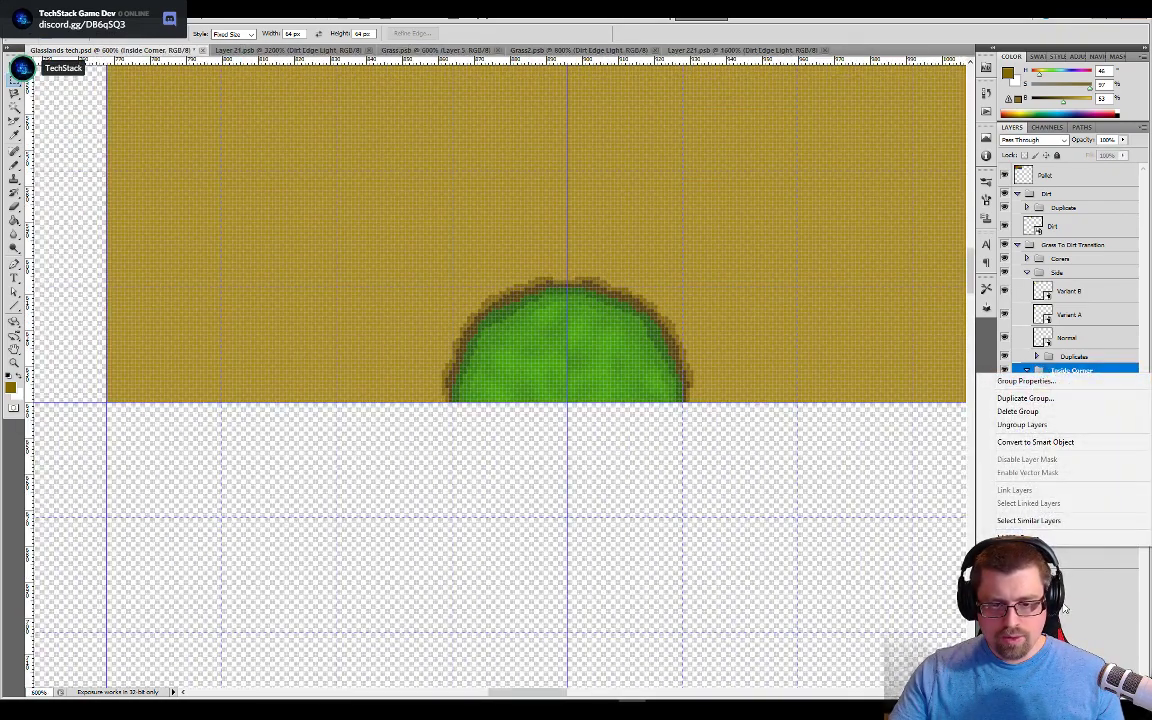
{"action": "key", "text": "Escape"}
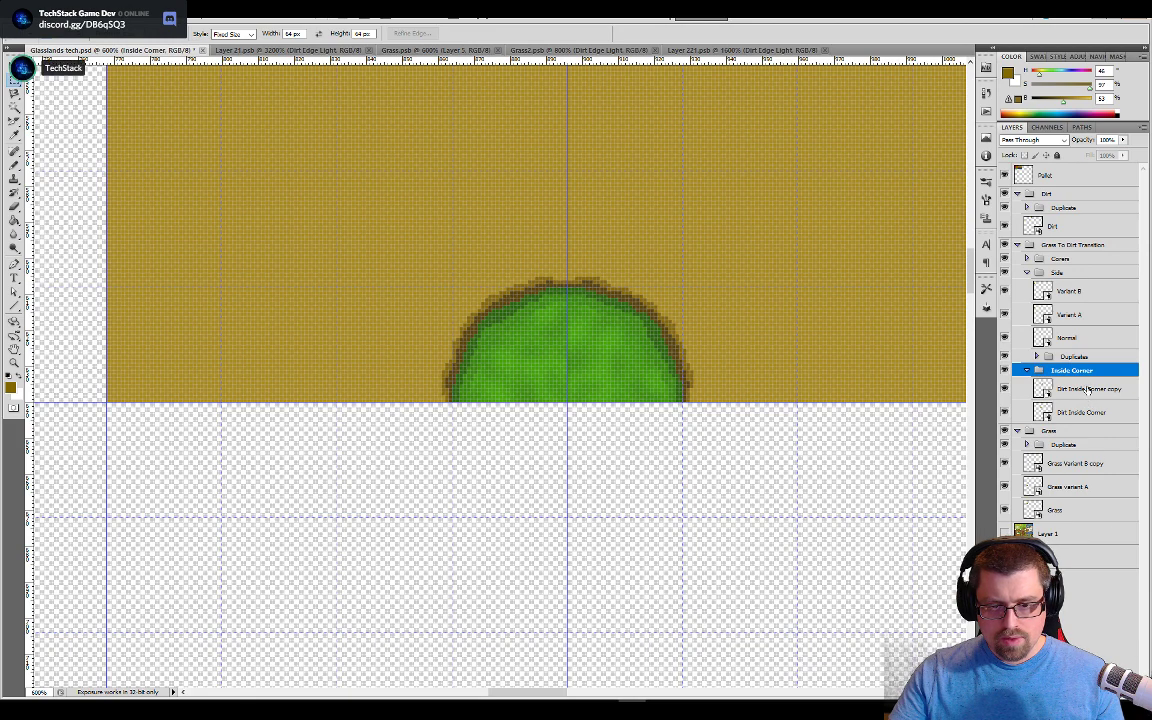
{"action": "key", "text": "alt+bracketleft"}
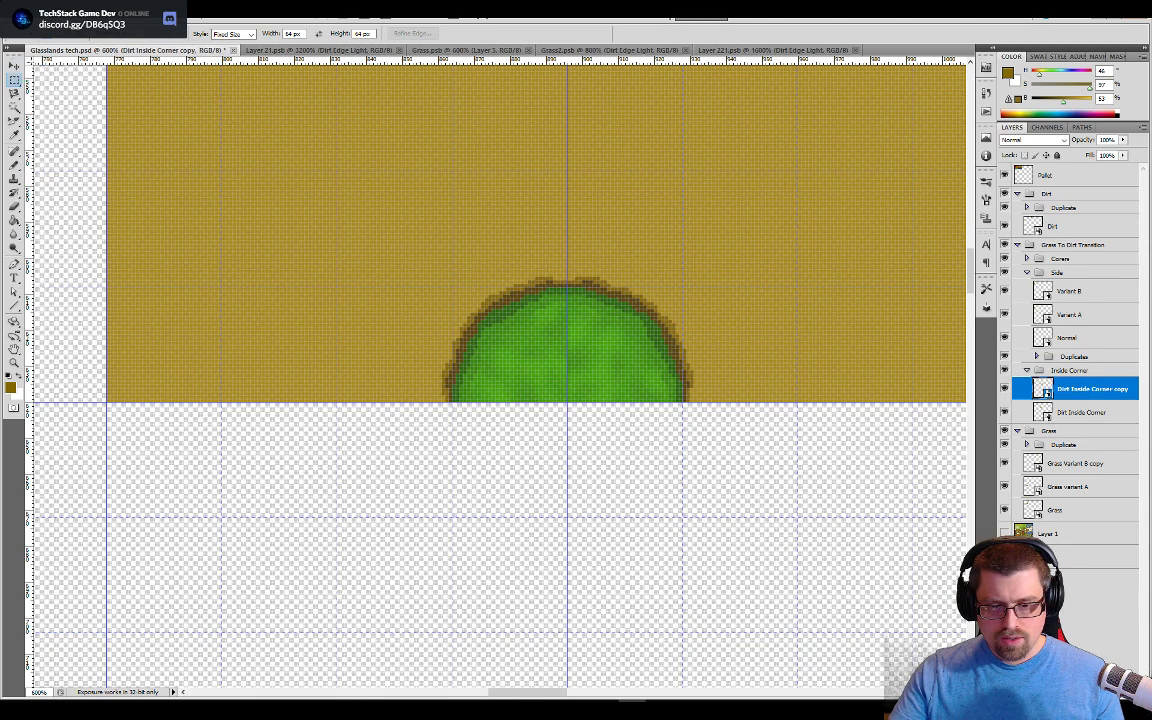
{"action": "key", "text": "ctrl+g"}
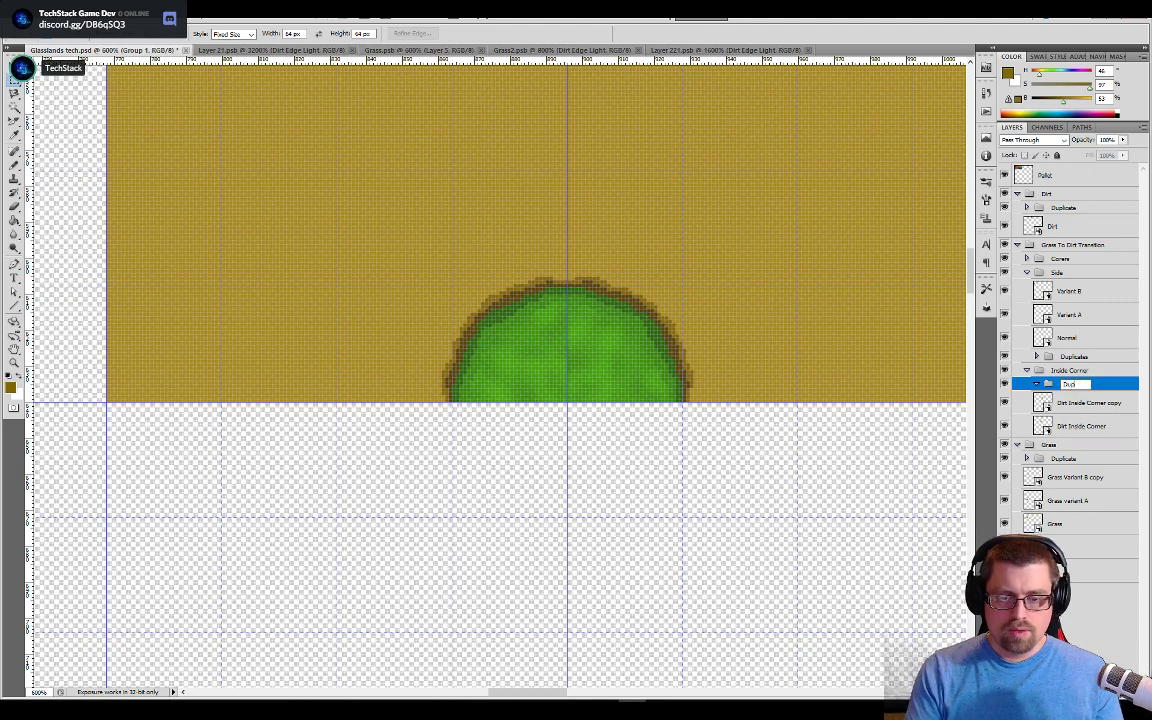
{"action": "type", "text": "Duplicate"}
{"action": "key", "text": "Return"}
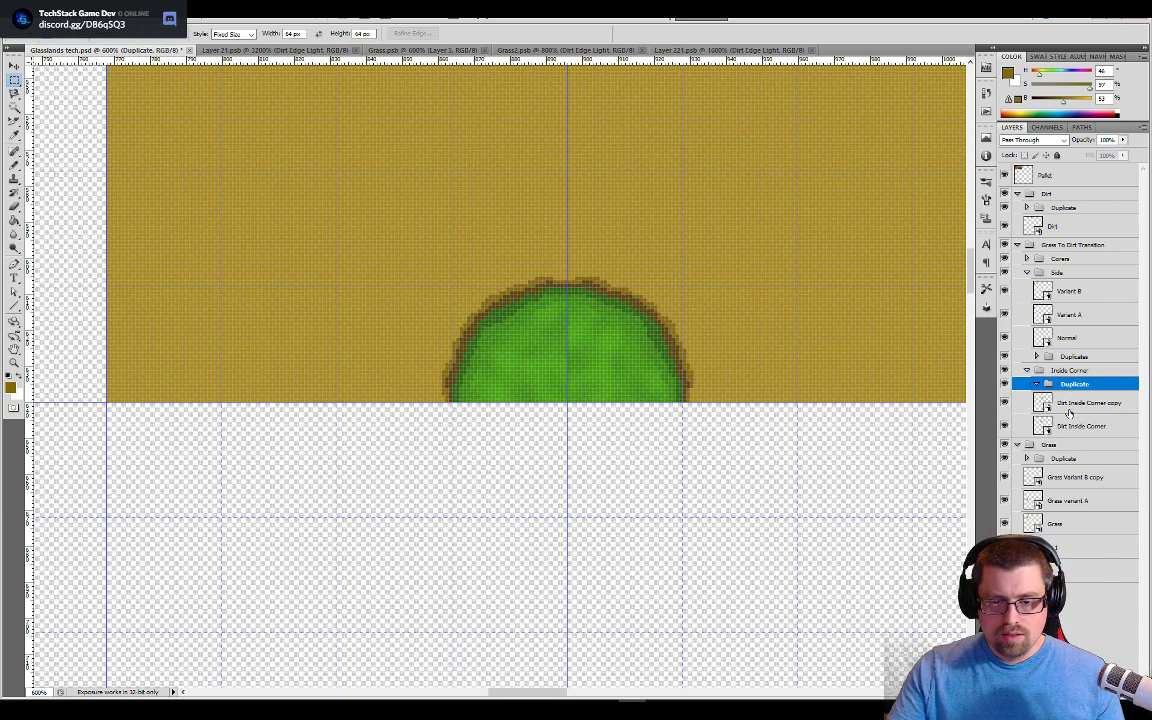
{"action": "left_click_drag", "start_coordinate": [1069, 412], "coordinate": [1078, 390]}
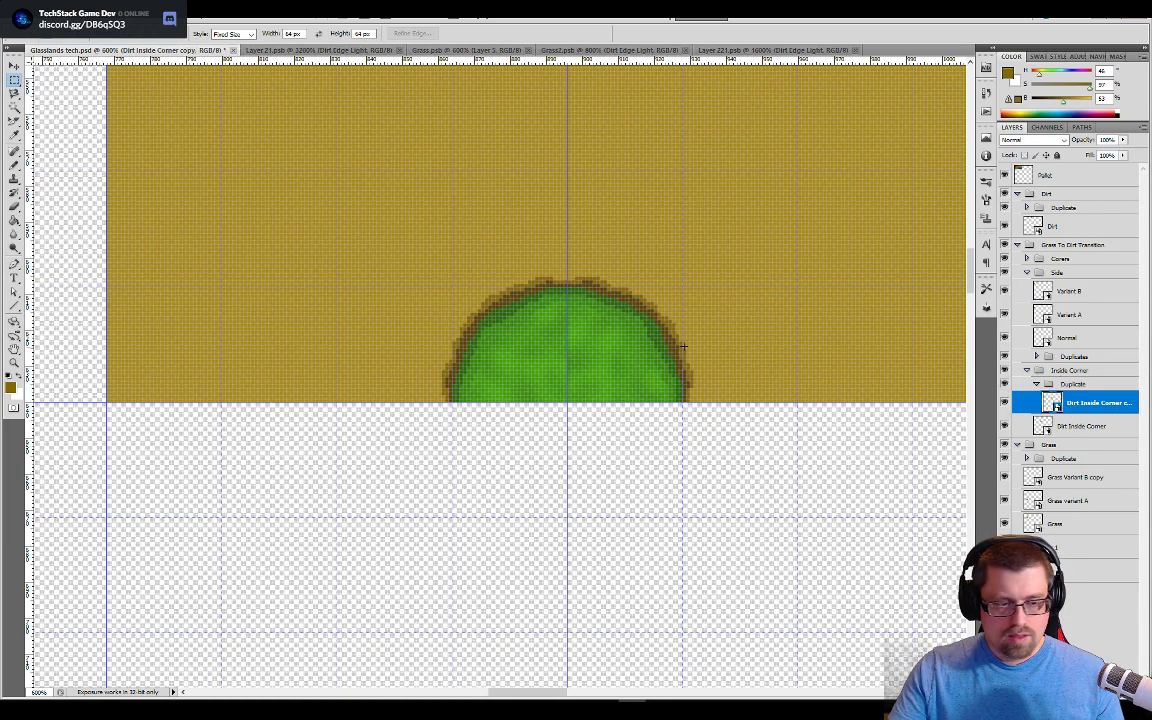
Step: Duplicate the Dirt Inside Corner copy layer under its default name and place the duplicate directly below the rotated tile
{"action": "right_click", "coordinate": [1058, 402]}
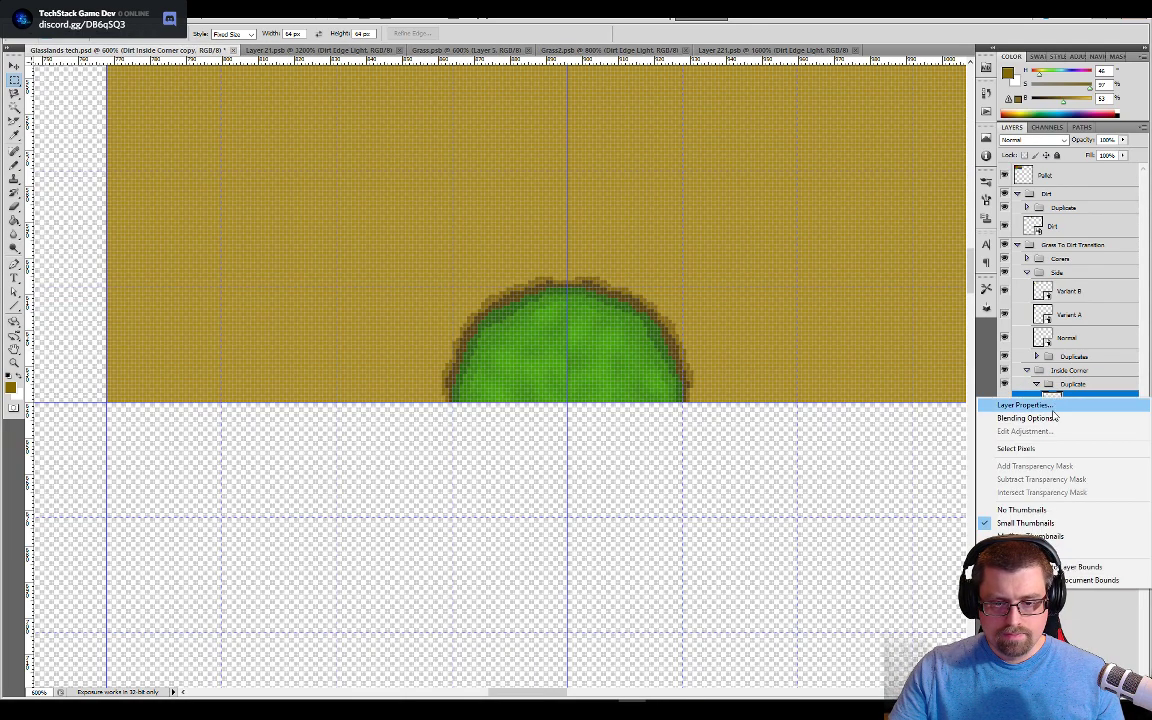
{"action": "key", "text": "Escape"}
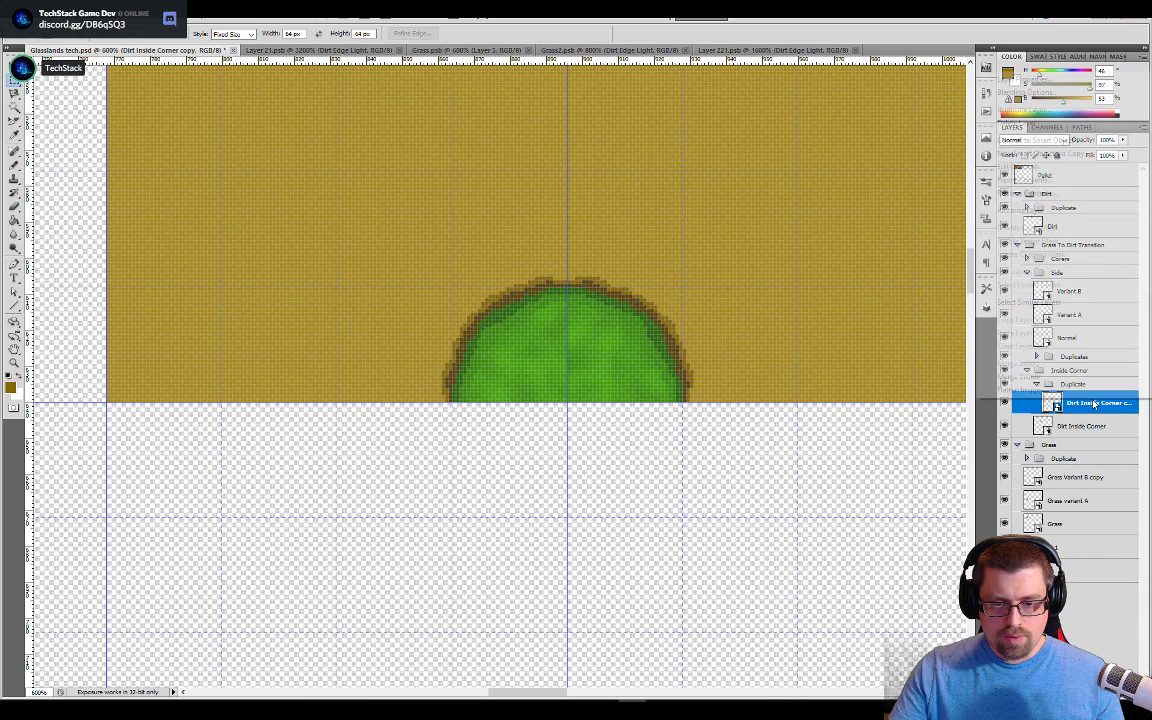
{"action": "right_click", "coordinate": [1090, 403]}
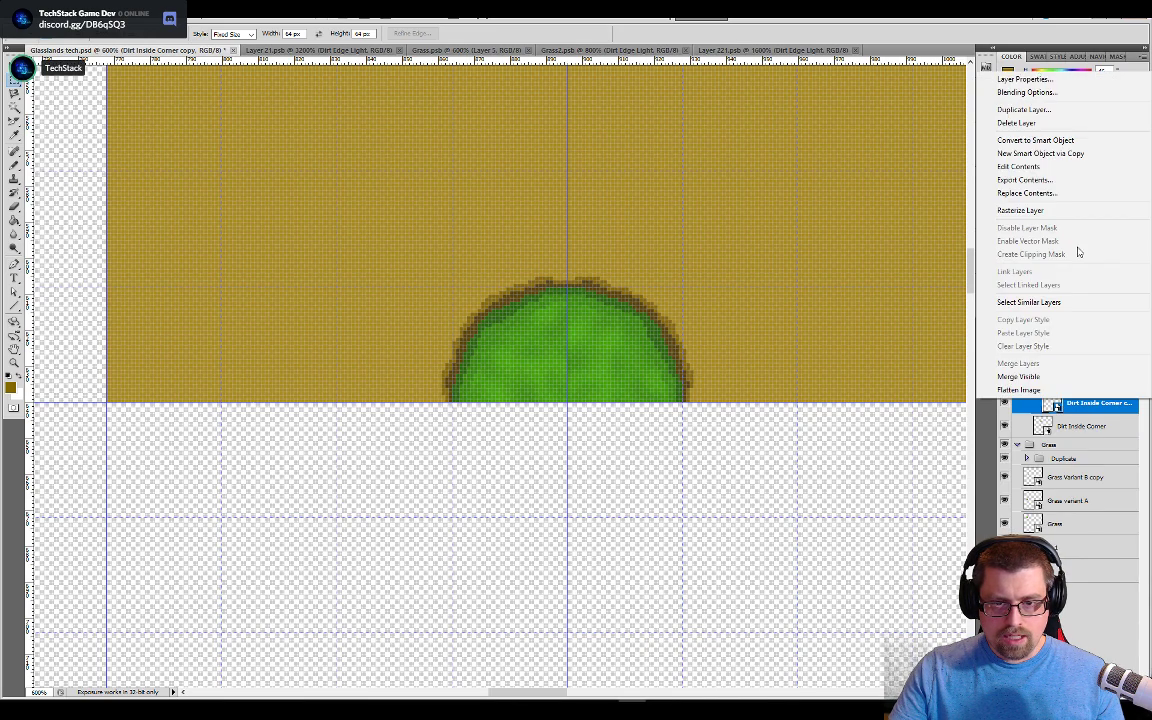
{"action": "left_click", "coordinate": [1063, 112]}
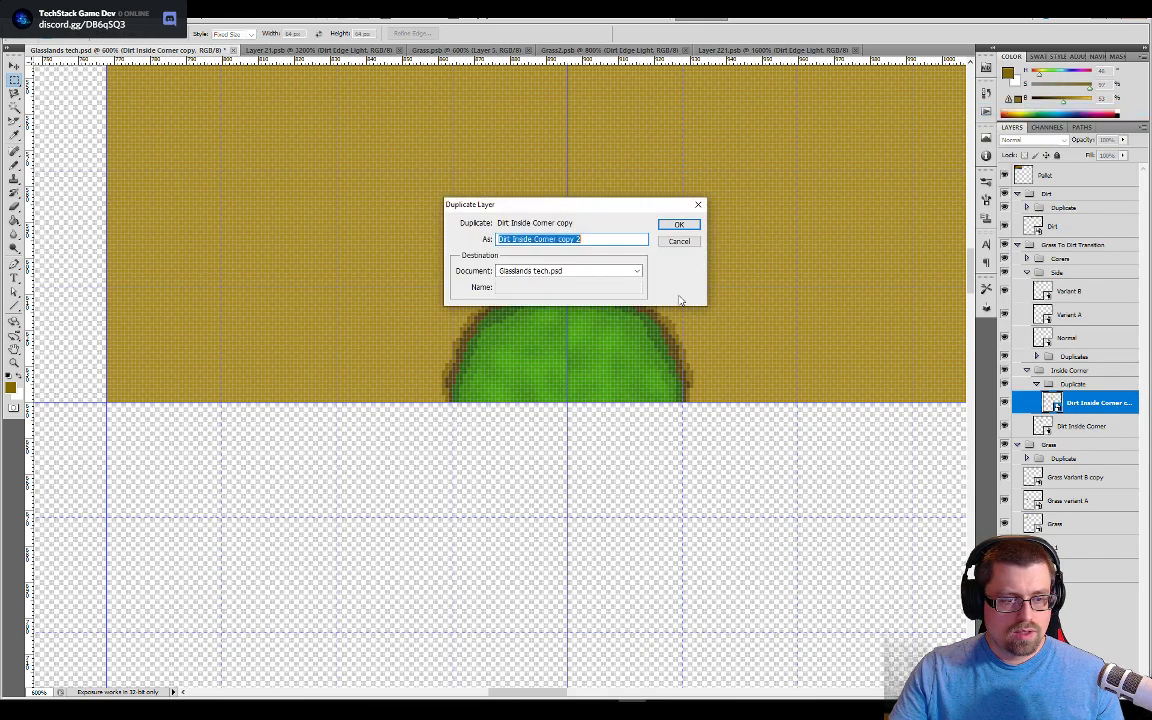
{"action": "left_click", "coordinate": [678, 224]}
{"action": "key", "text": "v"}
{"action": "scroll", "coordinate": [790, 140], "scroll_direction": "down", "scroll_amount": 3}
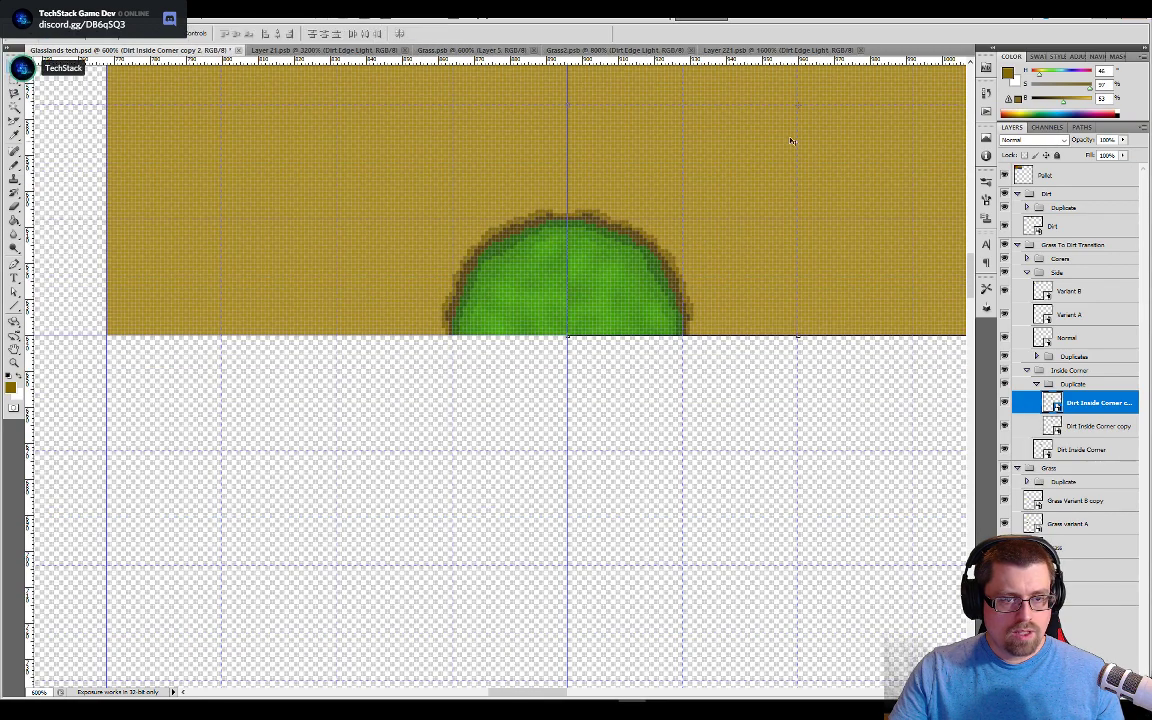
{"action": "left_click_drag", "start_coordinate": [795, 138], "coordinate": [756, 600]}
{"action": "left_click_drag", "start_coordinate": [756, 599], "coordinate": [755, 598]}
{"action": "left_click_drag", "start_coordinate": [753, 528], "coordinate": [555, 360]}
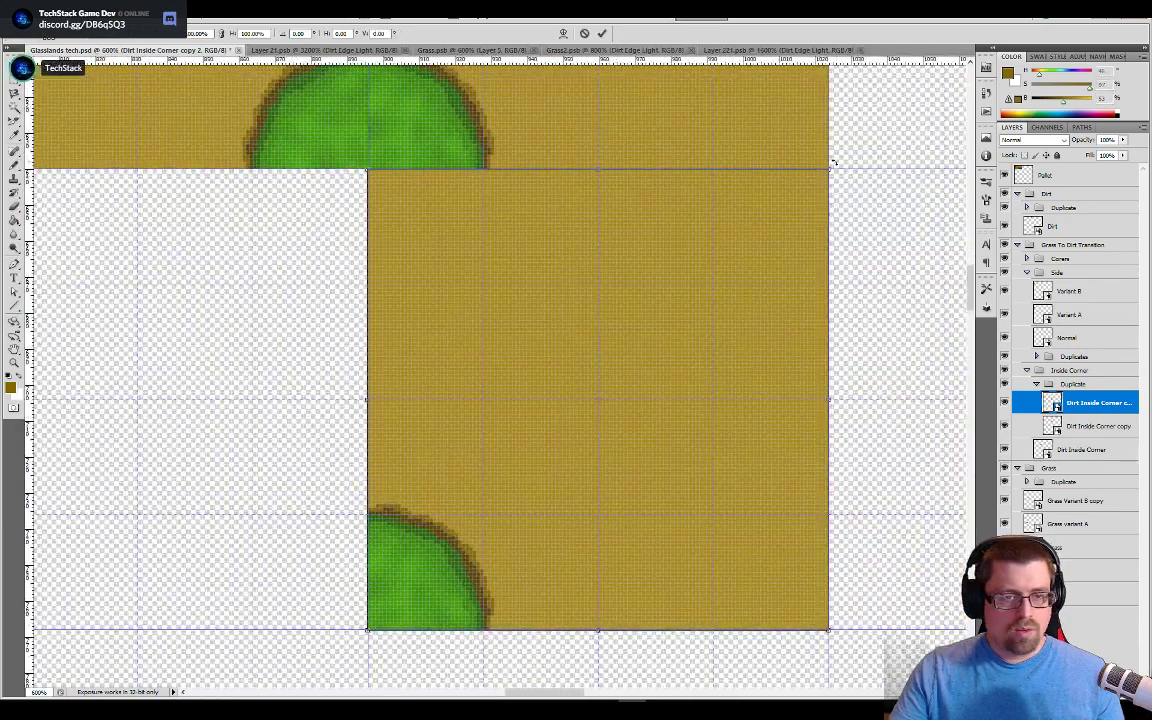
Step: Rotate the duplicated tile below the rotated tile by 90 degrees
{"action": "key", "text": "ctrl+t"}
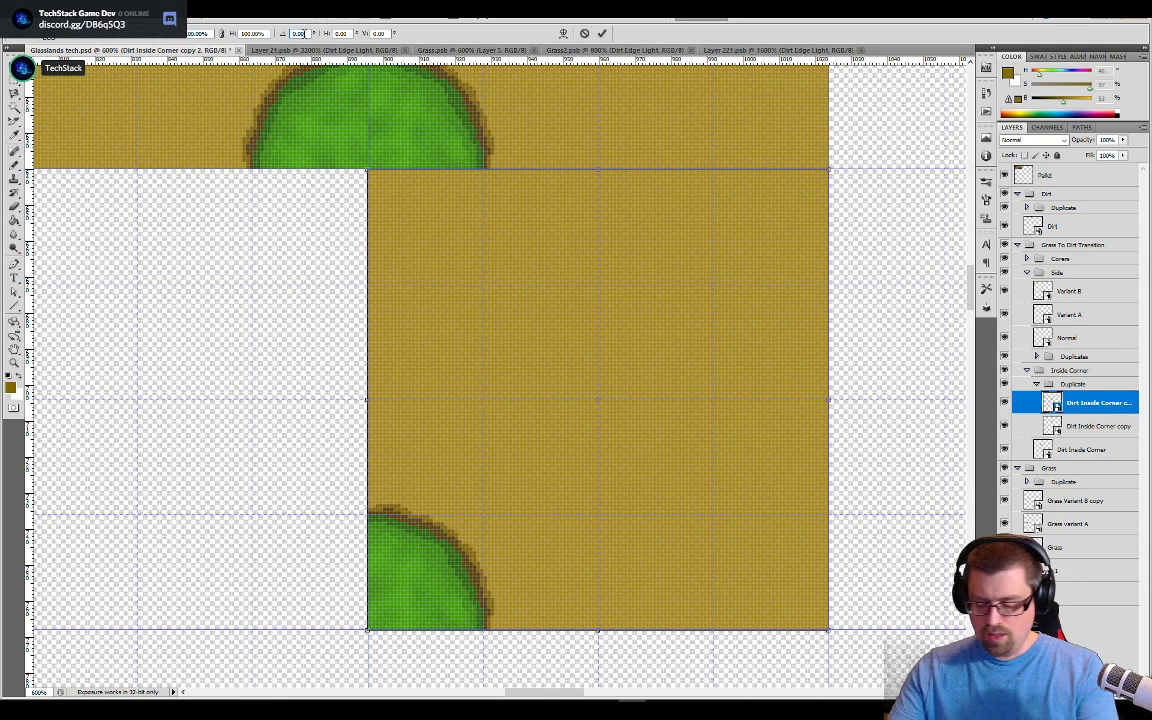
{"action": "type", "text": "90"}
{"action": "key", "text": "Return"}
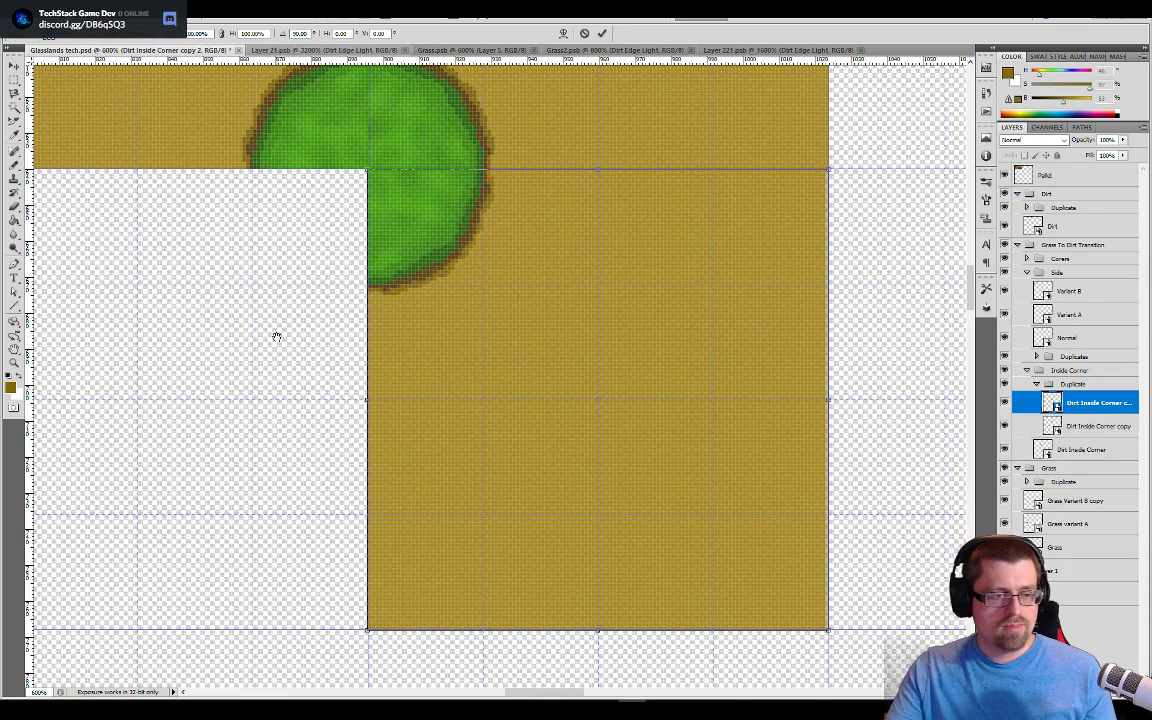
{"action": "left_click_drag", "start_coordinate": [275, 334], "coordinate": [509, 347]}
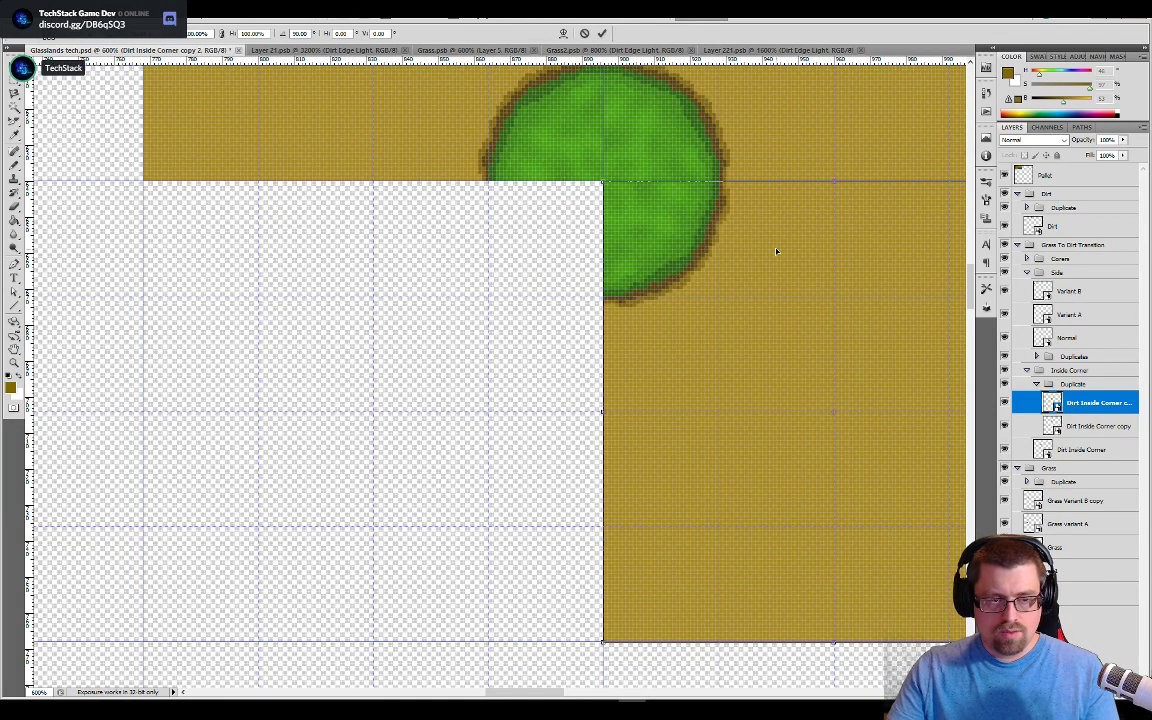
{"action": "key", "text": "Return"}
Step: Duplicate the Dirt Inside Corner copy 2 layer under its default name and place the duplicate directly below the original tile
{"action": "right_click", "coordinate": [1054, 407]}
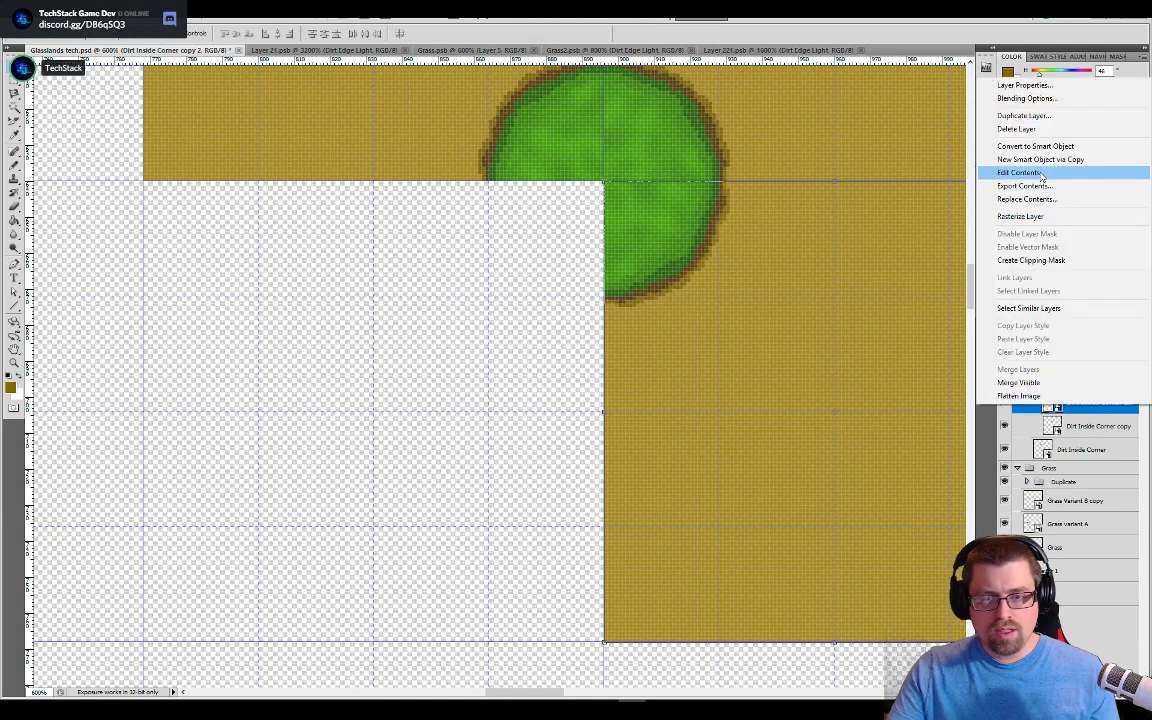
{"action": "left_click", "coordinate": [1036, 117]}
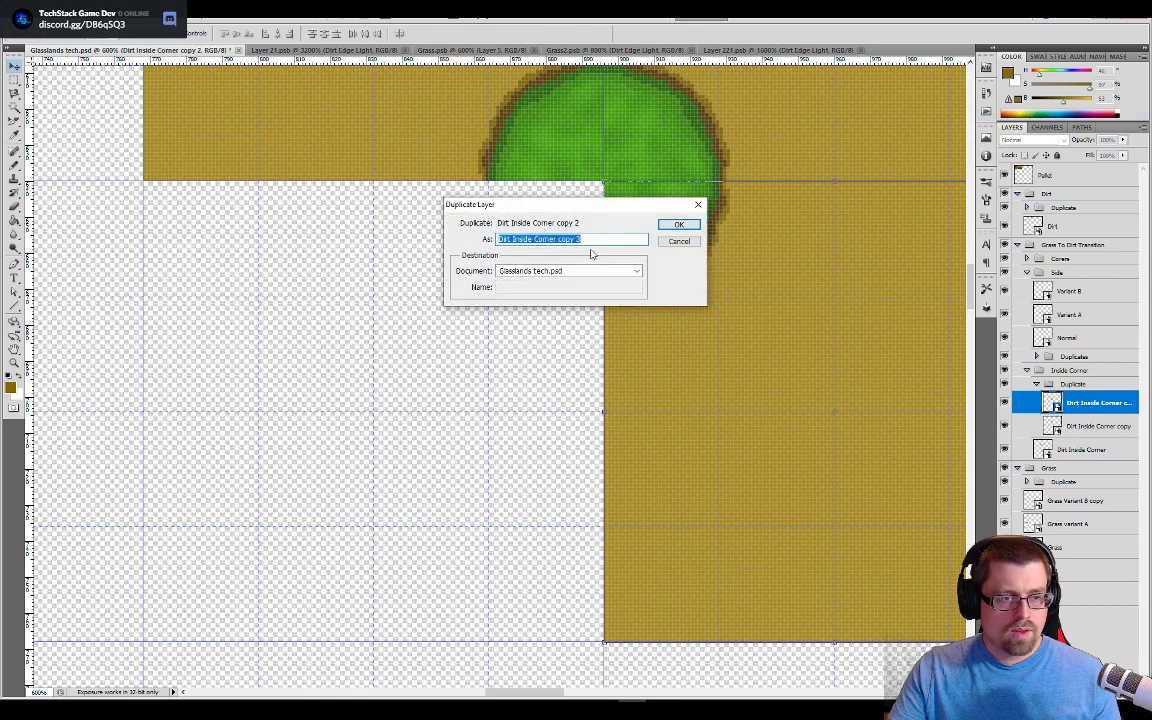
{"action": "left_click", "coordinate": [674, 224]}
{"action": "left_click_drag", "start_coordinate": [789, 296], "coordinate": [332, 317]}
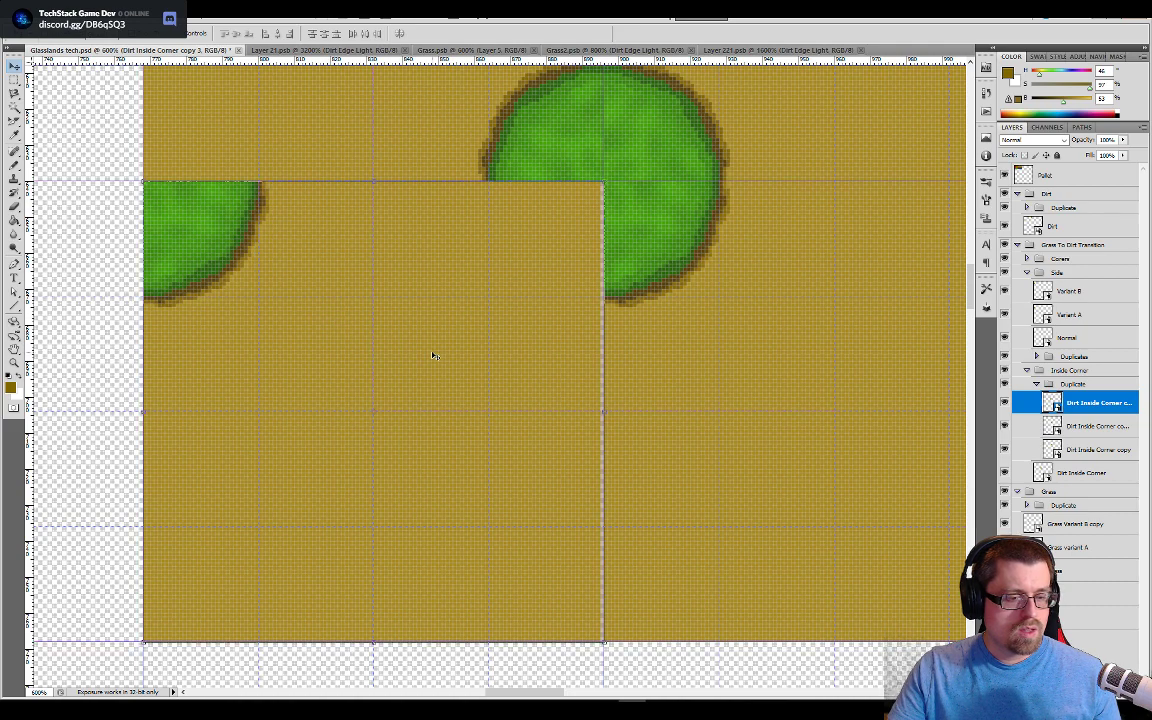
Step: Check how the four inside corner tiles meet and undo the last tile's duplication and placement below the original
{"action": "mouse_move", "coordinate": [615, 345]}
{"action": "left_mouse_down"}
{"action": "mouse_move", "coordinate": [453, 357]}
{"action": "mouse_move", "coordinate": [430, 603]}
{"action": "left_mouse_up"}
{"action": "mouse_move", "coordinate": [519, 226]}
{"action": "left_mouse_down"}
{"action": "mouse_move", "coordinate": [527, 406]}
{"action": "mouse_move", "coordinate": [537, 189]}
{"action": "left_mouse_up"}
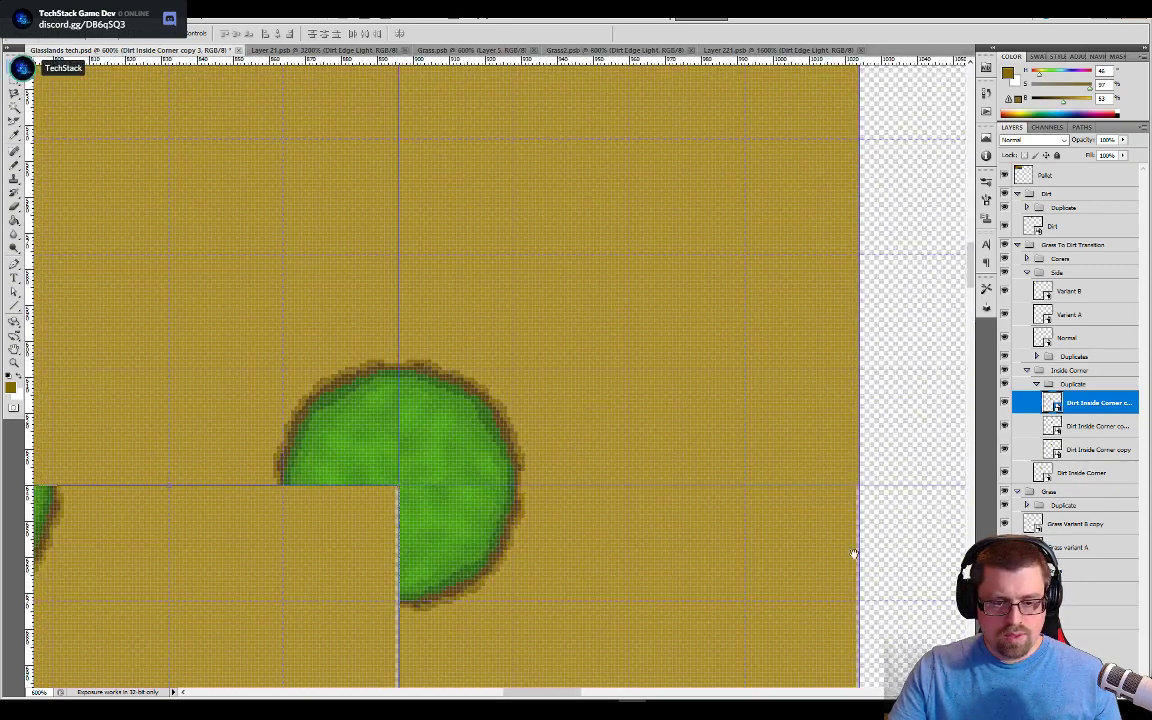
{"action": "mouse_move", "coordinate": [725, 530]}
{"action": "left_mouse_down"}
{"action": "mouse_move", "coordinate": [759, 370]}
{"action": "mouse_move", "coordinate": [787, 501]}
{"action": "left_mouse_up"}
{"action": "mouse_move", "coordinate": [552, 253]}
{"action": "left_mouse_down"}
{"action": "mouse_move", "coordinate": [699, 453]}
{"action": "mouse_move", "coordinate": [697, 331]}
{"action": "left_mouse_up"}
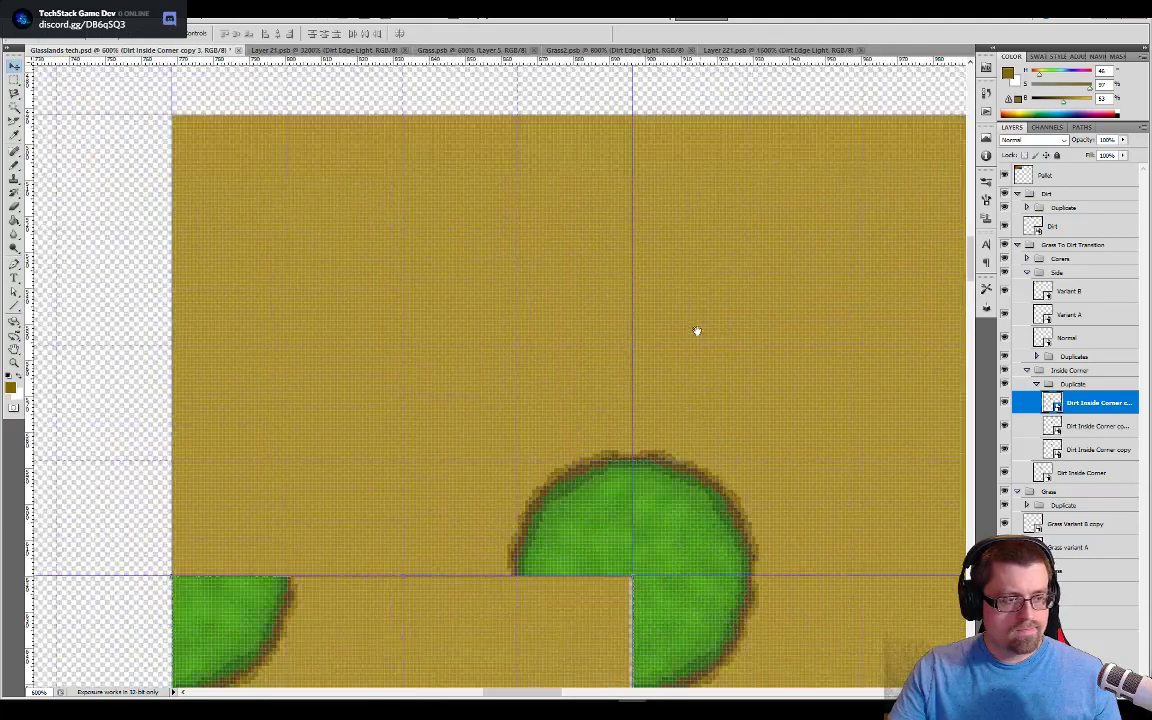
{"action": "left_click_drag", "start_coordinate": [633, 393], "coordinate": [590, 339]}
{"action": "left_click_drag", "start_coordinate": [759, 400], "coordinate": [612, 342]}
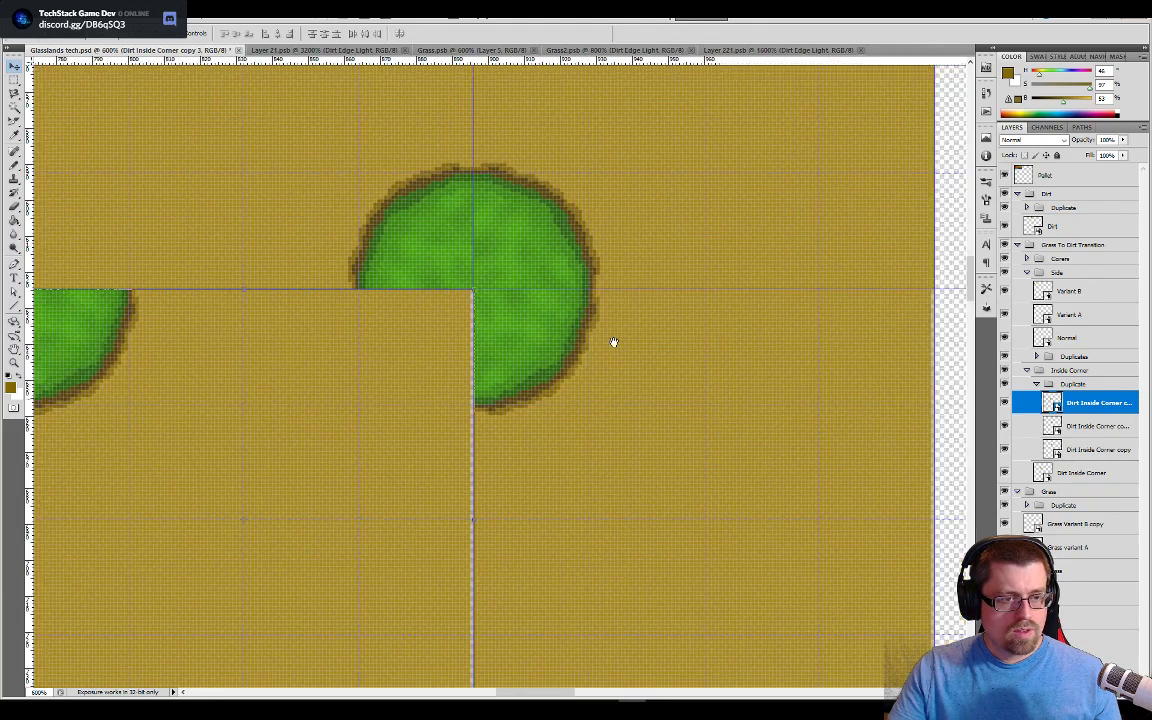
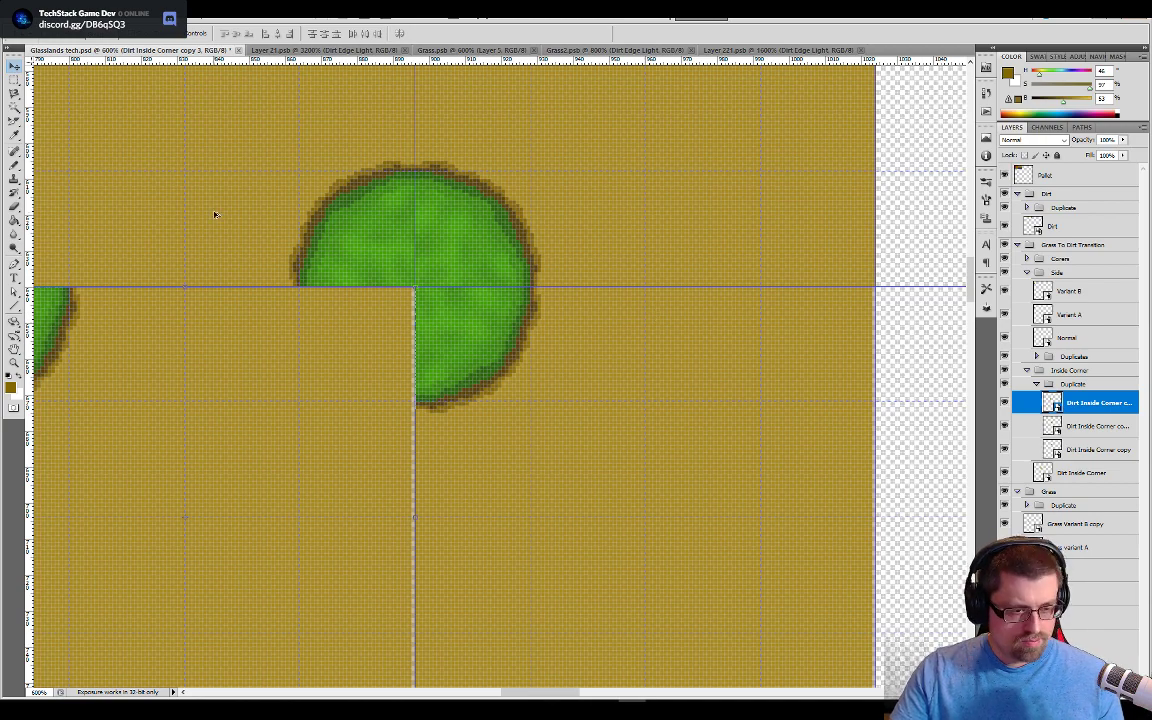
{"action": "key", "text": "ctrl+z"}
{"action": "key", "text": "ctrl+alt+z"}
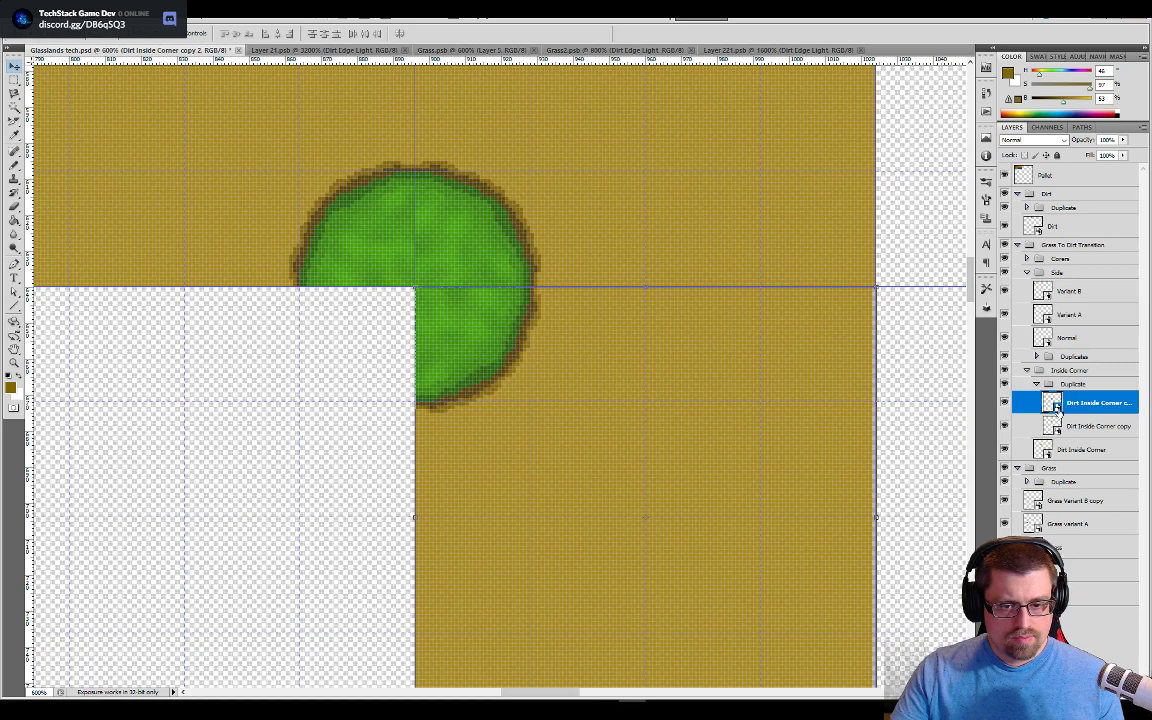
Step: Open the contents of the Dirt Inside Corner copy 2 smart object, inspect the tile's outer edges, and return to Glasslands tech.psd
{"action": "double_click", "coordinate": [1052, 402]}
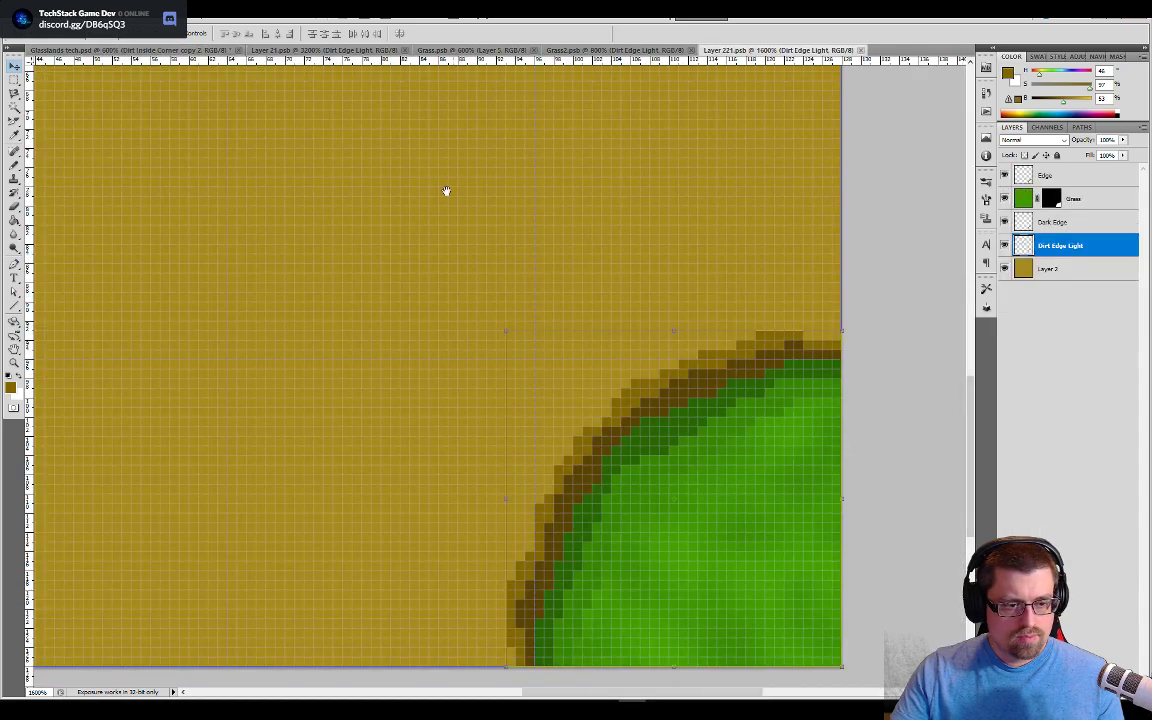
{"action": "left_click_drag", "start_coordinate": [446, 191], "coordinate": [661, 489]}
{"action": "left_click_drag", "start_coordinate": [330, 200], "coordinate": [595, 535]}
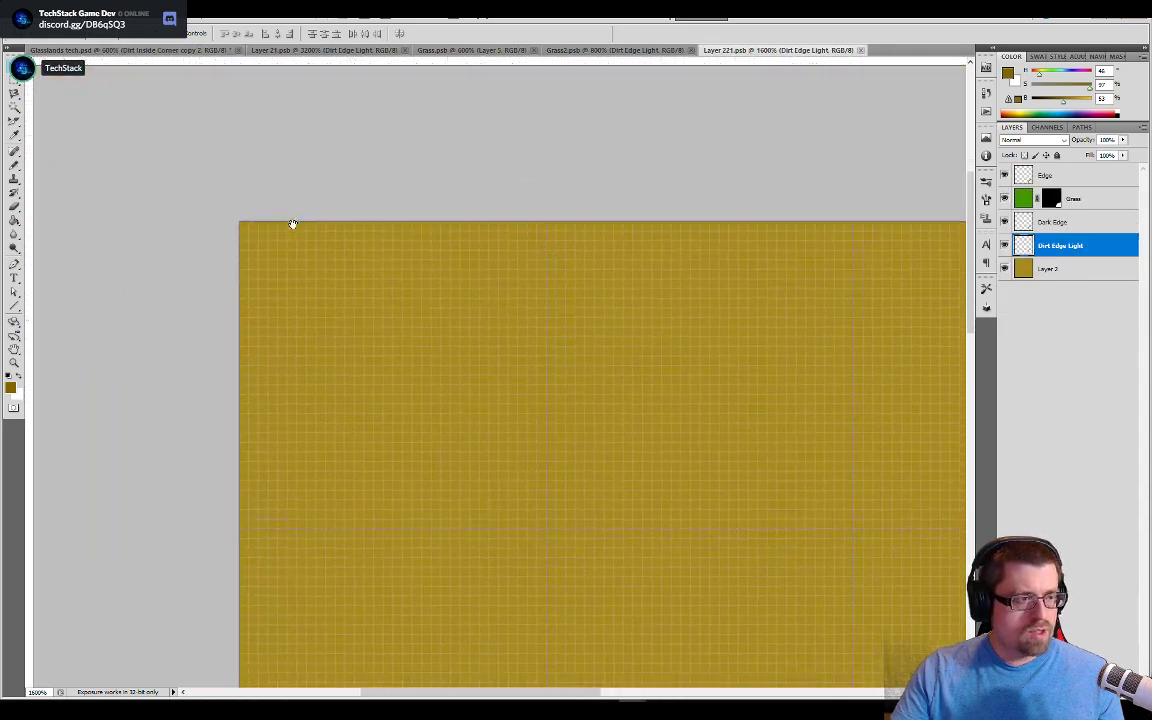
{"action": "left_click_drag", "start_coordinate": [293, 224], "coordinate": [285, 210]}
{"action": "left_click", "coordinate": [200, 50]}
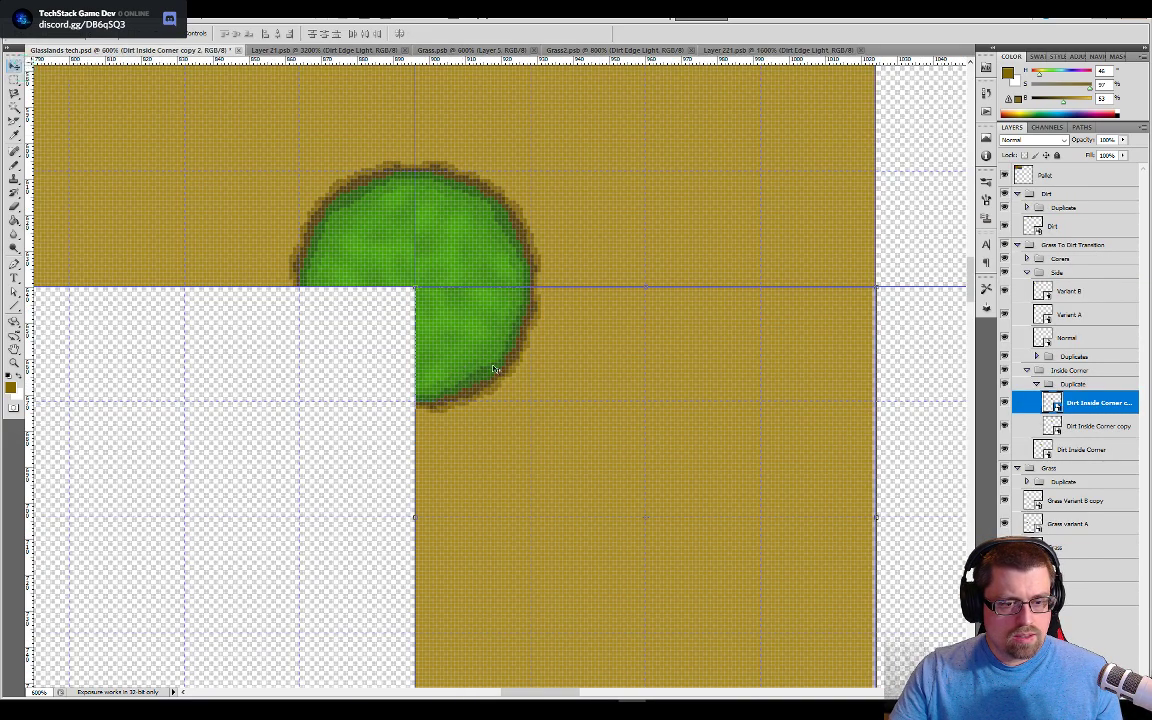
Step: Remove the Dirt Inside Corner copy 2 tile and duplicate the original Dirt Inside Corner layer under its default copy name
{"action": "key", "text": "ctrl+e"}
{"action": "key", "text": "ctrl+z"}
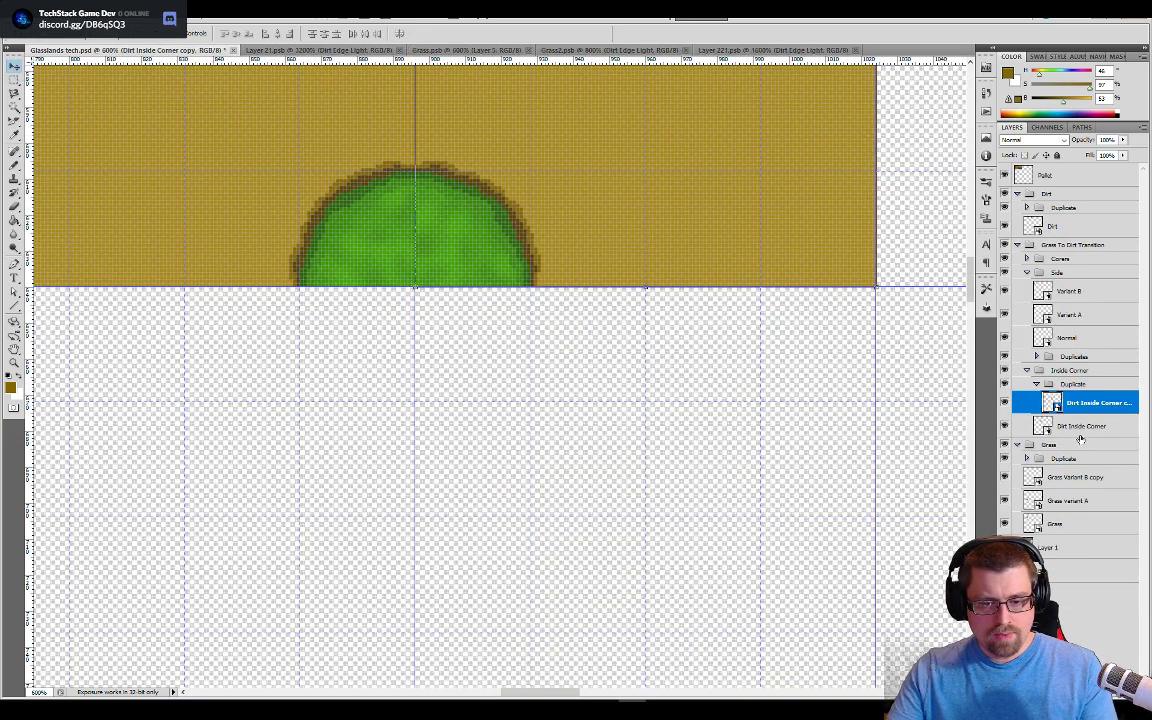
{"action": "left_click", "coordinate": [1043, 428]}
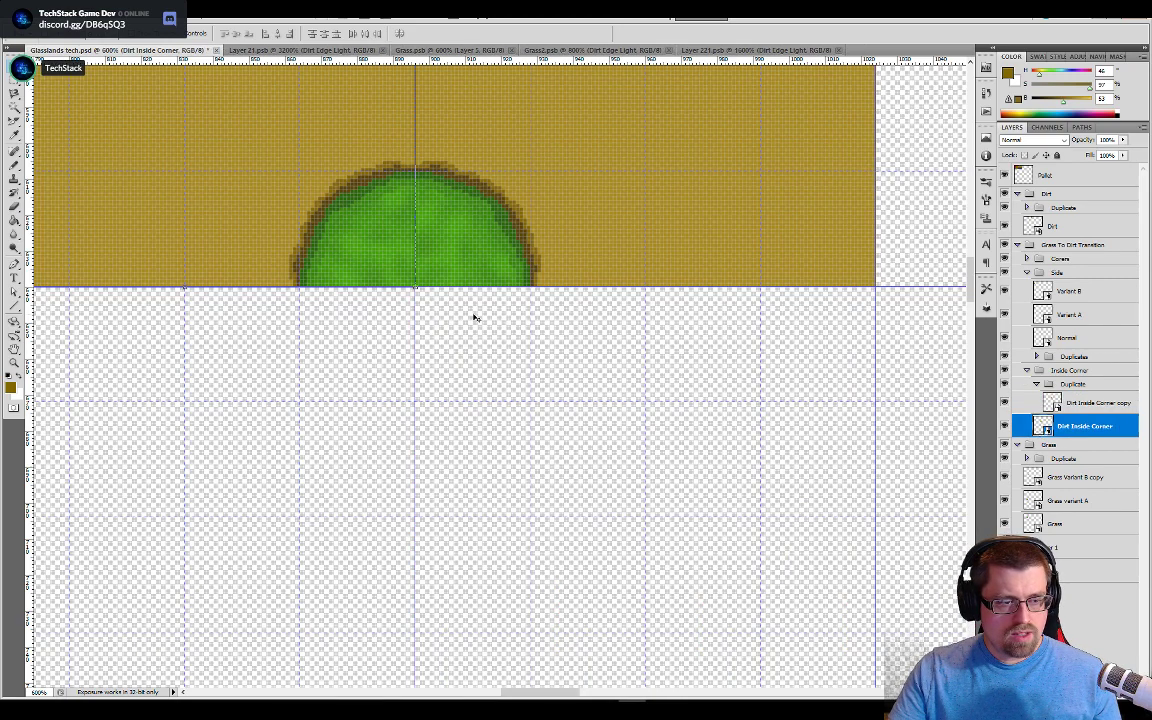
{"action": "right_click", "coordinate": [1090, 426]}
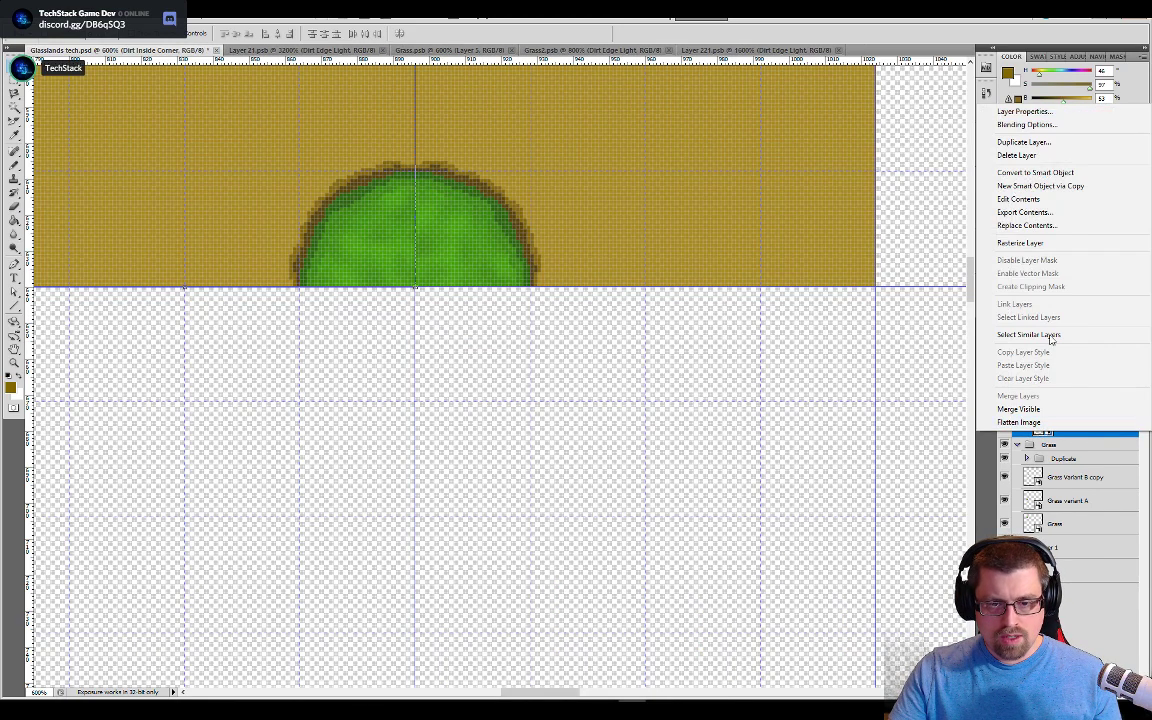
{"action": "left_click", "coordinate": [1071, 145]}
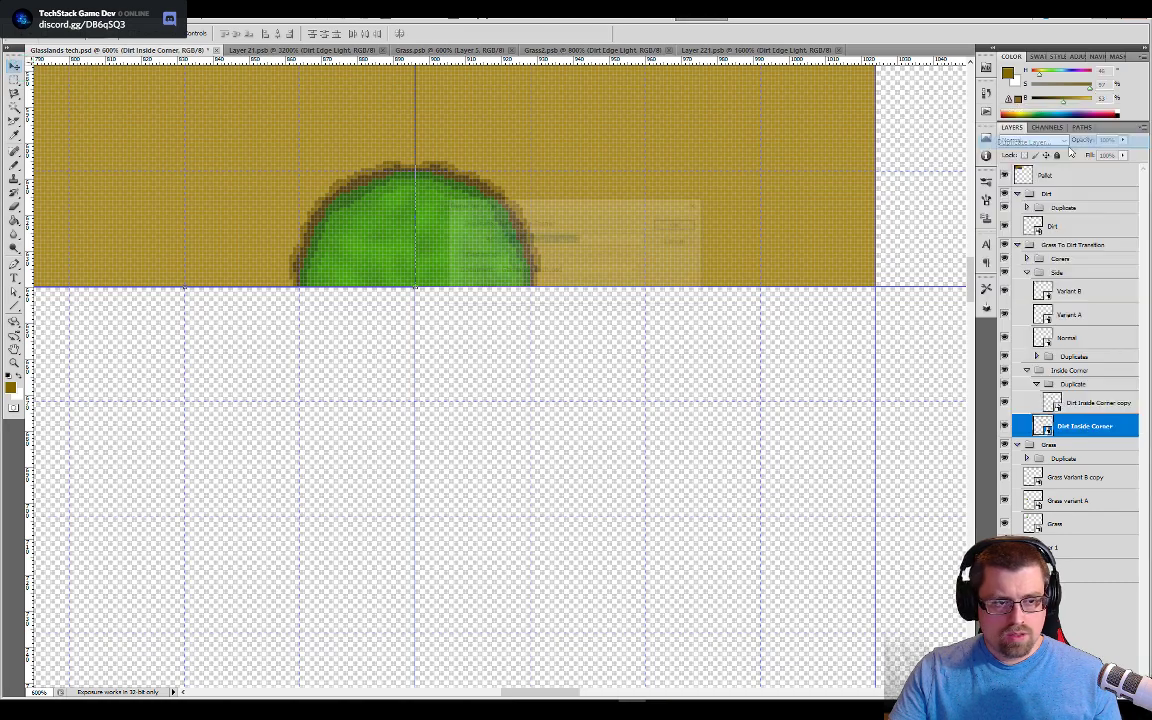
{"action": "left_click", "coordinate": [678, 224]}
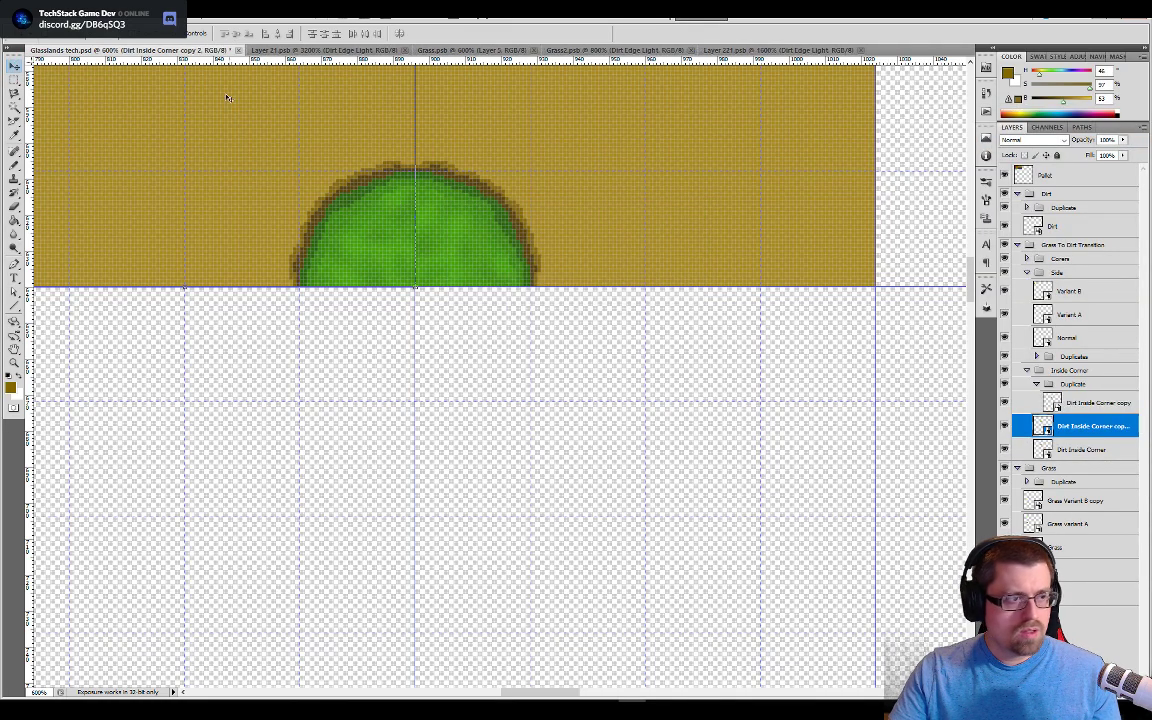
Step: Rotate the new Dirt Inside Corner duplicate 180 degrees and place it directly below the upper-right tile
{"action": "key", "text": "ctrl+t"}
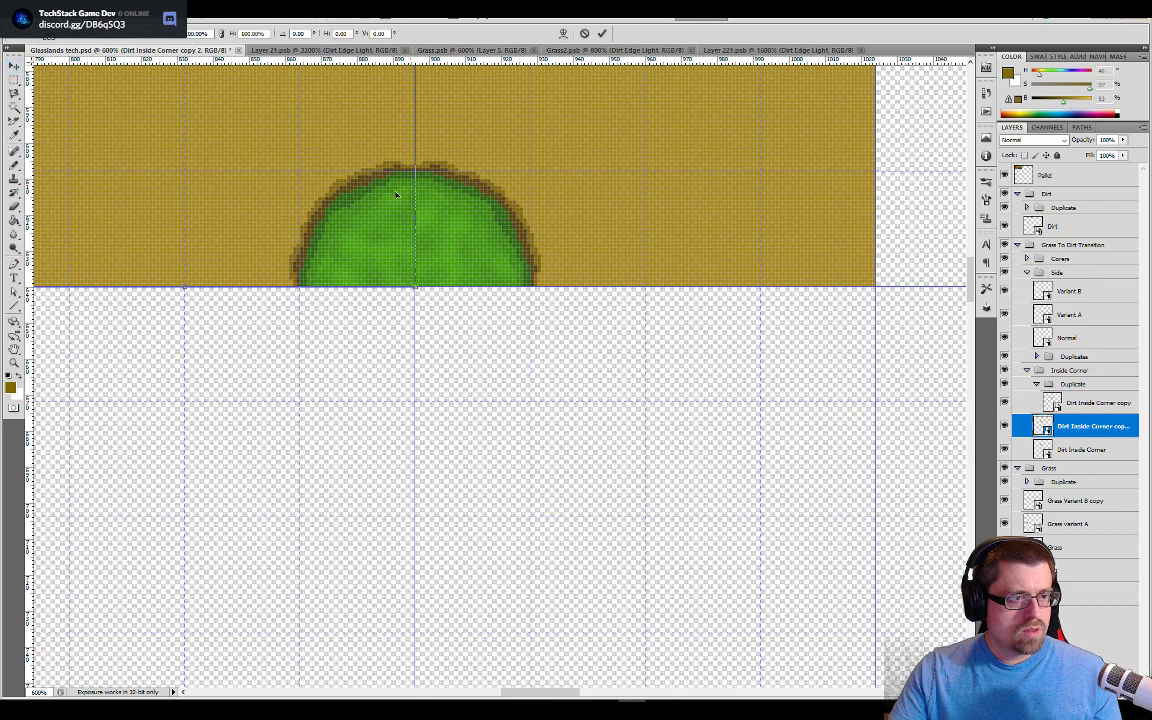
{"action": "type", "text": "180"}
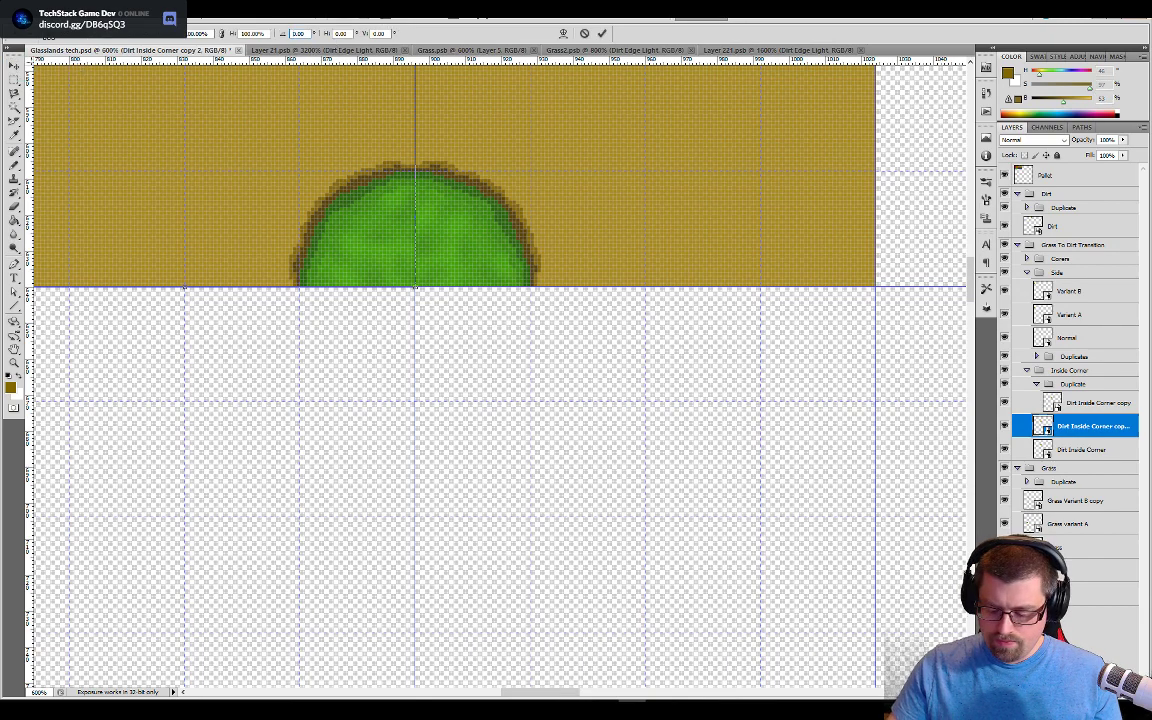
{"action": "key", "text": "Return"}
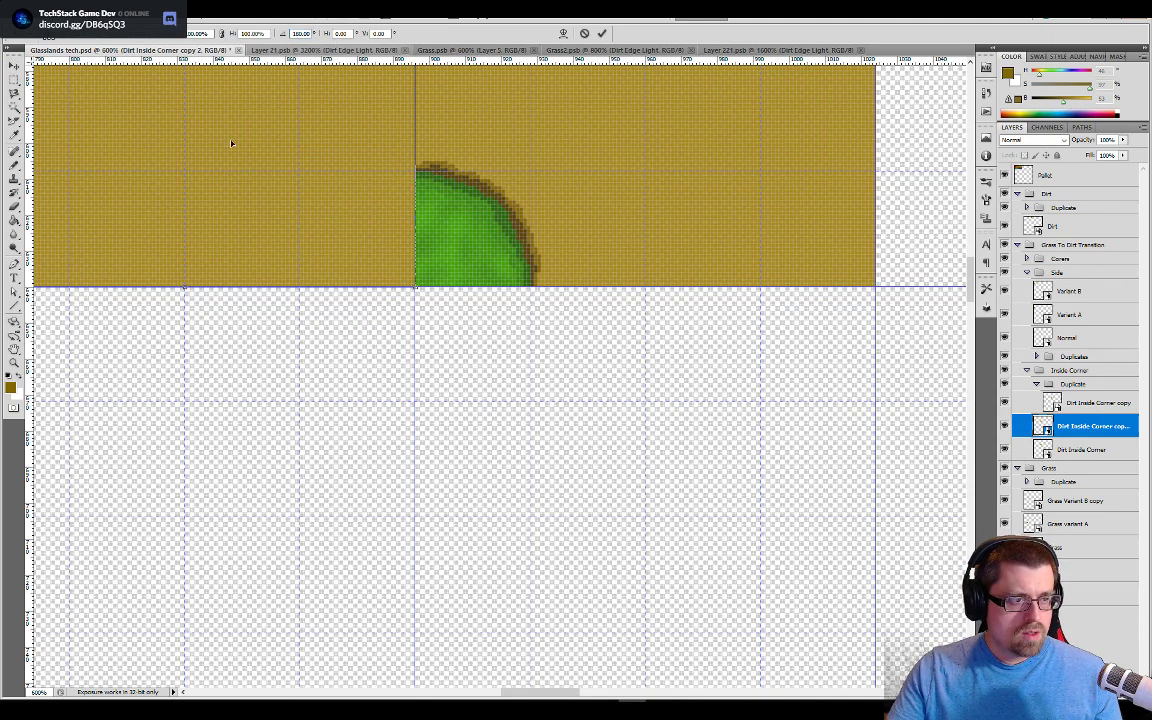
{"action": "left_click_drag", "start_coordinate": [235, 142], "coordinate": [681, 622]}
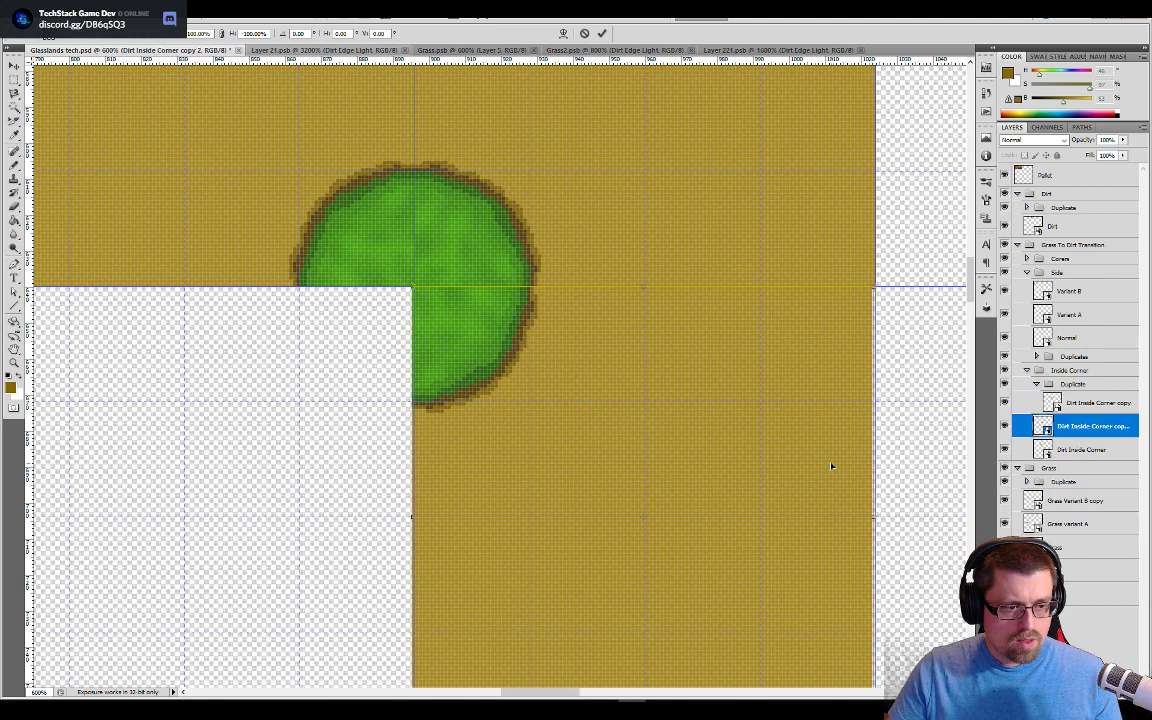
{"action": "key", "text": "Return"}
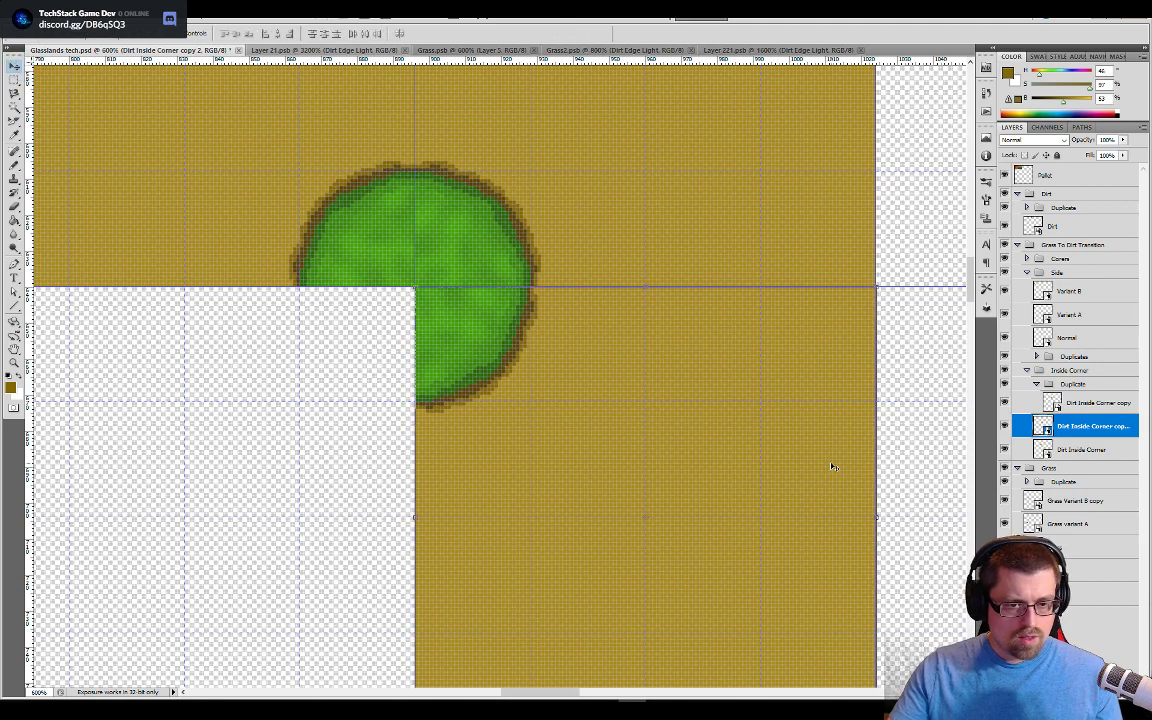
Step: Inspect the seam between the upper-right tile and the new duplicate, and nudge the duplicate one pixel to the right
{"action": "key", "text": "m"}
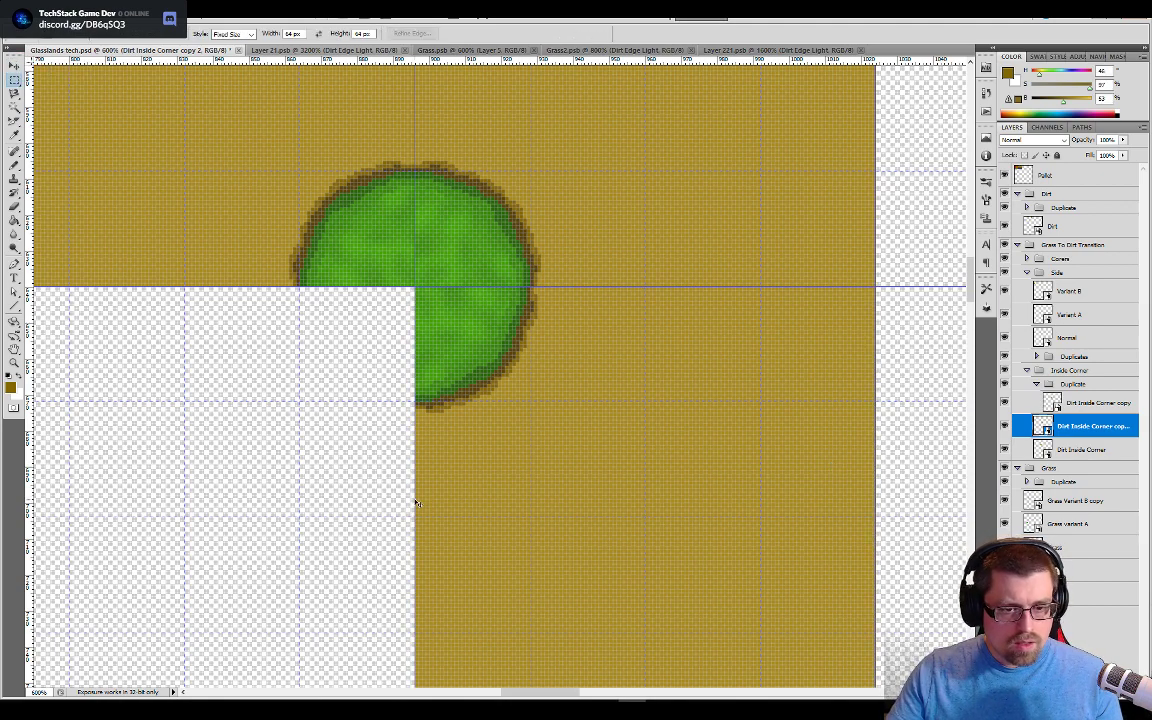
{"action": "key", "text": "ctrl+plus"}
{"action": "key", "text": "ctrl+plus"}
{"action": "key", "text": "ctrl+plus"}
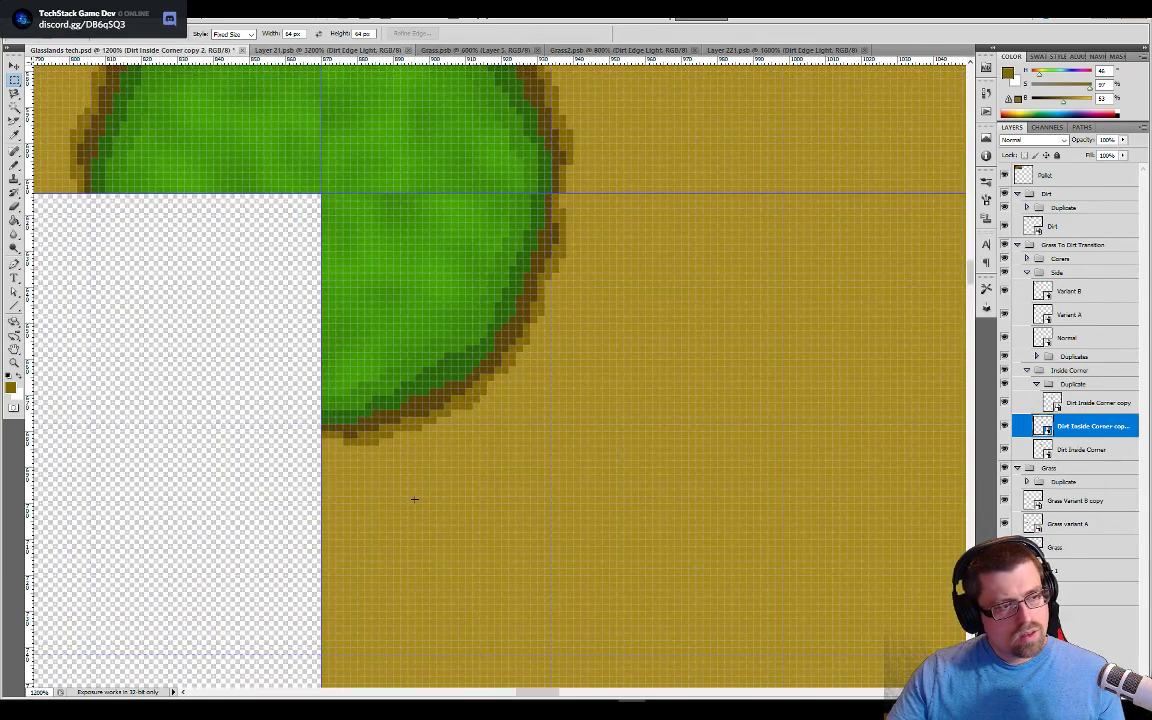
{"action": "left_click_drag", "start_coordinate": [414, 499], "coordinate": [506, 620]}
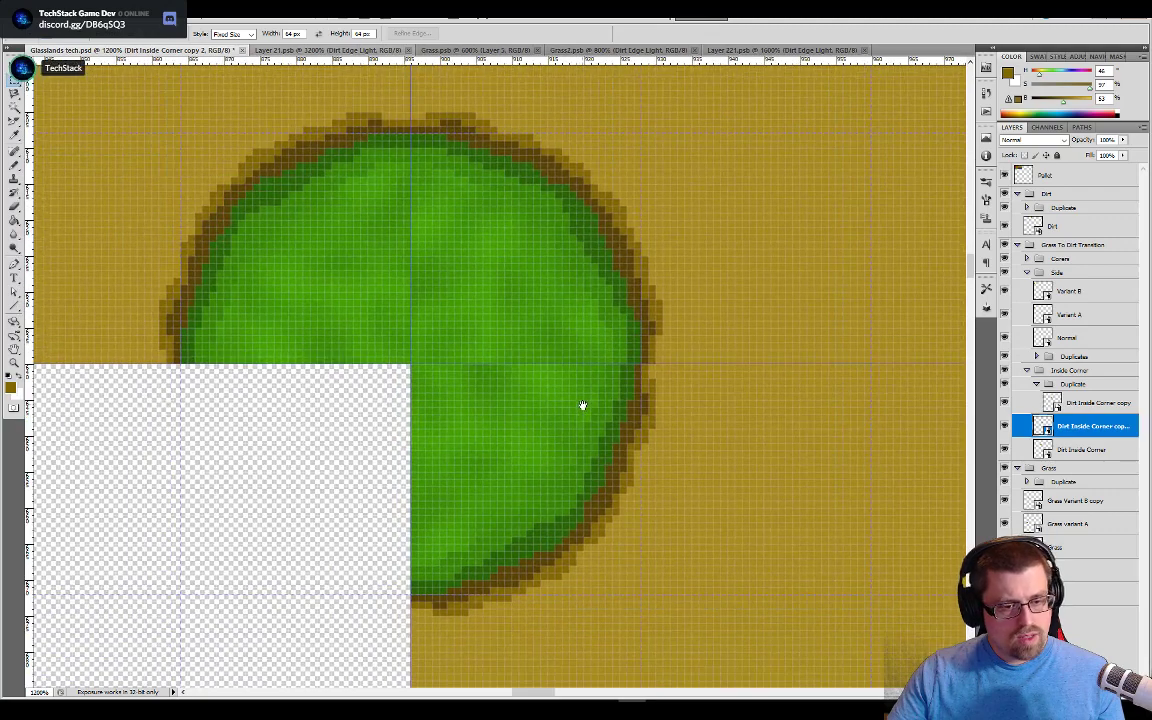
{"action": "key", "text": "v"}
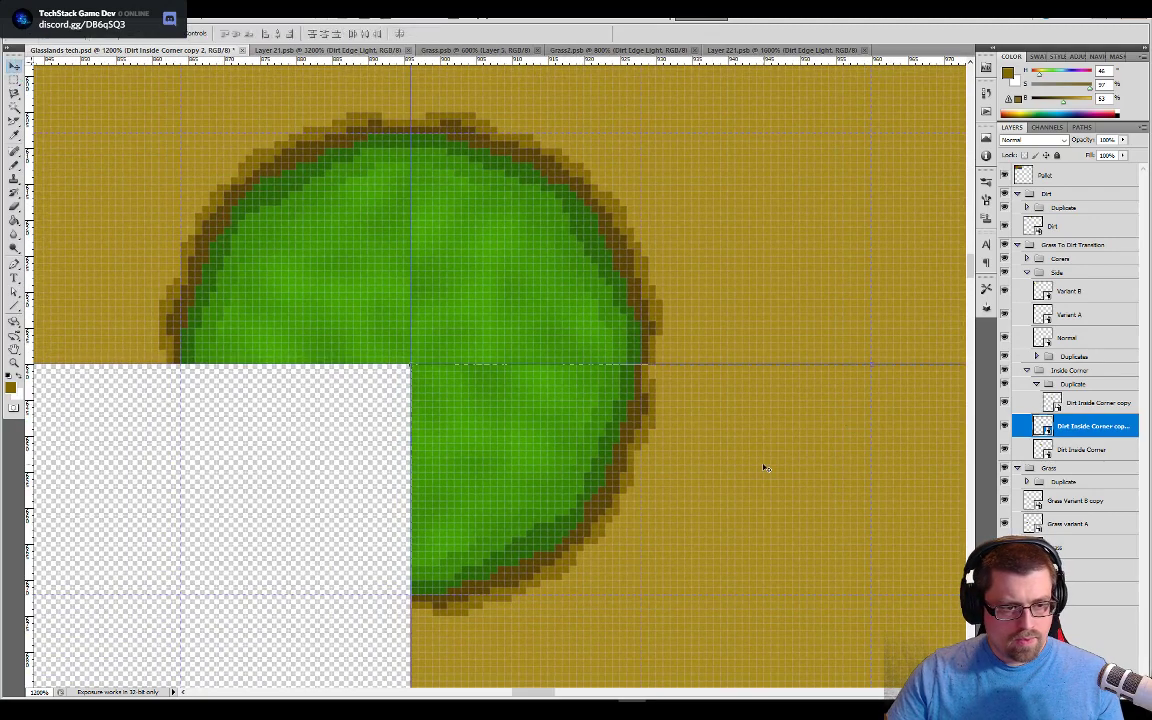
{"action": "key", "text": "Right"}
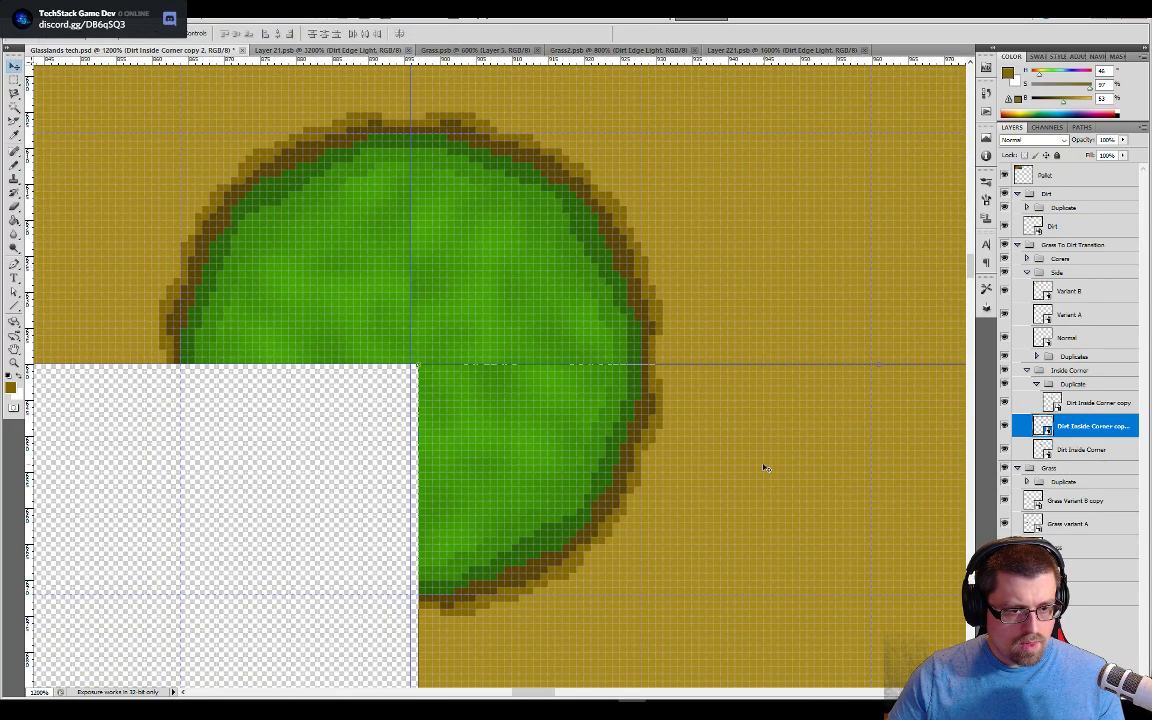
Step: Inspect the outer edges of the lower-right Dirt Inside Corner copy 2 tile and its joins with the neighbouring grass circle tiles
{"action": "mouse_move", "coordinate": [764, 468]}
{"action": "left_mouse_down"}
{"action": "mouse_move", "coordinate": [614, 303]}
{"action": "mouse_move", "coordinate": [347, 204]}
{"action": "mouse_move", "coordinate": [210, 277]}
{"action": "mouse_move", "coordinate": [452, 87]}
{"action": "mouse_move", "coordinate": [470, 20]}
{"action": "left_mouse_up"}
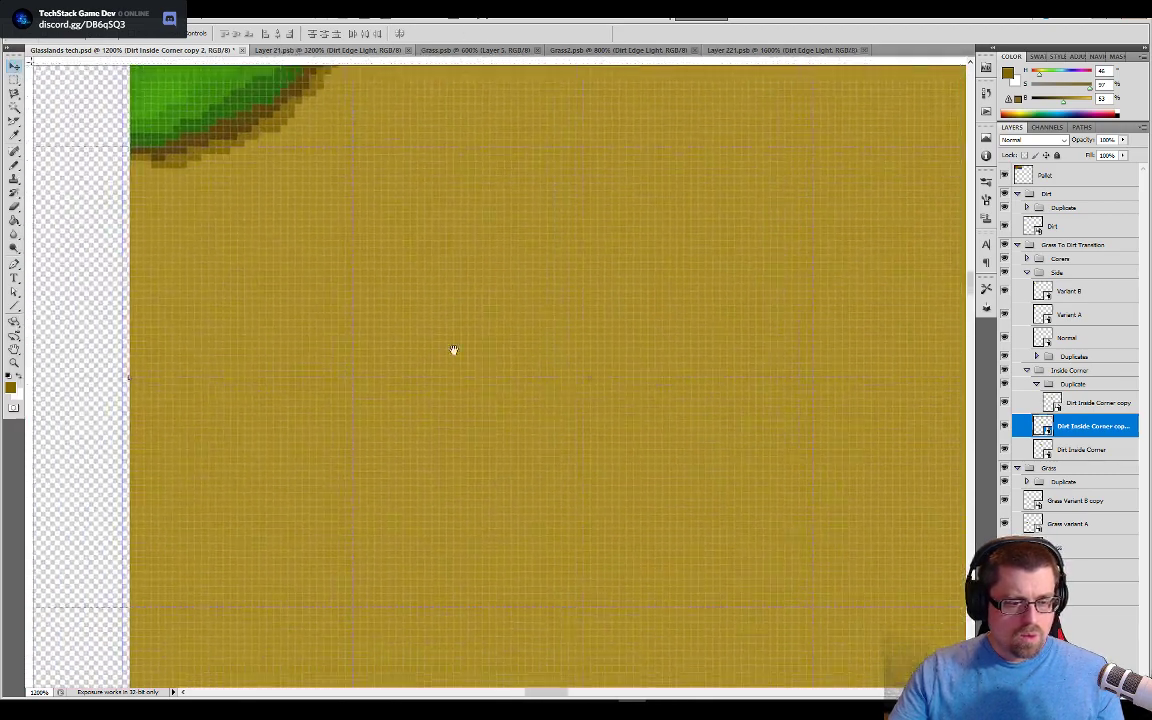
{"action": "left_click_drag", "start_coordinate": [455, 553], "coordinate": [449, 103]}
{"action": "left_click_drag", "start_coordinate": [470, 305], "coordinate": [154, 437]}
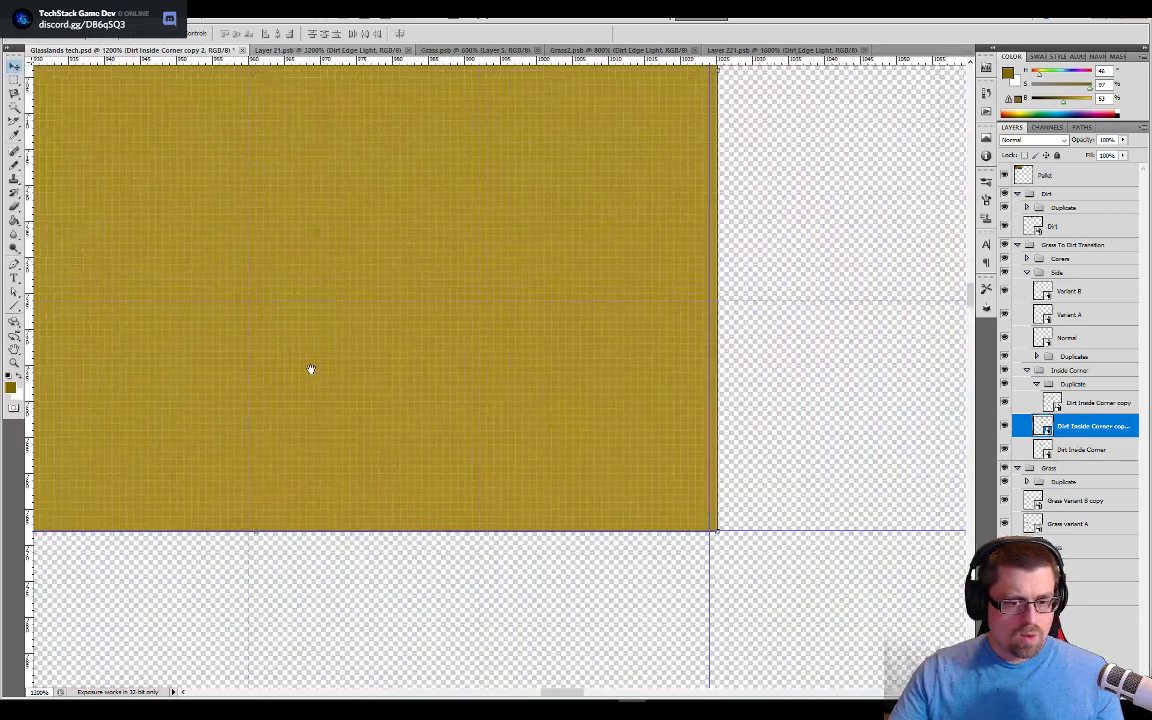
{"action": "left_click_drag", "start_coordinate": [380, 390], "coordinate": [997, 649]}
{"action": "left_click_drag", "start_coordinate": [563, 320], "coordinate": [499, 447]}
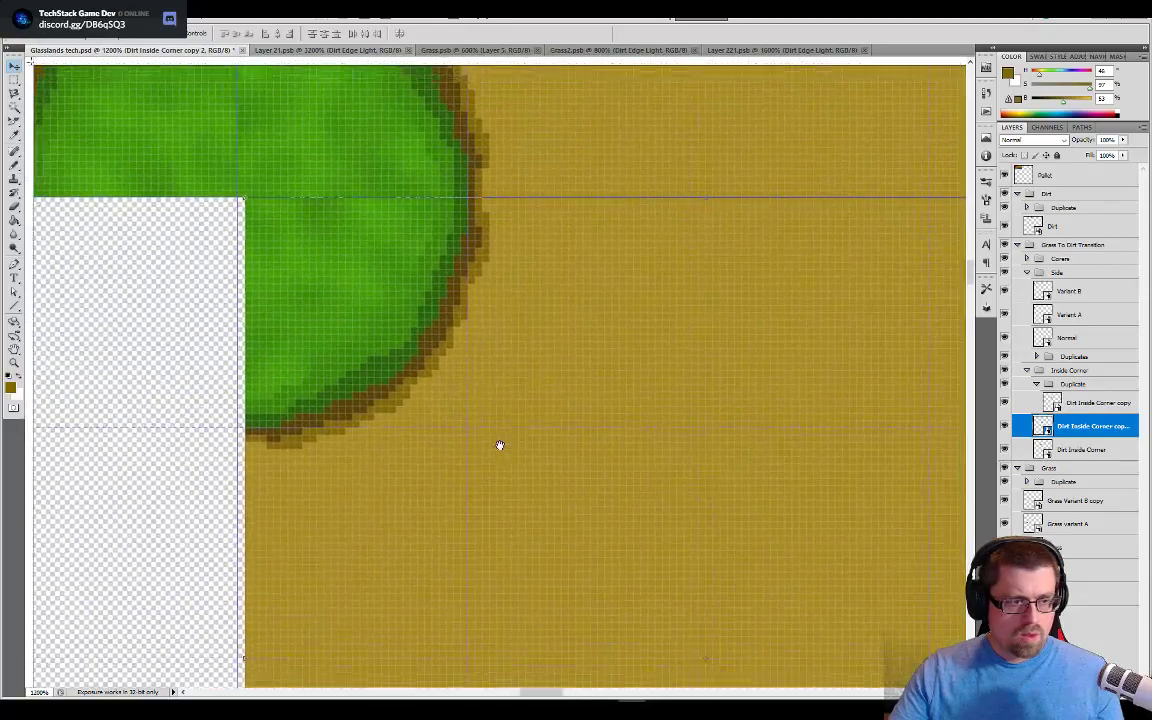
{"action": "left_click_drag", "start_coordinate": [414, 406], "coordinate": [574, 554]}
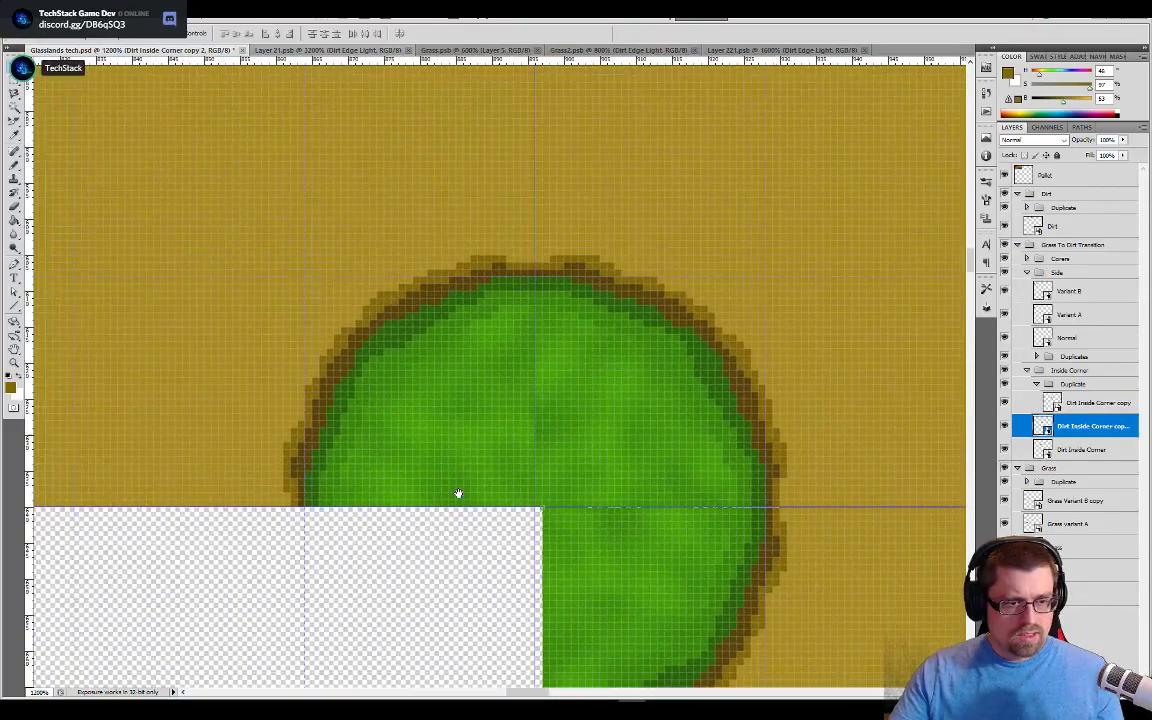
Step: Check the pixel dimensions of the Layer 221.psb smart object in Image Size, and return to Glasslands tech.psd
{"action": "left_click", "coordinate": [783, 50]}
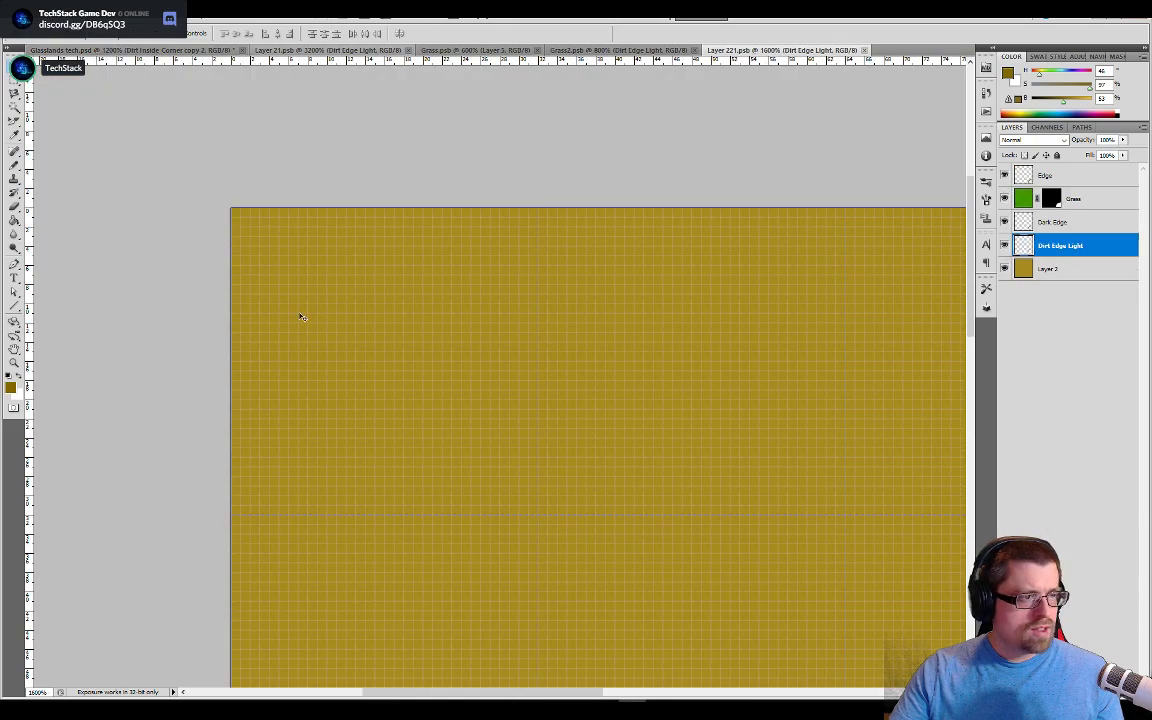
{"action": "key", "text": "ctrl+minus"}
{"action": "key", "text": "ctrl+minus"}
{"action": "key", "text": "ctrl+minus"}
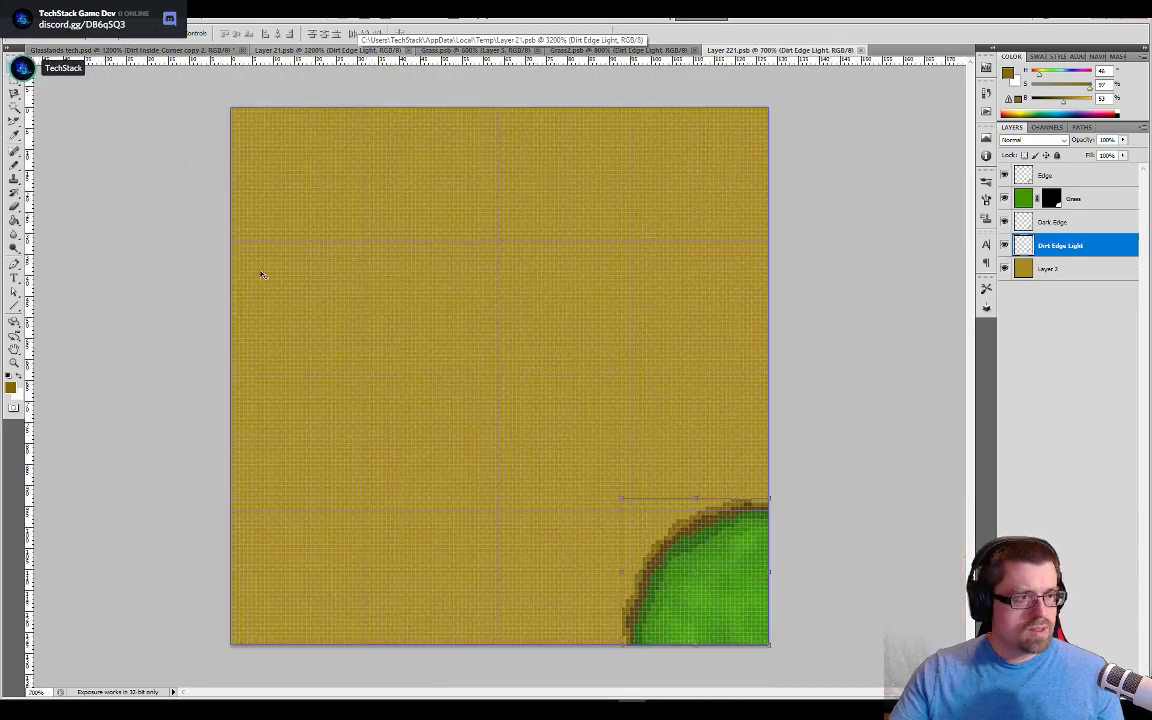
{"action": "left_click", "coordinate": [110, 13]}
{"action": "mouse_move", "coordinate": [87, 13]}
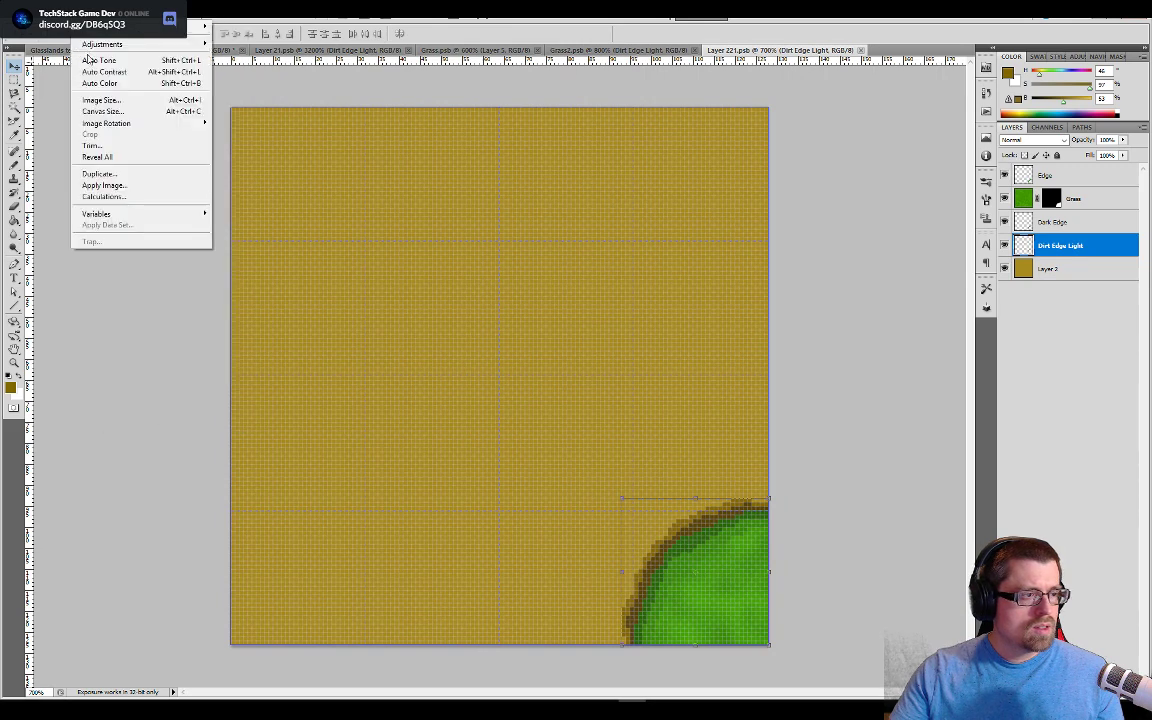
{"action": "left_click", "coordinate": [101, 100]}
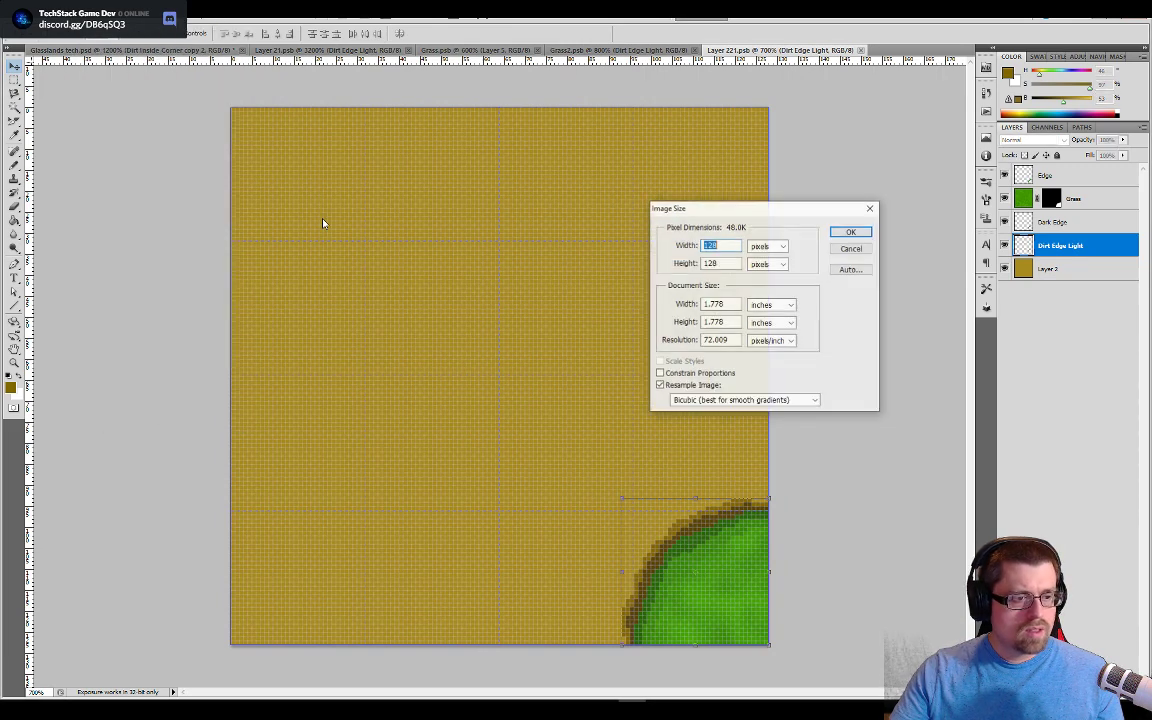
{"action": "key", "text": "Escape"}
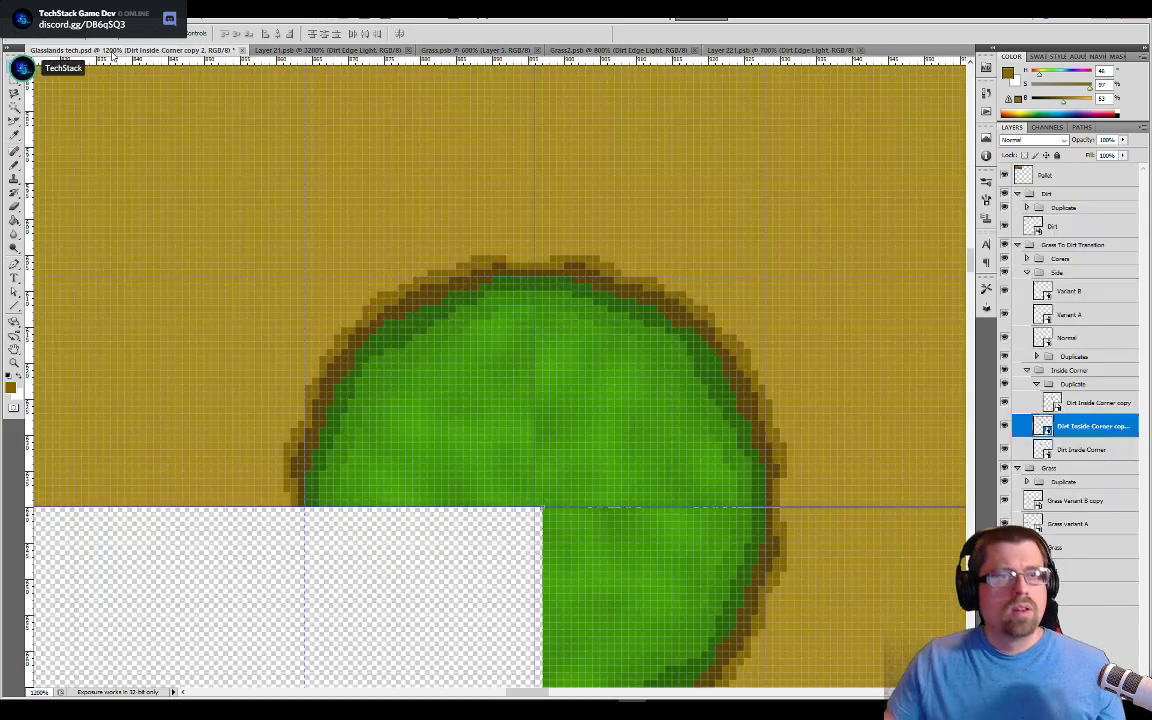
{"action": "left_click", "coordinate": [105, 50]}
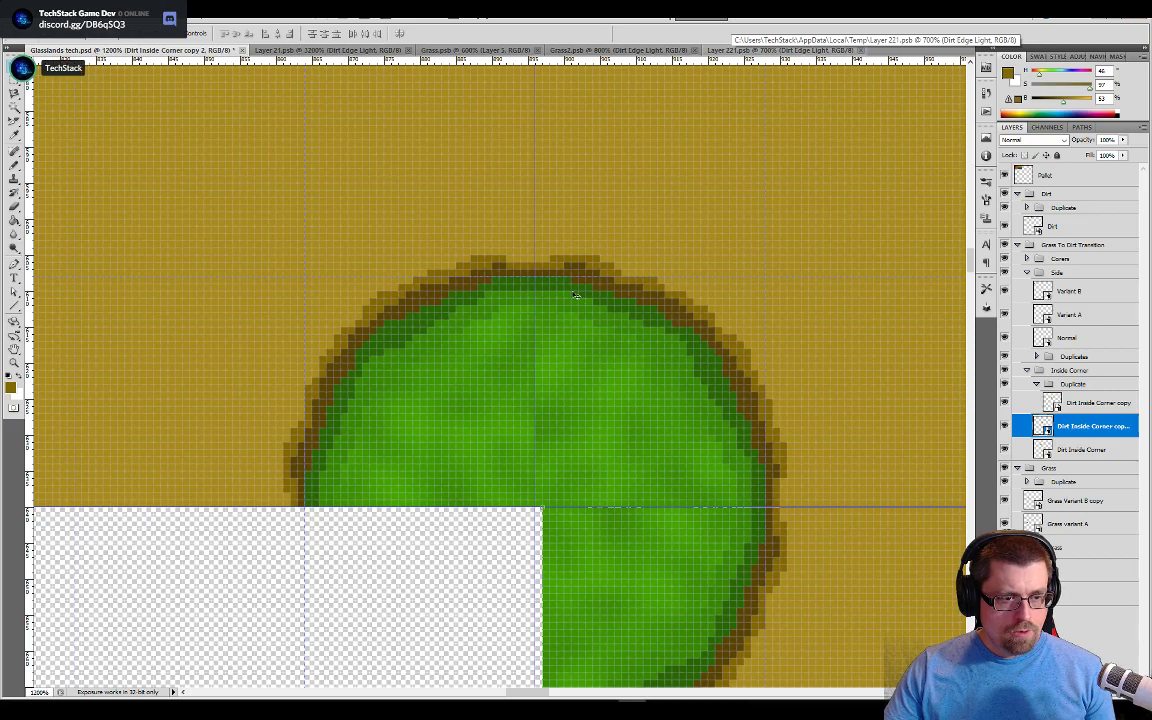
Step: Nudge the lower-right Dirt Inside Corner copy 2 tile one pixel left to recheck its seam, and delete that layer
{"action": "left_click_drag", "start_coordinate": [725, 578], "coordinate": [650, 339]}
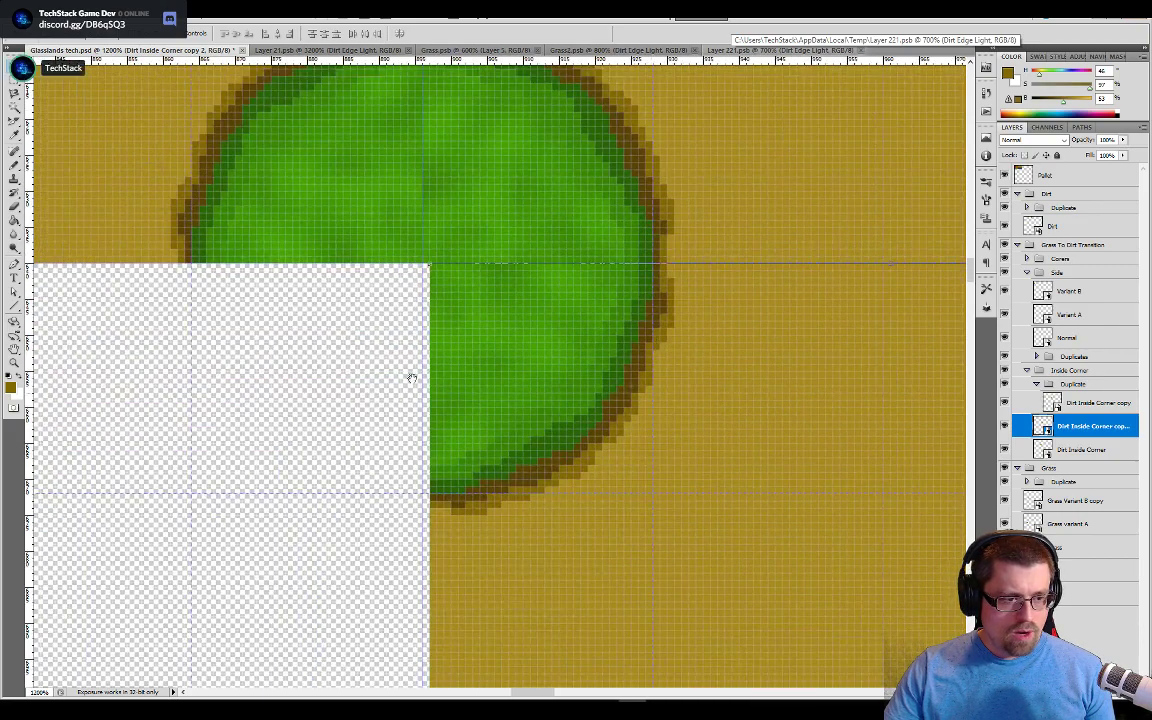
{"action": "left_click_drag", "start_coordinate": [574, 354], "coordinate": [549, 330]}
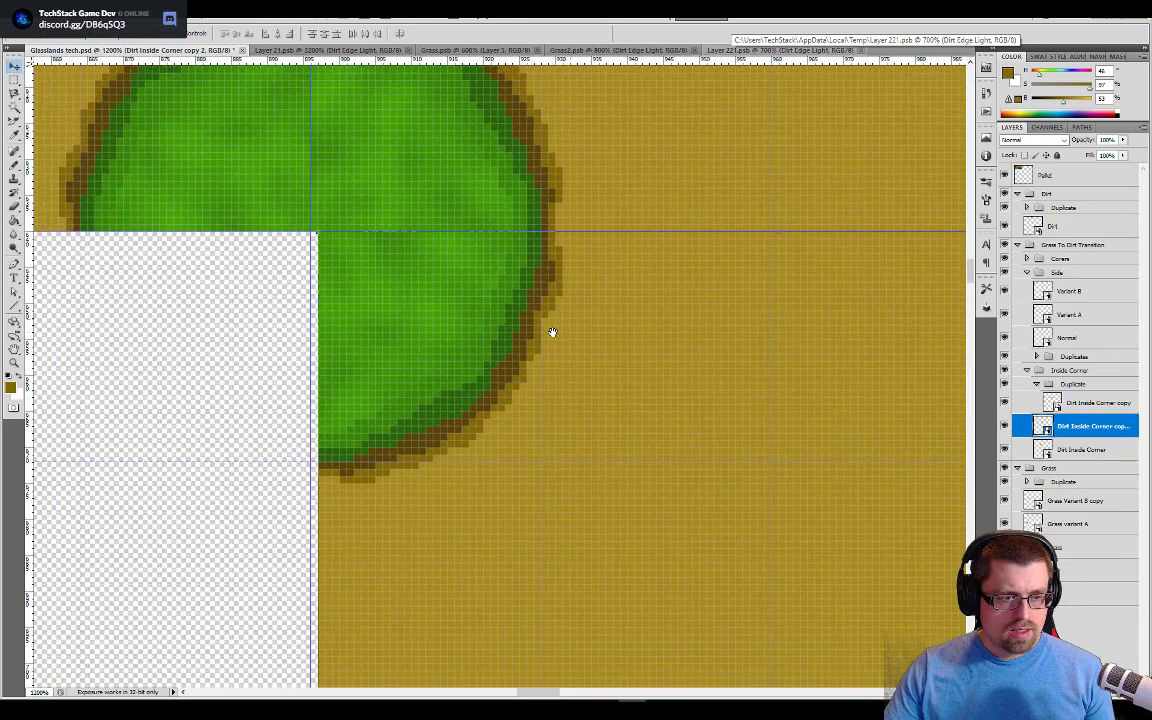
{"action": "key", "text": "Left"}
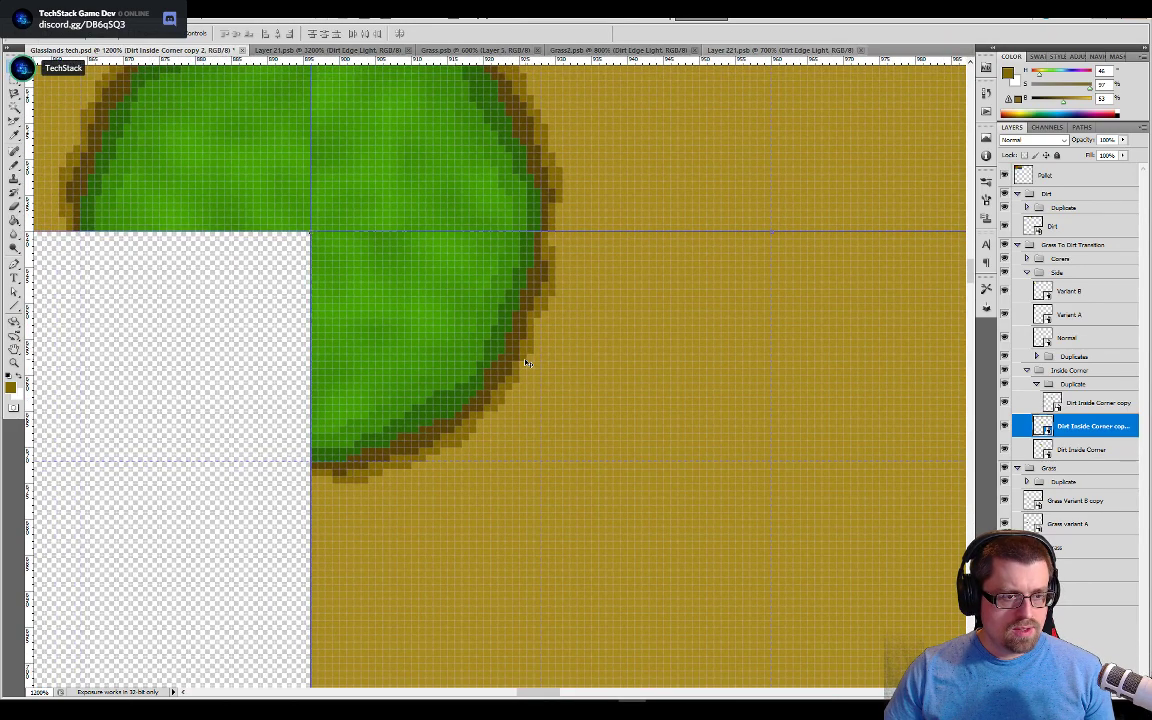
{"action": "key", "text": "Right"}
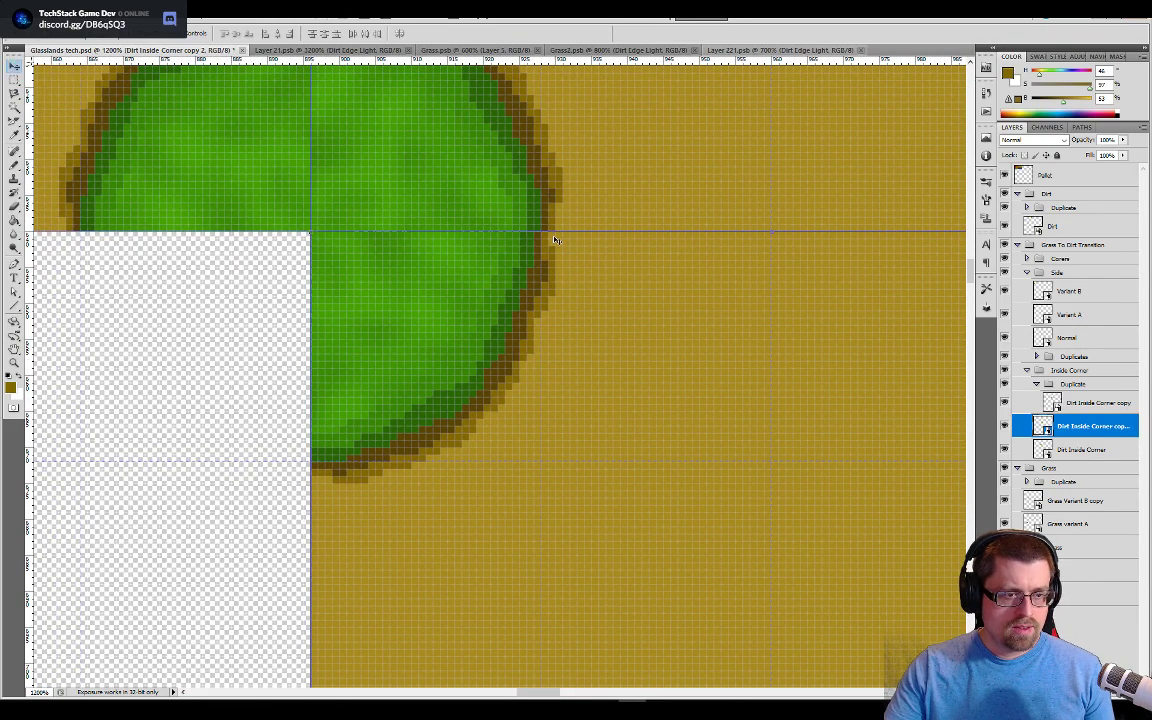
{"action": "left_click_drag", "start_coordinate": [628, 451], "coordinate": [540, 305]}
{"action": "left_click_drag", "start_coordinate": [558, 383], "coordinate": [591, 473]}
{"action": "key", "text": "Delete"}
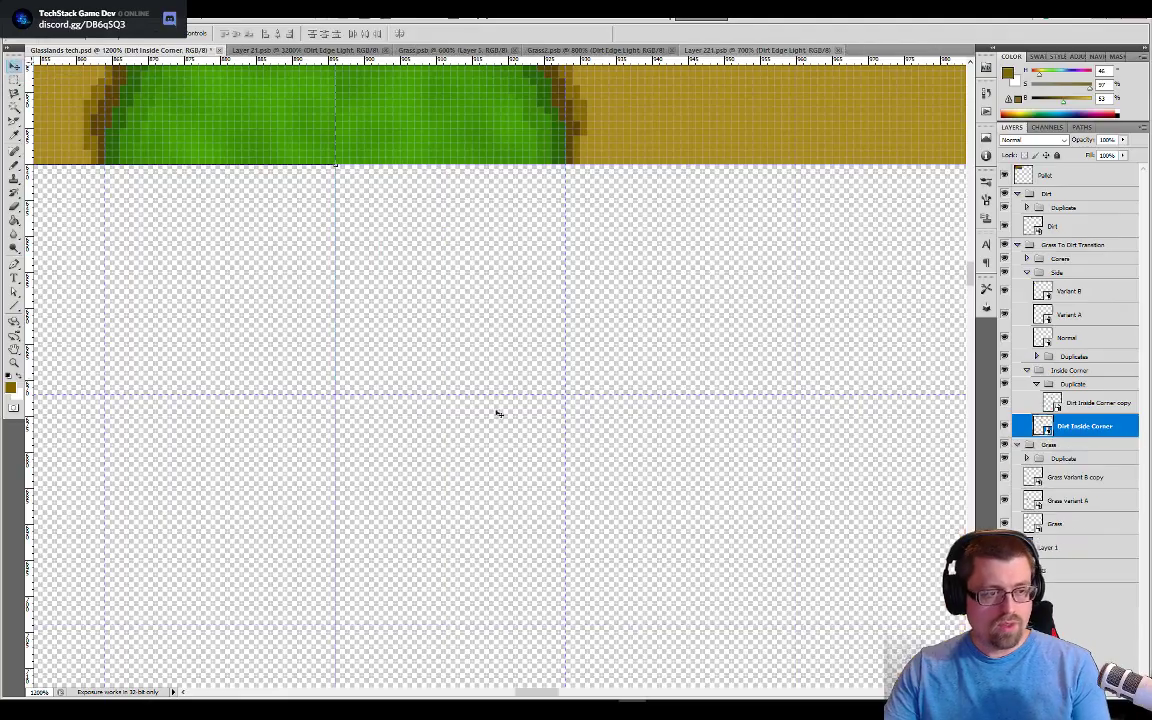
Step: Duplicate the original Dirt Inside Corner layer as Dirt Inside Corner copy 2 within Glasslands tech.psd
{"action": "left_click_drag", "start_coordinate": [396, 329], "coordinate": [597, 541]}
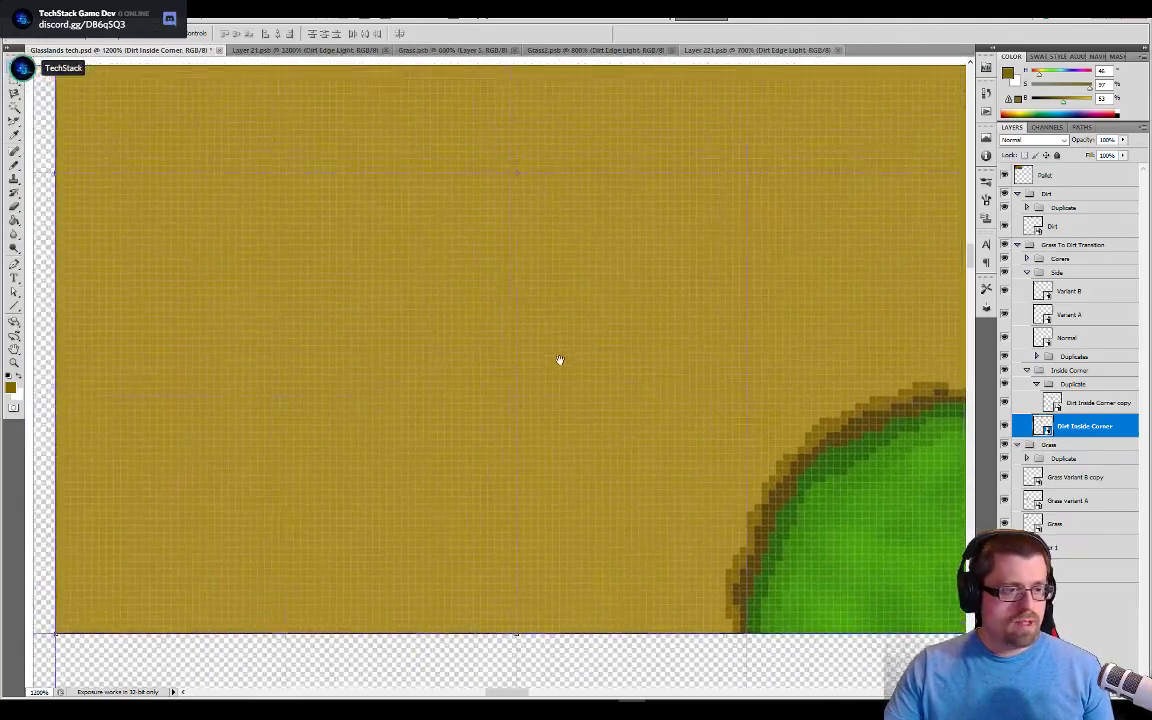
{"action": "scroll", "coordinate": [561, 363], "scroll_direction": "down", "scroll_amount": 2}
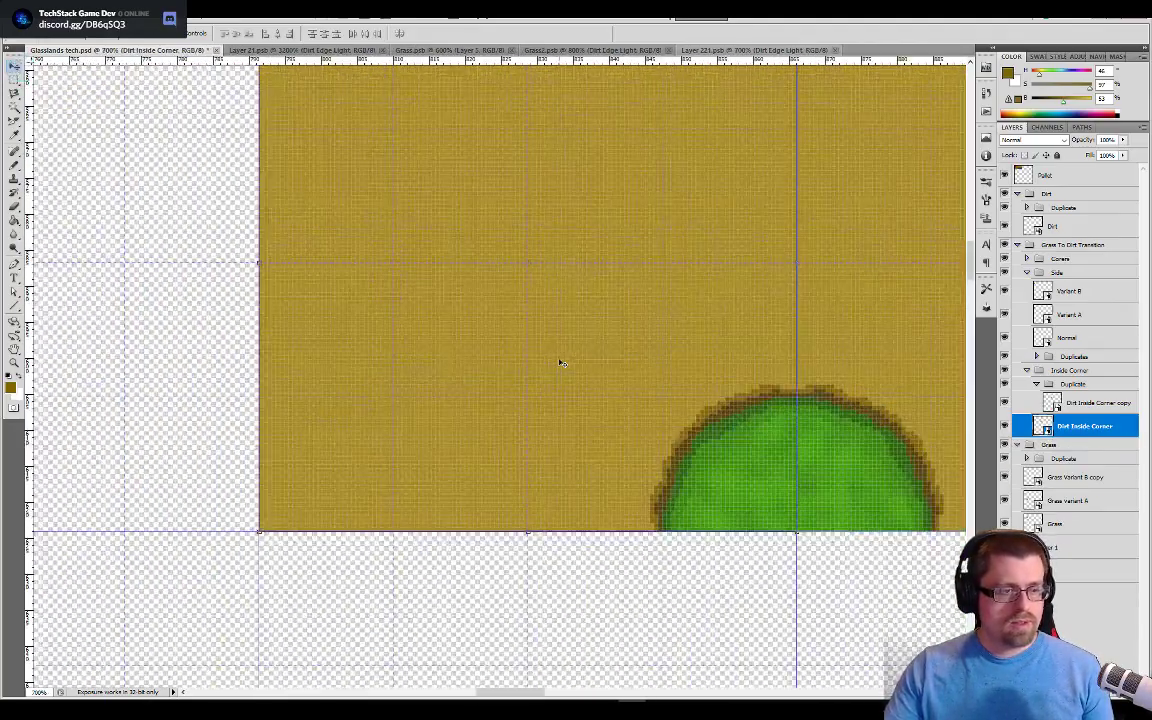
{"action": "scroll", "coordinate": [561, 363], "scroll_direction": "down", "scroll_amount": 1}
{"action": "left_click_drag", "start_coordinate": [531, 269], "coordinate": [569, 330]}
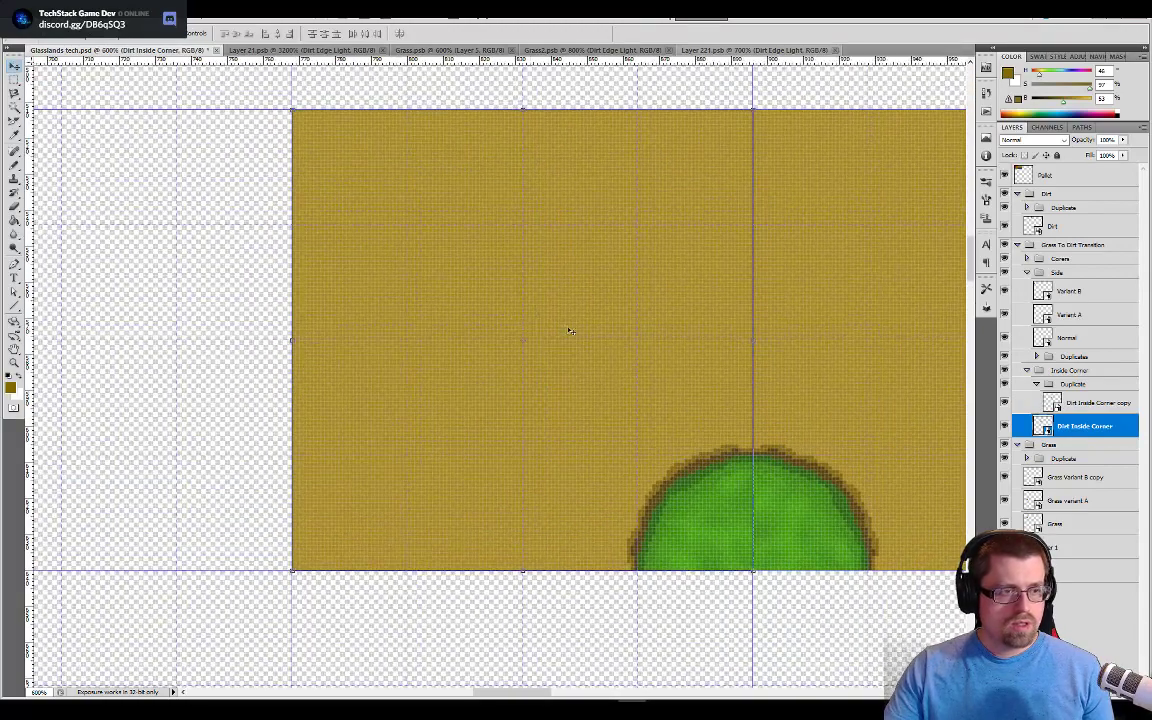
{"action": "right_click", "coordinate": [976, 432]}
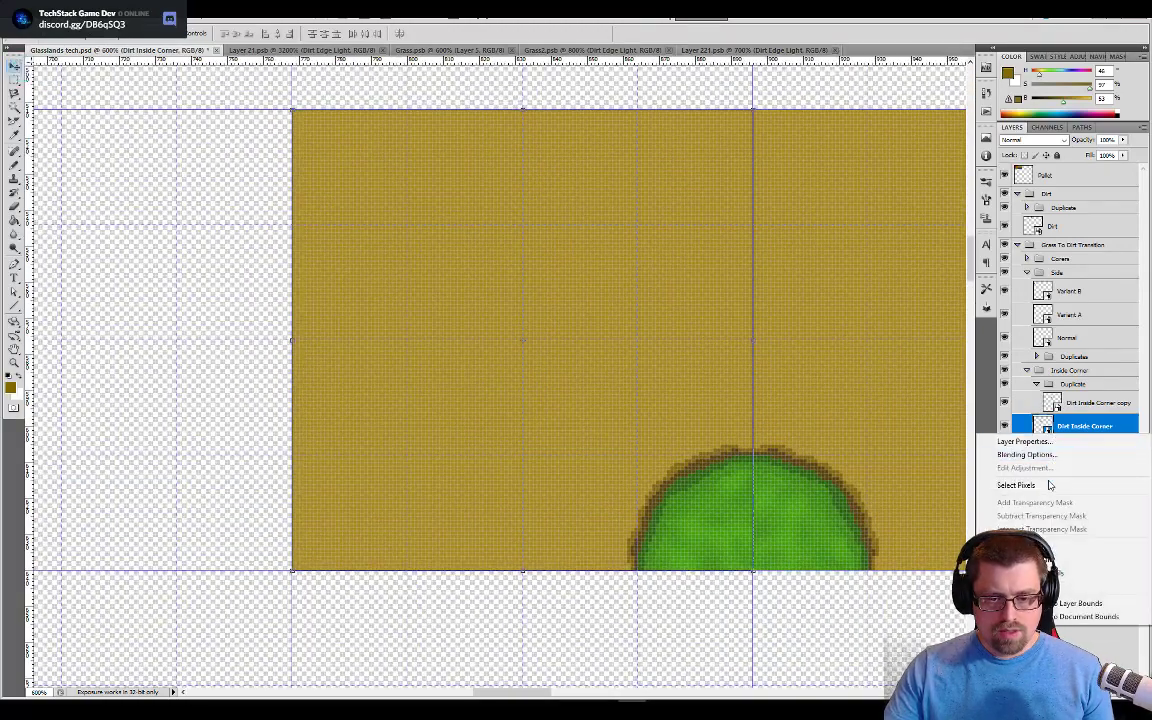
{"action": "key", "text": "Escape"}
{"action": "right_click", "coordinate": [1077, 428]}
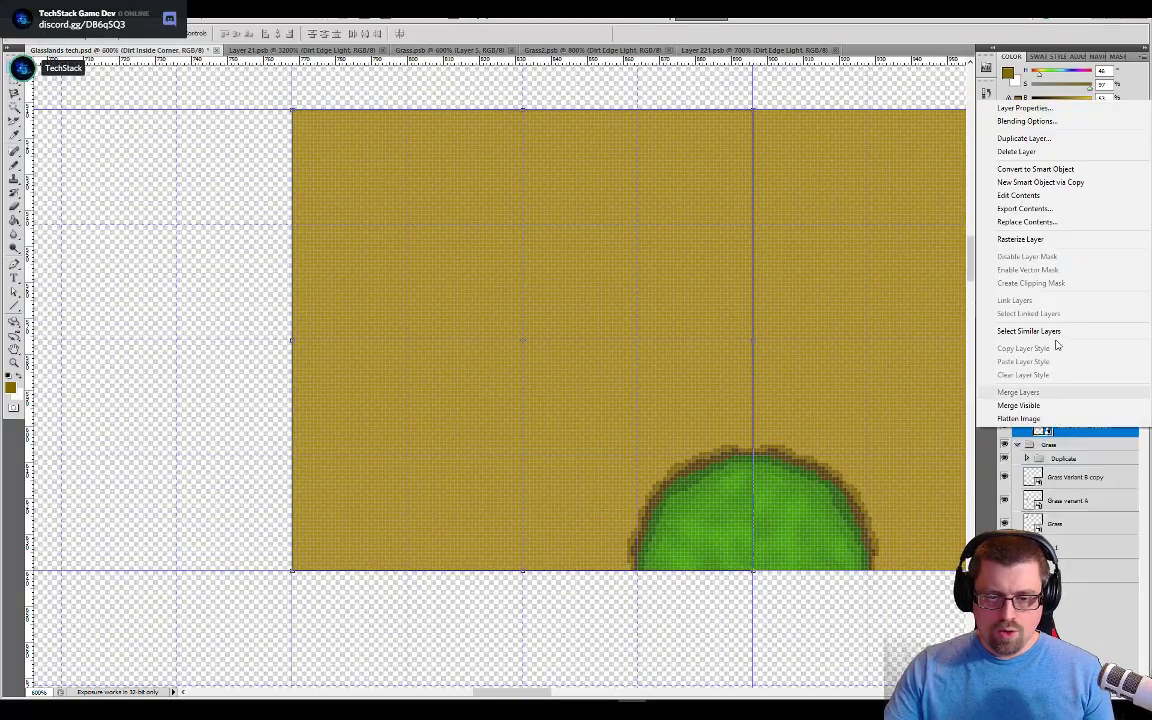
{"action": "left_click", "coordinate": [1024, 138]}
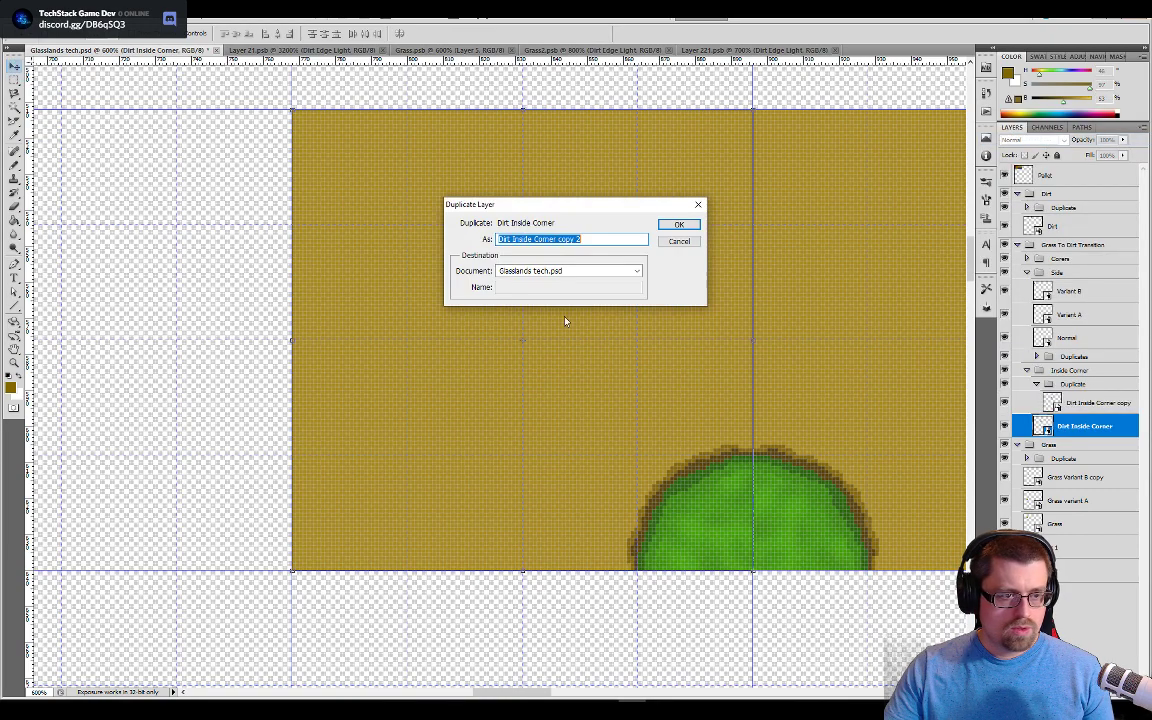
{"action": "left_click", "coordinate": [679, 226]}
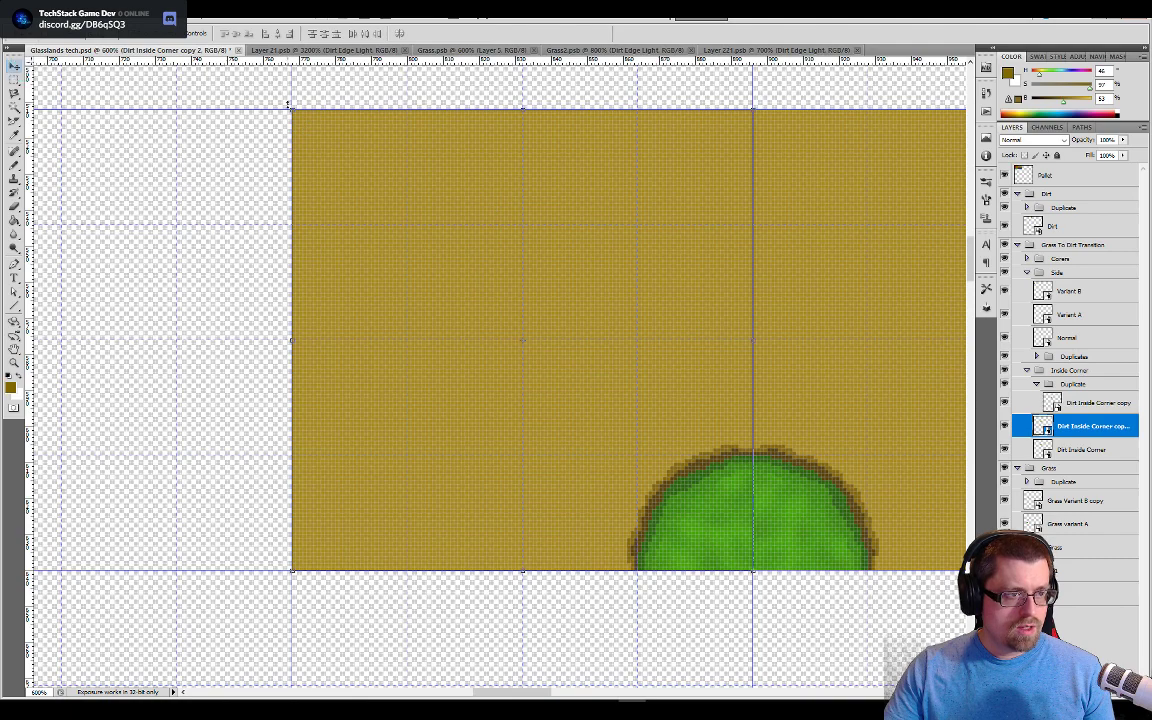
Step: Rotate the new Dirt Inside Corner duplicate -90 degrees and place it directly below the original tile to extend the grass circle
{"action": "key", "text": "ctrl+t"}
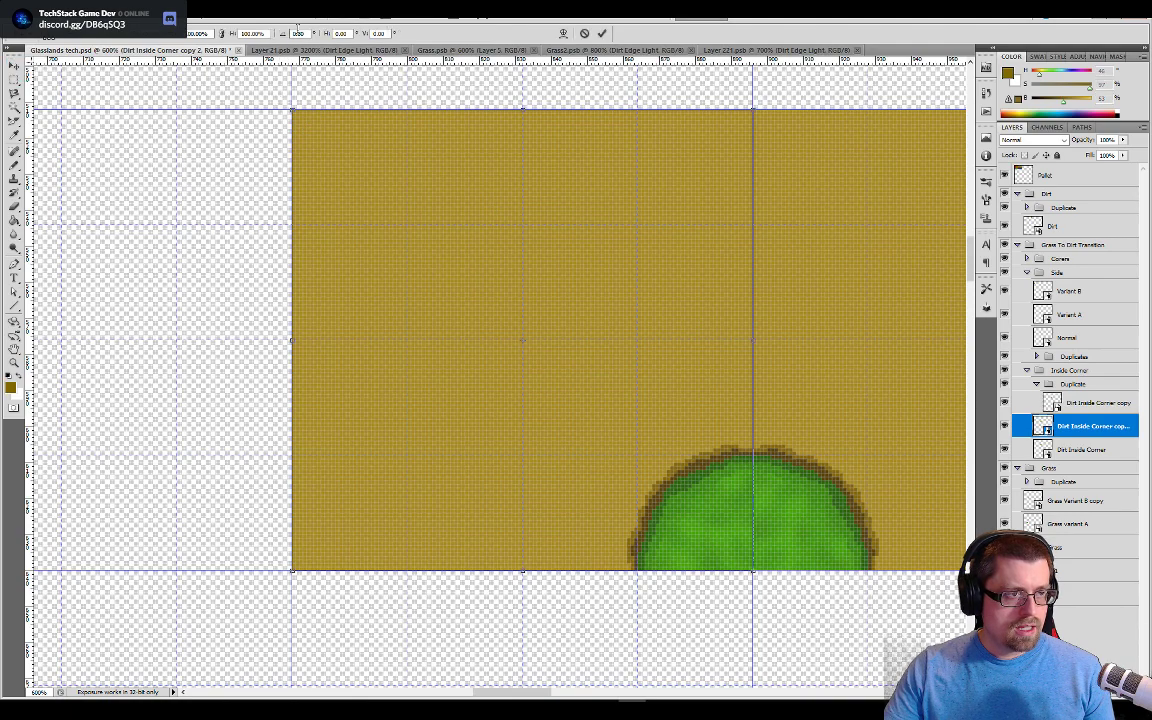
{"action": "left_click", "coordinate": [297, 33]}
{"action": "type", "text": "90"}
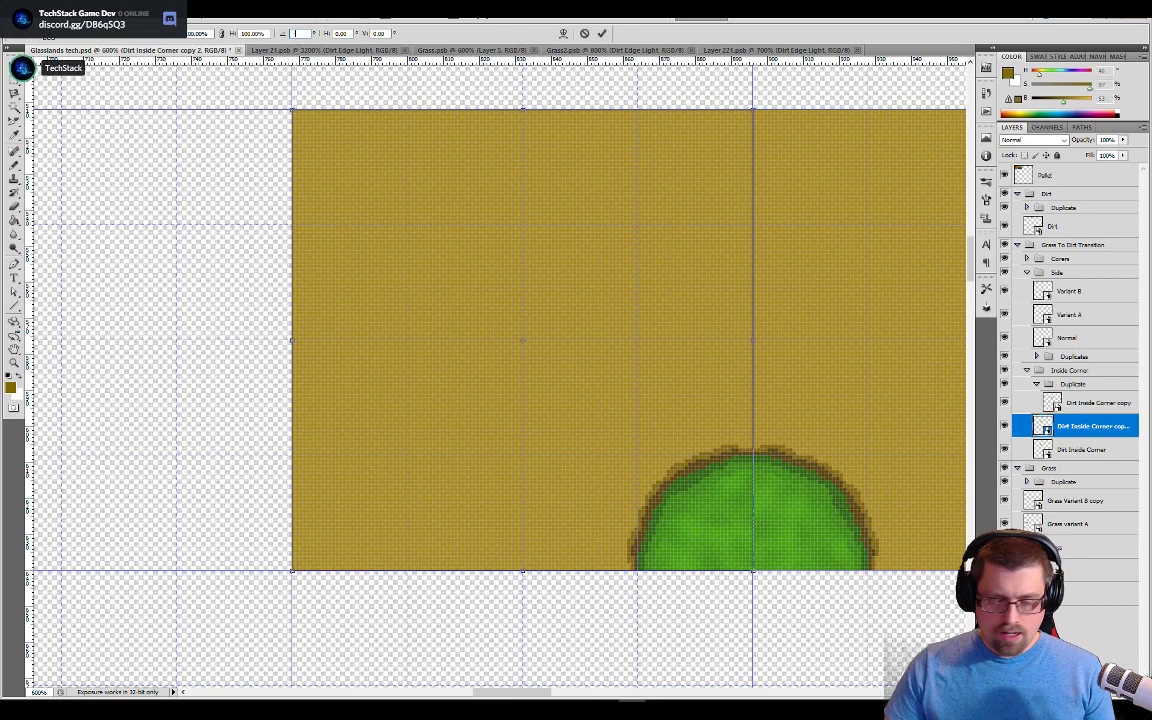
{"action": "key", "text": "Return"}
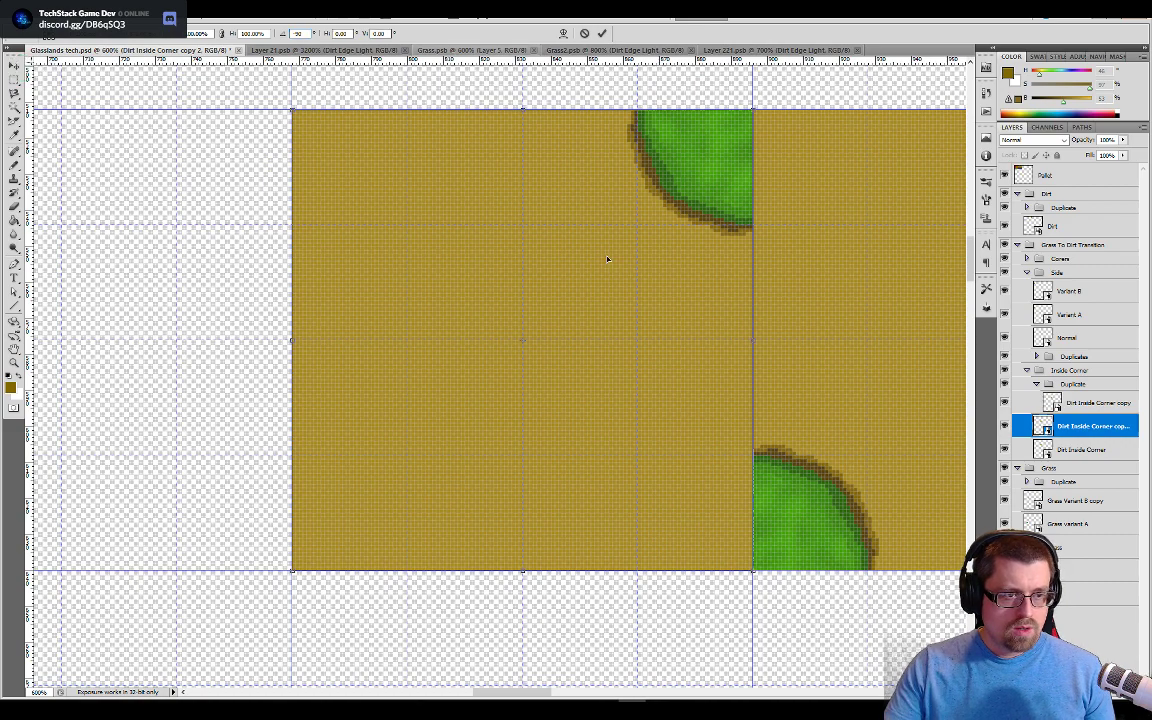
{"action": "left_click_drag", "start_coordinate": [609, 257], "coordinate": [628, 549]}
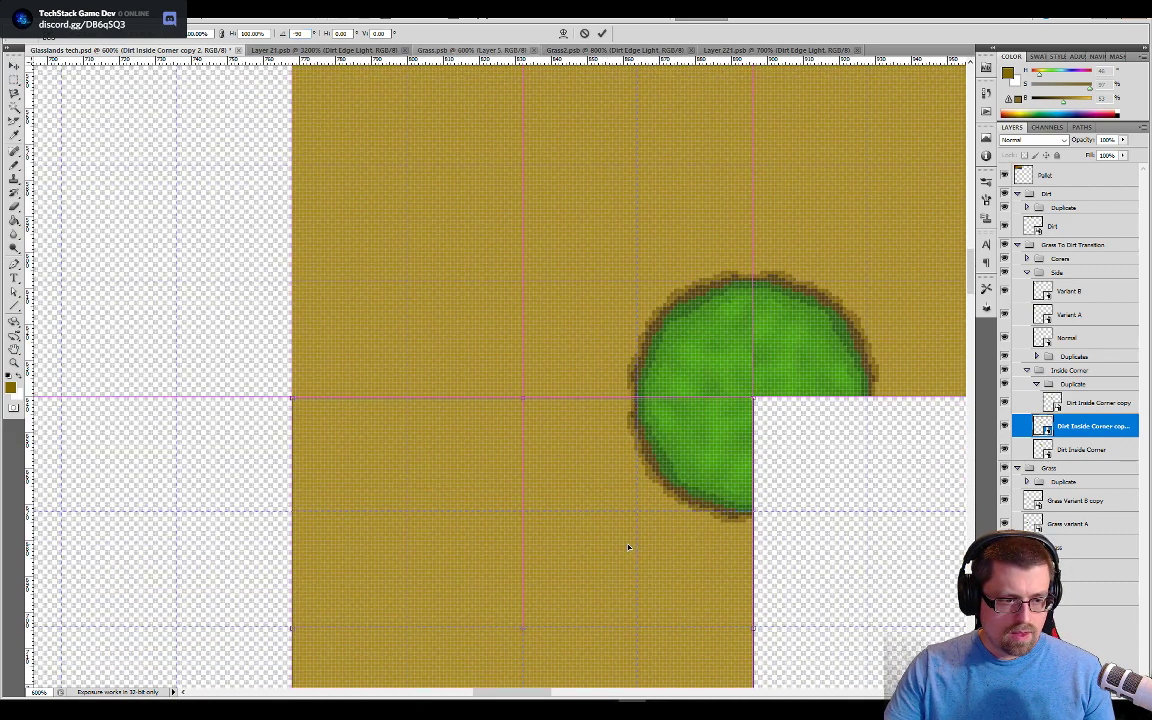
{"action": "left_click_drag", "start_coordinate": [779, 566], "coordinate": [771, 309]}
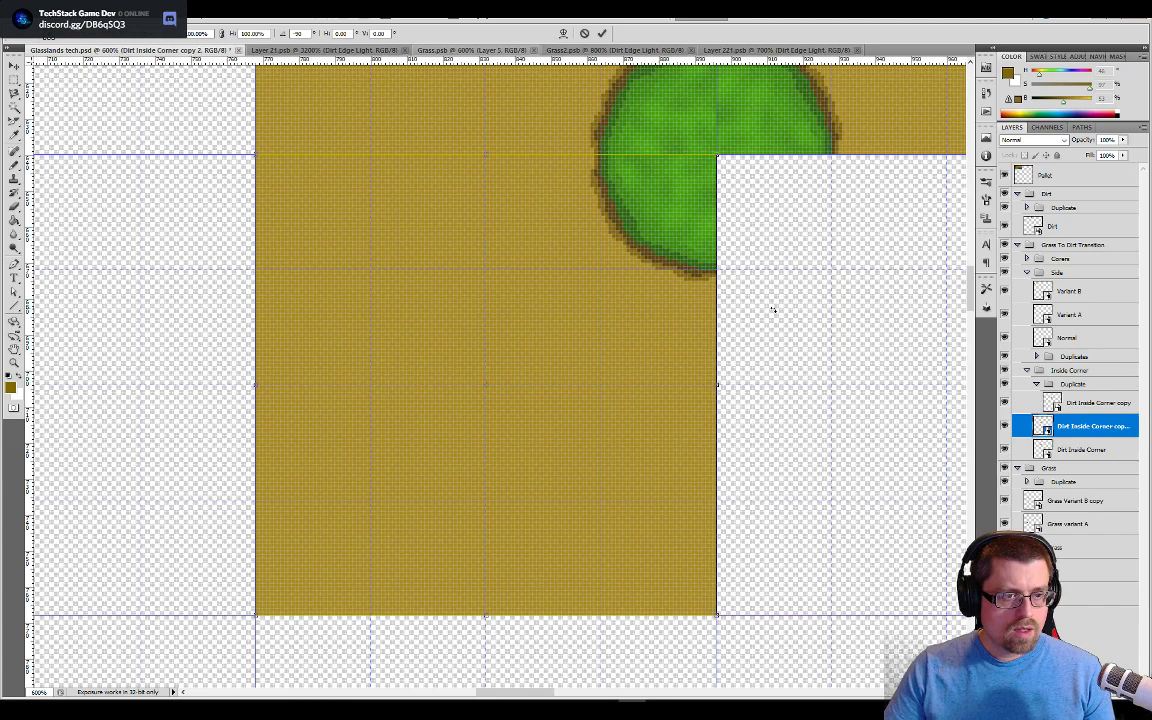
{"action": "key", "text": "Return"}
Step: Inspect the seam of the lower-left tile and move its layer into the Duplicate group under Inside Corner
{"action": "scroll", "coordinate": [772, 310], "scroll_direction": "left", "scroll_amount": 2}
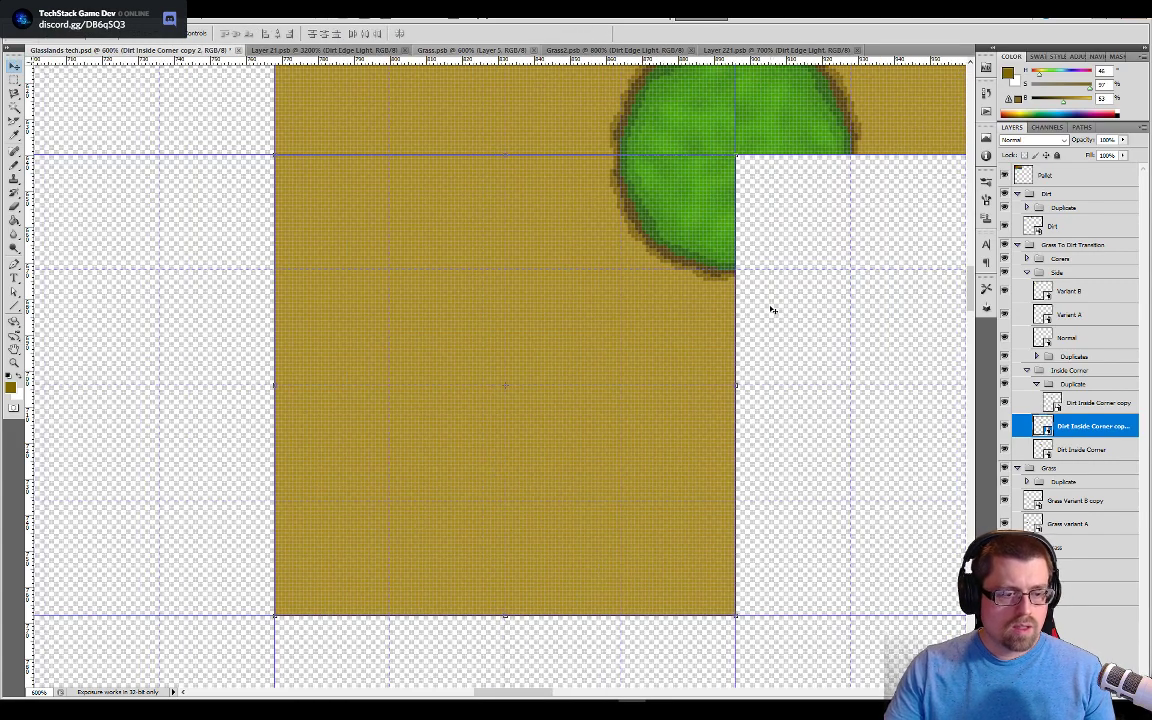
{"action": "key", "text": "ctrl+plus"}
{"action": "left_click_drag", "start_coordinate": [806, 271], "coordinate": [725, 378]}
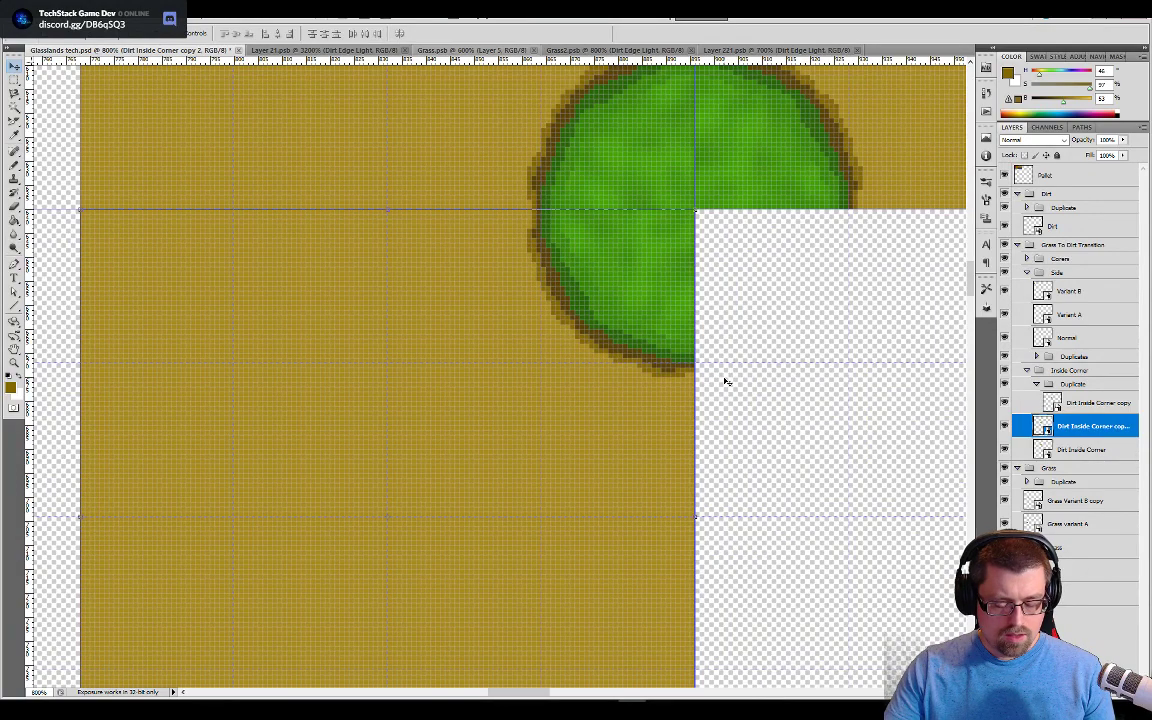
{"action": "key", "text": "m"}
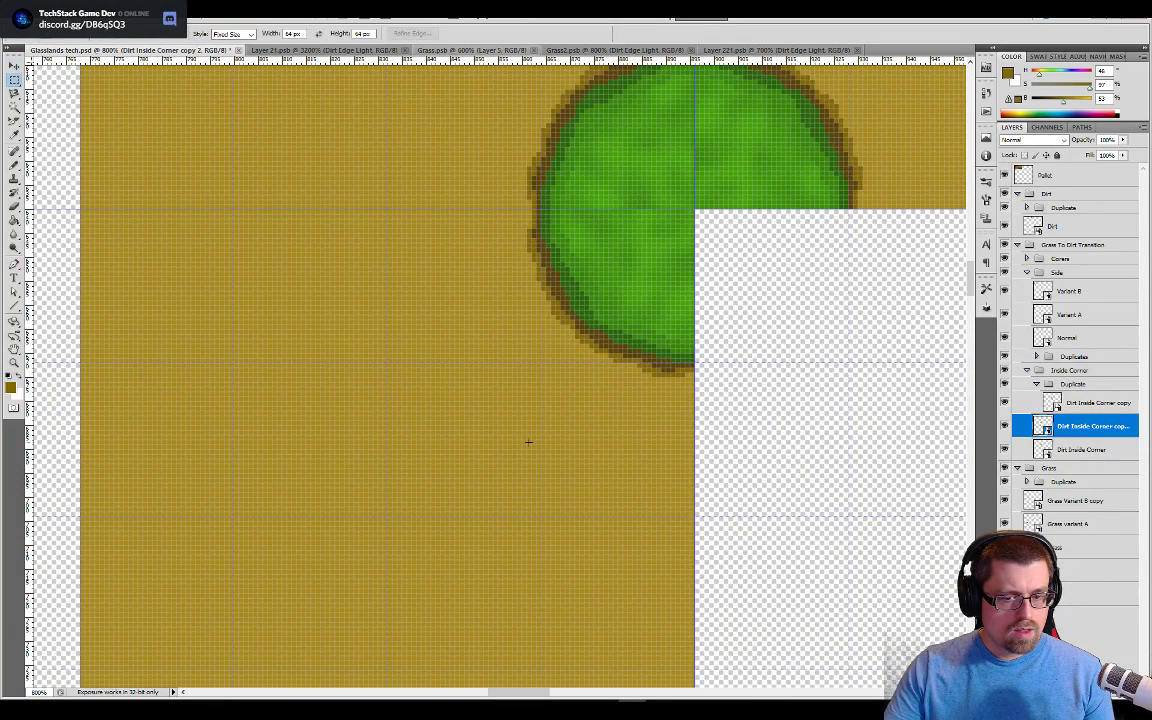
{"action": "left_click_drag", "start_coordinate": [1085, 426], "coordinate": [1070, 386]}
{"action": "scroll", "coordinate": [680, 365], "scroll_direction": "down", "scroll_amount": 4}
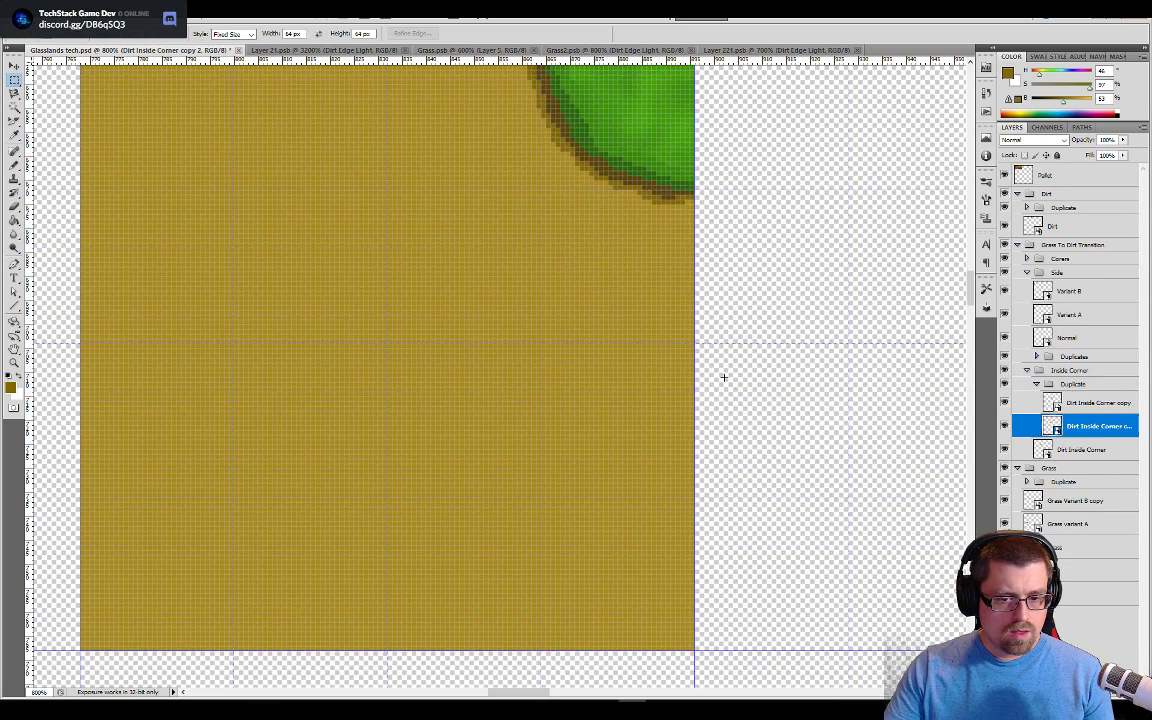
Step: Select the Dirt Inside Corner copy layer in the Duplicate group, with the missing quarter of the grass circle in view
{"action": "key", "text": "alt+bracketleft"}
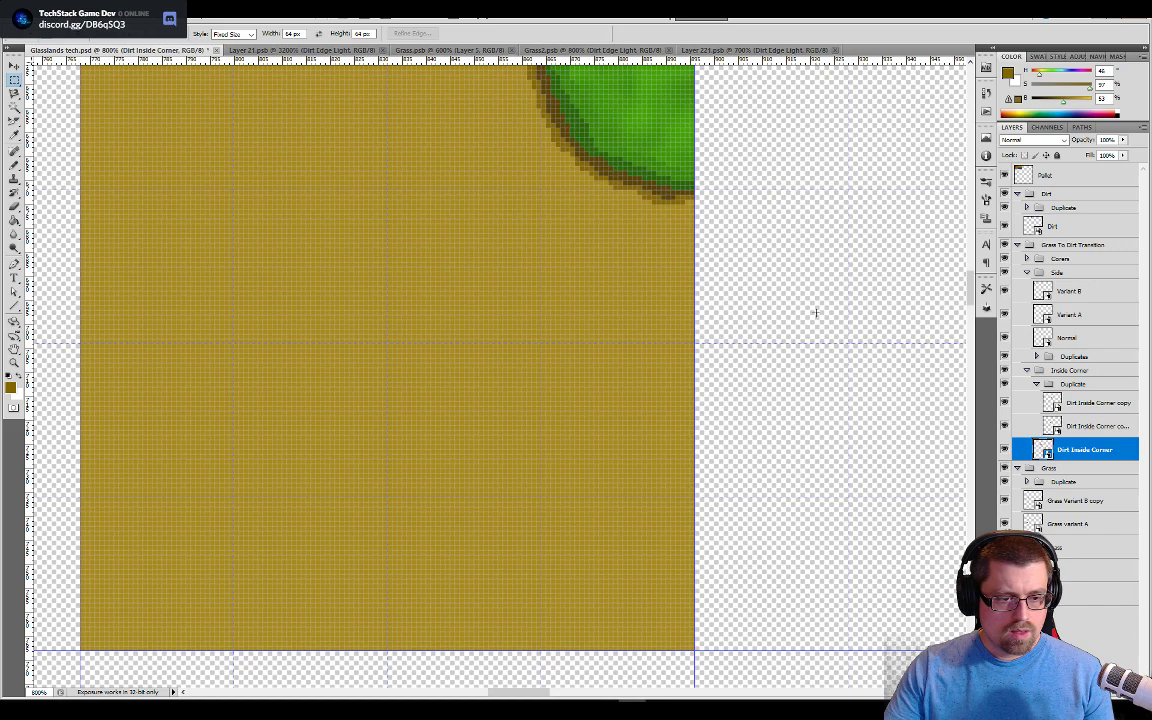
{"action": "scroll", "coordinate": [808, 308], "scroll_direction": "up", "scroll_amount": 6}
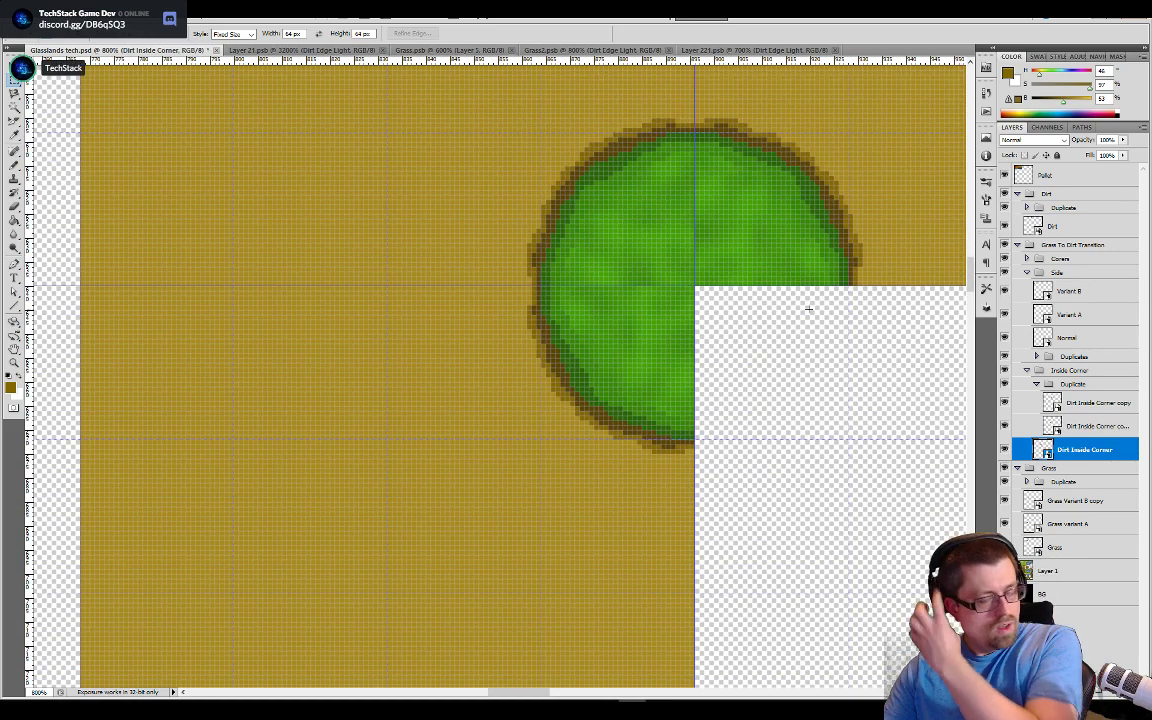
{"action": "left_click", "coordinate": [1068, 402]}
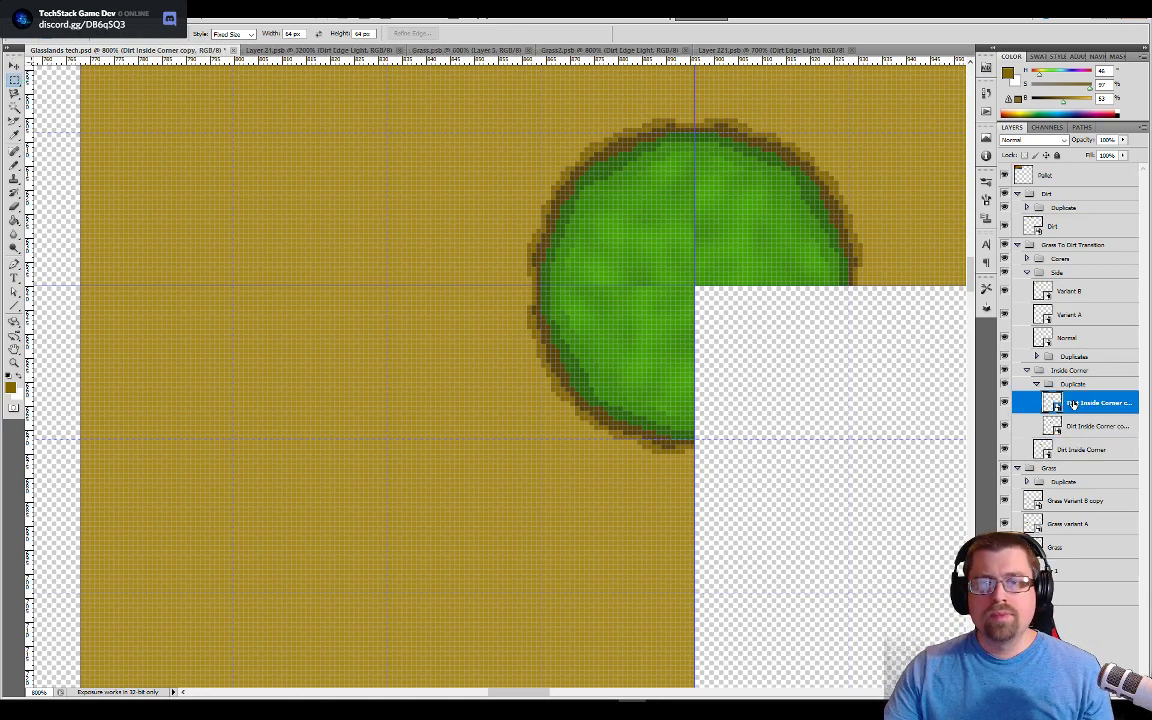
Step: Hide the Pallet layer that covers the upper part of the tileset
{"action": "key", "text": "v"}
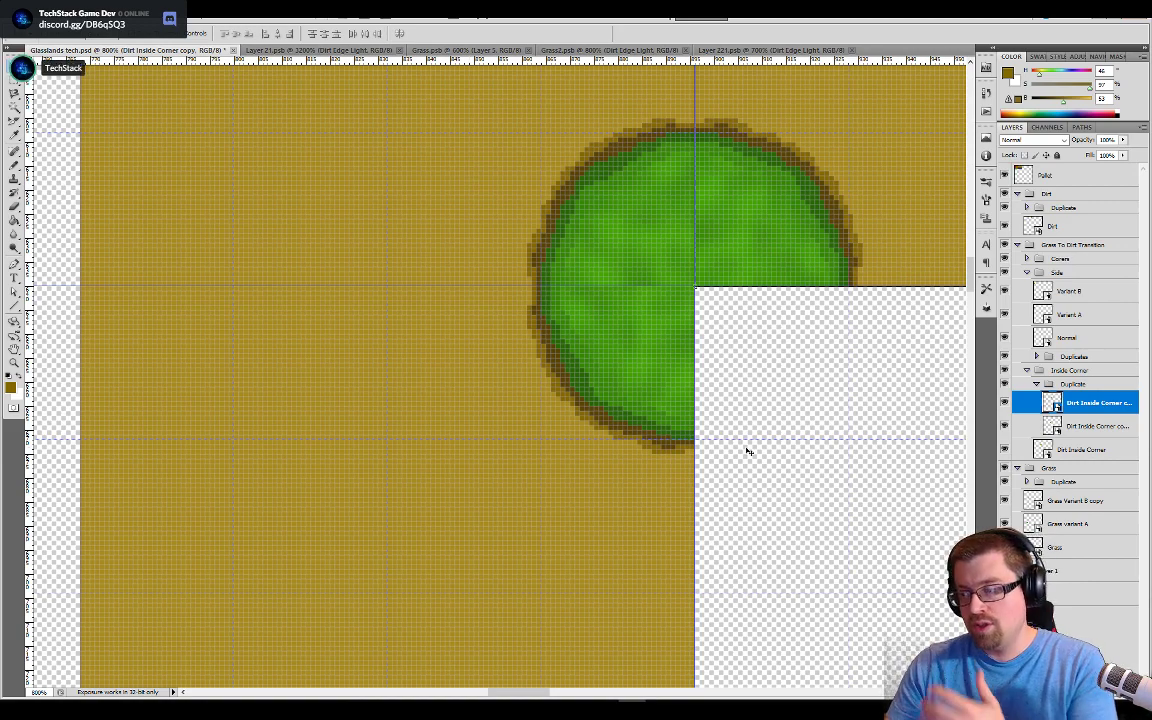
{"action": "key", "text": "ctrl+minus"}
{"action": "key", "text": "ctrl+minus"}
{"action": "key", "text": "ctrl+minus"}
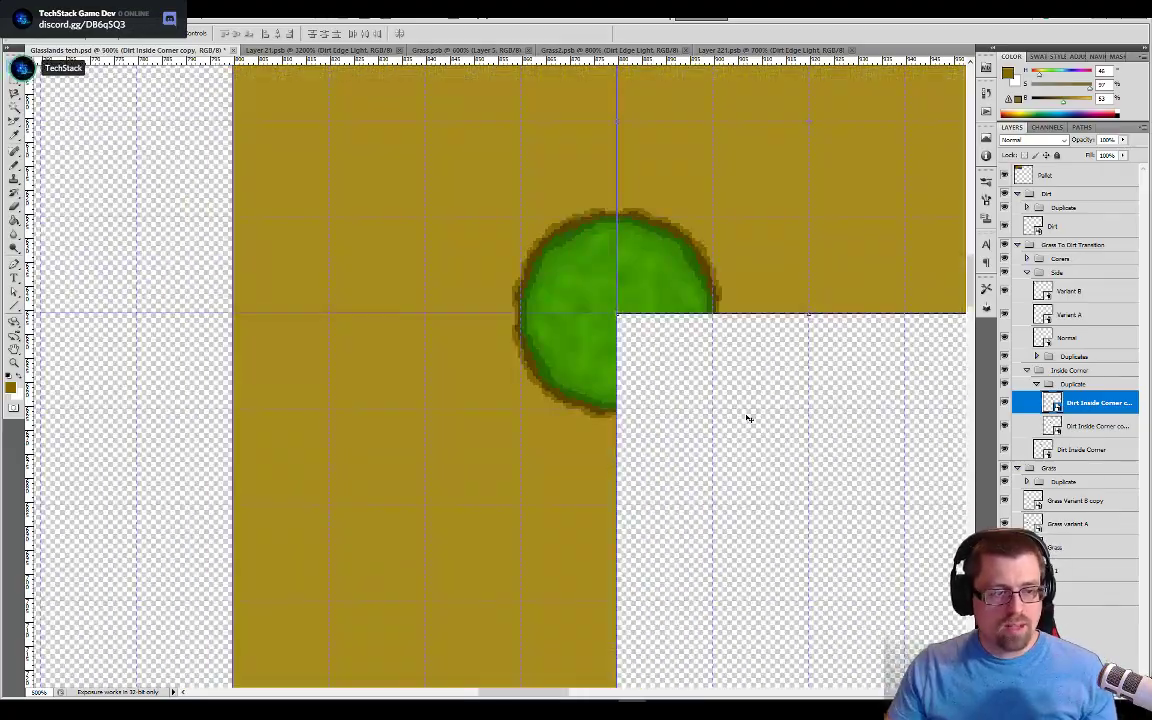
{"action": "key", "text": "ctrl+minus"}
{"action": "key", "text": "ctrl+minus"}
{"action": "key", "text": "ctrl+minus"}
{"action": "key", "text": "ctrl+minus"}
{"action": "key", "text": "ctrl+minus"}
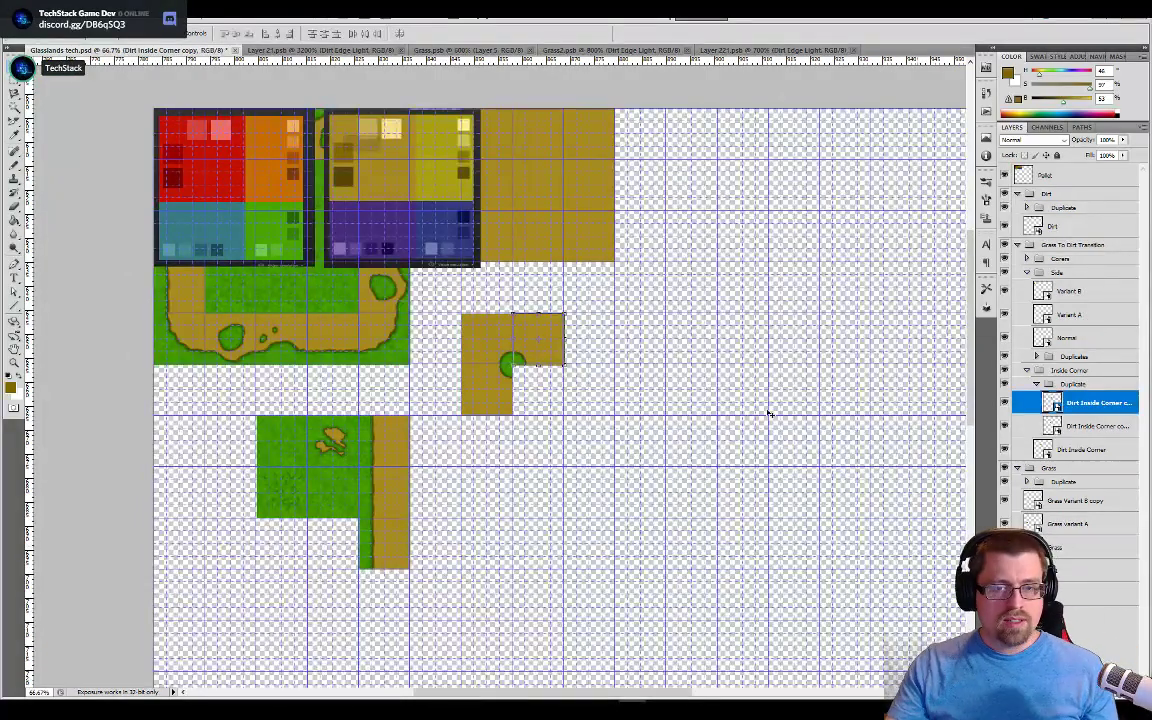
{"action": "left_click", "coordinate": [1005, 175]}
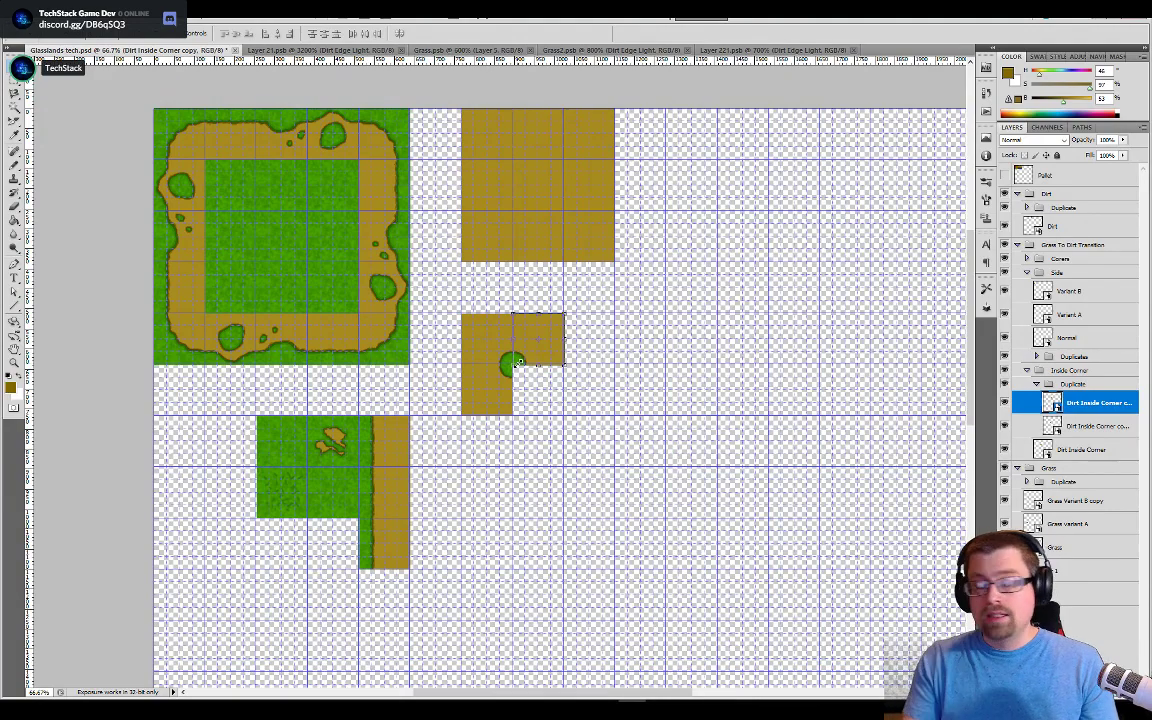
Step: Duplicate the Dirt Inside Corner copy 2 layer, the lower-left quarter of the grass circle
{"action": "scroll", "coordinate": [516, 362], "scroll_direction": "up", "scroll_amount": 3}
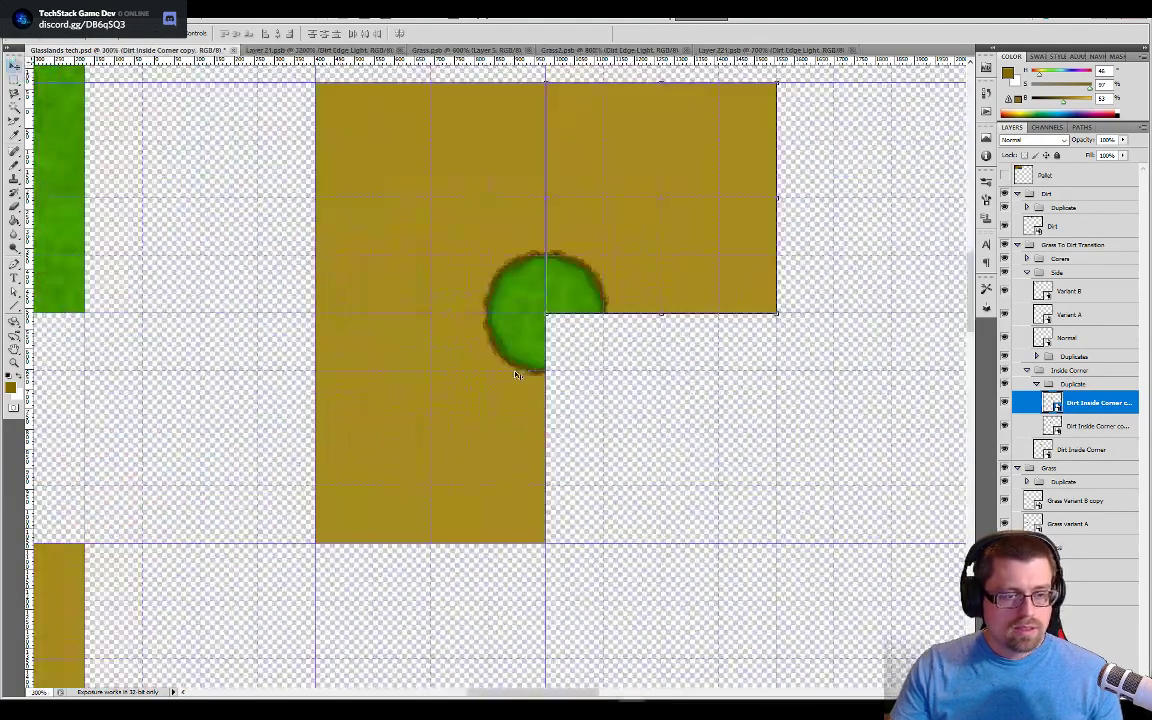
{"action": "scroll", "coordinate": [516, 375], "scroll_direction": "up", "scroll_amount": 1}
{"action": "left_click_drag", "start_coordinate": [625, 303], "coordinate": [538, 345]}
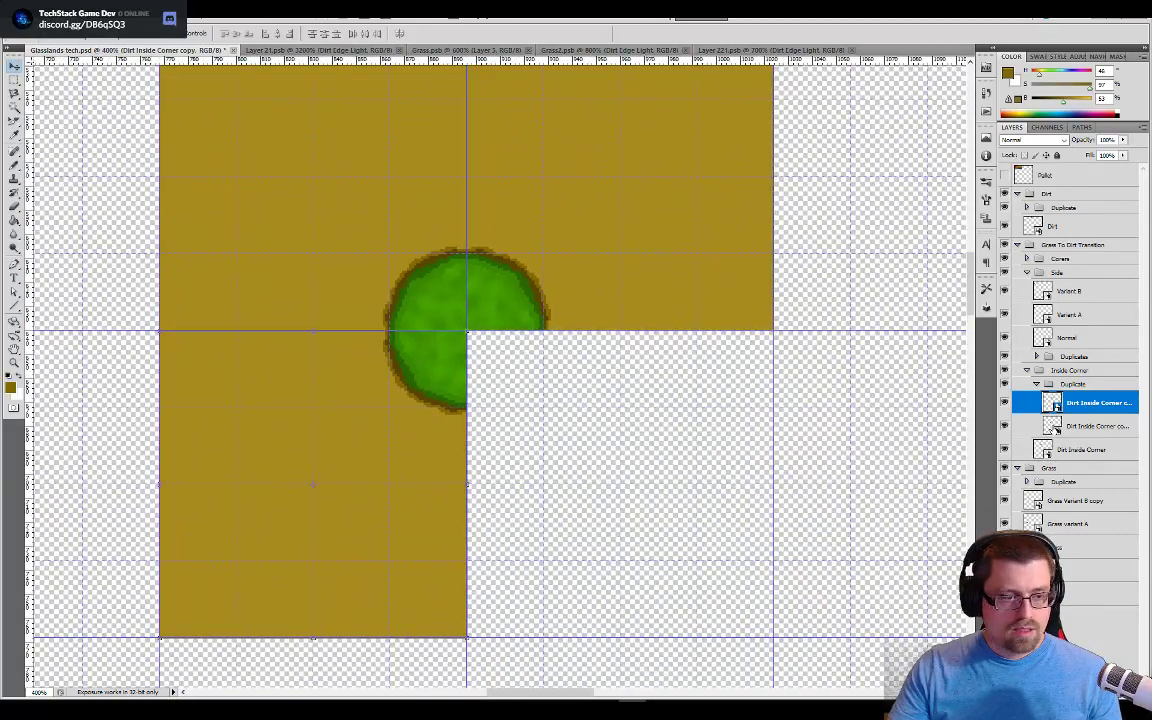
{"action": "key", "text": "alt+["}
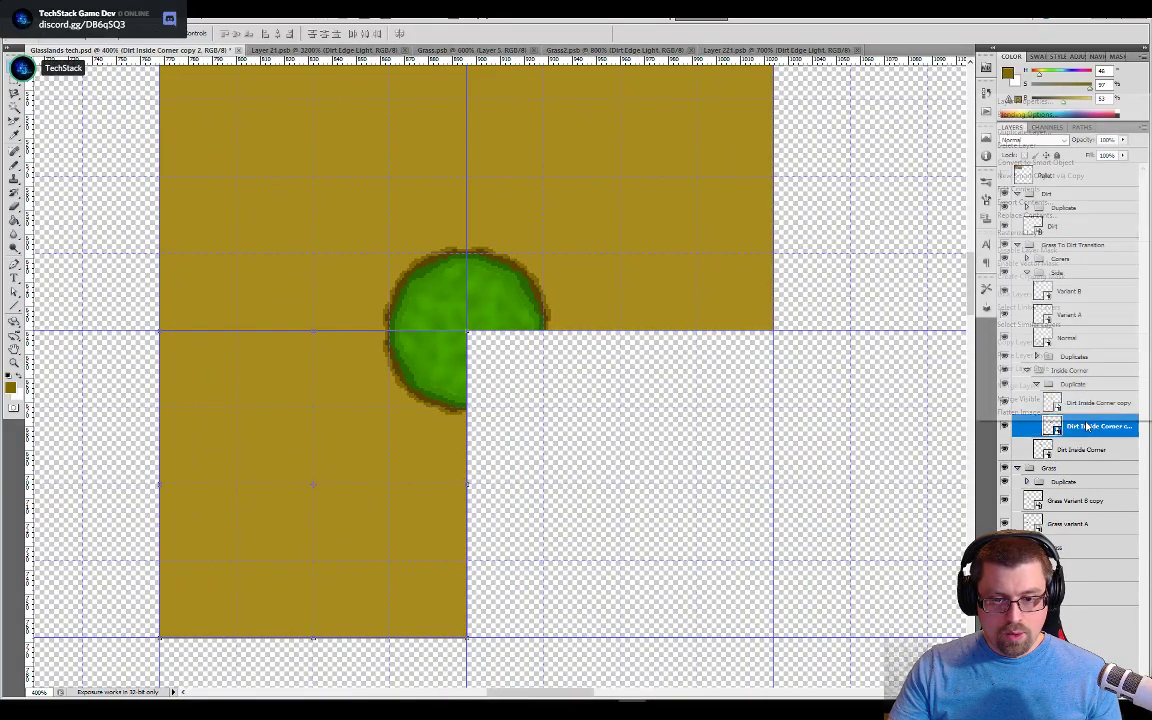
{"action": "right_click", "coordinate": [1095, 424]}
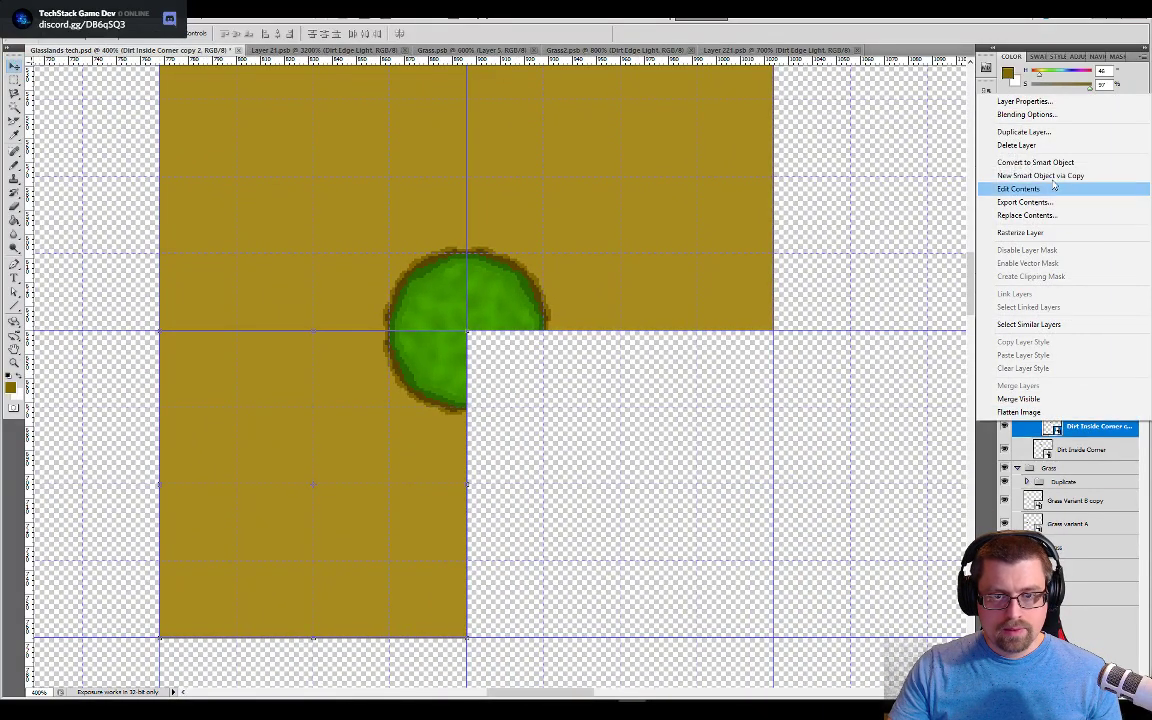
{"action": "left_click", "coordinate": [1060, 132]}
{"action": "key", "text": "Return"}
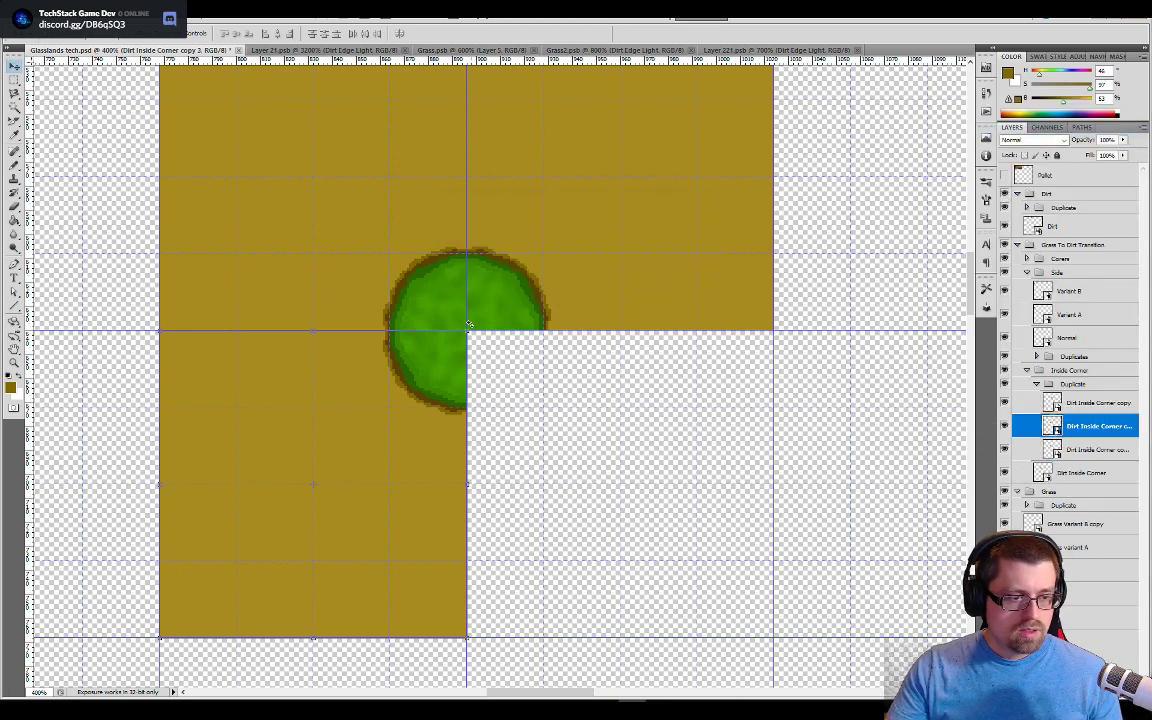
Step: Rotate the duplicated corner tile -90° and move it into the empty lower-right quarter to close the grass circle
{"action": "key", "text": "ctrl+t"}
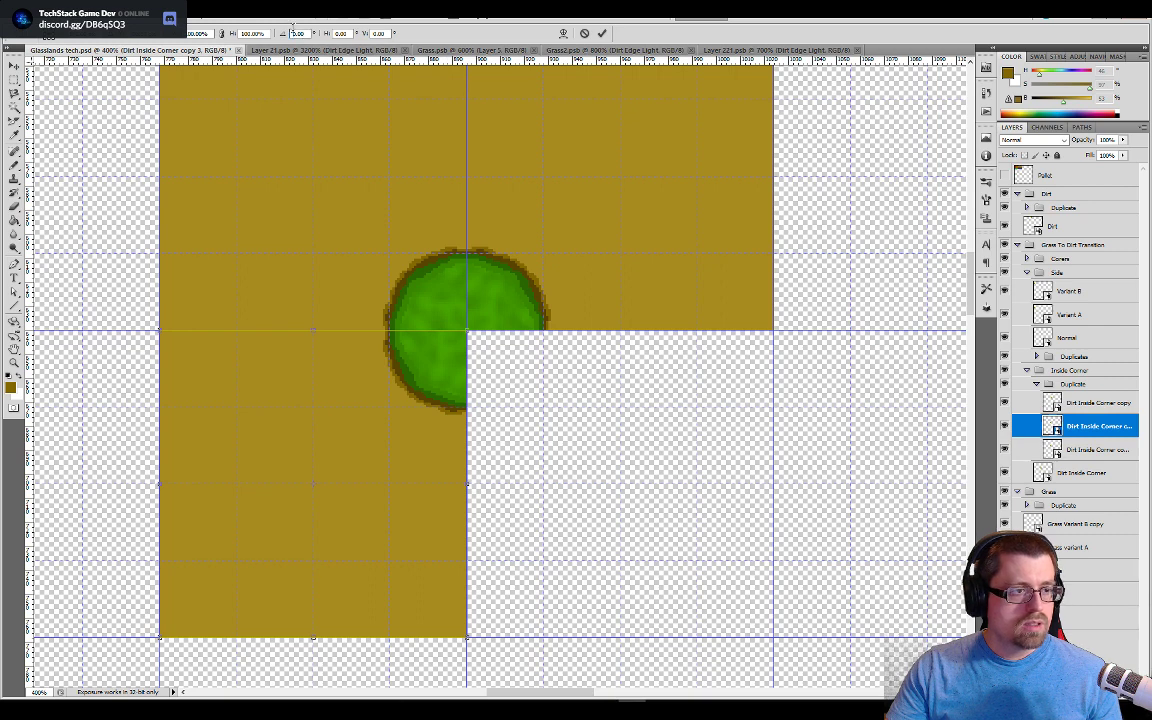
{"action": "type", "text": "90"}
{"action": "key", "text": "Return"}
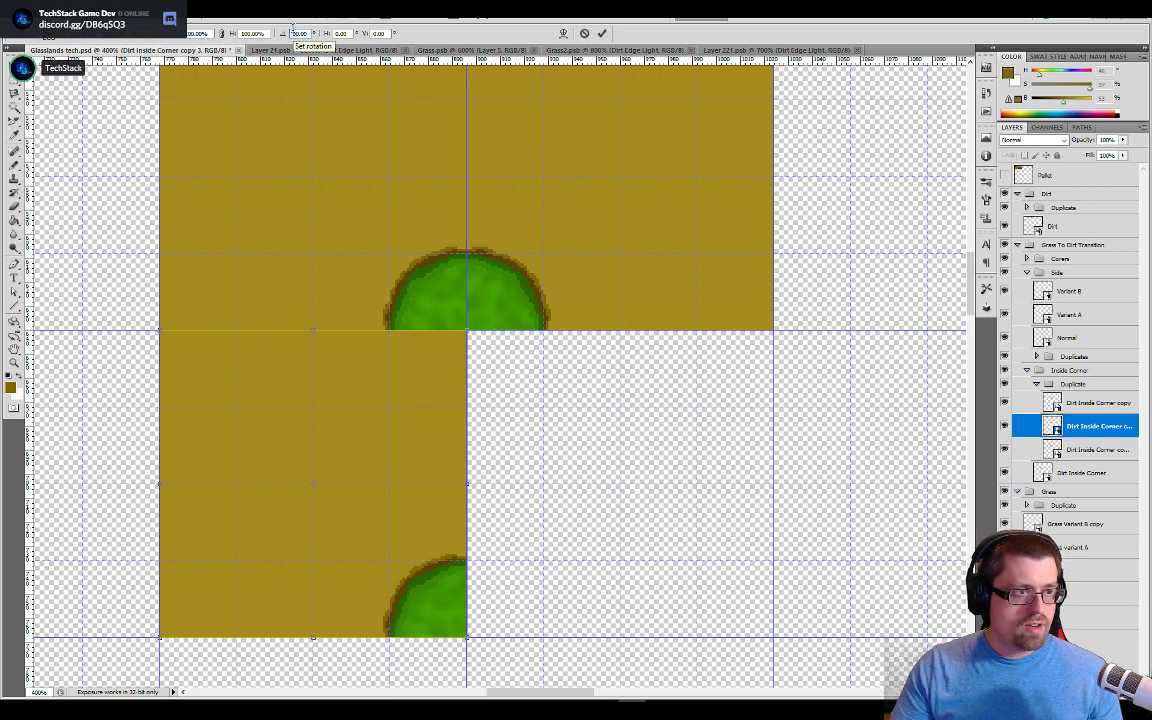
{"action": "type", "text": "-"}
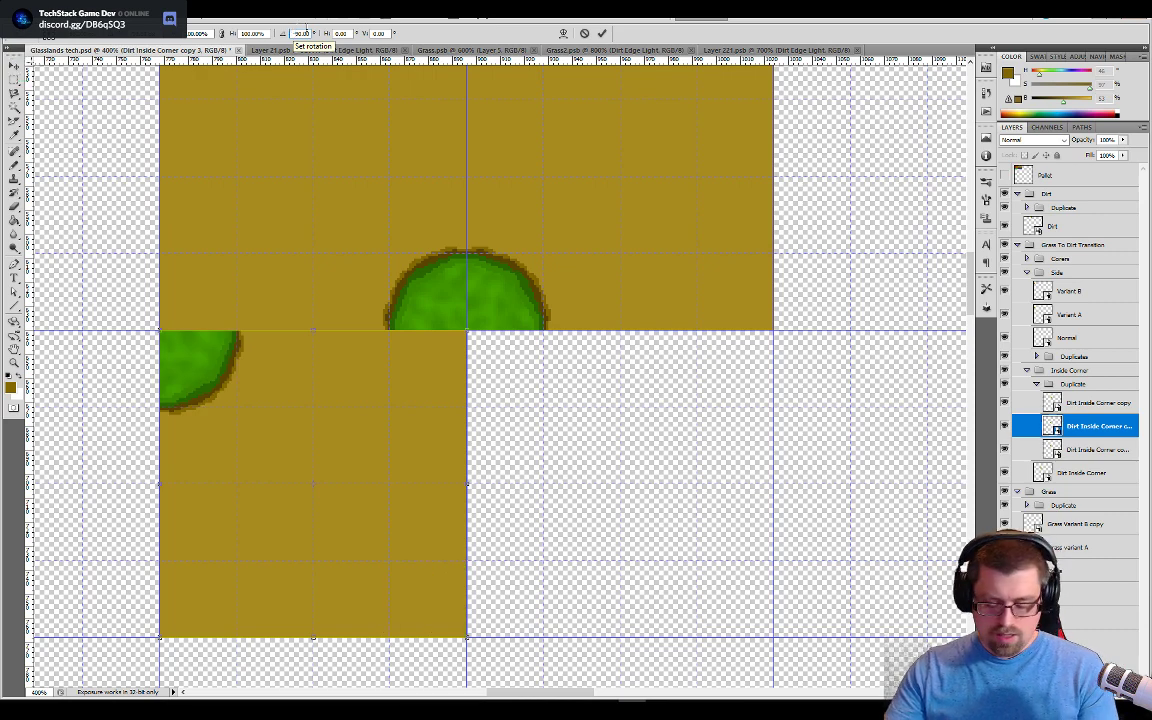
{"action": "left_click_drag", "start_coordinate": [371, 381], "coordinate": [683, 385]}
{"action": "key", "text": "Return"}
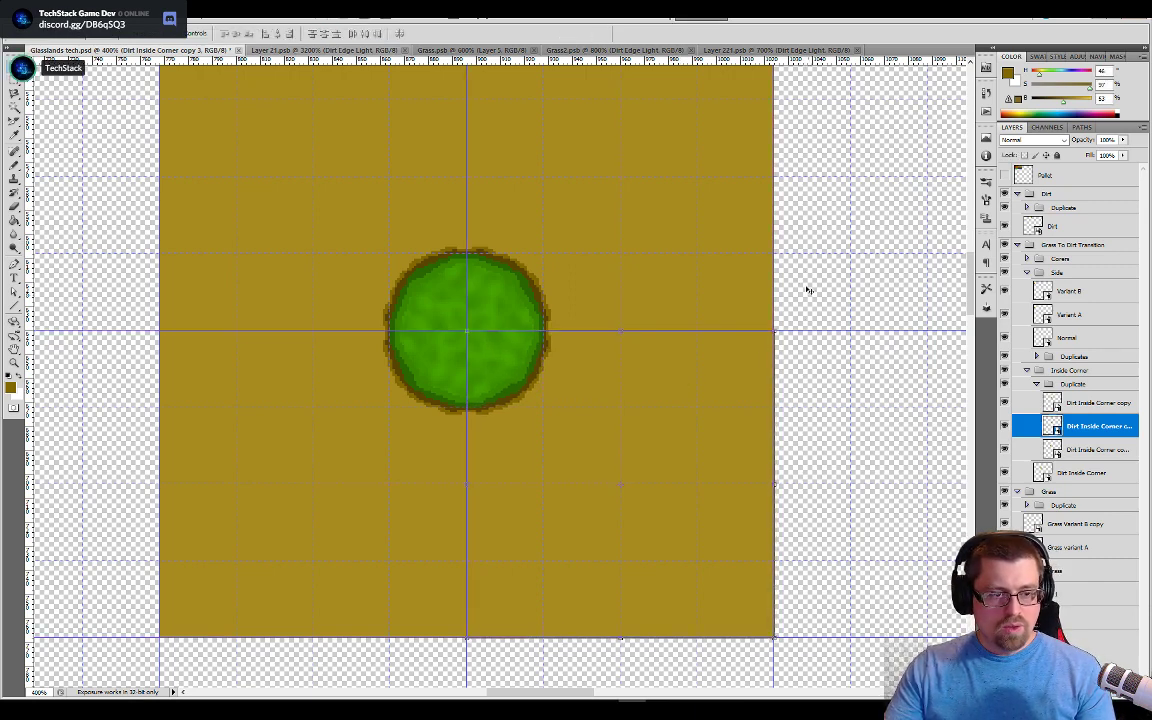
Step: Examine the edge pixels of the grass circle where the four inside corner tiles meet
{"action": "left_click", "coordinate": [1078, 402]}
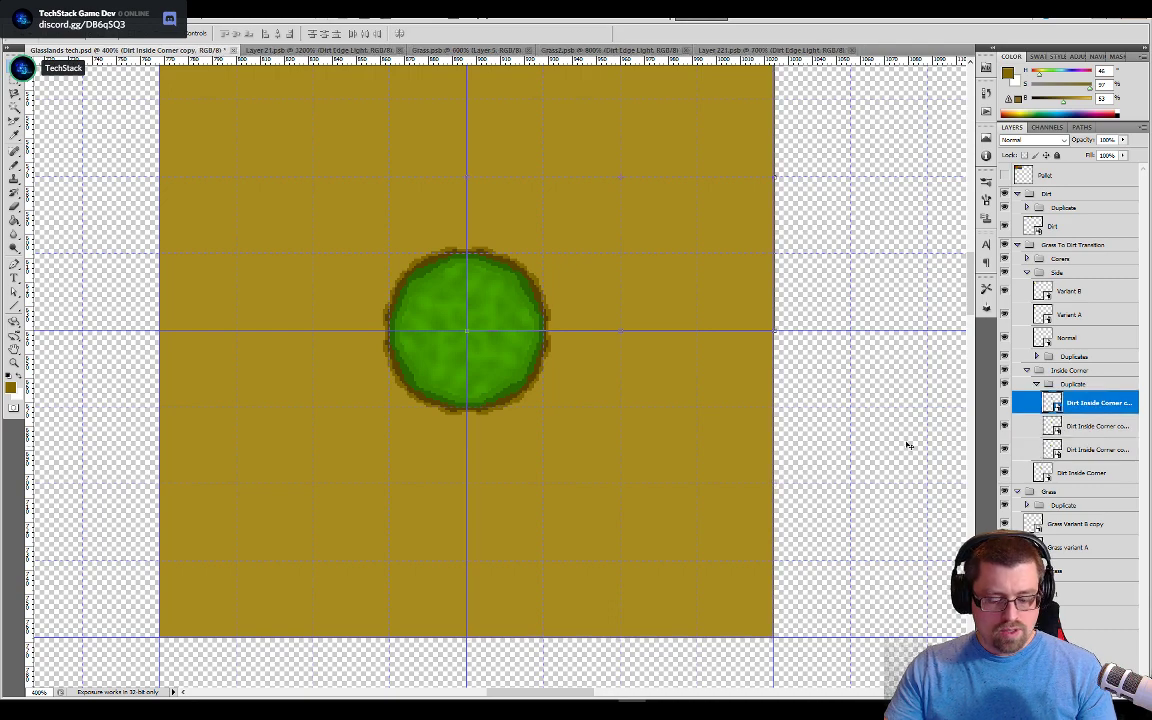
{"action": "key", "text": "m"}
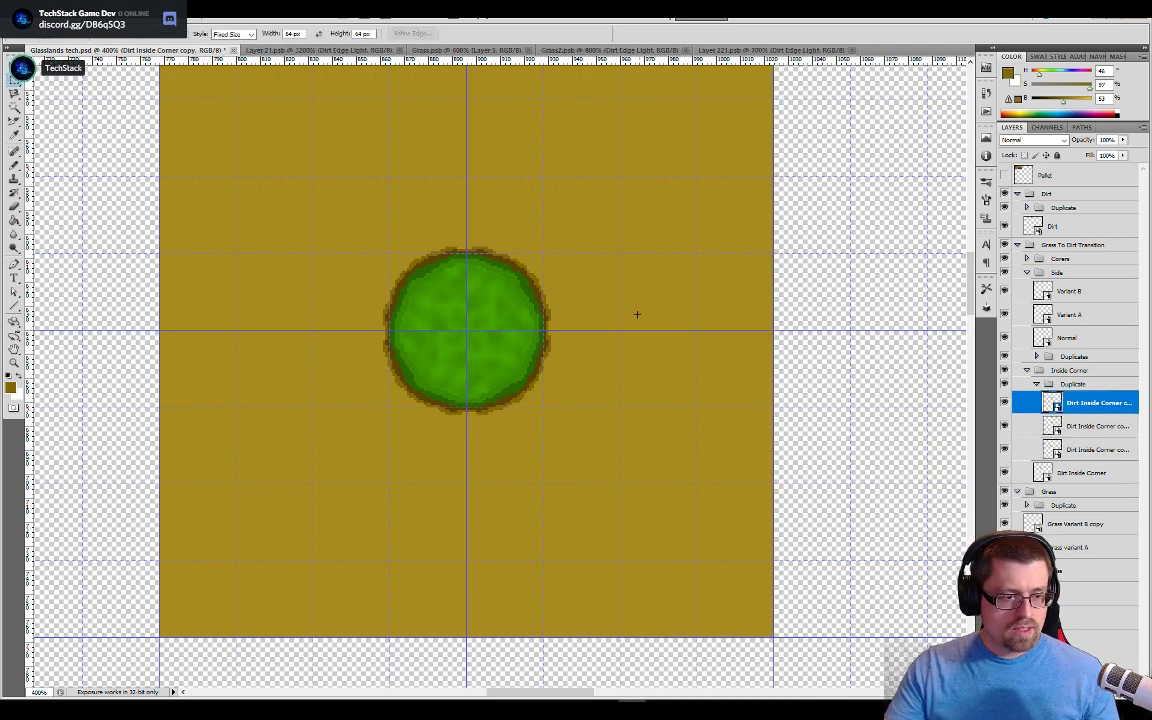
{"action": "key", "text": "ctrl+minus"}
{"action": "key", "text": "ctrl+minus"}
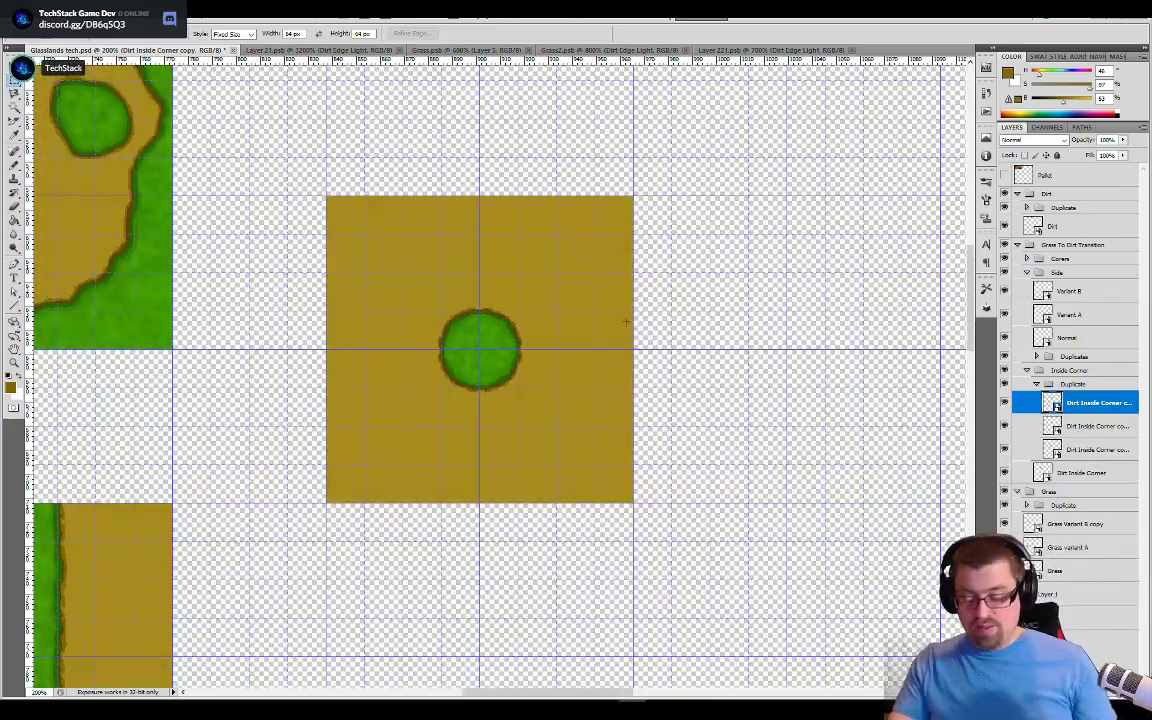
{"action": "key", "text": "ctrl+plus"}
{"action": "key", "text": "ctrl+plus"}
{"action": "key", "text": "ctrl+plus"}
{"action": "key", "text": "ctrl+plus"}
{"action": "key", "text": "ctrl+plus"}
{"action": "key", "text": "ctrl+plus"}
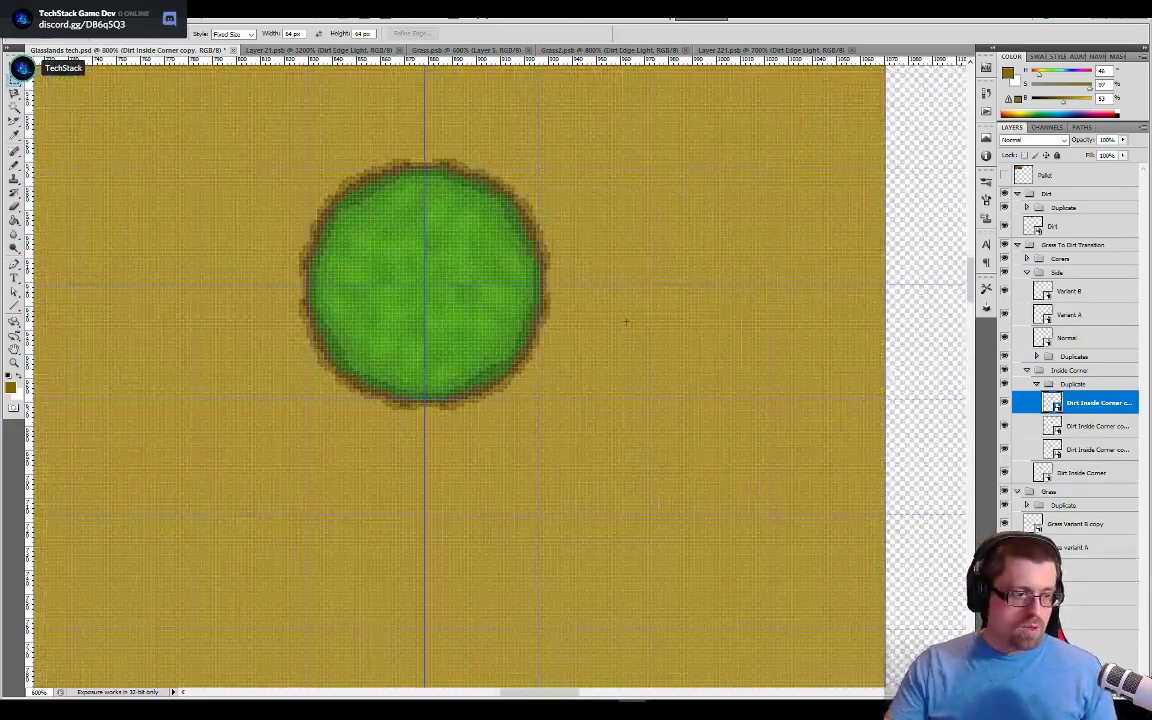
{"action": "key", "text": "ctrl+plus"}
{"action": "key", "text": "ctrl+plus"}
{"action": "left_click_drag", "start_coordinate": [457, 346], "coordinate": [565, 417]}
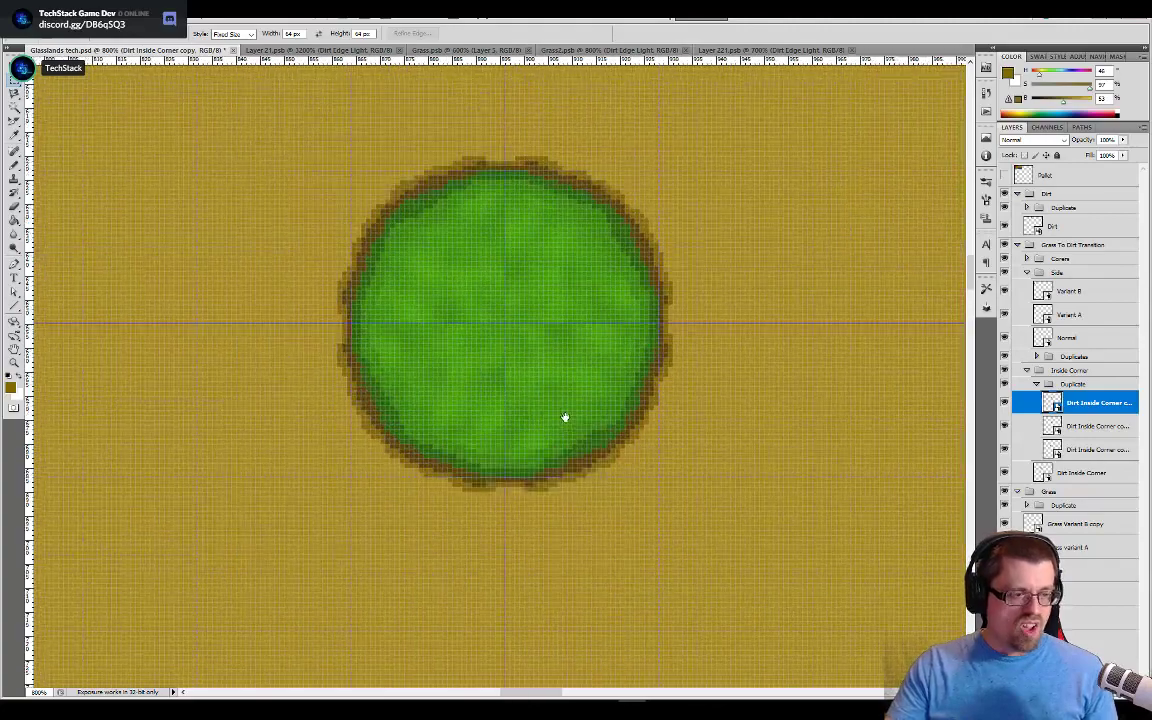
{"action": "key", "text": "ctrl+plus"}
{"action": "key", "text": "ctrl+plus"}
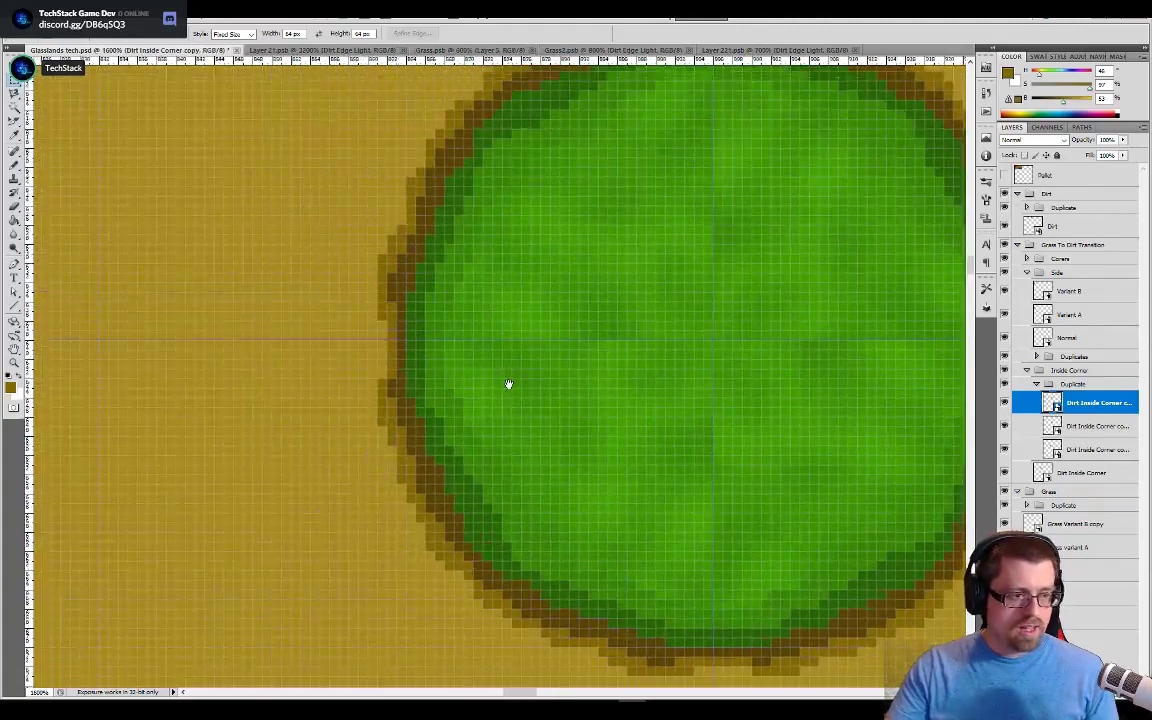
{"action": "left_click_drag", "start_coordinate": [509, 384], "coordinate": [523, 386]}
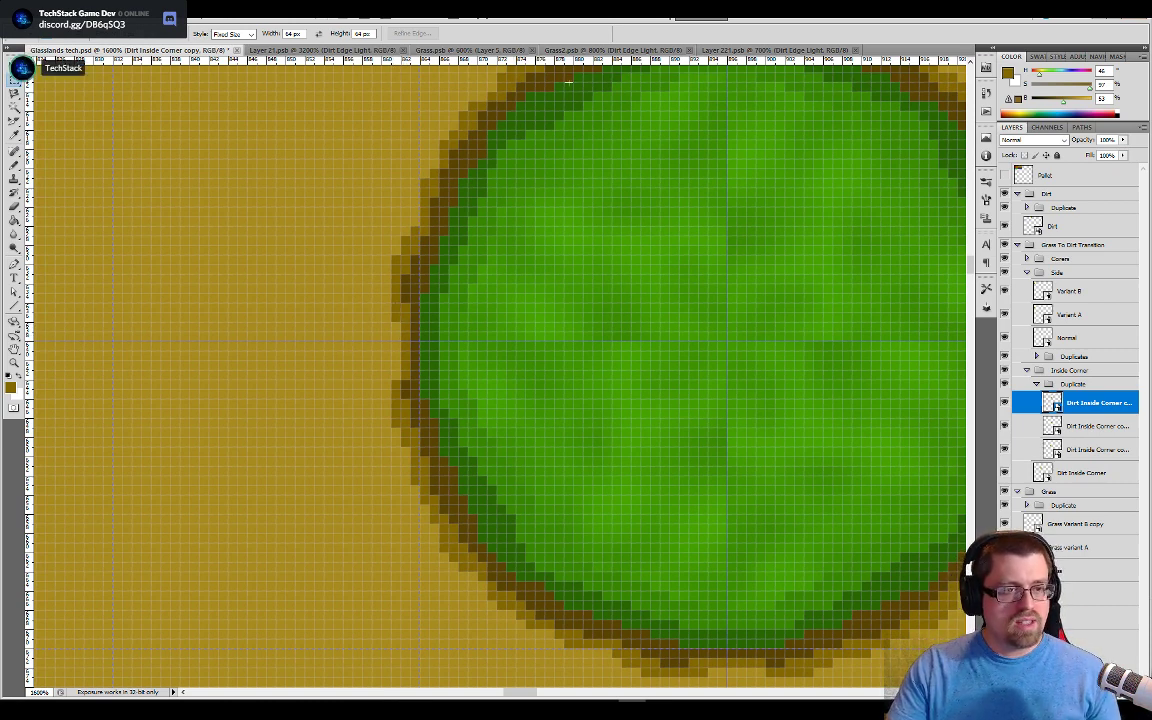
Step: In Layer 221.psb, erase the protruding pixels at the arc's ends on the Dirt Edge Light and Dark Edge layers, and save
{"action": "left_click", "coordinate": [768, 50]}
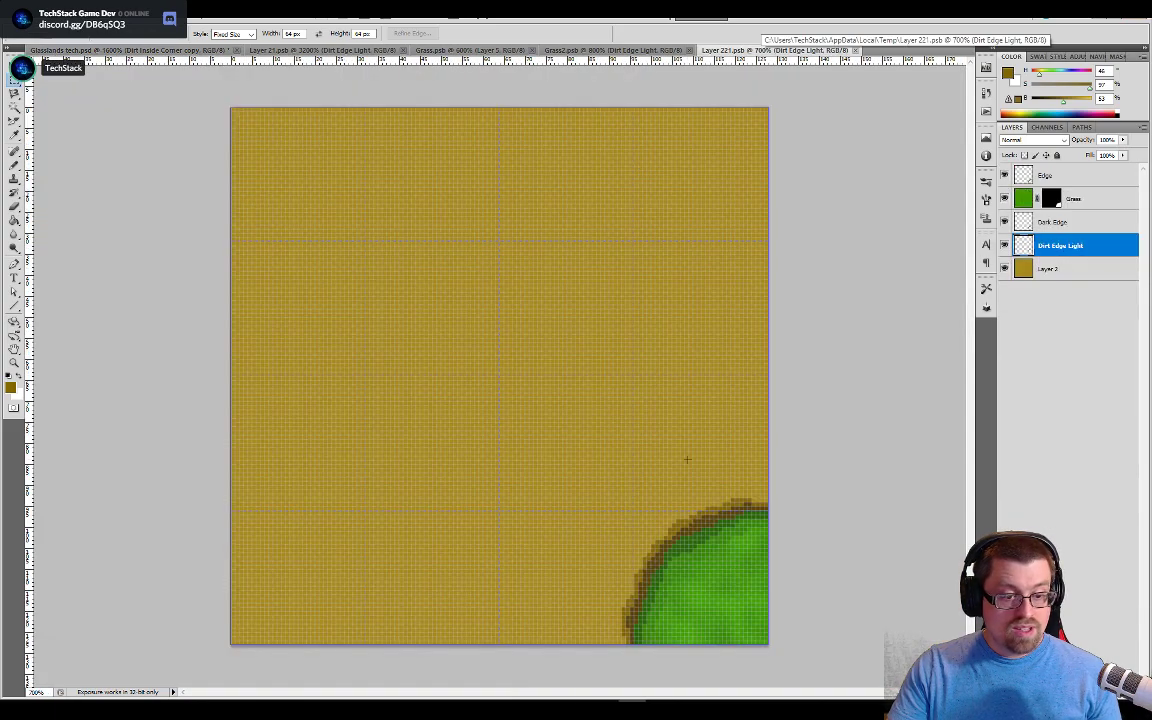
{"action": "key", "text": "ctrl+plus"}
{"action": "key", "text": "ctrl+plus"}
{"action": "left_click_drag", "start_coordinate": [689, 463], "coordinate": [512, 307]}
{"action": "key", "text": "e"}
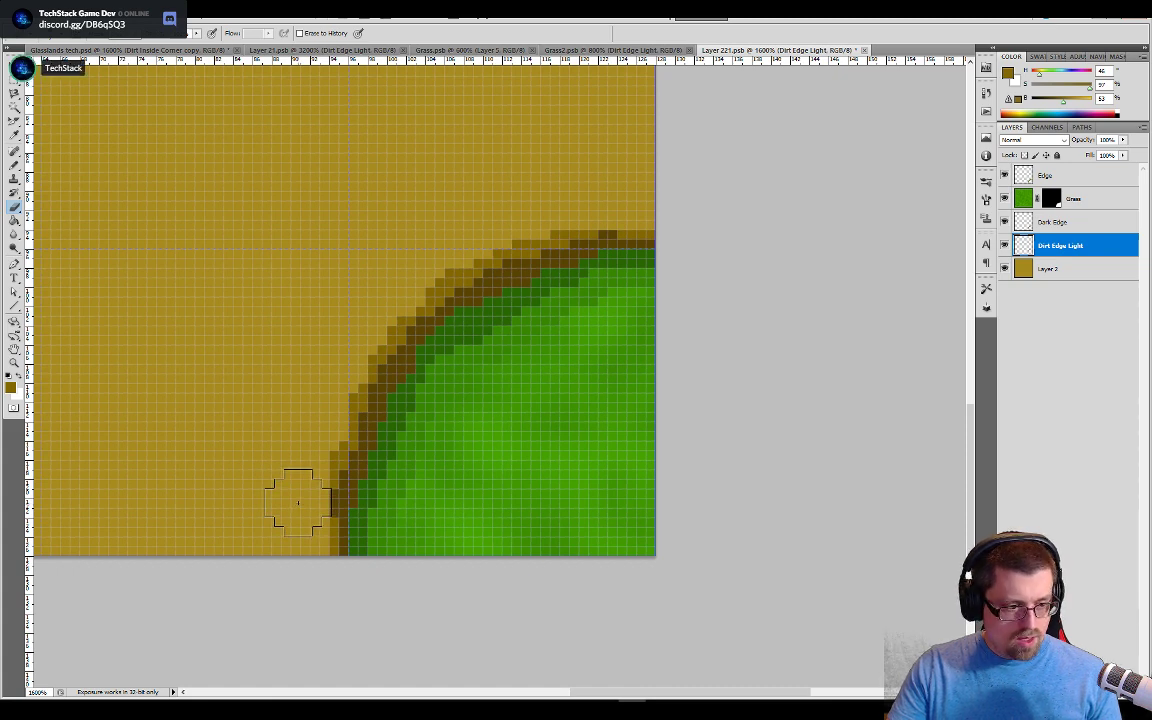
{"action": "left_click", "coordinate": [1042, 222]}
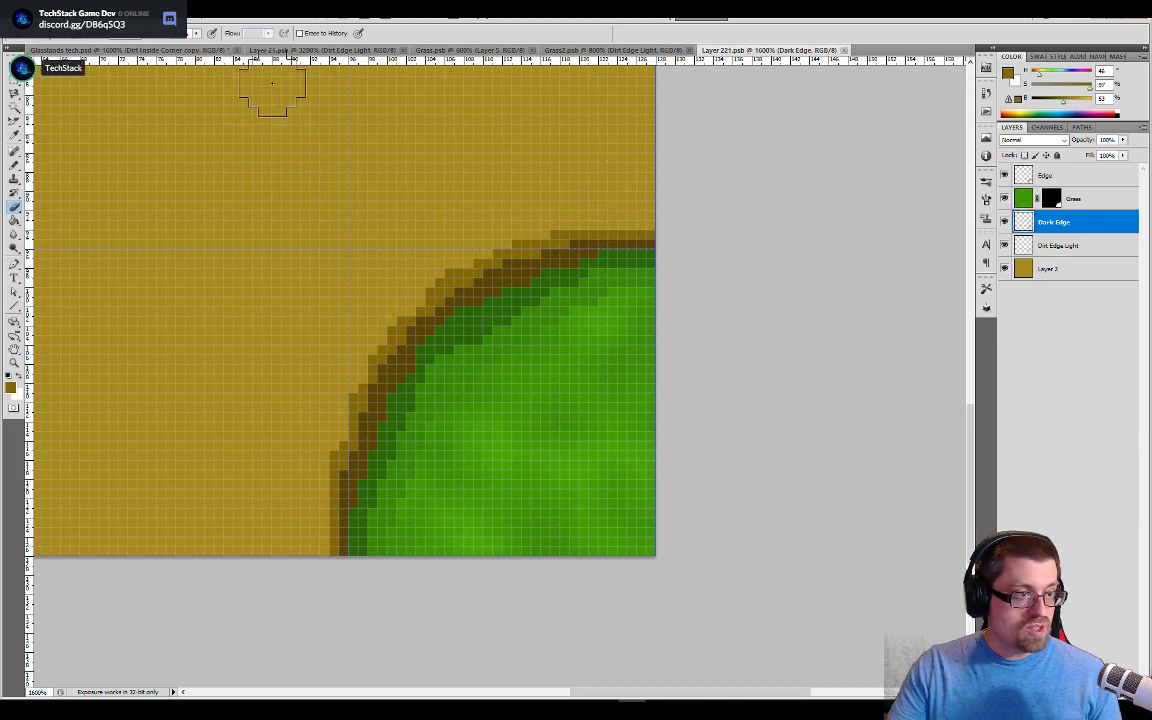
Step: Save the updated Glasslands tech.psd and check the corrected grass circle up close and alongside the rest of the tileset
{"action": "key", "text": "ctrl+Tab"}
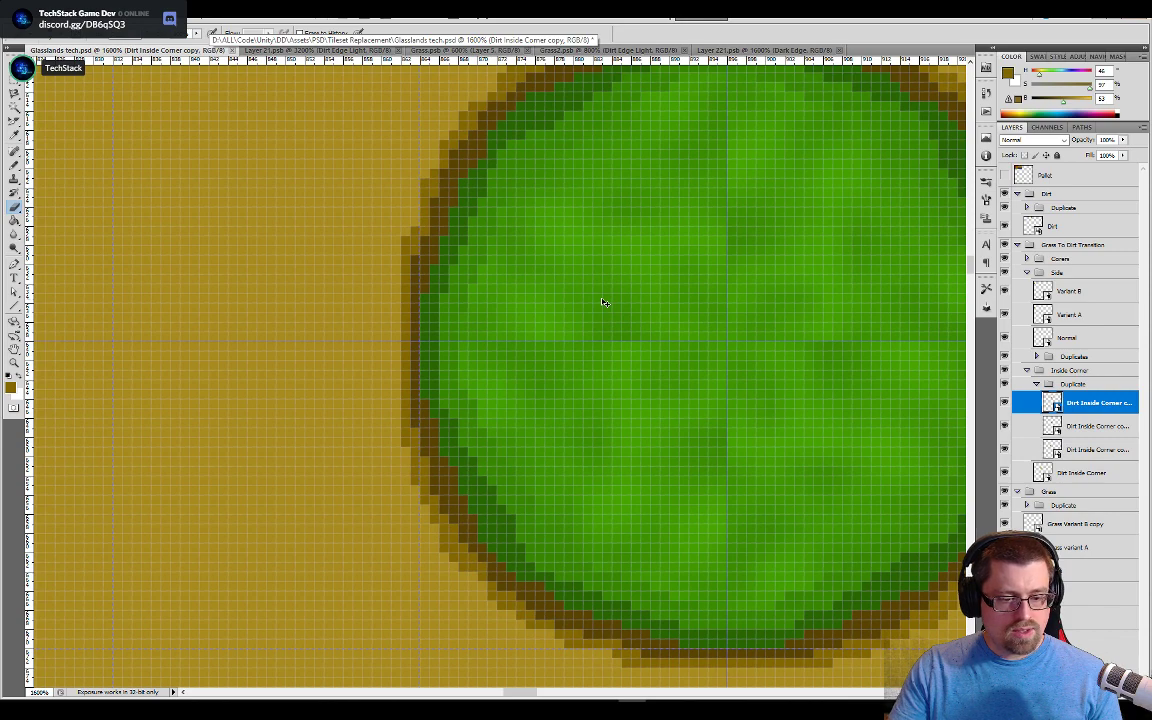
{"action": "left_click_drag", "start_coordinate": [604, 301], "coordinate": [442, 345]}
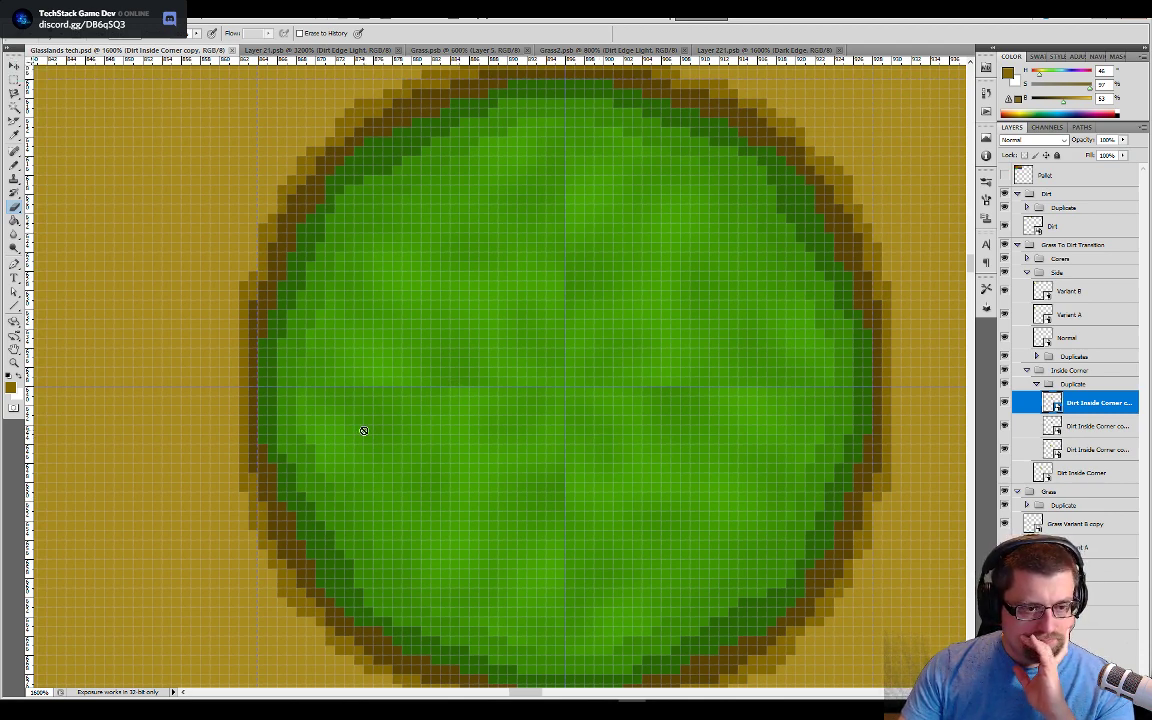
{"action": "left_click", "coordinate": [726, 52]}
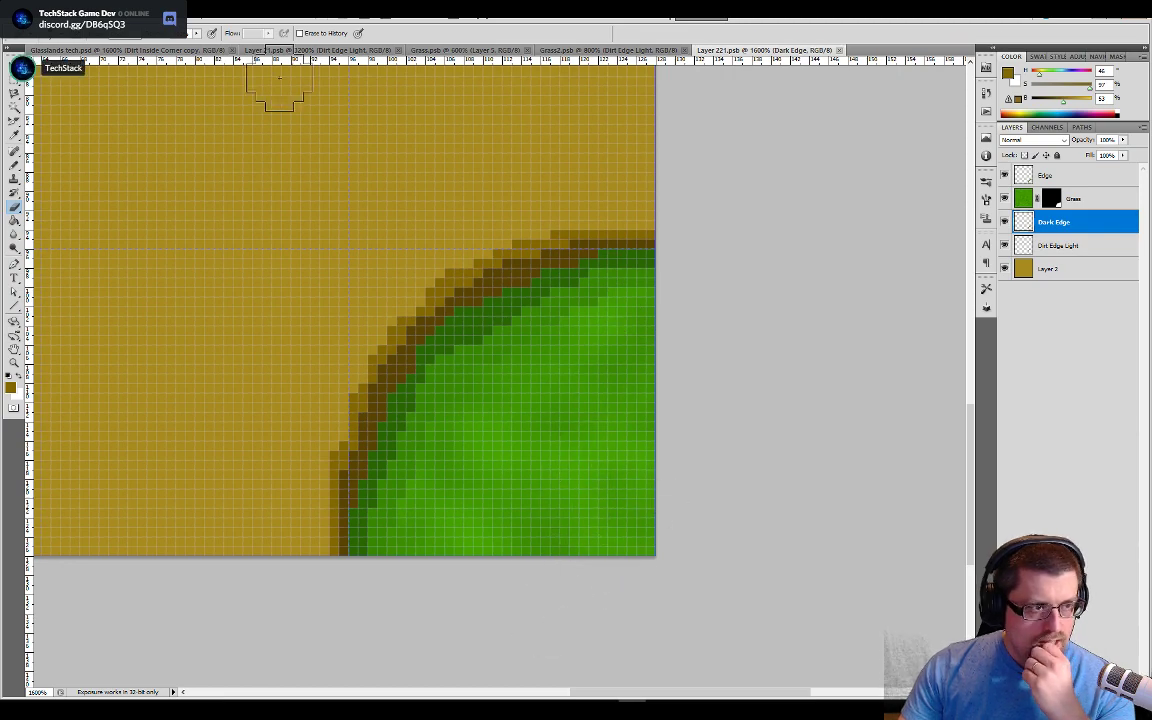
{"action": "left_click", "coordinate": [148, 50]}
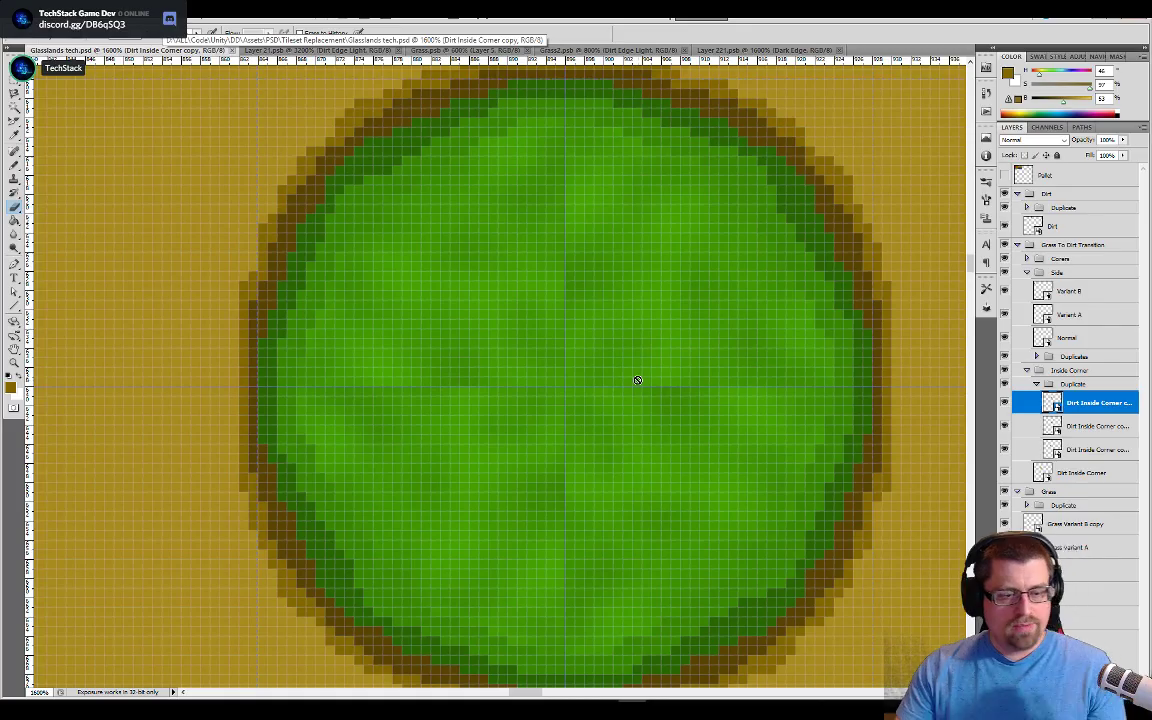
{"action": "scroll", "coordinate": [637, 380], "scroll_direction": "down", "scroll_amount": 4}
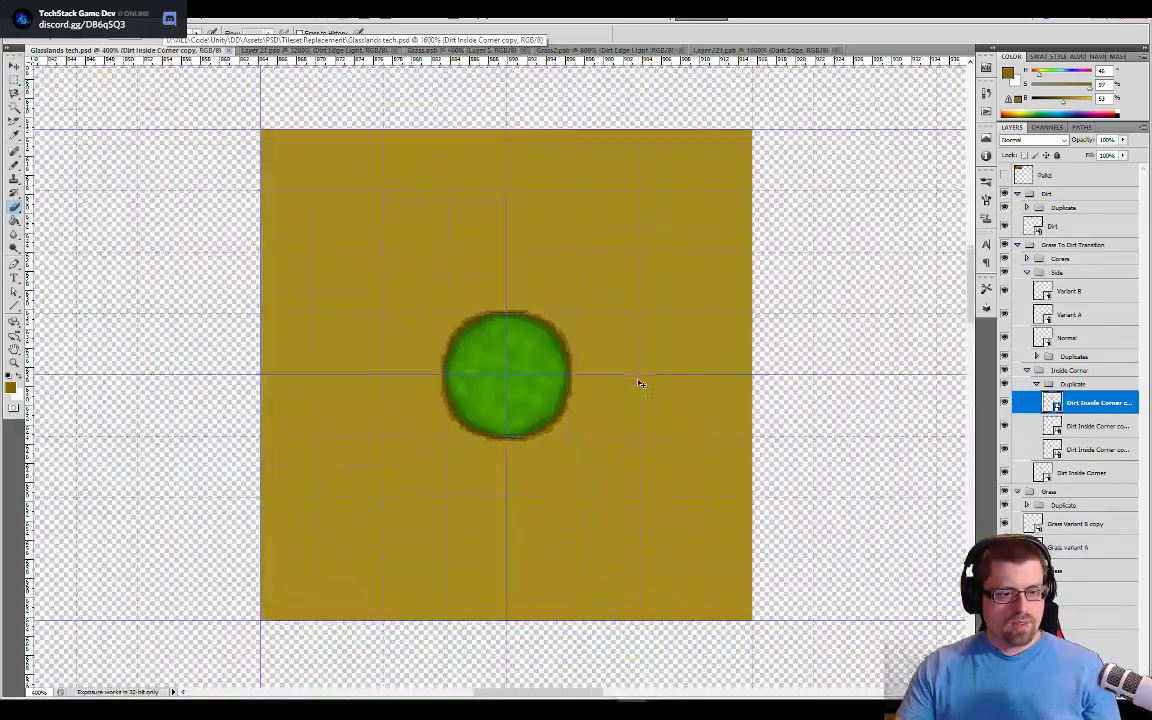
{"action": "scroll", "coordinate": [637, 380], "scroll_direction": "down", "scroll_amount": 2}
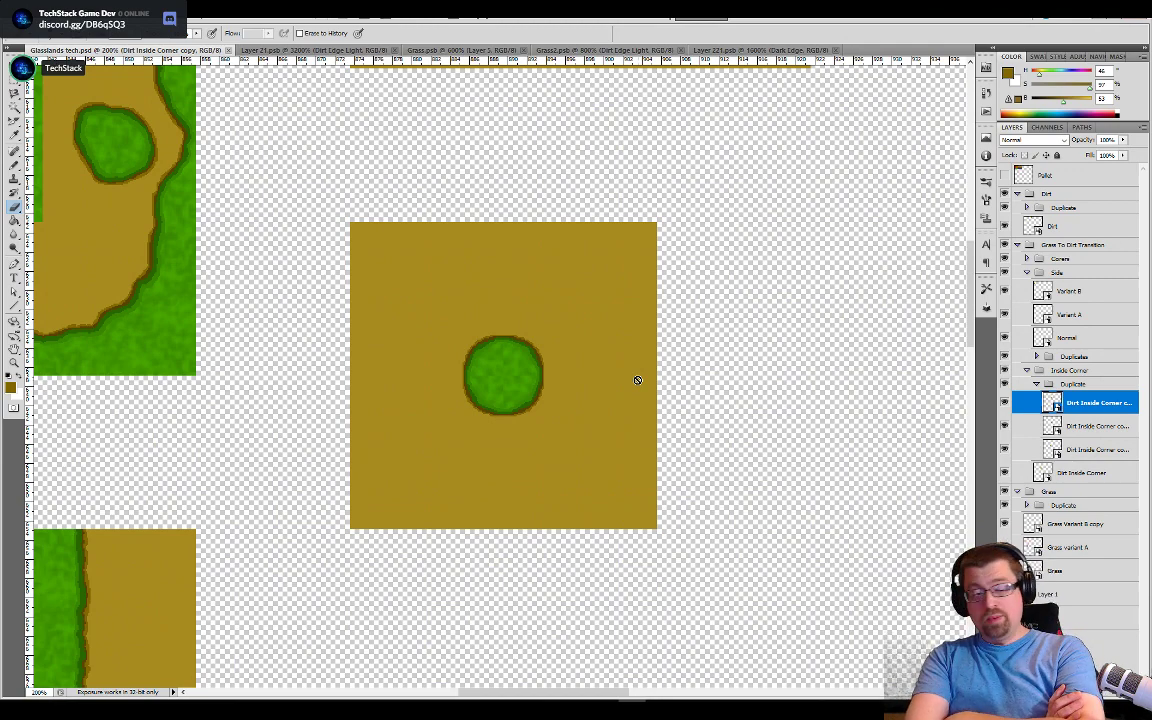
{"action": "scroll", "coordinate": [637, 380], "scroll_direction": "down", "scroll_amount": 1}
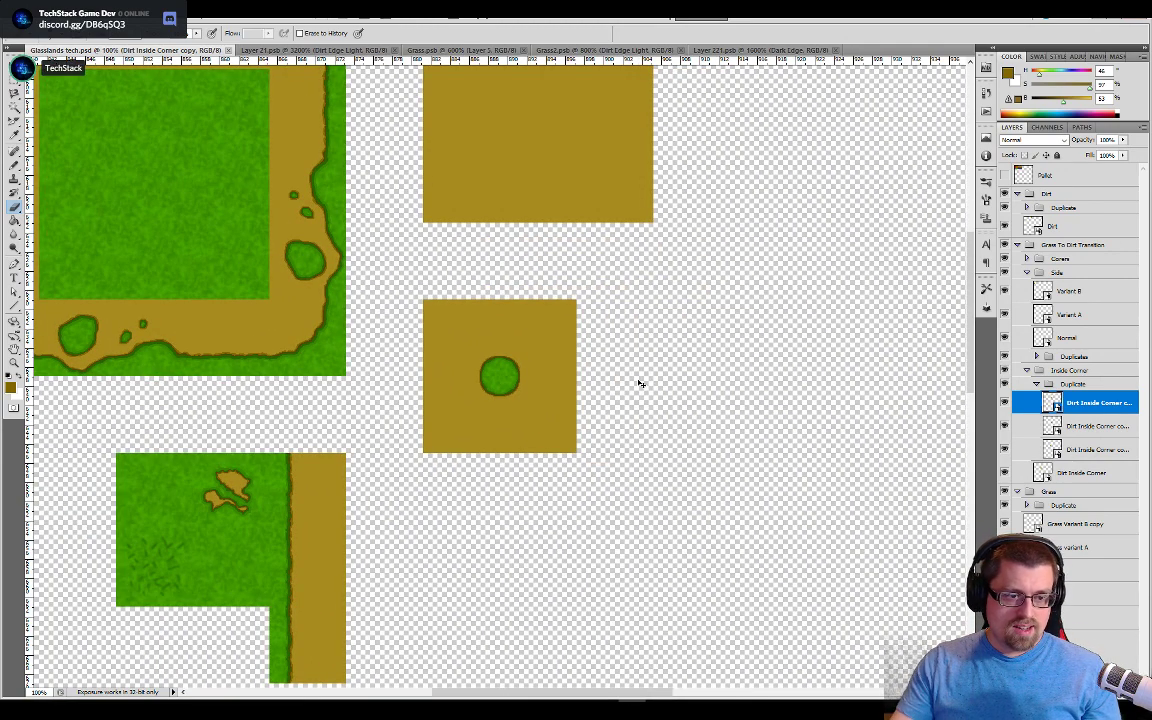
Step: Switch to Unity and open the Glasslands tech texture from the Tileset Replacement folder in the Sprite Editor
{"action": "key", "text": "alt+Tab"}
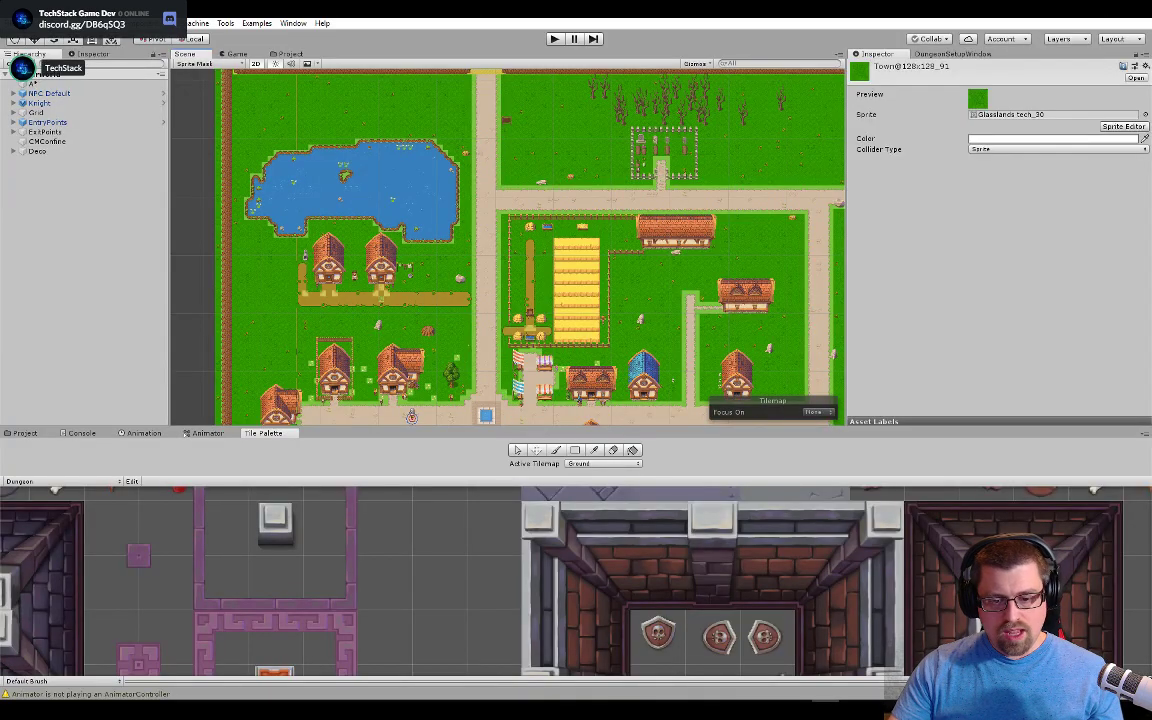
{"action": "left_click", "coordinate": [288, 53]}
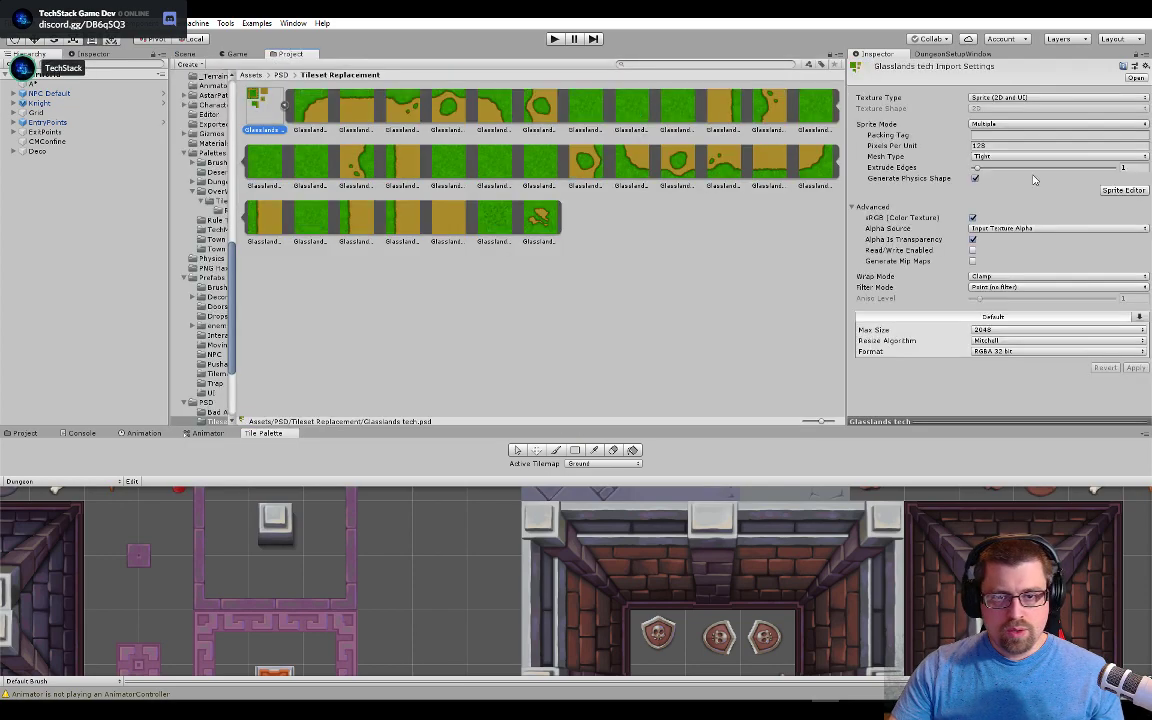
{"action": "left_click", "coordinate": [1123, 190]}
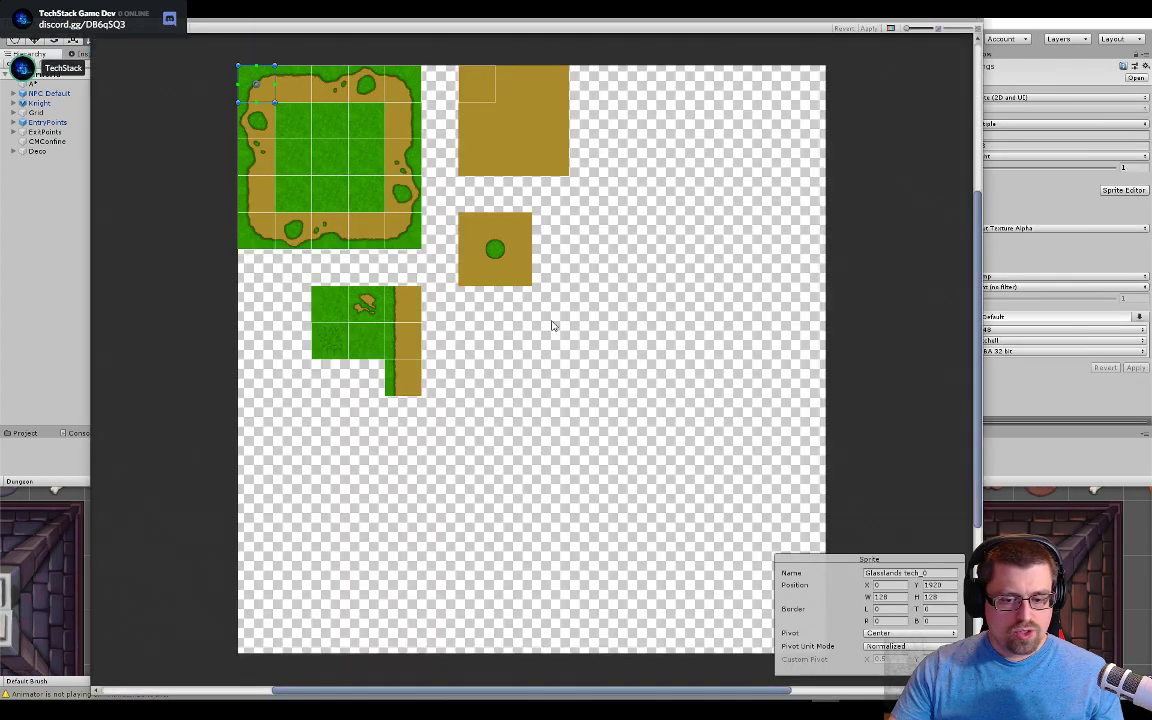
Step: Add a sprite rectangle at the upper-left corner of the grass-circle dirt block and set its X position to 768
{"action": "scroll", "coordinate": [550, 324], "scroll_direction": "up", "scroll_amount": 6}
{"action": "scroll", "coordinate": [474, 302], "scroll_direction": "up", "scroll_amount": 2}
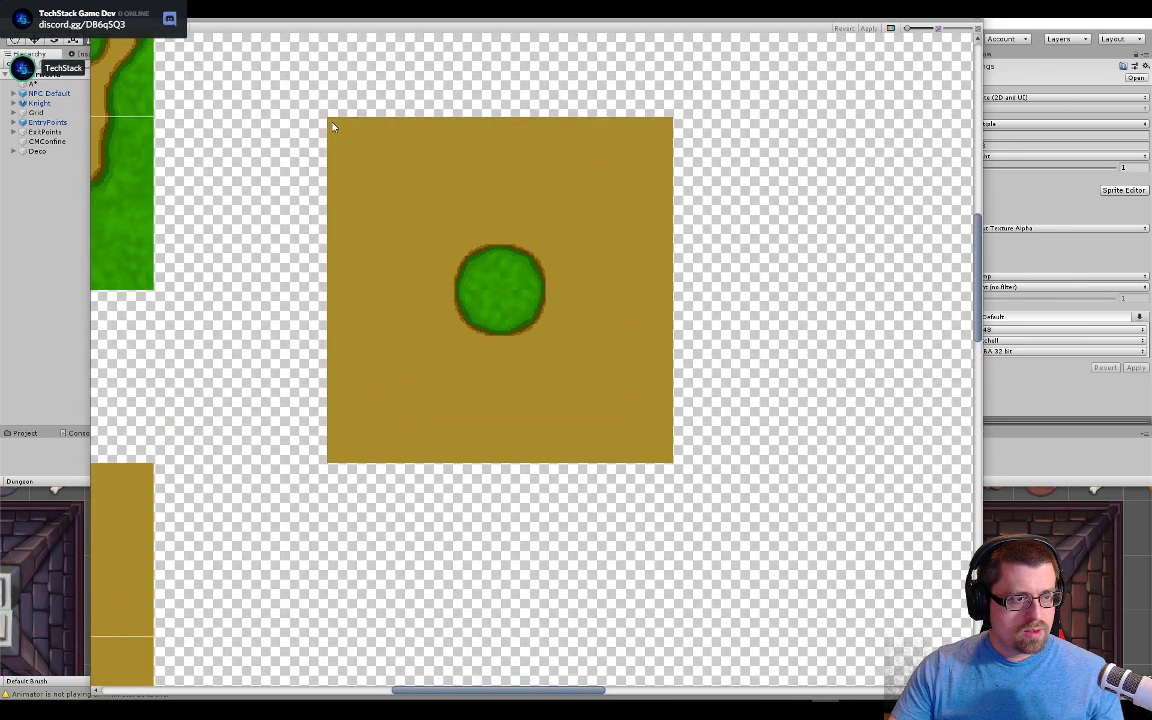
{"action": "left_click_drag", "start_coordinate": [331, 122], "coordinate": [416, 204]}
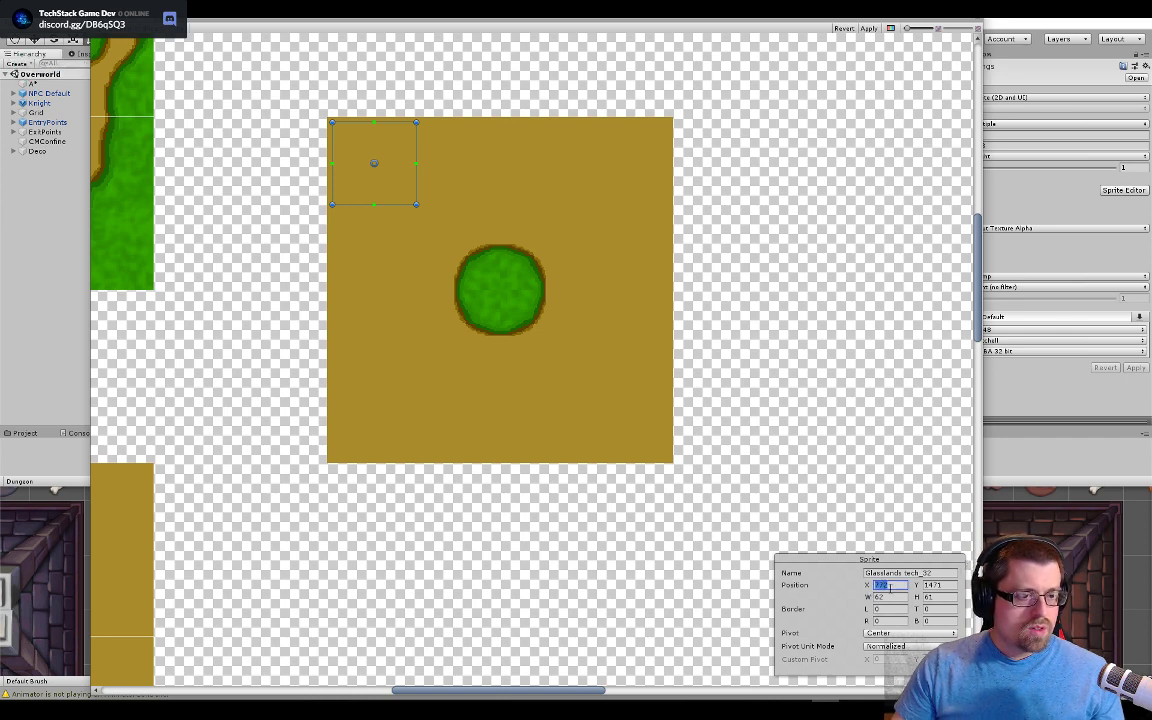
{"action": "type", "text": "770"}
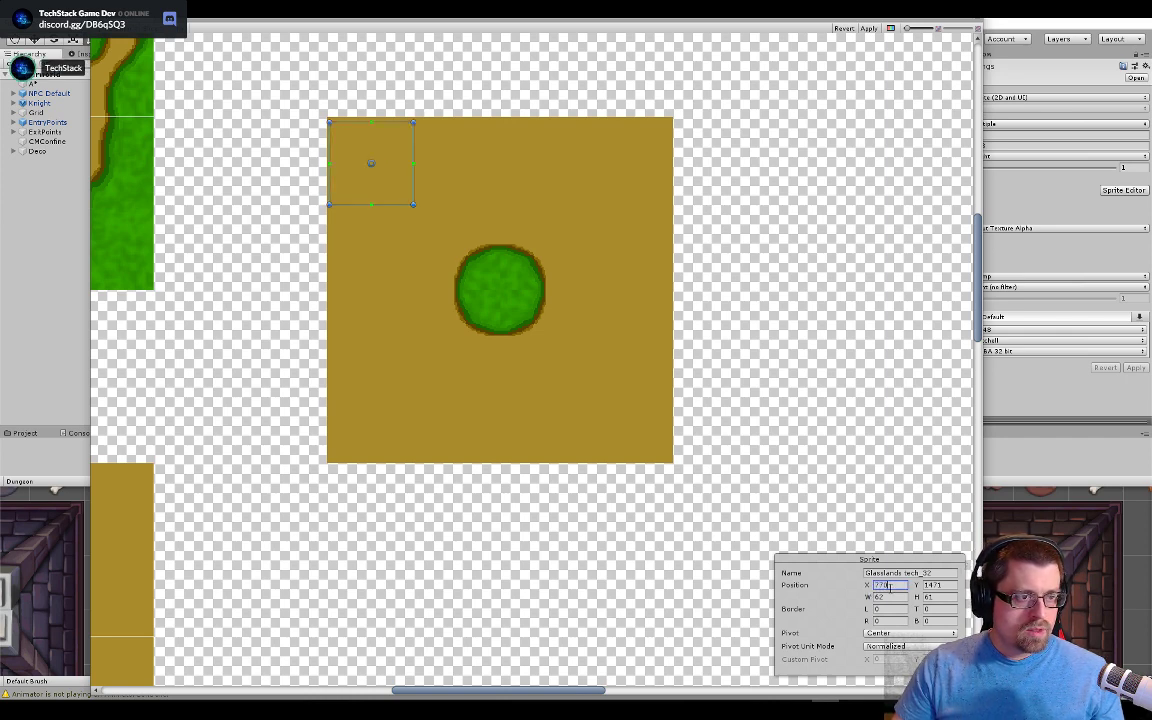
{"action": "type", "text": "76"}
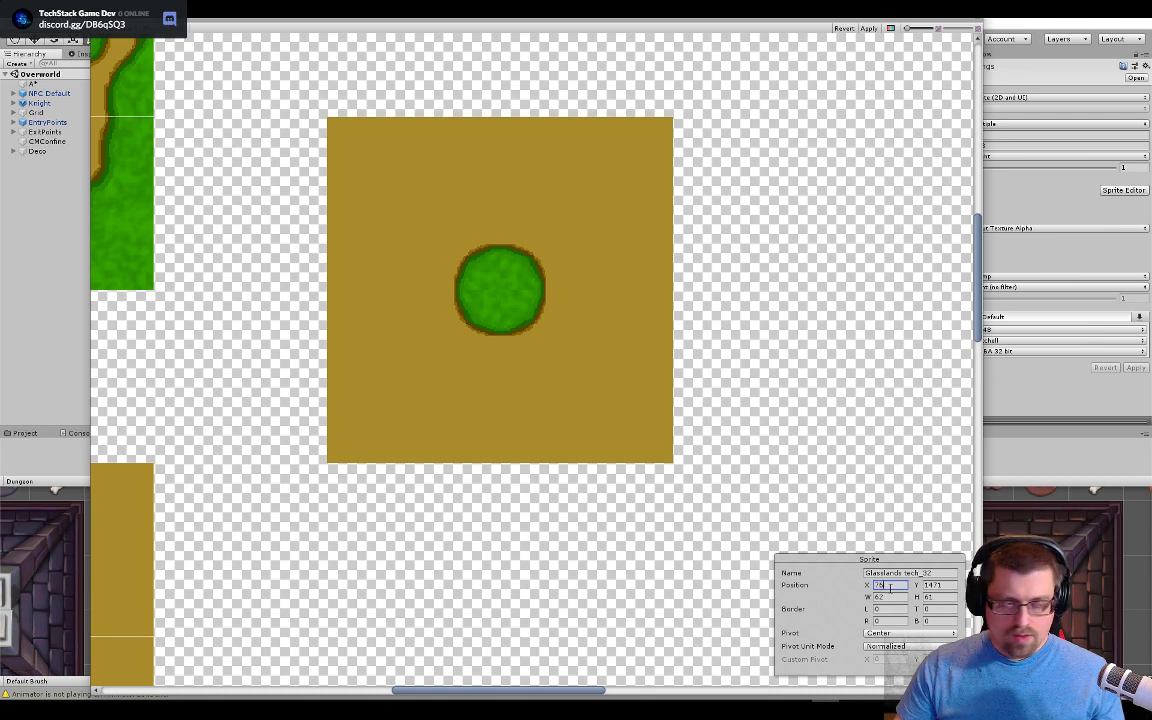
{"action": "type", "text": "8"}
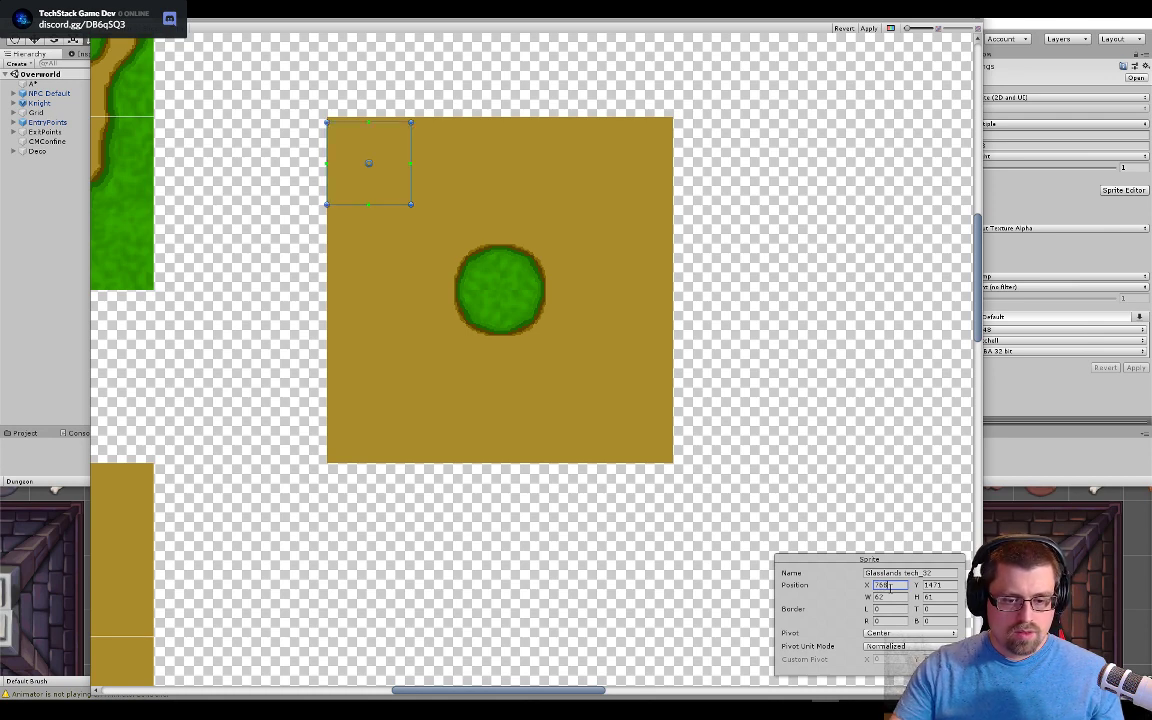
{"action": "key", "text": "Tab"}
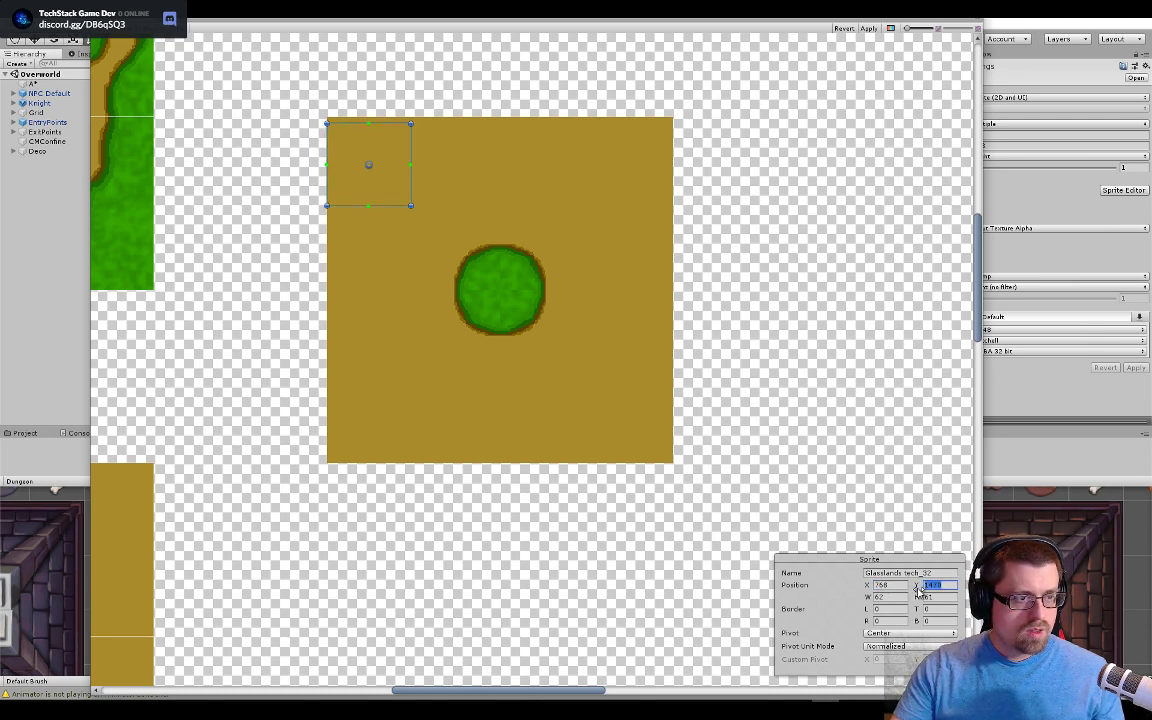
Step: Set the new sprite rectangle's width and height to 128 and its Y position to 1408
{"action": "scroll", "coordinate": [489, 296], "scroll_direction": "up", "scroll_amount": 2}
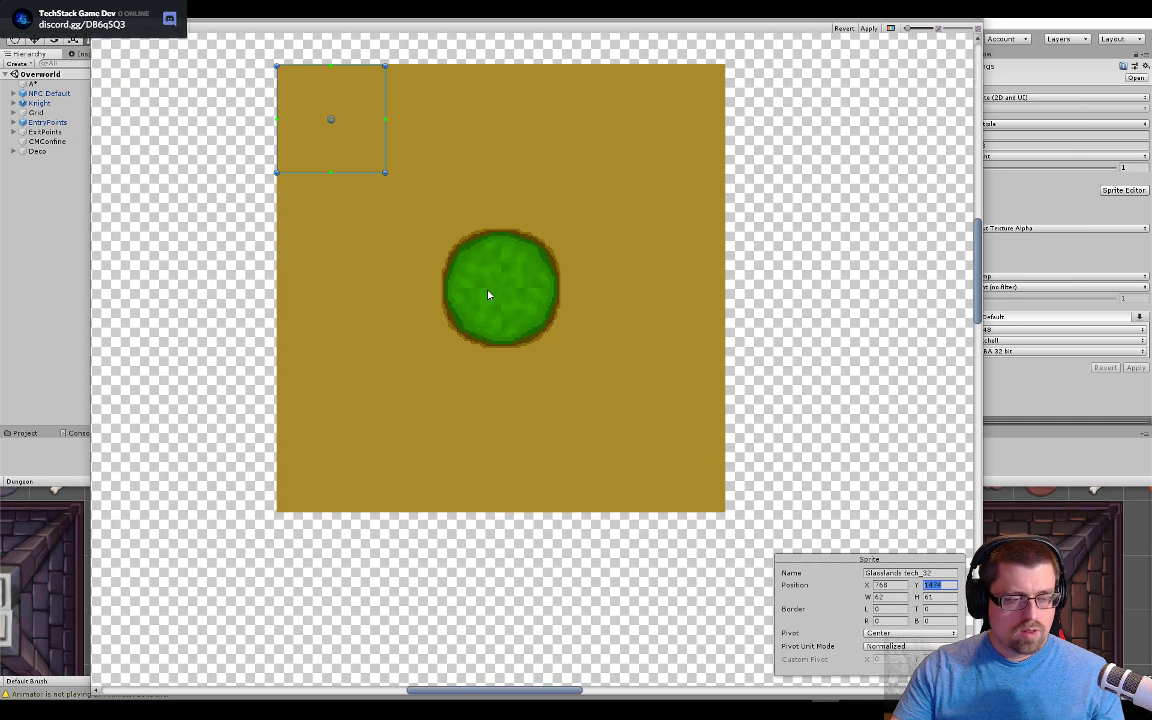
{"action": "scroll", "coordinate": [410, 236], "scroll_direction": "up", "scroll_amount": 3}
{"action": "left_click_drag", "start_coordinate": [404, 231], "coordinate": [652, 492]}
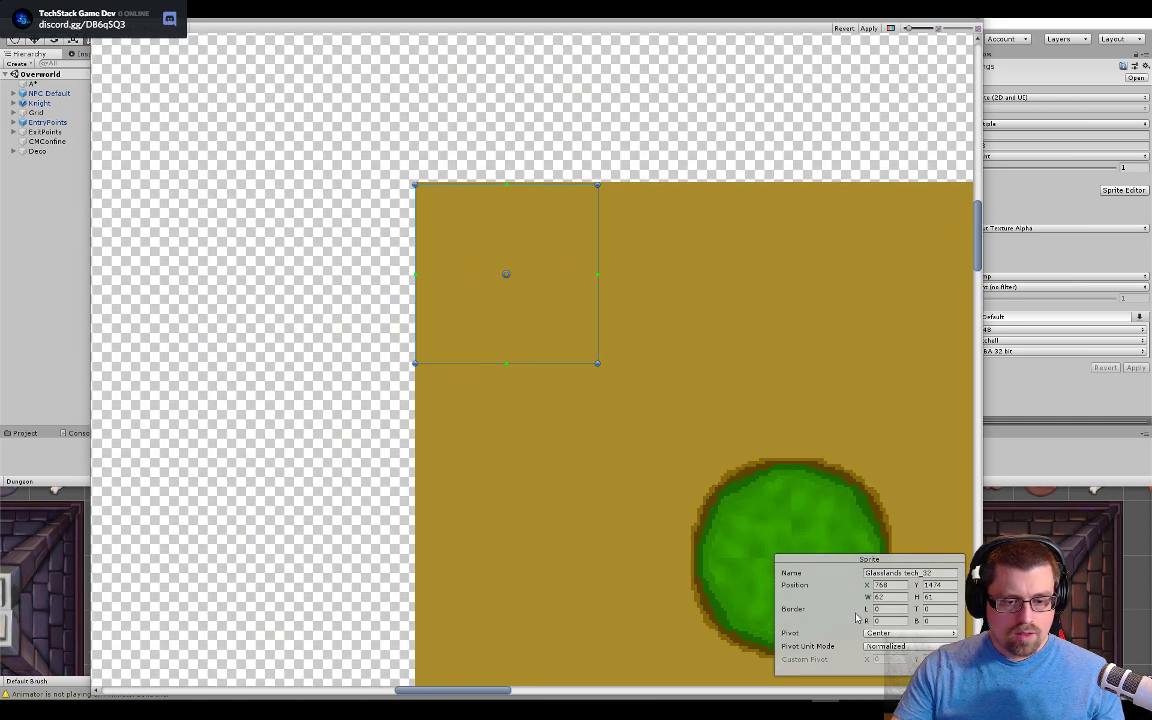
{"action": "type", "text": "128"}
{"action": "key", "text": "Tab"}
{"action": "type", "text": "12"}
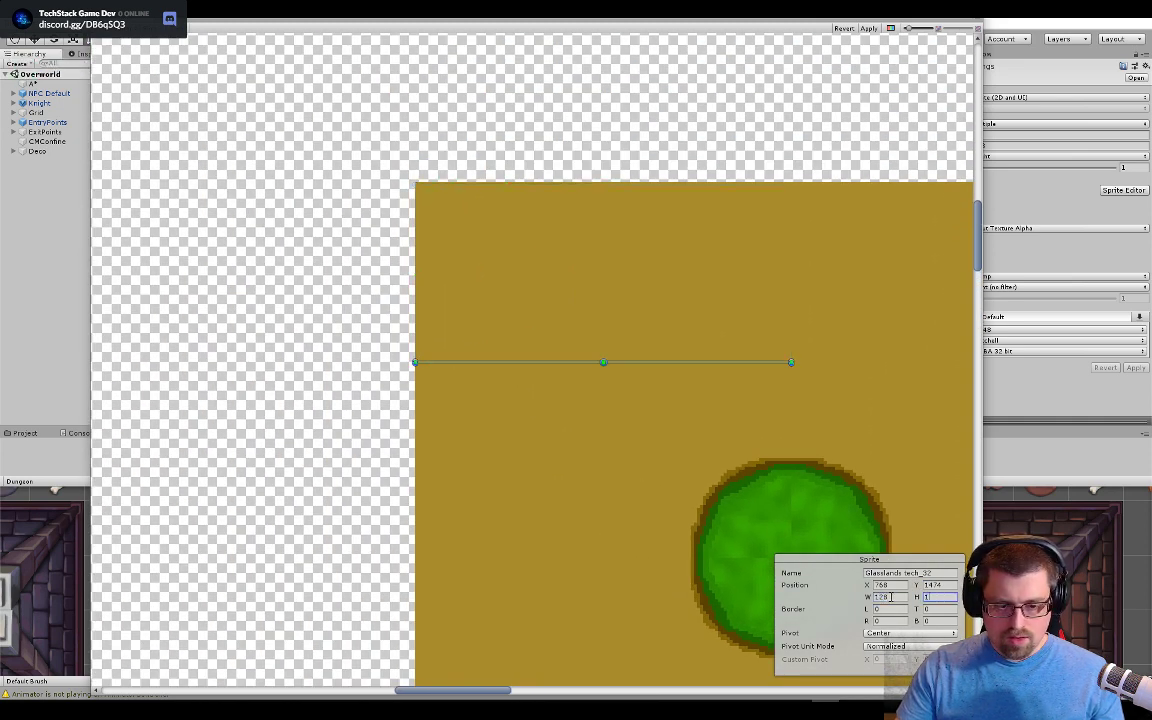
{"action": "type", "text": "8"}
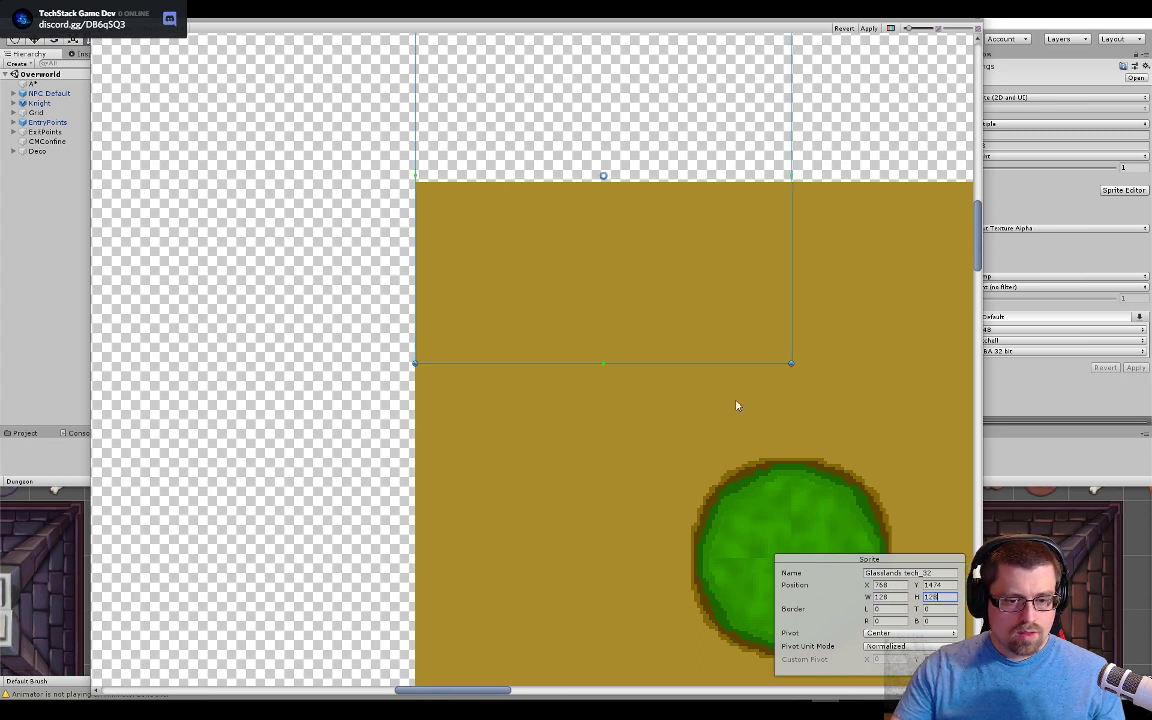
{"action": "scroll", "coordinate": [738, 404], "scroll_direction": "down", "scroll_amount": 2}
{"action": "left_click", "coordinate": [914, 585]}
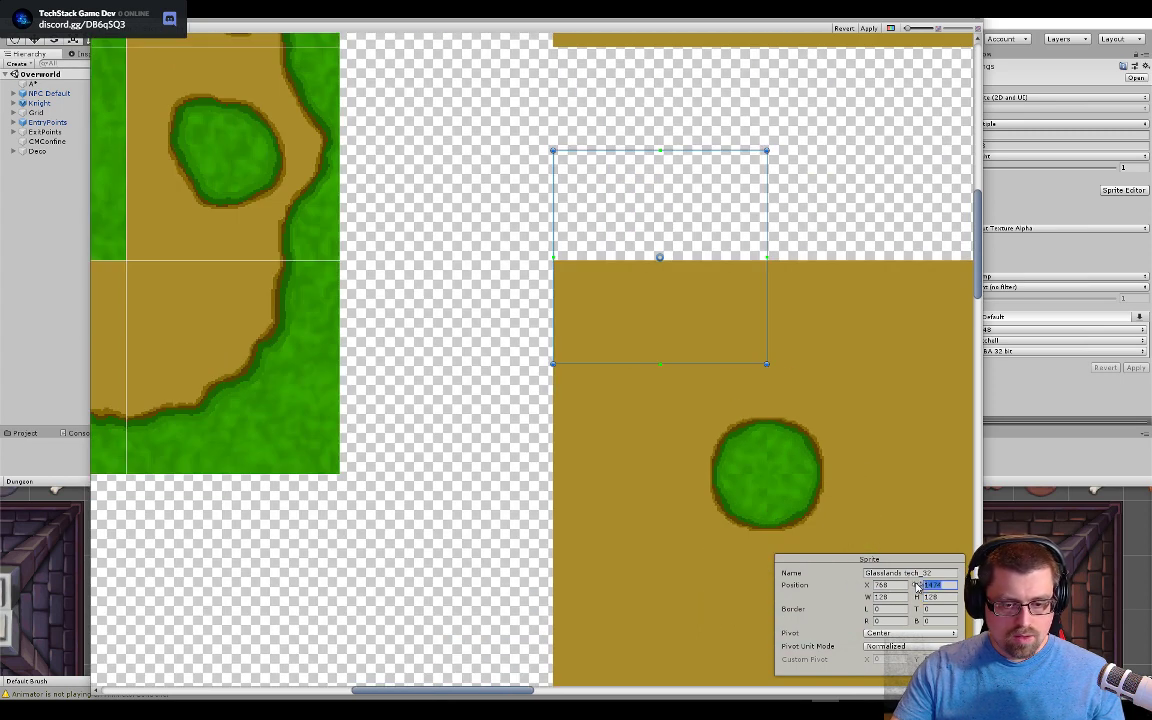
{"action": "left_click_drag", "start_coordinate": [917, 587], "coordinate": [881, 586]}
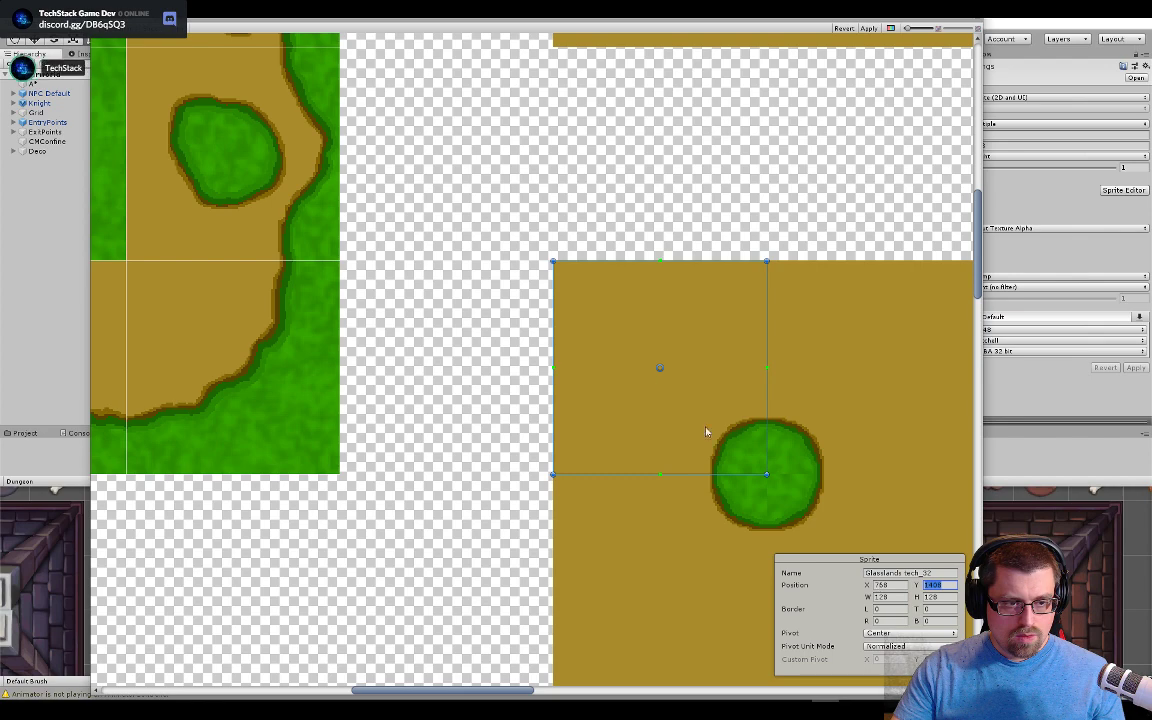
Step: Examine how the new sprite rectangle's edges align with the upper-left corner of the dirt block
{"action": "scroll", "coordinate": [706, 432], "scroll_direction": "up", "scroll_amount": 4}
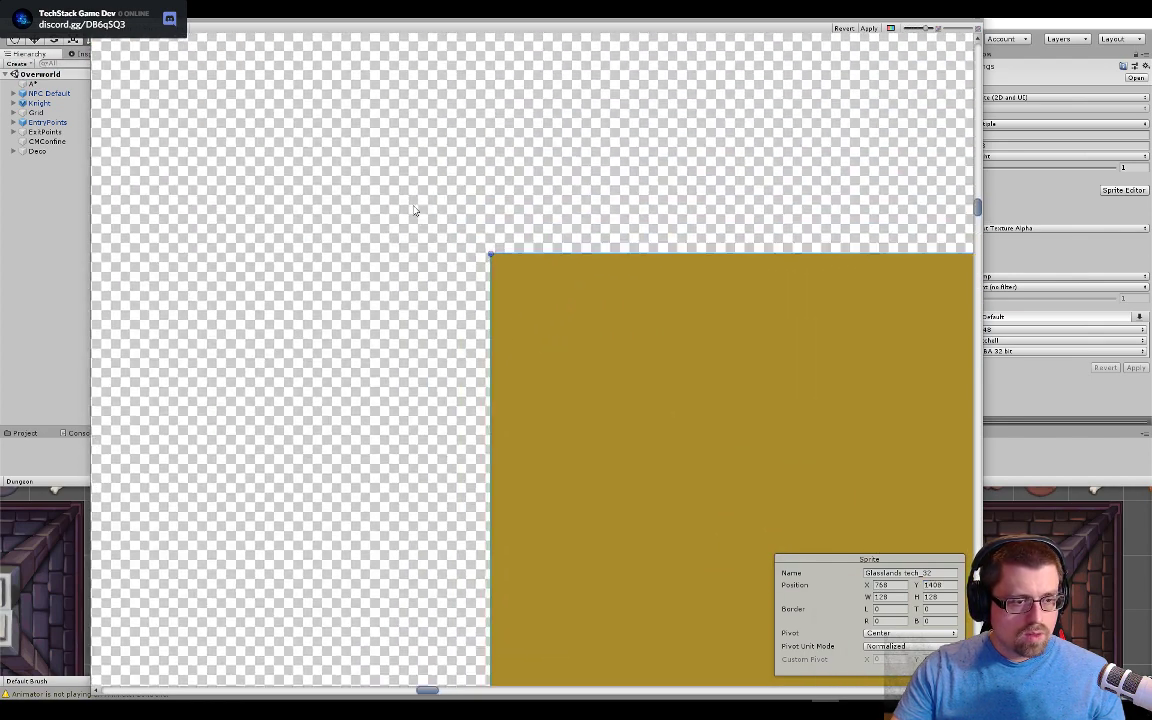
{"action": "scroll", "coordinate": [414, 208], "scroll_direction": "up", "scroll_amount": 2}
{"action": "scroll", "coordinate": [757, 402], "scroll_direction": "down", "scroll_amount": 5}
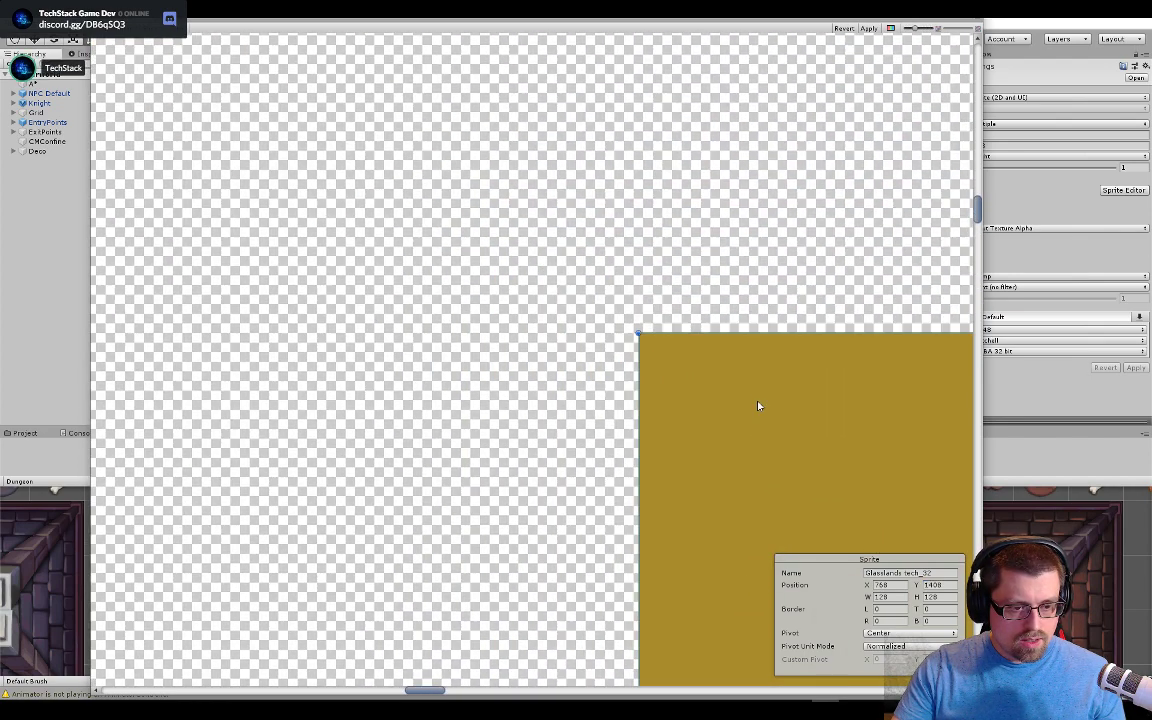
{"action": "left_click_drag", "start_coordinate": [757, 402], "coordinate": [434, 36]}
{"action": "scroll", "coordinate": [620, 336], "scroll_direction": "down", "scroll_amount": 6}
{"action": "scroll", "coordinate": [704, 391], "scroll_direction": "down", "scroll_amount": 1}
{"action": "left_click_drag", "start_coordinate": [711, 420], "coordinate": [518, 197]}
{"action": "scroll", "coordinate": [745, 347], "scroll_direction": "down", "scroll_amount": 3}
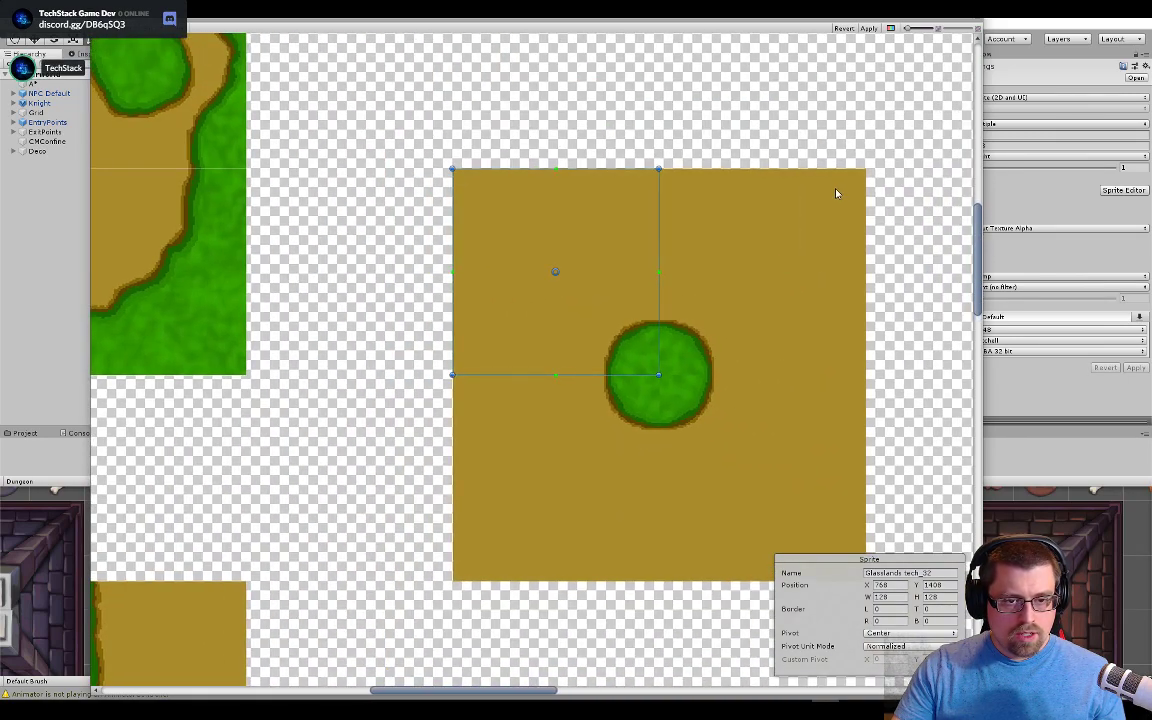
Step: Slice the upper-right quarter of the grass-circle block as a 128 × 128 sprite at X 896, Y 1408
{"action": "left_click_drag", "start_coordinate": [865, 175], "coordinate": [708, 337]}
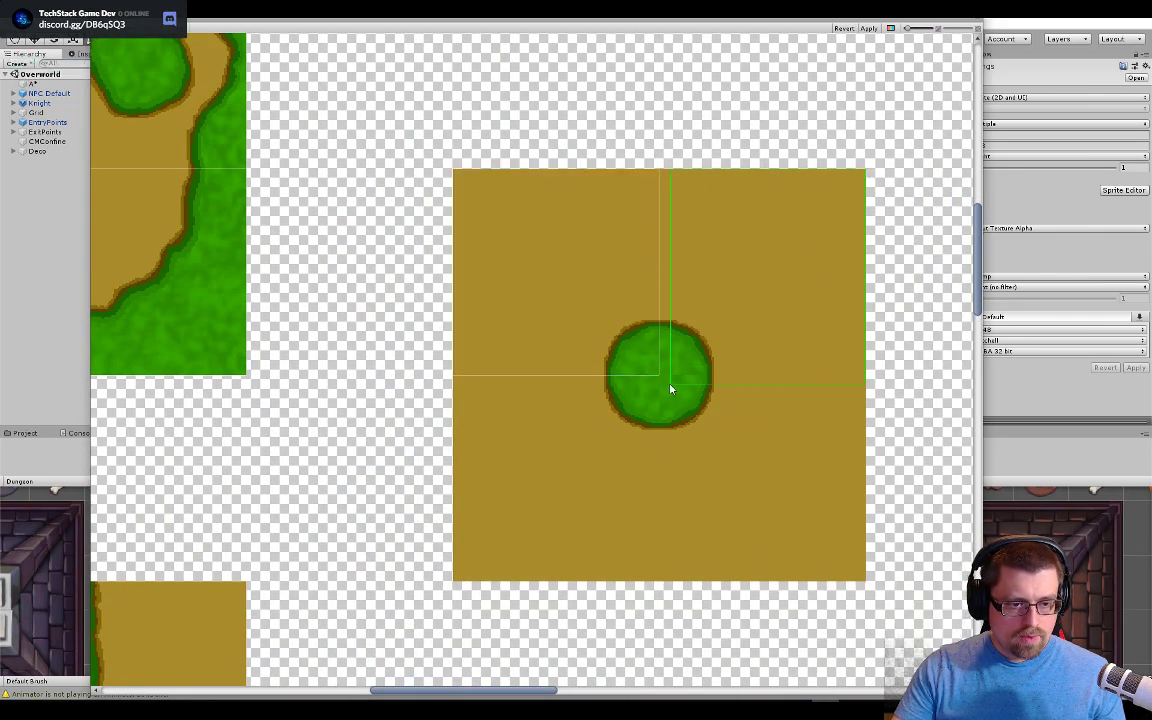
{"action": "left_click_drag", "start_coordinate": [671, 389], "coordinate": [659, 379]}
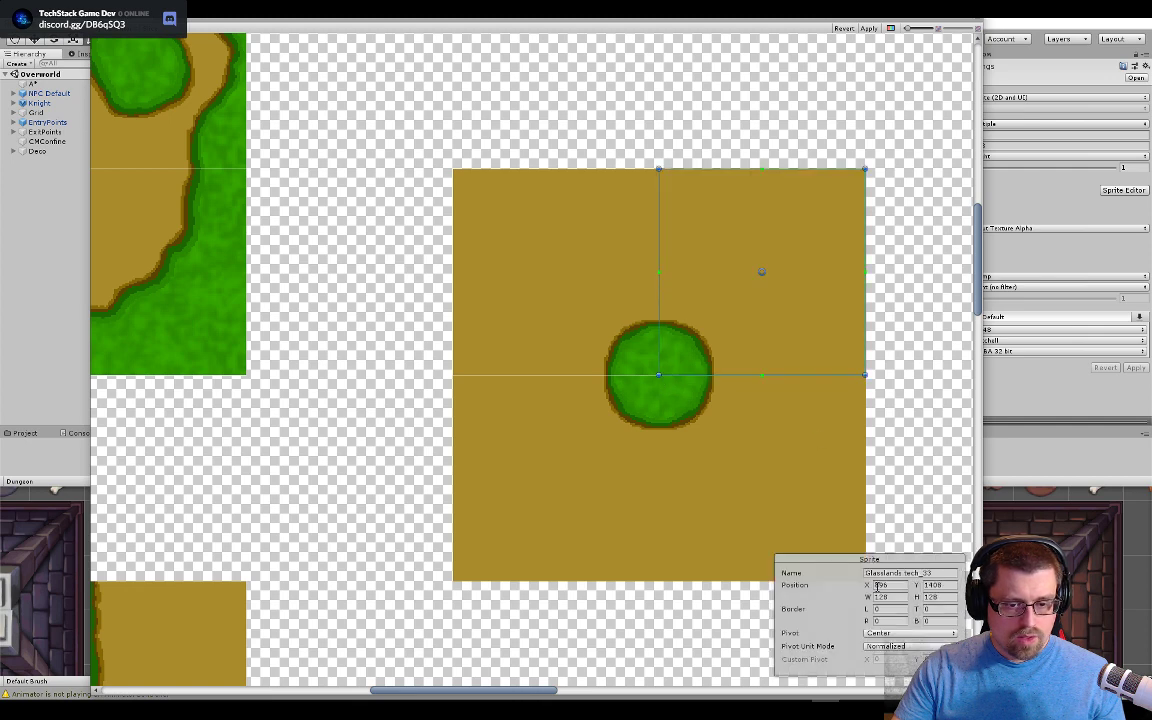
{"action": "scroll", "coordinate": [826, 296], "scroll_direction": "up", "scroll_amount": 10}
{"action": "left_click_drag", "start_coordinate": [823, 111], "coordinate": [648, 307]}
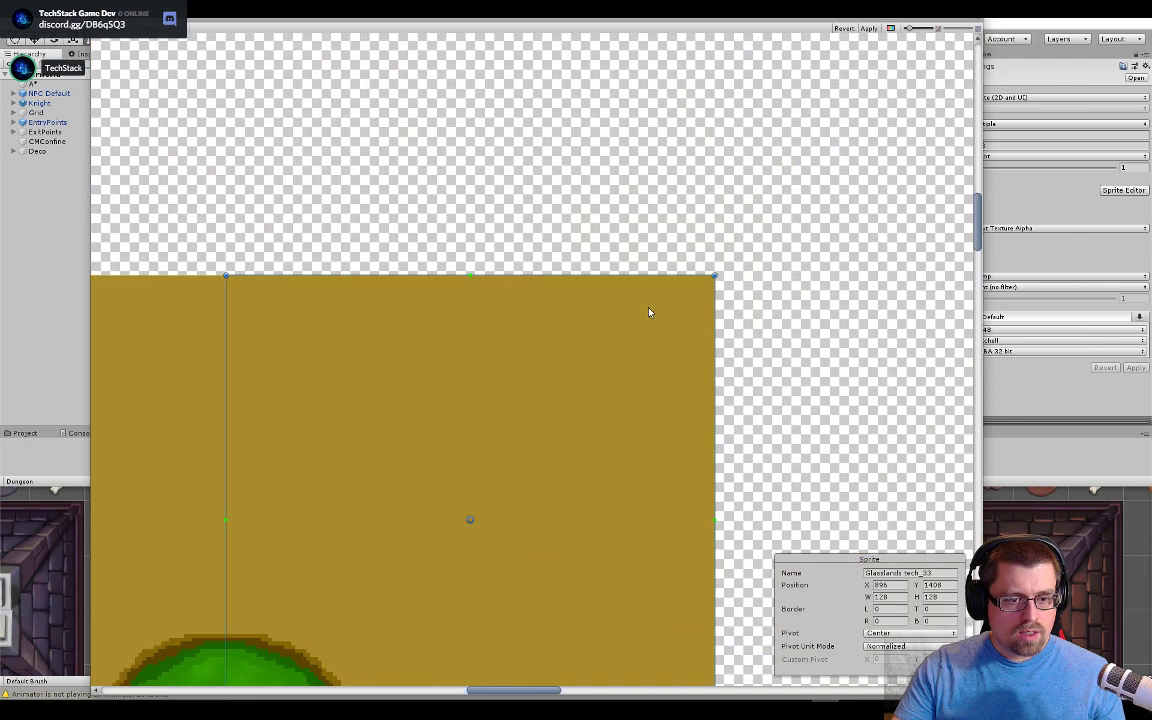
{"action": "scroll", "coordinate": [668, 278], "scroll_direction": "up", "scroll_amount": 8}
{"action": "scroll", "coordinate": [757, 232], "scroll_direction": "down", "scroll_amount": 10}
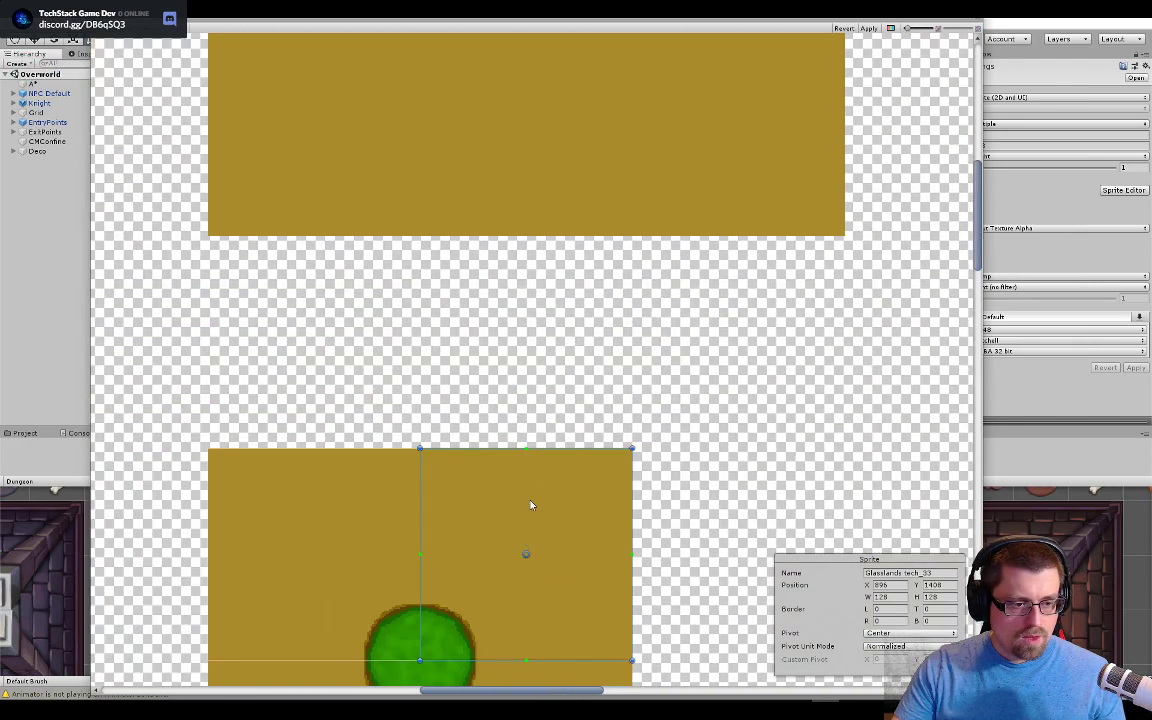
Step: Slice the lower-left quarter of the grass-circle block as a 128 × 128 sprite at X 768, Y 1280
{"action": "left_click_drag", "start_coordinate": [531, 505], "coordinate": [694, 175]}
{"action": "scroll", "coordinate": [363, 578], "scroll_direction": "up", "scroll_amount": 3}
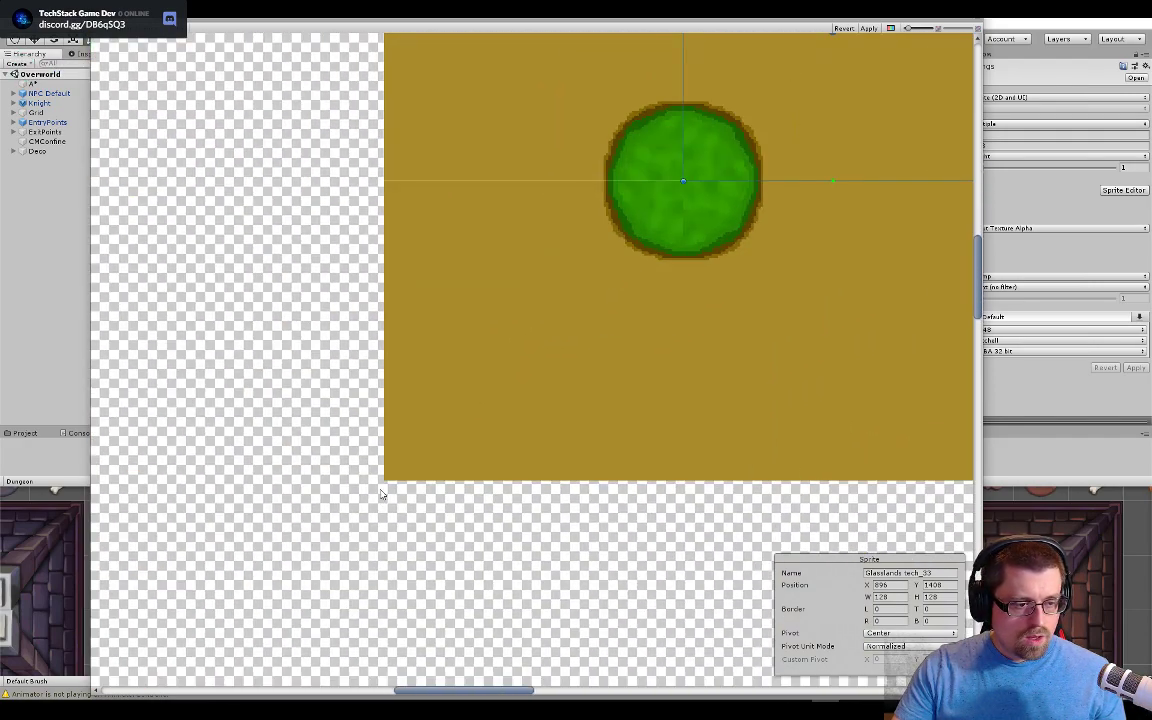
{"action": "left_click_drag", "start_coordinate": [380, 493], "coordinate": [537, 300]}
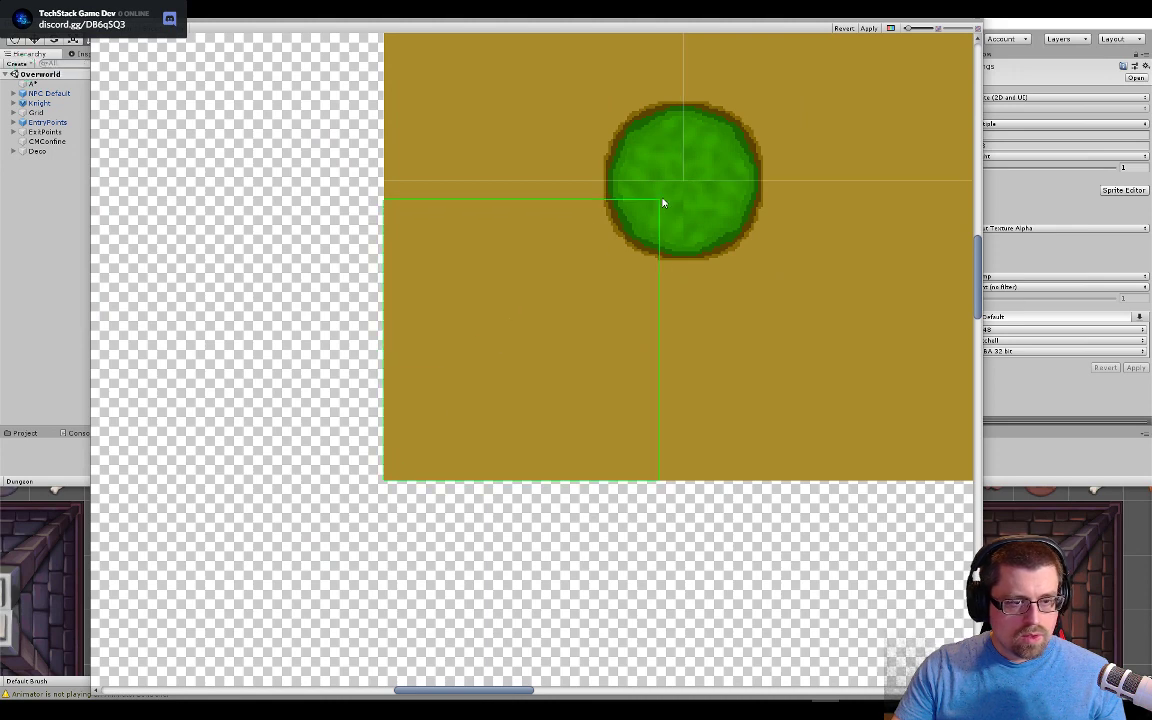
{"action": "left_click_drag", "start_coordinate": [684, 189], "coordinate": [684, 186]}
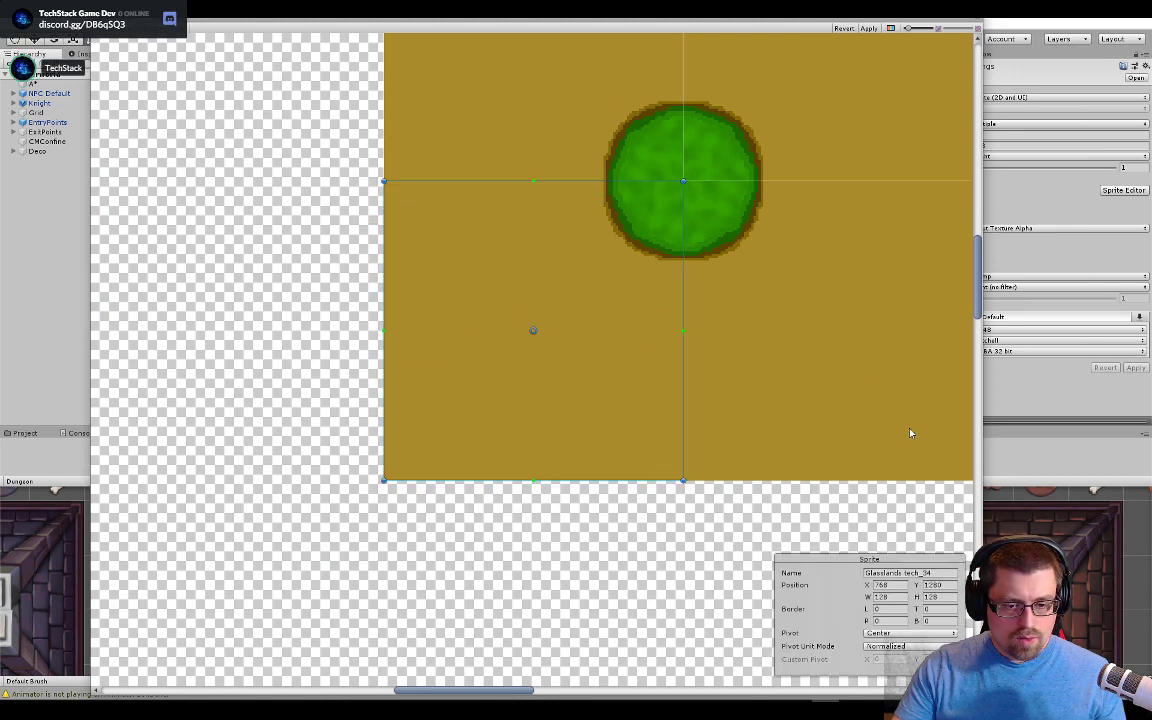
Step: Slice the lower-right quarter of the grass-circle block as a 128 × 128 sprite at X 896, Y 1280
{"action": "left_click_drag", "start_coordinate": [910, 432], "coordinate": [638, 316]}
{"action": "left_click_drag", "start_coordinate": [723, 400], "coordinate": [705, 387]}
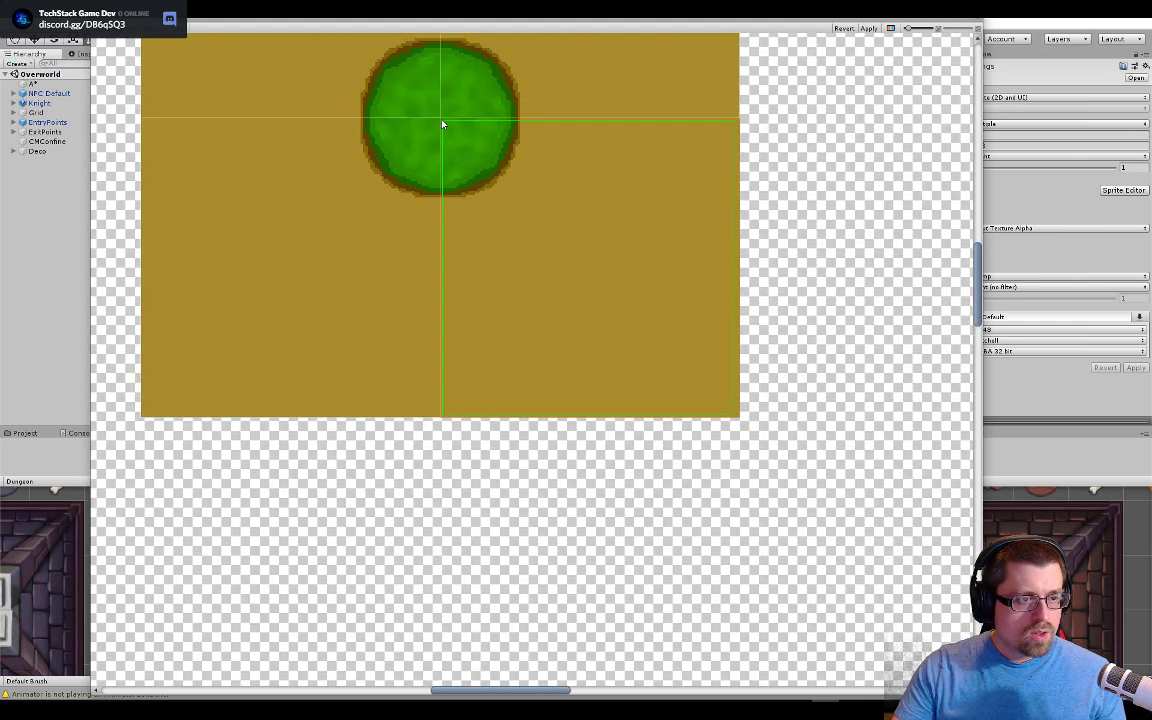
{"action": "left_click_drag", "start_coordinate": [440, 120], "coordinate": [440, 118]}
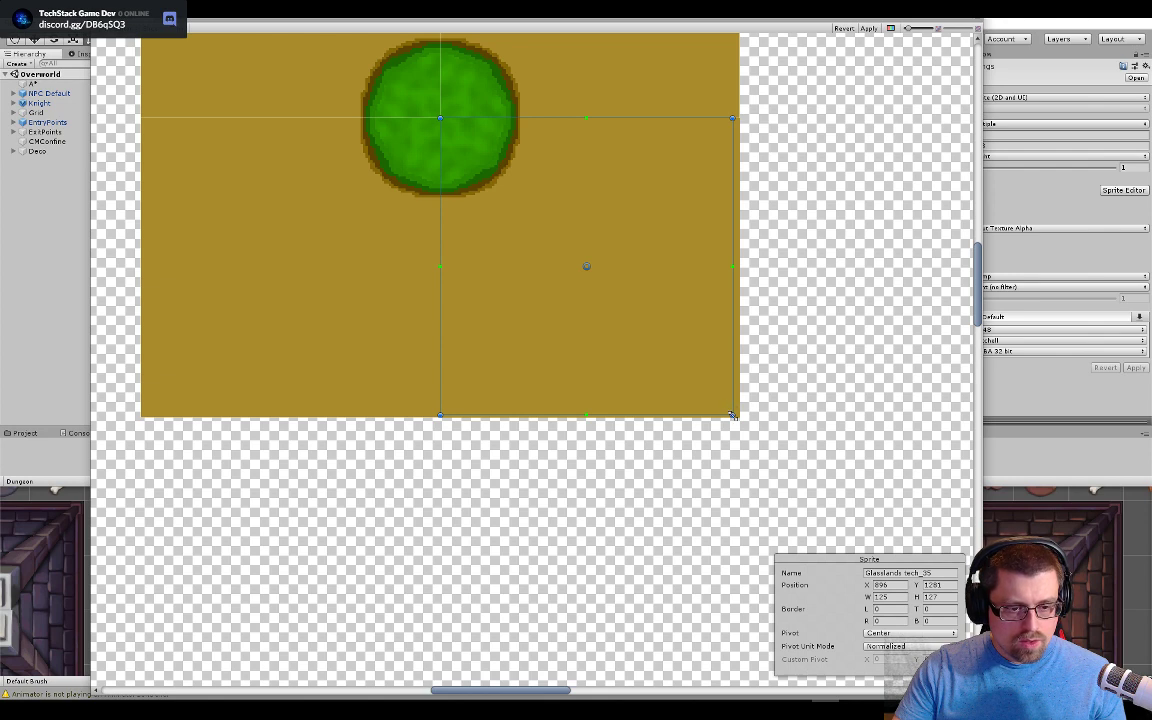
{"action": "left_click_drag", "start_coordinate": [732, 415], "coordinate": [738, 418]}
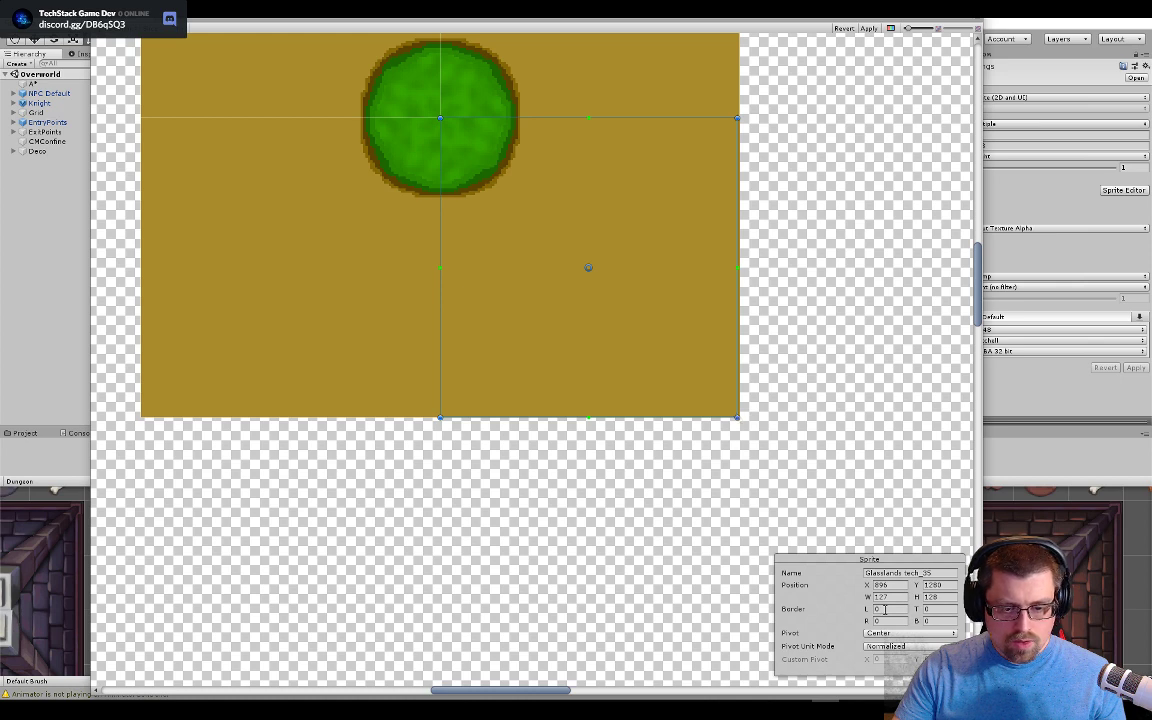
{"action": "scroll", "coordinate": [861, 560], "scroll_direction": "up", "scroll_amount": 1}
{"action": "type", "text": "128"}
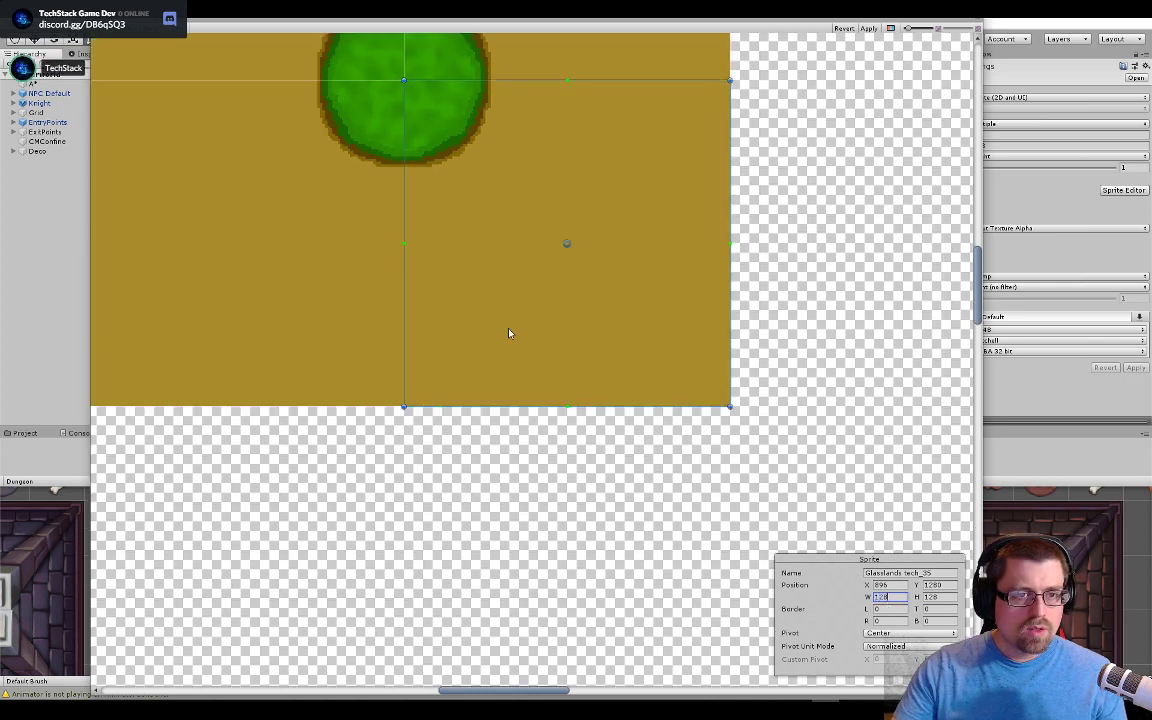
Step: Apply the four new inside corner slices and close the Sprite Editor
{"action": "scroll", "coordinate": [515, 320], "scroll_direction": "down", "scroll_amount": 5}
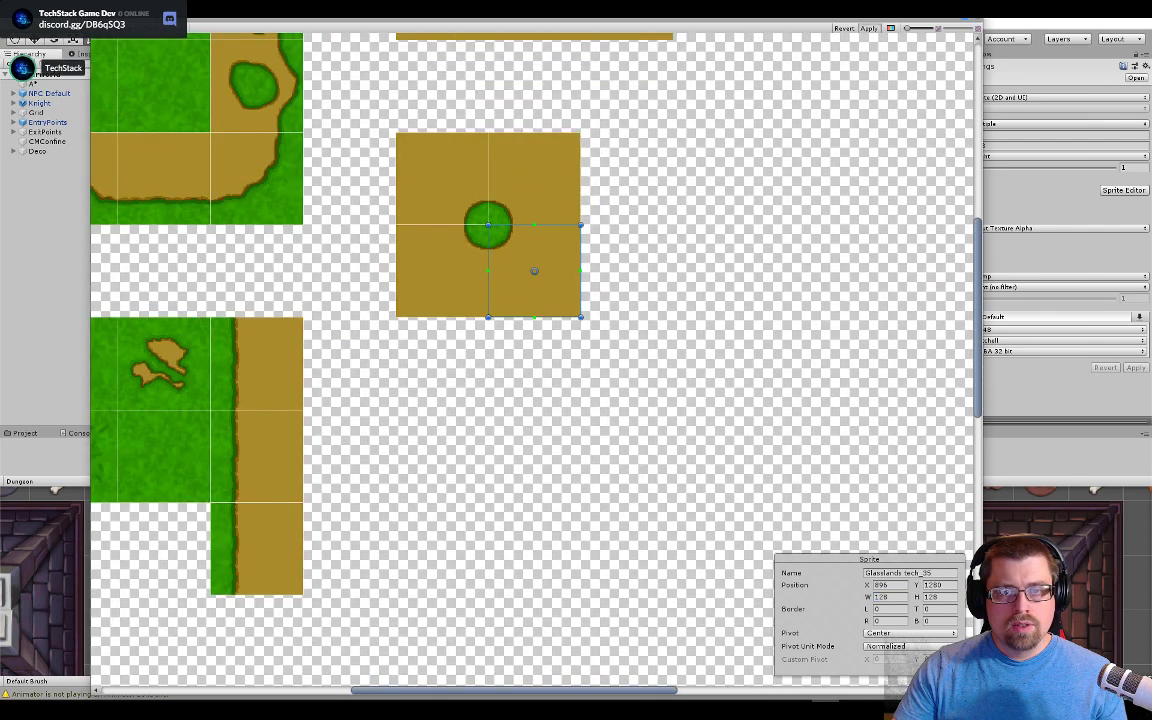
{"action": "scroll", "coordinate": [500, 265], "scroll_direction": "down", "scroll_amount": 3}
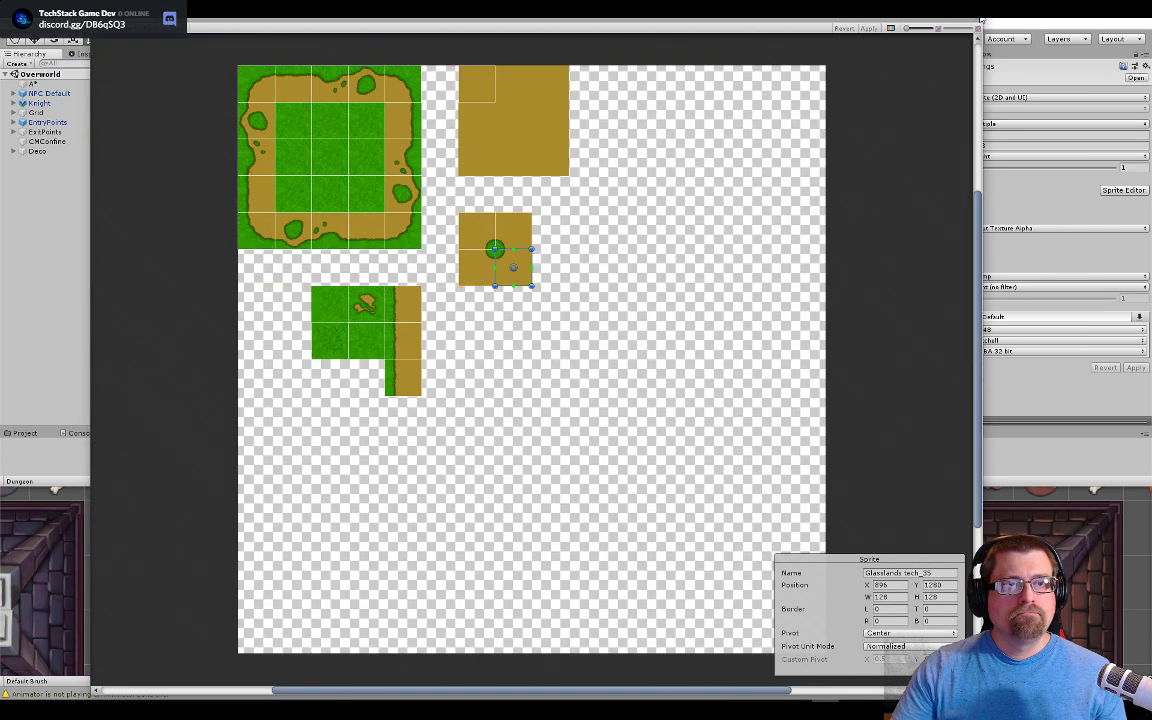
{"action": "left_click", "coordinate": [979, 21]}
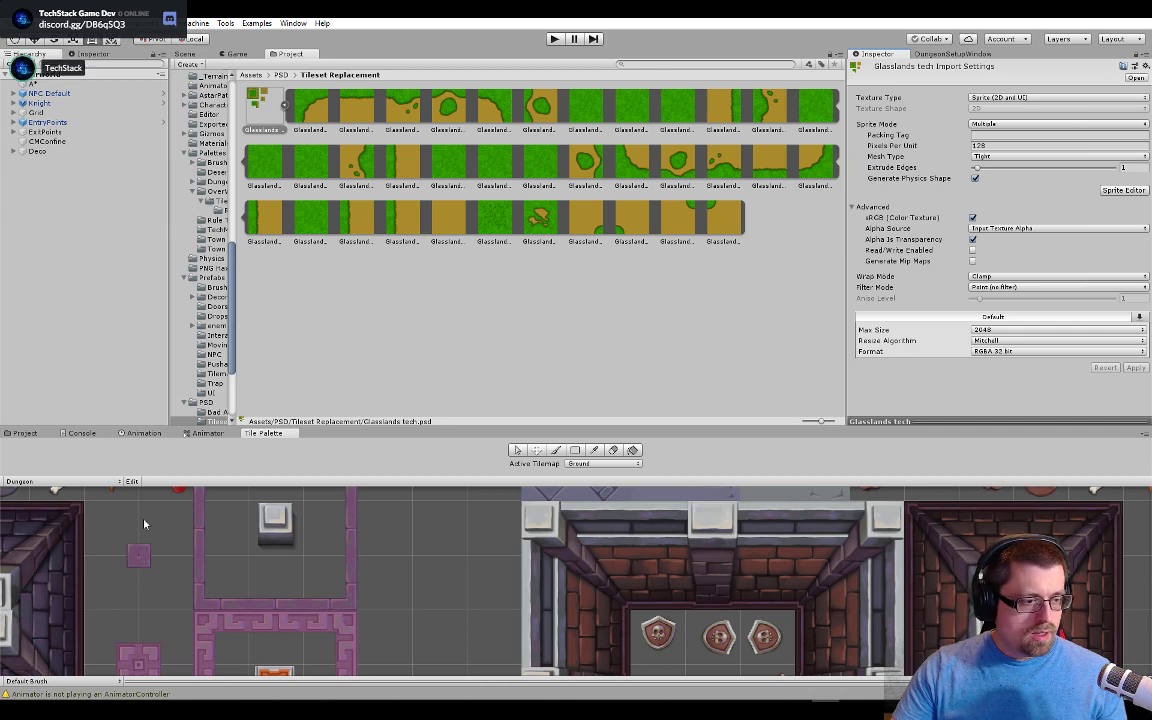
Step: In the OverworldSummer palette, replace the sprite of the grass circle's upper-left tile, Grassland@128x128_5, with the matching new inside corner slice
{"action": "left_click", "coordinate": [110, 483]}
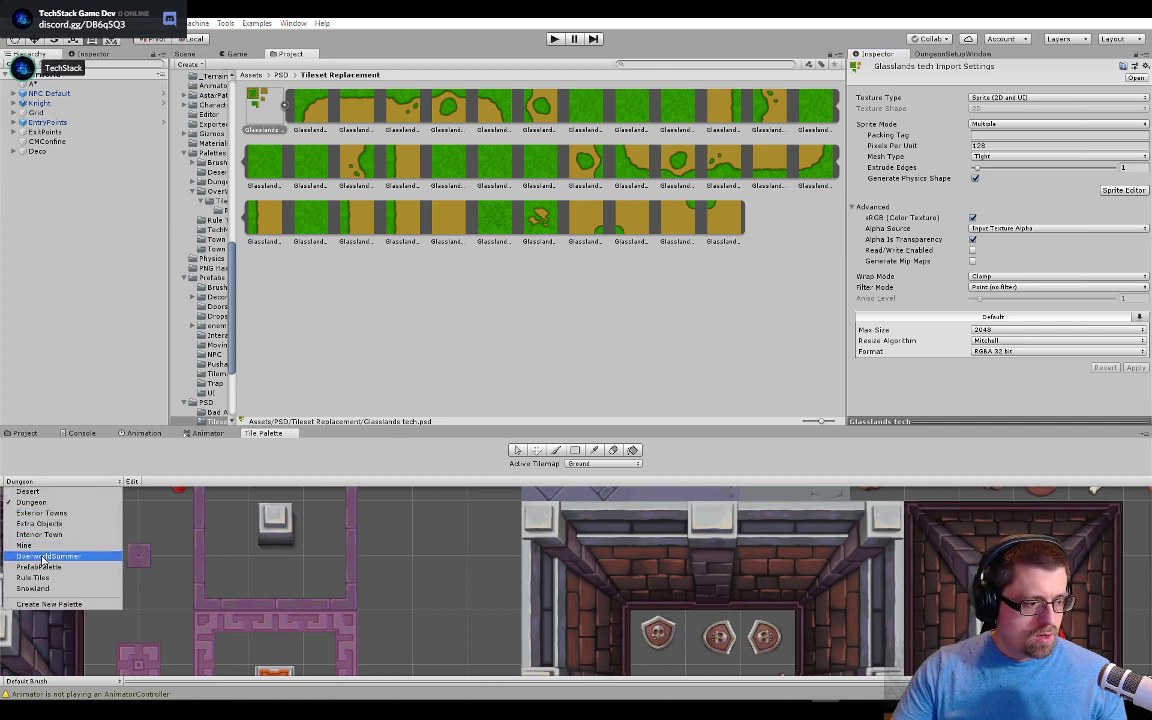
{"action": "left_click", "coordinate": [42, 556]}
{"action": "scroll", "coordinate": [438, 553], "scroll_direction": "up", "scroll_amount": 5}
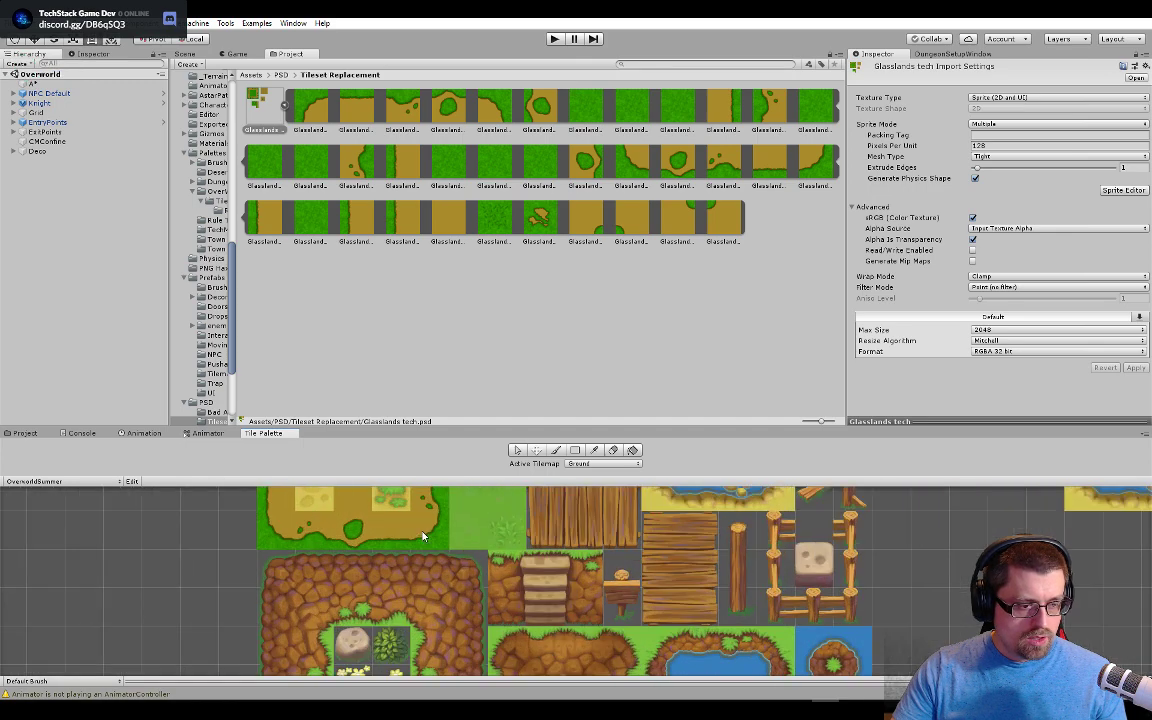
{"action": "scroll", "coordinate": [440, 553], "scroll_direction": "up", "scroll_amount": 8}
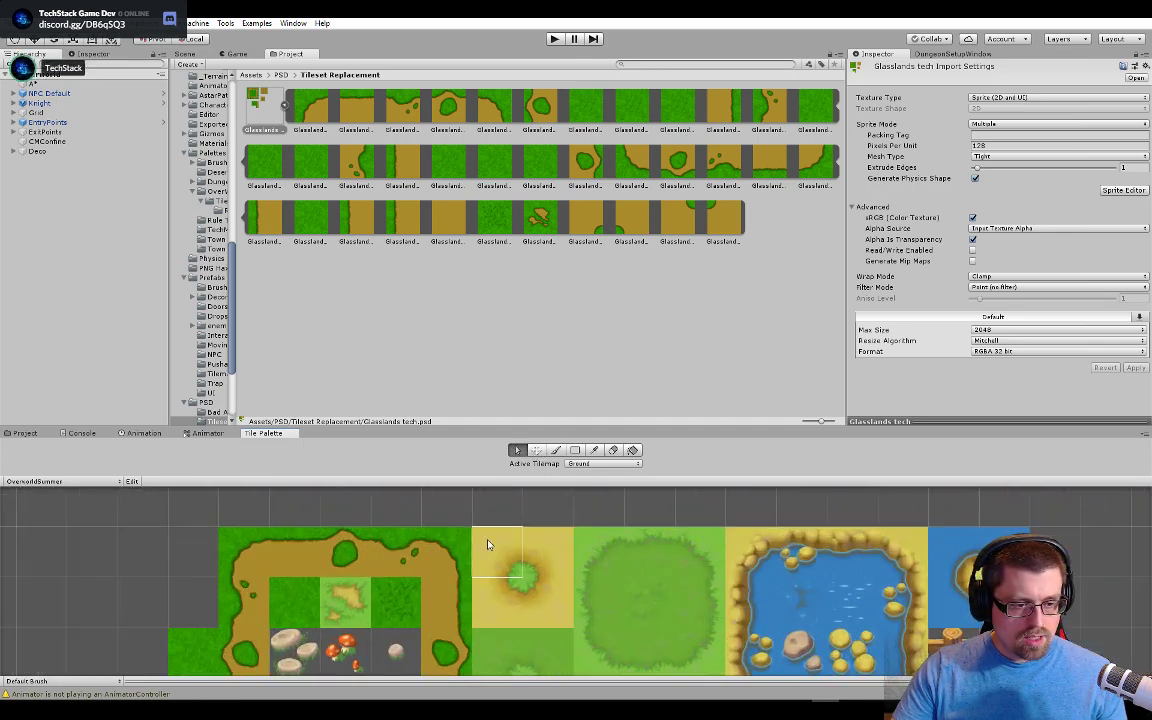
{"action": "left_click", "coordinate": [497, 547]}
{"action": "double_click", "coordinate": [1000, 107]}
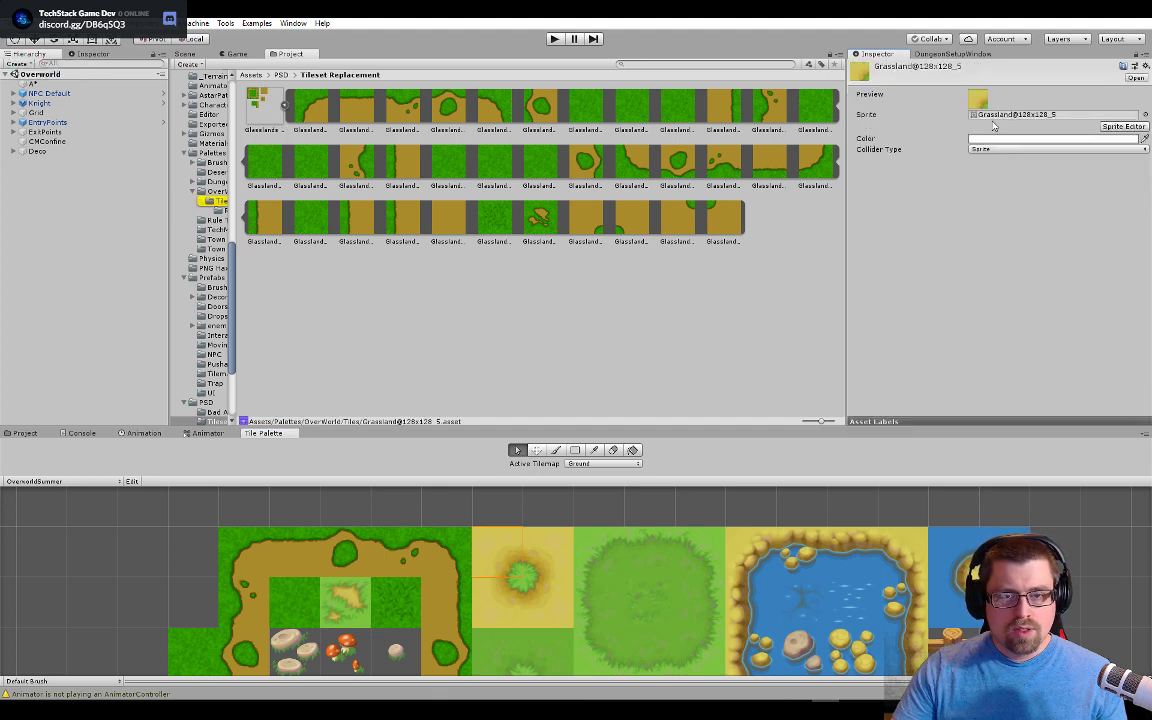
{"action": "left_click_drag", "start_coordinate": [589, 230], "coordinate": [998, 116]}
Step: Replace the sprite of the grass circle's upper-right palette tile, Grassland@128x128_6, with Glasslands tech_33
{"action": "left_click", "coordinate": [537, 548]}
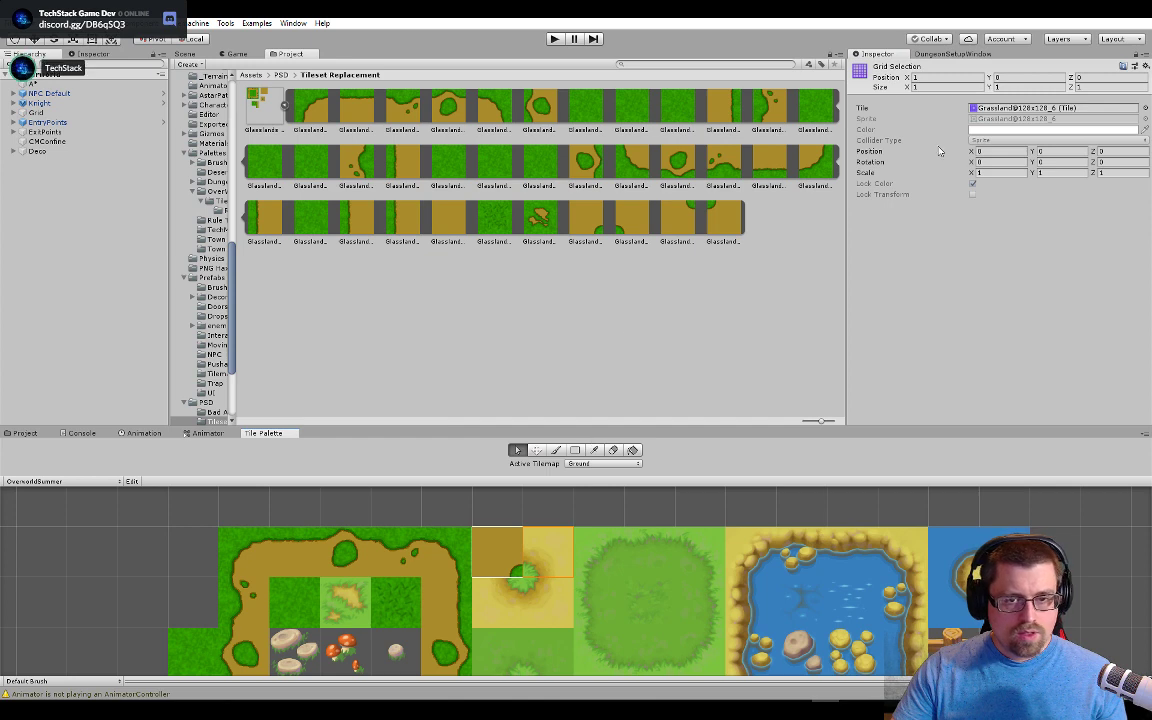
{"action": "double_click", "coordinate": [1033, 109]}
{"action": "left_click_drag", "start_coordinate": [646, 231], "coordinate": [928, 114]}
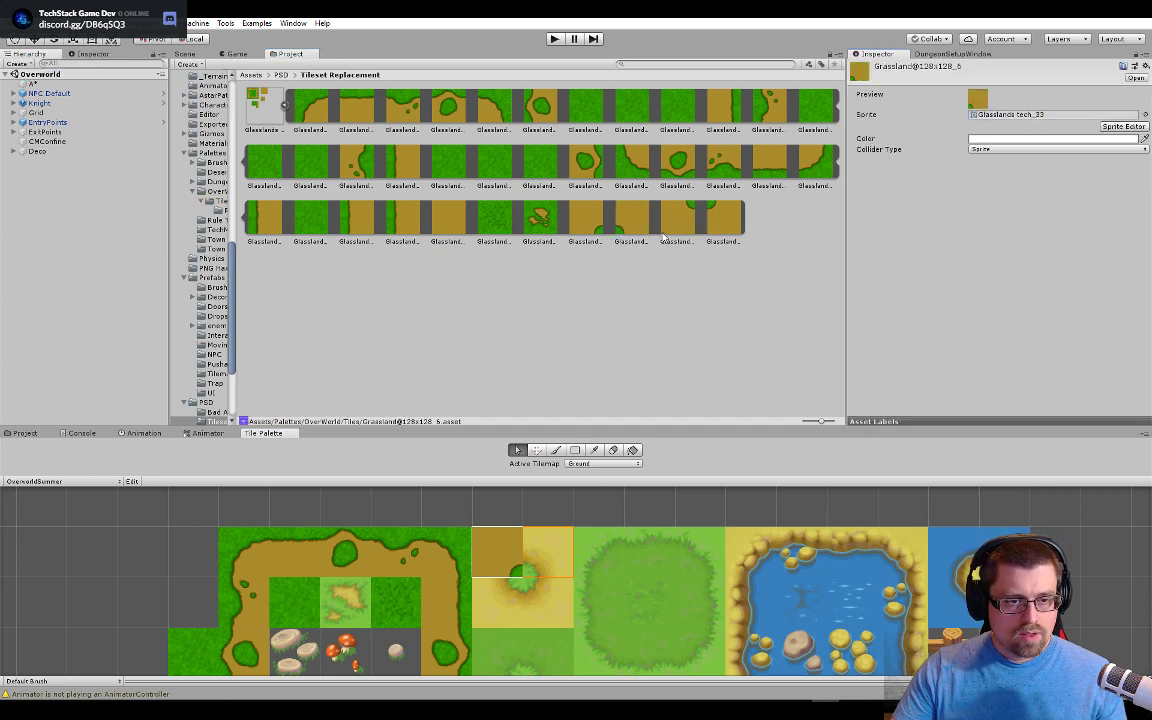
Step: In the OverworldSummer palette, replace the sprite of the grass circle's lower-left tile, Grassland@128x128_21, with the matching new inside corner slice
{"action": "left_click", "coordinate": [495, 614]}
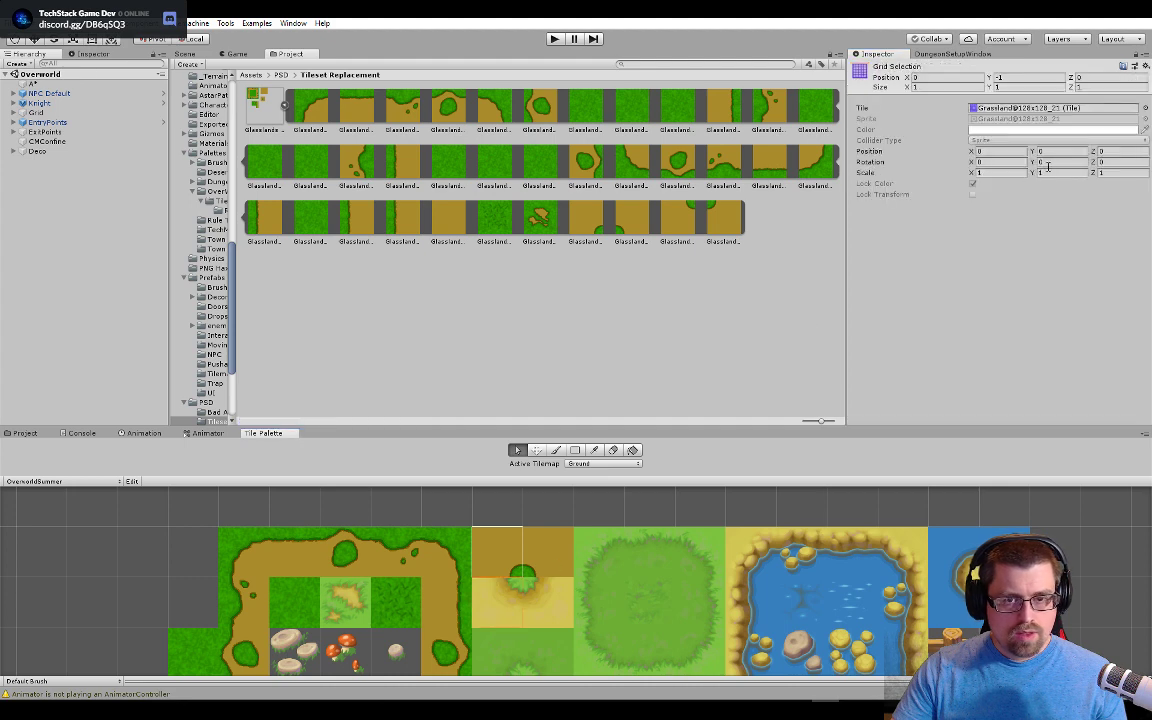
{"action": "double_click", "coordinate": [1000, 108]}
{"action": "left_click_drag", "start_coordinate": [668, 222], "coordinate": [998, 114]}
Step: Replace the sprite of the grass circle's lower-right palette tile, Grassland@128x128_22, with Glasslands tech_35
{"action": "left_click", "coordinate": [546, 618]}
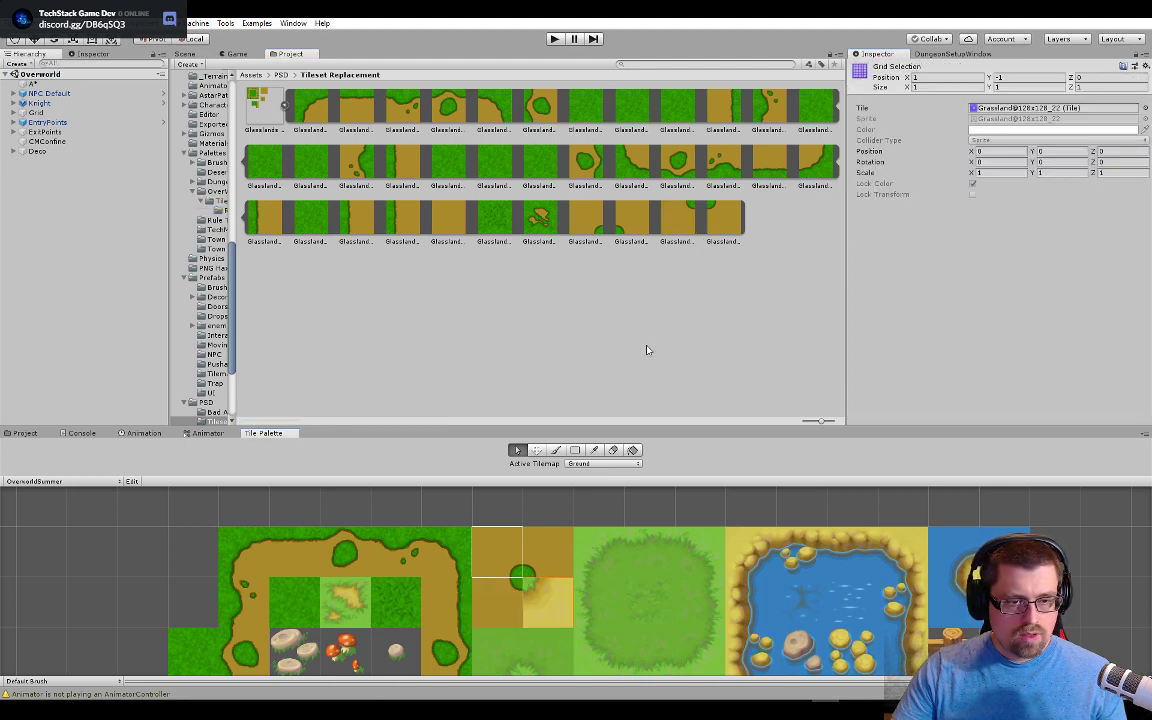
{"action": "left_click", "coordinate": [753, 219]}
{"action": "left_click", "coordinate": [509, 625]}
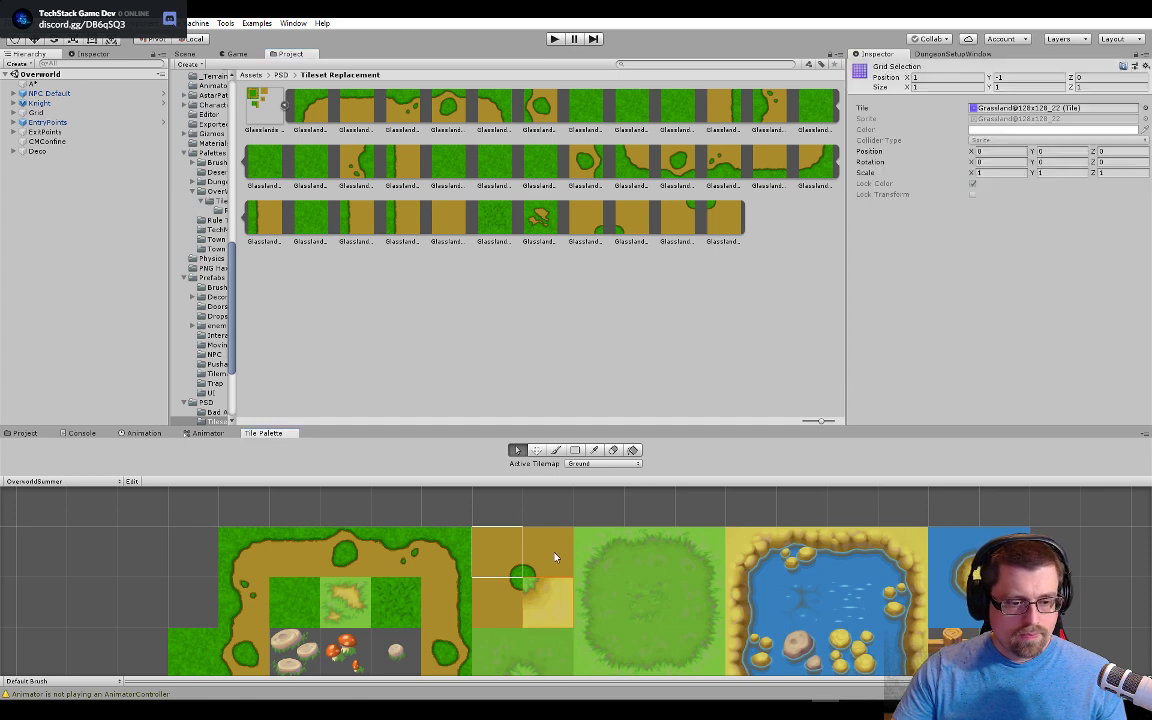
{"action": "left_click_drag", "start_coordinate": [734, 226], "coordinate": [1026, 112]}
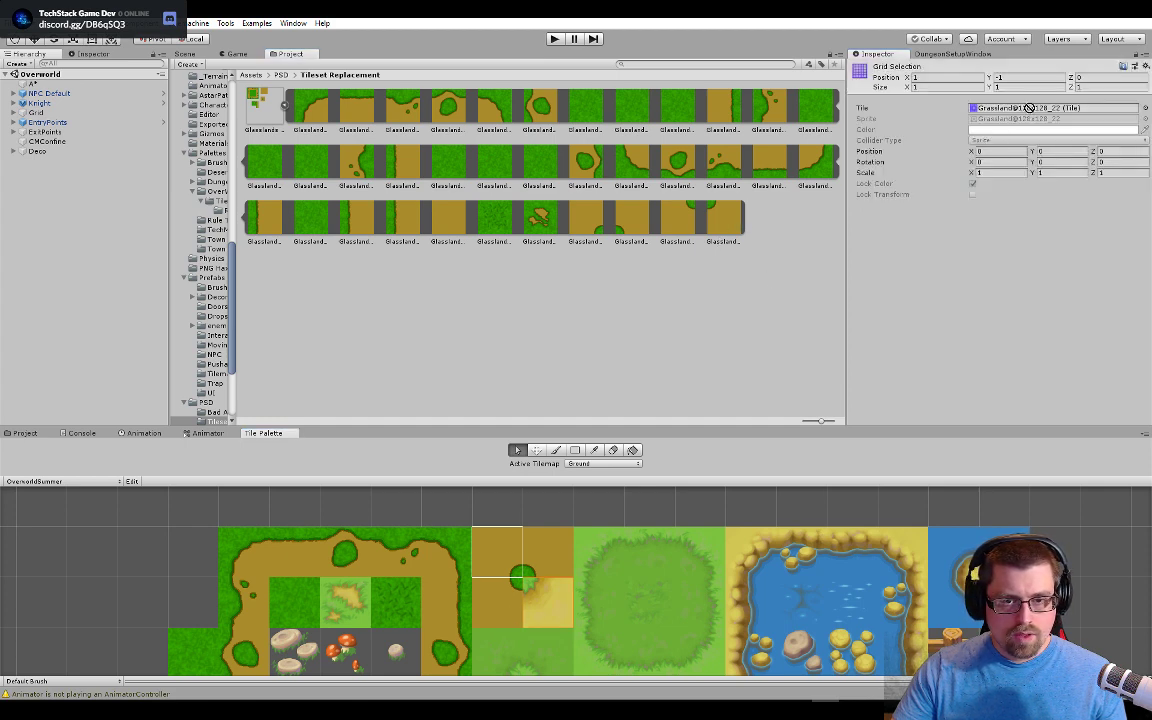
{"action": "double_click", "coordinate": [1000, 108]}
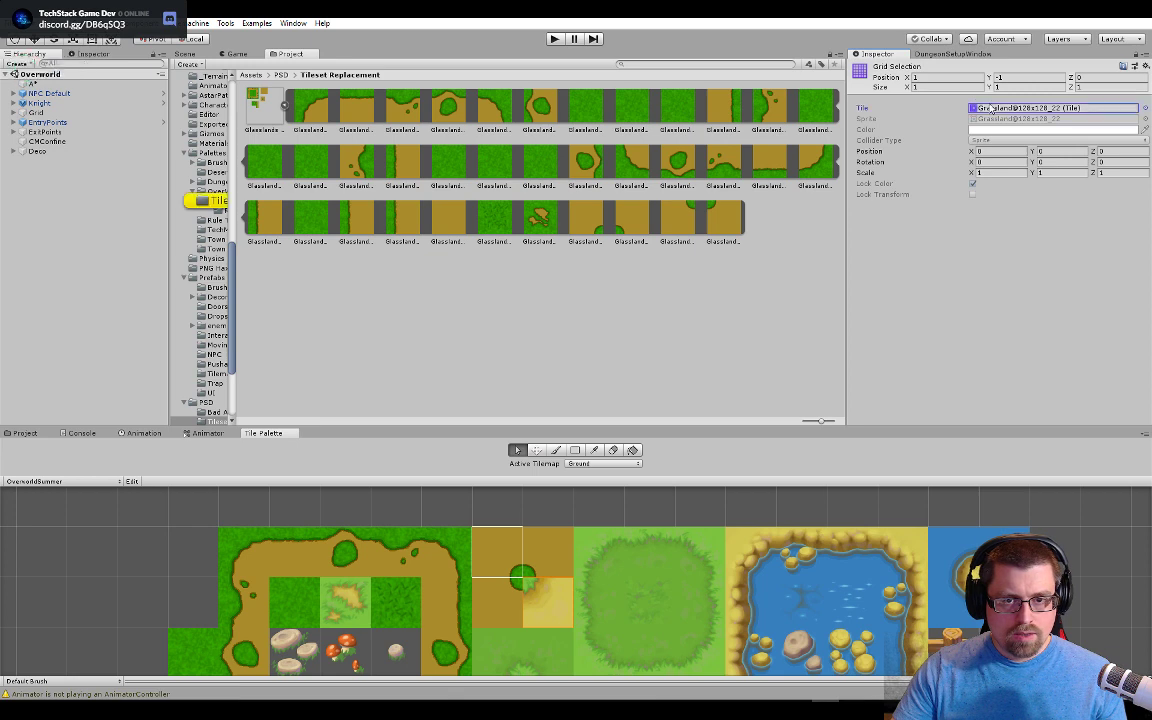
{"action": "left_click_drag", "start_coordinate": [750, 209], "coordinate": [1034, 115]}
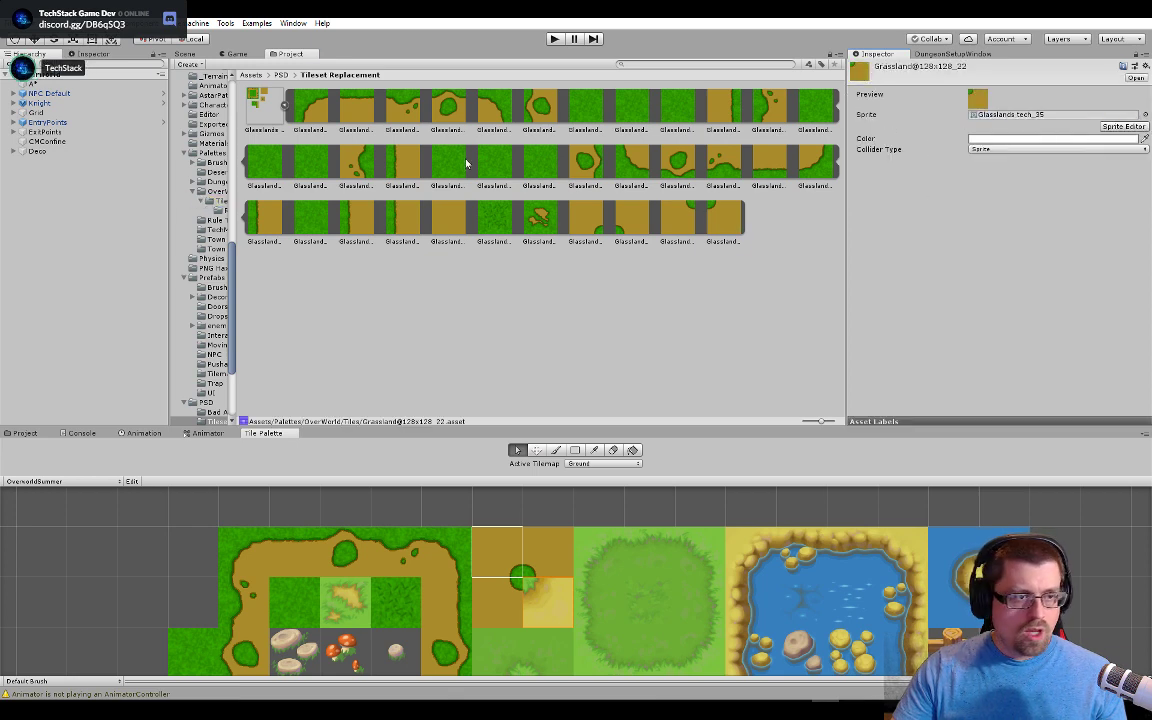
Step: Select an old inside corner path tile in front of the second house in the scene and open its PathRuleTile asset
{"action": "left_click", "coordinate": [186, 54]}
{"action": "scroll", "coordinate": [452, 251], "scroll_direction": "up", "scroll_amount": 15}
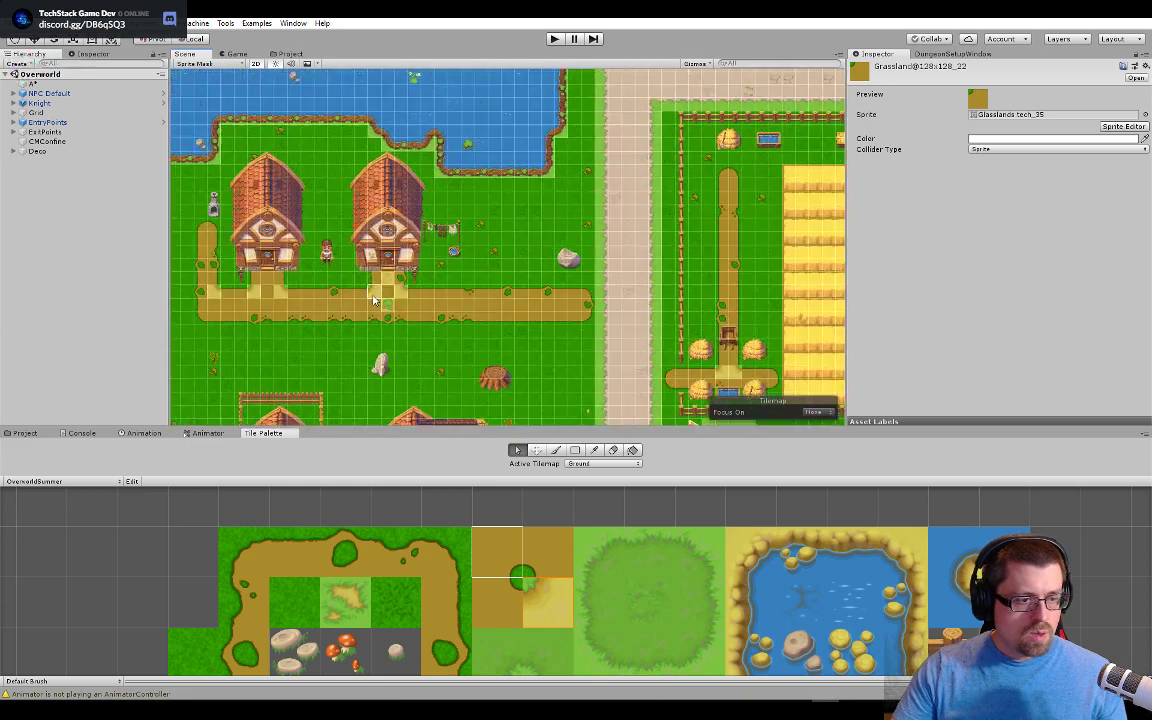
{"action": "left_click", "coordinate": [376, 292]}
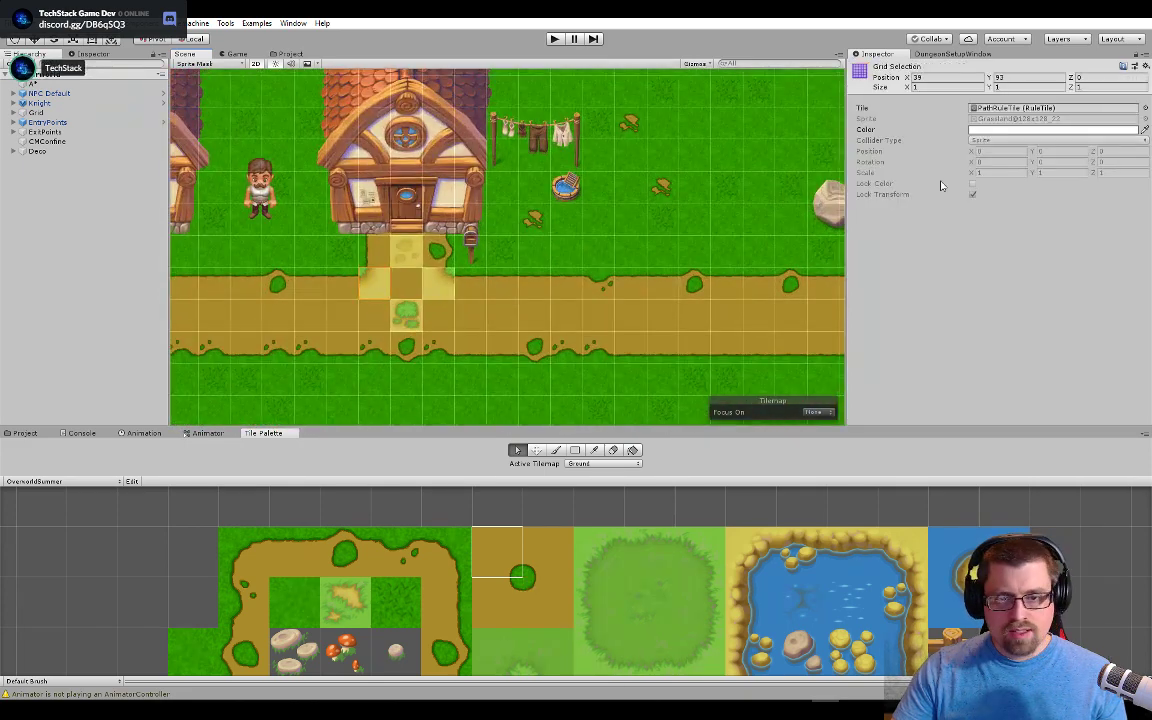
{"action": "double_click", "coordinate": [995, 107]}
Step: Replace the sprites of the last four tiling rules in PathRuleTile with the matching new inside corner slices from Tileset Replacement
{"action": "scroll", "coordinate": [972, 305], "scroll_direction": "down", "scroll_amount": 10}
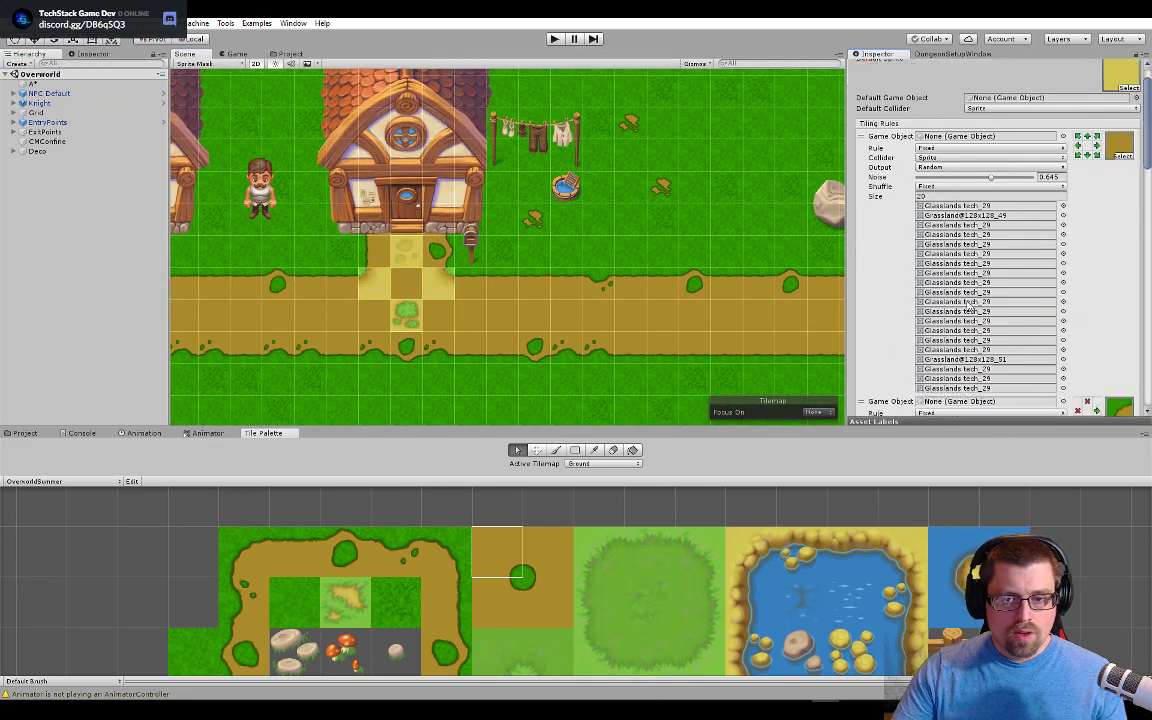
{"action": "scroll", "coordinate": [972, 305], "scroll_direction": "down", "scroll_amount": 8}
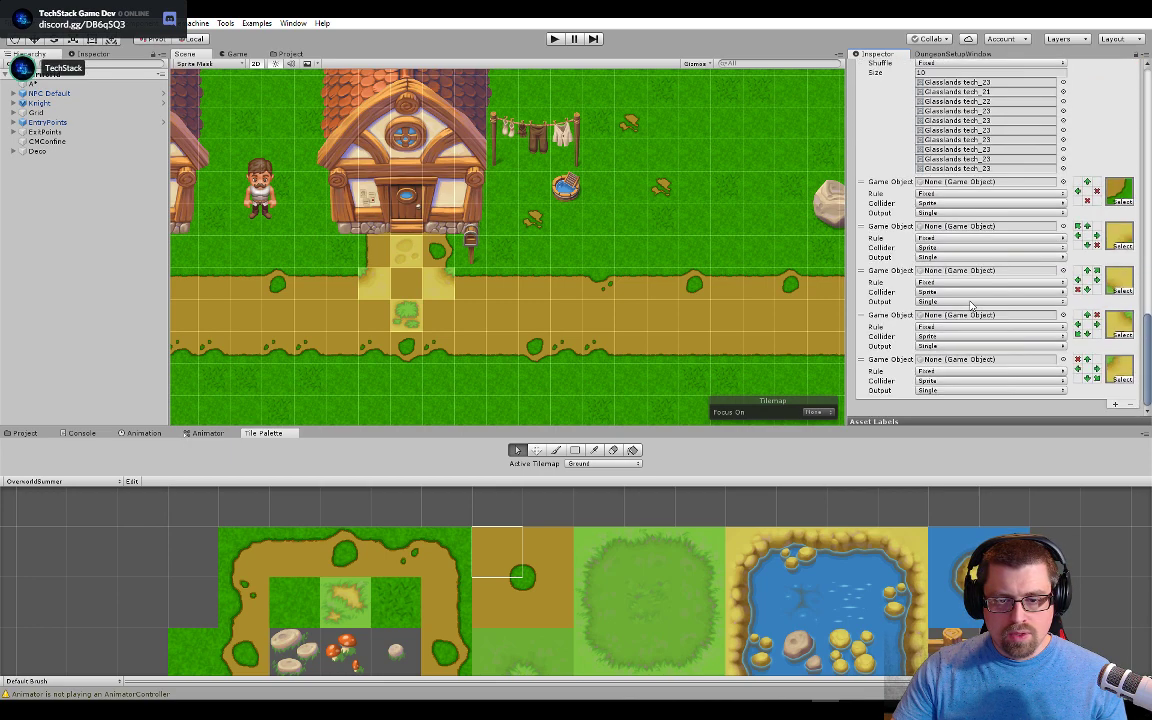
{"action": "left_click", "coordinate": [289, 54]}
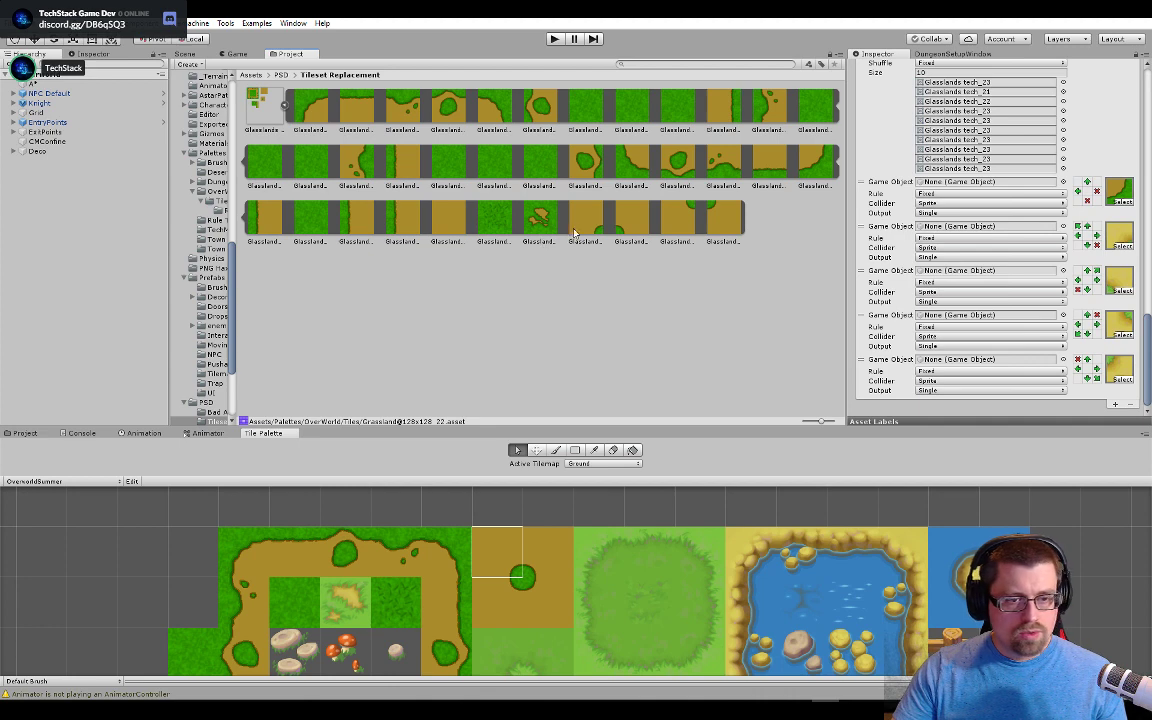
{"action": "left_click_drag", "start_coordinate": [580, 231], "coordinate": [1116, 233]}
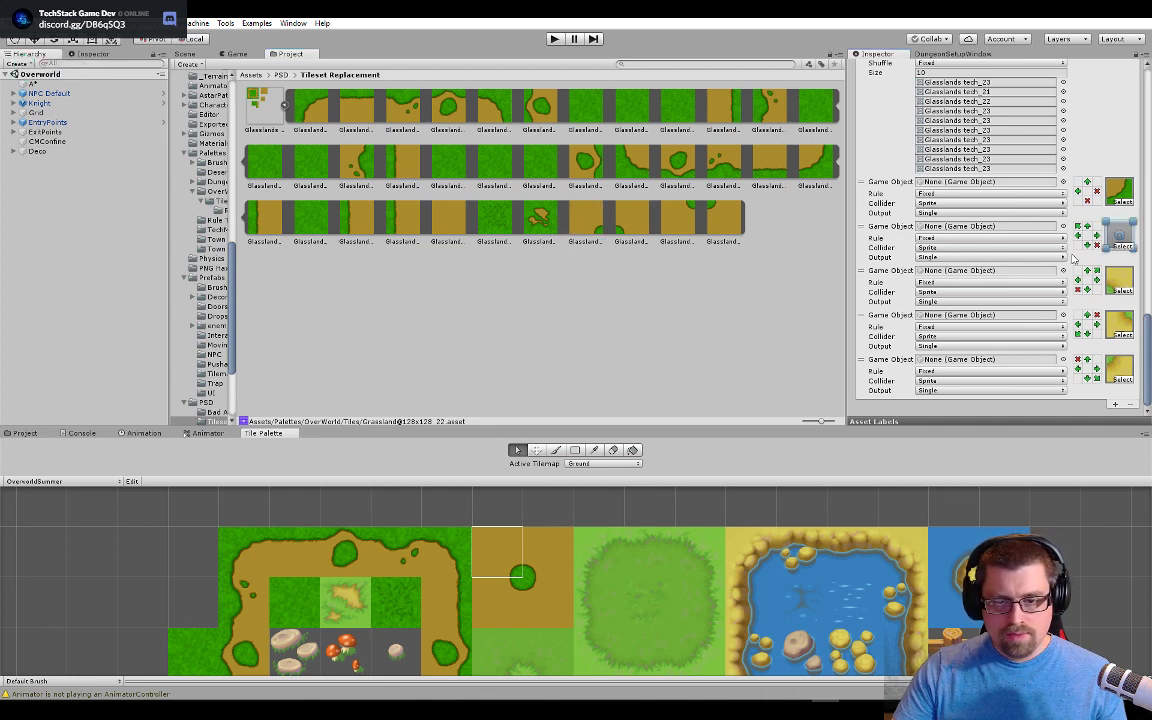
{"action": "left_click_drag", "start_coordinate": [656, 228], "coordinate": [1119, 324]}
{"action": "left_click_drag", "start_coordinate": [728, 221], "coordinate": [1120, 372]}
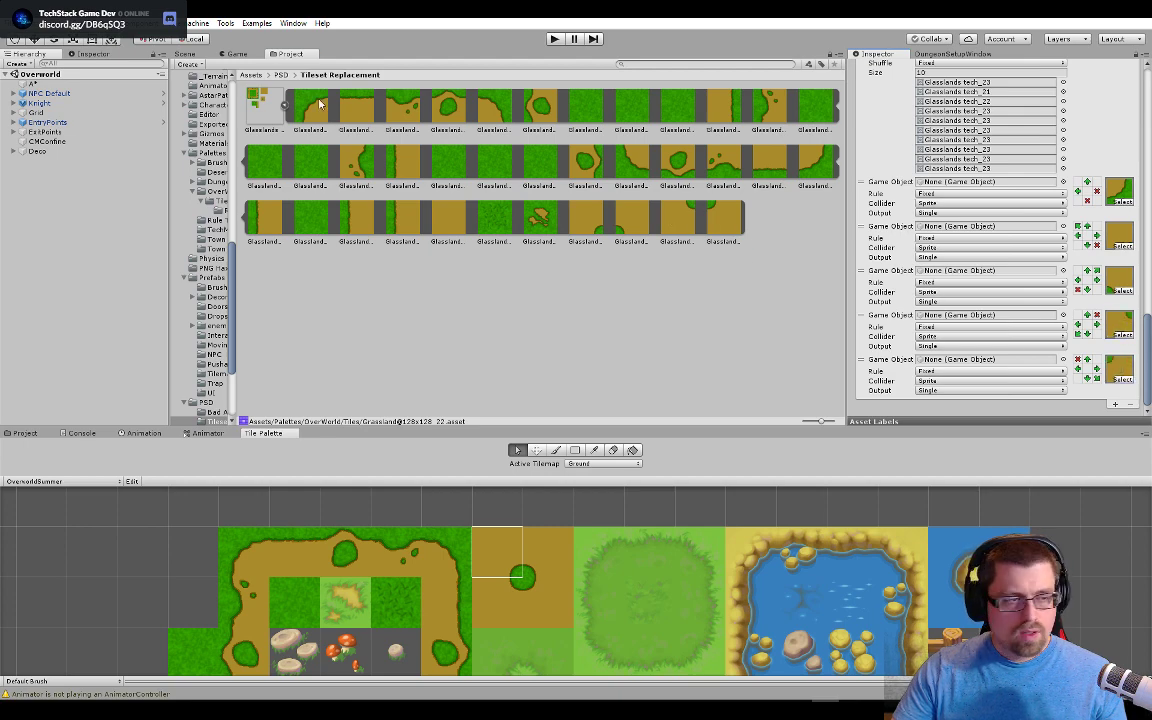
Step: Check the updated dirt path in the scene, then play the game and walk the character to the path by the two houses
{"action": "left_click", "coordinate": [185, 54]}
{"action": "scroll", "coordinate": [585, 231], "scroll_direction": "down", "scroll_amount": 5}
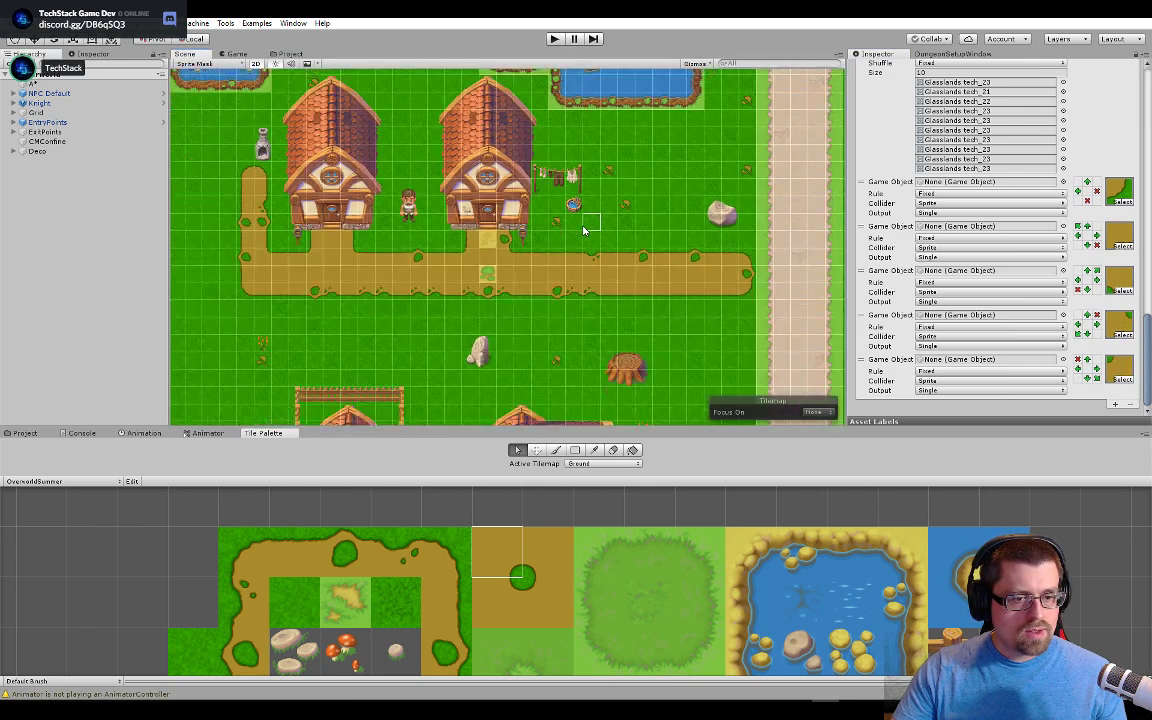
{"action": "scroll", "coordinate": [585, 231], "scroll_direction": "down", "scroll_amount": 3}
{"action": "scroll", "coordinate": [461, 243], "scroll_direction": "up", "scroll_amount": 4}
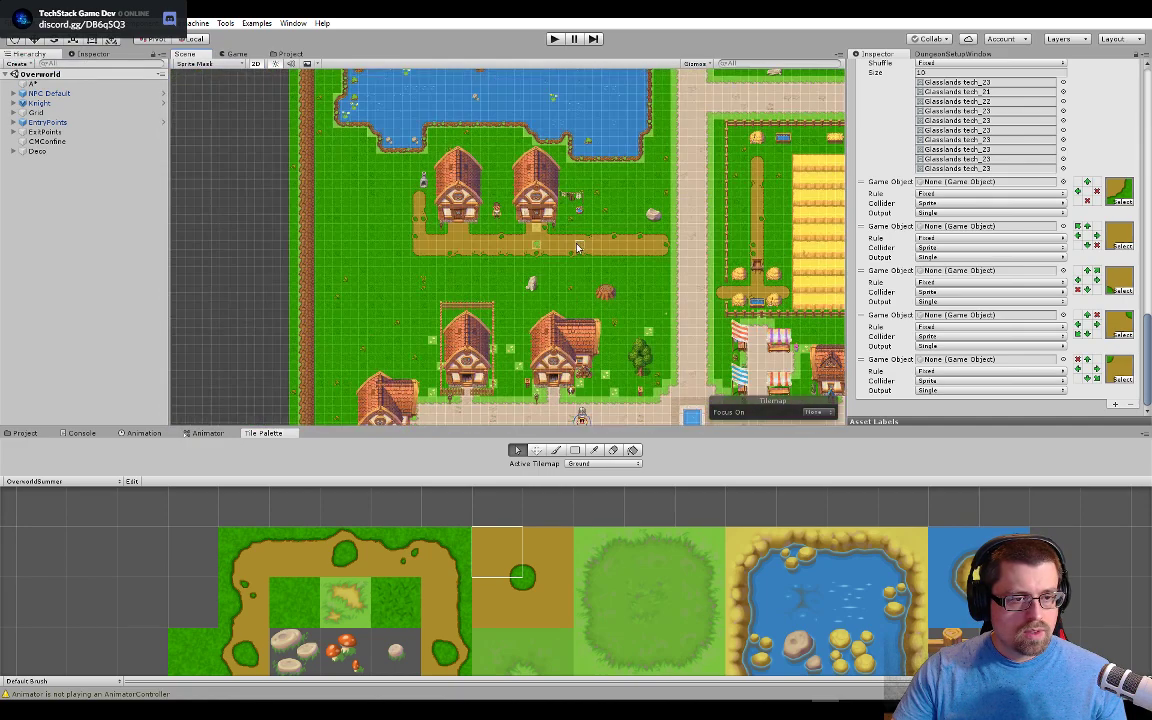
{"action": "scroll", "coordinate": [461, 243], "scroll_direction": "up", "scroll_amount": 4}
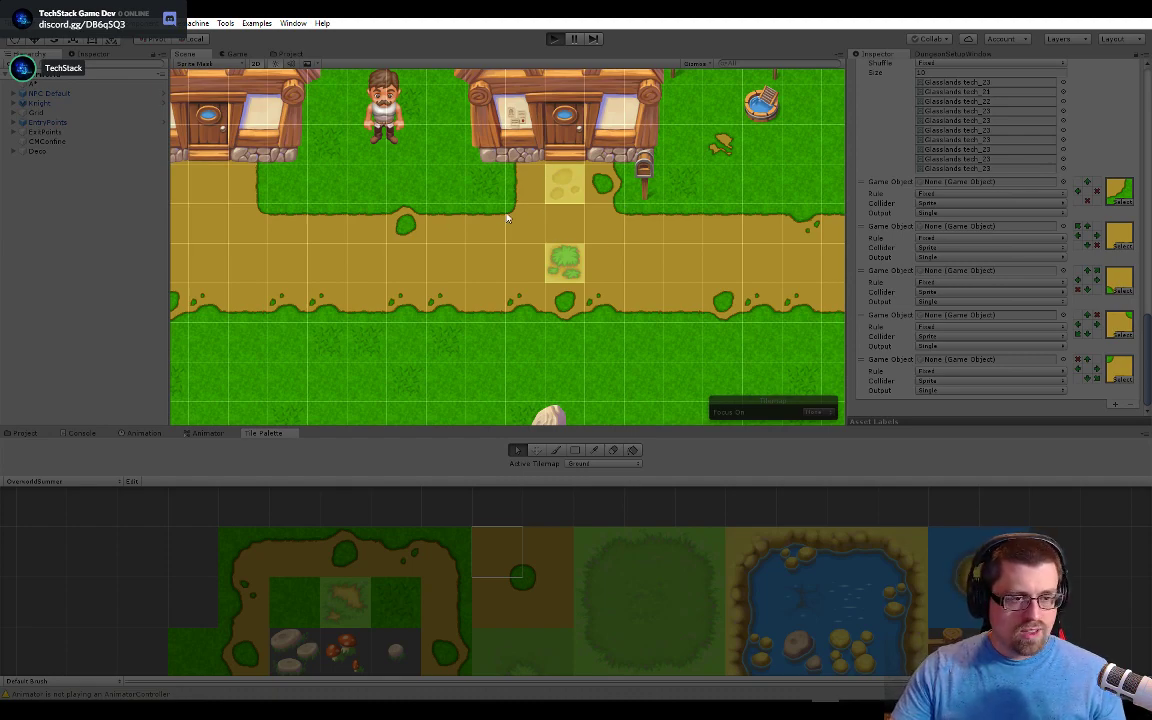
{"action": "key", "text": "ctrl+p"}
{"action": "left_click", "coordinate": [558, 377]}
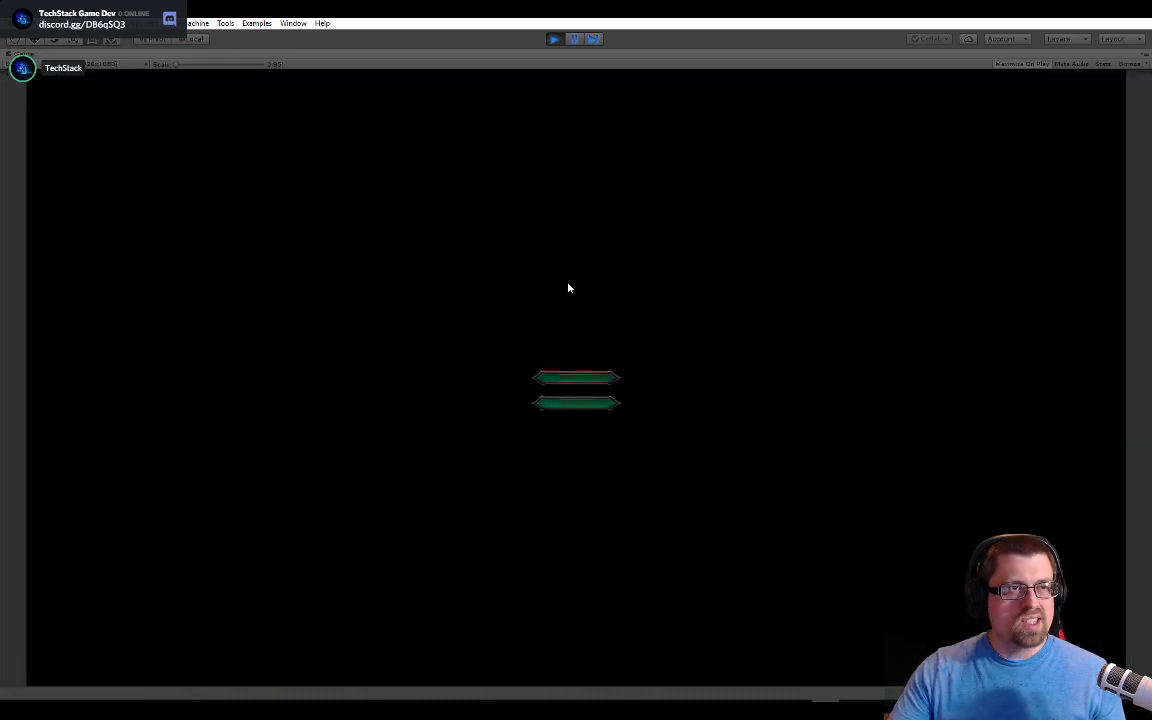
{"action": "key", "text": "a"}
{"action": "key", "text": "w"}
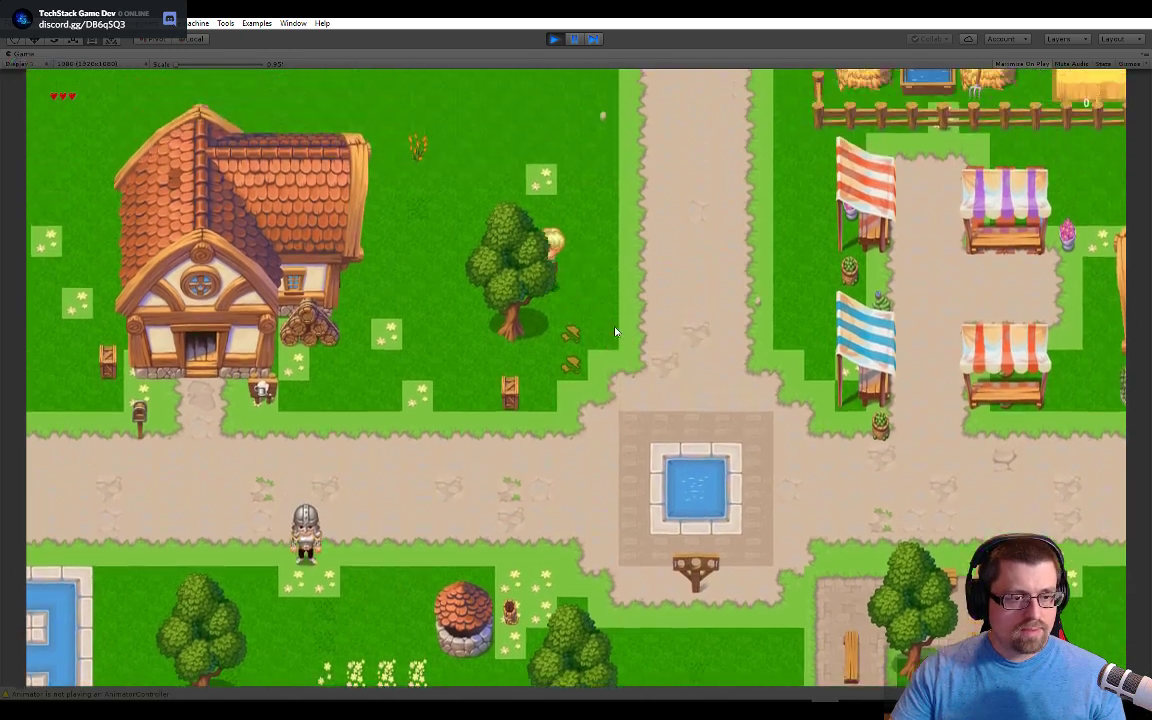
{"action": "key", "text": "w"}
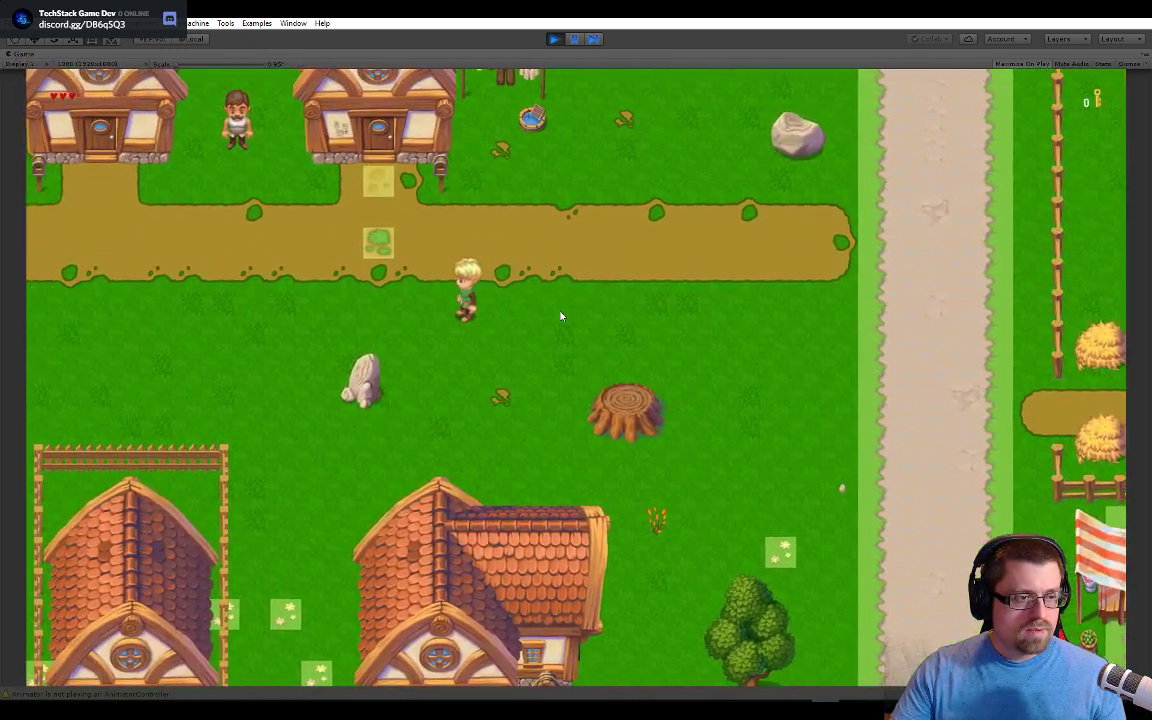
{"action": "key", "text": "a"}
{"action": "key", "text": "w"}
{"action": "key", "text": "a"}
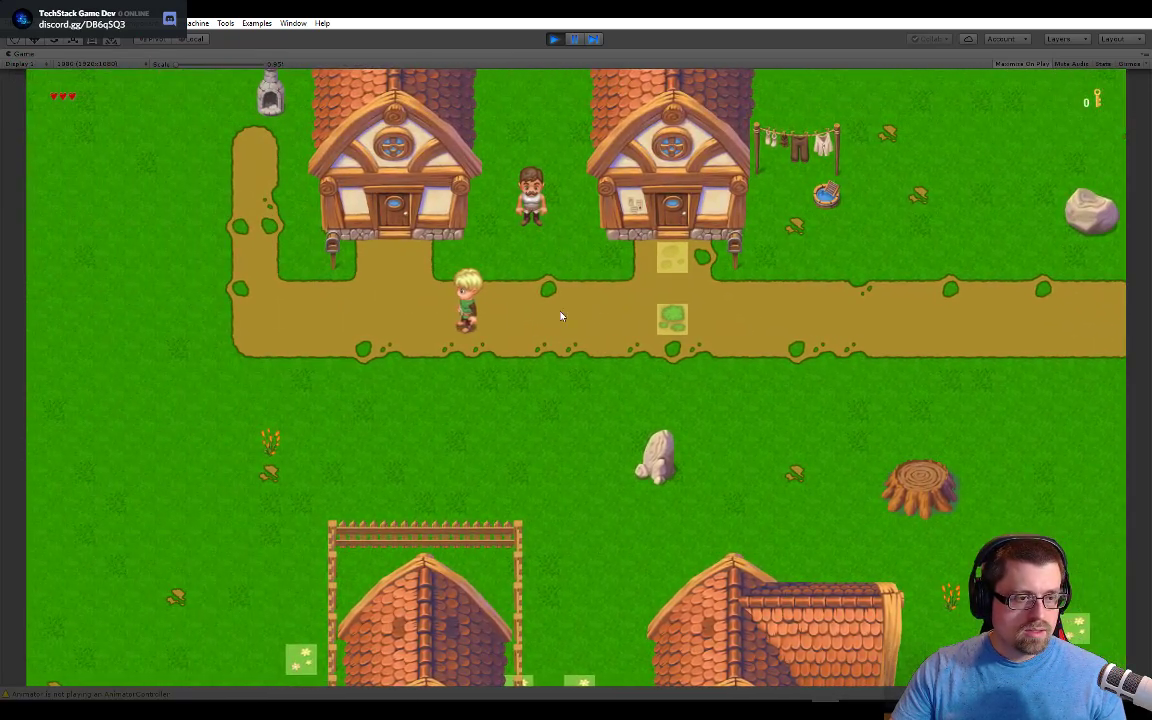
{"action": "key", "text": "d"}
{"action": "key", "text": "d"}
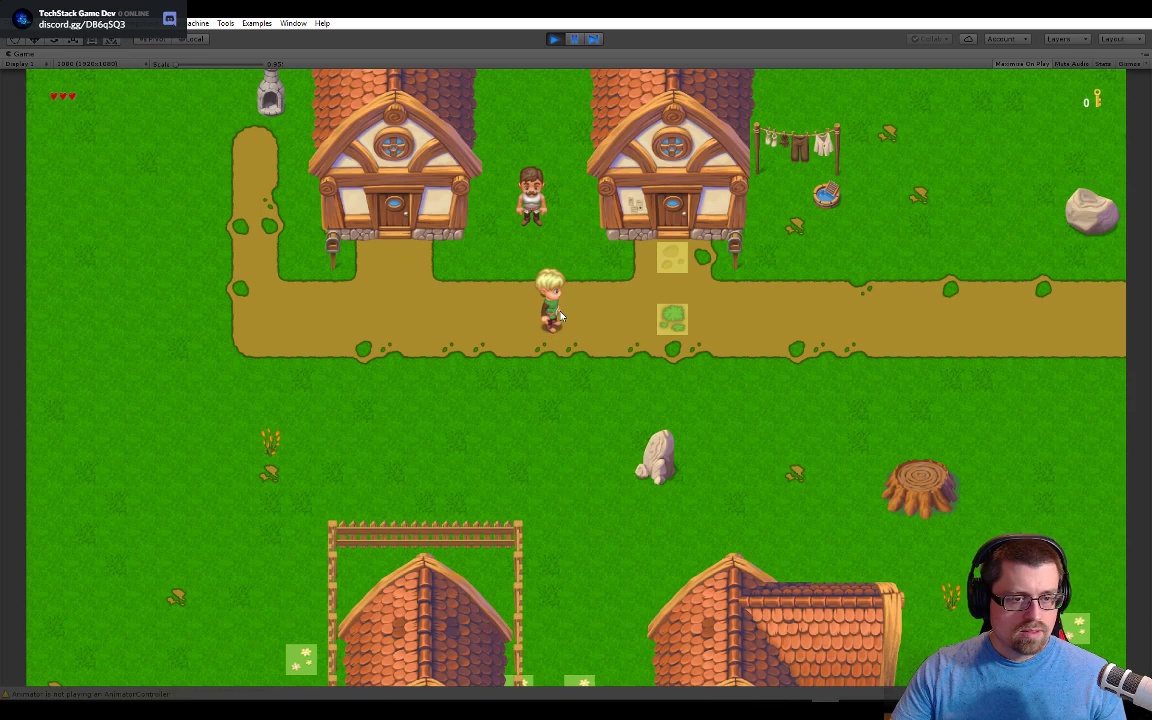
Step: Enlarge the Game view scale to 5x and walk the character along the path to examine the grass corners beside the house entrance
{"action": "left_click_drag", "start_coordinate": [173, 64], "coordinate": [222, 74]}
{"action": "key", "text": "w"}
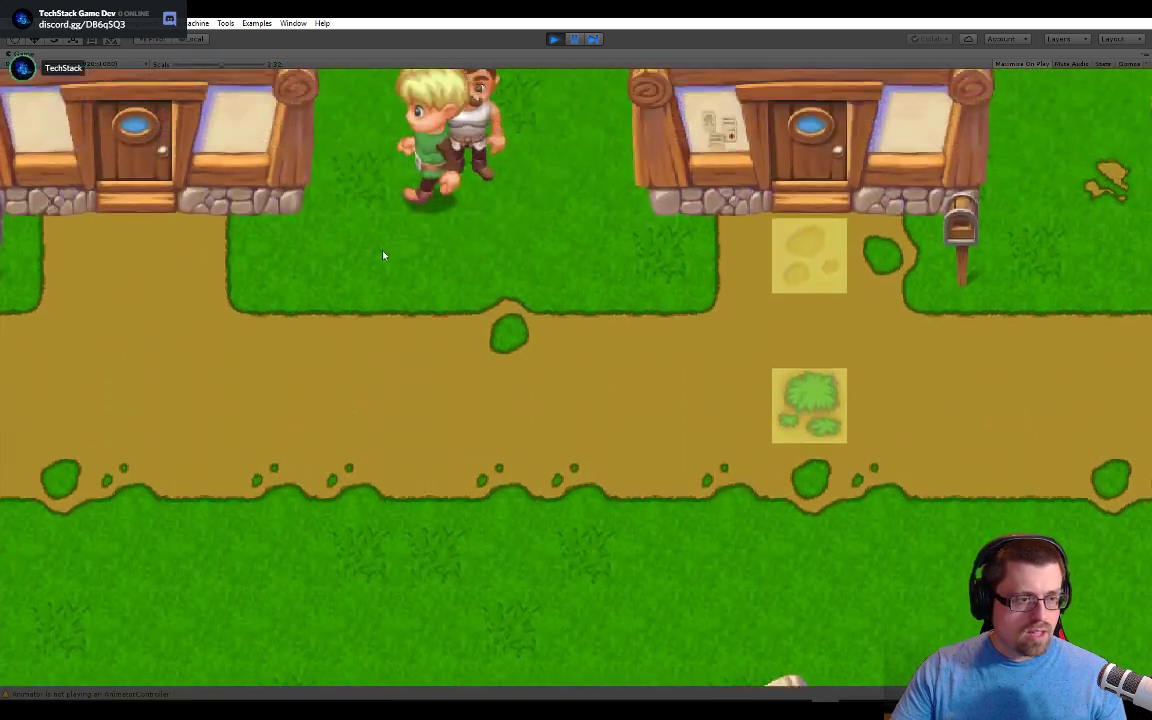
{"action": "key", "text": "a"}
{"action": "key", "text": "s"}
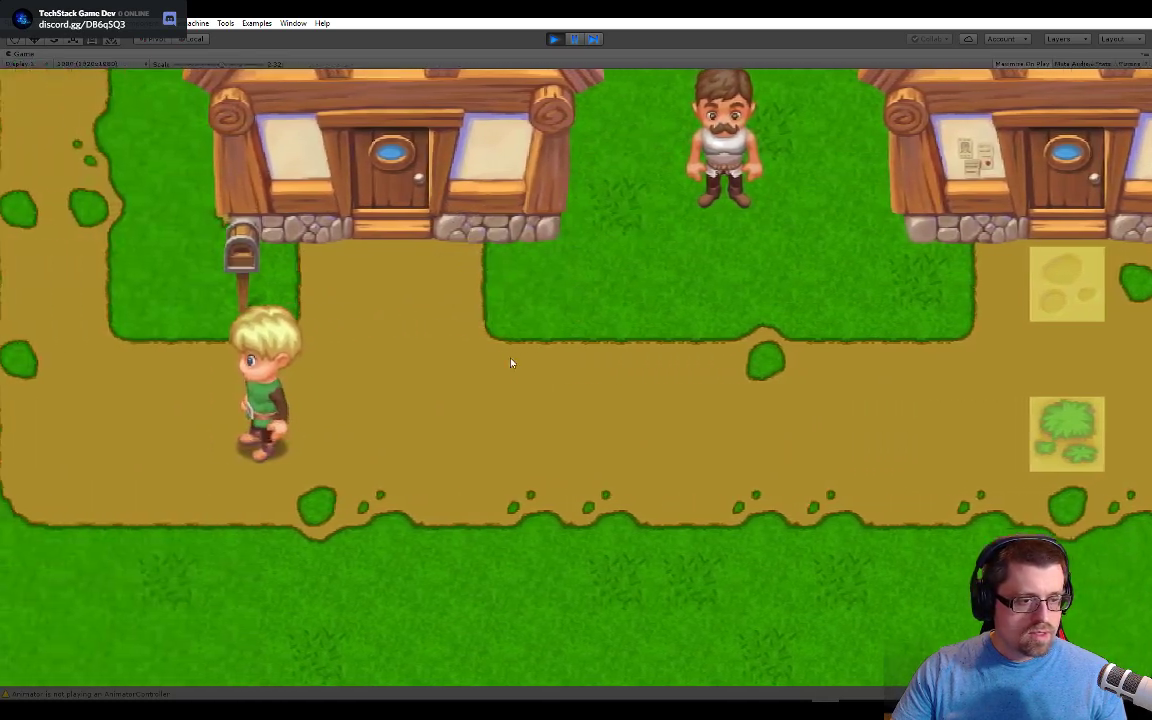
{"action": "key", "text": "a"}
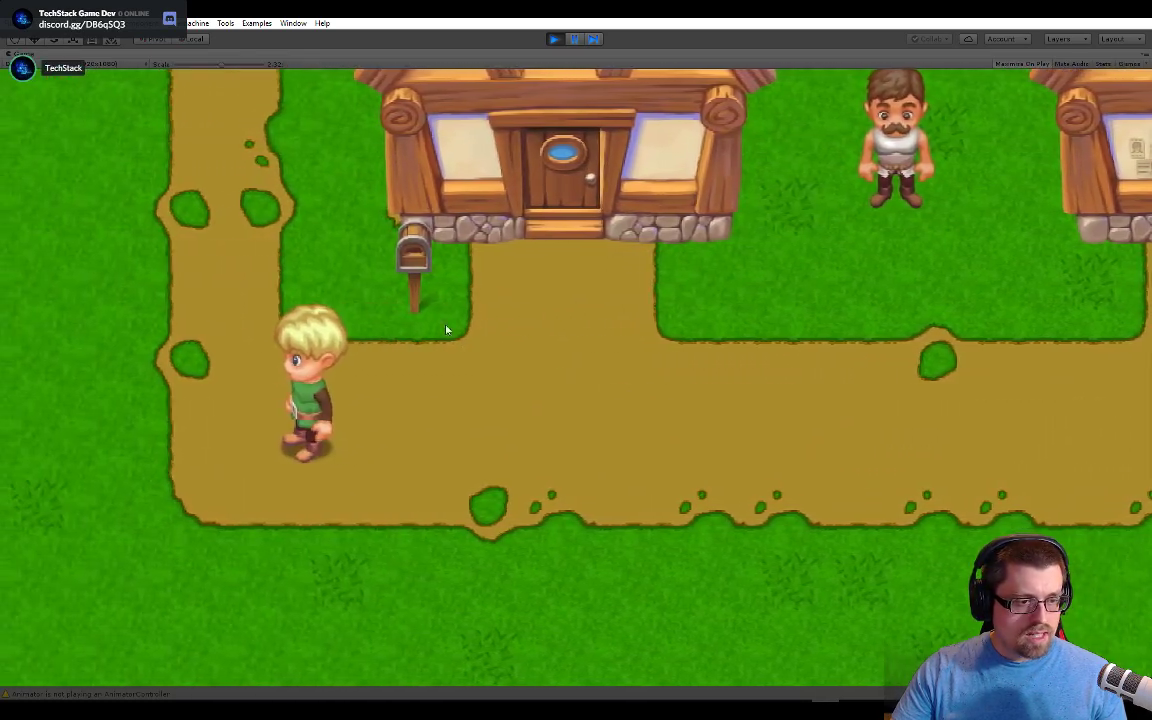
{"action": "left_click_drag", "start_coordinate": [218, 66], "coordinate": [255, 70]}
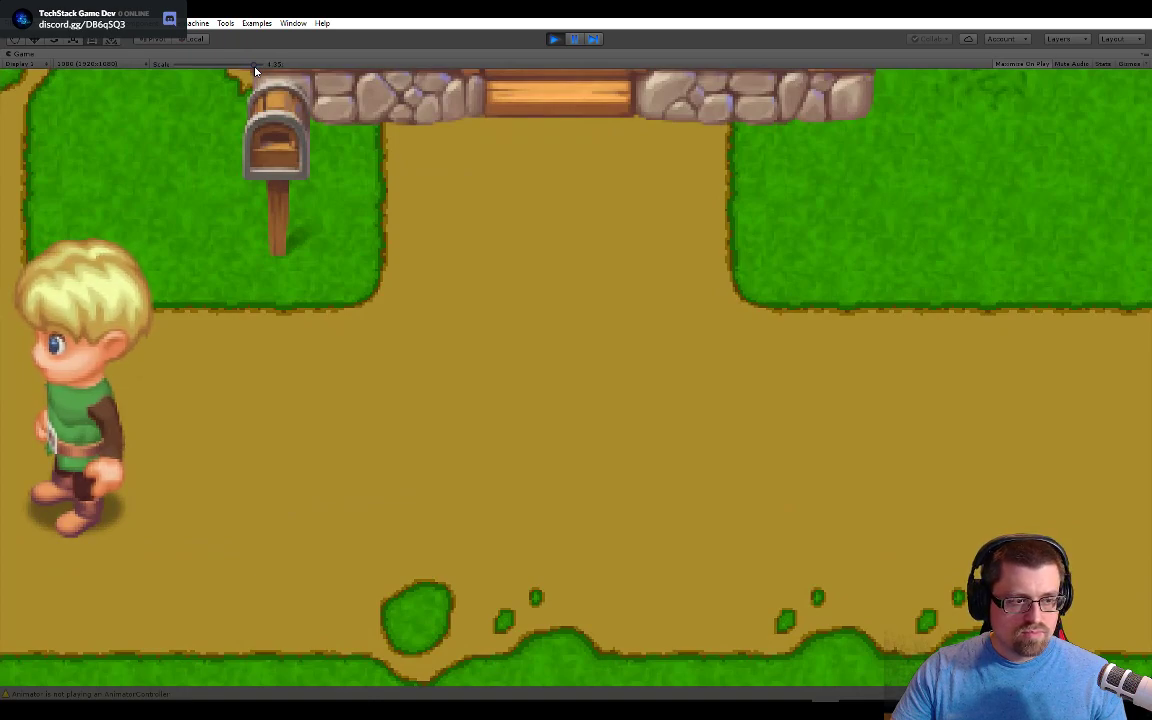
{"action": "mouse_move", "coordinate": [255, 70]}
{"action": "left_mouse_down"}
{"action": "mouse_move", "coordinate": [177, 74]}
{"action": "mouse_move", "coordinate": [270, 69]}
{"action": "left_mouse_up"}
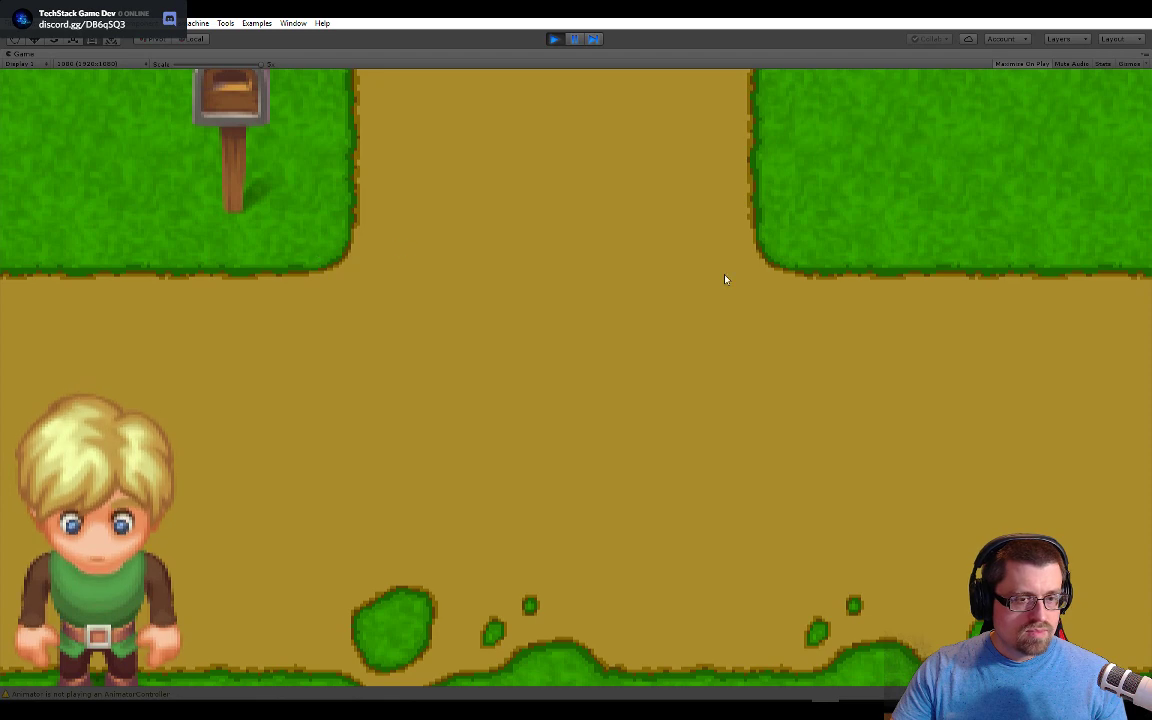
{"action": "key", "text": "d"}
{"action": "key", "text": "w"}
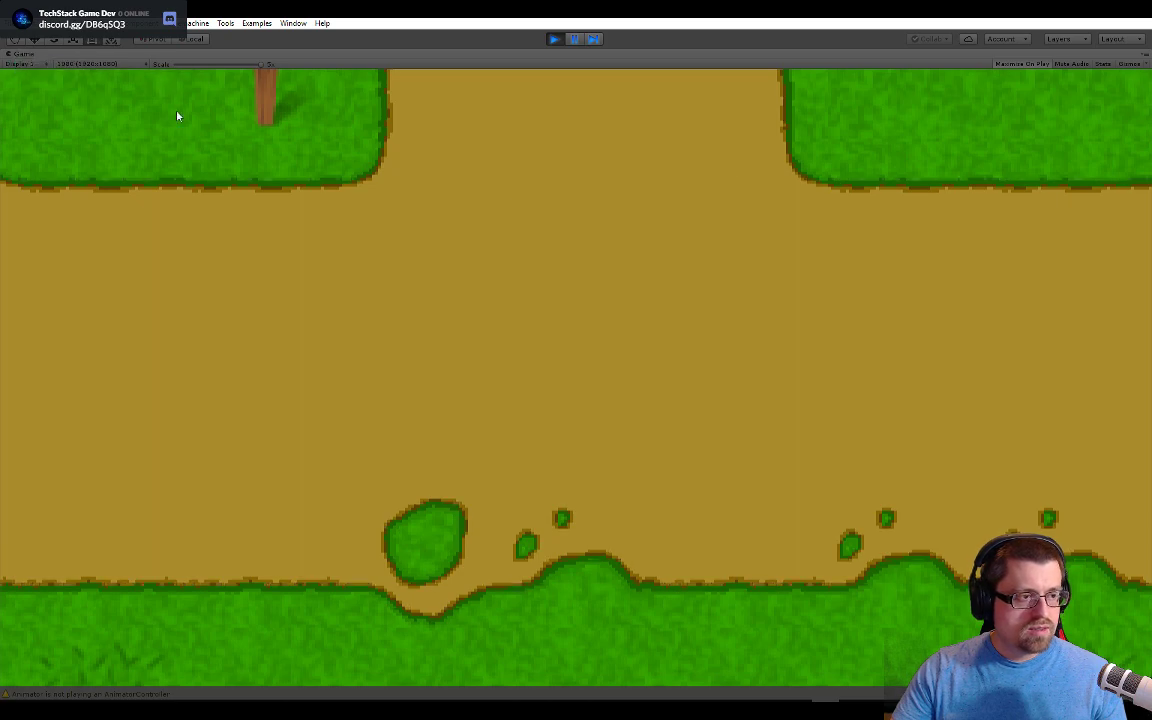
{"action": "key", "text": "w"}
Step: Reduce the Game view scale to 0.95x and walk the character around the path to review the new tiles at normal size
{"action": "left_click_drag", "start_coordinate": [208, 73], "coordinate": [148, 82]}
{"action": "key", "text": "s"}
{"action": "key", "text": "d"}
{"action": "key", "text": "d"}
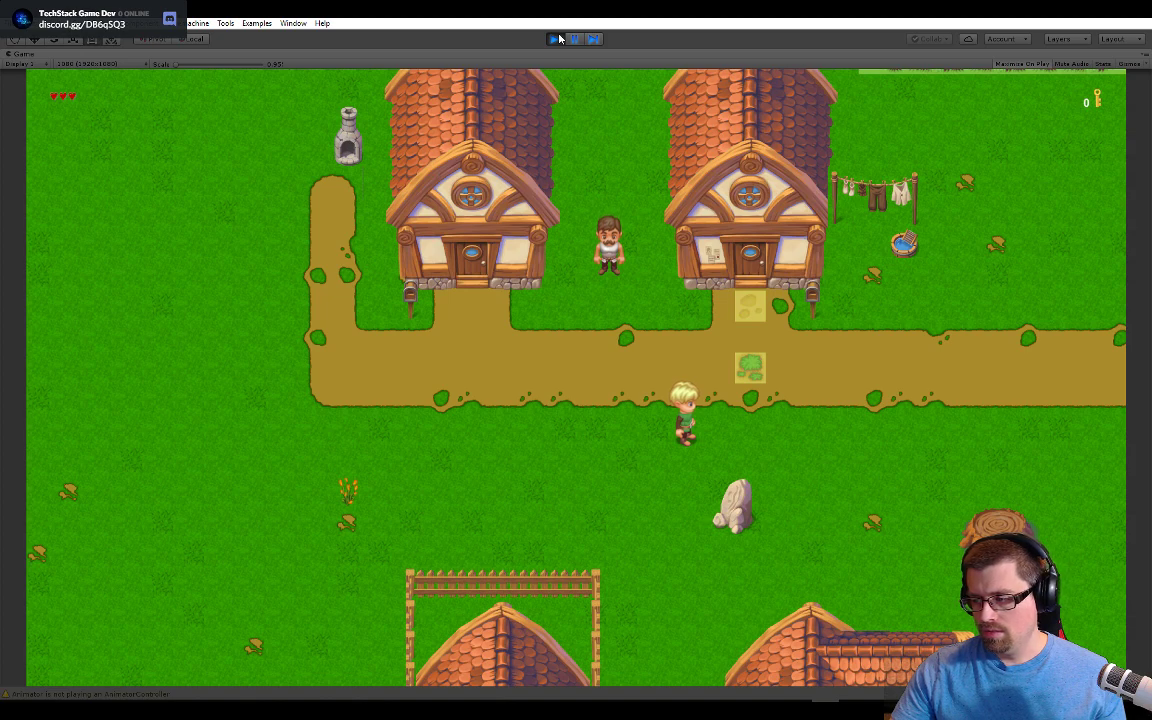
{"action": "key", "text": "Right"}
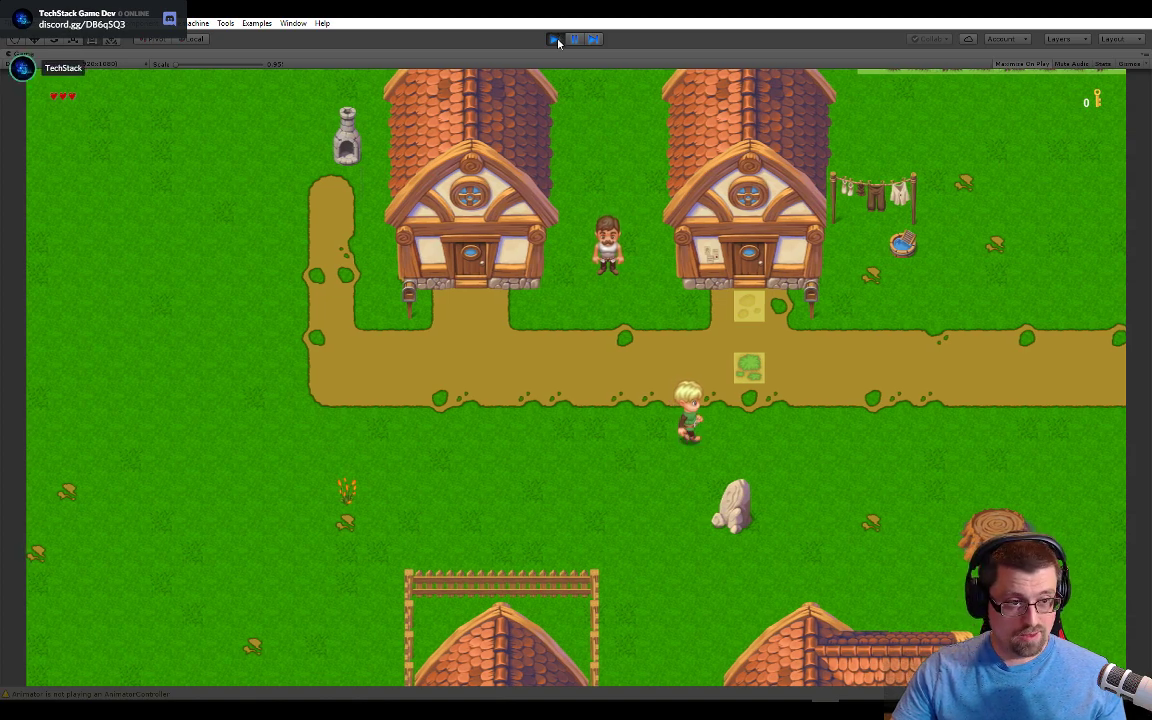
{"action": "key", "text": "Up"}
{"action": "key", "text": "Left"}
{"action": "key", "text": "Down"}
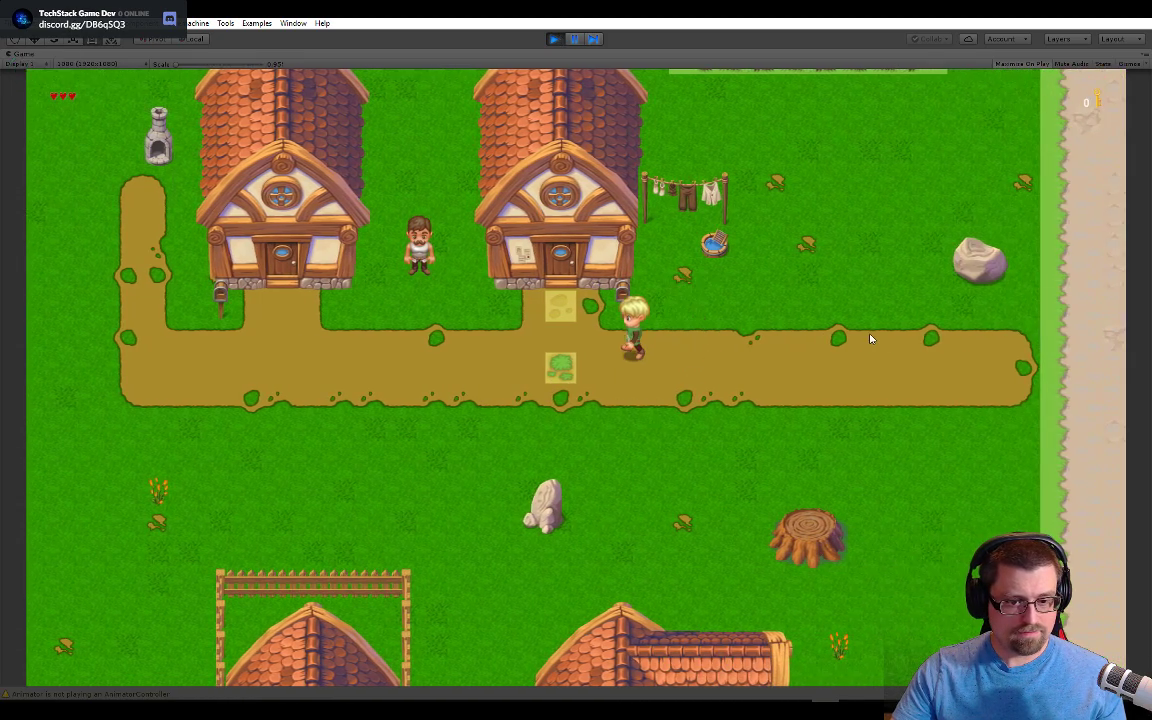
{"action": "key", "text": "Left"}
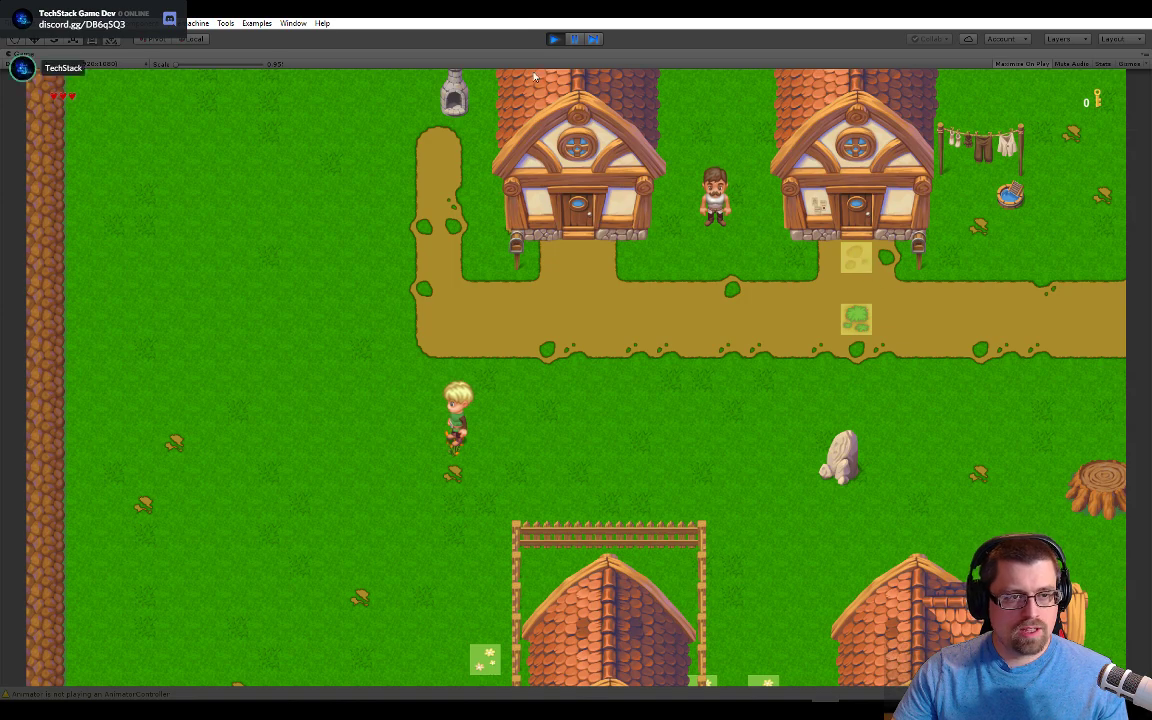
Step: Stop play mode and inspect the old pebble and shrub detail tiles on the path in front of the second house
{"action": "left_click", "coordinate": [553, 40]}
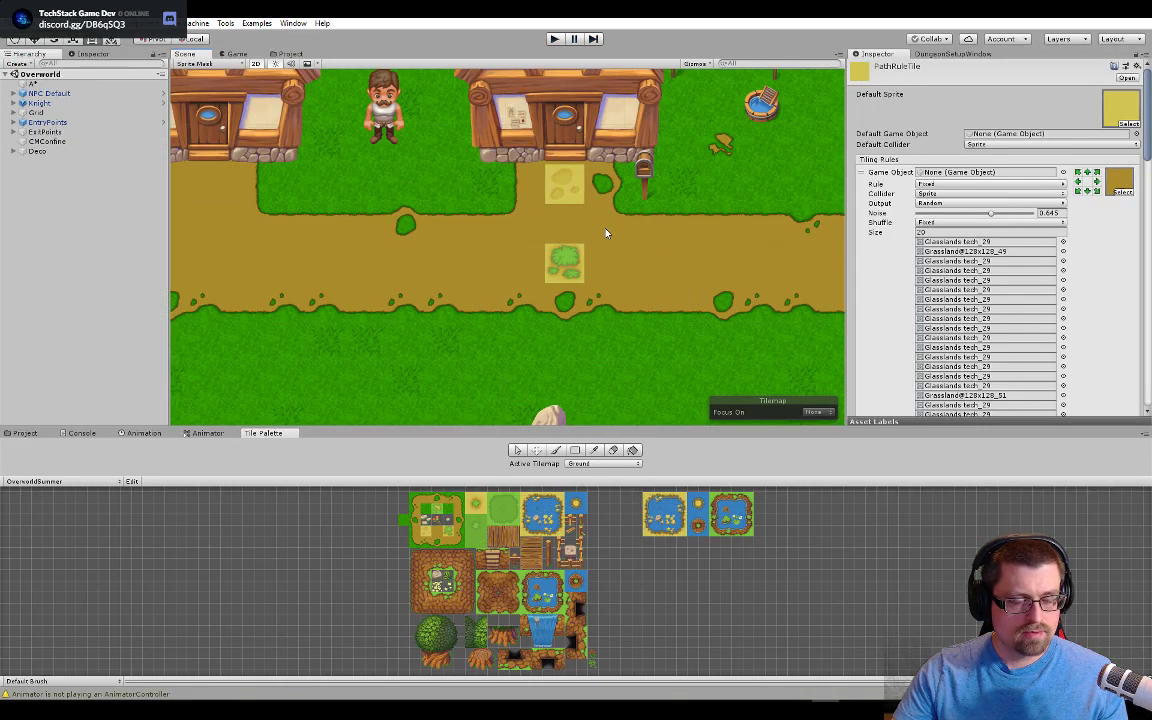
{"action": "scroll", "coordinate": [601, 295], "scroll_direction": "down", "scroll_amount": 2}
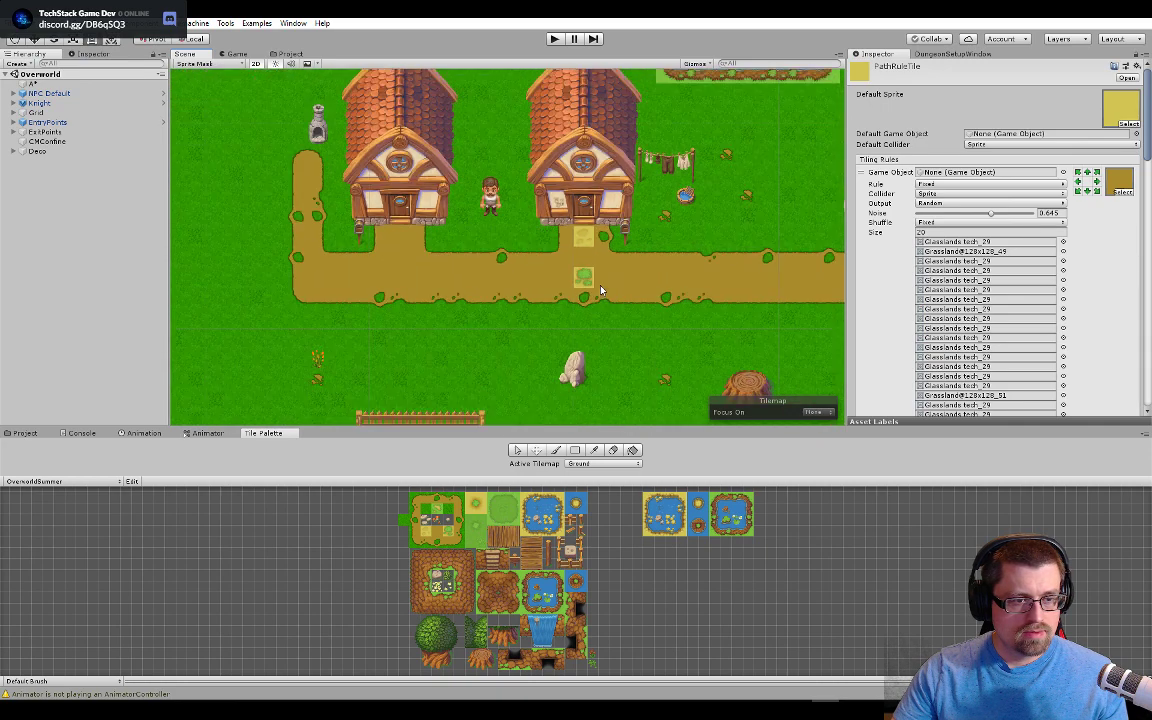
{"action": "scroll", "coordinate": [584, 234], "scroll_direction": "up", "scroll_amount": 4}
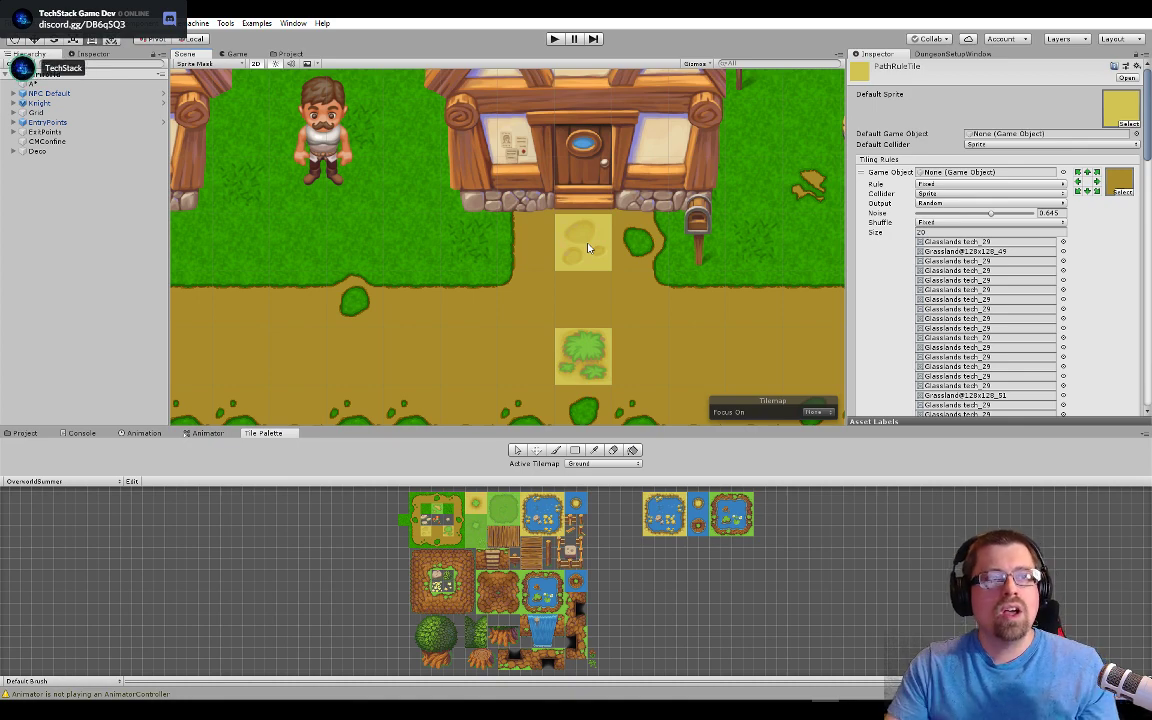
{"action": "scroll", "coordinate": [498, 203], "scroll_direction": "down", "scroll_amount": 10}
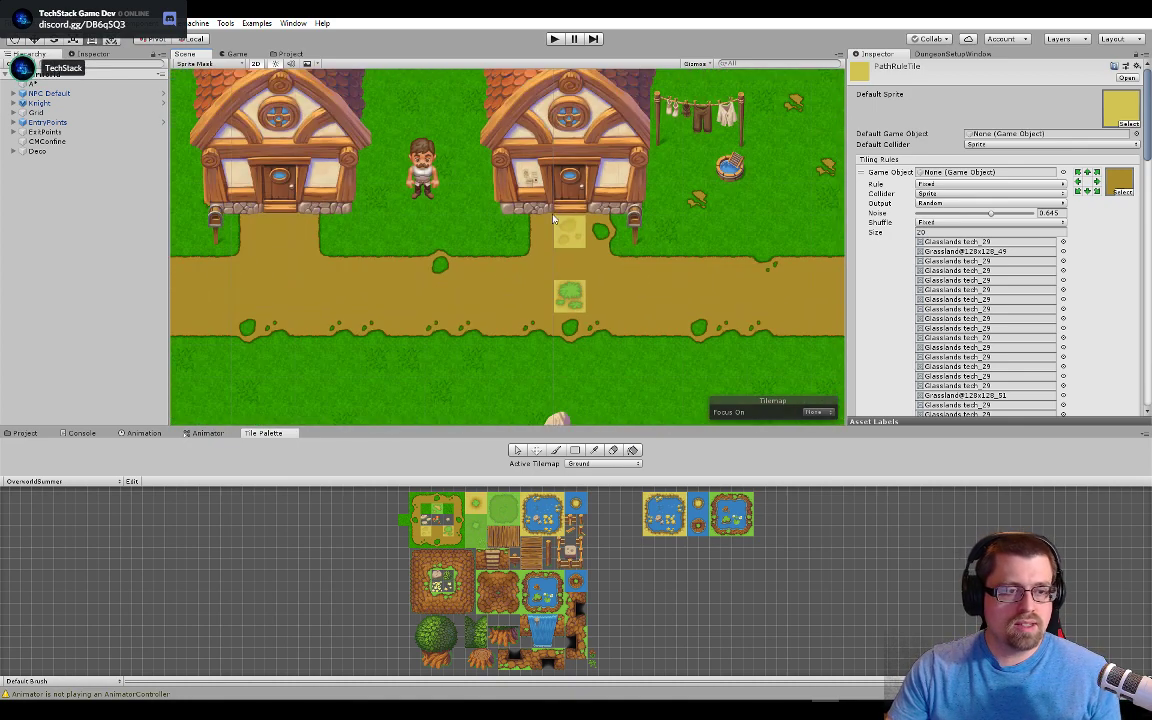
Step: Examine the new grass-to-dirt path around the two houses in the scene, both as a whole and close up
{"action": "scroll", "coordinate": [514, 226], "scroll_direction": "up", "scroll_amount": 2}
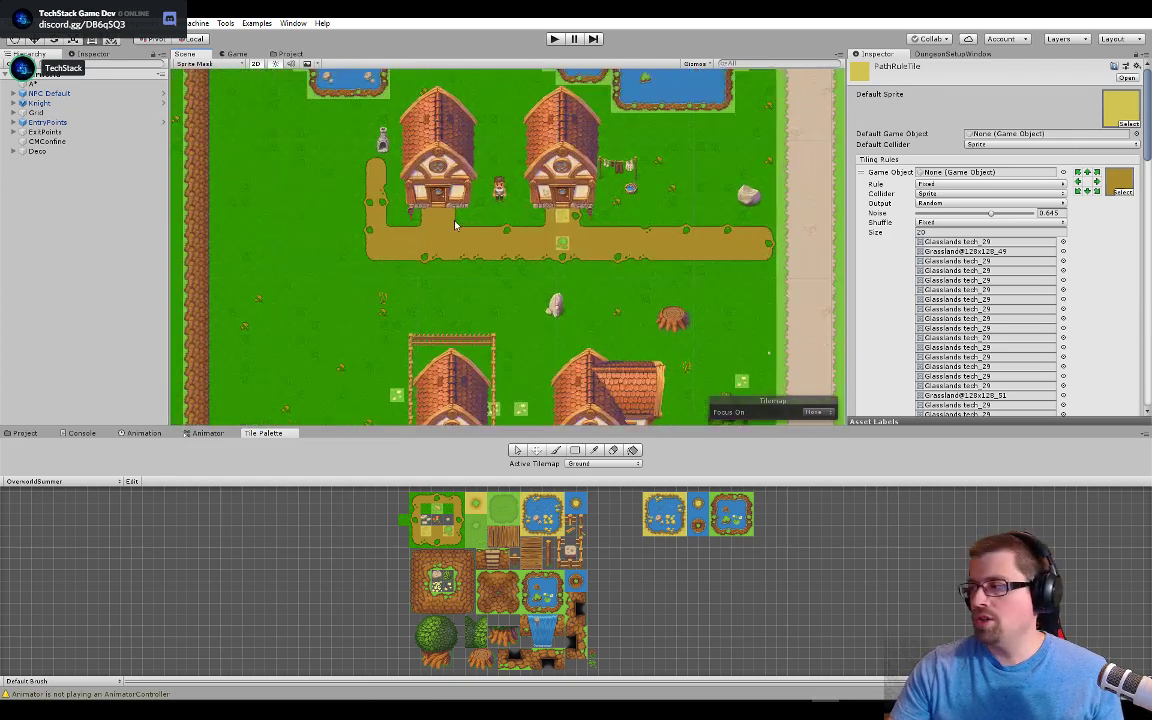
{"action": "scroll", "coordinate": [516, 197], "scroll_direction": "up", "scroll_amount": 2}
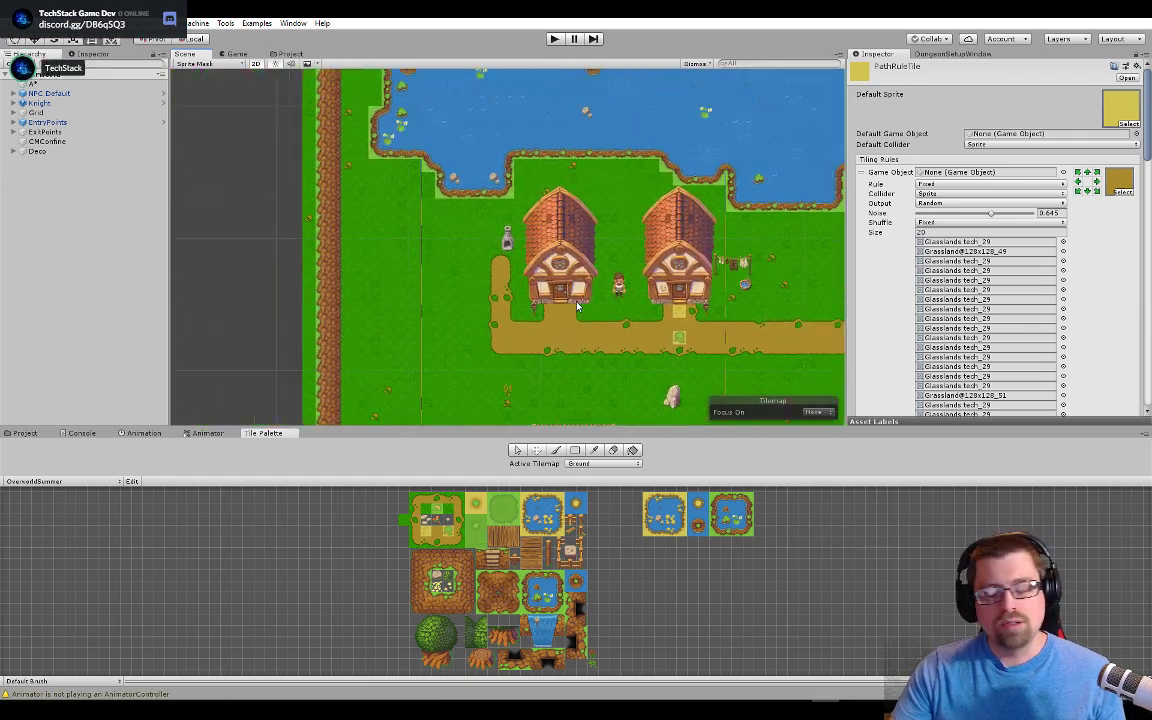
{"action": "scroll", "coordinate": [620, 322], "scroll_direction": "up", "scroll_amount": 1}
{"action": "scroll", "coordinate": [650, 370], "scroll_direction": "up", "scroll_amount": 6}
{"action": "scroll", "coordinate": [620, 326], "scroll_direction": "down", "scroll_amount": 3}
{"action": "left_click_drag", "start_coordinate": [620, 326], "coordinate": [532, 200]}
{"action": "scroll", "coordinate": [530, 200], "scroll_direction": "up", "scroll_amount": 12}
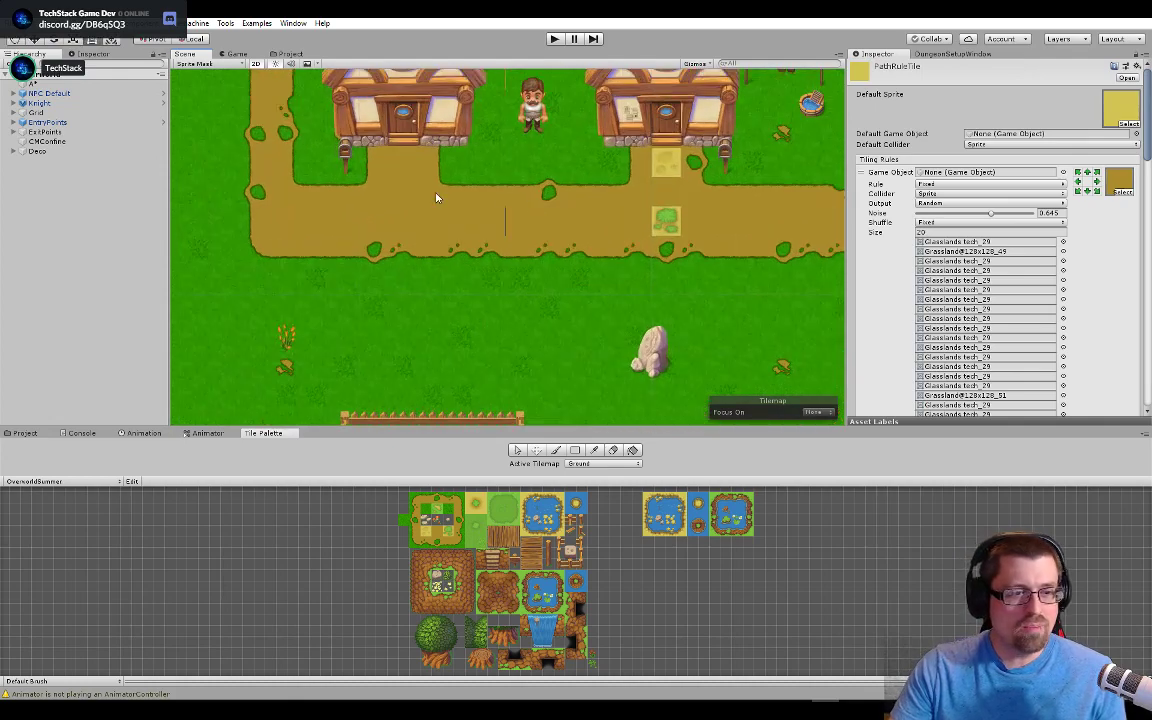
{"action": "scroll", "coordinate": [529, 206], "scroll_direction": "up", "scroll_amount": 2}
{"action": "scroll", "coordinate": [566, 263], "scroll_direction": "up", "scroll_amount": 4}
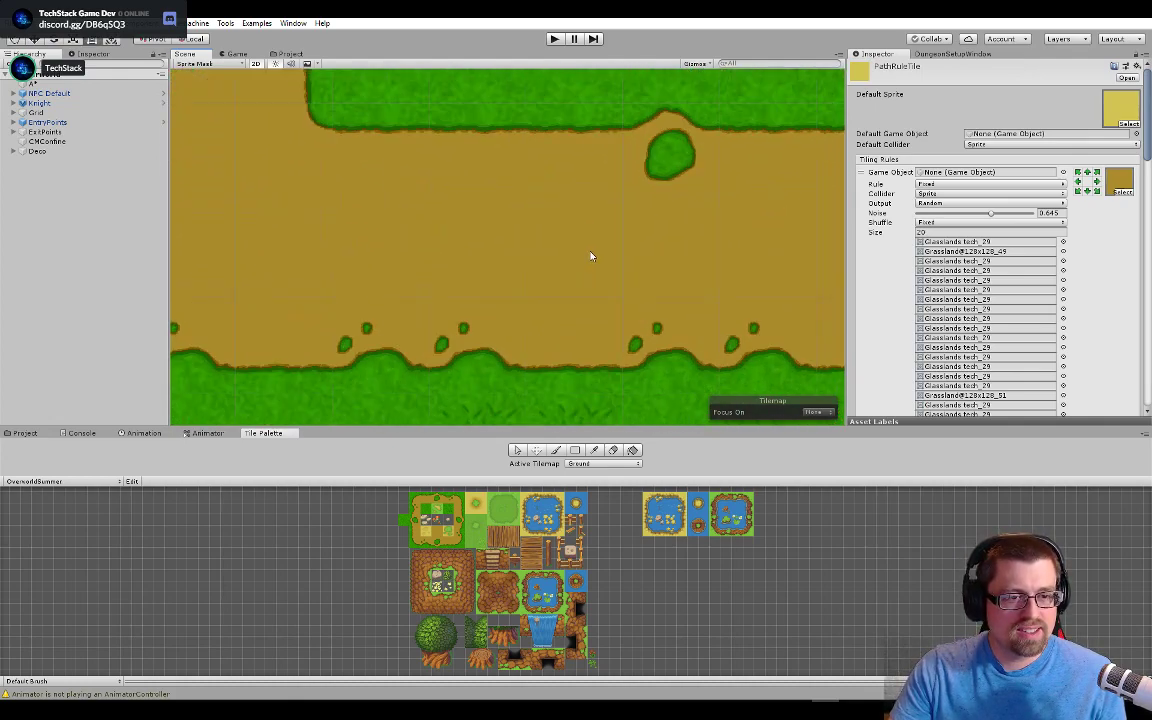
Step: Inspect the path's edge tiles along its full length, from its far end near the sand back to the houses
{"action": "scroll", "coordinate": [589, 253], "scroll_direction": "down", "scroll_amount": 2}
{"action": "left_click_drag", "start_coordinate": [532, 251], "coordinate": [474, 325]}
{"action": "scroll", "coordinate": [470, 269], "scroll_direction": "down", "scroll_amount": 2}
{"action": "scroll", "coordinate": [531, 329], "scroll_direction": "down", "scroll_amount": 1}
{"action": "left_click_drag", "start_coordinate": [599, 321], "coordinate": [500, 226]}
{"action": "scroll", "coordinate": [545, 335], "scroll_direction": "down", "scroll_amount": 1}
{"action": "scroll", "coordinate": [500, 226], "scroll_direction": "down", "scroll_amount": 1}
{"action": "left_click_drag", "start_coordinate": [597, 206], "coordinate": [478, 216]}
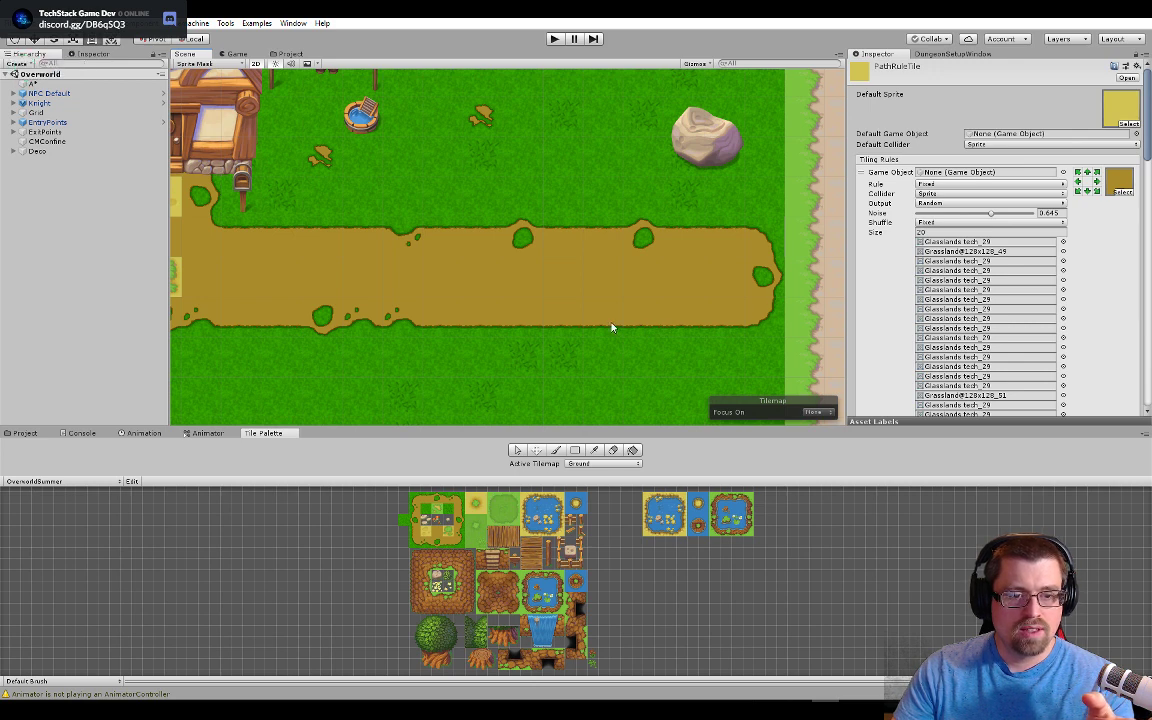
{"action": "left_click_drag", "start_coordinate": [520, 316], "coordinate": [537, 298]}
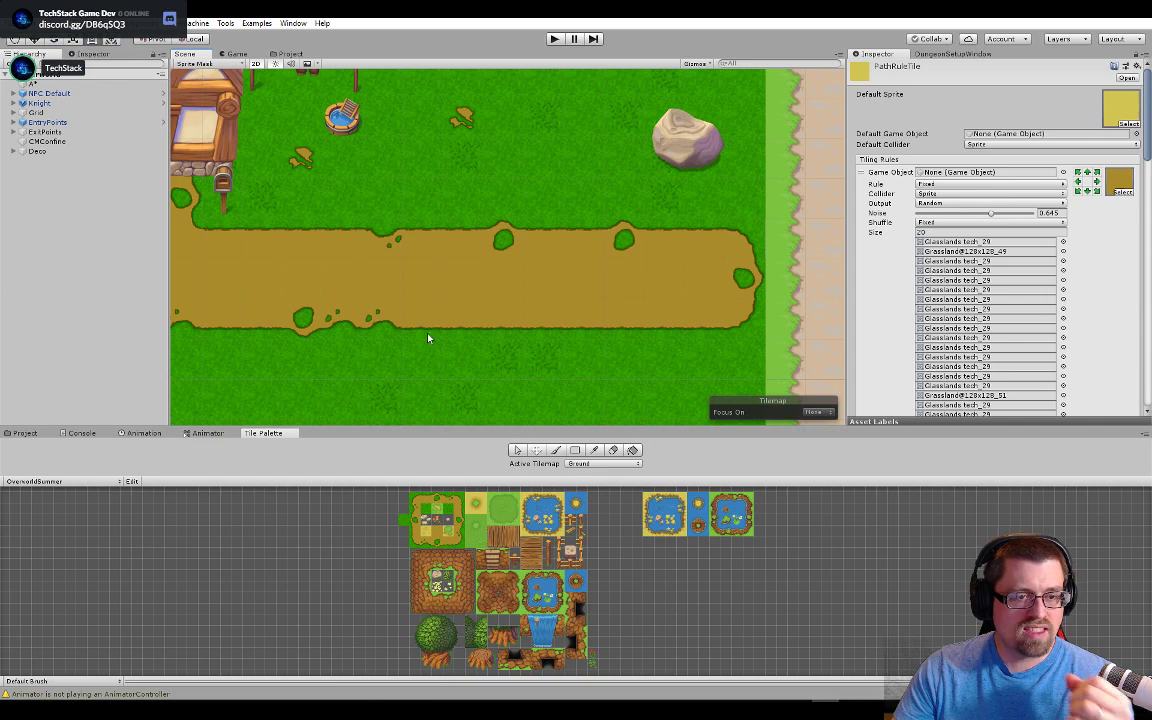
{"action": "left_click_drag", "start_coordinate": [427, 334], "coordinate": [496, 302]}
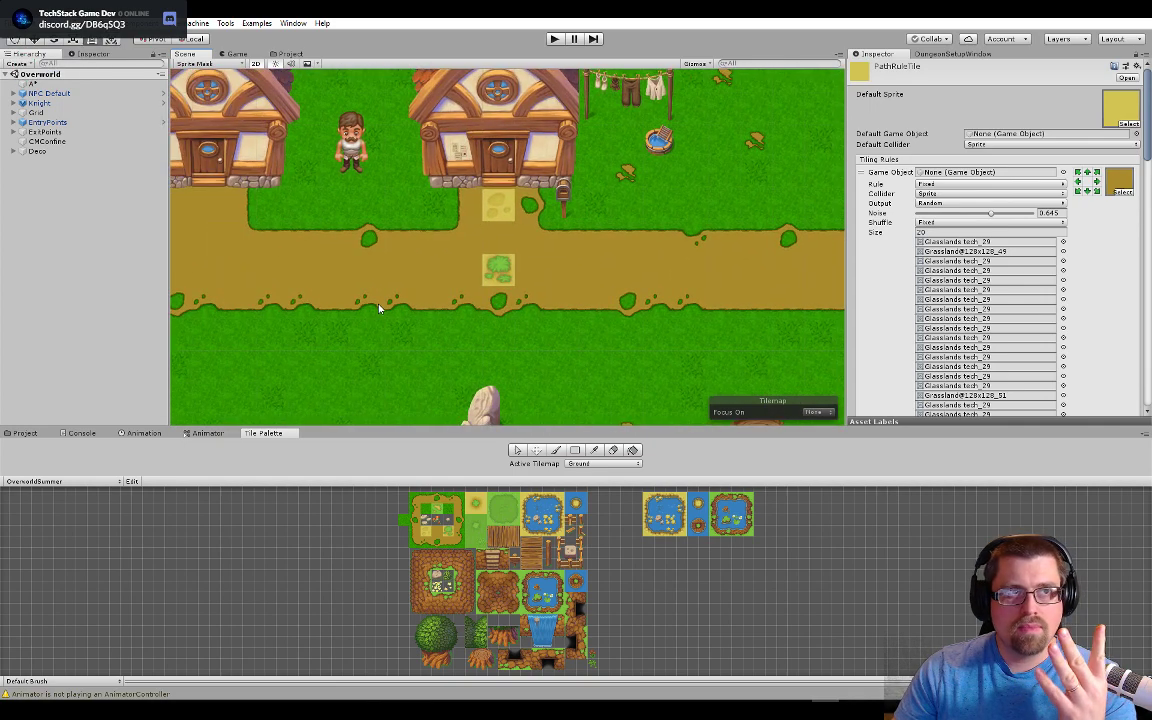
{"action": "scroll", "coordinate": [381, 306], "scroll_direction": "down", "scroll_amount": 3}
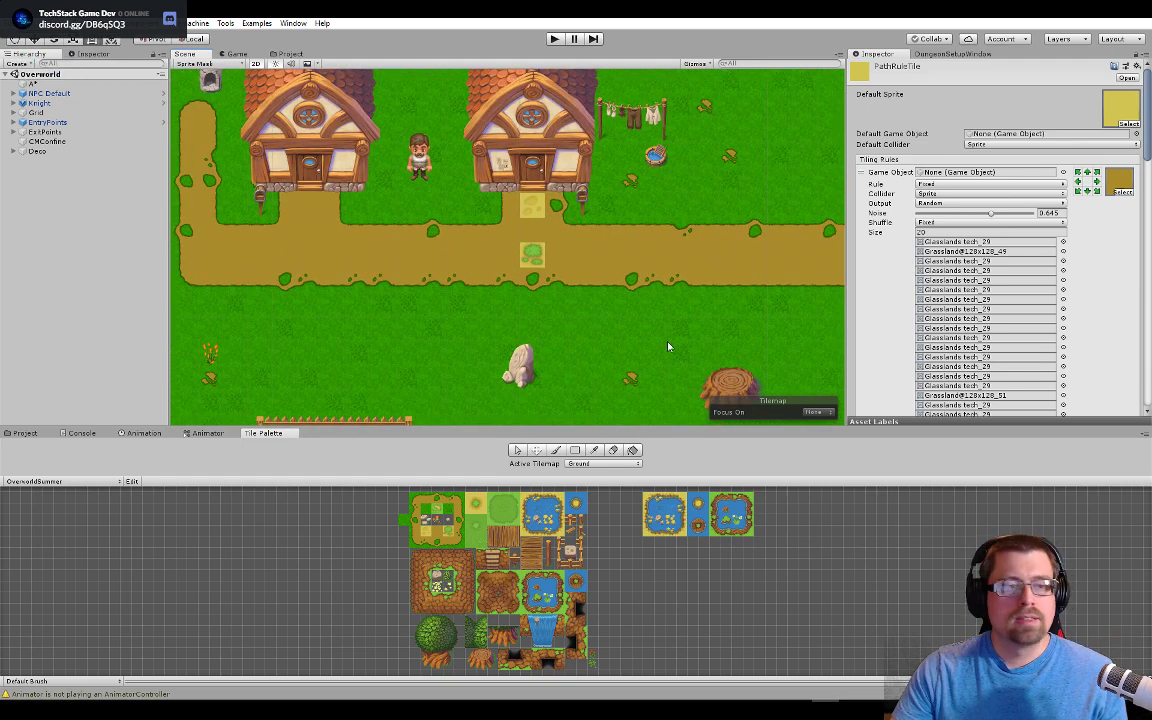
Step: Switch to Photoshop's Glasslands tech.psd and collapse the Inside Corner and Grass To Dirt Transition layer groups
{"action": "key", "text": "alt+Tab"}
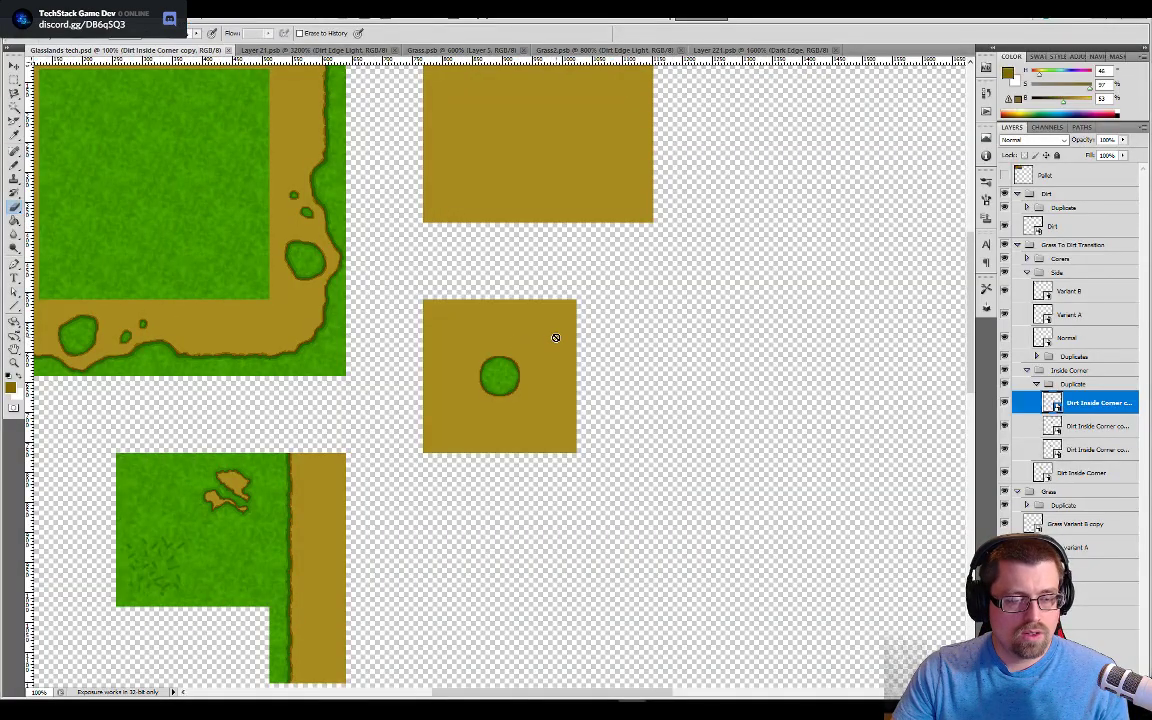
{"action": "key", "text": "alt+Tab"}
{"action": "key", "text": "alt+Tab"}
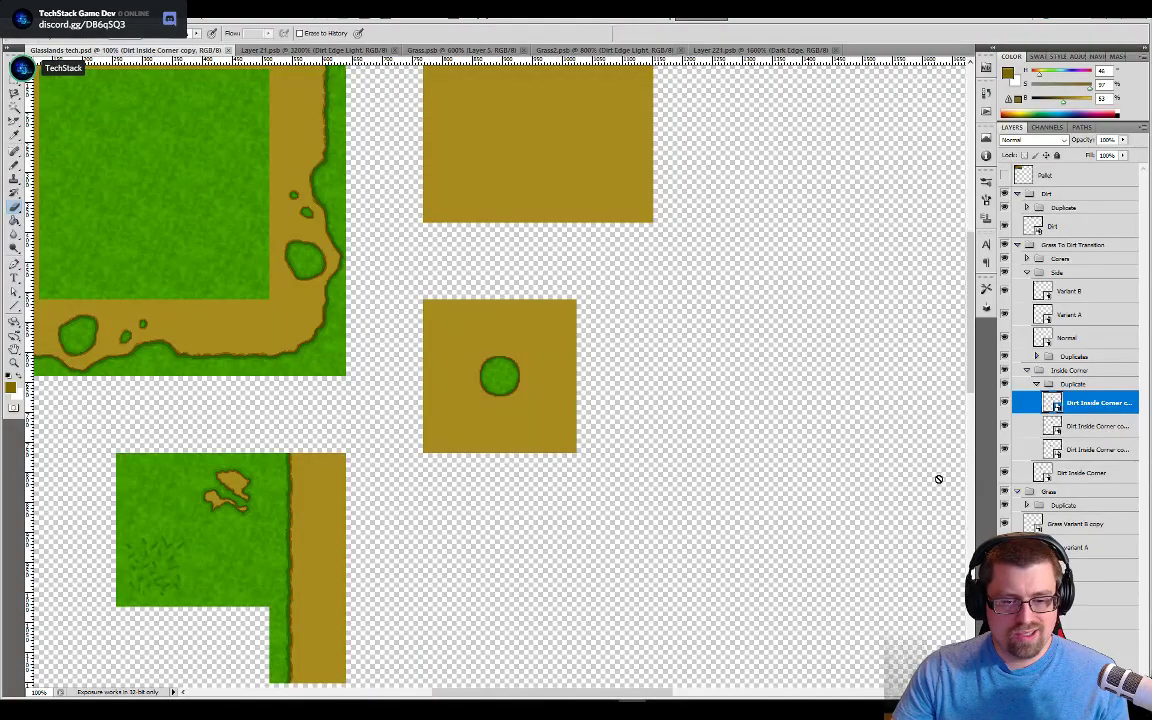
{"action": "scroll", "coordinate": [627, 380], "scroll_direction": "down", "scroll_amount": 2}
{"action": "key", "text": "ctrl+minus"}
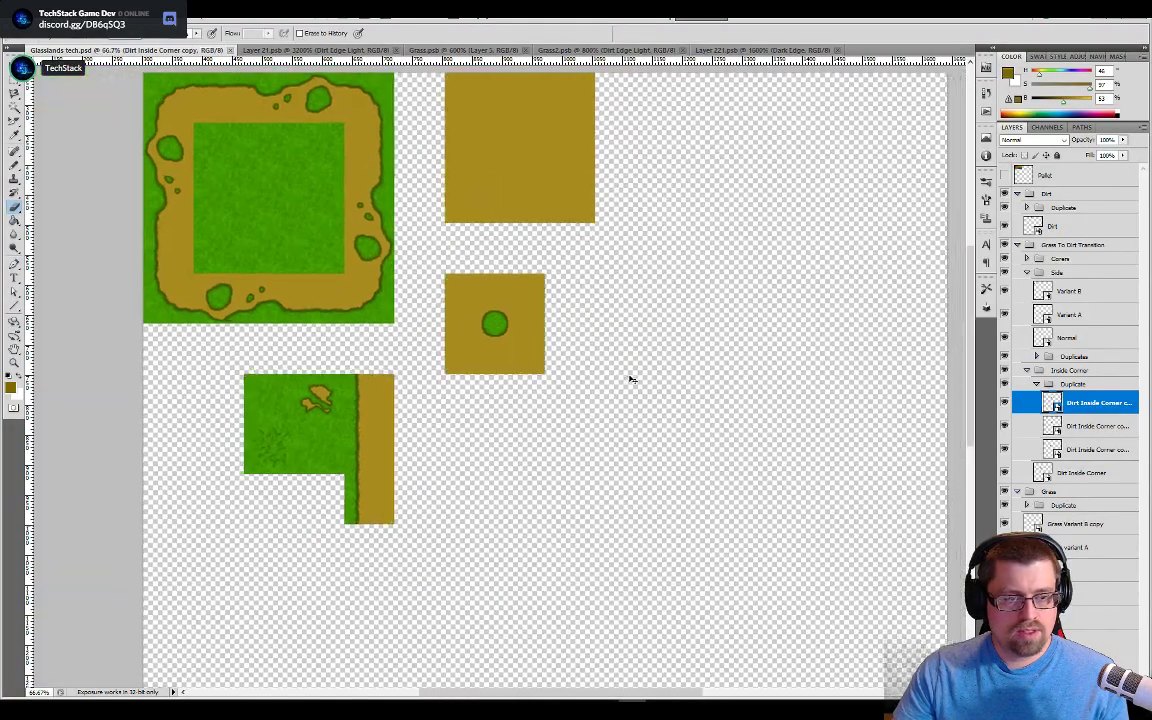
{"action": "key", "text": "ctrl+minus"}
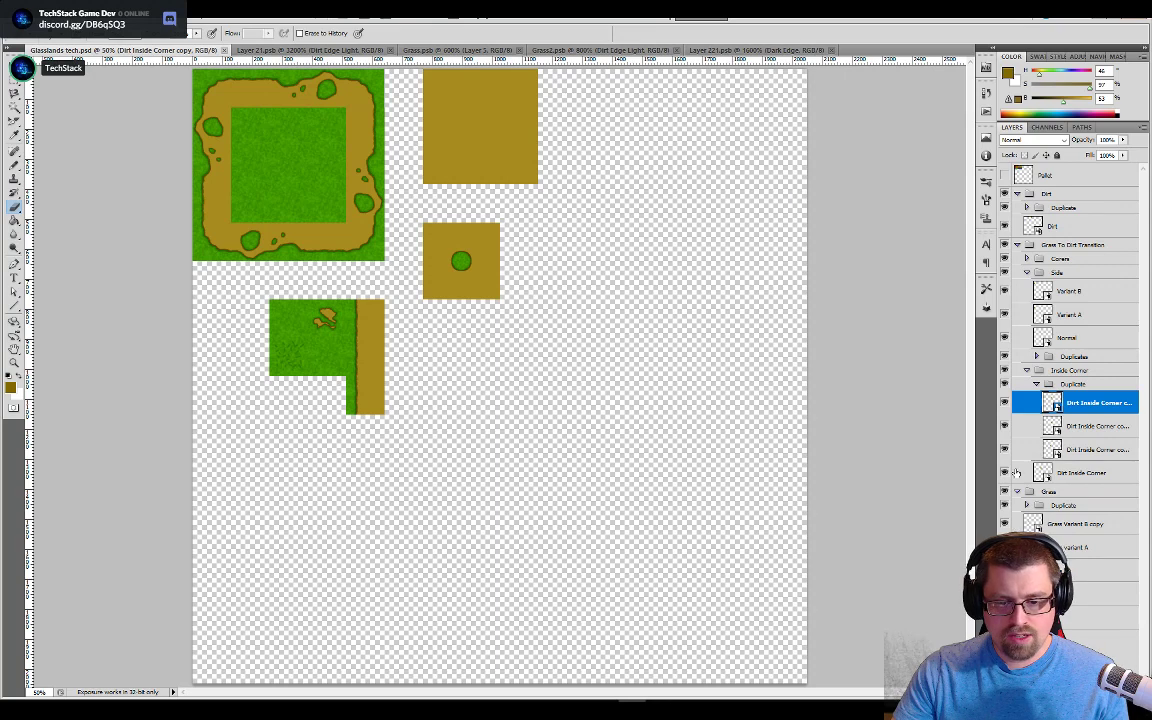
{"action": "left_click", "coordinate": [1027, 371]}
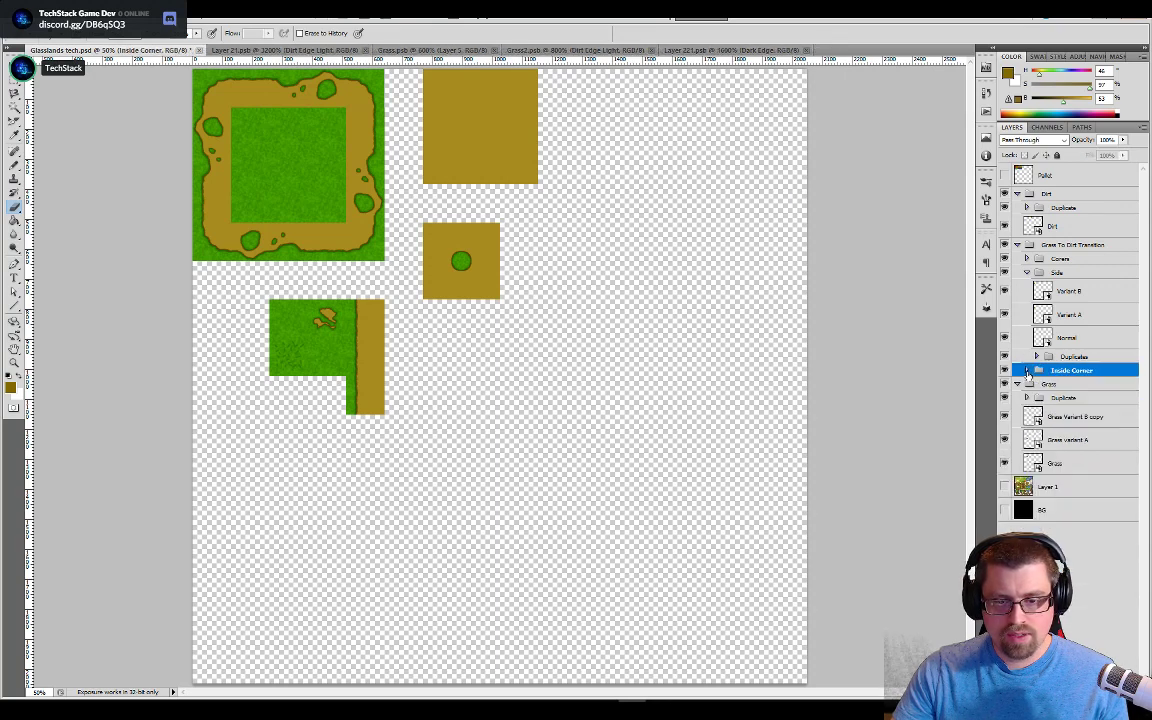
{"action": "left_click", "coordinate": [1018, 244]}
Step: Create an independent smart object copy of the Dirt layer and rename it Dirt Variant A
{"action": "right_click", "coordinate": [1030, 226]}
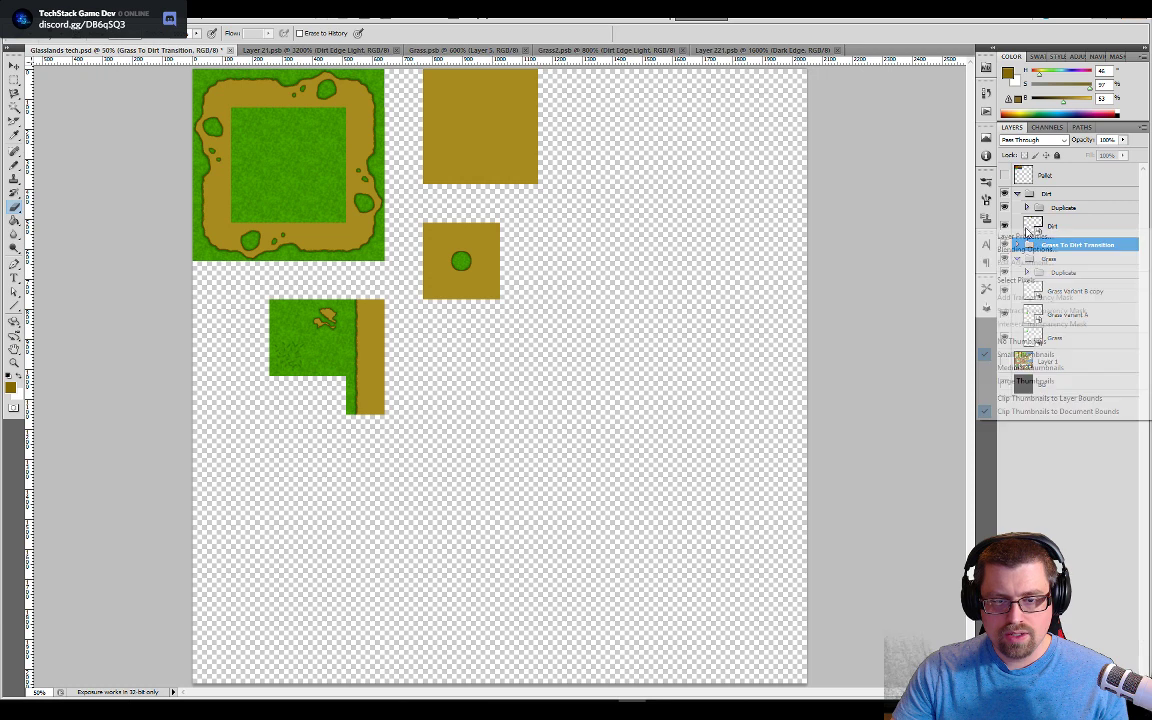
{"action": "right_click", "coordinate": [1052, 222]}
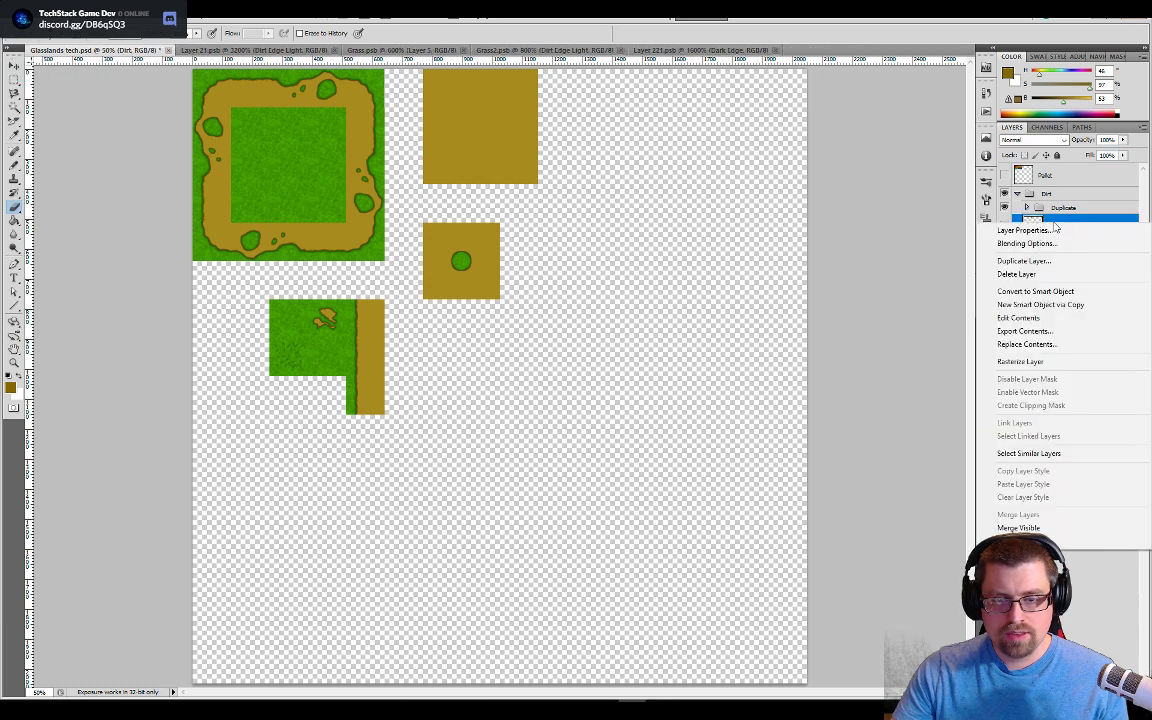
{"action": "left_click", "coordinate": [1063, 305]}
{"action": "double_click", "coordinate": [1066, 227]}
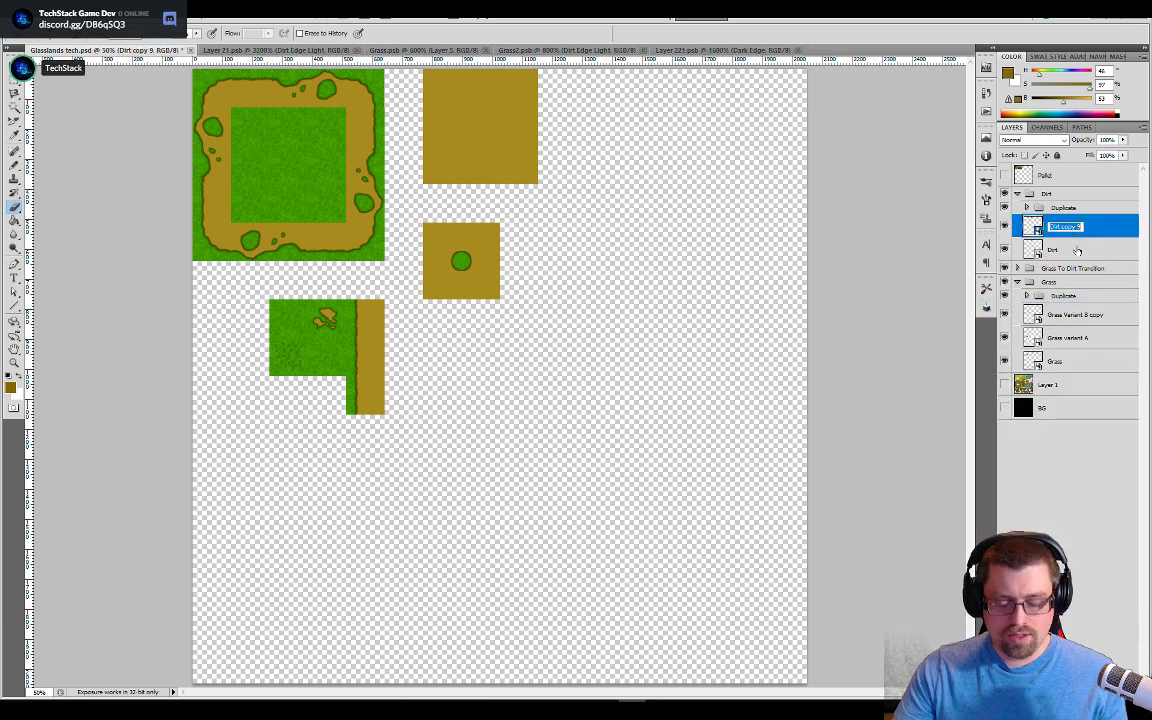
{"action": "type", "text": "Di"}
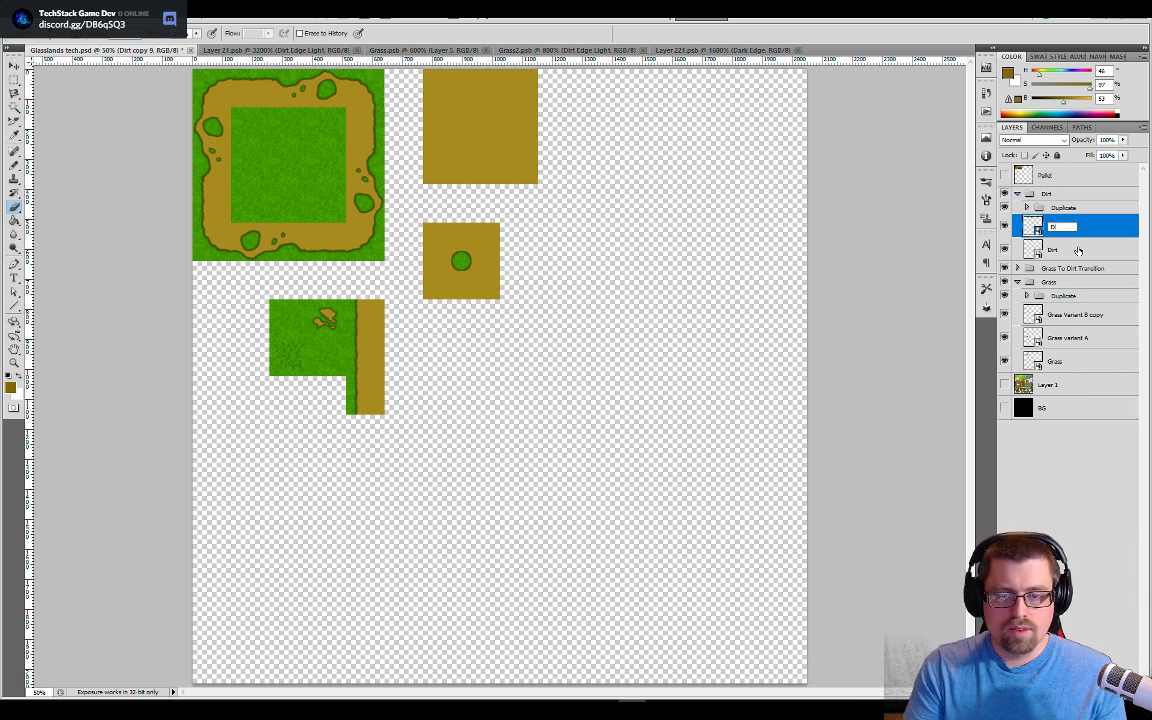
{"action": "type", "text": "rt Var"}
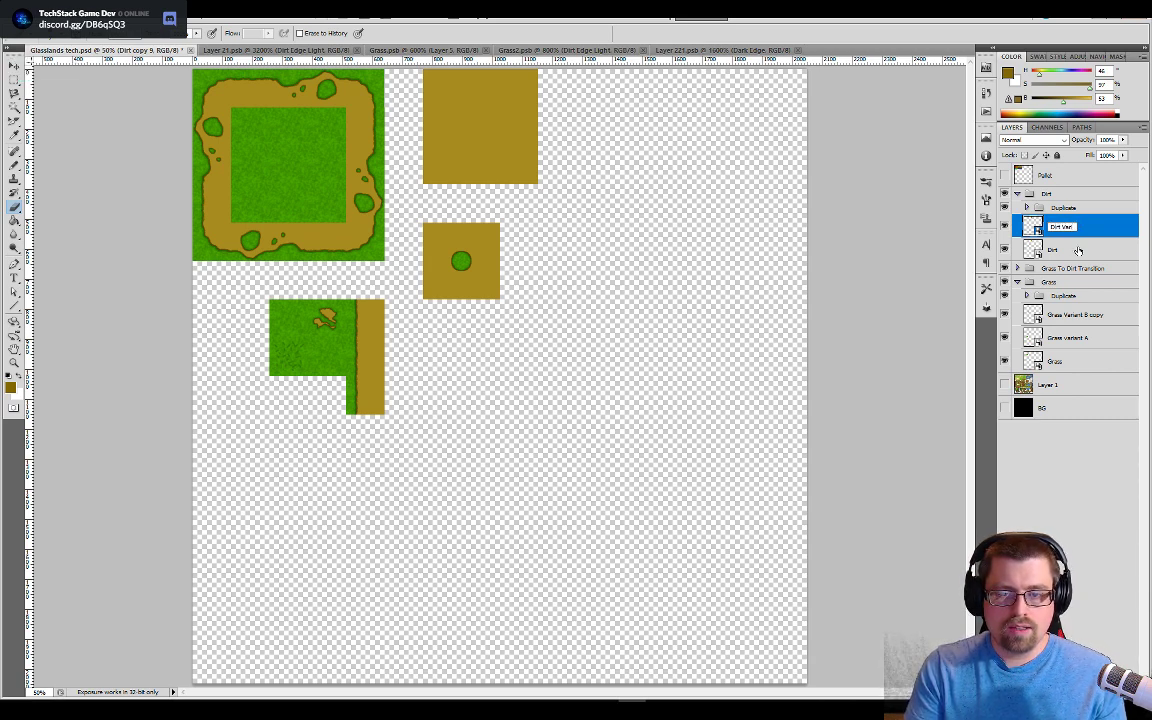
{"action": "type", "text": "iant A"}
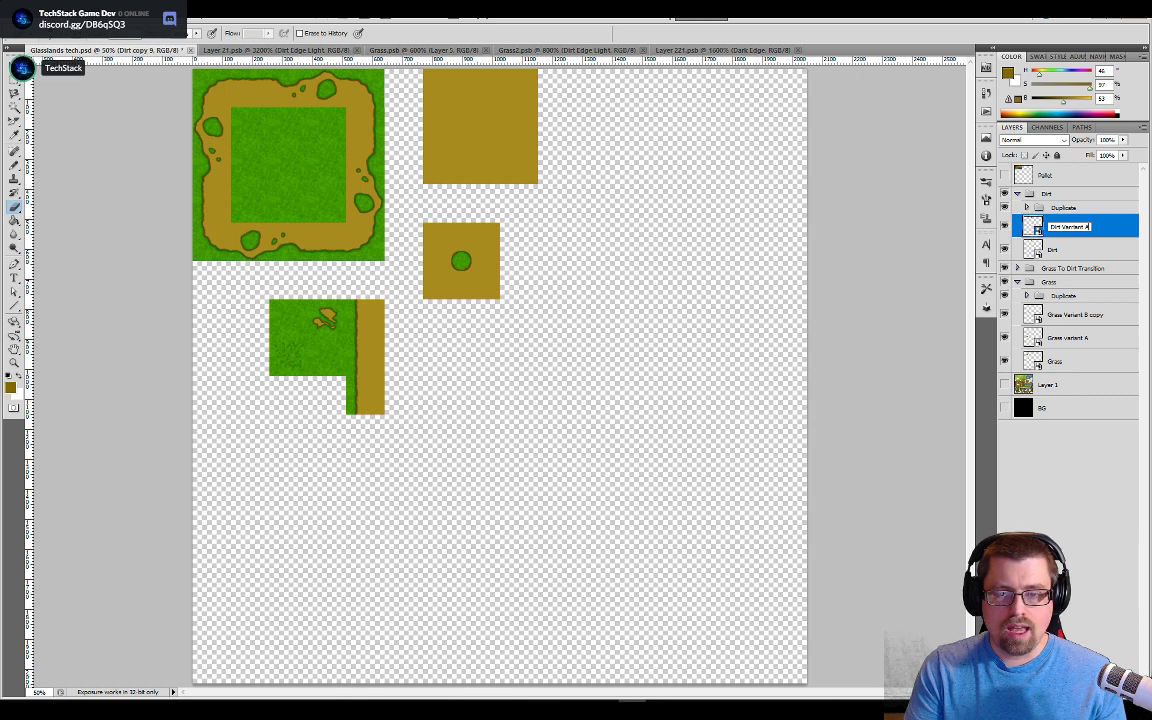
{"action": "key", "text": "Return"}
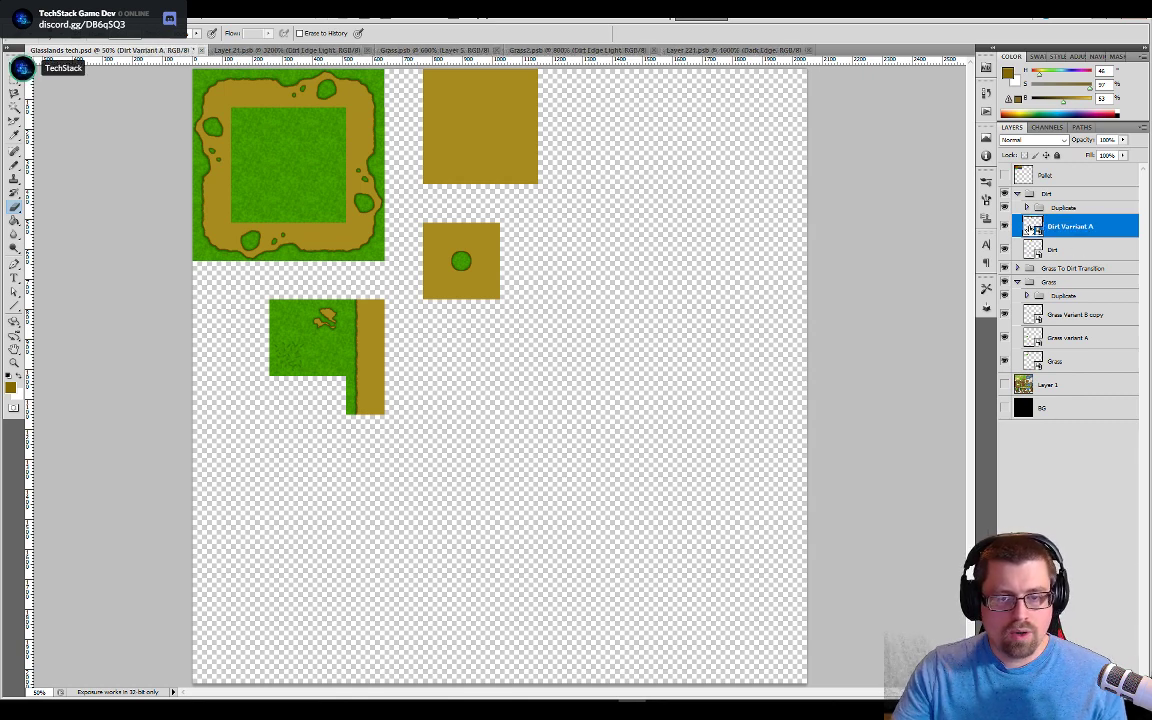
Step: Show the grid and move the Dirt Variant A tile into the empty area beside the inside-corner block, aligned to the grid lines
{"action": "key", "text": "v"}
{"action": "key", "text": "ctrl+t"}
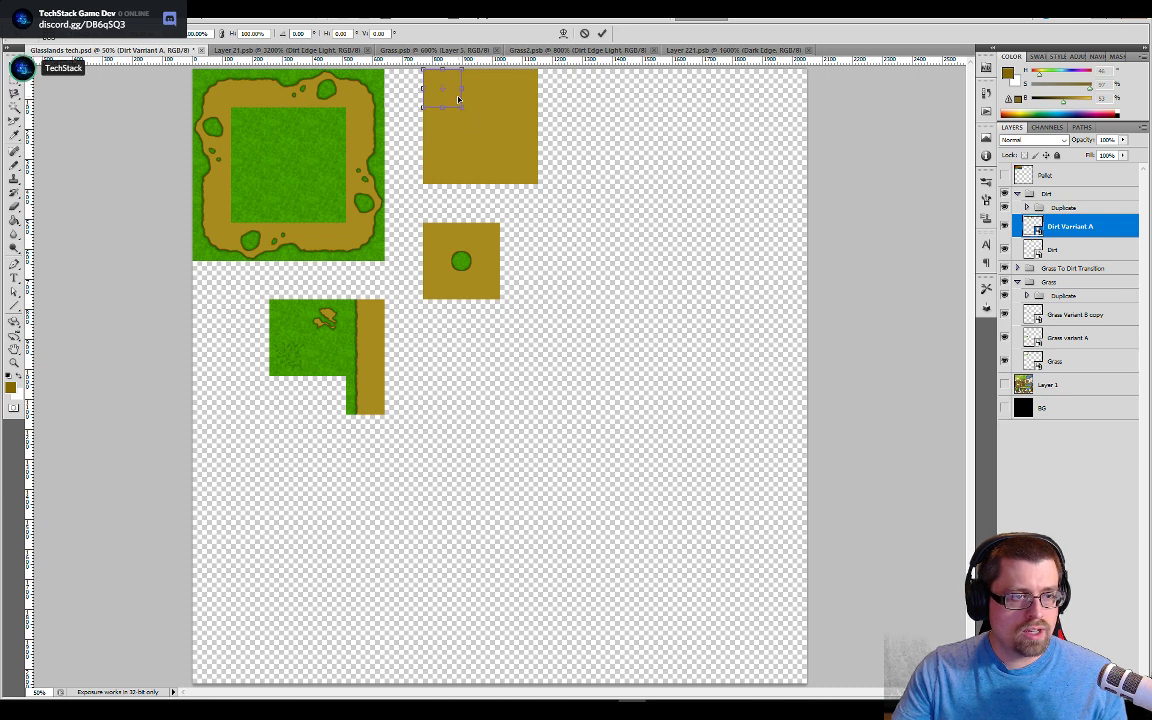
{"action": "left_click_drag", "start_coordinate": [458, 99], "coordinate": [608, 302]}
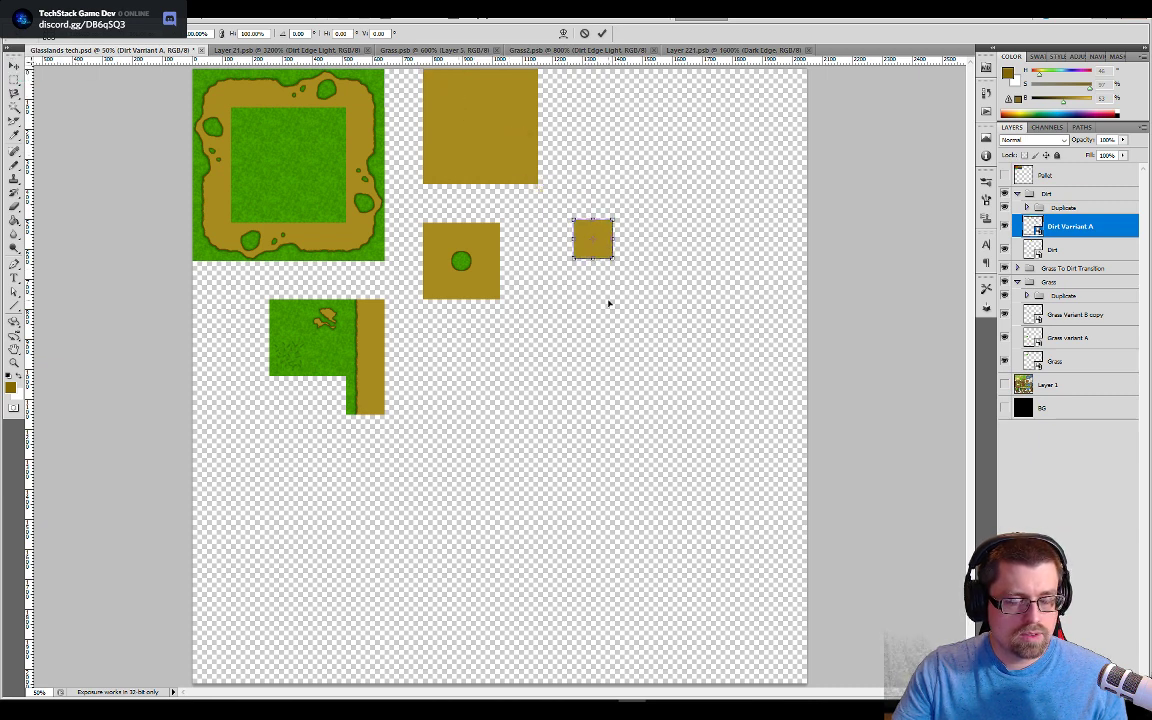
{"action": "key", "text": "ctrl+apostrophe"}
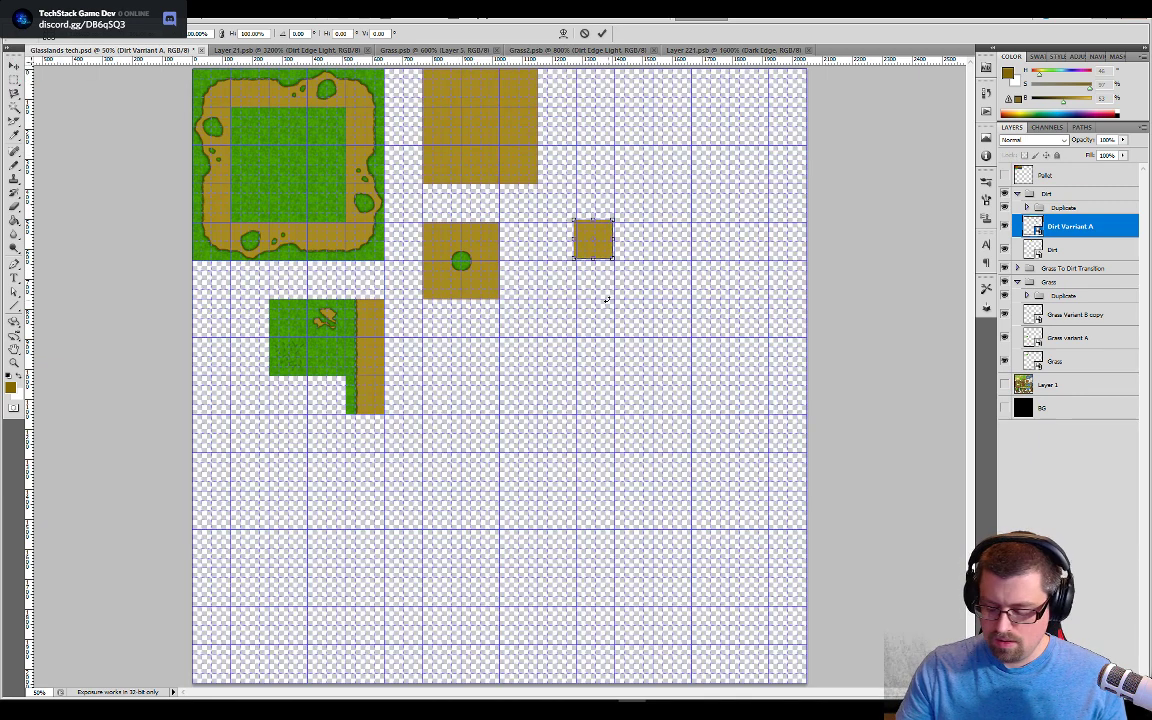
{"action": "key", "text": "ctrl+plus"}
{"action": "key", "text": "ctrl+plus"}
{"action": "key", "text": "ctrl+plus"}
{"action": "left_click_drag", "start_coordinate": [627, 341], "coordinate": [629, 459]}
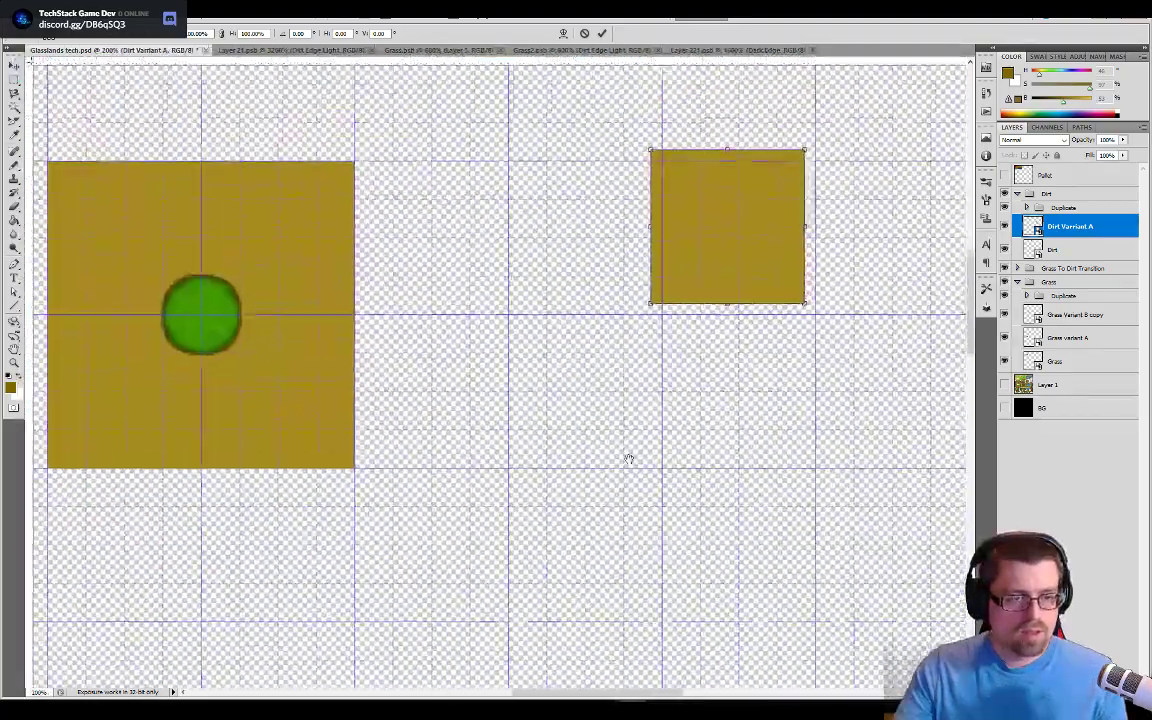
{"action": "key", "text": "ctrl+r"}
{"action": "left_click_drag", "start_coordinate": [677, 199], "coordinate": [770, 238]}
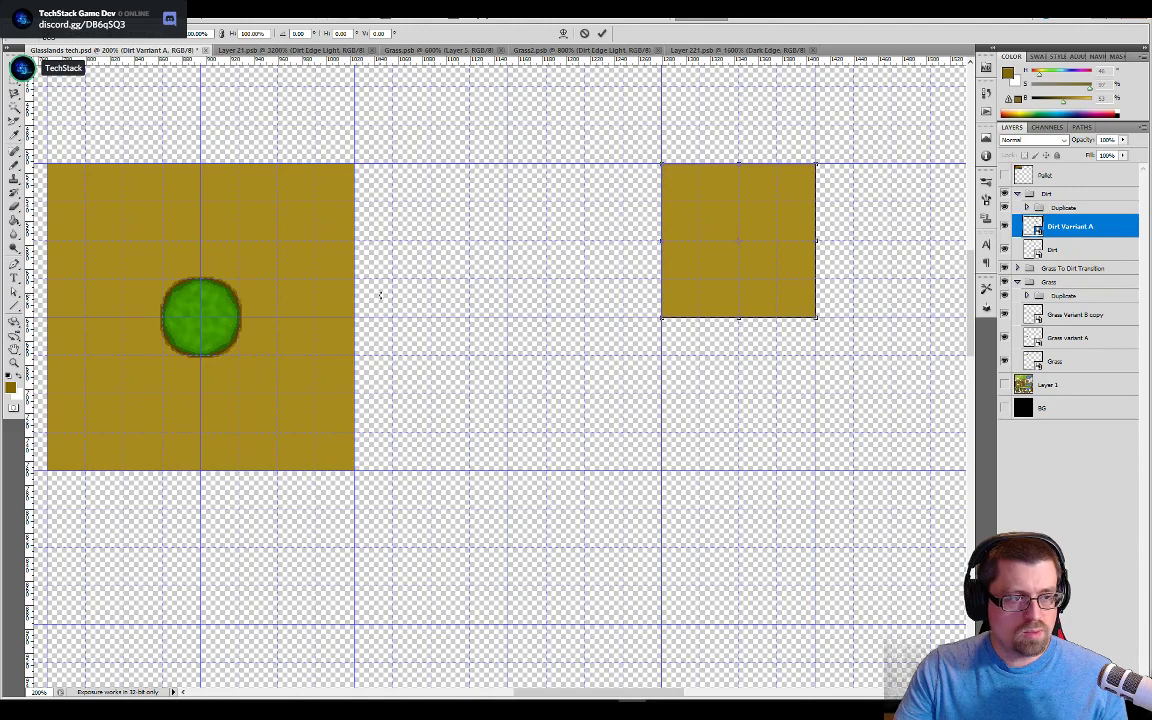
Step: Check the tile's placement against the other tiles, then apply the transformation and save the document
{"action": "key", "text": "ctrl+minus"}
{"action": "left_click_drag", "start_coordinate": [427, 275], "coordinate": [622, 258]}
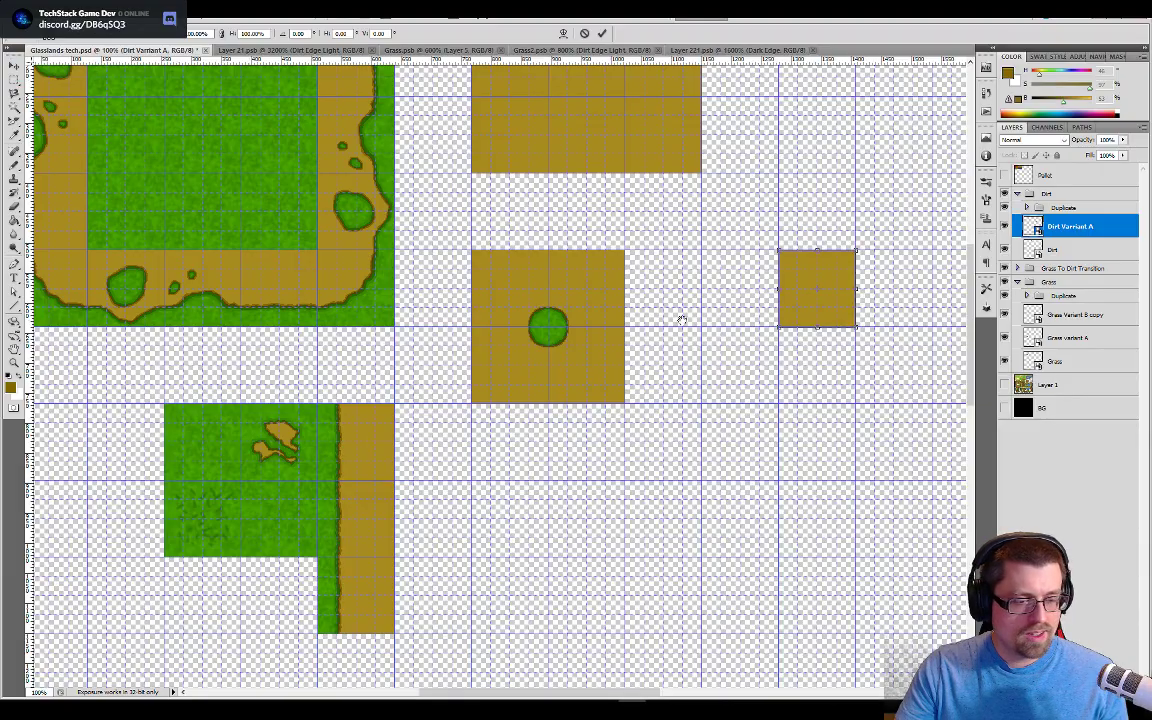
{"action": "left_click_drag", "start_coordinate": [638, 325], "coordinate": [282, 372]}
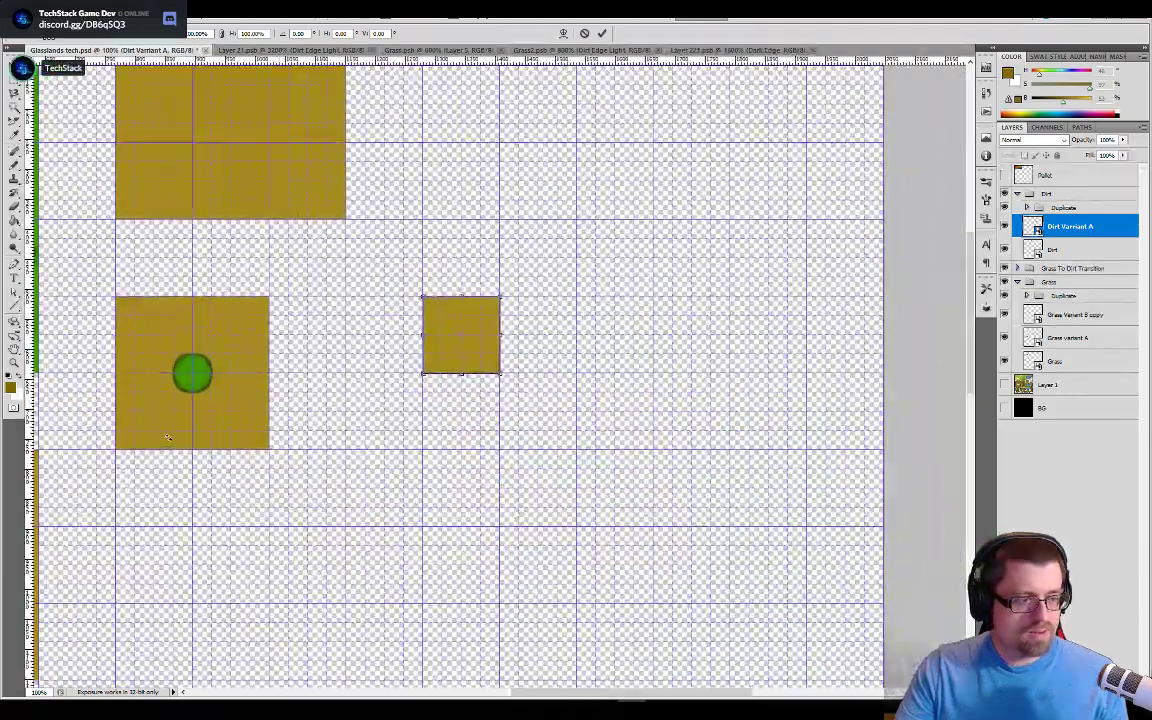
{"action": "key", "text": "ctrl+plus"}
{"action": "key", "text": "ctrl+plus"}
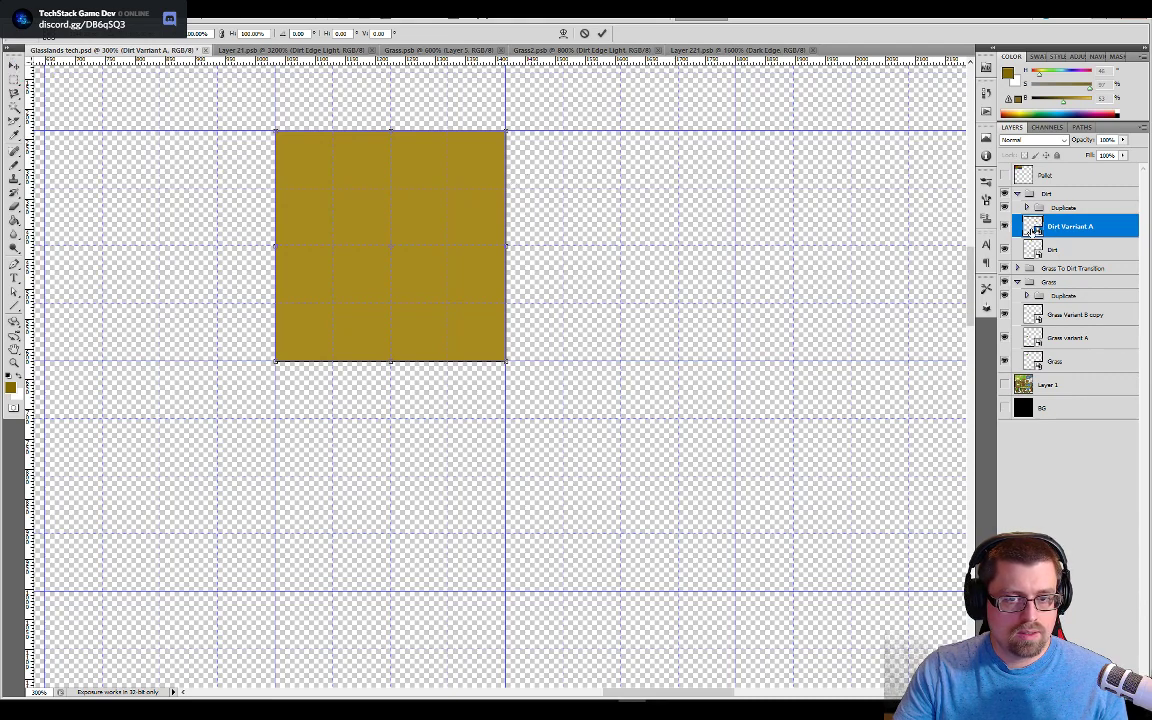
{"action": "key", "text": "v"}
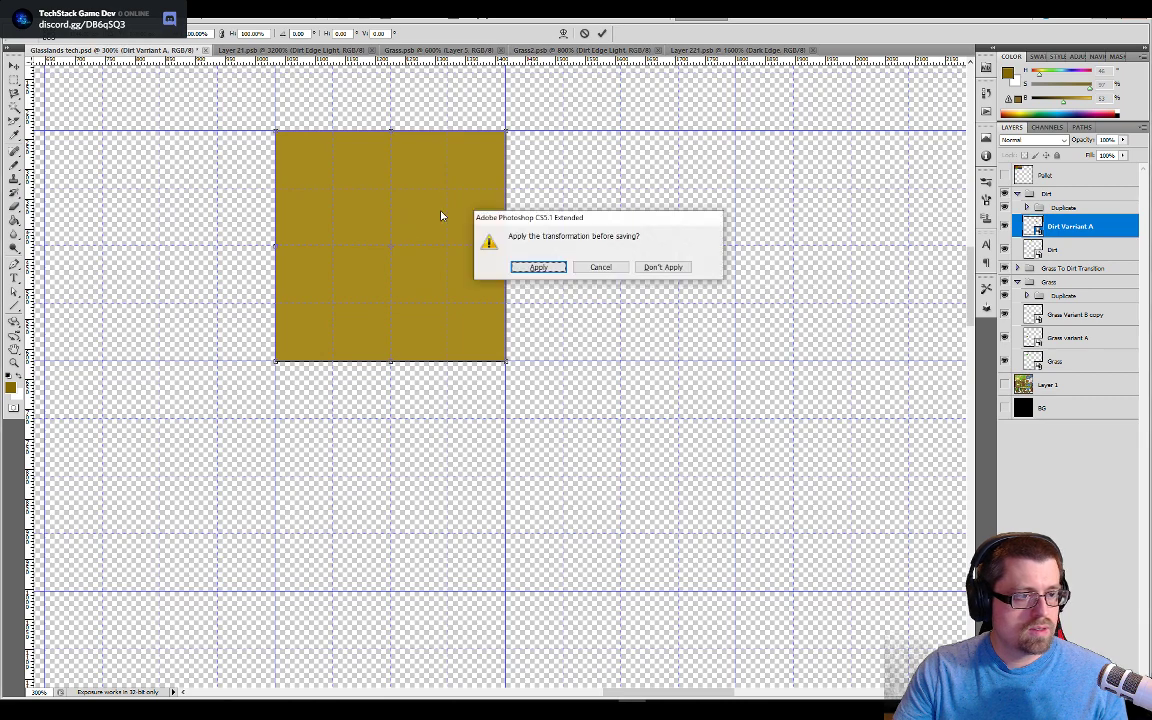
{"action": "left_click", "coordinate": [553, 266]}
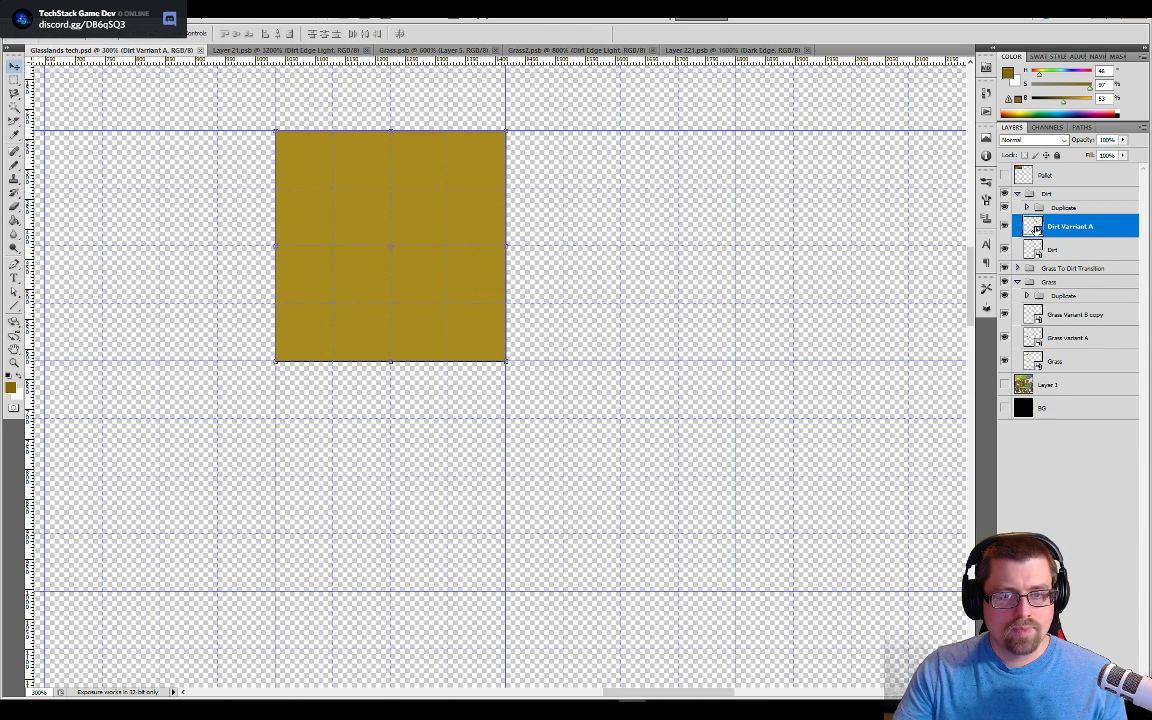
Step: Open the Dirt Variant A smart object's contents and draw a curved dark test stroke diagonally across the tile
{"action": "double_click", "coordinate": [1036, 229]}
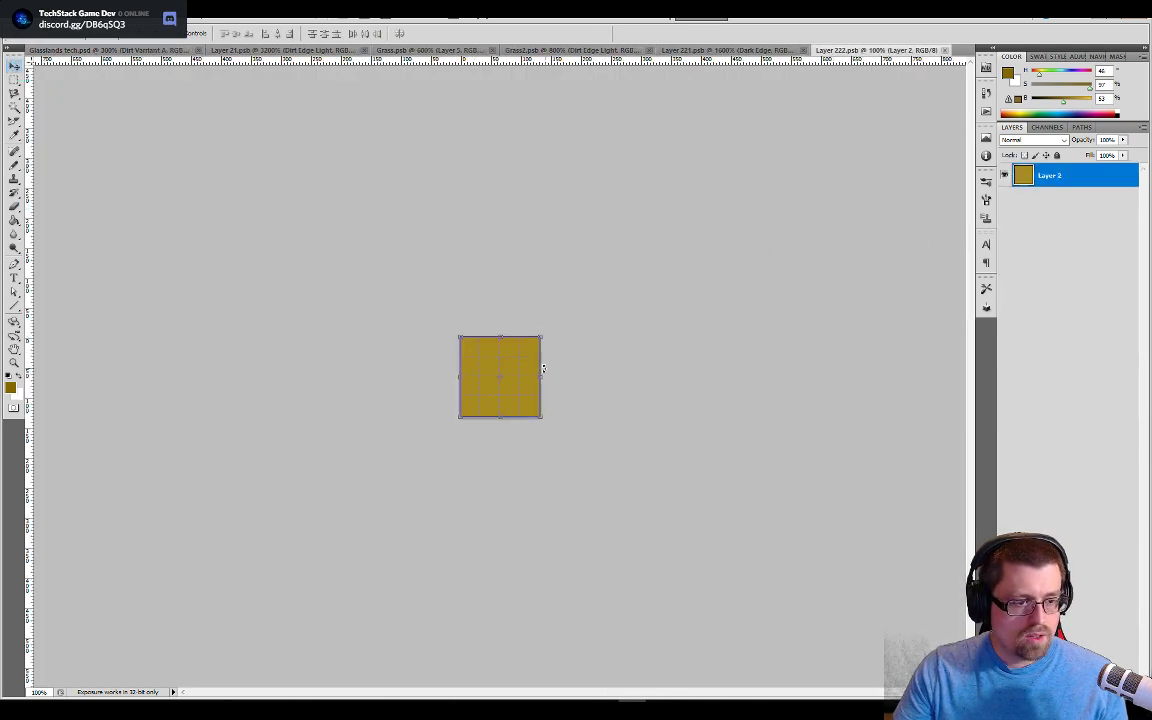
{"action": "key", "text": "ctrl+plus"}
{"action": "key", "text": "ctrl+plus"}
{"action": "key", "text": "b"}
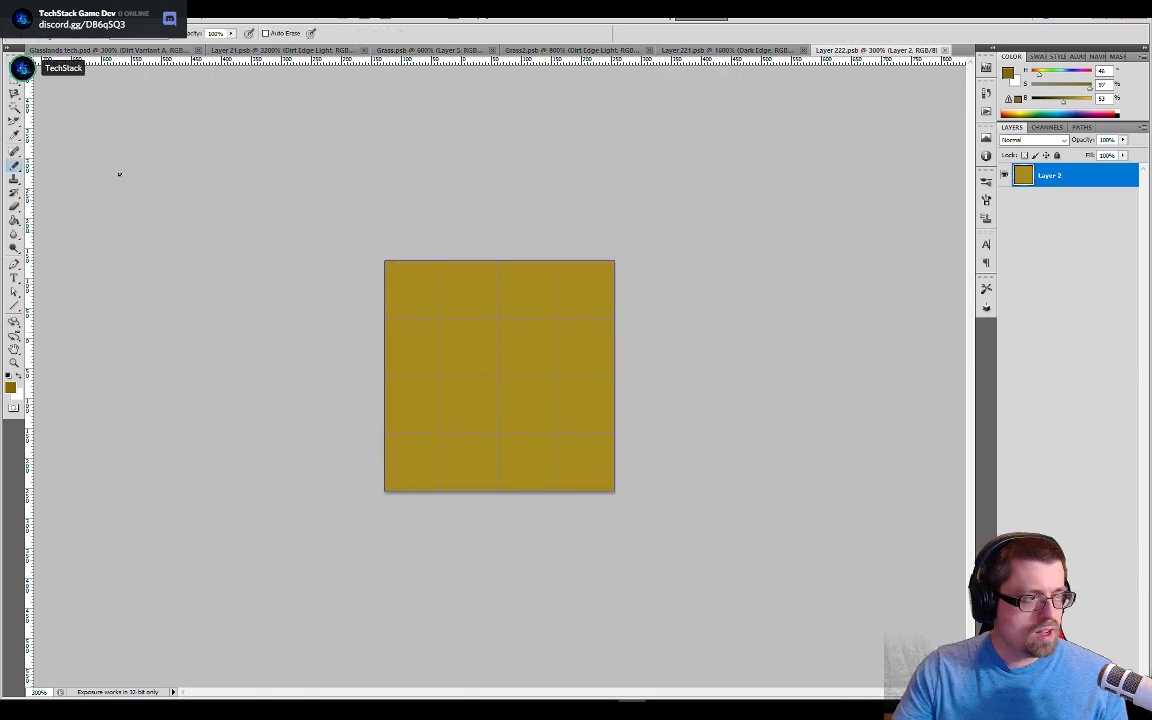
{"action": "left_click_drag", "start_coordinate": [451, 329], "coordinate": [580, 484]}
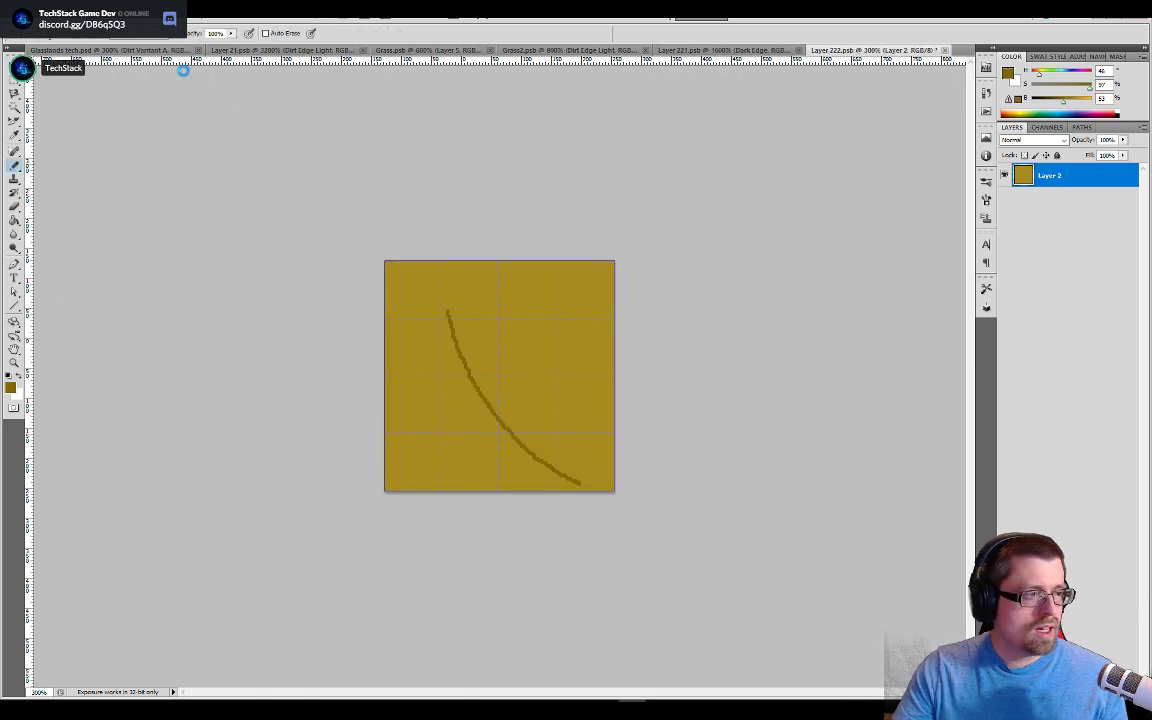
Step: Save the smart object, check the stroke on the variant tile in Glasslands tech.psd, and return to the smart object's contents
{"action": "key", "text": "ctrl+s"}
{"action": "left_click", "coordinate": [140, 49]}
{"action": "key", "text": "ctrl+minus"}
{"action": "key", "text": "ctrl+minus"}
{"action": "key", "text": "ctrl+minus"}
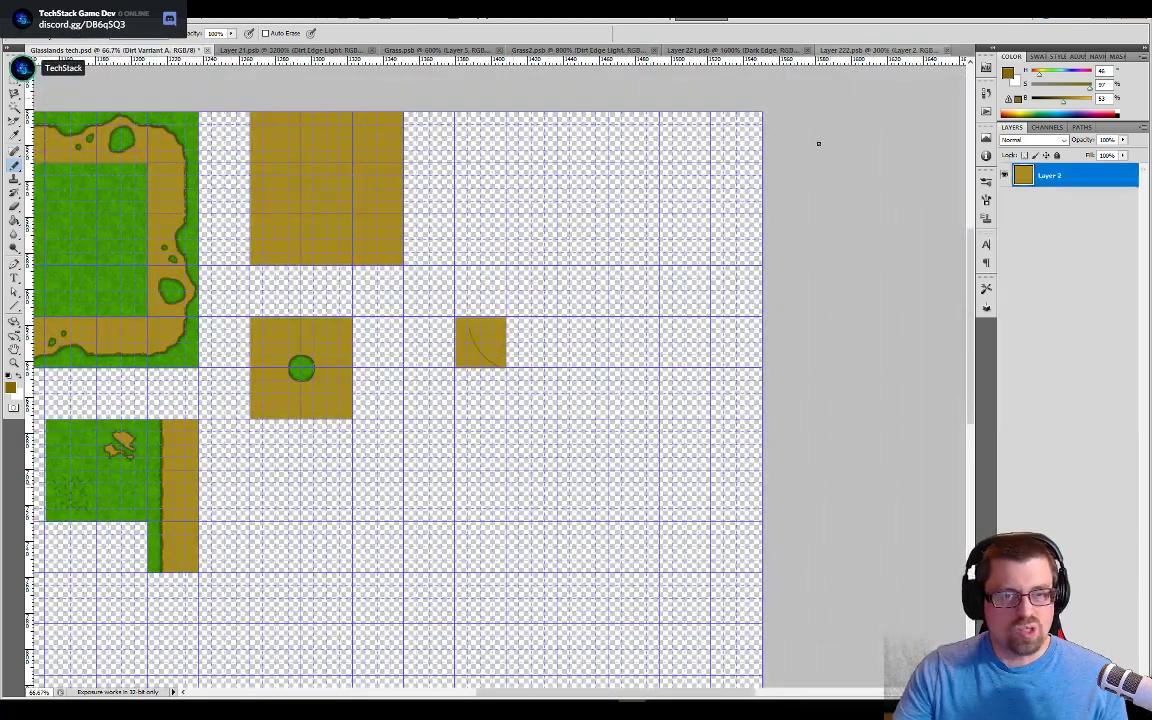
{"action": "key", "text": "ctrl+shift+Tab"}
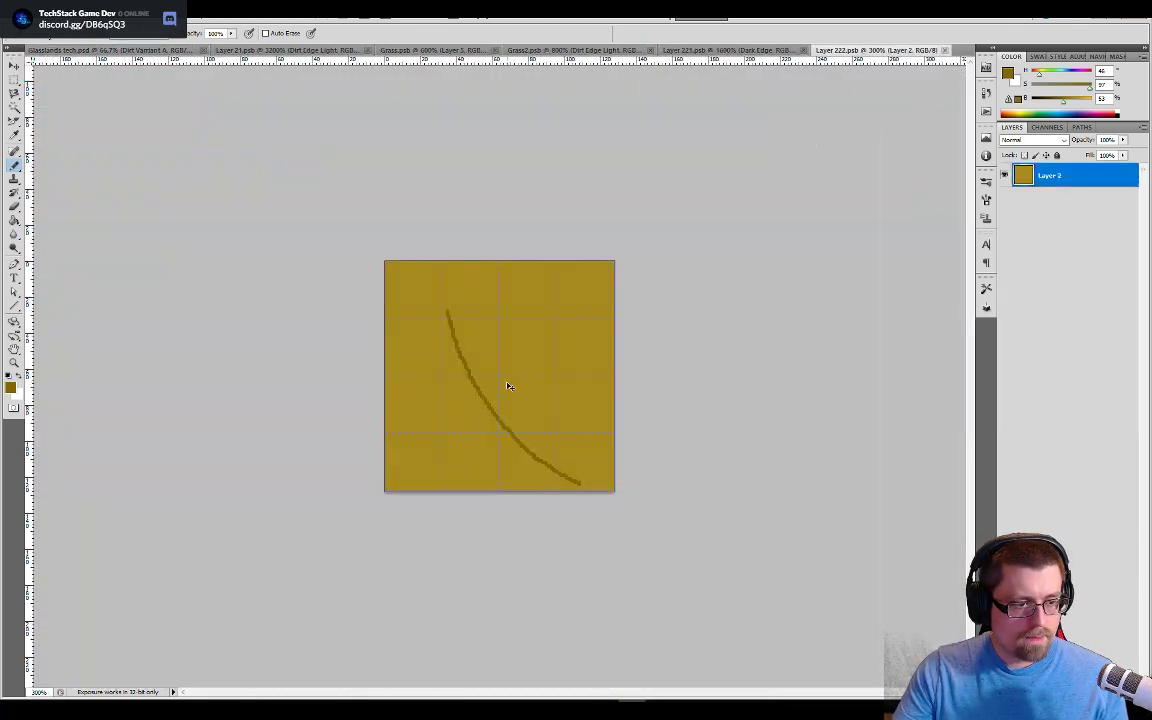
Step: Undo the dark test stroke and sample the light tan dirt shade from the Glasslands tech.psd palette for use in Layer 222.psb
{"action": "key", "text": "ctrl+z"}
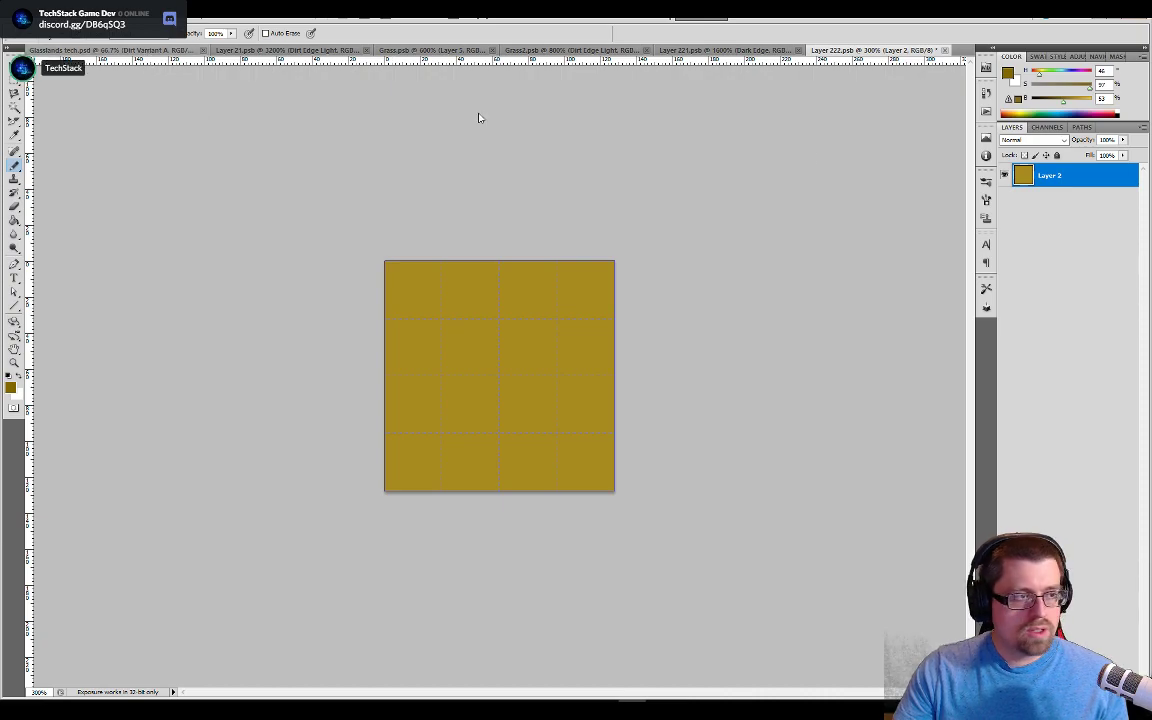
{"action": "key", "text": "ctrl+Tab"}
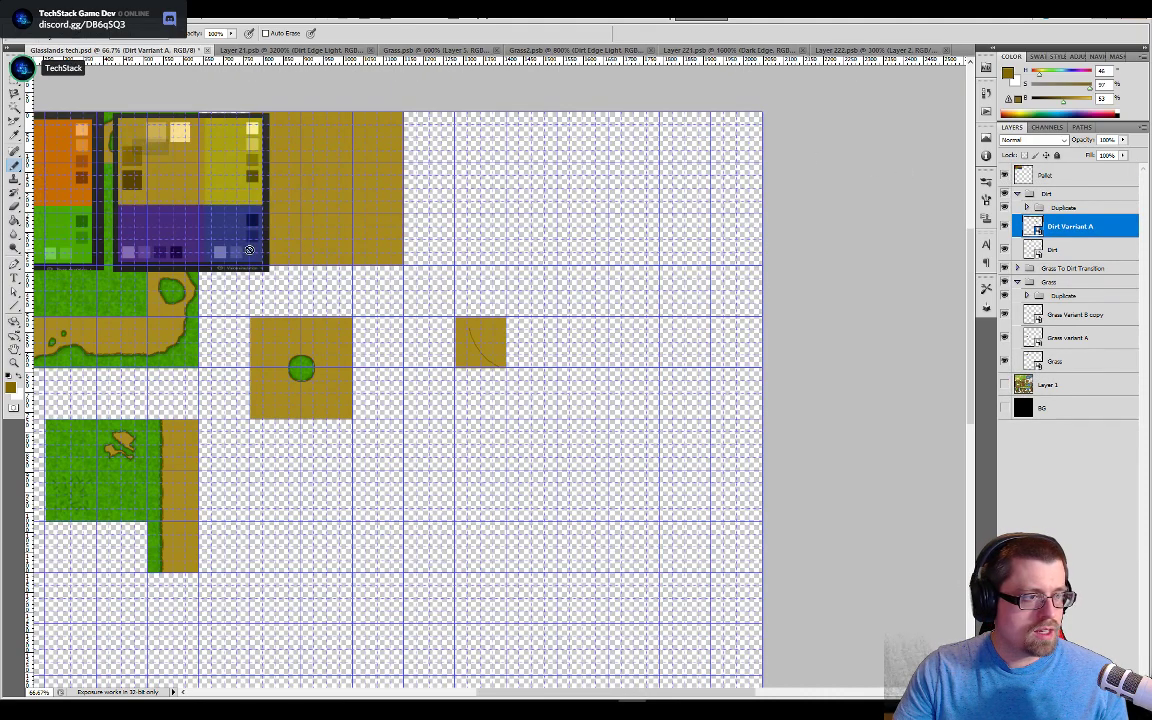
{"action": "scroll", "coordinate": [249, 249], "scroll_direction": "up", "scroll_amount": 3}
{"action": "scroll", "coordinate": [249, 249], "scroll_direction": "left", "scroll_amount": 4}
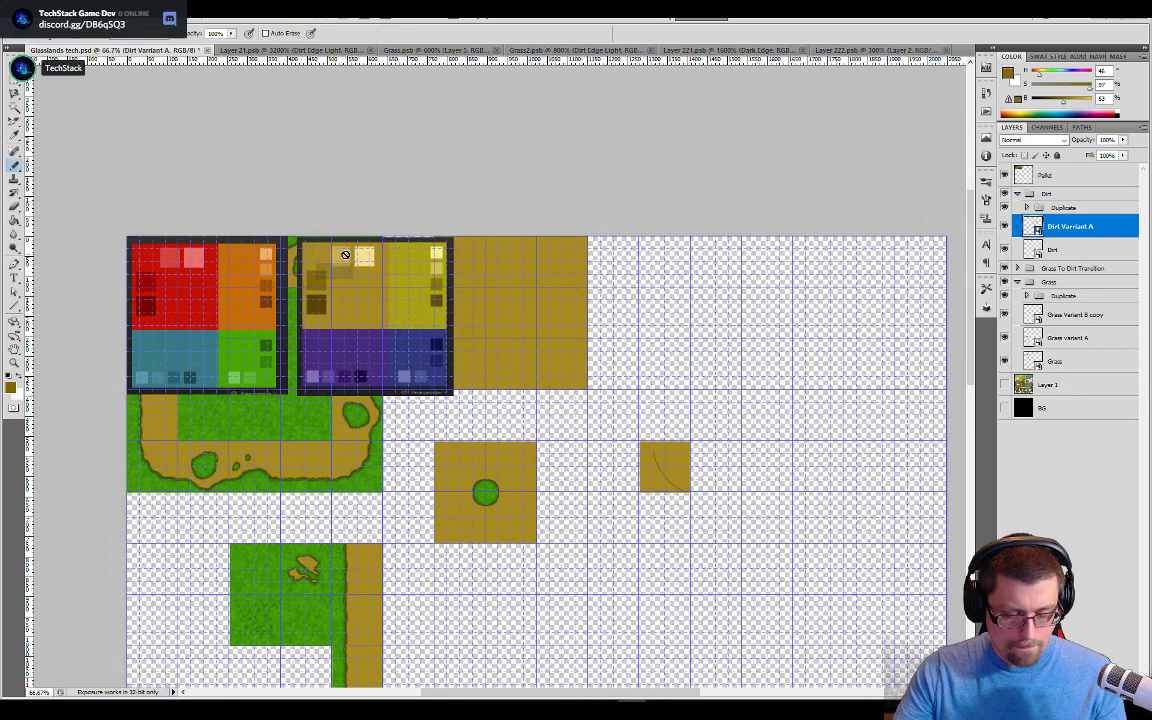
{"action": "left_click", "coordinate": [346, 252], "text": "alt"}
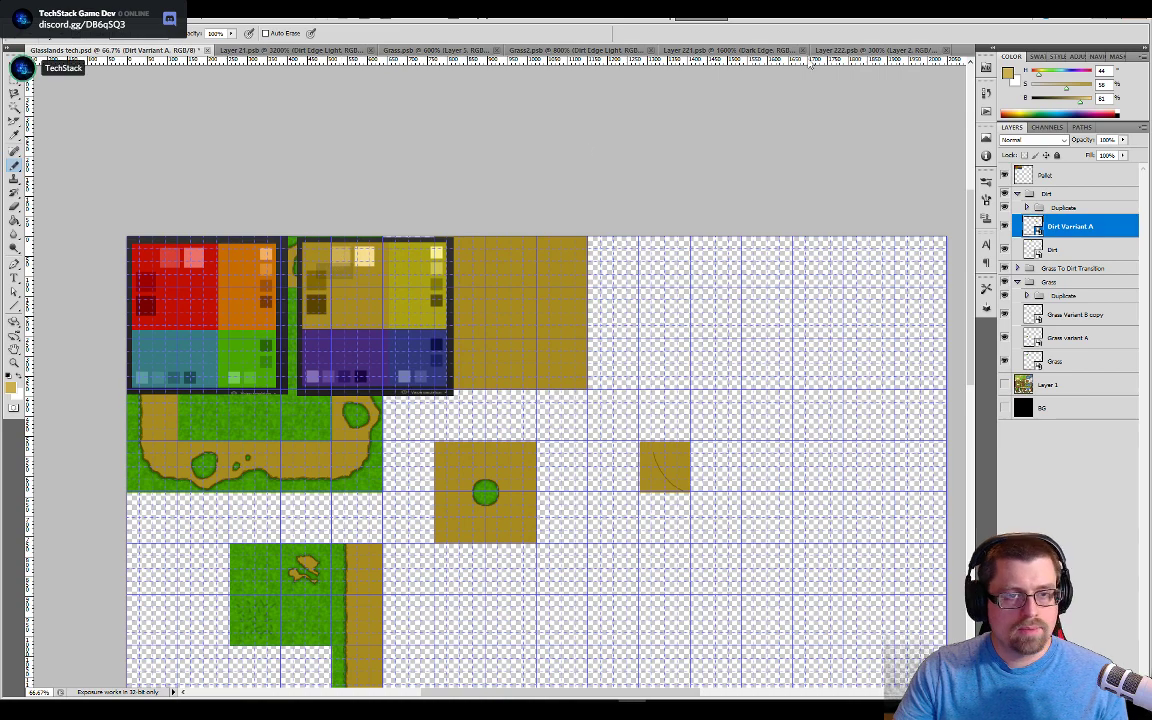
{"action": "left_click", "coordinate": [865, 50]}
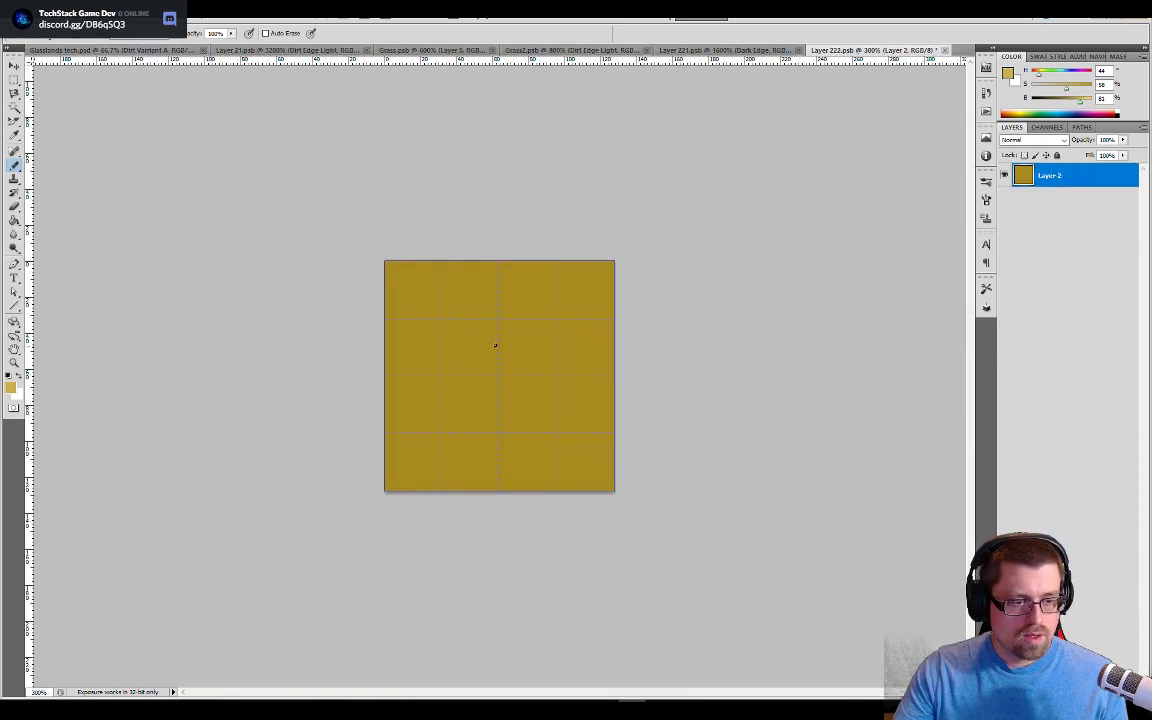
Step: Enlarge the Pencil tool's tip to roughly a quarter of the dirt tile's width
{"action": "key", "text": "o"}
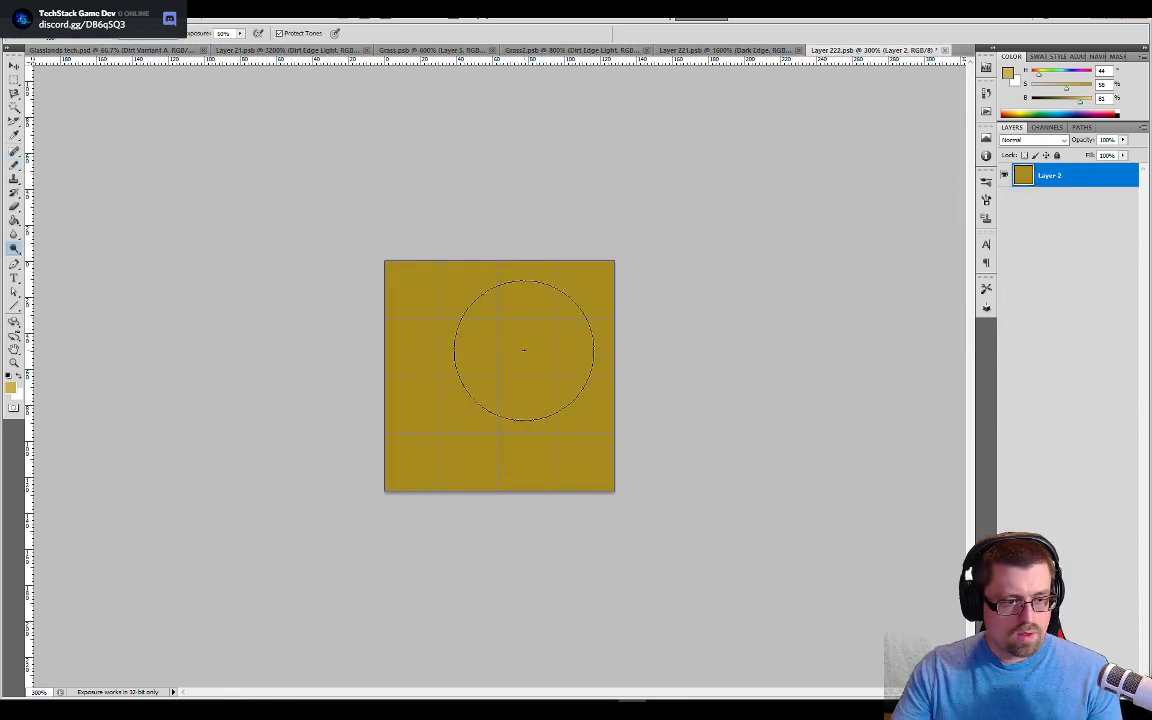
{"action": "key", "text": "b"}
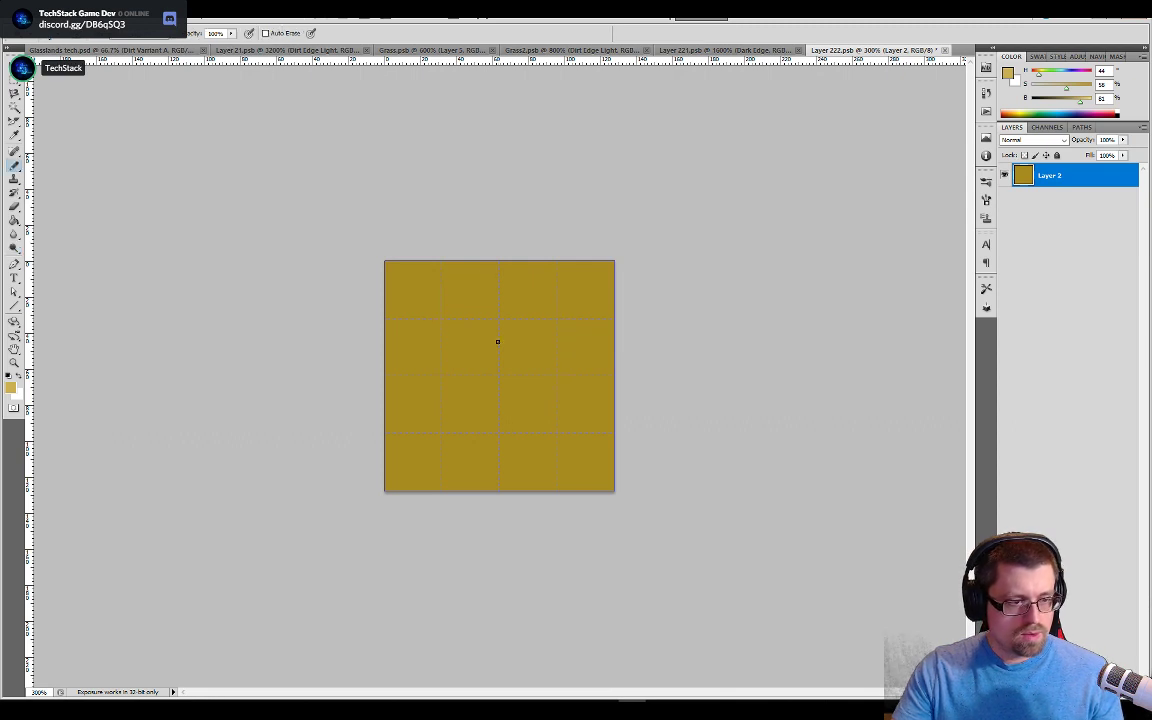
{"action": "key", "text": "shift+b"}
{"action": "key", "text": "shift+b"}
{"action": "key", "text": "shift+b"}
{"action": "key", "text": "shift+b"}
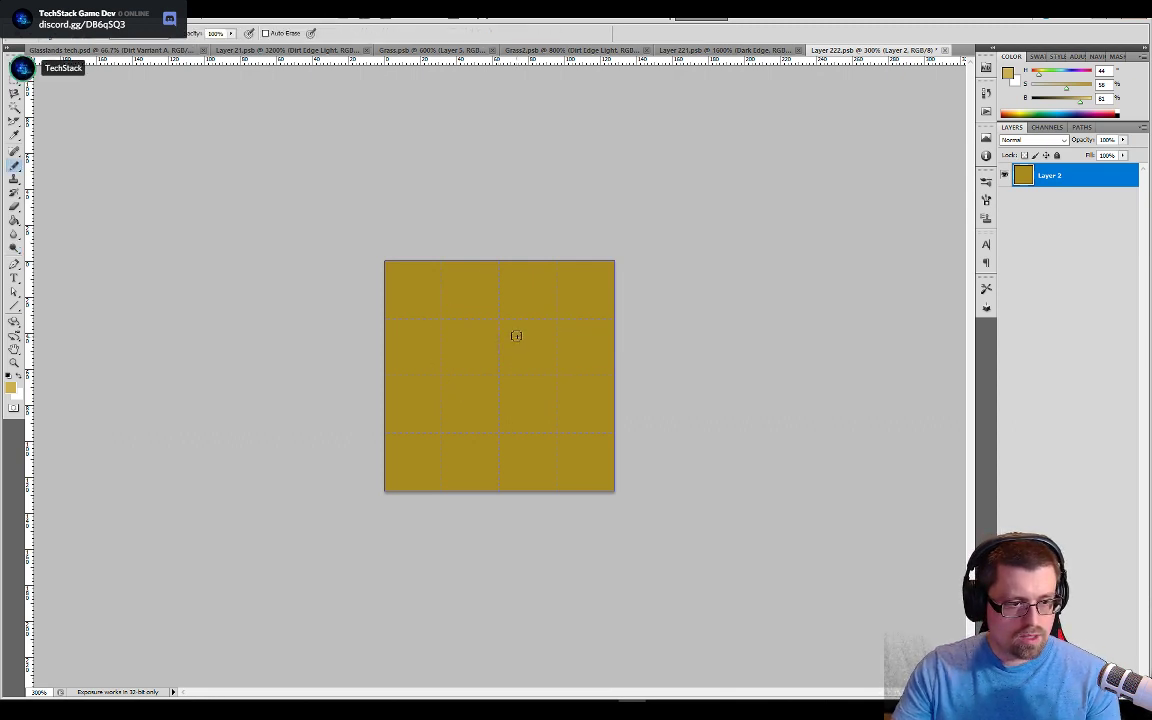
{"action": "key", "text": "bracketright"}
{"action": "key", "text": "bracketright"}
{"action": "key", "text": "bracketright"}
{"action": "key", "text": "bracketright"}
{"action": "key", "text": "bracketright"}
{"action": "key", "text": "bracketright"}
{"action": "key", "text": "bracketright"}
{"action": "key", "text": "bracketright"}
{"action": "key", "text": "bracketright"}
{"action": "key", "text": "bracketright"}
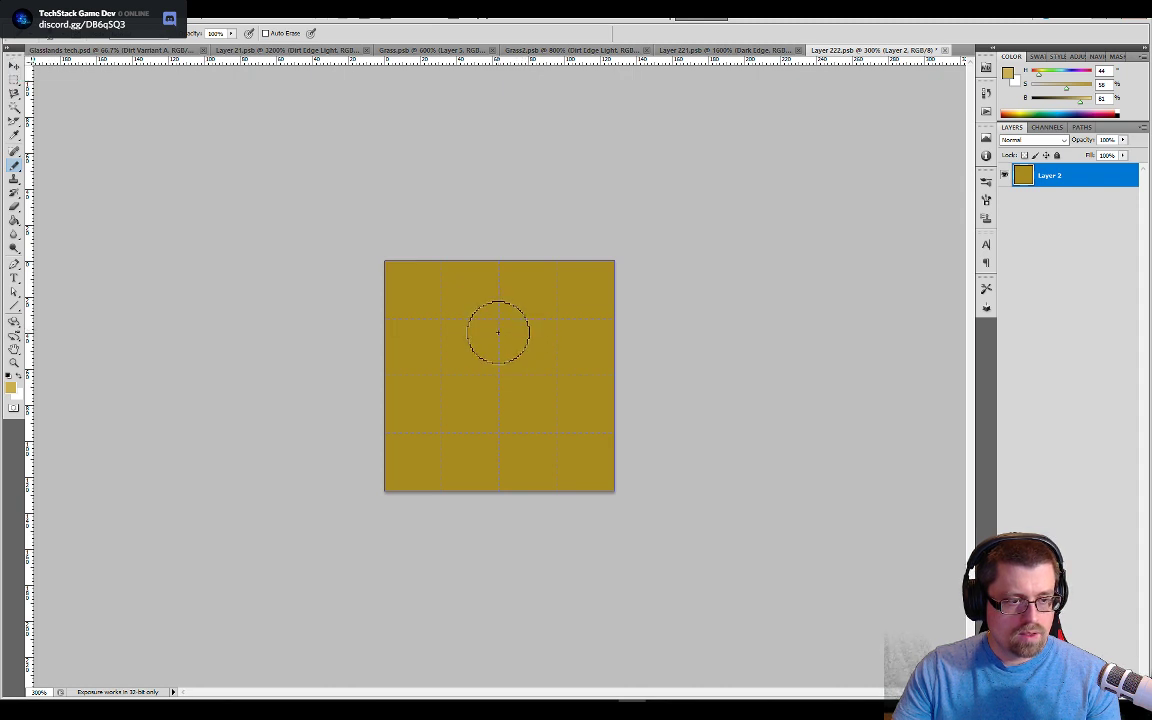
Step: Paint two light tan test blobs directly on Layer 2, near the tile's upper centre and lower left
{"action": "left_click_drag", "start_coordinate": [498, 331], "coordinate": [527, 358]}
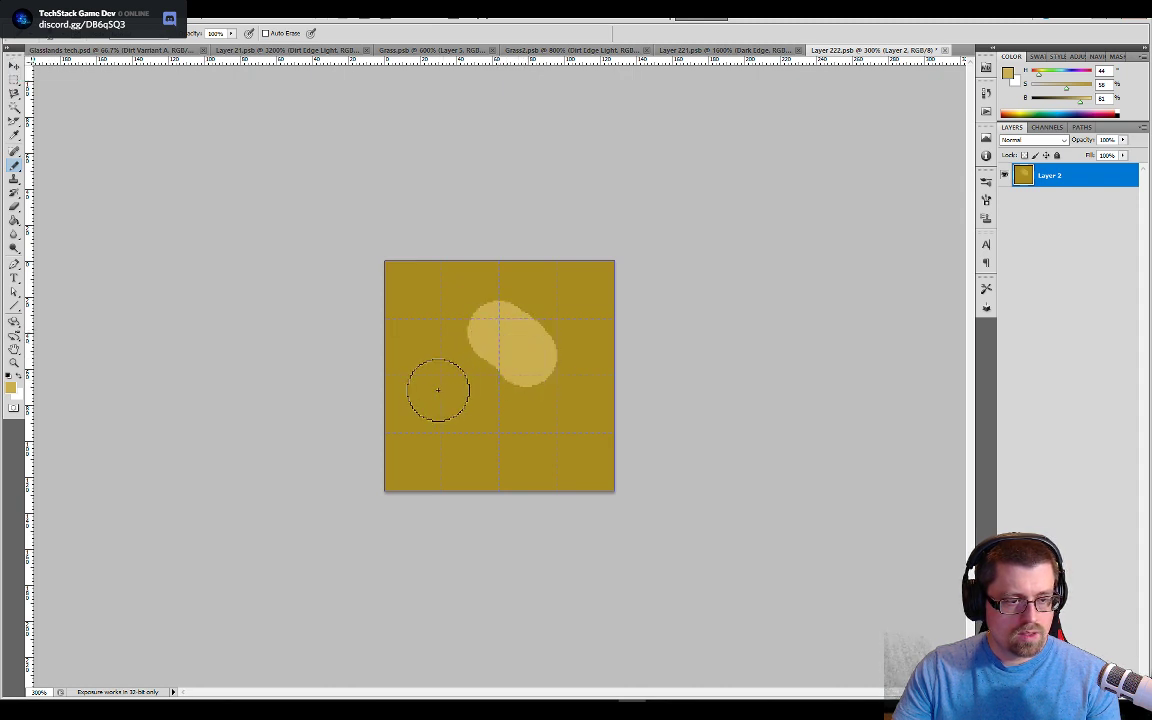
{"action": "left_click_drag", "start_coordinate": [438, 407], "coordinate": [463, 424]}
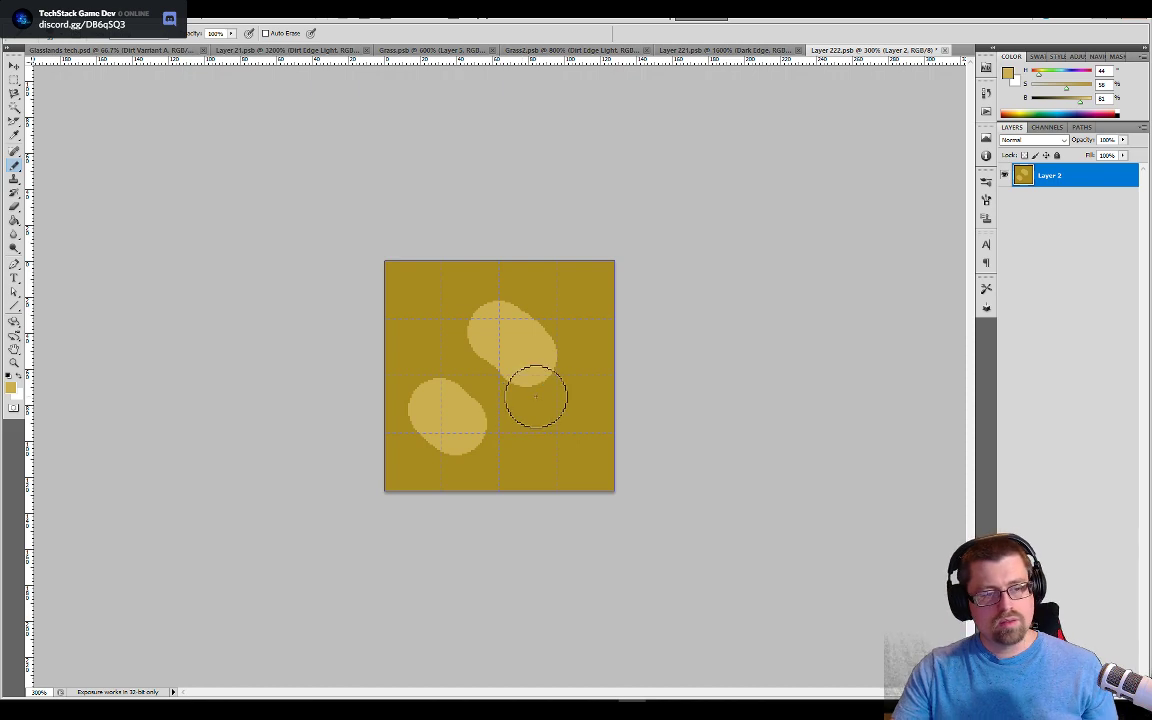
Step: Switch to Unity, examine the old dirt detail tile's rounded dents below the house door, and return to Photoshop
{"action": "key", "text": "alt+Tab"}
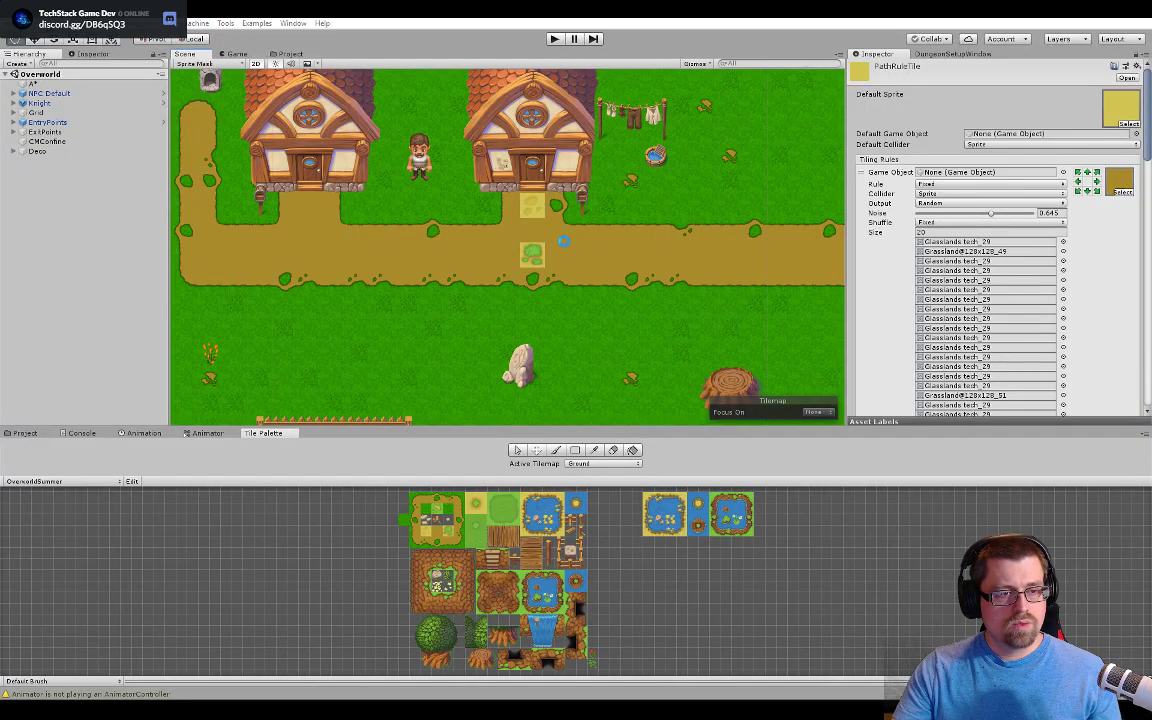
{"action": "scroll", "coordinate": [574, 246], "scroll_direction": "up", "scroll_amount": 5}
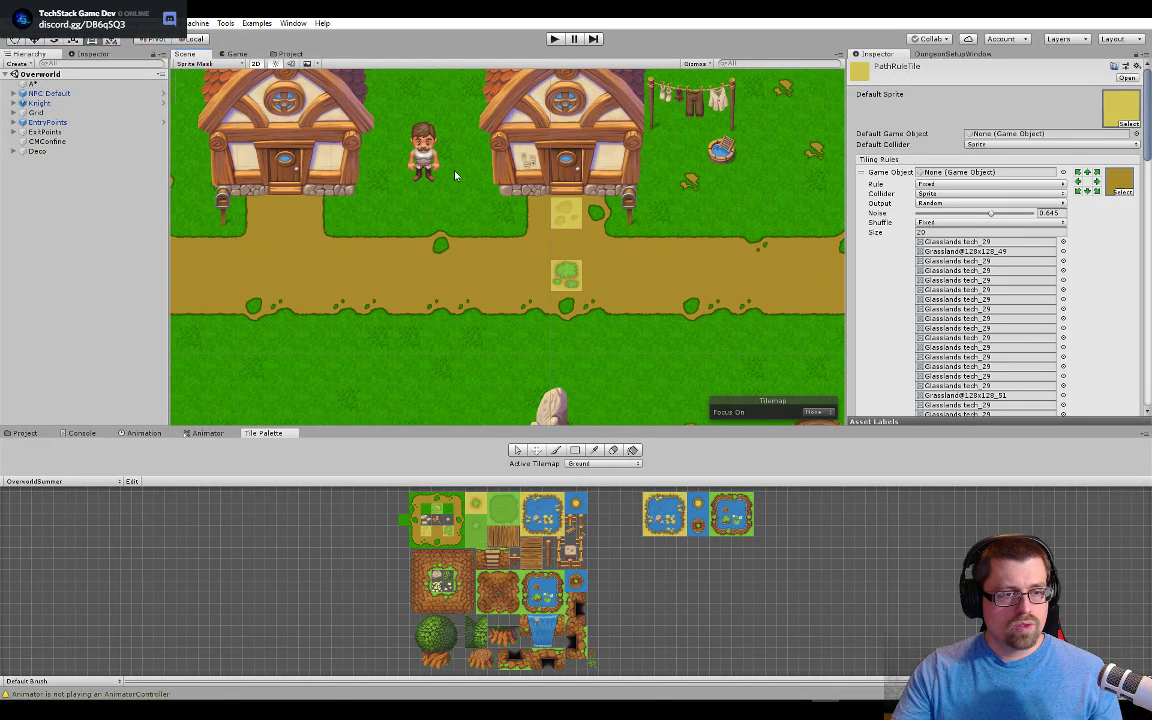
{"action": "scroll", "coordinate": [458, 206], "scroll_direction": "up", "scroll_amount": 8}
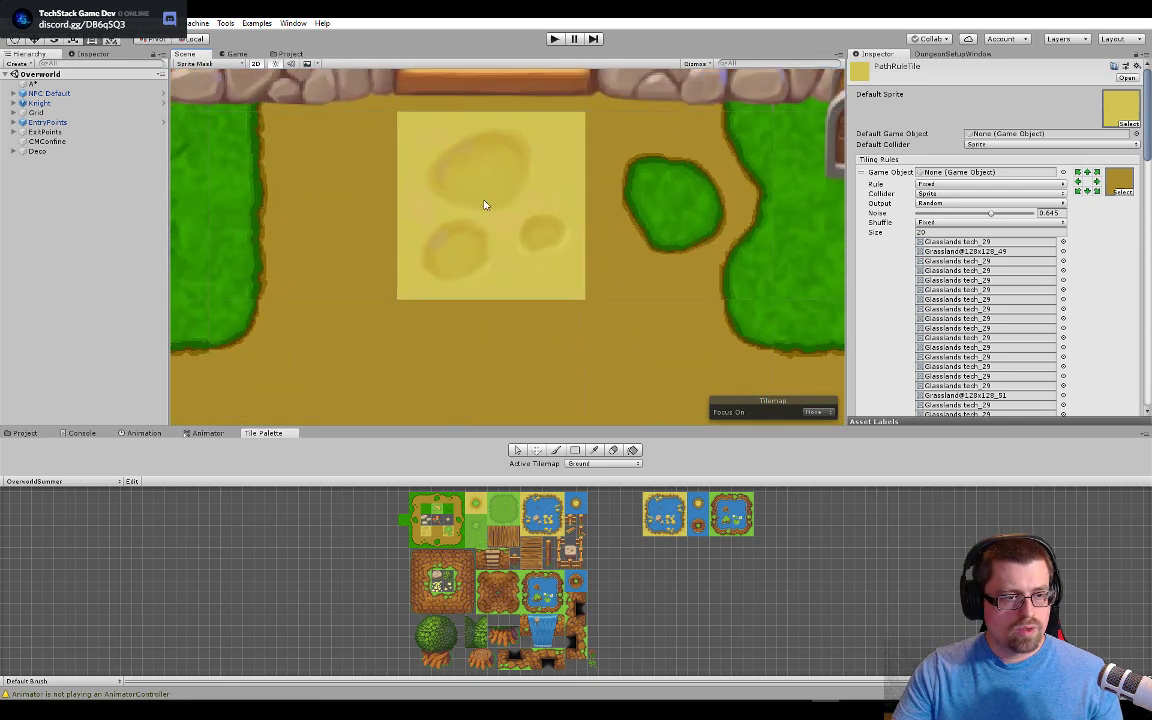
{"action": "scroll", "coordinate": [504, 185], "scroll_direction": "up", "scroll_amount": 3}
{"action": "left_click_drag", "start_coordinate": [499, 200], "coordinate": [551, 267]}
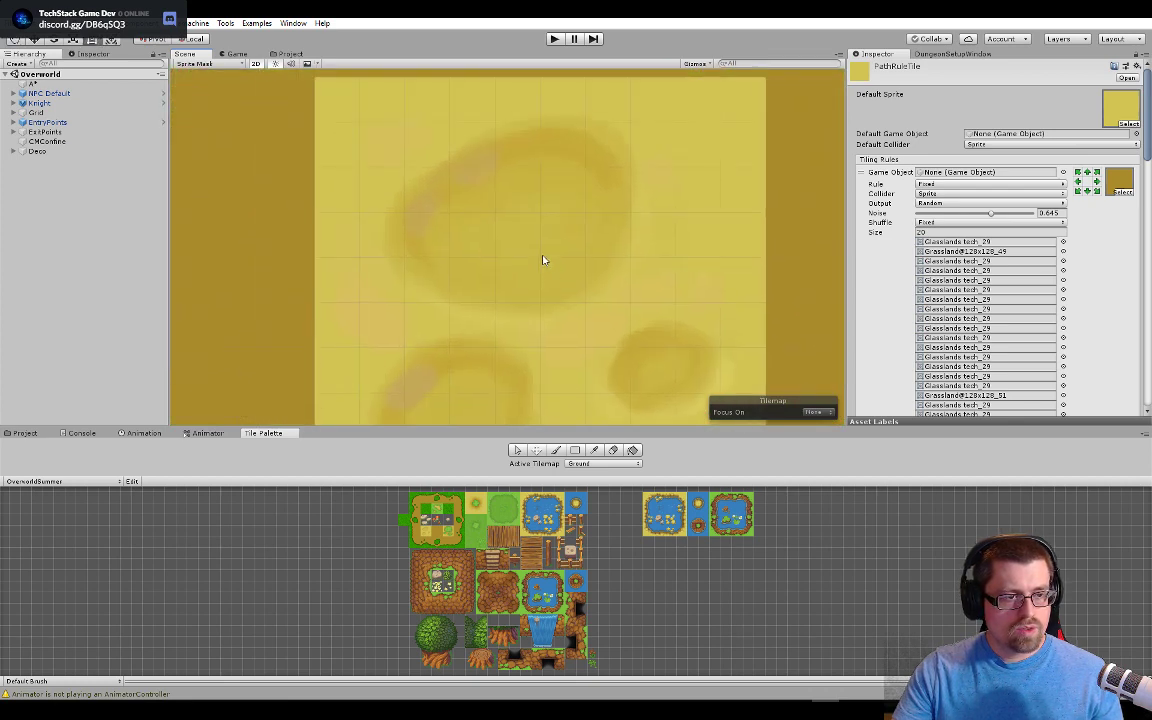
{"action": "scroll", "coordinate": [543, 260], "scroll_direction": "down", "scroll_amount": 3}
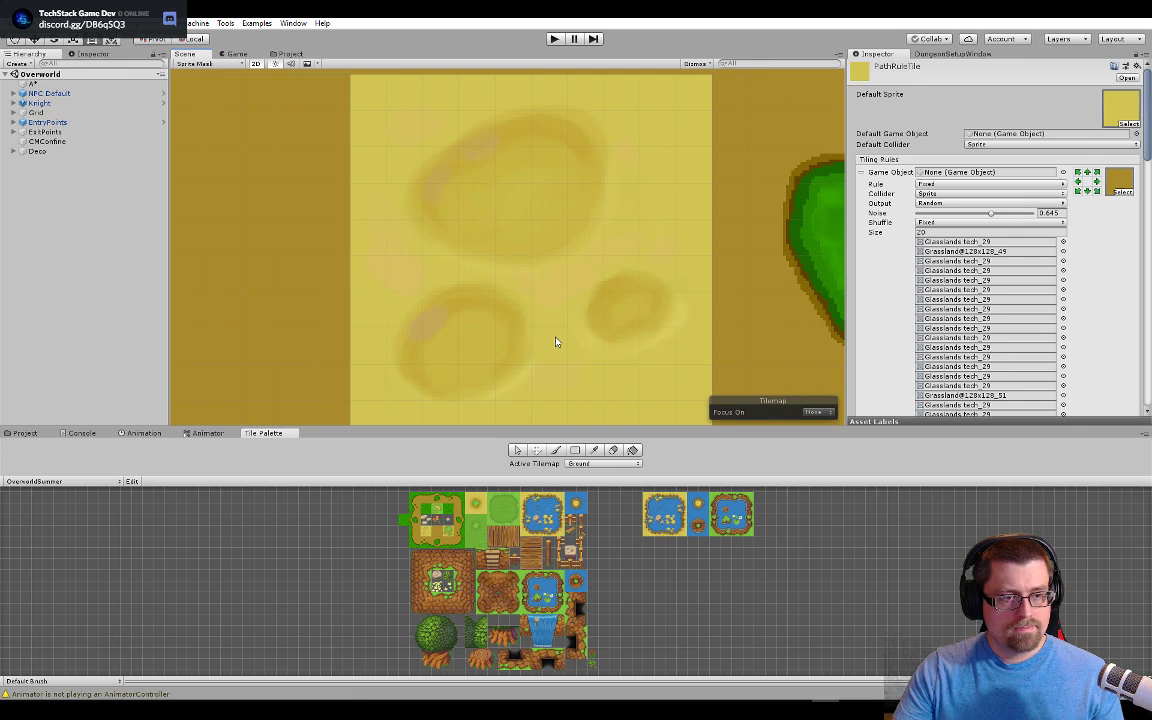
{"action": "key", "text": "alt+Tab"}
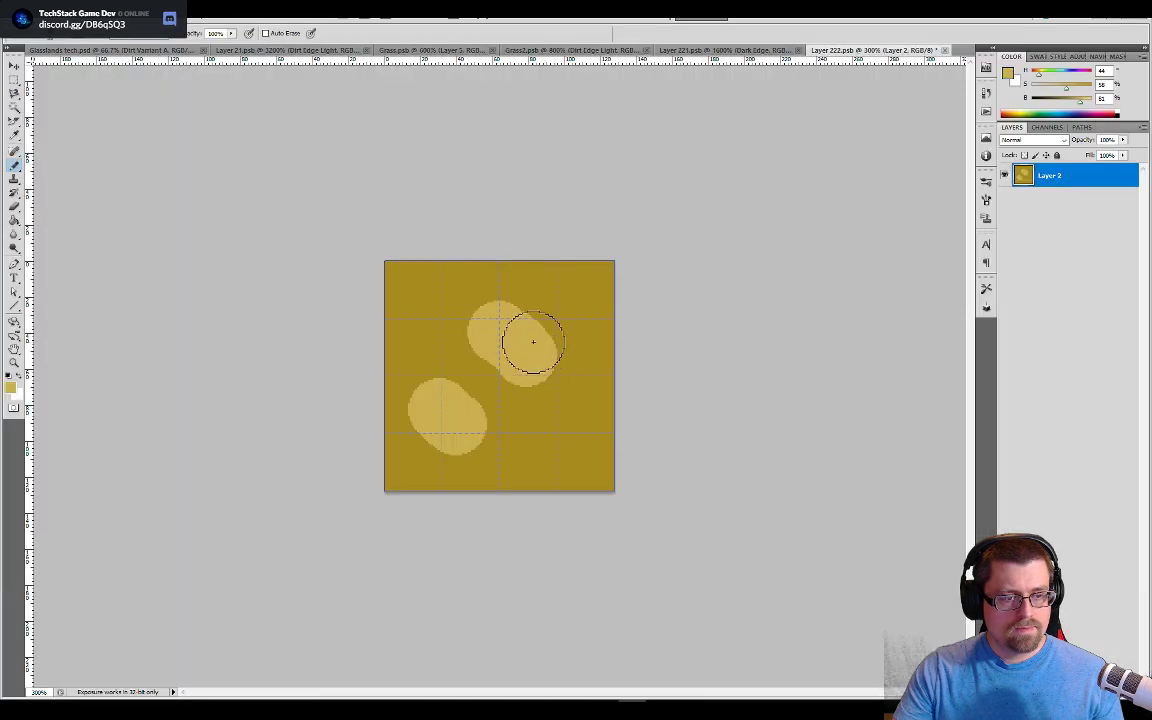
Step: Undo the two test blobs and paint three rounded light tan blobs of different sizes on a new layer
{"action": "key", "text": "ctrl+alt+z"}
{"action": "key", "text": "ctrl+alt+z"}
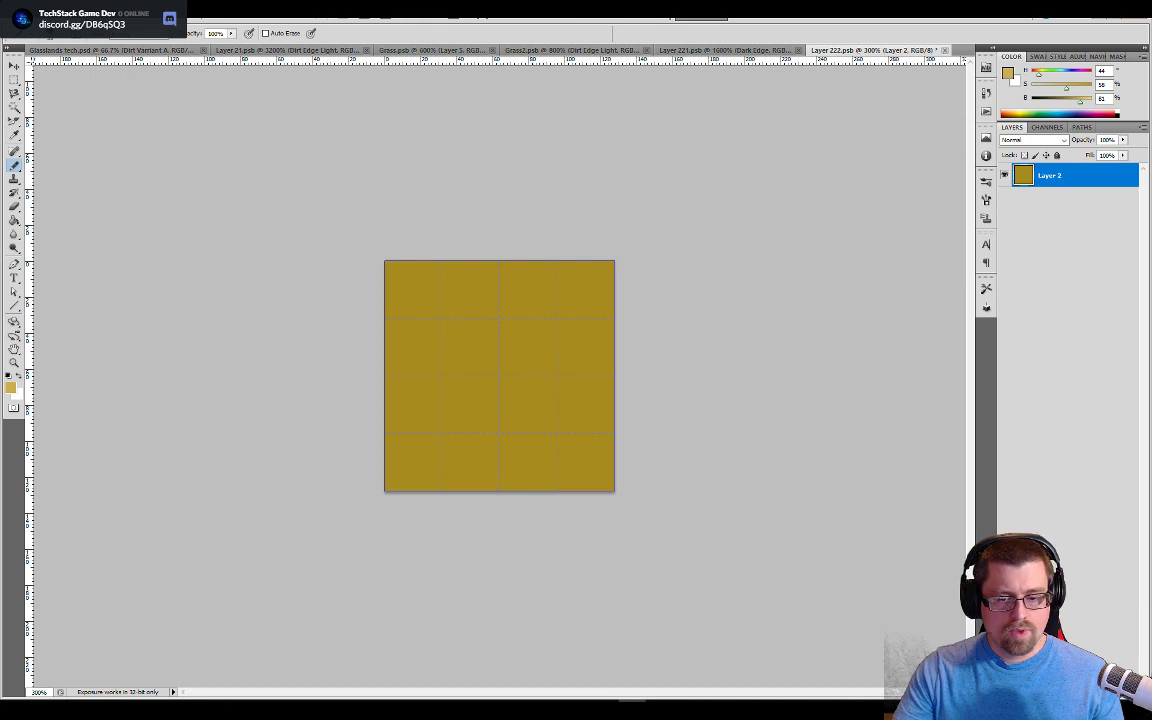
{"action": "key", "text": "ctrl+shift+alt+n"}
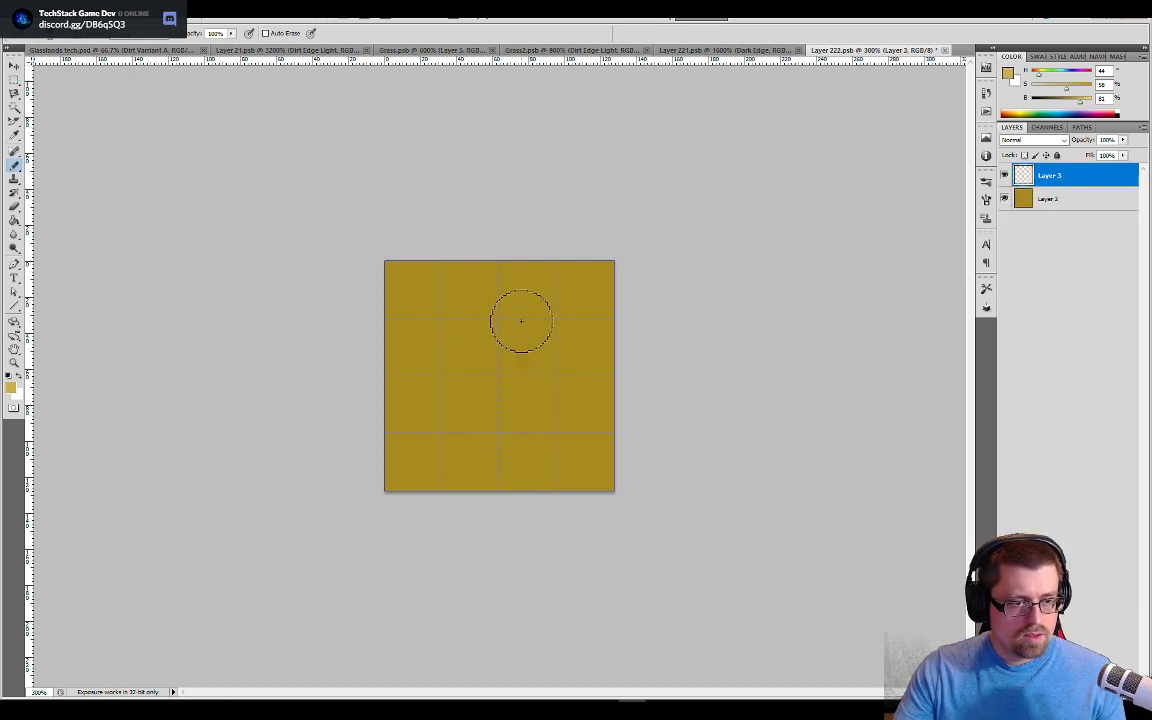
{"action": "mouse_move", "coordinate": [520, 320]}
{"action": "left_mouse_down"}
{"action": "mouse_move", "coordinate": [482, 344]}
{"action": "mouse_move", "coordinate": [489, 353]}
{"action": "mouse_move", "coordinate": [529, 331]}
{"action": "left_mouse_up"}
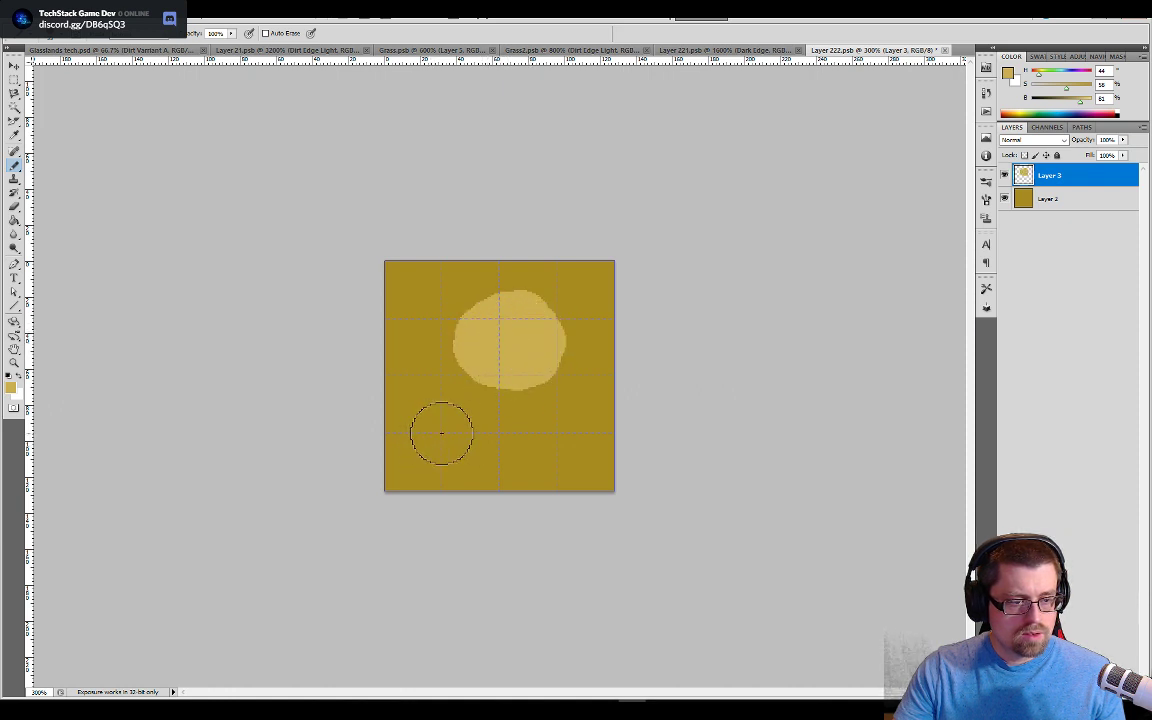
{"action": "left_click_drag", "start_coordinate": [441, 433], "coordinate": [450, 433]}
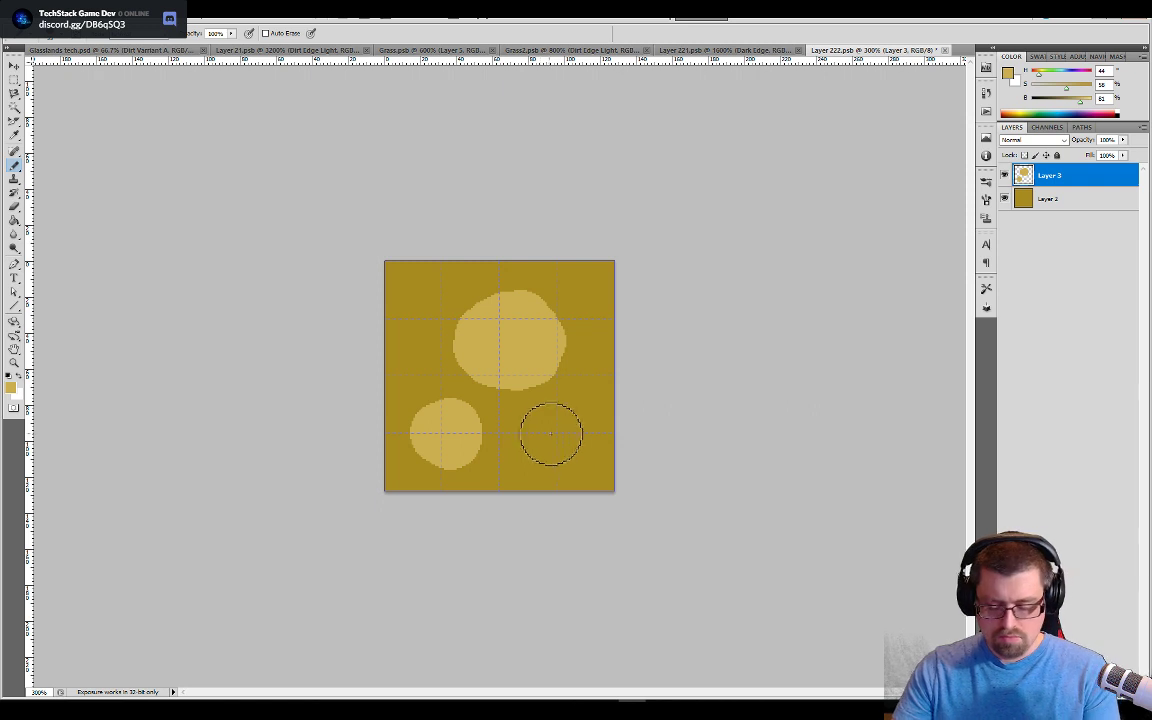
{"action": "key", "text": "bracketleft"}
{"action": "left_click_drag", "start_coordinate": [545, 426], "coordinate": [549, 435]}
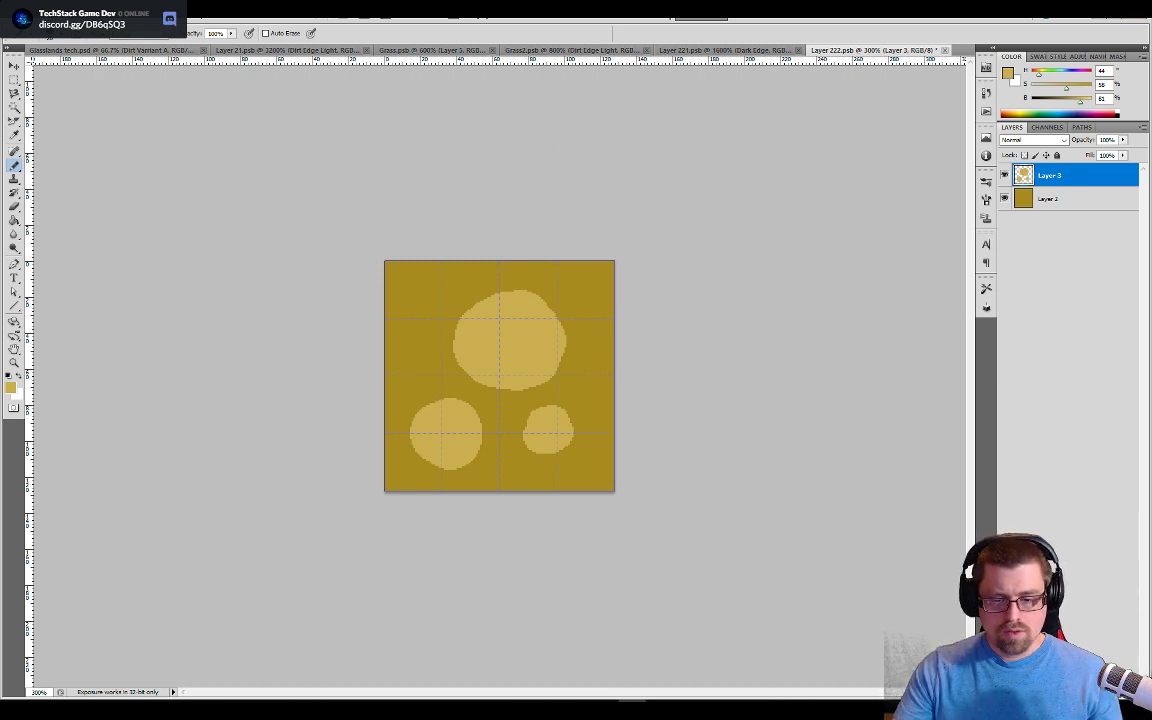
Step: Add another new layer and sample the pale cream highlight shade from the Glasslands tech.psd palette for the smart object
{"action": "key", "text": "ctrl+shift+alt+n"}
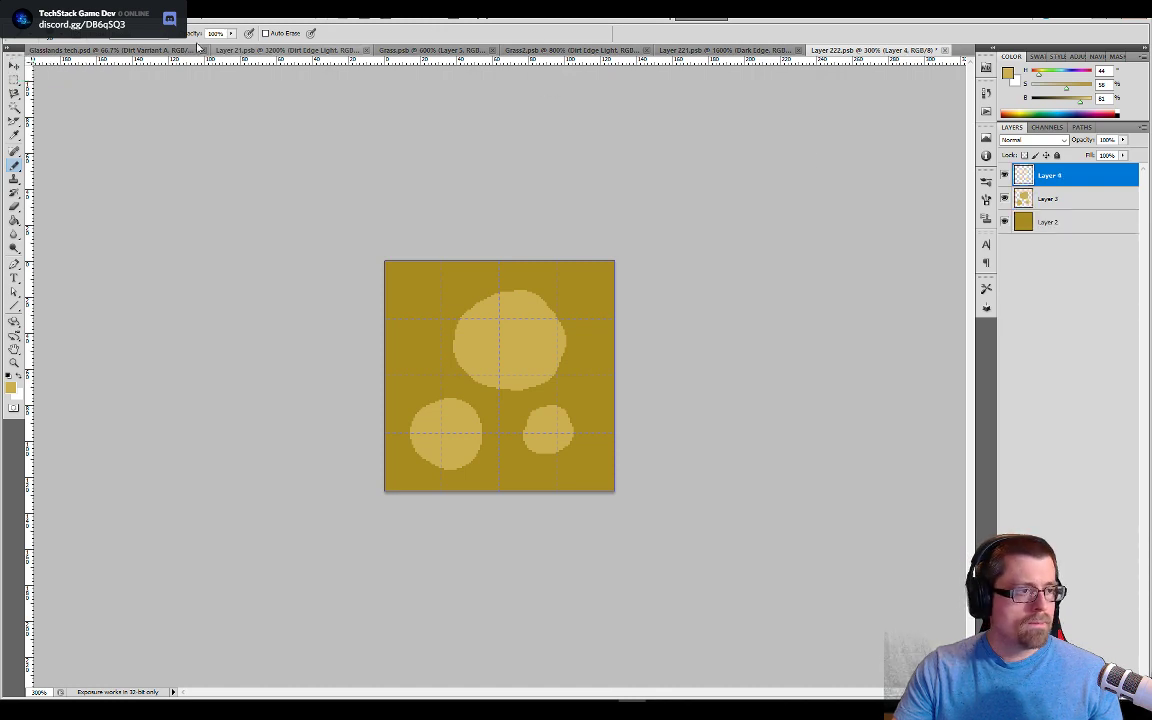
{"action": "key", "text": "ctrl+Tab"}
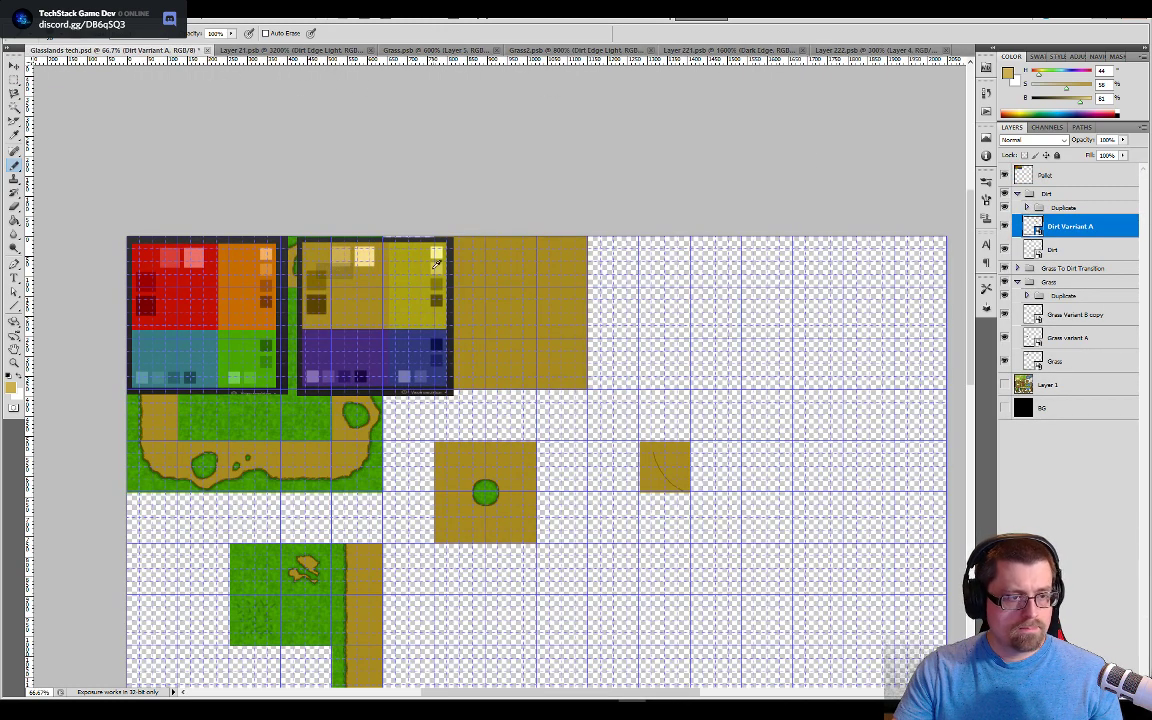
{"action": "left_click", "coordinate": [855, 50]}
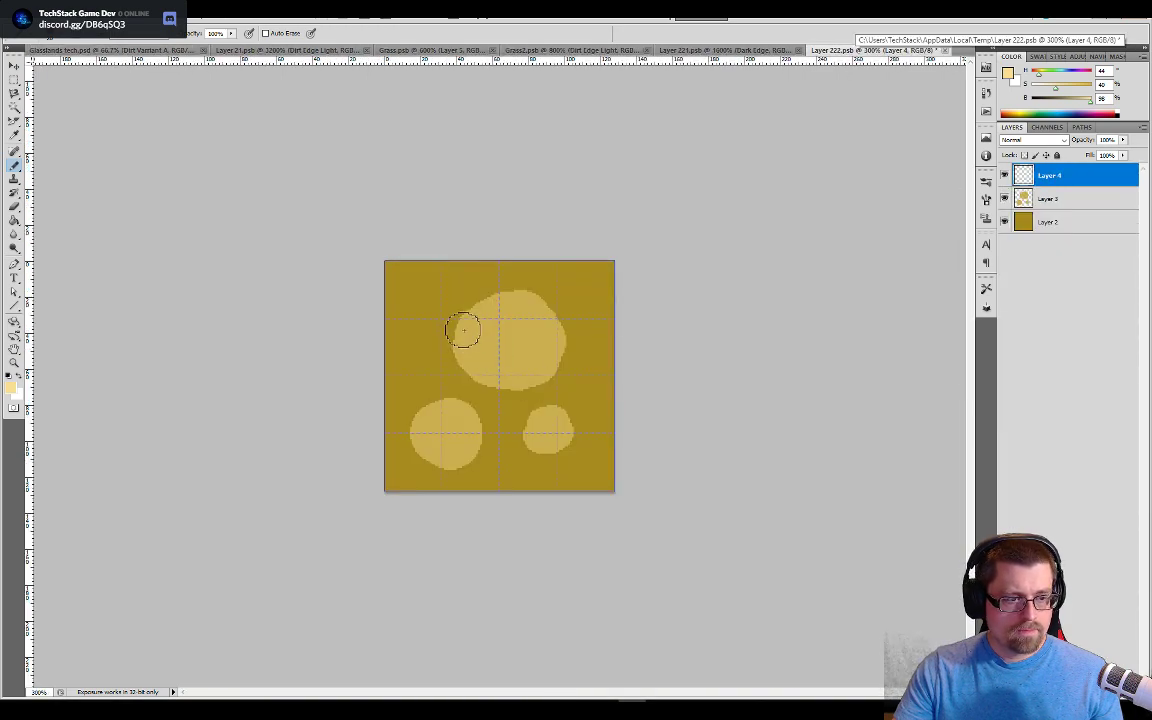
Step: Move Layer 4 below Layer 3 and try a cream highlight stroke along the large blob's upper-left edge
{"action": "left_click", "coordinate": [459, 317]}
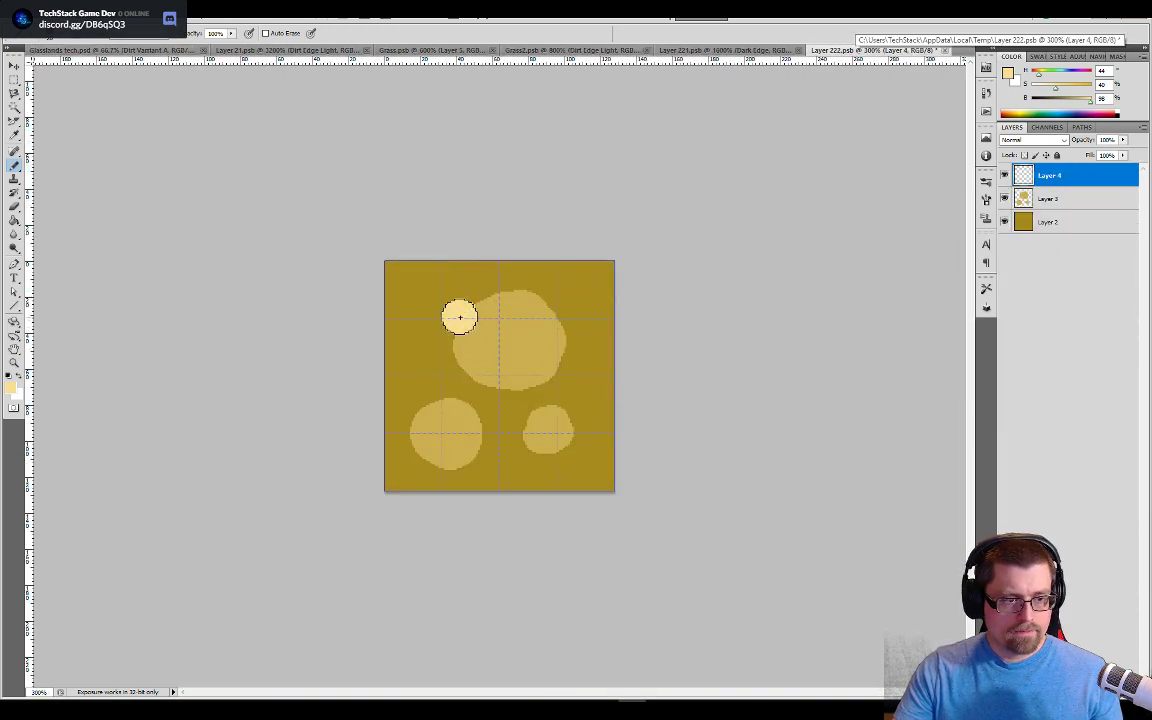
{"action": "key", "text": "ctrl+z"}
{"action": "left_click_drag", "start_coordinate": [1040, 177], "coordinate": [1040, 200]}
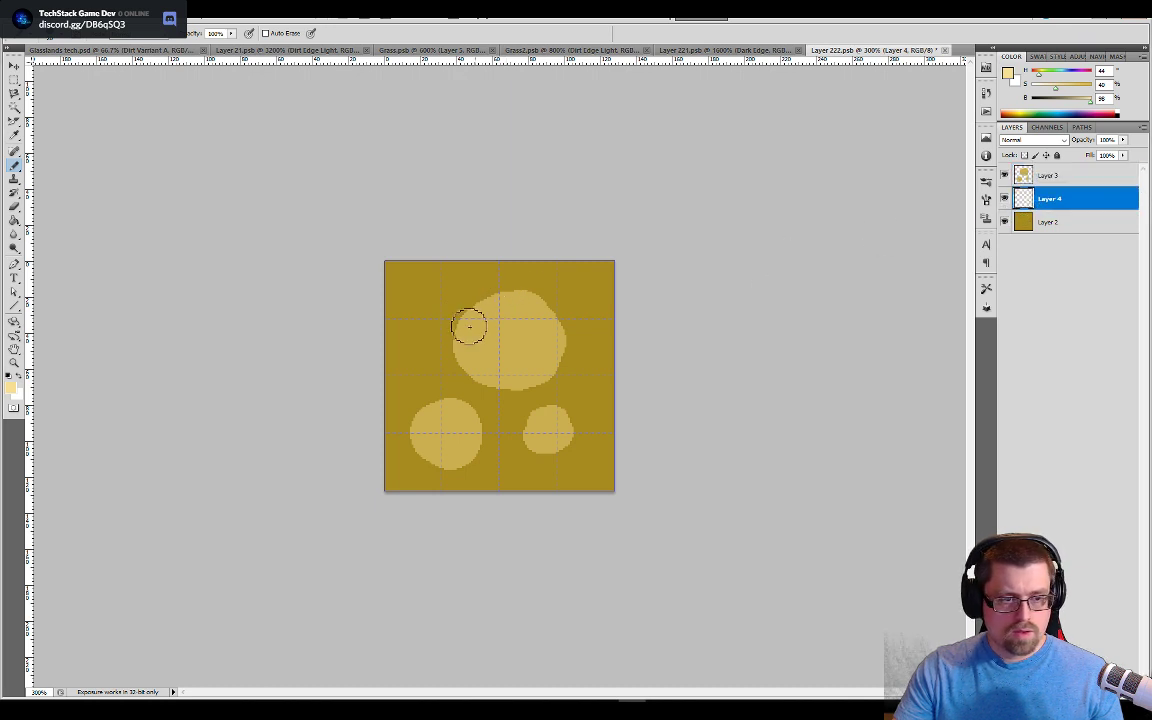
{"action": "mouse_move", "coordinate": [469, 318]}
{"action": "left_mouse_down"}
{"action": "mouse_move", "coordinate": [466, 307]}
{"action": "mouse_move", "coordinate": [445, 332]}
{"action": "left_mouse_up"}
{"action": "key", "text": "ctrl+z"}
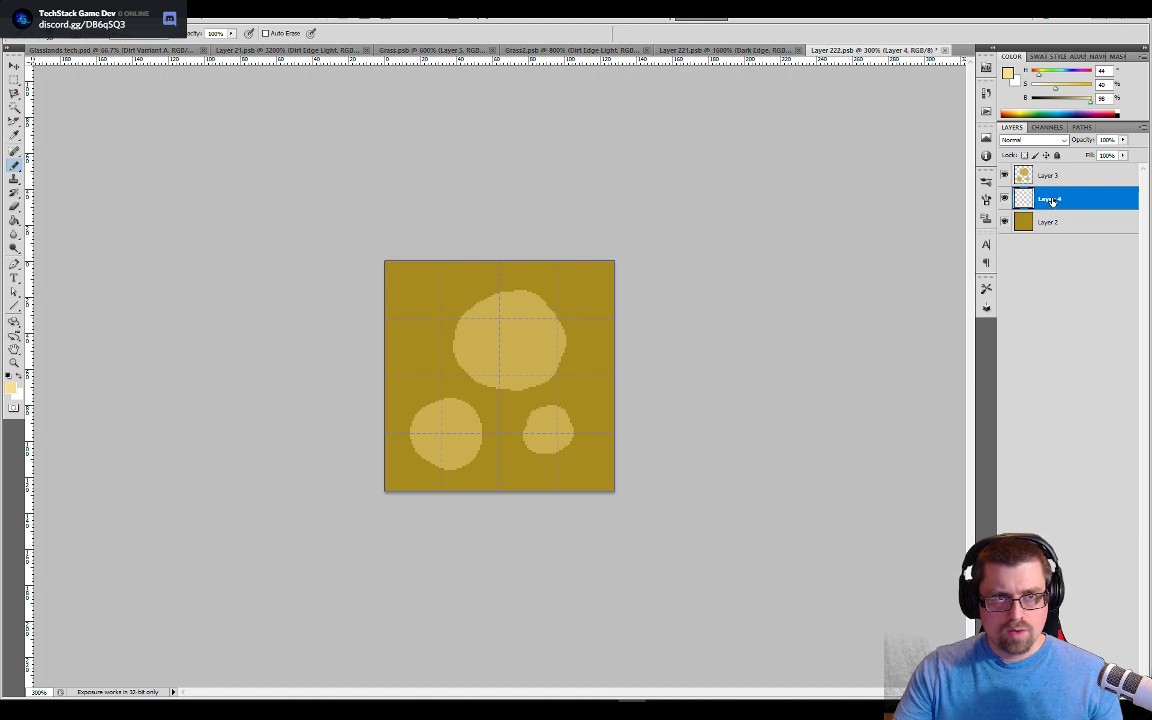
Step: Move Layer 2 to the top of the layer stack and add a layer mask to it, ready for the Pencil tool
{"action": "mouse_move", "coordinate": [1050, 201]}
{"action": "left_mouse_down"}
{"action": "mouse_move", "coordinate": [1050, 230]}
{"action": "mouse_move", "coordinate": [1046, 178]}
{"action": "left_mouse_up"}
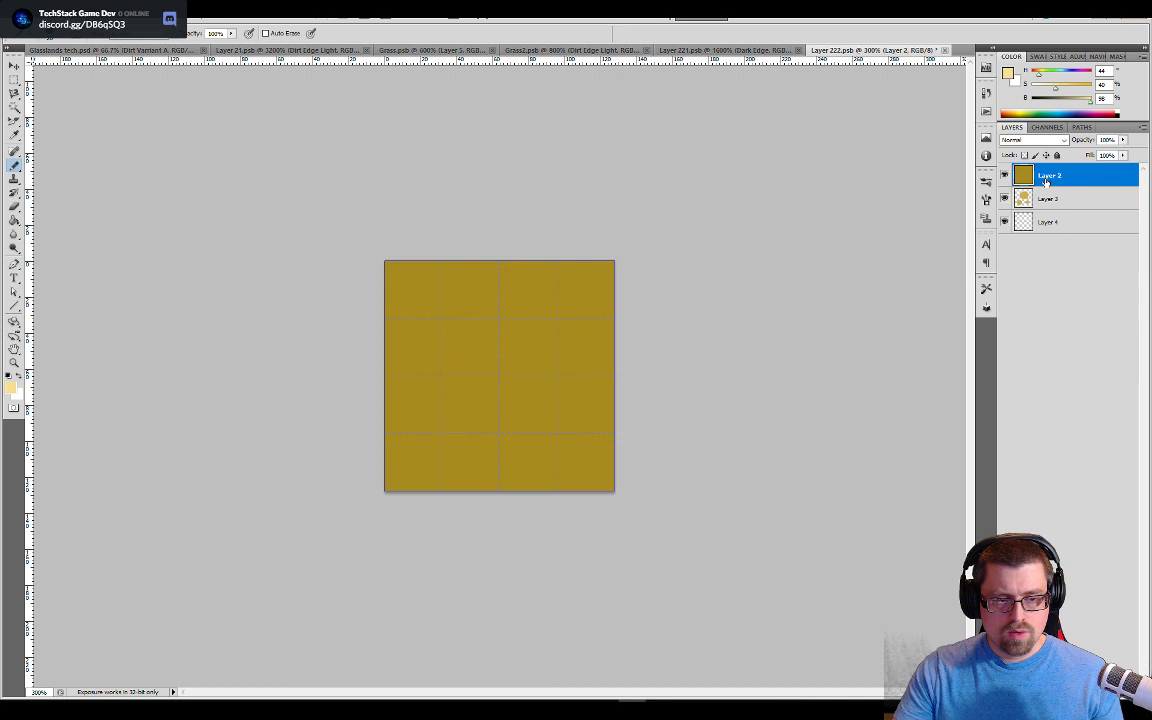
{"action": "key", "text": "e"}
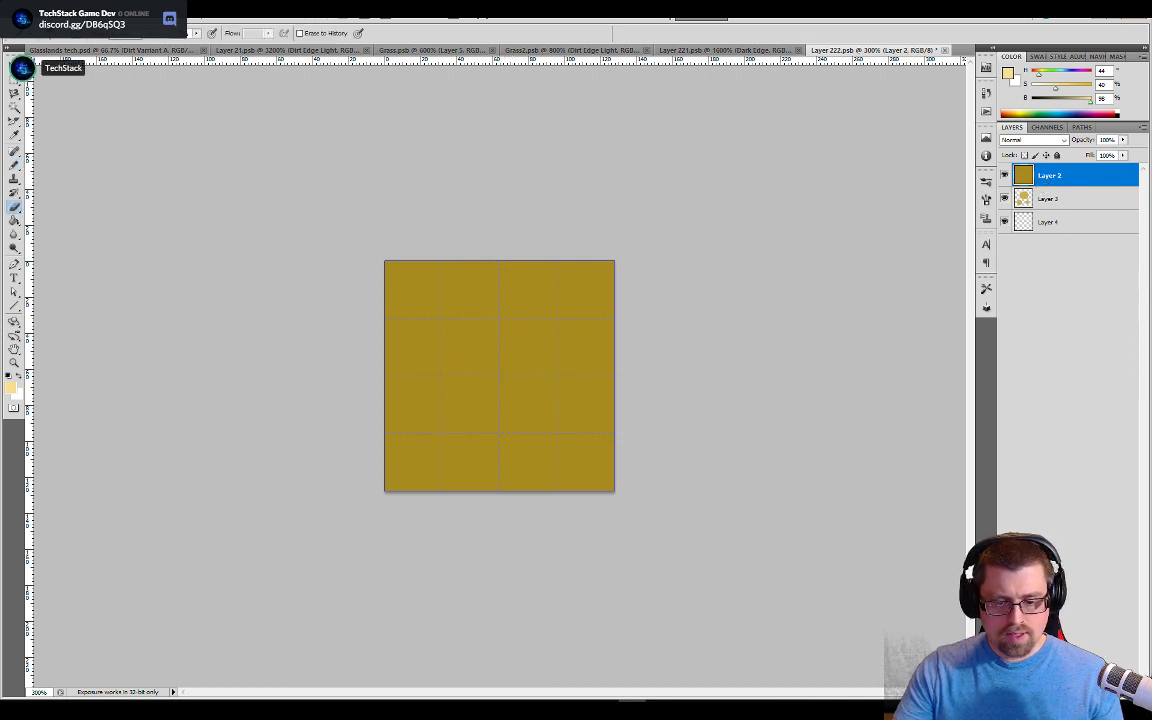
{"action": "left_click", "coordinate": [1058, 692]}
{"action": "key", "text": "b"}
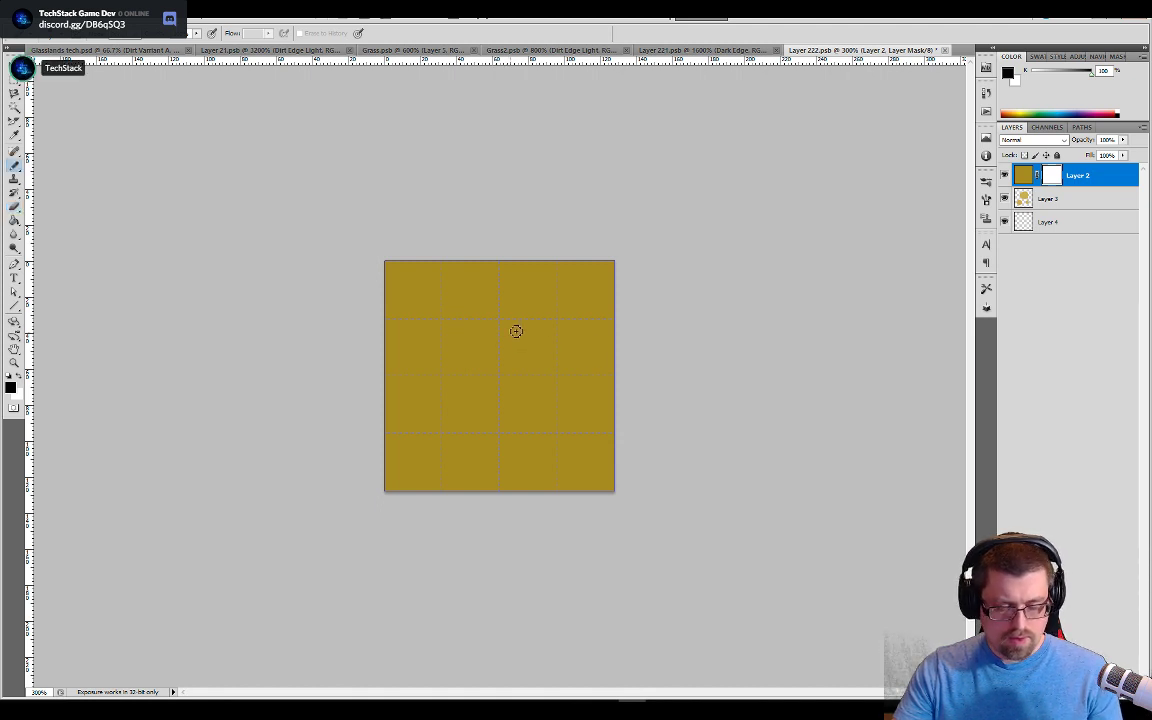
Step: Paint black on Layer 2's mask to reveal the large upper blob and the lower-left blob
{"action": "mouse_move", "coordinate": [522, 337]}
{"action": "left_mouse_down"}
{"action": "mouse_move", "coordinate": [486, 357]}
{"action": "mouse_move", "coordinate": [523, 367]}
{"action": "mouse_move", "coordinate": [529, 341]}
{"action": "mouse_move", "coordinate": [498, 337]}
{"action": "mouse_move", "coordinate": [481, 382]}
{"action": "mouse_move", "coordinate": [481, 323]}
{"action": "mouse_move", "coordinate": [529, 309]}
{"action": "mouse_move", "coordinate": [558, 335]}
{"action": "mouse_move", "coordinate": [530, 374]}
{"action": "left_mouse_up"}
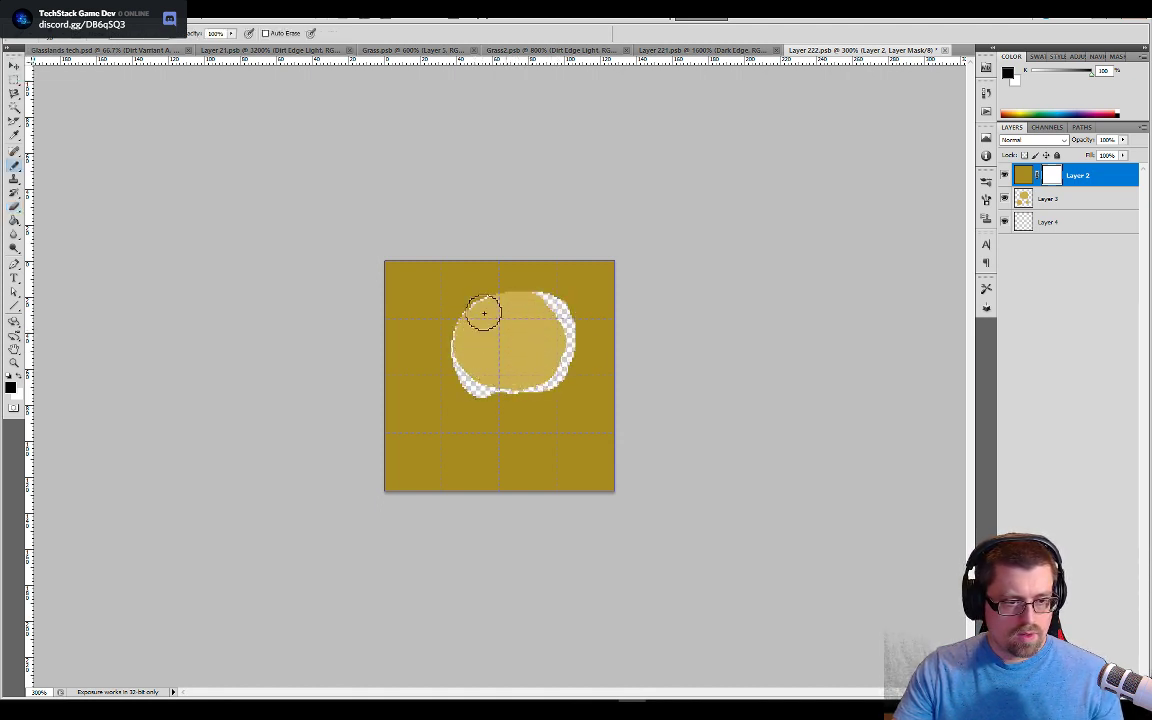
{"action": "mouse_move", "coordinate": [484, 313]}
{"action": "left_mouse_down"}
{"action": "mouse_move", "coordinate": [519, 299]}
{"action": "mouse_move", "coordinate": [534, 309]}
{"action": "left_mouse_up"}
{"action": "mouse_move", "coordinate": [435, 435]}
{"action": "left_mouse_down"}
{"action": "mouse_move", "coordinate": [436, 461]}
{"action": "mouse_move", "coordinate": [427, 427]}
{"action": "mouse_move", "coordinate": [442, 422]}
{"action": "mouse_move", "coordinate": [455, 449]}
{"action": "mouse_move", "coordinate": [468, 445]}
{"action": "mouse_move", "coordinate": [461, 422]}
{"action": "left_mouse_up"}
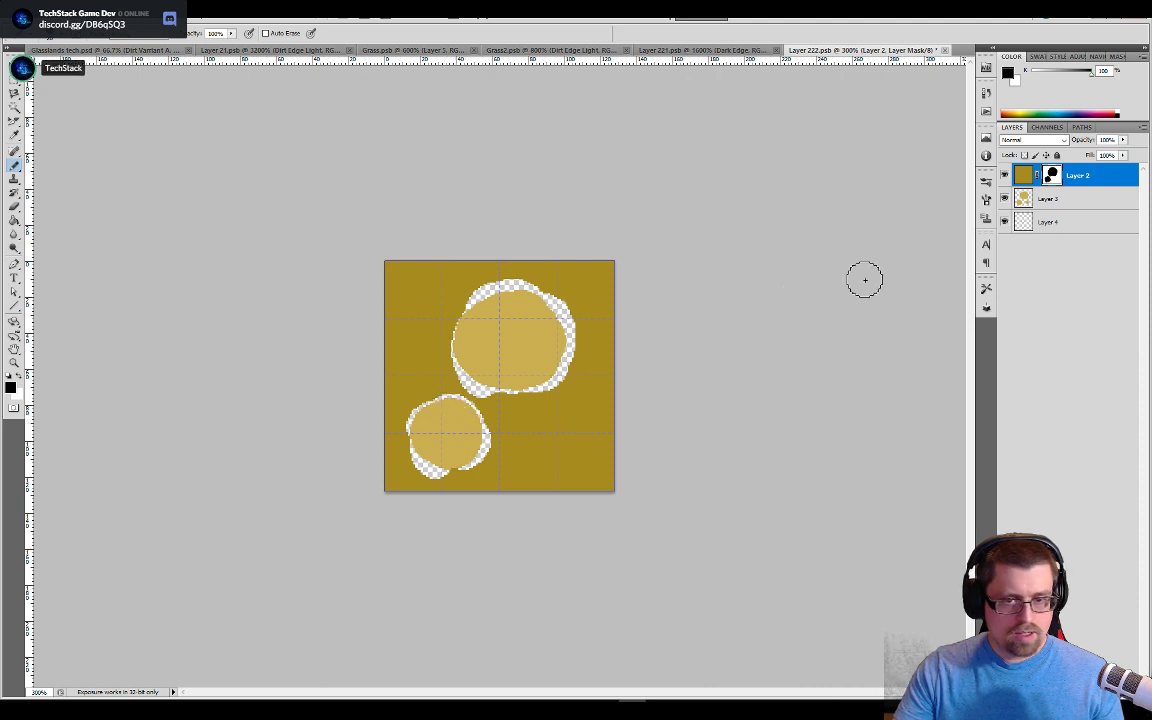
Step: Select all three light tan blobs on Layer 3 with the Magic Wand tool
{"action": "left_click", "coordinate": [1025, 200]}
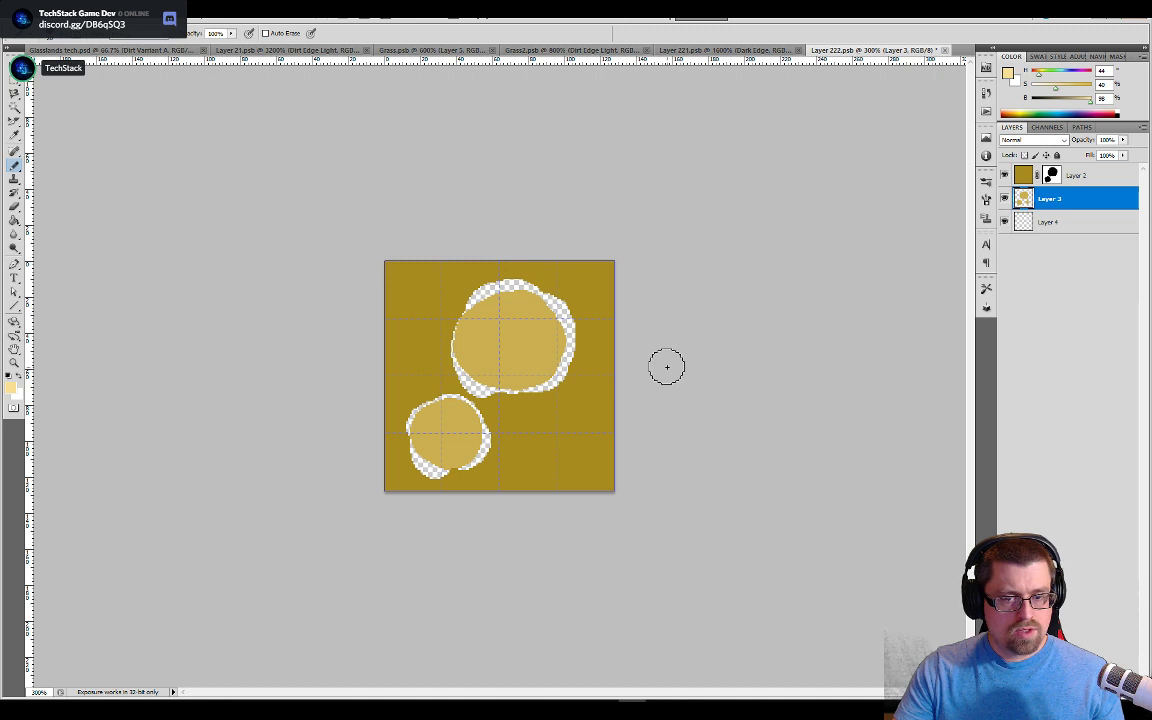
{"action": "key", "text": "w"}
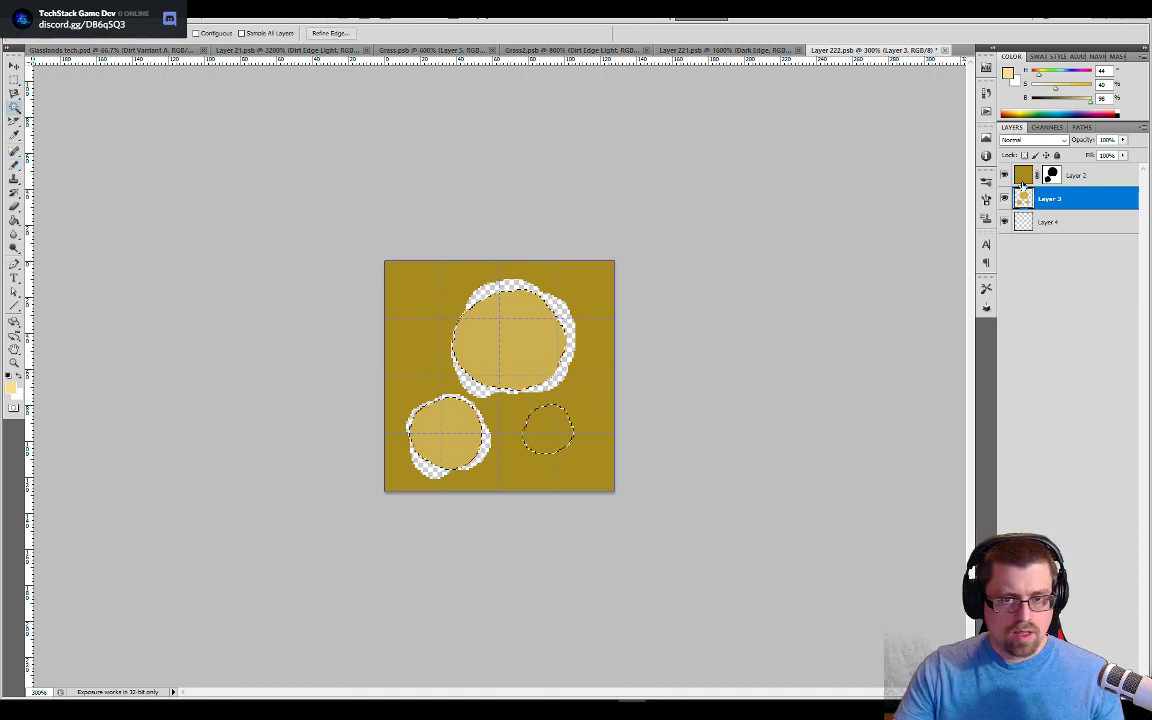
Step: On Layer 2's mask, paint black to reveal the small lower-right blob, then invert the selection and paint white to close the gaps around the blobs
{"action": "left_click", "coordinate": [1053, 178]}
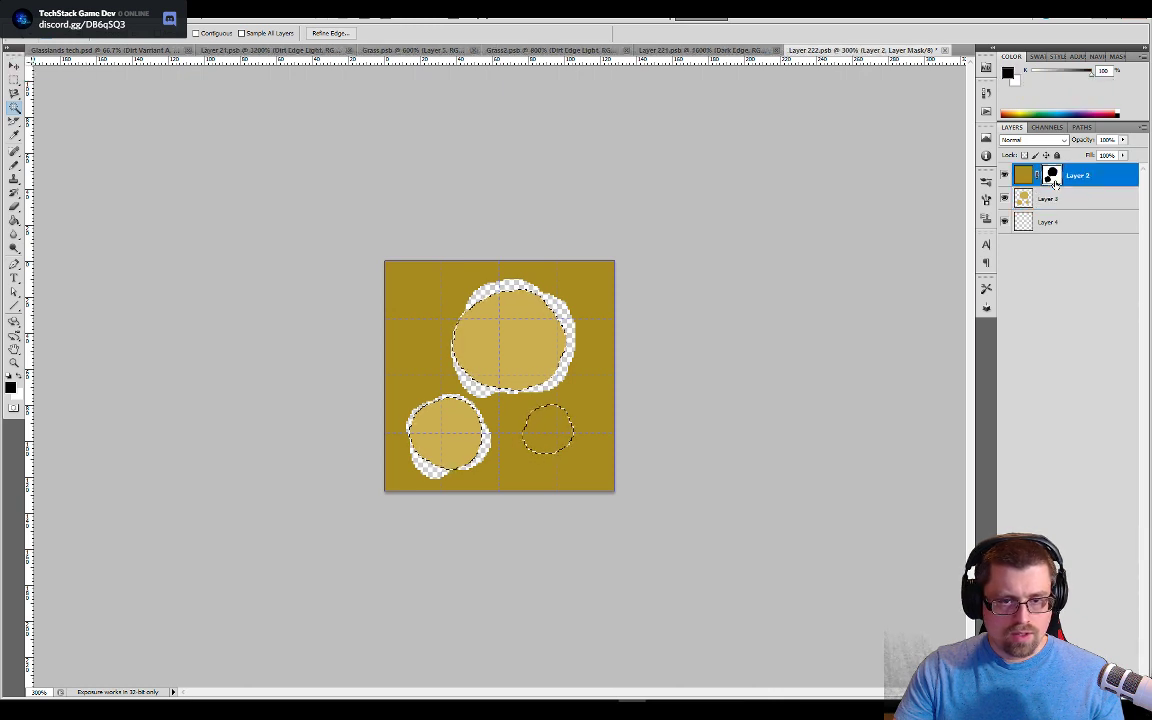
{"action": "key", "text": "b"}
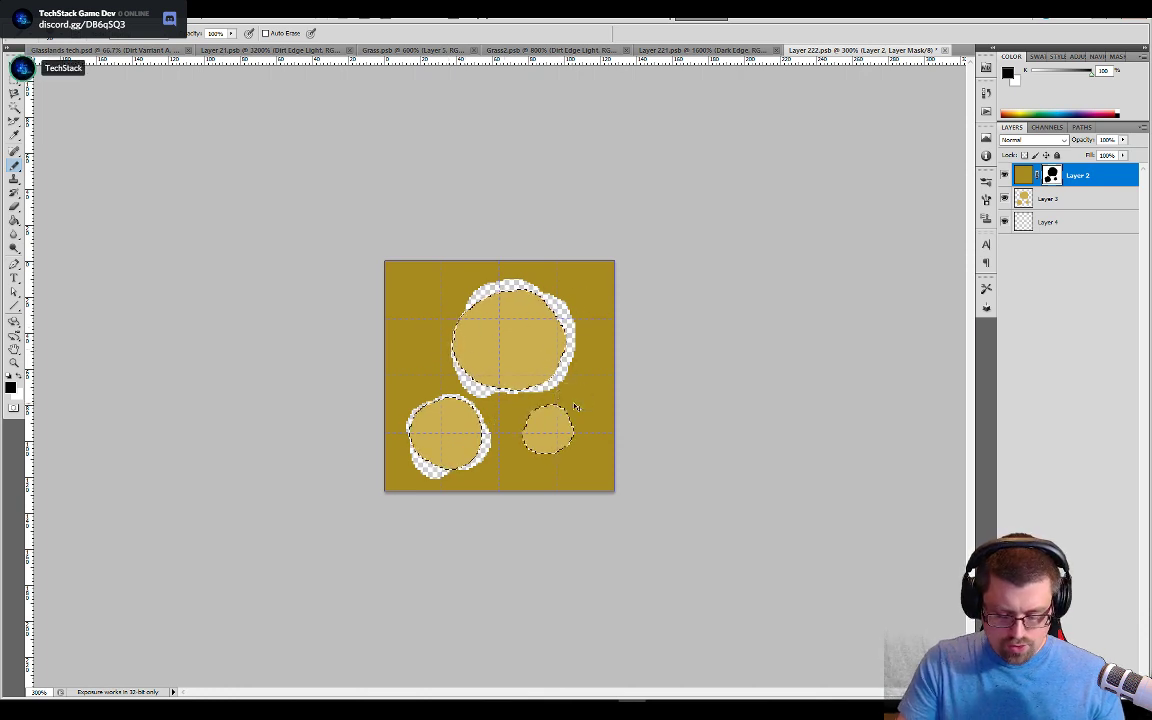
{"action": "key", "text": "ctrl+shift+i"}
{"action": "key", "text": "x"}
{"action": "mouse_move", "coordinate": [573, 404]}
{"action": "left_mouse_down"}
{"action": "mouse_move", "coordinate": [541, 470]}
{"action": "mouse_move", "coordinate": [605, 448]}
{"action": "mouse_move", "coordinate": [600, 429]}
{"action": "mouse_move", "coordinate": [432, 420]}
{"action": "mouse_move", "coordinate": [454, 454]}
{"action": "mouse_move", "coordinate": [495, 473]}
{"action": "mouse_move", "coordinate": [463, 467]}
{"action": "mouse_move", "coordinate": [419, 429]}
{"action": "mouse_move", "coordinate": [418, 396]}
{"action": "mouse_move", "coordinate": [395, 452]}
{"action": "mouse_move", "coordinate": [473, 406]}
{"action": "mouse_move", "coordinate": [497, 455]}
{"action": "mouse_move", "coordinate": [439, 389]}
{"action": "left_mouse_up"}
{"action": "mouse_move", "coordinate": [461, 347]}
{"action": "left_mouse_down"}
{"action": "mouse_move", "coordinate": [504, 395]}
{"action": "mouse_move", "coordinate": [562, 364]}
{"action": "mouse_move", "coordinate": [570, 340]}
{"action": "mouse_move", "coordinate": [557, 296]}
{"action": "left_mouse_up"}
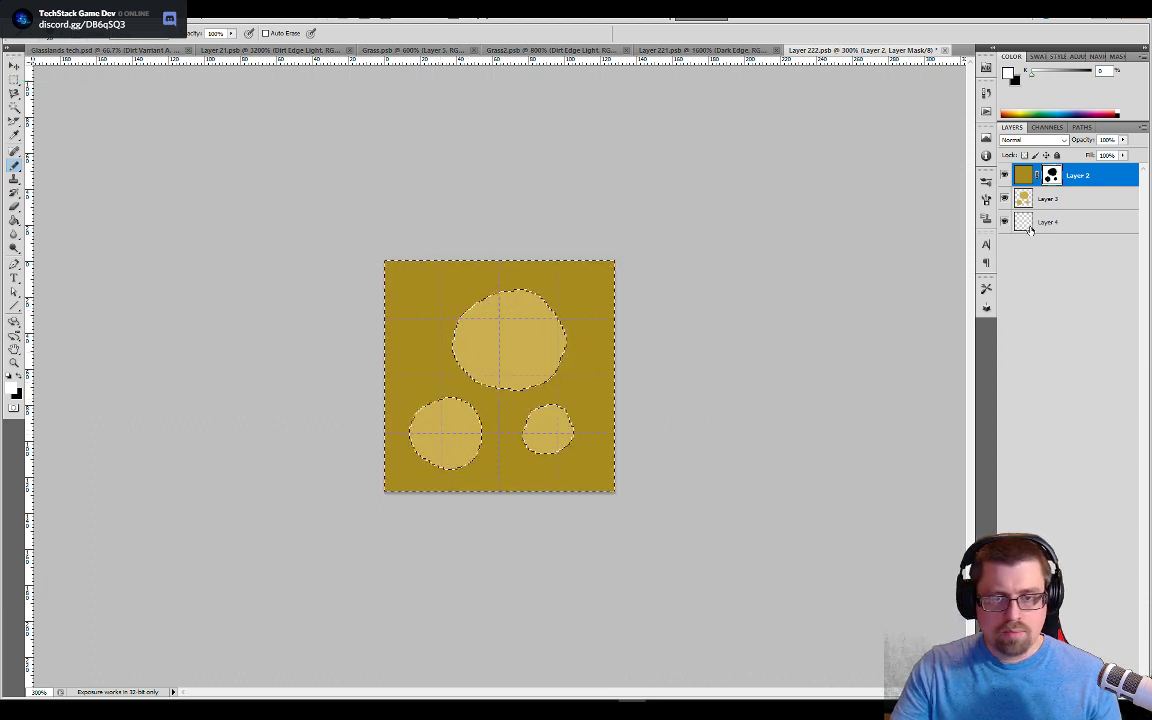
Step: Move Layer 4 above Layer 3 and contract the selection of the three blobs by 3 pixels
{"action": "left_click", "coordinate": [1050, 190]}
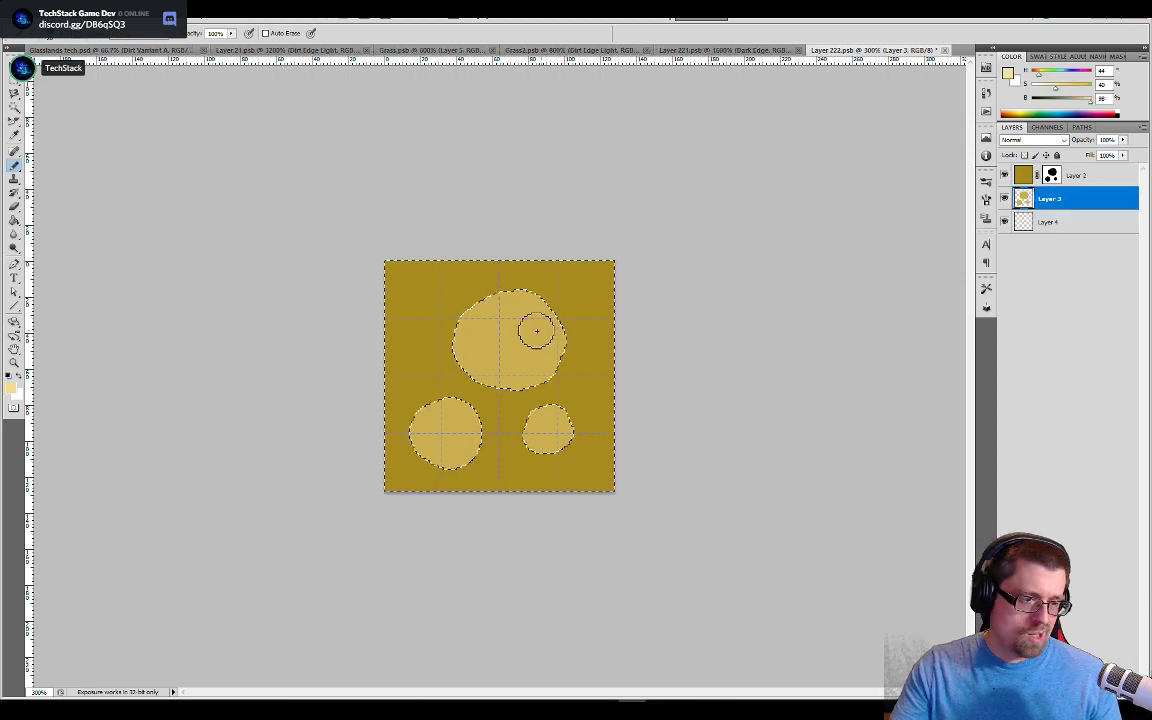
{"action": "mouse_move", "coordinate": [1024, 222]}
{"action": "left_mouse_down"}
{"action": "mouse_move", "coordinate": [1040, 178]}
{"action": "mouse_move", "coordinate": [1036, 197]}
{"action": "left_mouse_up"}
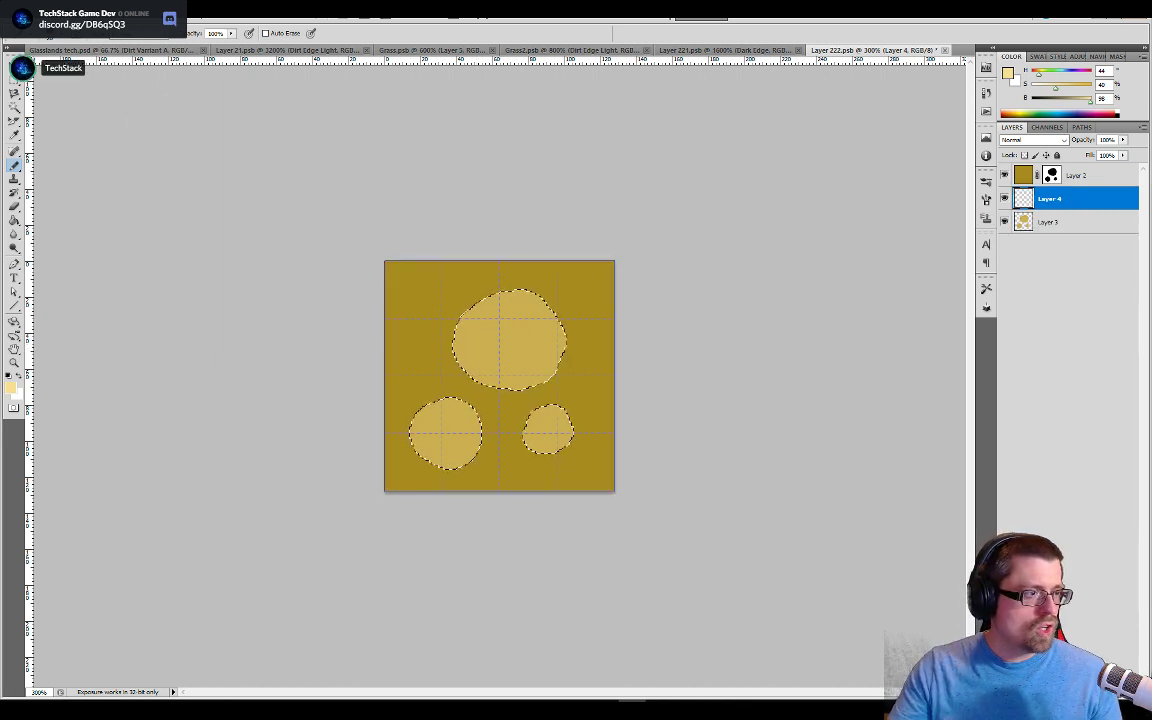
{"action": "left_click", "coordinate": [84, 13]}
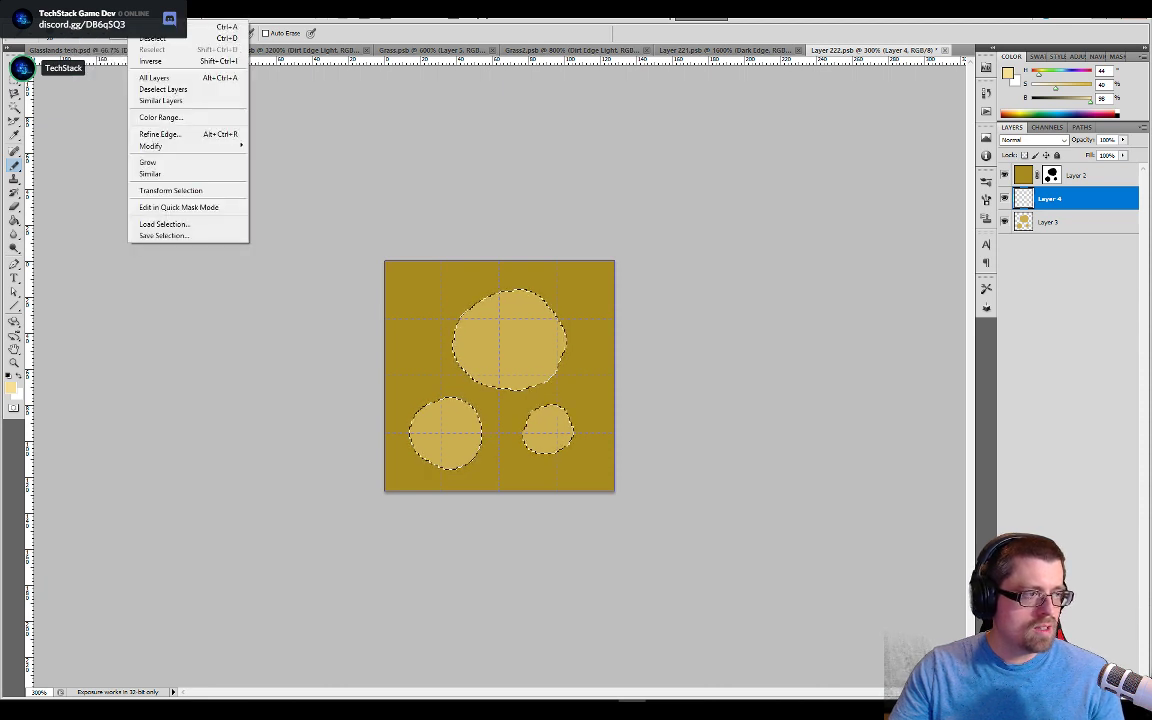
{"action": "mouse_move", "coordinate": [160, 147]}
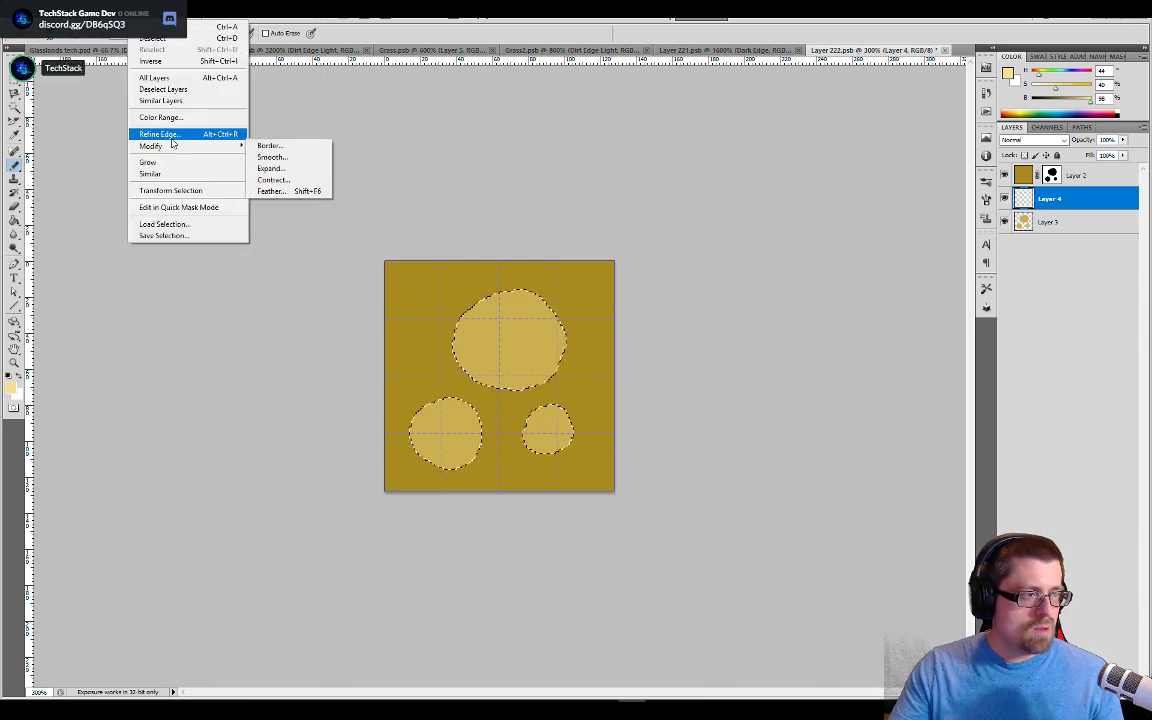
{"action": "left_click", "coordinate": [290, 179]}
{"action": "type", "text": "3"}
{"action": "left_click", "coordinate": [625, 246]}
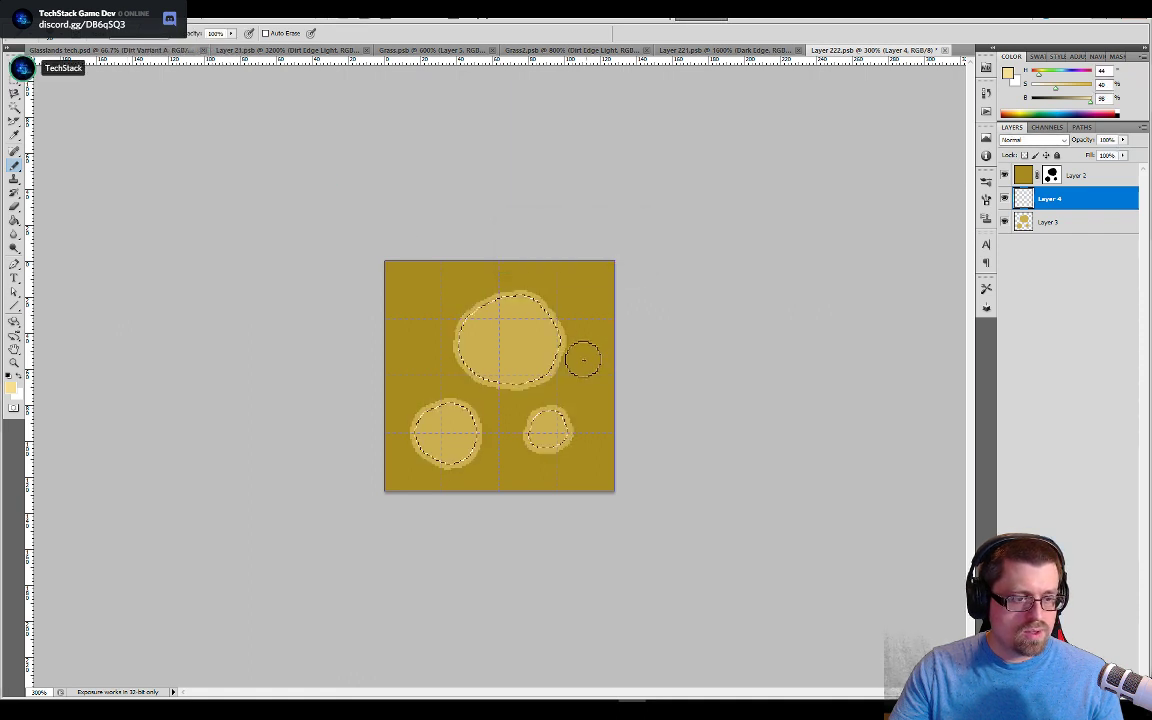
Step: Invert the contracted selection and paint cream rims around all three blobs on Layer 4
{"action": "left_click_drag", "start_coordinate": [562, 364], "coordinate": [546, 386]}
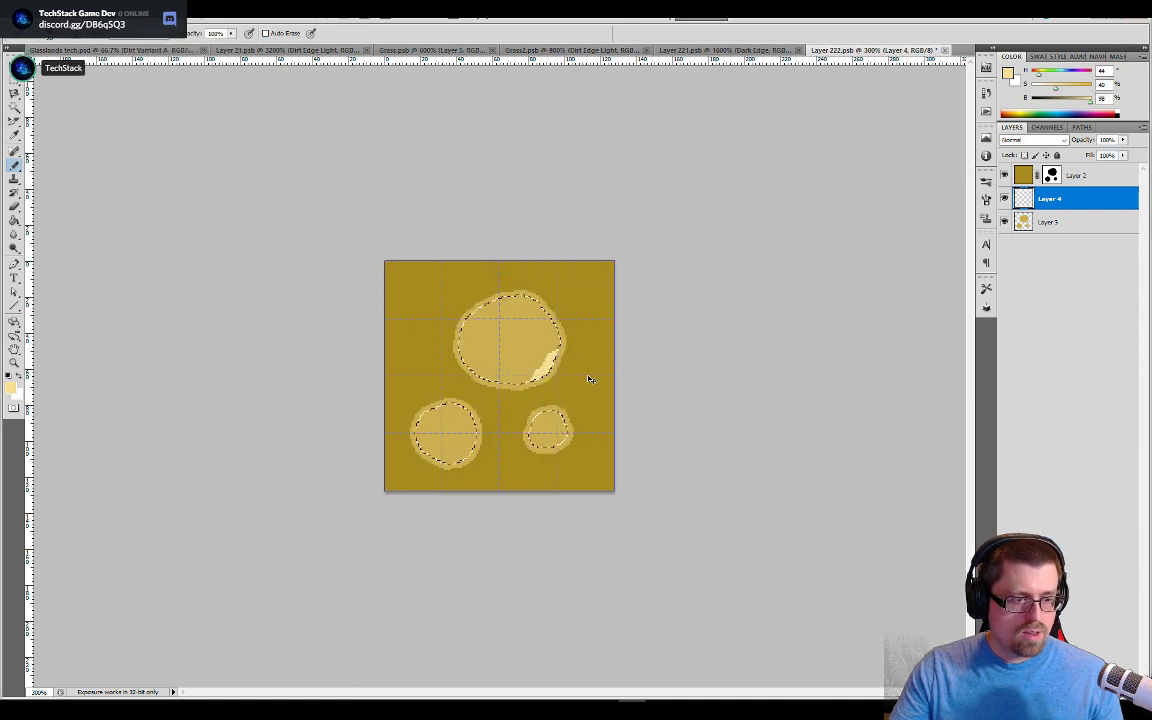
{"action": "key", "text": "ctrl+z"}
{"action": "key", "text": "ctrl+shift+i"}
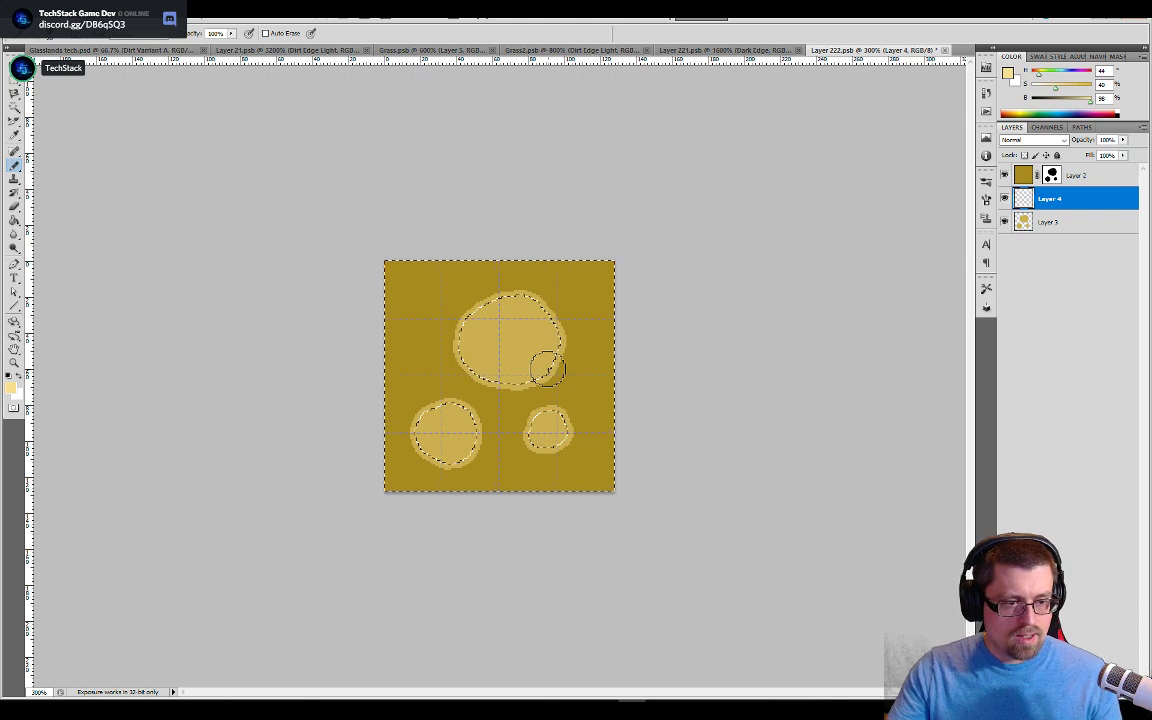
{"action": "mouse_move", "coordinate": [548, 369]}
{"action": "left_mouse_down"}
{"action": "mouse_move", "coordinate": [500, 396]}
{"action": "mouse_move", "coordinate": [452, 395]}
{"action": "mouse_move", "coordinate": [432, 351]}
{"action": "mouse_move", "coordinate": [439, 332]}
{"action": "mouse_move", "coordinate": [468, 381]}
{"action": "mouse_move", "coordinate": [456, 349]}
{"action": "mouse_move", "coordinate": [468, 304]}
{"action": "mouse_move", "coordinate": [557, 292]}
{"action": "mouse_move", "coordinate": [572, 363]}
{"action": "mouse_move", "coordinate": [562, 381]}
{"action": "mouse_move", "coordinate": [573, 312]}
{"action": "mouse_move", "coordinate": [532, 295]}
{"action": "mouse_move", "coordinate": [576, 360]}
{"action": "mouse_move", "coordinate": [535, 435]}
{"action": "mouse_move", "coordinate": [566, 457]}
{"action": "mouse_move", "coordinate": [560, 420]}
{"action": "mouse_move", "coordinate": [443, 433]}
{"action": "left_mouse_up"}
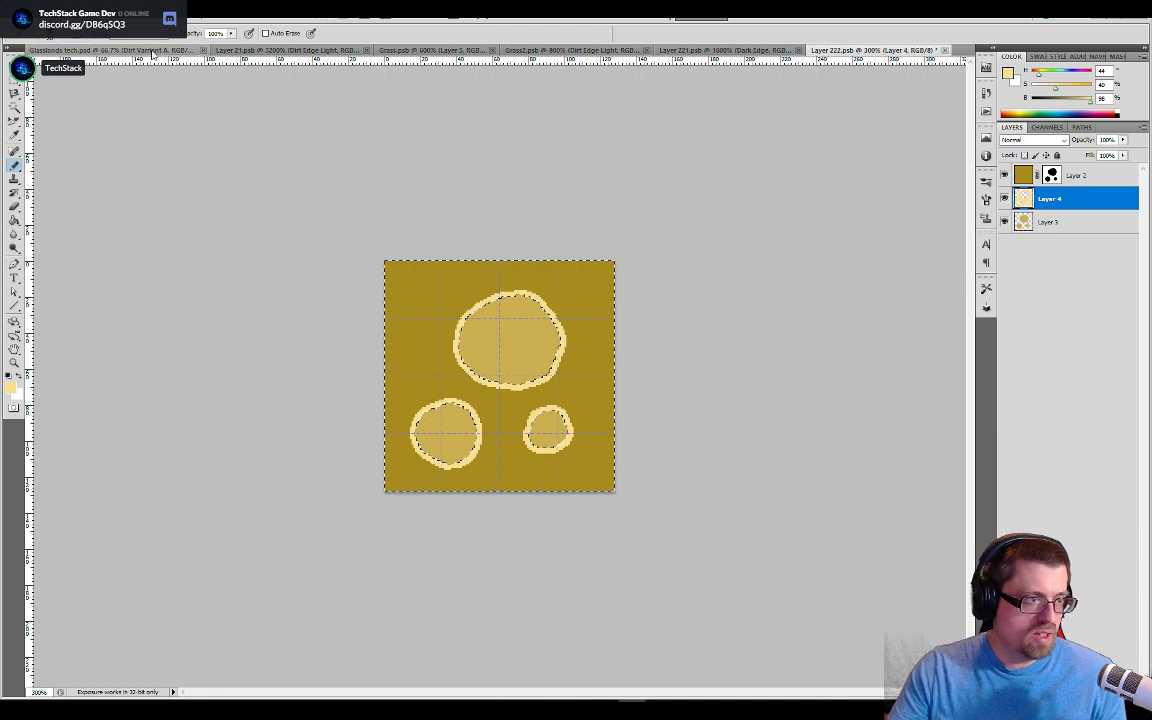
Step: Sample the medium brown from the palette in Glasslands tech.psd and repaint the three blobs' rims with it on Layer 4
{"action": "key", "text": "ctrl+Tab"}
{"action": "left_click", "coordinate": [324, 275]}
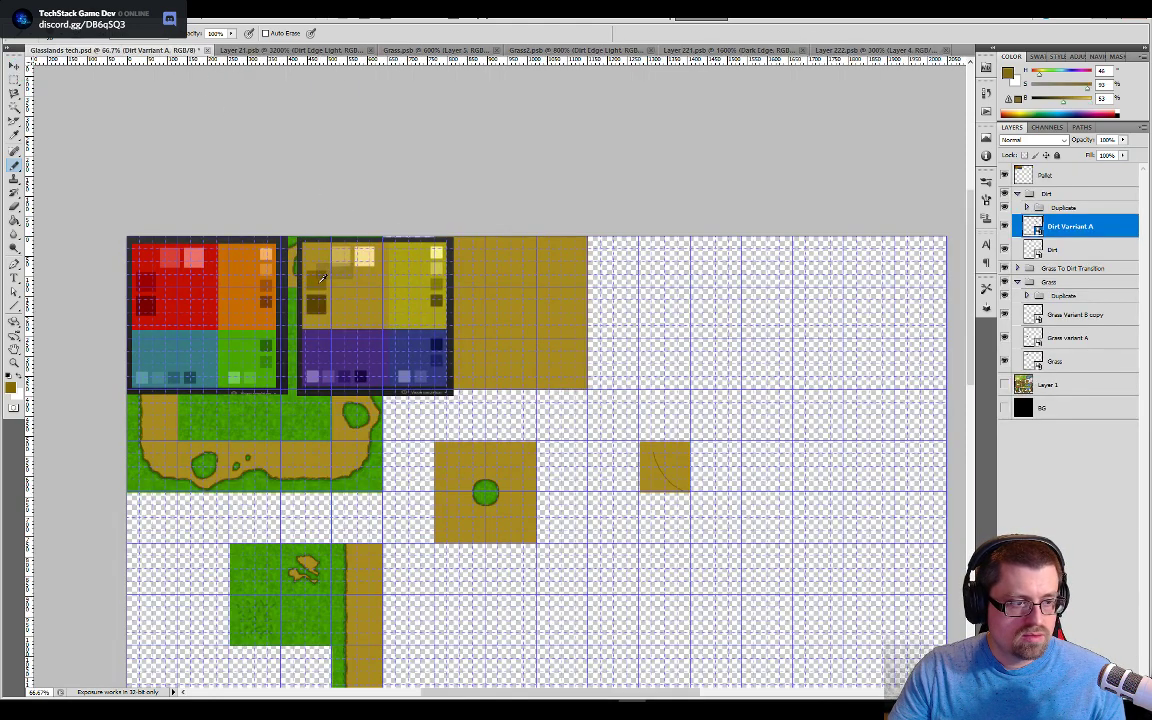
{"action": "left_click", "coordinate": [874, 52]}
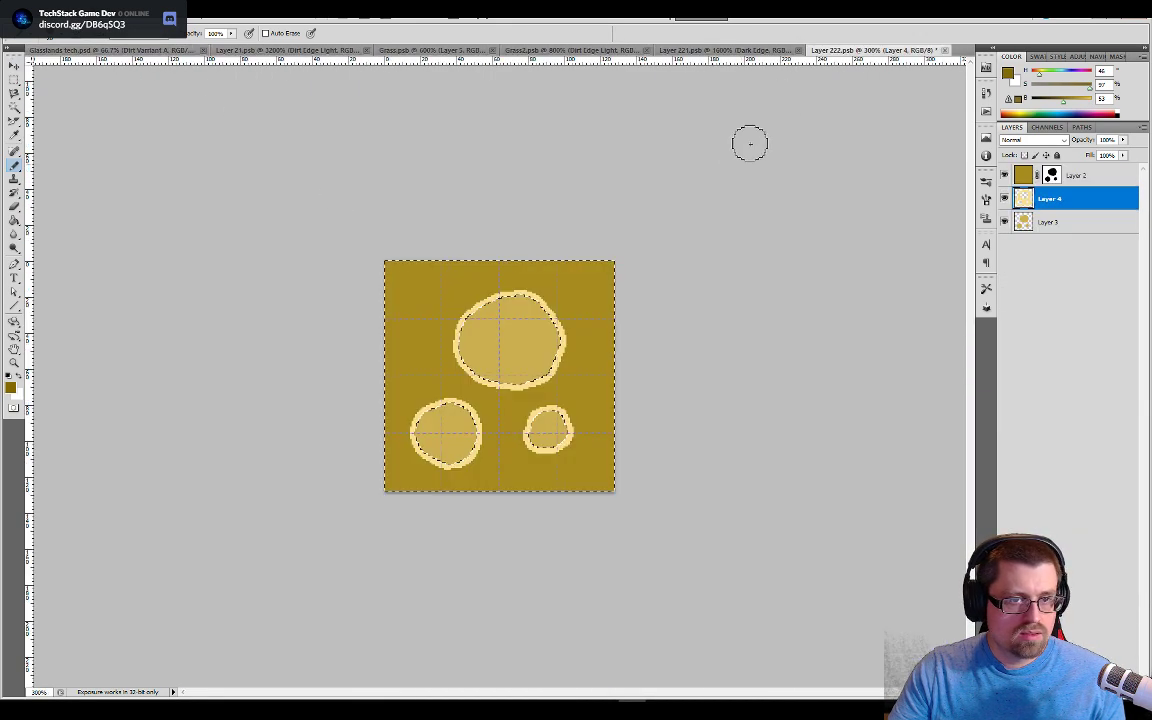
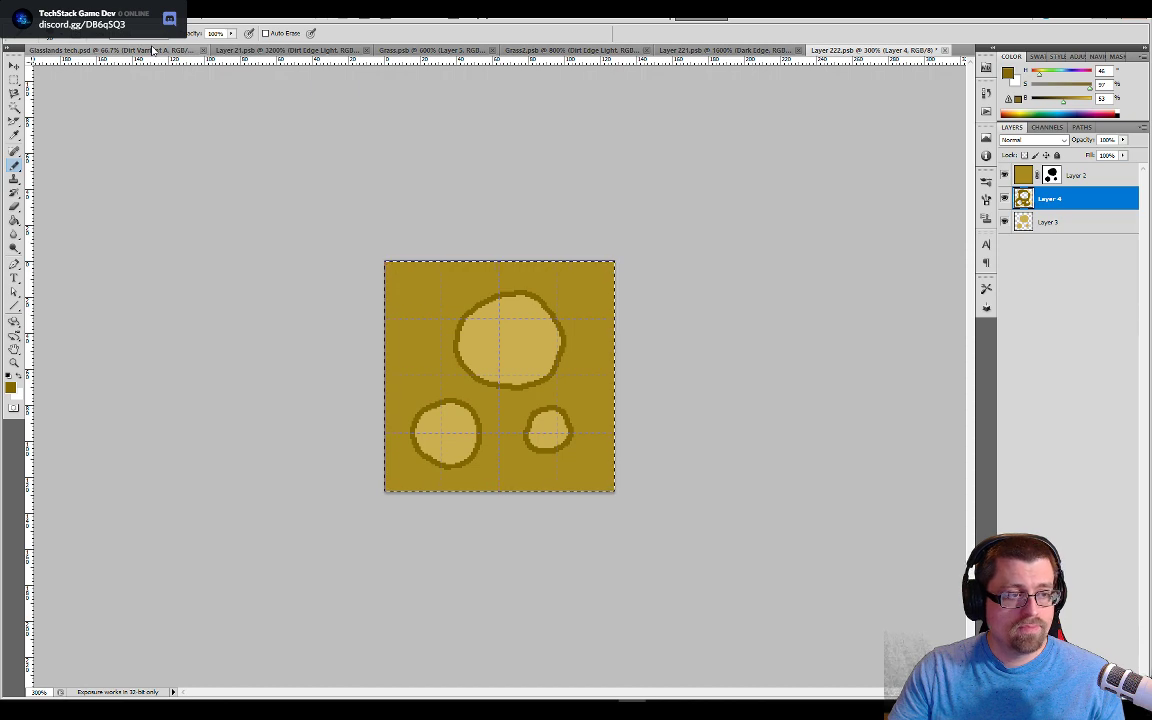
{"action": "left_click", "coordinate": [543, 288]}
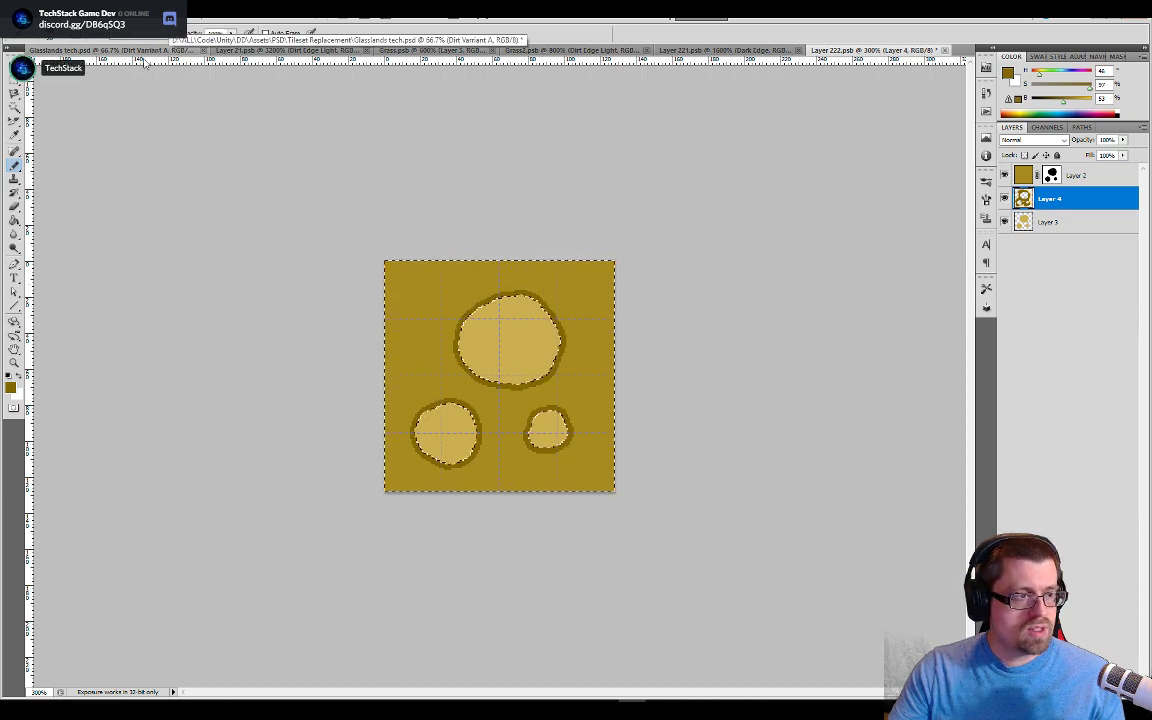
Step: Sample the darkest brown swatch from the dirt palette and repaint the rims of all three blobs with it on Layer 4
{"action": "key", "text": "ctrl+Tab"}
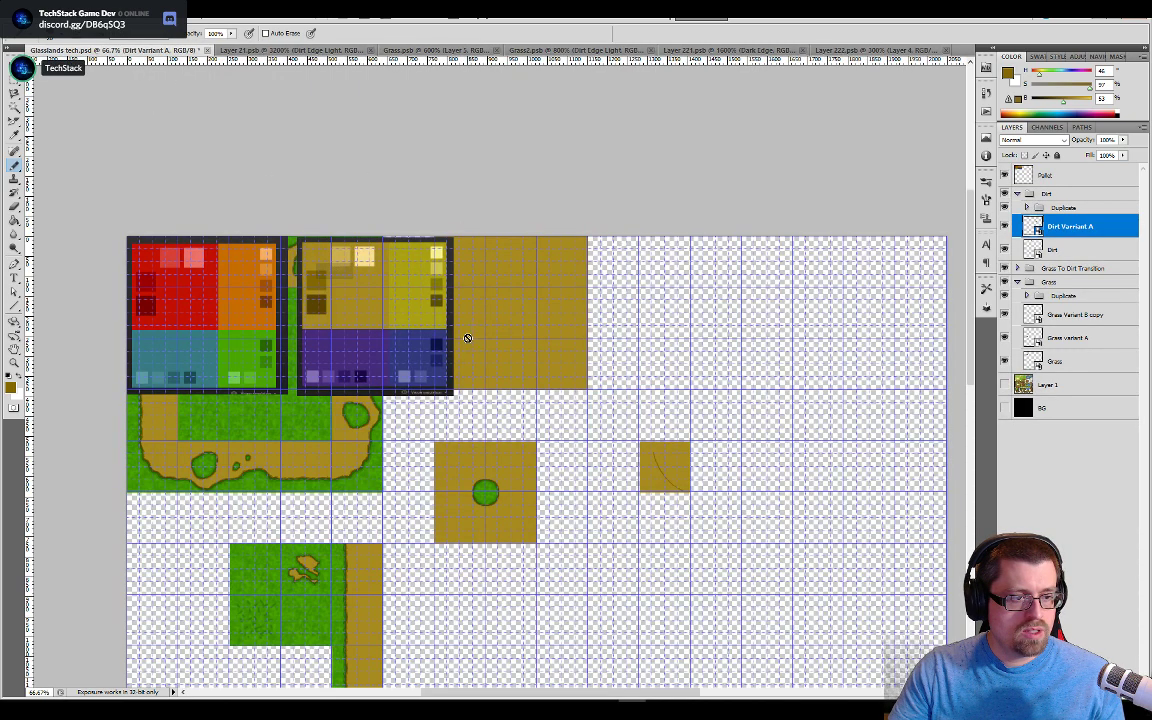
{"action": "left_click", "coordinate": [316, 301]}
{"action": "key", "text": "ctrl+shift+Tab"}
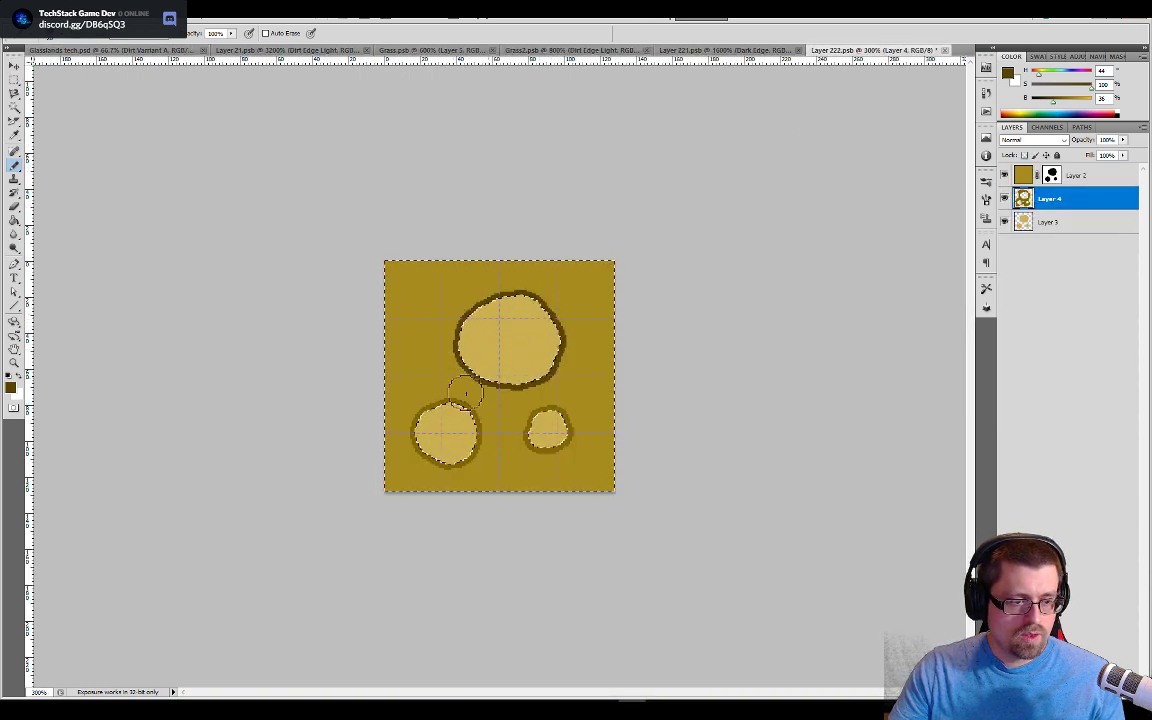
{"action": "mouse_move", "coordinate": [464, 392]}
{"action": "left_mouse_down"}
{"action": "mouse_move", "coordinate": [415, 428]}
{"action": "mouse_move", "coordinate": [457, 449]}
{"action": "left_mouse_up"}
{"action": "mouse_move", "coordinate": [519, 413]}
{"action": "left_mouse_down"}
{"action": "mouse_move", "coordinate": [551, 433]}
{"action": "mouse_move", "coordinate": [543, 388]}
{"action": "left_mouse_up"}
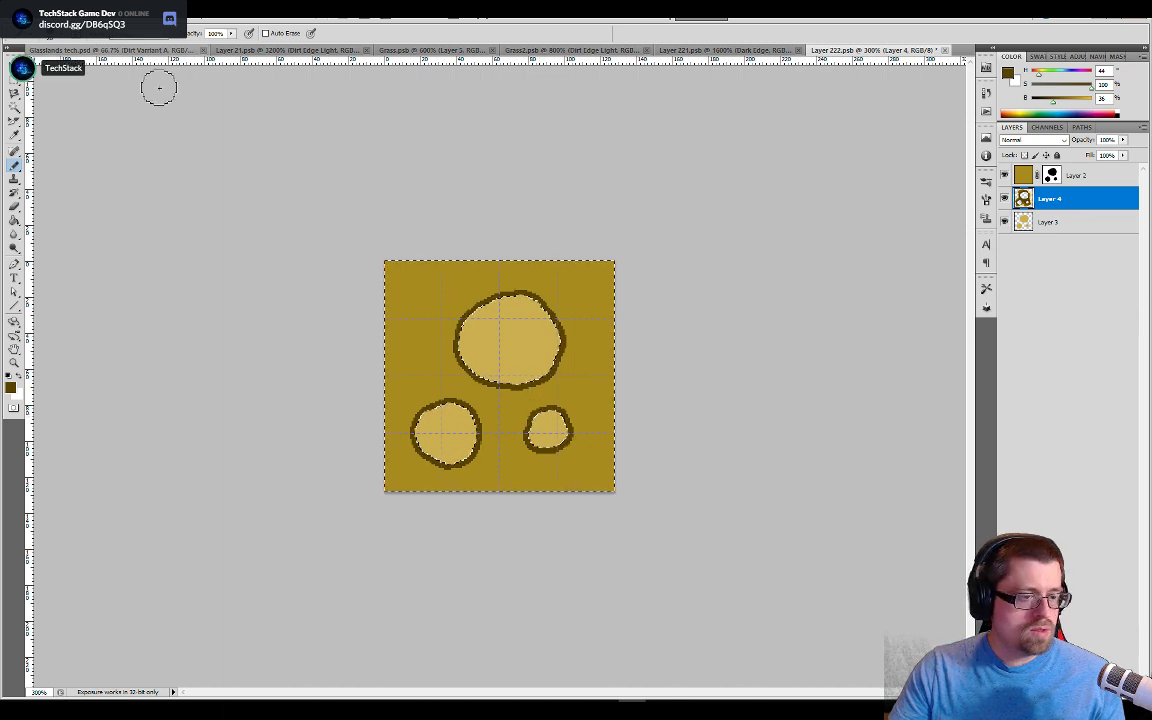
Step: Invert the selection back to the blob interiors and contract it slightly inside the dark rims
{"action": "key", "text": "ctrl+shift+i"}
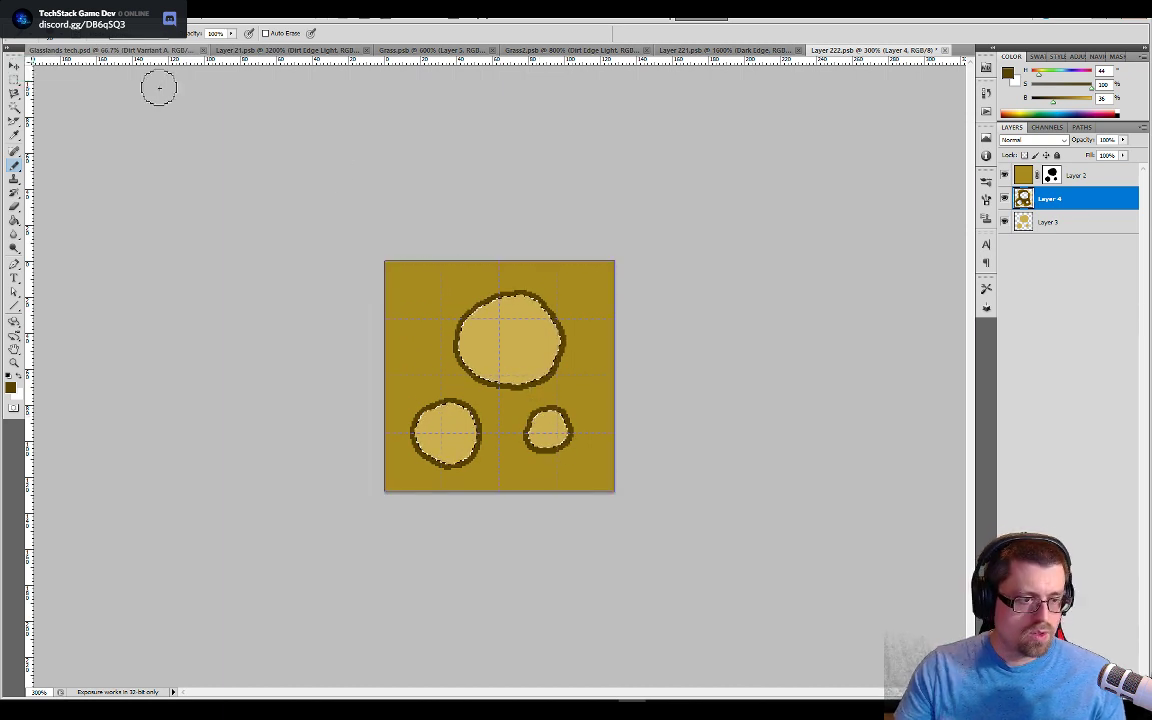
{"action": "left_click", "coordinate": [142, 10]}
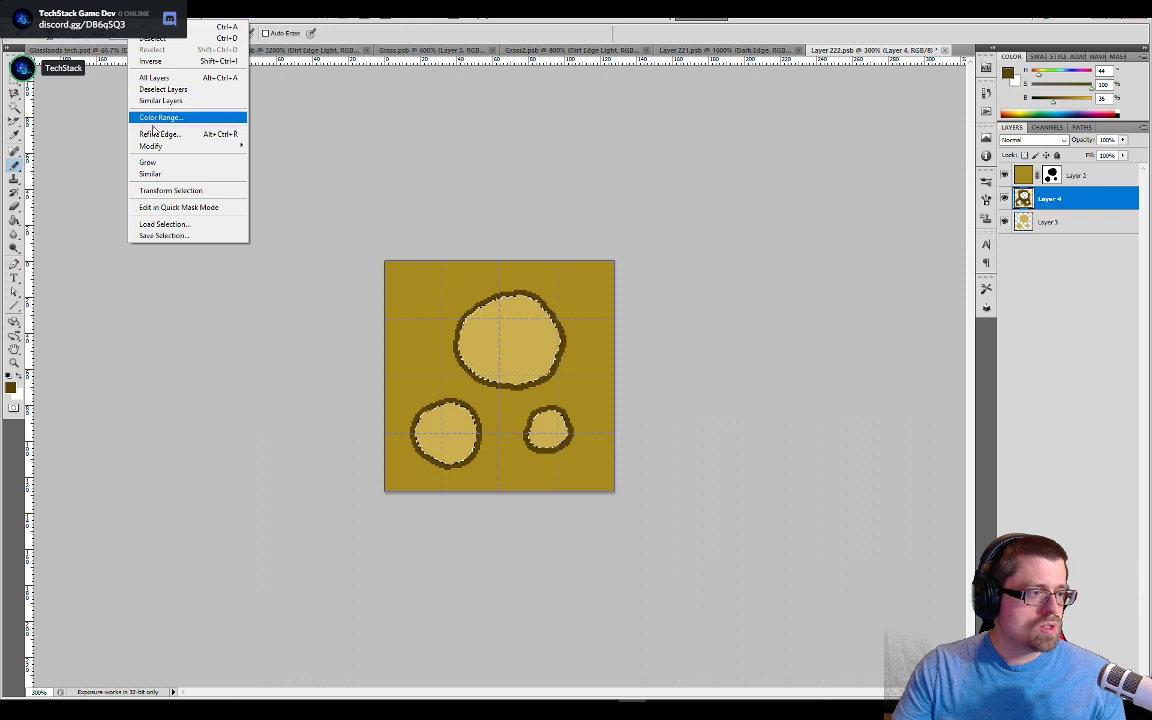
{"action": "mouse_move", "coordinate": [155, 146]}
{"action": "left_click", "coordinate": [265, 177]}
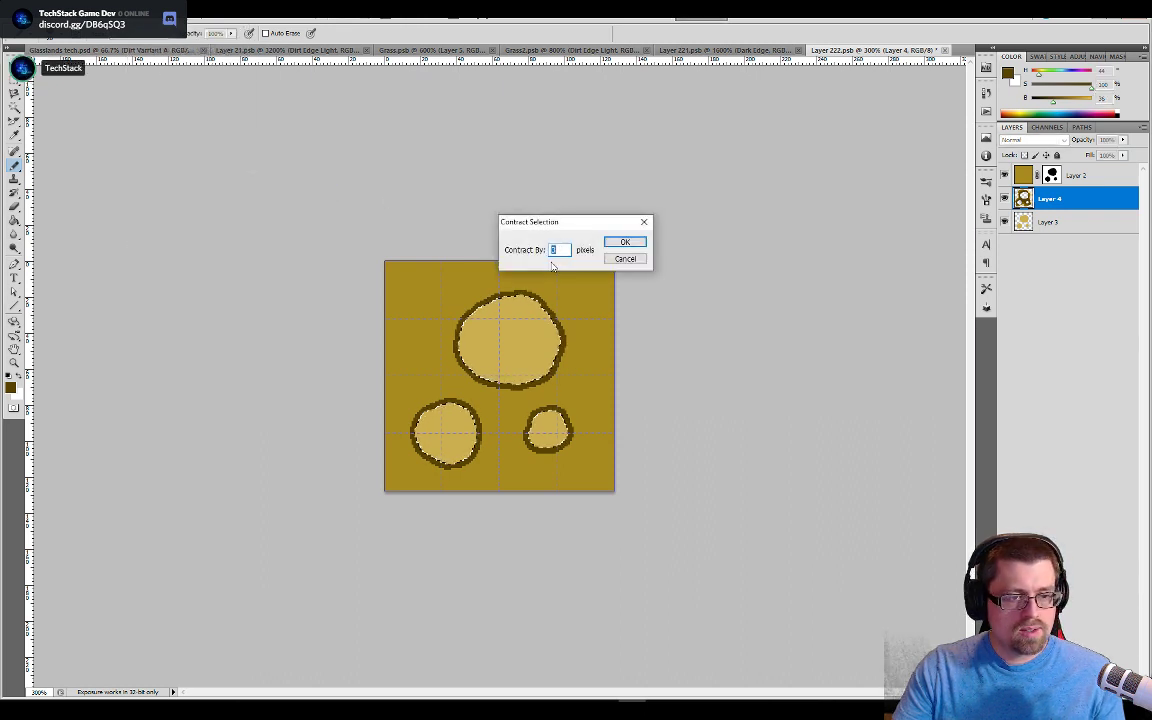
{"action": "left_click", "coordinate": [619, 244]}
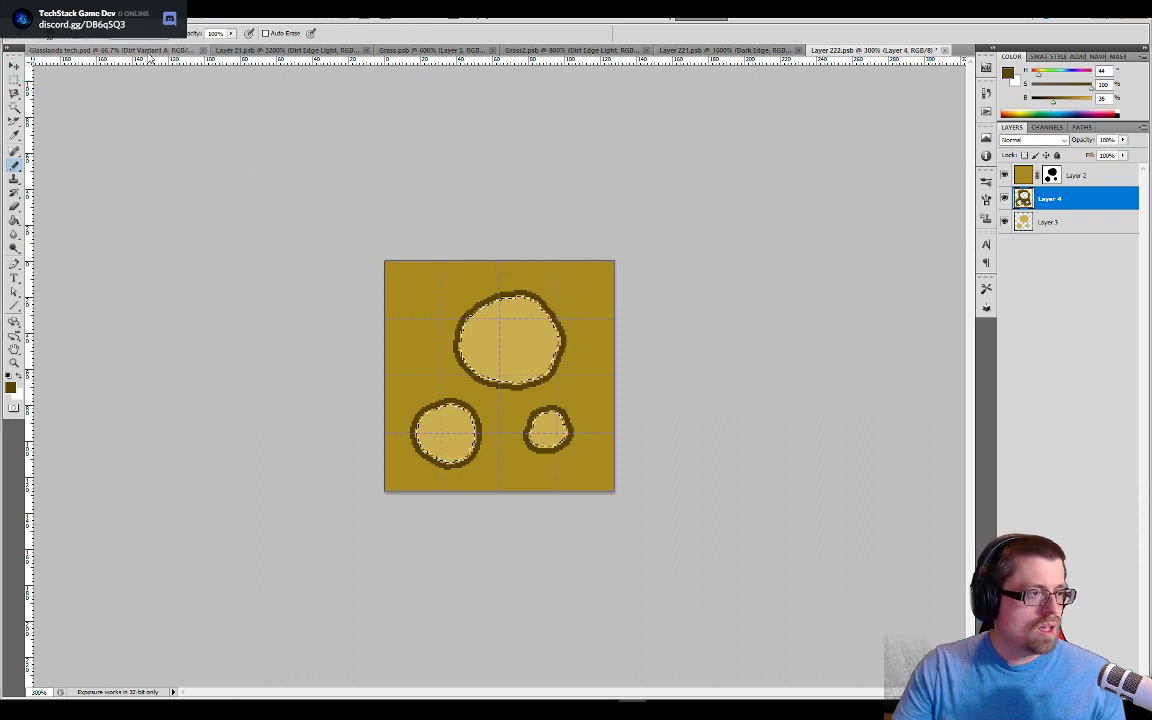
Step: Paint rims around the three blobs with the palette's medium brown on a new layer placed below Layer 4
{"action": "left_click", "coordinate": [190, 52]}
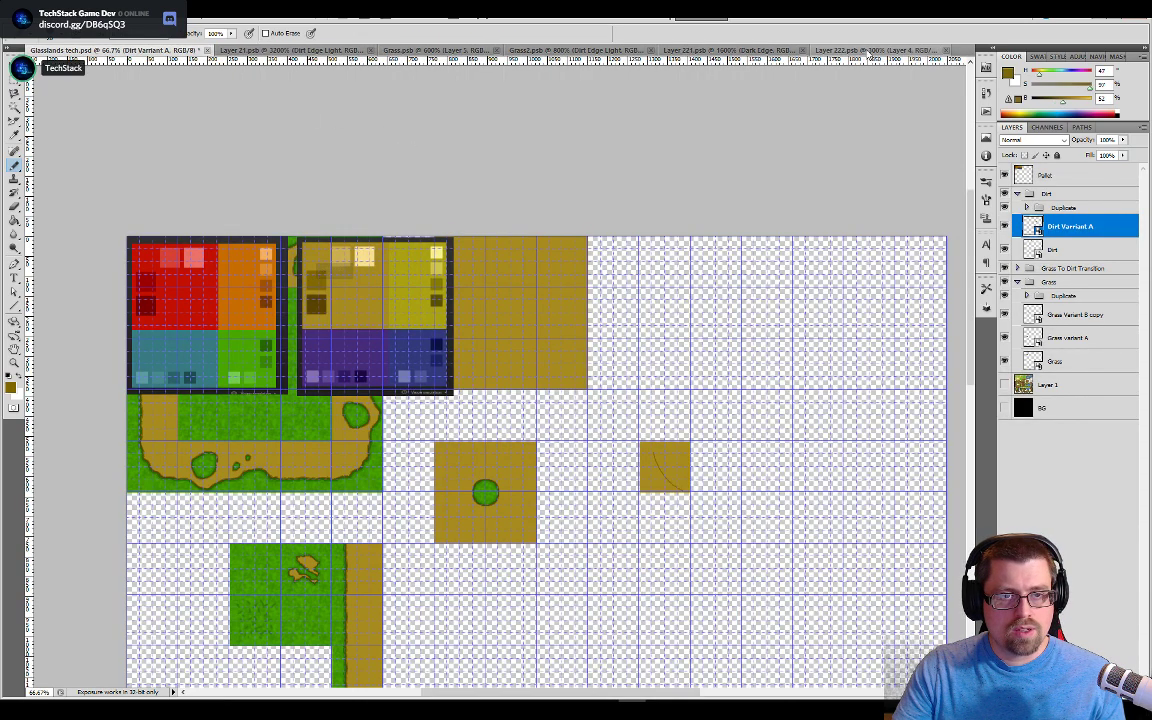
{"action": "left_click", "coordinate": [868, 50]}
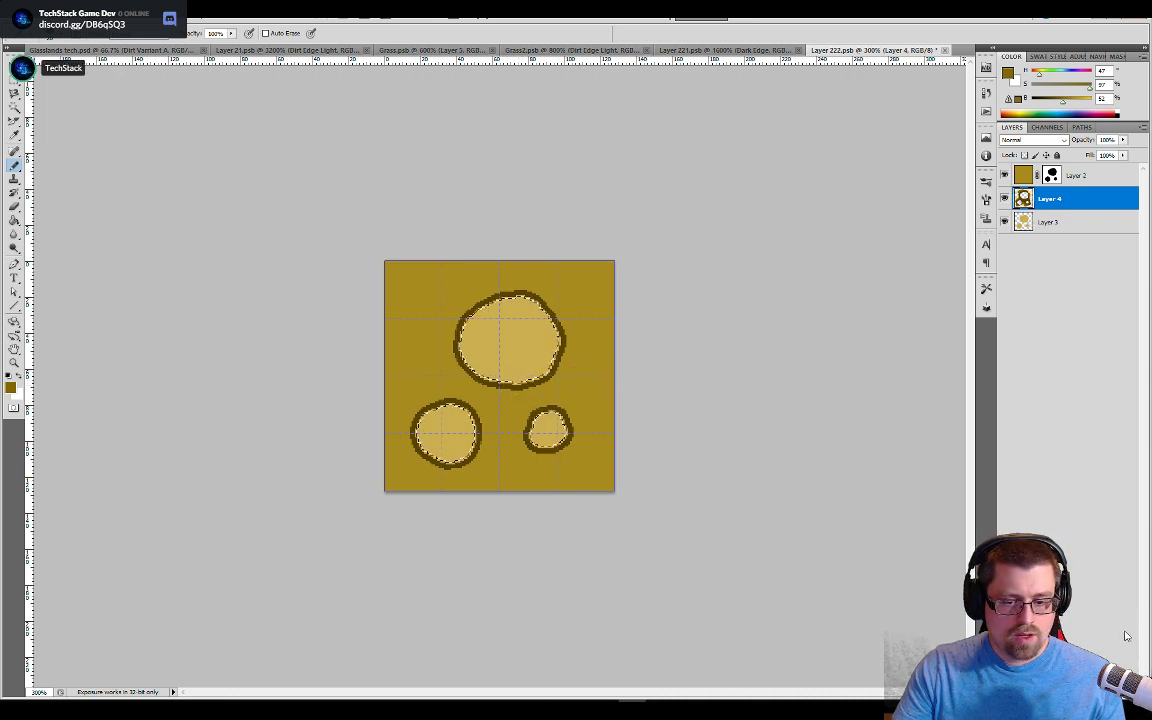
{"action": "key", "text": "ctrl+shift+alt+n"}
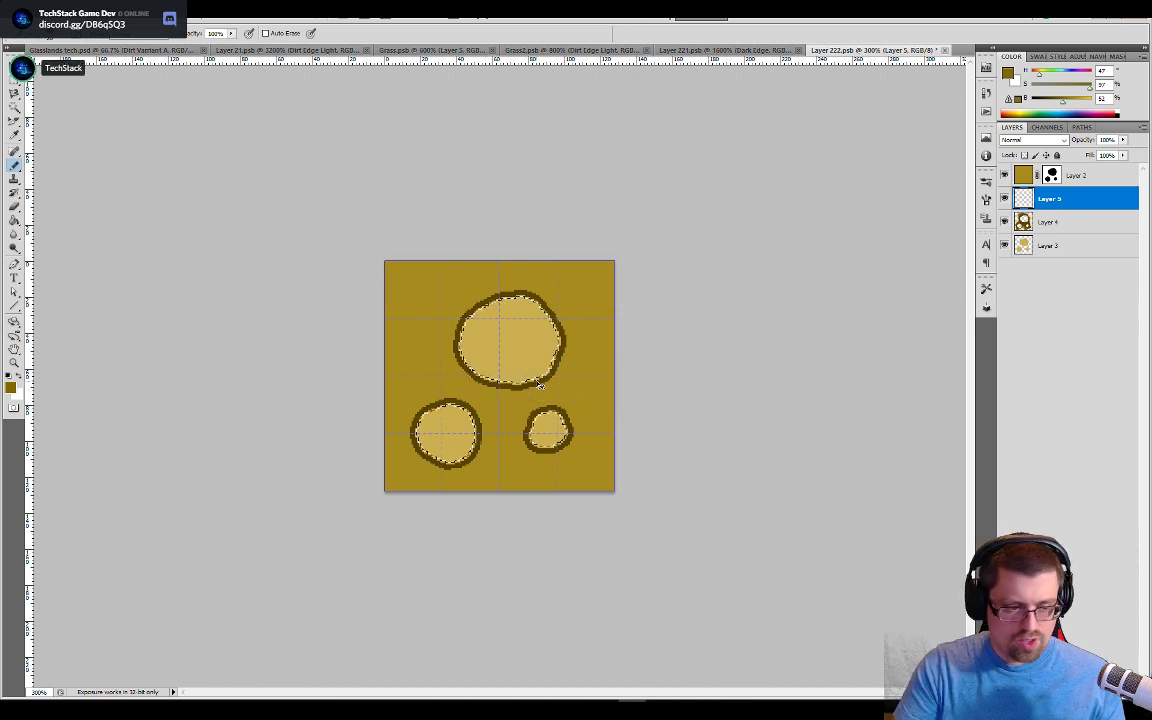
{"action": "key", "text": "ctrl+a"}
{"action": "mouse_move", "coordinate": [455, 312]}
{"action": "left_mouse_down"}
{"action": "mouse_move", "coordinate": [512, 294]}
{"action": "mouse_move", "coordinate": [570, 341]}
{"action": "left_mouse_up"}
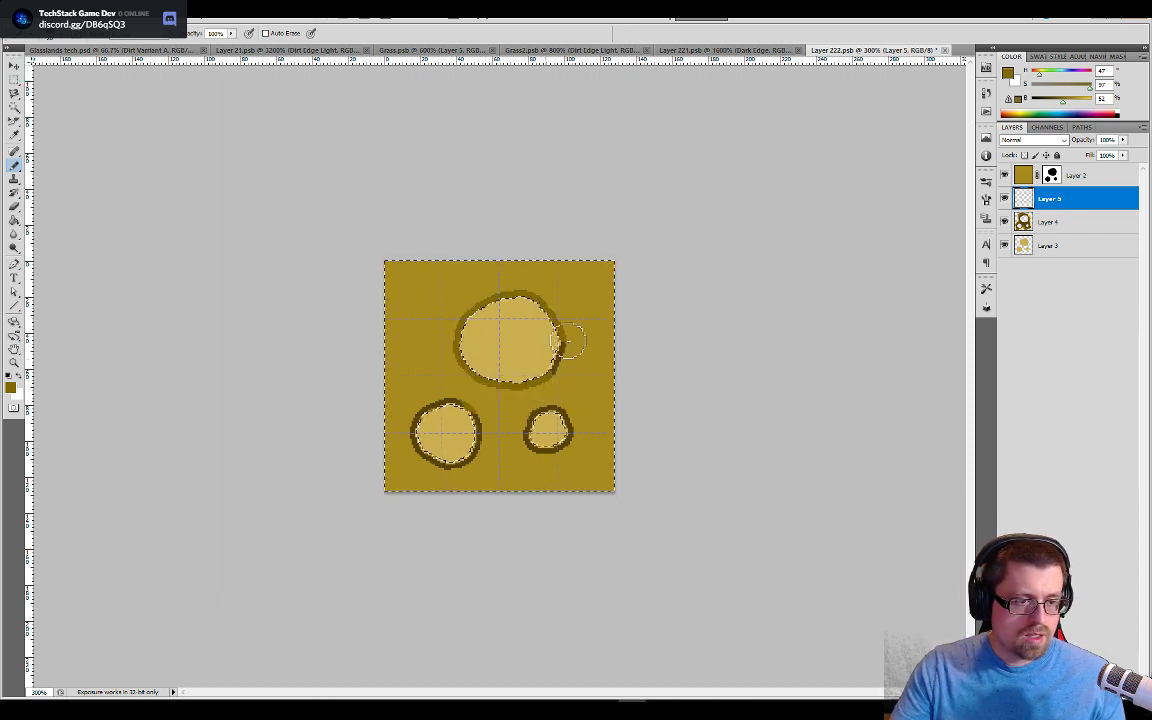
{"action": "left_click_drag", "start_coordinate": [1093, 198], "coordinate": [1089, 233]}
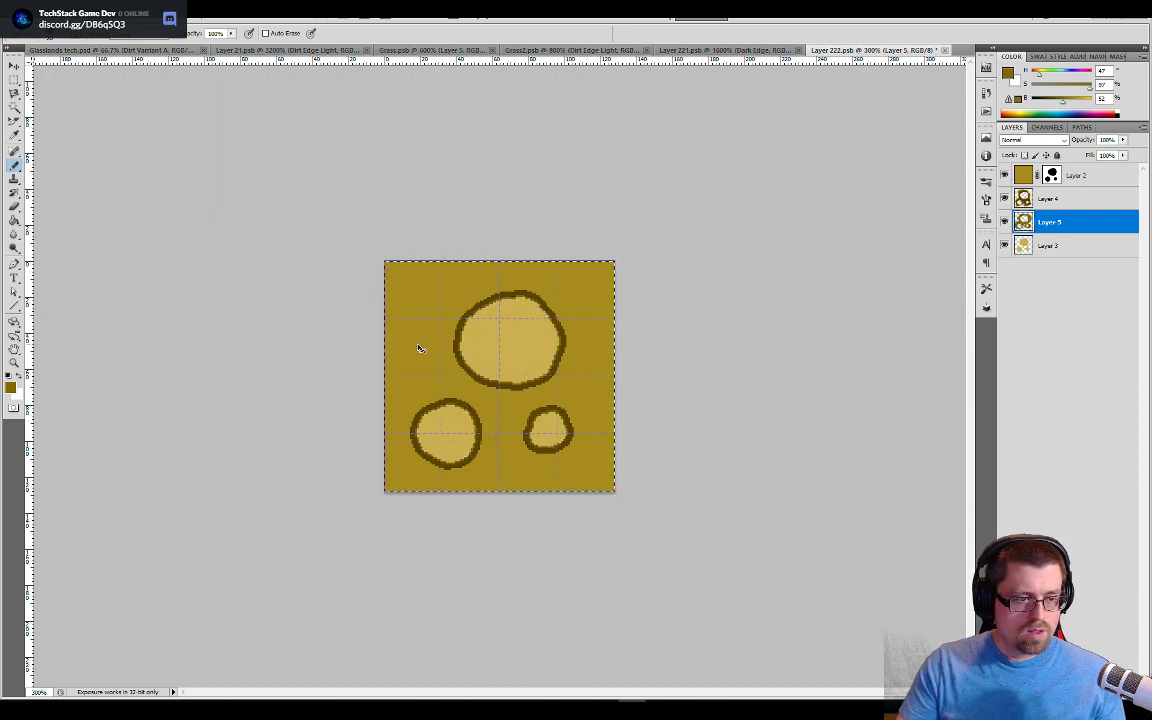
Step: Invert the selection back to the blob interiors with Layer 5 active and contract it once more inside the medium-brown rims
{"action": "key", "text": "ctrl+plus"}
{"action": "key", "text": "ctrl+plus"}
{"action": "key", "text": "ctrl+plus"}
{"action": "key", "text": "ctrl+plus"}
{"action": "key", "text": "ctrl+plus"}
{"action": "key", "text": "ctrl+plus"}
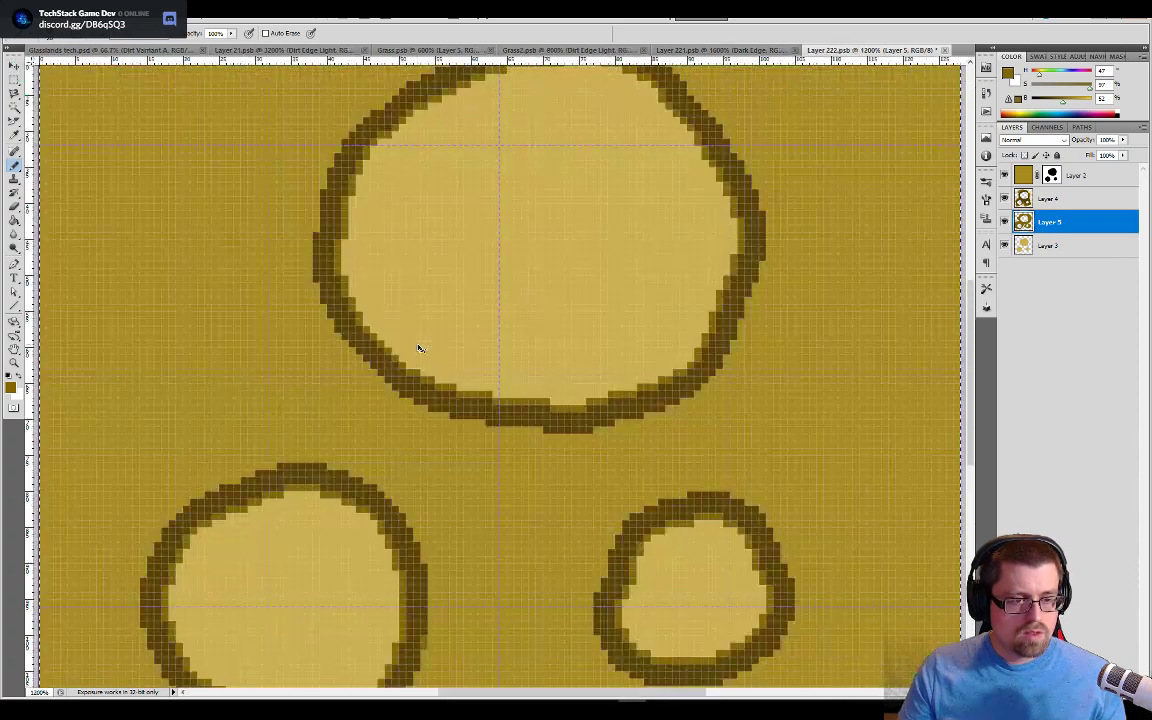
{"action": "key", "text": "ctrl+shift+i"}
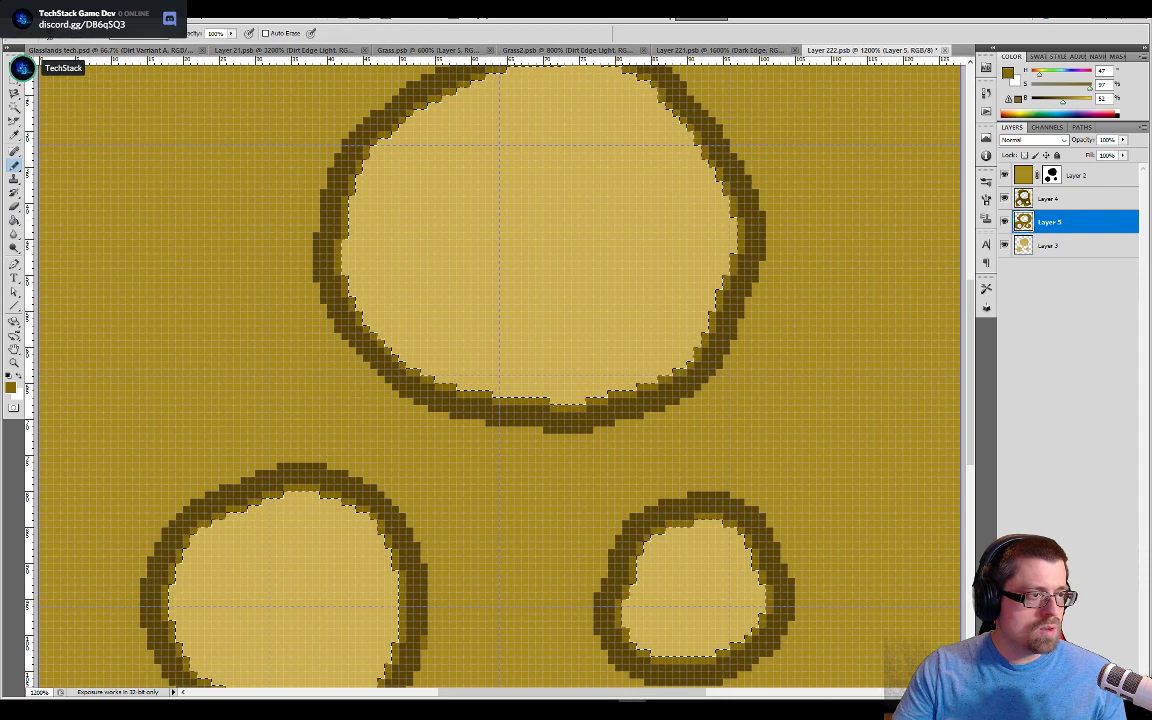
{"action": "left_click", "coordinate": [143, 10]}
{"action": "mouse_move", "coordinate": [163, 153]}
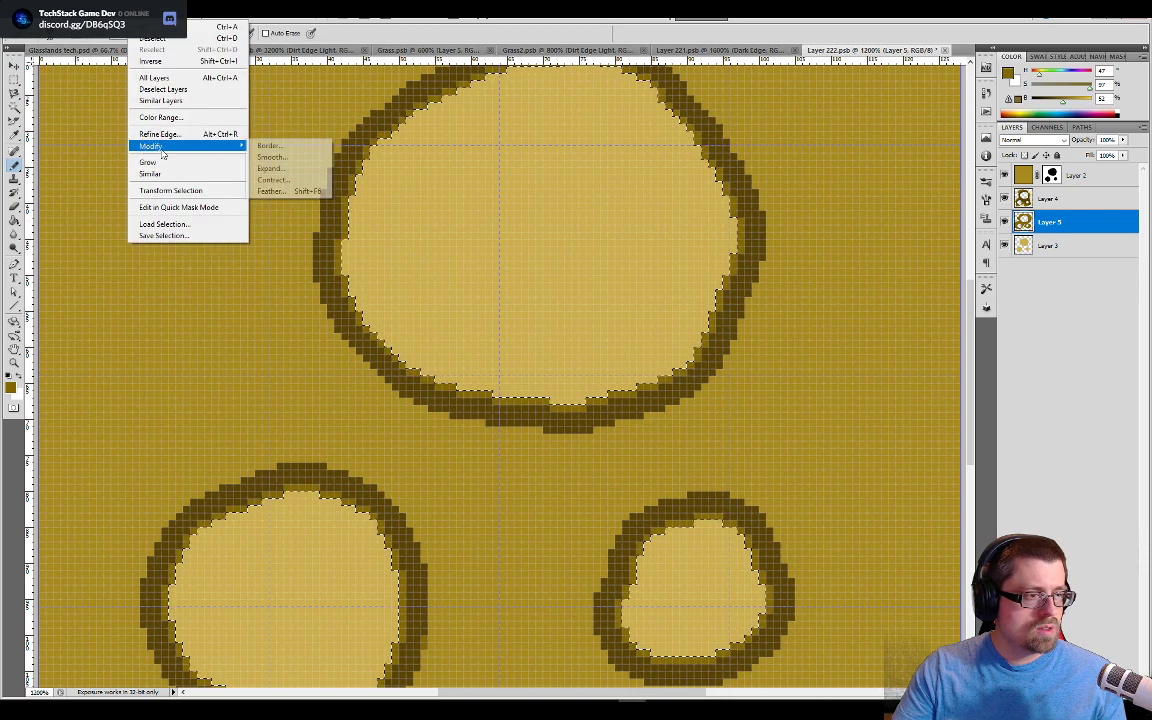
{"action": "left_click", "coordinate": [273, 180]}
{"action": "left_click", "coordinate": [627, 244]}
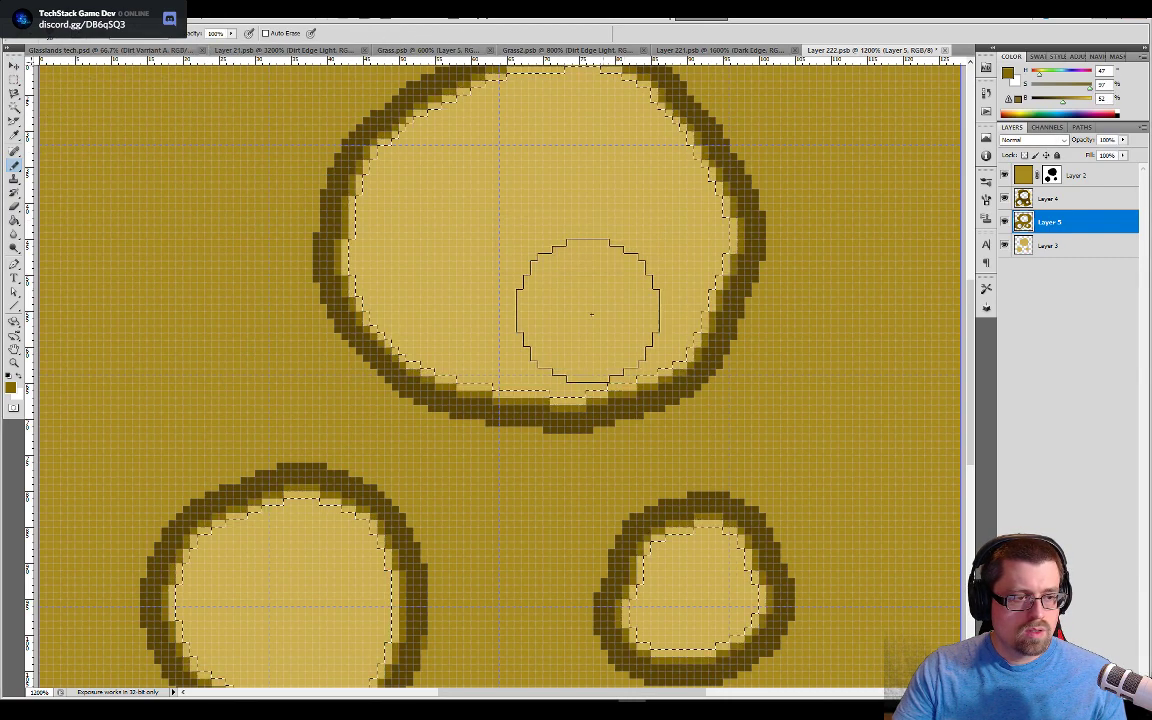
Step: Invert the selection and thicken the medium-brown inner rims of all three blobs on Layer 5
{"action": "left_click_drag", "start_coordinate": [486, 378], "coordinate": [337, 314]}
{"action": "key", "text": "ctrl+z"}
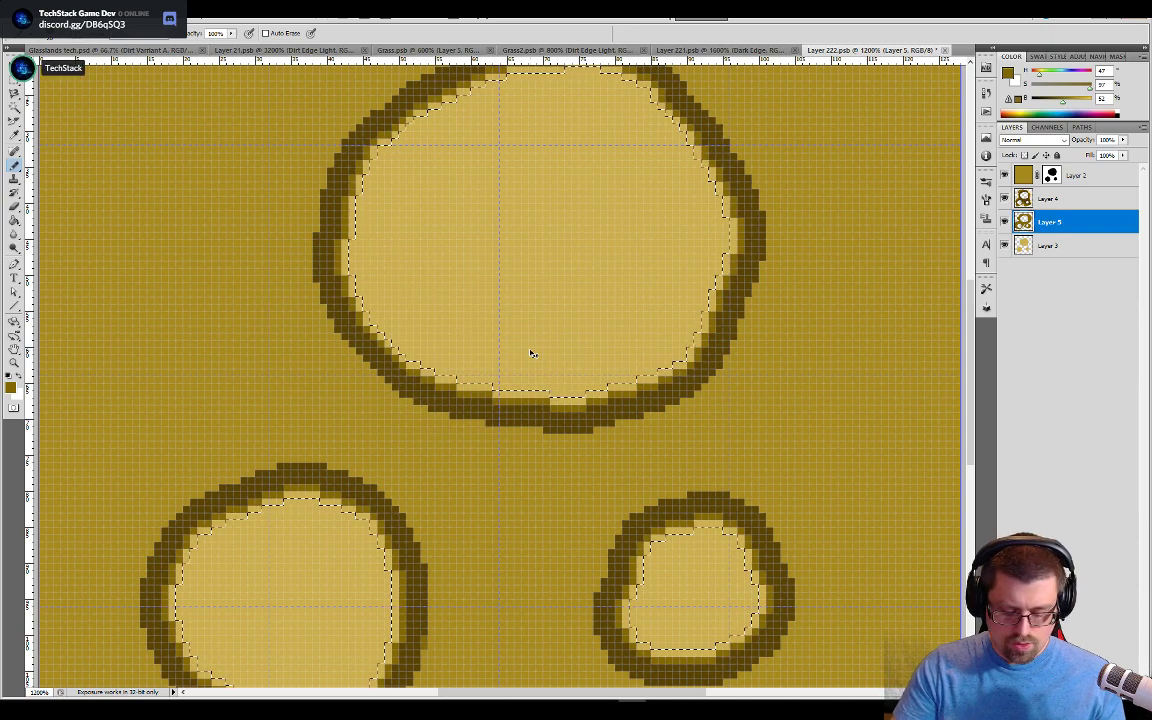
{"action": "mouse_move", "coordinate": [548, 360]}
{"action": "left_mouse_down"}
{"action": "mouse_move", "coordinate": [521, 388]}
{"action": "mouse_move", "coordinate": [349, 315]}
{"action": "mouse_move", "coordinate": [309, 175]}
{"action": "mouse_move", "coordinate": [399, 125]}
{"action": "mouse_move", "coordinate": [596, 90]}
{"action": "mouse_move", "coordinate": [696, 166]}
{"action": "mouse_move", "coordinate": [692, 316]}
{"action": "mouse_move", "coordinate": [545, 390]}
{"action": "mouse_move", "coordinate": [432, 404]}
{"action": "mouse_move", "coordinate": [249, 536]}
{"action": "left_mouse_up"}
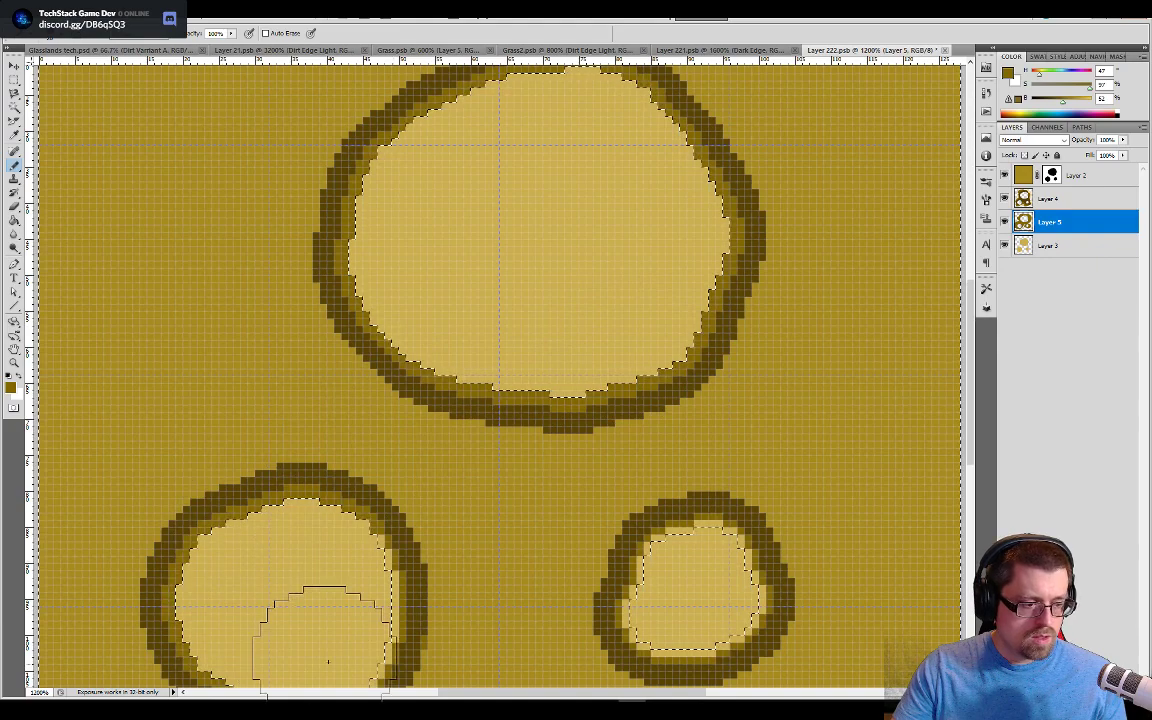
{"action": "key", "text": "ctrl+d"}
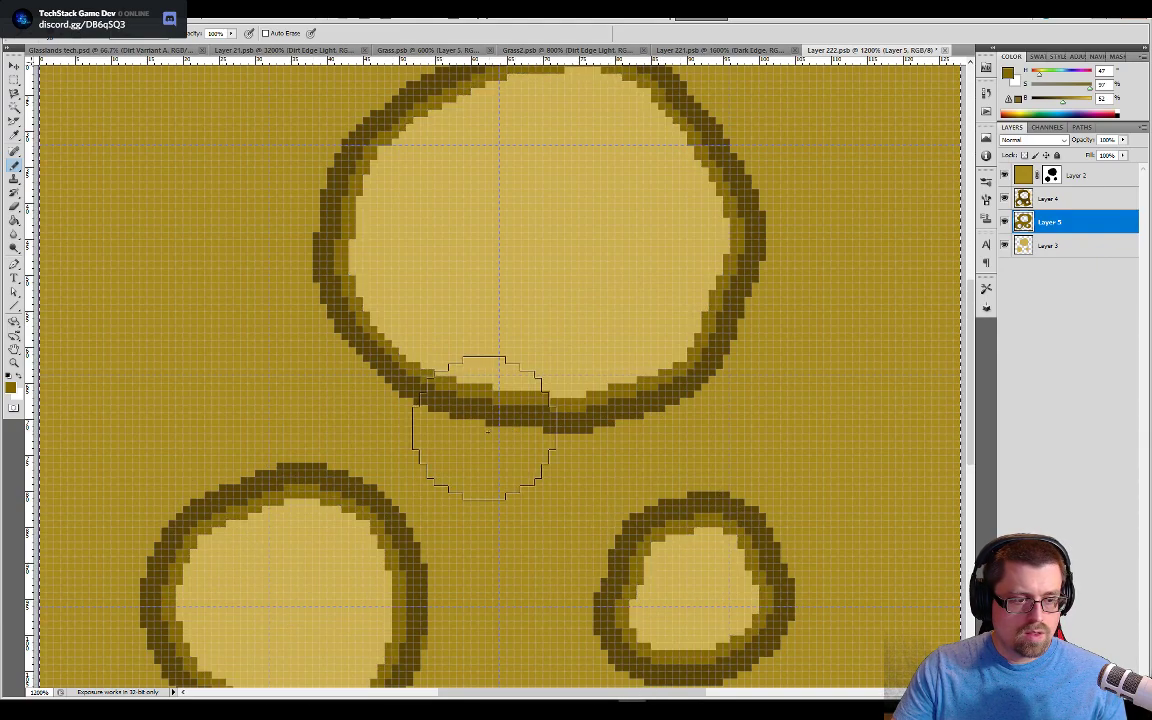
{"action": "key", "text": "ctrl+minus"}
{"action": "key", "text": "ctrl+minus"}
{"action": "key", "text": "ctrl+minus"}
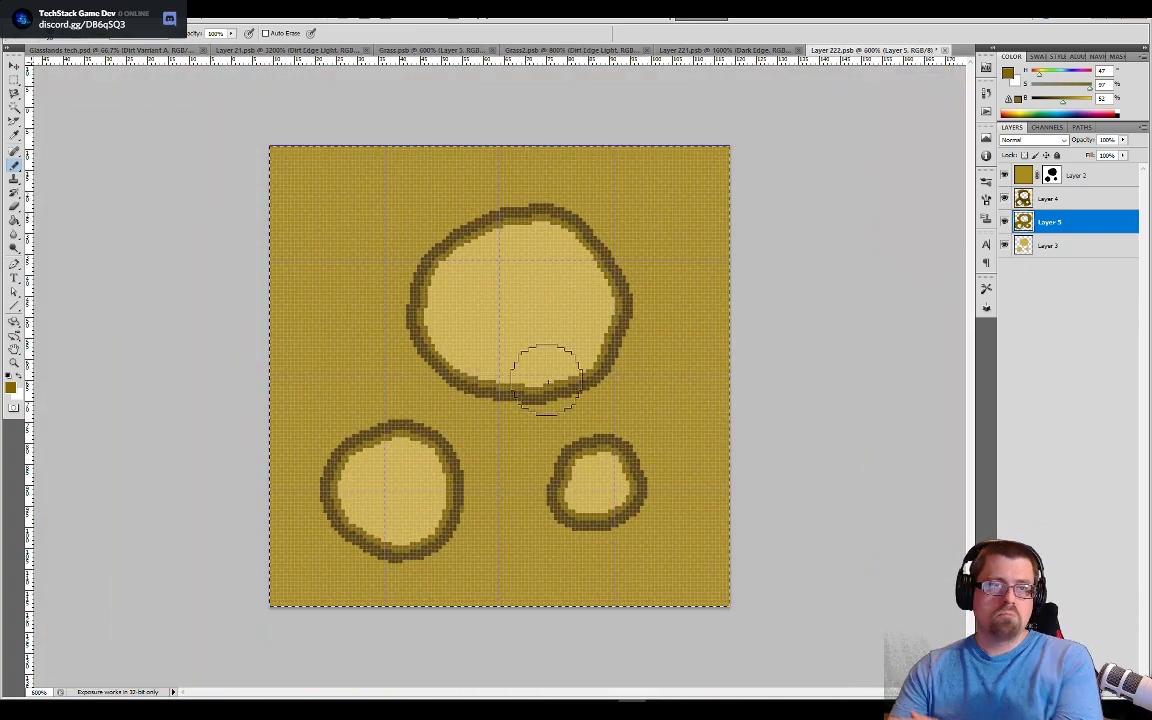
Step: Sample the pale yellow from the palette in the tileset document and shrink the pencil to a fine tip for Layer 222.psb
{"action": "left_click", "coordinate": [131, 51]}
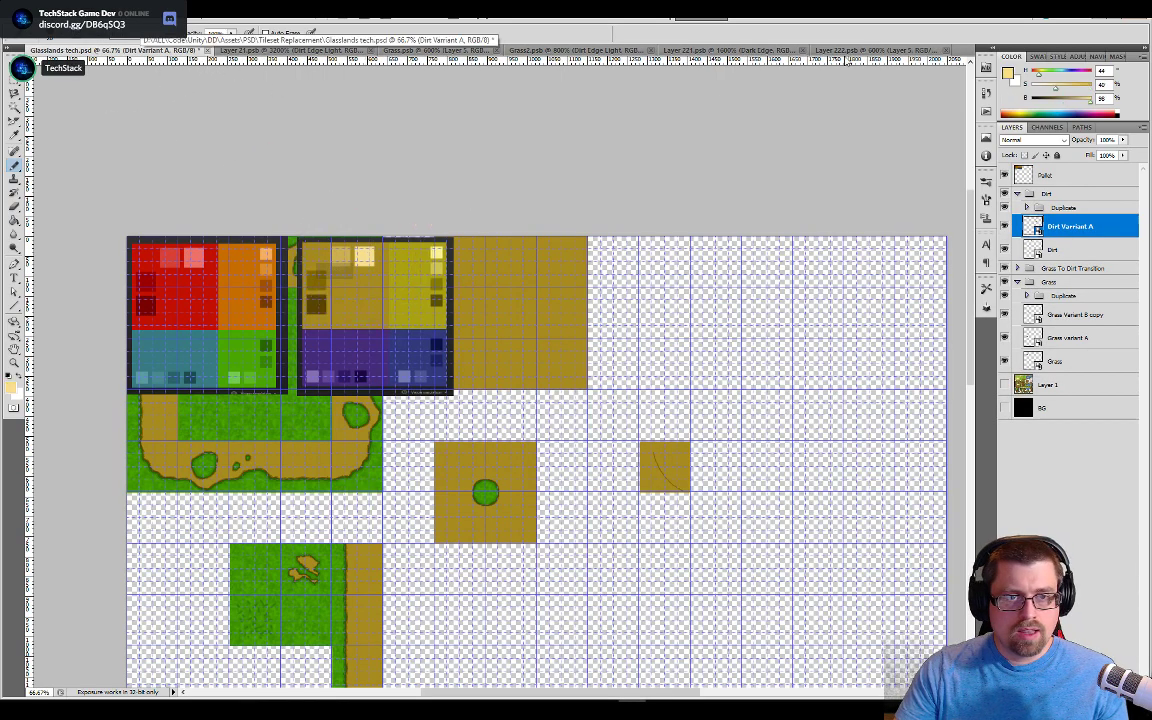
{"action": "left_click", "coordinate": [870, 50]}
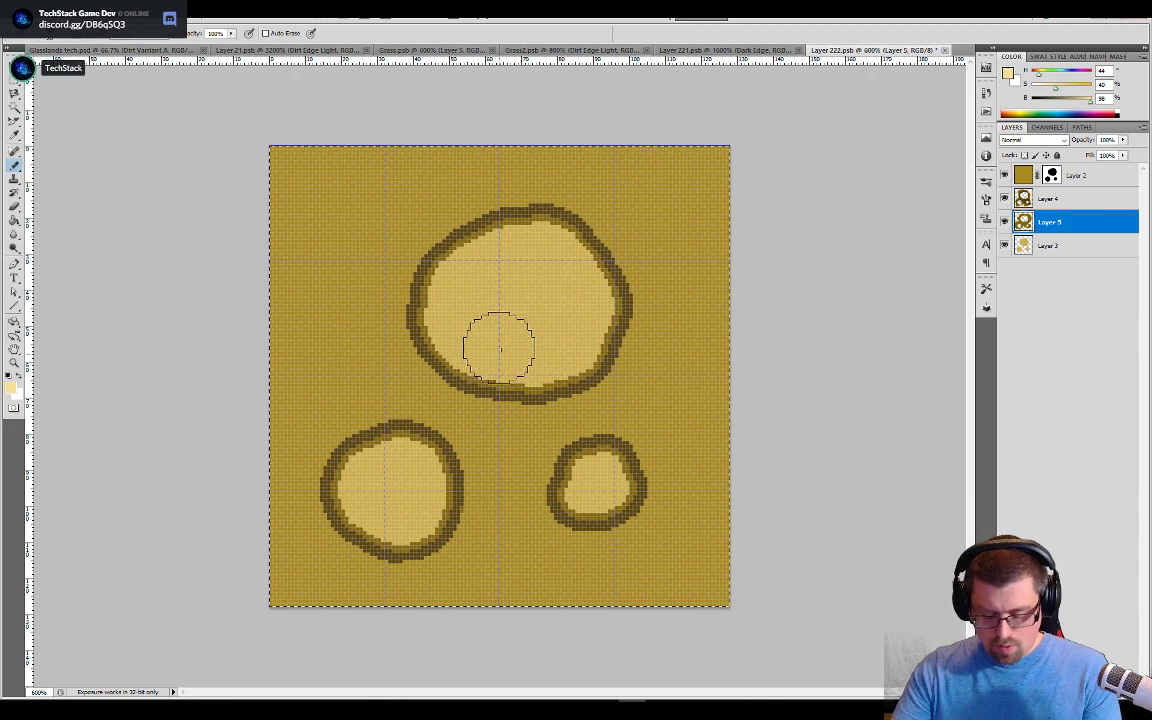
{"action": "key", "text": "bracketleft"}
{"action": "key", "text": "bracketleft"}
{"action": "key", "text": "bracketleft"}
{"action": "key", "text": "bracketleft"}
{"action": "key", "text": "bracketleft"}
{"action": "key", "text": "bracketleft"}
{"action": "key", "text": "bracketleft"}
{"action": "key", "text": "bracketleft"}
{"action": "key", "text": "bracketleft"}
{"action": "key", "text": "bracketleft"}
{"action": "key", "text": "bracketleft"}
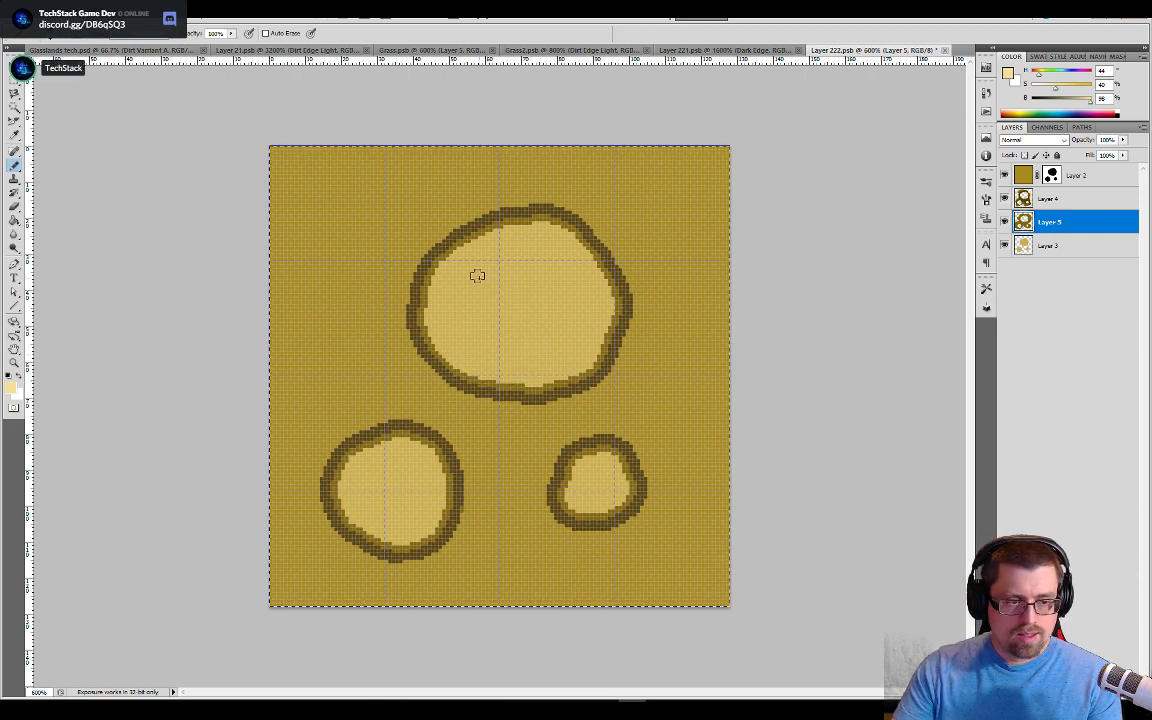
Step: Draw thin pale-yellow crack lines branching from the large blob's centre on Layer 5, undoing the oversized test dab first
{"action": "left_click", "coordinate": [477, 275]}
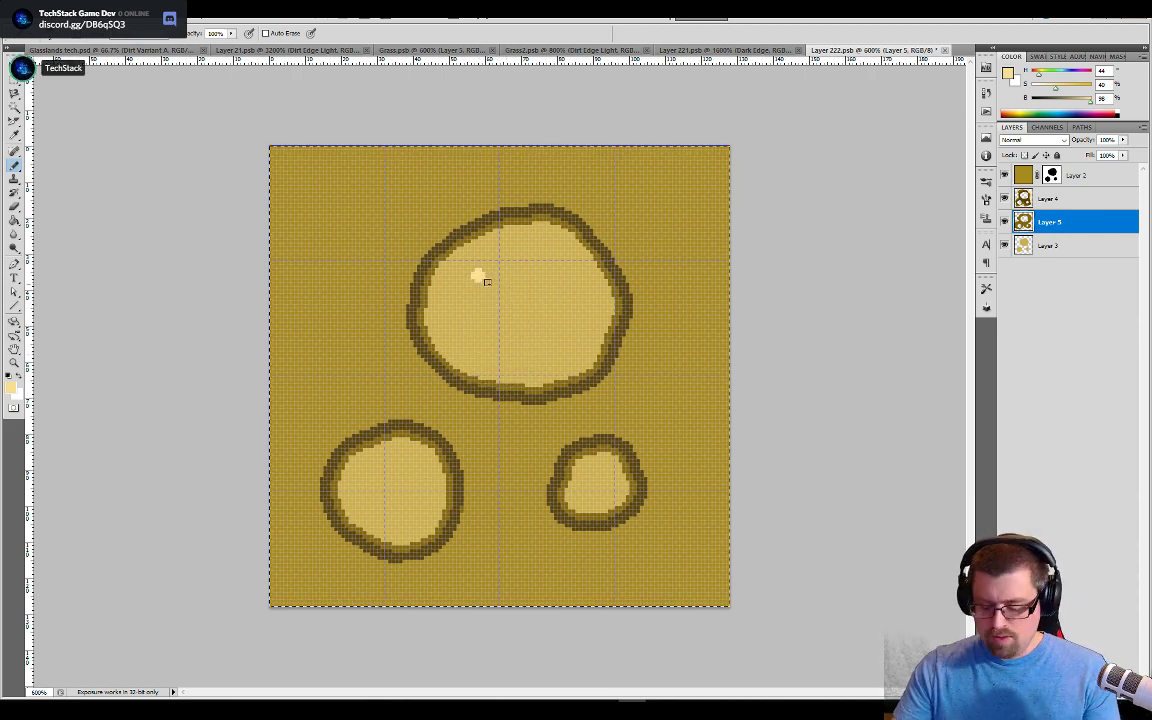
{"action": "key", "text": "ctrl+plus"}
{"action": "key", "text": "ctrl+plus"}
{"action": "key", "text": "ctrl+plus"}
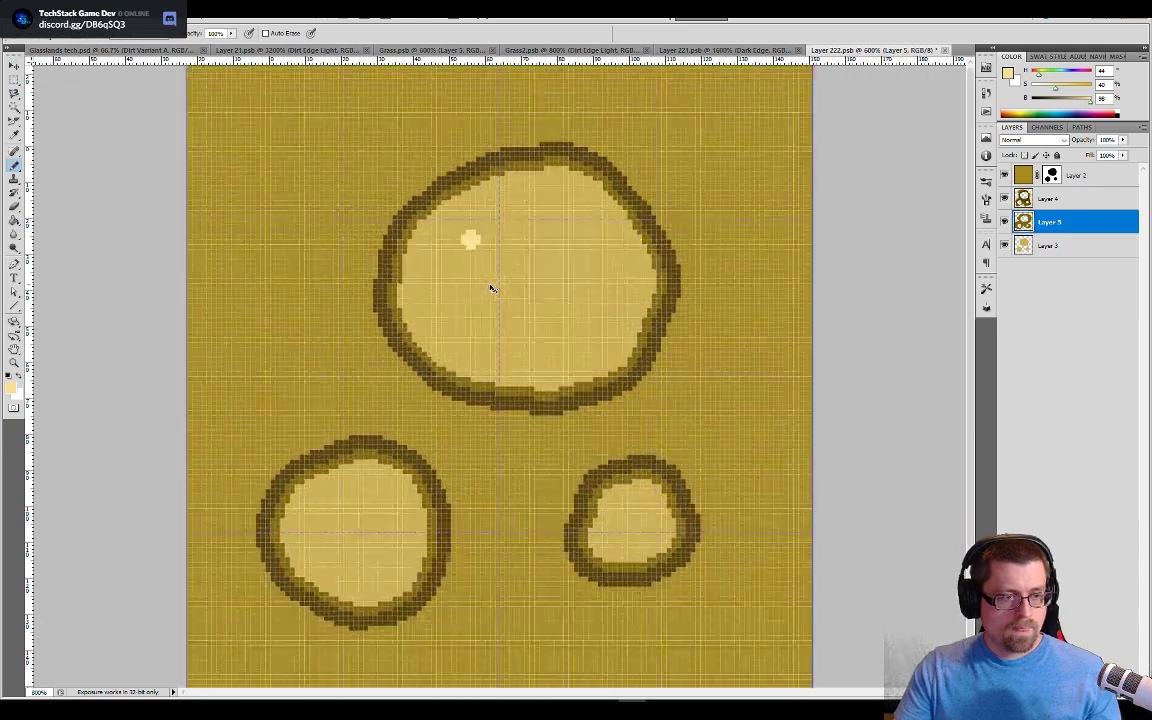
{"action": "key", "text": "ctrl+z"}
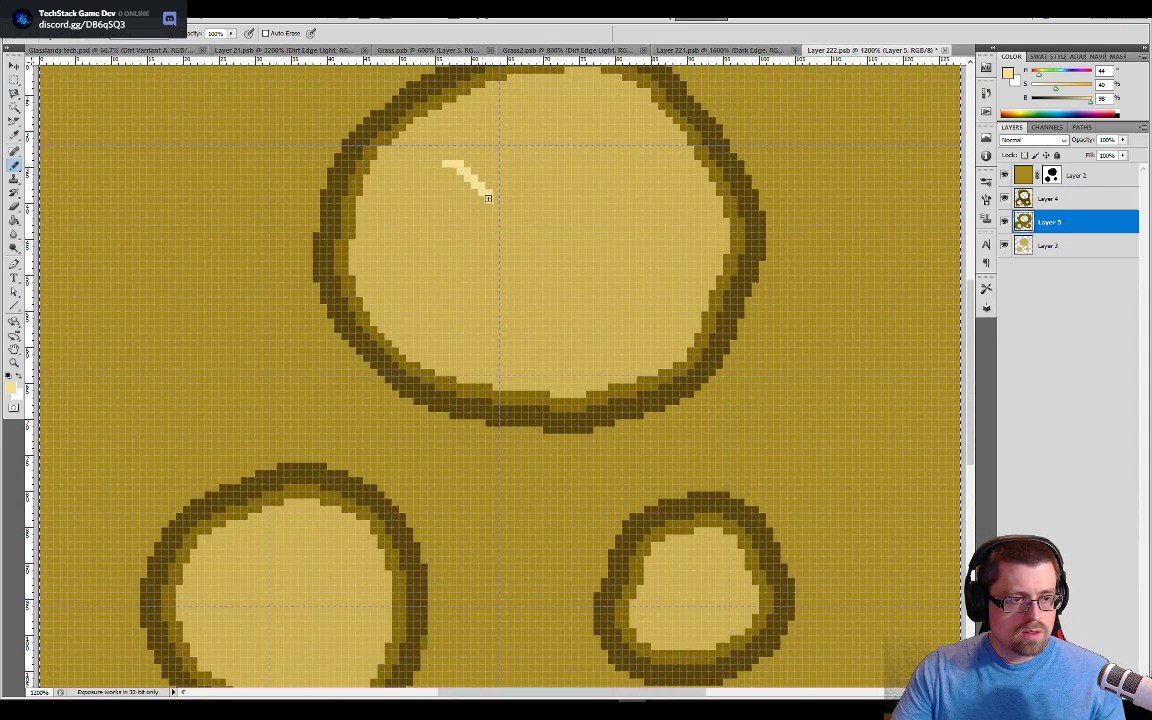
{"action": "left_click_drag", "start_coordinate": [488, 197], "coordinate": [495, 221]}
{"action": "mouse_move", "coordinate": [584, 193]}
{"action": "left_mouse_down"}
{"action": "mouse_move", "coordinate": [511, 239]}
{"action": "mouse_move", "coordinate": [528, 307]}
{"action": "left_mouse_up"}
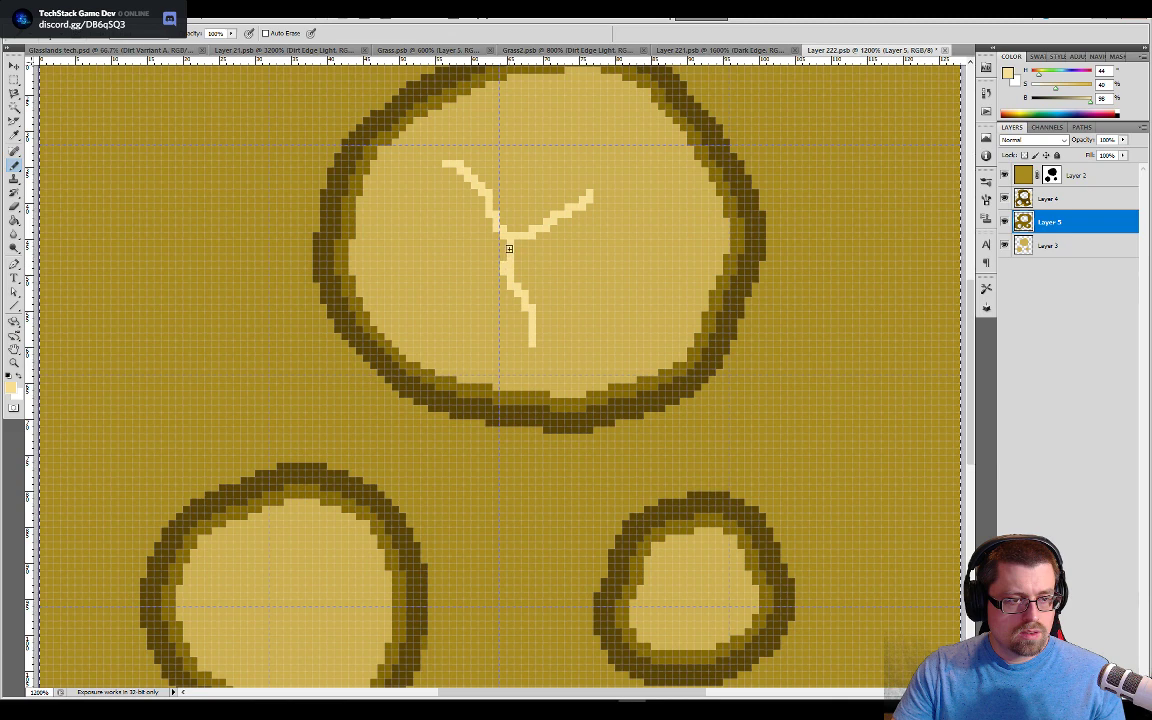
{"action": "left_click_drag", "start_coordinate": [616, 273], "coordinate": [671, 339]}
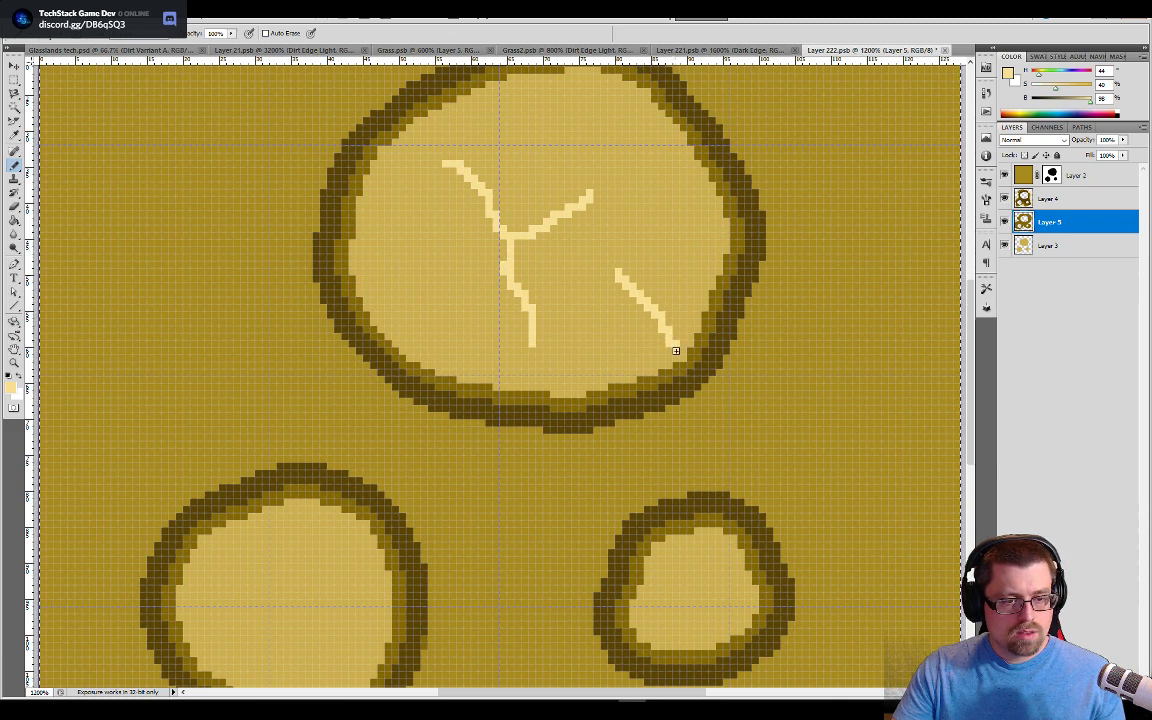
{"action": "left_click_drag", "start_coordinate": [604, 259], "coordinate": [550, 240]}
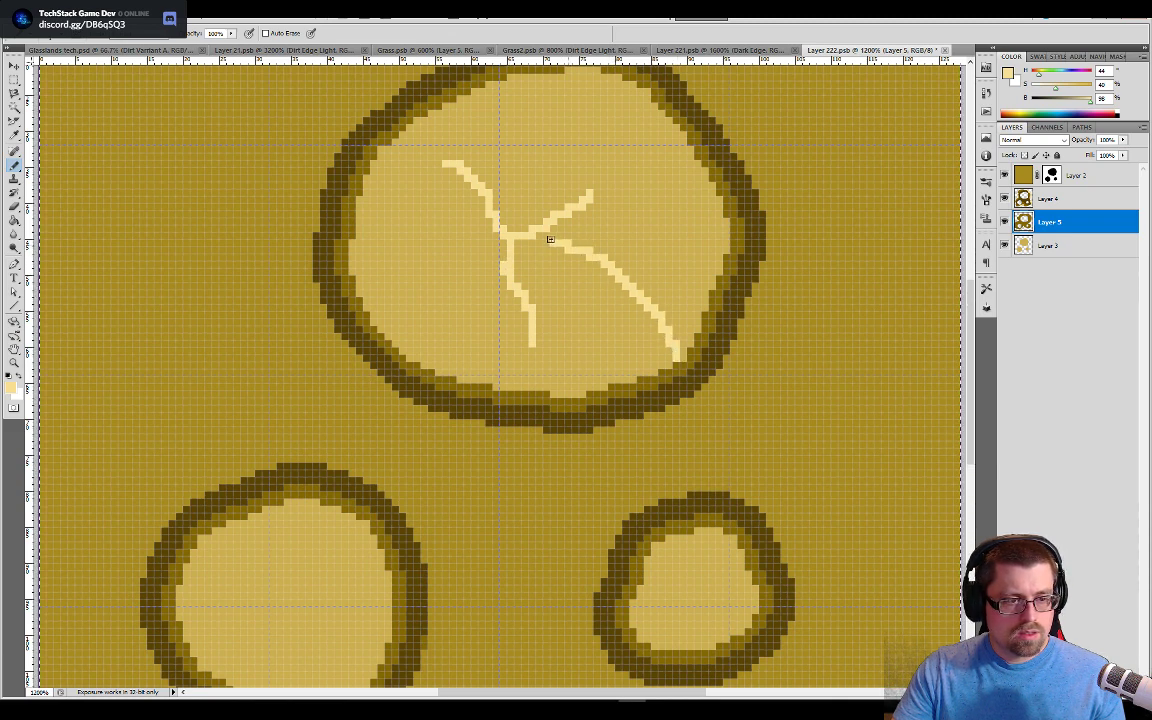
Step: Add more pale-yellow branches in the large blob and extend the existing cracks out to its brown rim
{"action": "mouse_move", "coordinate": [590, 191]}
{"action": "left_mouse_down"}
{"action": "mouse_move", "coordinate": [573, 141]}
{"action": "mouse_move", "coordinate": [599, 77]}
{"action": "left_mouse_up"}
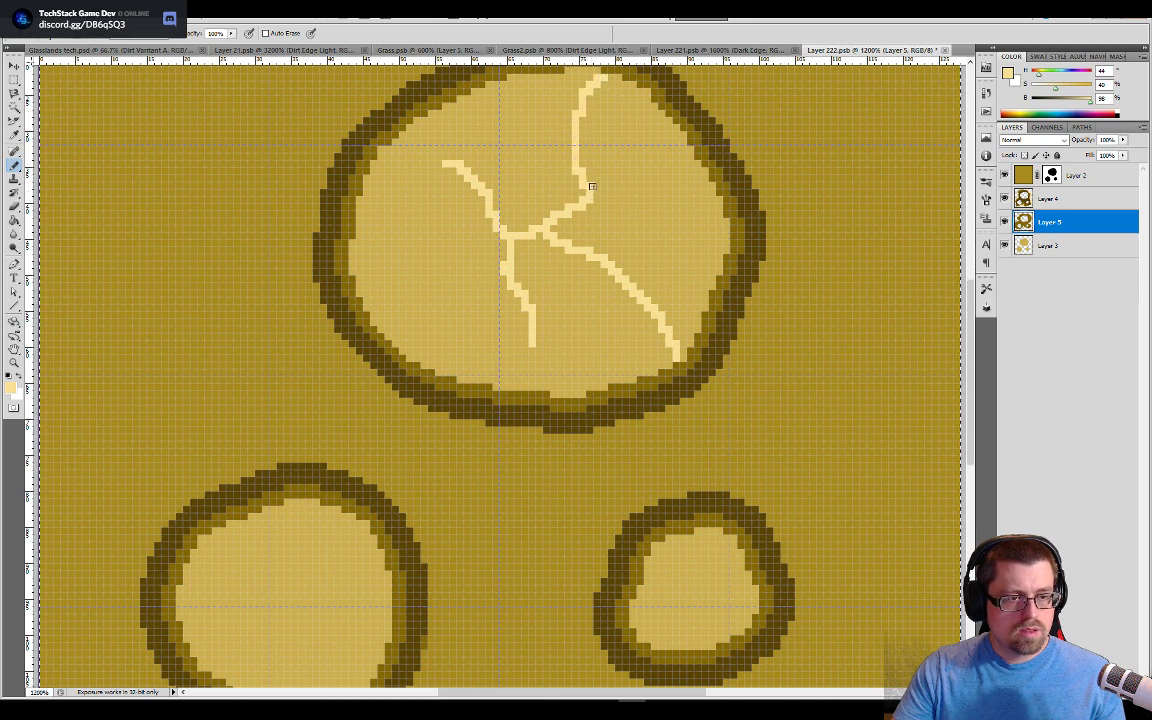
{"action": "left_click_drag", "start_coordinate": [592, 187], "coordinate": [679, 175]}
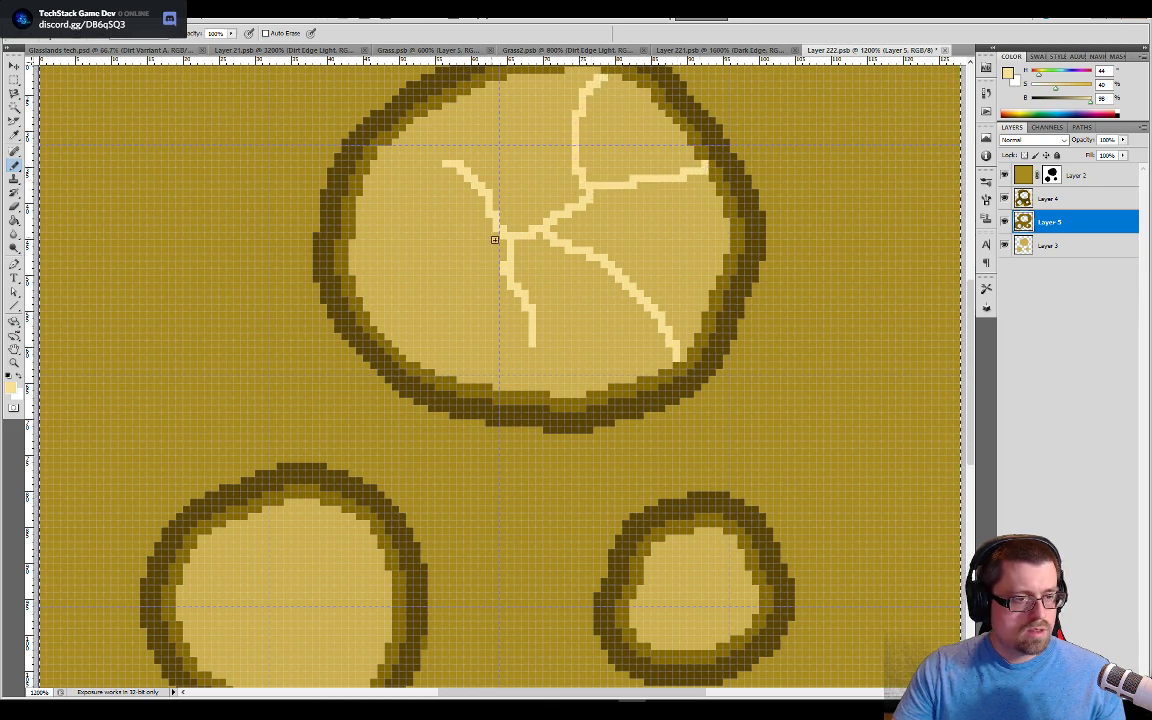
{"action": "left_click_drag", "start_coordinate": [496, 233], "coordinate": [463, 260]}
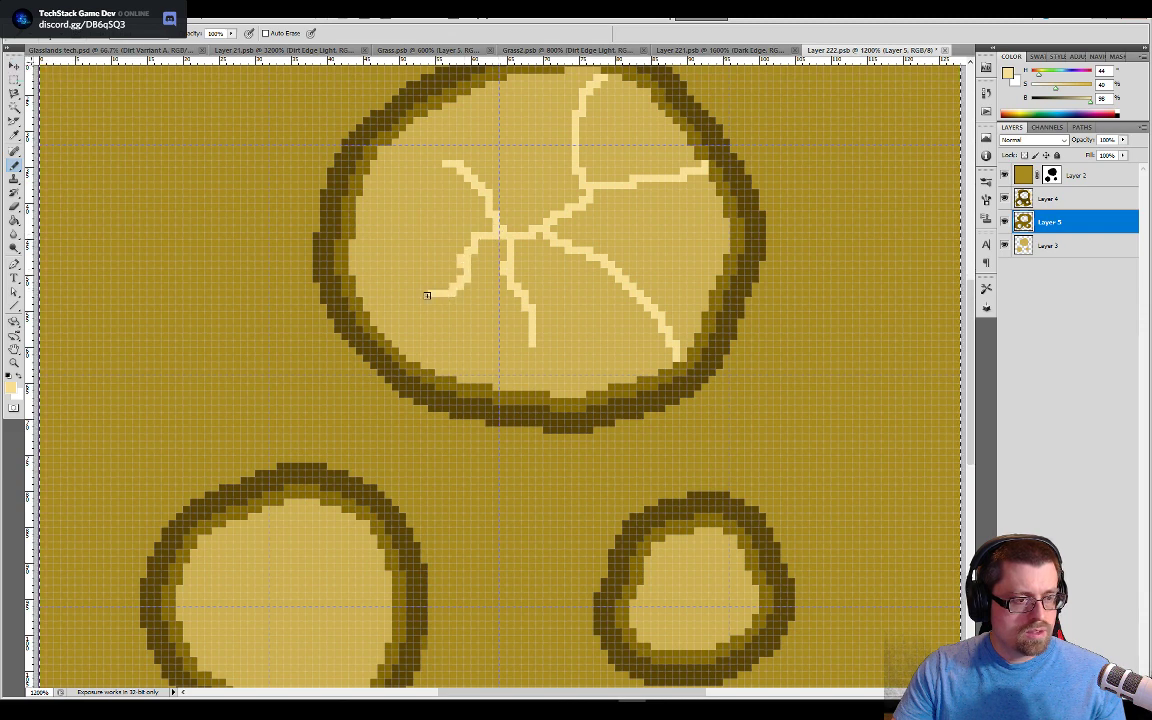
{"action": "left_click_drag", "start_coordinate": [398, 289], "coordinate": [379, 308]}
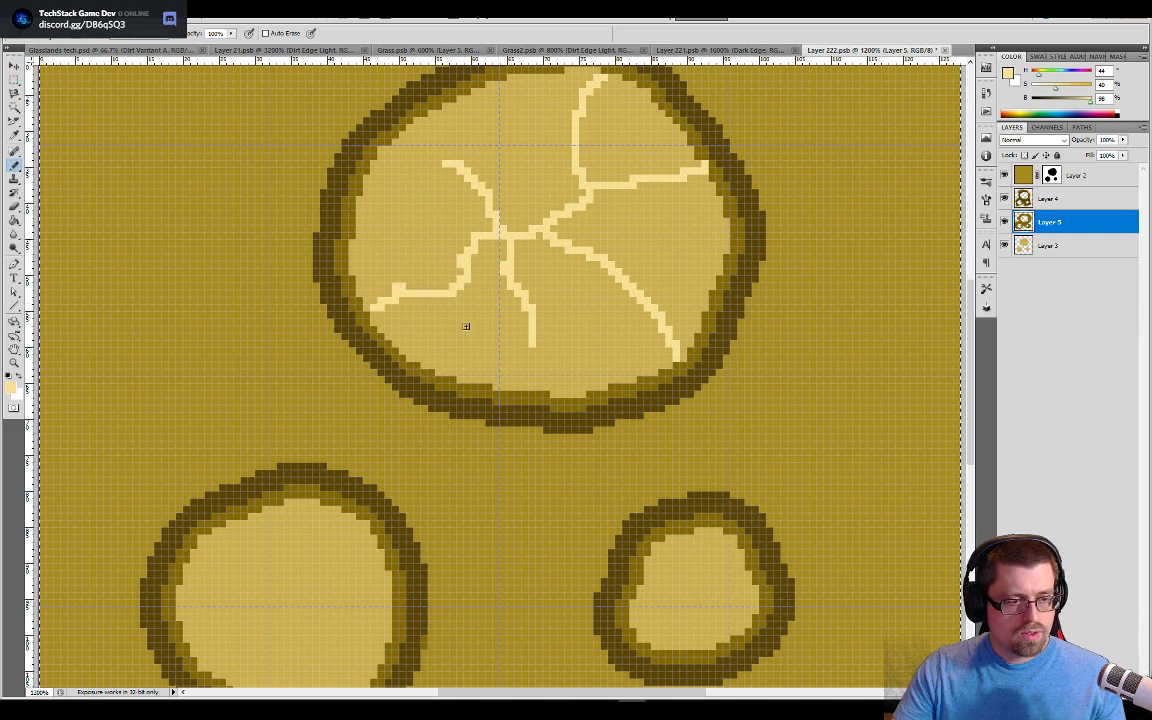
{"action": "left_click_drag", "start_coordinate": [535, 362], "coordinate": [534, 373]}
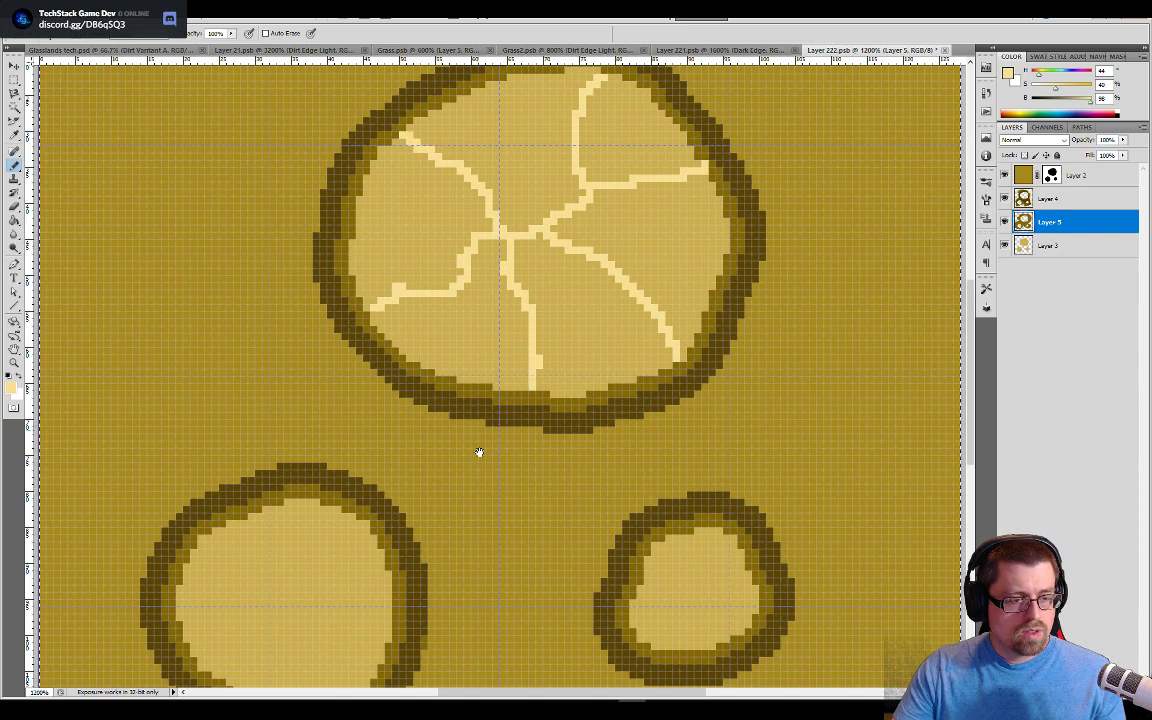
{"action": "left_click_drag", "start_coordinate": [478, 455], "coordinate": [635, 283]}
{"action": "mouse_move", "coordinate": [412, 345]}
{"action": "left_mouse_down"}
{"action": "mouse_move", "coordinate": [412, 388]}
{"action": "mouse_move", "coordinate": [440, 453]}
{"action": "mouse_move", "coordinate": [458, 466]}
{"action": "mouse_move", "coordinate": [530, 470]}
{"action": "left_mouse_up"}
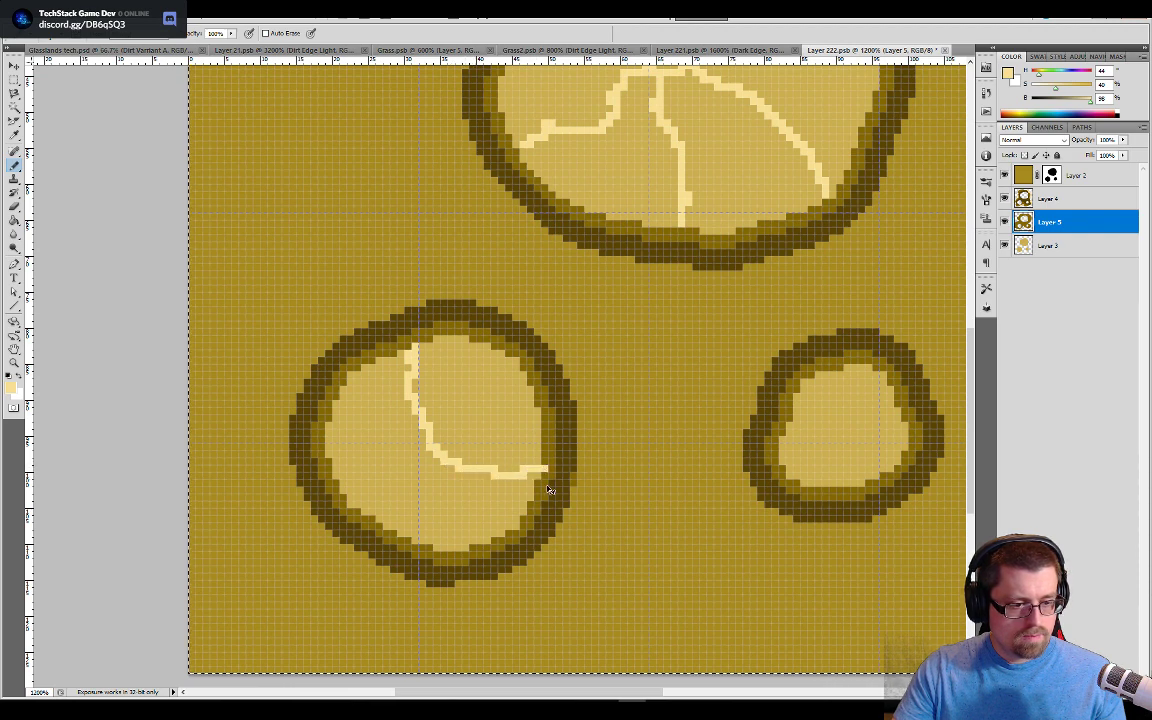
{"action": "key", "text": "ctrl+z"}
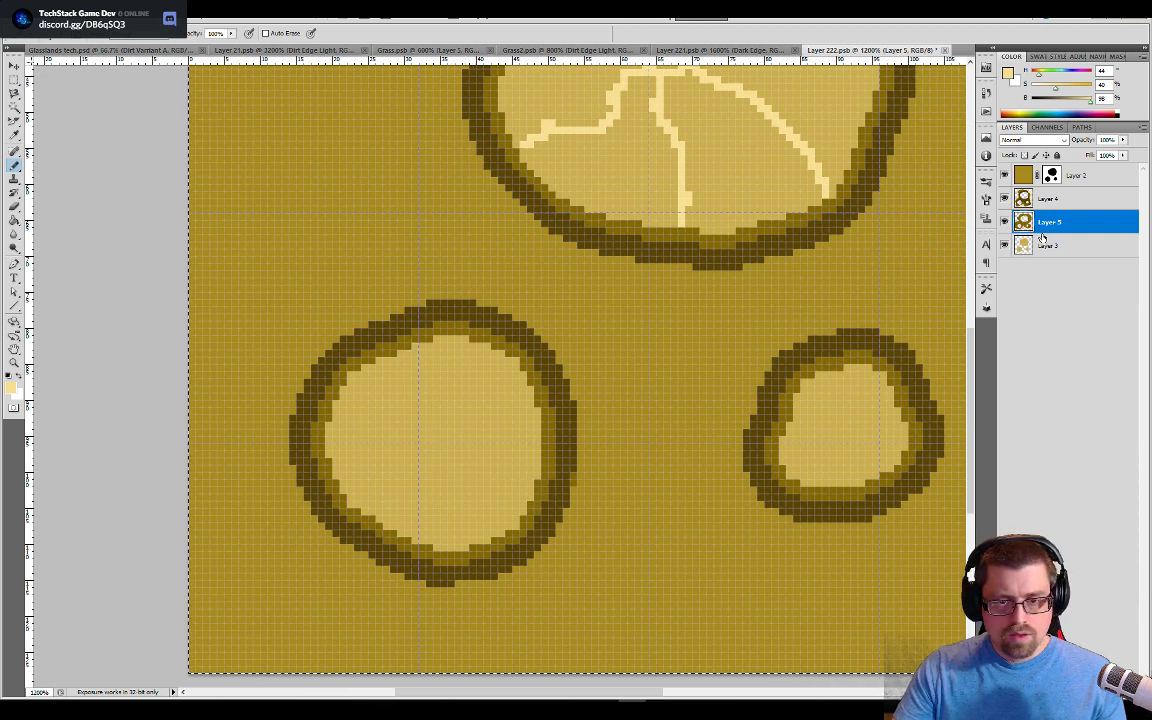
Step: Select the pale-yellow crack lines on Layer 5 by colour with the Magic Wand and cut them from the layer
{"action": "left_click", "coordinate": [14, 106]}
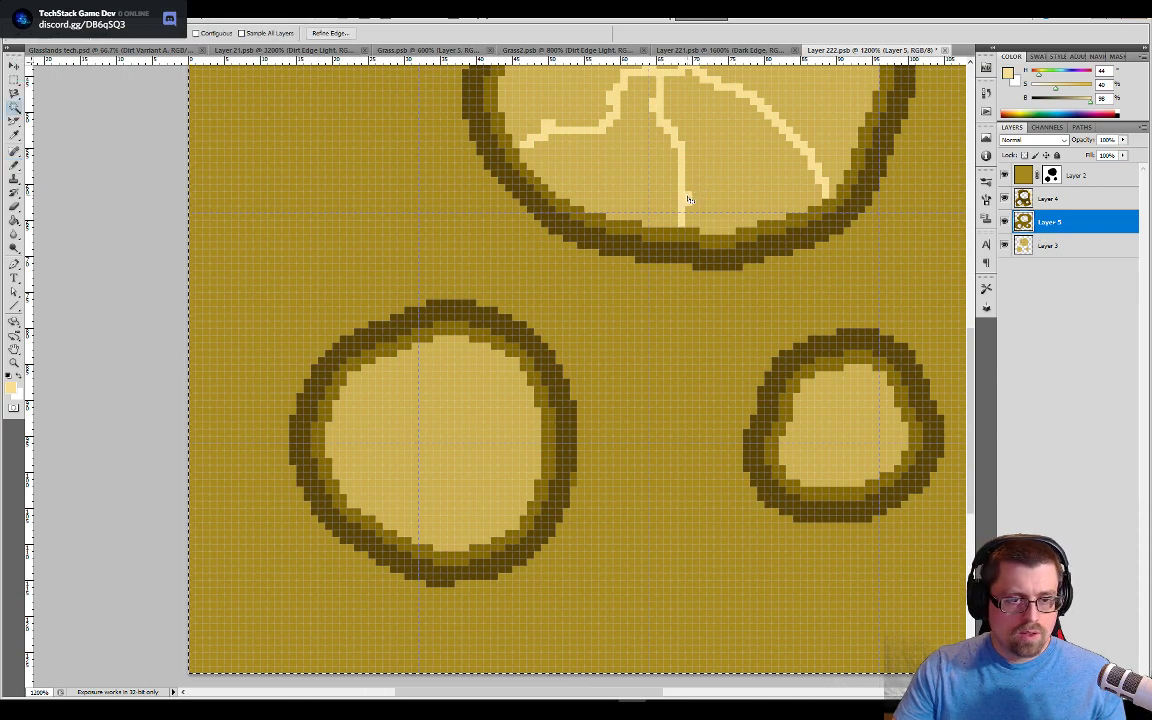
{"action": "left_click", "coordinate": [688, 200]}
{"action": "left_click_drag", "start_coordinate": [733, 180], "coordinate": [702, 345]}
{"action": "key", "text": "Delete"}
{"action": "key", "text": "ctrl+d"}
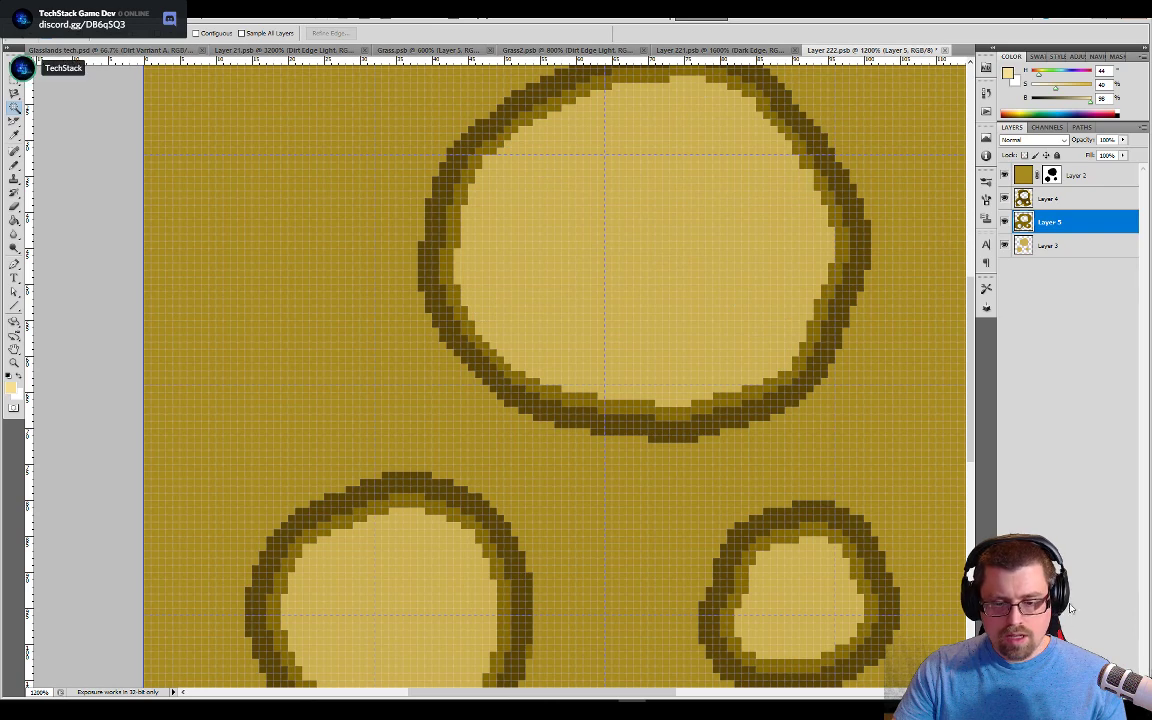
Step: Create a new layer between Layer 5 and Layer 3 and place the cut crack lines on it in their original position
{"action": "left_click", "coordinate": [1030, 205]}
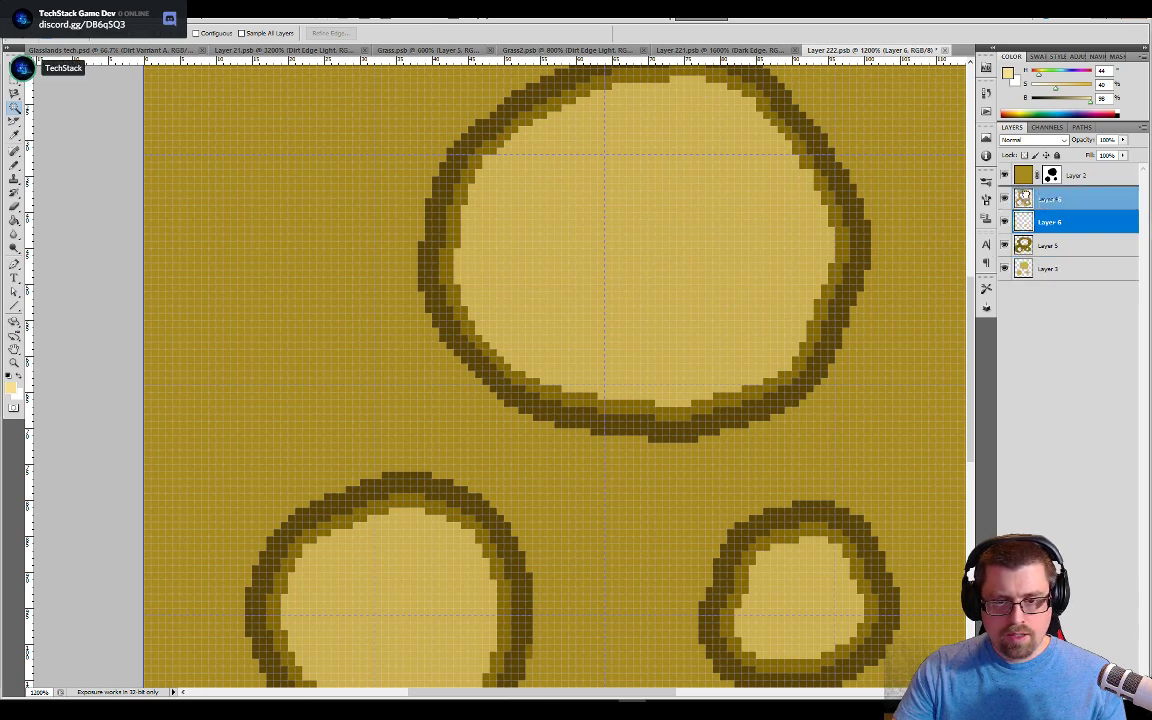
{"action": "key", "text": "ctrl+shift+alt+n"}
{"action": "left_click_drag", "start_coordinate": [1040, 205], "coordinate": [1030, 250]}
{"action": "key", "text": "ctrl+v"}
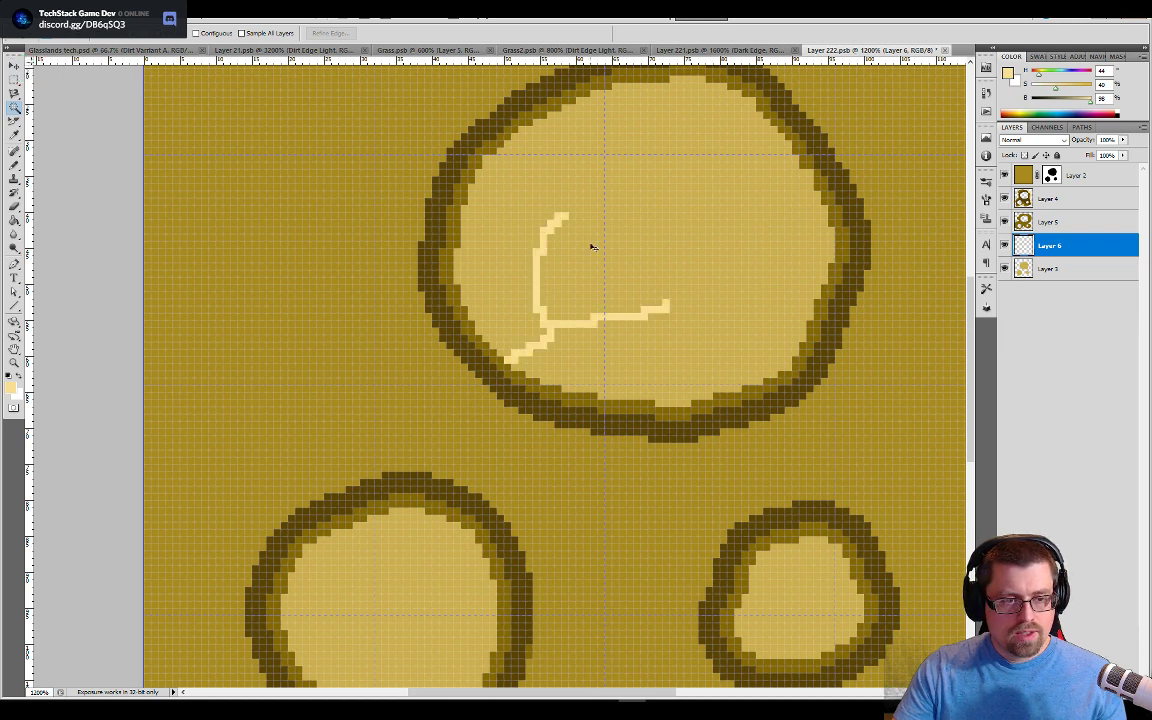
{"action": "key", "text": "ctrl+alt+z"}
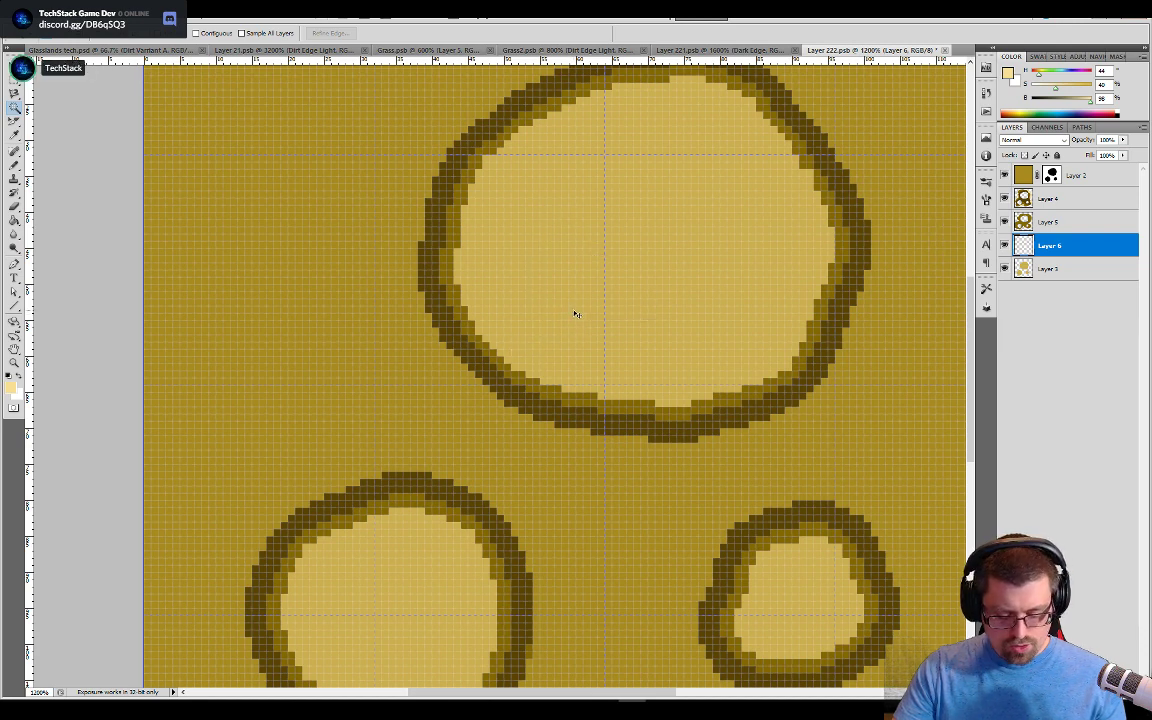
{"action": "key", "text": "ctrl+alt+z"}
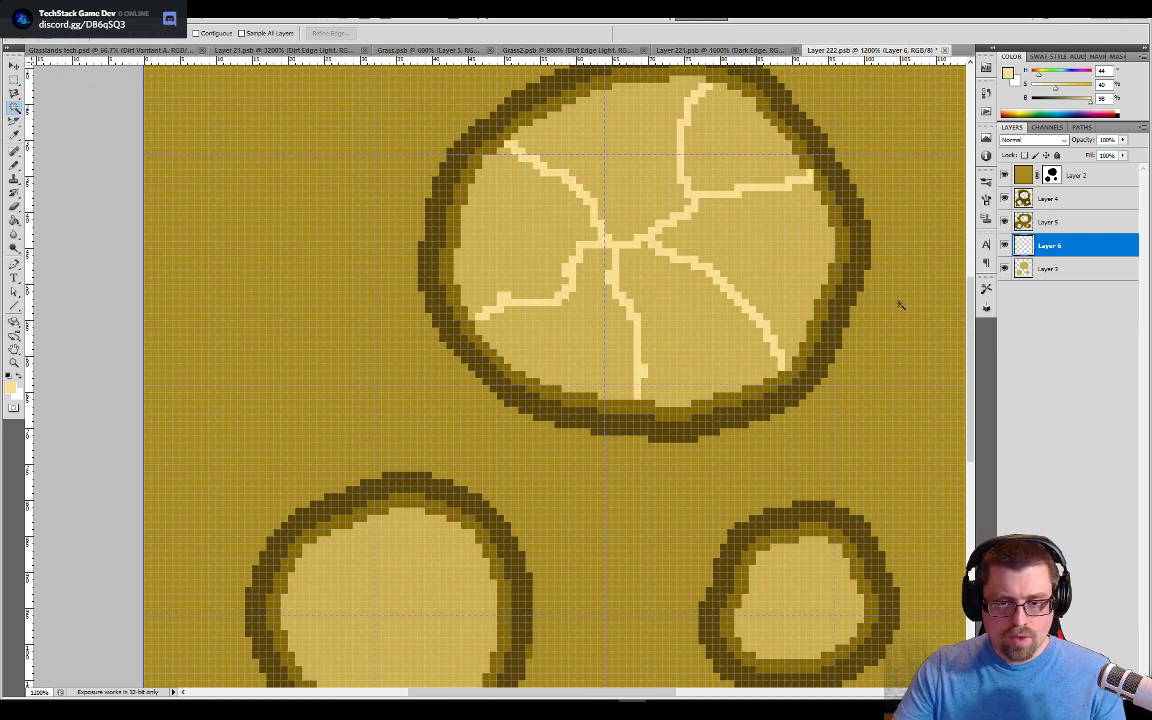
Step: Draw branching pale-yellow cracks across the two smaller blobs on Layer 6 with the pencil
{"action": "key", "text": "b"}
{"action": "left_click_drag", "start_coordinate": [442, 530], "coordinate": [491, 365]}
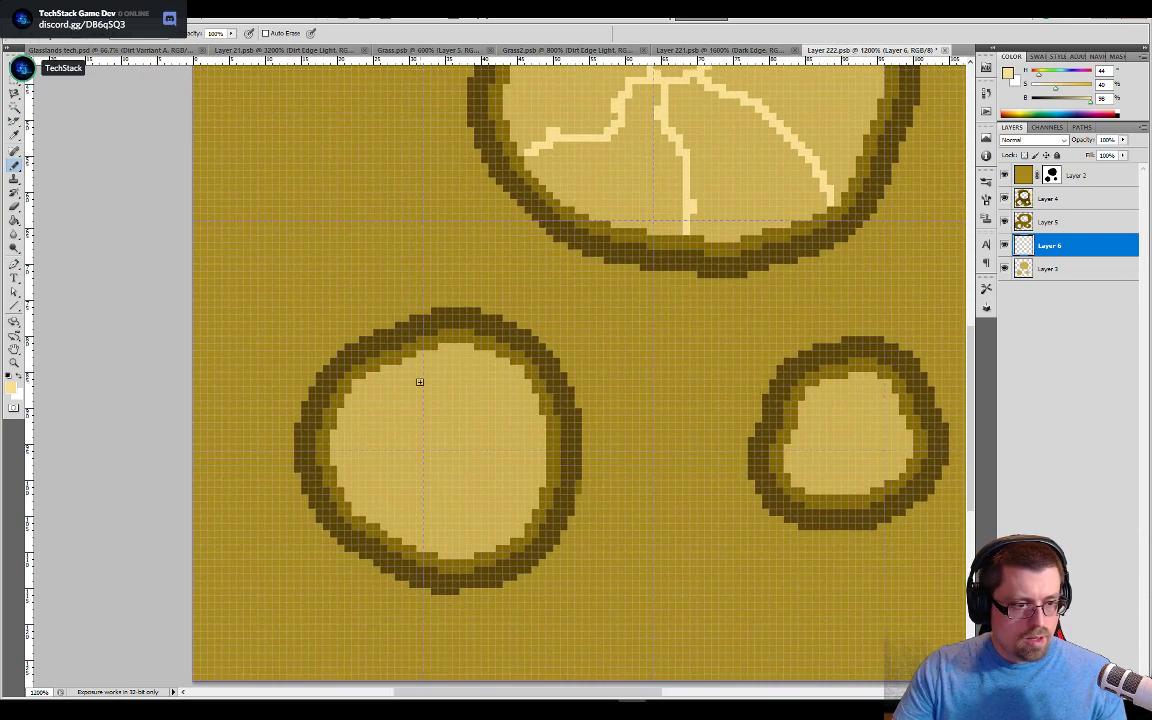
{"action": "left_click_drag", "start_coordinate": [405, 368], "coordinate": [491, 546]}
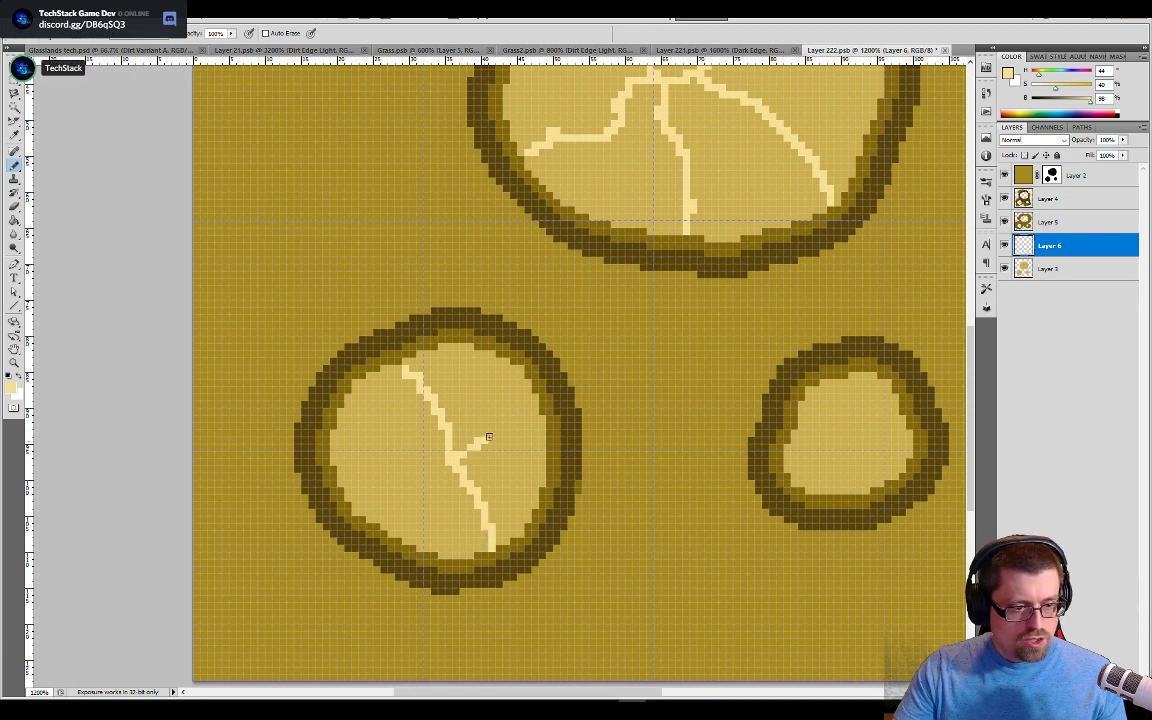
{"action": "left_click_drag", "start_coordinate": [489, 437], "coordinate": [540, 410]}
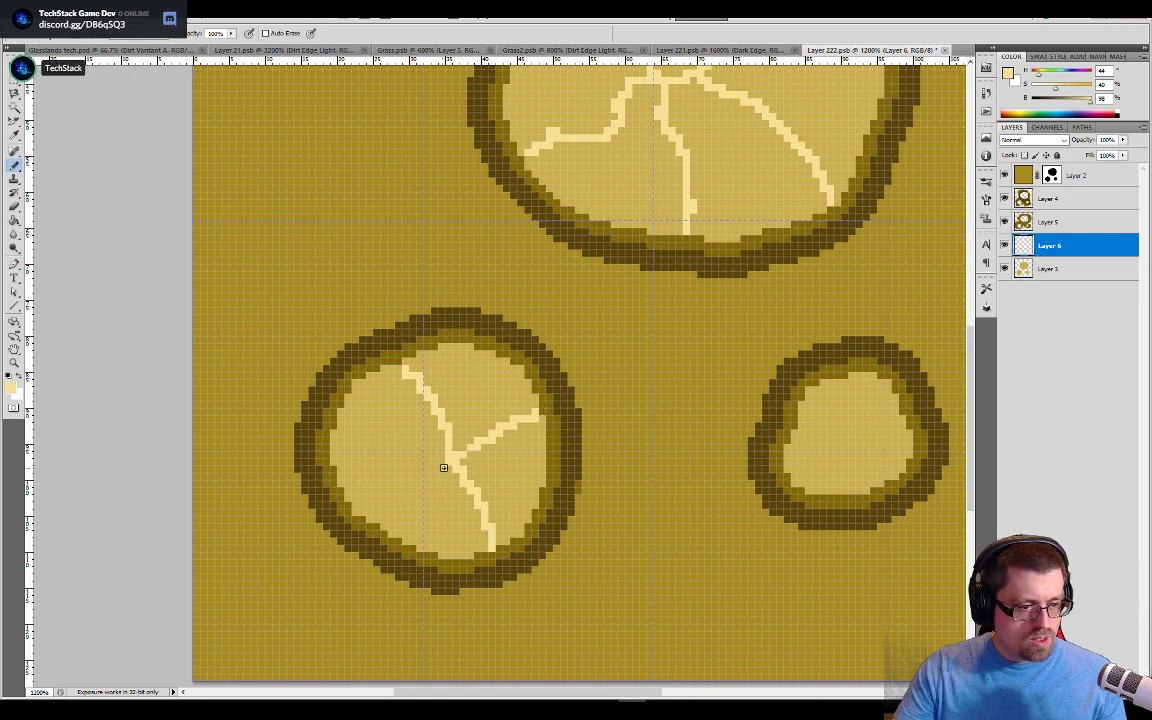
{"action": "mouse_move", "coordinate": [434, 465]}
{"action": "left_mouse_down"}
{"action": "mouse_move", "coordinate": [386, 471]}
{"action": "mouse_move", "coordinate": [366, 492]}
{"action": "left_mouse_up"}
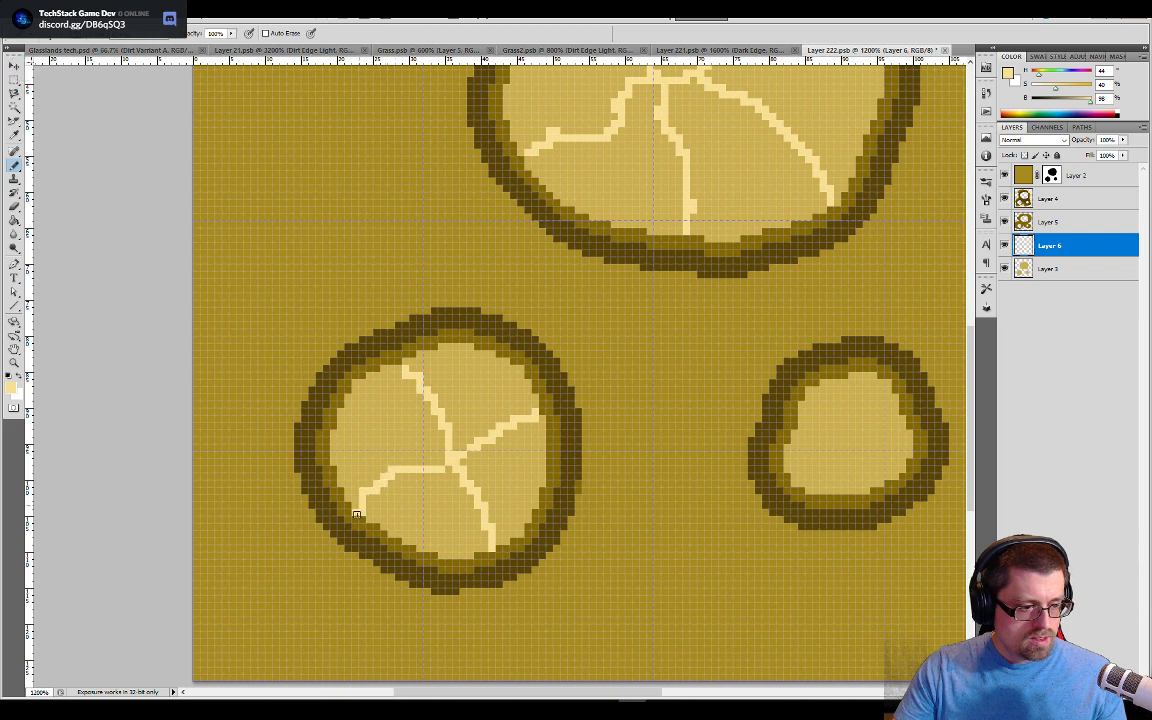
{"action": "mouse_move", "coordinate": [796, 425]}
{"action": "left_mouse_down"}
{"action": "mouse_move", "coordinate": [839, 487]}
{"action": "mouse_move", "coordinate": [866, 436]}
{"action": "mouse_move", "coordinate": [902, 416]}
{"action": "mouse_move", "coordinate": [855, 391]}
{"action": "left_mouse_up"}
Step: Sample the rim's medium brown and paint a one-pixel shadow beside the large blob's lower crack up to the central junction
{"action": "left_click_drag", "start_coordinate": [698, 252], "coordinate": [618, 336]}
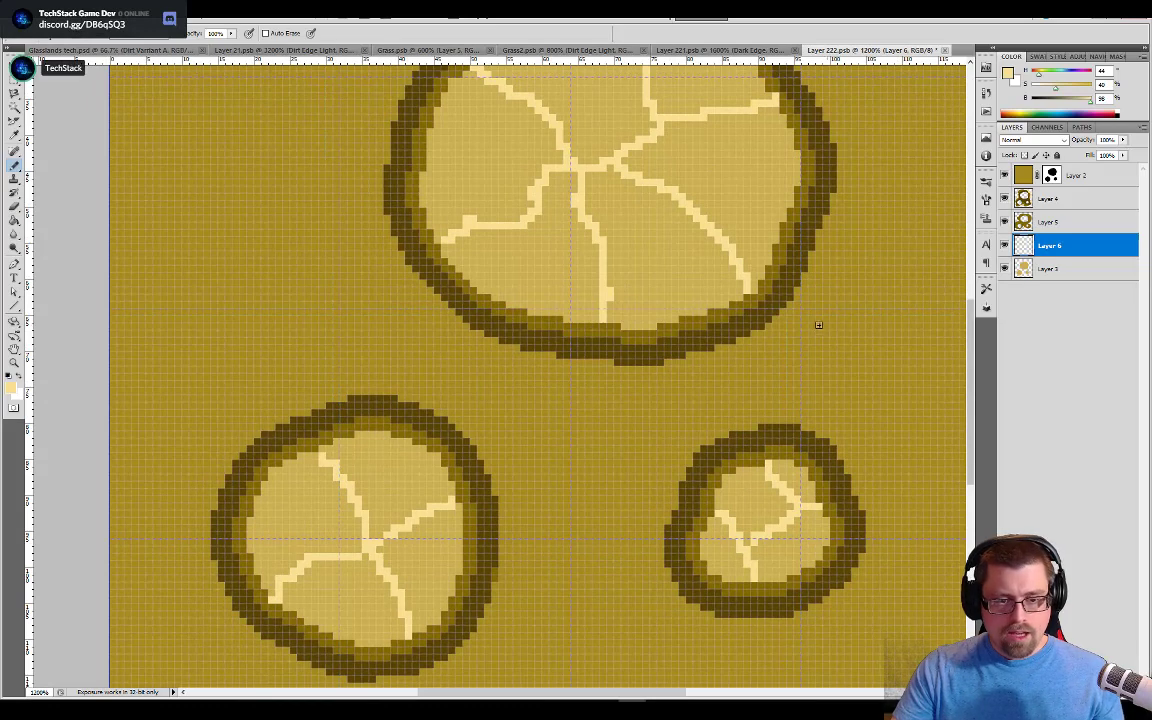
{"action": "left_click", "coordinate": [752, 293], "text": "alt"}
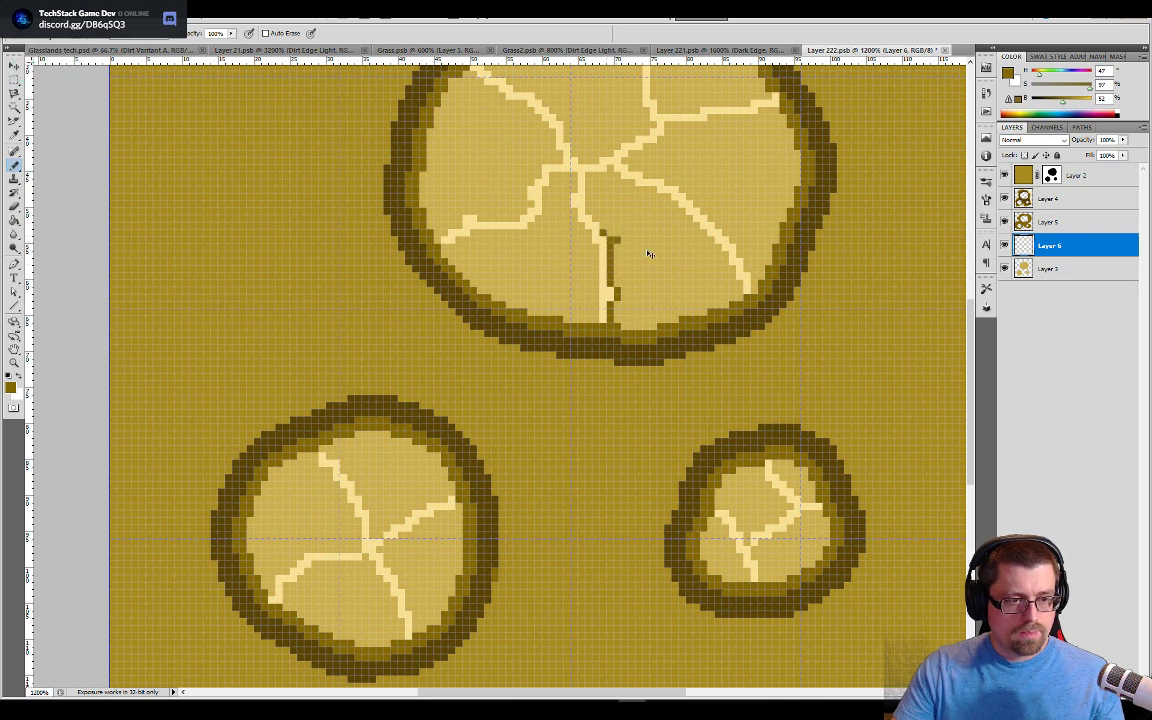
{"action": "scroll", "coordinate": [618, 240], "scroll_direction": "up", "scroll_amount": 3}
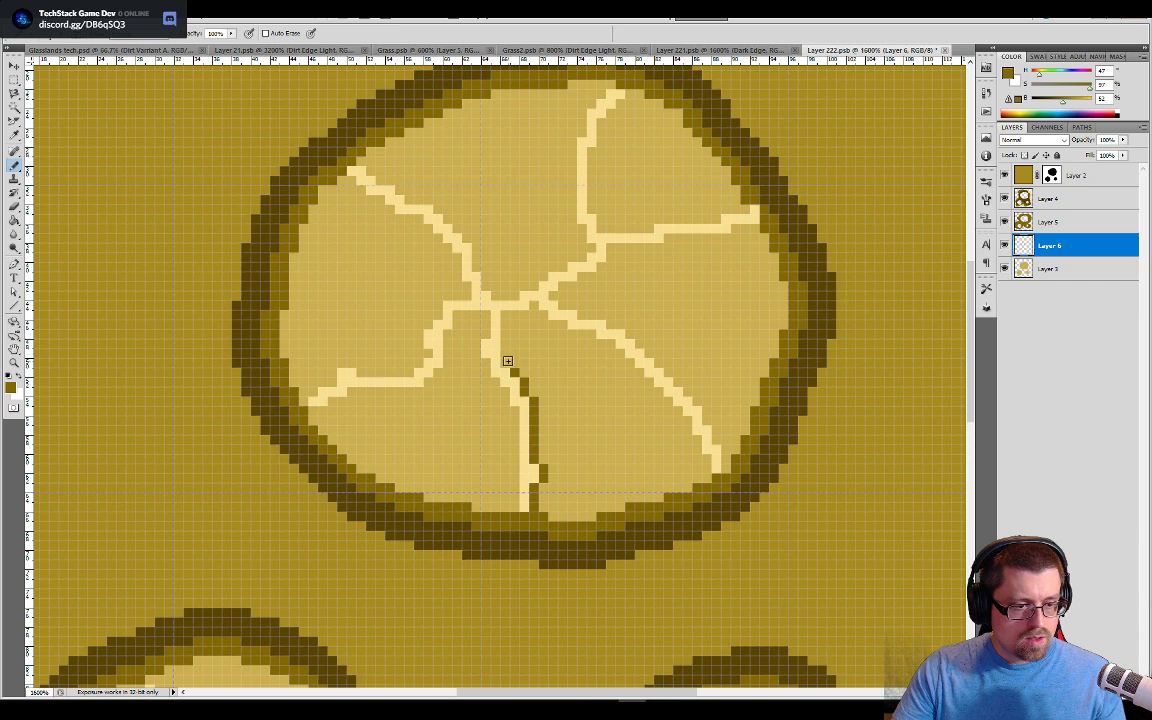
{"action": "left_click_drag", "start_coordinate": [506, 316], "coordinate": [504, 346]}
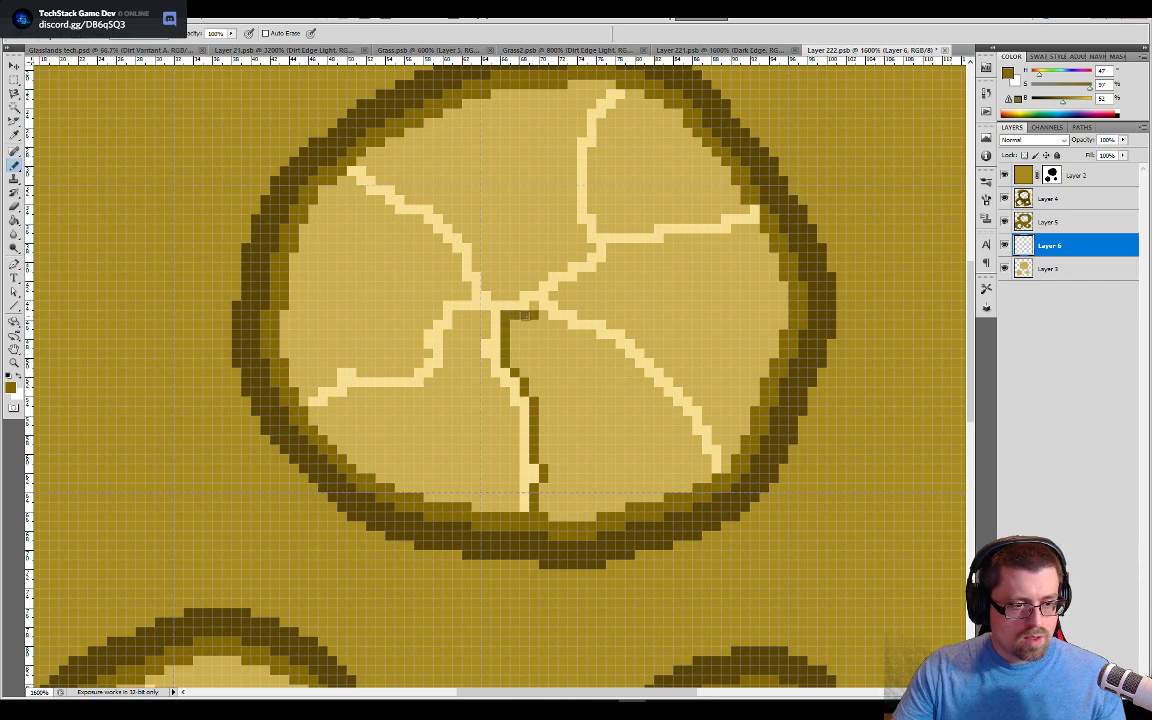
Step: Try to recolour the large blob's crack shadow with the Paint Bucket after sampling the rim browns, undoing each fill
{"action": "left_click", "coordinate": [543, 497], "text": "alt"}
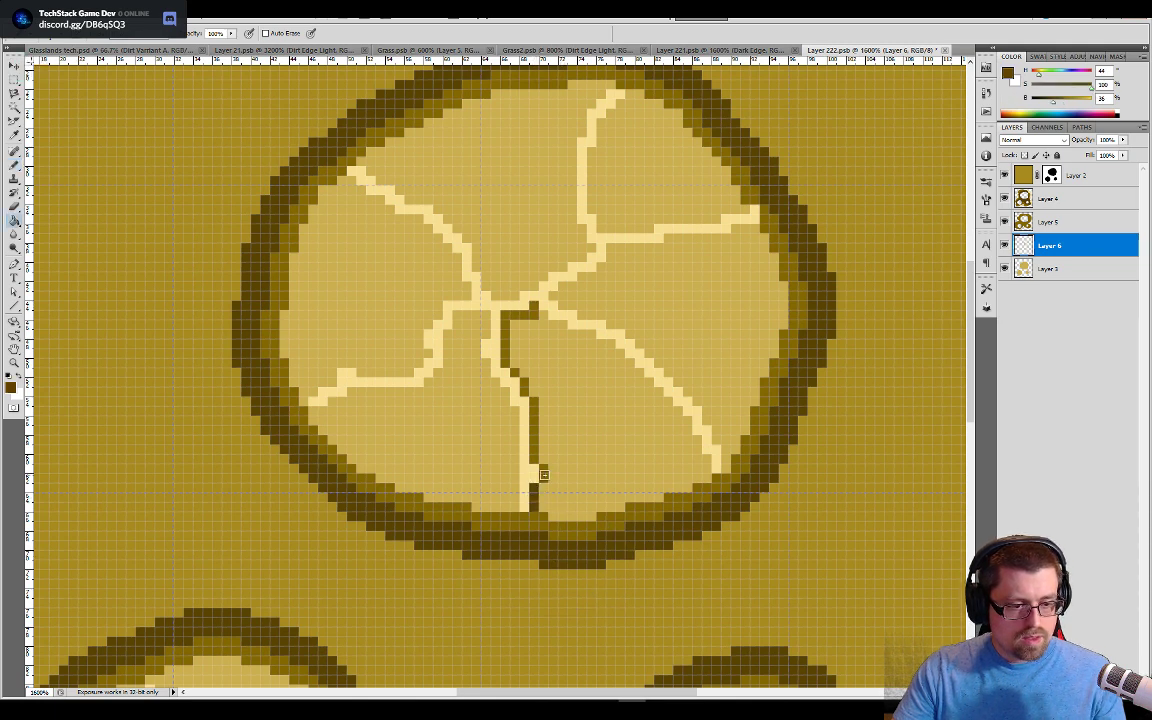
{"action": "key", "text": "g"}
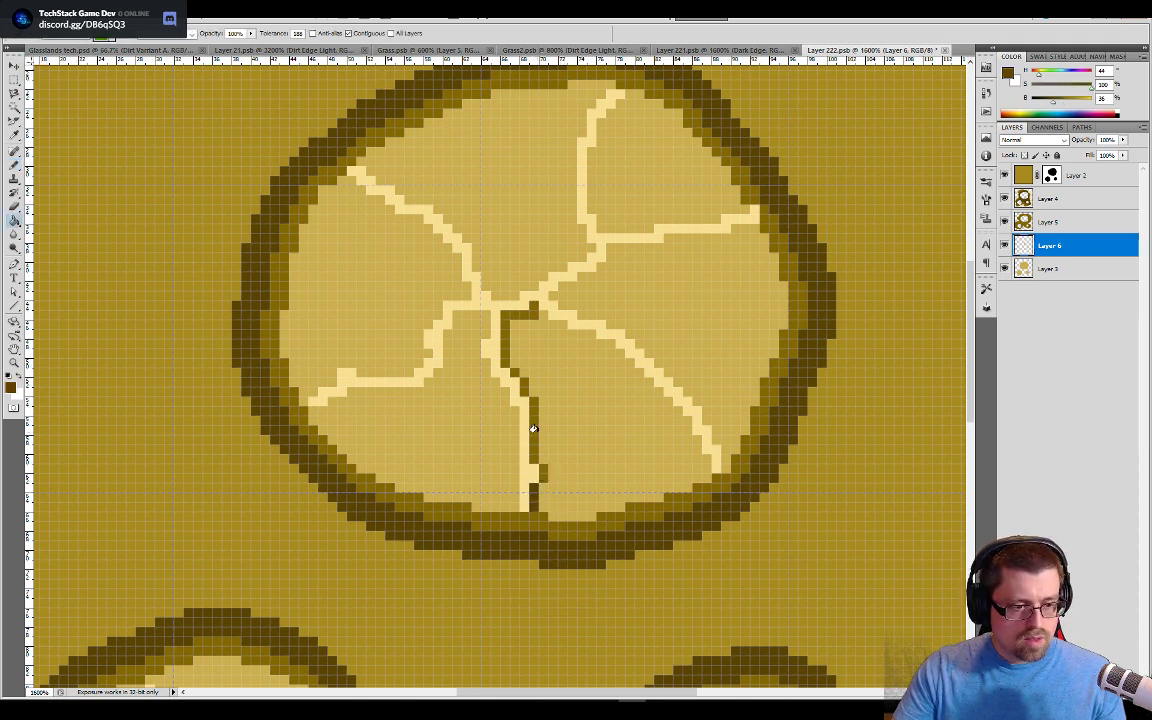
{"action": "left_click", "coordinate": [533, 428]}
{"action": "key", "text": "ctrl+z"}
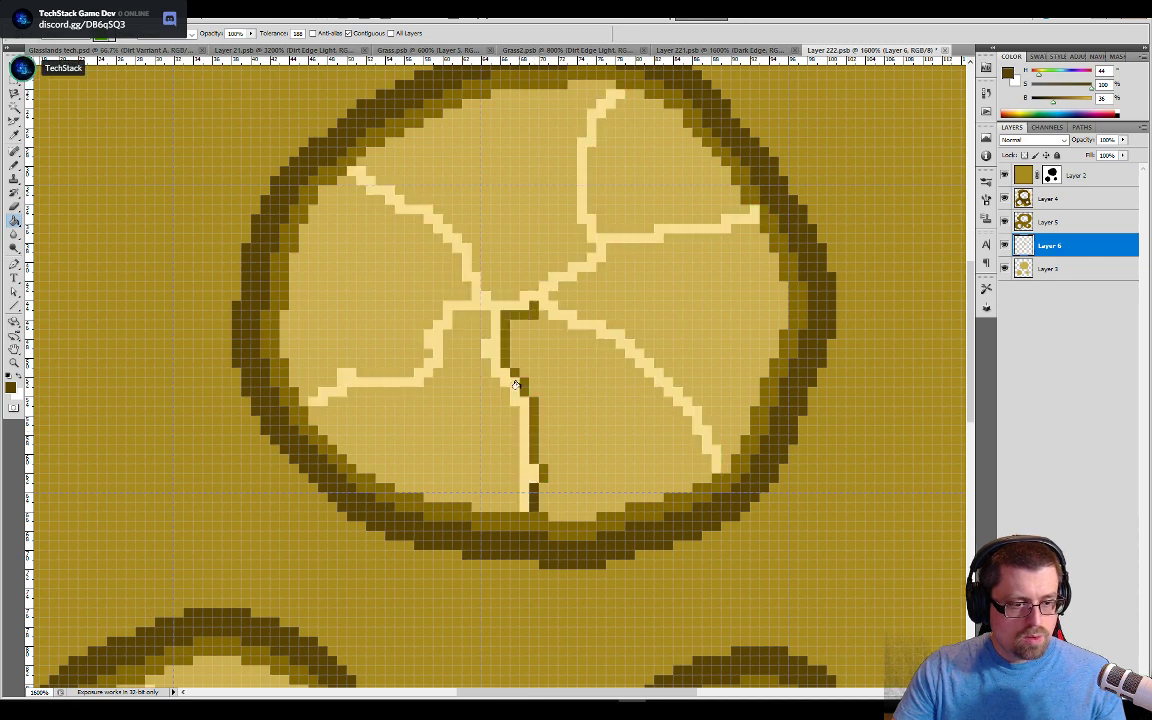
{"action": "left_click", "coordinate": [569, 530], "text": "alt"}
{"action": "left_click", "coordinate": [540, 466]}
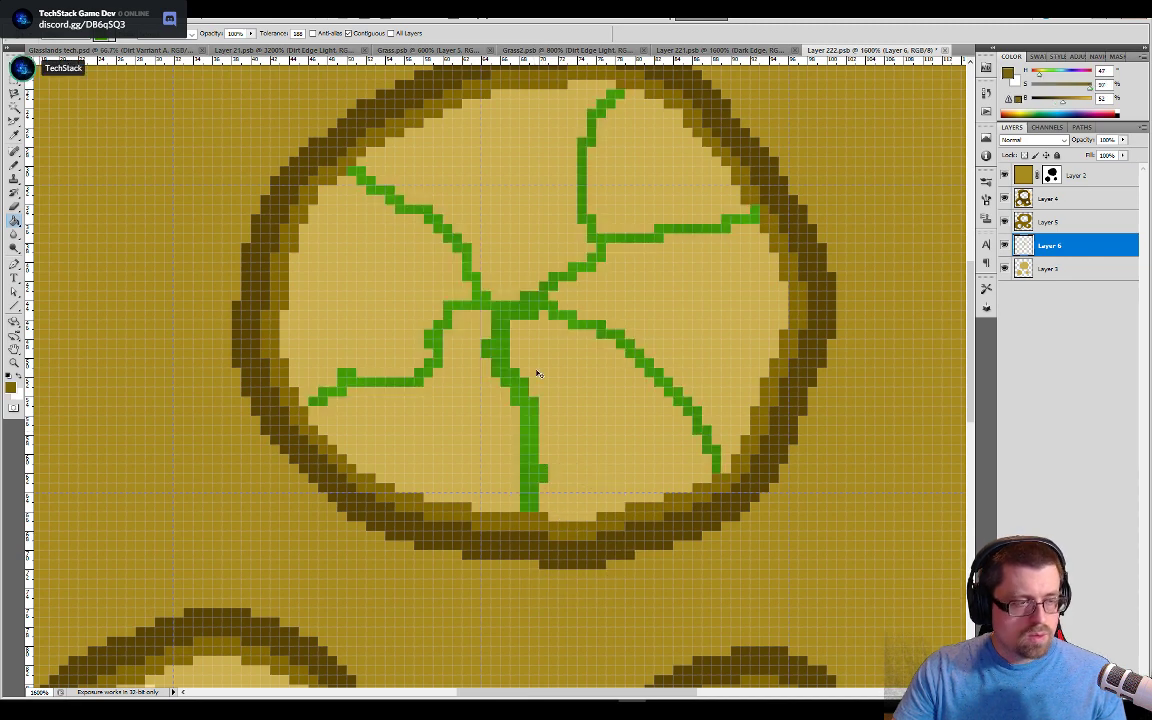
{"action": "key", "text": "ctrl+z"}
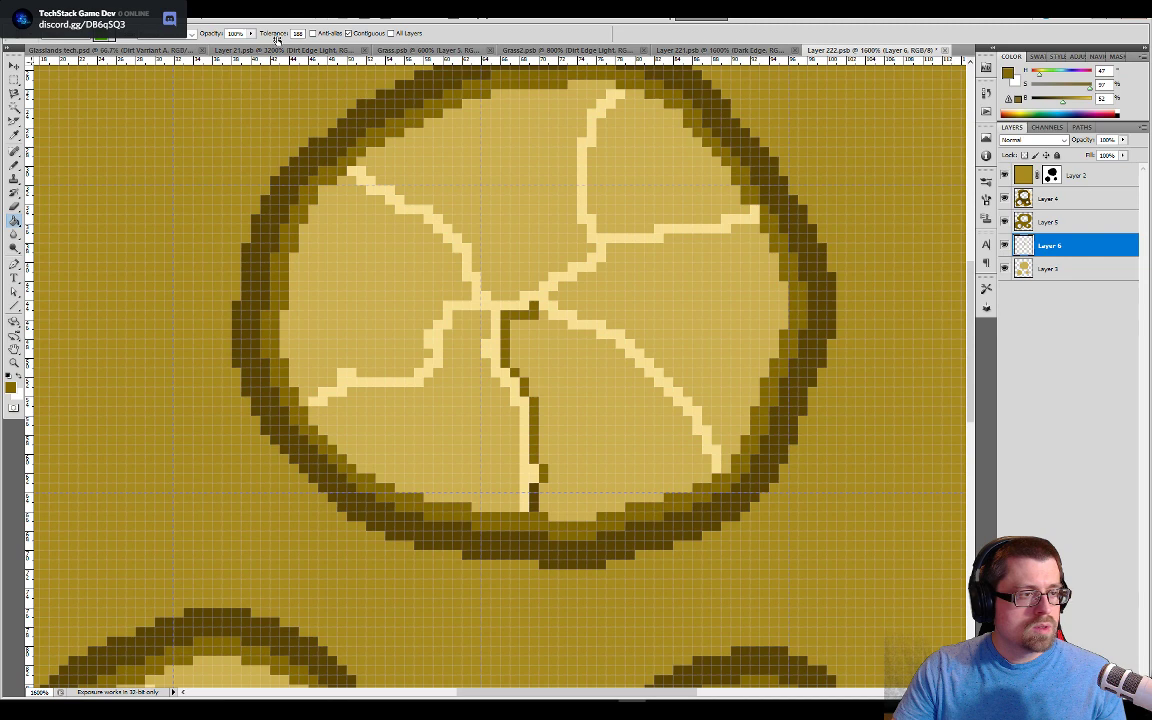
Step: Recolour the shadow beside the large blob's lower crack with the rim's dark brown, using the Paint Bucket at tolerance 0
{"action": "left_click", "coordinate": [535, 445]}
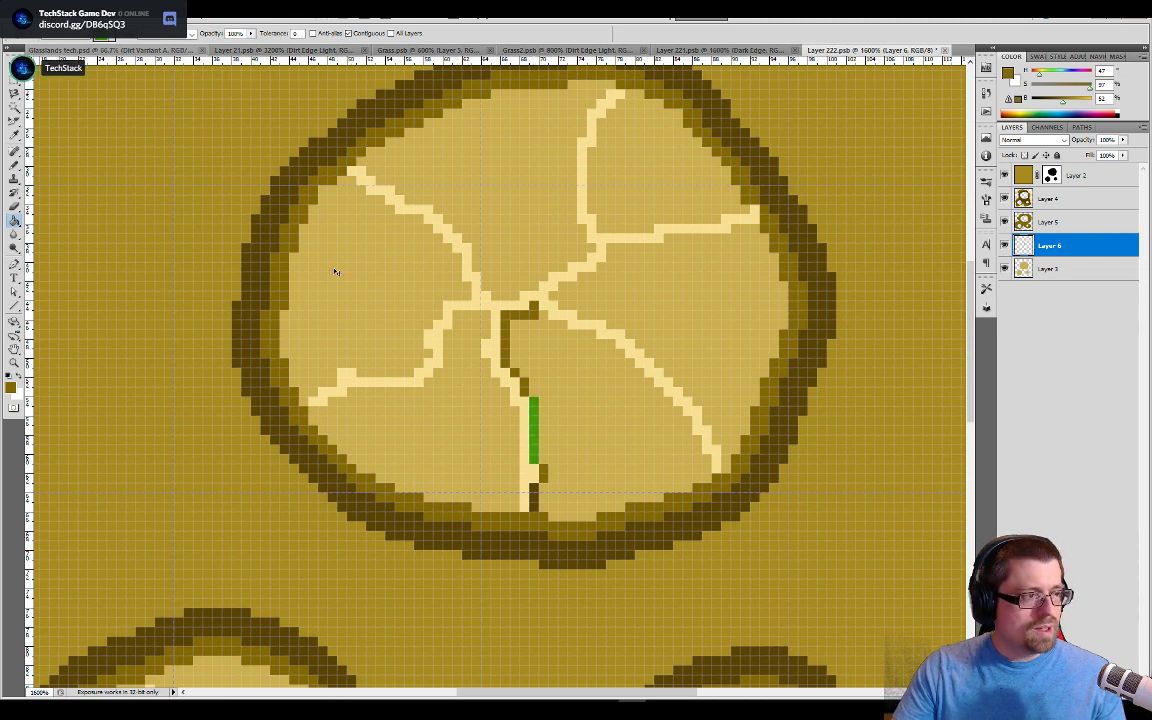
{"action": "key", "text": "ctrl+z"}
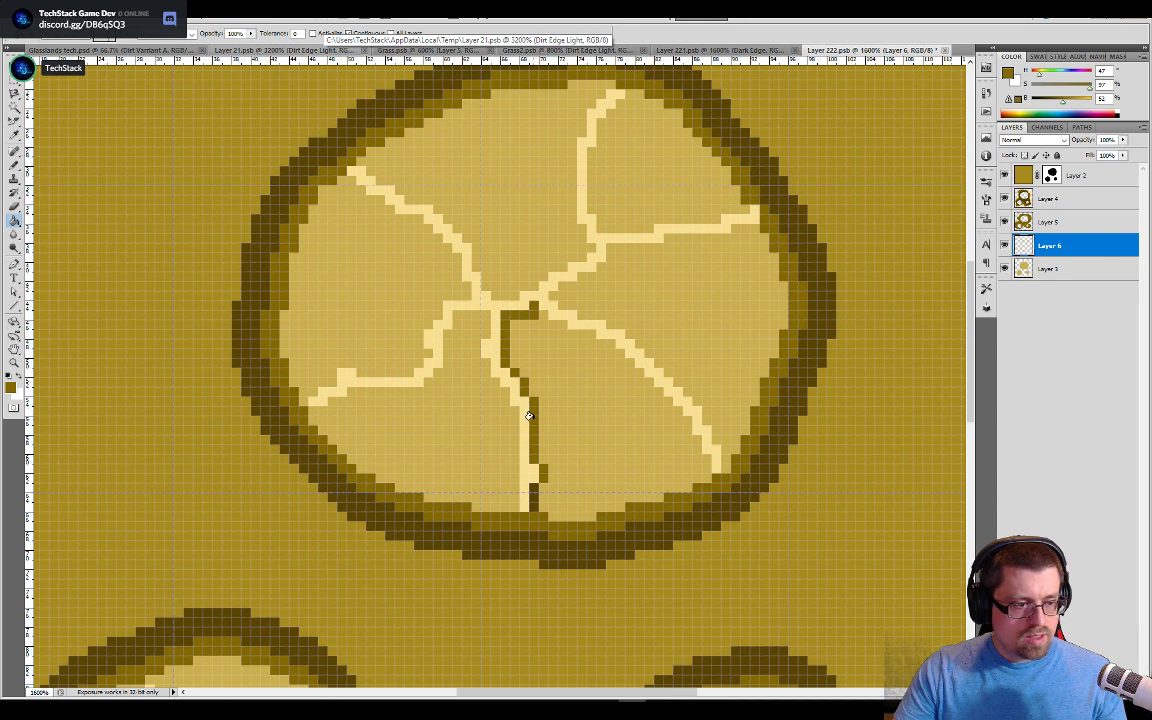
{"action": "left_click", "coordinate": [535, 473], "text": "alt"}
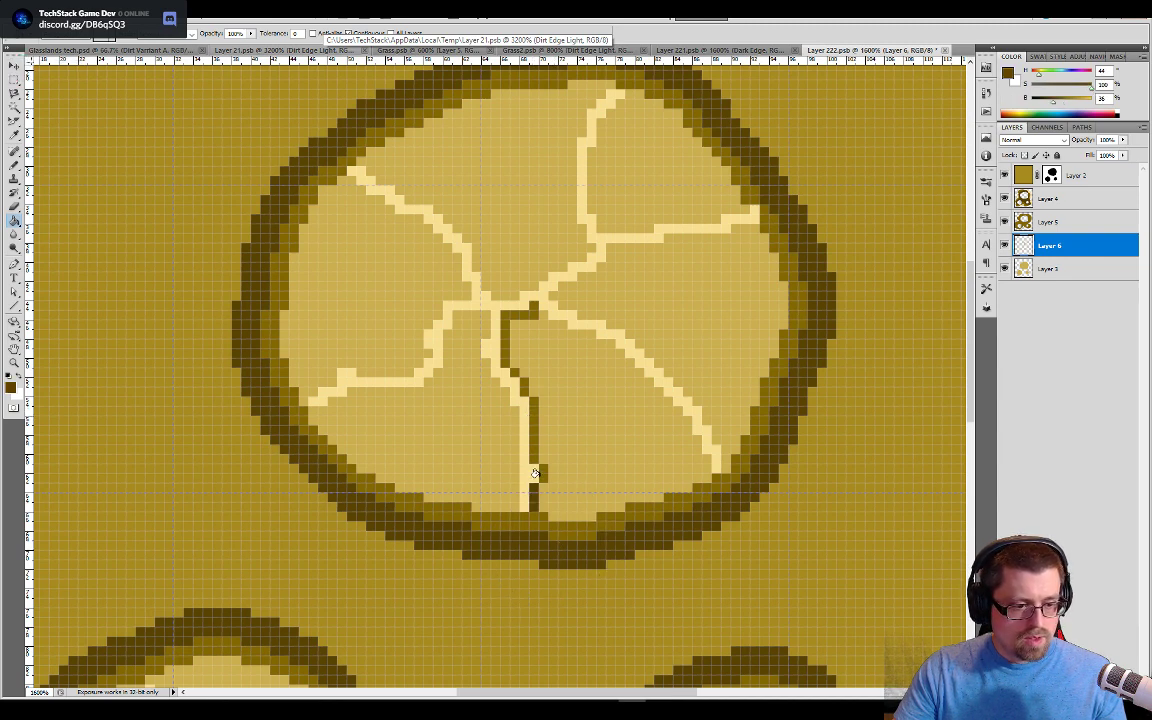
{"action": "left_click", "coordinate": [542, 472]}
{"action": "left_click", "coordinate": [533, 448]}
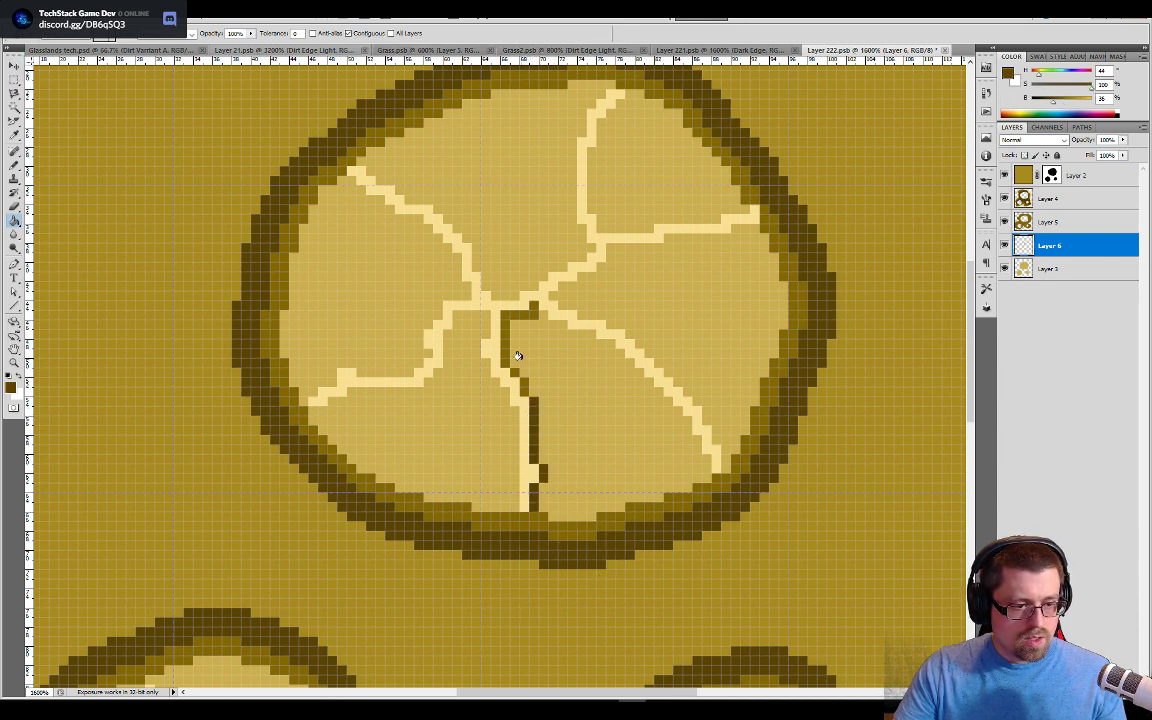
{"action": "left_click", "coordinate": [522, 385]}
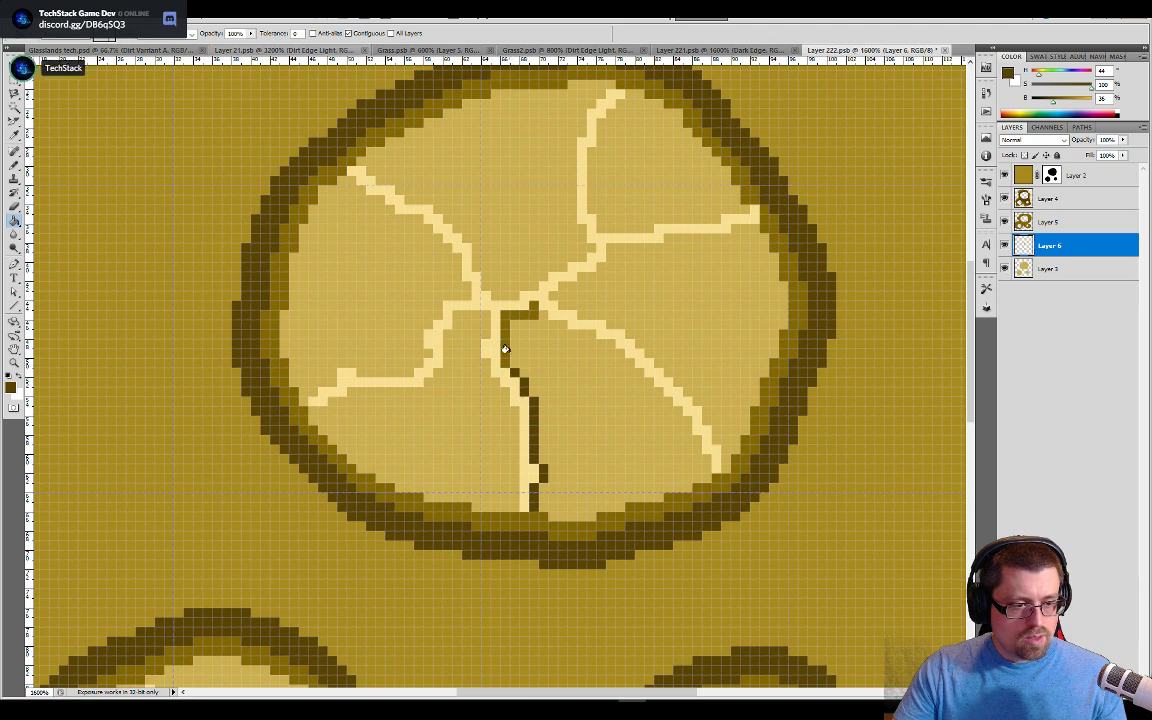
{"action": "left_click", "coordinate": [503, 347]}
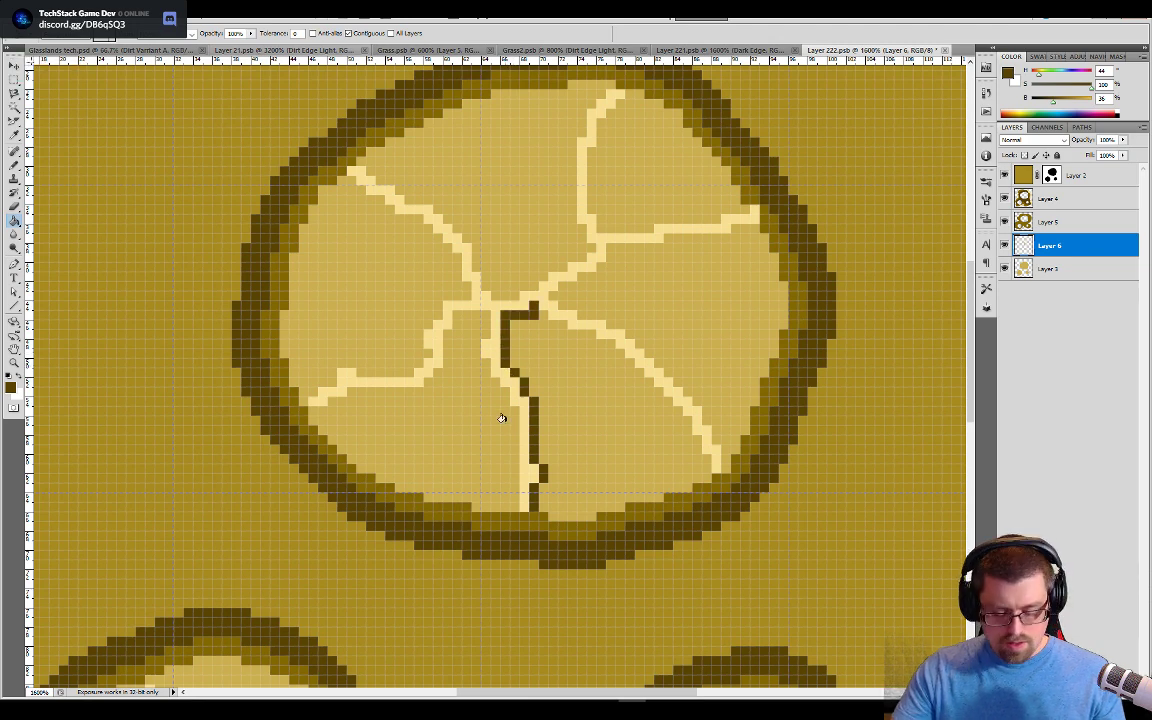
Step: Pencil a one-pixel dark brown shadow along the underside of the large blob's lower-right crack, from the central junction to the rim
{"action": "key", "text": "b"}
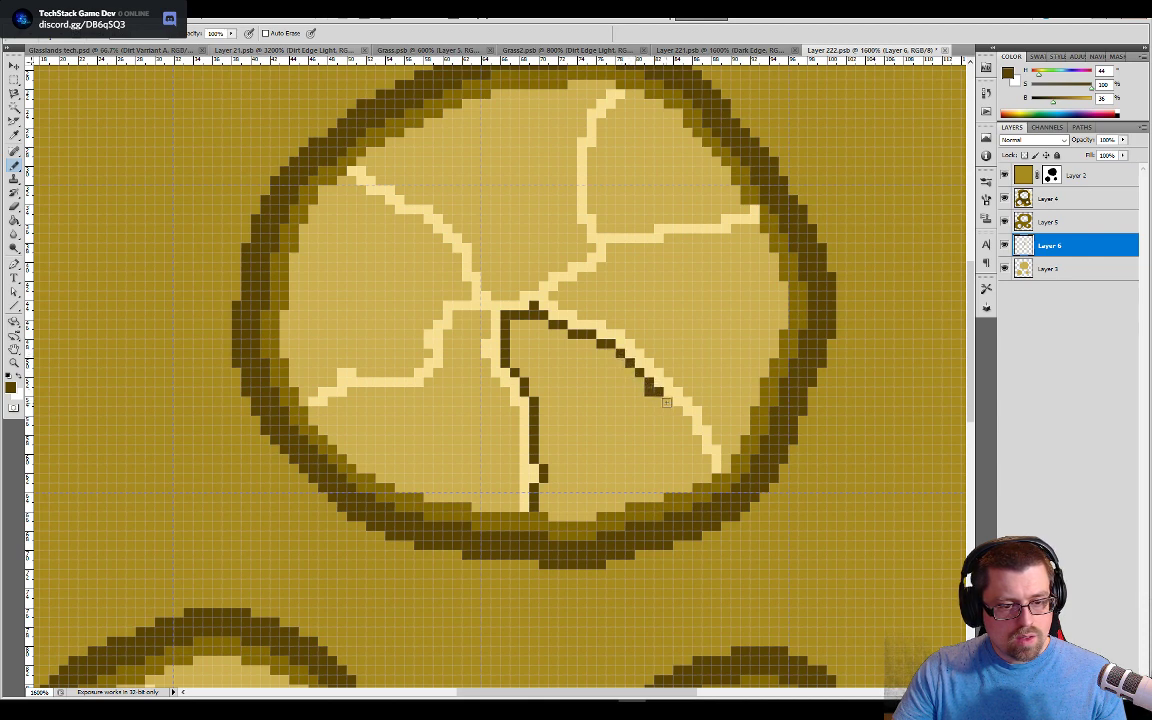
{"action": "key", "text": "e"}
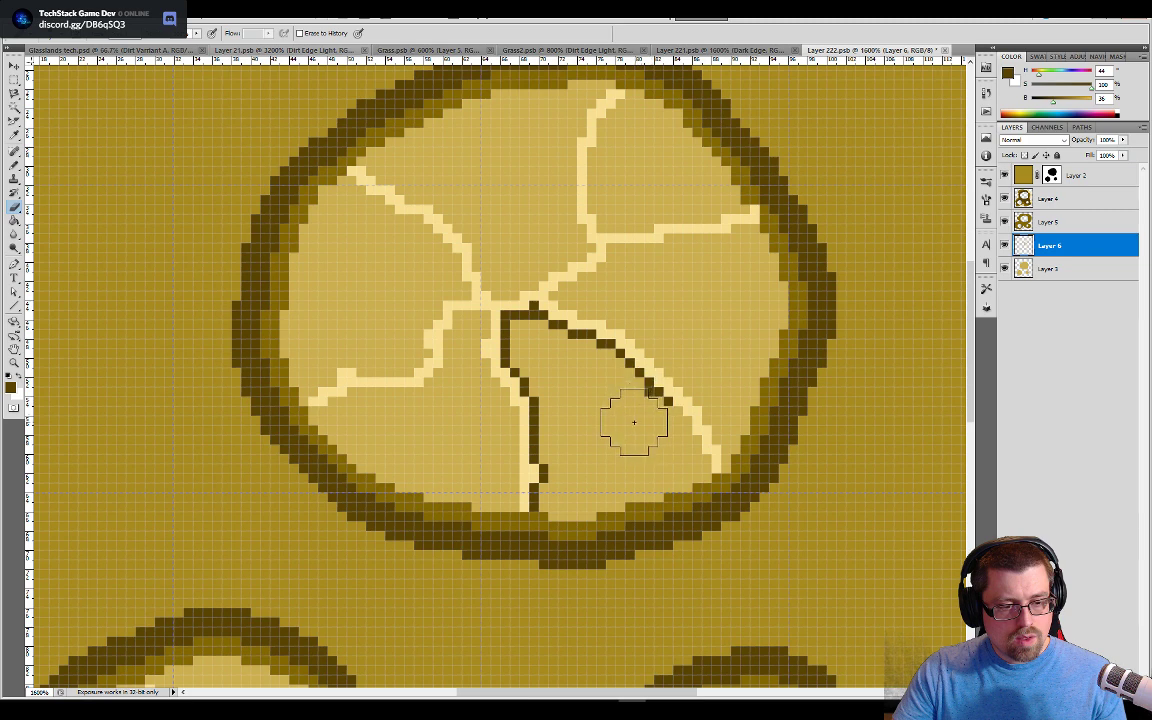
{"action": "key", "text": "b"}
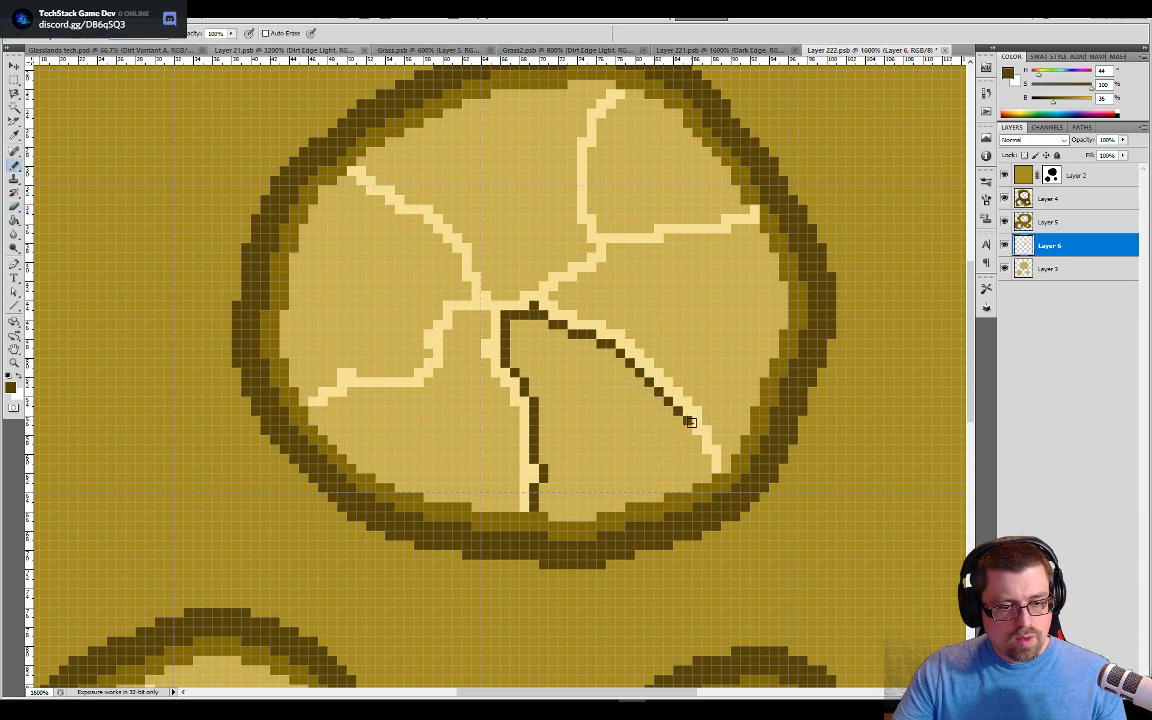
{"action": "key", "text": "ctrl+z"}
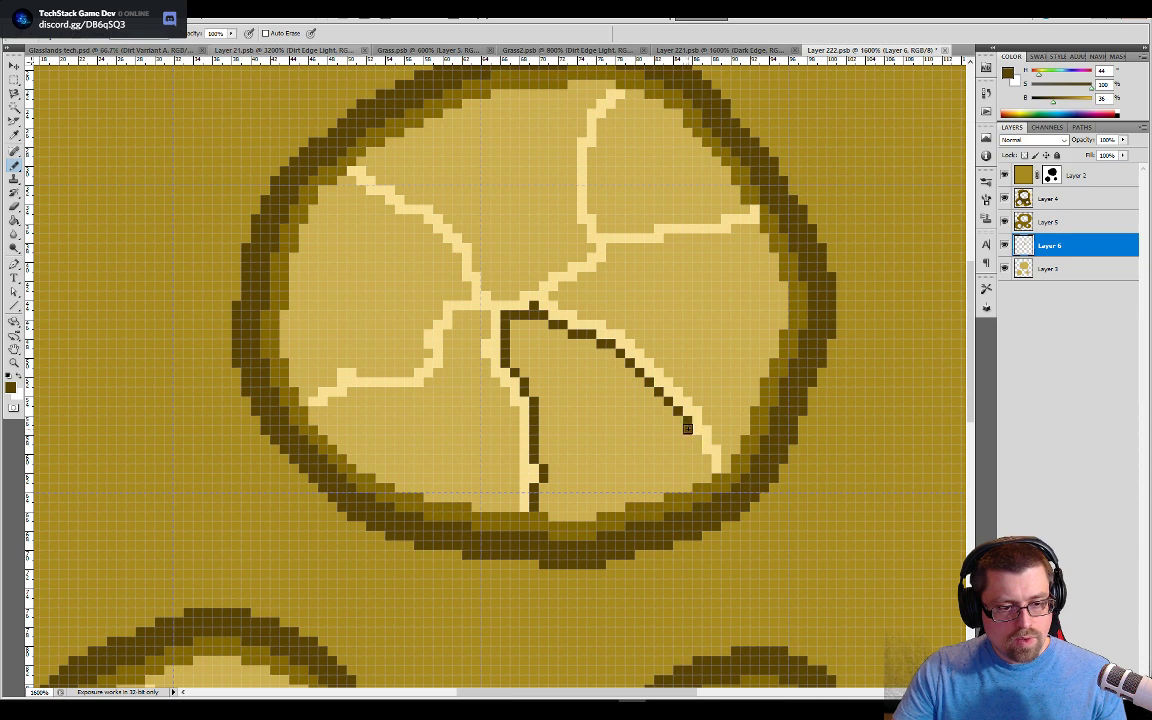
{"action": "left_click_drag", "start_coordinate": [698, 441], "coordinate": [698, 450]}
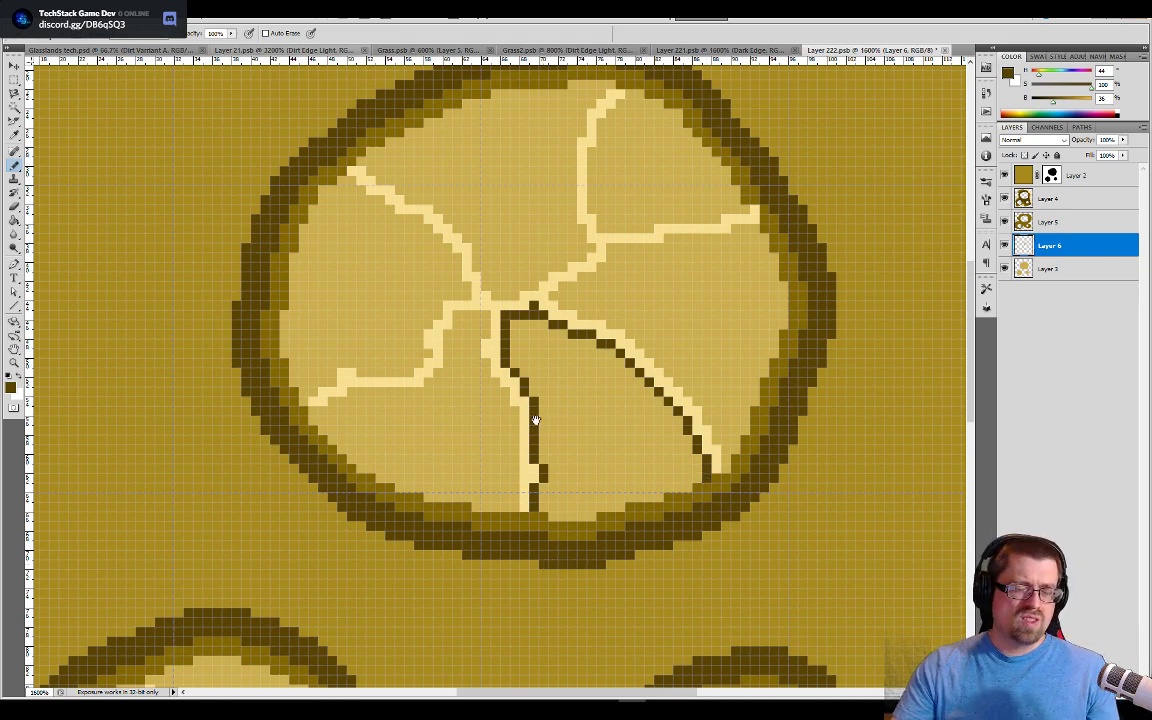
Step: Pencil a one-pixel dark brown shadow under the large blob's lower-left crack, from the central junction to the rim
{"action": "left_click_drag", "start_coordinate": [492, 399], "coordinate": [589, 432]}
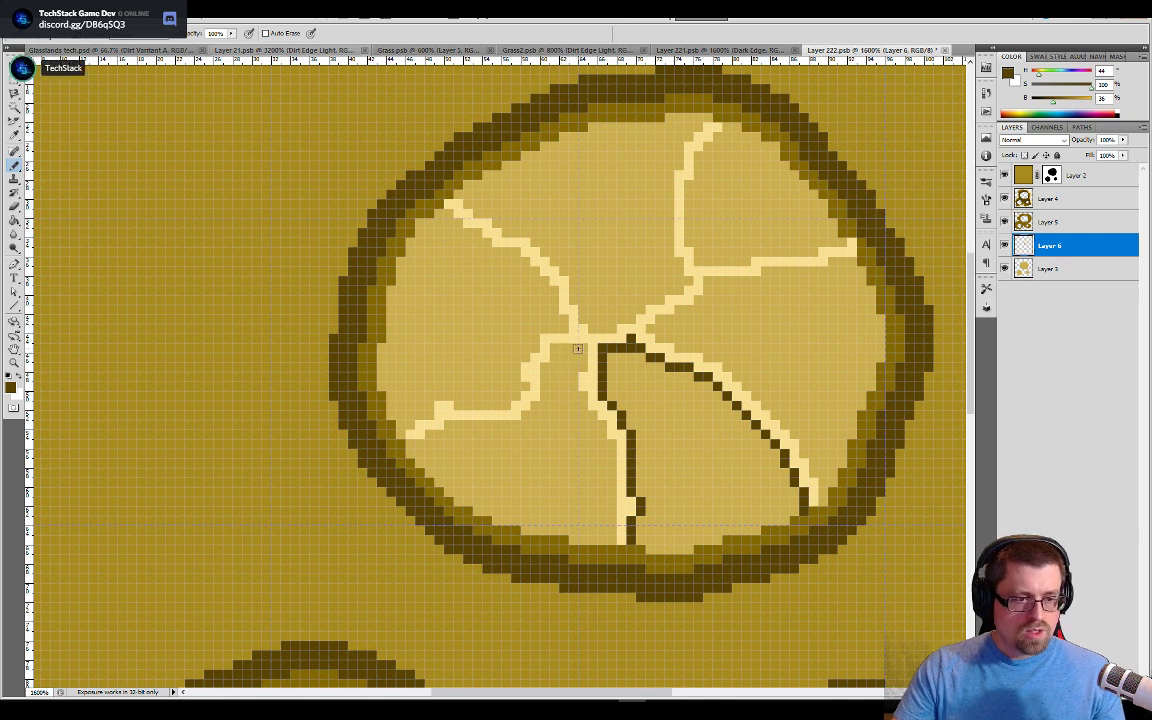
{"action": "left_click", "coordinate": [549, 348], "text": "shift"}
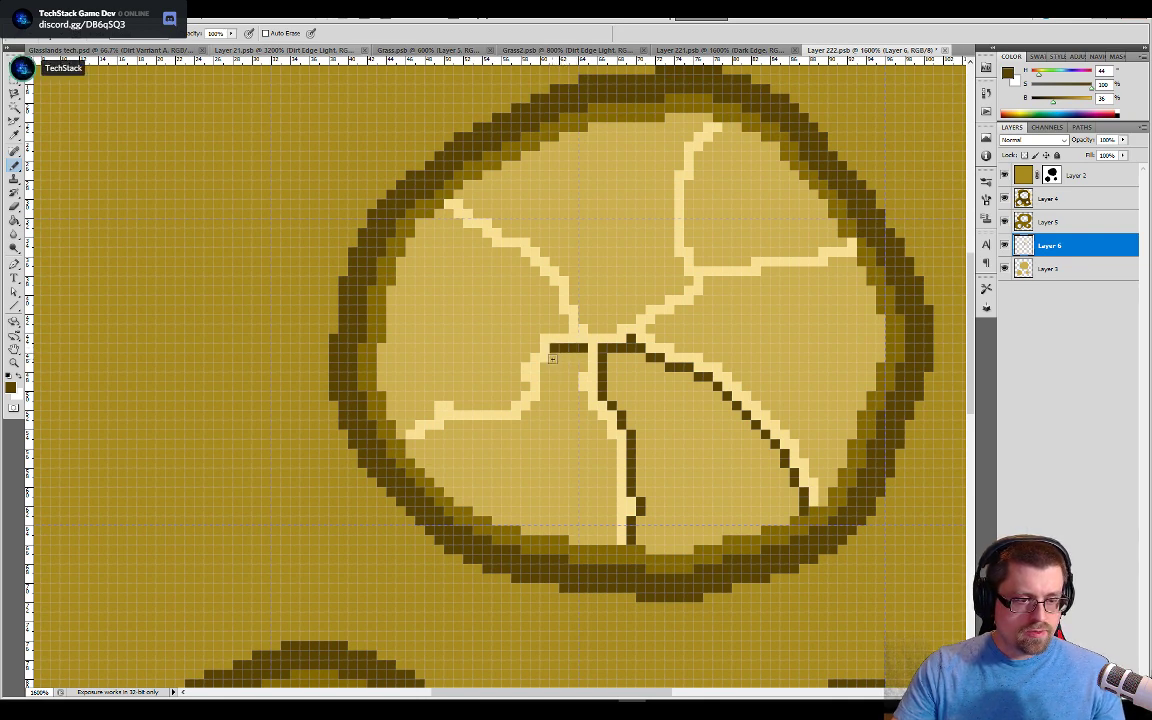
{"action": "left_click", "coordinate": [541, 398], "text": "shift"}
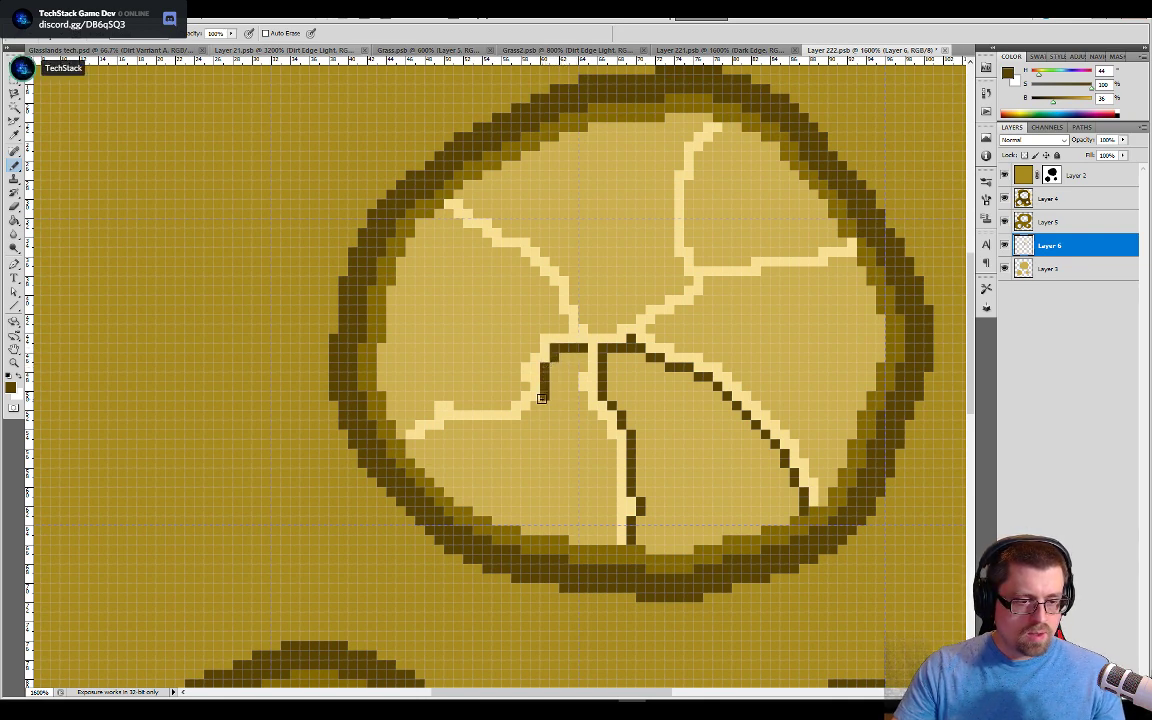
{"action": "left_click", "coordinate": [524, 415]}
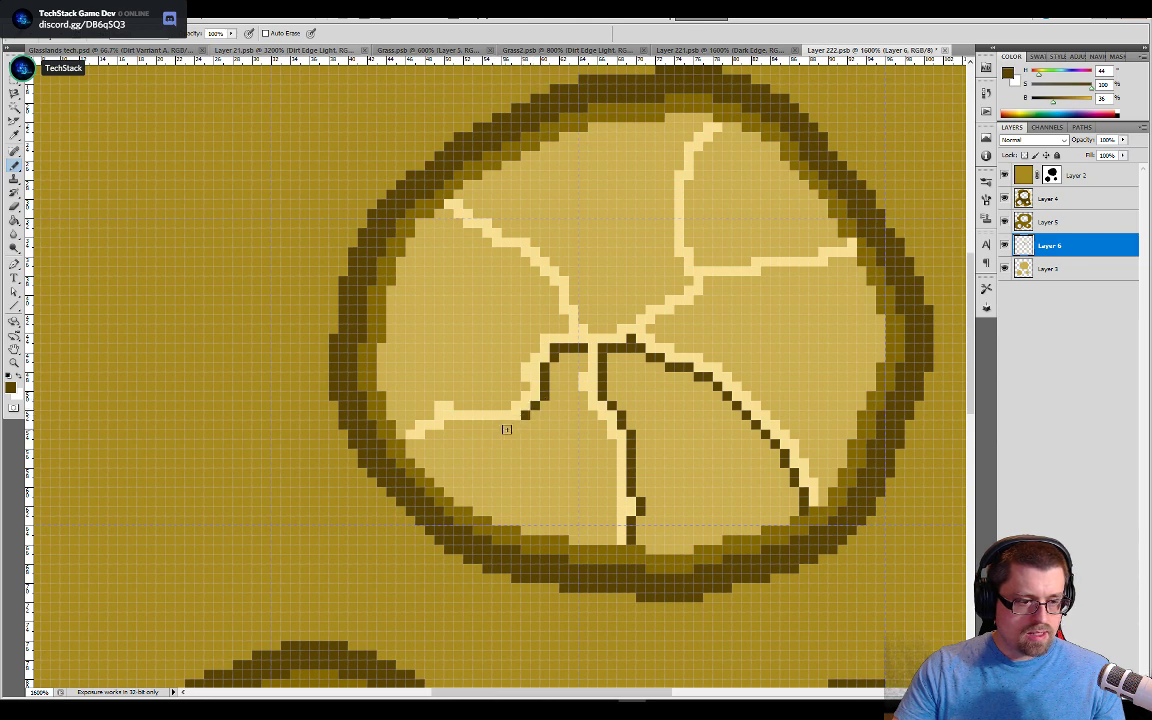
{"action": "left_click", "coordinate": [450, 424], "text": "shift"}
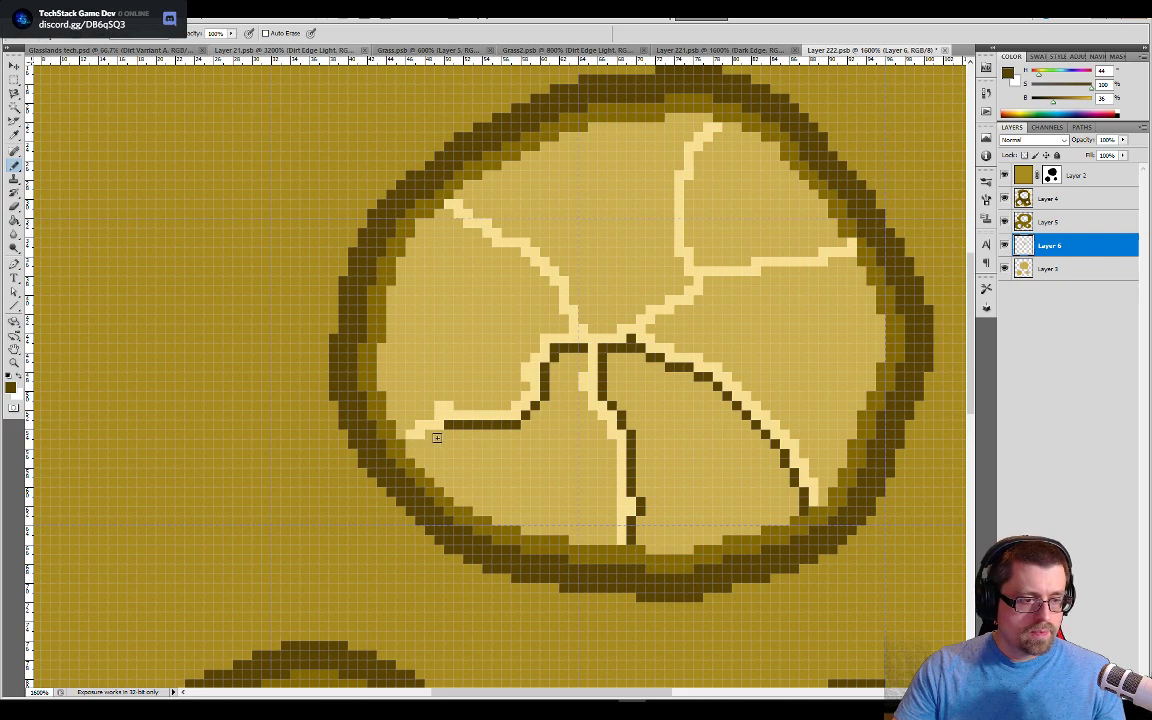
{"action": "left_click", "coordinate": [417, 444]}
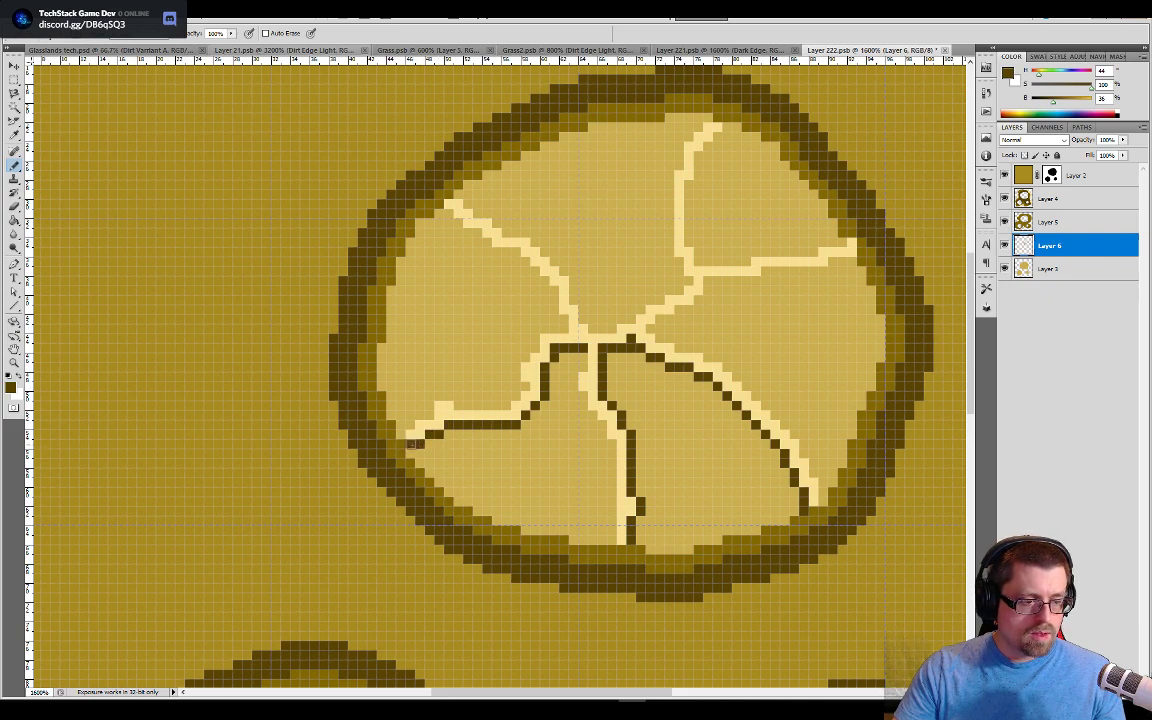
Step: Pencil a one-pixel dark brown shadow along the upper-right side of the large blob's upper-left crack, from the junction to the rim
{"action": "left_click_drag", "start_coordinate": [503, 350], "coordinate": [493, 415]}
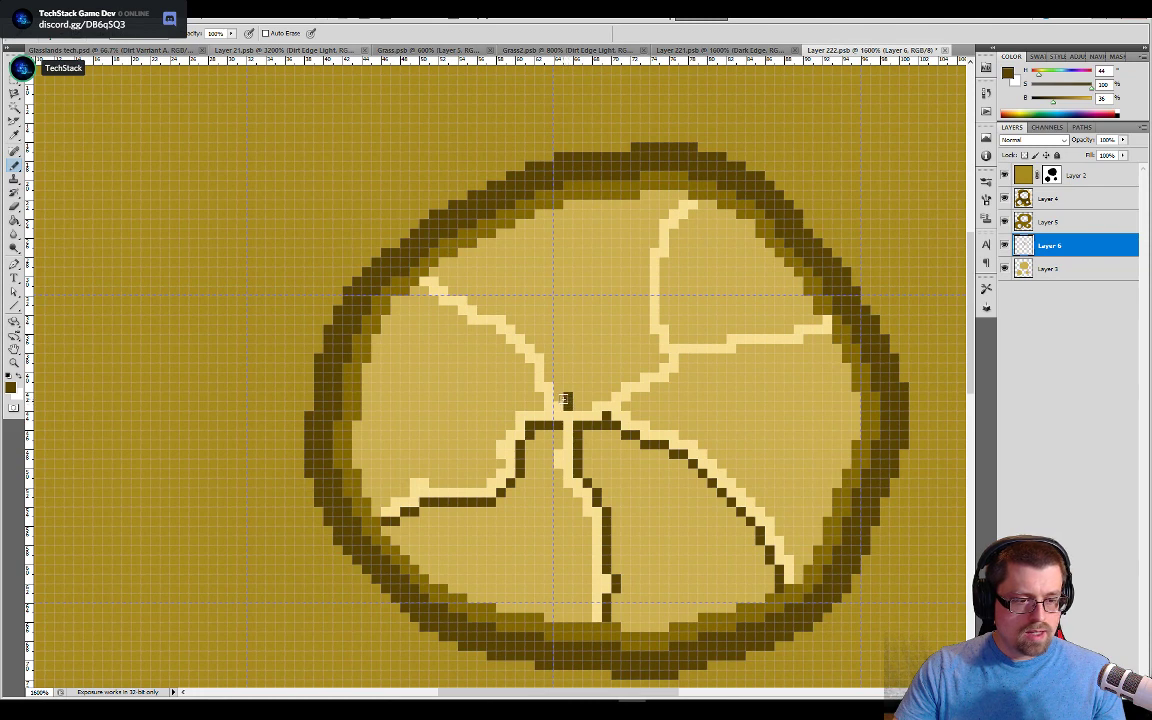
{"action": "key", "text": "ctrl+z"}
{"action": "left_click", "coordinate": [558, 396]}
{"action": "left_click", "coordinate": [550, 378]}
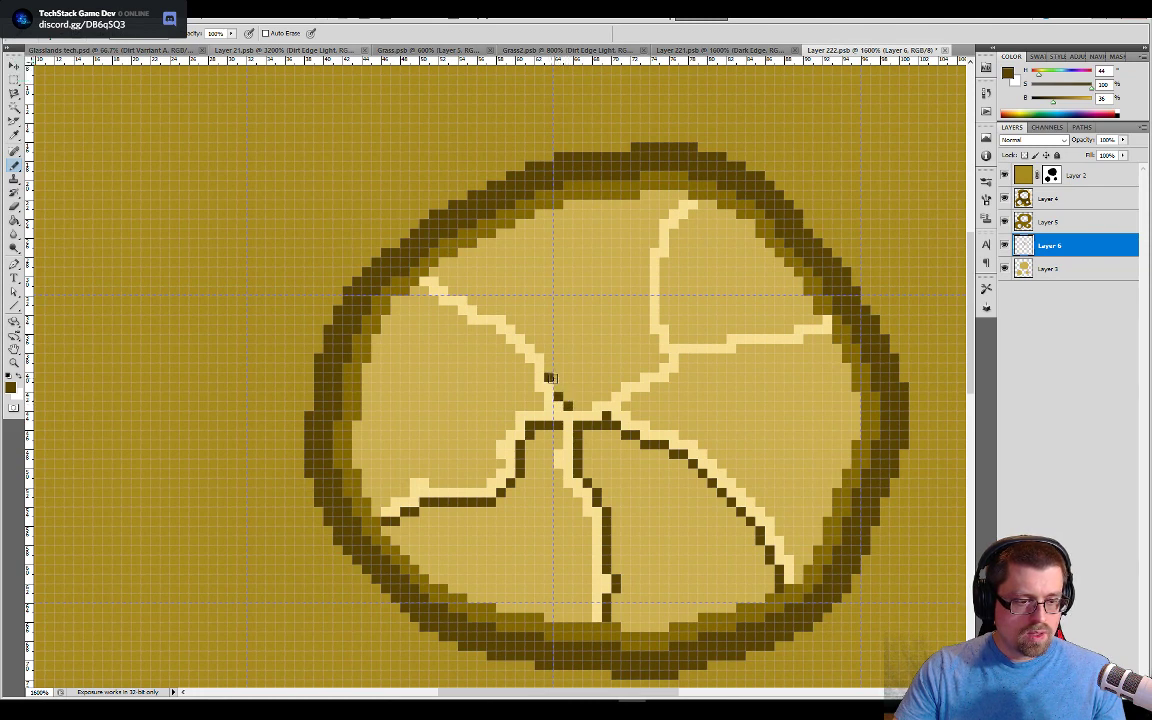
{"action": "left_click", "coordinate": [559, 384]}
{"action": "left_click", "coordinate": [549, 368]}
{"action": "left_click", "coordinate": [549, 358]}
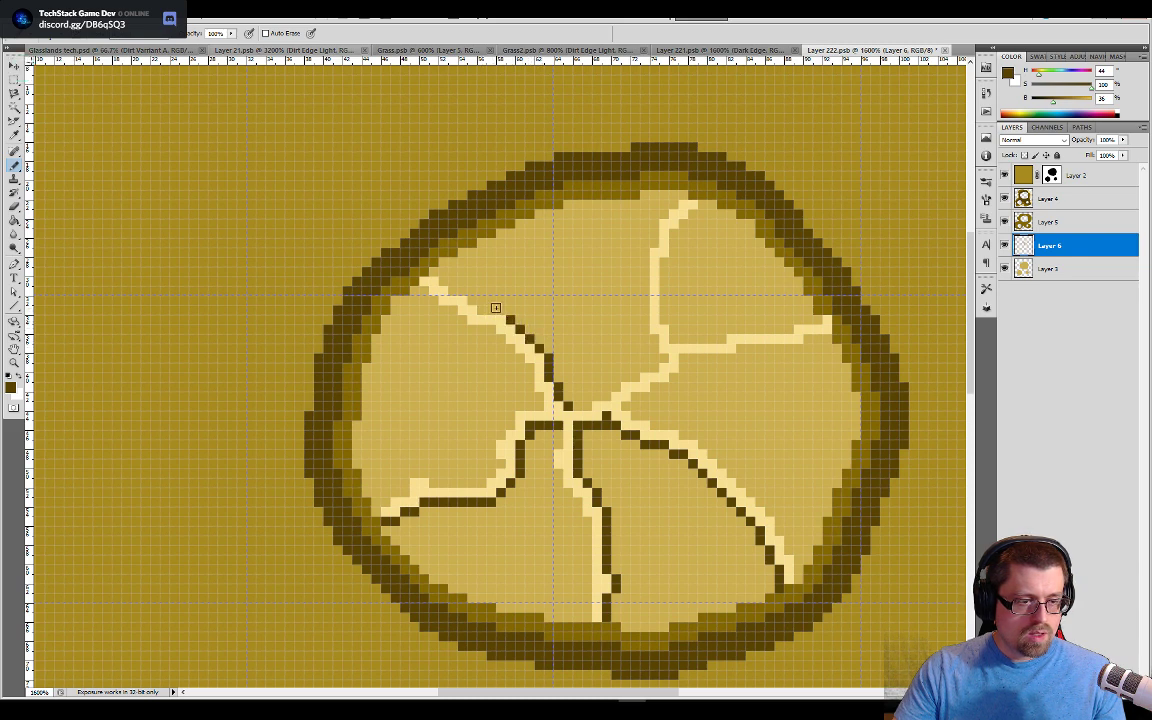
{"action": "left_click", "coordinate": [491, 310]}
{"action": "left_click", "coordinate": [482, 310]}
{"action": "left_click", "coordinate": [472, 301]}
{"action": "left_click", "coordinate": [463, 291]}
{"action": "left_click", "coordinate": [453, 291]}
{"action": "left_click", "coordinate": [443, 281]}
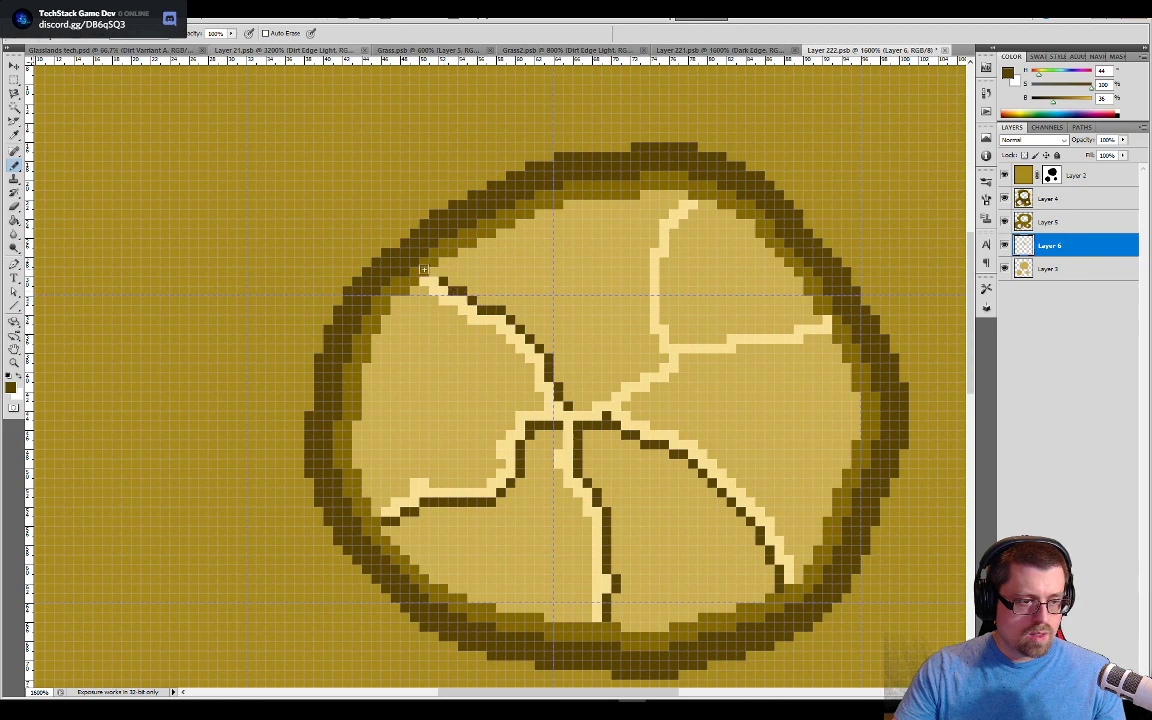
{"action": "left_click", "coordinate": [433, 271]}
Step: Pencil a one-pixel dark brown shadow beneath the large blob's right-hand crack, from the central junction to the right rim
{"action": "left_click_drag", "start_coordinate": [694, 399], "coordinate": [637, 449]}
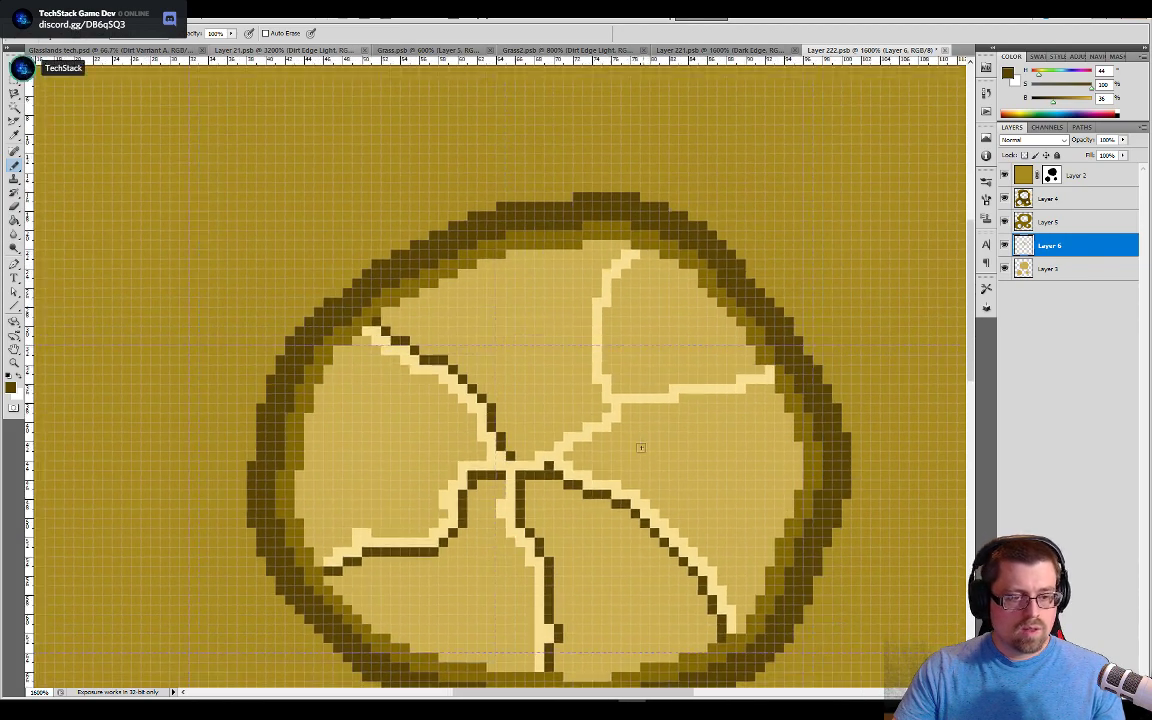
{"action": "left_click", "coordinate": [578, 447]}
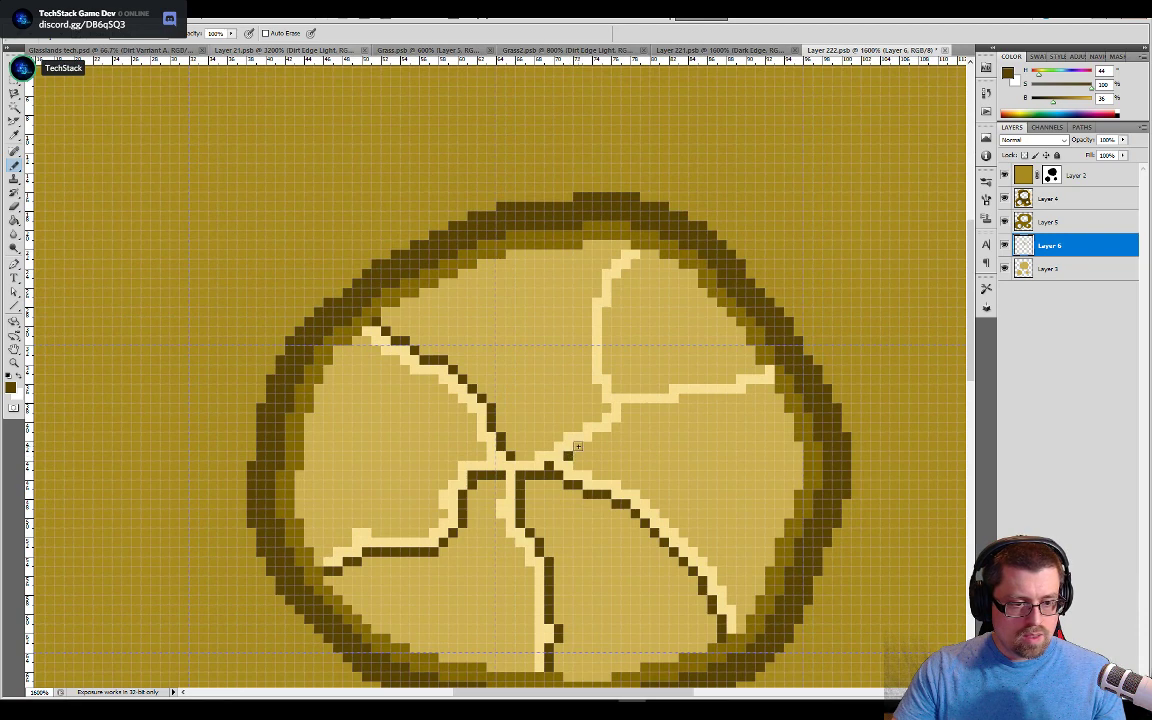
{"action": "left_click", "coordinate": [588, 445]}
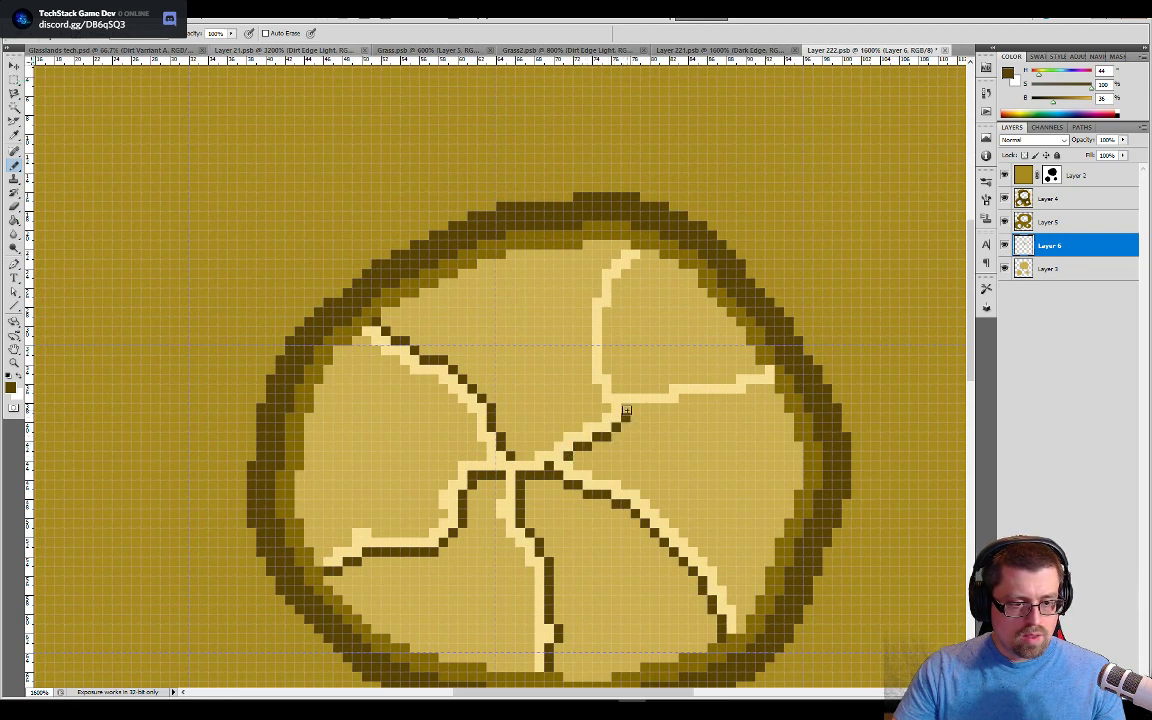
{"action": "left_click", "coordinate": [681, 405], "text": "shift"}
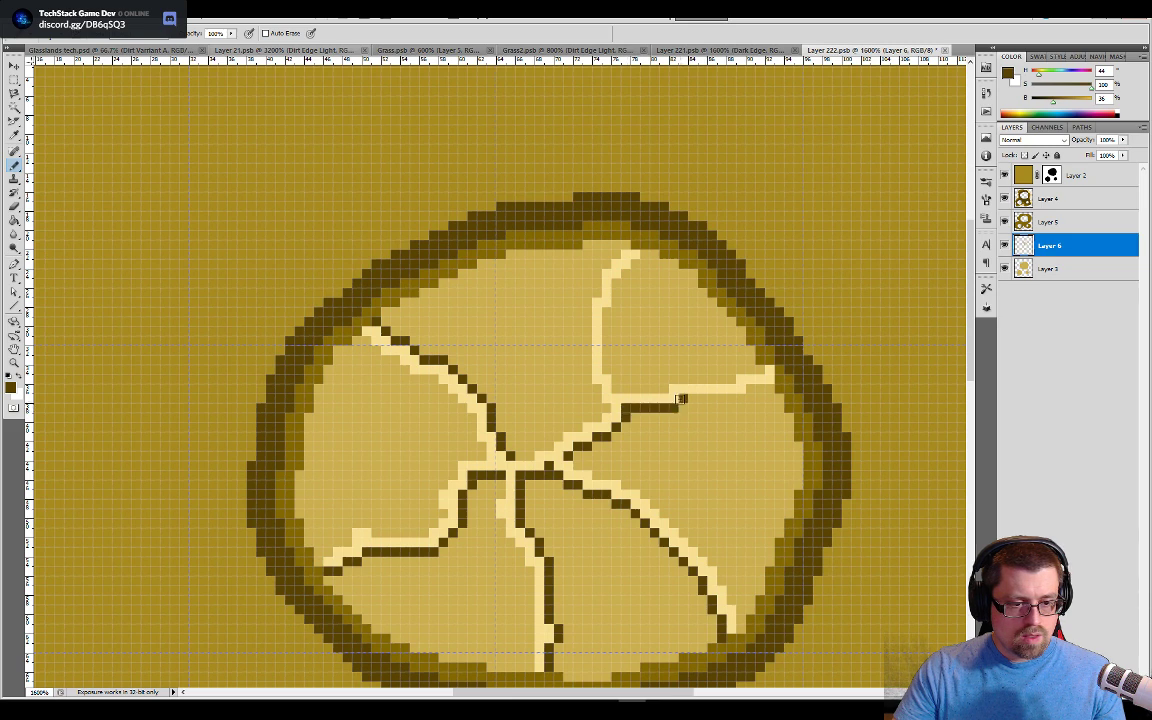
{"action": "left_click", "coordinate": [746, 396], "text": "shift"}
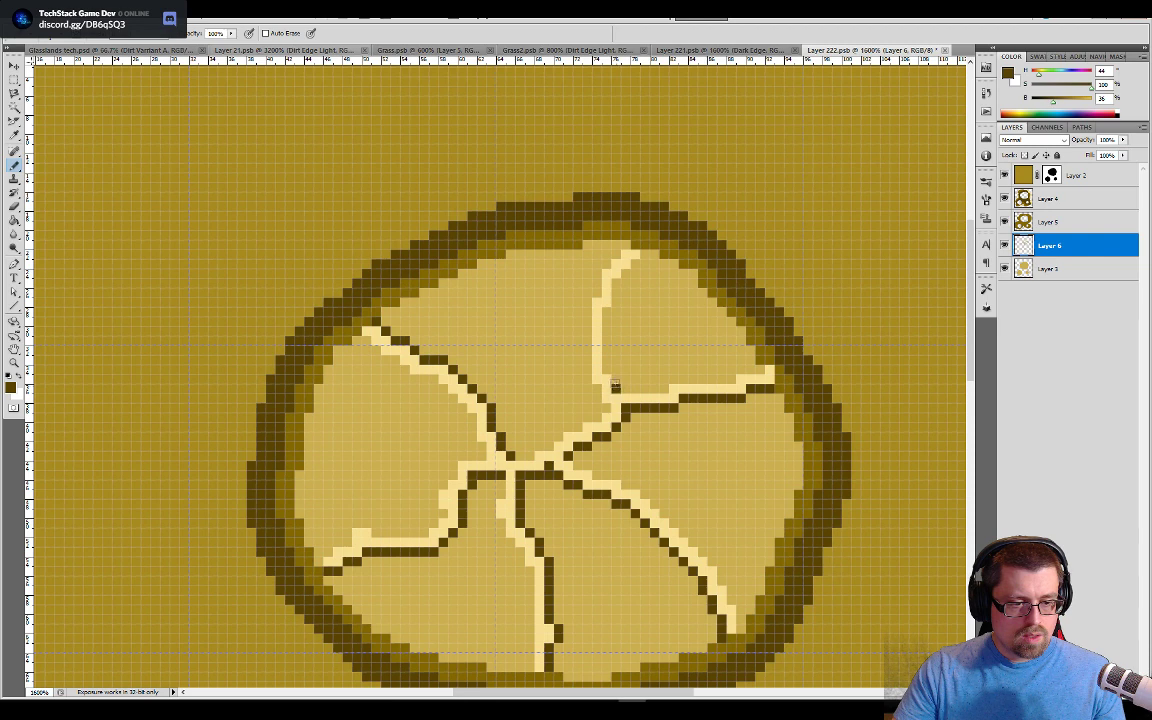
Step: Pencil a one-pixel dark brown shadow along the right side of the large blob's upper crack branch, up to its top end
{"action": "left_click", "coordinate": [609, 373]}
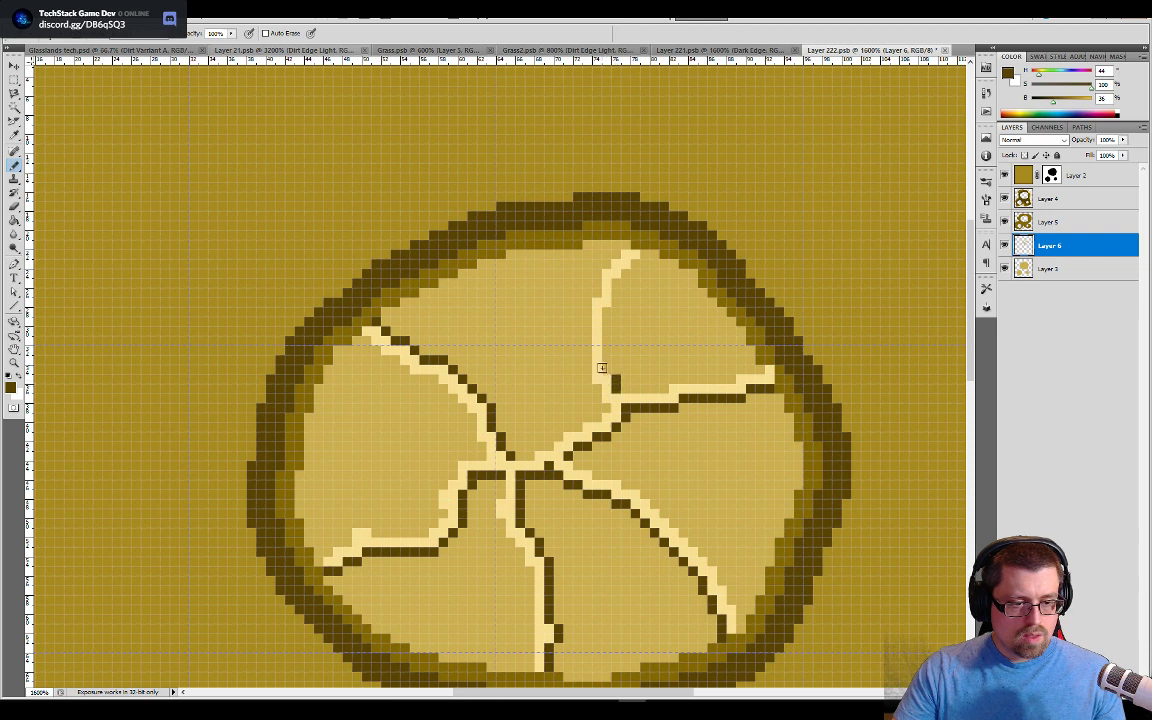
{"action": "left_click", "coordinate": [608, 298], "text": "shift"}
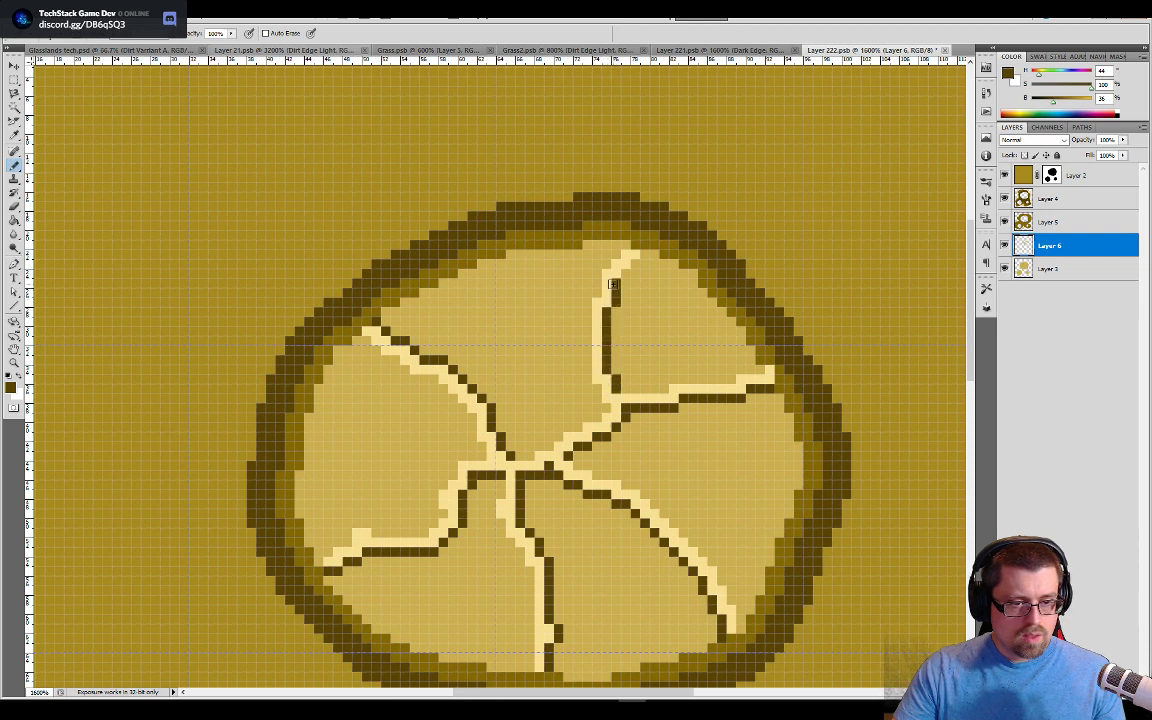
{"action": "left_click", "coordinate": [625, 270]}
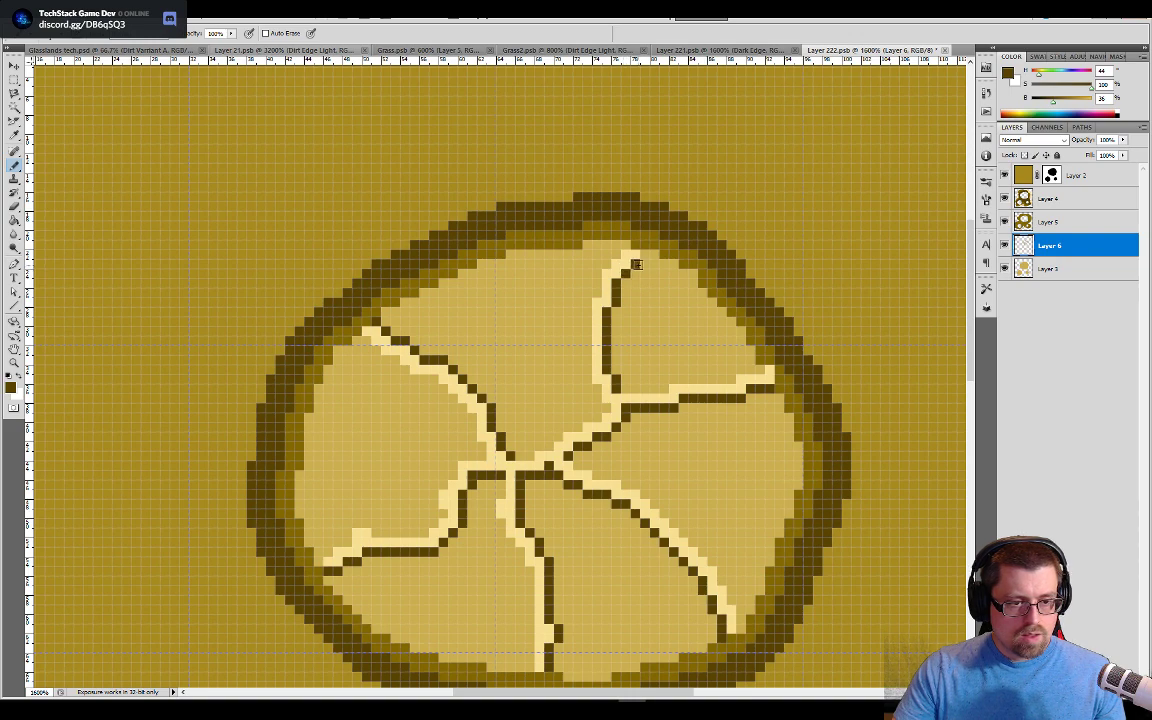
Step: Pencil a one-pixel dark brown shadow under the lower-left small blob's left crack, from the rim to the crack junction
{"action": "left_click_drag", "start_coordinate": [661, 391], "coordinate": [686, 186]}
{"action": "mouse_move", "coordinate": [385, 670]}
{"action": "left_mouse_down"}
{"action": "mouse_move", "coordinate": [438, 431]}
{"action": "mouse_move", "coordinate": [589, 506]}
{"action": "mouse_move", "coordinate": [586, 489]}
{"action": "left_mouse_up"}
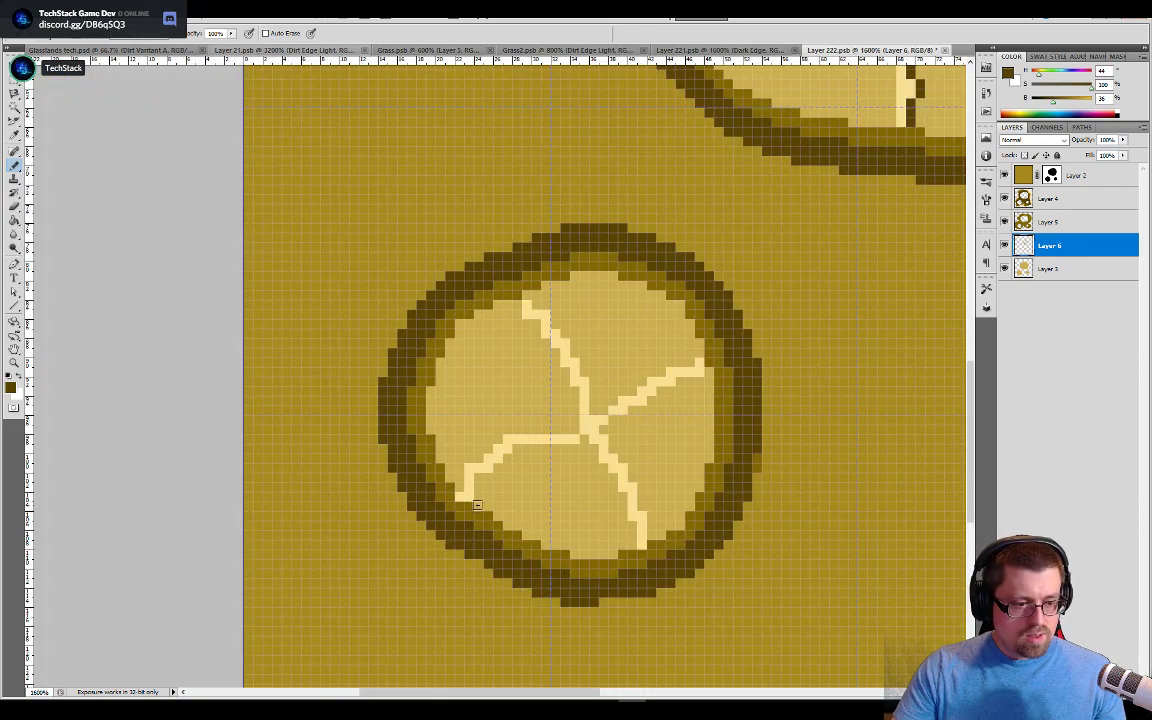
{"action": "left_click_drag", "start_coordinate": [479, 480], "coordinate": [517, 456]}
{"action": "left_click", "coordinate": [510, 459]}
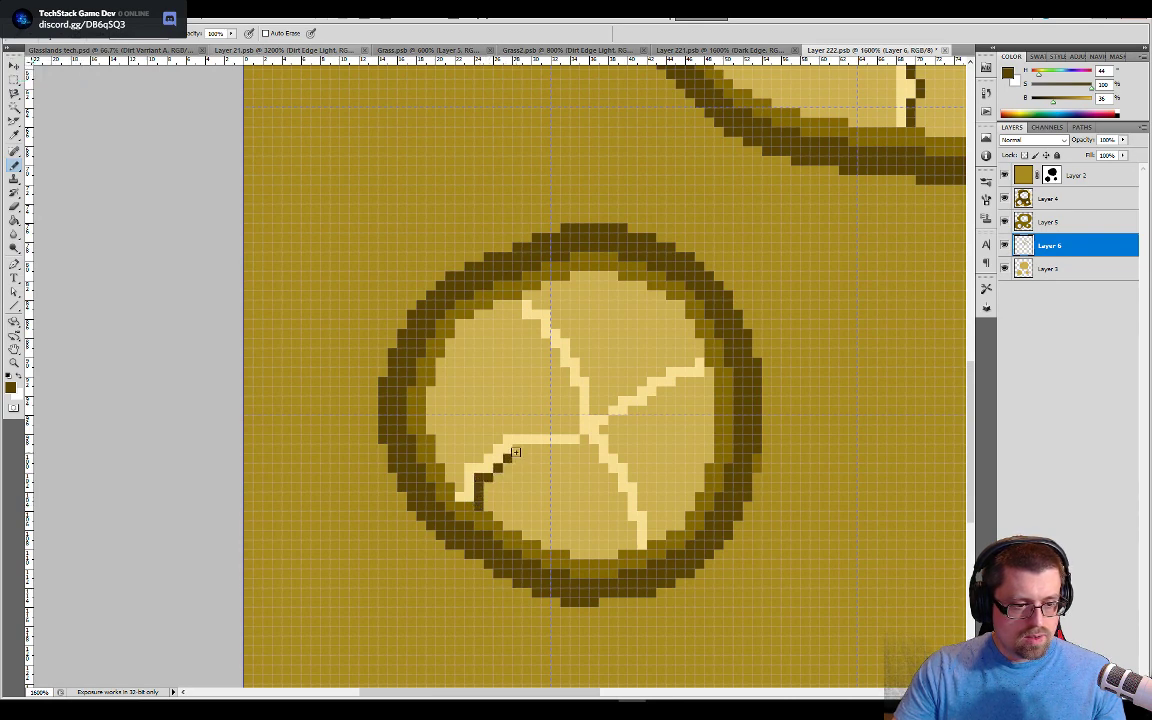
{"action": "left_click", "coordinate": [584, 441], "text": "shift"}
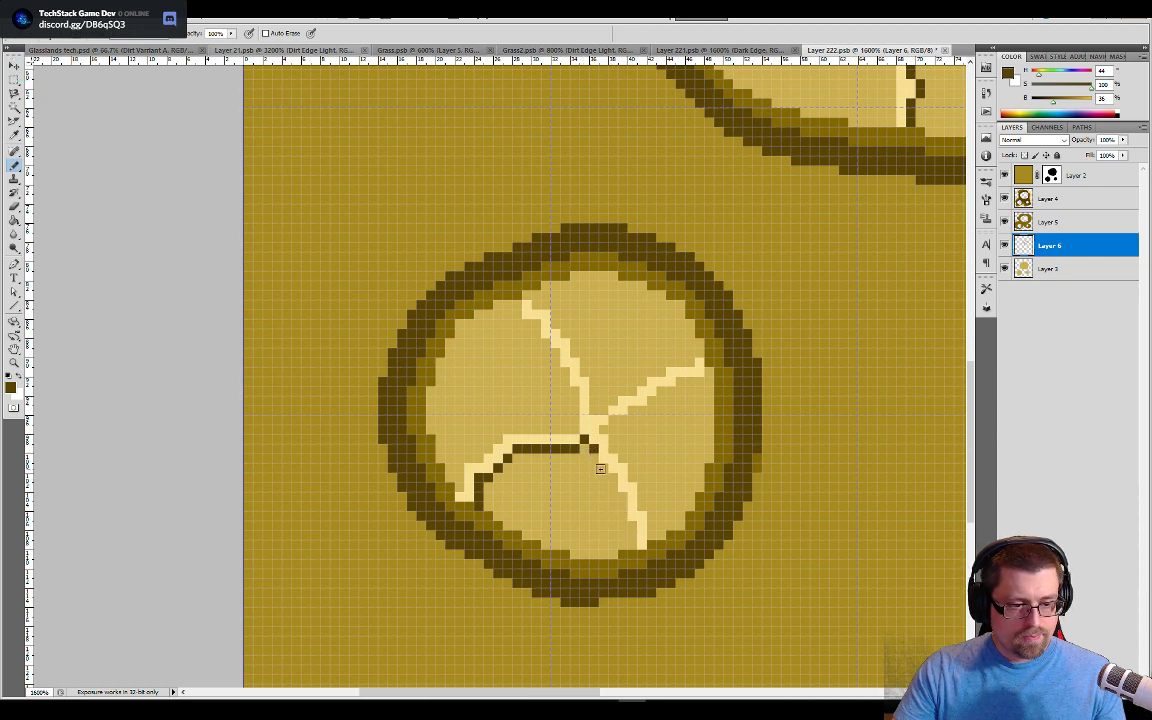
Step: Pencil a one-pixel dark brown shadow along the left side of the lower-left blob's lower crack, from the junction to the rim
{"action": "left_click", "coordinate": [612, 476]}
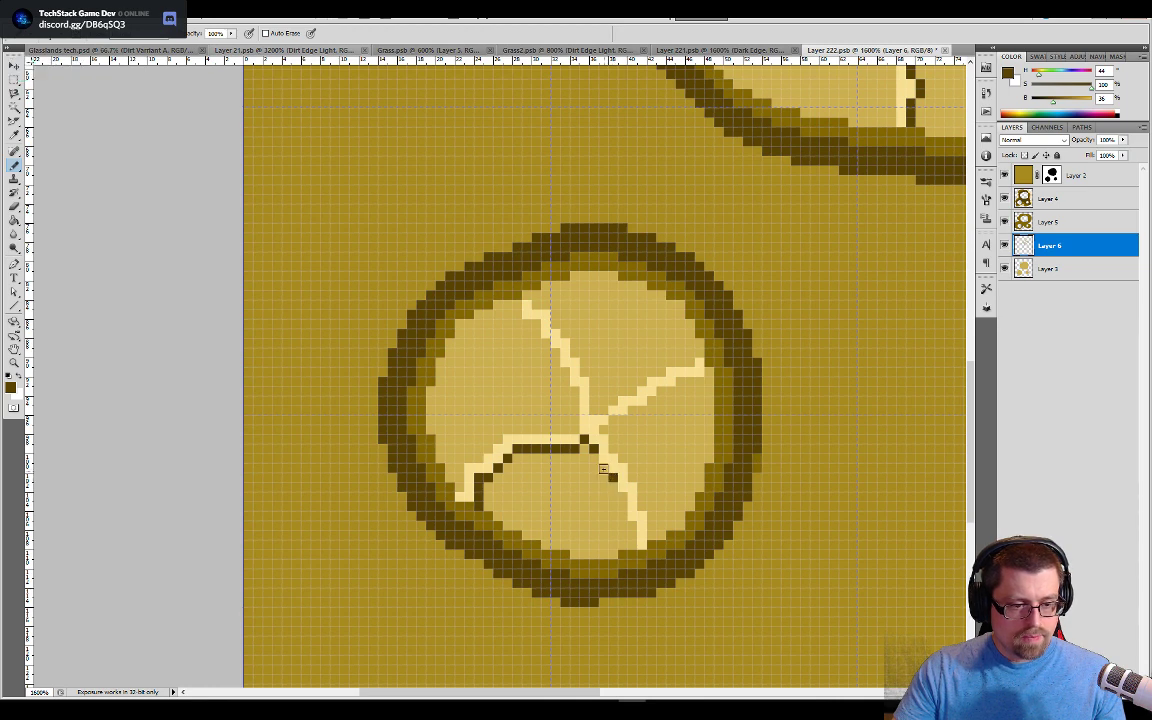
{"action": "left_click", "coordinate": [604, 466]}
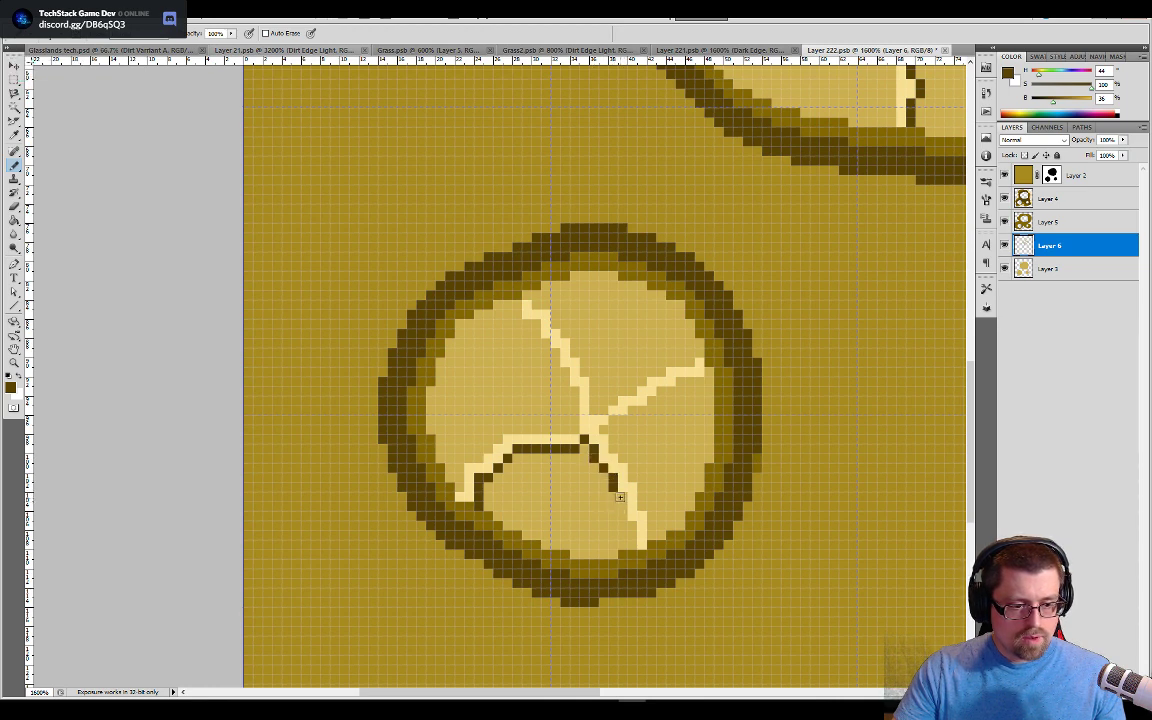
{"action": "left_click", "coordinate": [621, 497]}
{"action": "left_click_drag", "start_coordinate": [622, 507], "coordinate": [633, 545]}
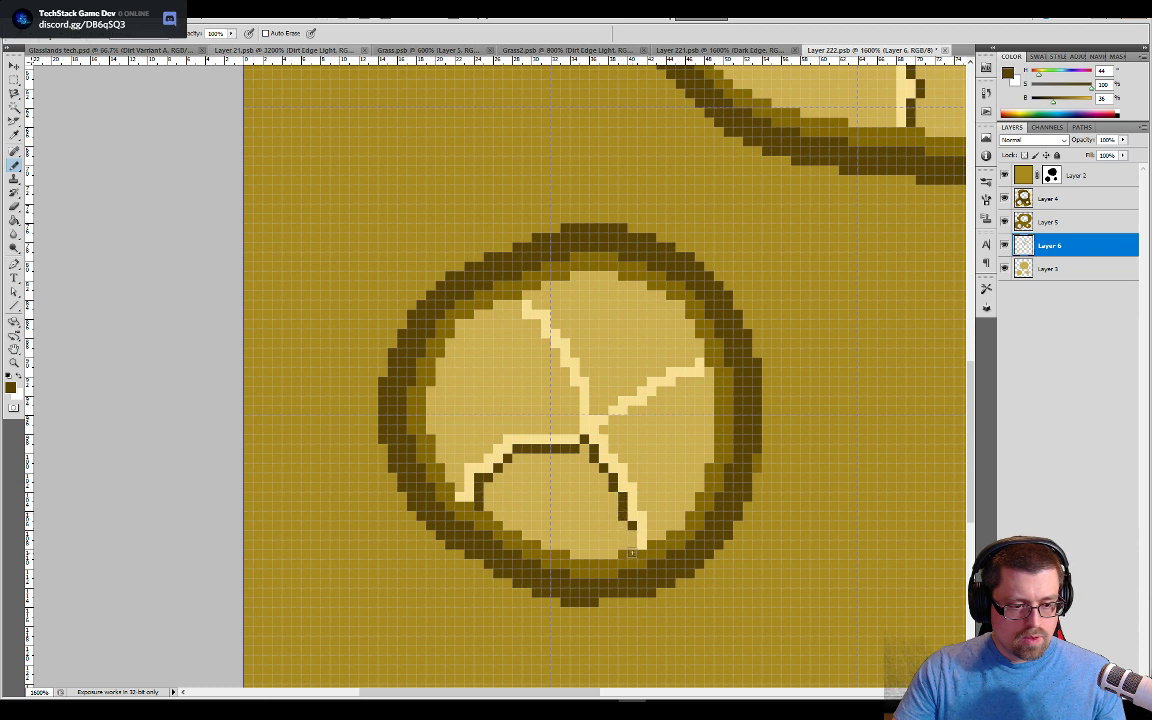
Step: Pencil one-pixel dark brown shadows beneath the lower-left blob's right-hand crack and along the right side of its upper crack
{"action": "left_click_drag", "start_coordinate": [605, 430], "coordinate": [612, 421]}
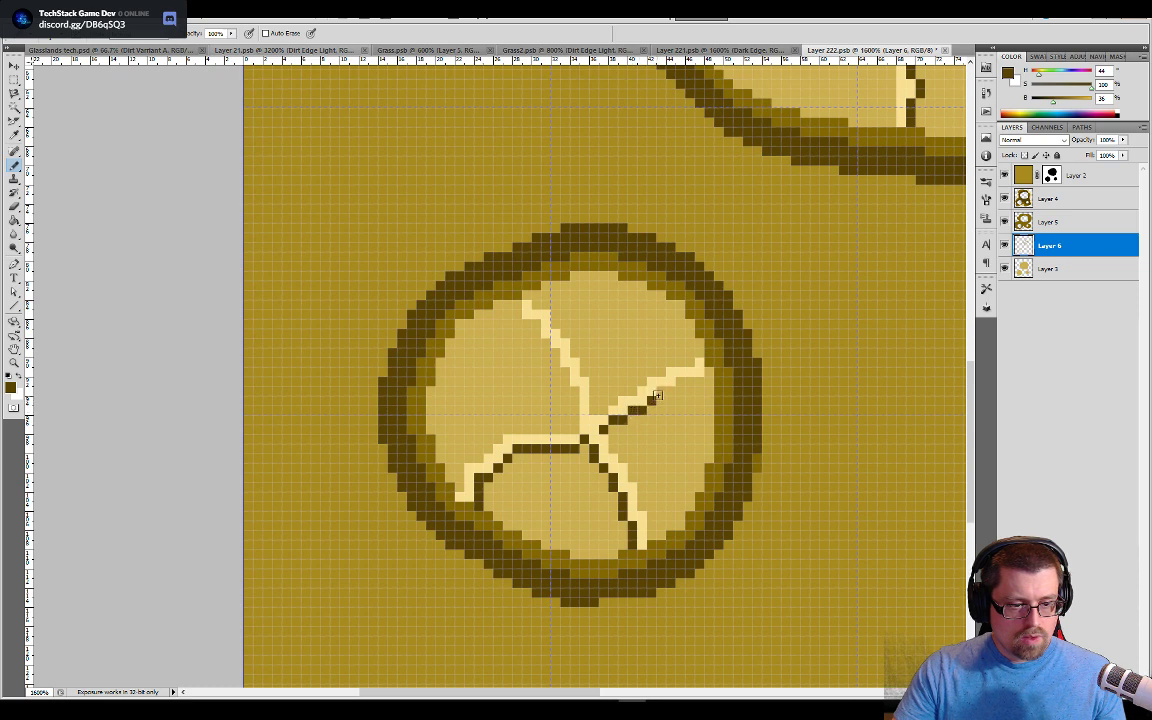
{"action": "left_click_drag", "start_coordinate": [657, 396], "coordinate": [680, 384]}
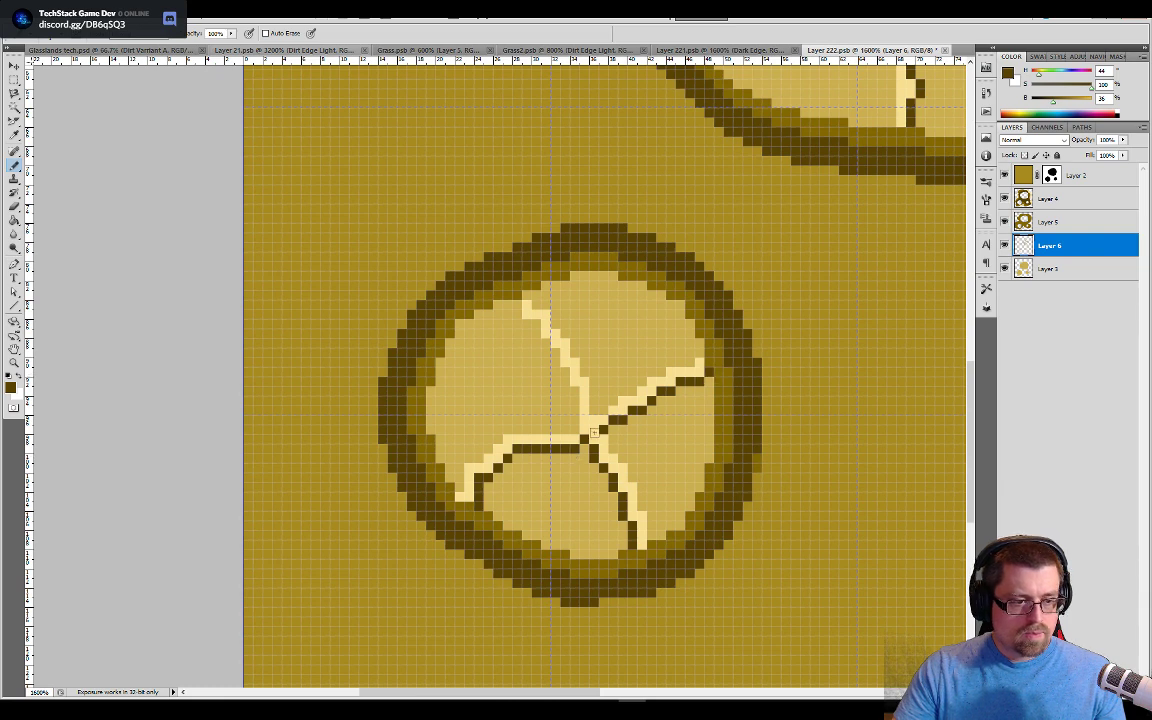
{"action": "left_click_drag", "start_coordinate": [593, 382], "coordinate": [594, 400]}
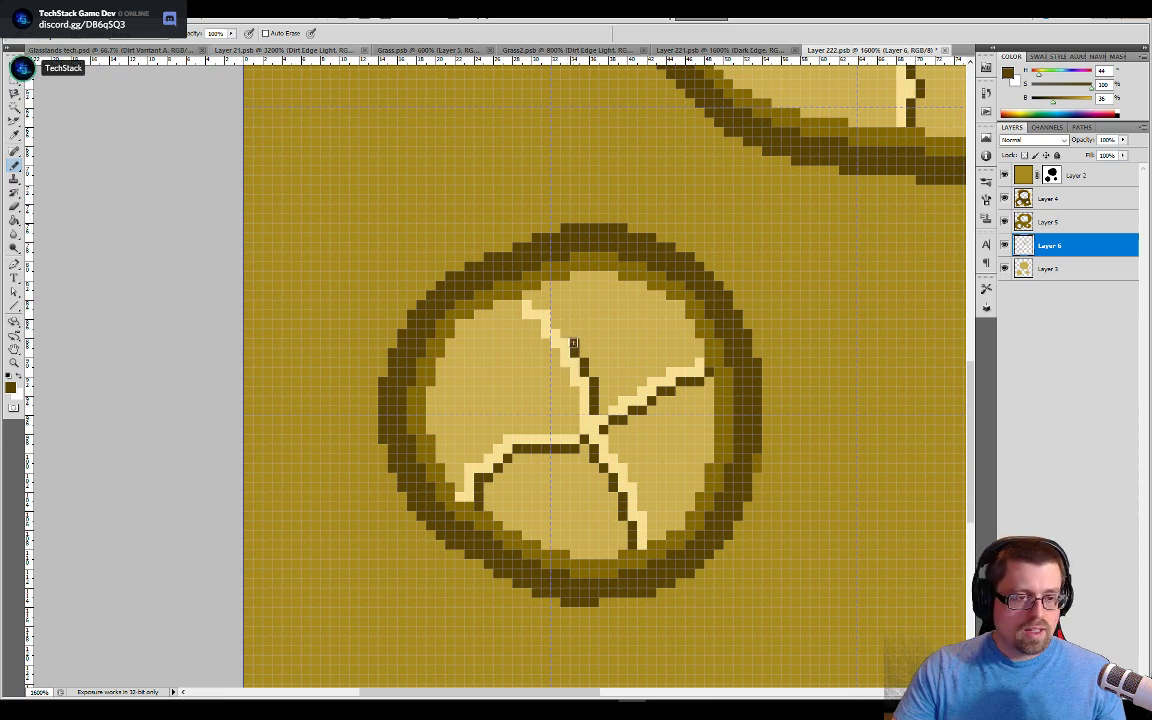
{"action": "left_click", "coordinate": [556, 322]}
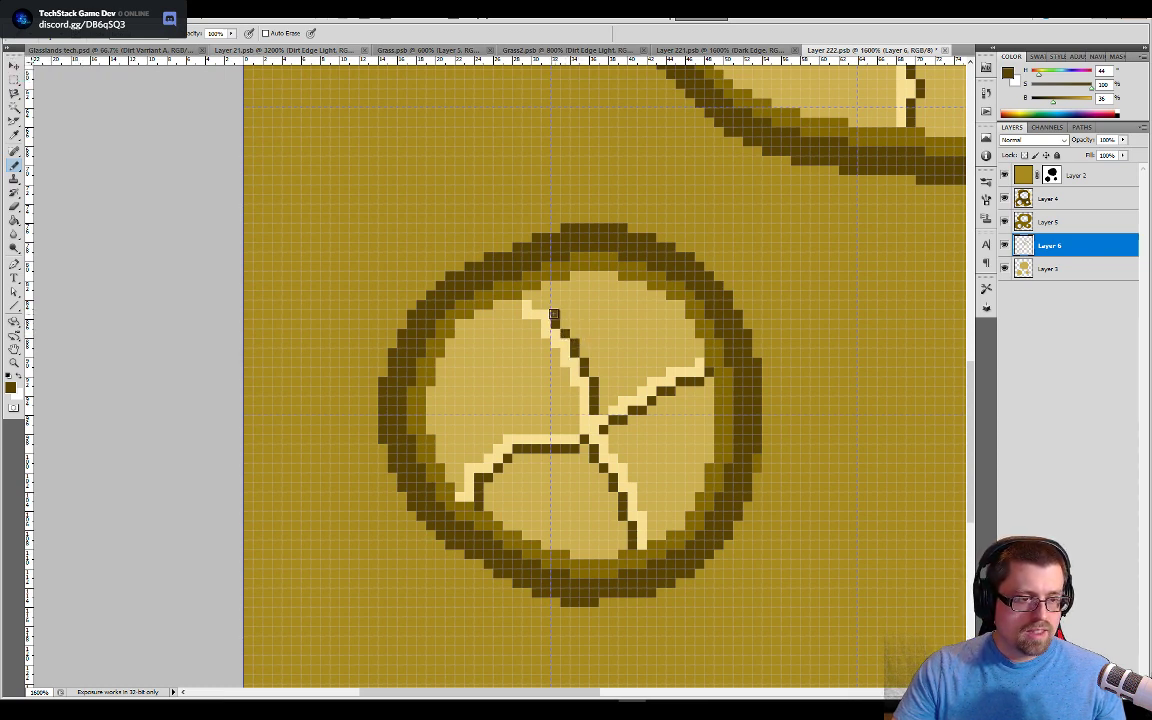
{"action": "left_click", "coordinate": [545, 305]}
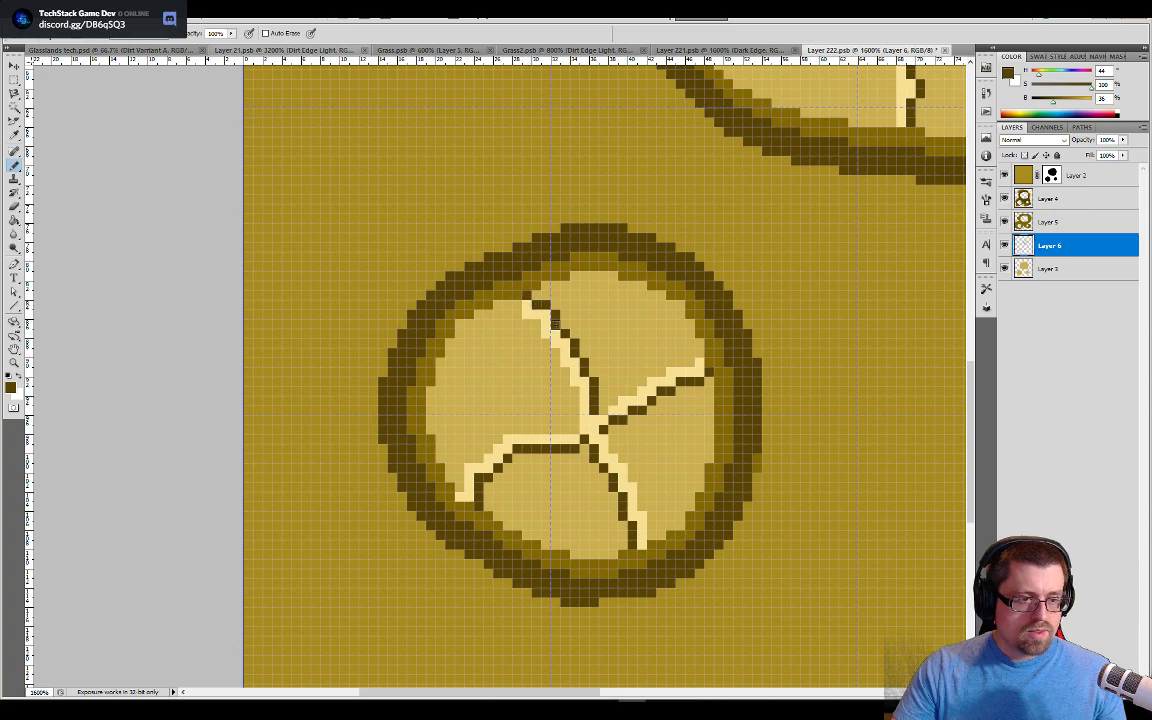
Step: Pencil a one-pixel dark brown shadow on the smallest blob, right of its lower crack and beneath the diagonal crack to the right rim
{"action": "key", "text": "ctrl+minus"}
{"action": "key", "text": "ctrl+minus"}
{"action": "key", "text": "ctrl+minus"}
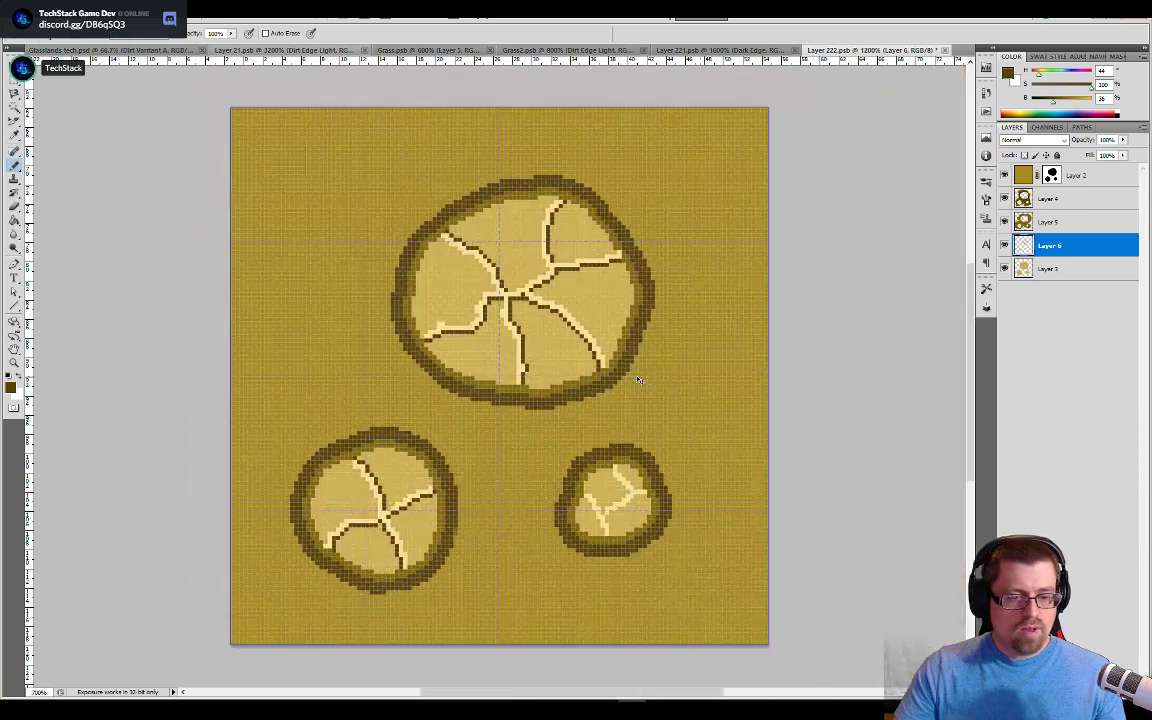
{"action": "key", "text": "ctrl+plus"}
{"action": "key", "text": "ctrl+plus"}
{"action": "key", "text": "ctrl+plus"}
{"action": "key", "text": "ctrl+plus"}
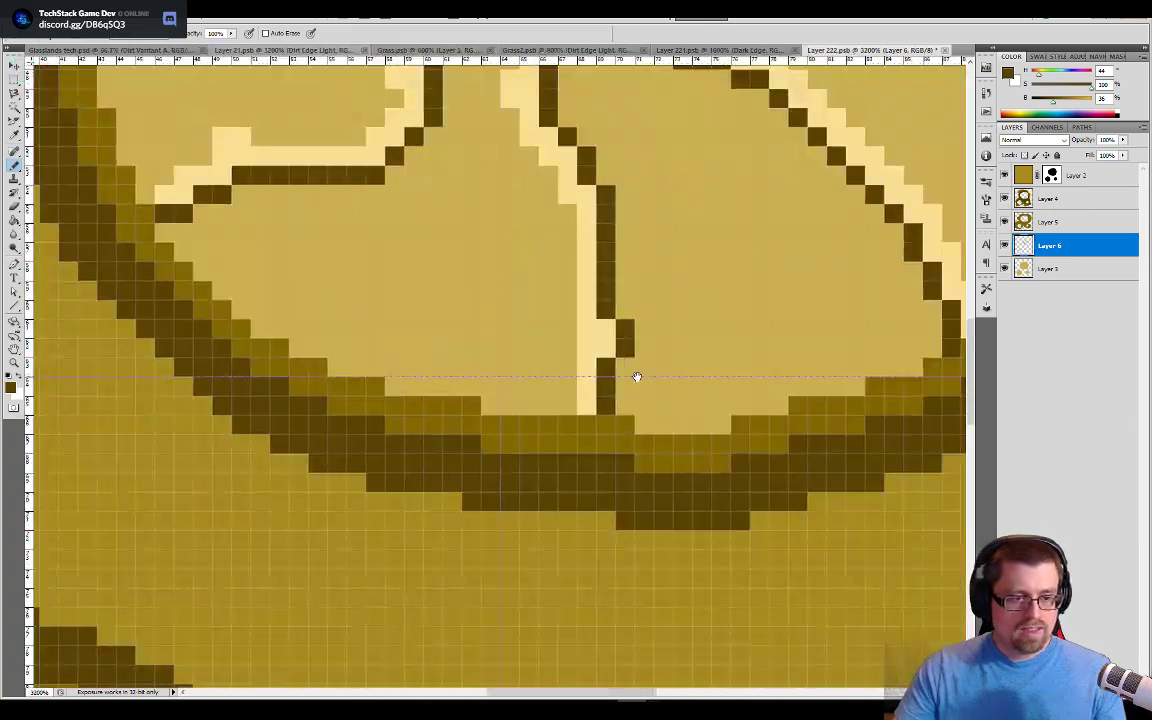
{"action": "left_click_drag", "start_coordinate": [637, 377], "coordinate": [492, 150]}
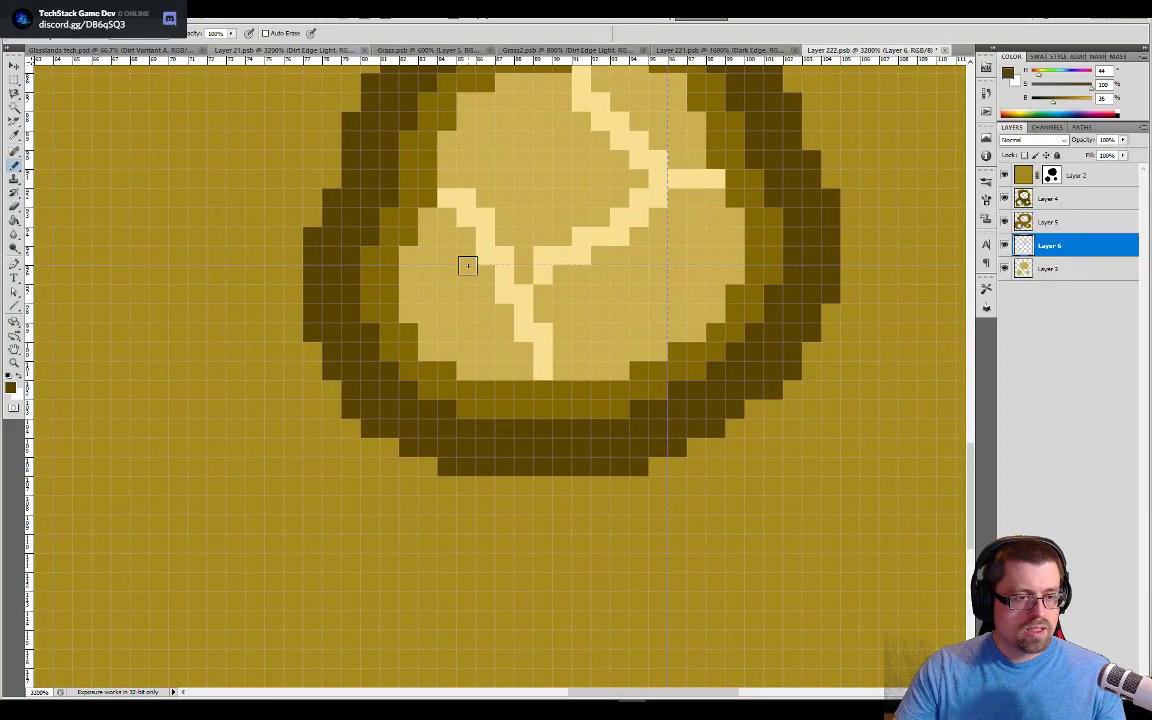
{"action": "key", "text": "ctrl+minus"}
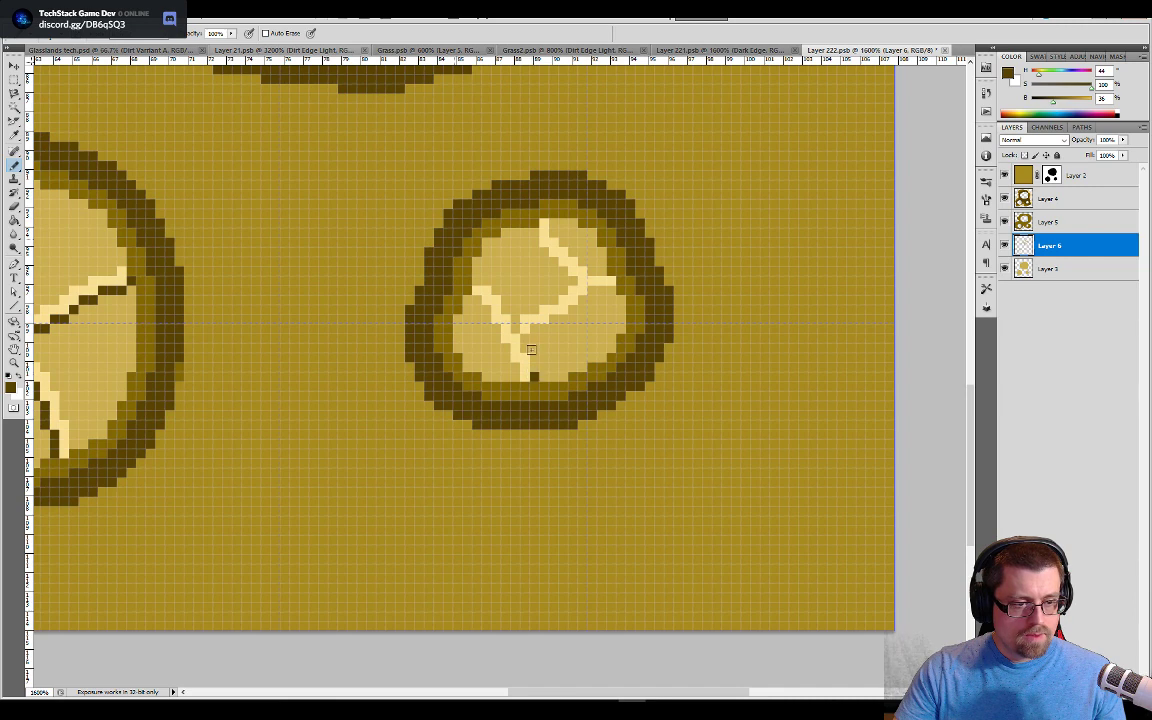
{"action": "mouse_move", "coordinate": [533, 356]}
{"action": "left_mouse_down"}
{"action": "mouse_move", "coordinate": [528, 339]}
{"action": "mouse_move", "coordinate": [561, 320]}
{"action": "left_mouse_up"}
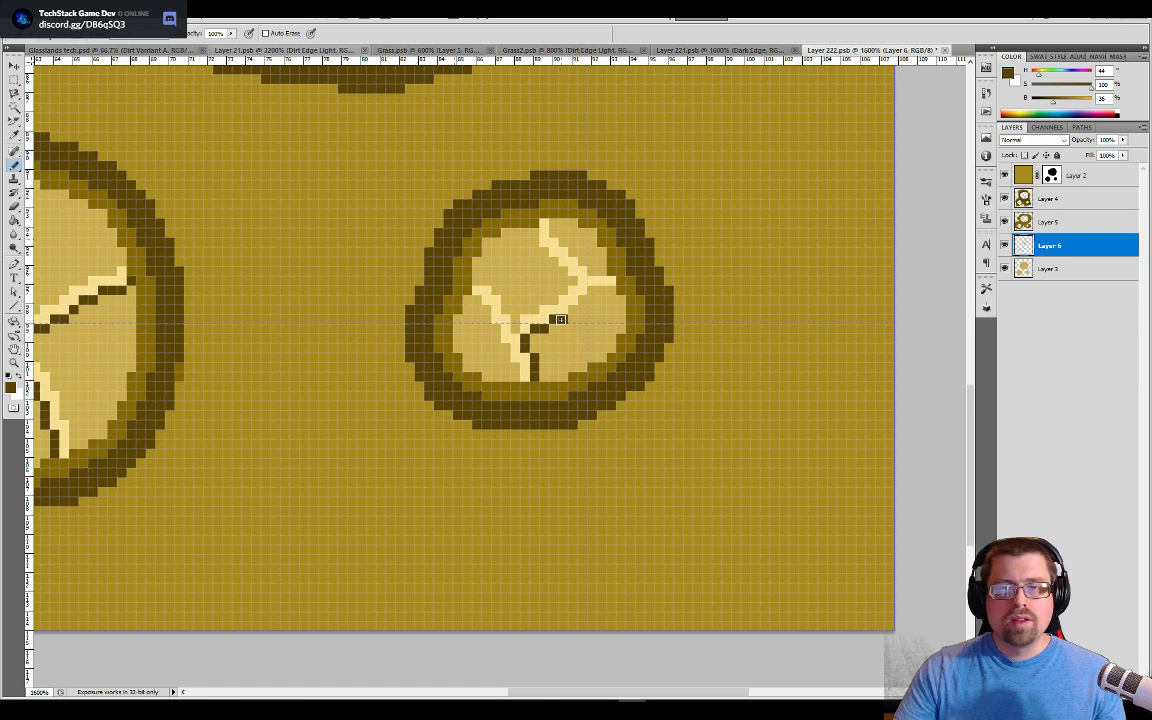
{"action": "left_click_drag", "start_coordinate": [577, 302], "coordinate": [597, 286]}
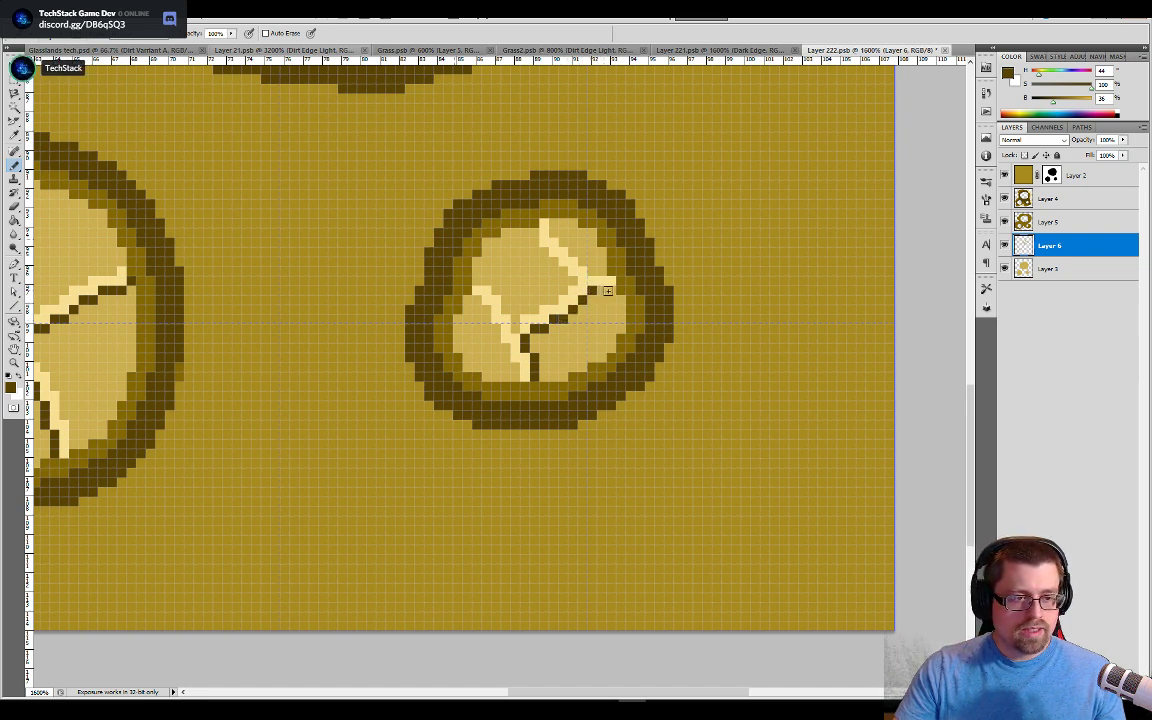
Step: Pencil one-pixel dark brown shadows along the upper-right sides of the smallest blob's upper crack and left crack
{"action": "left_click", "coordinate": [592, 270]}
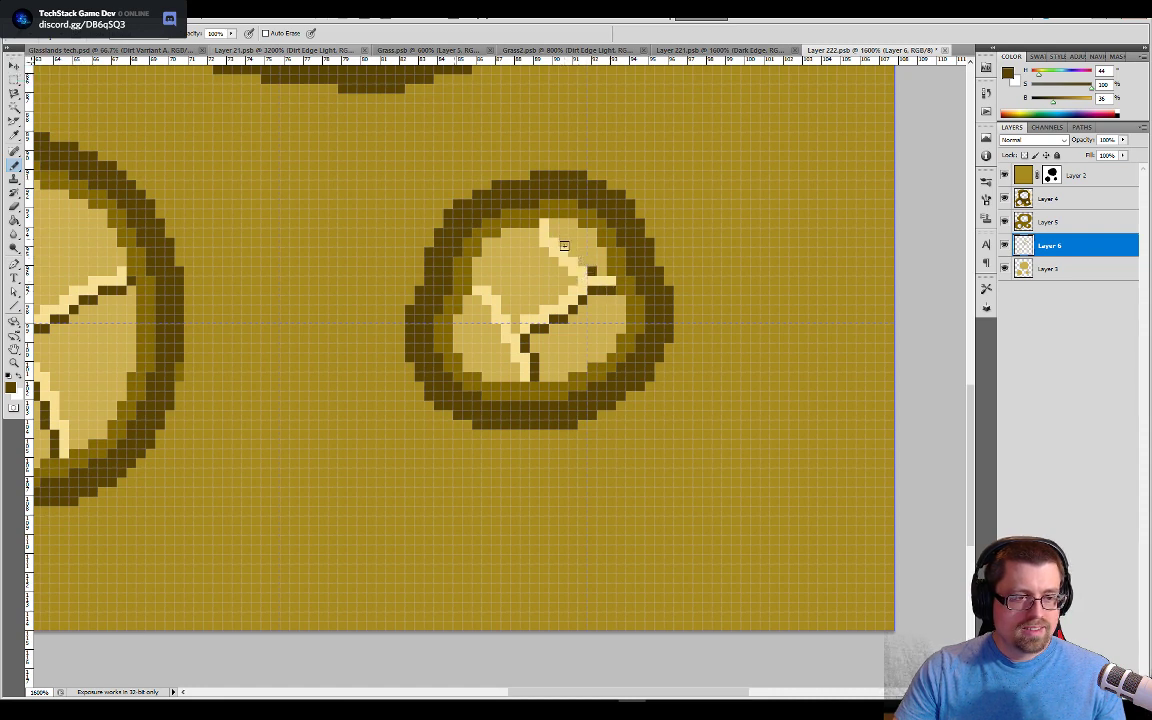
{"action": "left_click", "coordinate": [563, 244], "text": "shift"}
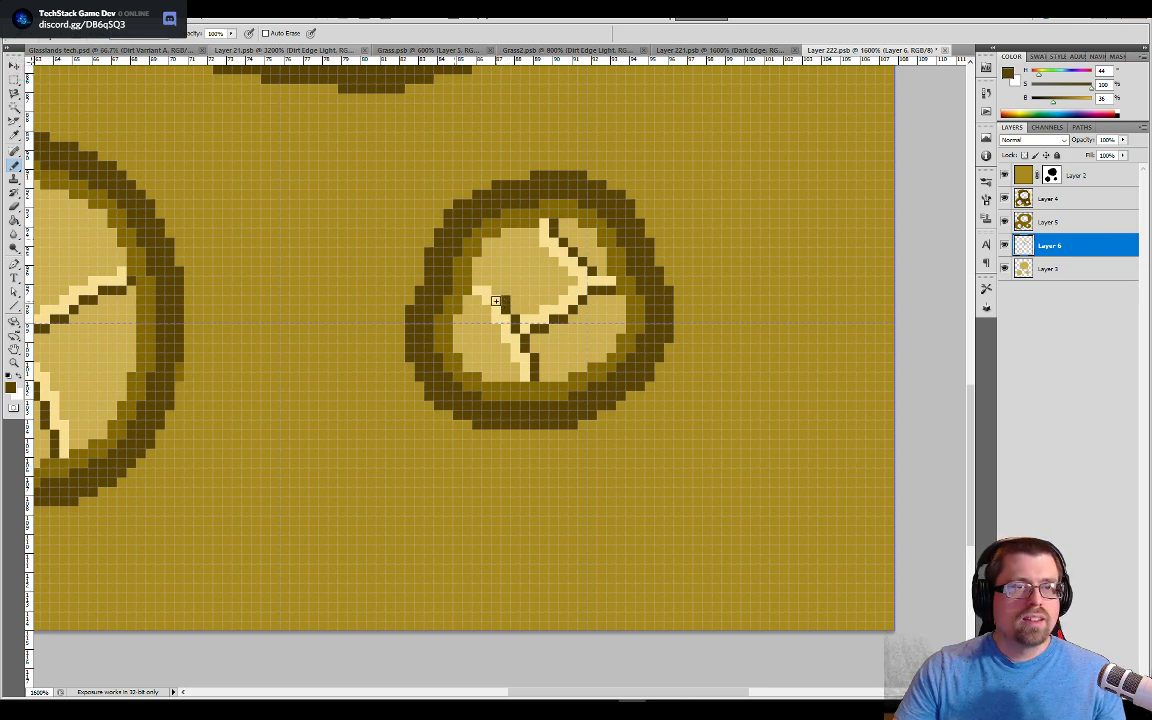
{"action": "left_click_drag", "start_coordinate": [478, 280], "coordinate": [486, 282]}
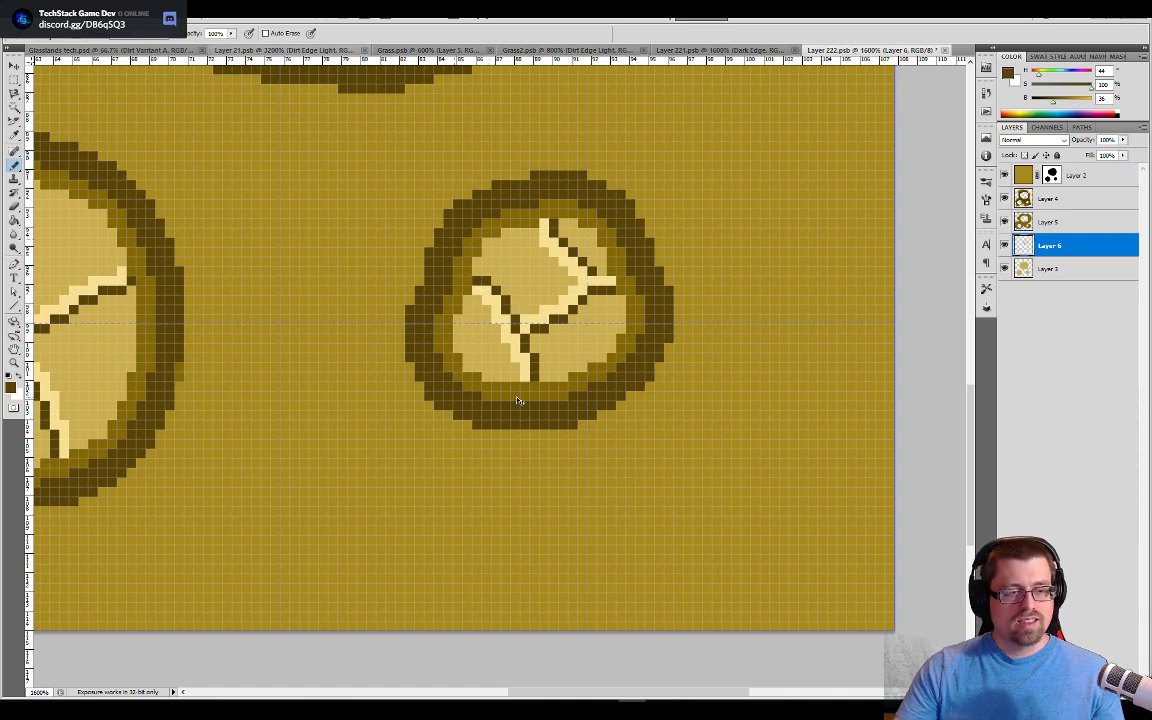
Step: Save the dirt variant's Layer 222.psb, return to Glasslands tech.psd, hide its grid, and save the tileset
{"action": "key", "text": "ctrl+s"}
{"action": "key", "text": "ctrl+minus"}
{"action": "key", "text": "ctrl+minus"}
{"action": "key", "text": "ctrl+minus"}
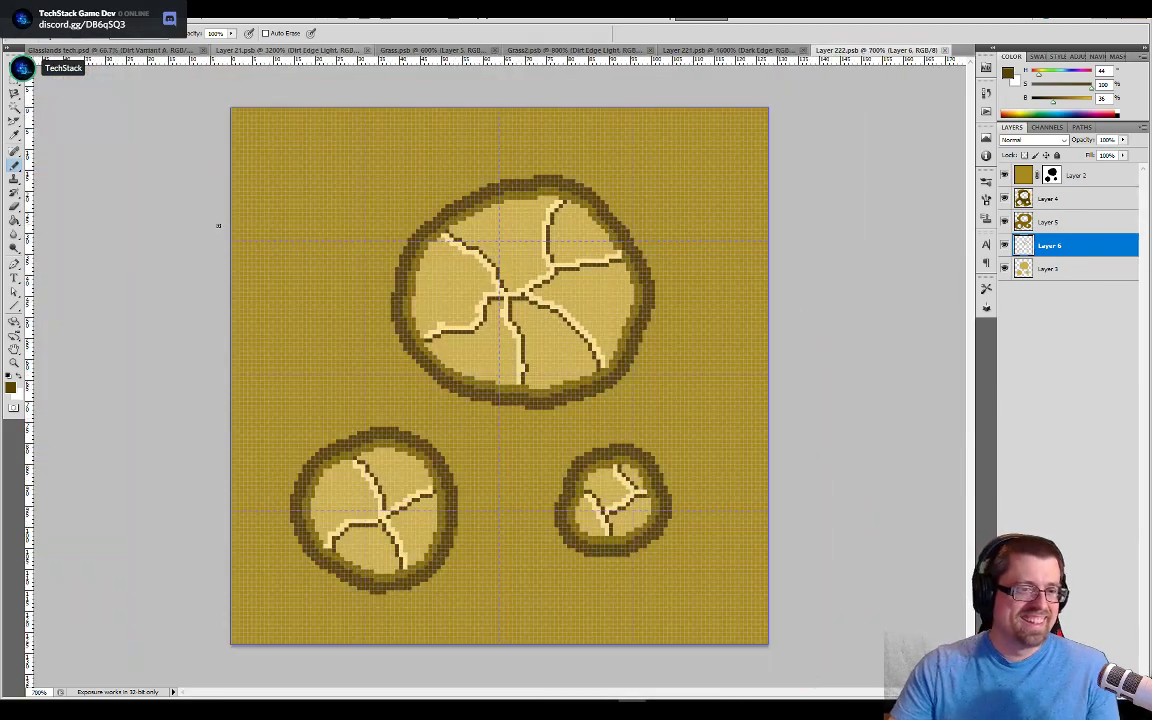
{"action": "key", "text": "ctrl+Tab"}
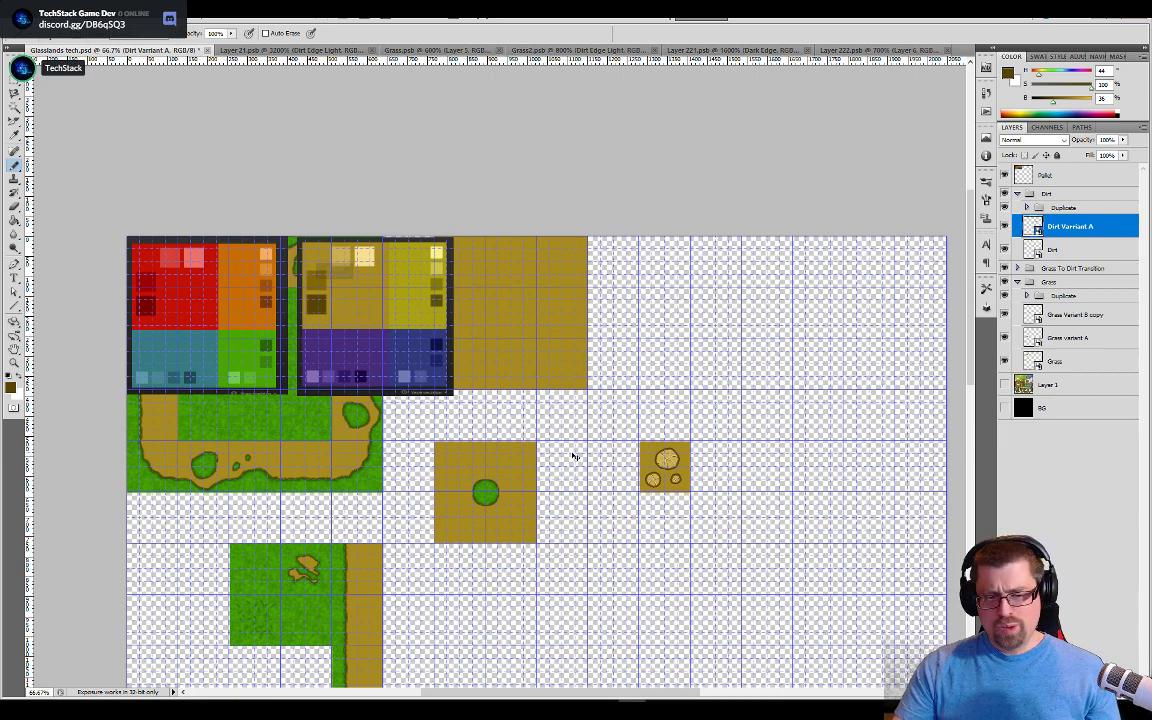
{"action": "key", "text": "ctrl+apostrophe"}
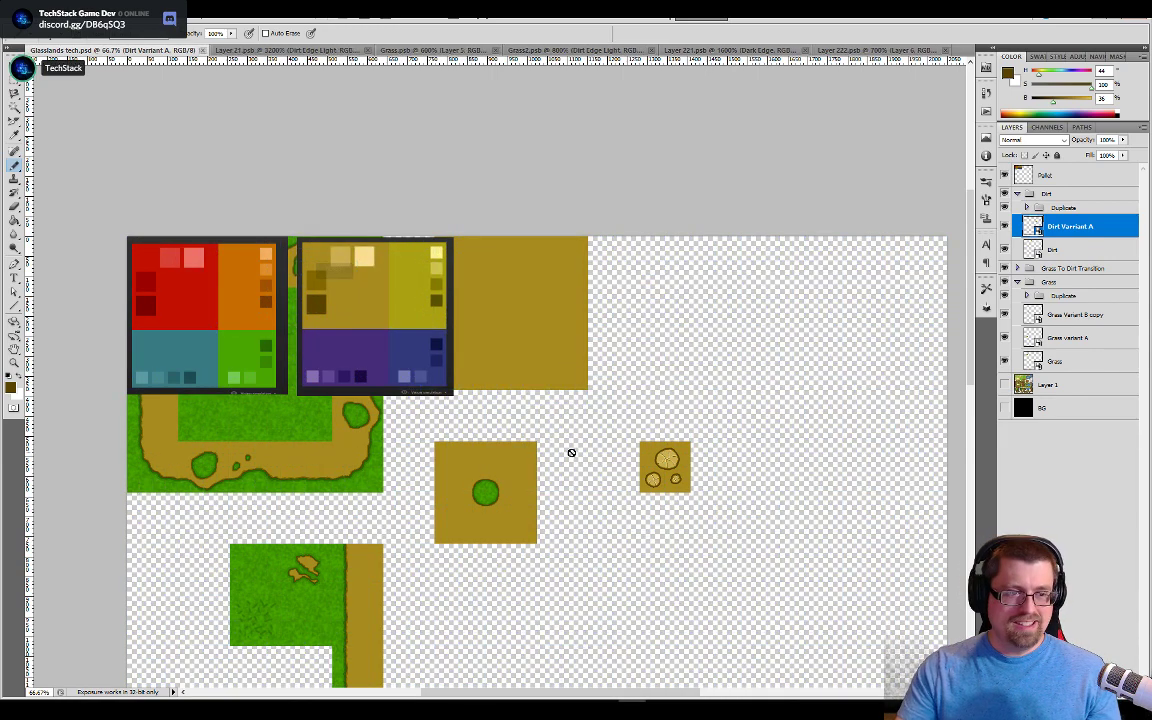
Step: Switch to Unity, select the old yellow dirt tile in the scene, and open its PathRuleTile to inspect the tiling rules
{"action": "key", "text": "alt+Tab"}
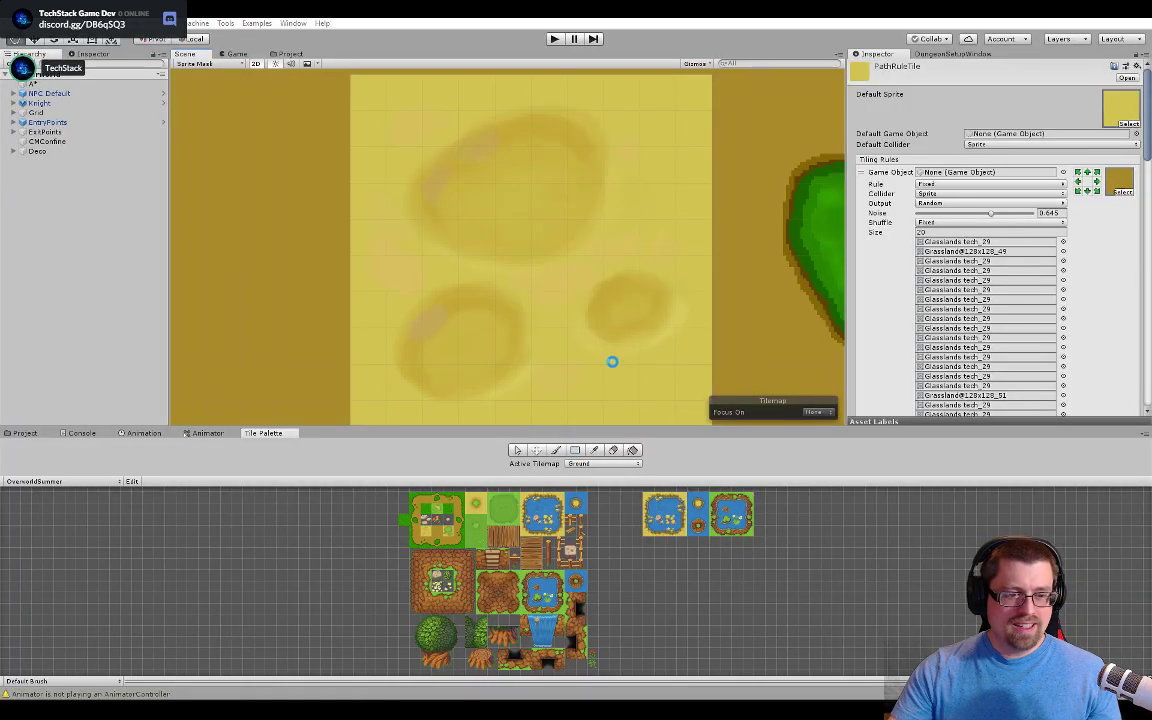
{"action": "left_click", "coordinate": [518, 450]}
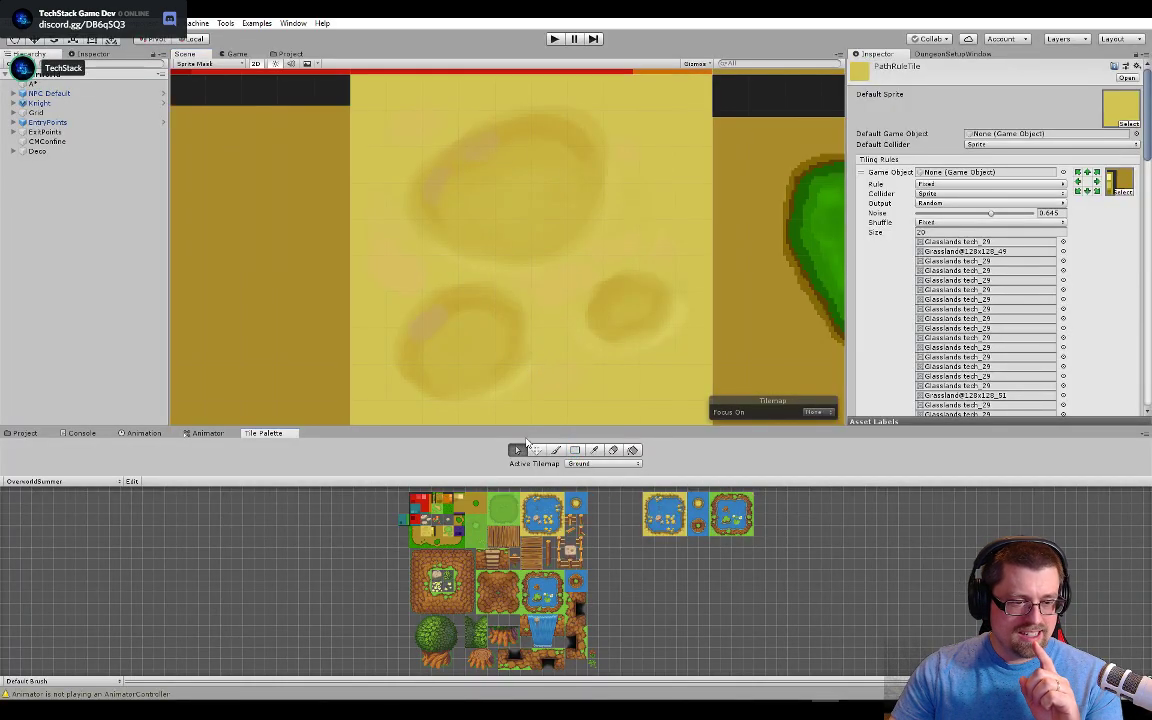
{"action": "left_click", "coordinate": [567, 333]}
{"action": "double_click", "coordinate": [1005, 107]}
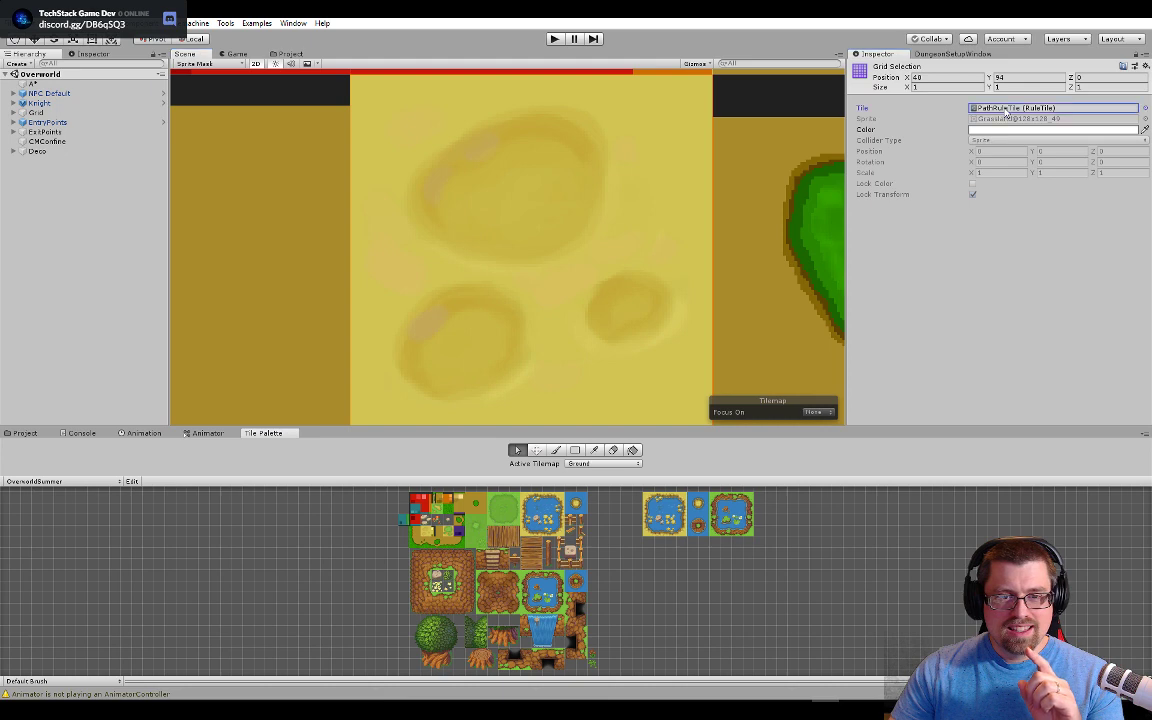
{"action": "scroll", "coordinate": [1040, 250], "scroll_direction": "down", "scroll_amount": 6}
{"action": "scroll", "coordinate": [1090, 280], "scroll_direction": "up", "scroll_amount": 5}
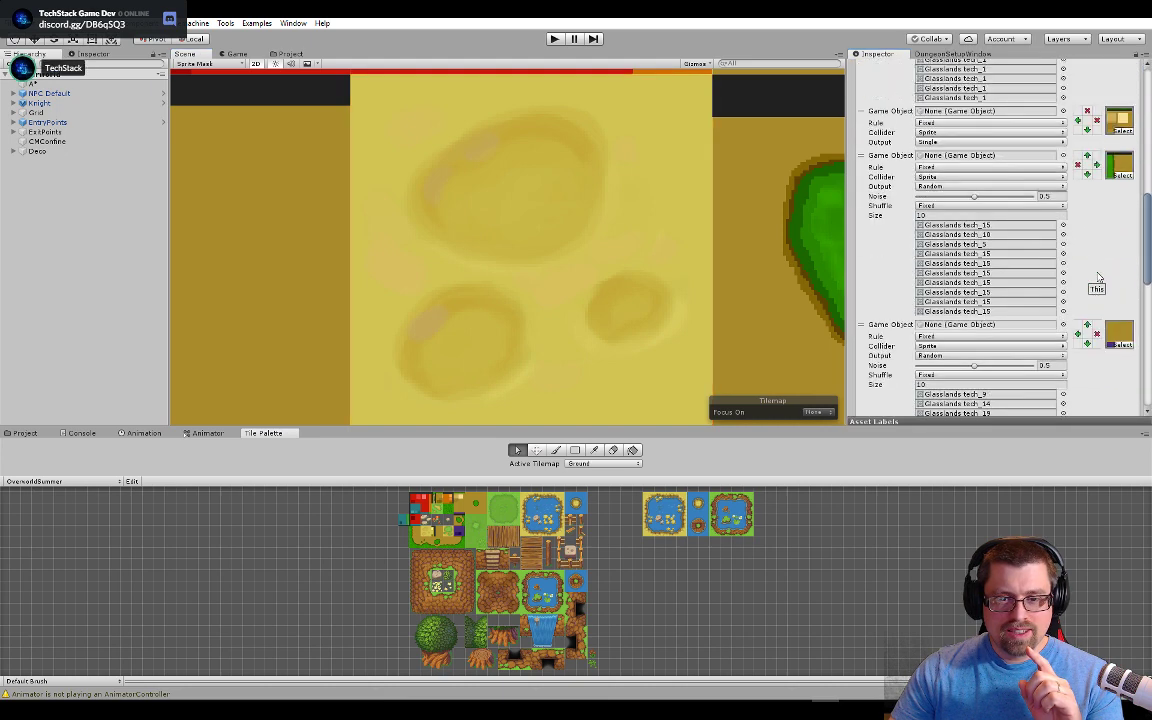
Step: Switch to Photoshop, hide the colour palette layer in Glasslands tech.psd, save the file, and return to Unity
{"action": "key", "text": "alt+Tab"}
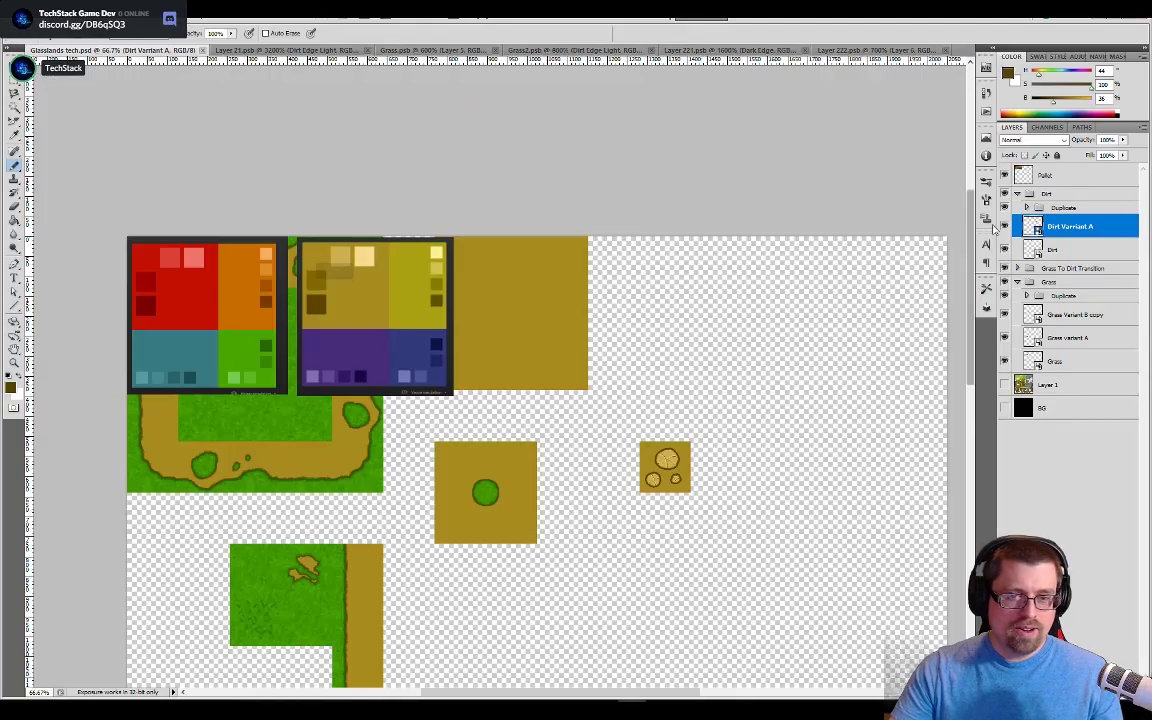
{"action": "left_click", "coordinate": [1005, 175]}
{"action": "key", "text": "alt+Tab"}
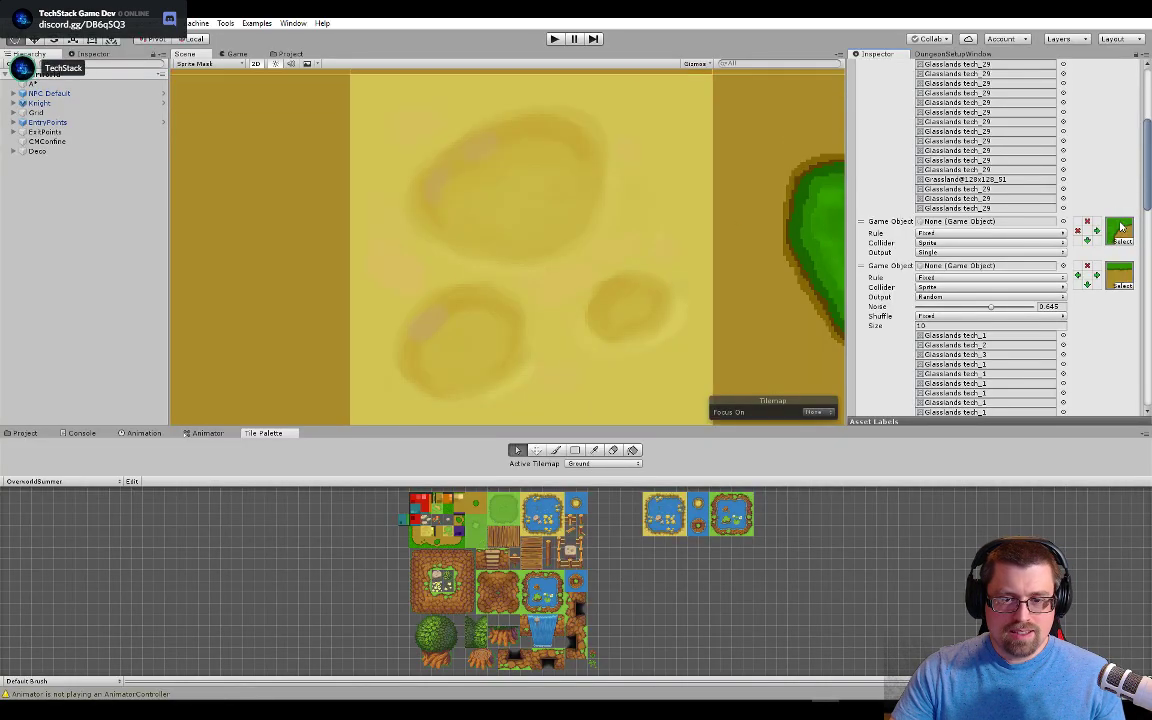
Step: Locate the old sprites Grassland@128x128_49 and Grassland@128x128_51 from PathRuleTile's first rule in the project assets
{"action": "scroll", "coordinate": [1080, 300], "scroll_direction": "down", "scroll_amount": 10}
{"action": "scroll", "coordinate": [1078, 300], "scroll_direction": "up", "scroll_amount": 15}
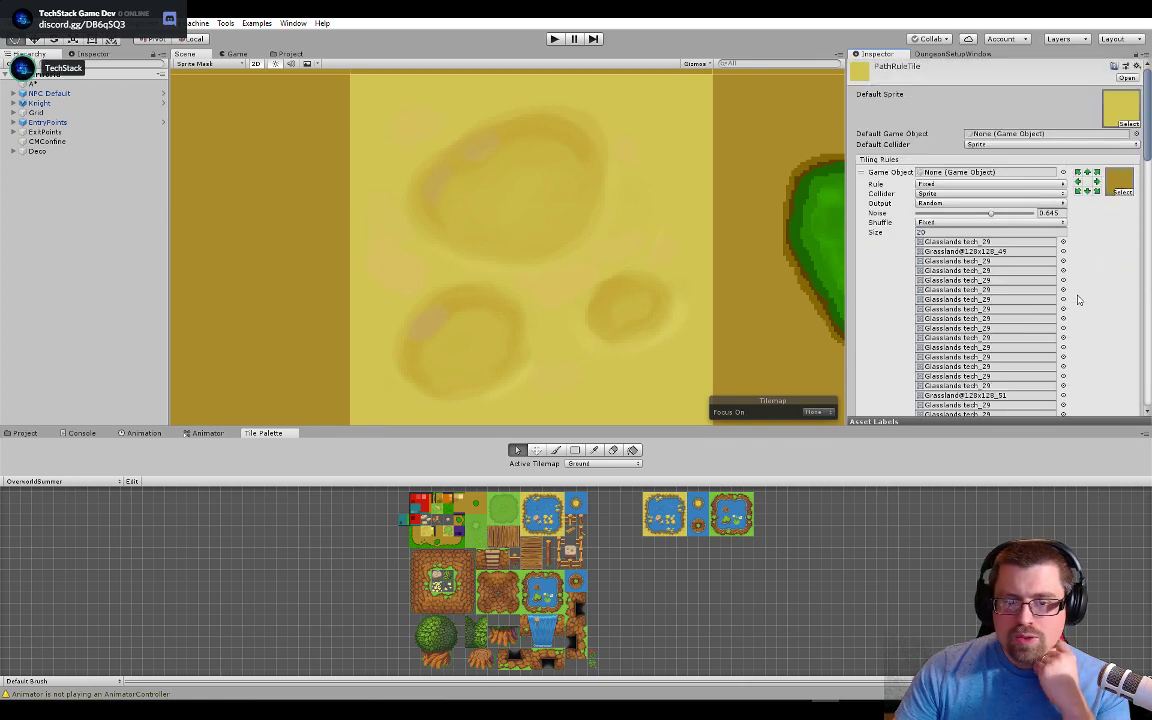
{"action": "left_click", "coordinate": [1004, 253]}
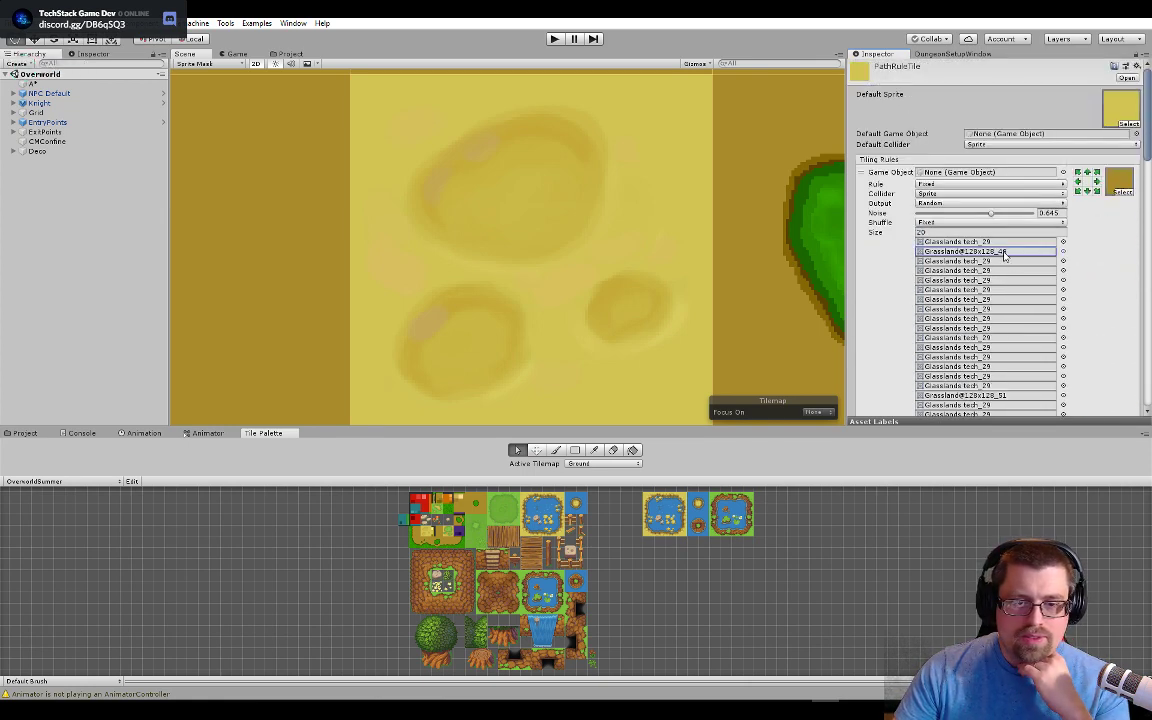
{"action": "scroll", "coordinate": [992, 261], "scroll_direction": "down", "scroll_amount": 4}
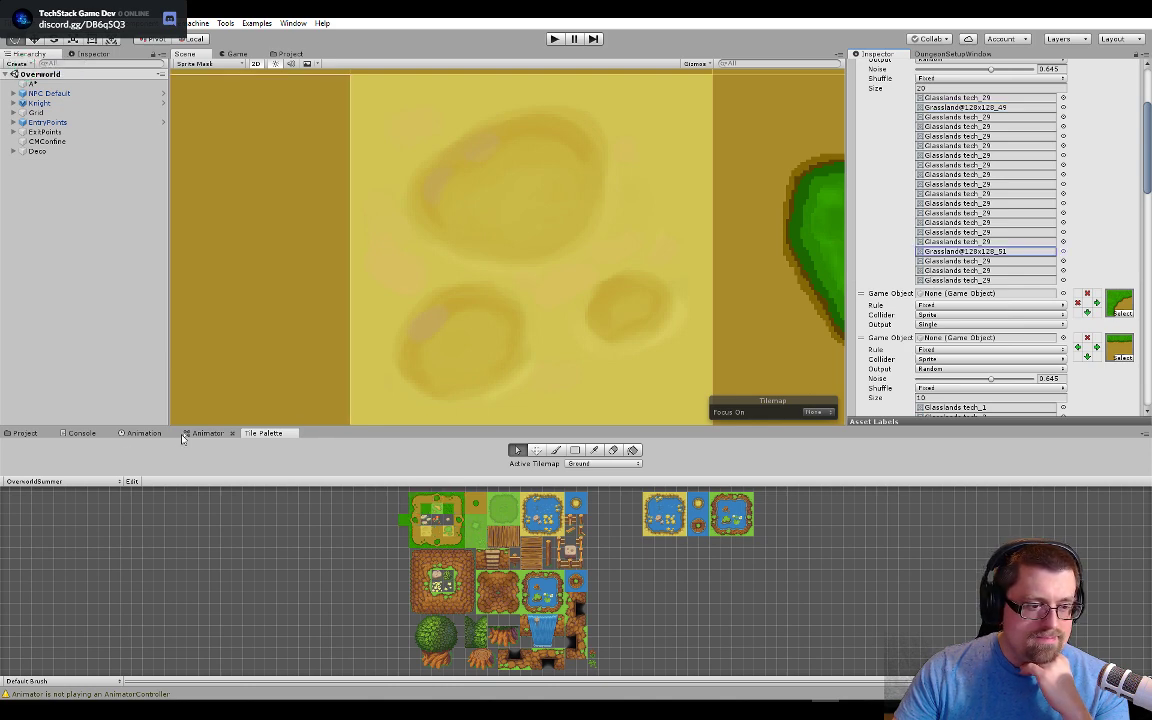
{"action": "left_click", "coordinate": [25, 433]}
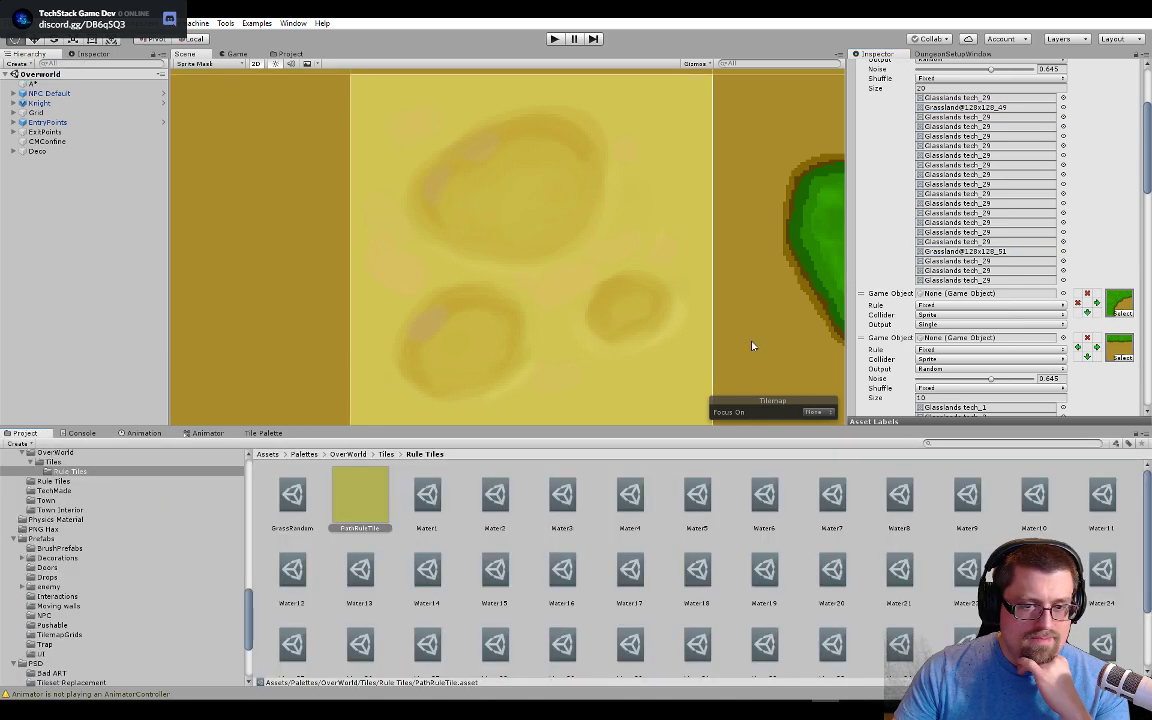
{"action": "left_click", "coordinate": [980, 252]}
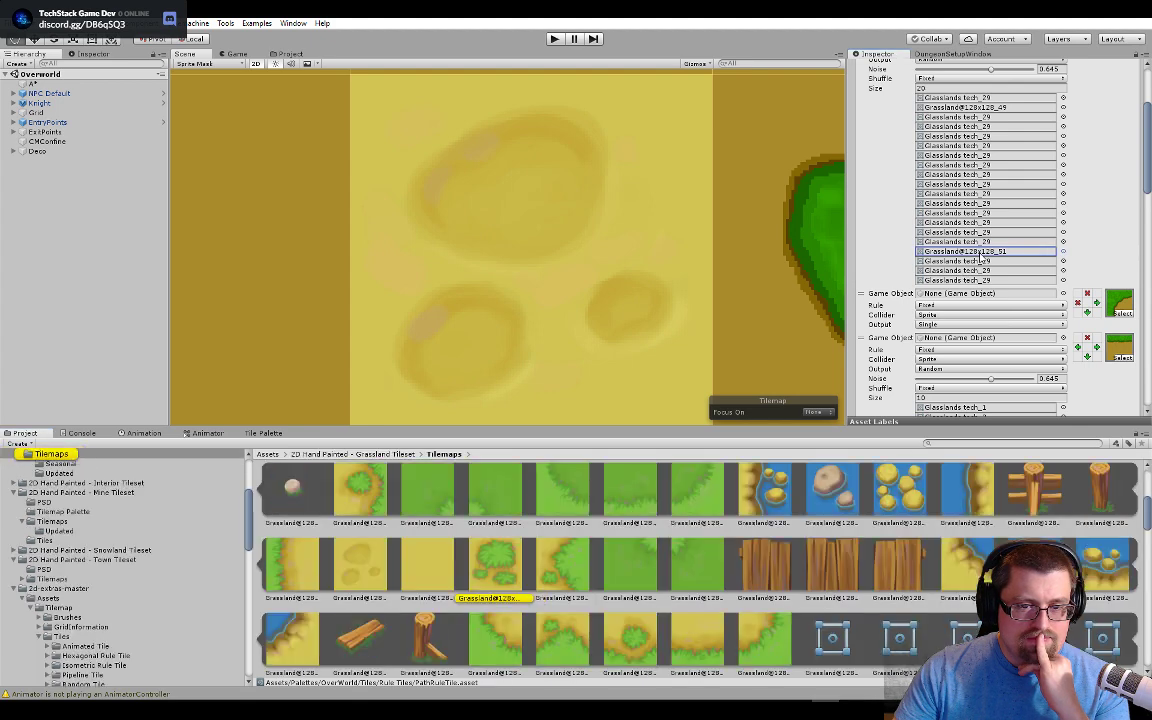
{"action": "scroll", "coordinate": [890, 215], "scroll_direction": "up", "scroll_amount": 2}
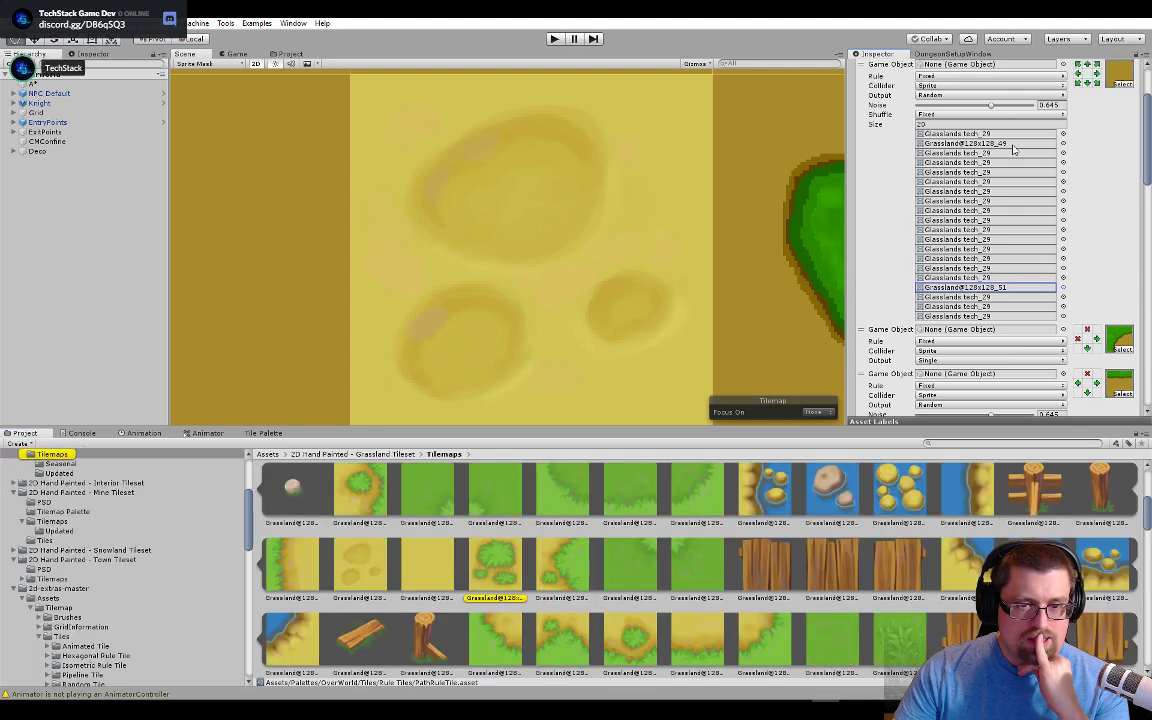
{"action": "left_click", "coordinate": [920, 140]}
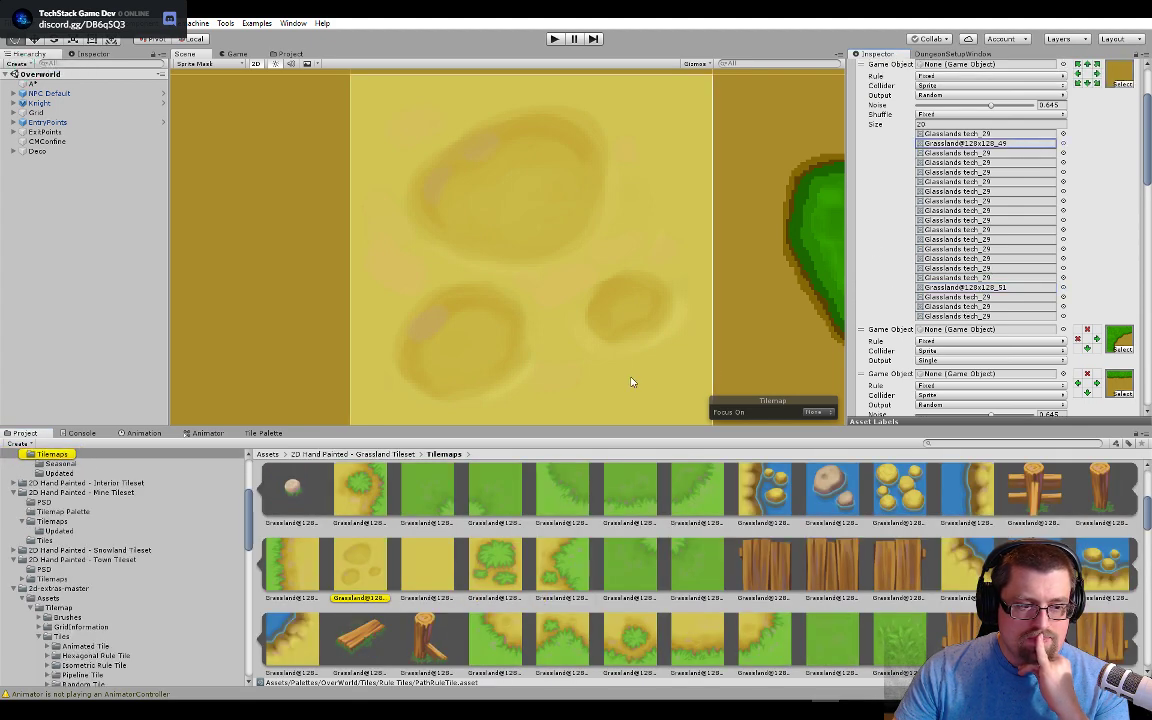
Step: Select the Glasslands tech texture in the Tileset Replacement folder and open it in the Sprite Editor
{"action": "left_click", "coordinate": [290, 54]}
{"action": "left_click", "coordinate": [260, 102]}
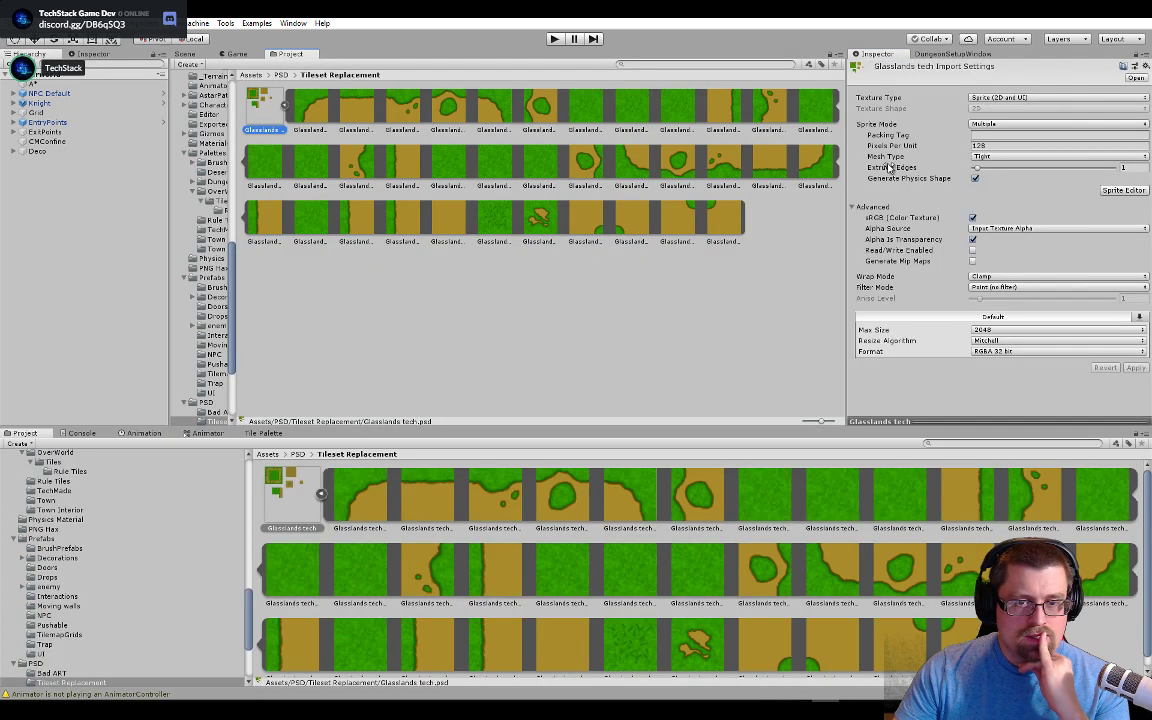
{"action": "left_click", "coordinate": [1122, 191]}
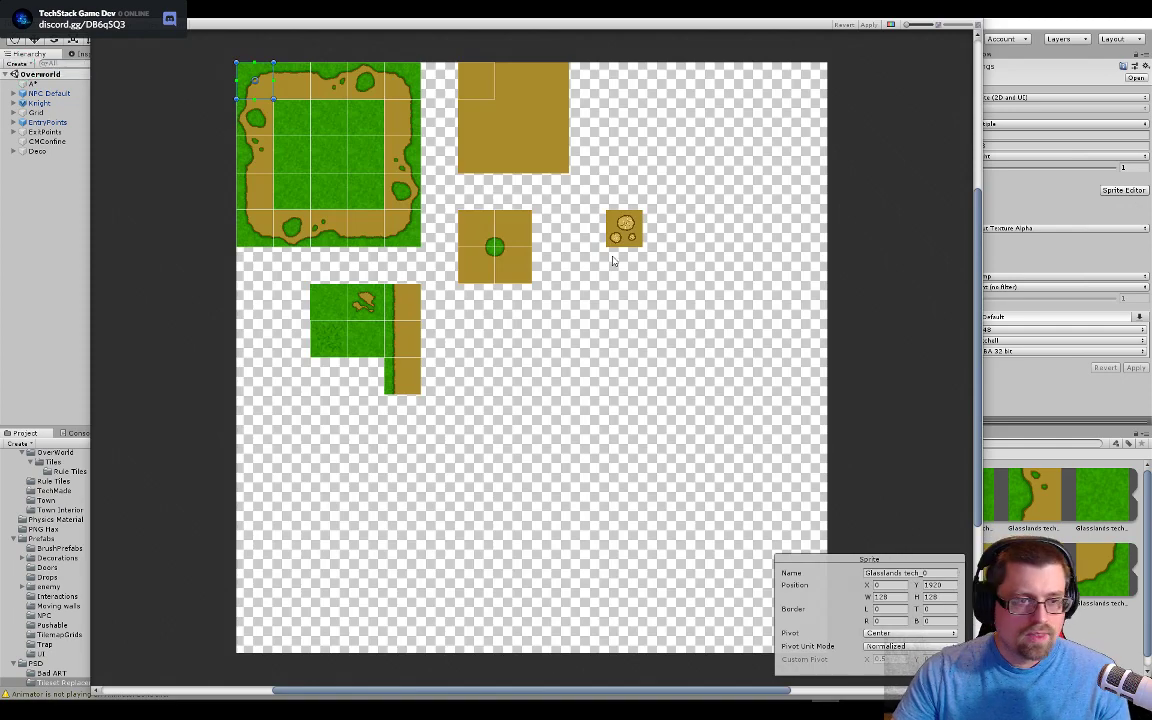
Step: Draw a new sprite slice around the cracked dirt tile in the Sprite Editor and select it
{"action": "left_click", "coordinate": [561, 192]}
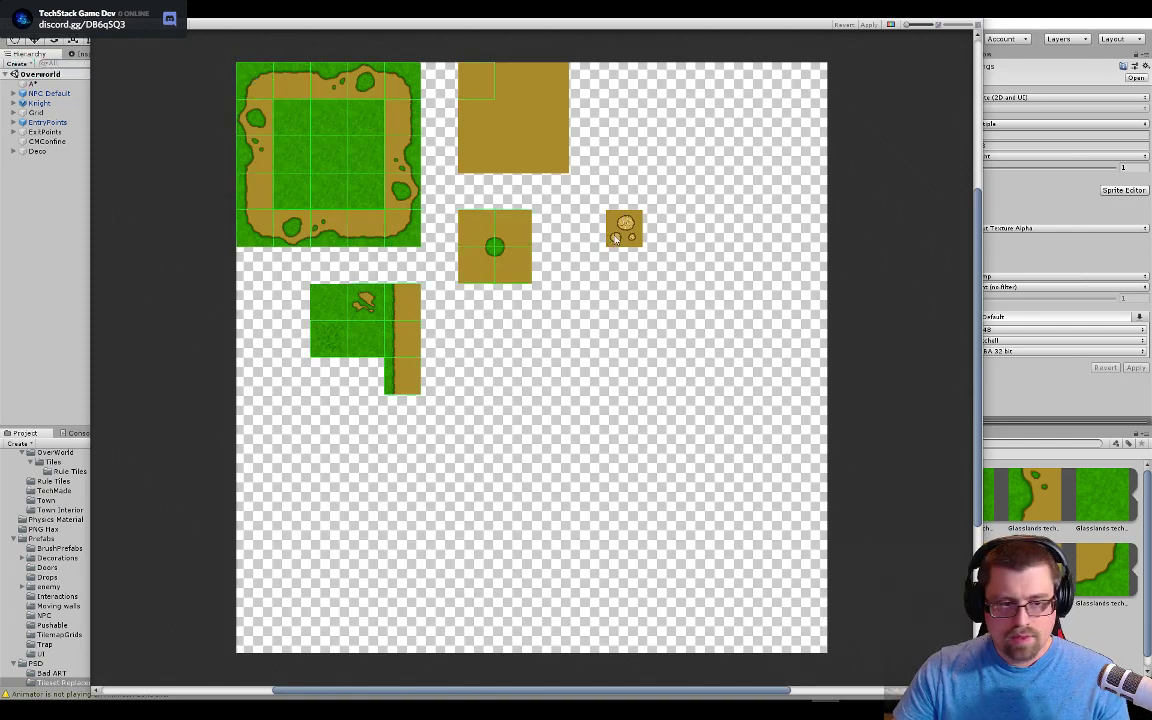
{"action": "scroll", "coordinate": [656, 170], "scroll_direction": "up", "scroll_amount": 5}
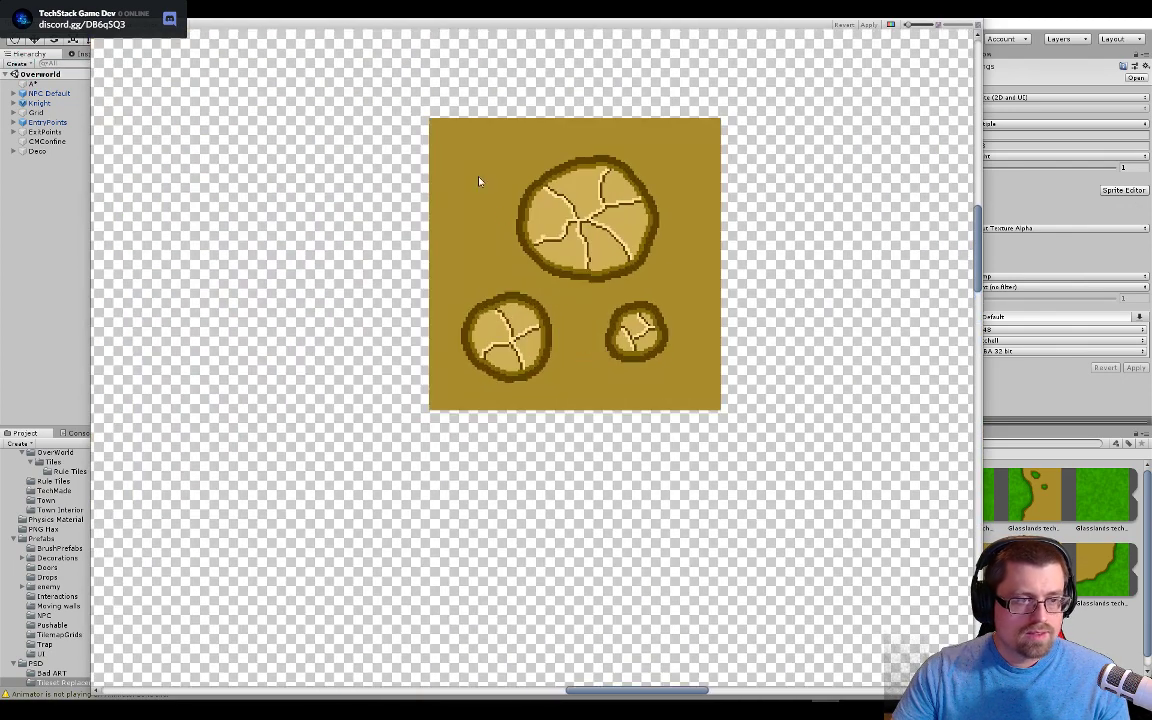
{"action": "left_click_drag", "start_coordinate": [429, 119], "coordinate": [715, 414]}
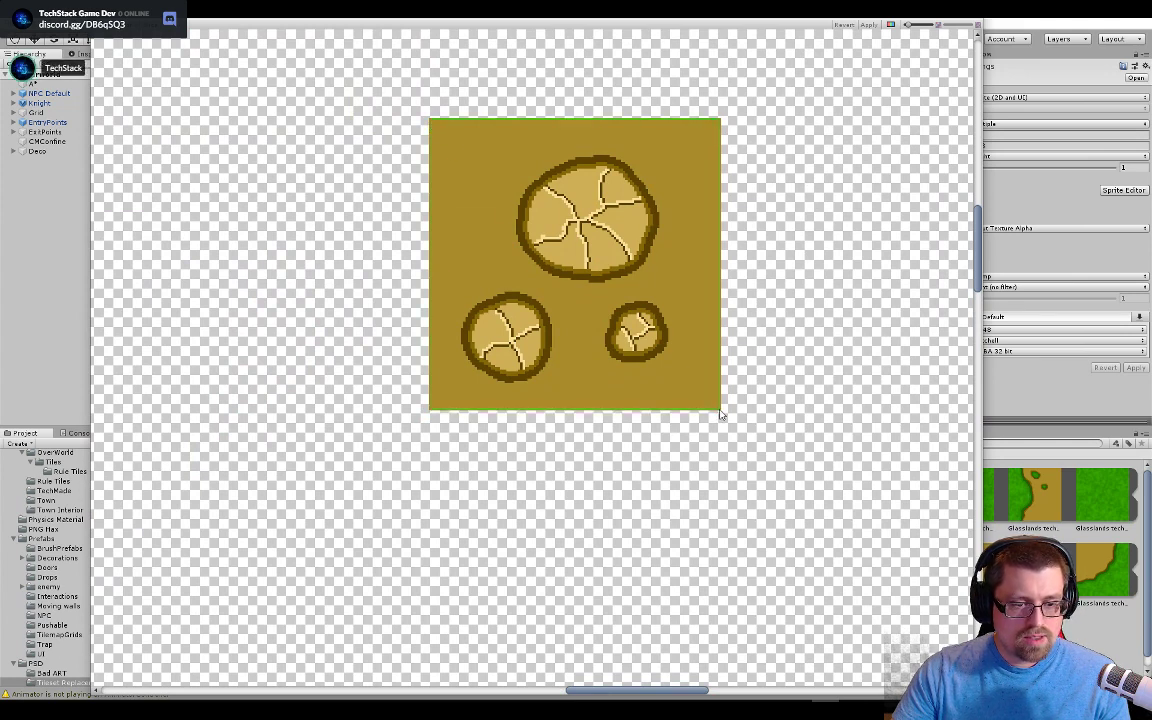
{"action": "left_click", "coordinate": [716, 408]}
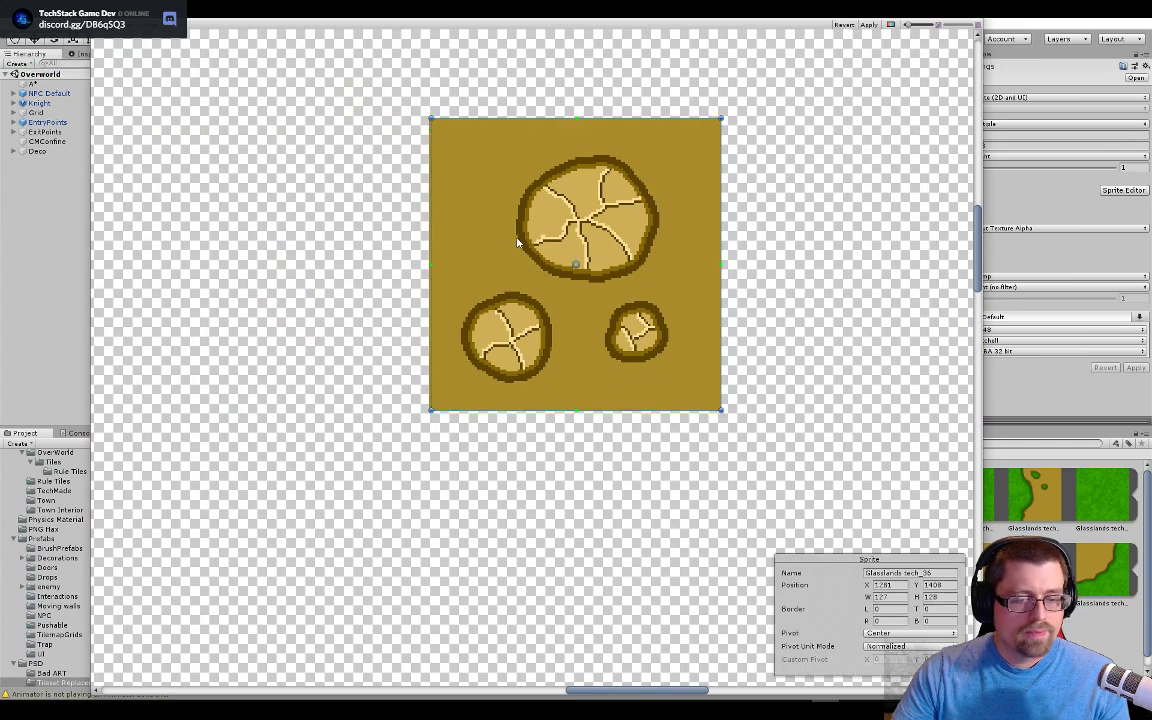
Step: Fit the new slice to the tile at X 1280, Y 1408, 128 by 128 pixels, apply it, and close the Sprite Editor
{"action": "scroll", "coordinate": [419, 160], "scroll_direction": "up", "scroll_amount": 6}
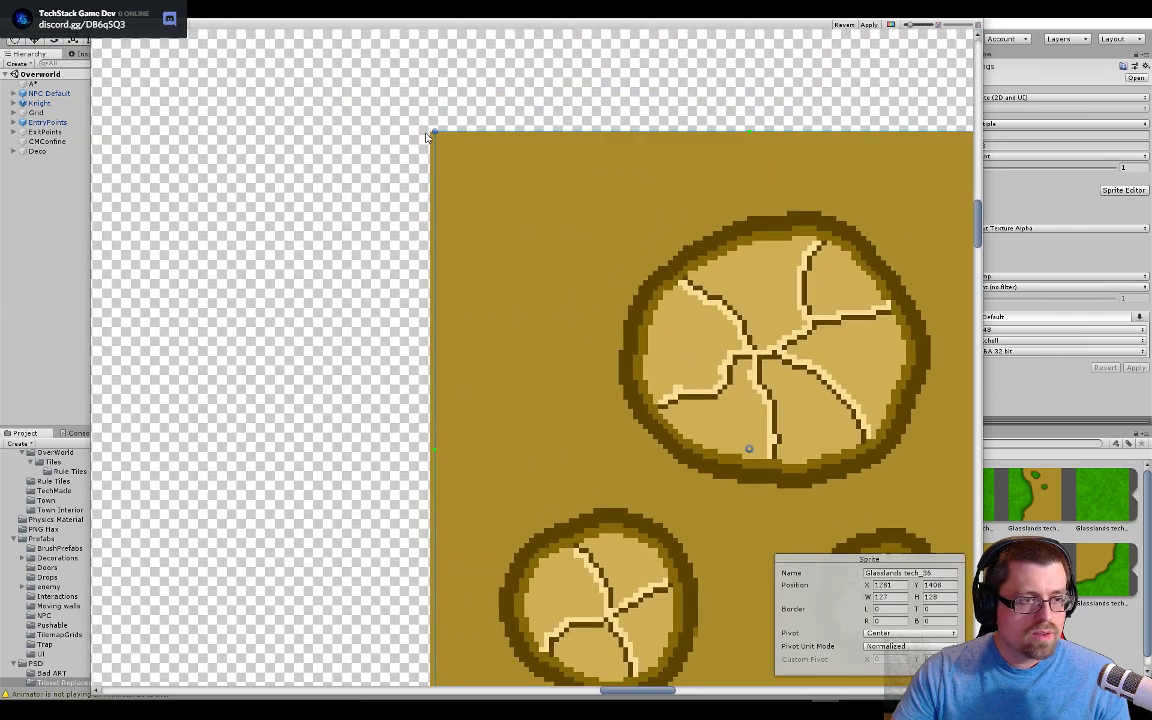
{"action": "left_click_drag", "start_coordinate": [433, 131], "coordinate": [429, 131]}
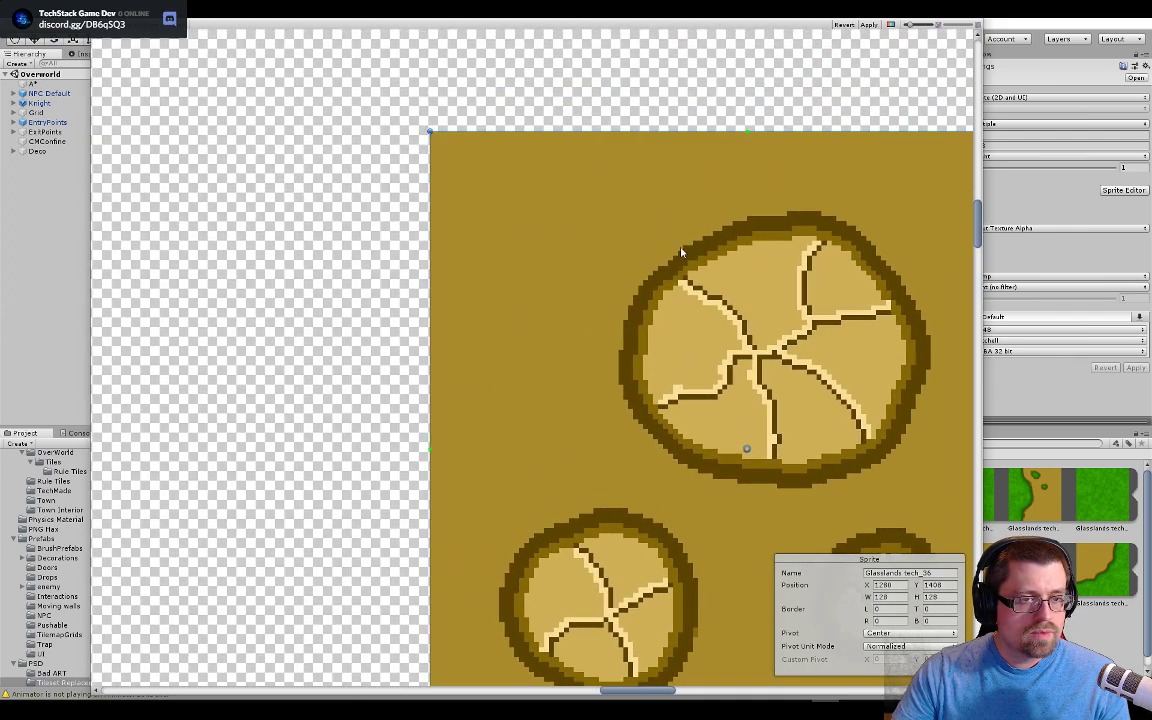
{"action": "left_click_drag", "start_coordinate": [680, 250], "coordinate": [350, 66]}
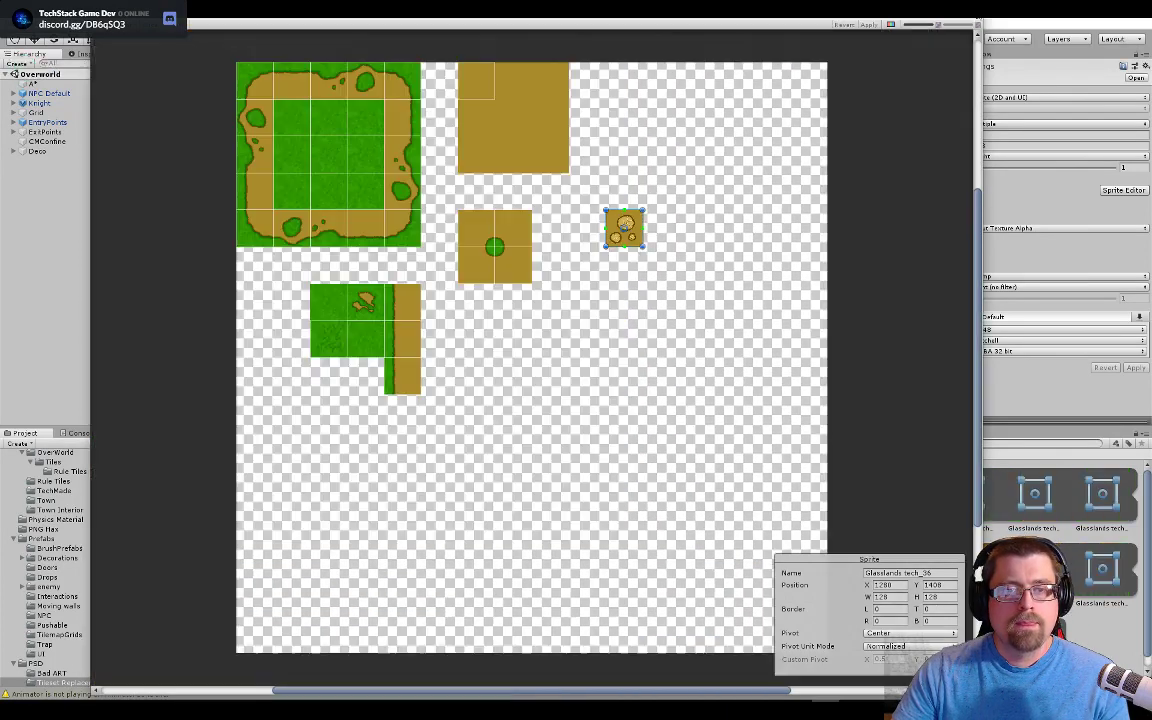
{"action": "left_click", "coordinate": [976, 14]}
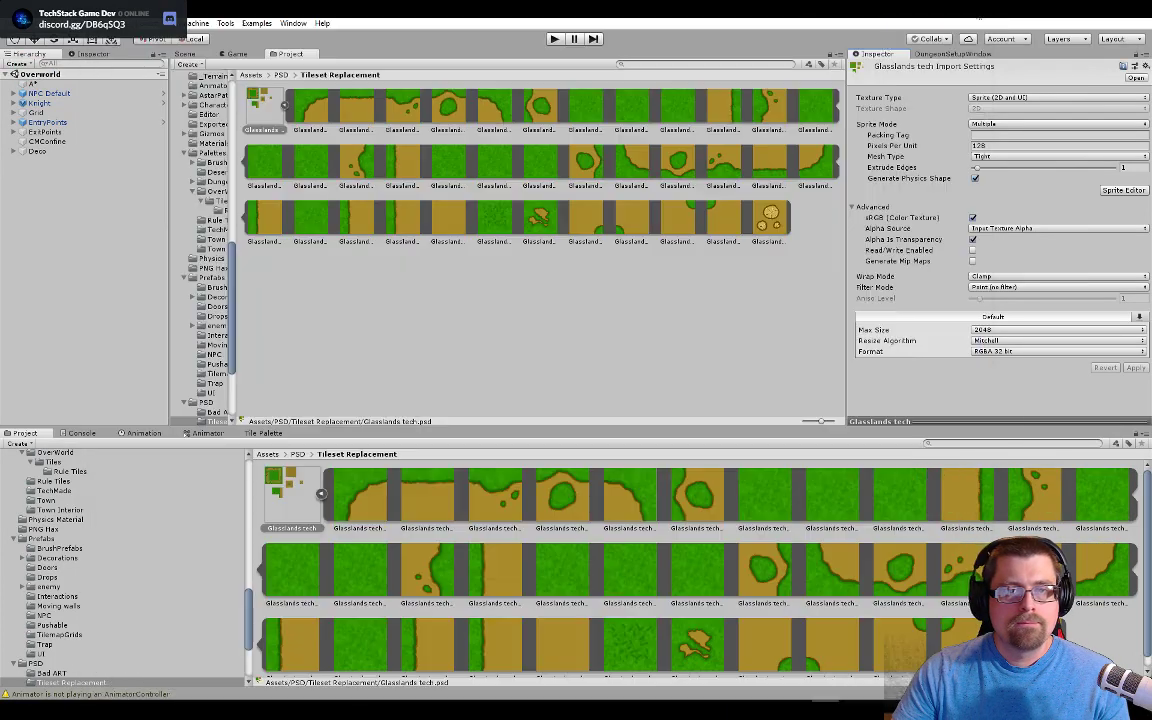
Step: Open PathRuleTile from the old yellow tile in the scene and replace its Grassland@128x128_49 sprite with Glasslands tech_36
{"action": "left_click", "coordinate": [183, 53]}
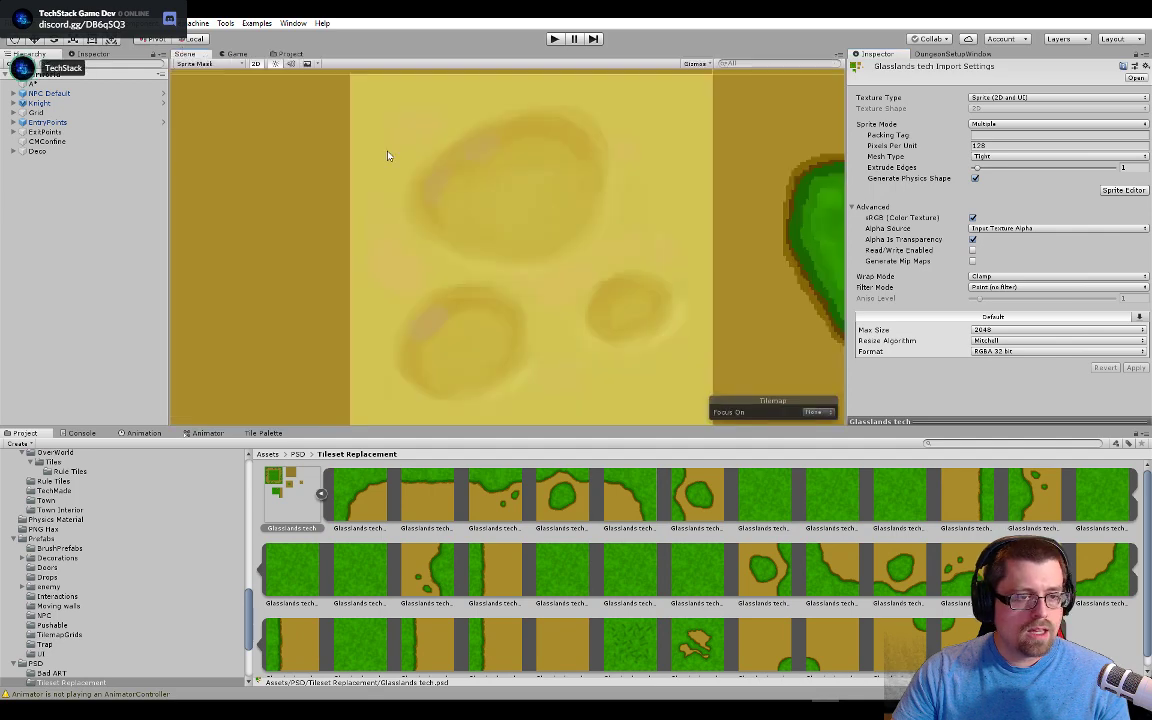
{"action": "left_click", "coordinate": [535, 267]}
{"action": "double_click", "coordinate": [1013, 108]}
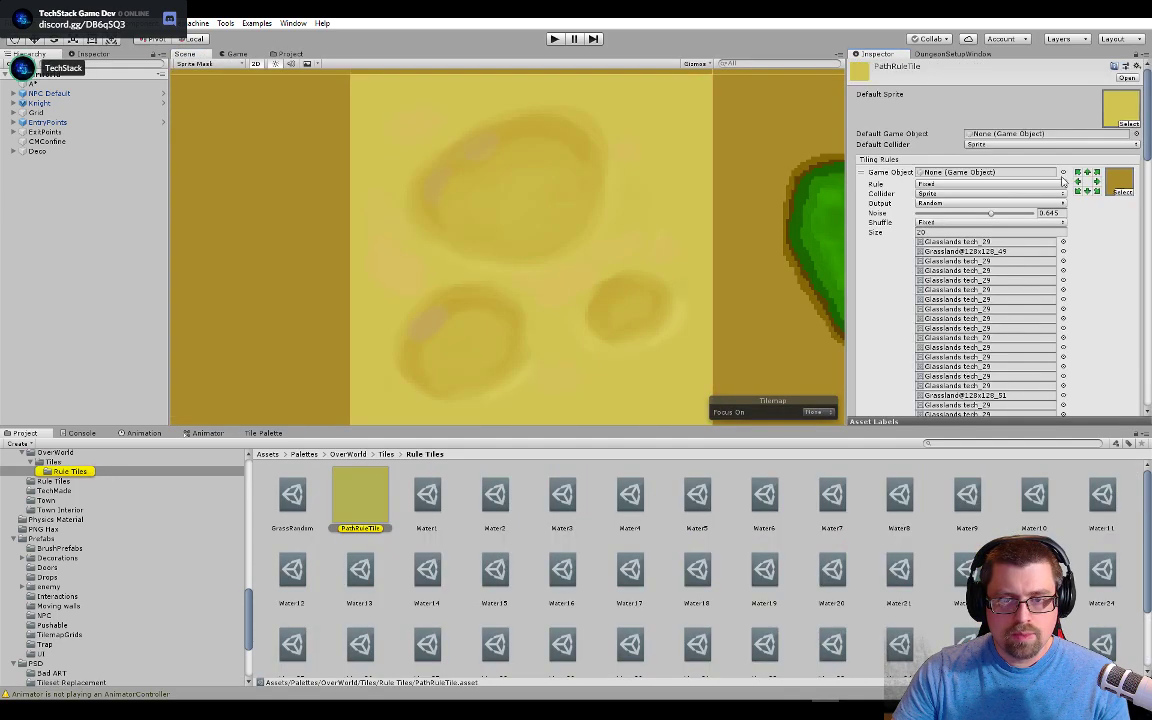
{"action": "scroll", "coordinate": [1073, 263], "scroll_direction": "down", "scroll_amount": 6}
{"action": "left_click", "coordinate": [965, 179]}
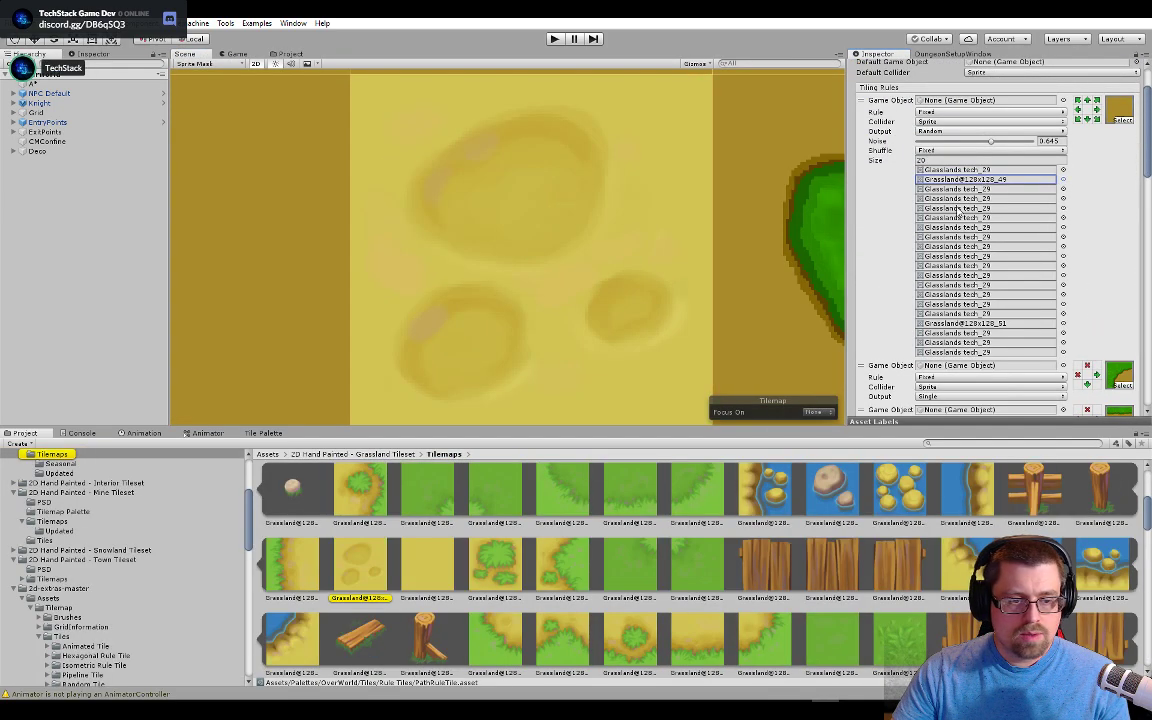
{"action": "left_click", "coordinate": [272, 54]}
{"action": "left_click_drag", "start_coordinate": [767, 220], "coordinate": [967, 184]}
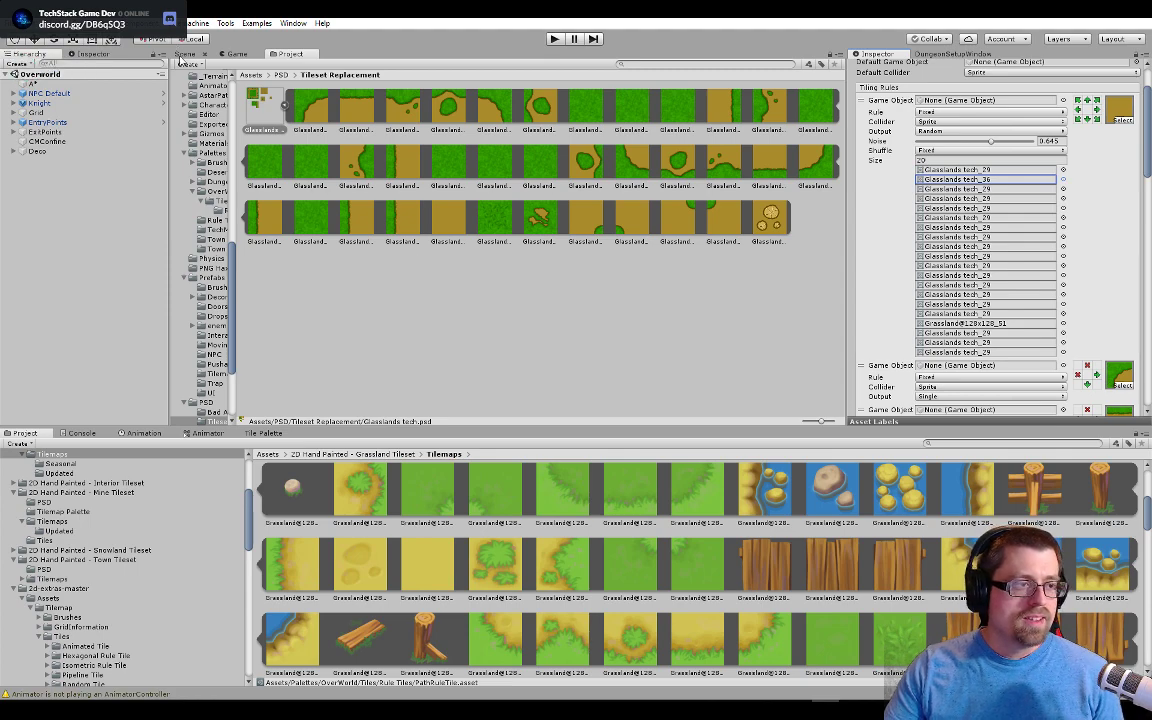
Step: Examine the cracked dirt tile in the scene, run the game to view it beside the character, and stop the game
{"action": "left_click", "coordinate": [182, 53]}
{"action": "scroll", "coordinate": [440, 220], "scroll_direction": "down", "scroll_amount": 10}
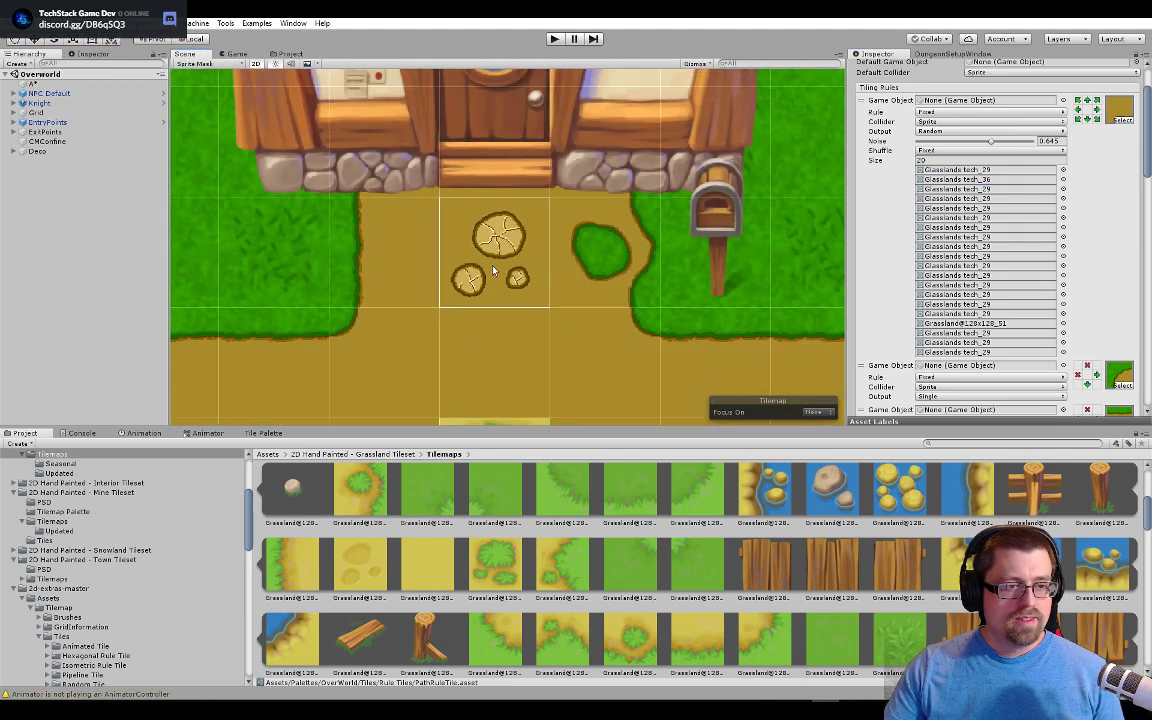
{"action": "scroll", "coordinate": [540, 275], "scroll_direction": "down", "scroll_amount": 5}
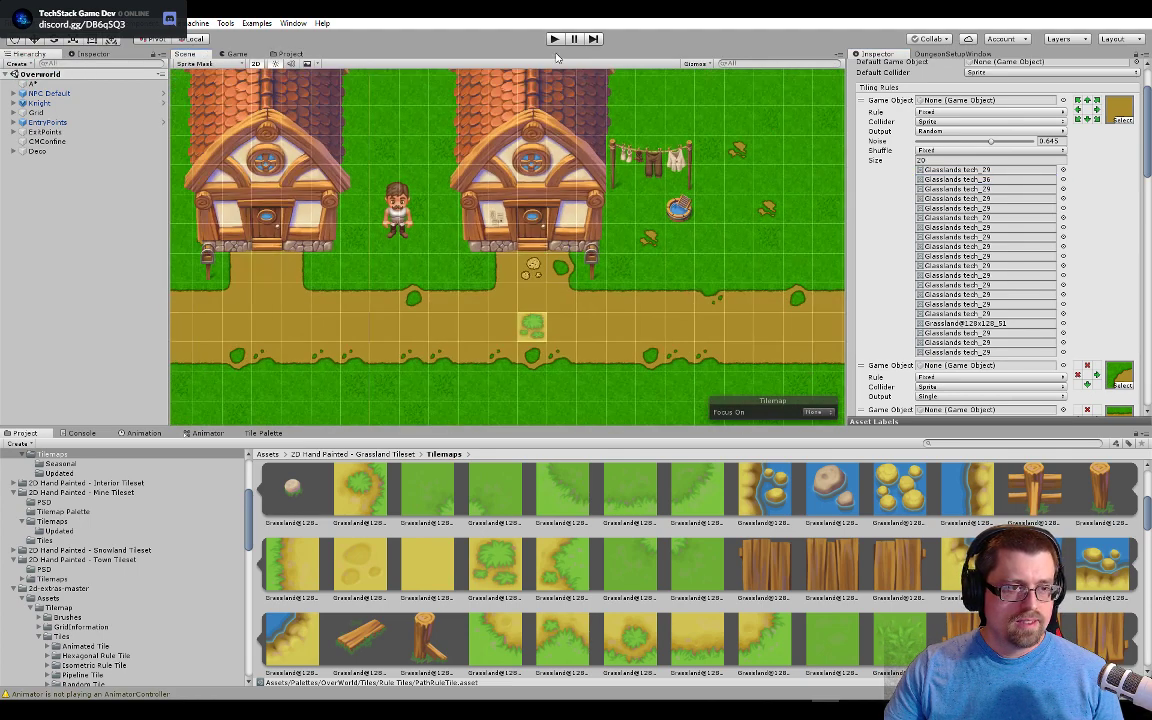
{"action": "left_click", "coordinate": [552, 40]}
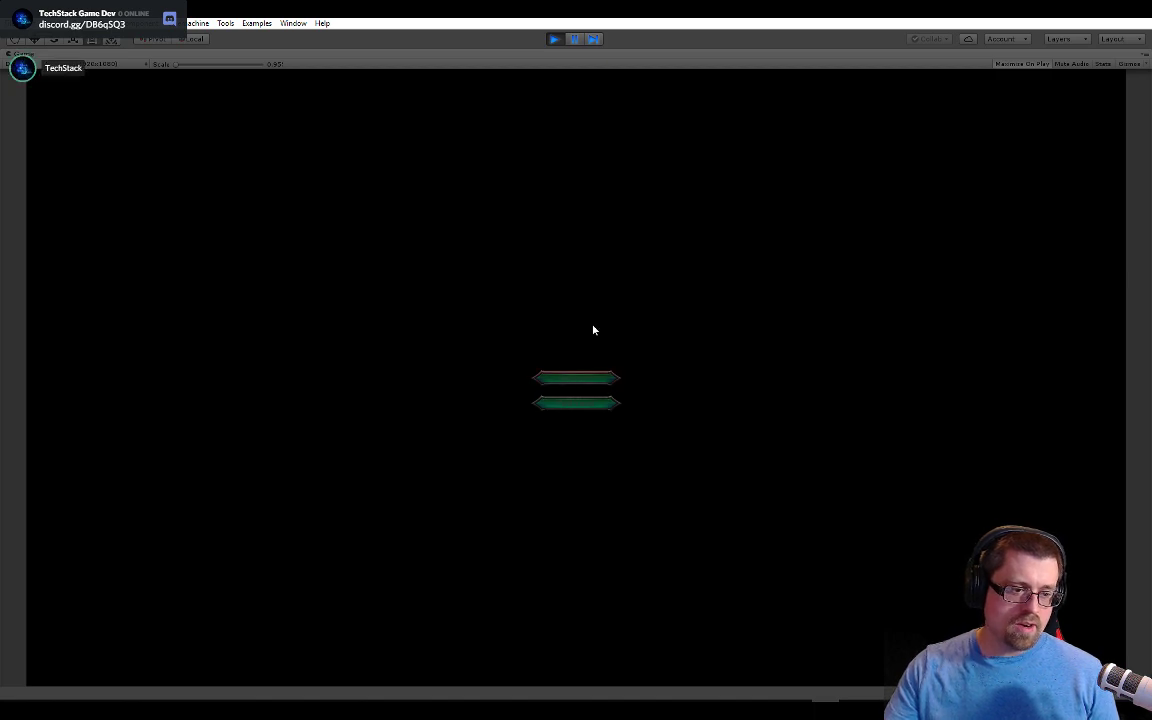
{"action": "left_click", "coordinate": [605, 383]}
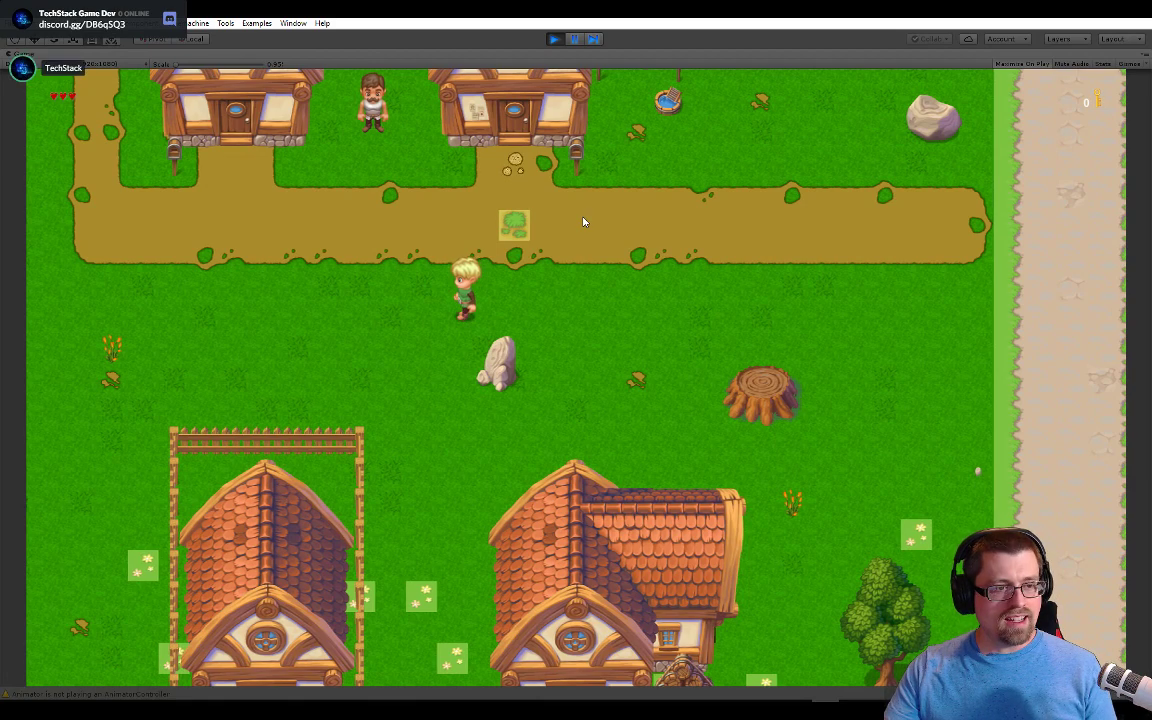
{"action": "key", "text": "a"}
{"action": "key", "text": "w"}
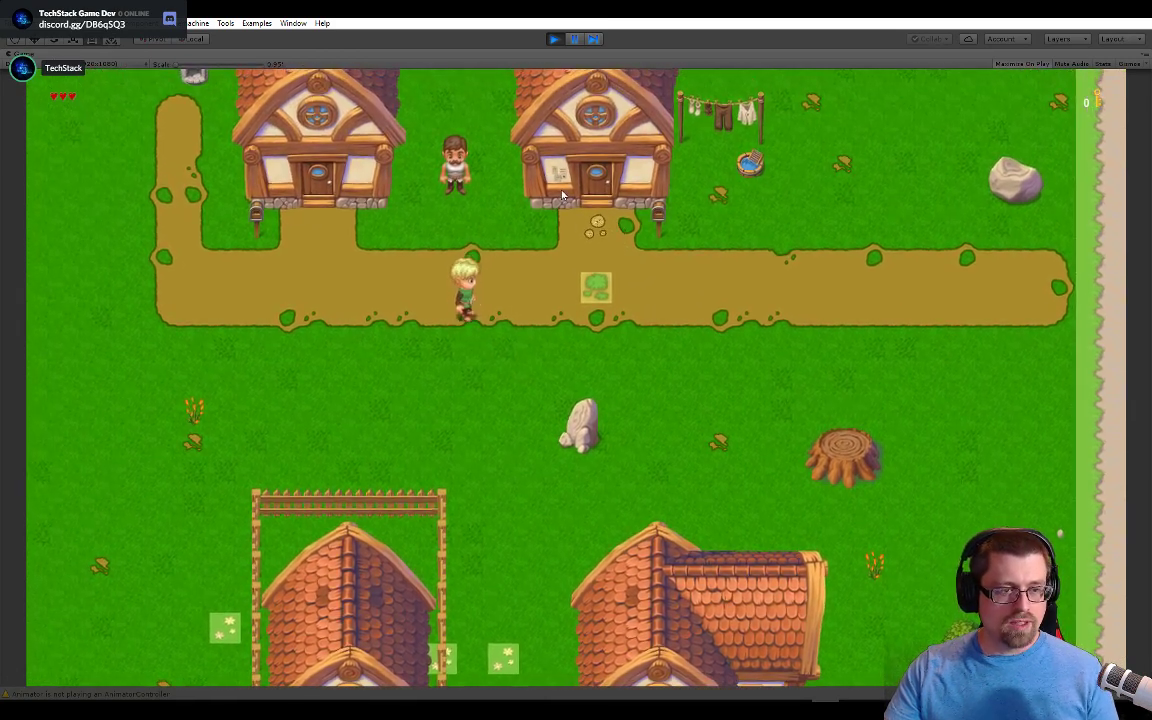
{"action": "key", "text": "d"}
{"action": "key", "text": "w"}
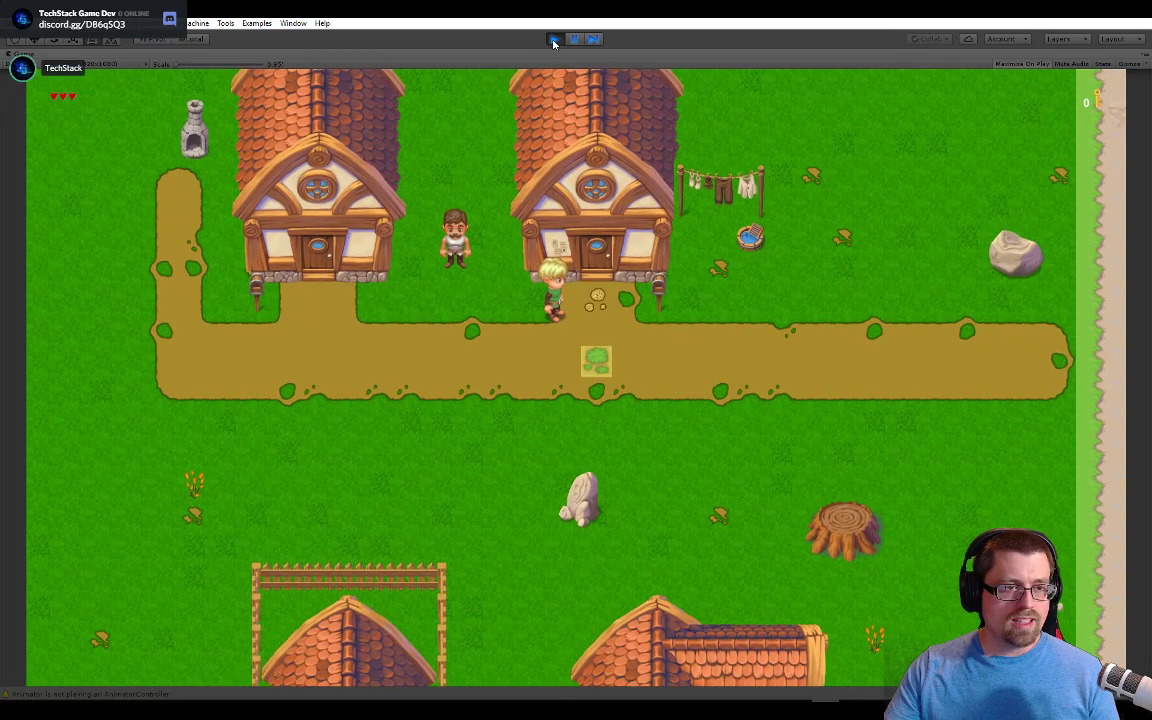
{"action": "left_click", "coordinate": [552, 40]}
{"action": "key", "text": "alt+Tab"}
{"action": "key", "text": "alt+Tab"}
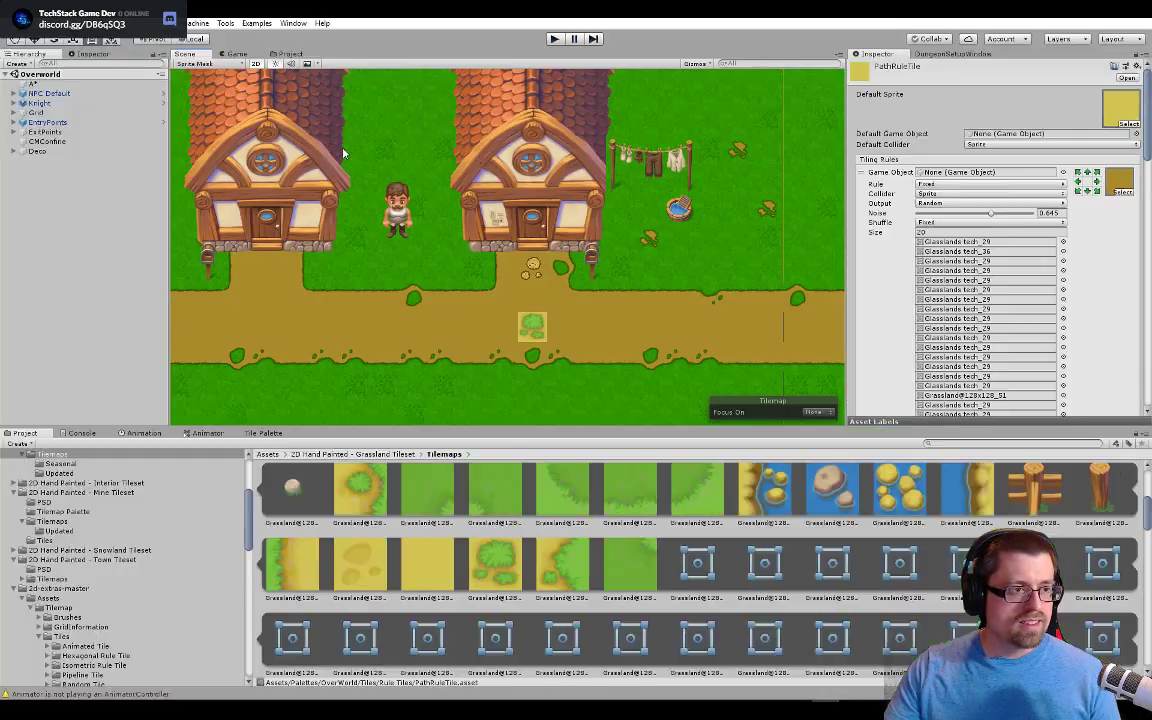
Step: Switch to Photoshop, hide the crack lines on Layer 6 in Layer 222.psb, and save it along with Glasslands tech.psd
{"action": "left_click", "coordinate": [288, 53]}
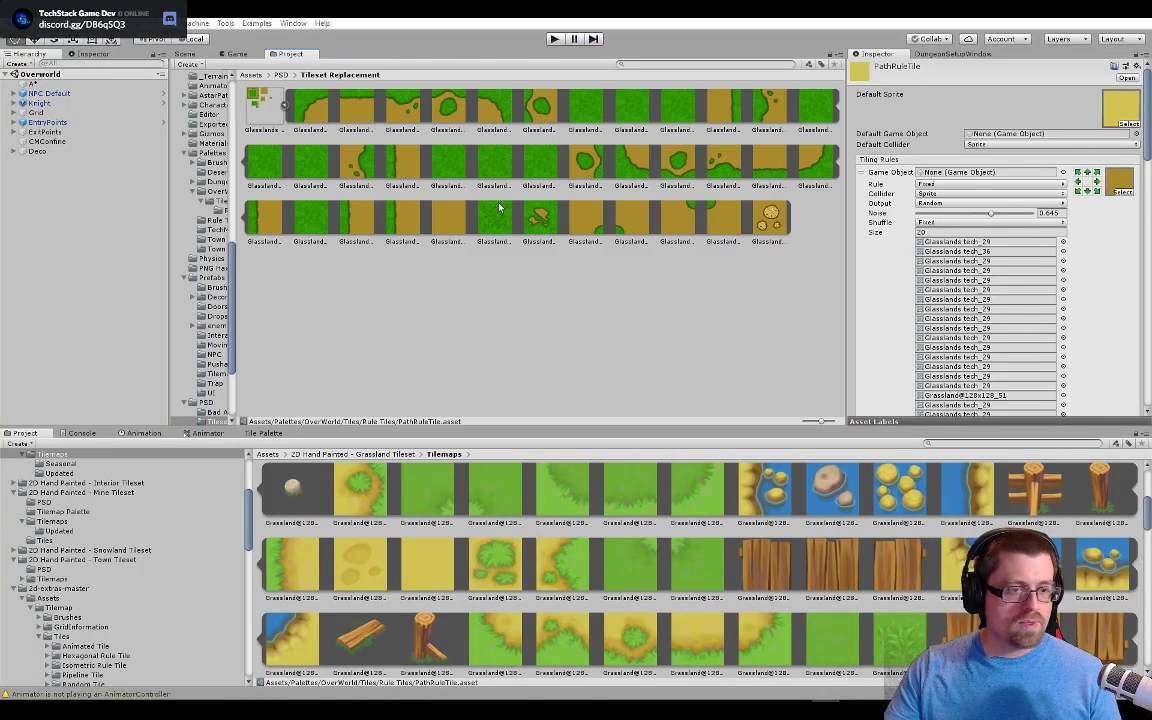
{"action": "key", "text": "alt+Tab"}
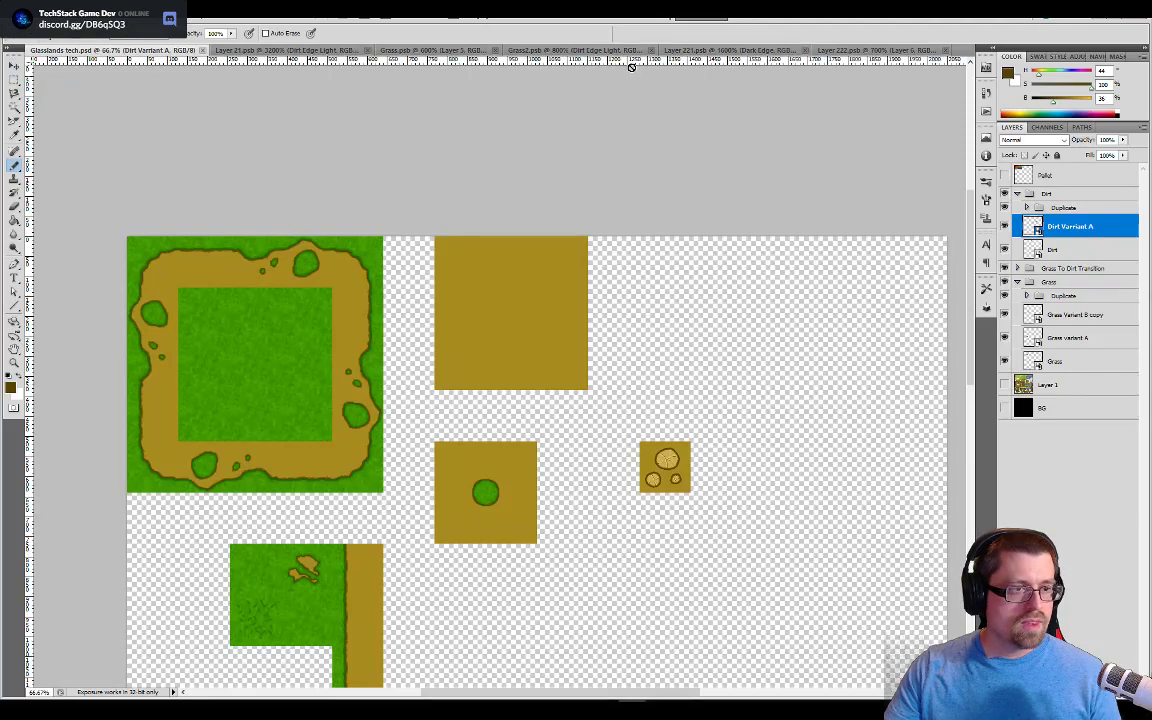
{"action": "left_click", "coordinate": [850, 50]}
{"action": "key", "text": "ctrl+plus"}
{"action": "key", "text": "ctrl+plus"}
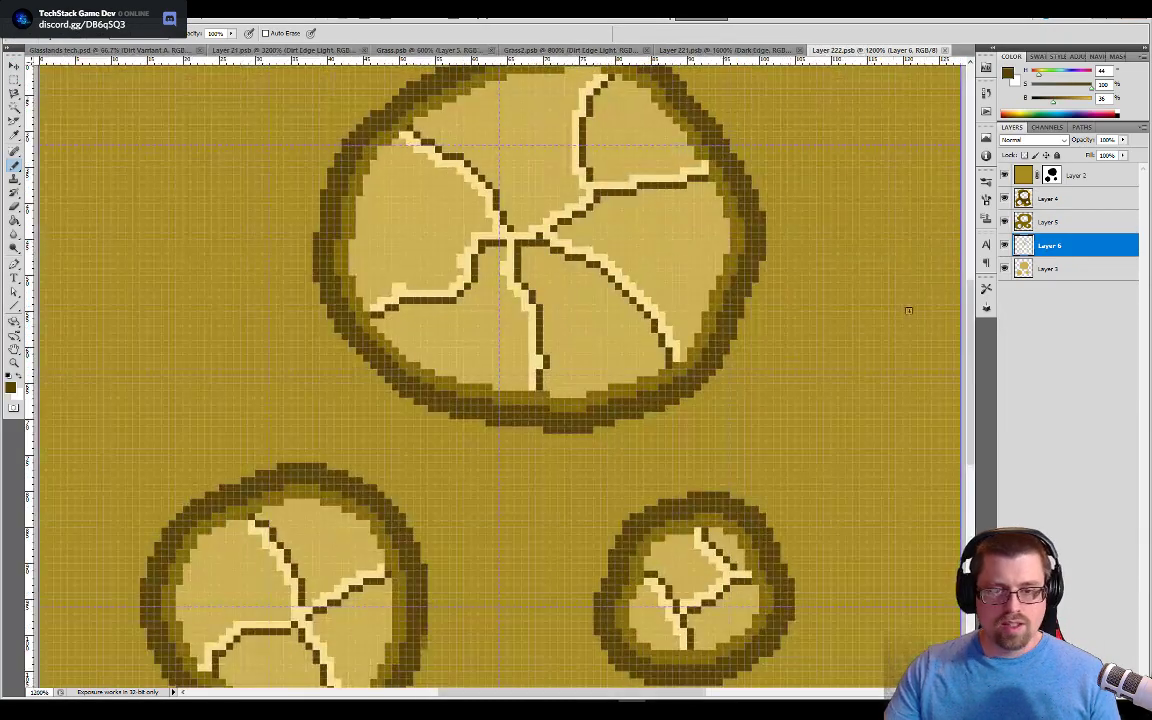
{"action": "left_click", "coordinate": [1004, 245]}
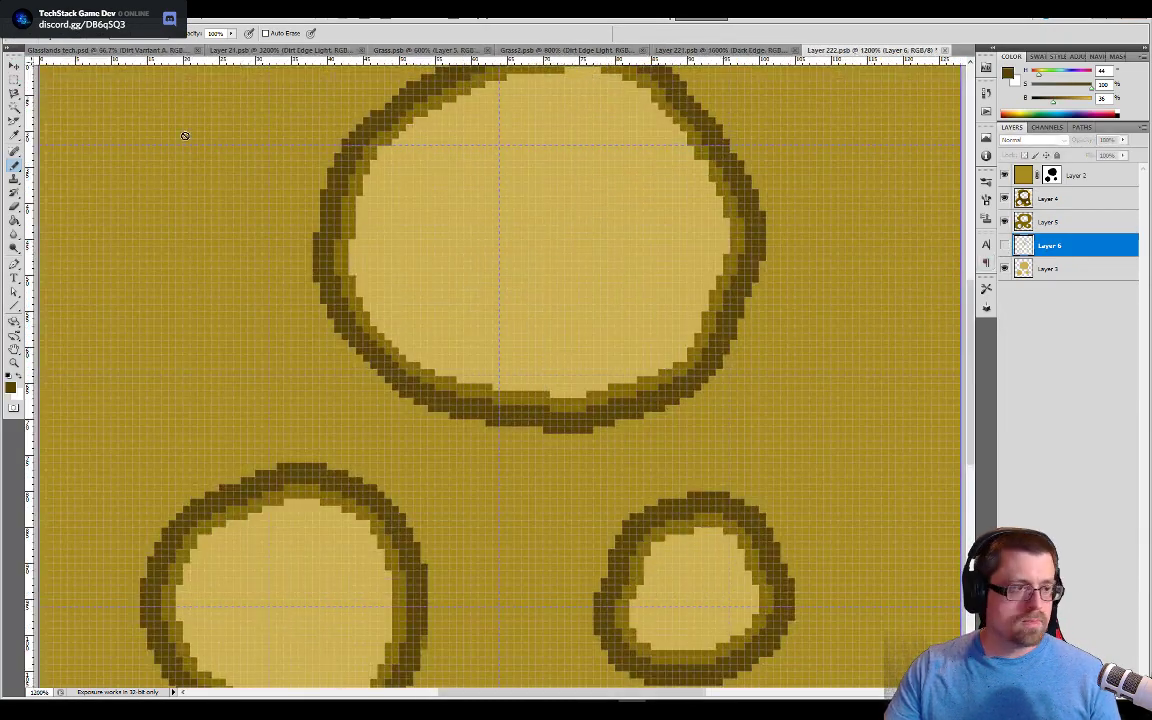
{"action": "key", "text": "ctrl+Tab"}
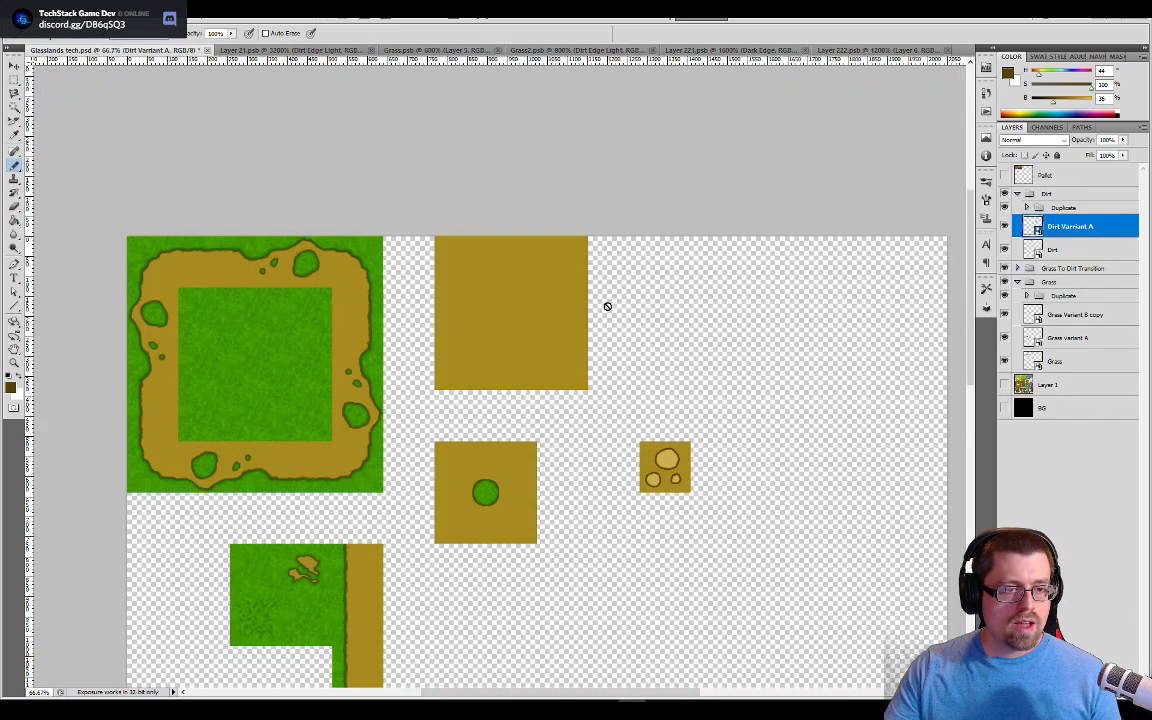
Step: Return to Unity, run the game, and walk the character along the dirt path to examine the tile without cracks
{"action": "key", "text": "alt+Tab"}
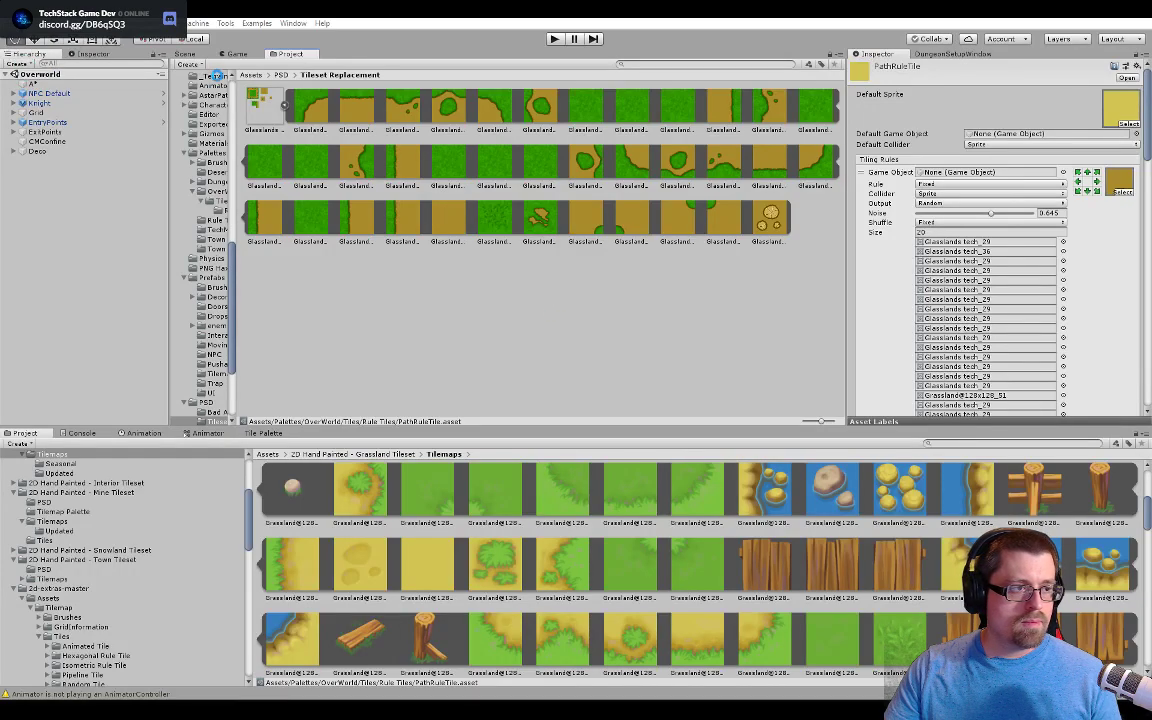
{"action": "left_click", "coordinate": [553, 38]}
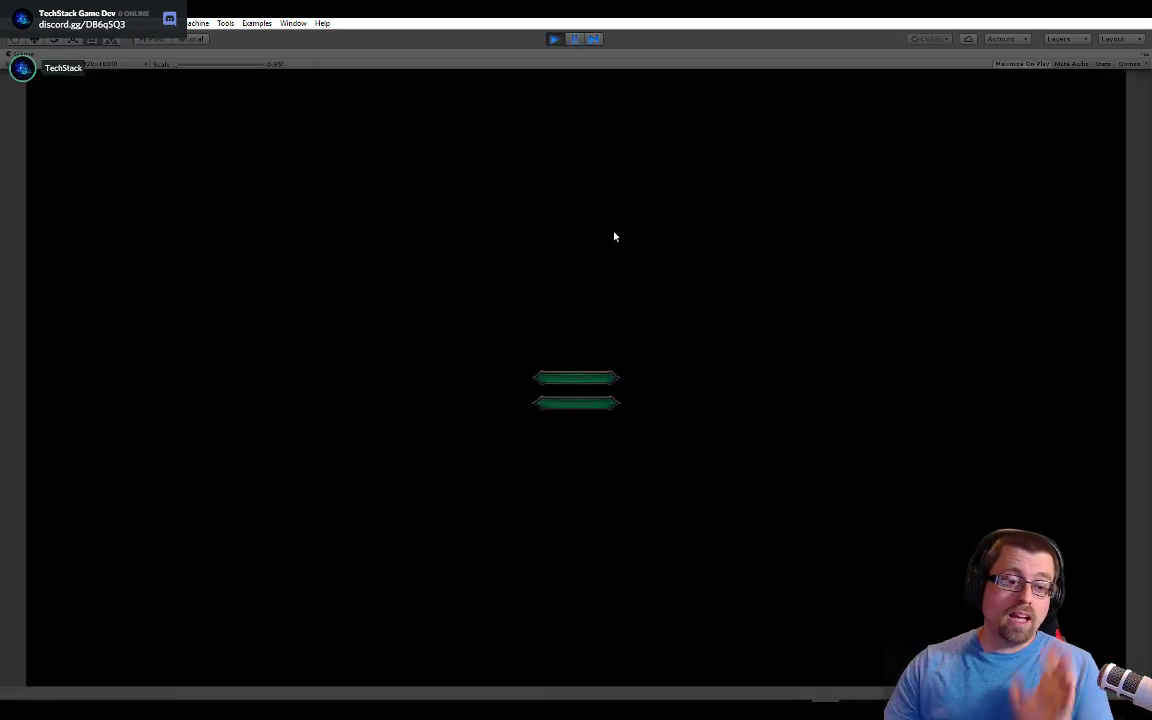
{"action": "left_click", "coordinate": [591, 379]}
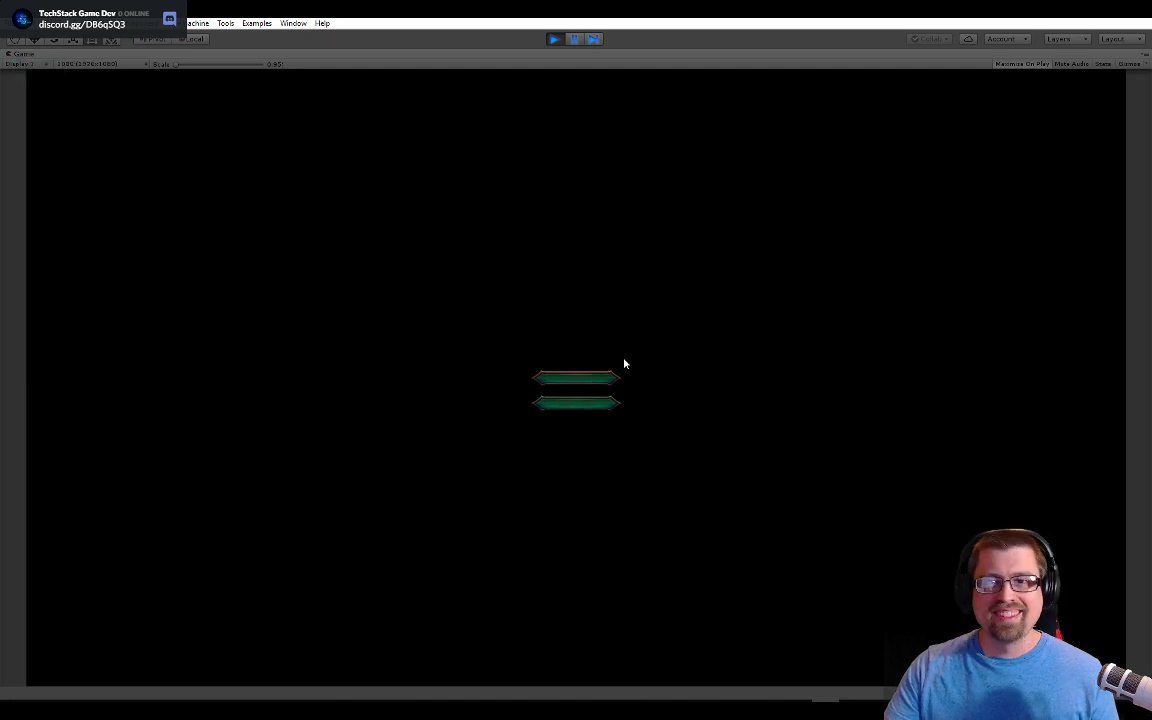
{"action": "key", "text": "w"}
{"action": "key", "text": "a"}
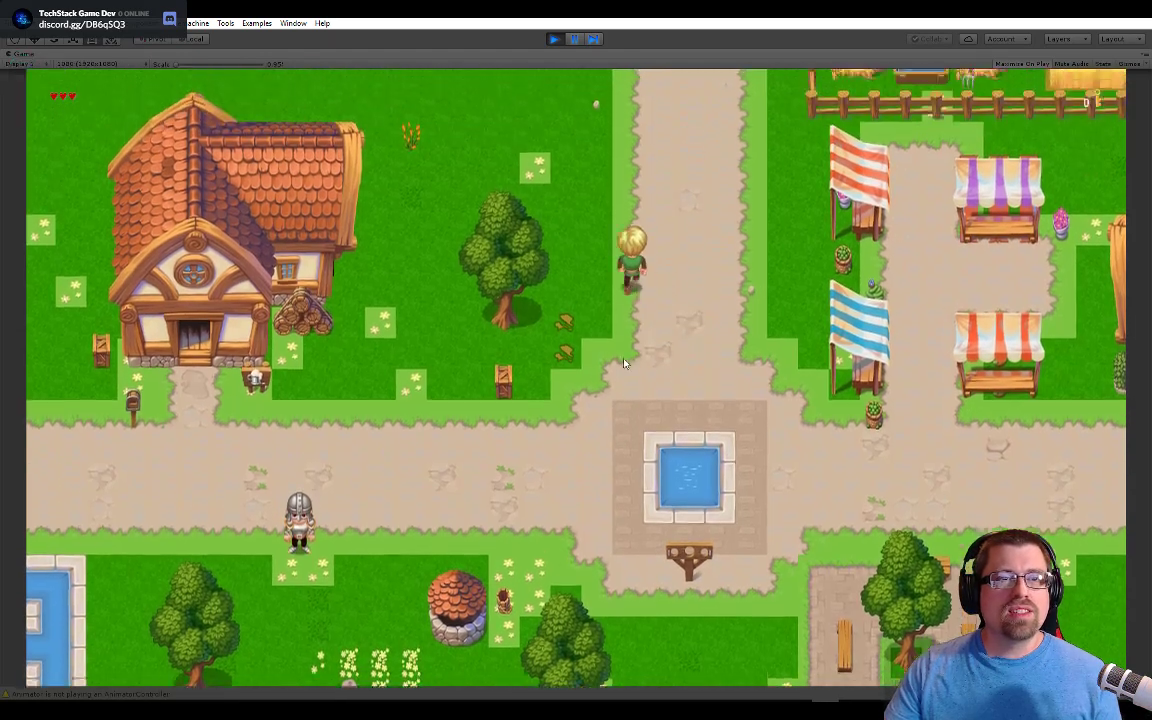
{"action": "key", "text": "a"}
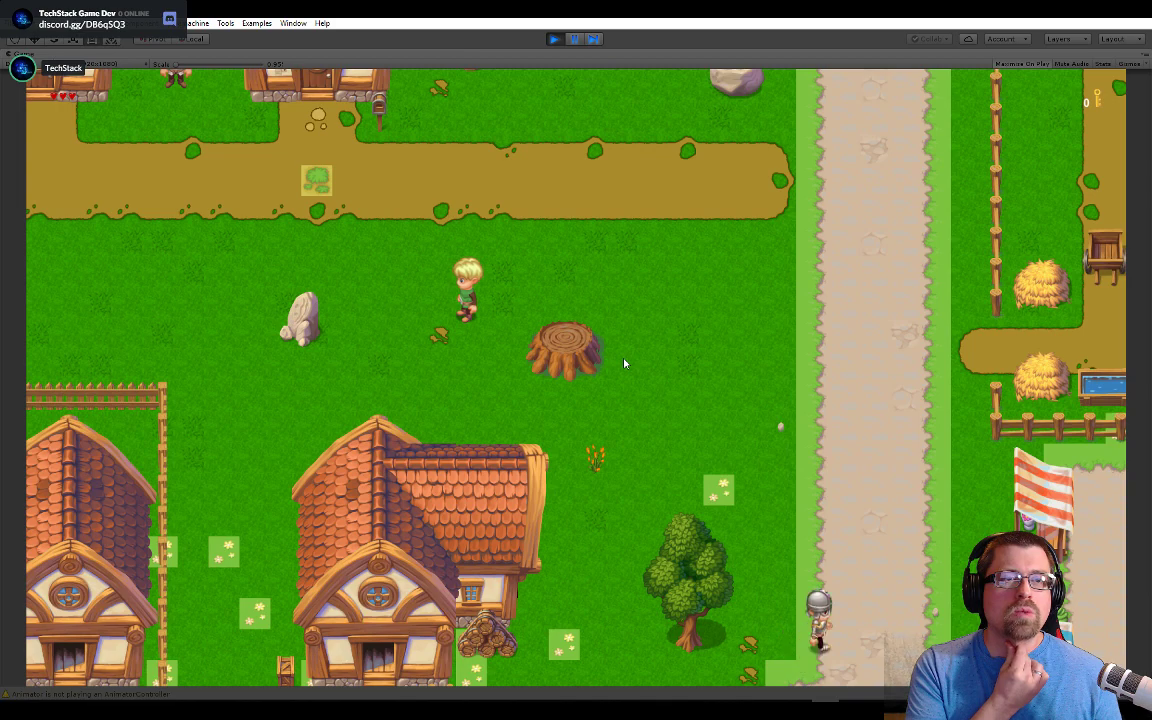
{"action": "key", "text": "a"}
{"action": "key", "text": "w"}
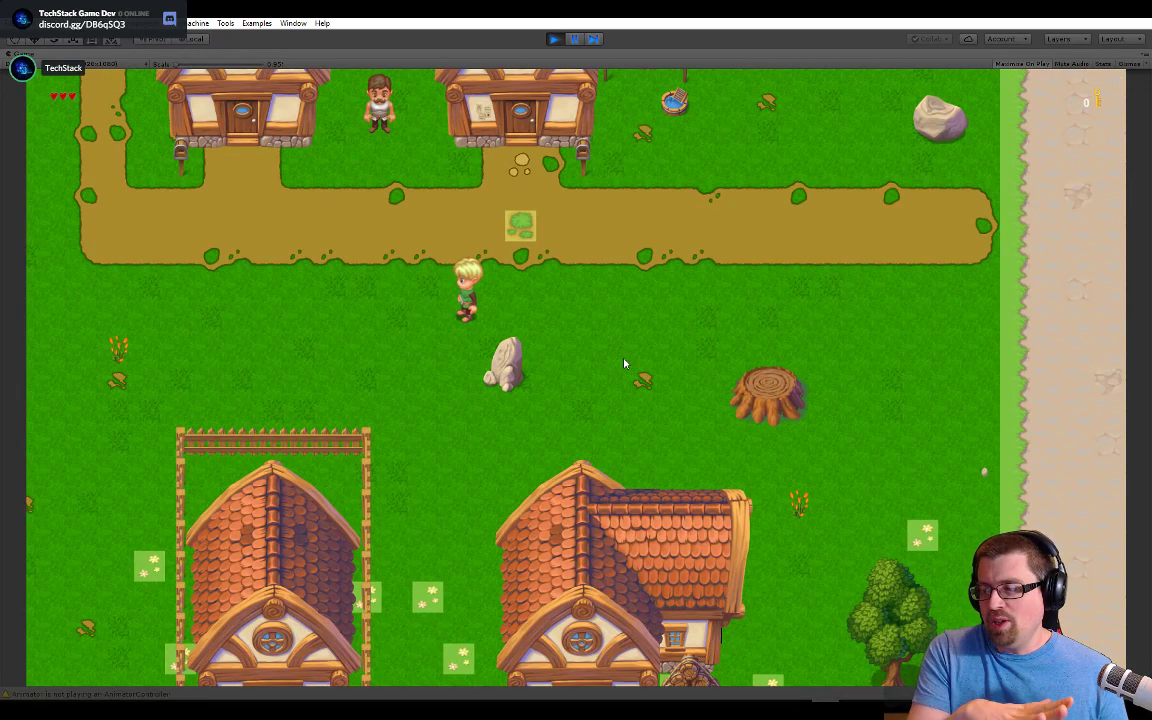
{"action": "key", "text": "w"}
{"action": "key", "text": "a"}
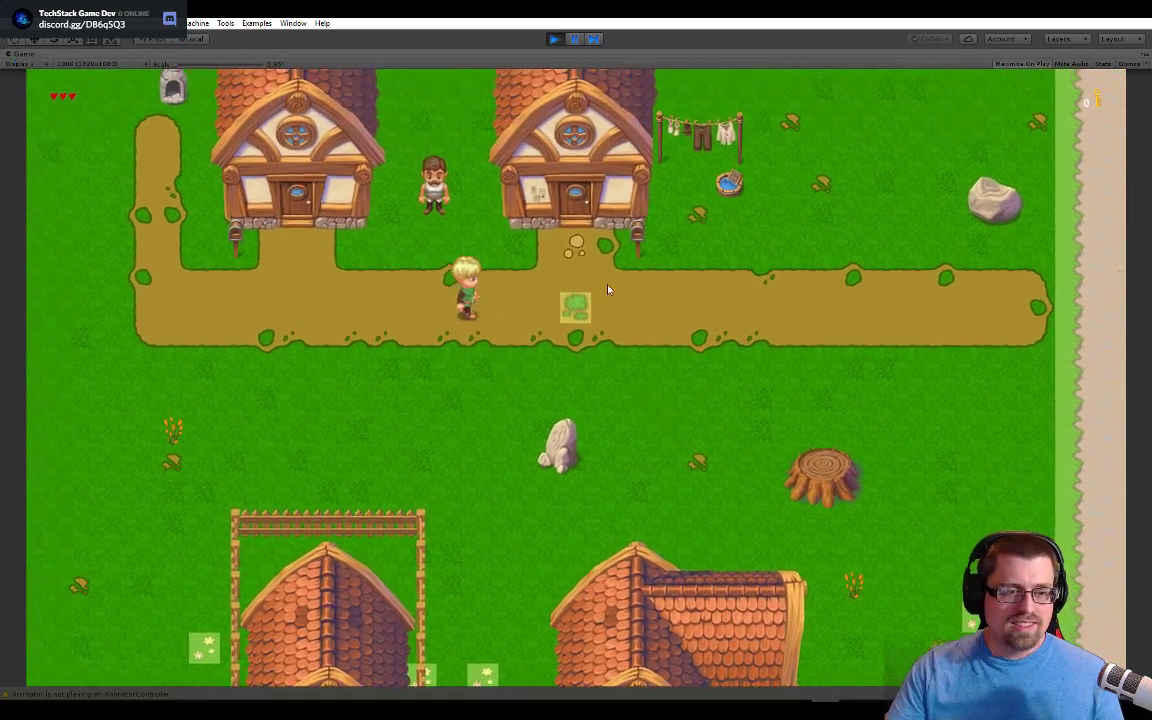
{"action": "key", "text": "d"}
{"action": "key", "text": "d"}
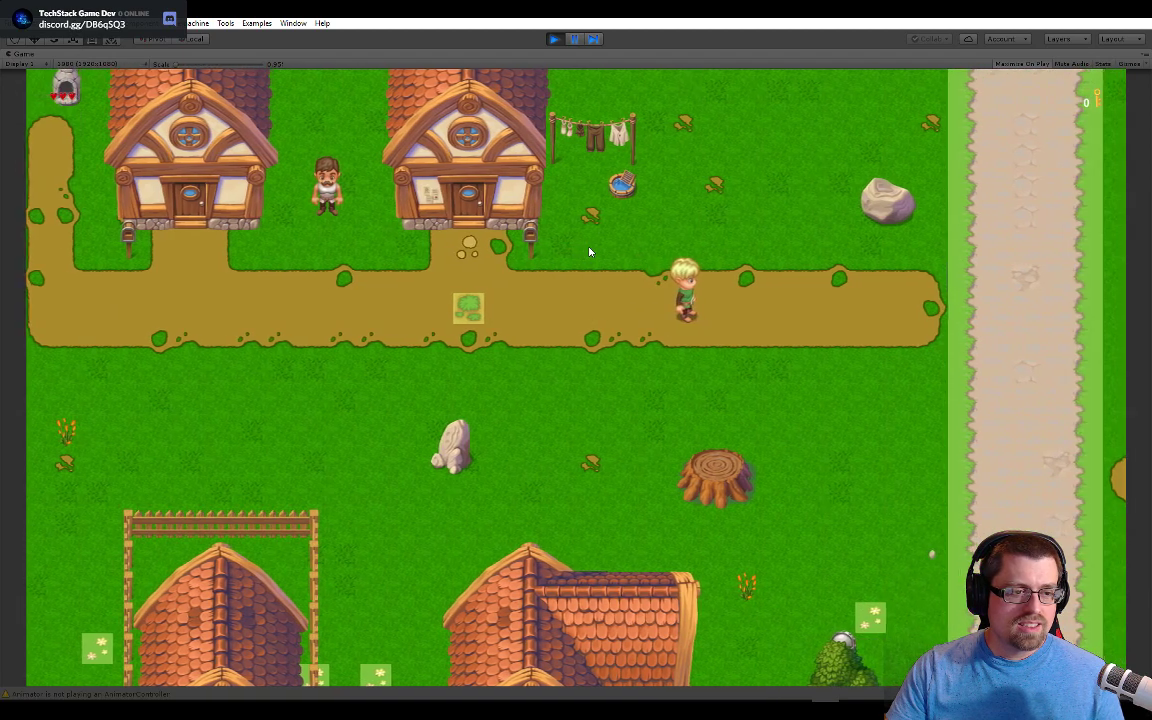
{"action": "key", "text": "a"}
{"action": "key", "text": "a"}
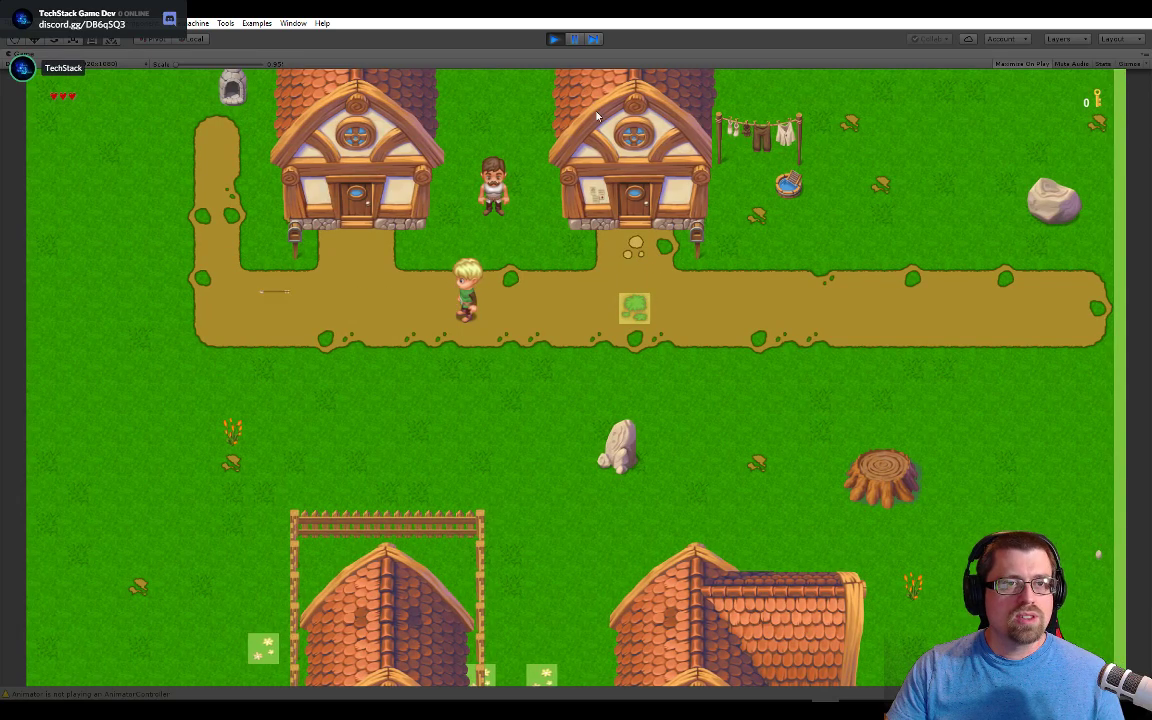
Step: Switch to Photoshop, hide the darkest stone outline on Layer 4 in Layer 222.psb, and save the document
{"action": "key", "text": "alt+Tab"}
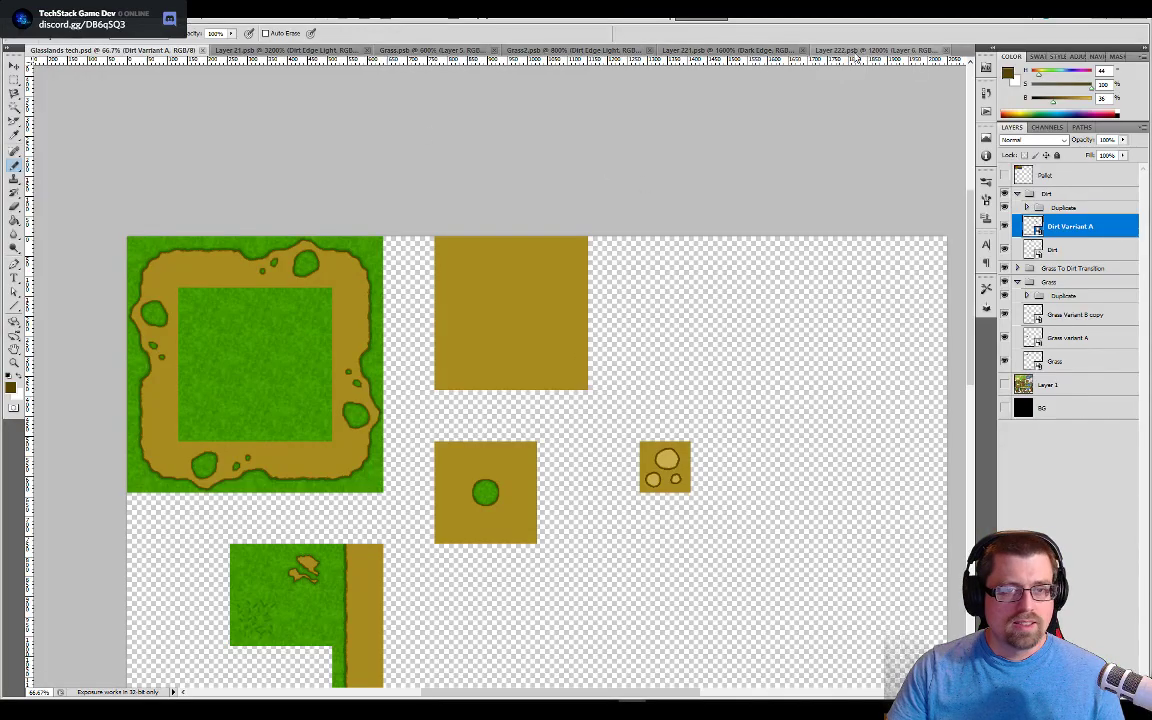
{"action": "key", "text": "ctrl+shift+Tab"}
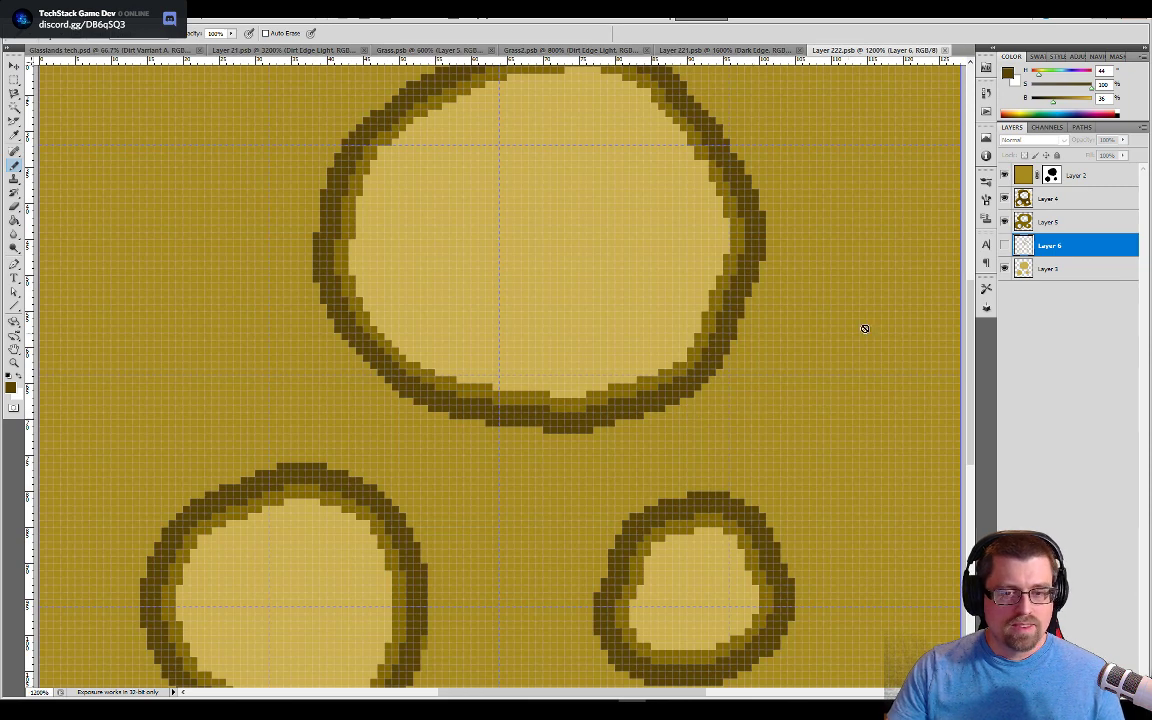
{"action": "key", "text": "e"}
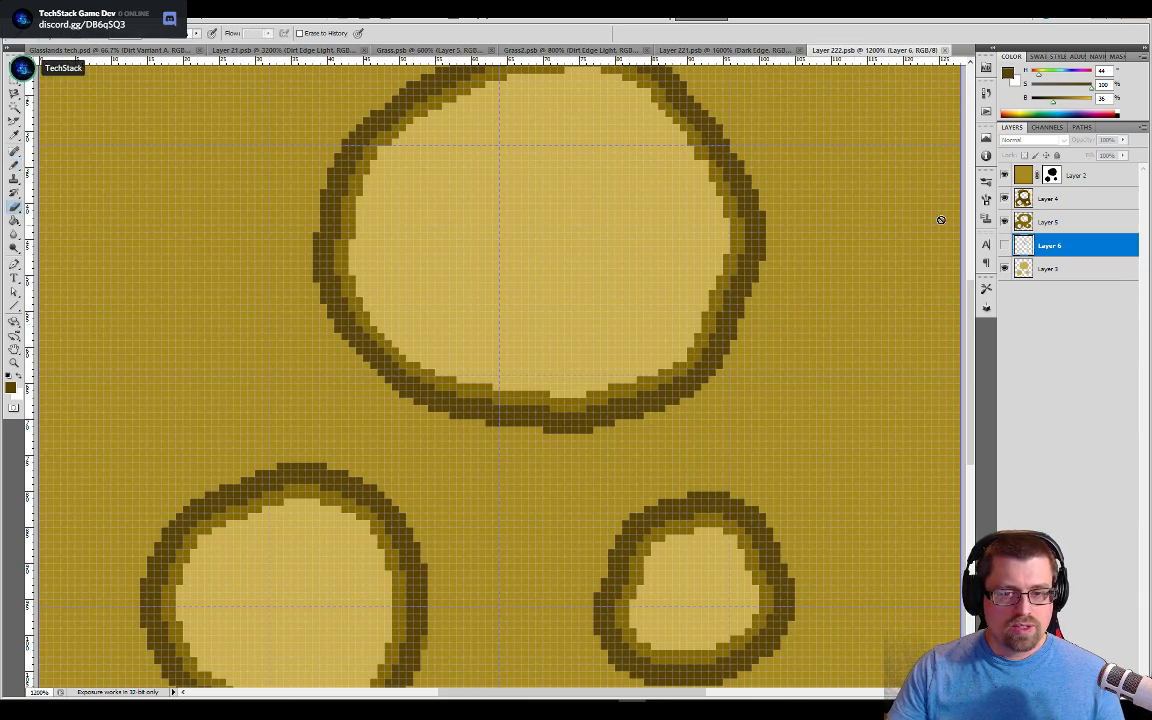
{"action": "left_click", "coordinate": [1059, 203]}
{"action": "left_click", "coordinate": [1004, 198]}
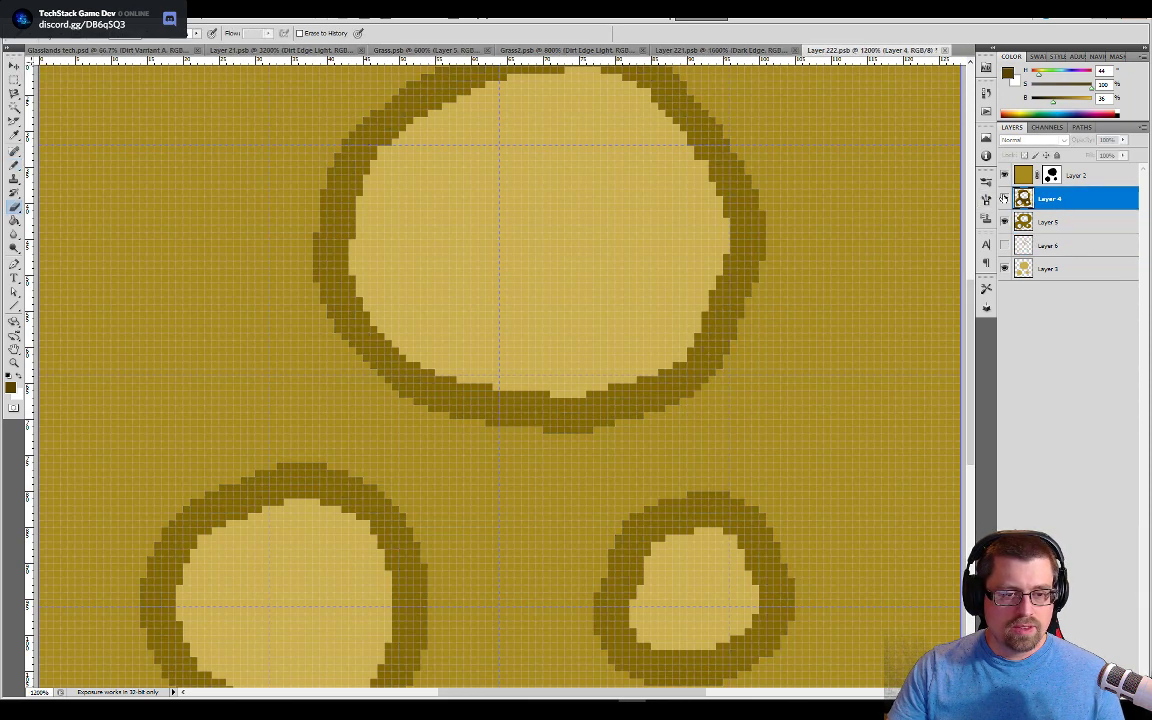
{"action": "key", "text": "ctrl+s"}
Step: Compare the stone tile in the running Unity game with its Photoshop artwork in Glasslands tech.psd and Layer 222.psb
{"action": "key", "text": "alt+Tab"}
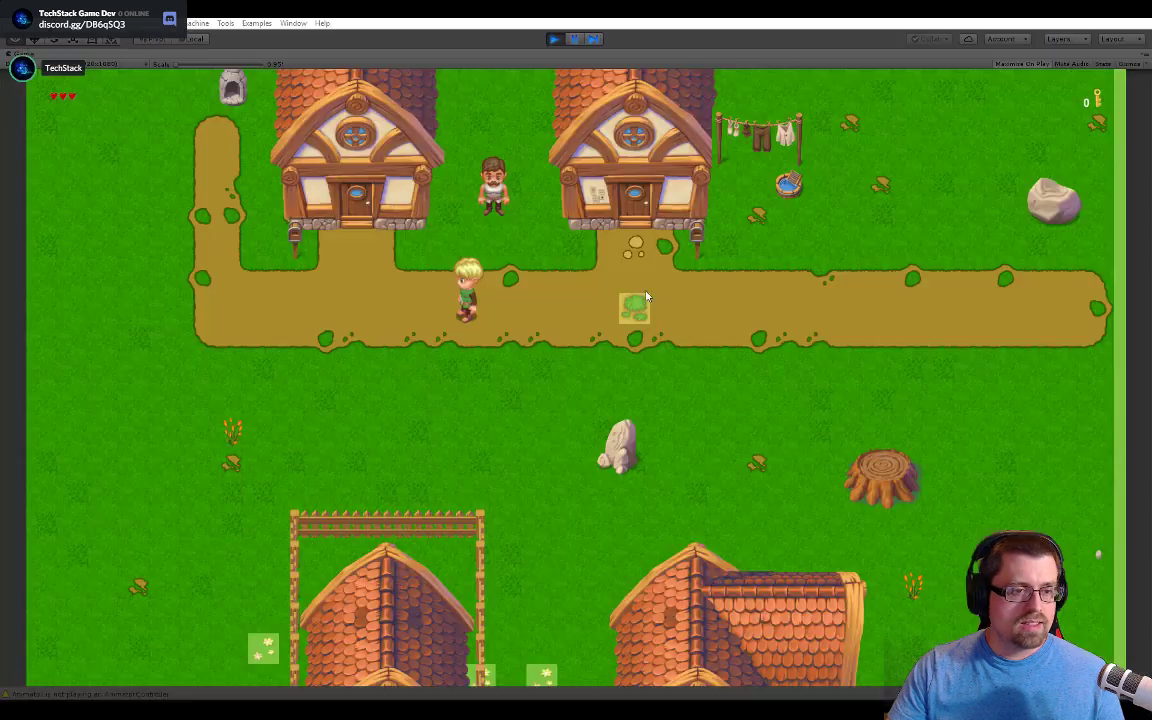
{"action": "key", "text": "alt+Tab"}
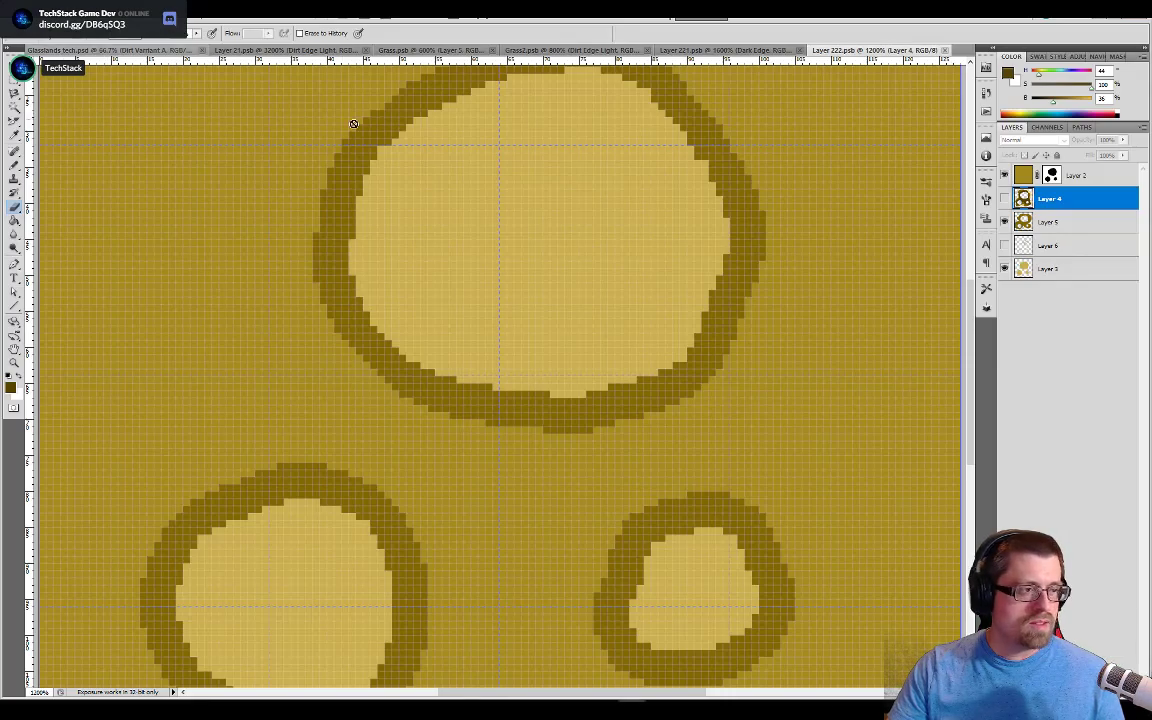
{"action": "key", "text": "ctrl+Tab"}
{"action": "key", "text": "alt+Tab"}
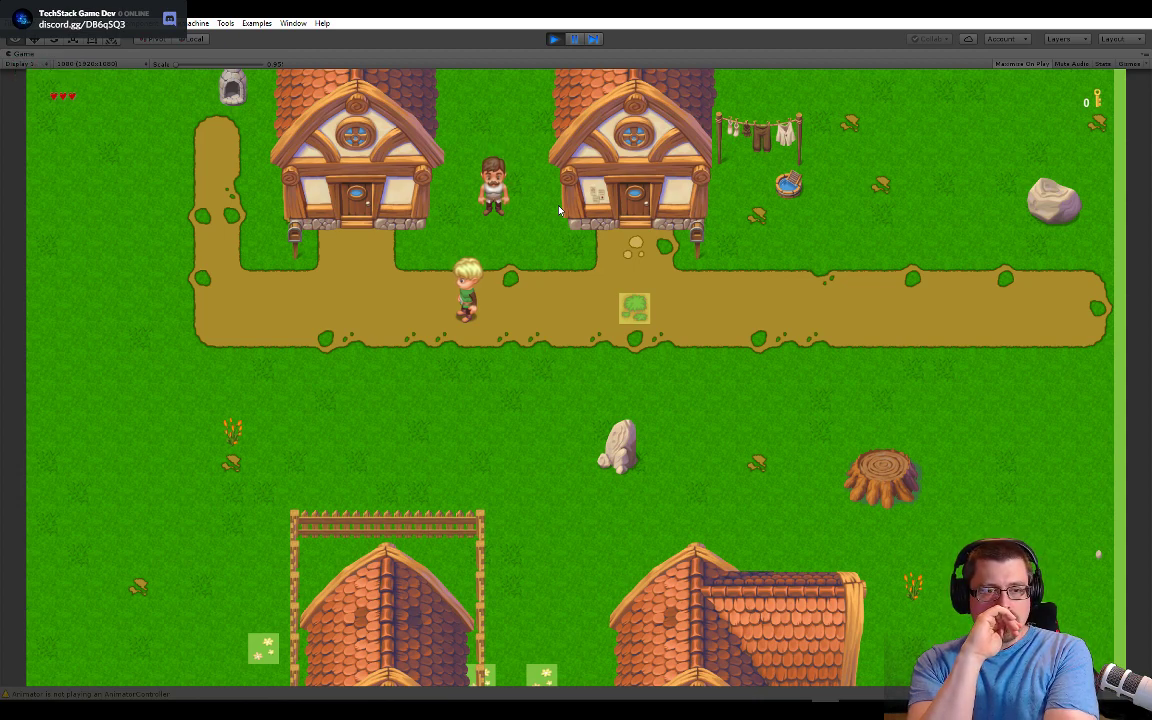
{"action": "key", "text": "alt+Tab"}
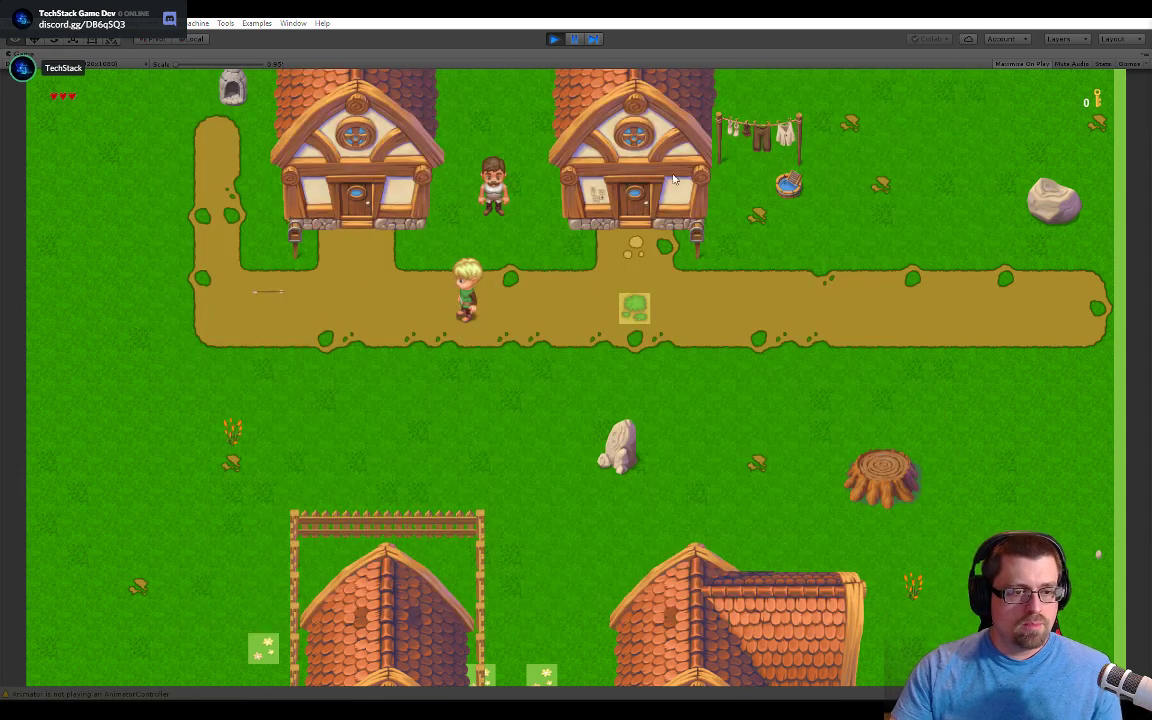
{"action": "key", "text": "alt+Tab"}
{"action": "left_click", "coordinate": [665, 231]}
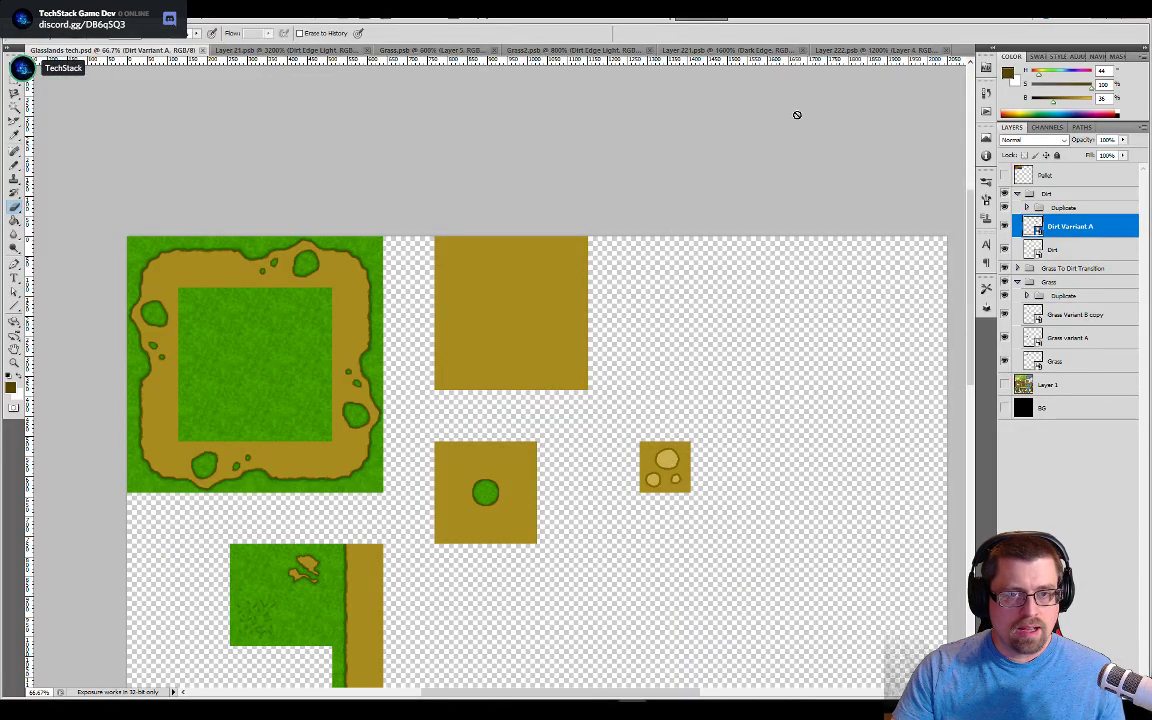
{"action": "left_click", "coordinate": [861, 51]}
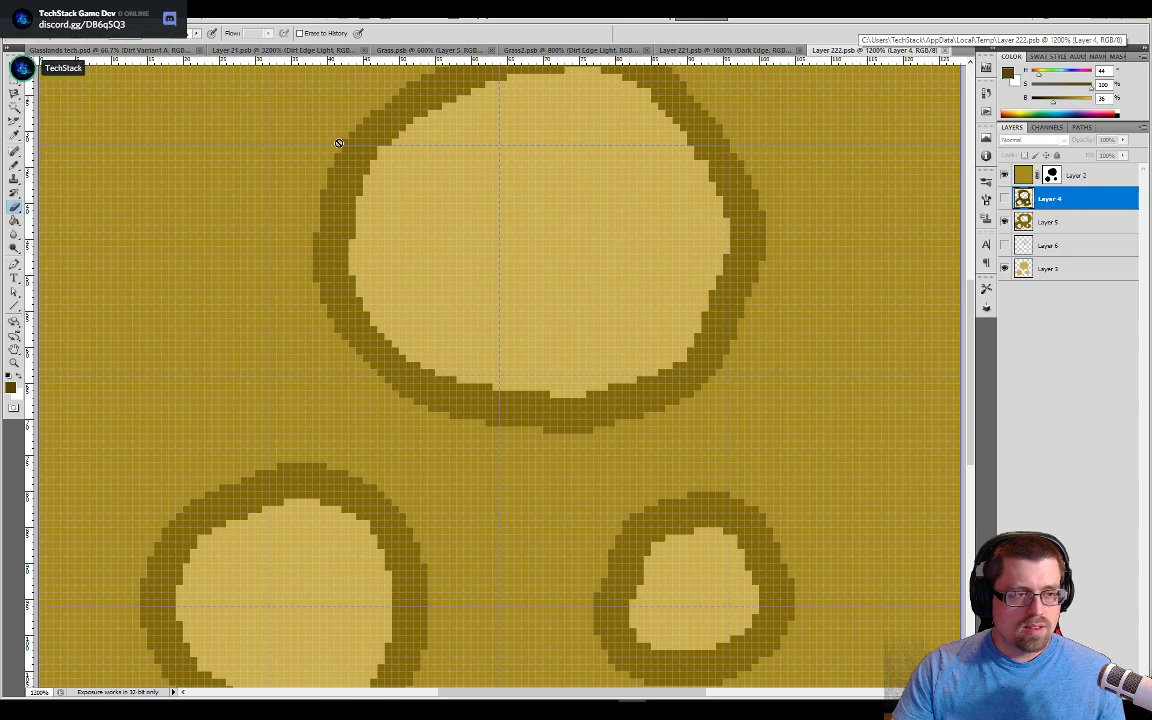
Step: Show the Pallet layer in Glasslands tech.psd and sample the light tan swatch as the Pencil's foreground color
{"action": "key", "text": "ctrl+Tab"}
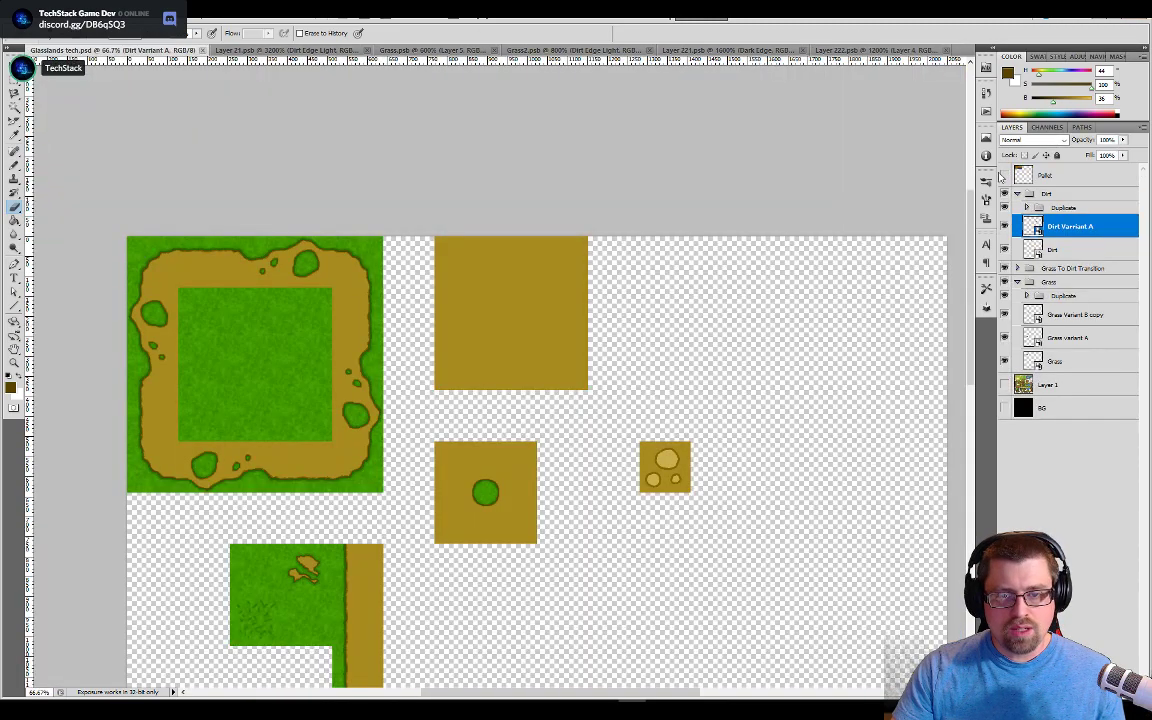
{"action": "left_click", "coordinate": [1004, 175]}
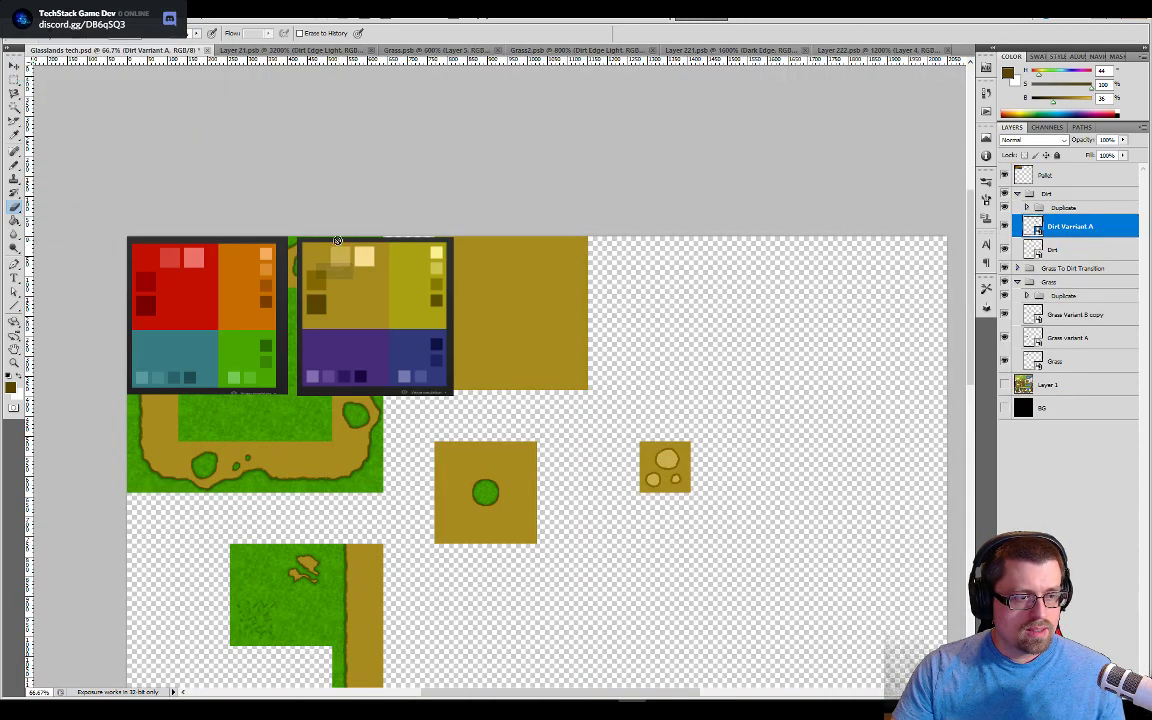
{"action": "key", "text": "b"}
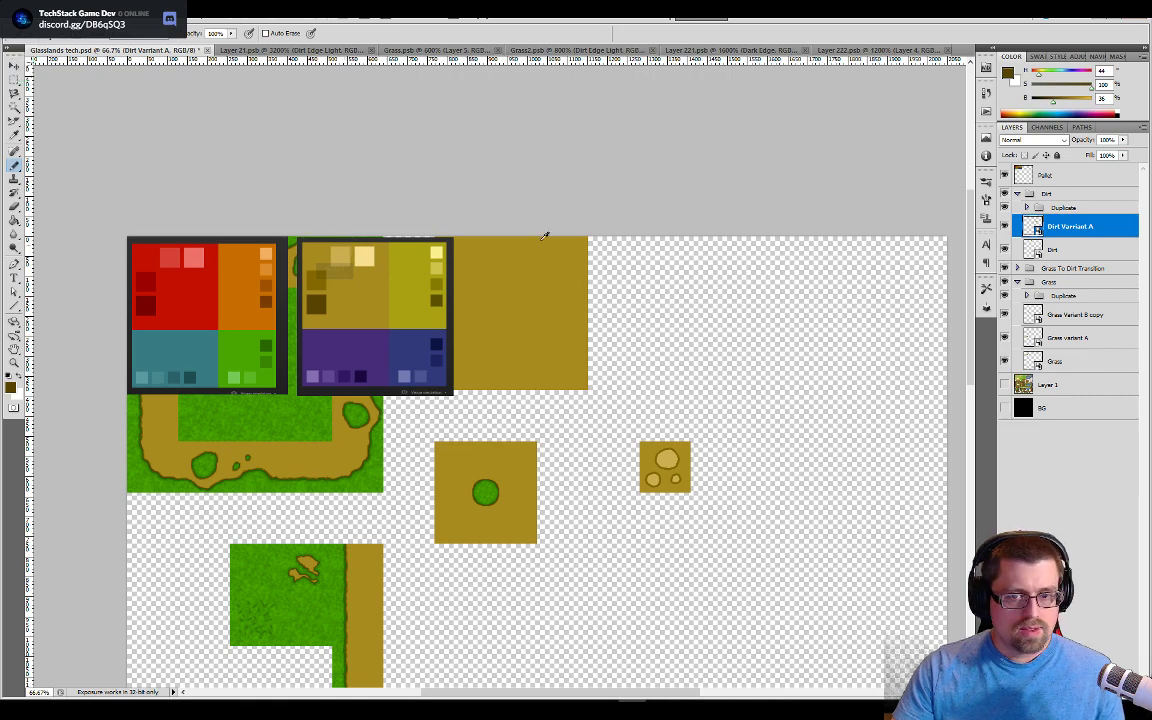
{"action": "left_click", "coordinate": [341, 251], "text": "alt"}
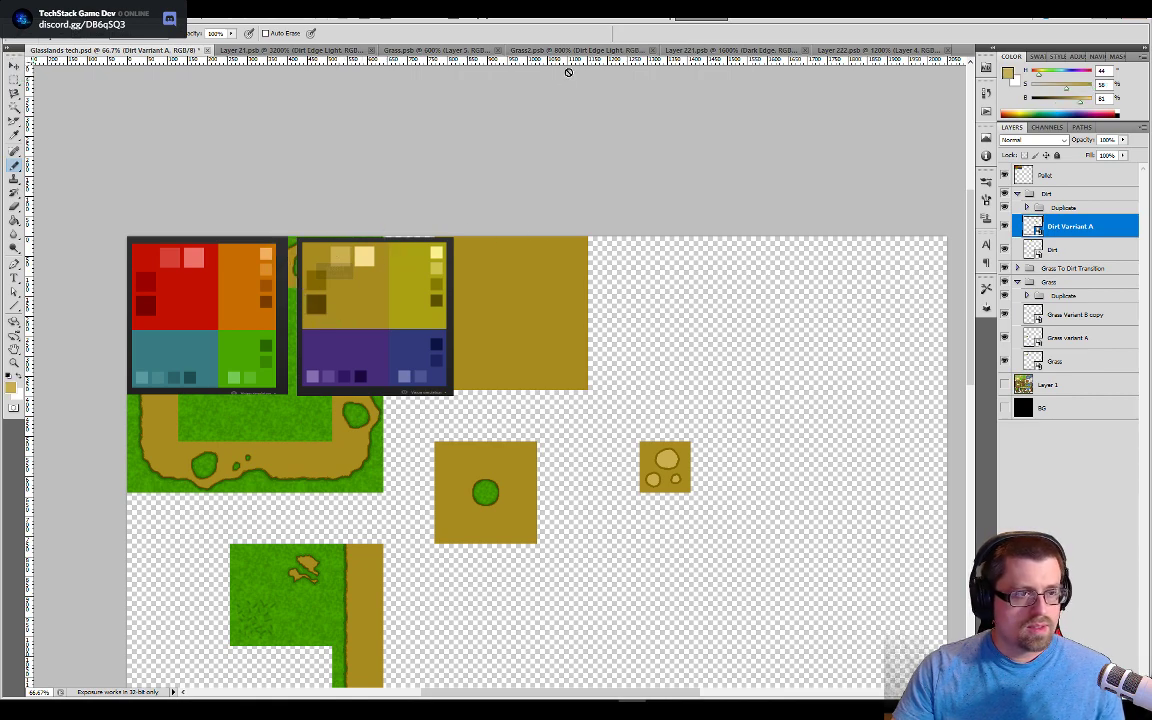
Step: On Layer 3 of Layer 222.psb, try an eraser stroke inside the large stone, undo it, and enlarge the Pencil brush
{"action": "key", "text": "ctrl+shift+Tab"}
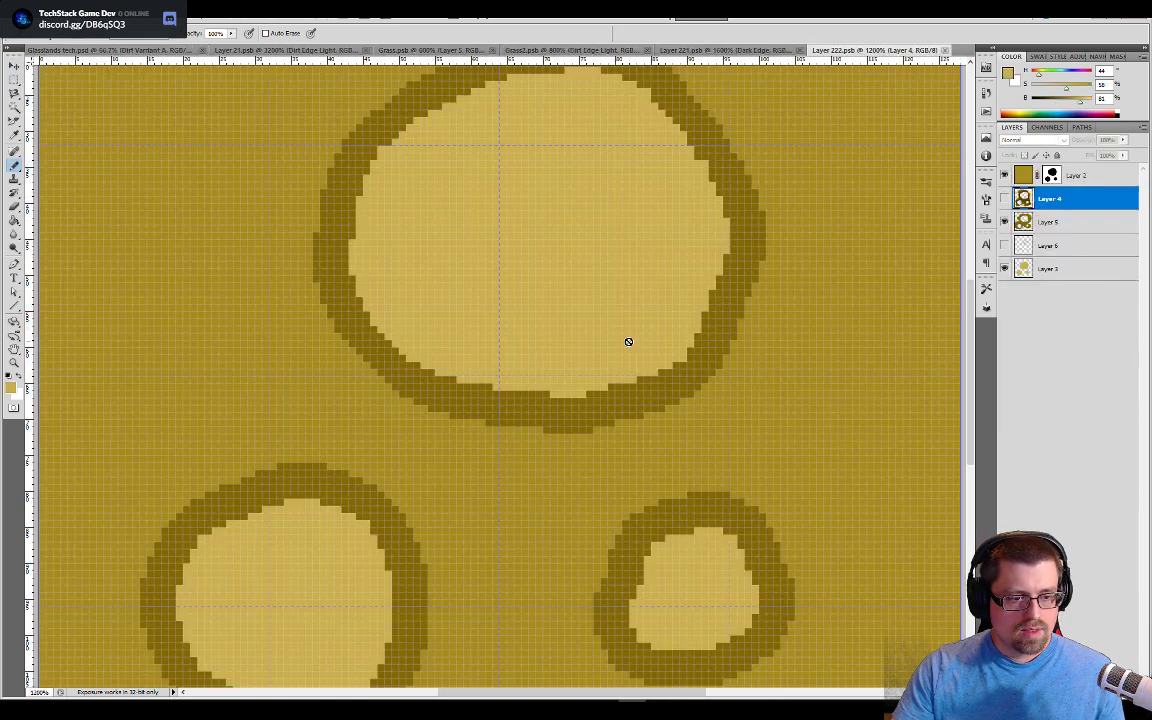
{"action": "left_click", "coordinate": [1030, 270]}
{"action": "key", "text": "e"}
{"action": "left_click_drag", "start_coordinate": [548, 253], "coordinate": [570, 262]}
{"action": "key", "text": "ctrl+z"}
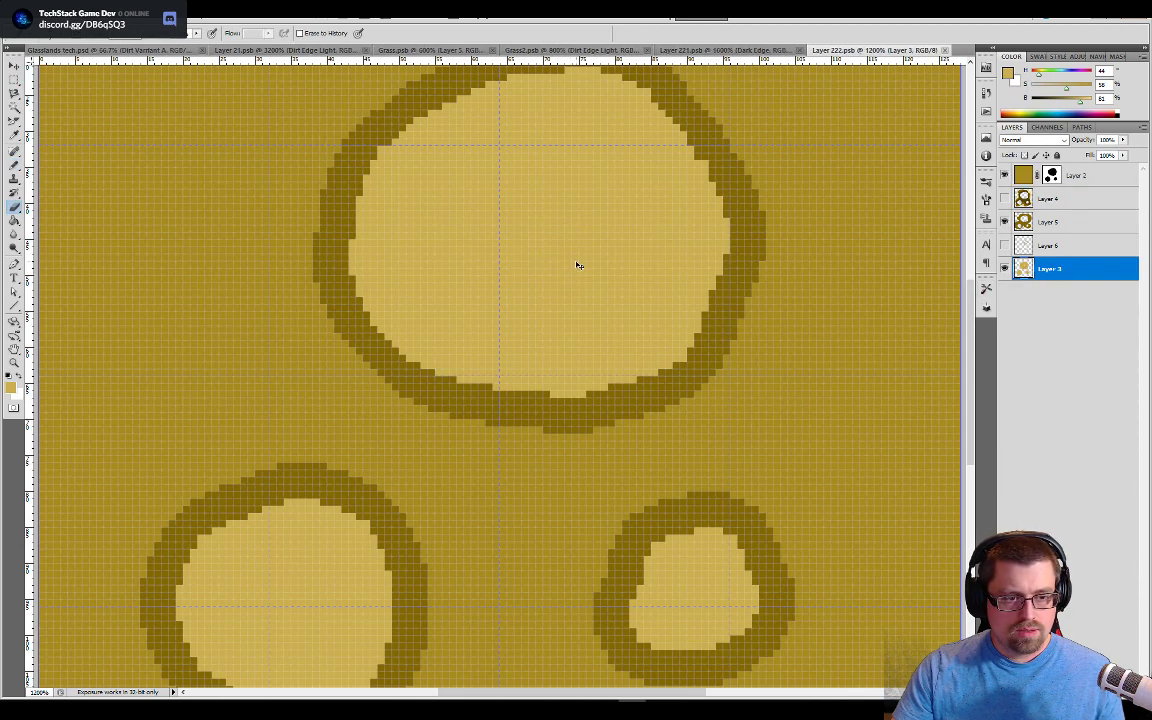
{"action": "key", "text": "b"}
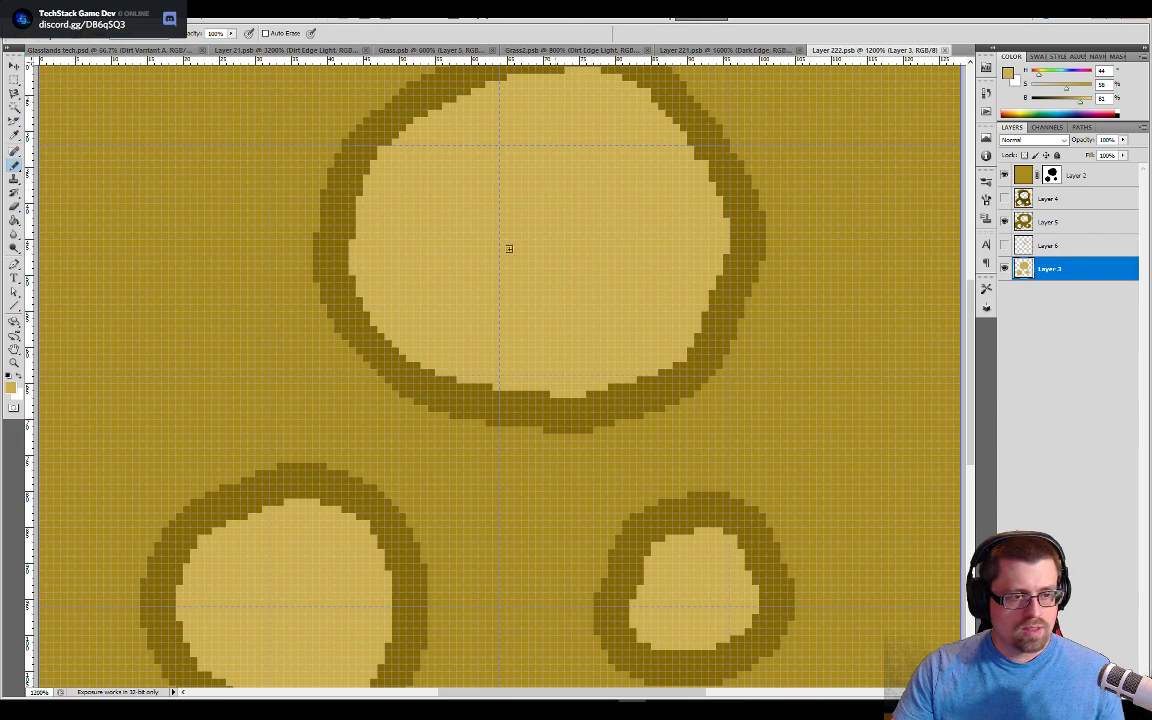
{"action": "key", "text": "bracketright"}
{"action": "key", "text": "bracketright"}
{"action": "key", "text": "bracketright"}
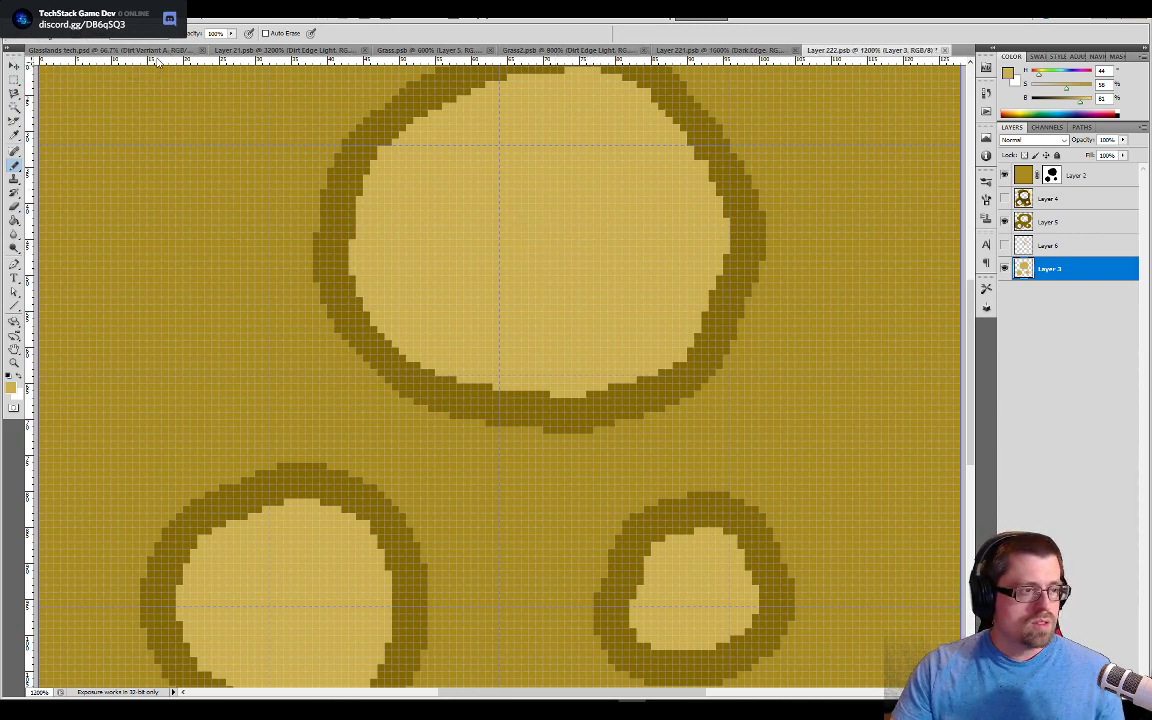
Step: Return to the running Unity game and walk the character along the dirt path and onto the grass to examine the tiles
{"action": "key", "text": "ctrl+Tab"}
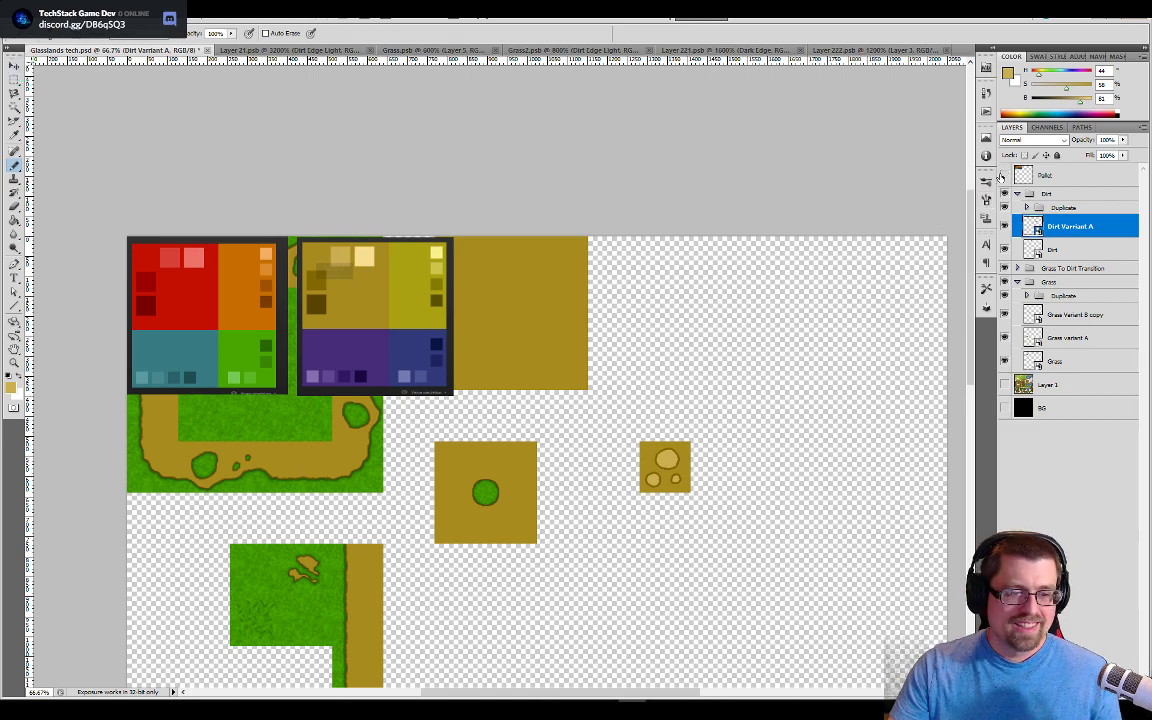
{"action": "left_click", "coordinate": [860, 49]}
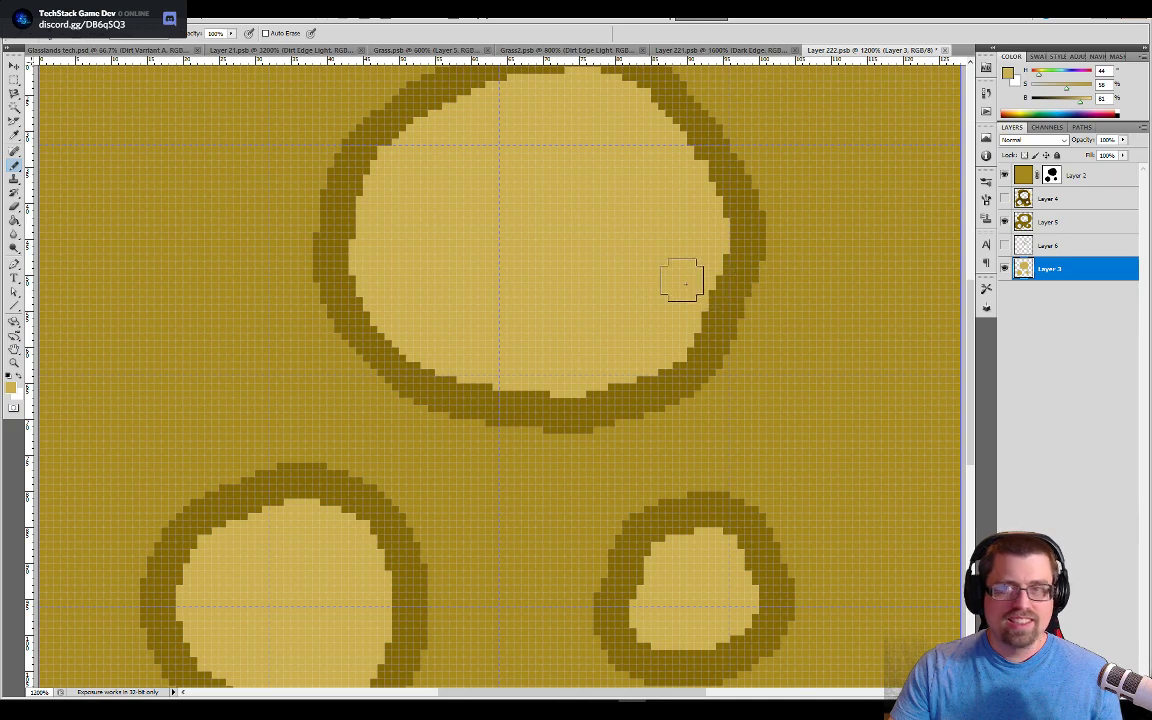
{"action": "key", "text": "alt+Tab"}
{"action": "key", "text": "alt+Tab"}
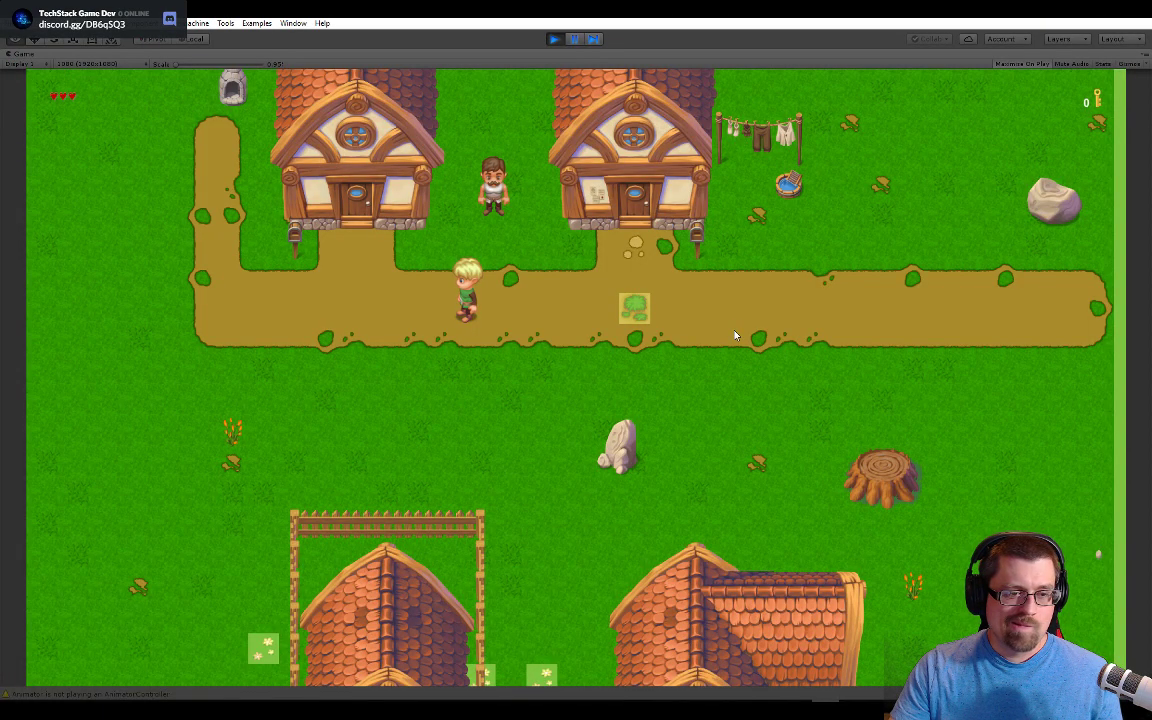
{"action": "key", "text": "Right"}
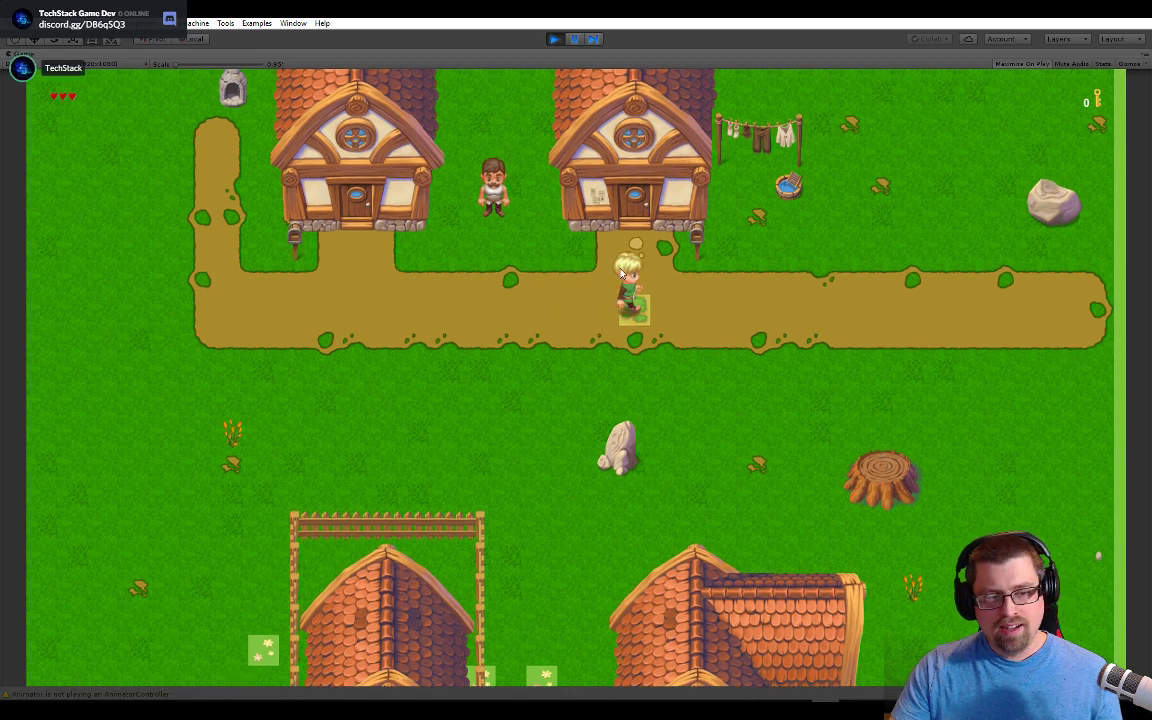
{"action": "key", "text": "Right"}
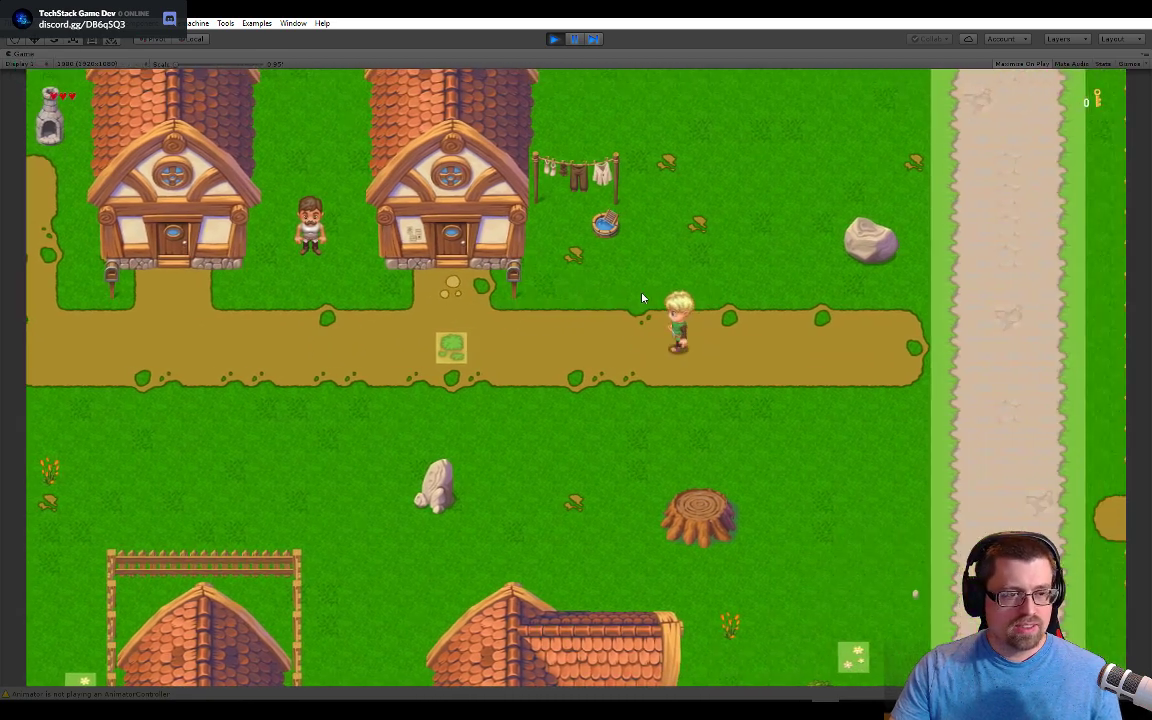
{"action": "key", "text": "Left"}
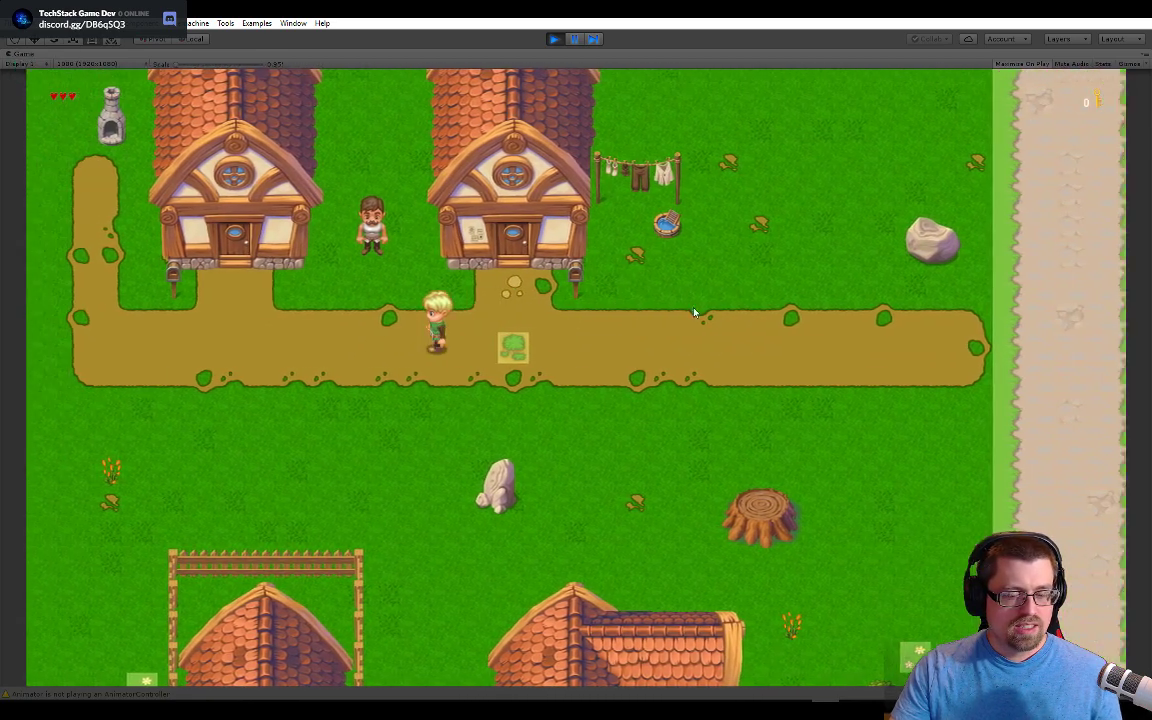
{"action": "key", "text": "Left"}
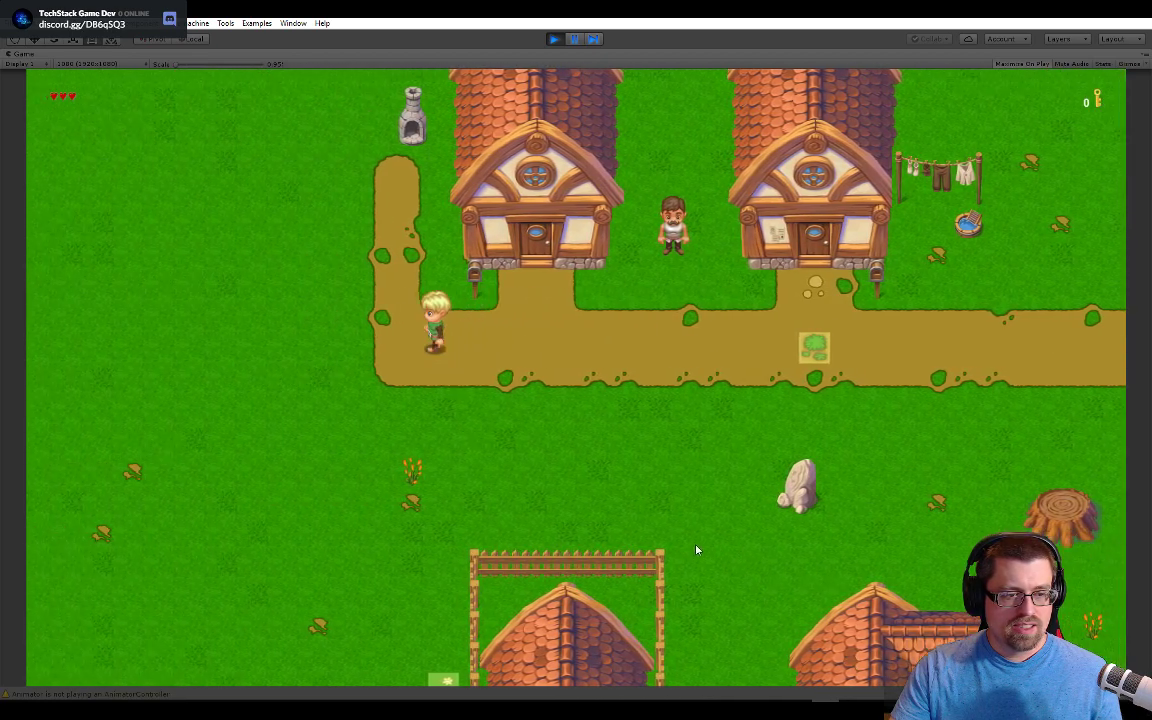
{"action": "key", "text": "Left"}
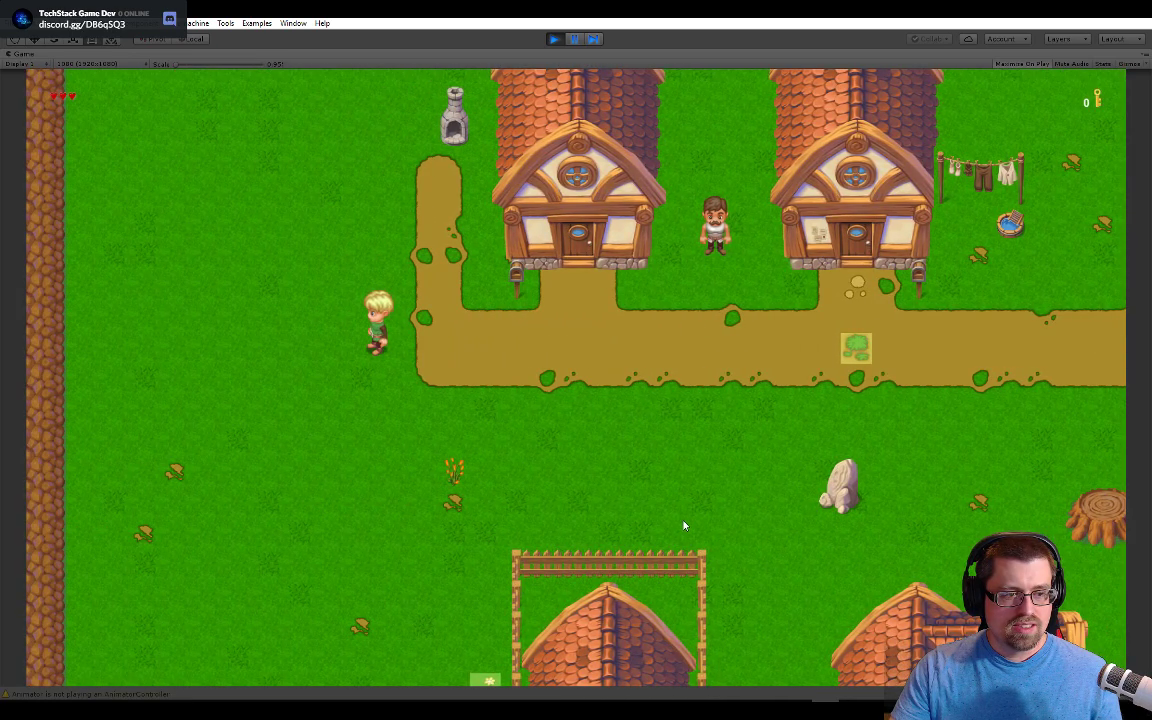
{"action": "key", "text": "Down"}
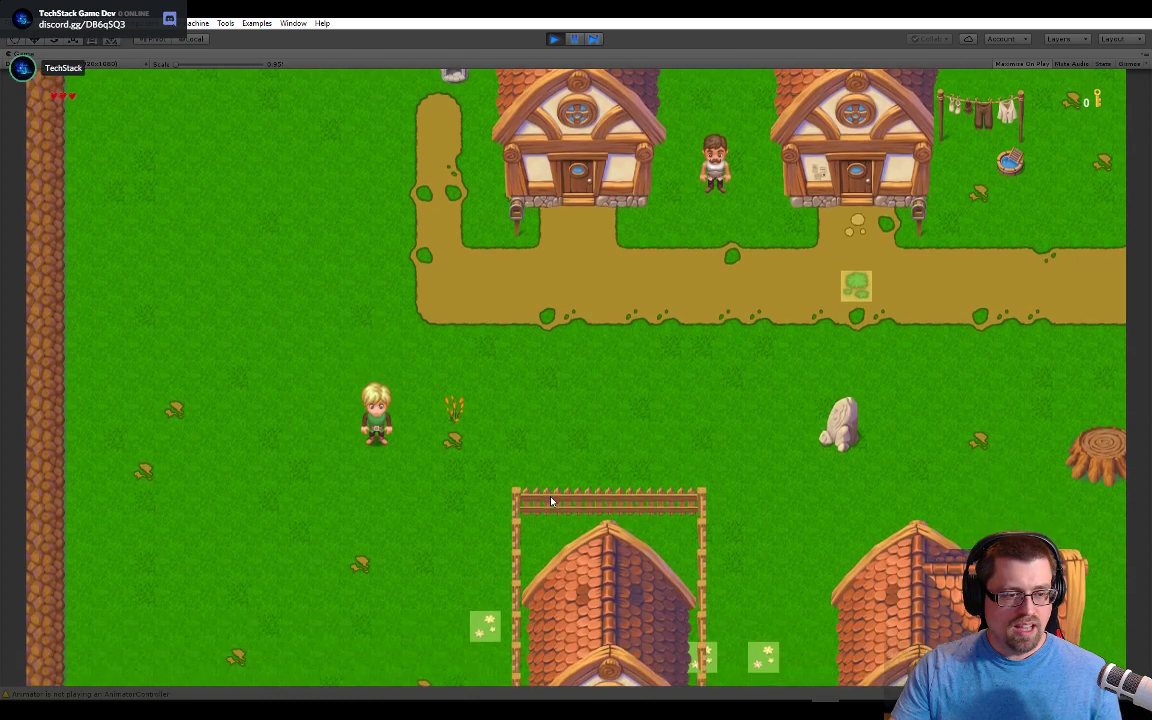
Step: Open Snipping Tool and capture a rectangular area of the game showing the character, the dirt path and the house
{"action": "key", "text": "super"}
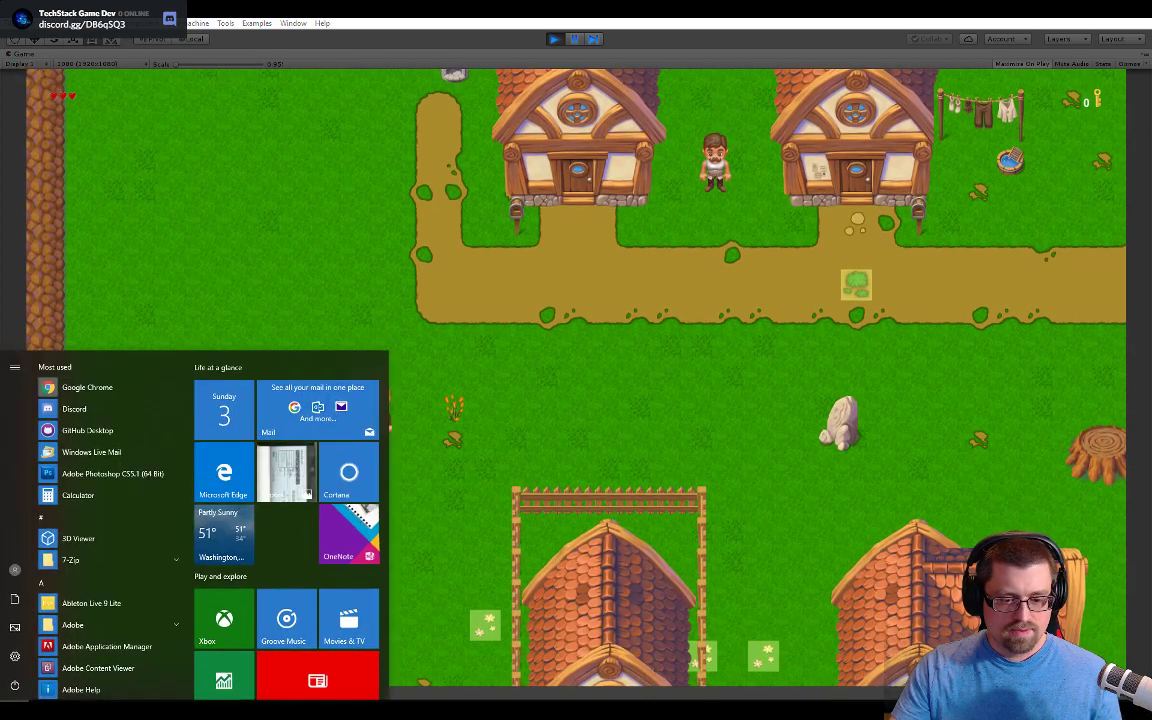
{"action": "key", "text": "Return"}
{"action": "left_click", "coordinate": [568, 199]}
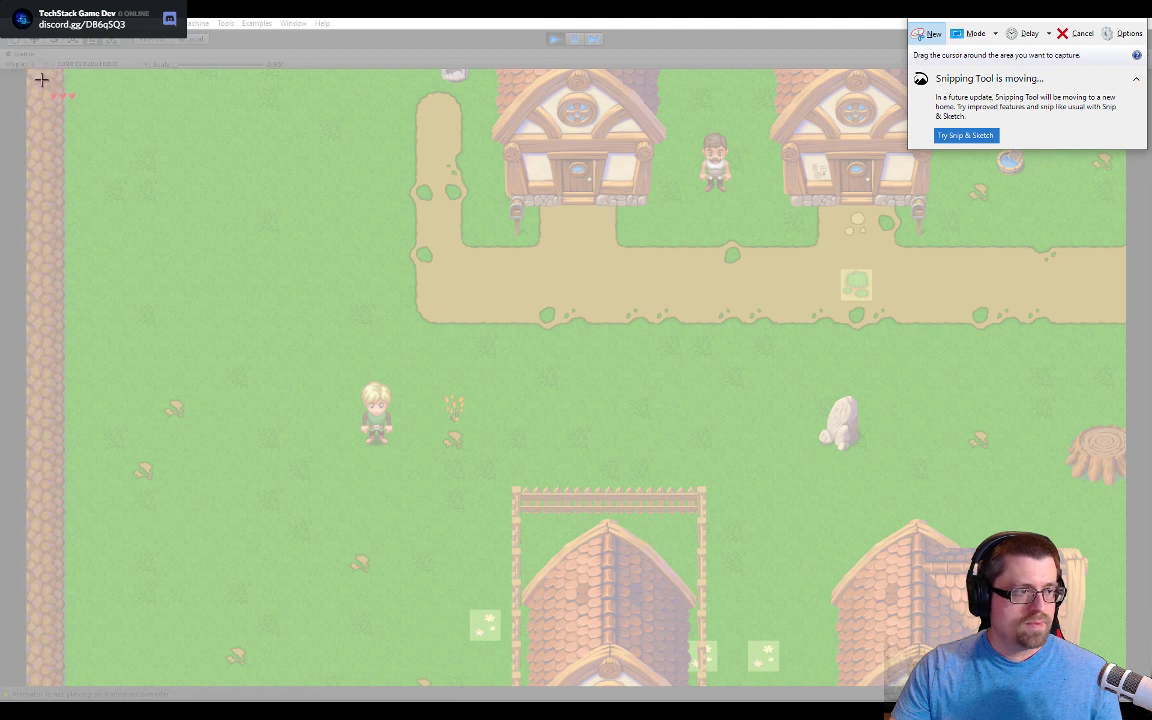
{"action": "left_click_drag", "start_coordinate": [41, 80], "coordinate": [831, 590]}
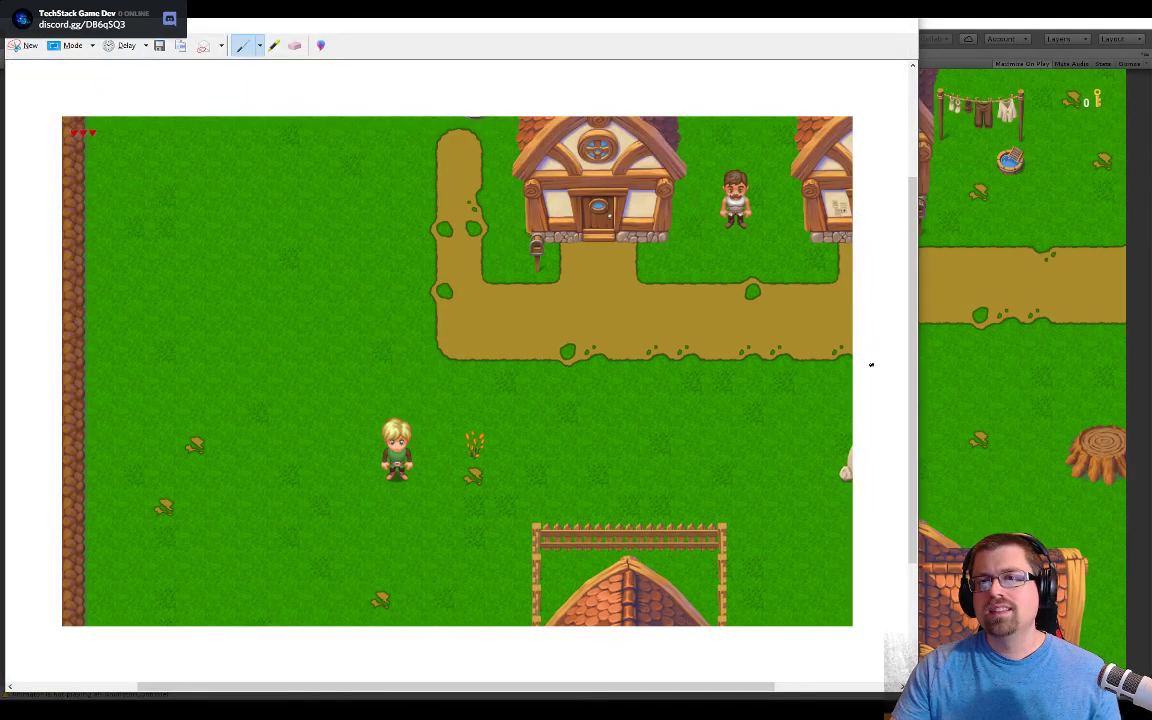